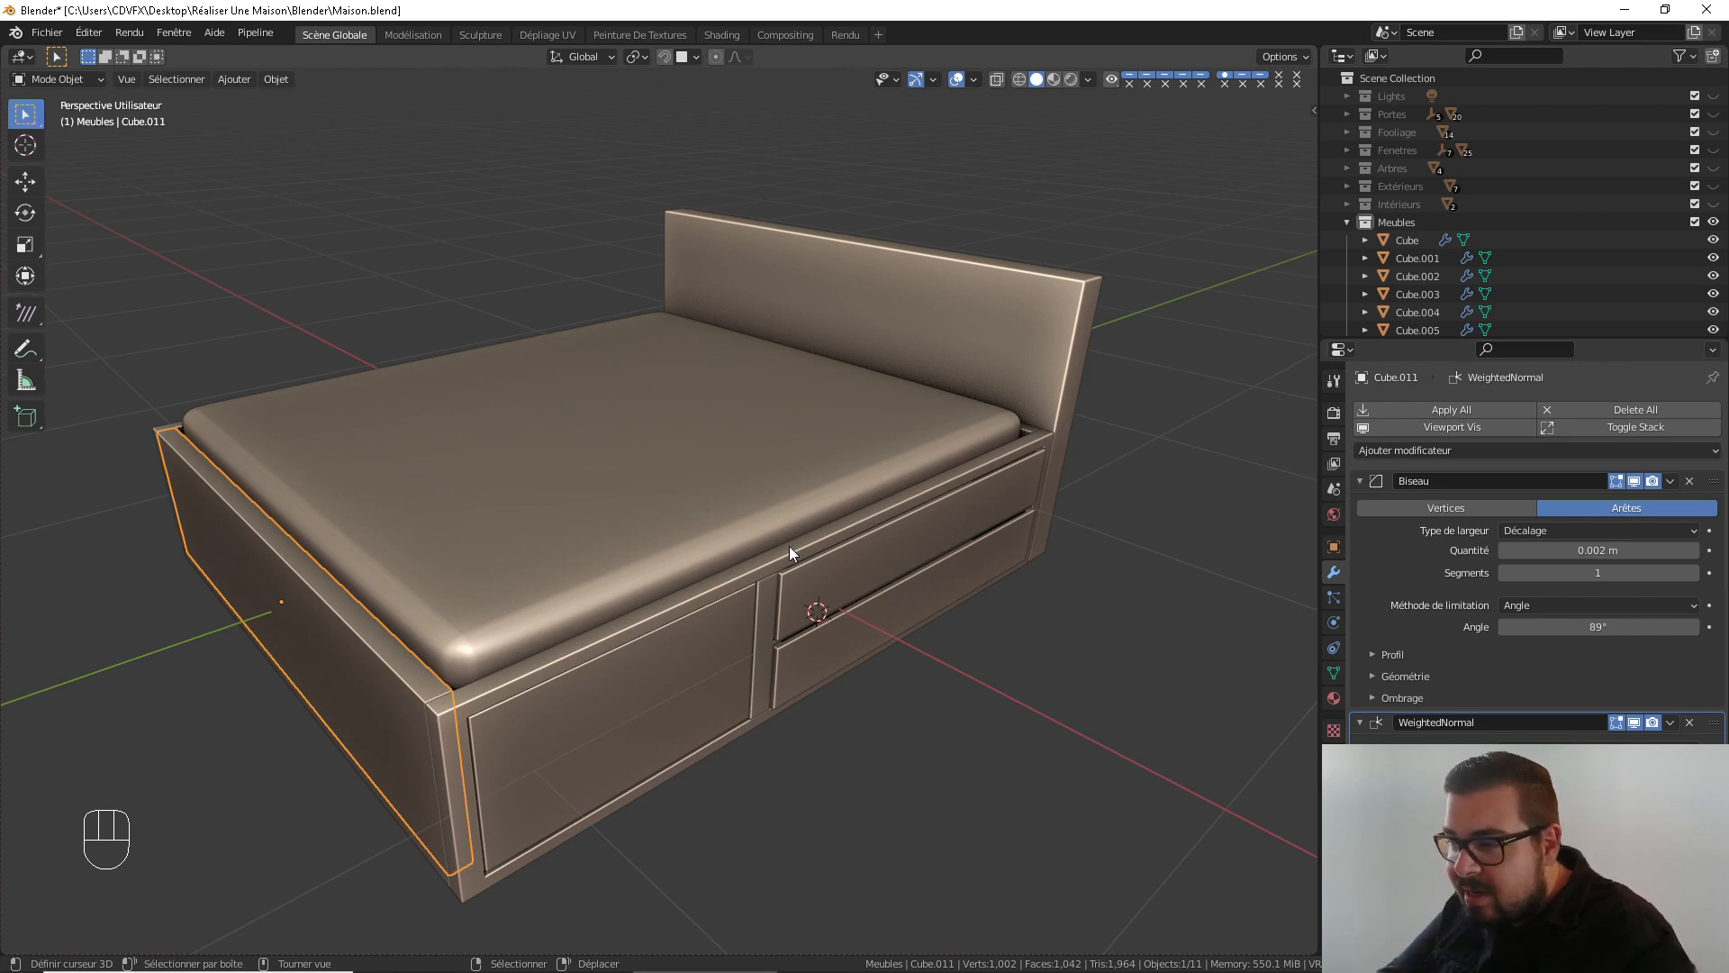
# Enable Collision physics on the bed's drawer-side frame, the footboard and the mattress
pyautogui.click(807, 542)
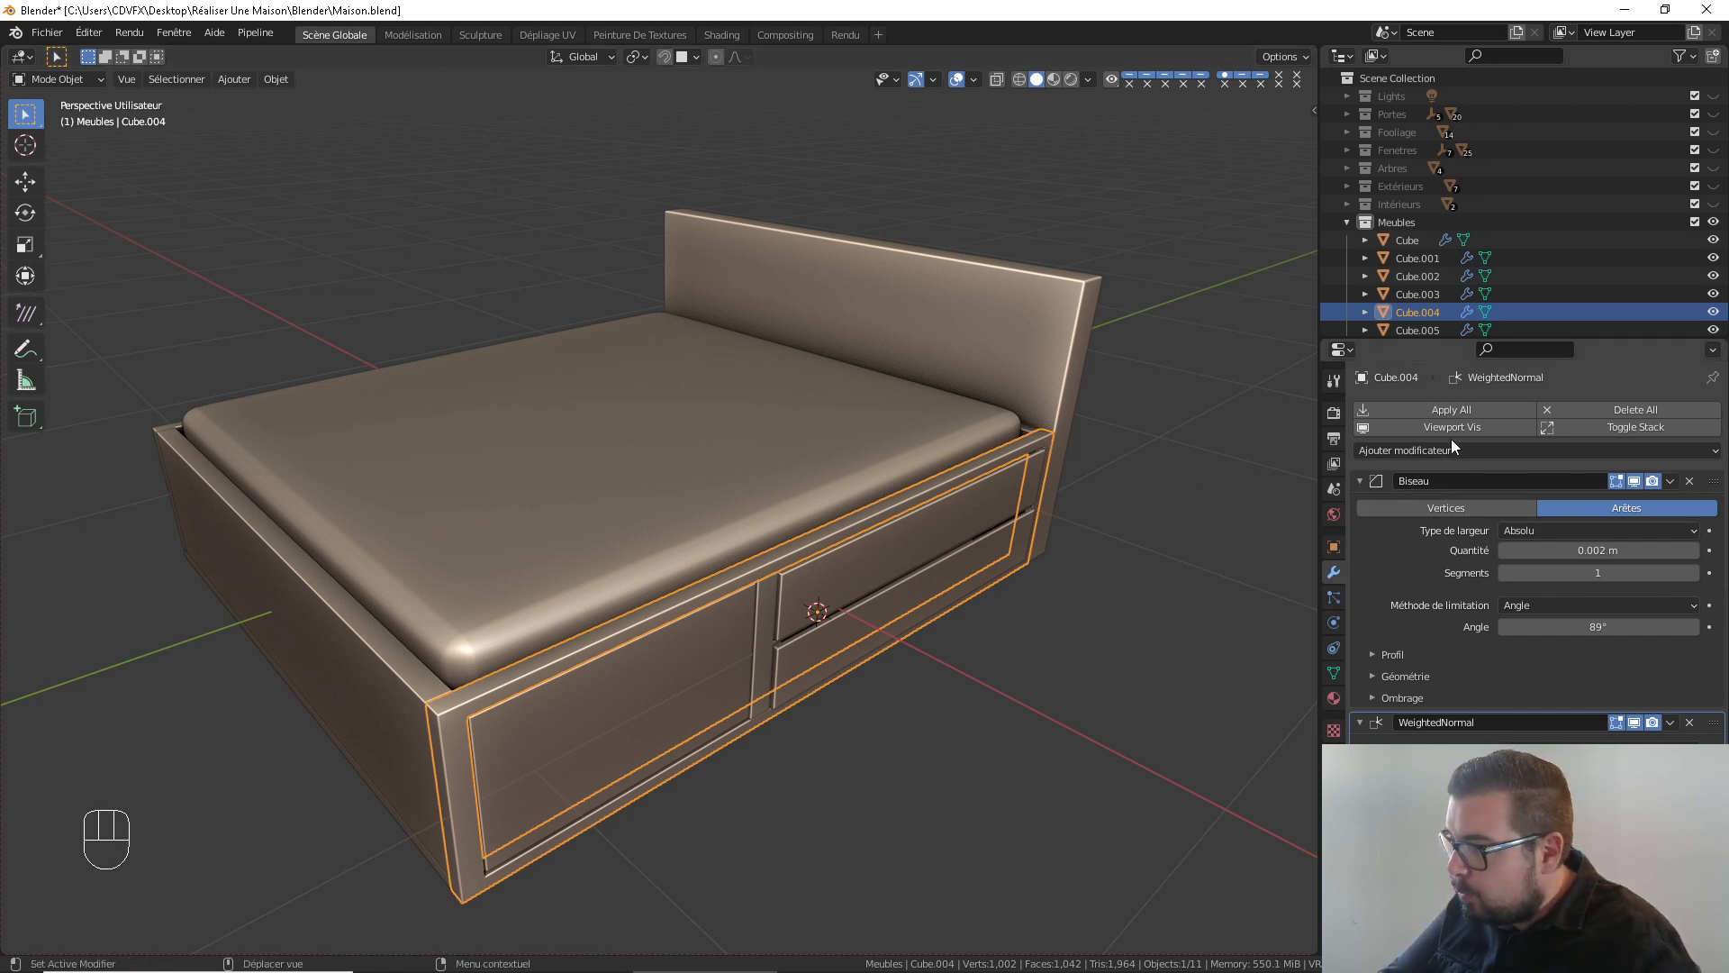
pyautogui.click(1335, 624)
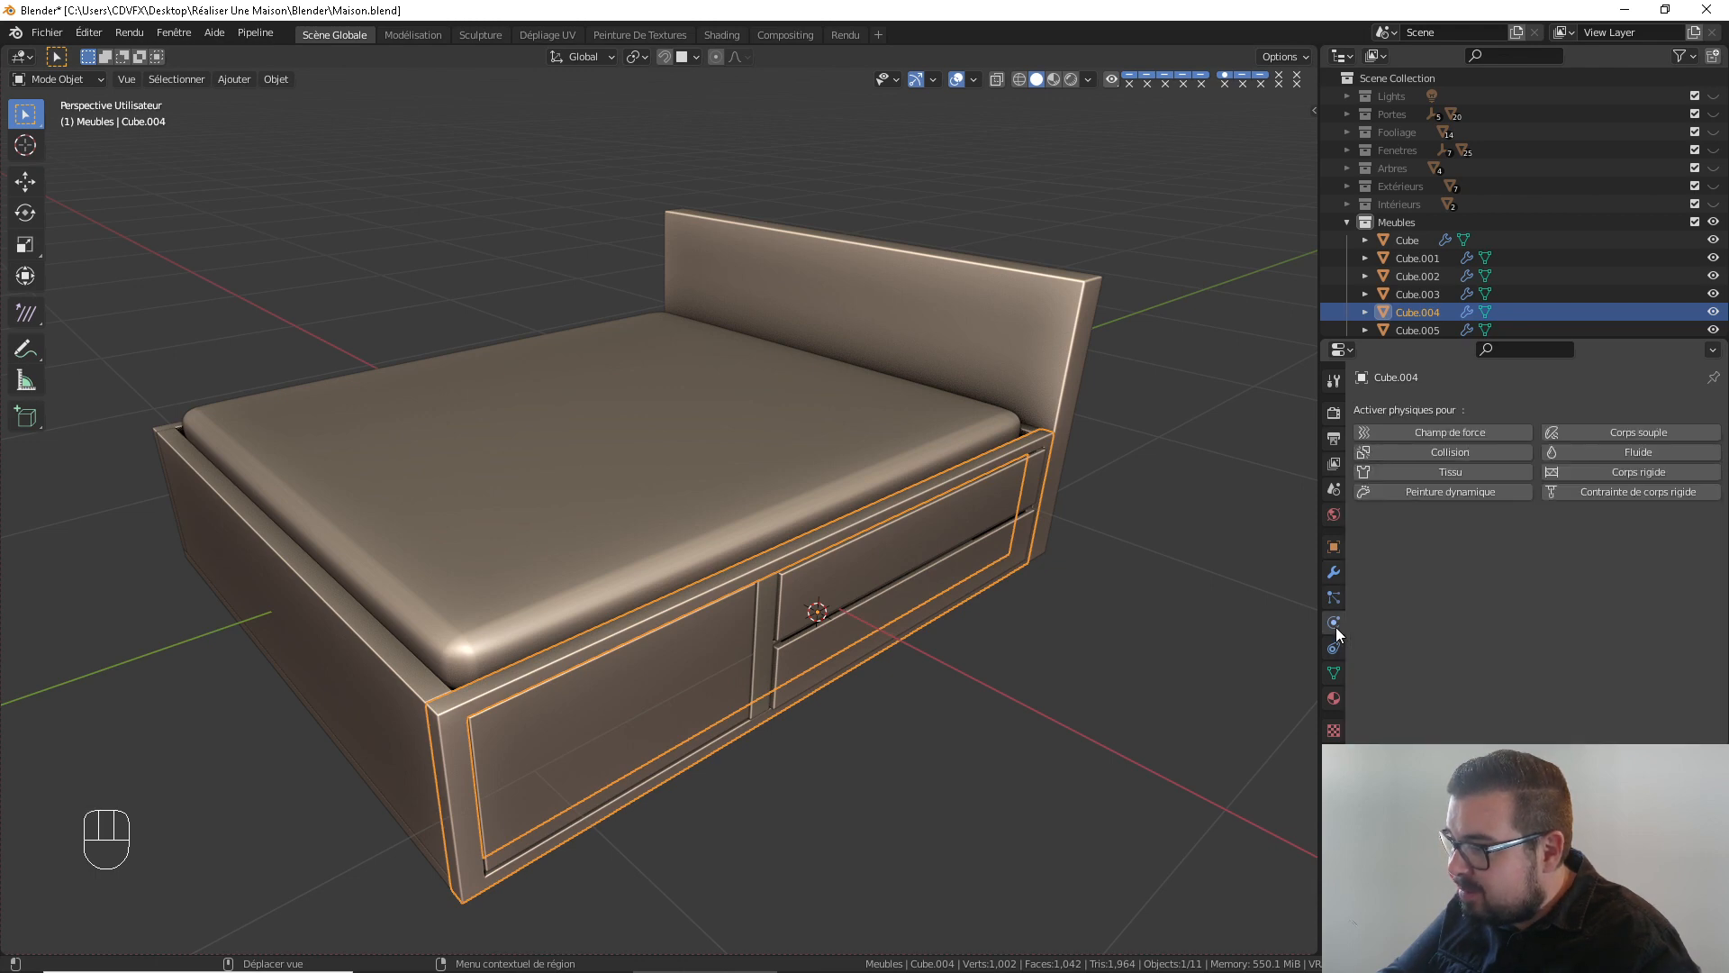
pyautogui.click(1478, 451)
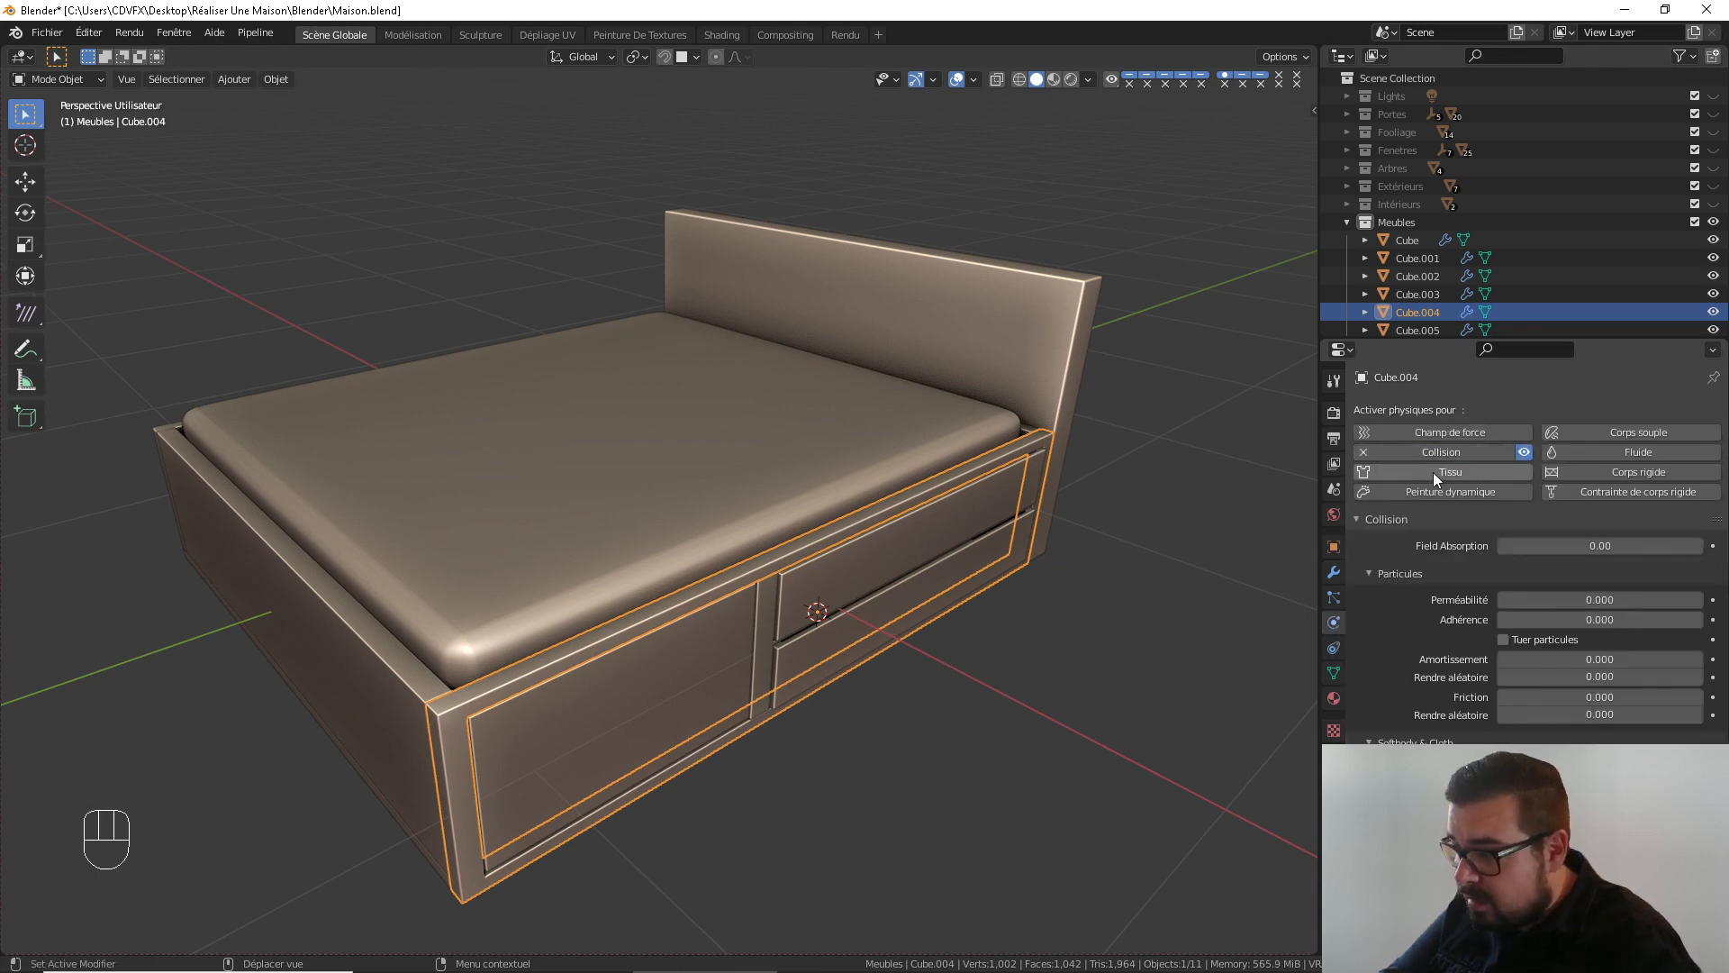
pyautogui.click(400, 663)
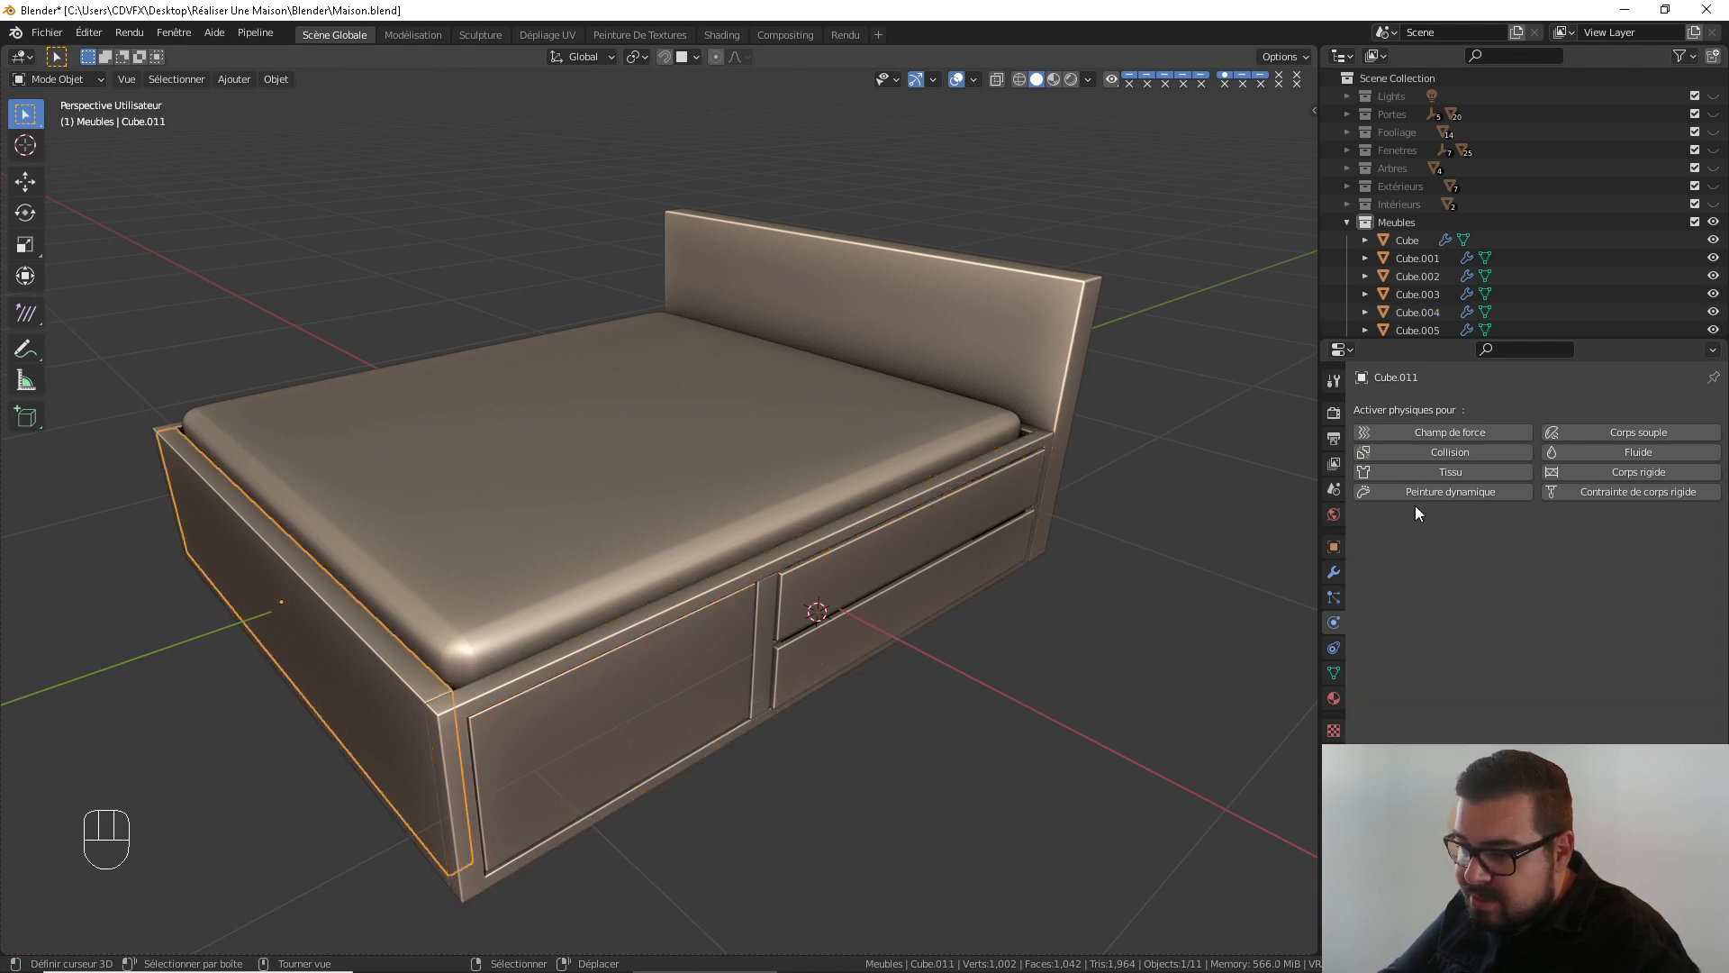
pyautogui.click(1461, 454)
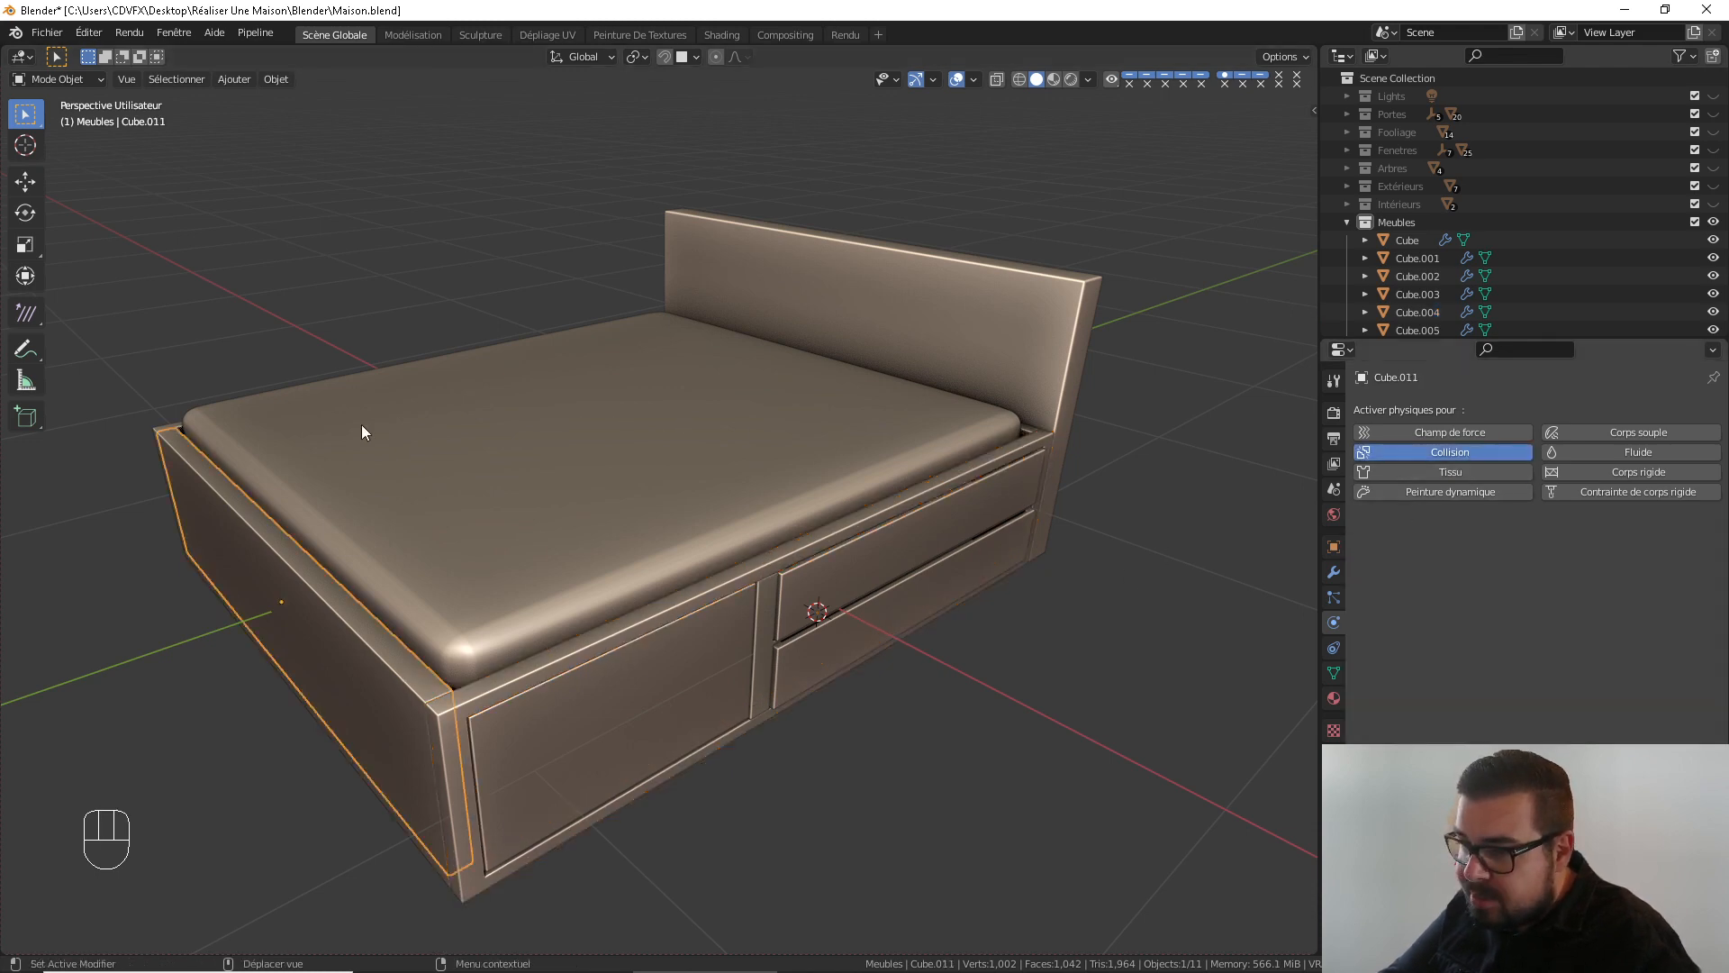
pyautogui.click(466, 495)
pyautogui.click(1441, 452)
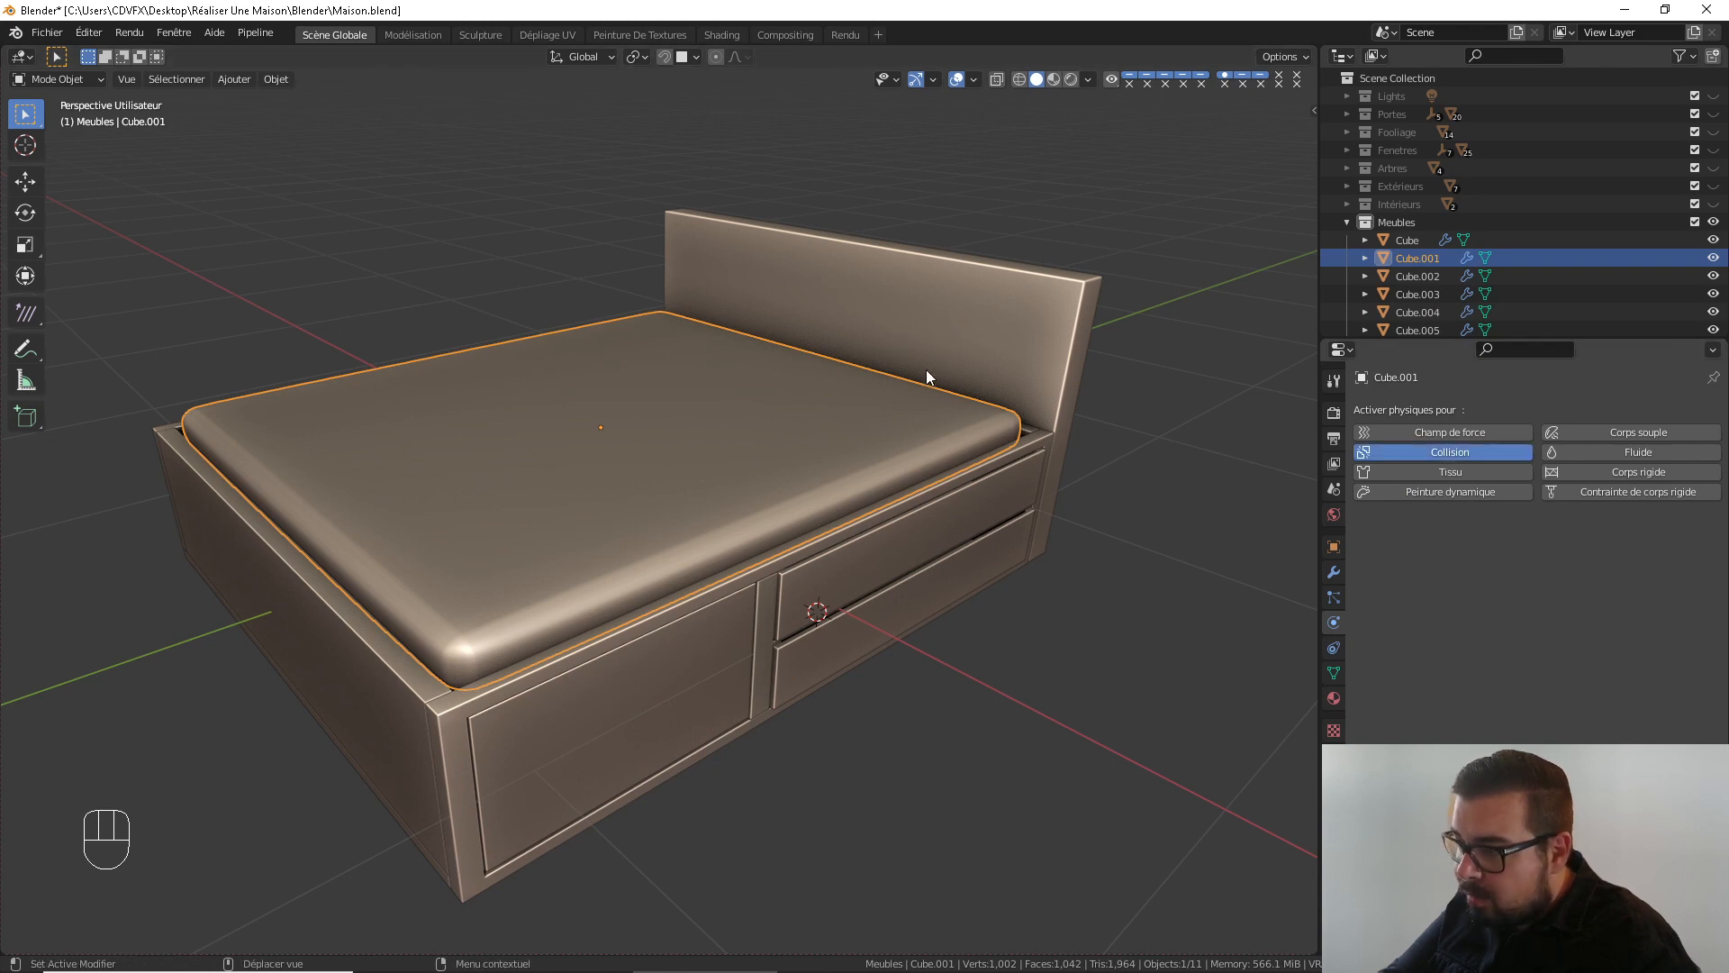
# Enable Collision physics on the upper and lower drawers, the divider beside them and the large storage panel
pyautogui.click(873, 530)
pyautogui.click(1453, 458)
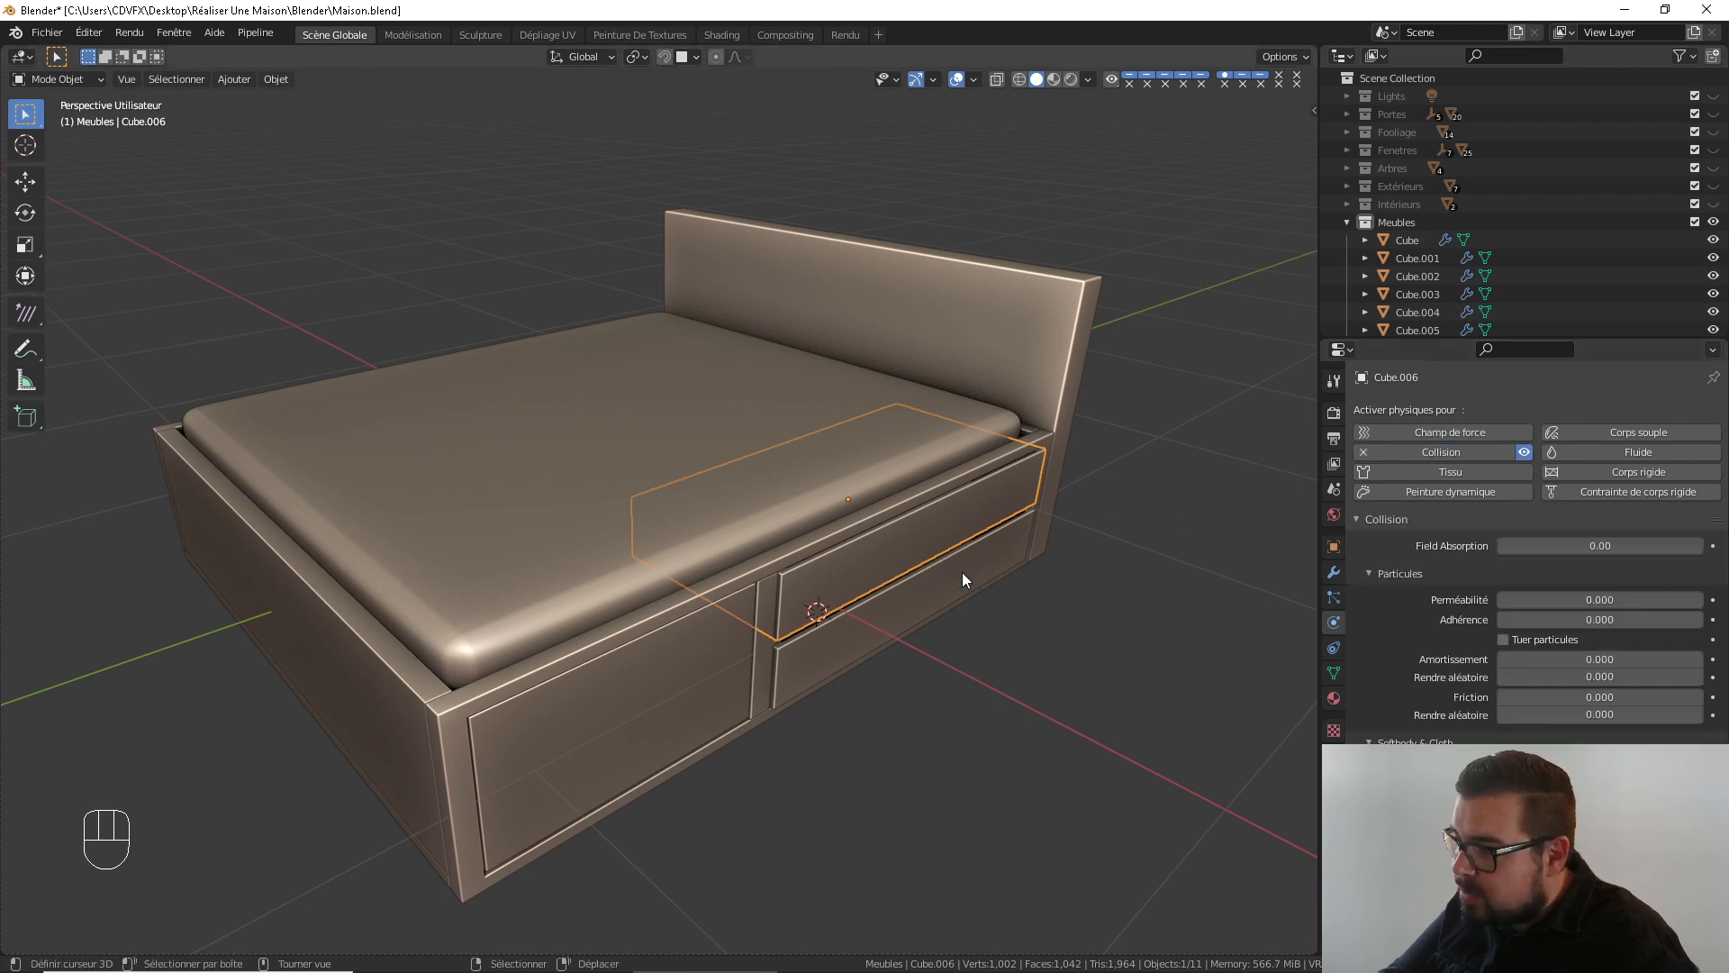
pyautogui.click(998, 566)
pyautogui.click(1434, 451)
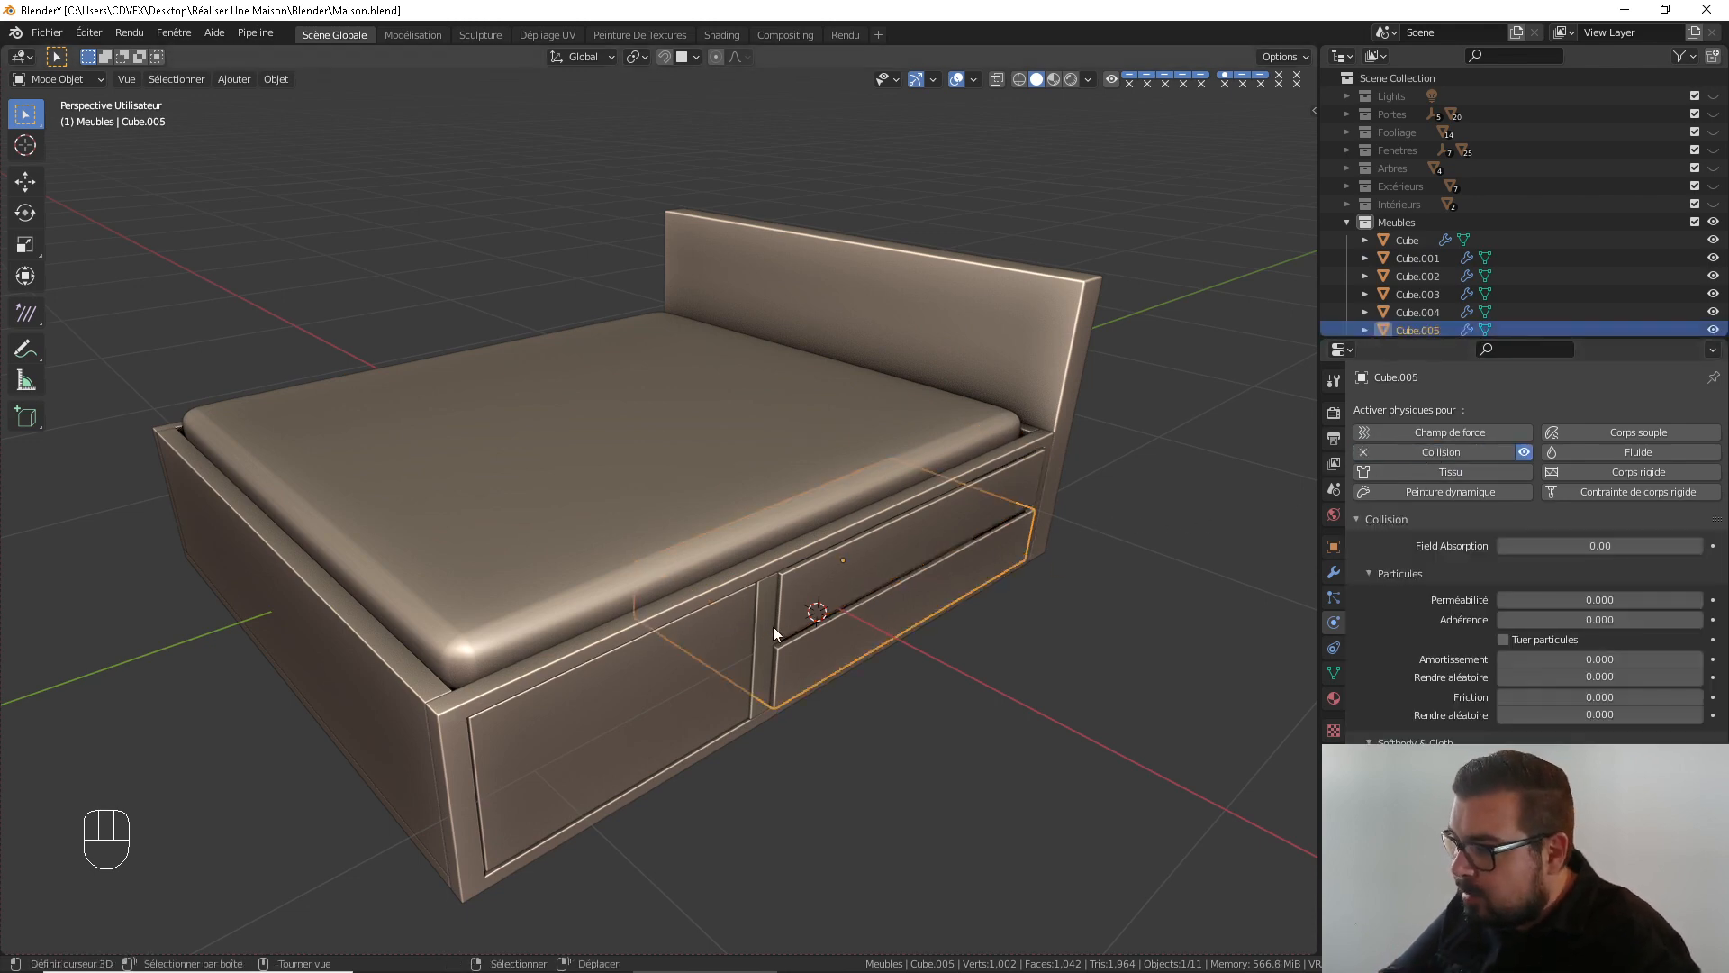
pyautogui.click(767, 617)
pyautogui.click(1434, 451)
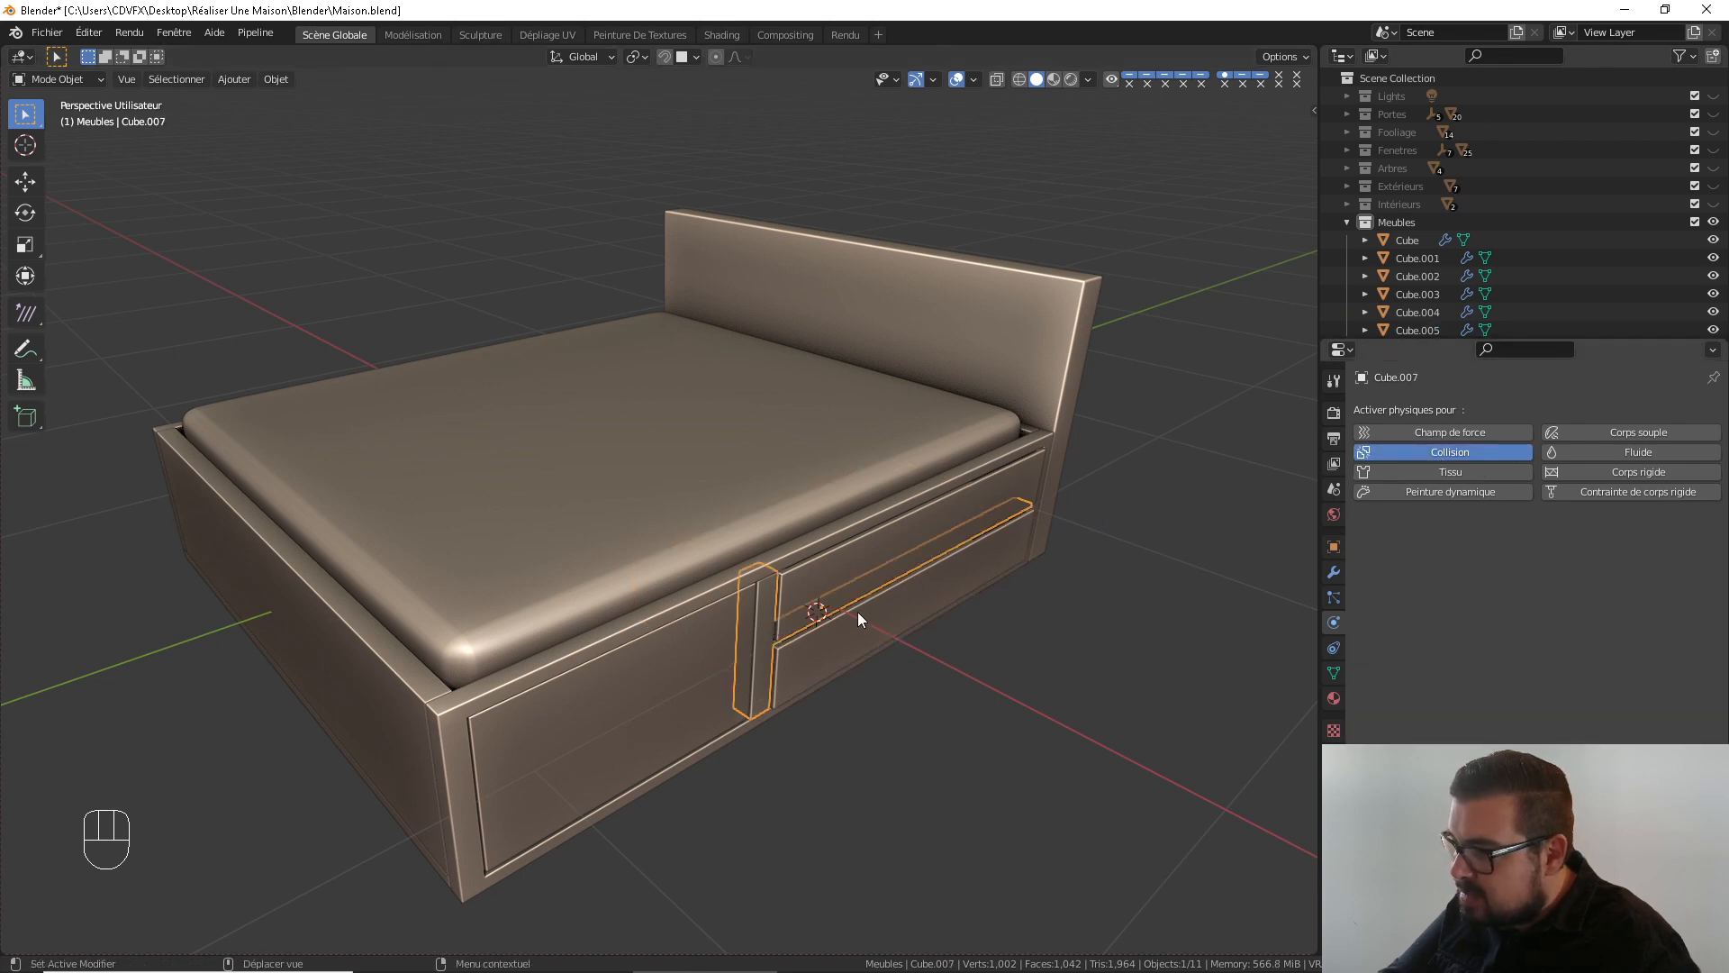
pyautogui.click(639, 666)
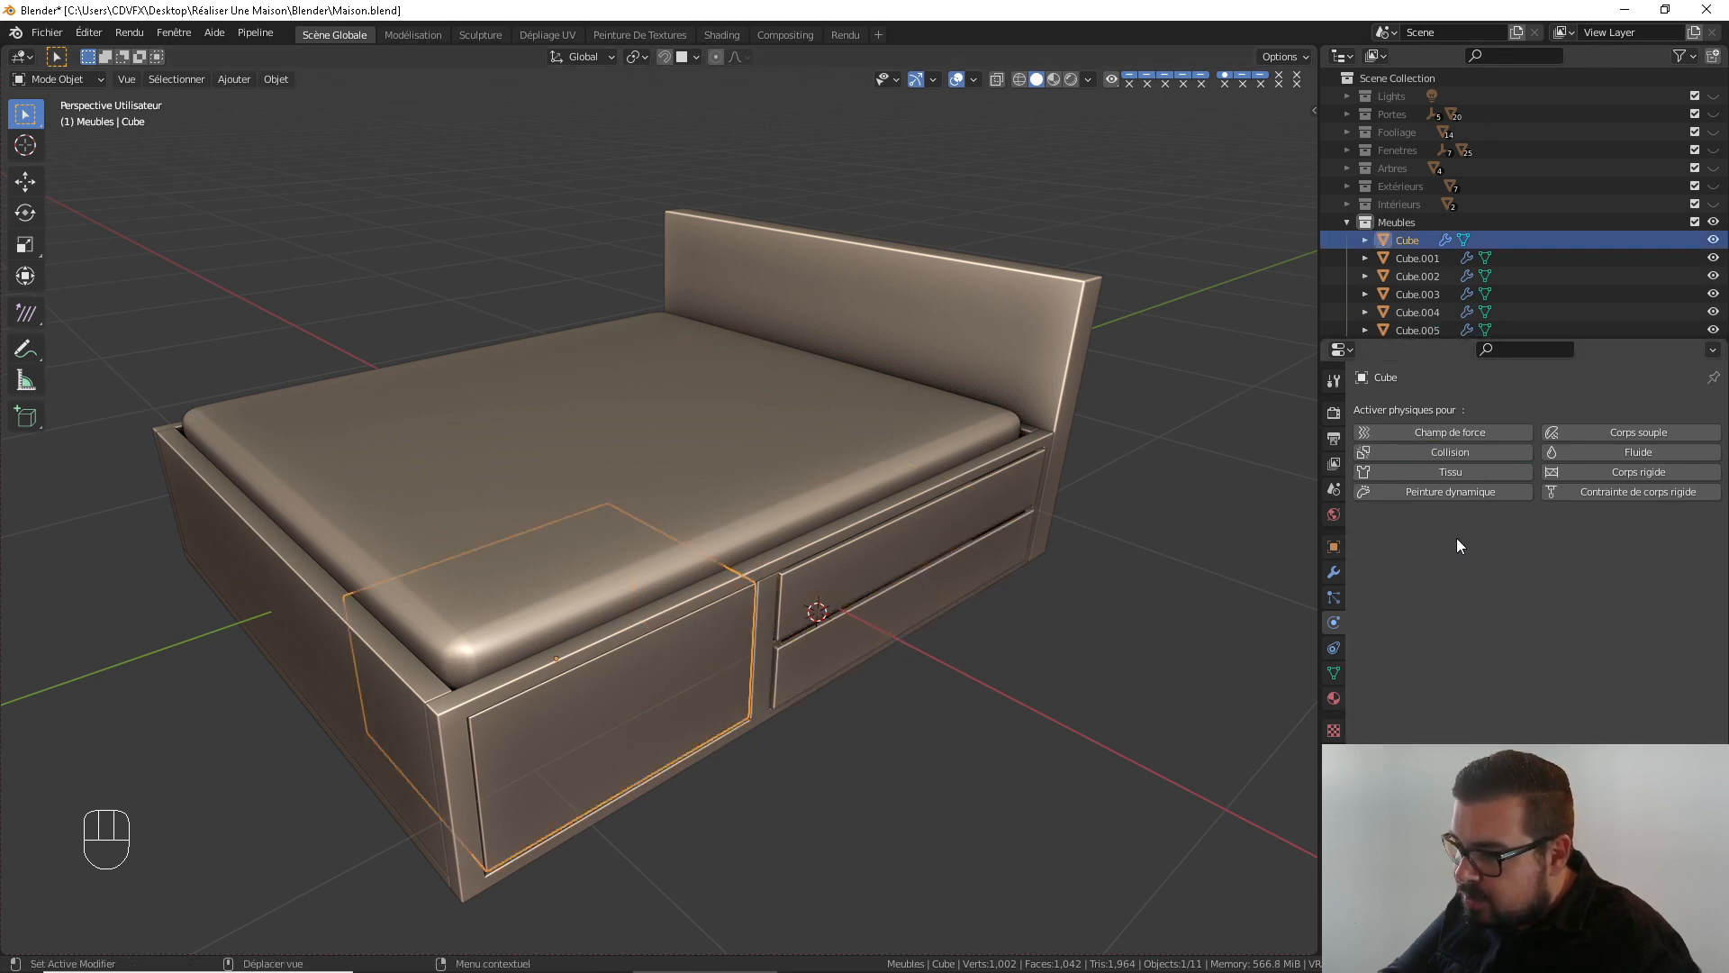
pyautogui.click(1454, 453)
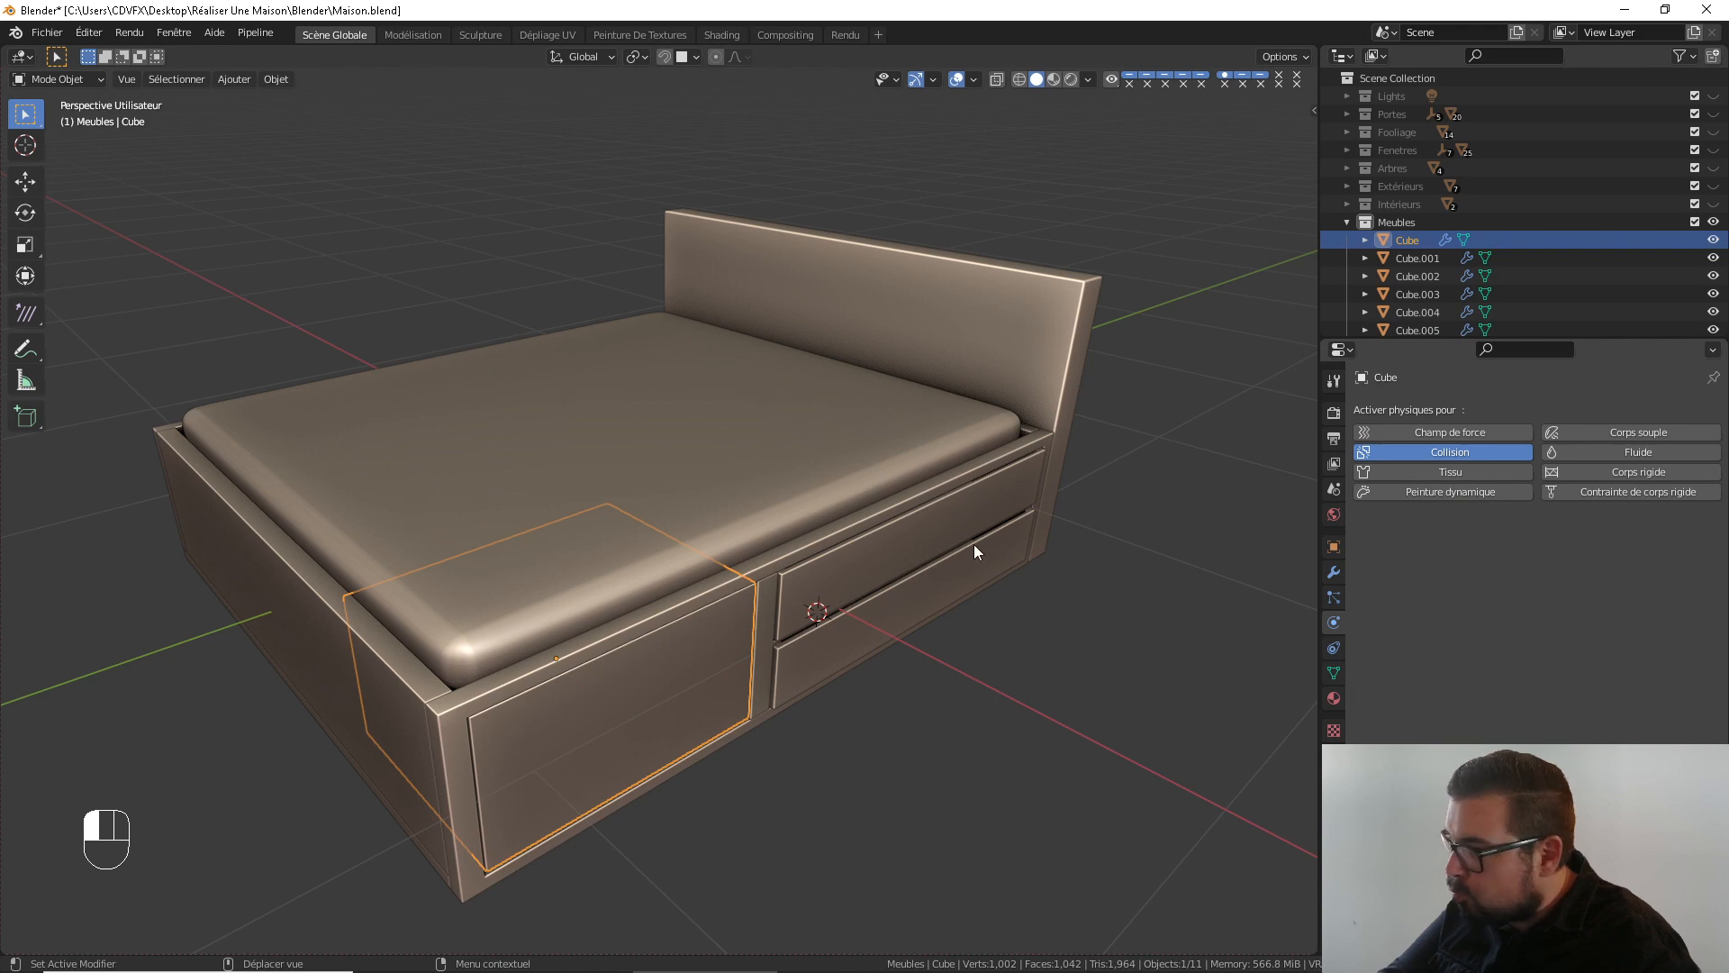
# Enable Collision physics on the bed's long side panel opposite the drawers
pyautogui.moveTo(547, 519); pyautogui.dragTo(492, 798, button='middle')
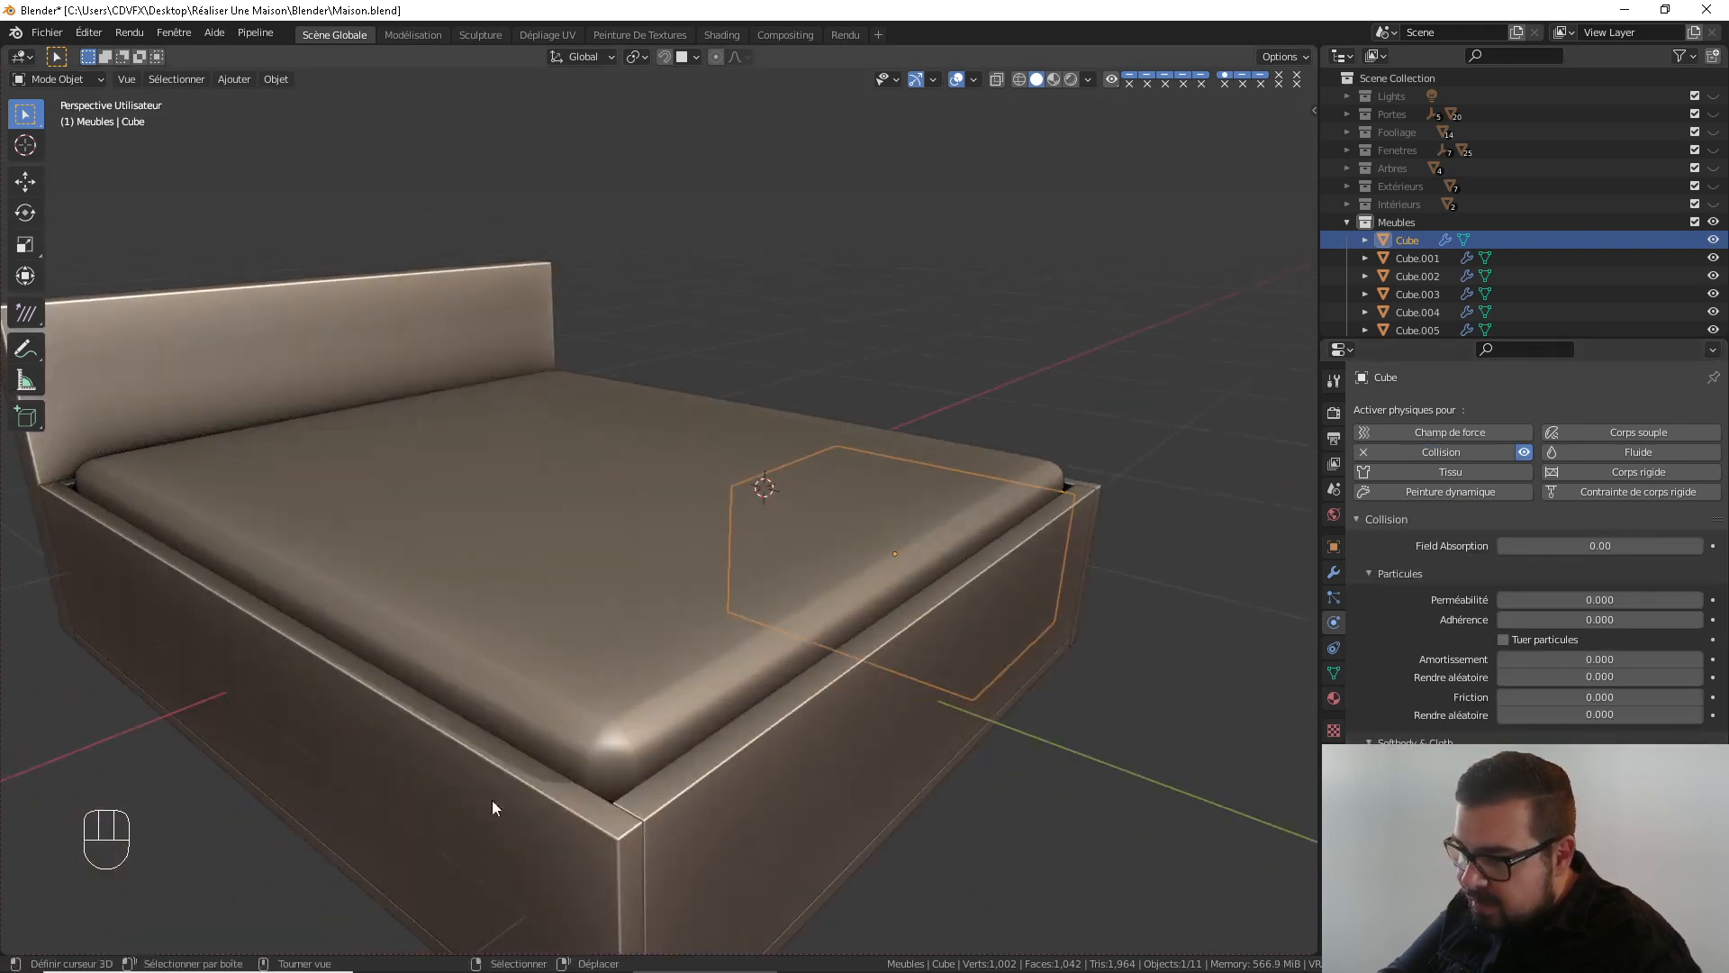
pyautogui.click(492, 798)
pyautogui.click(1472, 452)
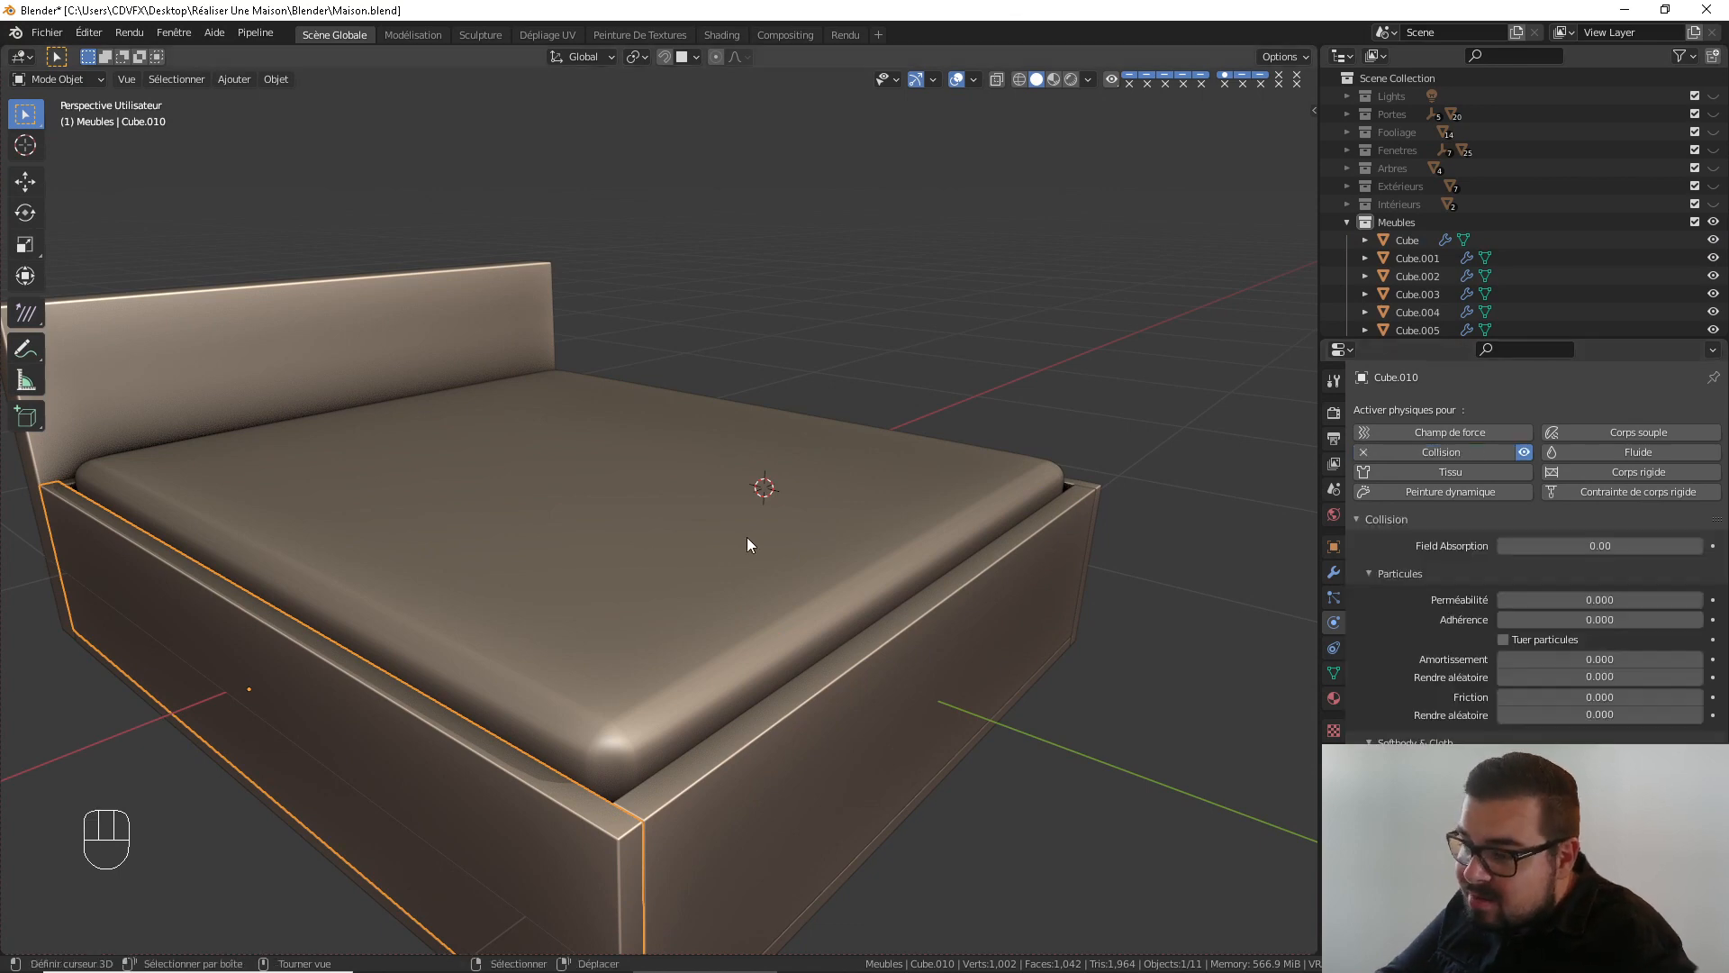
# Select only the mattress and snap the 3D cursor to its centre
pyautogui.moveTo(821, 545); pyautogui.dragTo(765, 567, button='middle')
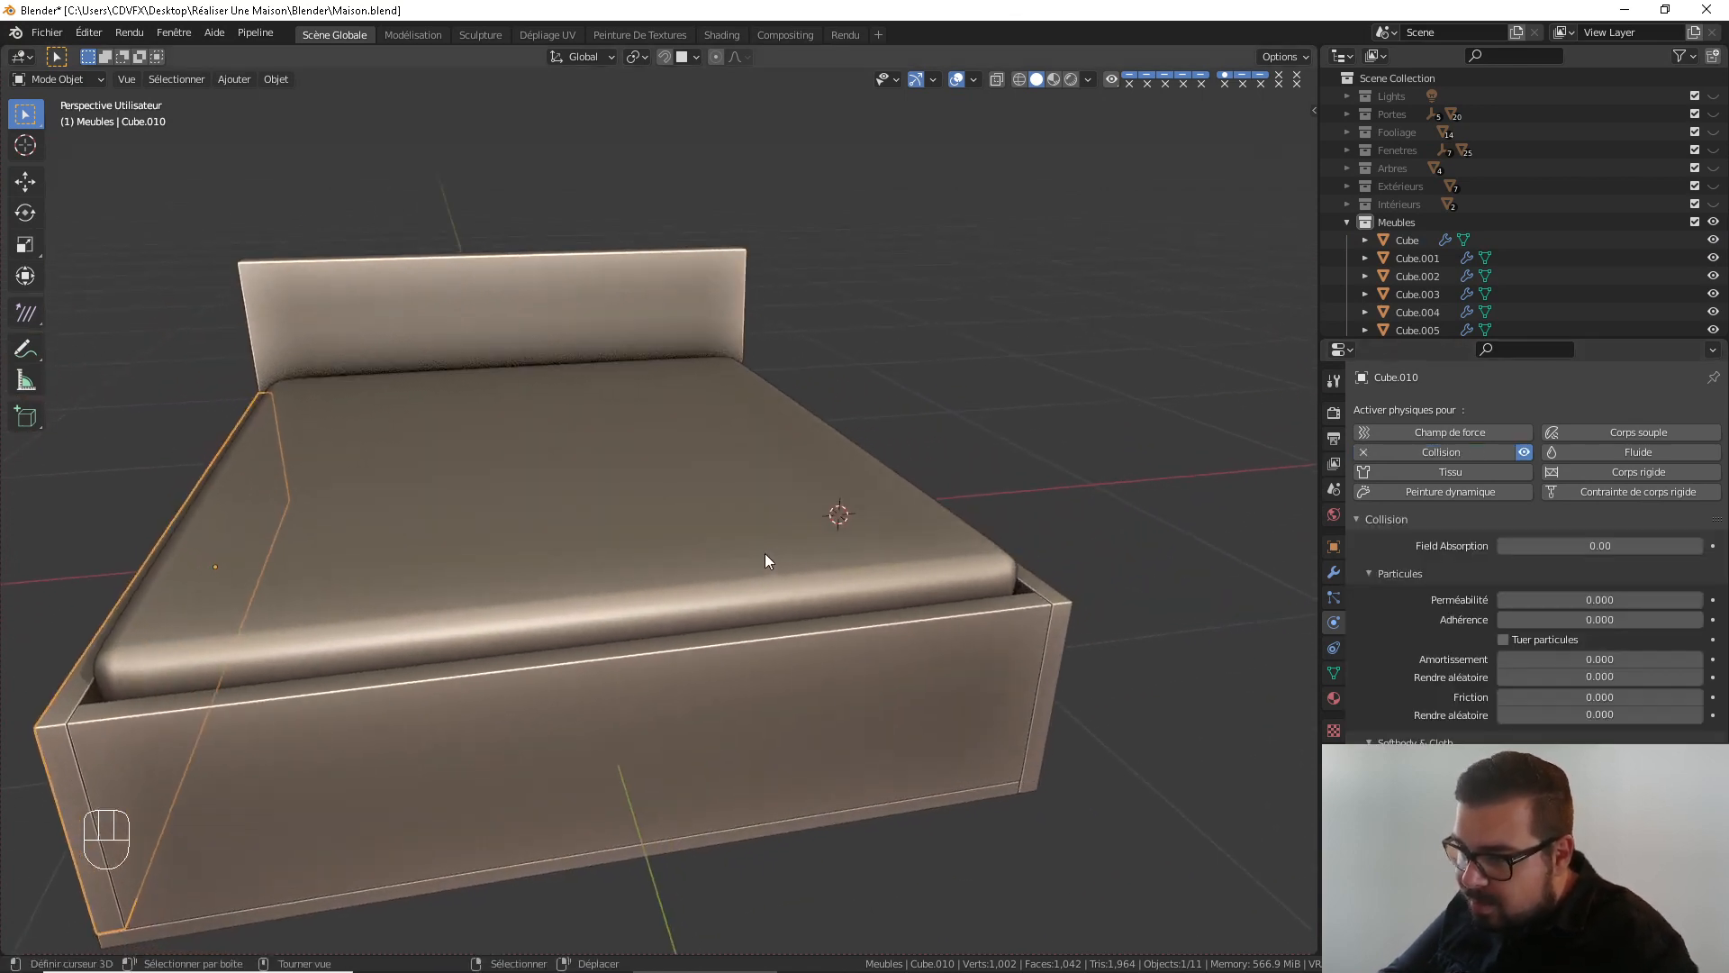
pyautogui.press('a')
pyautogui.click(772, 444)
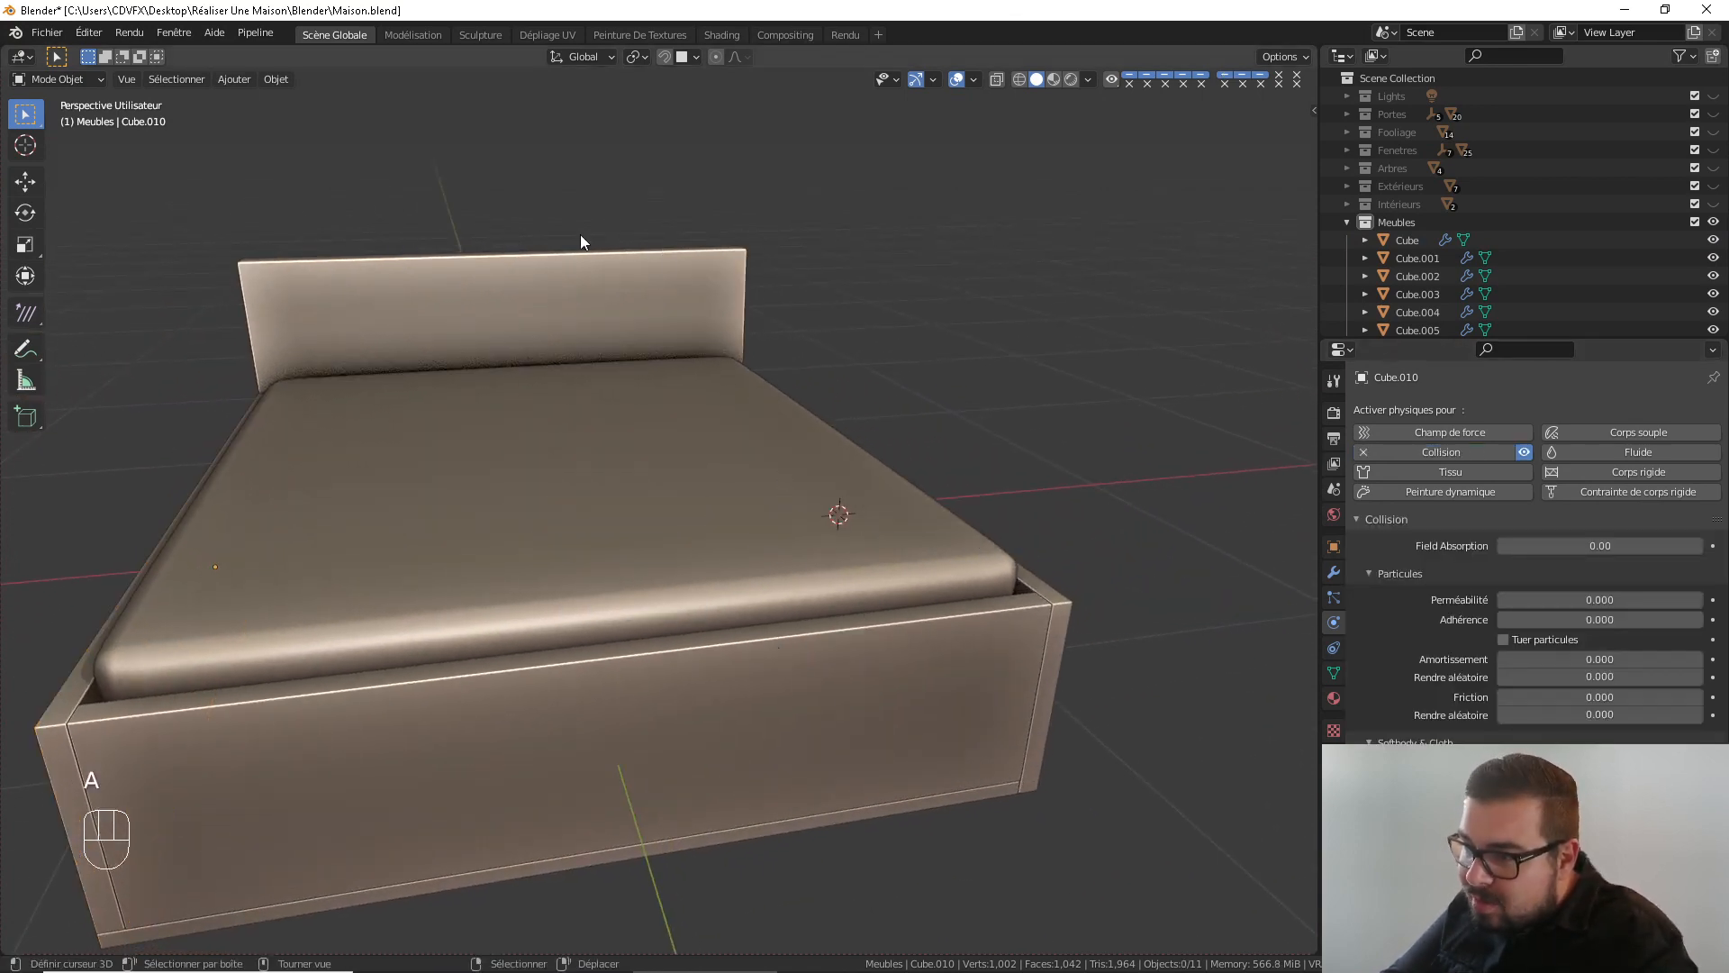
pyautogui.moveTo(580, 234); pyautogui.dragTo(884, 515, button='middle')
pyautogui.scroll(3, 986, 494)
pyautogui.moveTo(577, 387); pyautogui.dragTo(765, 497, button='middle')
pyautogui.scroll(-1, 618, 499)
pyautogui.scroll(2, 535, 421)
pyautogui.click(535, 421)
pyautogui.moveTo(567, 413); pyautogui.dragTo(552, 417, button='middle')
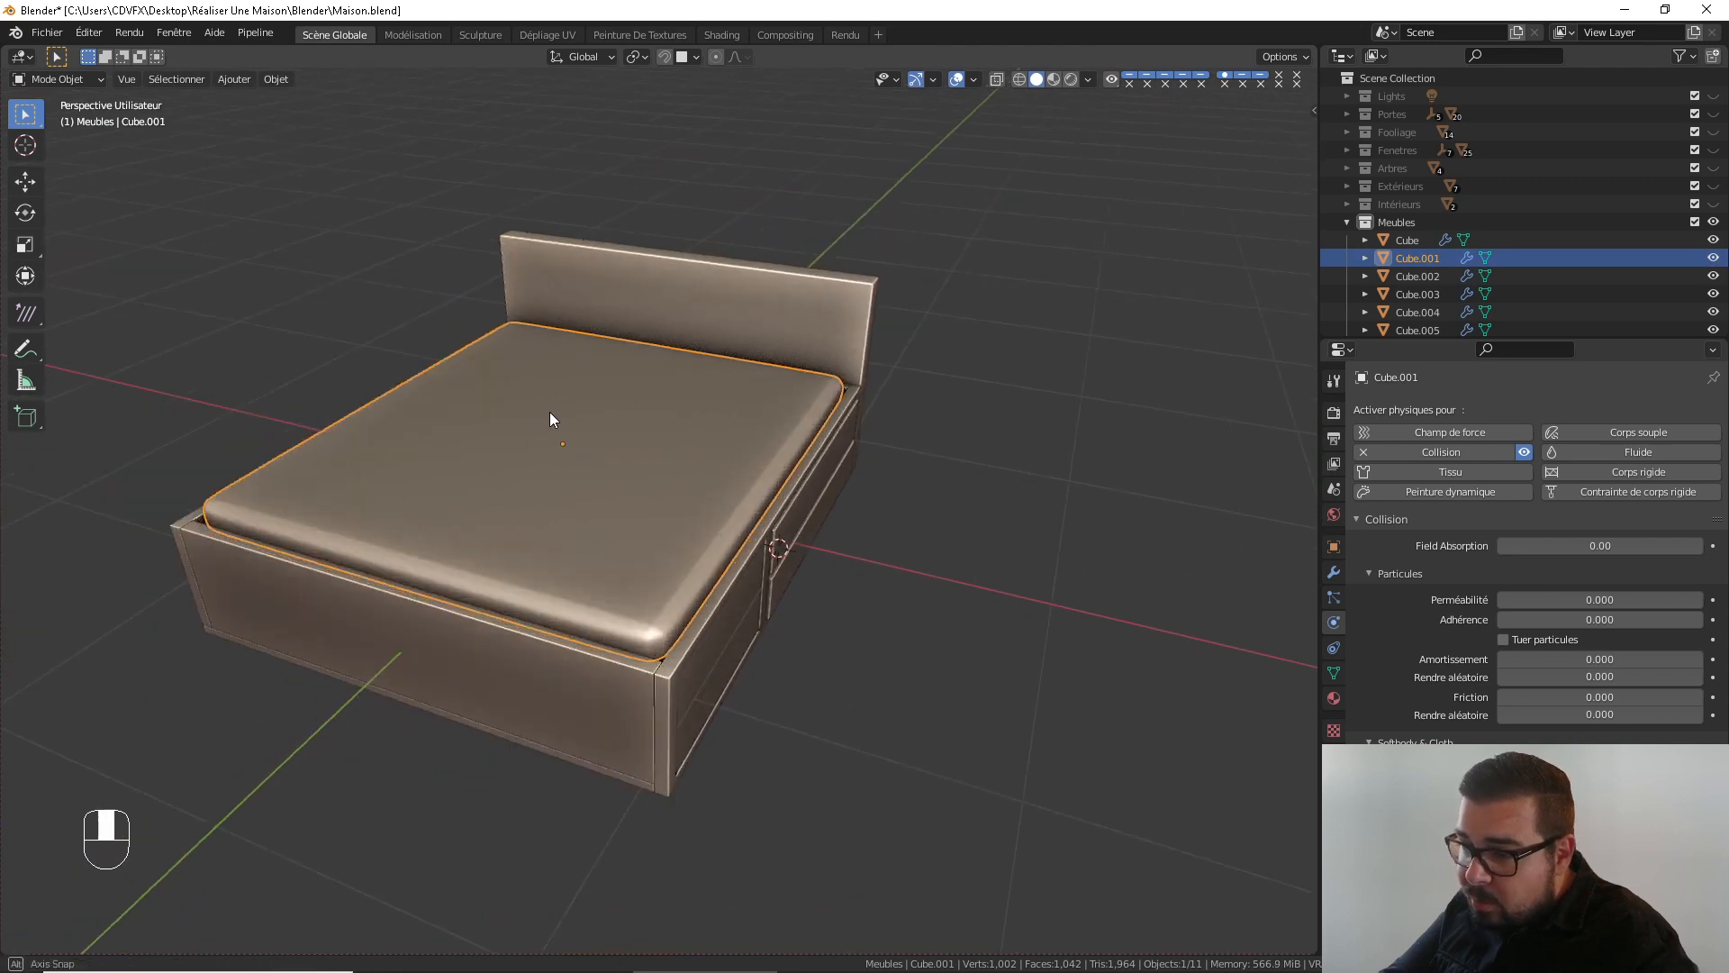
pyautogui.scroll(2, 552, 417)
pyautogui.hotkey('shift', 's')
pyautogui.click(538, 424)
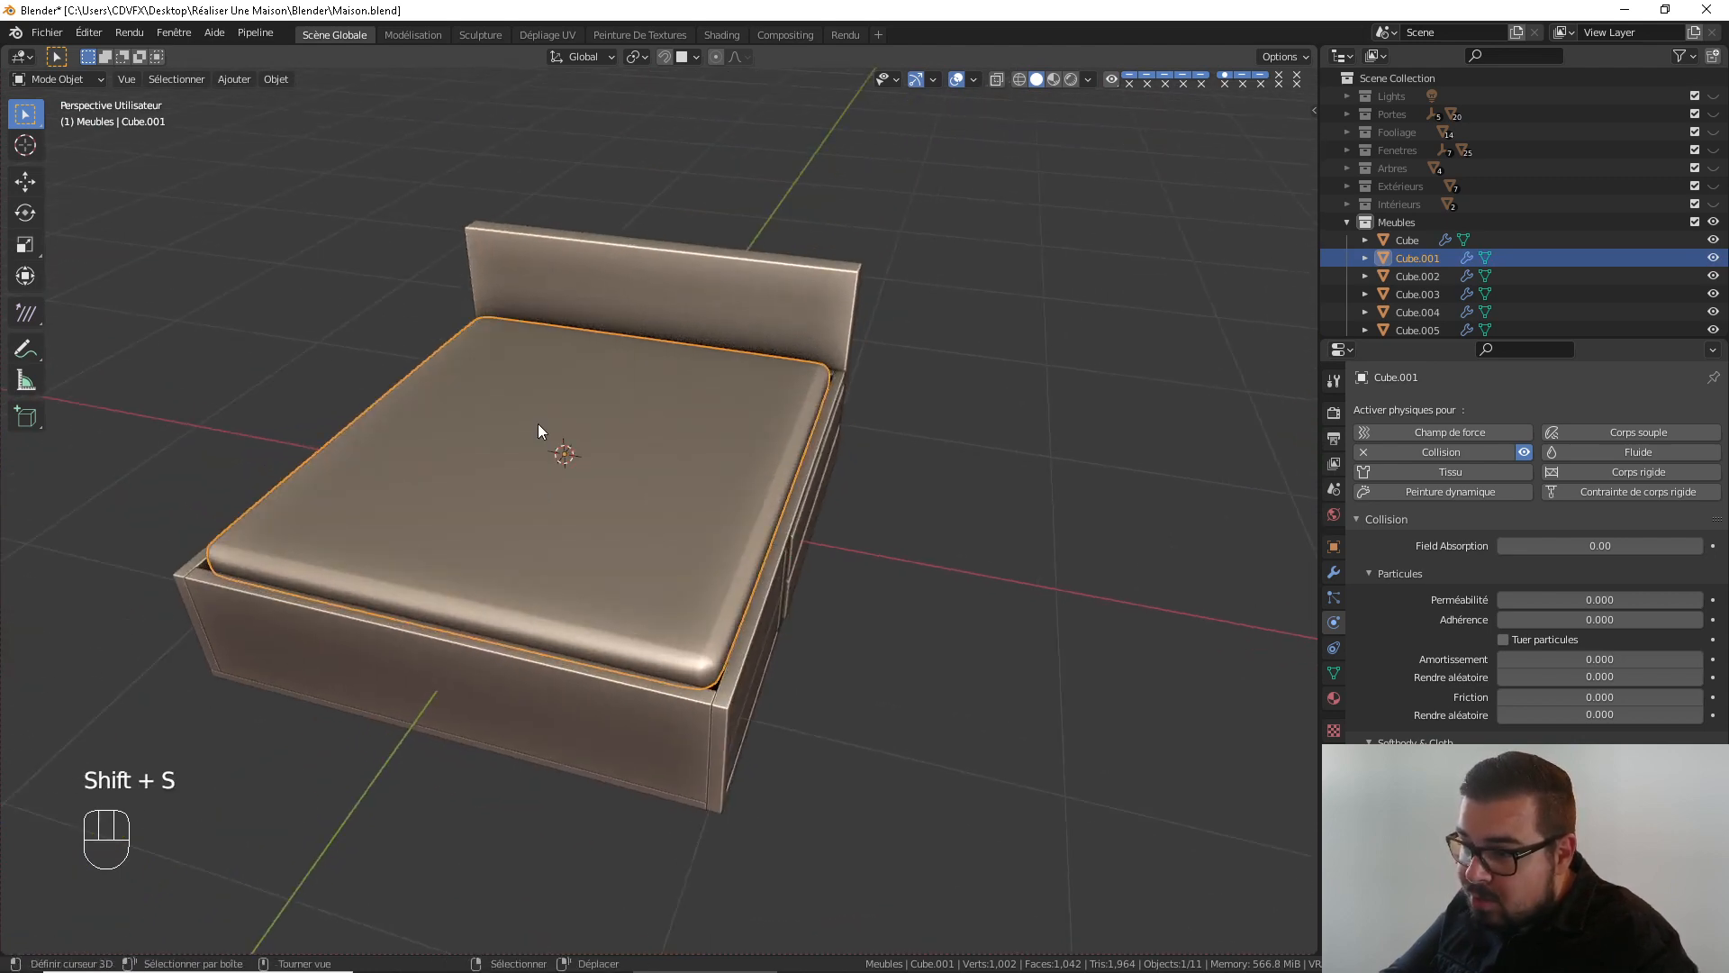
# Add a 2 m plane at the 3D cursor and raise it about 0.31 m along Z above the mattress
pyautogui.moveTo(660, 466); pyautogui.dragTo(752, 490, button='middle')
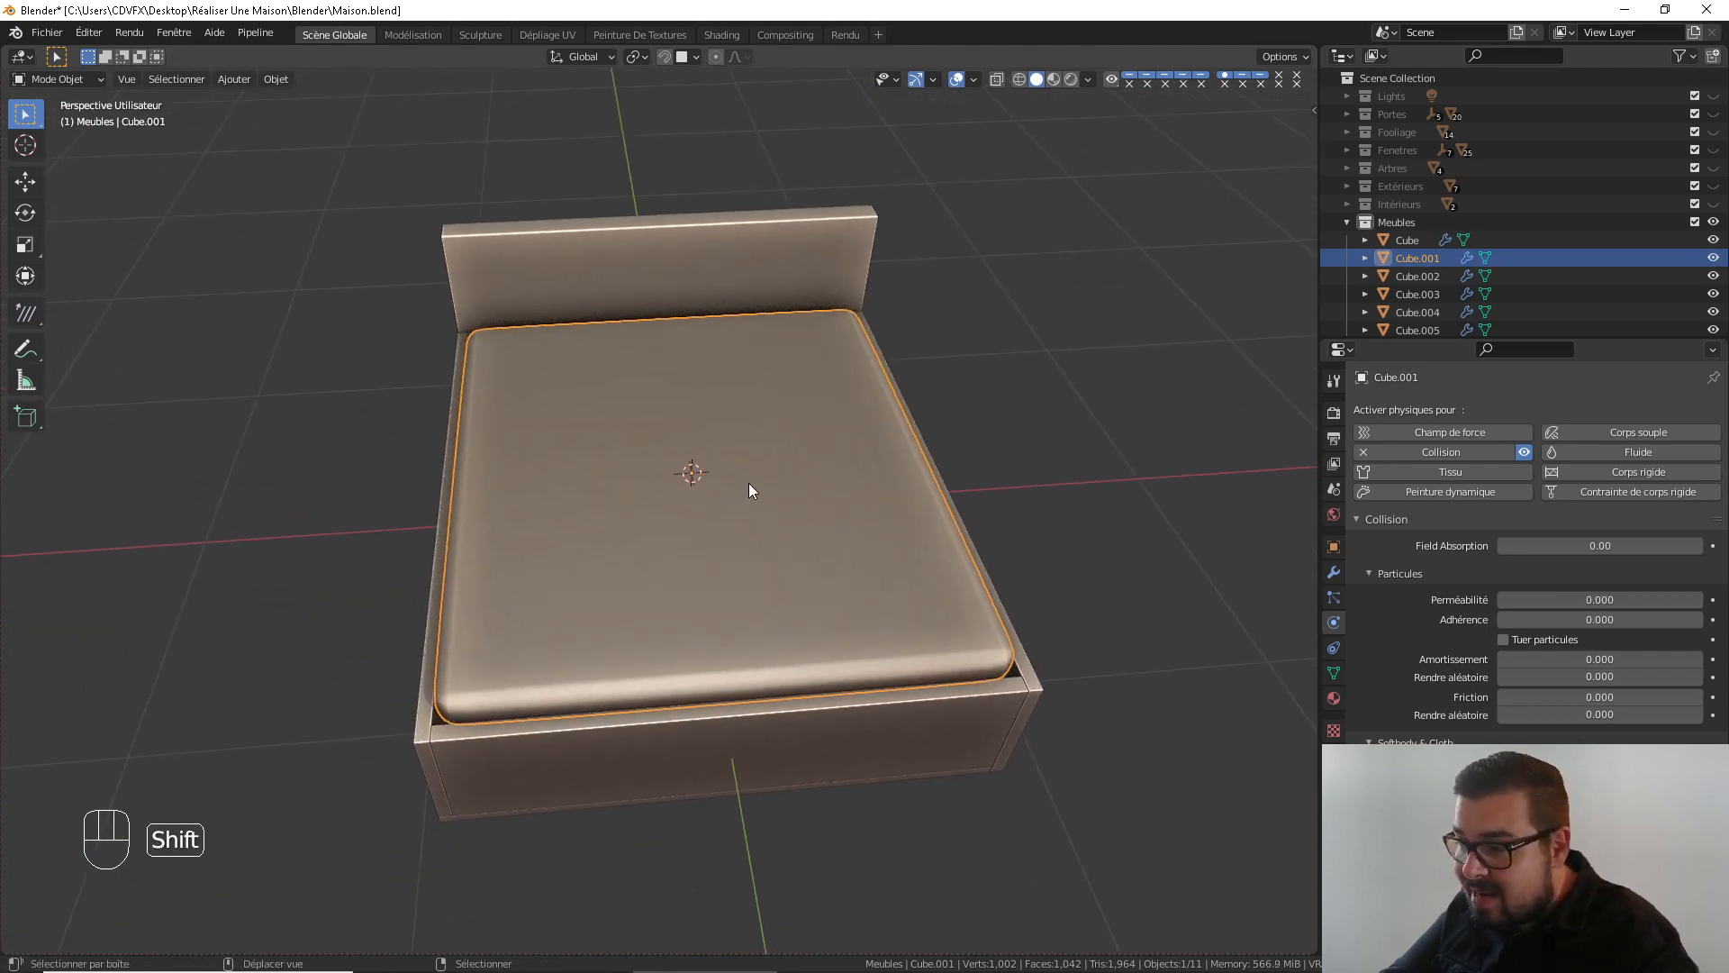
pyautogui.hotkey('shift', 'a')
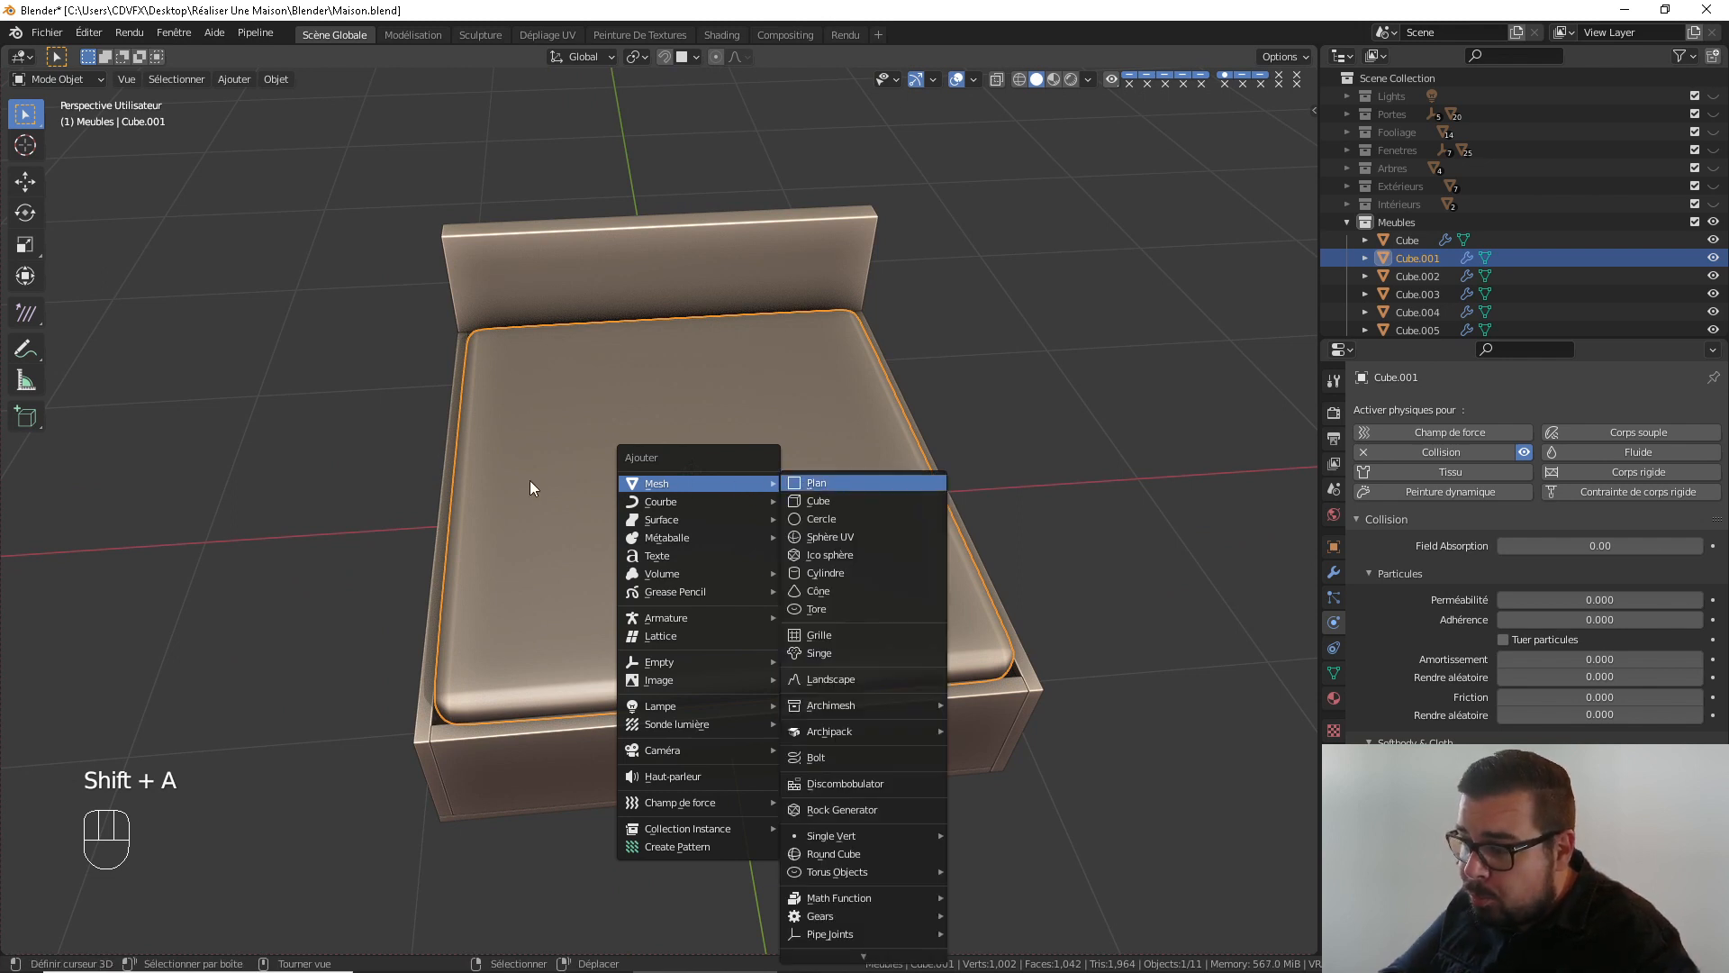
pyautogui.press('Return')
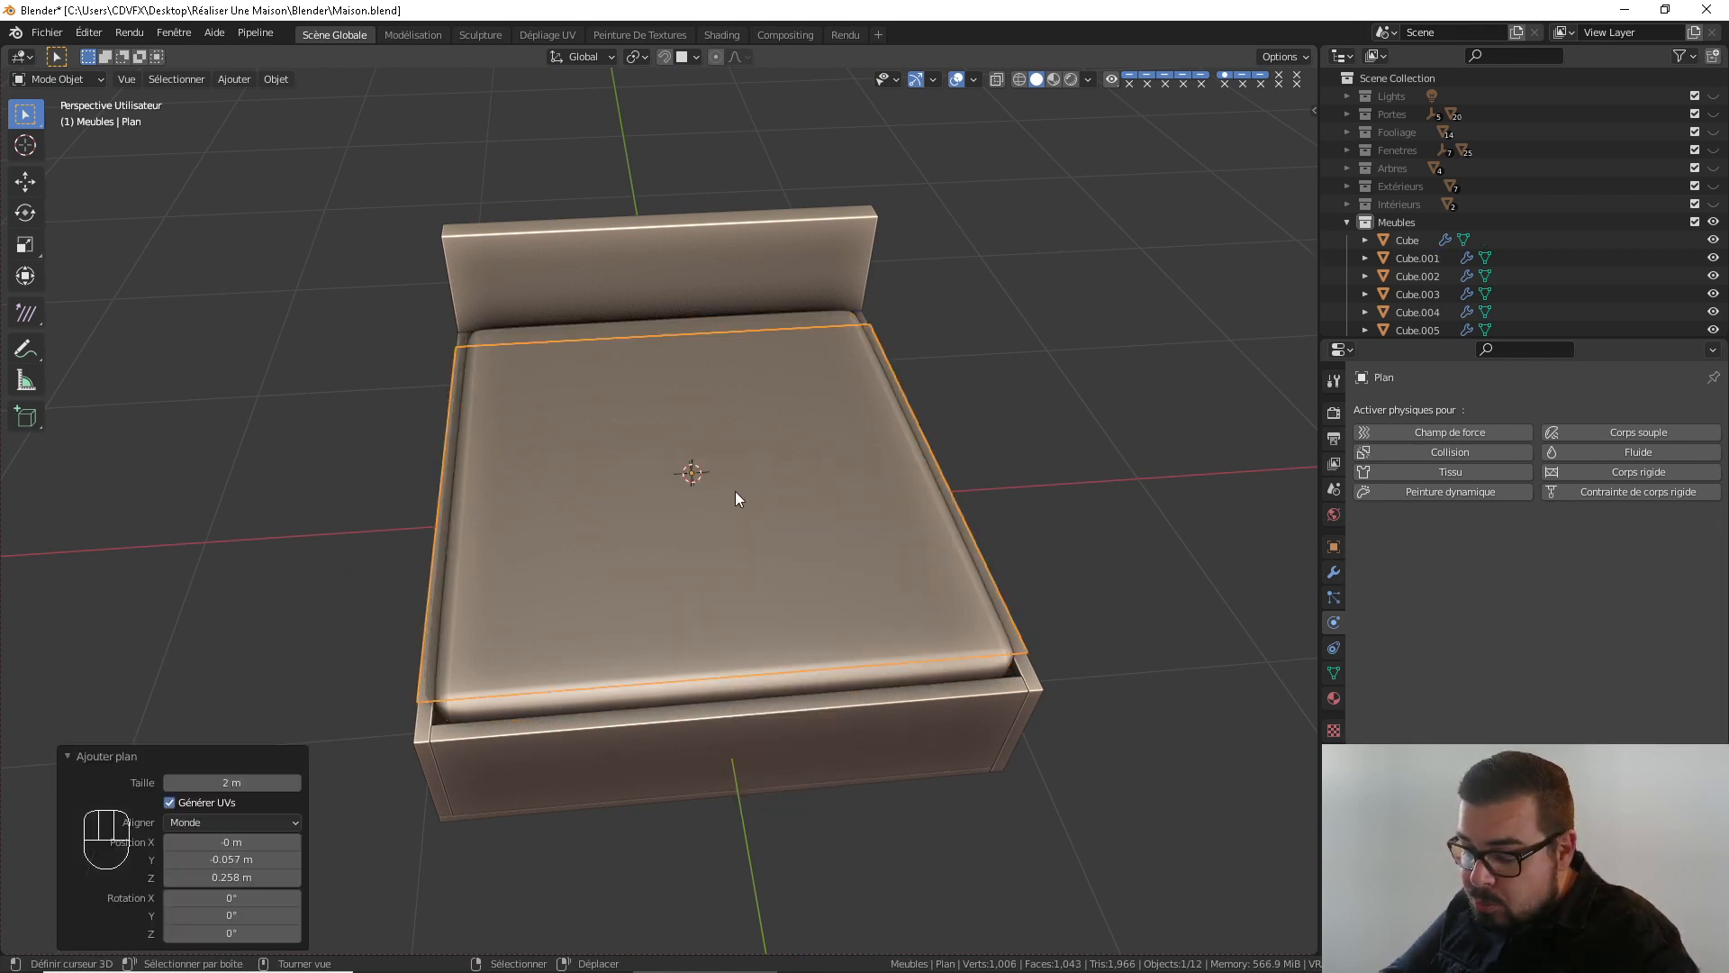
pyautogui.press('g')
pyautogui.press('z')
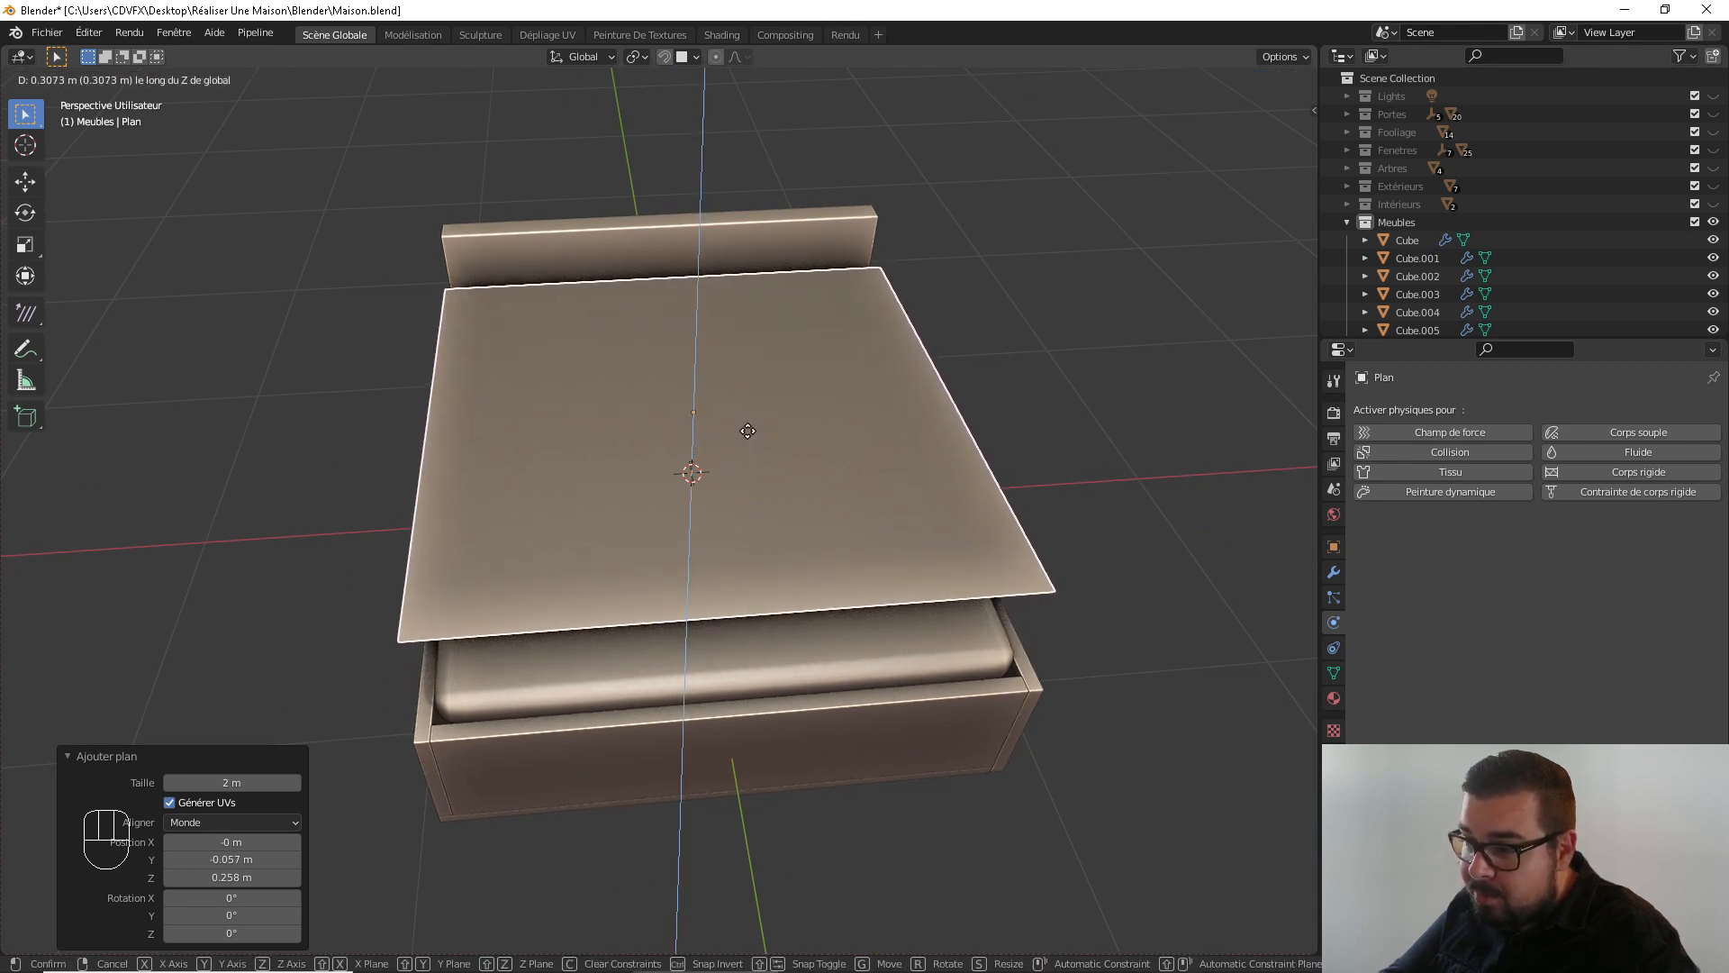
pyautogui.click(748, 434)
# In top view, move the plane about 0.30 m along negative Y toward the foot of the bed
pyautogui.press('KP_7')
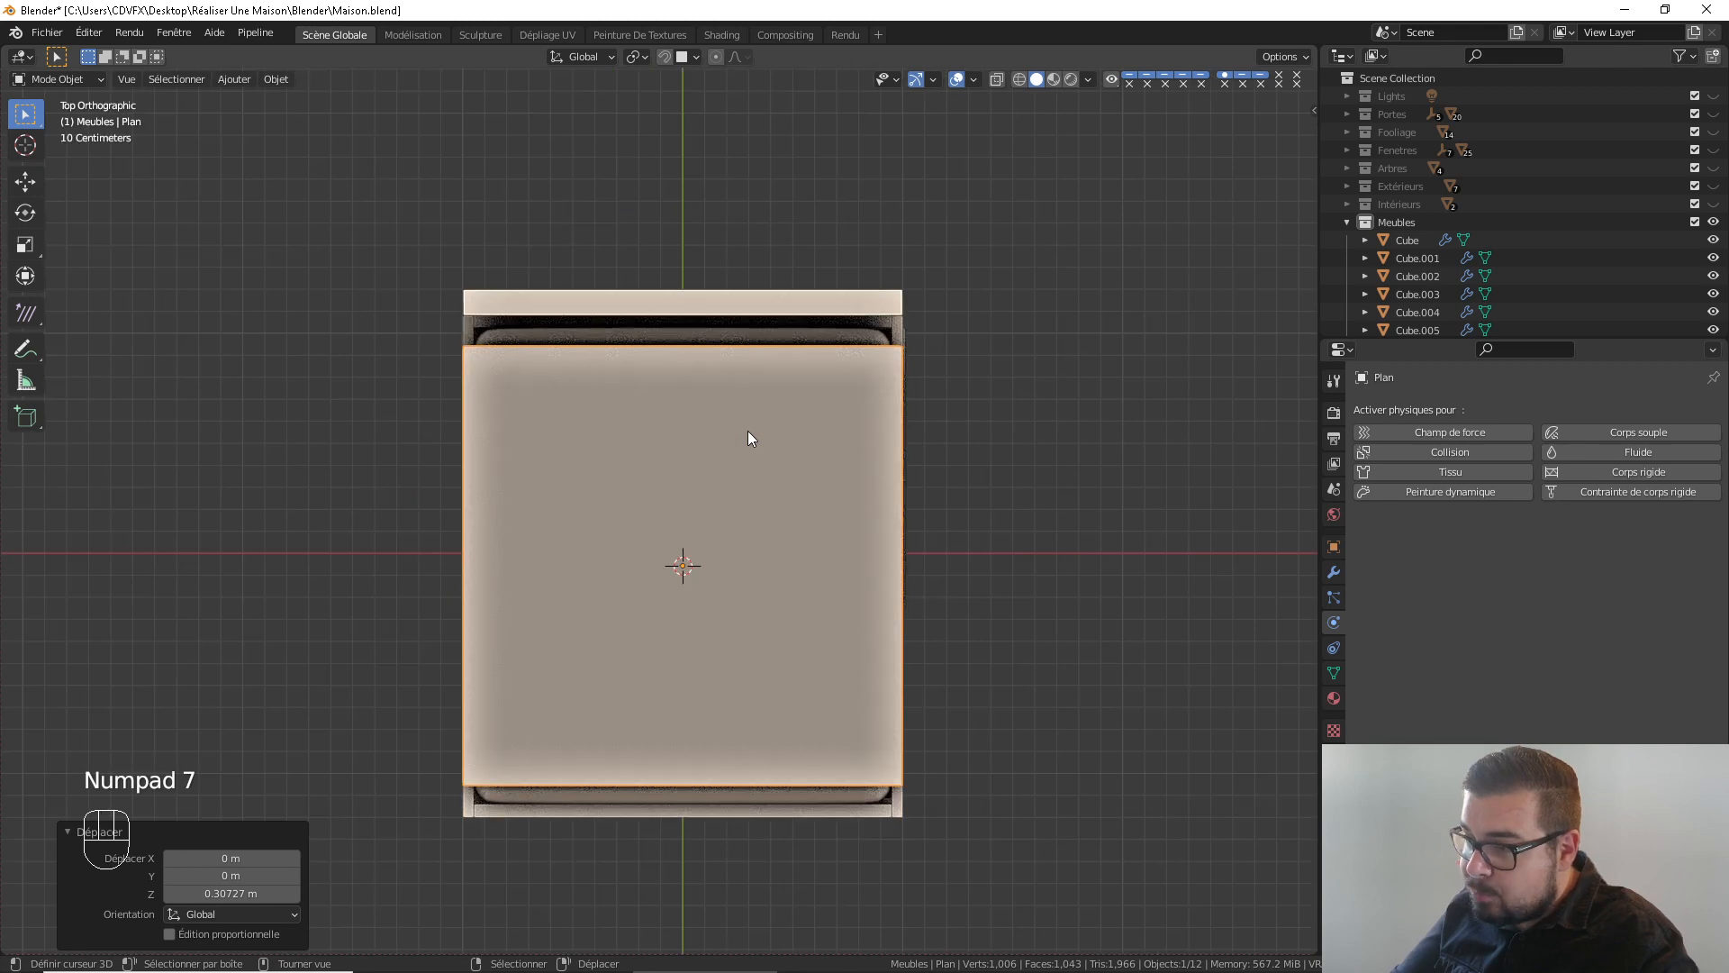
pyautogui.keyDown('shift'); pyautogui.moveTo(759, 445); pyautogui.dragTo(711, 374, button='middle'); pyautogui.keyUp('shift')
pyautogui.press('g')
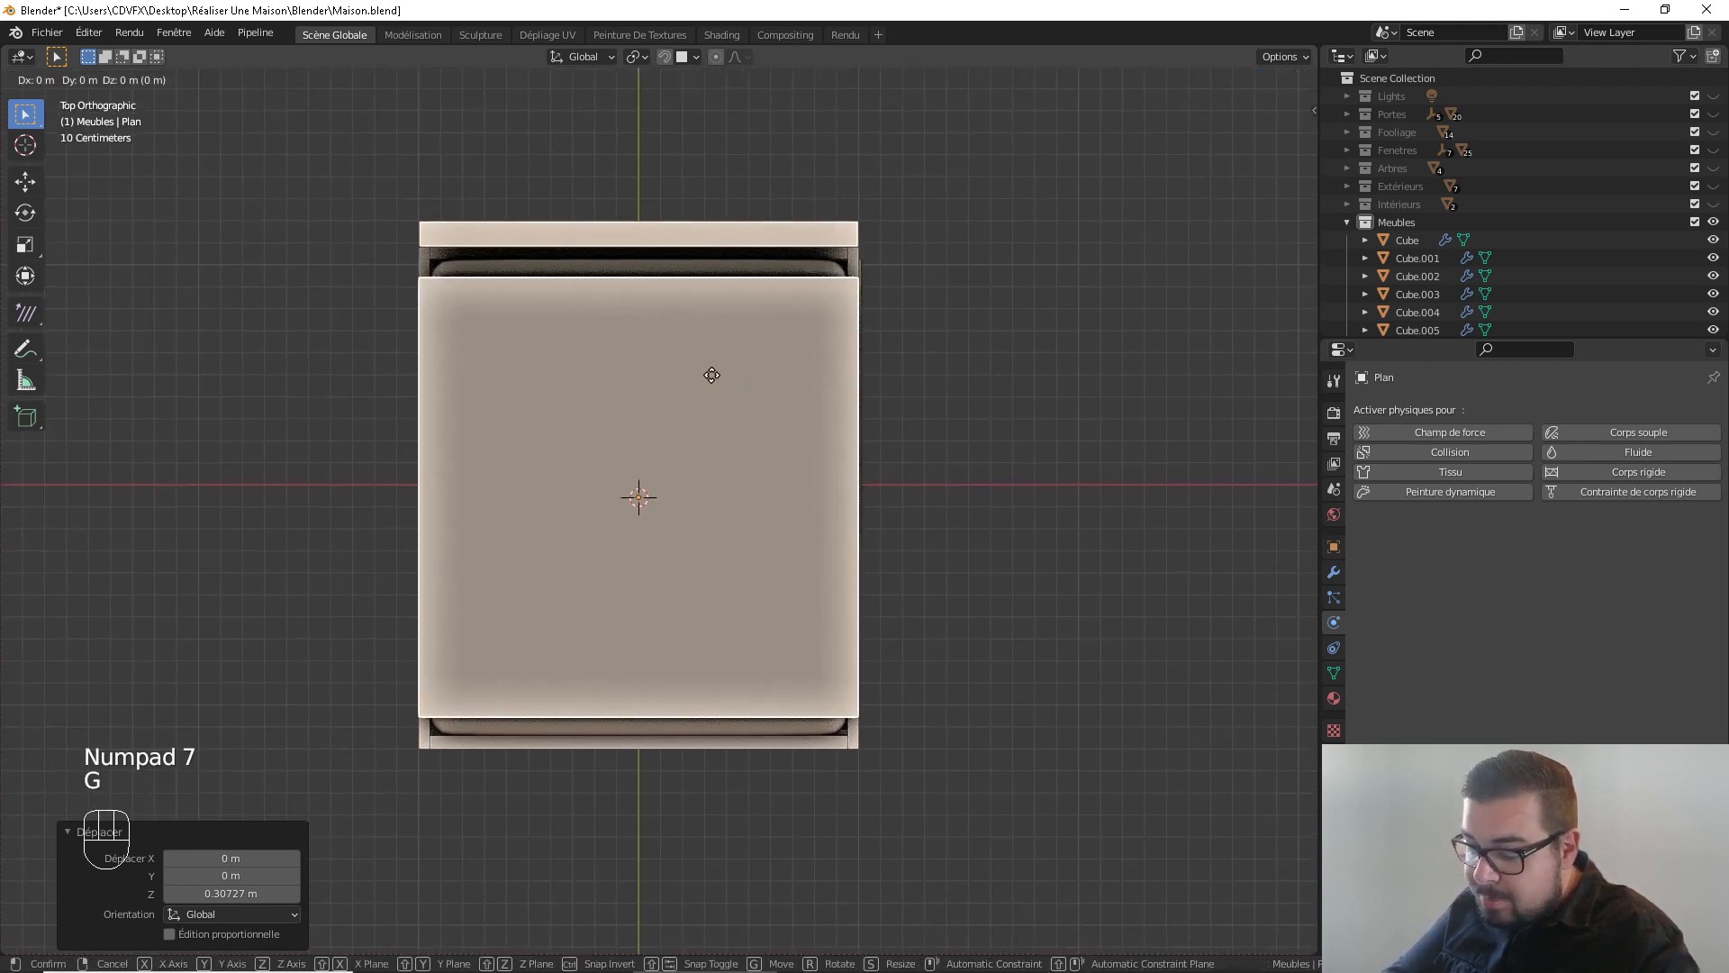
pyautogui.press('y')
pyautogui.press('x')
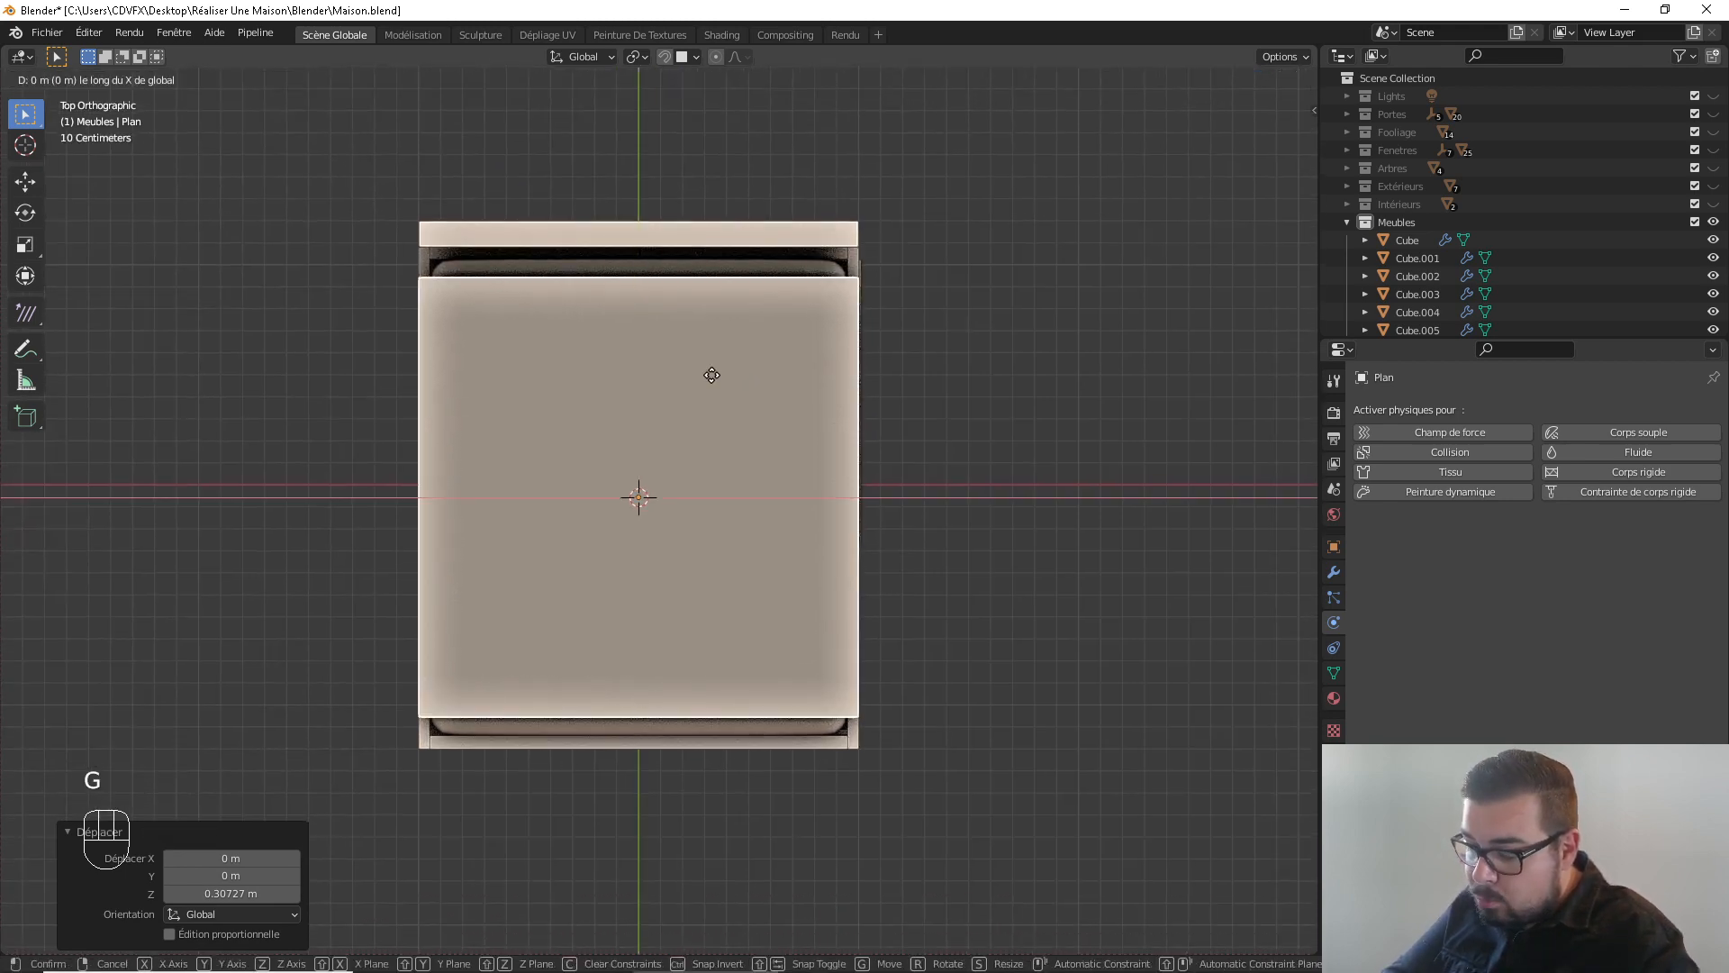
pyautogui.press('y')
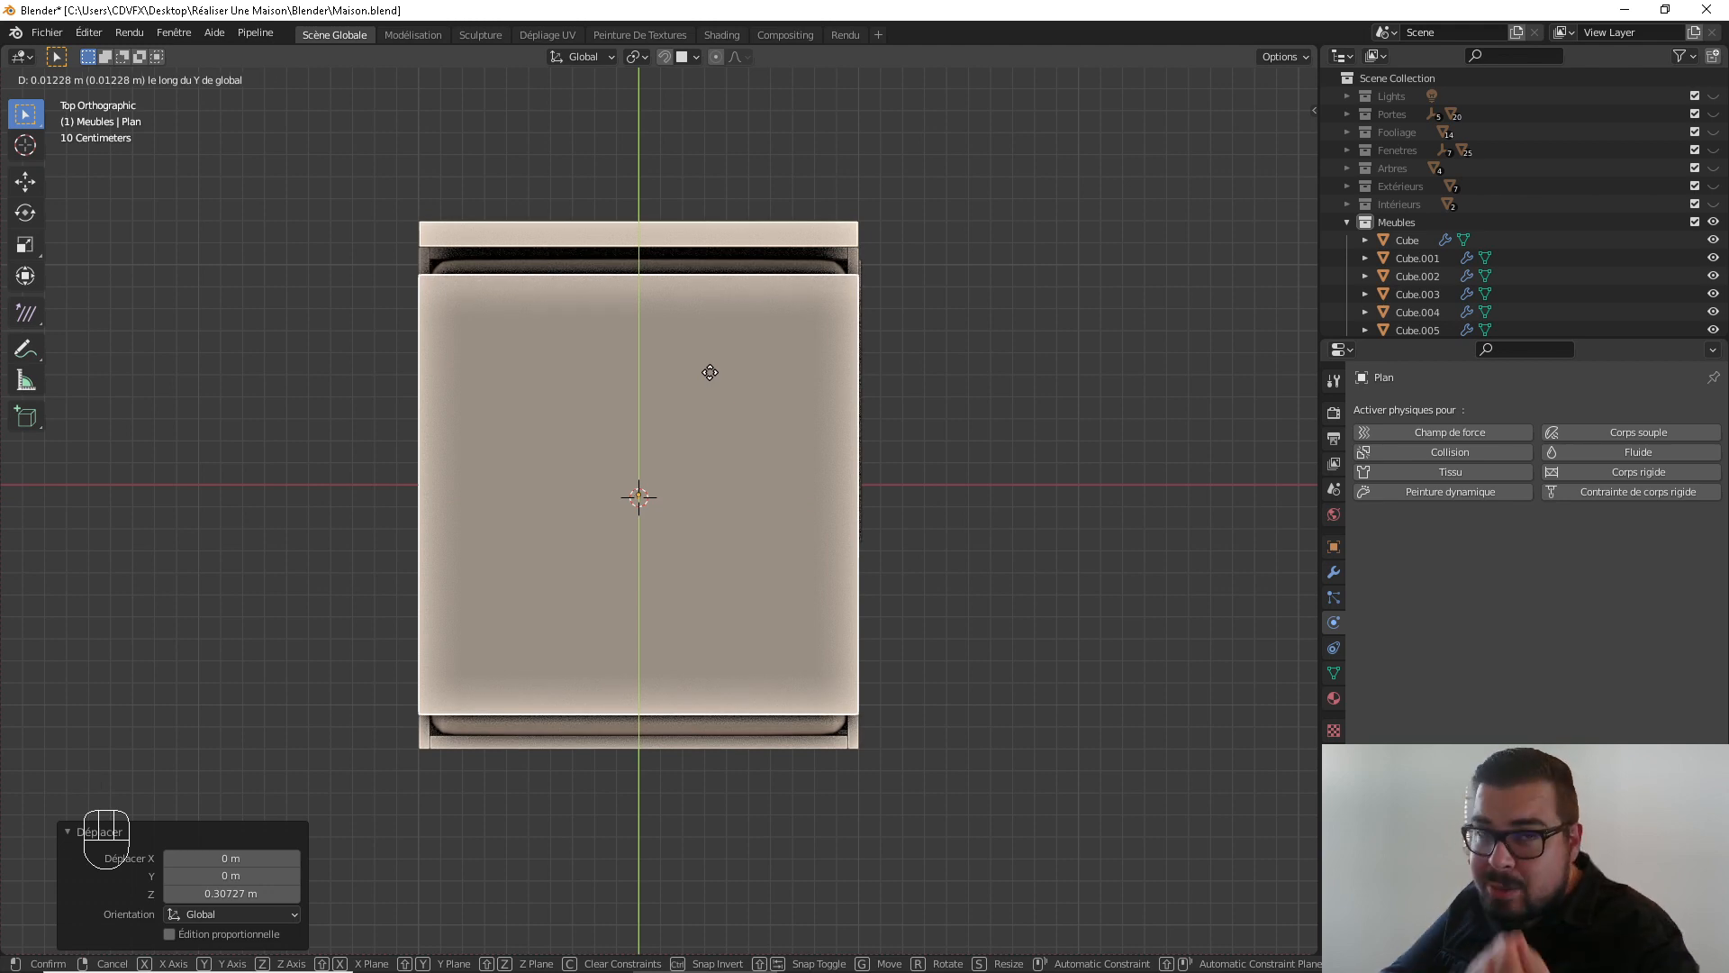
pyautogui.click(720, 441)
# Widen the plane along X by a factor of about 1.05 so it overhangs the bed sides
pyautogui.press('s')
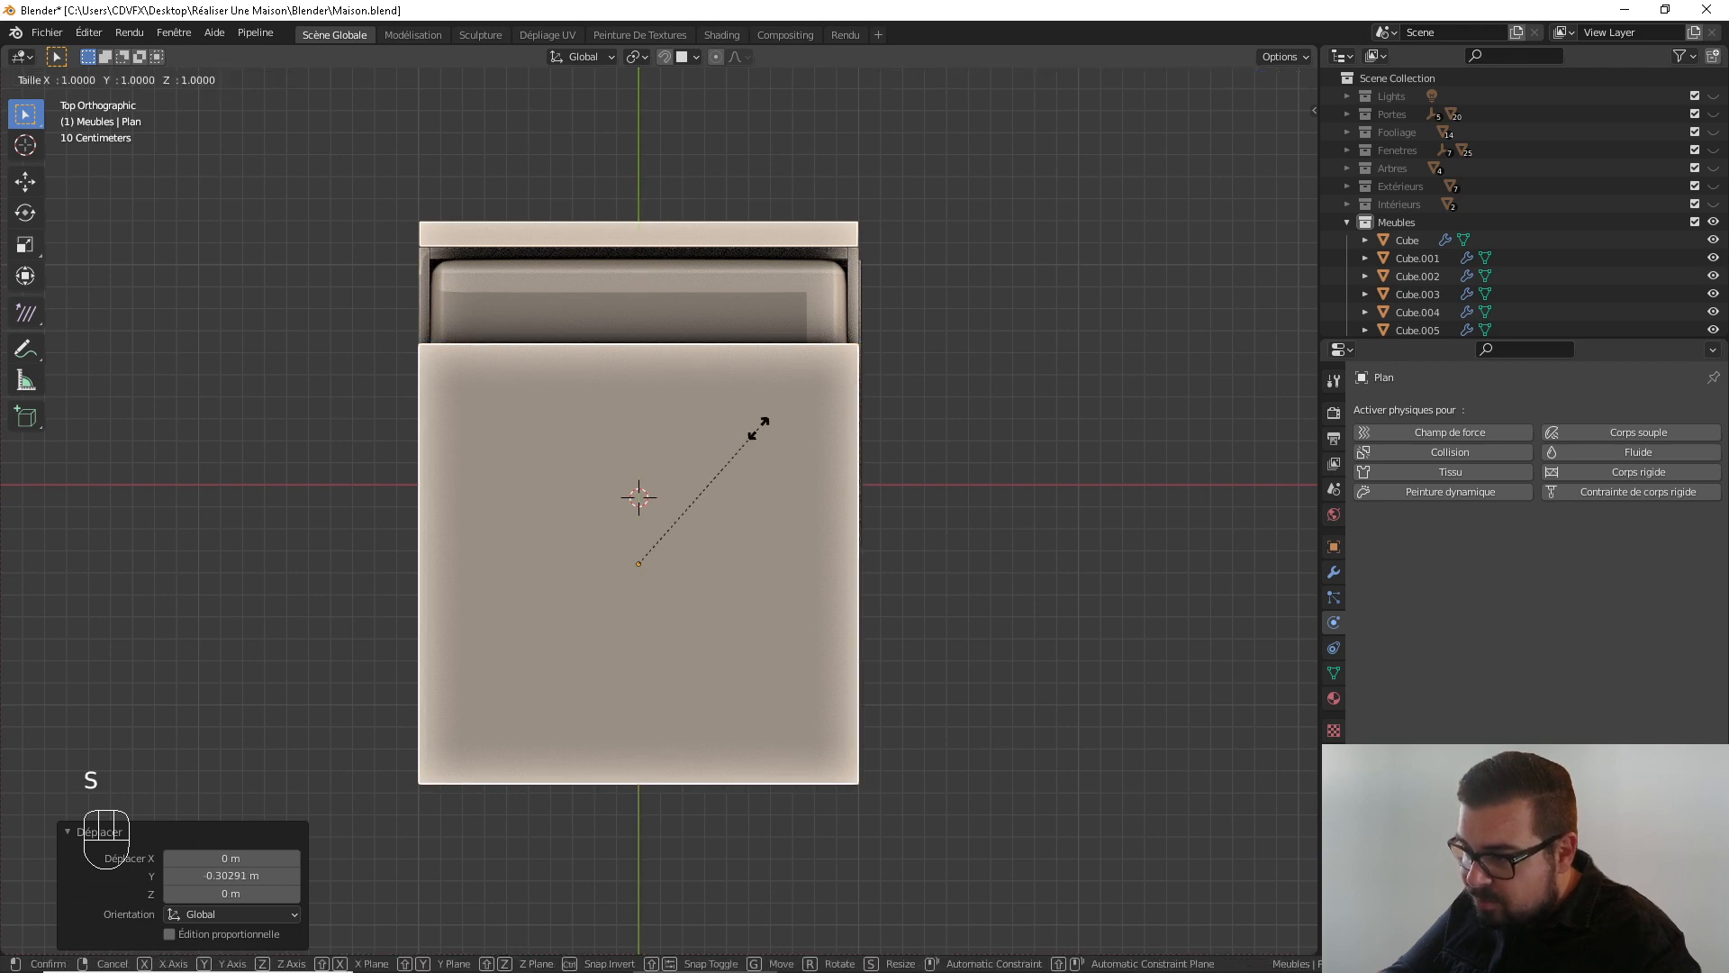
pyautogui.press('x')
pyautogui.press('shift')
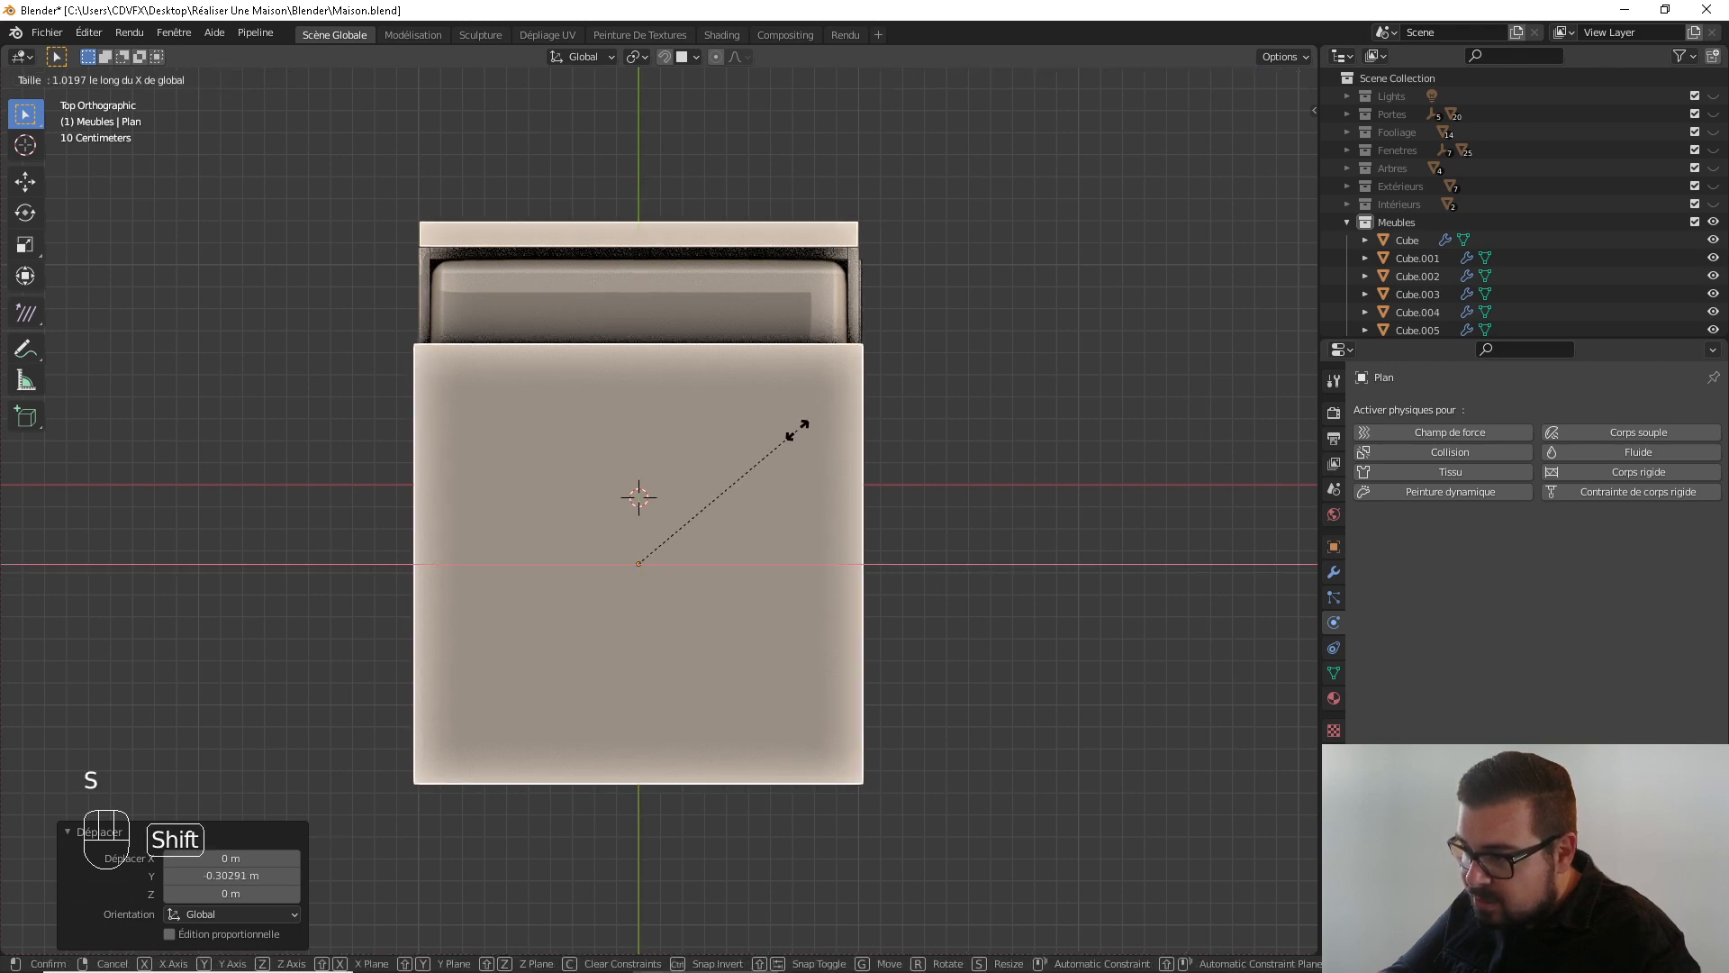
pyautogui.click(892, 433)
# Apply the plane's rotation and scale, and set its origin to its geometry
pyautogui.moveTo(892, 436); pyautogui.dragTo(927, 442, button='middle')
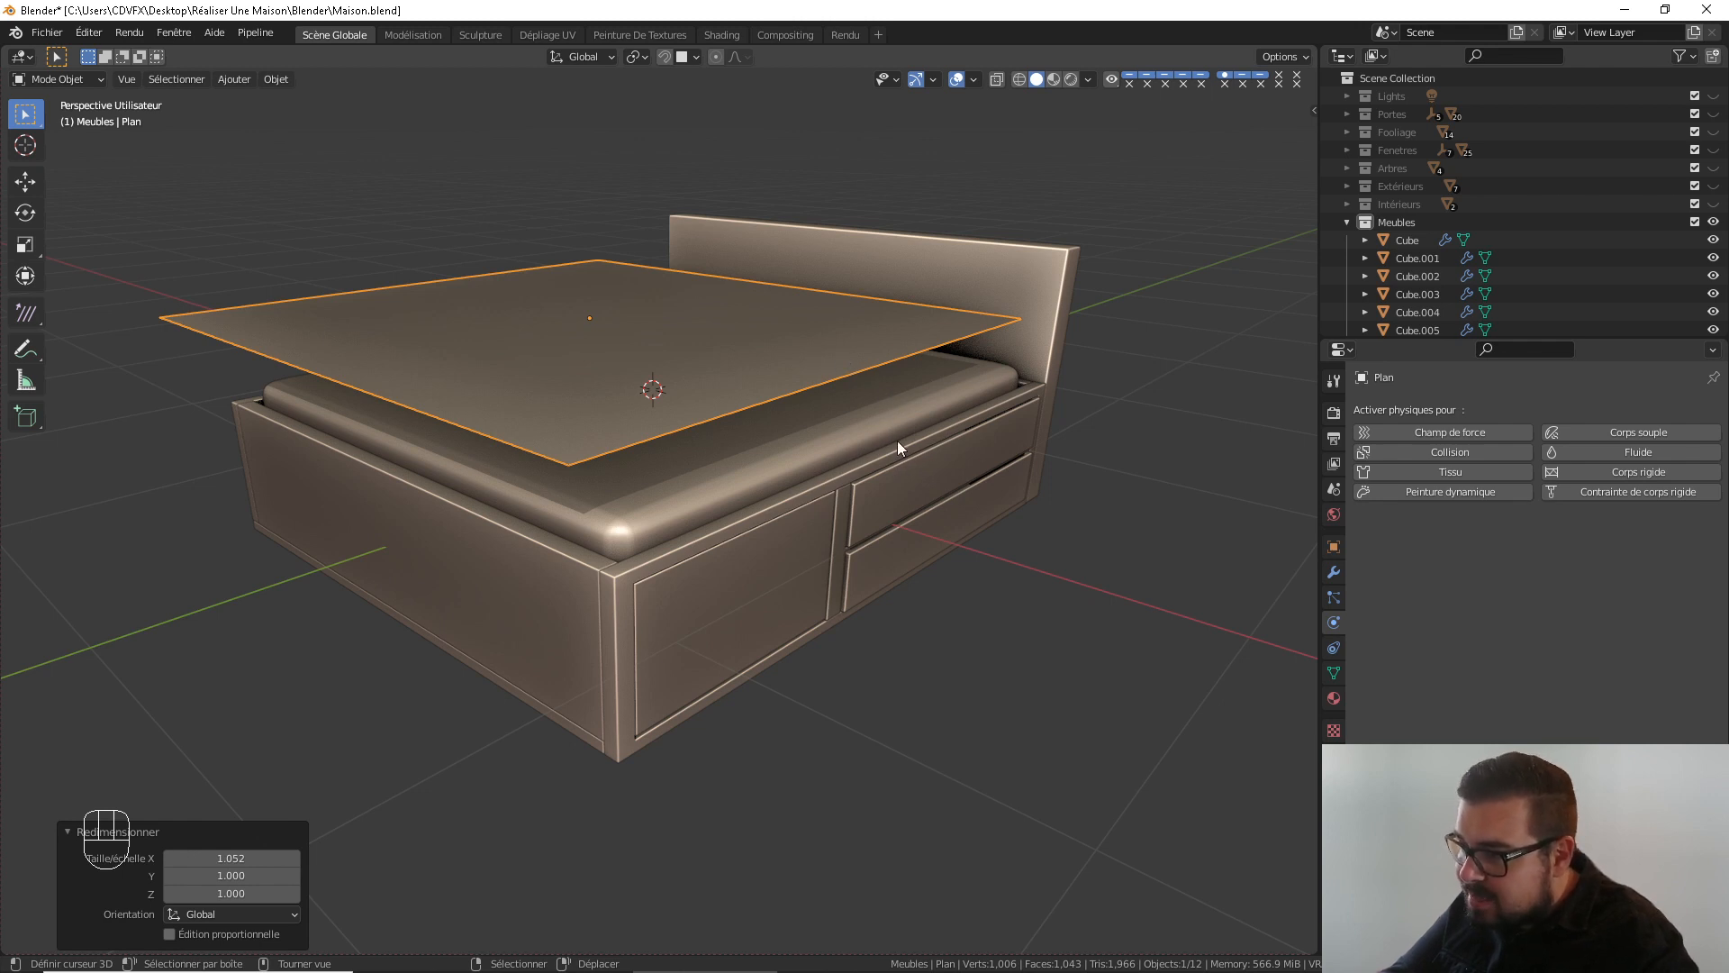
pyautogui.moveTo(883, 456); pyautogui.dragTo(742, 418, button='middle')
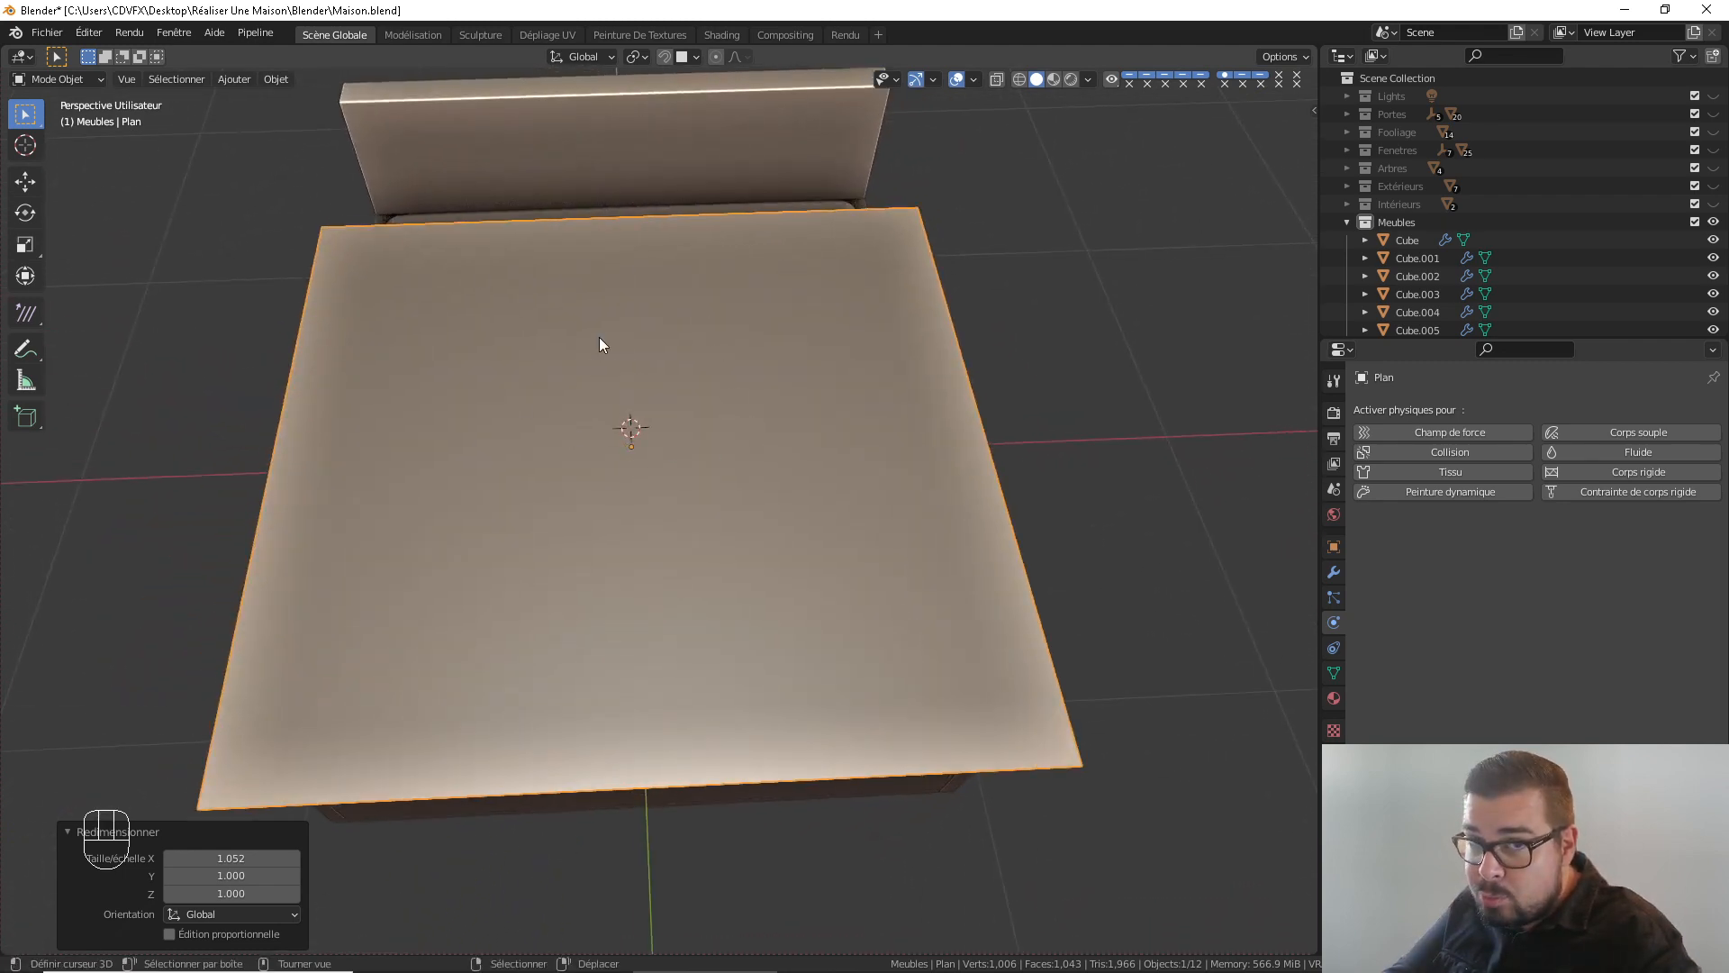
pyautogui.press('q')
pyautogui.click(609, 421)
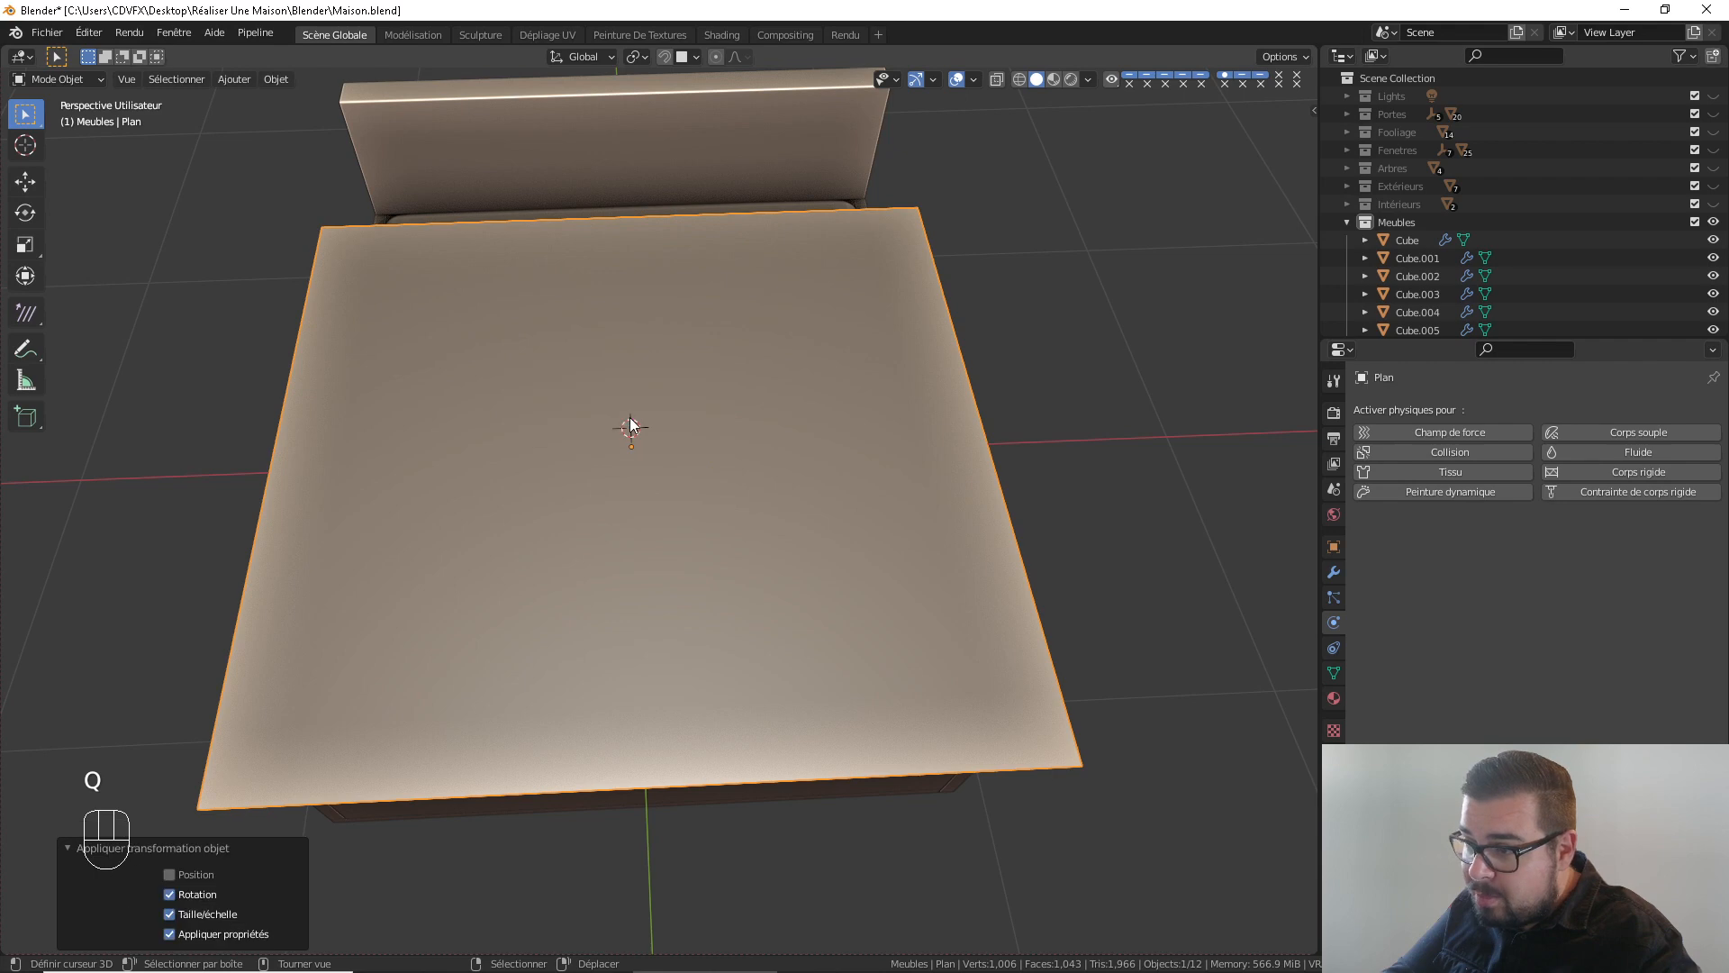
pyautogui.press('q')
pyautogui.click(588, 401)
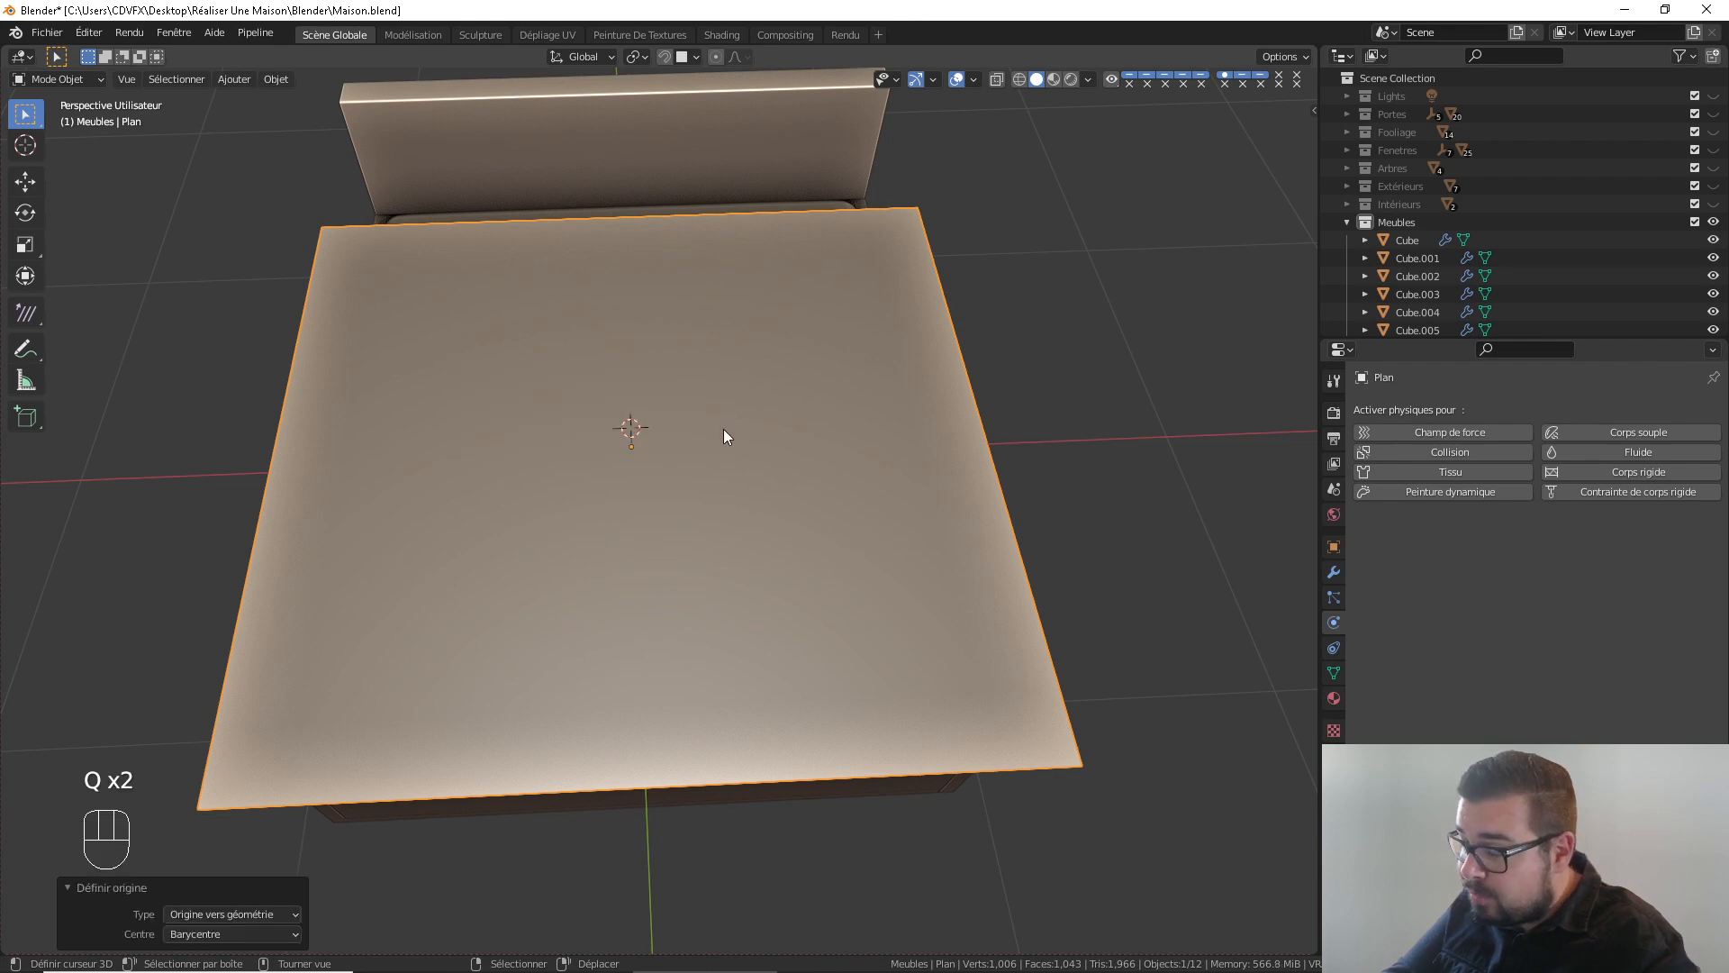
# Enable Cloth physics on the plane and split off a Timeline area below the 3D viewport
pyautogui.click(1446, 470)
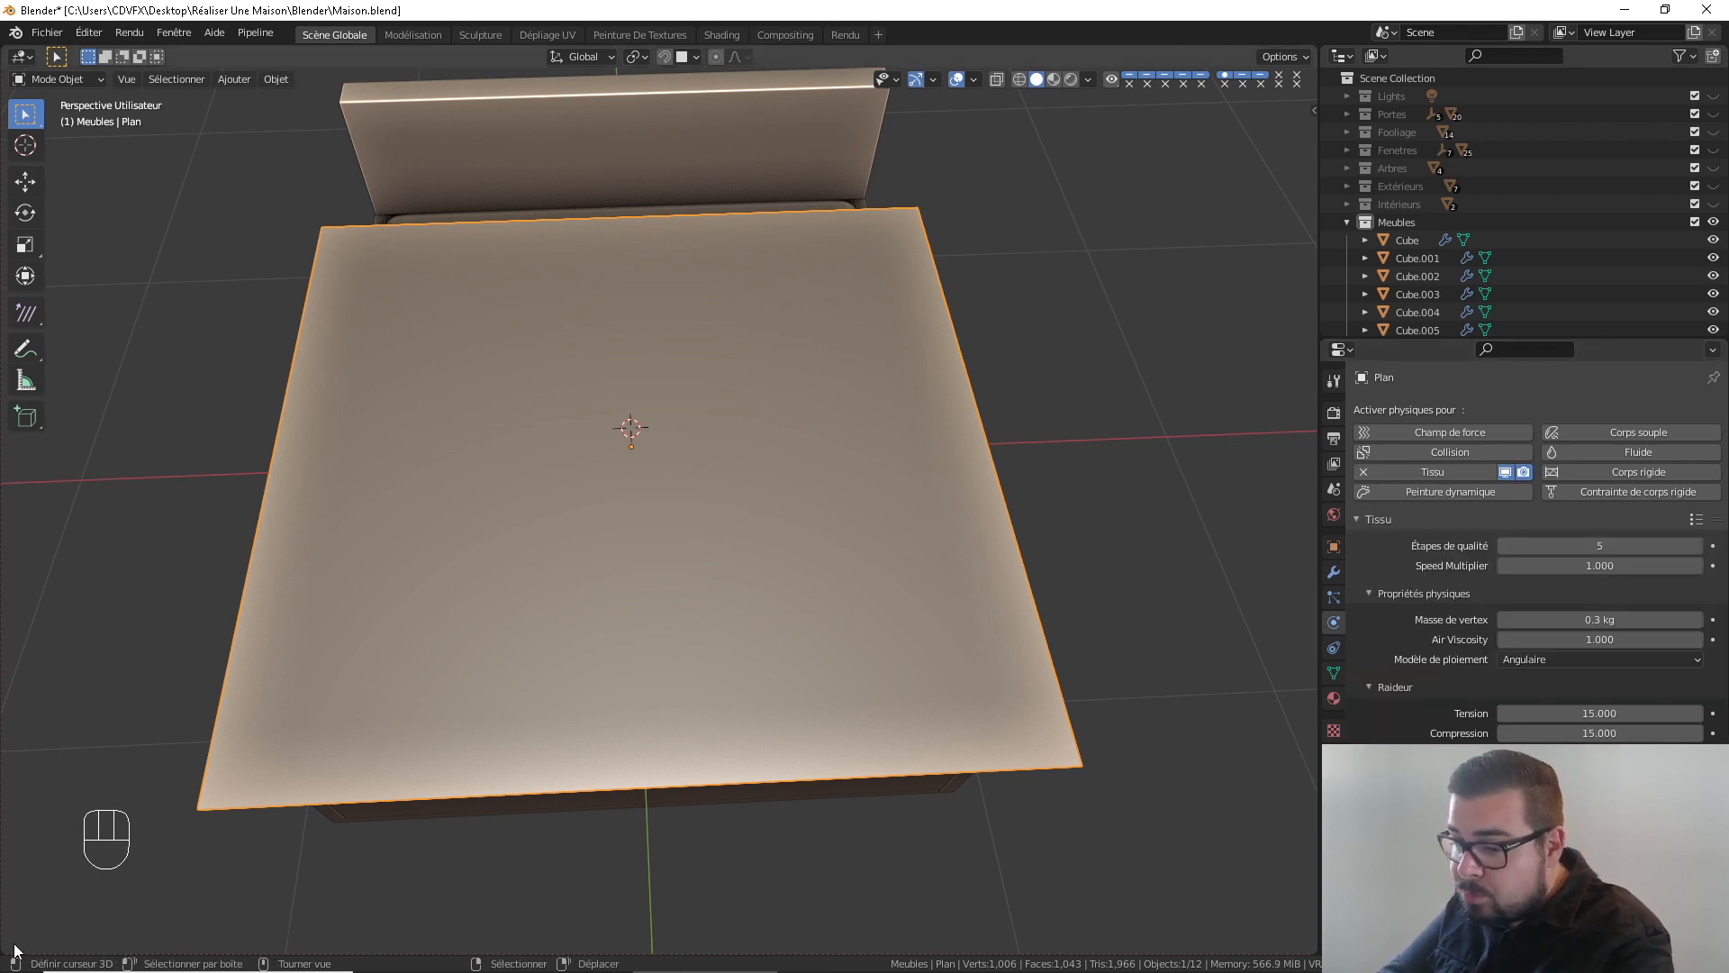
pyautogui.moveTo(13, 950); pyautogui.dragTo(16, 875)
pyautogui.click(20, 888)
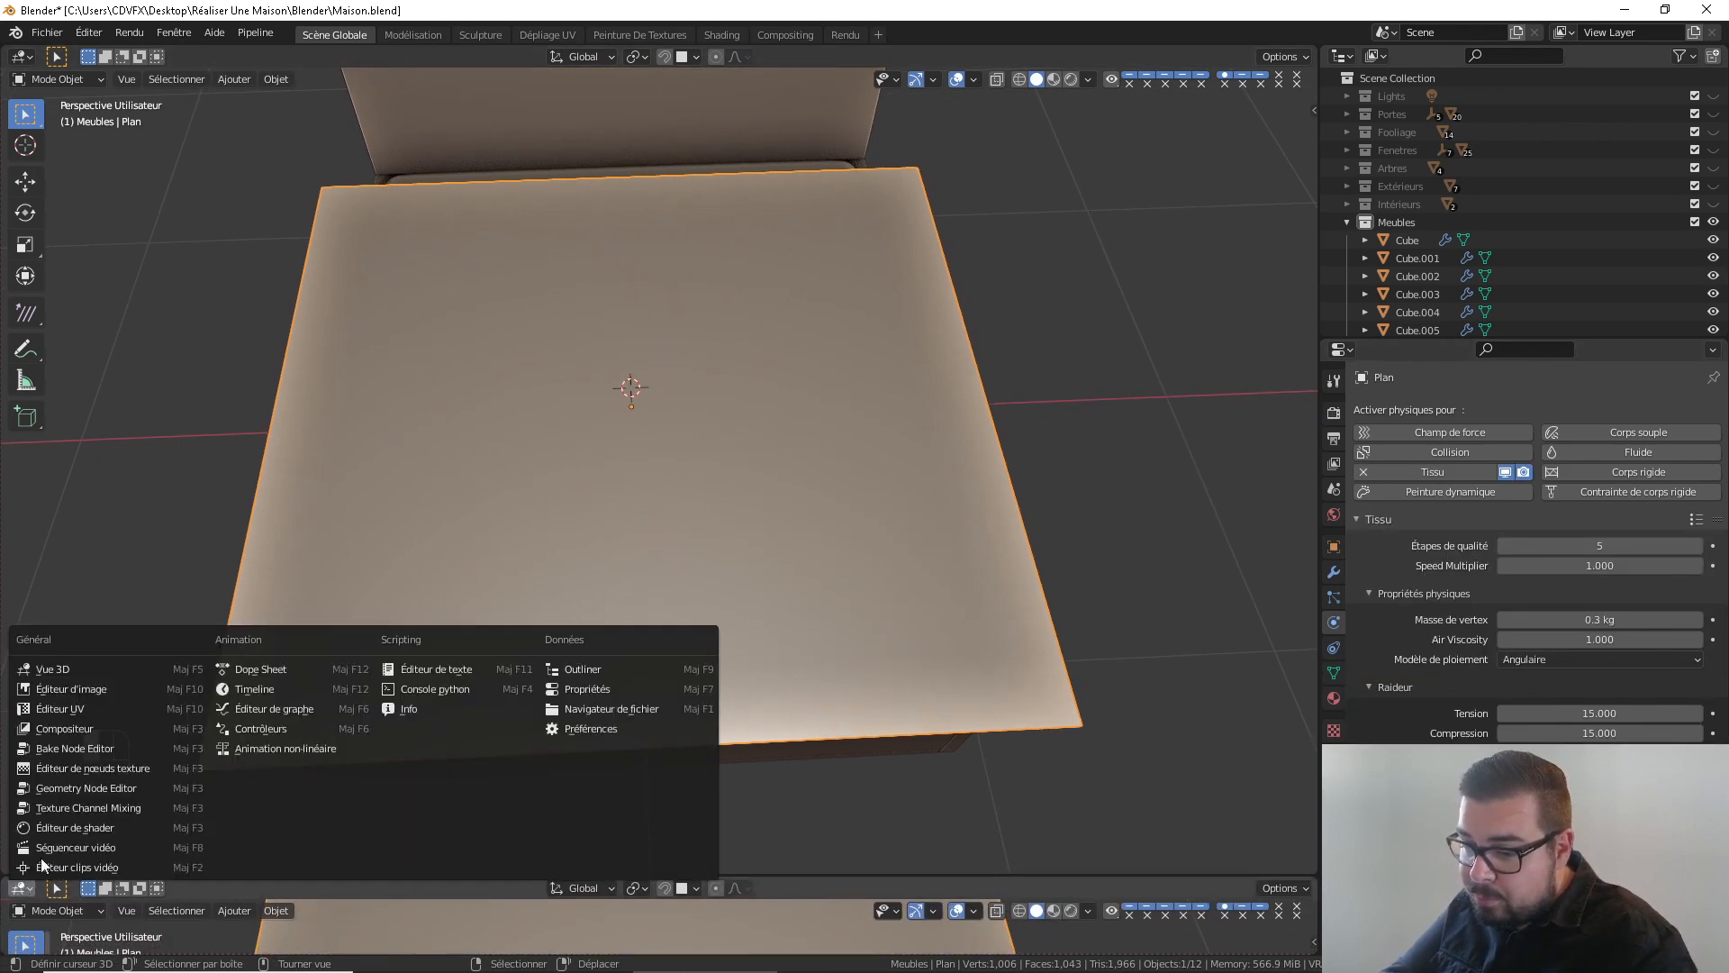
pyautogui.click(263, 687)
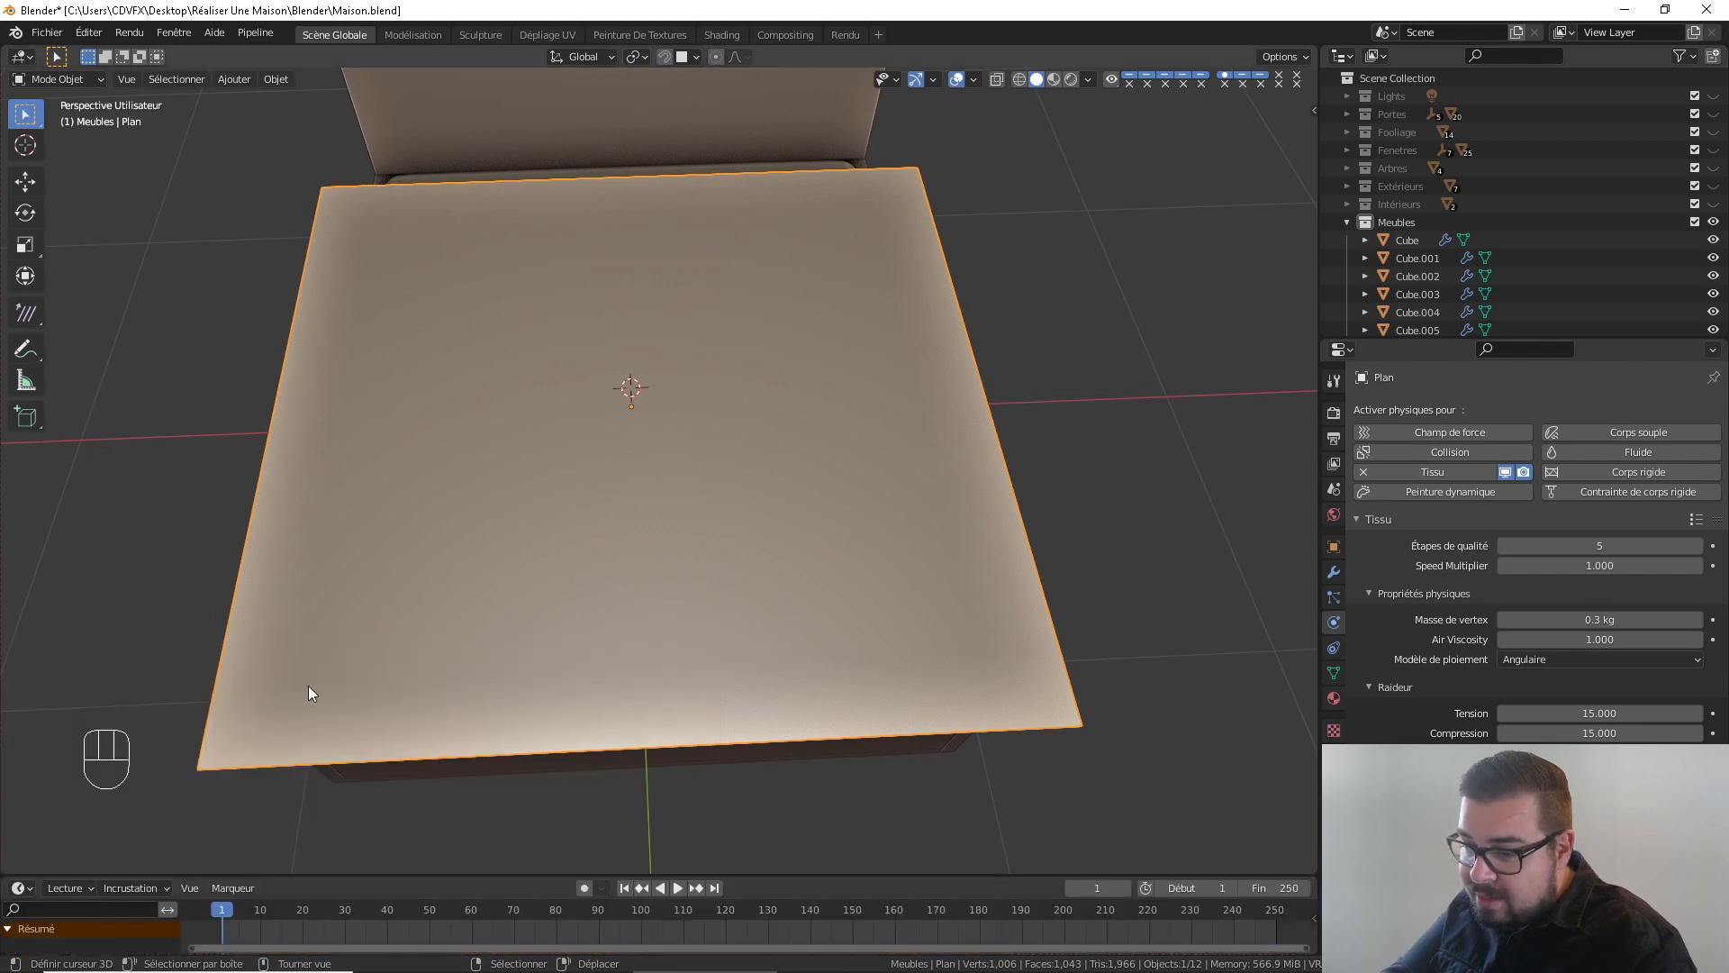
# Play the cloth simulation and examine from the side how the plane falls onto the bed
pyautogui.click(677, 888)
pyautogui.moveTo(965, 691); pyautogui.dragTo(756, 397, button='middle')
pyautogui.moveTo(645, 398); pyautogui.dragTo(523, 344, button='middle')
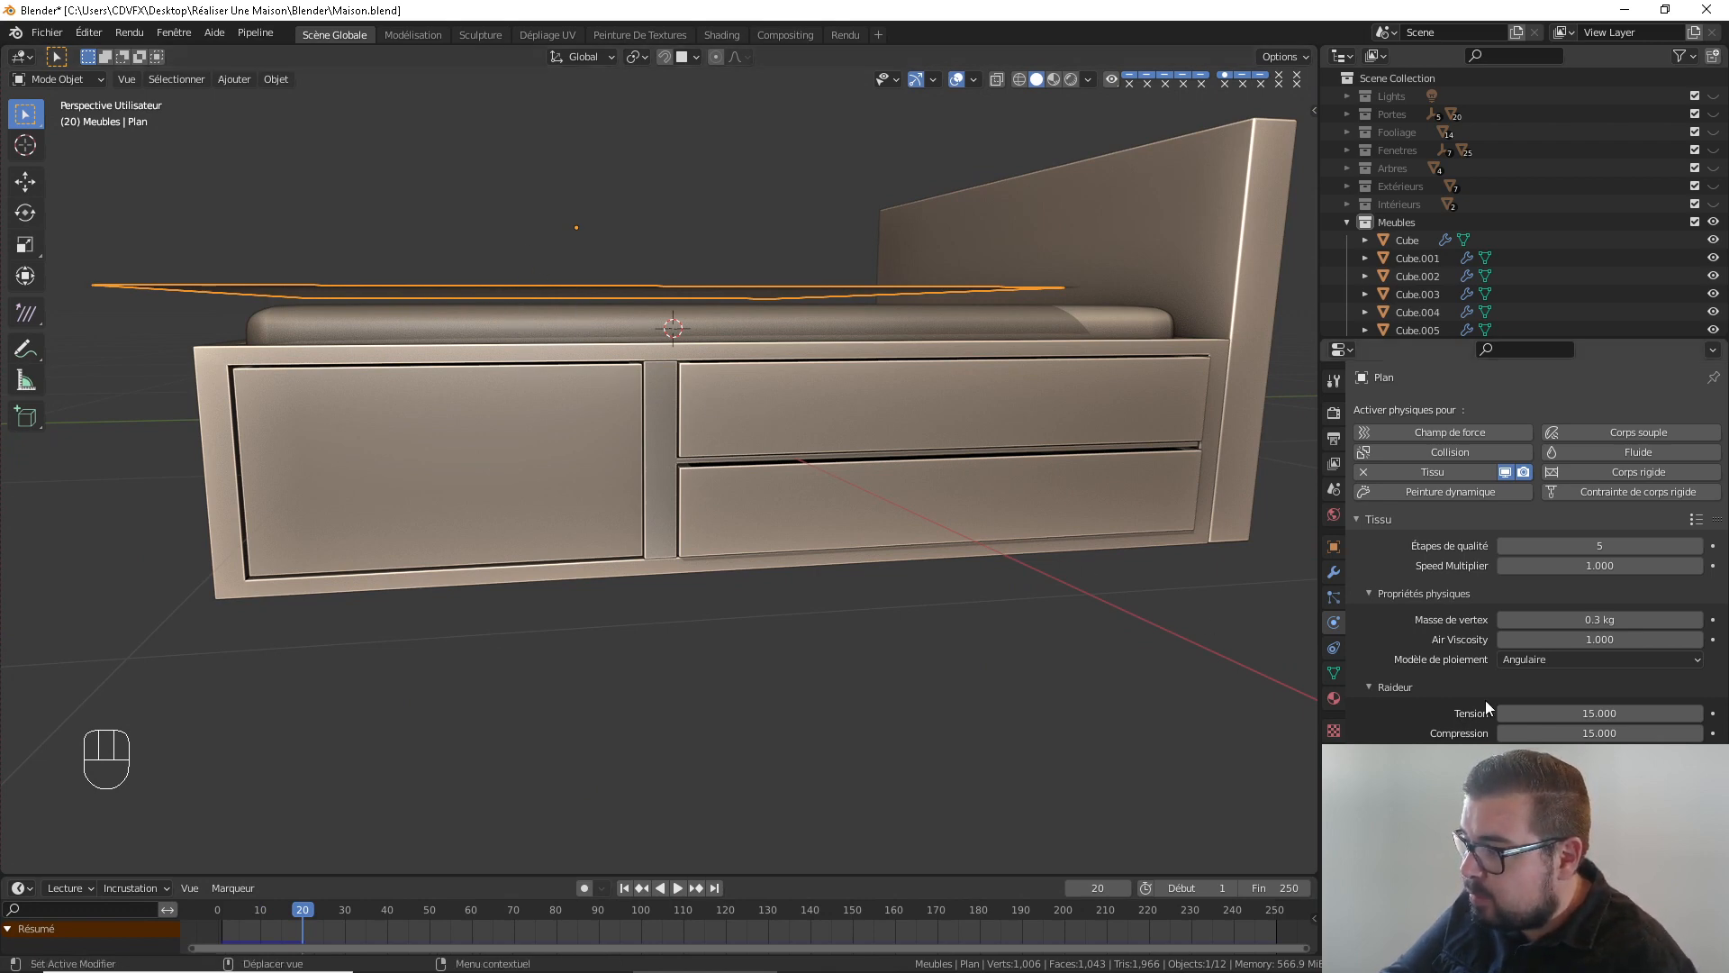
# Examine the plane's cloth settings down to the object collision options
pyautogui.scroll(-6, 1594, 732)
pyautogui.scroll(-4, 1594, 734)
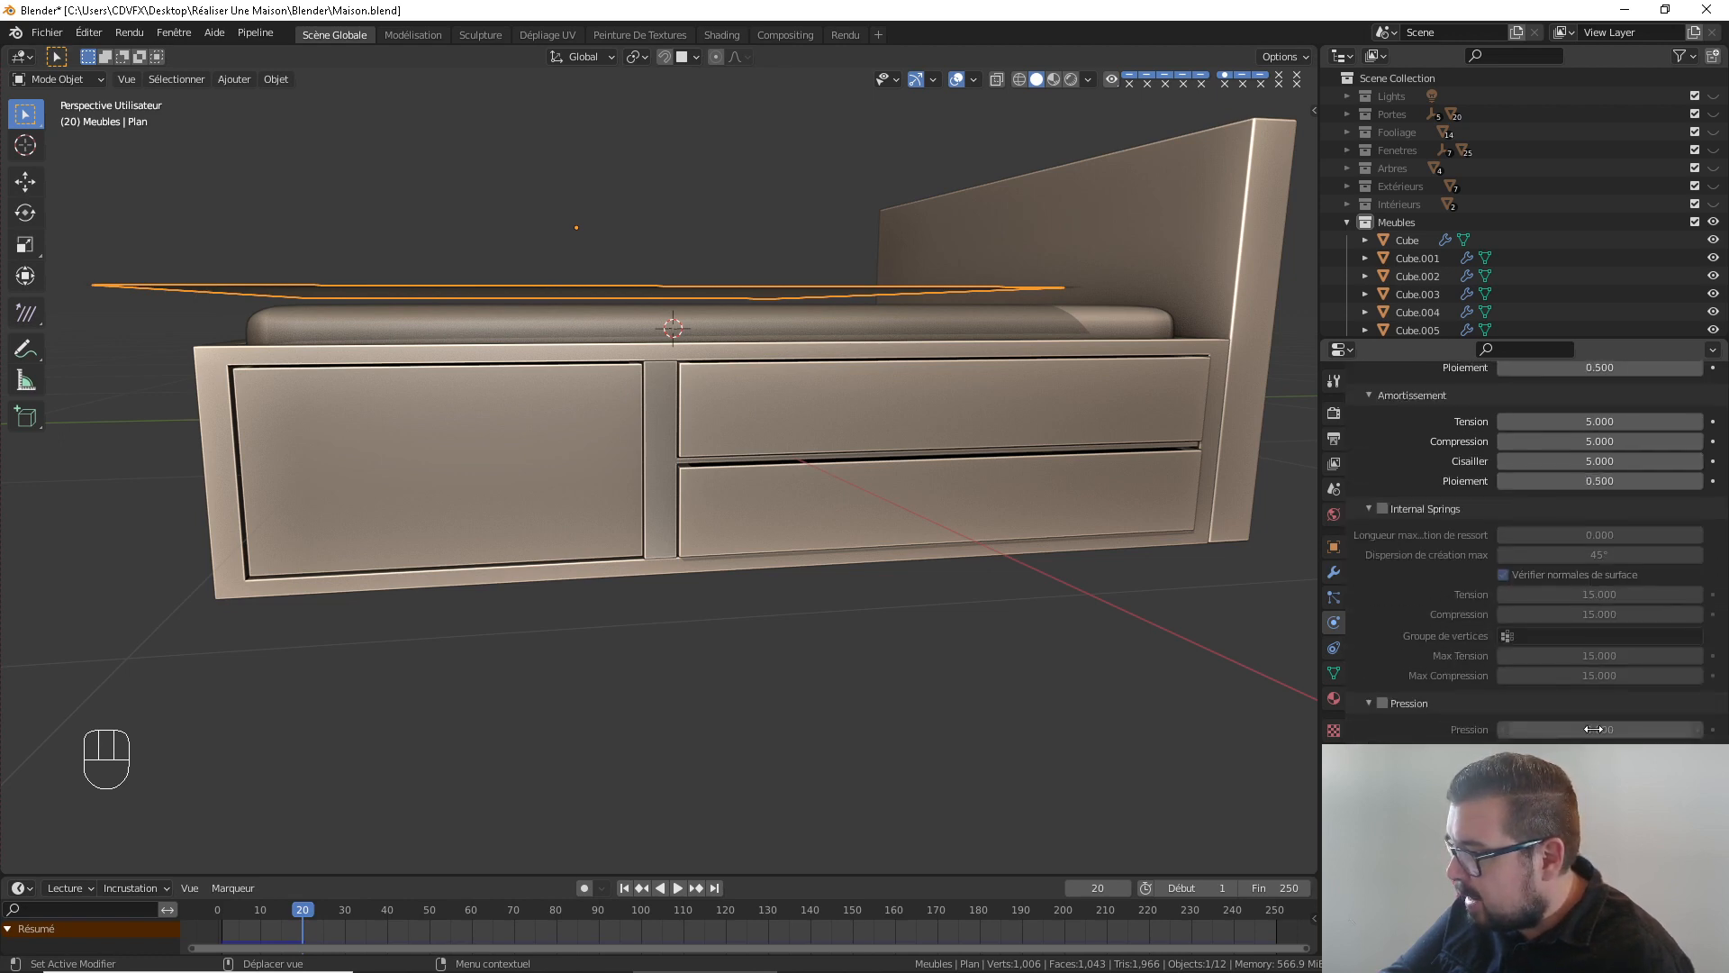
pyautogui.scroll(-5, 1541, 720)
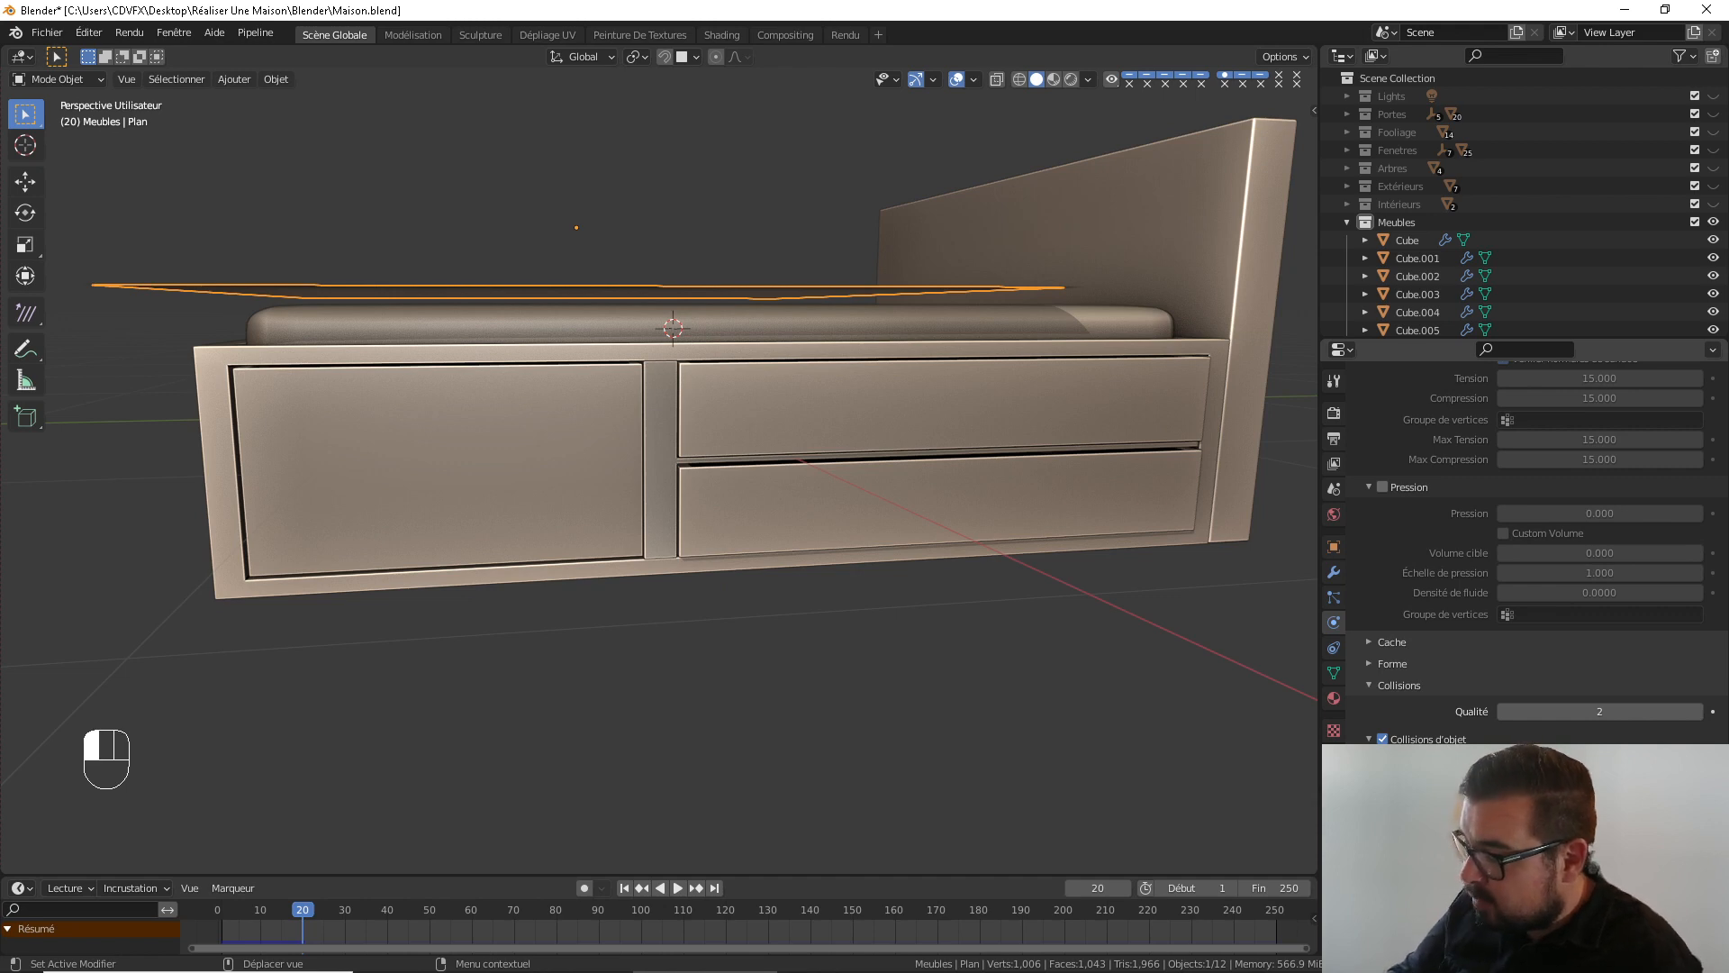
pyautogui.press('KP_0')
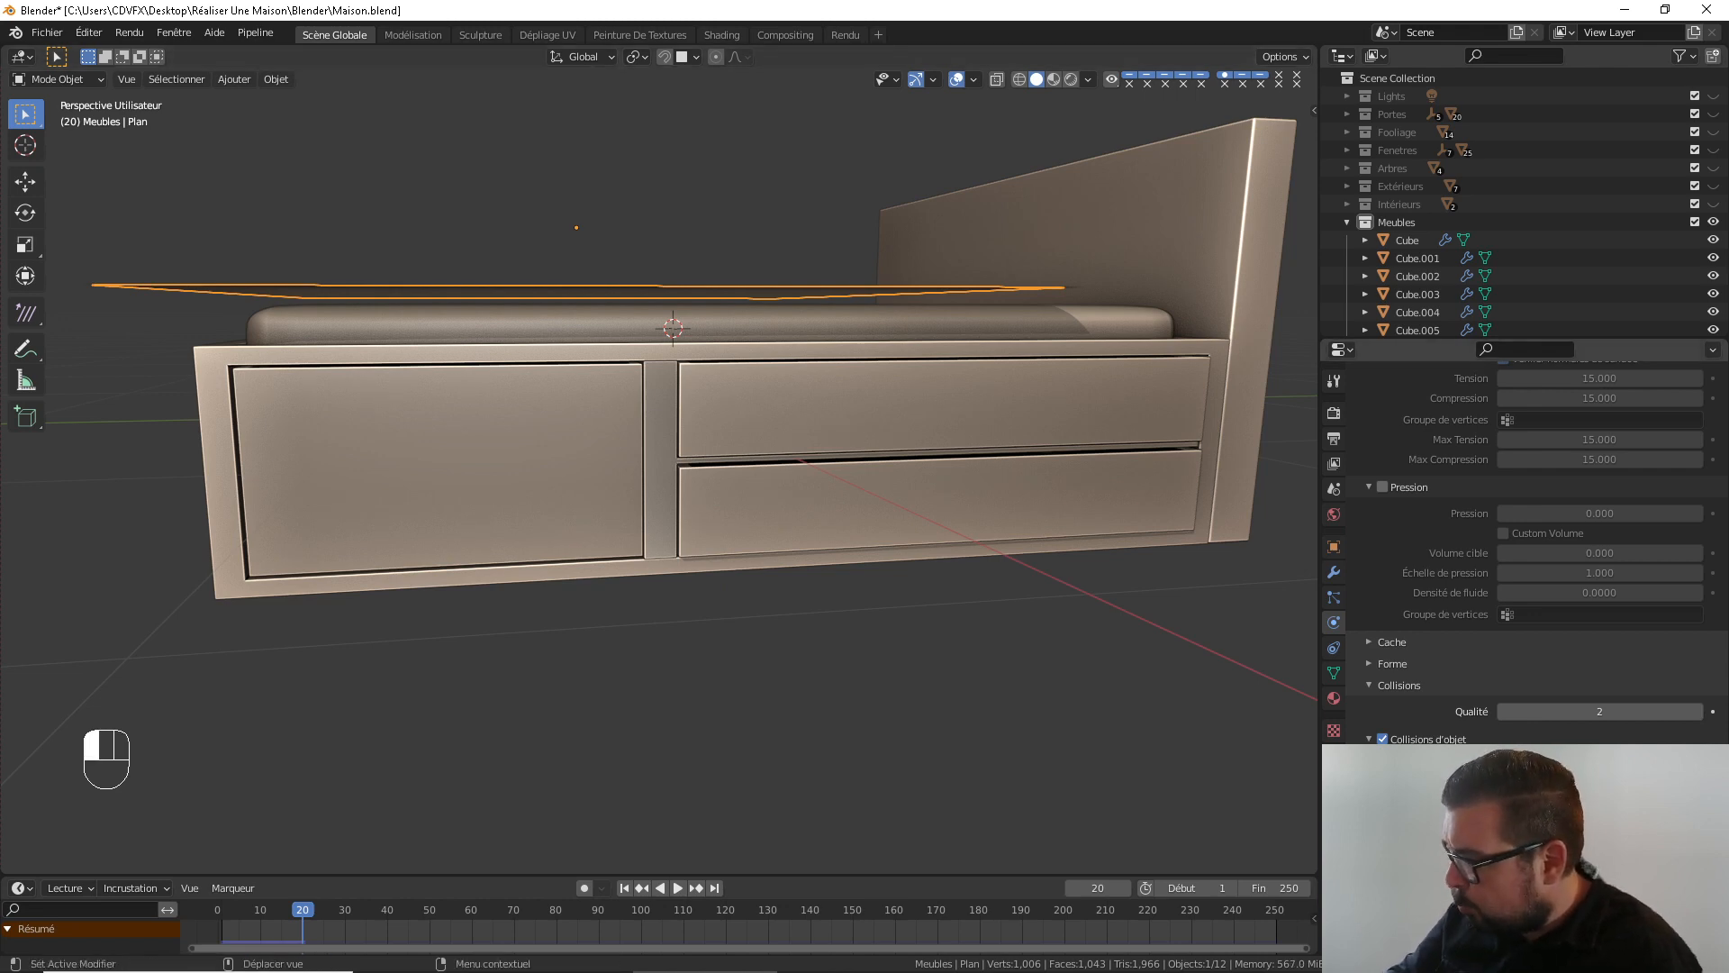
pyautogui.press('KP_0')
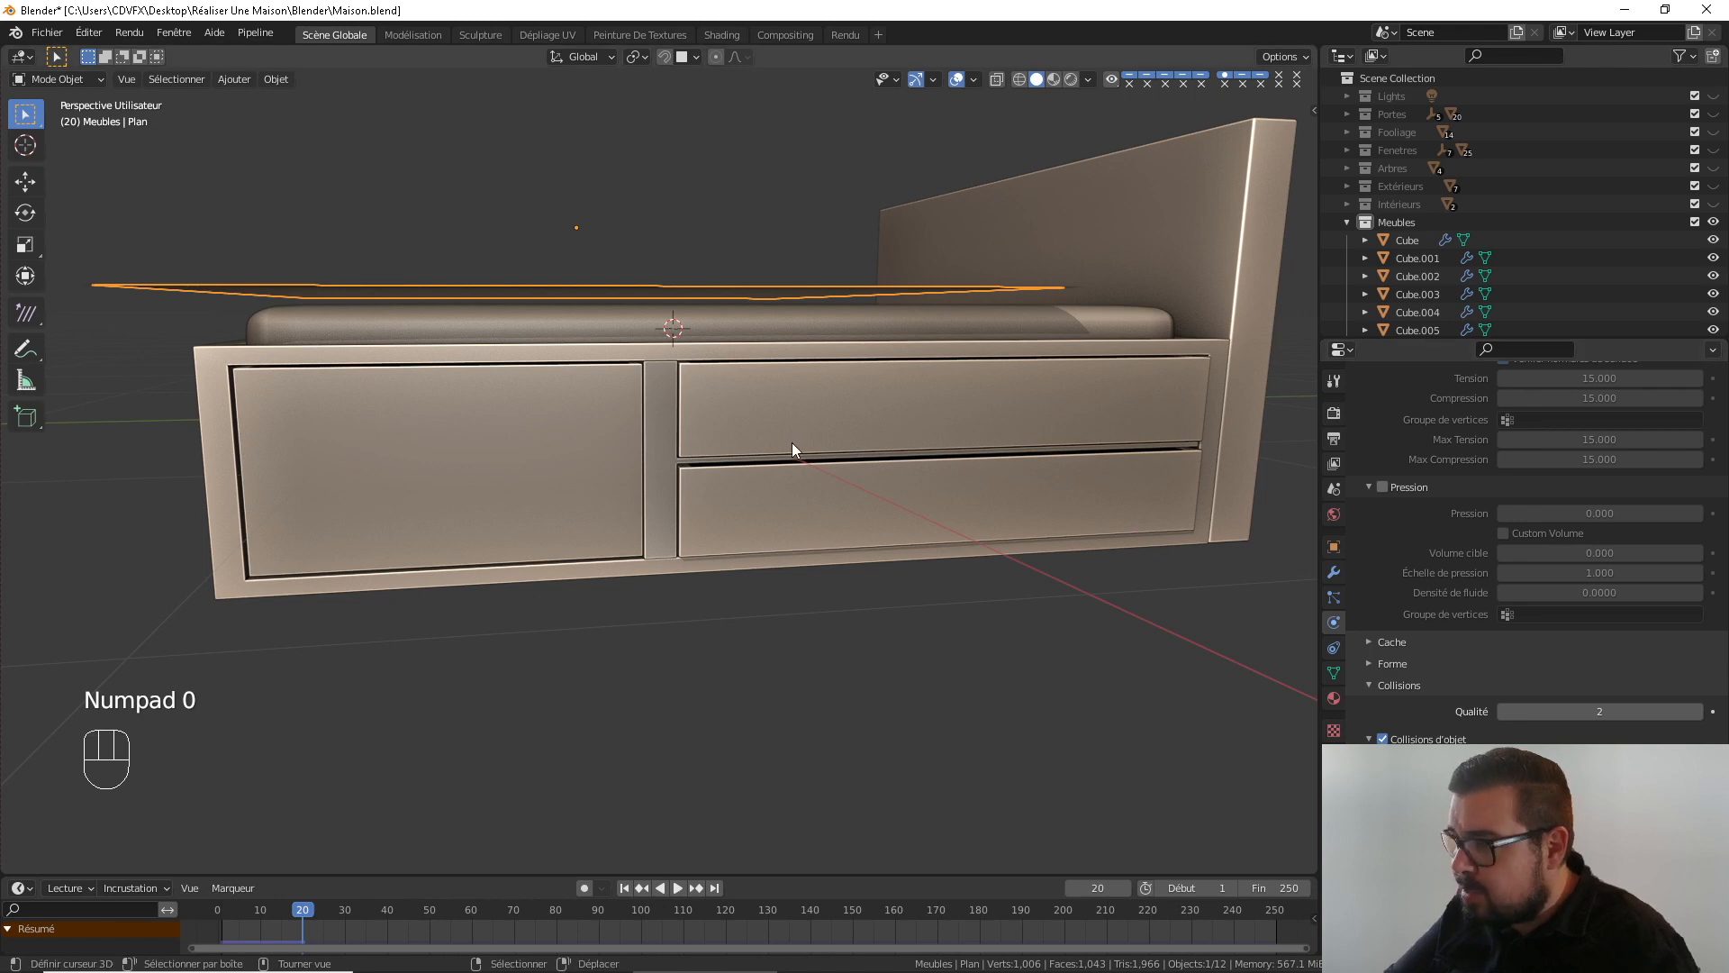
# Check that the mattress, frame, drawers, divider and front side panel of the bed each have collision physics
pyautogui.click(872, 312)
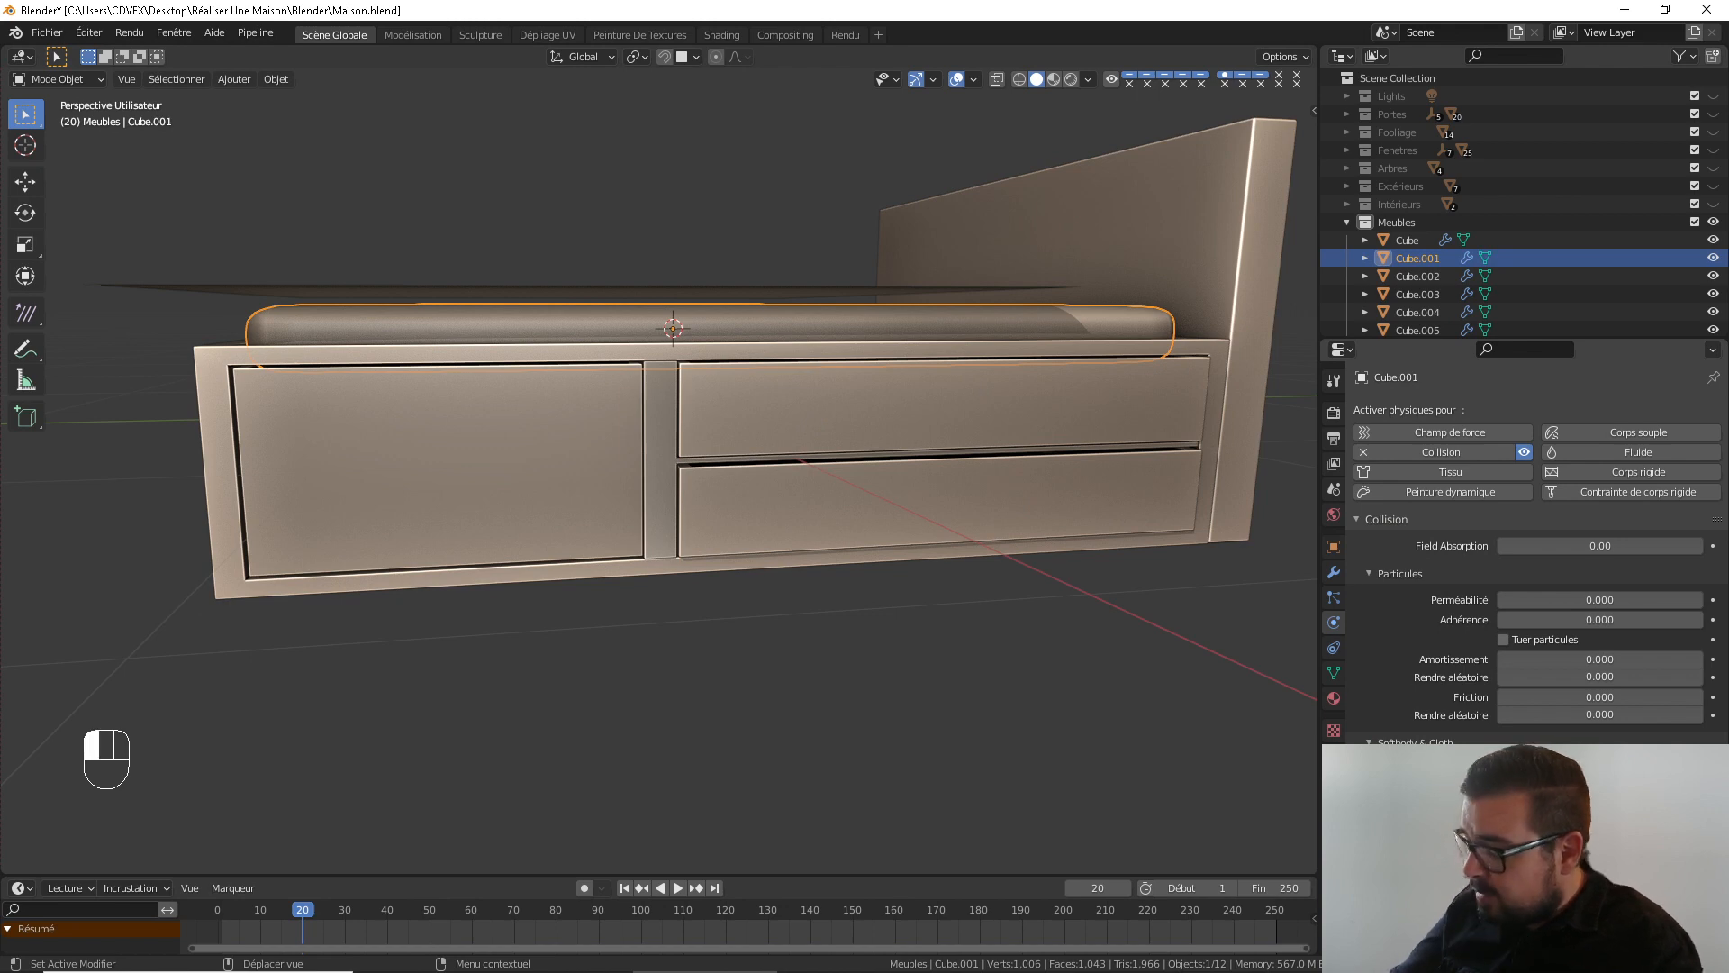
pyautogui.click(838, 355)
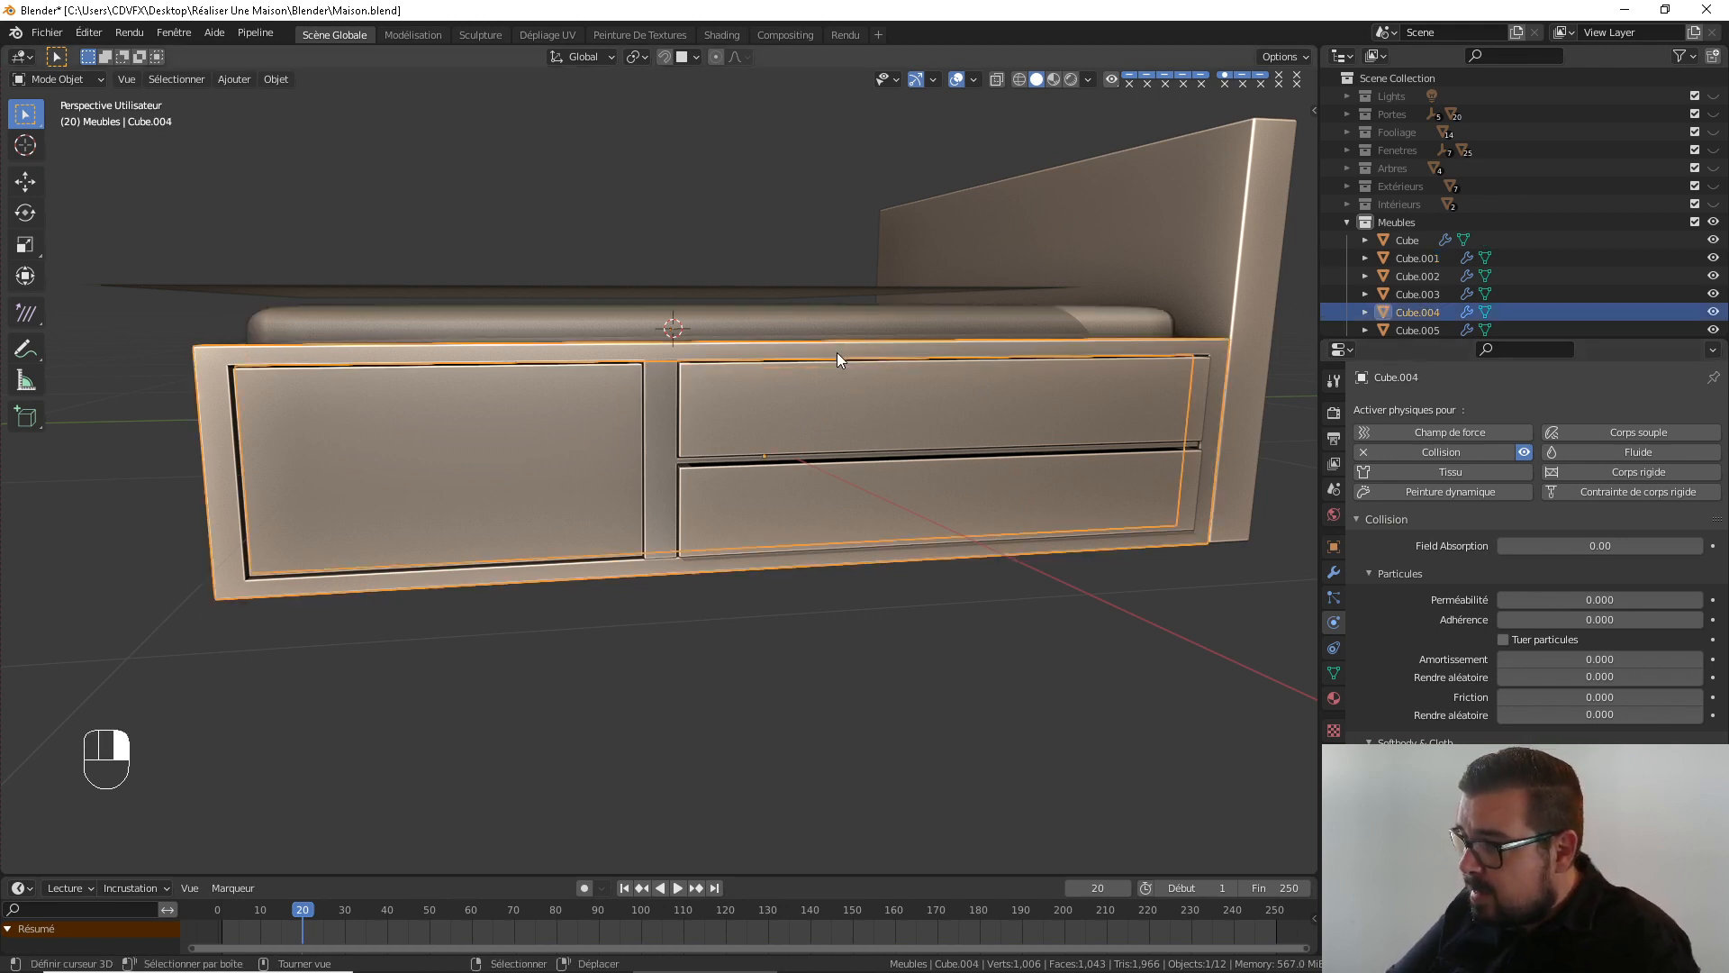
pyautogui.click(1018, 425)
pyautogui.press('KP_0')
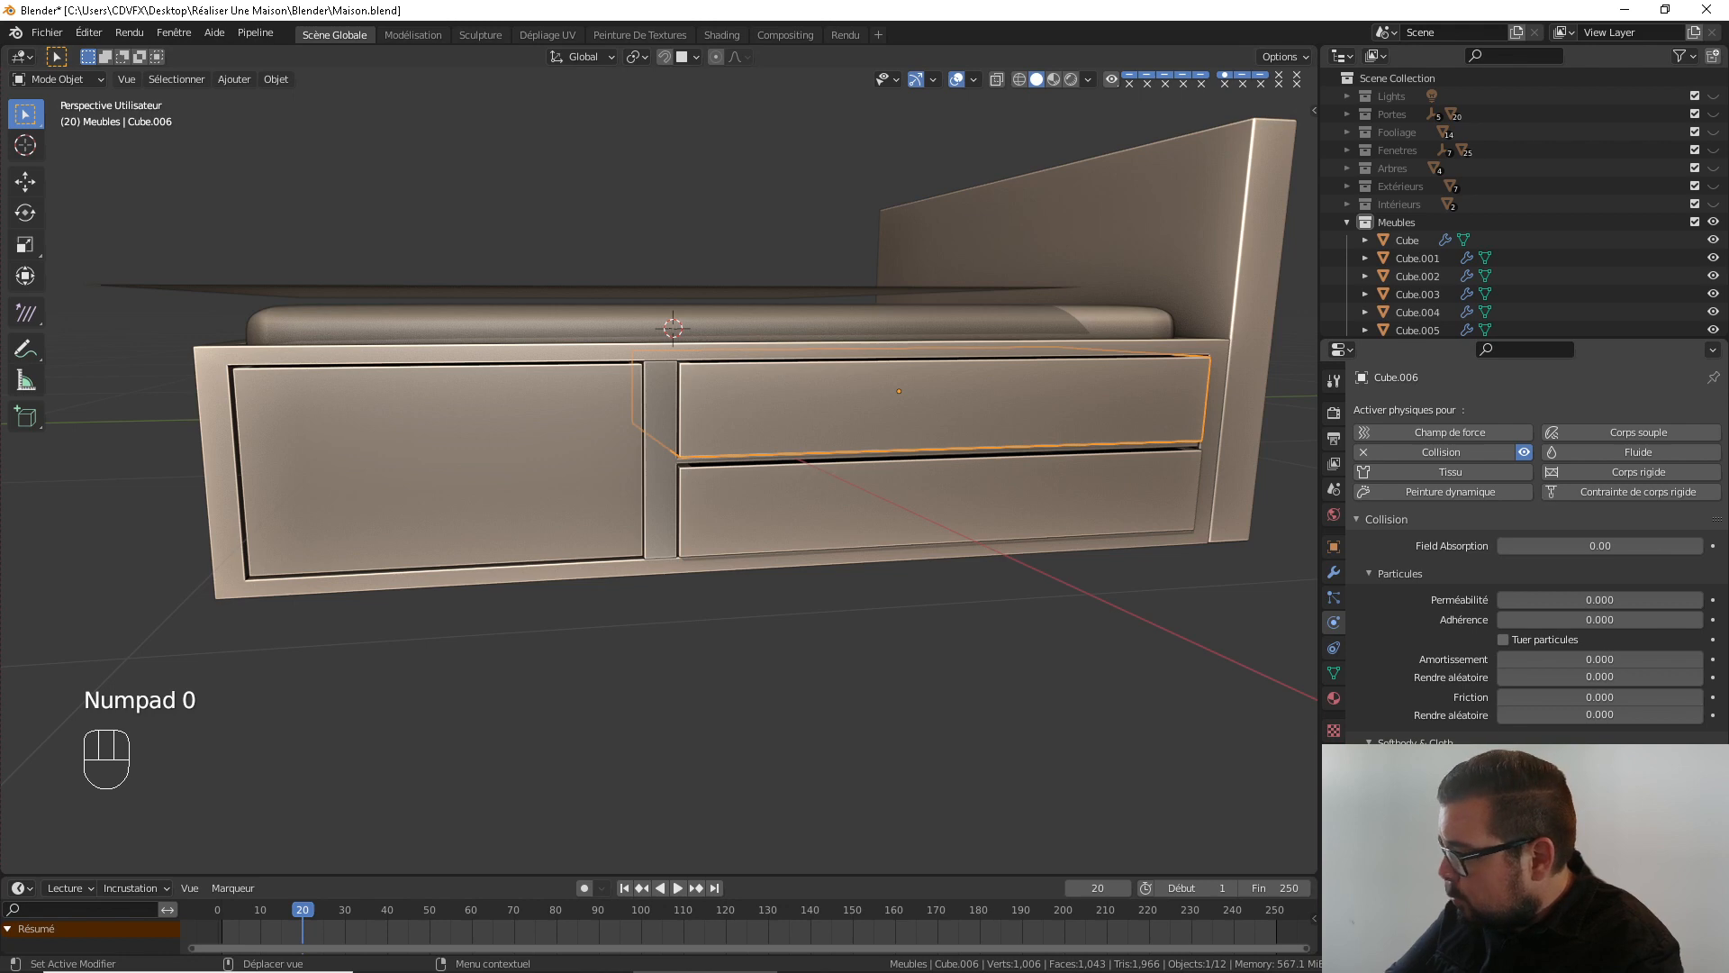
pyautogui.click(987, 455)
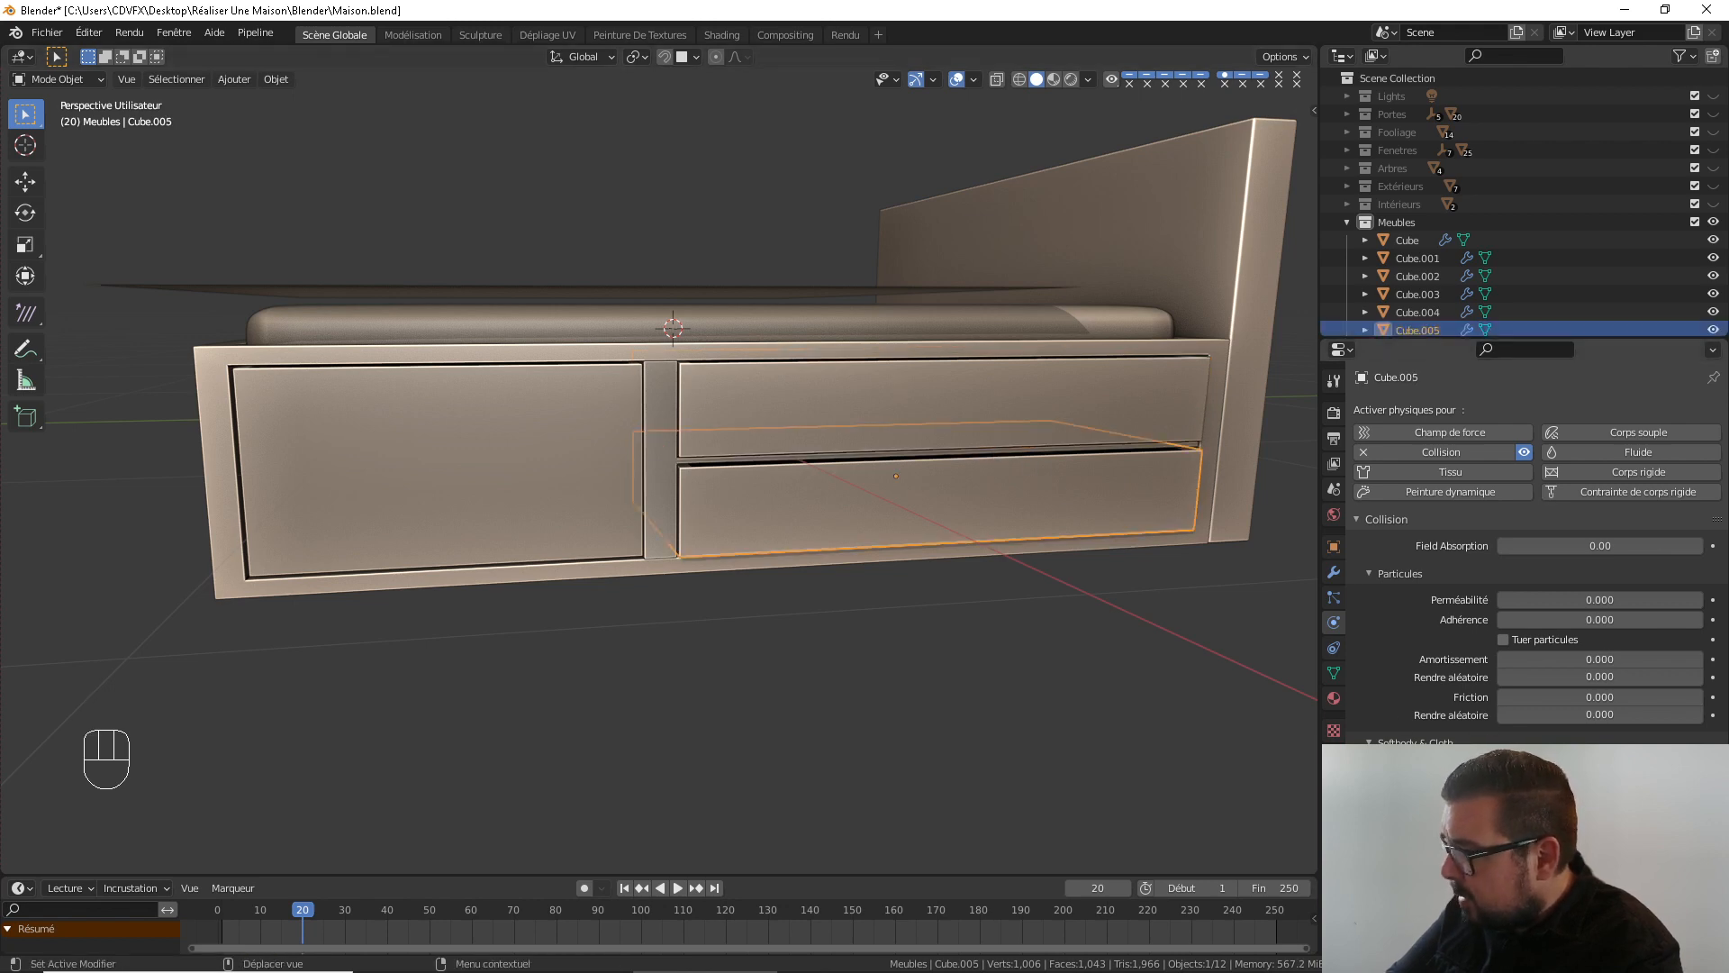
pyautogui.click(1599, 789)
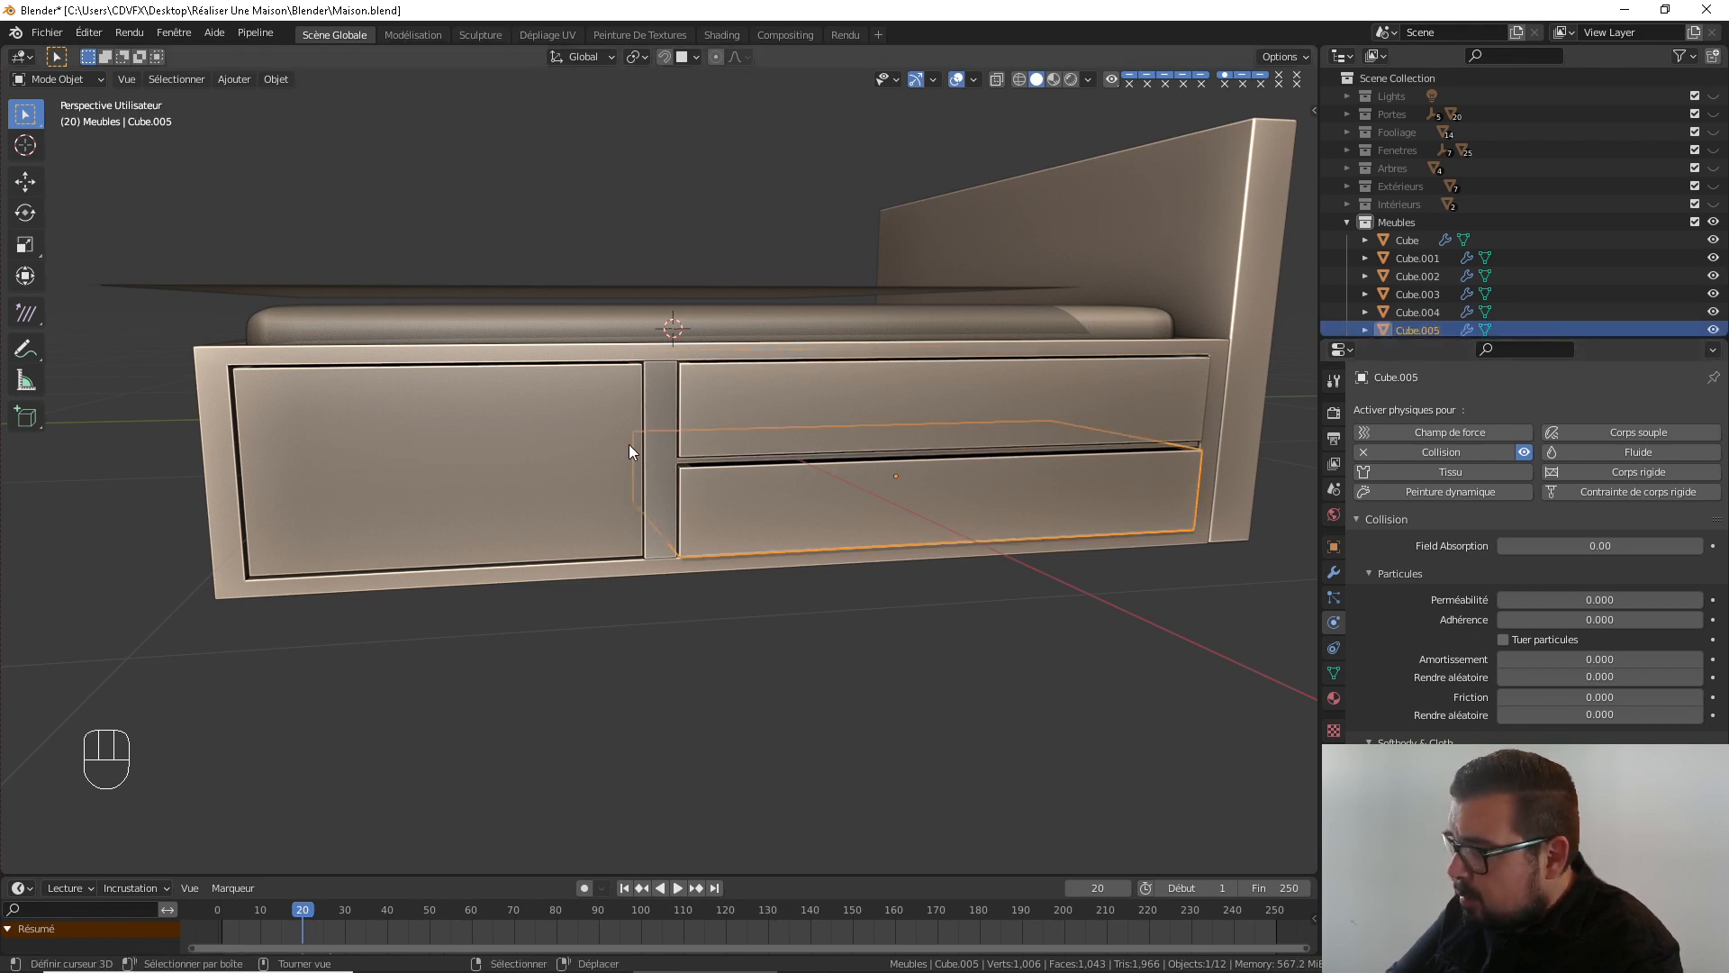
pyautogui.click(661, 456)
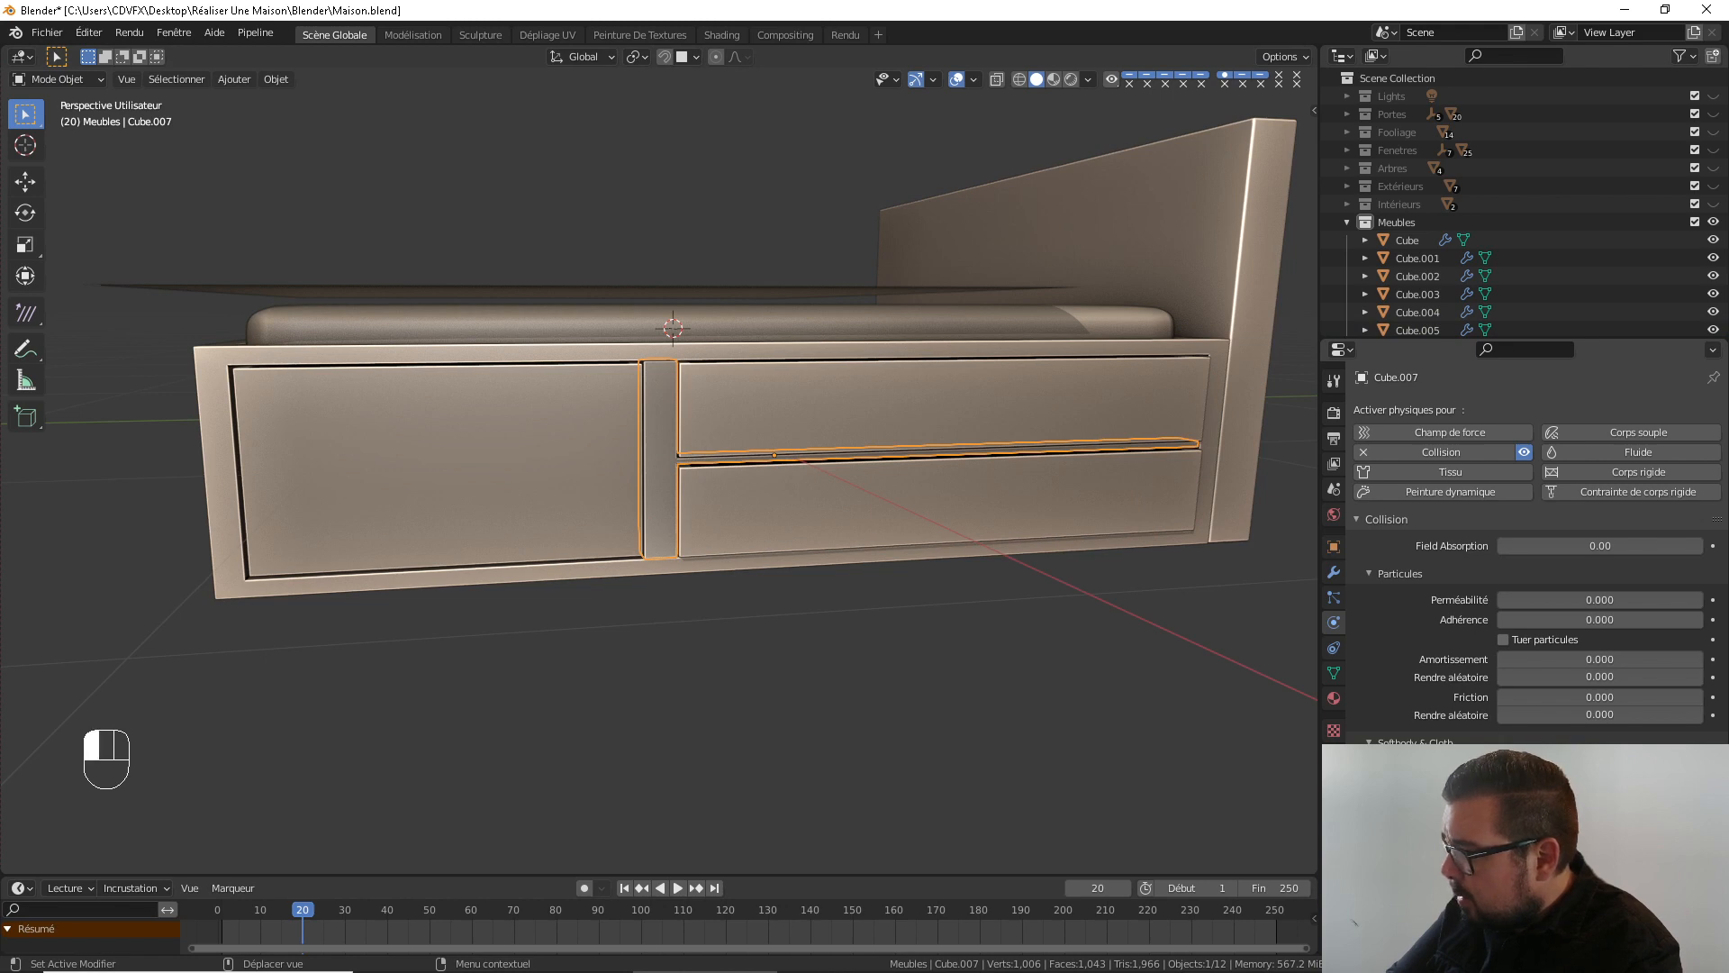
pyautogui.click(956, 493)
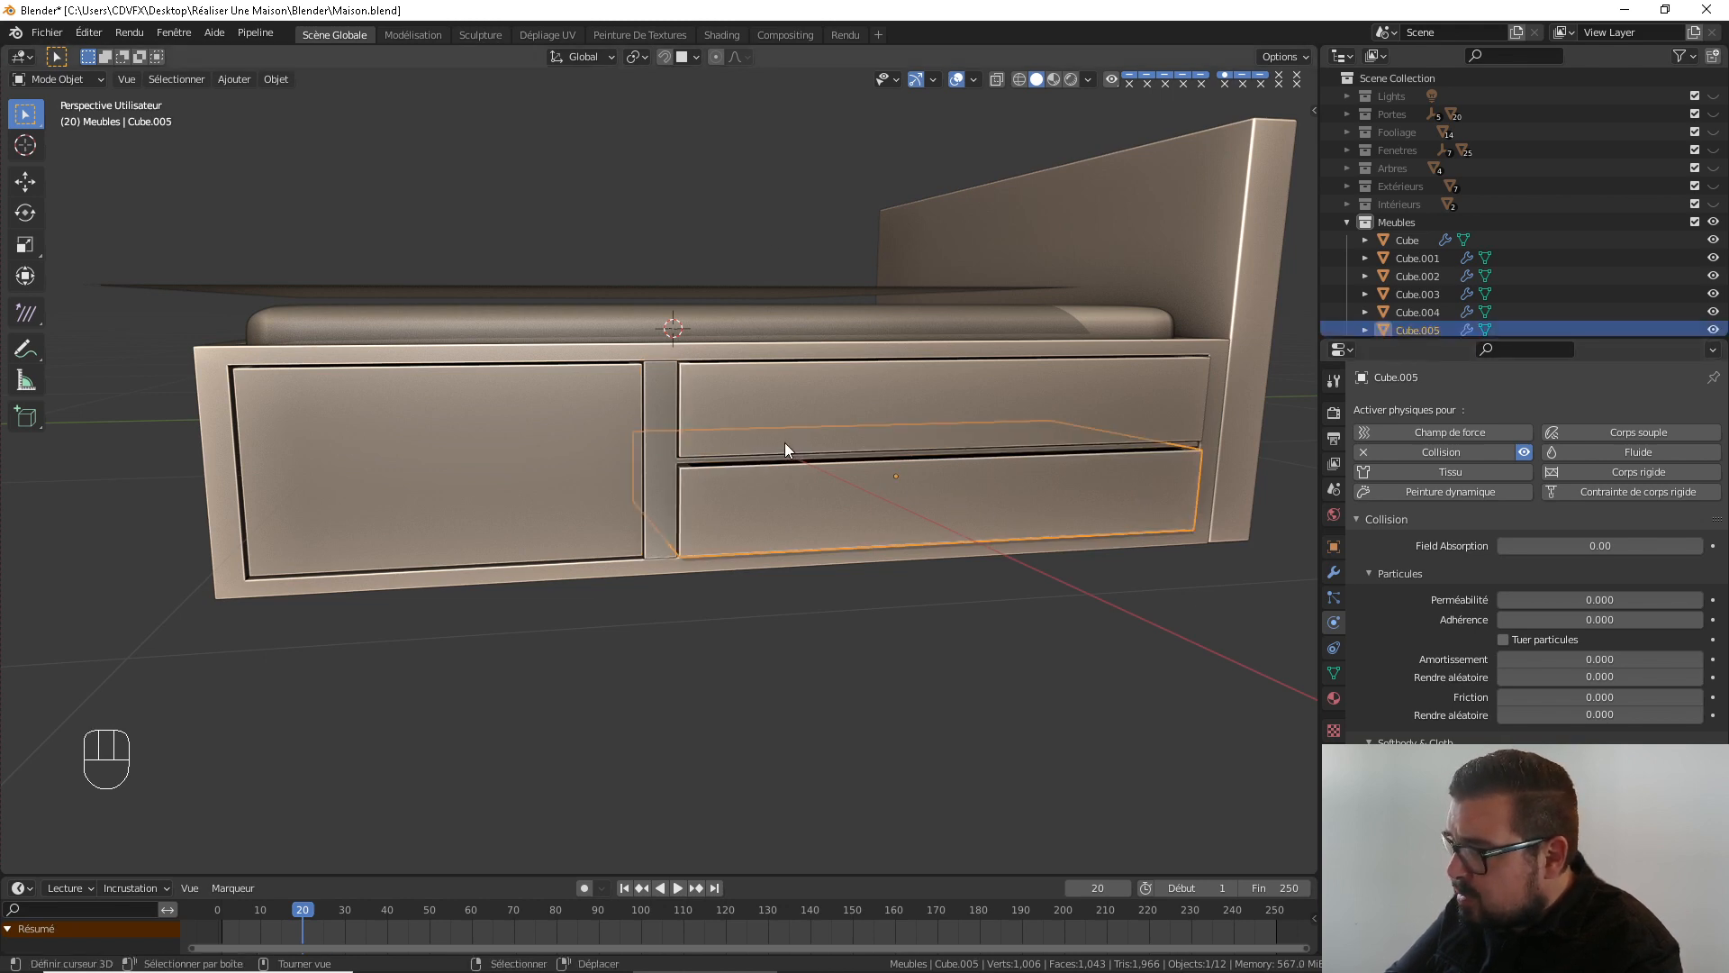
pyautogui.click(1363, 453)
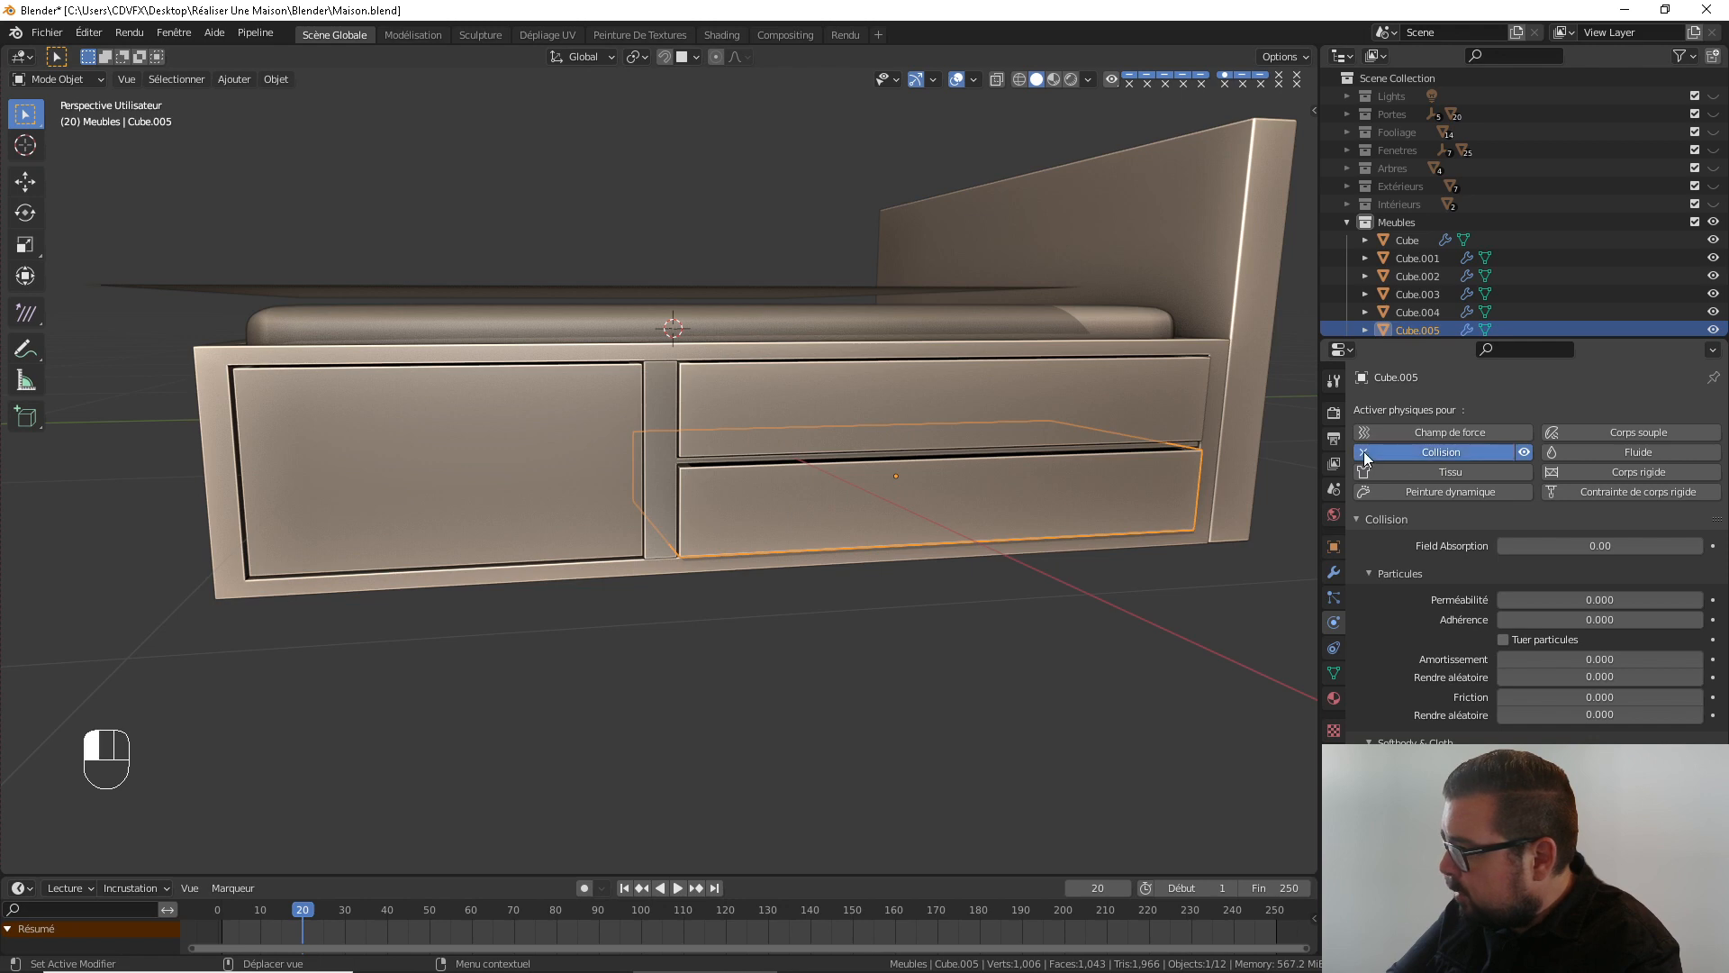
pyautogui.click(793, 499)
pyautogui.click(590, 457)
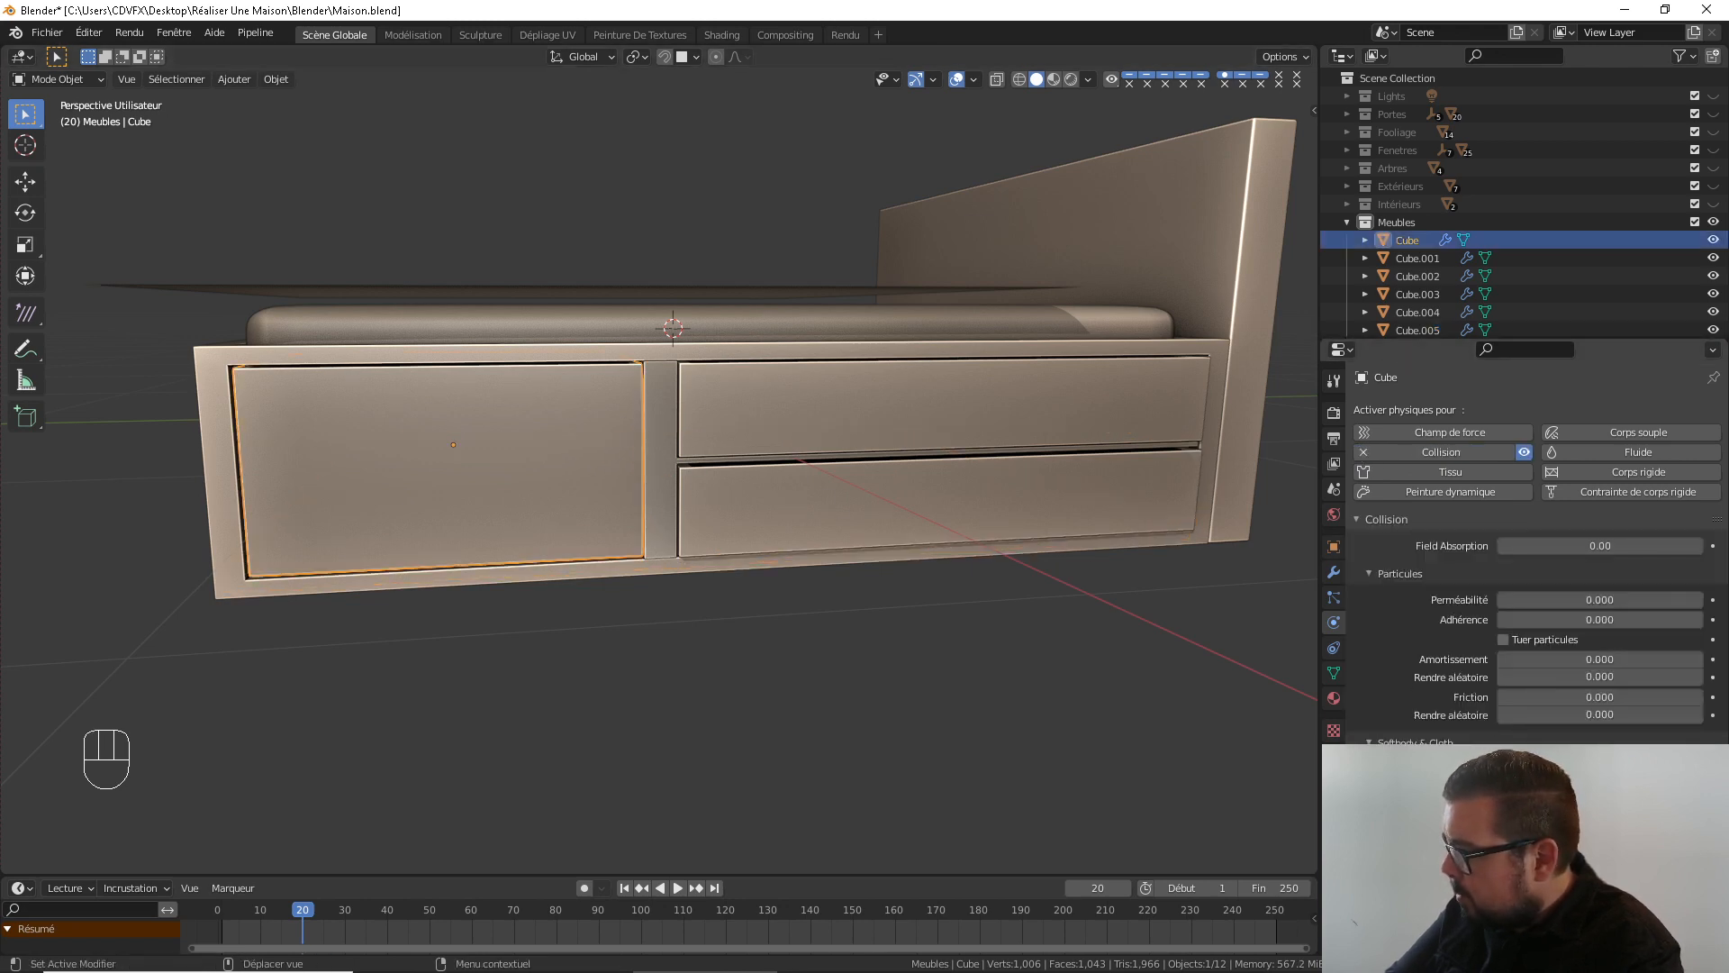
# Check the collision physics of the bed's foot panel and its opposite side panel
pyautogui.moveTo(533, 444); pyautogui.dragTo(540, 480, button='middle')
pyautogui.click(541, 474)
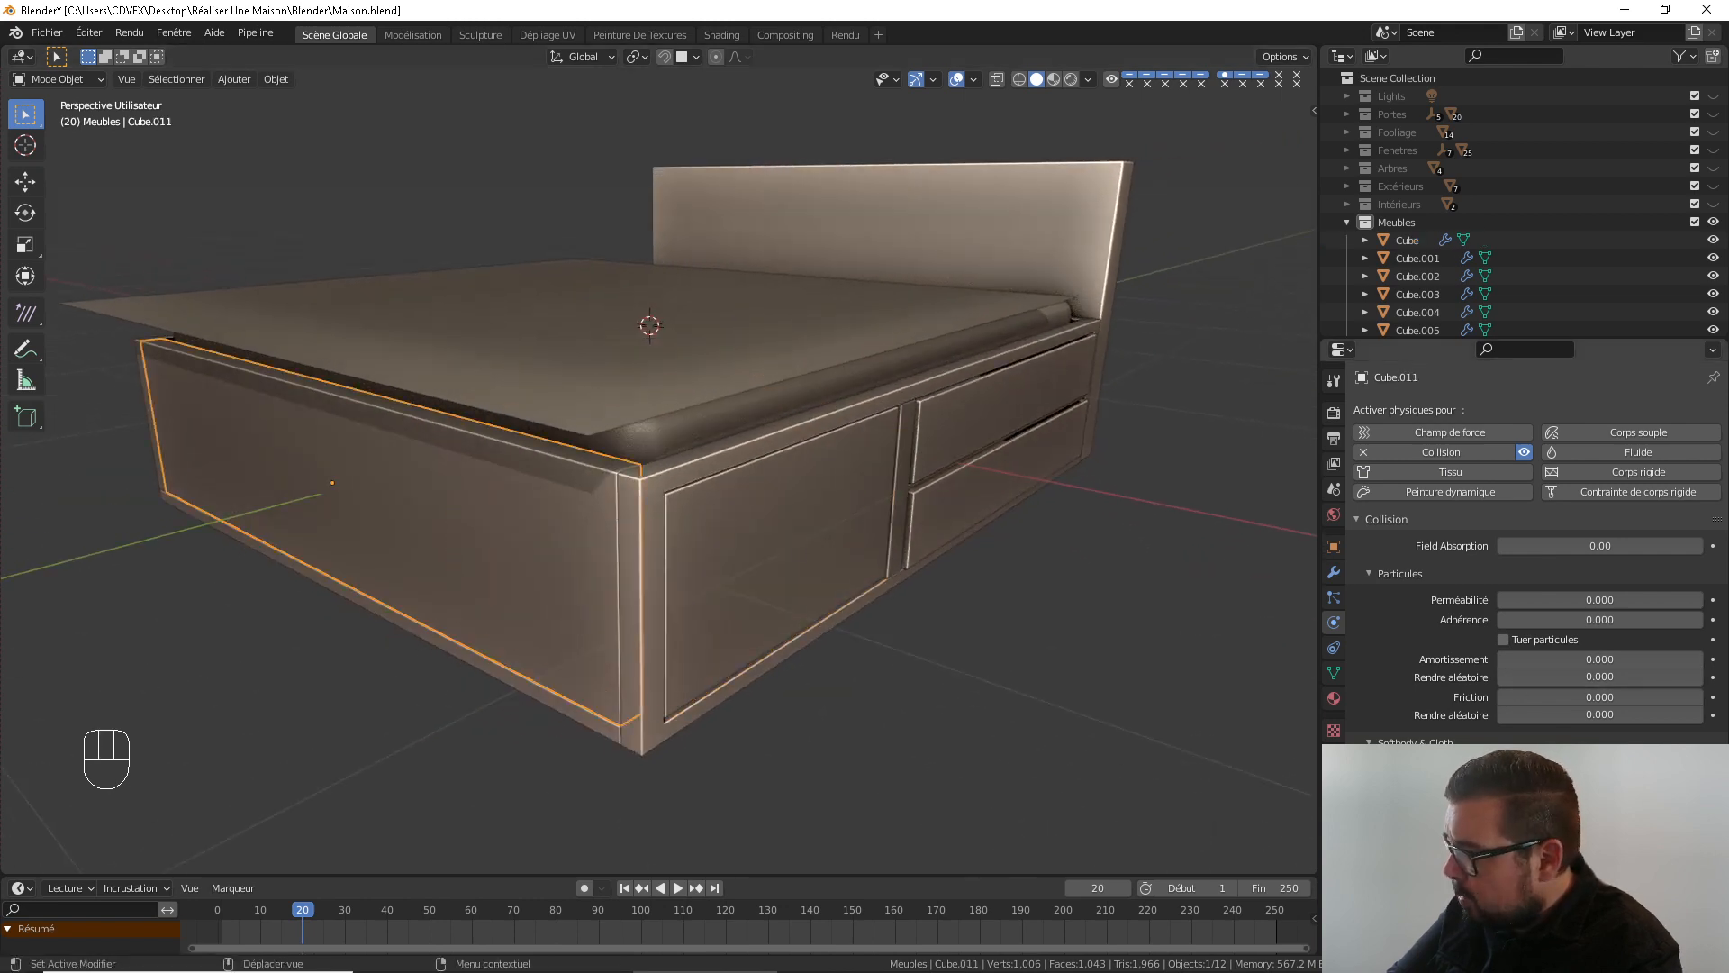
pyautogui.moveTo(513, 551); pyautogui.dragTo(698, 562, button='middle')
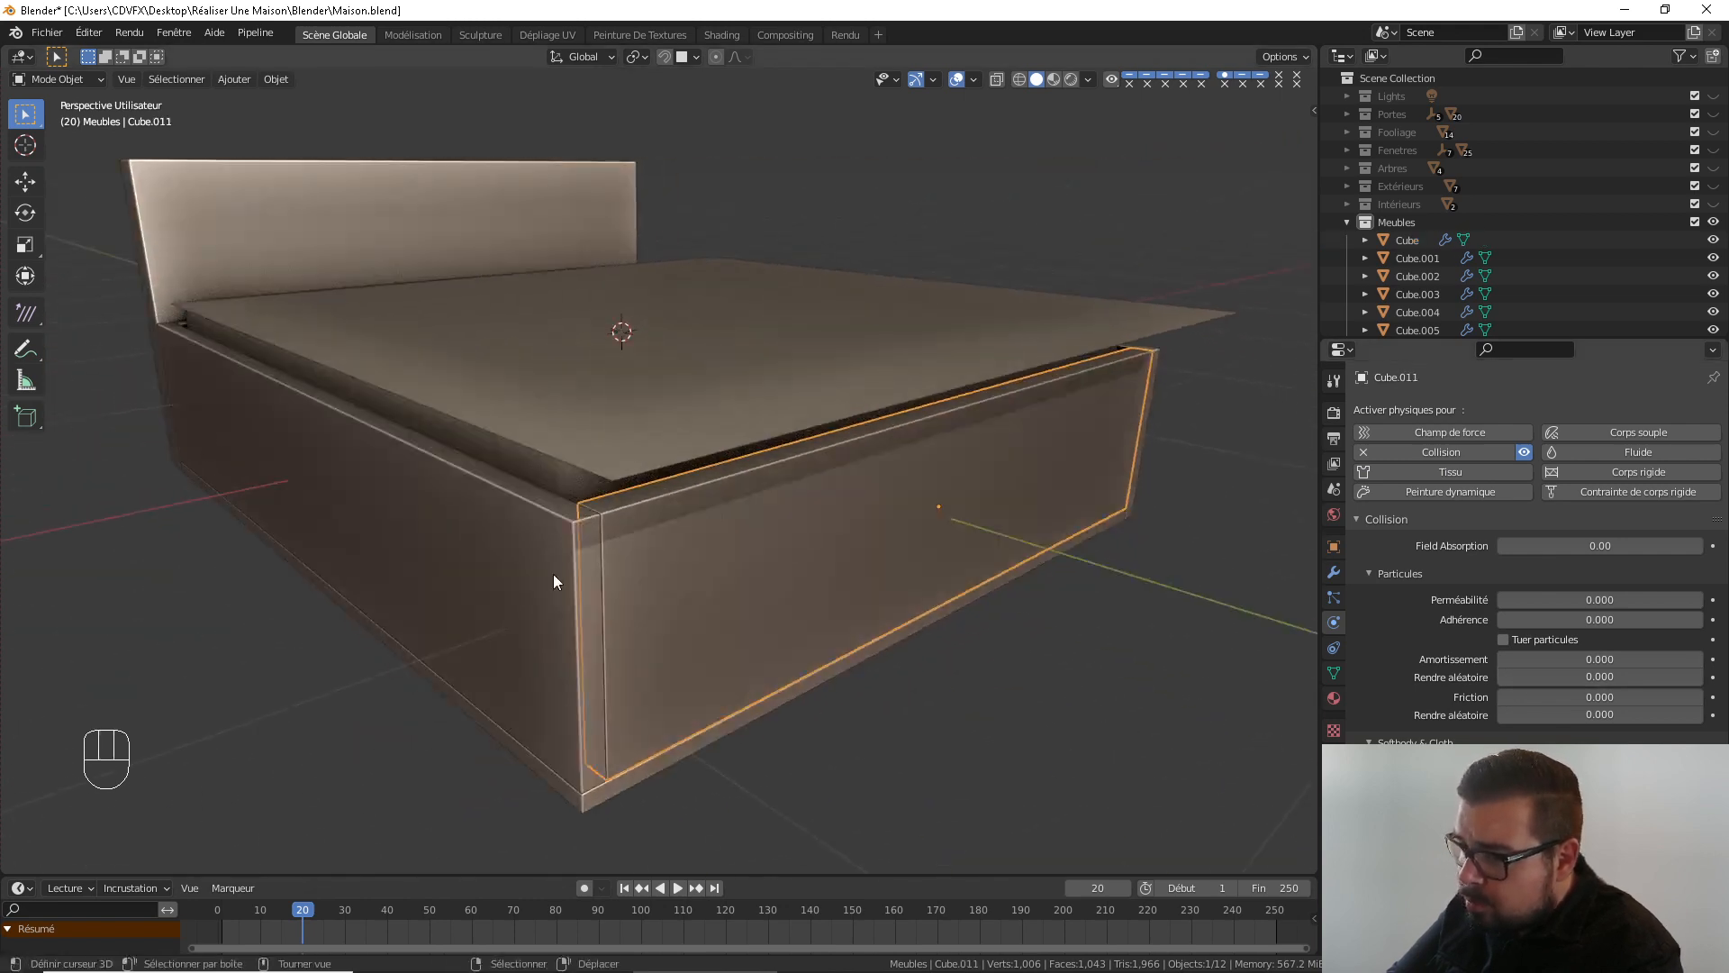
pyautogui.click(552, 574)
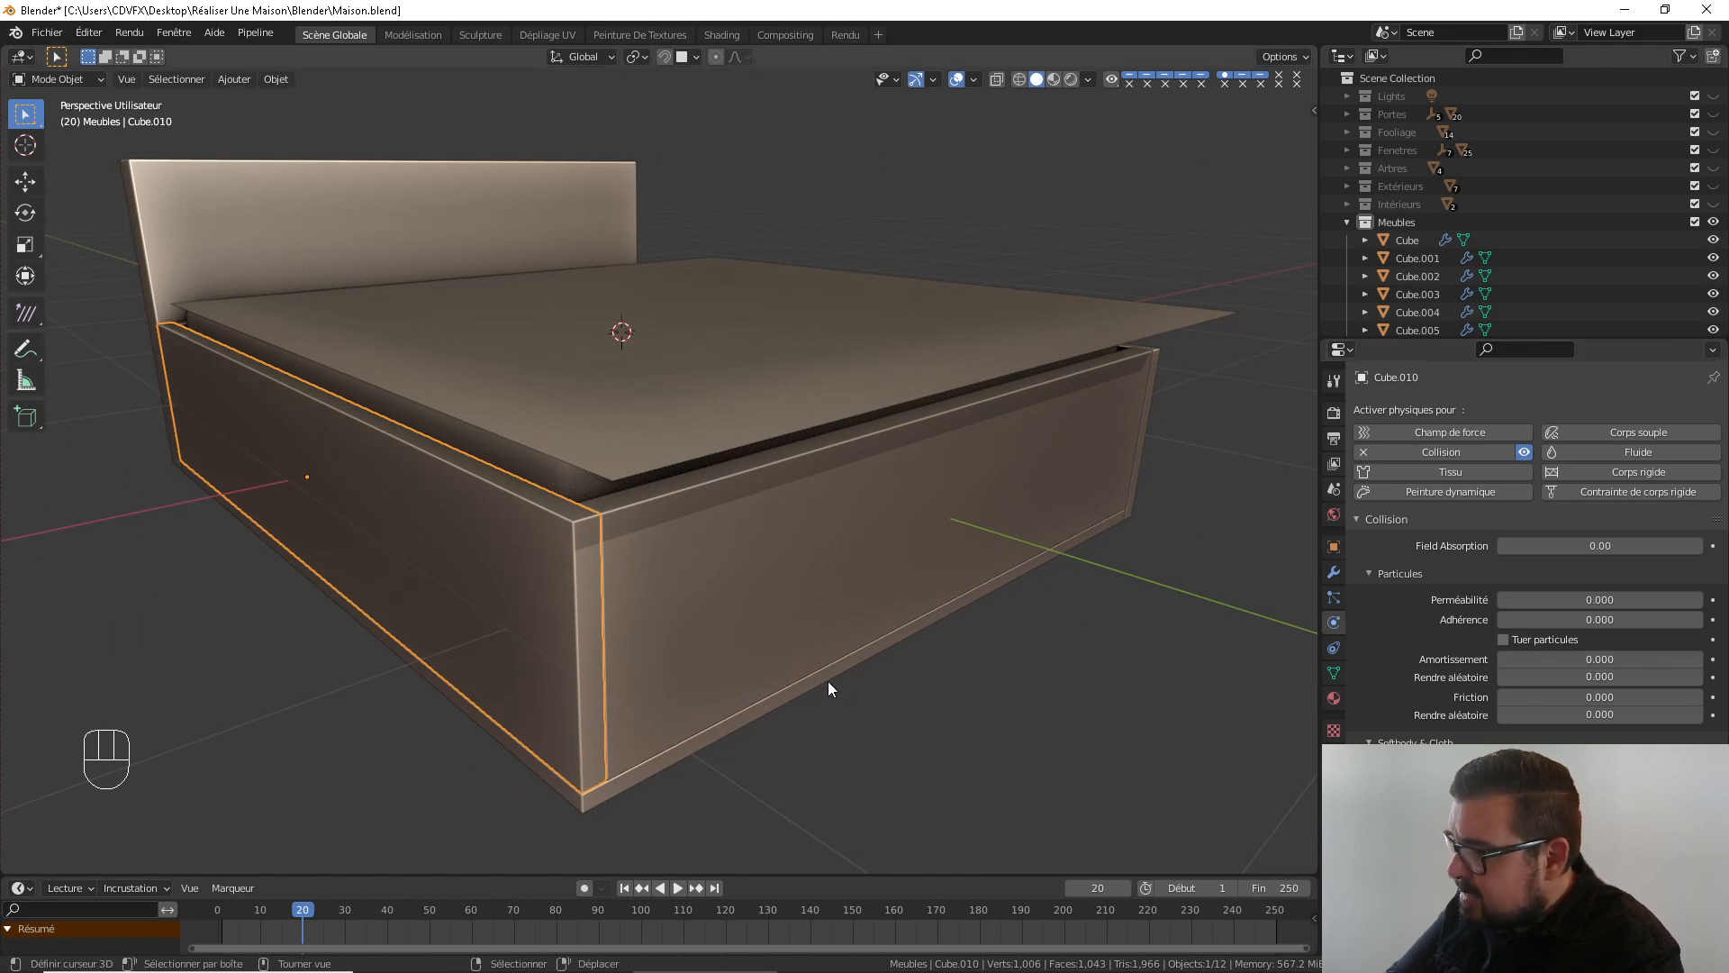
pyautogui.moveTo(829, 681); pyautogui.dragTo(583, 622, button='middle')
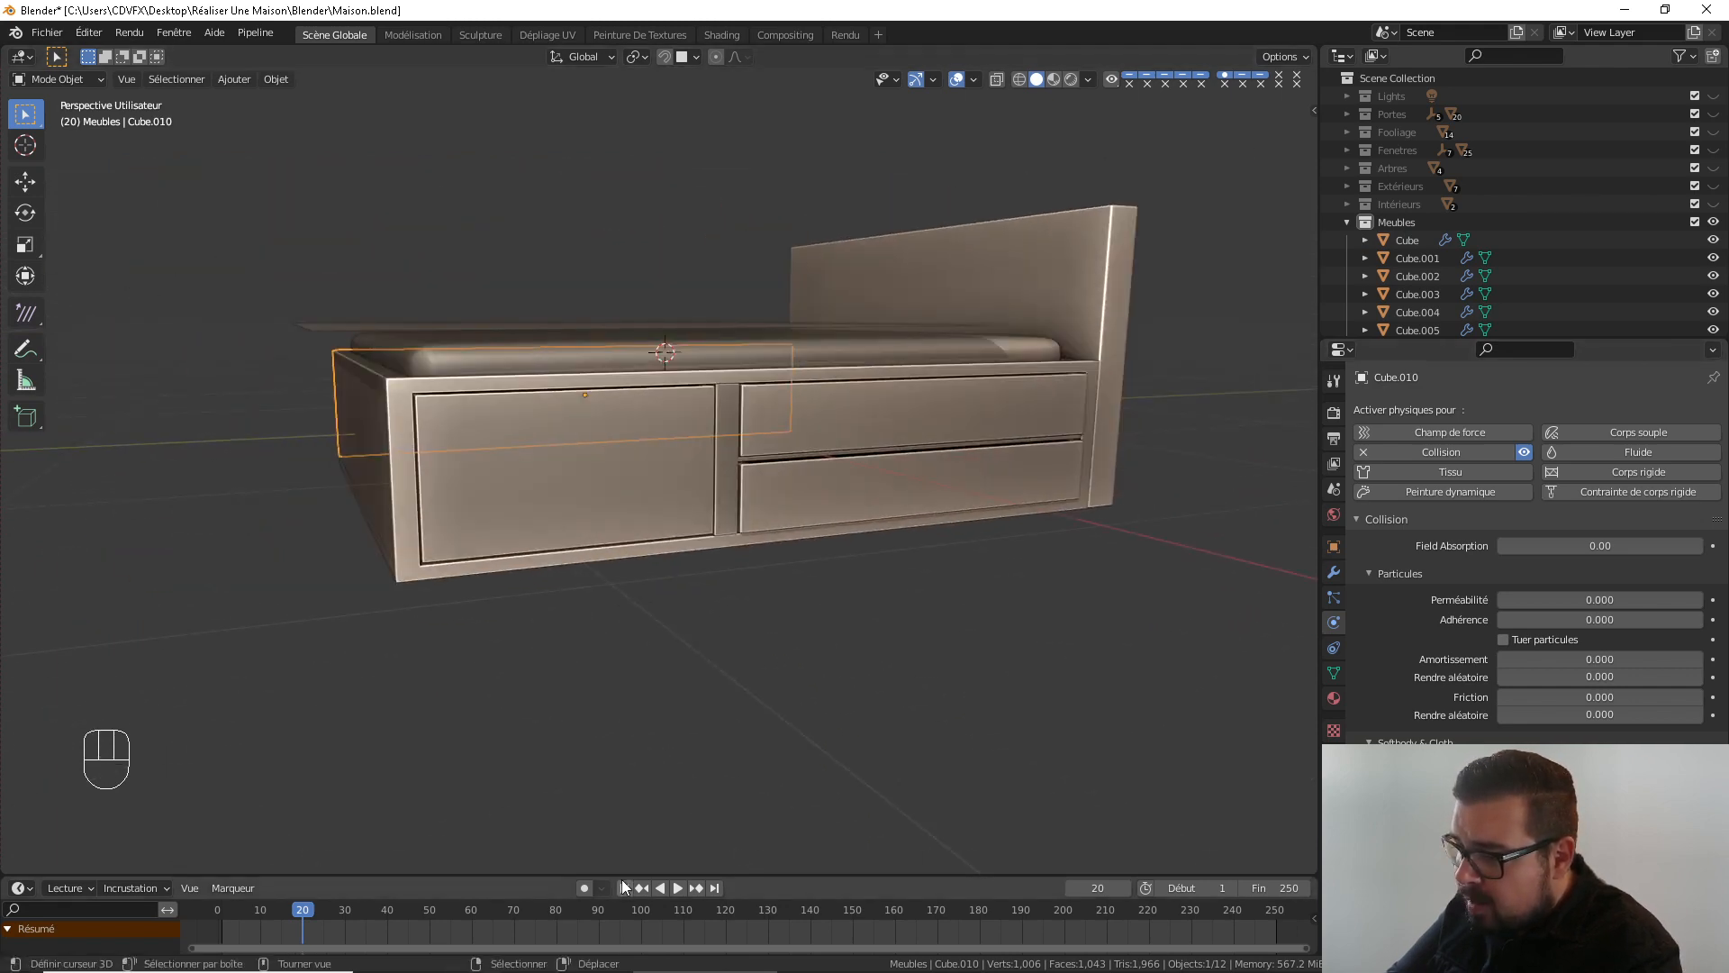
# Play the cloth simulation and examine the gap between the plane and the mattress in right orthographic view
pyautogui.click(677, 888)
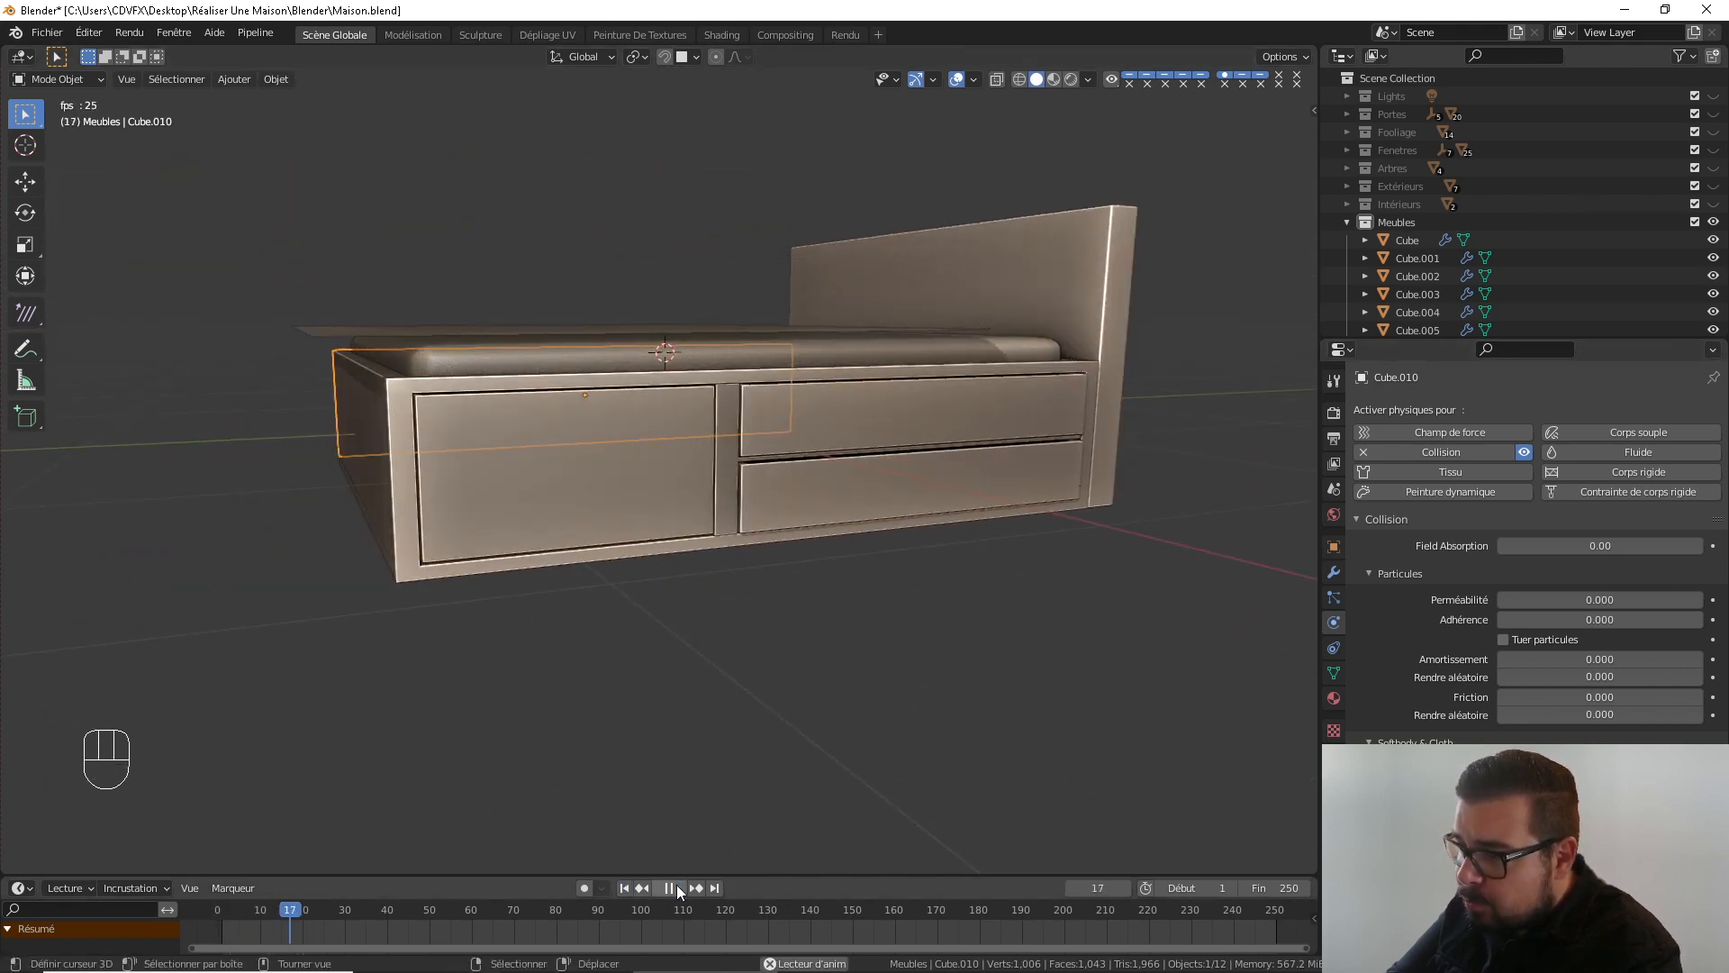
pyautogui.click(677, 888)
pyautogui.moveTo(696, 652); pyautogui.dragTo(666, 635, button='middle')
pyautogui.press('KP_3')
pyautogui.scroll(3, 445, 515)
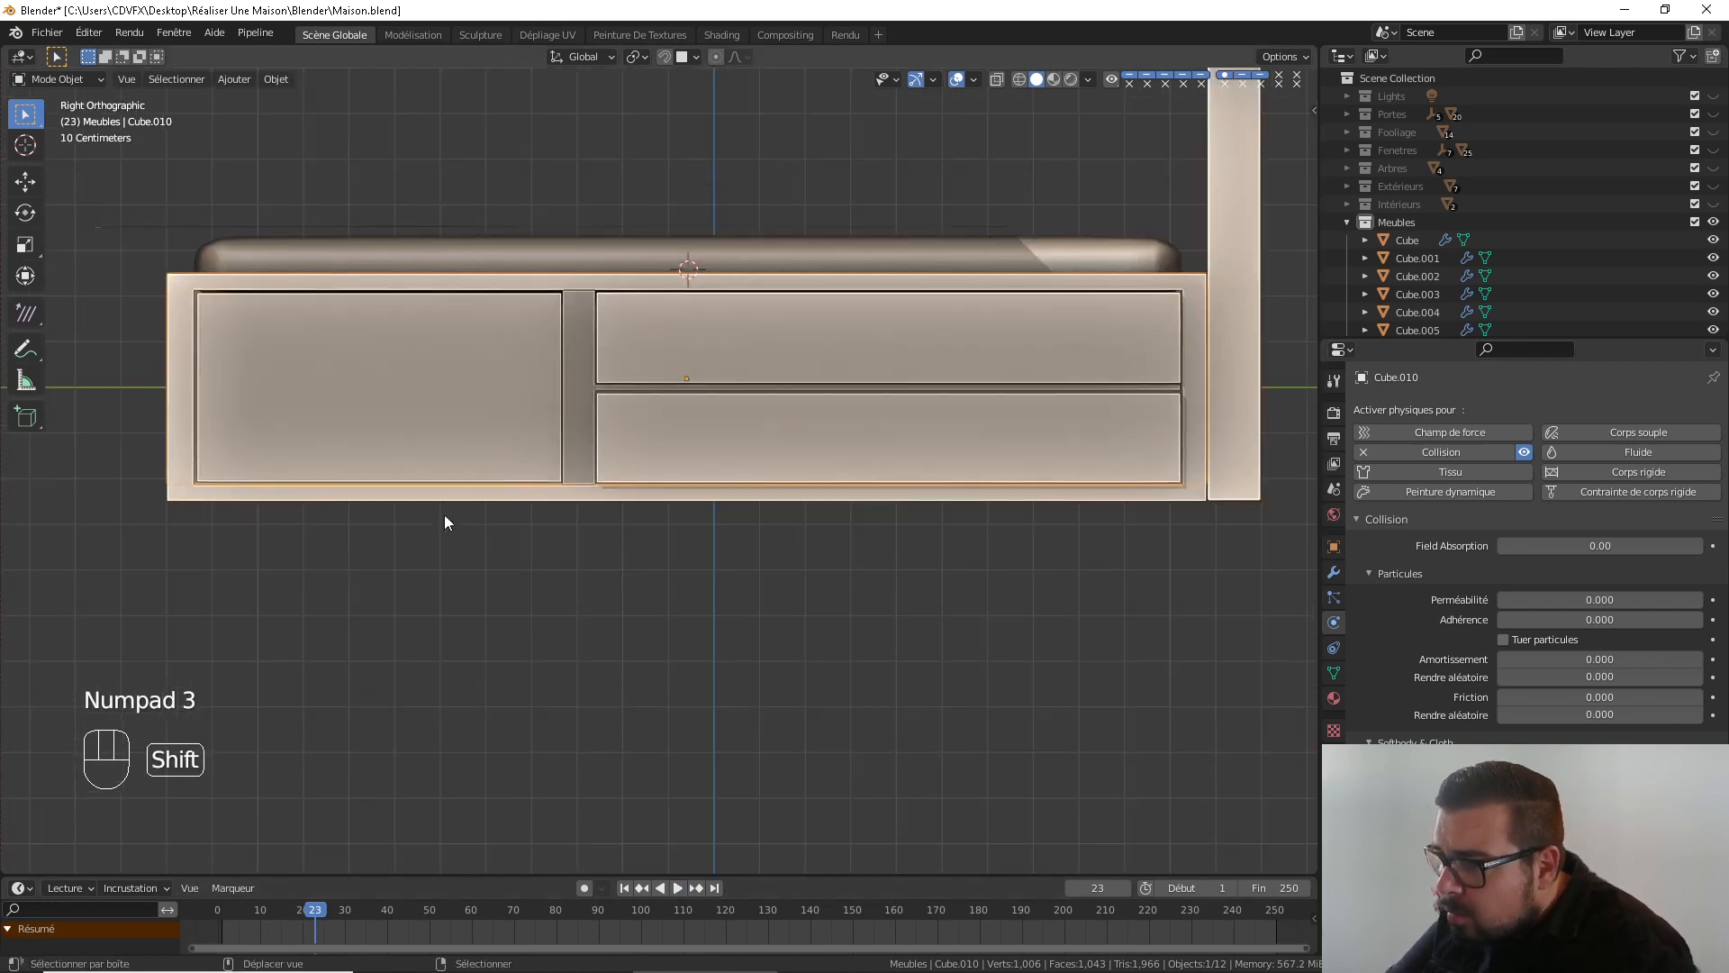
pyautogui.keyDown('shift'); pyautogui.moveTo(445, 515); pyautogui.dragTo(636, 767, button='middle'); pyautogui.keyUp('shift')
pyautogui.scroll(3, 636, 767)
# Check the mattress's collision settings, then replay the simulation from the first frame and inspect the cloth in perspective
pyautogui.click(601, 551)
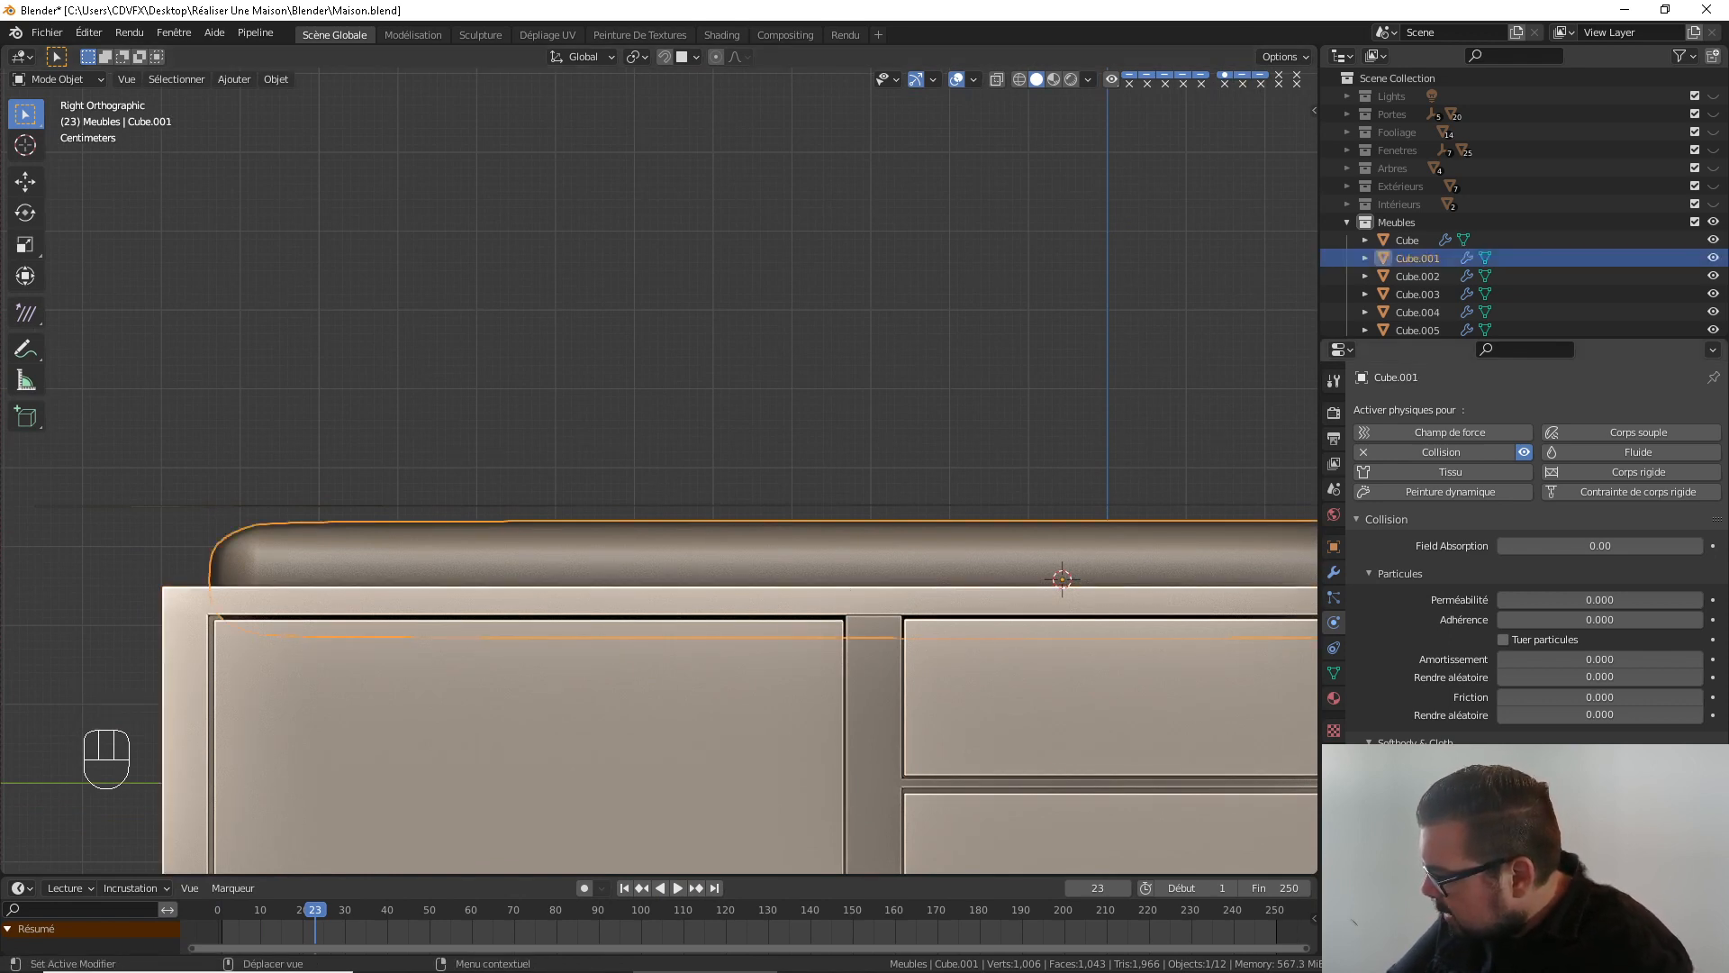
pyautogui.click(1599, 789)
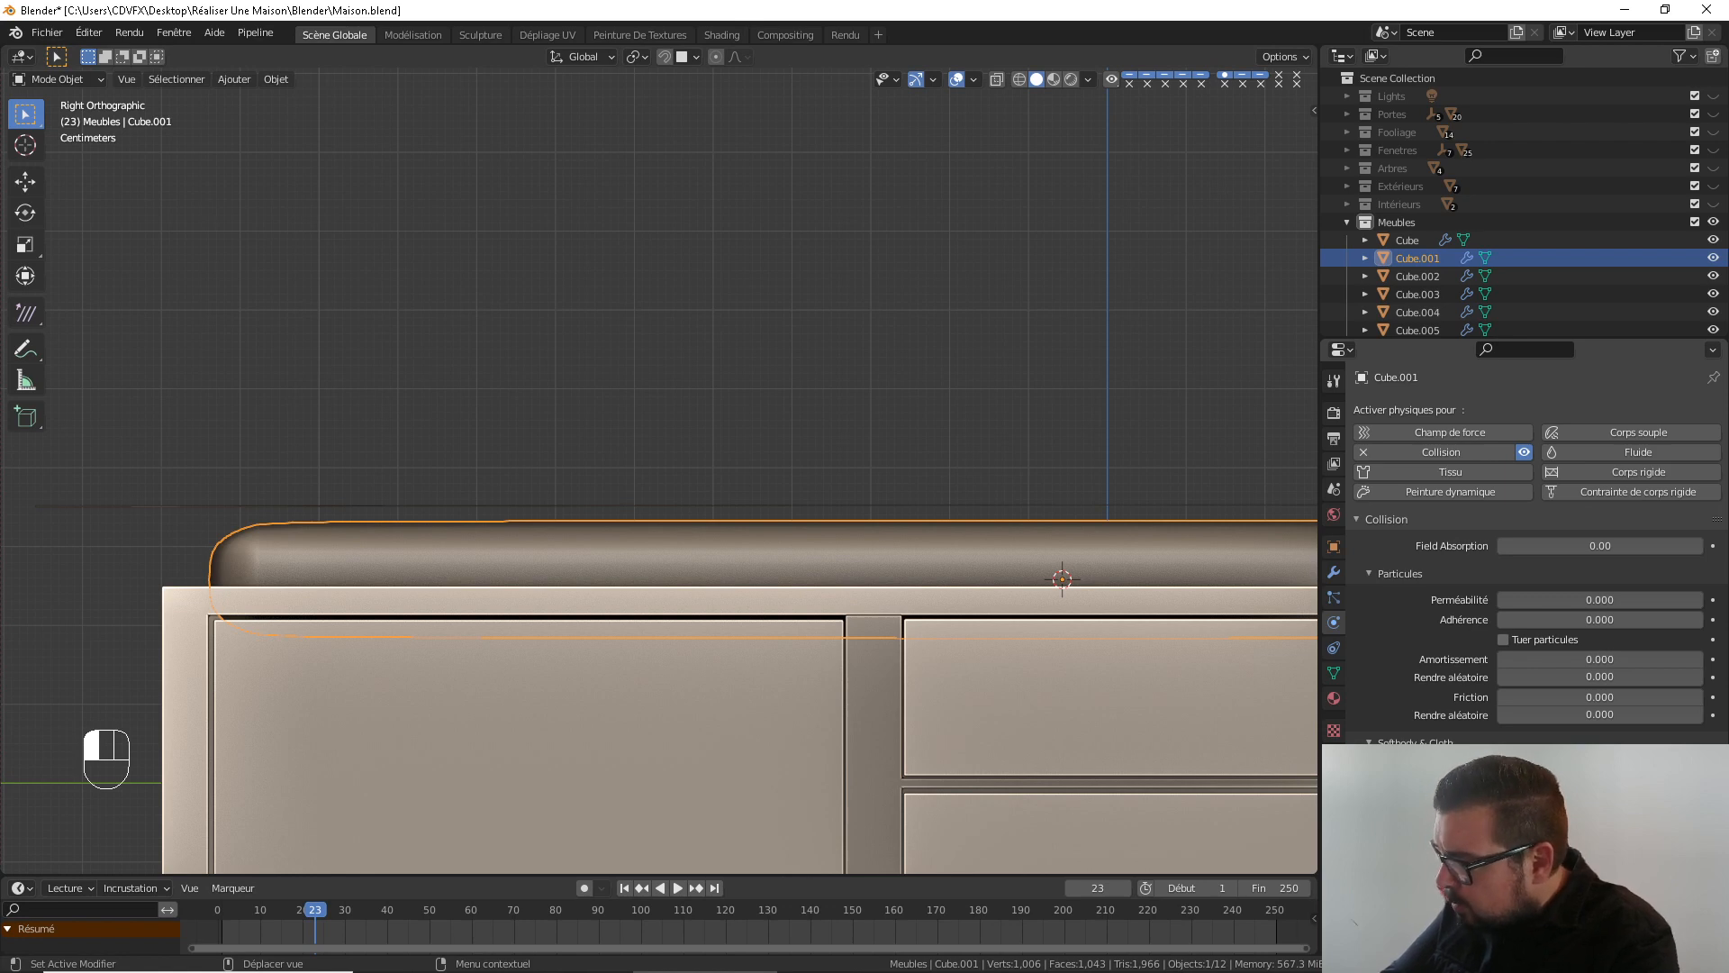
pyautogui.click(623, 888)
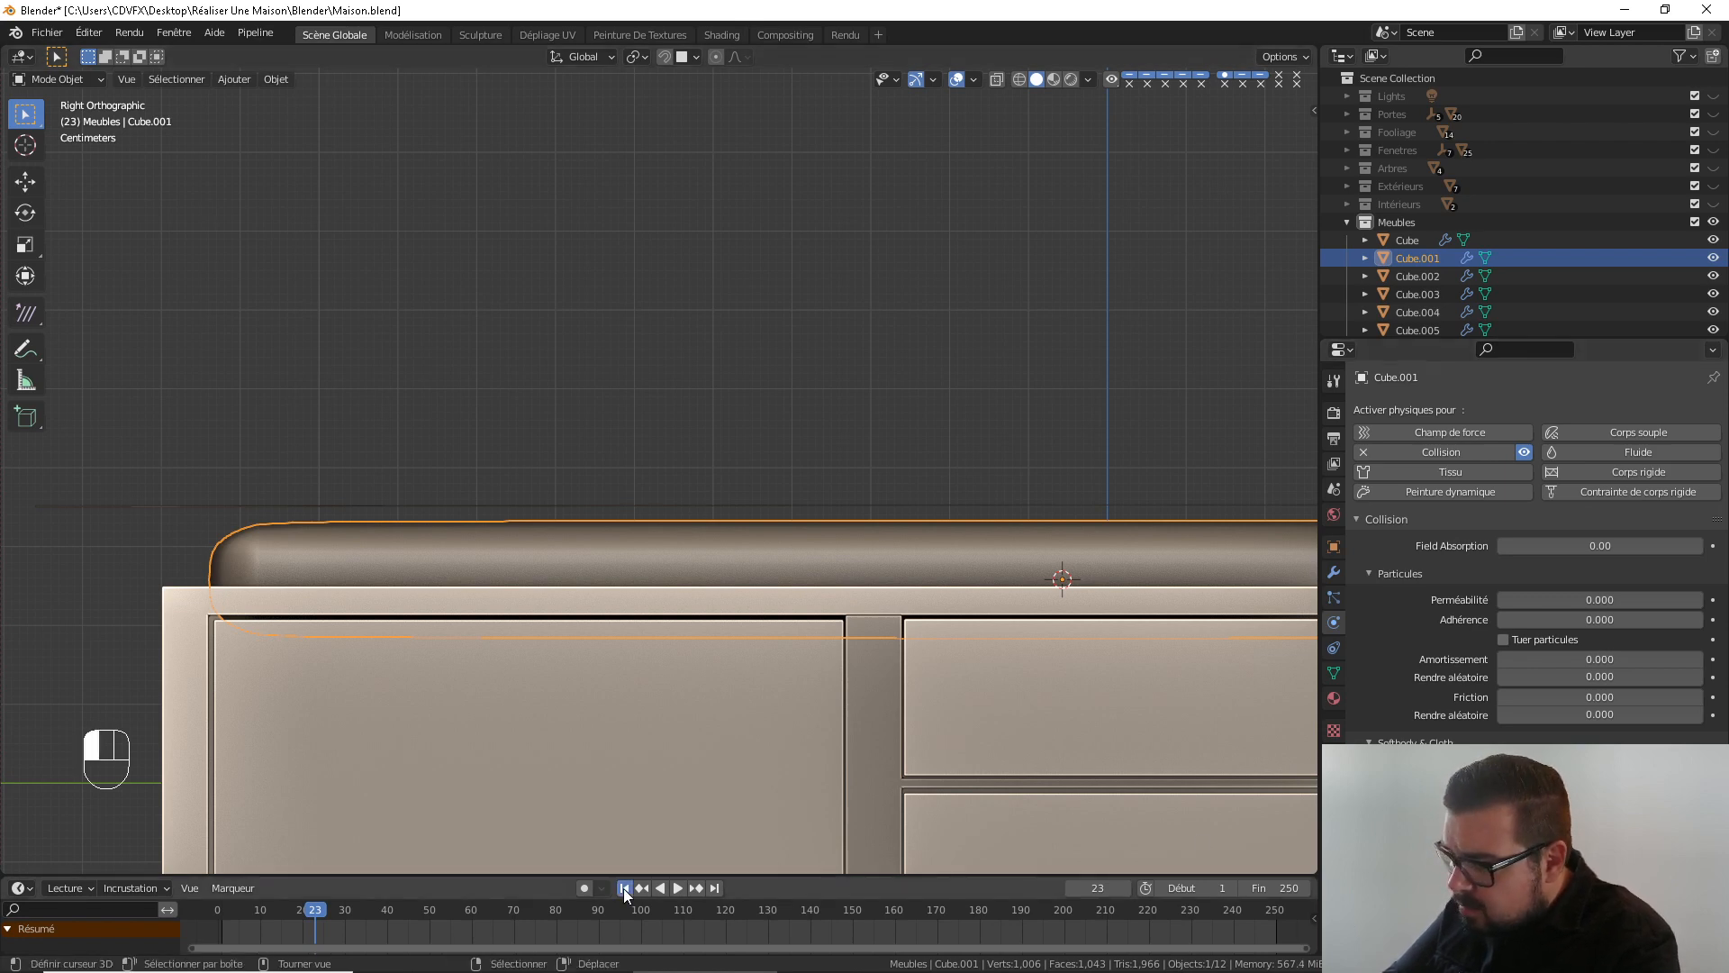
pyautogui.click(678, 888)
pyautogui.click(678, 888)
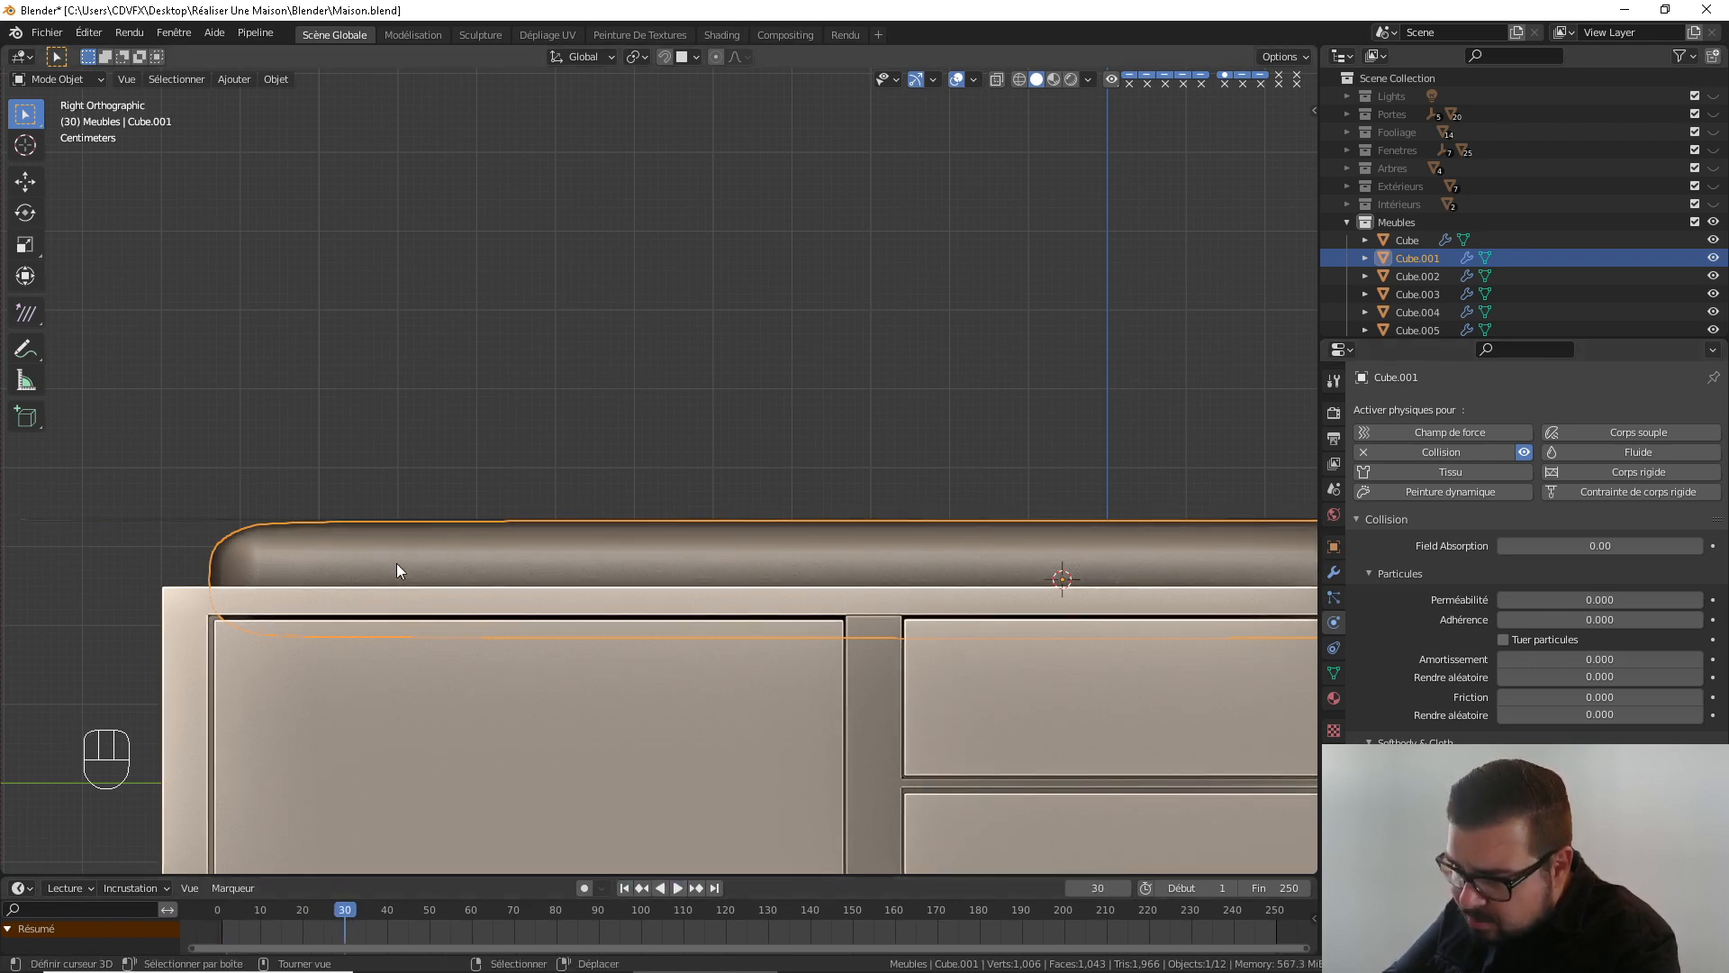
pyautogui.moveTo(582, 579); pyautogui.dragTo(1434, 705, button='middle')
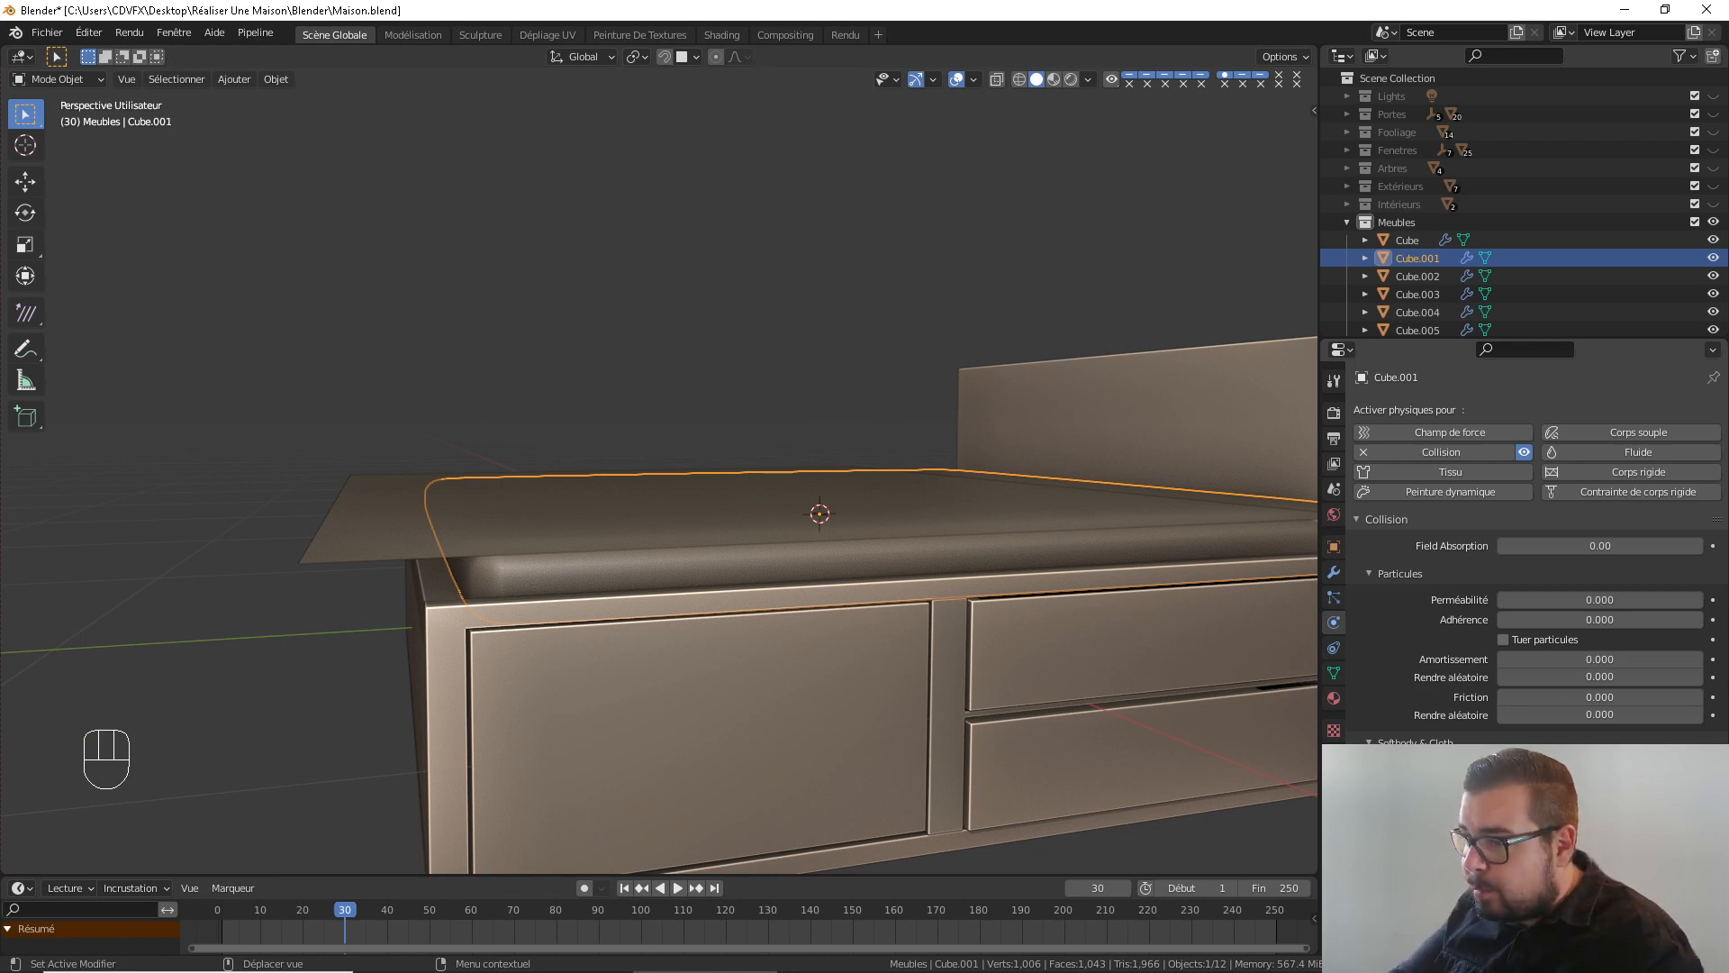
pyautogui.moveTo(735, 537); pyautogui.dragTo(768, 539, button='middle')
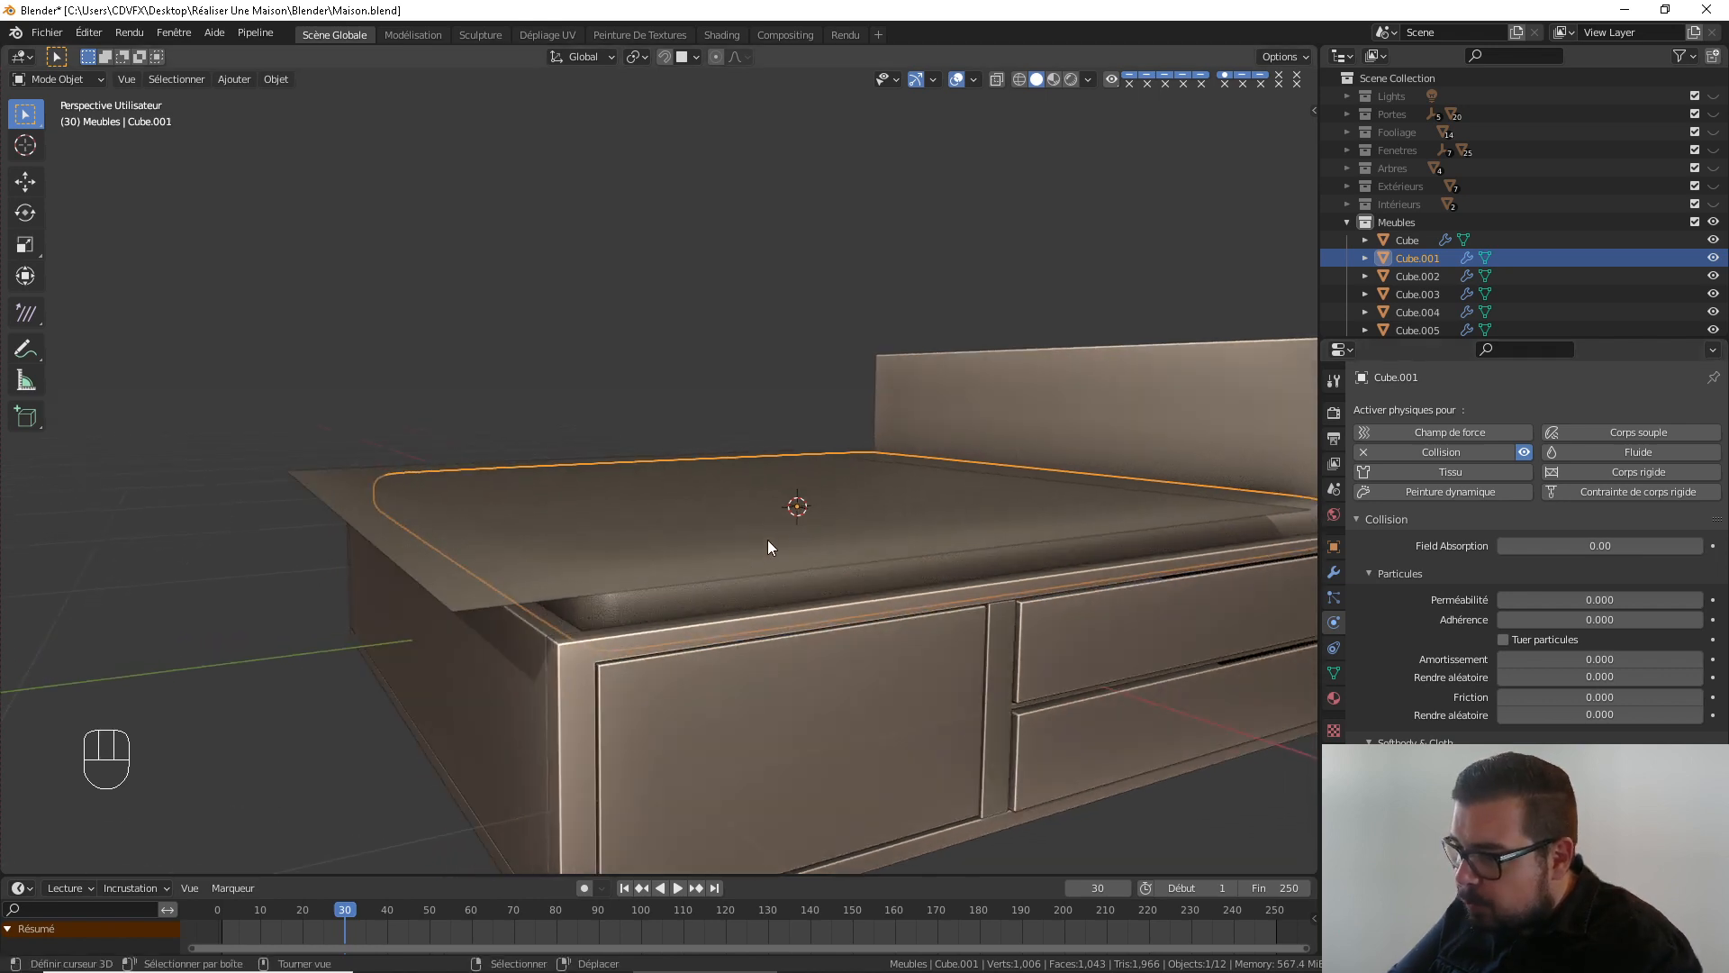
pyautogui.scroll(-1, 767, 539)
# Return to frame 1 and divide the plane's mesh with one centred loop cut in each direction
pyautogui.rightClick(665, 511)
pyautogui.moveTo(1105, 575); pyautogui.dragTo(952, 578, button='middle')
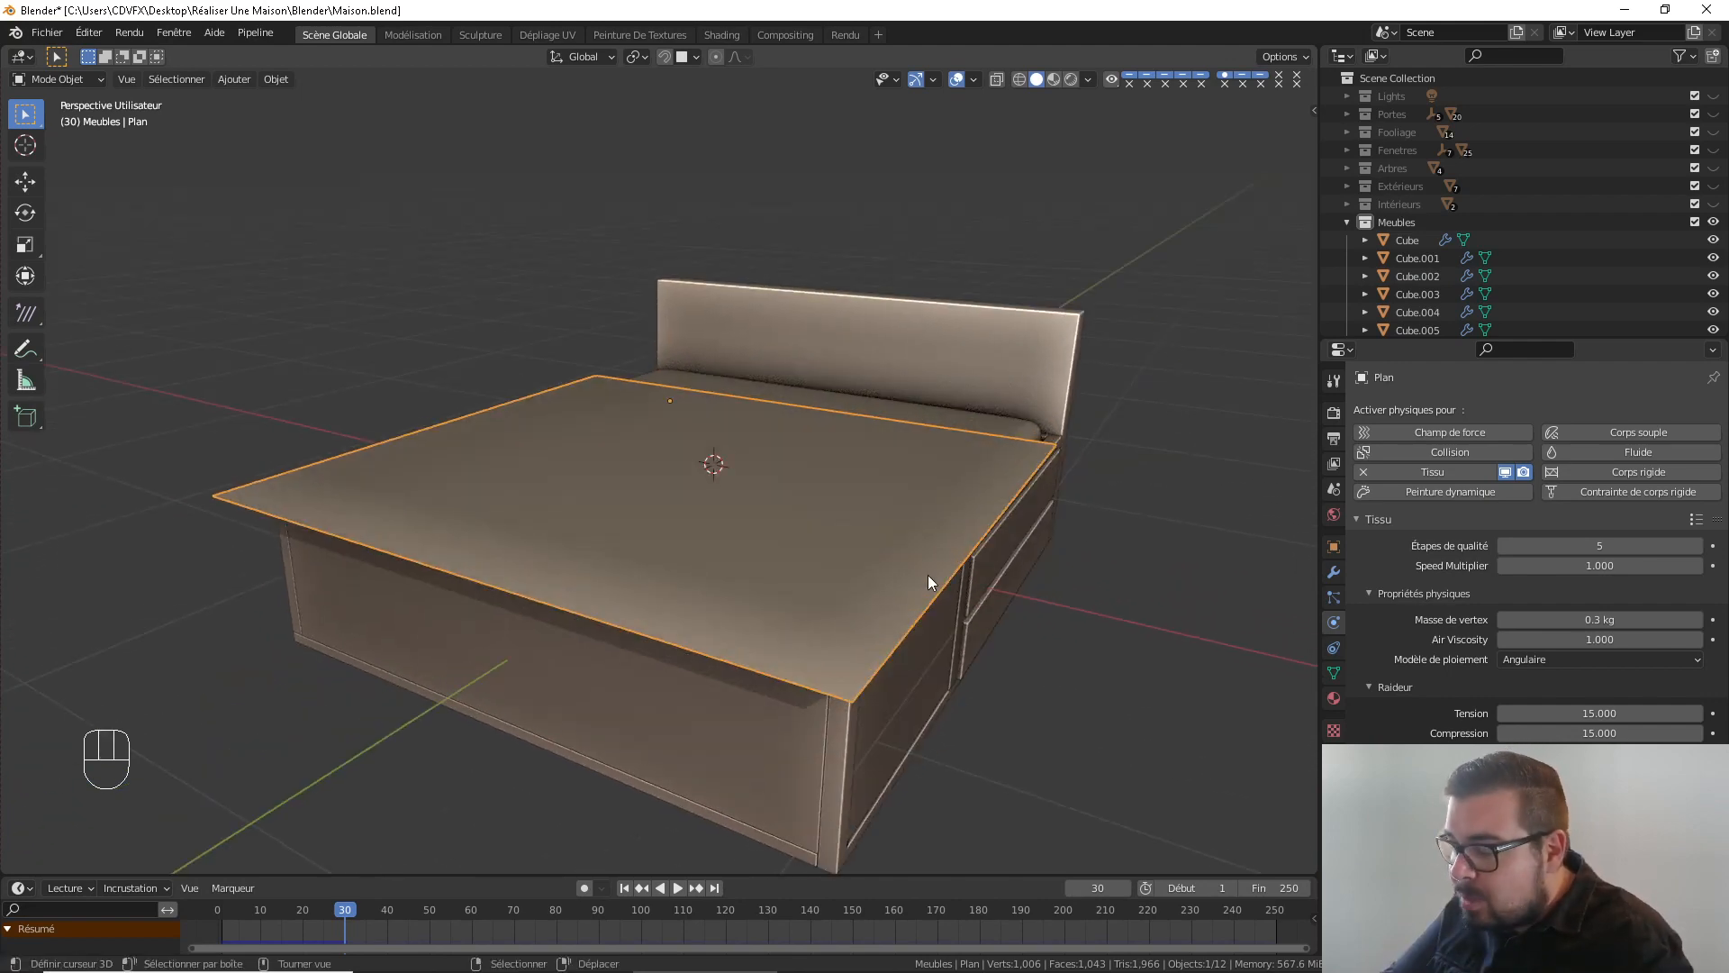
pyautogui.click(624, 888)
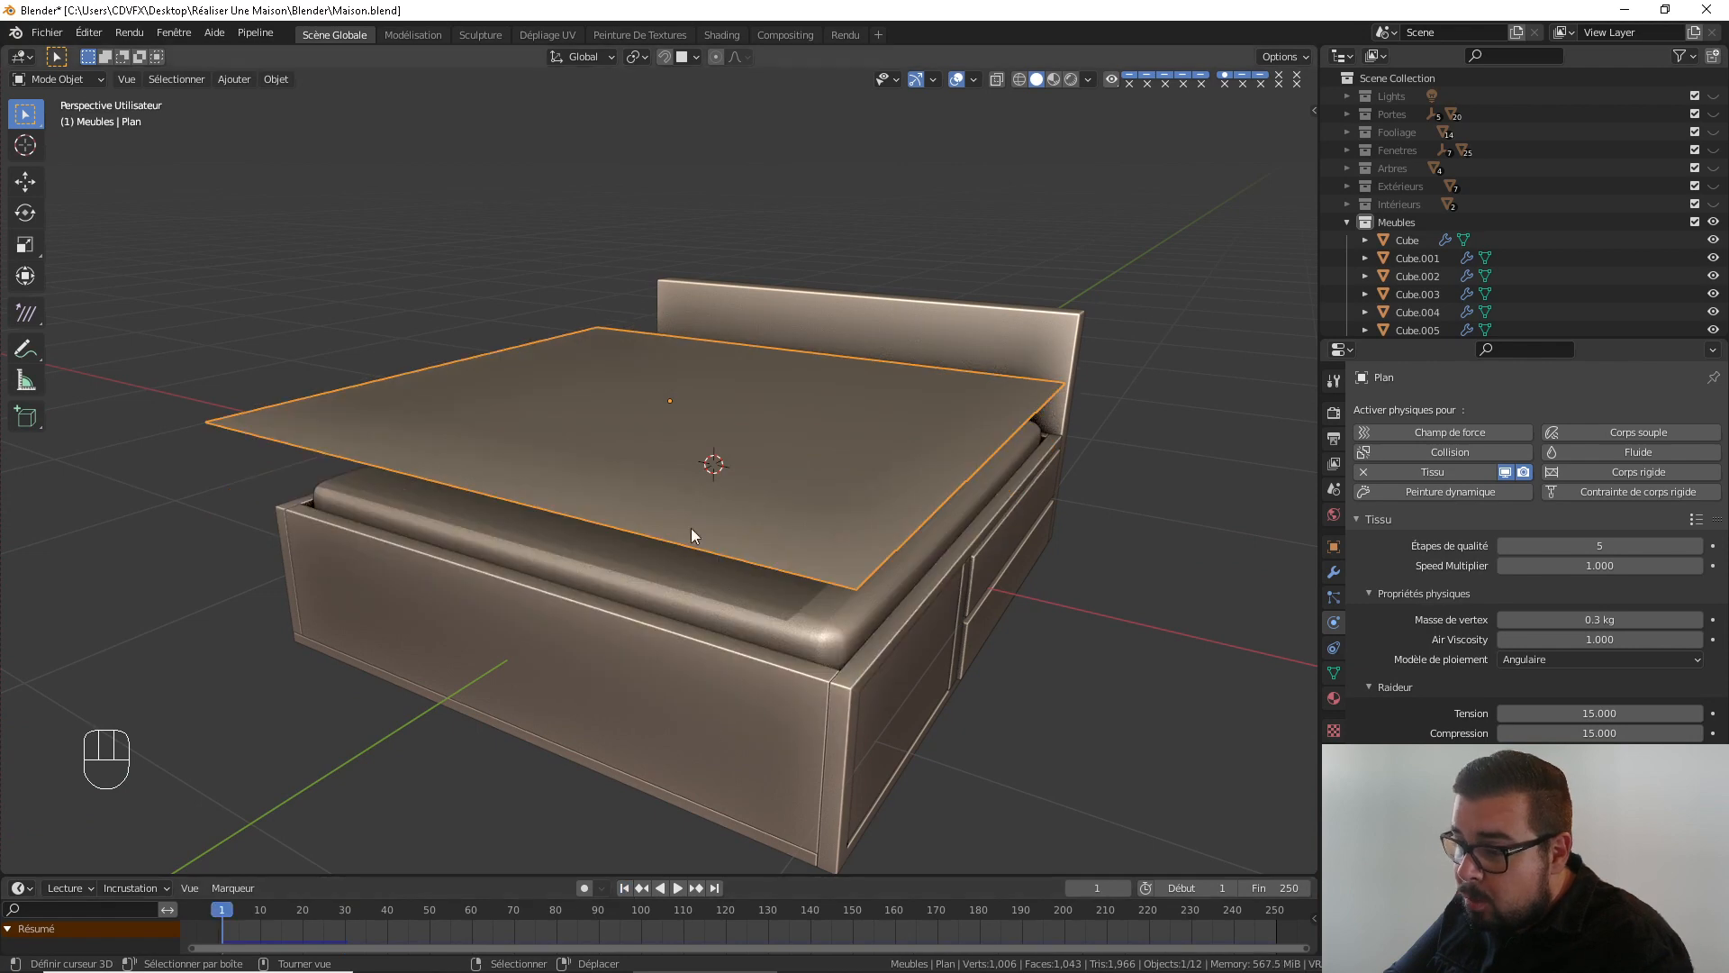
pyautogui.moveTo(690, 528); pyautogui.dragTo(706, 529, button='middle')
pyautogui.press('Tab')
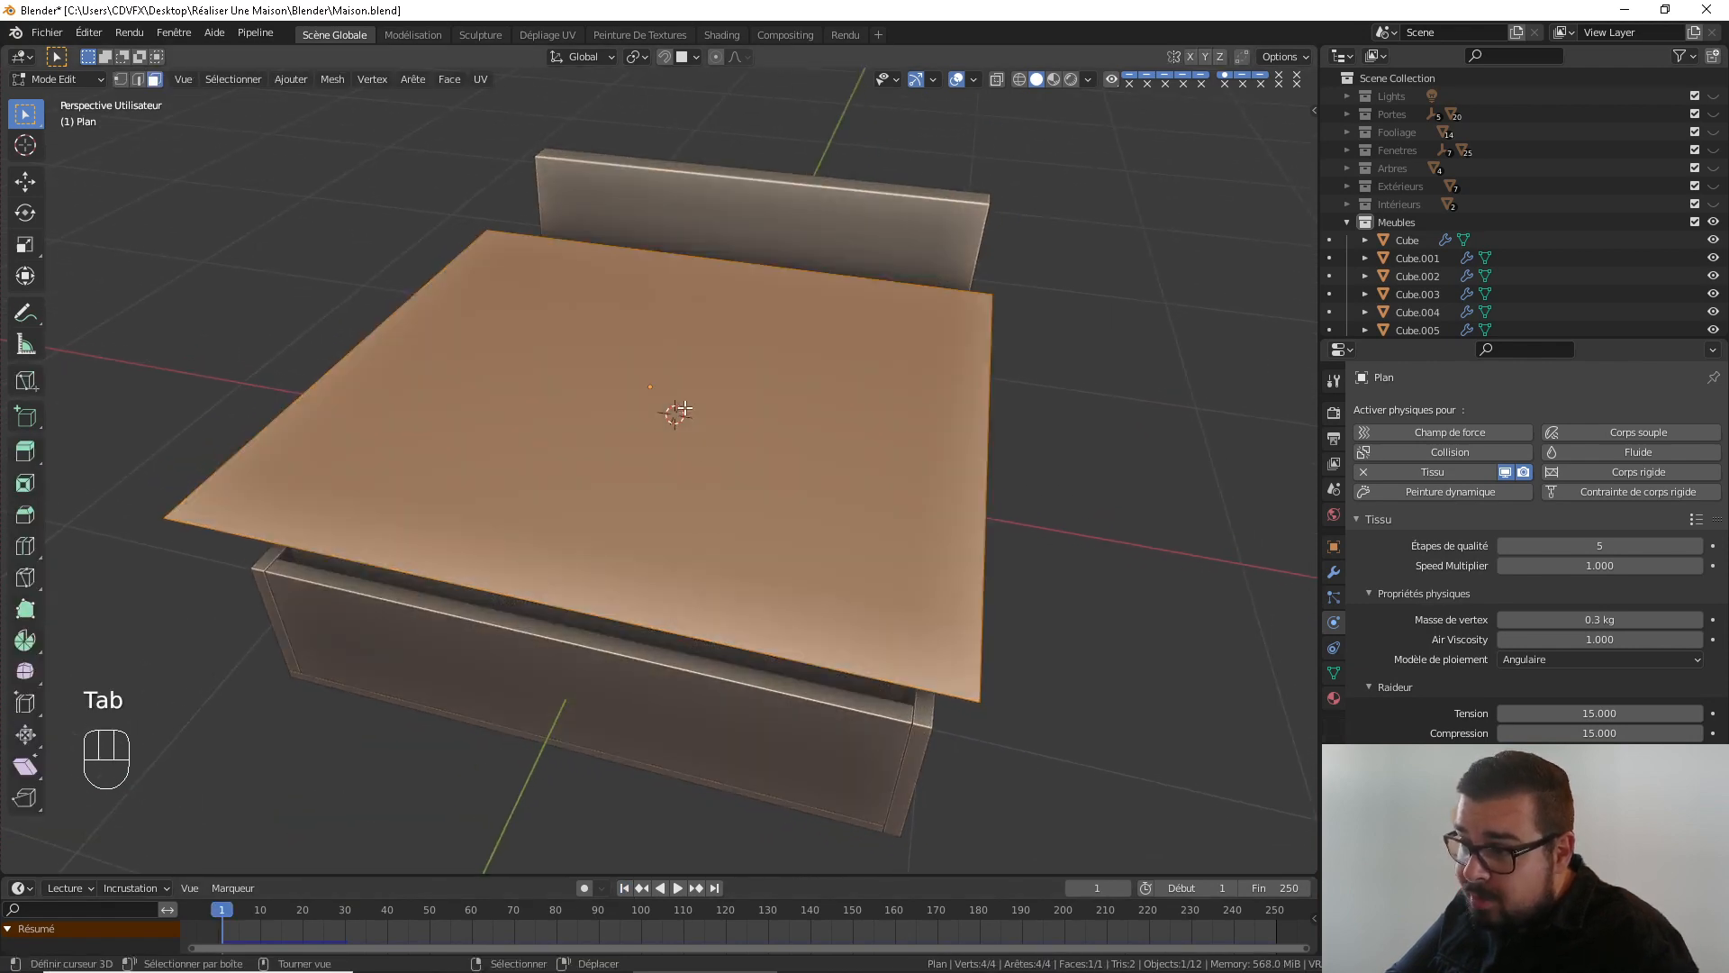
pyautogui.hotkey('ctrl', 'r')
pyautogui.click(716, 293)
pyautogui.rightClick(721, 342)
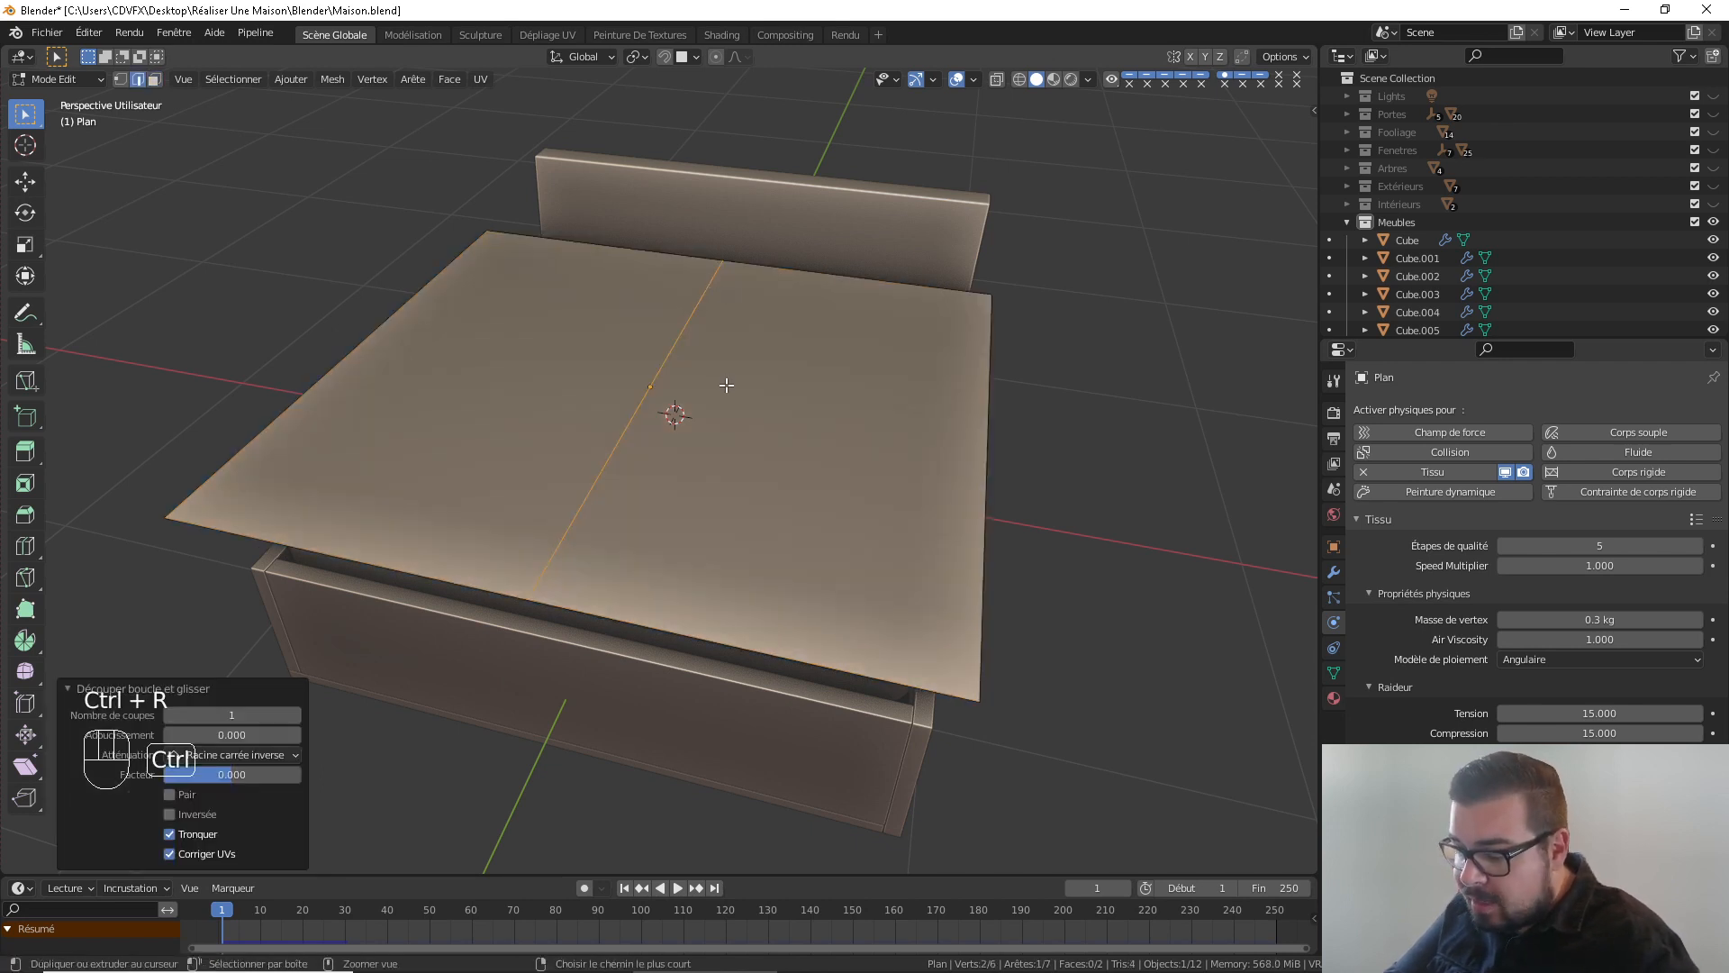
pyautogui.hotkey('ctrl', 'r')
pyautogui.click(654, 390)
pyautogui.rightClick(751, 317)
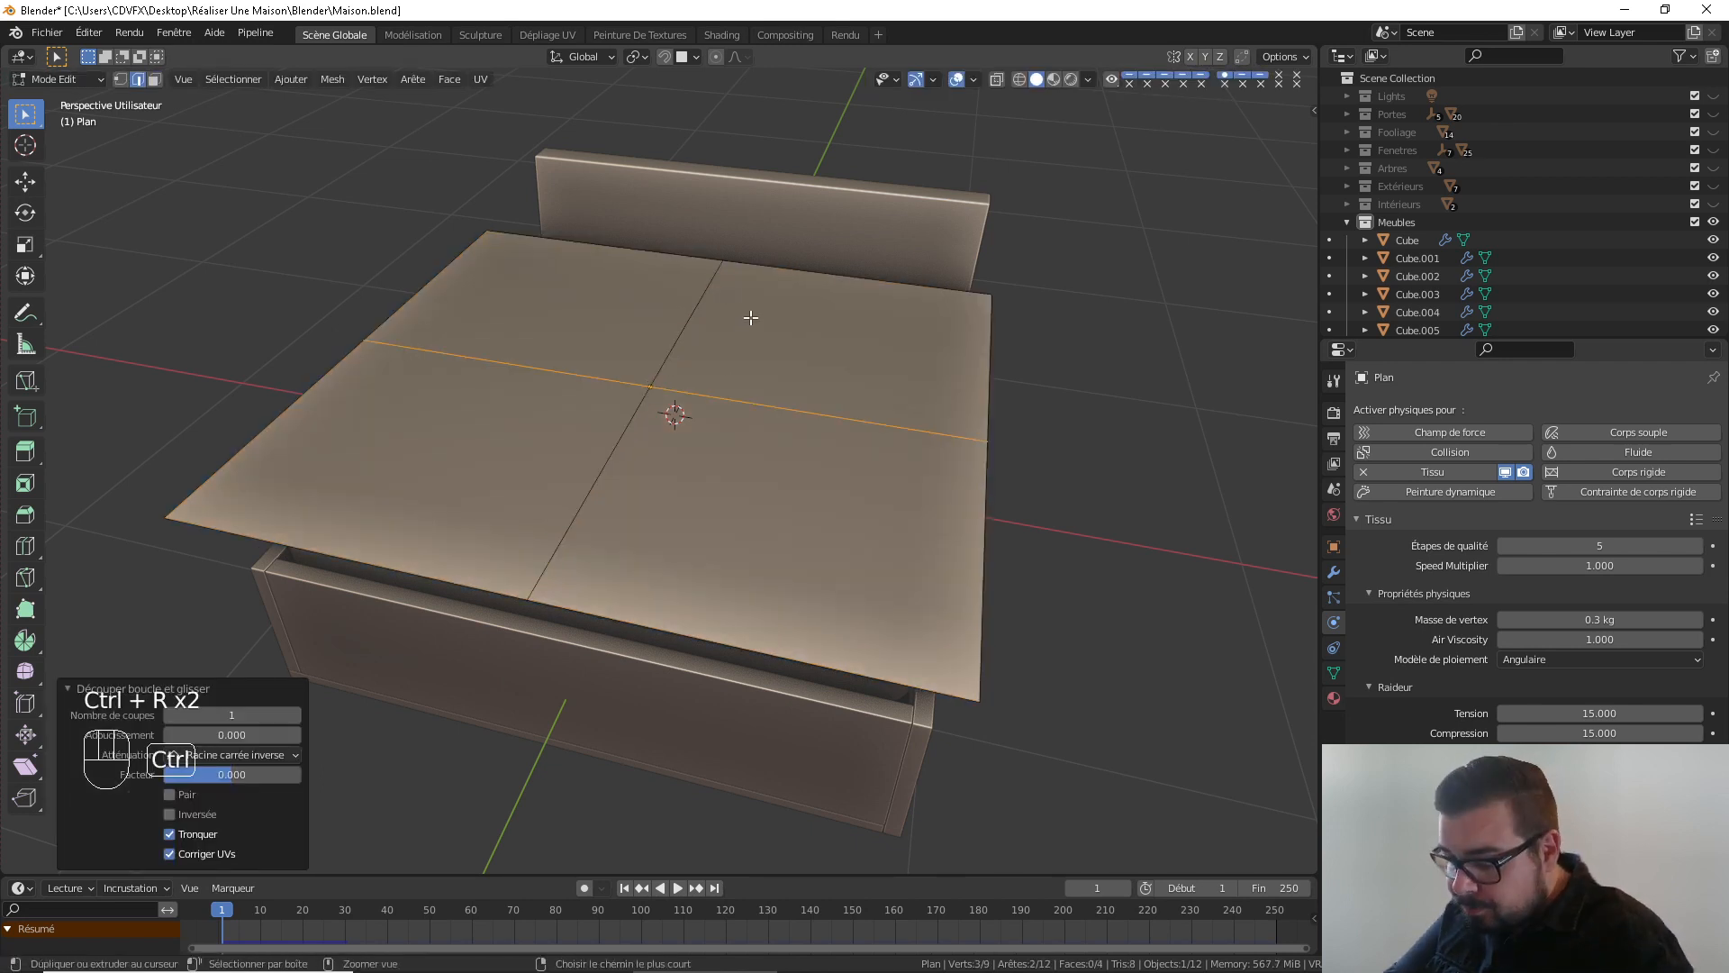
# Subdivide the plane's whole mesh three times with one cut each and return to Object Mode
pyautogui.press('a')
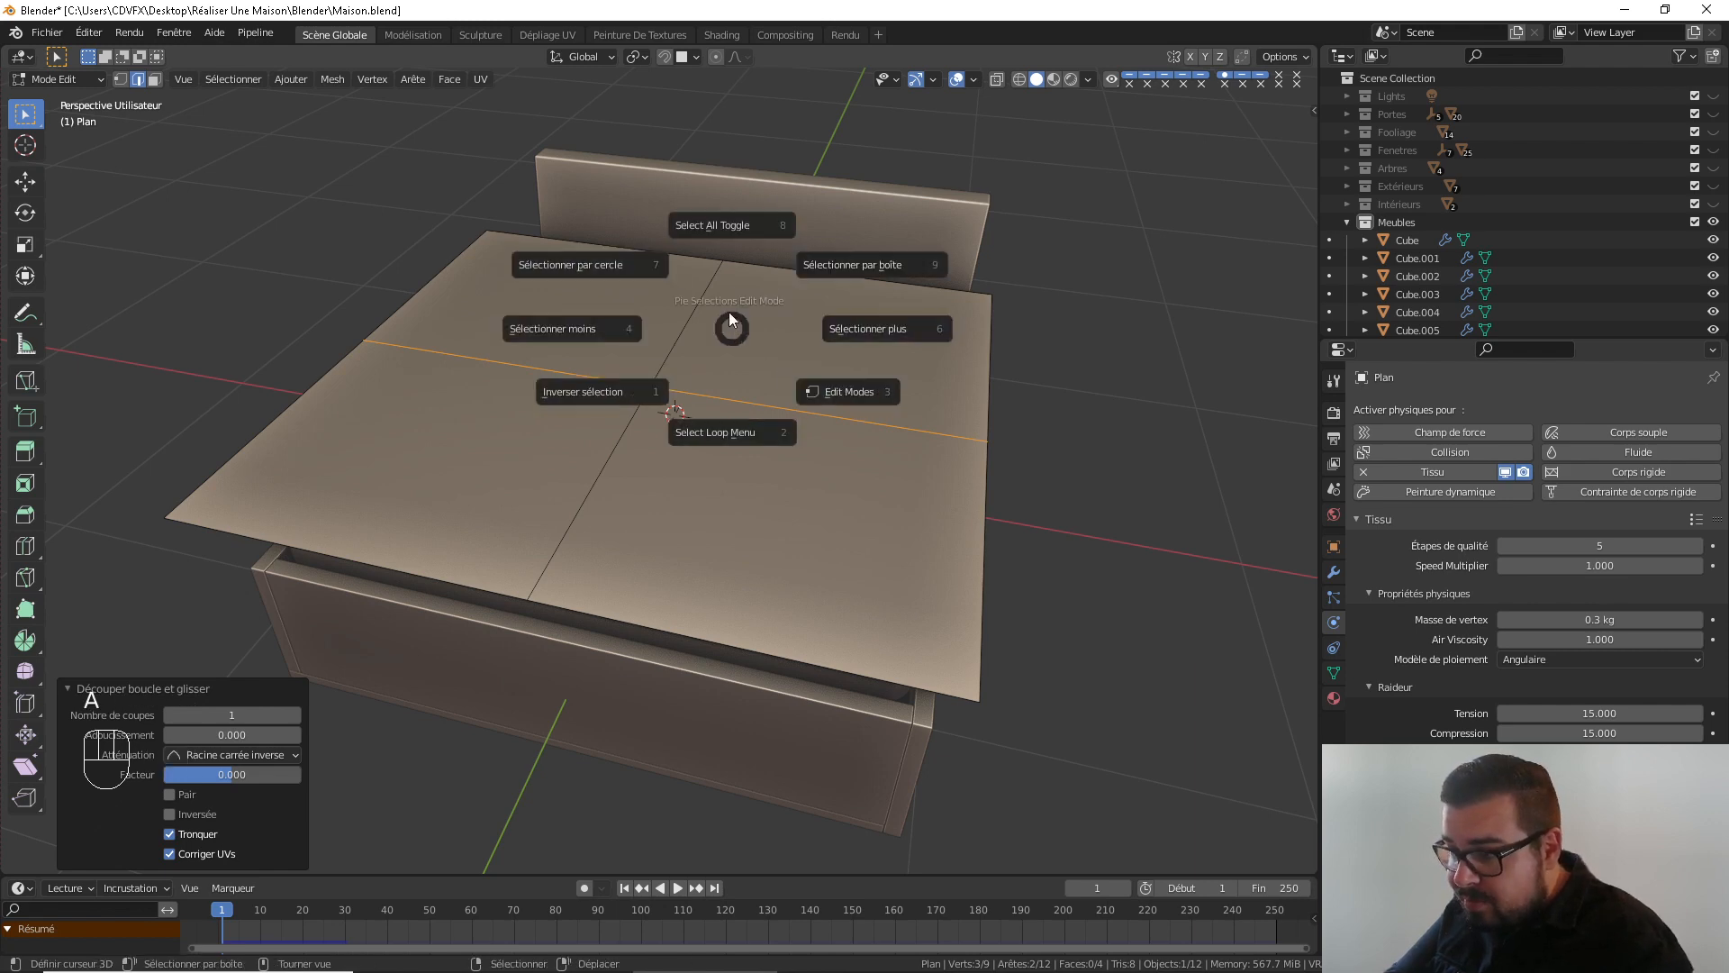
pyautogui.press('a')
pyautogui.click(721, 167)
pyautogui.press('w')
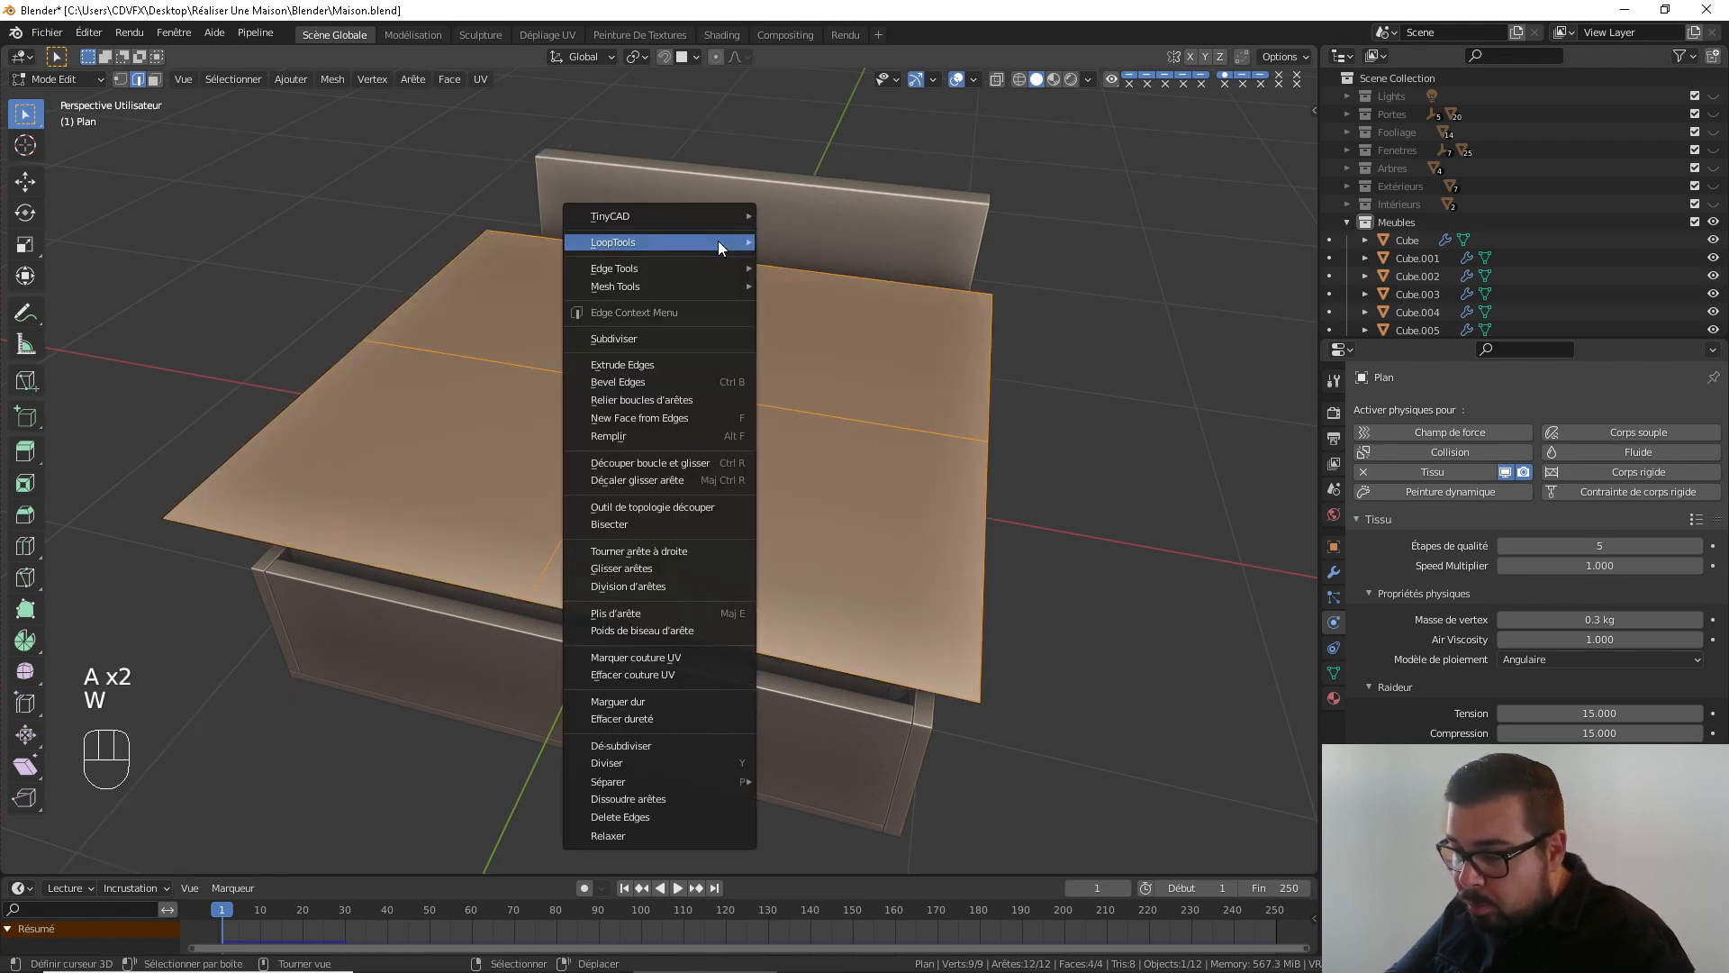
pyautogui.click(672, 344)
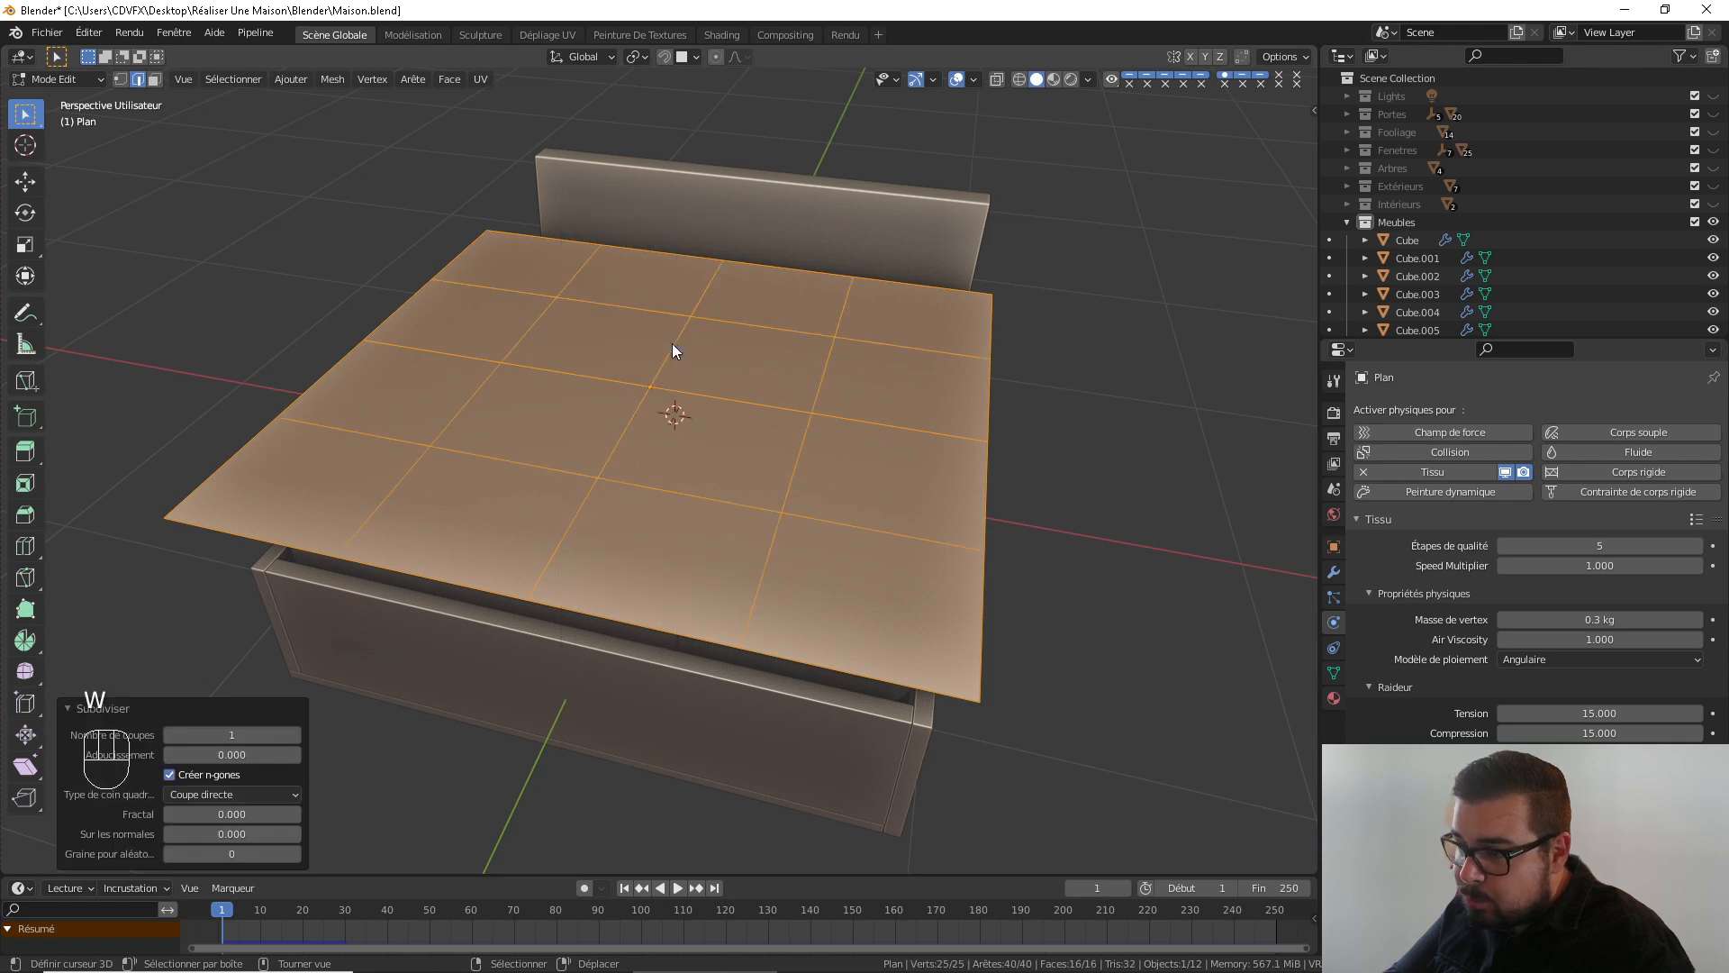
pyautogui.press('w')
pyautogui.click(671, 344)
pyautogui.press('w')
pyautogui.click(672, 344)
pyautogui.press('Tab')
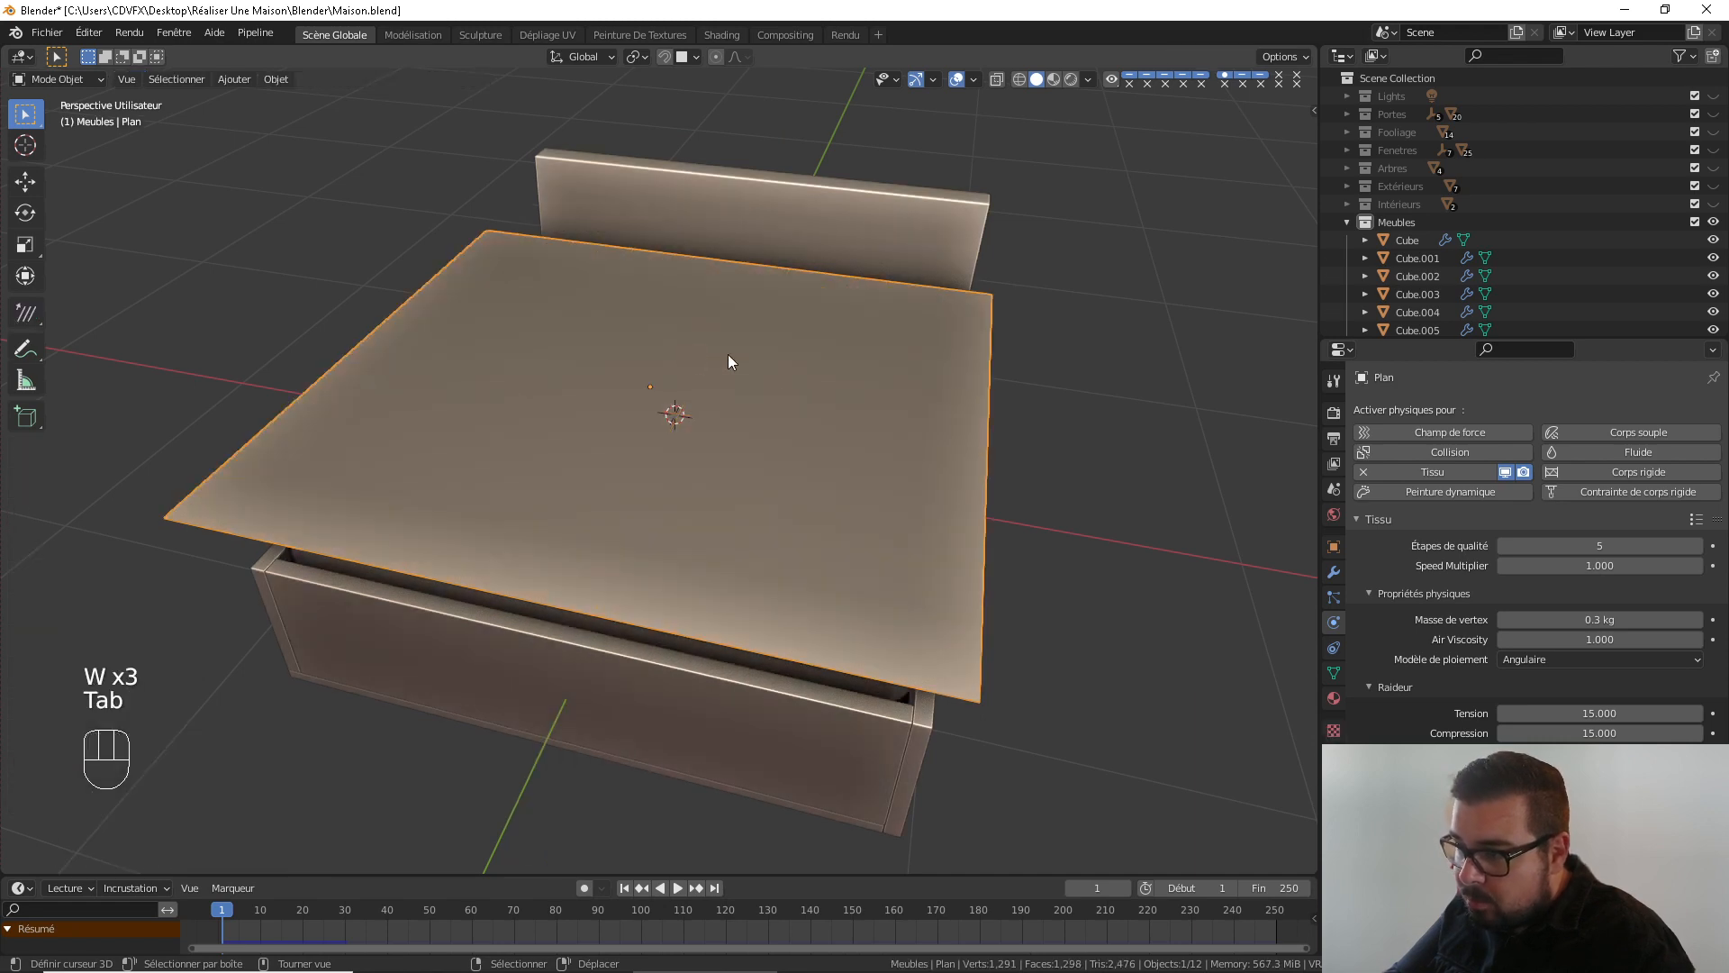
pyautogui.moveTo(827, 379)
pyautogui.mouseDown(button='middle')
pyautogui.moveTo(837, 398)
pyautogui.moveTo(821, 399)
pyautogui.mouseUp(button='middle')
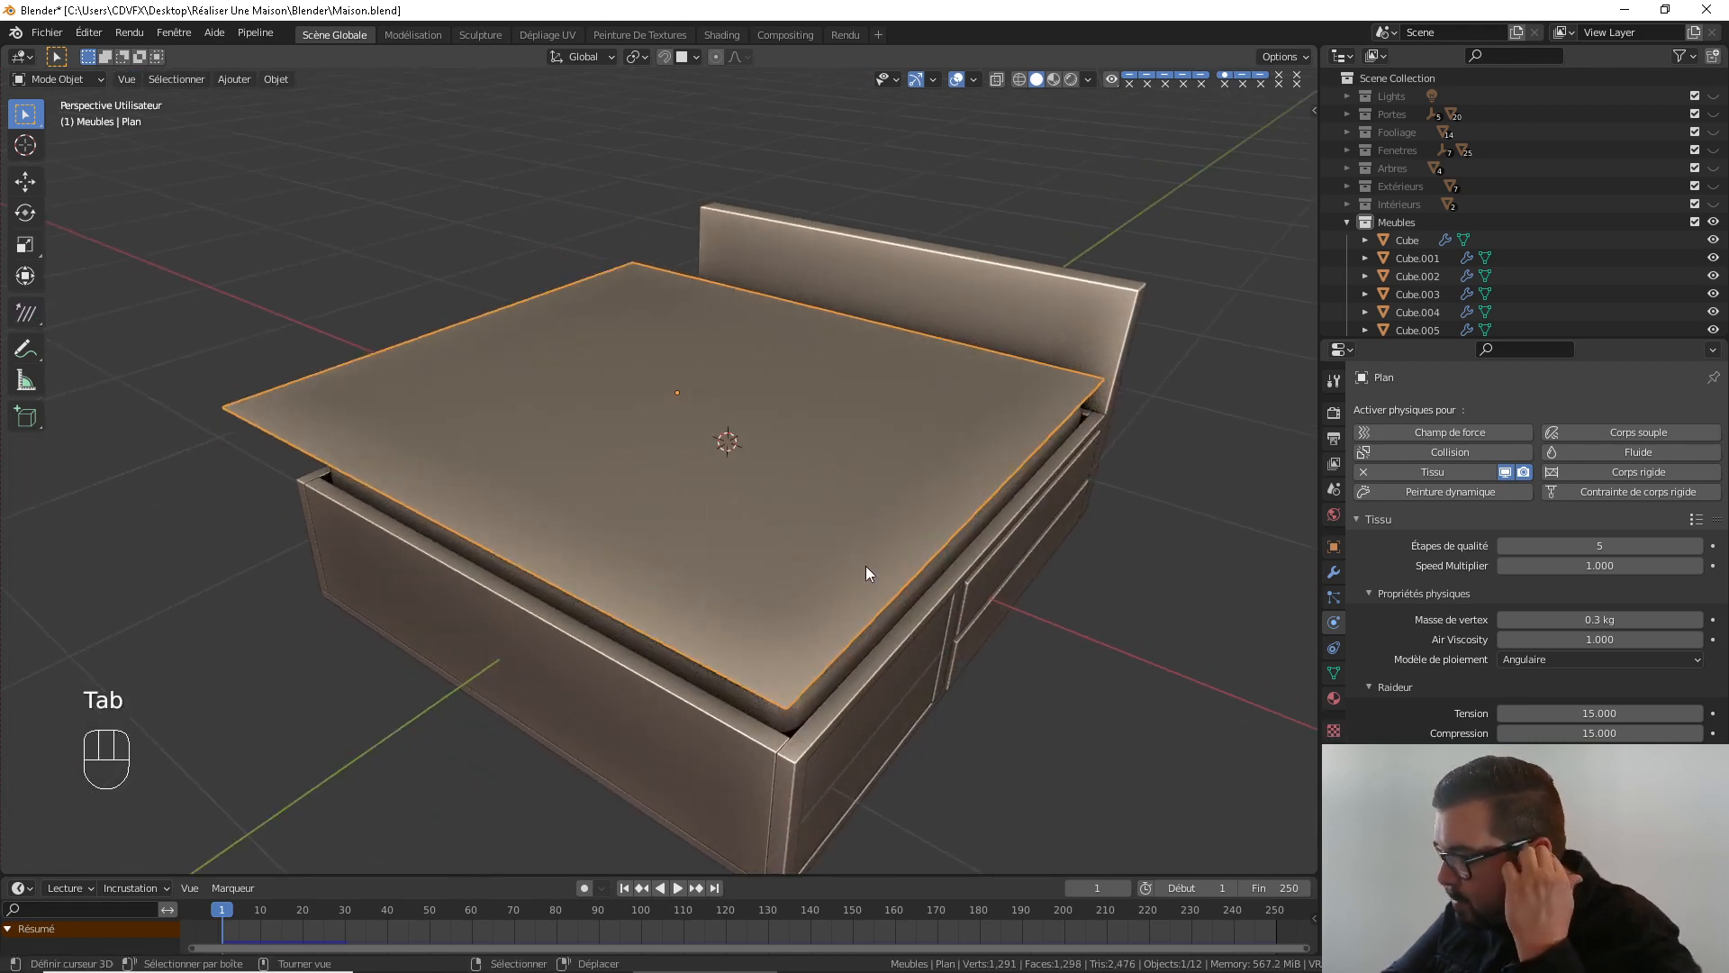
# Play the cloth simulation twice from the first frame to examine how the plane falls onto the bed, ending back at frame 1
pyautogui.click(679, 888)
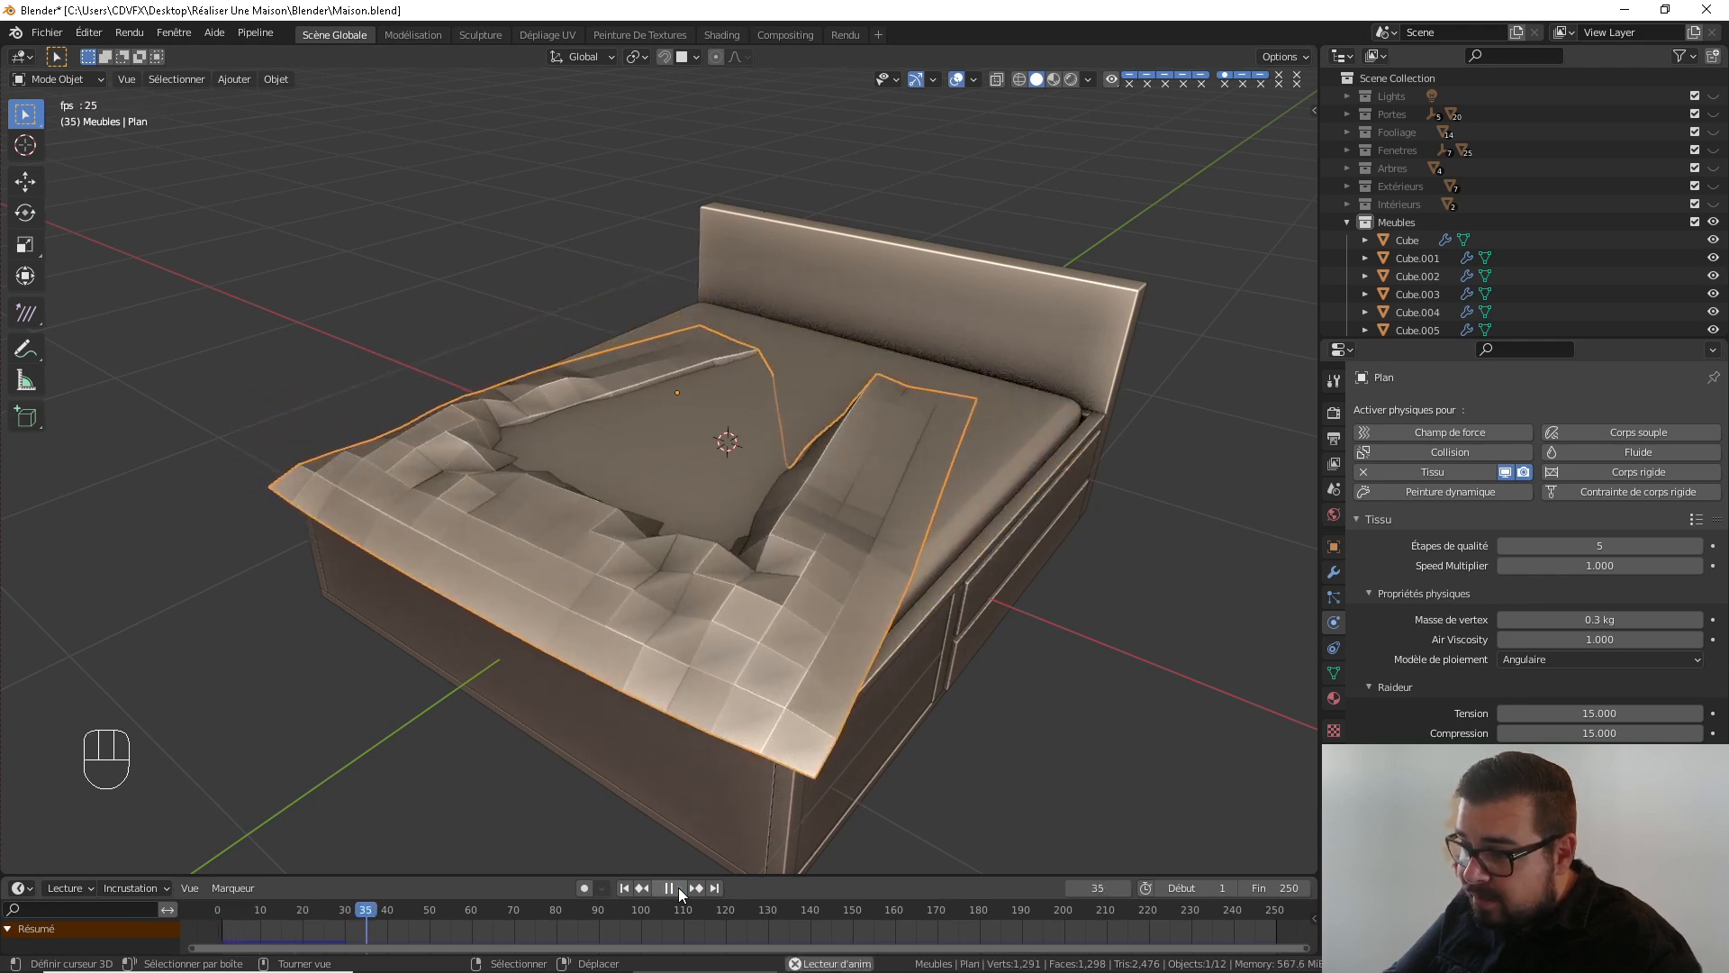
pyautogui.click(678, 888)
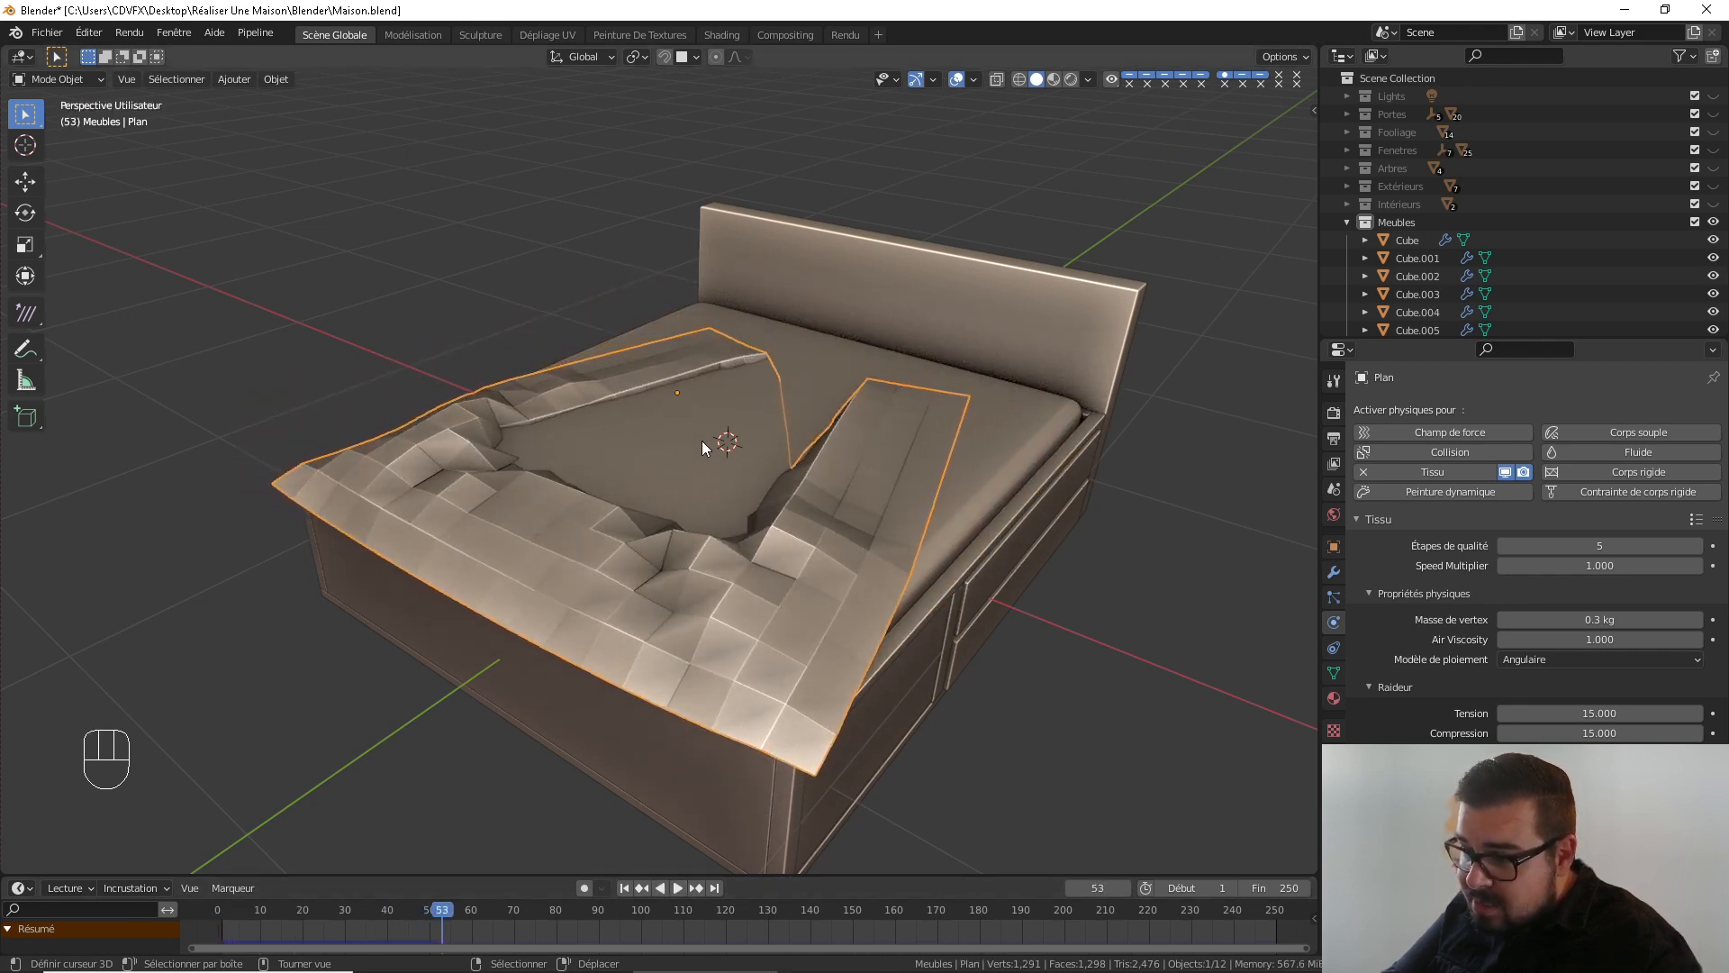
pyautogui.click(624, 888)
pyautogui.click(678, 888)
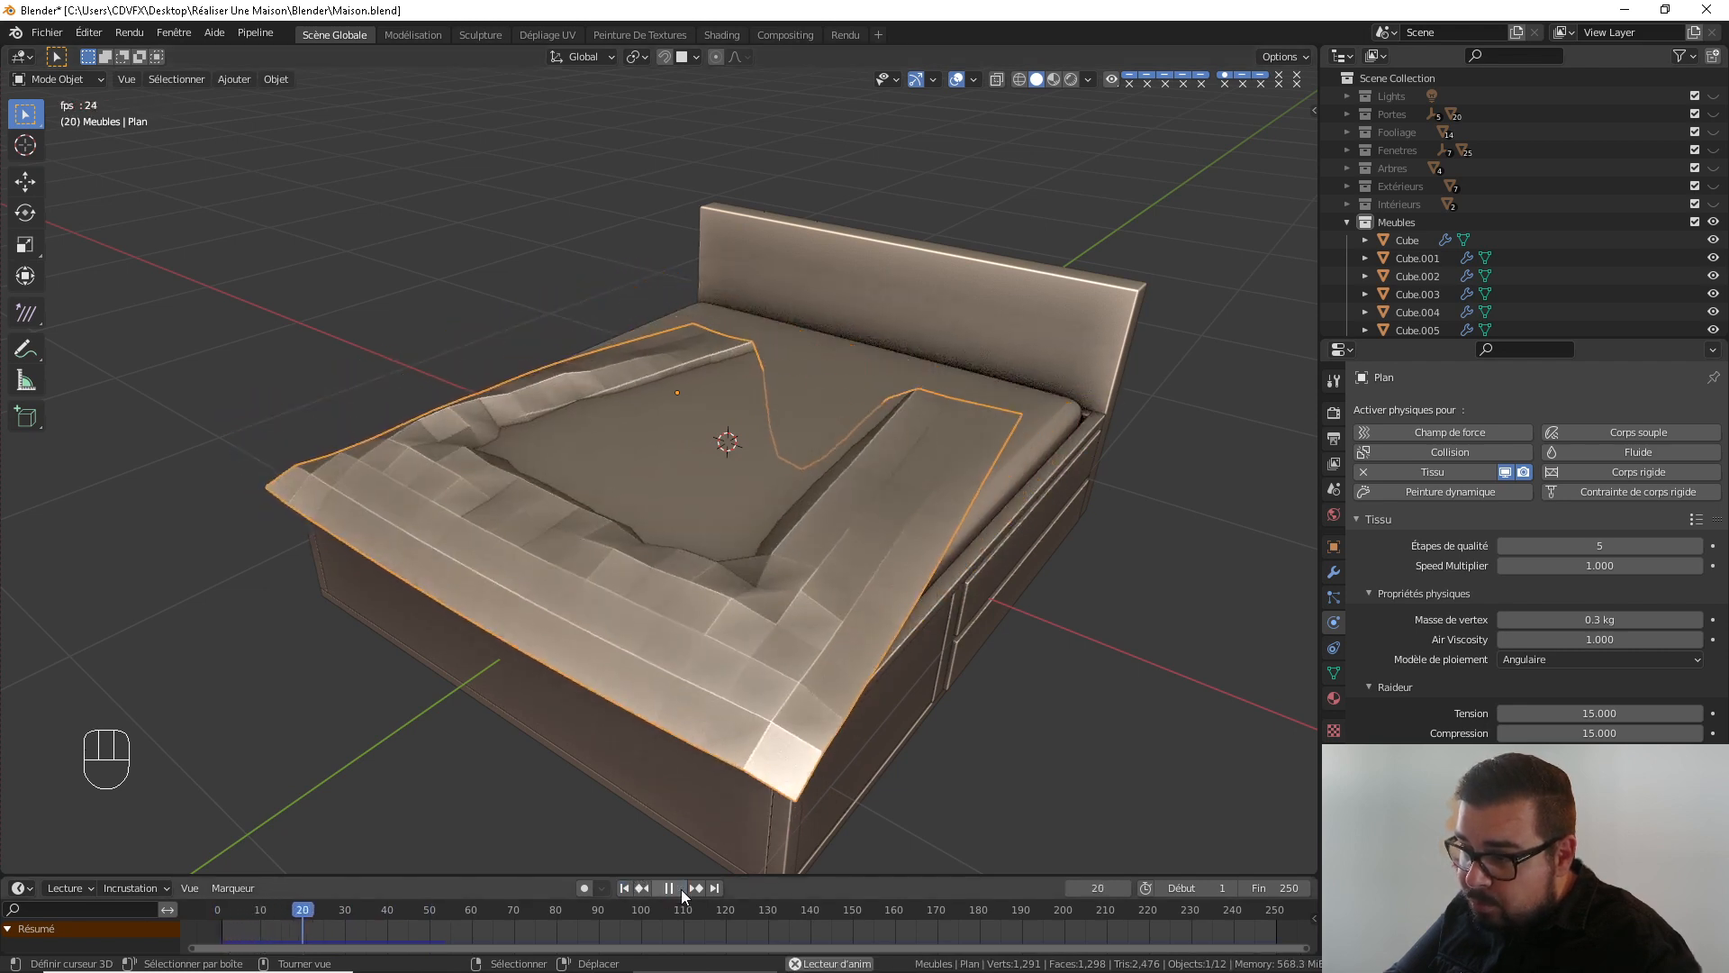
pyautogui.click(681, 889)
pyautogui.click(624, 888)
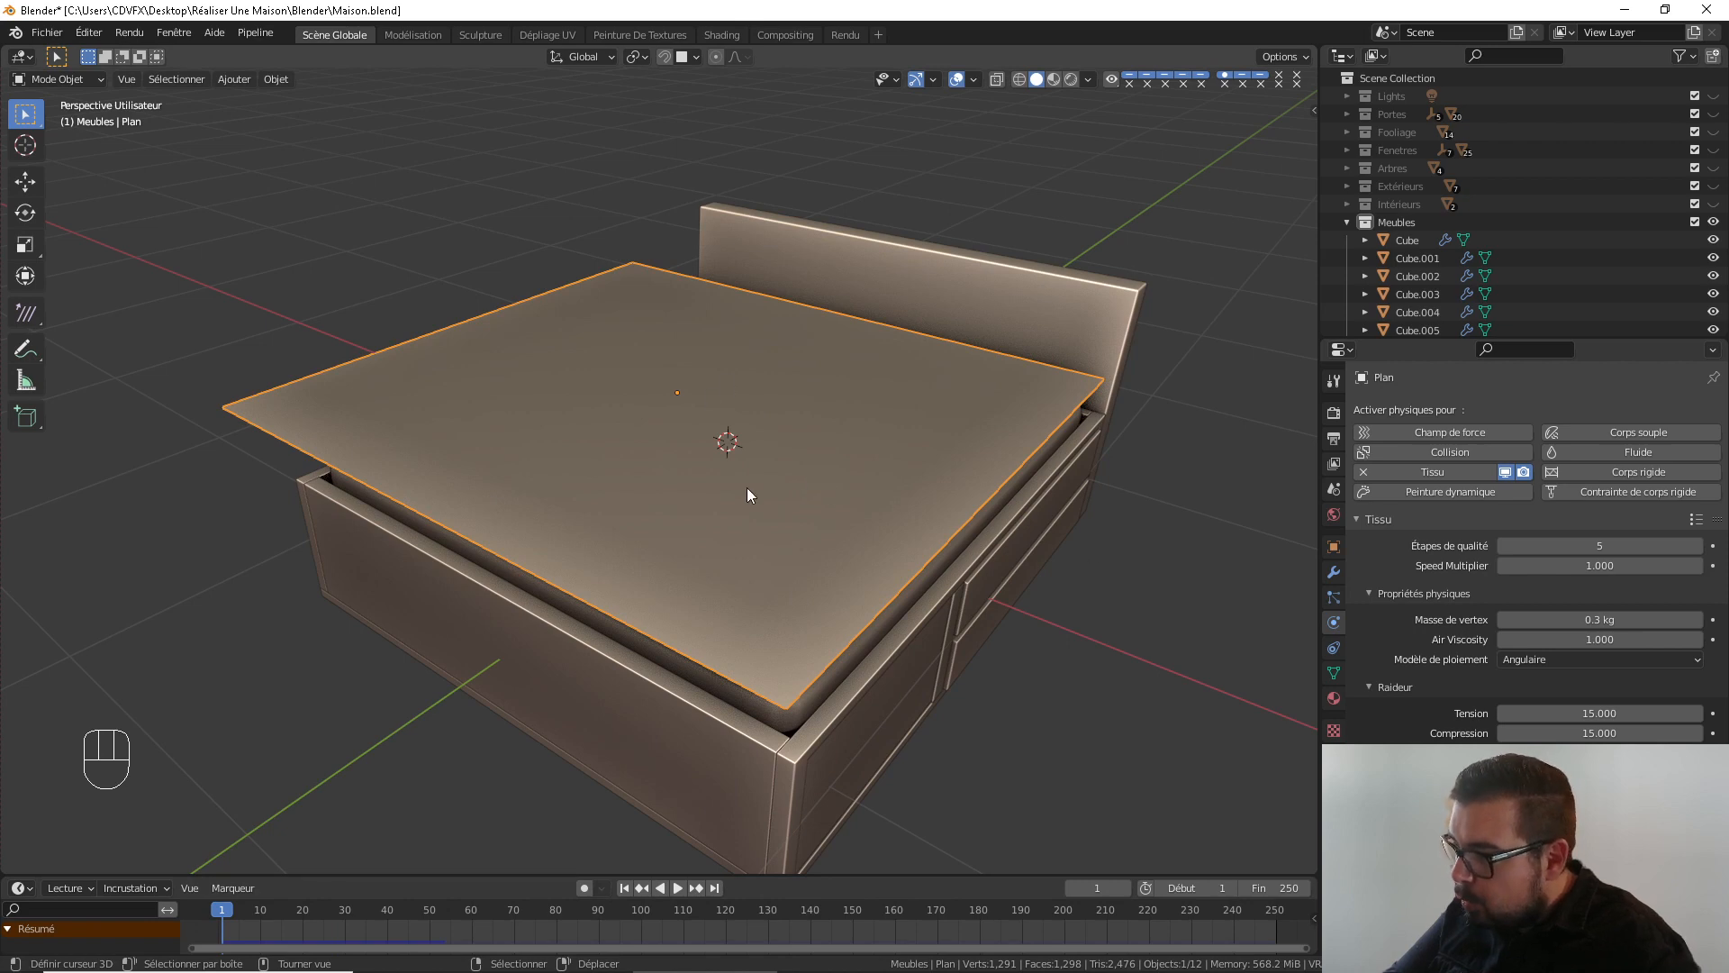
# Select the mattress and play the cloth simulation to examine how the cover drapes over its edges
pyautogui.moveTo(841, 512); pyautogui.dragTo(870, 573, button='middle')
pyautogui.click(870, 572)
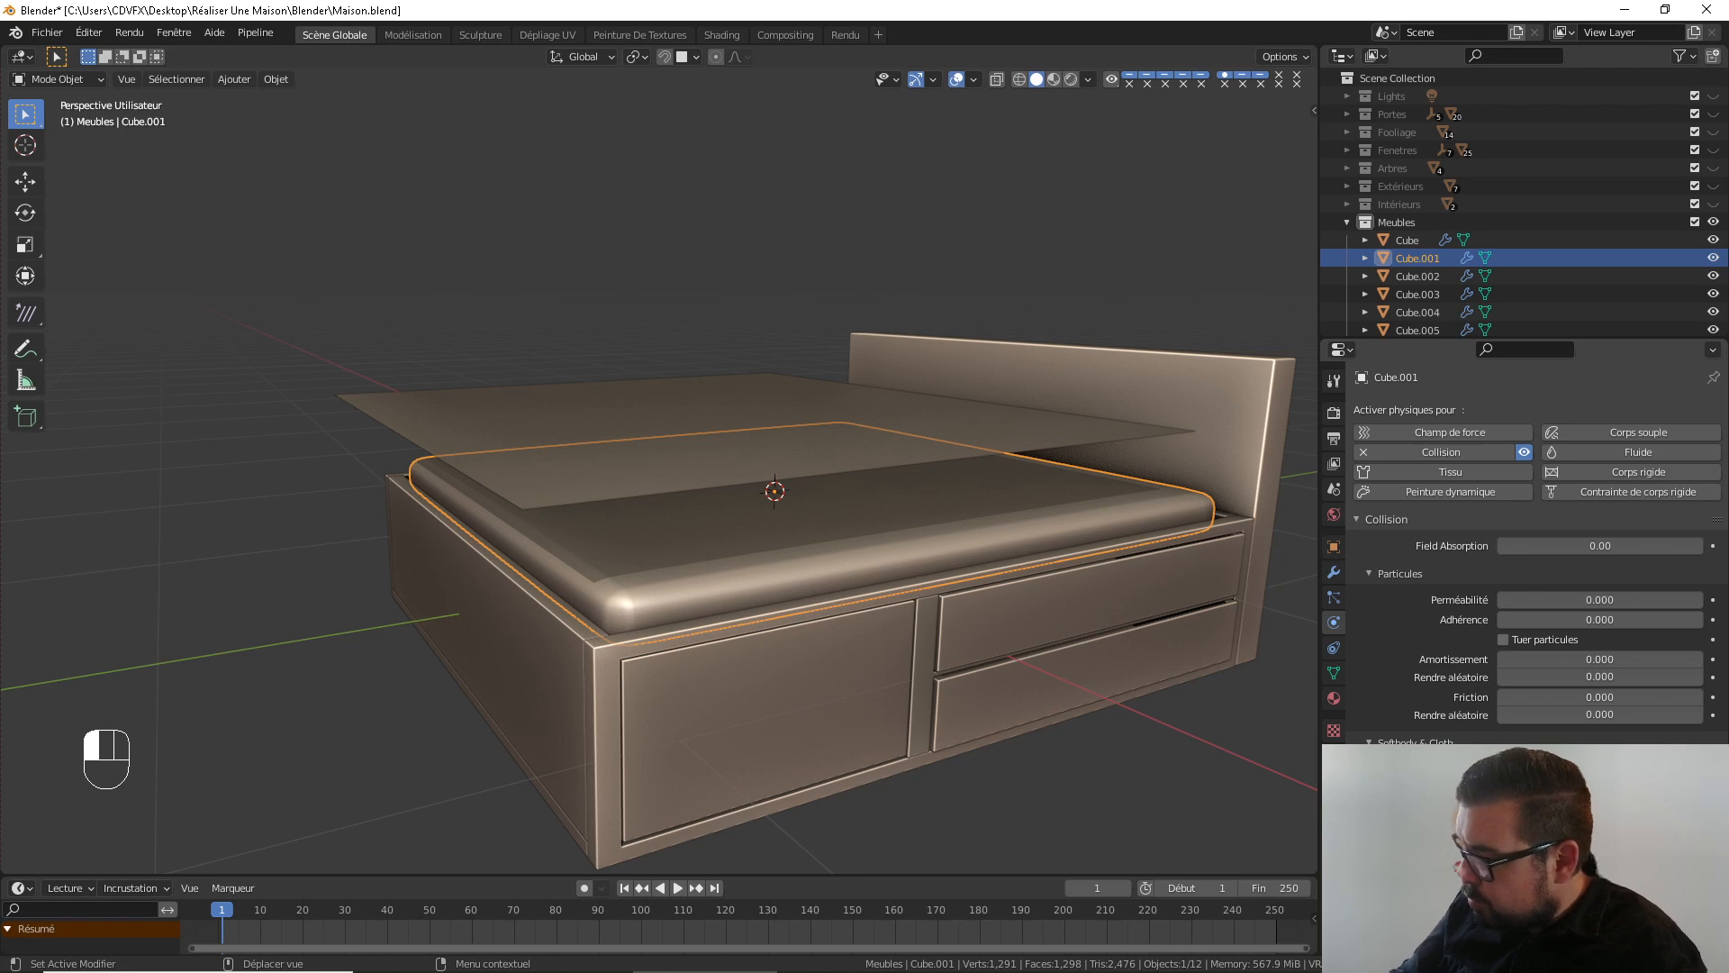
pyautogui.click(673, 889)
pyautogui.click(674, 890)
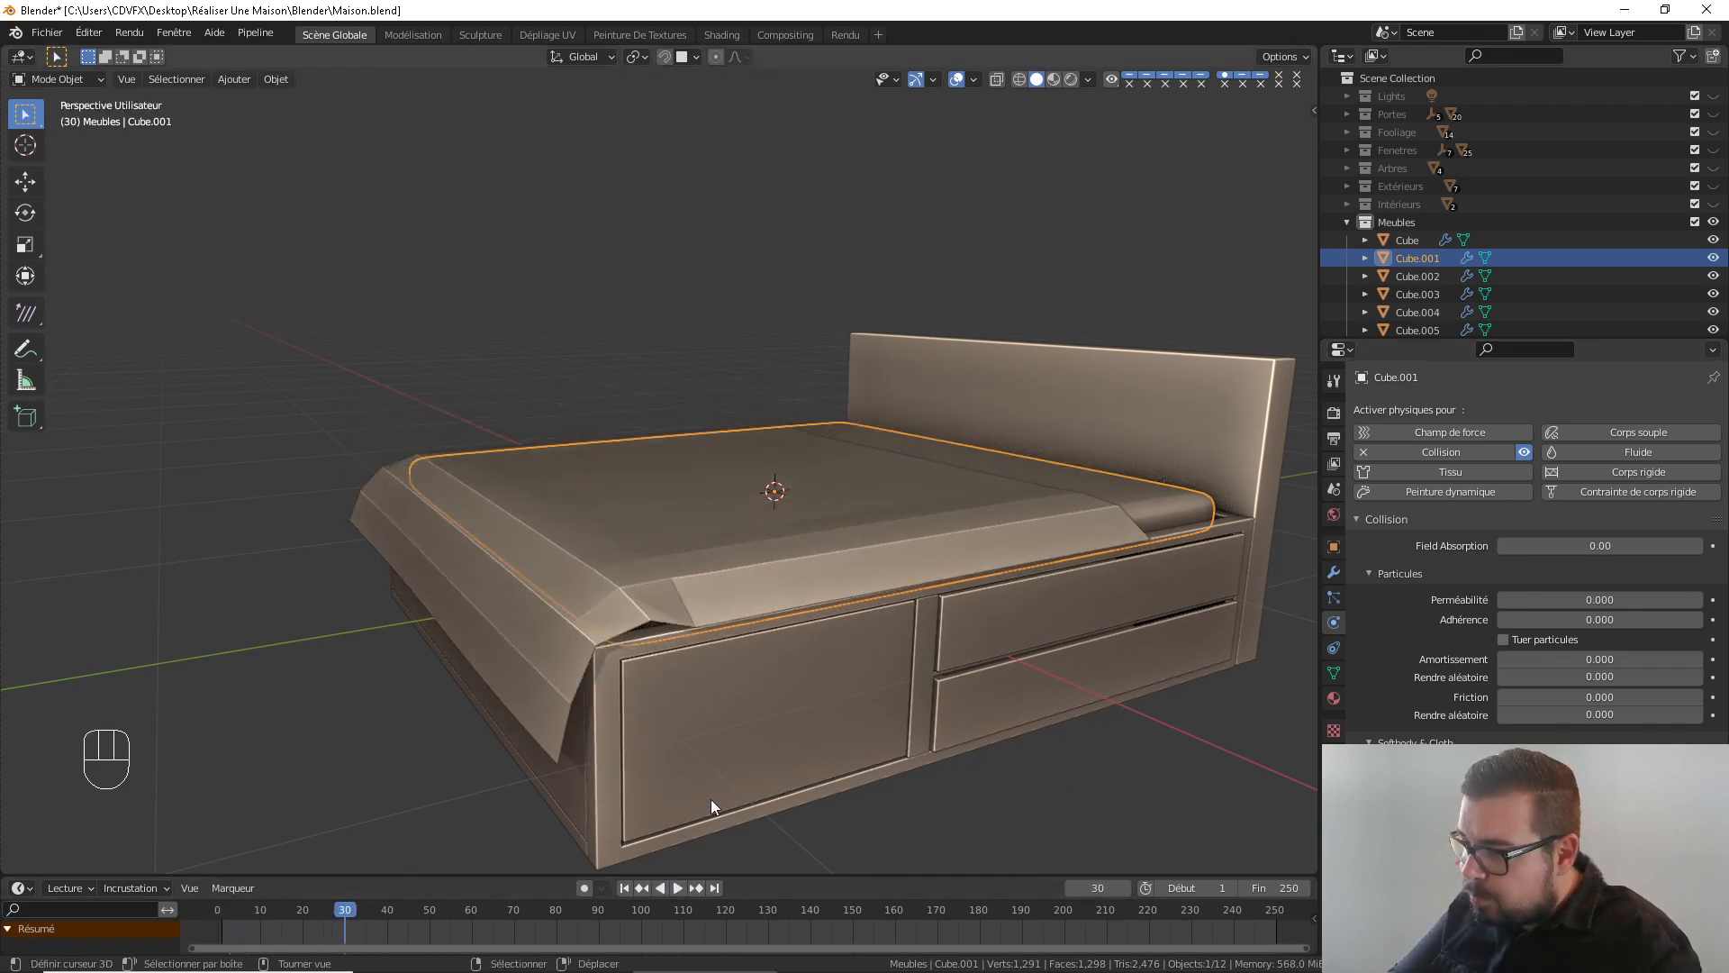
pyautogui.moveTo(711, 798); pyautogui.dragTo(895, 564, button='middle')
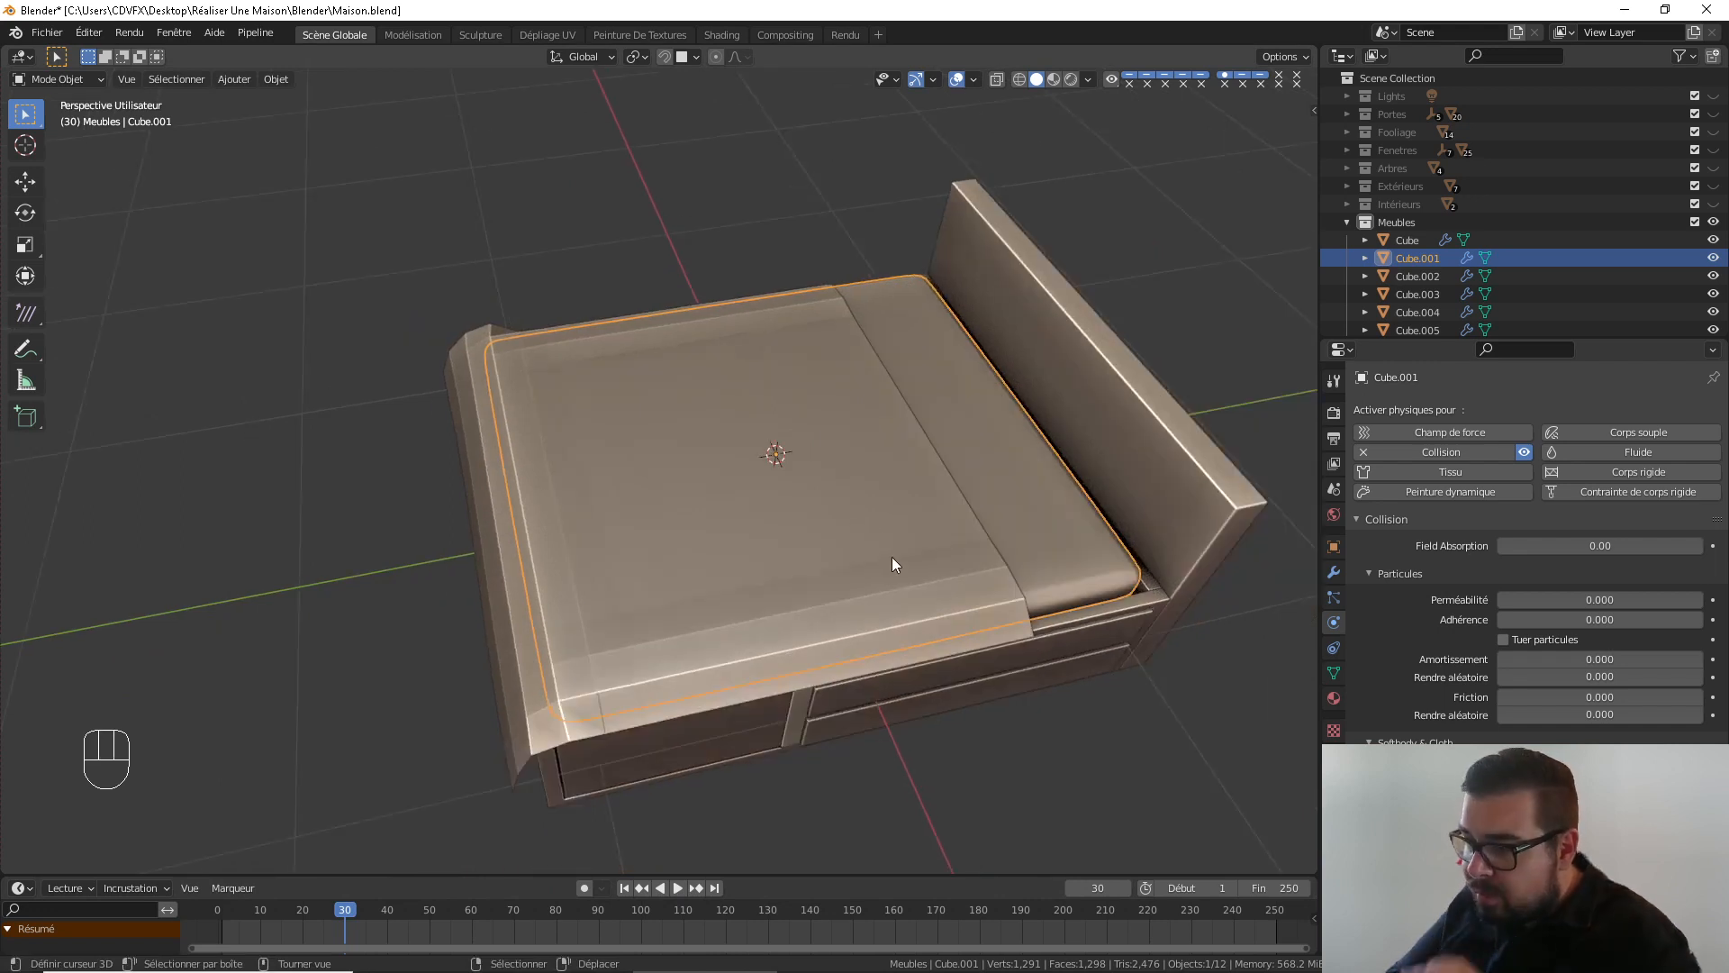
# Replay the cloth simulation from above and return to frame 1 to examine how the cover lies on the mattress
pyautogui.click(624, 888)
pyautogui.click(677, 888)
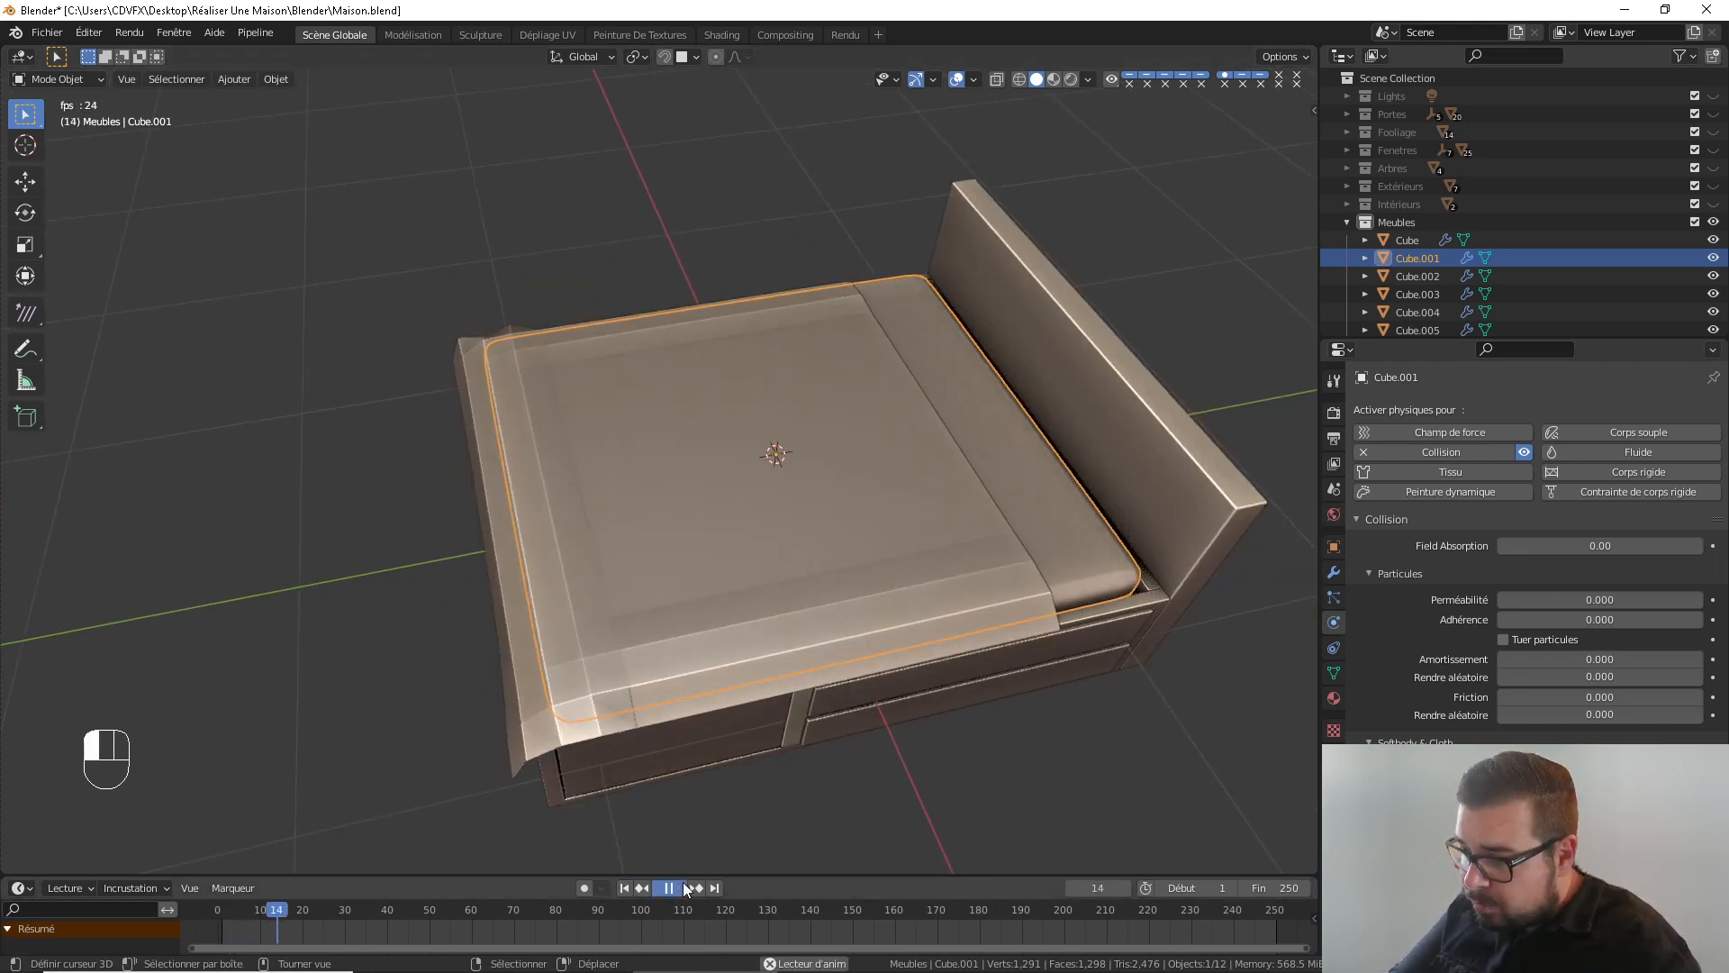
pyautogui.click(684, 886)
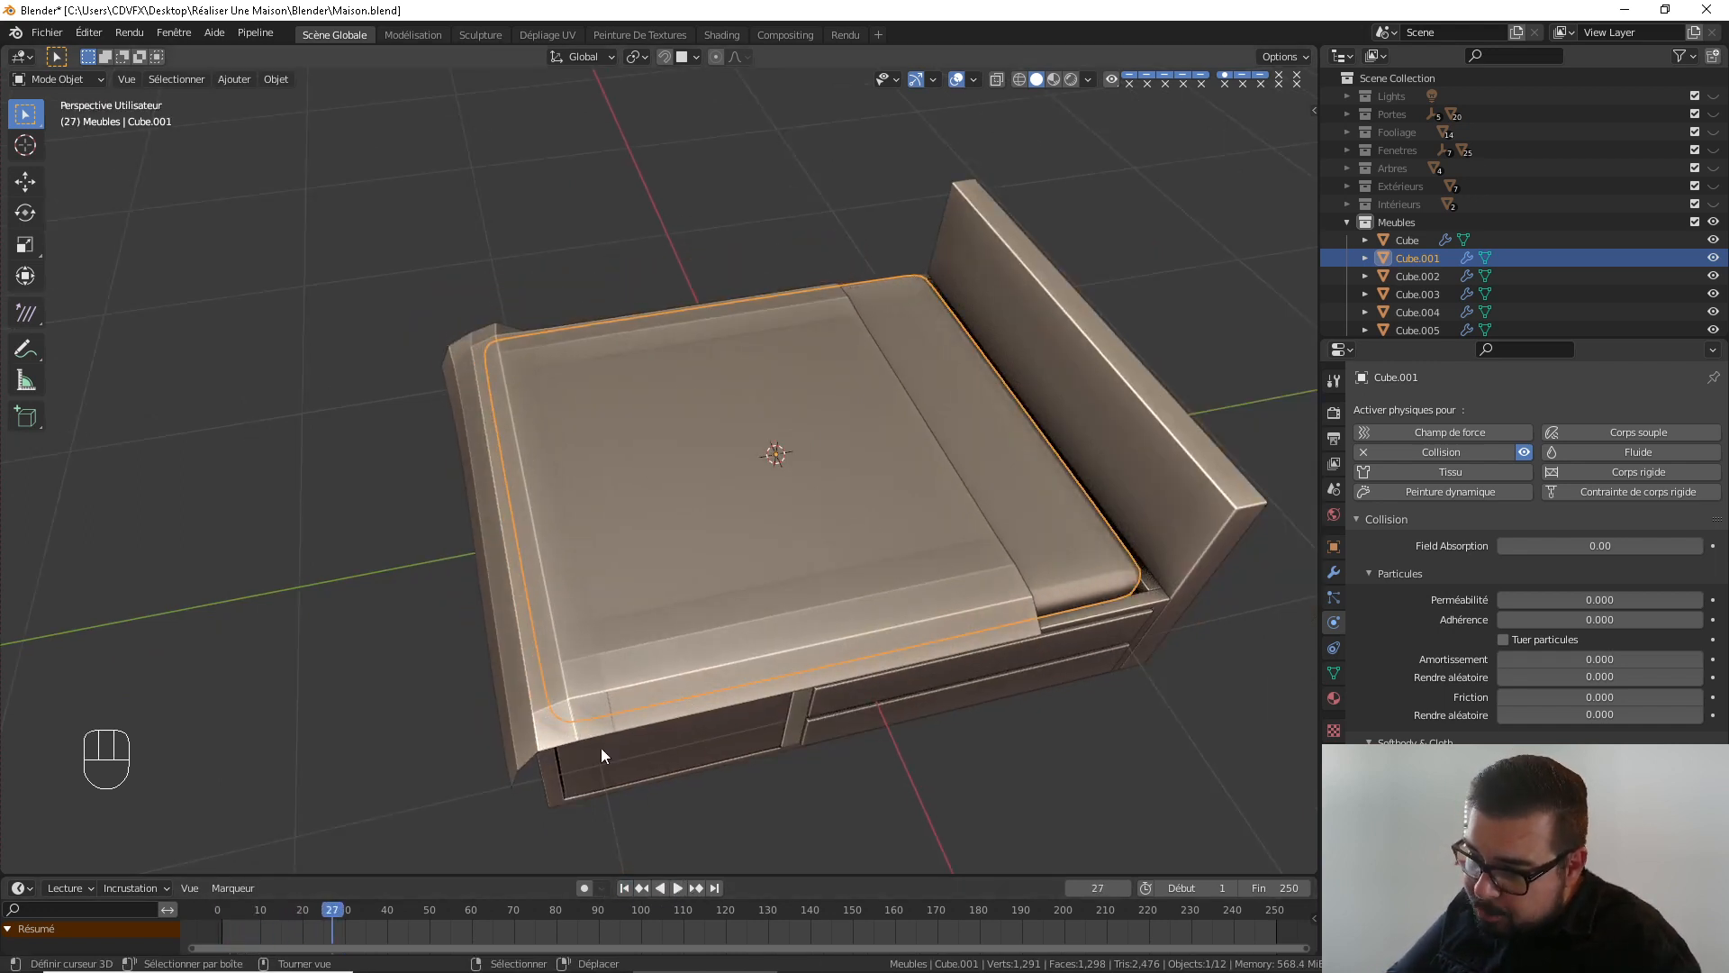
pyautogui.click(674, 886)
pyautogui.click(627, 885)
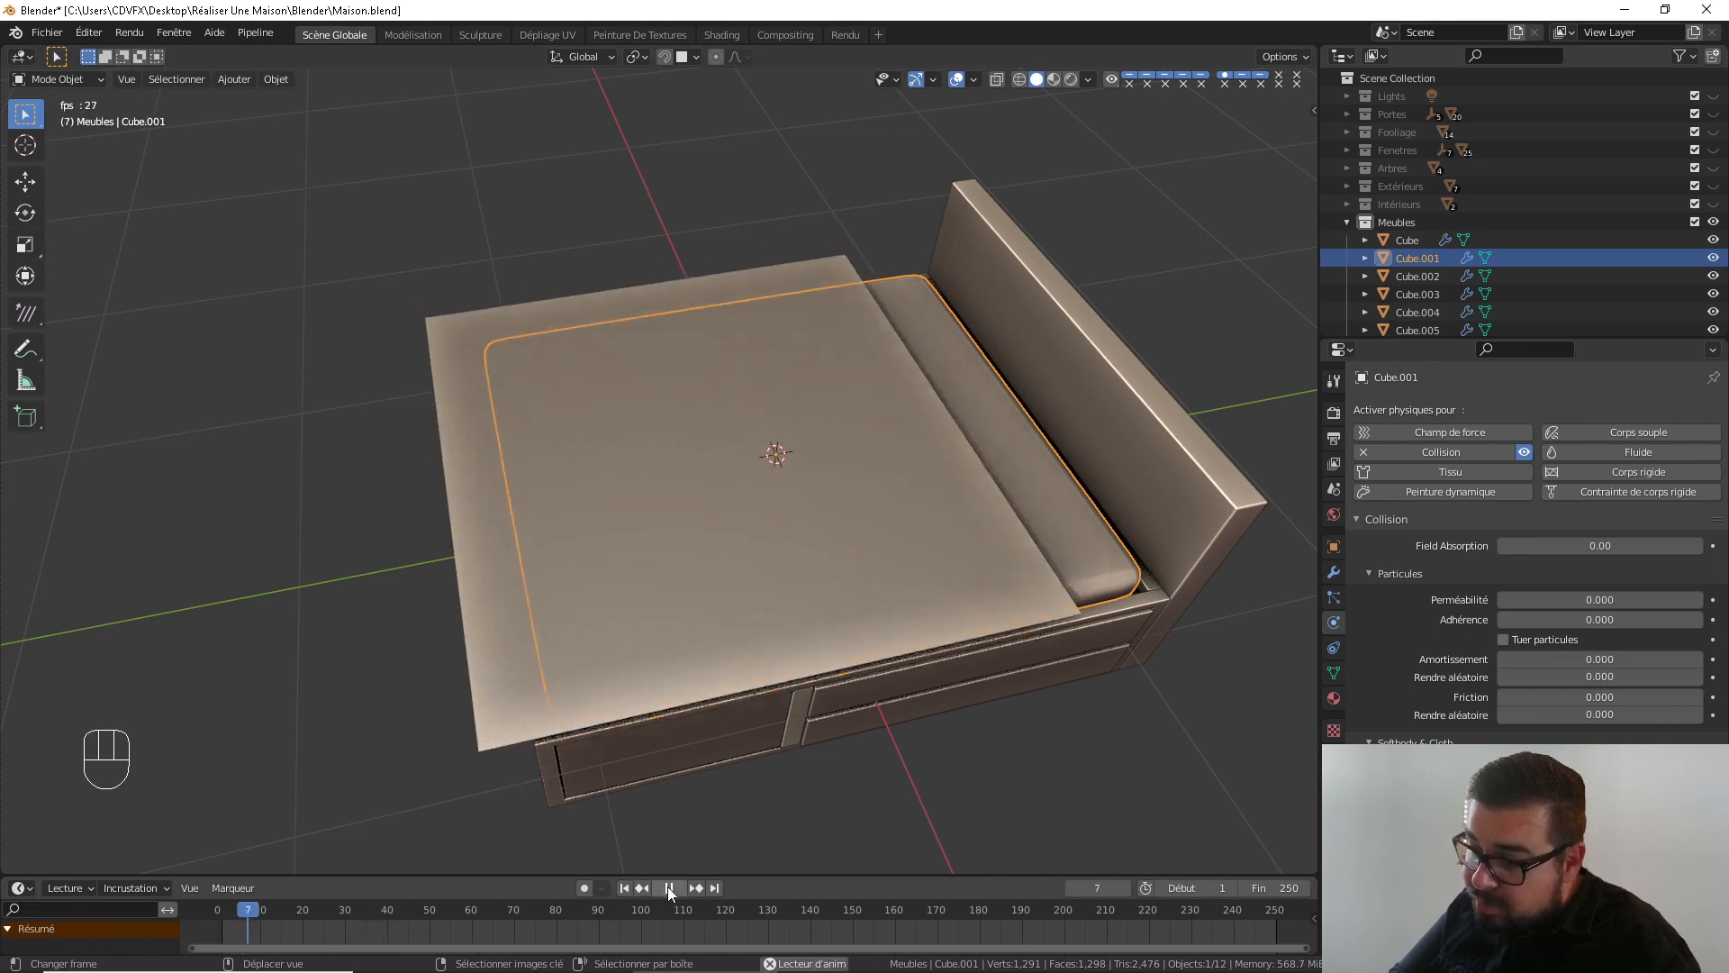
pyautogui.click(669, 887)
pyautogui.click(625, 886)
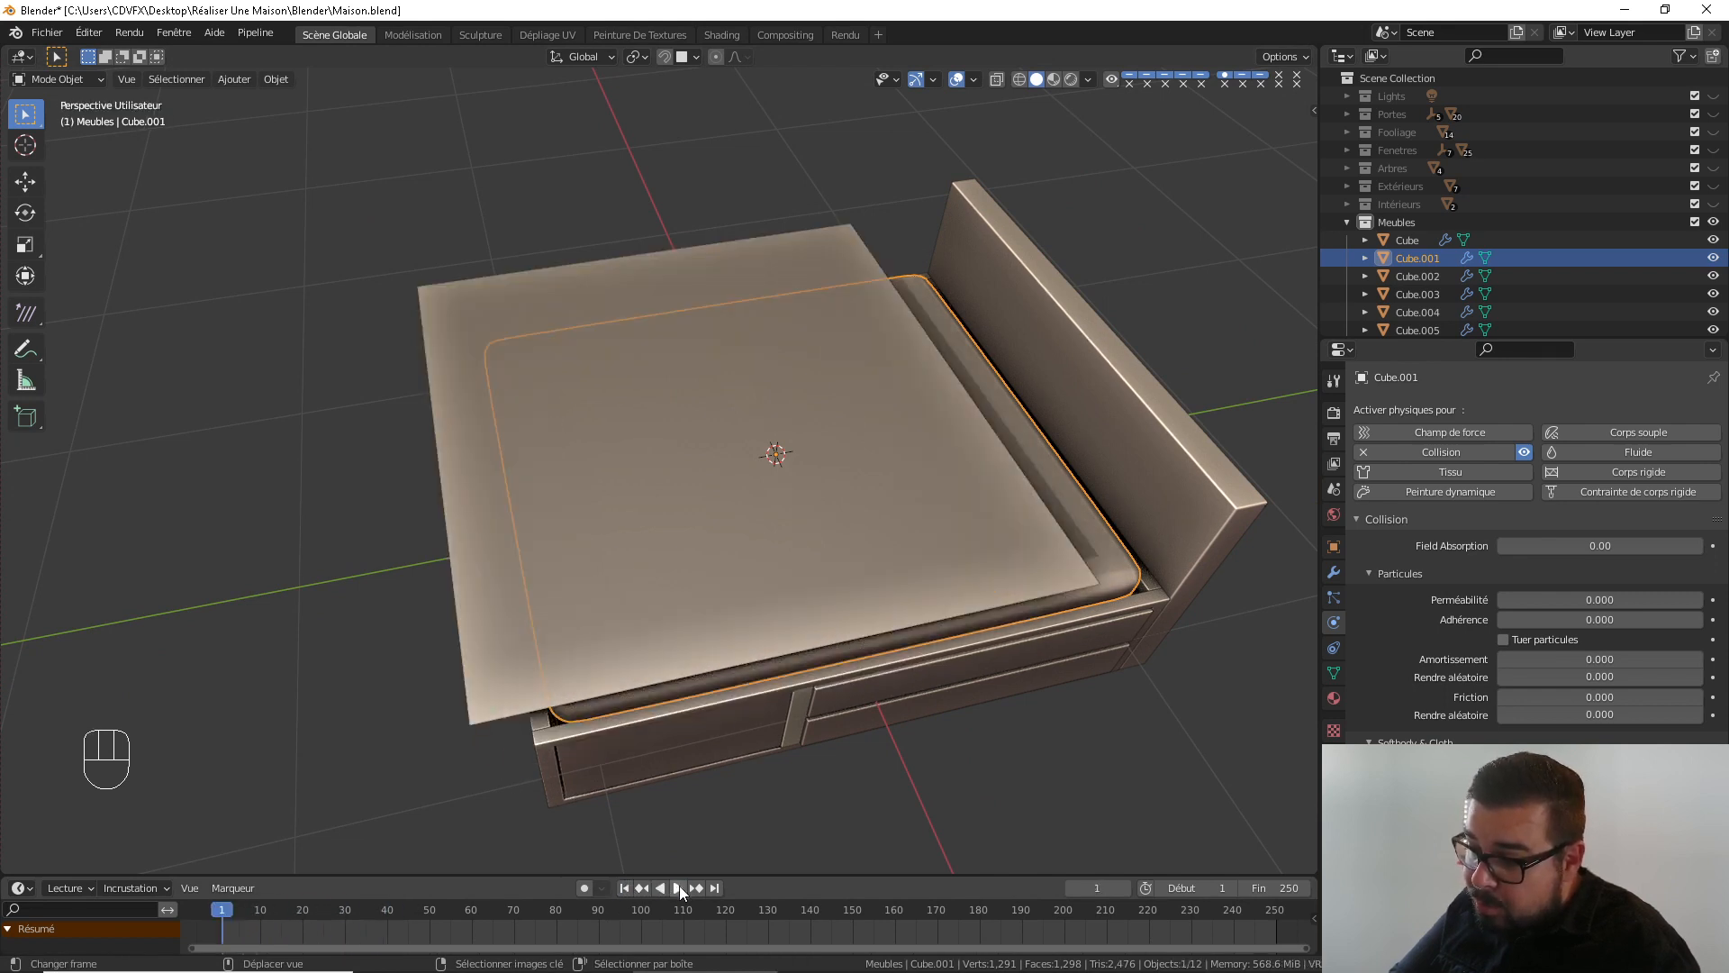
# Replay the simulation in a low side view to examine the cover's overhang at the bed corner, then return to frame 1
pyautogui.click(679, 886)
pyautogui.moveTo(664, 616); pyautogui.dragTo(664, 535, button='middle')
pyautogui.scroll(1, 664, 537)
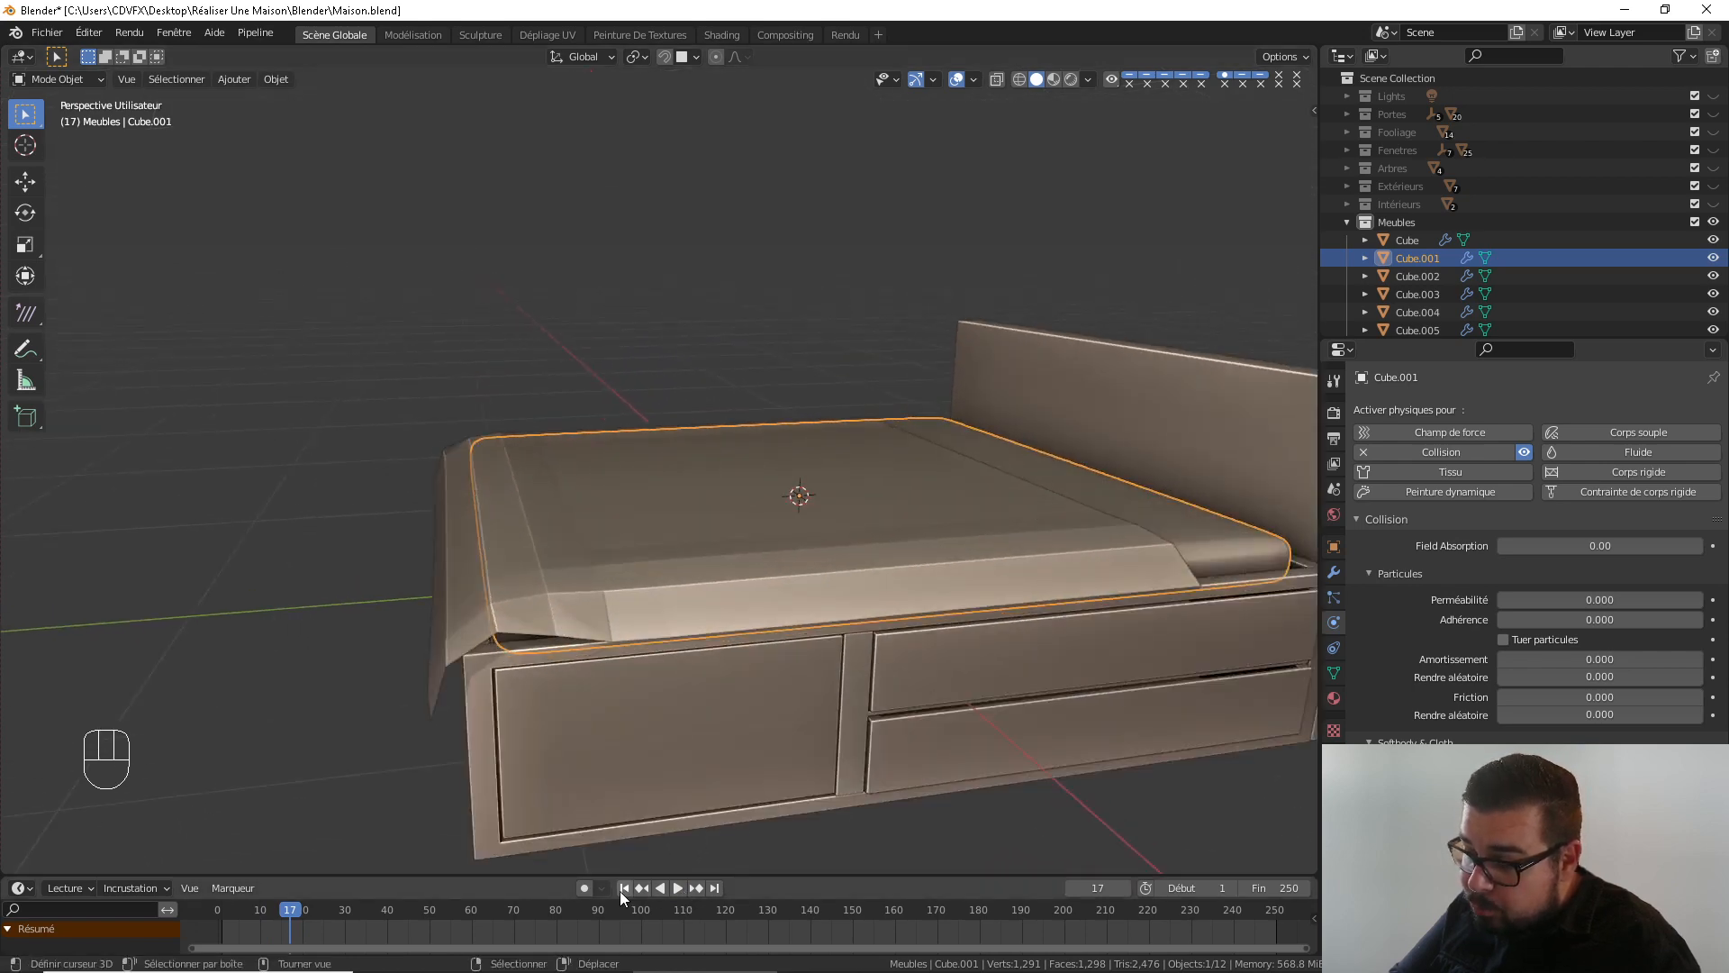
pyautogui.click(622, 888)
pyautogui.click(679, 889)
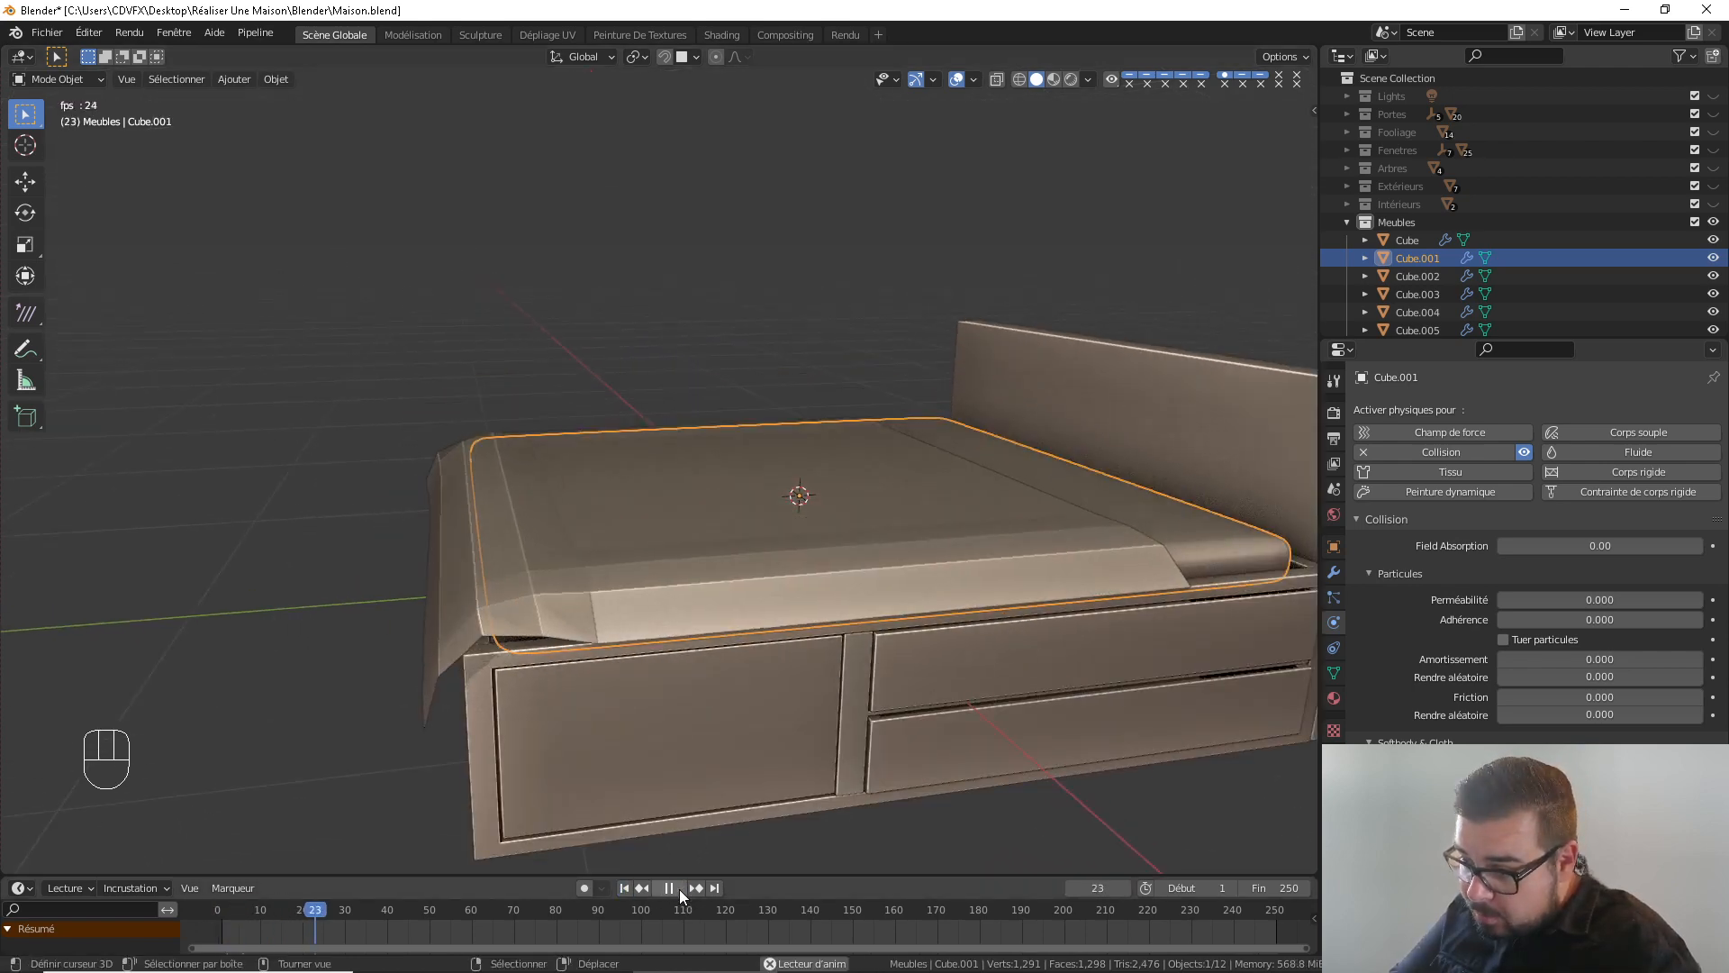
pyautogui.click(679, 886)
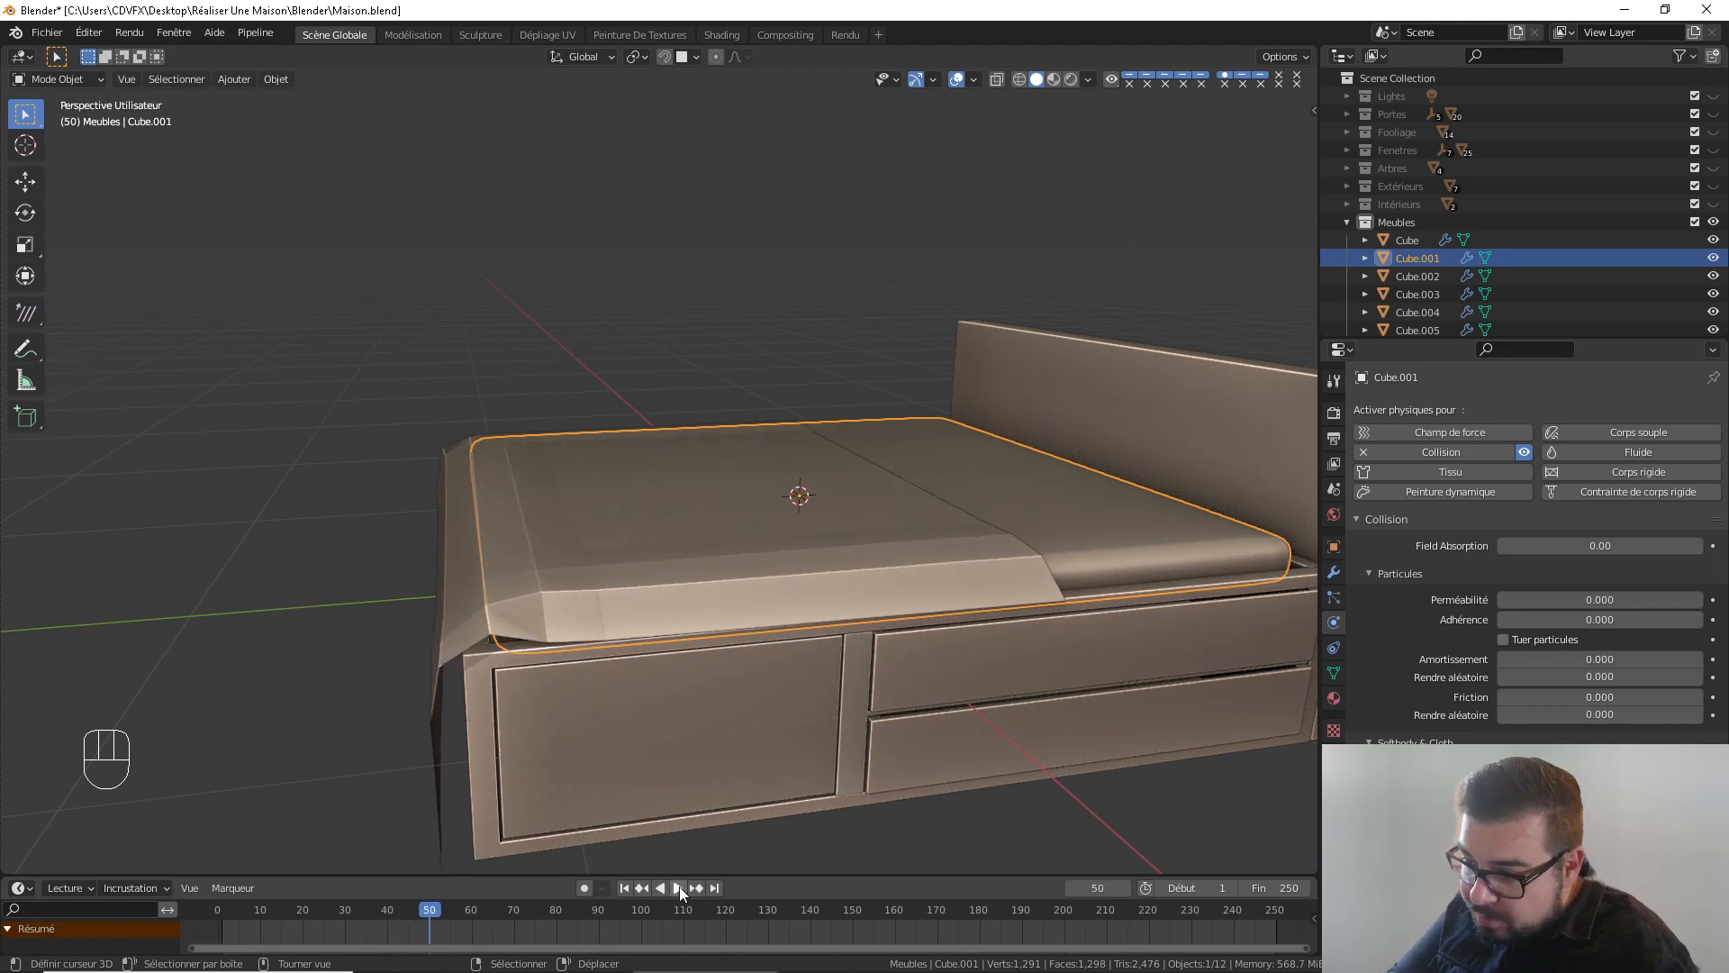
pyautogui.click(626, 888)
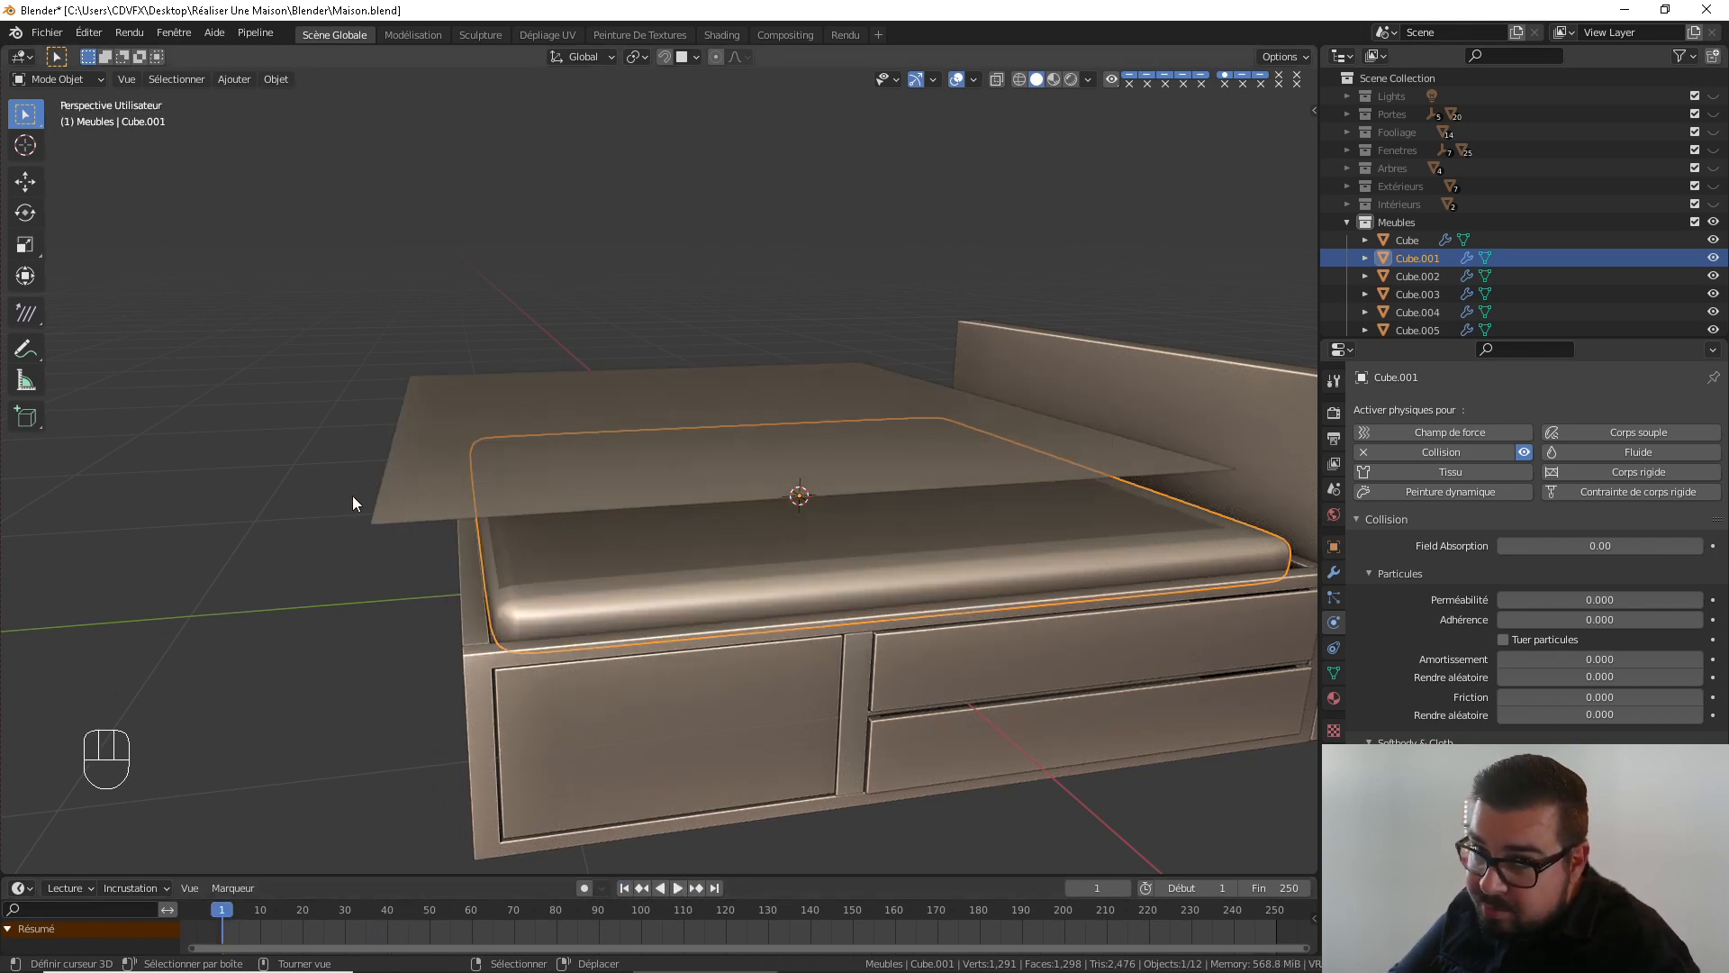
# Set the plane's cloth vertex mass to 0.1 kg, then test the simulation and return to the first frame
pyautogui.click(726, 472)
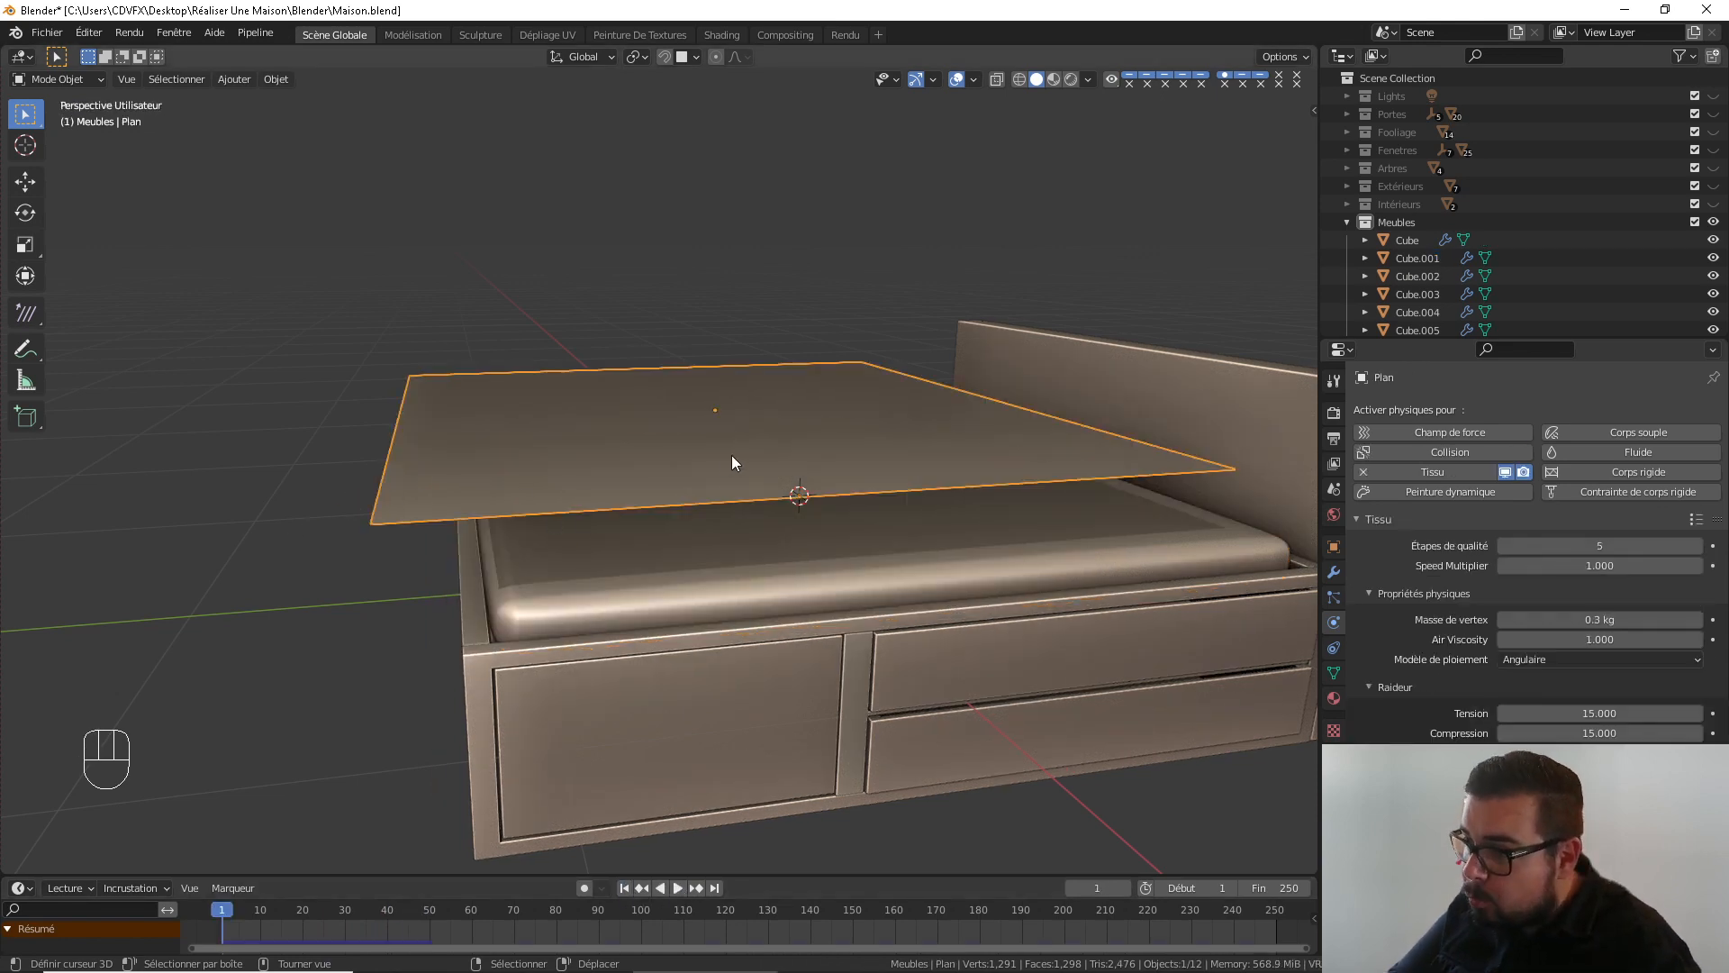
pyautogui.click(1608, 619)
pyautogui.write('0.1')
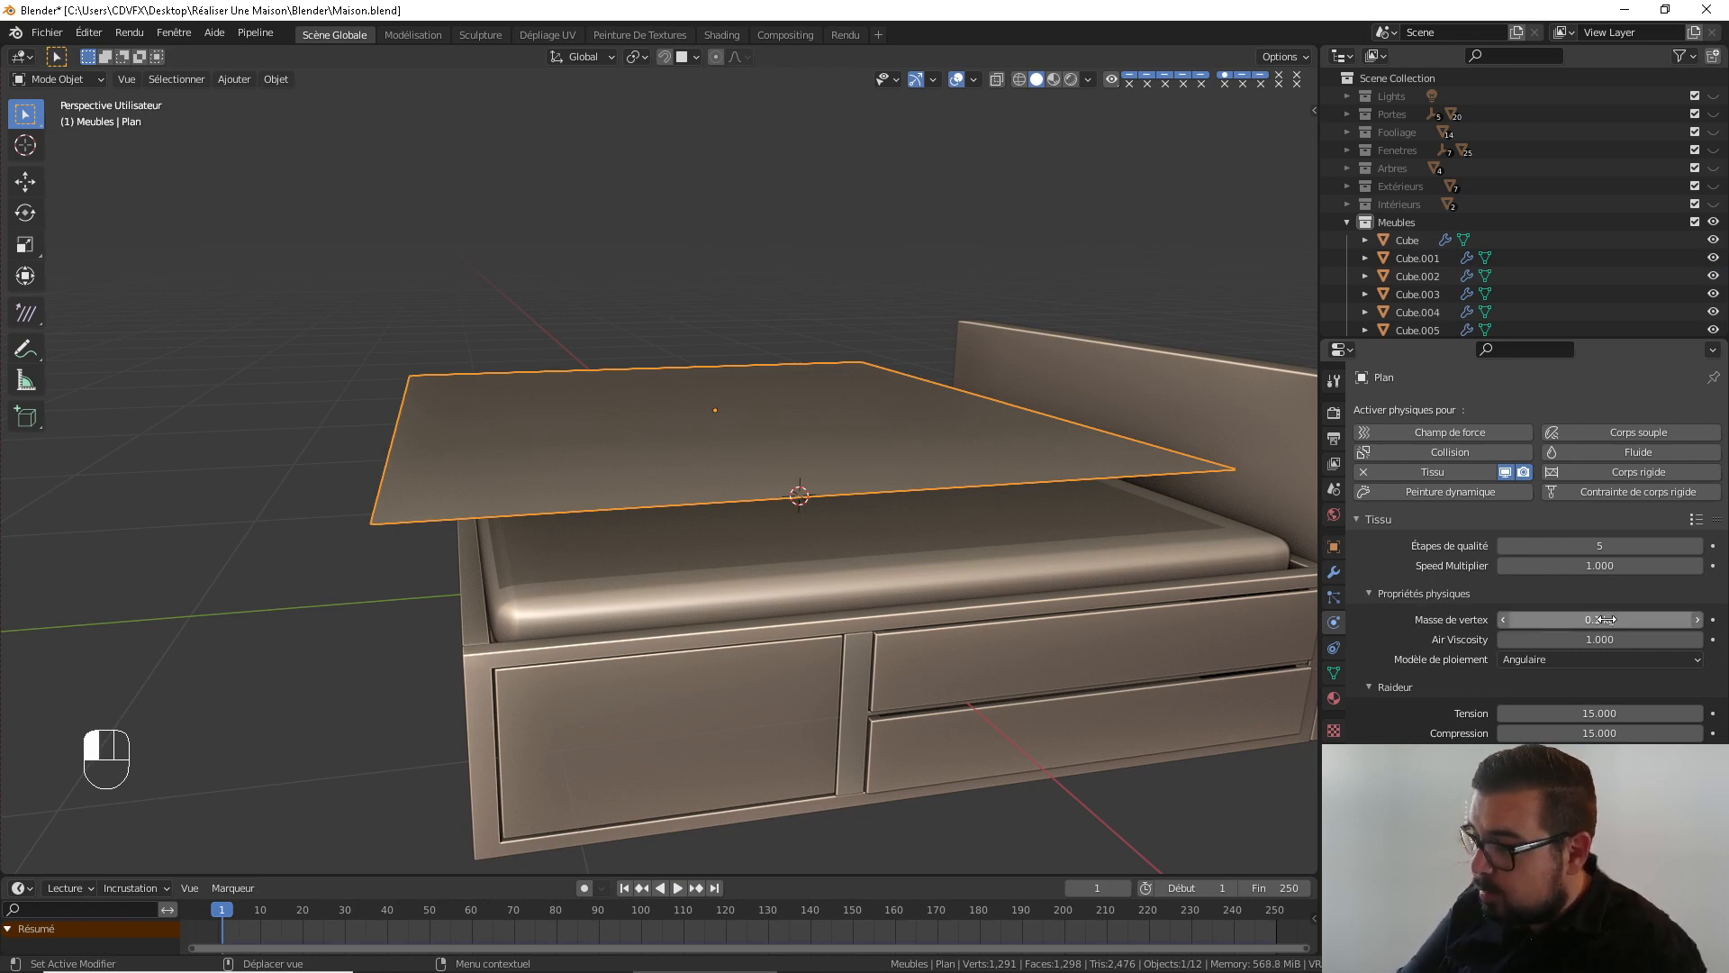
pyautogui.press('Return')
pyautogui.click(679, 888)
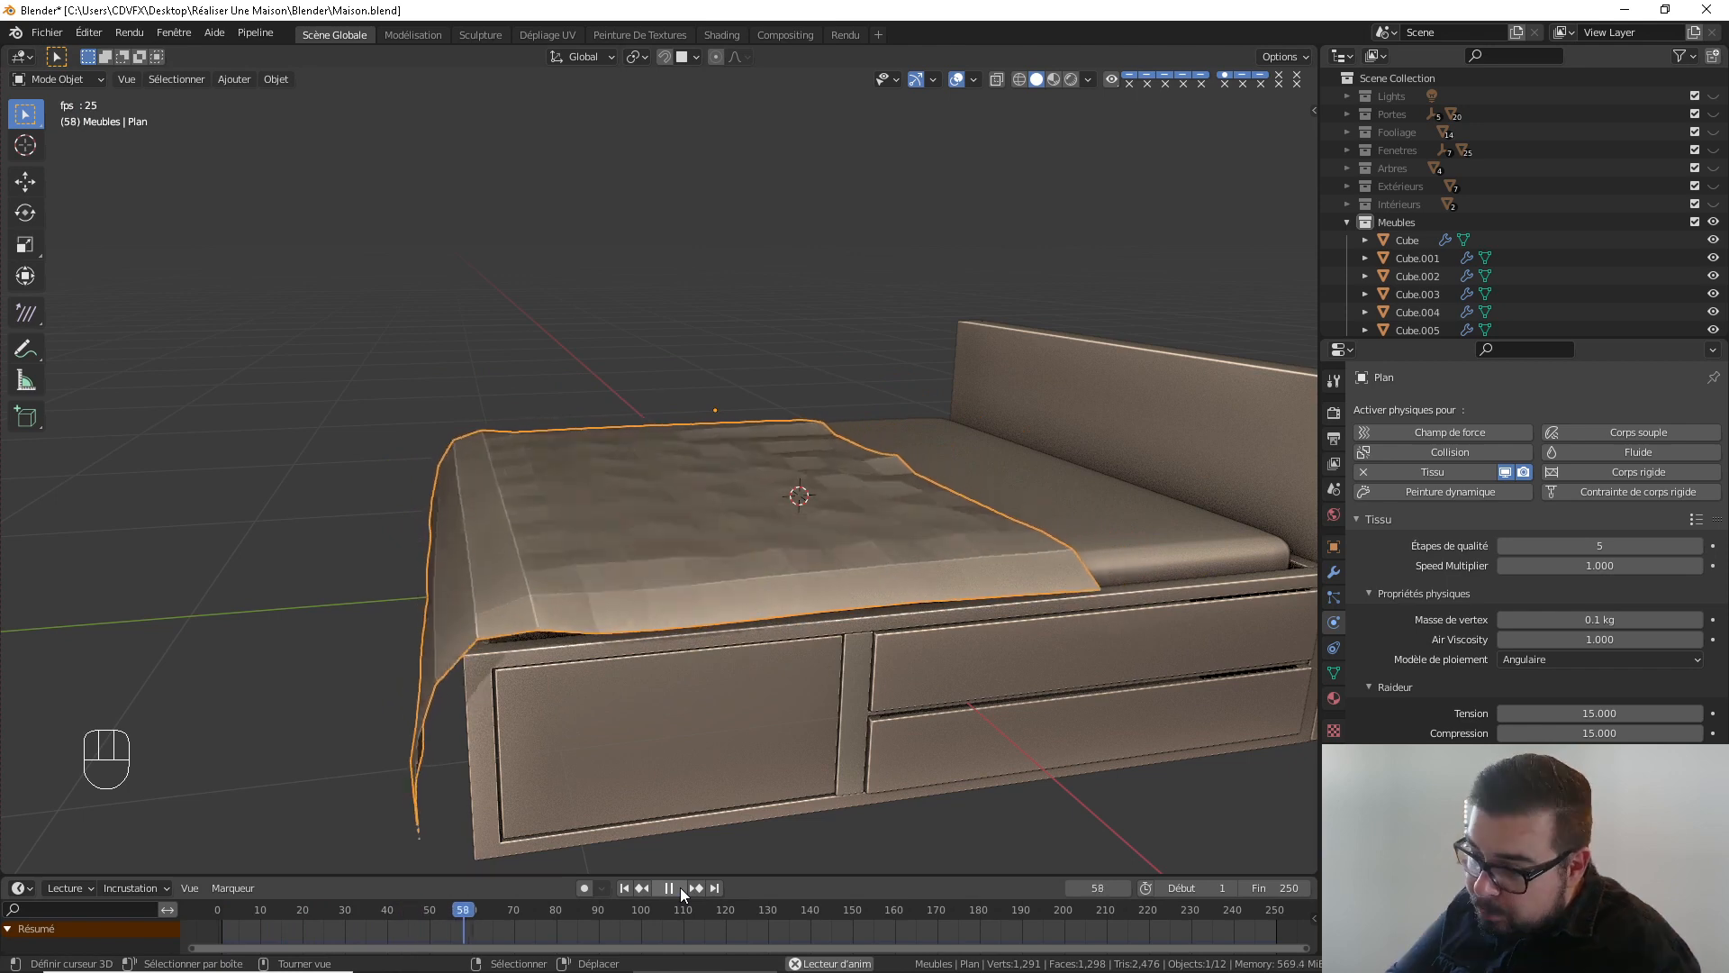
pyautogui.click(679, 888)
pyautogui.click(630, 886)
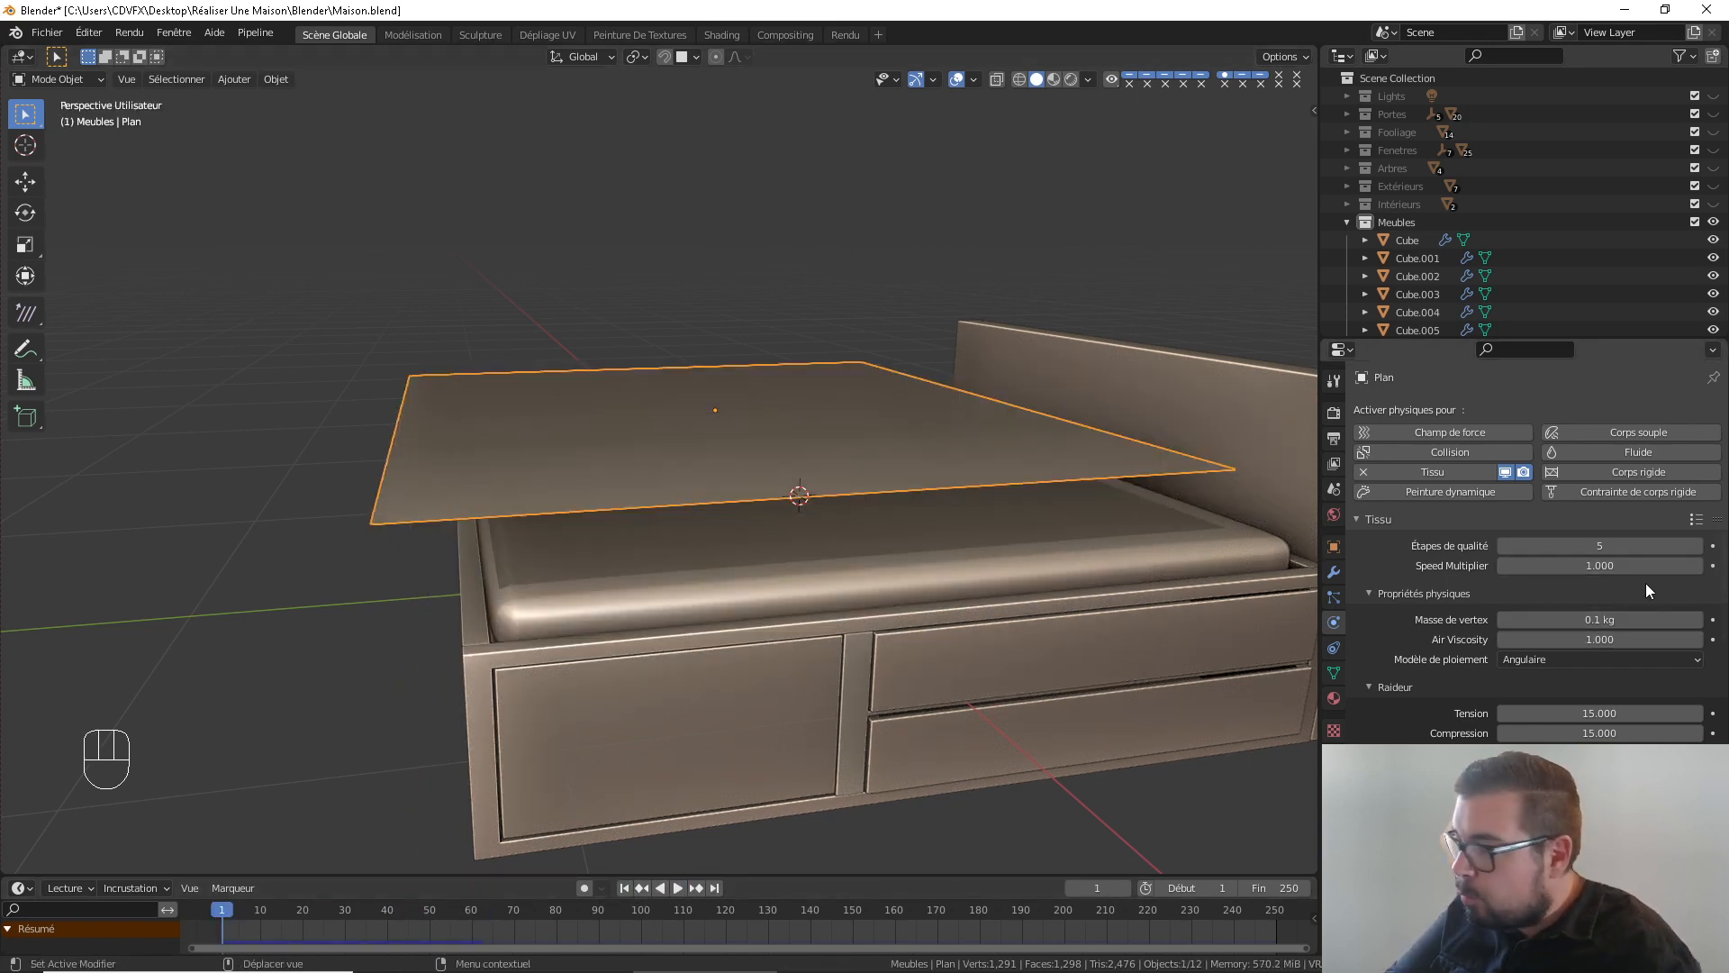
# Set the plane's cloth vertex mass back to 0.3 kg
pyautogui.click(1605, 619)
pyautogui.write('0.3')
pyautogui.press('Return')
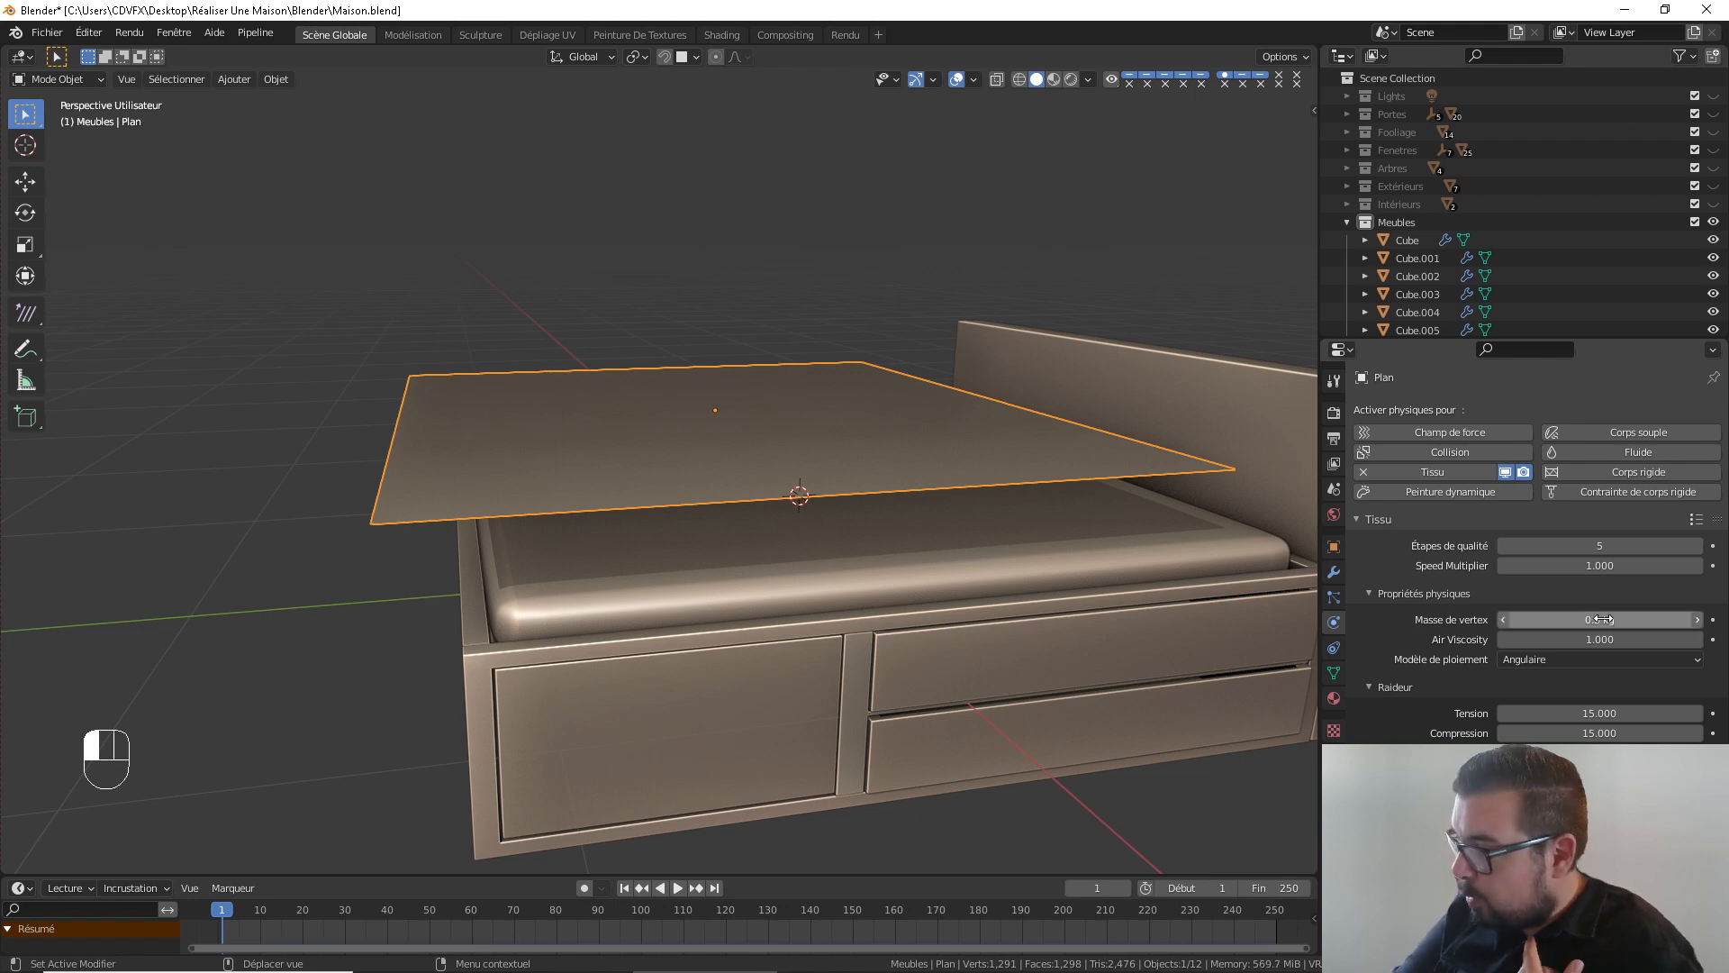
# Subdivide the plane's whole mesh once more with one cut and return to Object Mode
pyautogui.moveTo(861, 547); pyautogui.dragTo(983, 538, button='middle')
pyautogui.press('Tab')
pyautogui.scroll(2, 982, 531)
pyautogui.press('w')
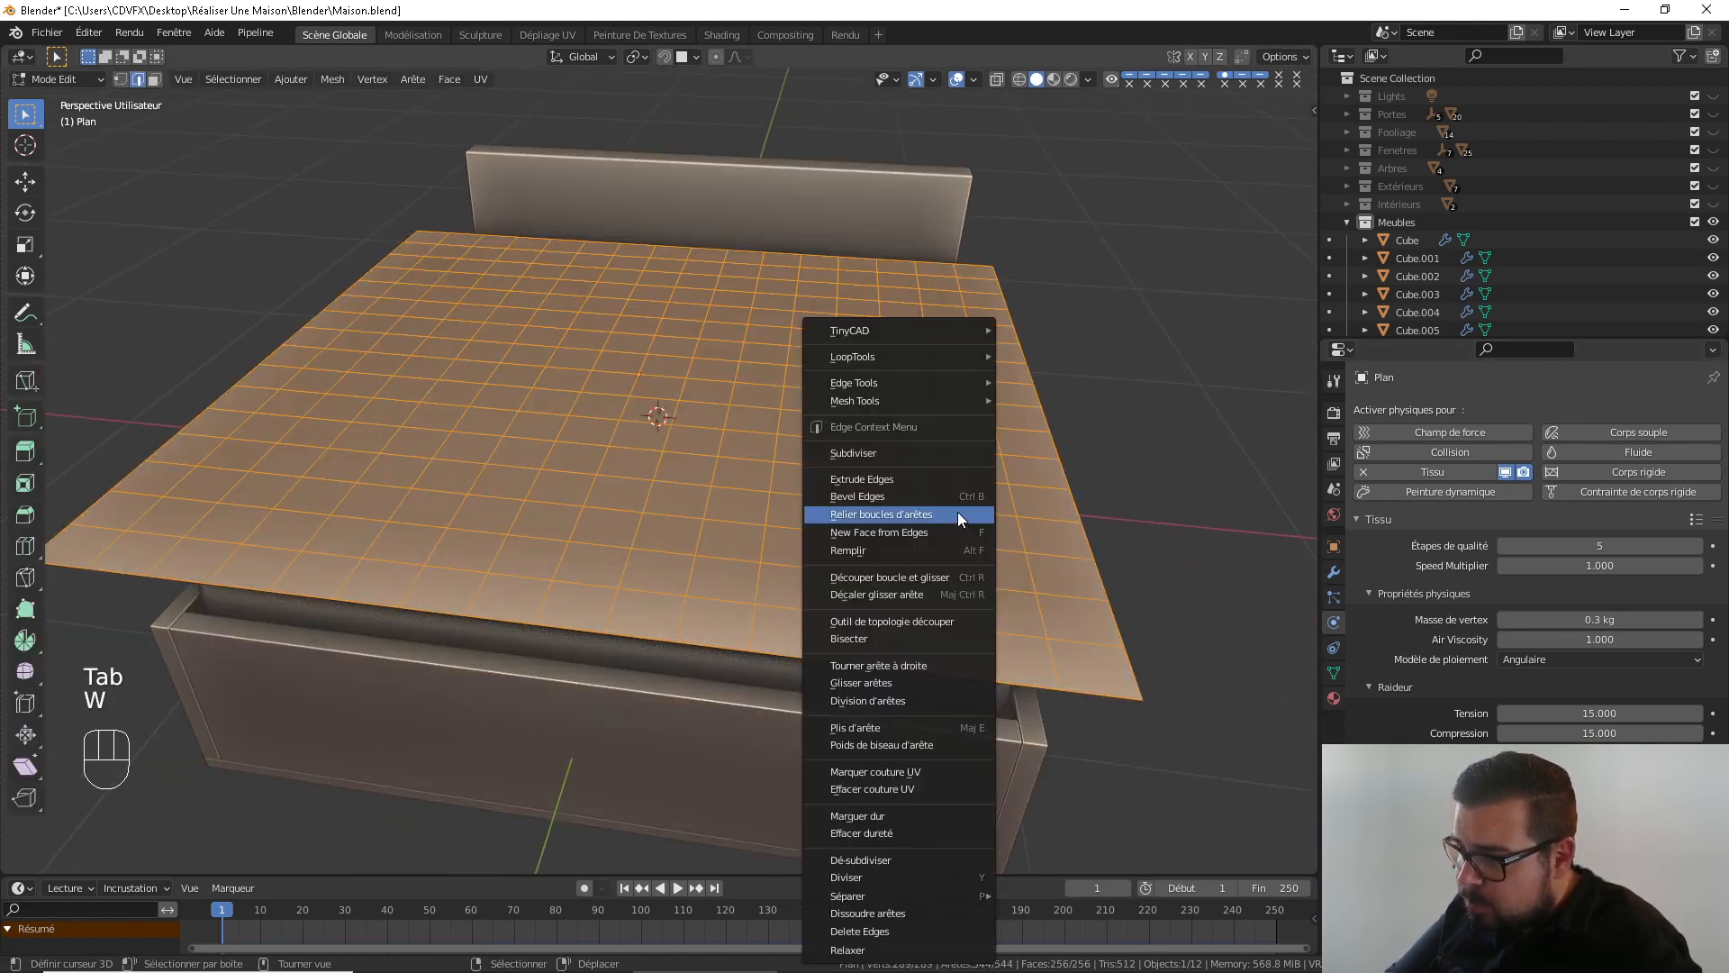
pyautogui.click(883, 453)
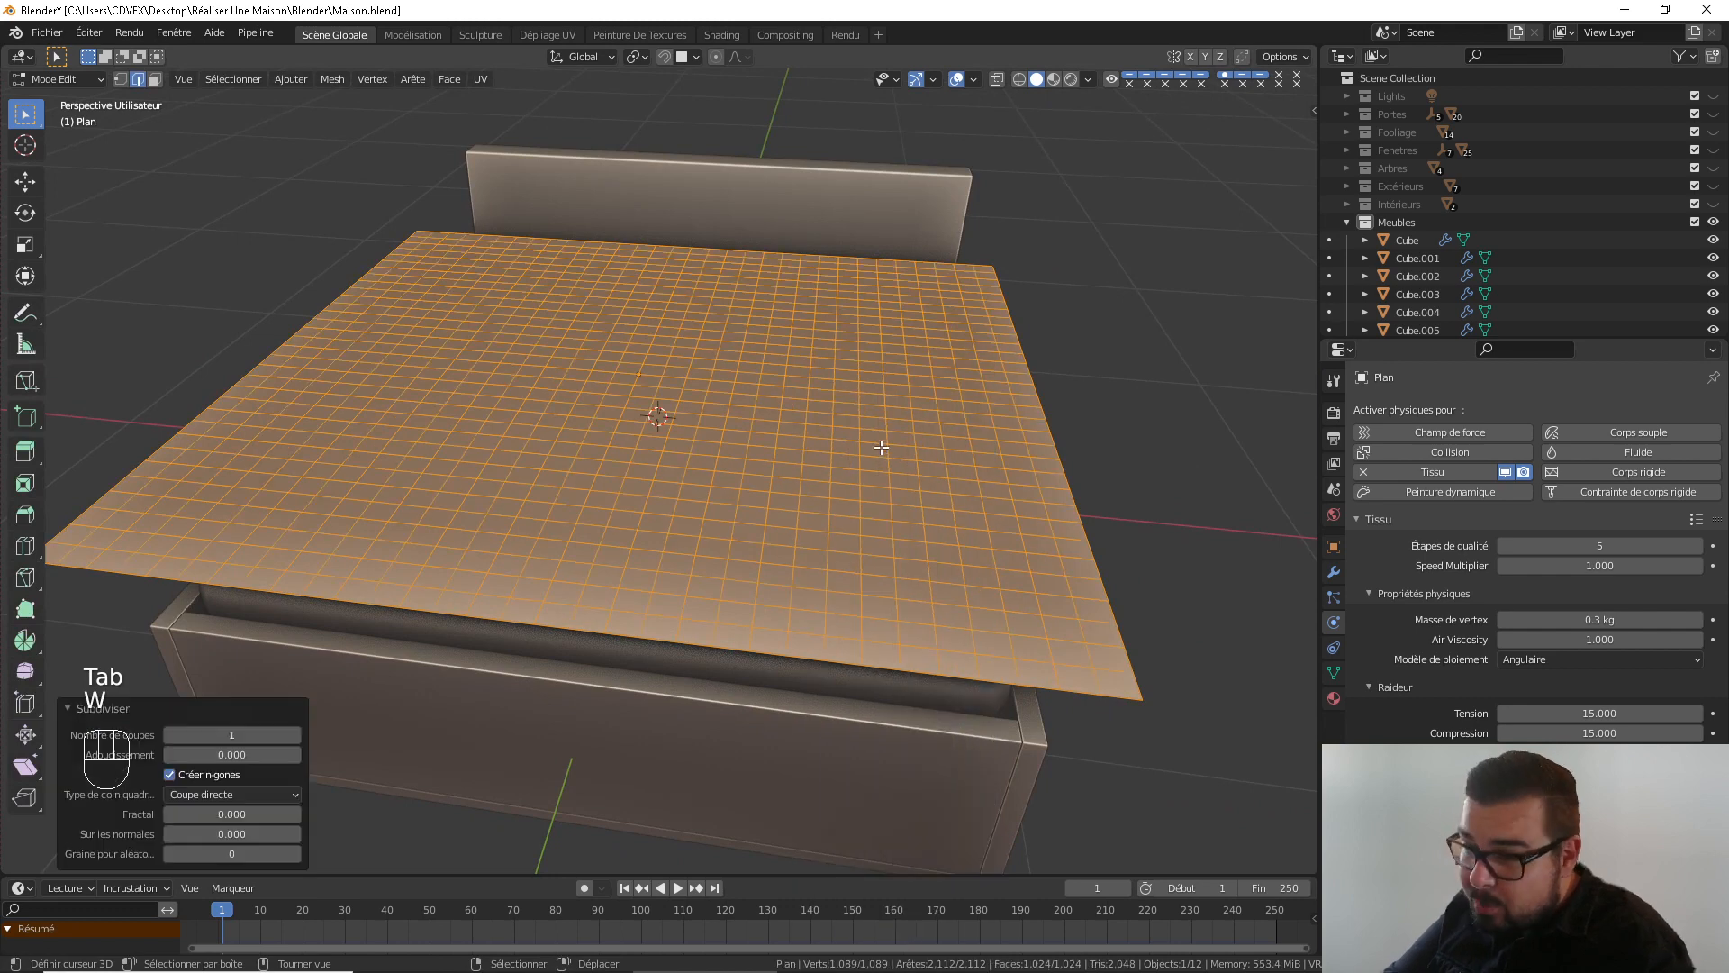
pyautogui.press('Tab')
# Play the cloth simulation, stop it at frame 13 and inspect the draped cover around the bed
pyautogui.click(677, 888)
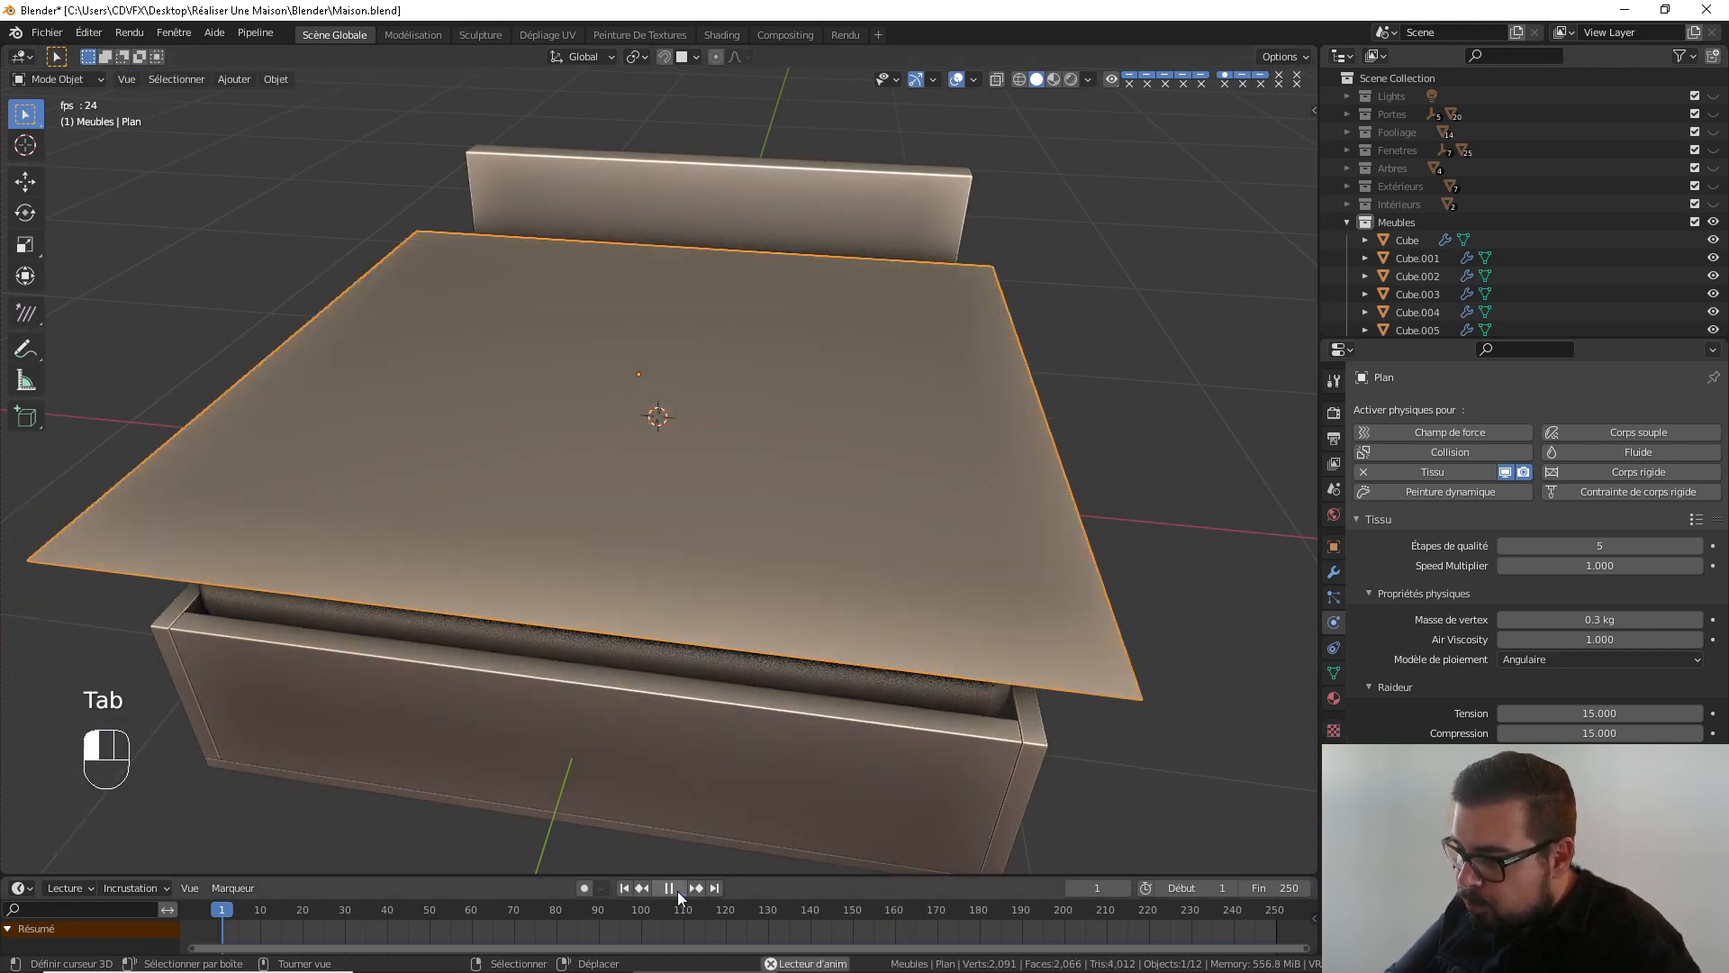
pyautogui.click(677, 888)
pyautogui.moveTo(1045, 463); pyautogui.dragTo(1014, 404, button='middle')
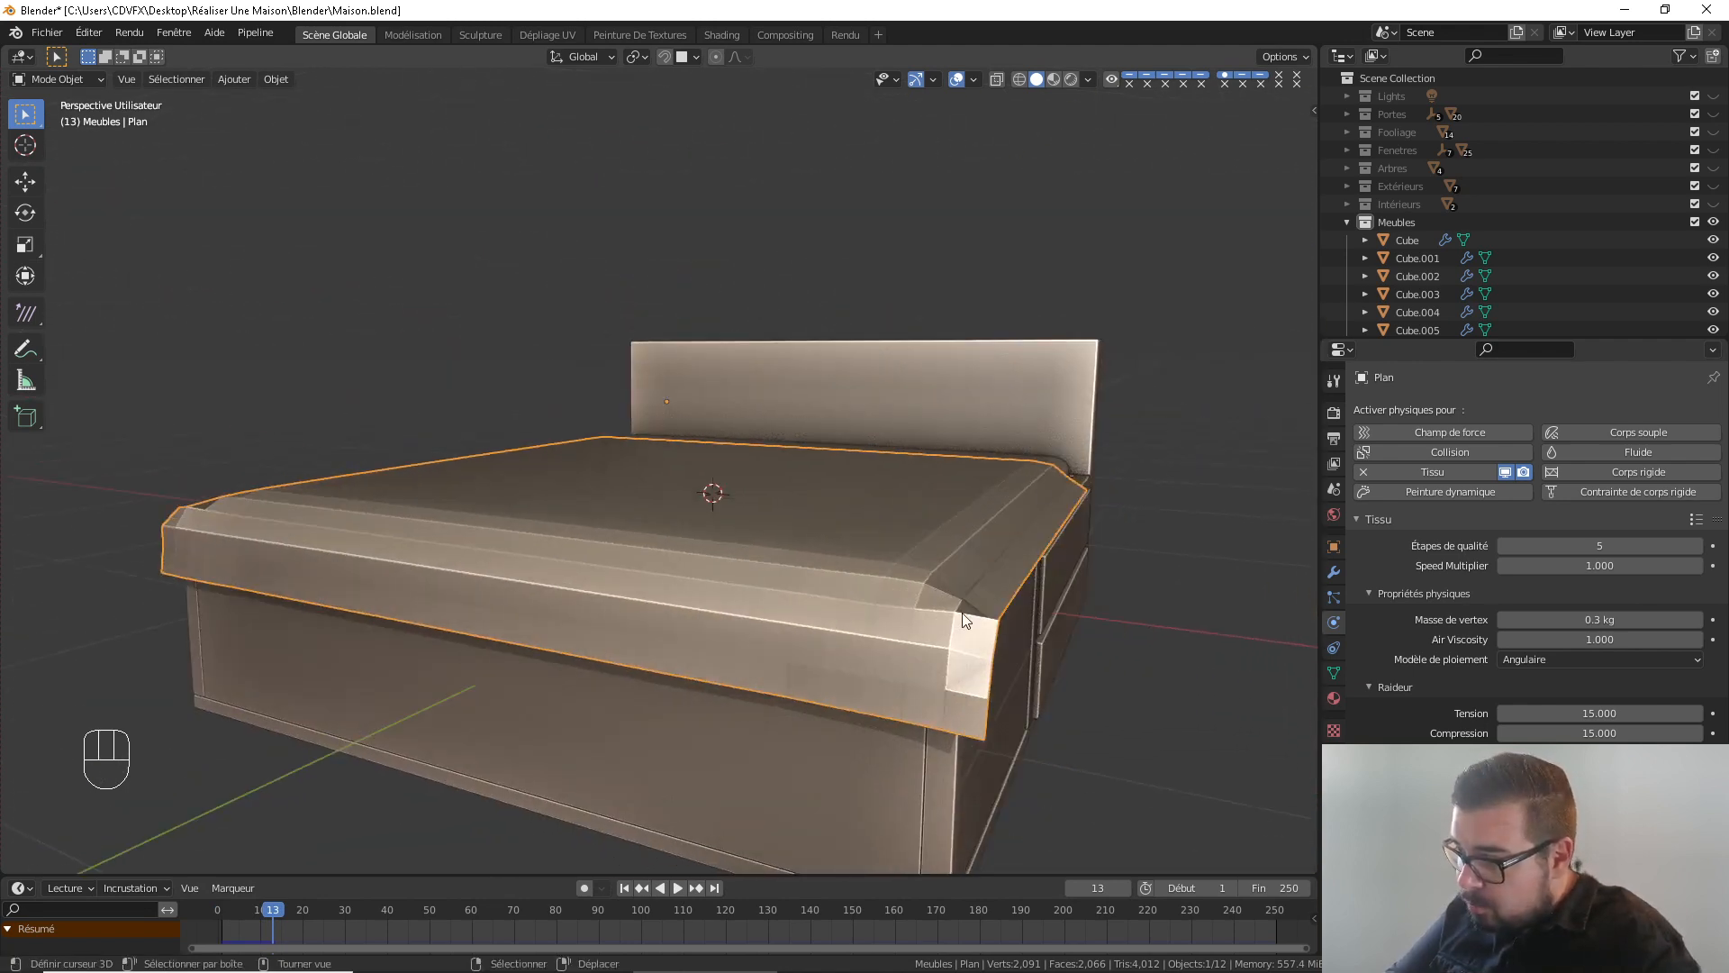
pyautogui.scroll(2, 980, 651)
pyautogui.moveTo(980, 650); pyautogui.dragTo(847, 503, button='middle')
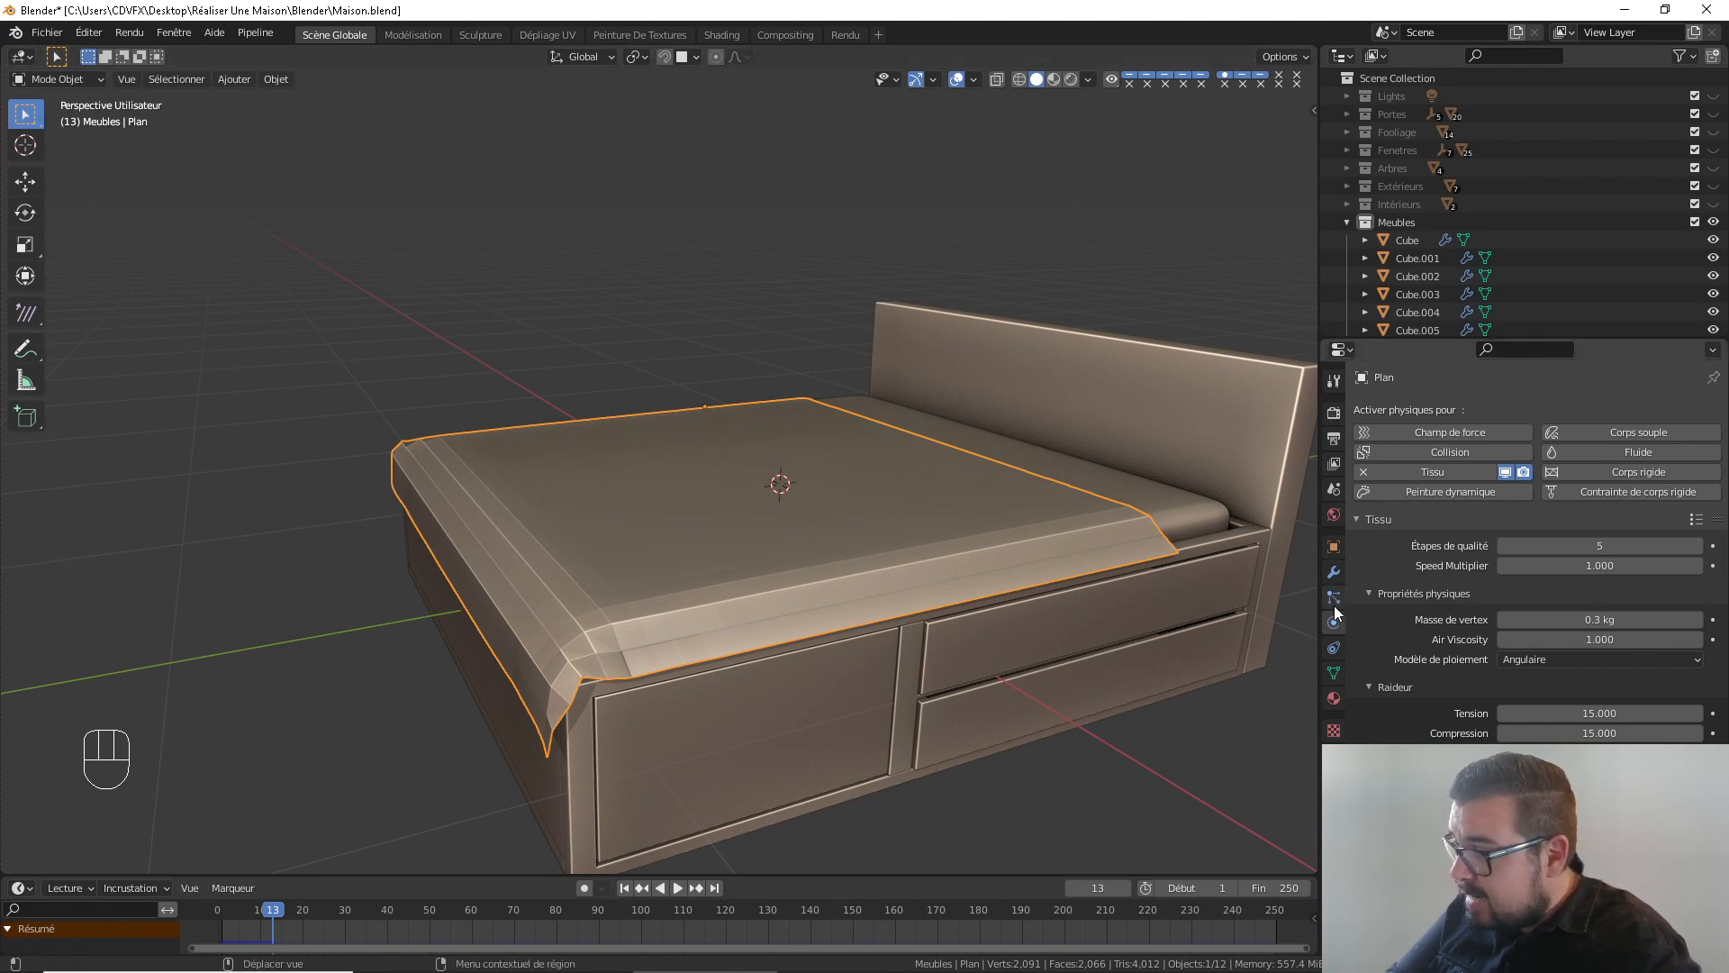
# Apply the plane's cloth modifier to fix the draped shape, then check it by playing the timeline from frame 1
pyautogui.click(1334, 575)
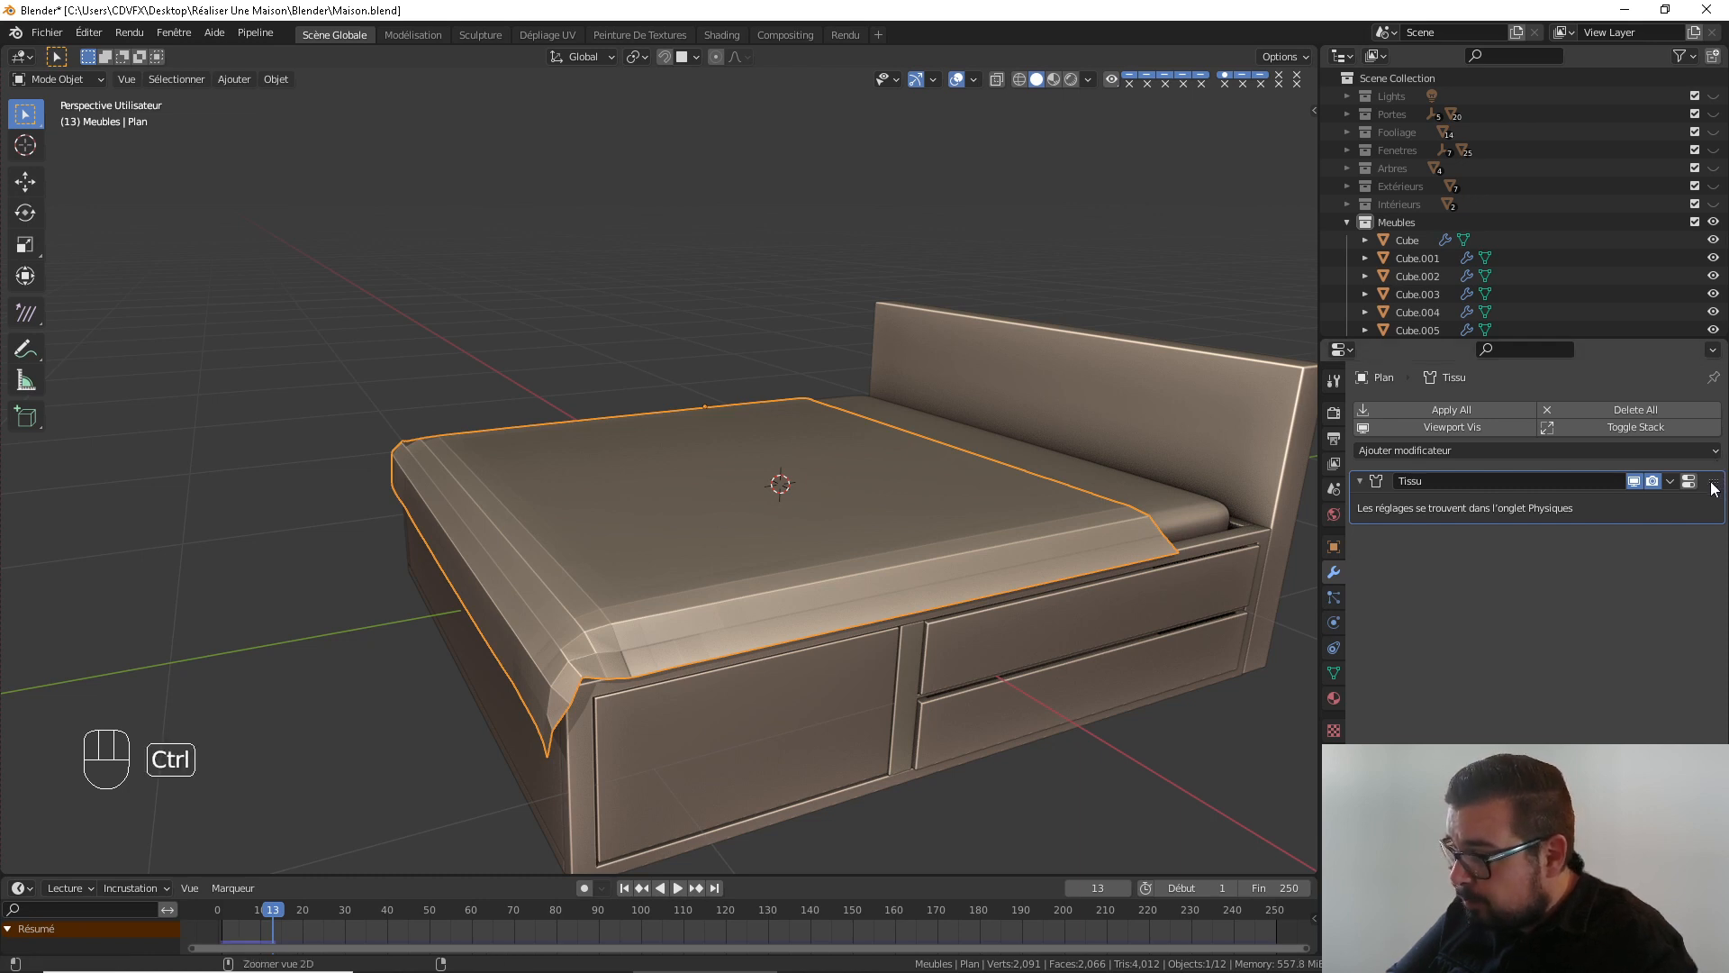
pyautogui.click(1668, 480)
pyautogui.hotkey('ctrl', 'a')
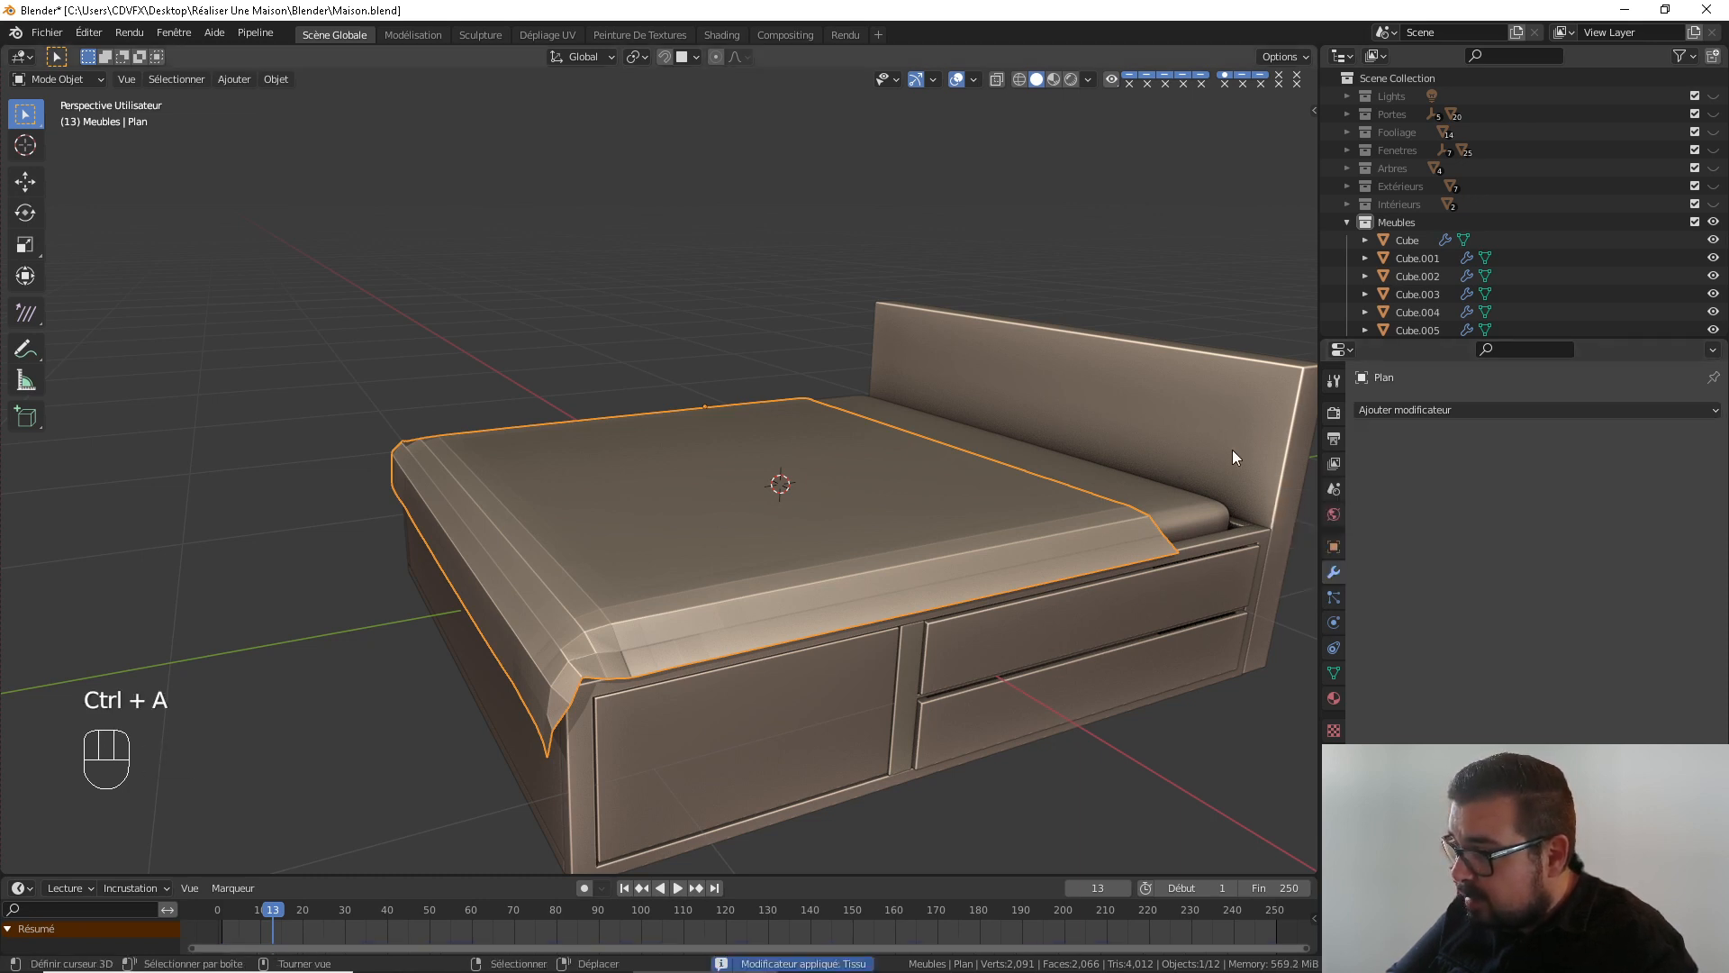
pyautogui.click(624, 888)
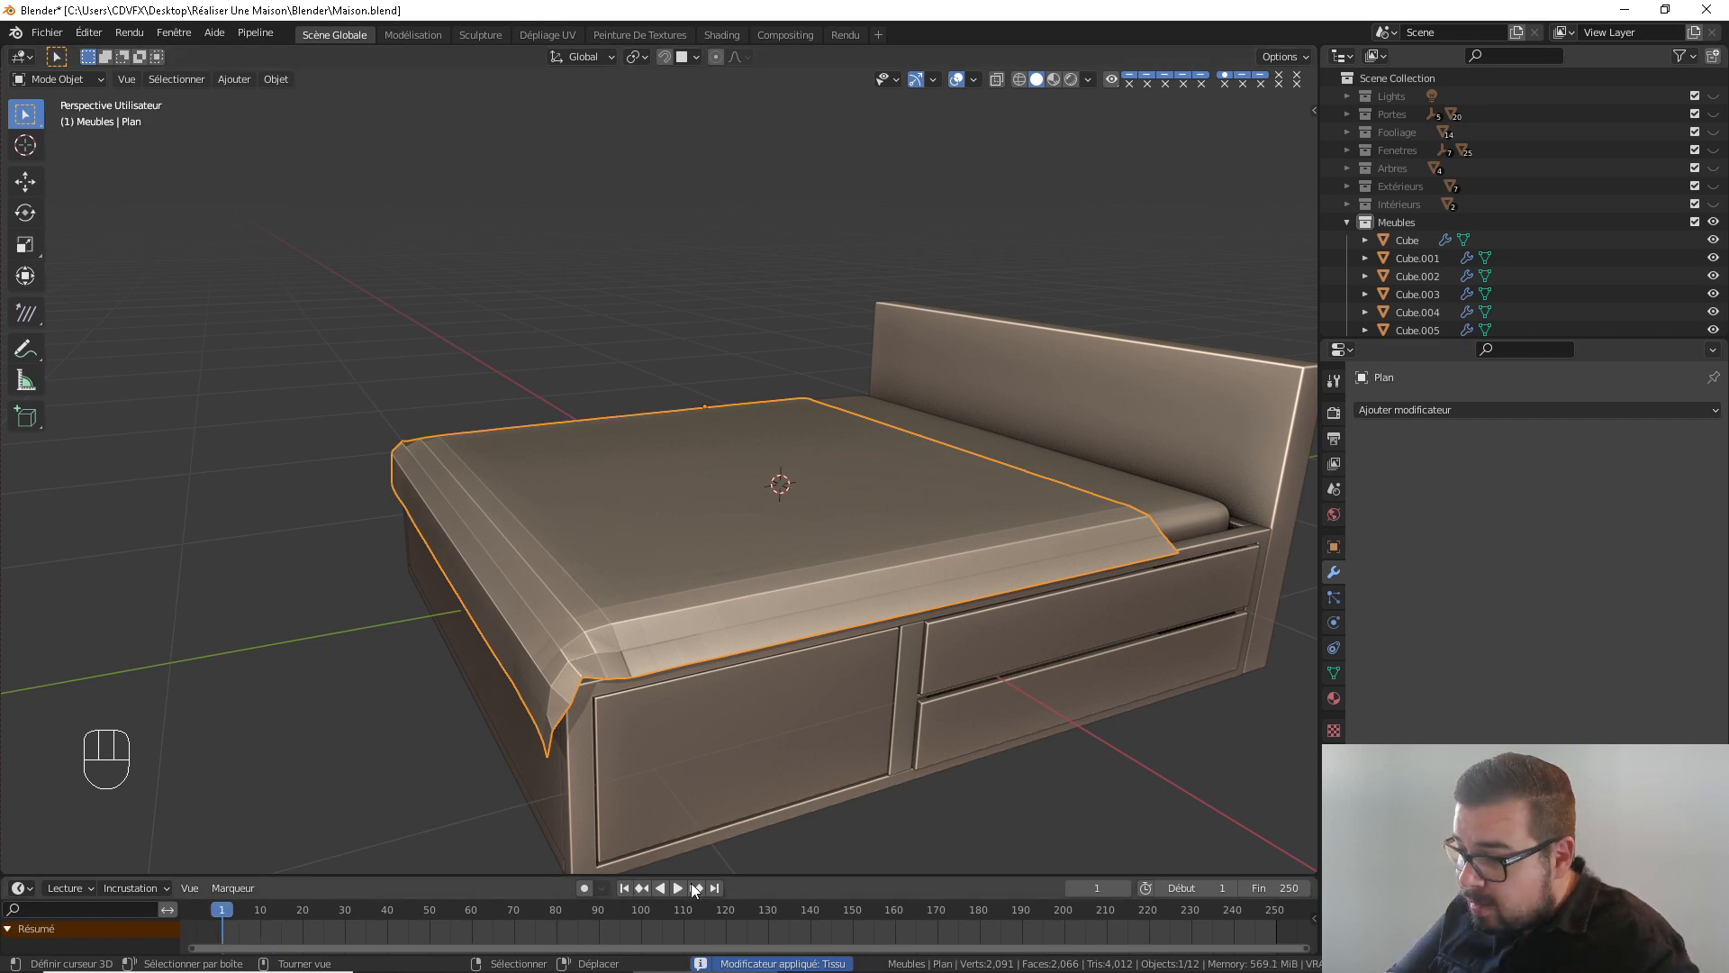
pyautogui.click(678, 888)
pyautogui.click(679, 887)
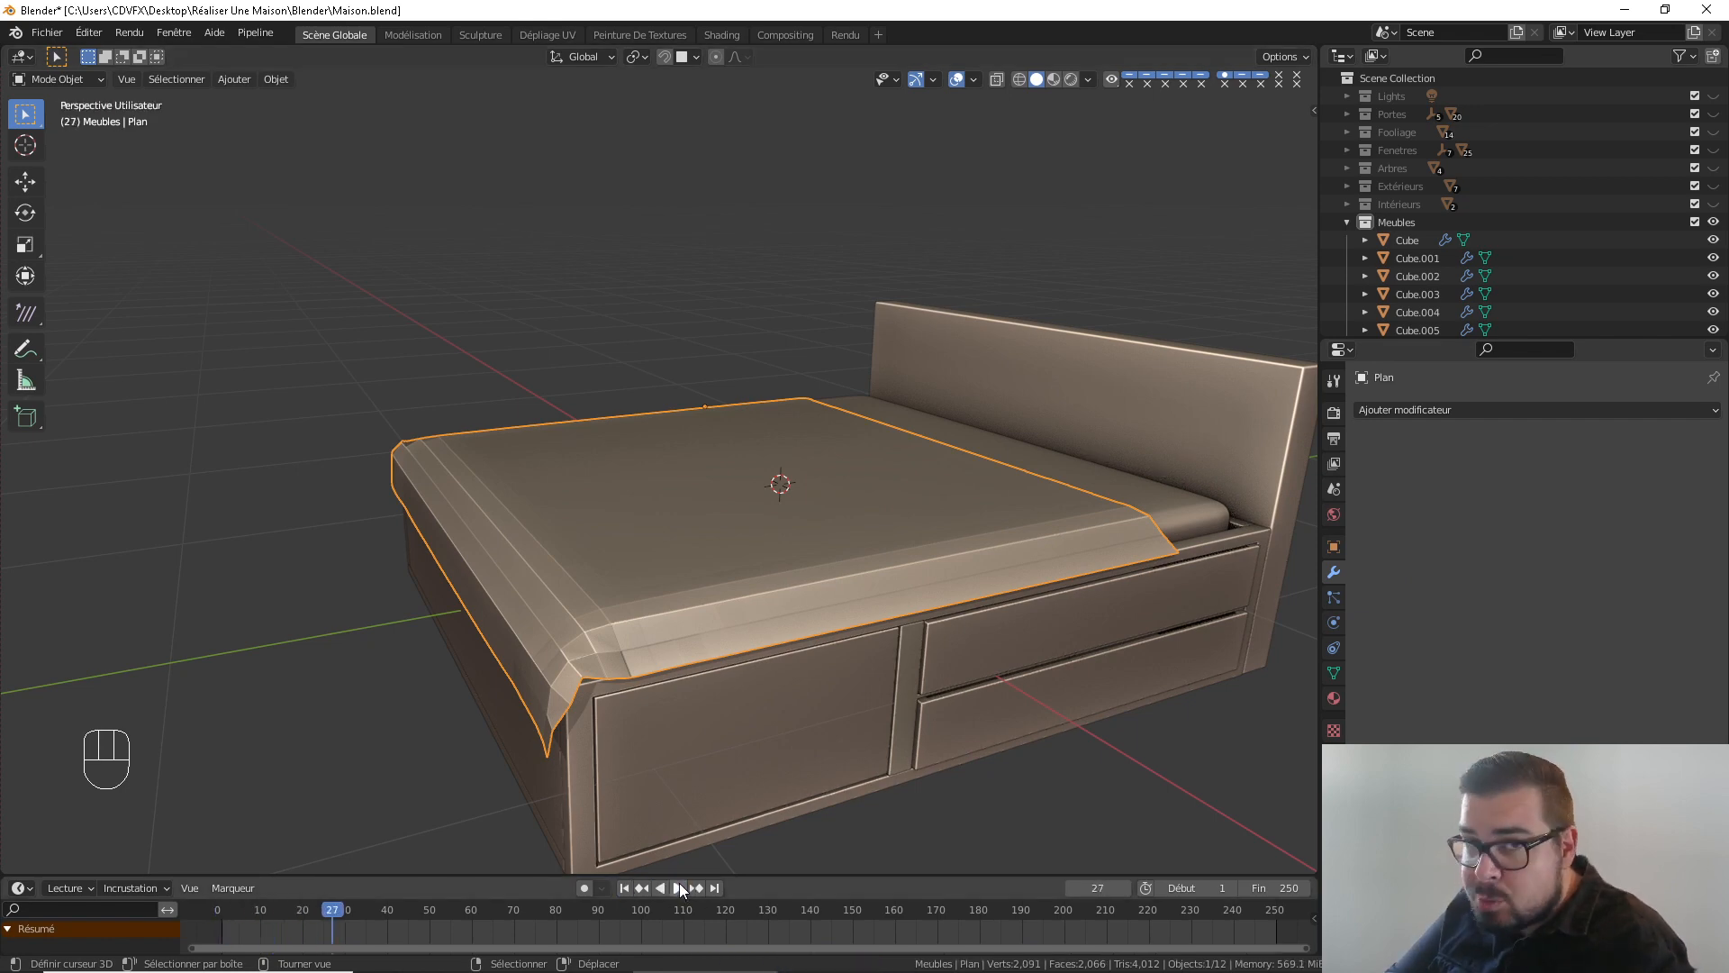
# Remove the collision physics from the bed's side frame and from its upper drawer
pyautogui.moveTo(1311, 511); pyautogui.dragTo(1061, 512, button='middle')
pyautogui.click(1183, 538)
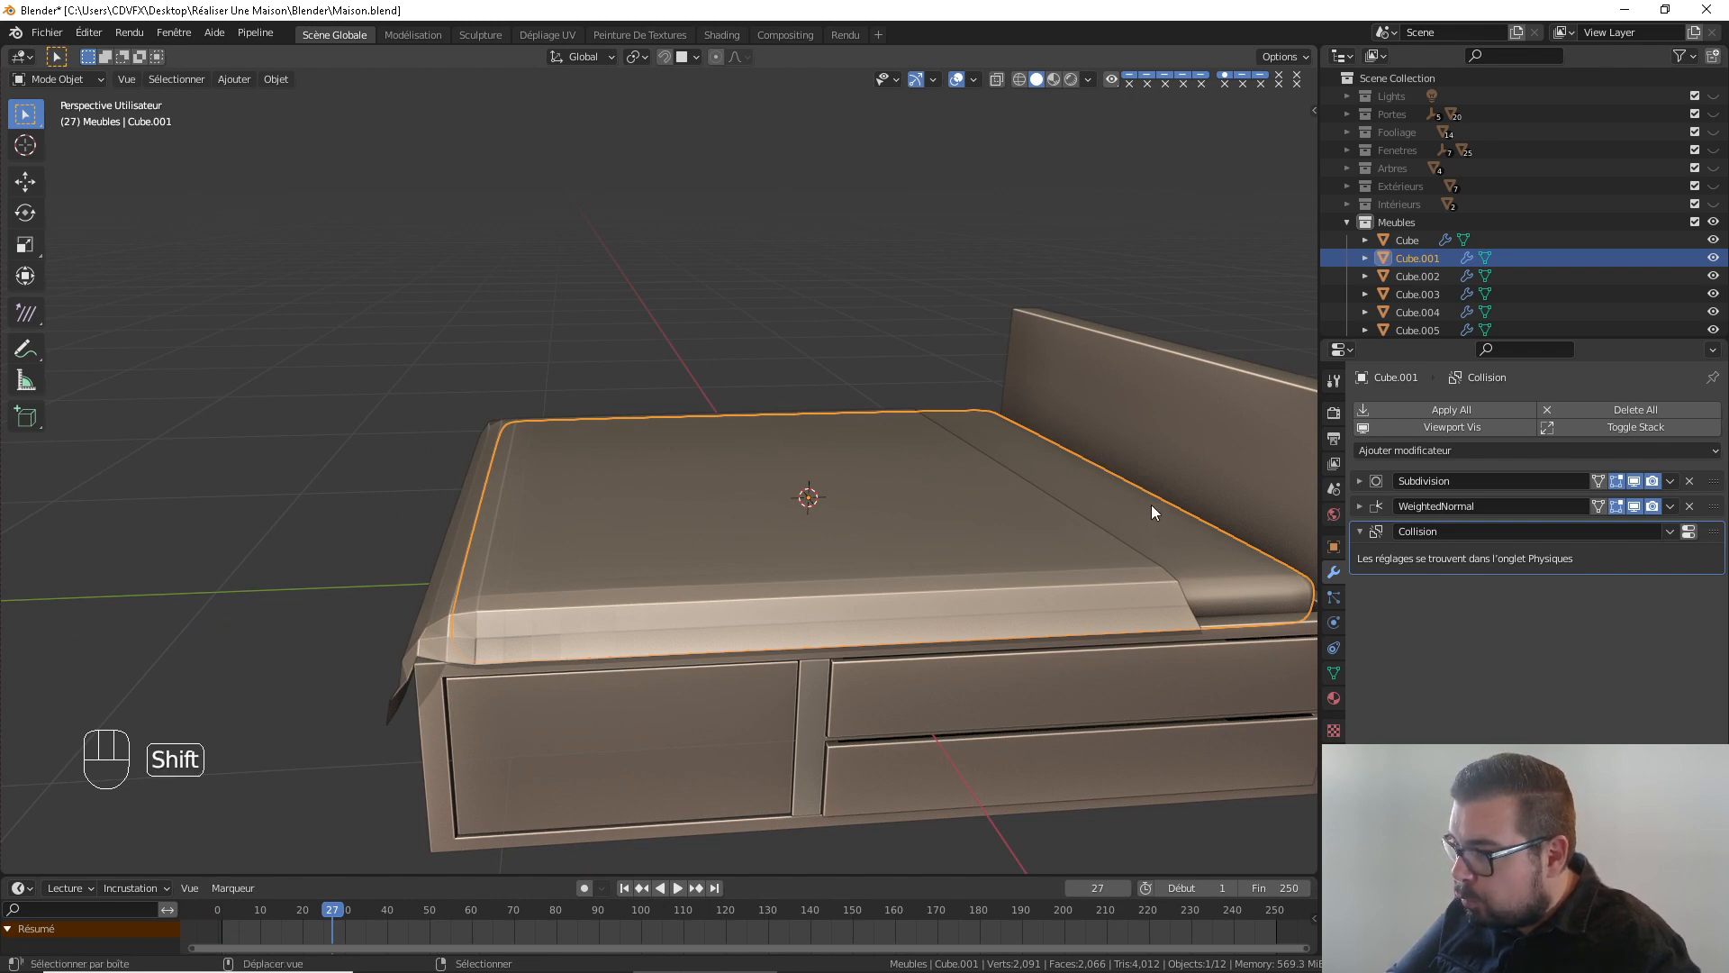
pyautogui.keyDown('shift'); pyautogui.moveTo(1150, 504); pyautogui.dragTo(994, 477, button='middle'); pyautogui.keyUp('shift')
pyautogui.click(1081, 604)
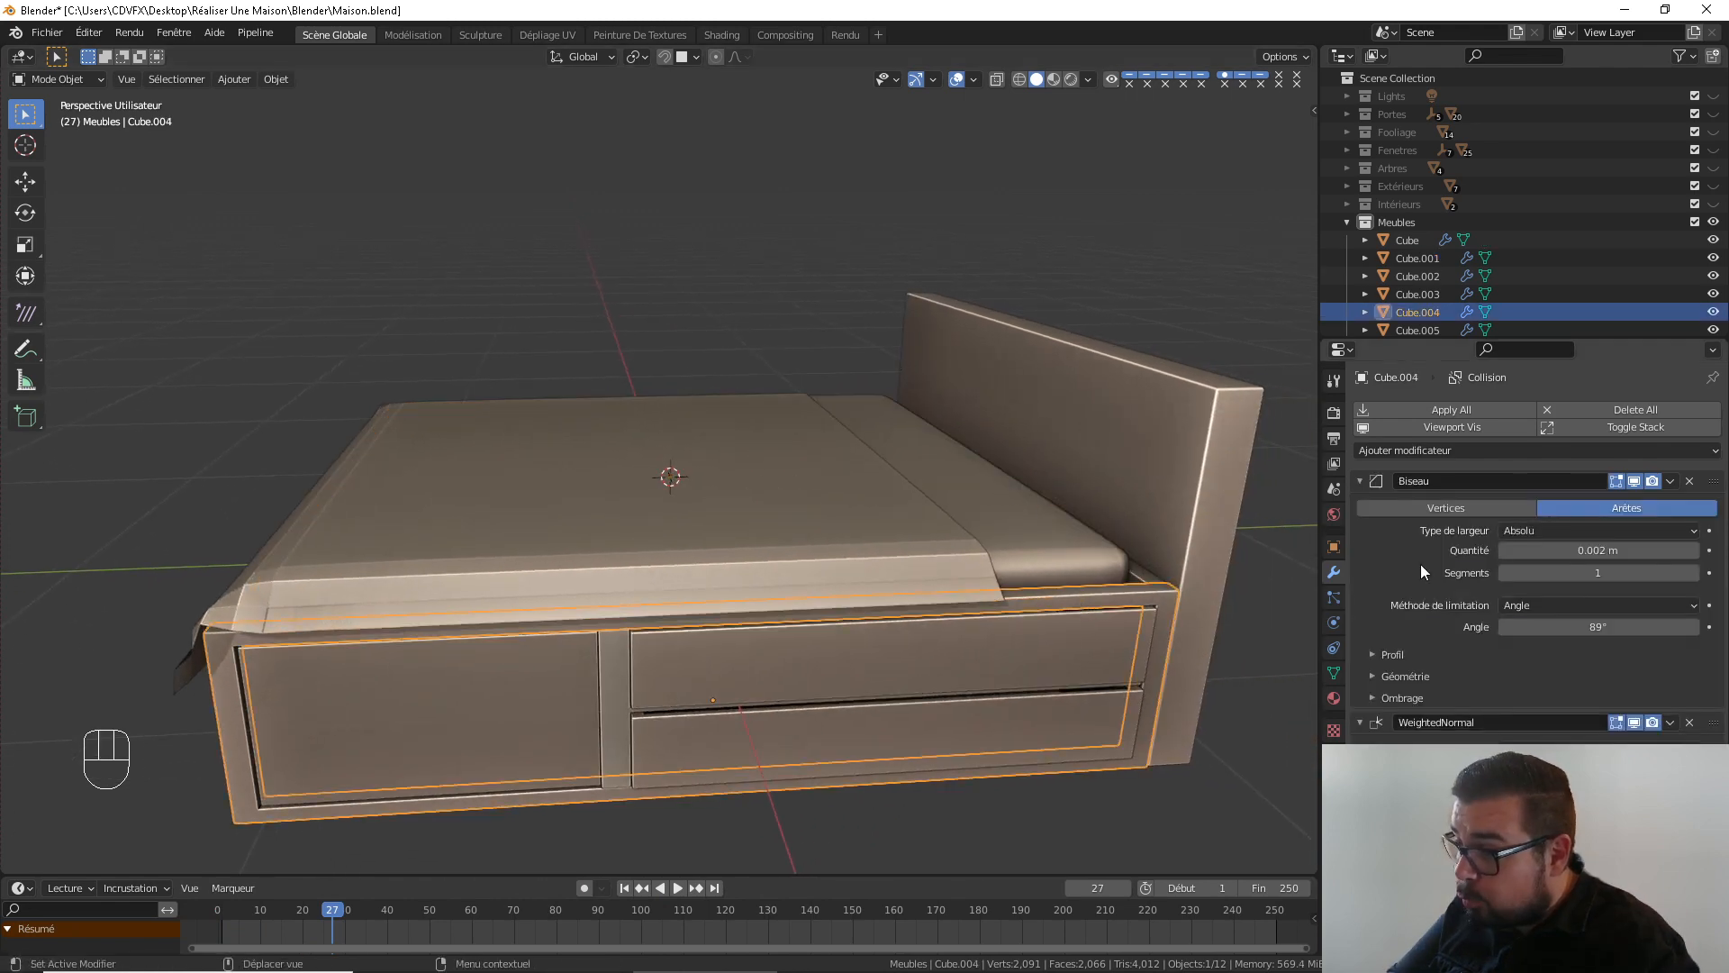
pyautogui.click(1334, 623)
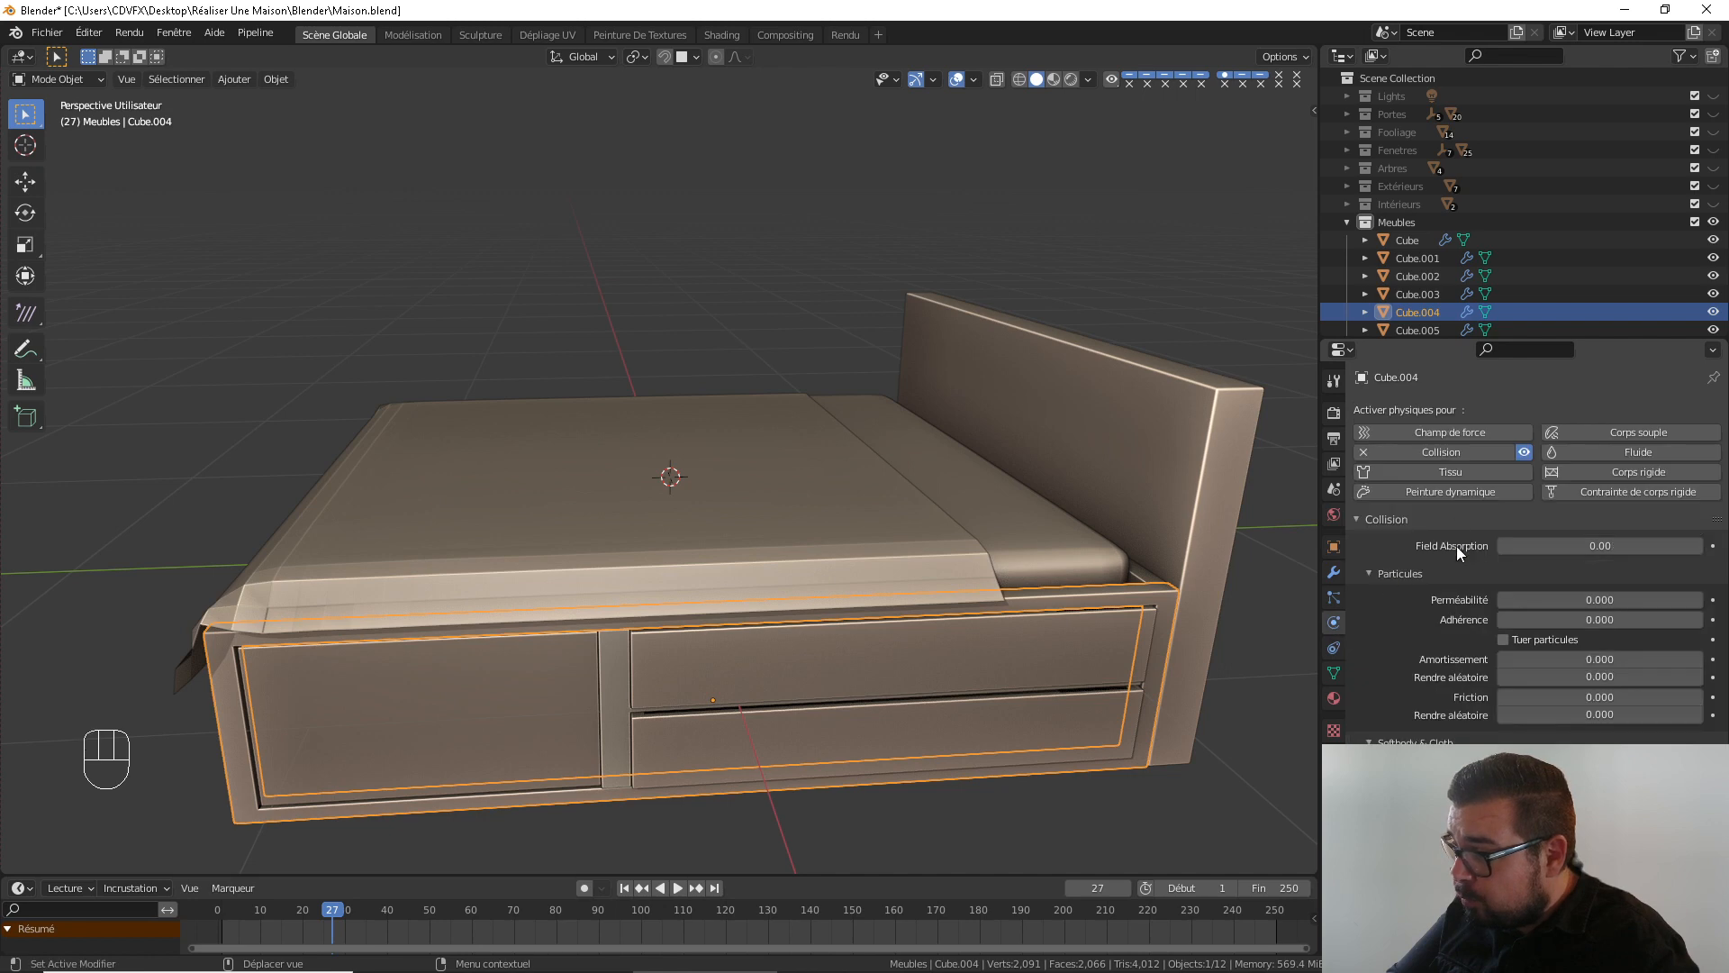
pyautogui.click(1365, 457)
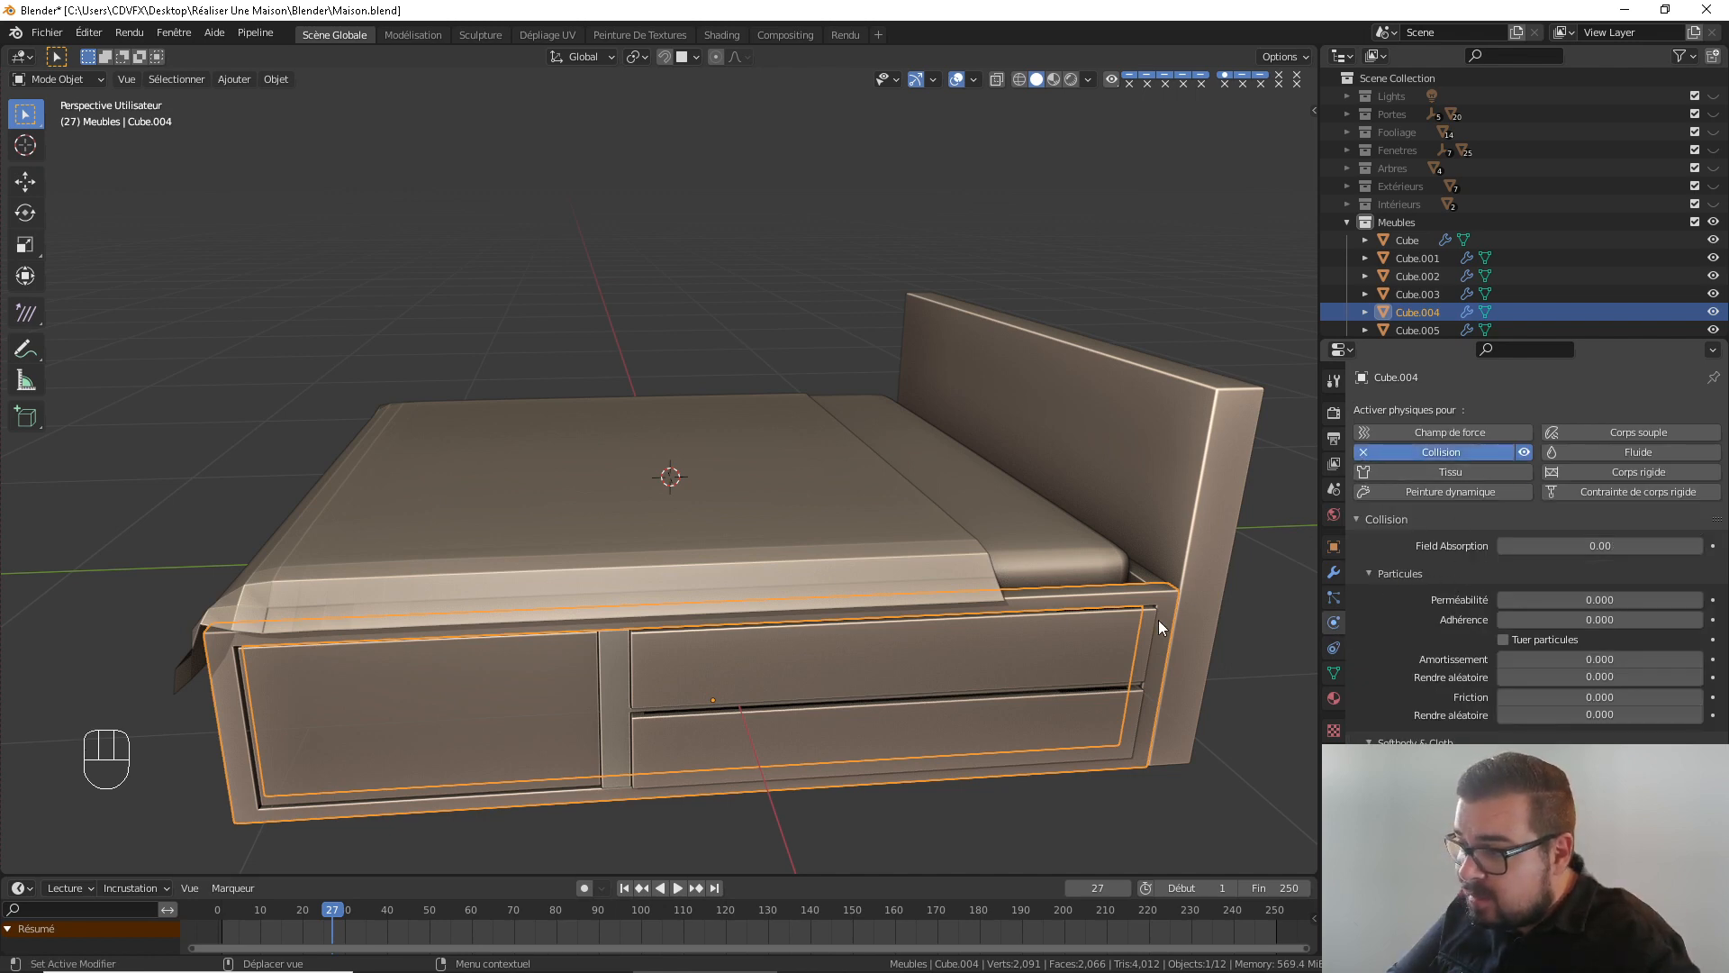
pyautogui.click(1052, 666)
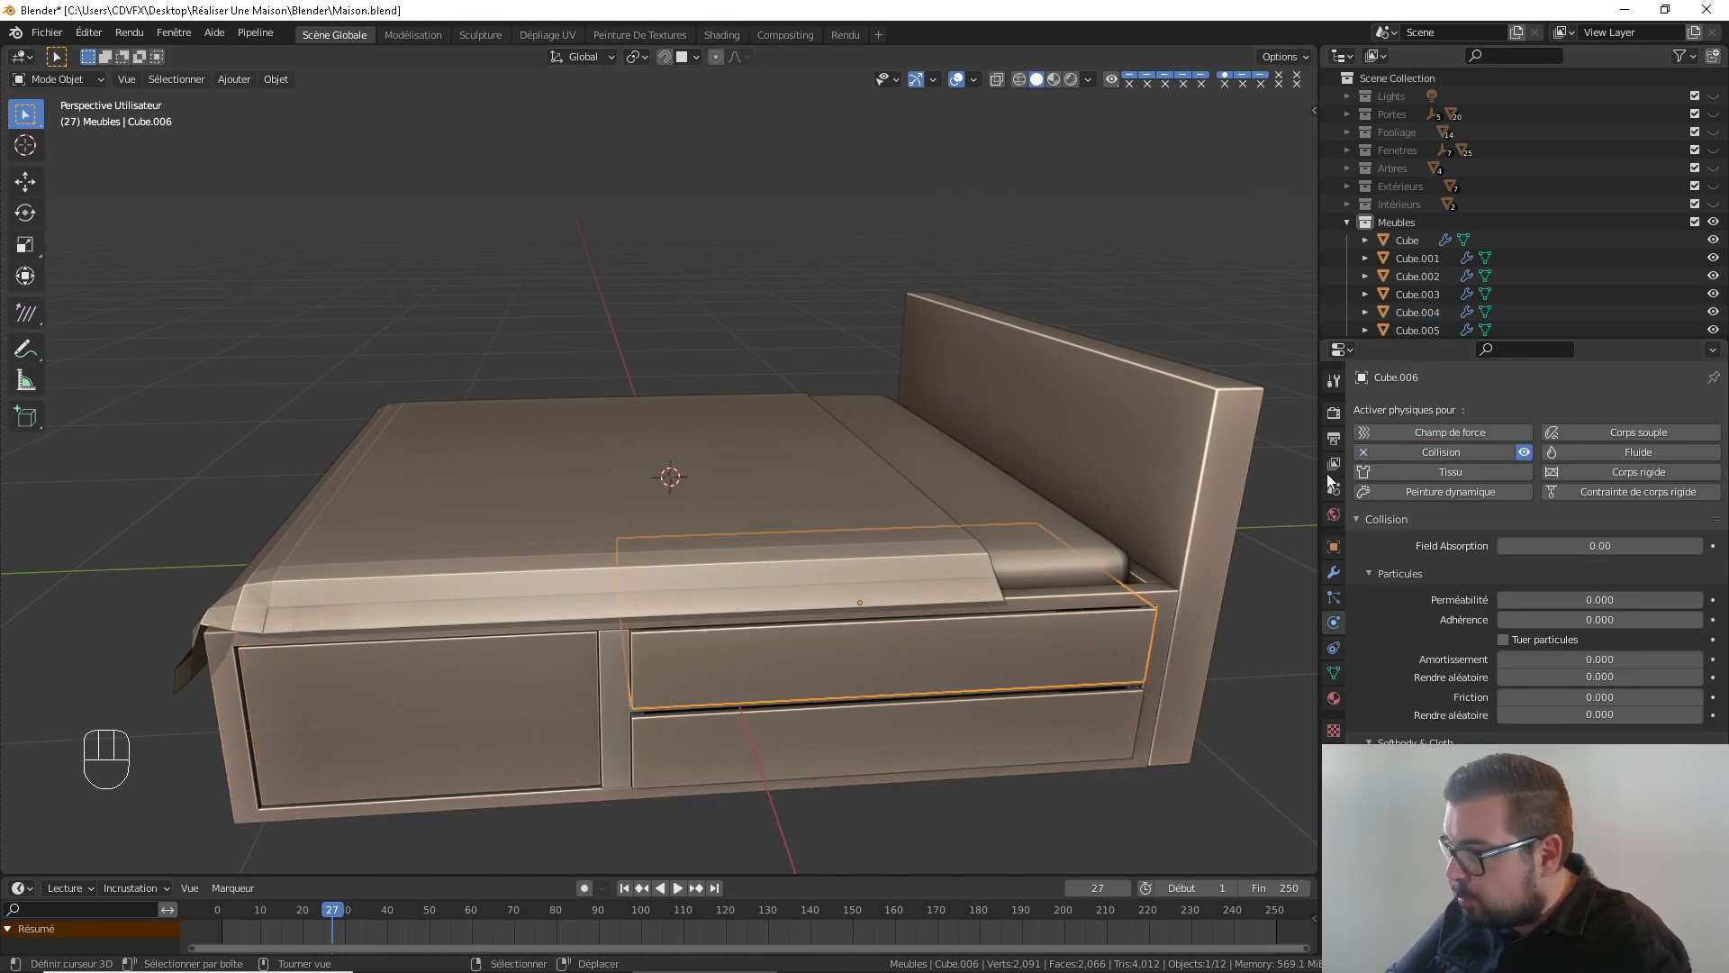
pyautogui.click(1365, 458)
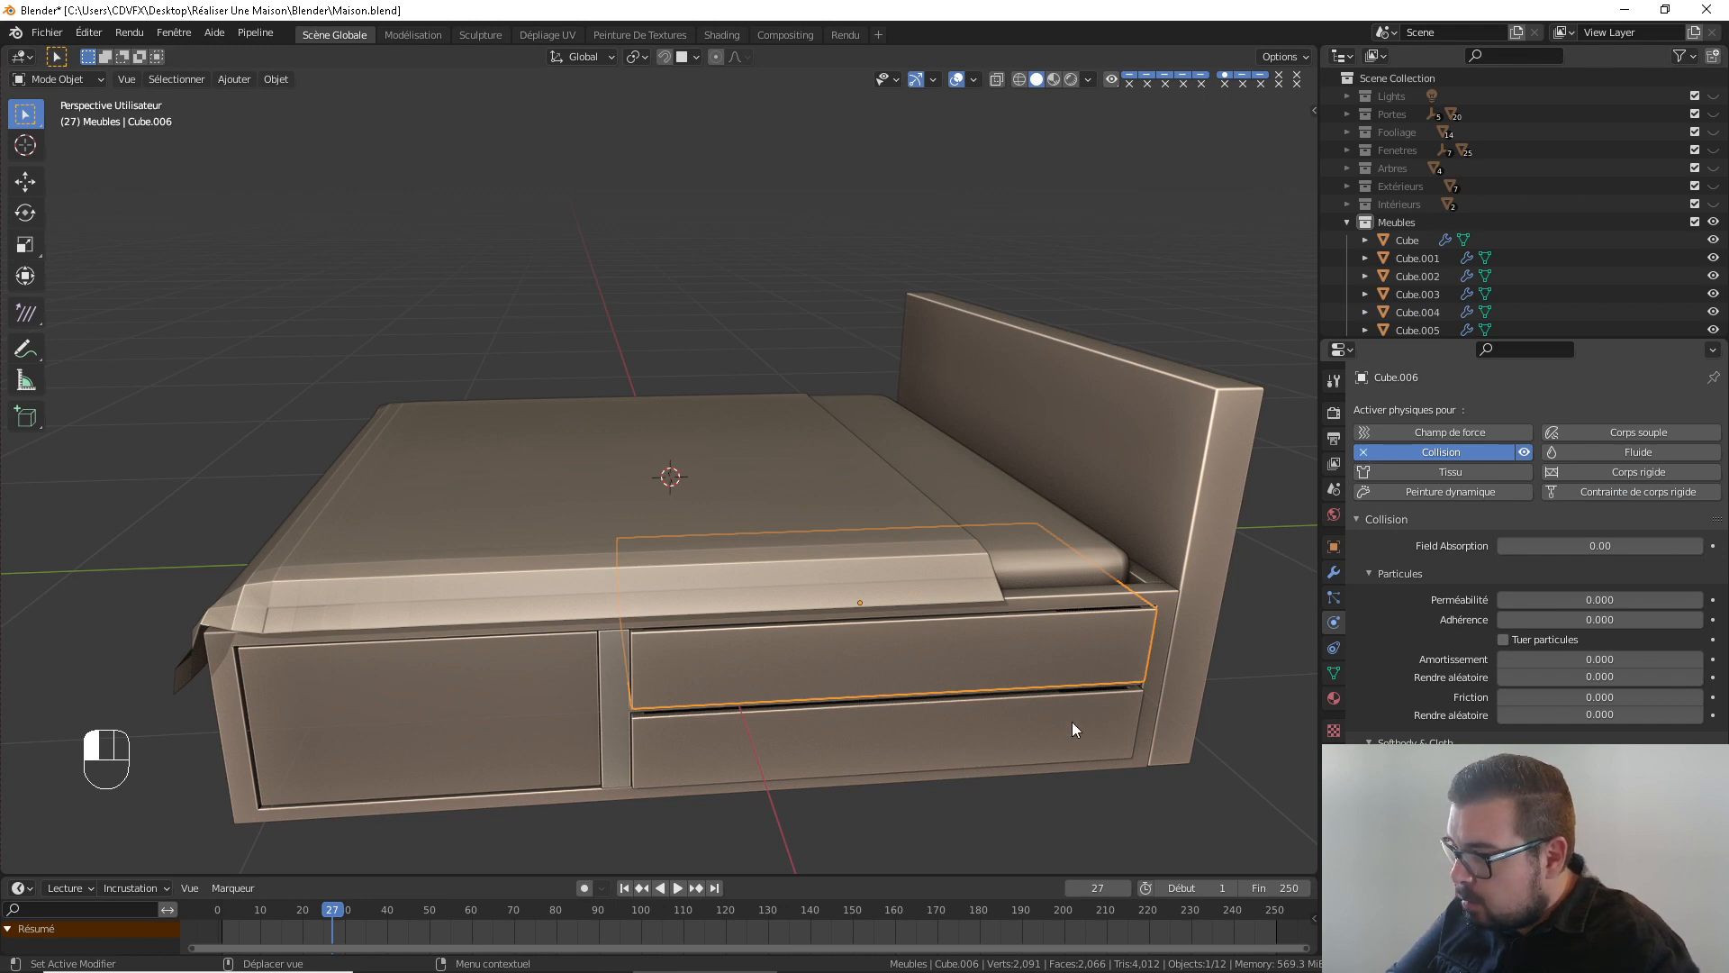
# Remove the collision physics from the divider beside the drawers and from the large front panel next to it
pyautogui.click(617, 692)
pyautogui.click(1378, 452)
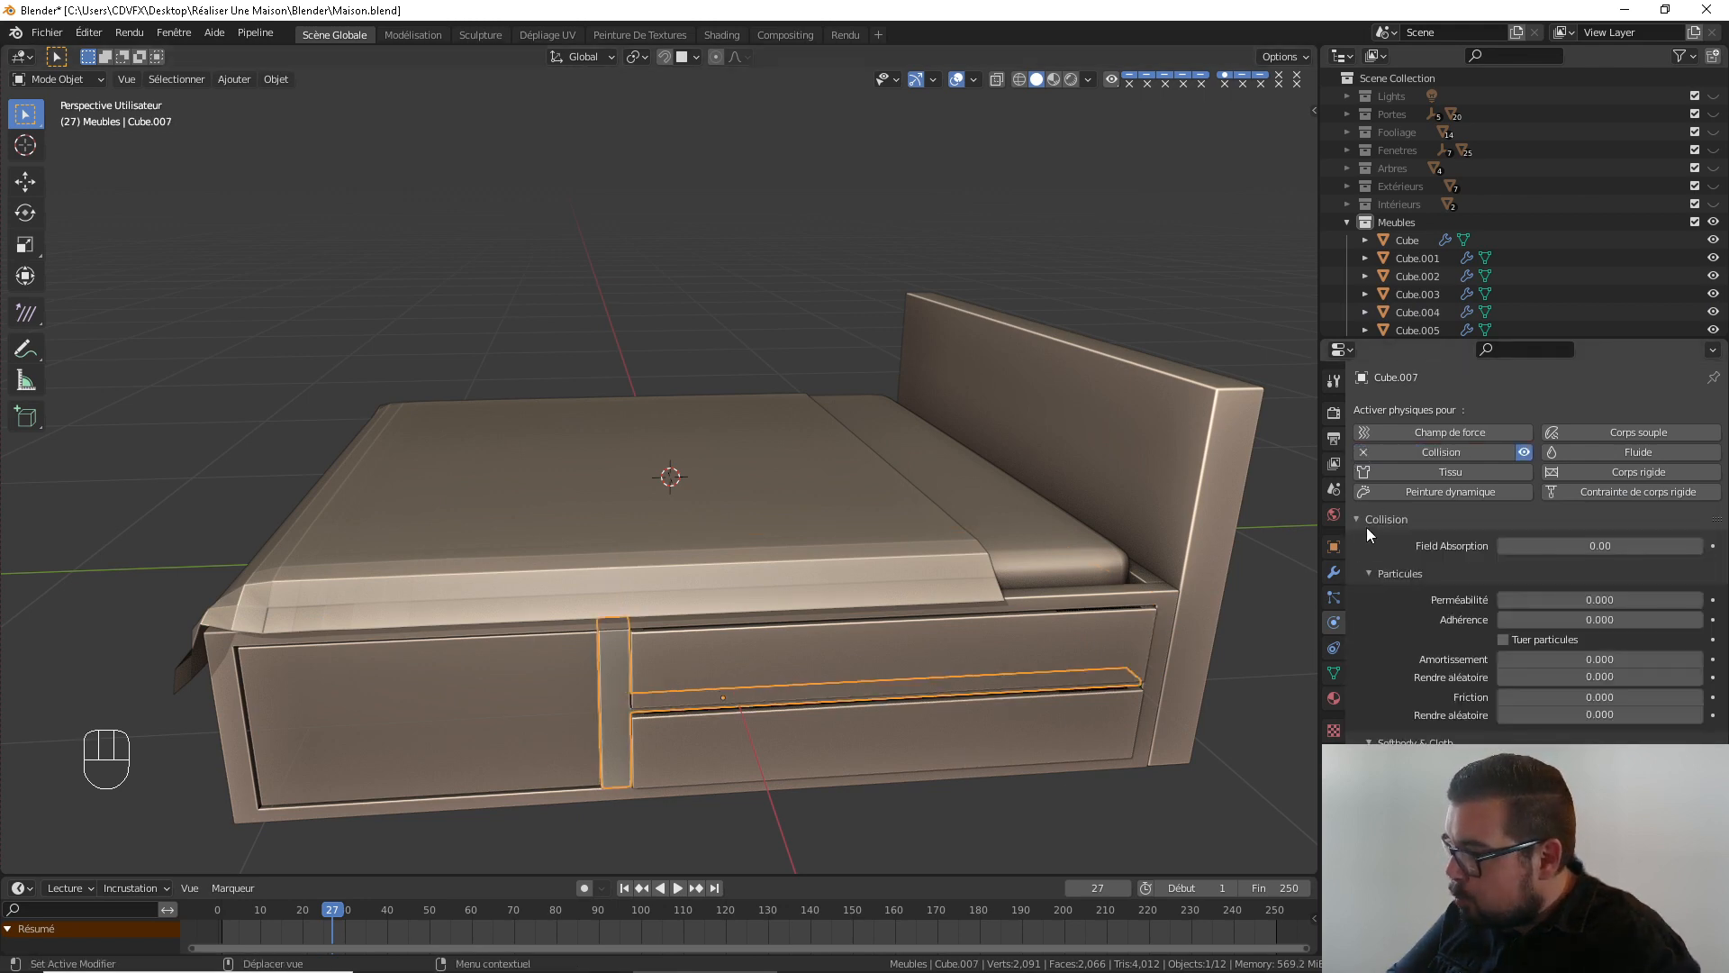
pyautogui.click(1357, 452)
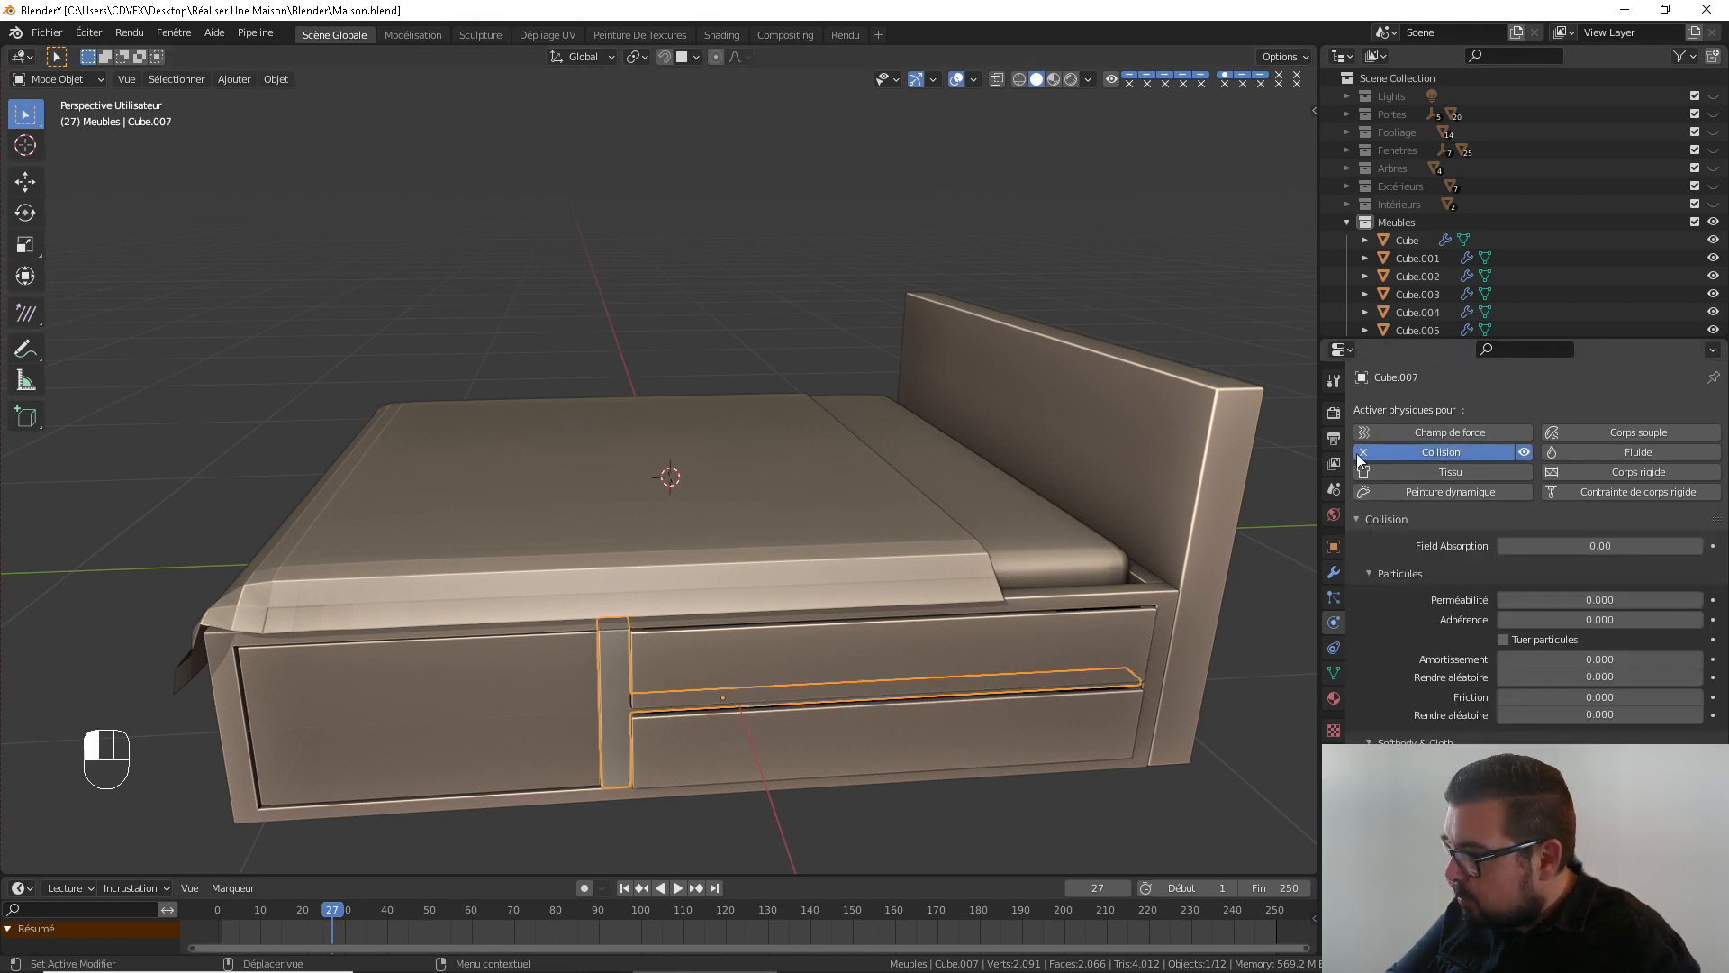
pyautogui.click(559, 693)
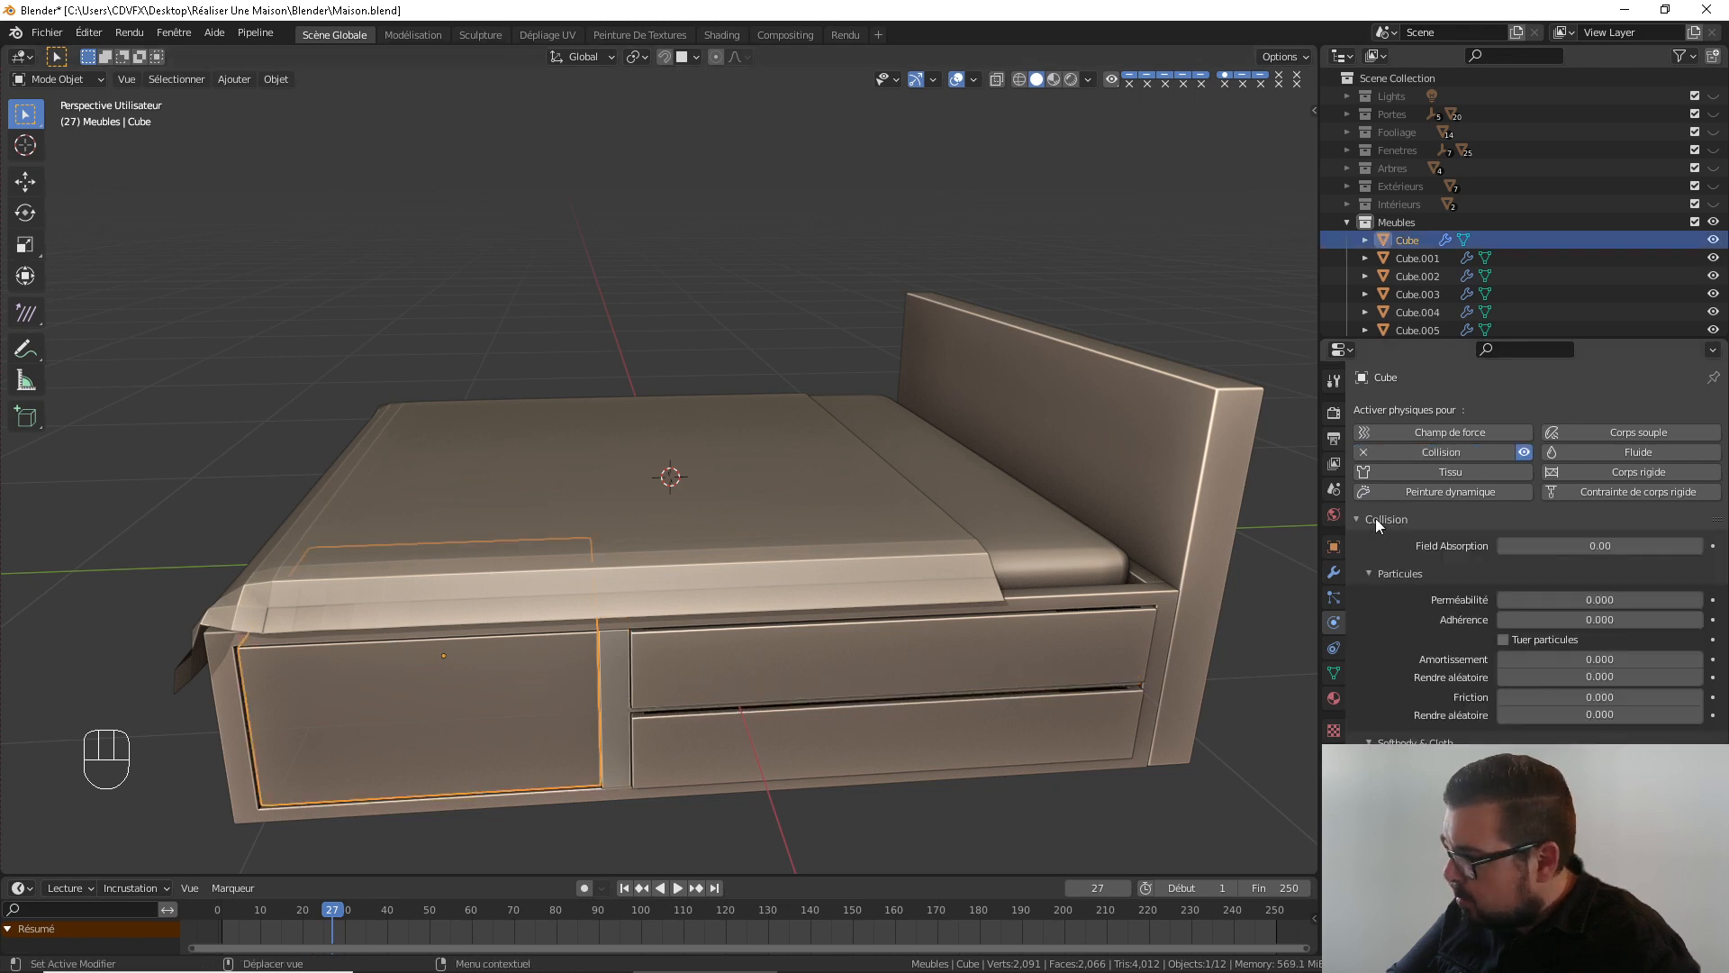
pyautogui.click(1366, 453)
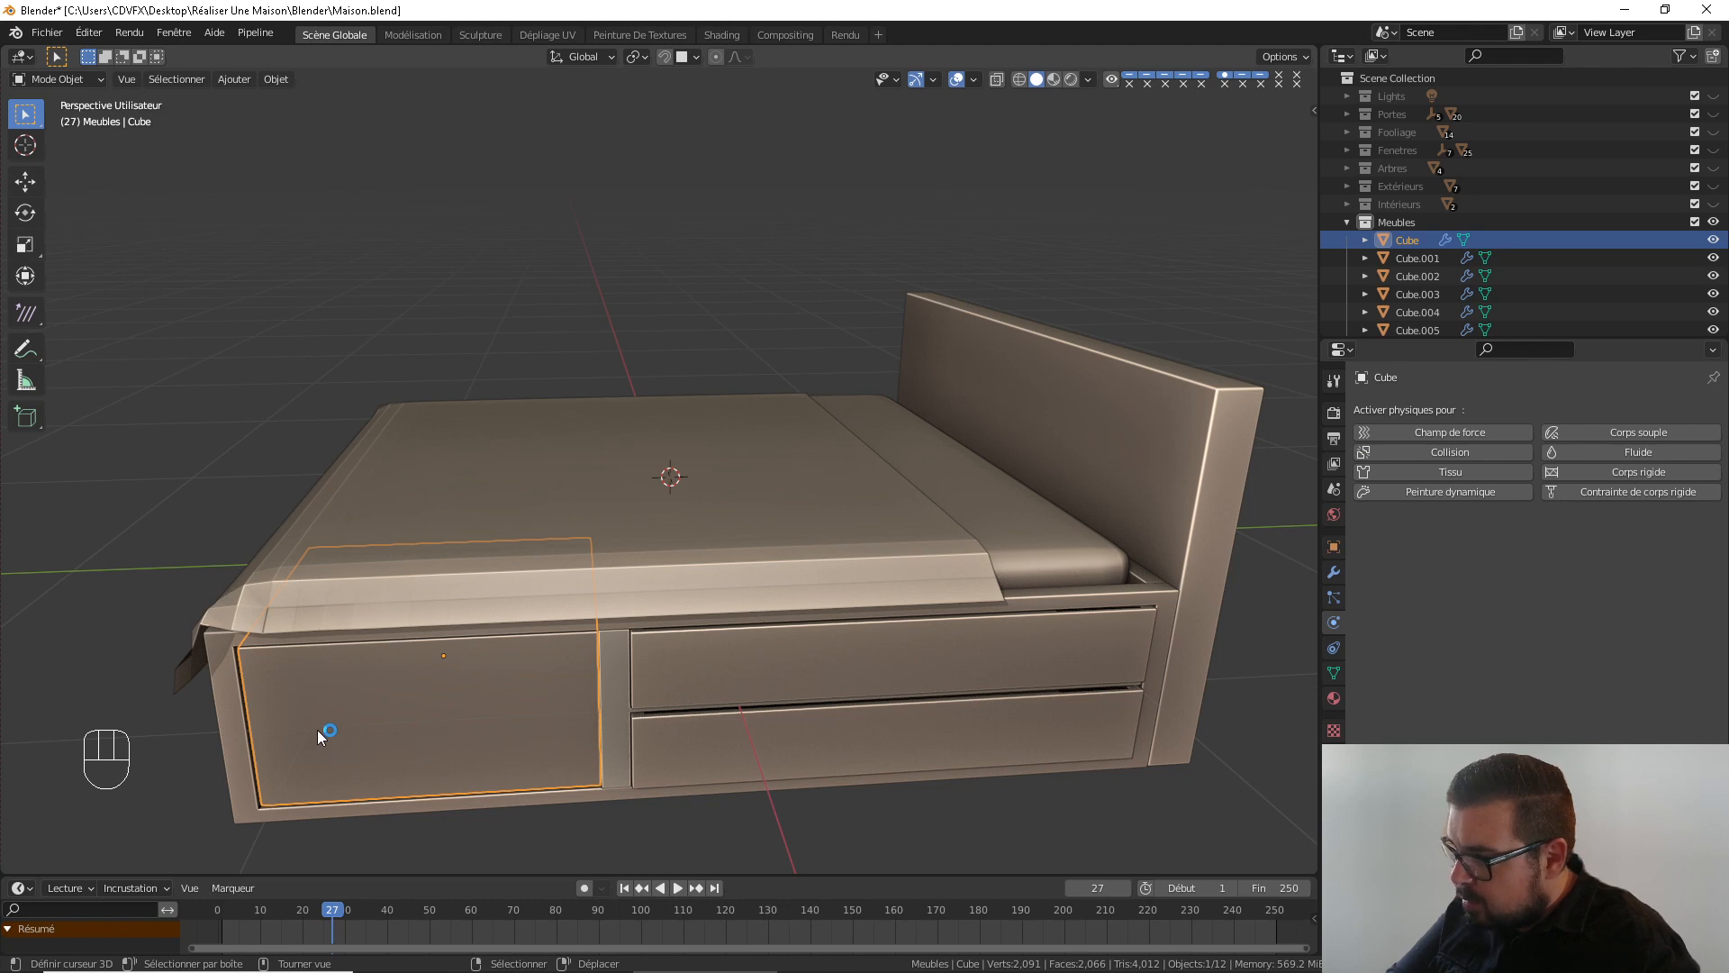
# Remove the collision physics from the bed's foot-end panel
pyautogui.moveTo(317, 730); pyautogui.dragTo(501, 668, button='middle')
pyautogui.click(517, 703)
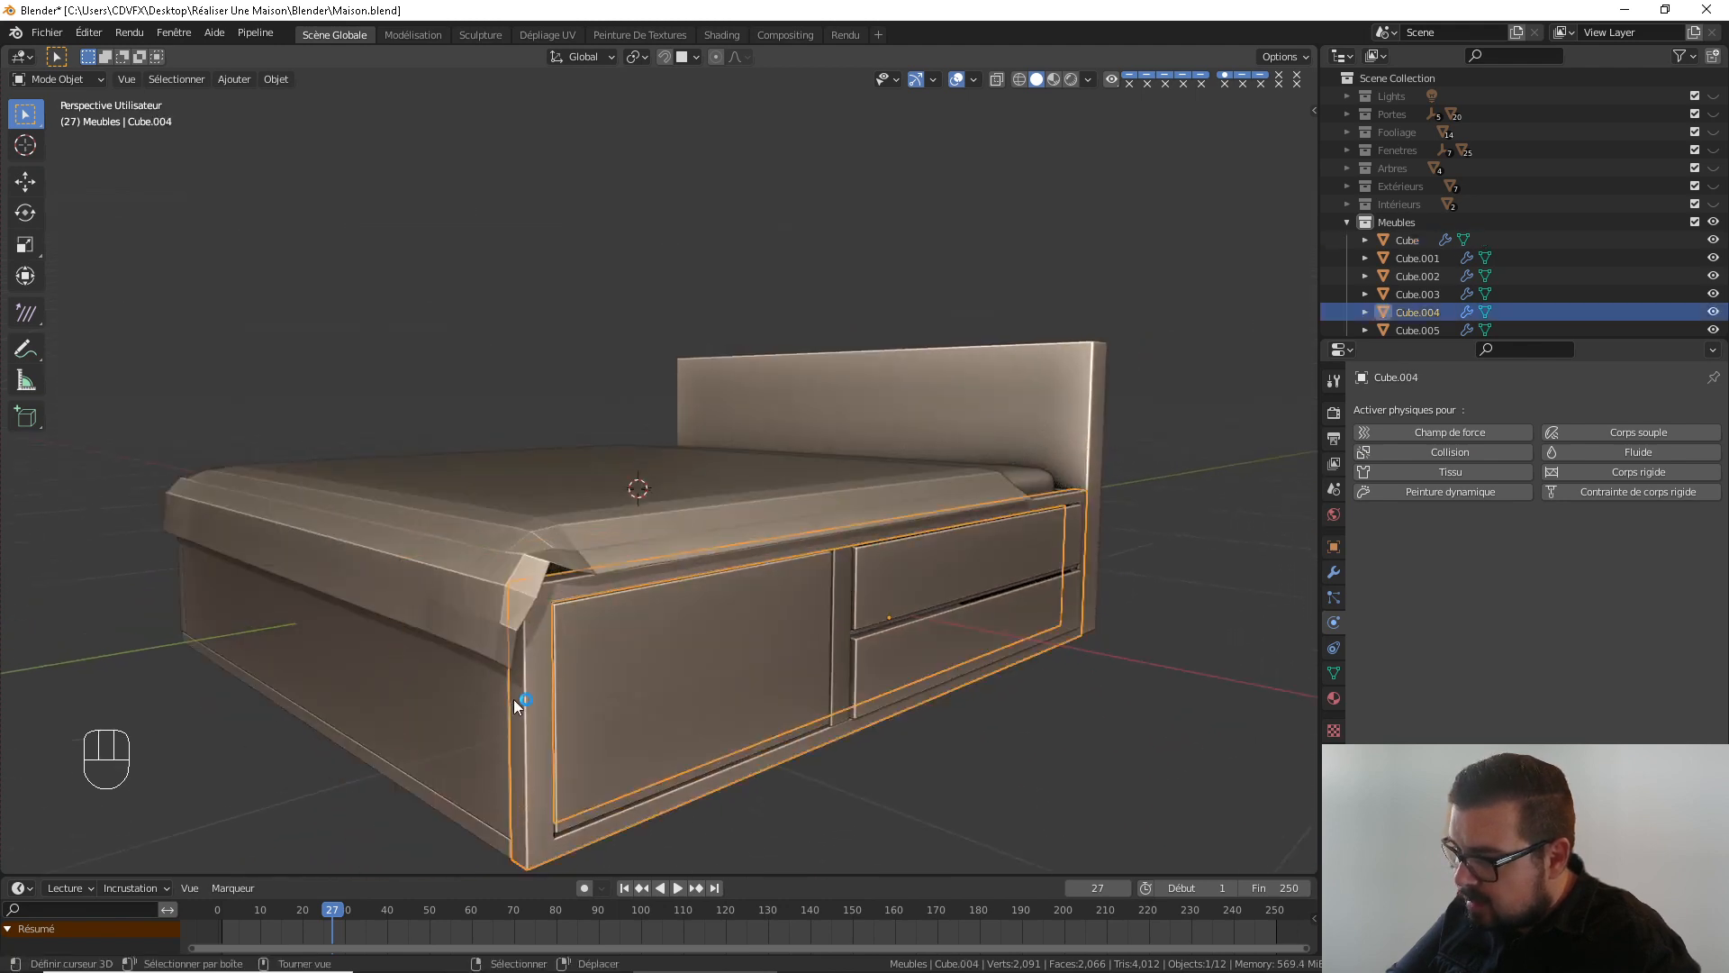
pyautogui.click(451, 724)
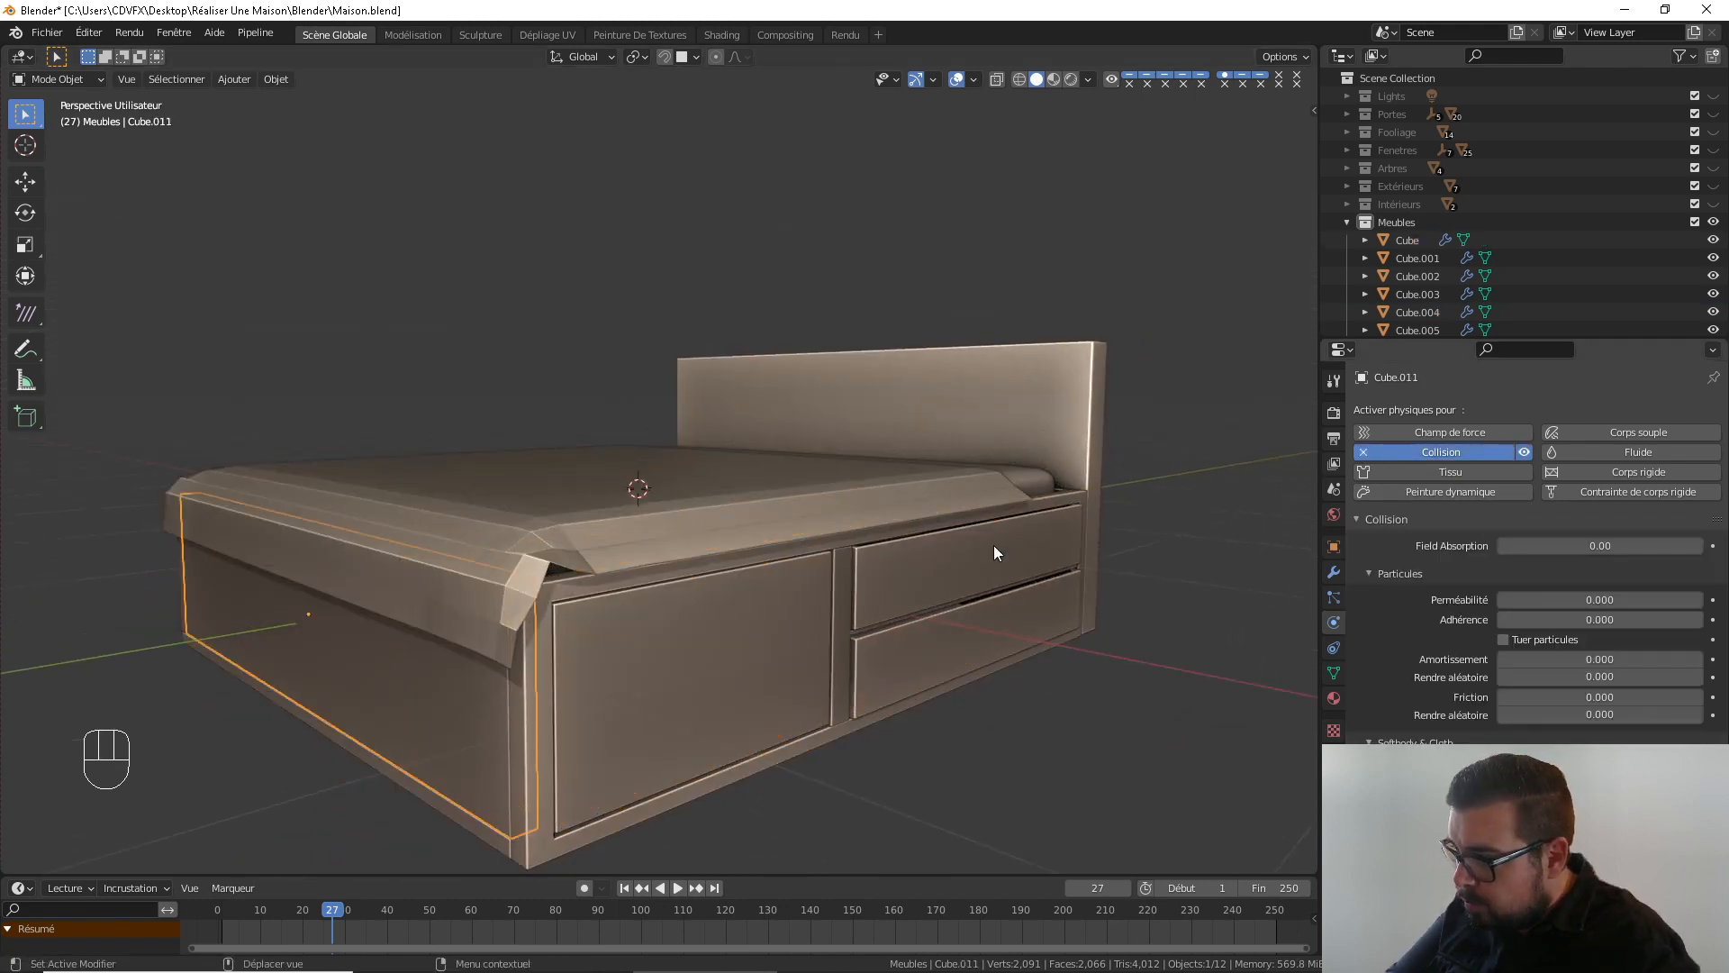
pyautogui.moveTo(1074, 601); pyautogui.dragTo(949, 603, button='middle')
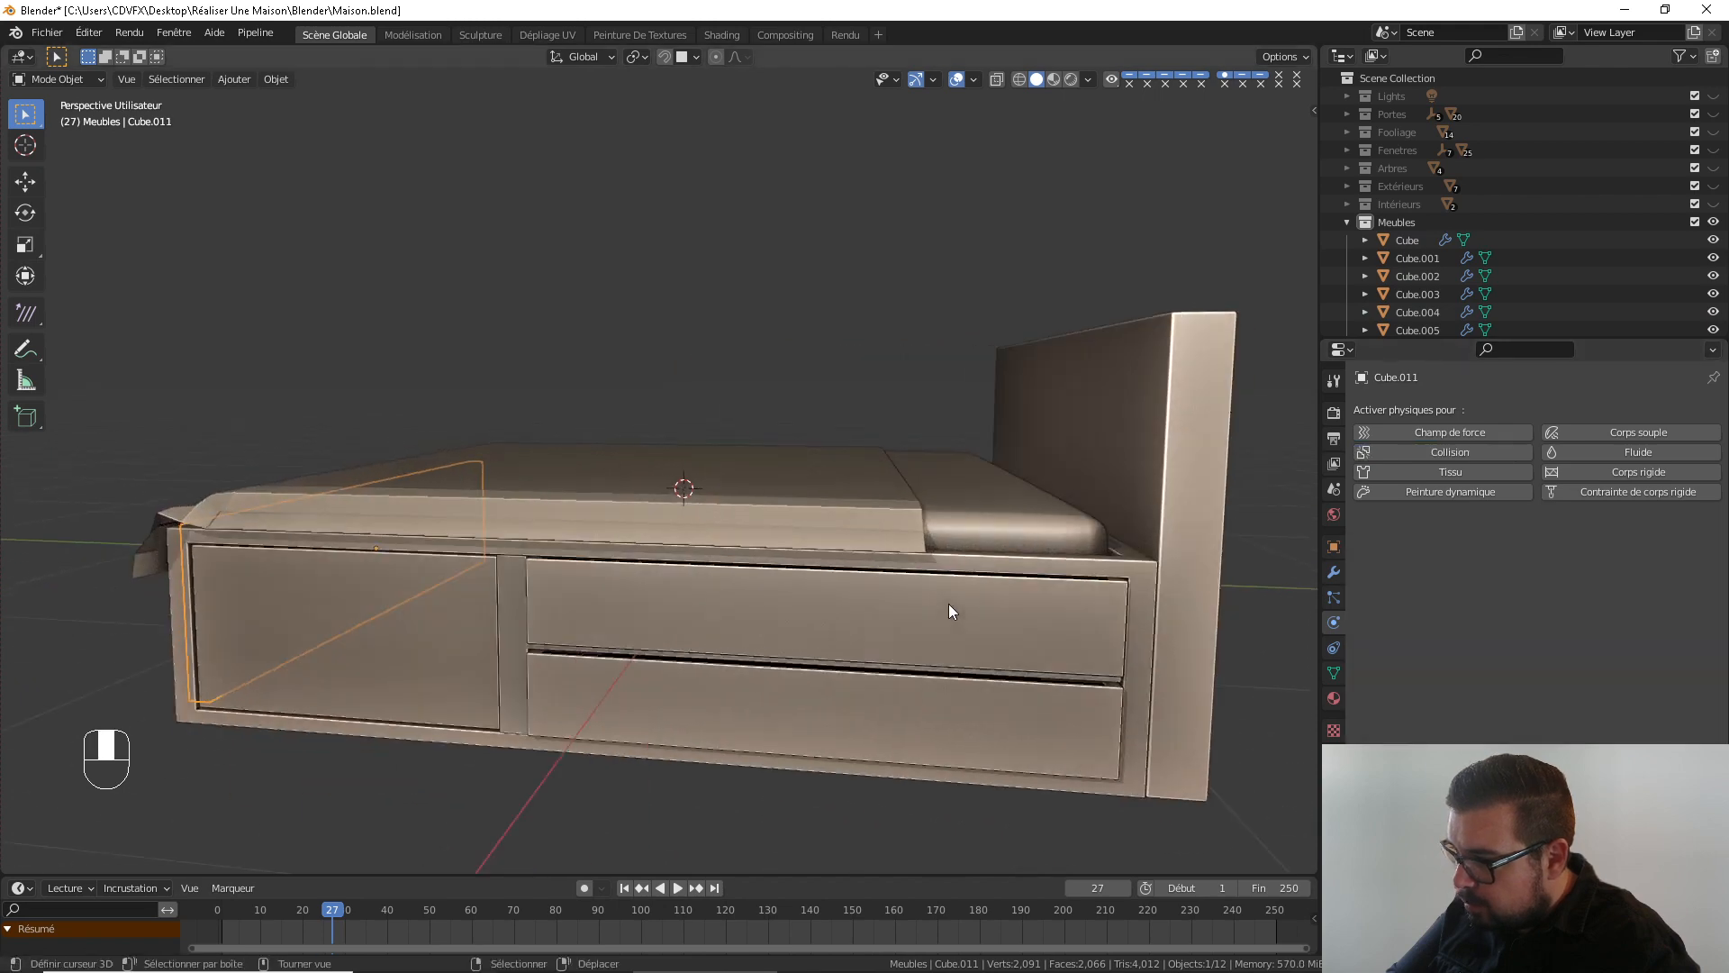
# Check the drawer-side bed parts for leftover collision and remove the collision physics from the opposite side panel
pyautogui.click(1167, 602)
pyautogui.click(1128, 592)
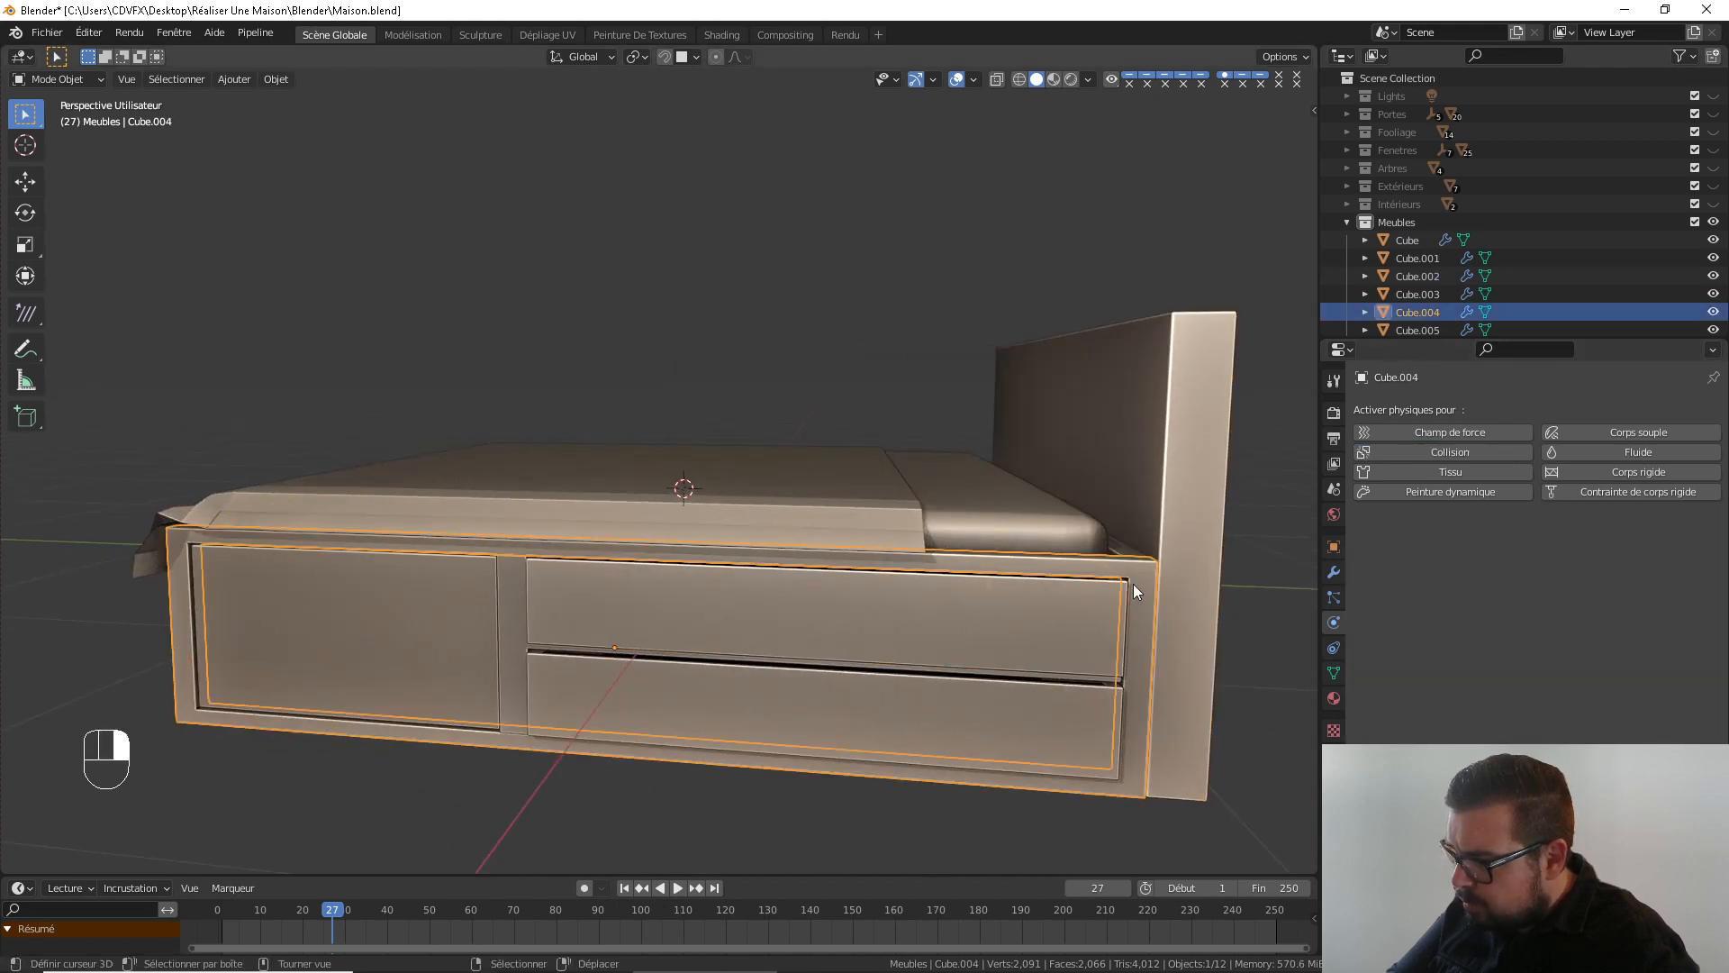
pyautogui.click(1054, 690)
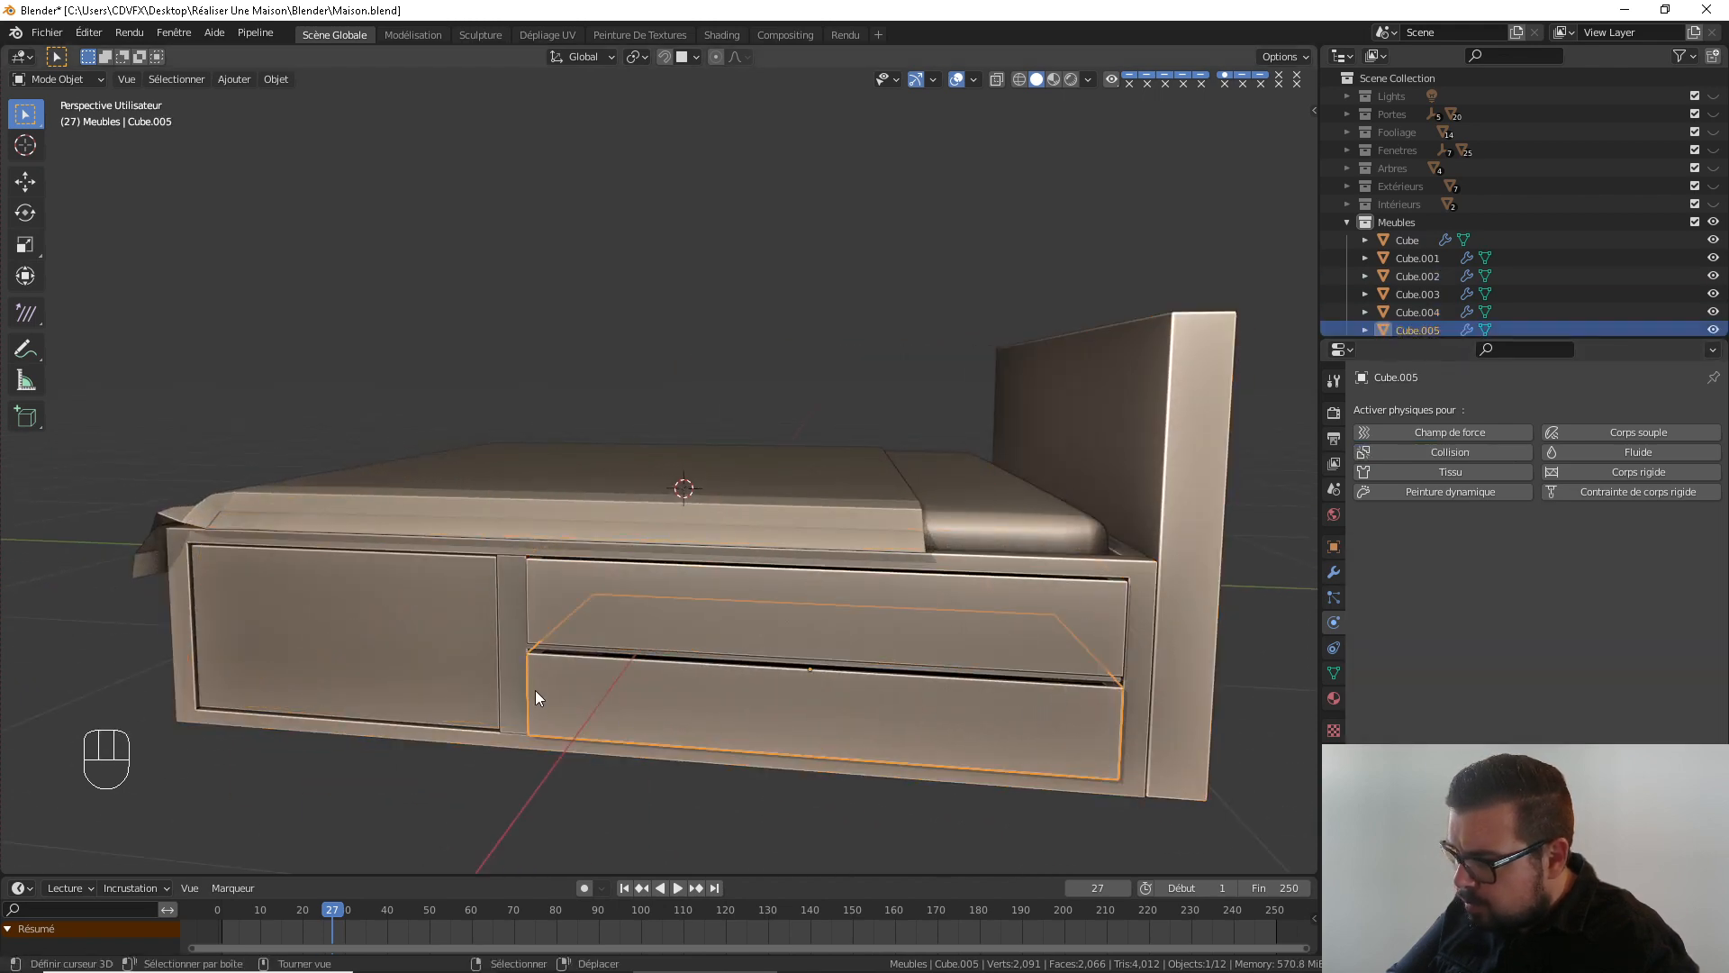
pyautogui.click(486, 676)
pyautogui.click(393, 549)
pyautogui.moveTo(393, 549); pyautogui.dragTo(797, 553, button='middle')
pyautogui.click(828, 662)
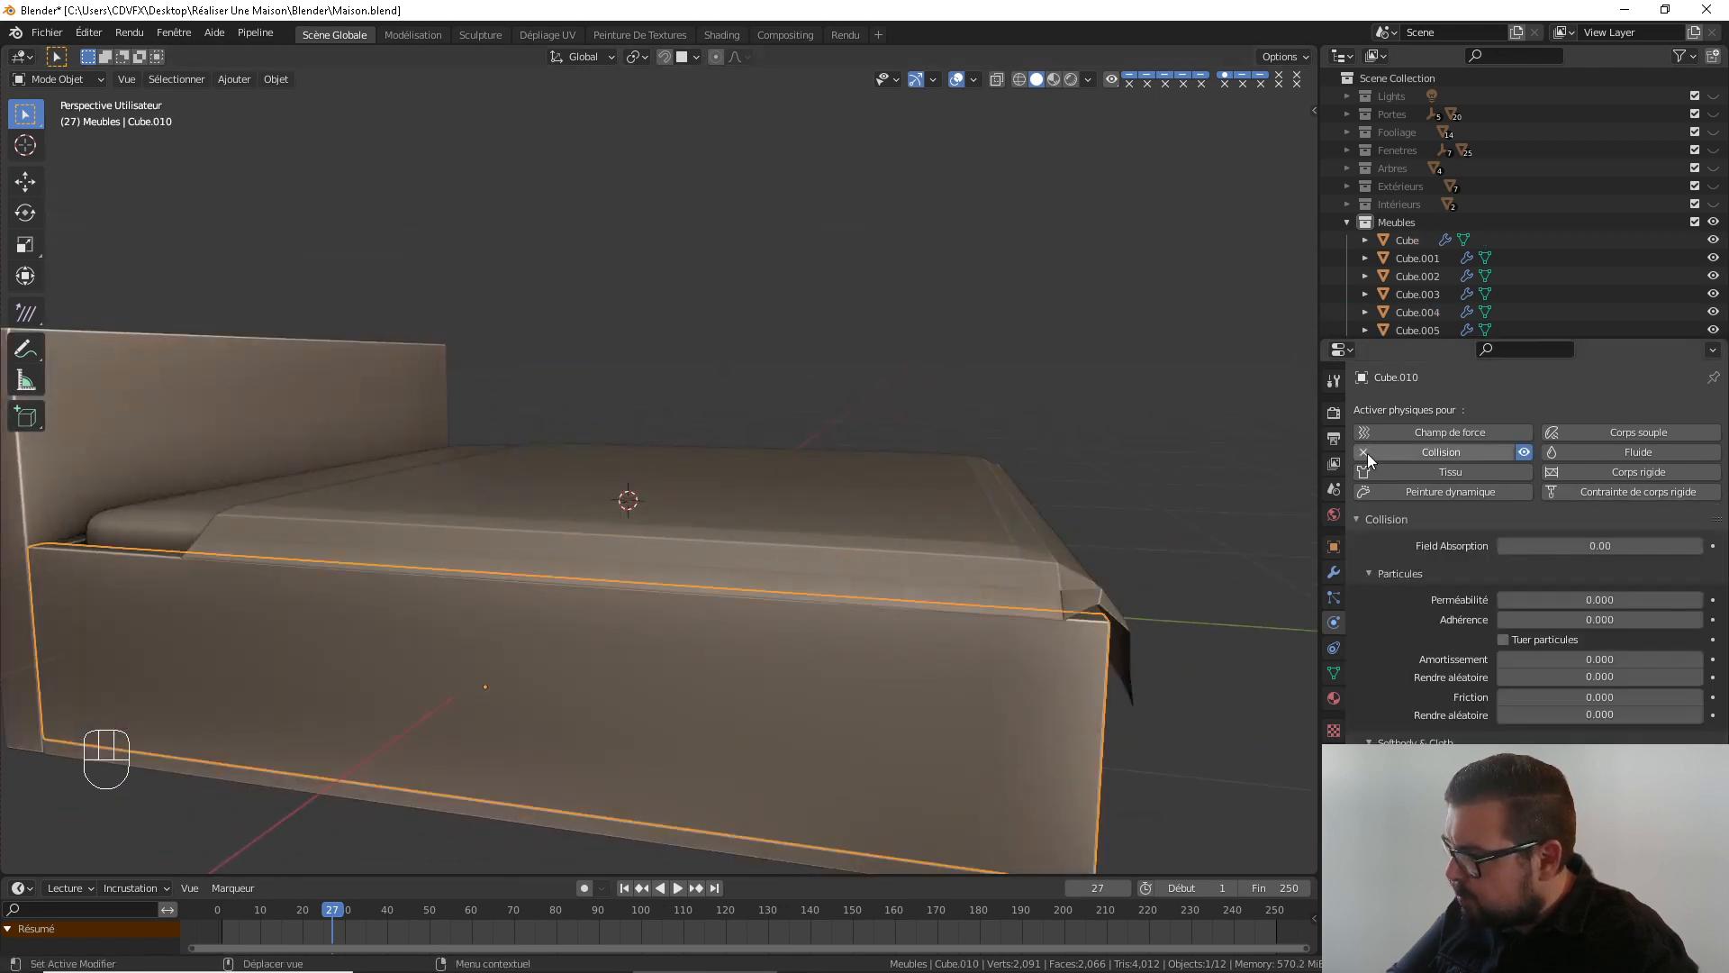
pyautogui.moveTo(1367, 453); pyautogui.dragTo(1008, 540)
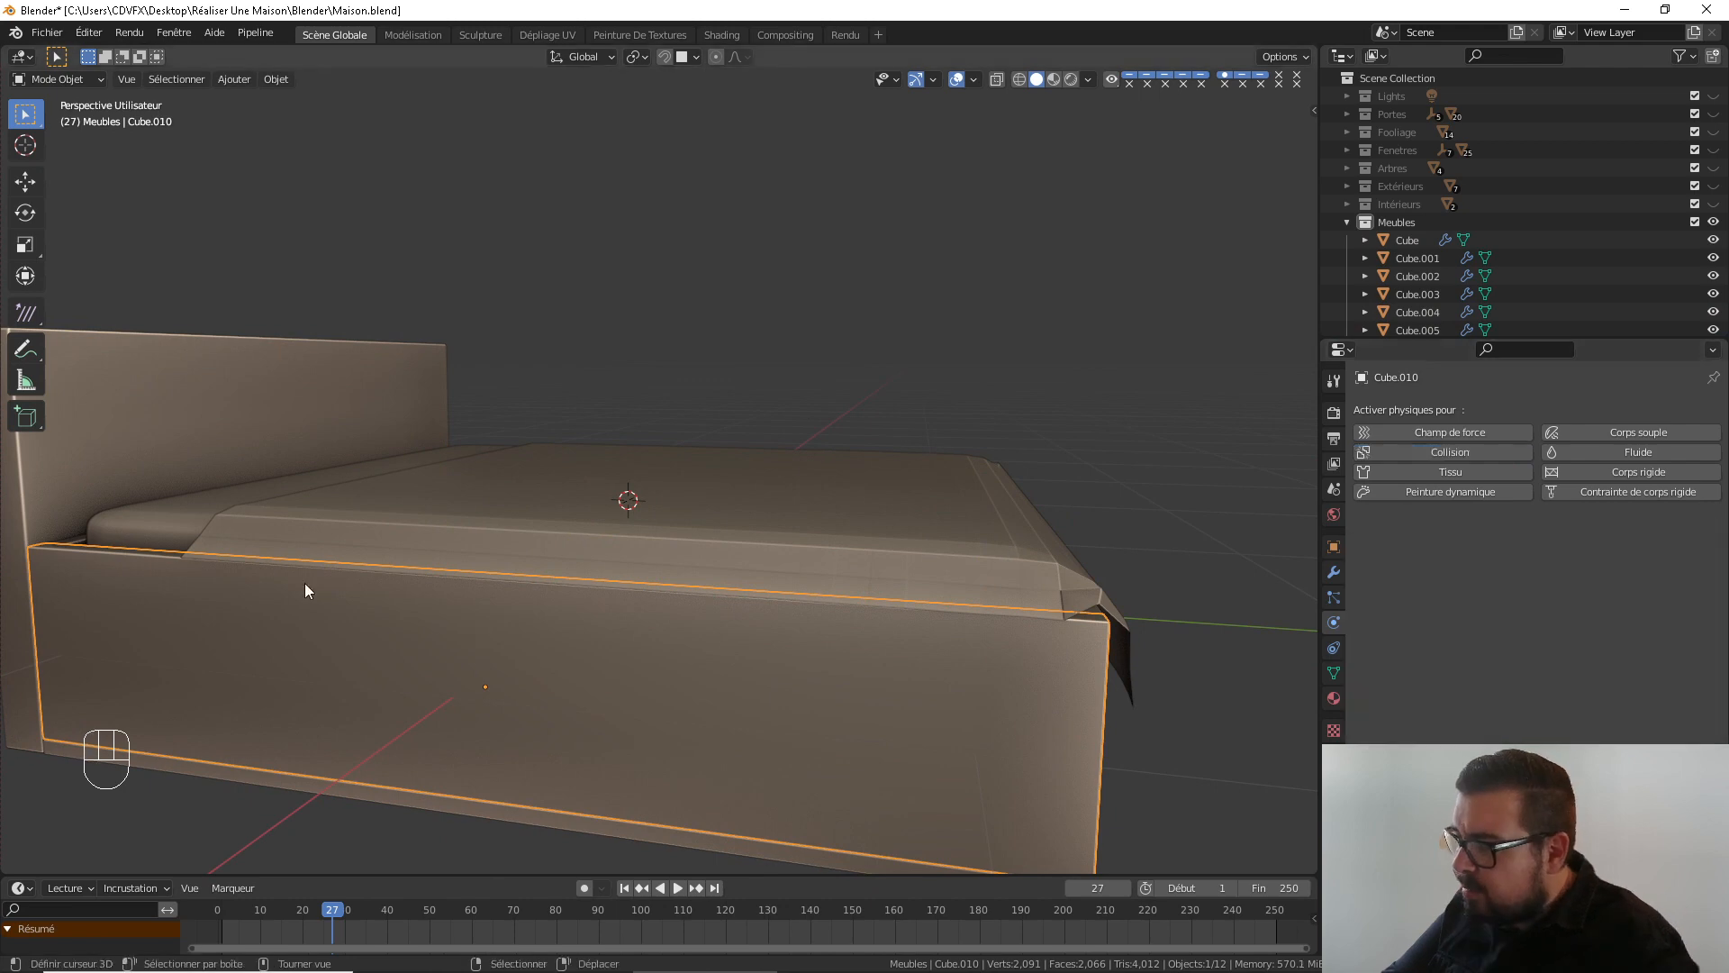
# Select the mattress to check its physics and add a new plane mesh at the 3D cursor on the bed
pyautogui.click(154, 522)
pyautogui.moveTo(220, 501); pyautogui.dragTo(229, 517, button='middle')
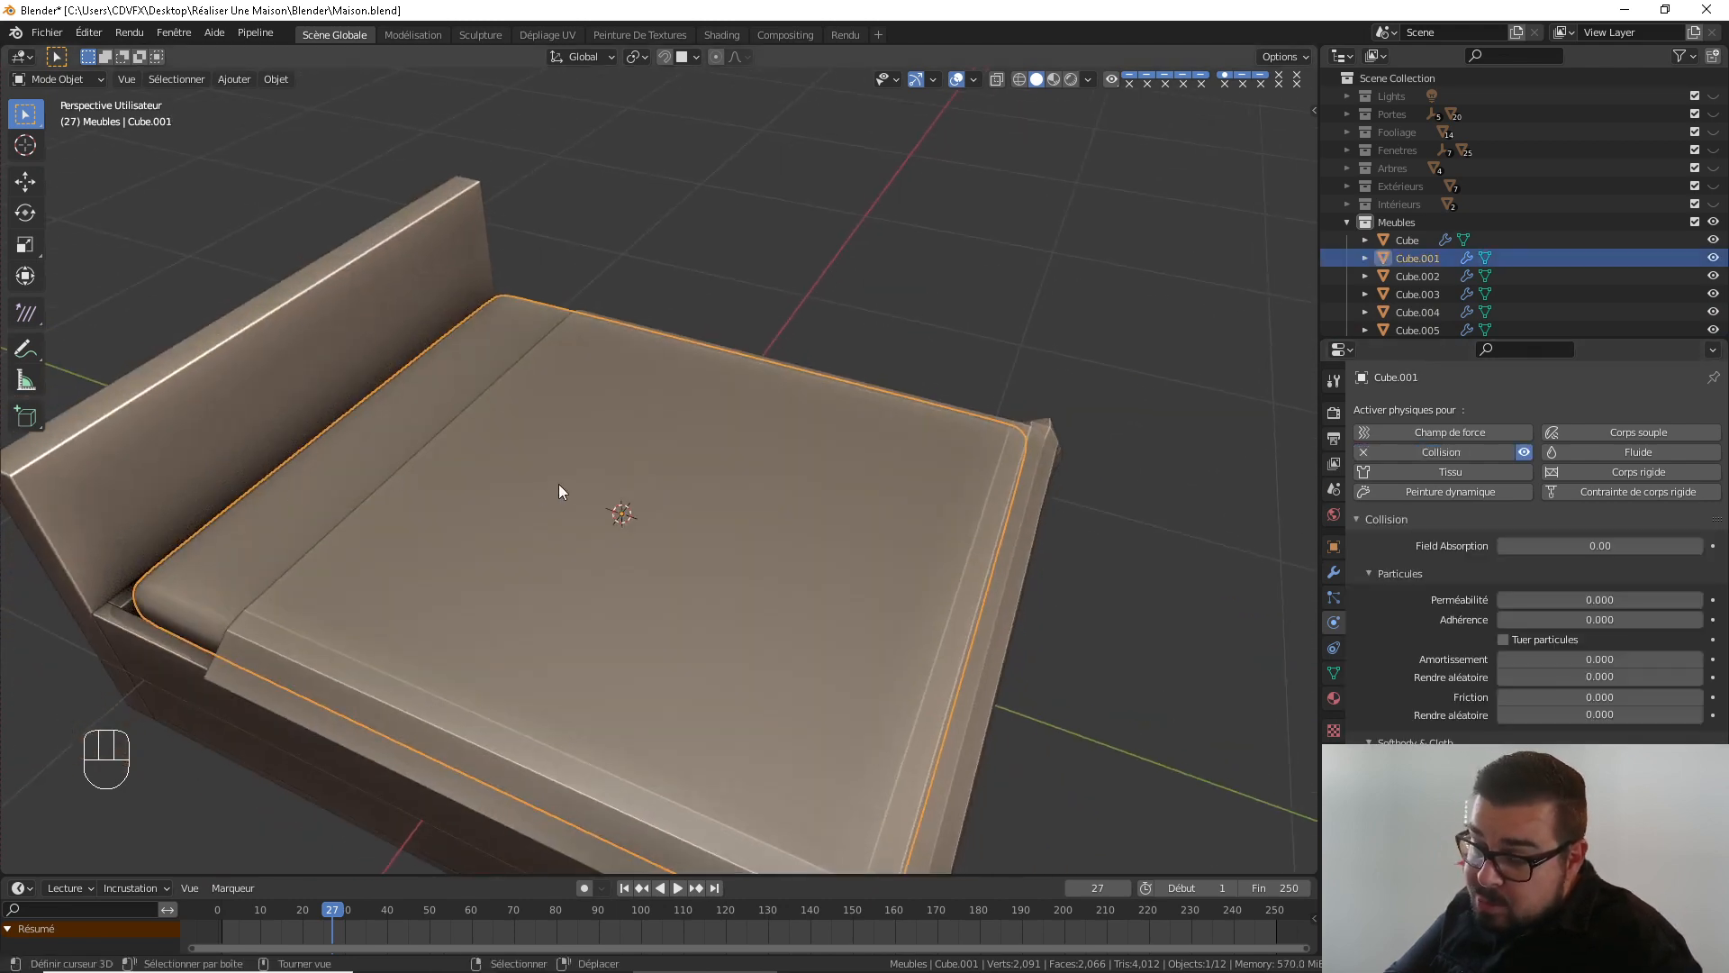
pyautogui.moveTo(559, 491); pyautogui.dragTo(509, 528, button='middle')
pyautogui.keyDown('shift'); pyautogui.moveTo(664, 506); pyautogui.dragTo(843, 514, button='middle'); pyautogui.keyUp('shift')
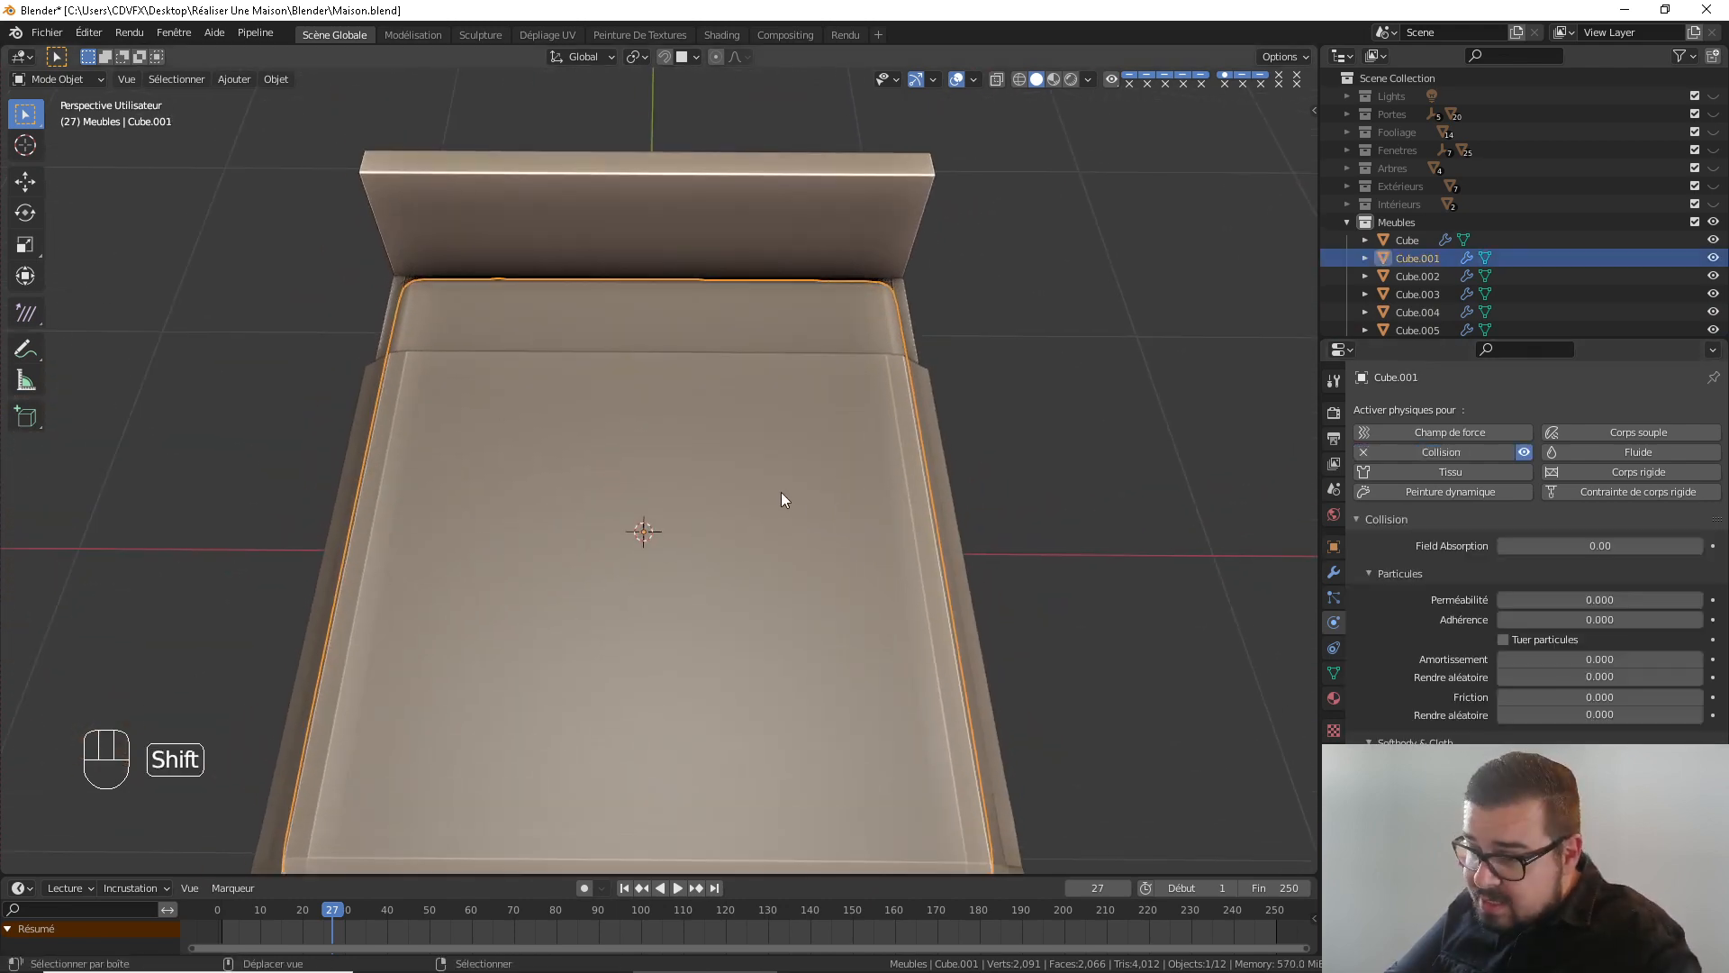
pyautogui.hotkey('shift', 'a')
pyautogui.moveTo(780, 492)
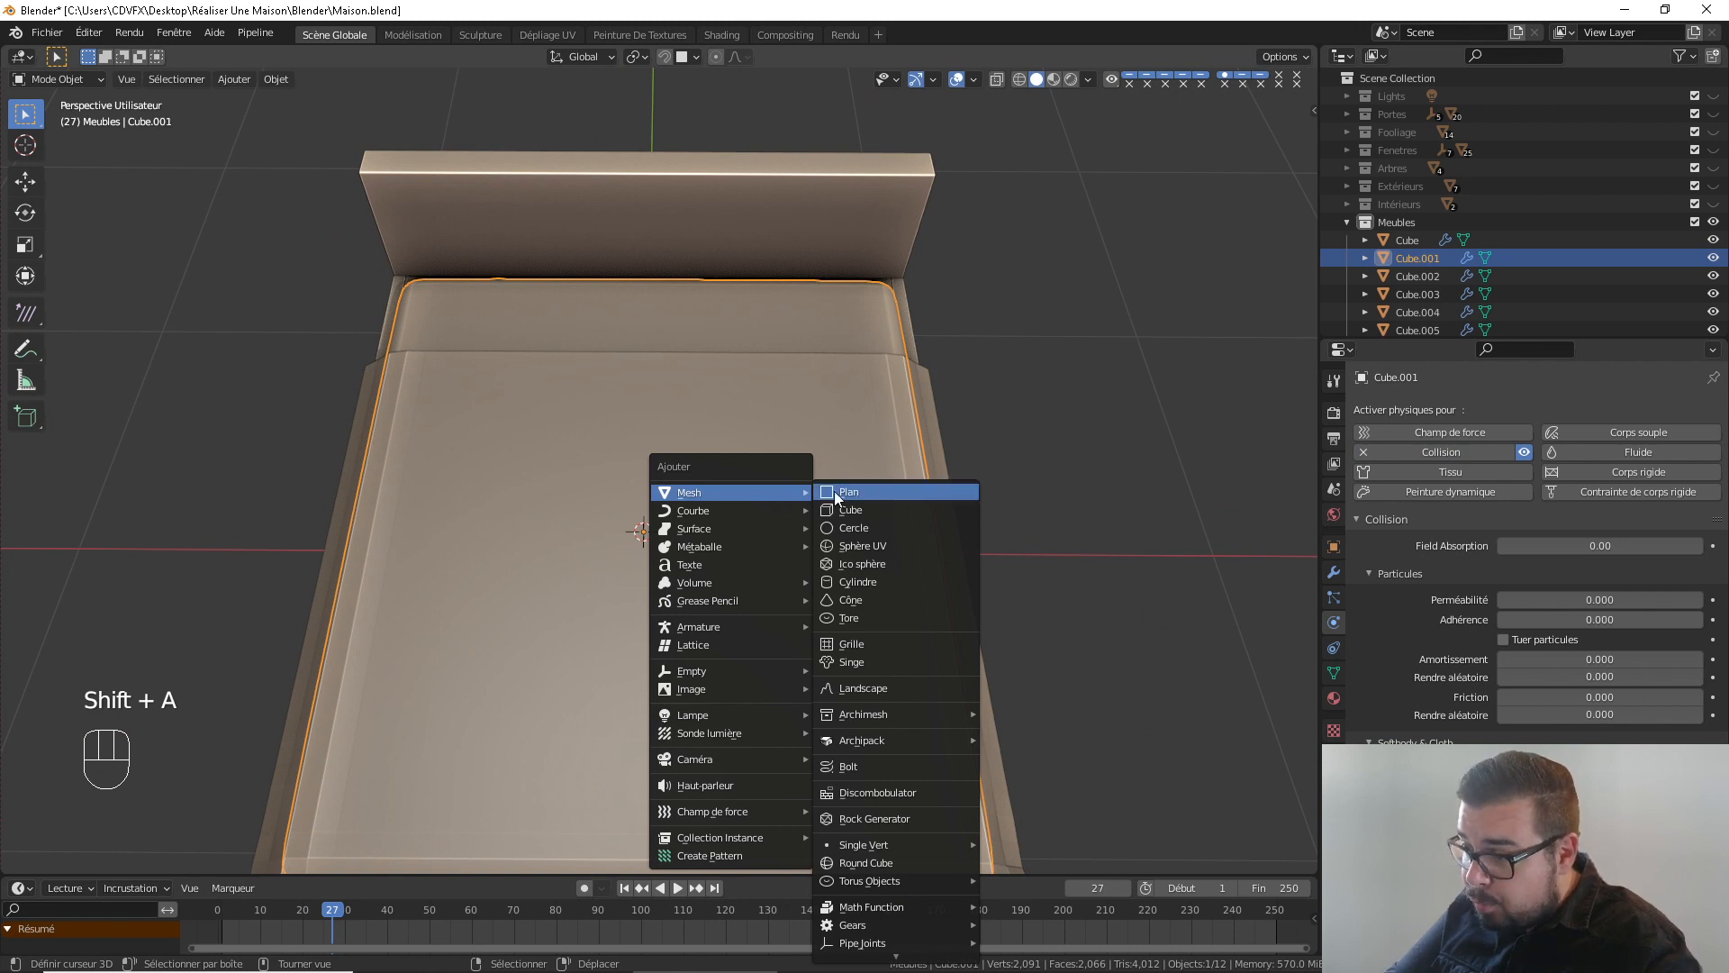
pyautogui.press('Return')
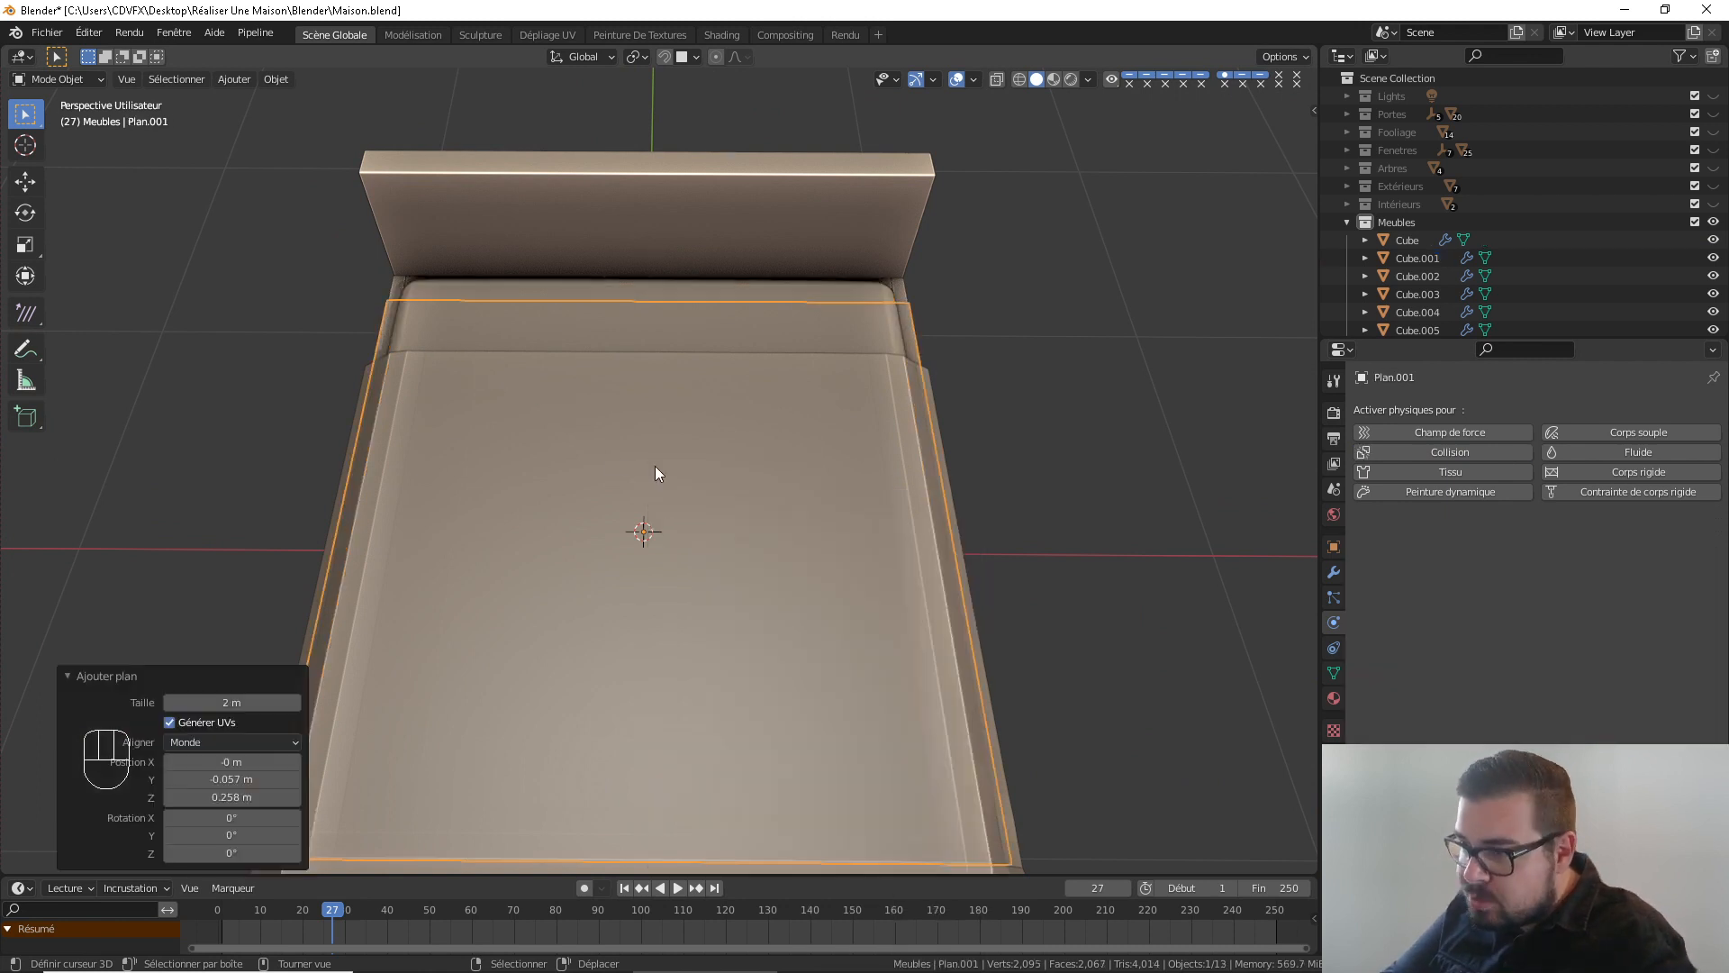
# Set the new plane's dimensions to 0.75 m in X and 0.4 m in Y
pyautogui.scroll(-2, 693, 477)
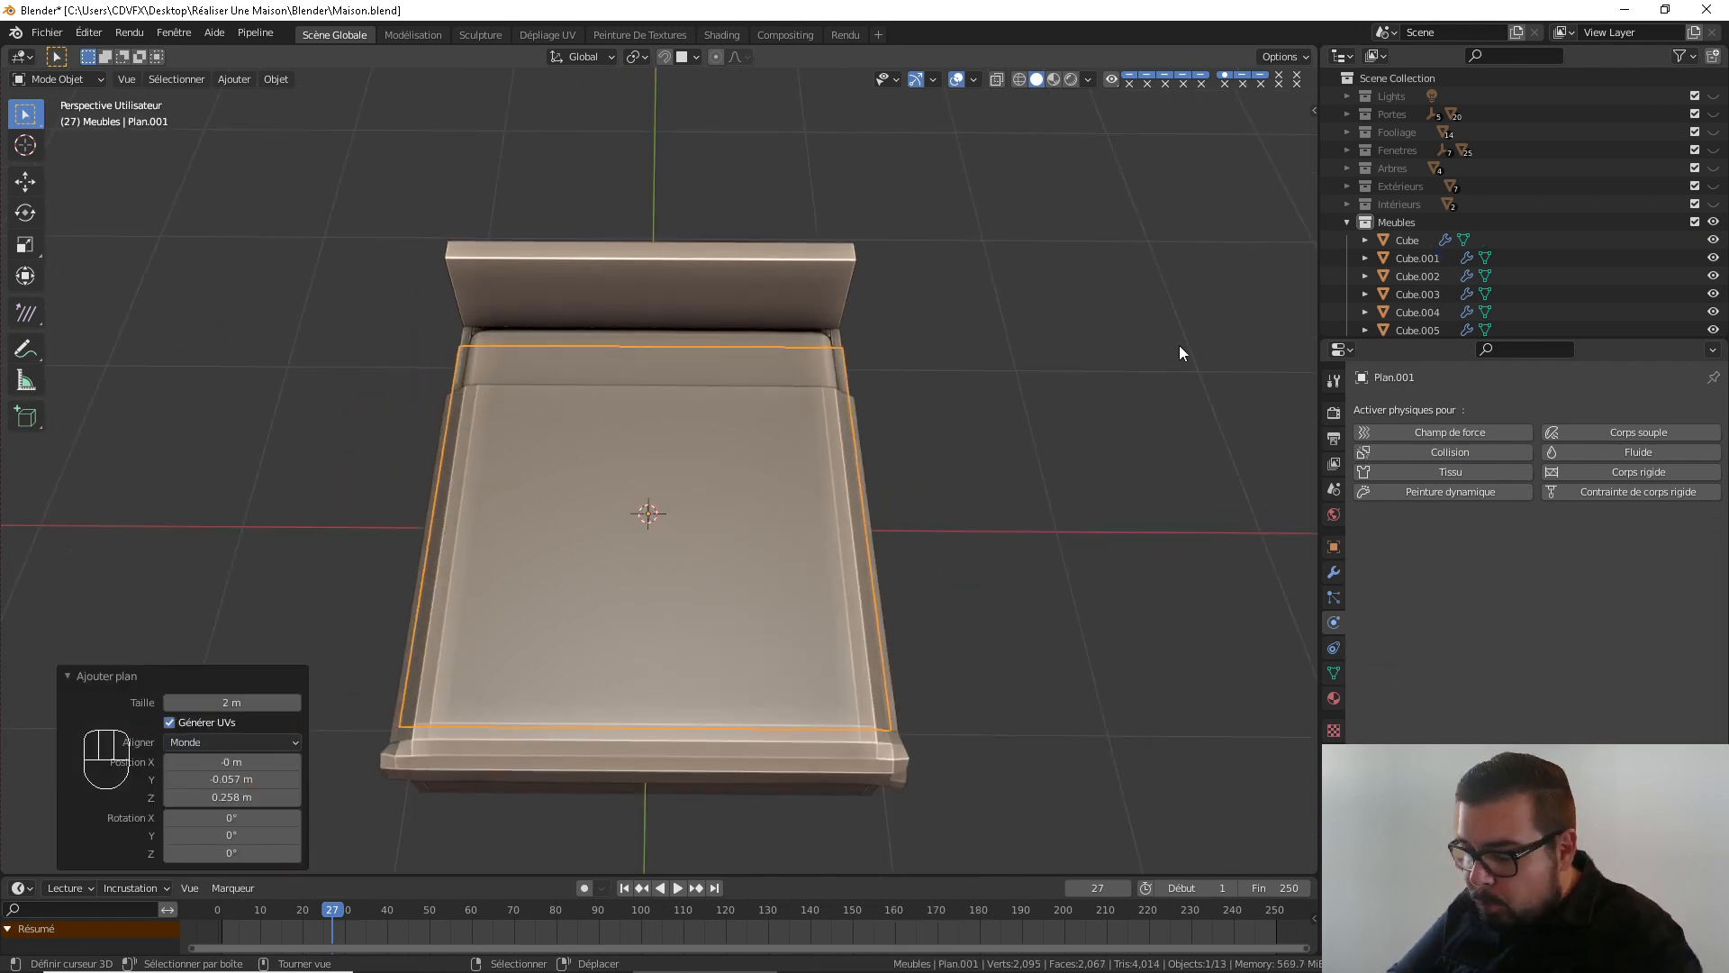
pyautogui.press('n')
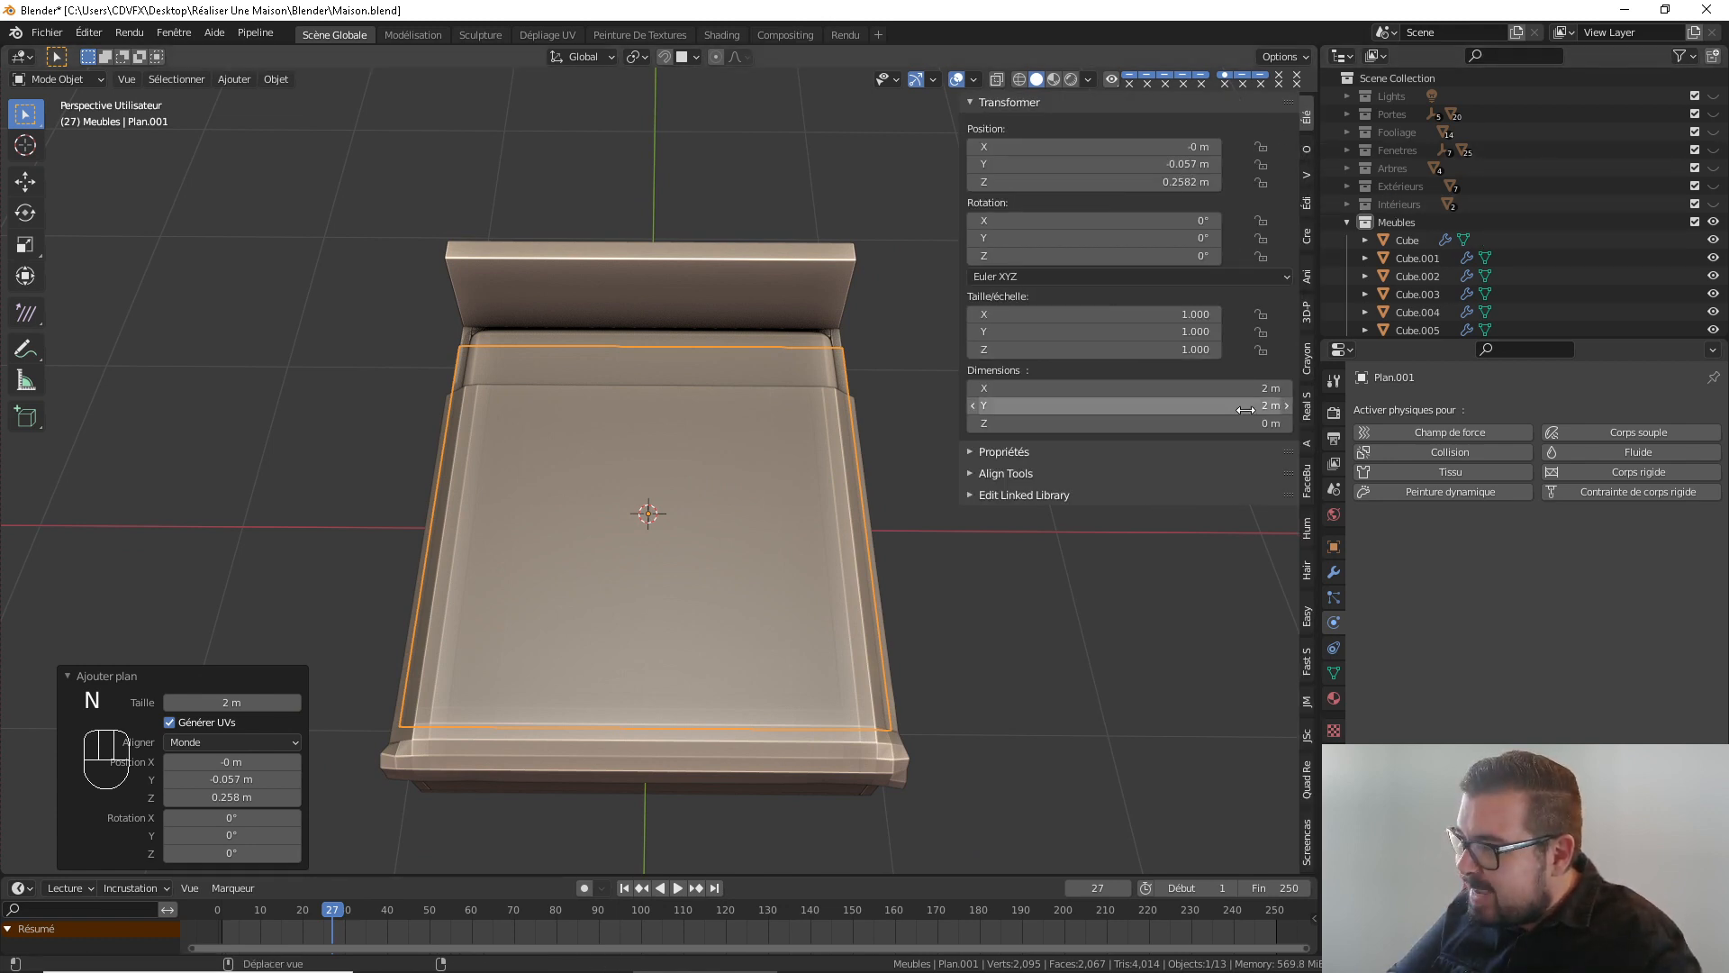
pyautogui.click(1194, 393)
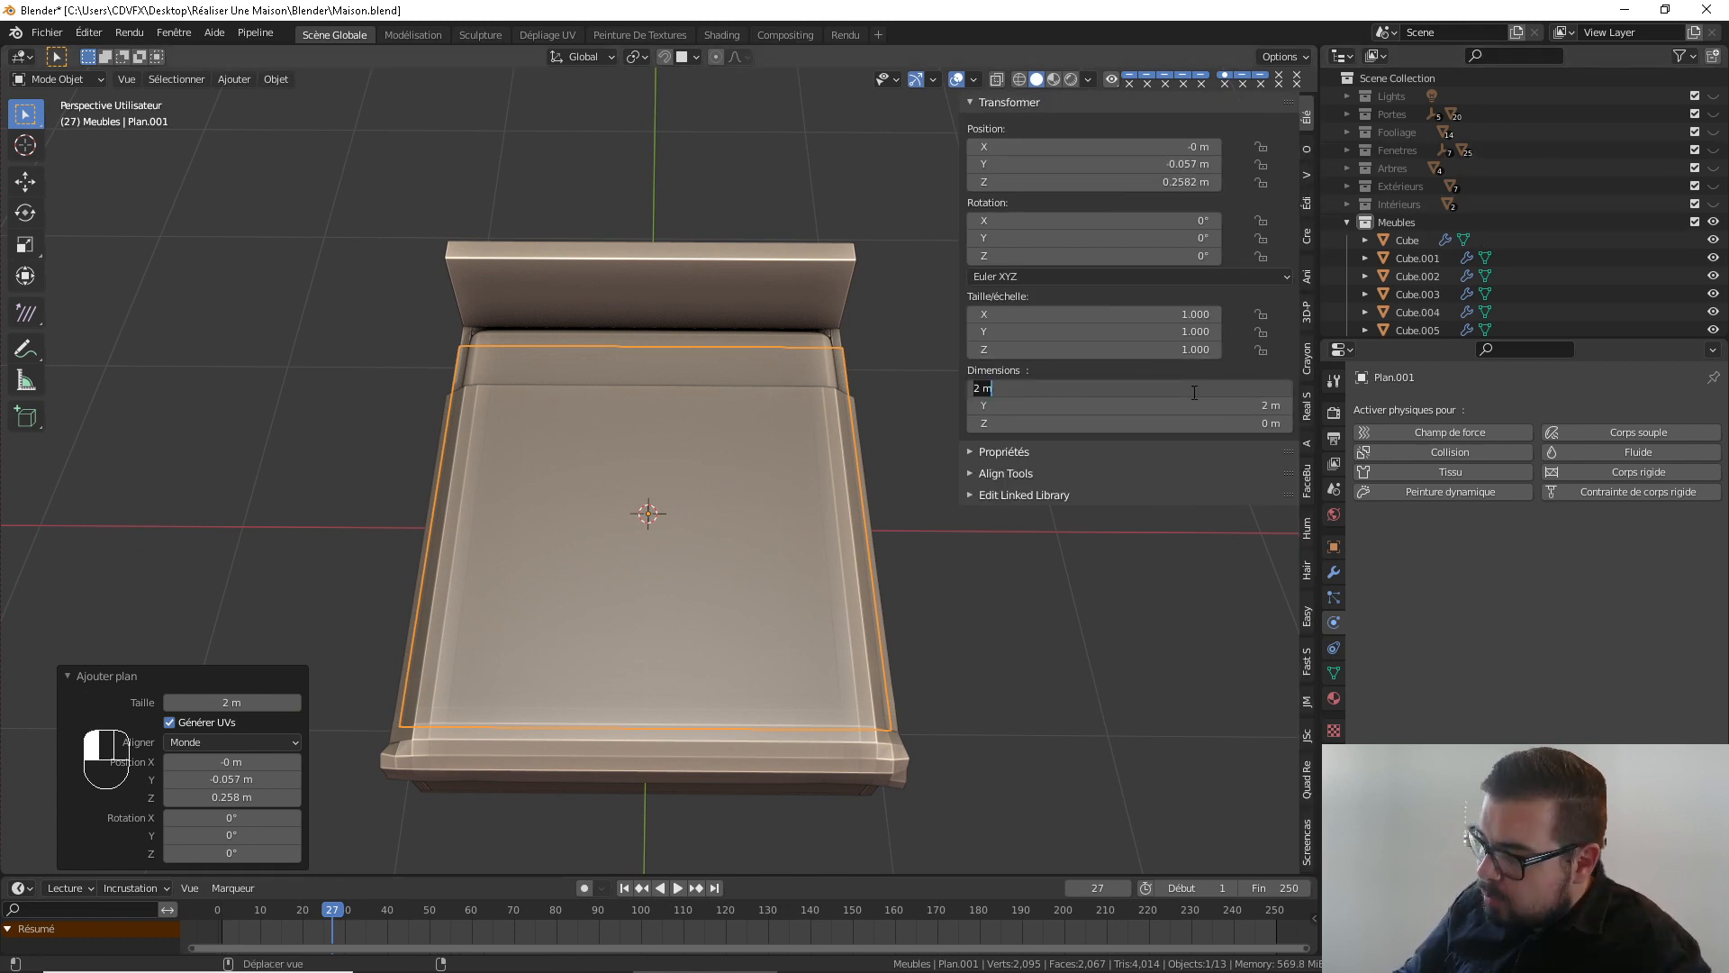
pyautogui.write('0.75')
pyautogui.press('Return')
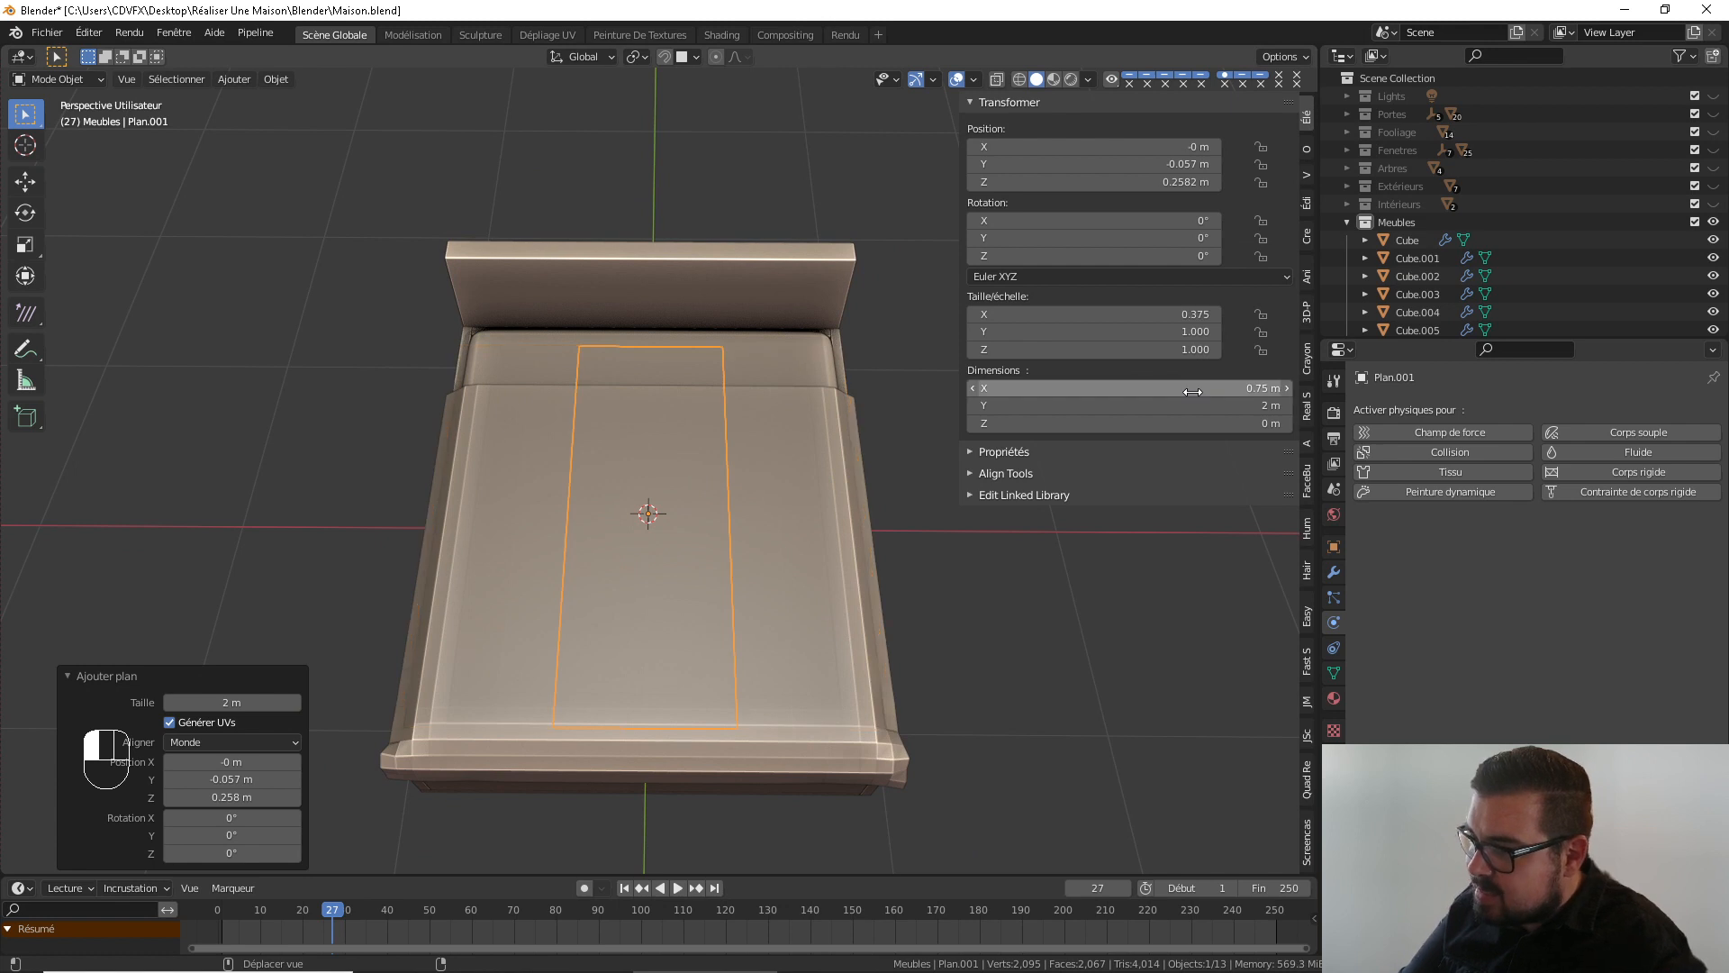
pyautogui.click(1227, 406)
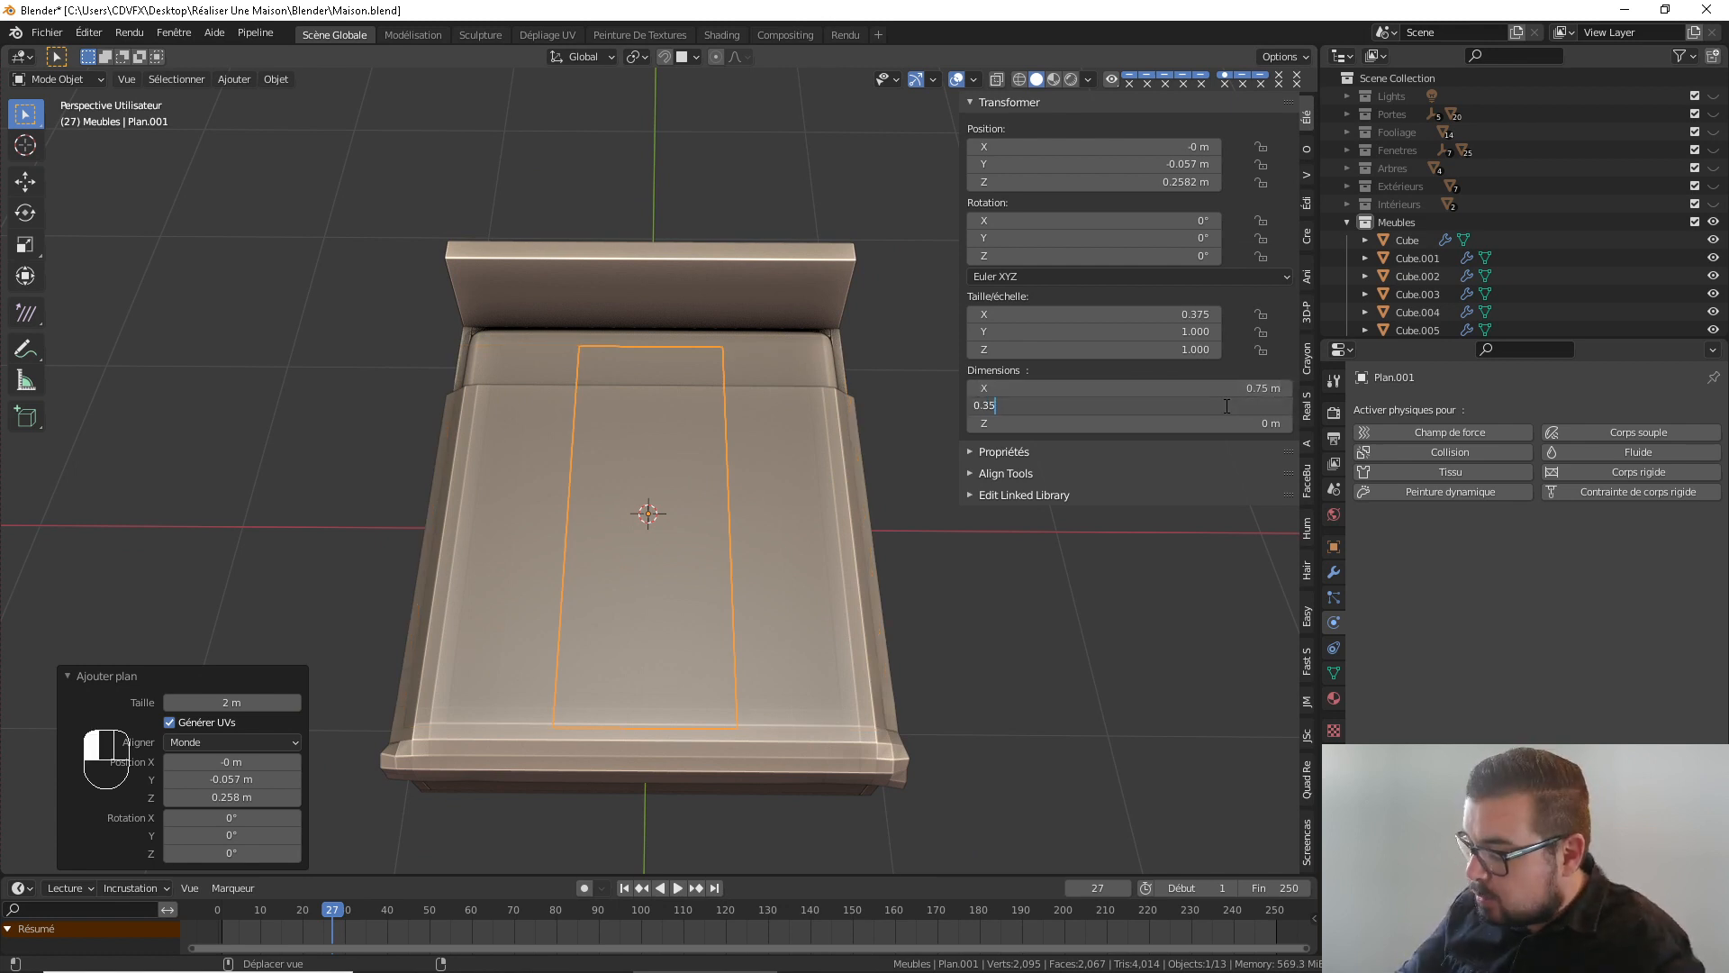
pyautogui.press('Return')
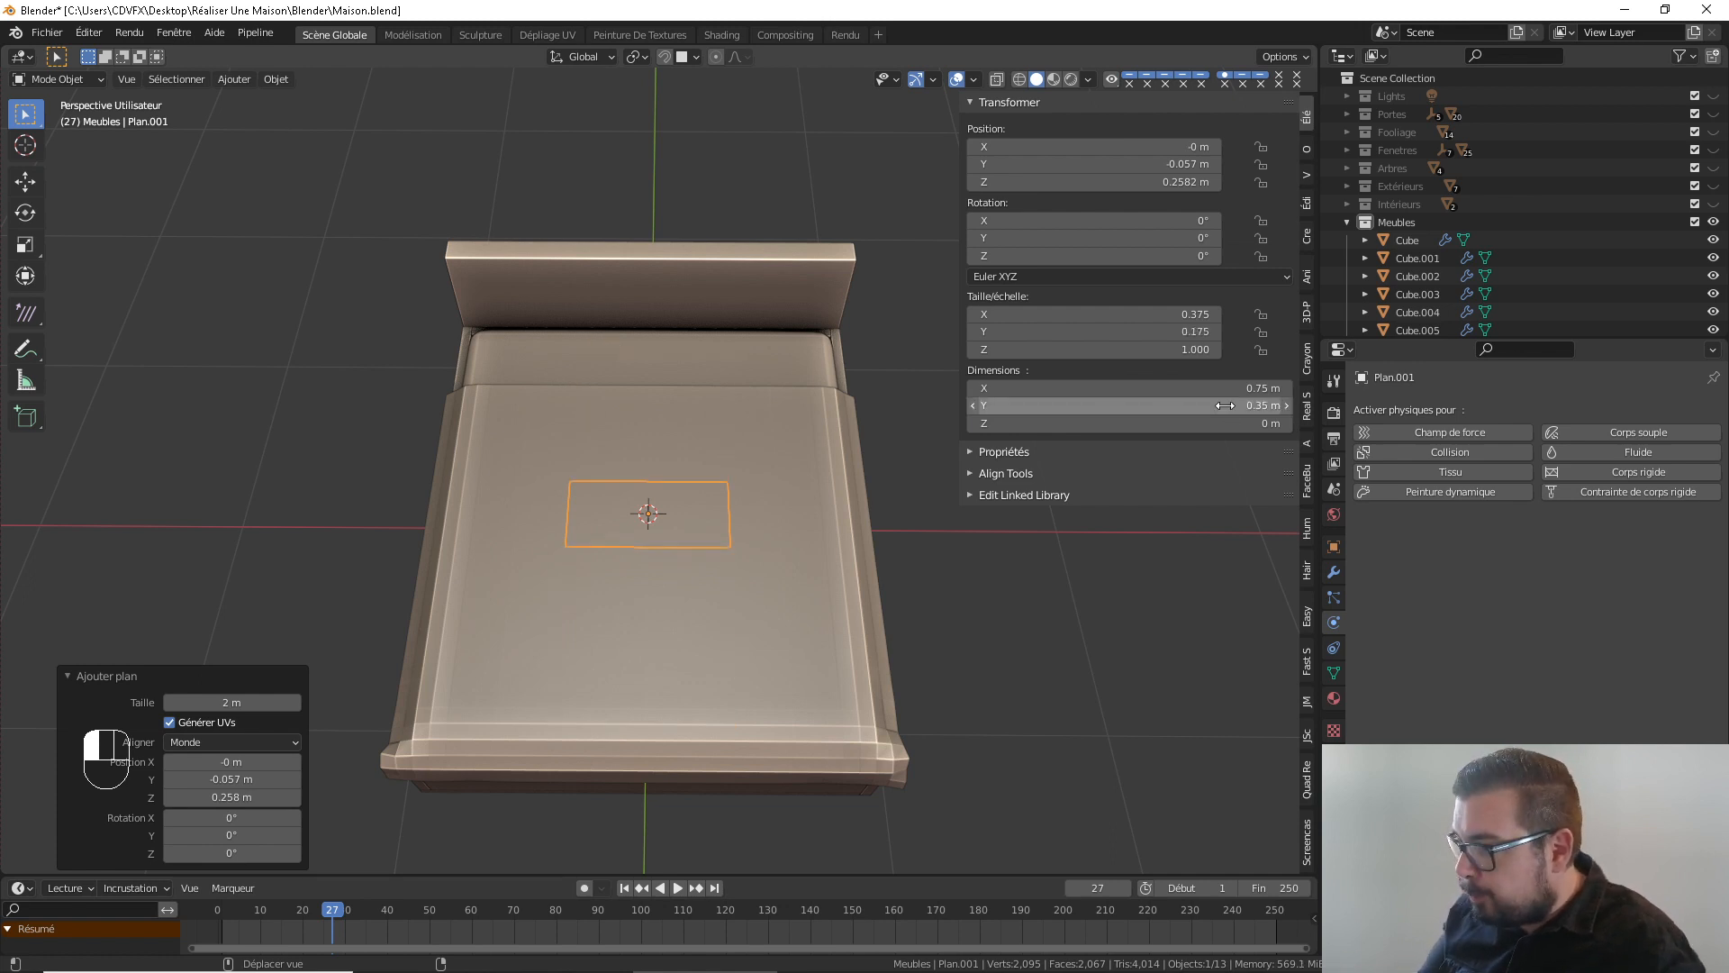
pyautogui.click(1225, 406)
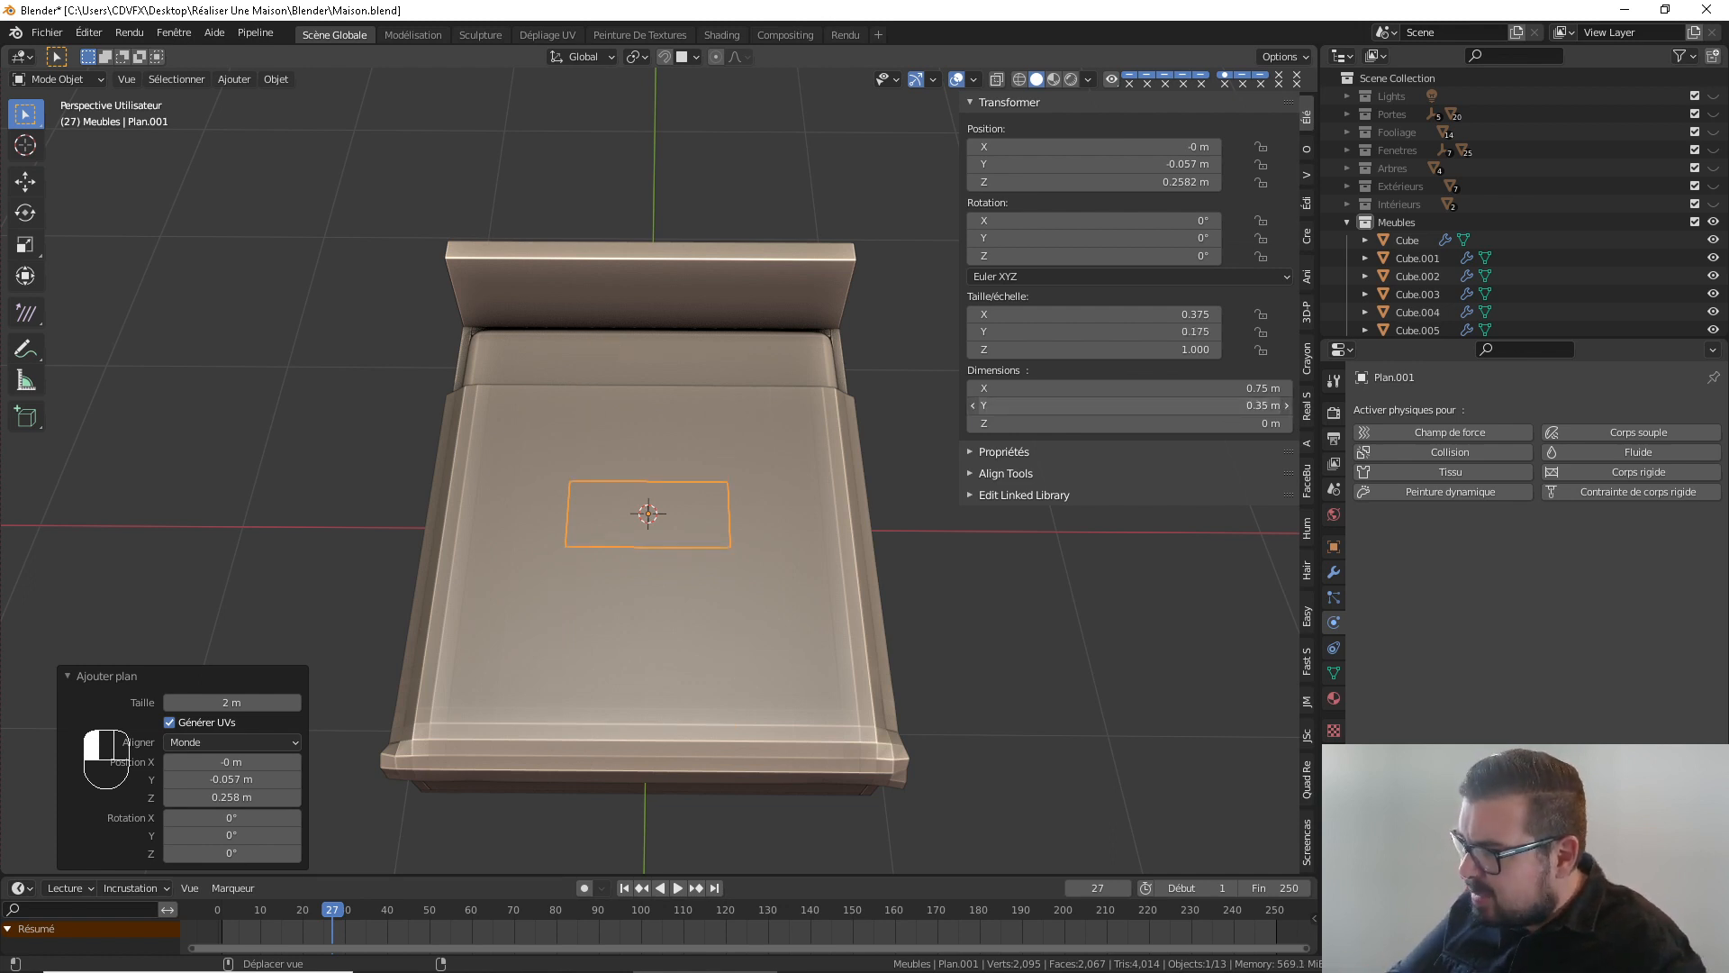
pyautogui.write('0.4')
pyautogui.press('Return')
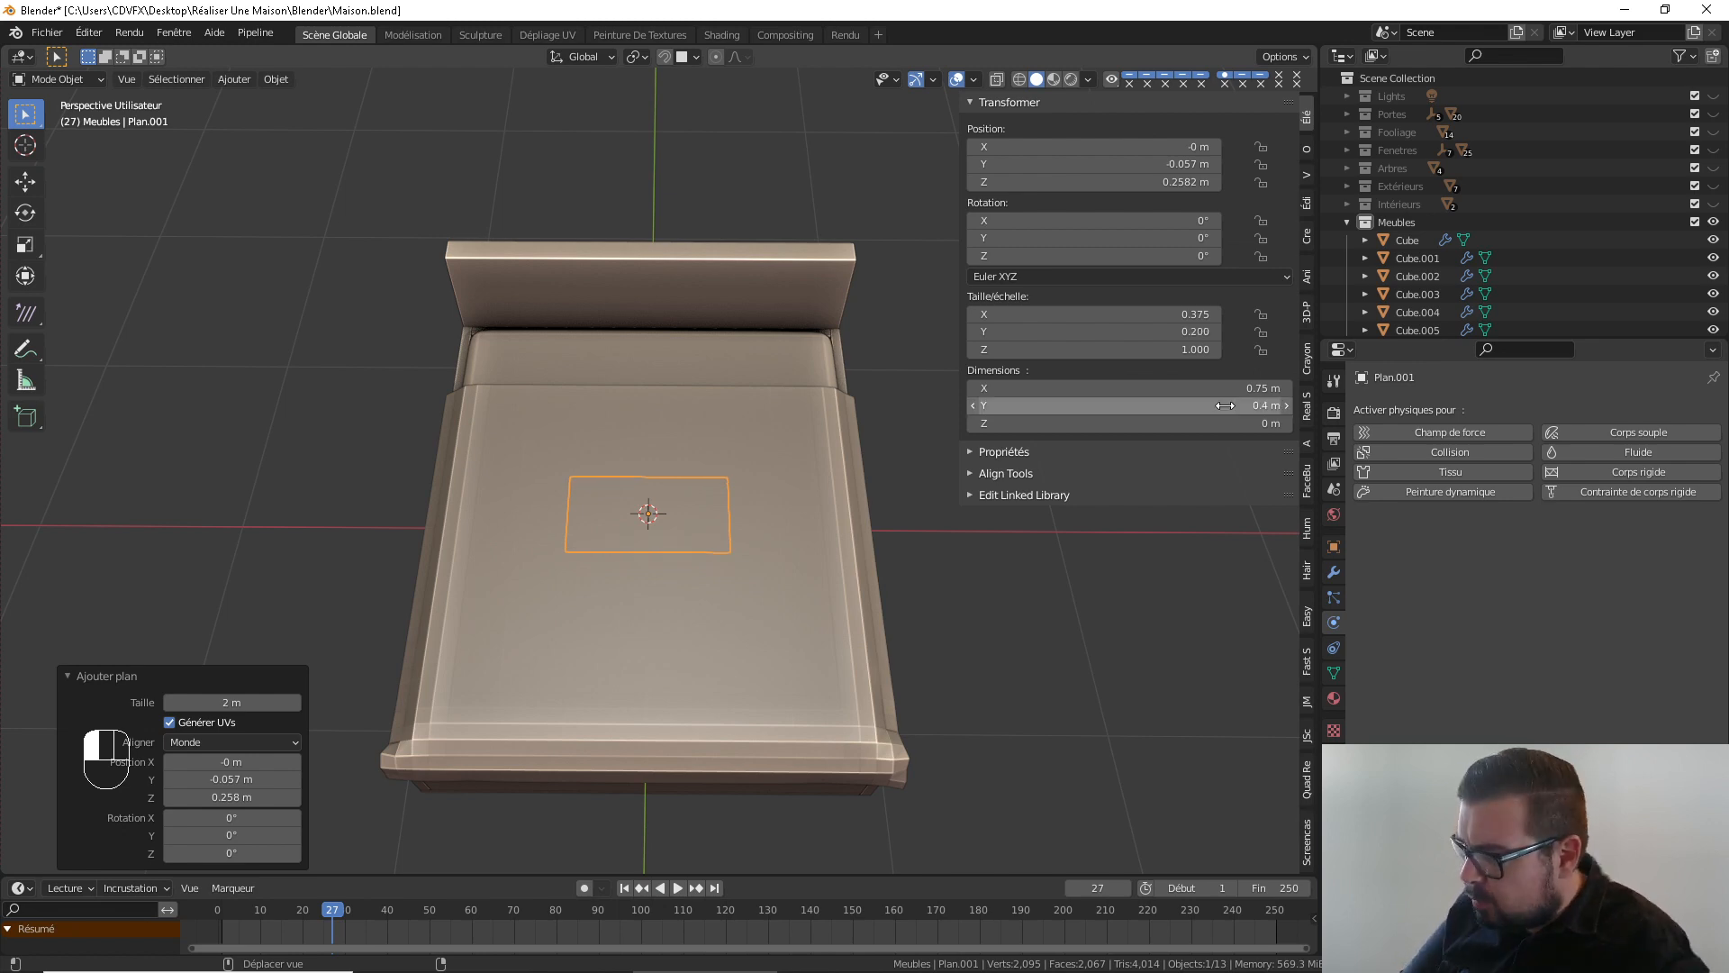
# Raise the small plane about 0.39 m along the Z axis so it floats above the bed
pyautogui.moveTo(688, 544); pyautogui.dragTo(726, 521, button='middle')
pyautogui.press('g')
pyautogui.press('z')
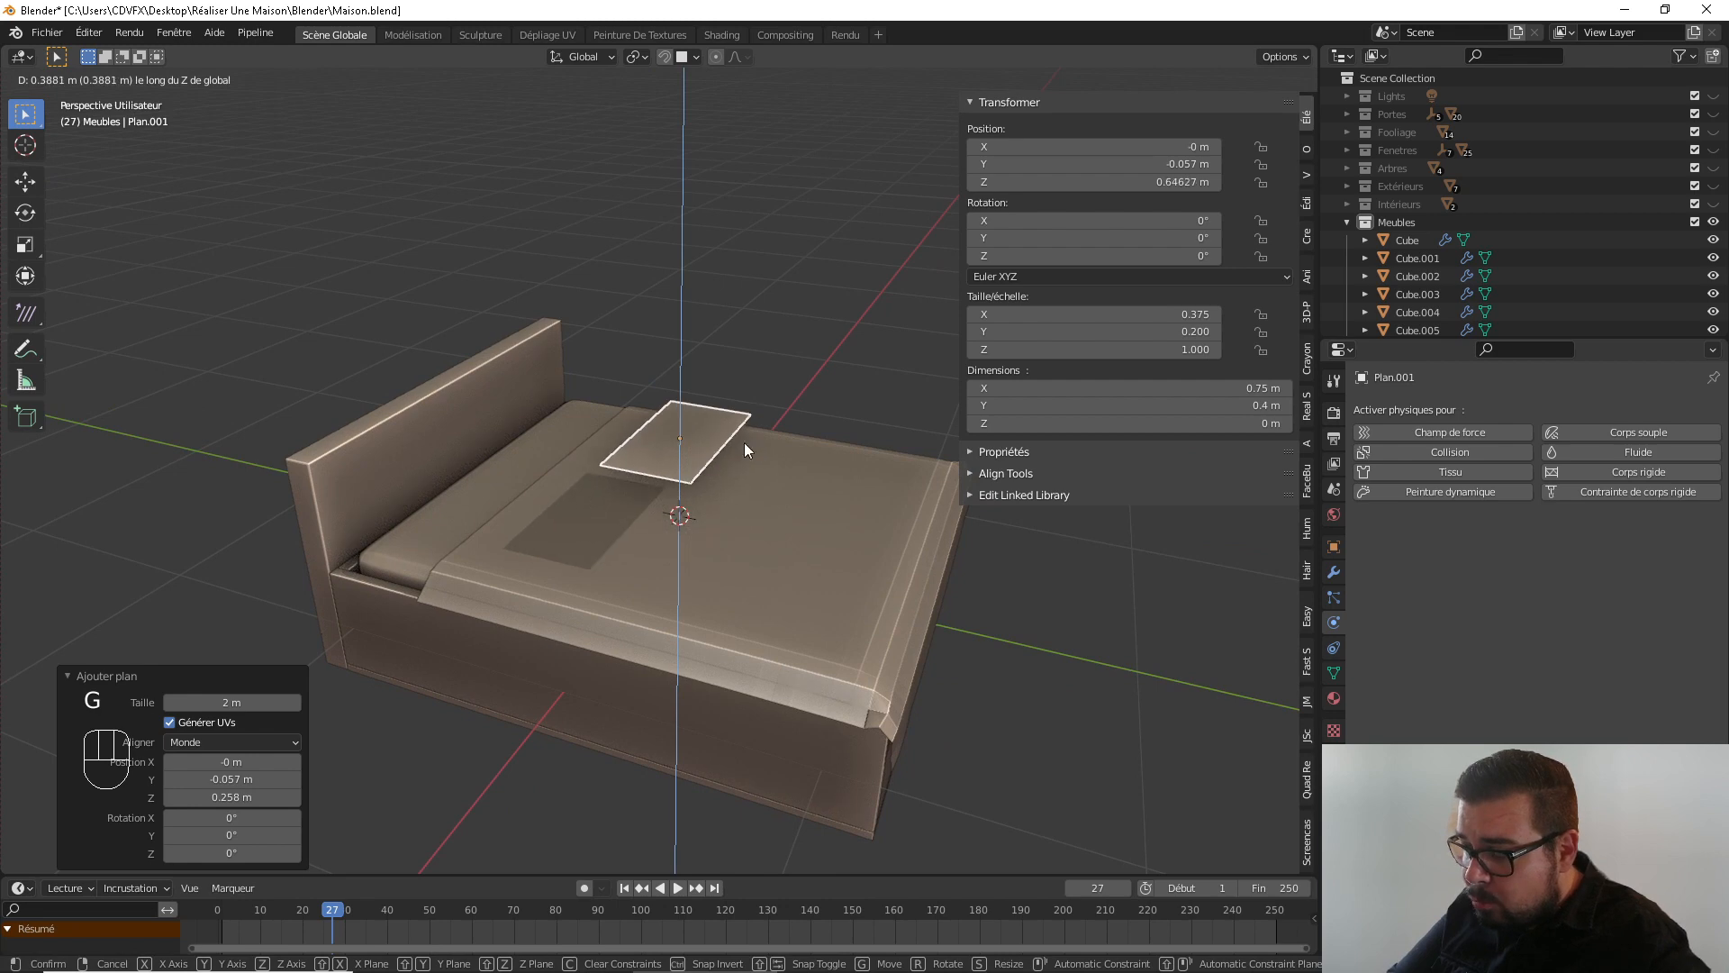
pyautogui.click(721, 440)
pyautogui.moveTo(720, 439); pyautogui.dragTo(612, 467, button='middle')
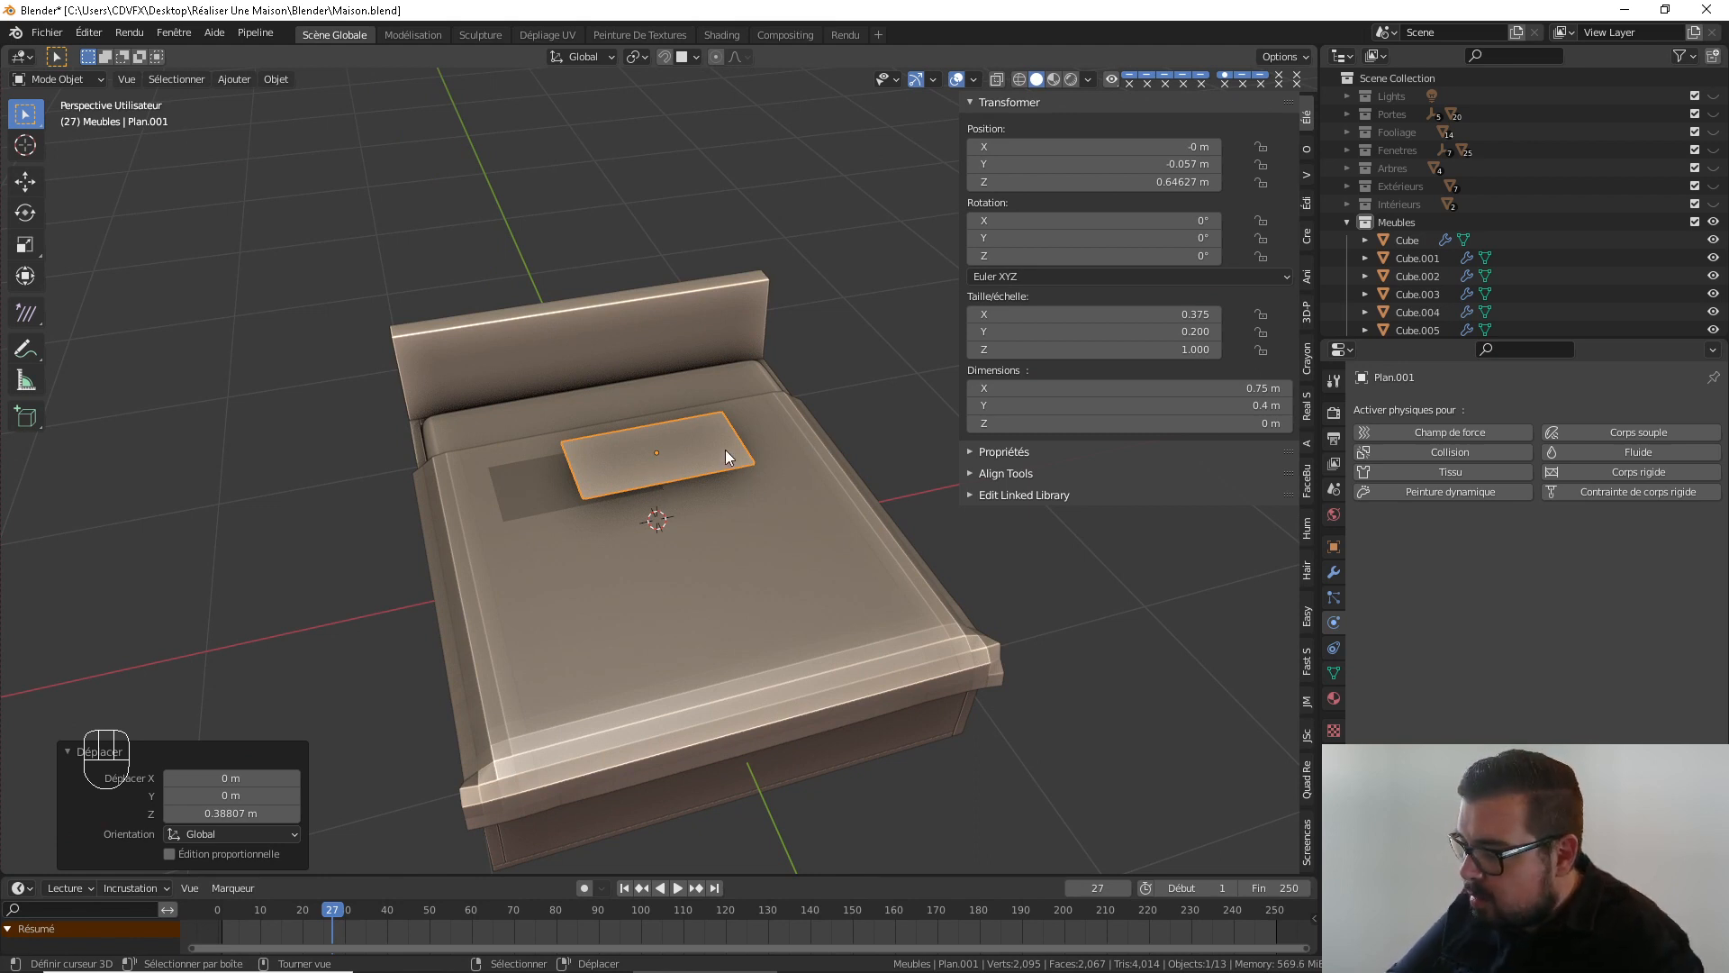
pyautogui.moveTo(693, 438); pyautogui.dragTo(701, 468, button='middle')
pyautogui.scroll(2, 700, 472)
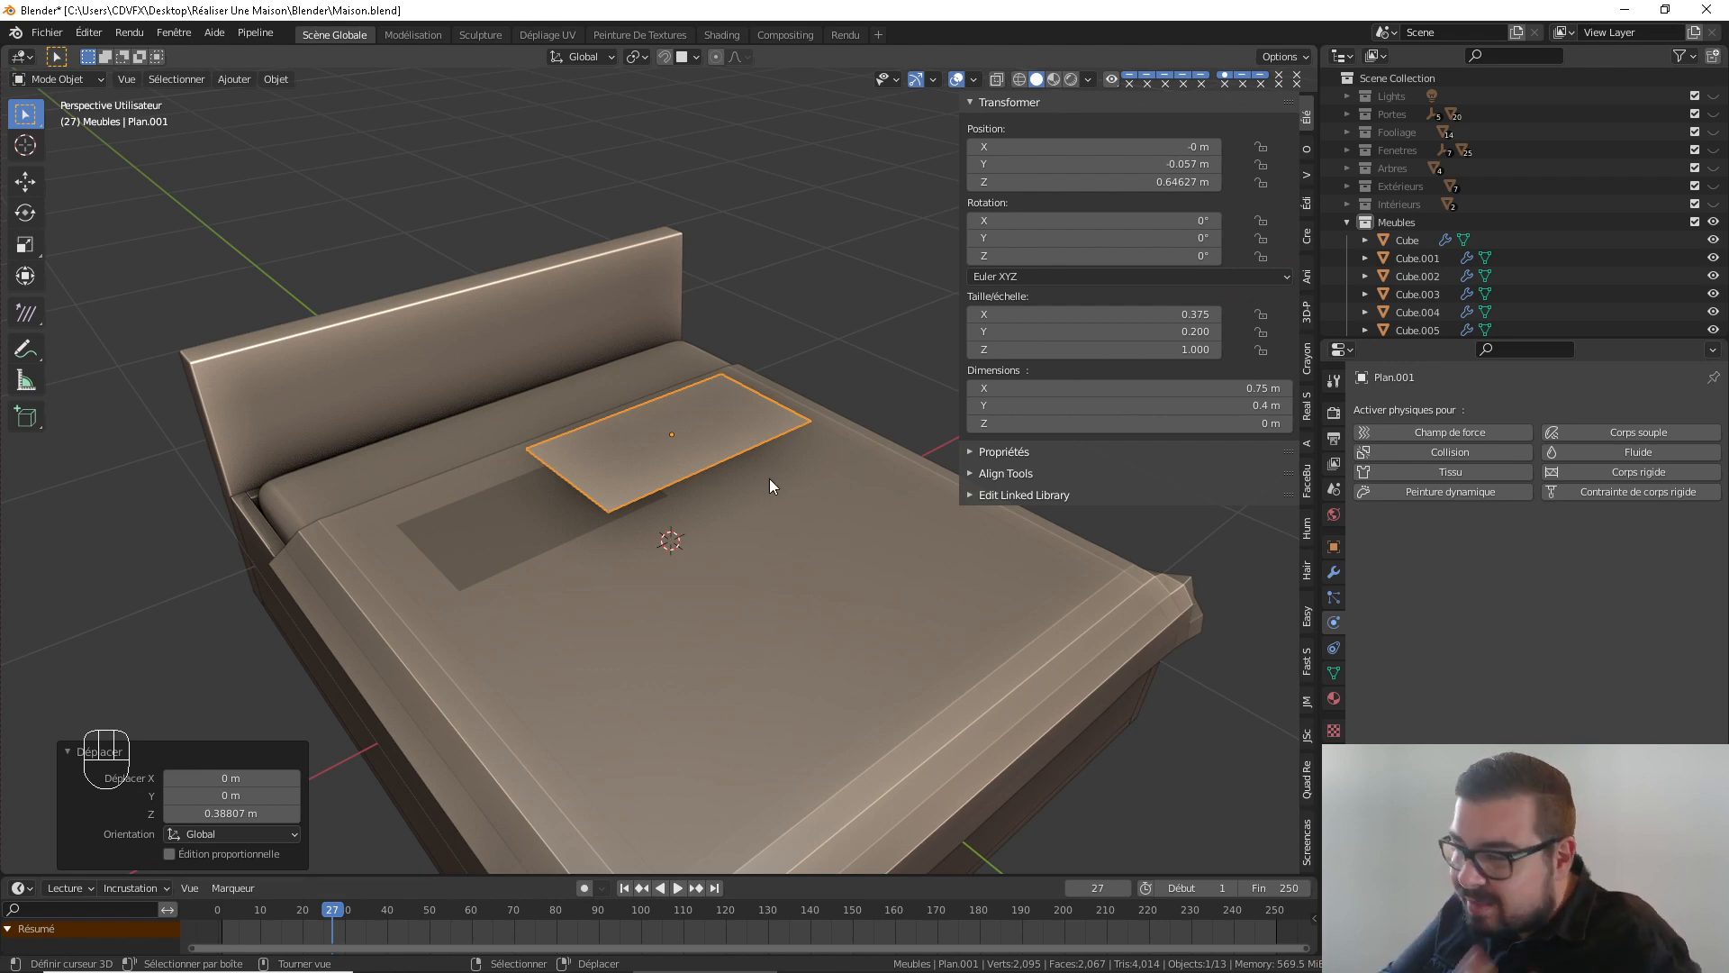
# Add a Solidify modifier to the small plane
pyautogui.moveTo(681, 402); pyautogui.dragTo(640, 461, button='middle')
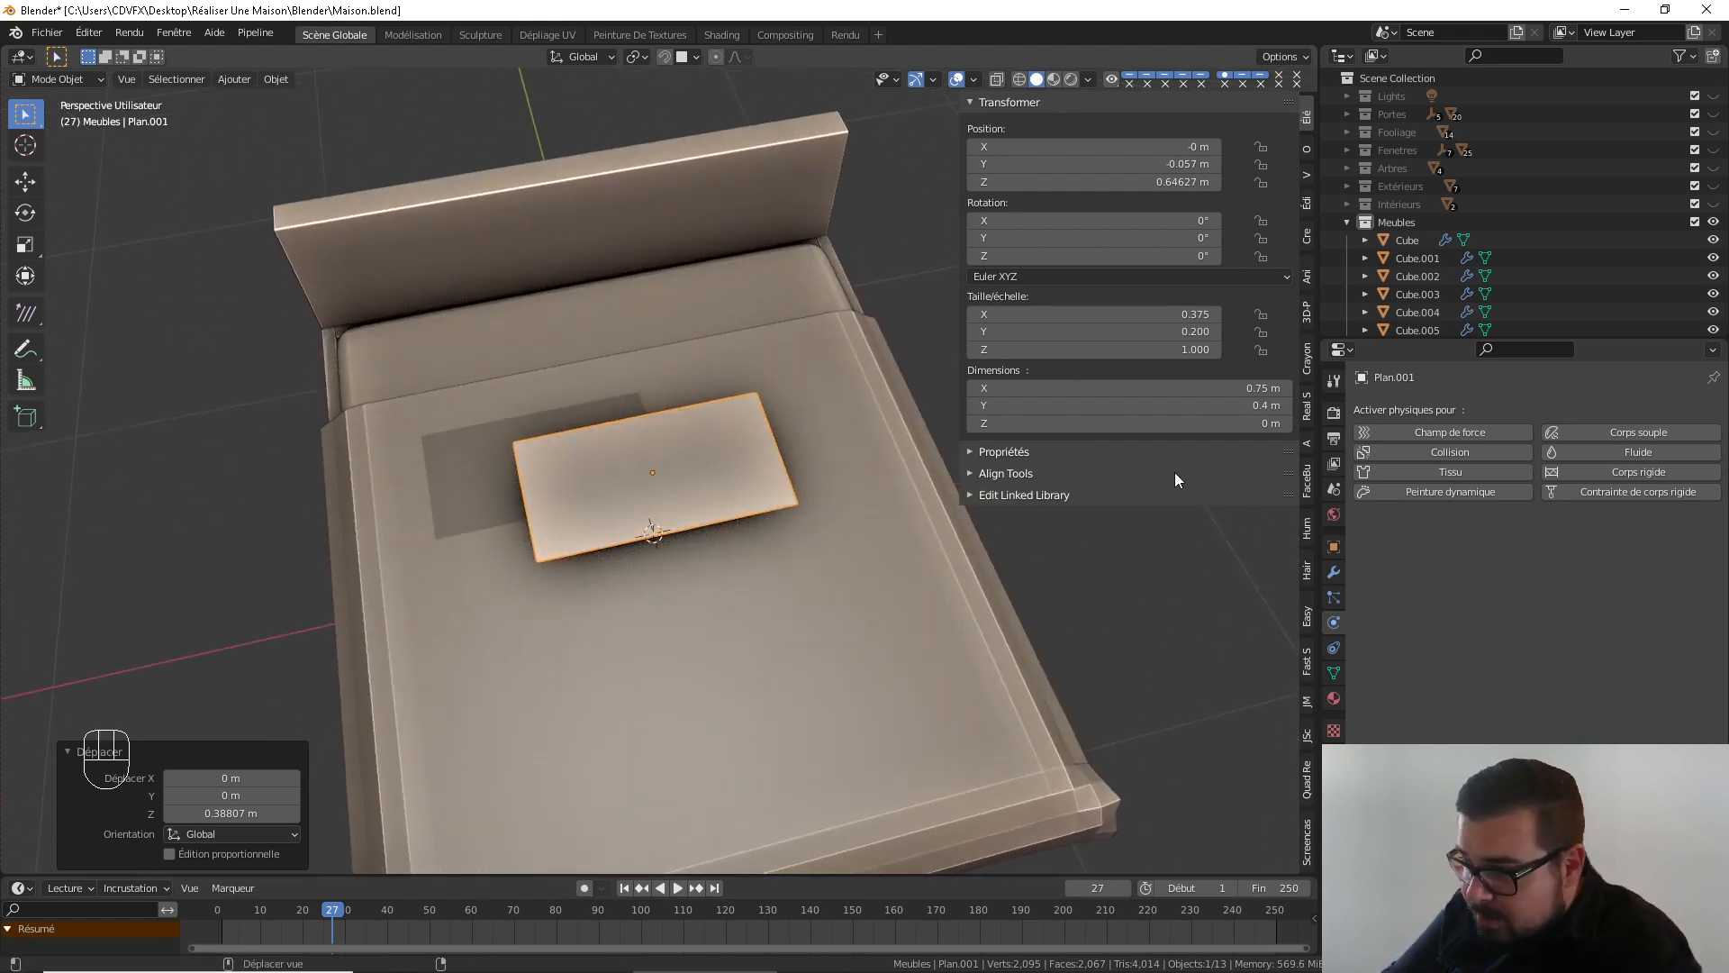
pyautogui.click(1334, 572)
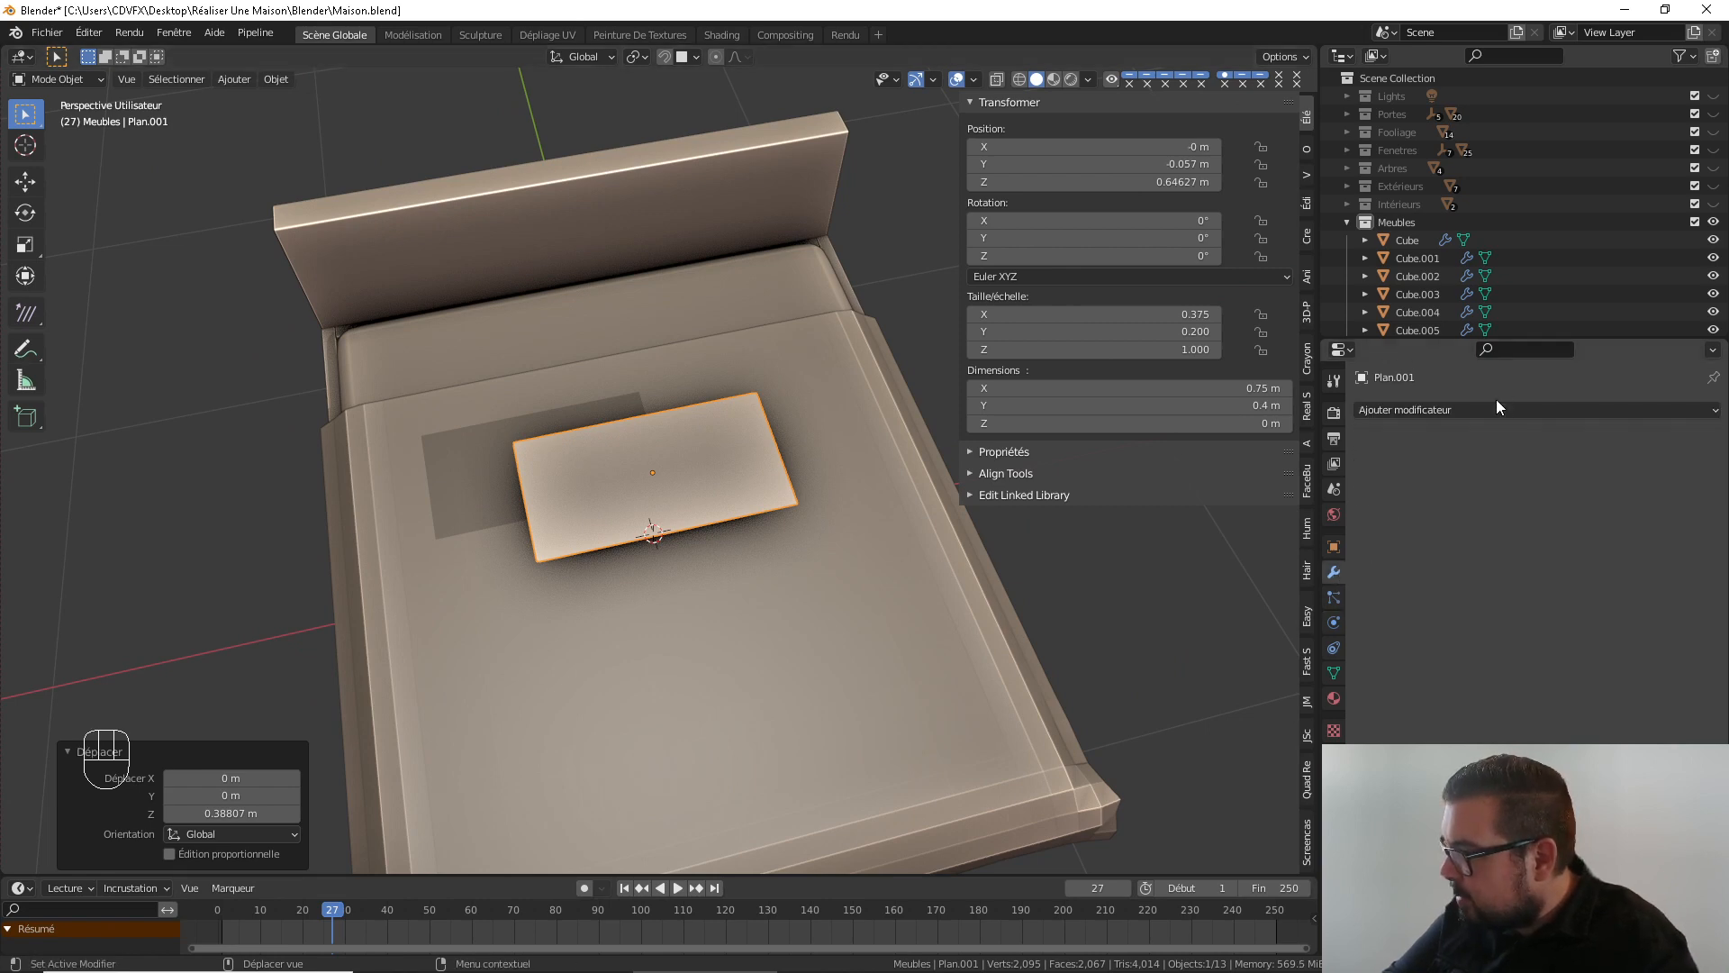
pyautogui.click(1457, 411)
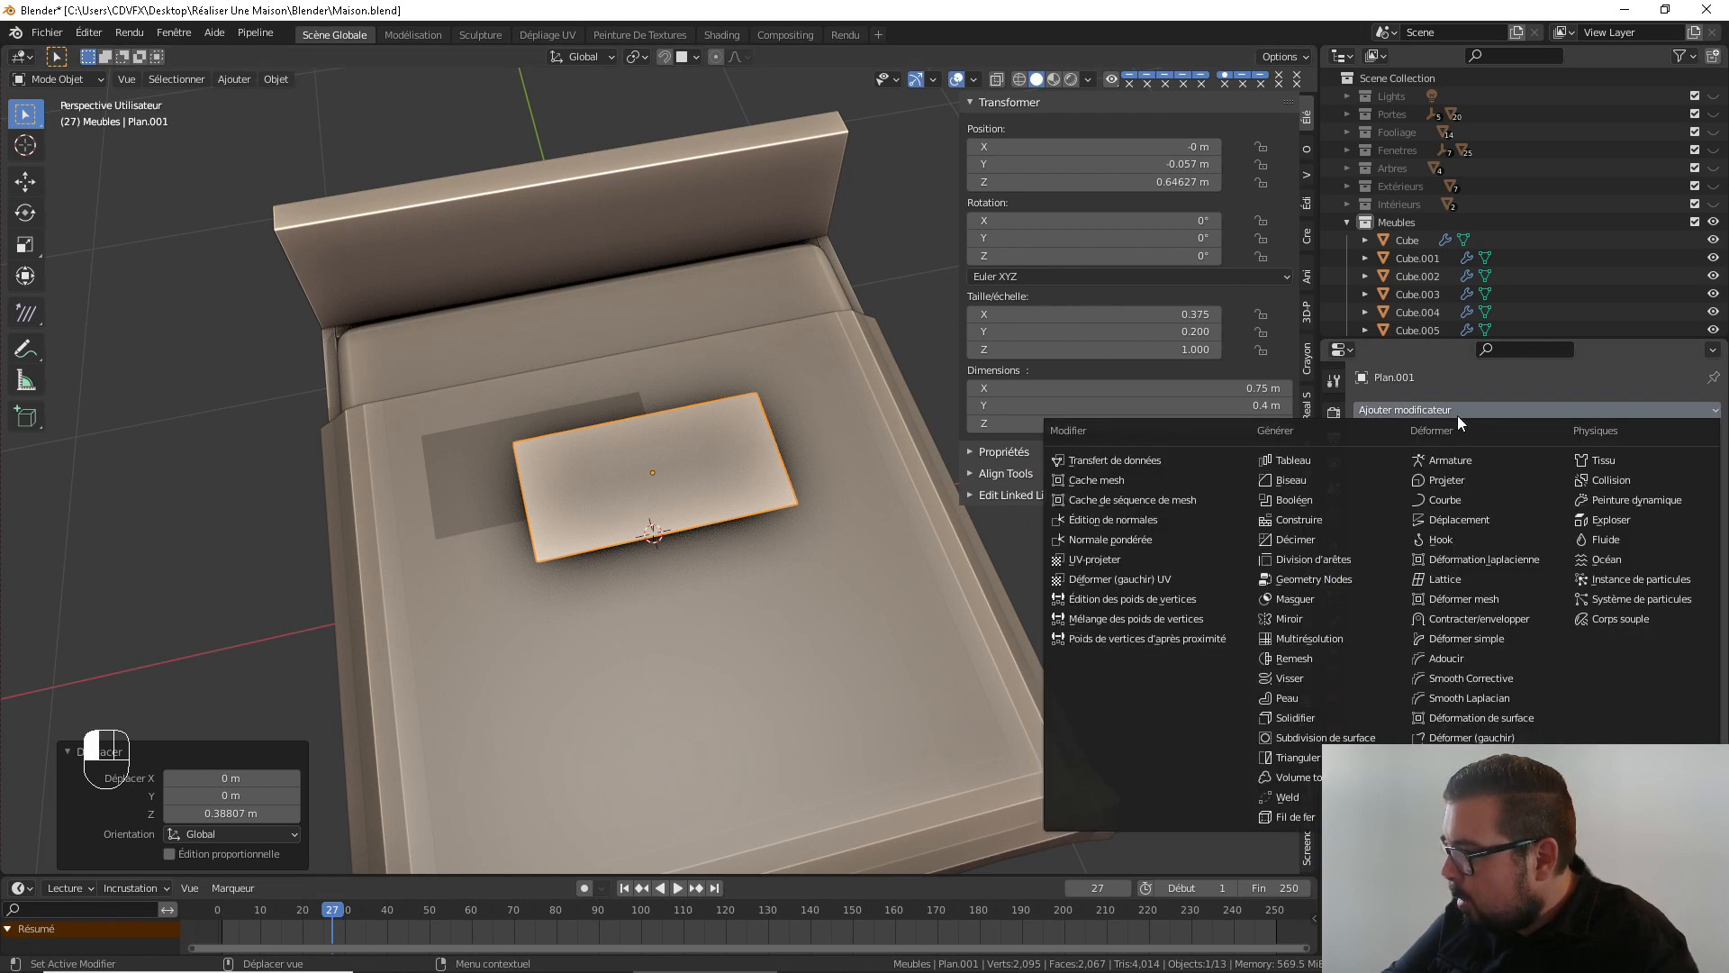
pyautogui.click(1297, 718)
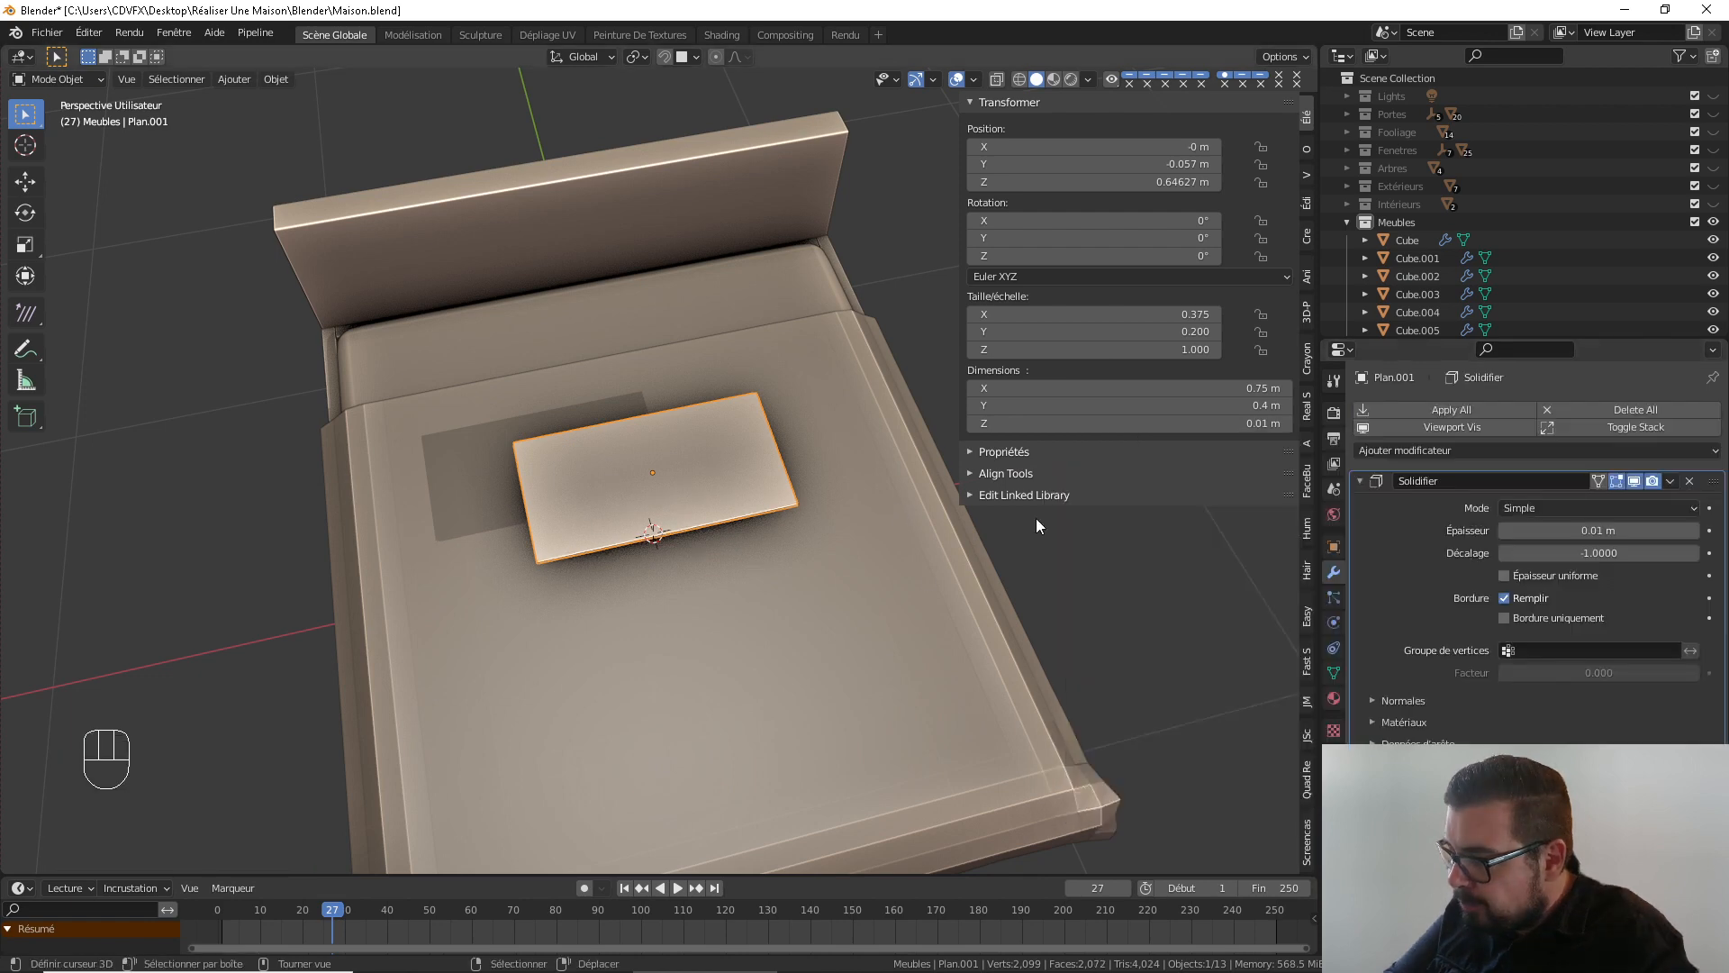
# Enter Edit Mode on the small plane and add two centred loop cuts, one lengthwise and one crosswise
pyautogui.moveTo(771, 486); pyautogui.dragTo(742, 446, button='middle')
pyautogui.press('Tab')
pyautogui.scroll(3, 699, 449)
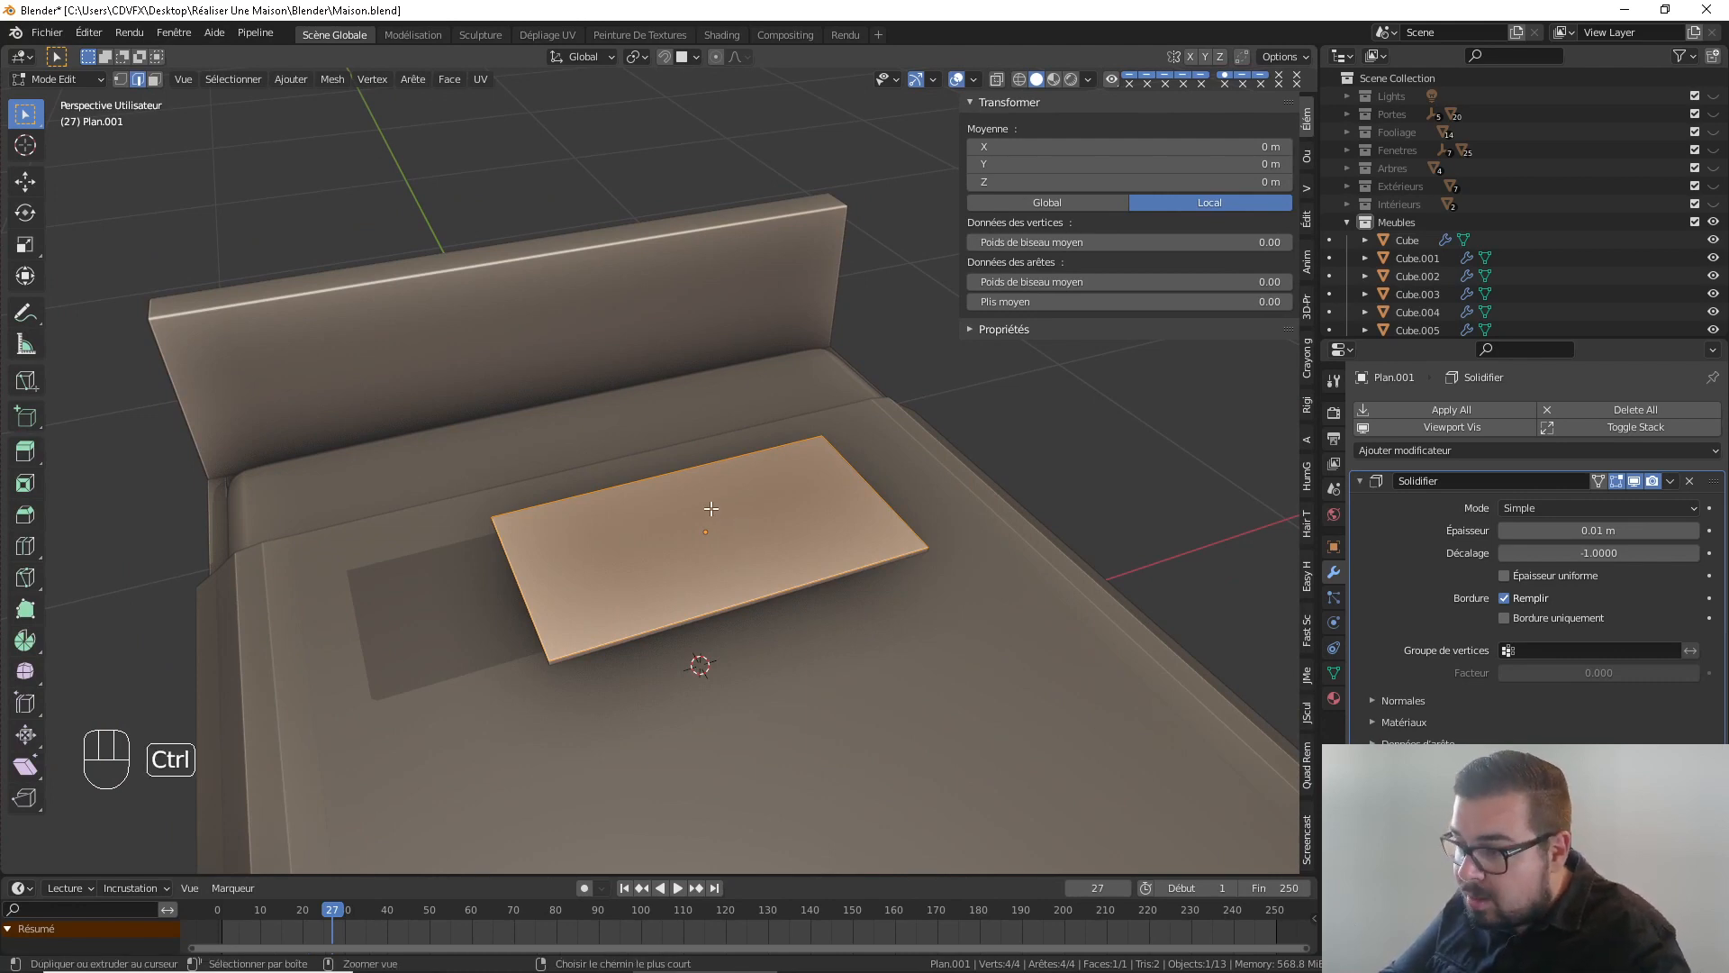
pyautogui.hotkey('ctrl', 'r')
pyautogui.click(707, 531)
pyautogui.rightClick(720, 569)
pyautogui.hotkey('ctrl', 'r')
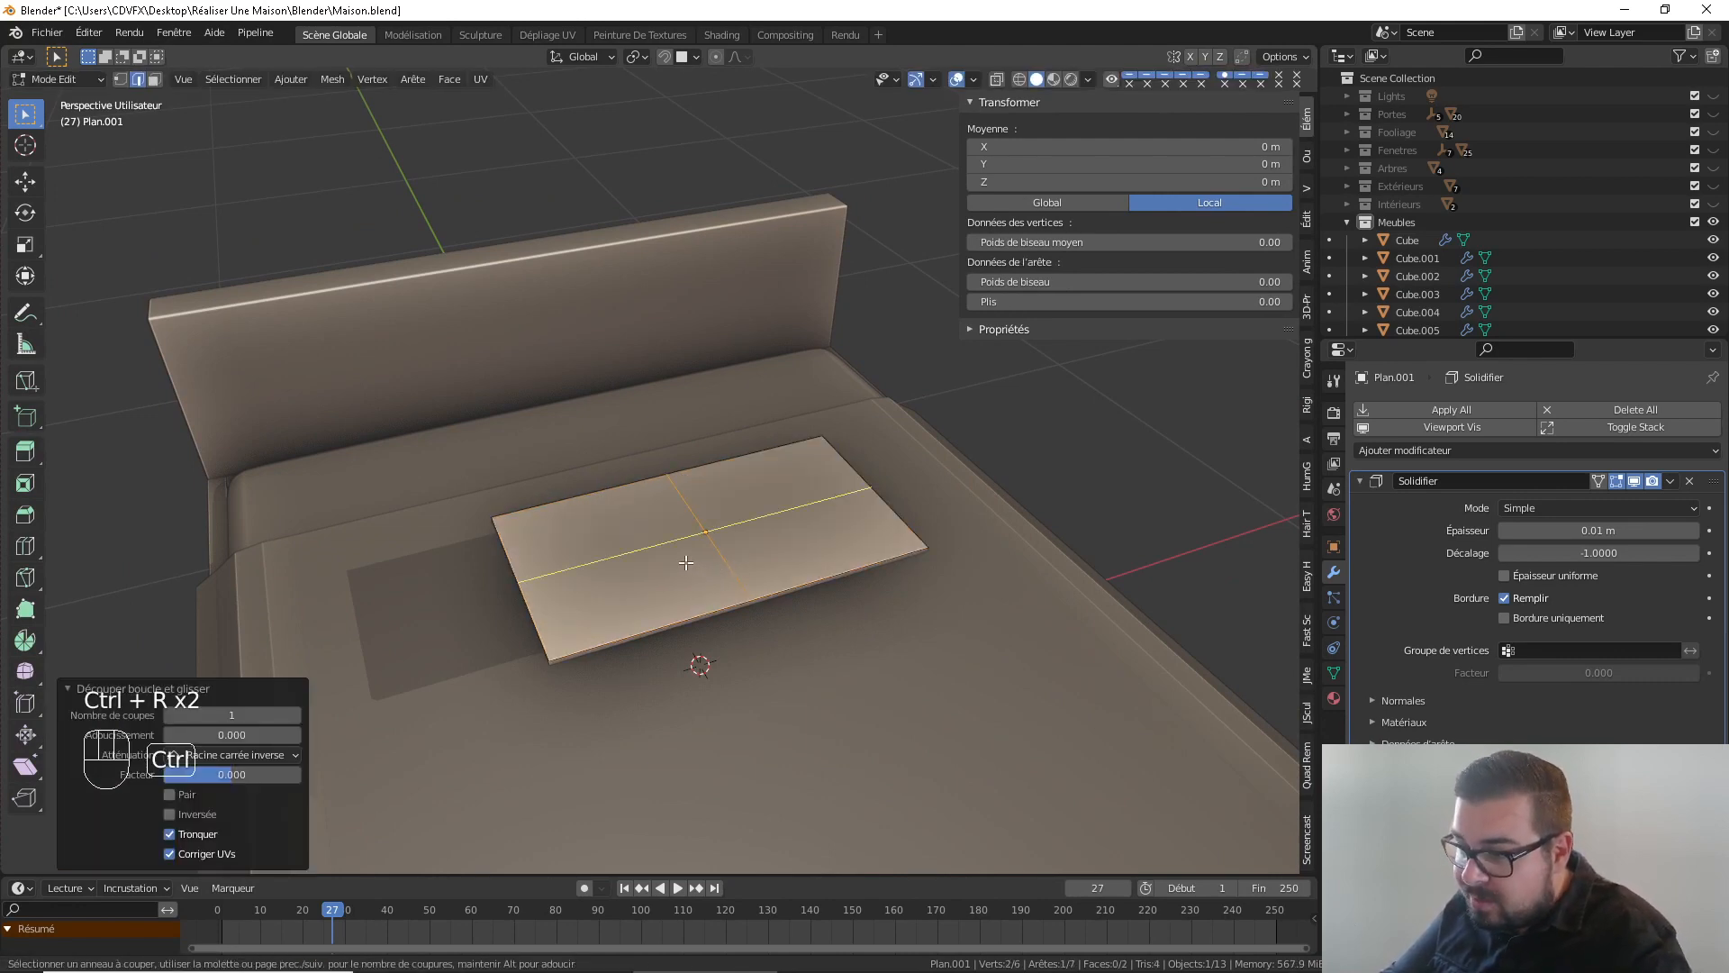
pyautogui.click(686, 563)
pyautogui.rightClick(685, 561)
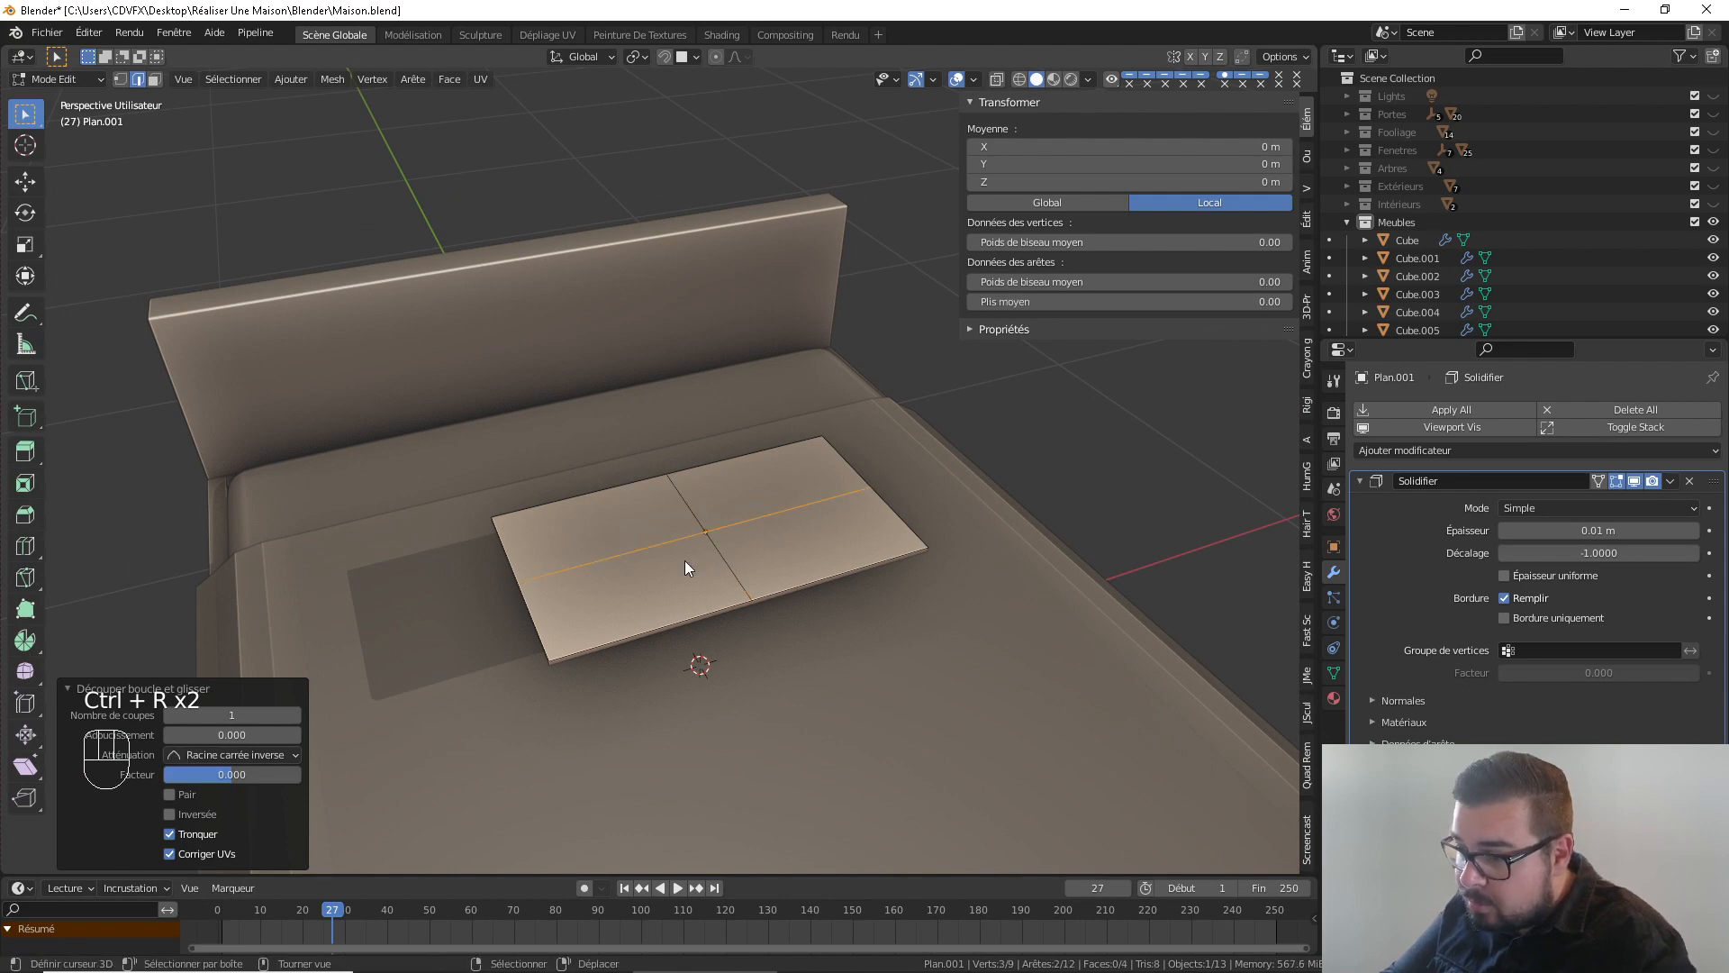
# Add two centred crosswise loop cuts to the small plane, one in each half of its length
pyautogui.press('a')
pyautogui.press('a')
pyautogui.press('w')
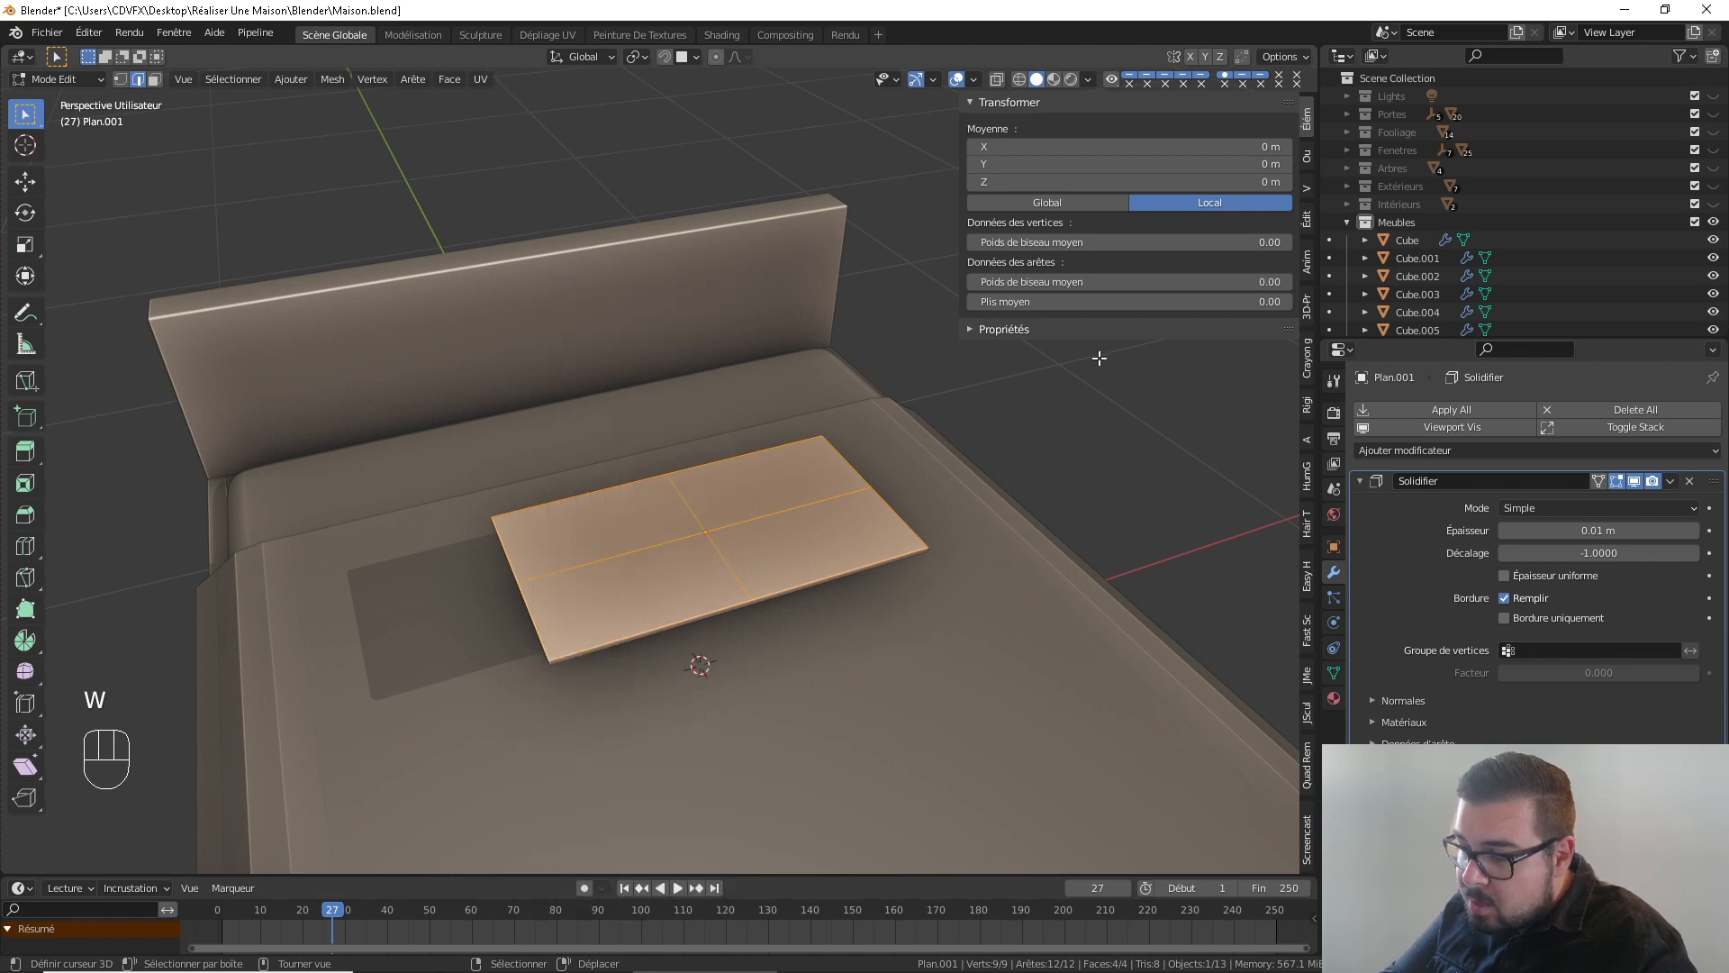
pyautogui.moveTo(889, 449); pyautogui.dragTo(703, 539, button='middle')
pyautogui.hotkey('ctrl', 'r')
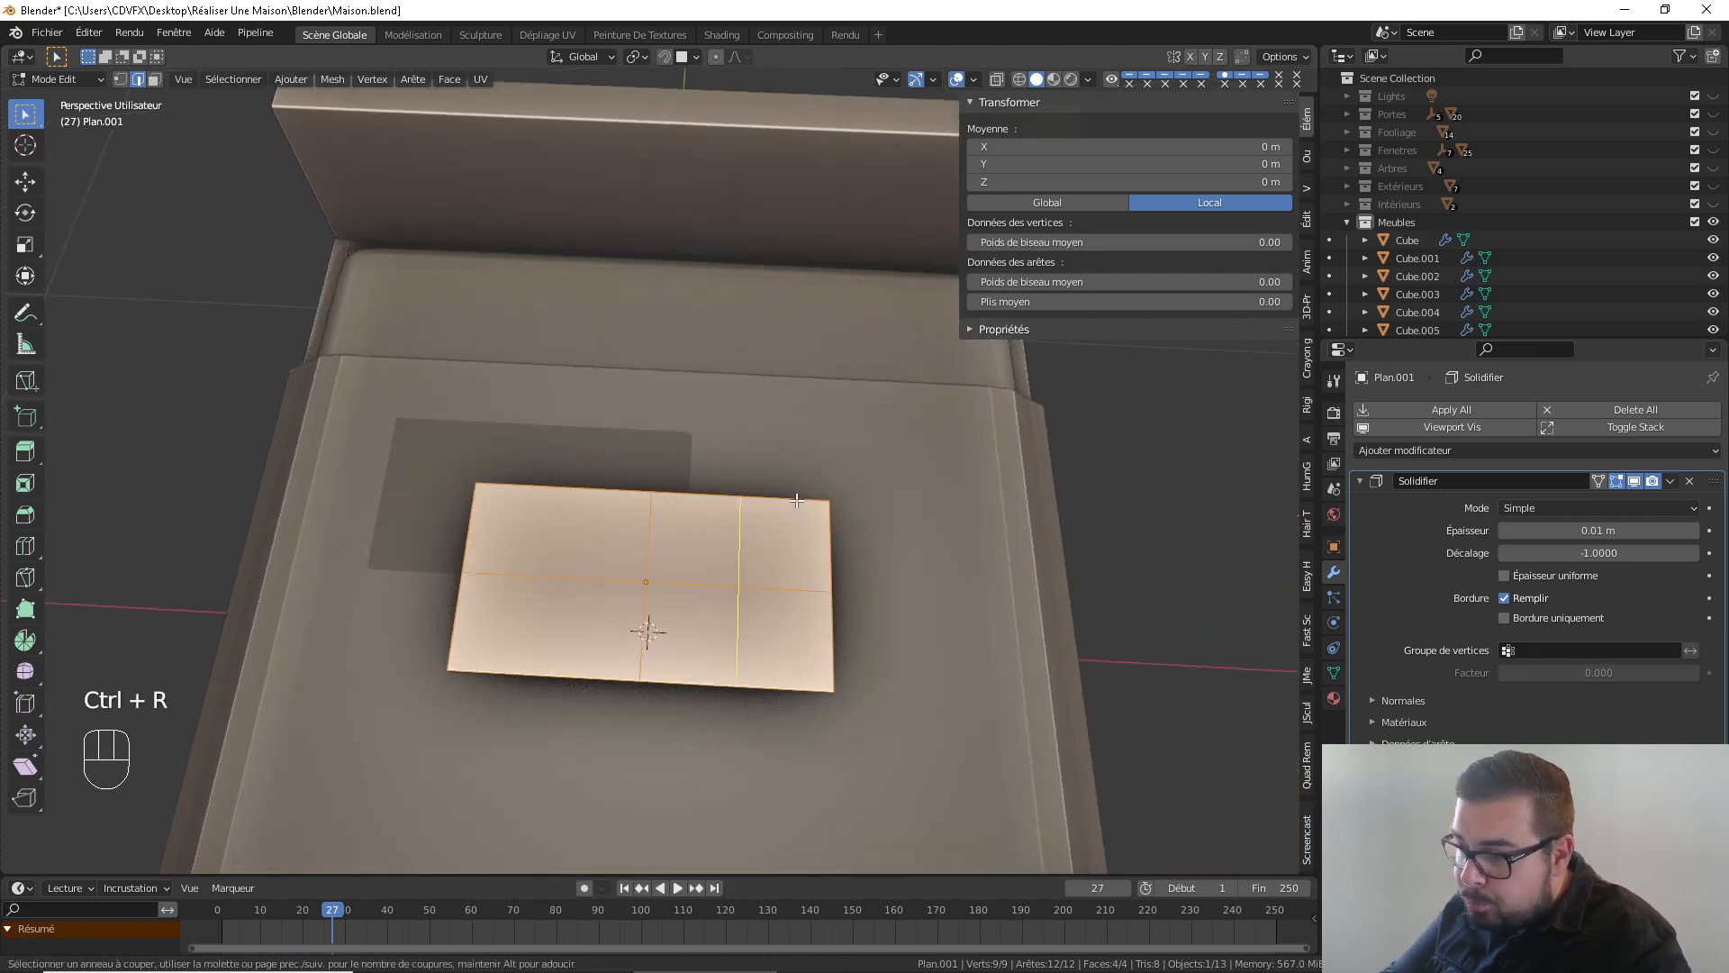
pyautogui.click(796, 501)
pyautogui.rightClick(797, 501)
pyautogui.hotkey('ctrl', 'r')
pyautogui.click(510, 498)
pyautogui.rightClick(510, 498)
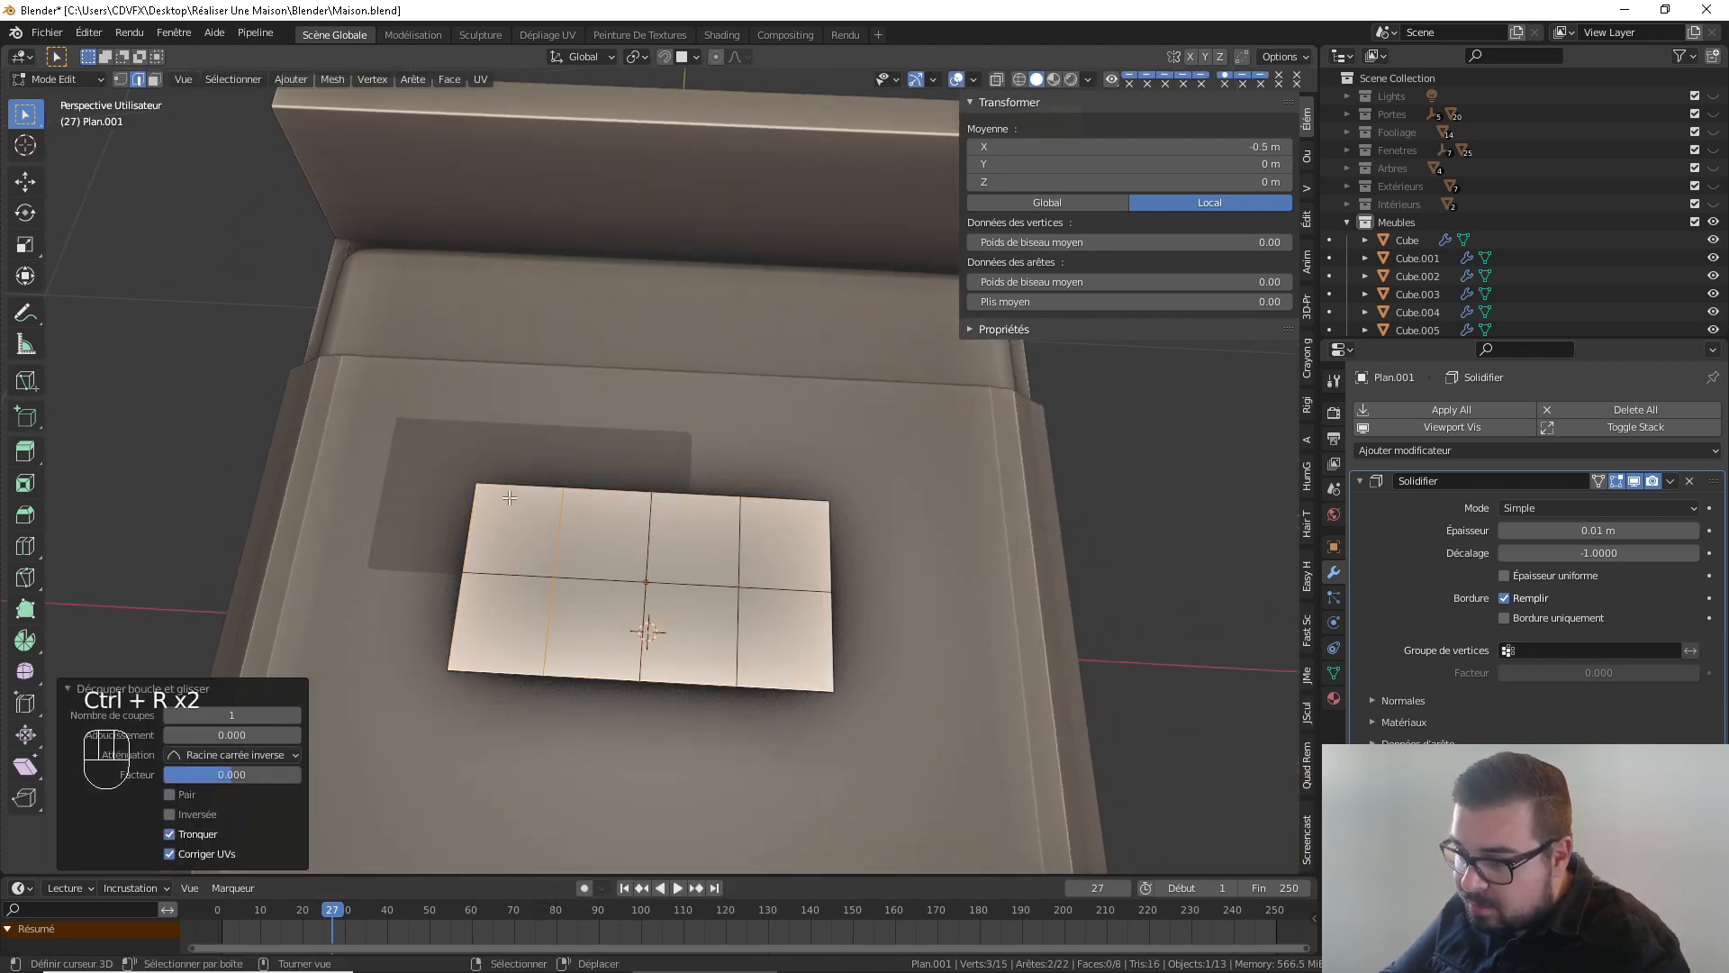
# Subdivide the plane's whole mesh twice with one cut each time, and return to Object Mode
pyautogui.press('a')
pyautogui.press('a')
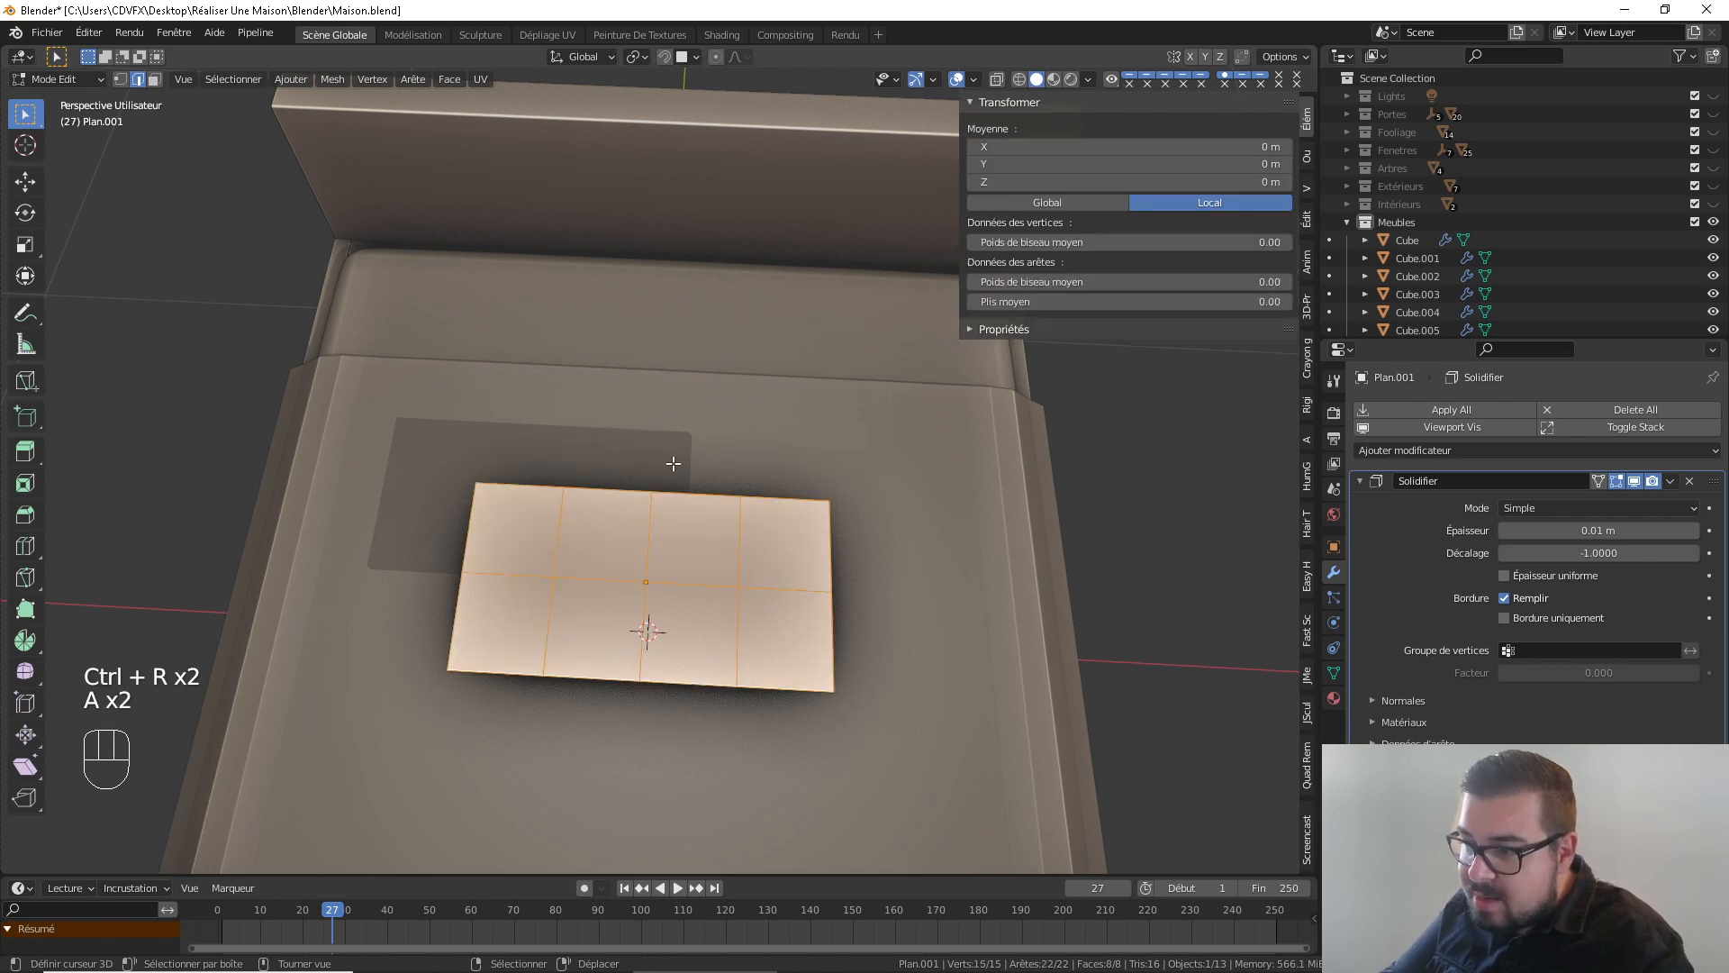
pyautogui.moveTo(675, 451); pyautogui.dragTo(743, 414, button='middle')
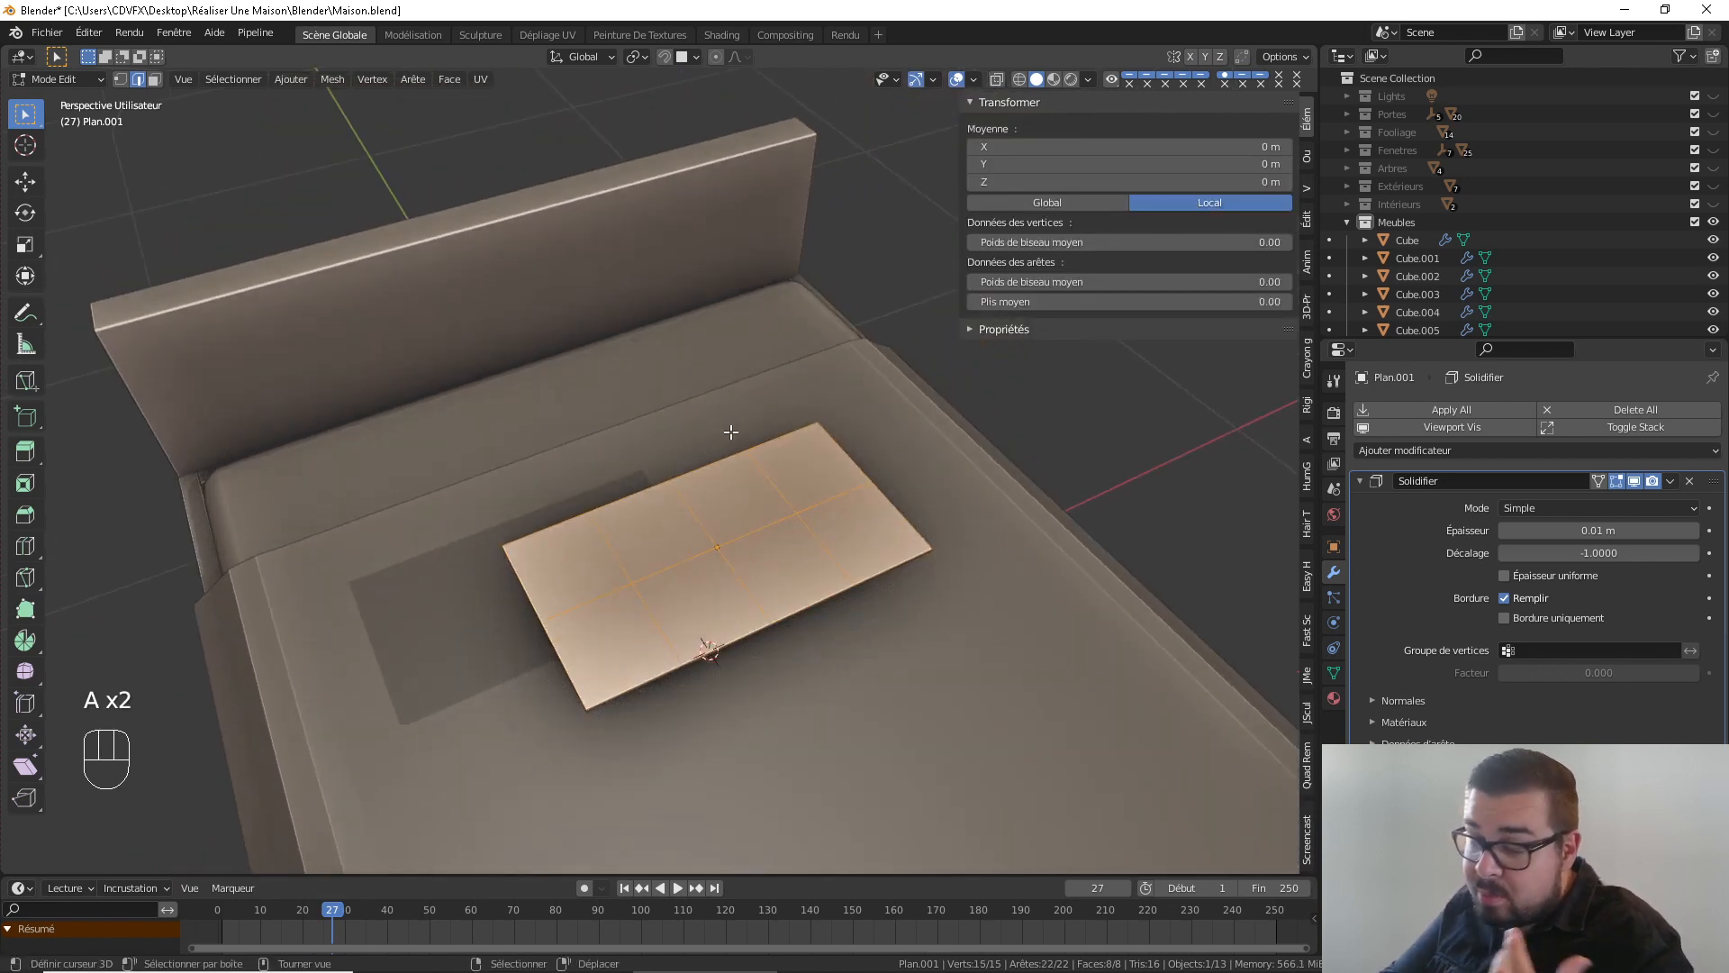
pyautogui.press('w')
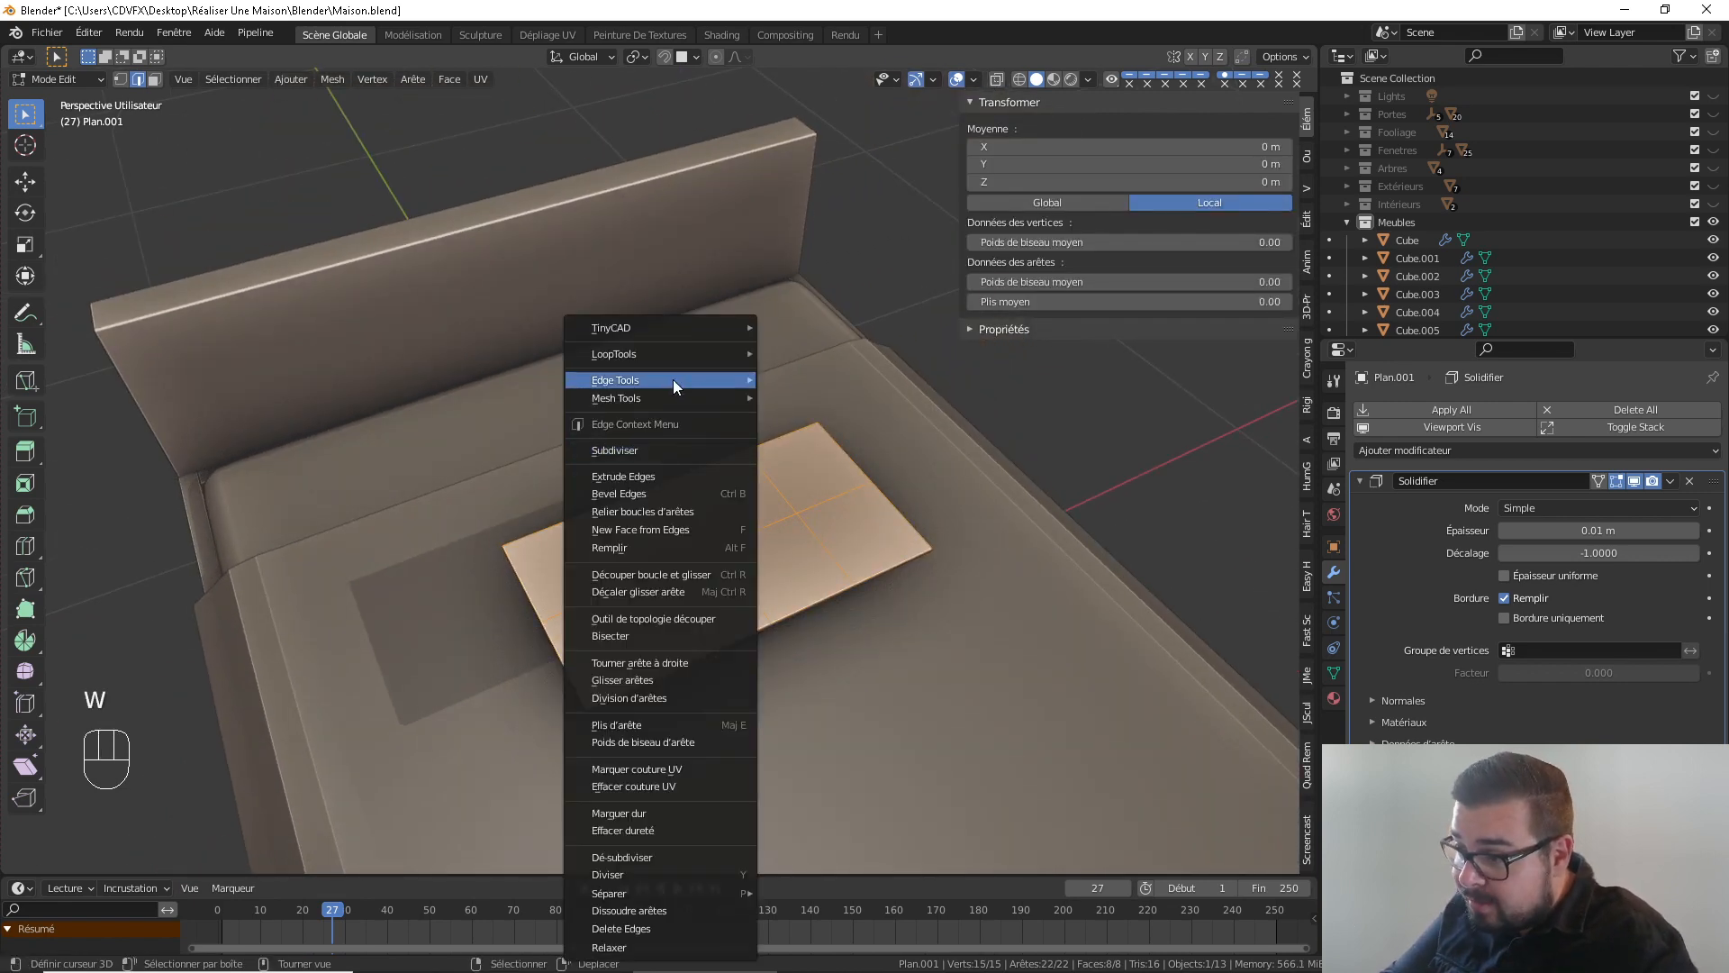
pyautogui.click(667, 449)
pyautogui.press('w')
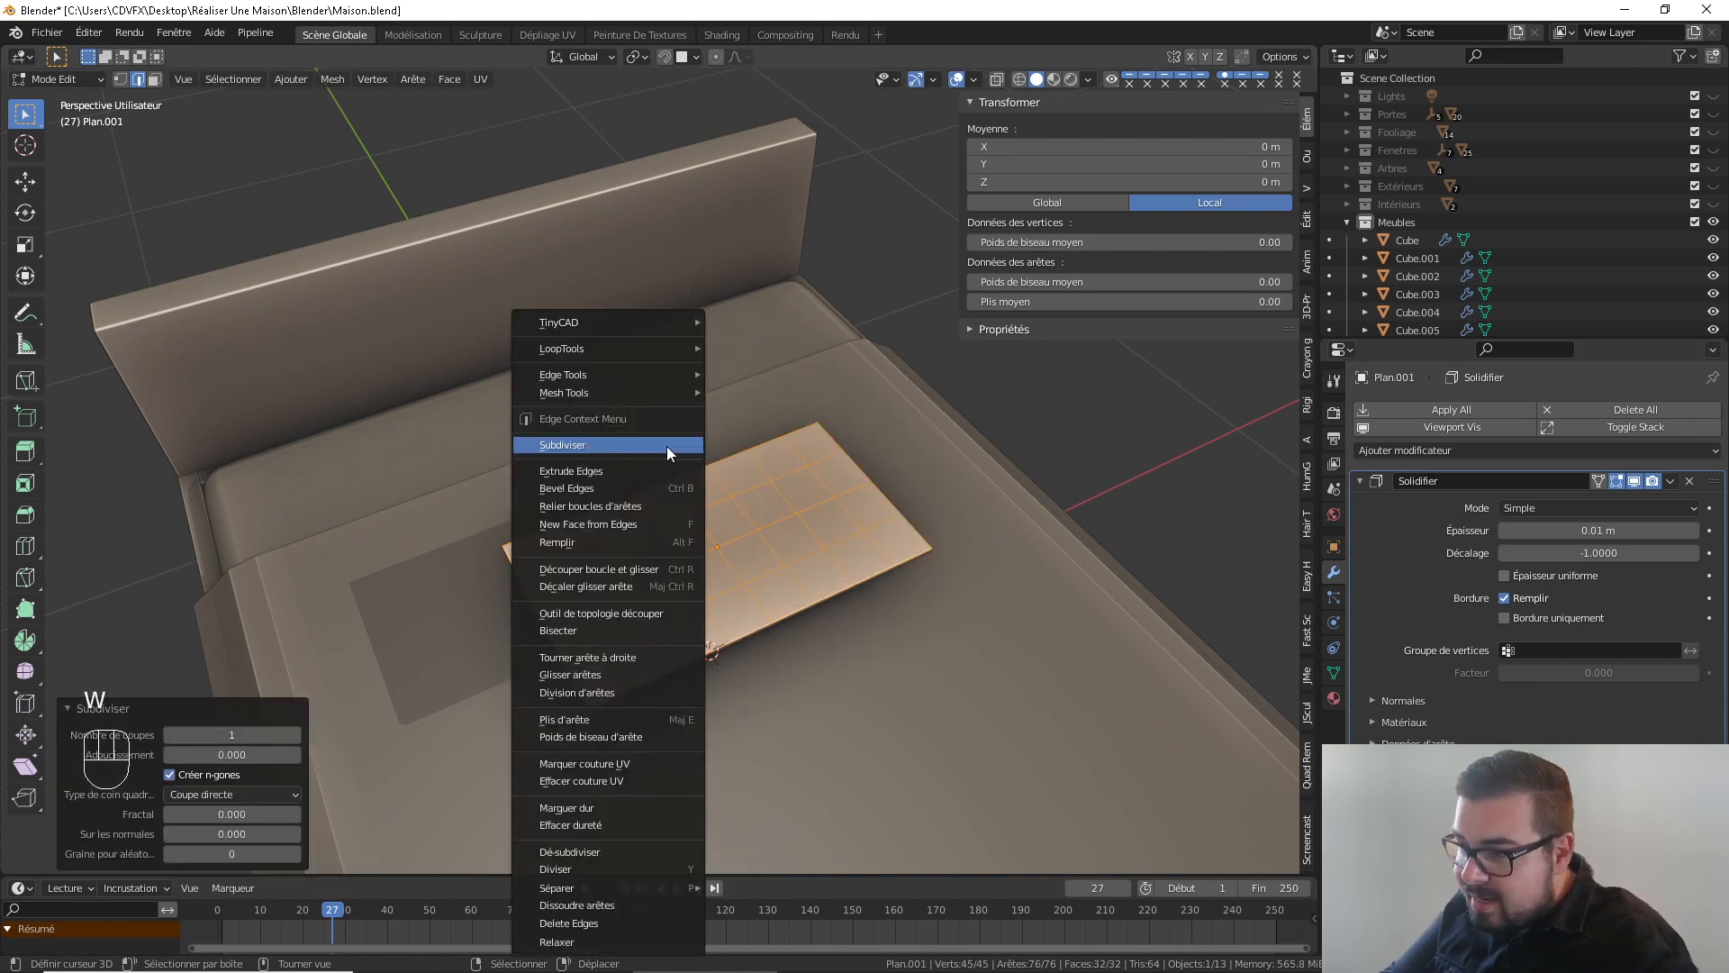
pyautogui.click(671, 450)
pyautogui.moveTo(671, 450); pyautogui.dragTo(768, 432, button='middle')
pyautogui.press('Tab')
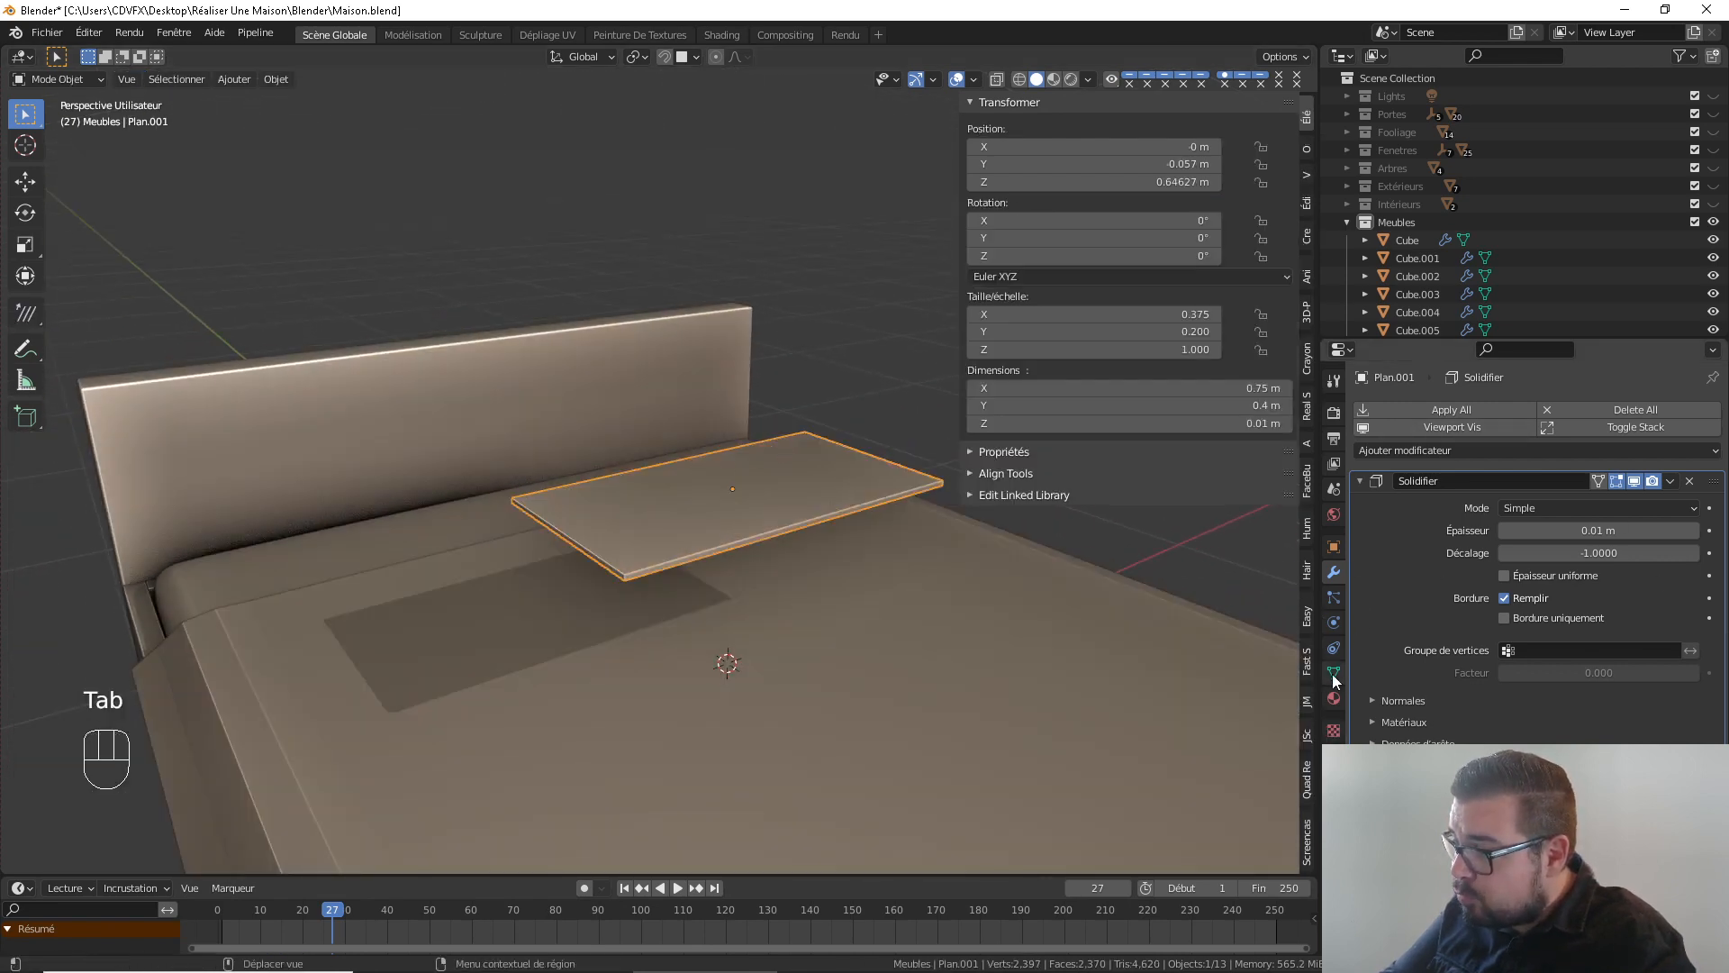
# Enable Cloth physics on the small plane and rewind the timeline to frame 1
pyautogui.click(1334, 622)
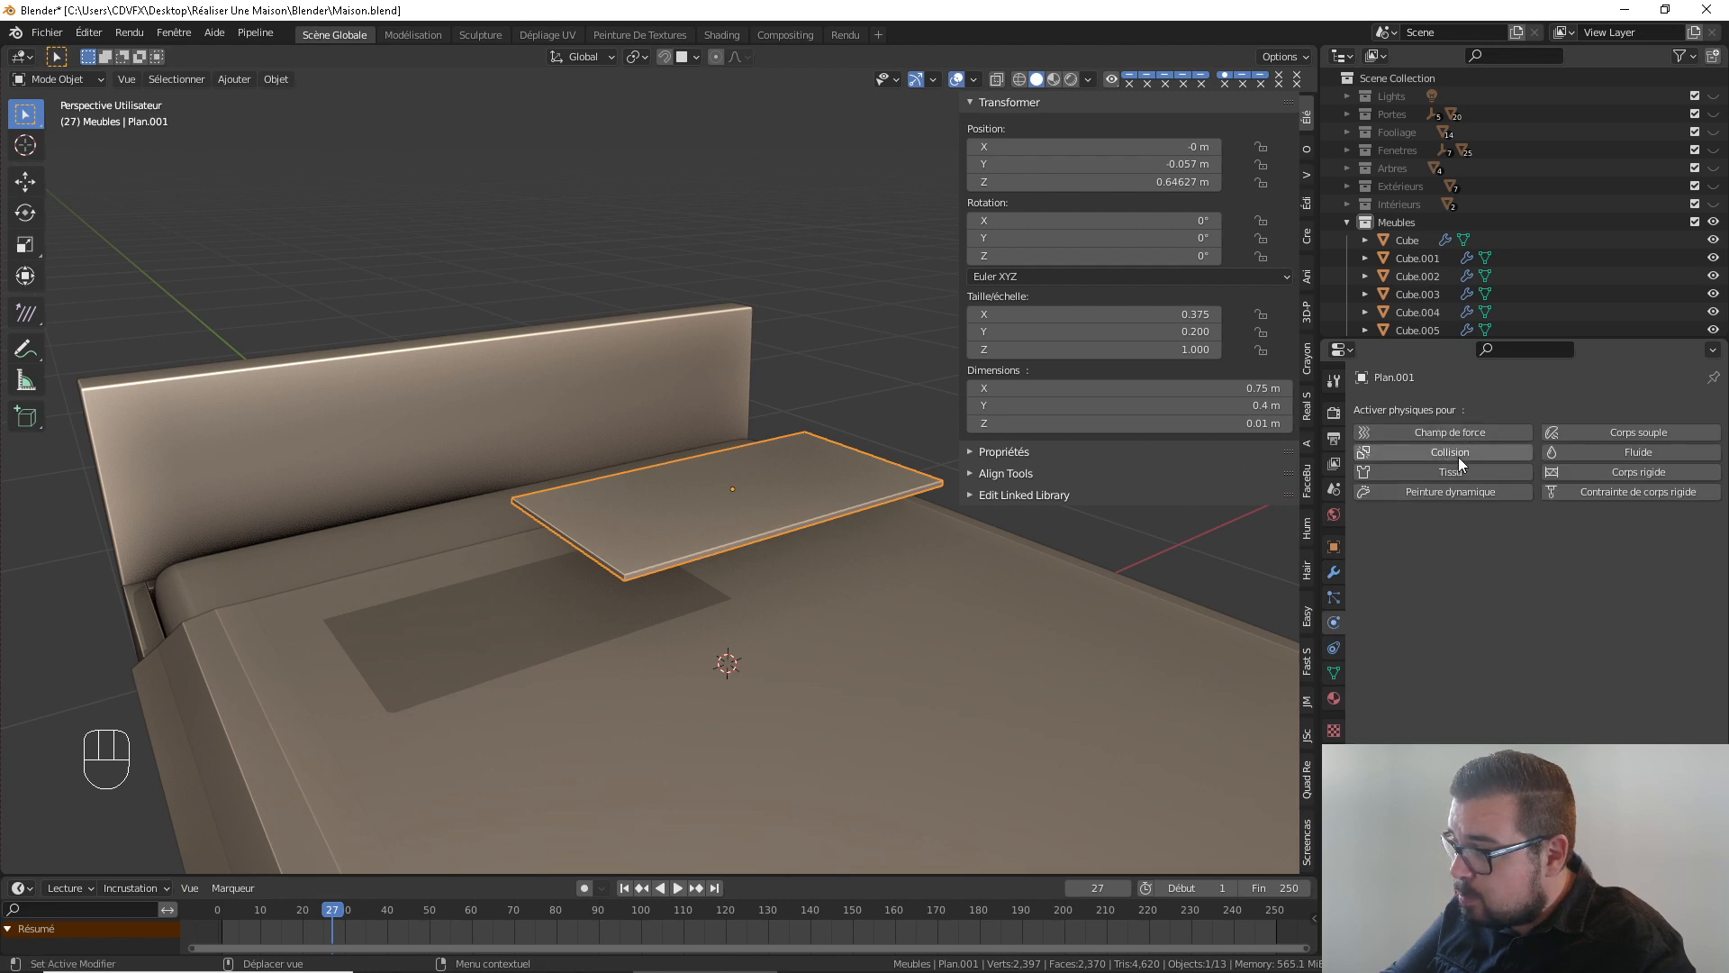
pyautogui.click(1475, 474)
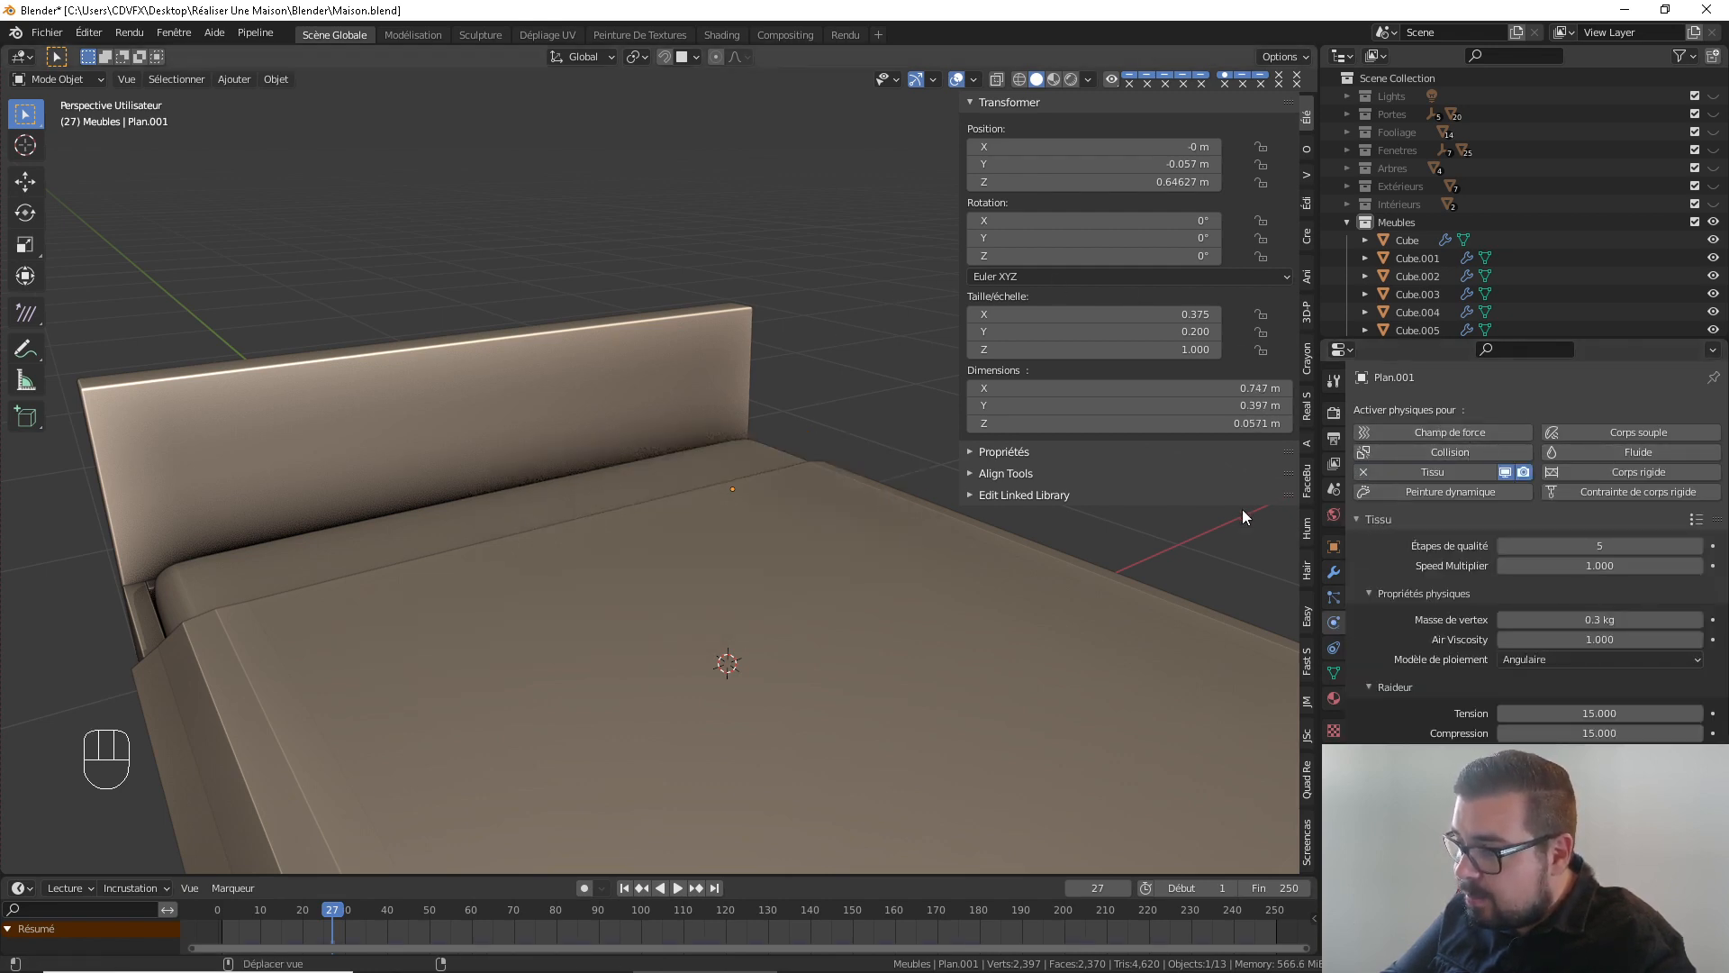
pyautogui.scroll(-5, 721, 516)
pyautogui.click(624, 888)
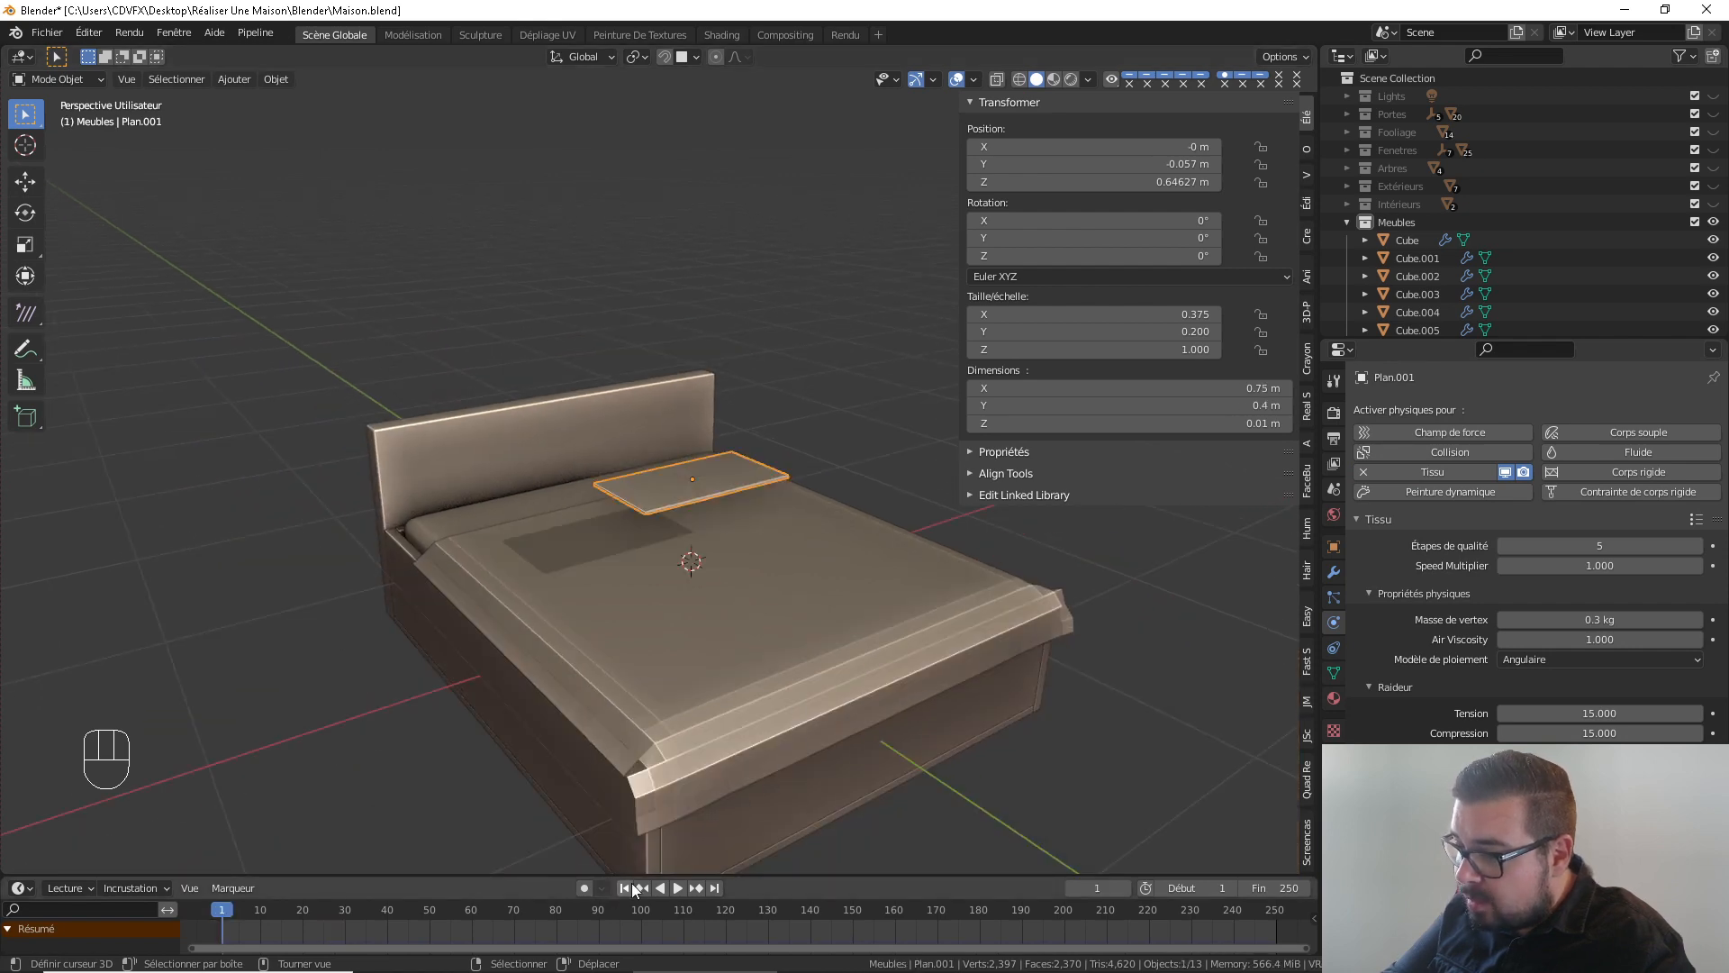
pyautogui.moveTo(865, 517); pyautogui.dragTo(673, 543, button='middle')
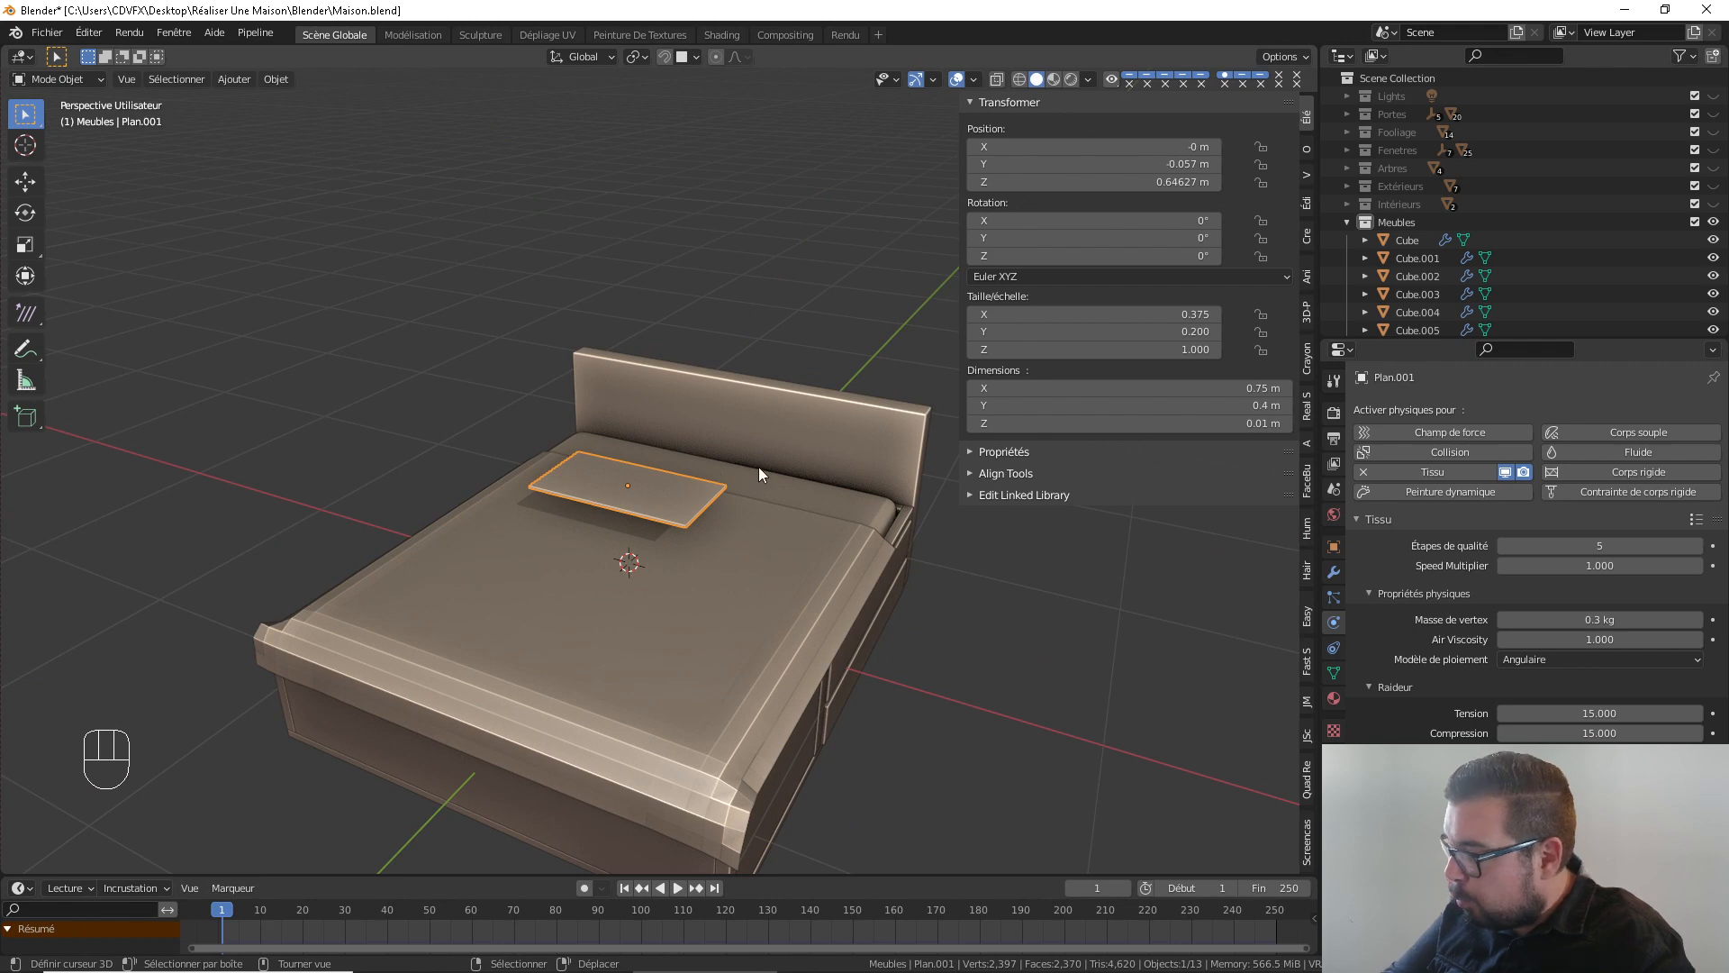
pyautogui.moveTo(759, 466); pyautogui.dragTo(684, 477, button='middle')
# Enable Pressure in the small plane's cloth settings
pyautogui.scroll(-4, 1510, 631)
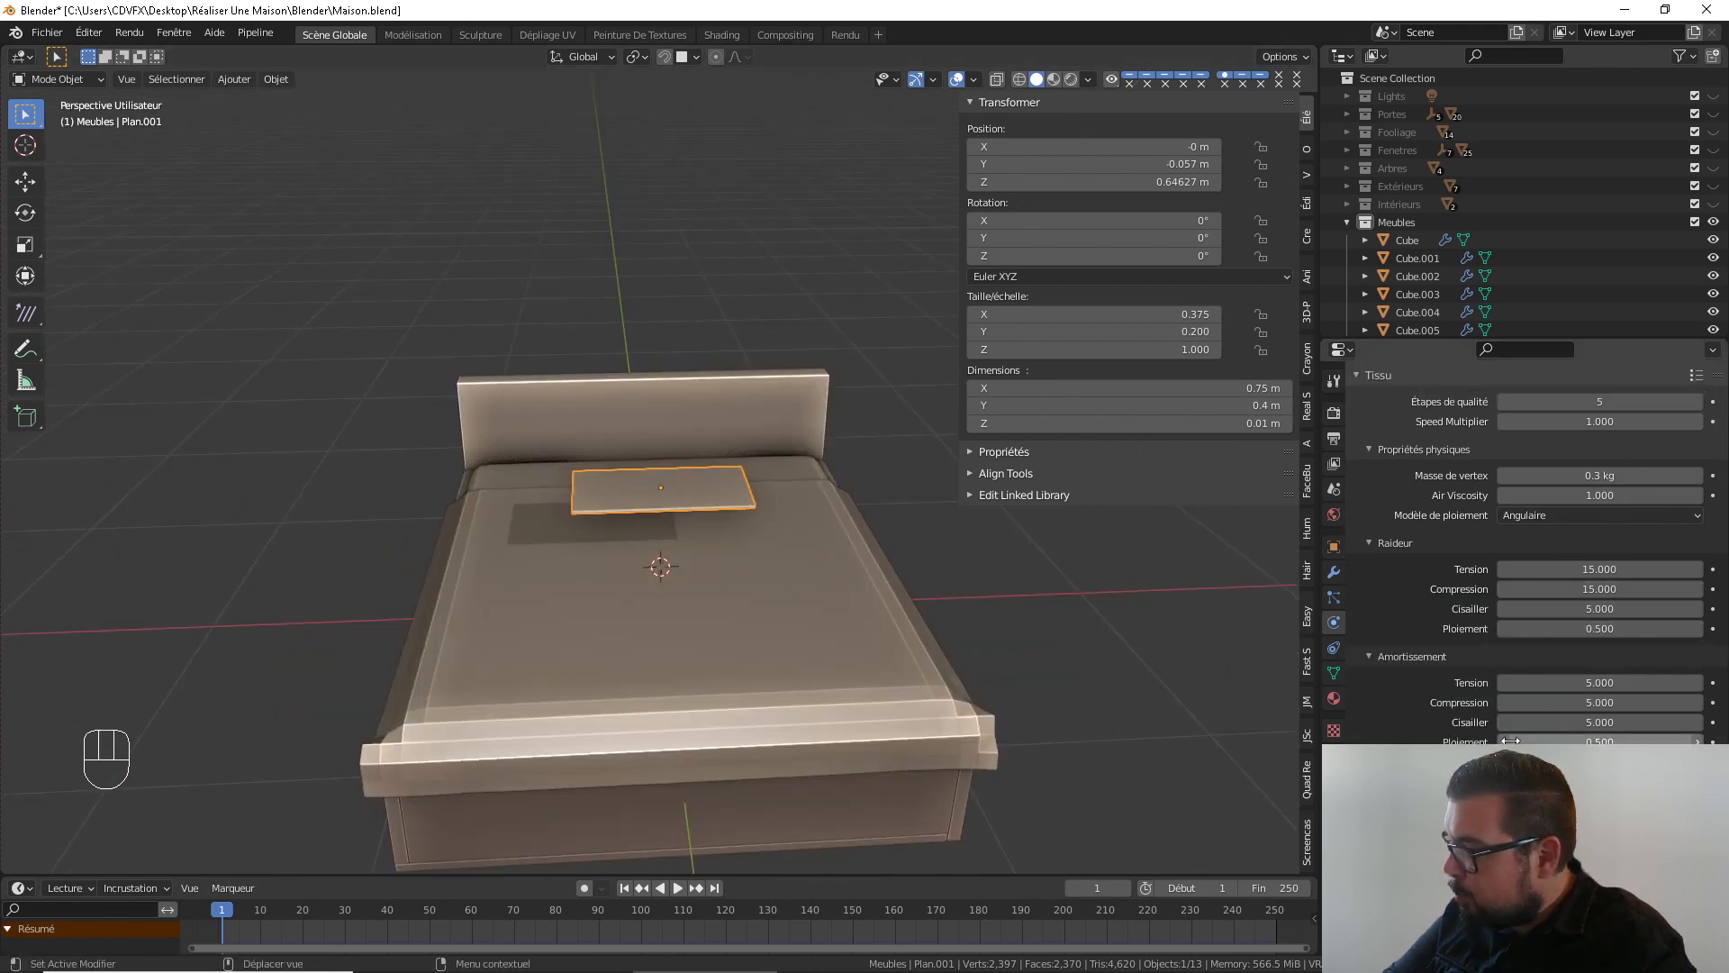
pyautogui.scroll(-2, 1510, 741)
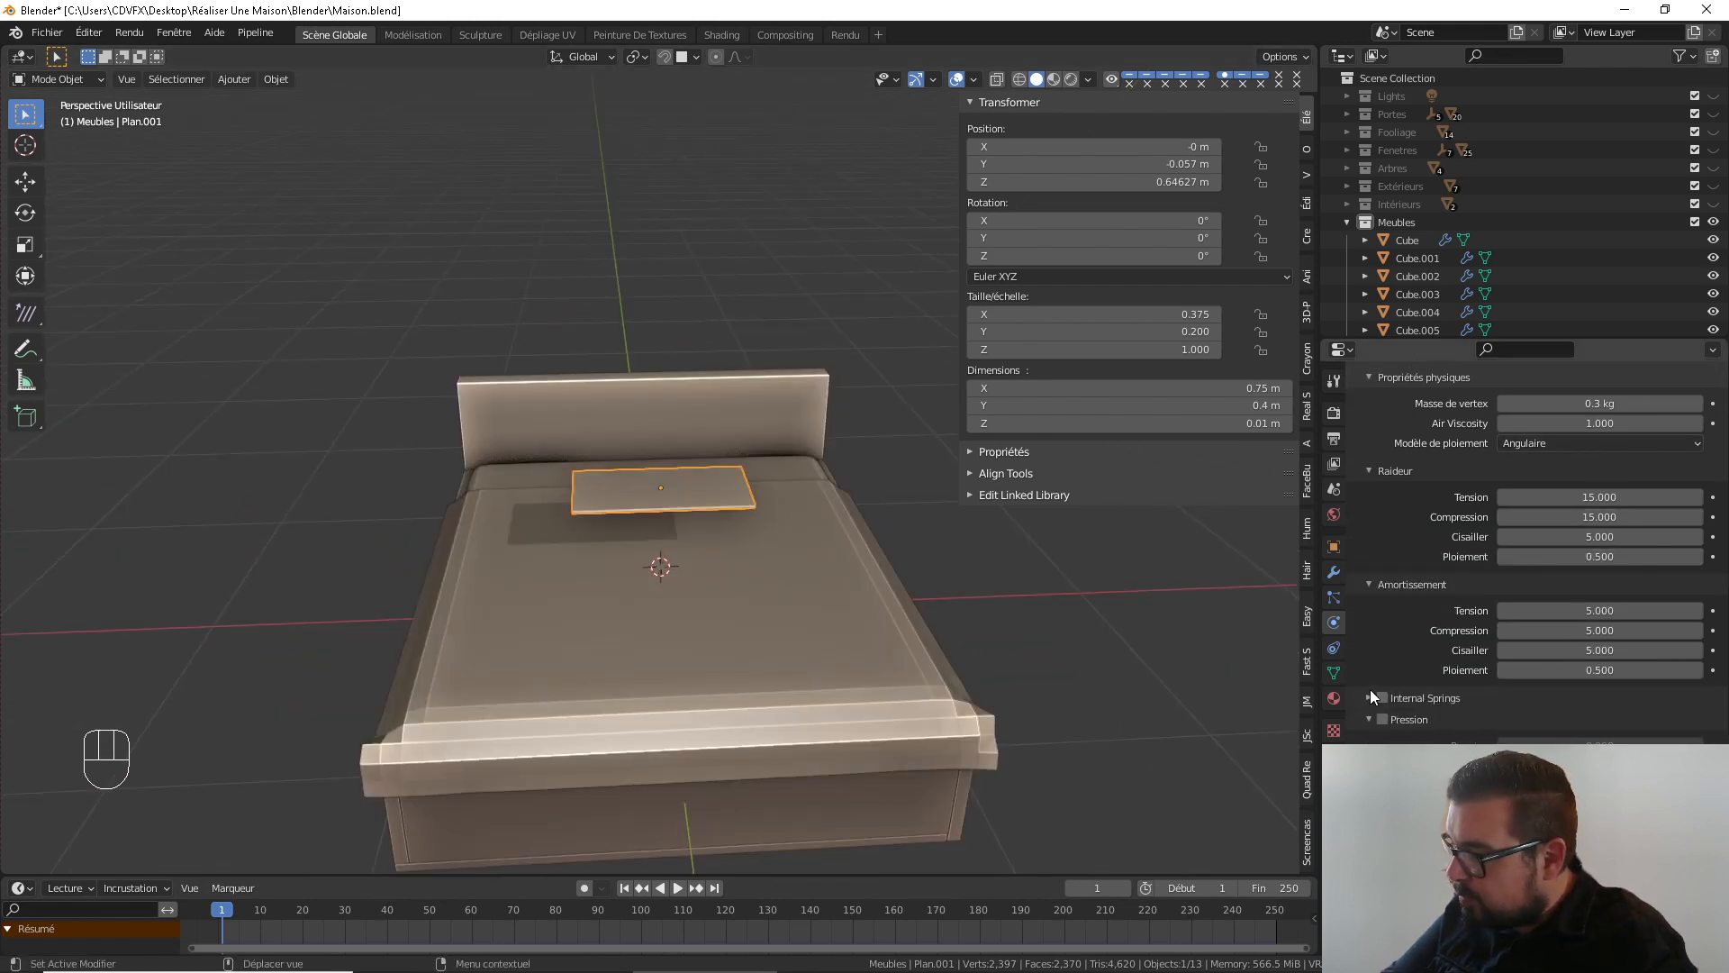
pyautogui.click(1383, 719)
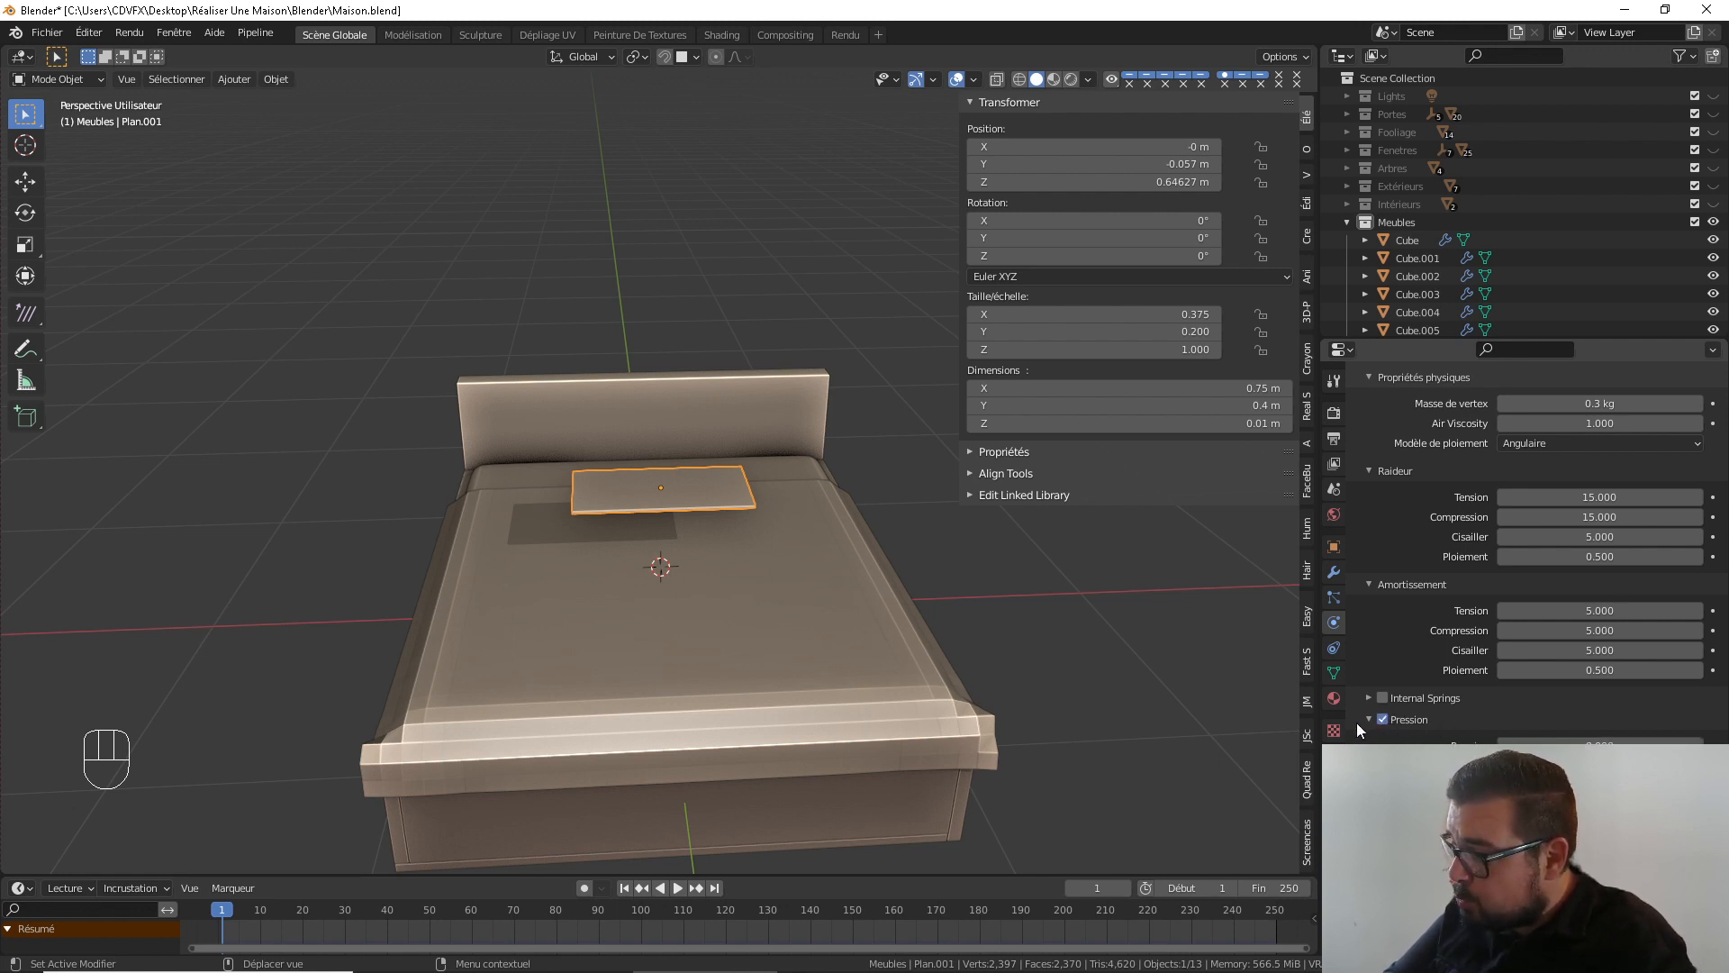
# Run the cloth simulation twice to check how the plane inflates on the bed, rewinding to frame 1 after each run
pyautogui.moveTo(647, 535); pyautogui.dragTo(717, 840, button='middle')
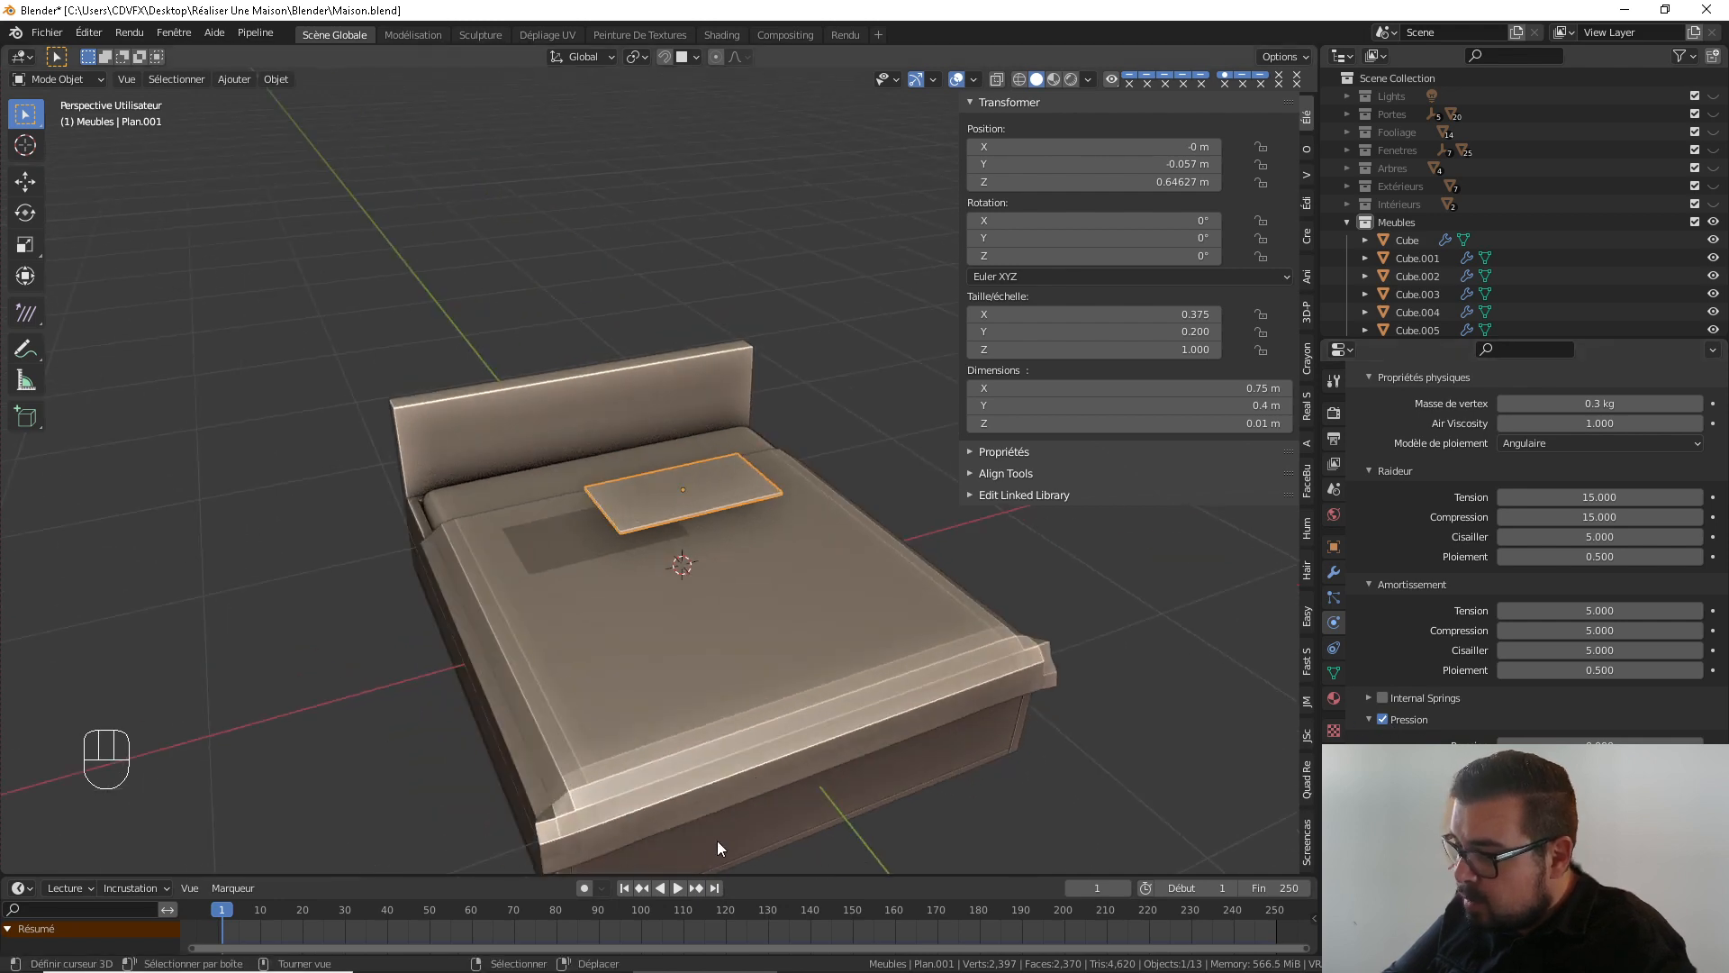
pyautogui.click(678, 888)
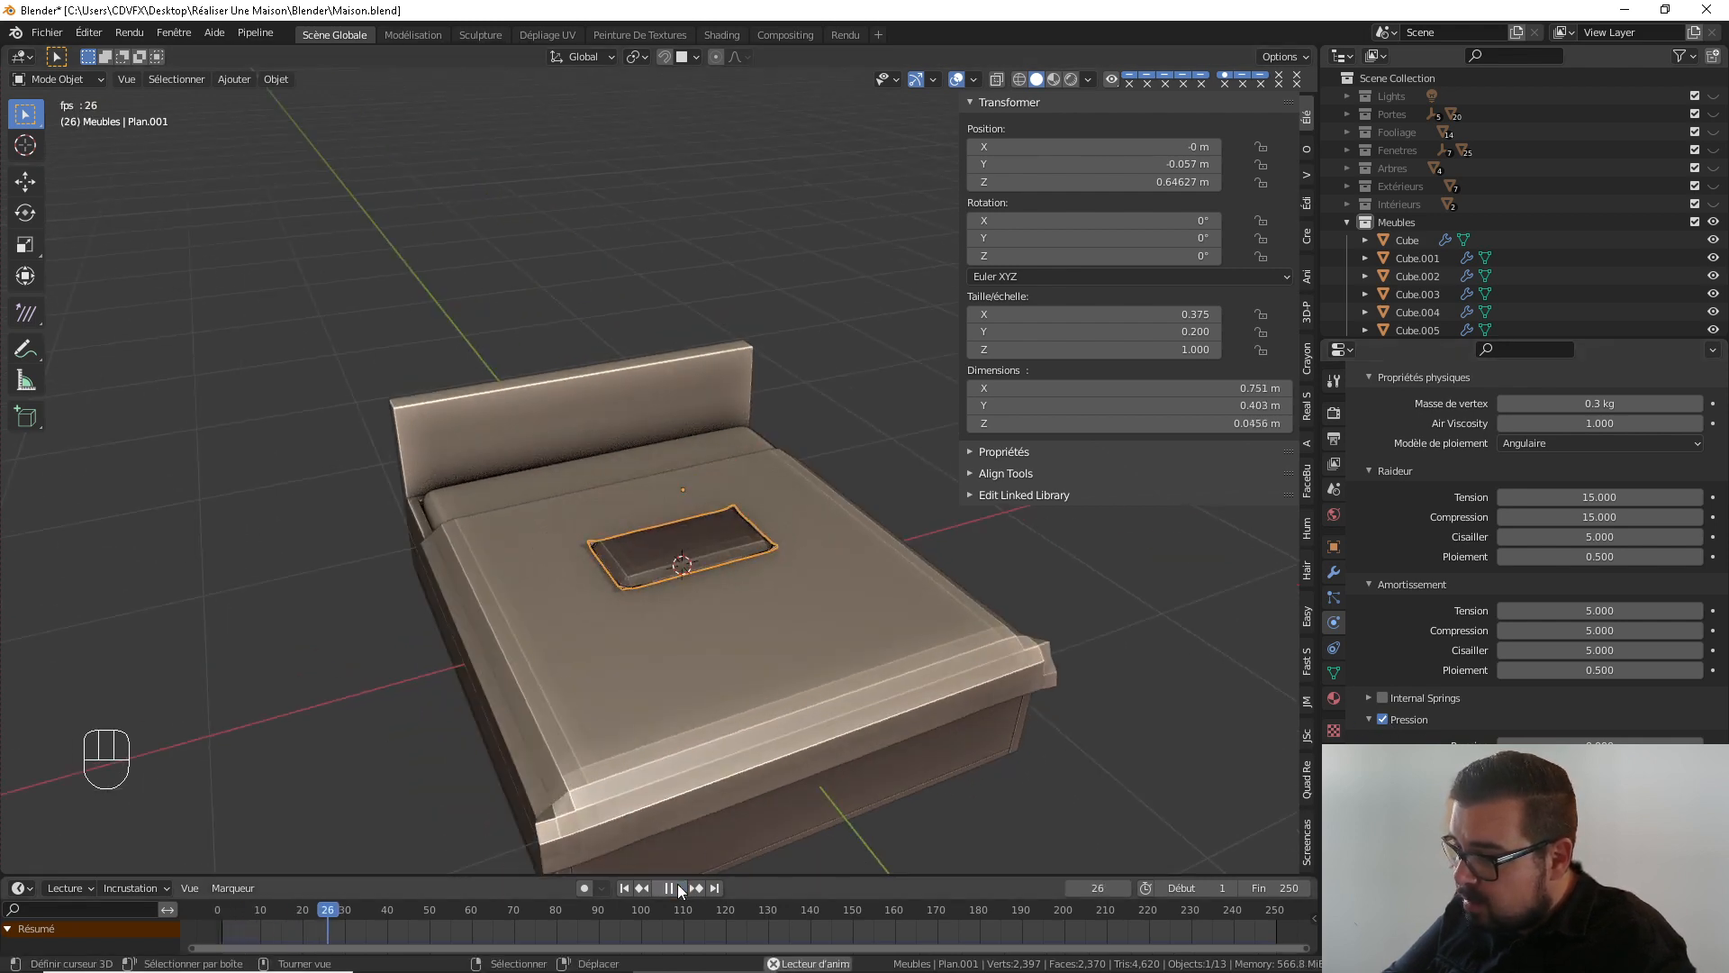
pyautogui.click(679, 888)
pyautogui.moveTo(708, 621); pyautogui.dragTo(685, 666, button='middle')
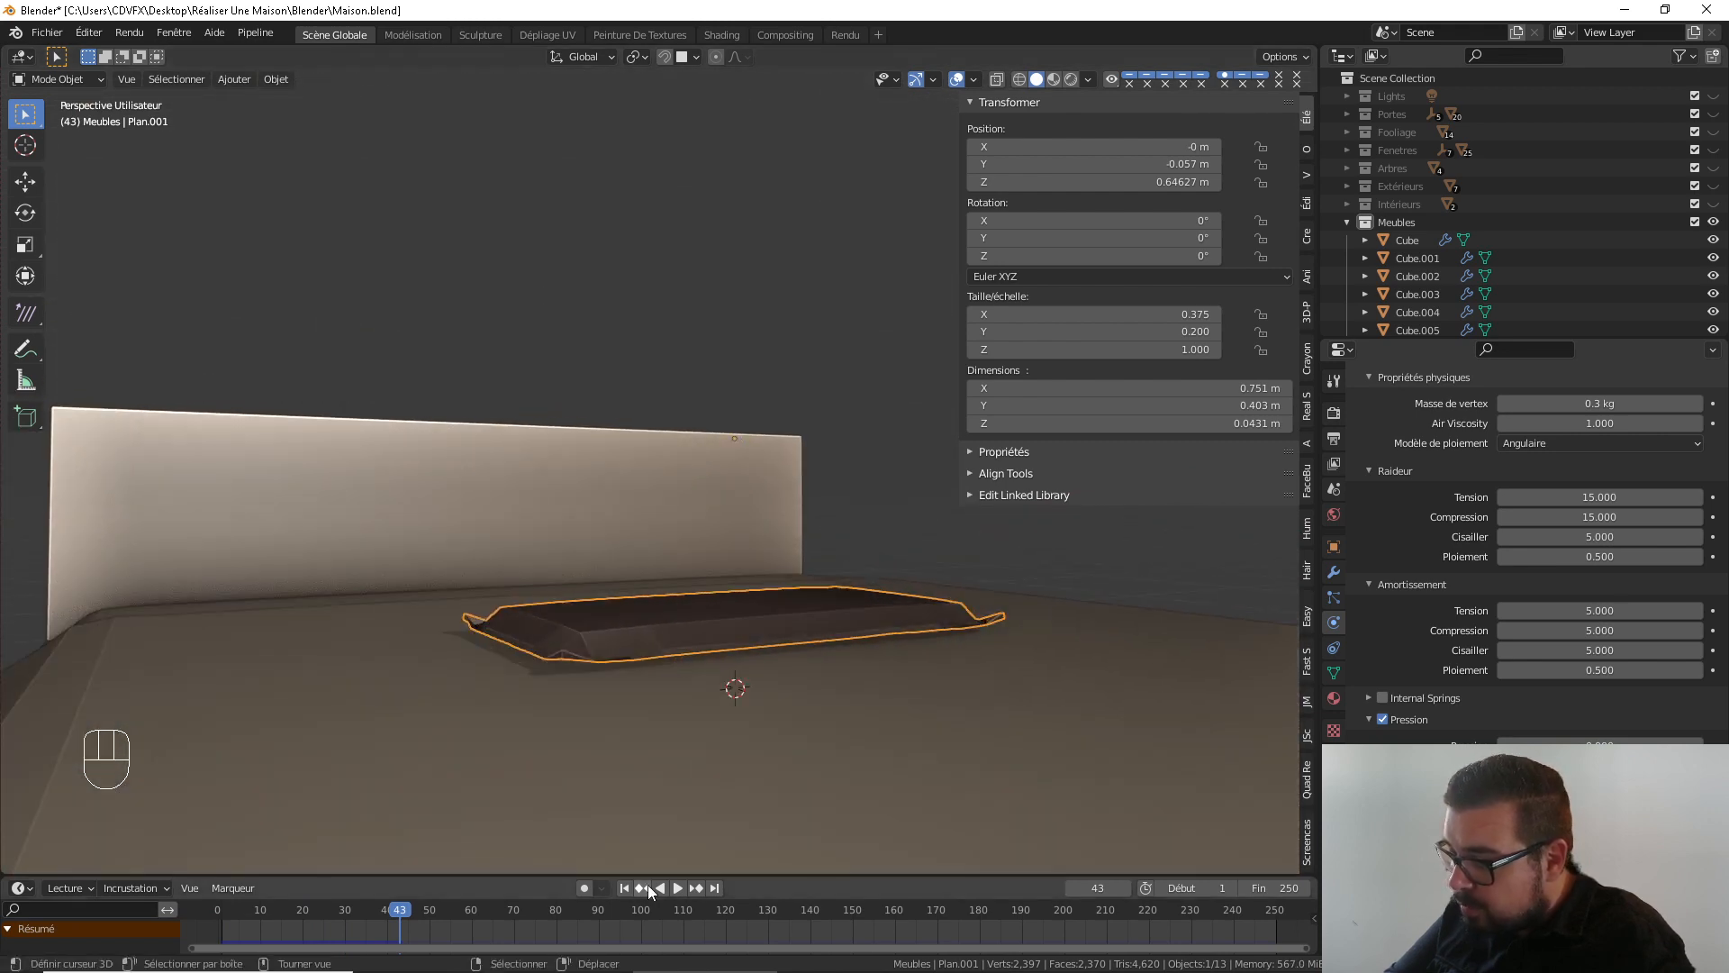
pyautogui.click(627, 886)
pyautogui.moveTo(809, 737); pyautogui.dragTo(873, 598, button='middle')
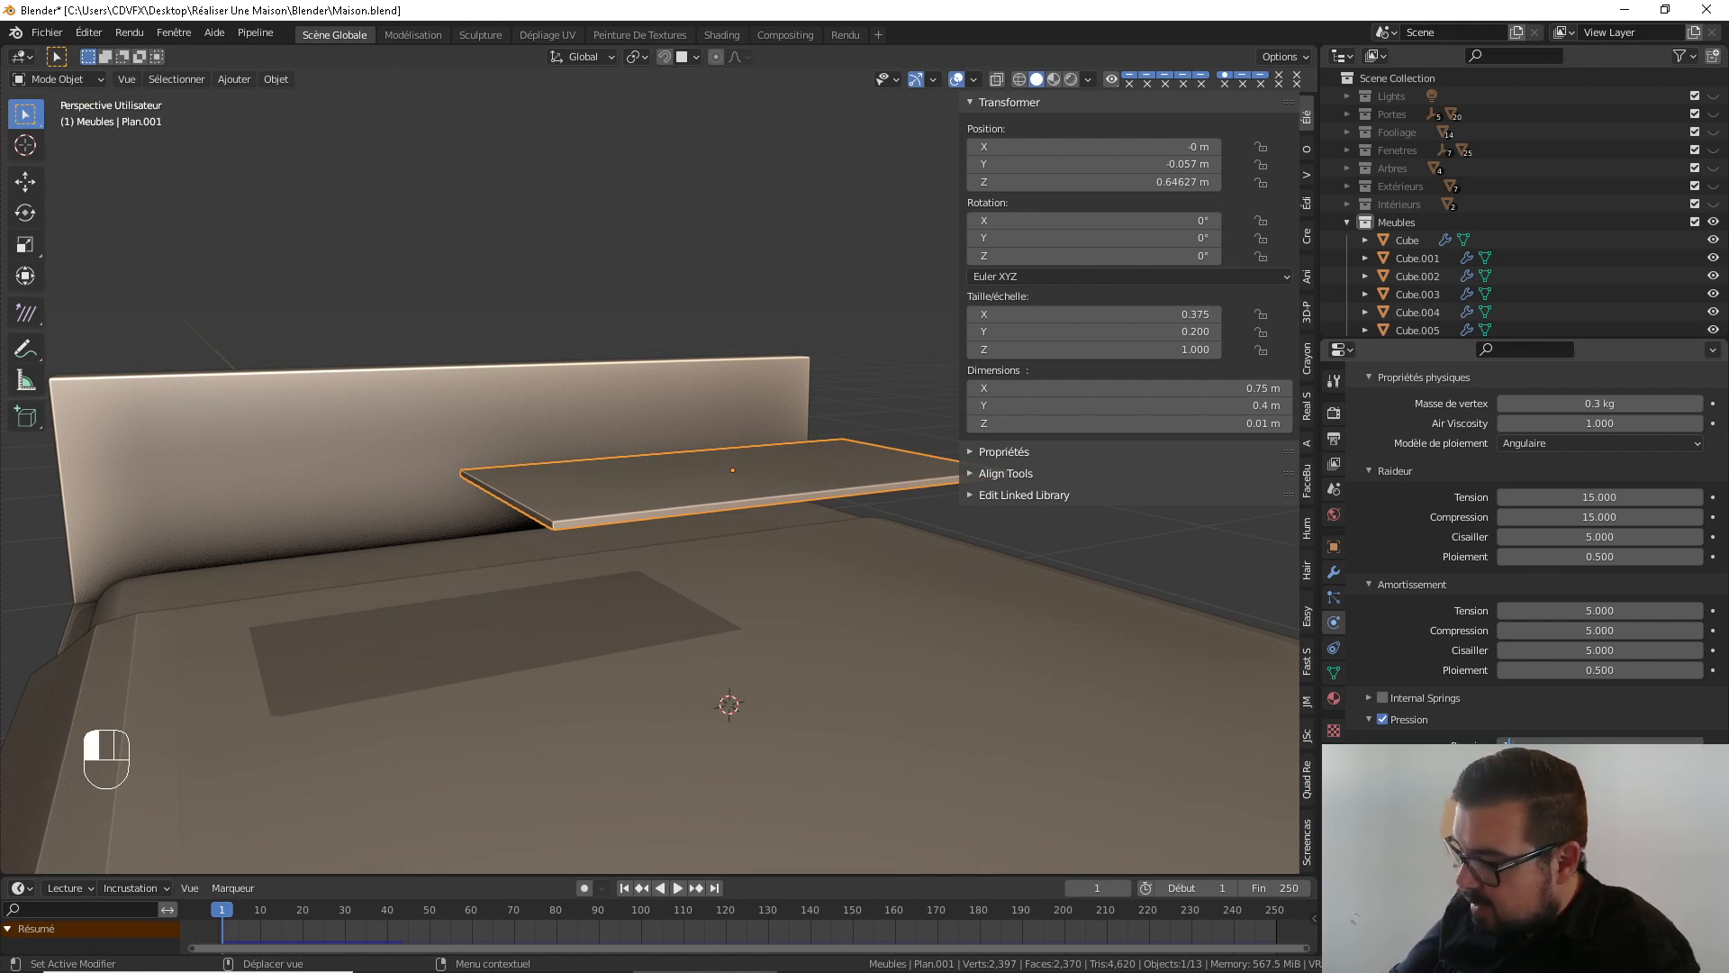
pyautogui.click(678, 887)
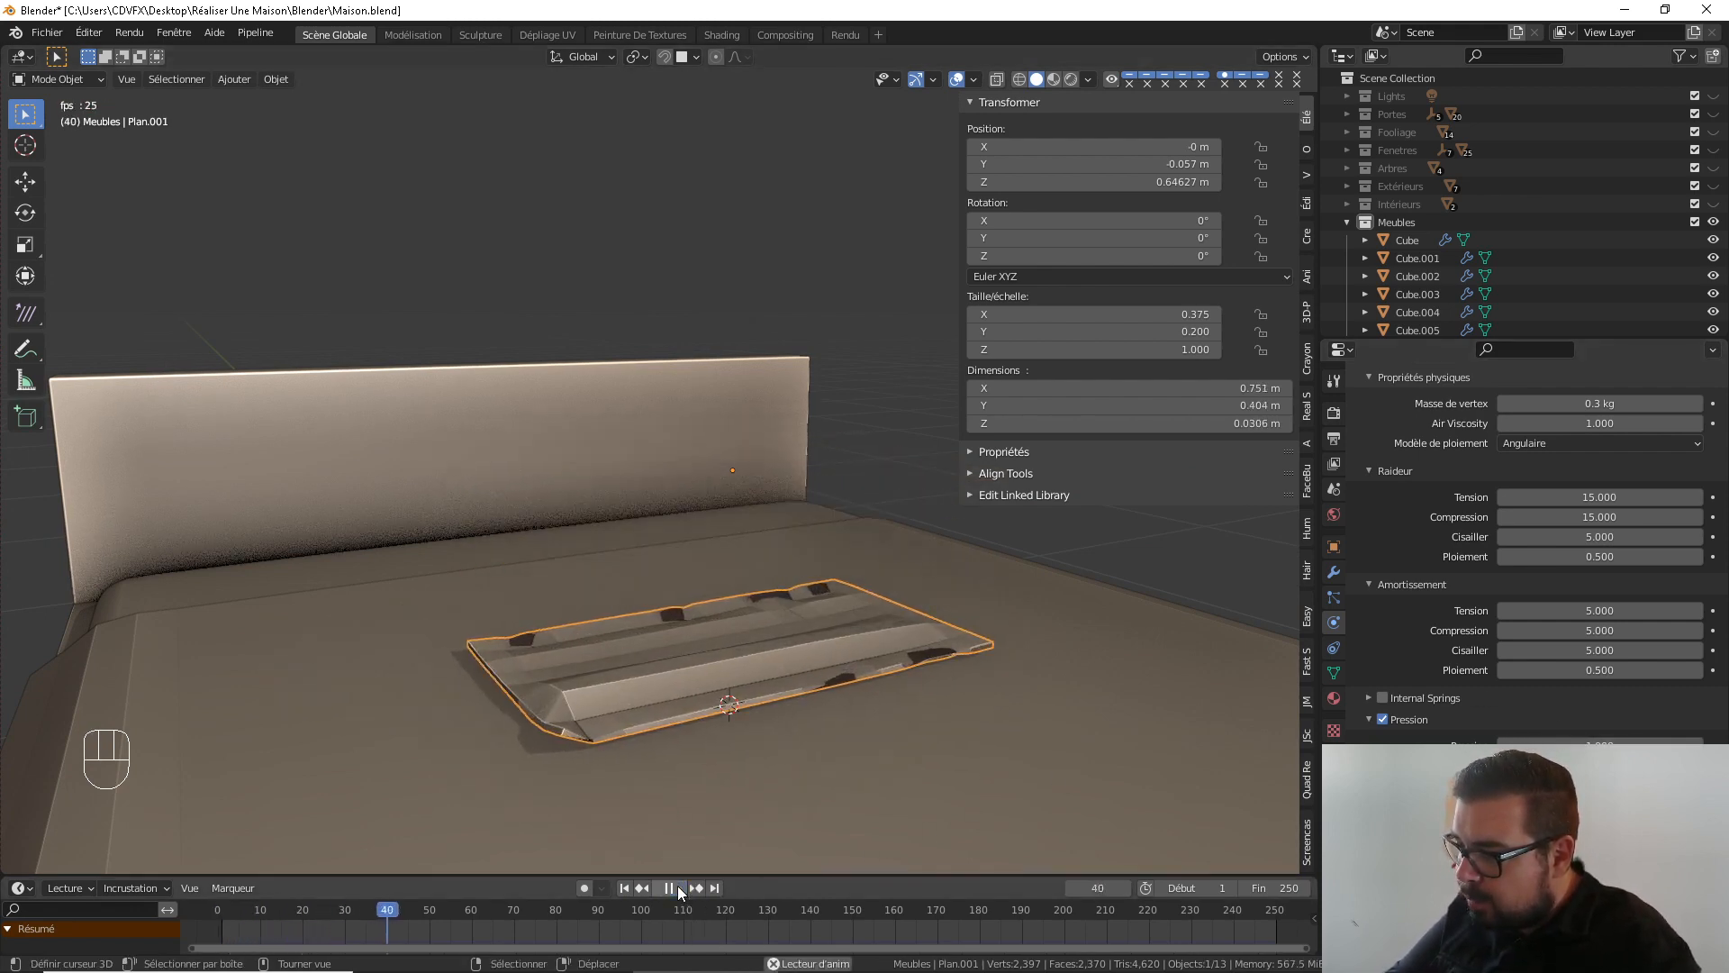
pyautogui.click(677, 887)
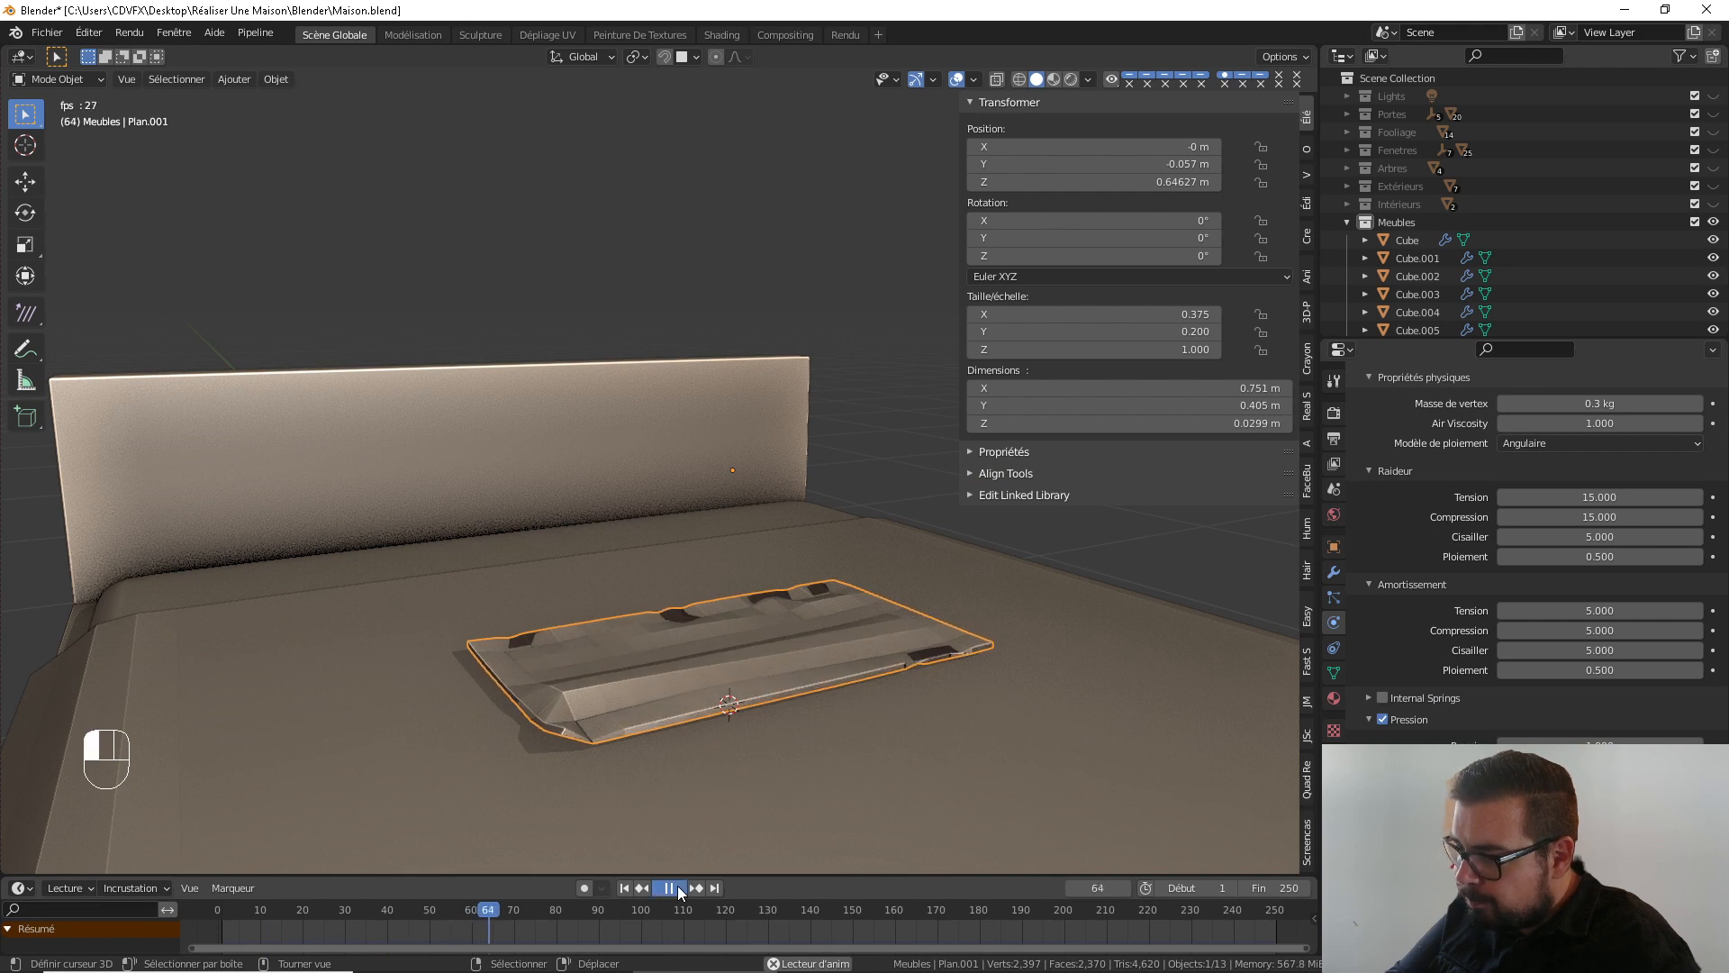
pyautogui.click(623, 888)
# Apply the plane's rotation and scale, and set its origin to its geometry
pyautogui.press('q')
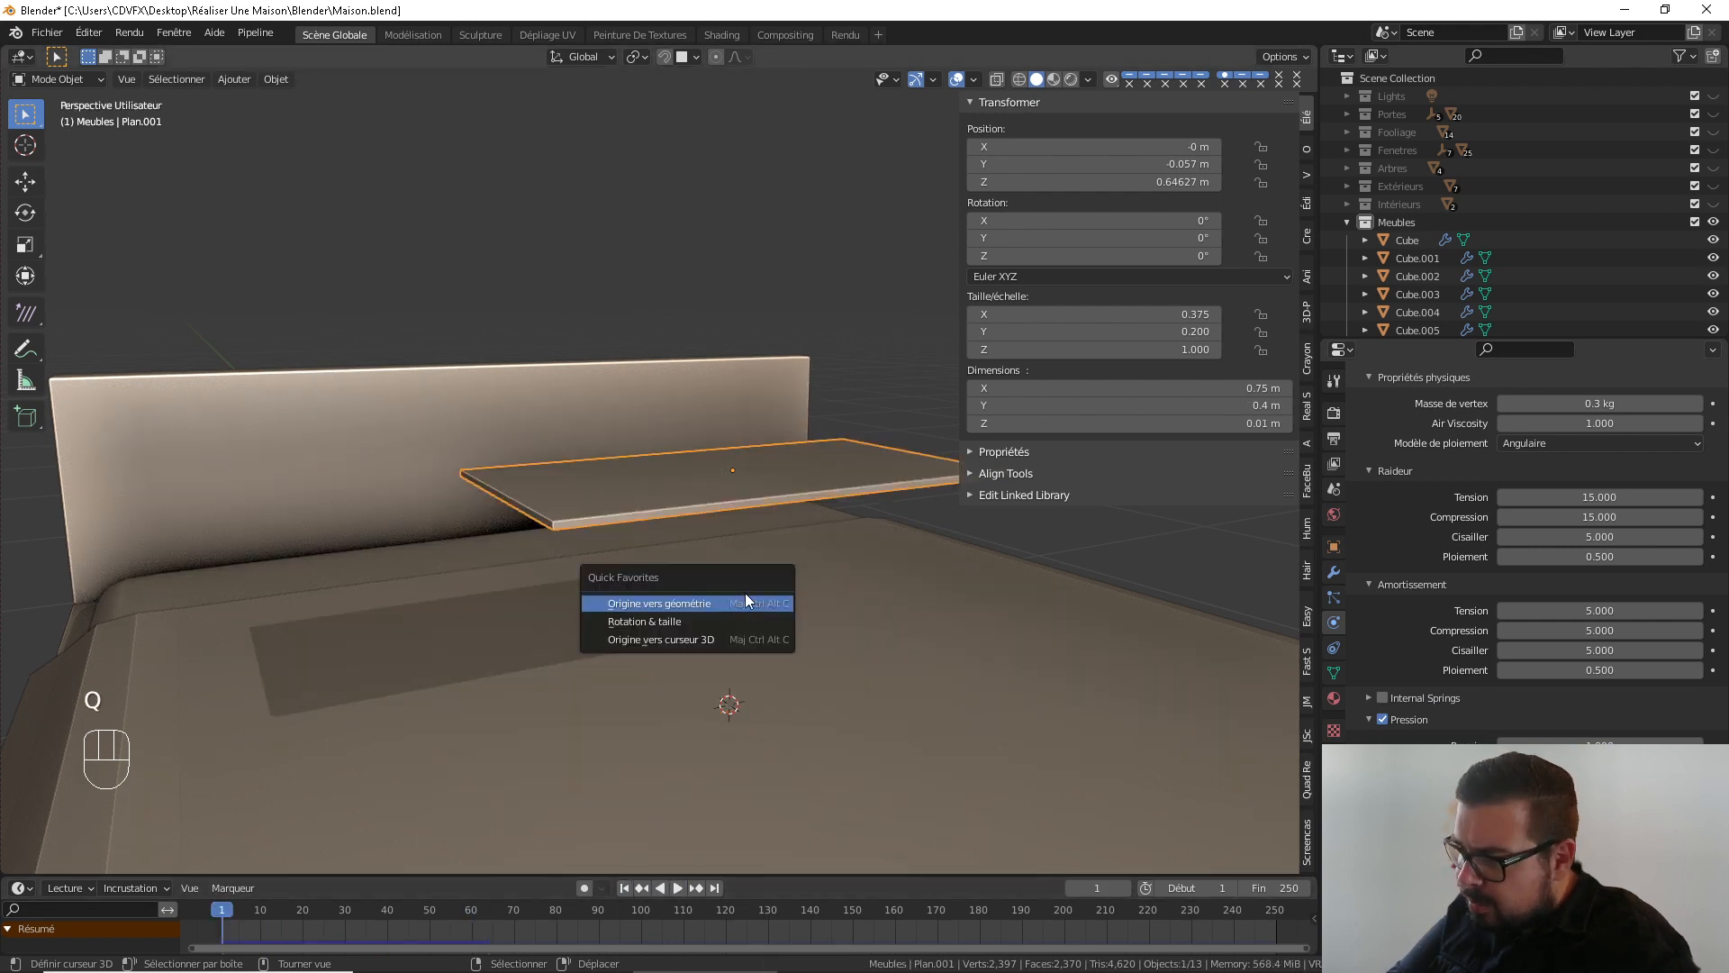
pyautogui.click(664, 618)
pyautogui.press('q')
pyautogui.press('q')
pyautogui.click(608, 580)
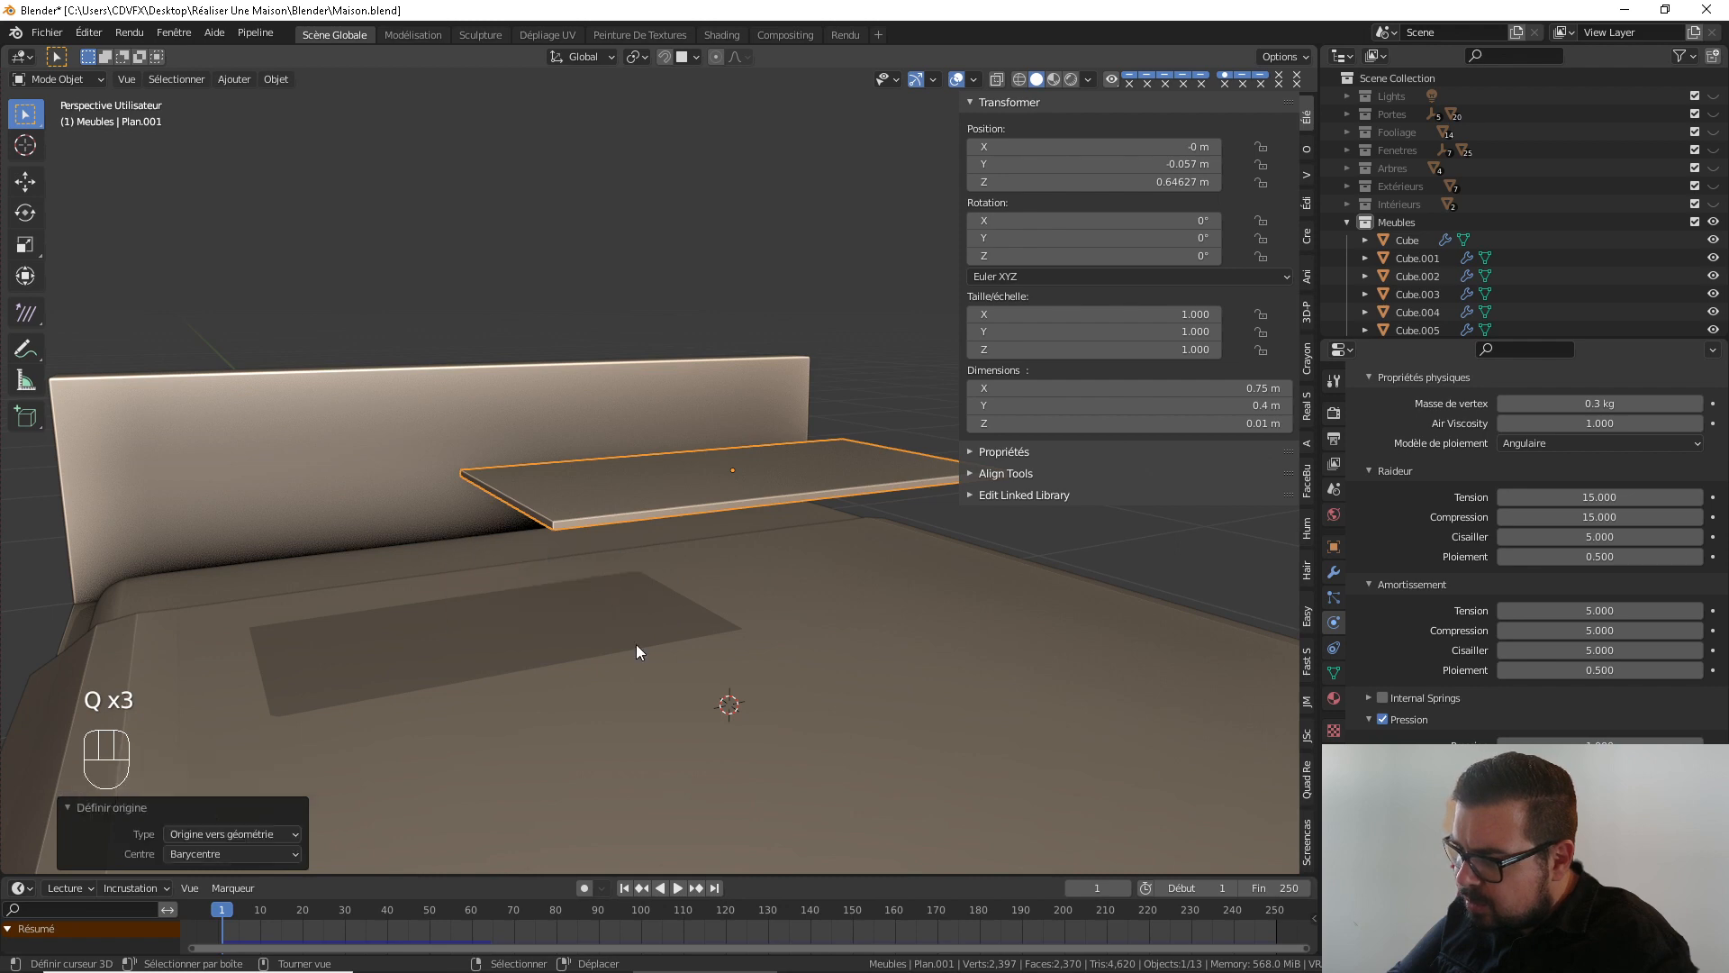
# Test the cloth simulation with the applied scale and rewind to frame 1
pyautogui.click(675, 888)
pyautogui.click(674, 889)
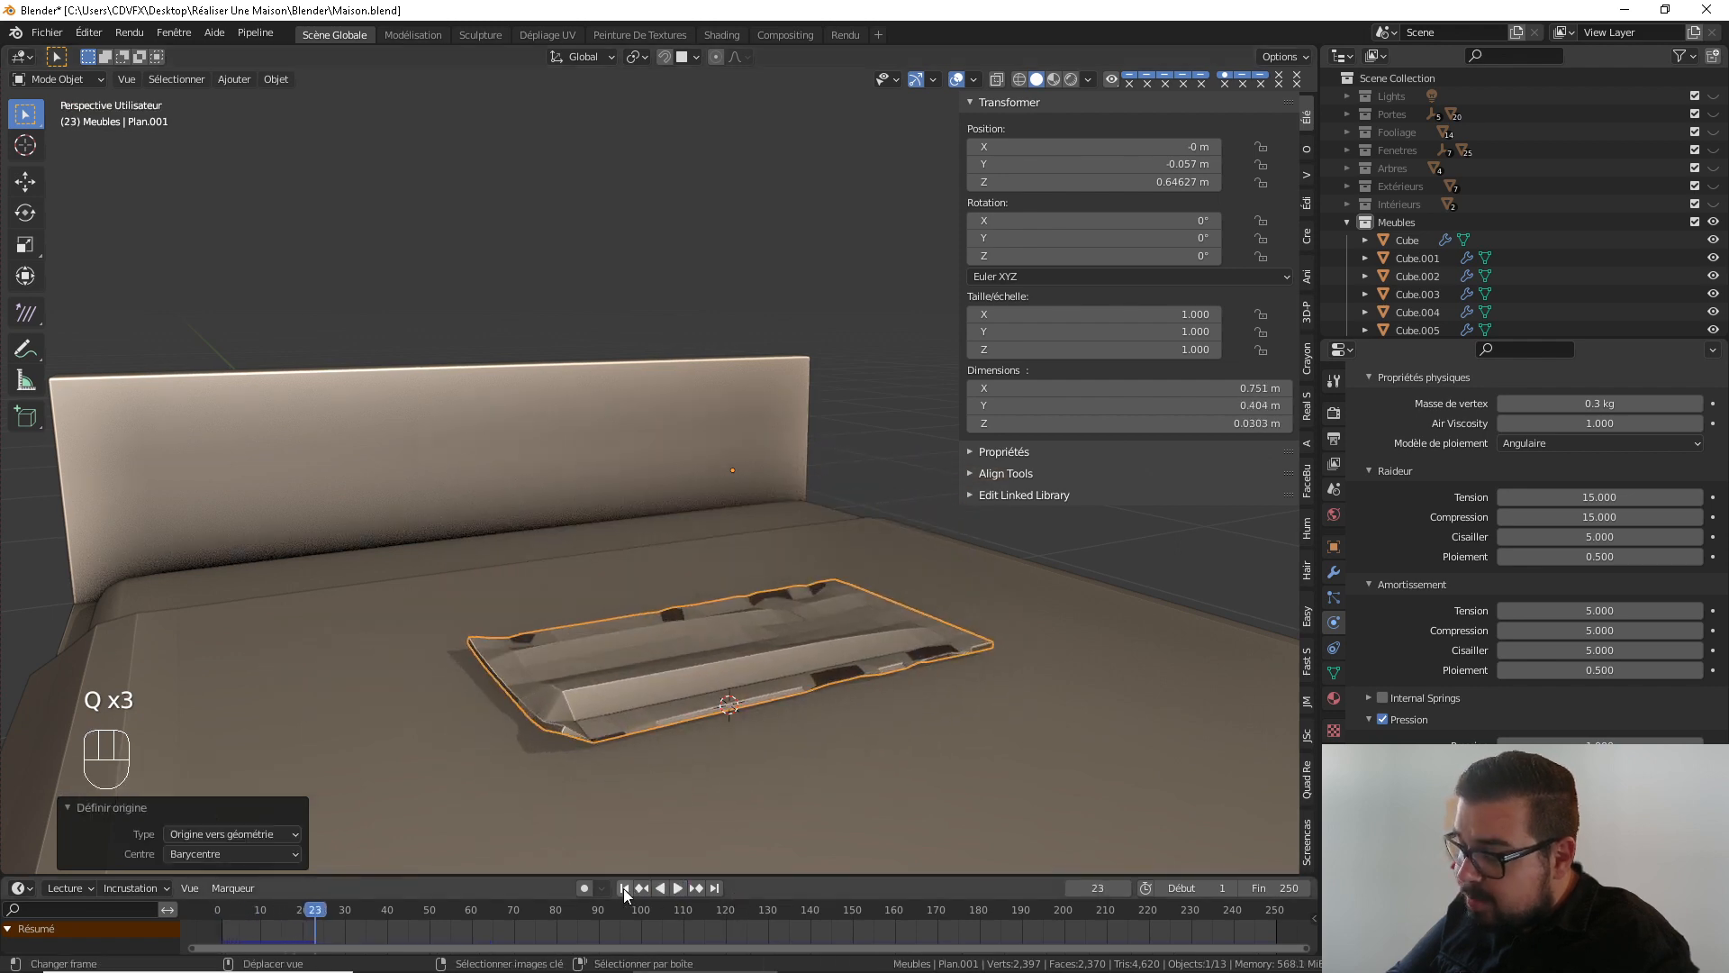
pyautogui.click(623, 888)
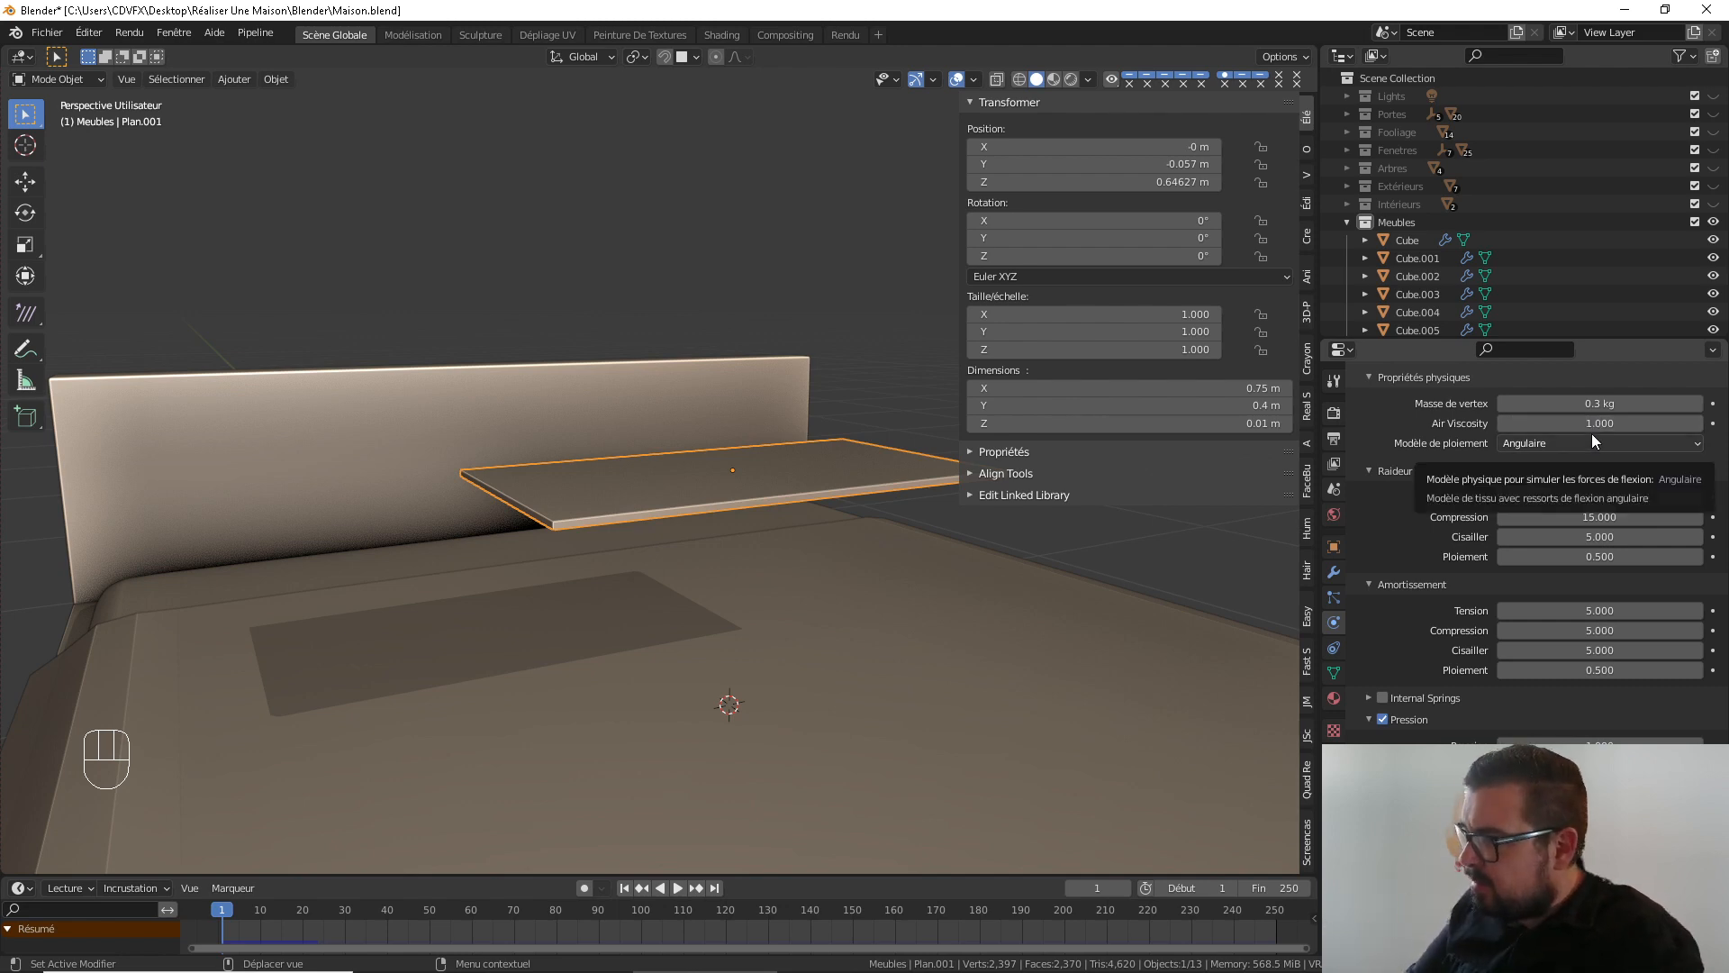
# Set the cloth pressure to 10
pyautogui.click(1607, 746)
pyautogui.write('10')
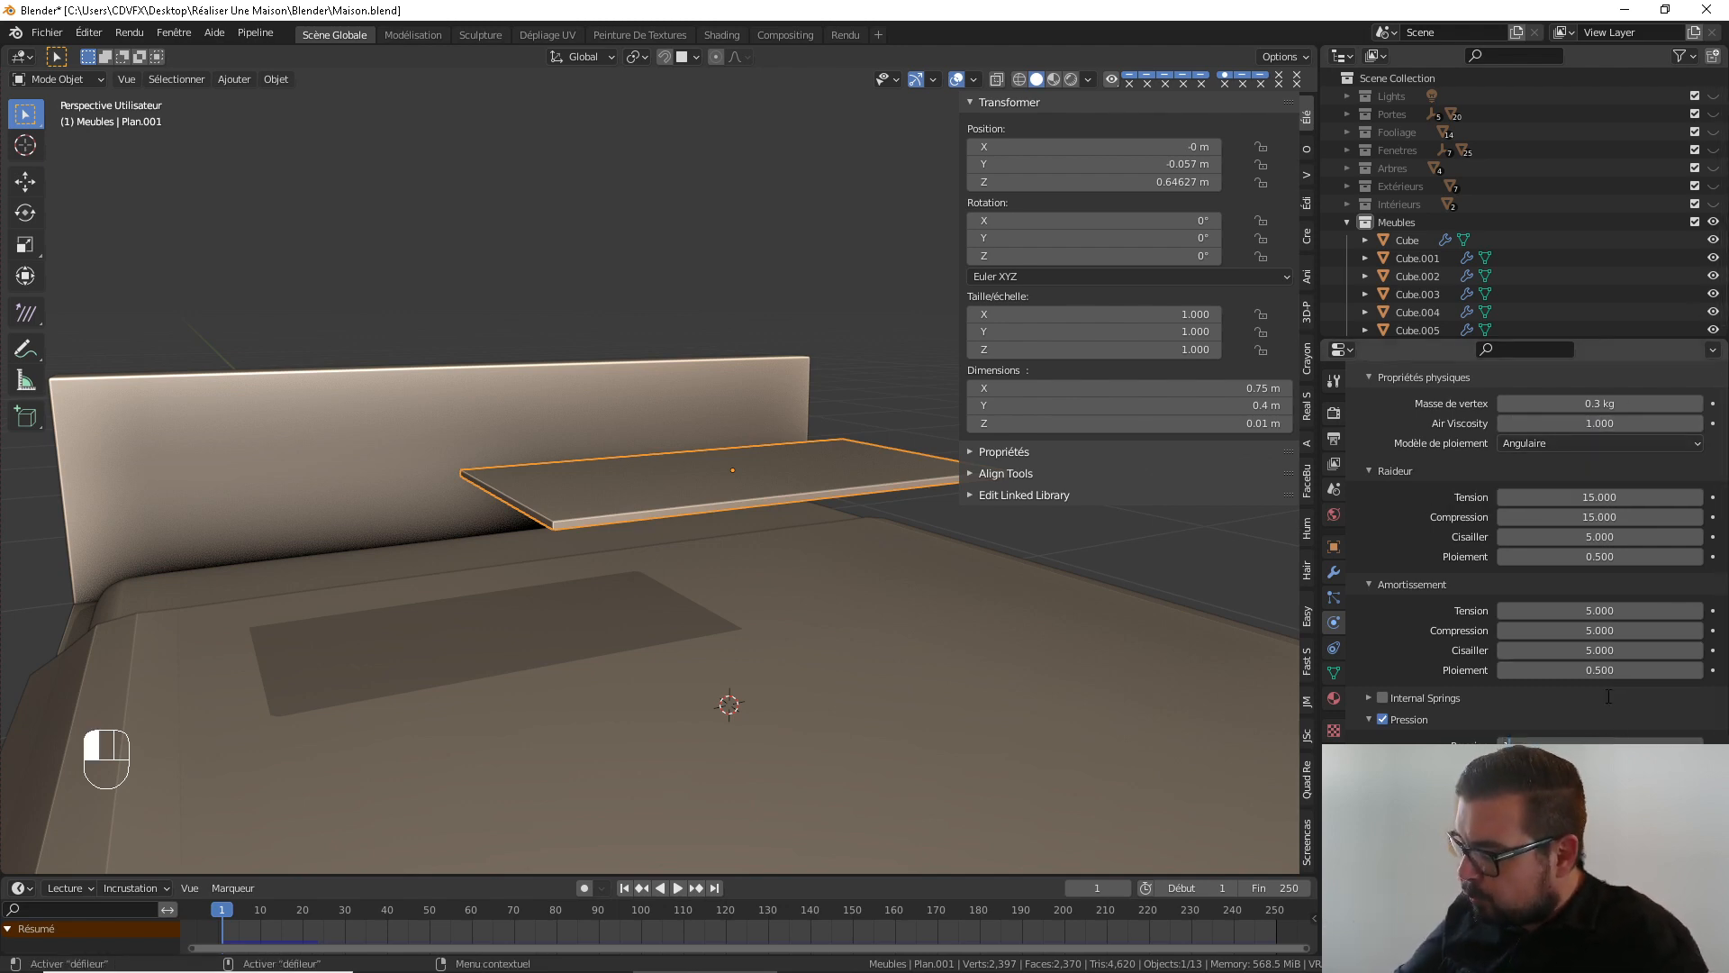
pyautogui.press('Return')
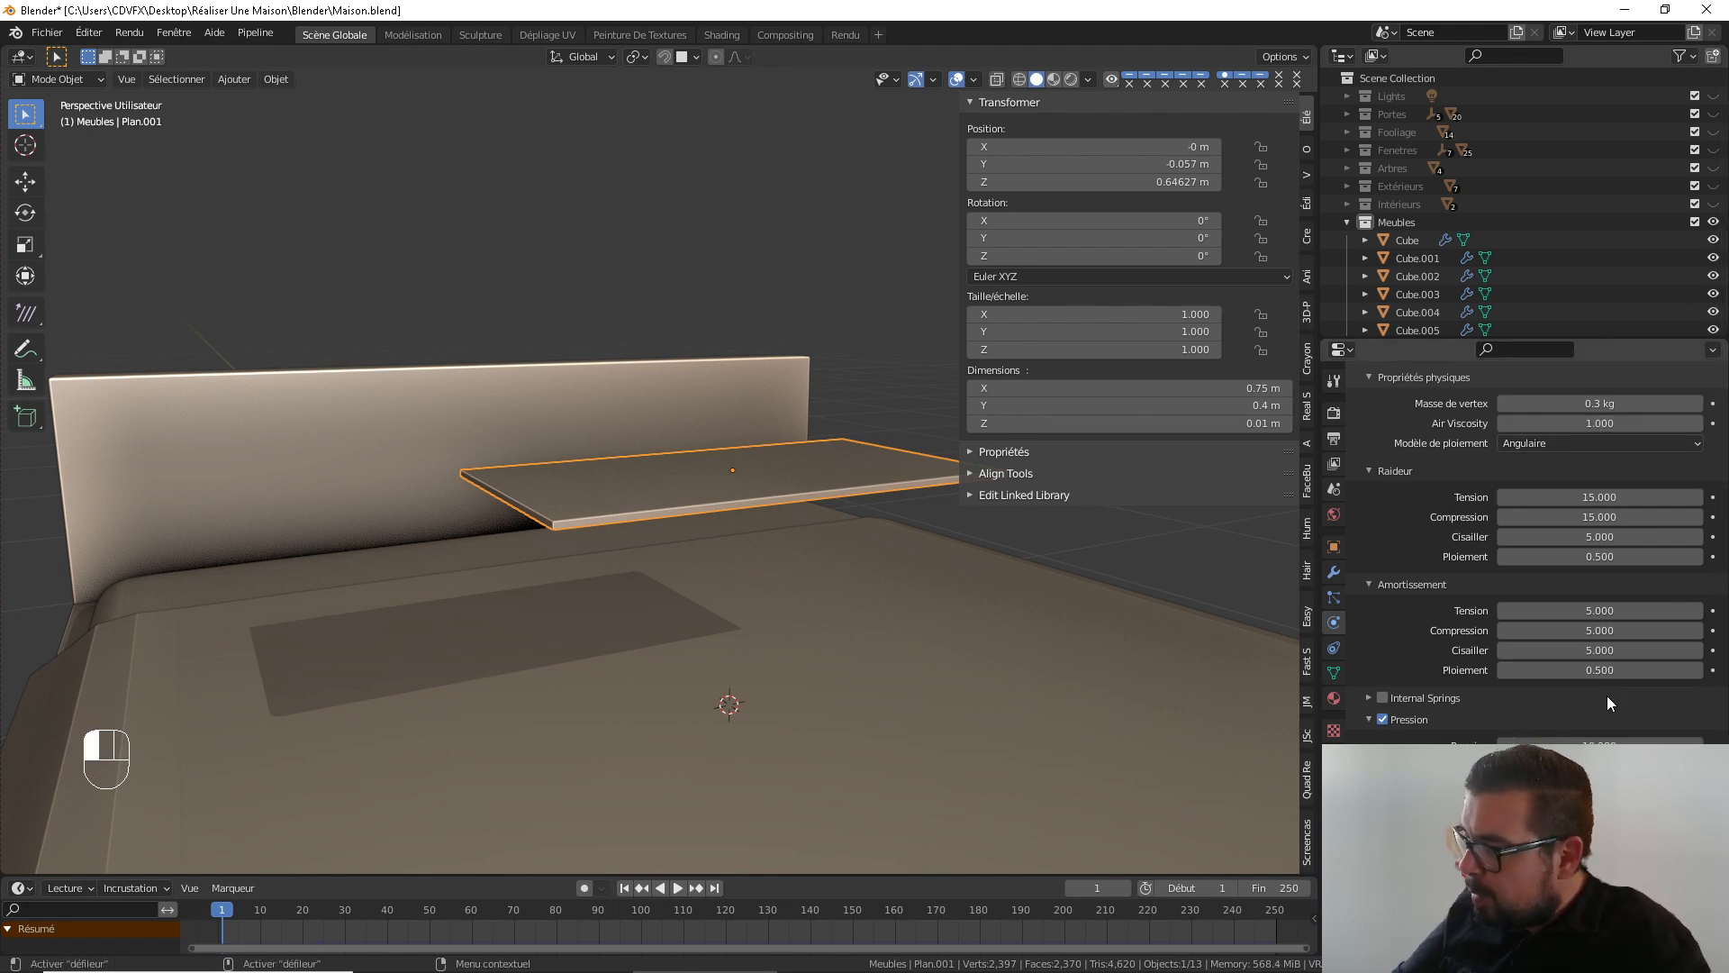
# Run the cloth simulation to frame 60 and inspect the inflated pillow's shape from several angles
pyautogui.click(678, 888)
pyautogui.click(675, 888)
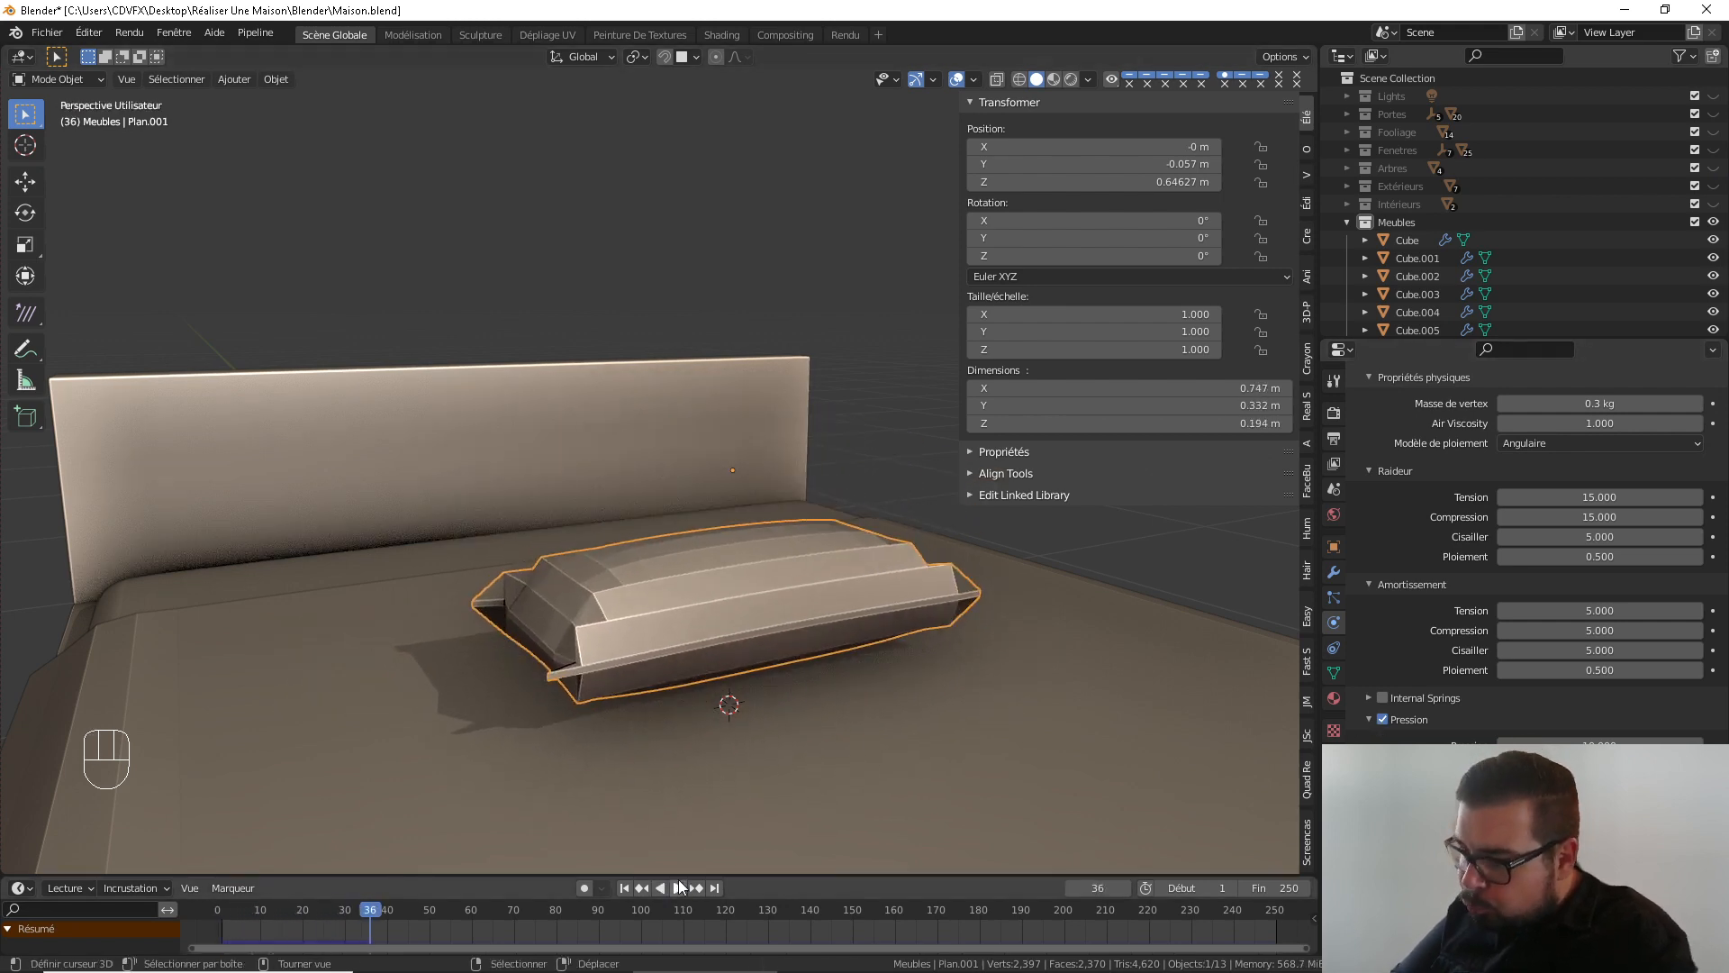
pyautogui.moveTo(879, 575); pyautogui.dragTo(569, 807, button='middle')
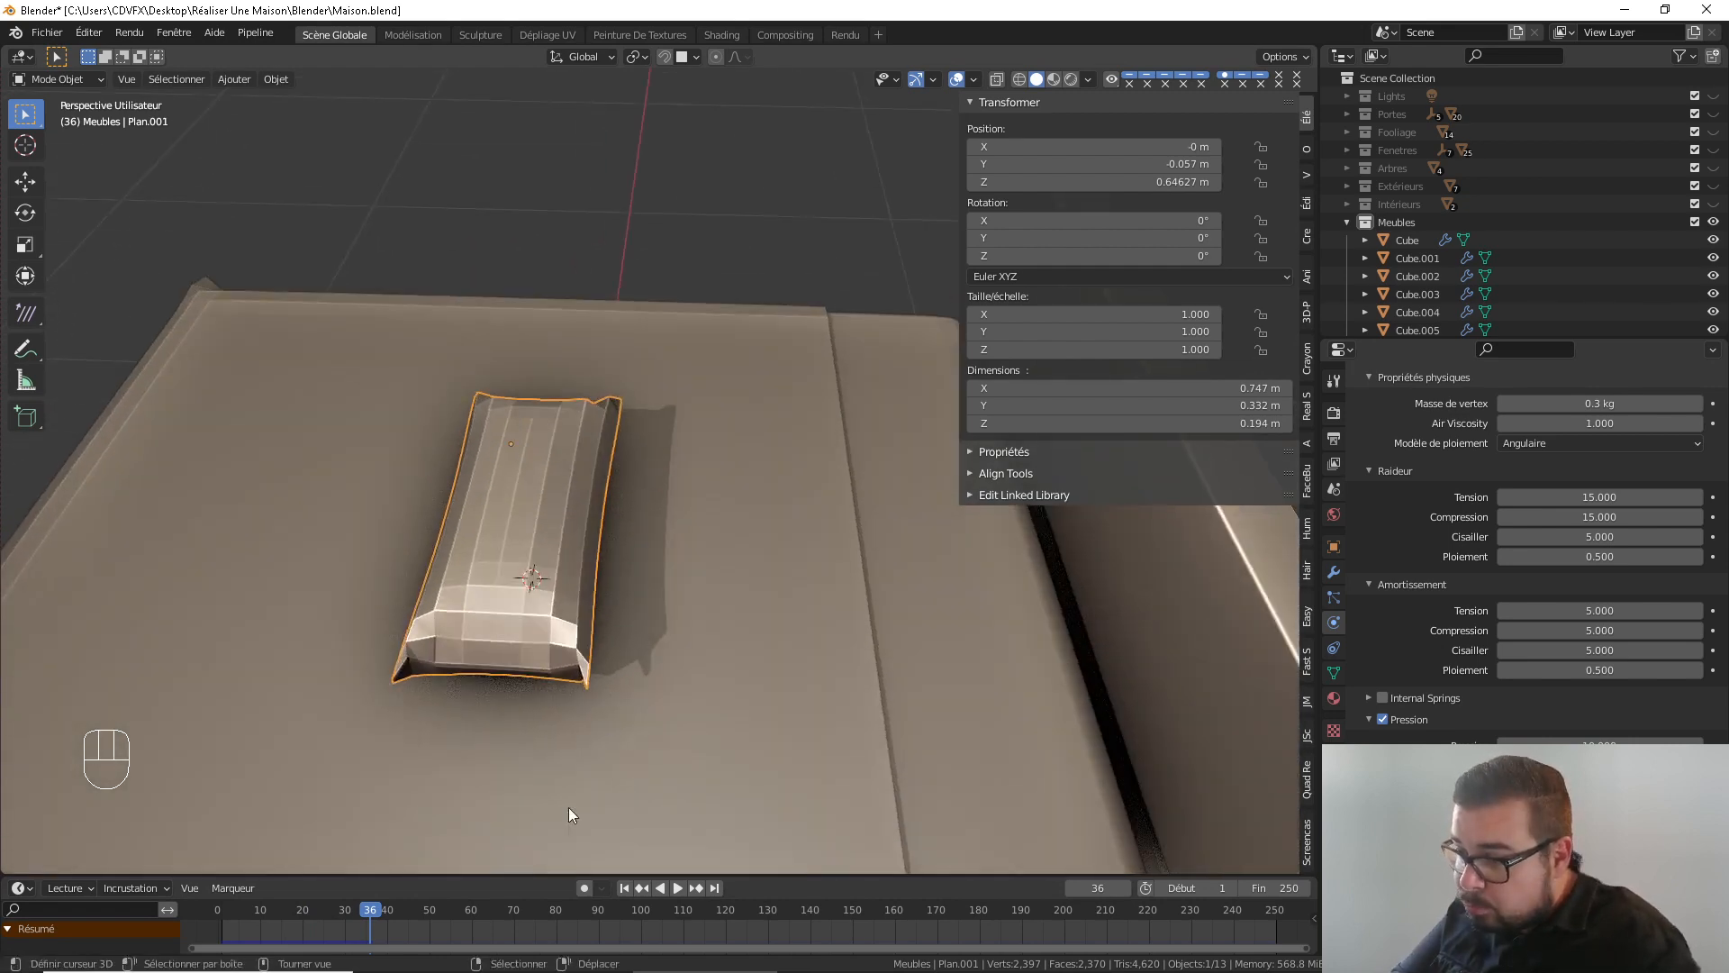
pyautogui.click(679, 890)
pyautogui.click(679, 890)
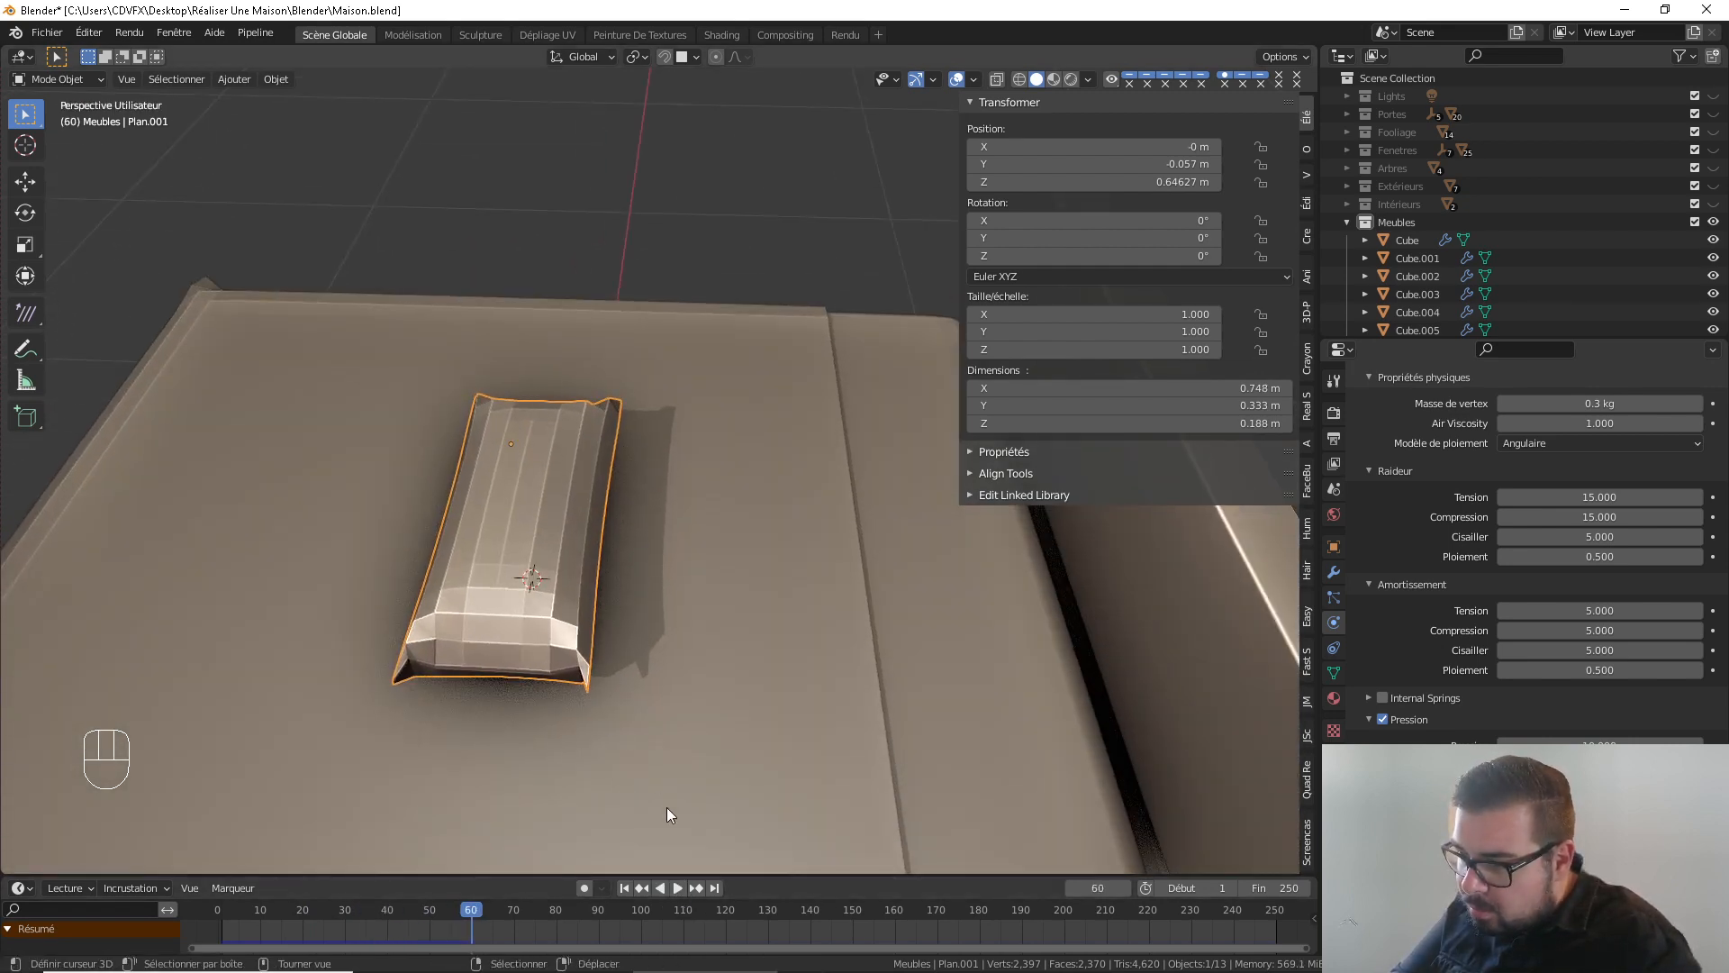
pyautogui.moveTo(614, 665); pyautogui.dragTo(938, 620, button='middle')
pyautogui.moveTo(700, 613); pyautogui.dragTo(645, 695, button='middle')
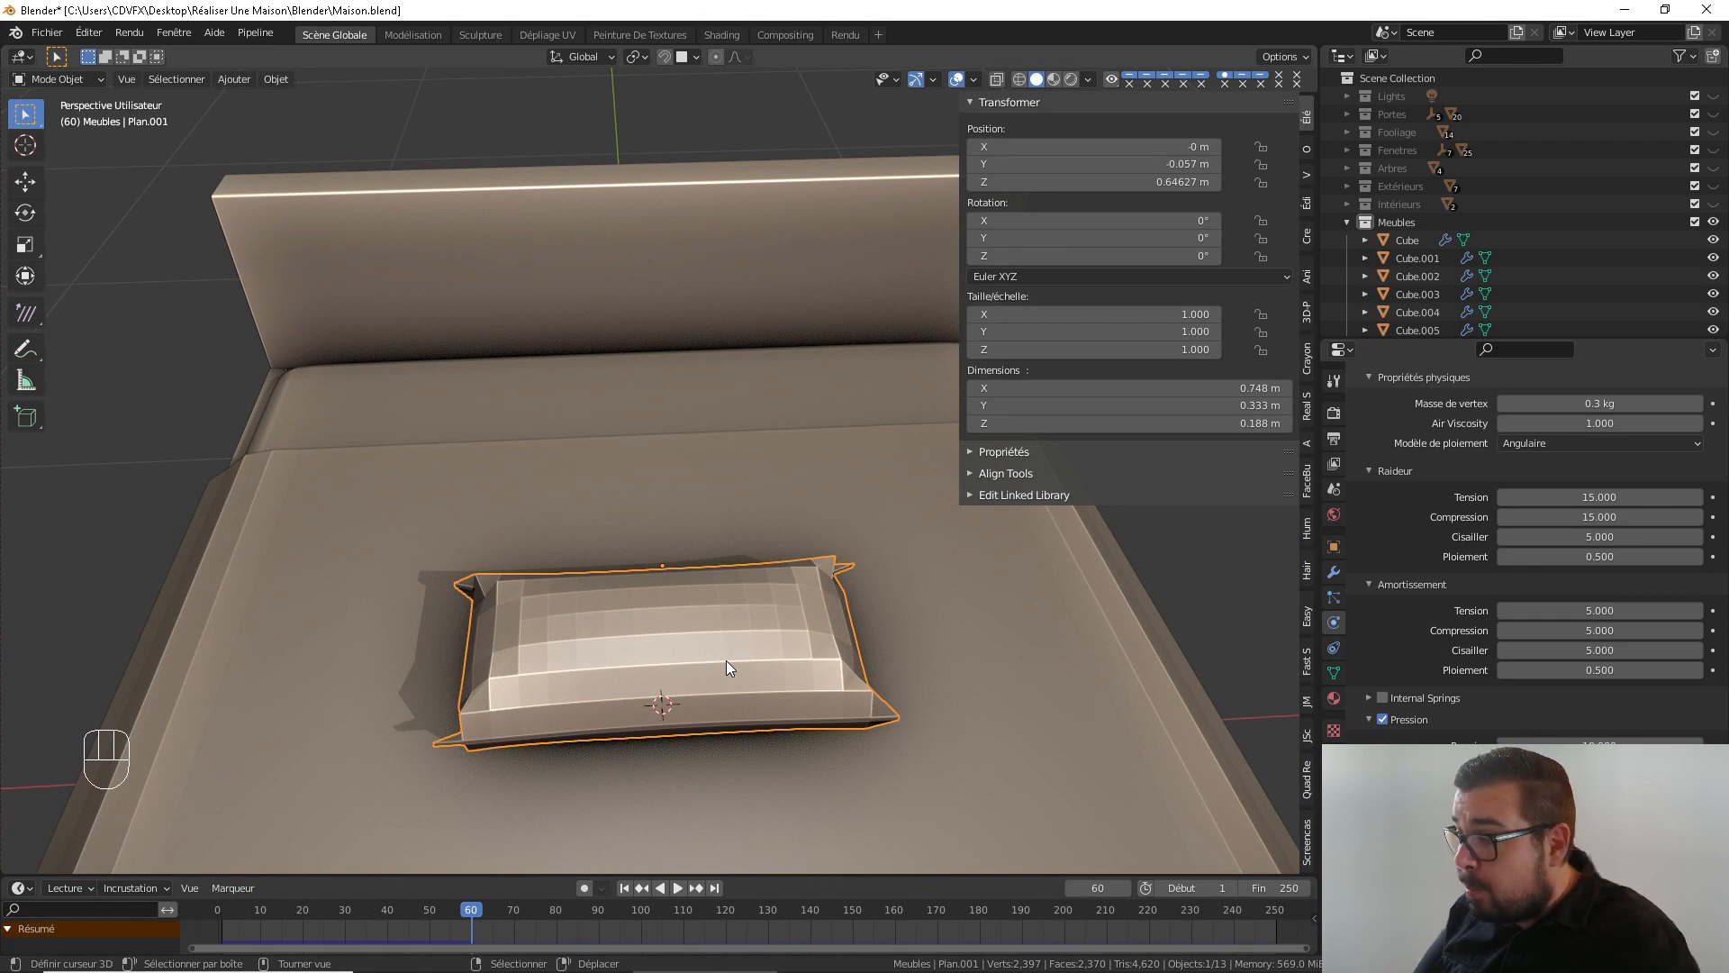
pyautogui.moveTo(748, 667)
pyautogui.mouseDown(button='middle')
pyautogui.moveTo(912, 598)
pyautogui.moveTo(750, 641)
pyautogui.mouseUp(button='middle')
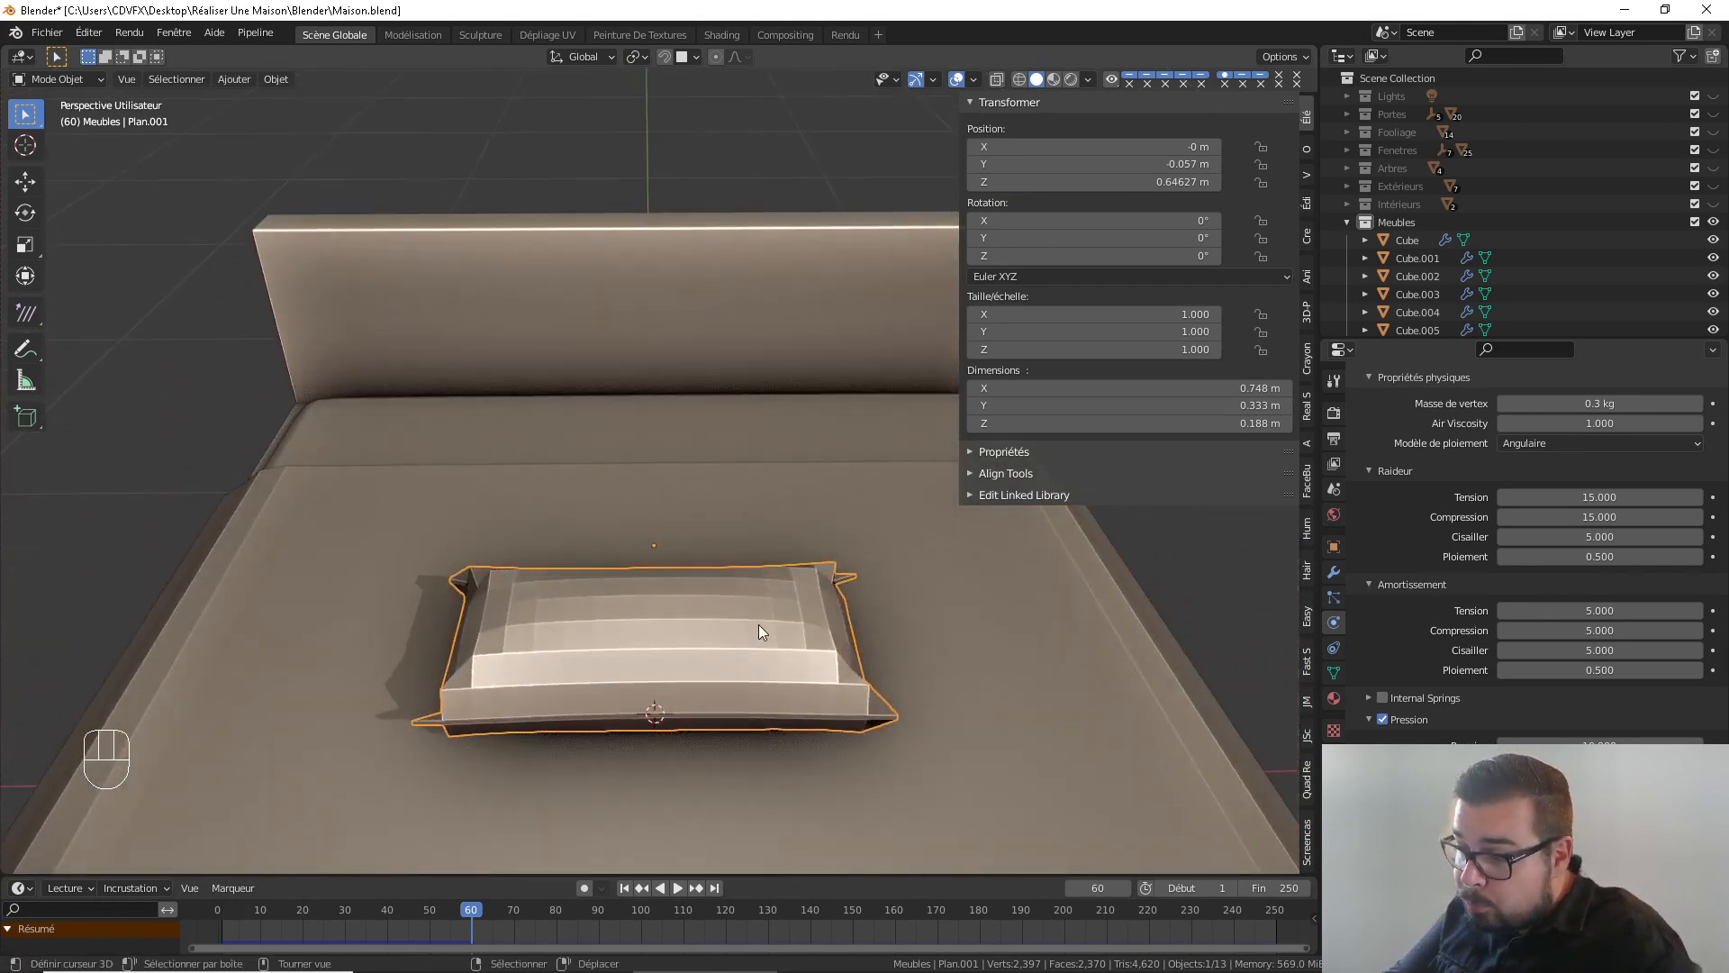
# Subdivide the pillow's entire mesh once more in Edit Mode and return to Object Mode
pyautogui.press('Tab')
pyautogui.press('x')
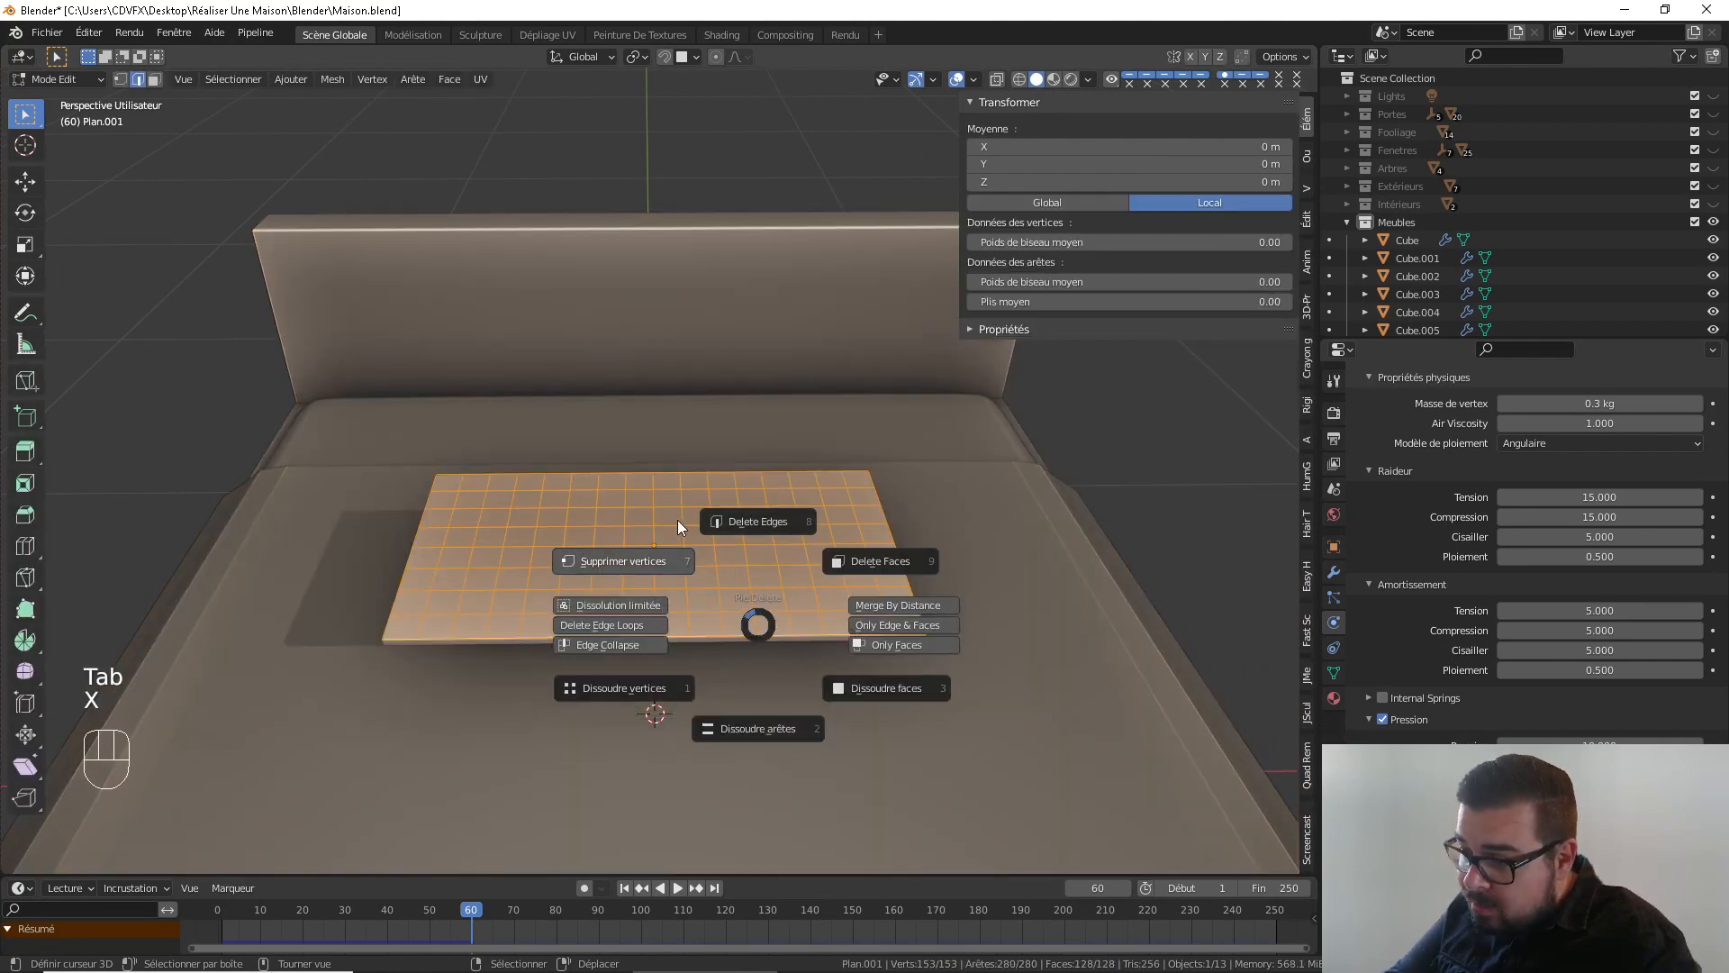
pyautogui.press('w')
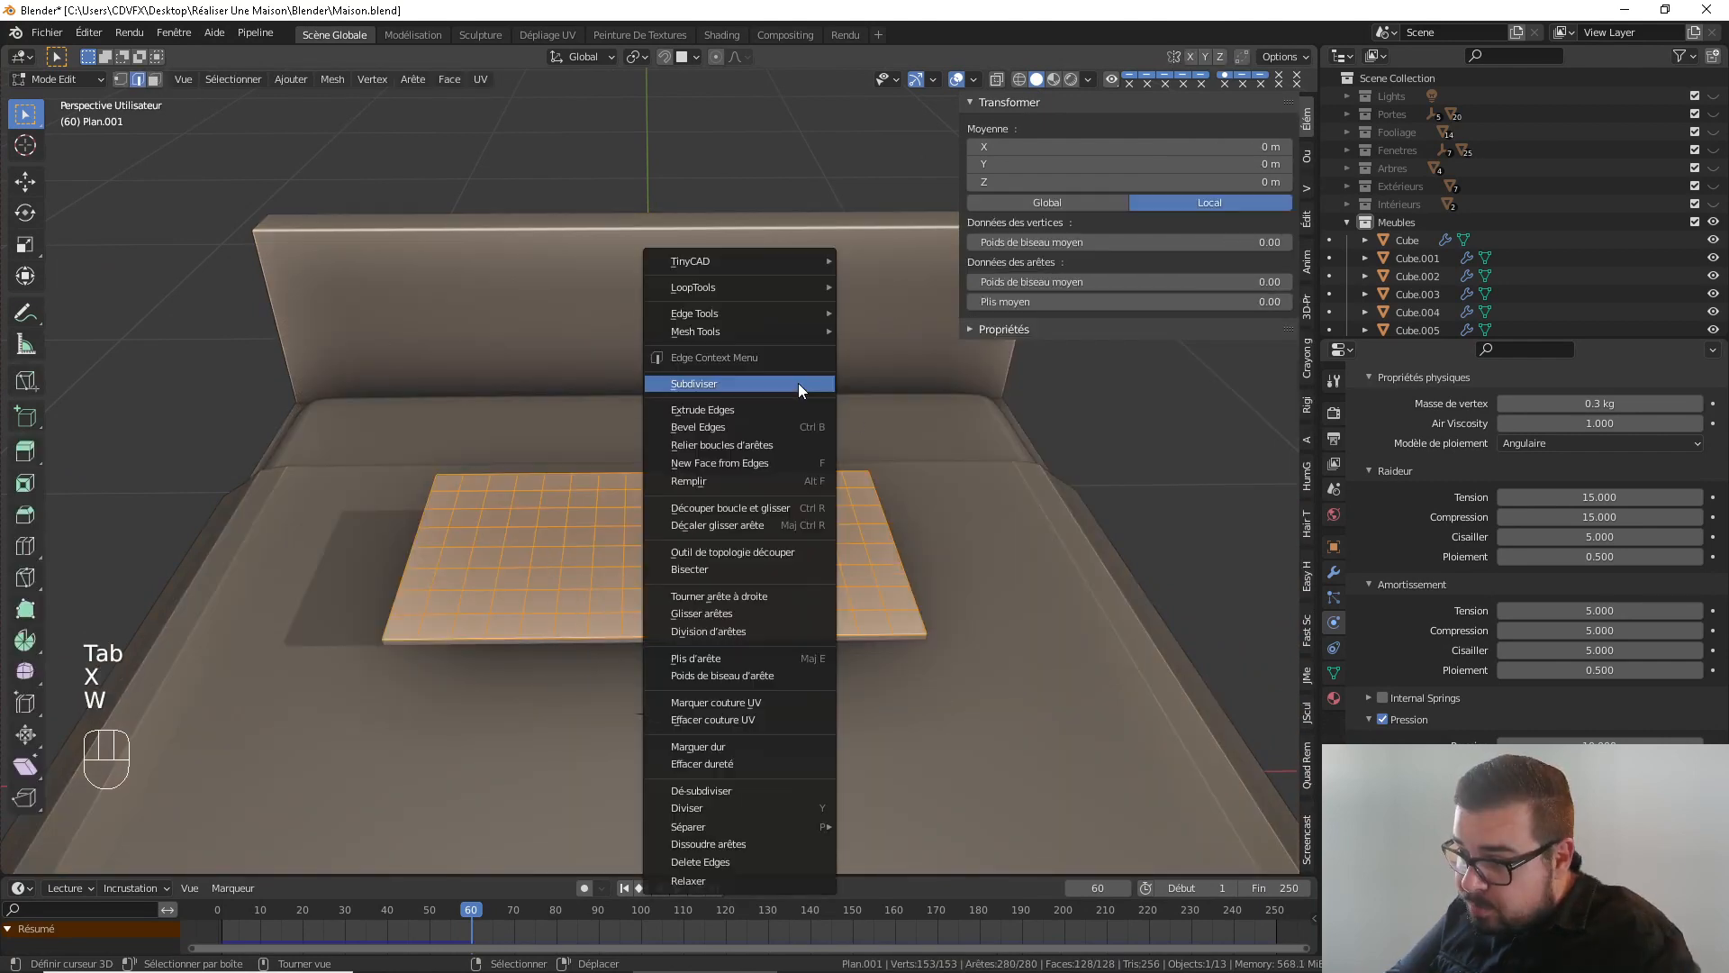
pyautogui.click(738, 383)
pyautogui.press('Tab')
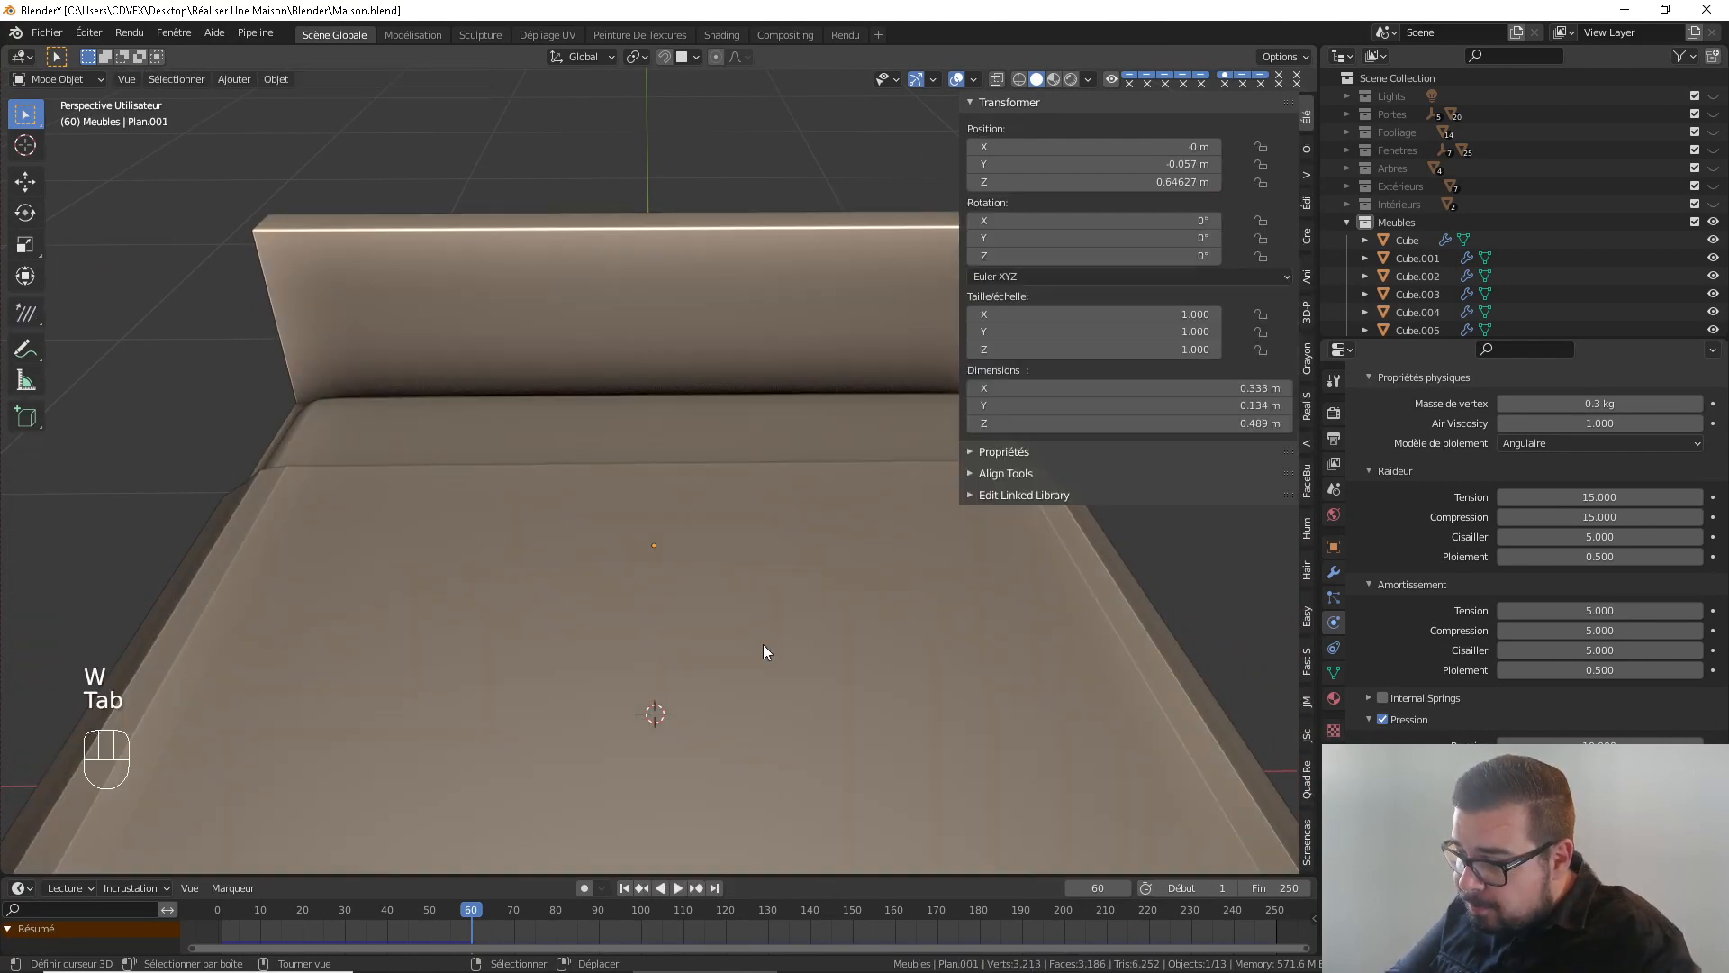
# Rerun the cloth simulation from the first frame, stop it at frame 44, and inspect the pillow from several angles
pyautogui.click(625, 888)
pyautogui.click(675, 888)
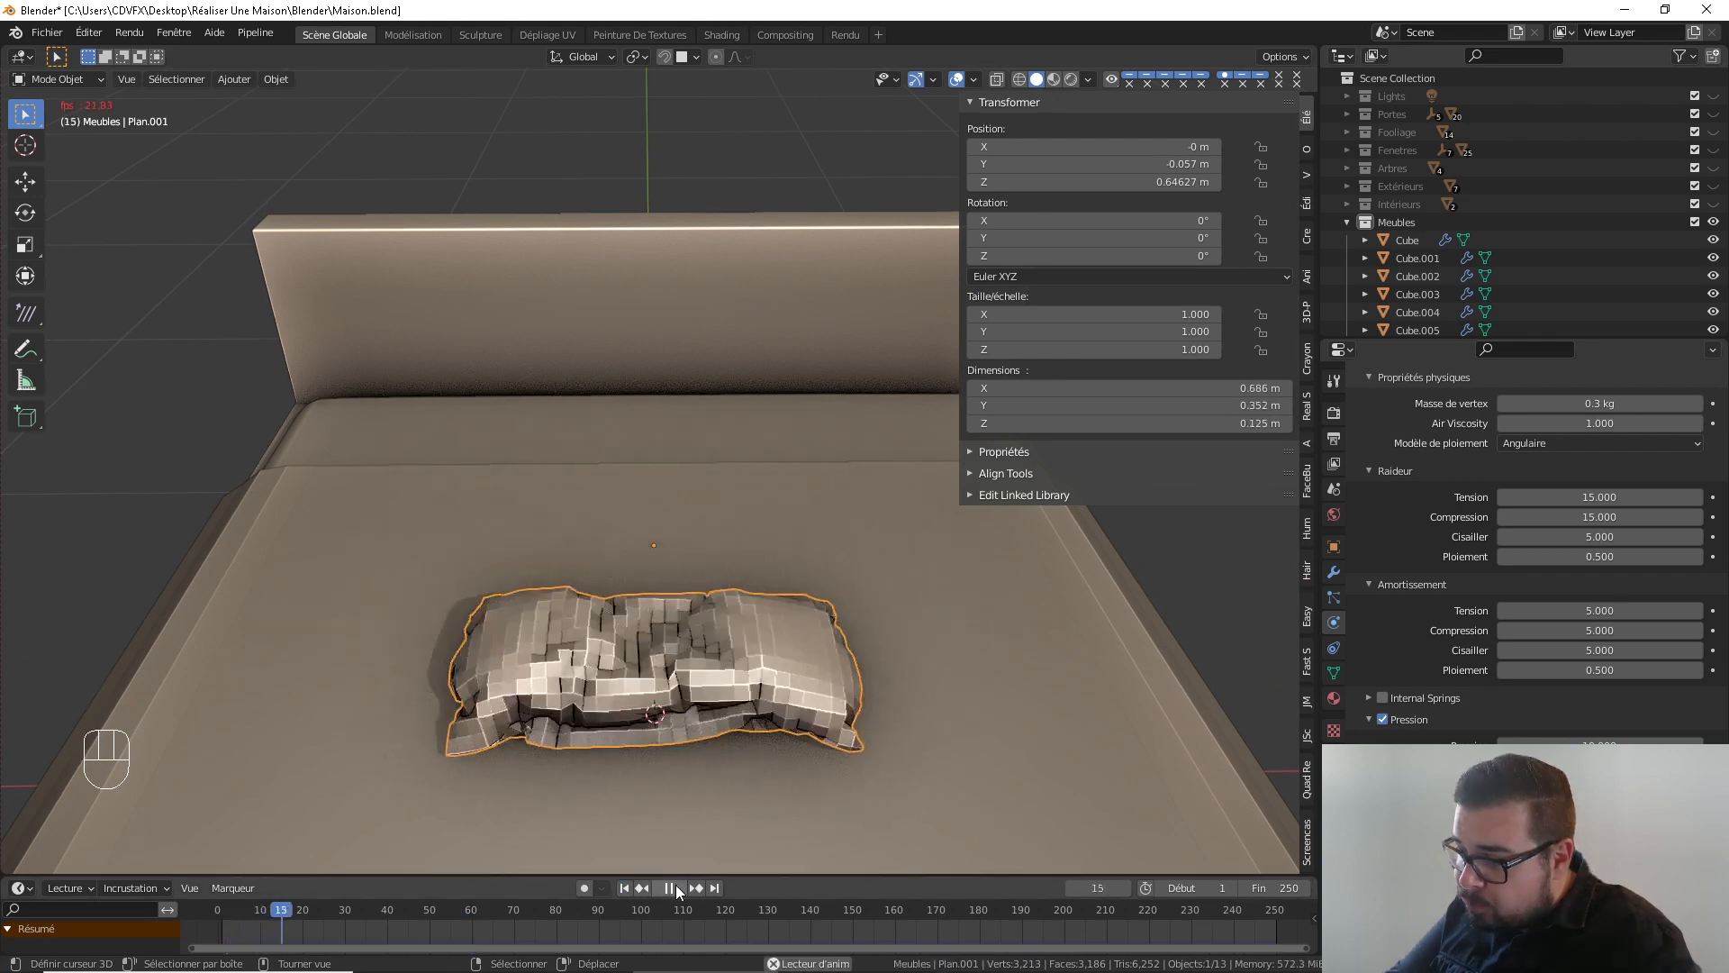
pyautogui.click(669, 888)
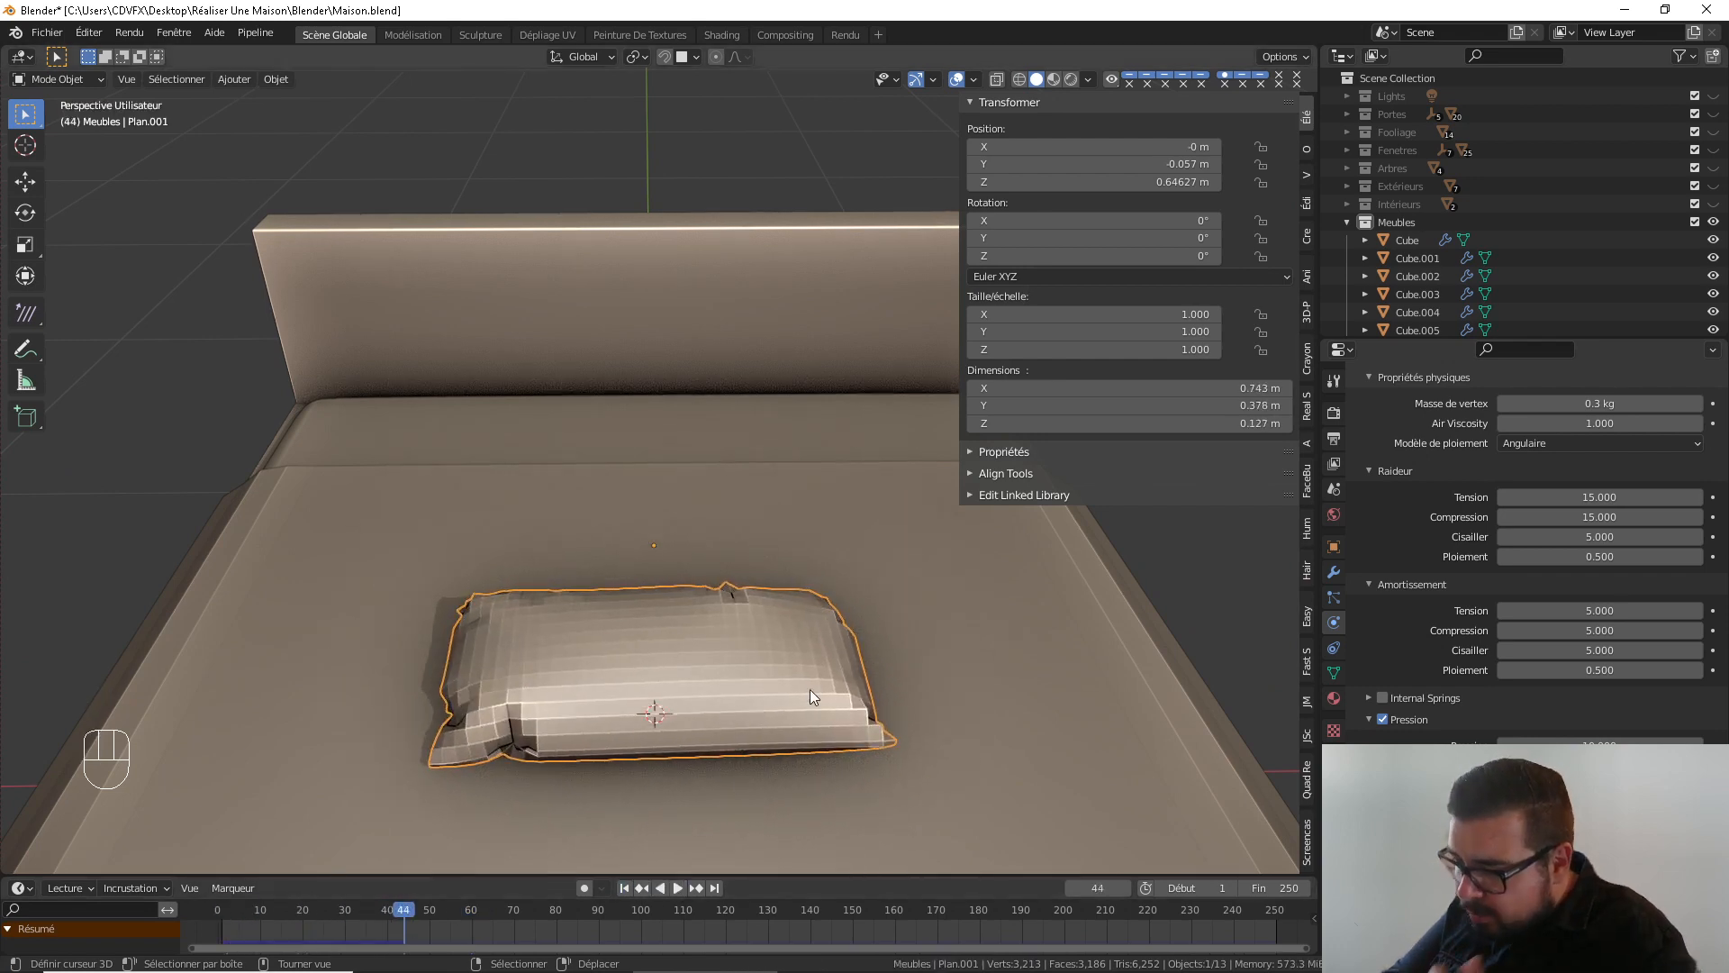
pyautogui.moveTo(809, 689); pyautogui.dragTo(478, 594, button='middle')
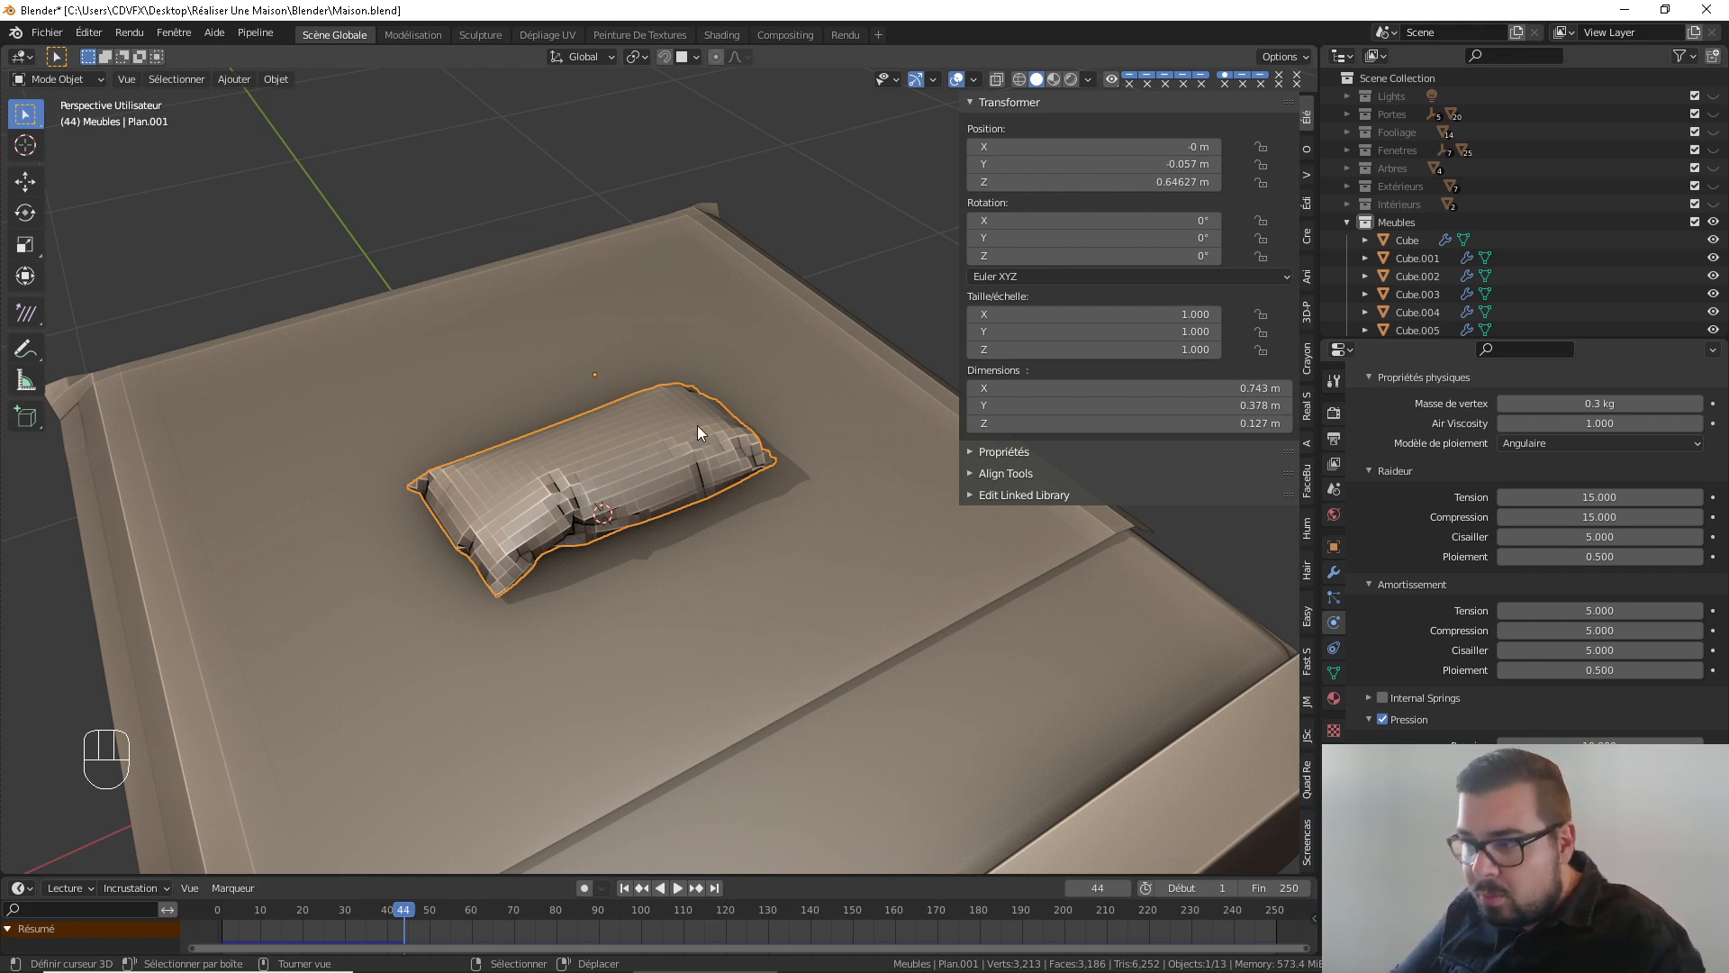
pyautogui.moveTo(697, 425); pyautogui.dragTo(766, 487, button='middle')
pyautogui.scroll(2, 727, 553)
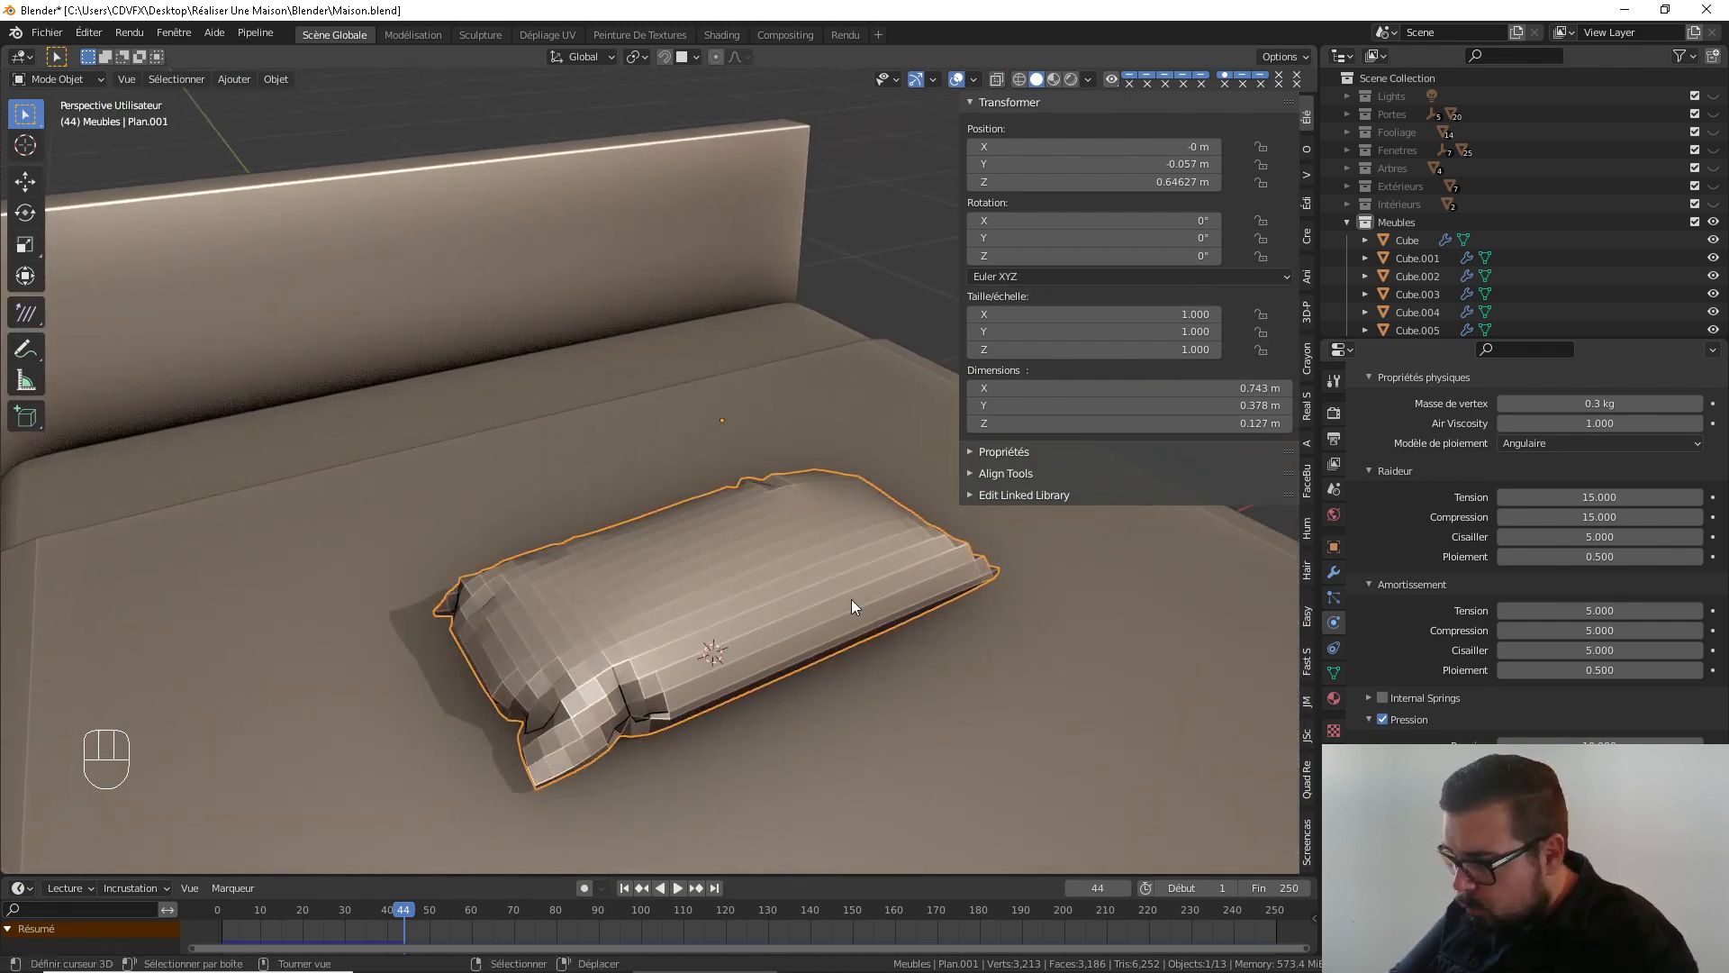
# Apply the pillow's Solidifier and Tissu modifiers, play the timeline to check the shape, and rewind to frame 1
pyautogui.click(1329, 577)
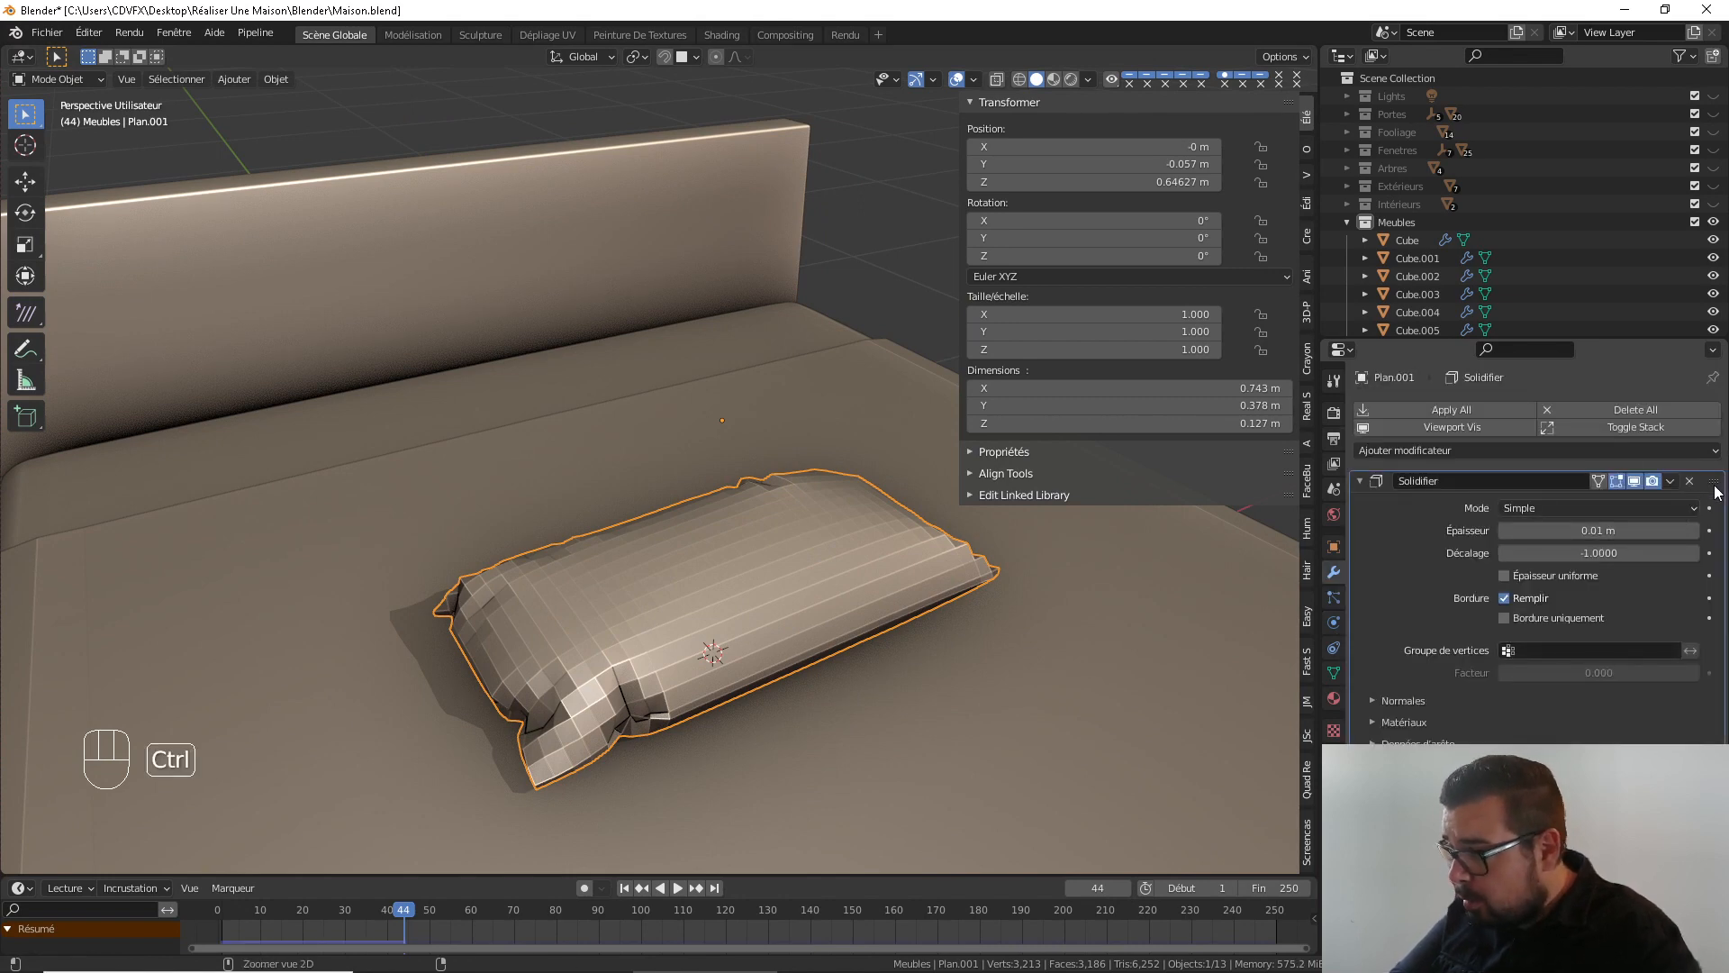
pyautogui.hotkey('ctrl', 'a')
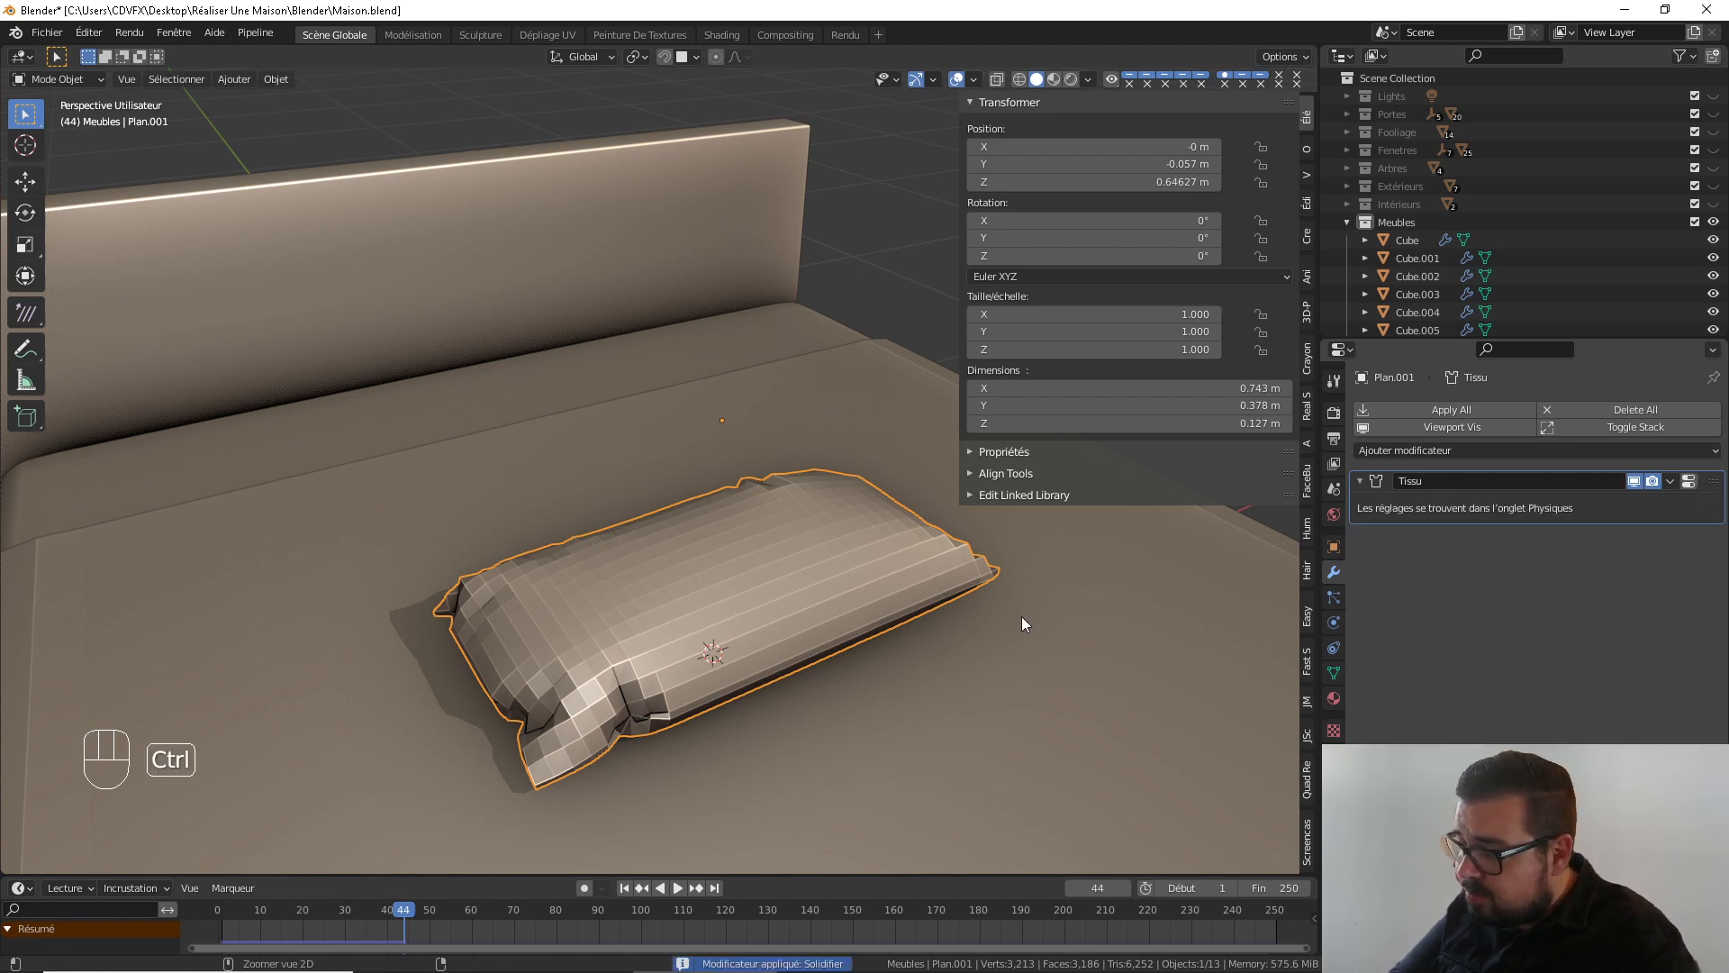
pyautogui.hotkey('ctrl', 'a')
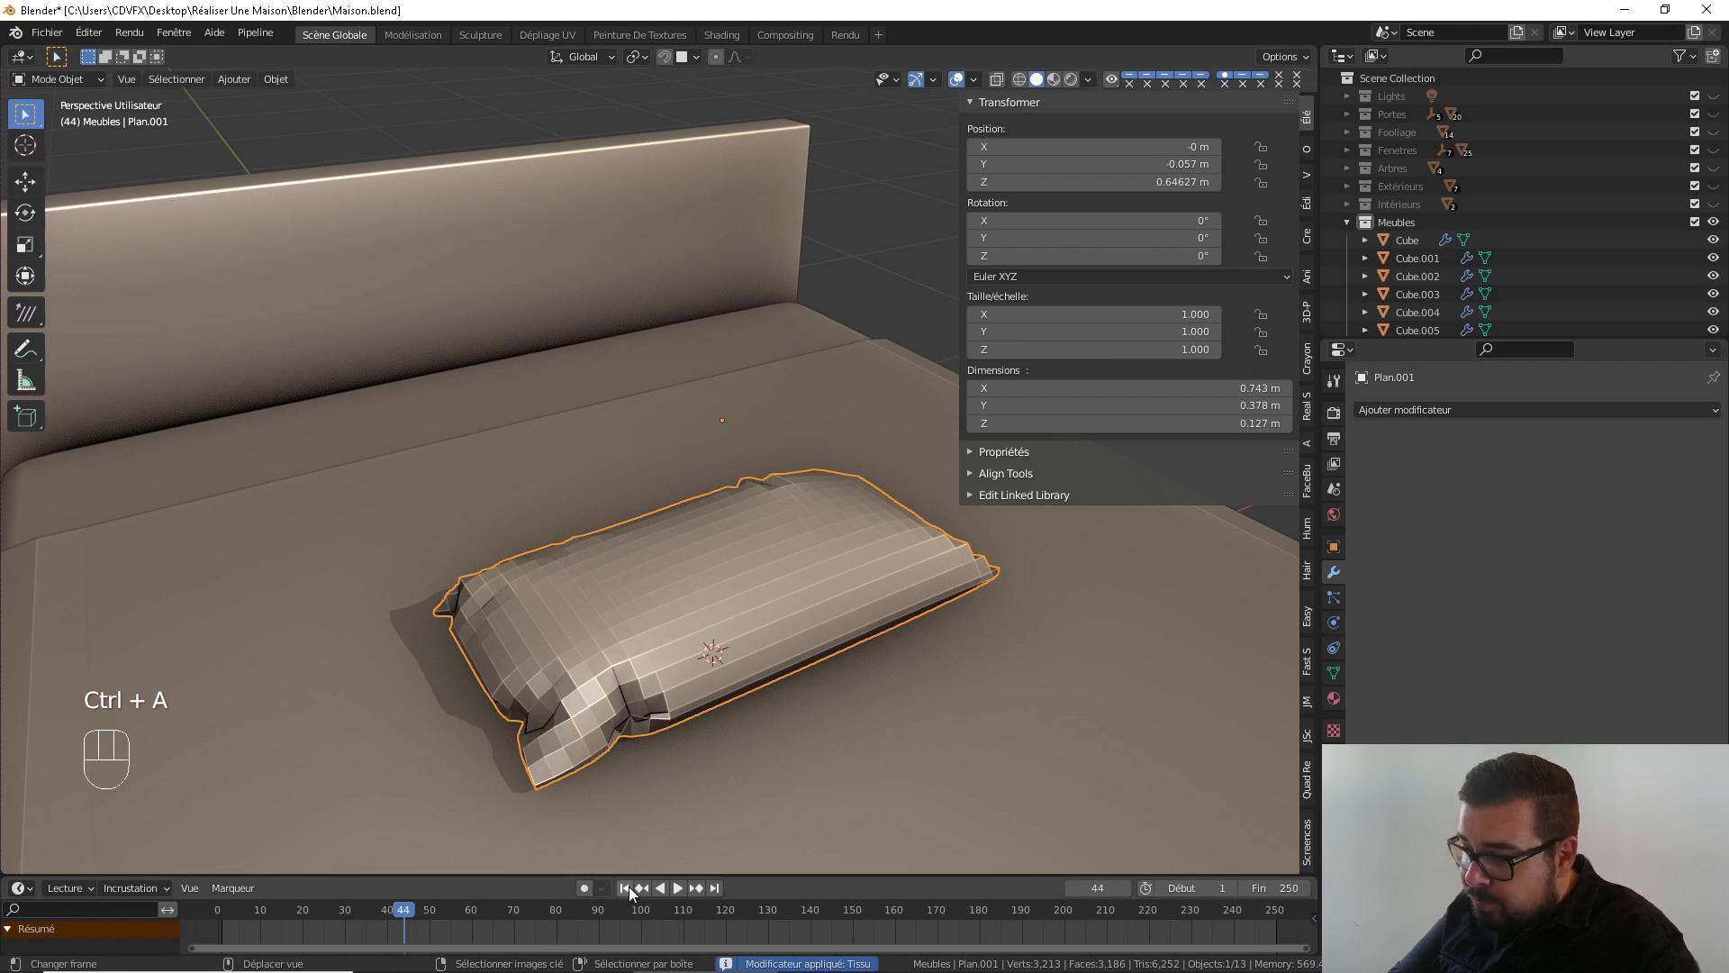
pyautogui.click(682, 886)
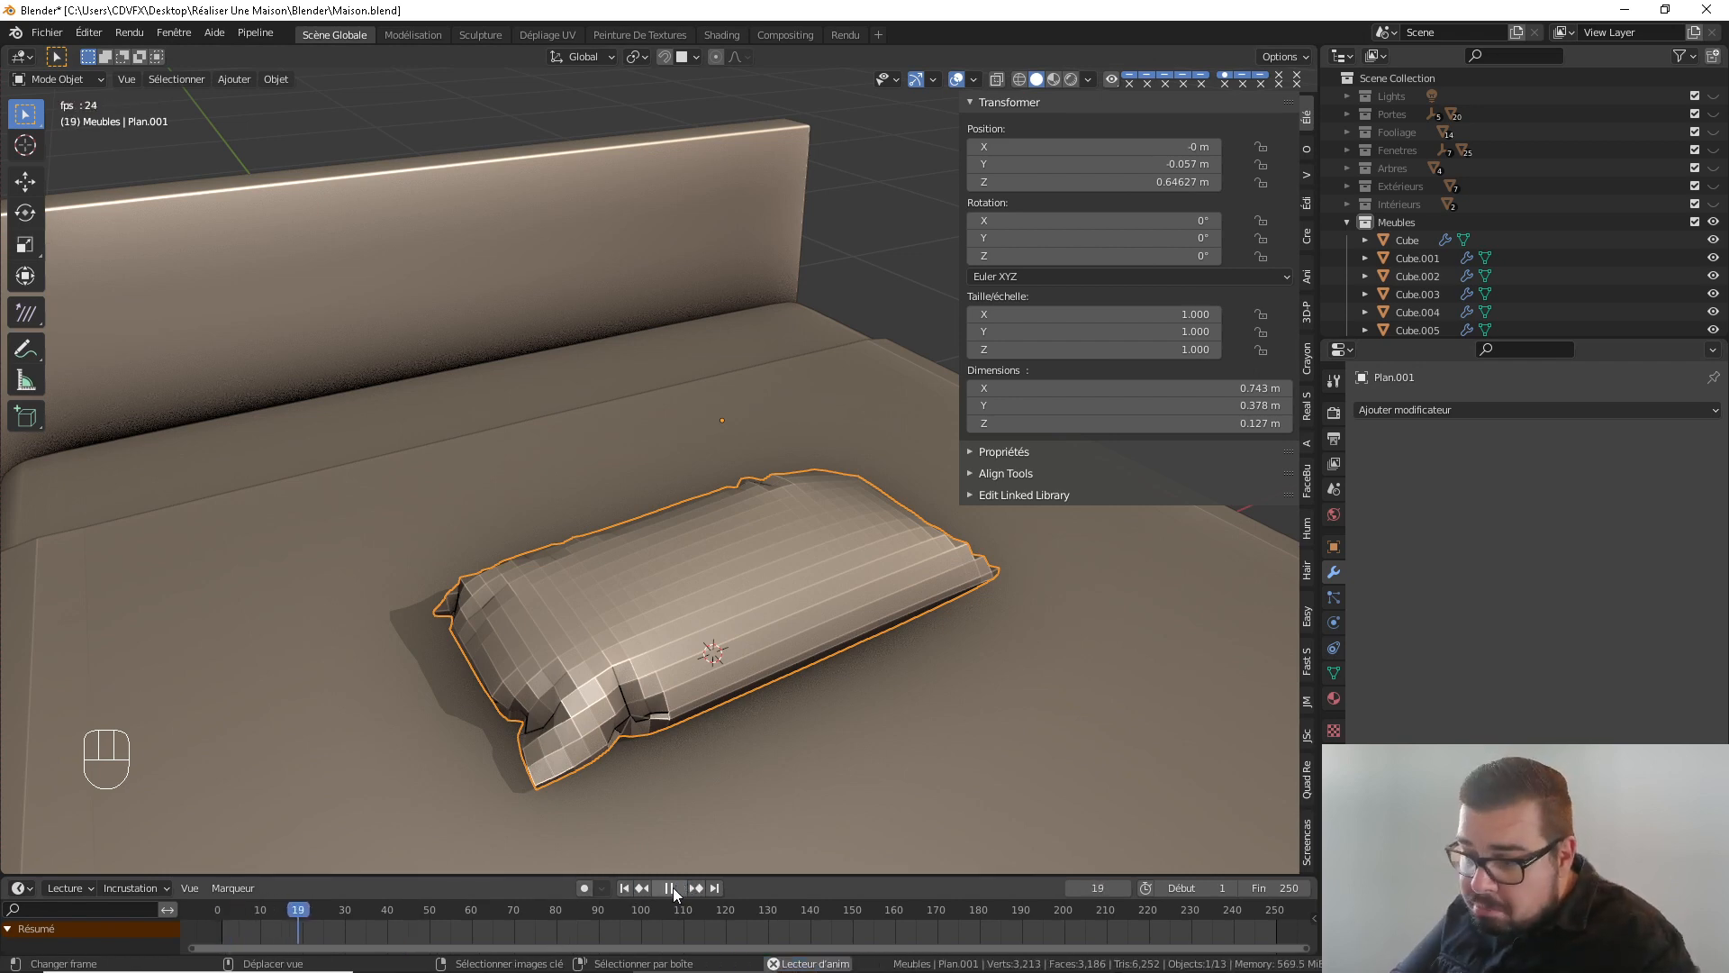
pyautogui.click(673, 888)
pyautogui.click(630, 887)
# Apply smooth shading (Ombrage lissé) to the pillow
pyautogui.scroll(-3, 725, 643)
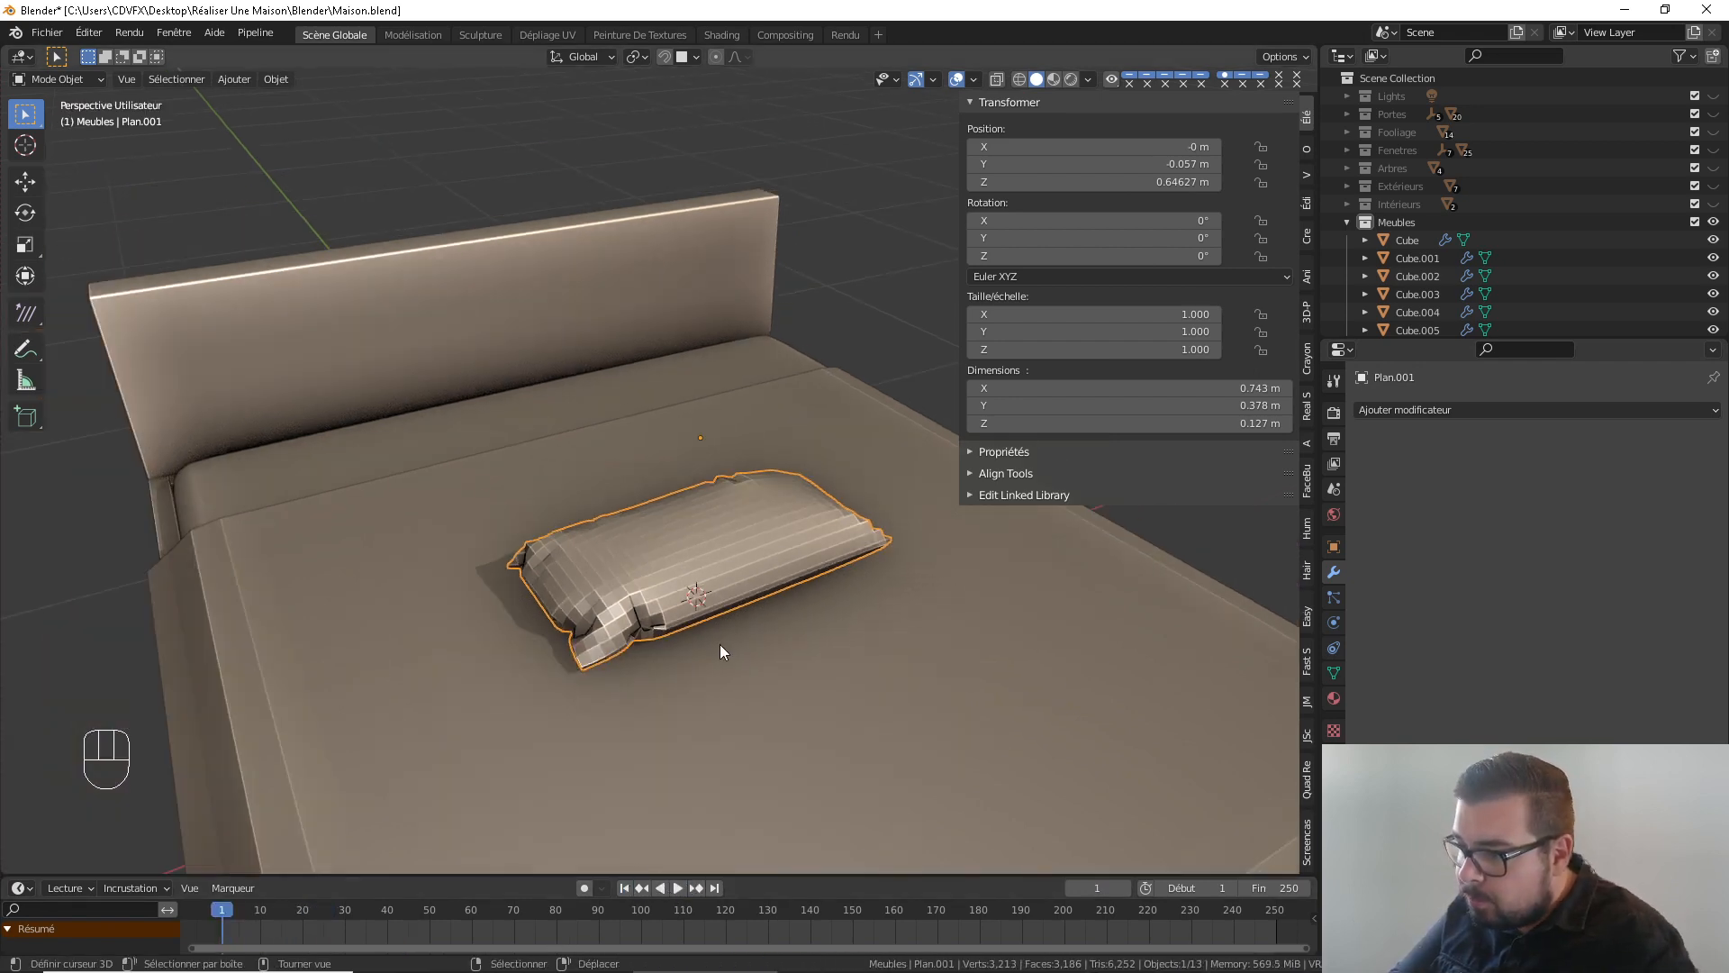
pyautogui.moveTo(720, 645); pyautogui.dragTo(746, 657, button='middle')
pyautogui.press('w')
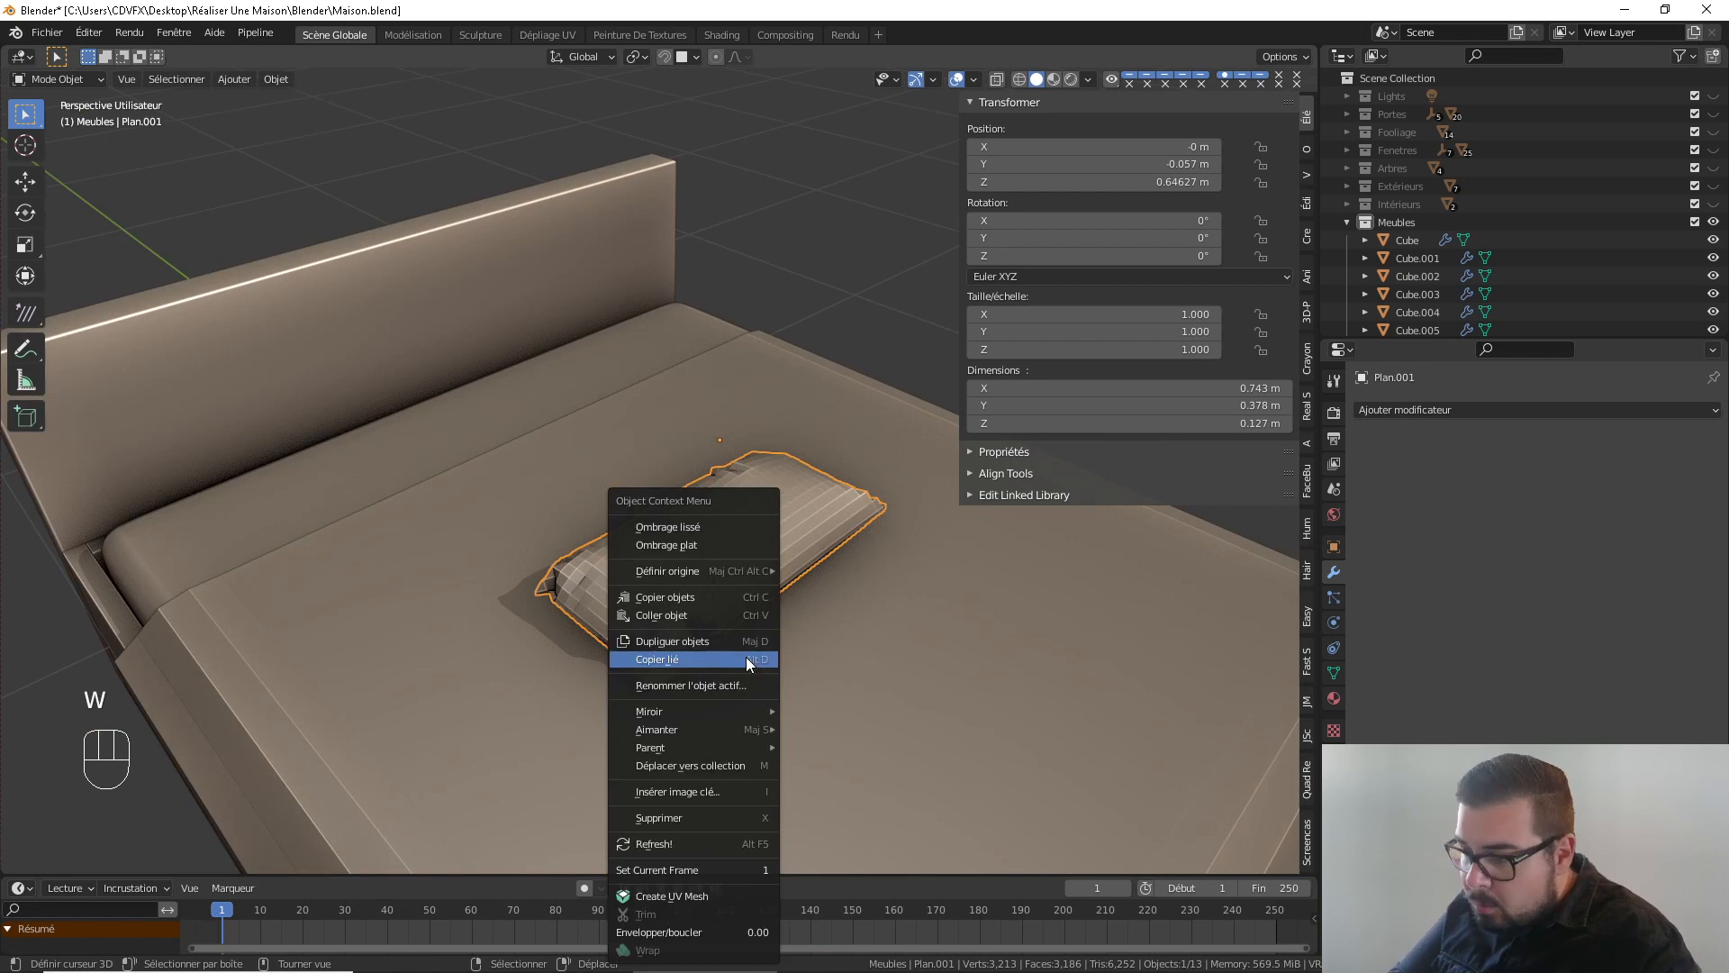
pyautogui.click(706, 526)
pyautogui.moveTo(898, 608); pyautogui.dragTo(630, 625, button='middle')
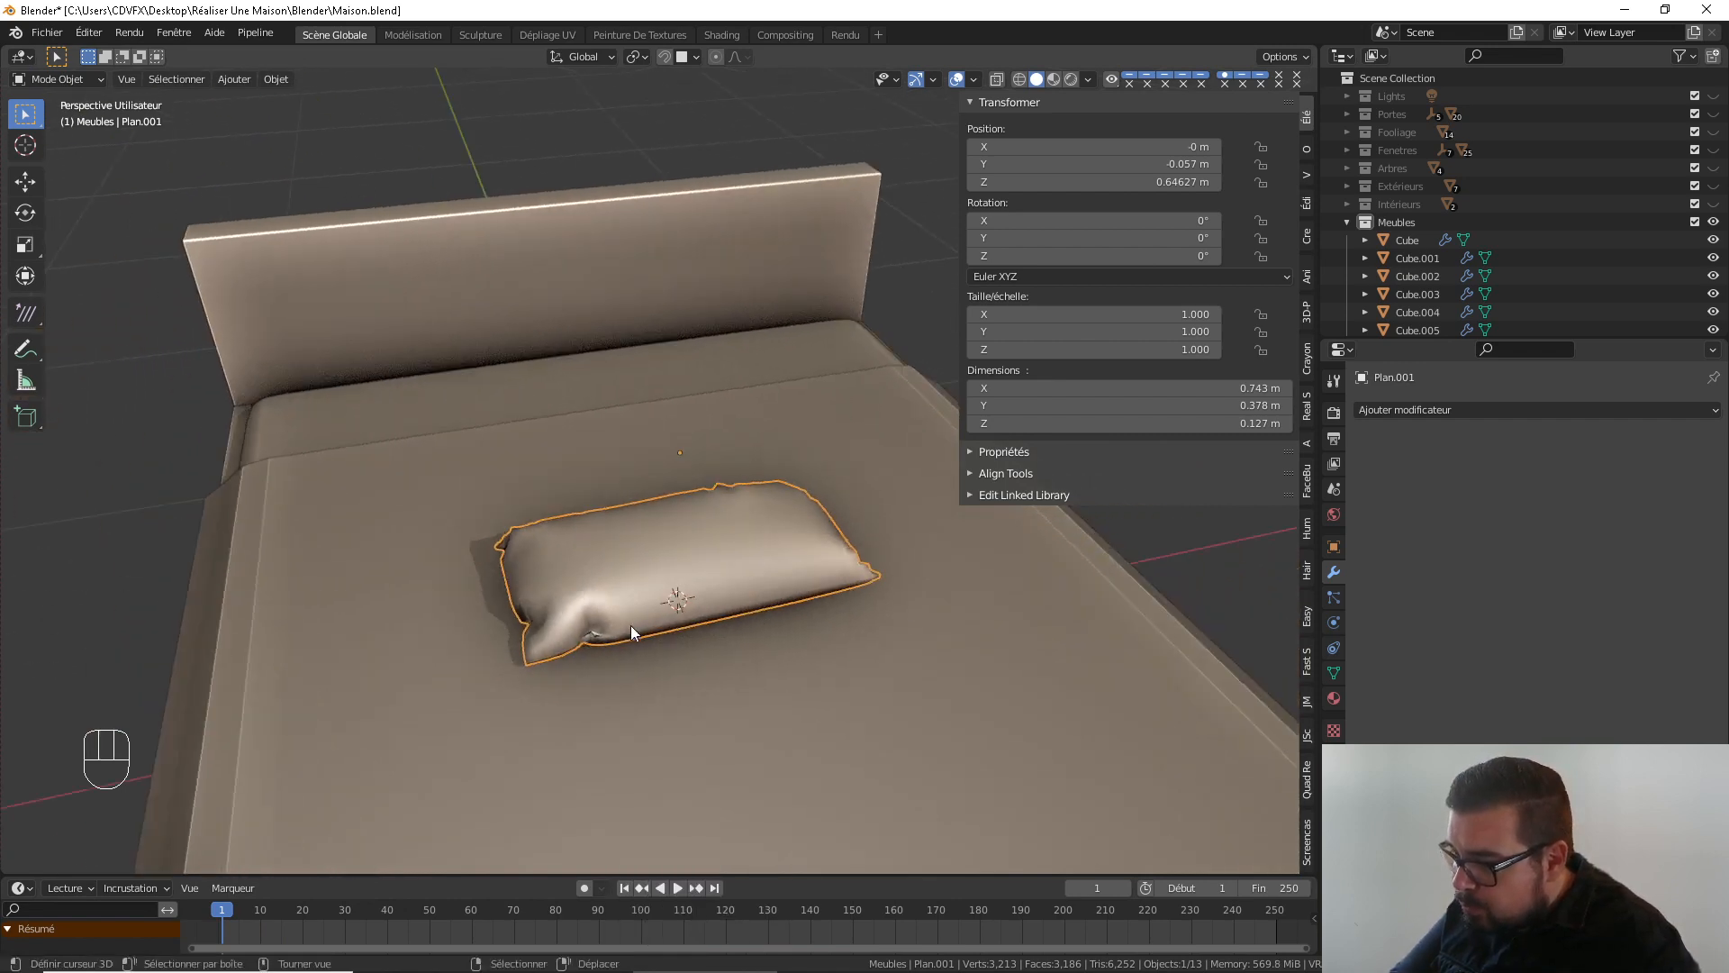
# Switch the pillow to Sculpt Mode at its creased corner and set the brush radius to 81 px
pyautogui.scroll(5, 630, 625)
pyautogui.scroll(2, 614, 643)
pyautogui.keyDown('shift'); pyautogui.moveTo(556, 796); pyautogui.dragTo(591, 685, button='middle'); pyautogui.keyUp('shift')
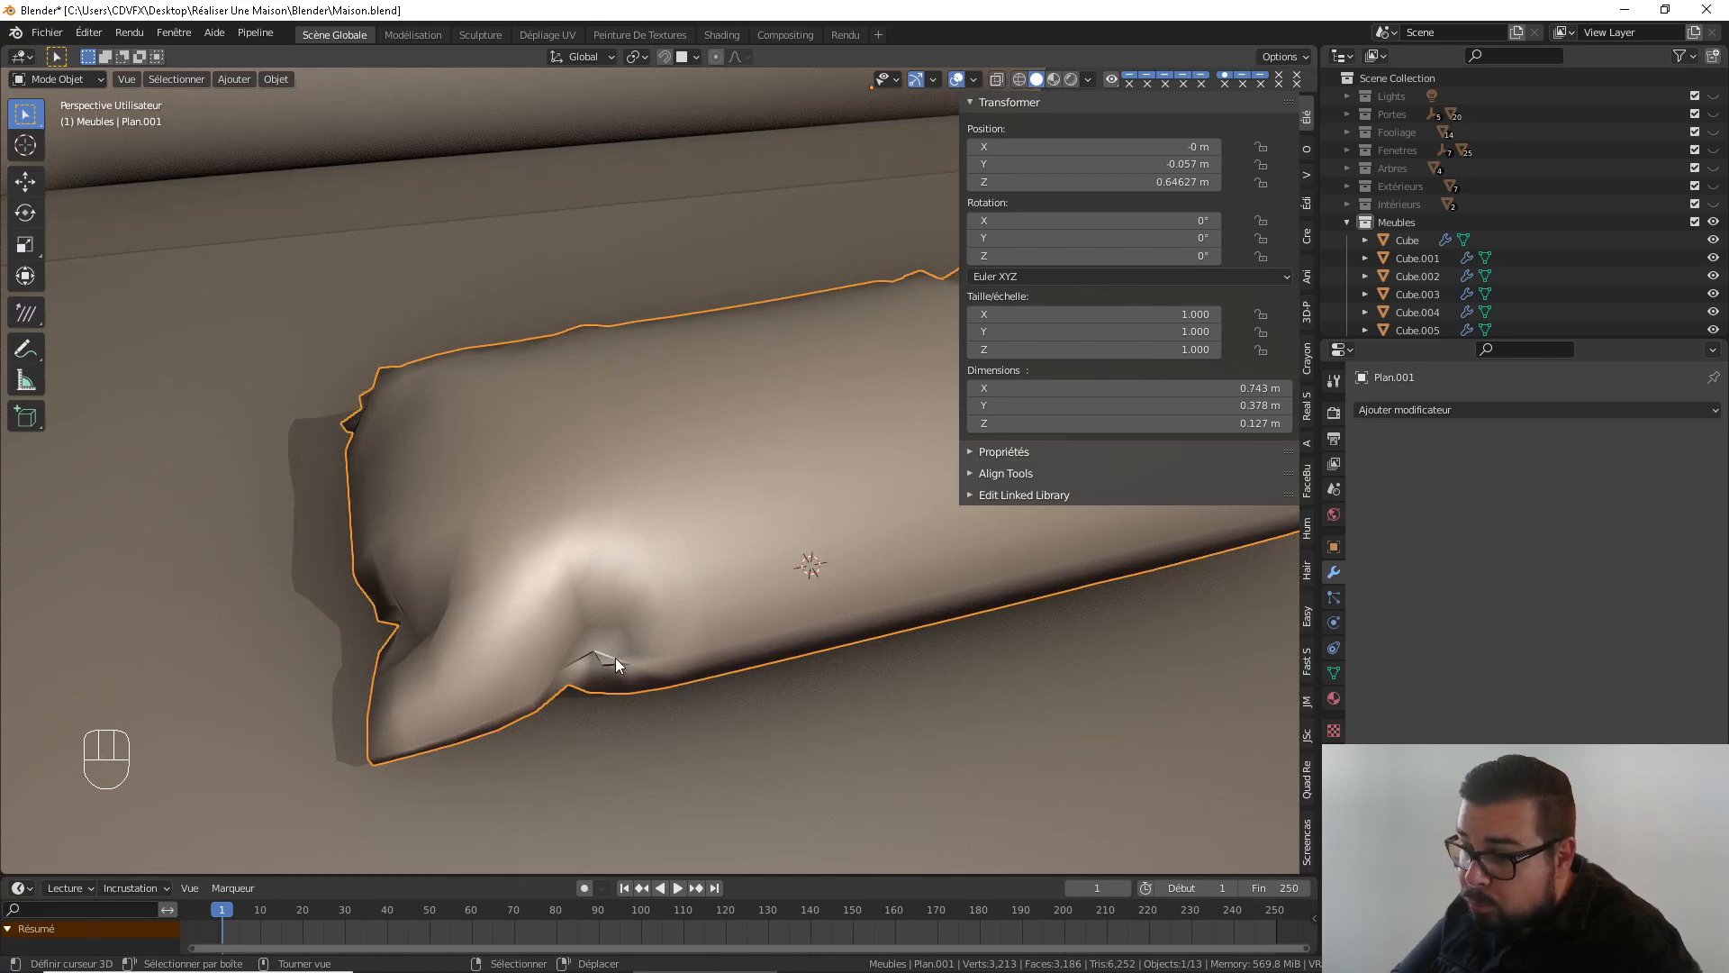
pyautogui.click(74, 79)
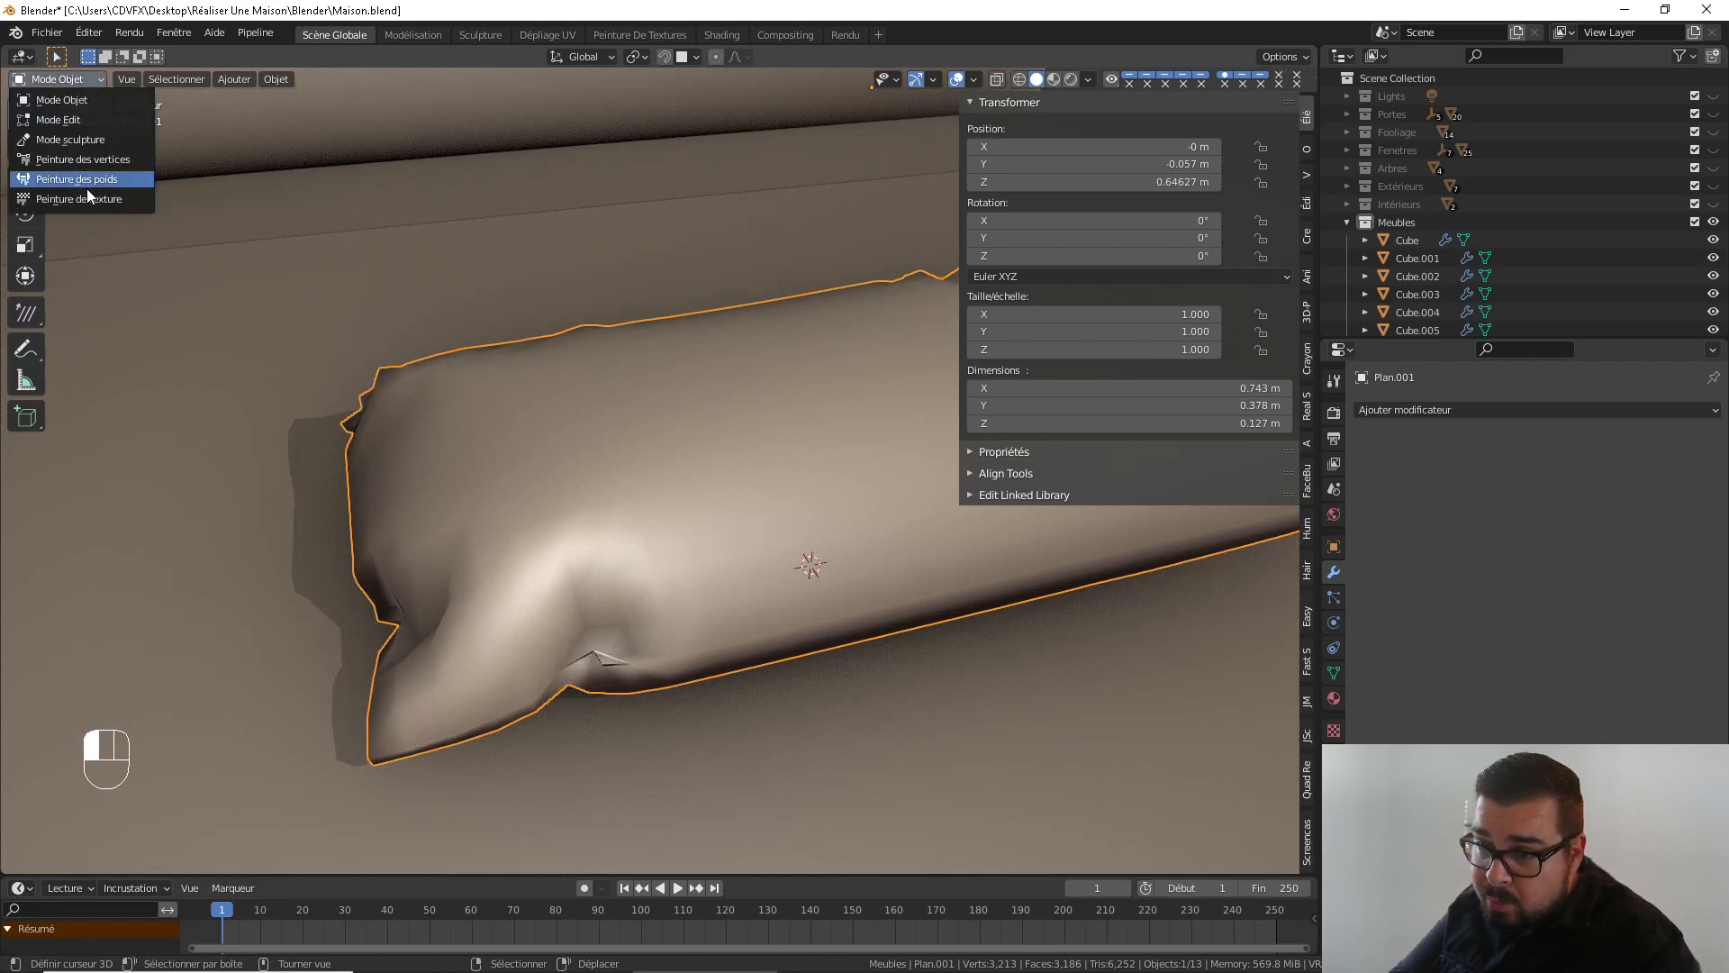
pyautogui.click(101, 139)
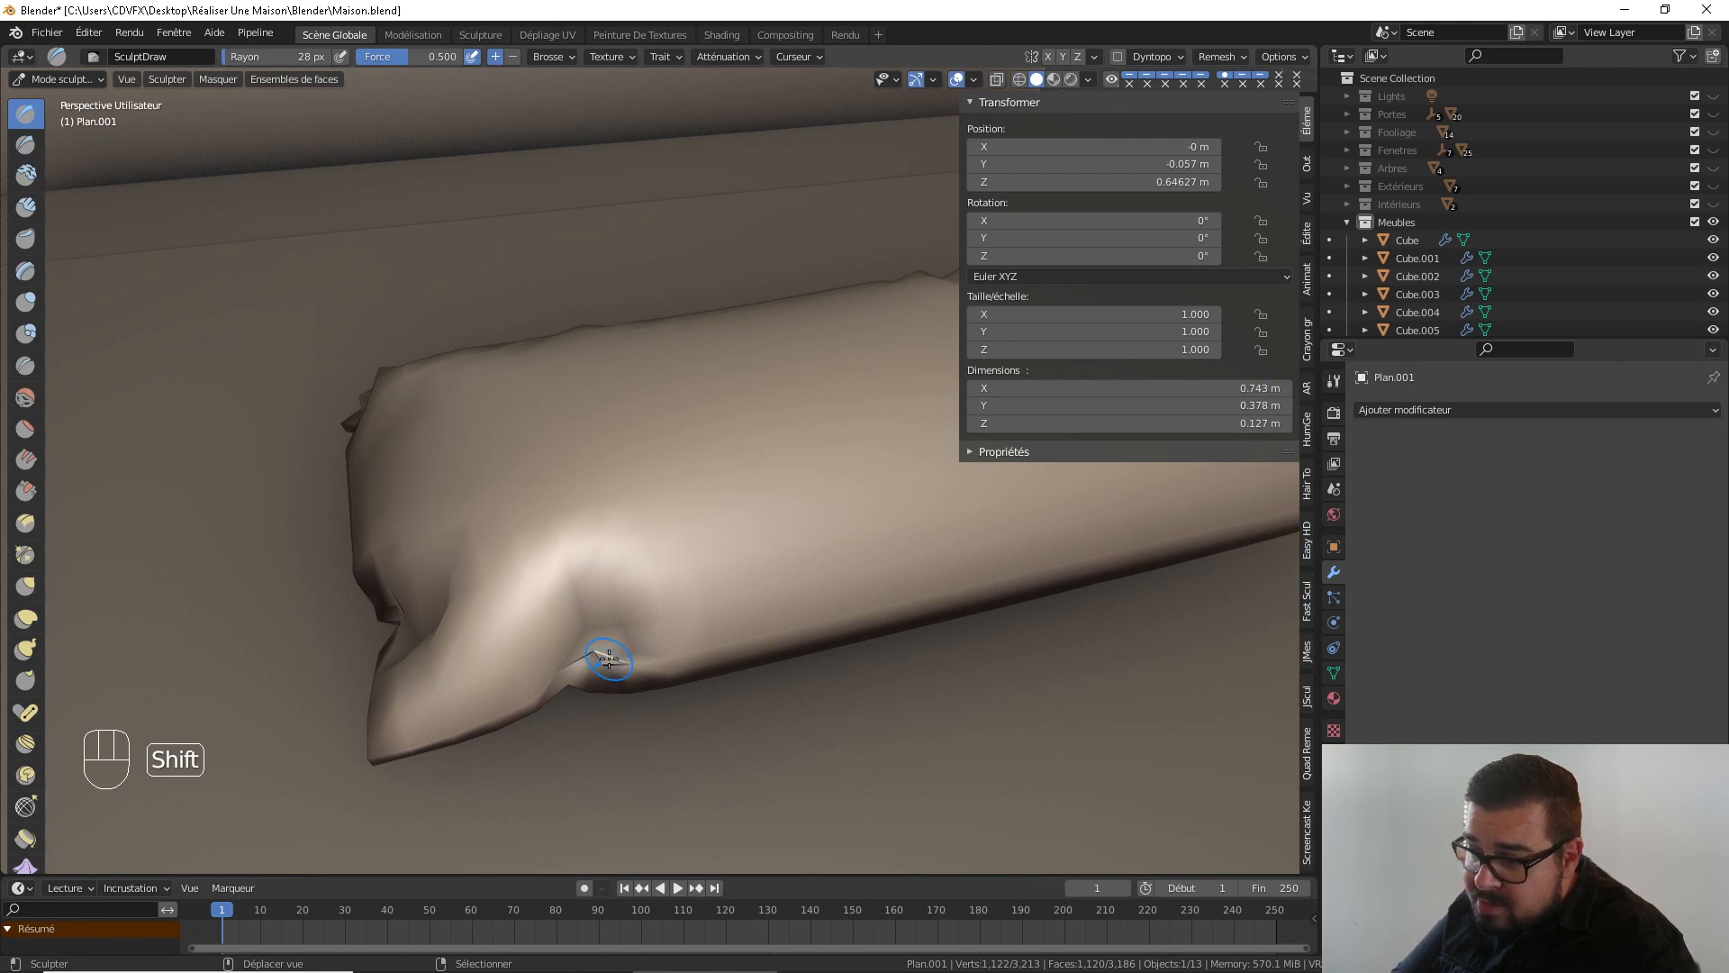
pyautogui.moveTo(562, 534)
pyautogui.mouseDown(button='middle')
pyautogui.moveTo(625, 525)
pyautogui.moveTo(753, 559)
pyautogui.moveTo(775, 629)
pyautogui.mouseUp(button='middle')
pyautogui.moveTo(684, 586)
pyautogui.mouseDown(button='middle')
pyautogui.moveTo(789, 577)
pyautogui.moveTo(676, 523)
pyautogui.moveTo(541, 393)
pyautogui.moveTo(538, 451)
pyautogui.moveTo(584, 445)
pyautogui.mouseUp(button='middle')
pyautogui.press('f')
pyautogui.click(590, 453)
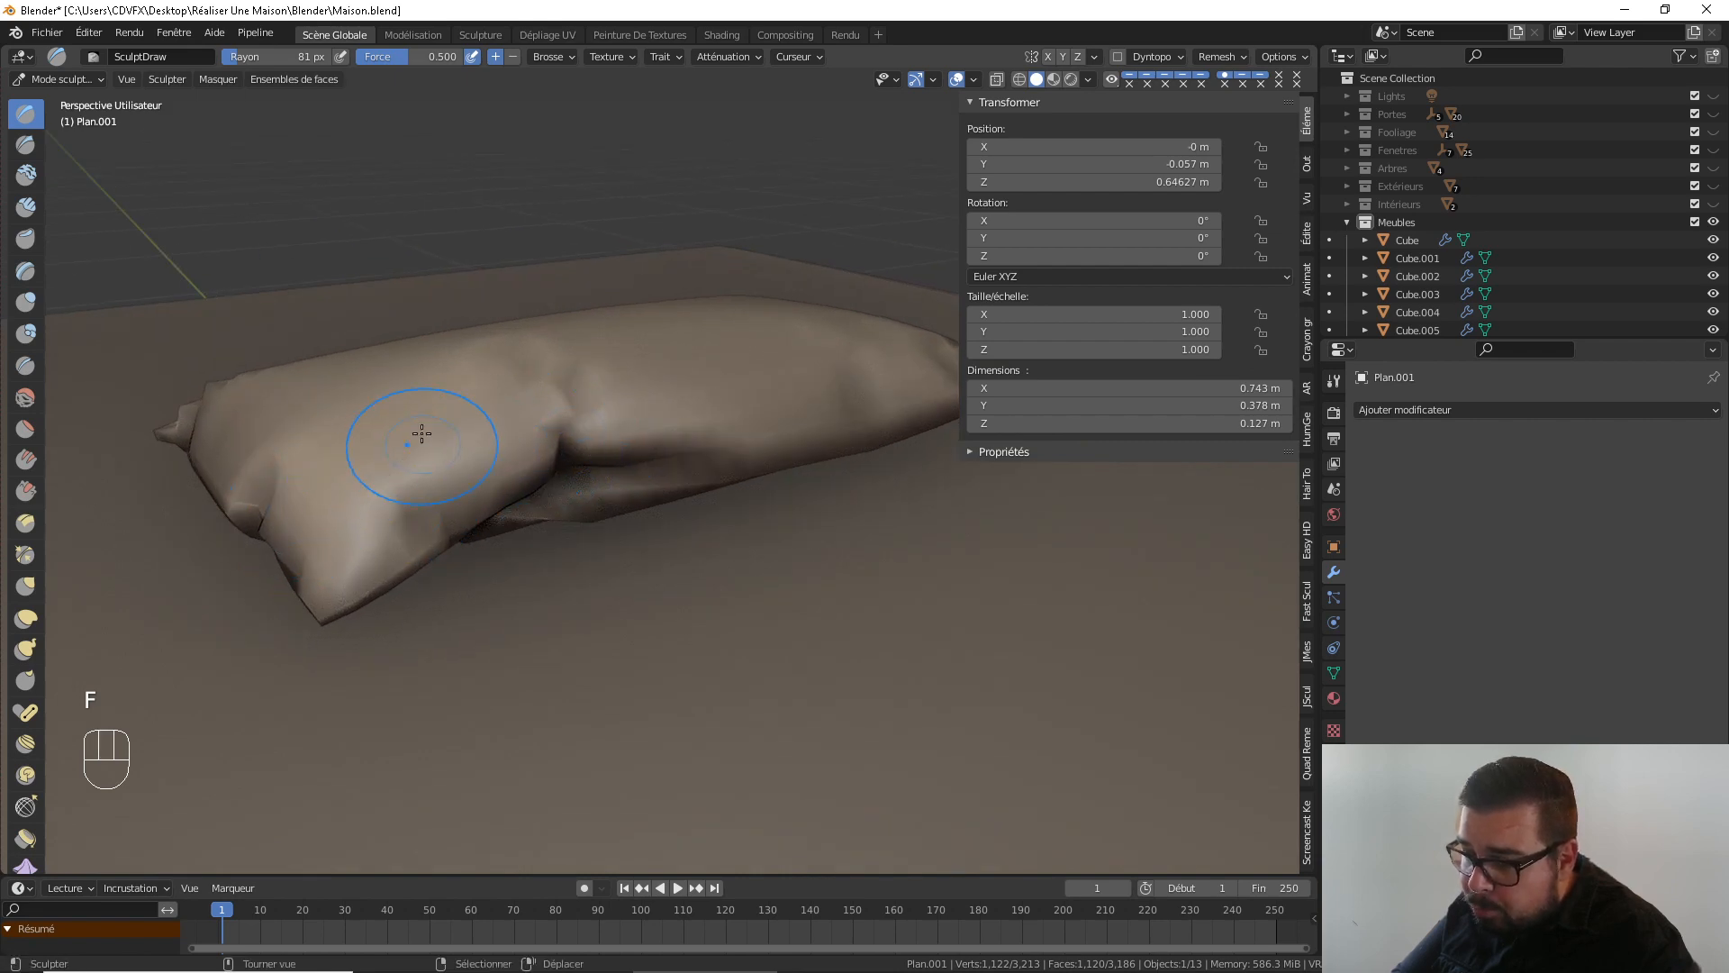
# Reshape the pillow's end with the Grab brush and smooth the sharp crease beside its corner
pyautogui.click(25, 586)
pyautogui.moveTo(231, 540)
pyautogui.mouseDown()
pyautogui.moveTo(359, 496)
pyautogui.moveTo(331, 451)
pyautogui.mouseUp()
pyautogui.moveTo(421, 481)
pyautogui.mouseDown(button='middle')
pyautogui.moveTo(544, 478)
pyautogui.moveTo(612, 506)
pyautogui.mouseUp(button='middle')
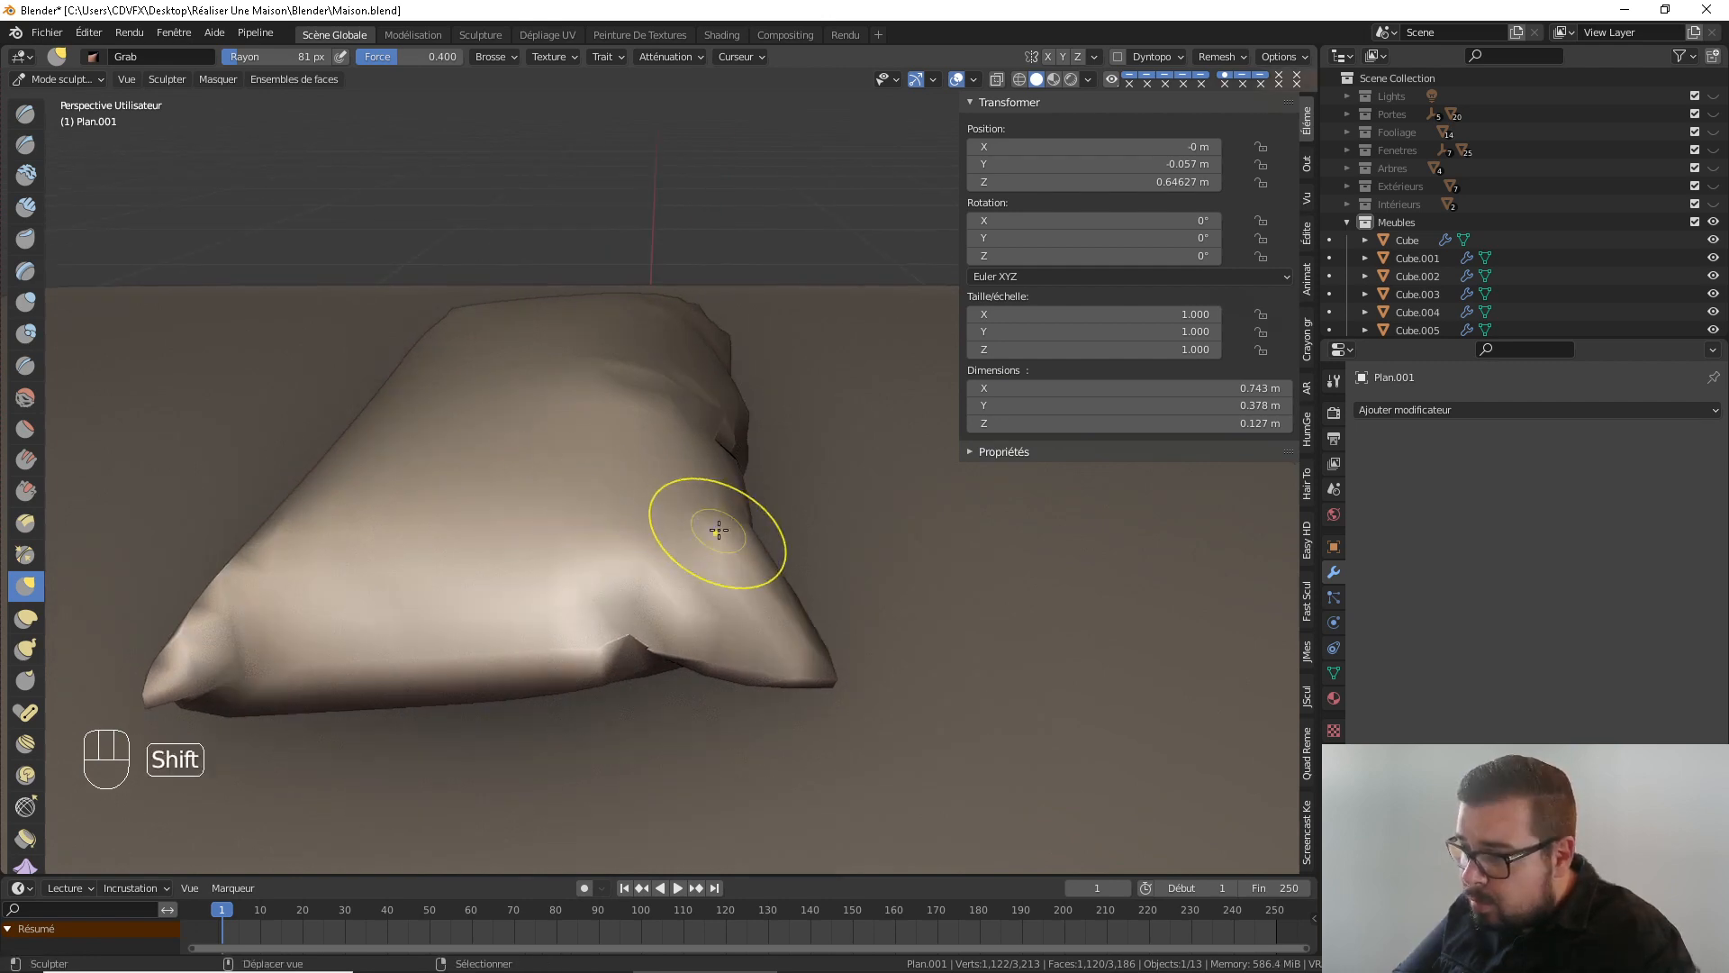
pyautogui.keyDown('shift'); pyautogui.moveTo(637, 631); pyautogui.dragTo(662, 625); pyautogui.keyUp('shift')
pyautogui.moveTo(660, 595); pyautogui.dragTo(230, 586, button='middle')
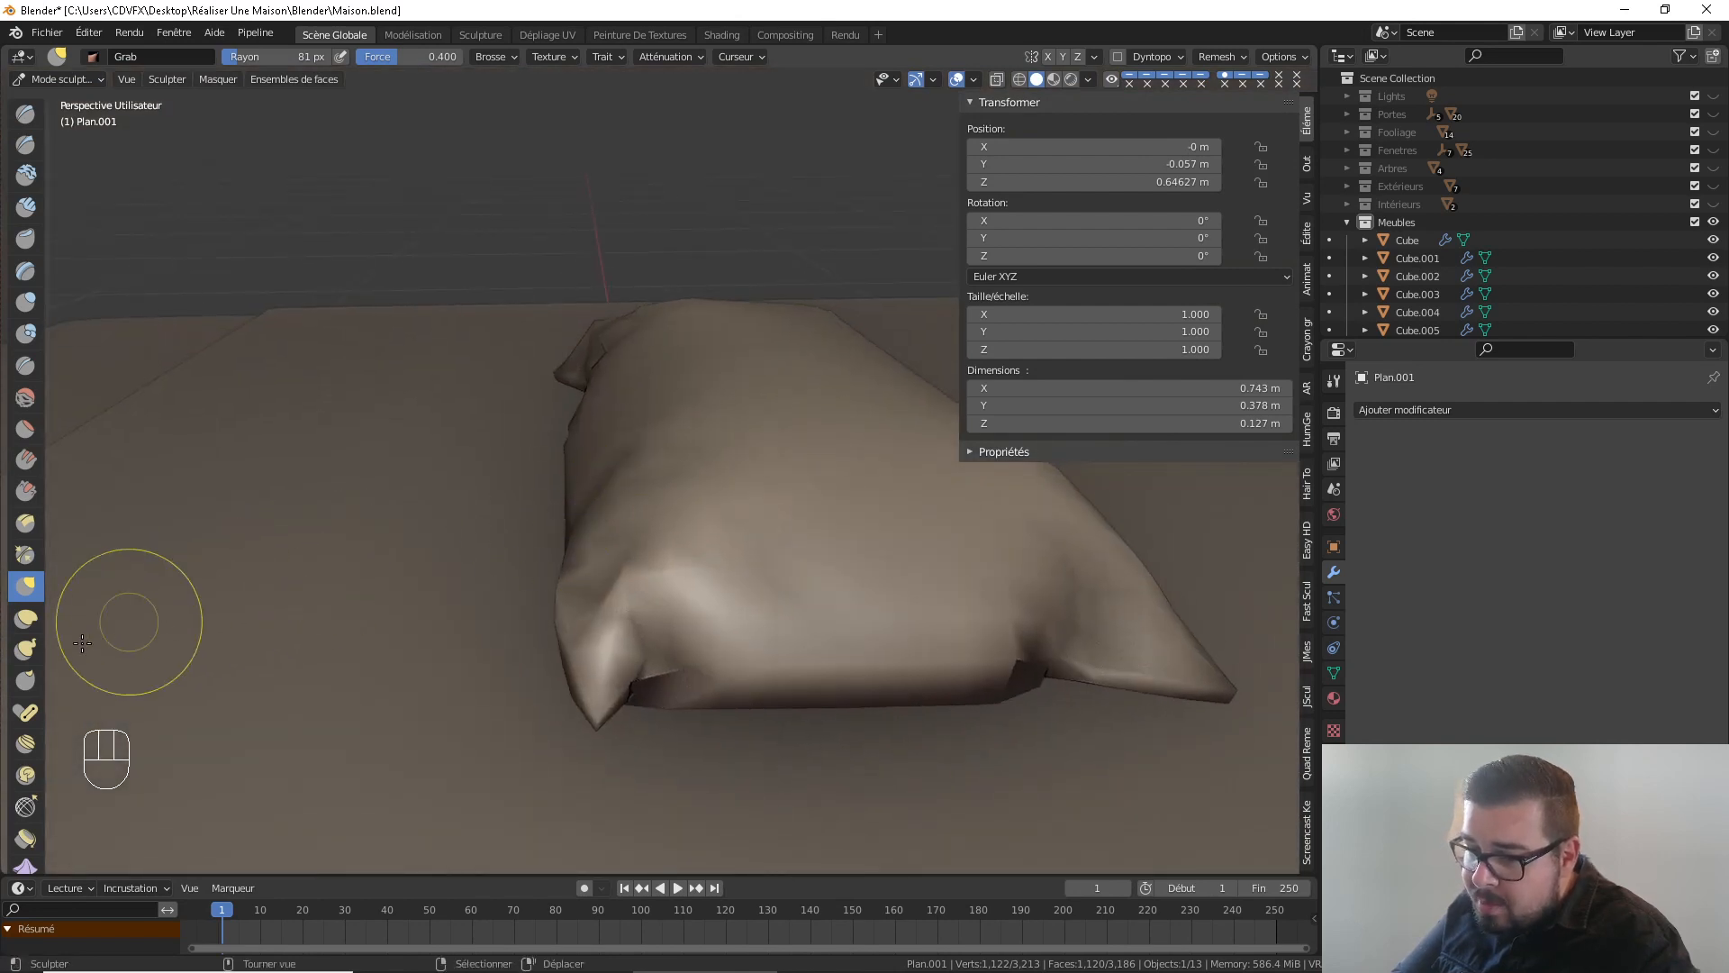
# Choose the Cloth sculpt brush and display its settings as far as the deformation type
pyautogui.scroll(-1, 99, 662)
pyautogui.scroll(-1, 43, 719)
pyautogui.scroll(-1, 24, 797)
pyautogui.click(25, 798)
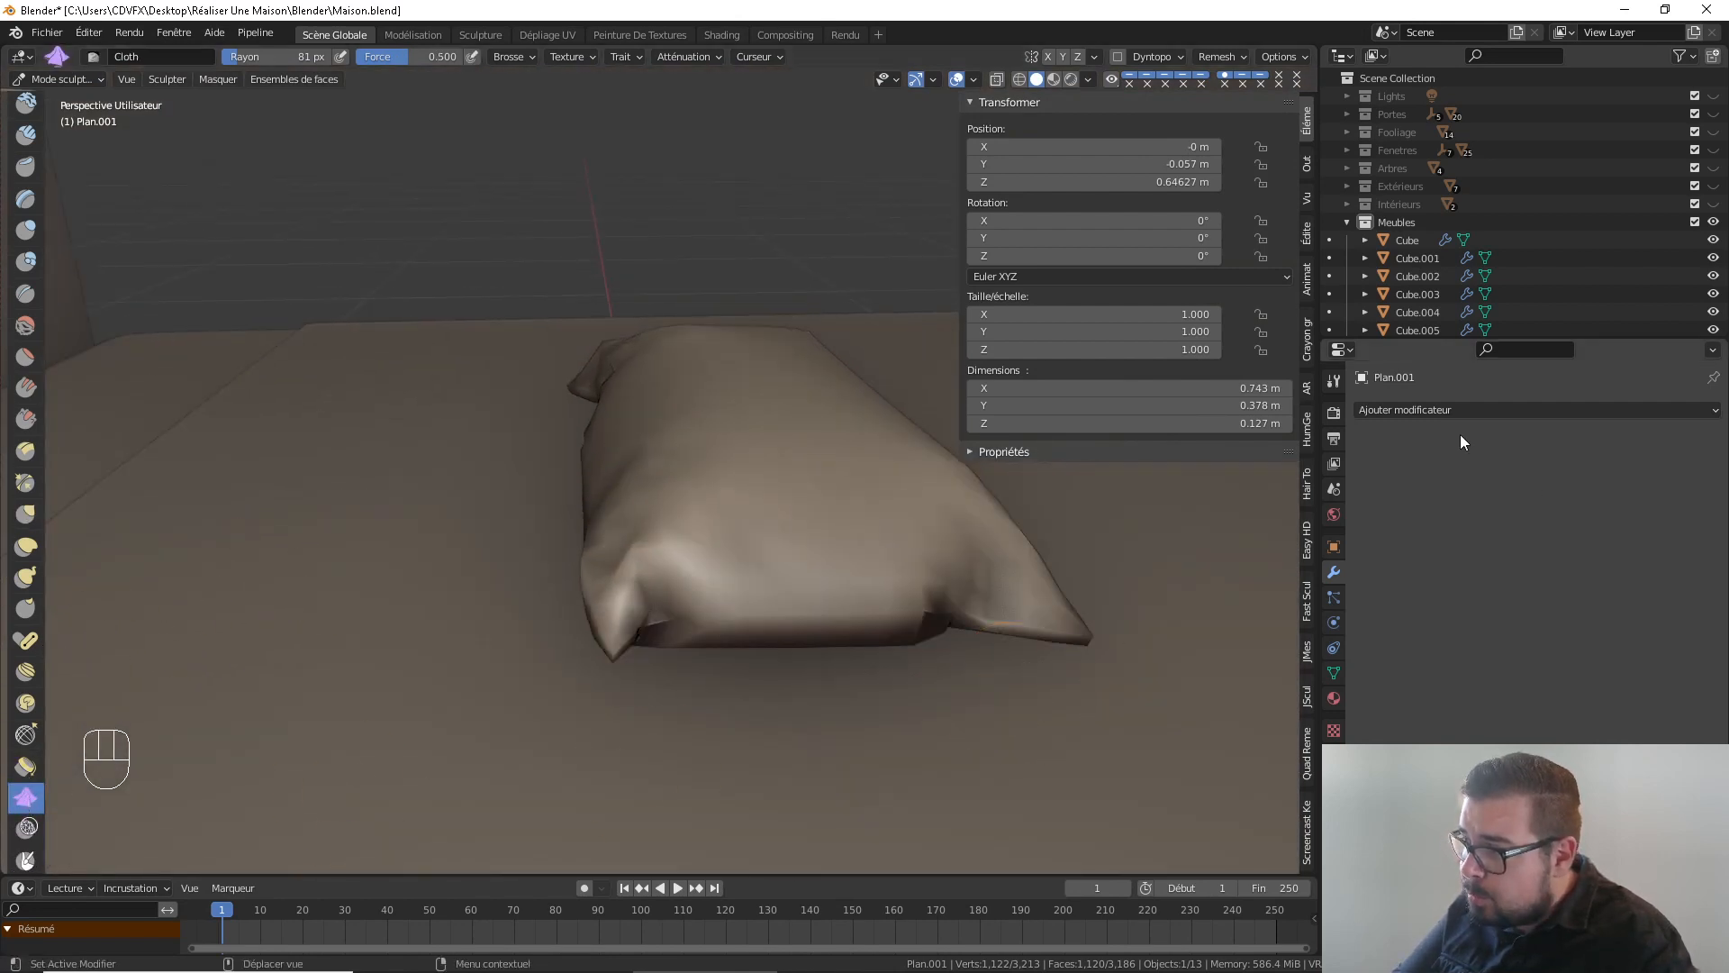
pyautogui.click(1334, 380)
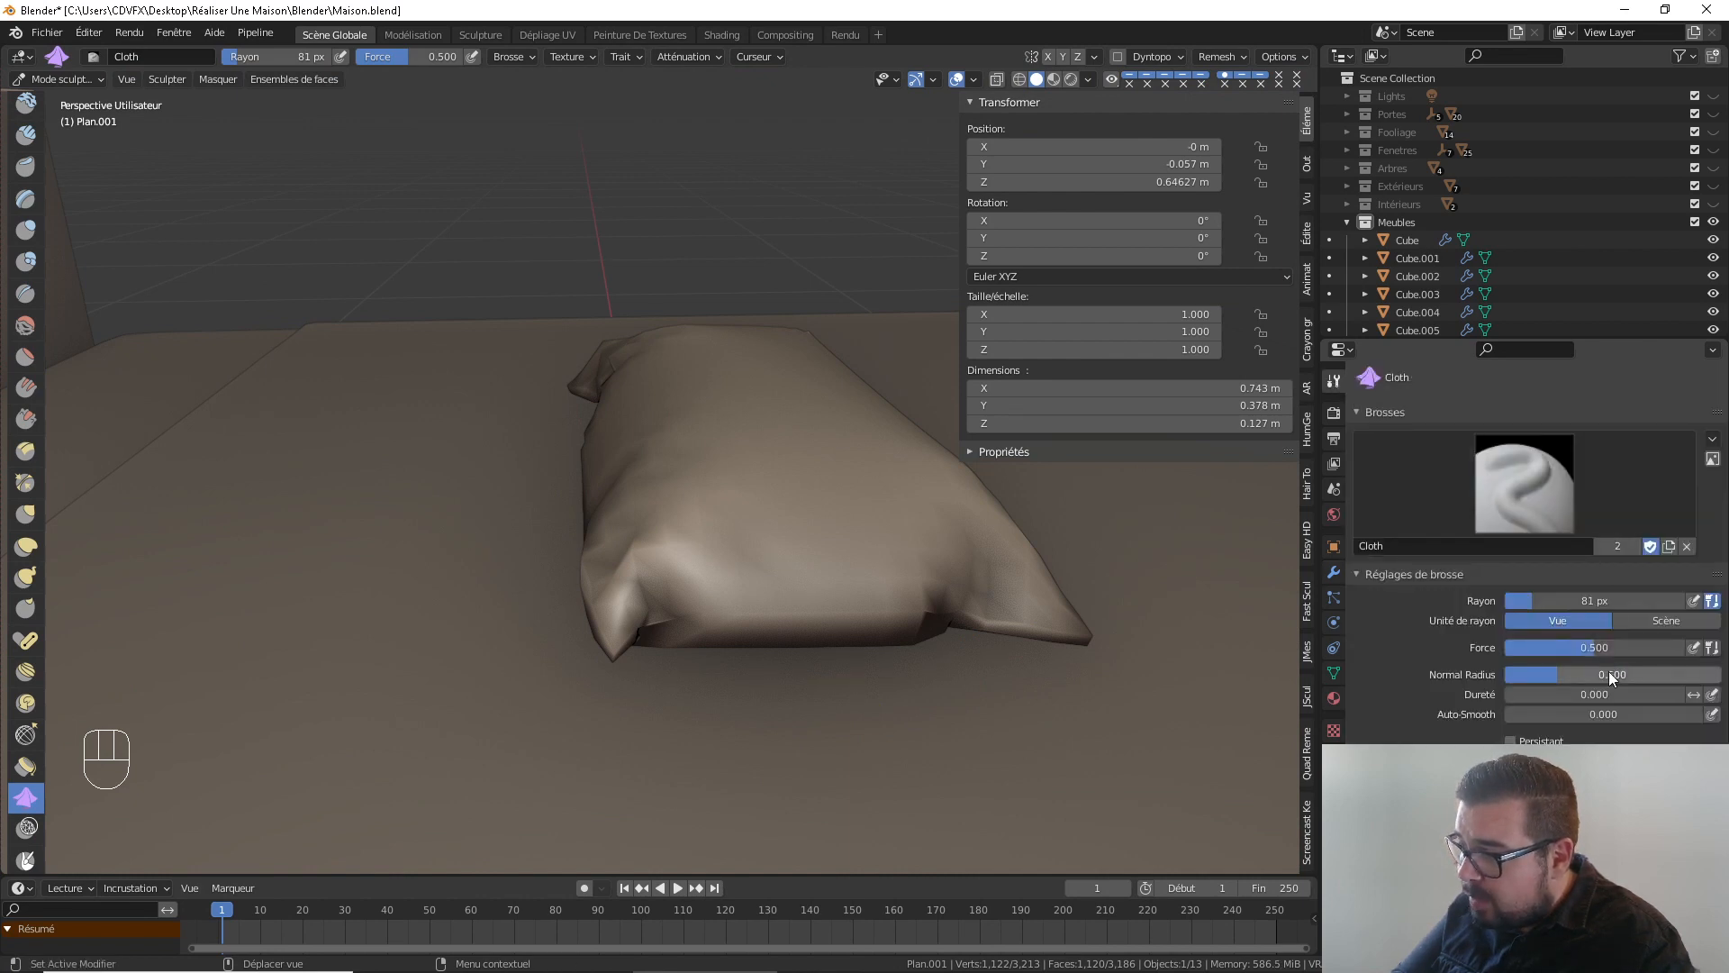
pyautogui.scroll(-5, 1609, 672)
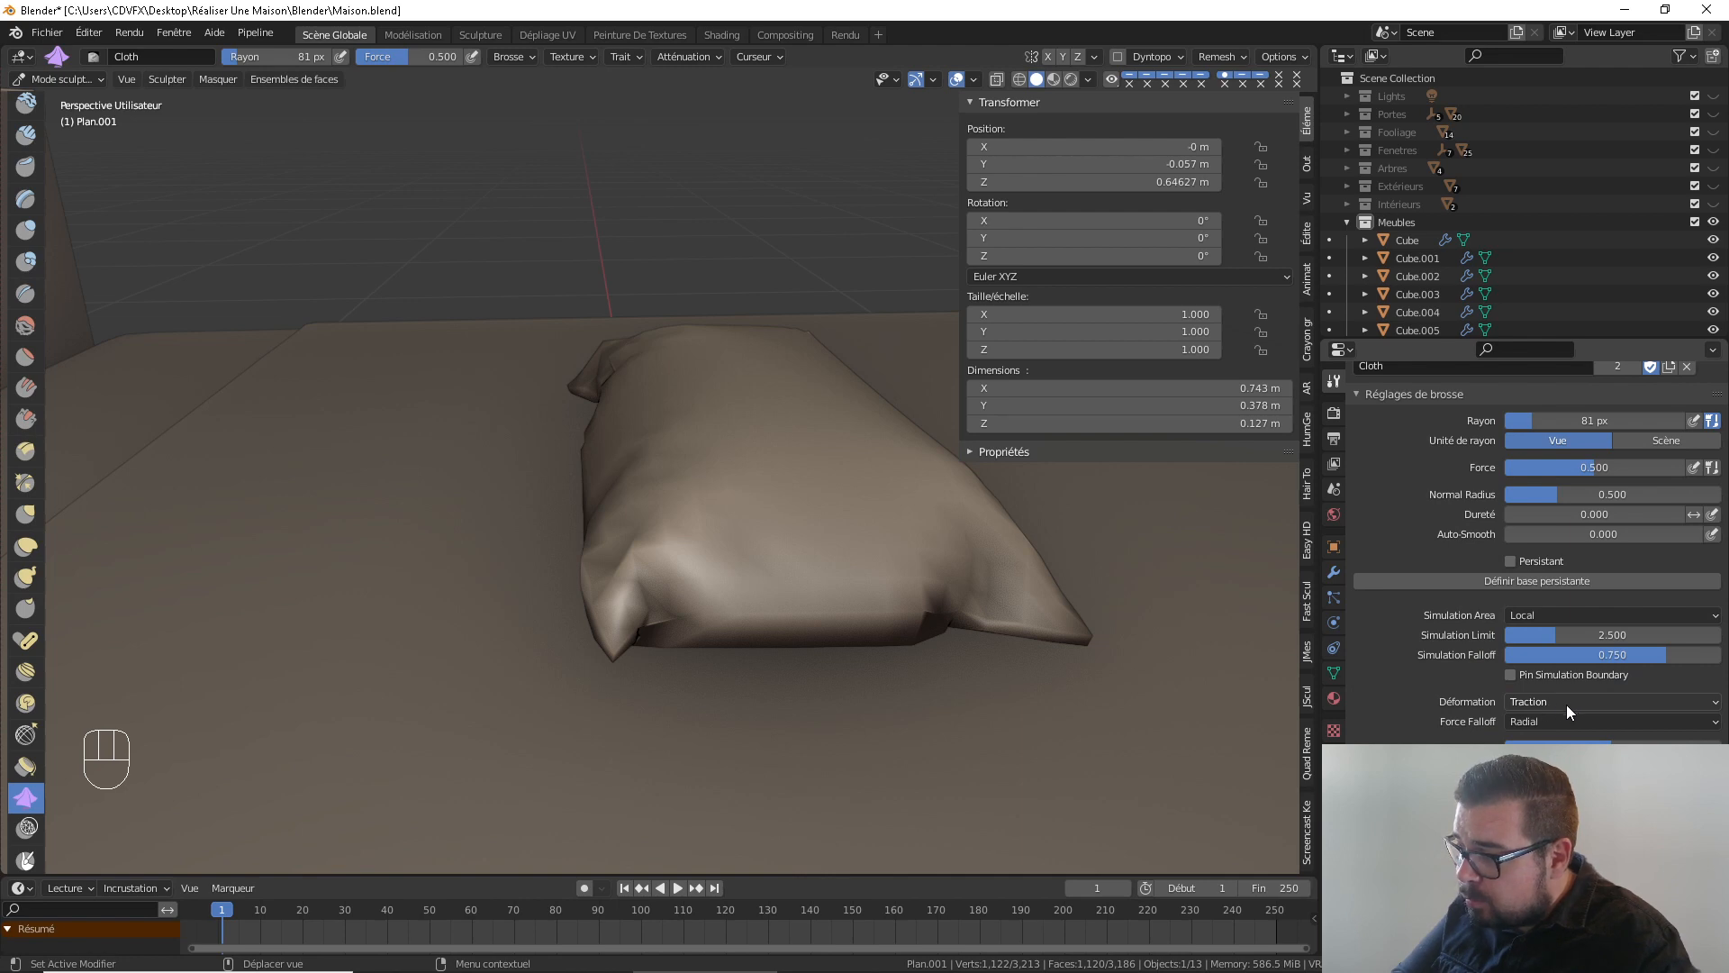
# Sculpt soft folds across the pillow's upper surface using the Cloth brush with Traction deformation
pyautogui.moveTo(791, 463); pyautogui.dragTo(796, 465)
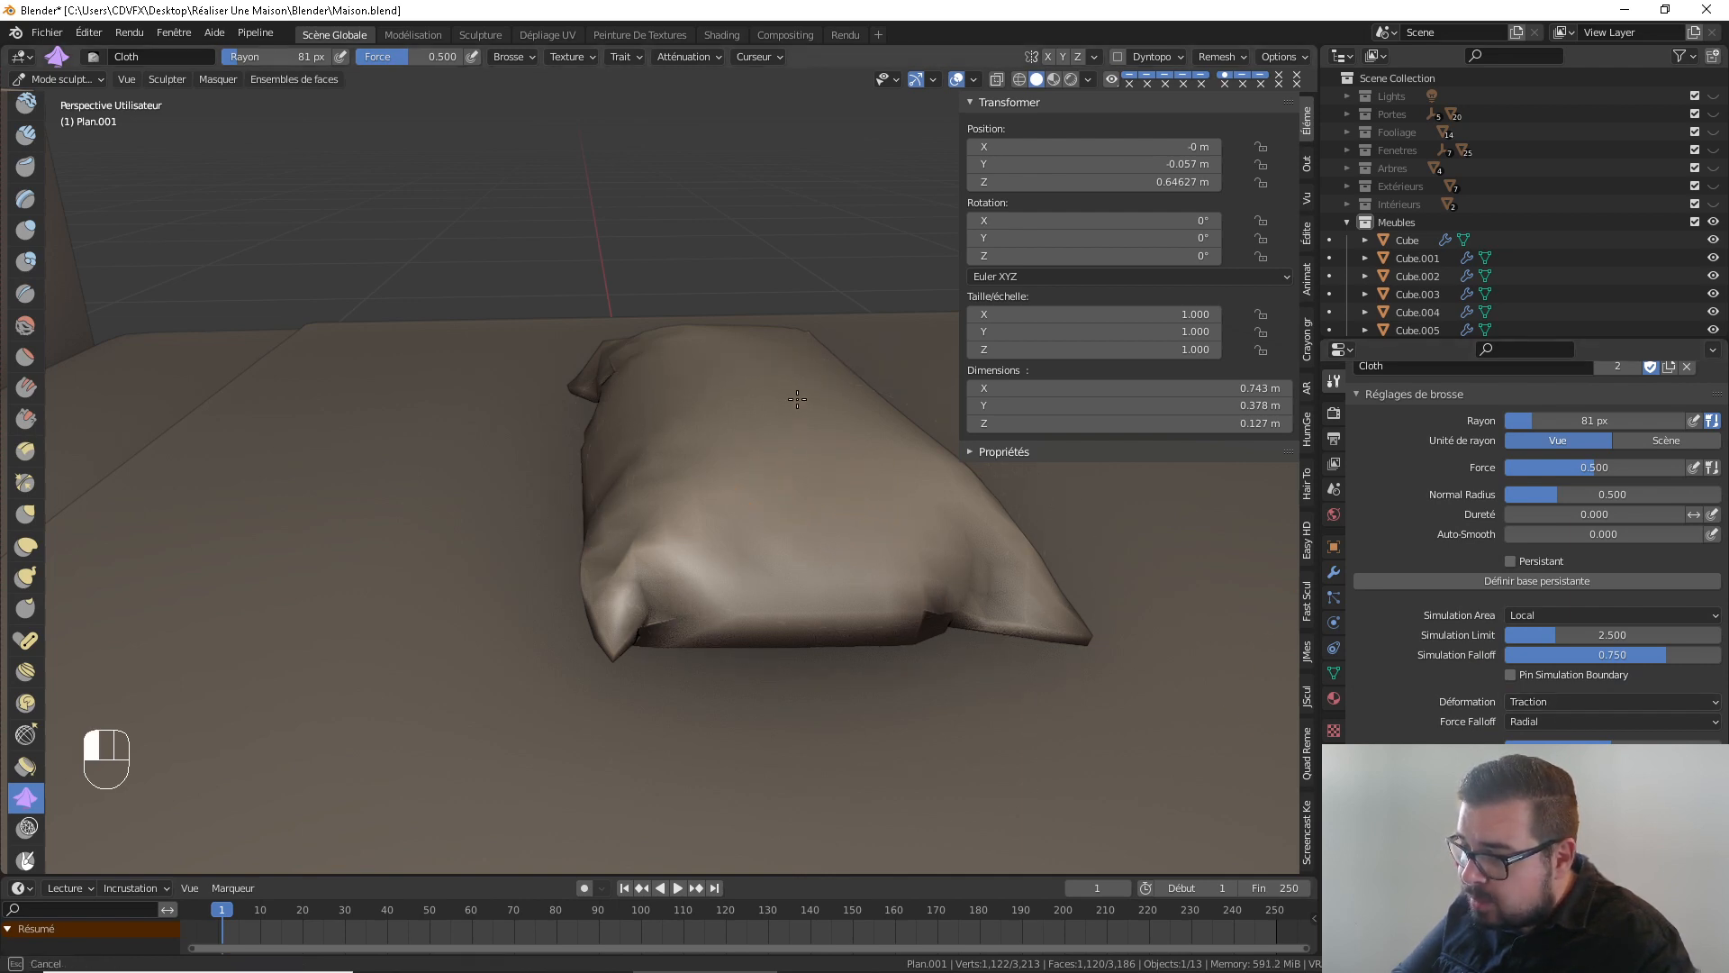
pyautogui.moveTo(784, 502); pyautogui.dragTo(629, 511, button='middle')
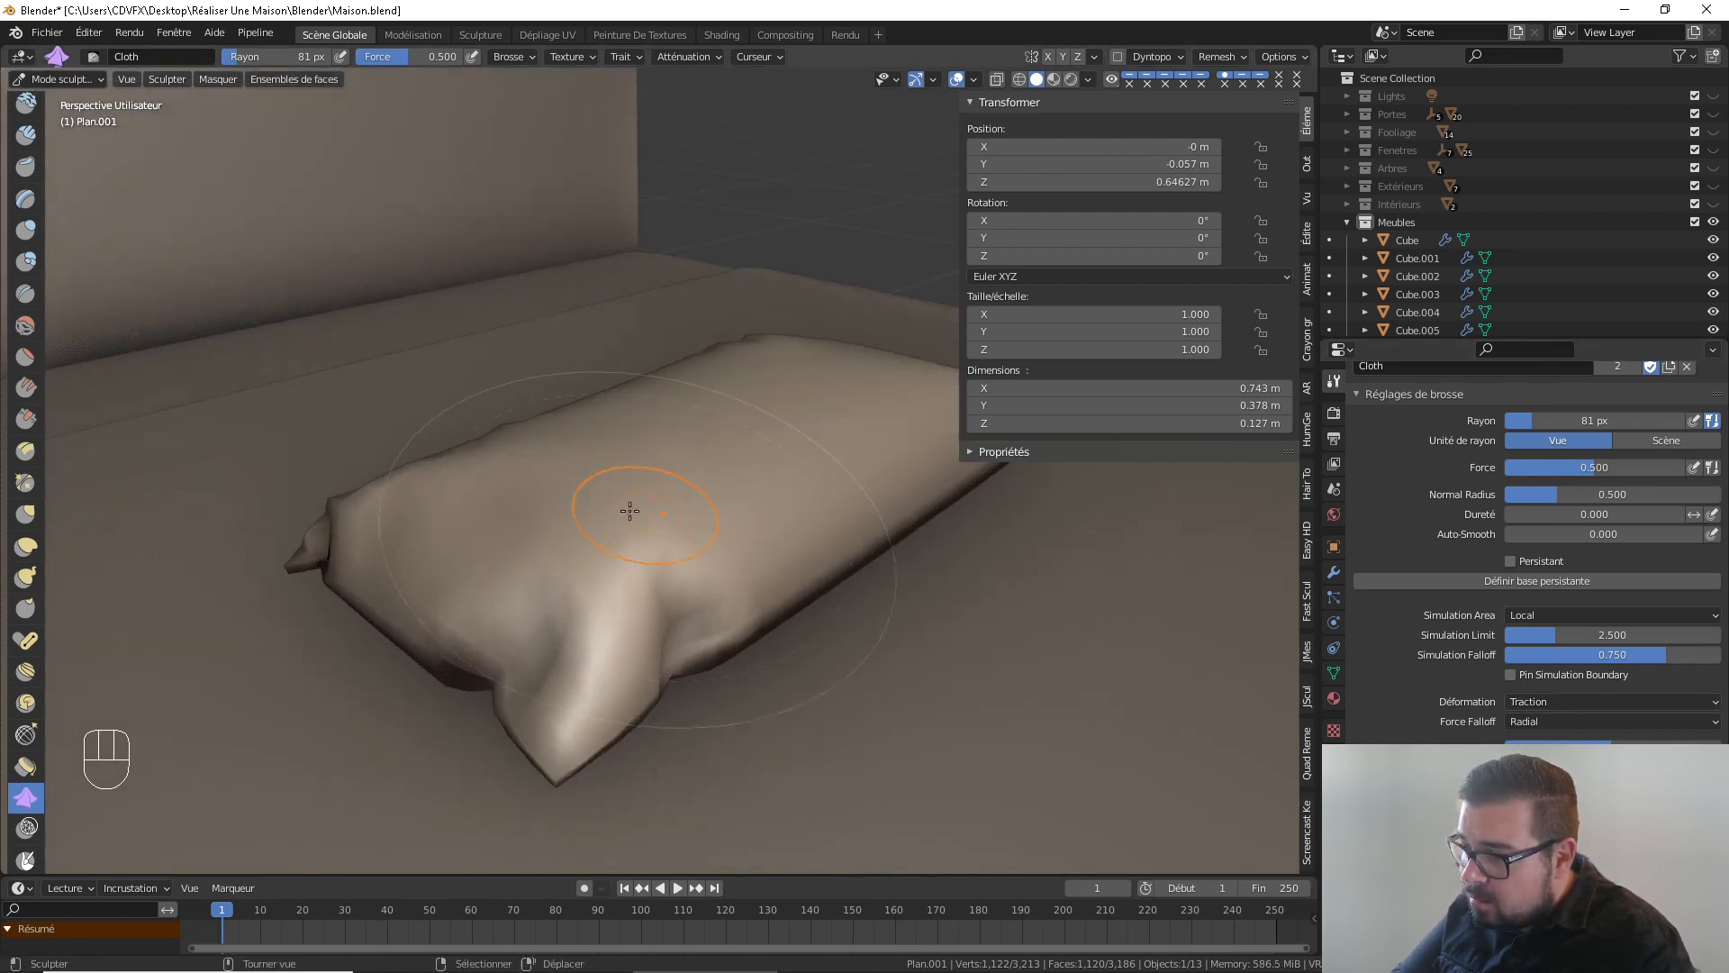
pyautogui.moveTo(881, 366); pyautogui.dragTo(699, 467, button='middle')
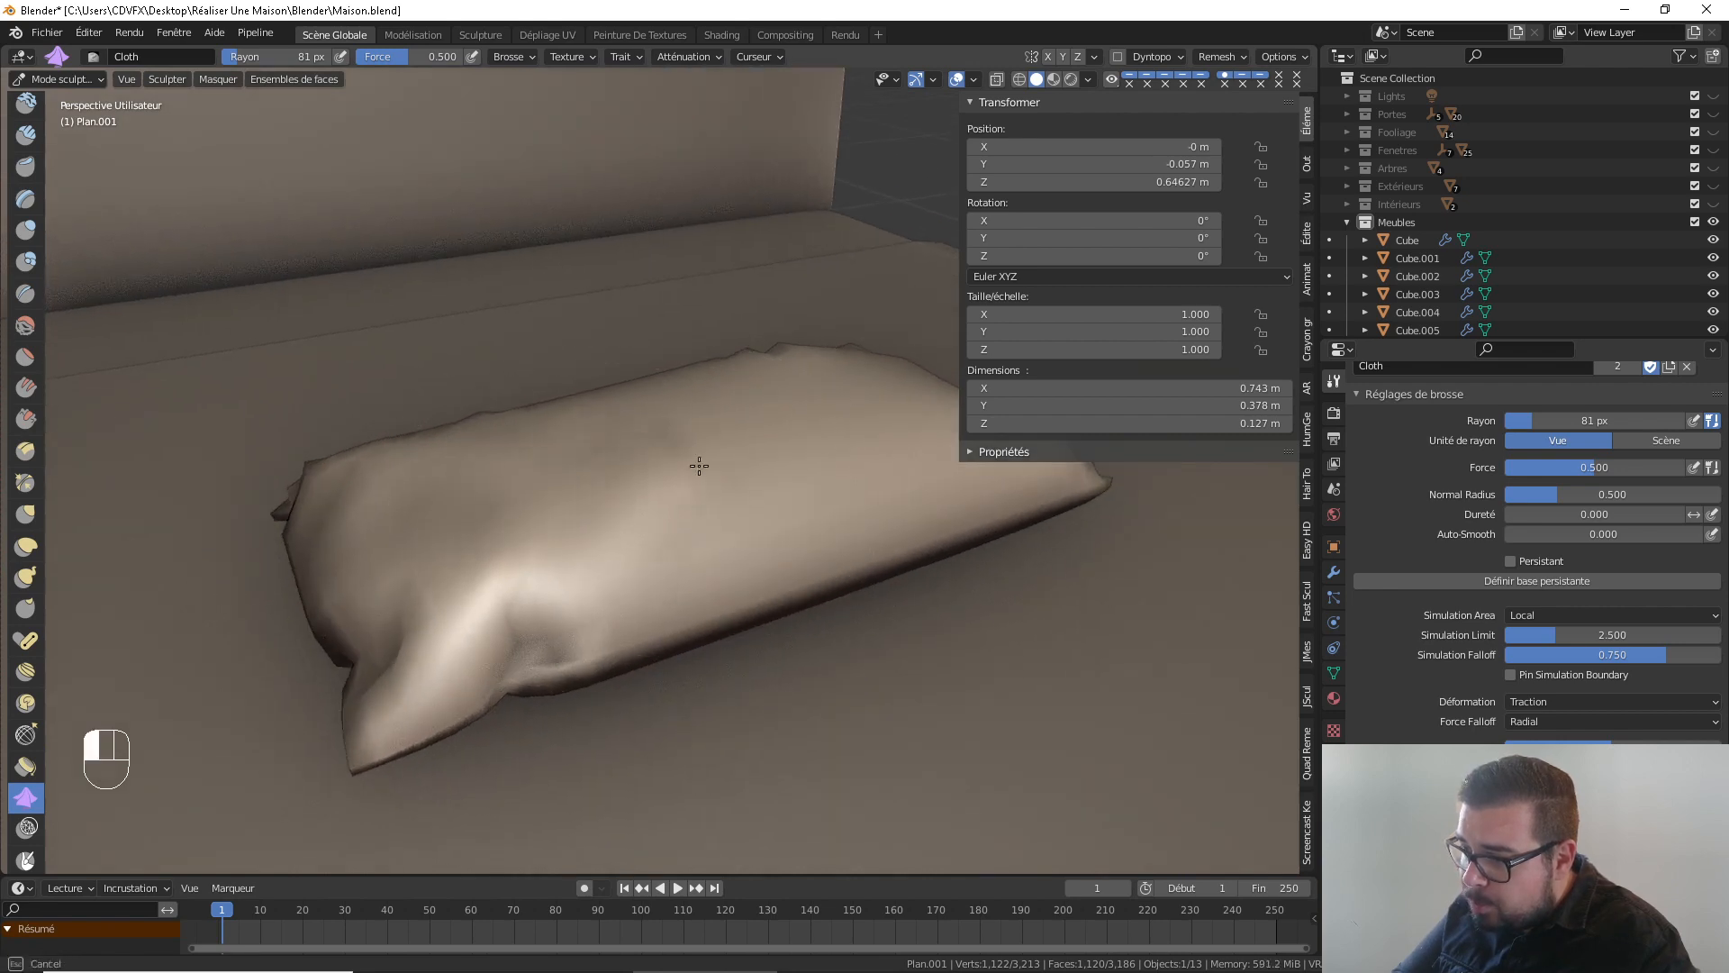
pyautogui.moveTo(711, 445); pyautogui.dragTo(716, 449)
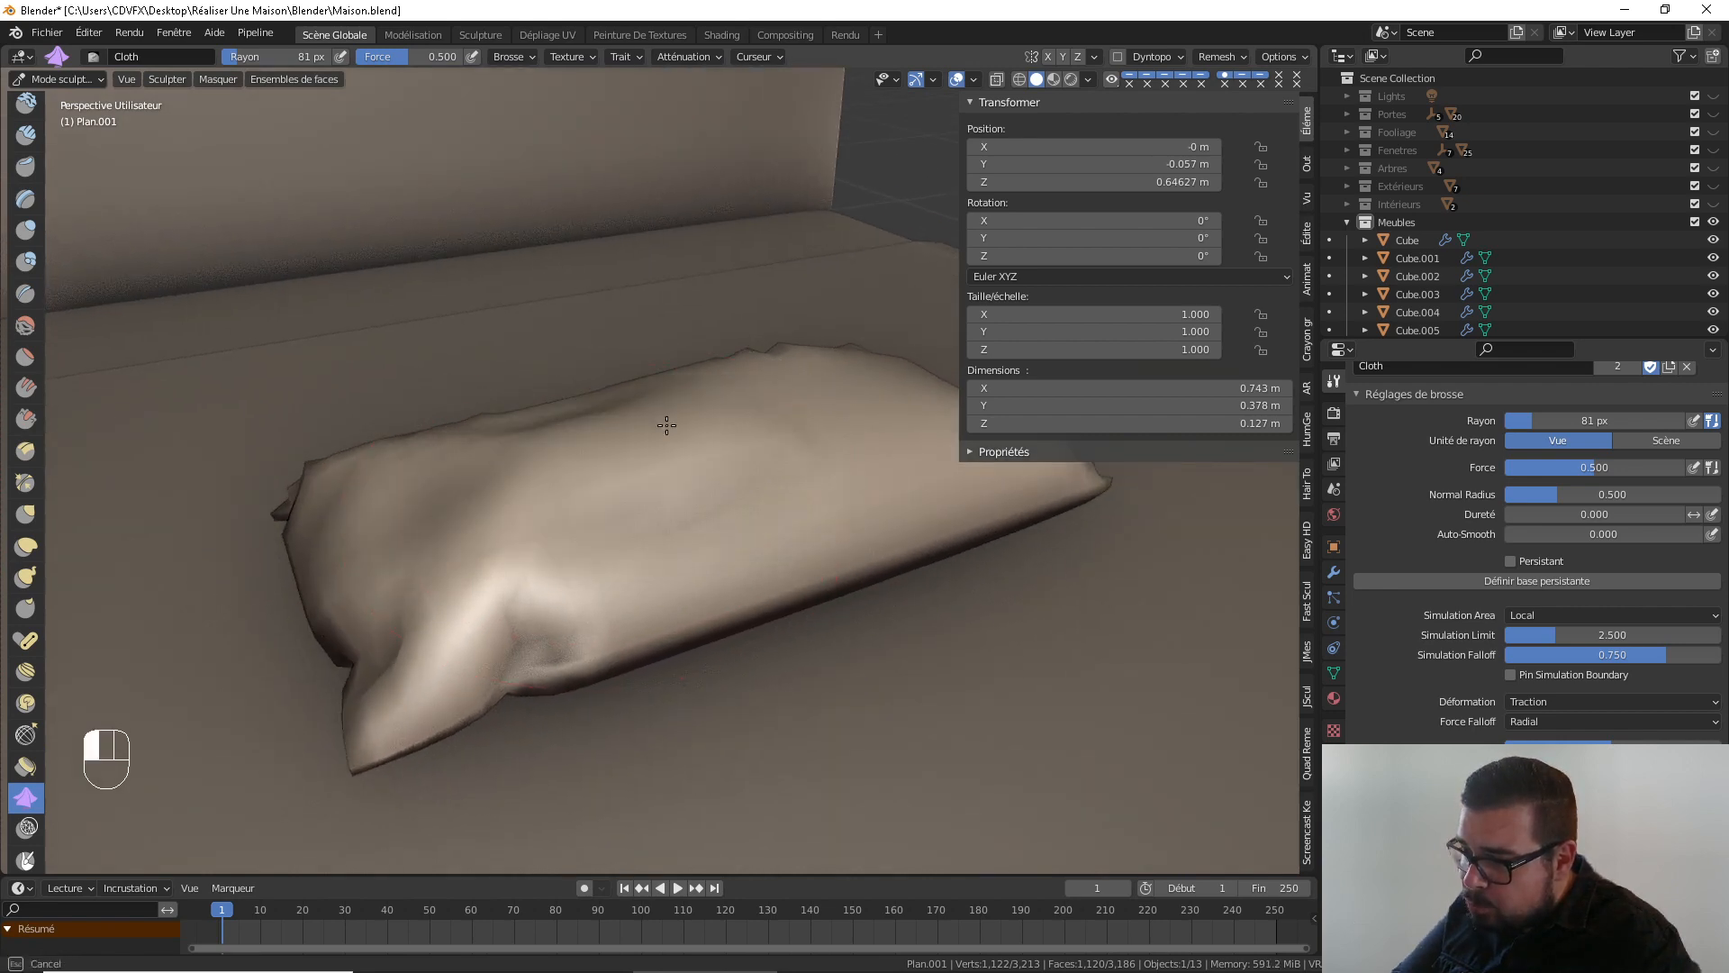
pyautogui.moveTo(716, 448); pyautogui.dragTo(772, 455, button='middle')
# Try the Cloth brush's Pousser deformation on the pillow's upper surface and undo the stroke
pyautogui.click(1575, 701)
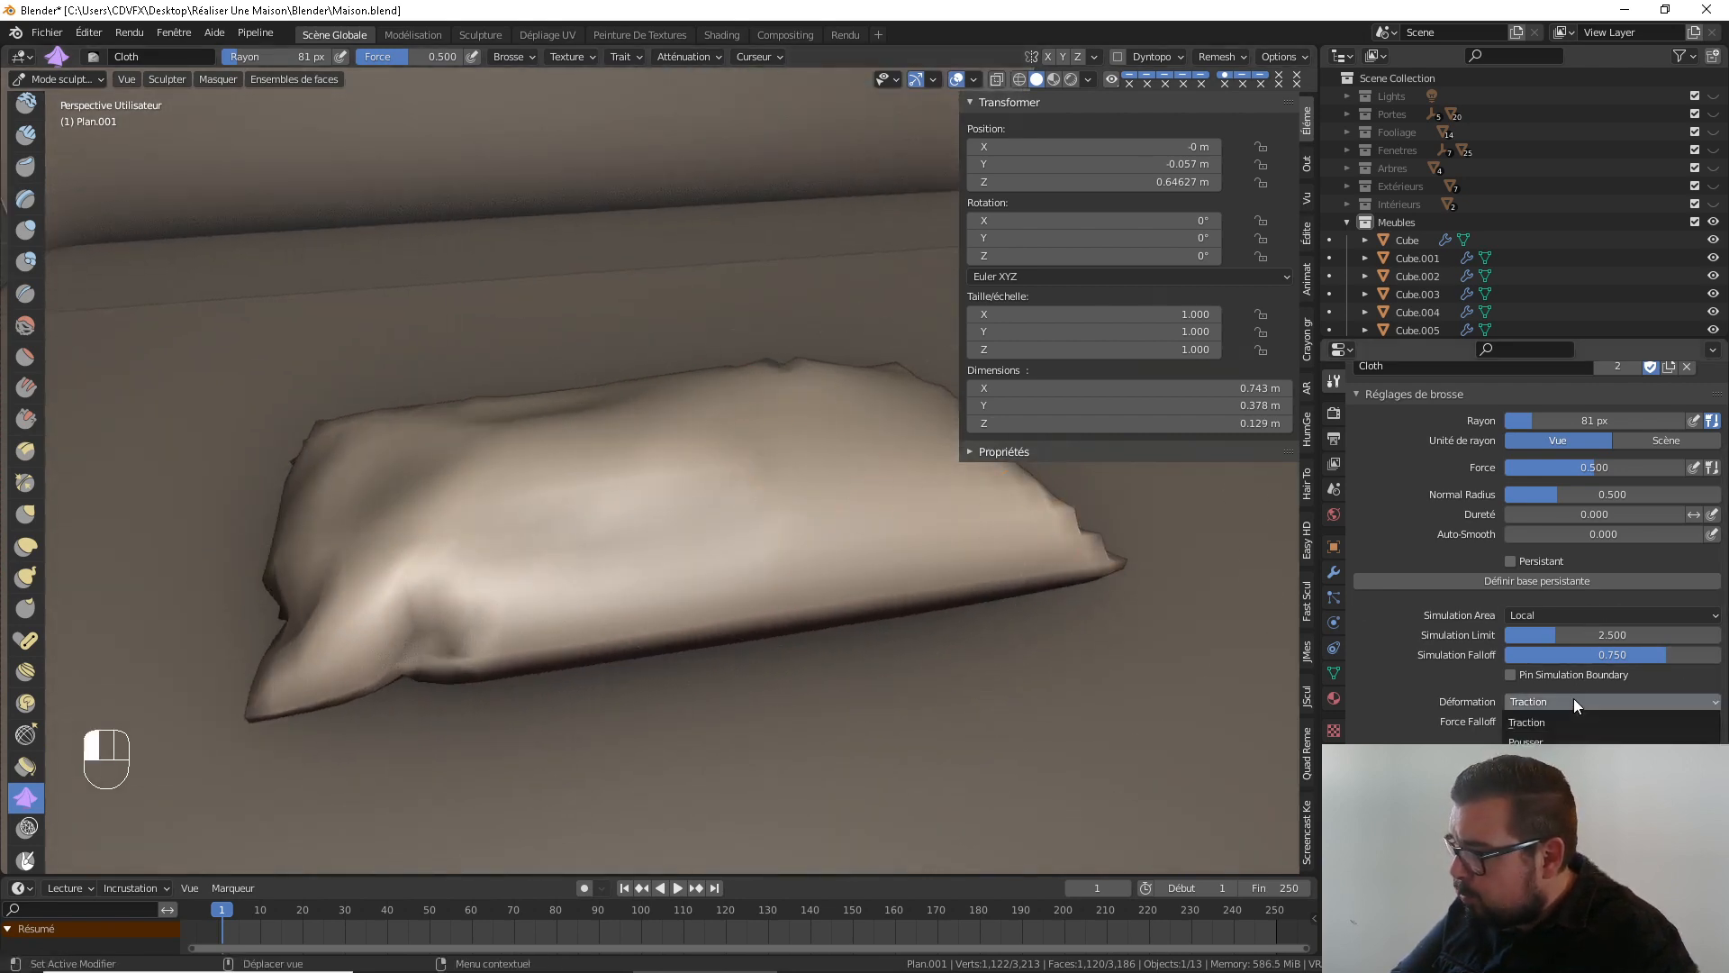
pyautogui.click(1574, 720)
pyautogui.moveTo(760, 510)
pyautogui.mouseDown()
pyautogui.moveTo(765, 478)
pyautogui.moveTo(799, 477)
pyautogui.mouseUp()
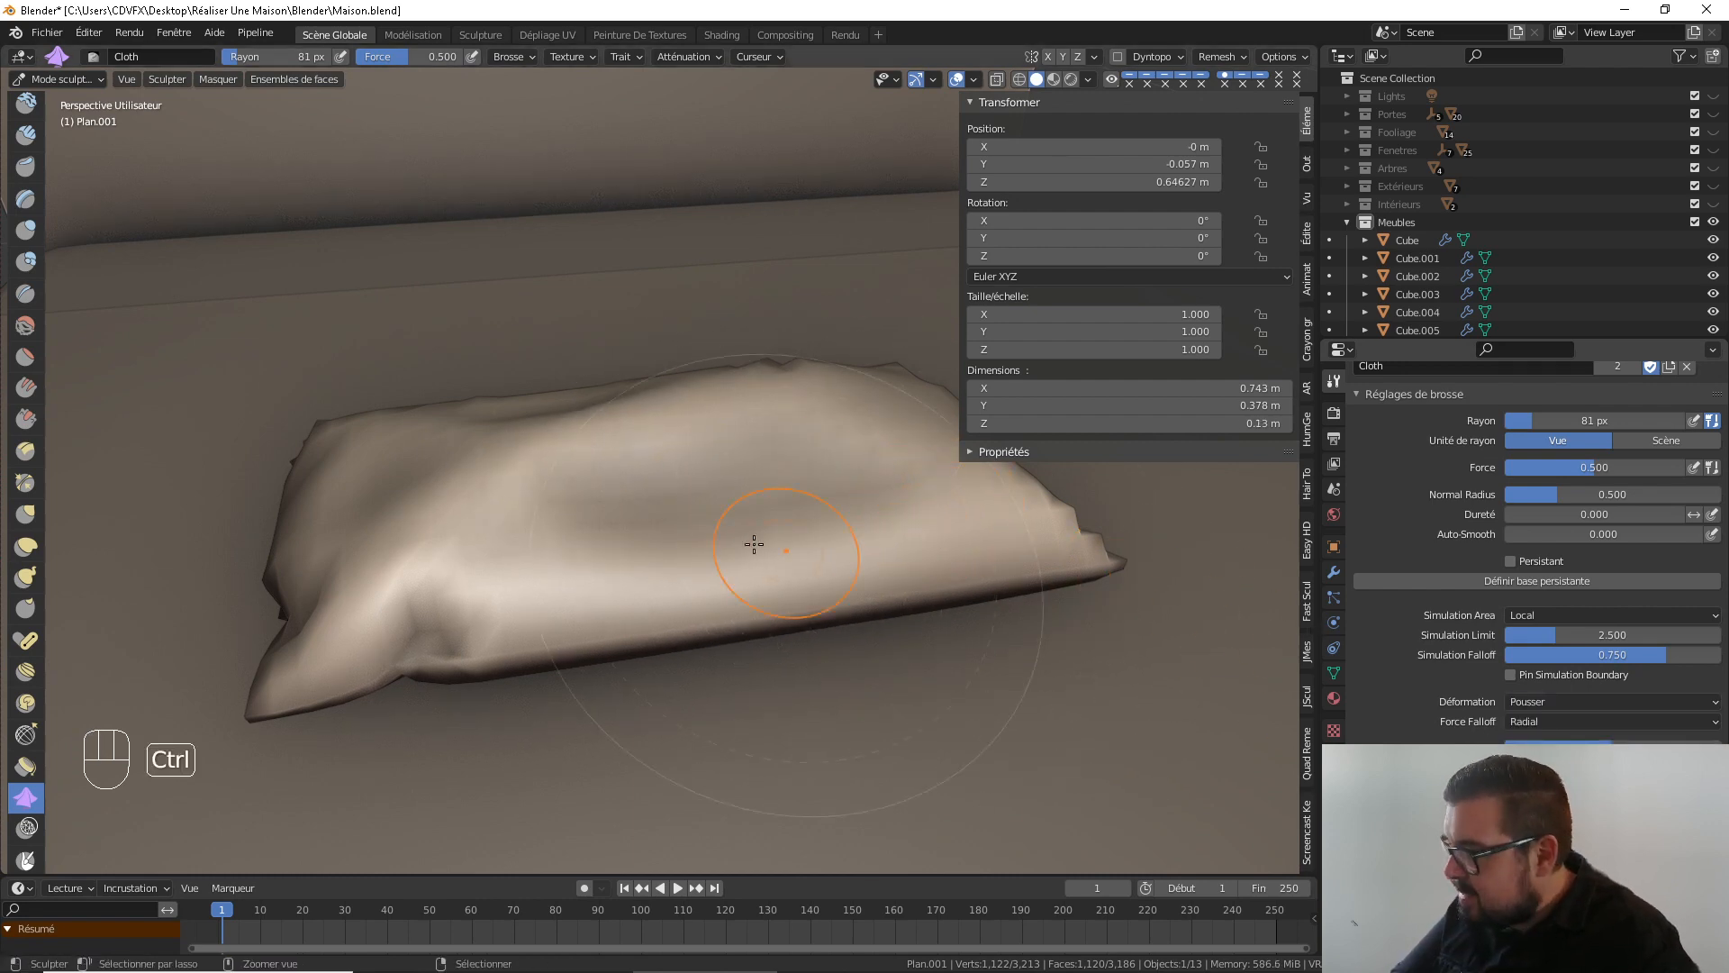
pyautogui.hotkey('ctrl', 'z')
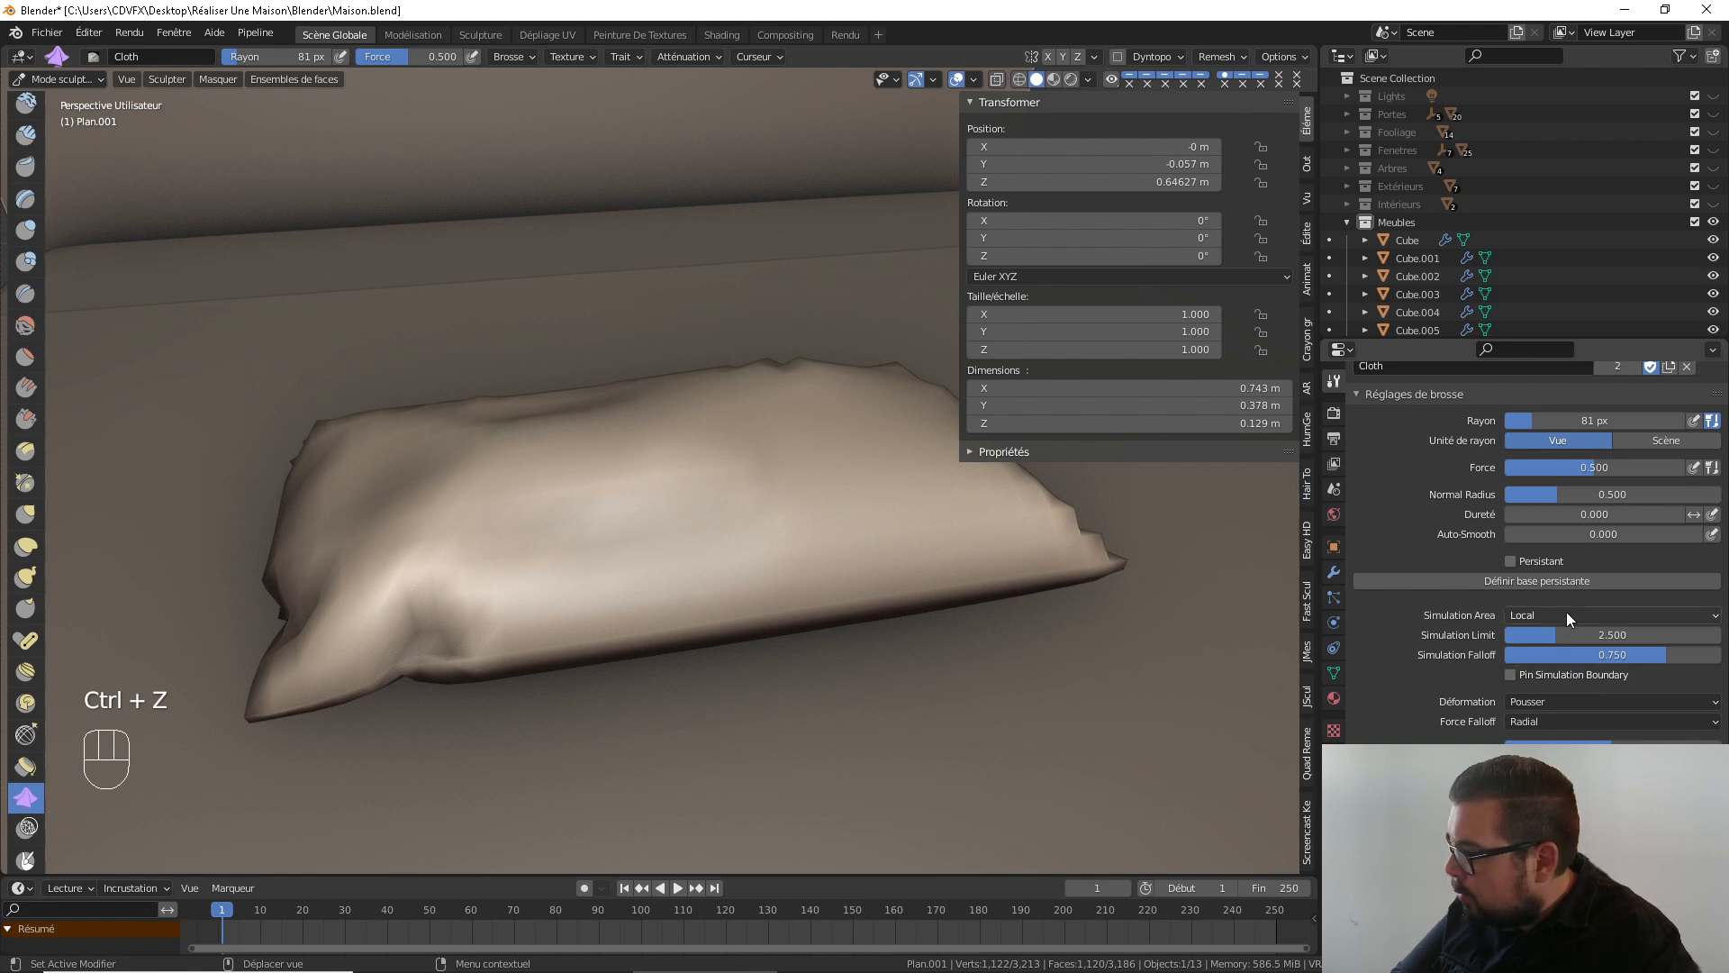
# Set the Cloth brush deformation to Pinch Point and pinch two areas of the pillow's upper surface
pyautogui.click(1571, 700)
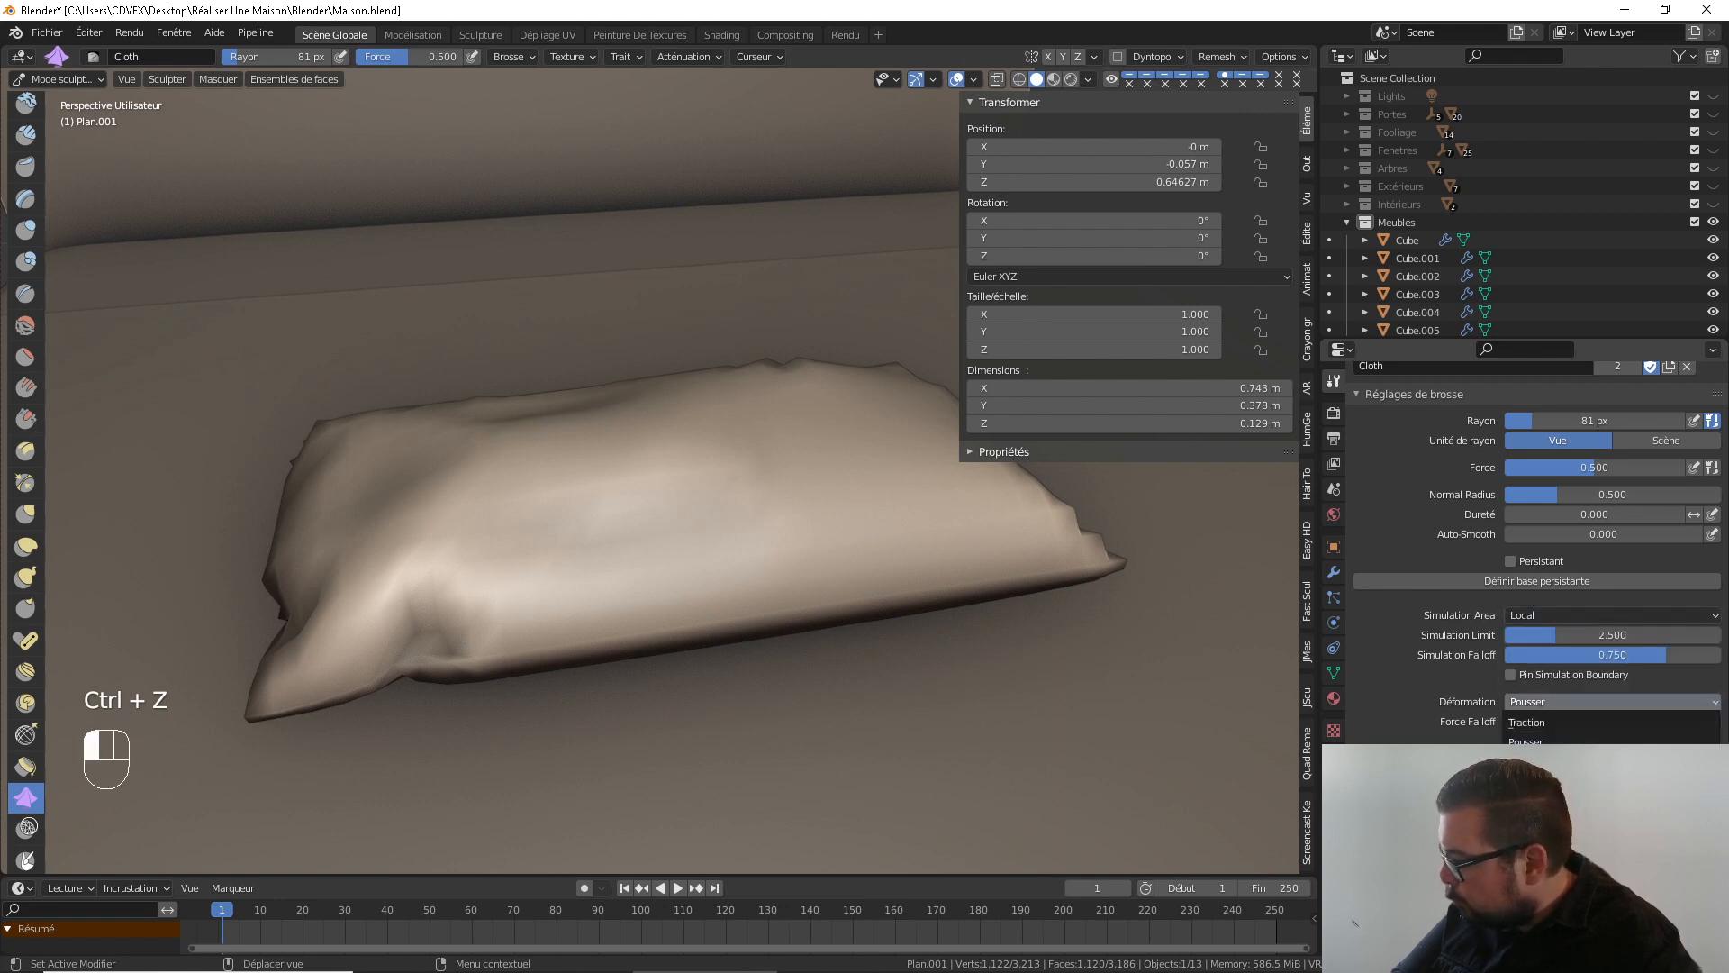
pyautogui.click(1549, 761)
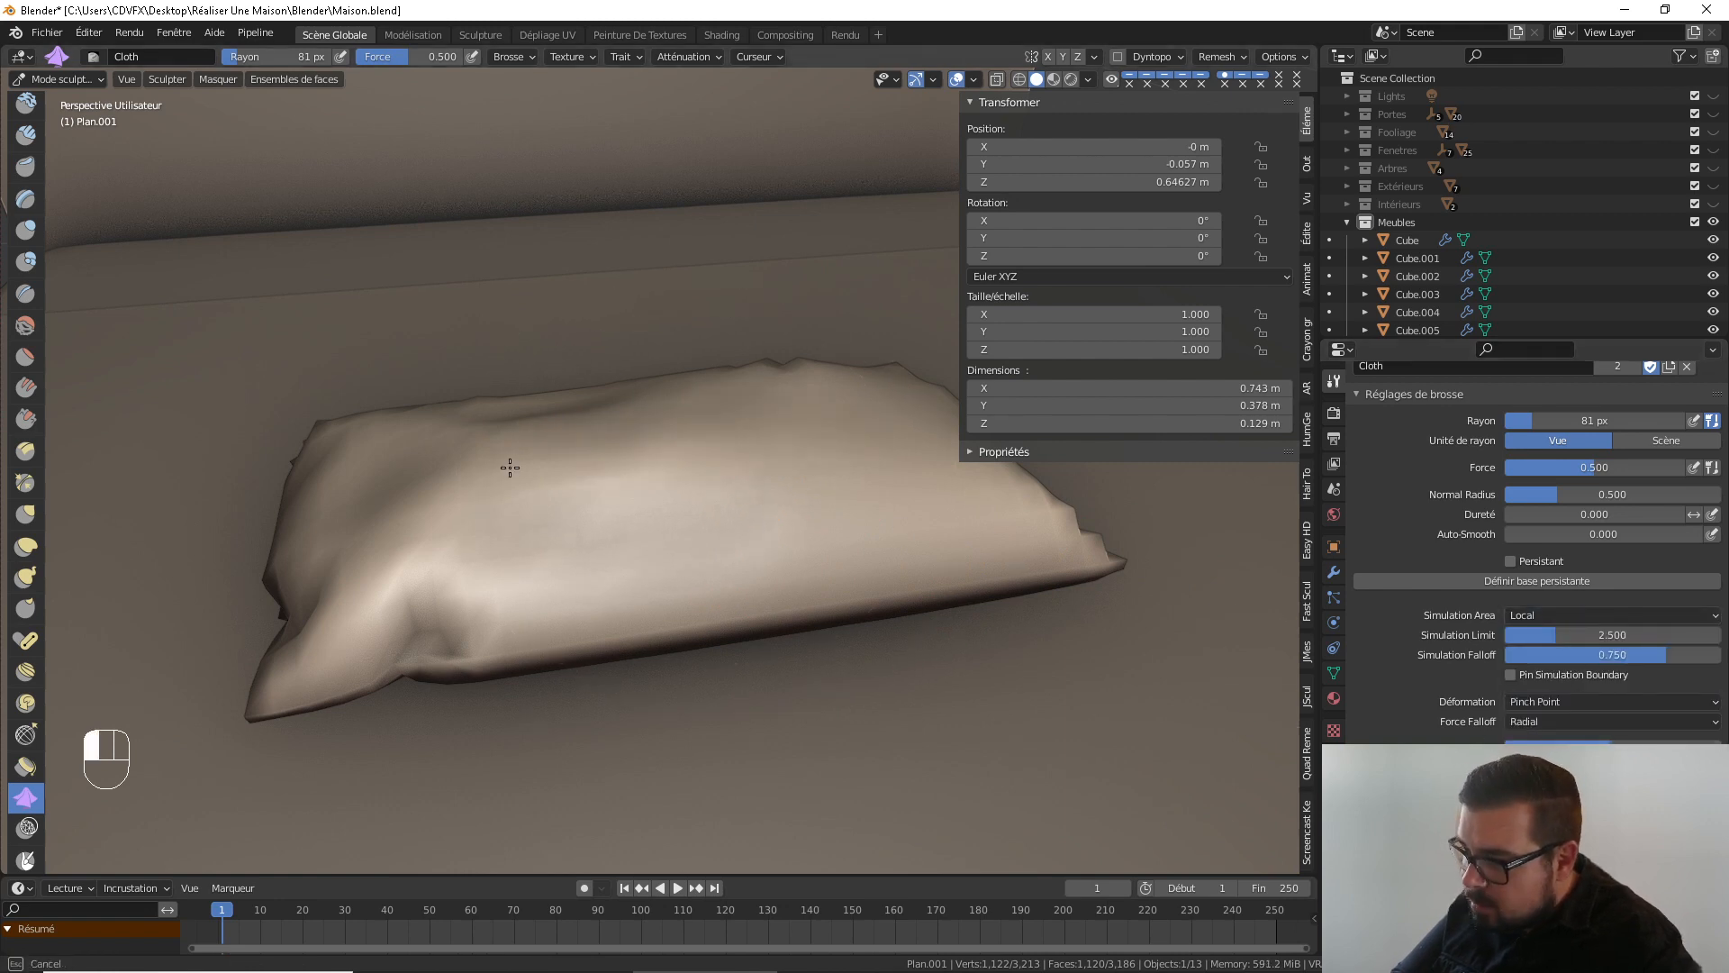
pyautogui.moveTo(510, 467); pyautogui.dragTo(508, 478)
pyautogui.moveTo(739, 469)
pyautogui.mouseDown()
pyautogui.moveTo(487, 486)
pyautogui.moveTo(580, 456)
pyautogui.moveTo(753, 460)
pyautogui.moveTo(738, 477)
pyautogui.mouseUp()
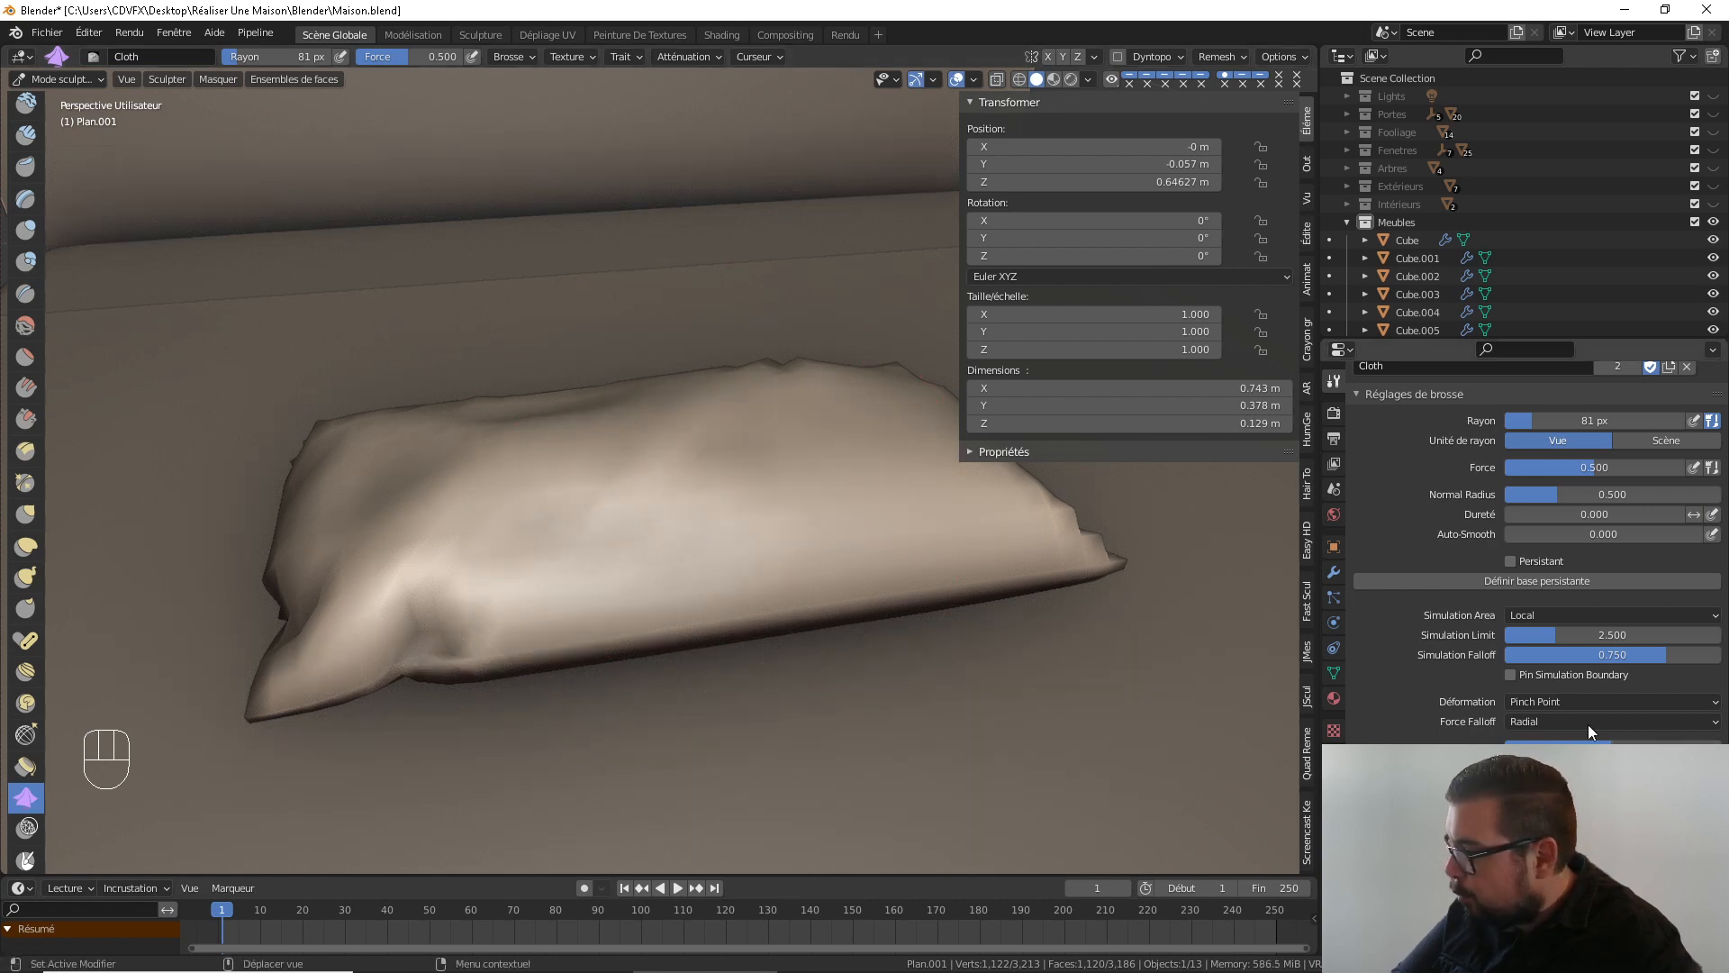
# Set the Cloth brush deformation to Pinch Perpendicular and make a stroke across the middle of the pillow
pyautogui.click(1576, 702)
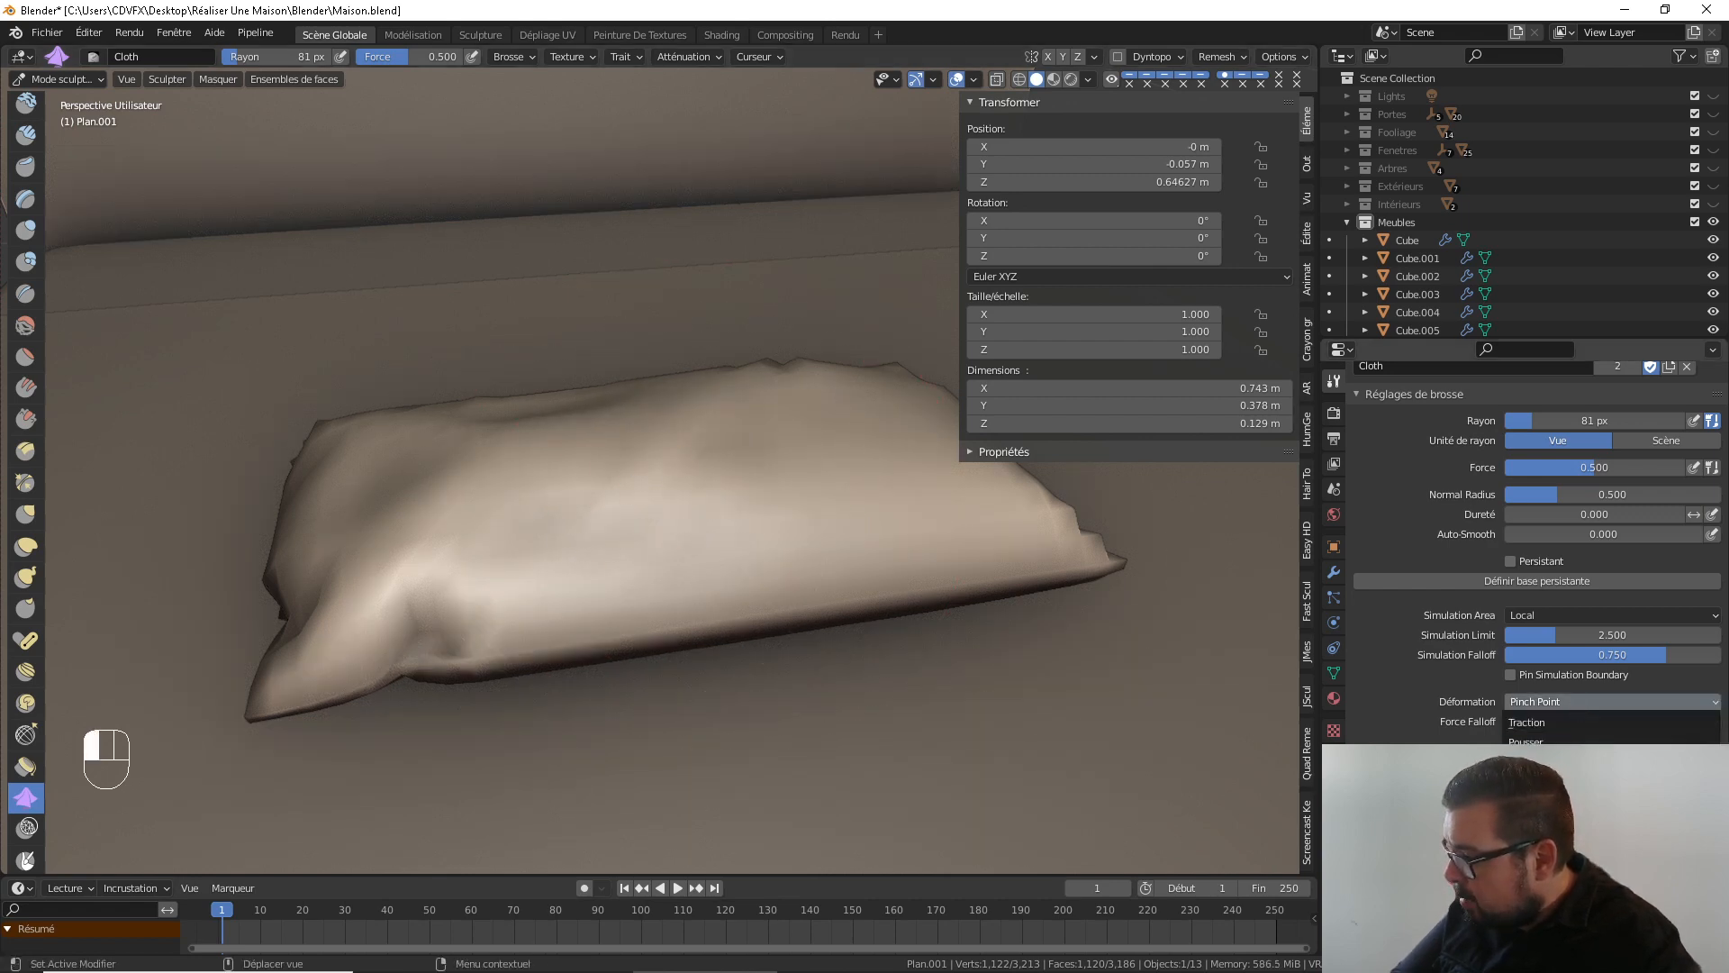
pyautogui.click(1567, 782)
pyautogui.moveTo(726, 495)
pyautogui.mouseDown()
pyautogui.moveTo(590, 490)
pyautogui.moveTo(677, 488)
pyautogui.mouseUp()
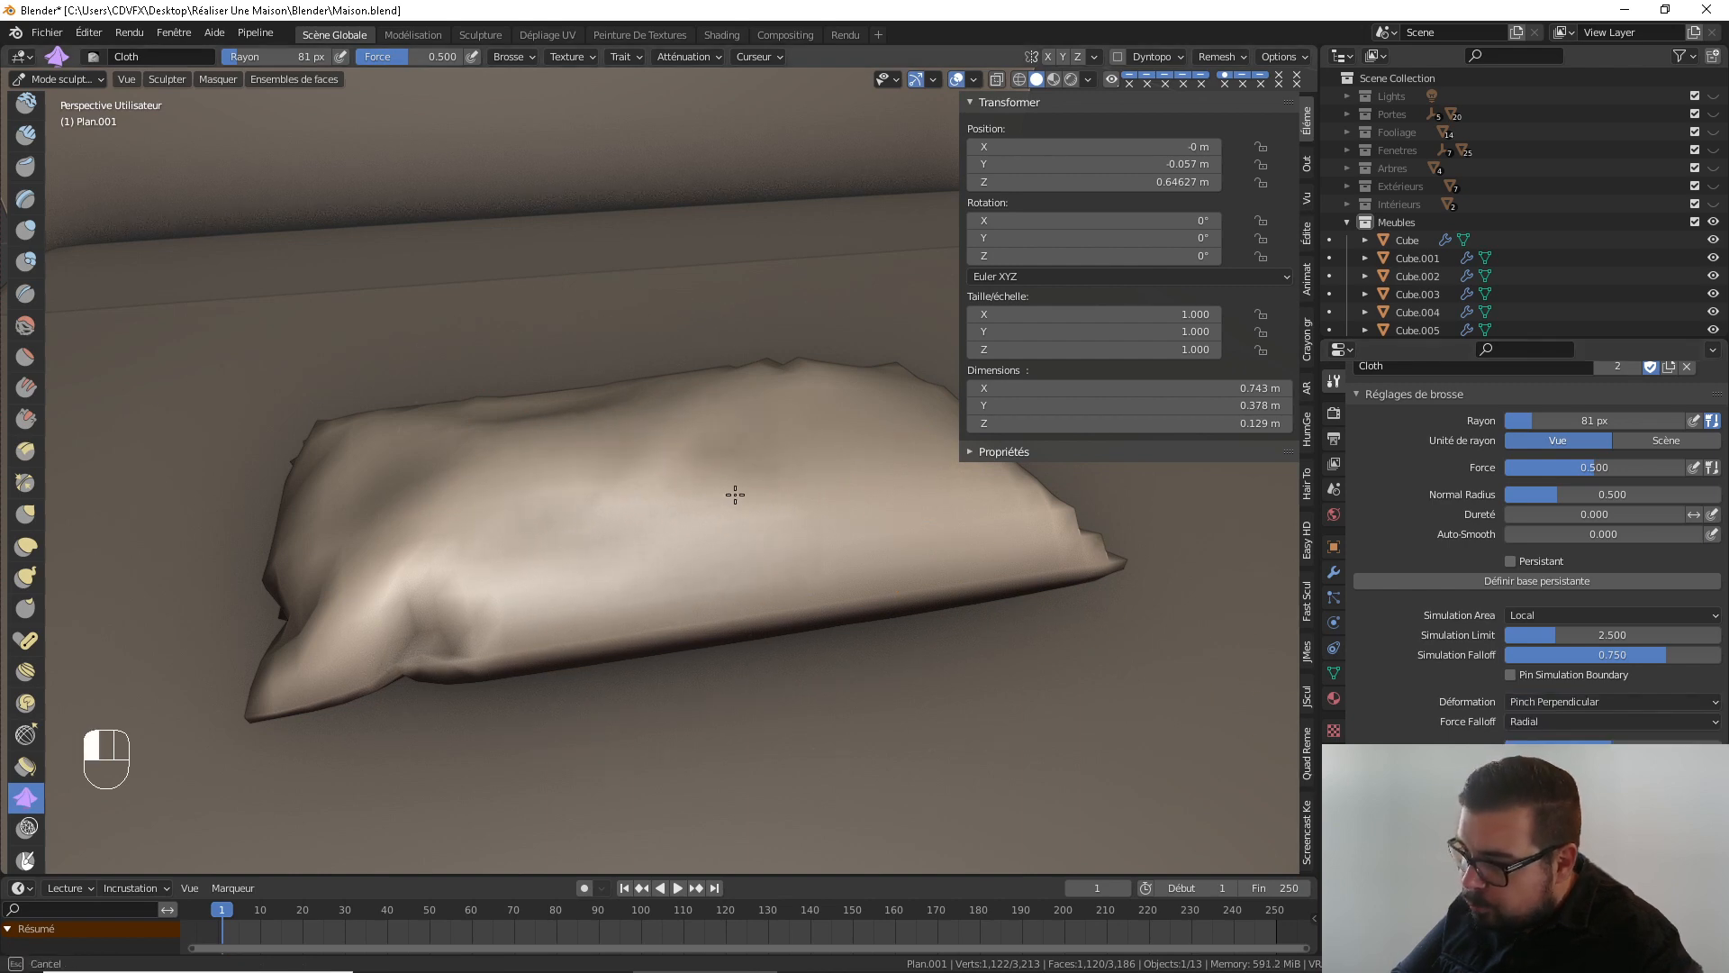
# Set the Cloth brush deformation to Agrandir and swell the pillow's middle and far end with strokes
pyautogui.click(1576, 702)
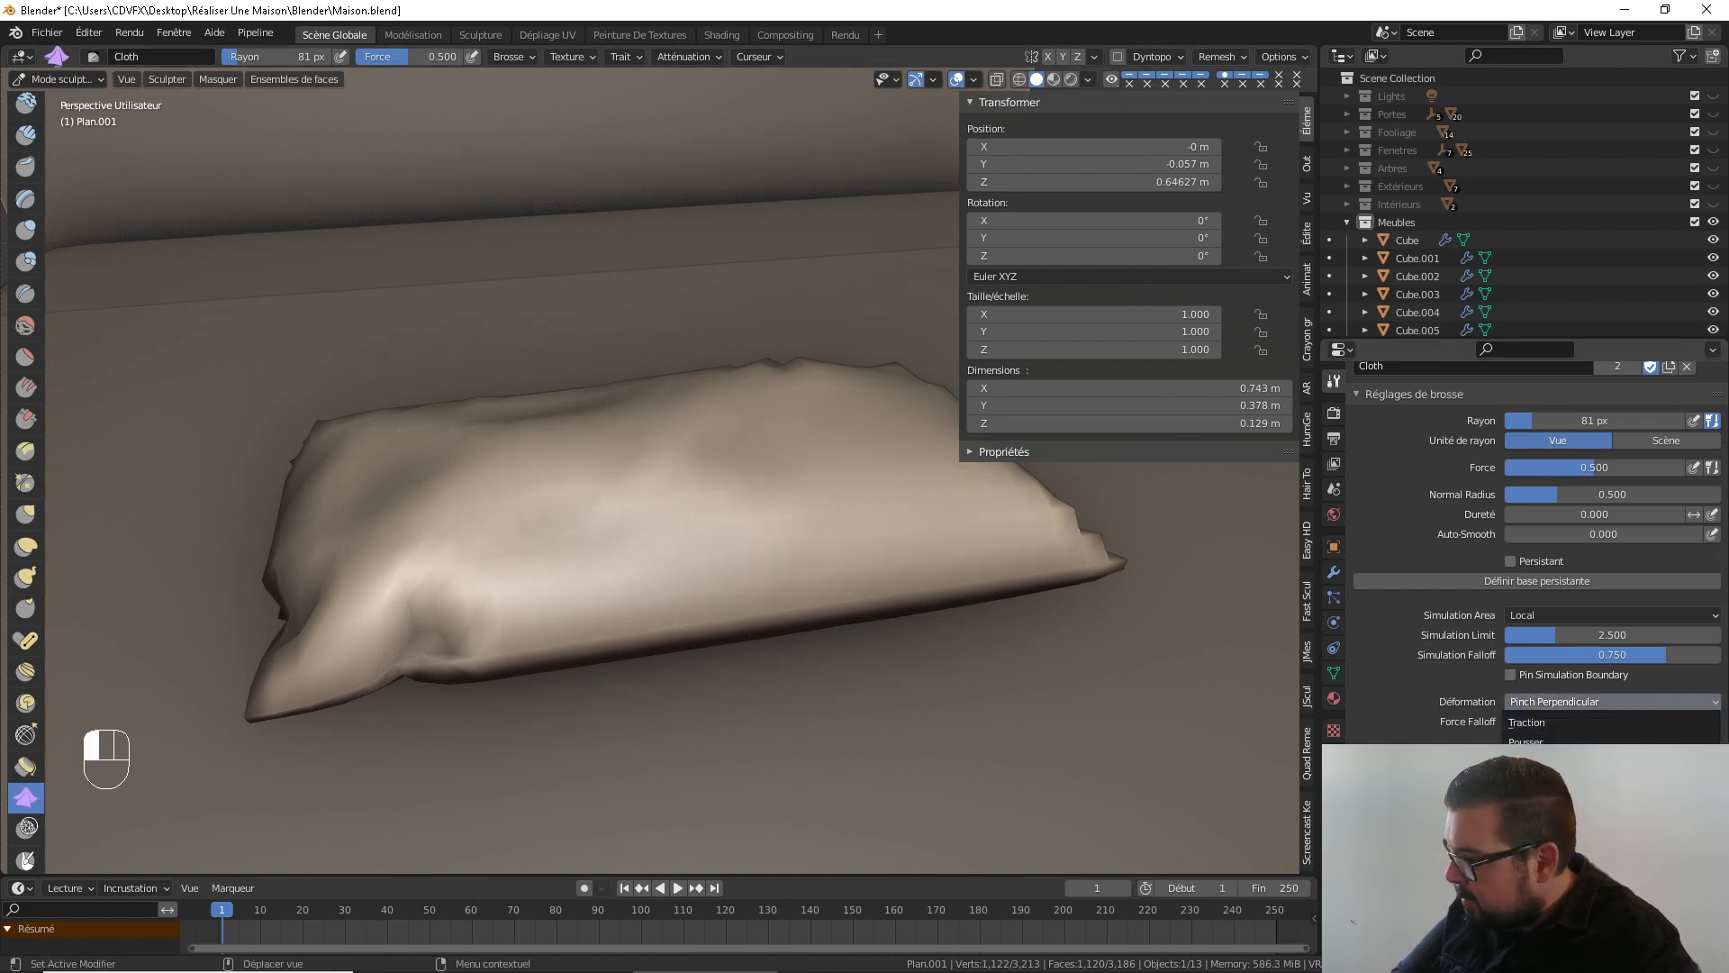
pyautogui.click(1567, 801)
pyautogui.moveTo(752, 483)
pyautogui.mouseDown()
pyautogui.moveTo(736, 470)
pyautogui.moveTo(846, 400)
pyautogui.moveTo(824, 416)
pyautogui.mouseUp()
pyautogui.keyDown('shift'); pyautogui.moveTo(824, 416); pyautogui.dragTo(766, 433, button='middle'); pyautogui.keyUp('shift')
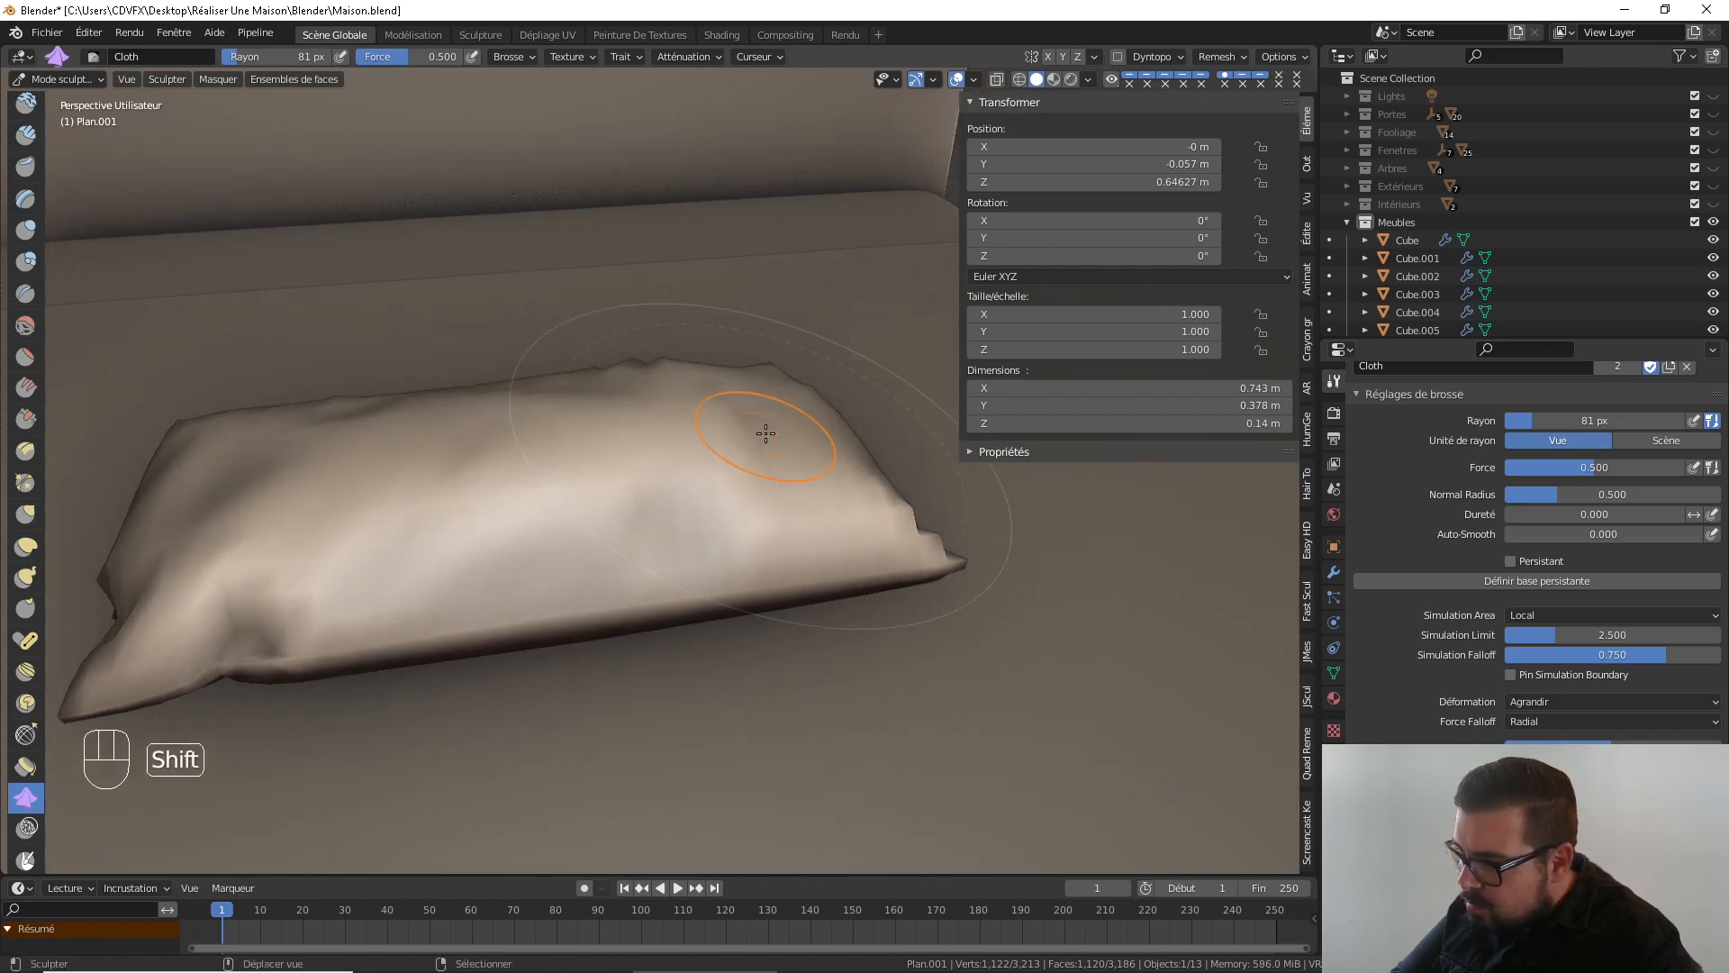
pyautogui.moveTo(766, 433); pyautogui.dragTo(895, 501)
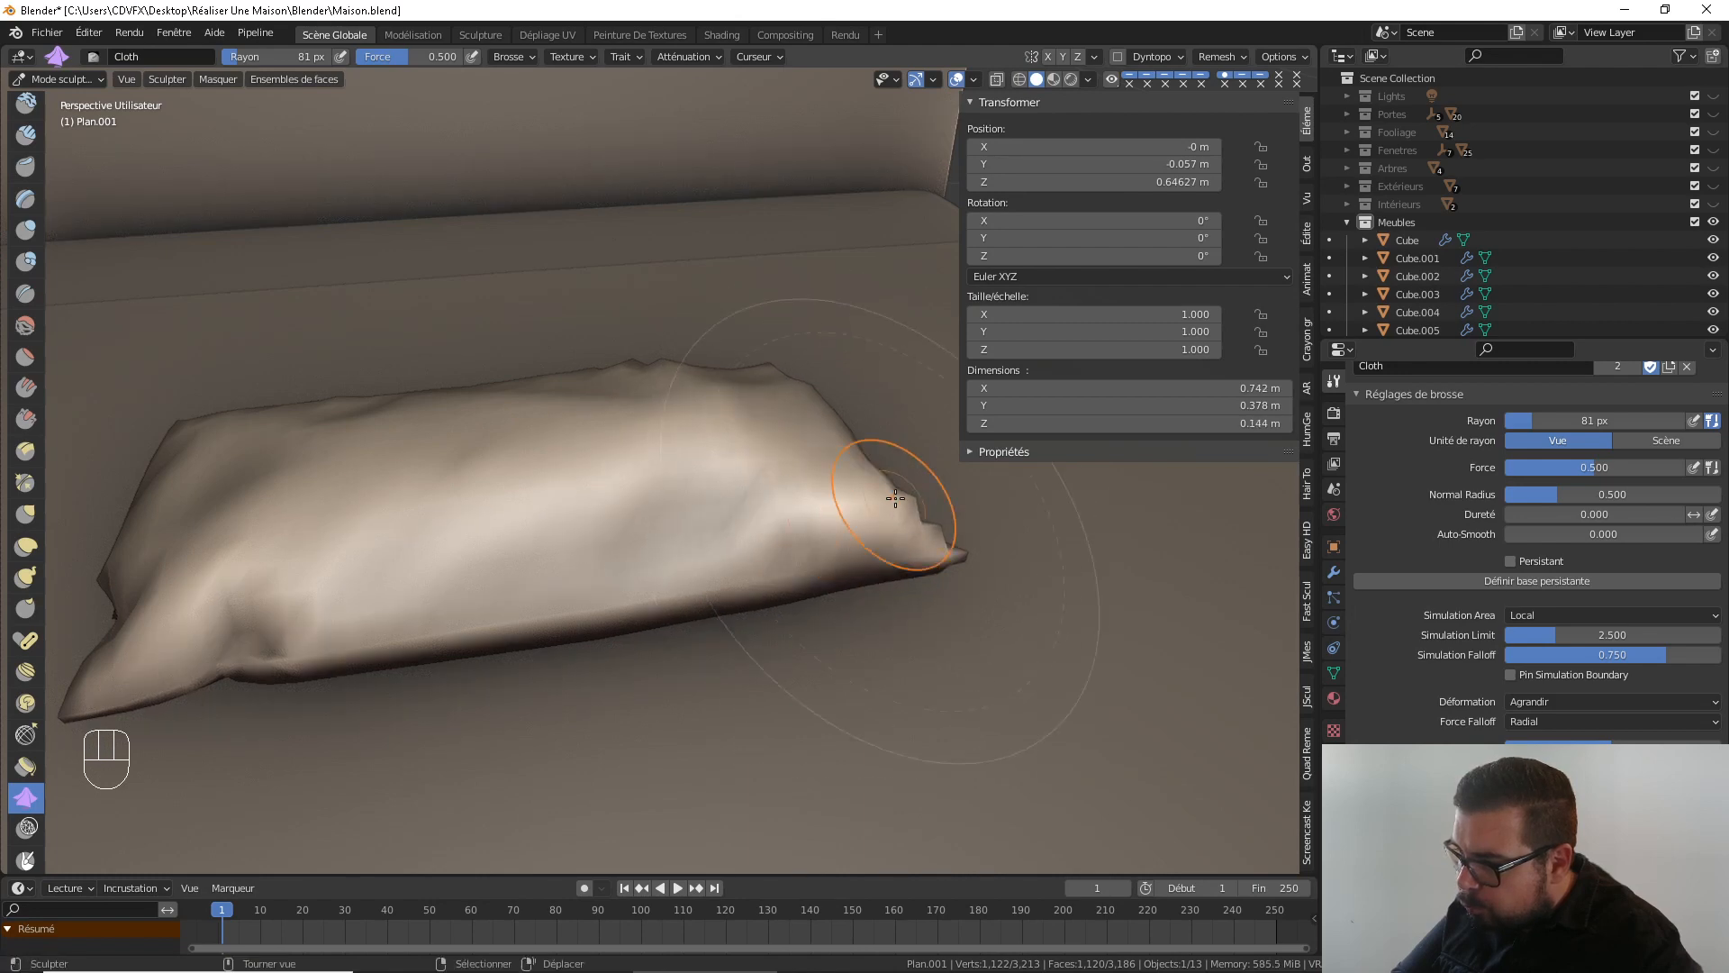
# Set the Cloth brush deformation to Déplacer and make a stroke across the near end of the pillow's upper surface
pyautogui.moveTo(895, 498); pyautogui.dragTo(713, 509, button='middle')
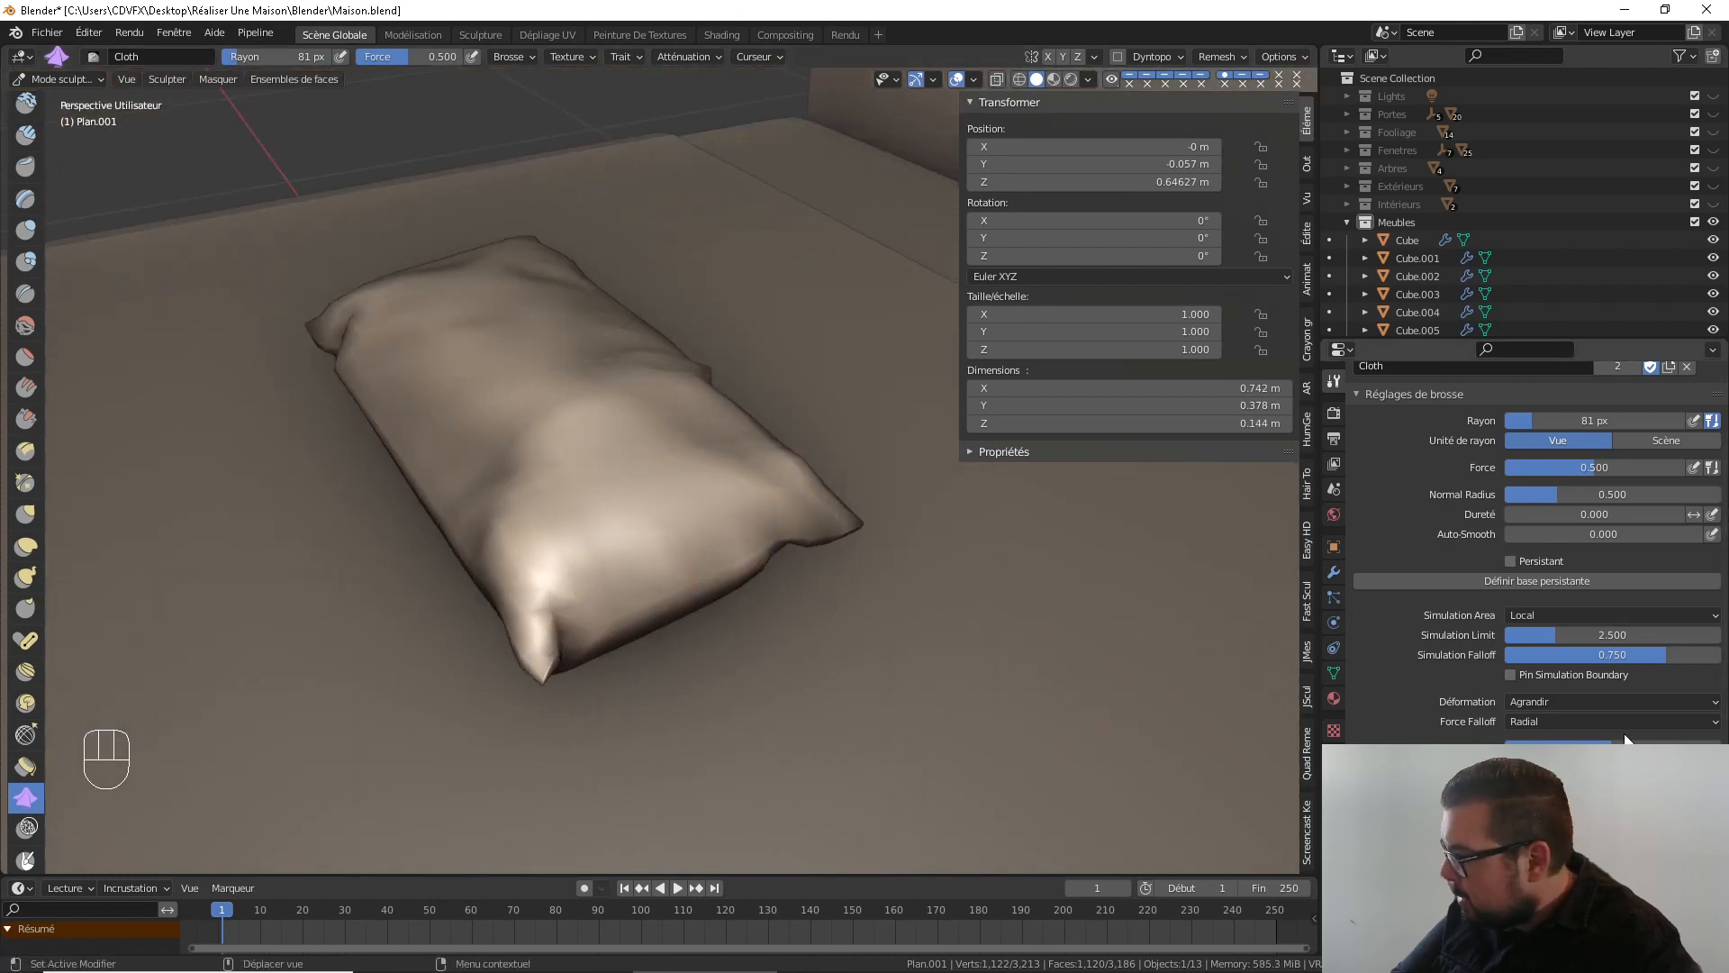
pyautogui.click(1589, 701)
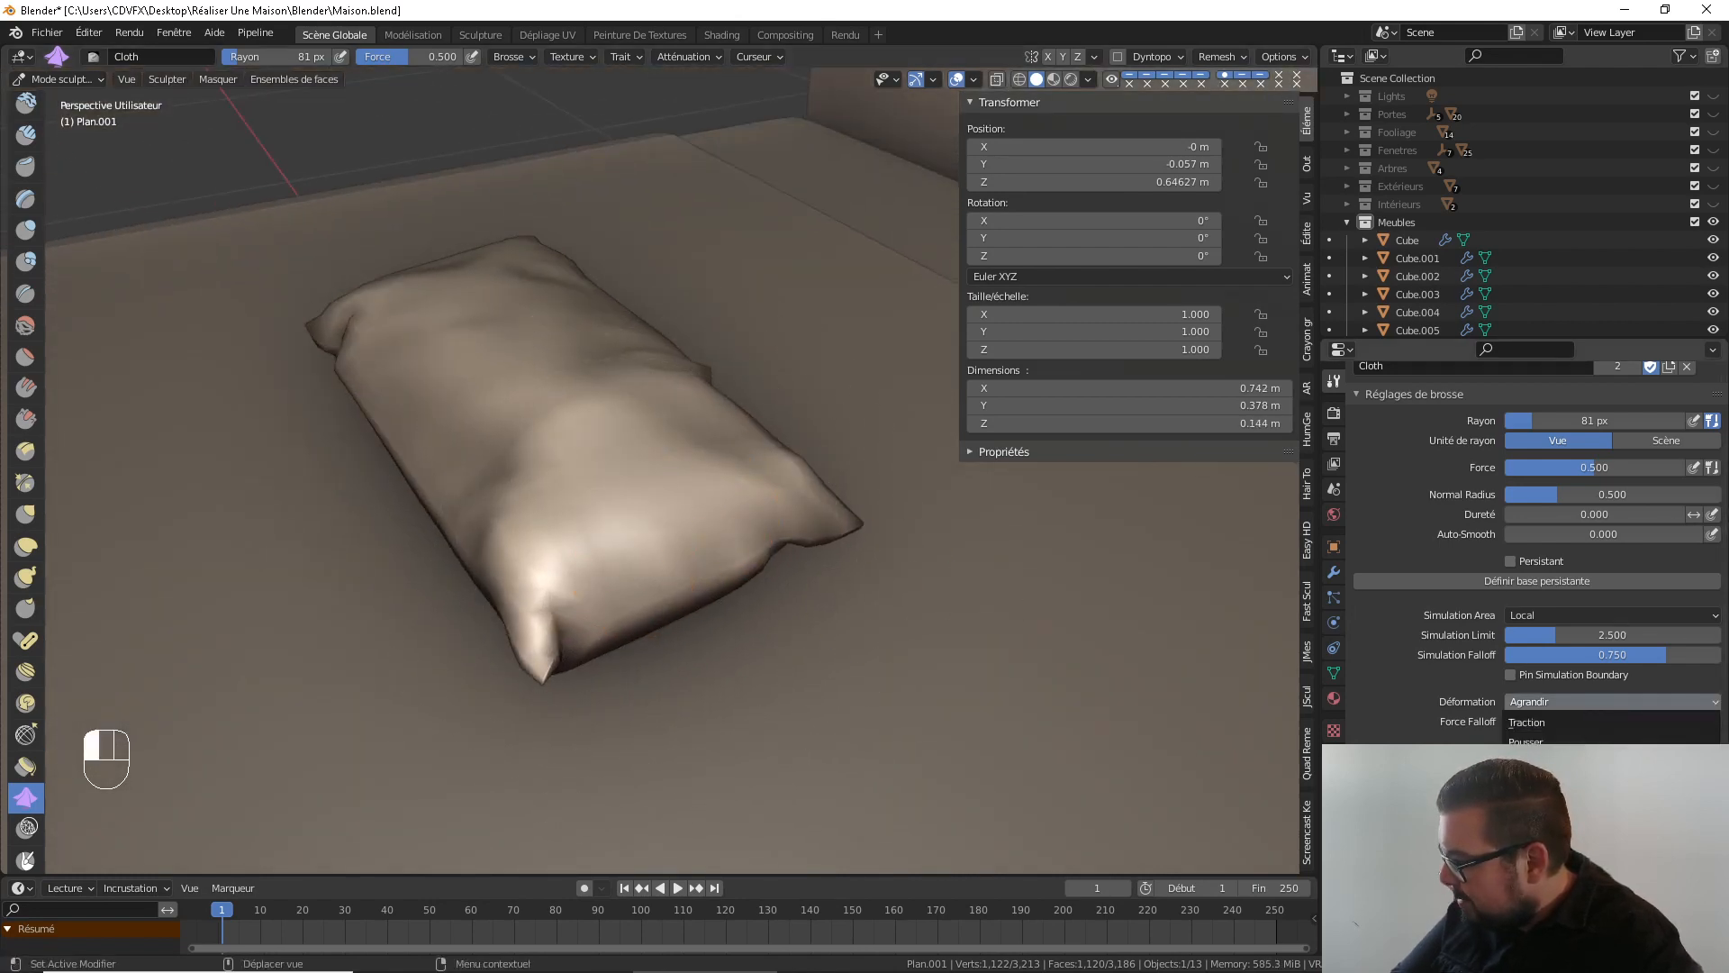
pyautogui.click(1576, 822)
pyautogui.moveTo(718, 565)
pyautogui.mouseDown()
pyautogui.moveTo(698, 533)
pyautogui.moveTo(784, 509)
pyautogui.moveTo(609, 566)
pyautogui.moveTo(571, 553)
pyautogui.moveTo(647, 392)
pyautogui.moveTo(667, 490)
pyautogui.mouseUp()
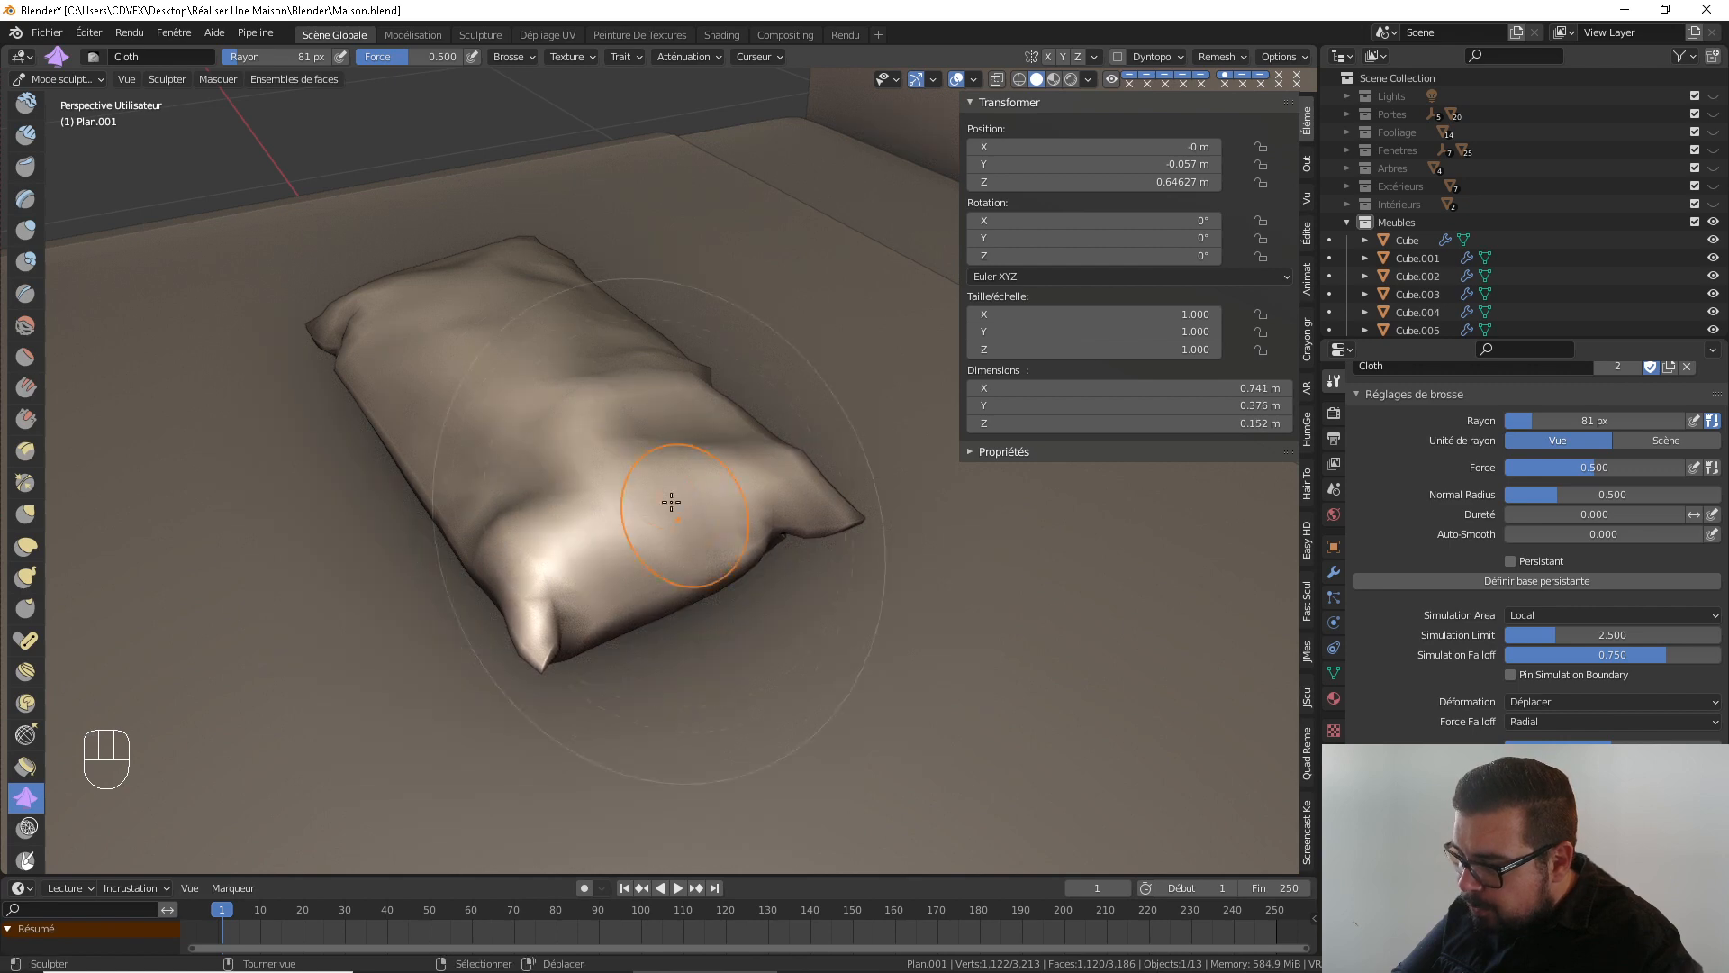
# Set the Cloth brush deformation to Crochet serpent and pull the pillow's upper surface and one front corner with short strokes
pyautogui.moveTo(671, 501); pyautogui.dragTo(720, 450, button='middle')
pyautogui.click(1597, 701)
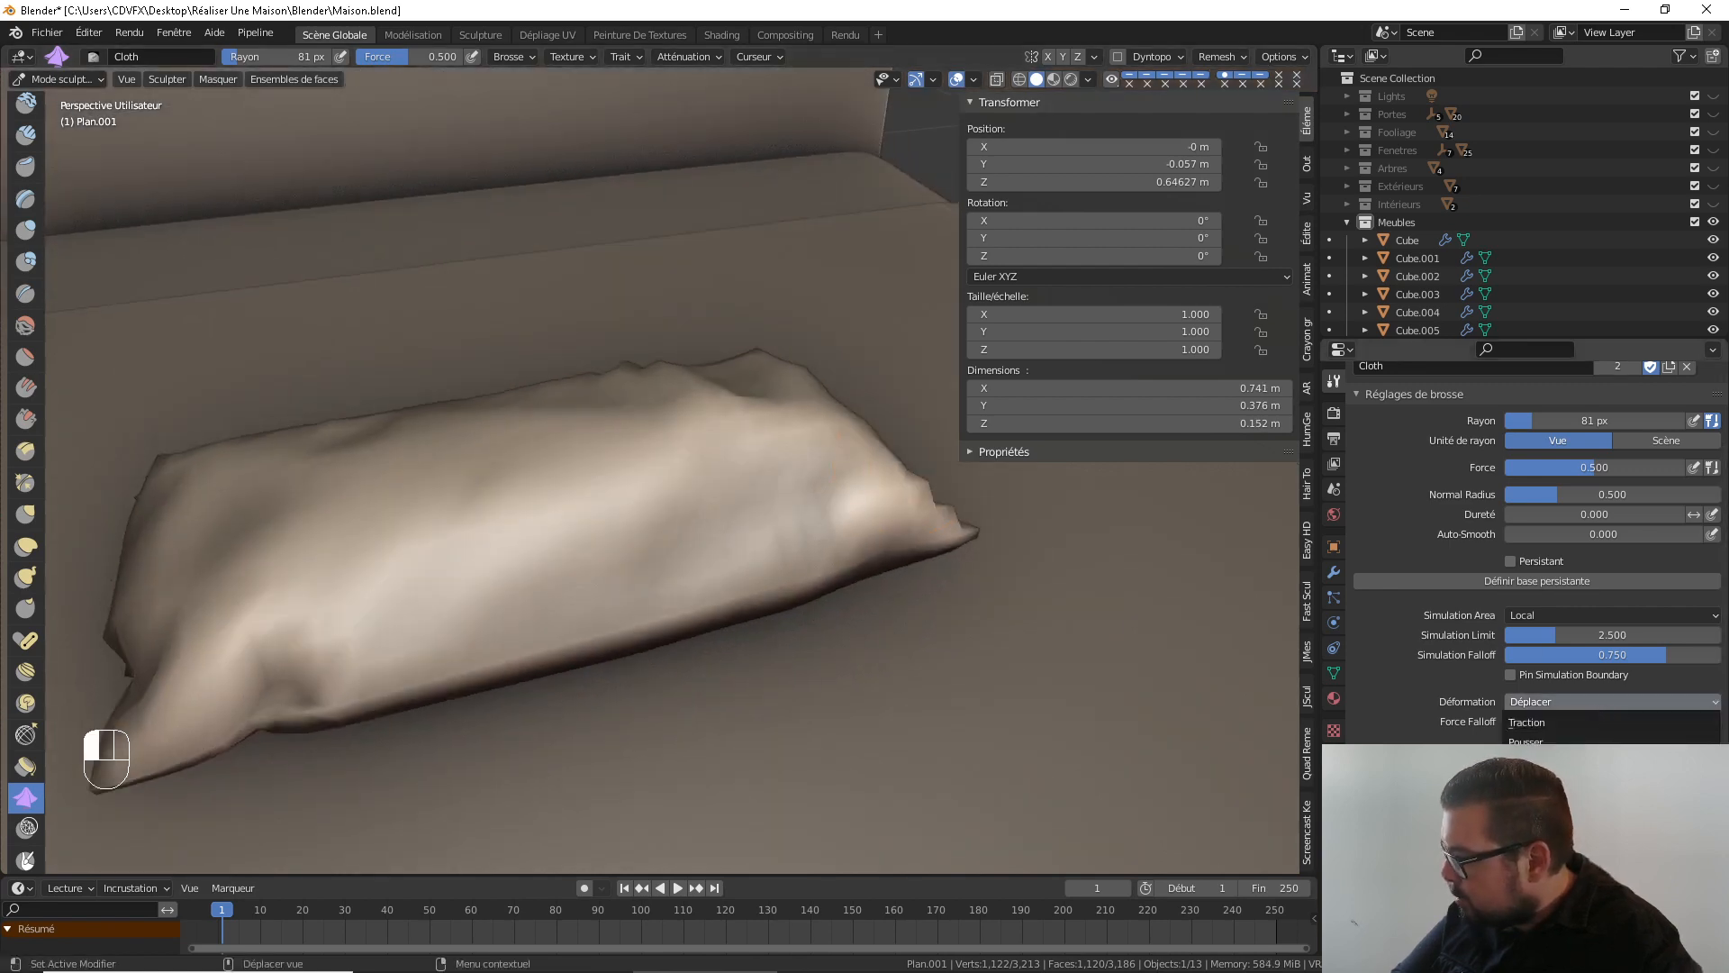
pyautogui.click(1549, 861)
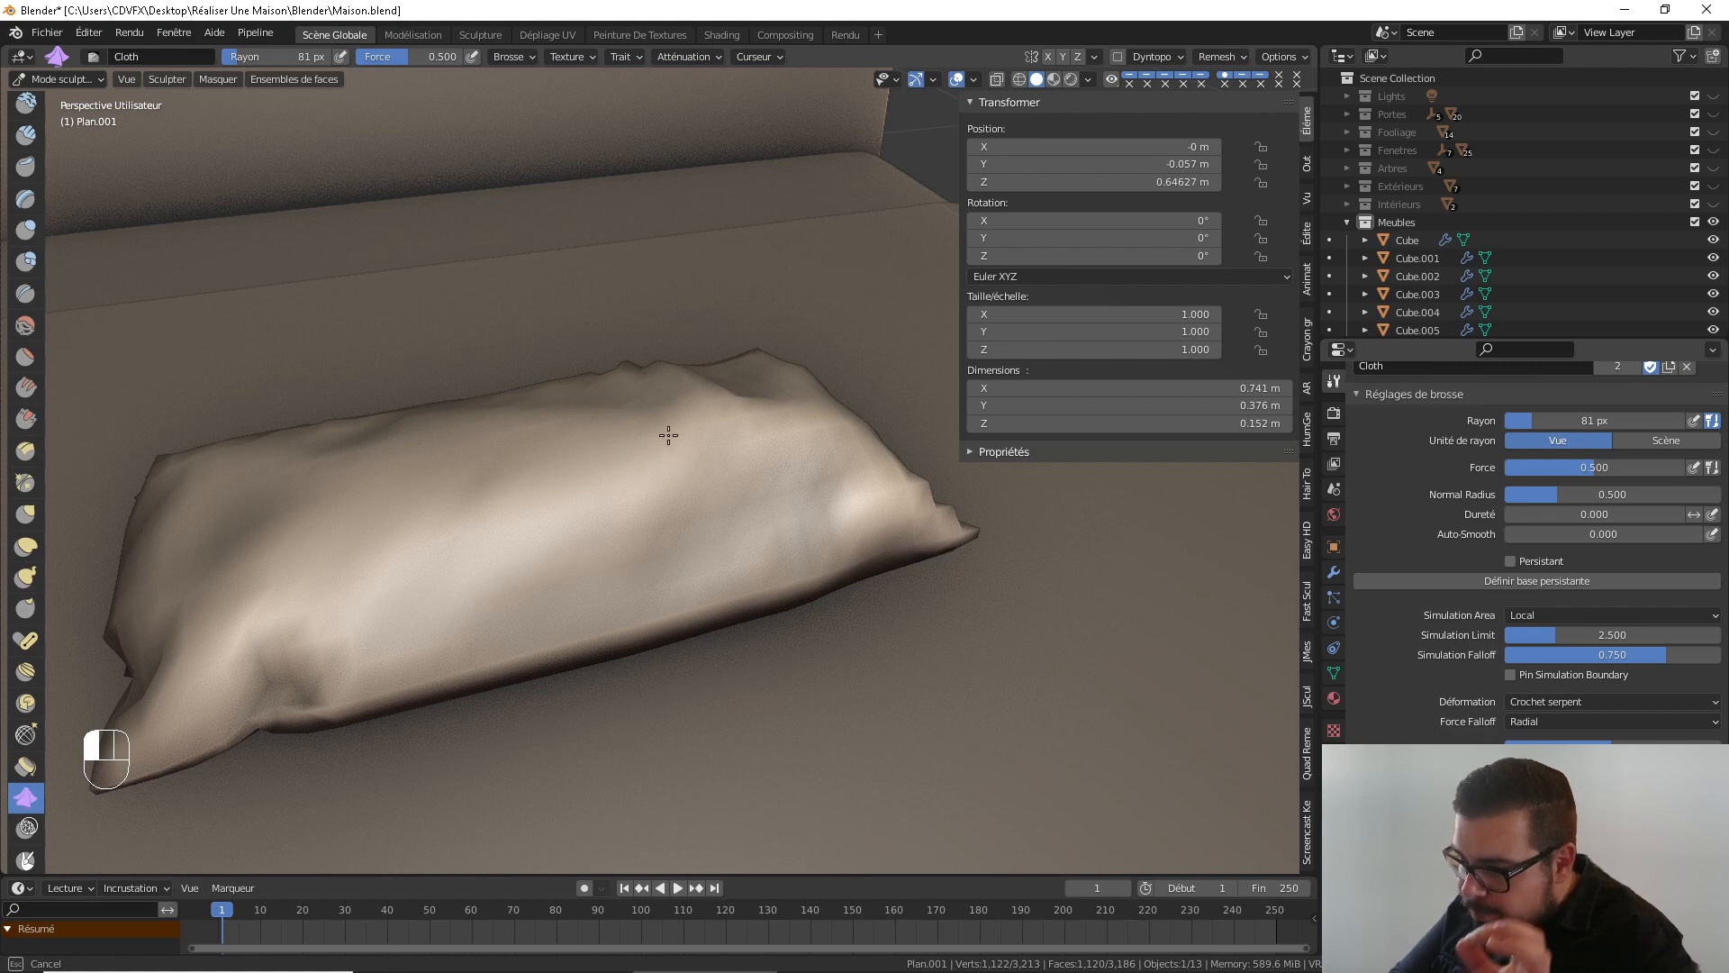
pyautogui.moveTo(673, 415); pyautogui.dragTo(652, 415)
pyautogui.moveTo(648, 414); pyautogui.dragTo(633, 453)
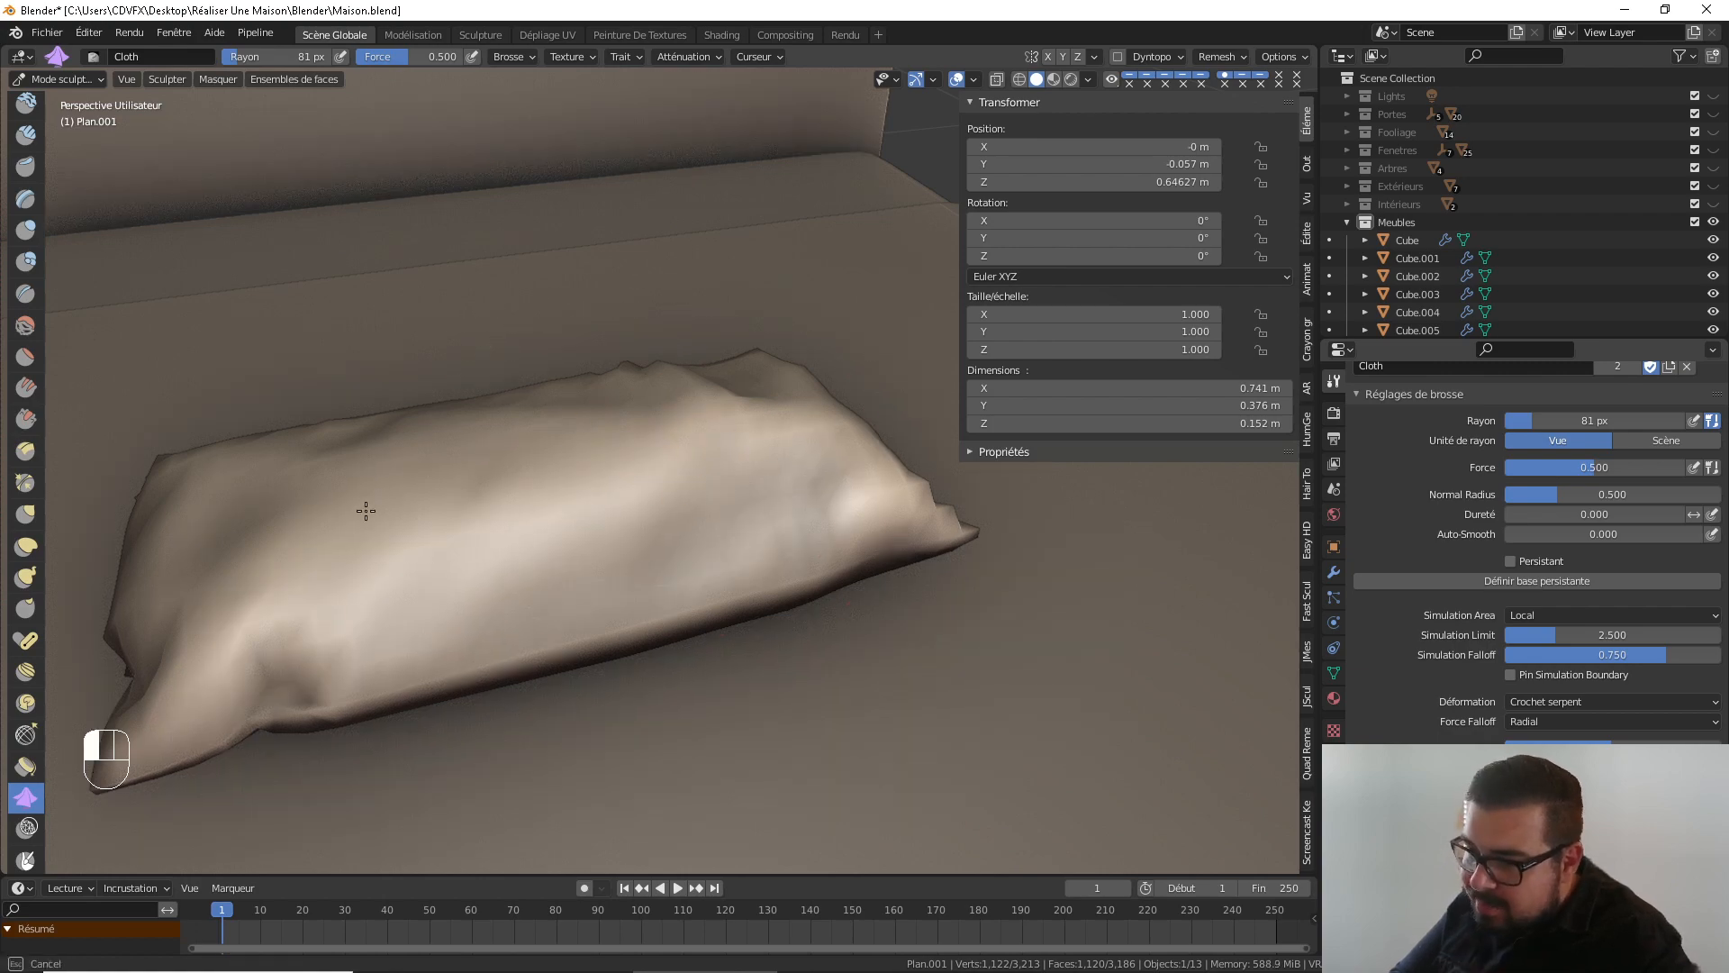
pyautogui.moveTo(312, 511); pyautogui.dragTo(214, 749, button='middle')
pyautogui.moveTo(166, 812); pyautogui.dragTo(170, 811)
pyautogui.keyDown('shift'); pyautogui.moveTo(292, 707); pyautogui.dragTo(540, 486, button='middle'); pyautogui.keyUp('shift')
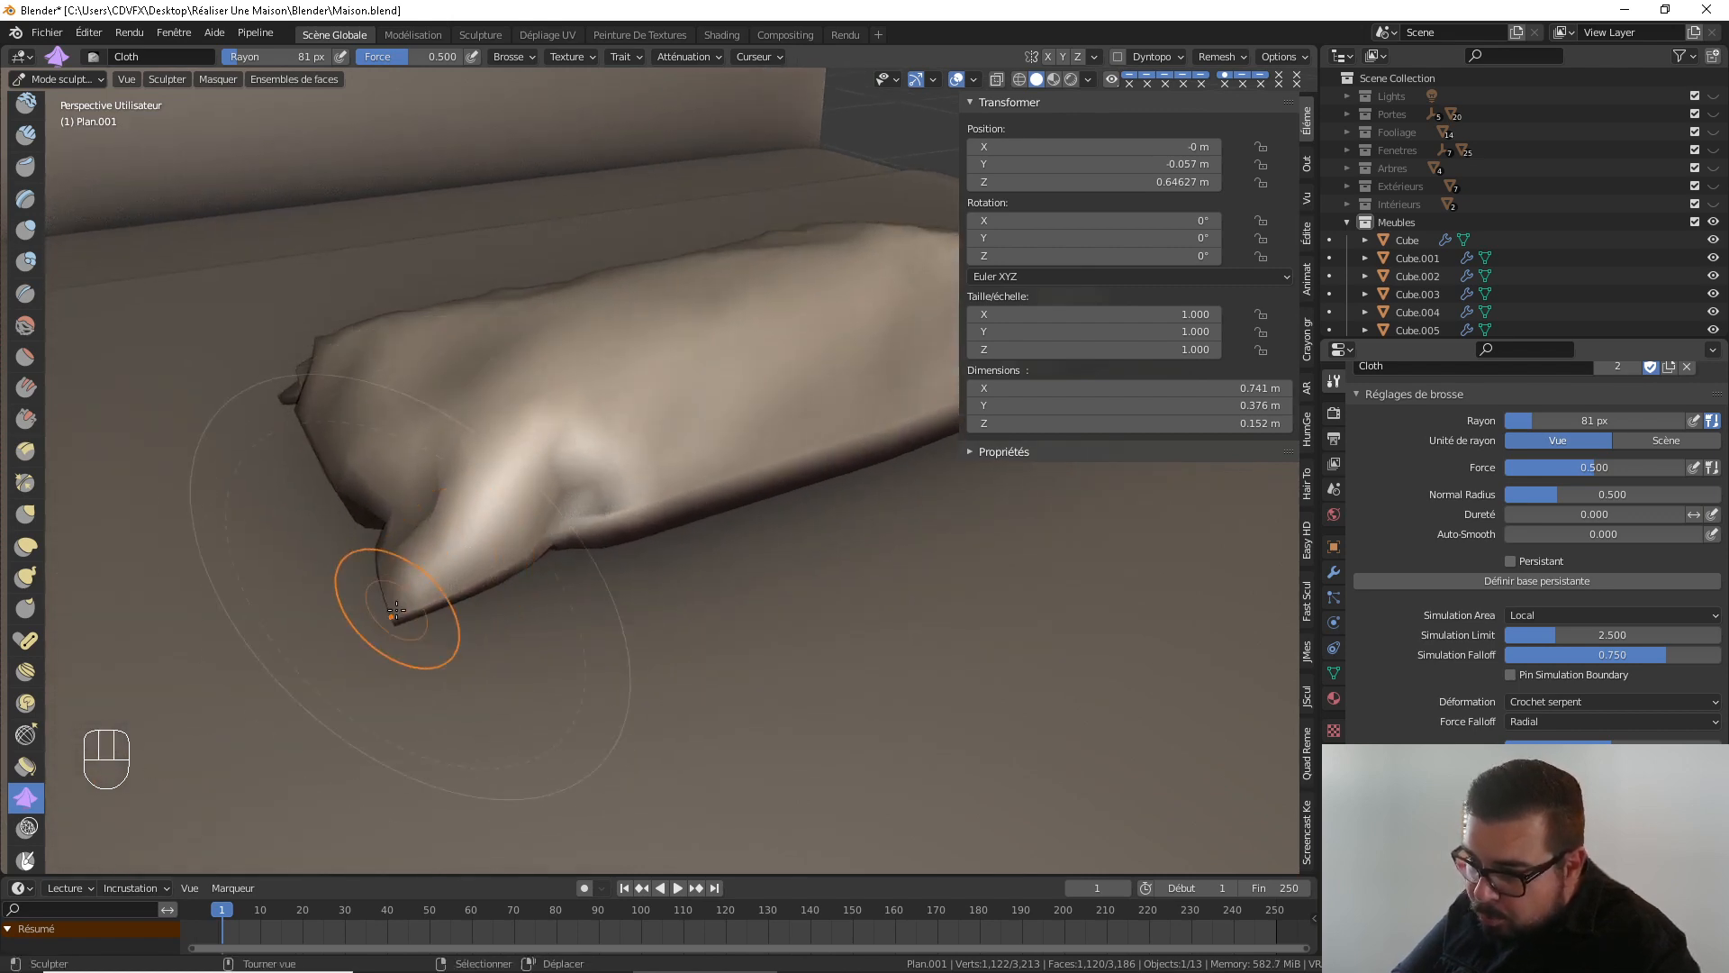
pyautogui.moveTo(393, 600); pyautogui.dragTo(351, 635)
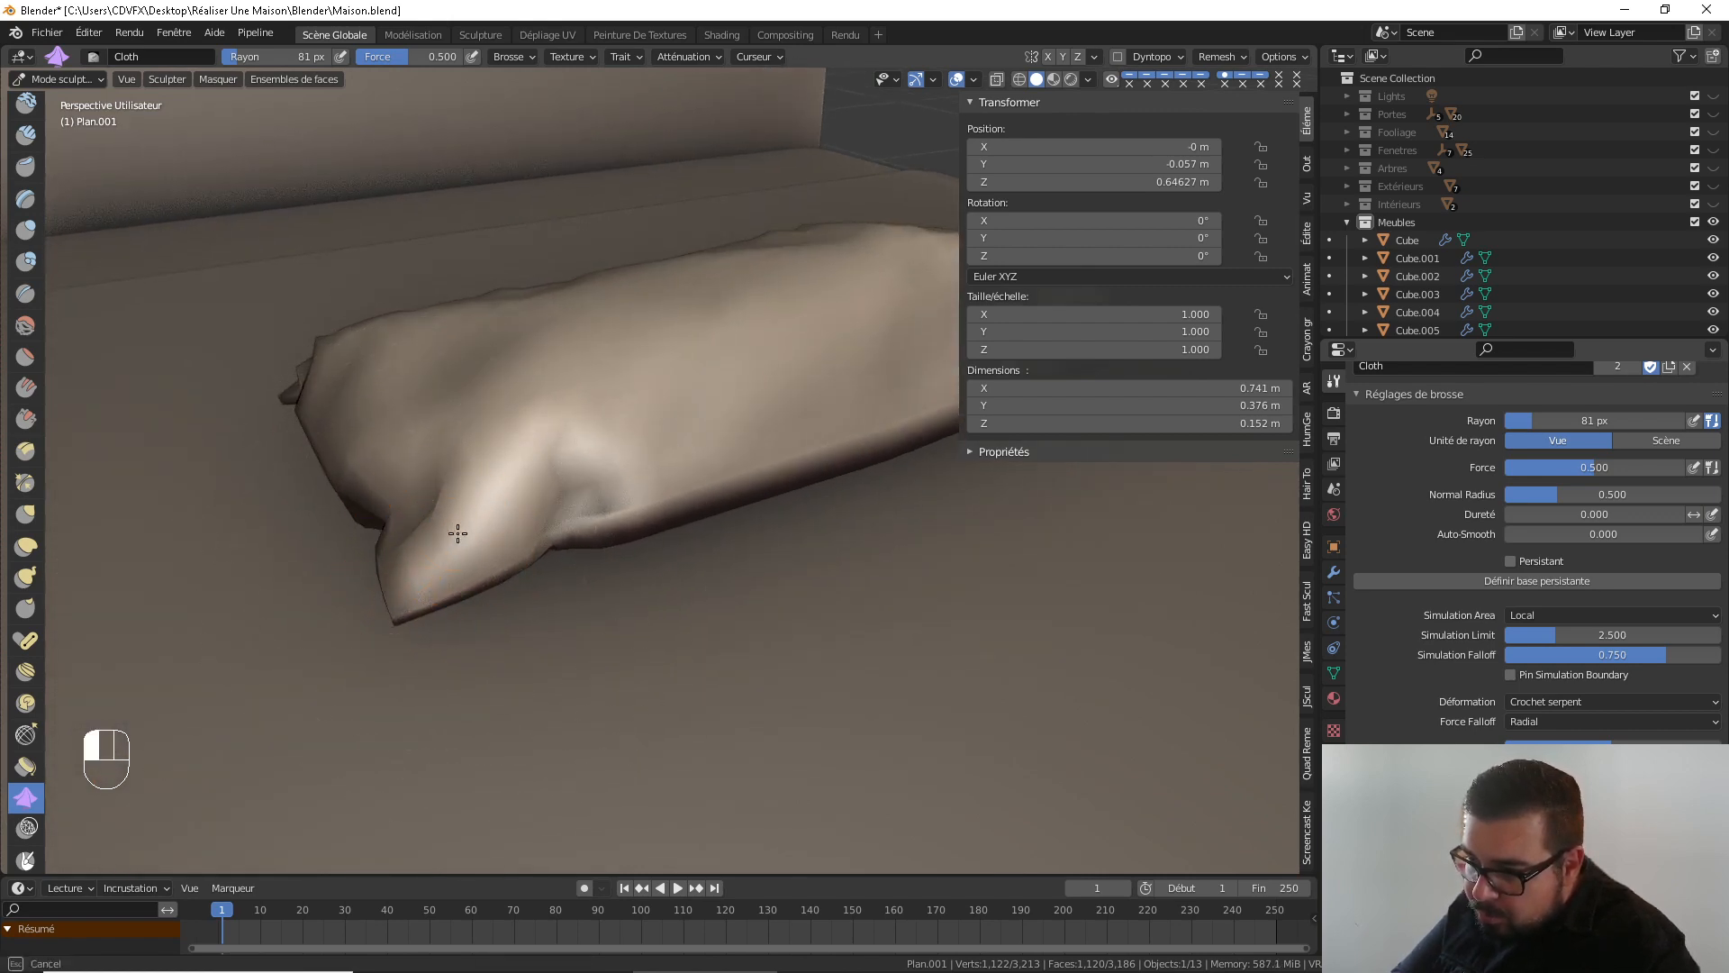
pyautogui.moveTo(748, 345); pyautogui.dragTo(694, 366)
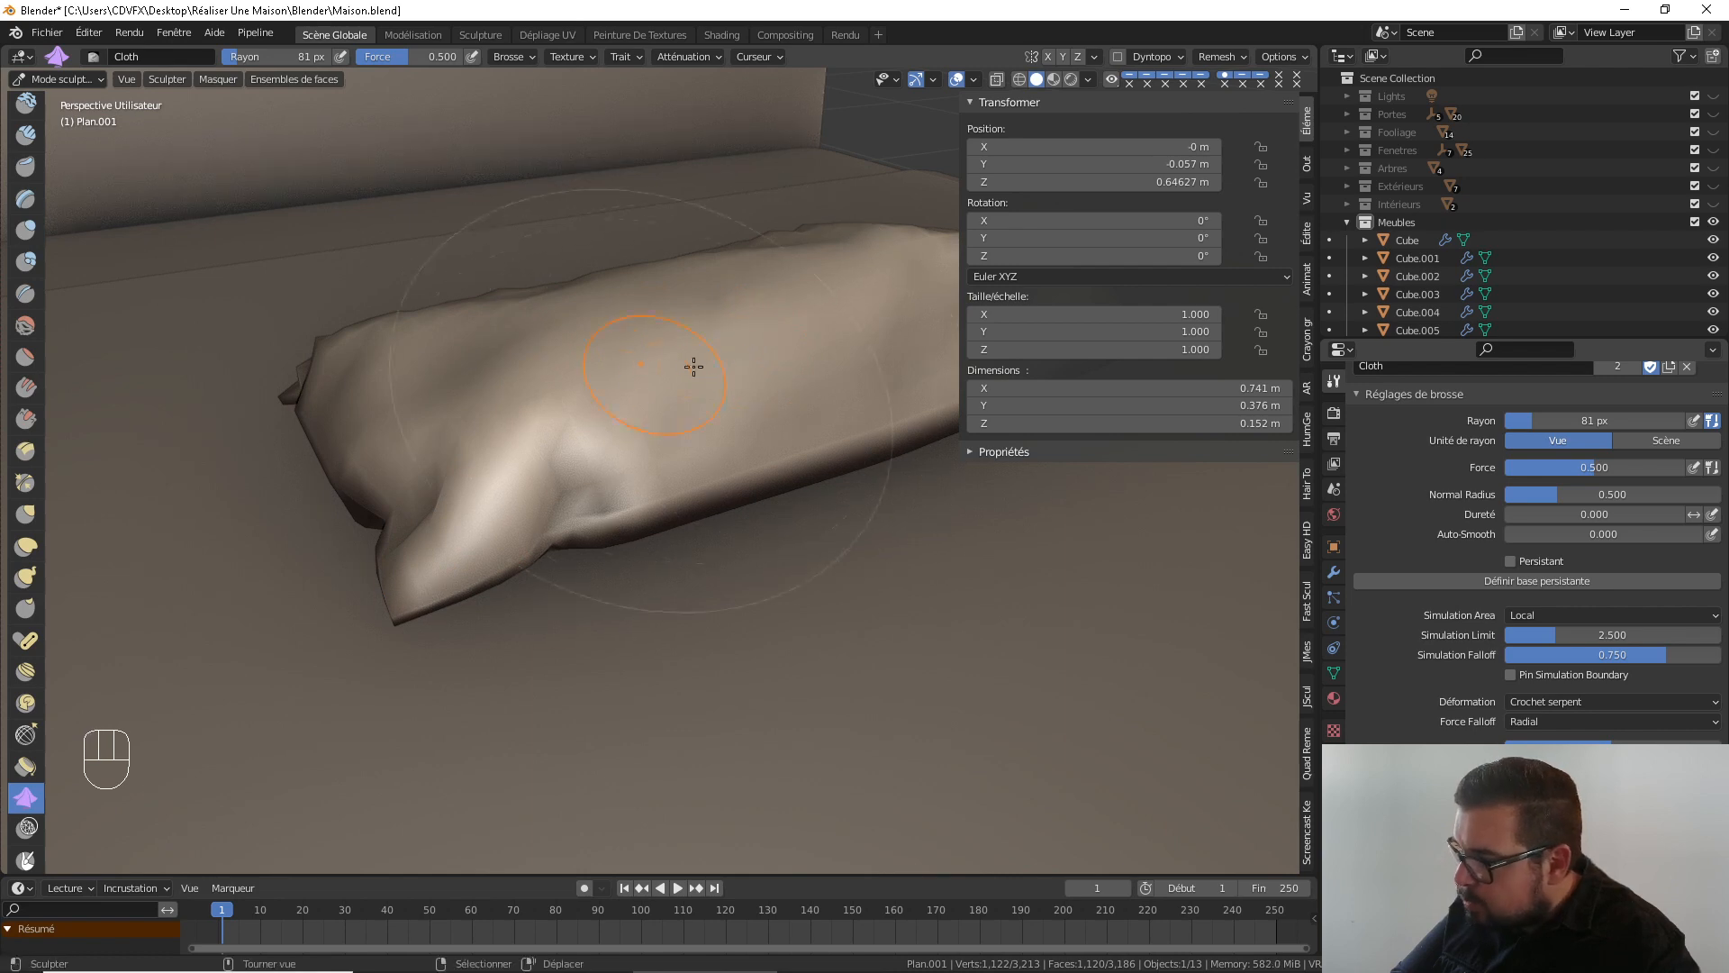
# Pull the cloth around the pillow's other end with several short Crochet serpent strokes to shape its folds
pyautogui.moveTo(694, 366); pyautogui.dragTo(683, 393, button='middle')
pyautogui.keyDown('shift'); pyautogui.moveTo(856, 372); pyautogui.dragTo(532, 413, button='middle'); pyautogui.keyUp('shift')
pyautogui.moveTo(706, 354); pyautogui.dragTo(710, 352)
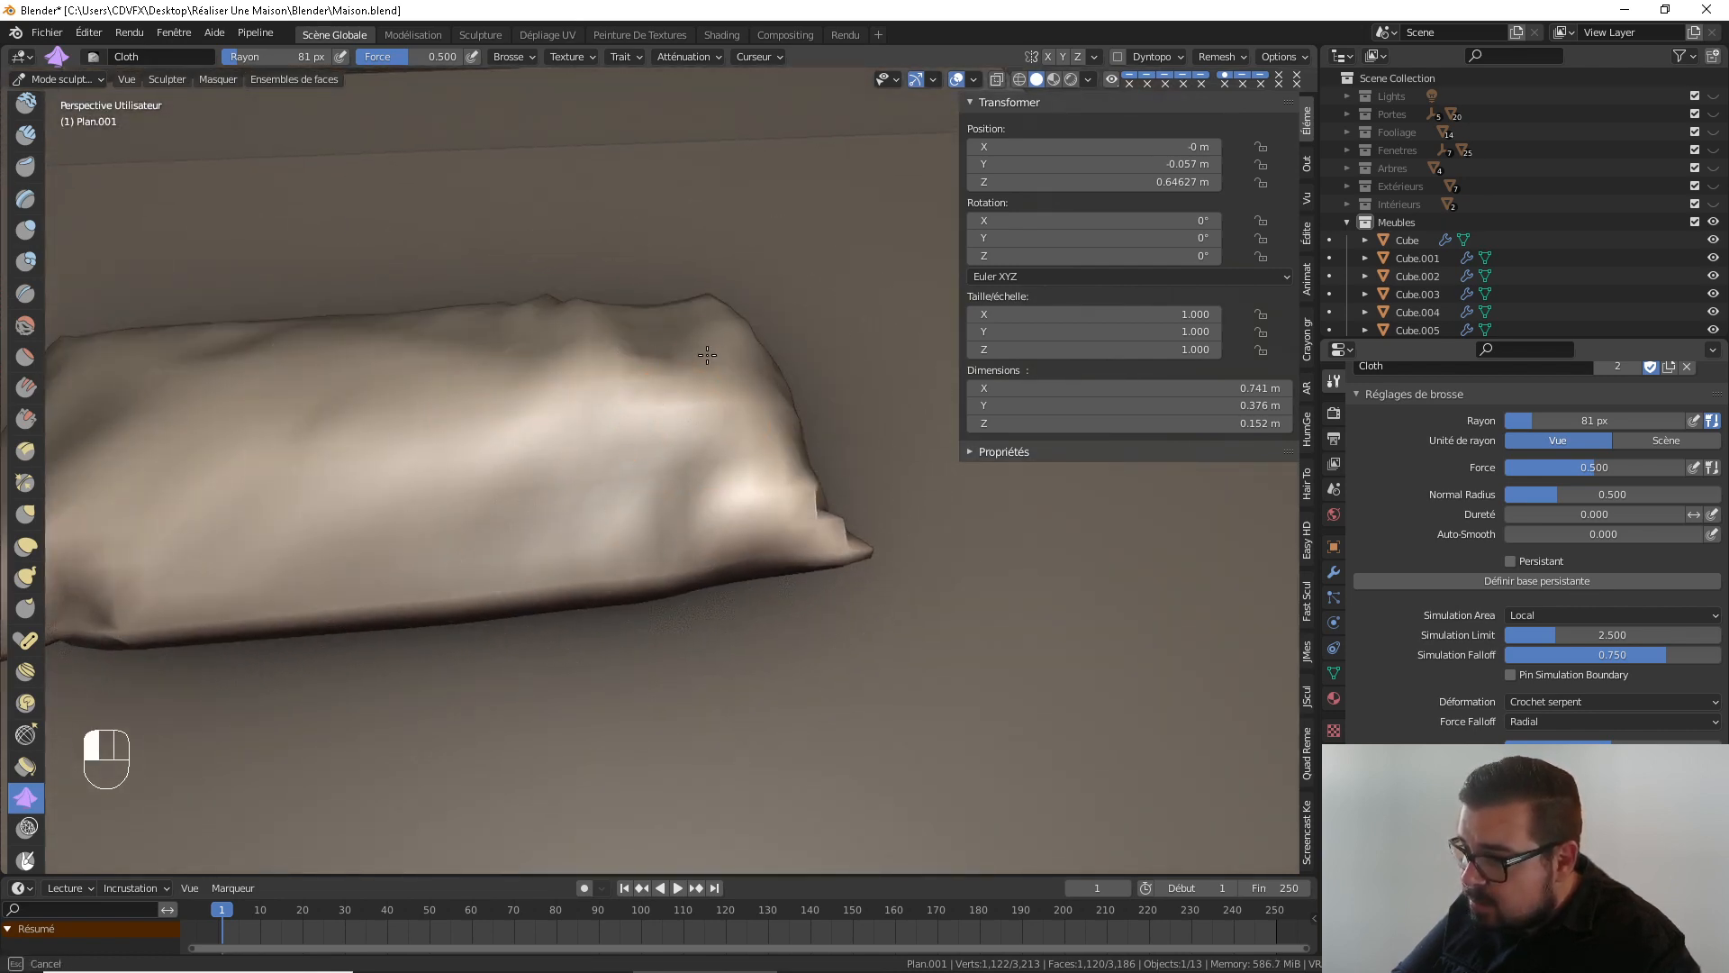
pyautogui.moveTo(706, 354); pyautogui.dragTo(623, 375, button='middle')
pyautogui.moveTo(627, 359); pyautogui.dragTo(631, 358)
pyautogui.moveTo(700, 357); pyautogui.dragTo(569, 360, button='middle')
pyautogui.keyDown('shift'); pyautogui.moveTo(688, 374); pyautogui.dragTo(538, 461, button='middle'); pyautogui.keyUp('shift')
pyautogui.moveTo(602, 409)
pyautogui.mouseDown()
pyautogui.moveTo(586, 360)
pyautogui.moveTo(676, 305)
pyautogui.mouseUp()
# Set the Cloth brush radius to 179 px and make a short stroke on the dented end of the pillow
pyautogui.press('f')
pyautogui.click(641, 317)
pyautogui.press('f')
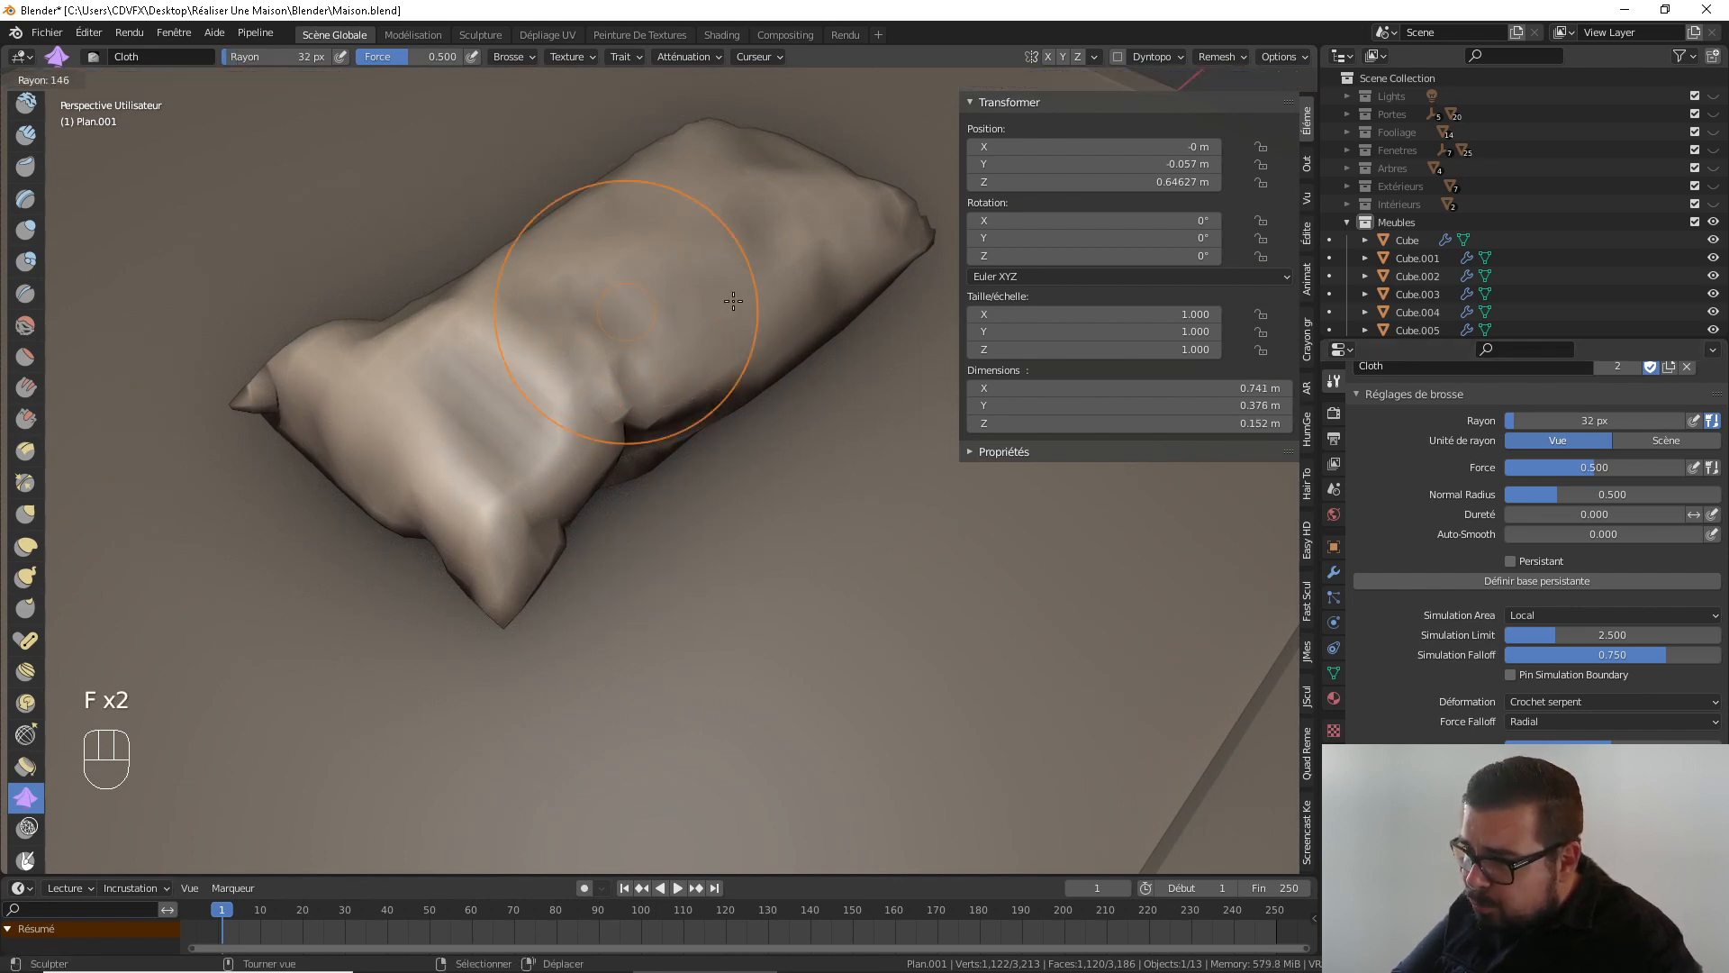
pyautogui.click(645, 306)
pyautogui.moveTo(521, 436); pyautogui.dragTo(523, 437)
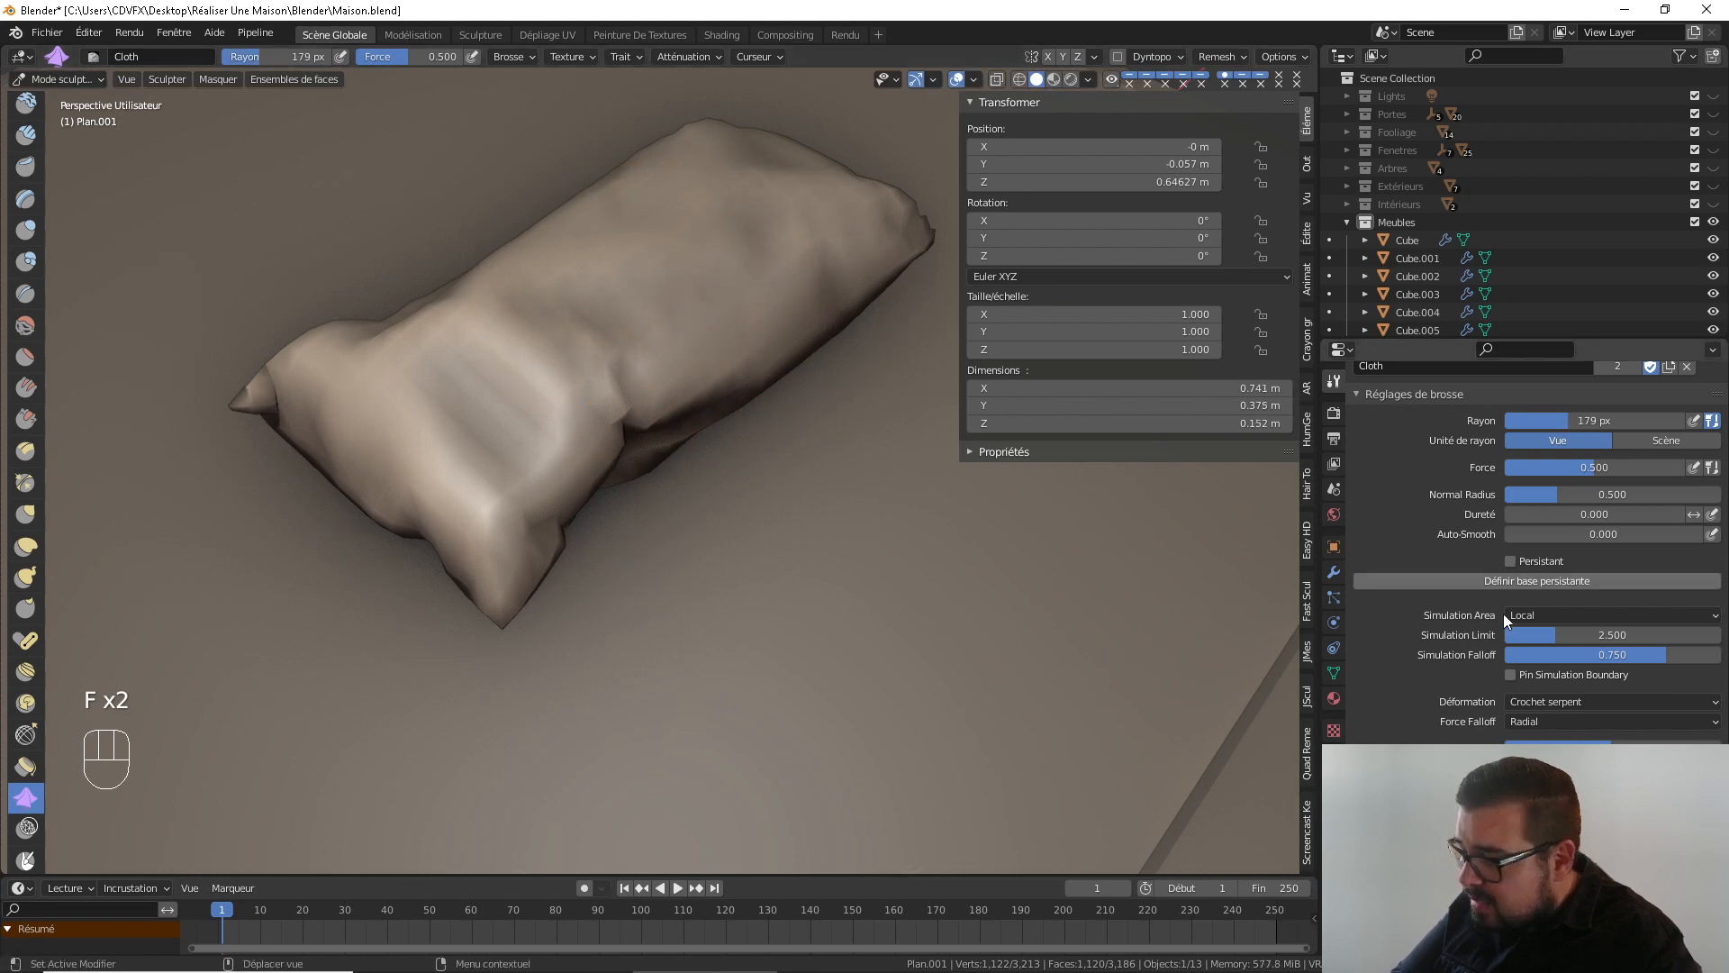
# Set the Cloth brush deformation to Traction and switch from Sculpt Mode to Object Mode
pyautogui.click(1591, 701)
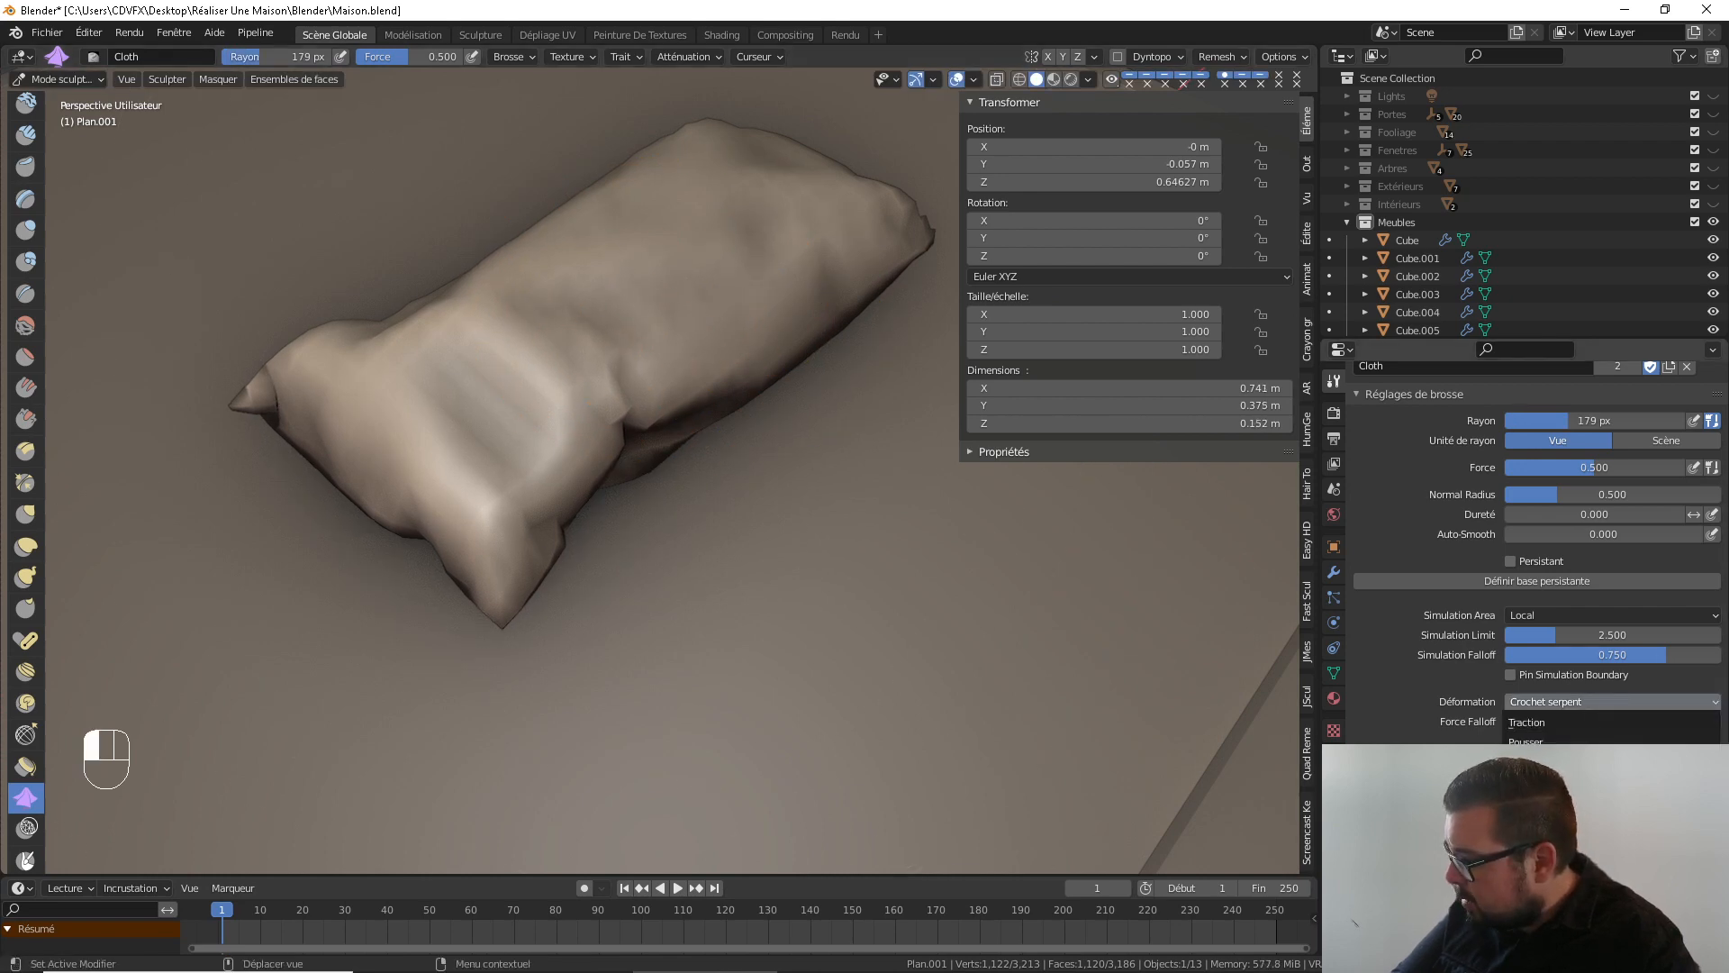
pyautogui.click(1529, 721)
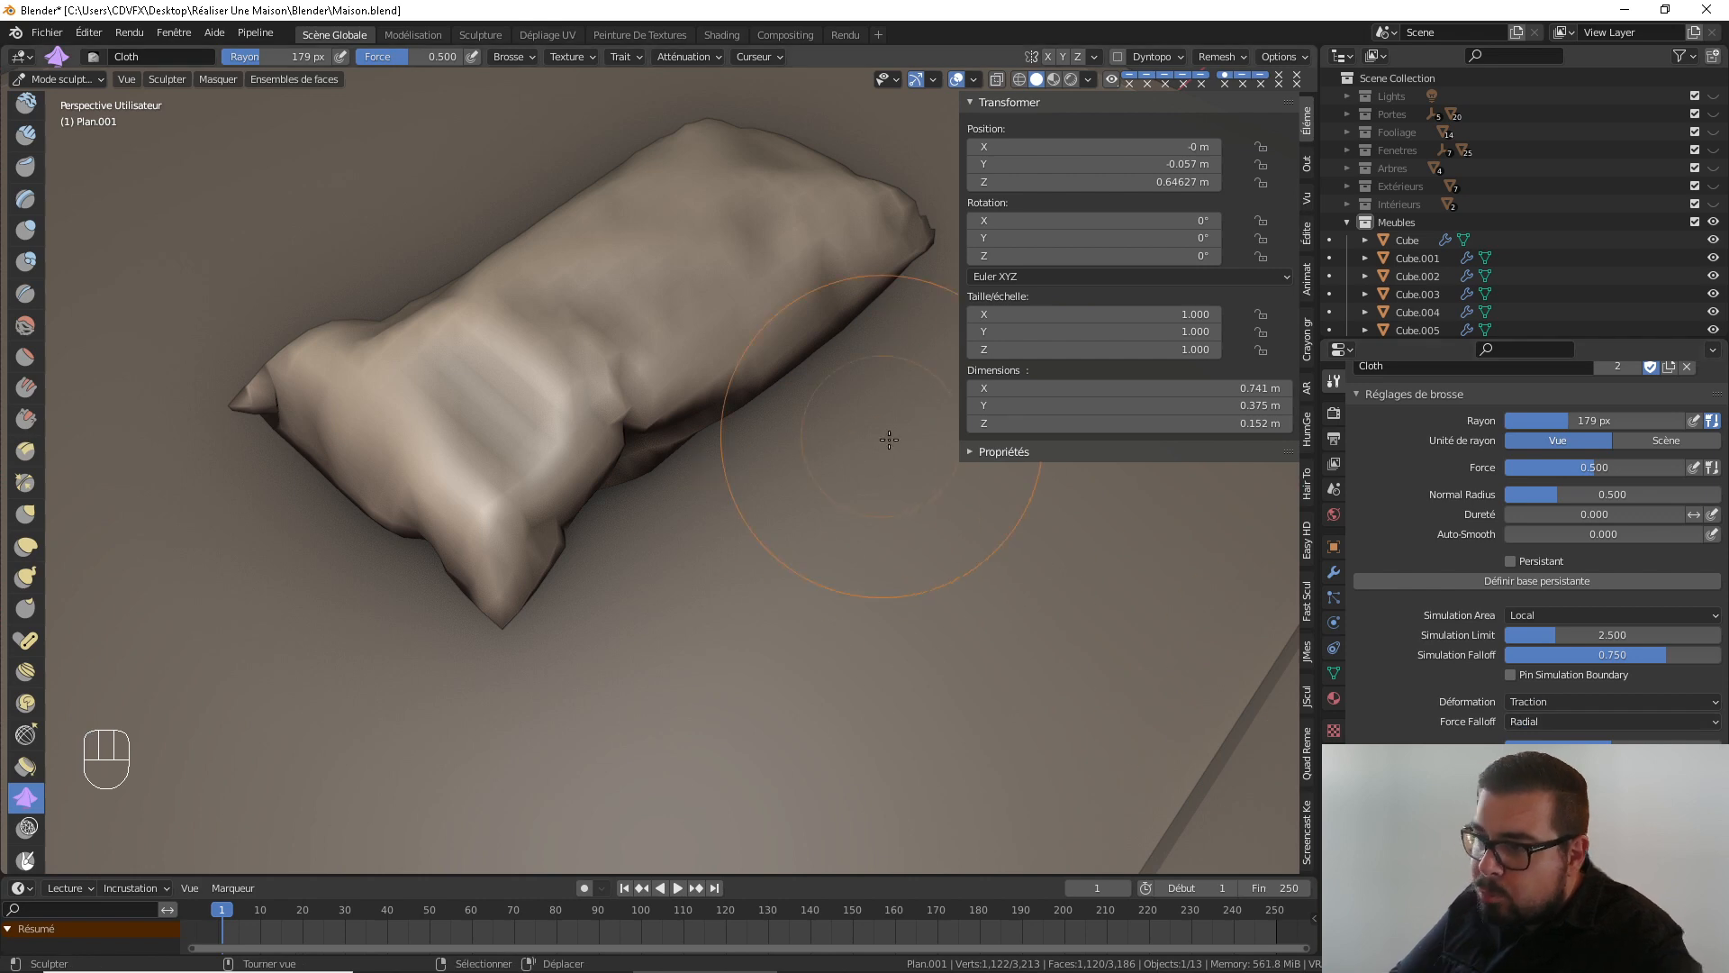
pyautogui.moveTo(802, 419); pyautogui.dragTo(694, 374, button='middle')
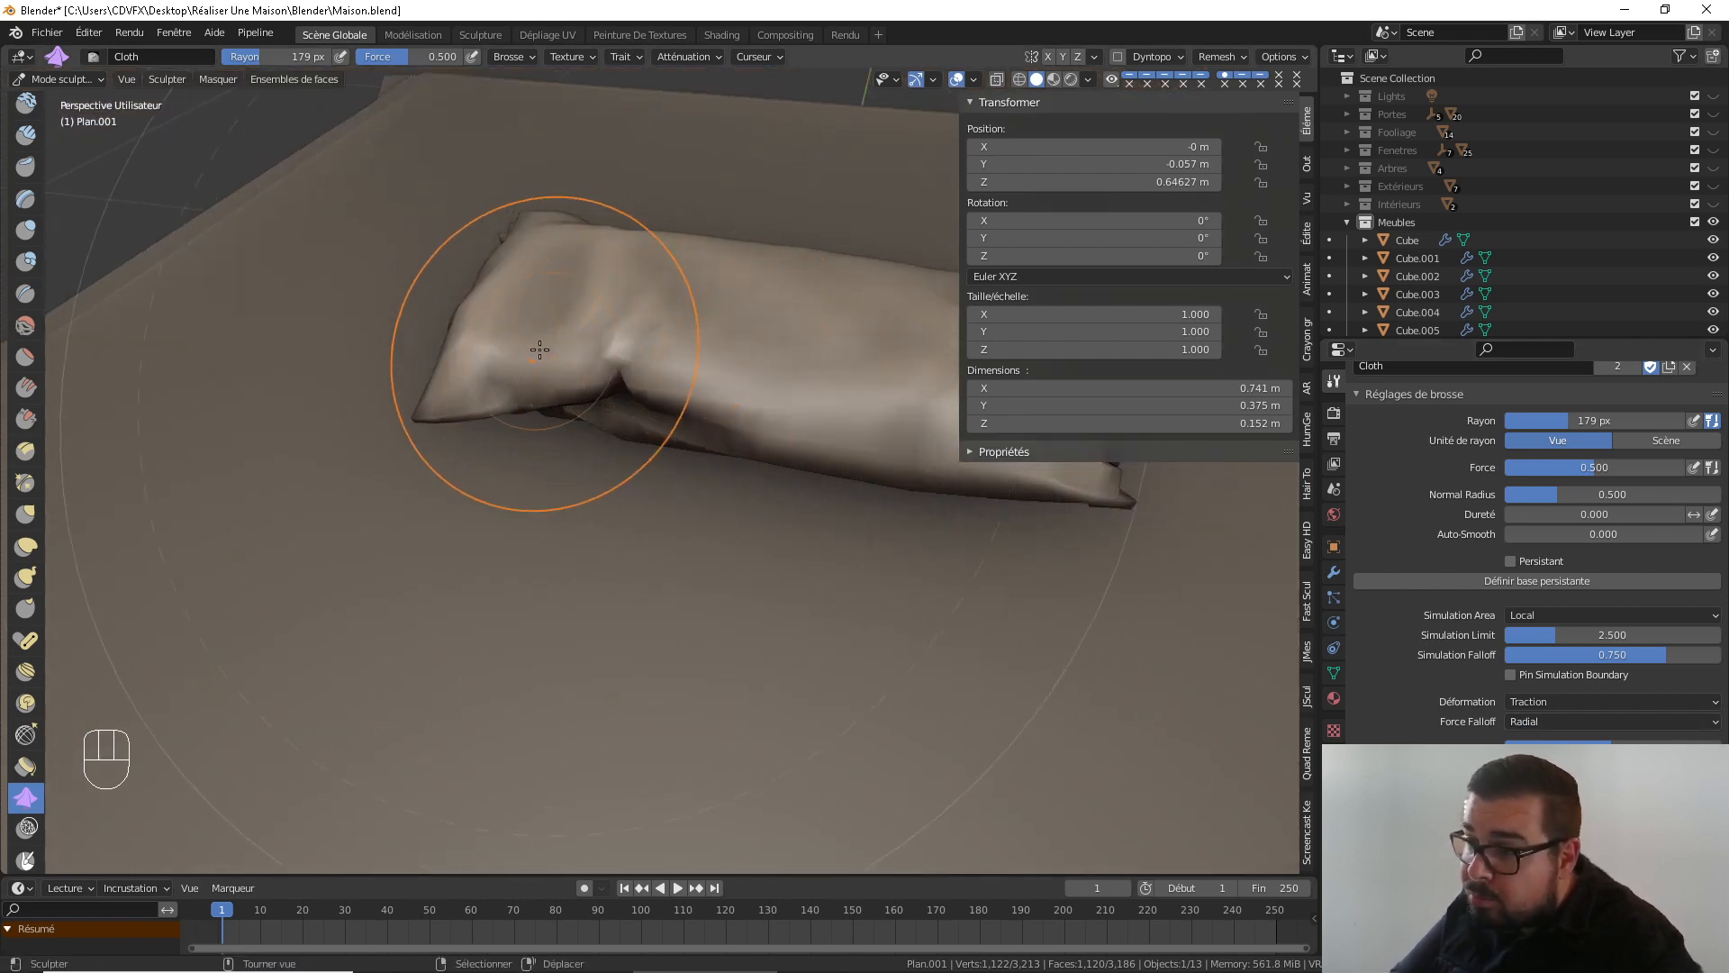
pyautogui.click(61, 80)
pyautogui.click(73, 92)
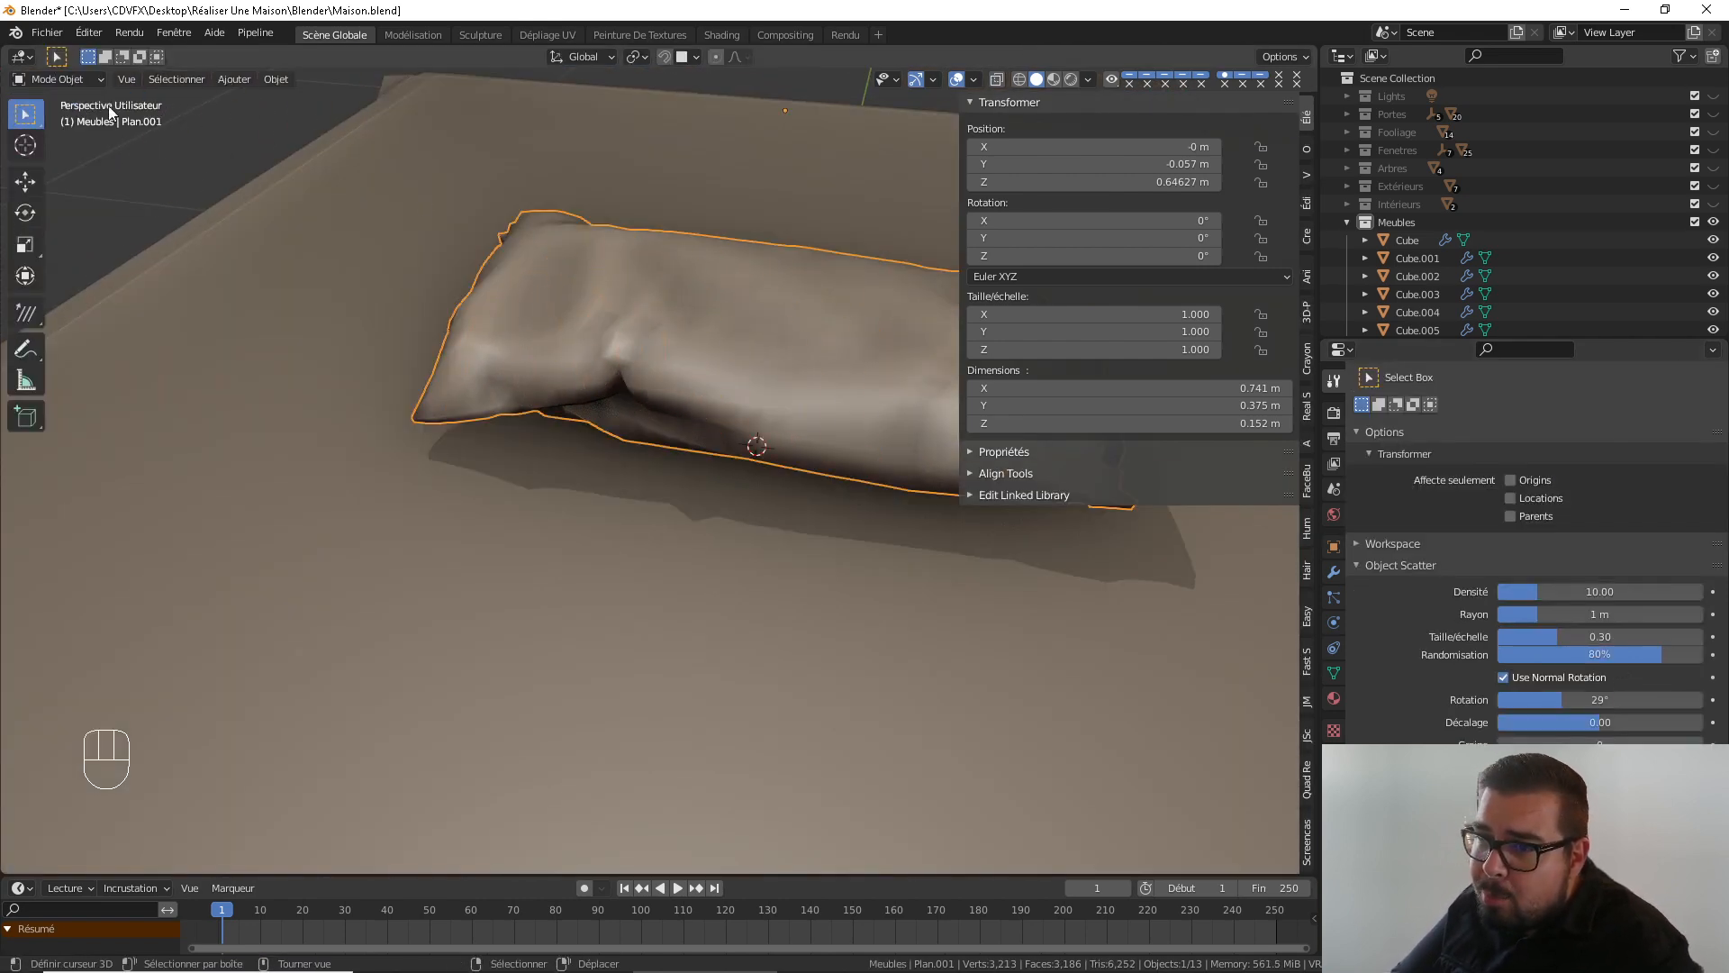
# Select the pillow and move it about 0.87 m along Y to the headboard and about -0.52 m along X
pyautogui.moveTo(786, 360); pyautogui.dragTo(765, 457, button='middle')
pyautogui.click(766, 455)
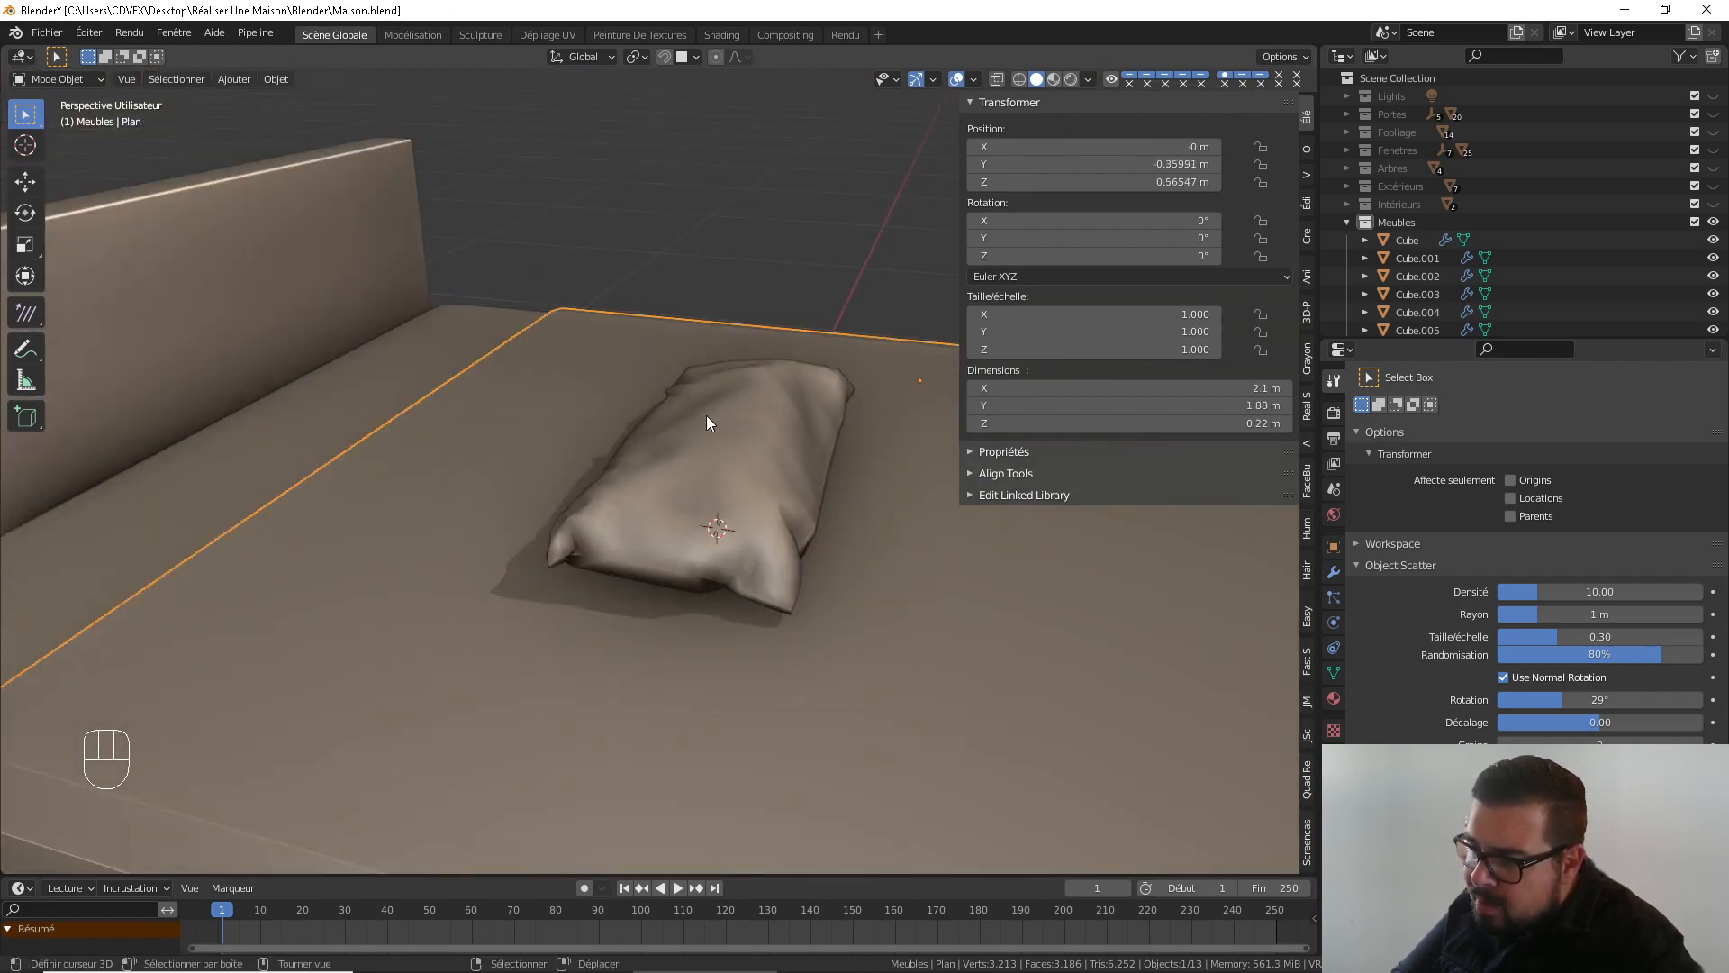
pyautogui.click(706, 421)
pyautogui.moveTo(679, 407); pyautogui.dragTo(800, 467, button='middle')
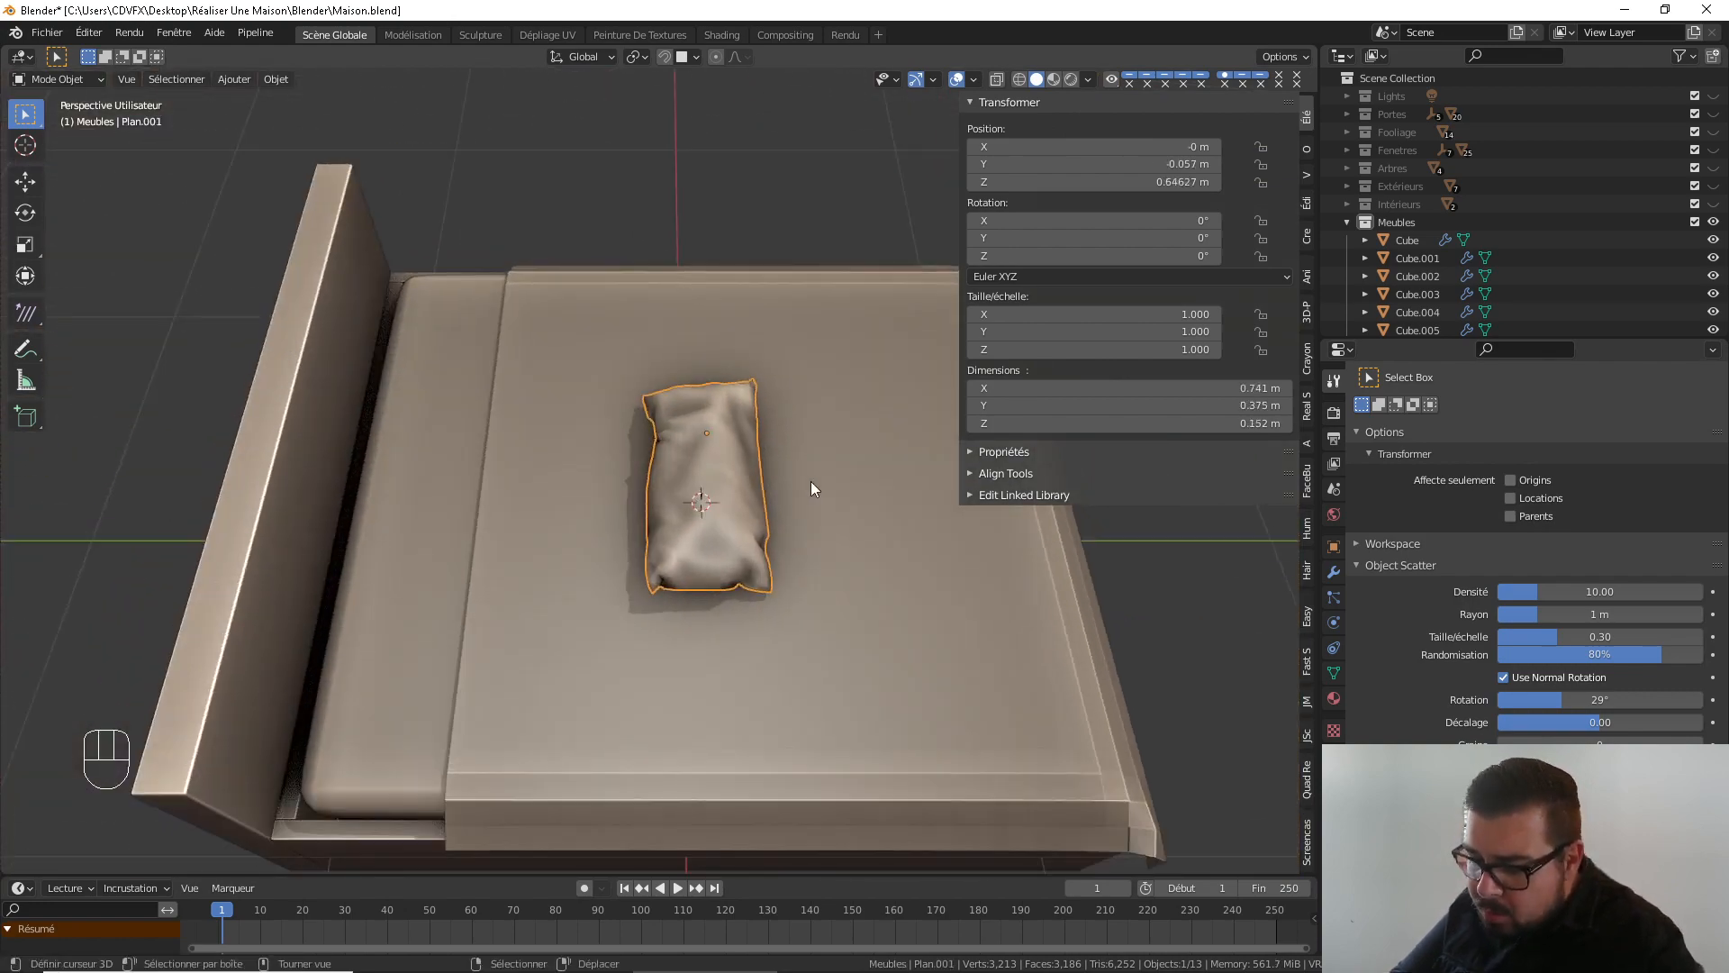
pyautogui.press('g')
pyautogui.press('y')
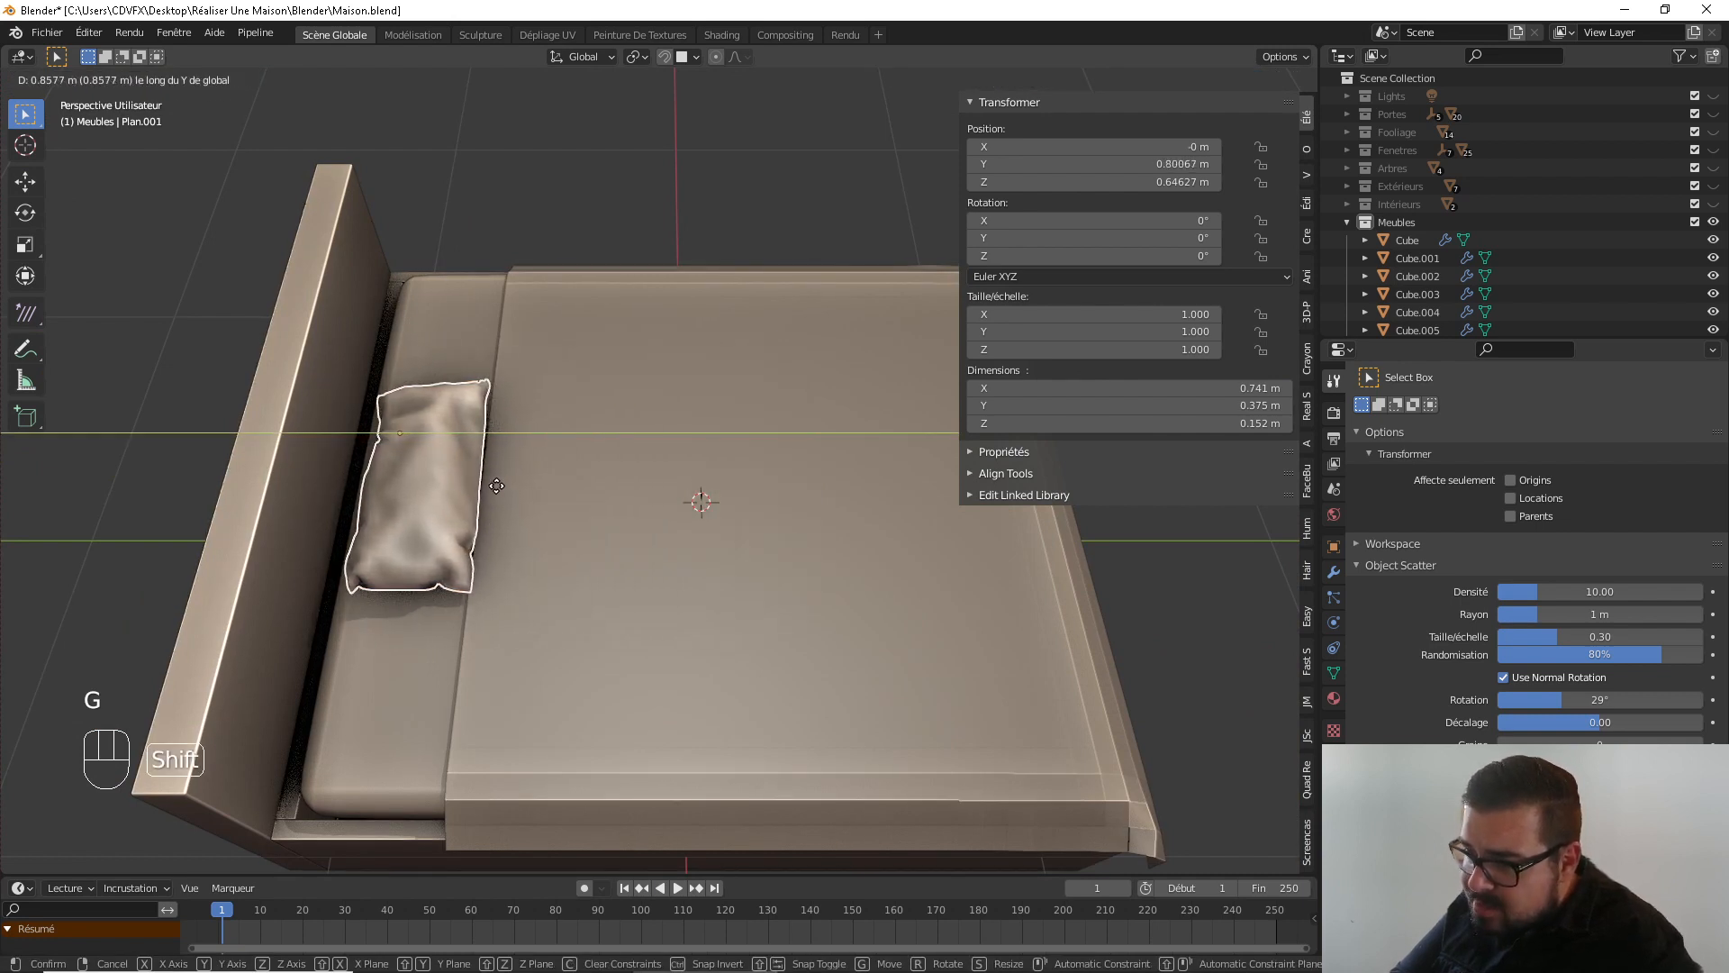
pyautogui.keyDown('shift'); pyautogui.click(467, 494); pyautogui.keyUp('shift')
pyautogui.press('g')
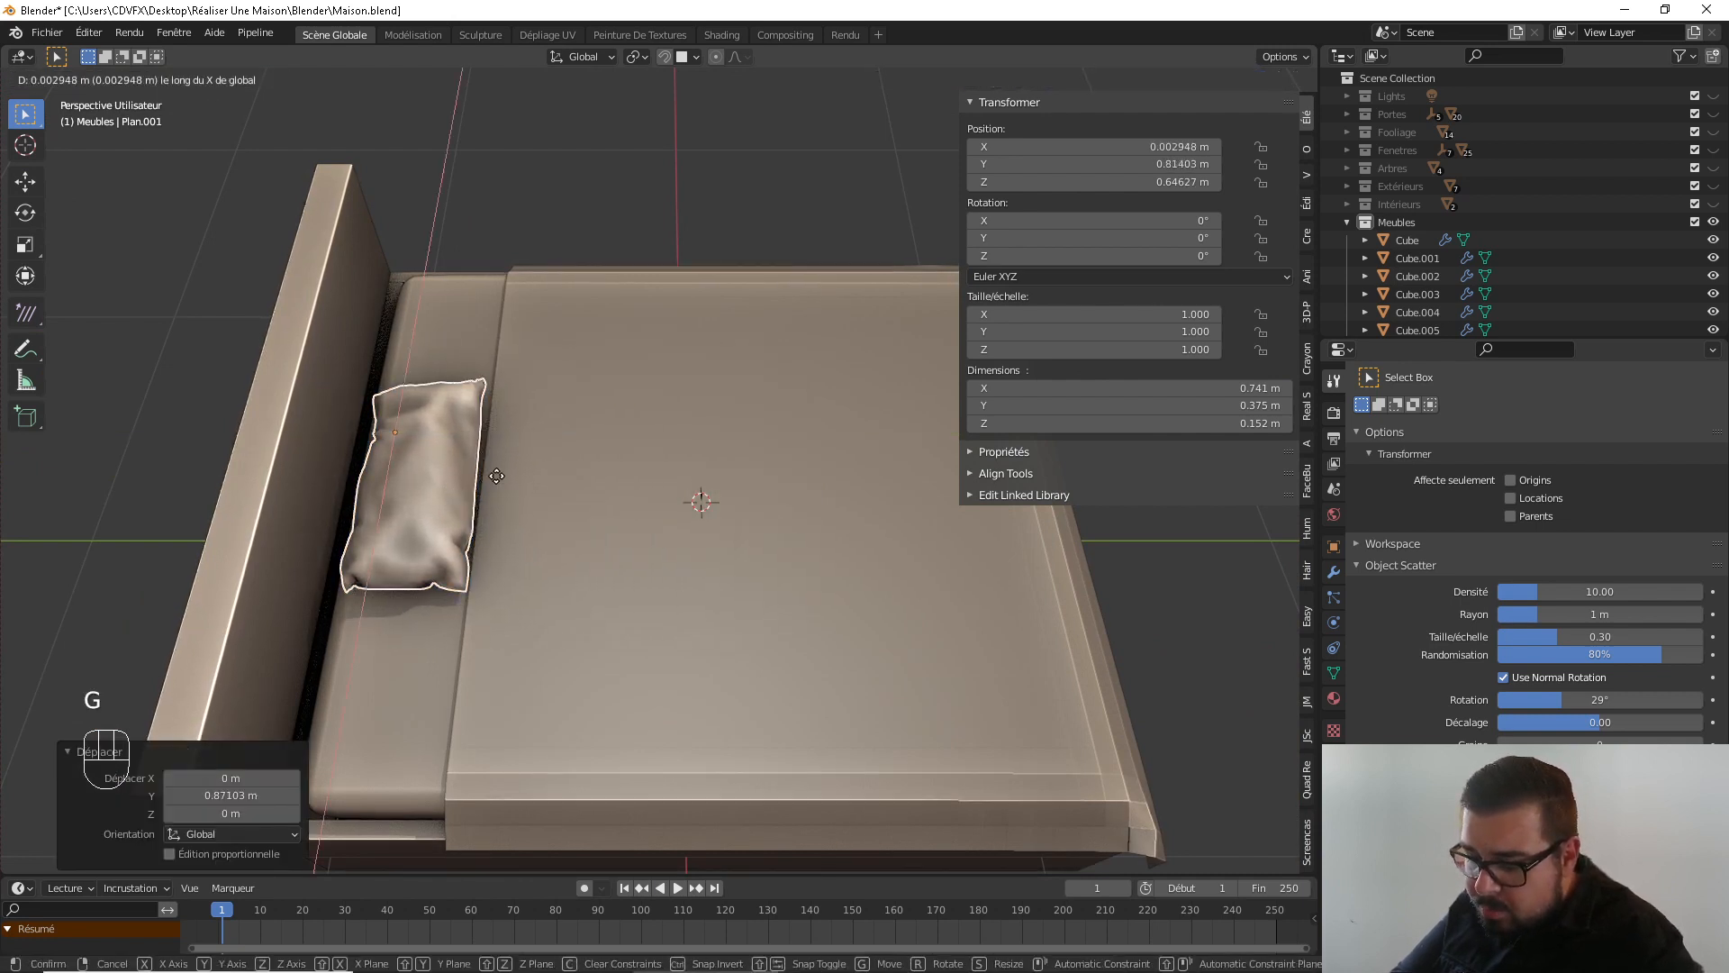
pyautogui.press('x')
pyautogui.click(438, 642)
# Lower the pillow about 0.02 m along Z in the right orthographic view so it rests on the mattress, and deselect it
pyautogui.moveTo(439, 641); pyautogui.dragTo(459, 479, button='middle')
pyautogui.keyDown('shift'); pyautogui.moveTo(459, 479); pyautogui.dragTo(469, 486, button='middle'); pyautogui.keyUp('shift')
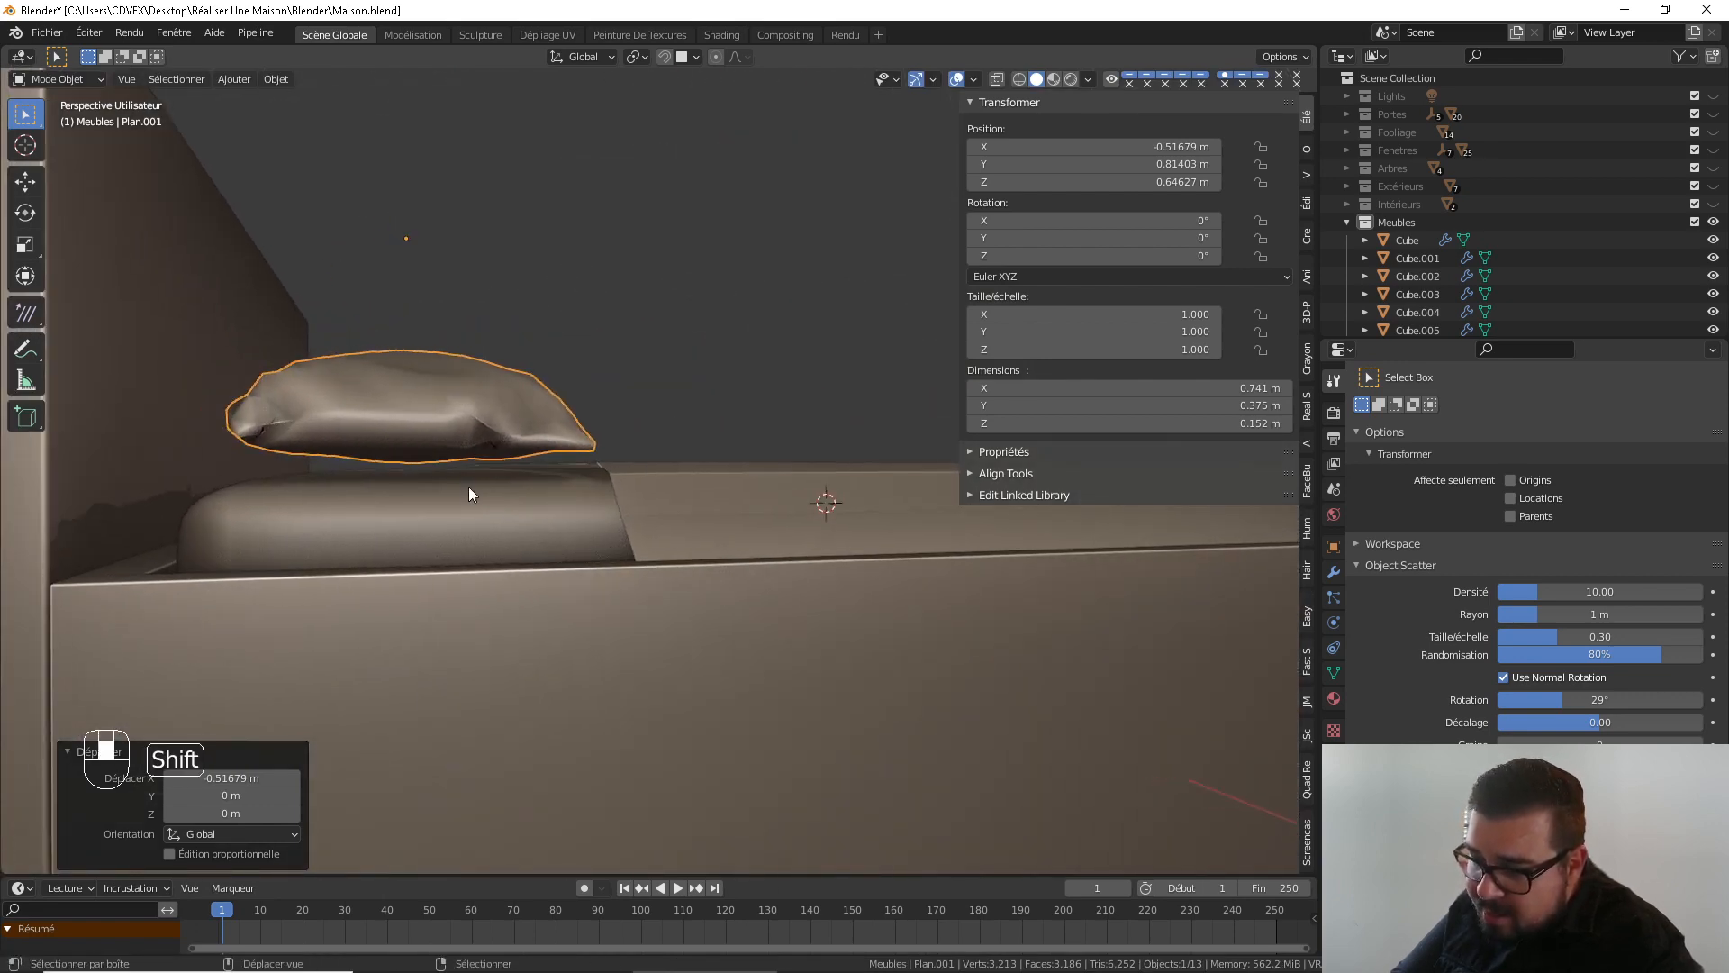
pyautogui.press('KP_3')
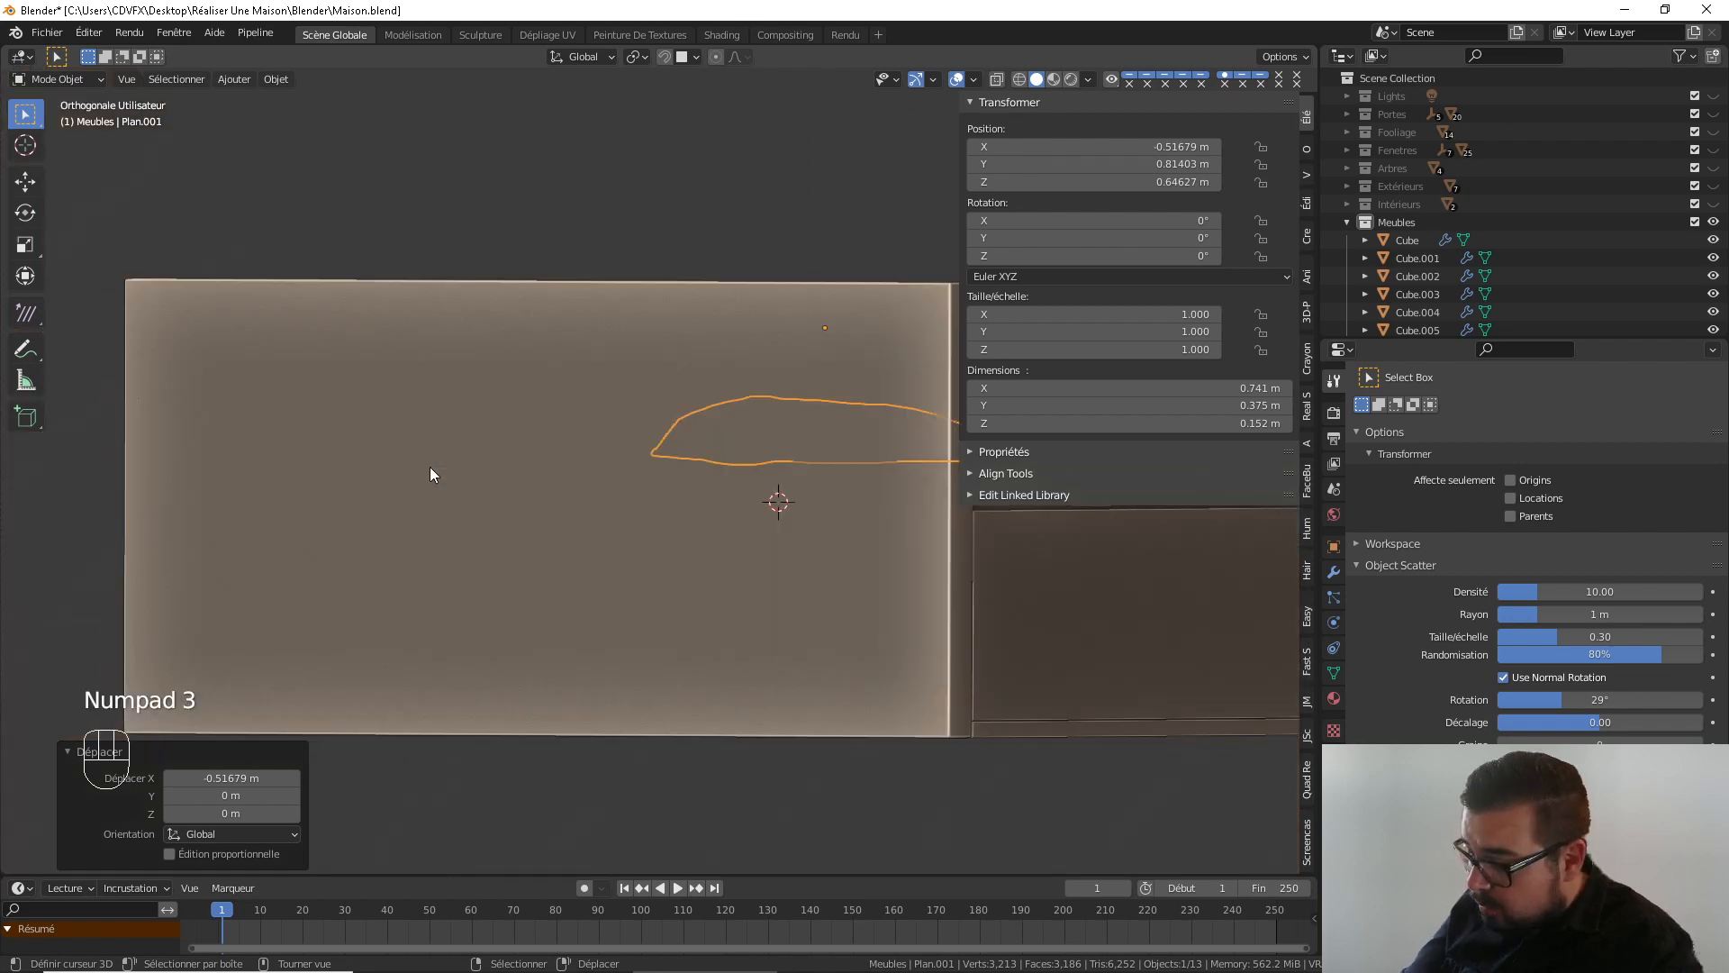
pyautogui.press('KP_1')
pyautogui.press('KP_3')
pyautogui.scroll(3, 696, 435)
pyautogui.keyDown('shift'); pyautogui.moveTo(695, 435); pyautogui.dragTo(726, 453, button='middle'); pyautogui.keyUp('shift')
pyautogui.press('g')
pyautogui.press('z')
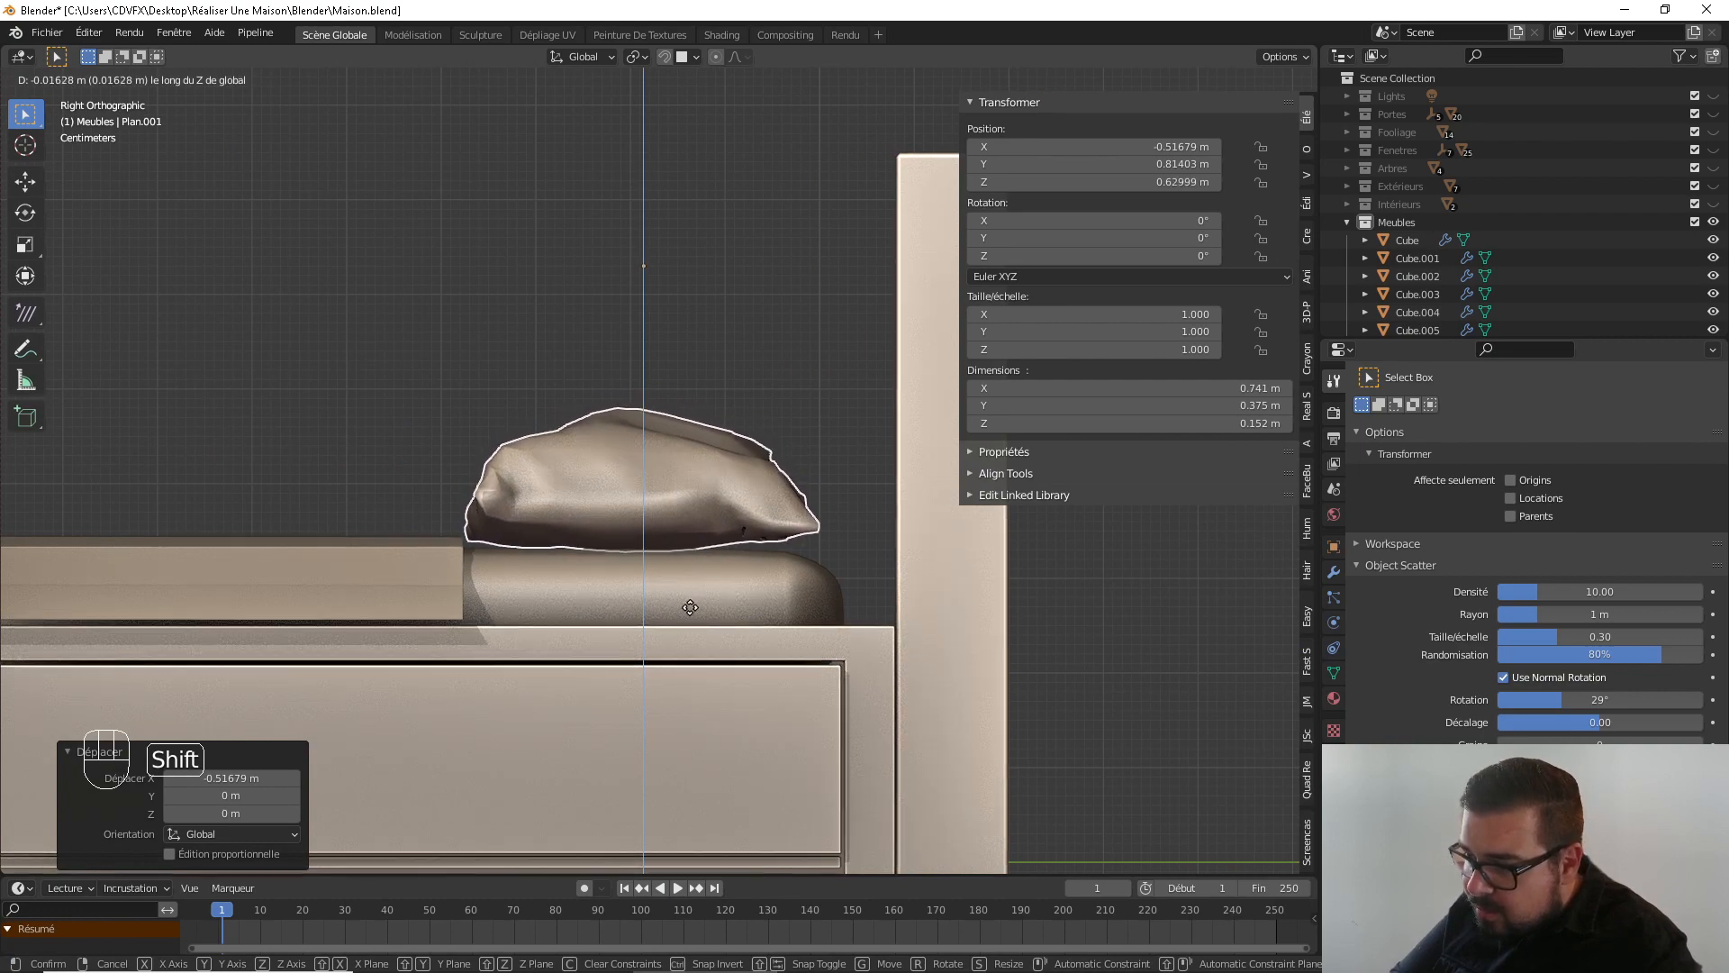
pyautogui.click(675, 635)
pyautogui.moveTo(675, 639); pyautogui.dragTo(842, 555, button='middle')
pyautogui.scroll(-3, 841, 554)
pyautogui.keyDown('shift'); pyautogui.moveTo(483, 511); pyautogui.dragTo(636, 656, button='middle'); pyautogui.keyUp('shift')
pyautogui.press('a')
pyautogui.click(654, 537)
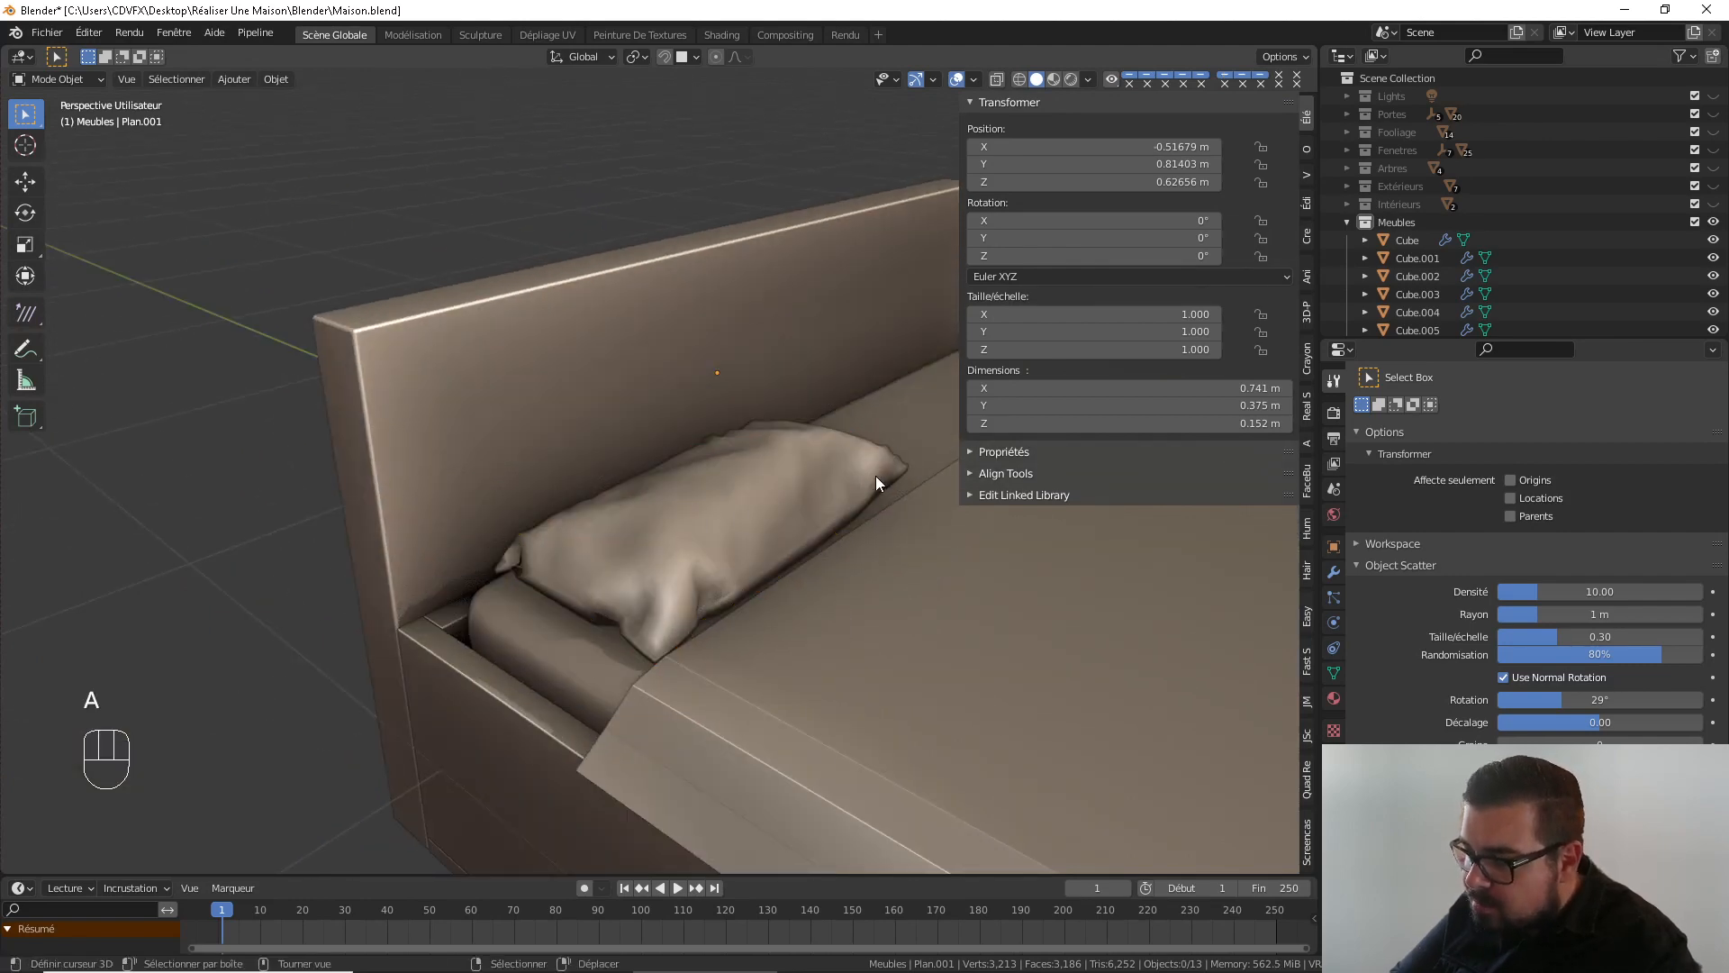
# Add a new mesh plane to the scene for a second pillow
pyautogui.moveTo(875, 476); pyautogui.dragTo(635, 462, button='middle')
pyautogui.scroll(-3, 841, 504)
pyautogui.scroll(1, 666, 450)
pyautogui.scroll(-2, 619, 452)
pyautogui.hotkey('shift', 'a')
pyautogui.moveTo(636, 461)
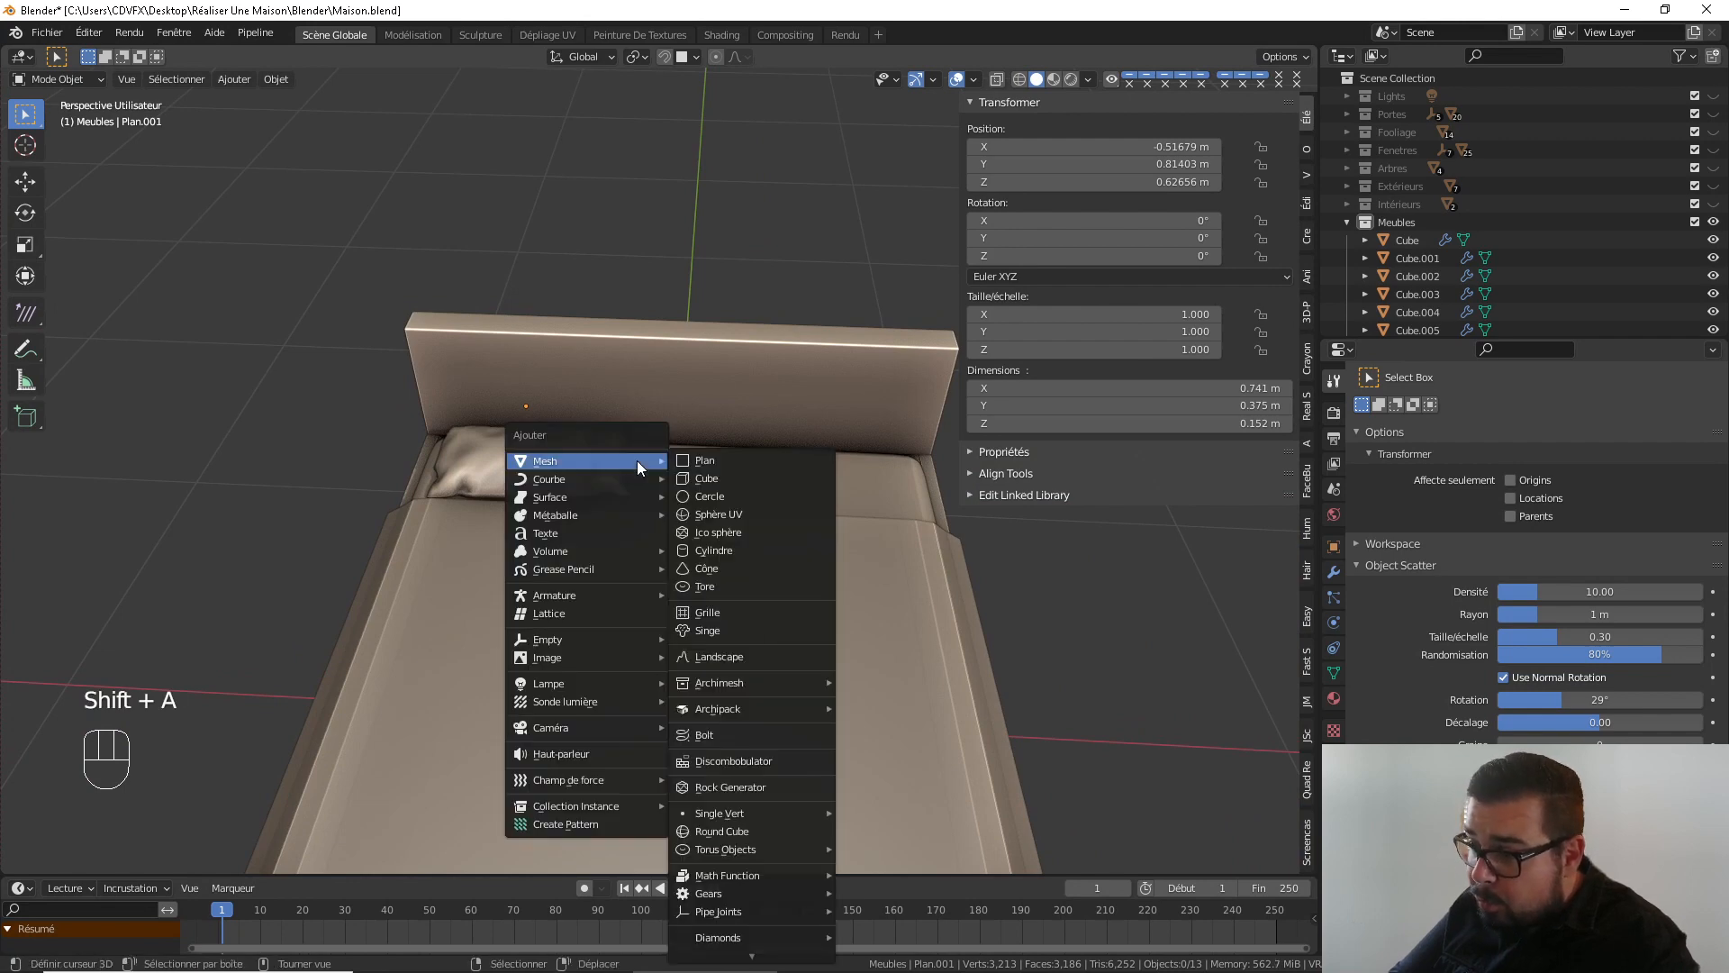
pyautogui.click(705, 461)
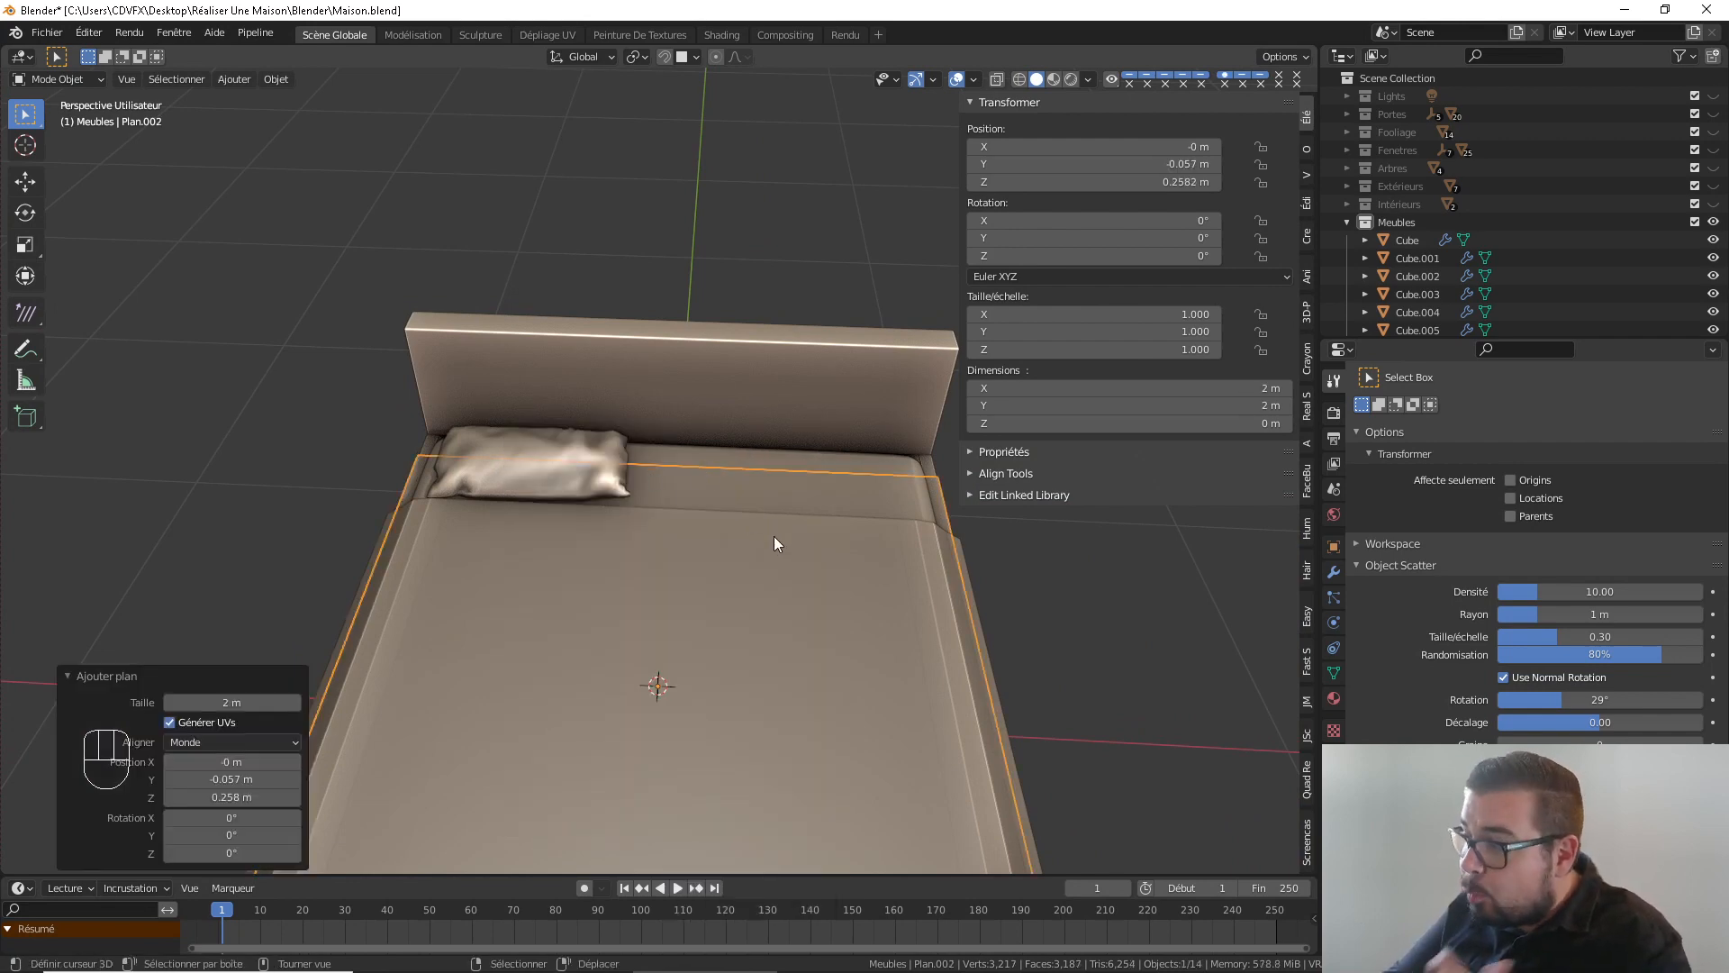
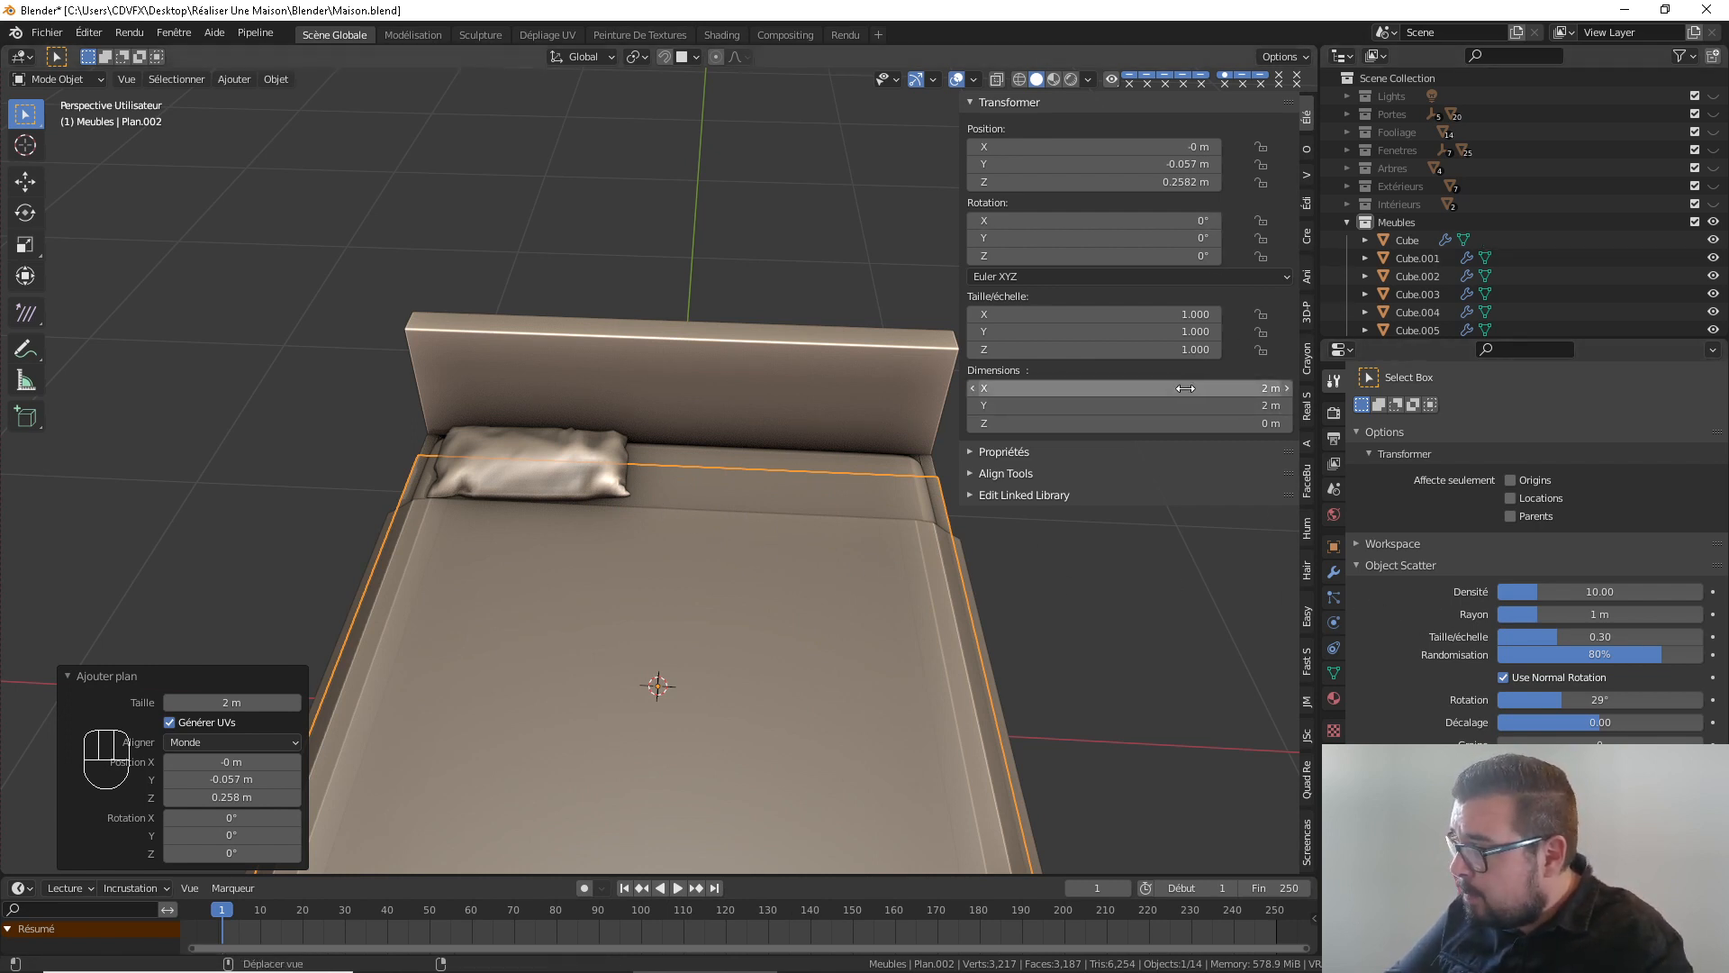
# Set the new plane's dimensions to 0.75 m in X and 0.4 m in Y
pyautogui.click(1185, 388)
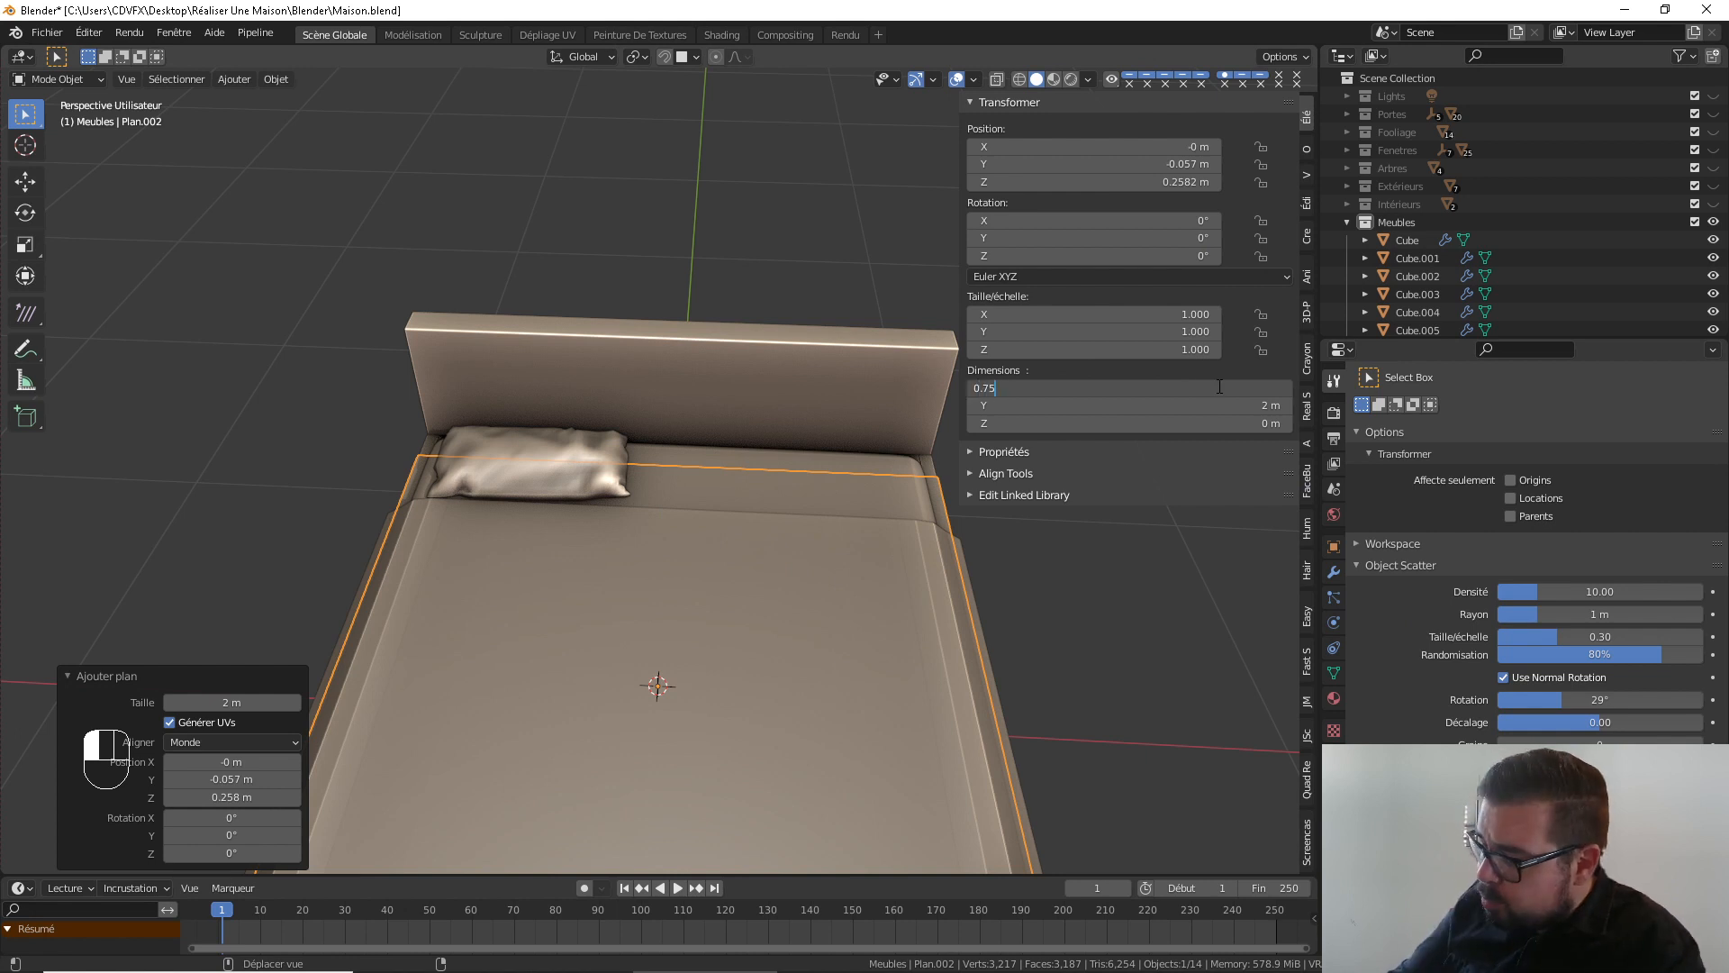
pyautogui.write('0.75')
pyautogui.press('Return')
pyautogui.click(1205, 407)
pyautogui.write('0')
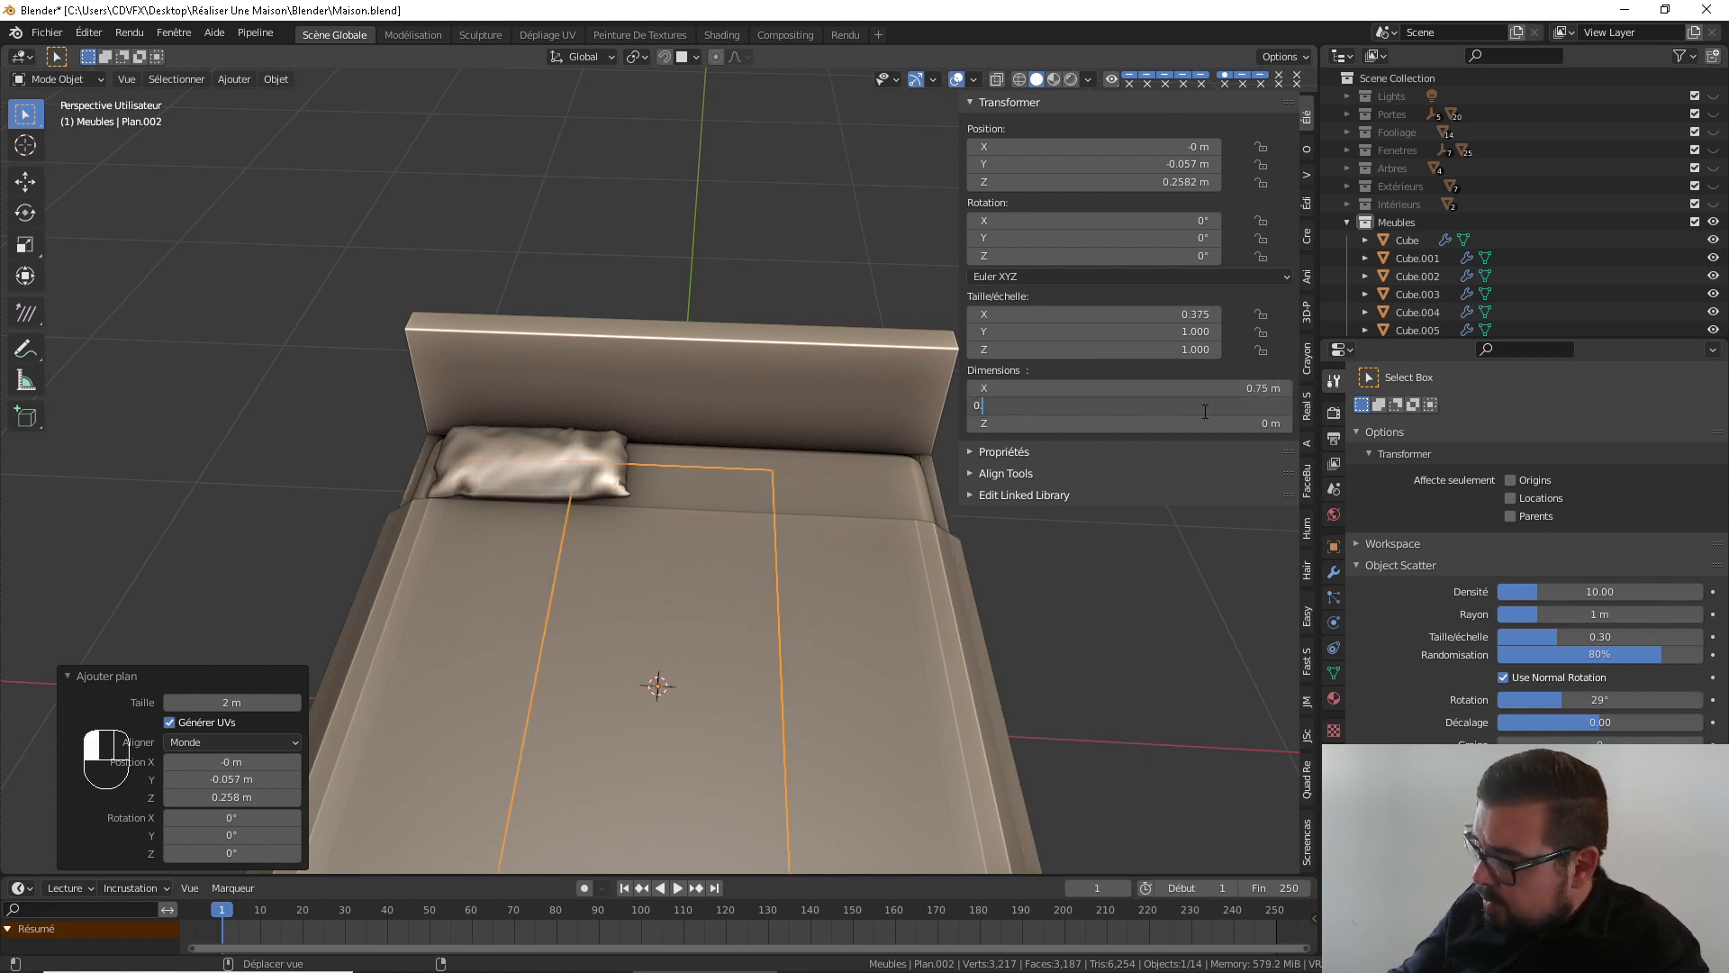
pyautogui.write('.4')
pyautogui.press('Return')
# Add a Solidifier modifier to the plane and raise the plane along Z above the bed
pyautogui.click(1333, 572)
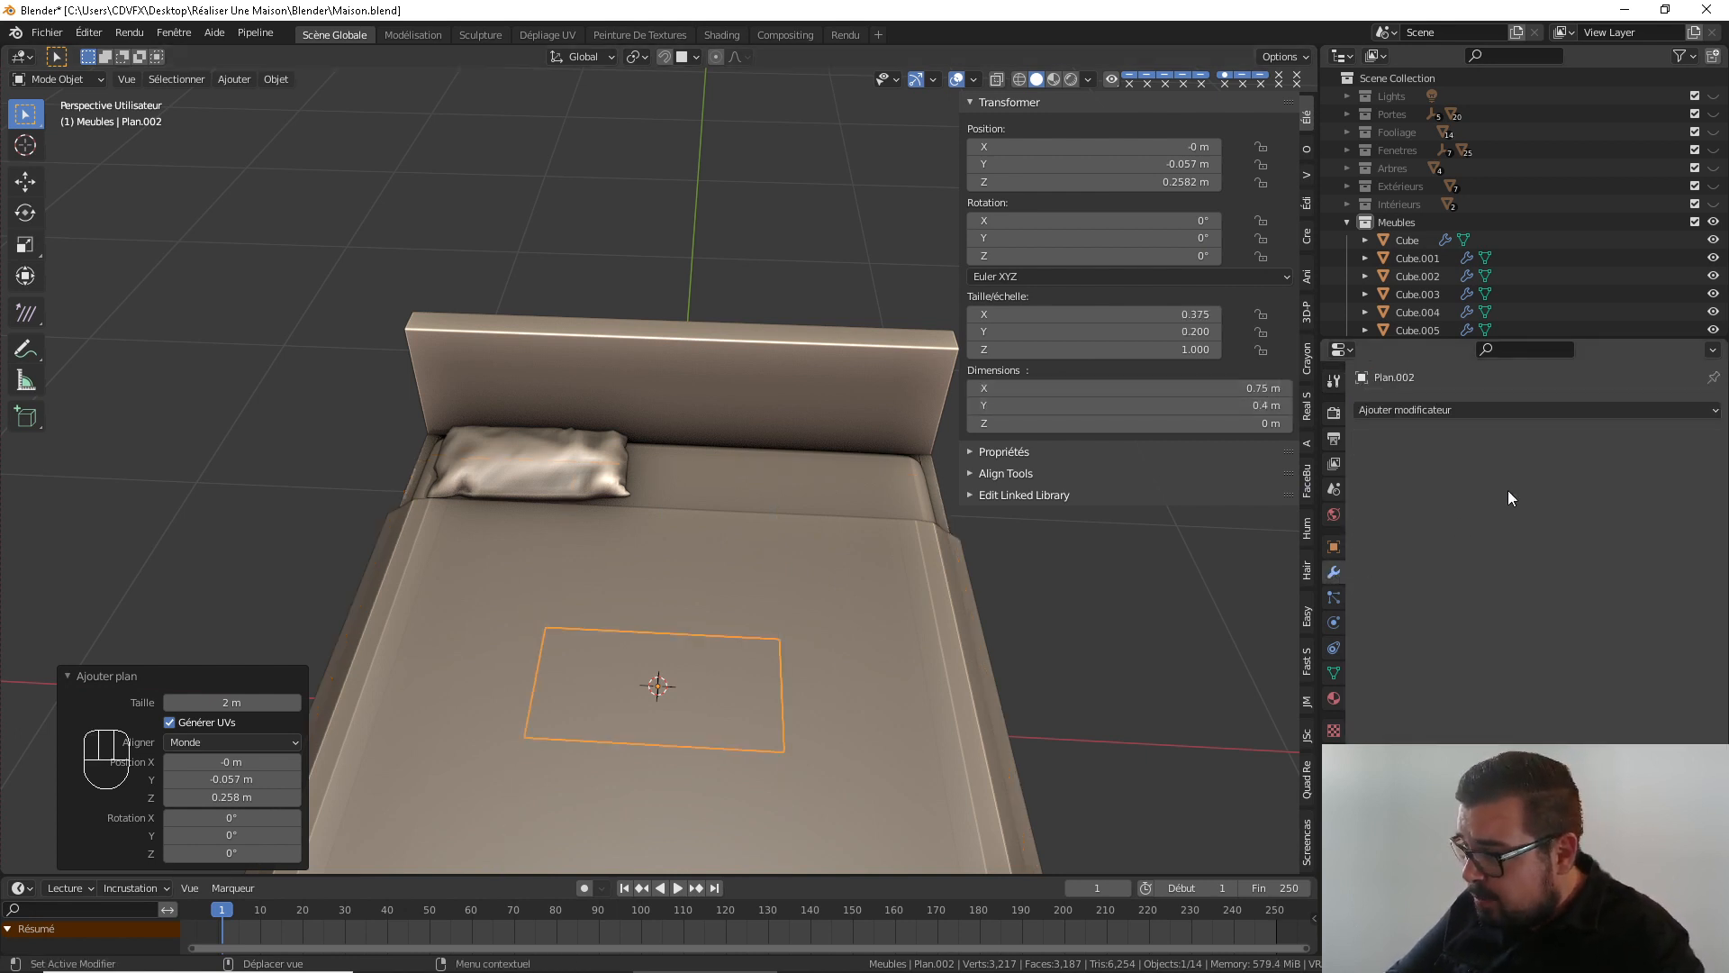
pyautogui.click(1485, 413)
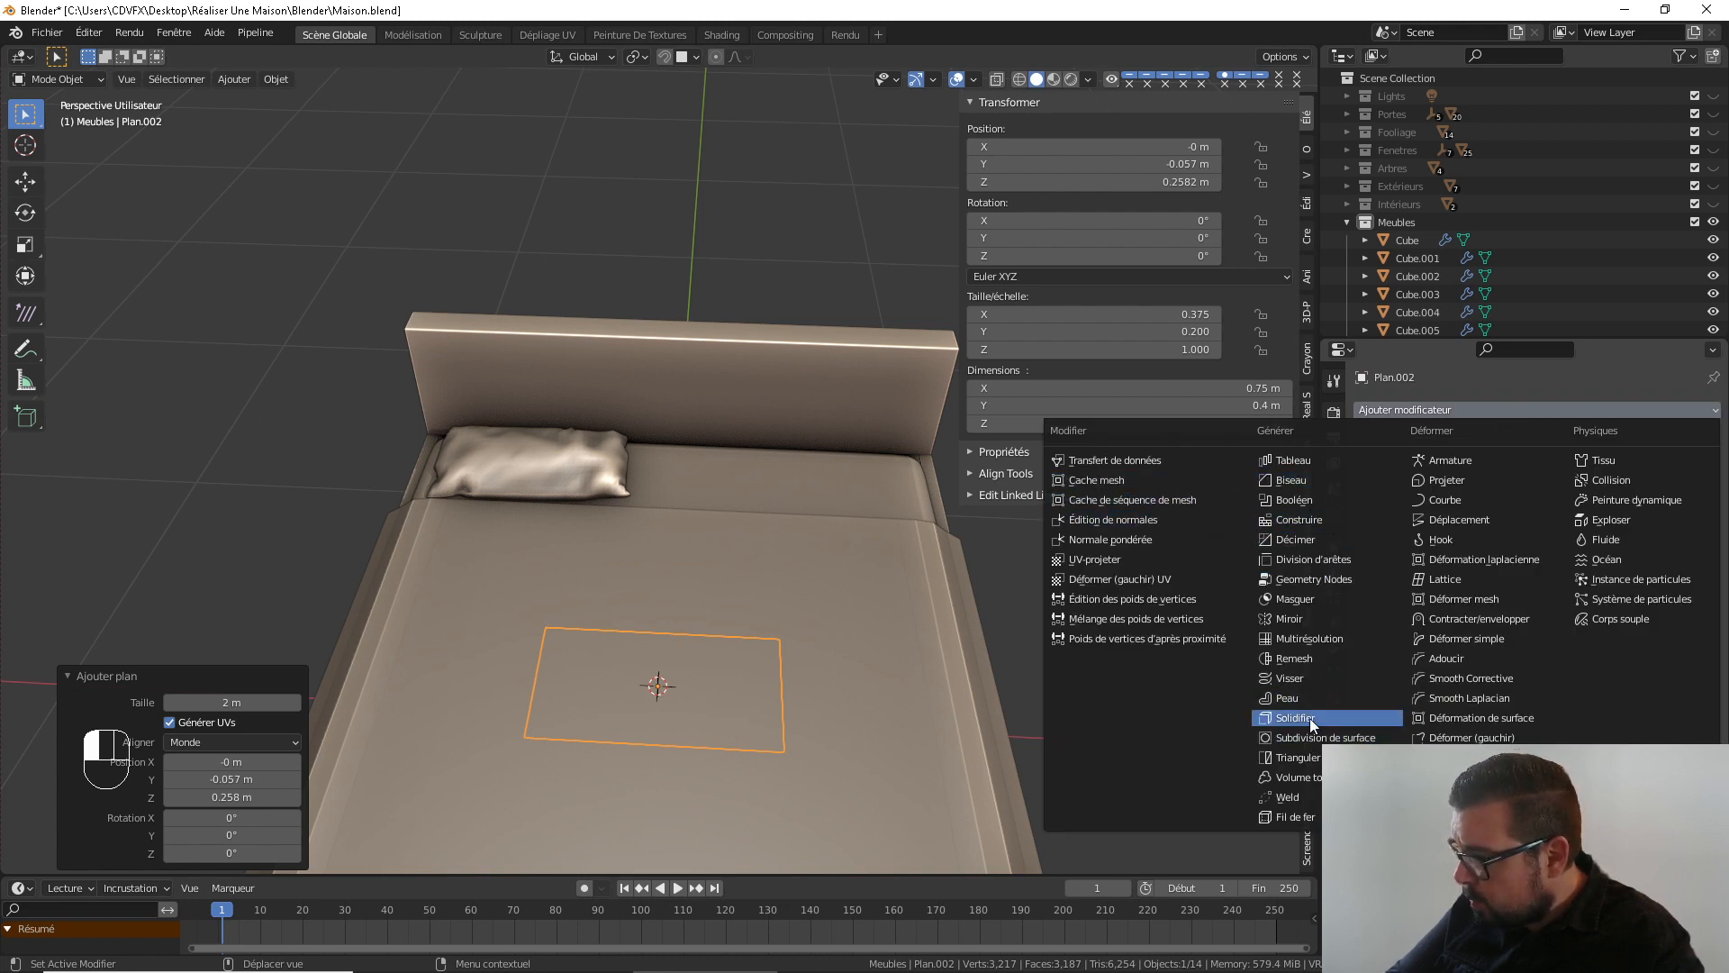
pyautogui.press('Return')
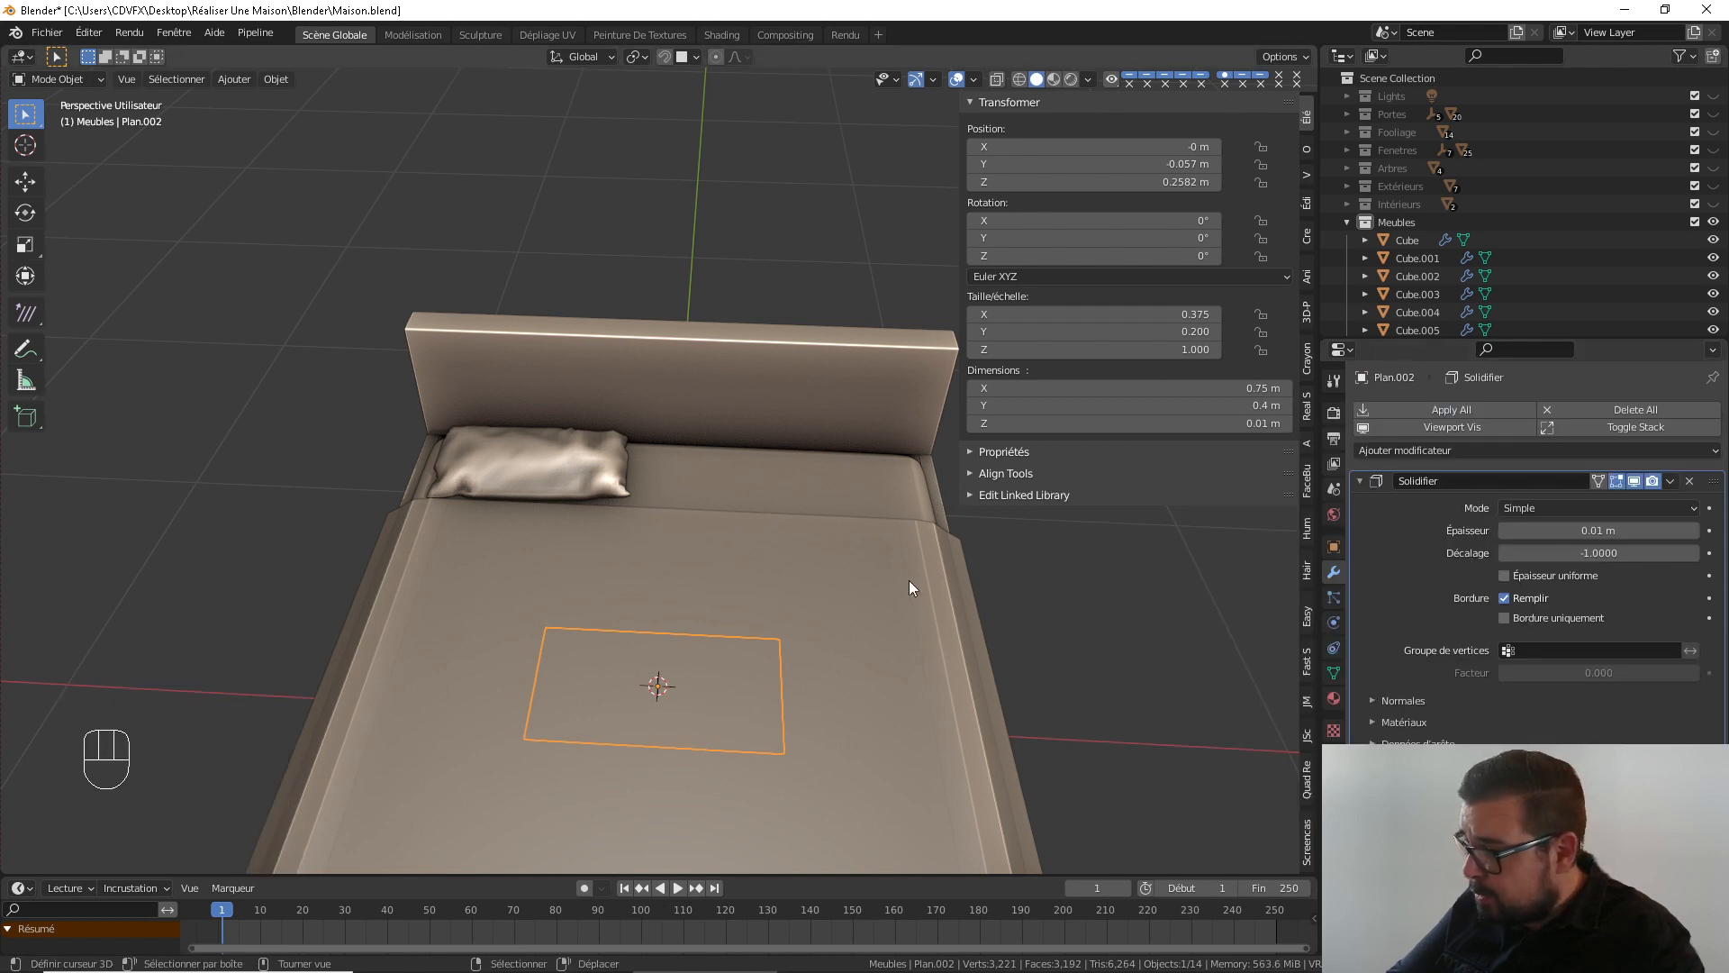
pyautogui.press('g')
pyautogui.press('z')
pyautogui.click(892, 522)
# Add loop cuts to the new plane: one lengthwise through the middle and three evenly spaced ones across its width
pyautogui.press('Tab')
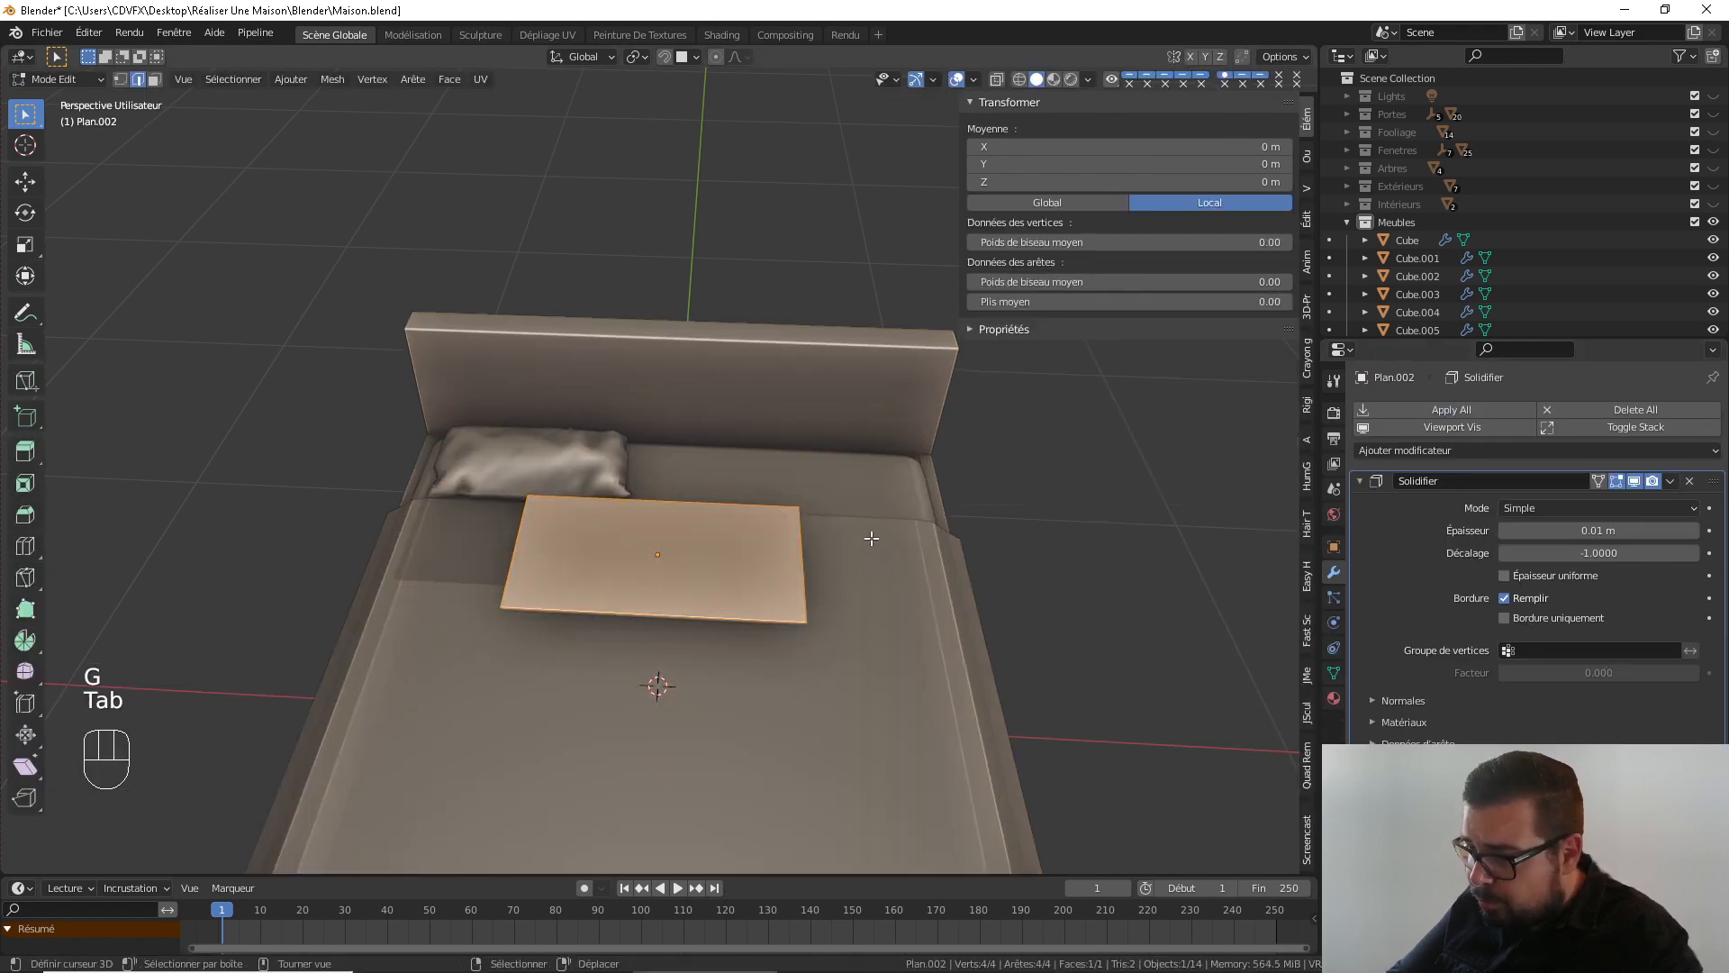
pyautogui.hotkey('ctrl', 'r')
pyautogui.click(709, 539)
pyautogui.rightClick(705, 566)
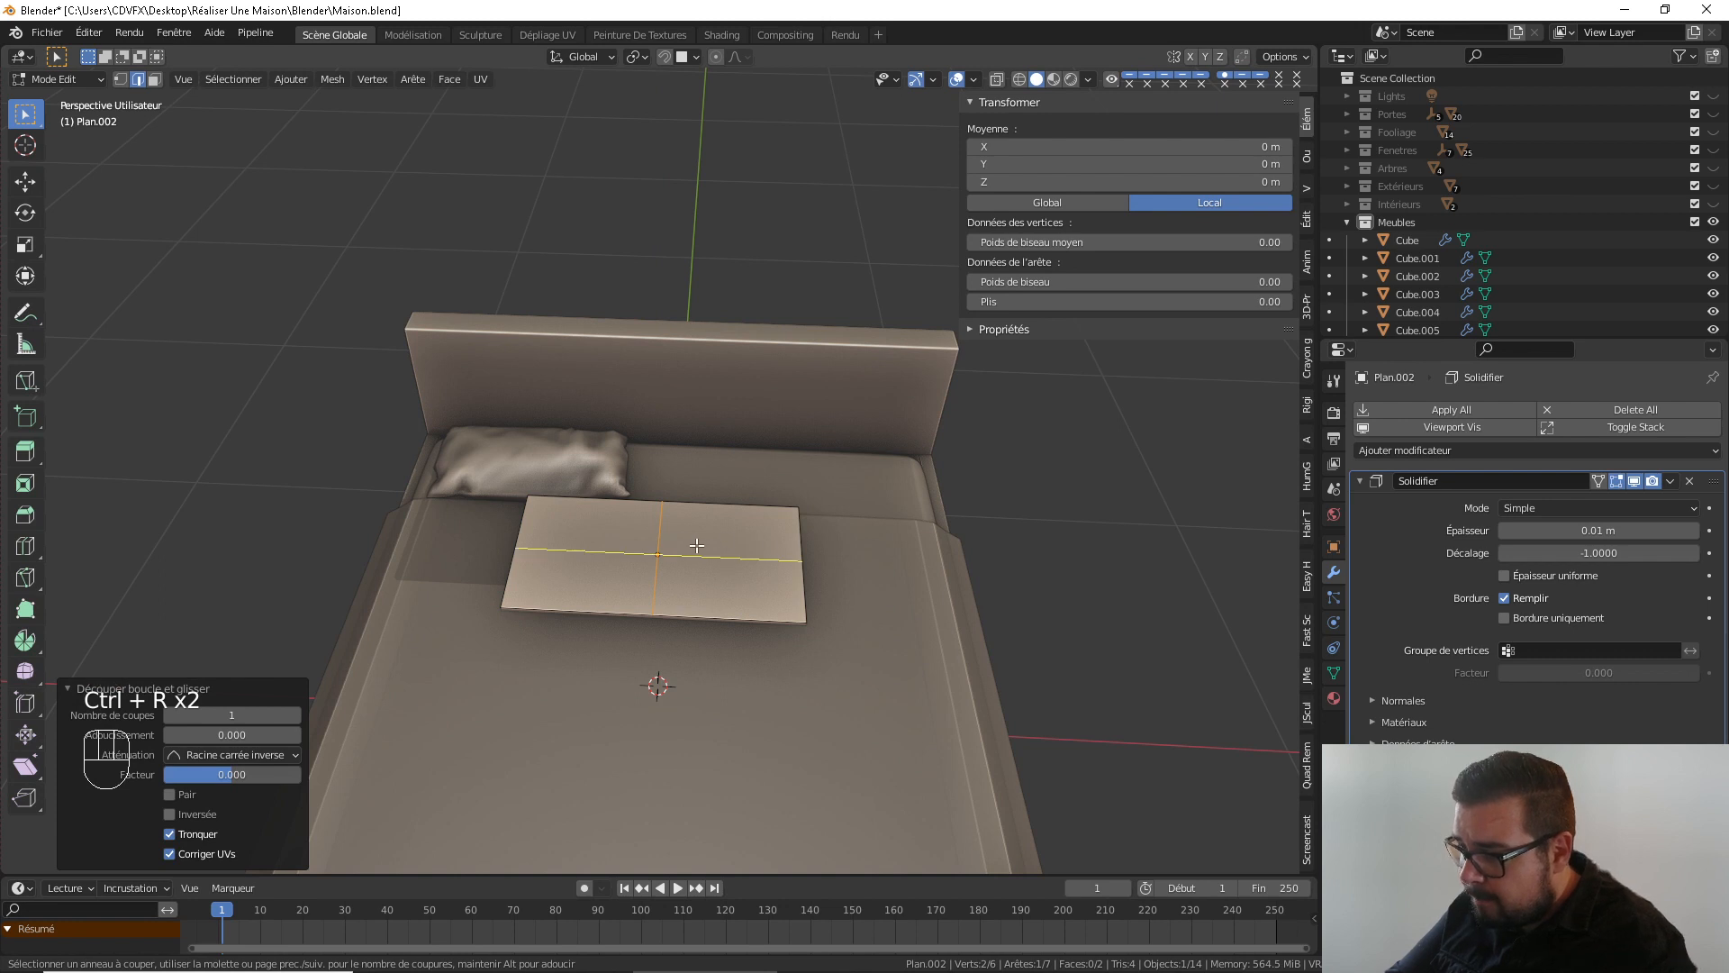
pyautogui.click(697, 545)
pyautogui.rightClick(697, 544)
pyautogui.hotkey('ctrl', 'r')
pyautogui.click(771, 506)
pyautogui.rightClick(718, 508)
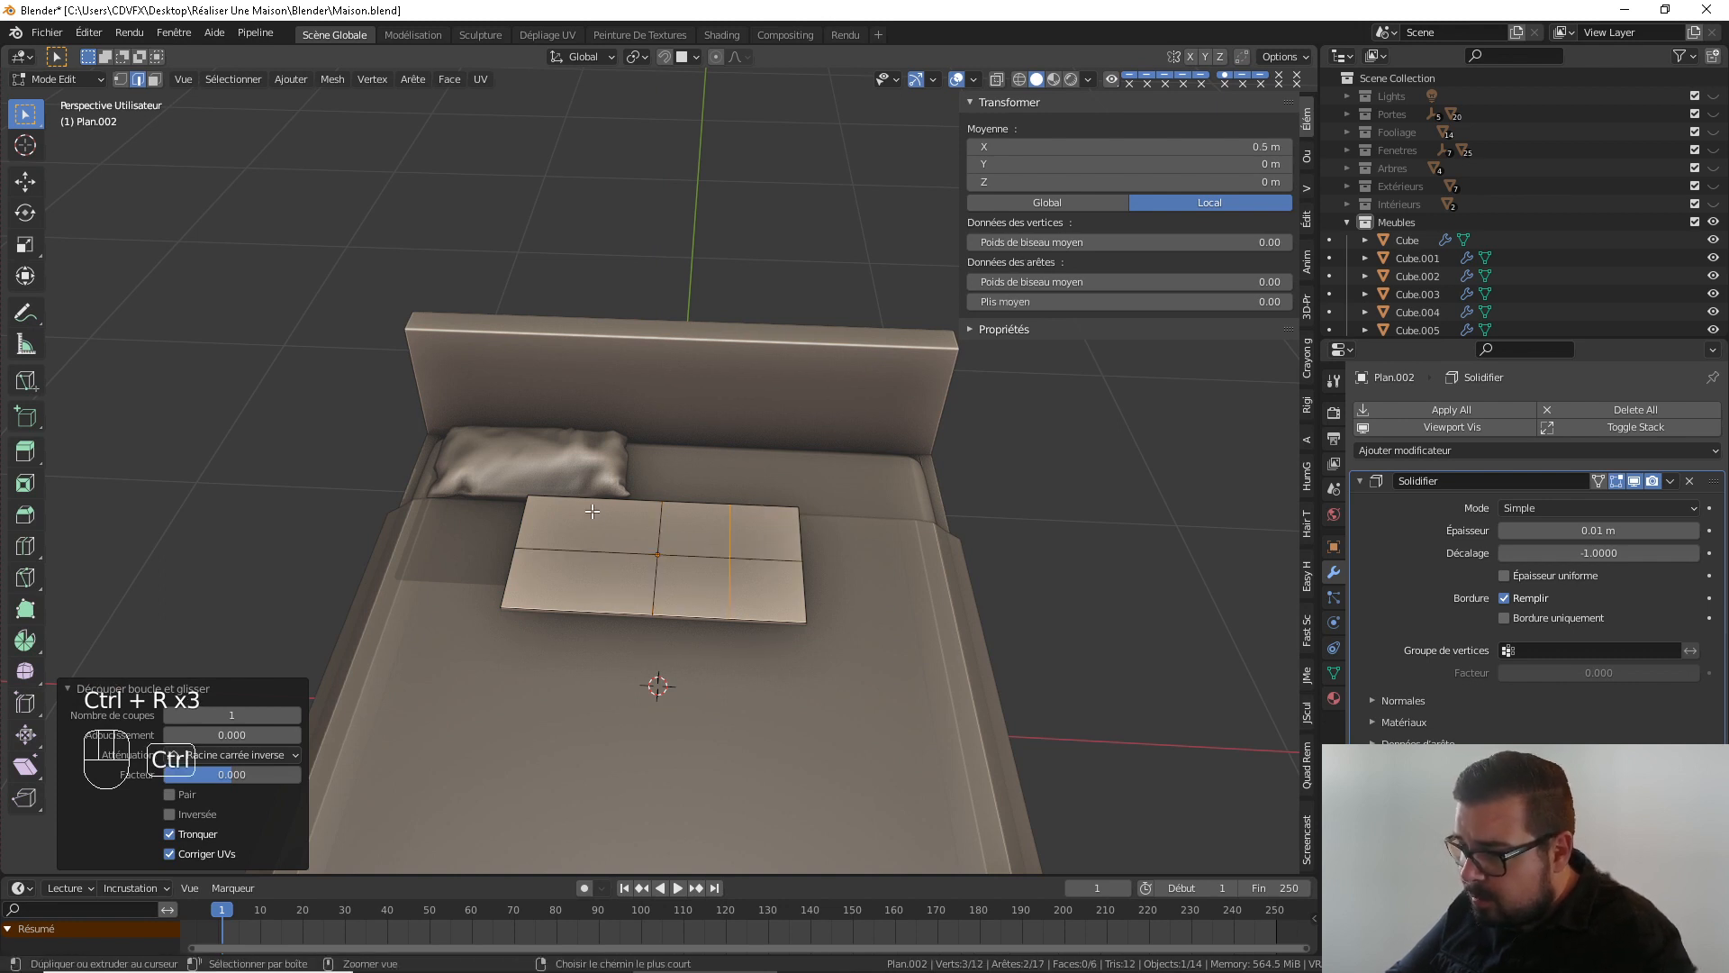
pyautogui.hotkey('ctrl', 'r')
pyautogui.click(592, 510)
pyautogui.rightClick(591, 511)
# Subdivide the plane's entire mesh three times with one cut each
pyautogui.press('a')
pyautogui.press('a')
pyautogui.press('w')
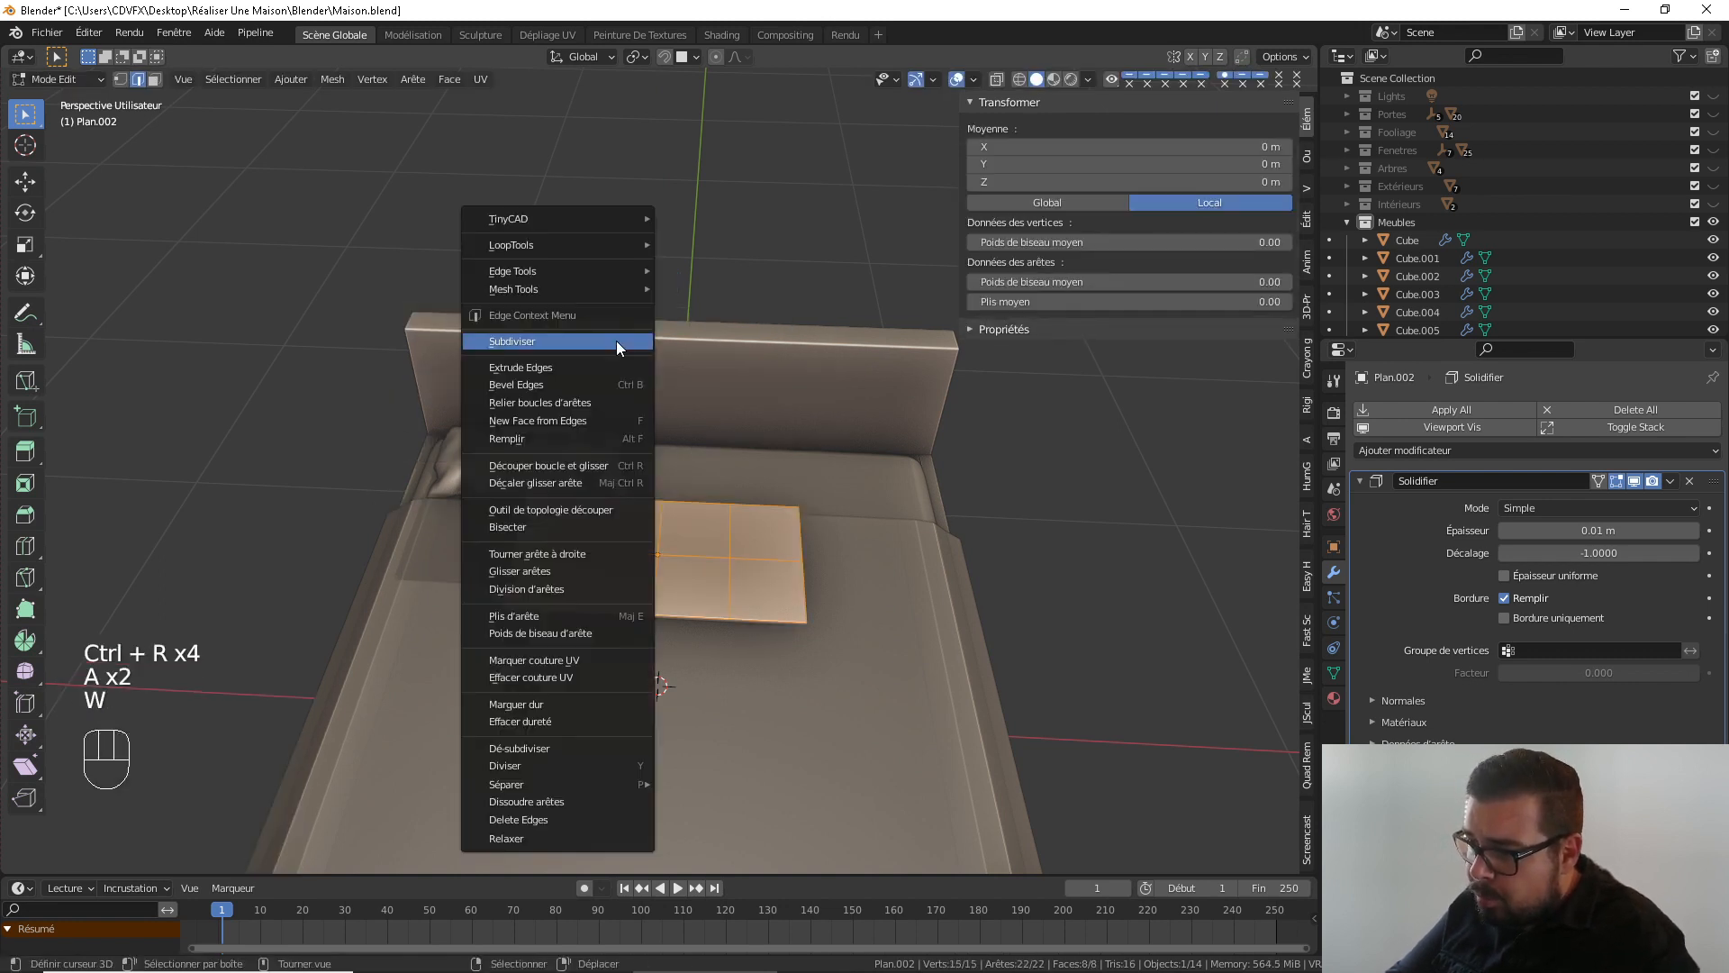
pyautogui.click(607, 336)
pyautogui.press('w')
pyautogui.click(607, 337)
pyautogui.press('w')
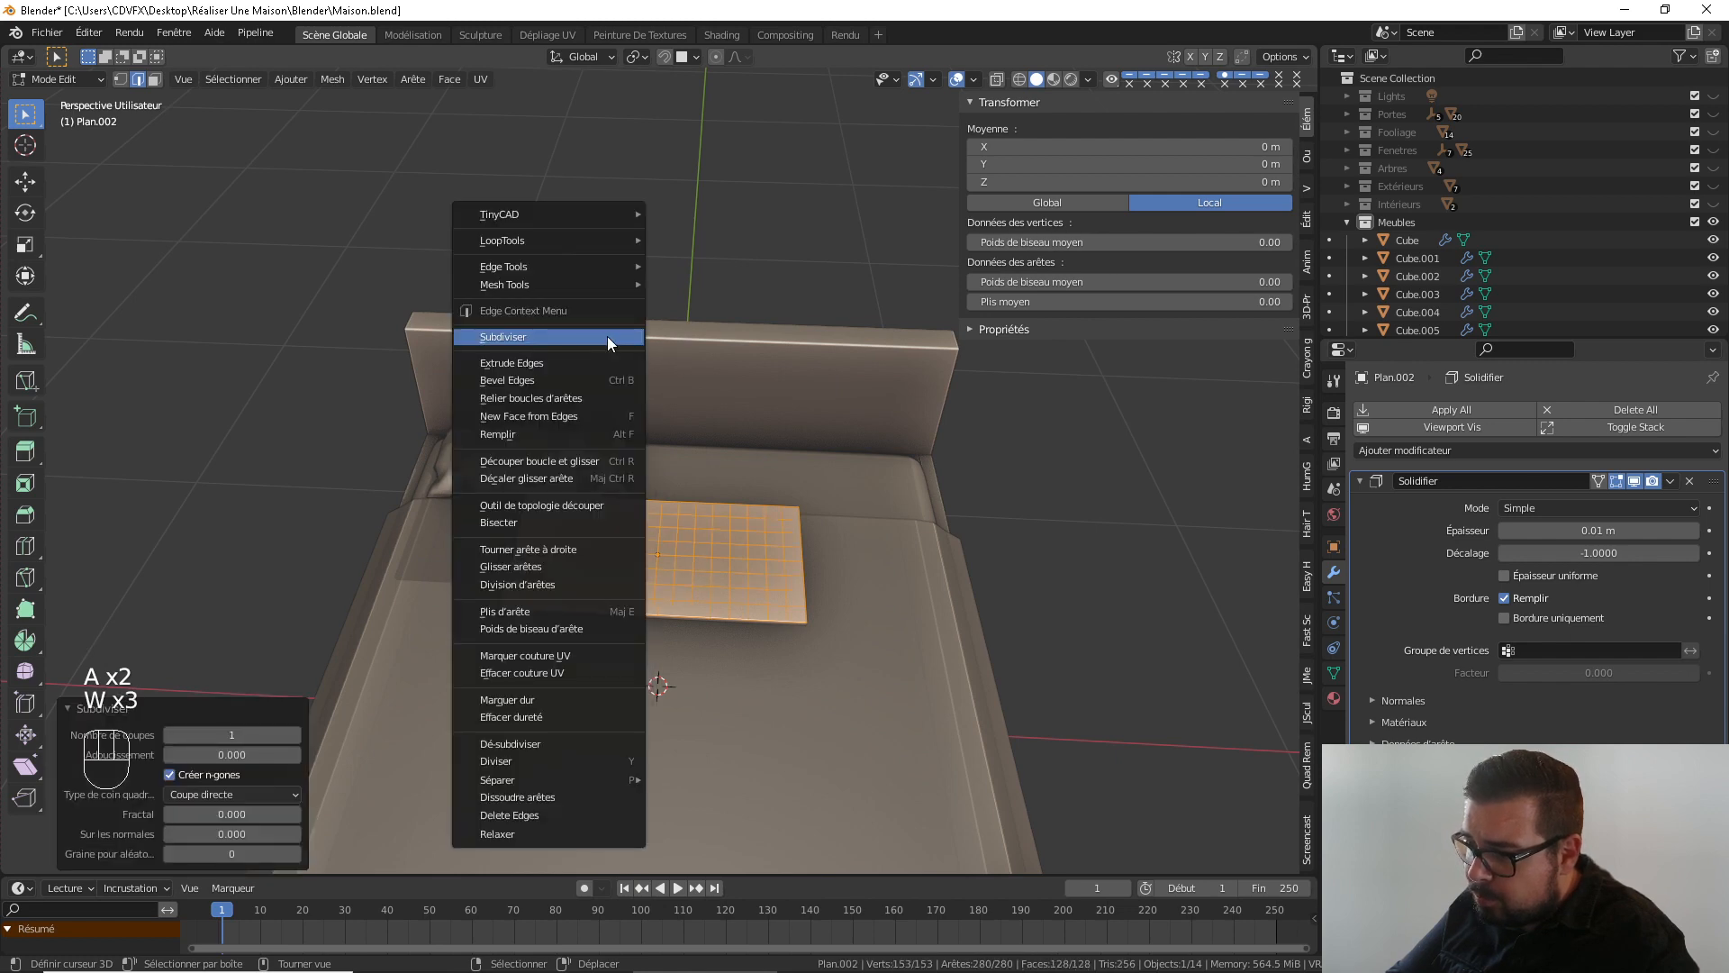
pyautogui.click(607, 337)
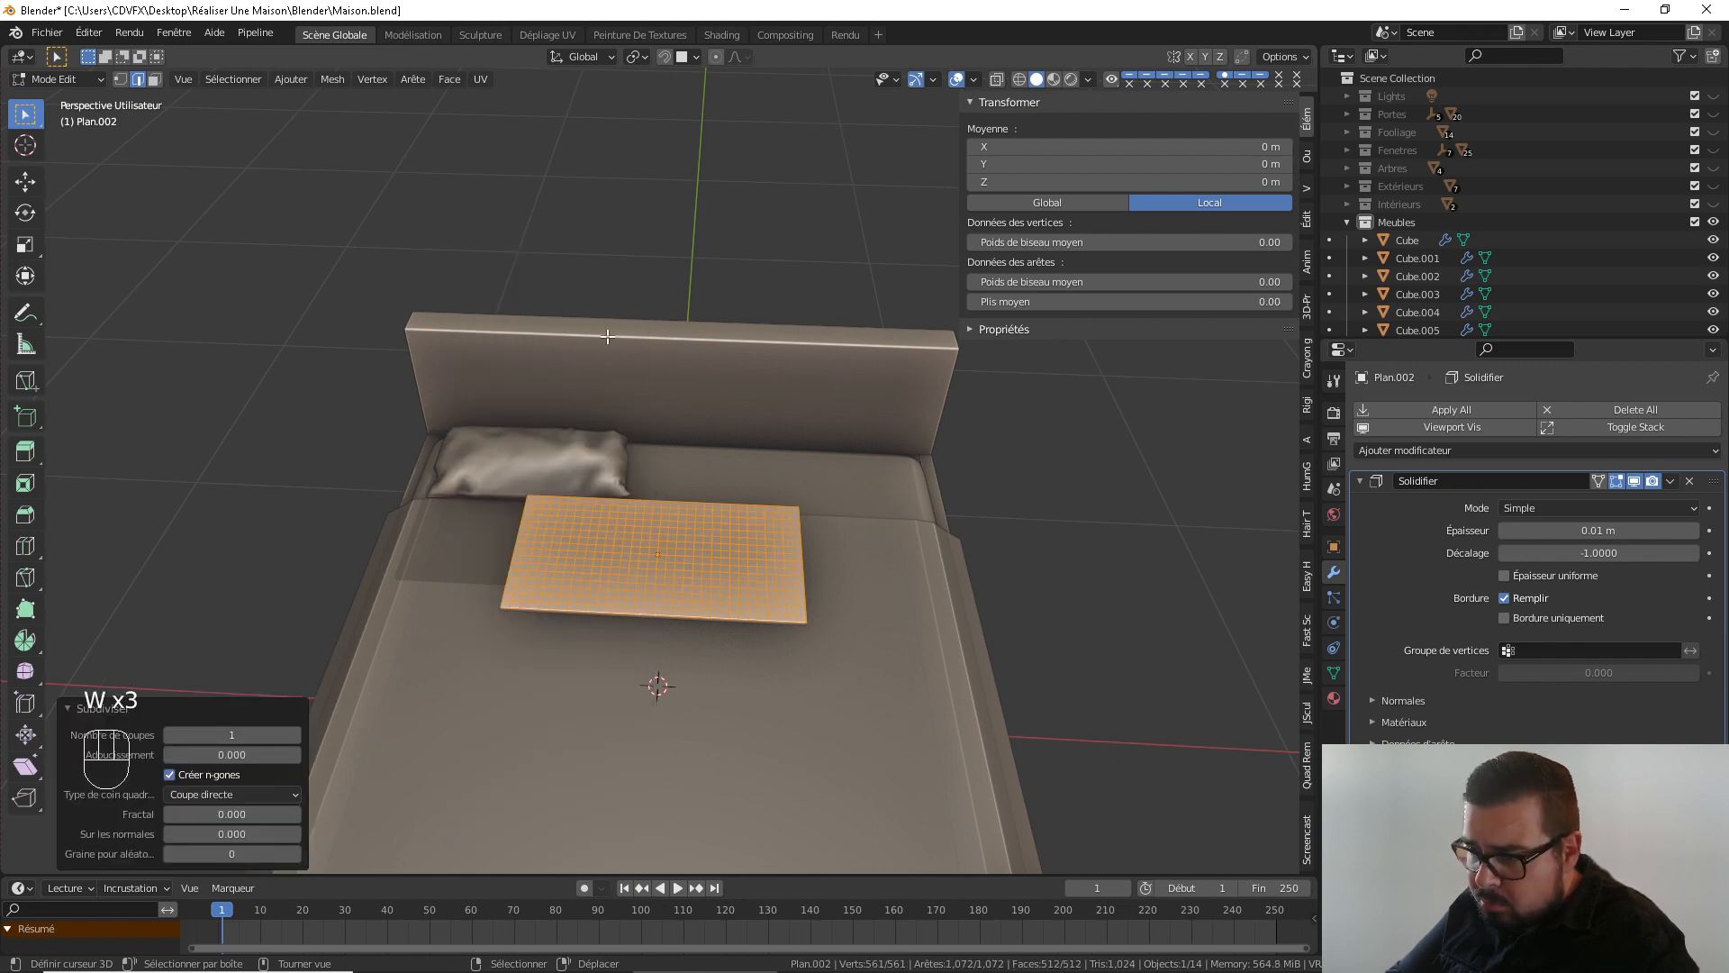
# Inspect the mesh density of the first pillow in Edit Mode for comparison with the new plane
pyautogui.press('Tab')
pyautogui.click(565, 446)
pyautogui.press('Tab')
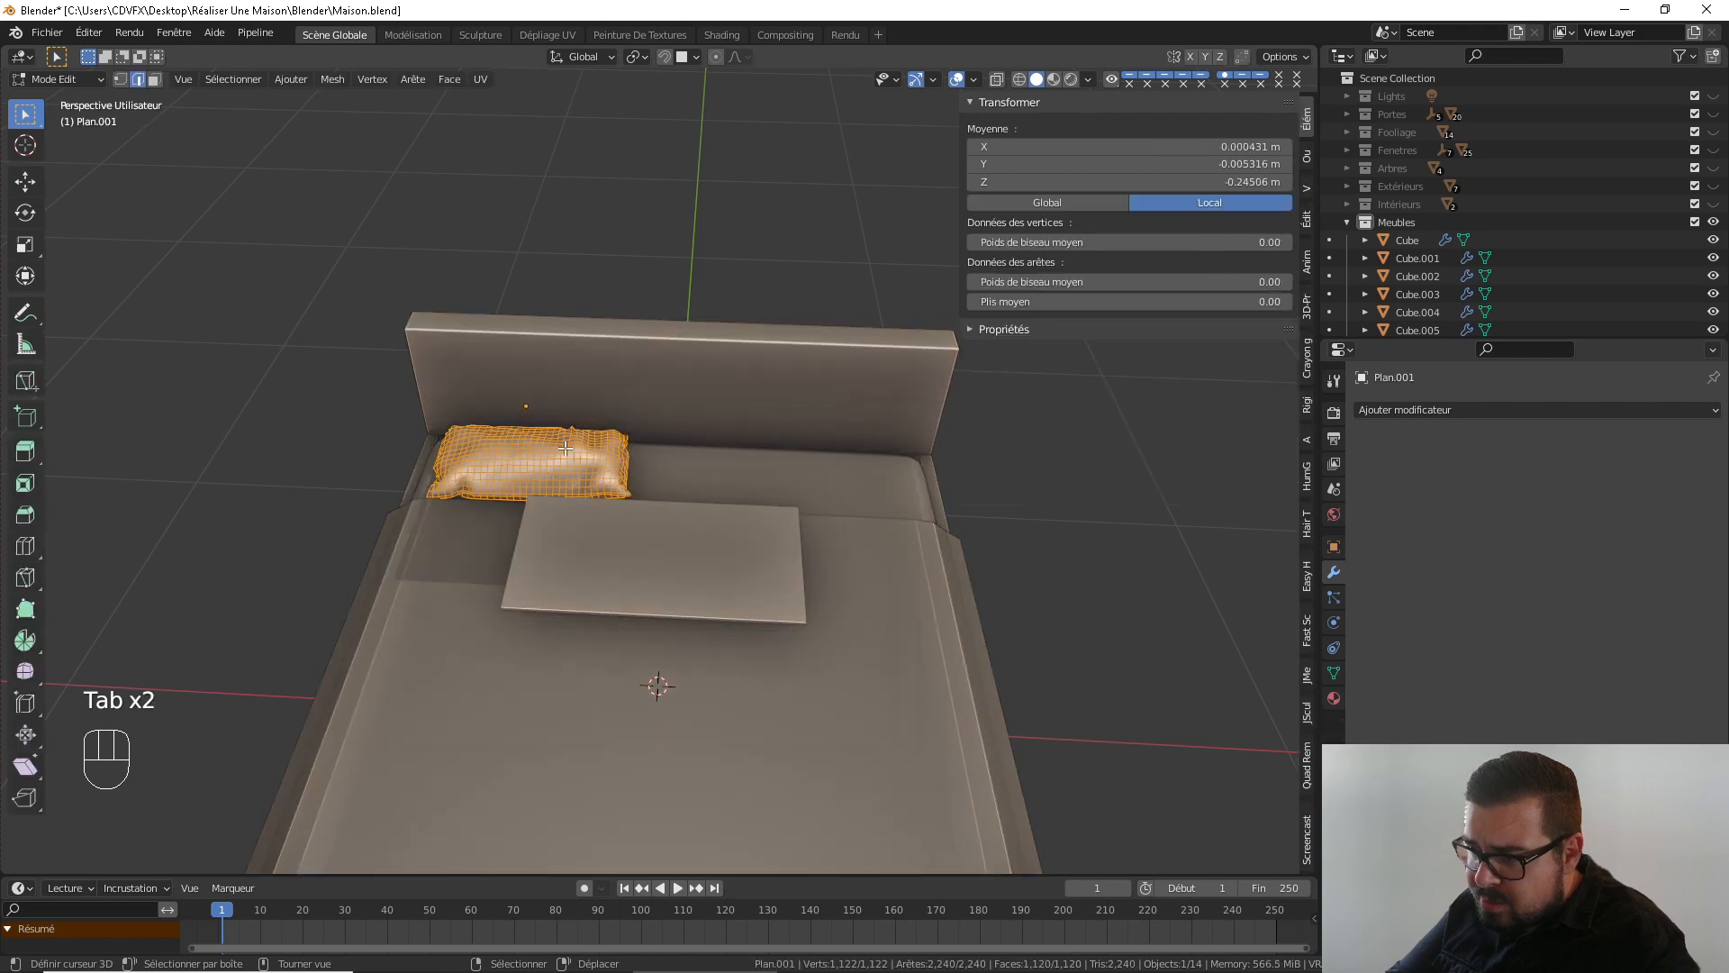
pyautogui.press('Tab')
# Enable uniform thickness in the new plane's Solidifier modifier and add Cloth physics to the plane
pyautogui.click(602, 550)
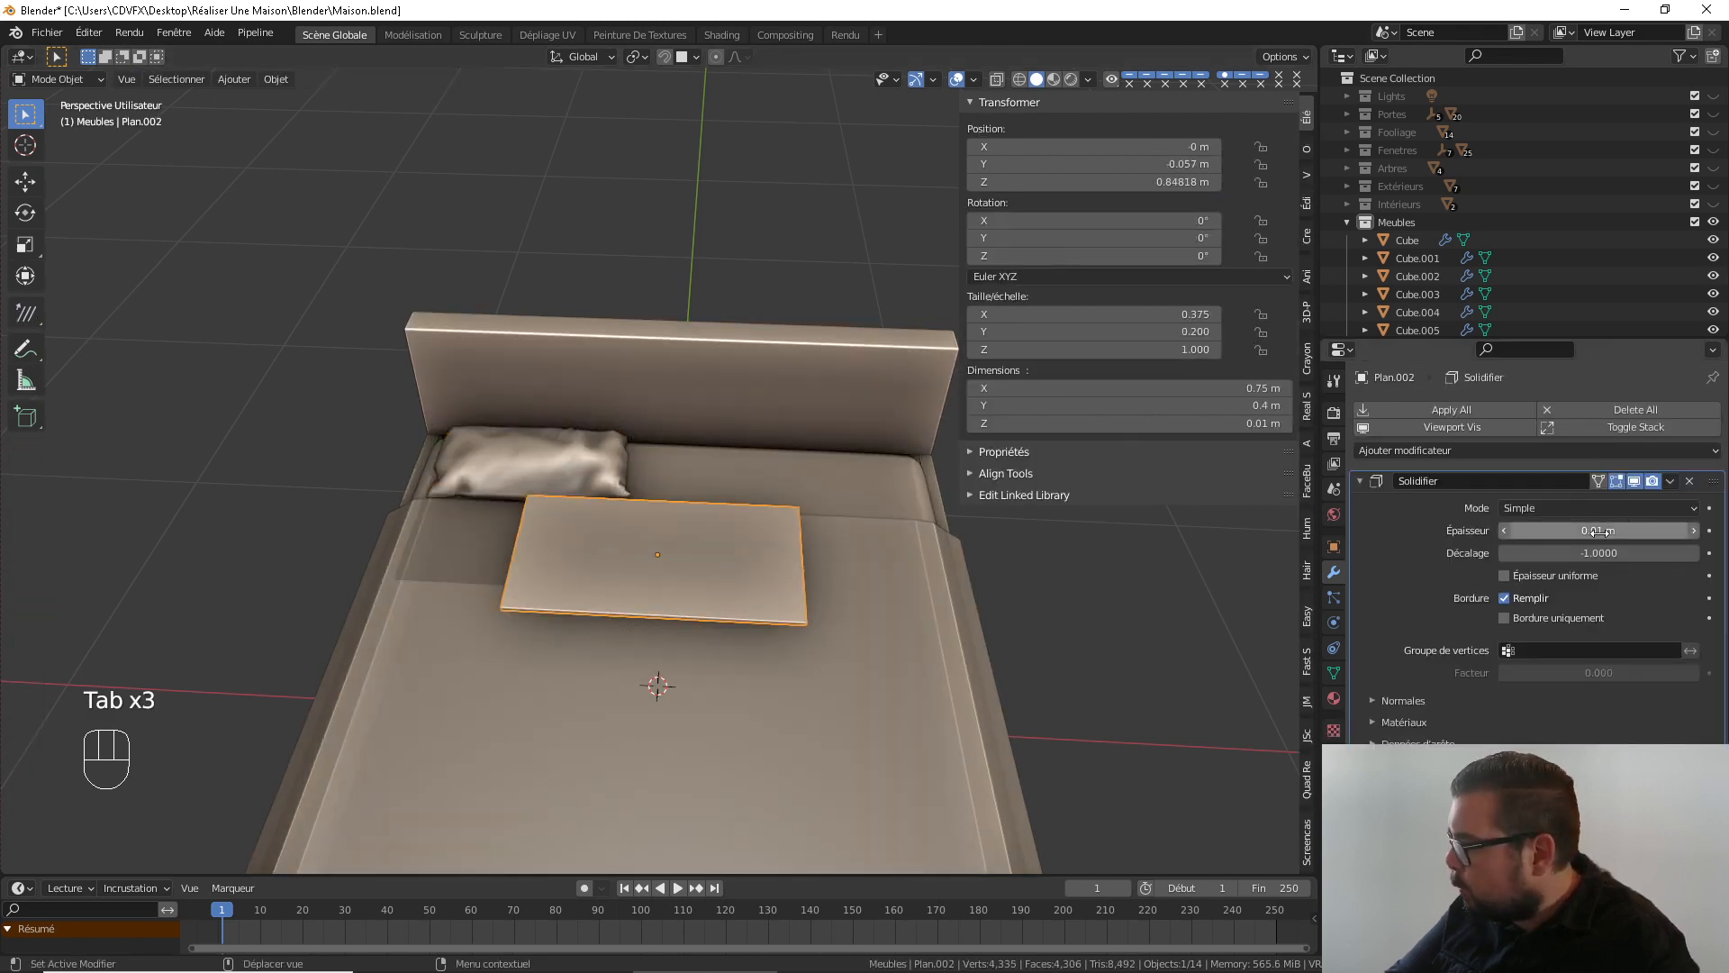
pyautogui.click(1333, 623)
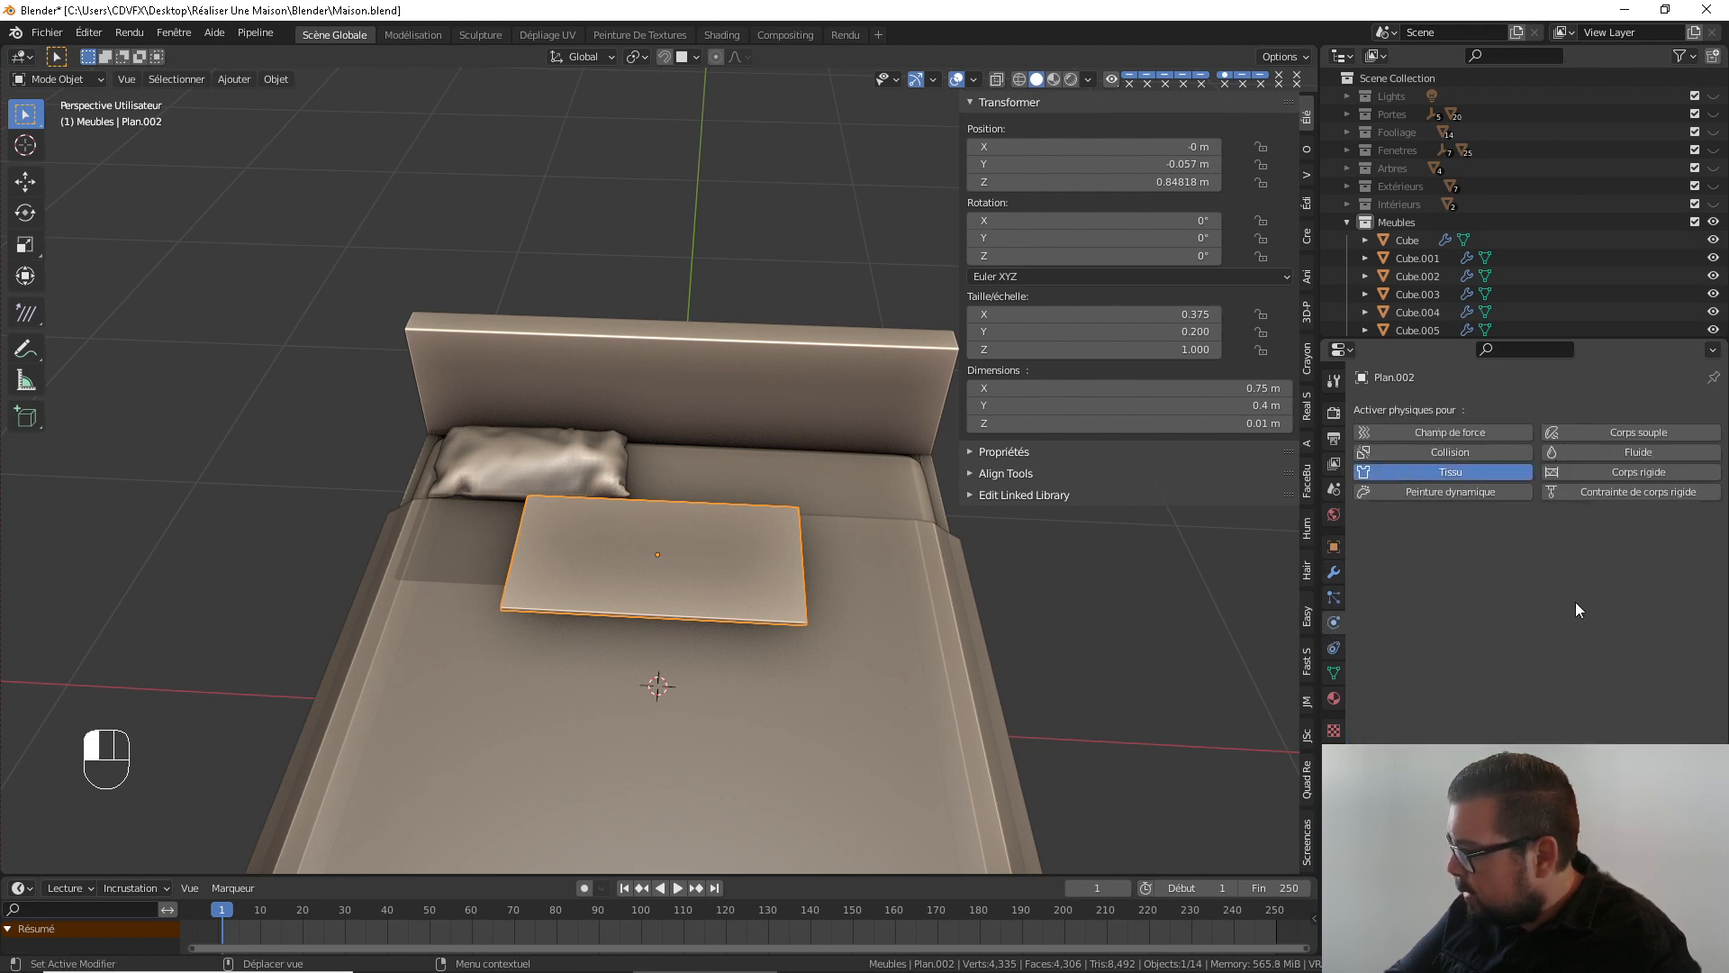
pyautogui.scroll(-8, 1576, 609)
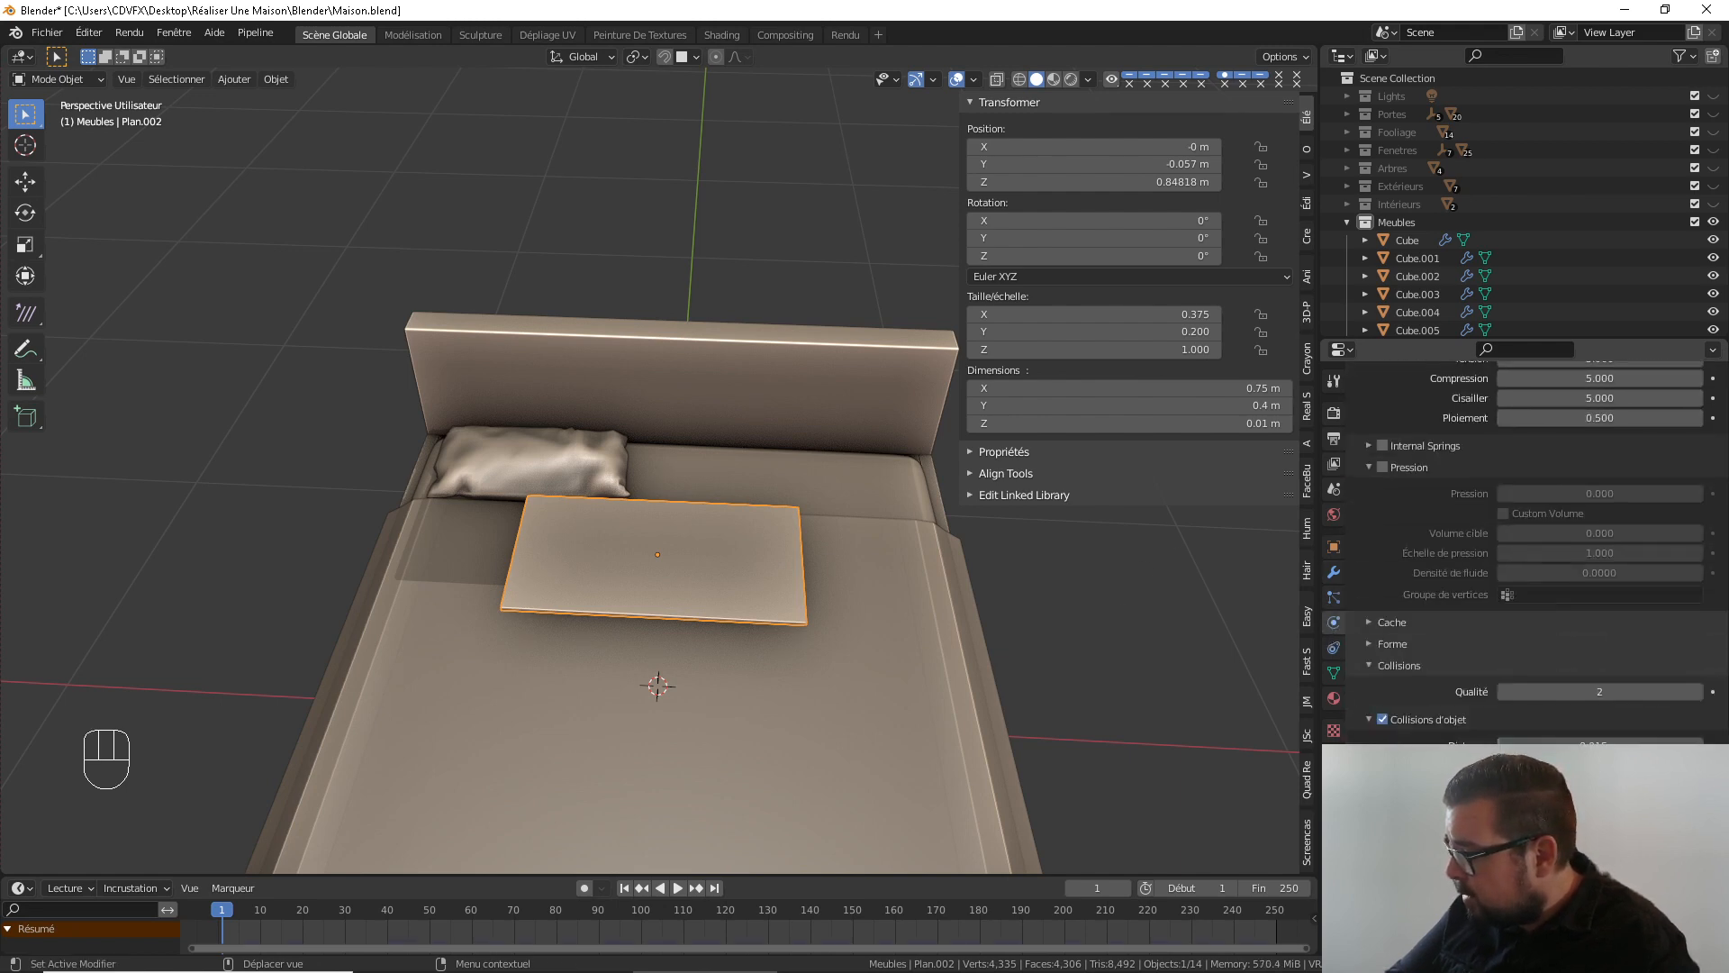
pyautogui.scroll(-1, 1576, 609)
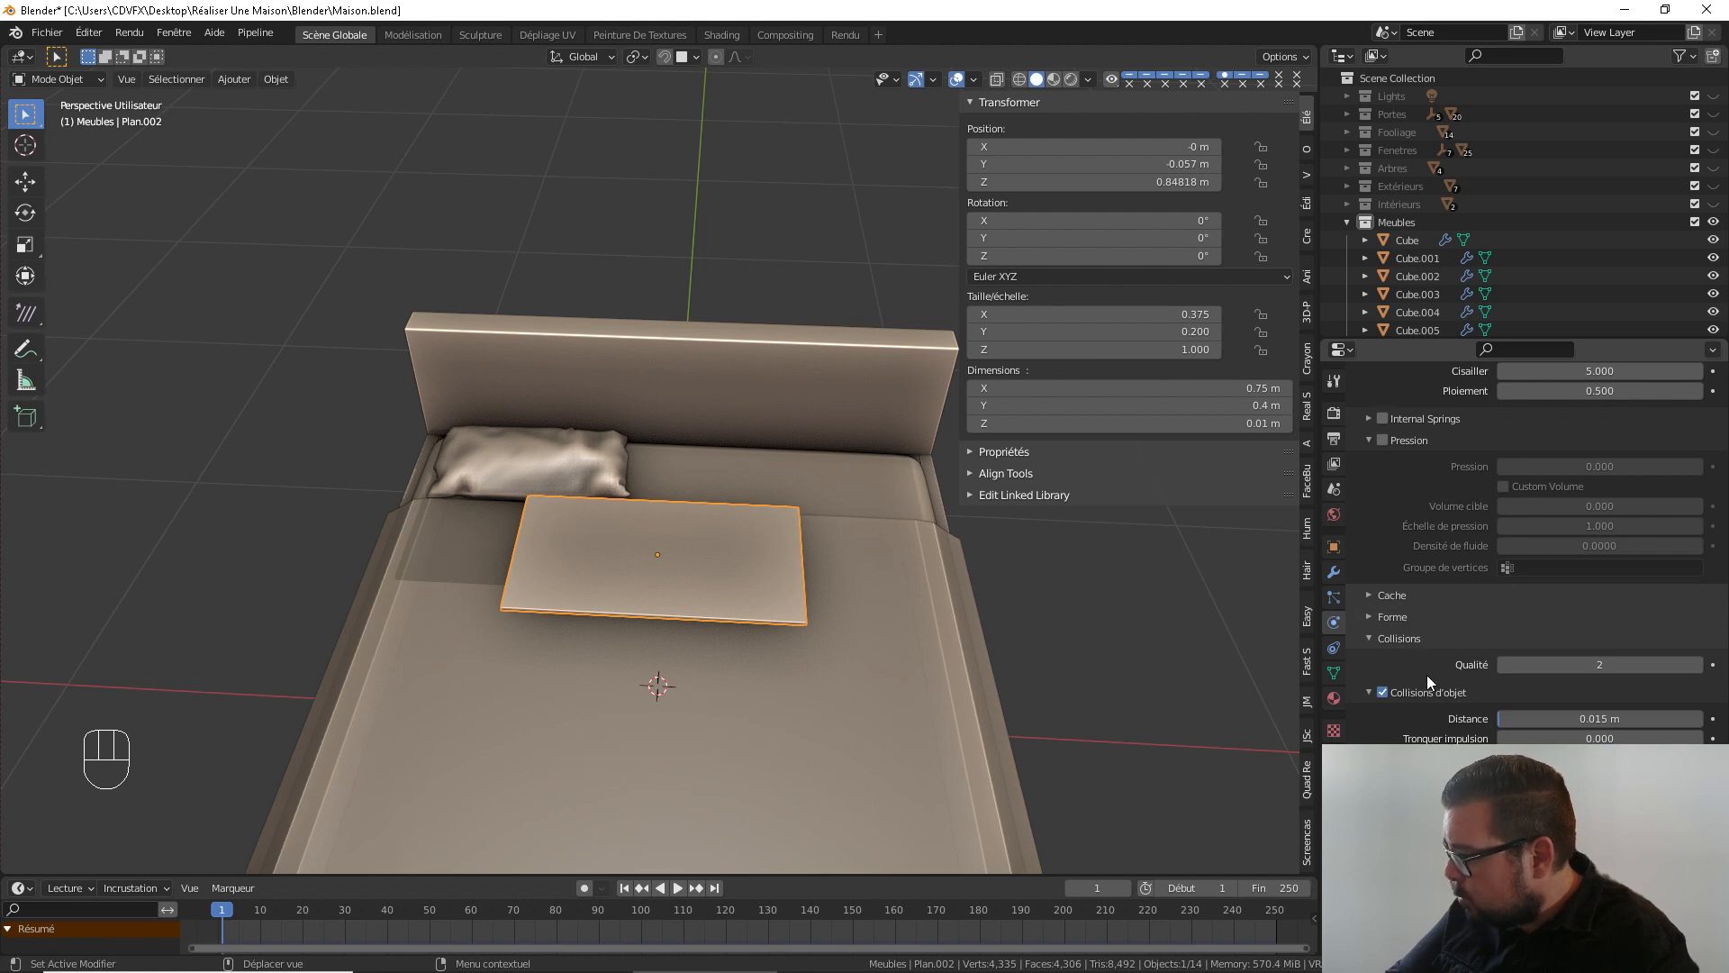
# Enable pressure in the plane's cloth settings and set it to 15
pyautogui.click(1391, 443)
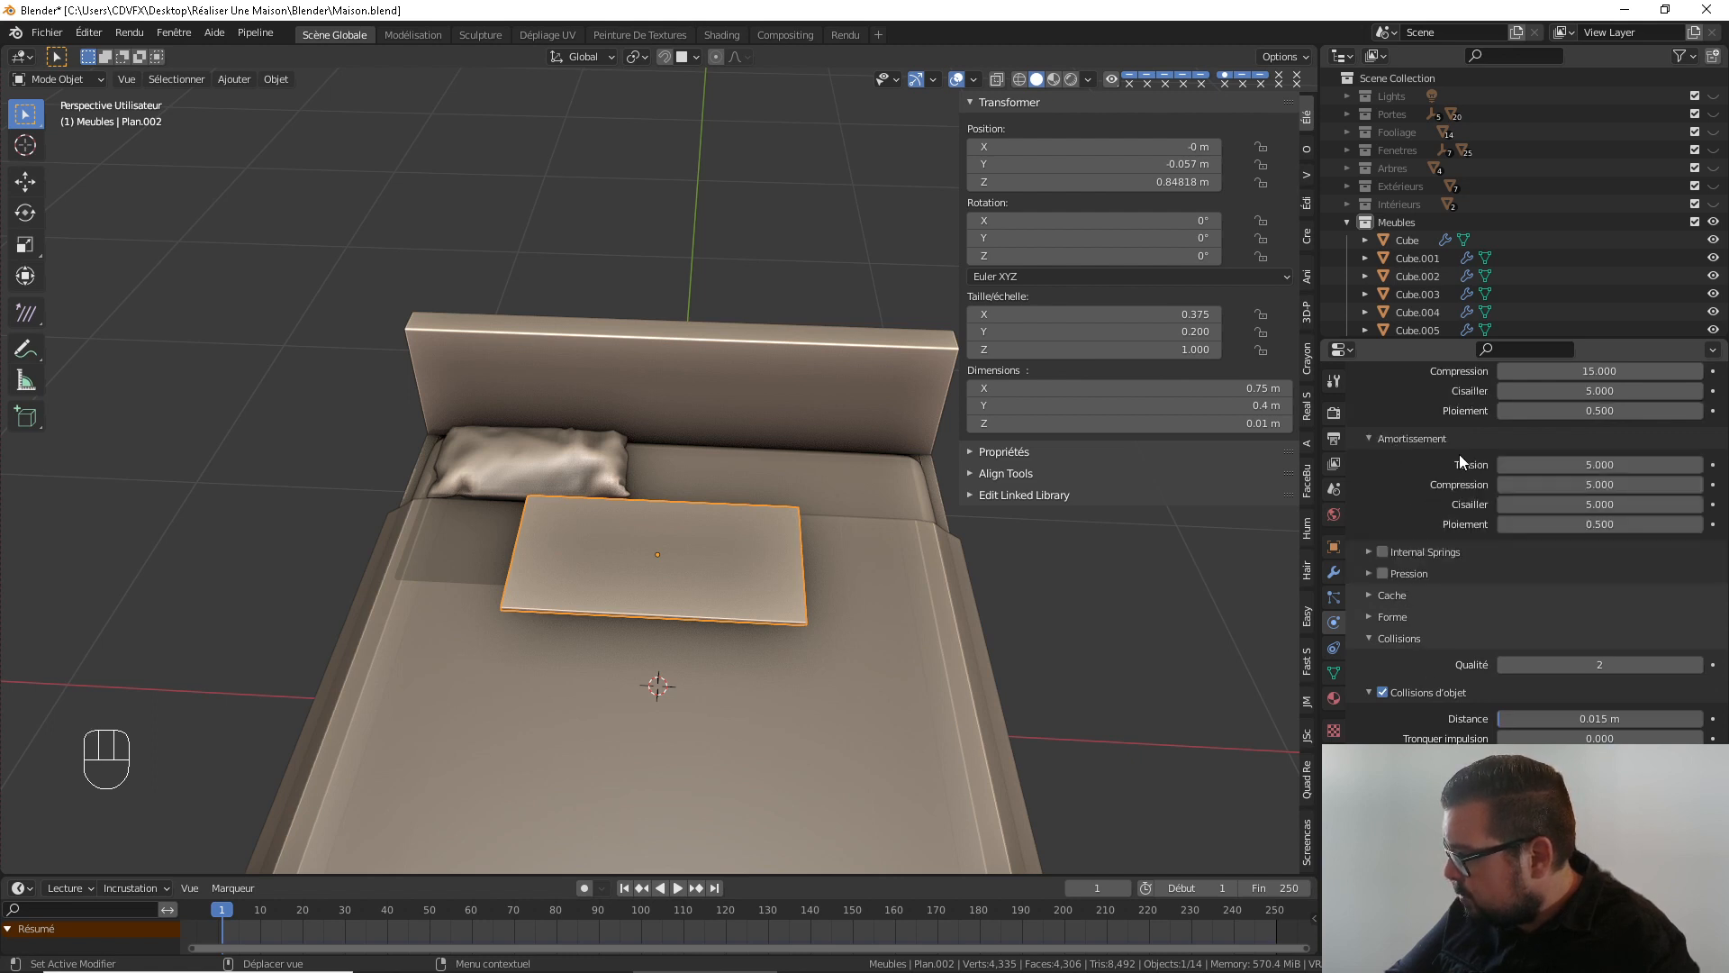
pyautogui.click(1383, 574)
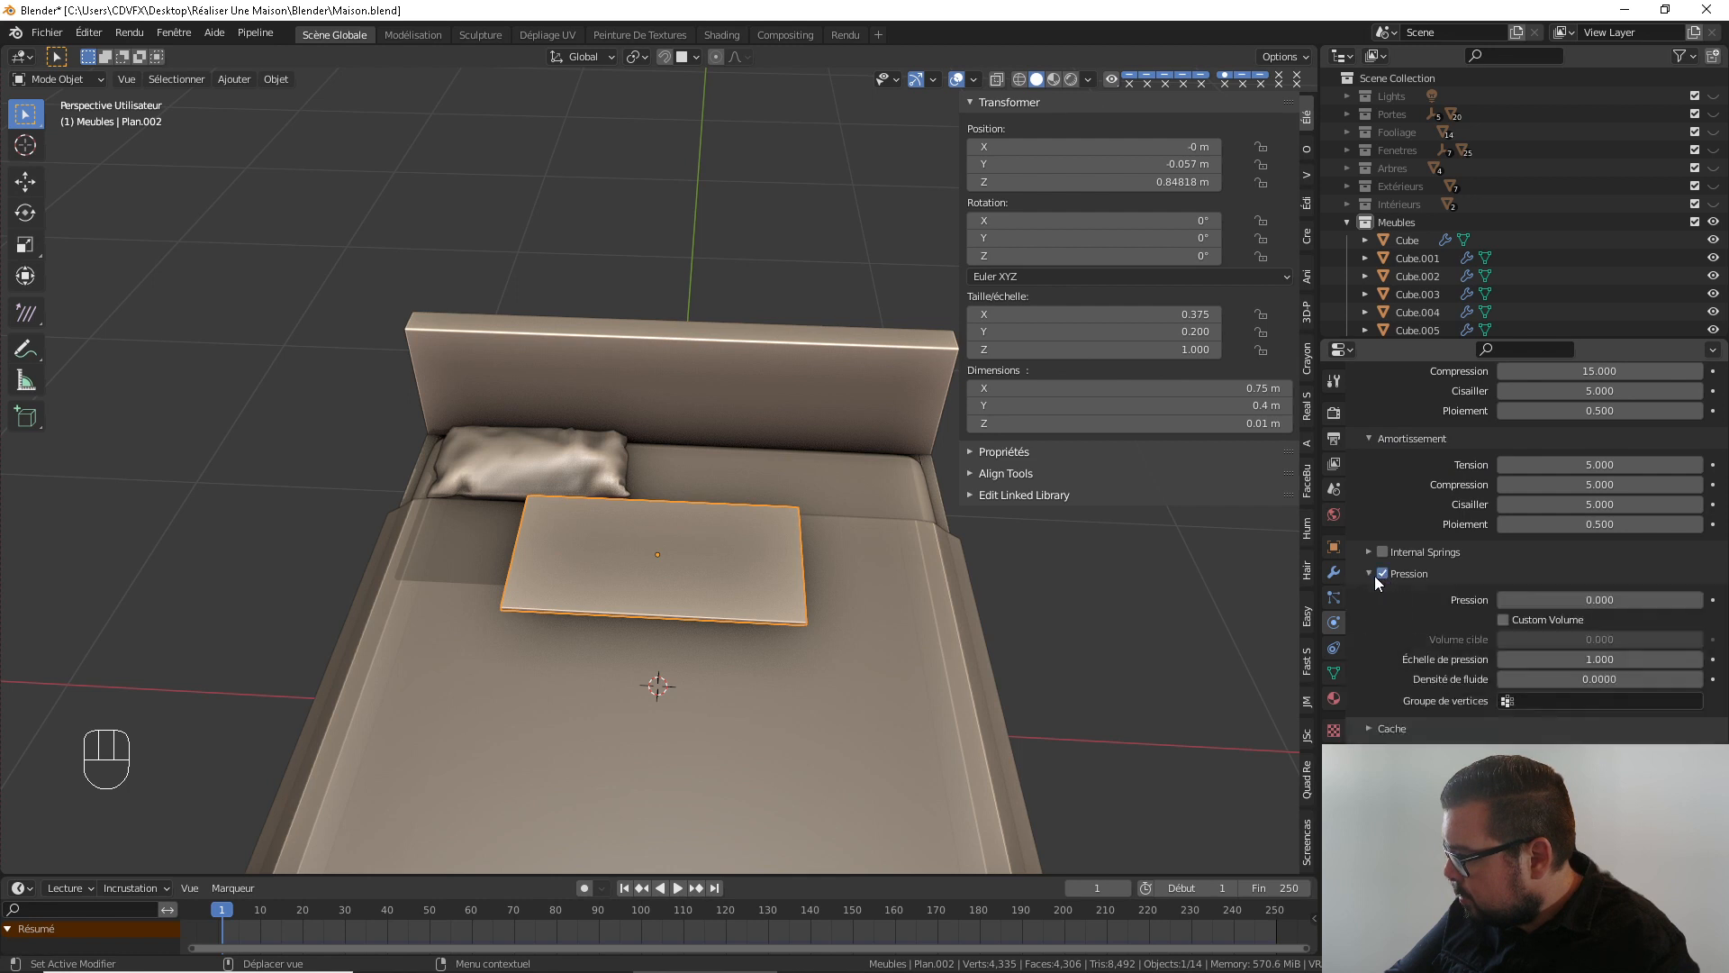
pyautogui.click(1599, 600)
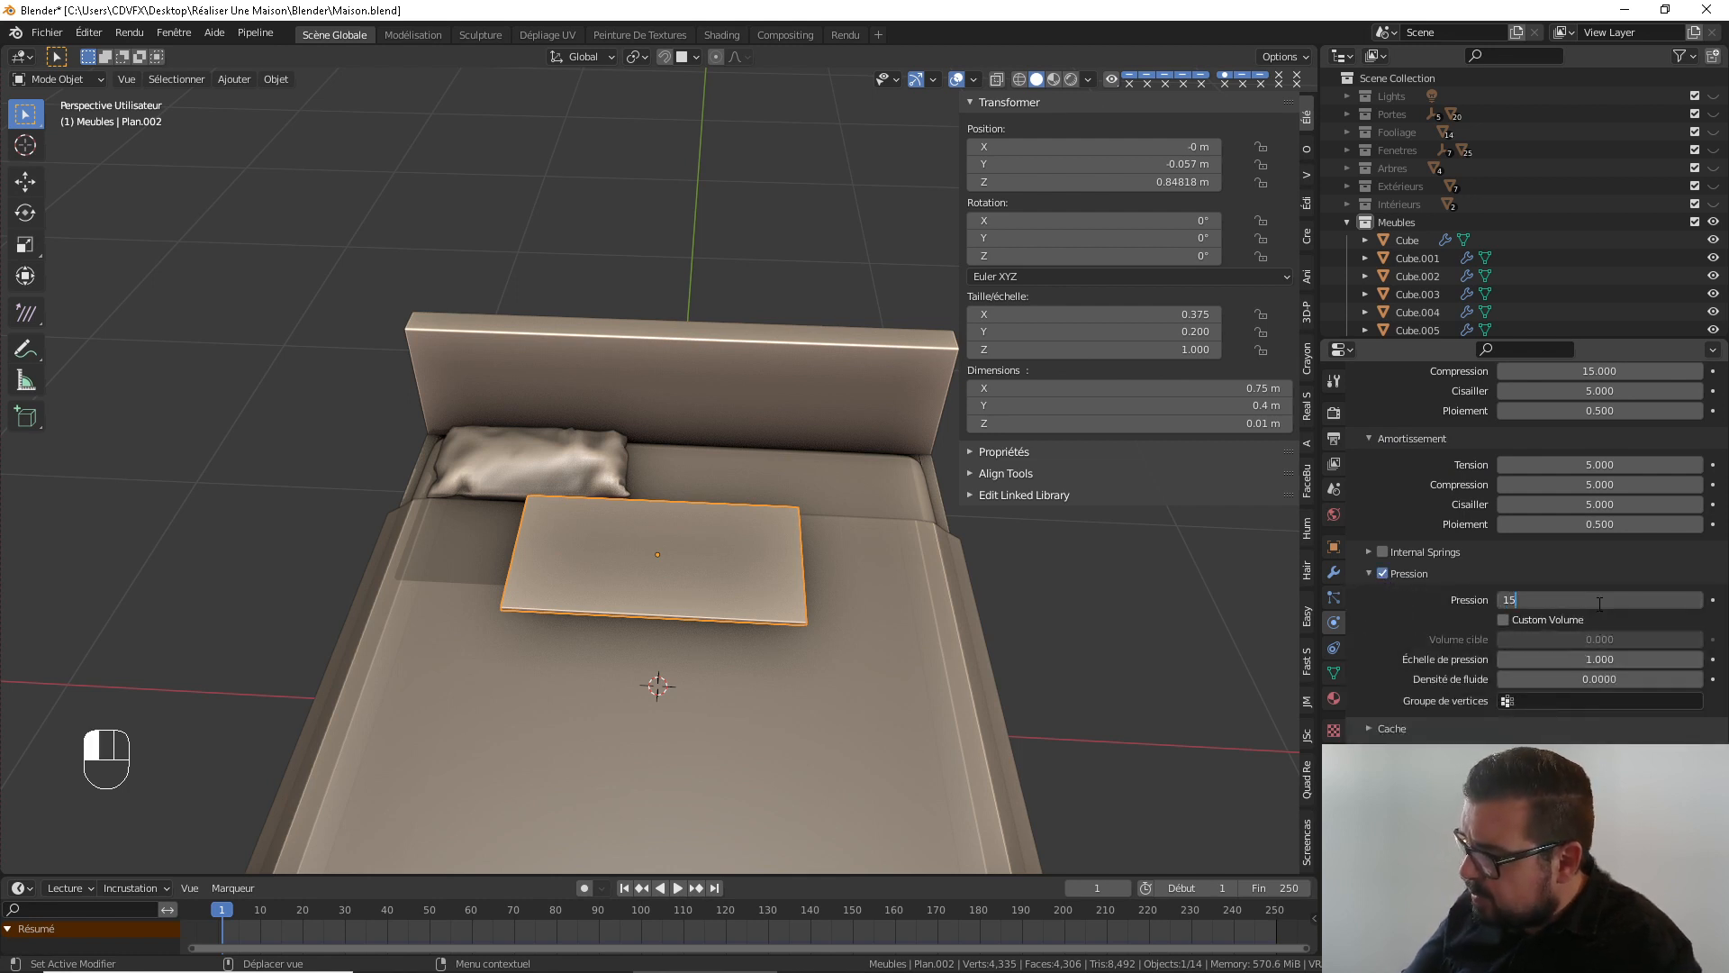
pyautogui.press('Return')
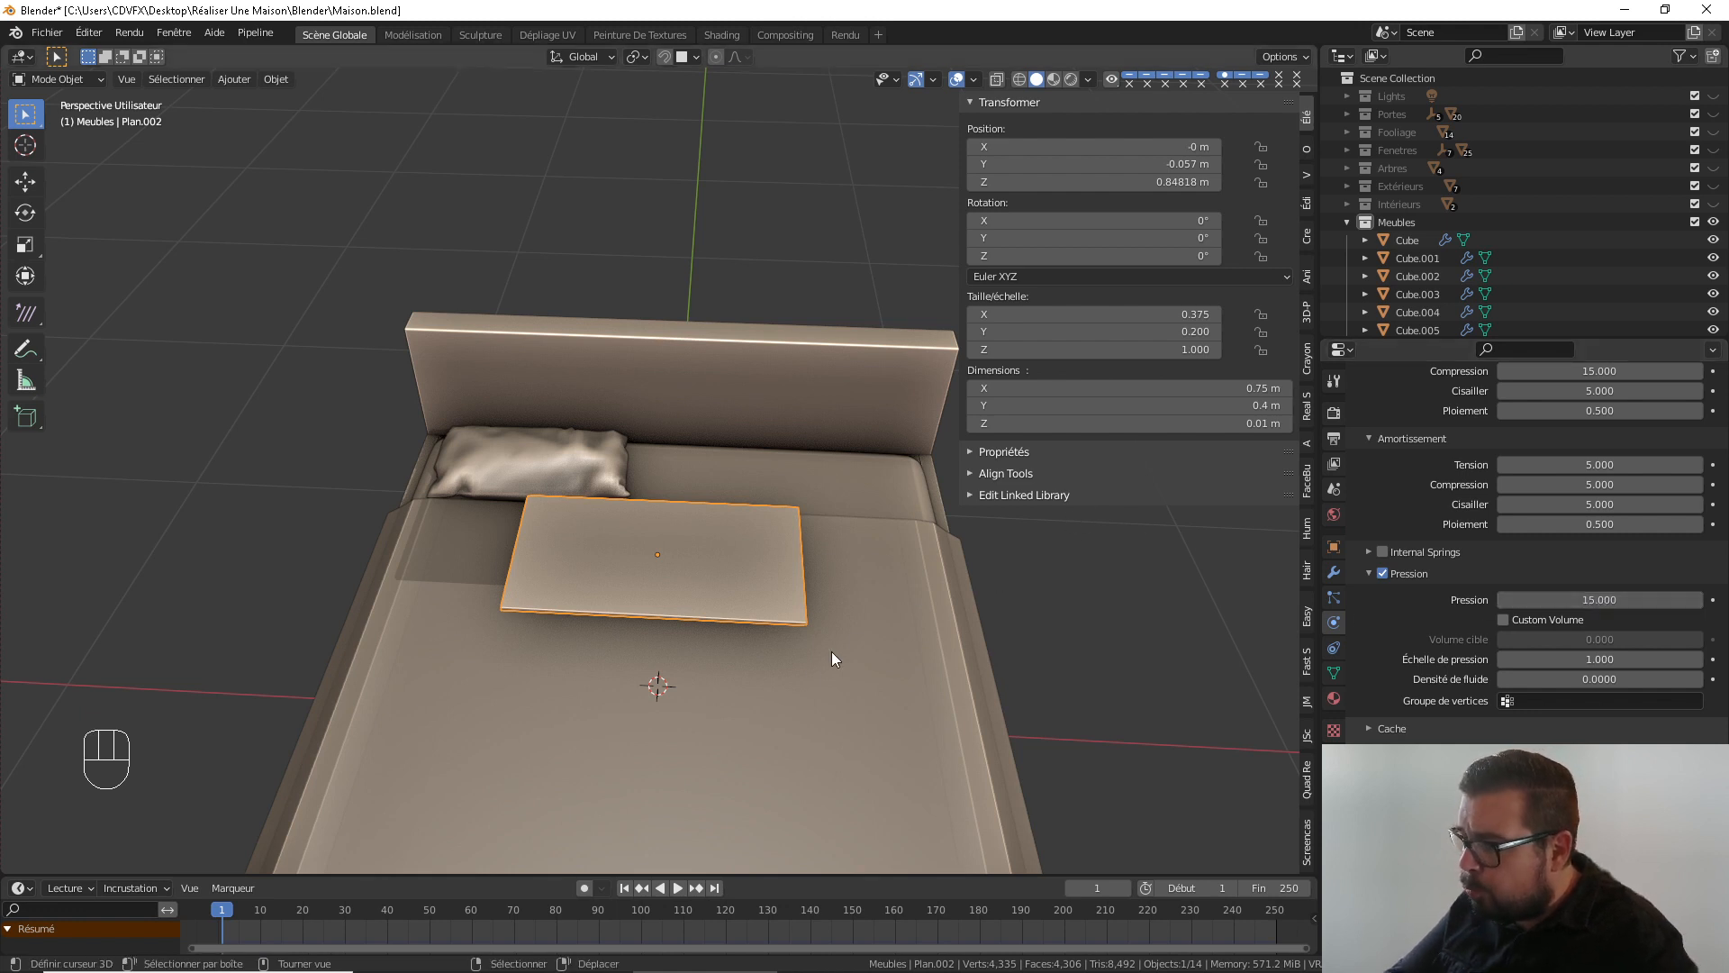
# Run the cloth simulation up to frame 47 and give the inflated pillow smooth shading
pyautogui.click(677, 888)
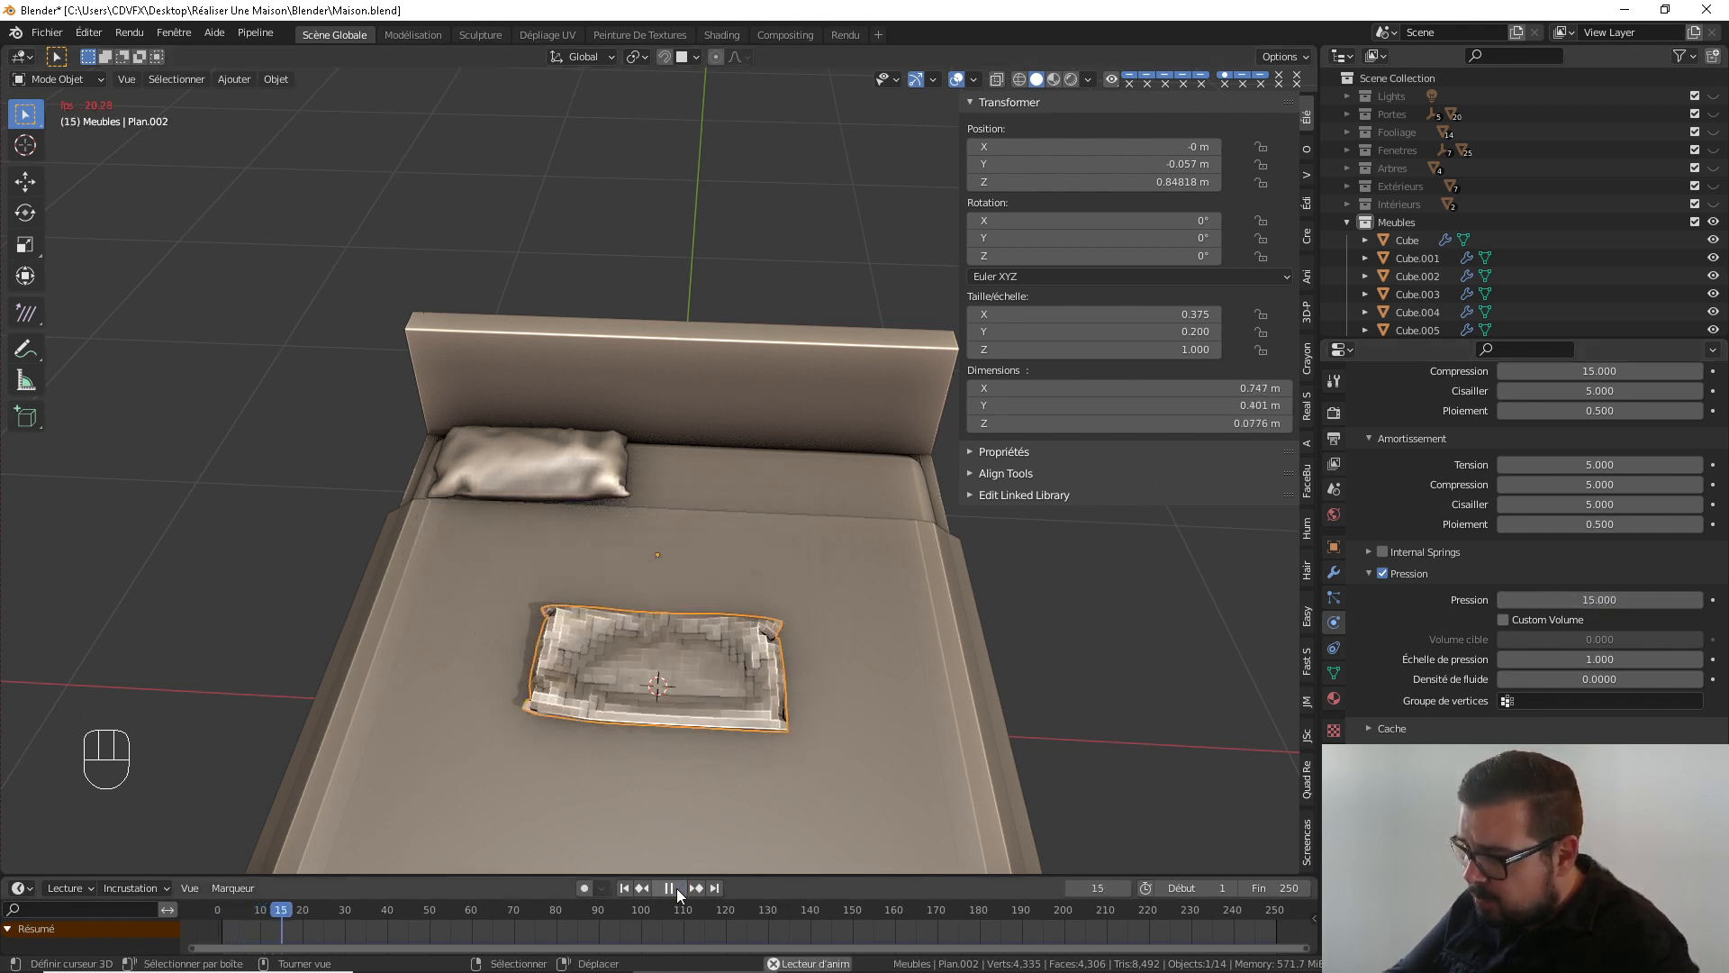
pyautogui.click(677, 888)
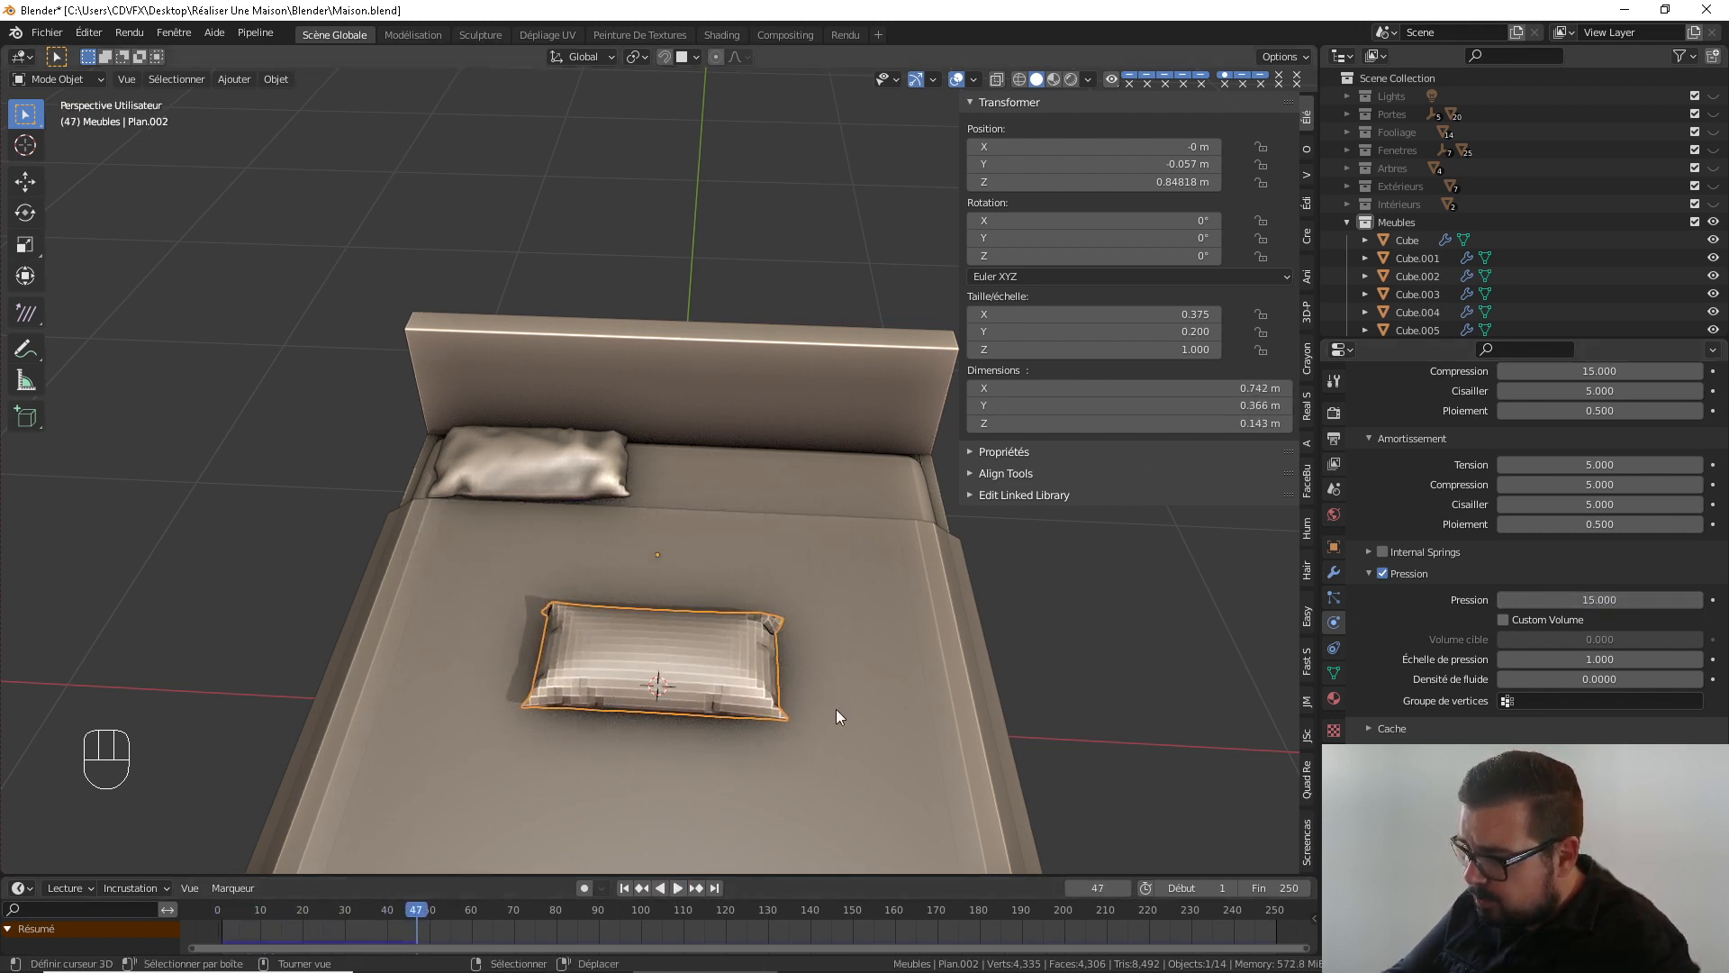
pyautogui.moveTo(835, 709); pyautogui.dragTo(555, 393, button='middle')
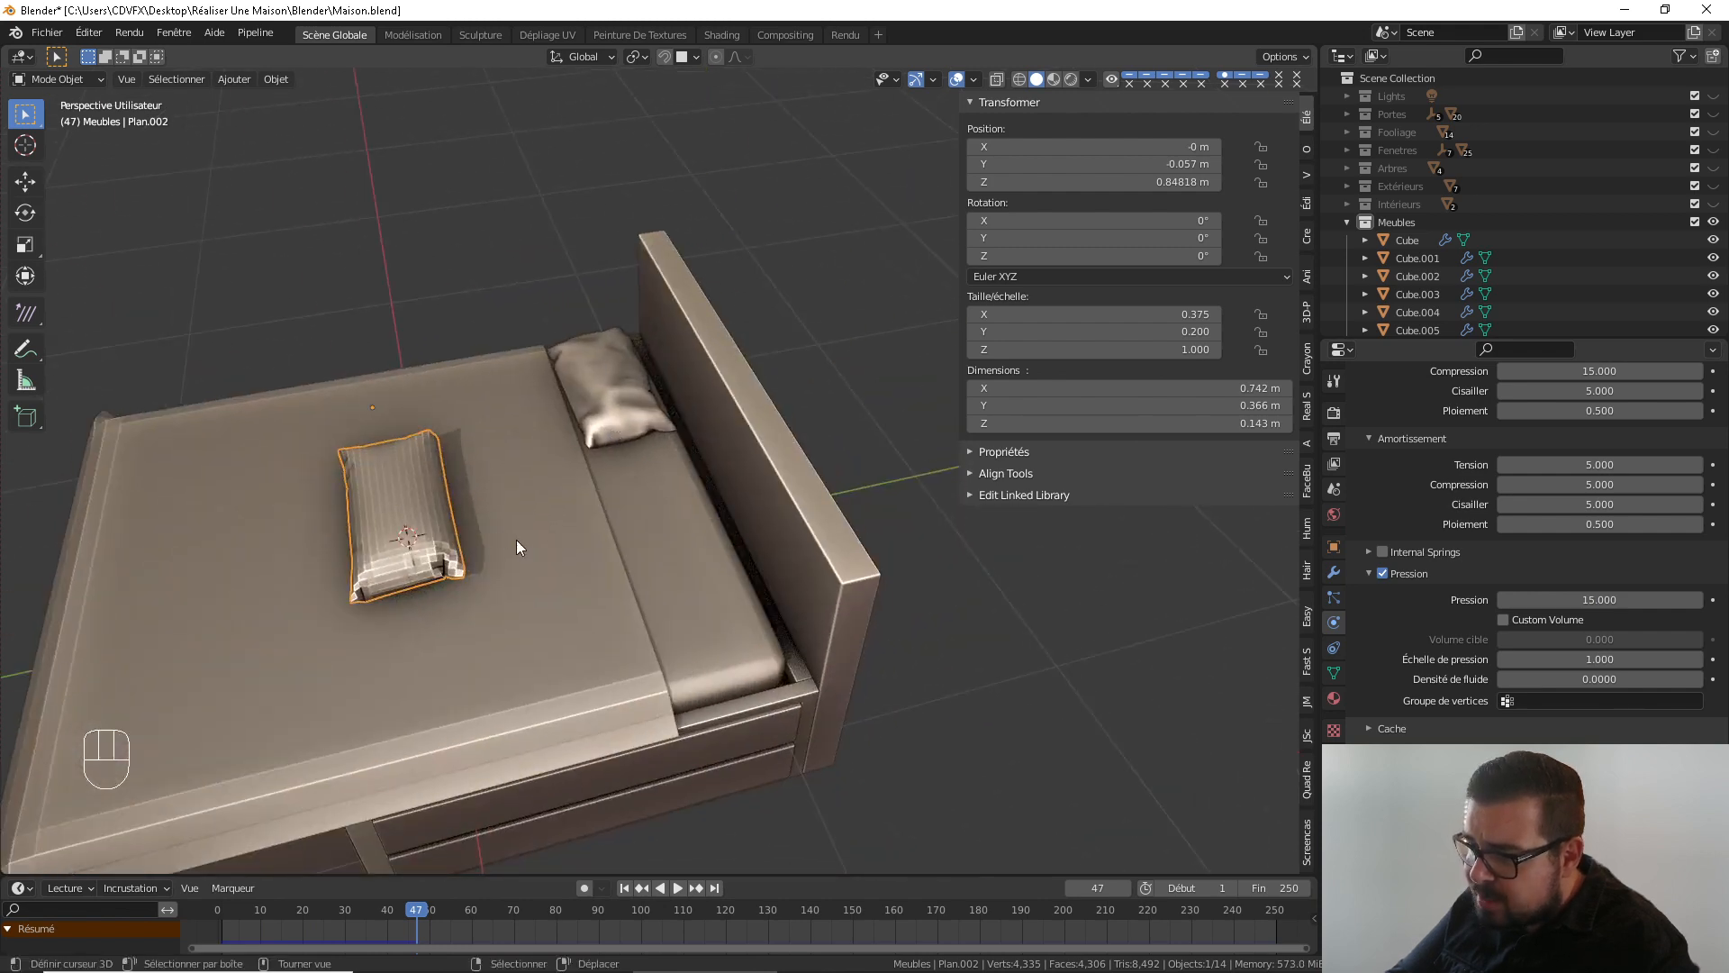
pyautogui.moveTo(516, 539); pyautogui.dragTo(645, 506, button='middle')
pyautogui.scroll(2, 645, 553)
pyautogui.press('w')
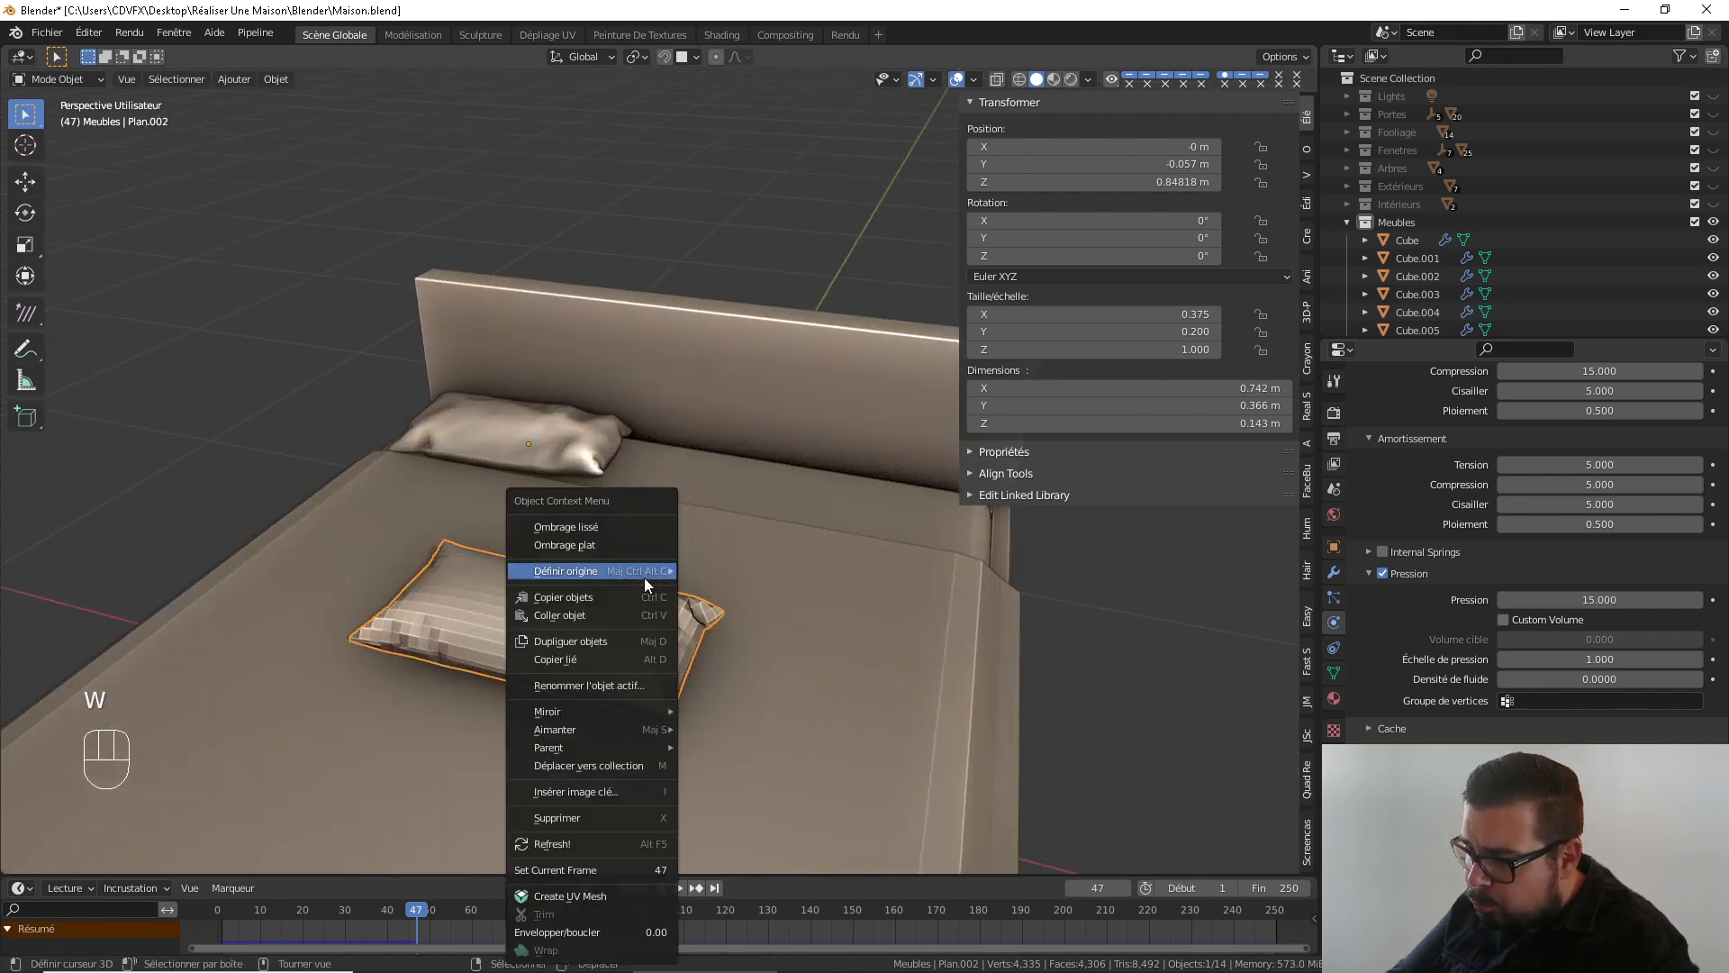
pyautogui.click(591, 530)
pyautogui.moveTo(786, 622)
pyautogui.mouseDown(button='middle')
pyautogui.moveTo(621, 627)
pyautogui.moveTo(758, 517)
pyautogui.moveTo(852, 526)
pyautogui.moveTo(794, 549)
pyautogui.moveTo(660, 540)
pyautogui.moveTo(842, 529)
pyautogui.moveTo(271, 522)
pyautogui.moveTo(504, 532)
pyautogui.mouseUp(button='middle')
pyautogui.scroll(3, 620, 627)
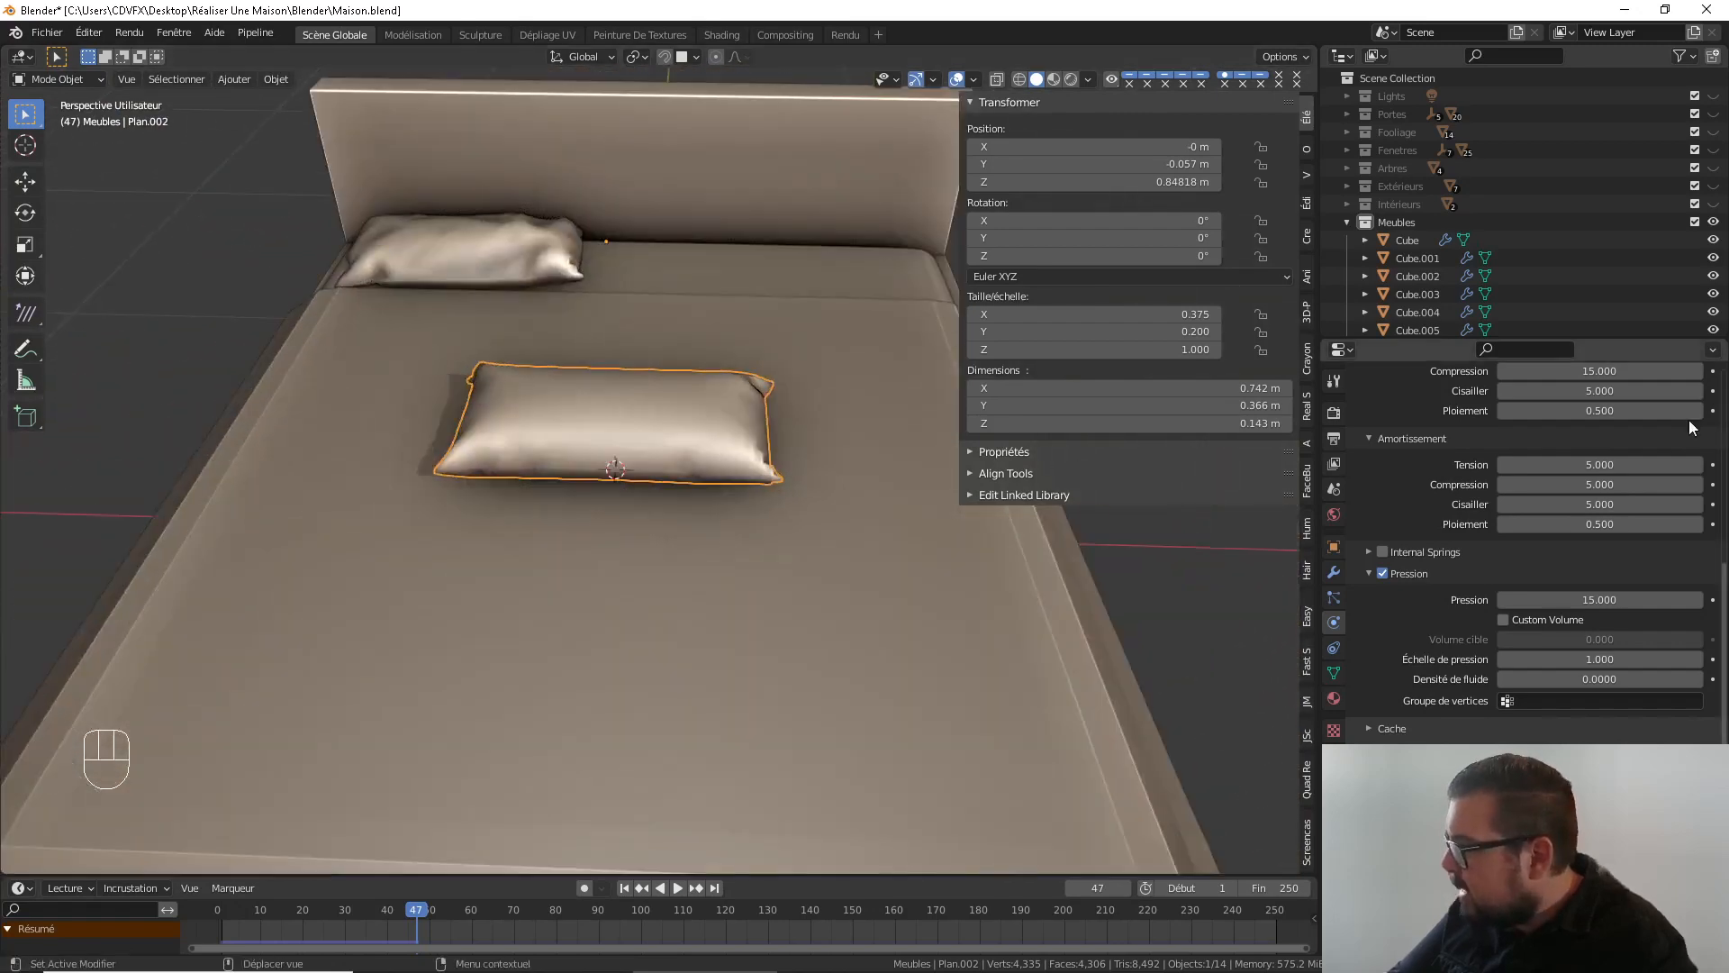
# Apply the second pillow's Solidifier and Cloth modifiers
pyautogui.click(1332, 573)
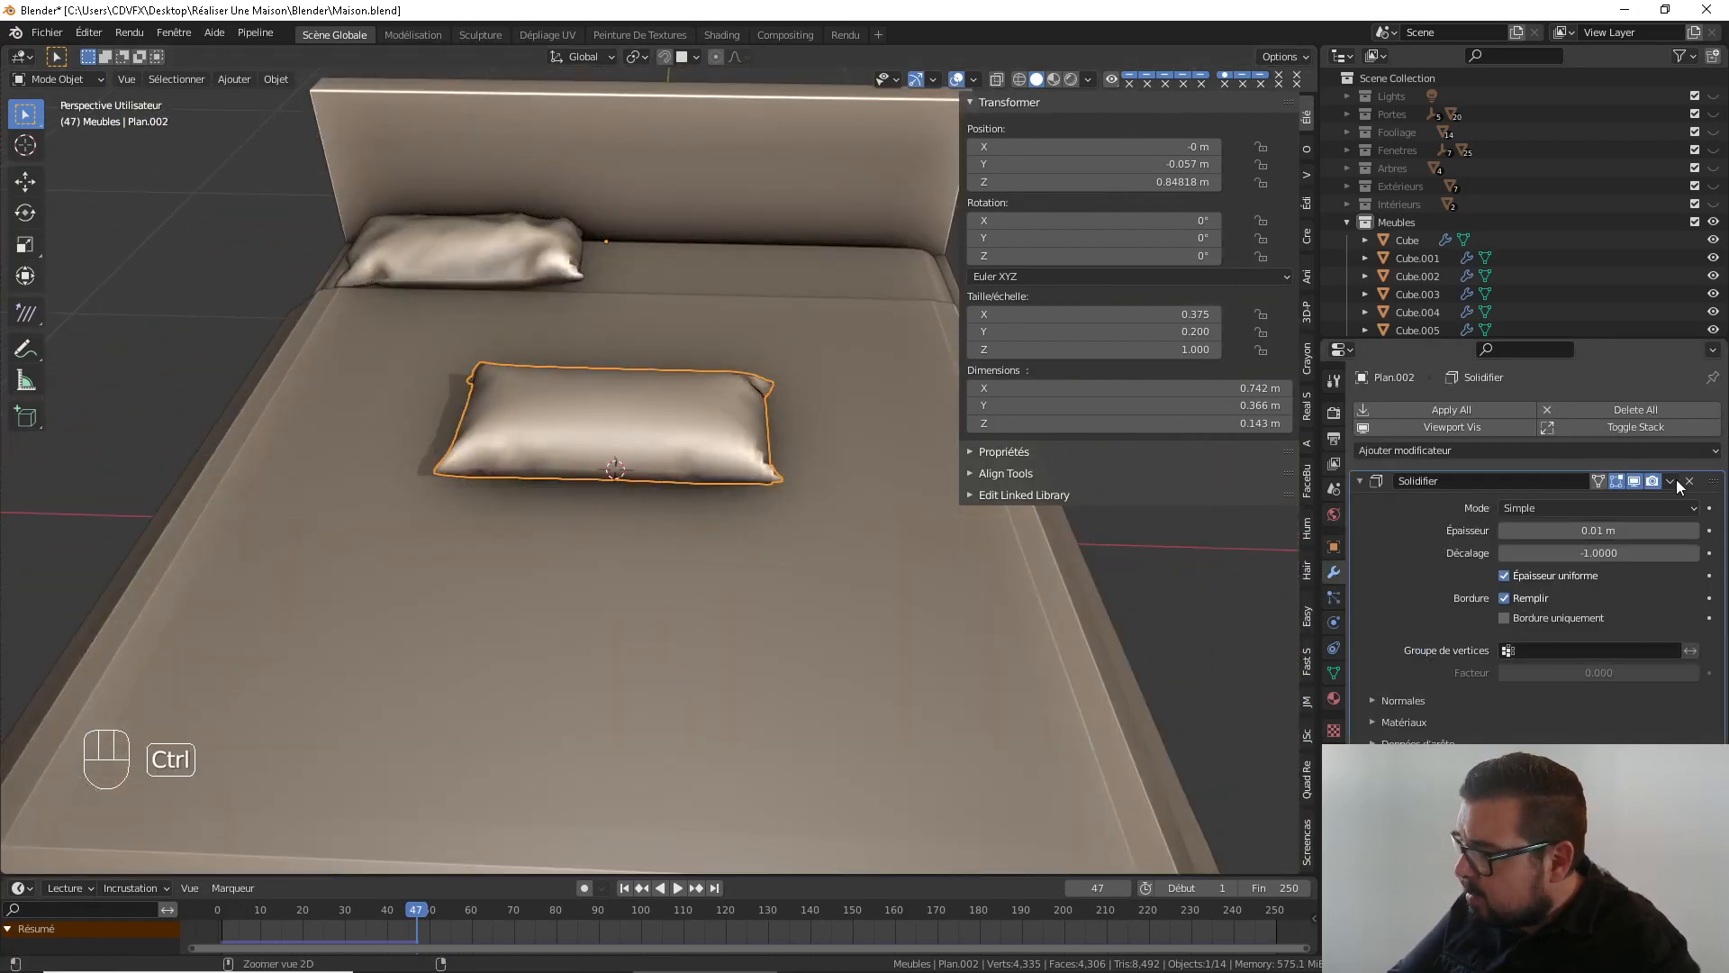
pyautogui.hotkey('ctrl', 'a')
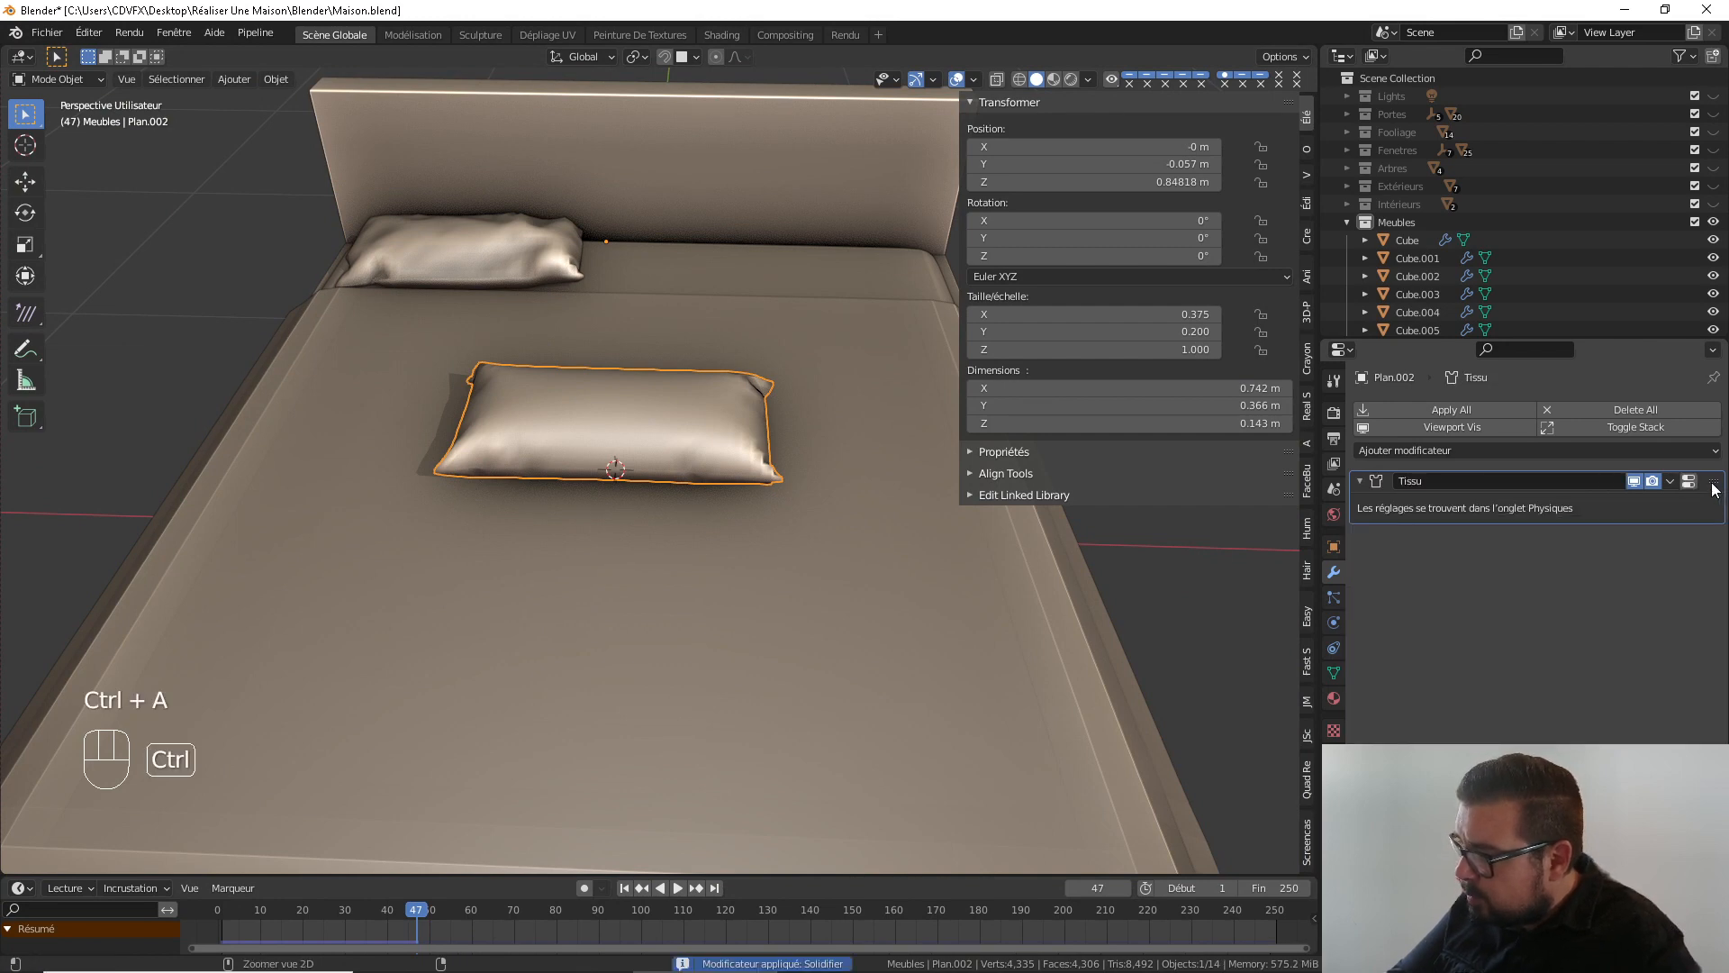
pyautogui.hotkey('ctrl', 'a')
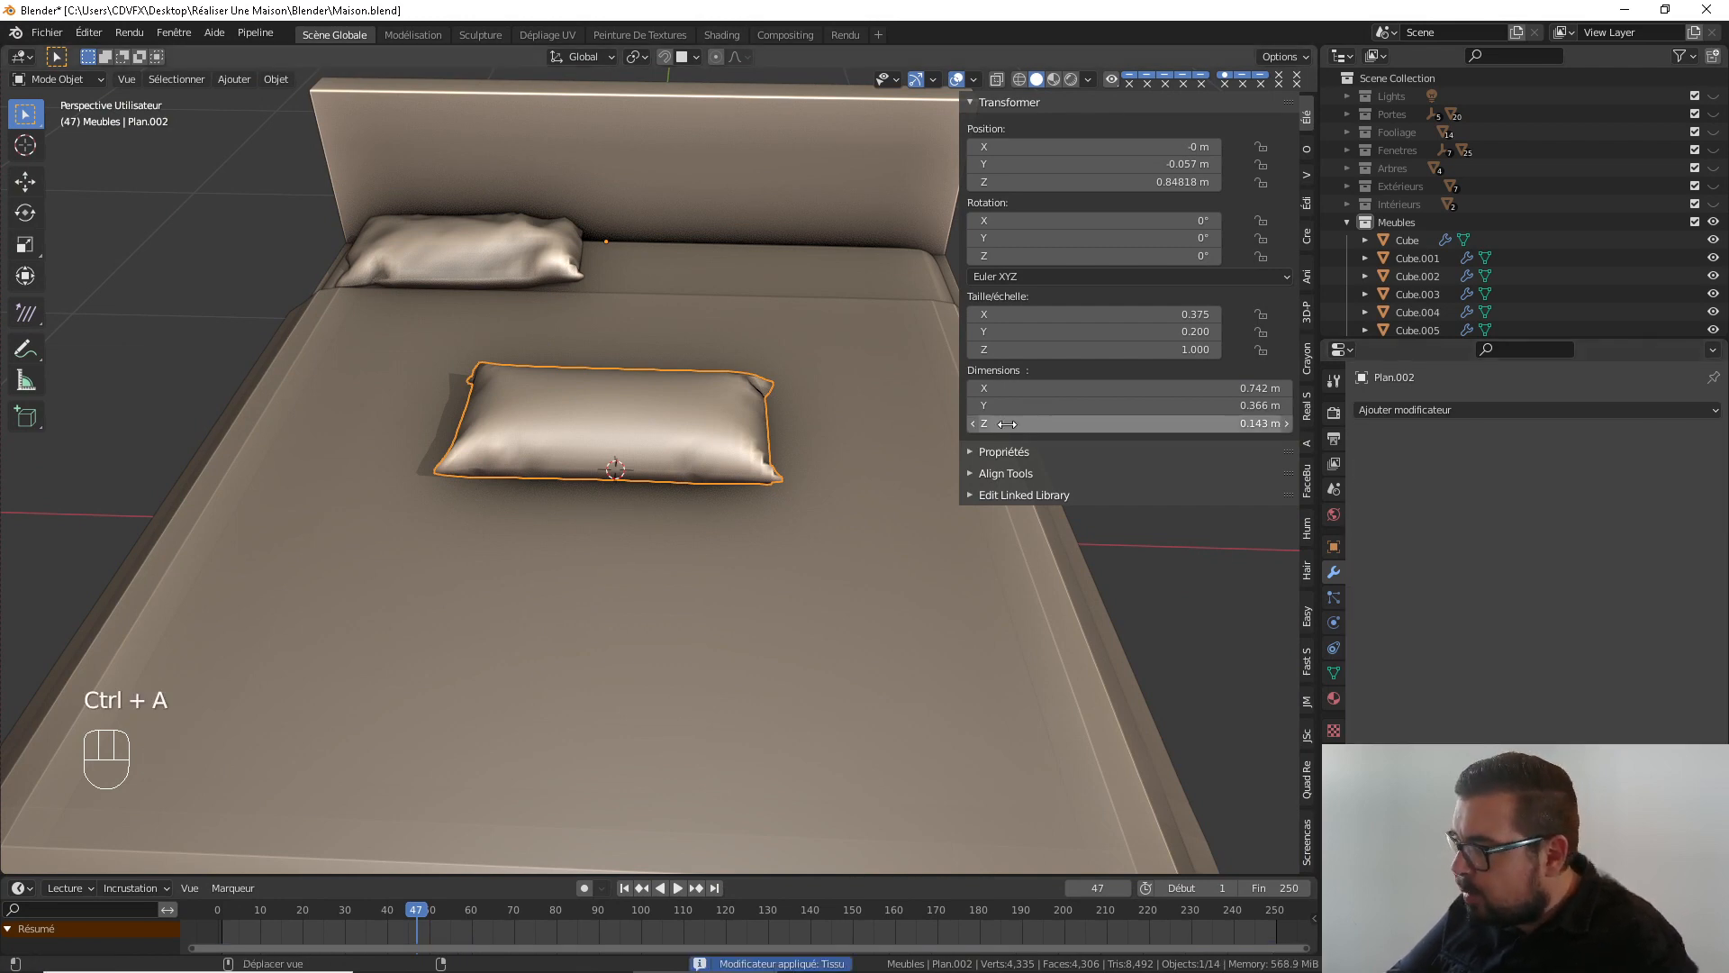
# Move the second pillow about 0.87 m along Y and 0.41 m along X, placing it beside the first by the headboard
pyautogui.moveTo(937, 423); pyautogui.dragTo(622, 489, button='middle')
pyautogui.press('g')
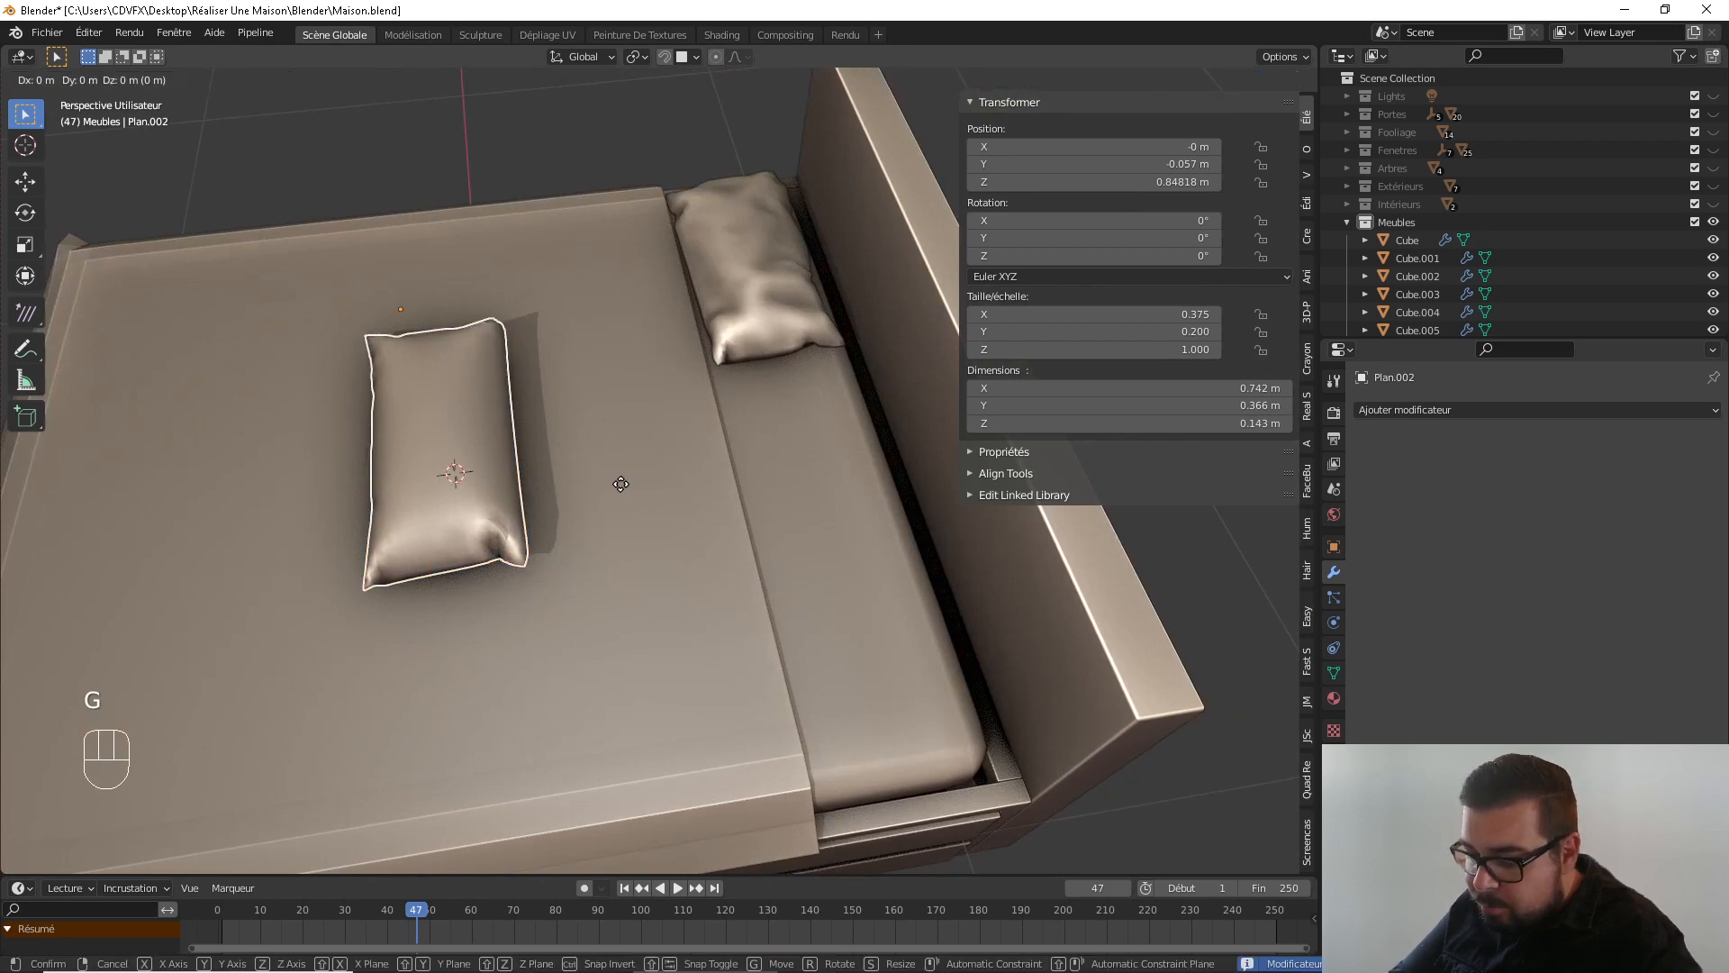
pyautogui.press('y')
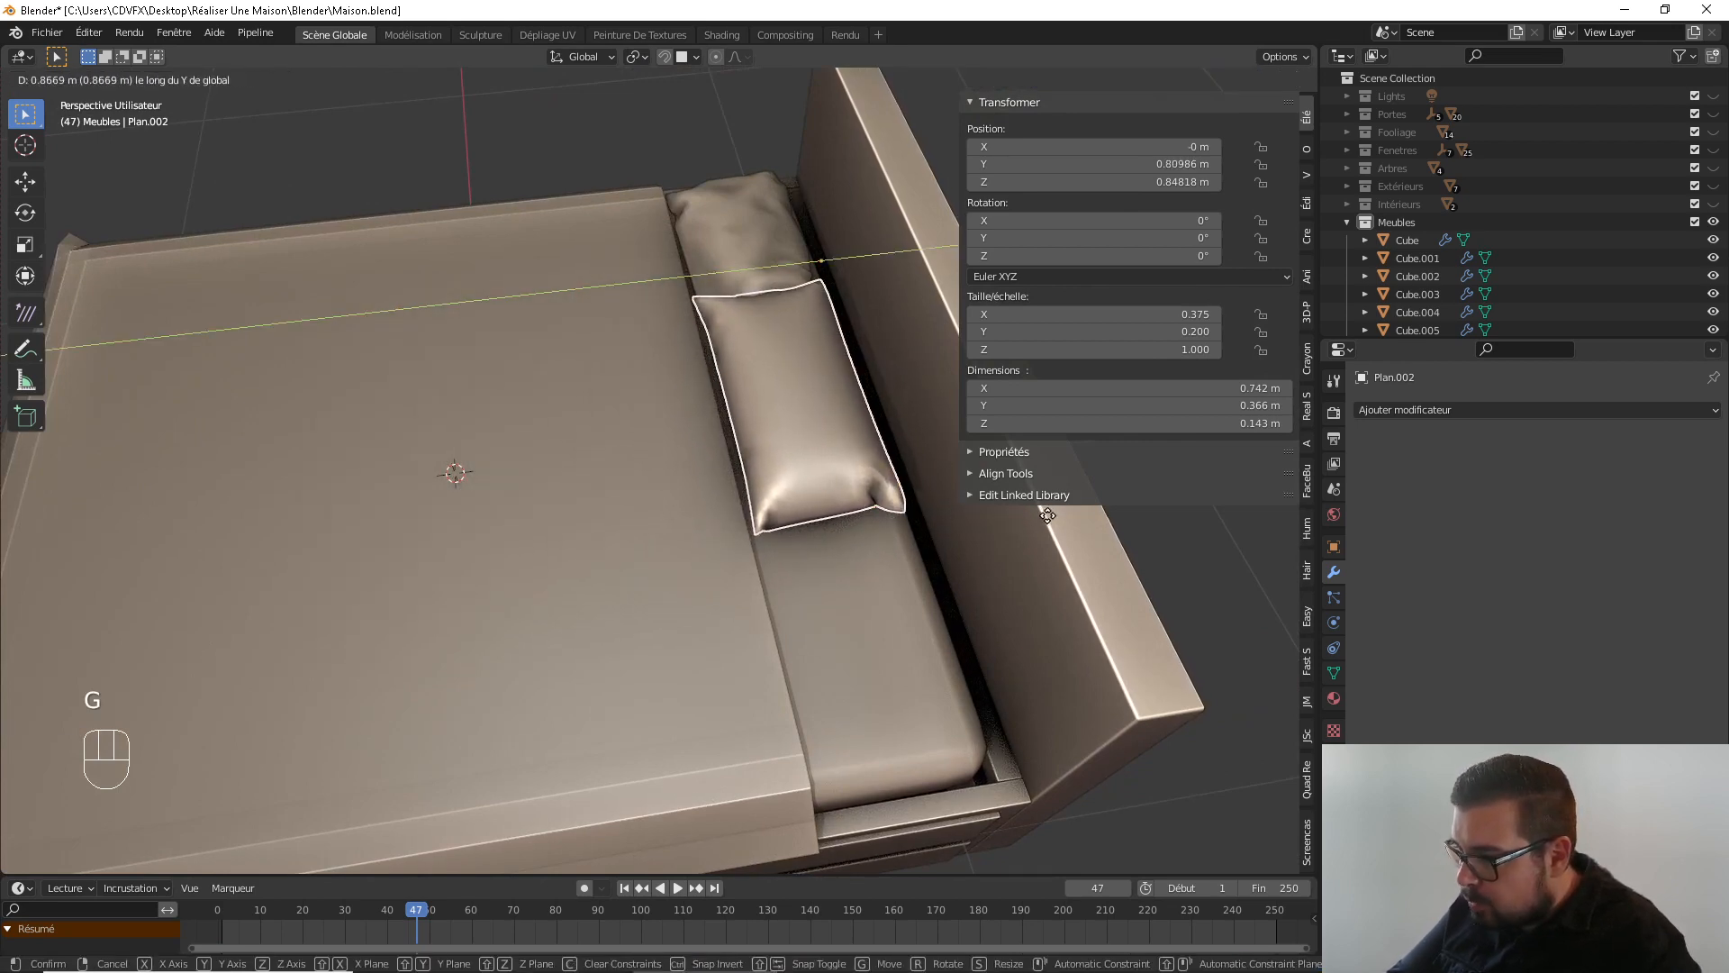
pyautogui.click(807, 469)
pyautogui.press('g')
pyautogui.press('x')
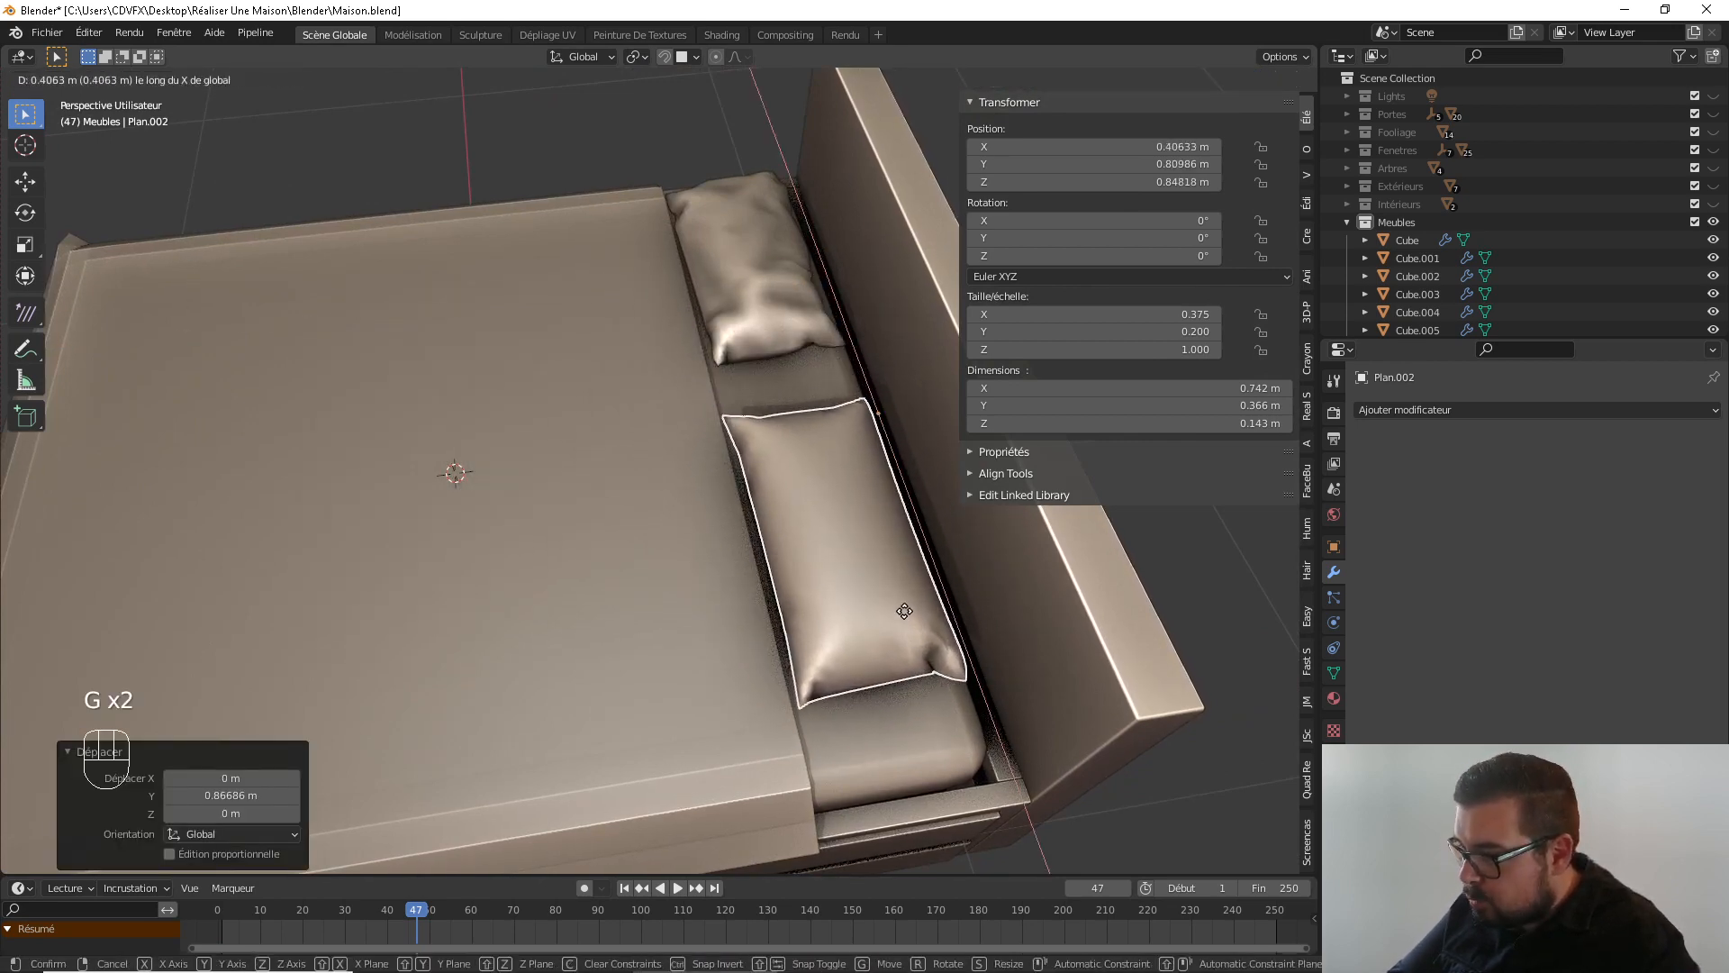
pyautogui.click(803, 565)
# Lower the second pillow about 0.03 m along Z in the right orthographic view to rest on the mattress, and deselect it
pyautogui.moveTo(802, 565); pyautogui.dragTo(778, 425, button='middle')
pyautogui.press('KP_3')
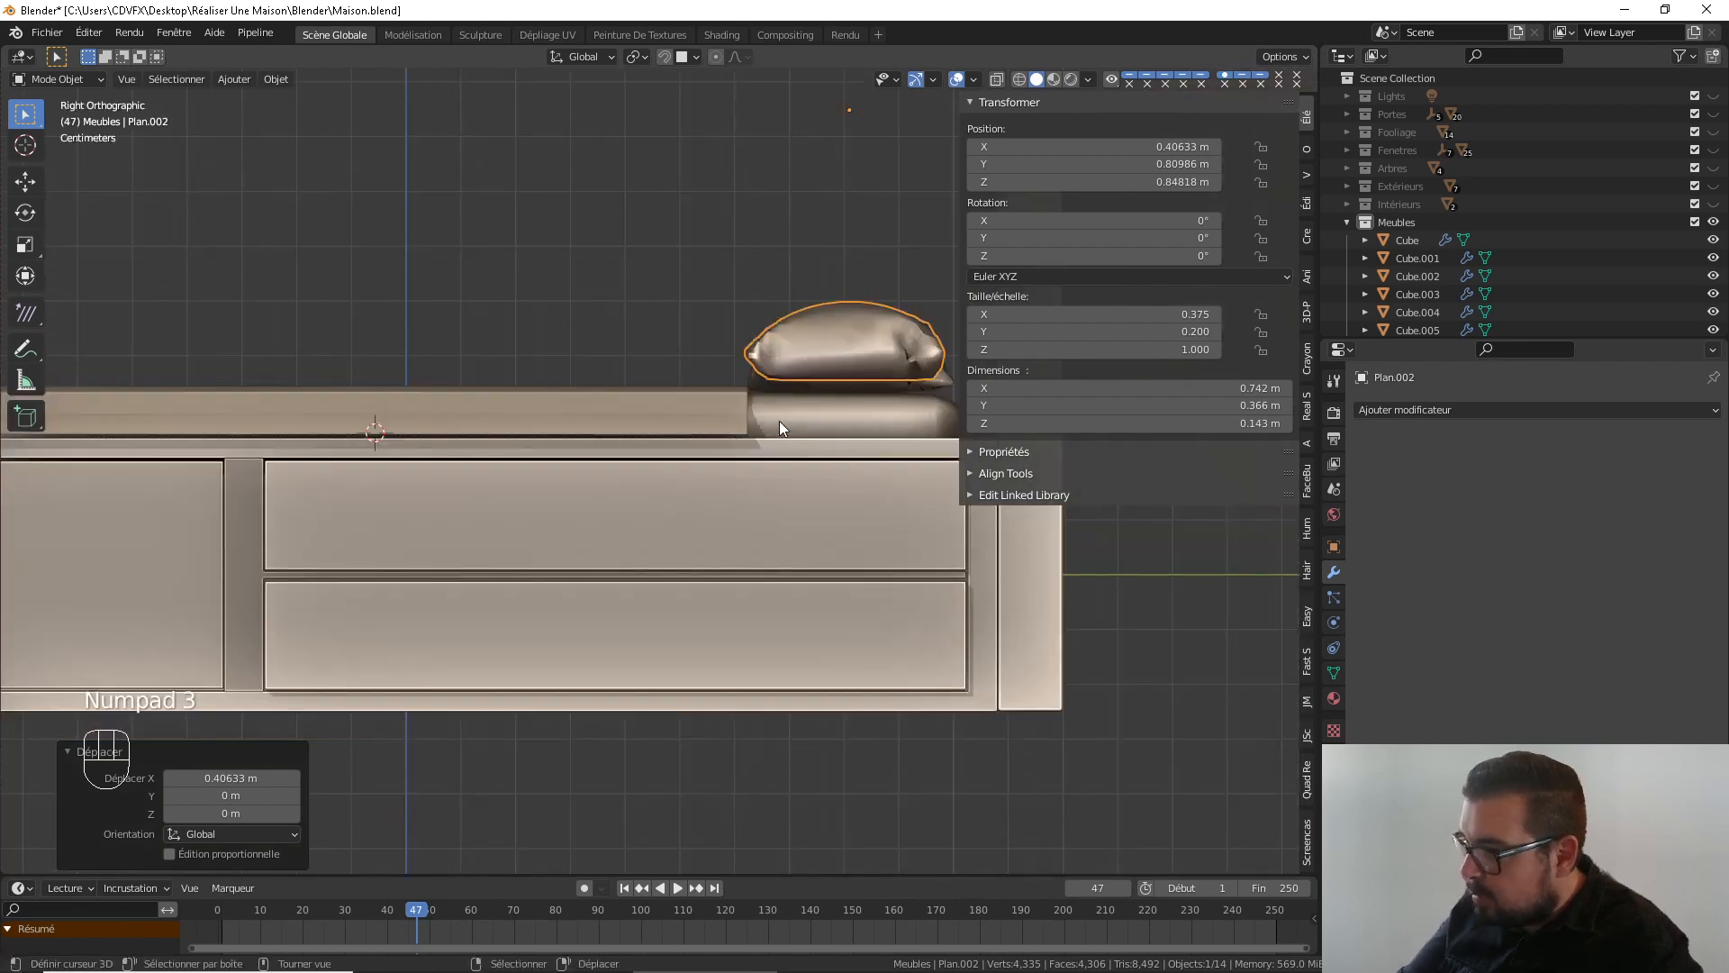
pyautogui.press('g')
pyautogui.press('z')
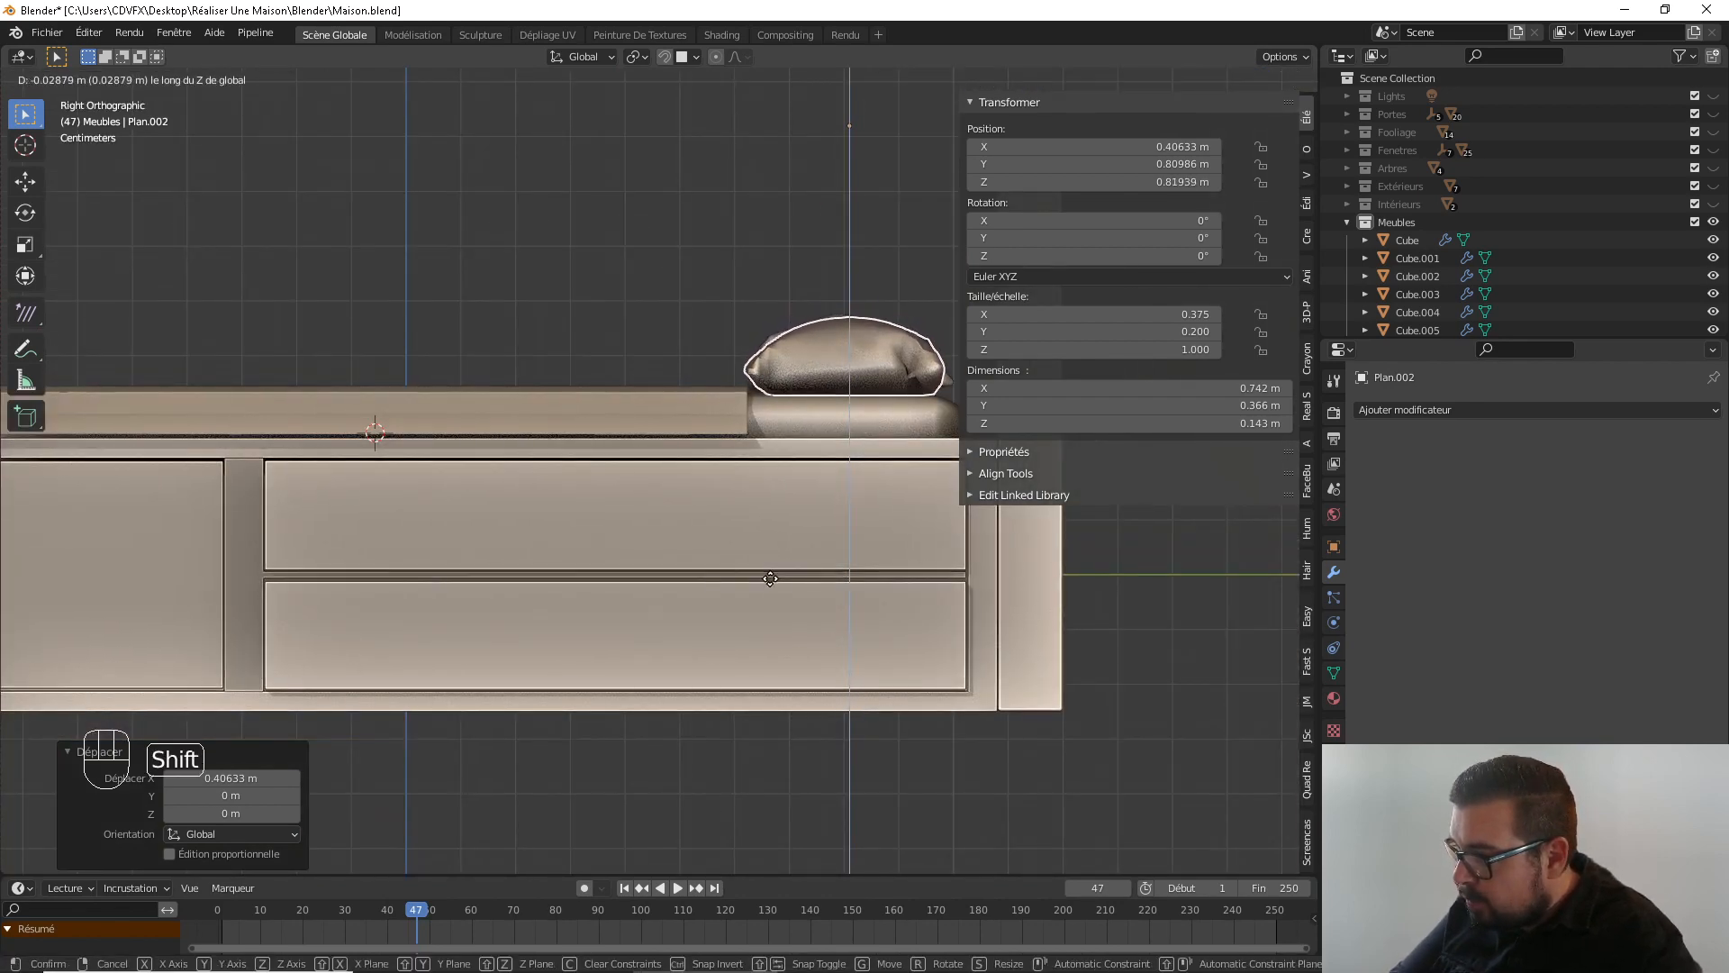
pyautogui.click(772, 569)
pyautogui.press('a')
# Lower the first pillow slightly along Z so it sits more snugly on the mattress
pyautogui.moveTo(776, 323); pyautogui.dragTo(614, 451, button='middle')
pyautogui.scroll(1, 765, 523)
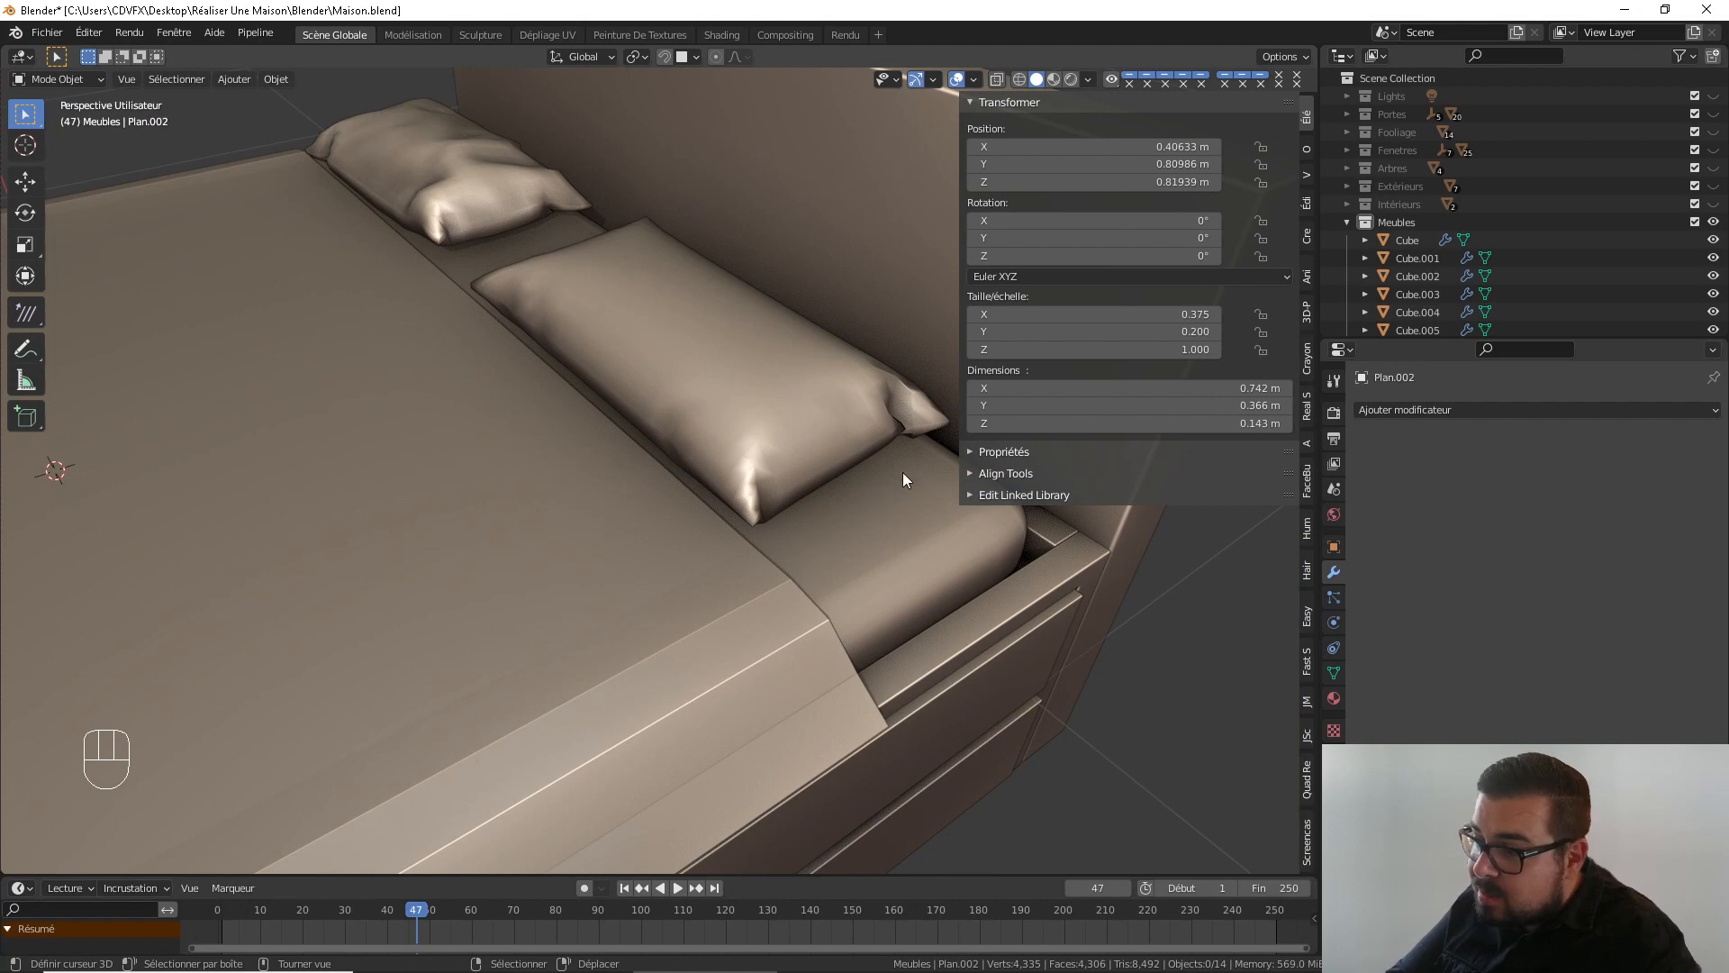
pyautogui.moveTo(786, 555); pyautogui.dragTo(444, 494, button='middle')
pyautogui.moveTo(200, 507); pyautogui.dragTo(526, 526, button='middle')
pyautogui.click(602, 422)
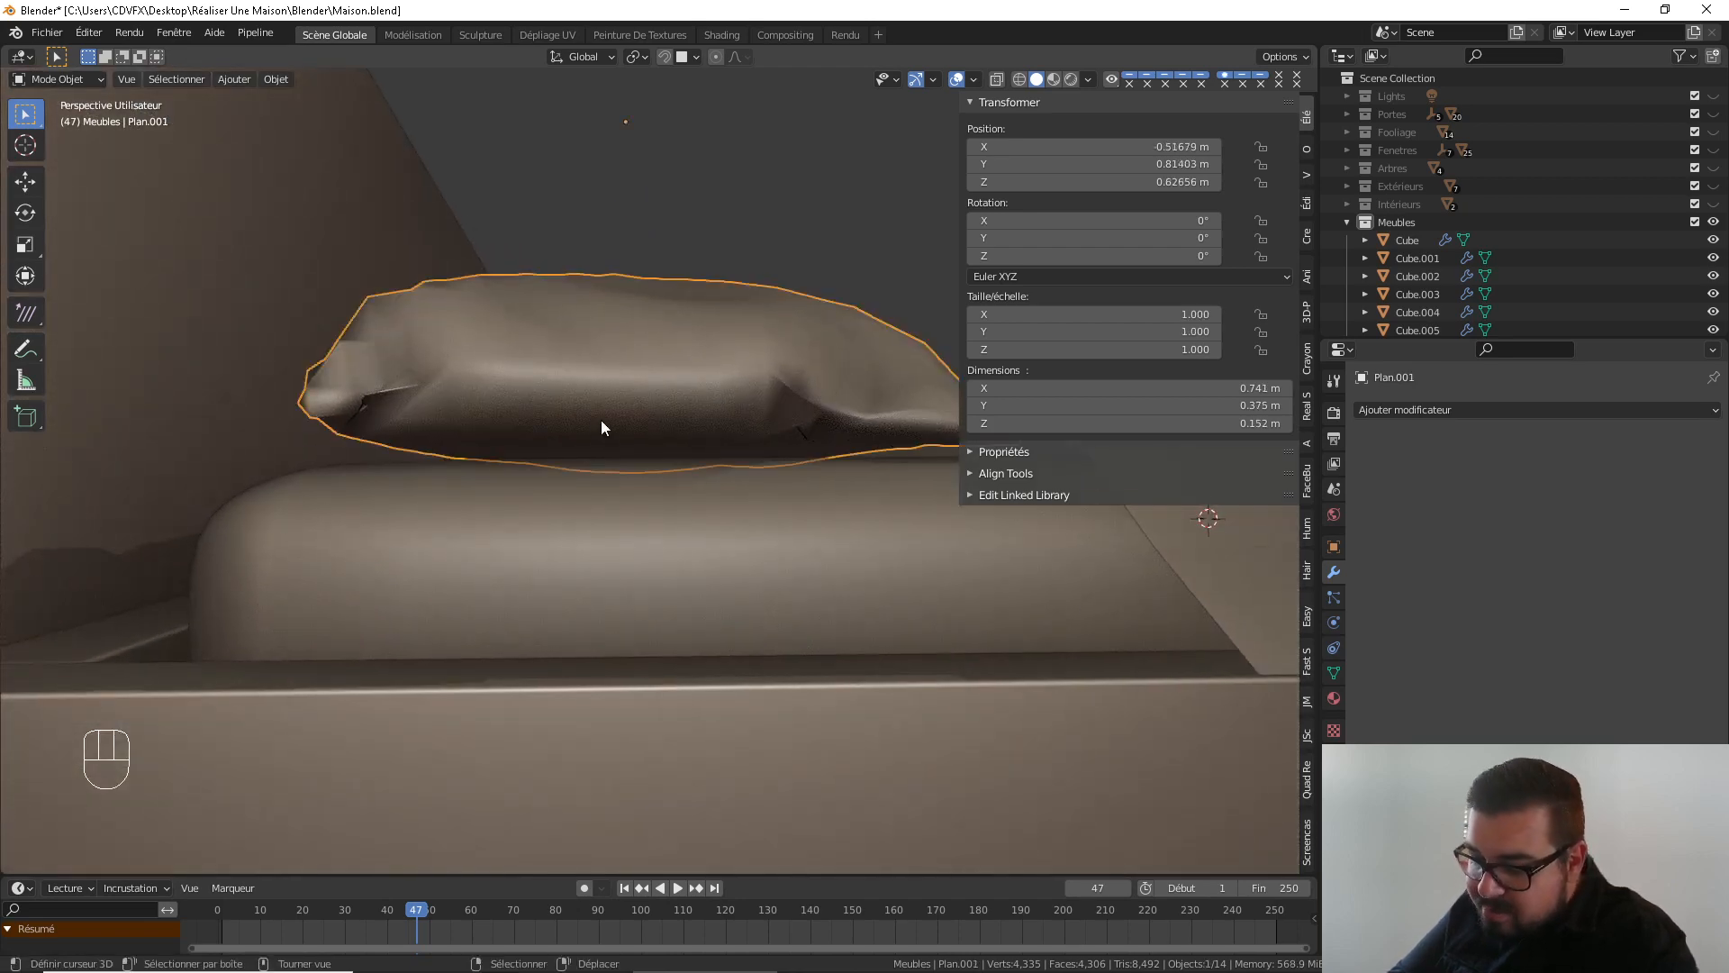
pyautogui.press('g')
pyautogui.press('z')
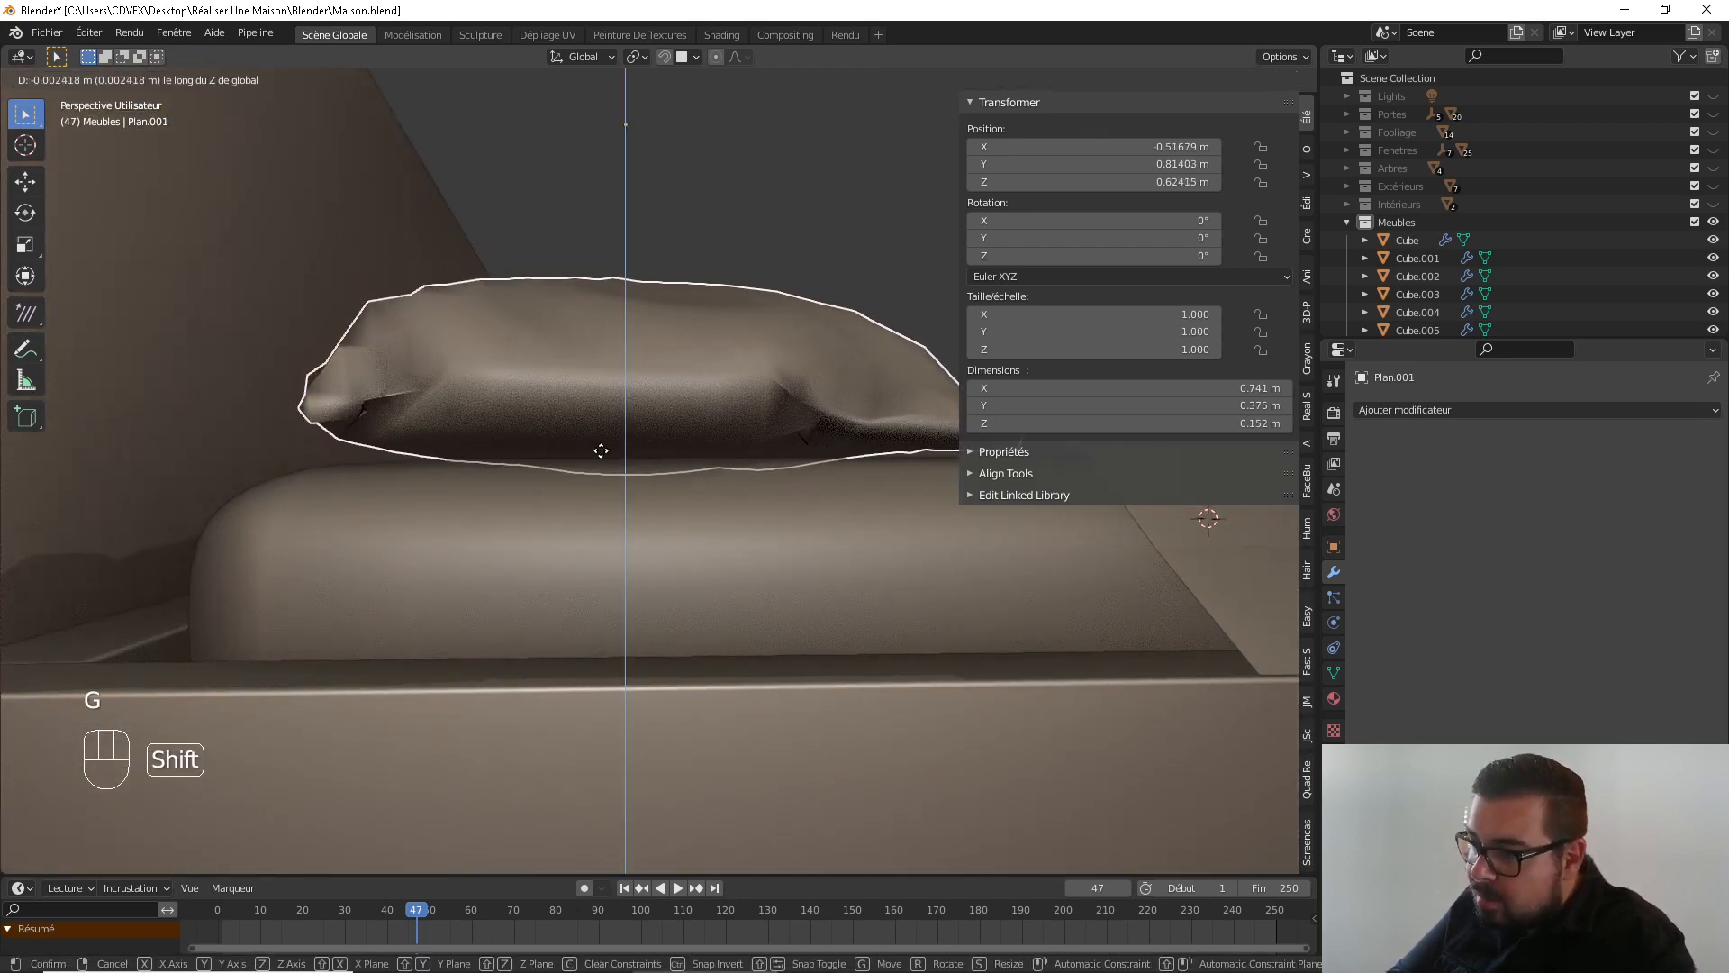
pyautogui.click(592, 476)
pyautogui.press('a')
pyautogui.click(595, 435)
pyautogui.moveTo(731, 420); pyautogui.dragTo(548, 462, button='middle')
pyautogui.scroll(-4, 555, 474)
# Confirm lowering the first pillow, and open the second pillow's mesh for editing in edge-selection mode with nothing selected
pyautogui.click(604, 480)
pyautogui.press('Tab')
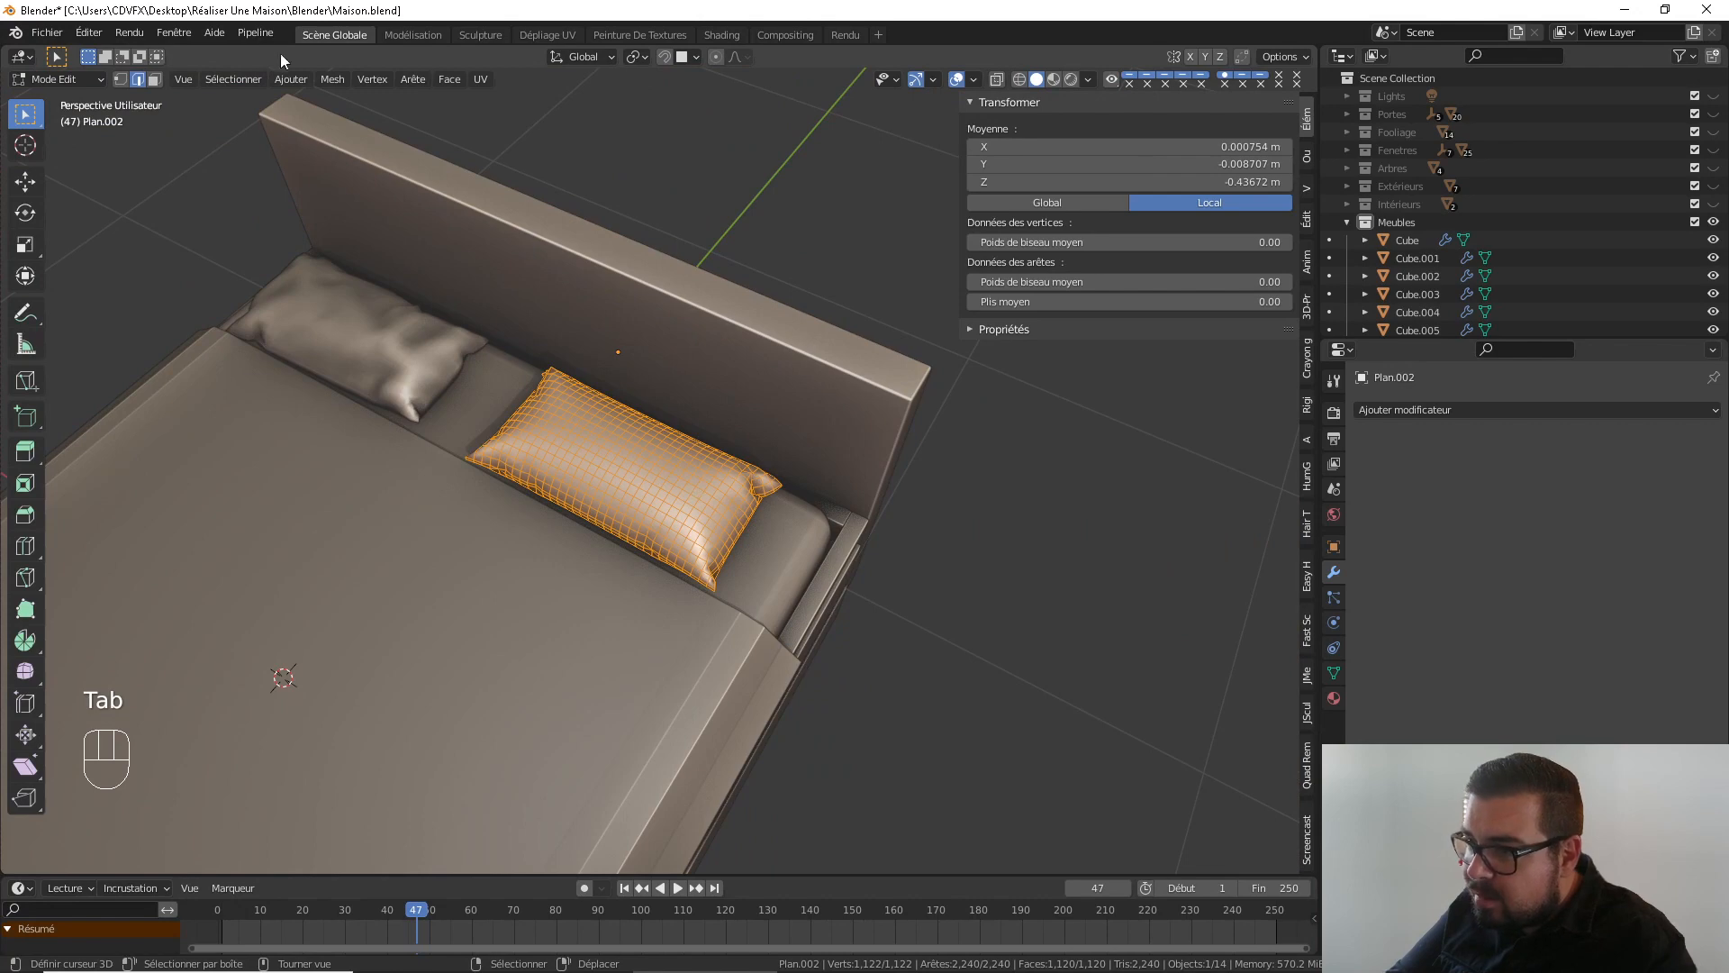
pyautogui.click(125, 79)
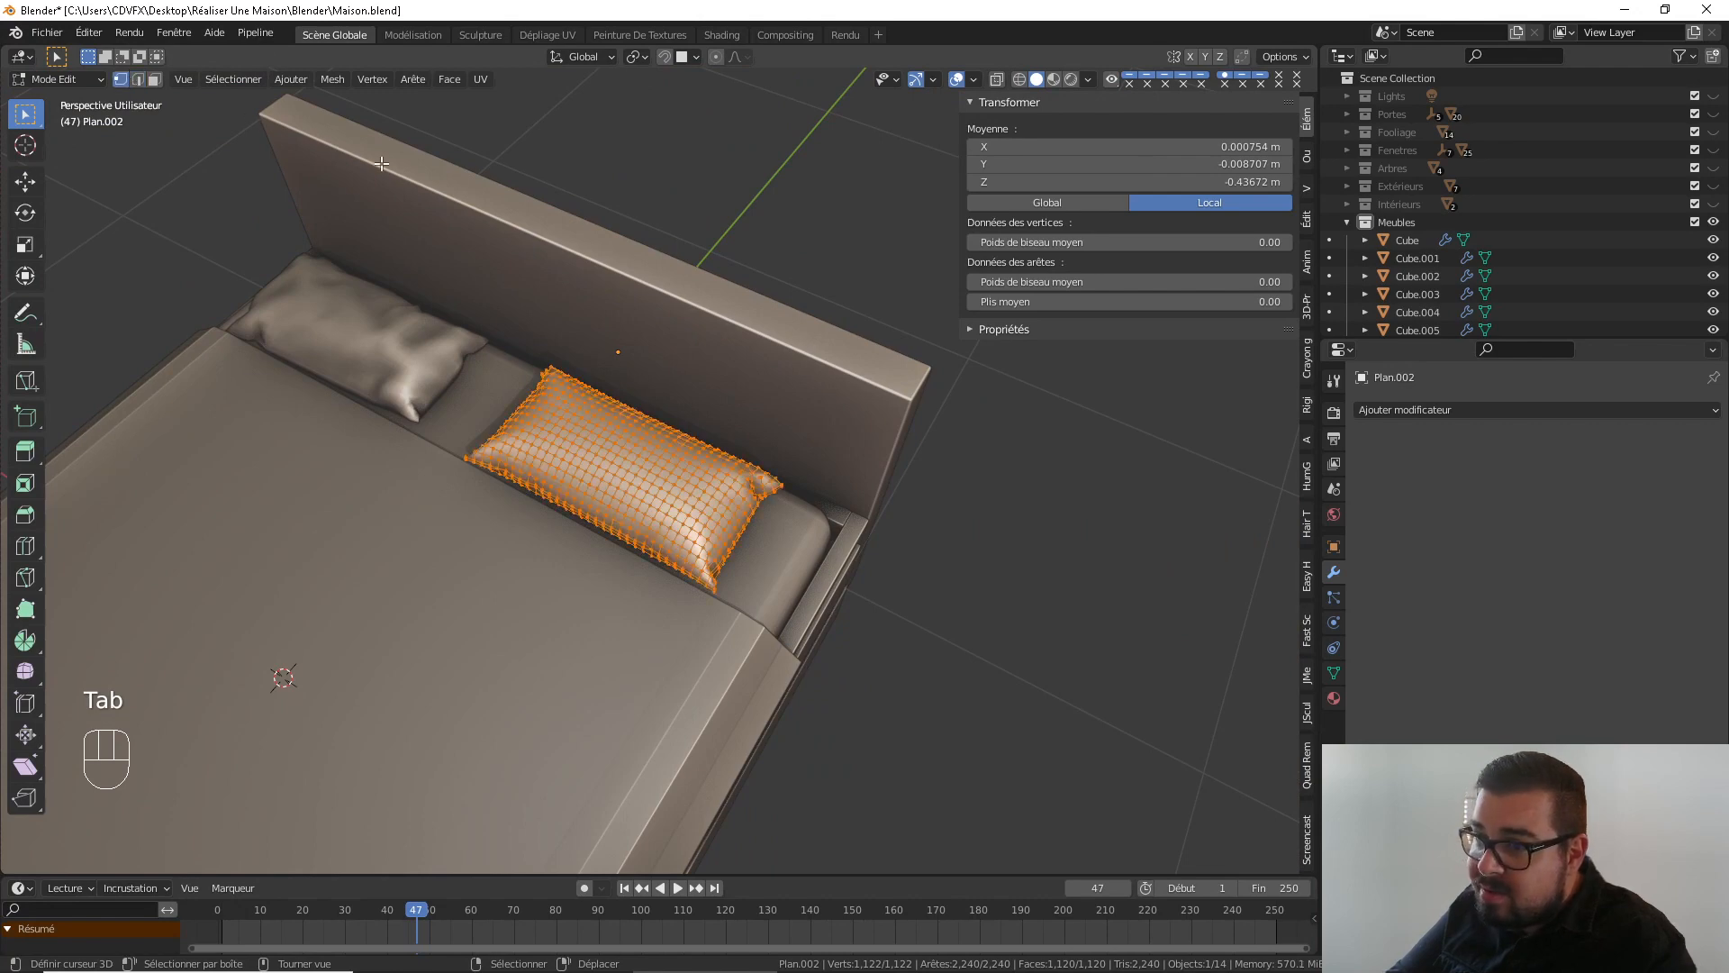
pyautogui.click(136, 80)
pyautogui.moveTo(504, 504)
pyautogui.mouseDown(button='middle')
pyautogui.moveTo(547, 551)
pyautogui.moveTo(509, 532)
pyautogui.moveTo(502, 478)
pyautogui.mouseUp(button='middle')
pyautogui.scroll(3, 547, 550)
pyautogui.scroll(-3, 528, 557)
pyautogui.scroll(4, 502, 478)
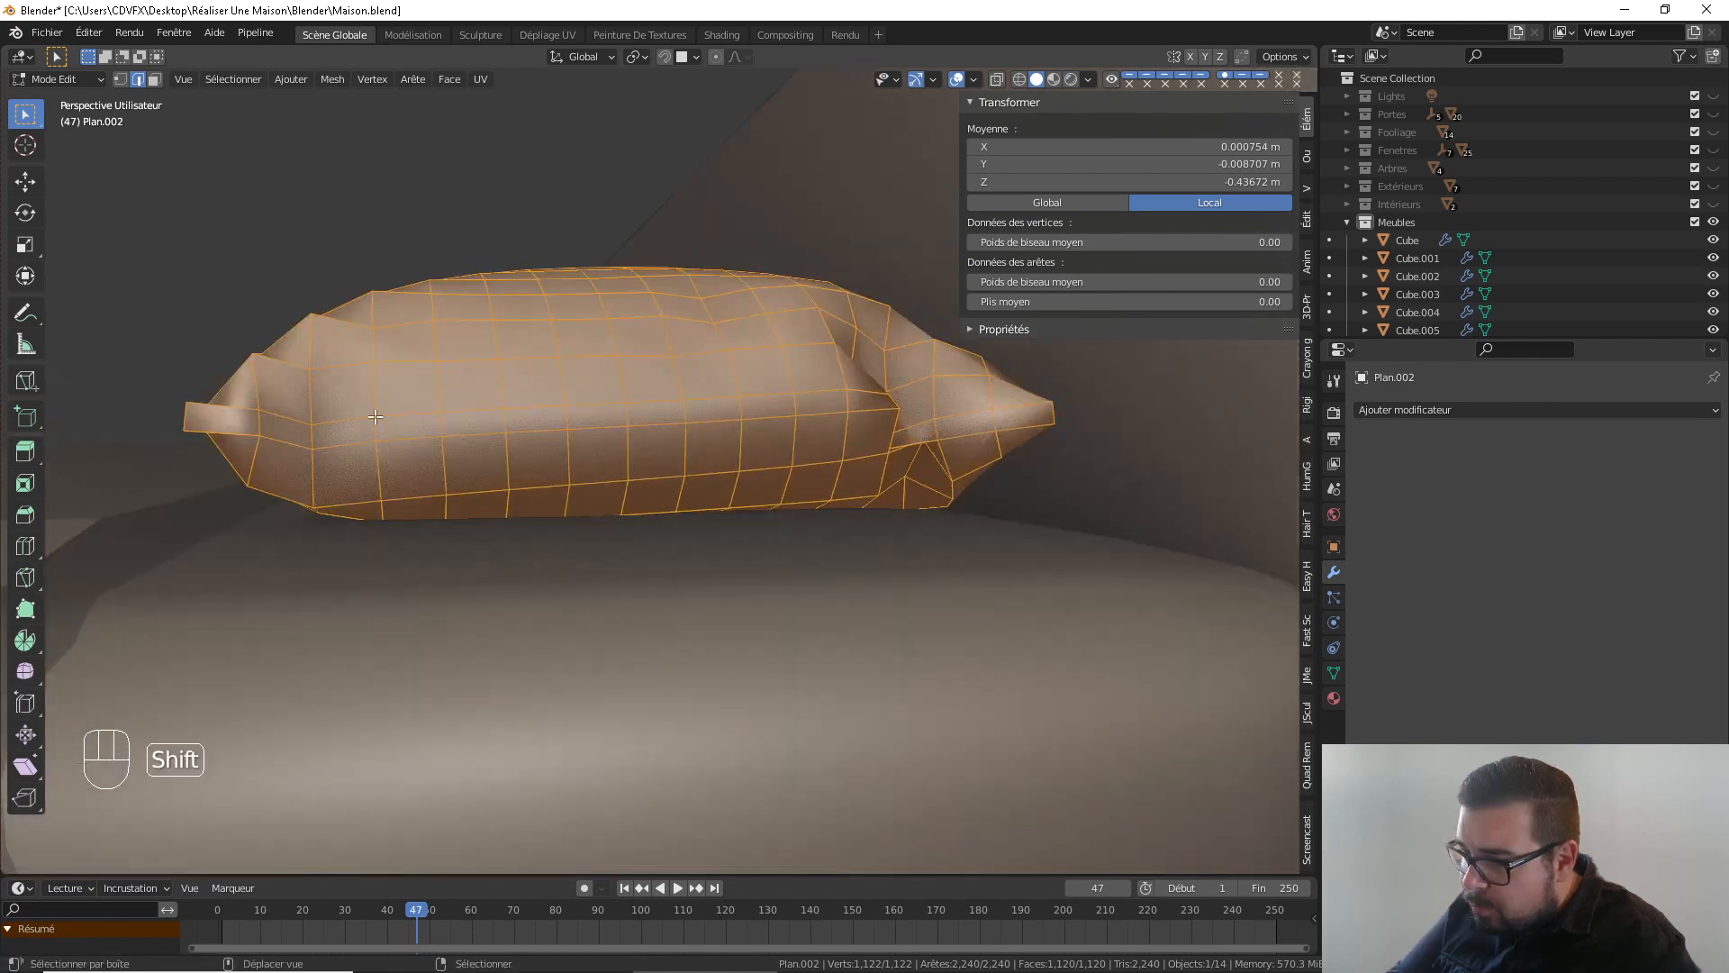
pyautogui.keyDown('shift'); pyautogui.moveTo(376, 416); pyautogui.dragTo(611, 475, button='middle'); pyautogui.keyUp('shift')
pyautogui.hotkey('alt', 'a')
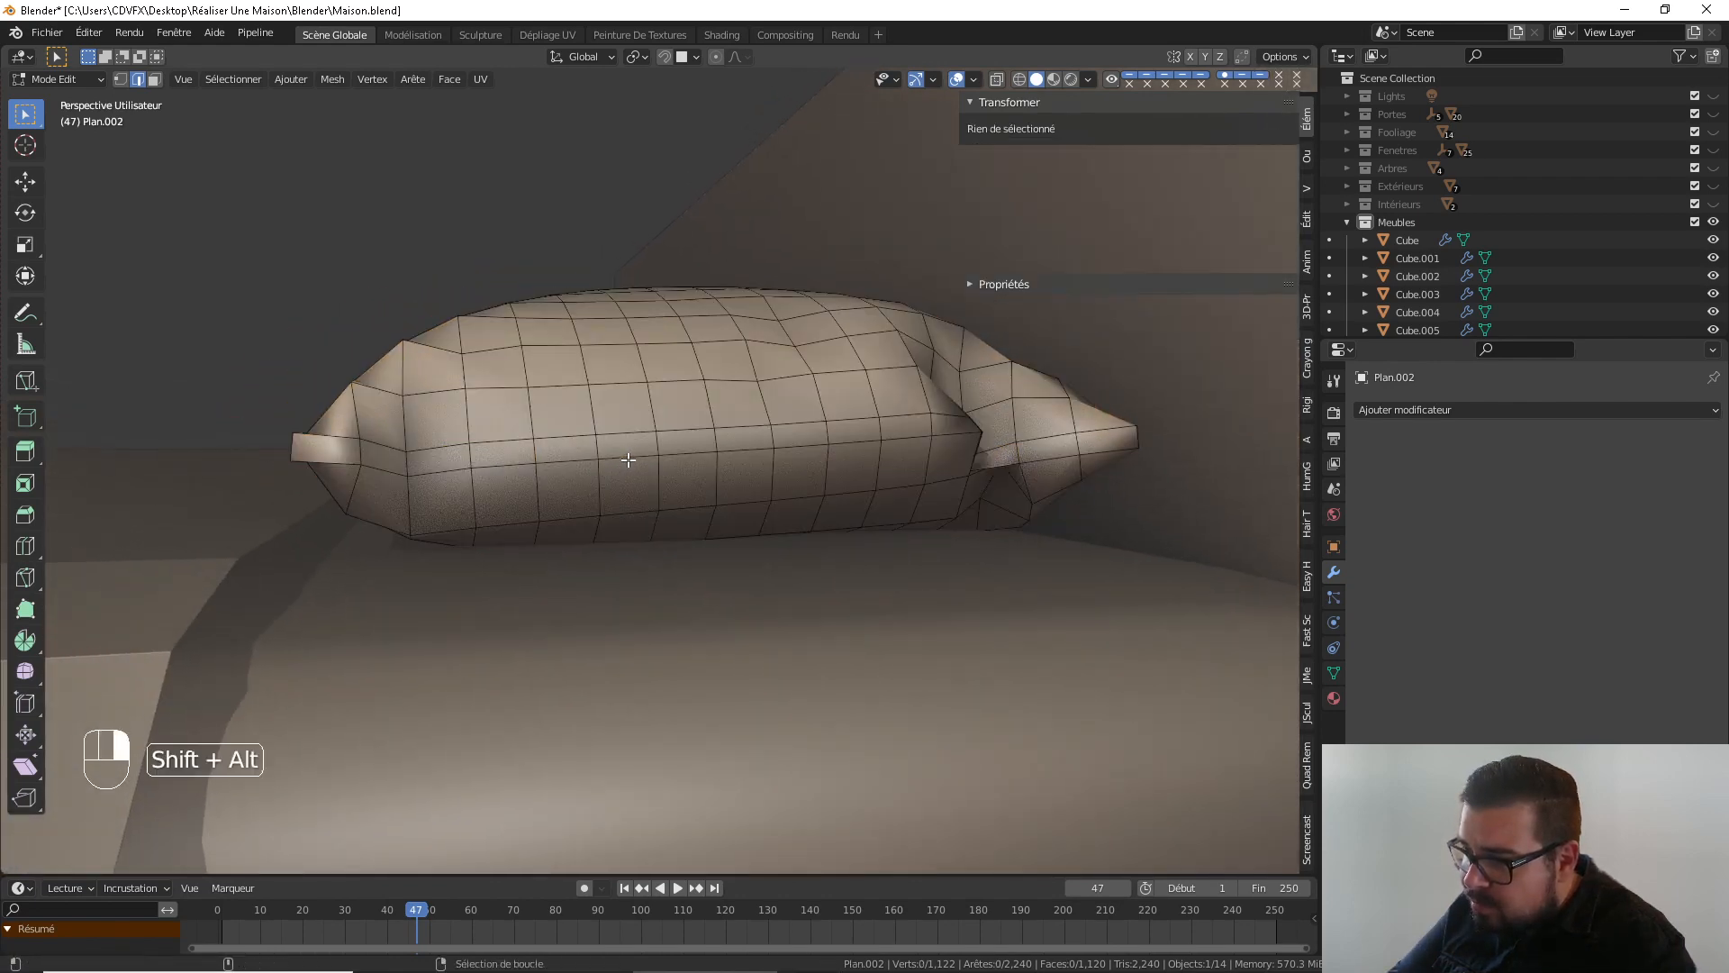
pyautogui.keyDown('alt'); pyautogui.keyDown('shift'); pyautogui.click(629, 455); pyautogui.keyUp('shift'); pyautogui.keyUp('alt')
pyautogui.keyDown('alt'); pyautogui.keyDown('shift'); pyautogui.click(629, 454); pyautogui.keyUp('shift'); pyautogui.keyUp('alt')
pyautogui.keyDown('alt'); pyautogui.keyDown('shift'); pyautogui.click(629, 455); pyautogui.keyUp('shift'); pyautogui.keyUp('alt')
pyautogui.keyDown('alt'); pyautogui.moveTo(629, 455); pyautogui.dragTo(816, 501, button='middle'); pyautogui.keyUp('alt')
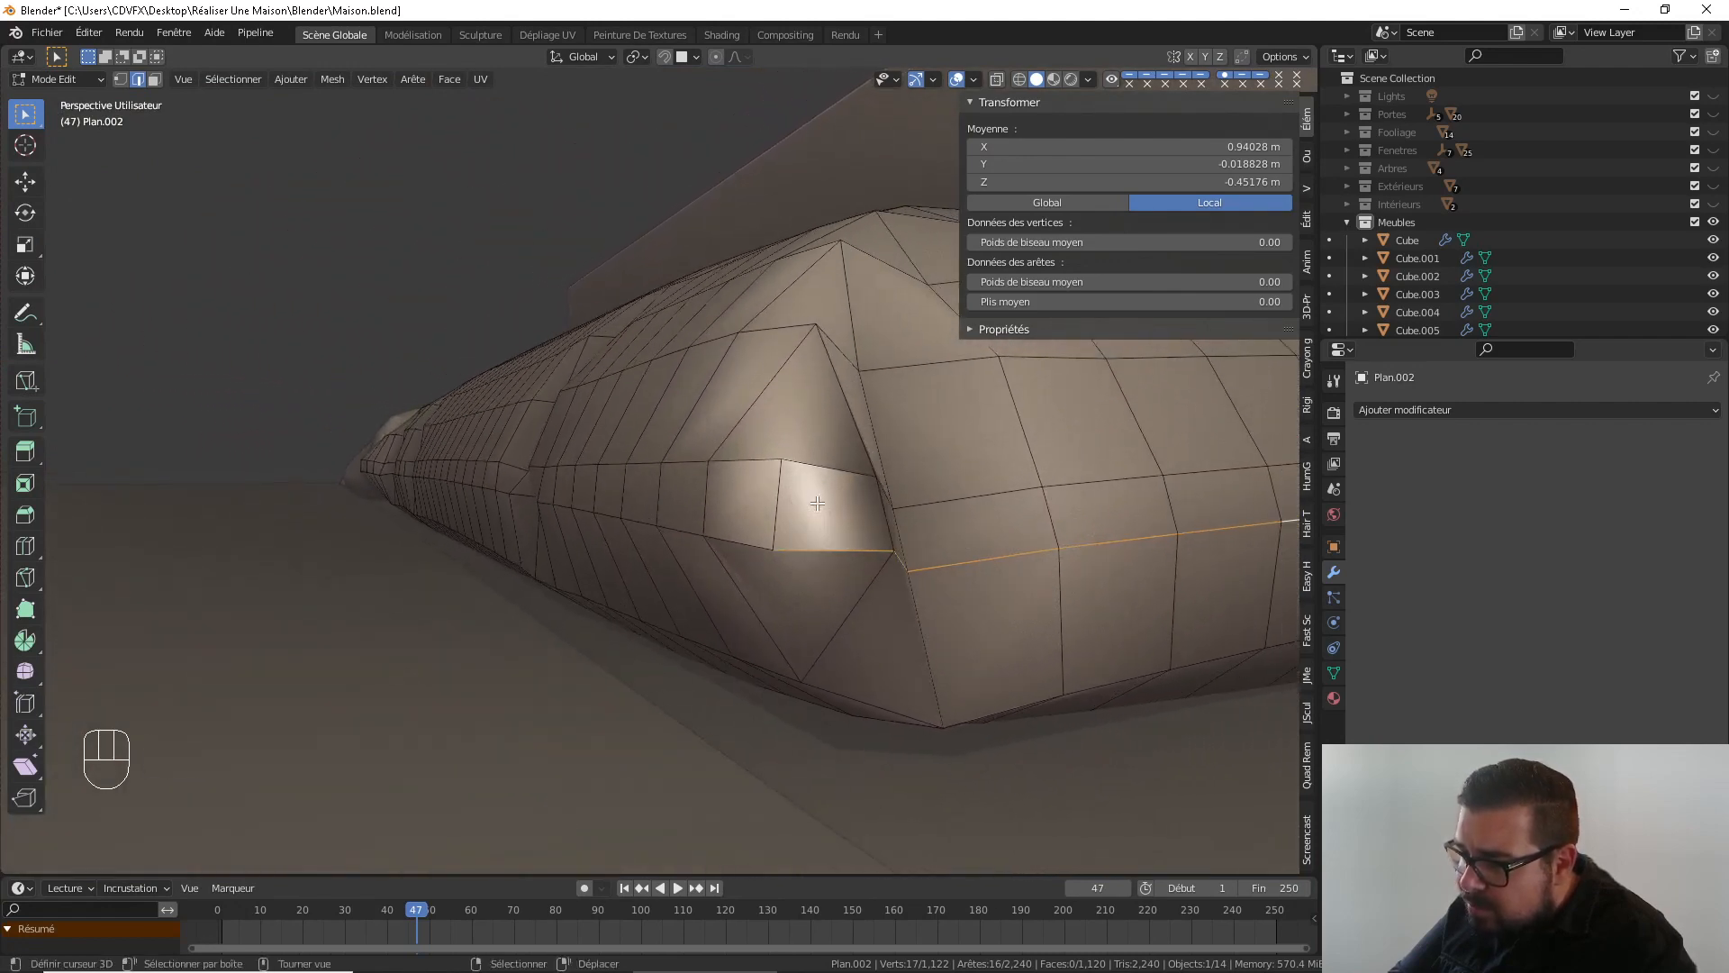
pyautogui.press('a')
pyautogui.click(818, 414)
# Add one centred edge loop around the second pillow's narrow side band and mark it as a UV seam
pyautogui.moveTo(815, 424); pyautogui.dragTo(772, 594, button='middle')
pyautogui.scroll(-3, 662, 622)
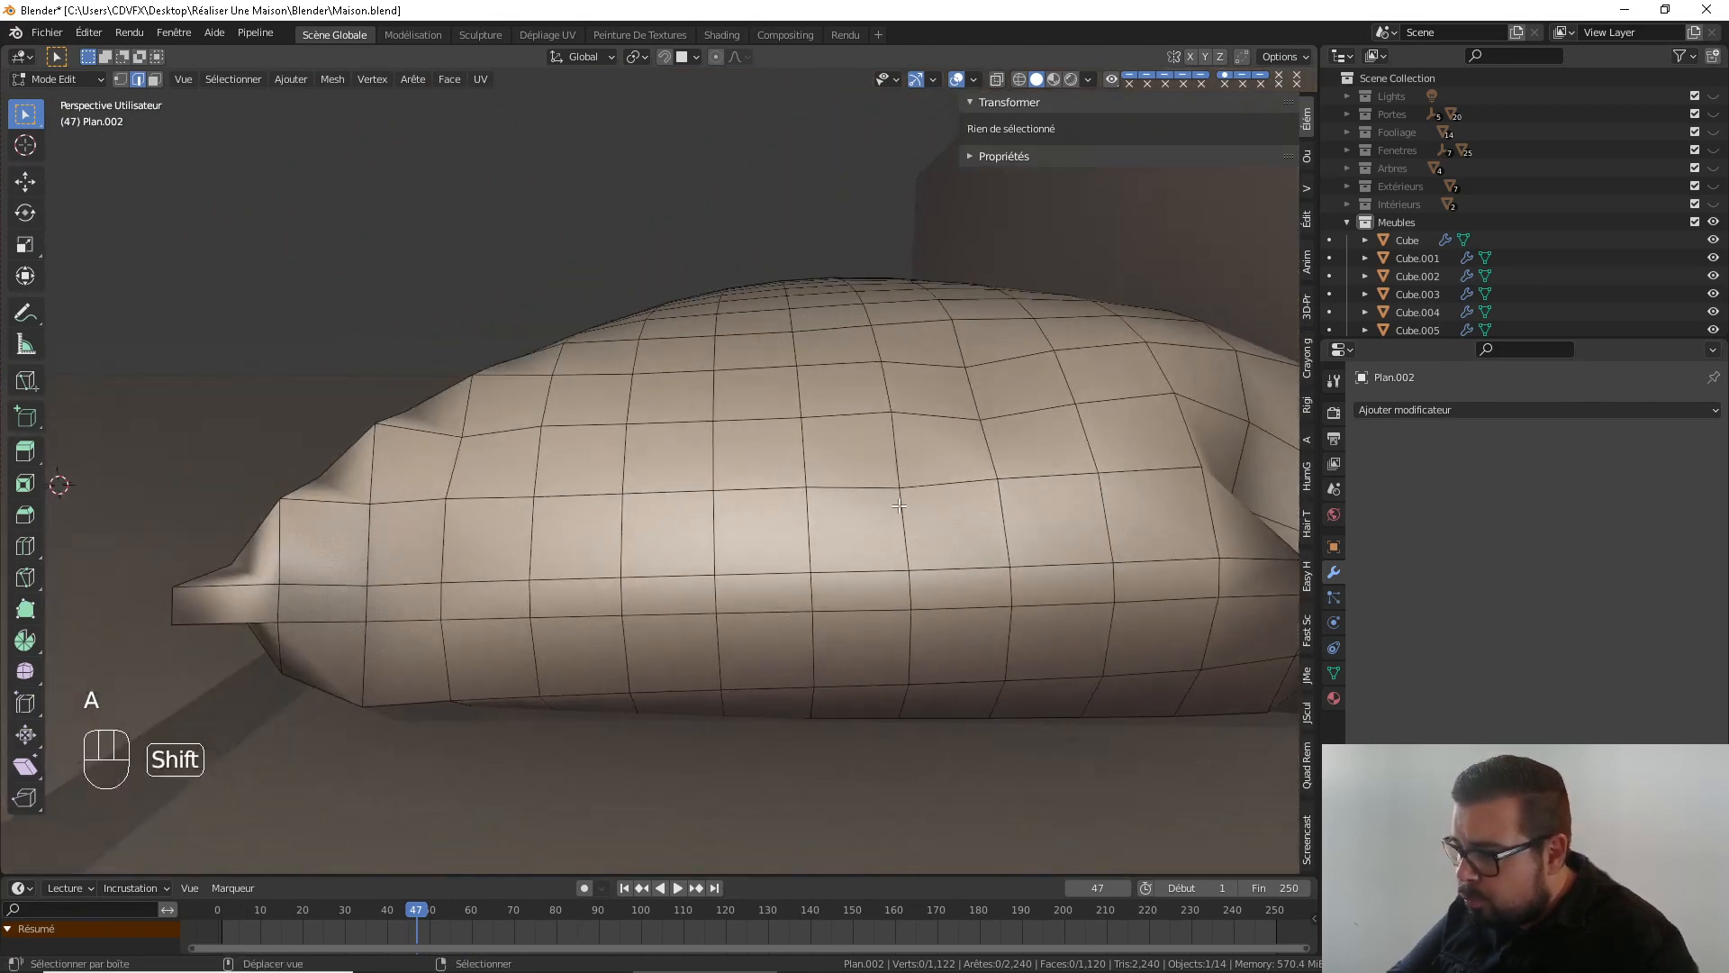
pyautogui.hotkey('ctrl', 'r')
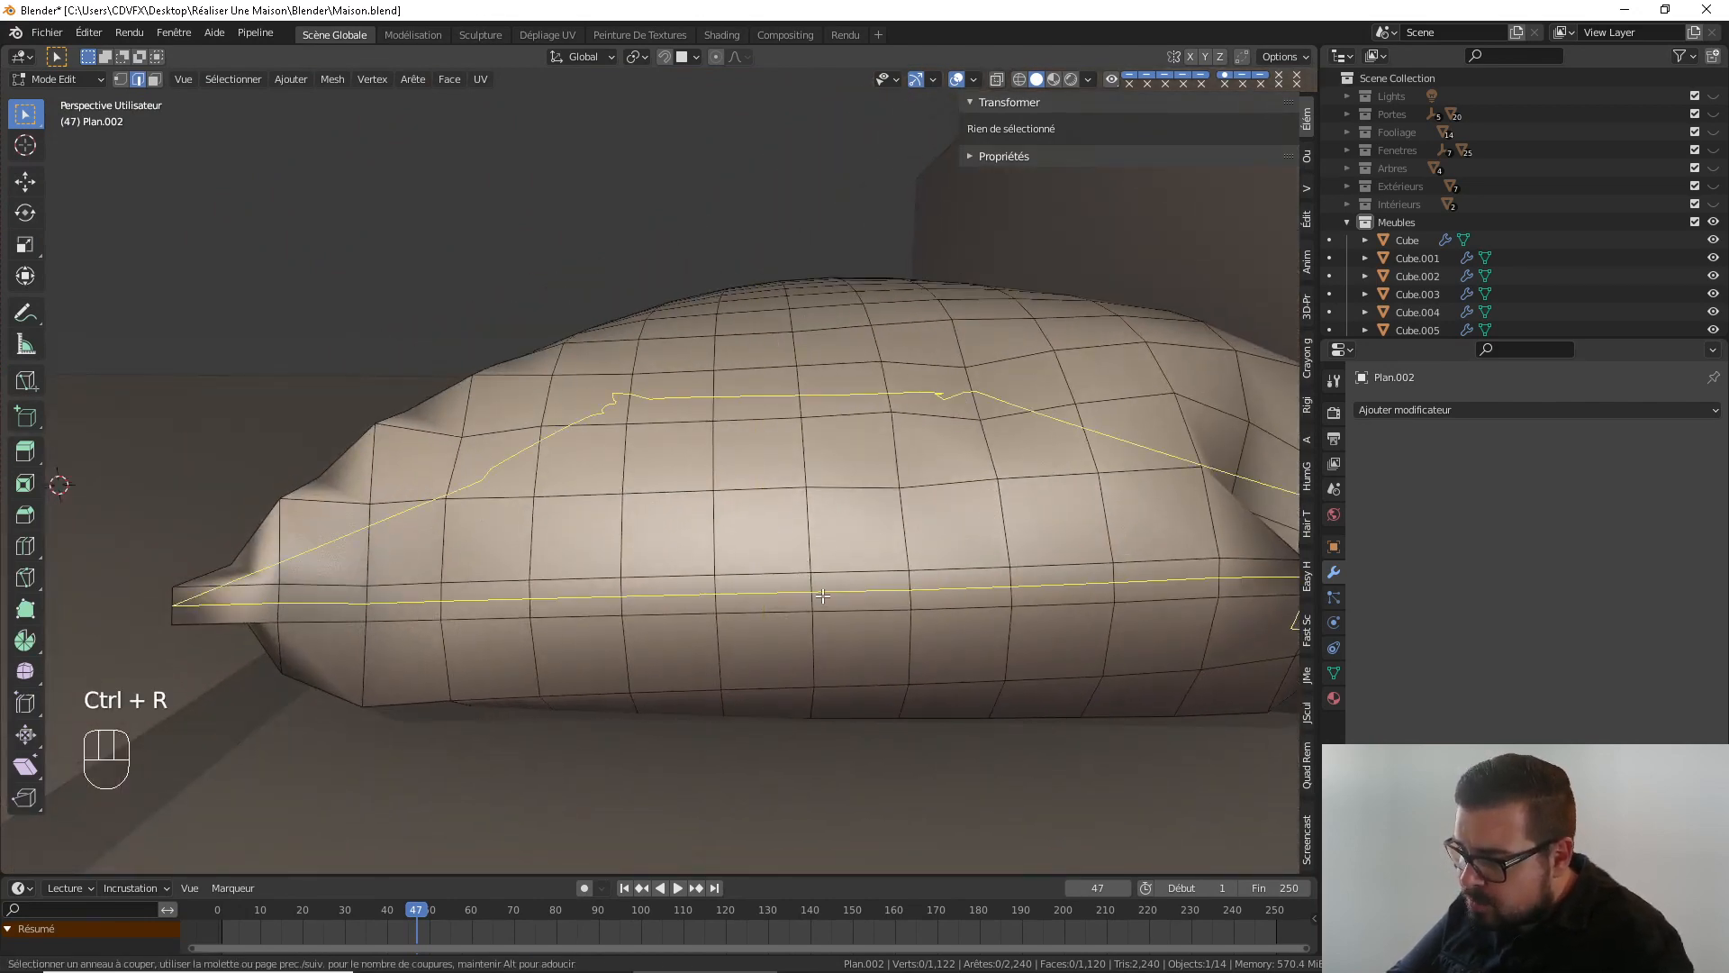
pyautogui.click(822, 595)
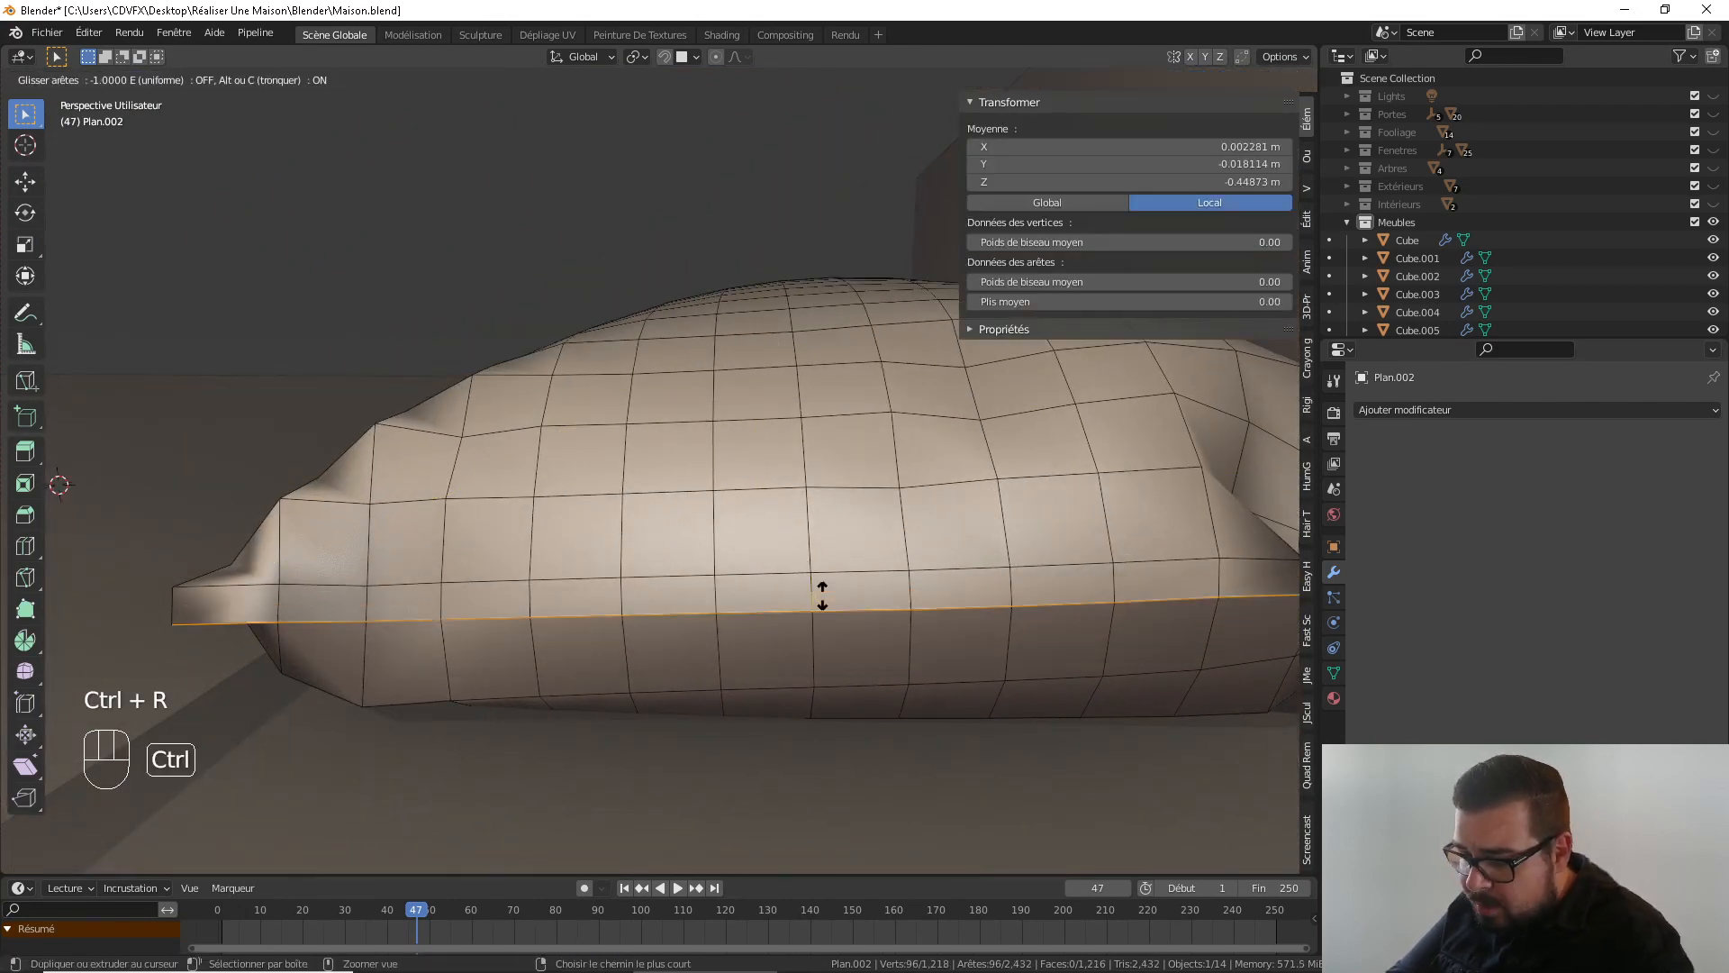
pyautogui.click(823, 595)
pyautogui.hotkey('ctrl', 'e')
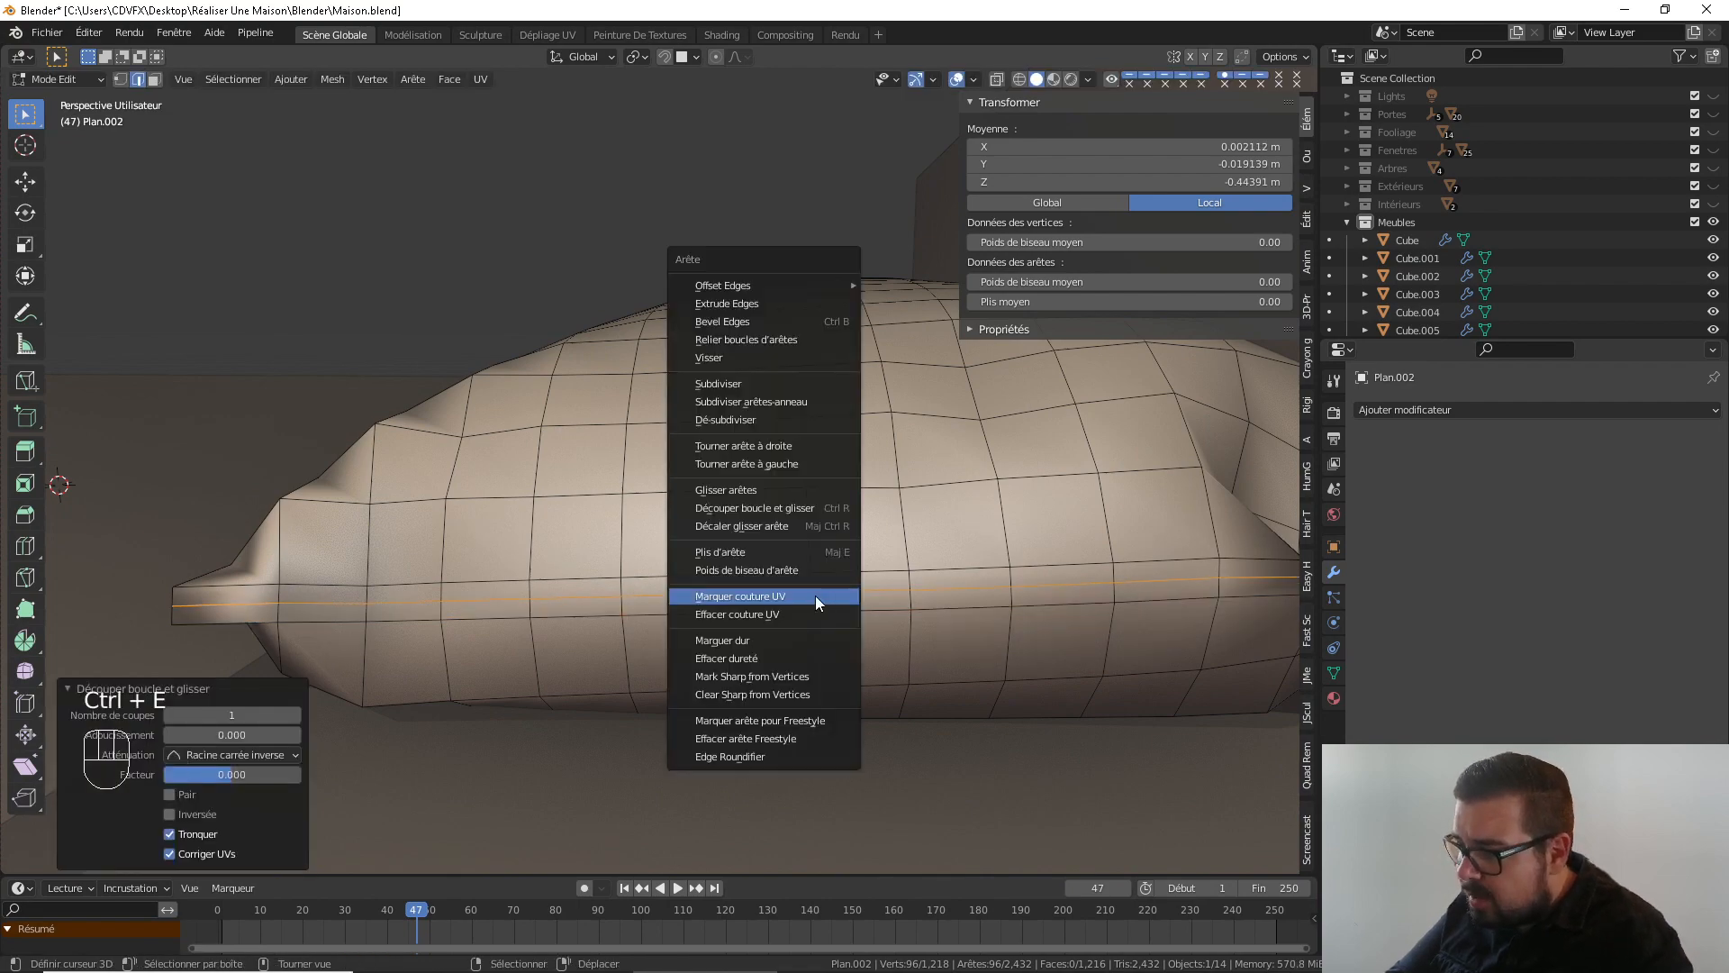
pyautogui.click(814, 596)
# Add one centred edge loop around the first pillow's narrow side band and mark it as a UV seam
pyautogui.moveTo(814, 596); pyautogui.dragTo(841, 472, button='middle')
pyautogui.keyDown('shift'); pyautogui.moveTo(568, 477); pyautogui.dragTo(880, 436, button='middle'); pyautogui.keyUp('shift')
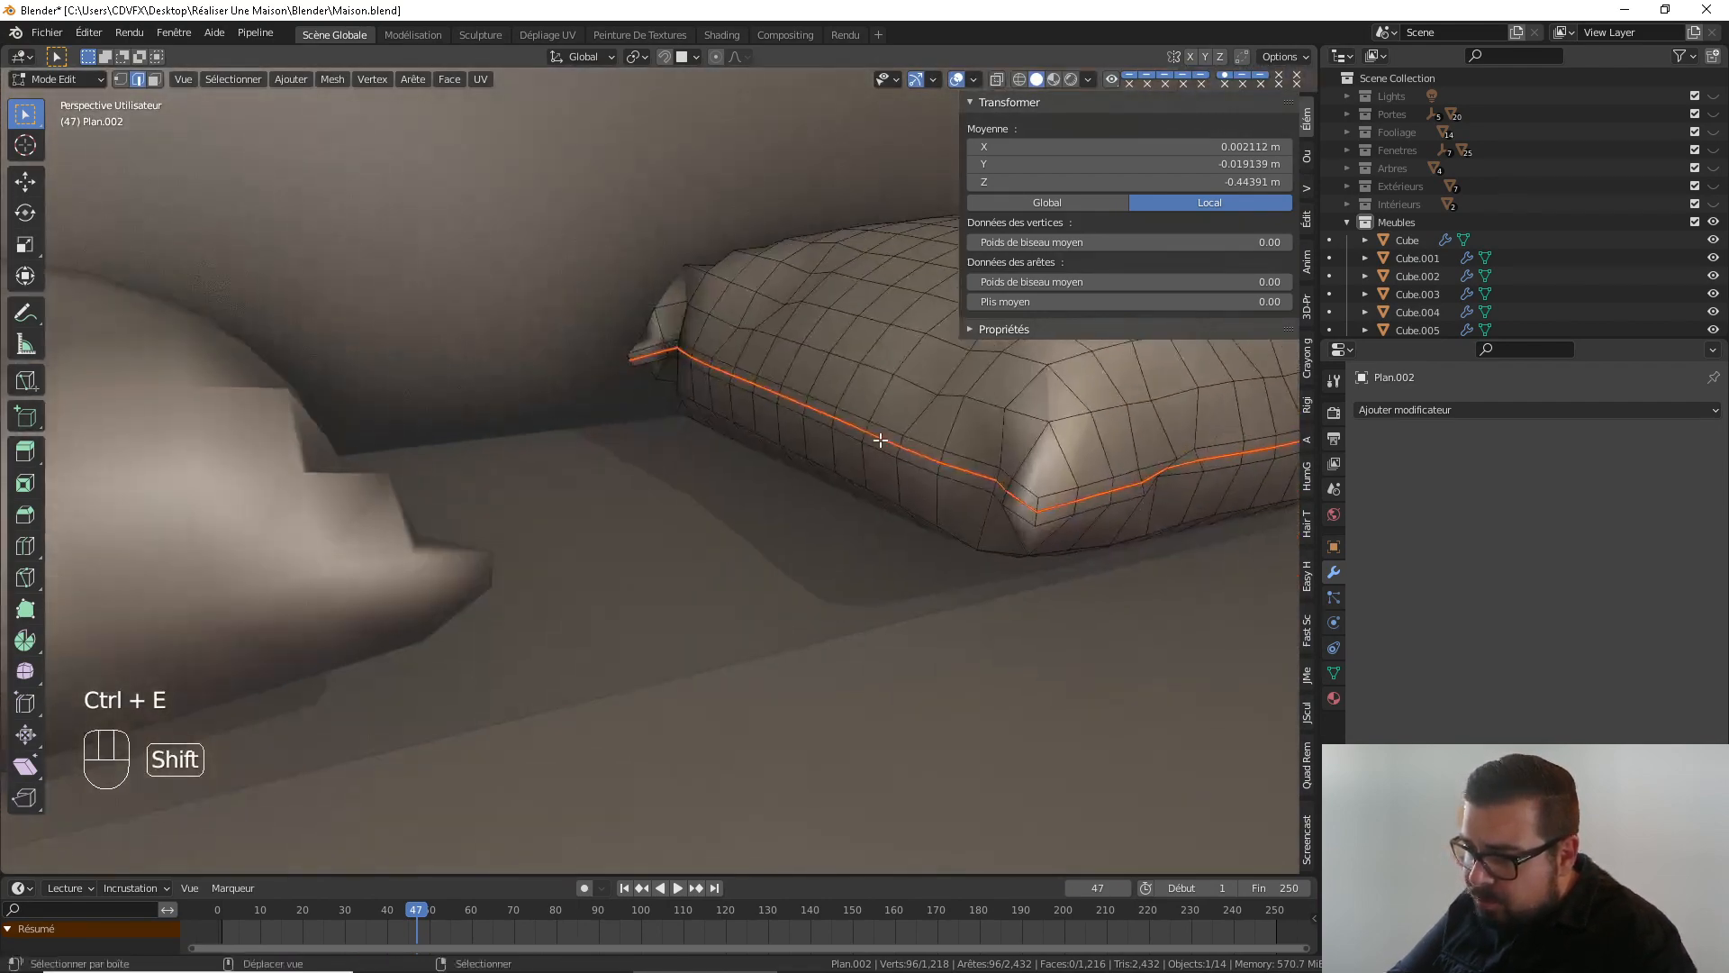
pyautogui.scroll(-1, 878, 437)
pyautogui.keyDown('shift'); pyautogui.moveTo(532, 452); pyautogui.dragTo(774, 464, button='middle'); pyautogui.keyUp('shift')
pyautogui.press('Tab')
pyautogui.rightClick(670, 530)
pyautogui.press('Tab')
pyautogui.moveTo(678, 545); pyautogui.dragTo(752, 459, button='middle')
pyautogui.hotkey('ctrl', 'r')
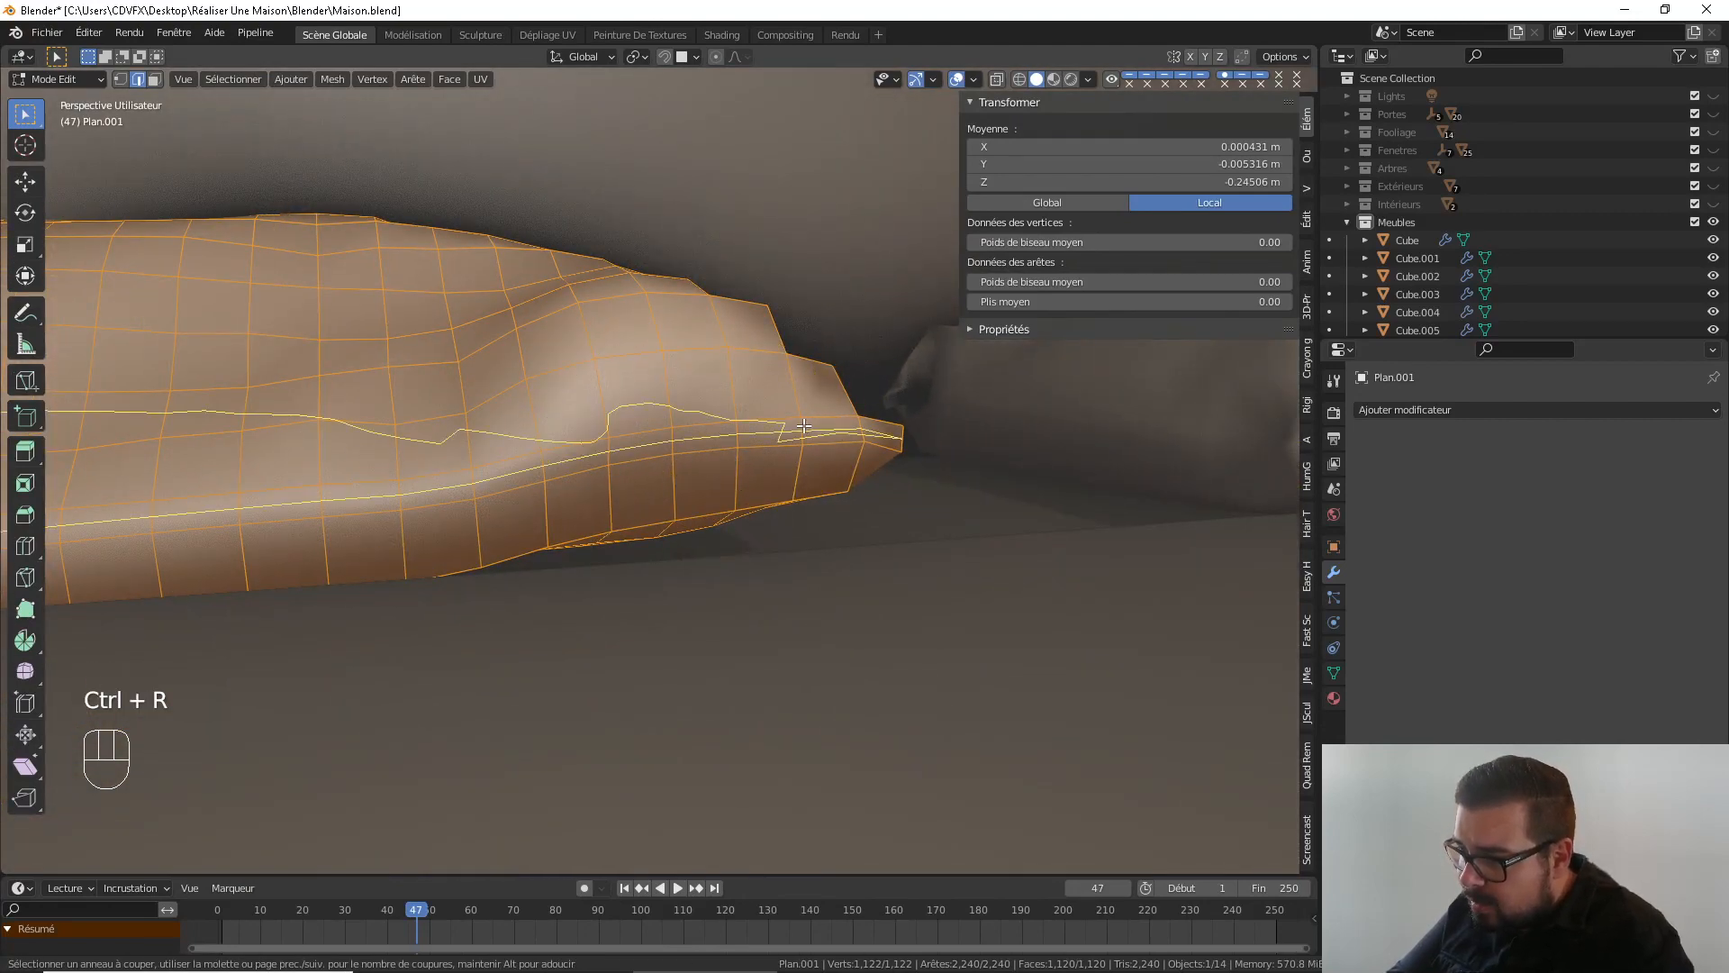
pyautogui.click(803, 425)
pyautogui.rightClick(804, 425)
pyautogui.hotkey('ctrl', 'e')
pyautogui.click(802, 425)
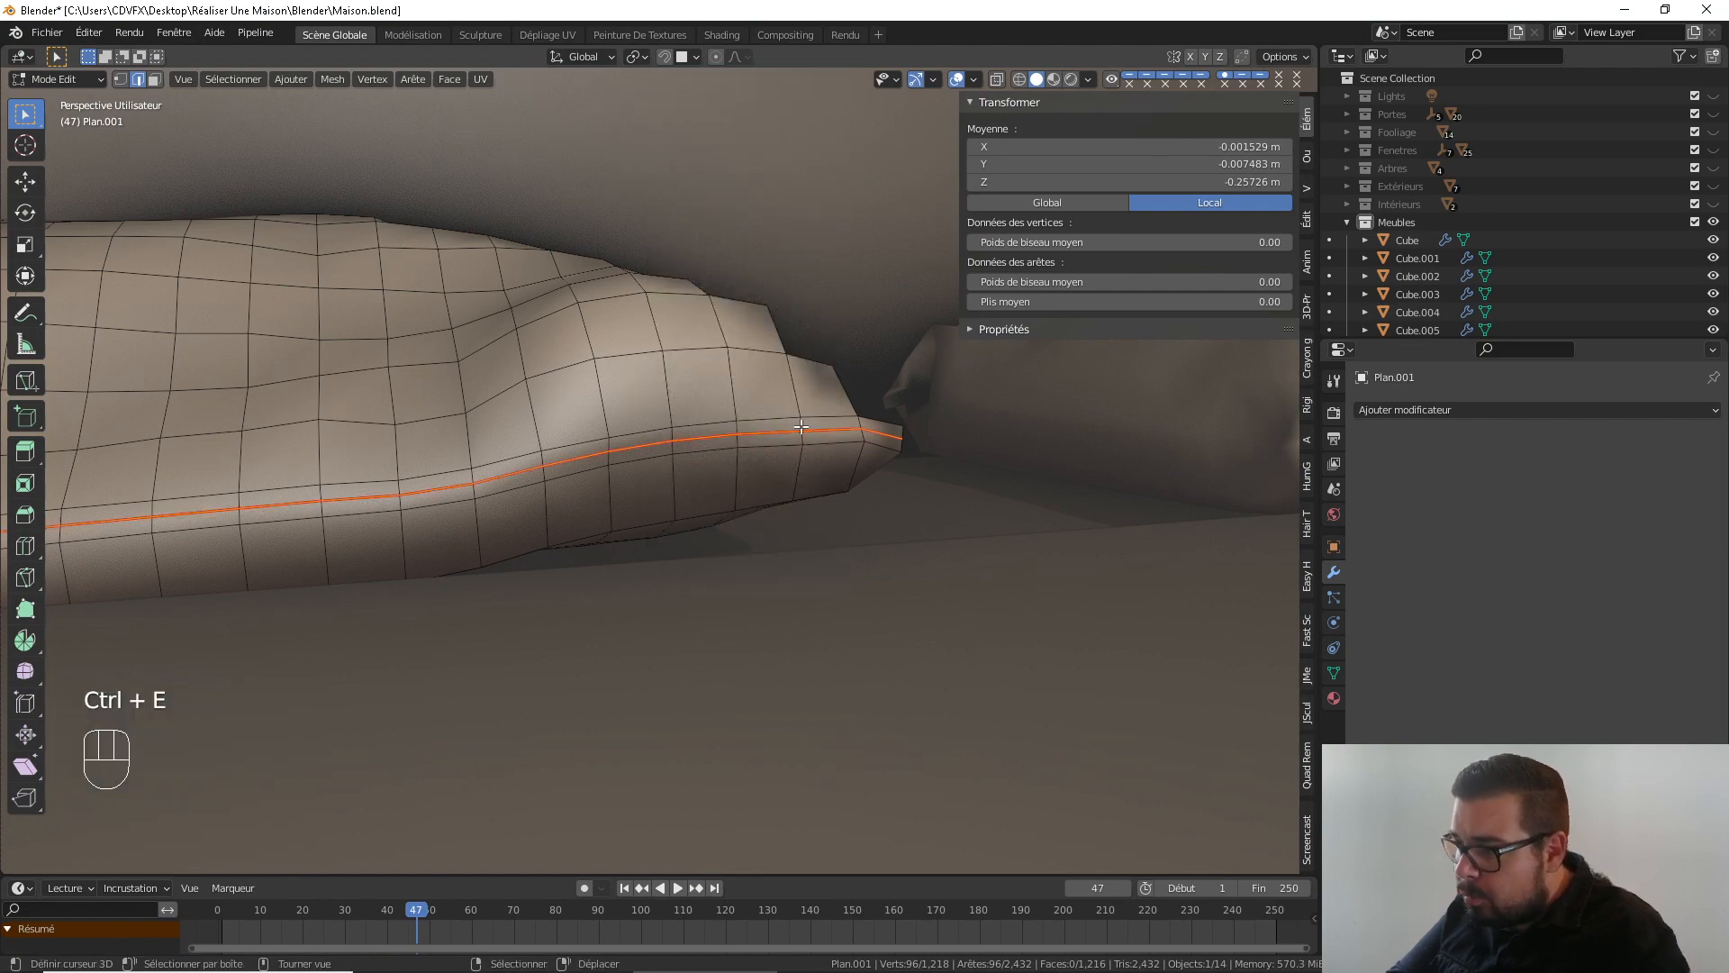
# Select the first pillow's entire mesh, unwrap it along the seam, and leave edit mode
pyautogui.press('a')
pyautogui.click(804, 355)
pyautogui.press('a')
pyautogui.click(802, 268)
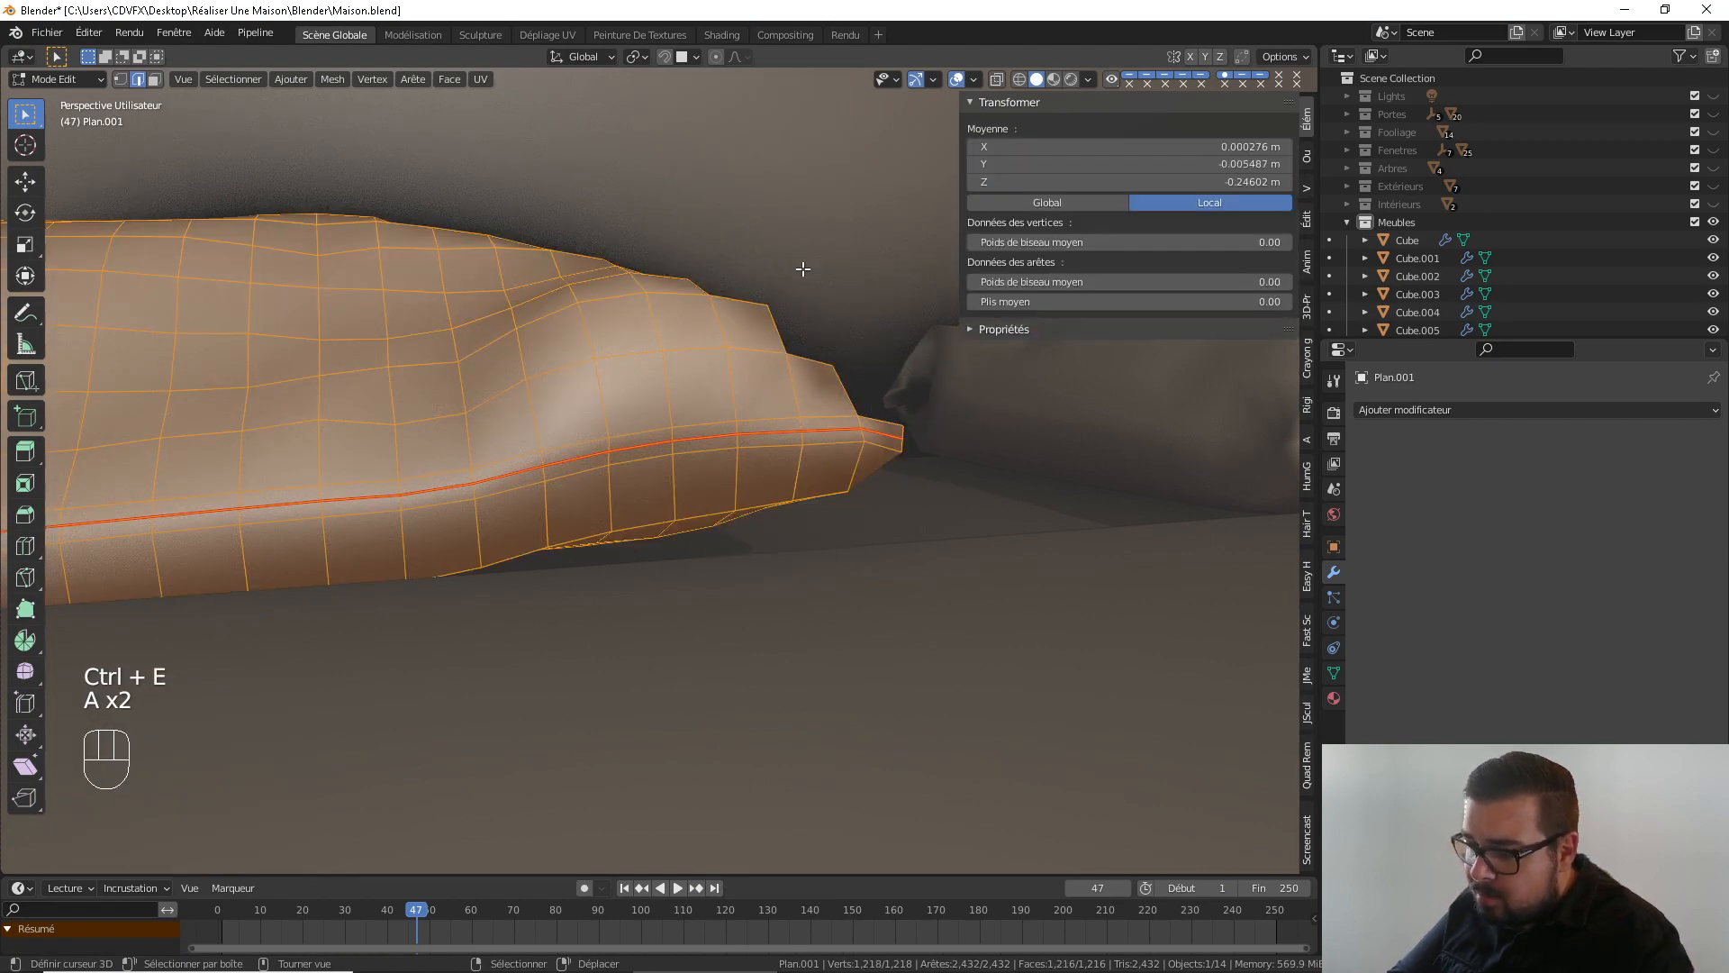
pyautogui.press('u')
pyautogui.click(794, 273)
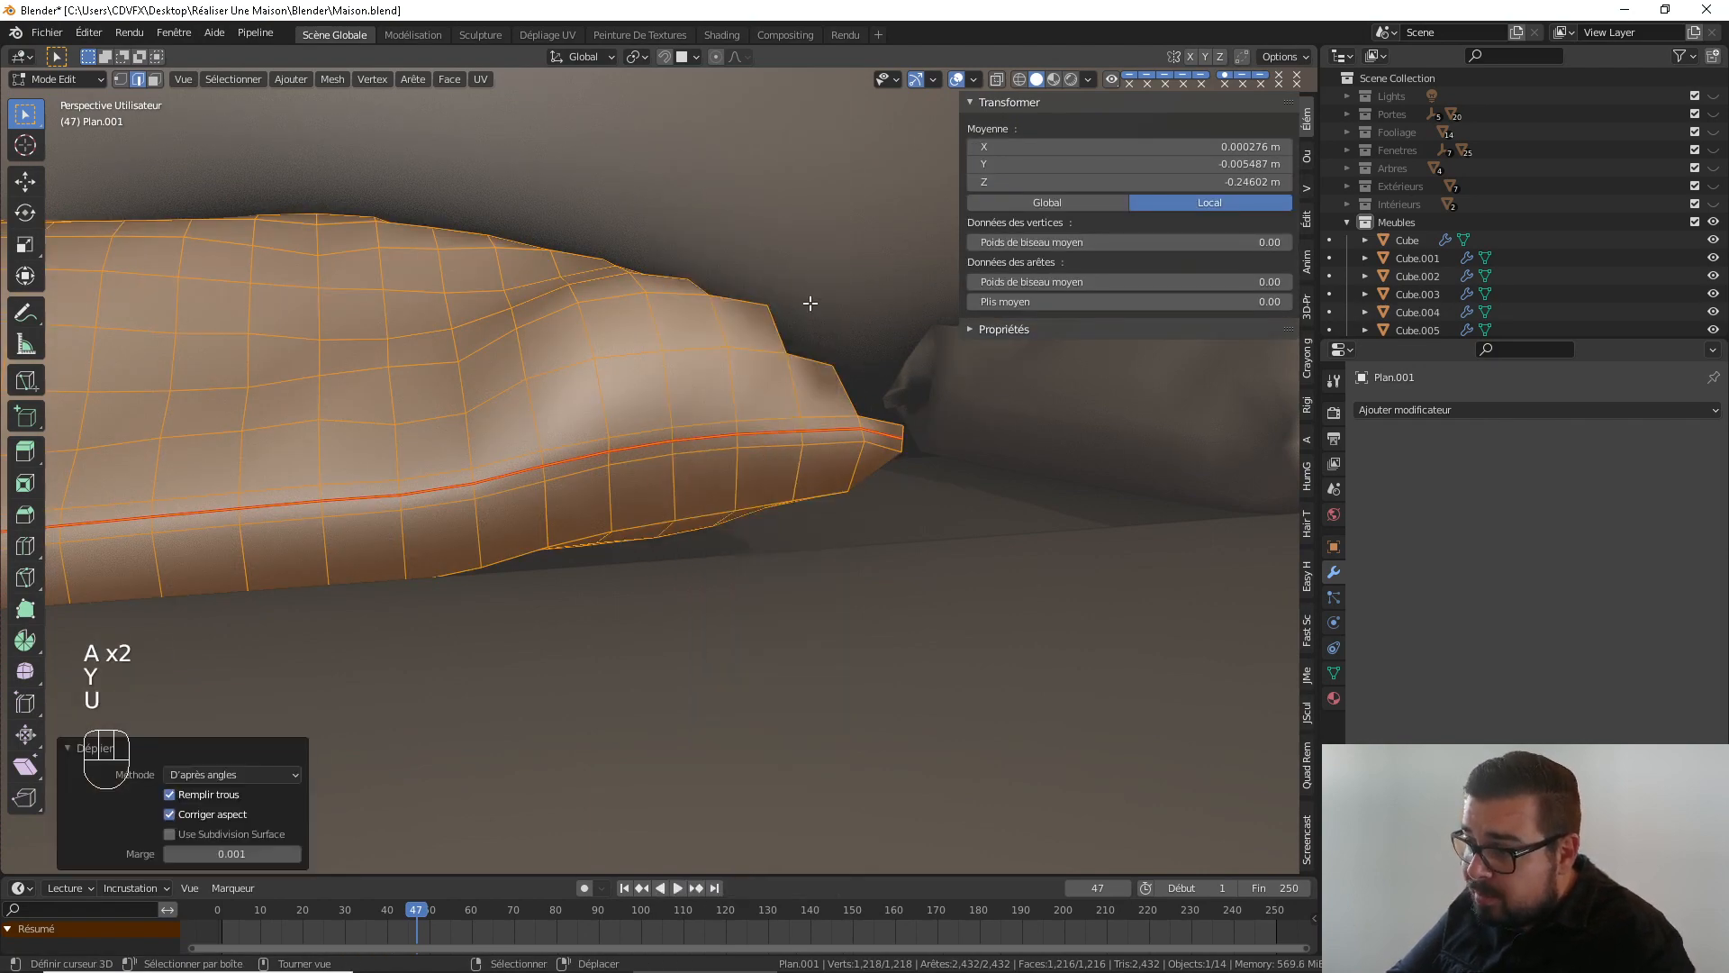
pyautogui.press('Tab')
# Select the second pillow's entire mesh, unwrap it along its seam, and return to object mode
pyautogui.scroll(-4, 846, 329)
pyautogui.keyDown('shift'); pyautogui.moveTo(910, 396); pyautogui.dragTo(804, 441, button='middle'); pyautogui.keyUp('shift')
pyautogui.rightClick(809, 446)
pyautogui.press('Tab')
pyautogui.press('a')
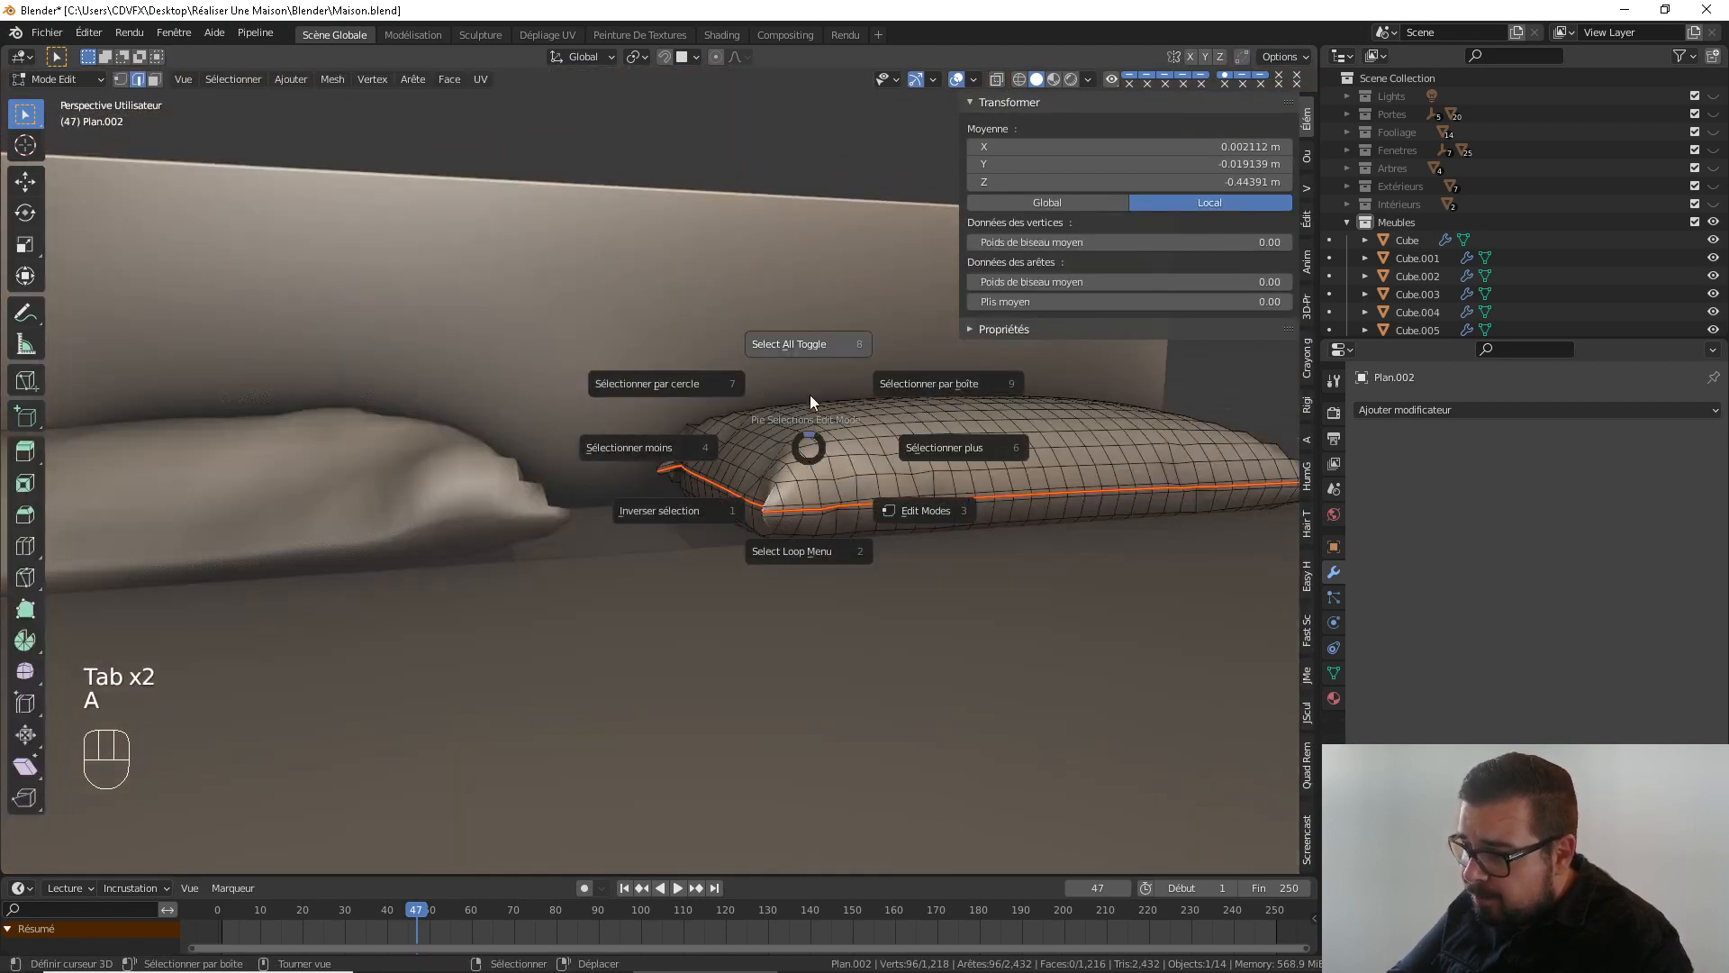
pyautogui.click(809, 383)
pyautogui.press('a')
pyautogui.click(809, 279)
pyautogui.press('u')
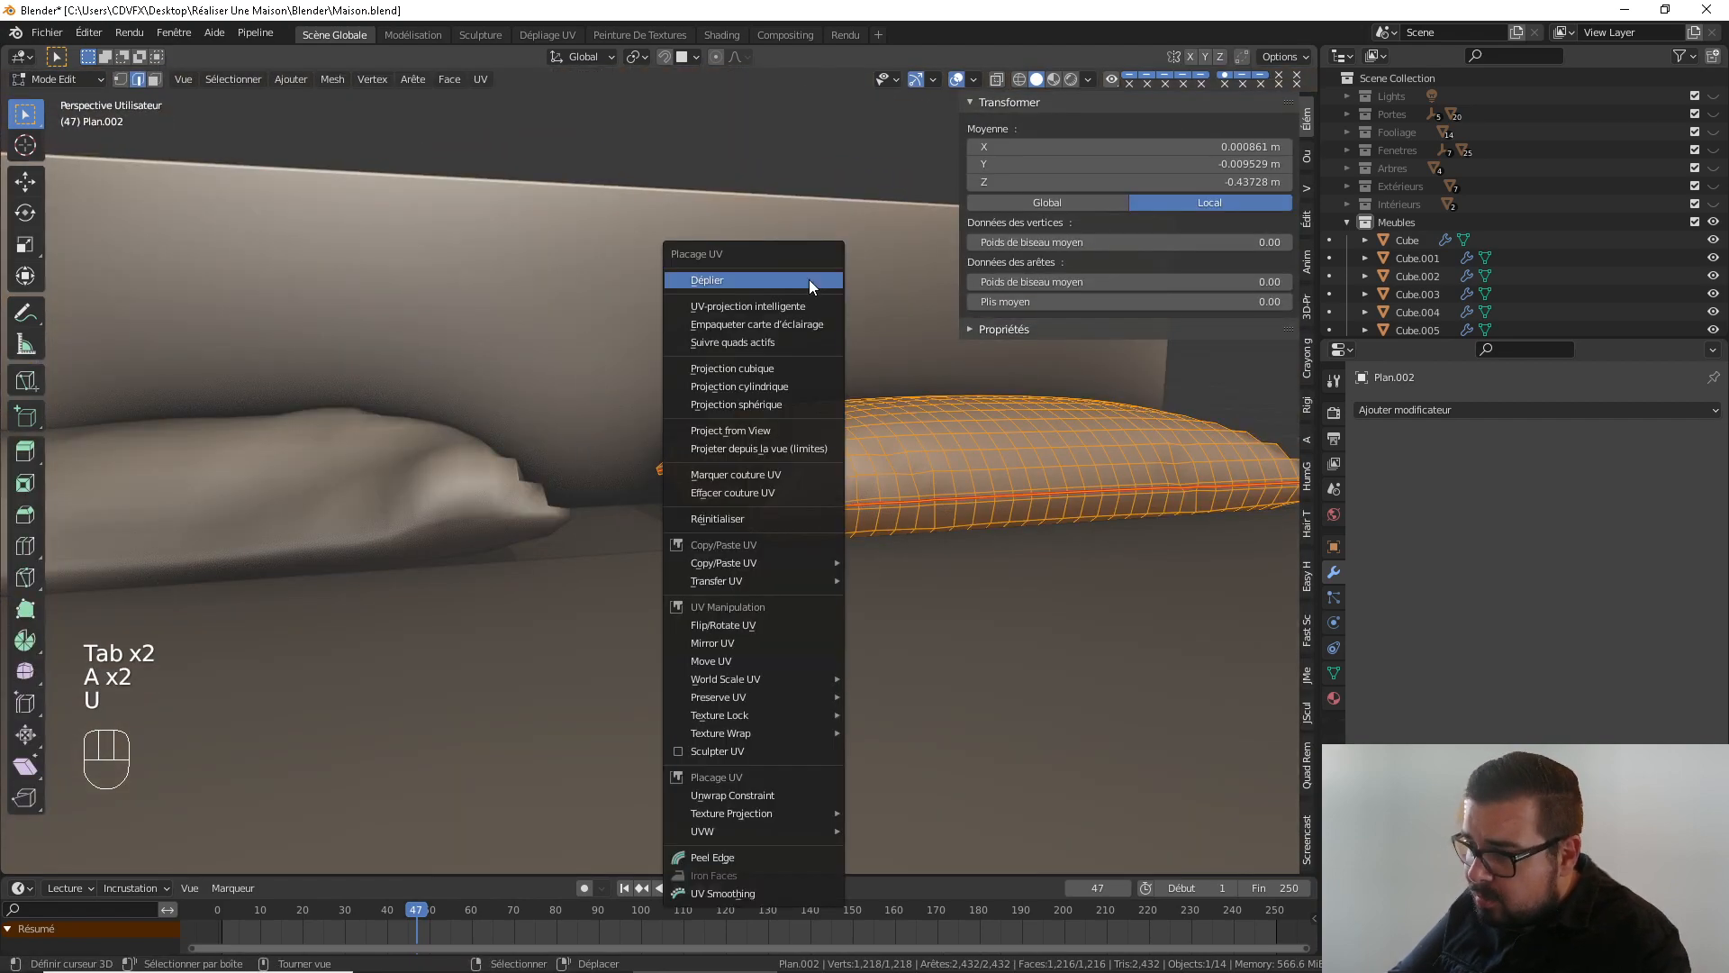
pyautogui.click(808, 279)
pyautogui.press('Tab')
# Select both pillows, with the first one active, and join them into a single object
pyautogui.click(823, 441)
pyautogui.click(821, 441)
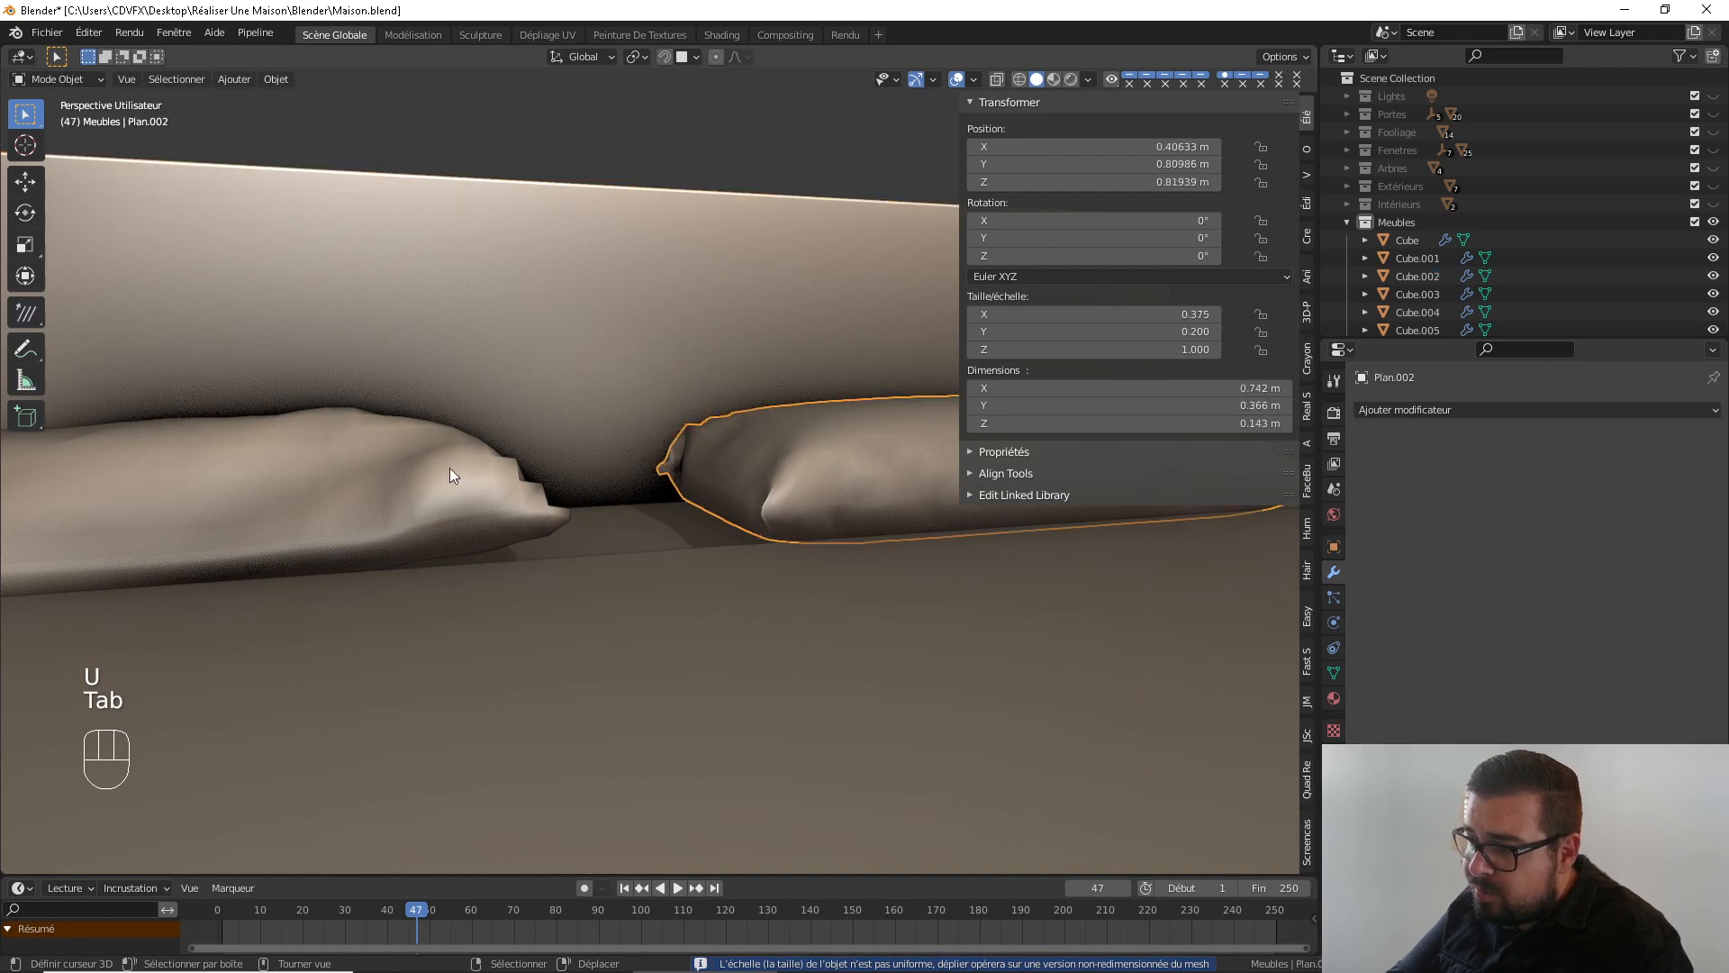
pyautogui.scroll(-2, 568, 472)
pyautogui.keyDown('shift'); pyautogui.click(490, 468); pyautogui.keyUp('shift')
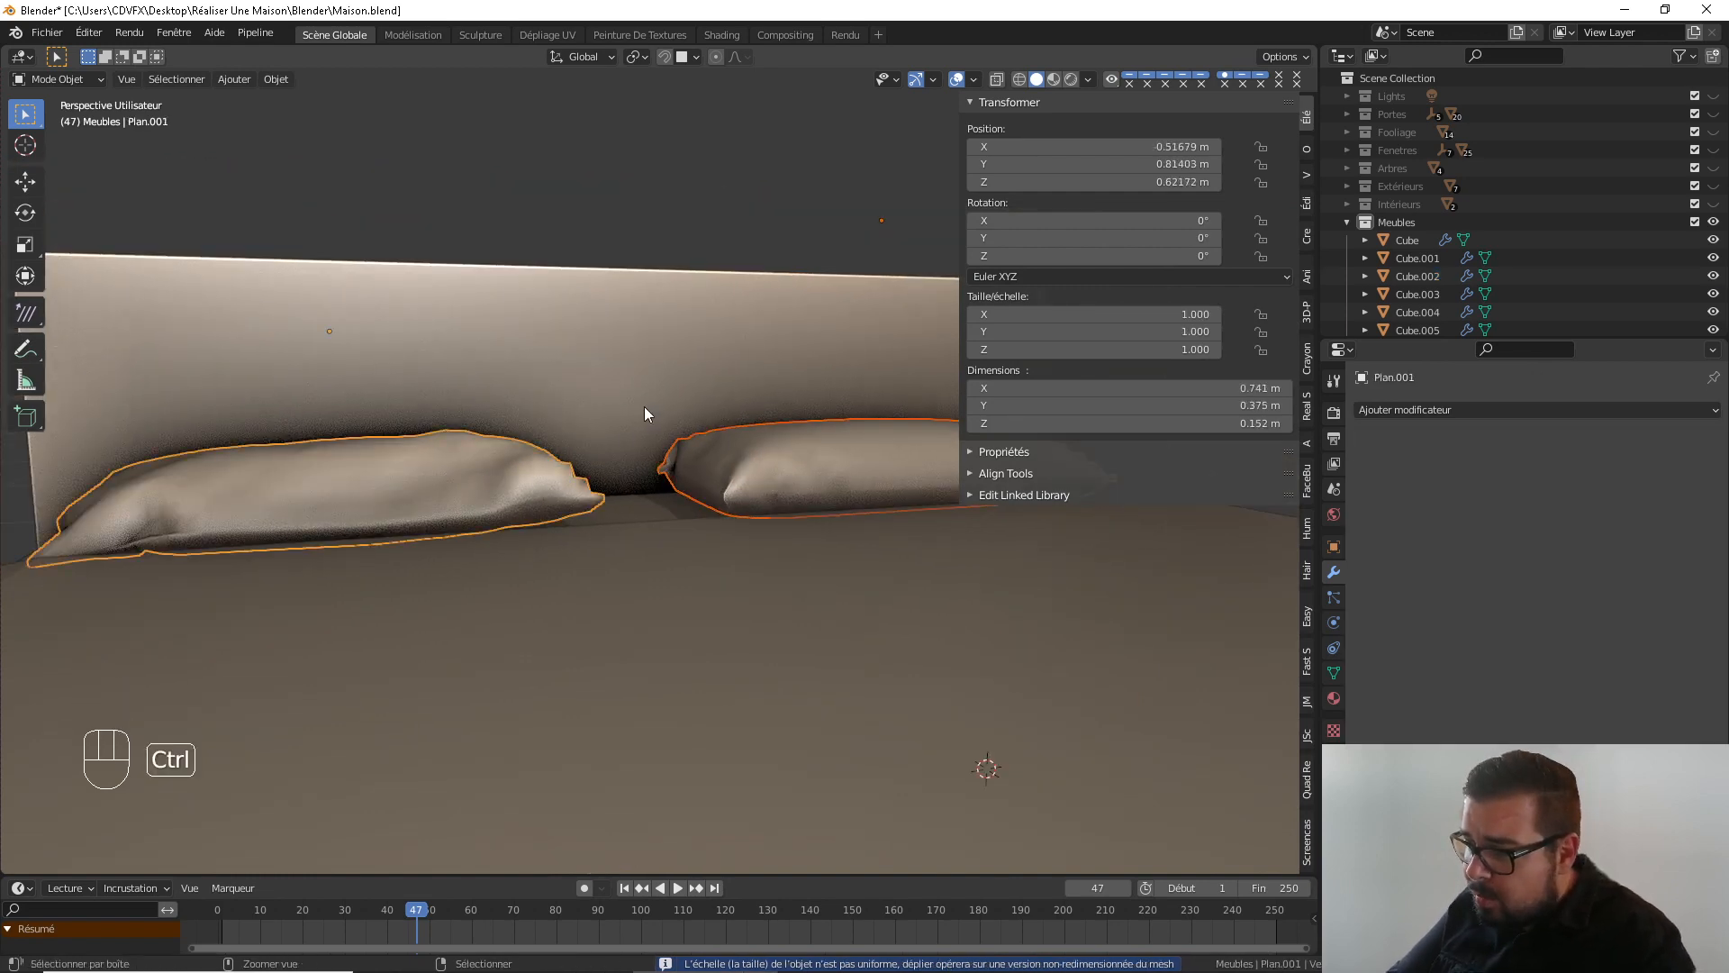
pyautogui.scroll(-3, 645, 407)
pyautogui.hotkey('ctrl', 'j')
# Apply rotation and scale to the joined pillows and set their origin to geometry
pyautogui.press('q')
pyautogui.click(571, 420)
pyautogui.press('q')
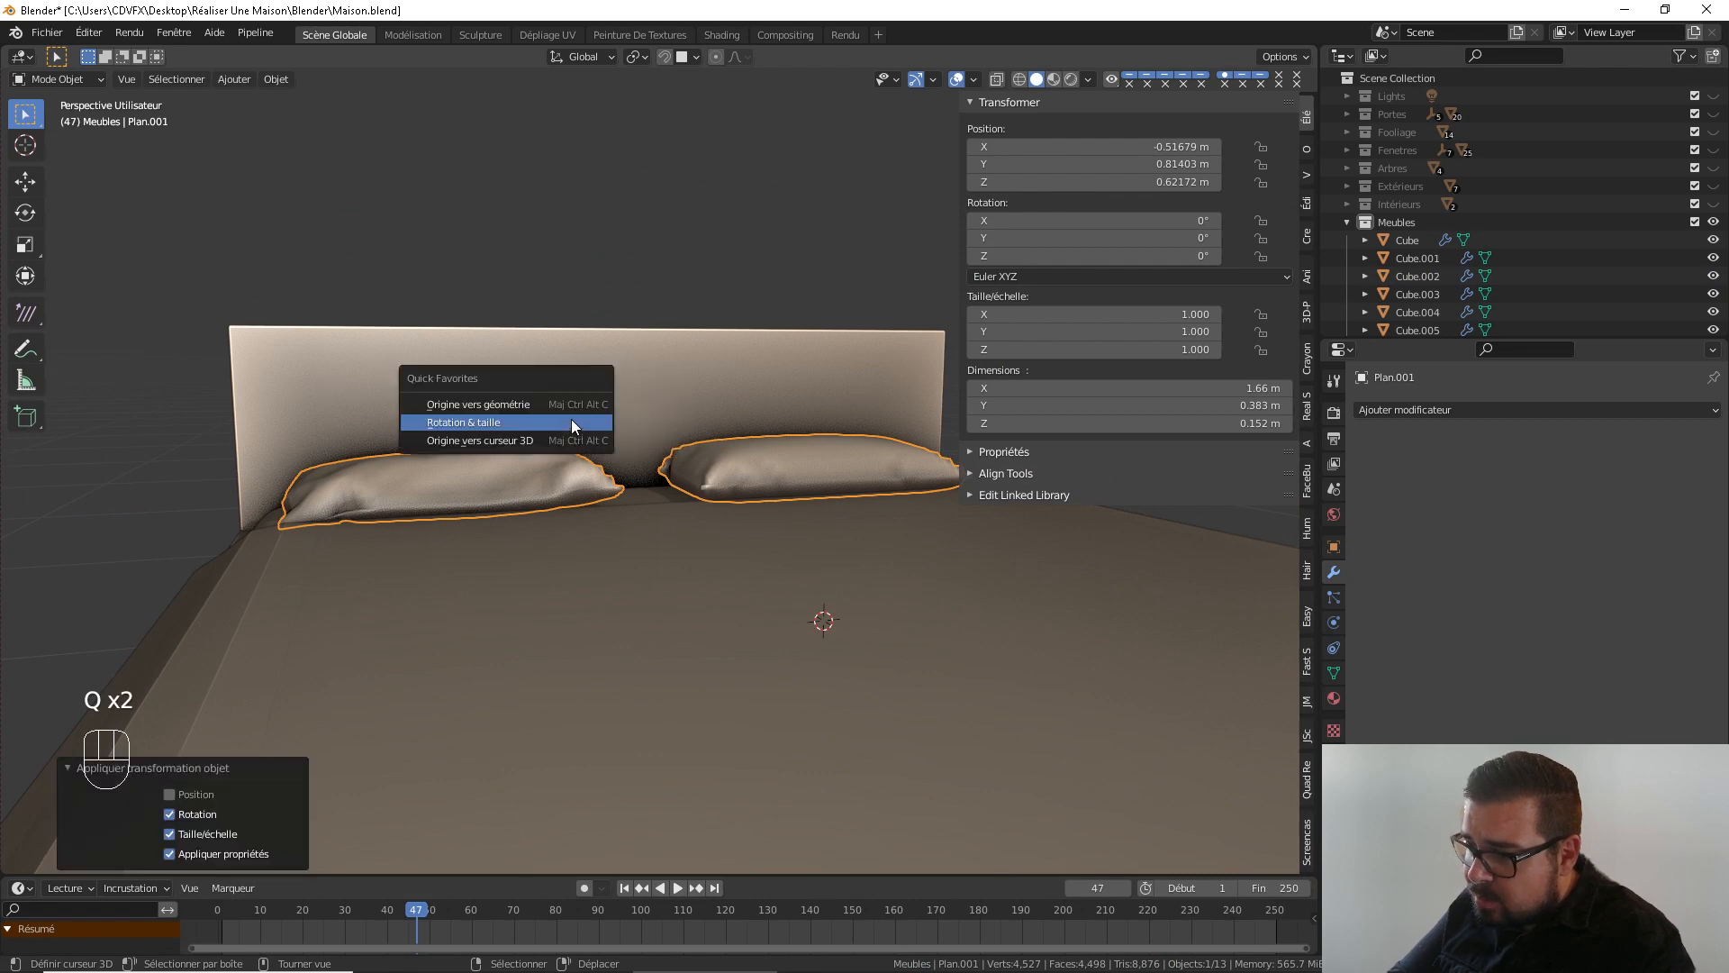
pyautogui.click(572, 423)
# Unwrap the whole joined pillow mesh and show all its UV islands in the UV editing workspace
pyautogui.press('Tab')
pyautogui.press('u')
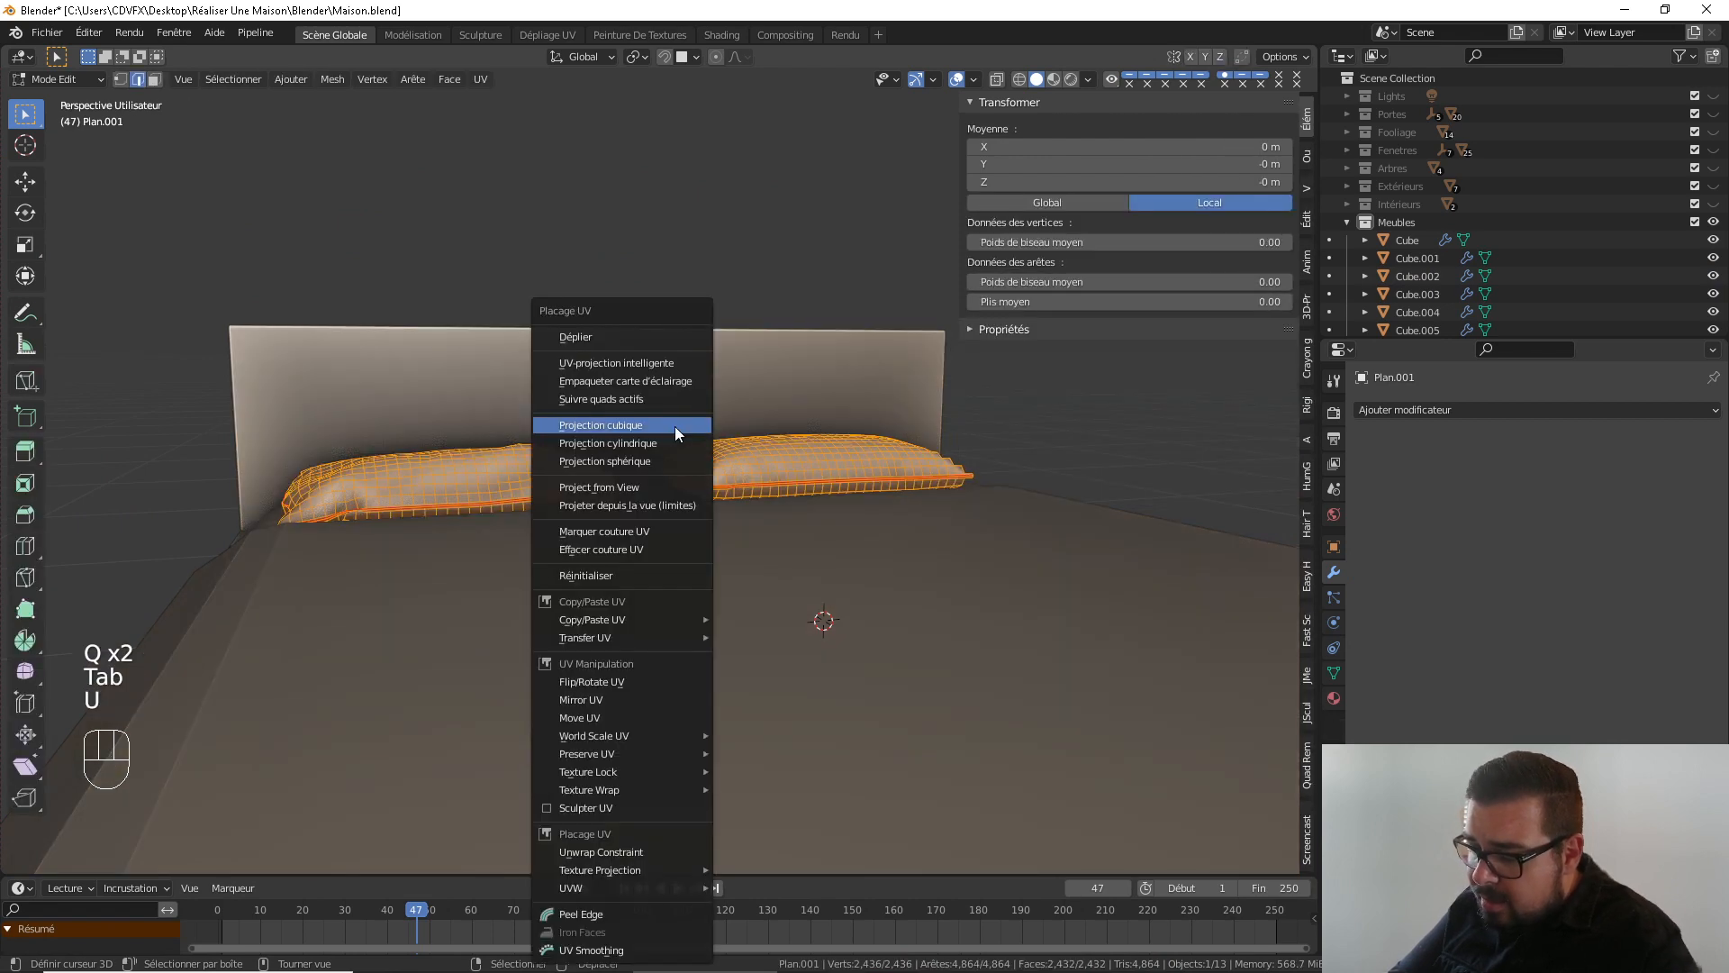
pyautogui.click(611, 348)
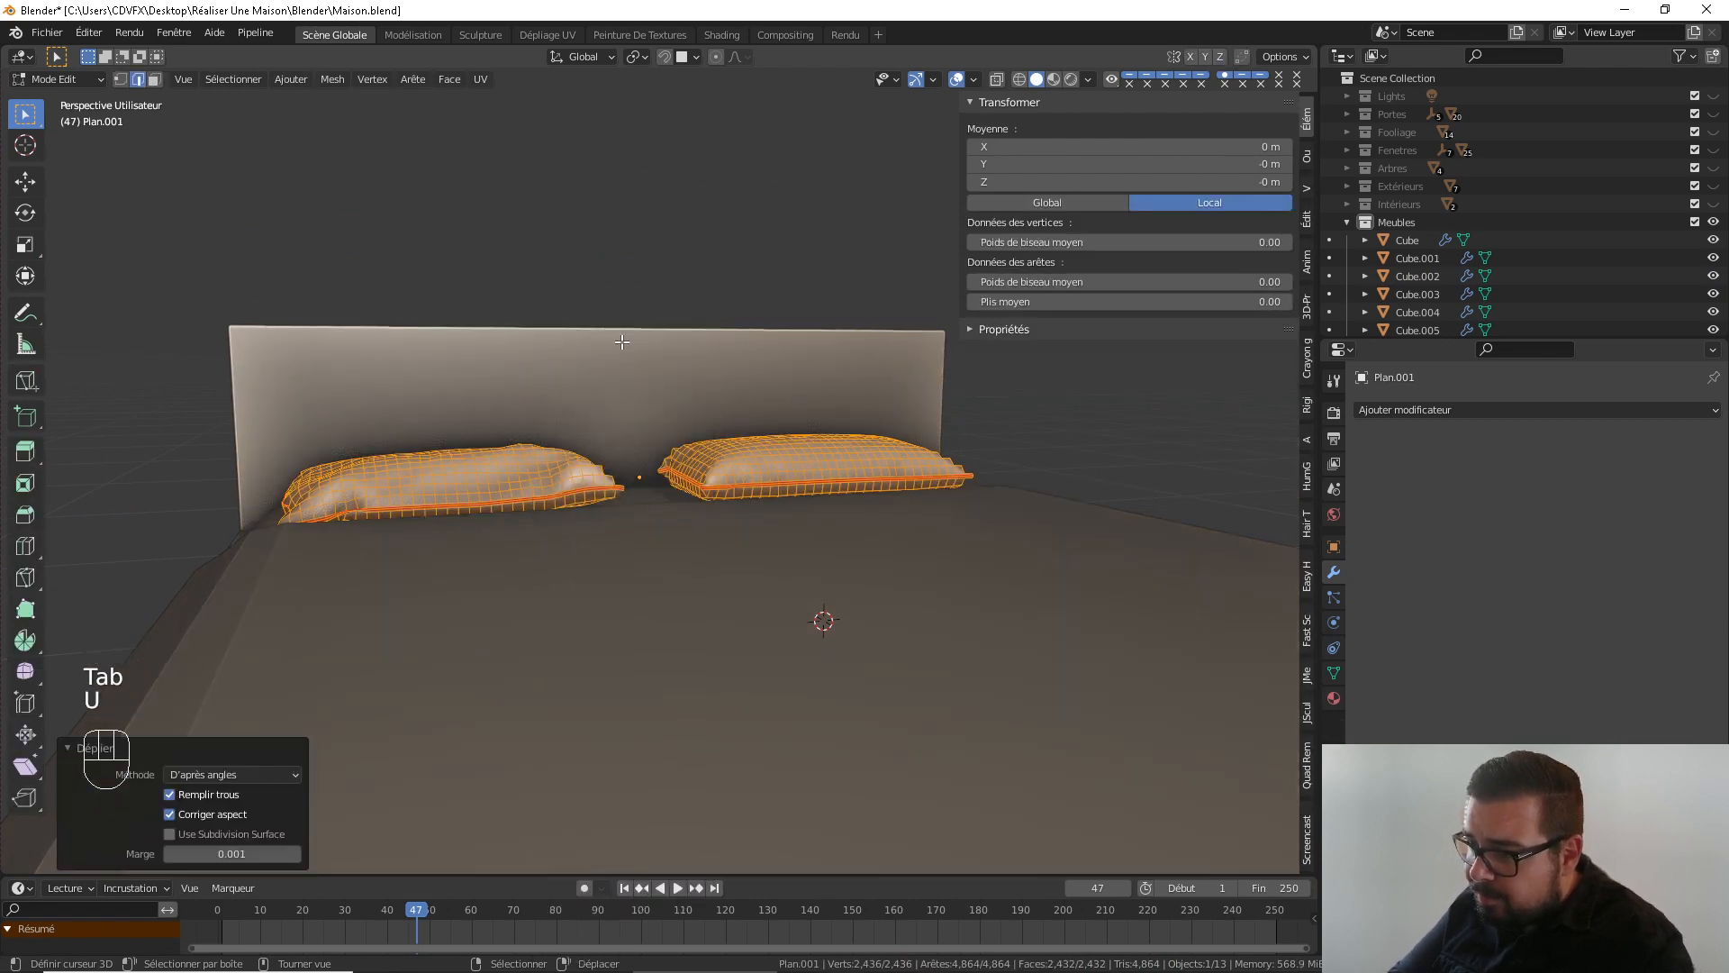
pyautogui.click(548, 35)
pyautogui.press('a')
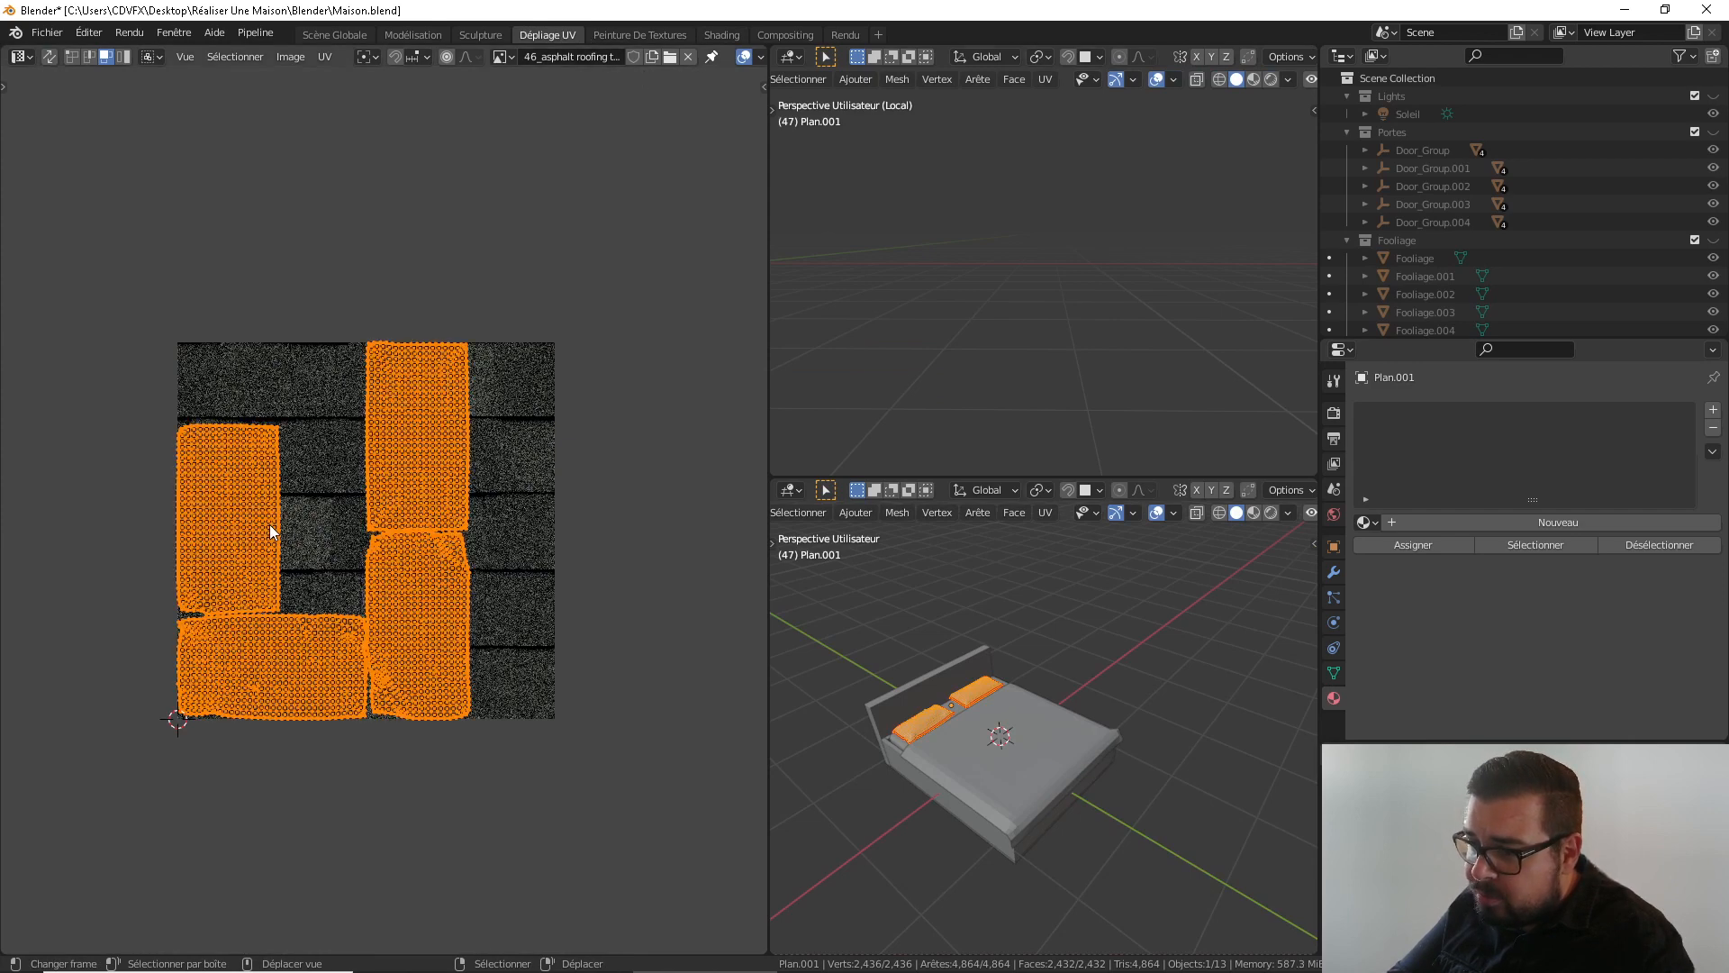
# Straighten the tall left UV island and the wide lower-left UV island into regular rectangular grids
pyautogui.hotkey('alt', 'a')
pyautogui.press('l')
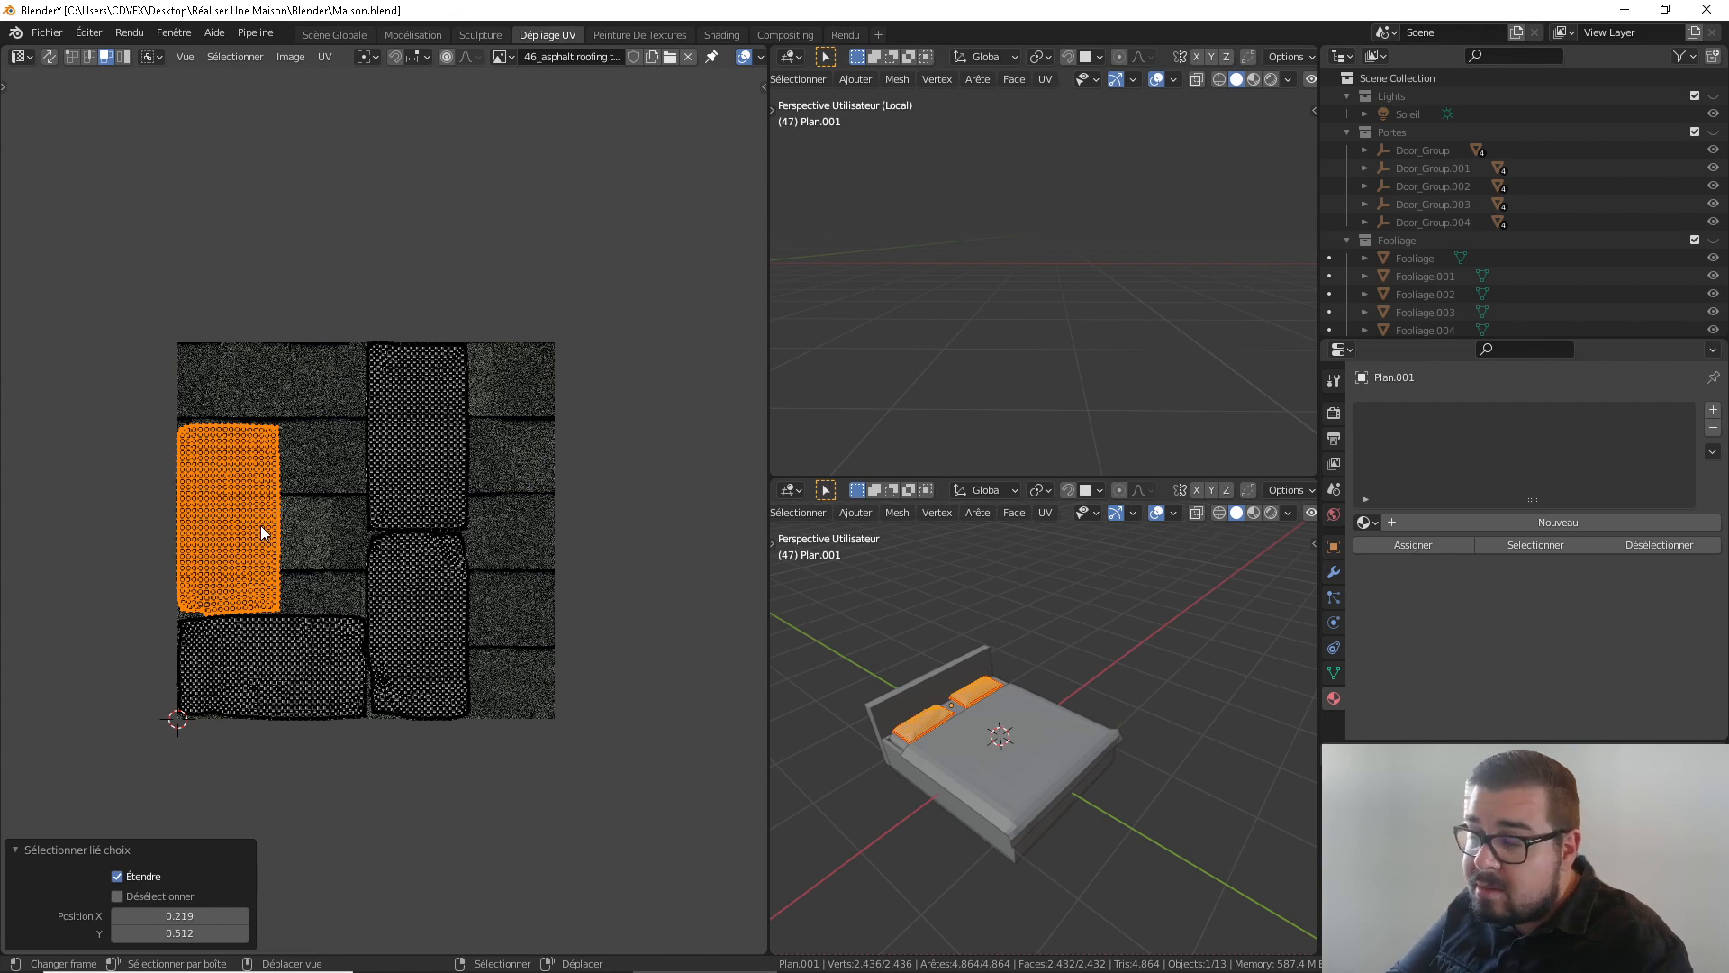
pyautogui.press('q')
pyautogui.click(261, 526)
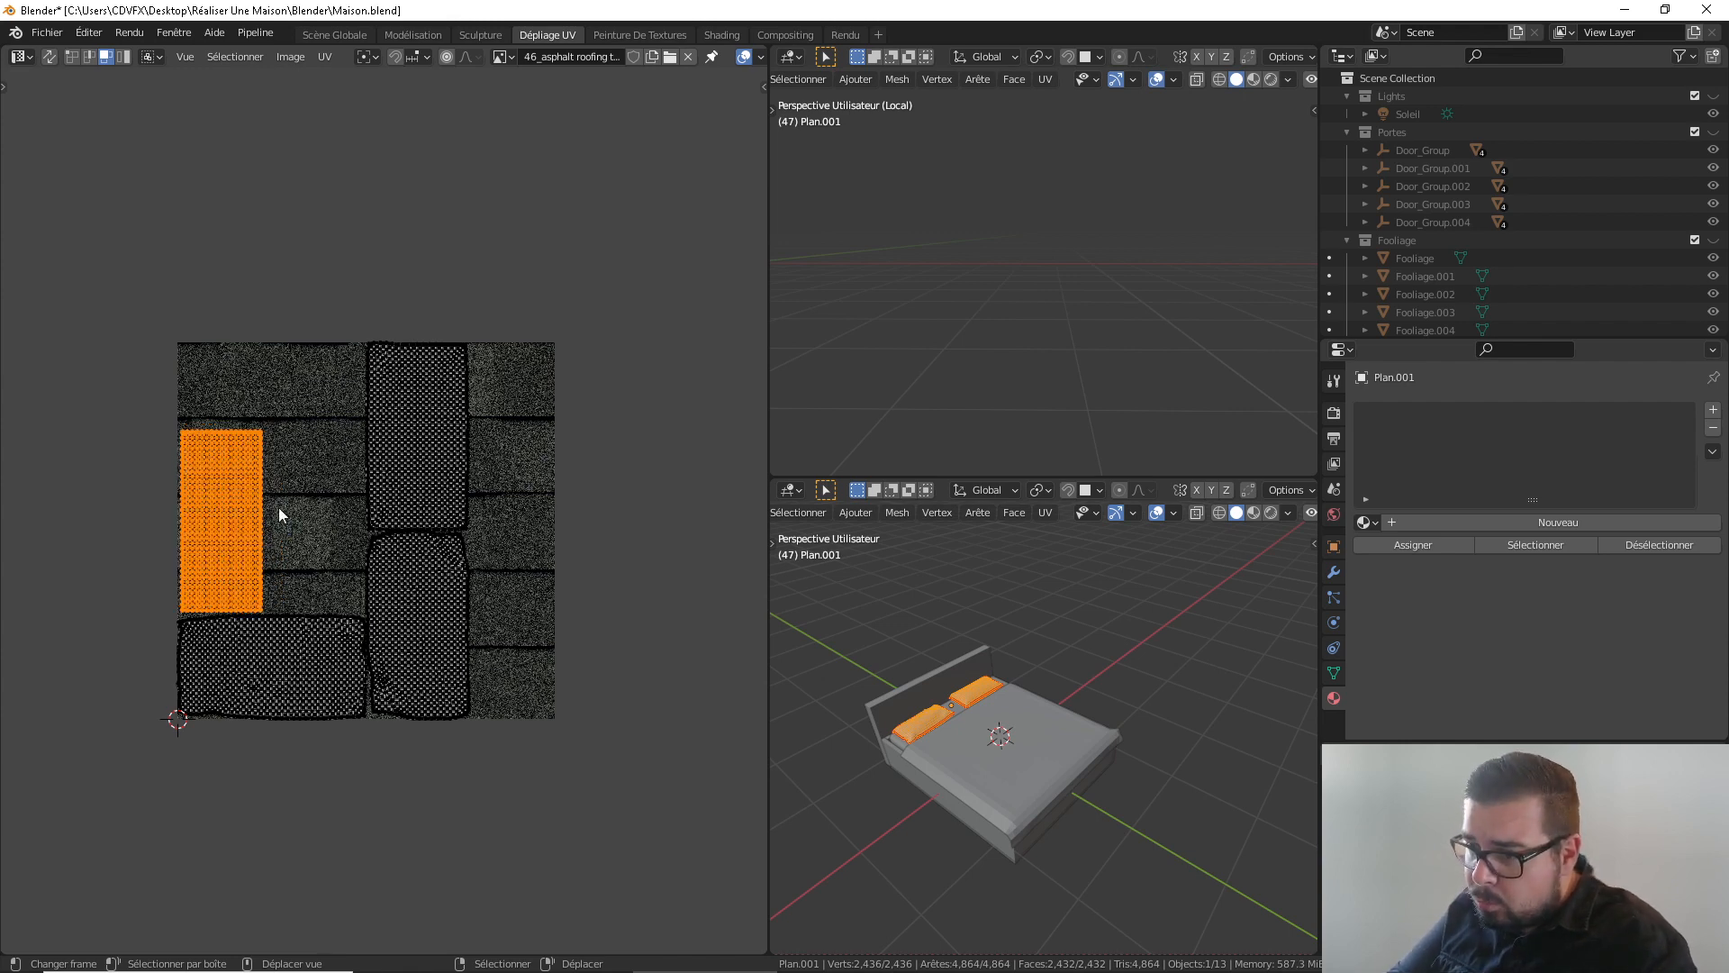
pyautogui.hotkey('alt', 'a')
pyautogui.press('l')
pyautogui.press('q')
pyautogui.click(299, 628)
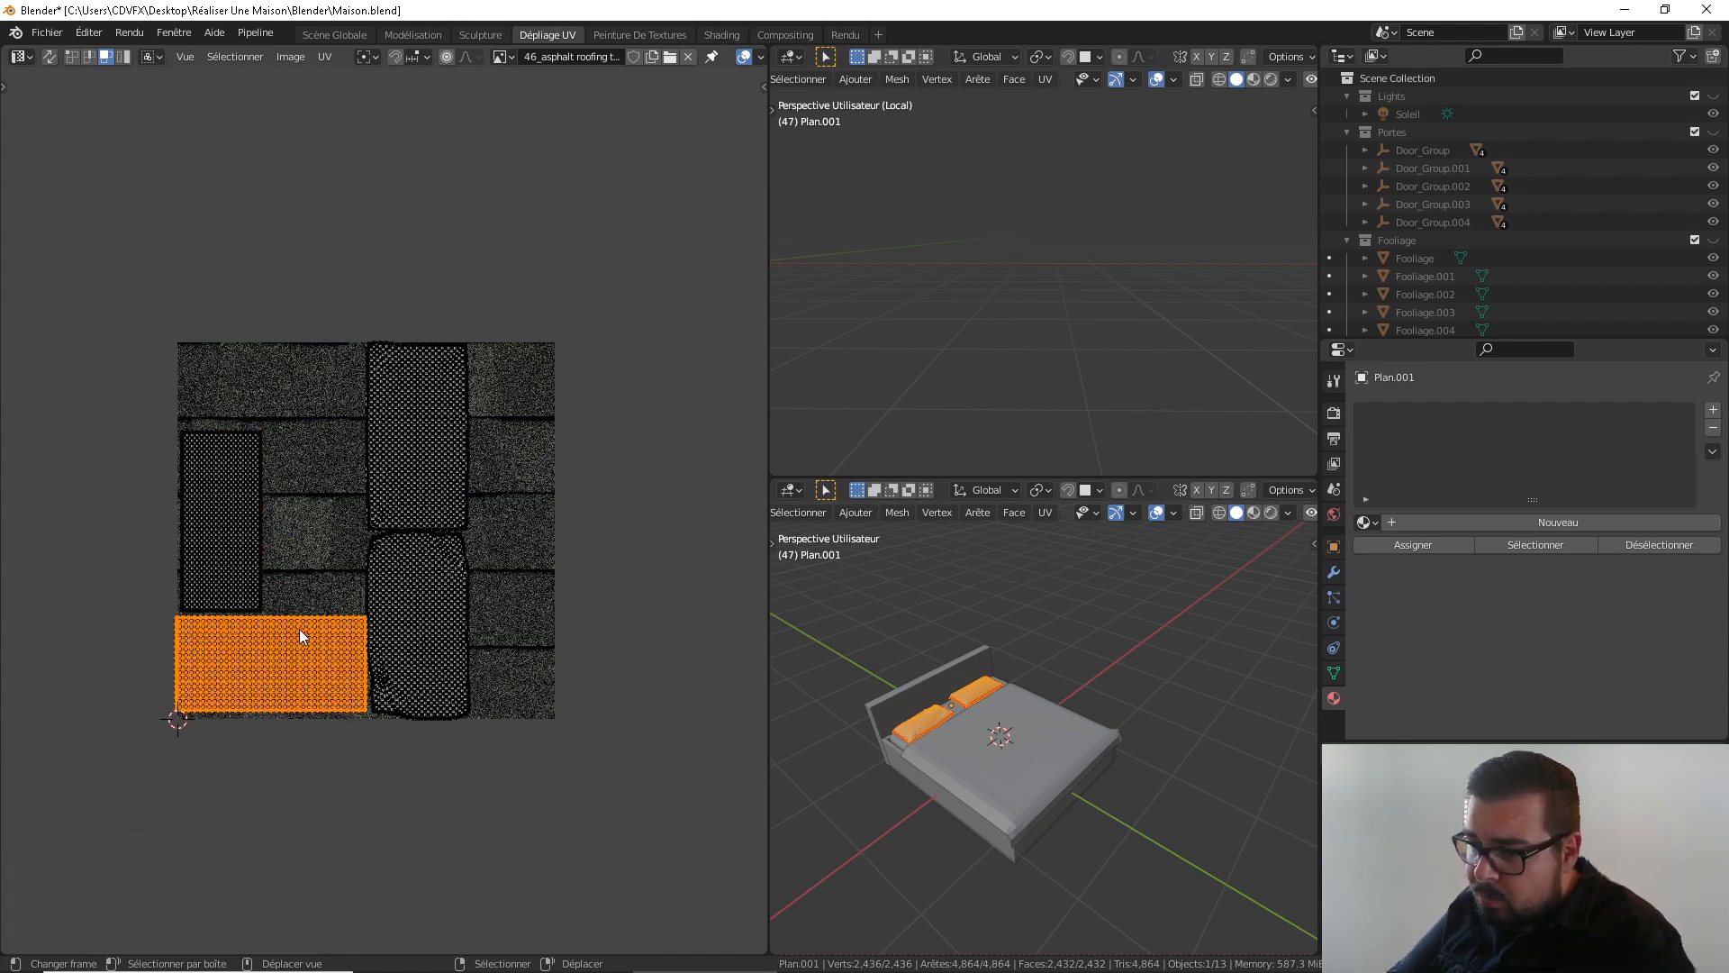
# Straighten the two remaining upright UV islands, lower then upper, into regular rectangular grids
pyautogui.hotkey('alt', 'a')
pyautogui.press('l')
pyautogui.press('q')
pyautogui.click(419, 624)
pyautogui.hotkey('alt', 'a')
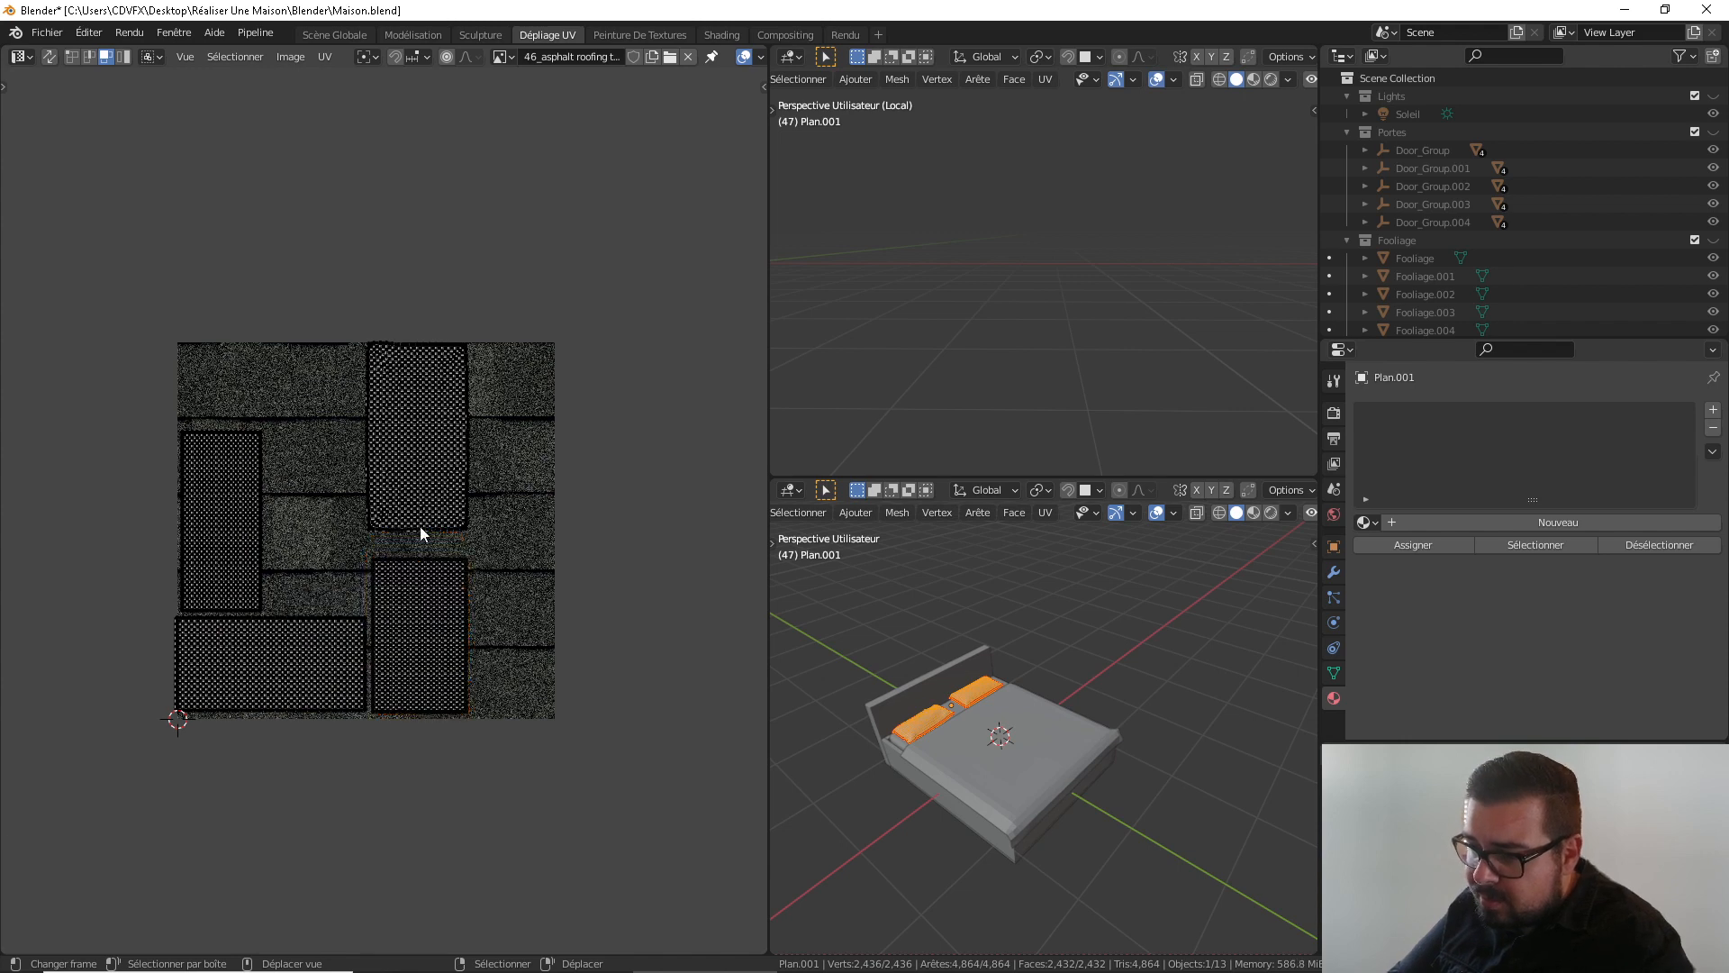
pyautogui.press('l')
pyautogui.press('q')
pyautogui.click(428, 494)
pyautogui.hotkey('alt', 'a')
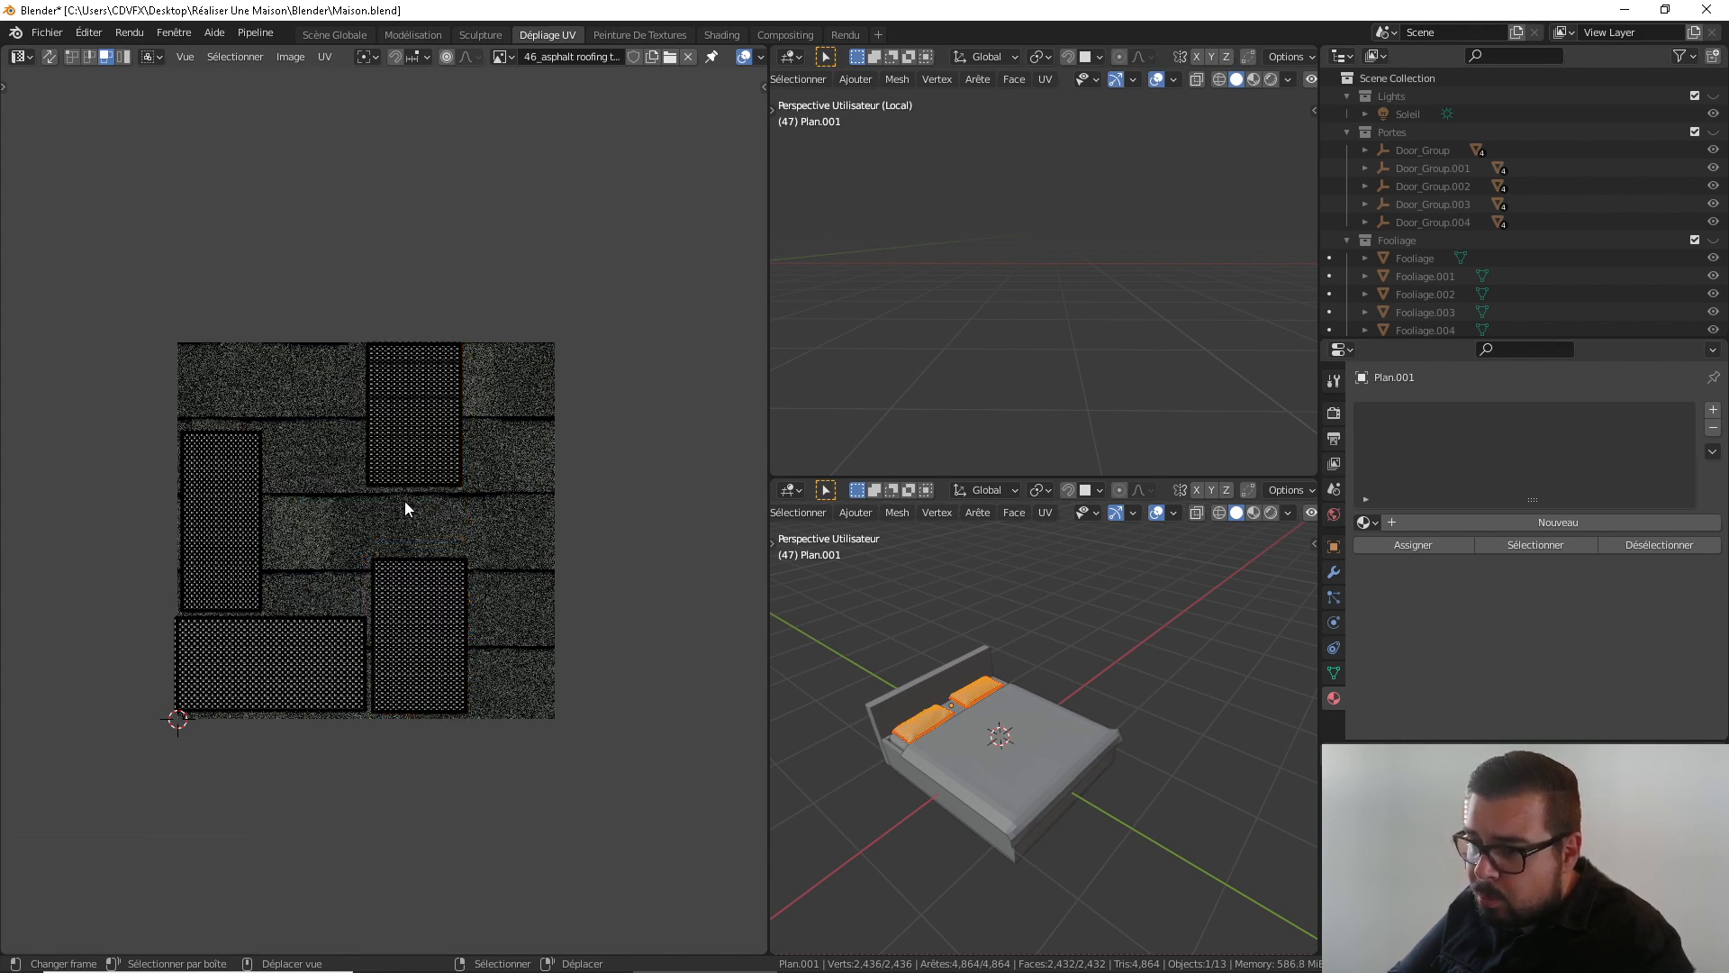
# Rotate the upper UV island by 90°, and rotate the other two upright islands together by 90°
pyautogui.write('l')
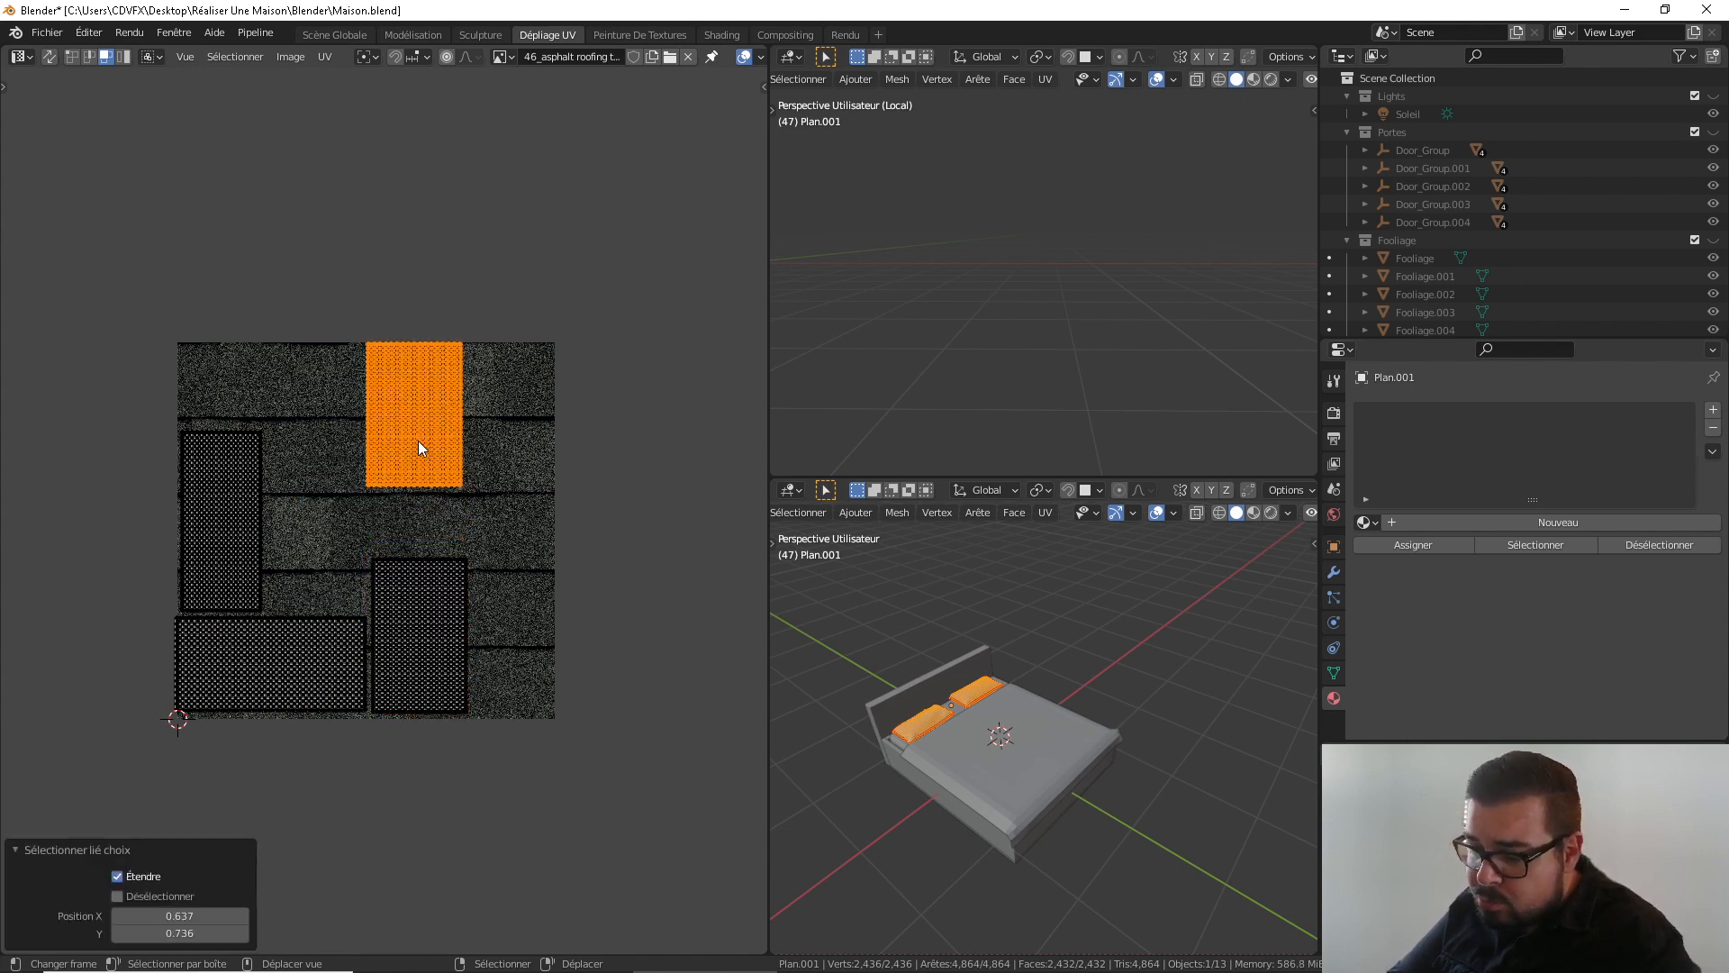
pyautogui.write('r90')
pyautogui.press('Return')
pyautogui.hotkey('alt', 'a')
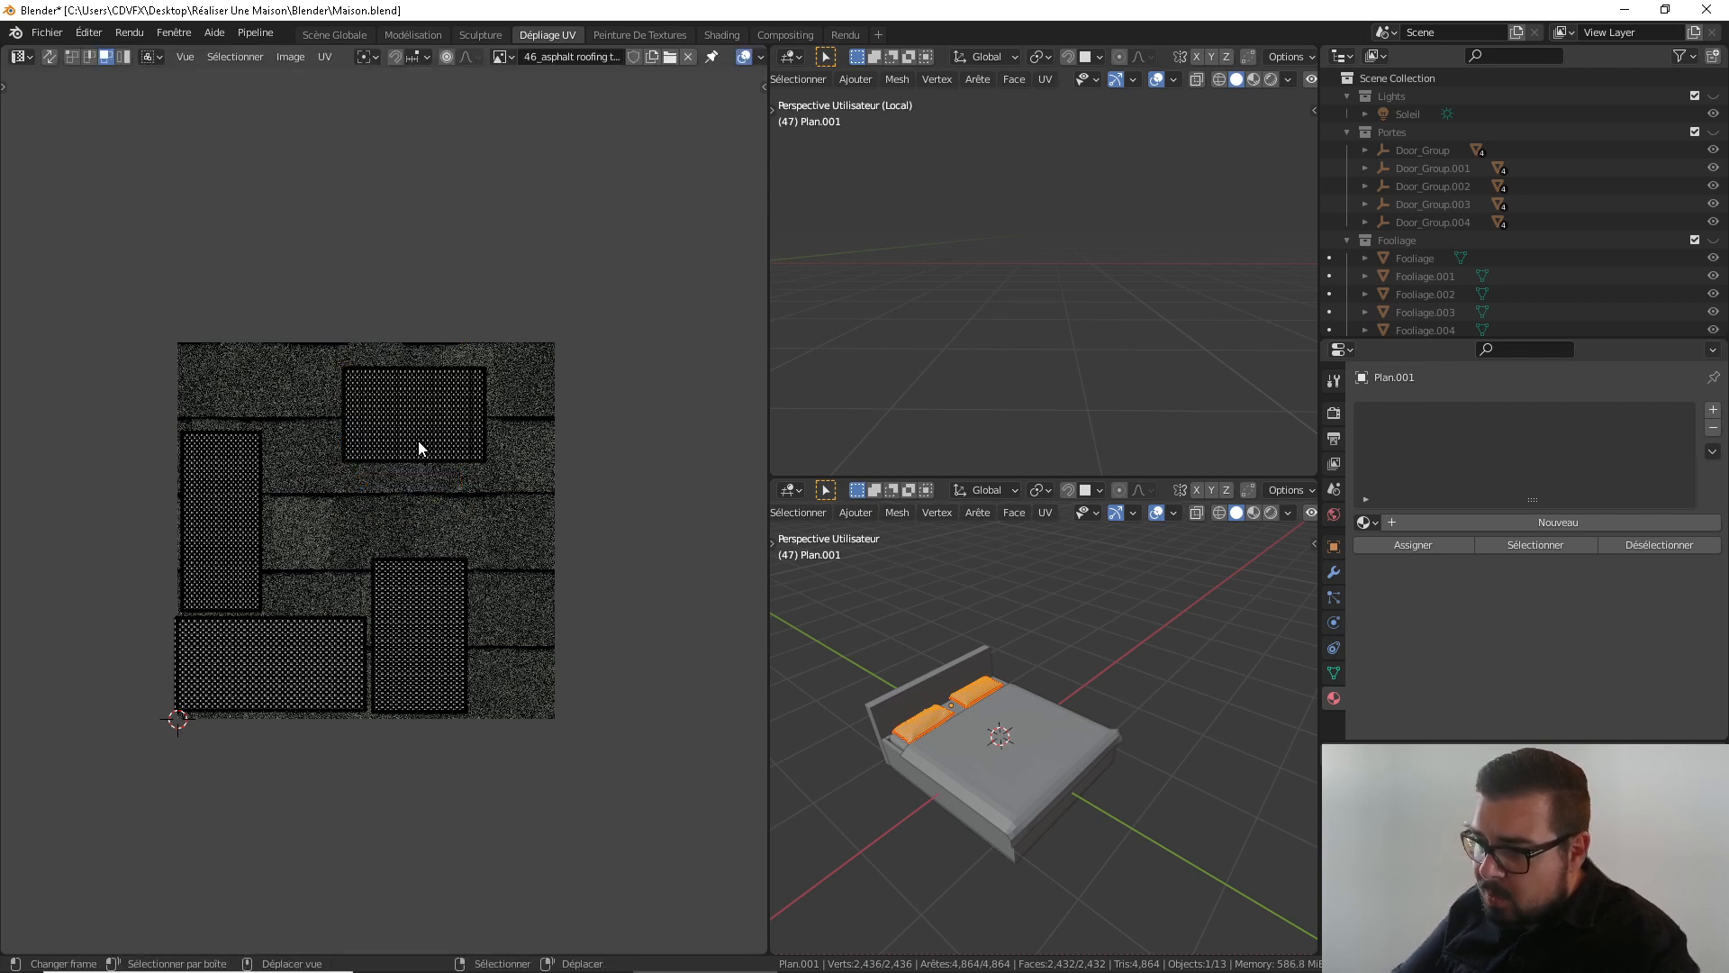
pyautogui.write('ll')
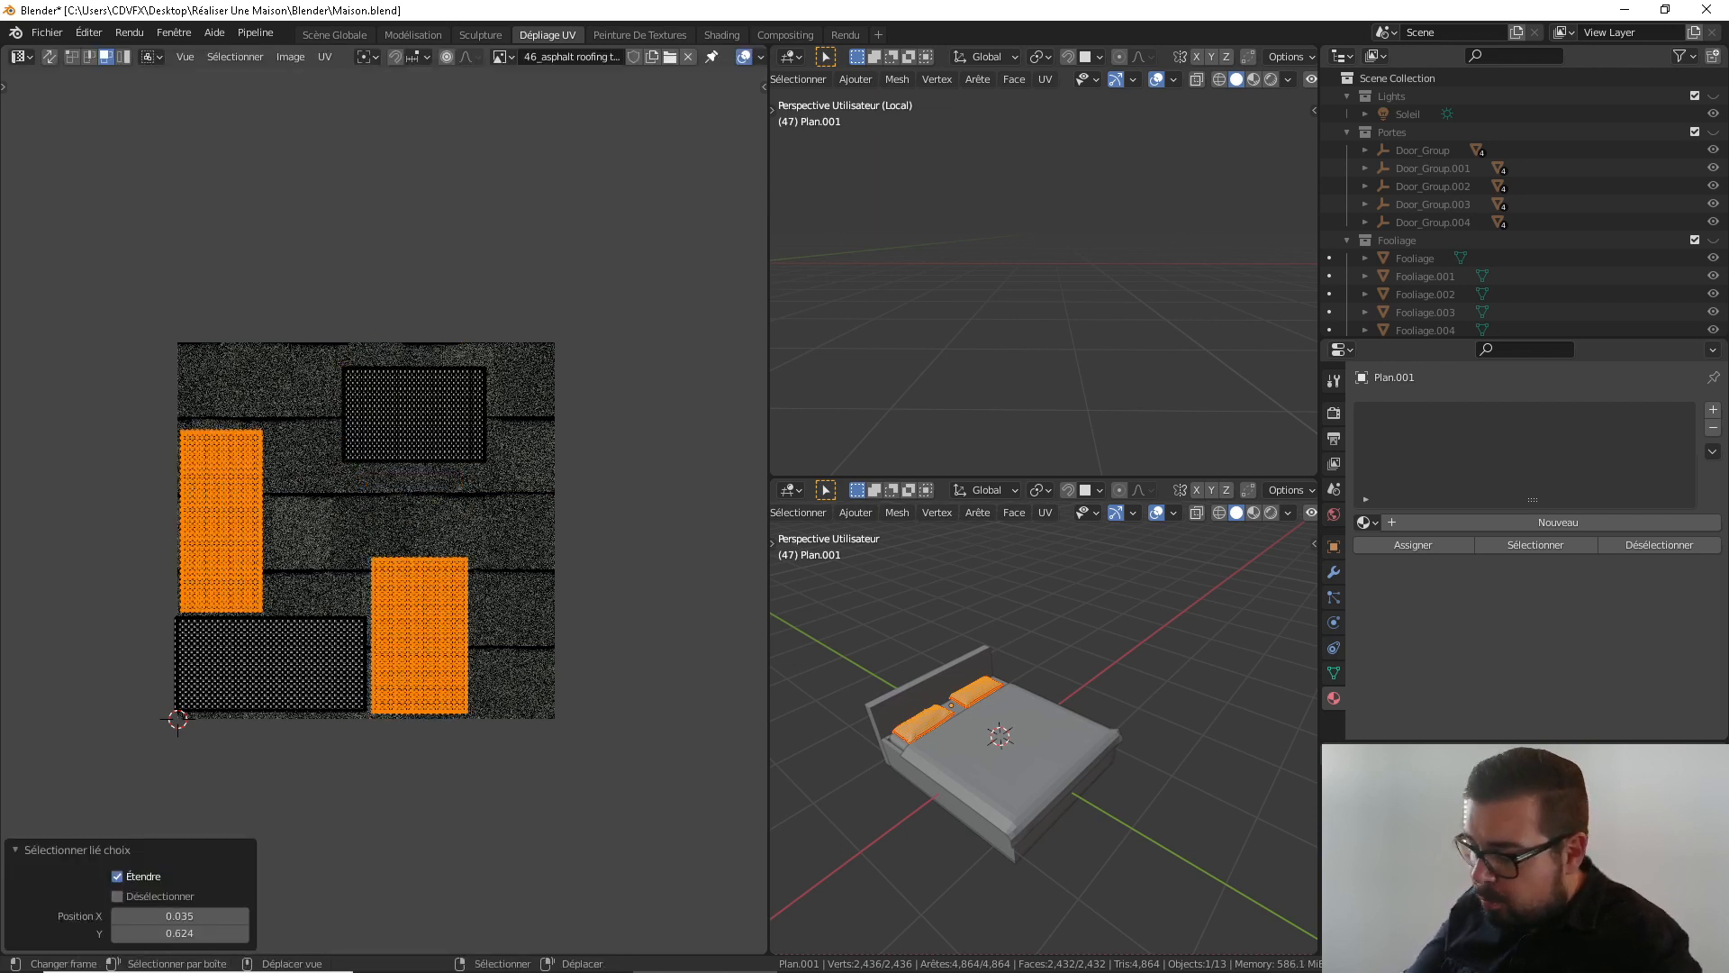
pyautogui.write('r90')
pyautogui.press('Return')
# Pack all the pillow UV islands with island rotation (Tourner) disabled, and leave edit mode
pyautogui.press('a')
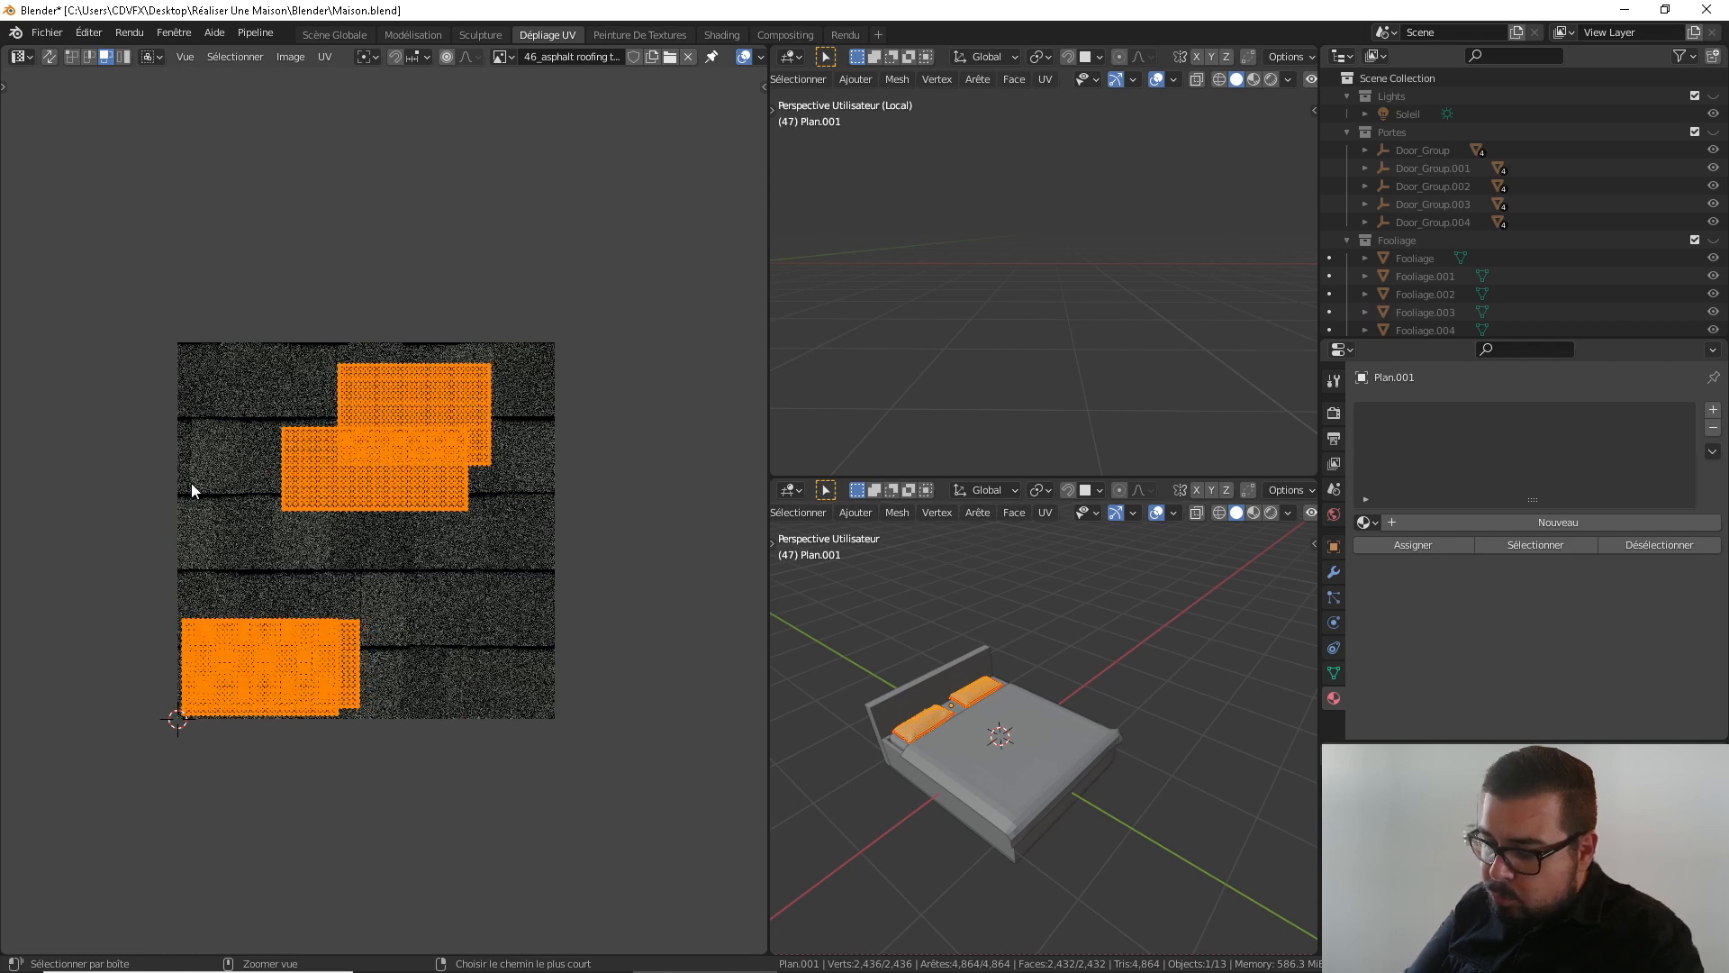
pyautogui.hotkey('ctrl', 'p')
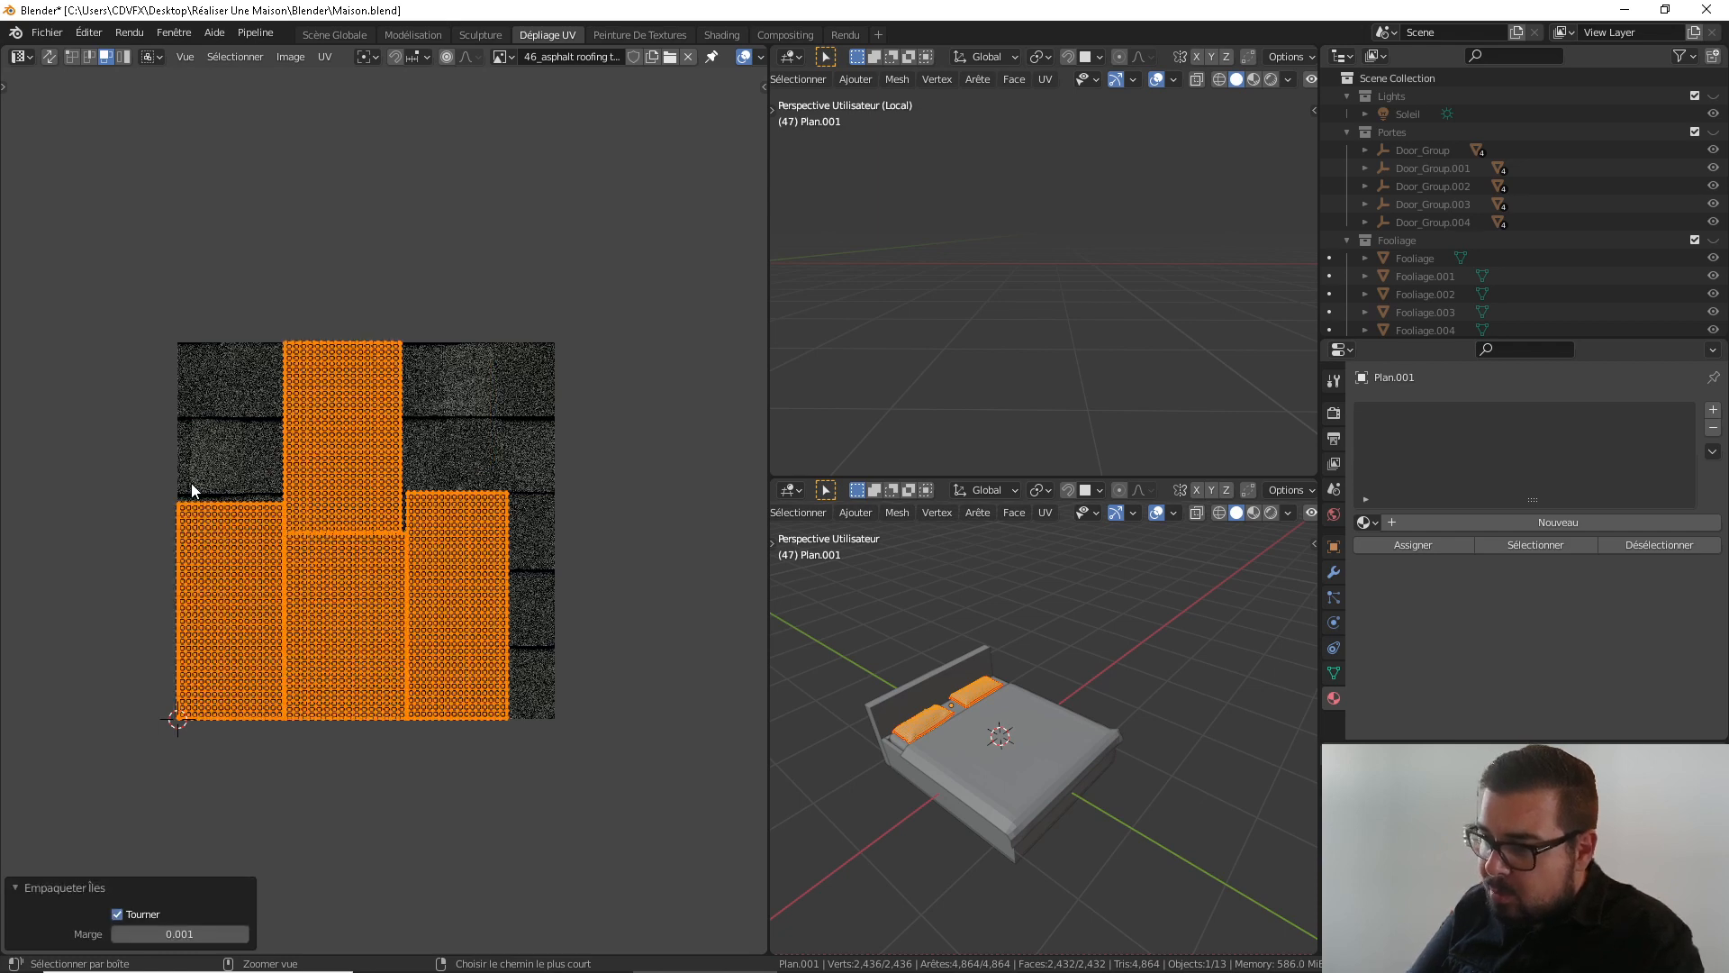
pyautogui.click(117, 913)
pyautogui.press('Tab')
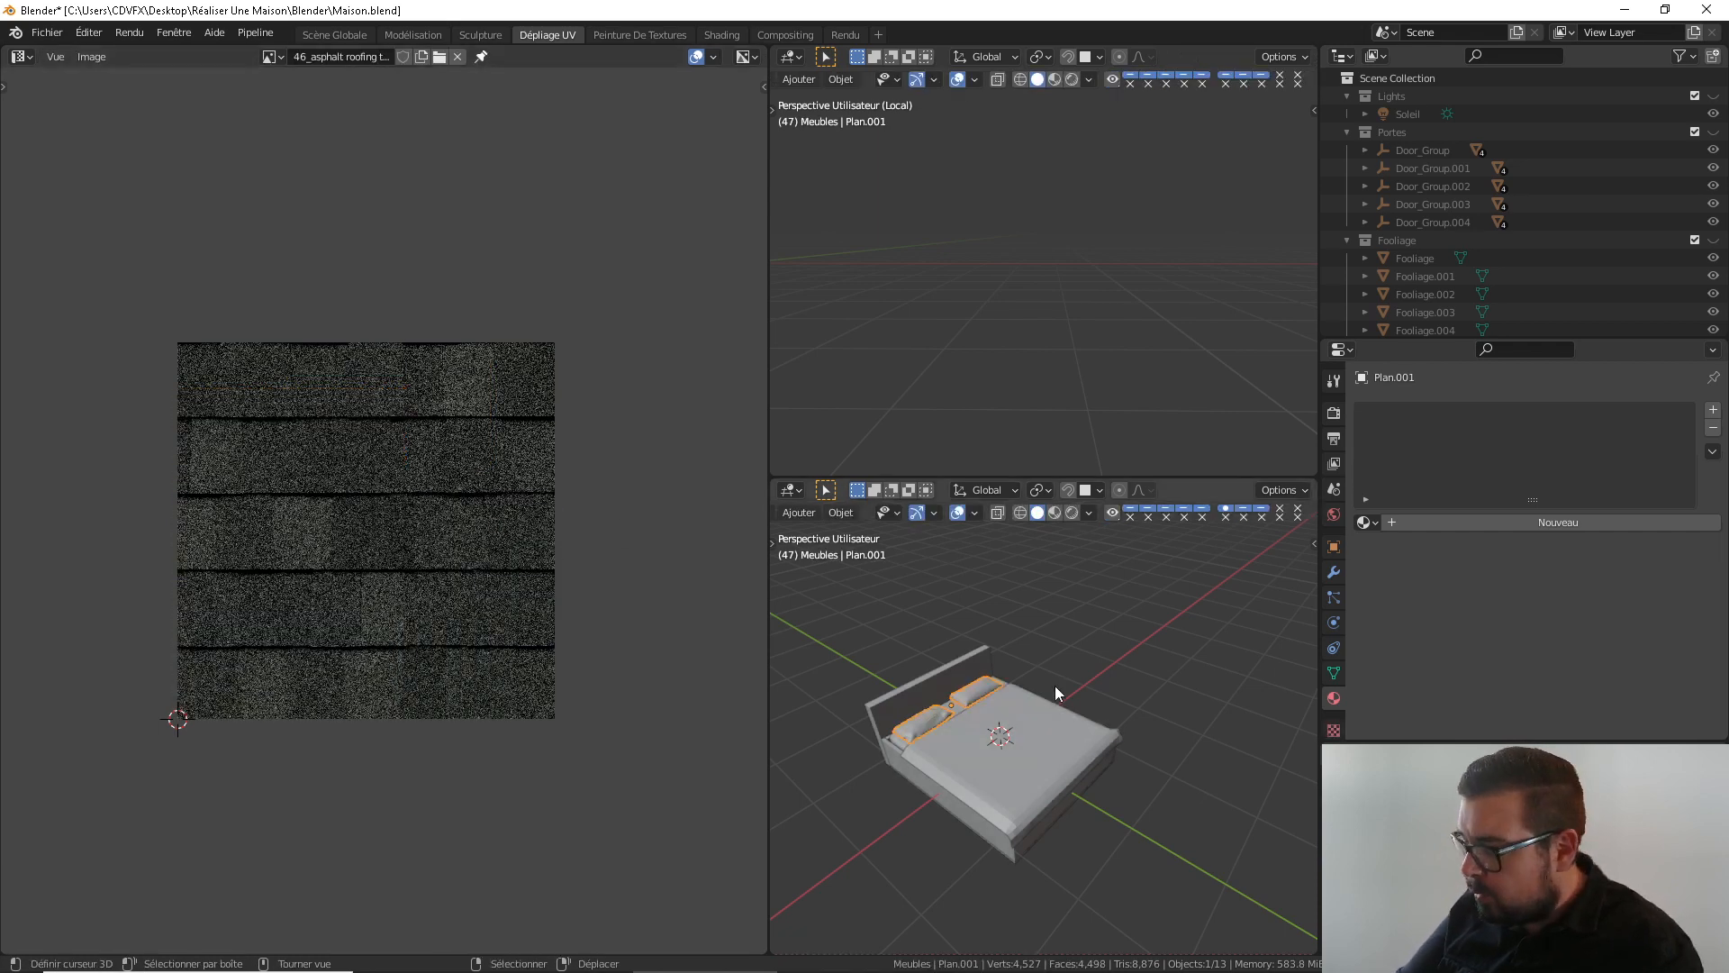
# Return to the Scène Globale workspace and deselect the joined pillows
pyautogui.click(334, 34)
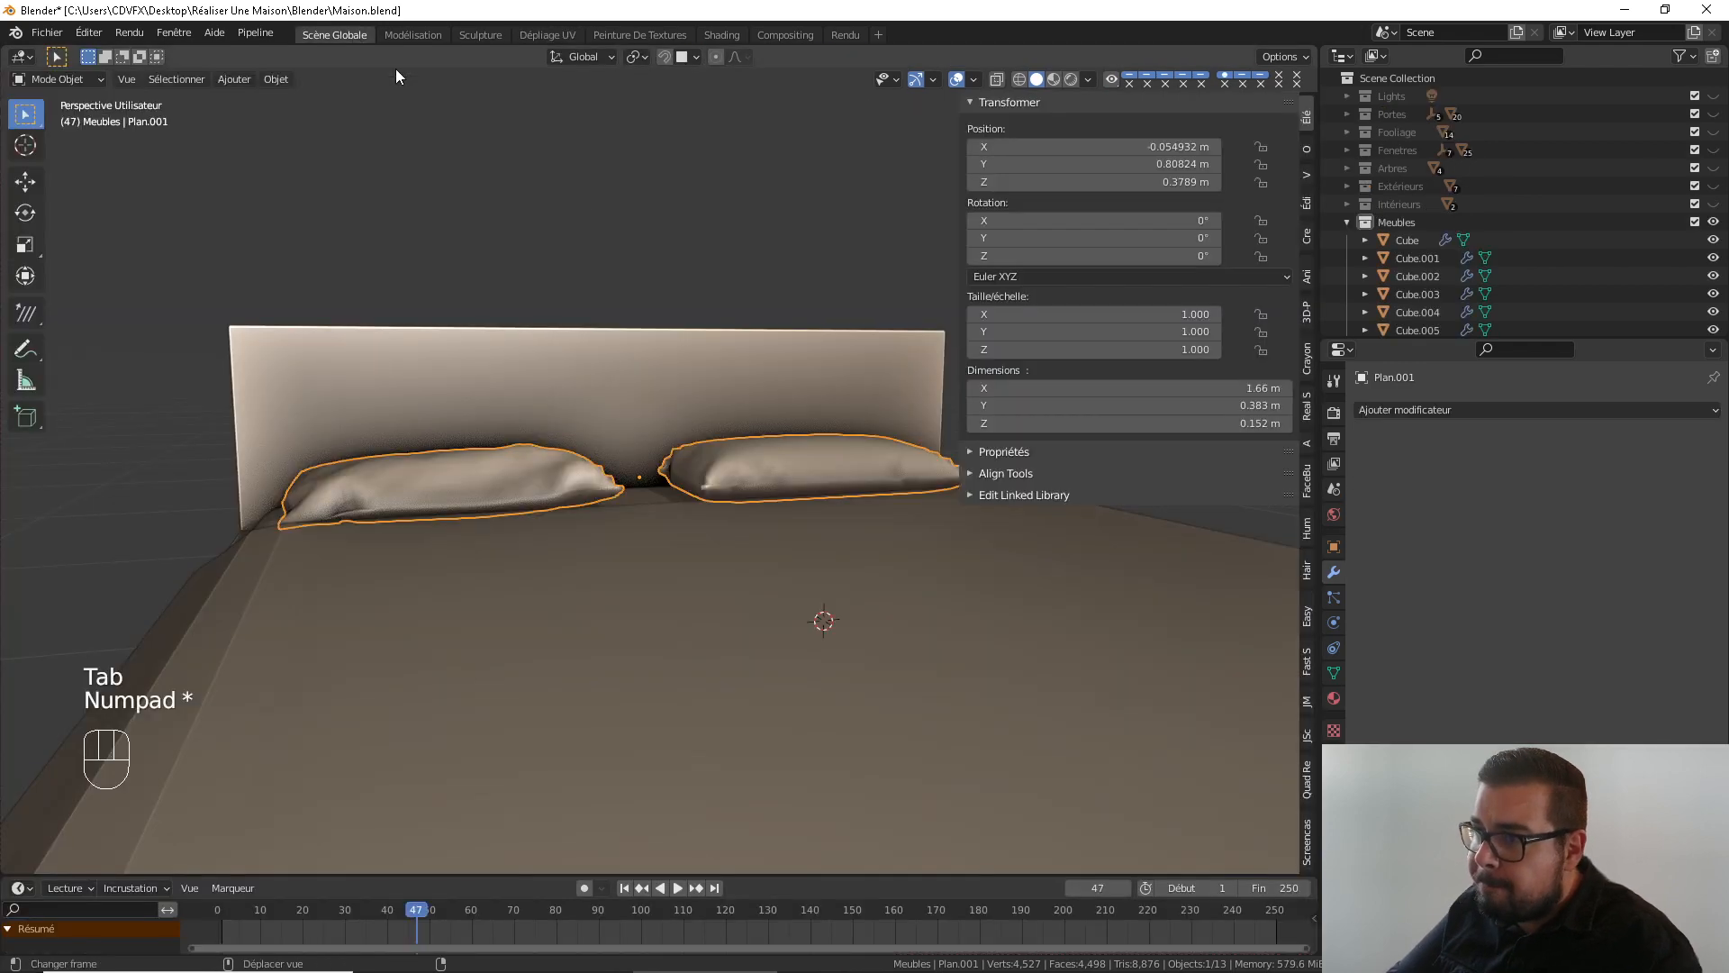
pyautogui.press('a')
pyautogui.moveTo(798, 435); pyautogui.dragTo(607, 517, button='middle')
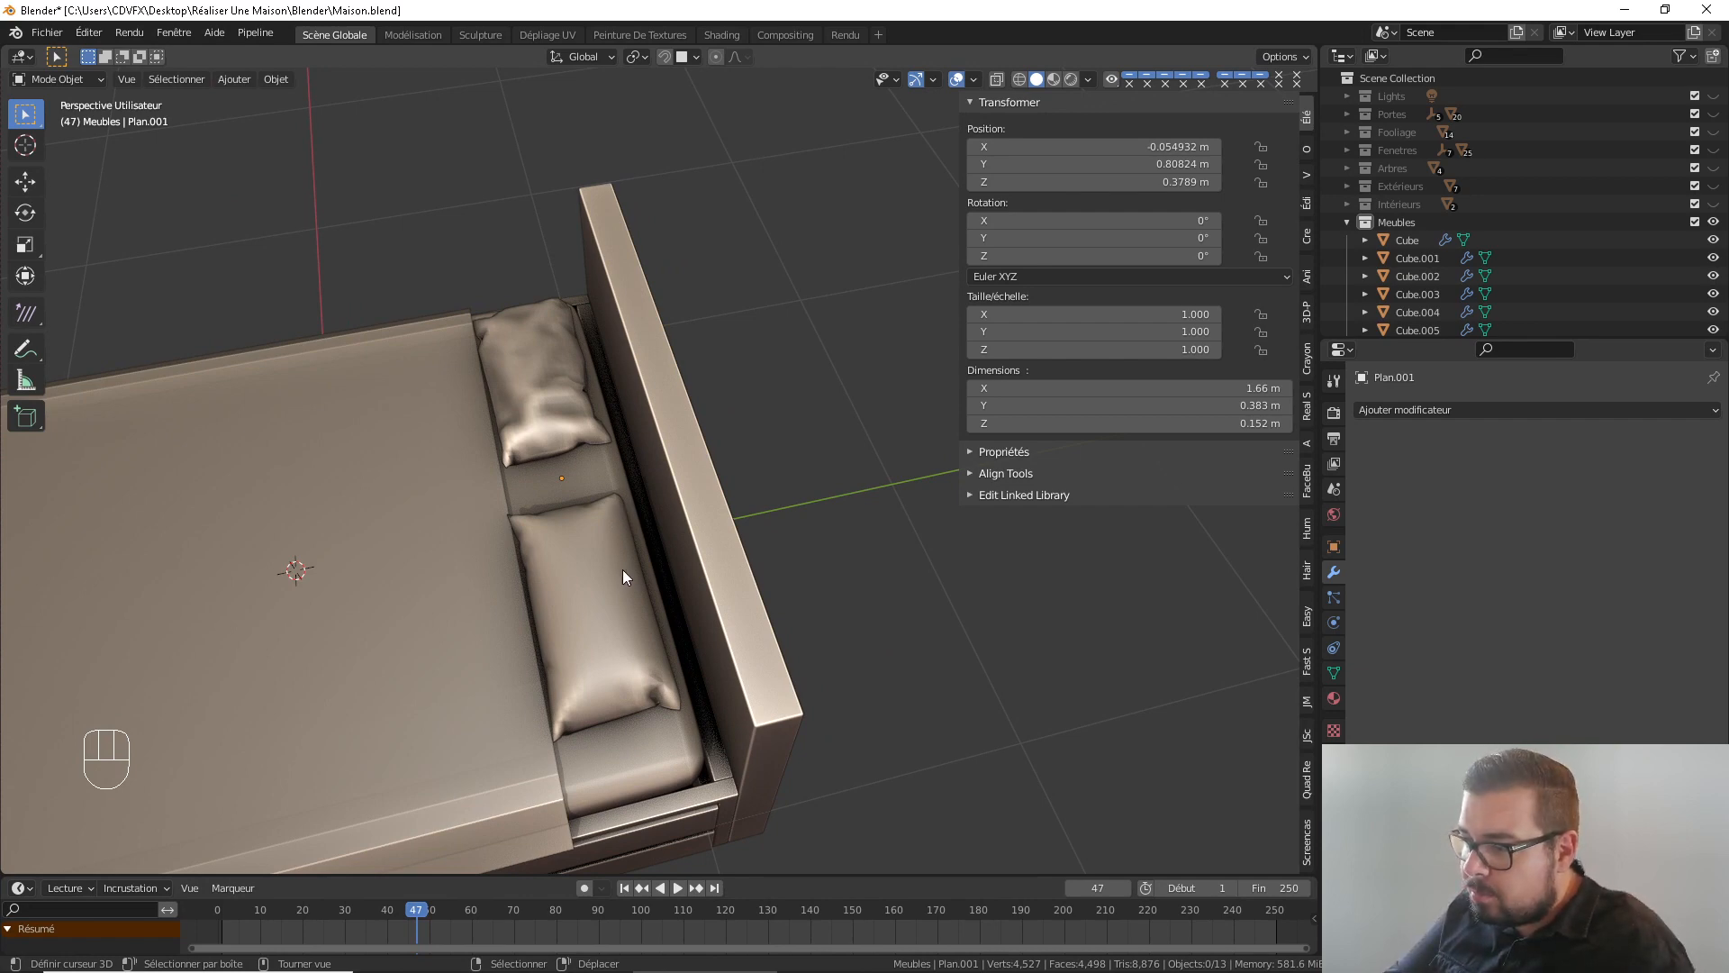
# Select the blanket on the bed and unwrap its whole mesh with the angle-based method (D'après angles)
pyautogui.moveTo(623, 569); pyautogui.dragTo(717, 533, button='middle')
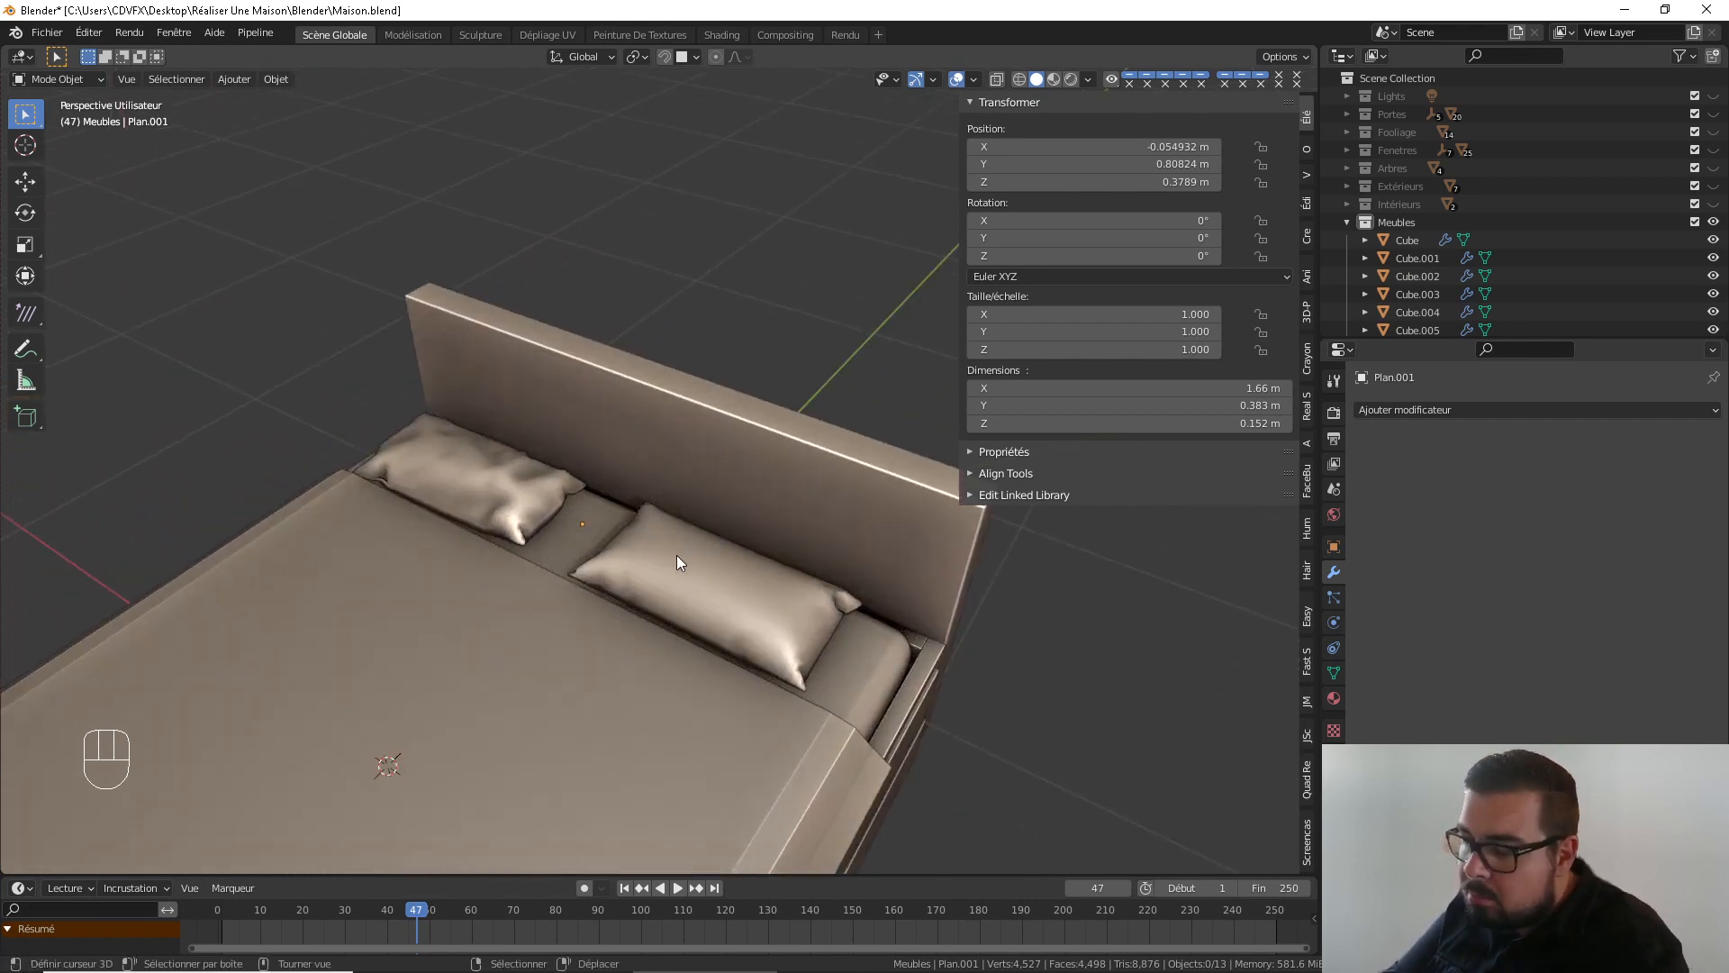
pyautogui.scroll(-1, 678, 563)
pyautogui.moveTo(708, 631); pyautogui.dragTo(713, 585, button='middle')
pyautogui.rightClick(688, 641)
pyautogui.keyDown('shift'); pyautogui.moveTo(713, 585); pyautogui.dragTo(777, 460, button='middle'); pyautogui.keyUp('shift')
pyautogui.scroll(-1, 763, 473)
pyautogui.press('w')
pyautogui.click(760, 478)
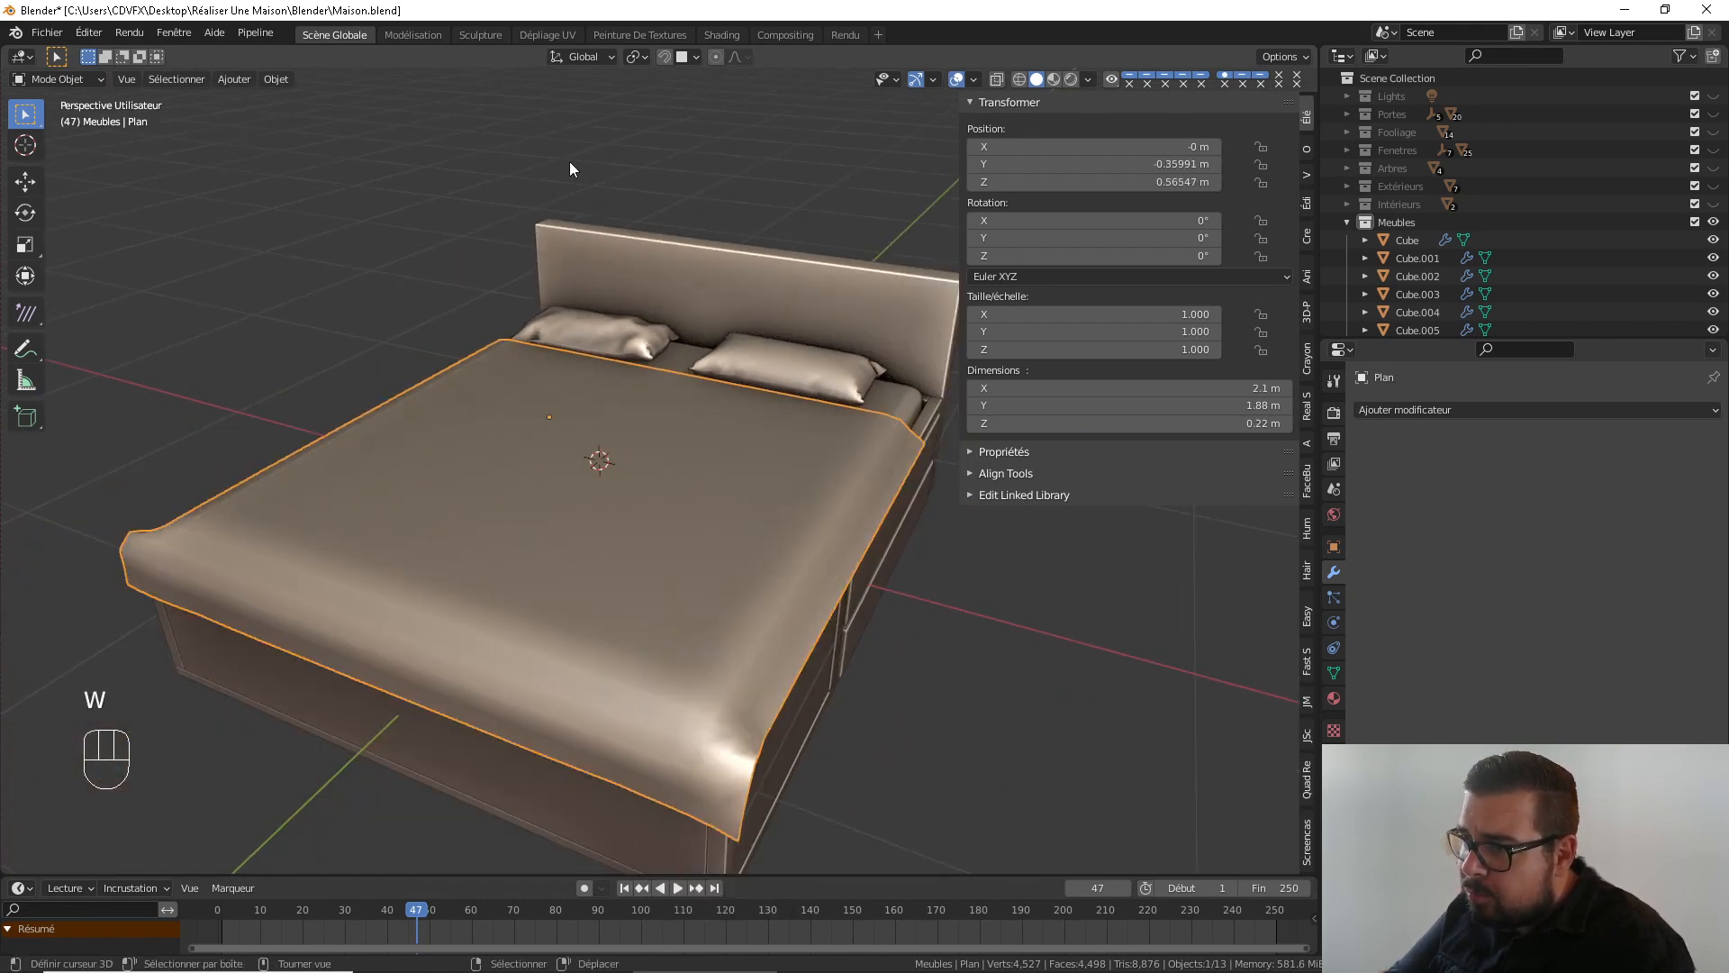
pyautogui.press('Tab')
pyautogui.press('u')
pyautogui.click(509, 304)
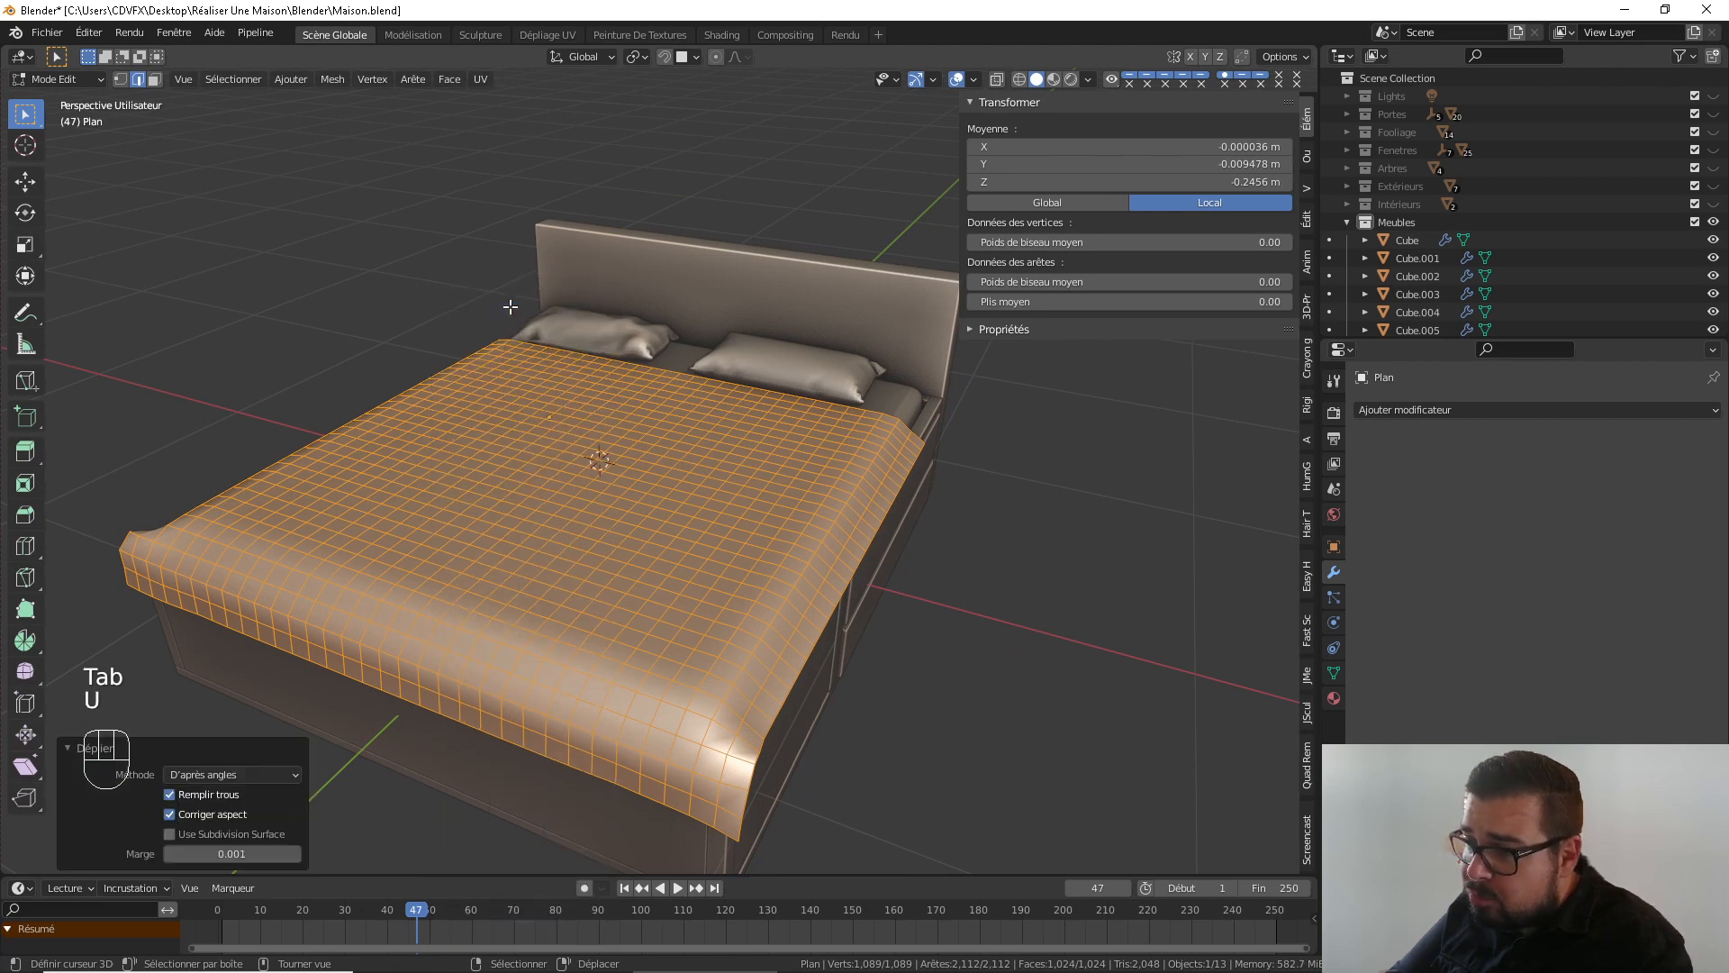
# Examine the blanket's UV layout in the Dépliage UV workspace and leave edit mode
pyautogui.click(567, 34)
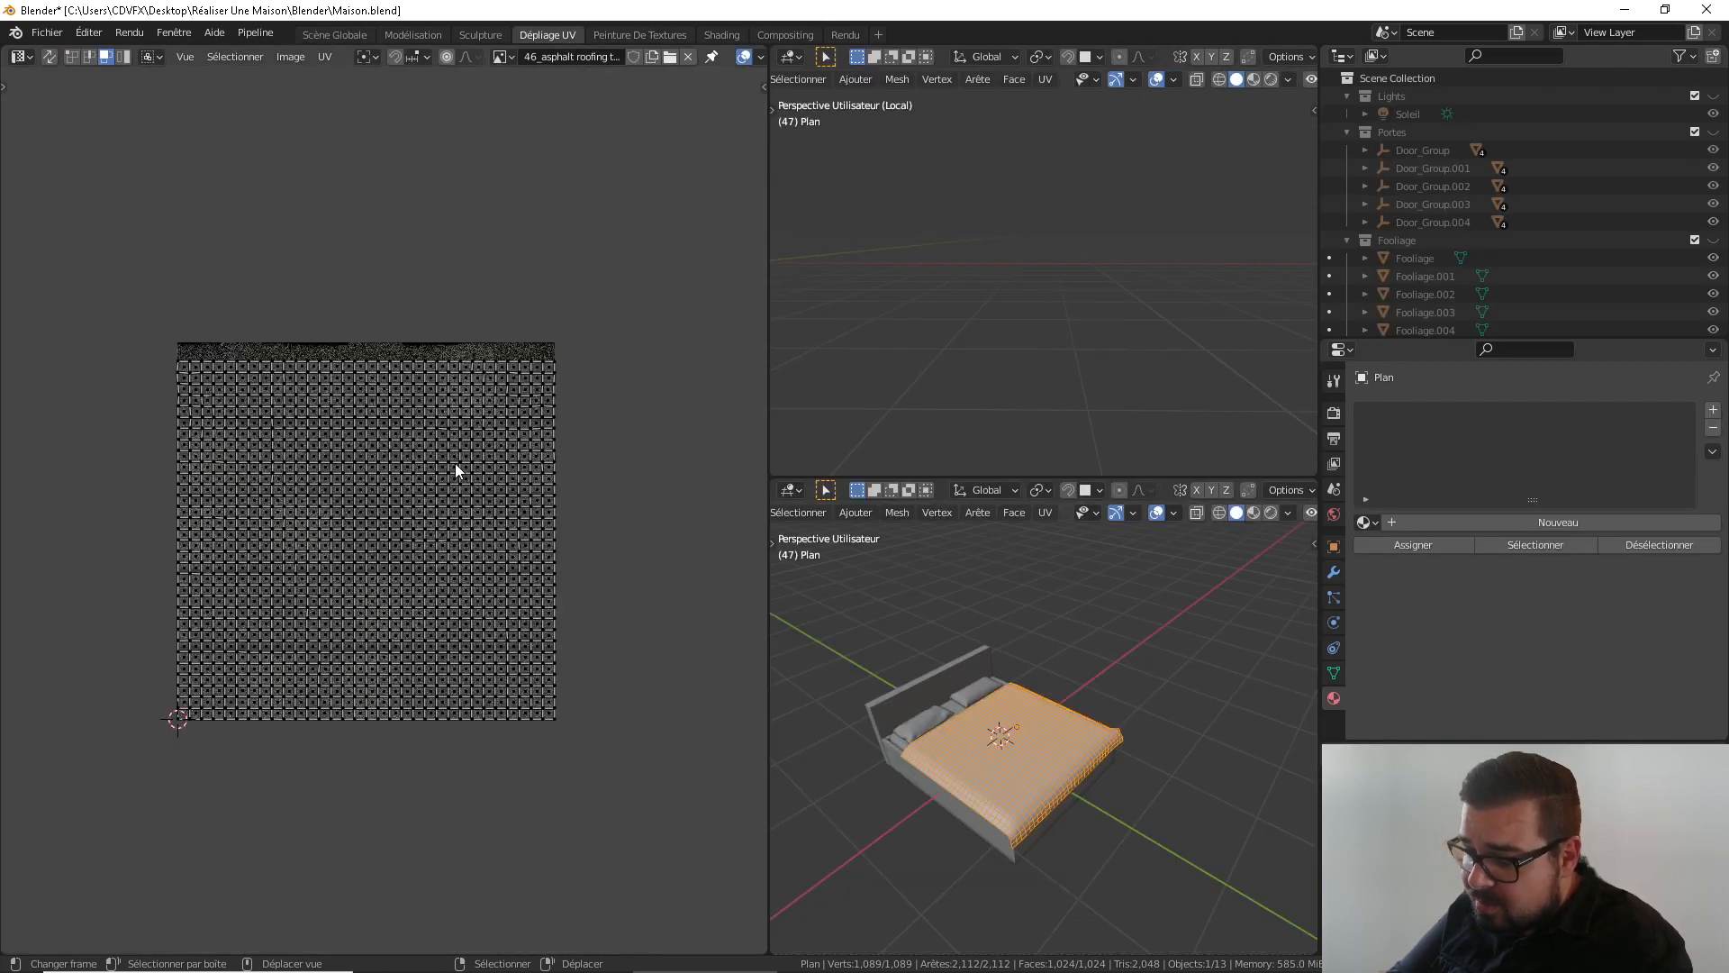
pyautogui.press('a')
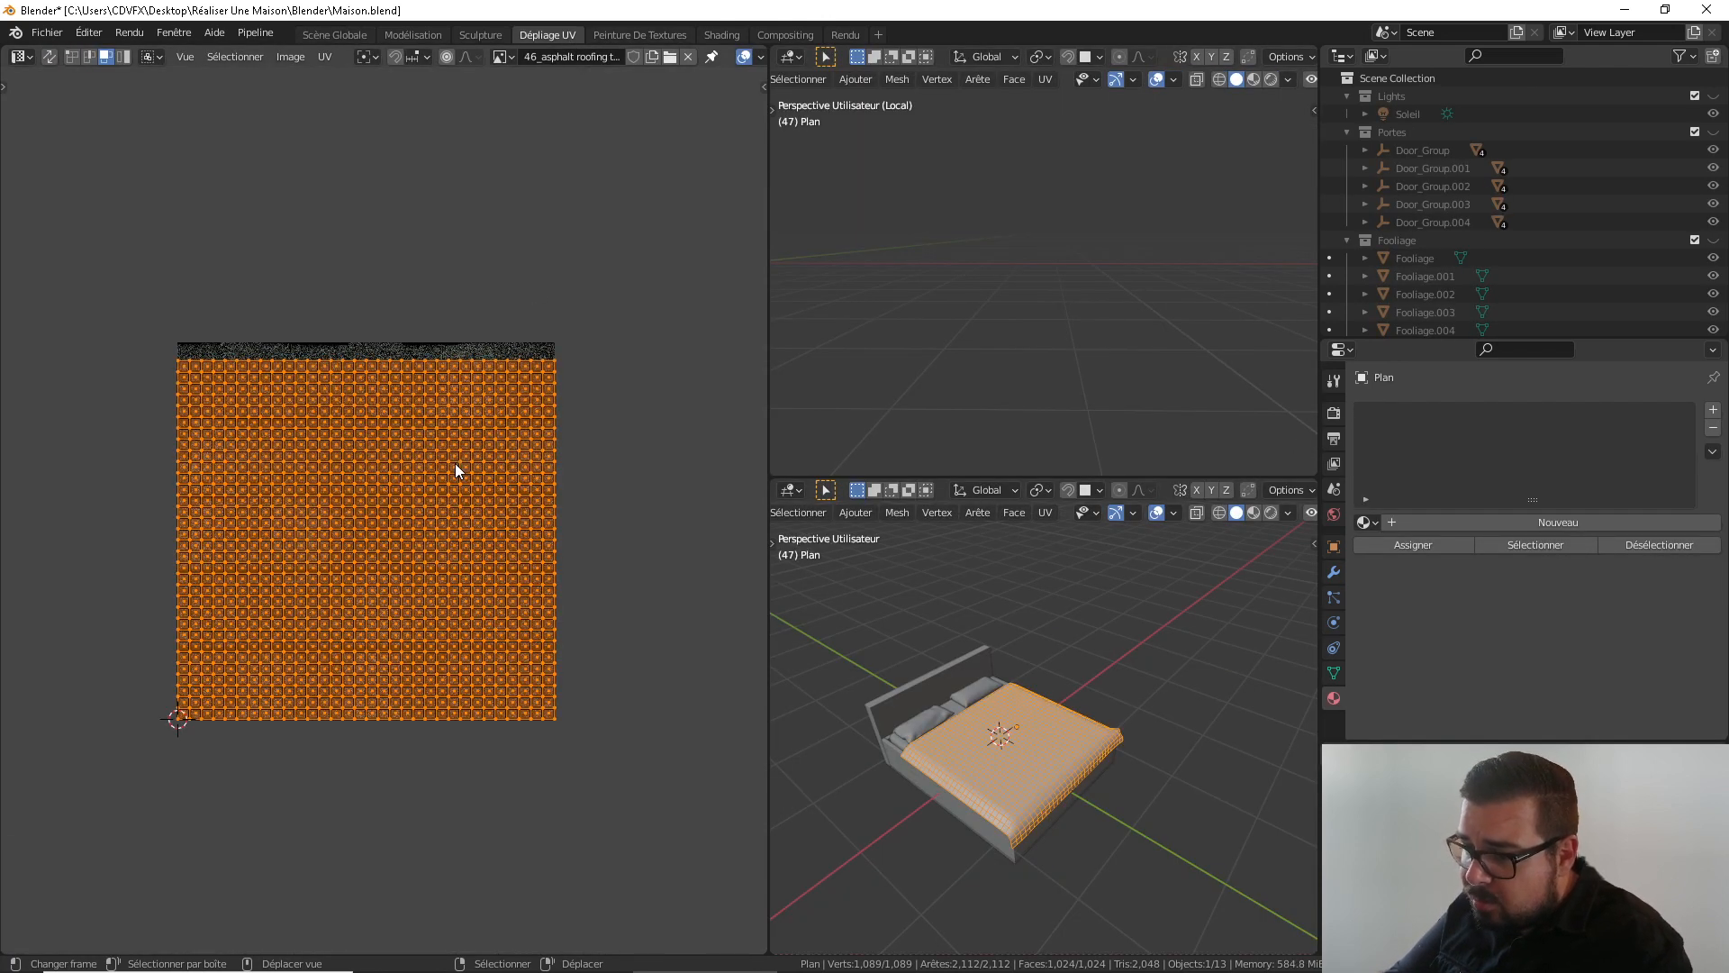
pyautogui.press('Tab')
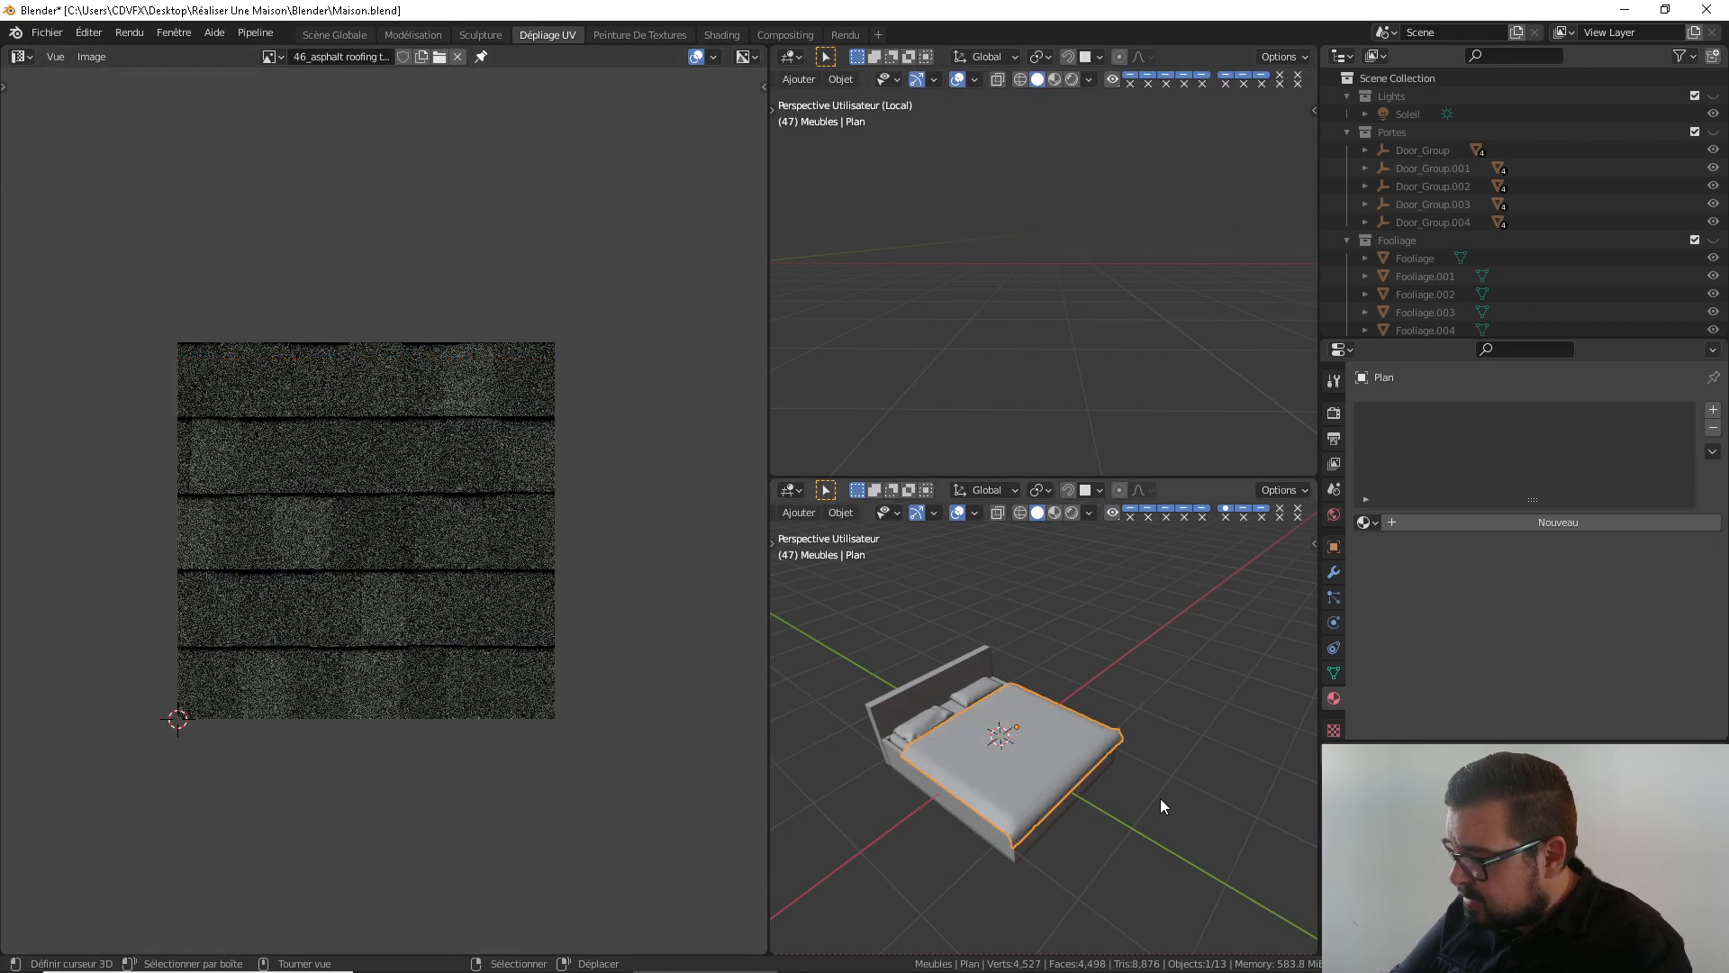
pyautogui.press('KP_Divide')
pyautogui.press('KP_Multiply')
pyautogui.press('KP_Divide')
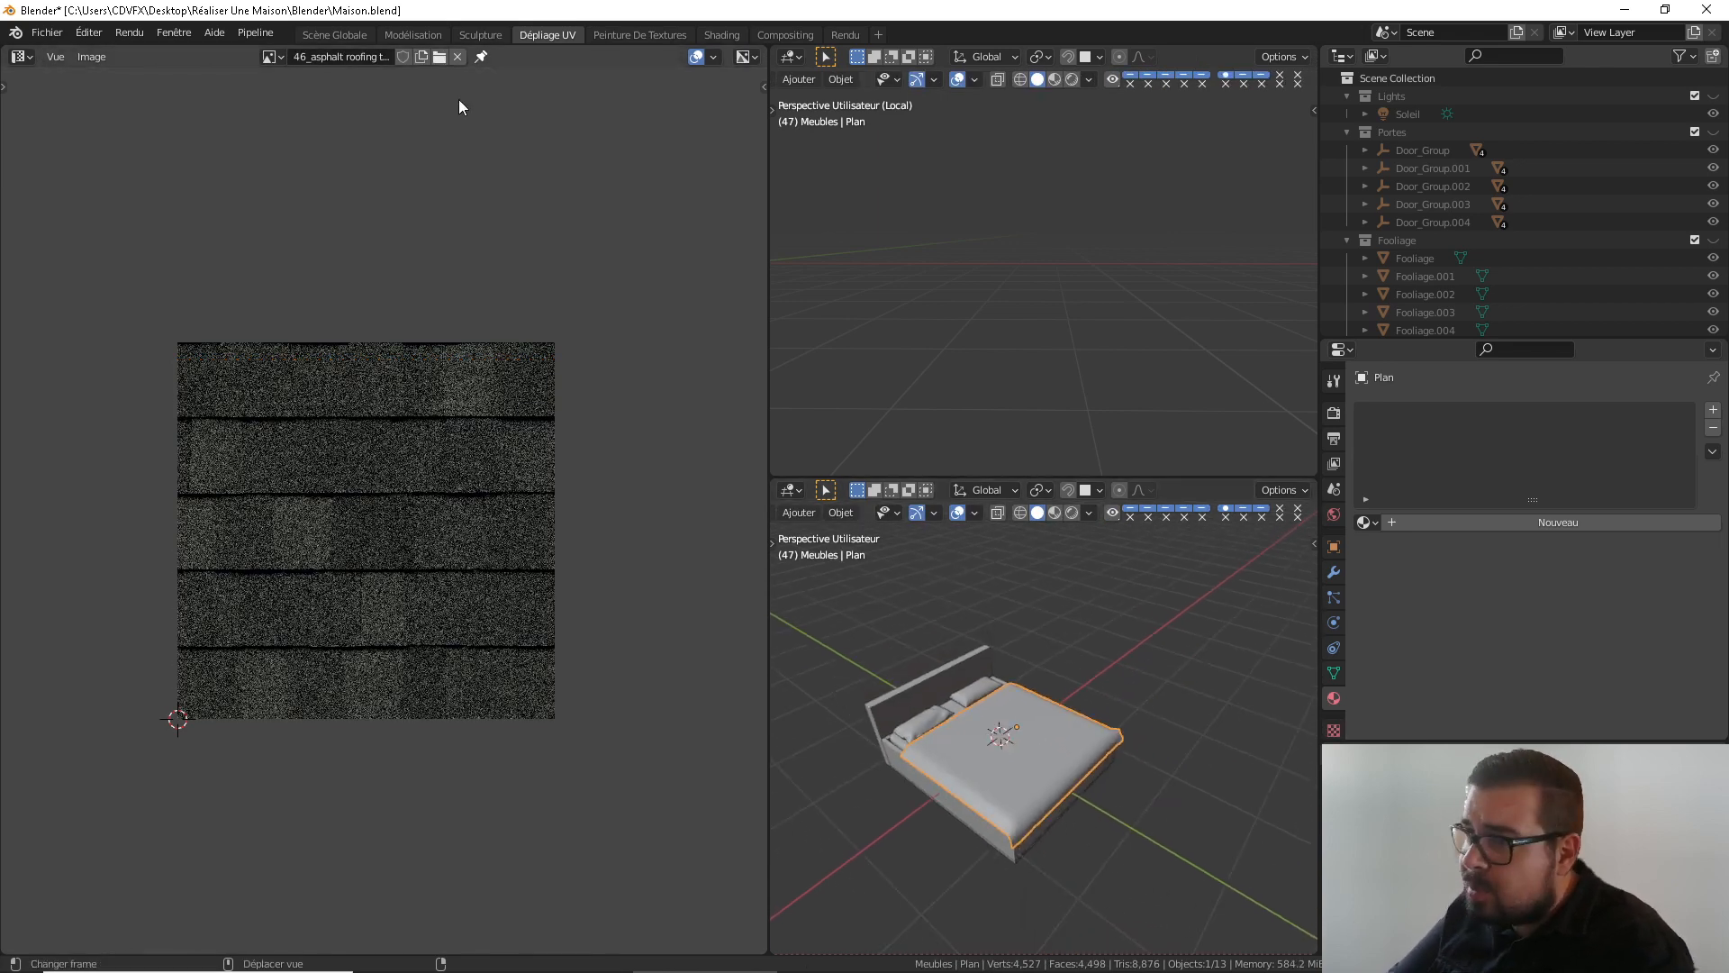
# Return to the Scène Globale workspace and leave every object deselected
pyautogui.click(323, 35)
pyautogui.moveTo(879, 538); pyautogui.dragTo(755, 512, button='middle')
pyautogui.click(819, 428)
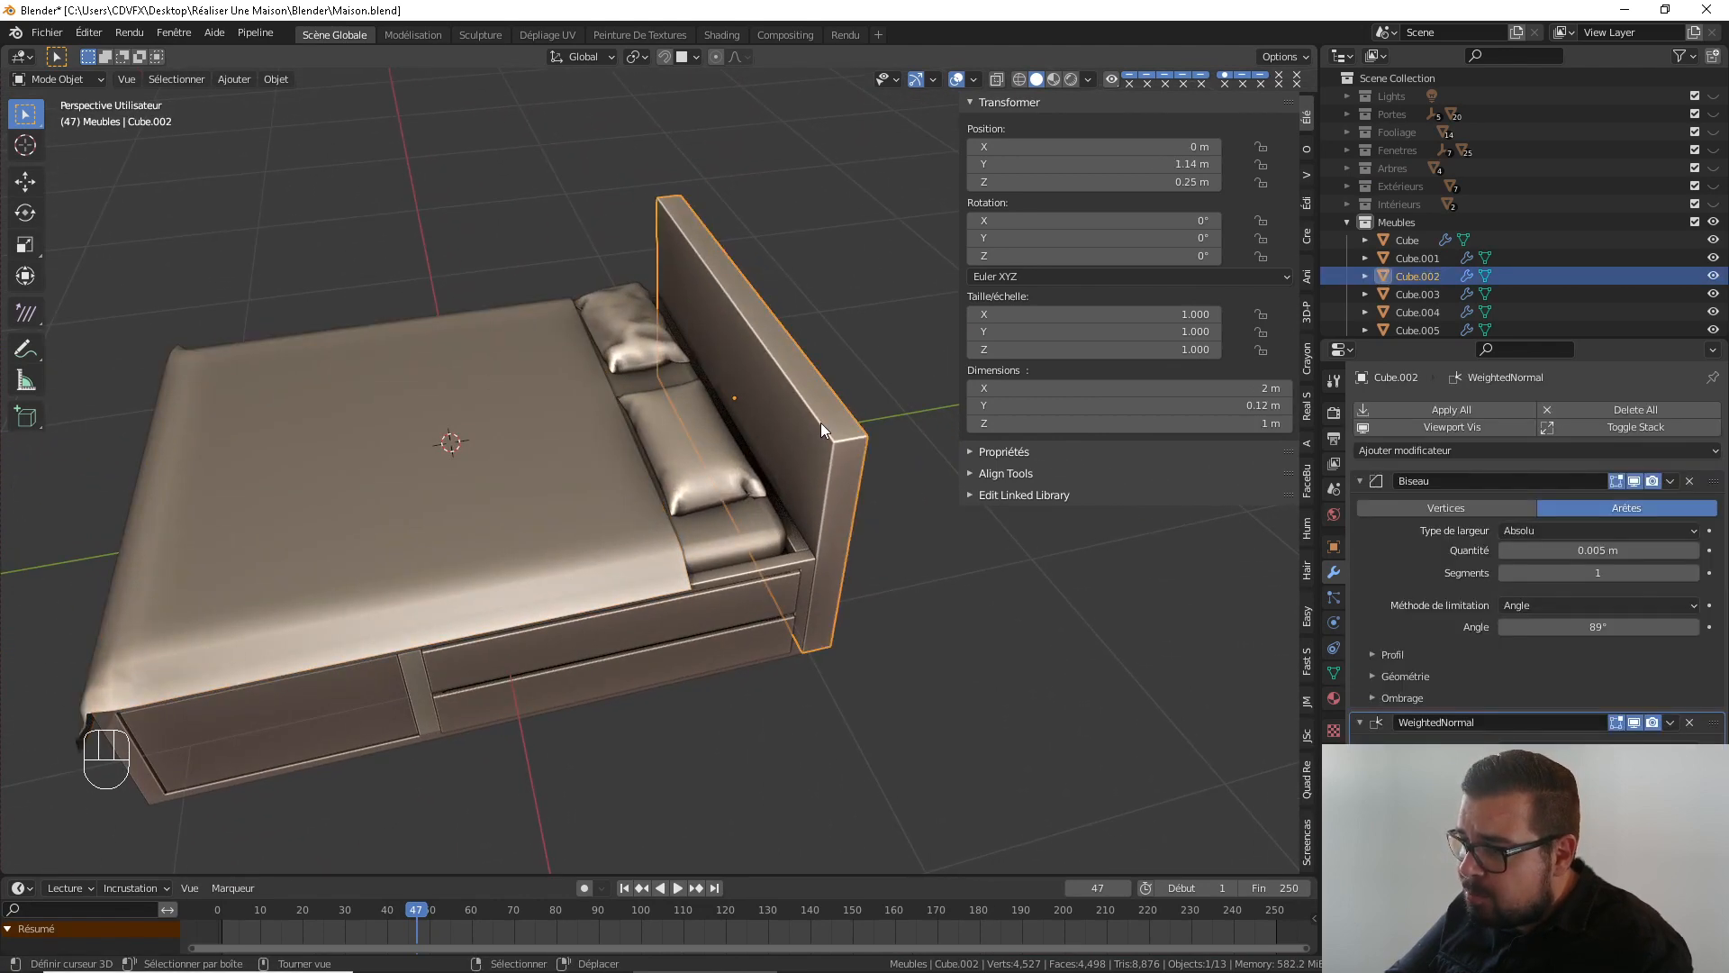
pyautogui.press('a')
pyautogui.click(825, 350)
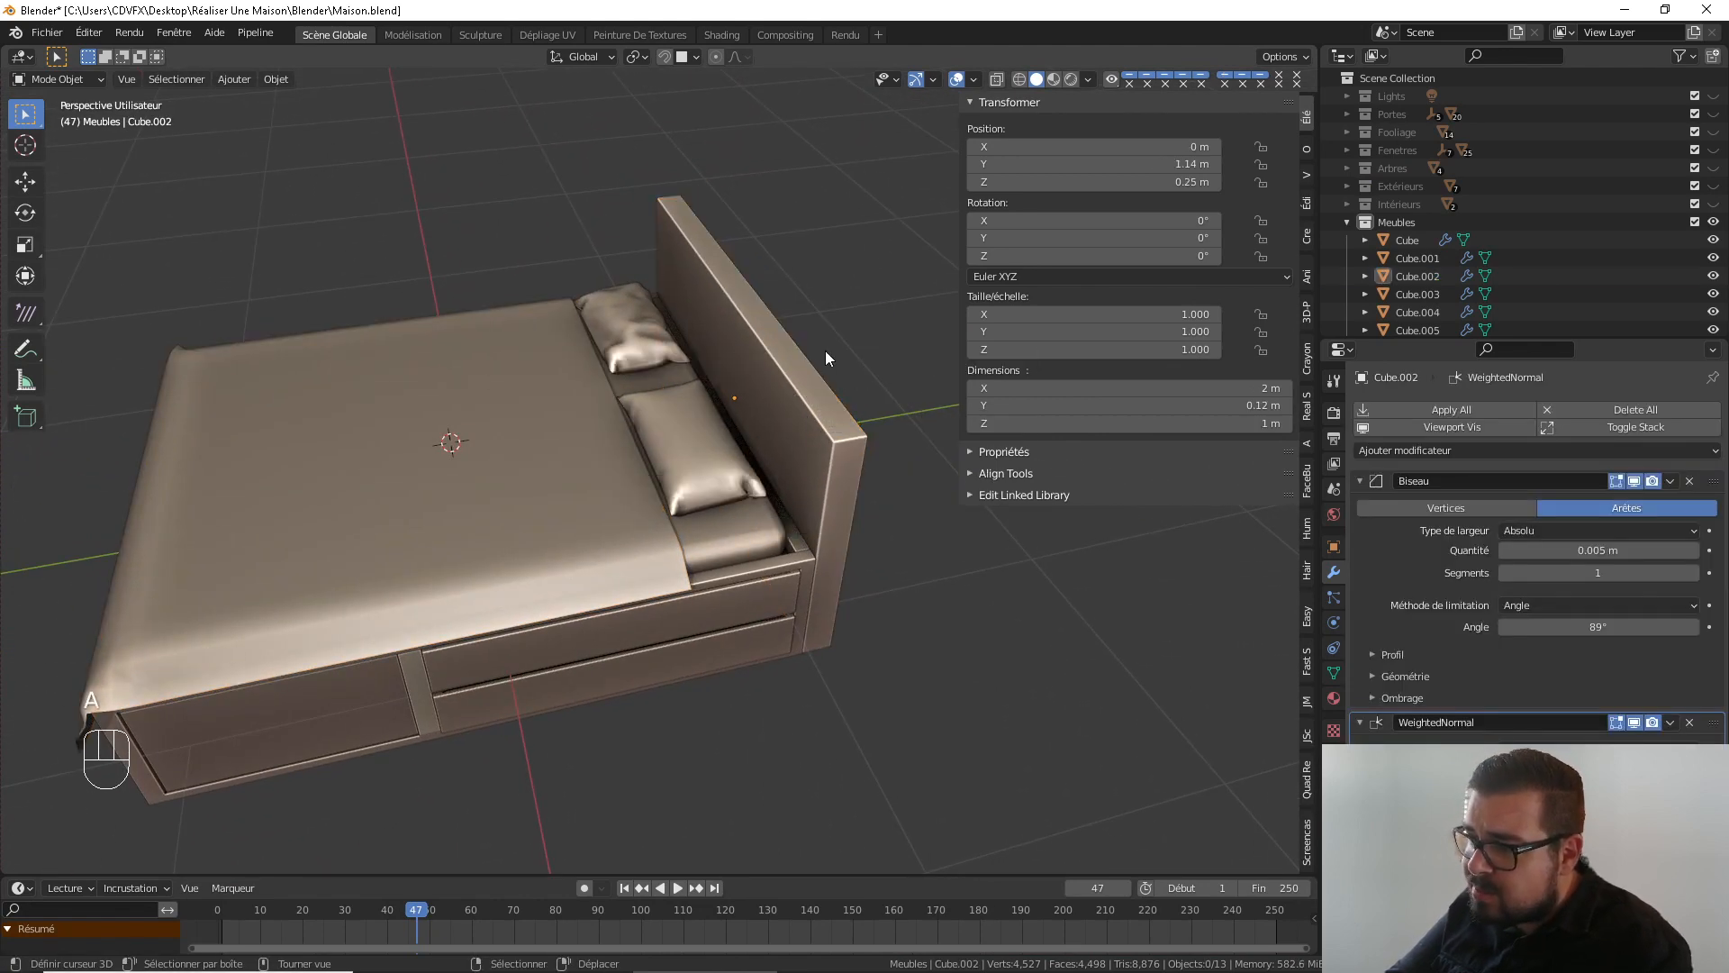
pyautogui.moveTo(789, 434)
pyautogui.mouseDown(button='middle')
pyautogui.moveTo(729, 440)
pyautogui.moveTo(809, 342)
pyautogui.moveTo(735, 420)
pyautogui.moveTo(738, 470)
pyautogui.moveTo(813, 348)
pyautogui.moveTo(894, 301)
pyautogui.moveTo(834, 316)
pyautogui.moveTo(775, 438)
pyautogui.moveTo(850, 471)
pyautogui.moveTo(996, 445)
pyautogui.moveTo(782, 442)
pyautogui.mouseUp(button='middle')
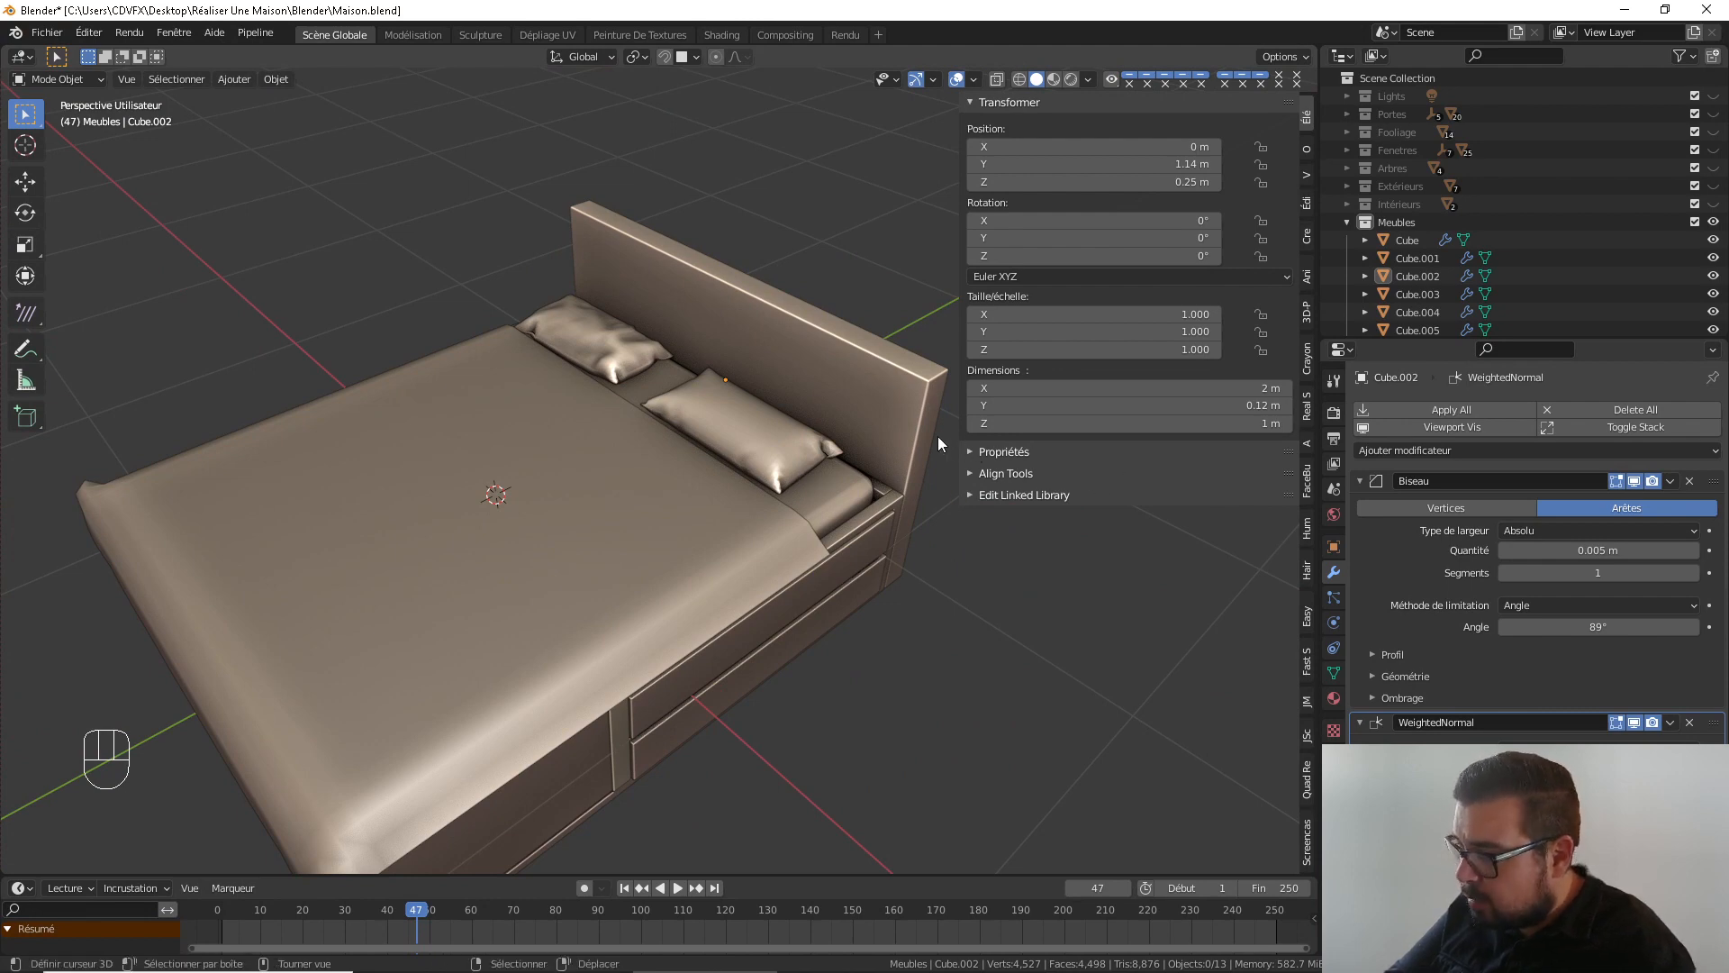
# Create a new material on the headboard, name it M_BoisLitClair, and hide the transform sidebar
pyautogui.click(917, 420)
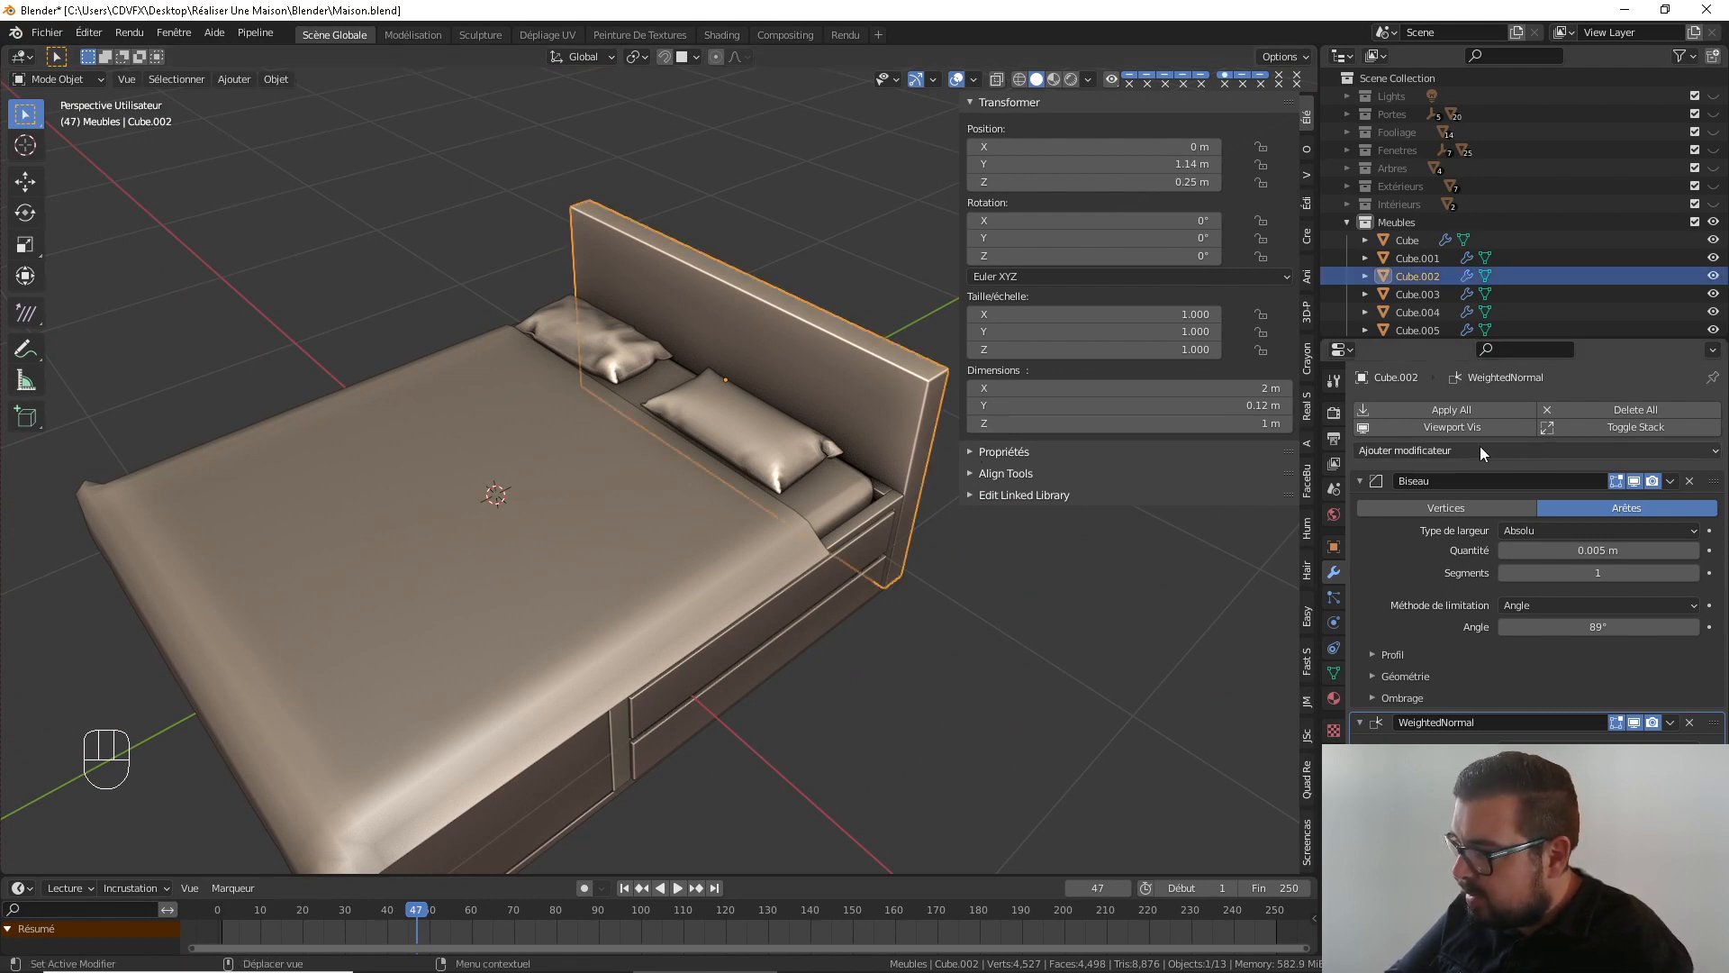
pyautogui.press('n')
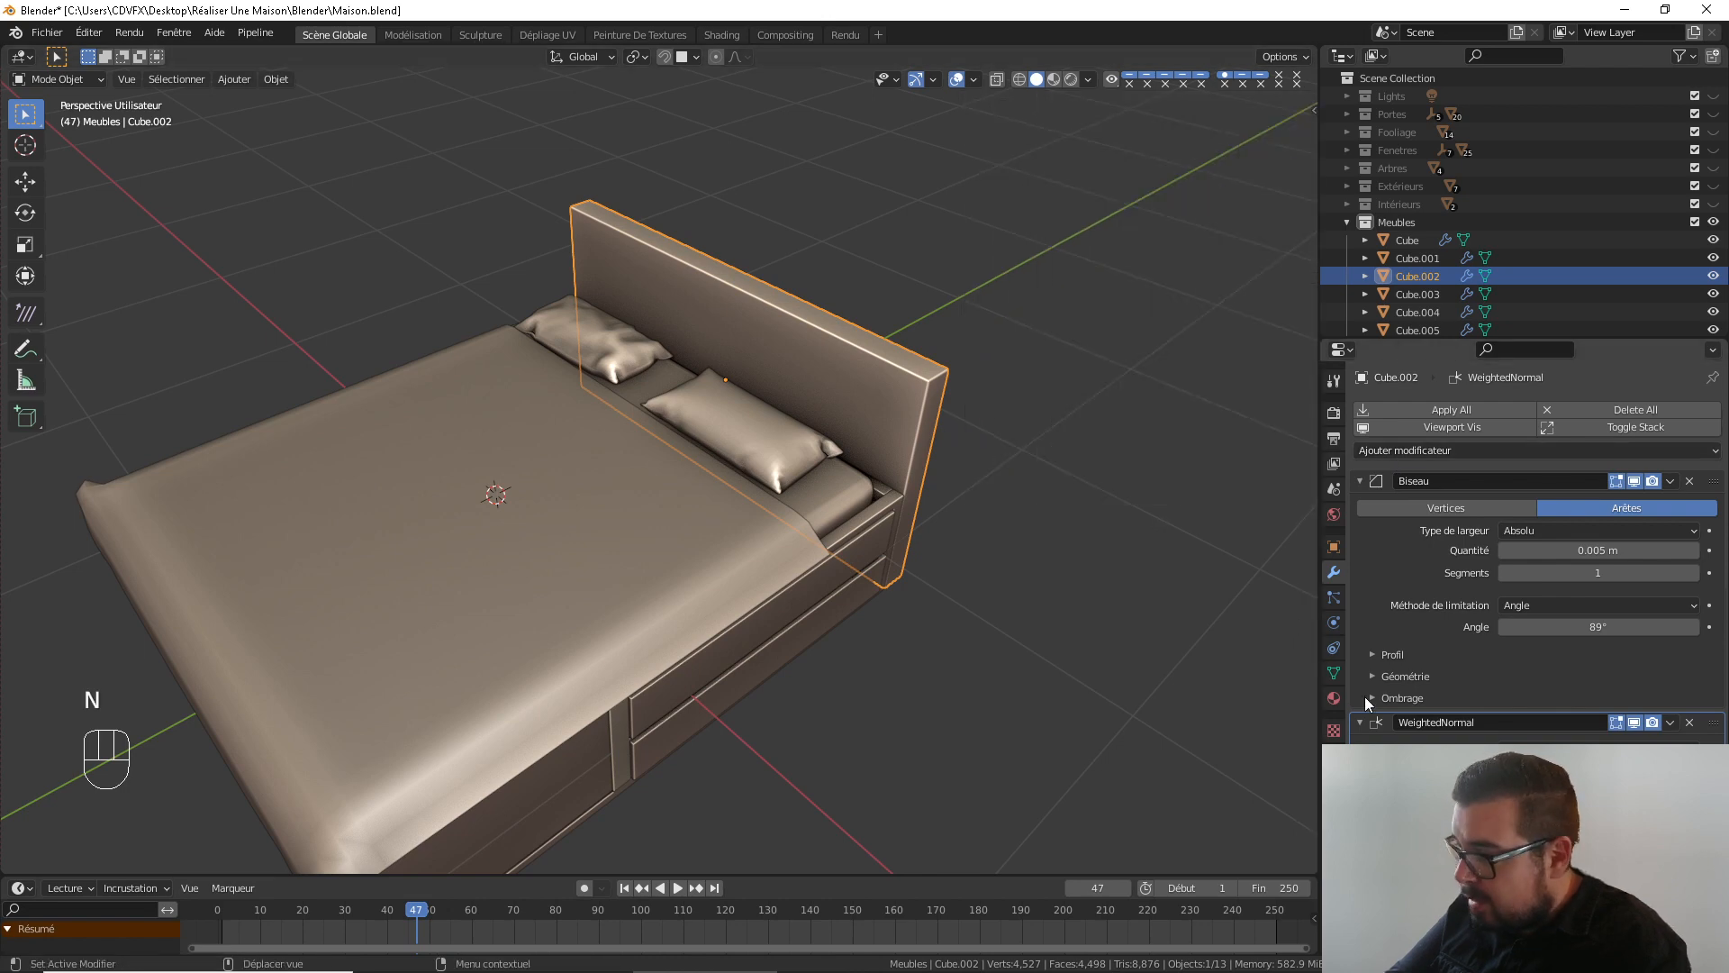
pyautogui.click(1340, 699)
pyautogui.click(1507, 487)
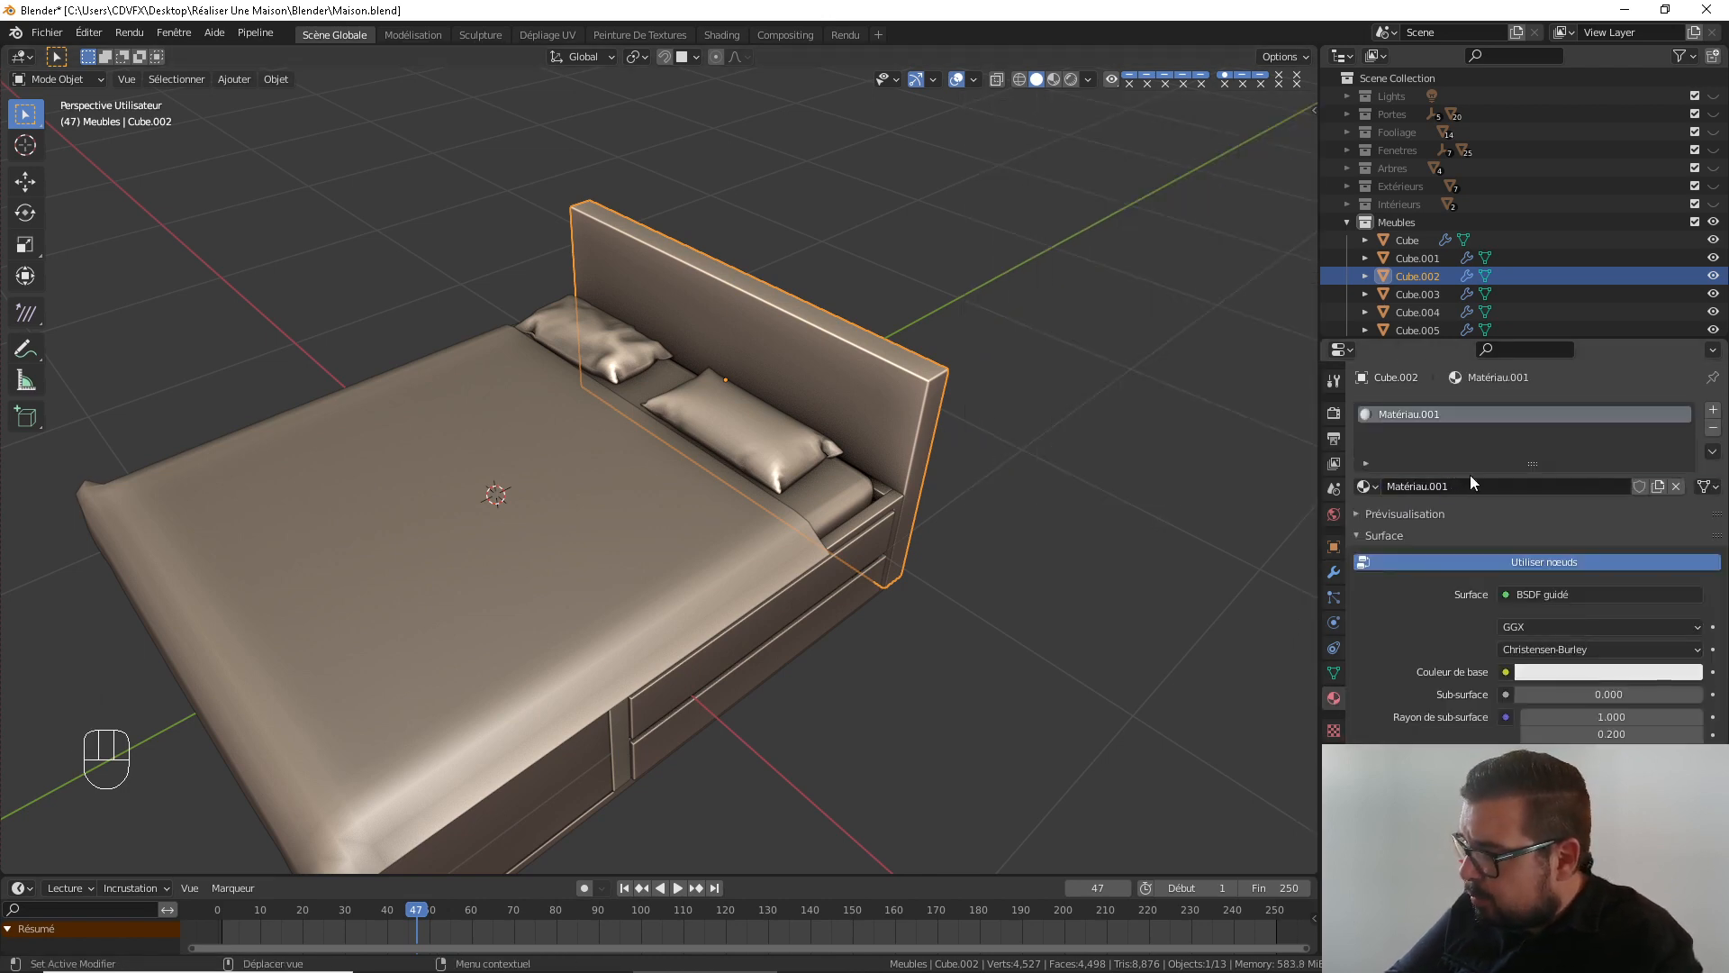
pyautogui.click(1471, 484)
pyautogui.write('M_BoisLitClair')
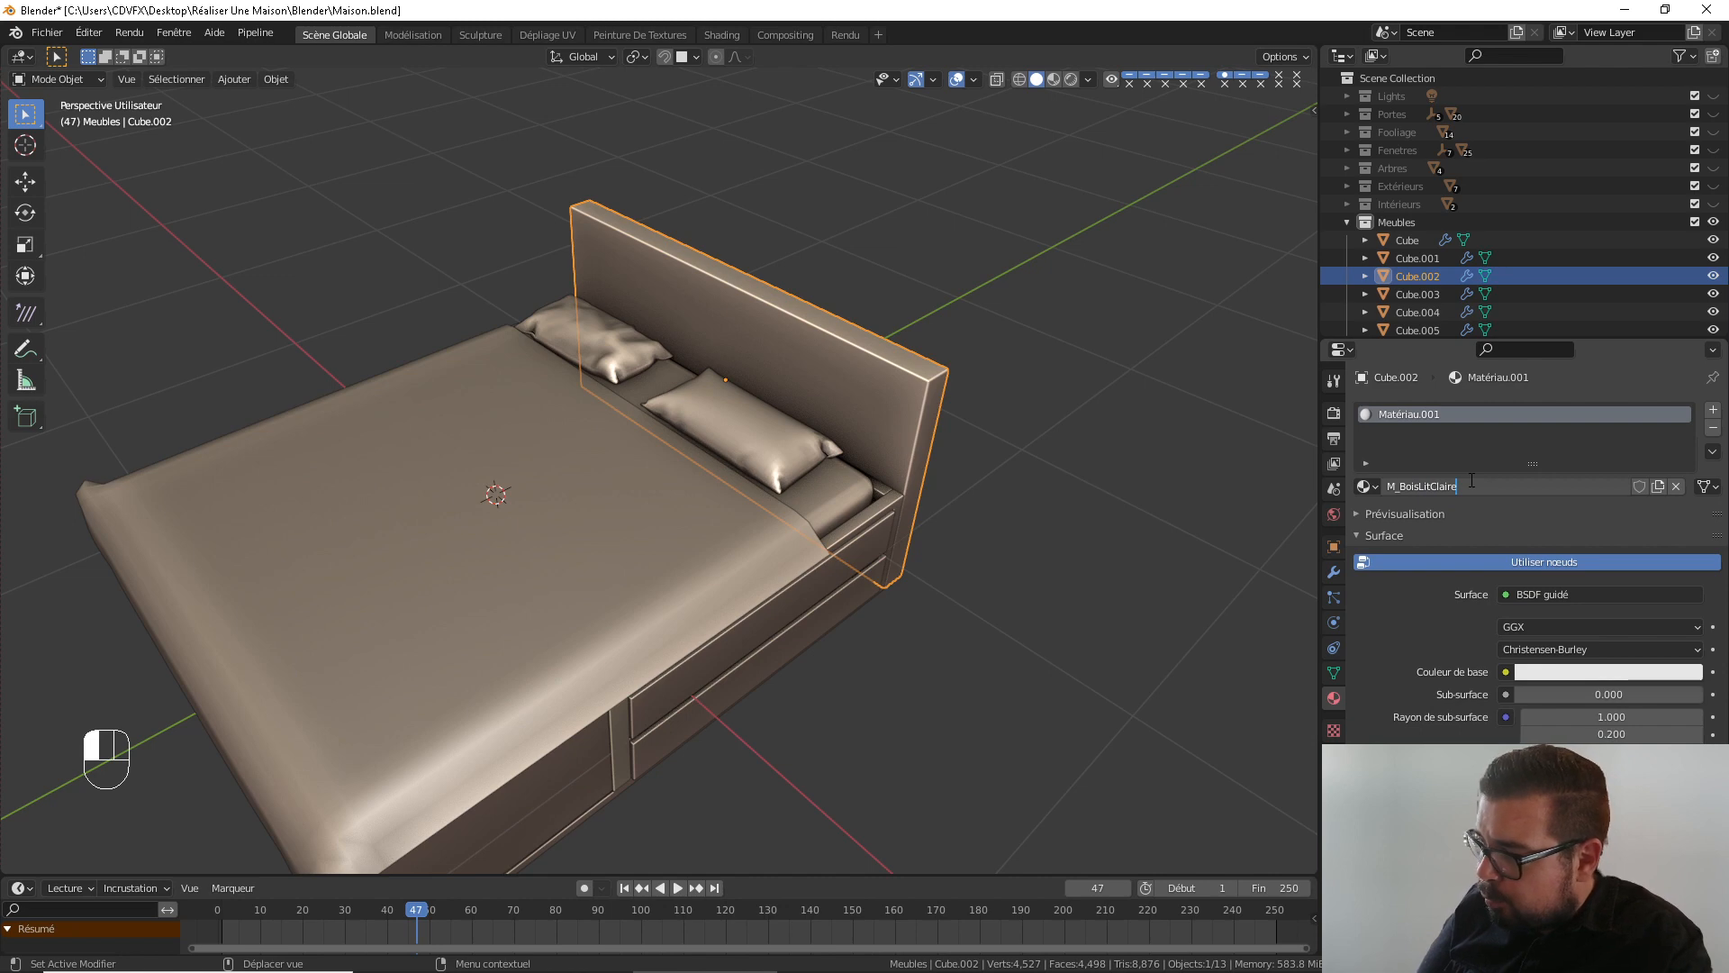
pyautogui.press('Return')
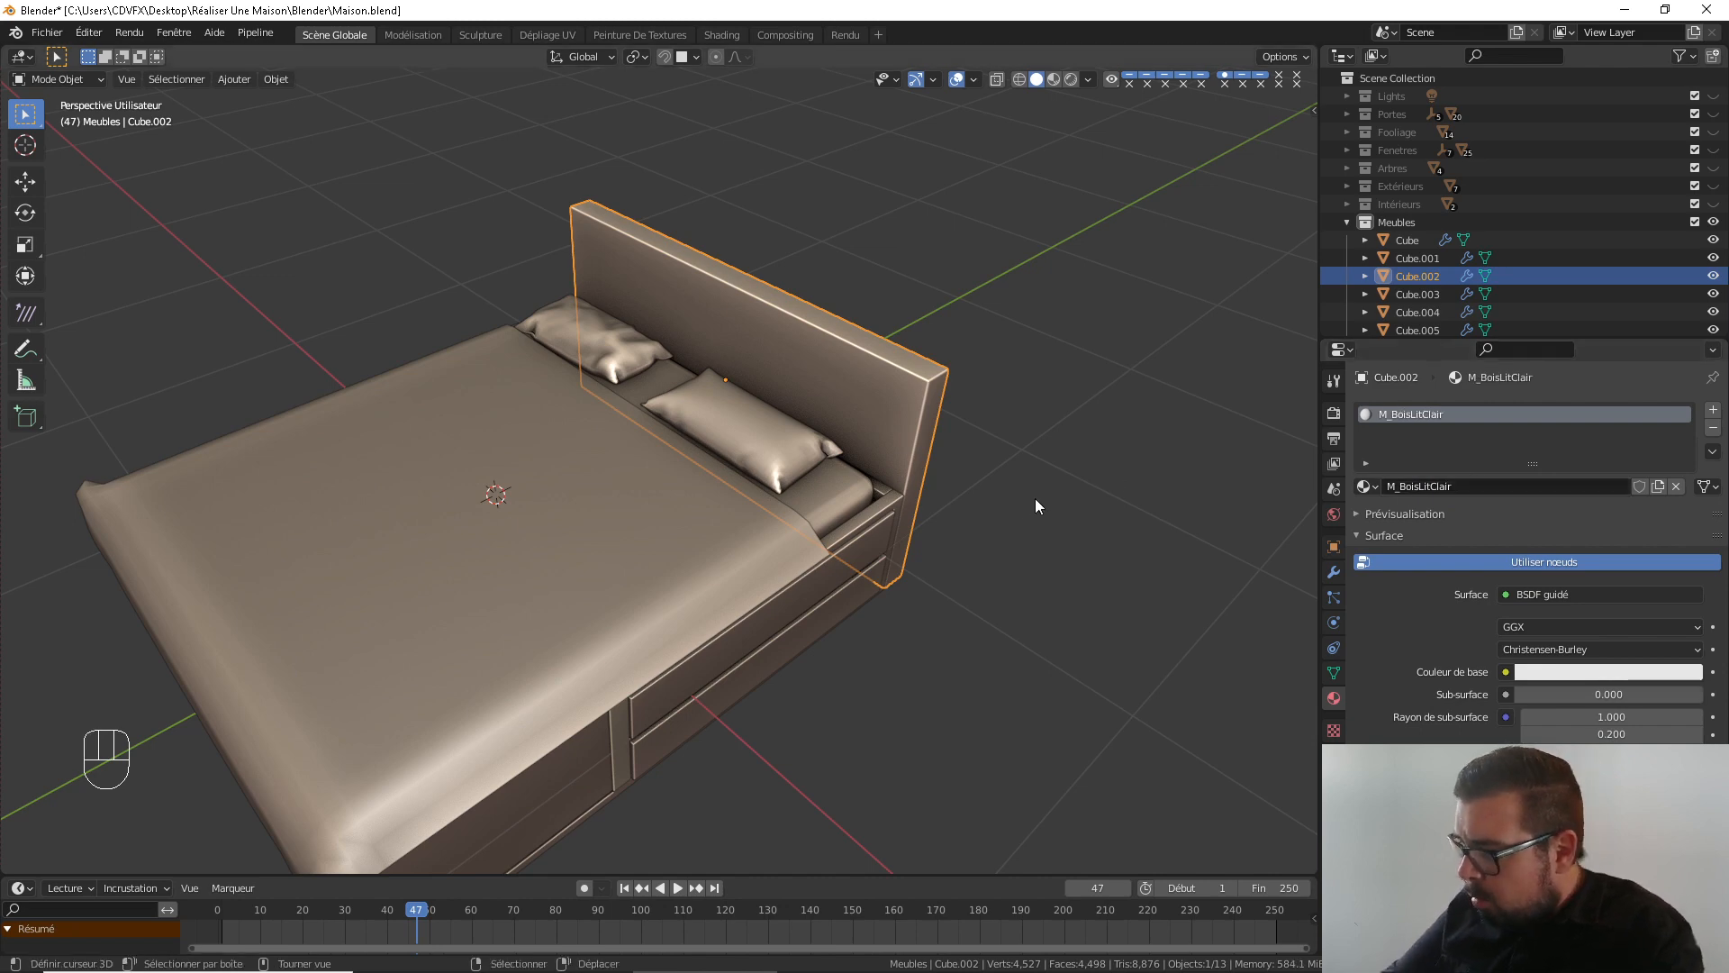
# Assign the existing M_BoisLitClair material to the side frame surrounding the drawers
pyautogui.click(889, 511)
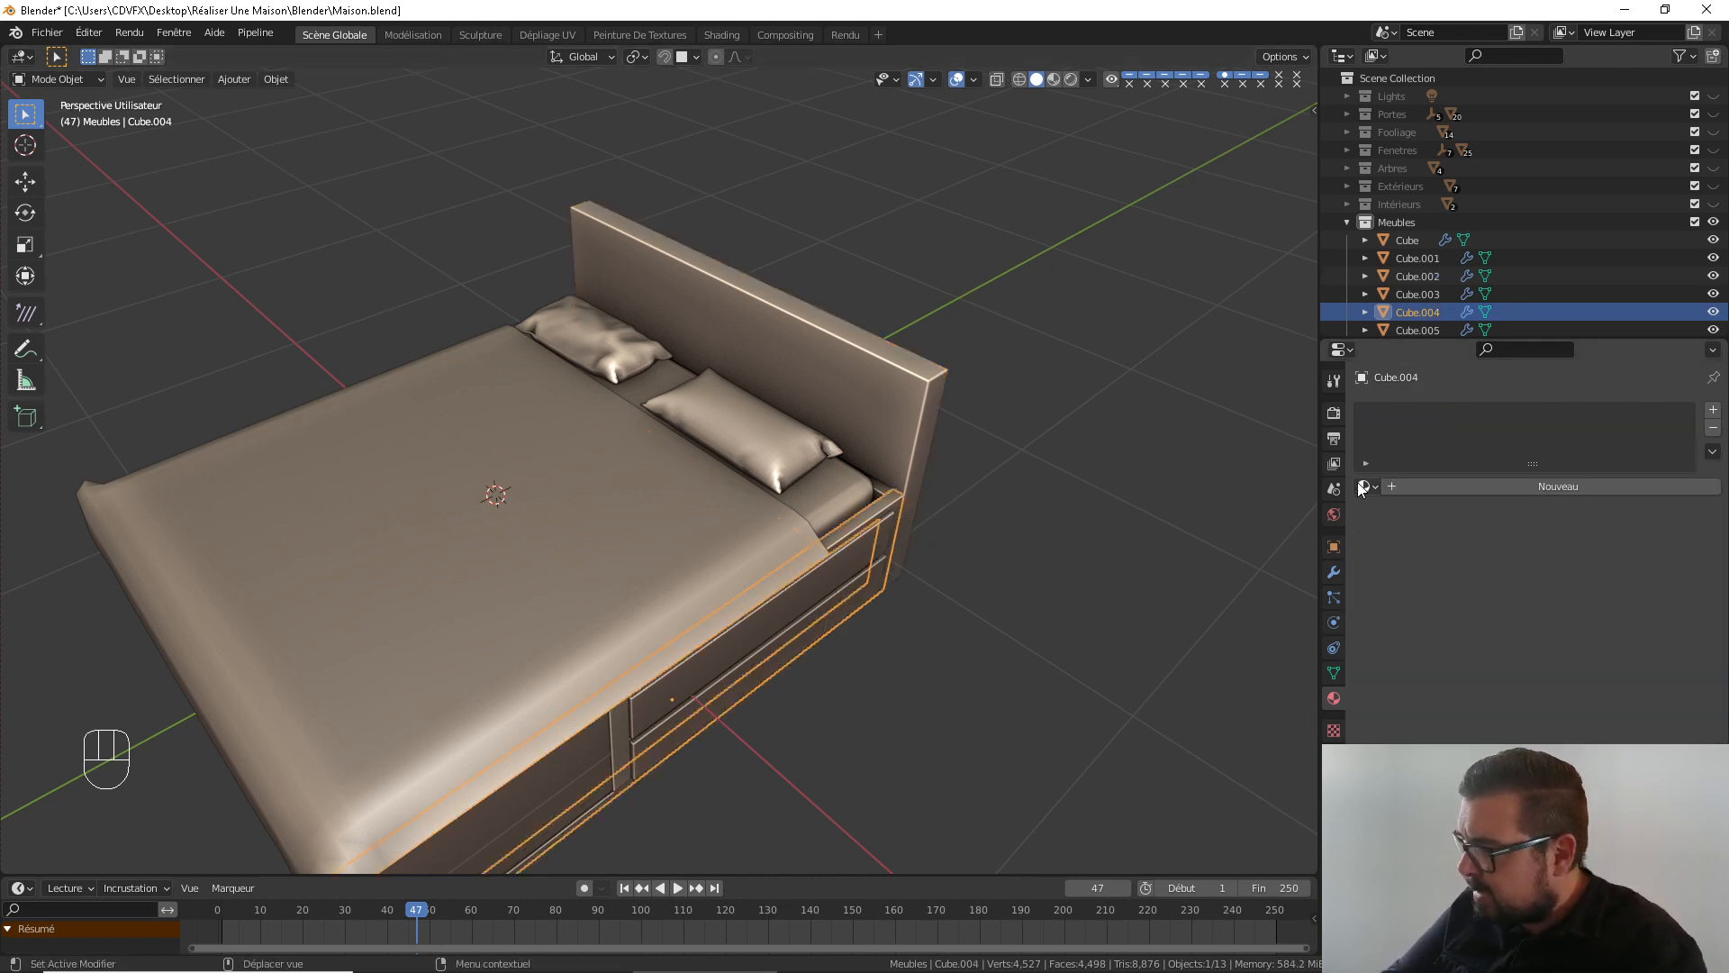
pyautogui.click(1368, 487)
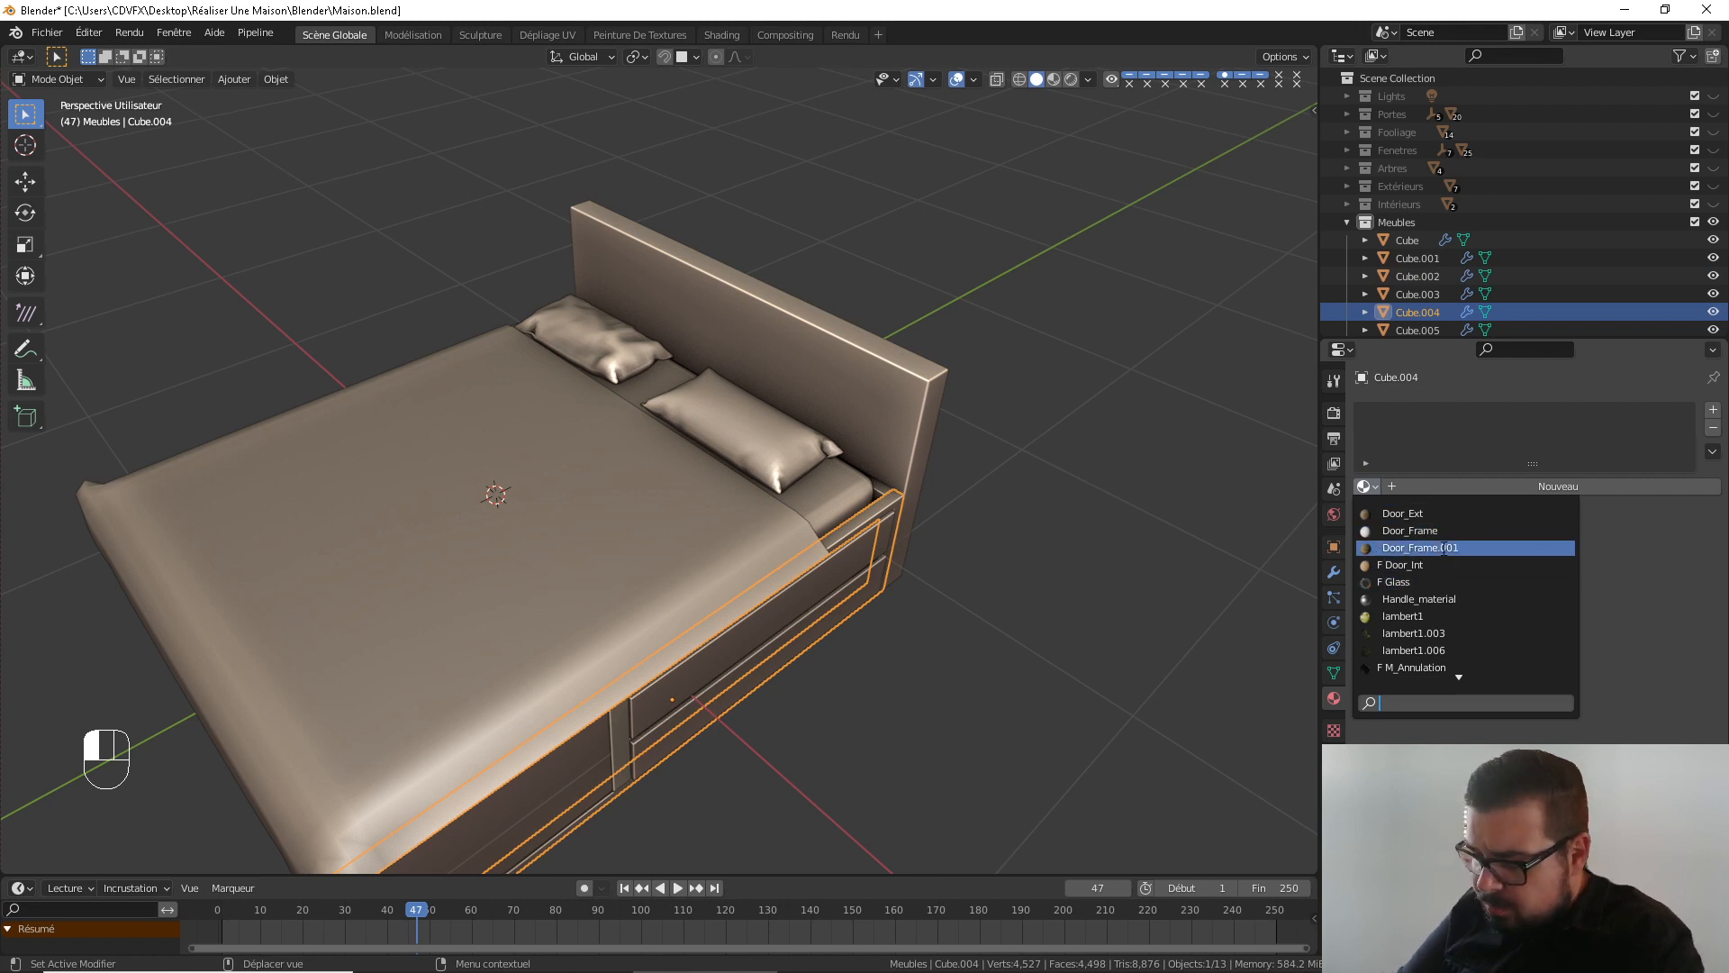
pyautogui.write('bois')
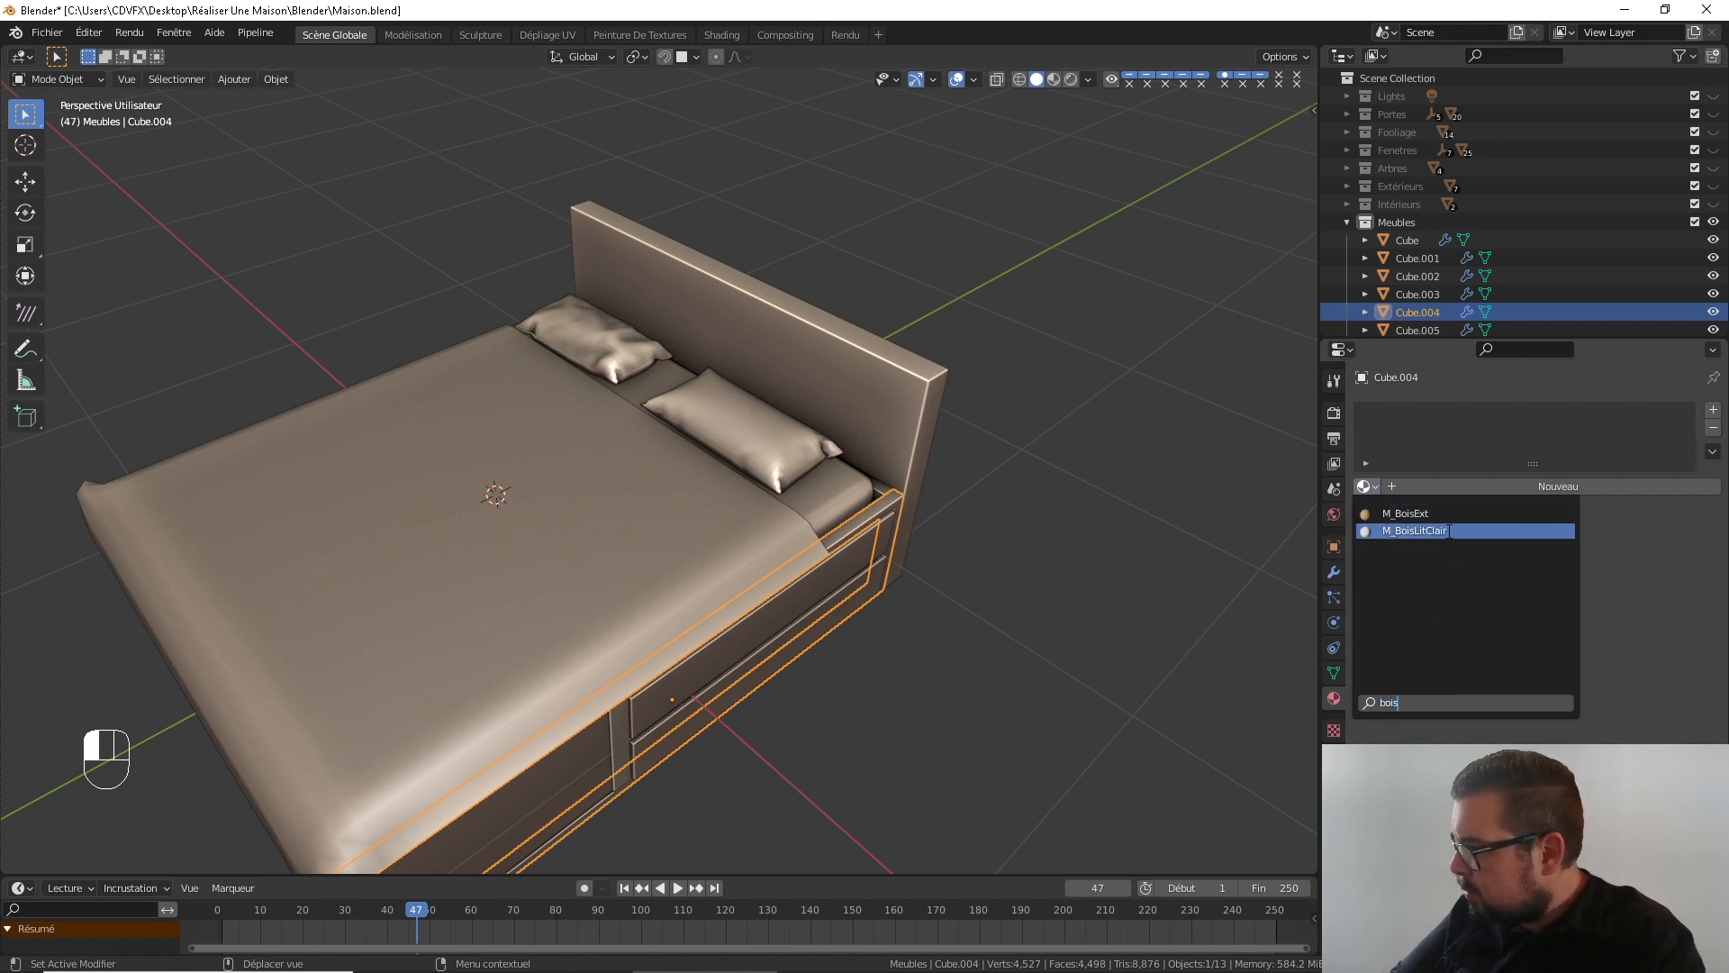
pyautogui.press('Return')
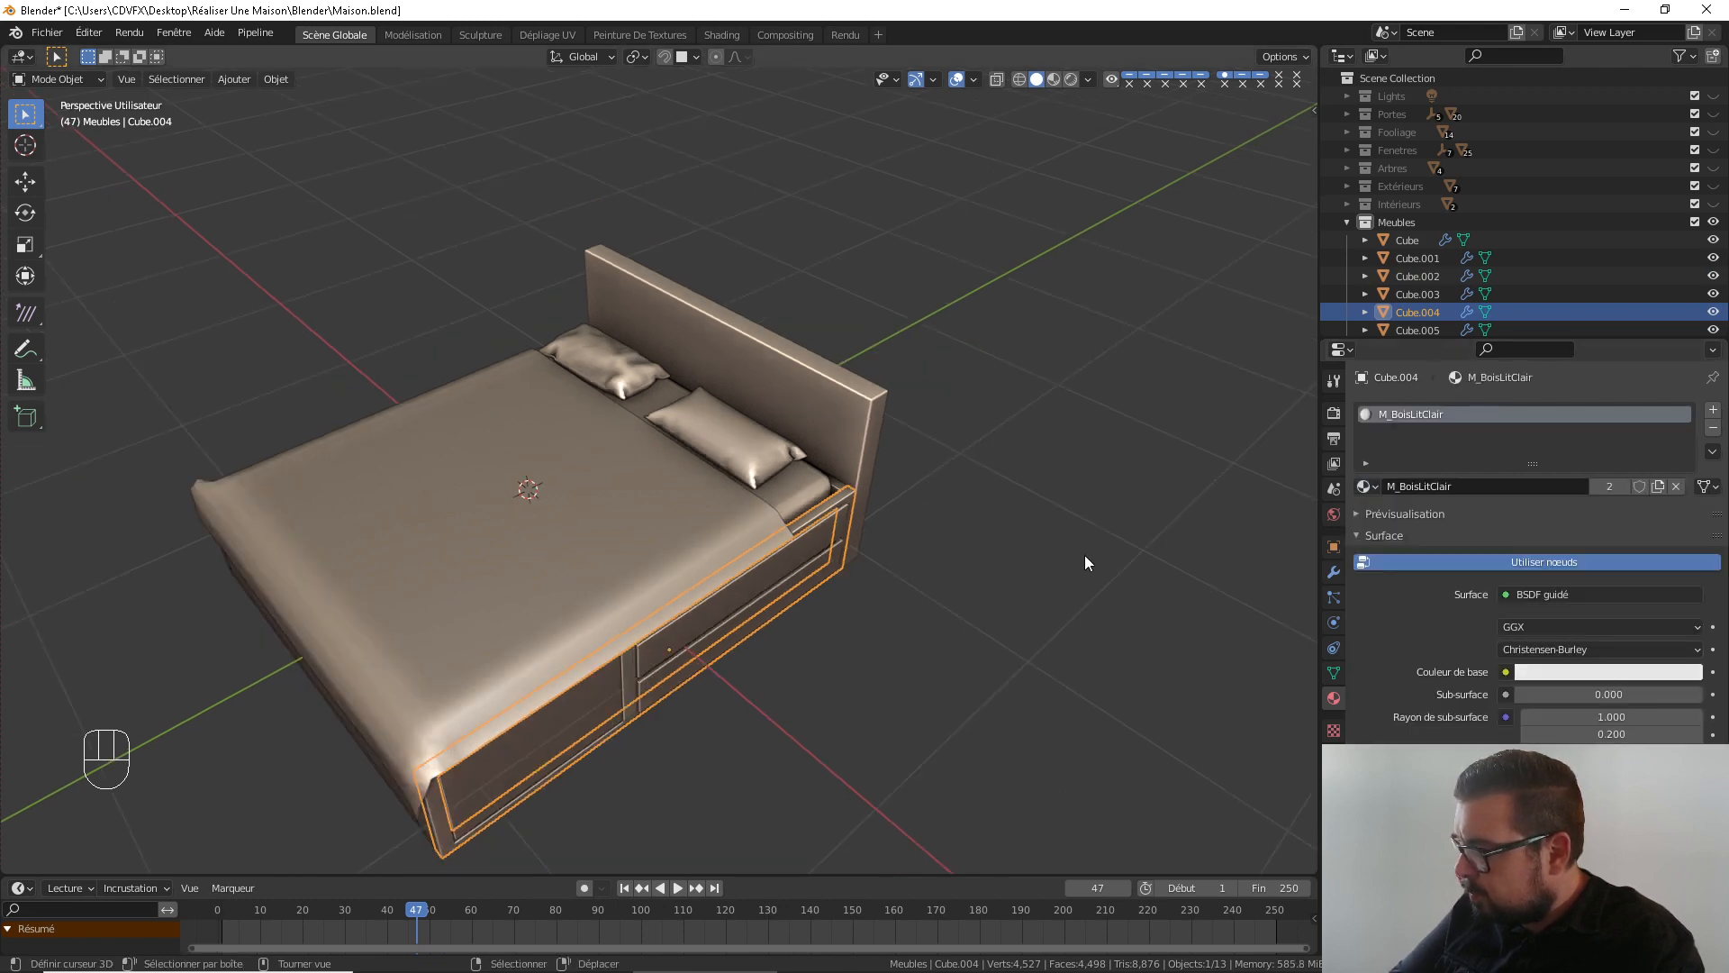
# Assign the existing M_BoisLitClair material to the divider piece between the drawers
pyautogui.moveTo(1085, 554); pyautogui.dragTo(737, 532, button='middle')
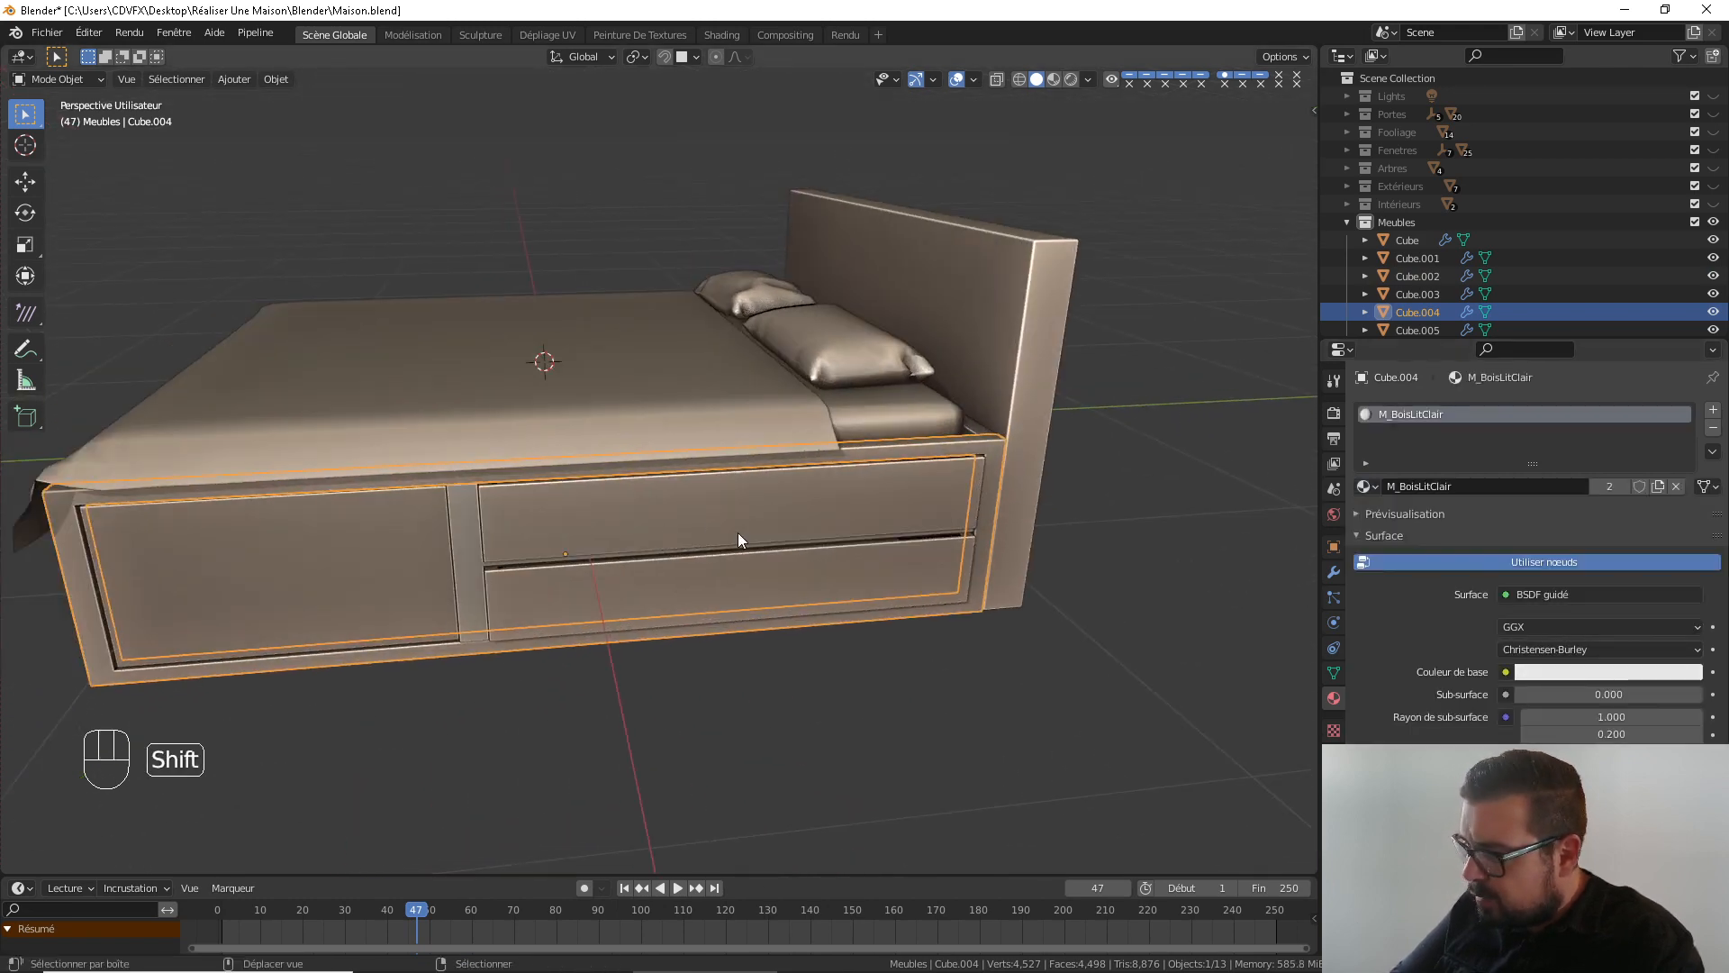
pyautogui.rightClick(455, 554)
pyautogui.click(1367, 486)
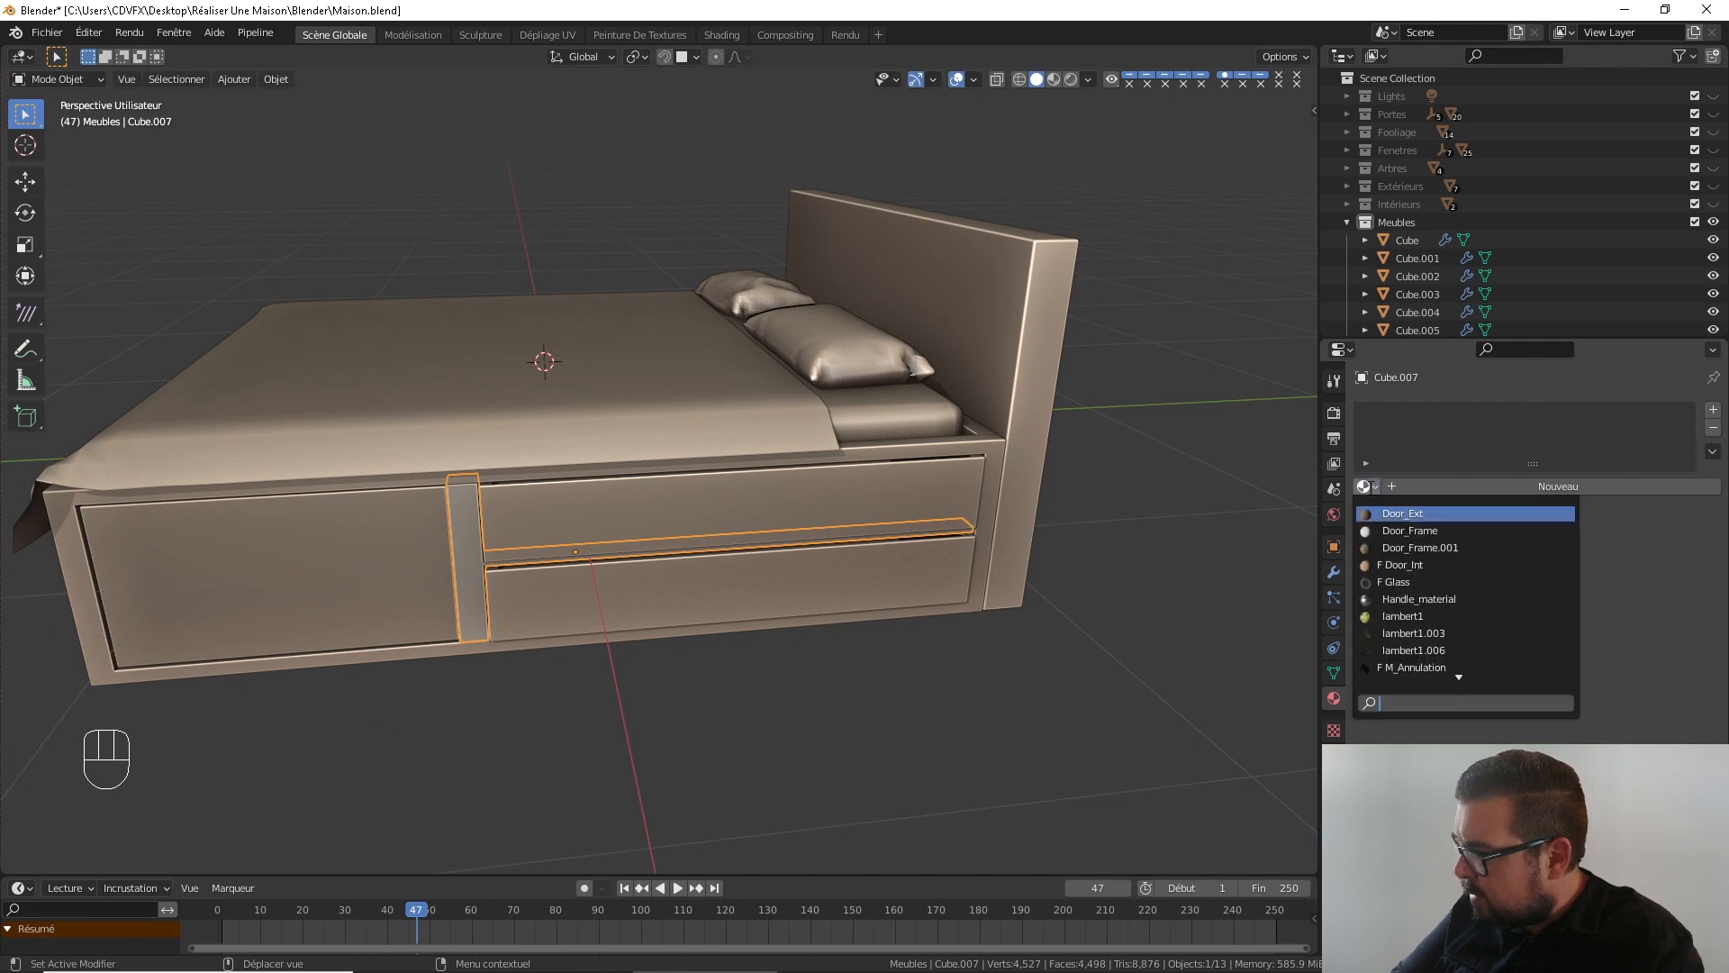
pyautogui.write('boi')
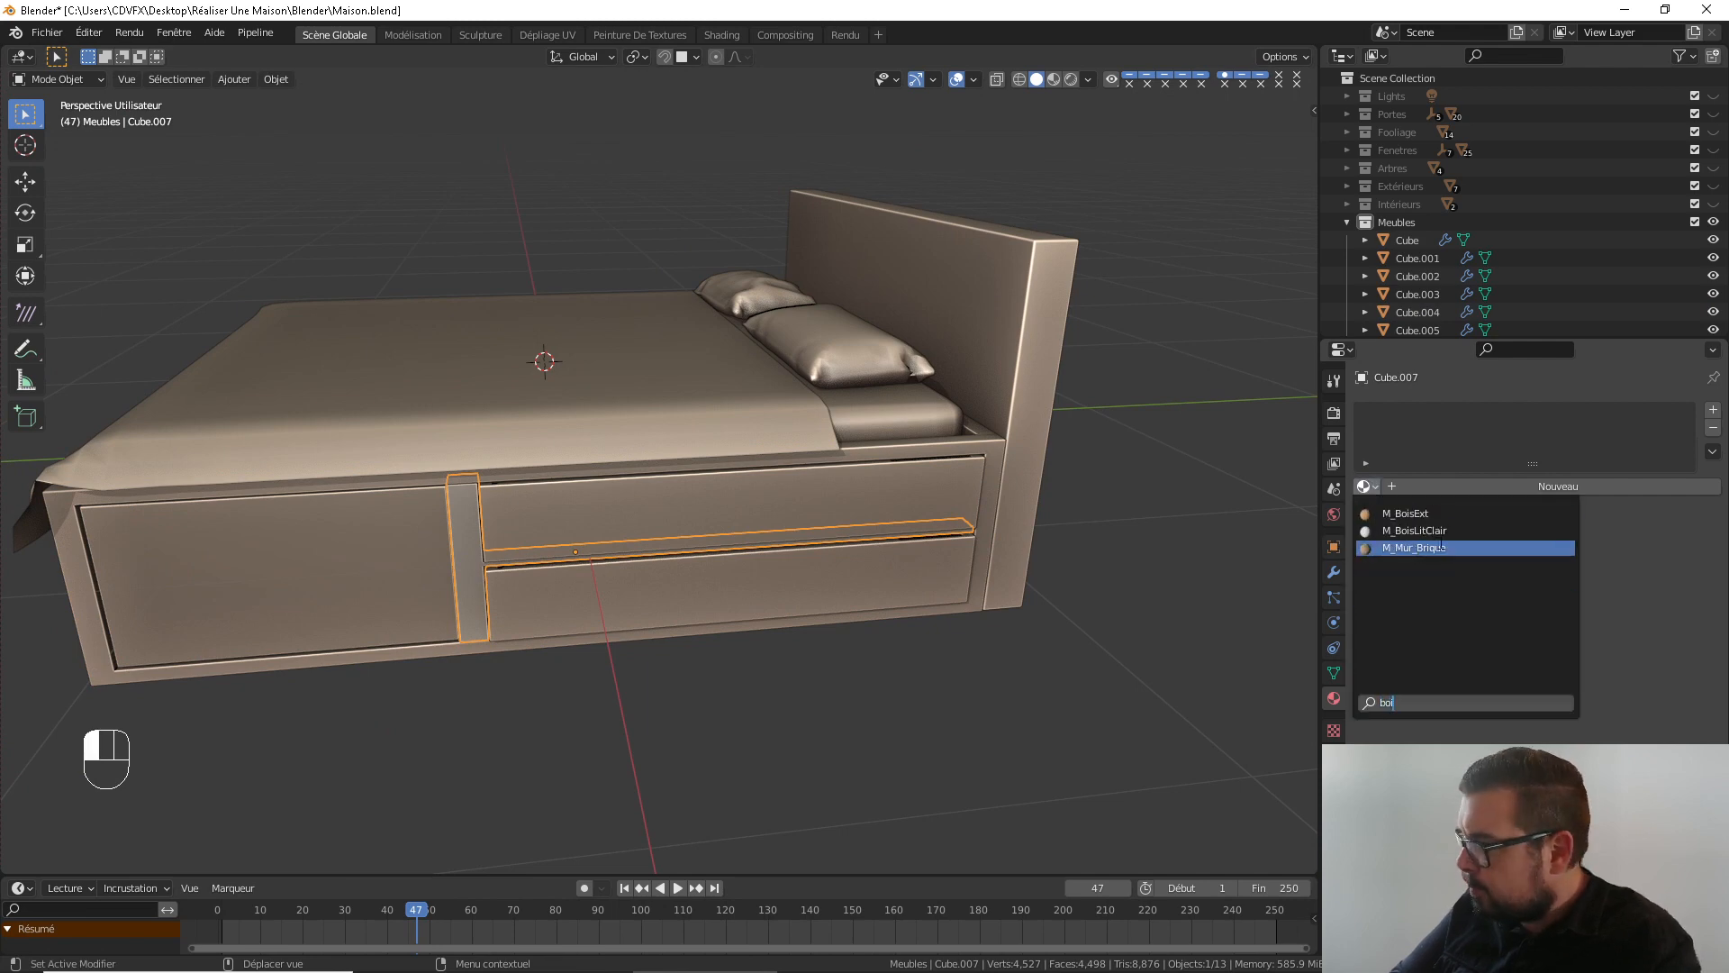
pyautogui.press('Return')
# Assign the existing M_BoisLitClair material to the panel at the foot of the bed
pyautogui.rightClick(500, 647)
pyautogui.moveTo(500, 647); pyautogui.dragTo(555, 587, button='middle')
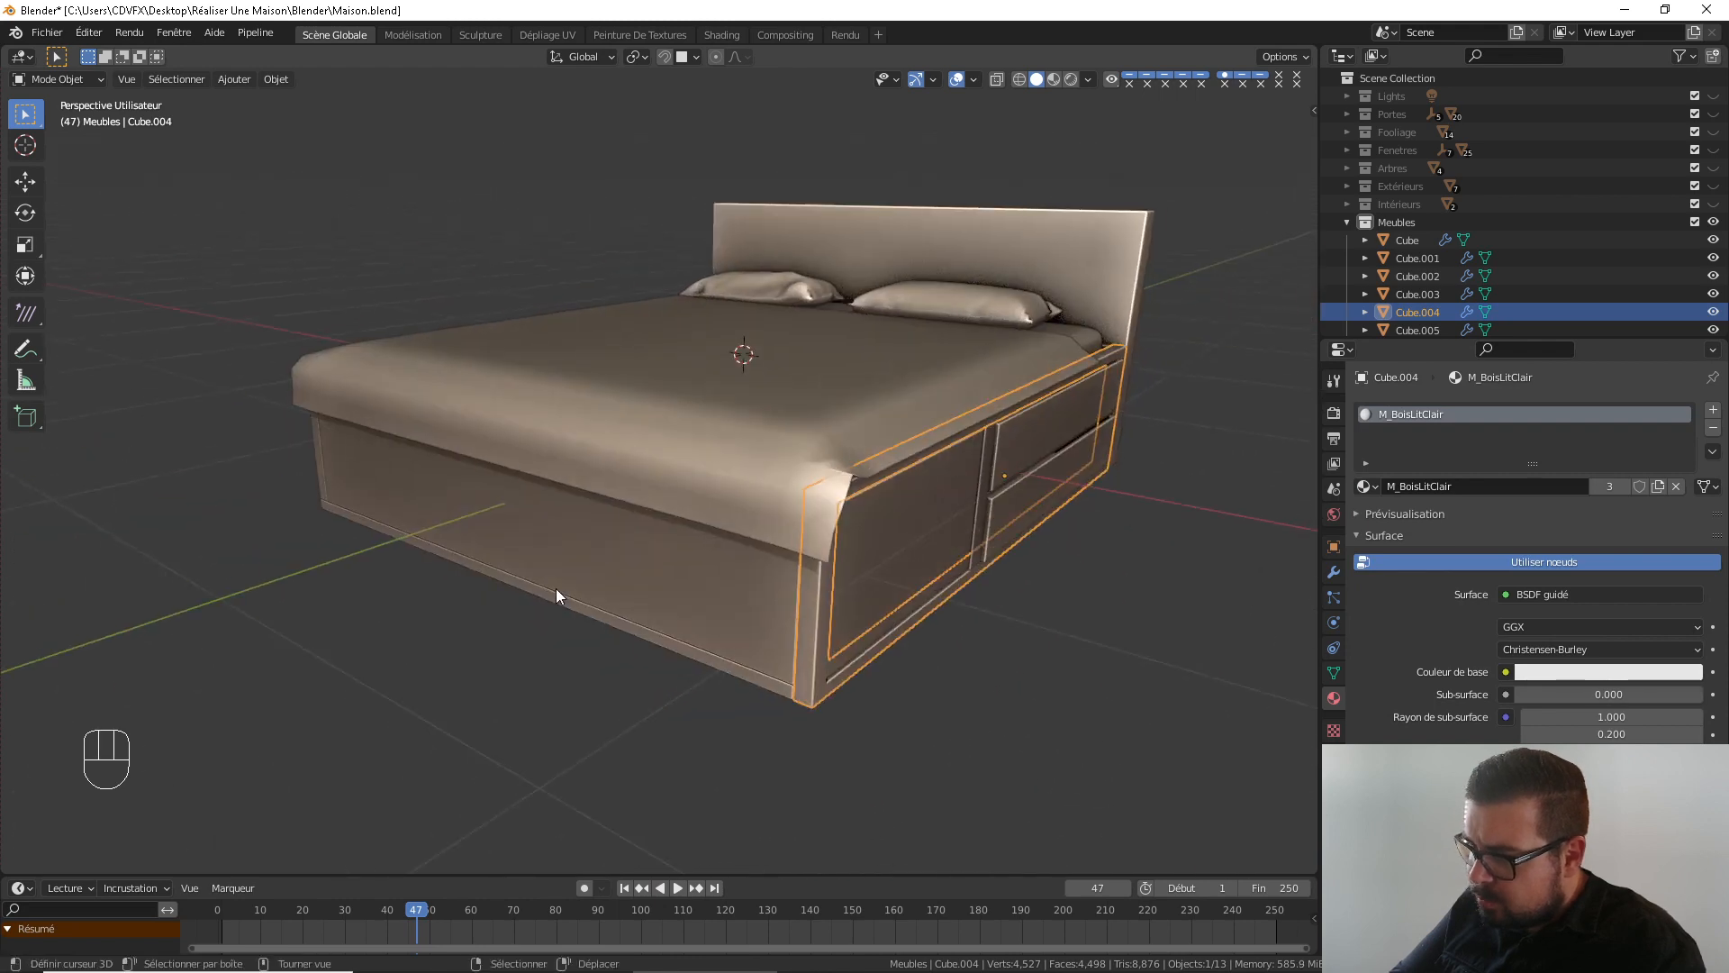
pyautogui.rightClick(555, 587)
pyautogui.click(1365, 486)
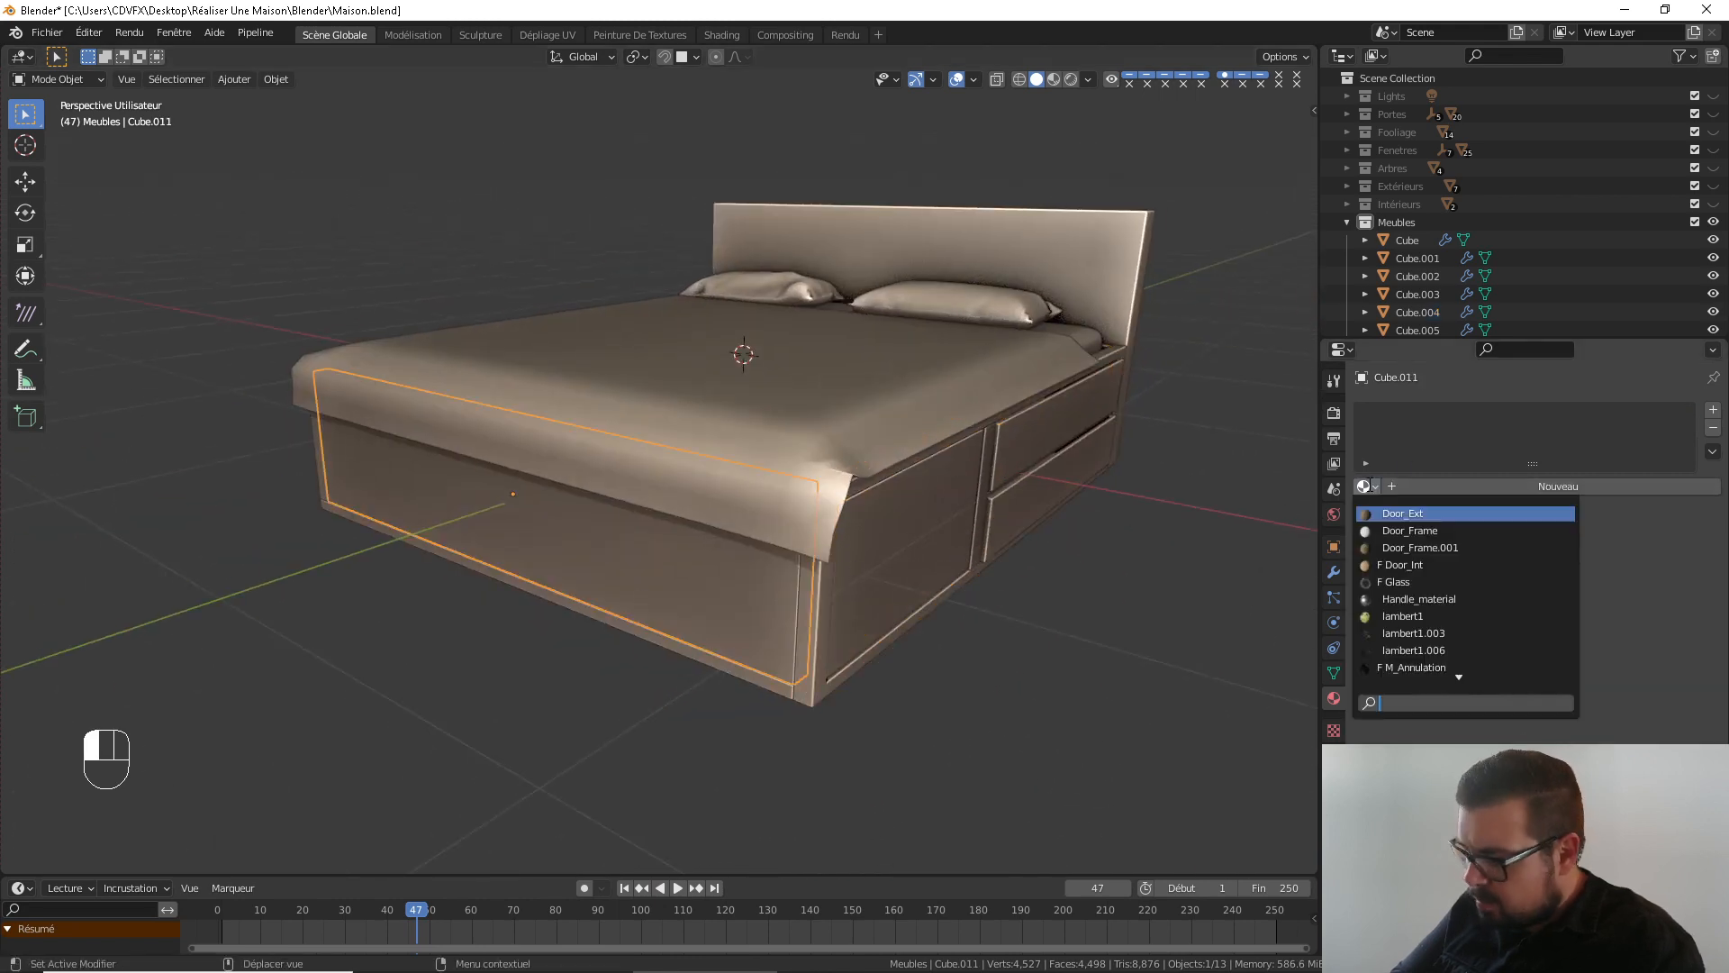
pyautogui.write('boi')
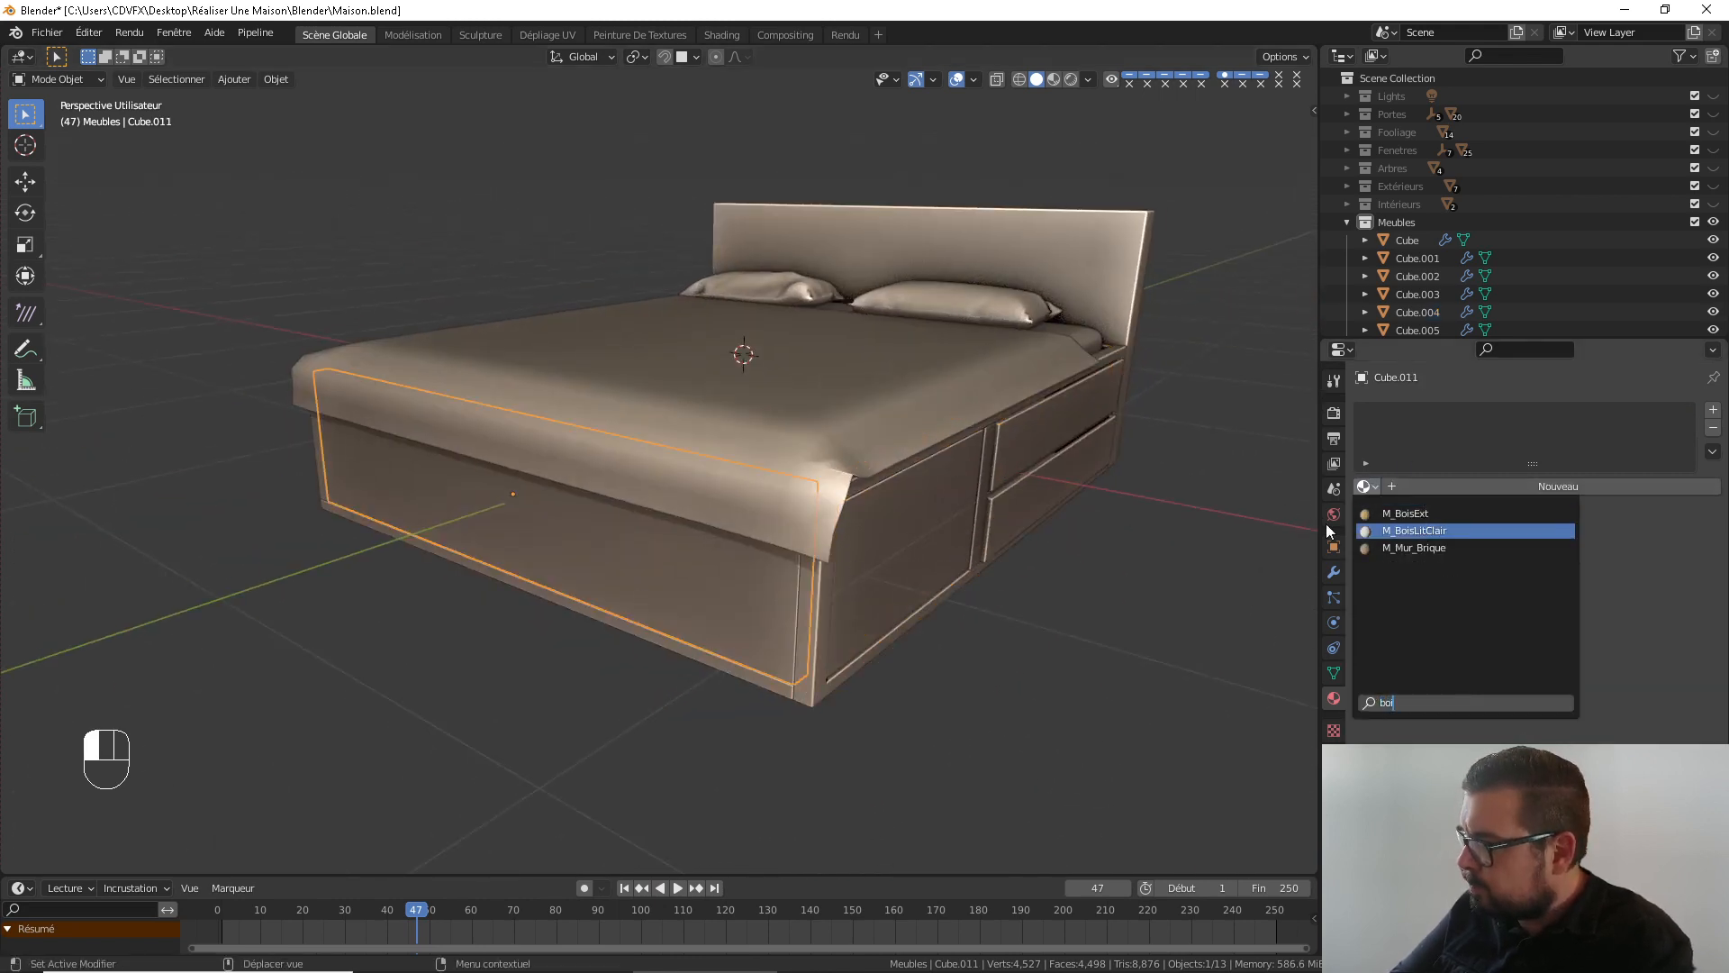
pyautogui.press('Return')
# Assign the existing M_BoisLitClair material to the flat base board under the bed
pyautogui.rightClick(760, 684)
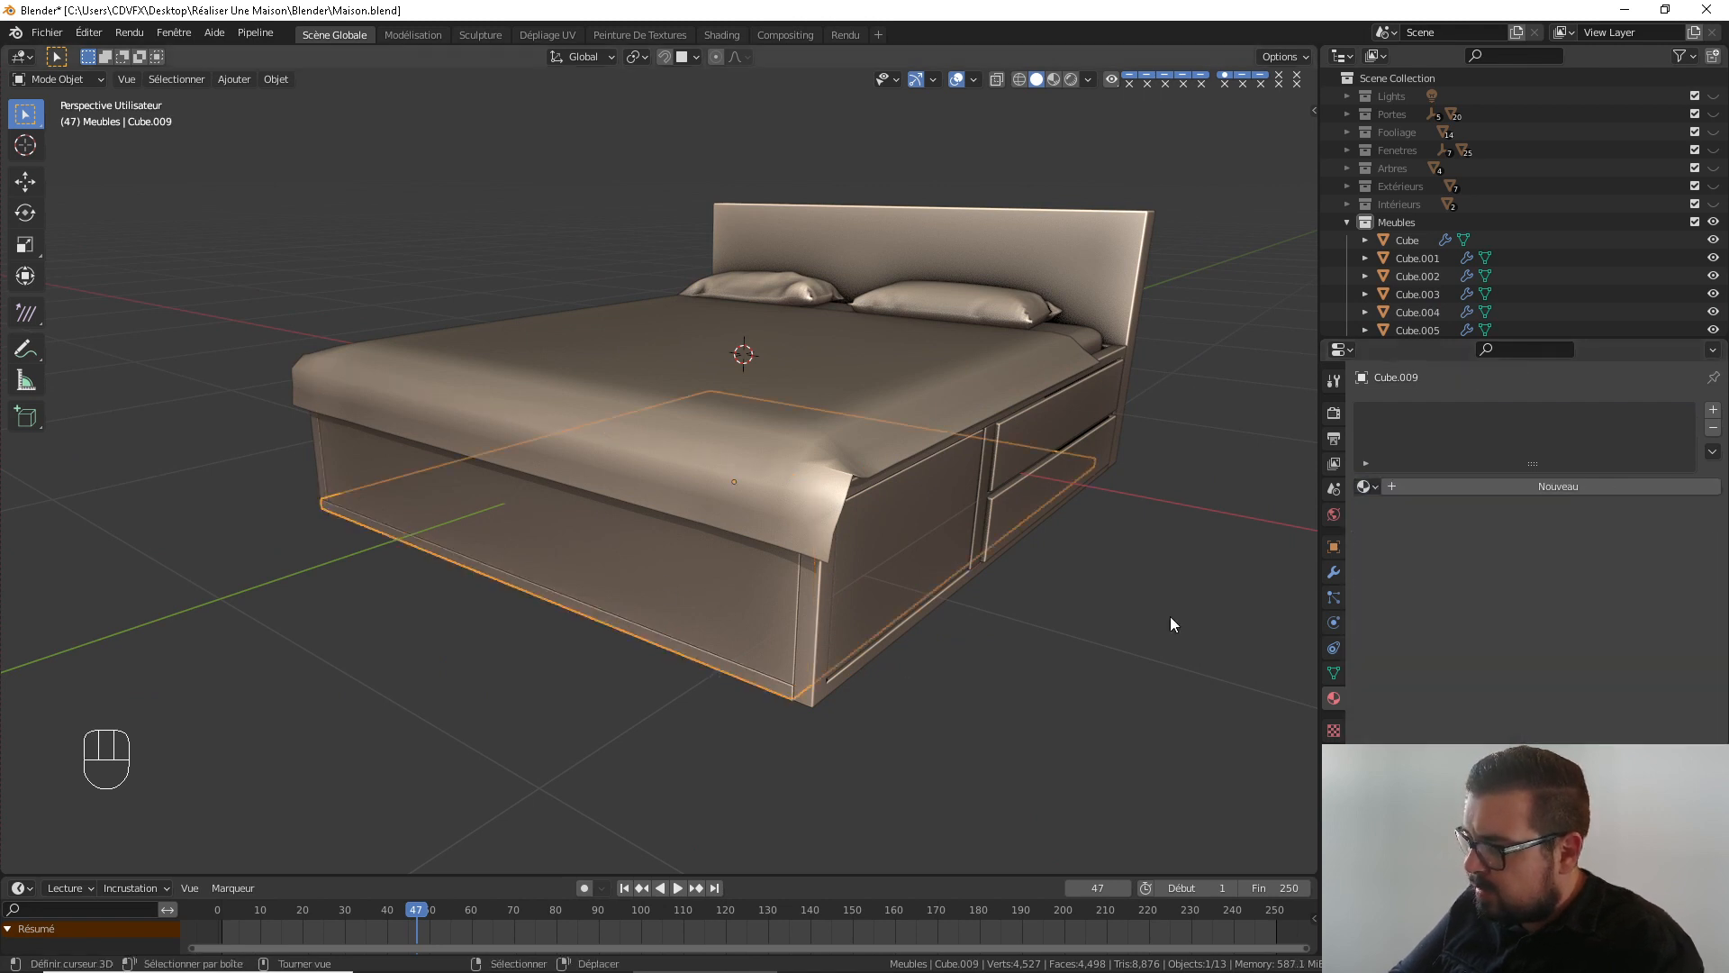
pyautogui.click(1364, 486)
pyautogui.write('boi')
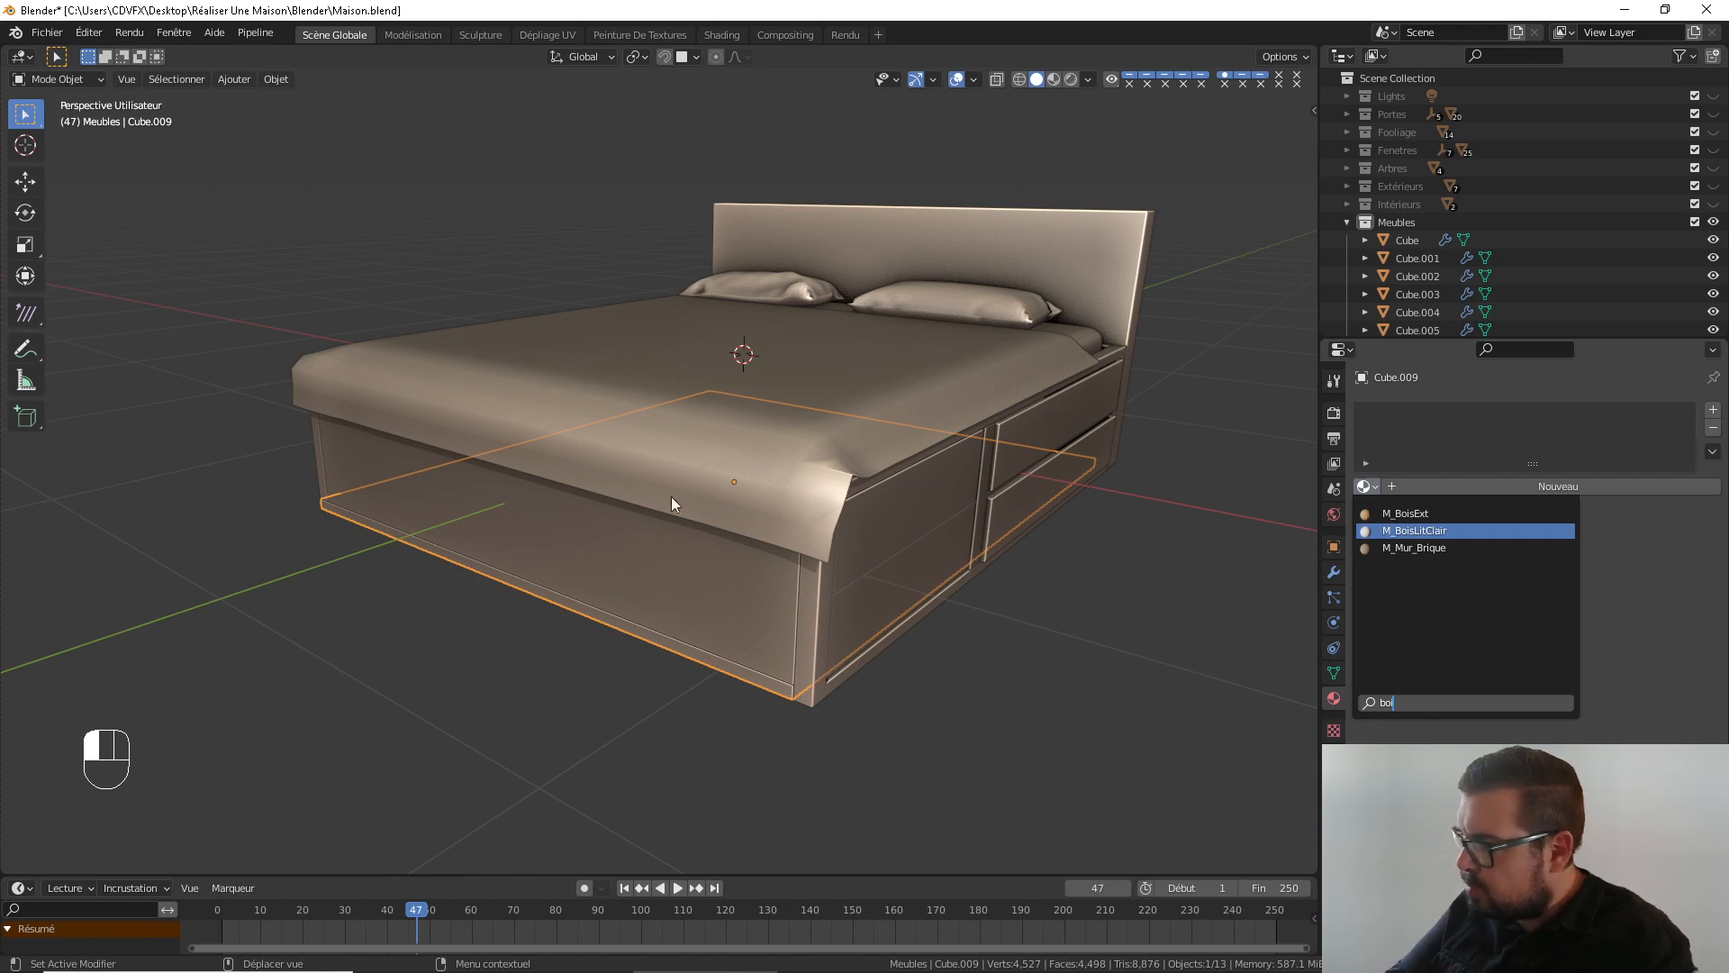
pyautogui.press('Return')
# Assign the existing M_BoisLitClair material to the plain side panel opposite the drawers
pyautogui.moveTo(596, 478); pyautogui.dragTo(670, 540, button='middle')
pyautogui.rightClick(672, 540)
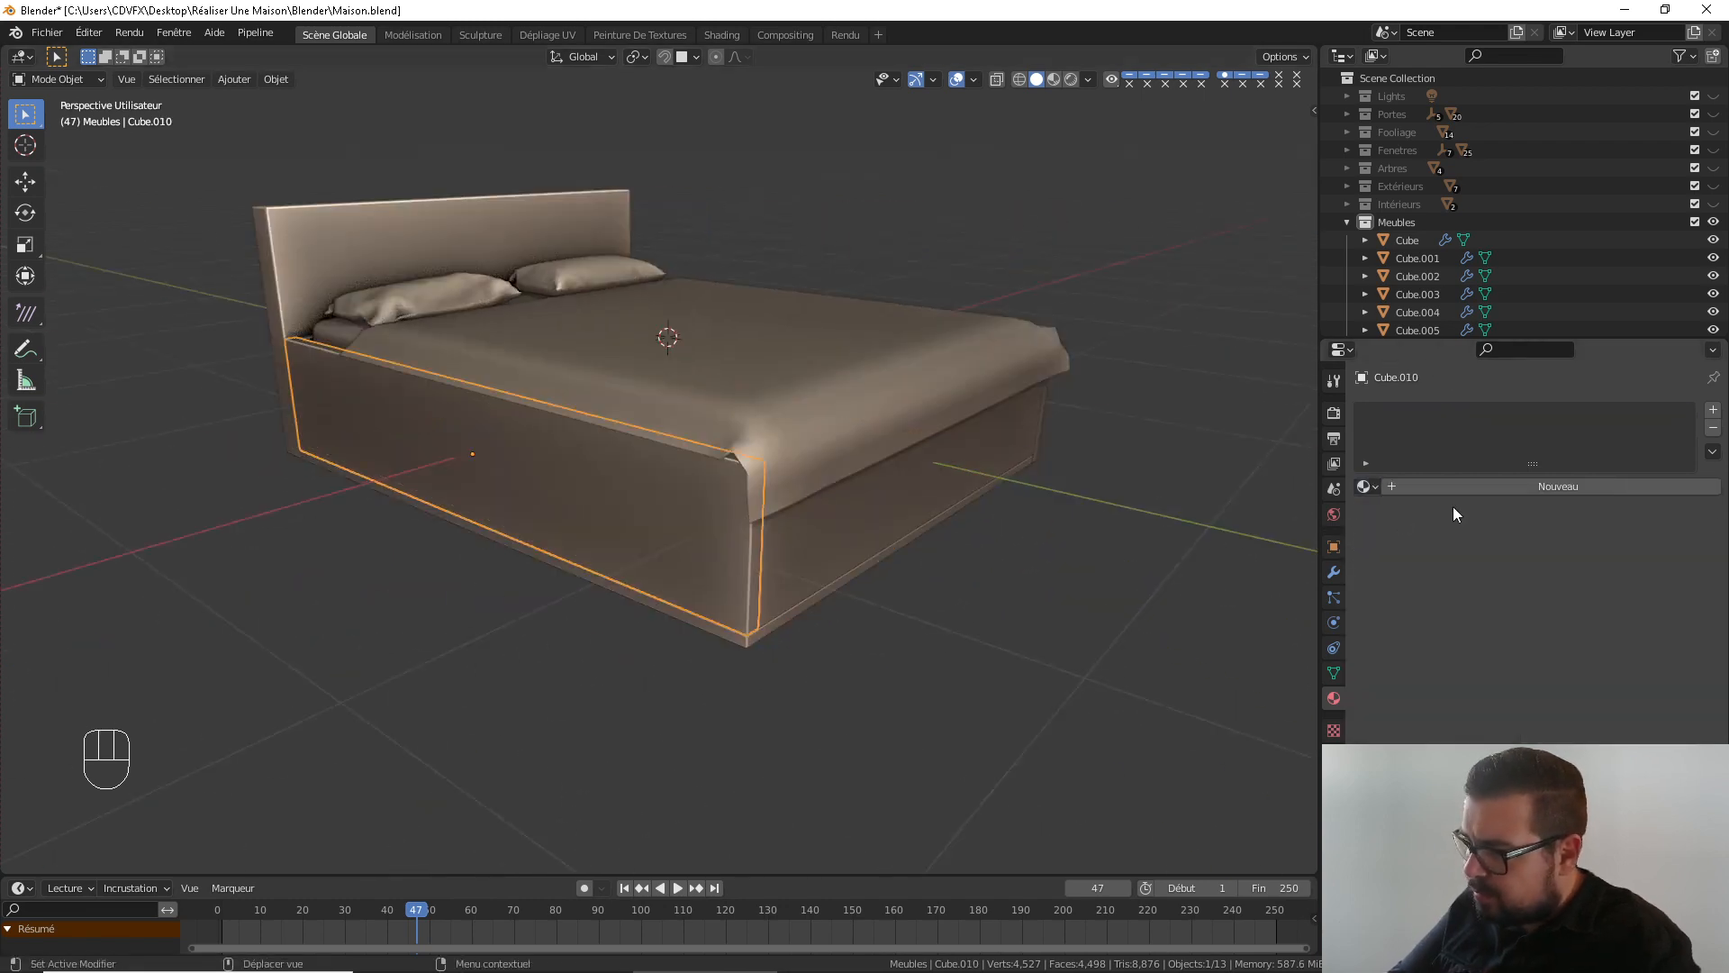
pyautogui.click(1367, 486)
pyautogui.write('b')
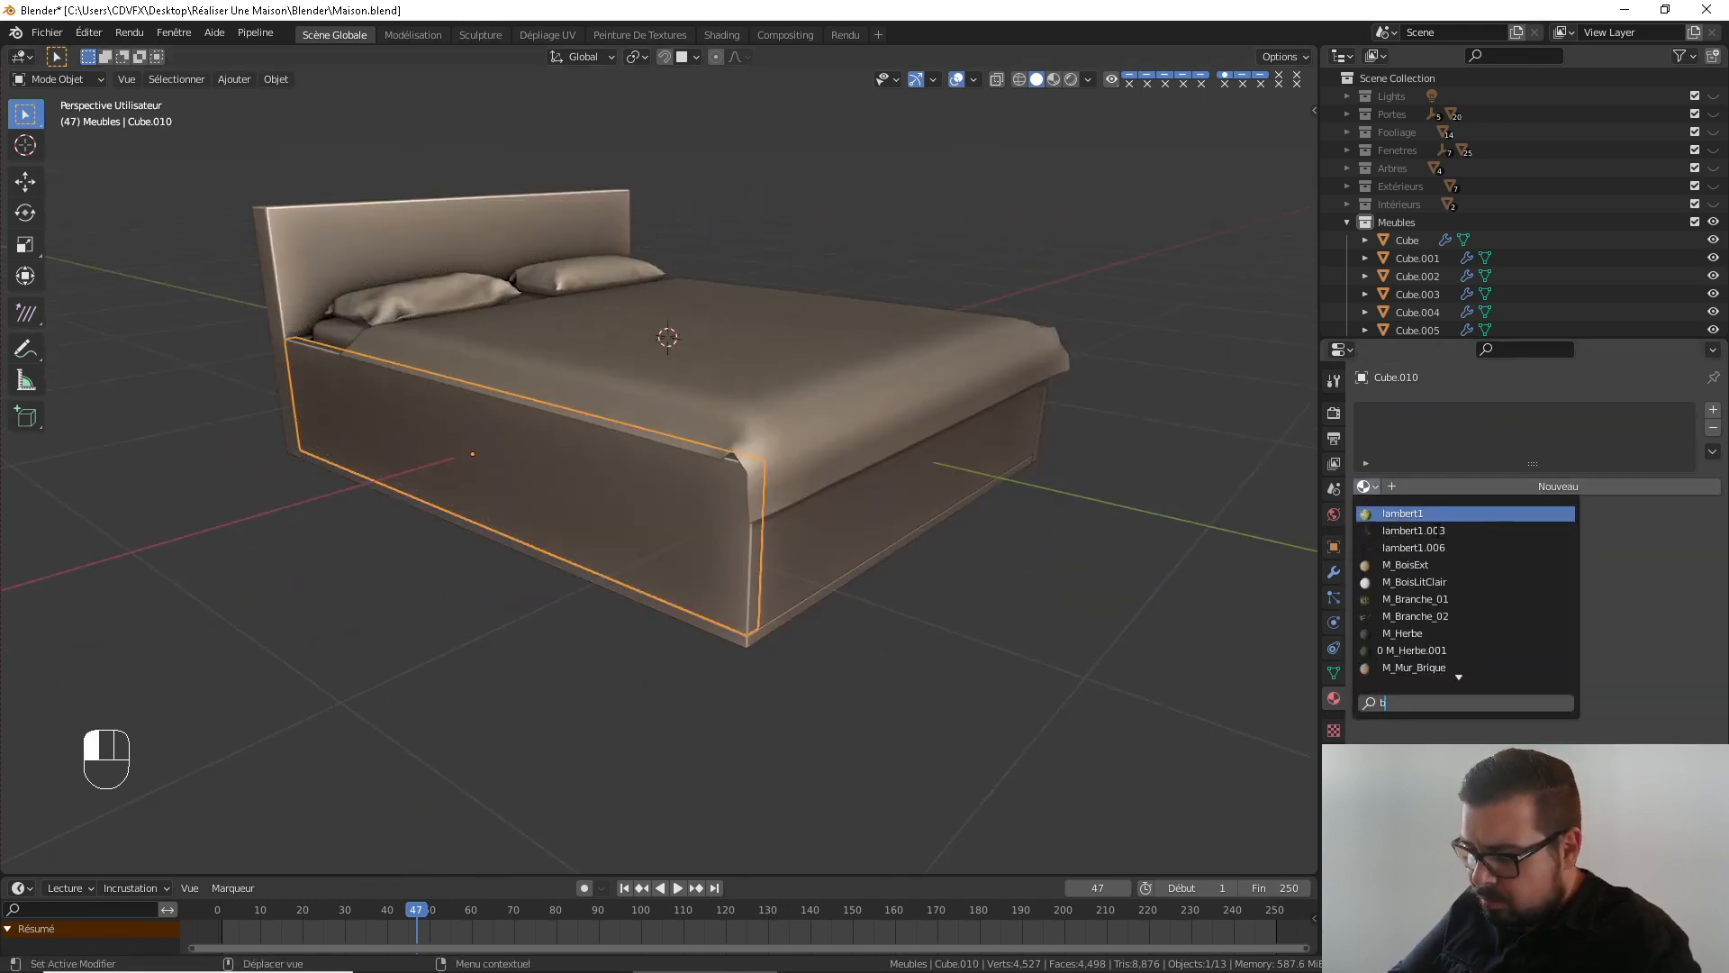
pyautogui.write('oi')
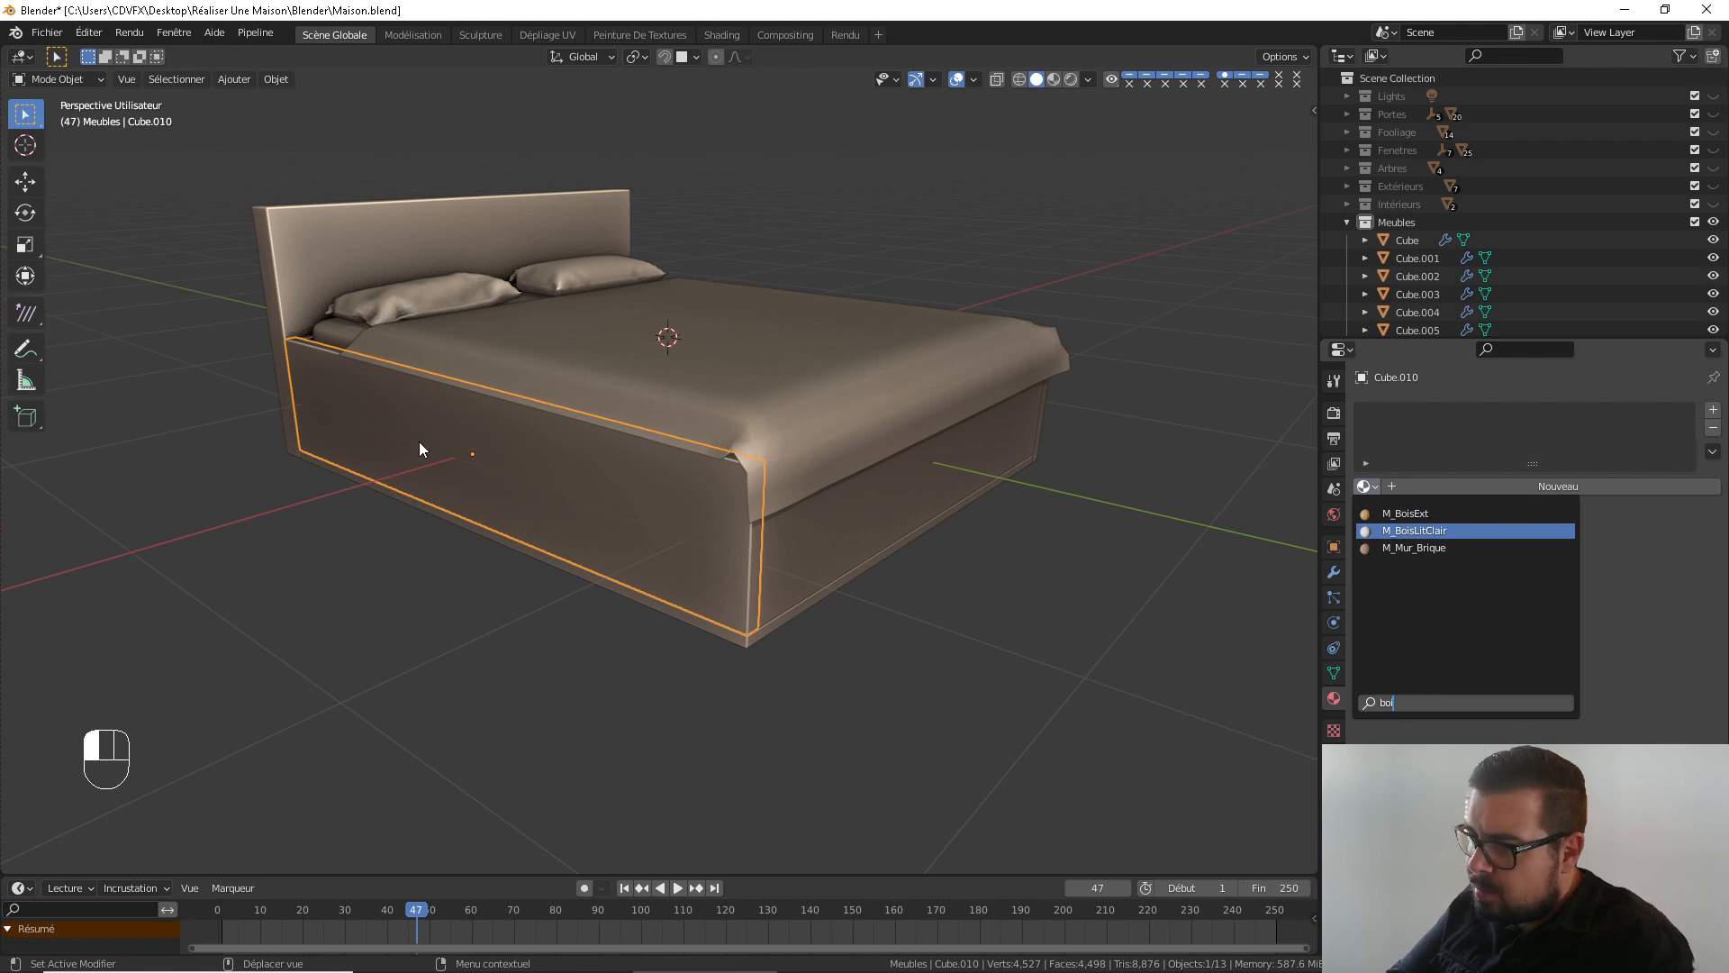
pyautogui.press('Return')
# Check the material assignments of the bed's wooden parts, including the headboard and the drawer-side frame
pyautogui.click(305, 247)
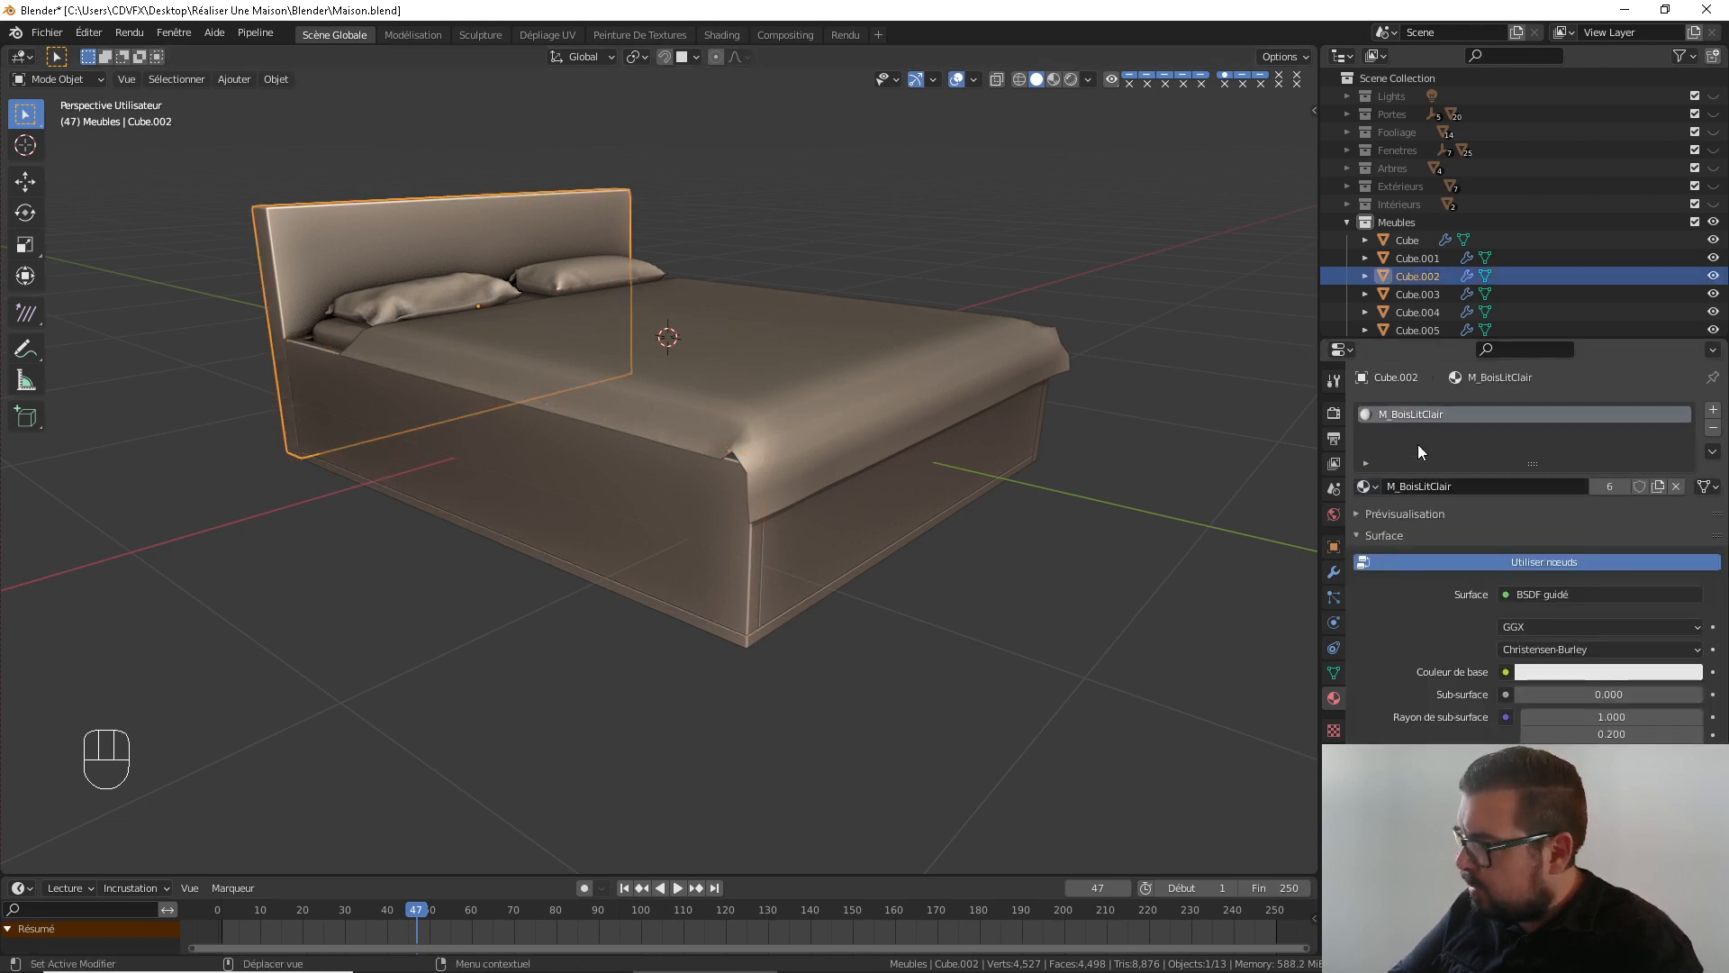
pyautogui.moveTo(798, 501); pyautogui.dragTo(726, 491, button='middle')
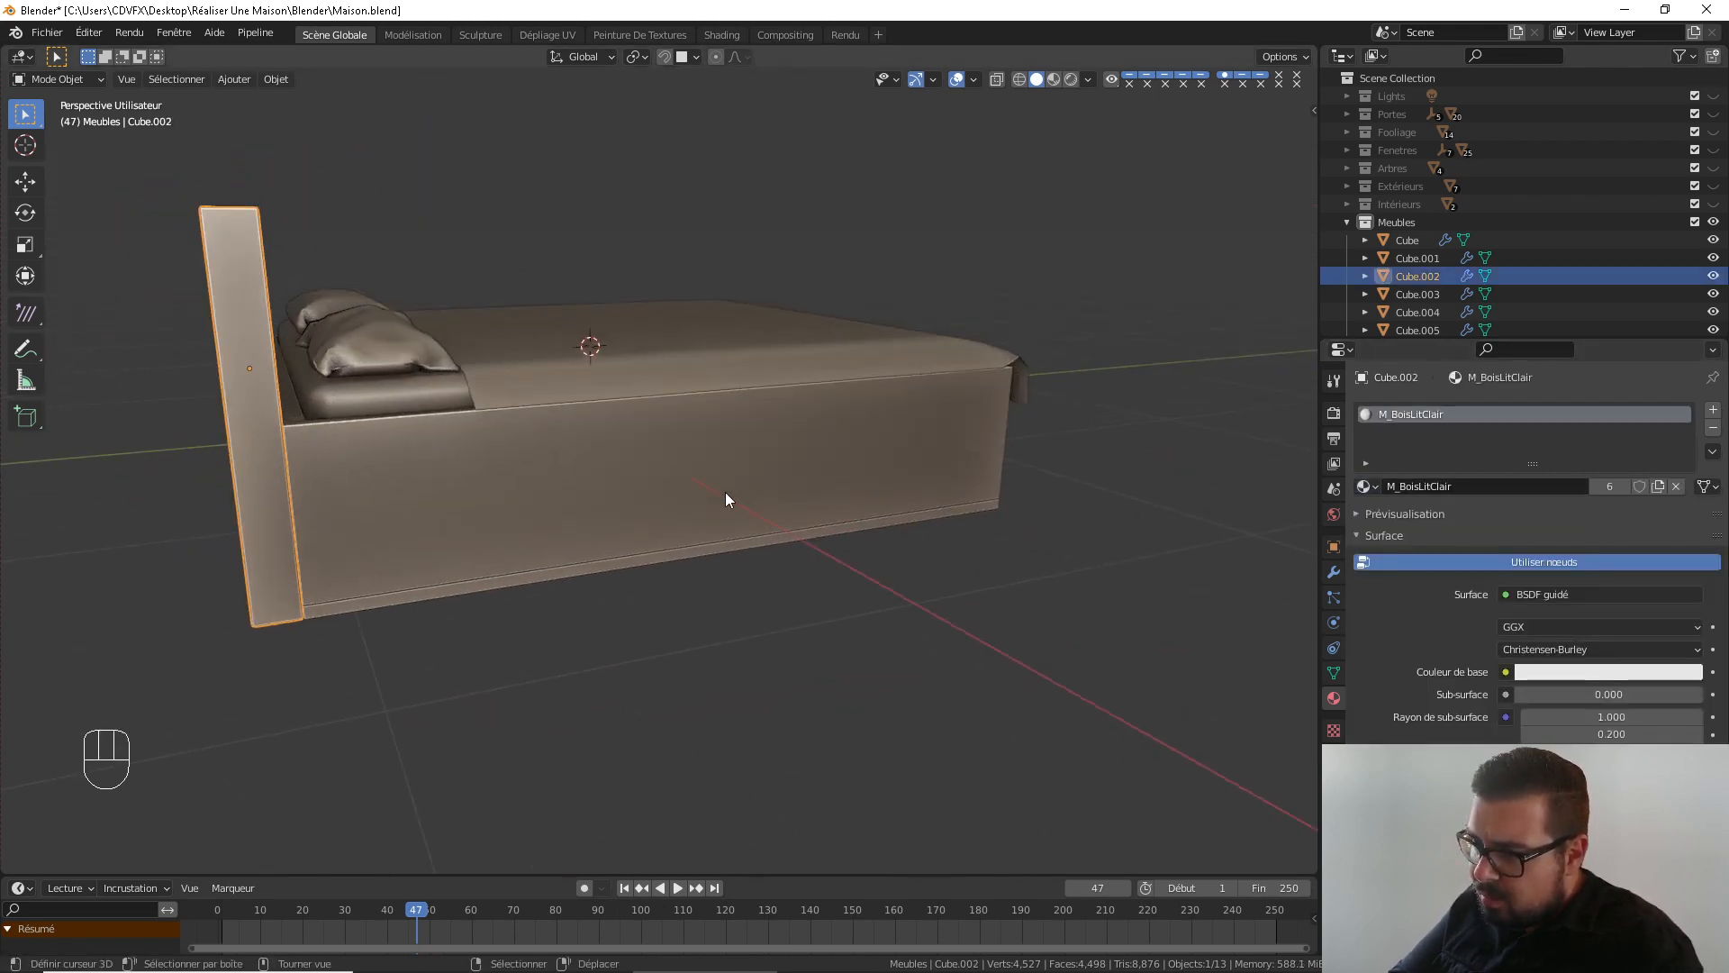
pyautogui.click(726, 491)
pyautogui.moveTo(794, 552); pyautogui.dragTo(744, 480, button='middle')
pyautogui.click(823, 493)
pyautogui.click(580, 510)
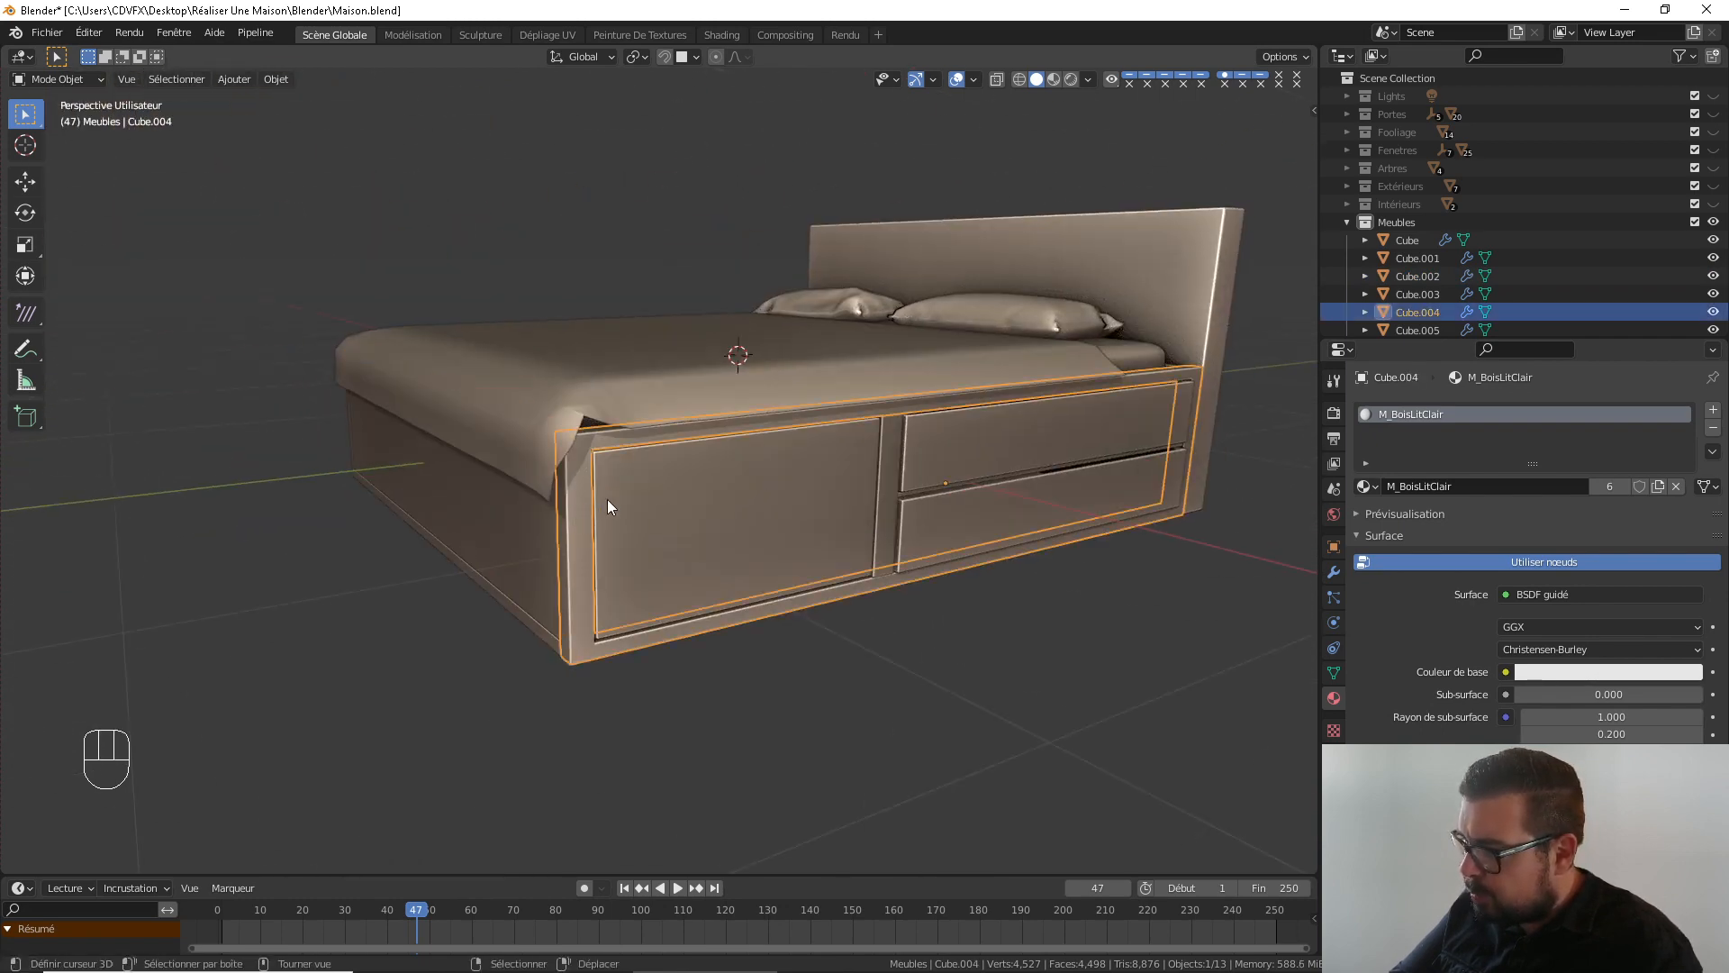
# Create a new material on the large drawer at the foot end of the bed and name it M_Tirroir
pyautogui.click(799, 509)
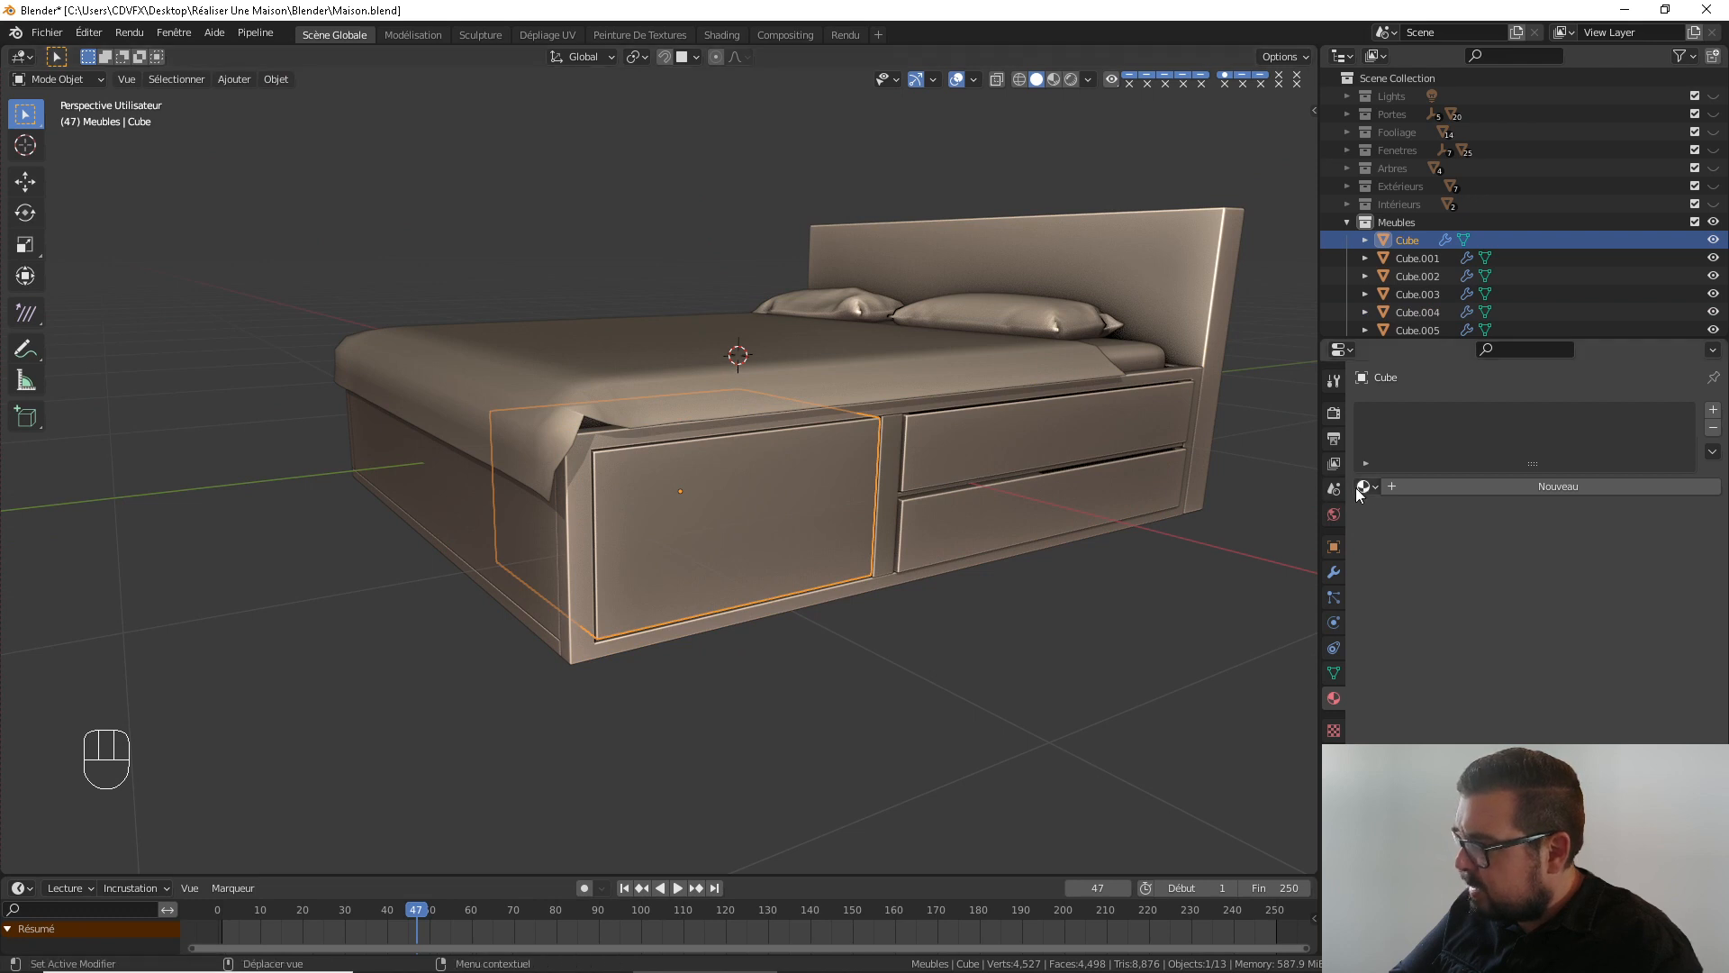
pyautogui.click(1440, 488)
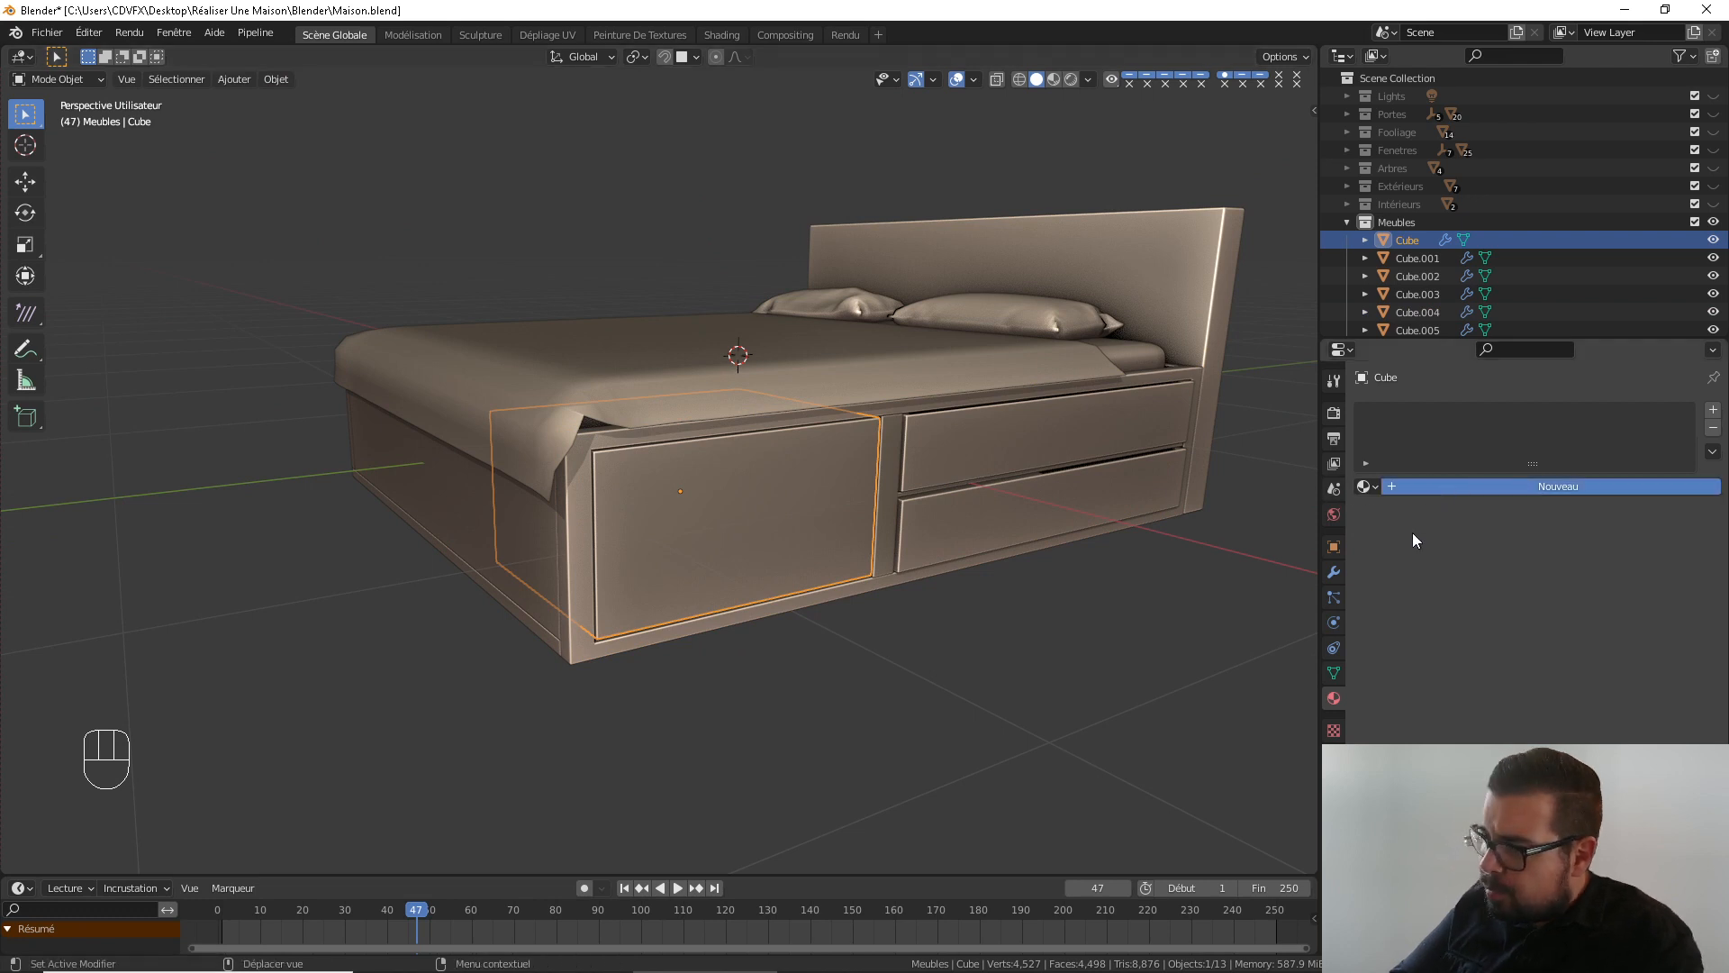
pyautogui.doubleClick(1471, 486)
pyautogui.write('M')
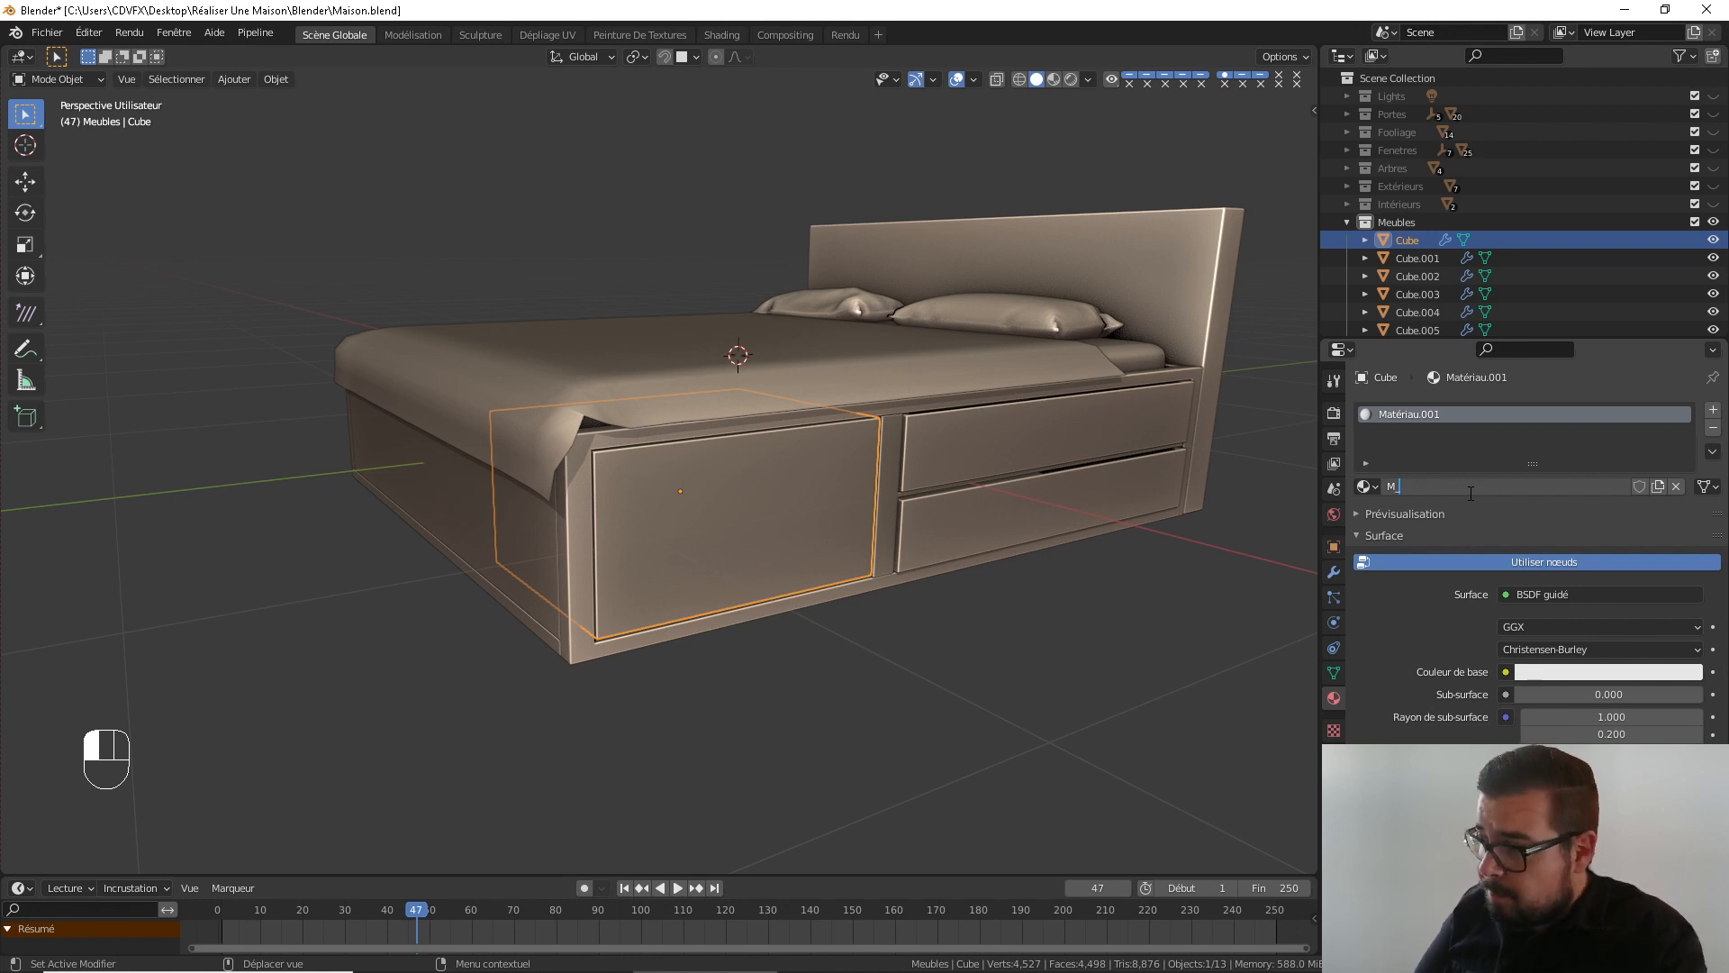
pyautogui.write('_Ti')
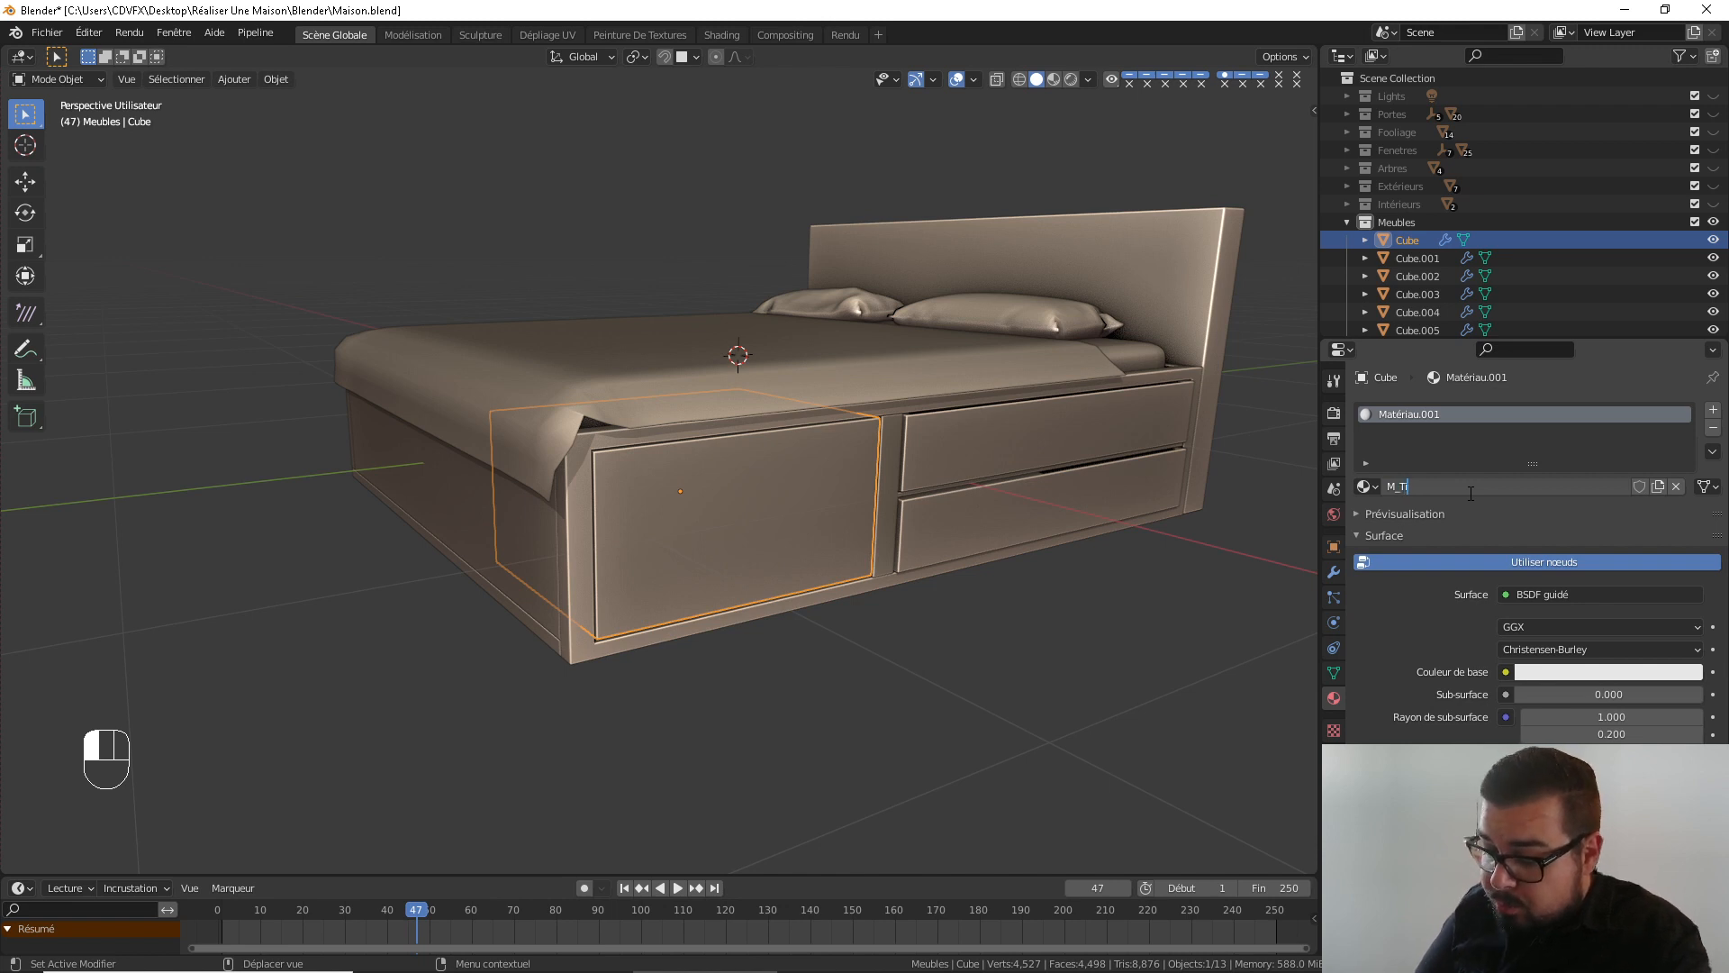
pyautogui.write('r')
pyautogui.press('Return')
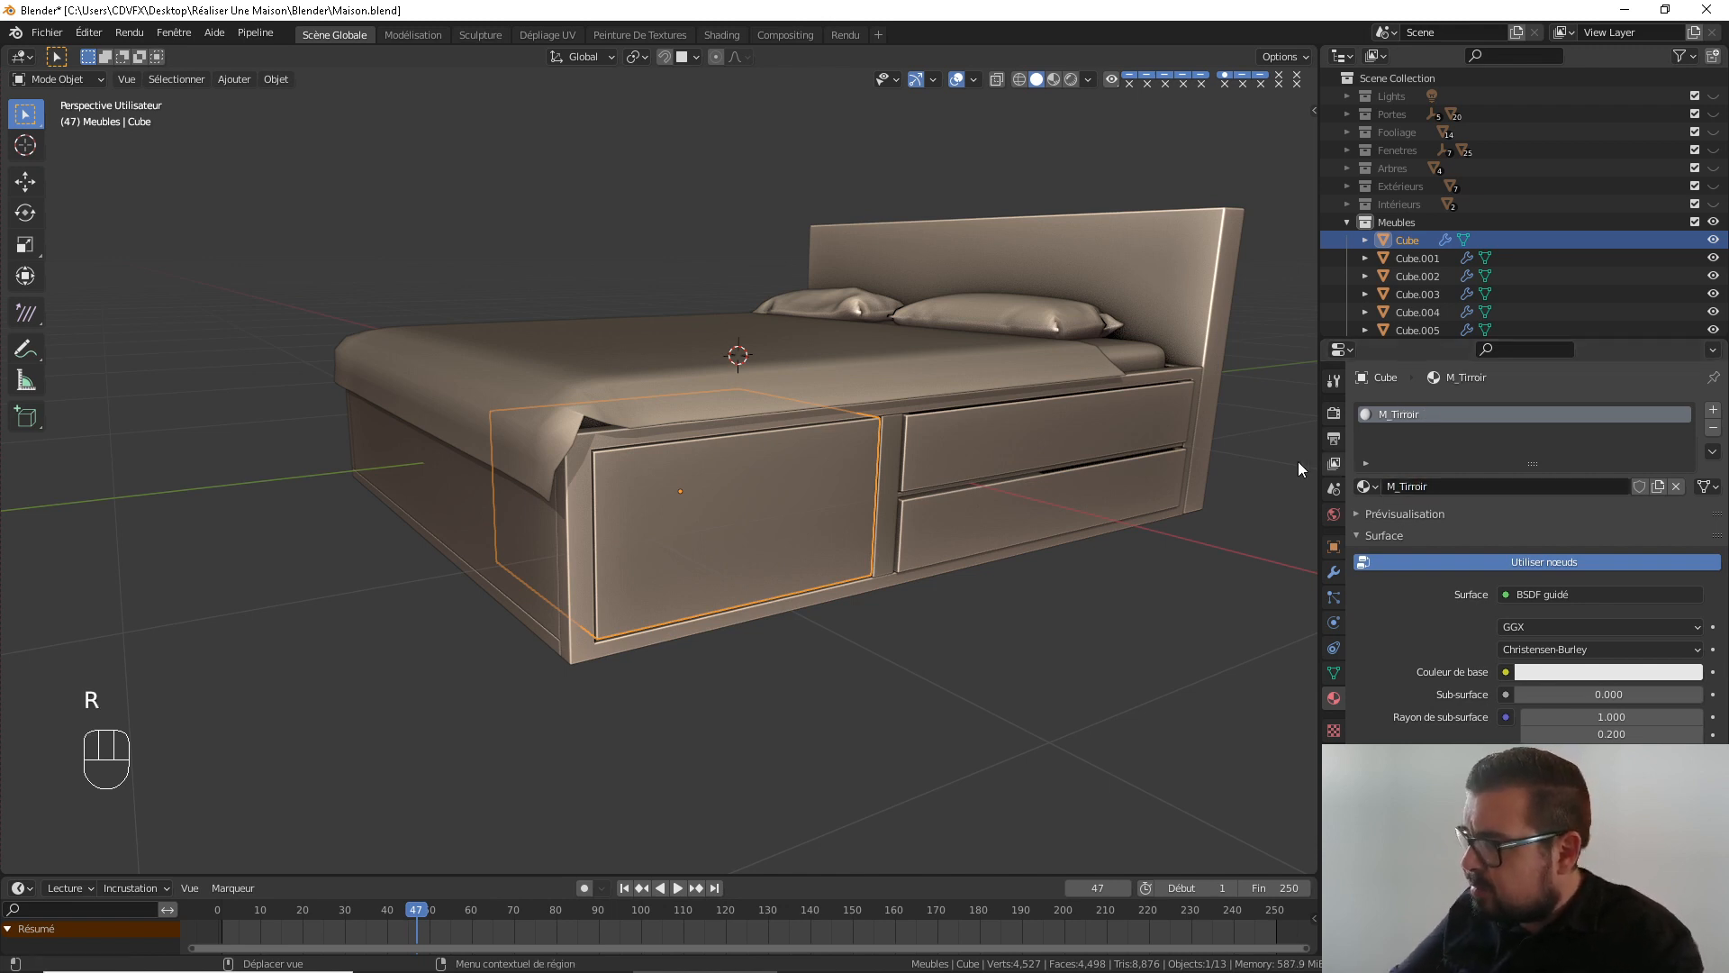
# Assign the existing M_Tirroir material to the upper of the two small drawers
pyautogui.click(1045, 445)
pyautogui.click(1382, 487)
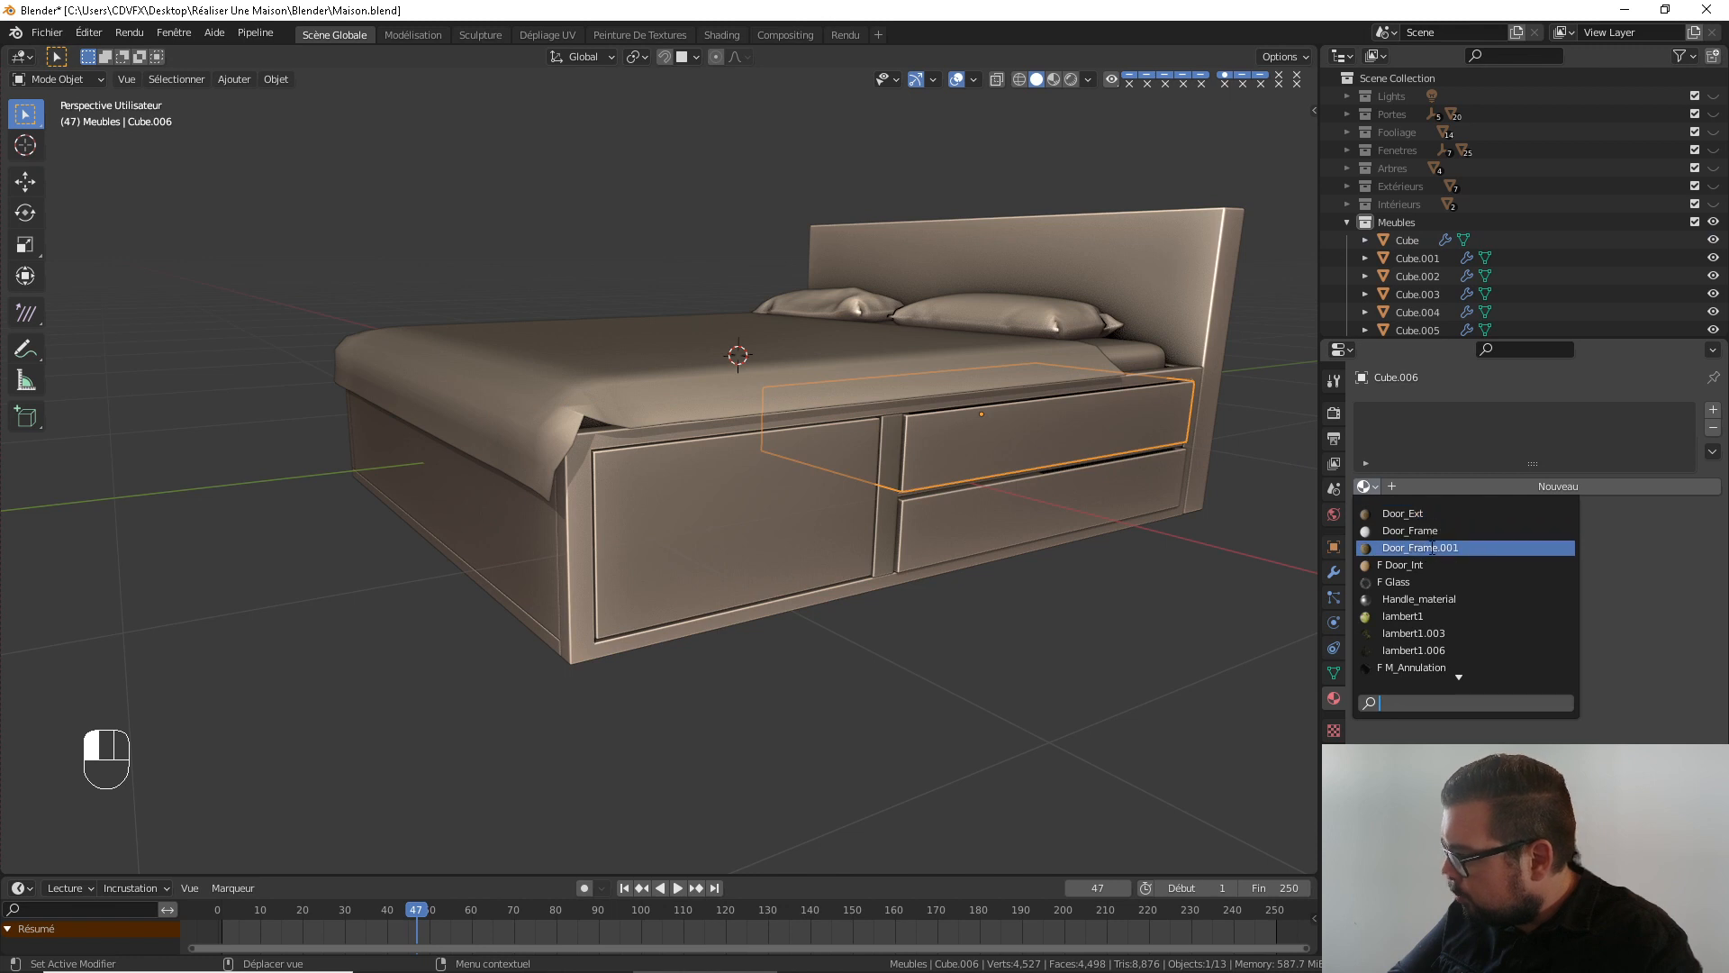
pyautogui.write('ti')
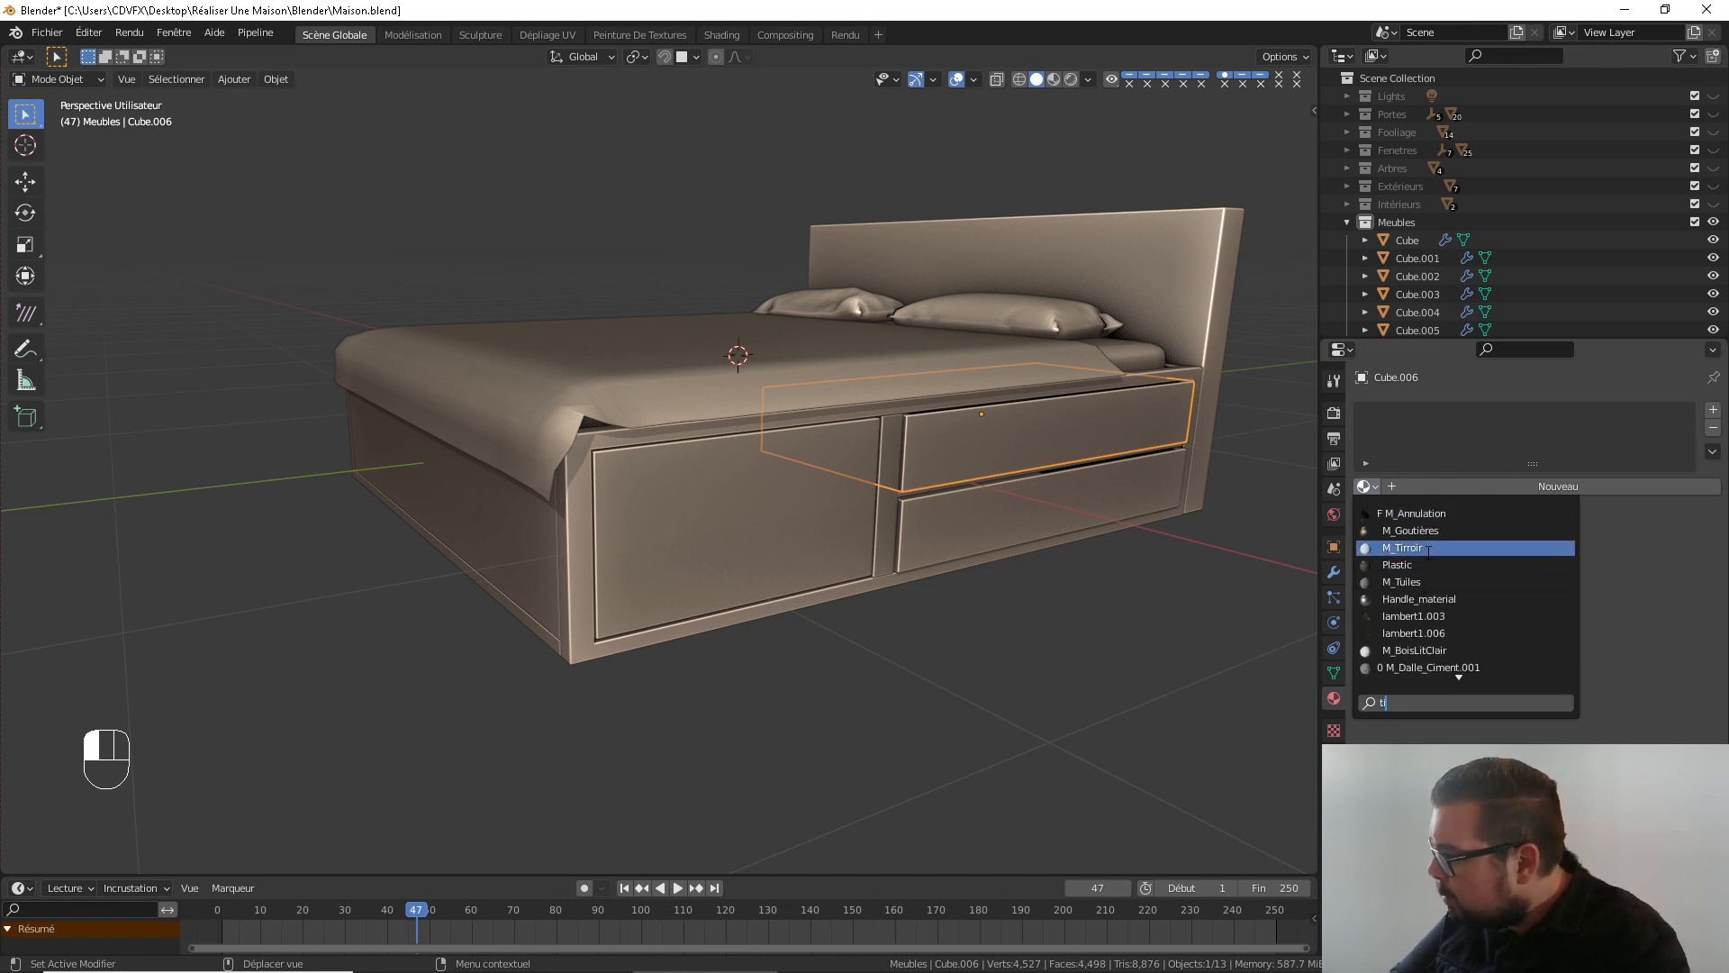
pyautogui.press('Return')
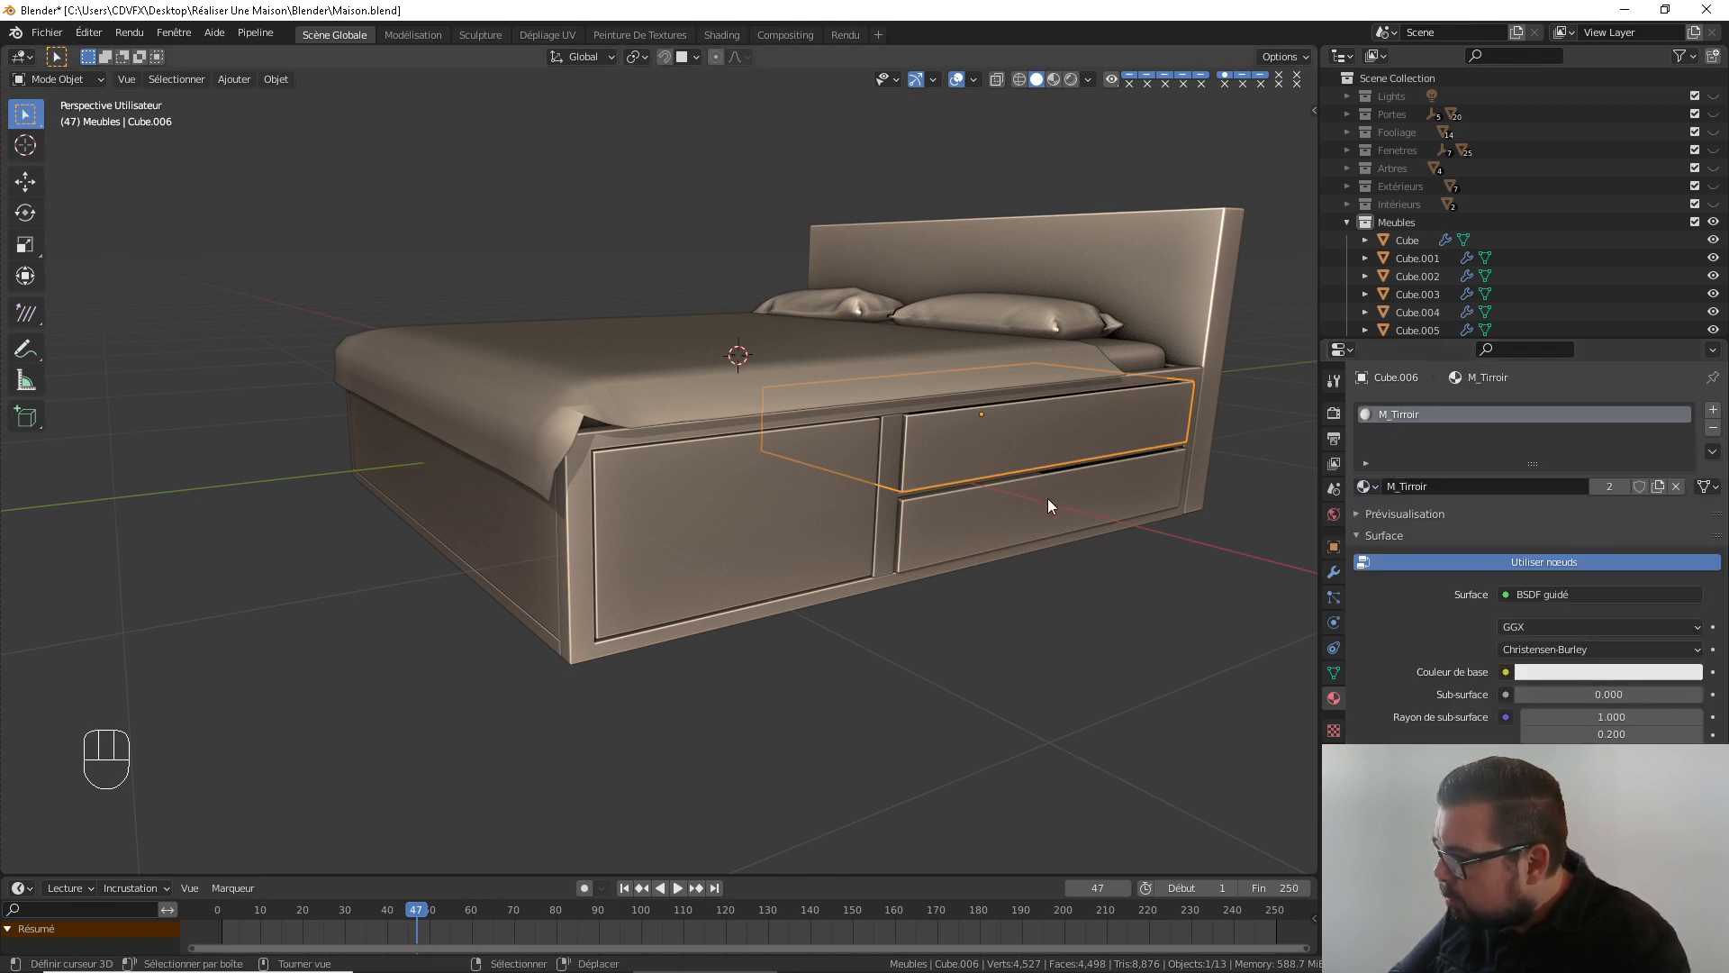
# Assign the existing M_Tirroir material to the lower of the two small drawers
pyautogui.click(1046, 499)
pyautogui.click(1371, 485)
pyautogui.write('ti')
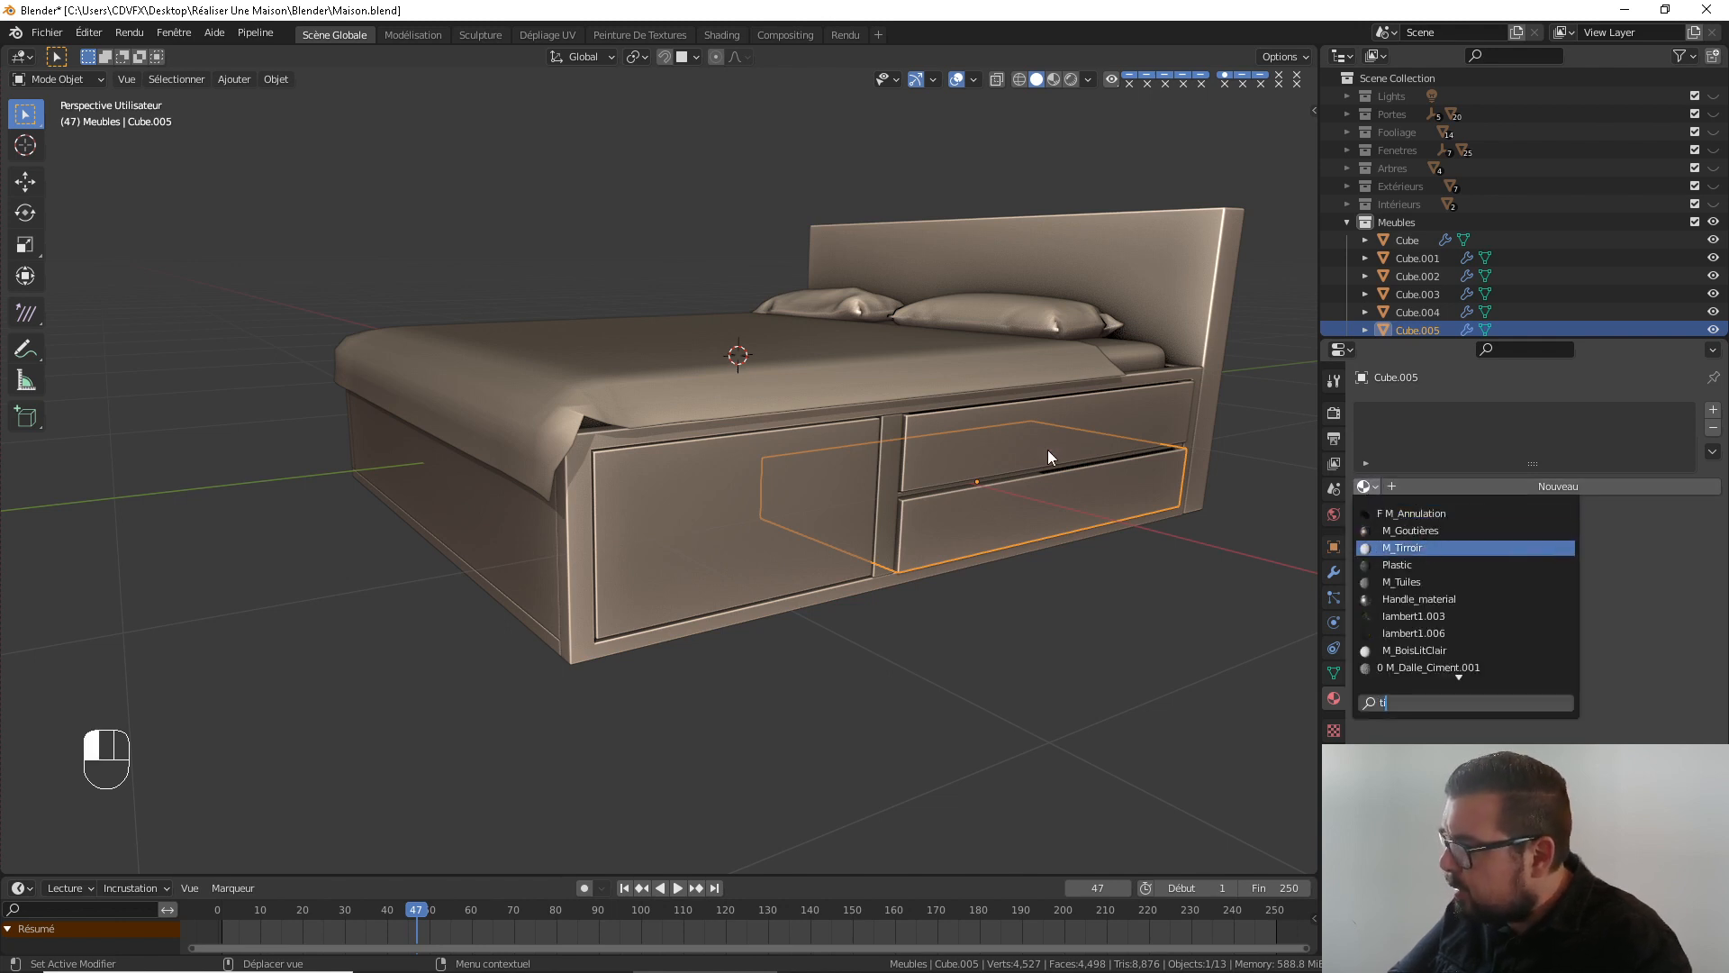
pyautogui.press('Return')
# Create a new material on the blanket and name it M_Drap
pyautogui.keyDown('shift'); pyautogui.moveTo(1088, 407); pyautogui.dragTo(840, 364, button='middle'); pyautogui.keyUp('shift')
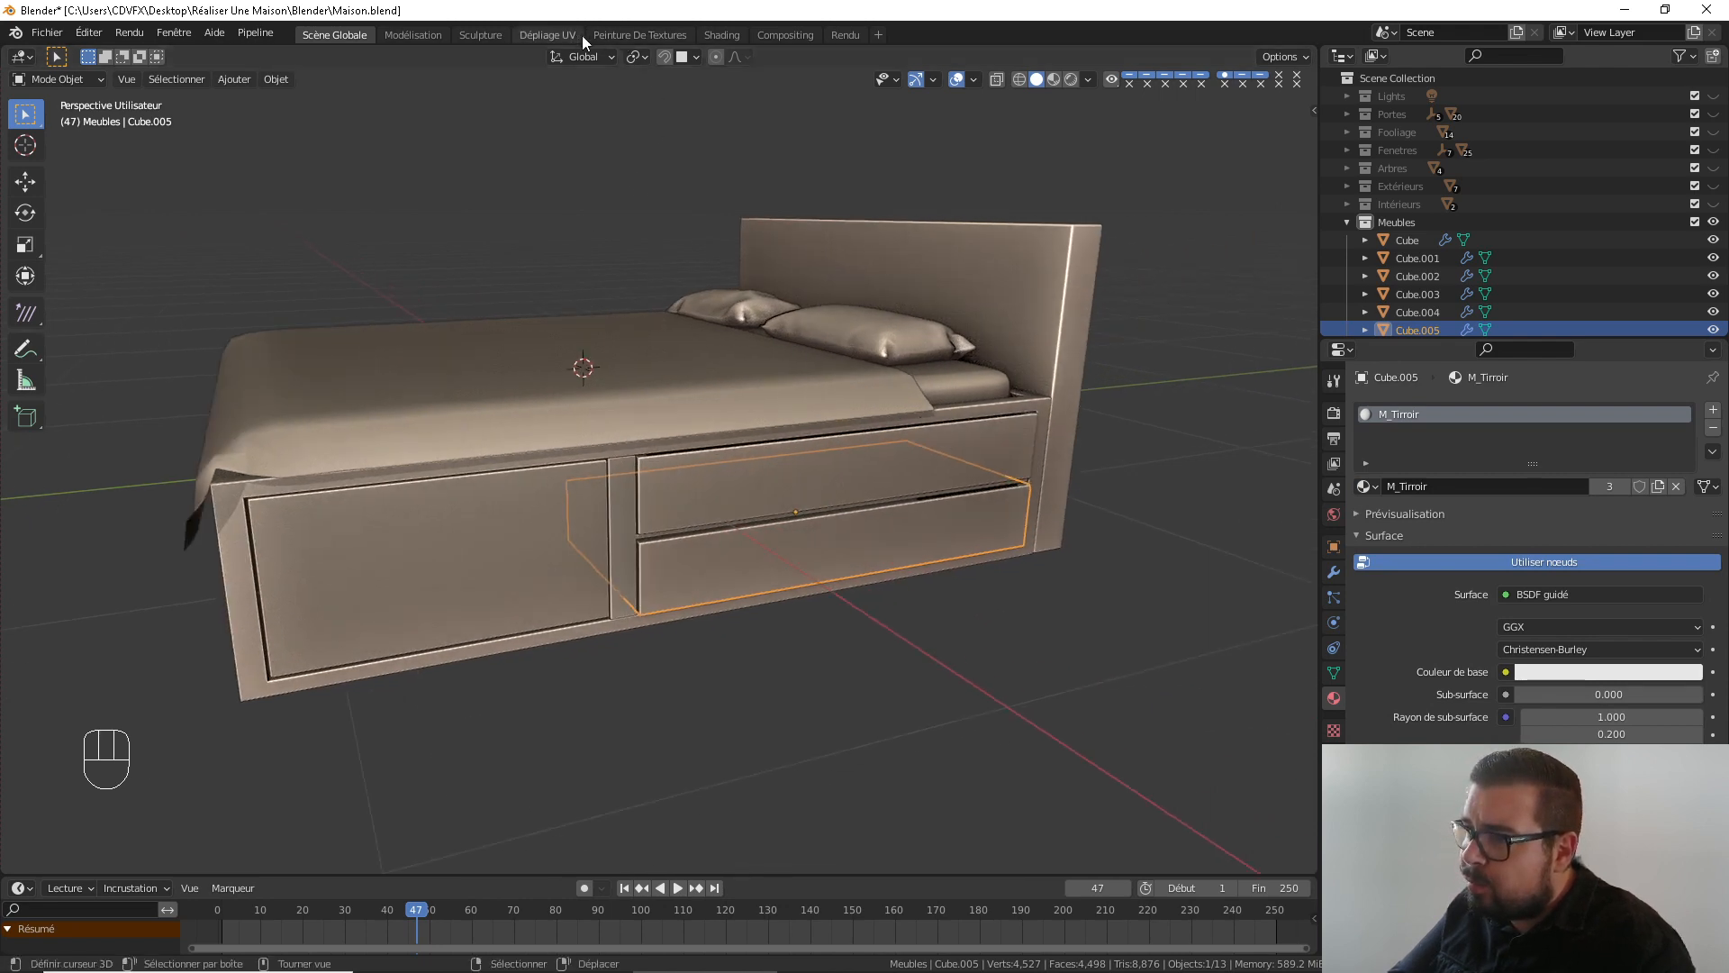
pyautogui.click(624, 354)
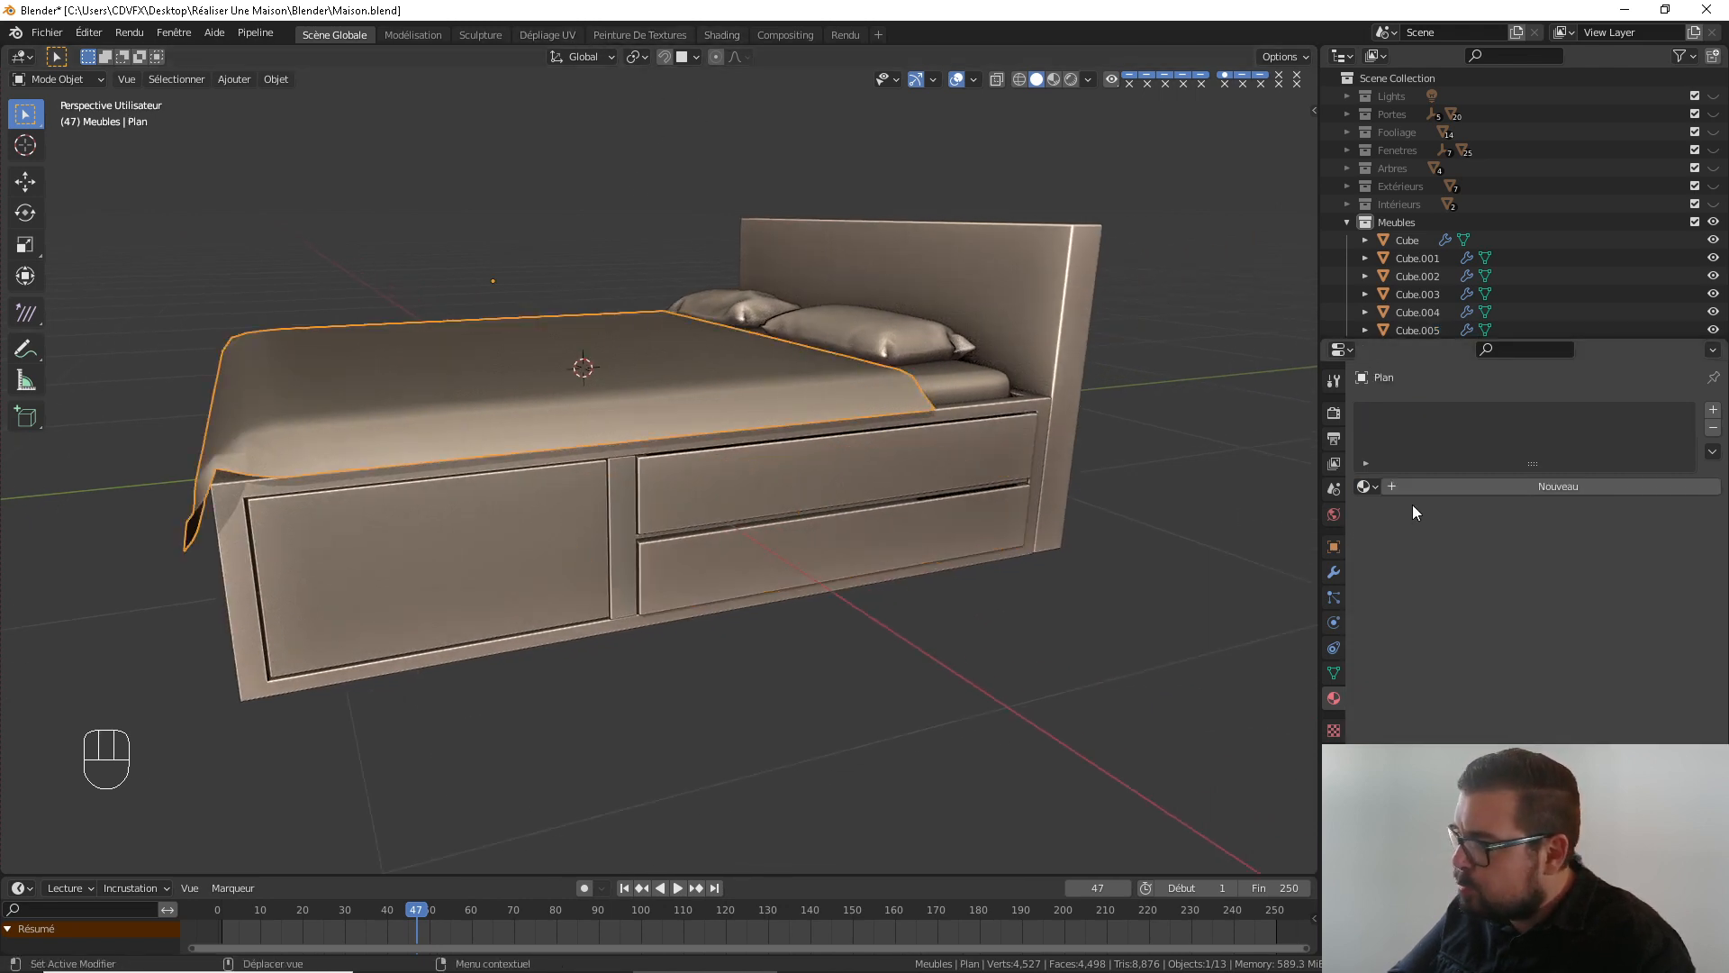
pyautogui.click(1486, 487)
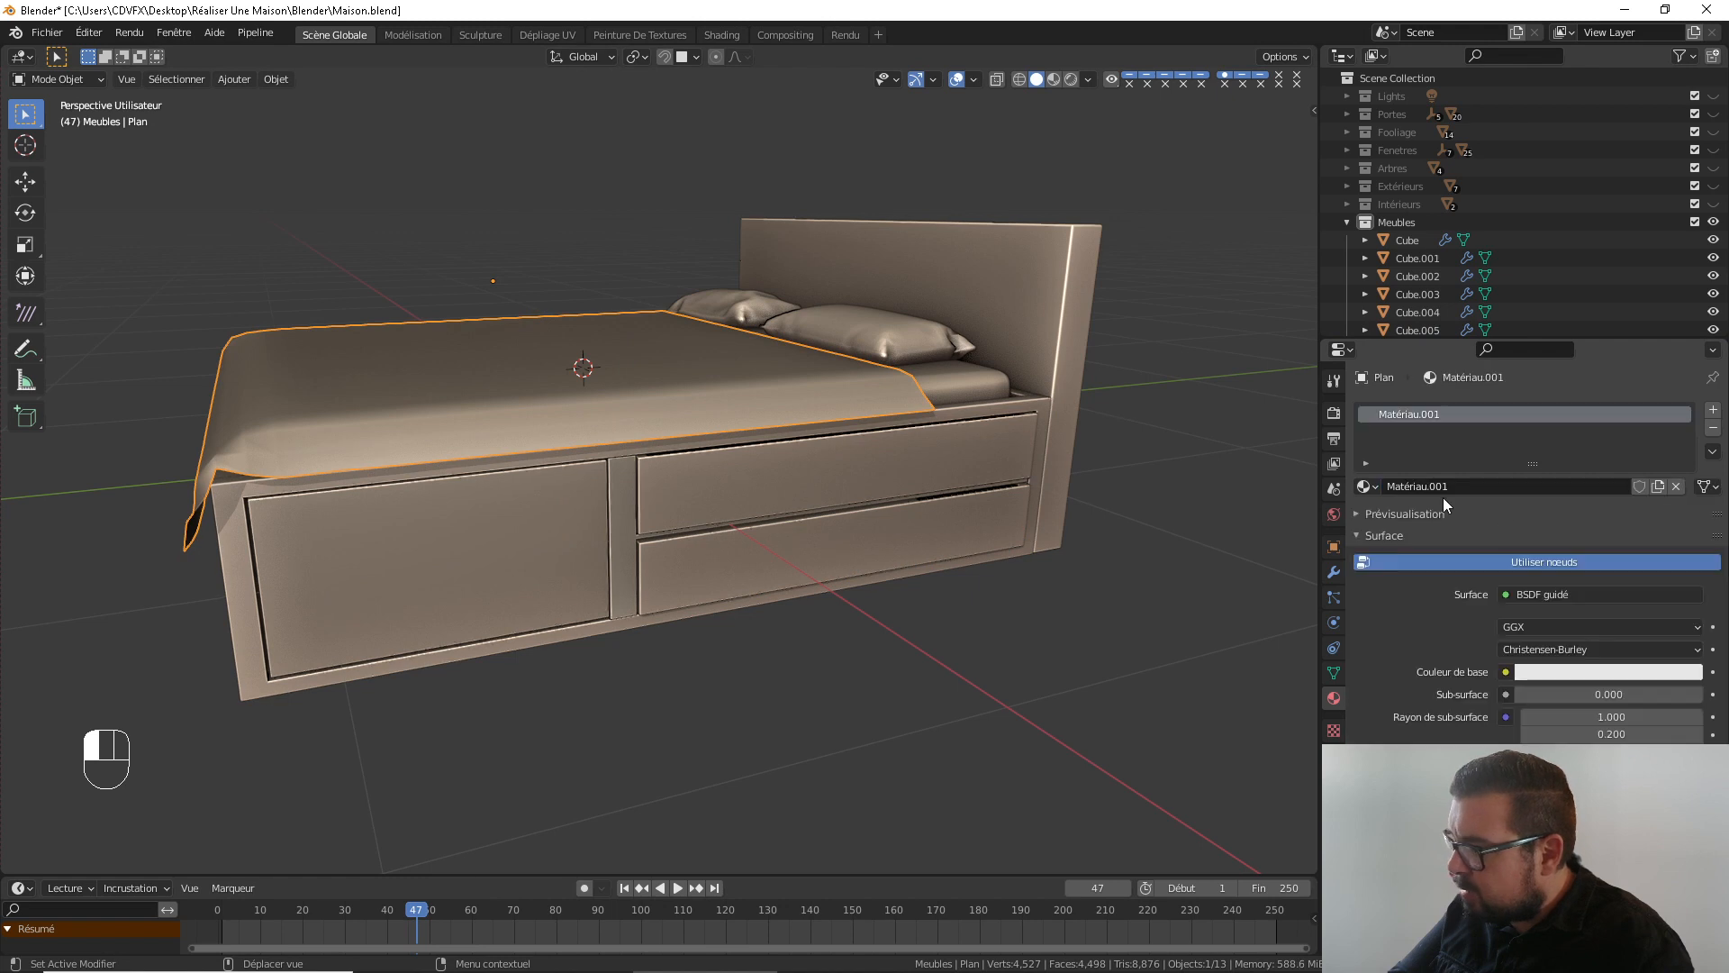
pyautogui.click(1489, 485)
pyautogui.write('M')
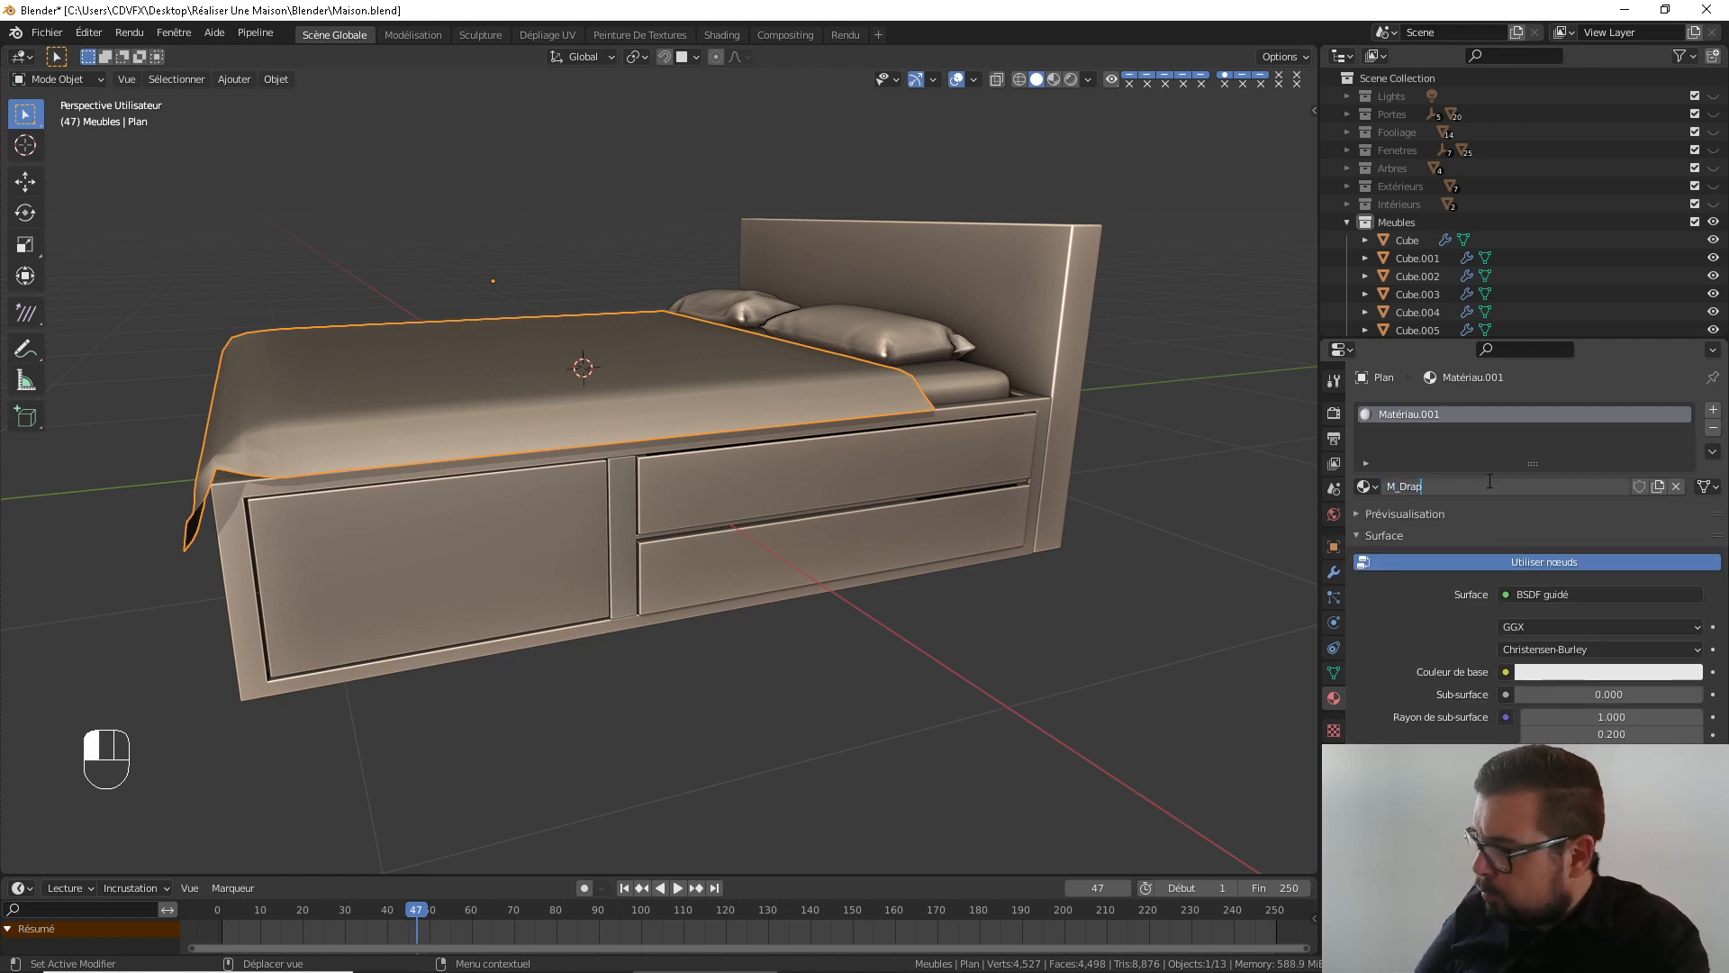
pyautogui.write('_Drap')
pyautogui.press('Return')
# Create a new material on the pillows and name it M_Coussin
pyautogui.click(892, 342)
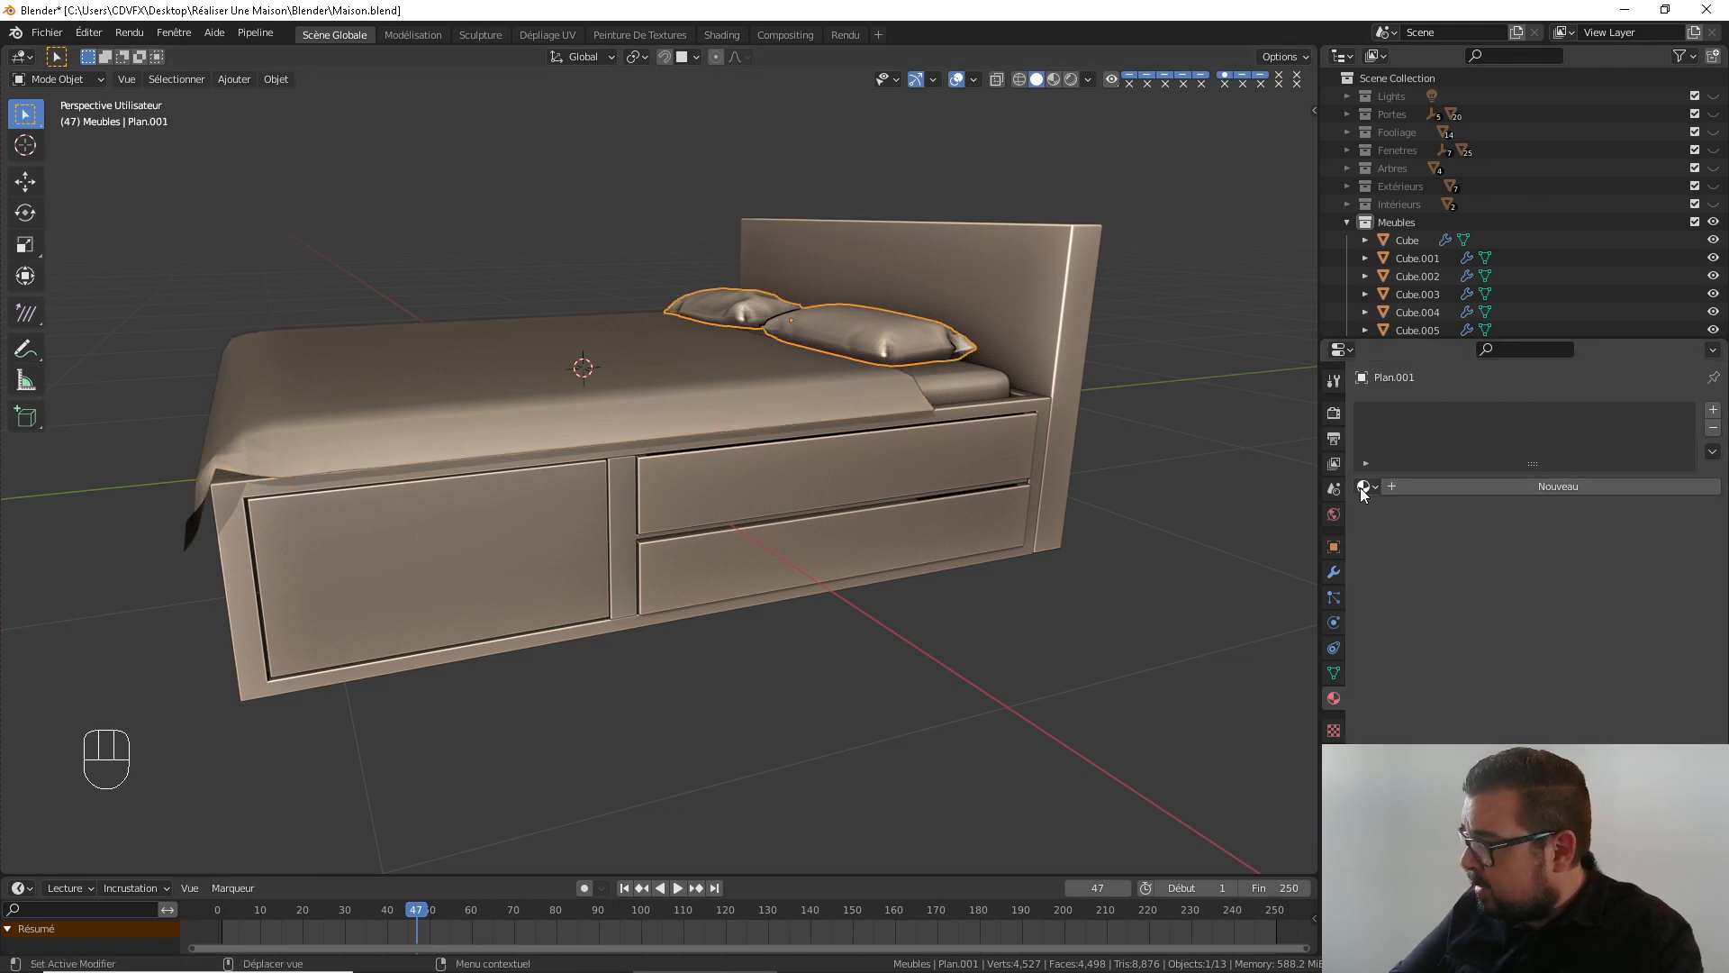
pyautogui.click(1440, 492)
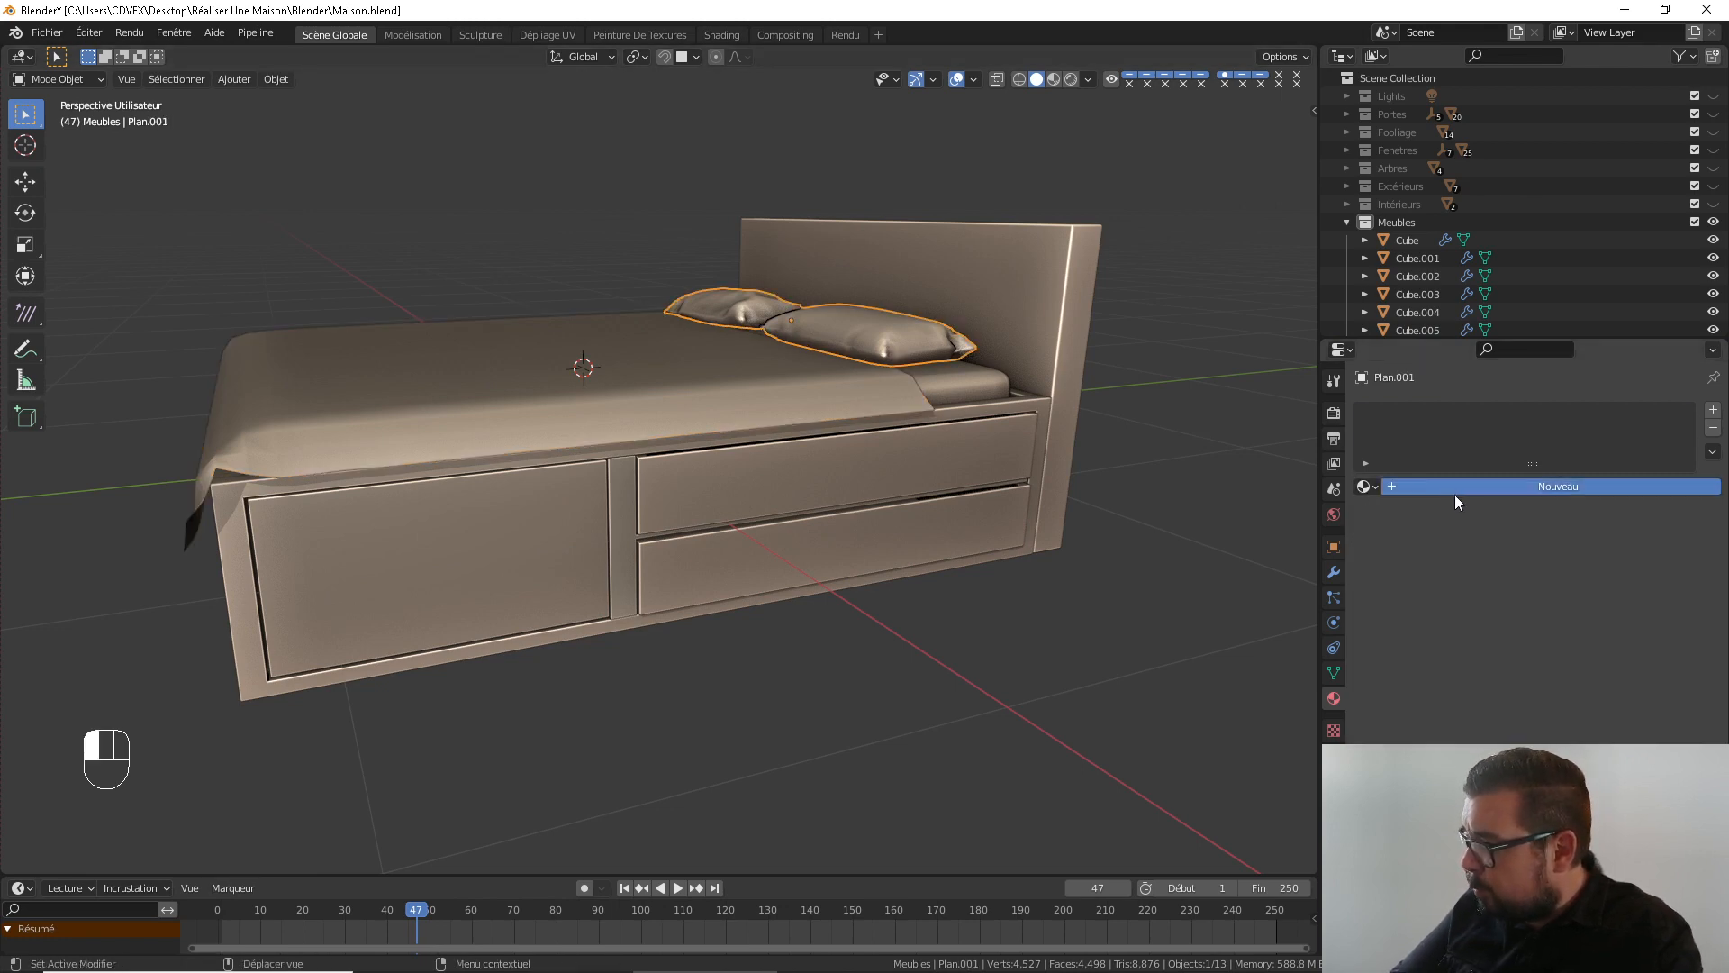
pyautogui.doubleClick(1452, 492)
pyautogui.write('M_')
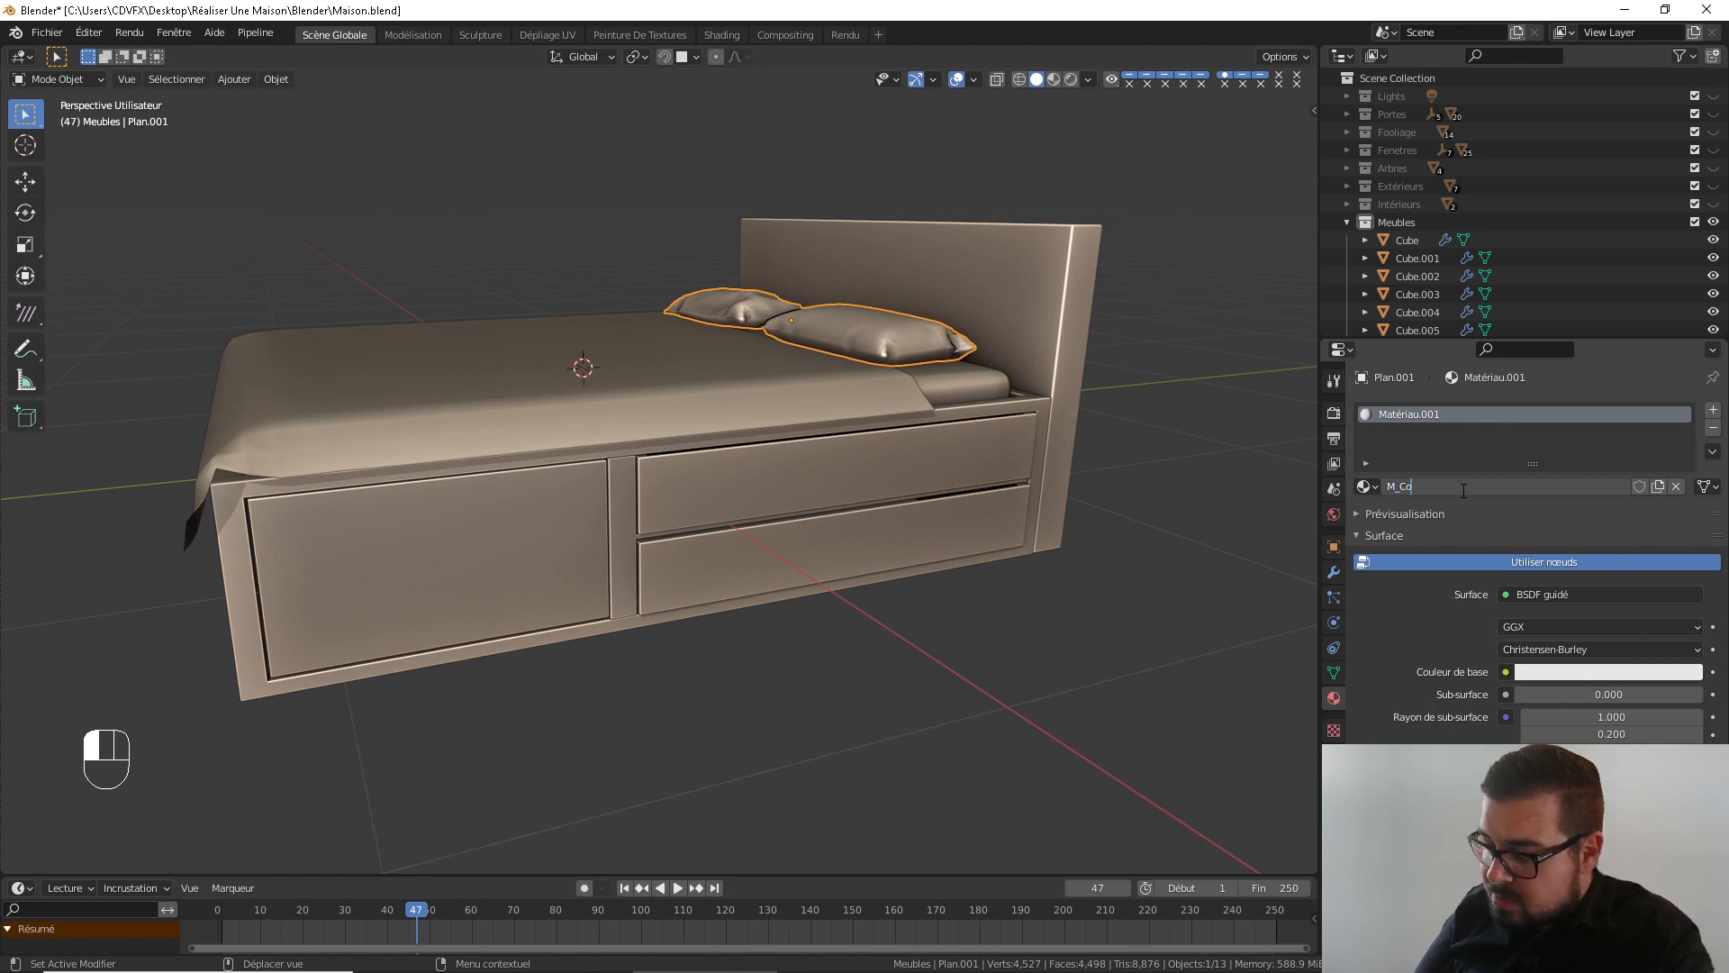
pyautogui.write(' Coussin')
pyautogui.press('Return')
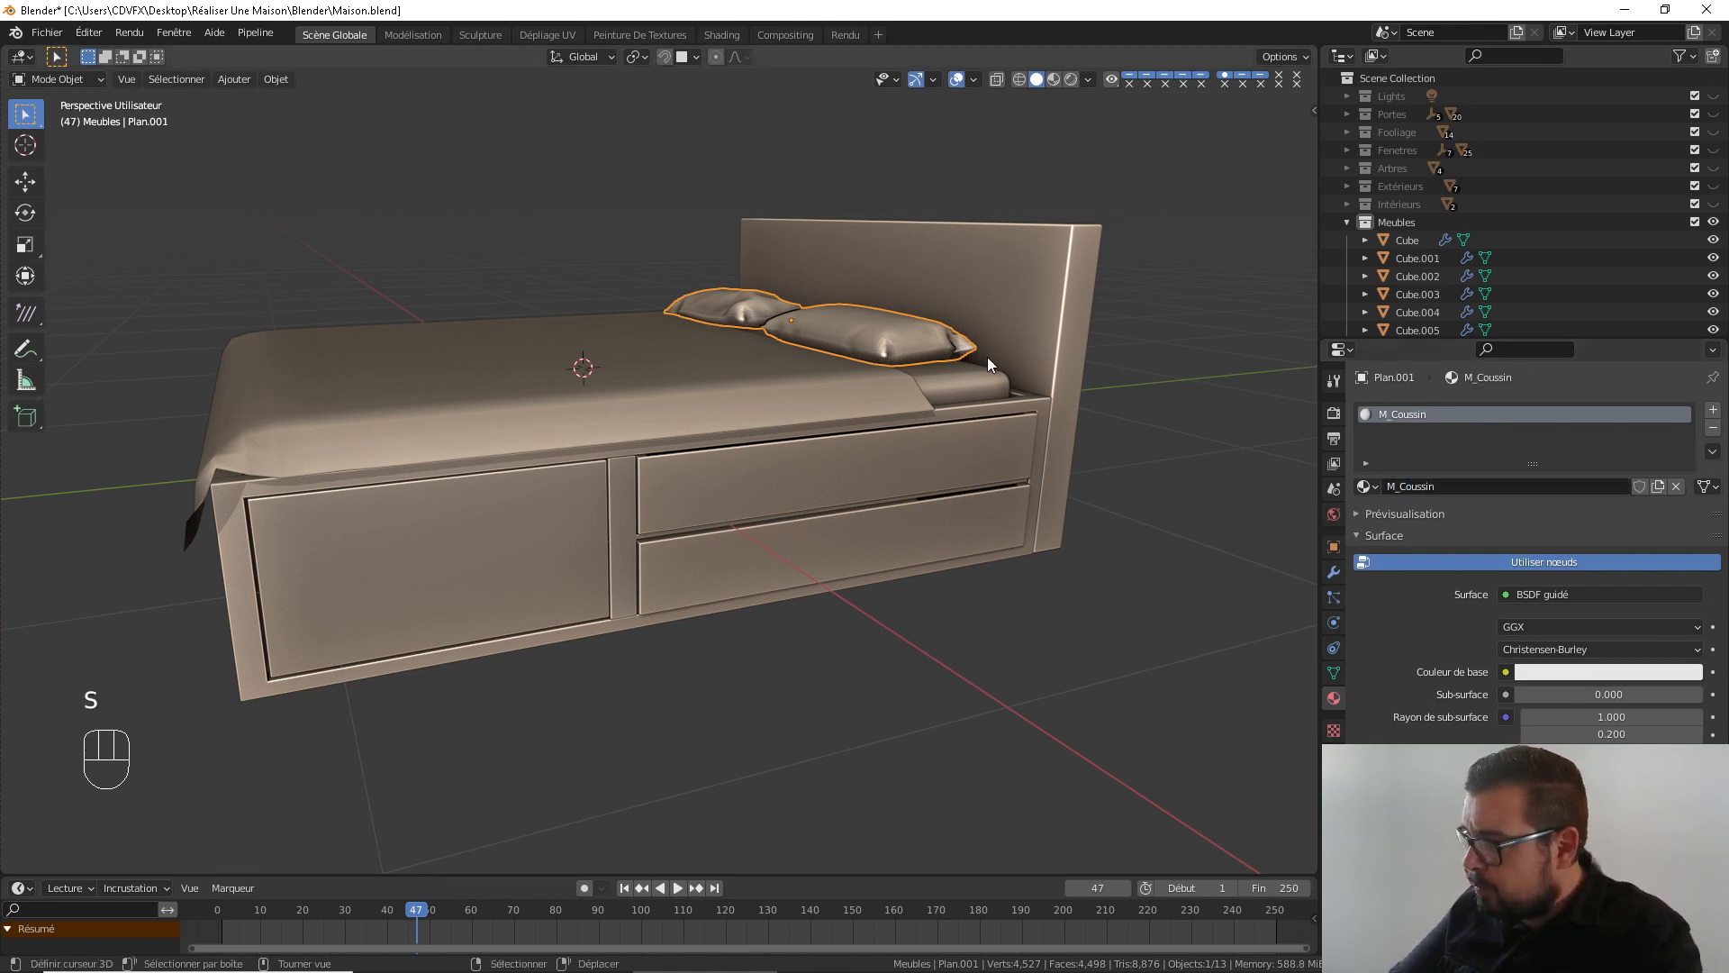
# Switch to the Shading workspace, deselect the pillows and show them up close in the material preview
pyautogui.click(720, 34)
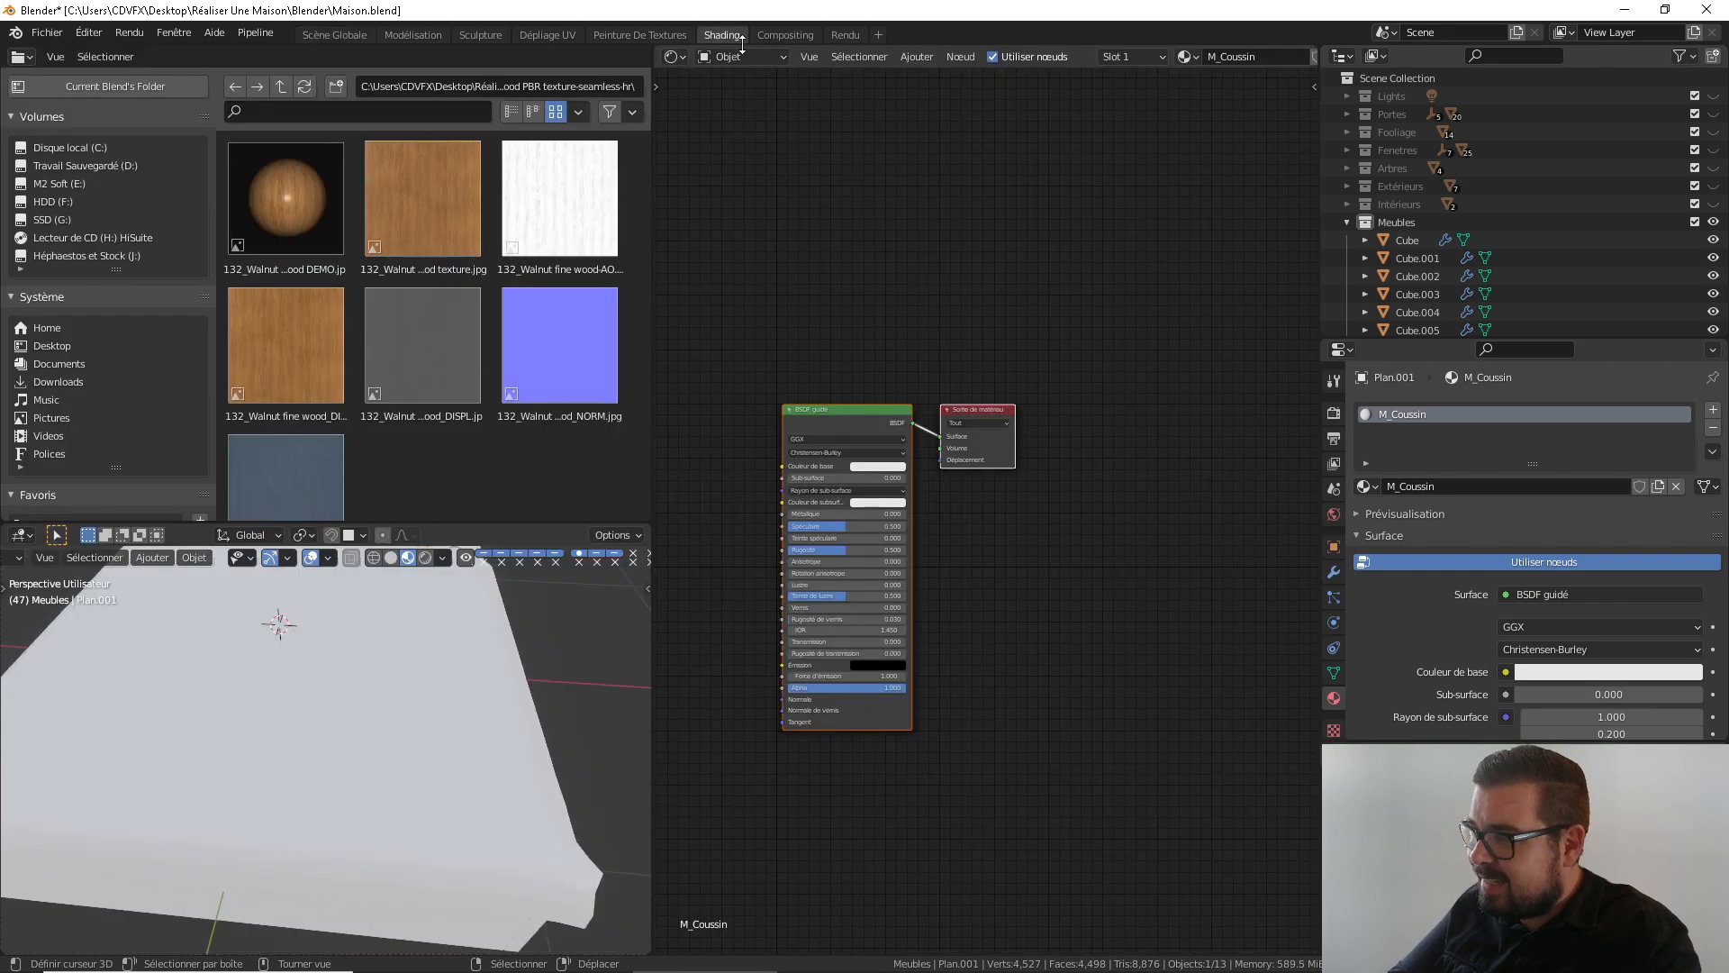
pyautogui.scroll(-6, 485, 719)
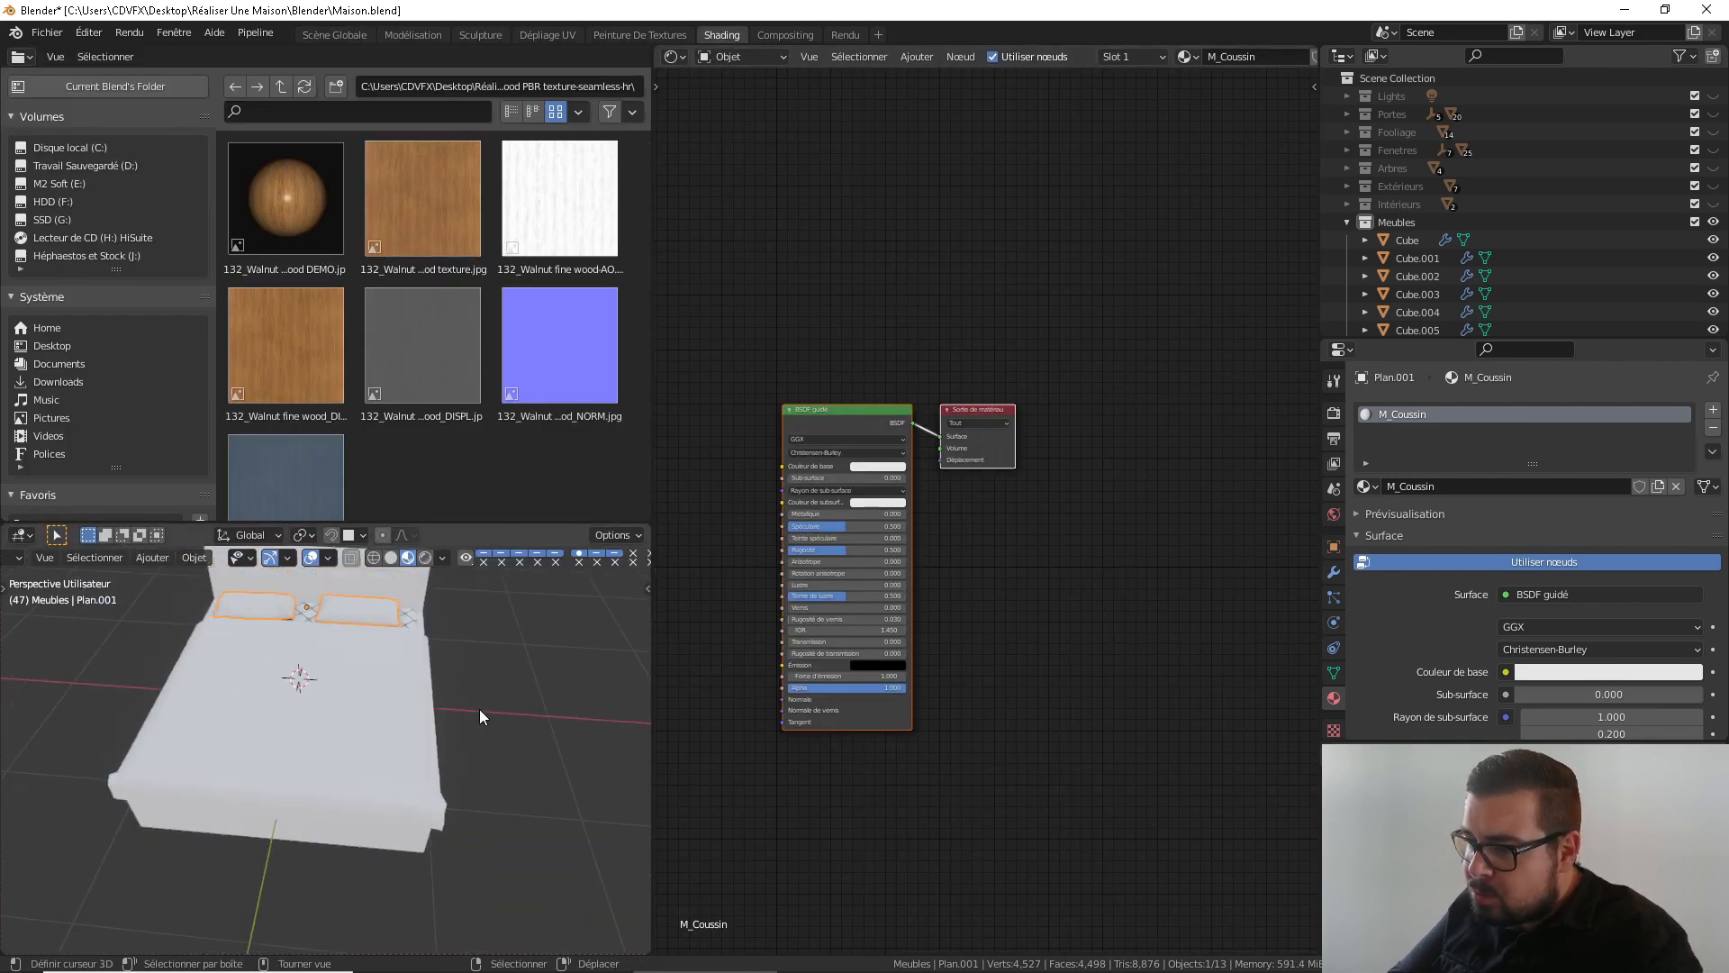
pyautogui.moveTo(479, 709); pyautogui.dragTo(370, 755, button='middle')
pyautogui.press('a')
pyautogui.click(349, 628)
pyautogui.scroll(4, 394, 697)
pyautogui.moveTo(418, 699); pyautogui.dragTo(349, 650, button='middle')
# Add an Ambient Occlusion node to M_Coussin and connect its Color output to the Principled BSDF's Base Color
pyautogui.moveTo(746, 634); pyautogui.dragTo(929, 677, button='middle')
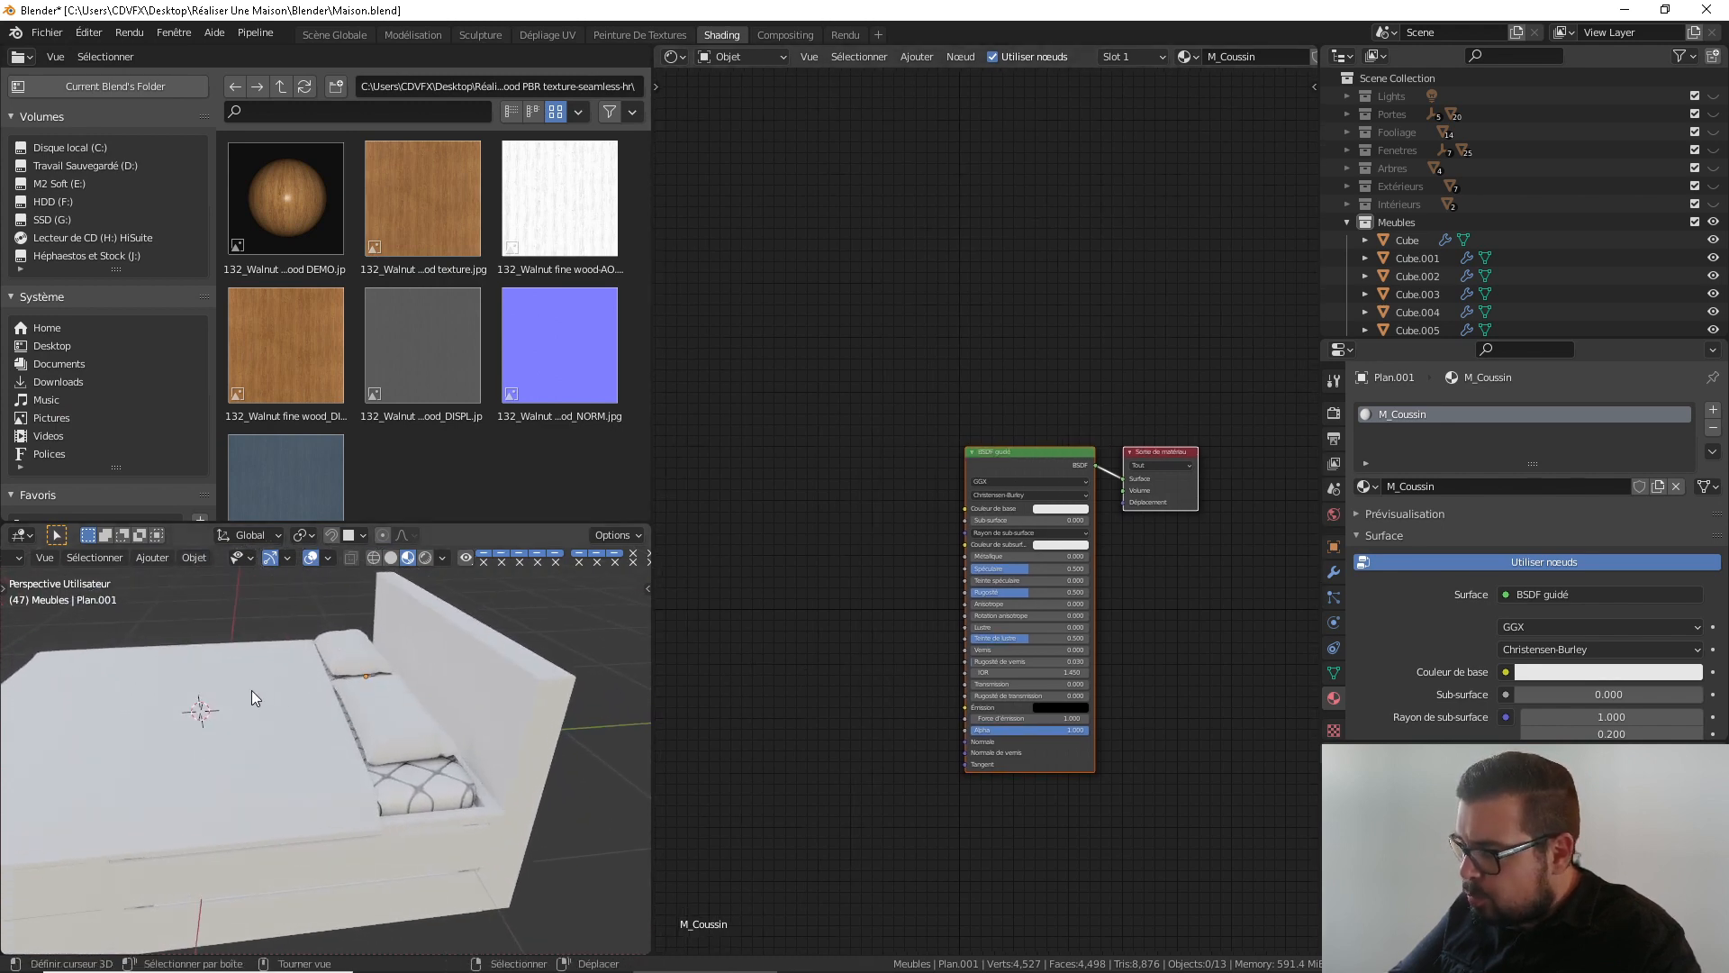
pyautogui.moveTo(734, 654); pyautogui.dragTo(790, 650, button='middle')
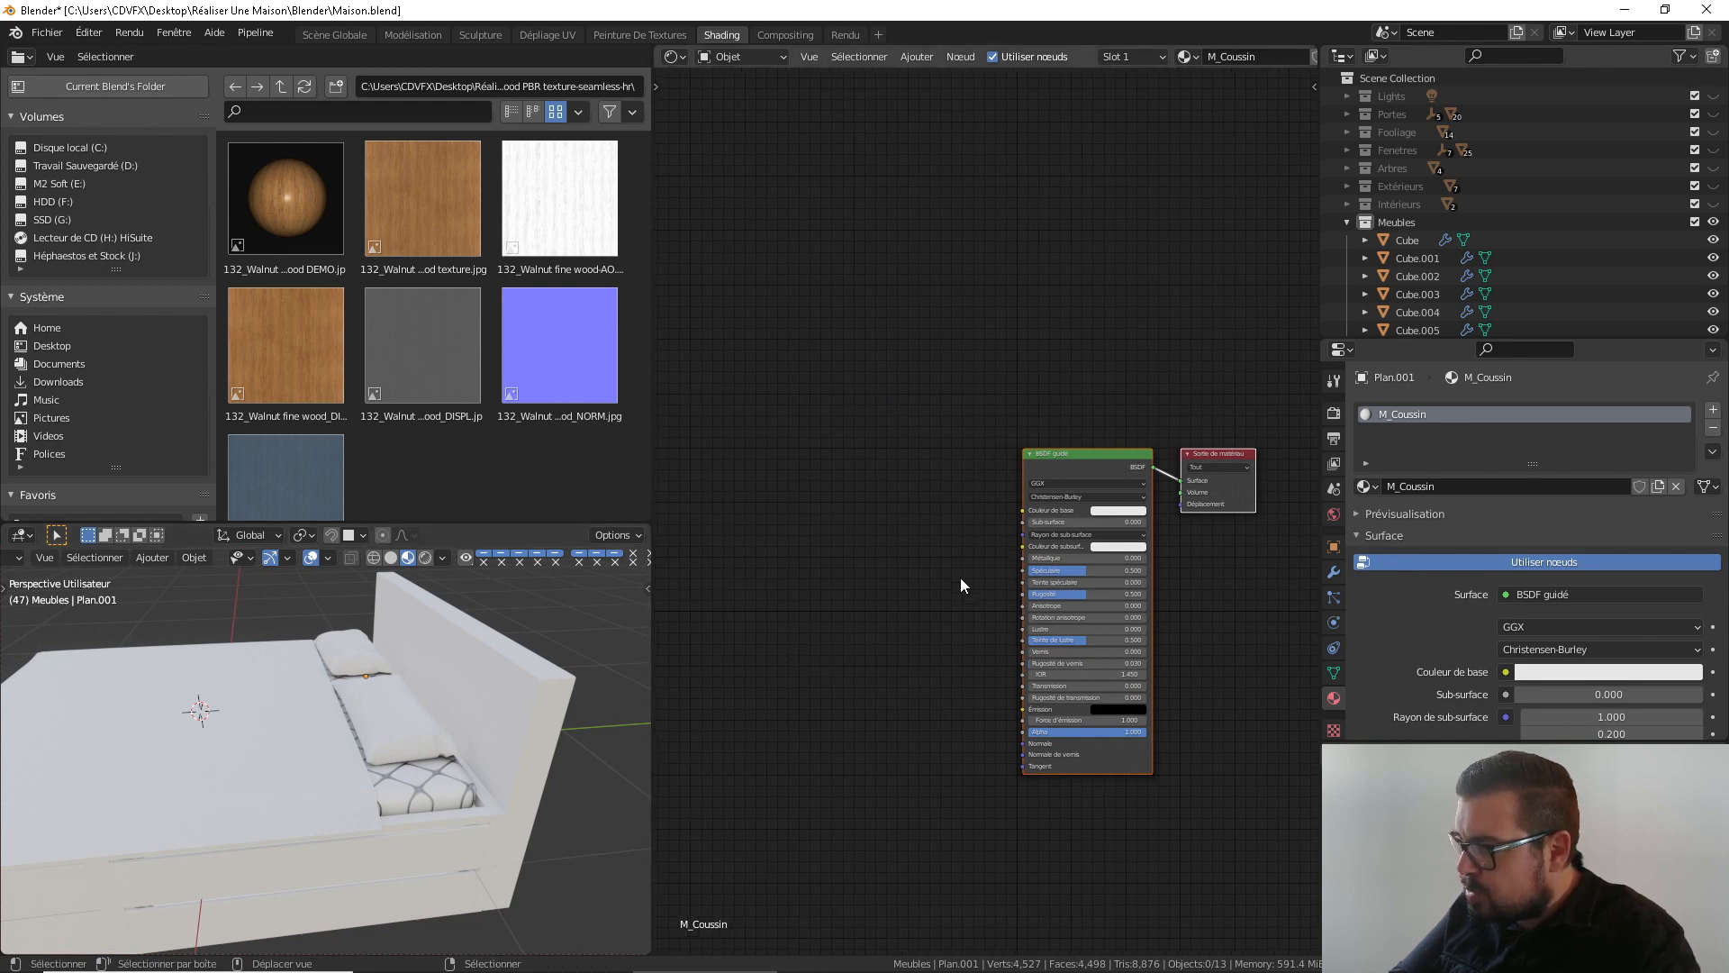
pyautogui.moveTo(960, 578); pyautogui.dragTo(1062, 546, button='middle')
pyautogui.hotkey('shift', 'a')
pyautogui.moveTo(869, 513)
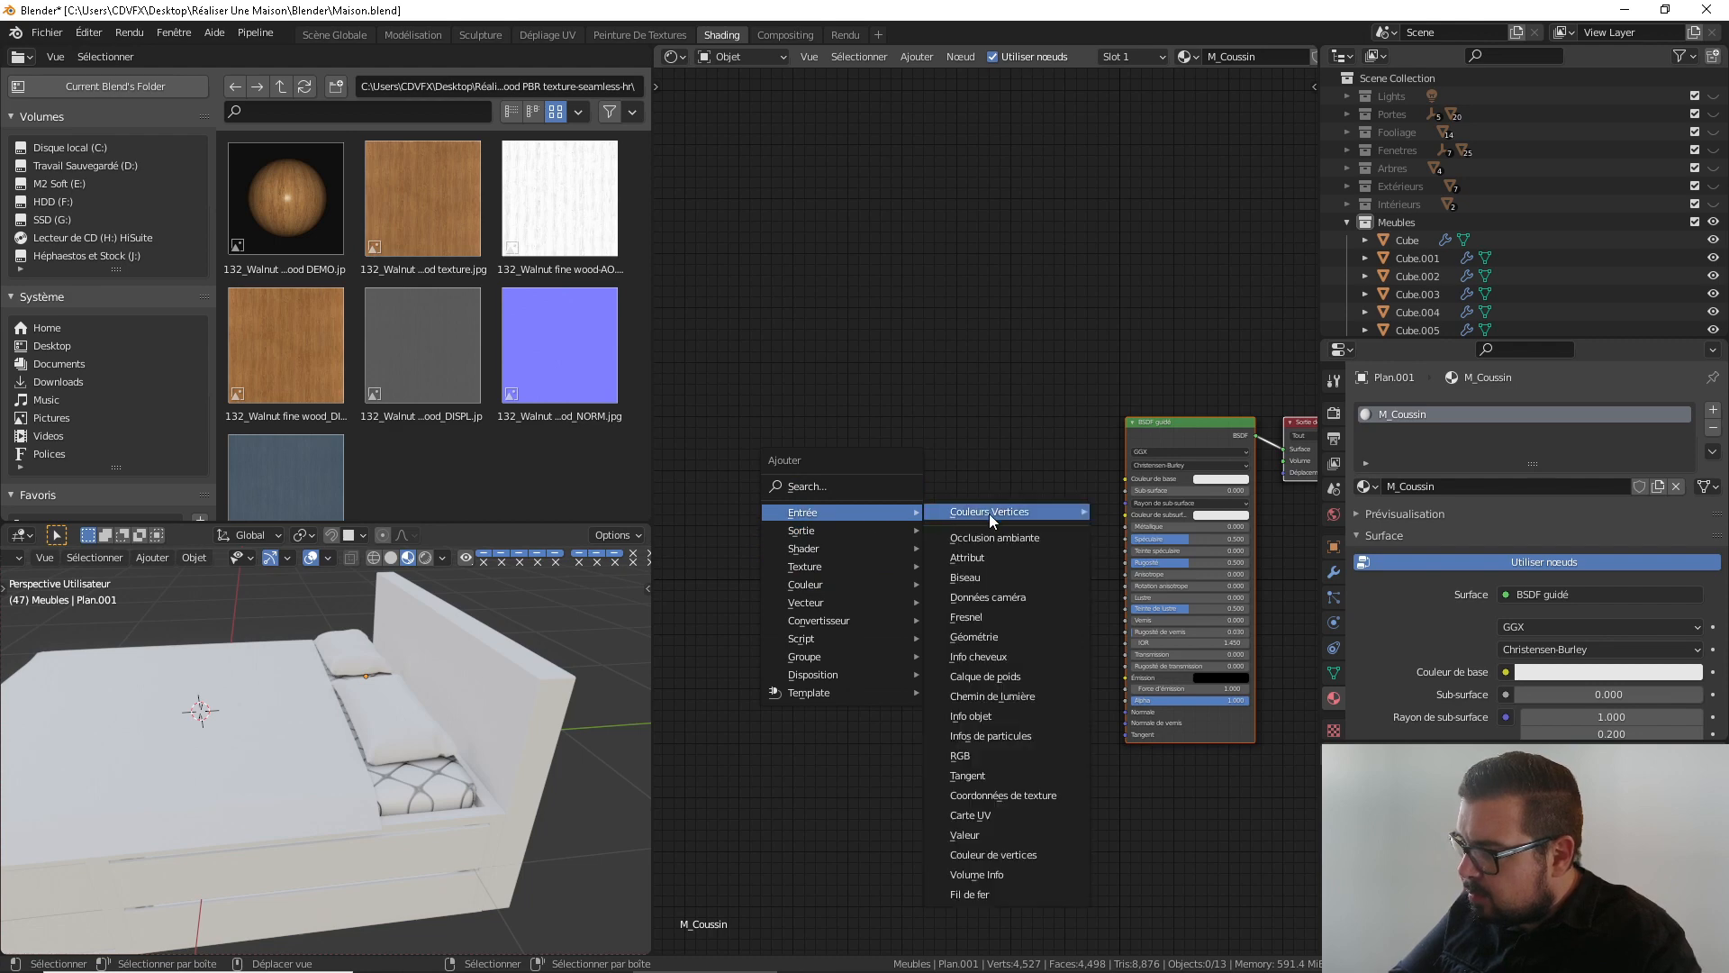
pyautogui.click(995, 537)
pyautogui.click(924, 401)
pyautogui.moveTo(994, 420); pyautogui.dragTo(1126, 478)
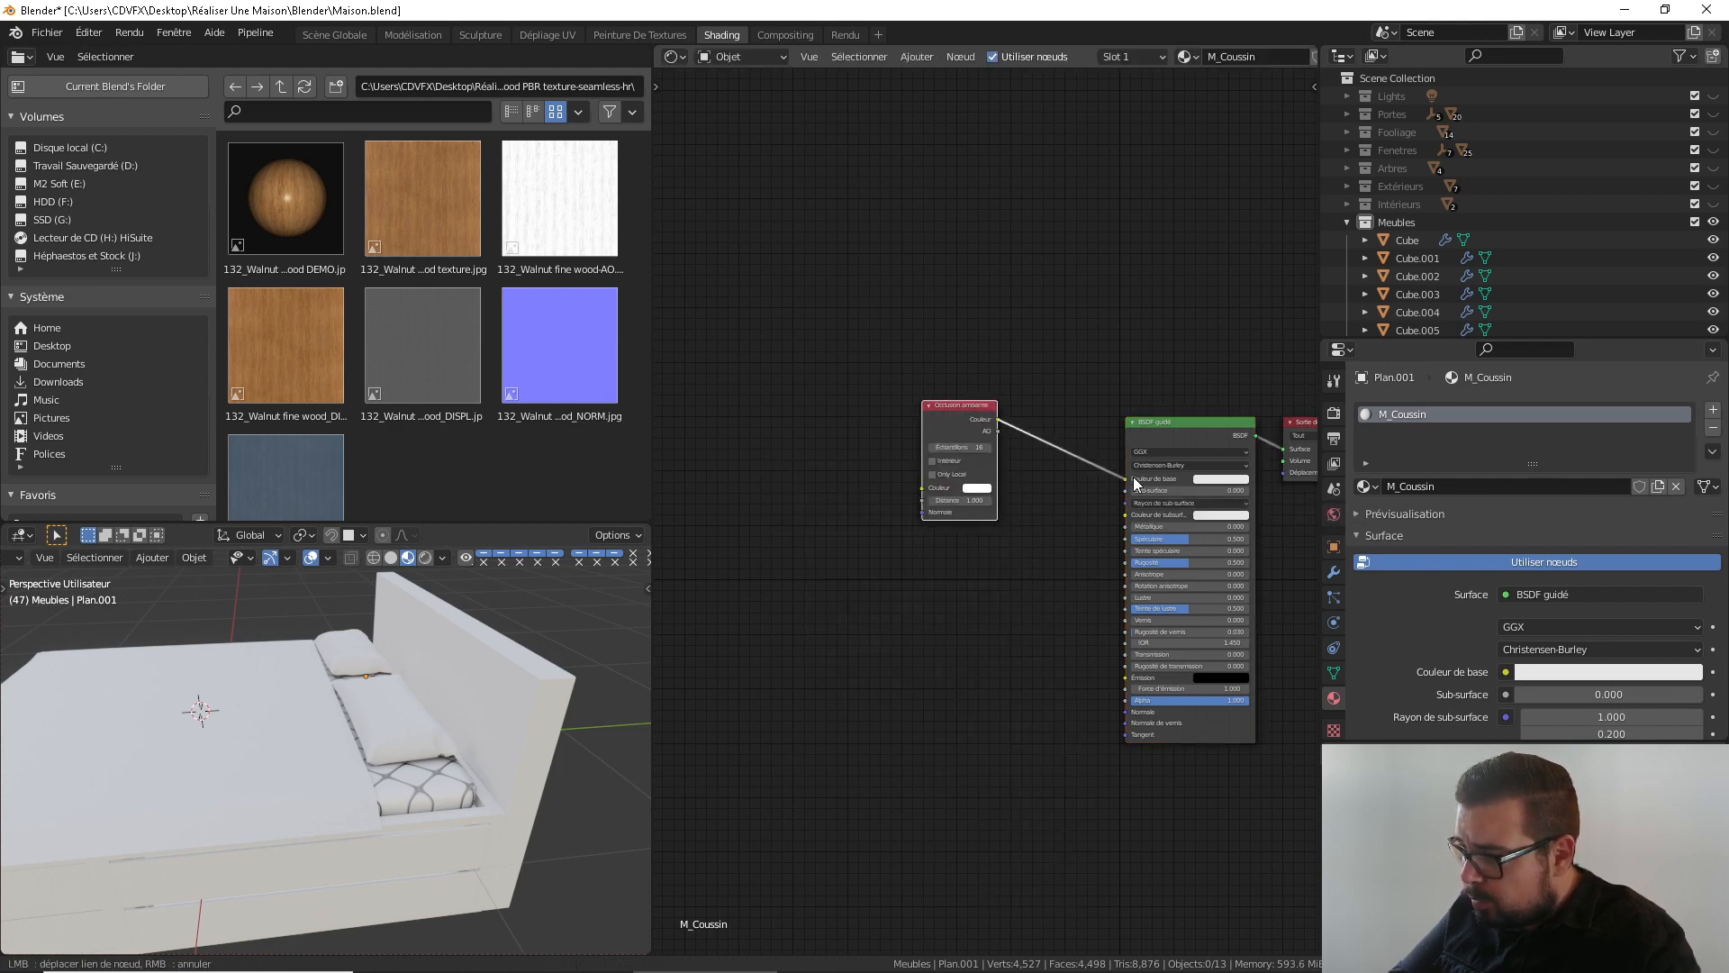
# Add a Fresnel node below the Ambient Occlusion node and connect it to the Principled BSDF's Specular input
pyautogui.hotkey('shift', 'a')
pyautogui.moveTo(874, 558)
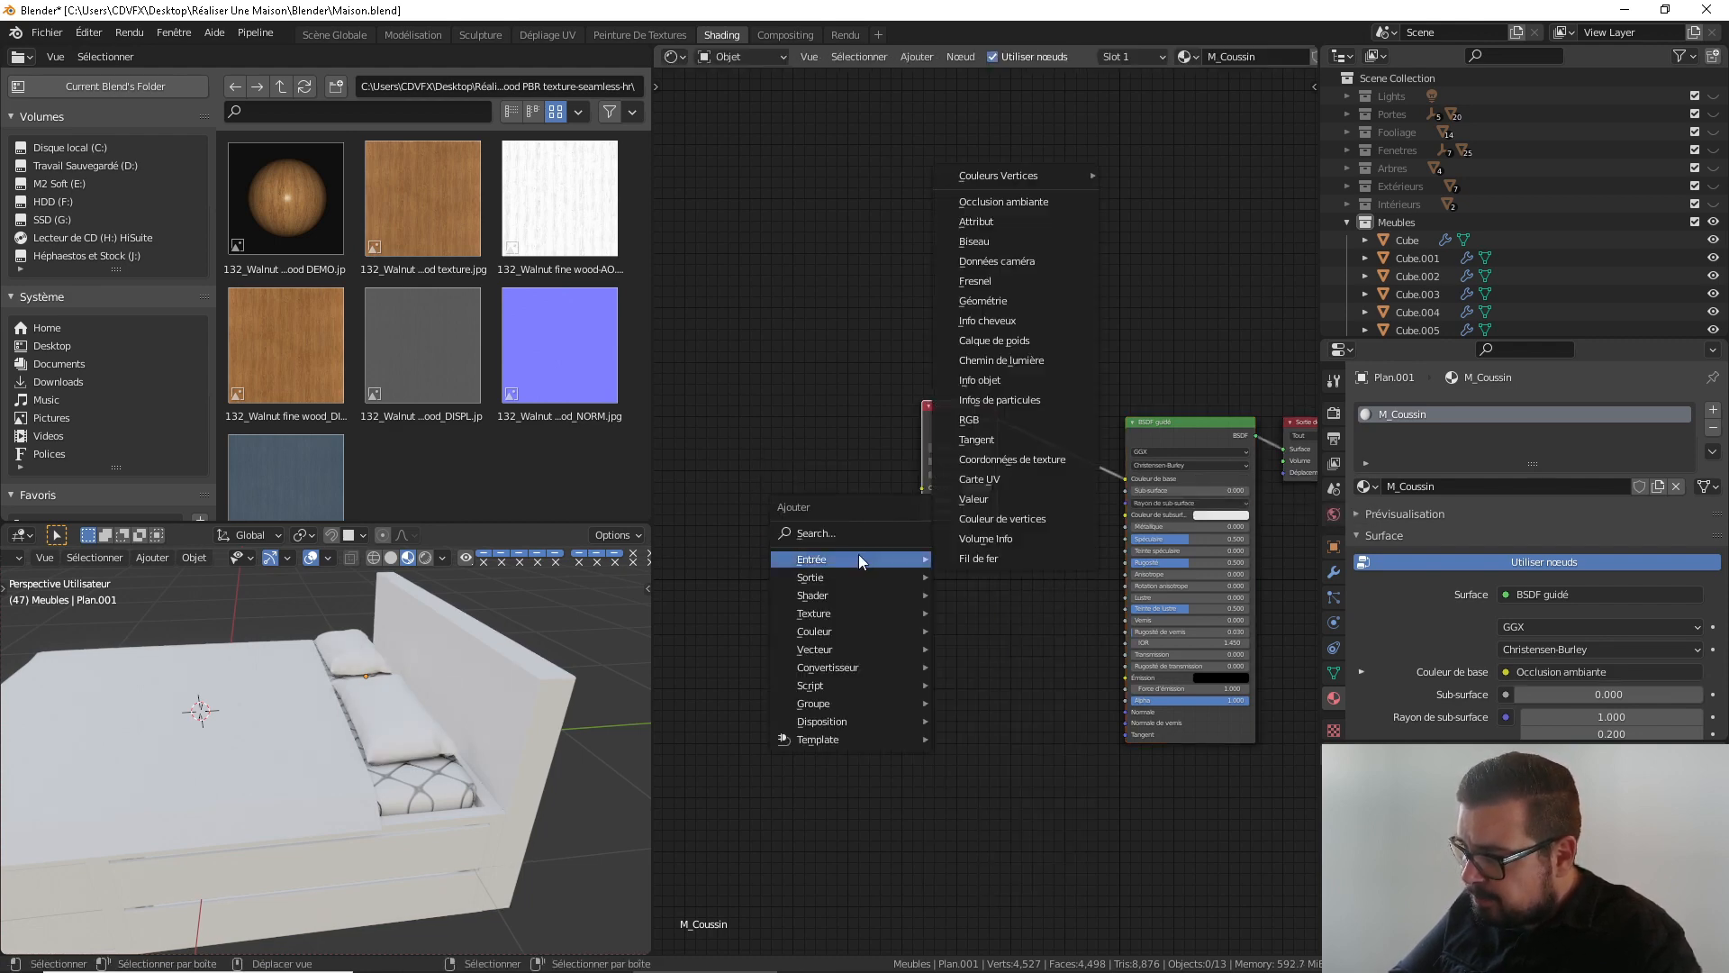
pyautogui.click(977, 281)
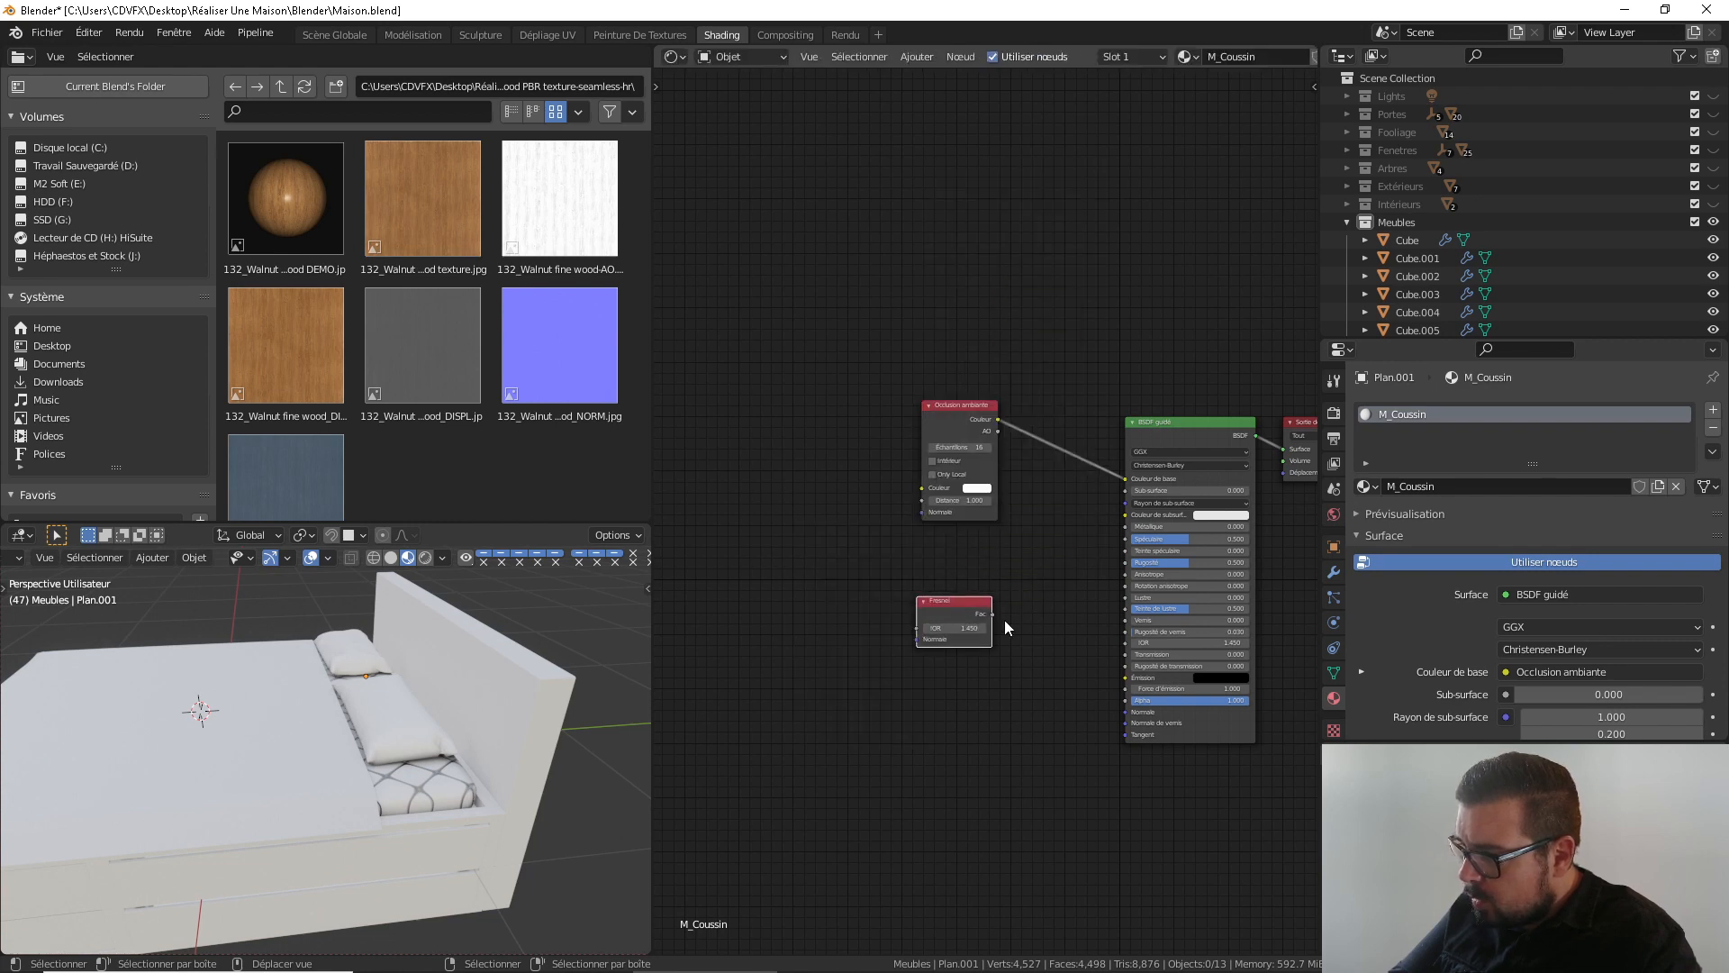
pyautogui.moveTo(992, 613); pyautogui.dragTo(1126, 538)
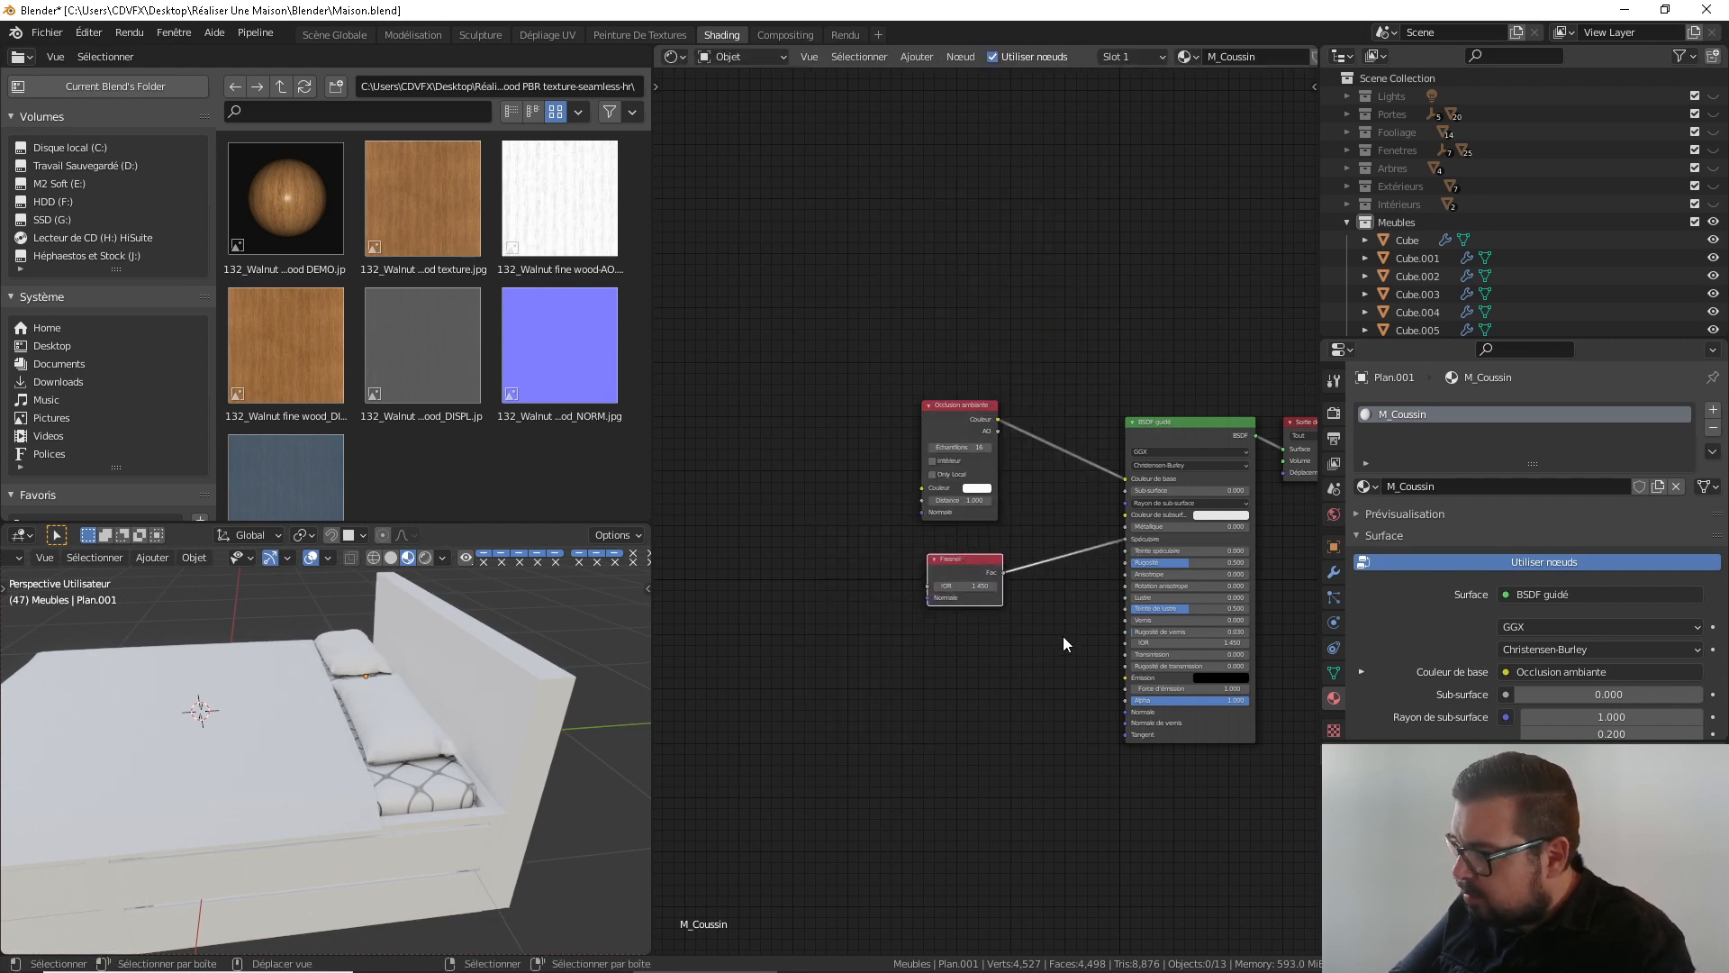
# Add a Bump node below the Fresnel node and connect its Normal output to the Principled BSDF's Normal input
pyautogui.moveTo(1048, 612); pyautogui.dragTo(1027, 544, button='middle')
pyautogui.hotkey('shift', 'a')
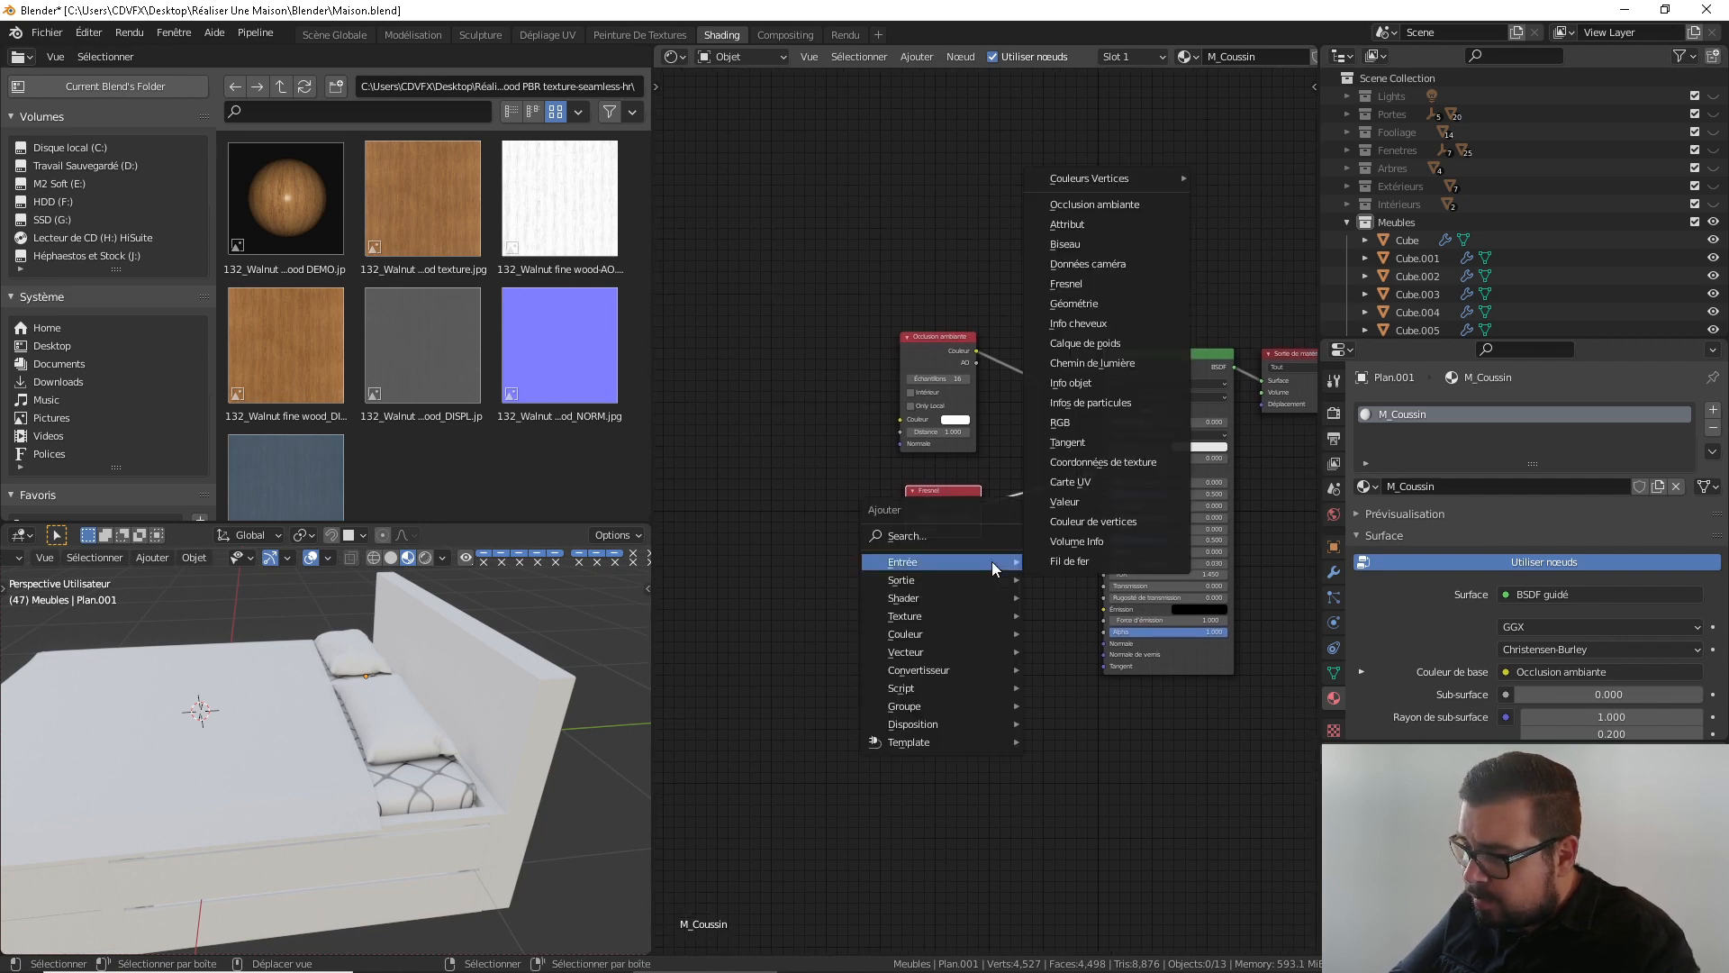
pyautogui.moveTo(942, 650)
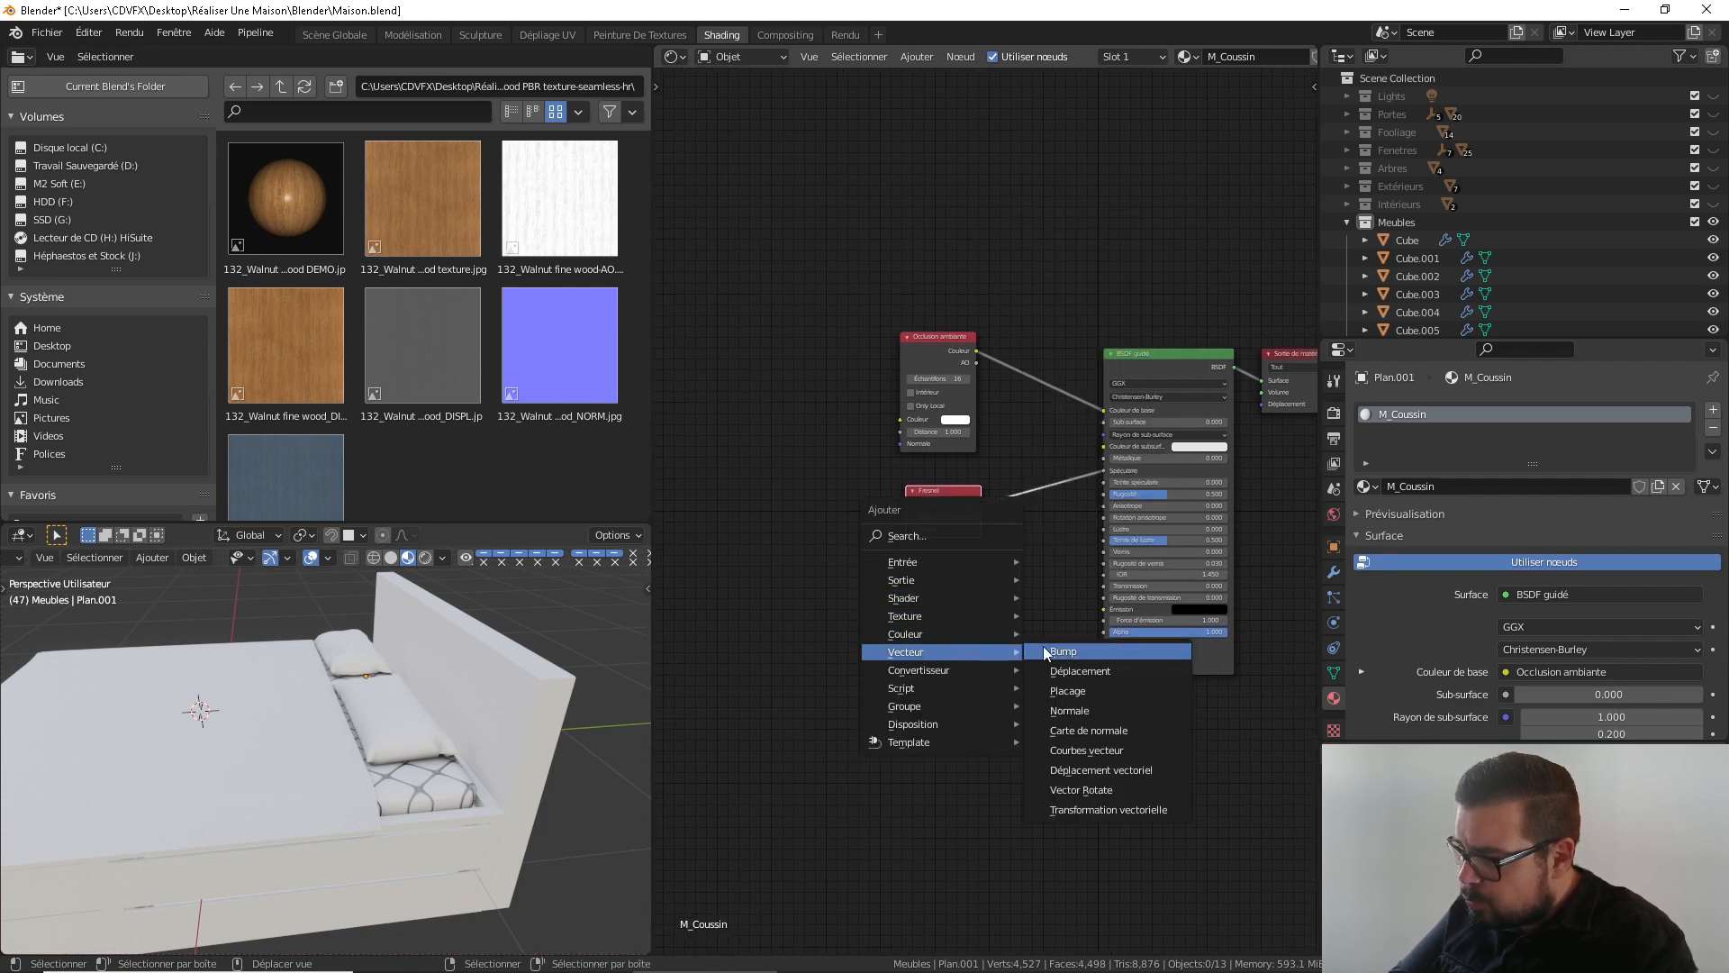
pyautogui.click(1058, 650)
pyautogui.click(894, 611)
pyautogui.moveTo(979, 630); pyautogui.dragTo(1105, 644)
pyautogui.hotkey('shift', 'a')
pyautogui.moveTo(1024, 636)
pyautogui.click(1137, 695)
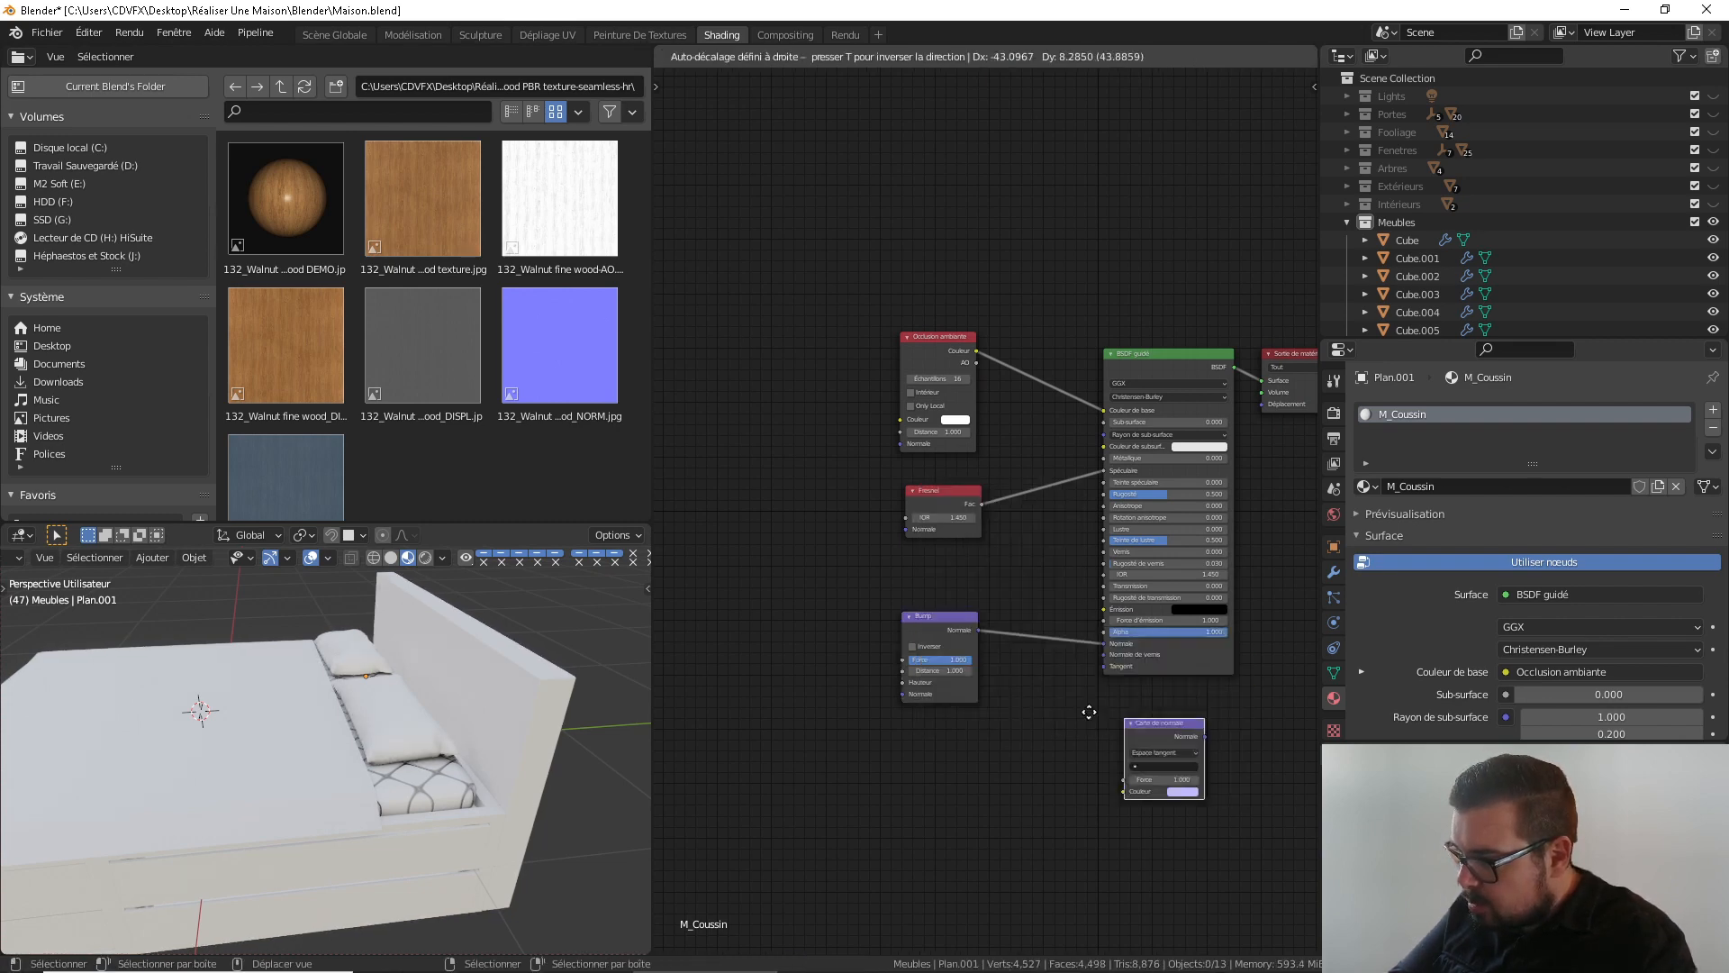
pyautogui.click(710, 686)
pyautogui.moveTo(825, 709)
pyautogui.mouseDown()
pyautogui.moveTo(895, 696)
pyautogui.moveTo(817, 726)
pyautogui.mouseUp()
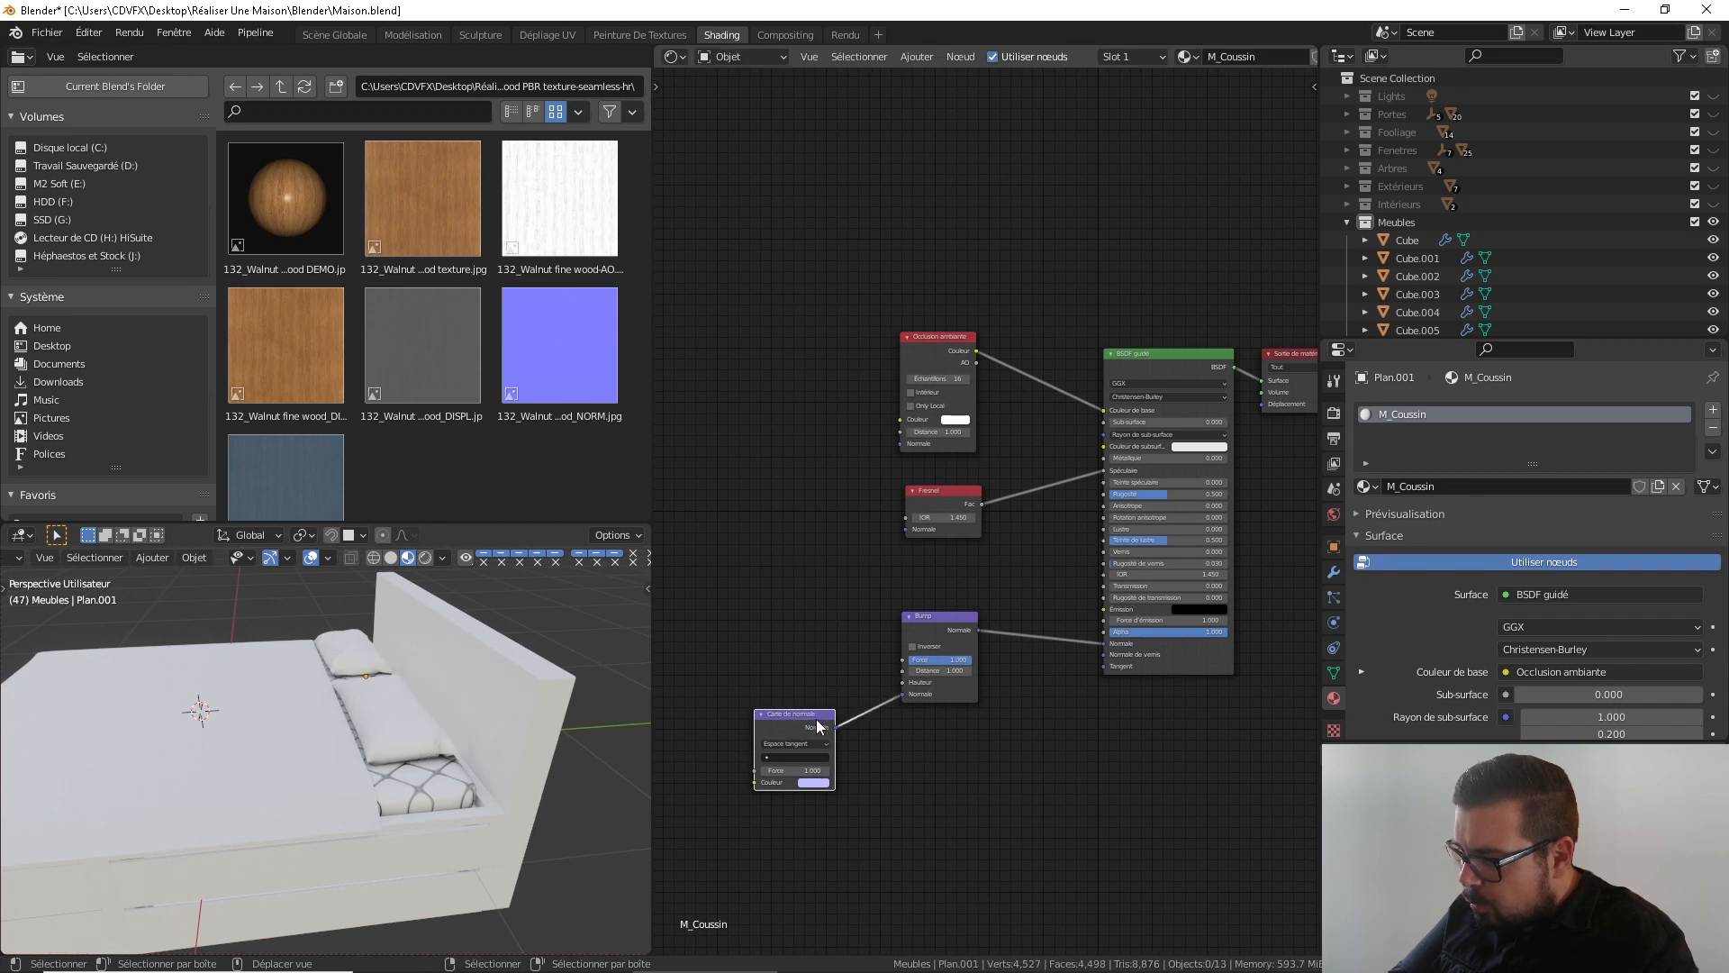
pyautogui.press('x')
# Set both the distance and the strength of the Bump node to 0.35
pyautogui.moveTo(957, 621); pyautogui.dragTo(965, 642)
pyautogui.click(959, 691)
pyautogui.write('0.35')
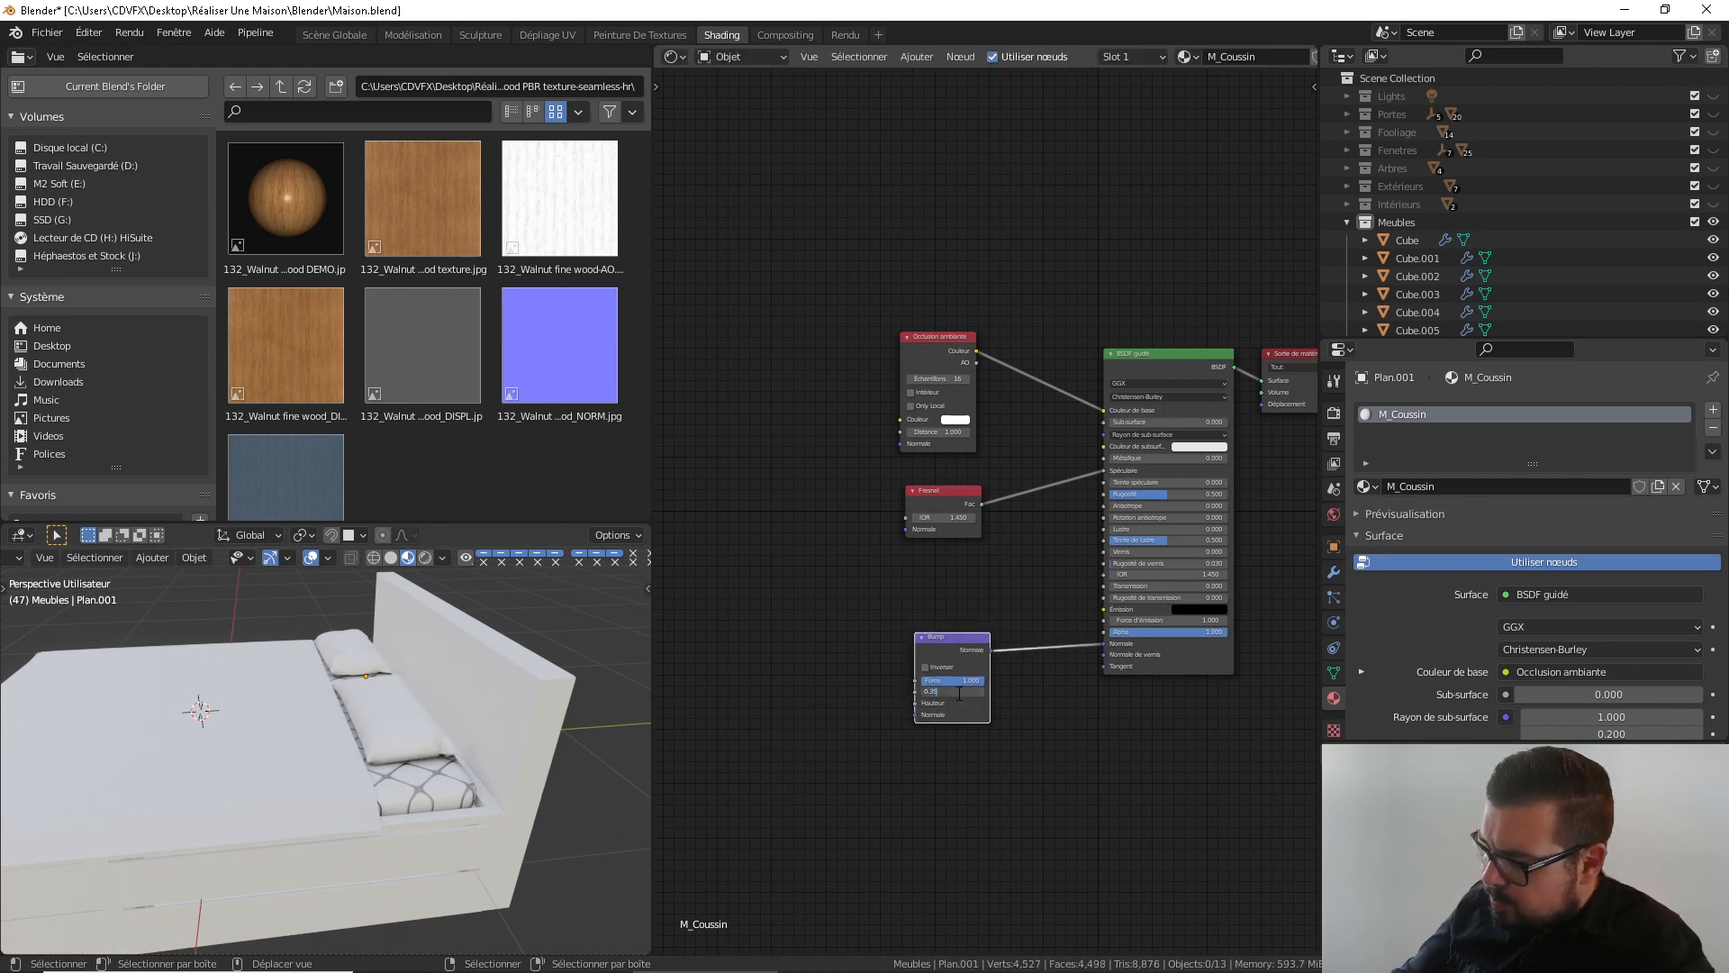
pyautogui.press('Return')
pyautogui.click(967, 680)
pyautogui.write('0')
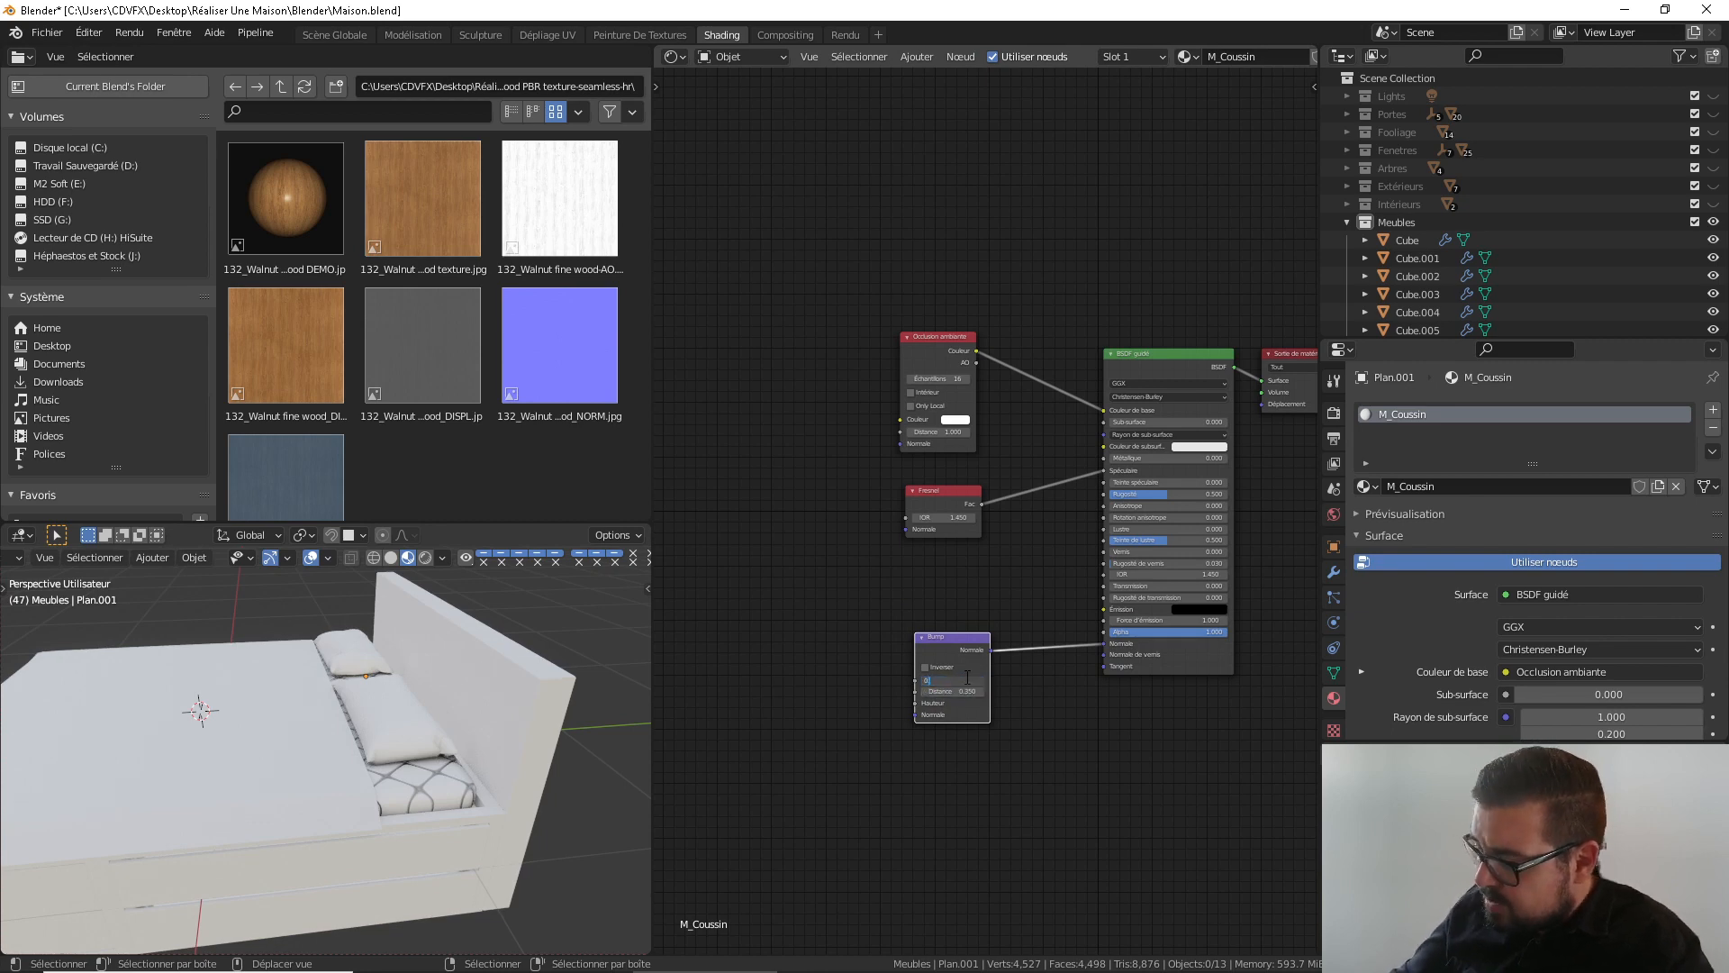
pyautogui.write('.35')
pyautogui.press('Return')
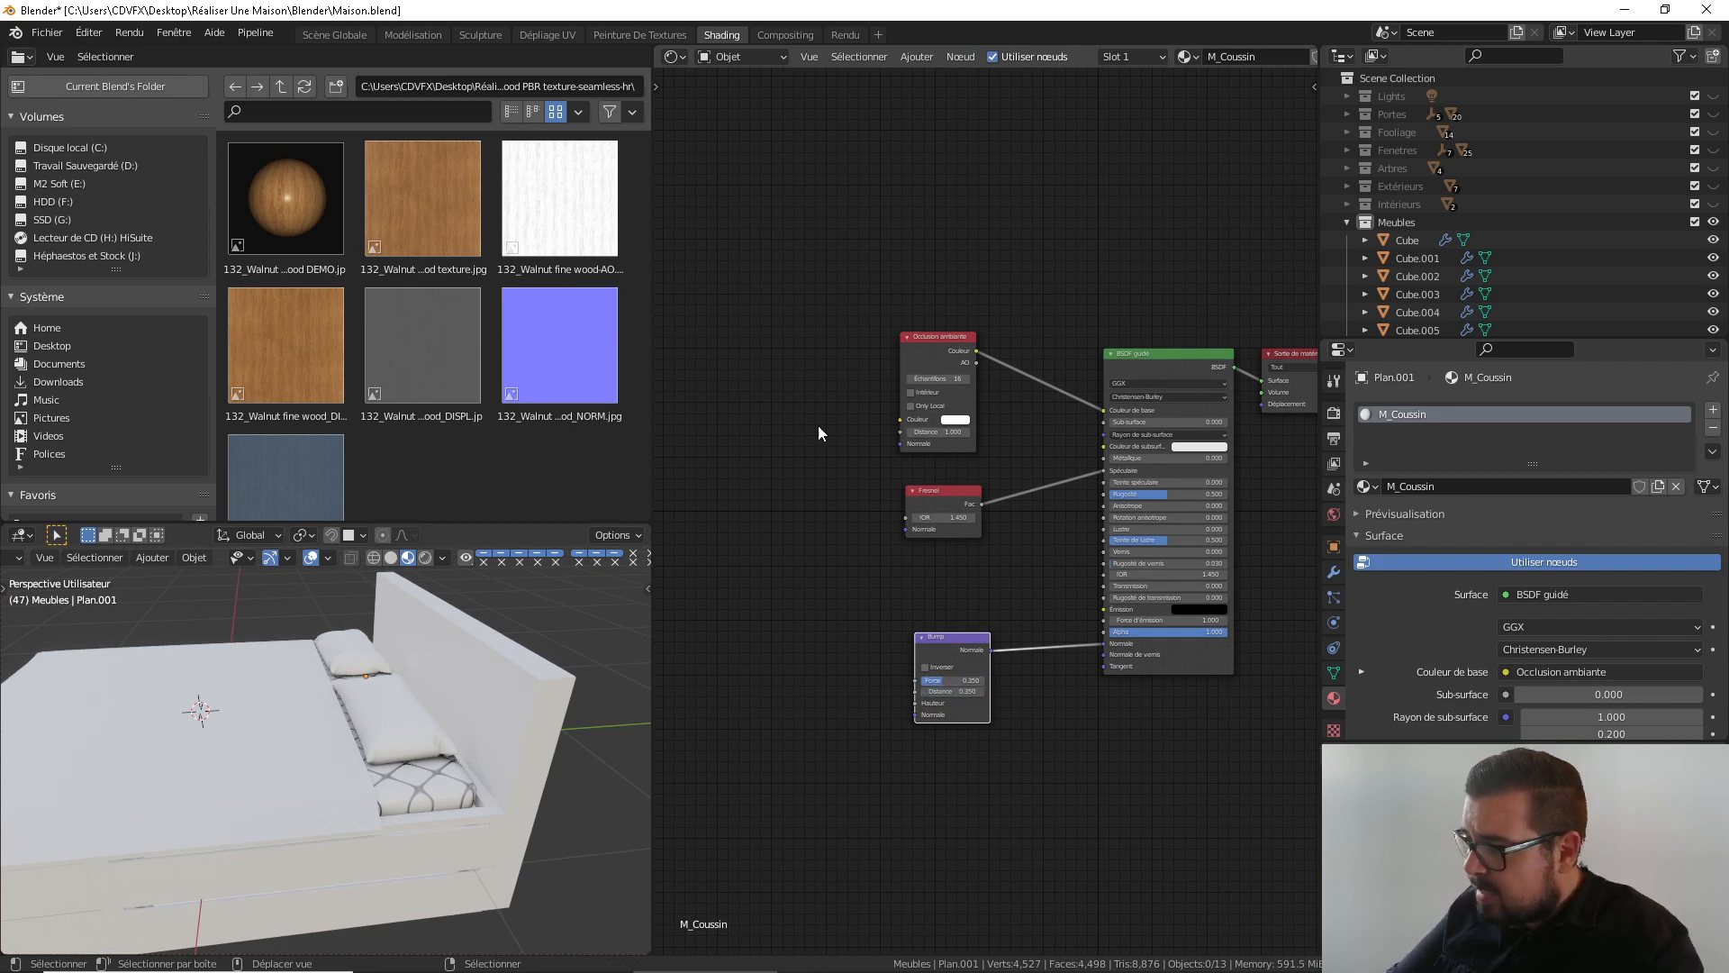
# Add a ColorRamp node beside the Ambient Occlusion node and connect its Color output to that node's Color input
pyautogui.moveTo(818, 432); pyautogui.dragTo(912, 442, button='middle')
pyautogui.moveTo(1033, 509); pyautogui.dragTo(1017, 507, button='middle')
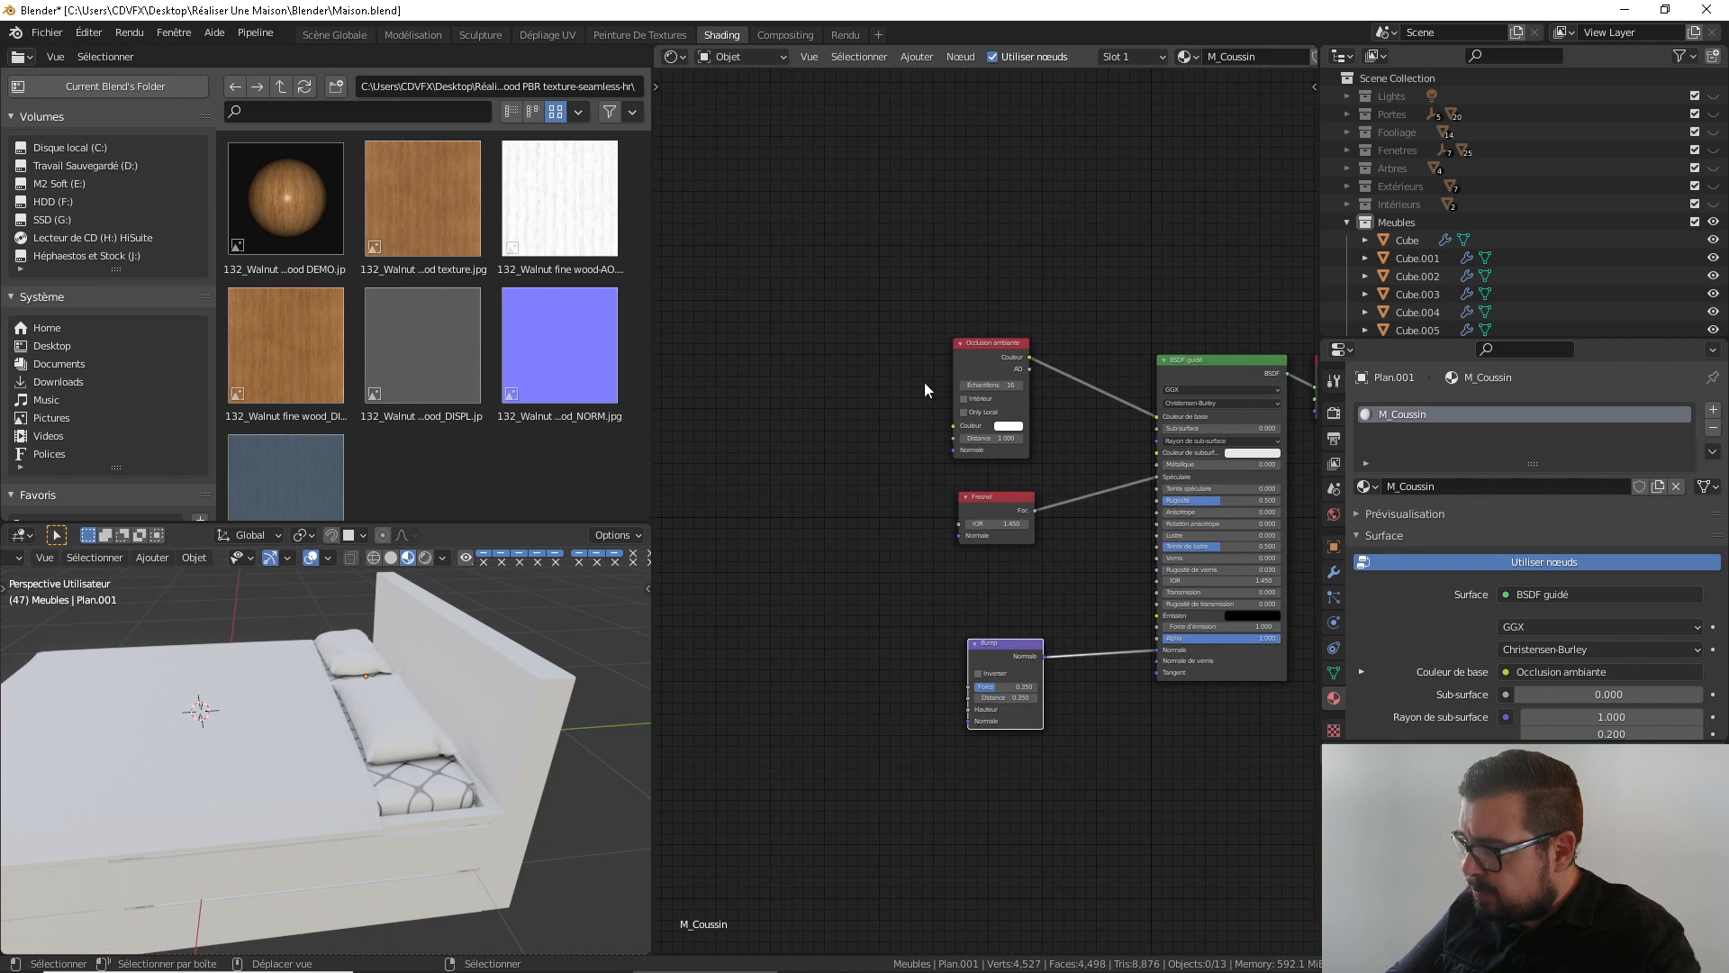
pyautogui.moveTo(849, 381); pyautogui.dragTo(946, 398, button='middle')
pyautogui.hotkey('shift', 'a')
pyautogui.moveTo(805, 386)
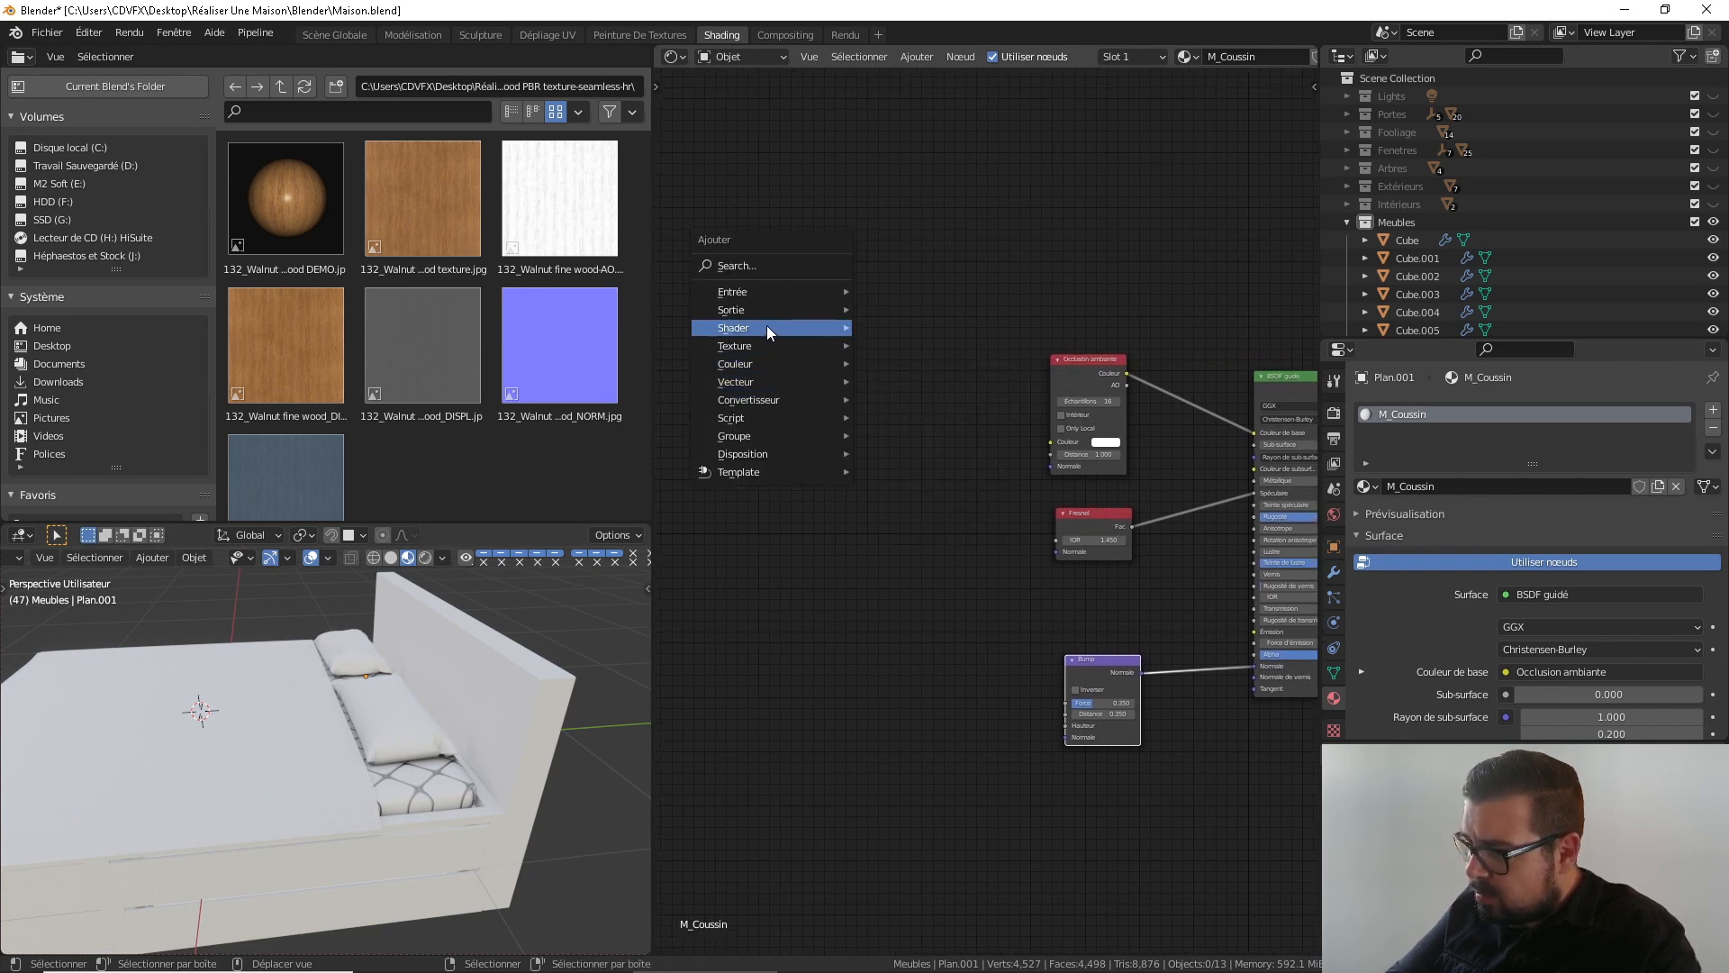
pyautogui.click(926, 439)
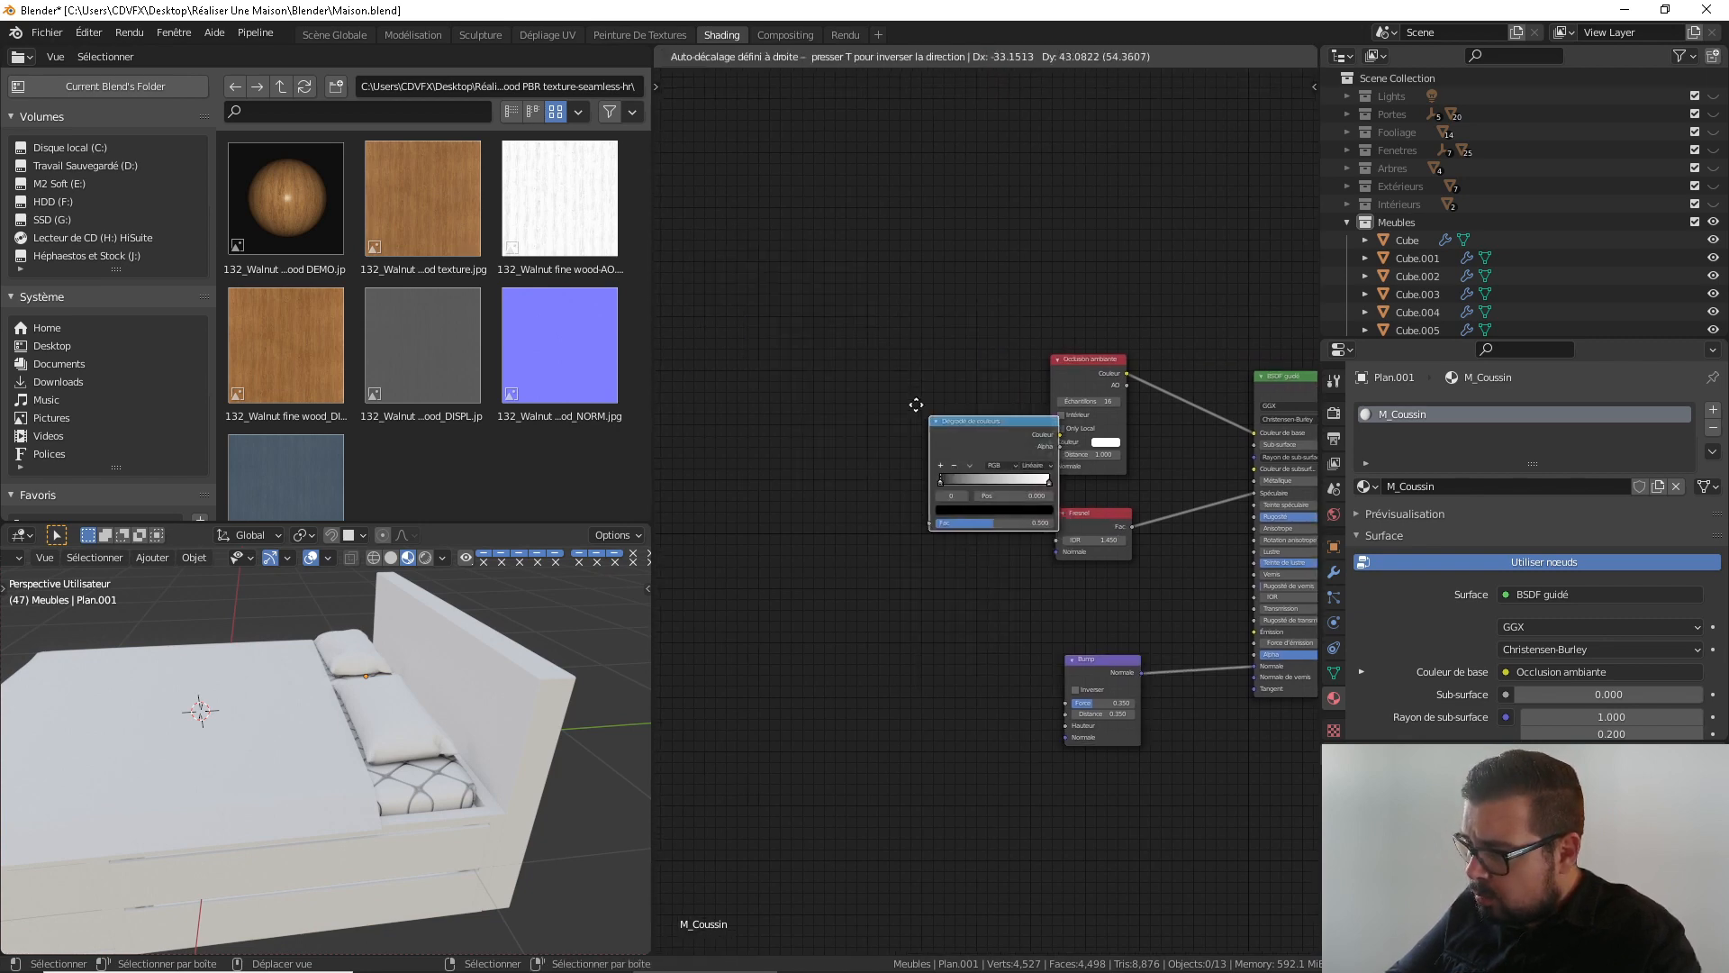
pyautogui.moveTo(958, 401); pyautogui.dragTo(1052, 442)
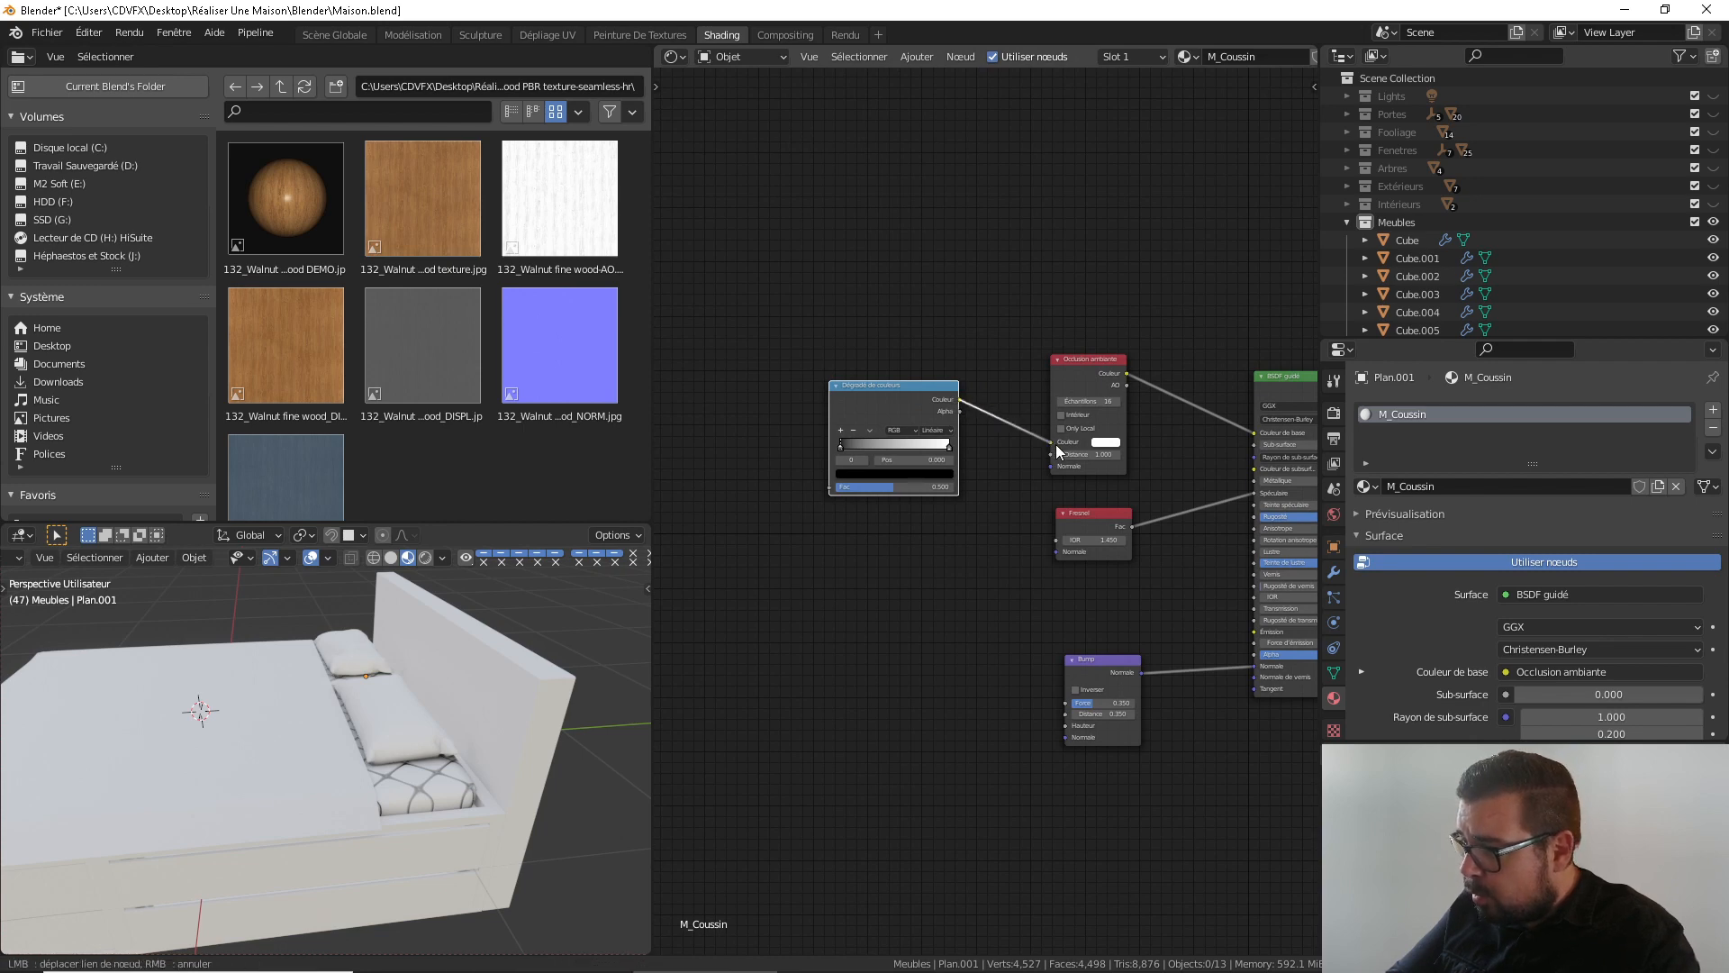
# Add a Texture vague node before the color ramp and connect its Couleur output to the ramp's Fac input
pyautogui.moveTo(933, 396); pyautogui.dragTo(919, 345)
pyautogui.moveTo(892, 370); pyautogui.dragTo(1052, 389, button='middle')
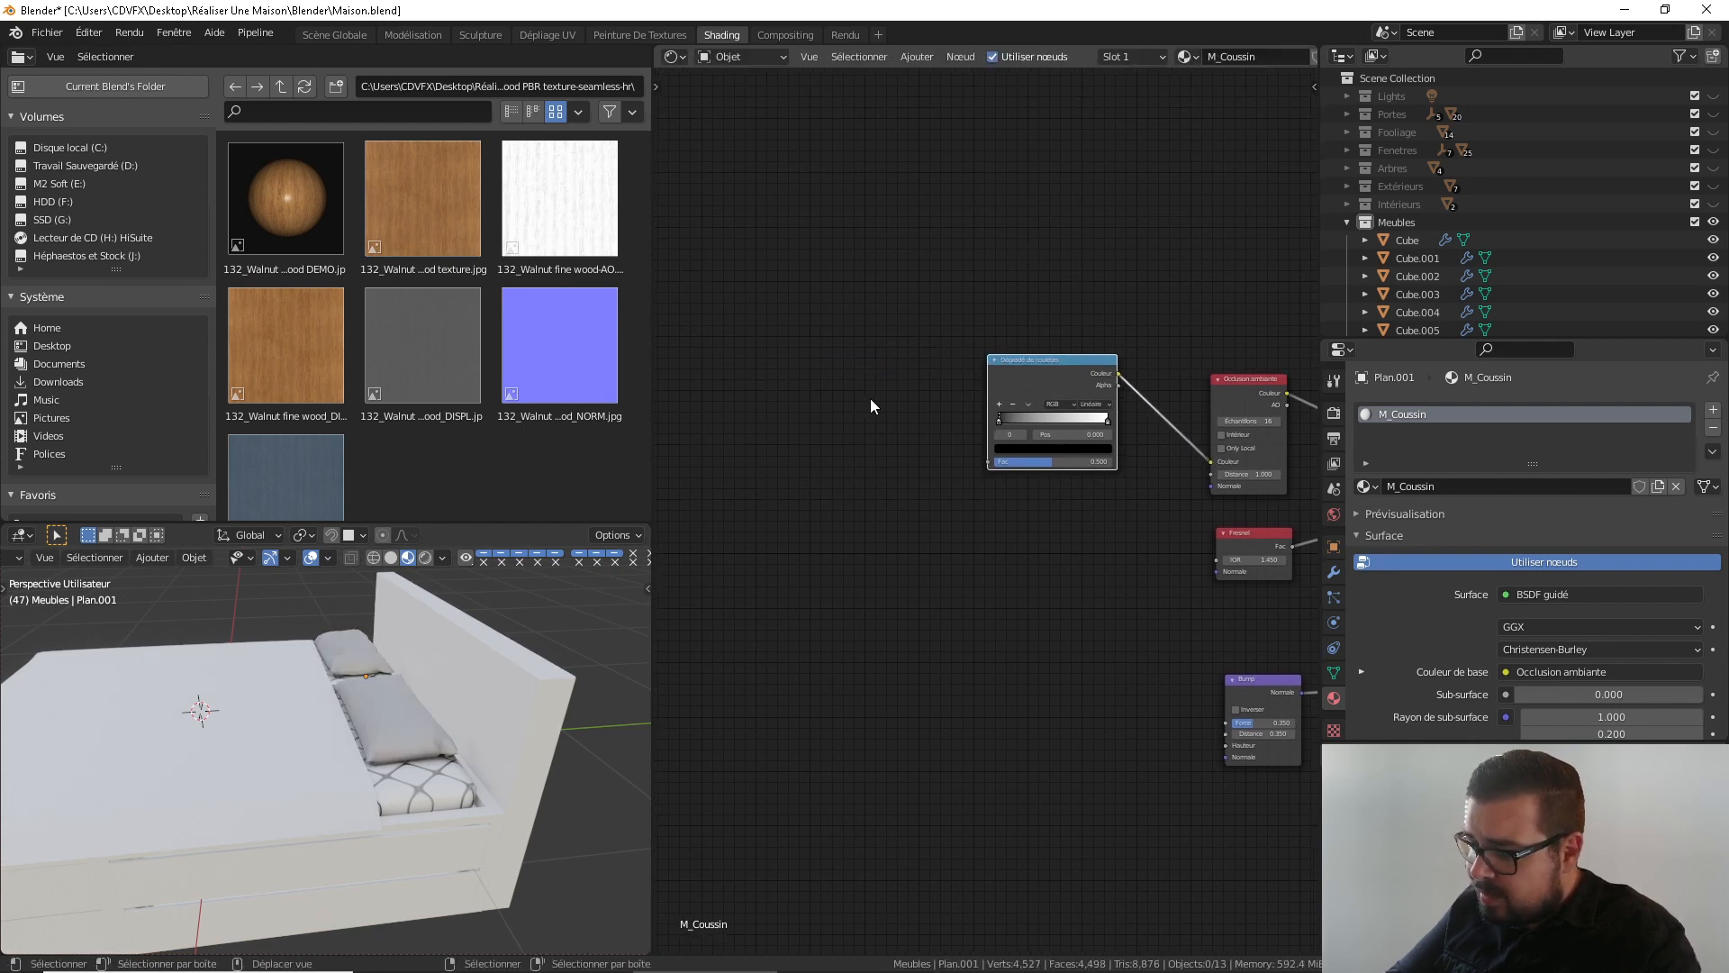
pyautogui.hotkey('shift', 'a')
pyautogui.moveTo(800, 380)
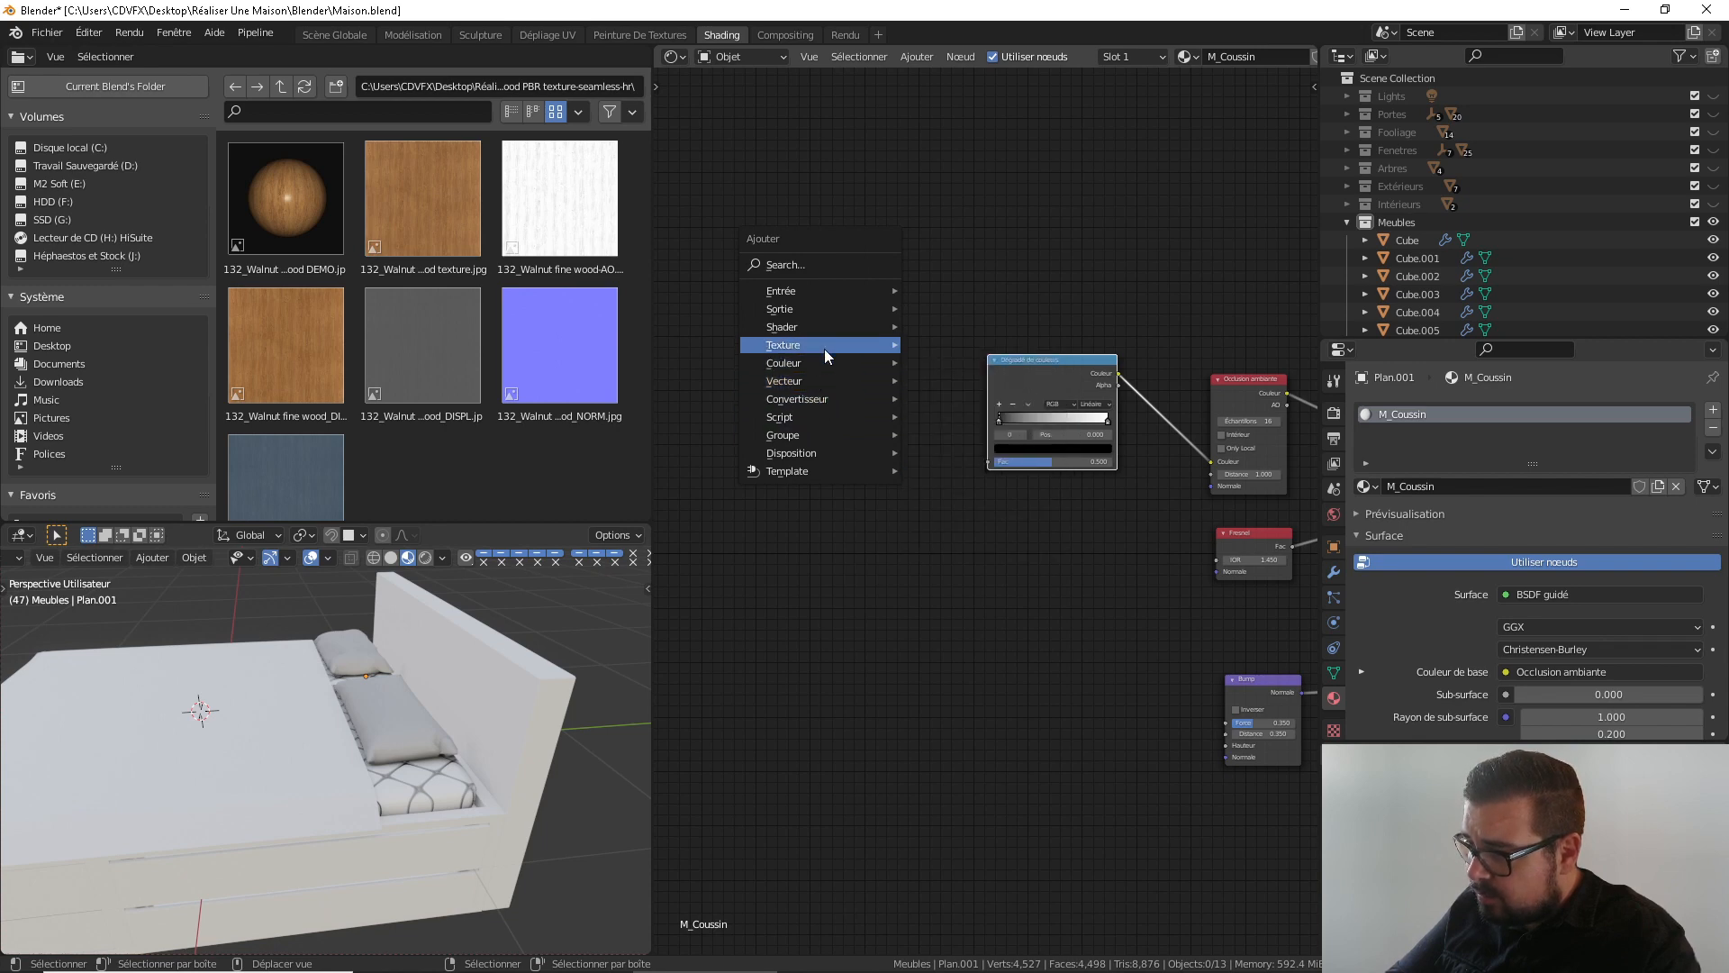
pyautogui.moveTo(824, 347)
pyautogui.click(1007, 625)
pyautogui.click(833, 388)
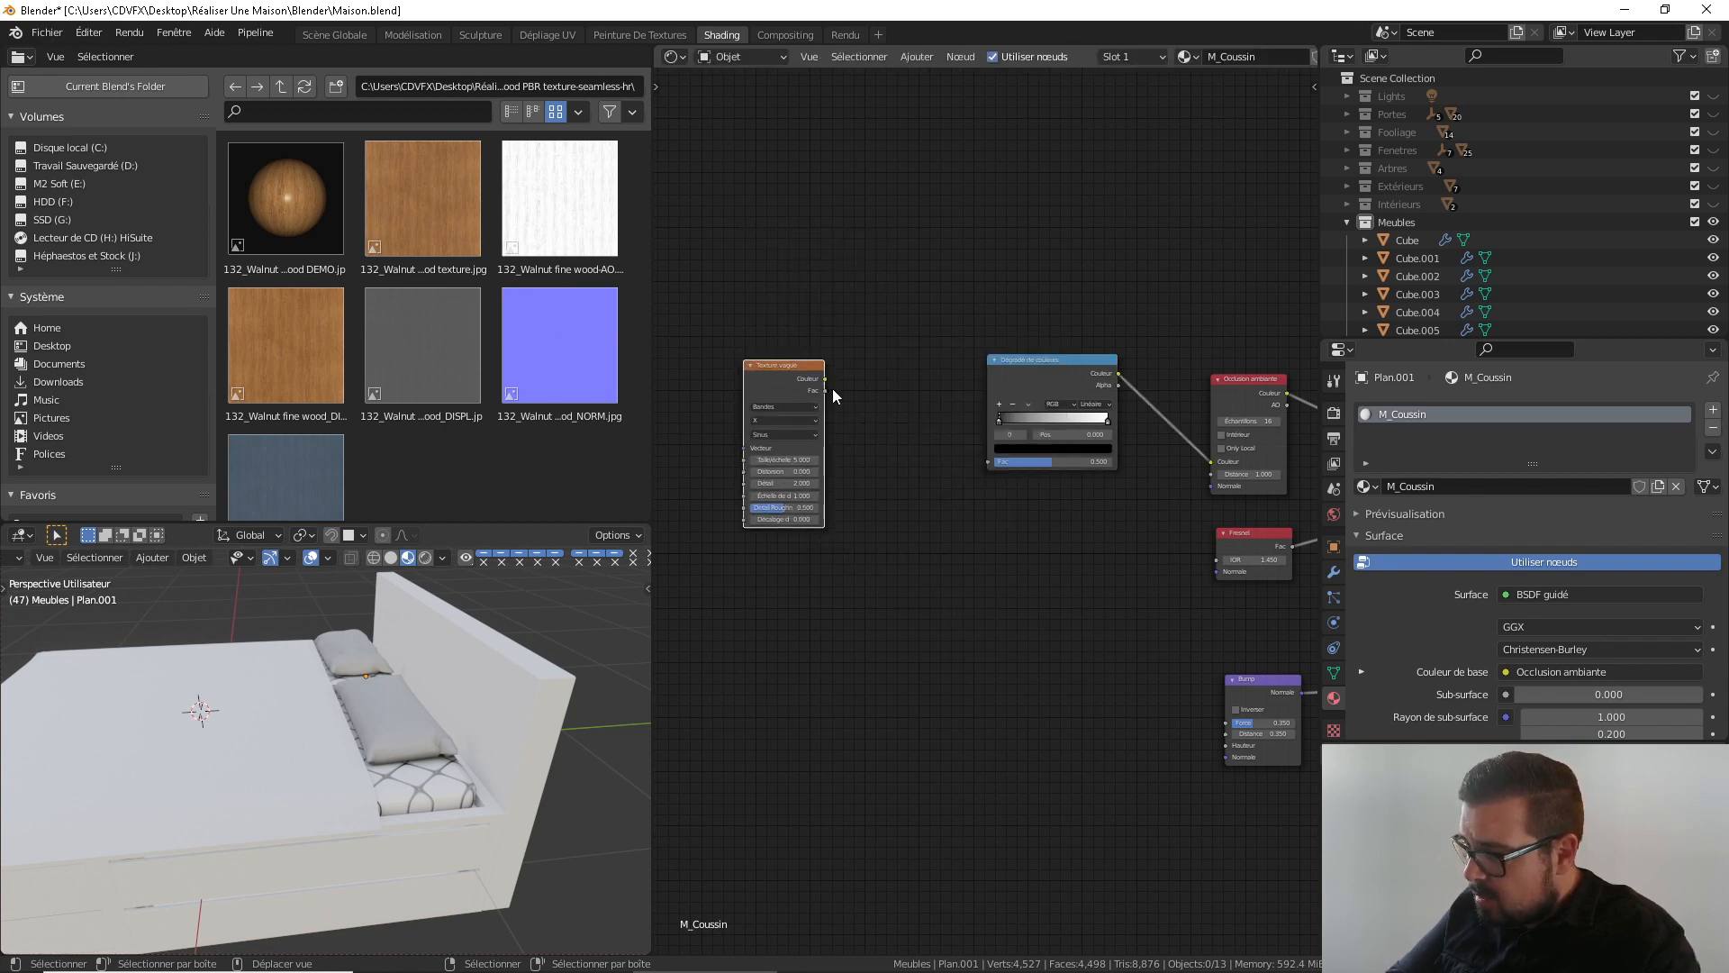
pyautogui.moveTo(823, 377); pyautogui.dragTo(997, 457)
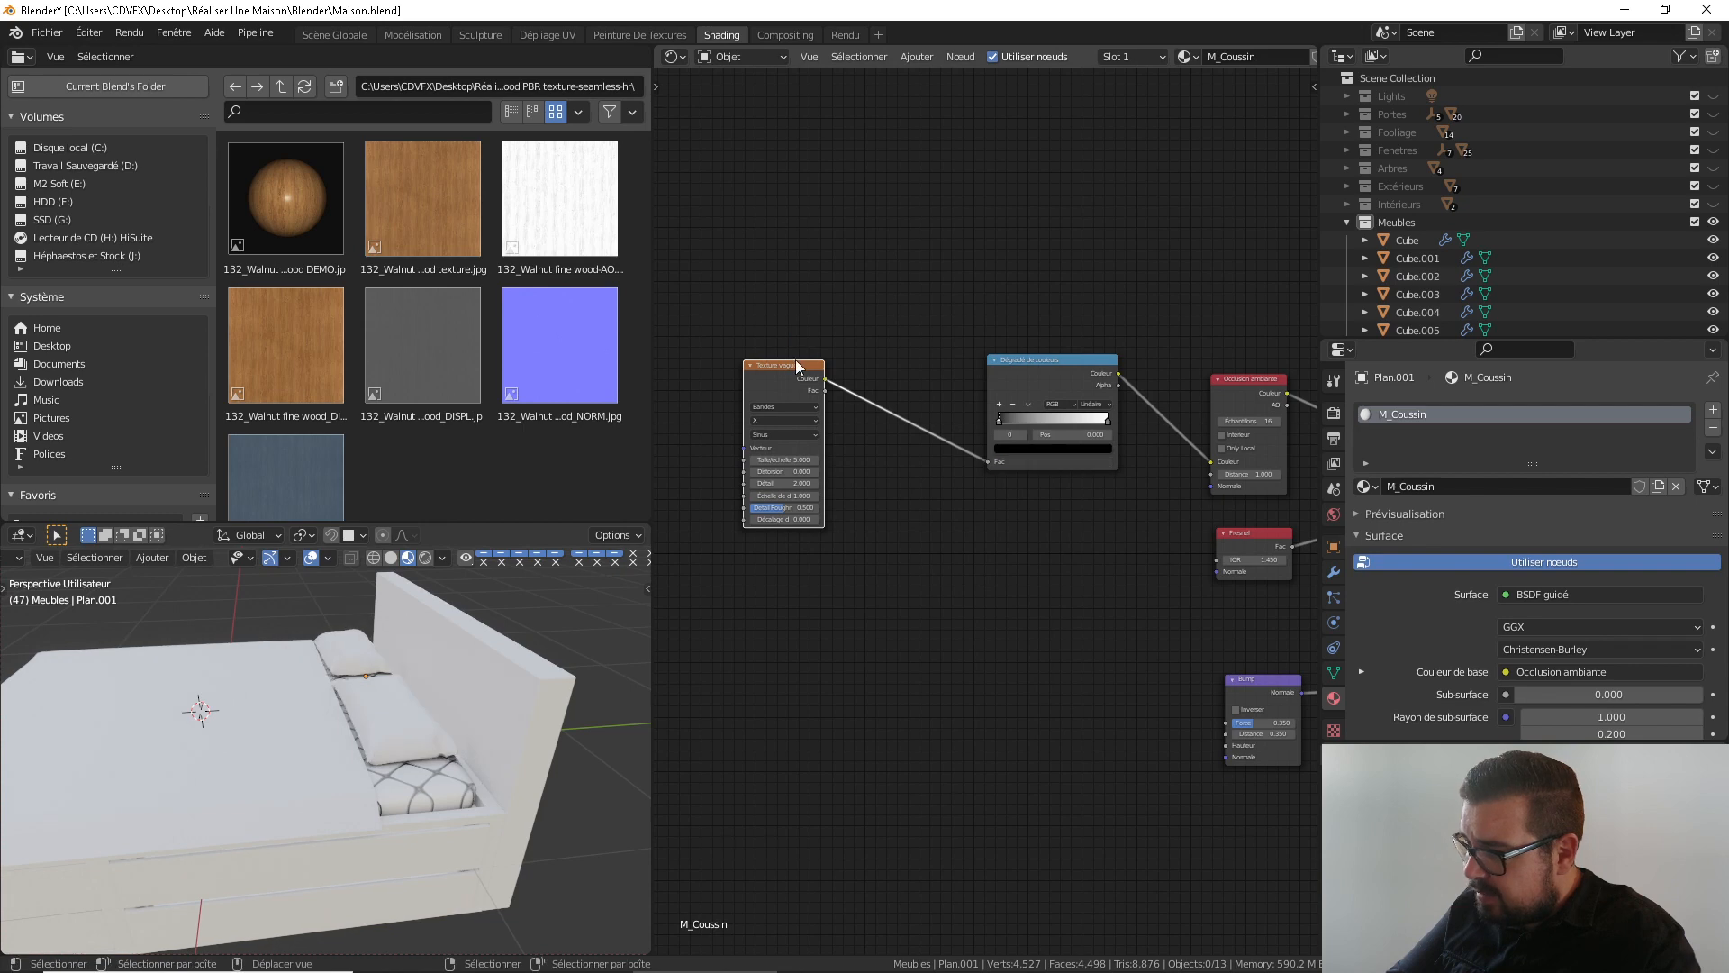
pyautogui.moveTo(791, 370); pyautogui.dragTo(817, 355)
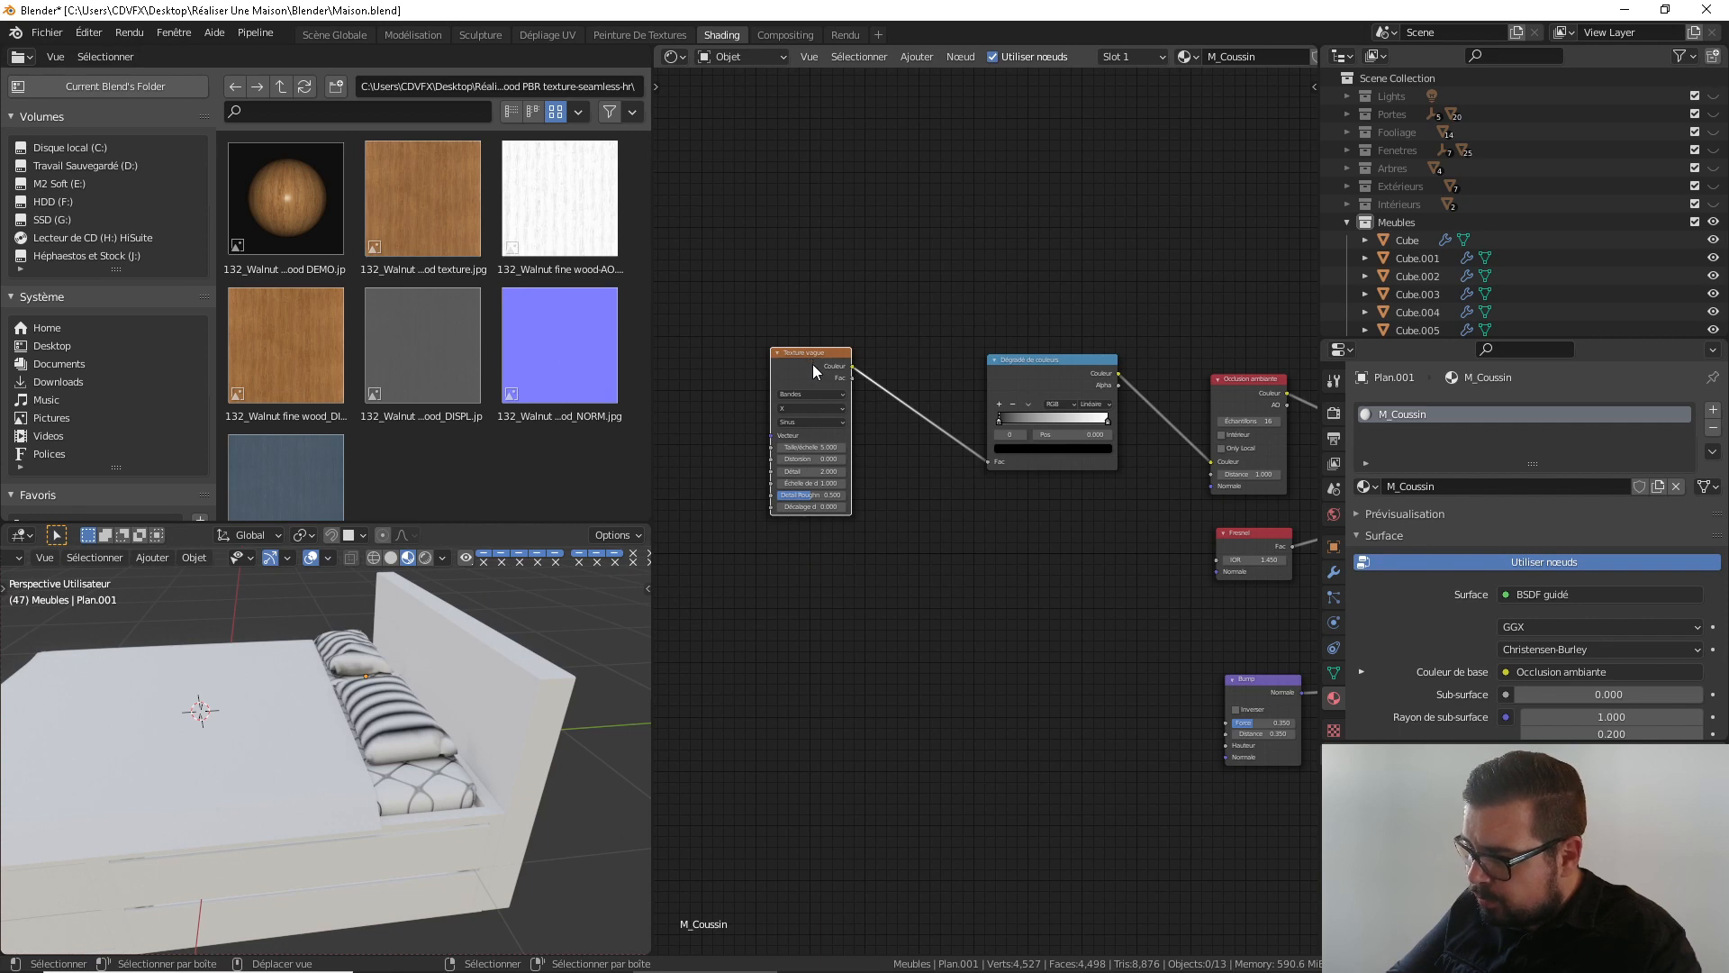
pyautogui.moveTo(812, 358)
pyautogui.mouseDown()
pyautogui.moveTo(756, 317)
pyautogui.moveTo(842, 327)
pyautogui.moveTo(823, 326)
pyautogui.mouseUp()
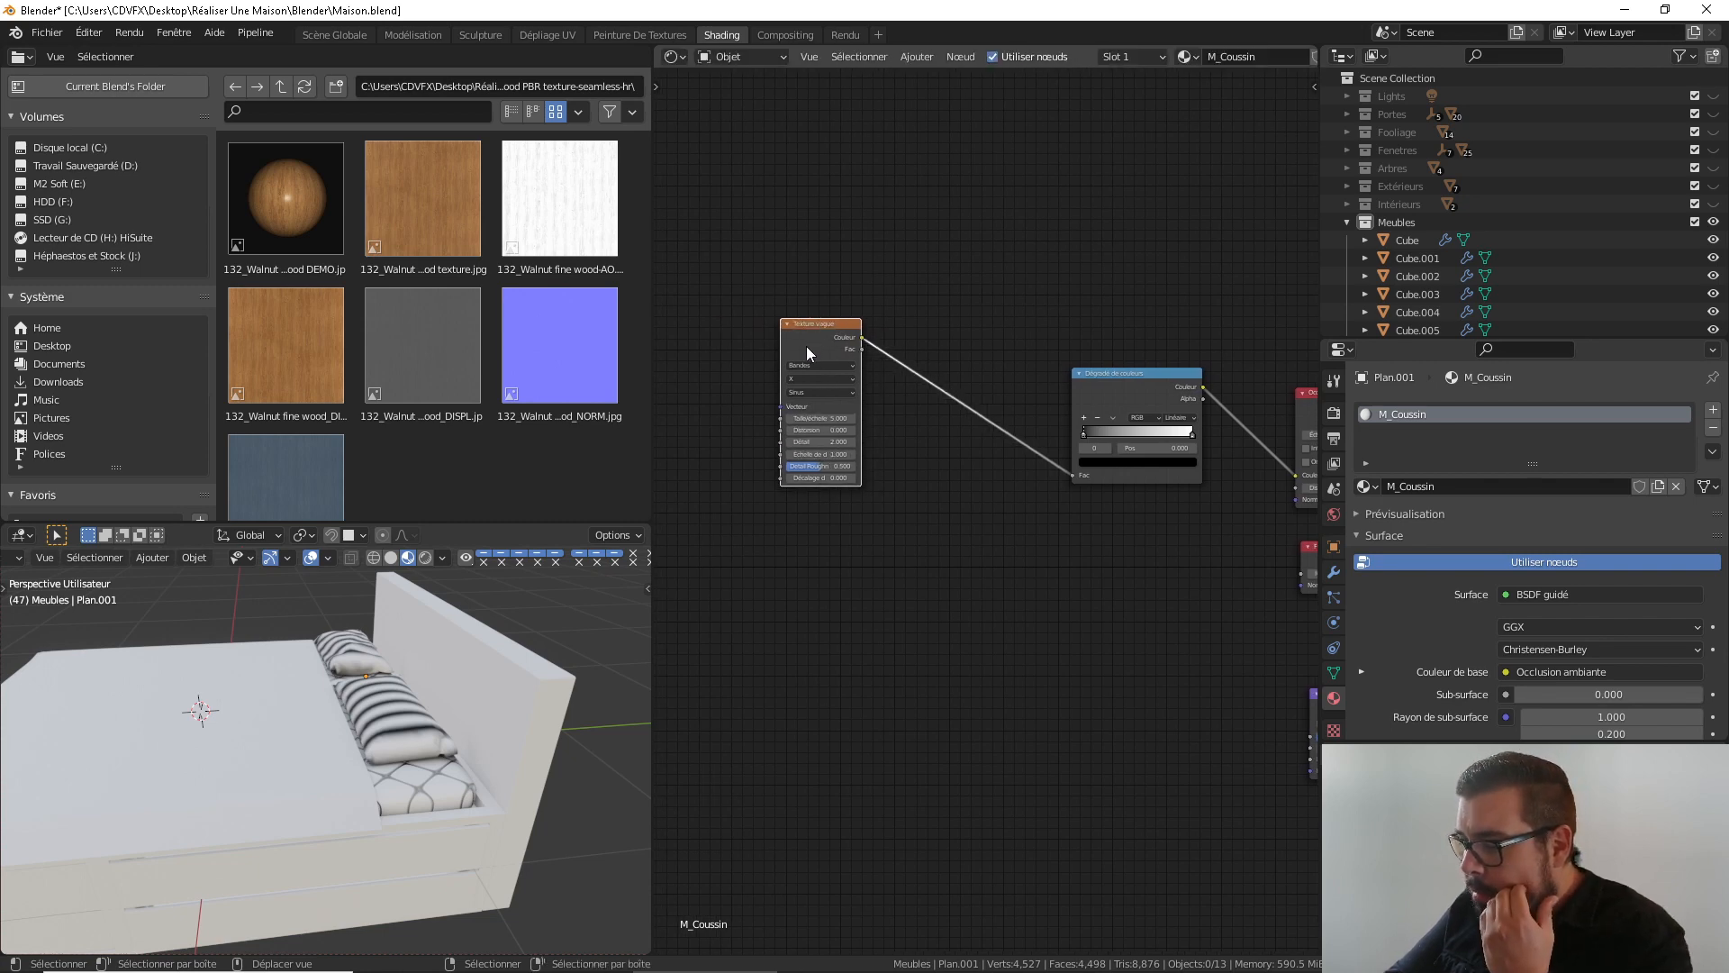
# Add a Texture voronoi node before the wave texture and connect its Distance output to the wave's Vecteur input
pyautogui.hotkey('shift', 'a')
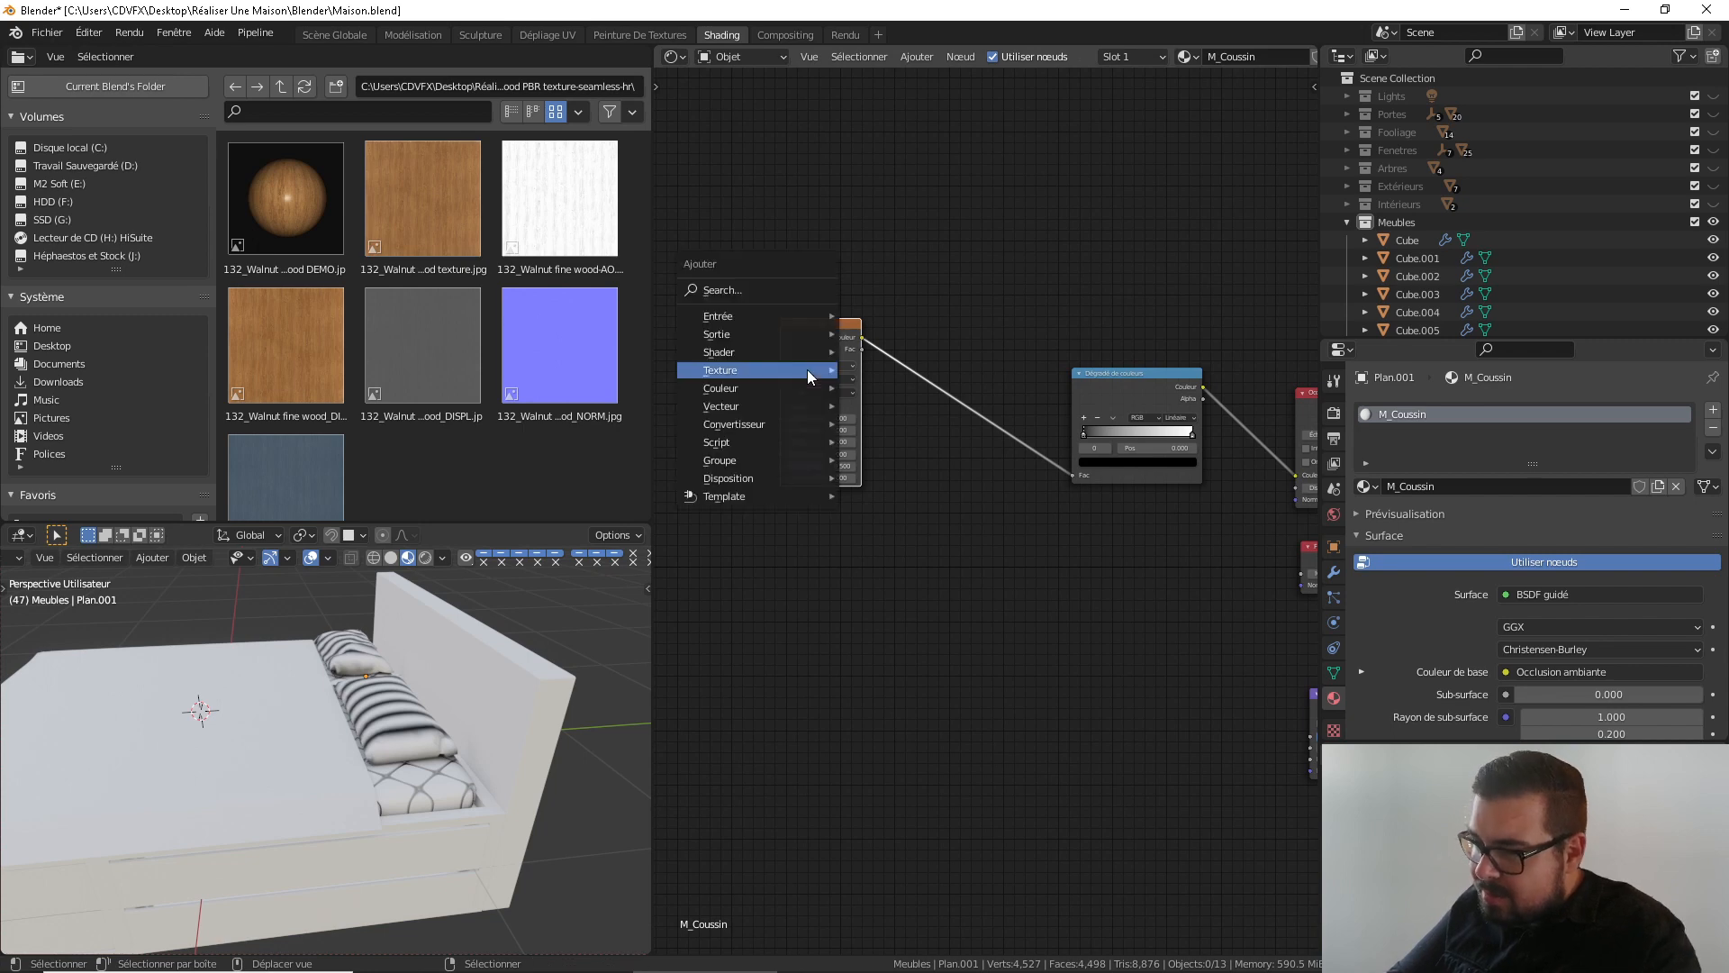
pyautogui.moveTo(759, 373)
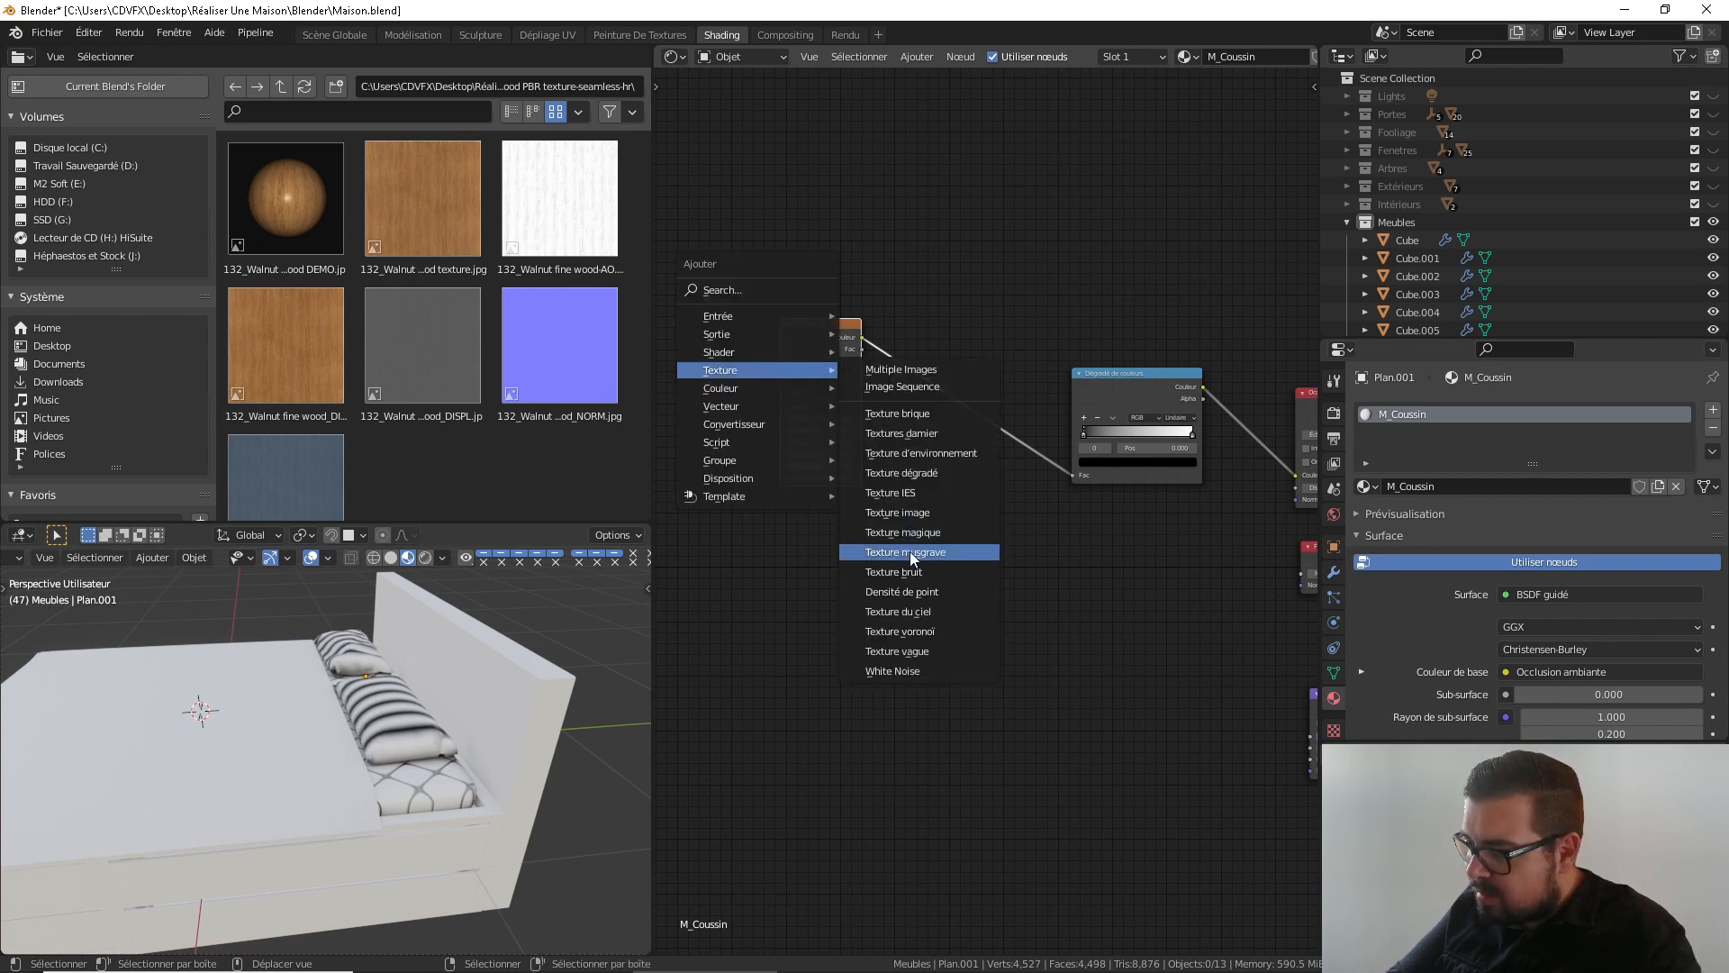
pyautogui.click(928, 624)
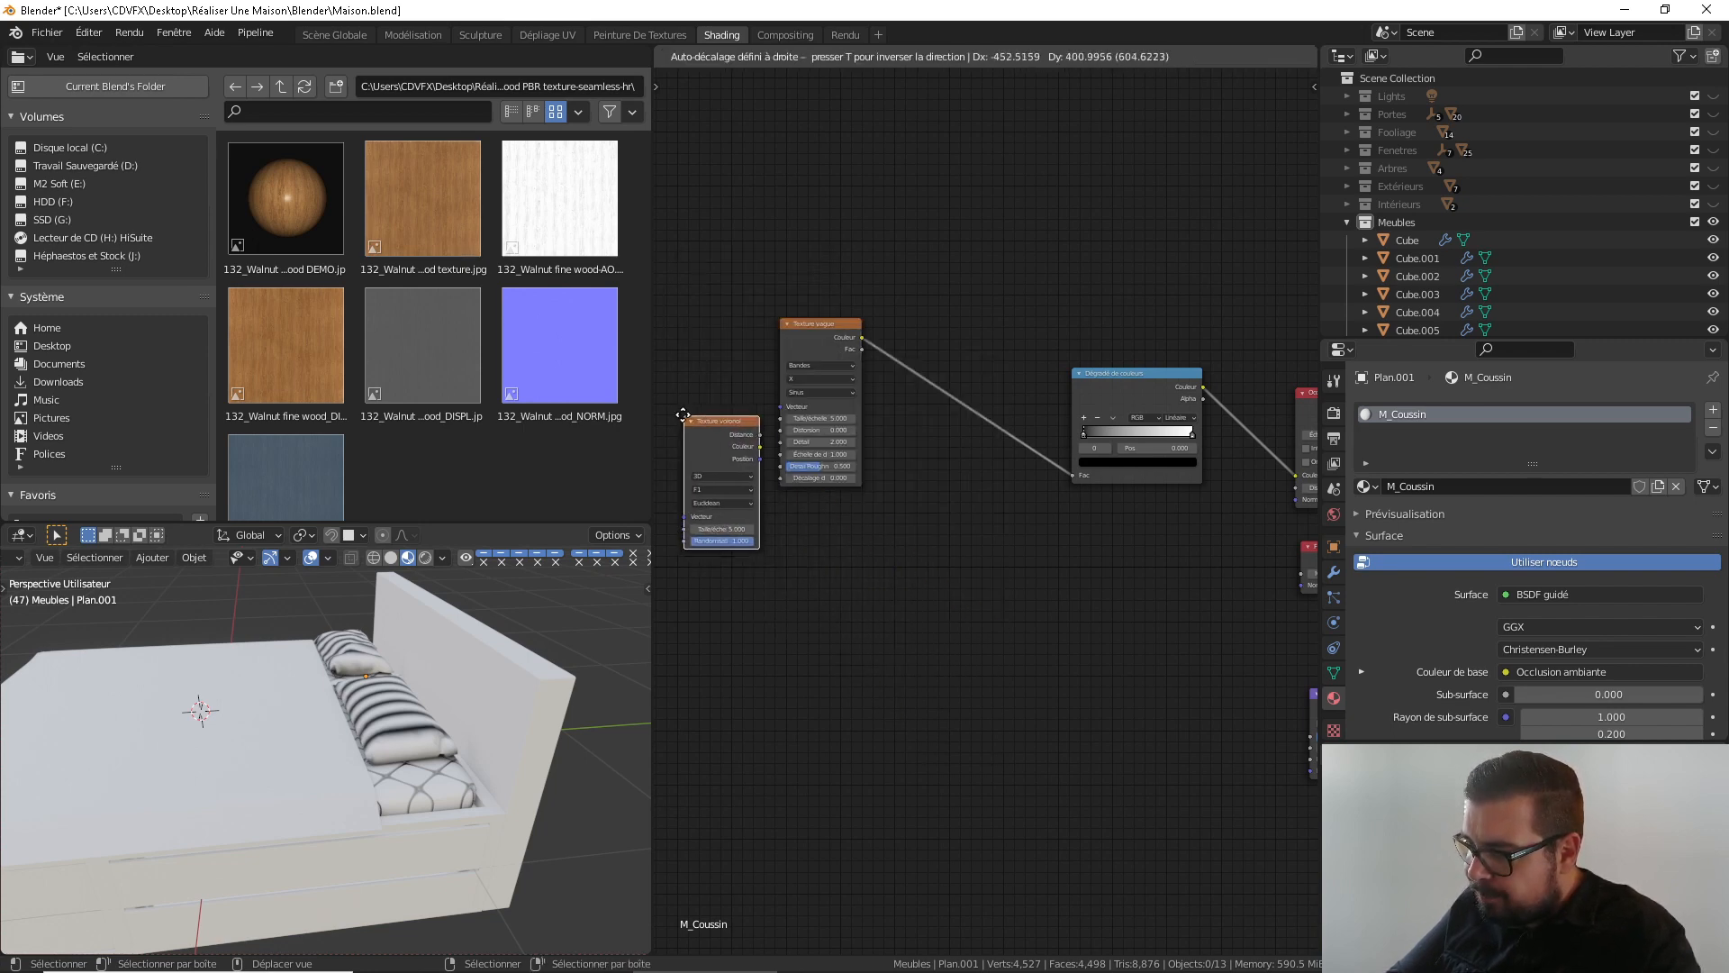
pyautogui.click(655, 387)
pyautogui.moveTo(732, 410); pyautogui.dragTo(830, 436, button='middle')
pyautogui.moveTo(833, 435); pyautogui.dragTo(961, 562)
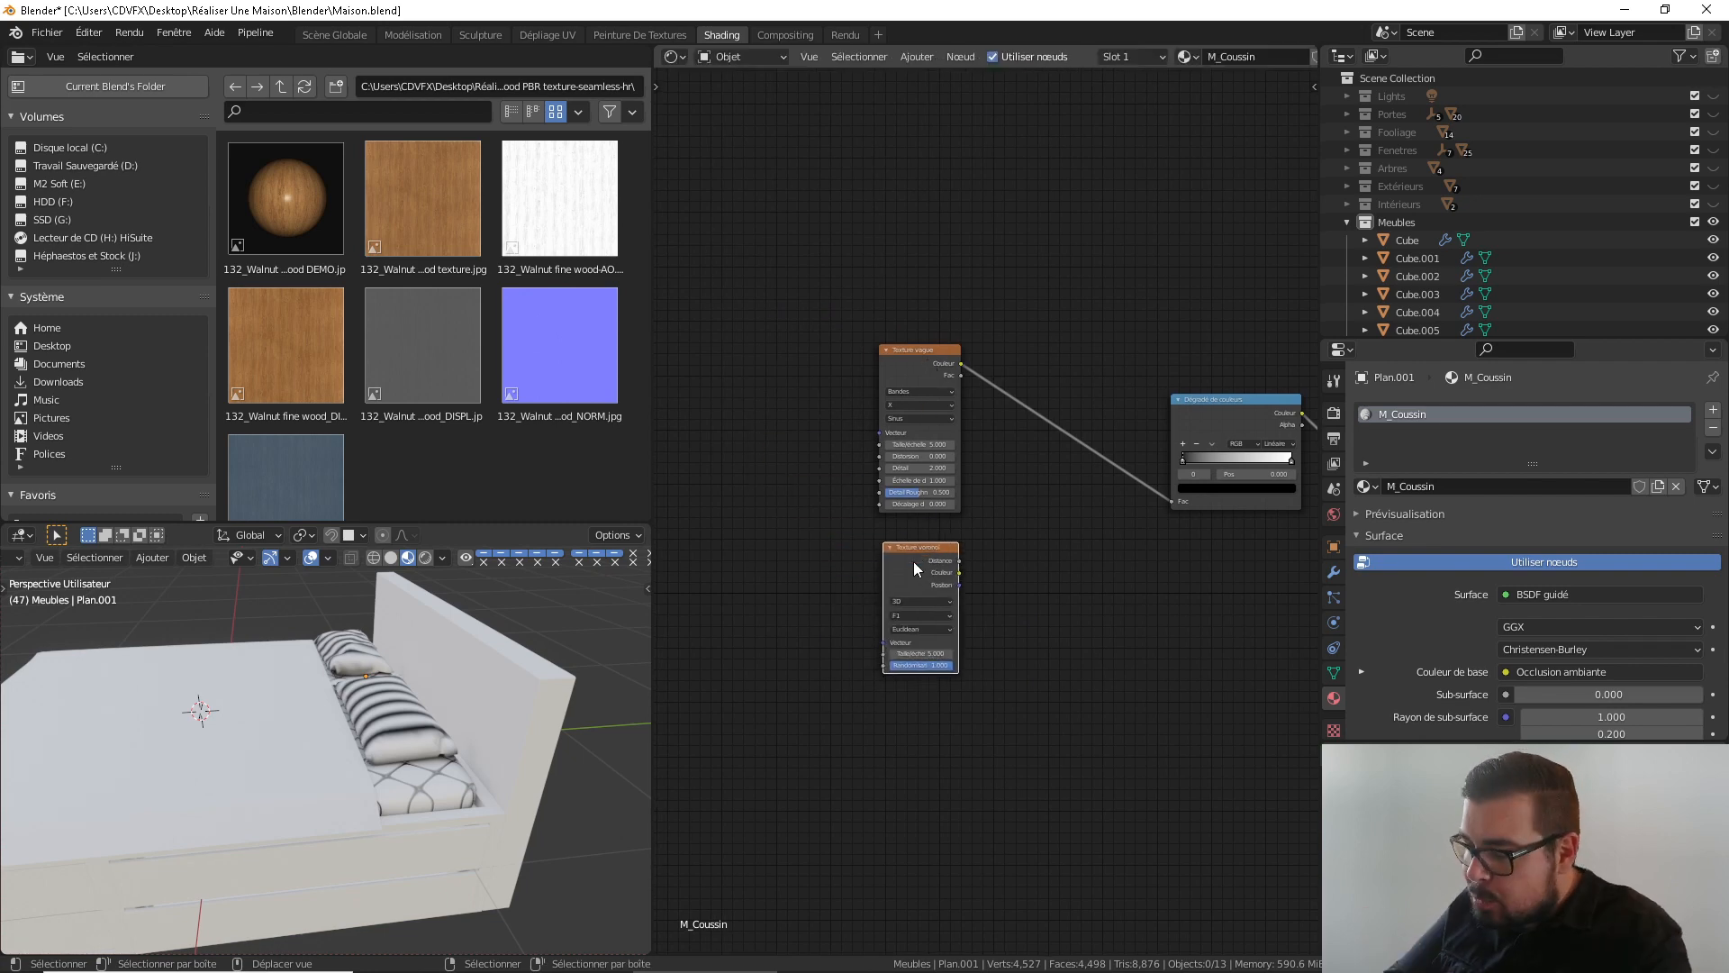
pyautogui.moveTo(912, 560); pyautogui.dragTo(818, 380)
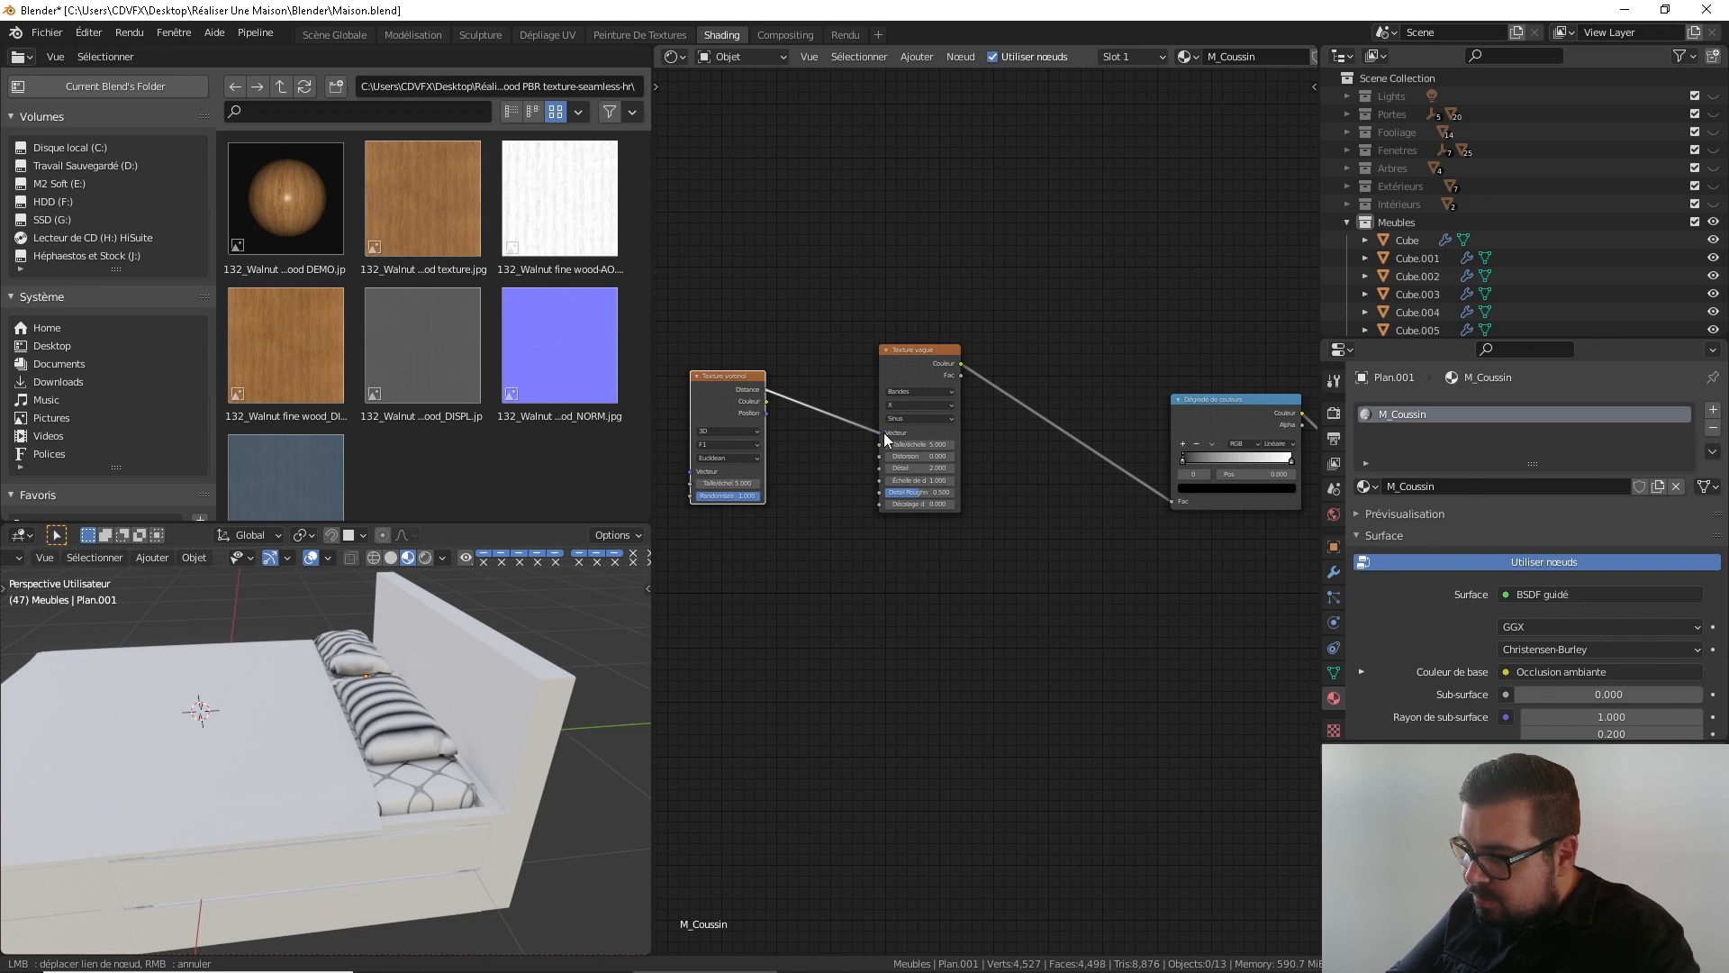
pyautogui.moveTo(884, 432); pyautogui.dragTo(883, 433)
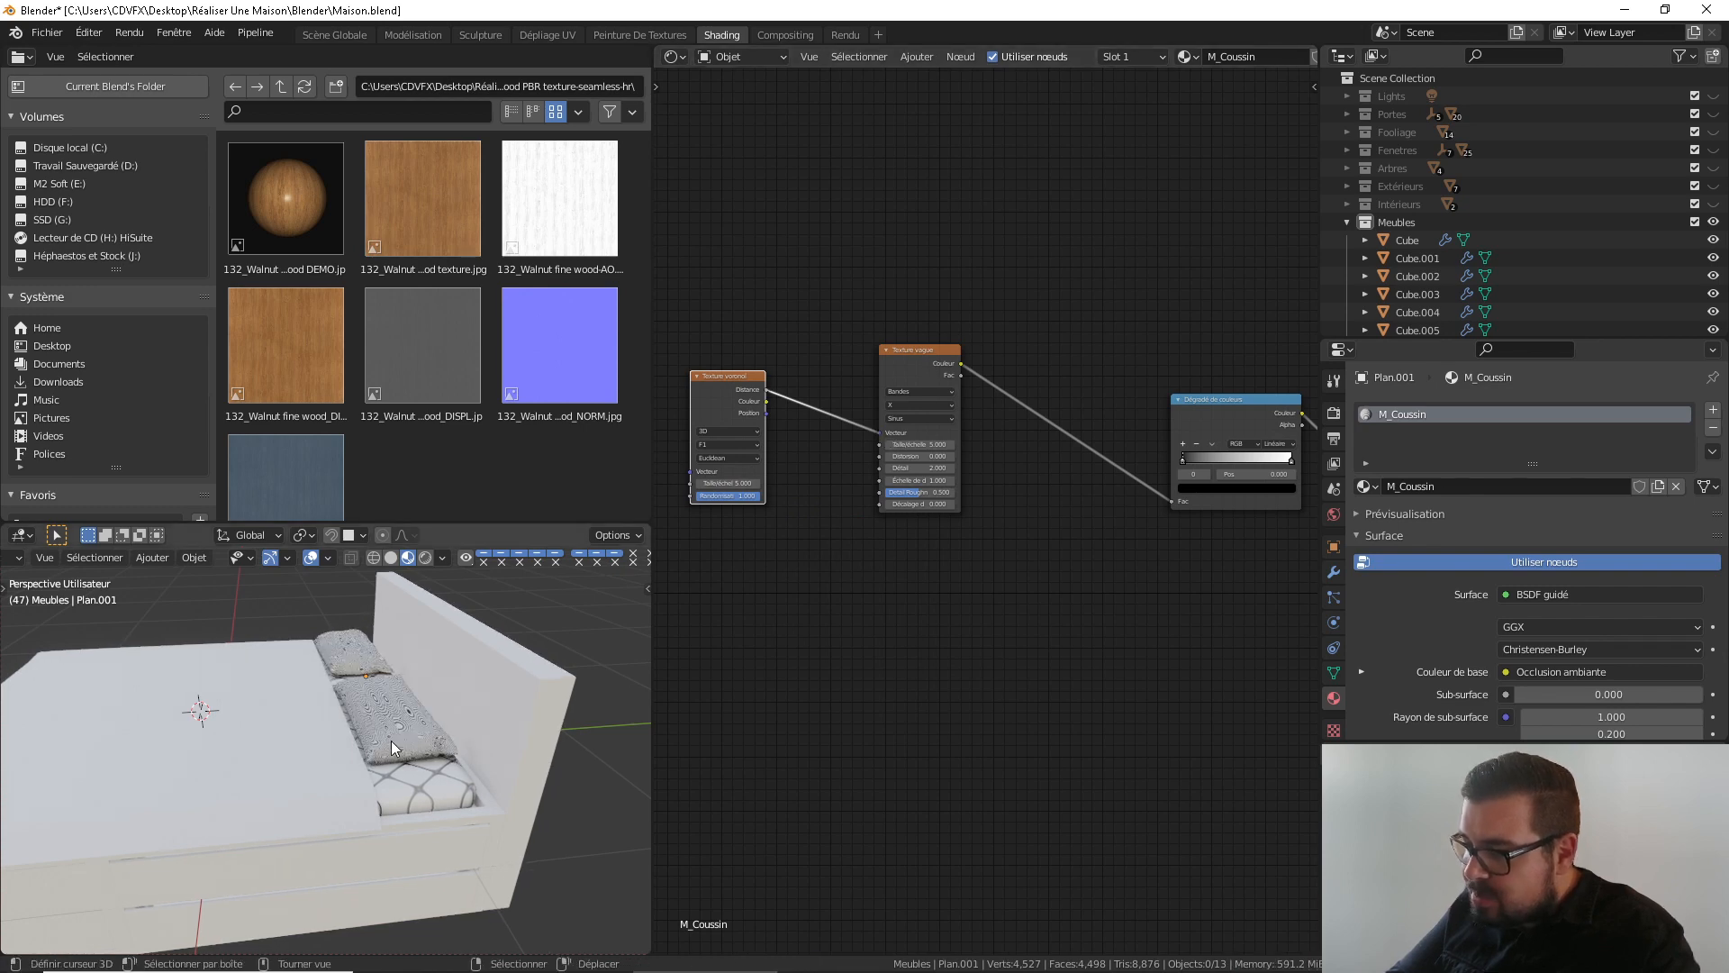
# Lower the Voronoi texture's scale to 1.9 while checking the pattern up close on the pillow
pyautogui.moveTo(392, 740); pyautogui.dragTo(384, 782, button='middle')
pyautogui.scroll(4, 429, 792)
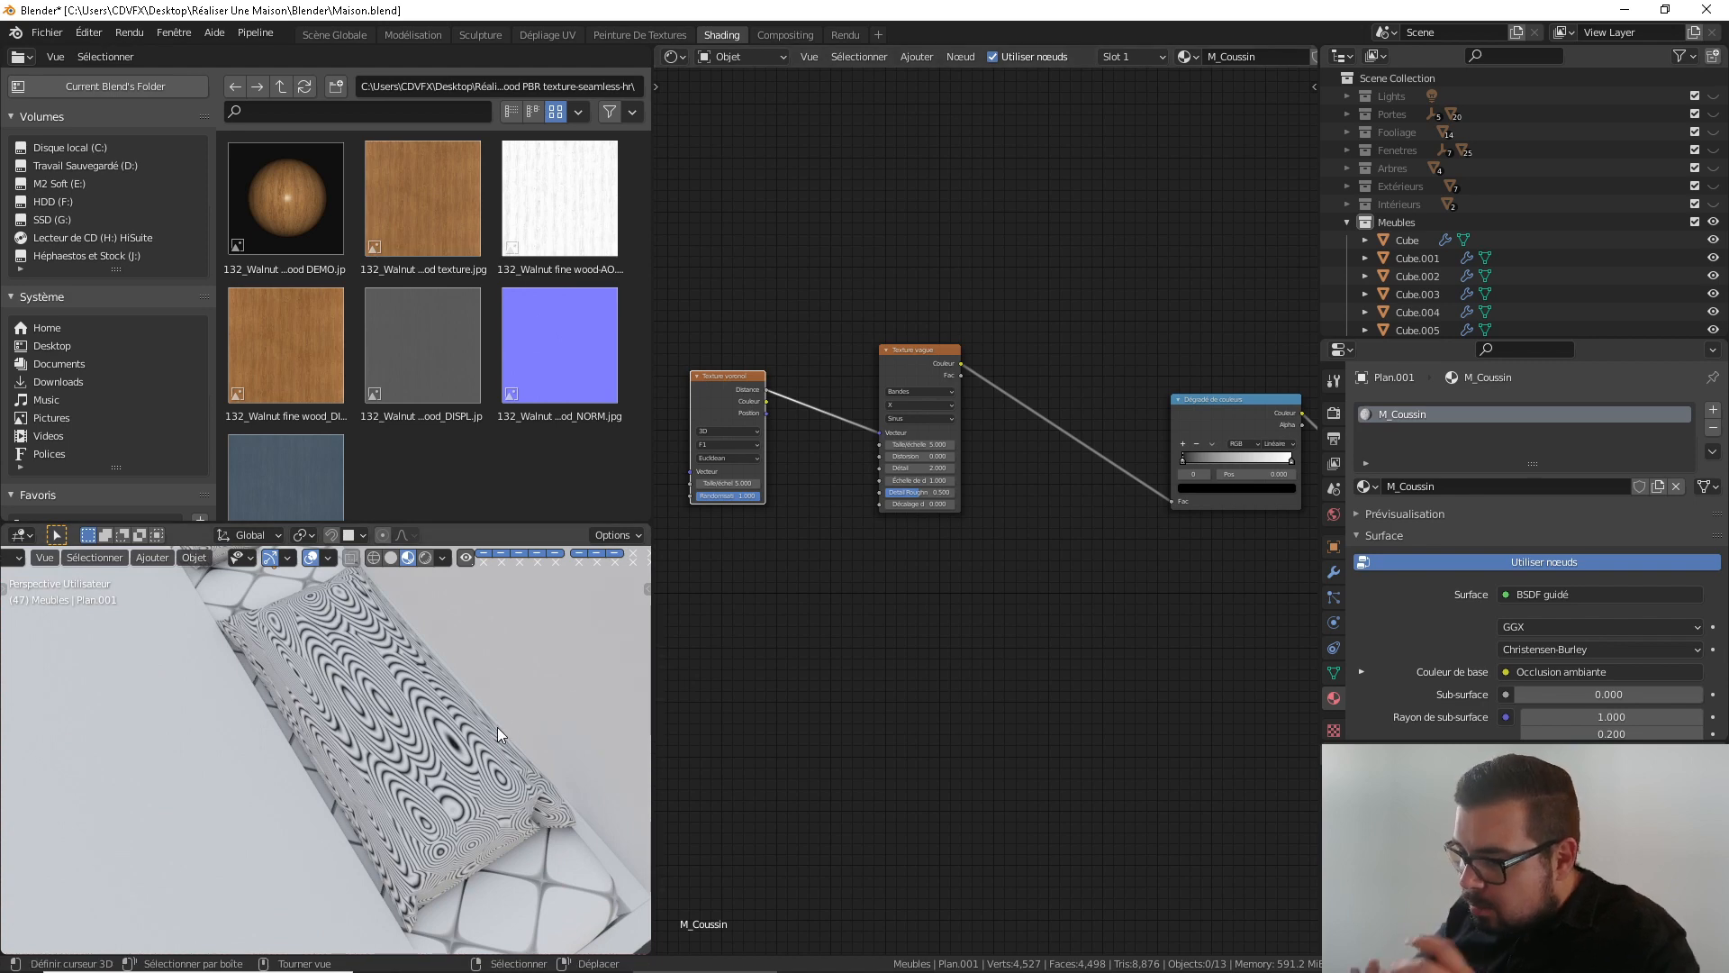
pyautogui.scroll(3, 751, 519)
pyautogui.moveTo(683, 459); pyautogui.dragTo(834, 497, button='middle')
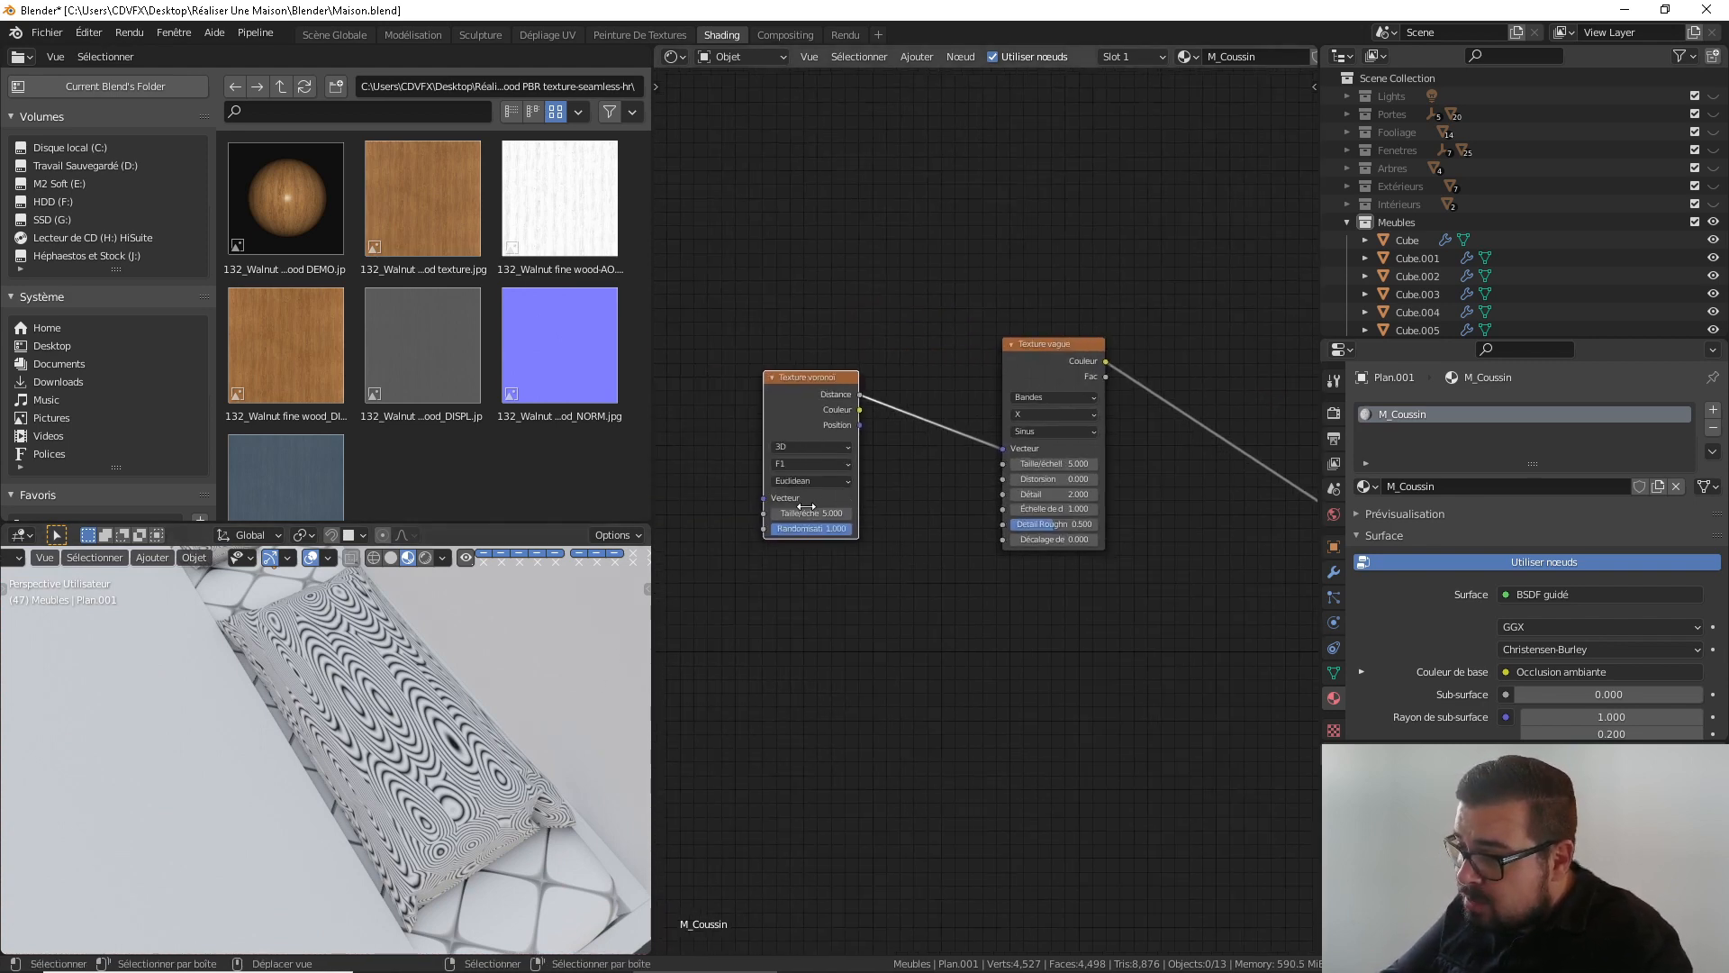
pyautogui.moveTo(815, 513); pyautogui.dragTo(675, 514)
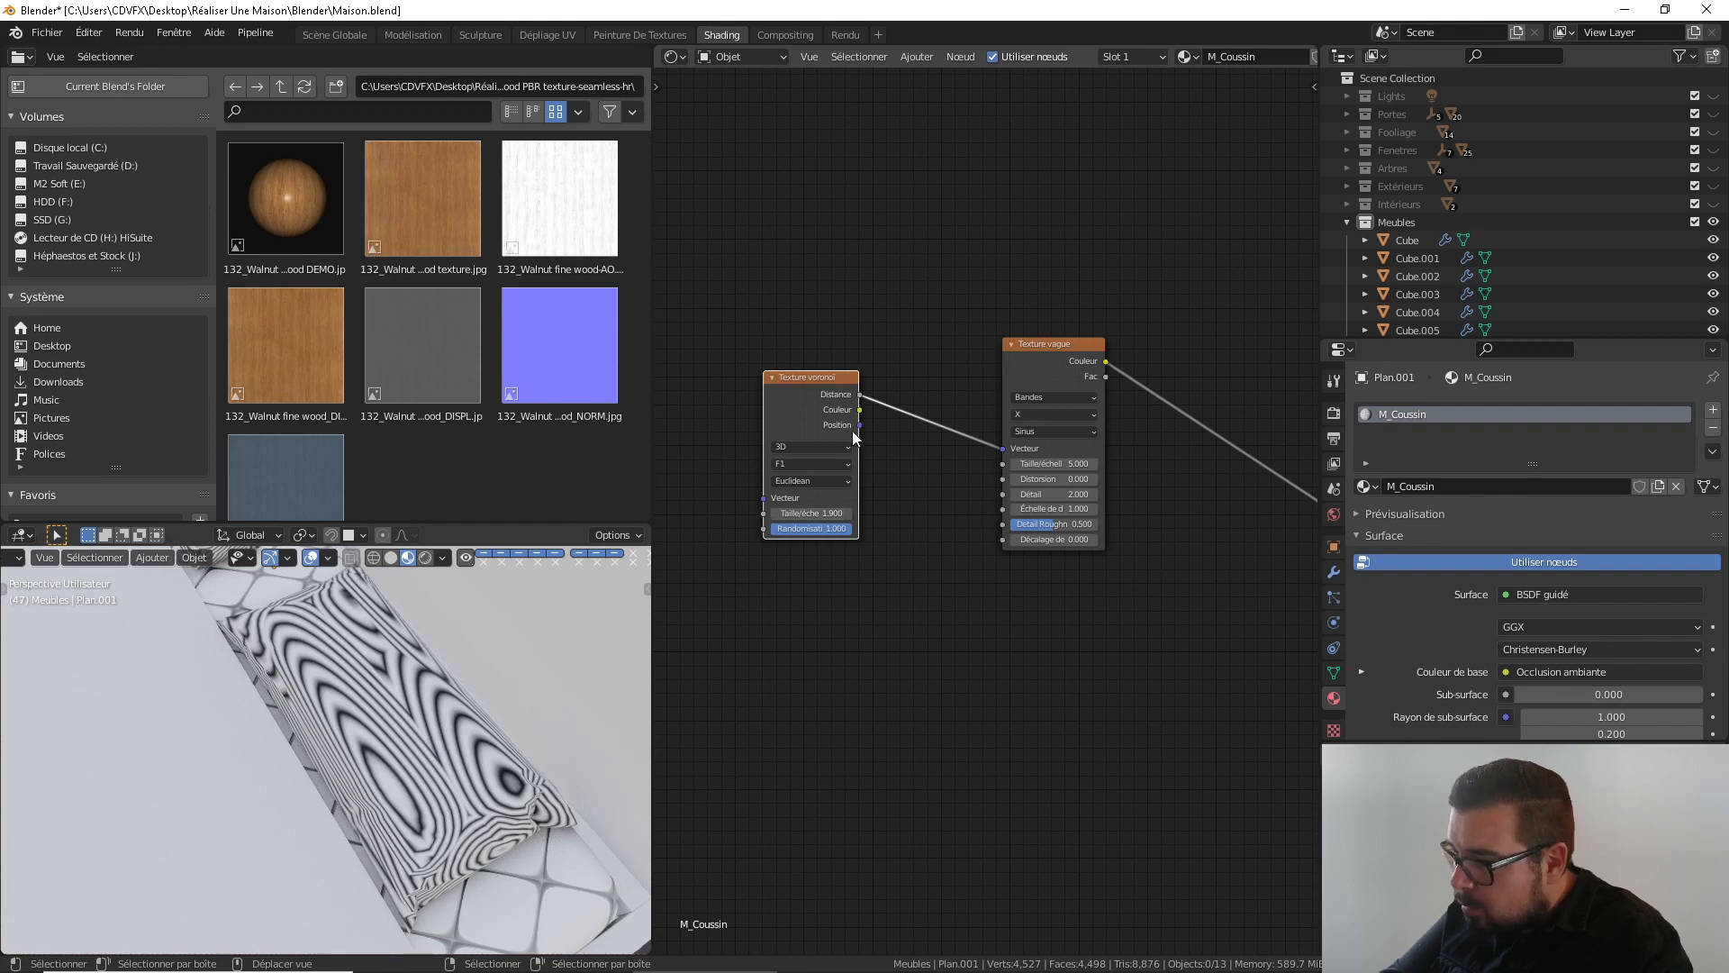
# Try the Smooth F1, Distance to Edge and F2 feature outputs on the Voronoi texture
pyautogui.moveTo(870, 469); pyautogui.dragTo(890, 499, button='middle')
pyautogui.click(839, 488)
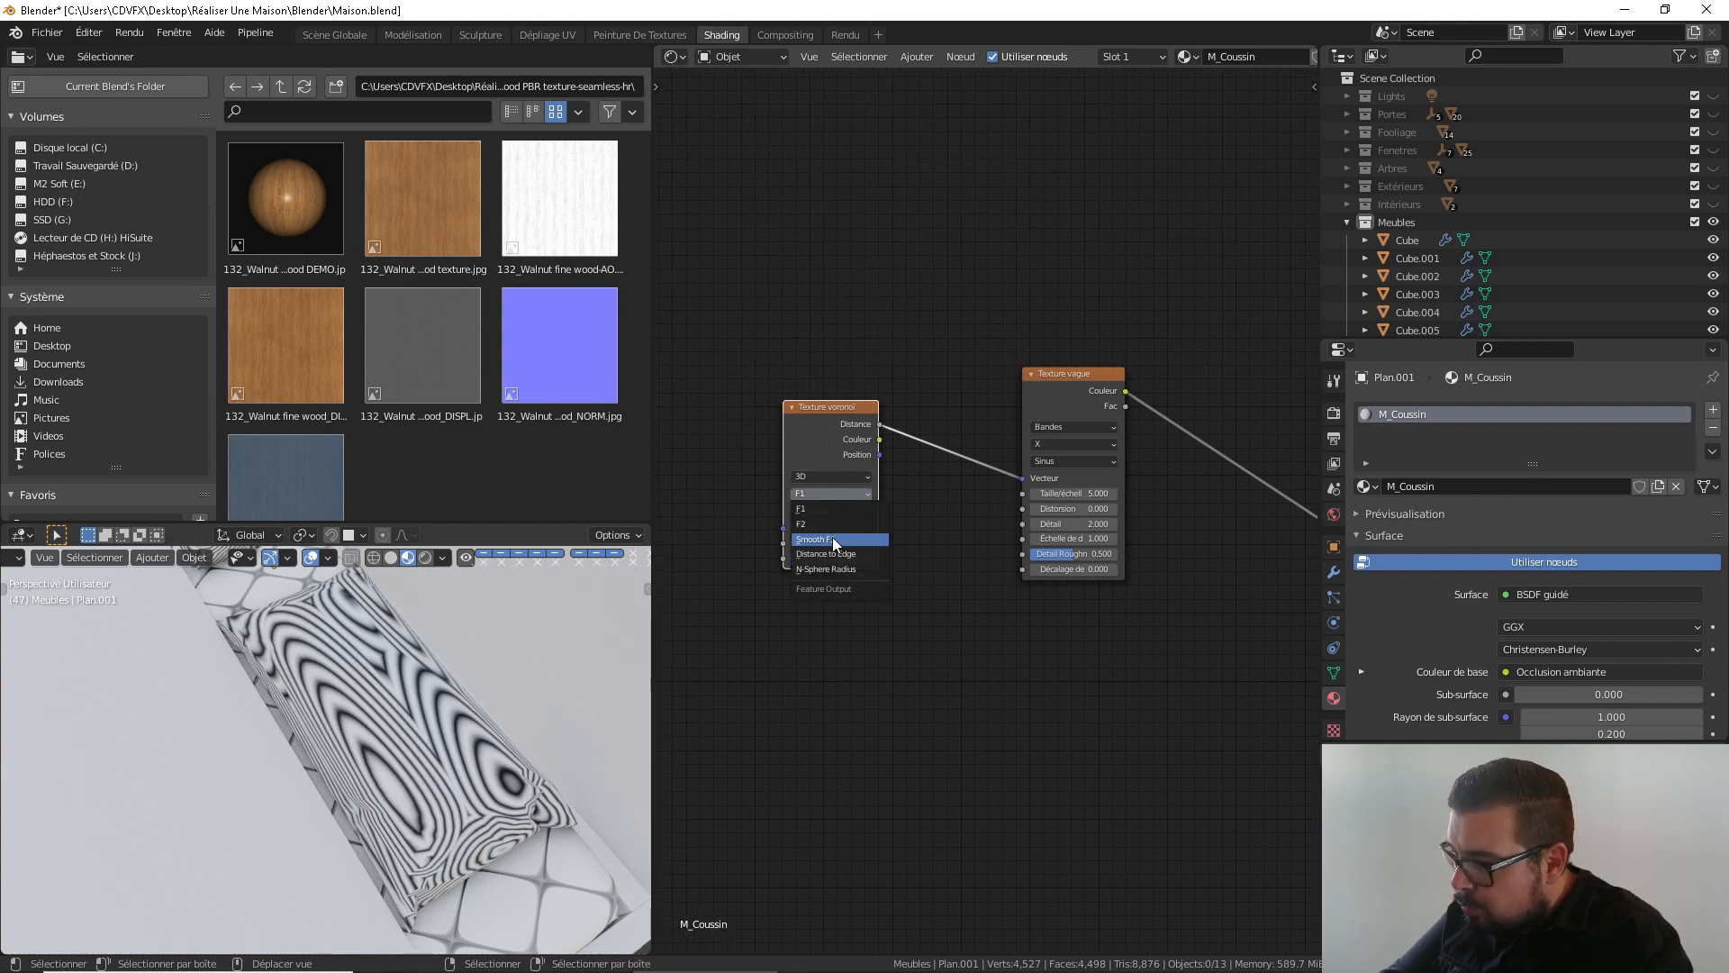
pyautogui.click(833, 537)
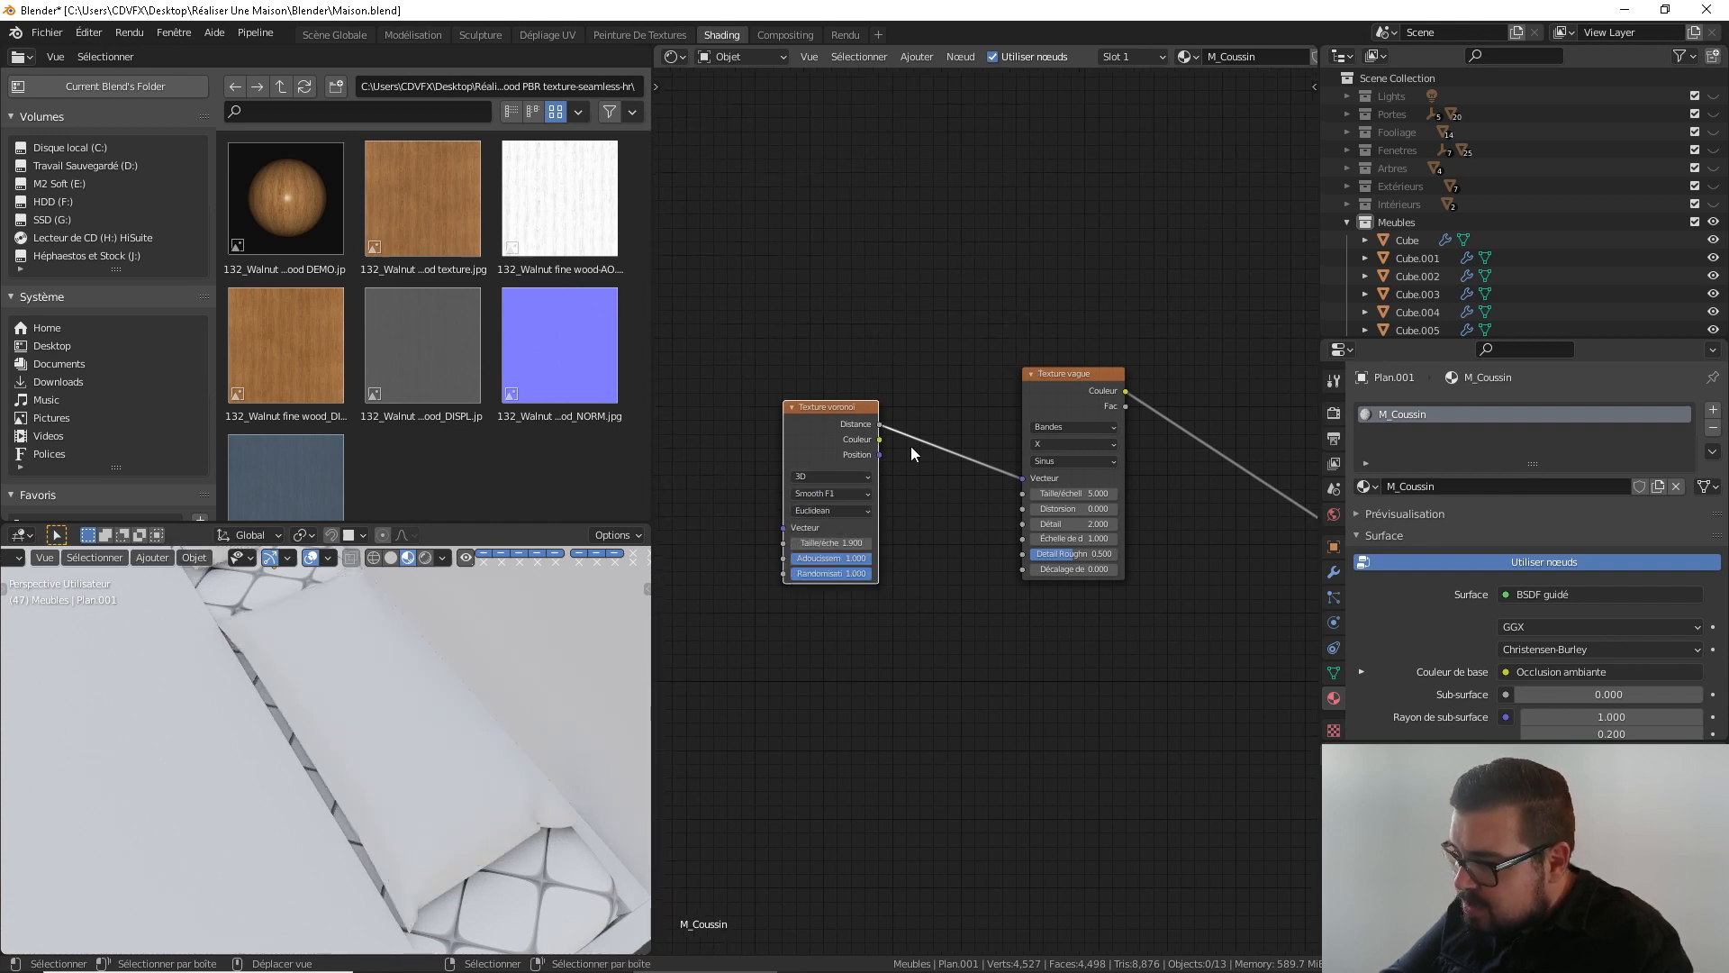
pyautogui.click(838, 496)
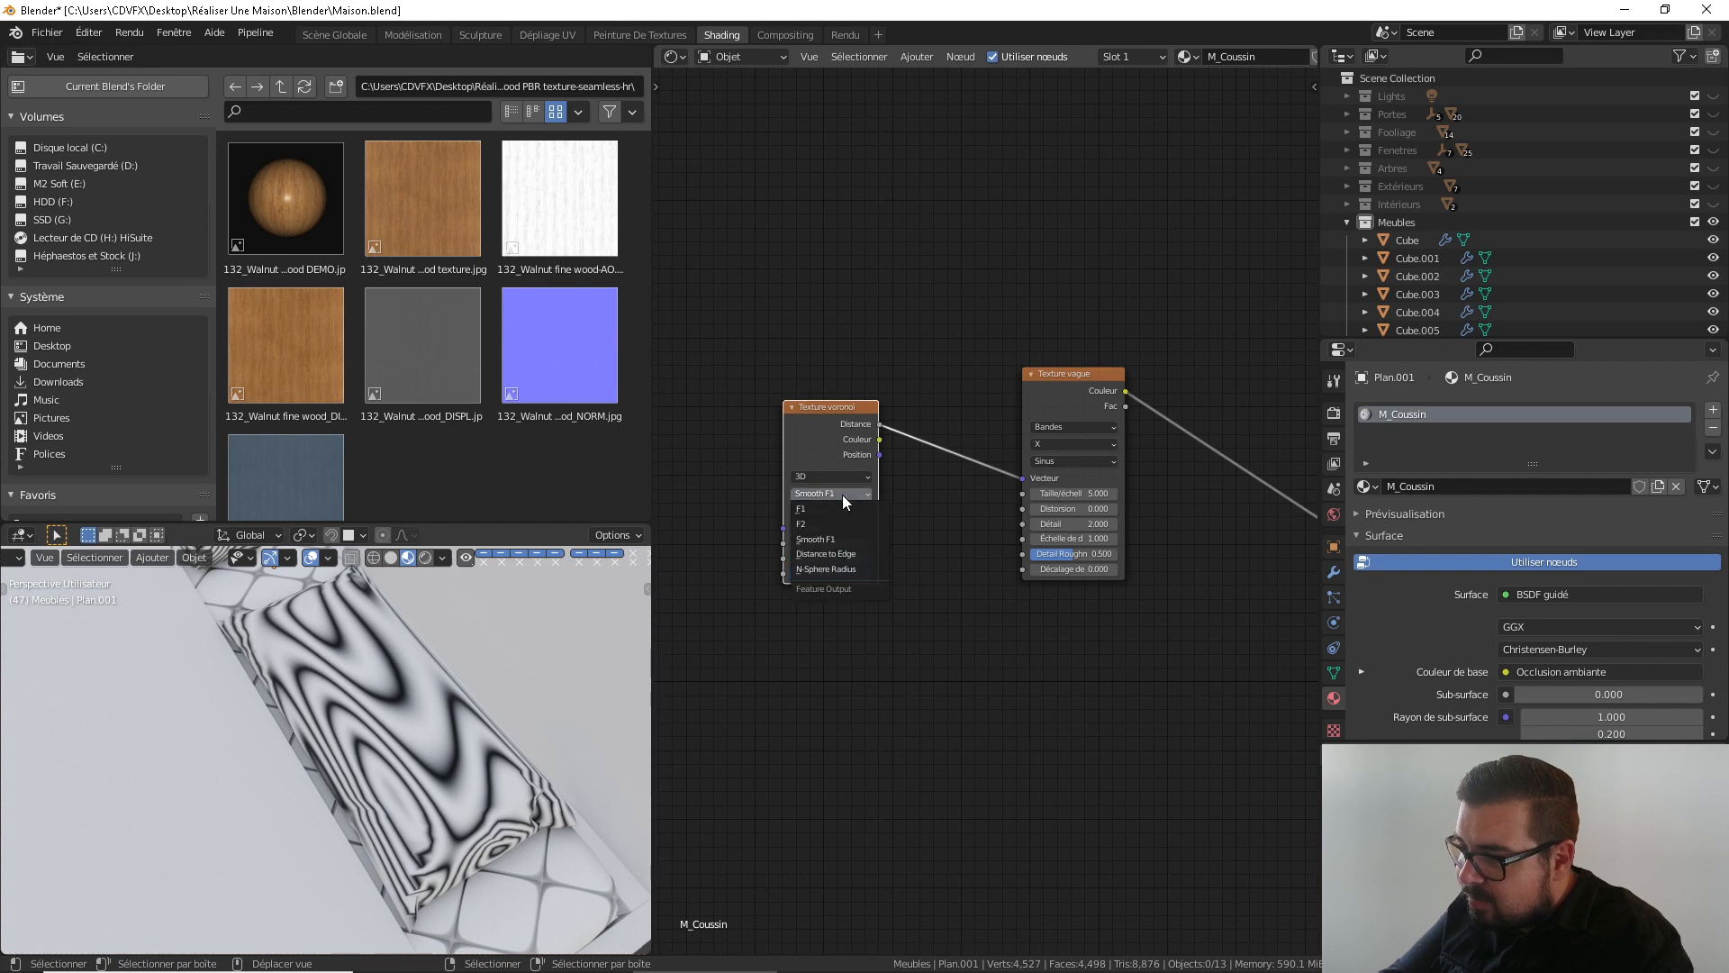
pyautogui.click(852, 556)
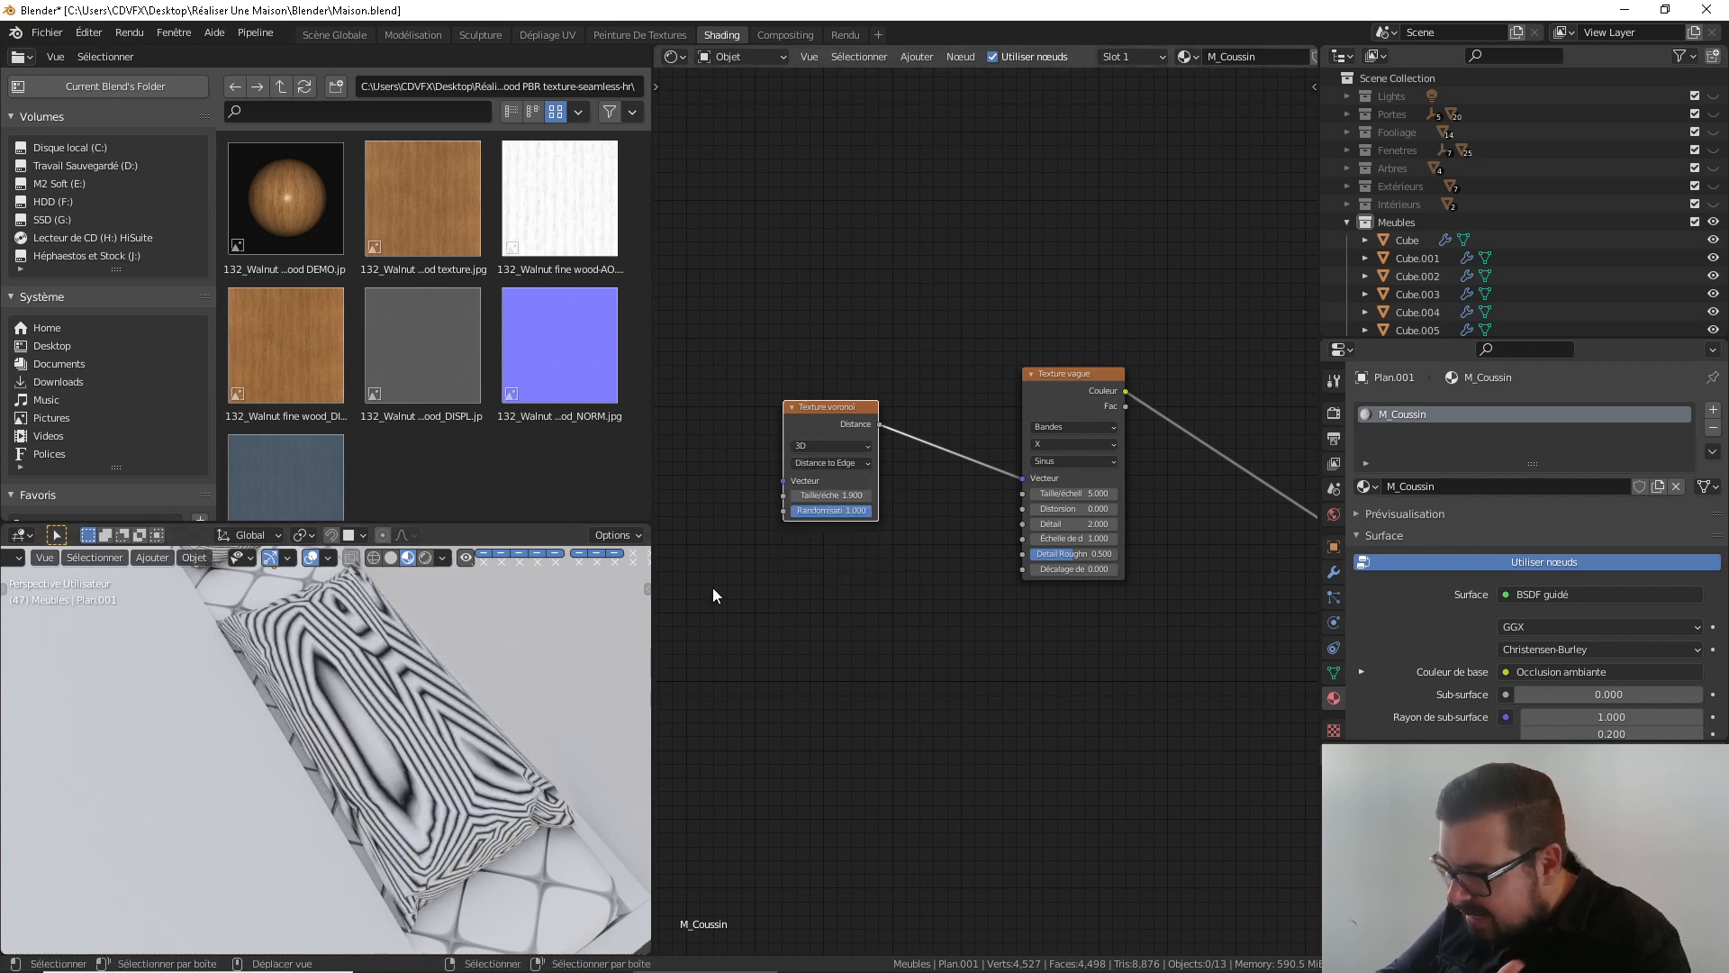
pyautogui.click(850, 462)
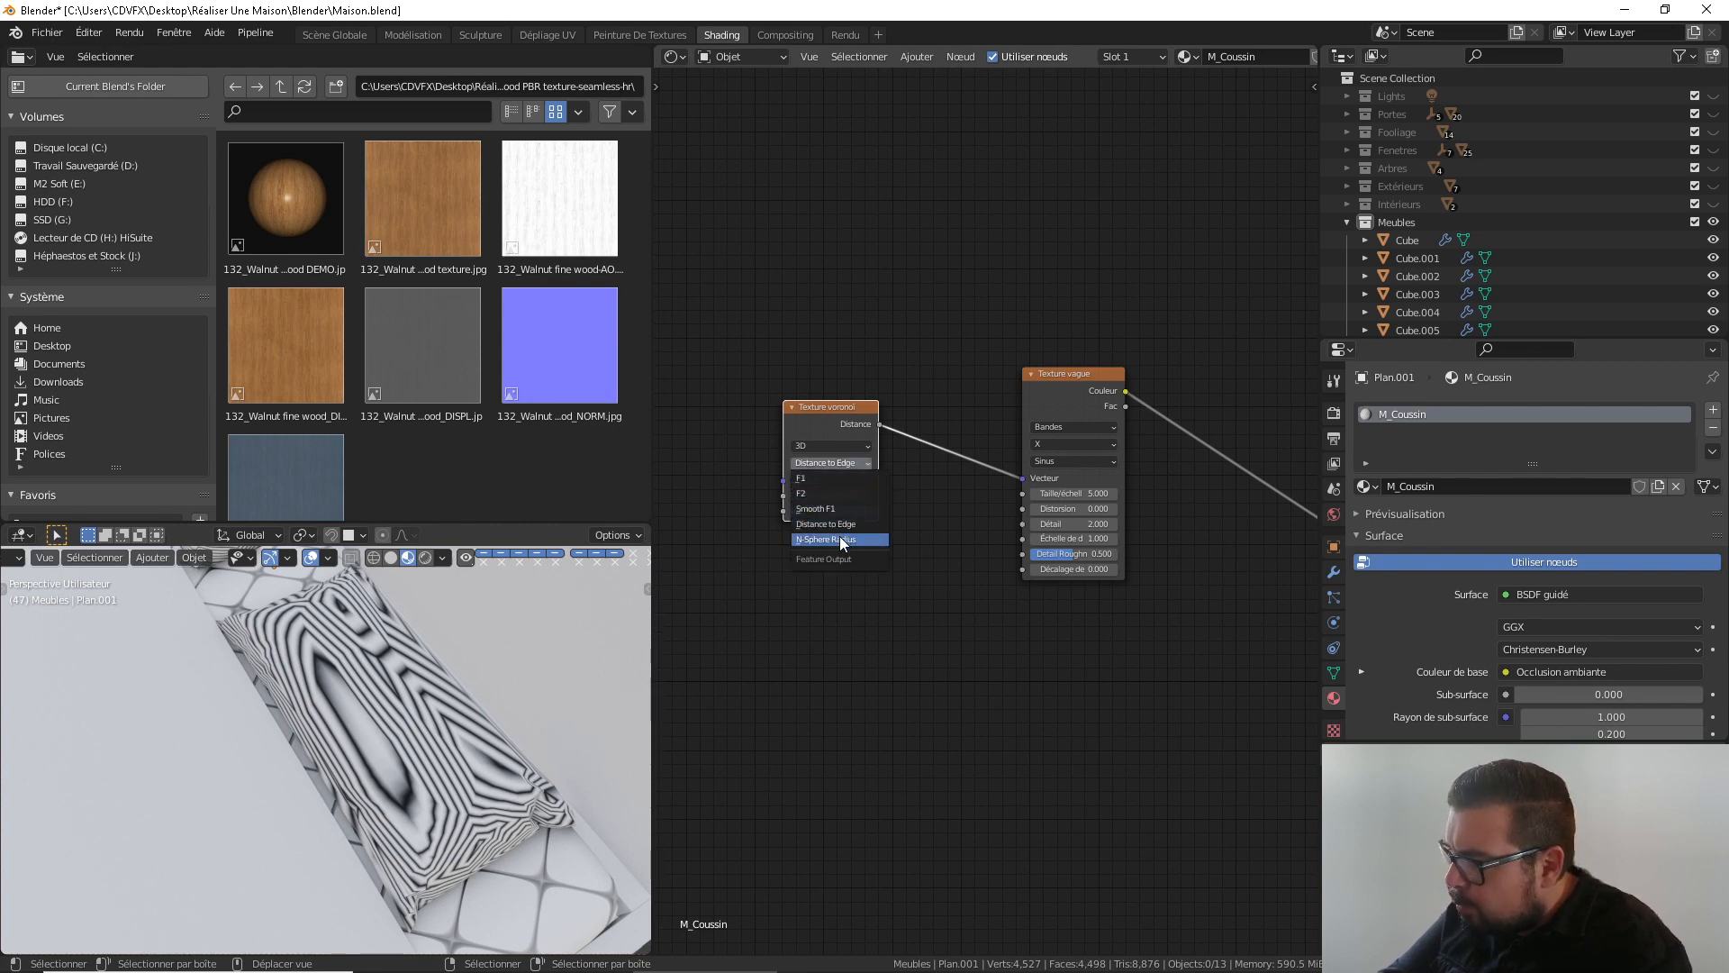
pyautogui.click(823, 492)
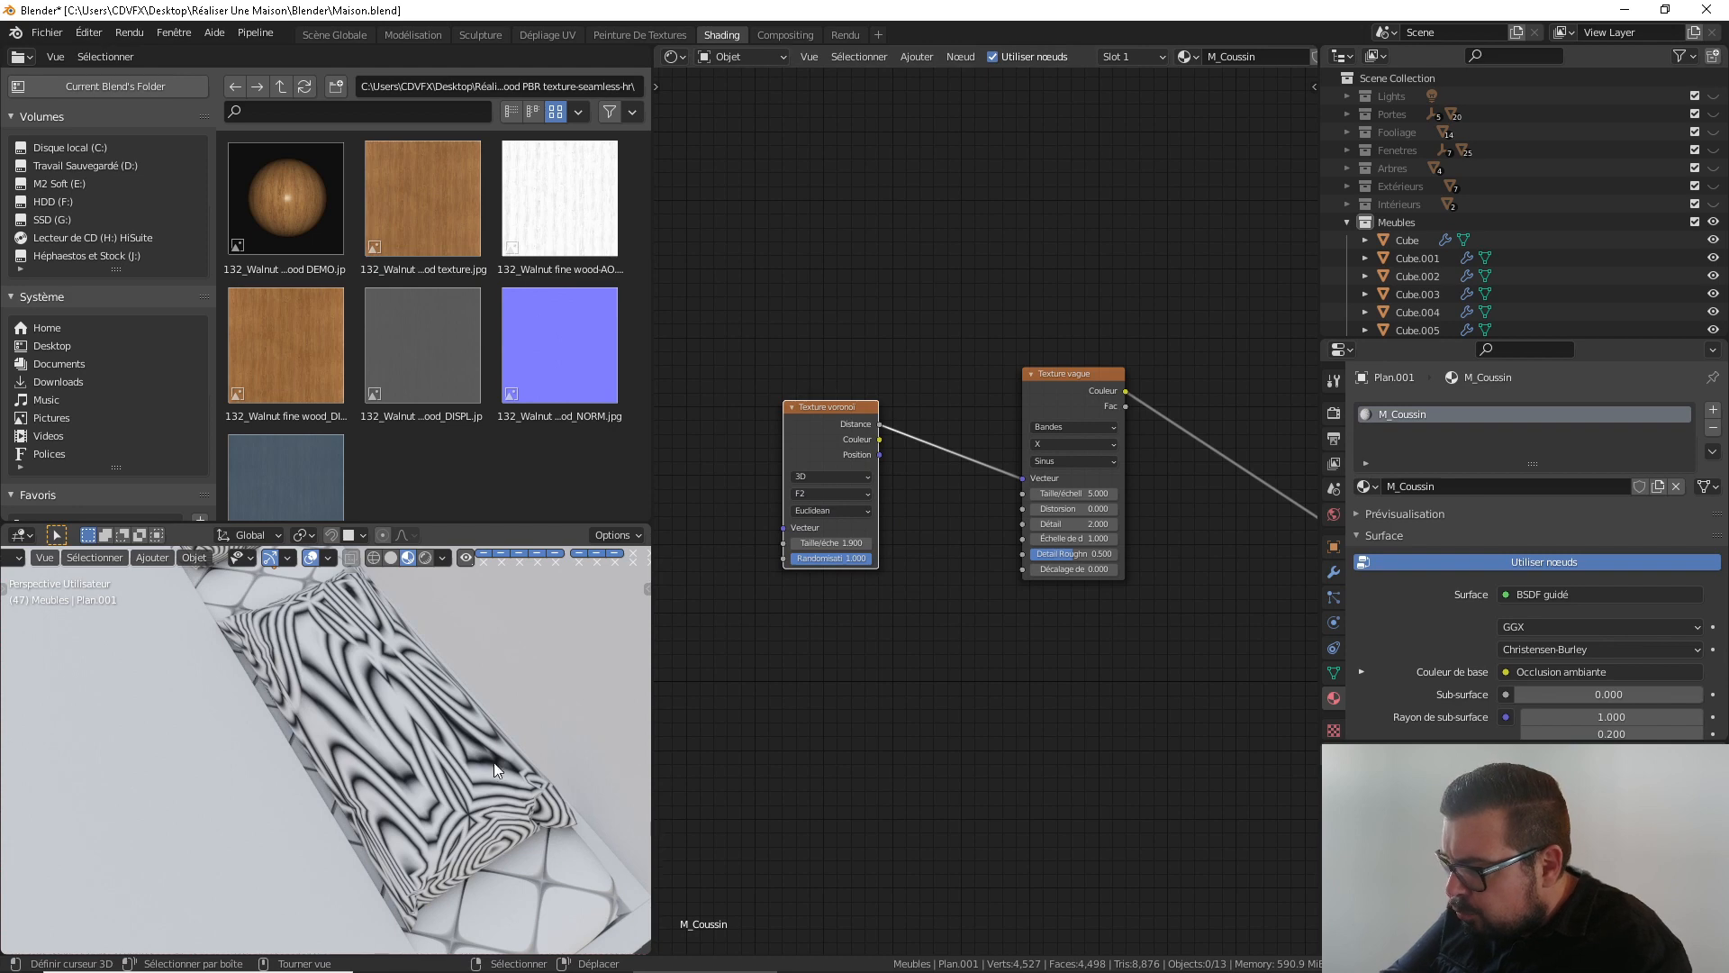
# Set the Voronoi texture's feature output to Distance to Edge and its scale to 5
pyautogui.click(840, 494)
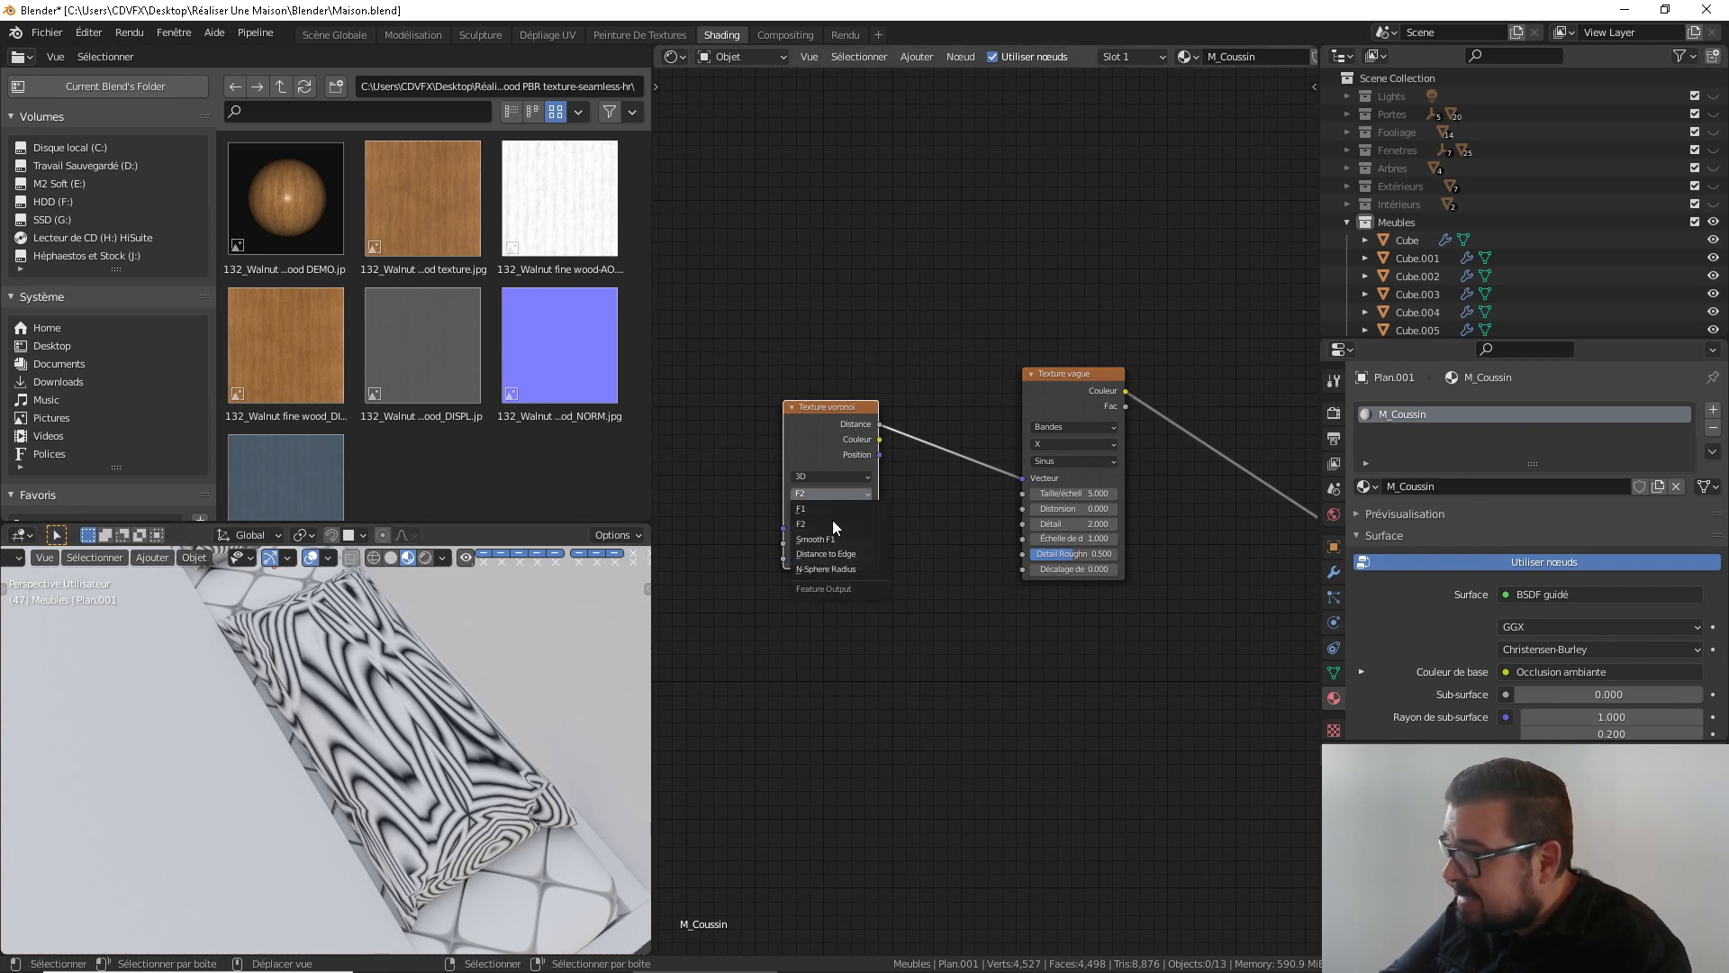
pyautogui.click(829, 552)
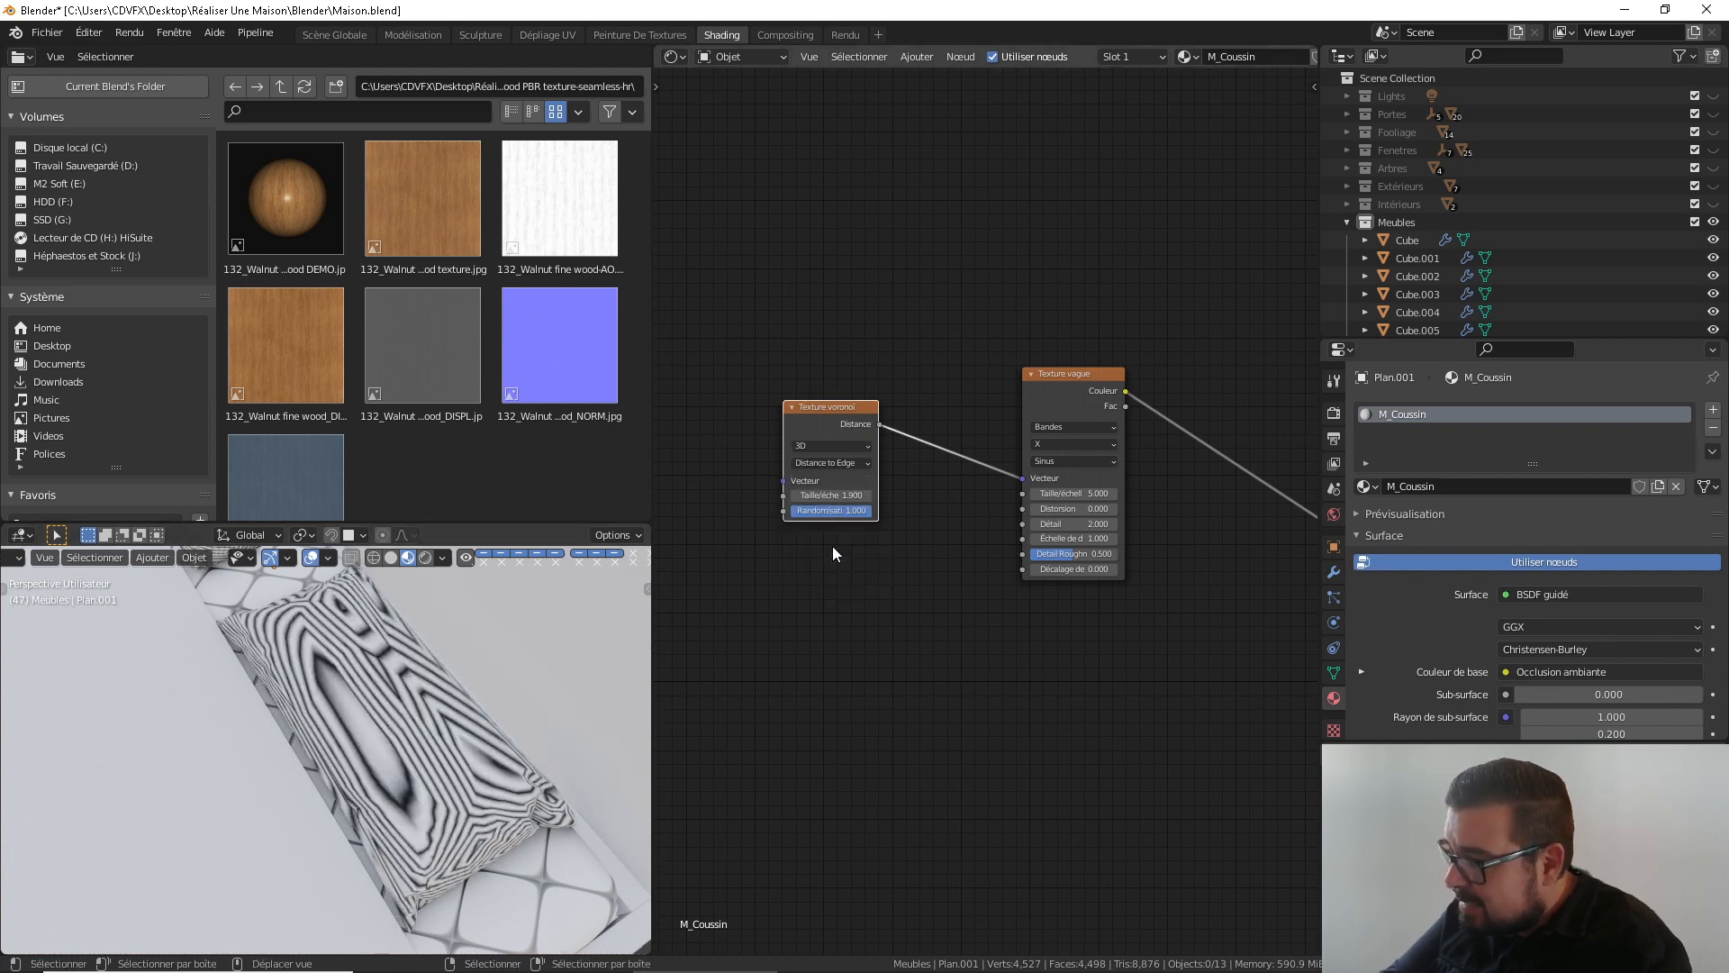
pyautogui.moveTo(839, 495); pyautogui.dragTo(886, 495)
pyautogui.click(839, 496)
pyautogui.write('5.2')
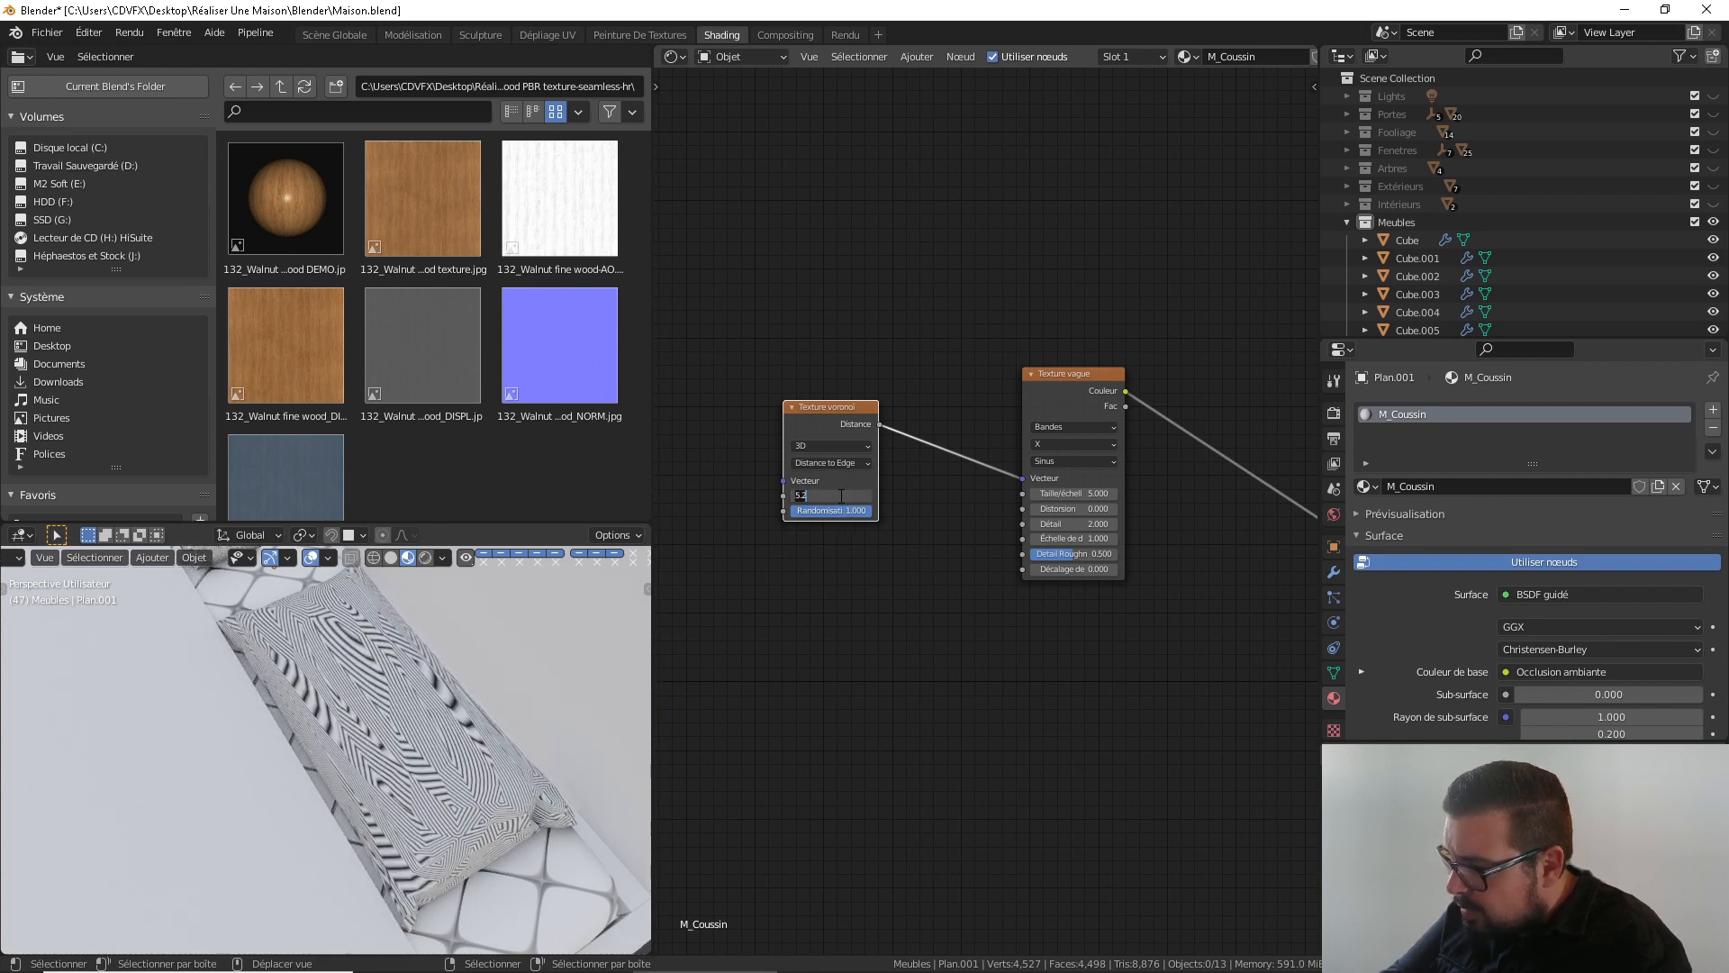
pyautogui.press('Return')
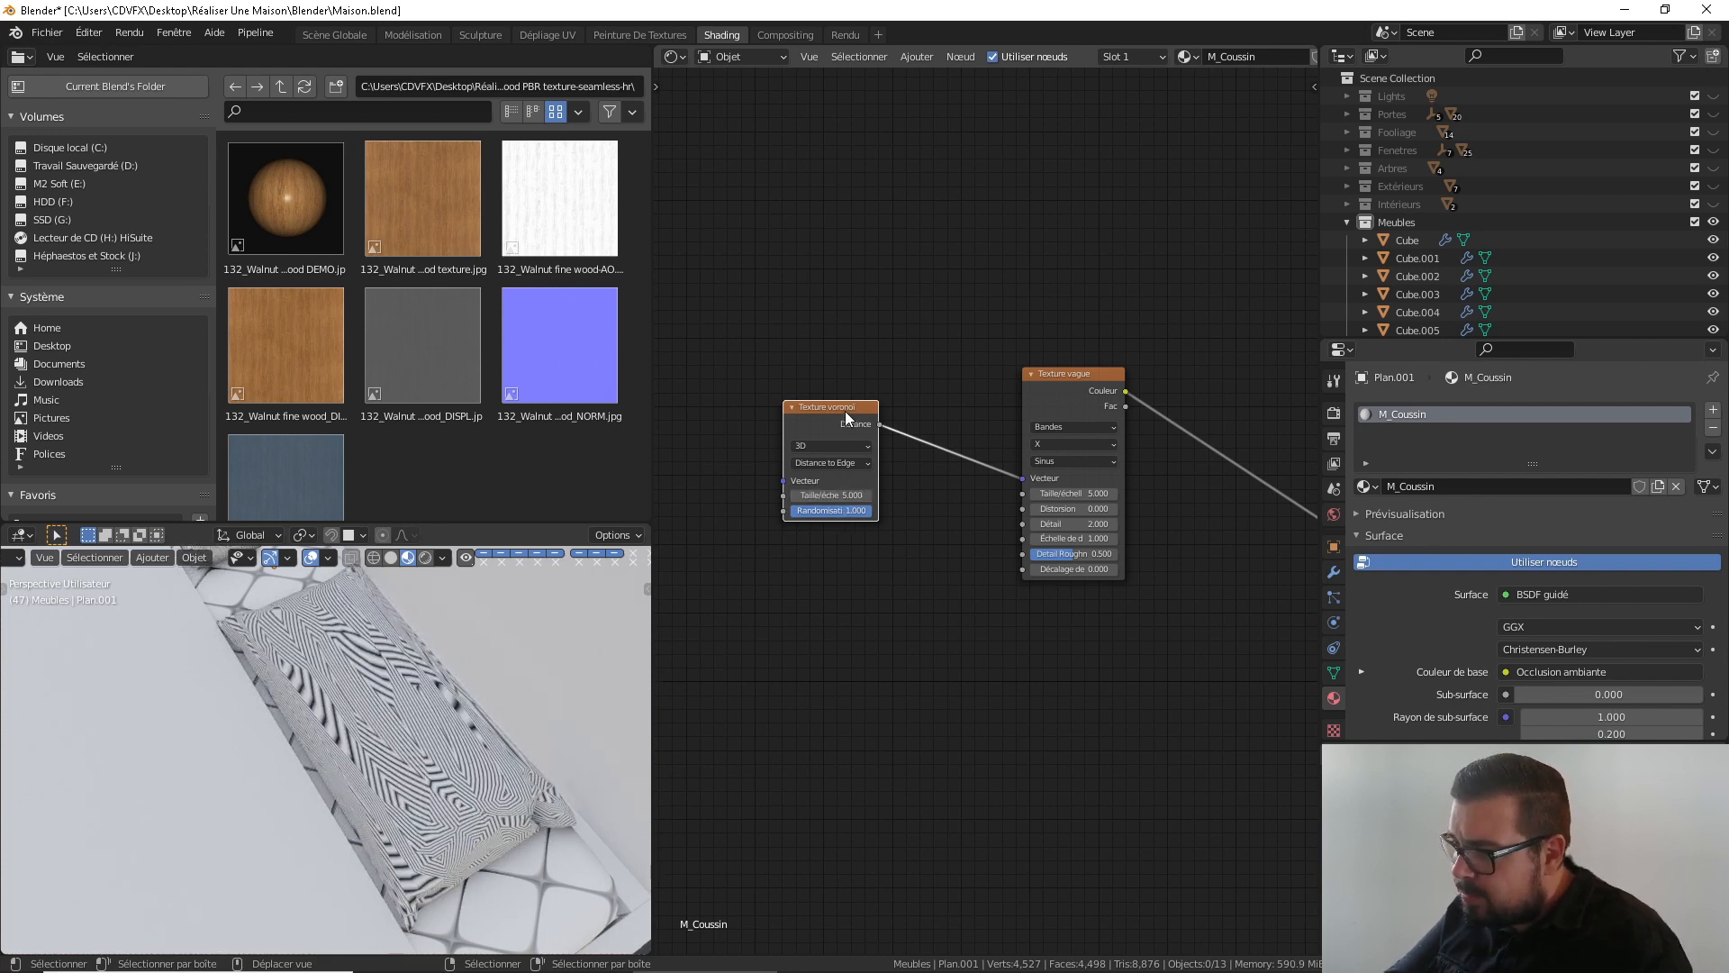
# Add mapping and texture coordinate nodes to the Voronoi texture and connect the Objet output to the mapping's Vecteur input
pyautogui.hotkey('ctrl', 't')
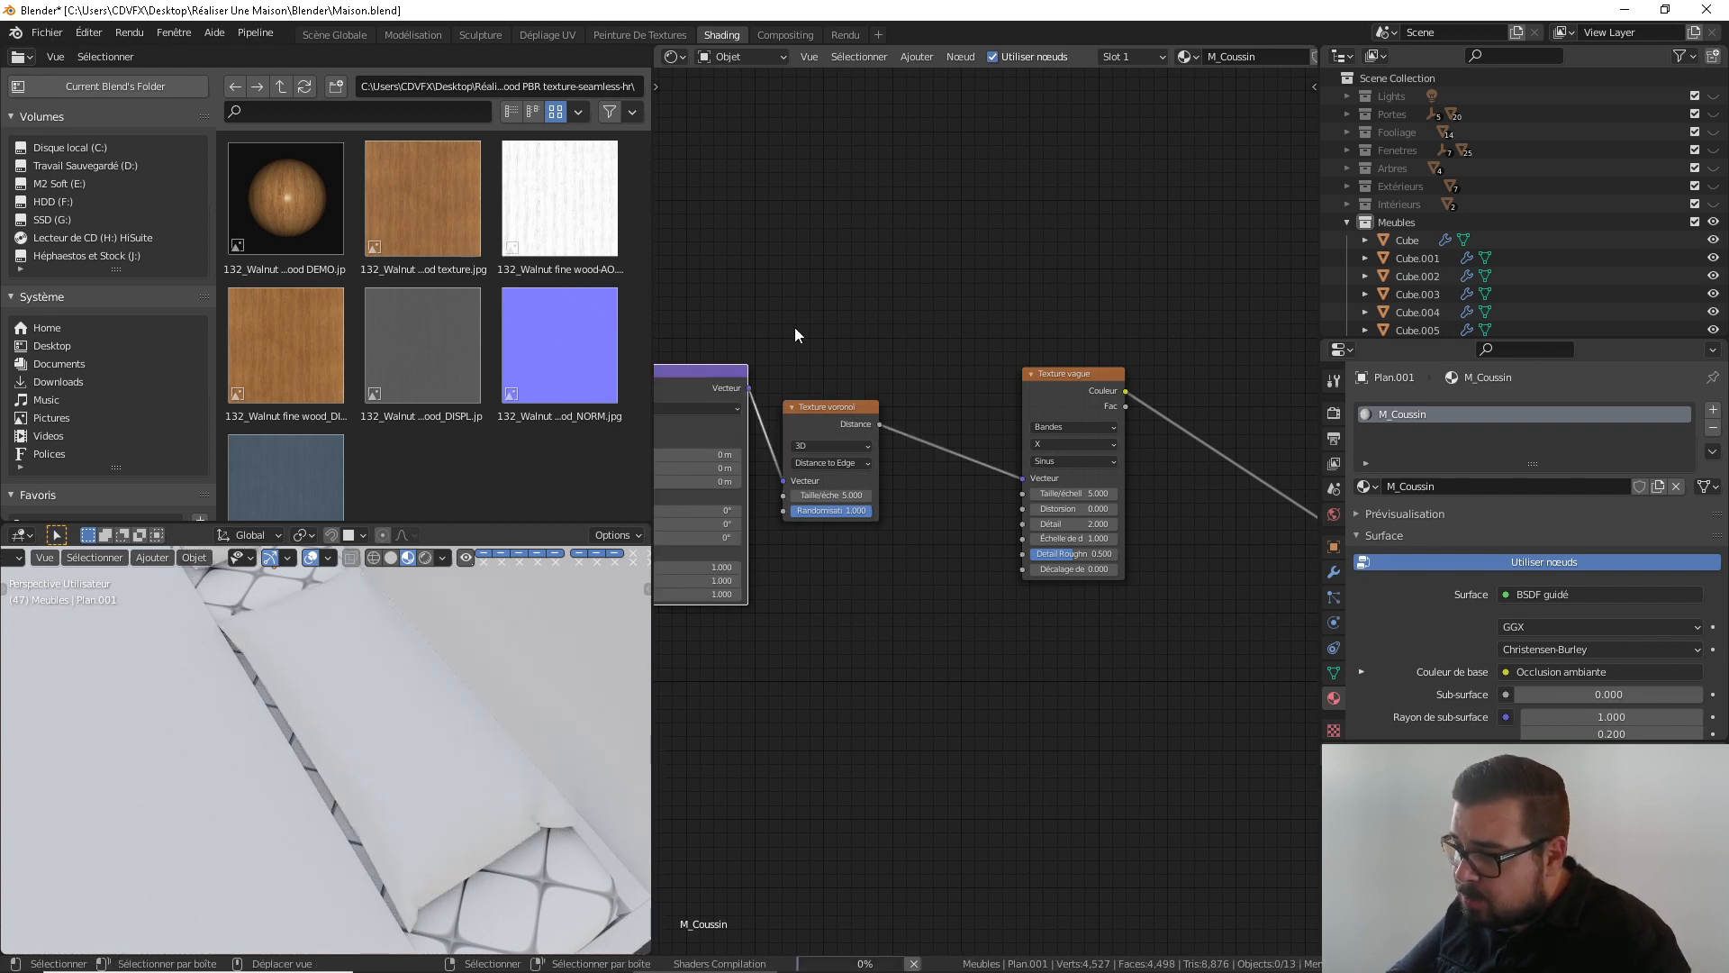
pyautogui.moveTo(800, 331); pyautogui.dragTo(1022, 320, button='middle')
pyautogui.moveTo(754, 434); pyautogui.dragTo(806, 417)
pyautogui.moveTo(929, 546); pyautogui.dragTo(883, 543, button='middle')
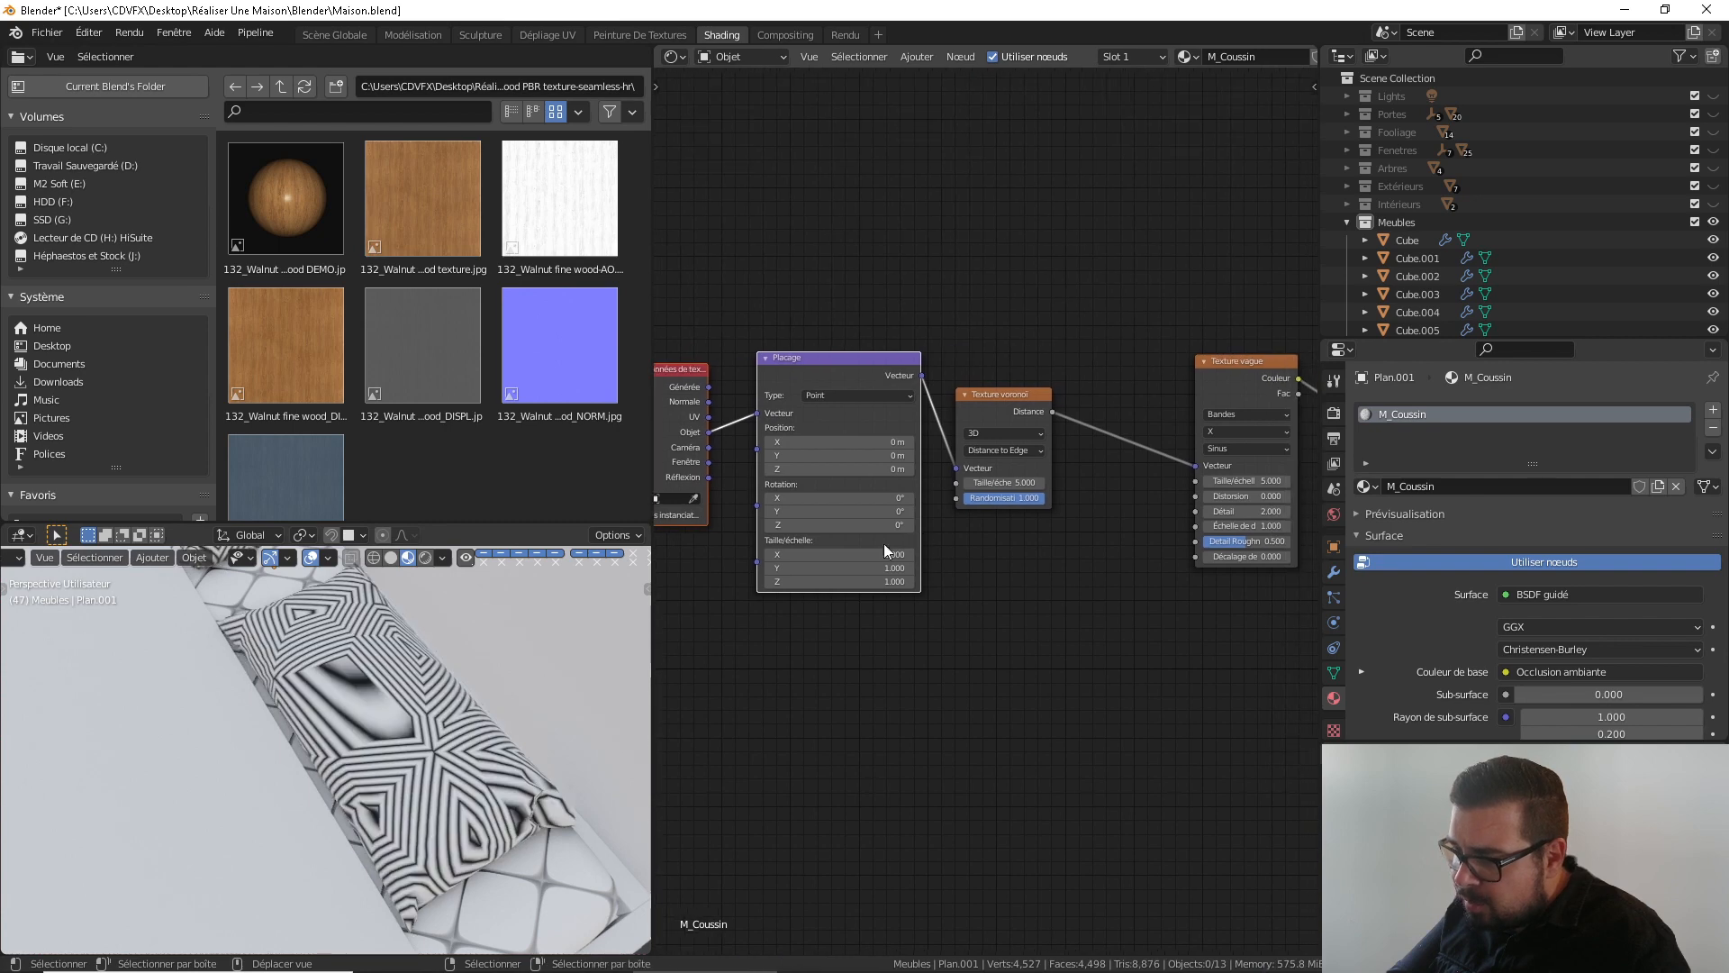
# Change the color ramp's white end stop to a dark, fully saturated red with hue 0.005
pyautogui.moveTo(1001, 594); pyautogui.dragTo(873, 594, button='middle')
pyautogui.moveTo(1017, 534); pyautogui.dragTo(834, 558, button='middle')
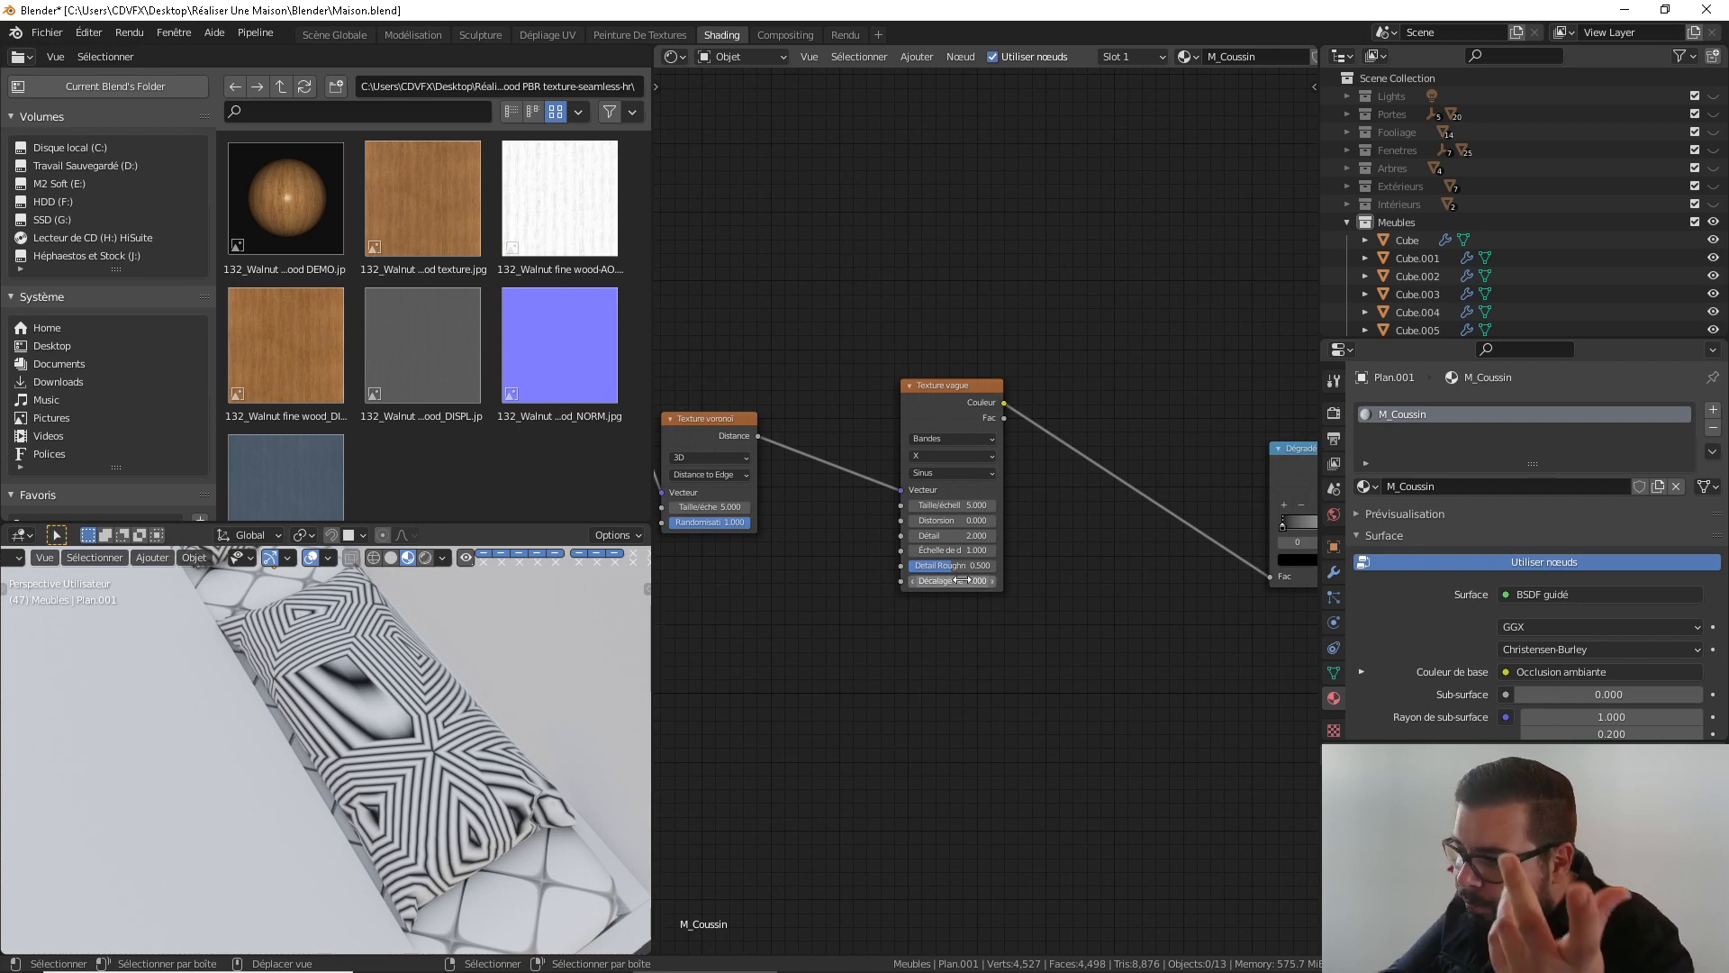
pyautogui.moveTo(1080, 558); pyautogui.dragTo(723, 553, button='middle')
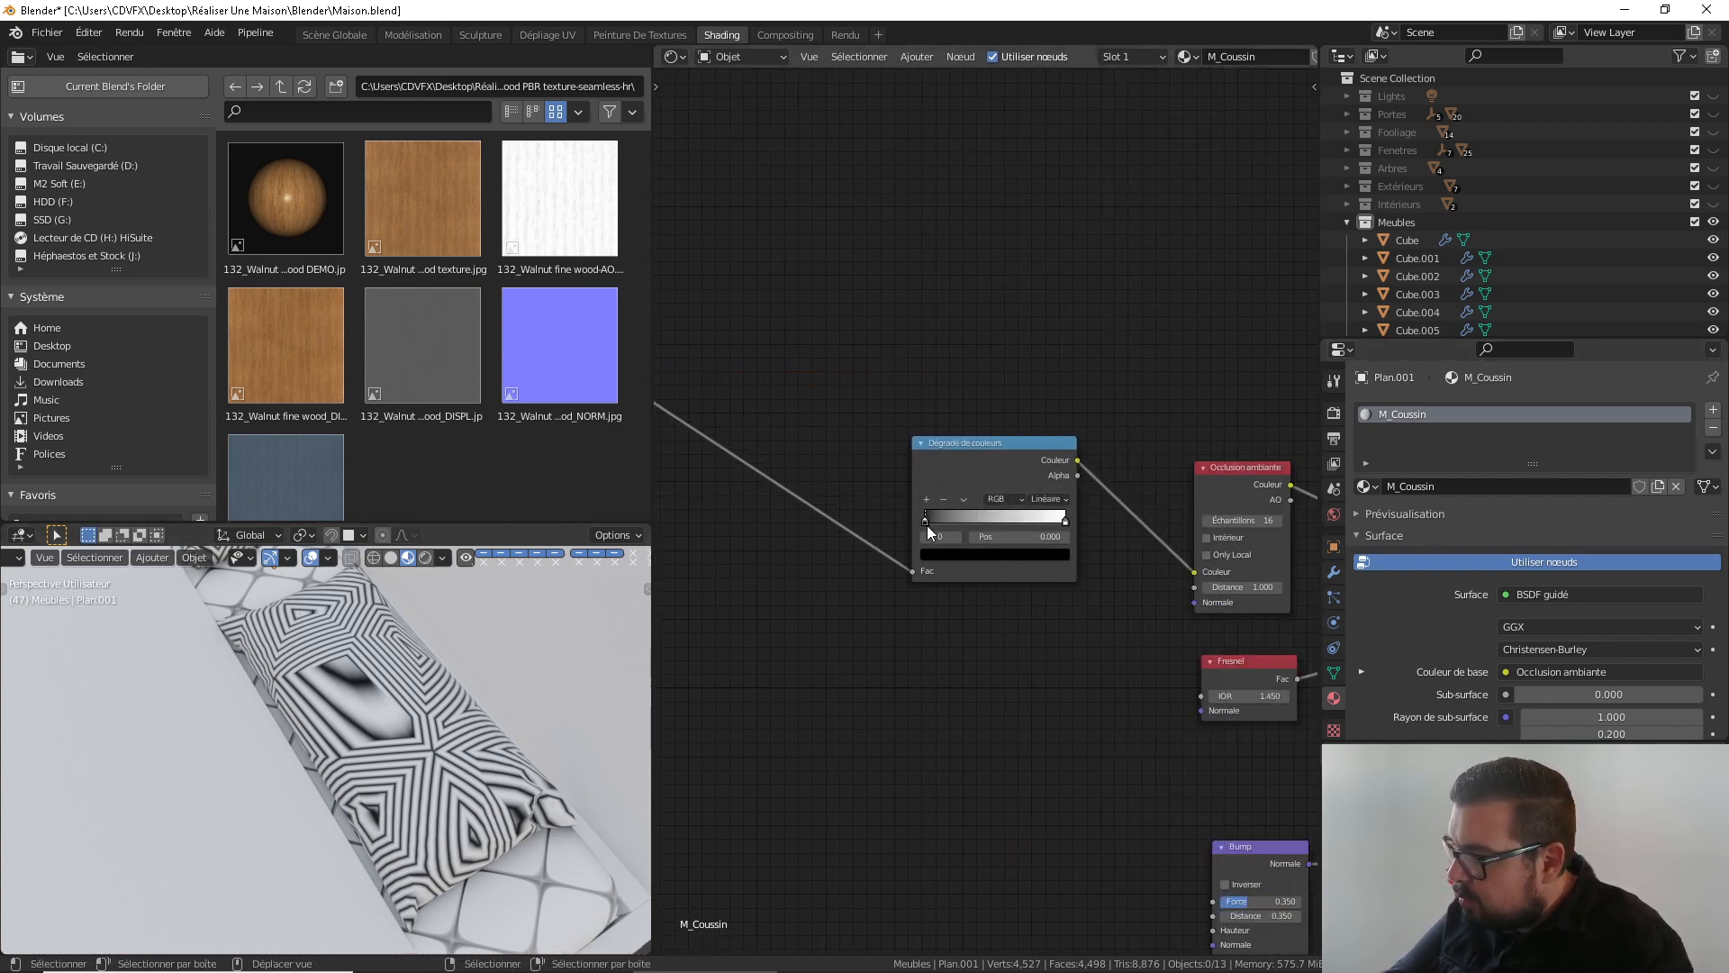
pyautogui.click(1063, 521)
pyautogui.click(995, 554)
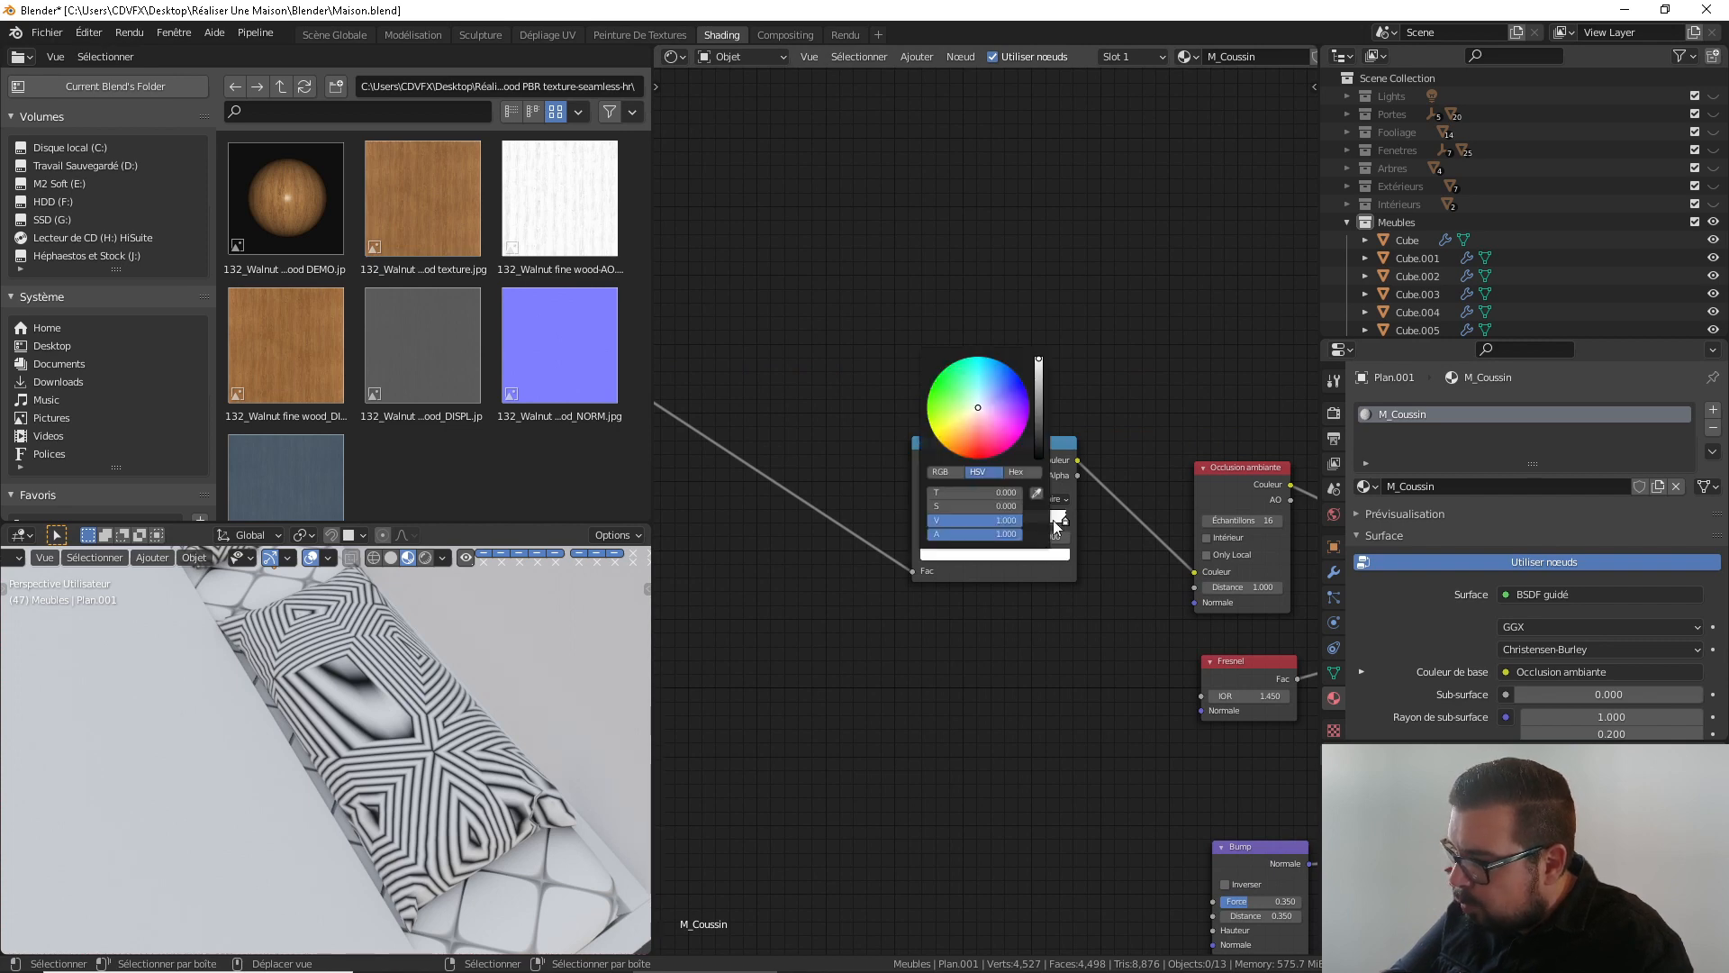
pyautogui.click(972, 438)
pyautogui.moveTo(973, 437); pyautogui.dragTo(969, 457)
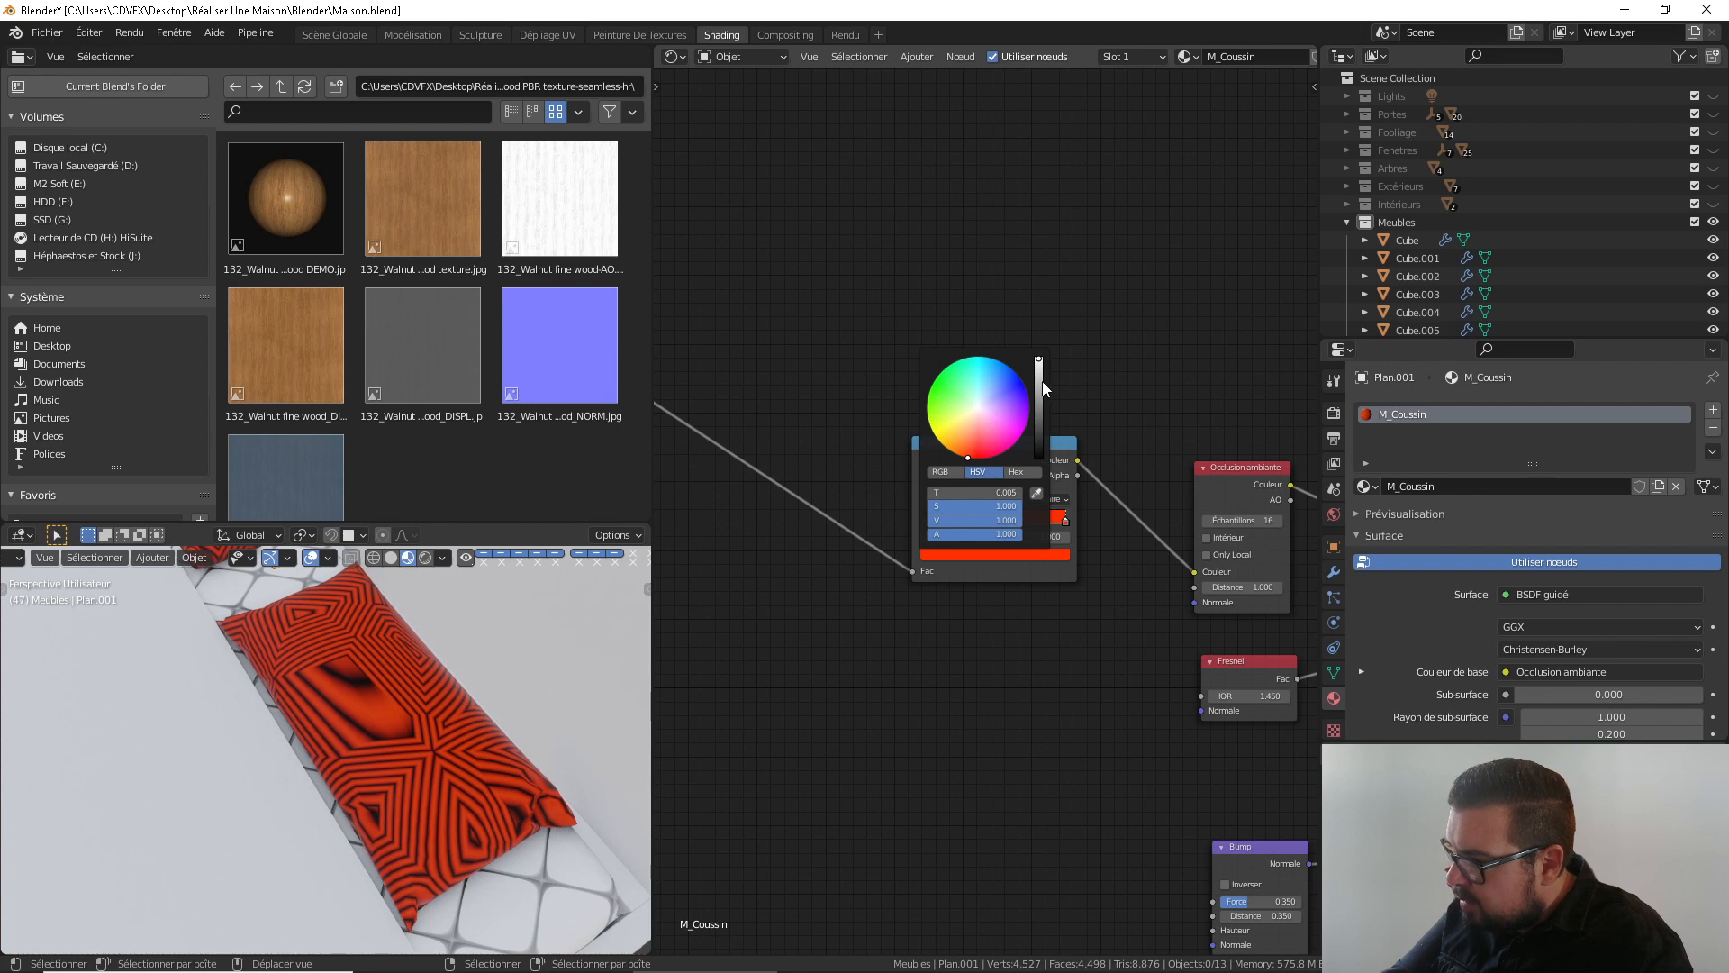
pyautogui.moveTo(1041, 381); pyautogui.dragTo(1038, 408)
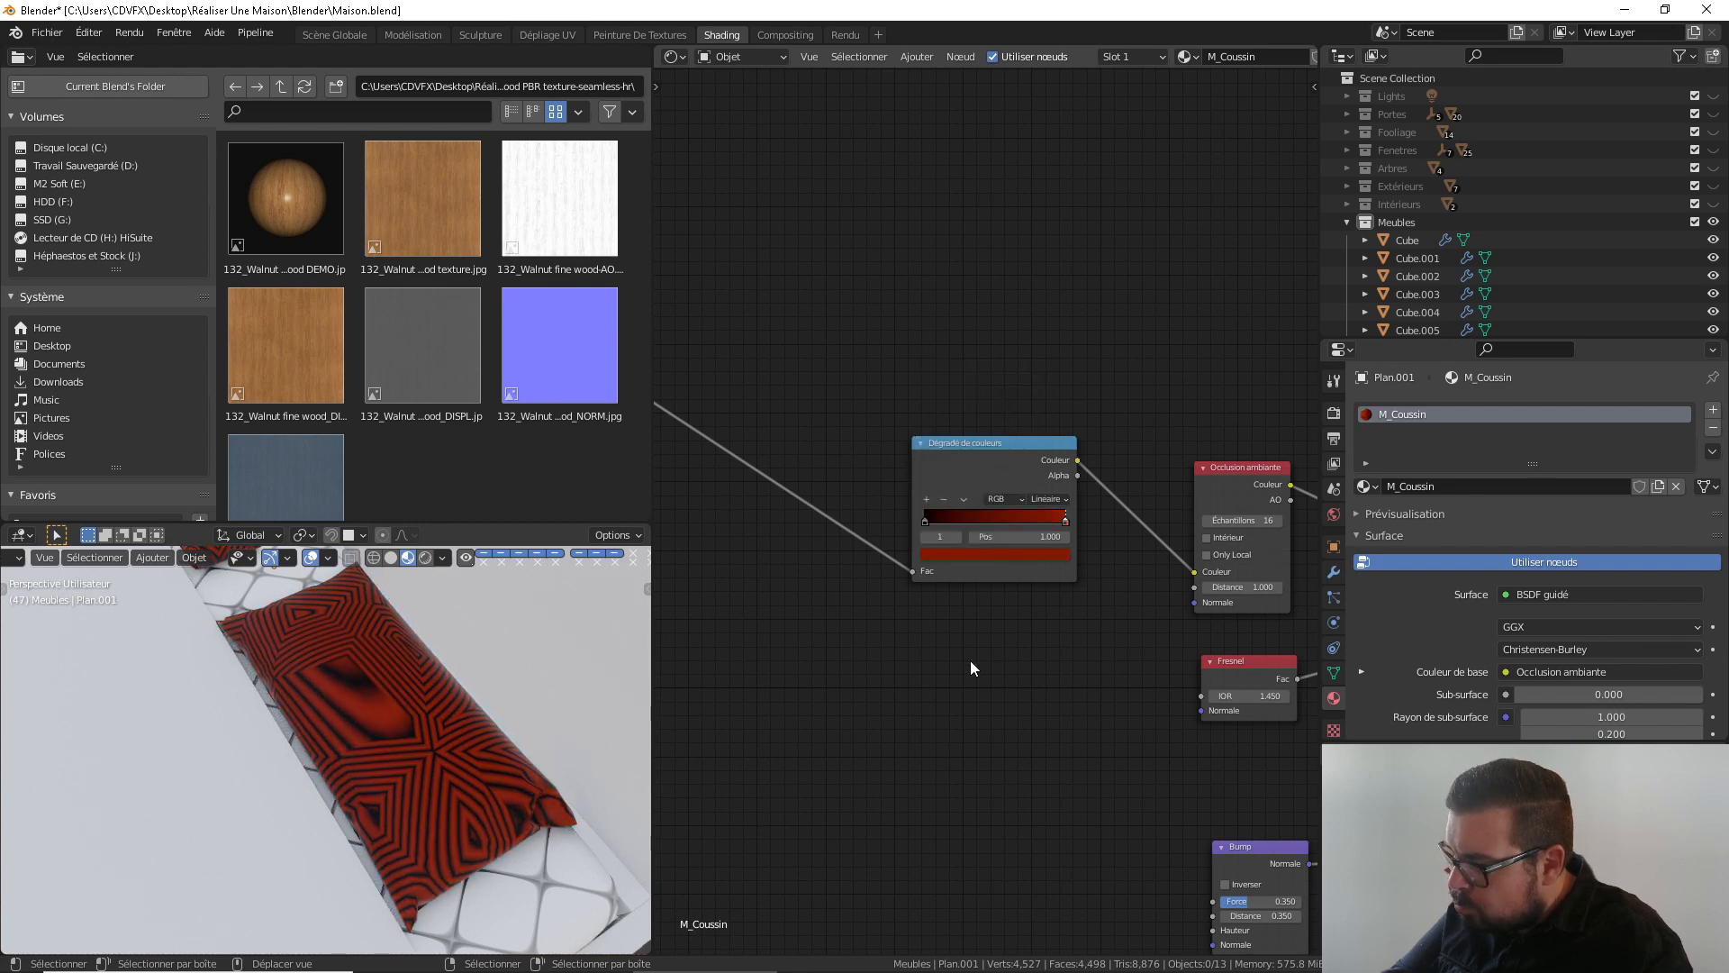
# Change the color ramp's black stop to white and move the dark red stop to a position of about 0.01
pyautogui.click(927, 515)
pyautogui.click(967, 553)
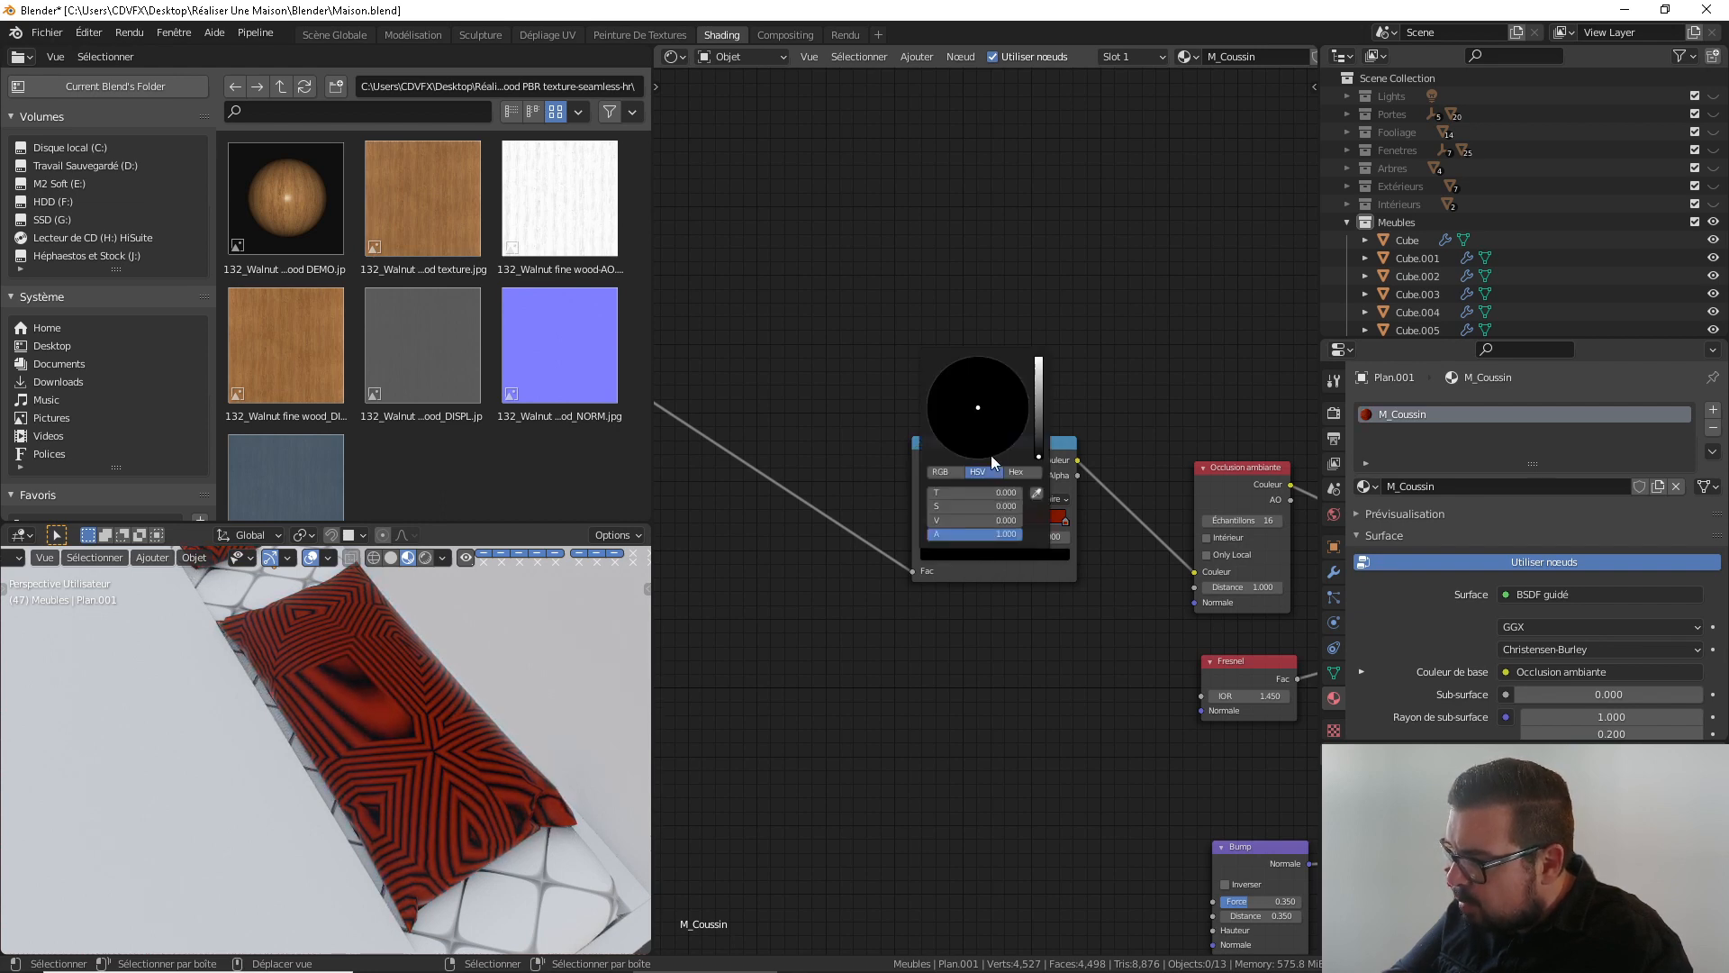
pyautogui.moveTo(1039, 449); pyautogui.dragTo(1045, 354)
pyautogui.click(954, 556)
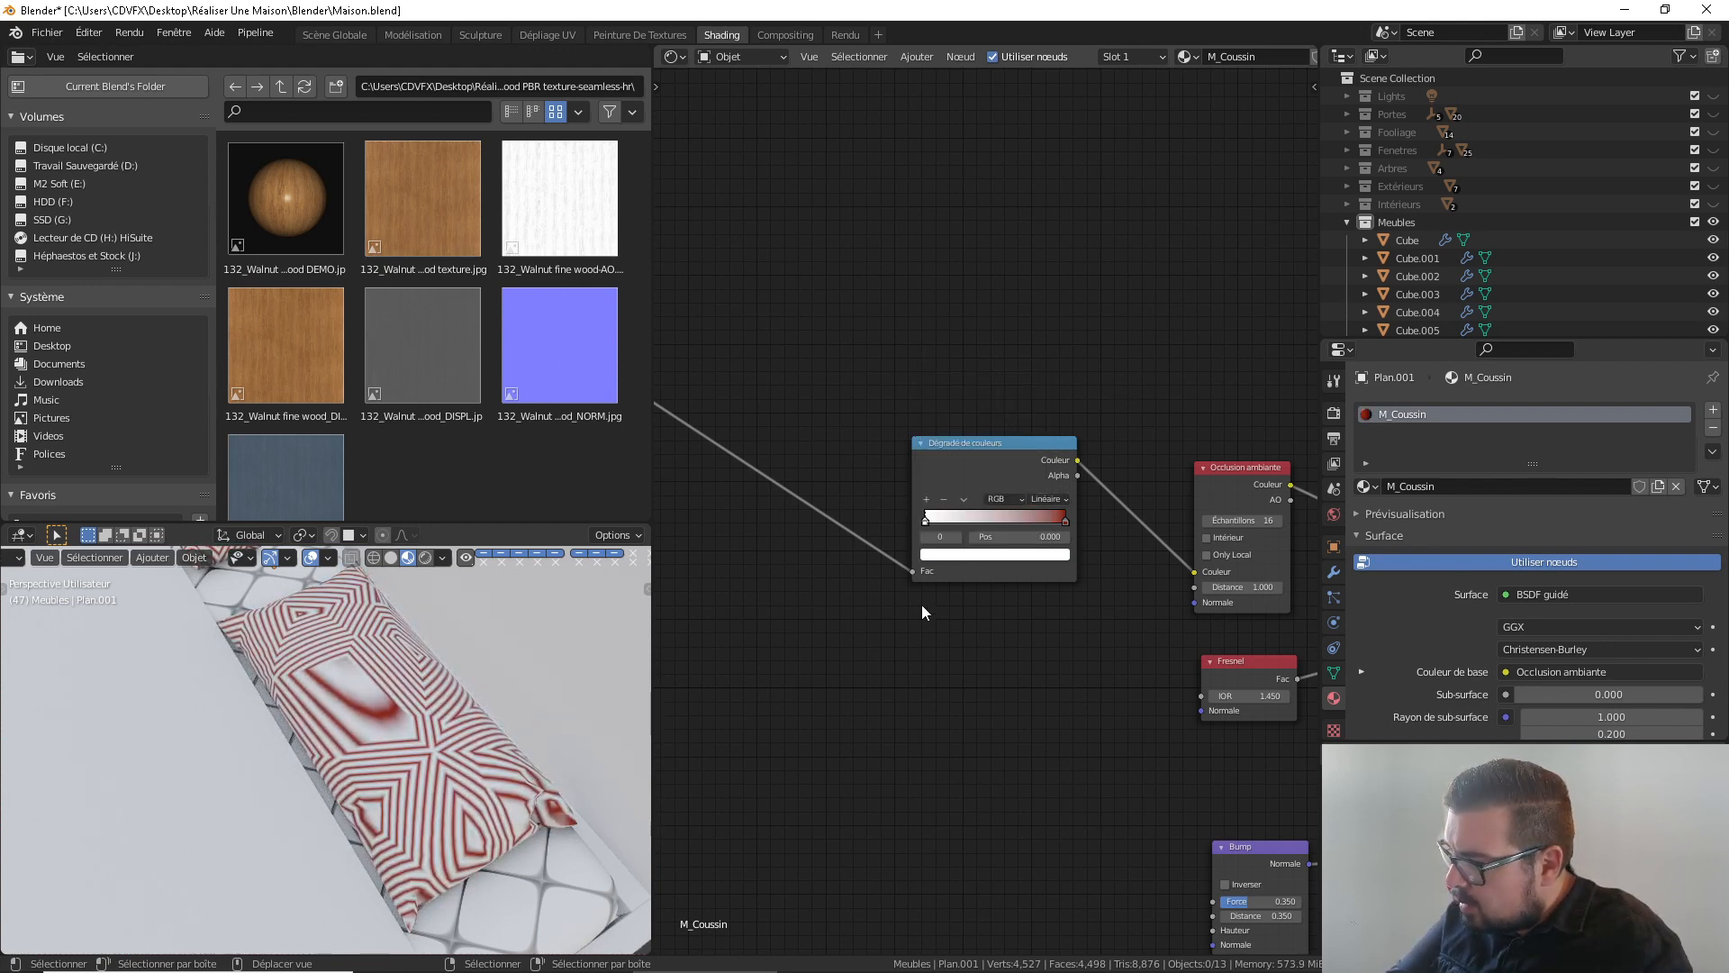
pyautogui.moveTo(1064, 519); pyautogui.dragTo(915, 543)
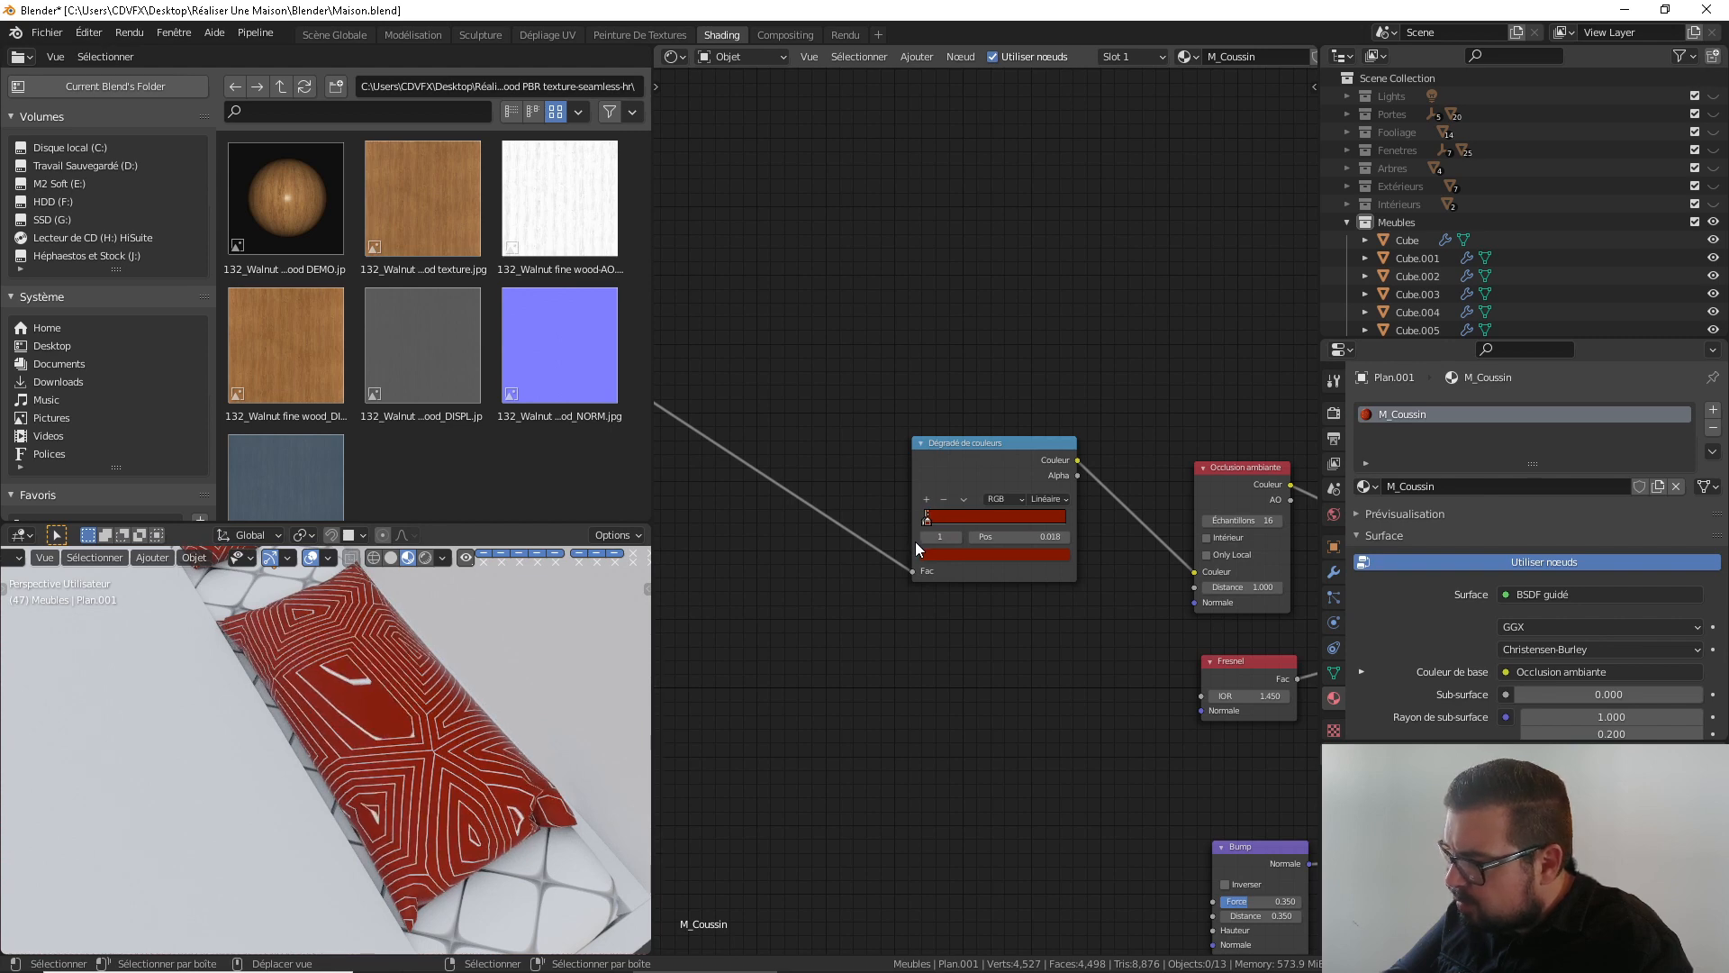
# Insert a Mélanger color mix node on the link between the wave texture and the color ramp
pyautogui.moveTo(688, 637); pyautogui.dragTo(876, 640, button='middle')
pyautogui.moveTo(791, 581); pyautogui.dragTo(877, 593, button='middle')
pyautogui.hotkey('shift', 'a')
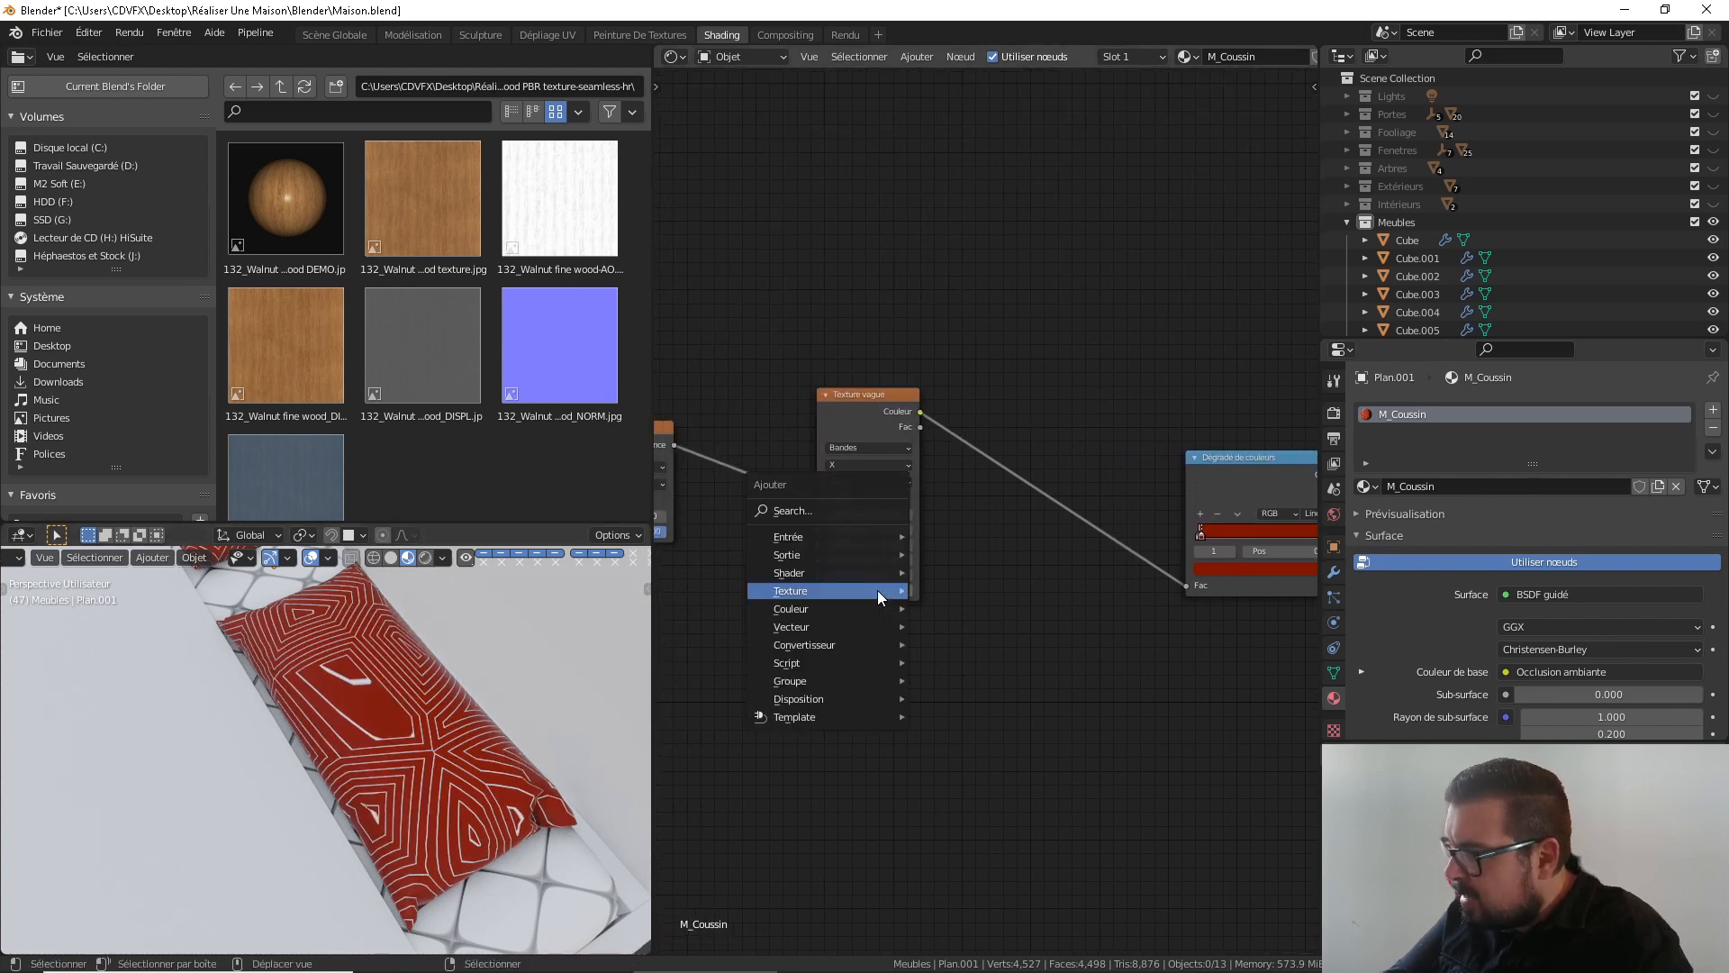
pyautogui.moveTo(818, 613)
pyautogui.click(967, 707)
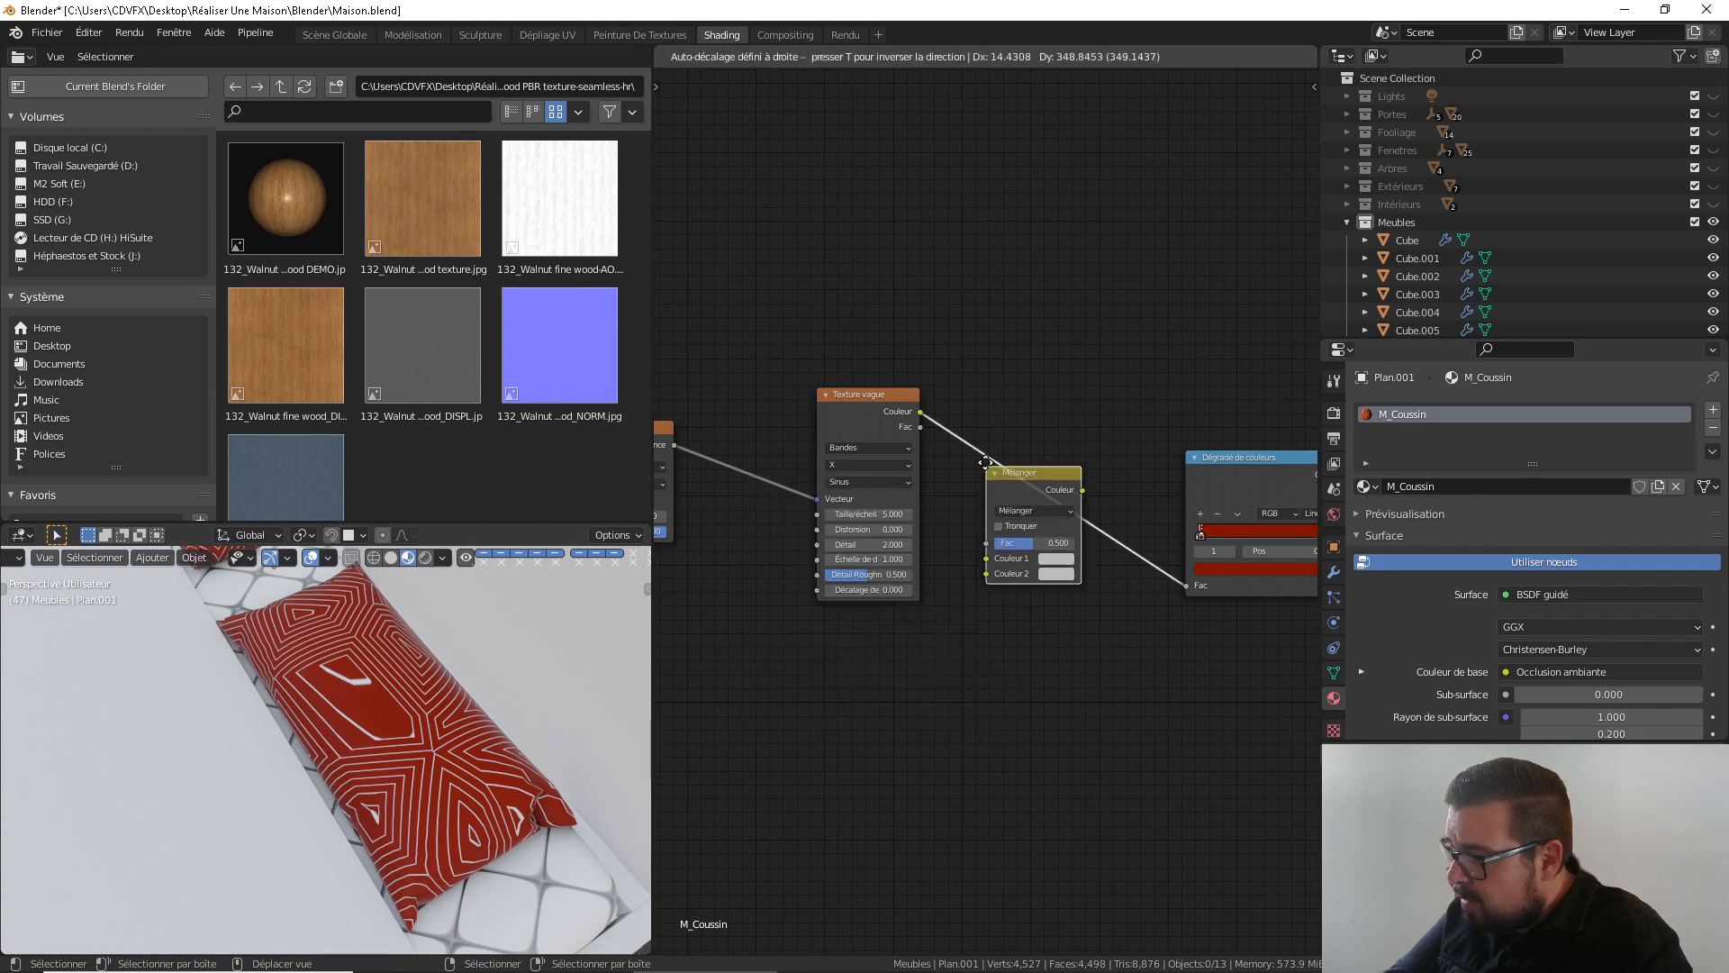
pyautogui.click(1018, 469)
# Add a Musgrave texture below the wave texture and connect its Hauteur output to the mix node's Couleur 2 input
pyautogui.hotkey('shift', 'a')
pyautogui.moveTo(910, 542)
pyautogui.moveTo(822, 522)
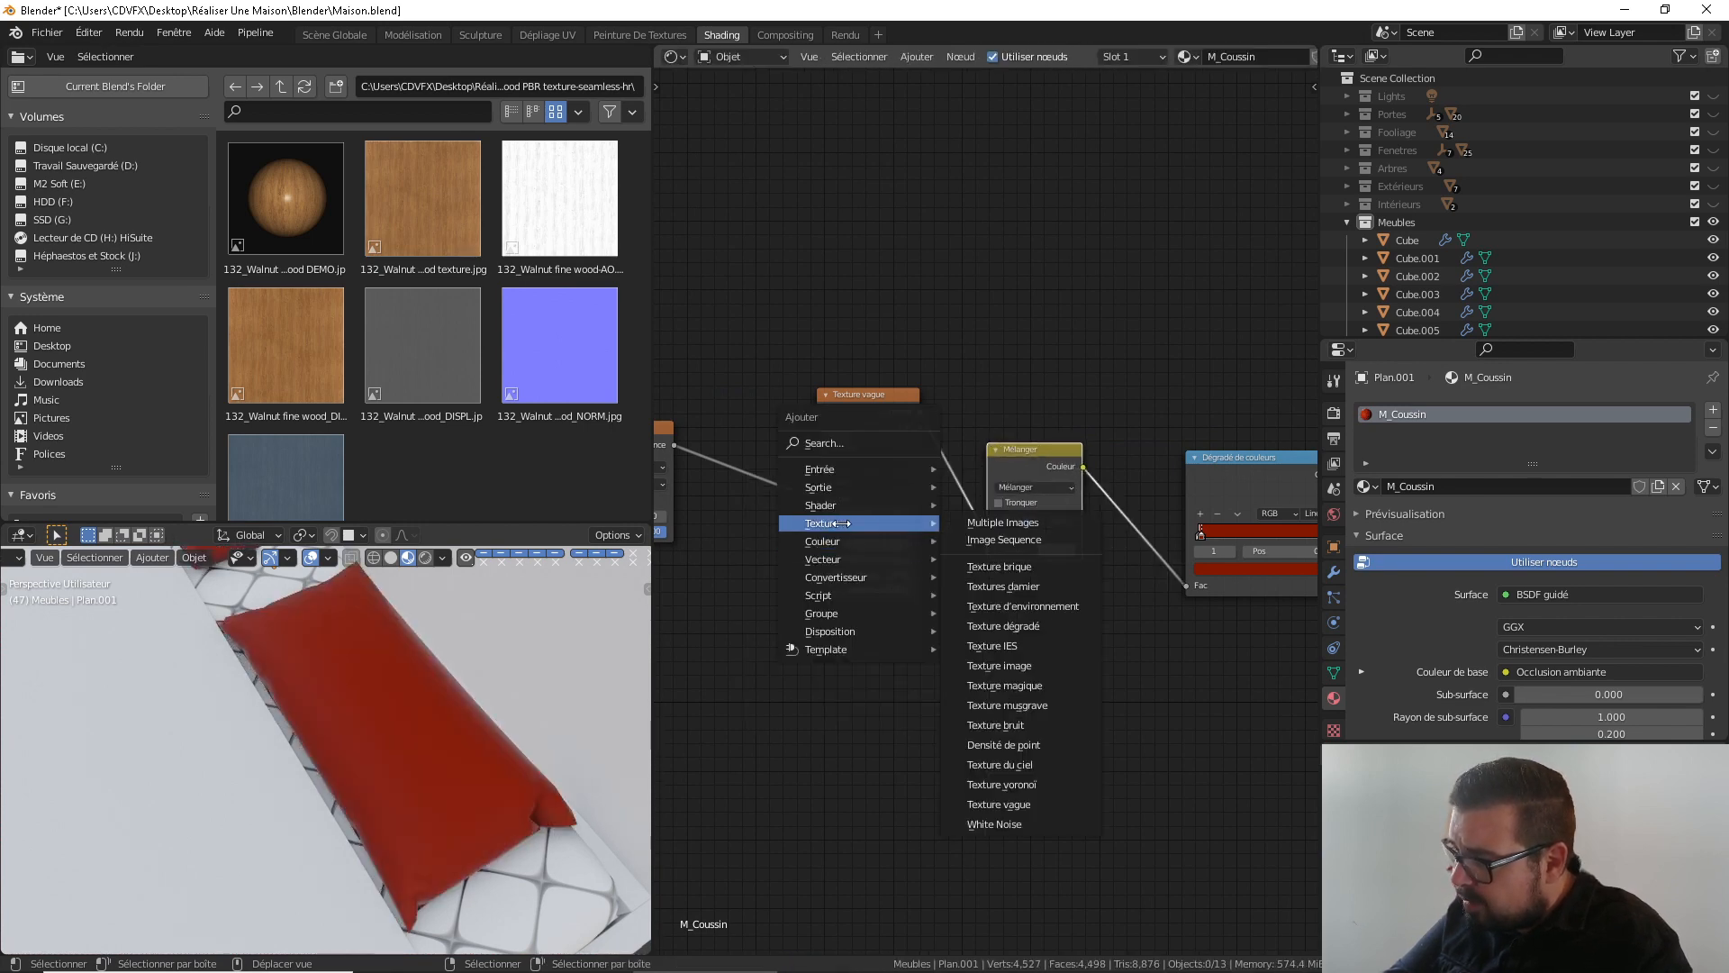
pyautogui.click(1012, 705)
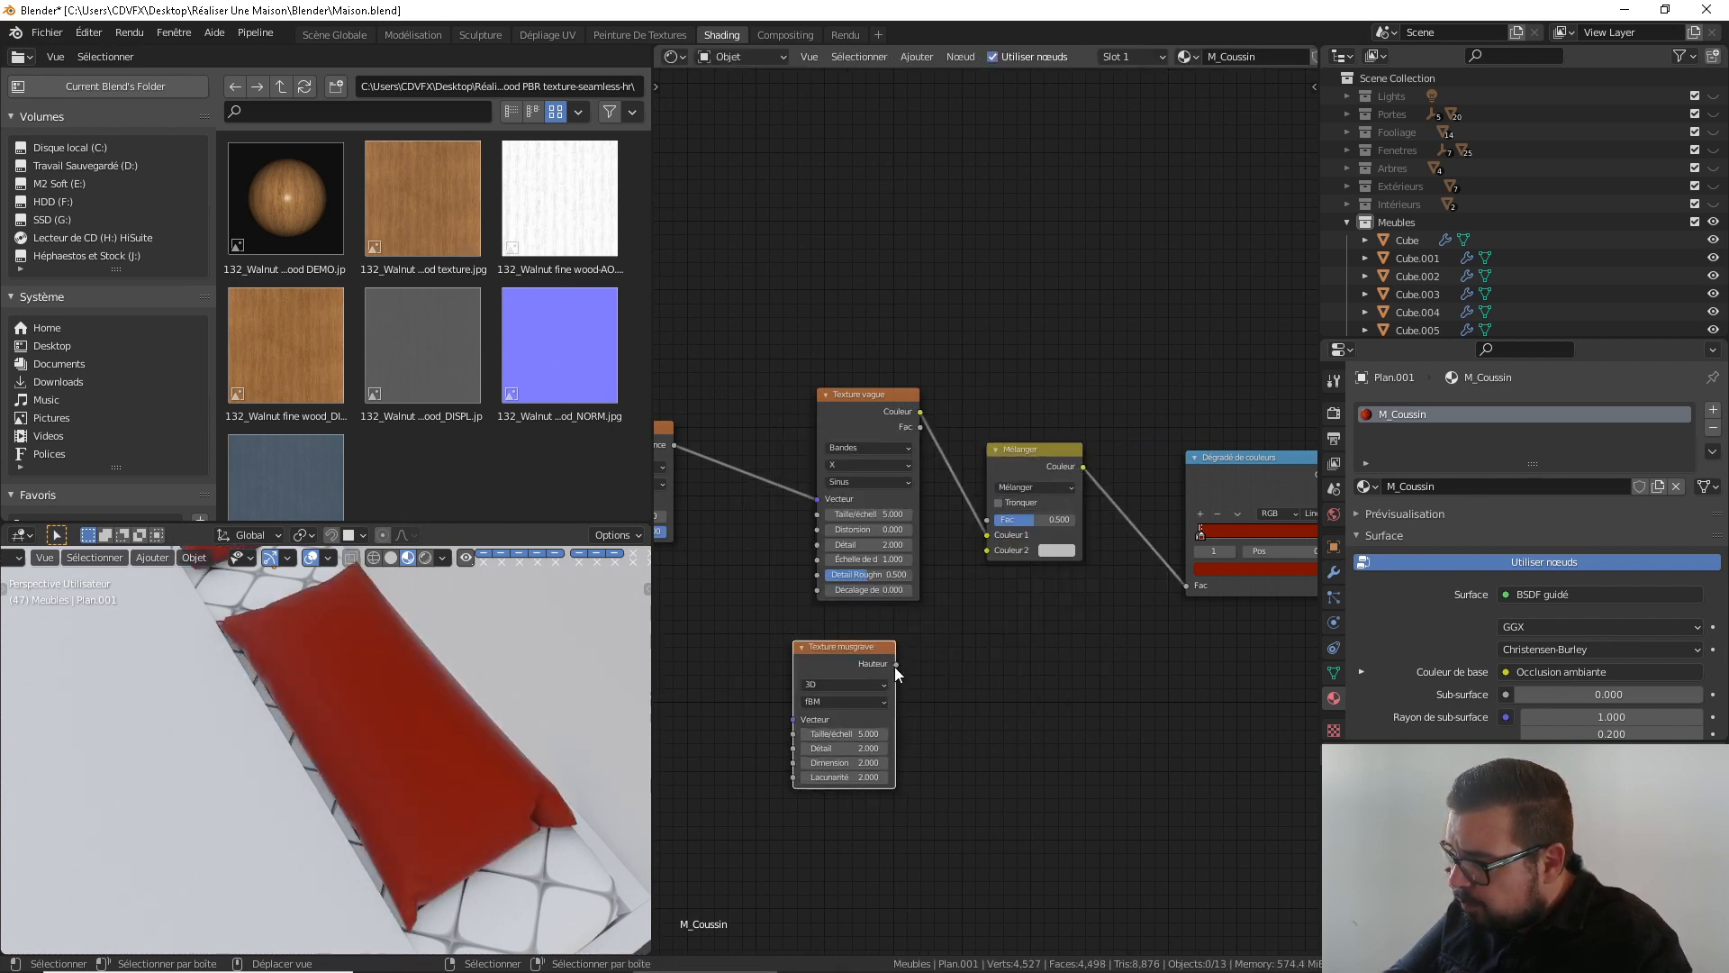
pyautogui.moveTo(896, 664); pyautogui.dragTo(987, 550)
pyautogui.moveTo(830, 647); pyautogui.dragTo(864, 656)
pyautogui.moveTo(781, 589); pyautogui.dragTo(811, 531, button='middle')
pyautogui.scroll(1, 895, 589)
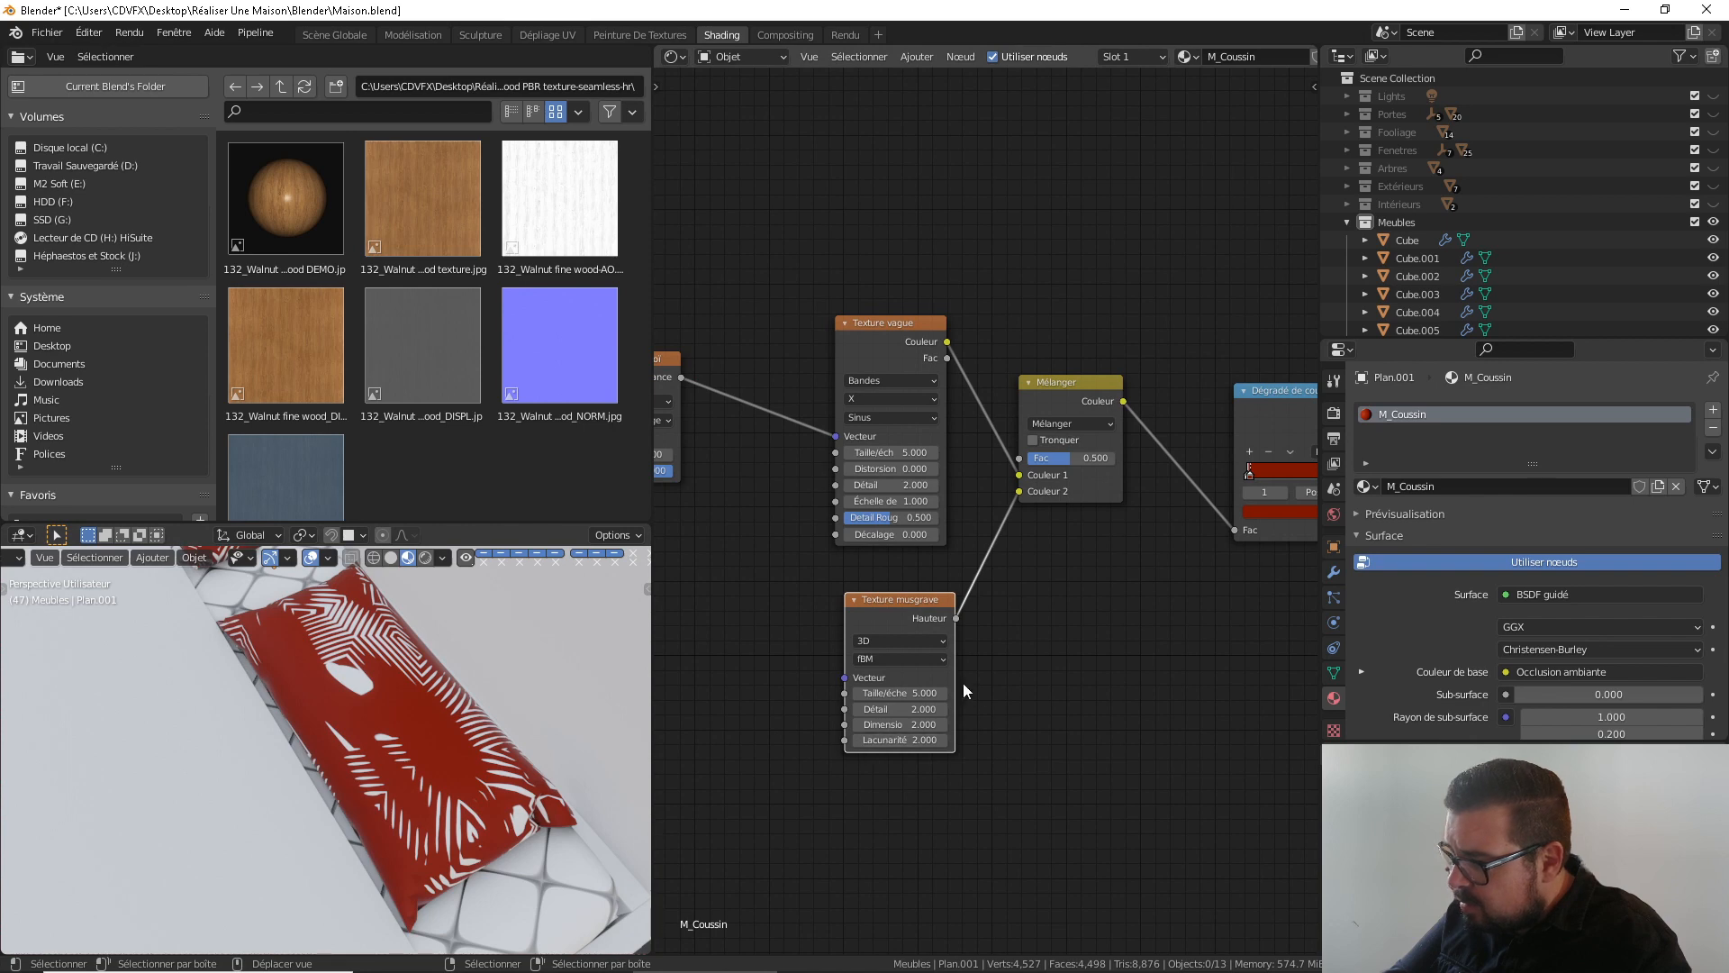
# Set the Musgrave texture's detail to 16, dimension to 0.25 and scale to 2
pyautogui.moveTo(899, 709); pyautogui.dragTo(982, 710)
pyautogui.click(883, 724)
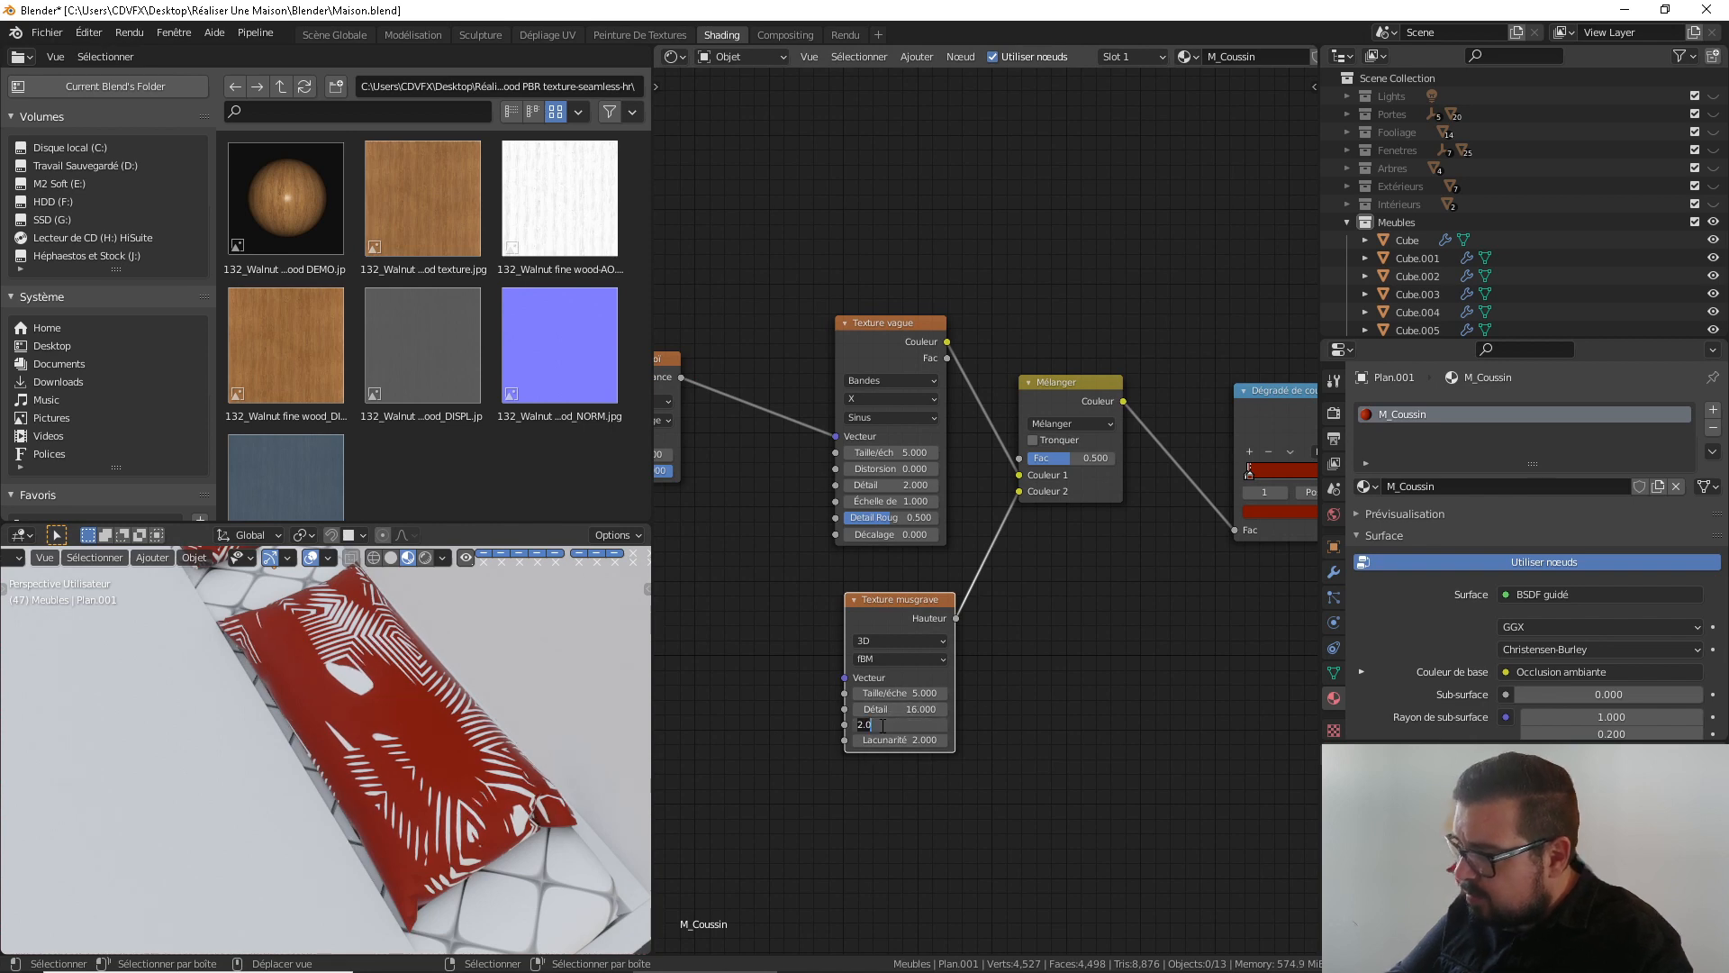
pyautogui.write('0.25')
pyautogui.press('Return')
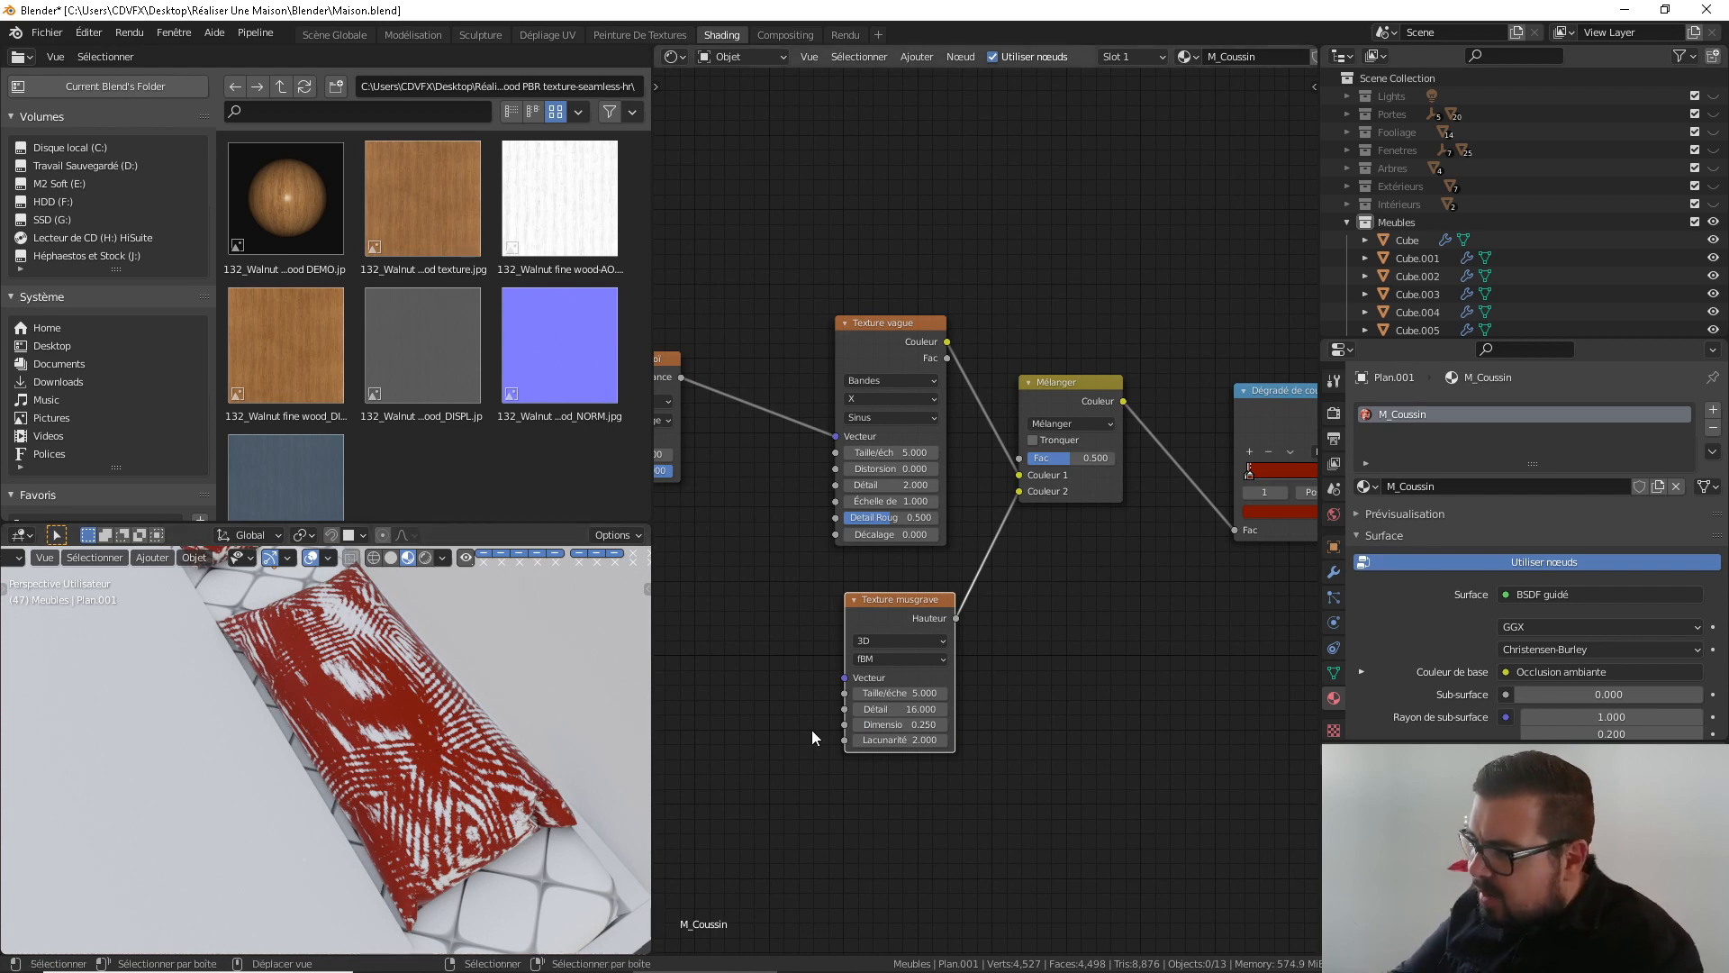
pyautogui.moveTo(901, 694); pyautogui.dragTo(861, 693)
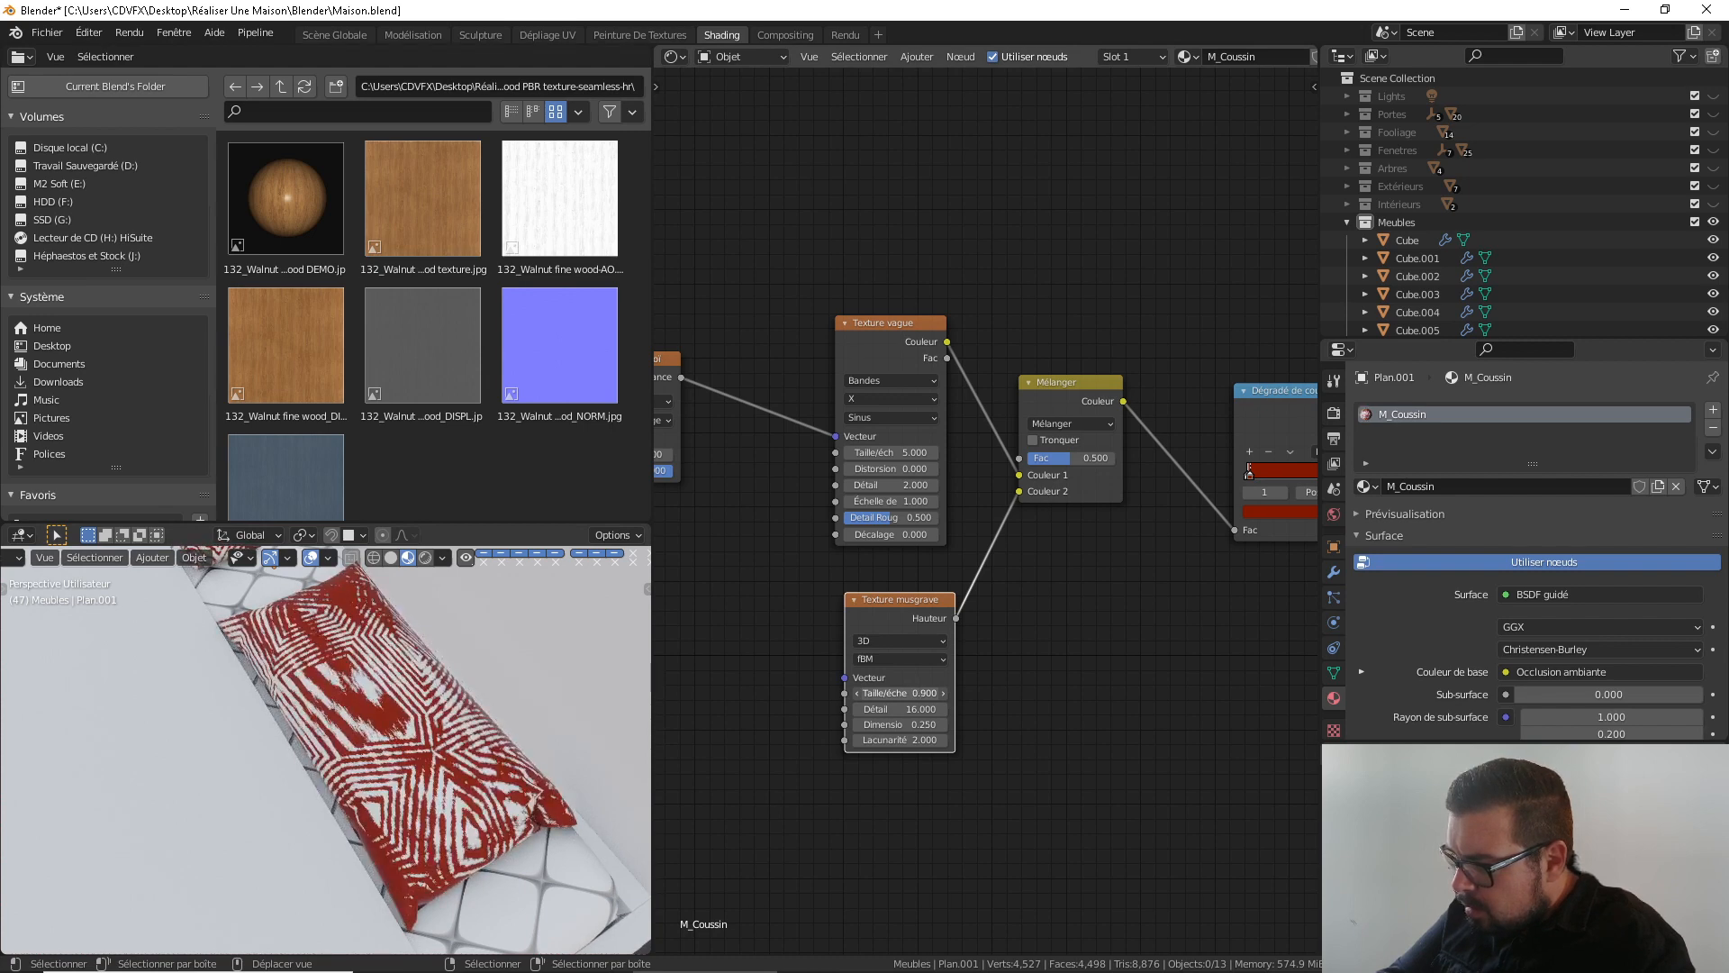
pyautogui.click(917, 698)
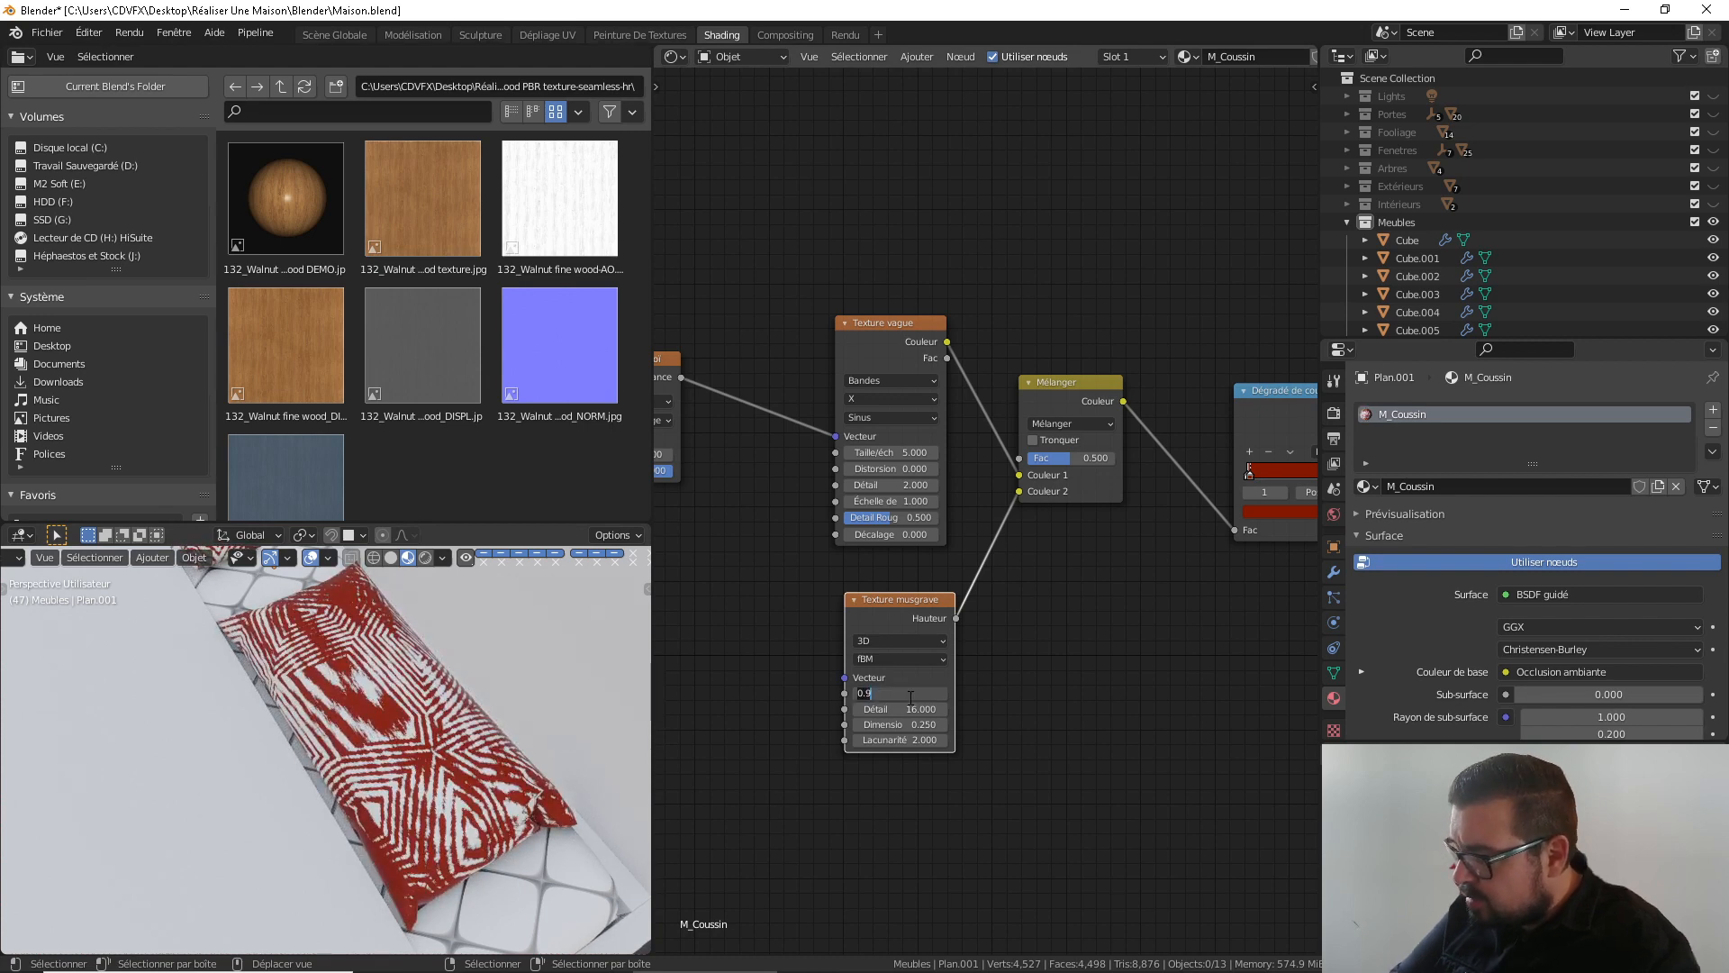
pyautogui.write('2')
pyautogui.press('Return')
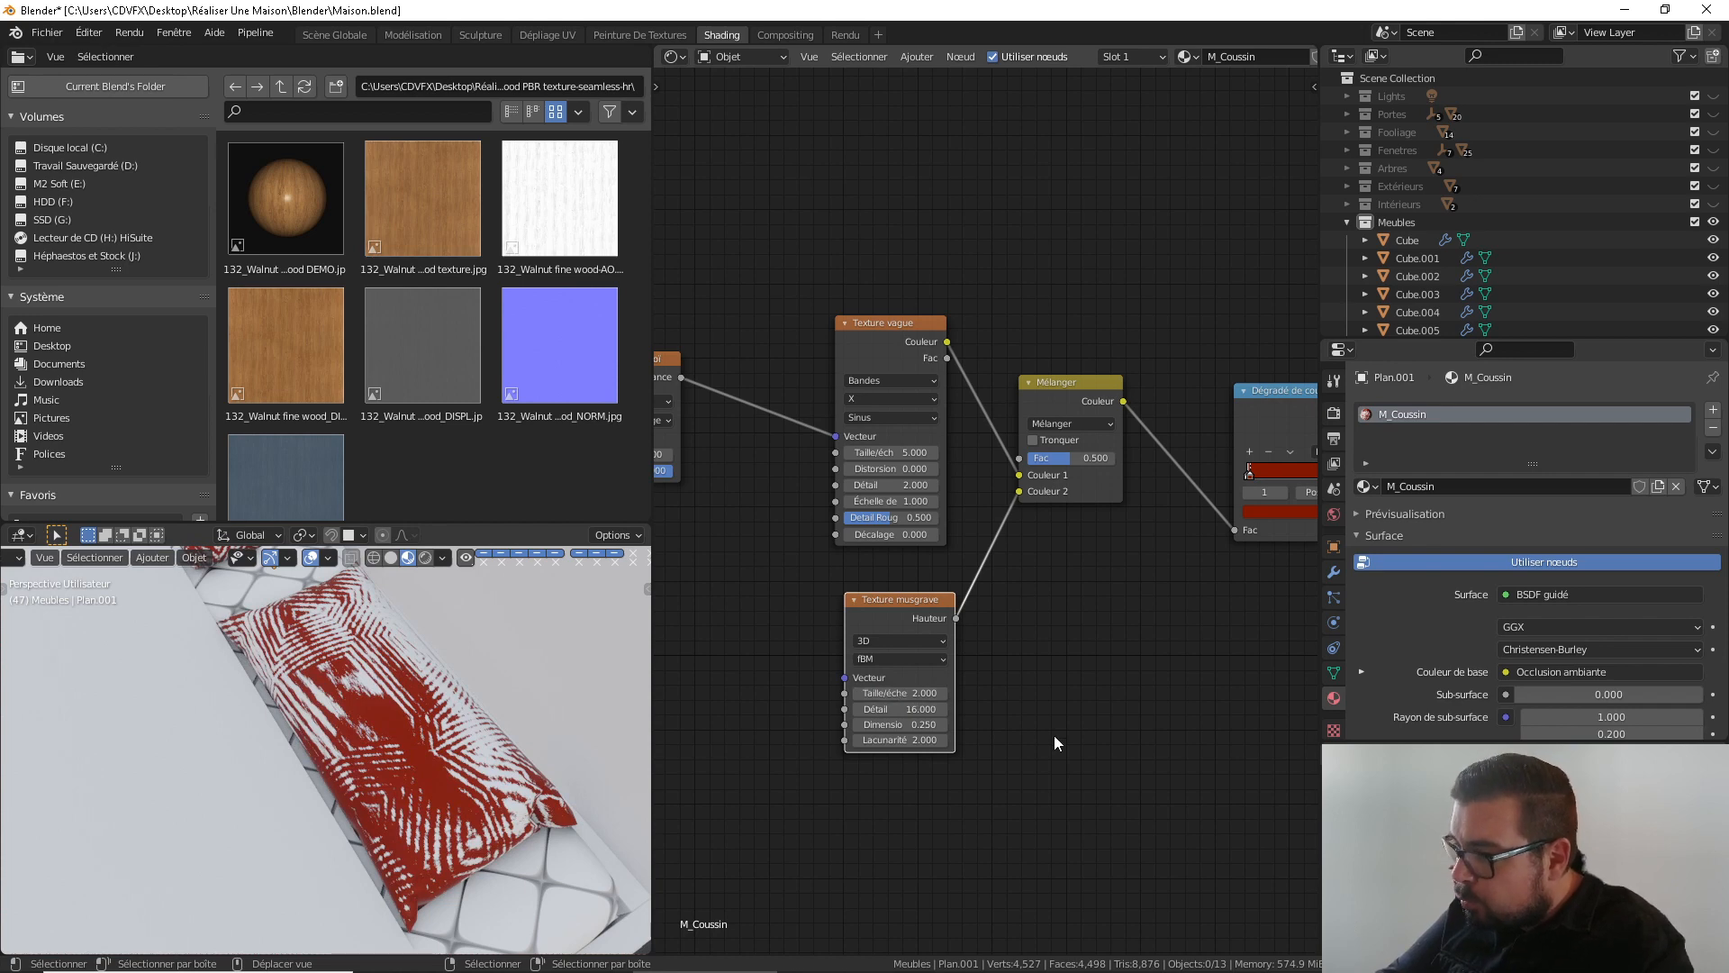
# Spread the color ramp's stops, with dark red at the start and white at position 1.000
pyautogui.moveTo(1095, 707); pyautogui.dragTo(798, 721, button='middle')
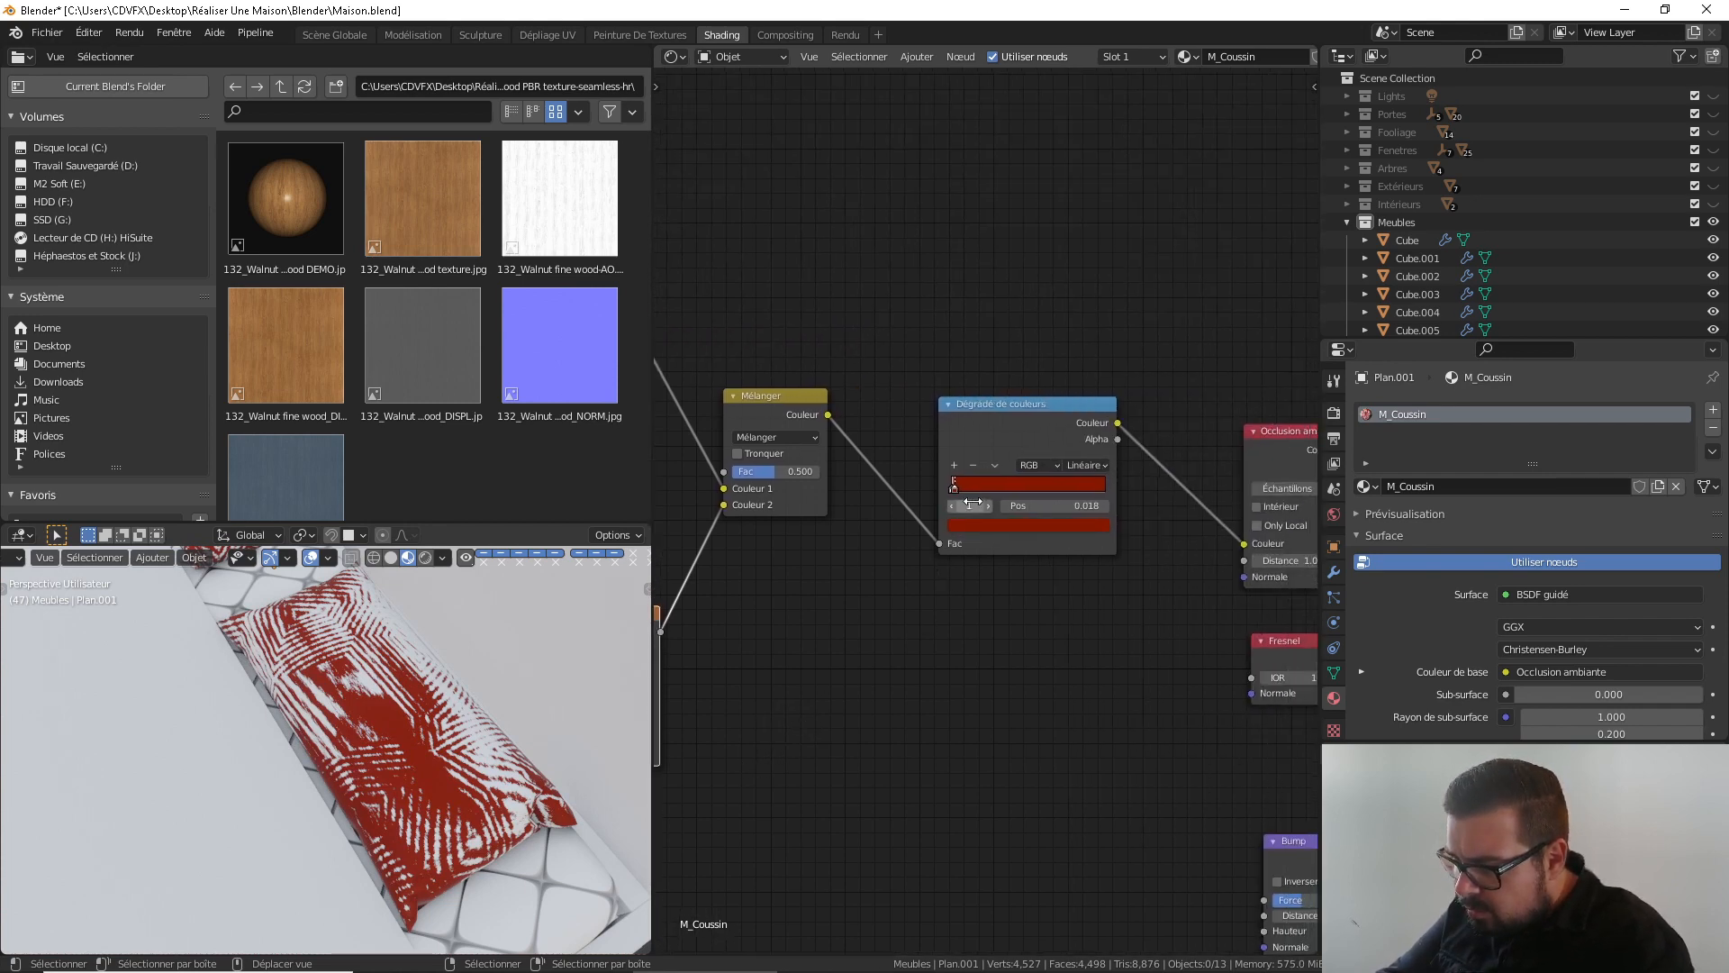
pyautogui.moveTo(959, 488); pyautogui.dragTo(895, 485)
pyautogui.moveTo(1102, 488)
pyautogui.mouseDown()
pyautogui.moveTo(1030, 488)
pyautogui.moveTo(1110, 493)
pyautogui.mouseUp()
# Add a noise texture near the Bump node and connect its Fac output to the Bump's Hauteur input
pyautogui.scroll(-4, 841, 533)
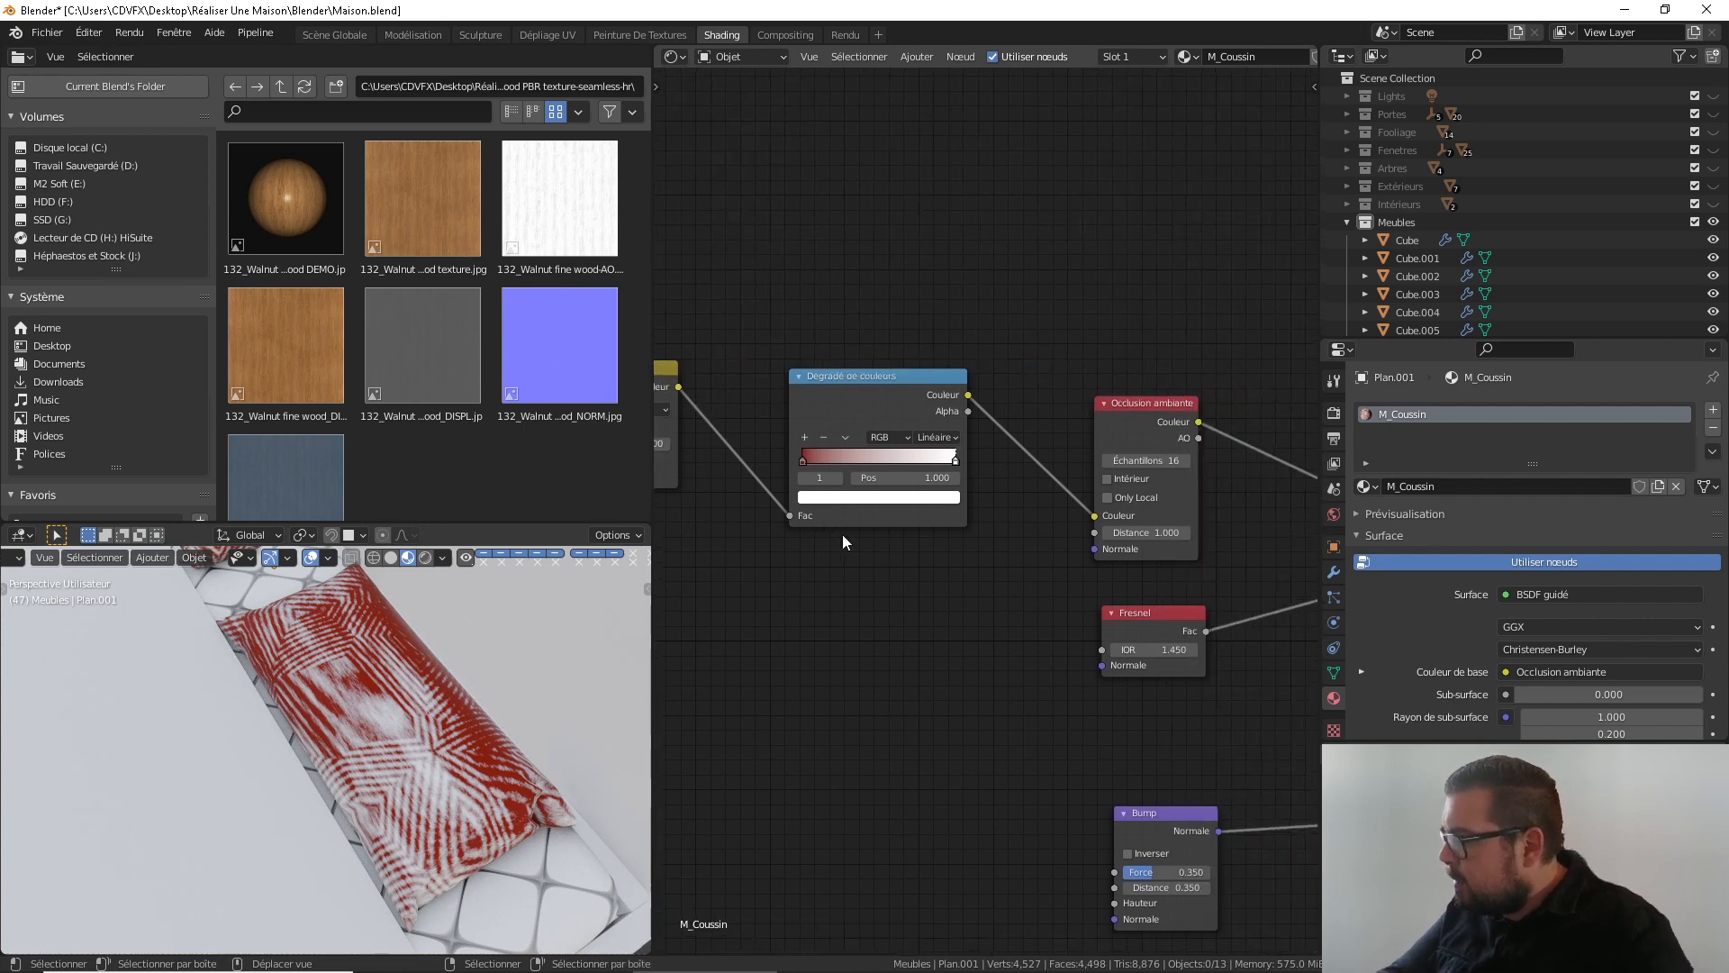
pyautogui.moveTo(935, 543); pyautogui.dragTo(1140, 568, button='middle')
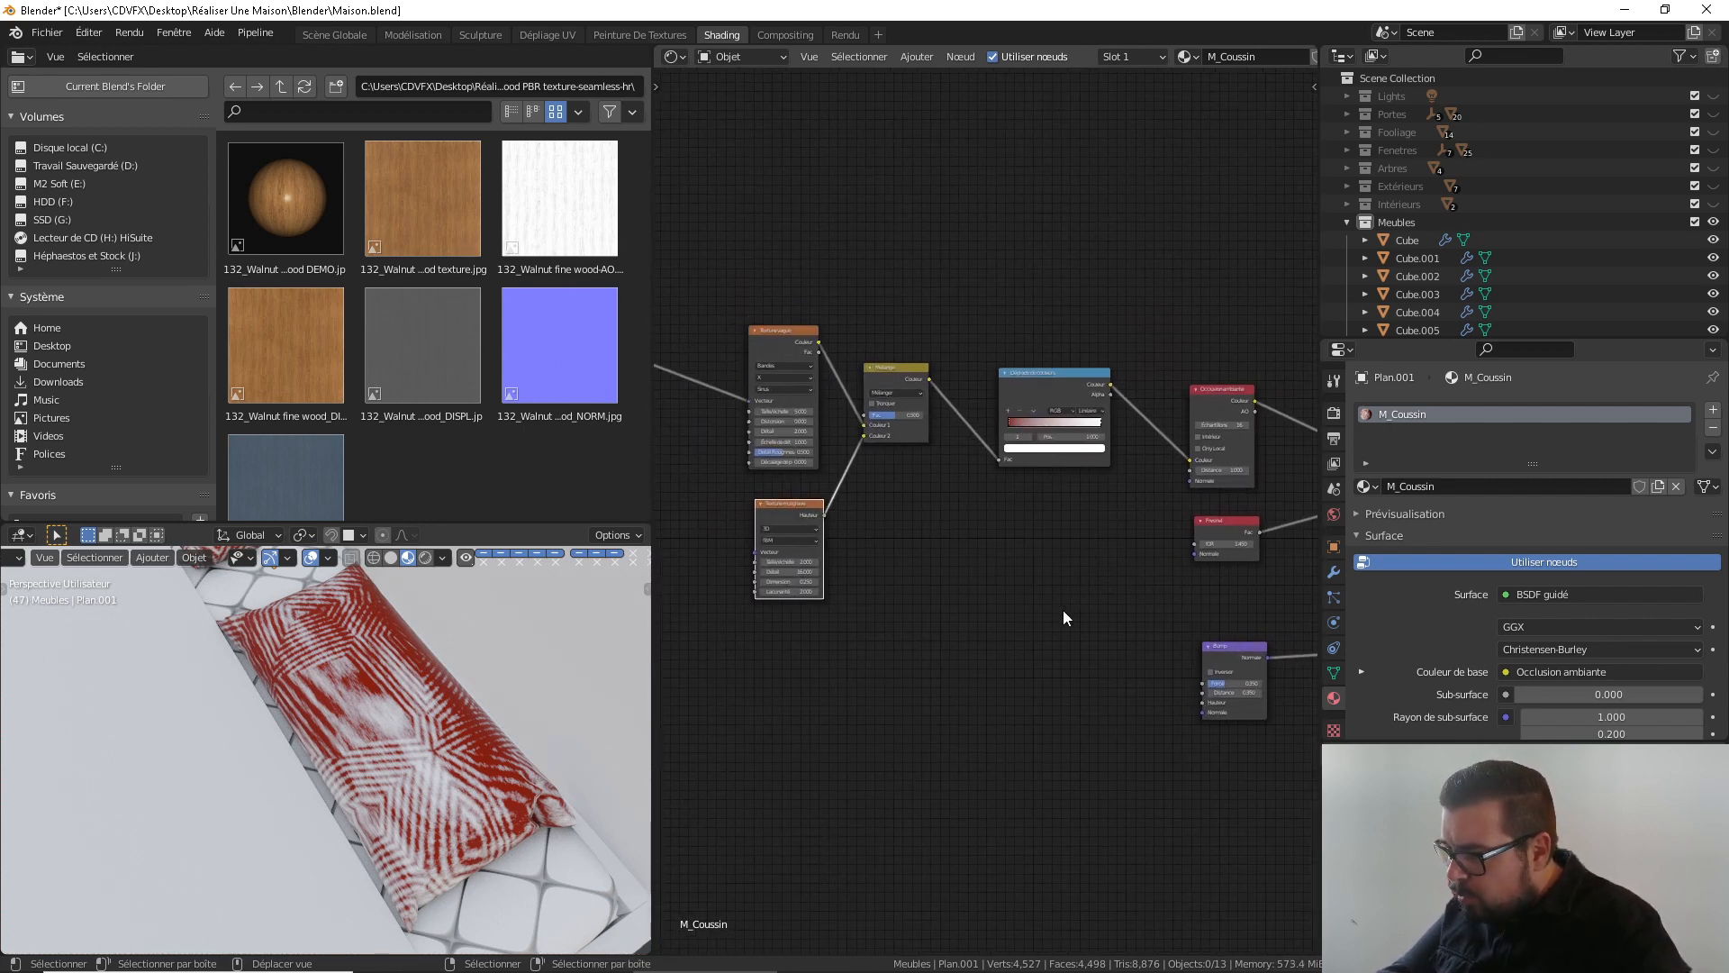
pyautogui.hotkey('shift', 'a')
pyautogui.moveTo(1030, 606)
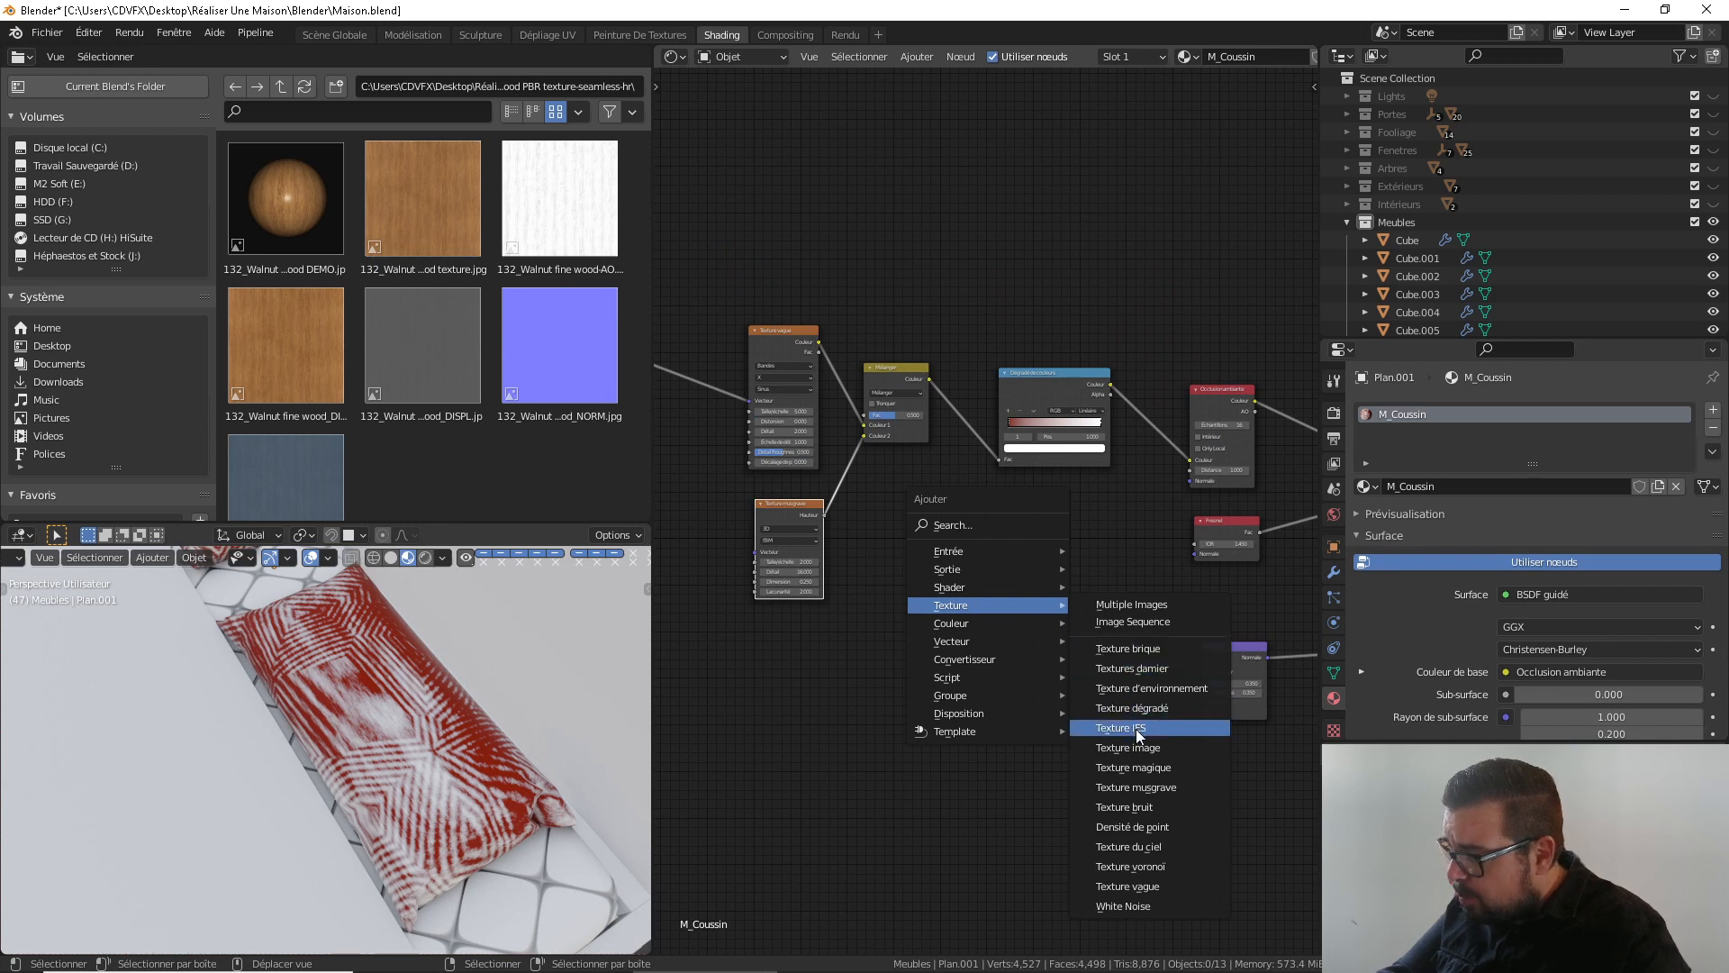
pyautogui.click(1136, 807)
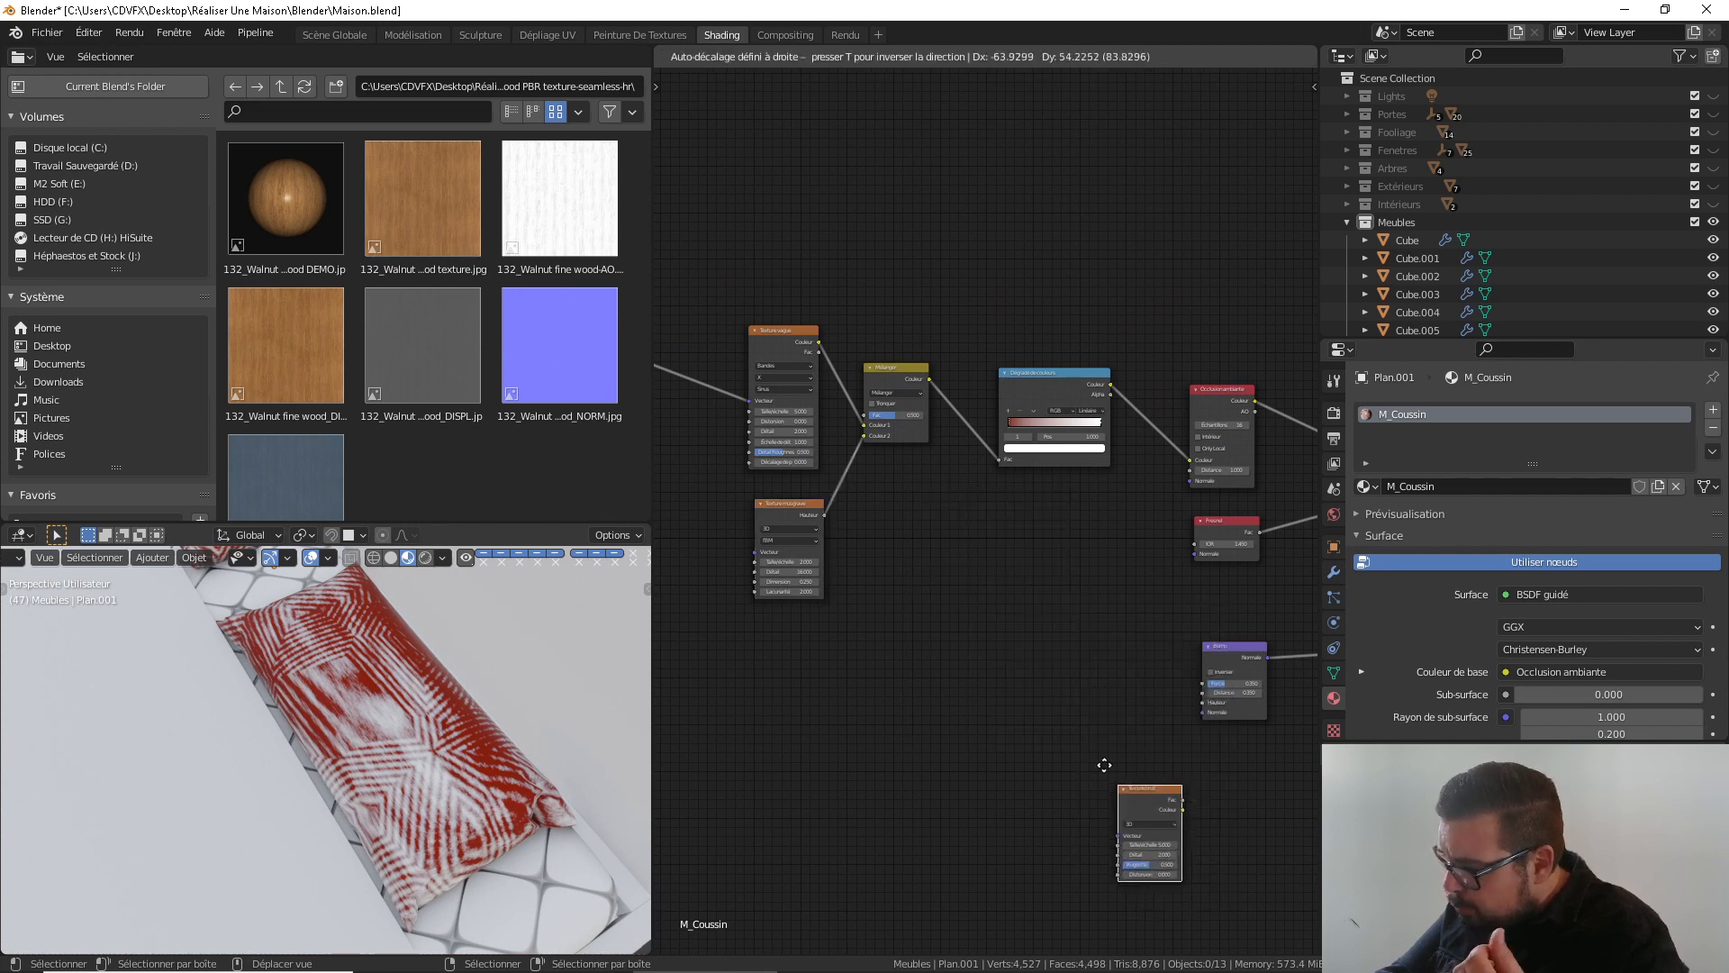
pyautogui.click(1034, 690)
pyautogui.scroll(2, 1132, 715)
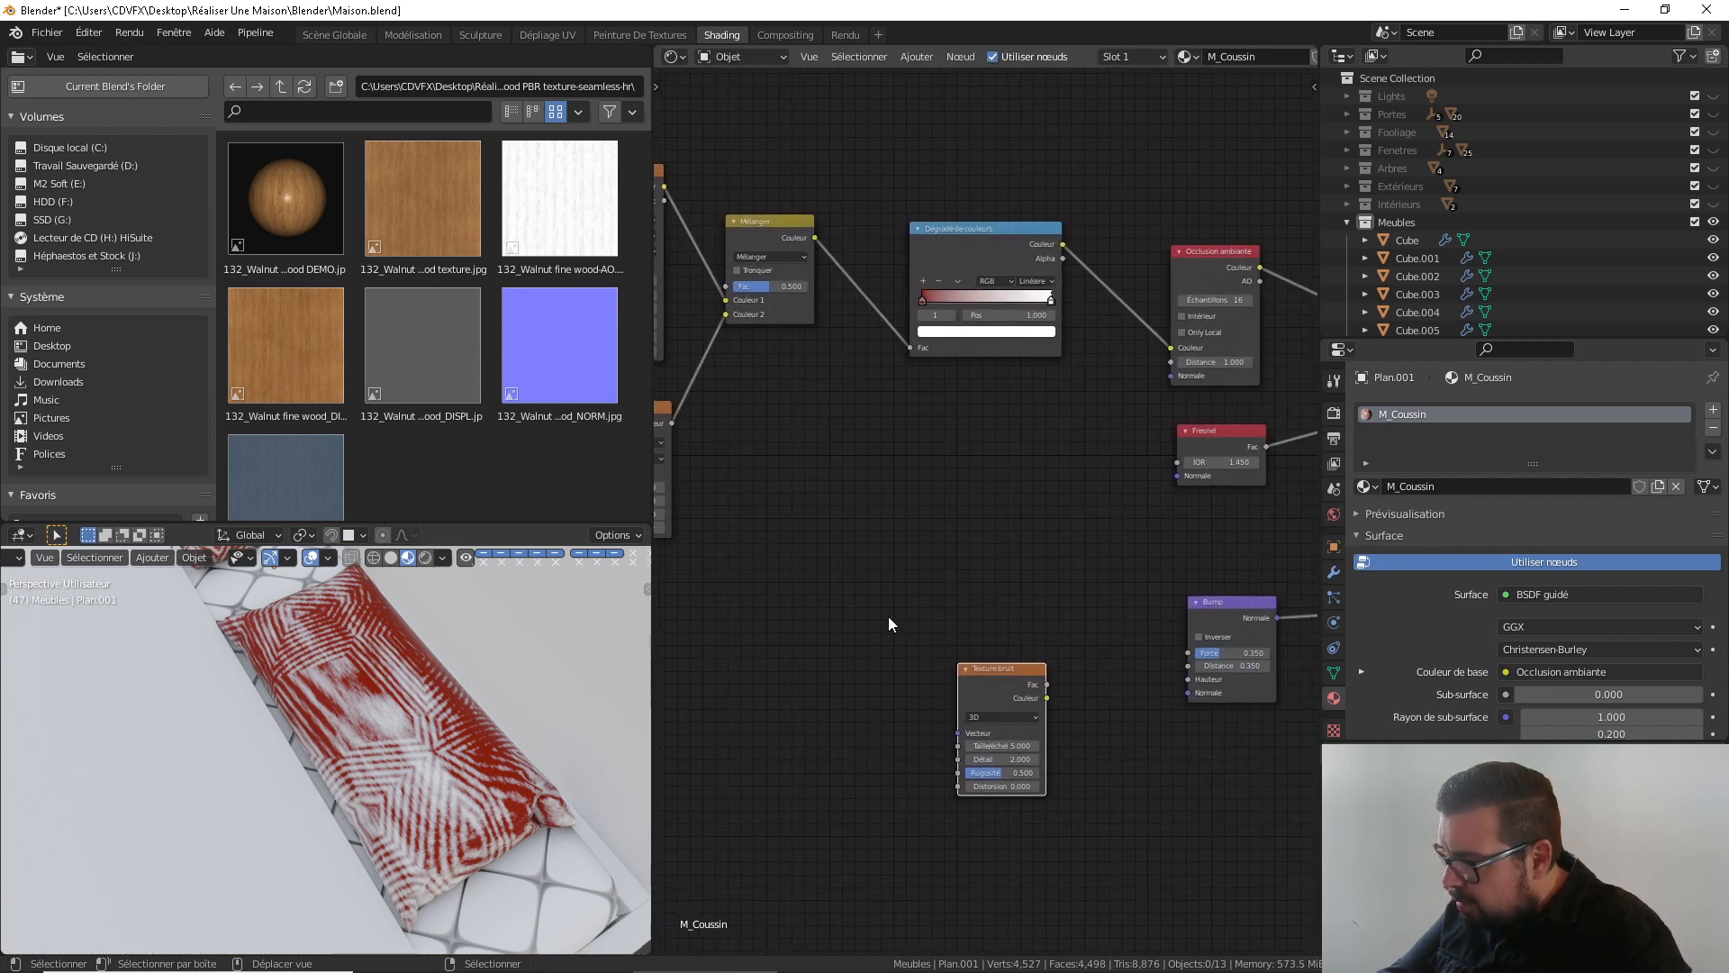
pyautogui.moveTo(547, 782); pyautogui.dragTo(462, 685, button='middle')
pyautogui.scroll(4, 435, 662)
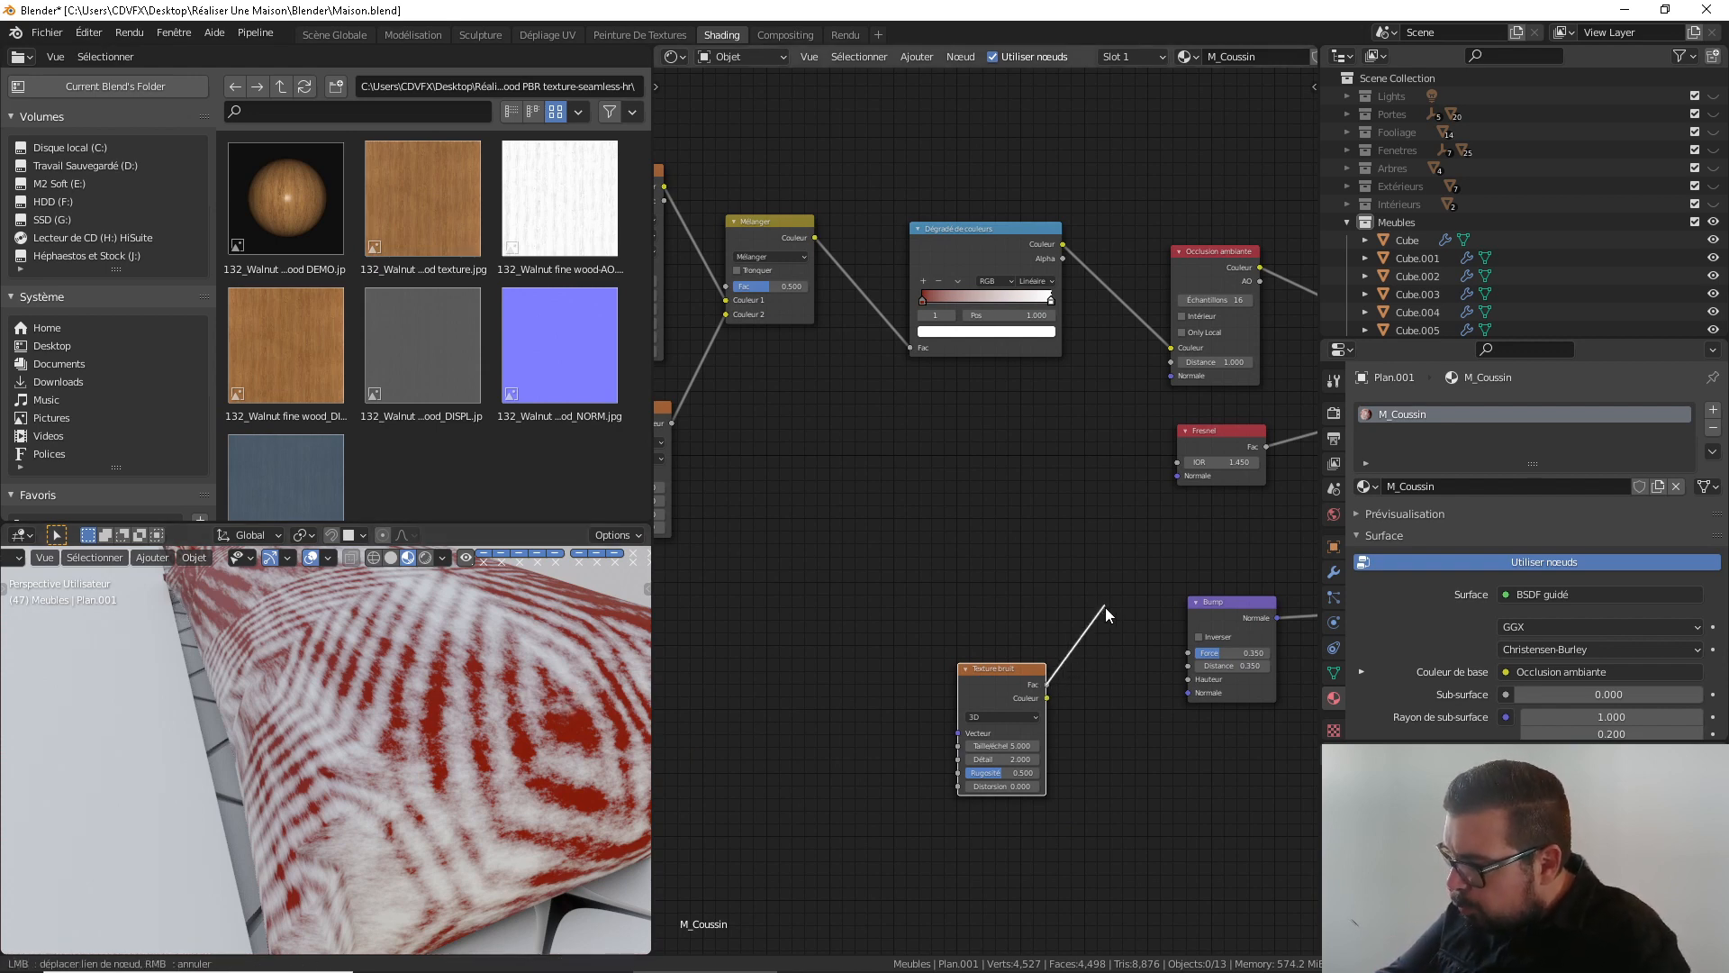
pyautogui.moveTo(1046, 685); pyautogui.dragTo(1188, 679)
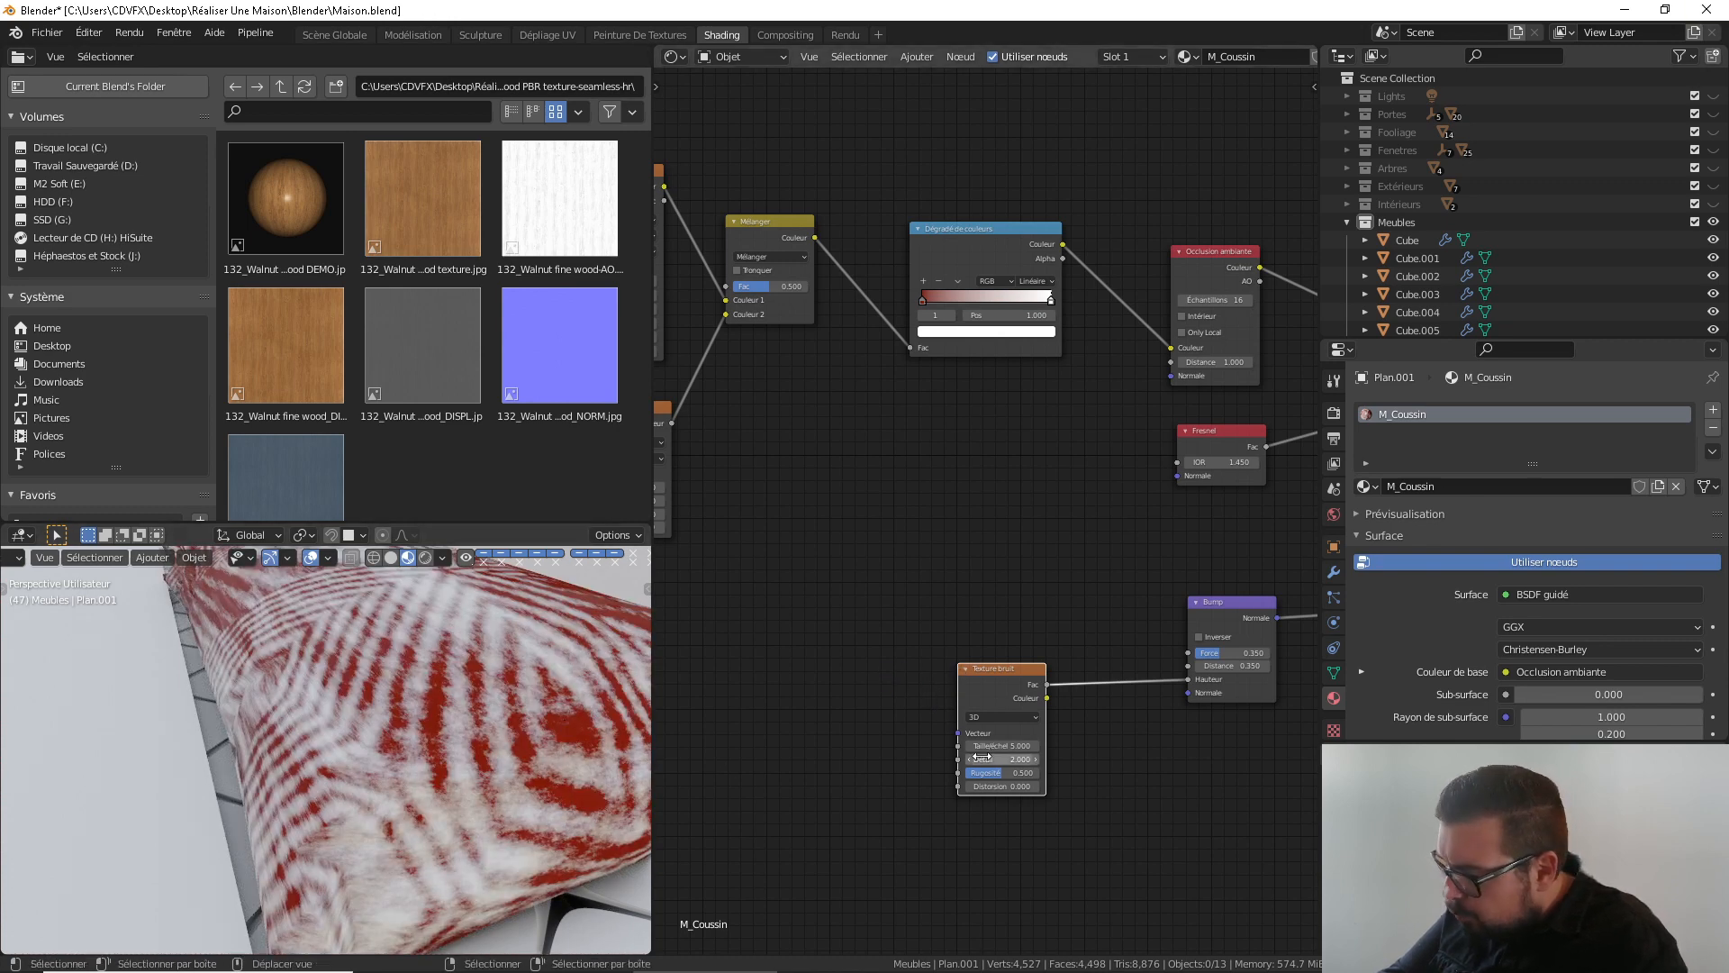
# Insert a color ramp between the noise texture and the Bump node, moving the noise node aside to make room
pyautogui.moveTo(1007, 684); pyautogui.dragTo(848, 673)
pyautogui.hotkey('shift', 'a')
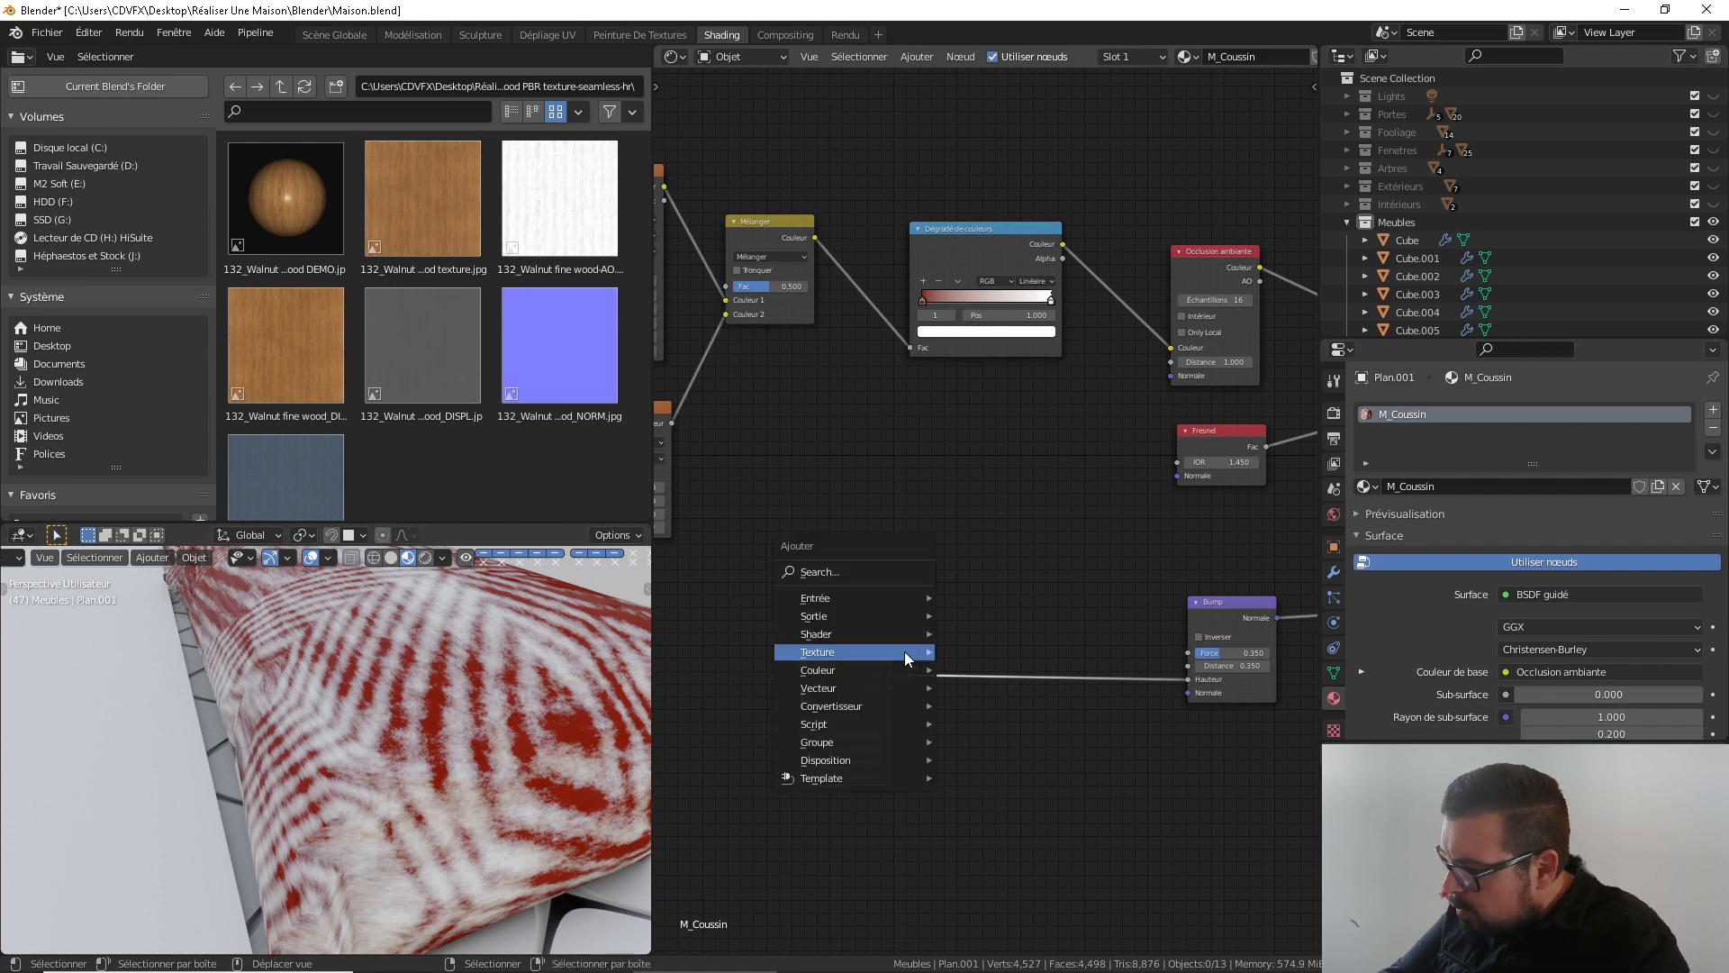
pyautogui.moveTo(867, 706)
pyautogui.click(1019, 499)
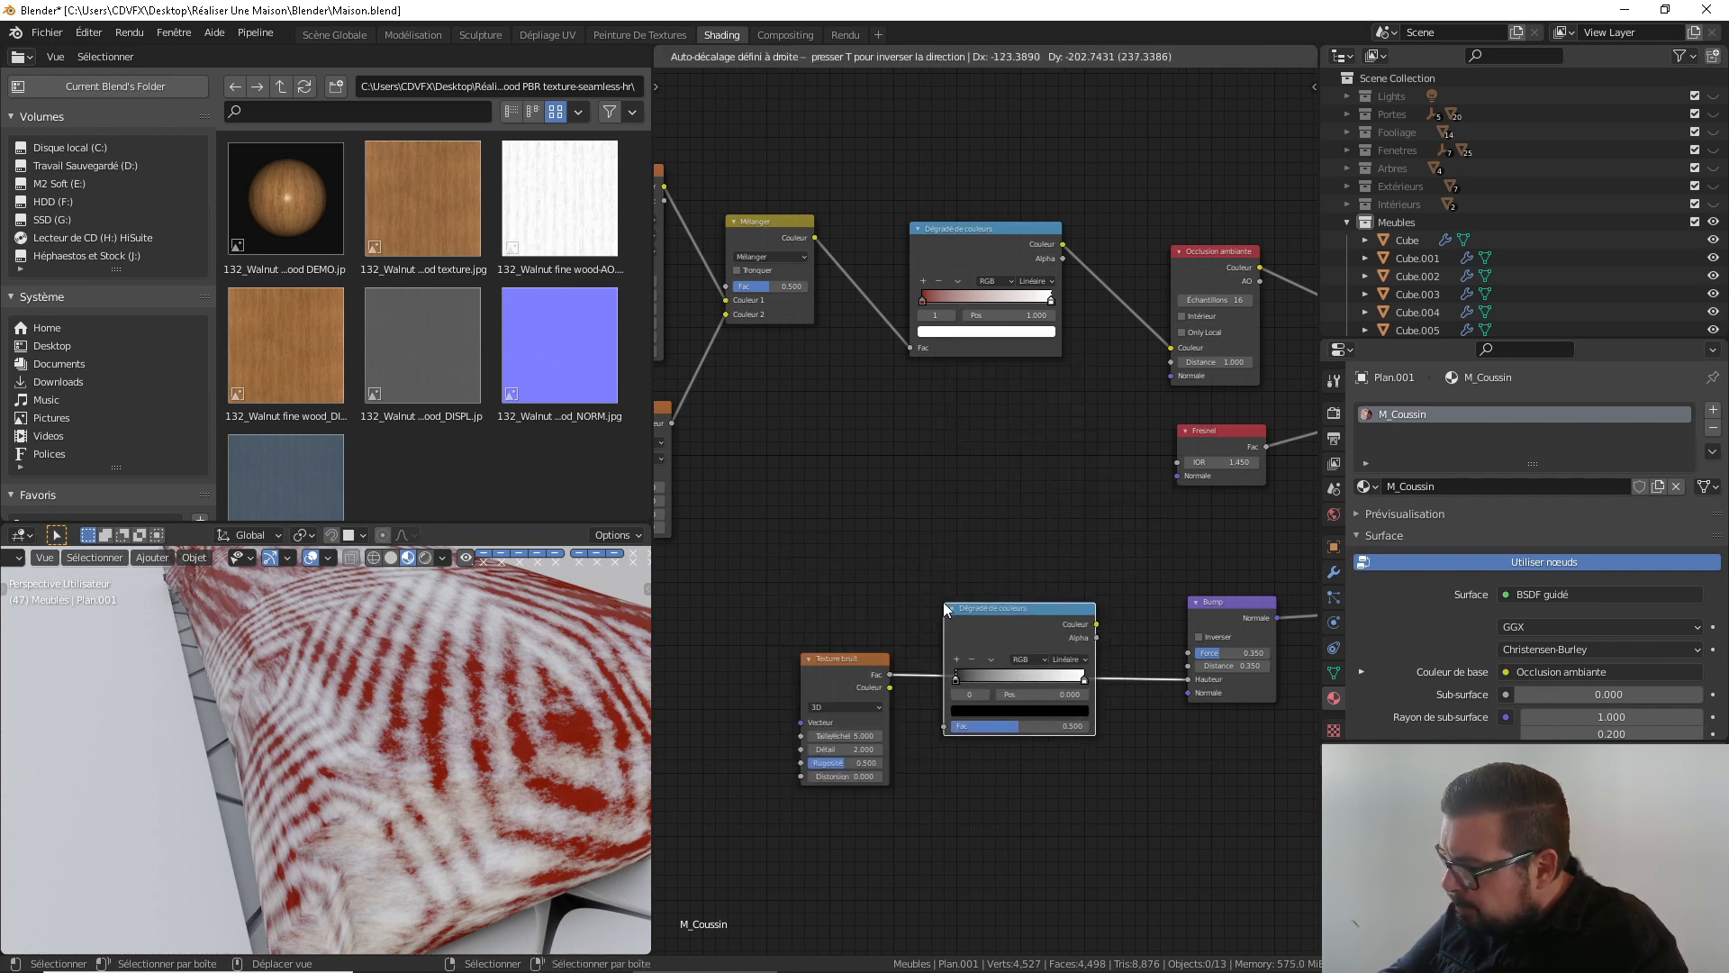
pyautogui.click(960, 611)
# Preview the noise color ramp's output on the pillow and move its black stop to position 0.536
pyautogui.moveTo(1000, 640); pyautogui.dragTo(906, 634, button='middle')
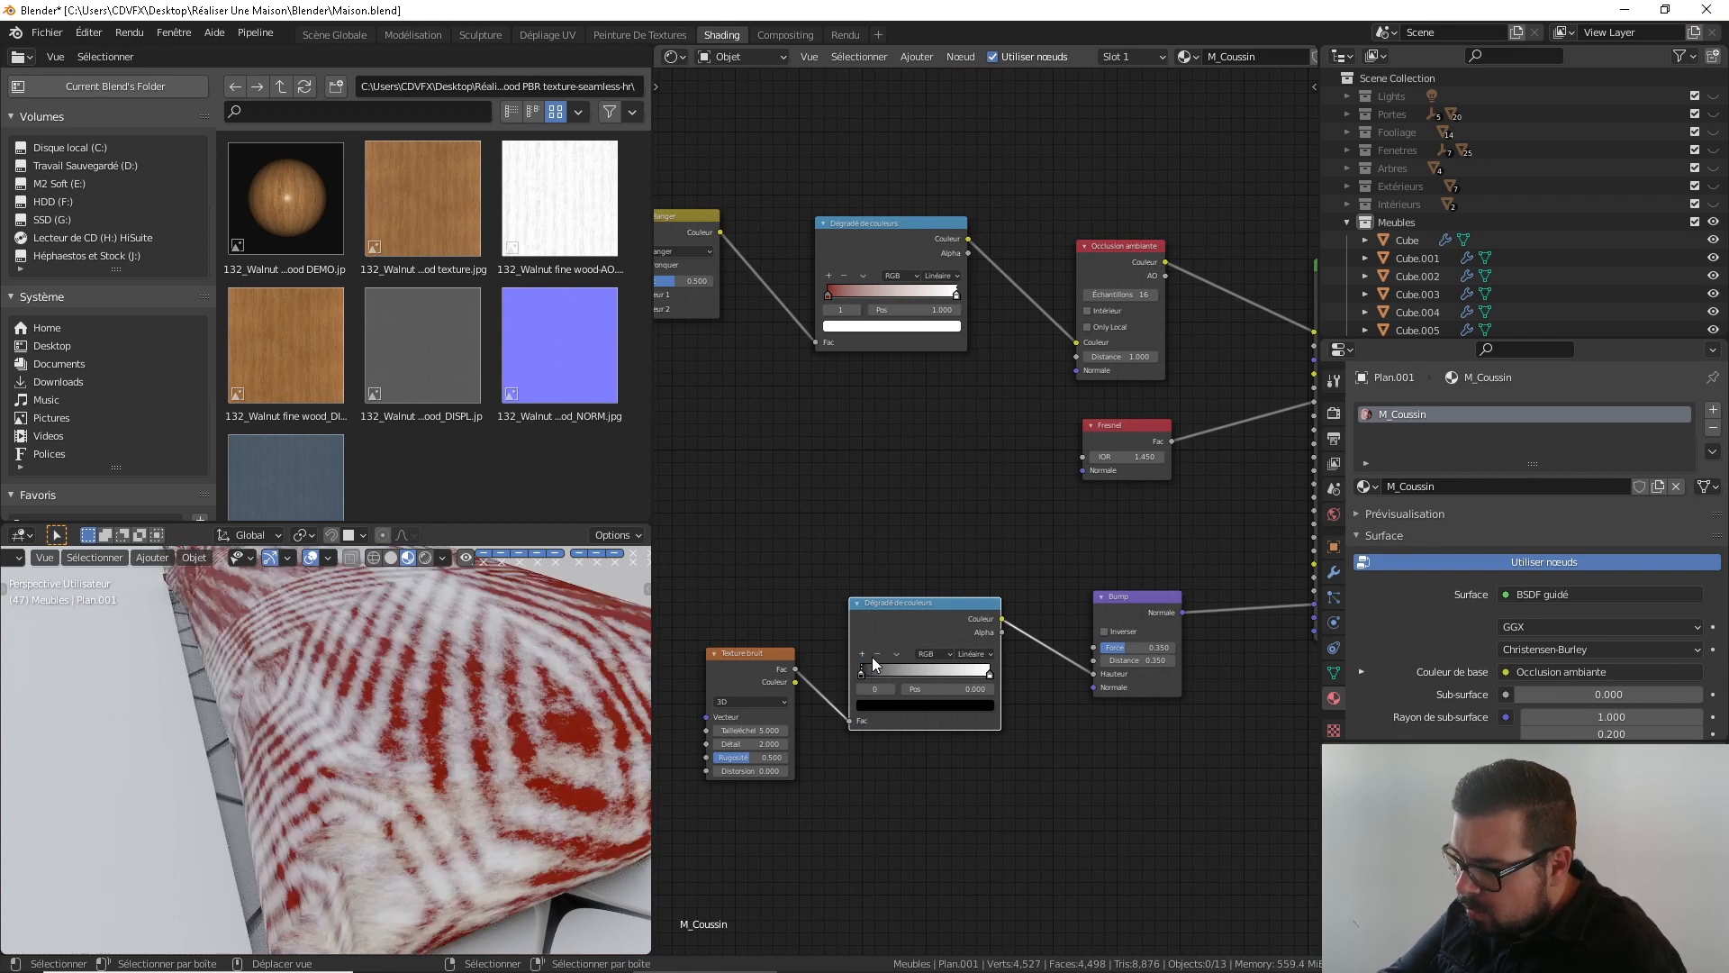
pyautogui.keyDown('ctrl'); pyautogui.keyDown('shift'); pyautogui.click(922, 607); pyautogui.keyUp('shift'); pyautogui.keyUp('ctrl')
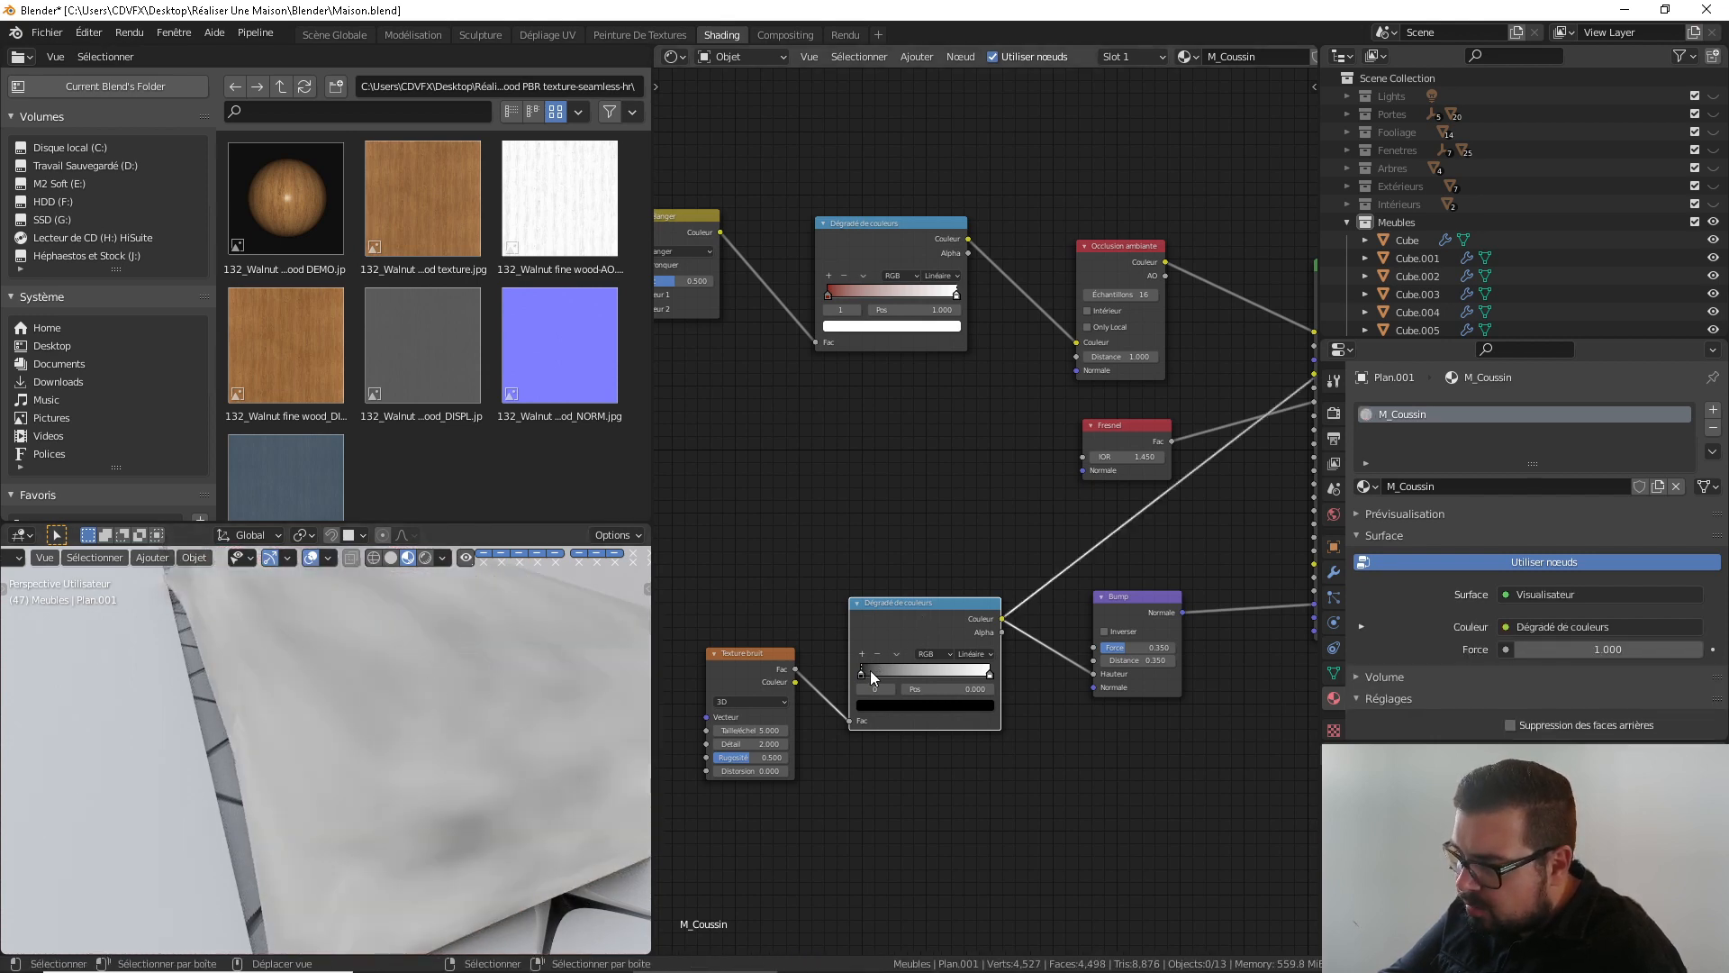
pyautogui.moveTo(863, 672); pyautogui.dragTo(938, 674)
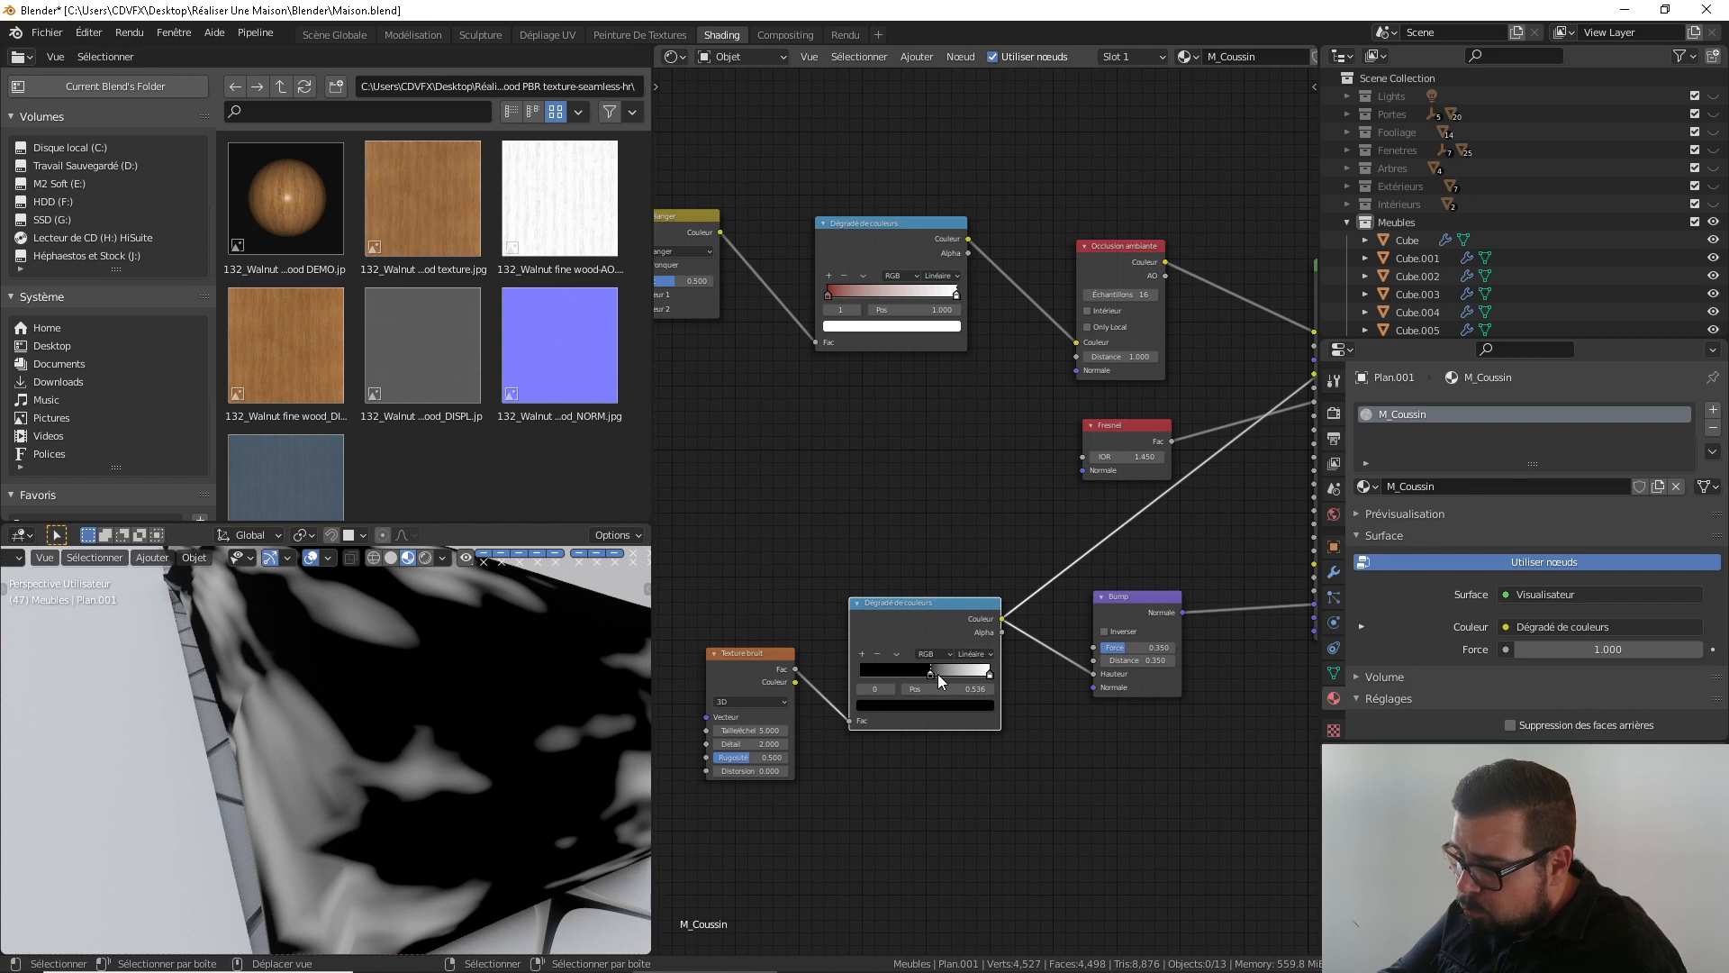
# Set the noise texture's detail to 16 and roughness to 0.8
pyautogui.moveTo(761, 744); pyautogui.dragTo(815, 744)
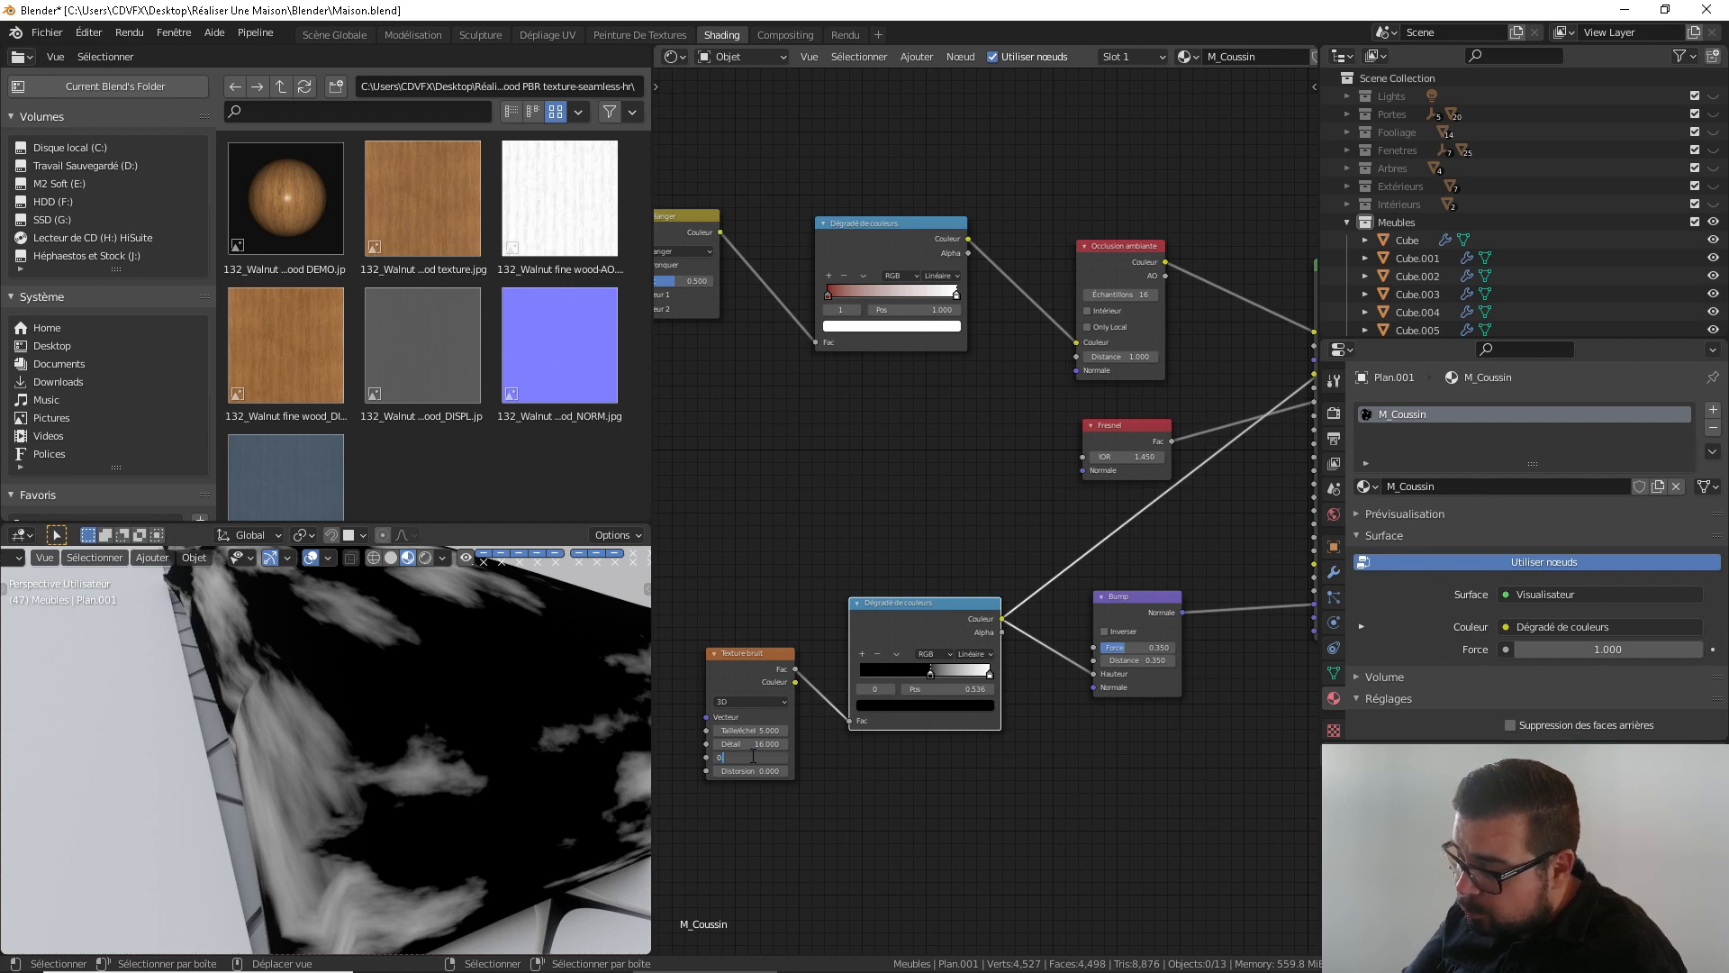
pyautogui.click(753, 757)
pyautogui.write('0.8')
pyautogui.press('Return')
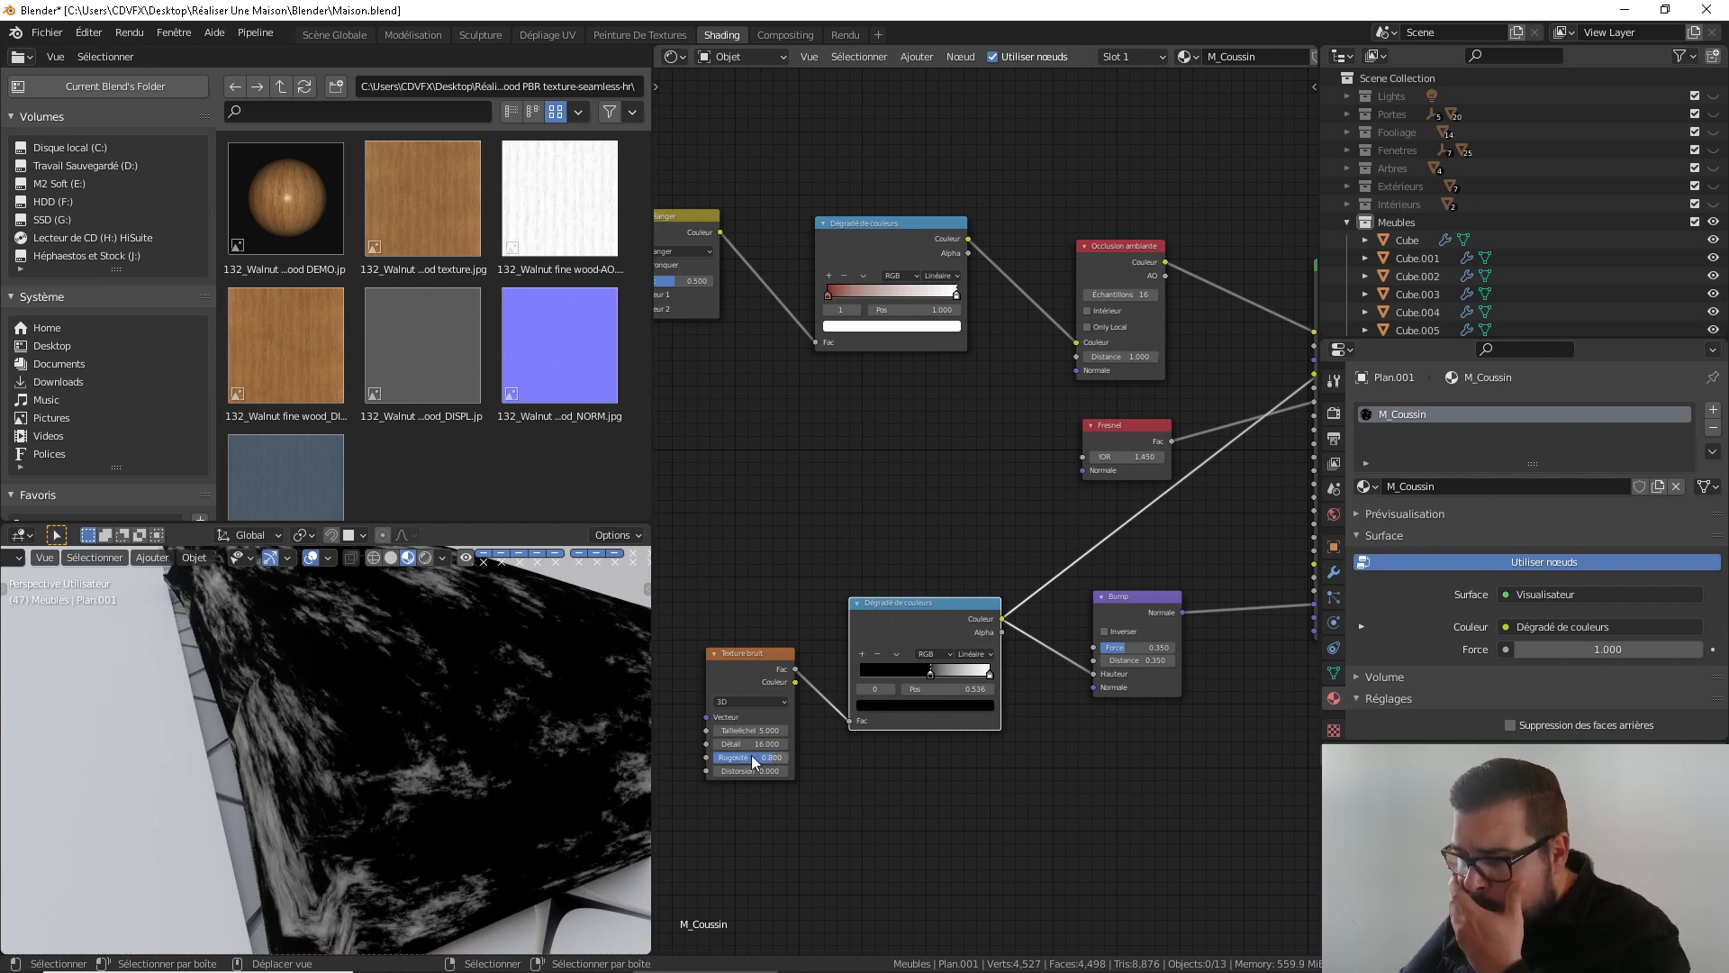
# Move the noise ramp's black stop to about 0.4 and reconnect the BSDF guidé shader to the material output
pyautogui.scroll(1, 969, 641)
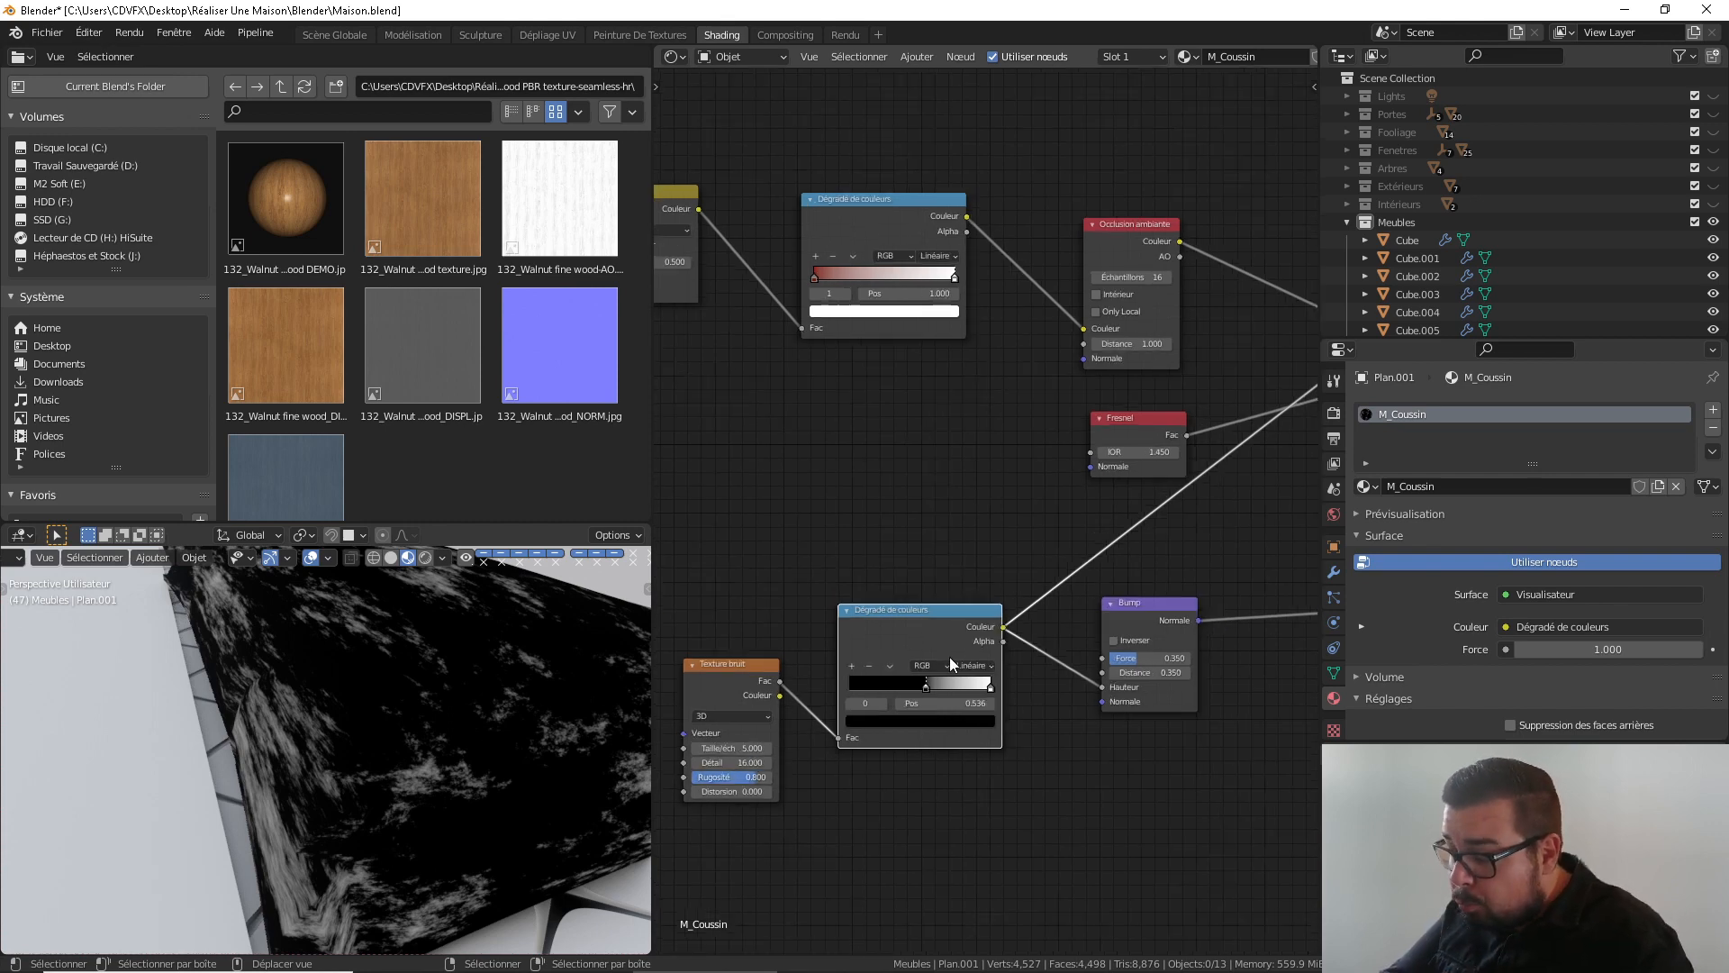
pyautogui.moveTo(927, 685); pyautogui.dragTo(910, 684)
pyautogui.scroll(-4, 991, 647)
pyautogui.moveTo(1044, 641); pyautogui.dragTo(919, 690, button='middle')
pyautogui.scroll(1, 850, 674)
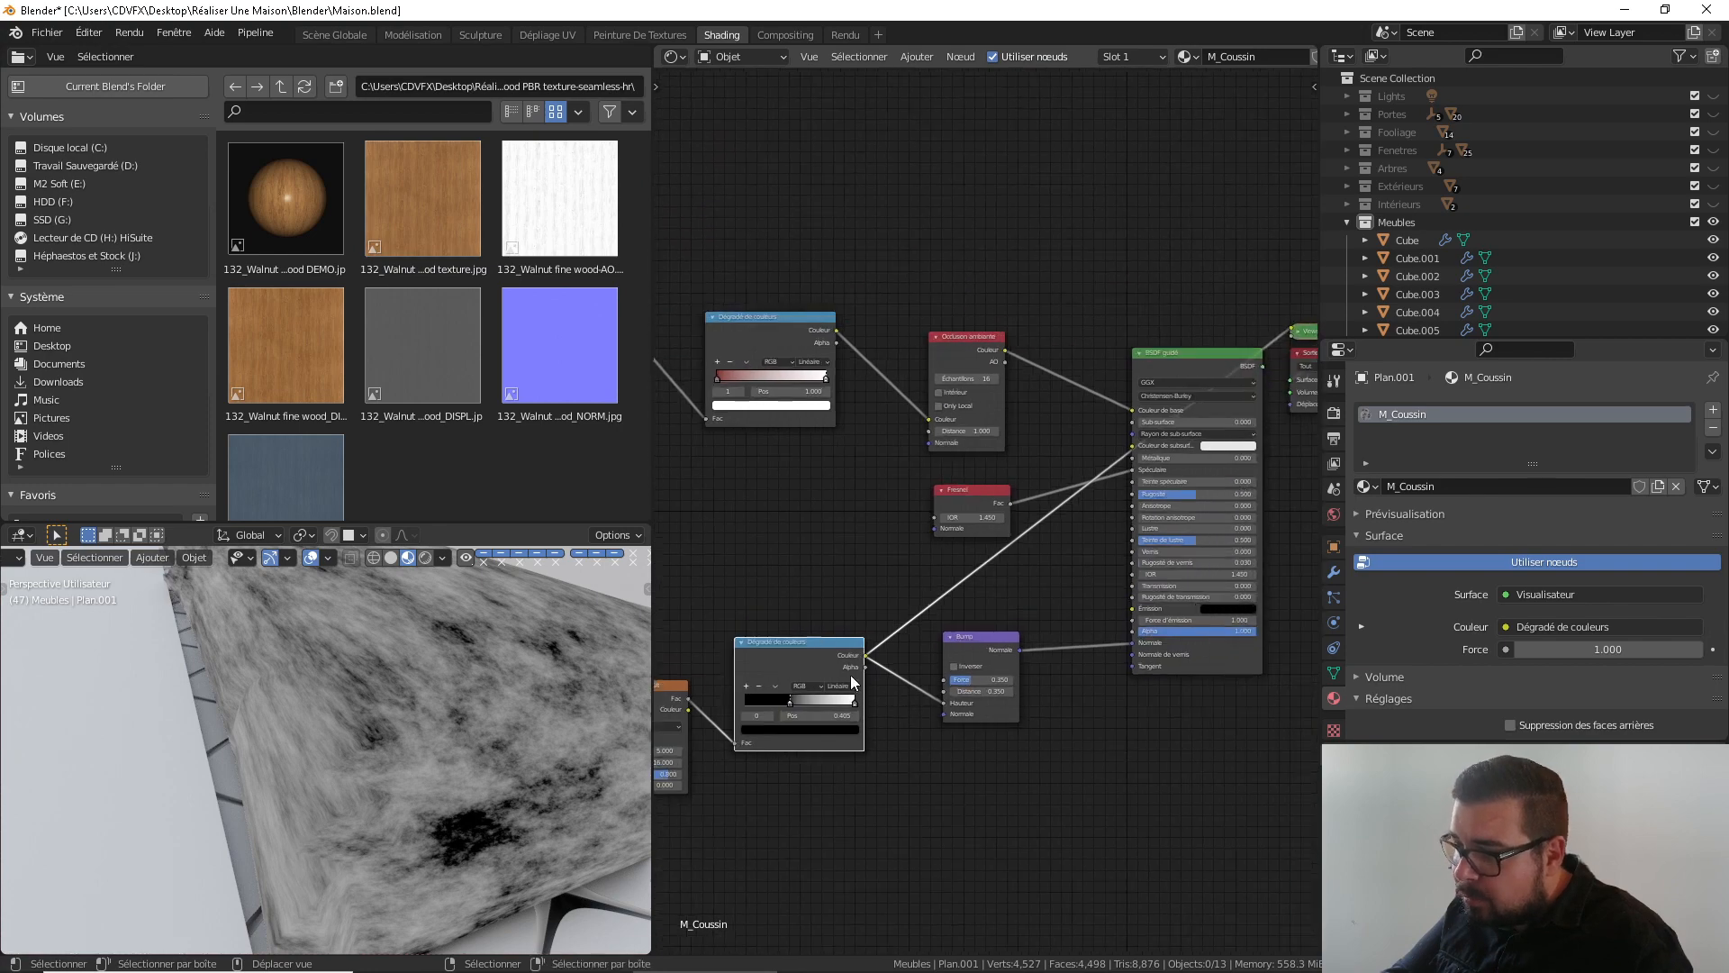
pyautogui.keyDown('ctrl'); pyautogui.keyDown('shift'); pyautogui.click(1205, 361); pyautogui.keyUp('shift'); pyautogui.keyUp('ctrl')
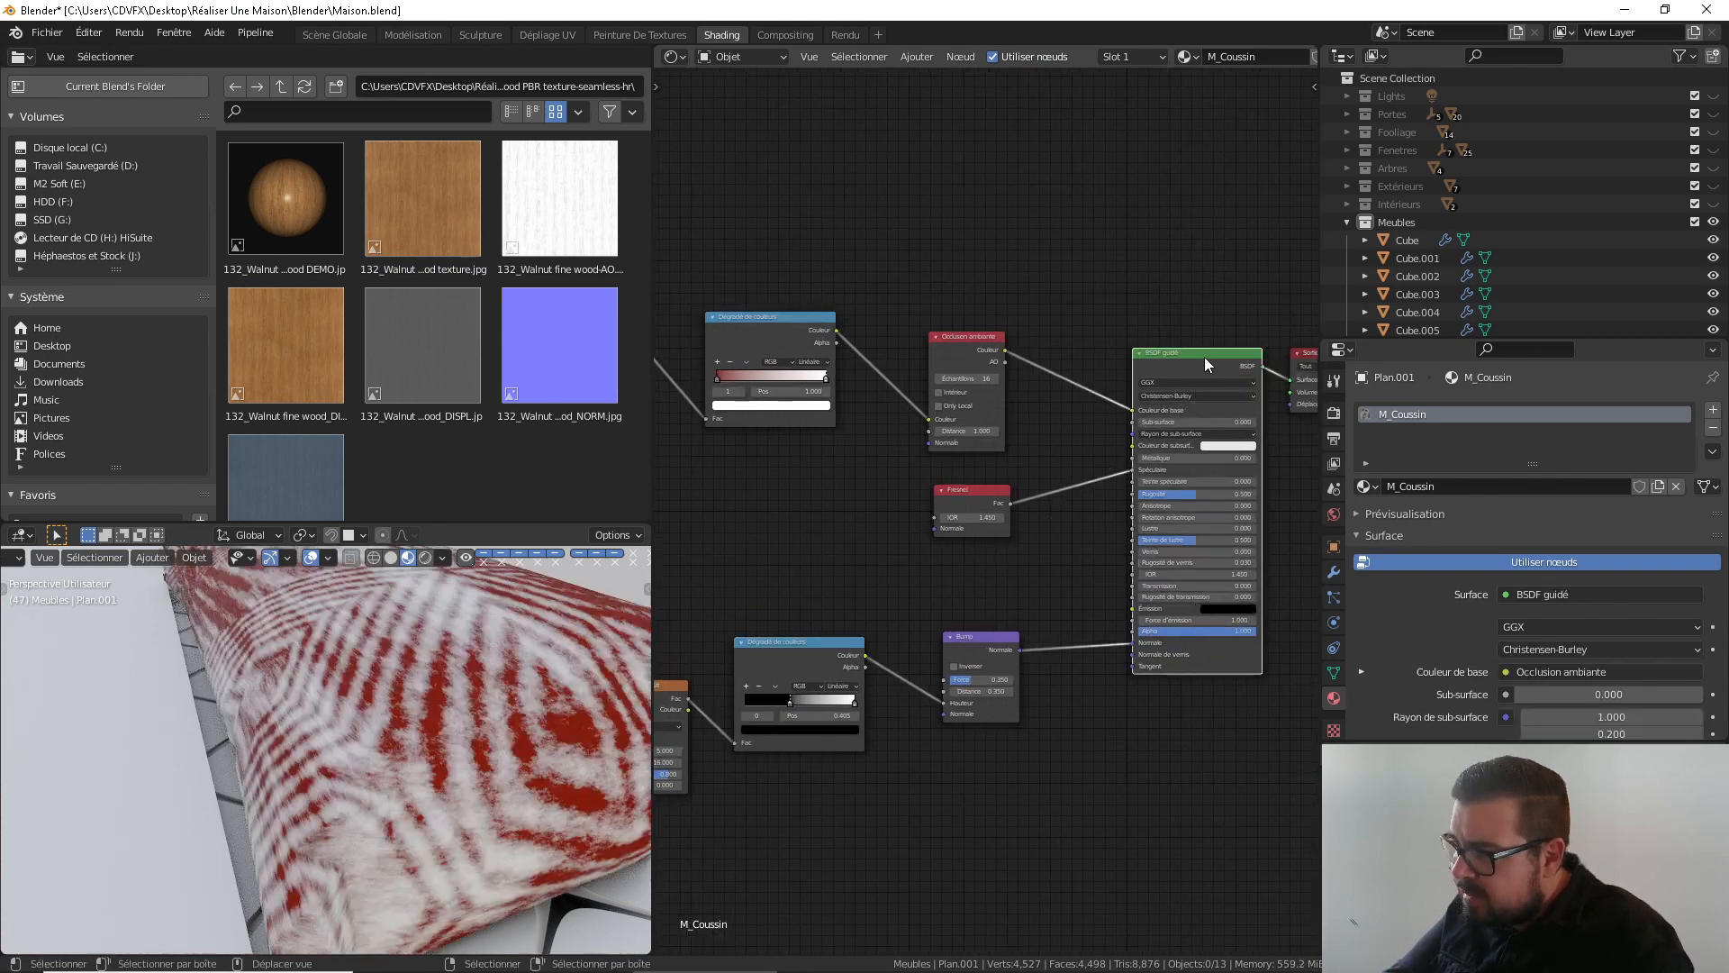
# Check the bump effect on the pillow surface, and delete the noise texture, its color ramp and the Bump node
pyautogui.scroll(5, 499, 710)
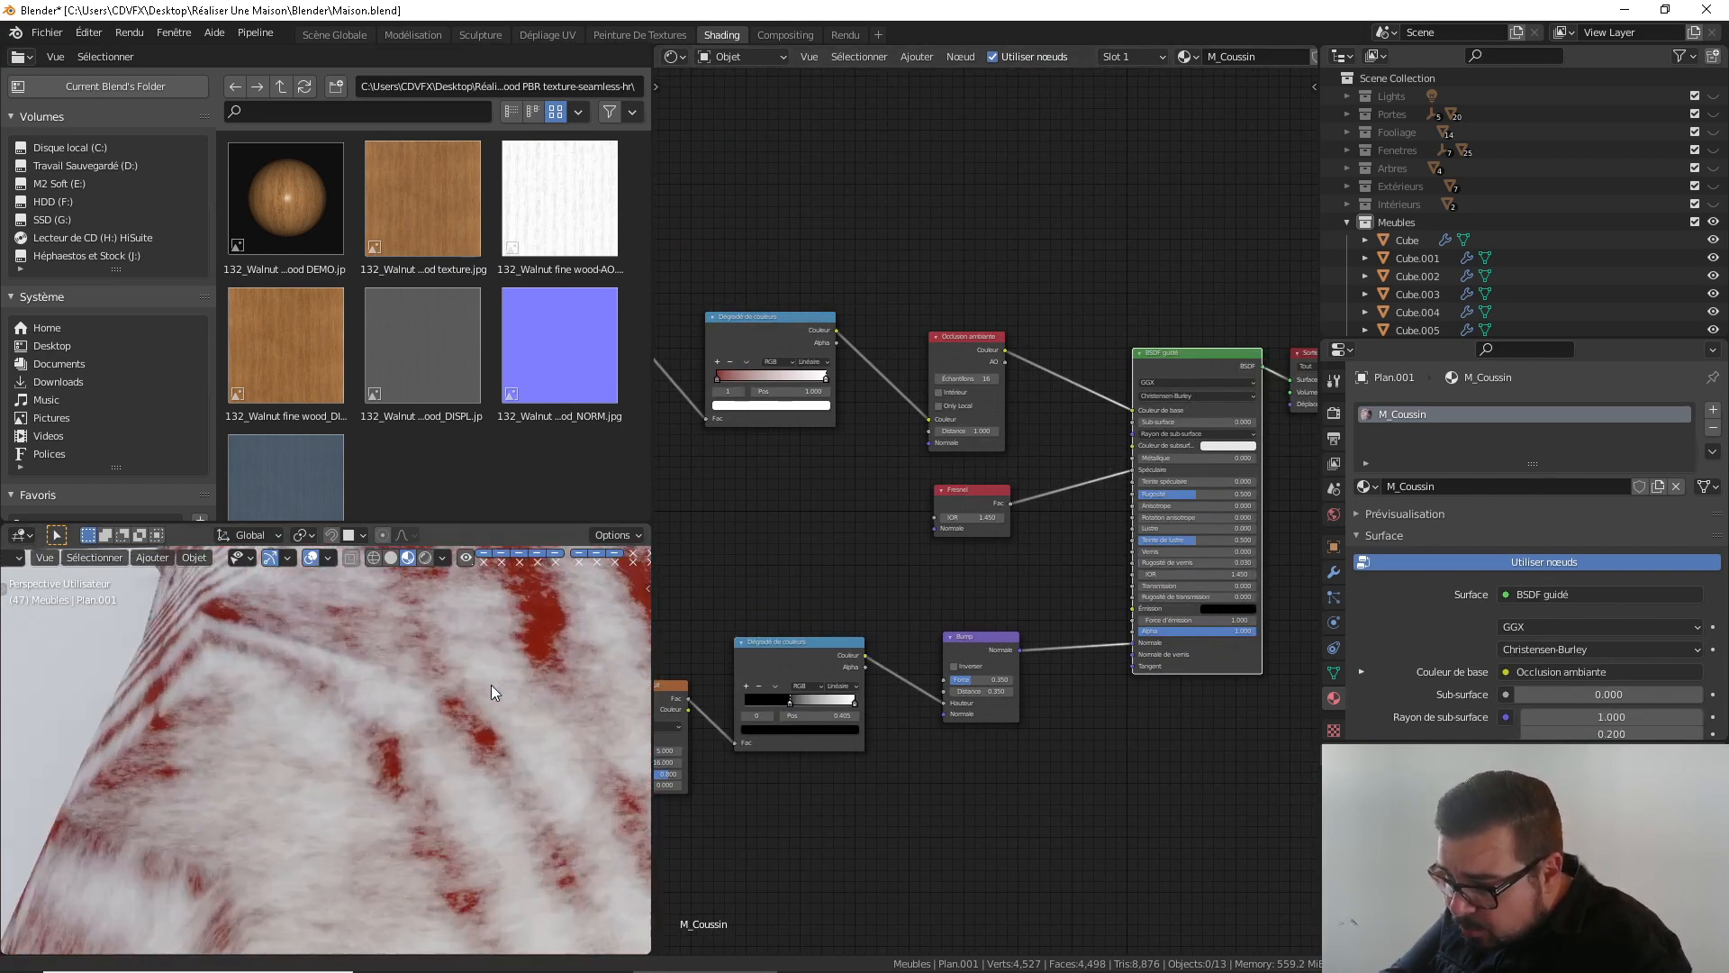
pyautogui.moveTo(472, 694); pyautogui.dragTo(331, 700, button='middle')
pyautogui.scroll(-2, 436, 734)
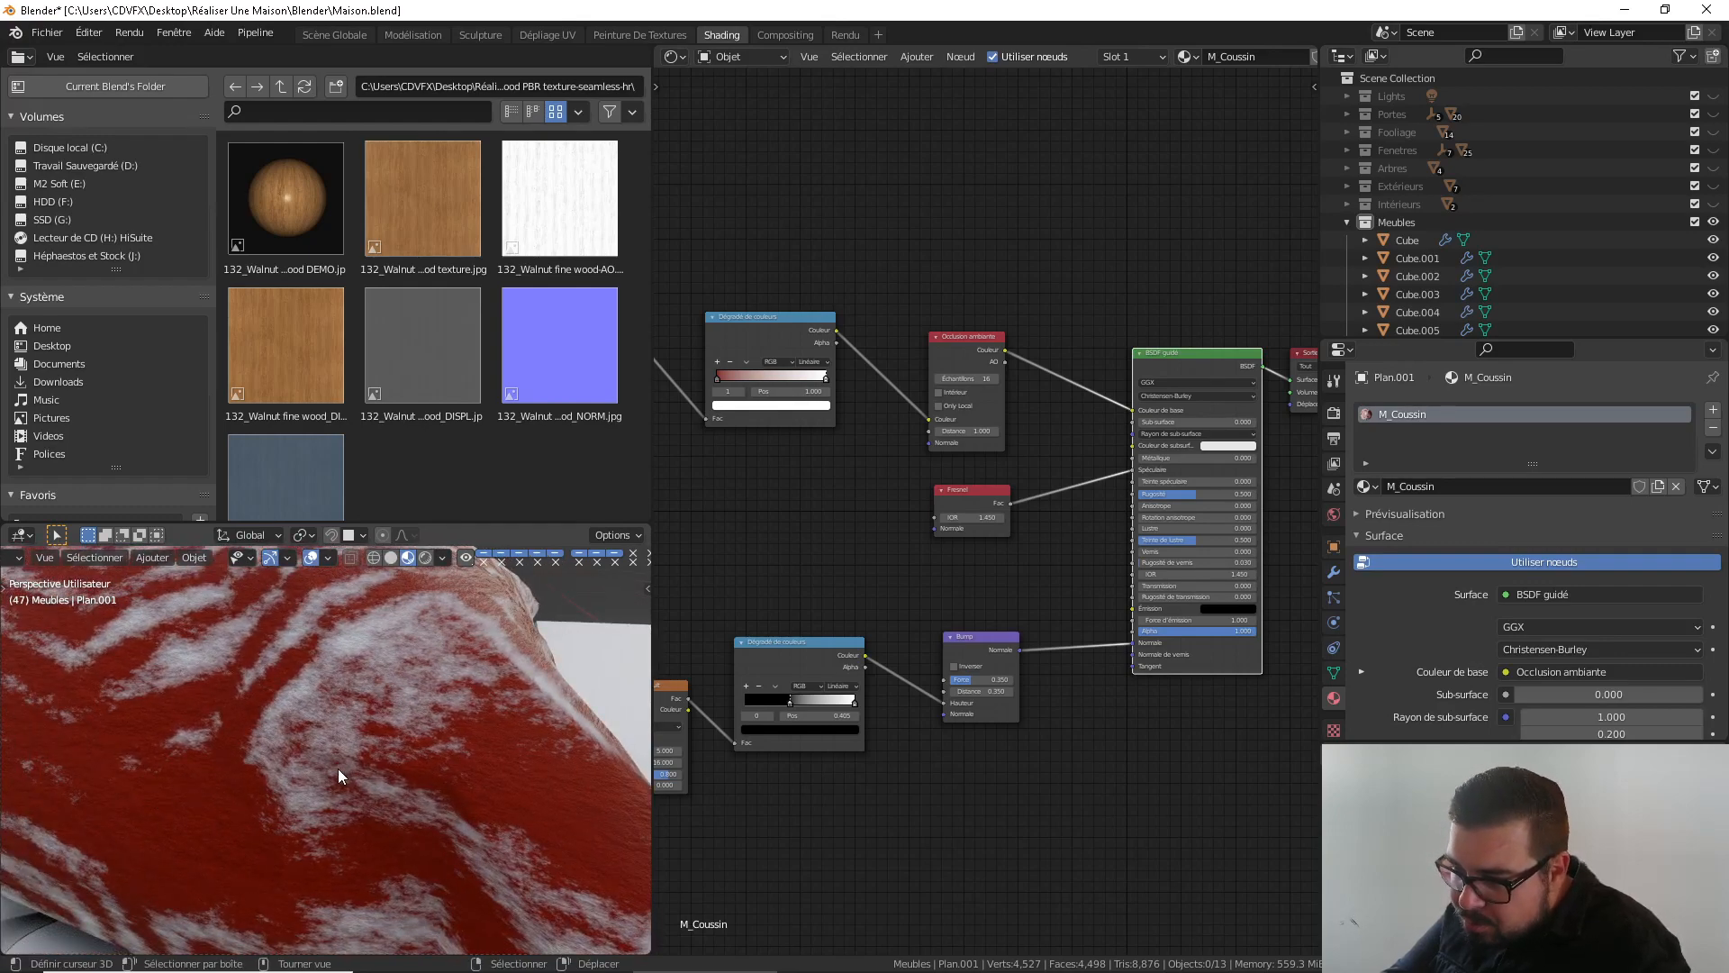
pyautogui.moveTo(338, 769); pyautogui.dragTo(319, 769, button='middle')
pyautogui.scroll(-2, 955, 734)
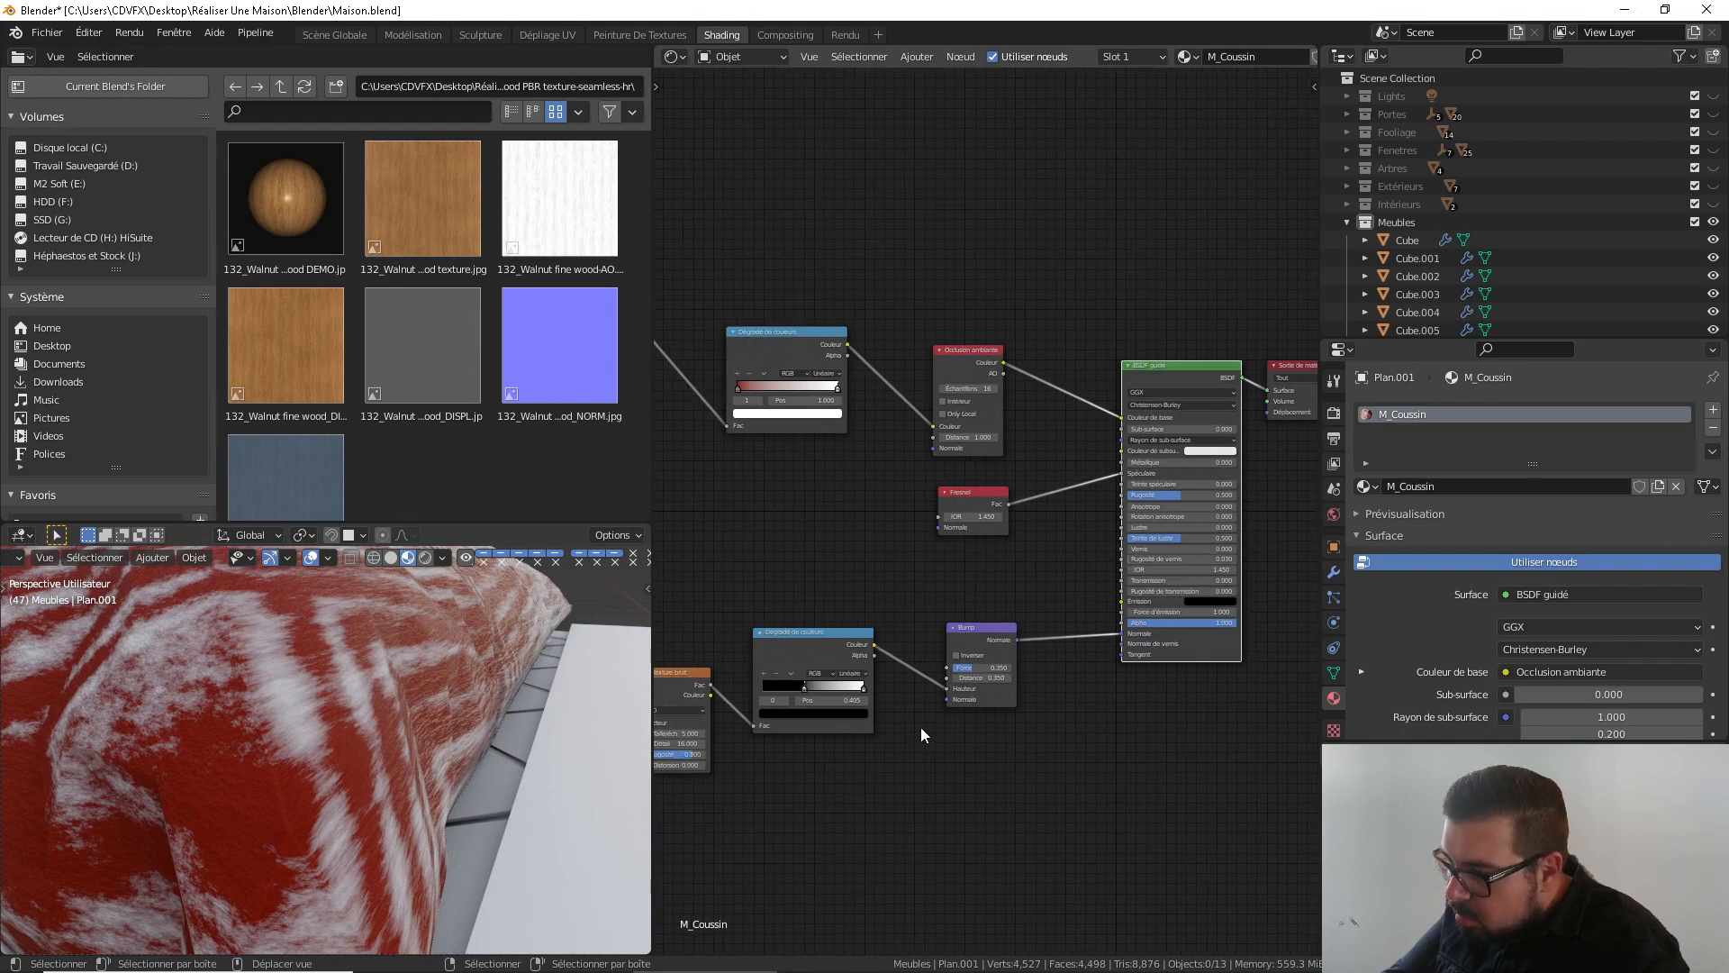
pyautogui.press('x')
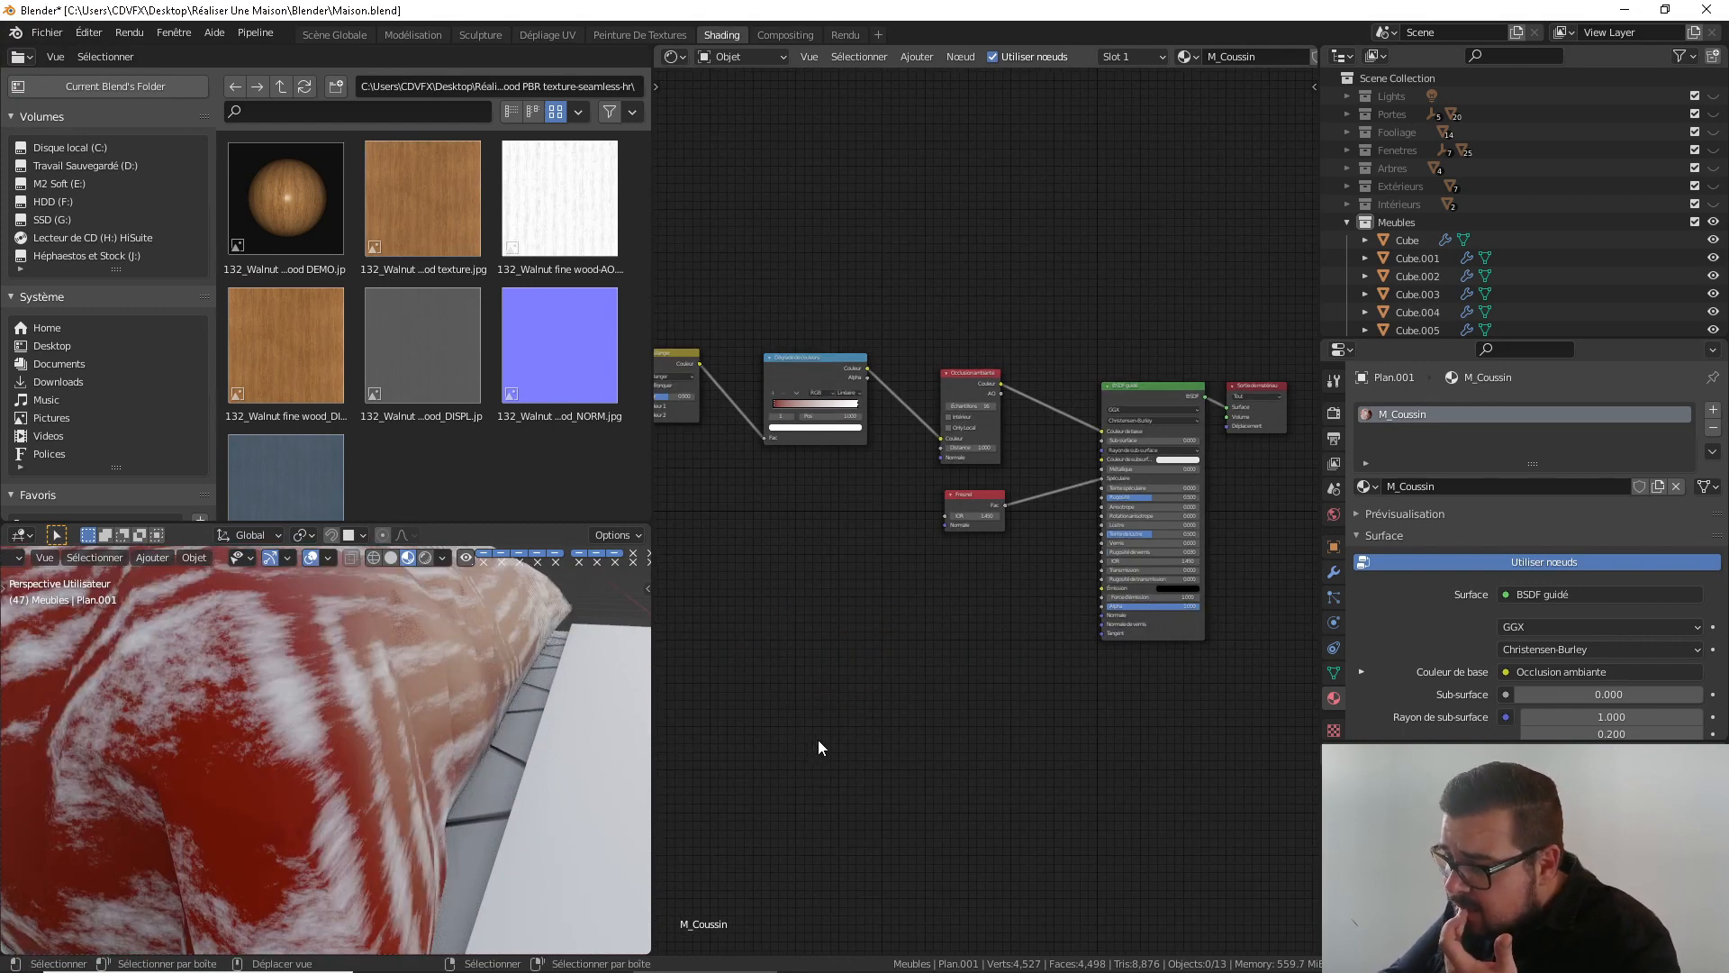
# Set the BSDF guidé shader's roughness to 0.8
pyautogui.moveTo(854, 621); pyautogui.dragTo(766, 612, button='middle')
pyautogui.scroll(1, 1030, 591)
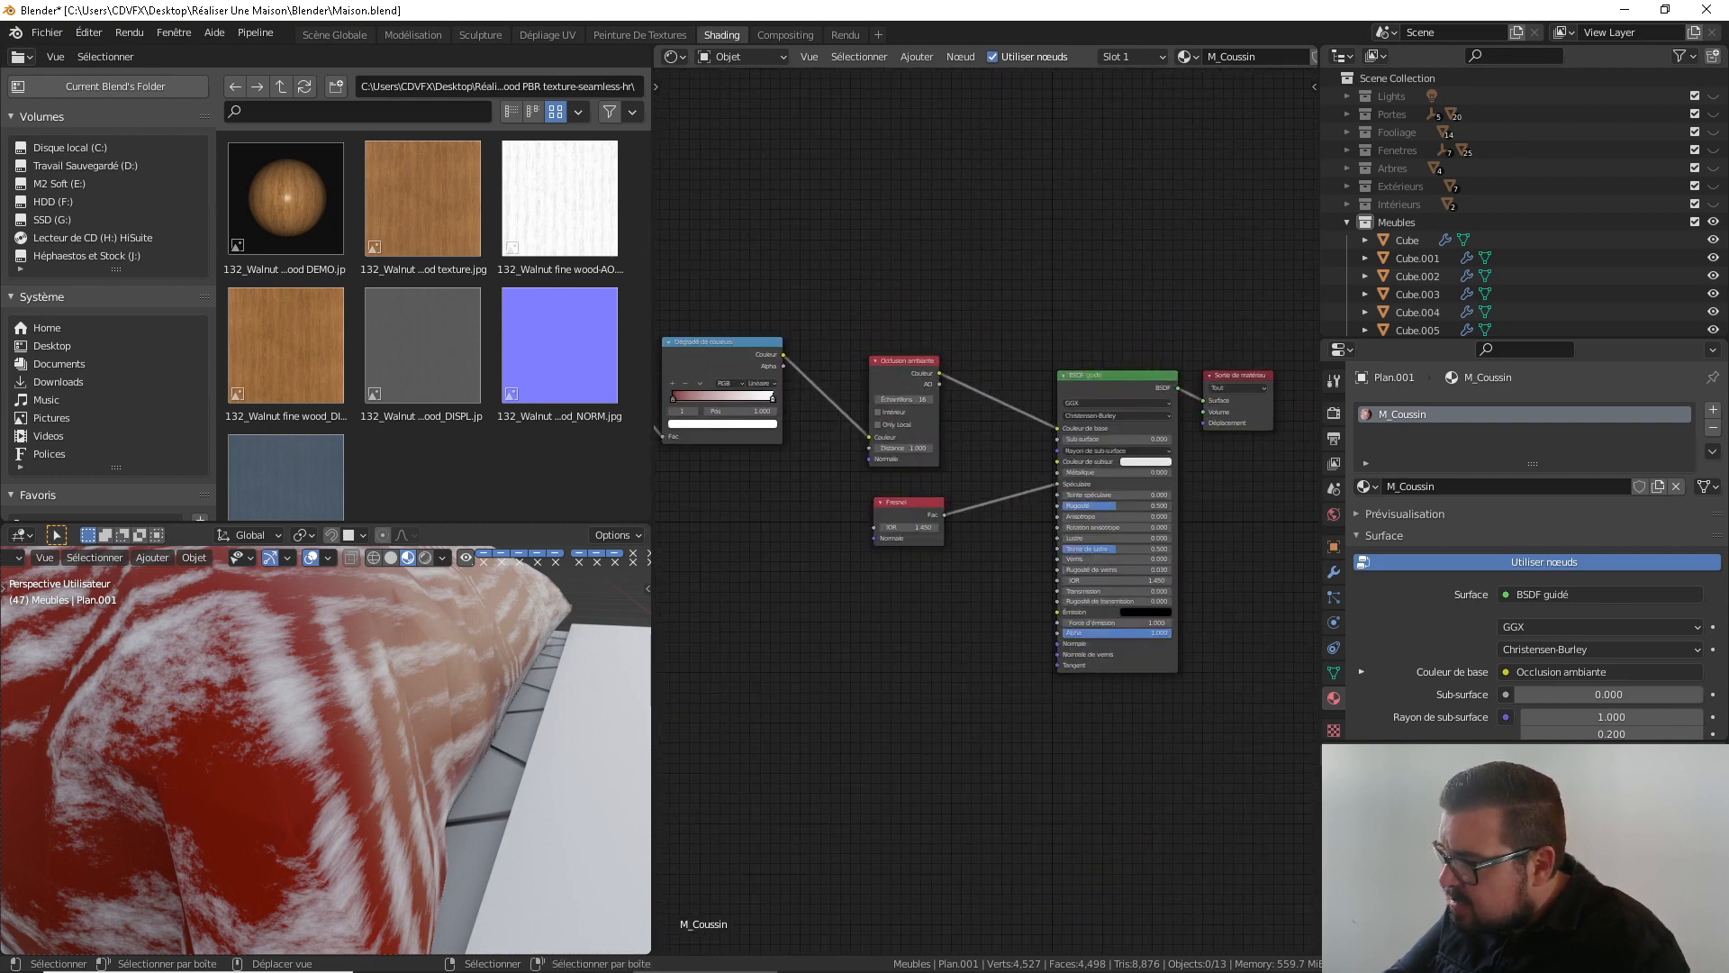
pyautogui.doubleClick(1106, 506)
pyautogui.write('0.8')
pyautogui.press('Return')
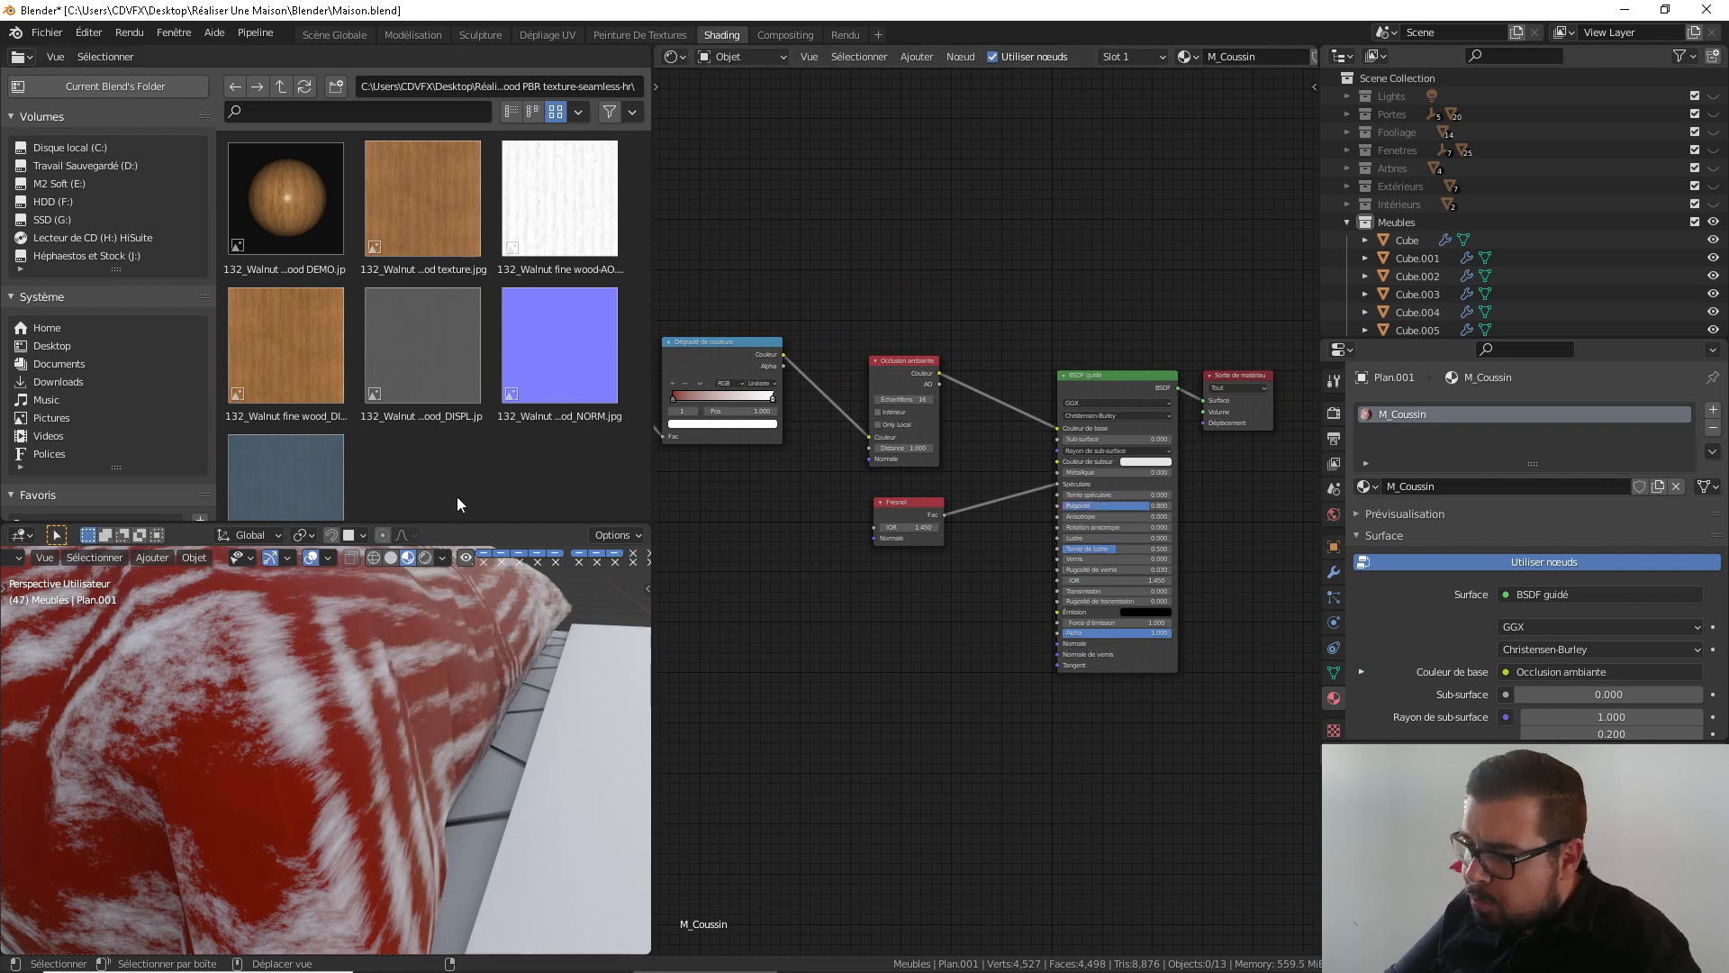
# Select all objects in the 3D viewport
pyautogui.press('a')
pyautogui.click(441, 641)
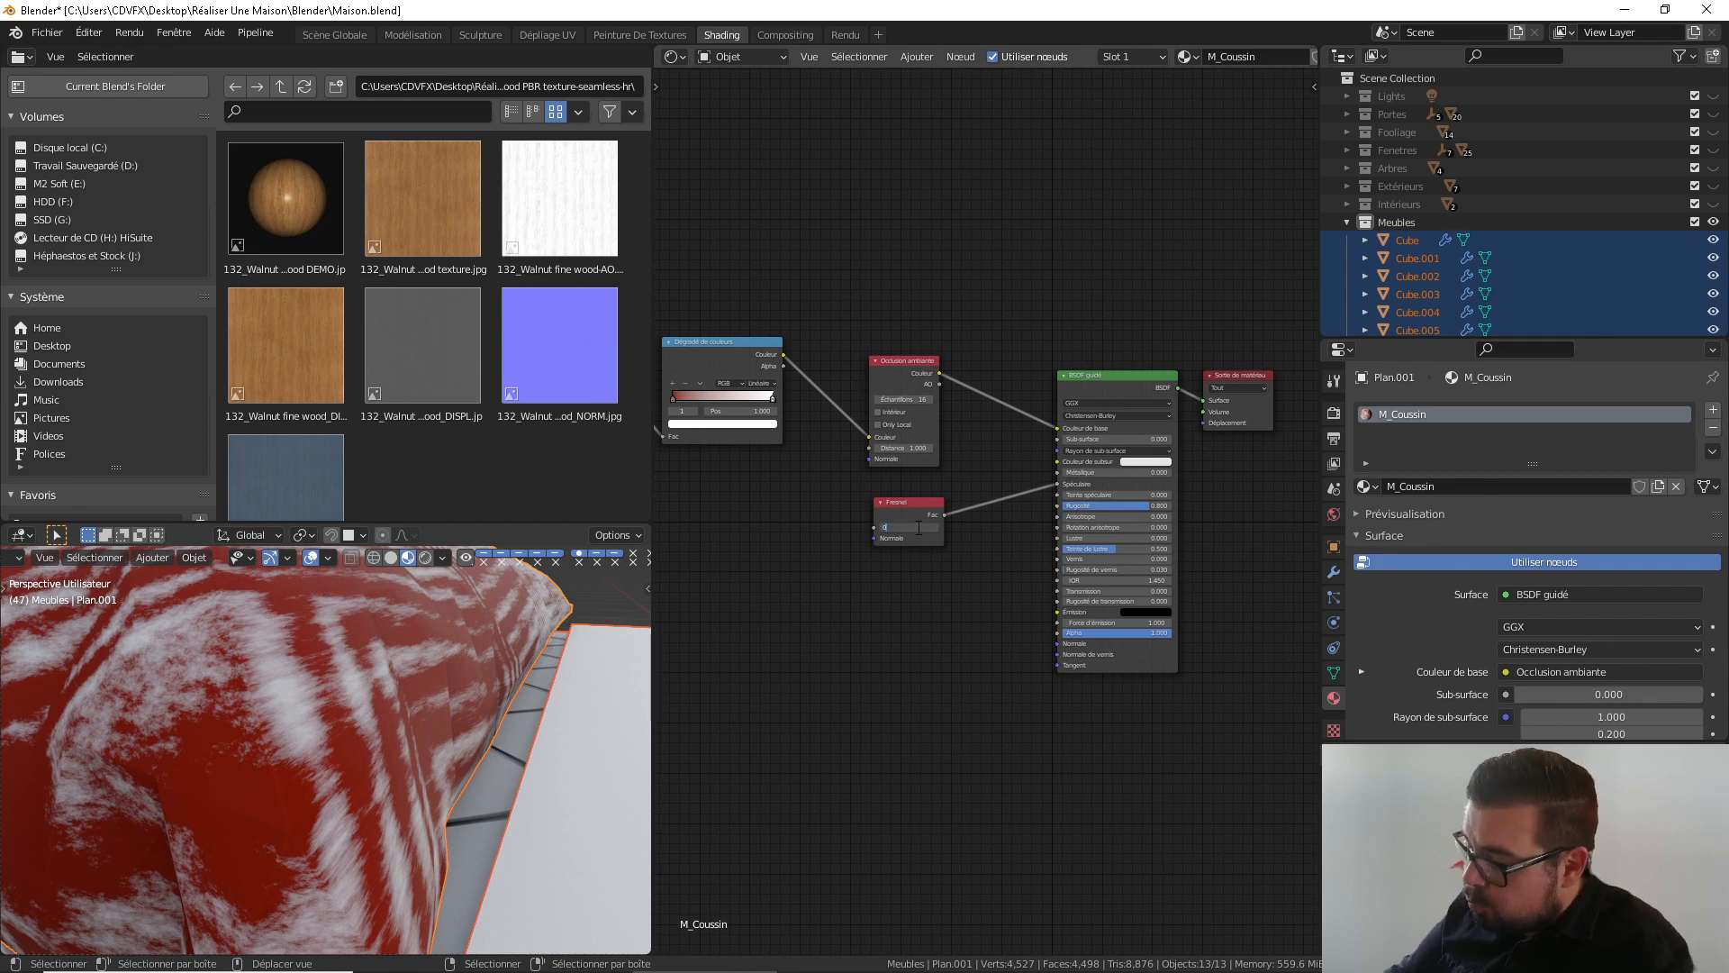
# Set the Fresnel node's IOR to 1.8 in the M_Coussin material
pyautogui.press('Return')
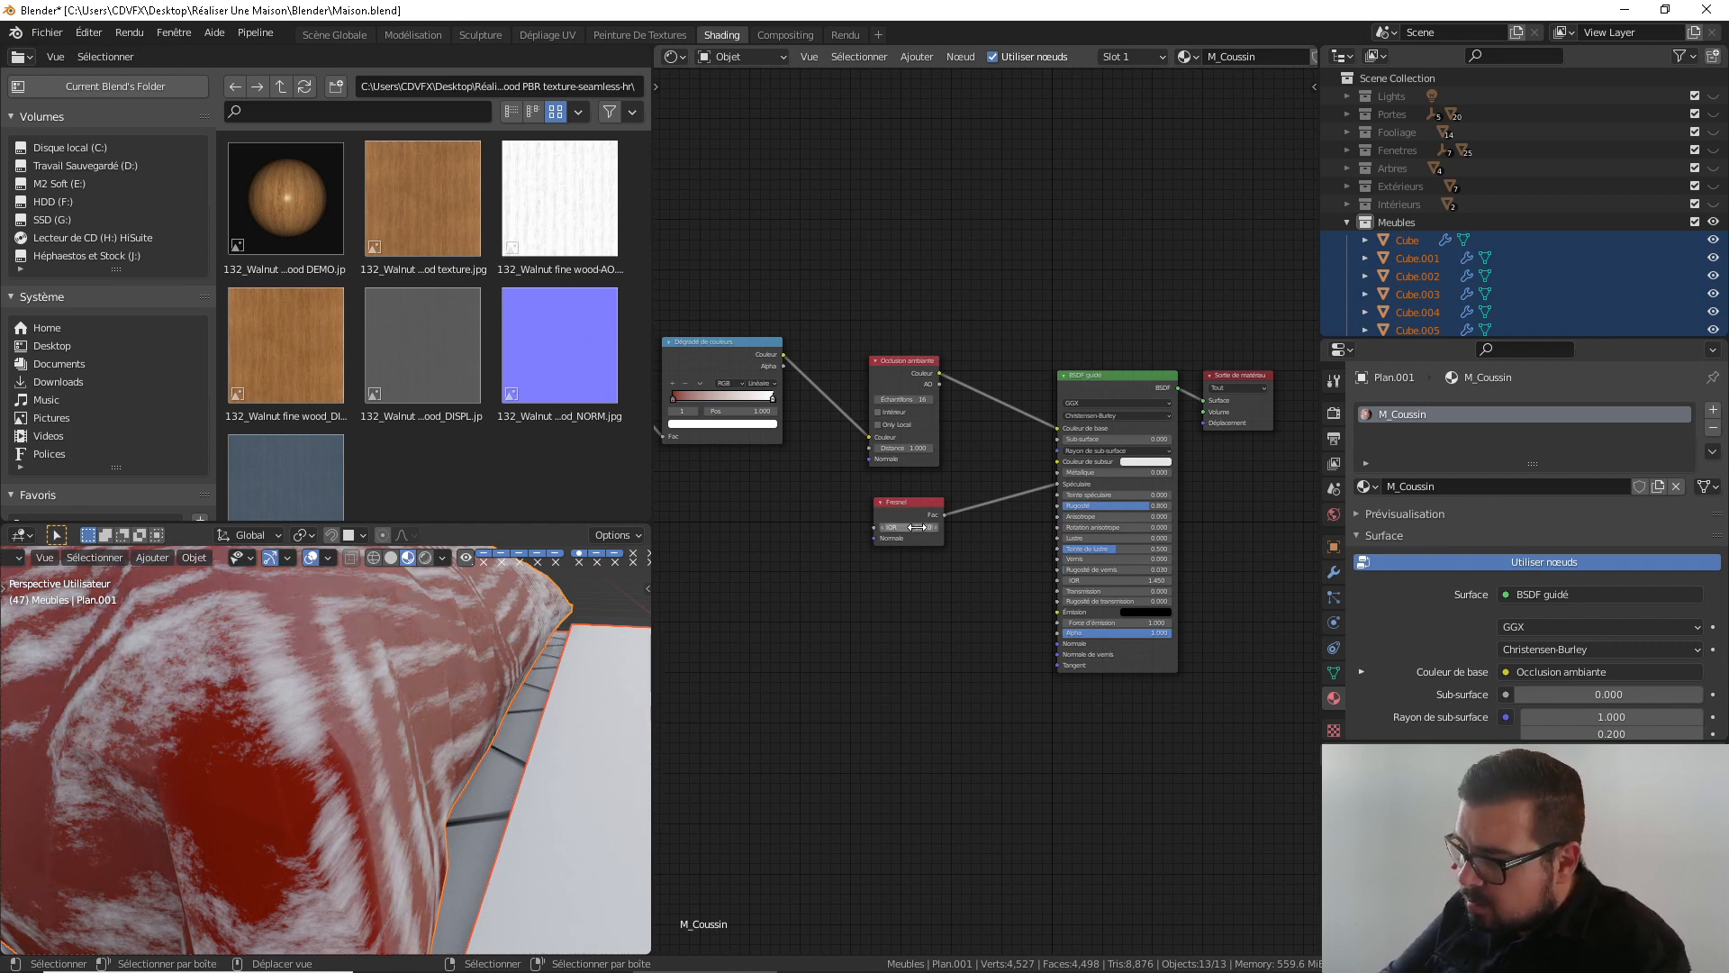
pyautogui.press('Return')
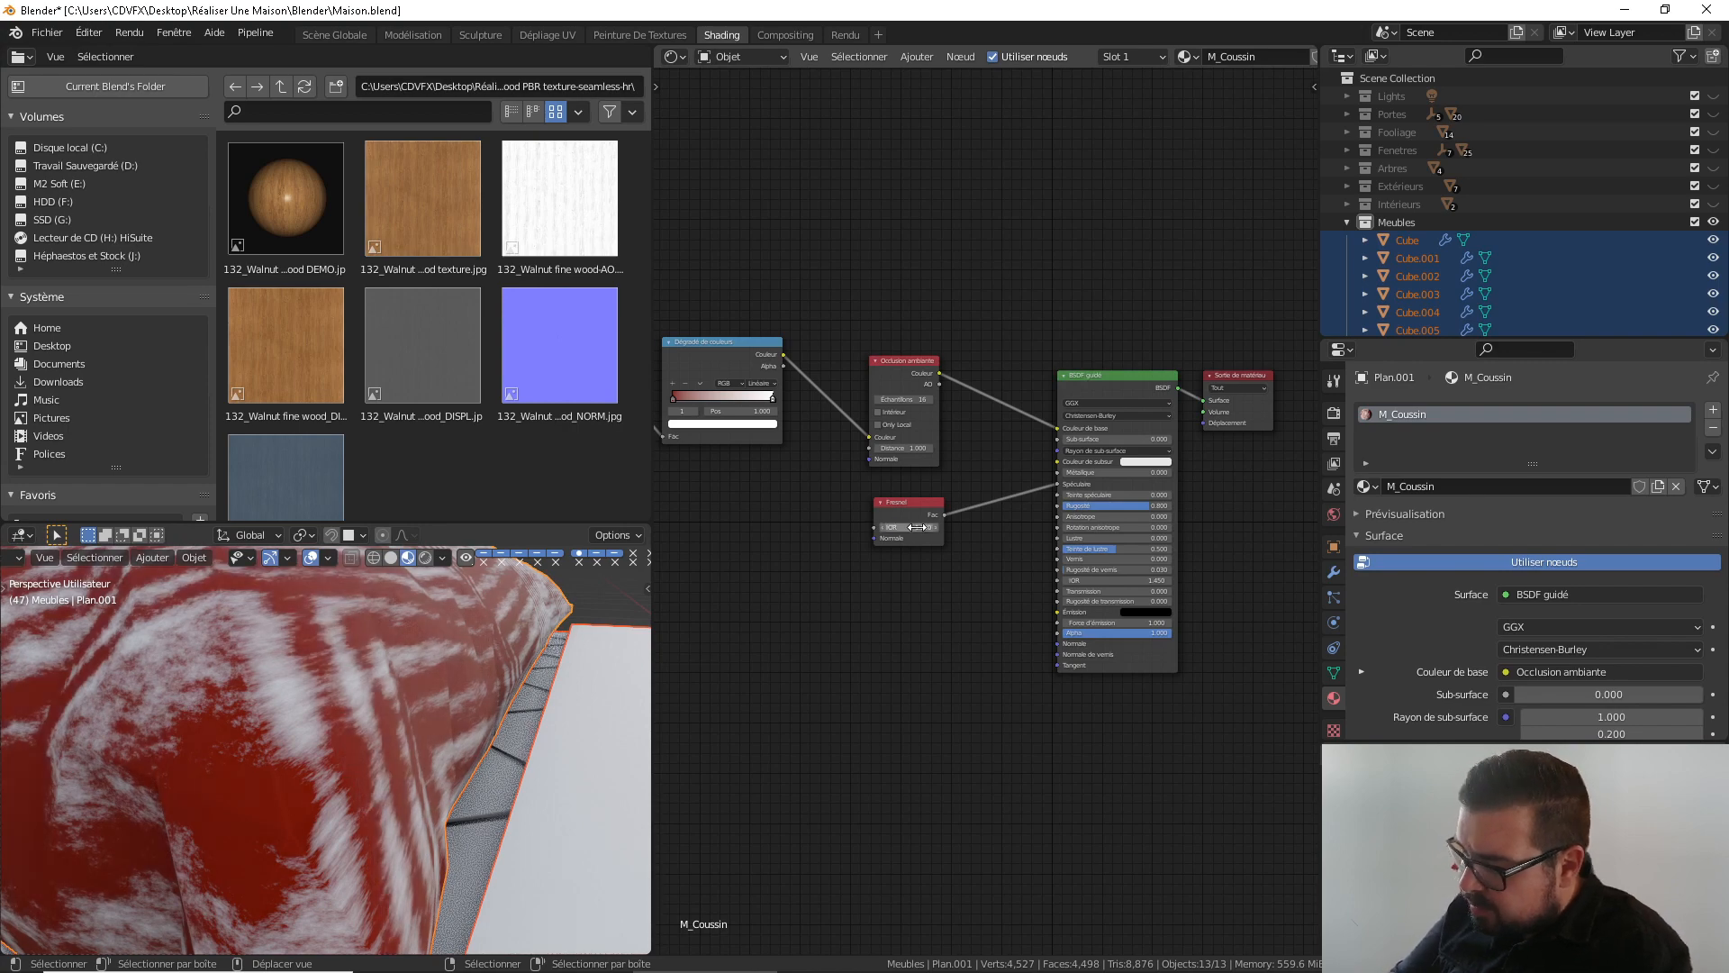
pyautogui.moveTo(411, 715)
pyautogui.mouseDown(button='middle')
pyautogui.moveTo(339, 736)
pyautogui.moveTo(282, 720)
pyautogui.moveTo(337, 721)
pyautogui.moveTo(410, 682)
pyautogui.mouseUp(button='middle')
# Assign the M_Coussin material to the bed cover in place of M_Draps
pyautogui.click(286, 716)
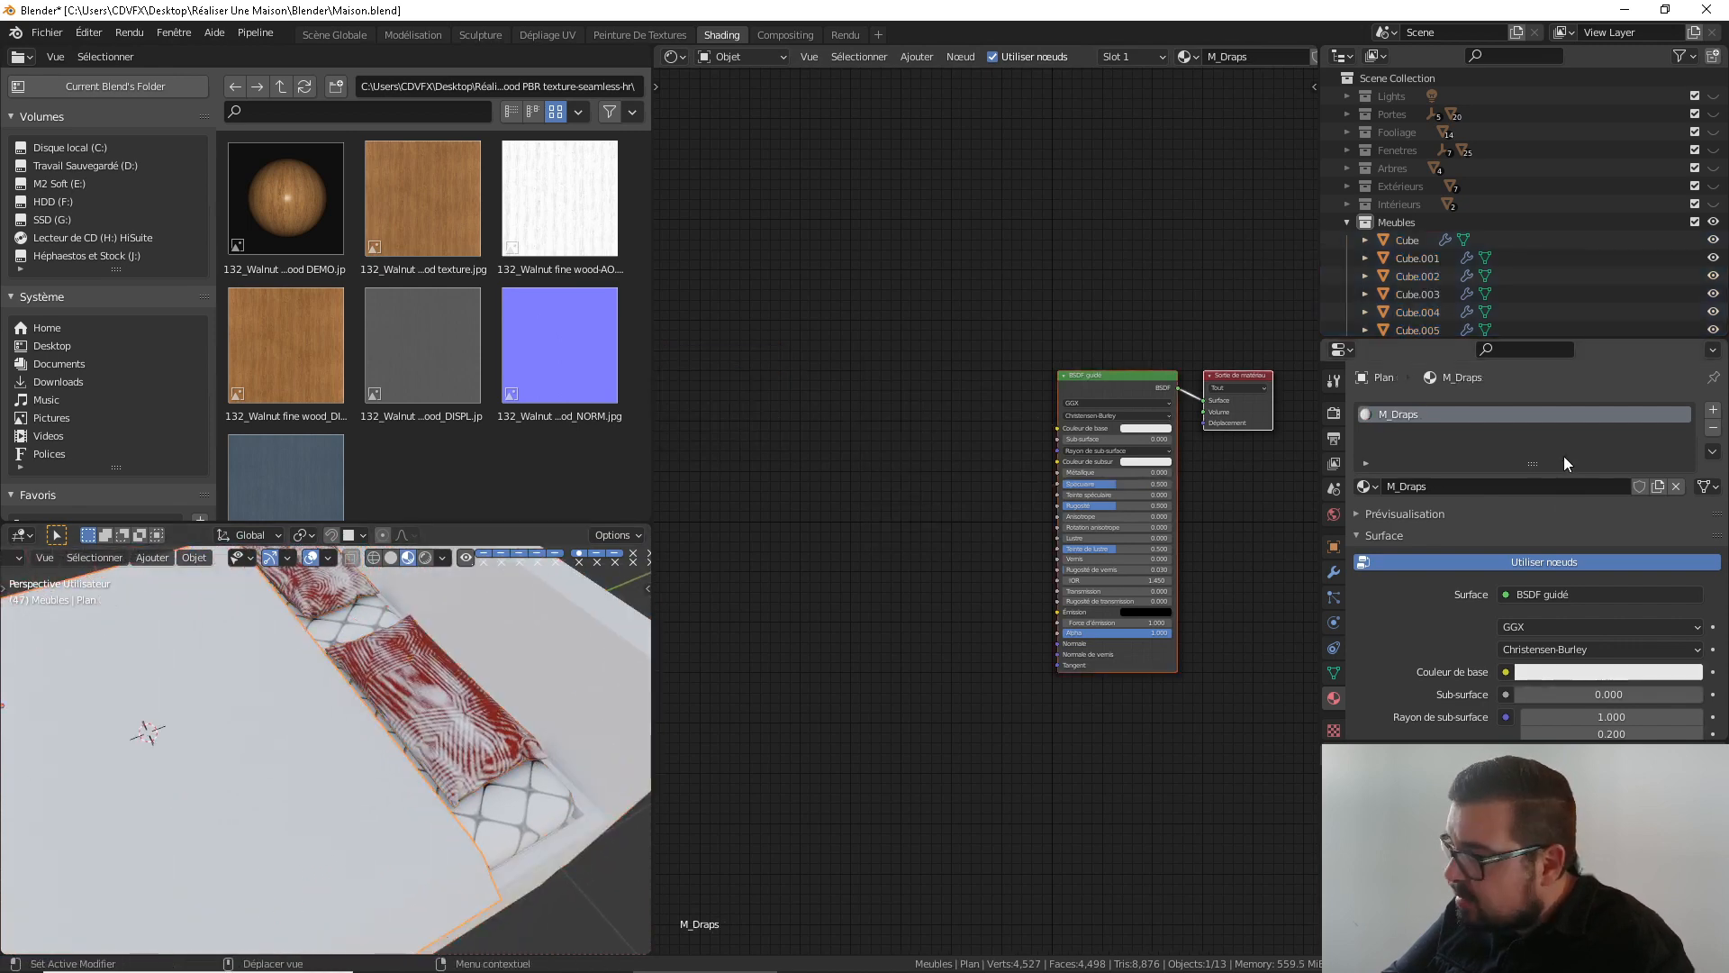
pyautogui.click(1364, 487)
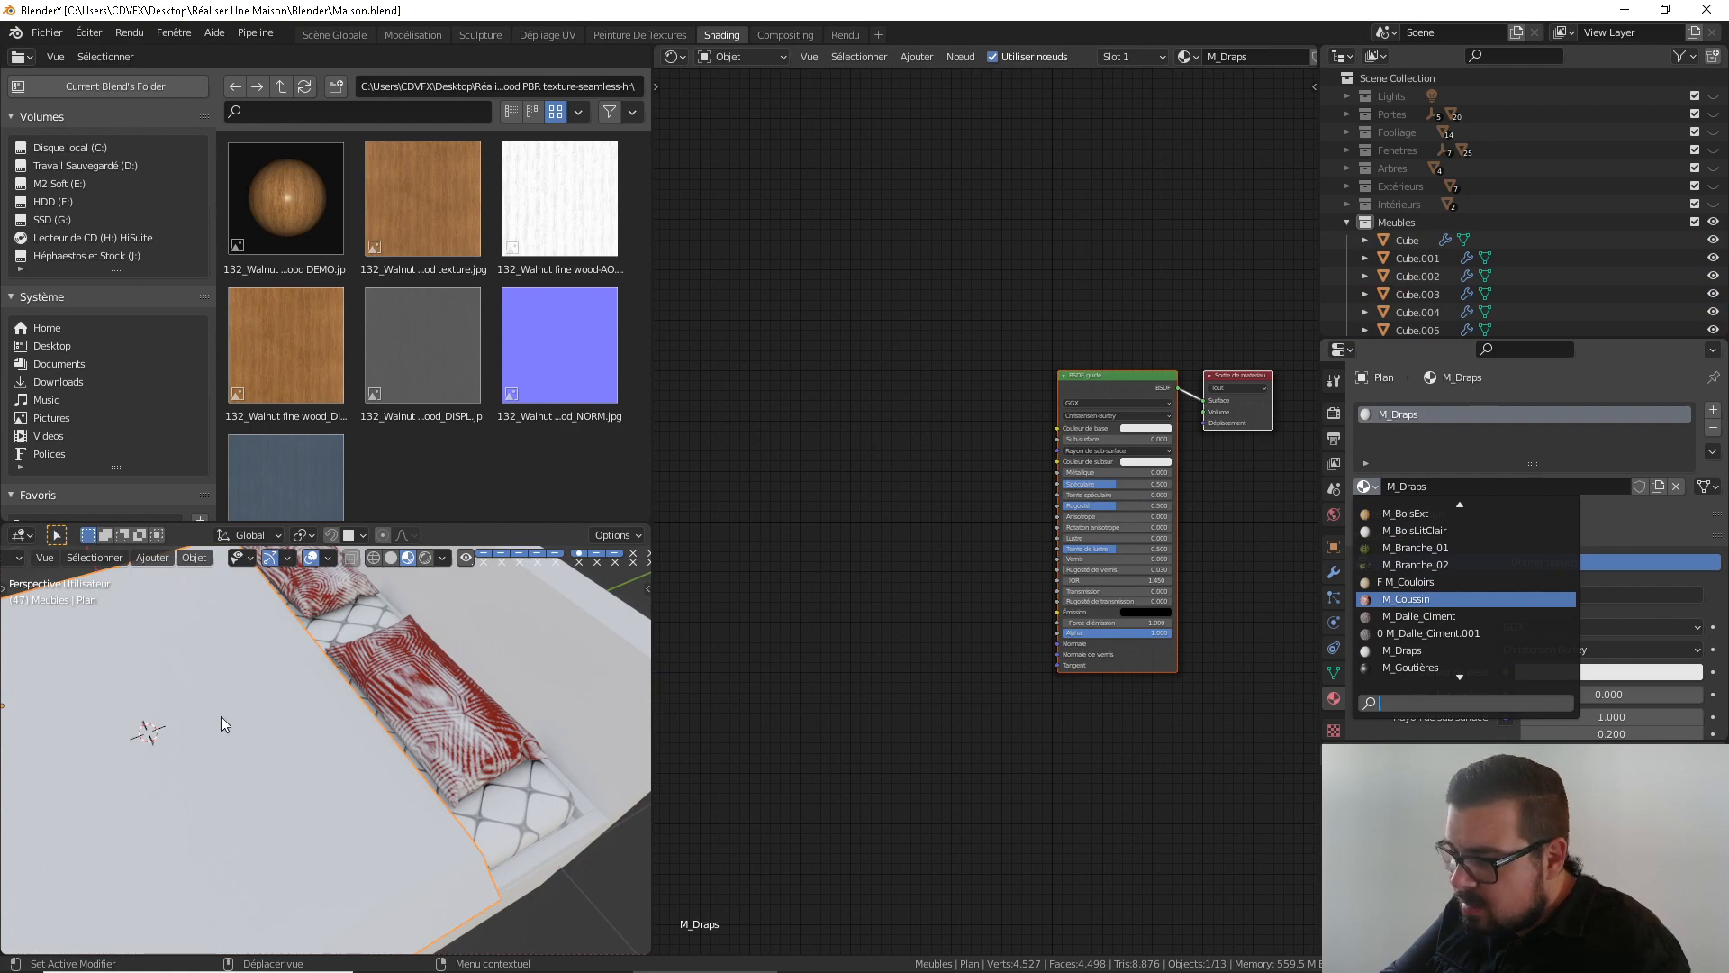
pyautogui.scroll(-4, 259, 744)
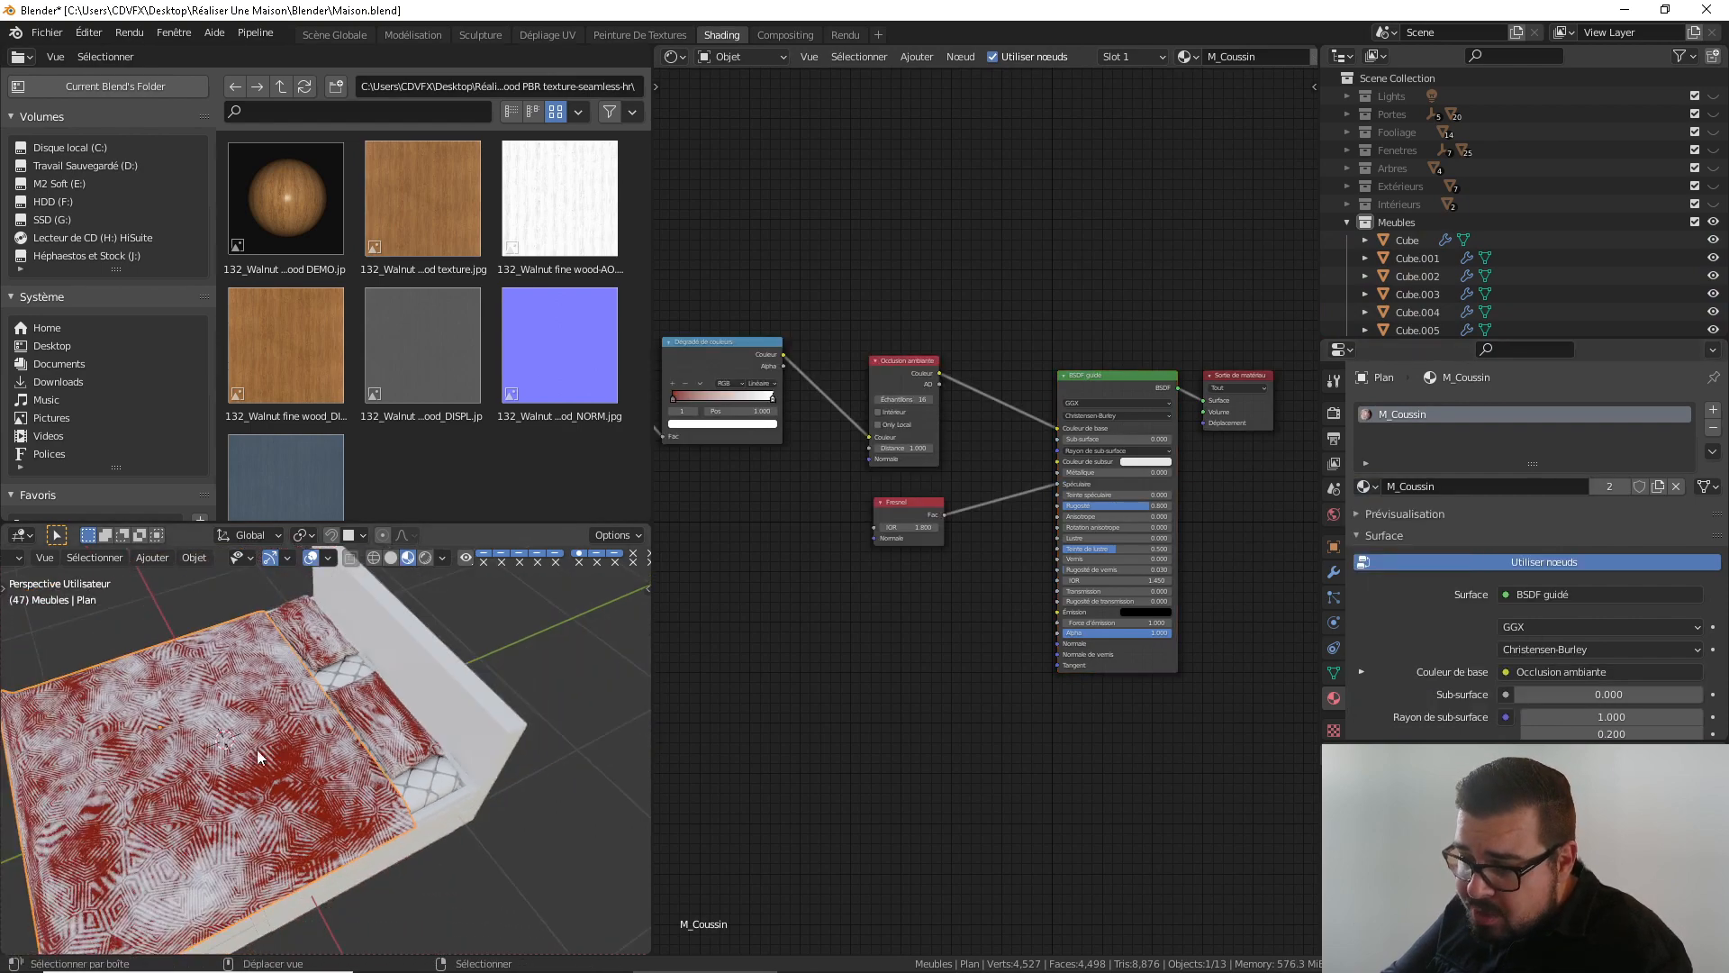
pyautogui.moveTo(258, 750); pyautogui.dragTo(479, 708, button='middle')
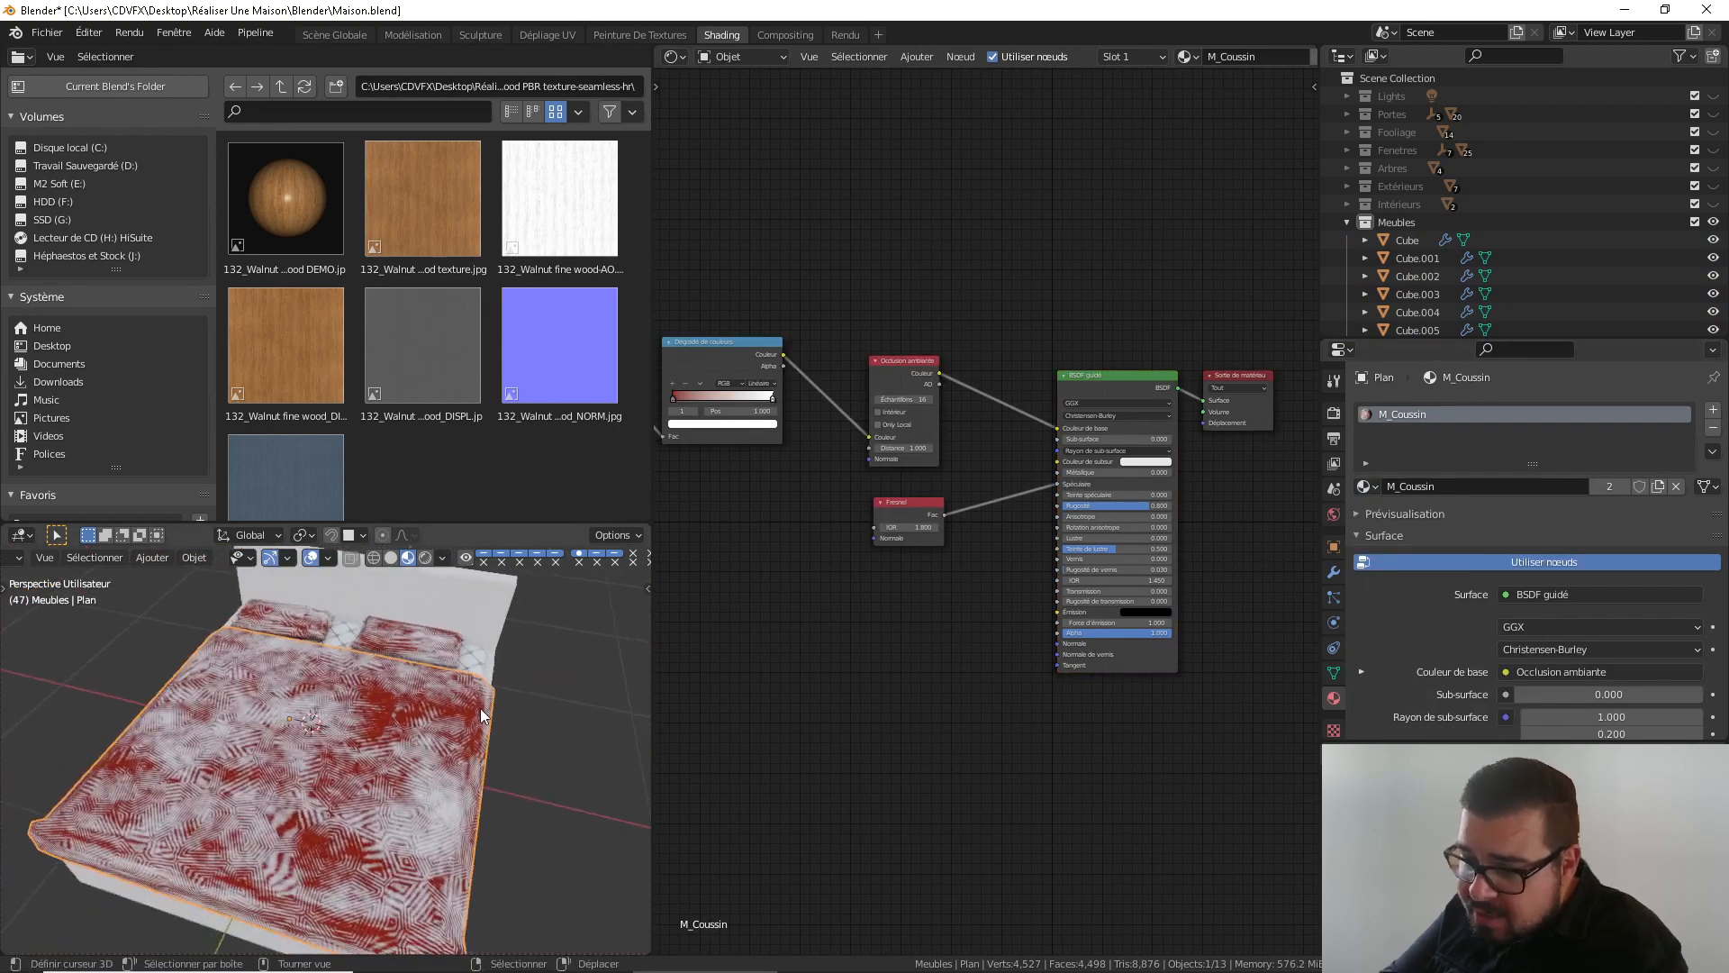
pyautogui.scroll(-1, 890, 598)
# Select the pillows and set their wave texture's scale to -3.5, distortion to 9.3 and detail to 16
pyautogui.rightClick(426, 700)
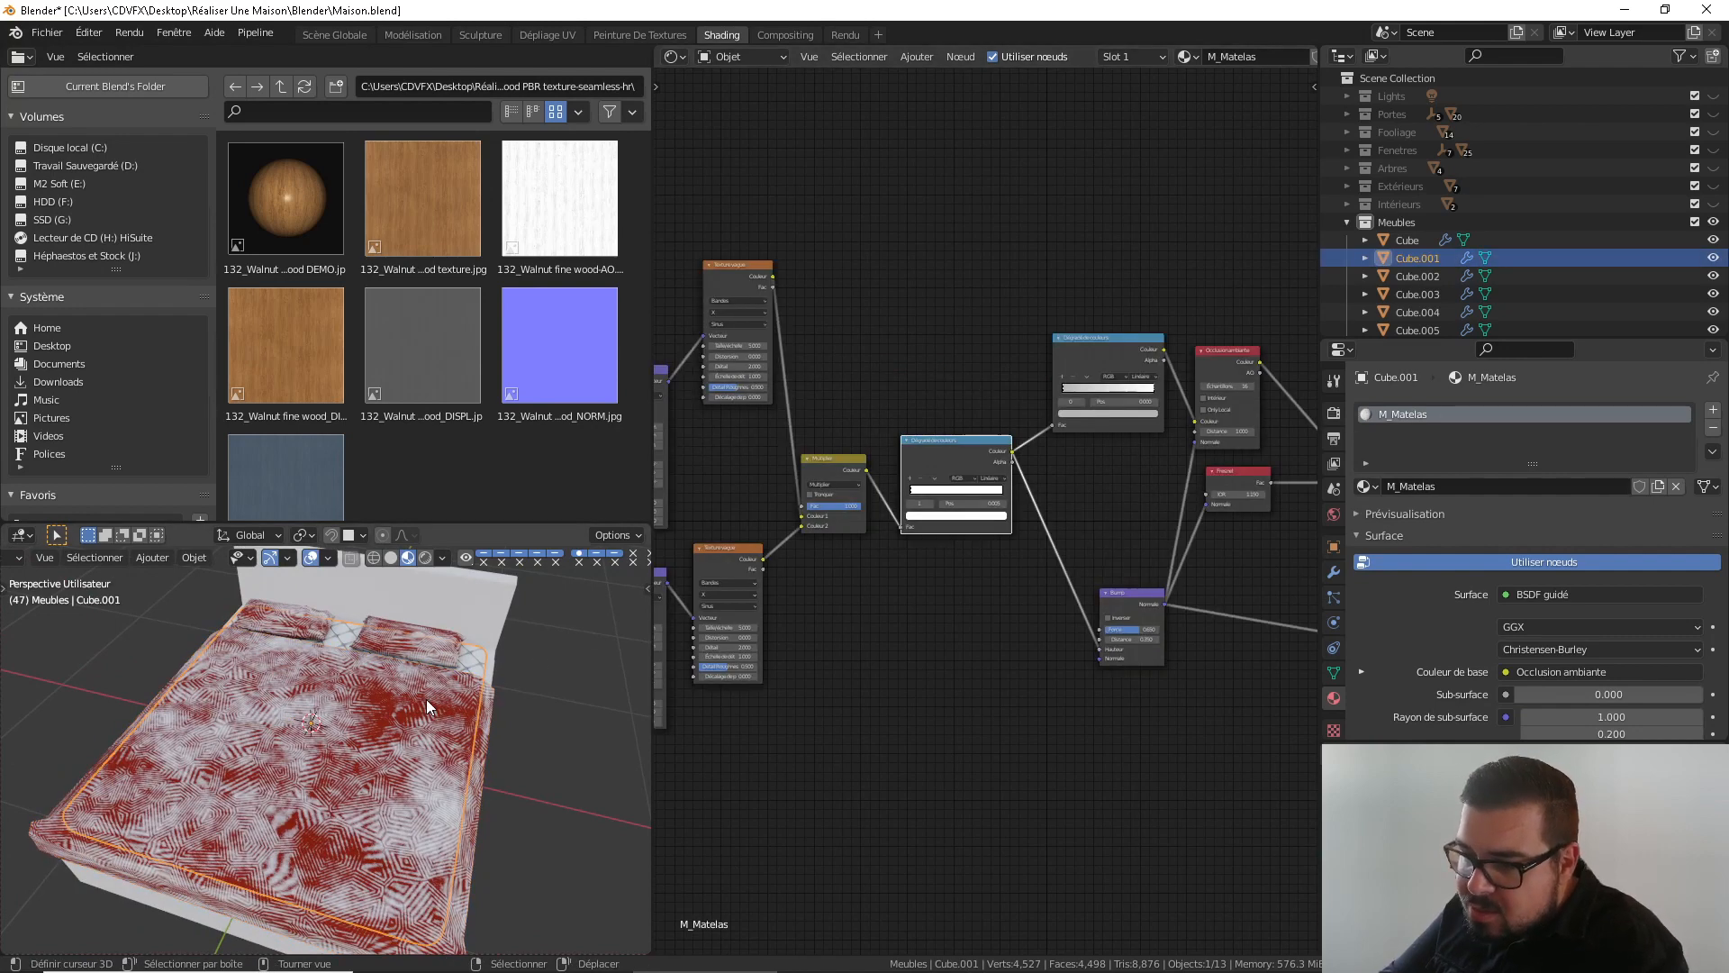
pyautogui.rightClick(386, 708)
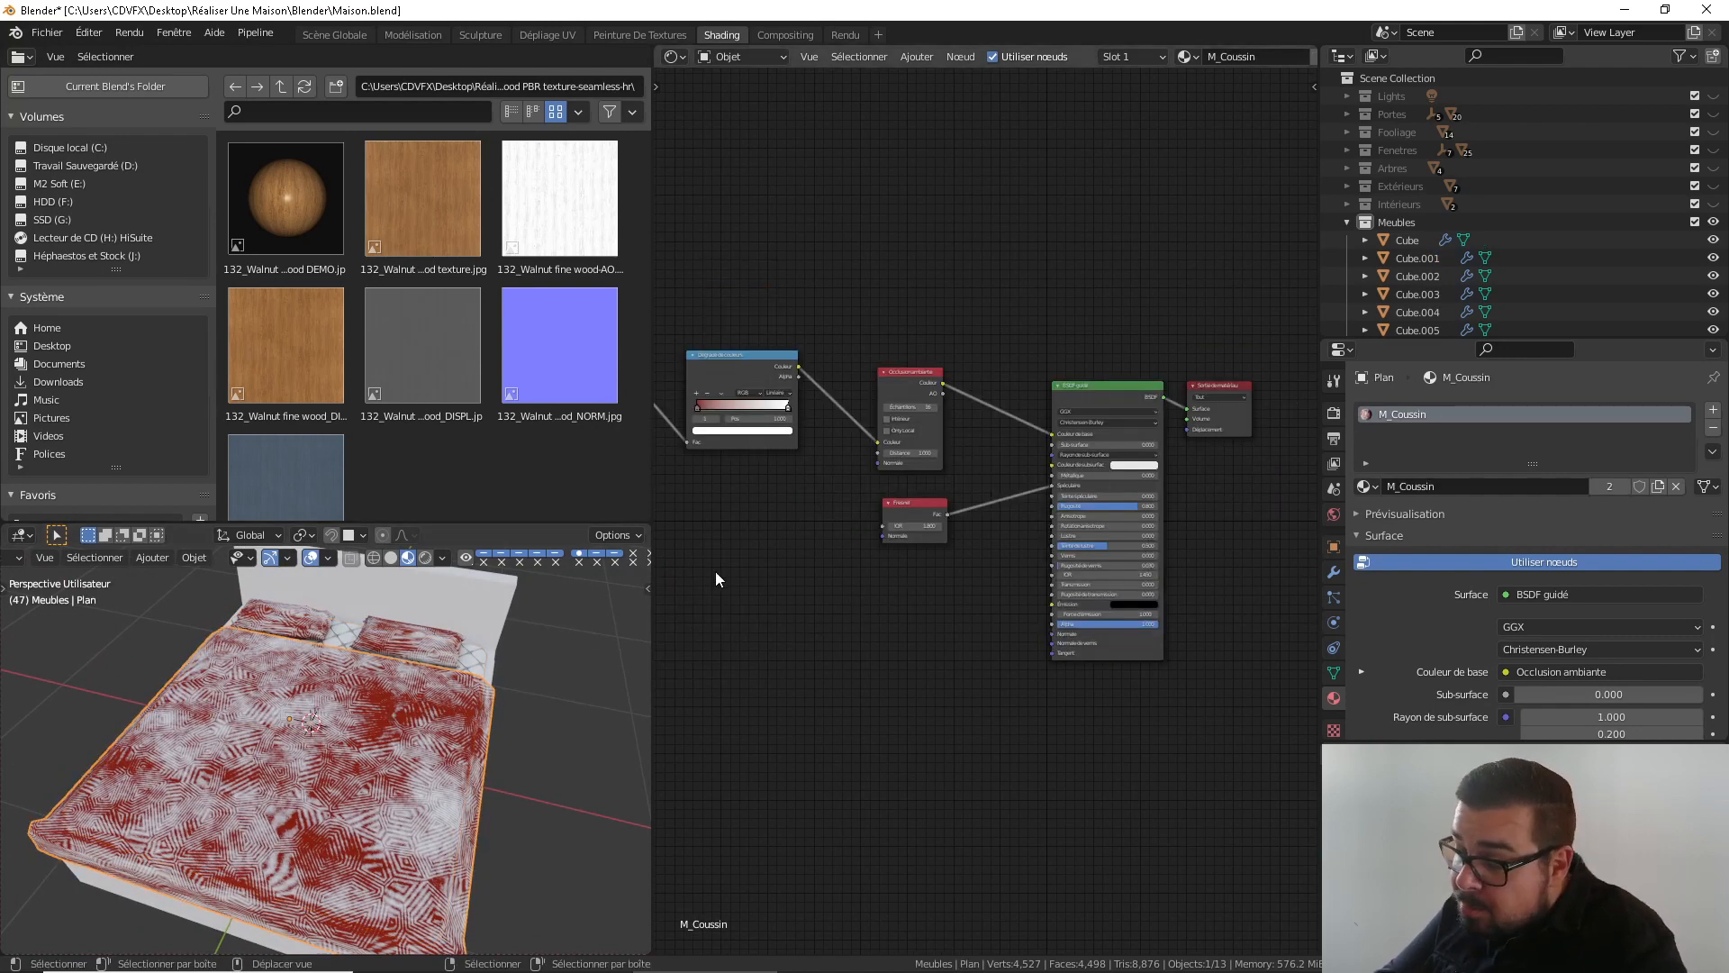
pyautogui.rightClick(425, 636)
pyautogui.moveTo(758, 541); pyautogui.dragTo(915, 679, button='middle')
pyautogui.scroll(4, 895, 677)
pyautogui.moveTo(406, 712); pyautogui.dragTo(434, 682, button='middle')
pyautogui.moveTo(833, 676); pyautogui.dragTo(1135, 623, button='middle')
pyautogui.moveTo(901, 641); pyautogui.dragTo(1186, 687, button='middle')
pyautogui.scroll(1, 802, 637)
pyautogui.moveTo(797, 639); pyautogui.dragTo(1007, 601, button='middle')
pyautogui.scroll(-2, 981, 601)
pyautogui.moveTo(942, 519); pyautogui.dragTo(729, 519)
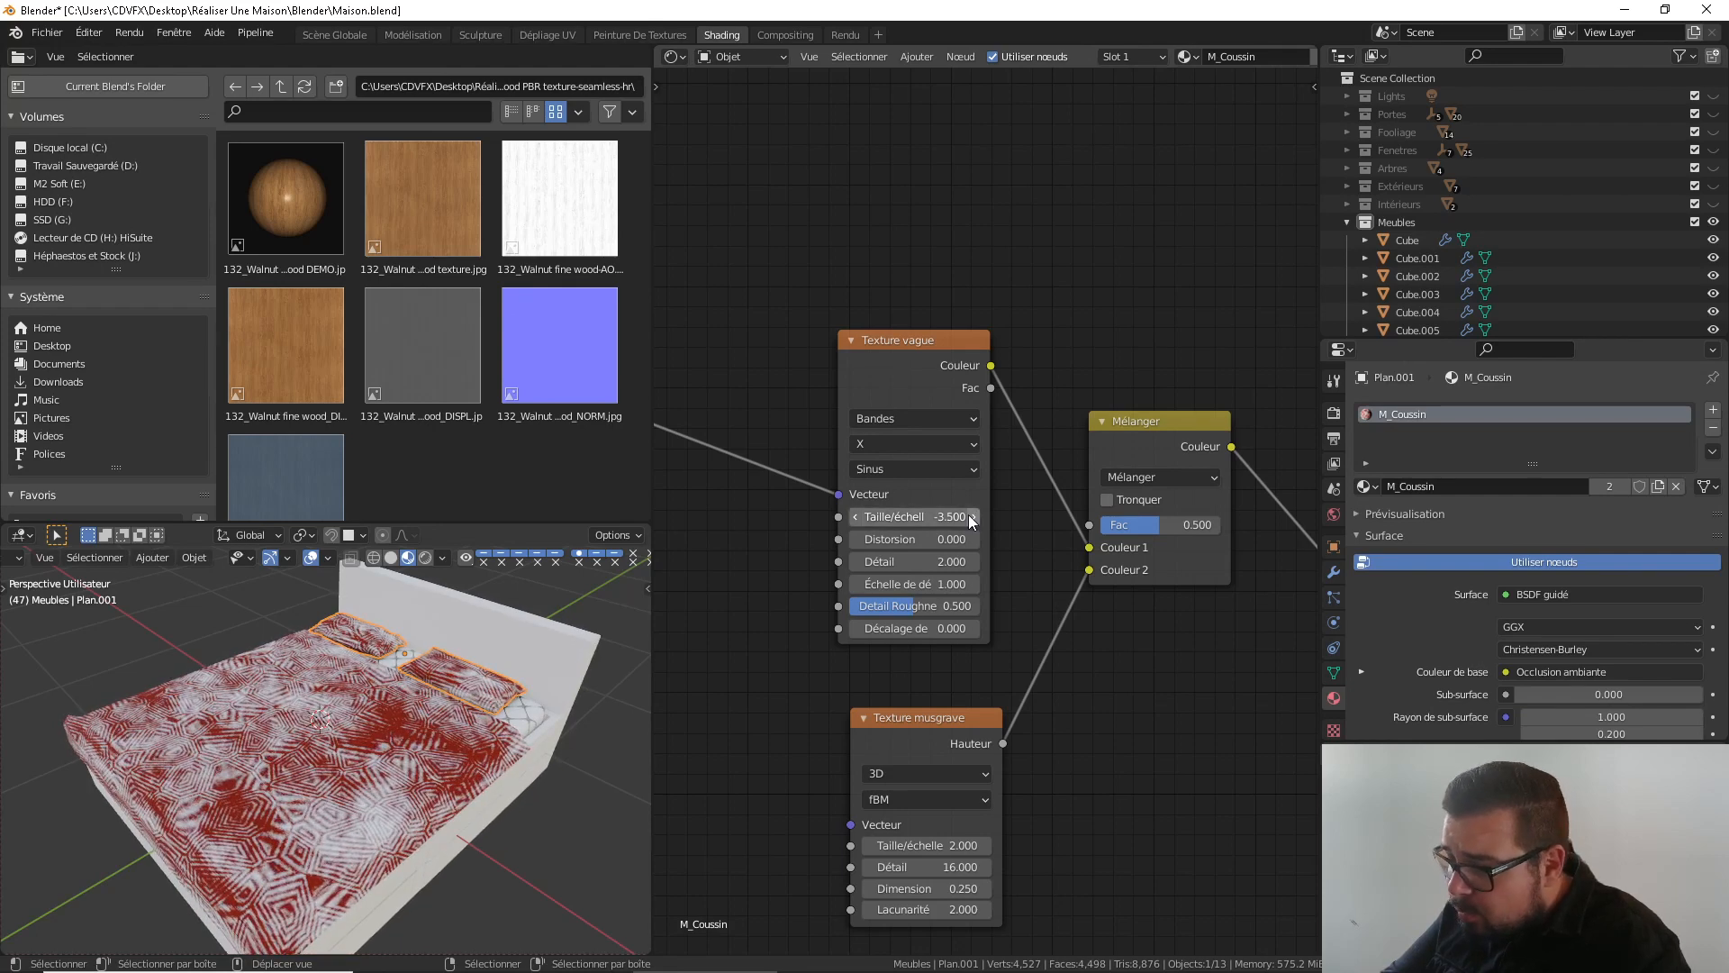
pyautogui.moveTo(963, 539)
pyautogui.mouseDown()
pyautogui.moveTo(1018, 539)
pyautogui.moveTo(961, 563)
pyautogui.mouseUp()
pyautogui.scroll(4, 567, 690)
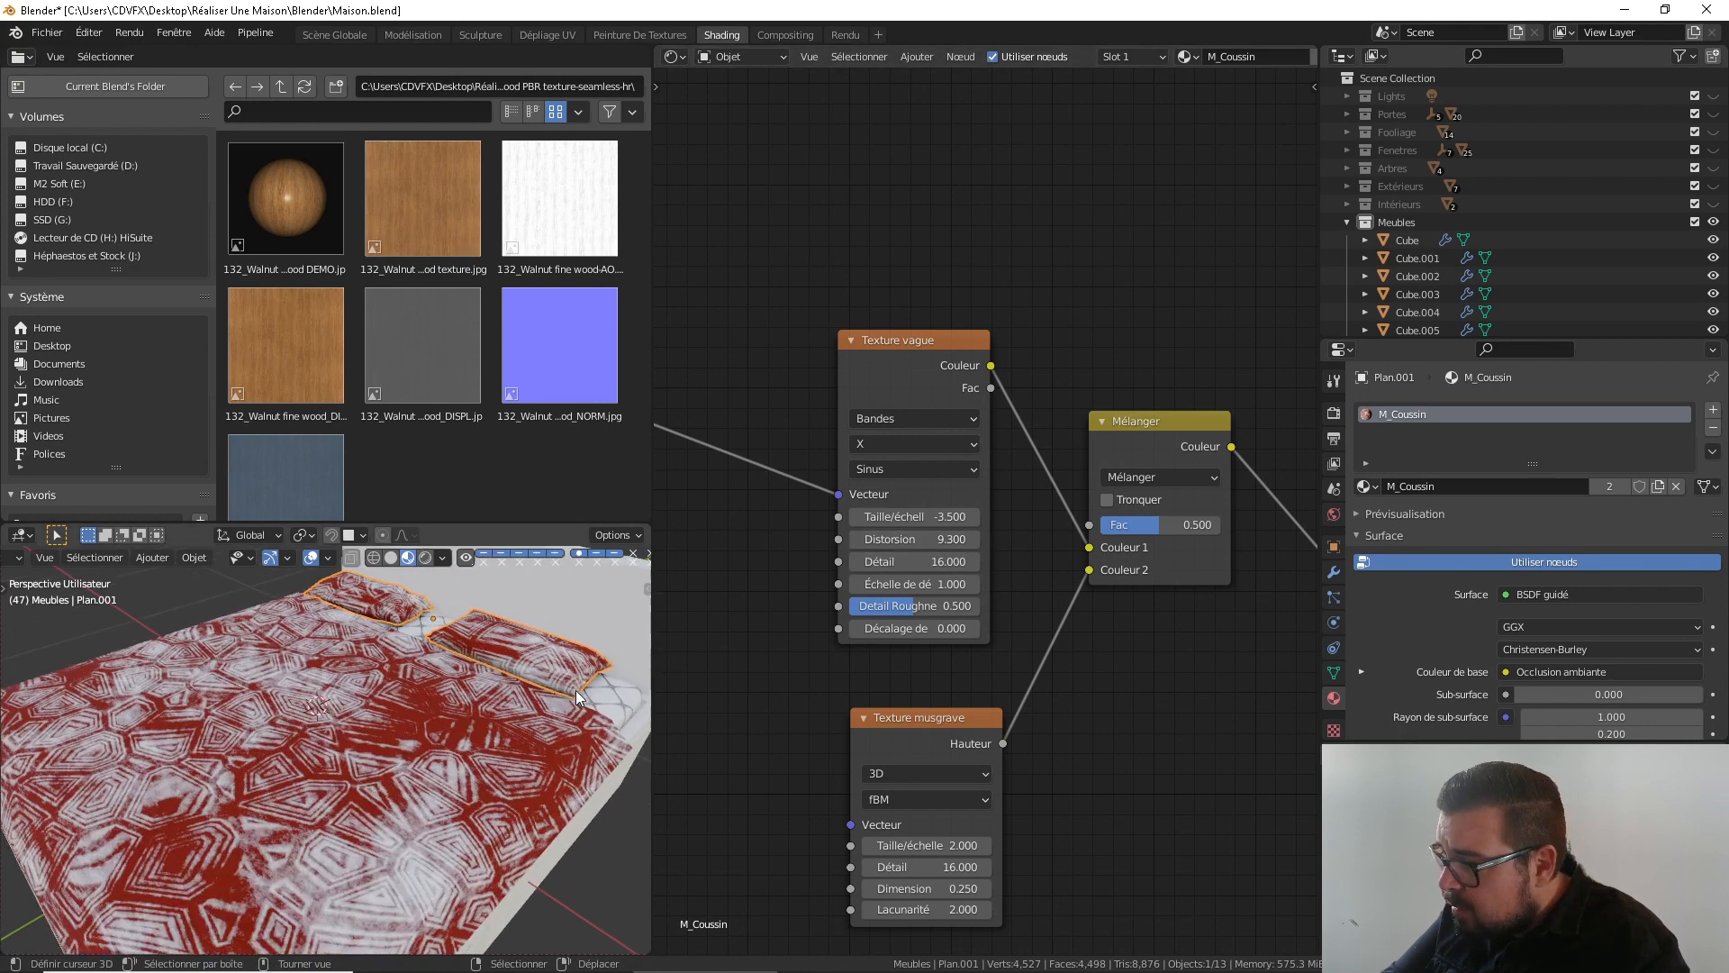
# Set the wave texture's phase offset to -2.1 and its scale to -1.3
pyautogui.moveTo(930, 619); pyautogui.dragTo(833, 620)
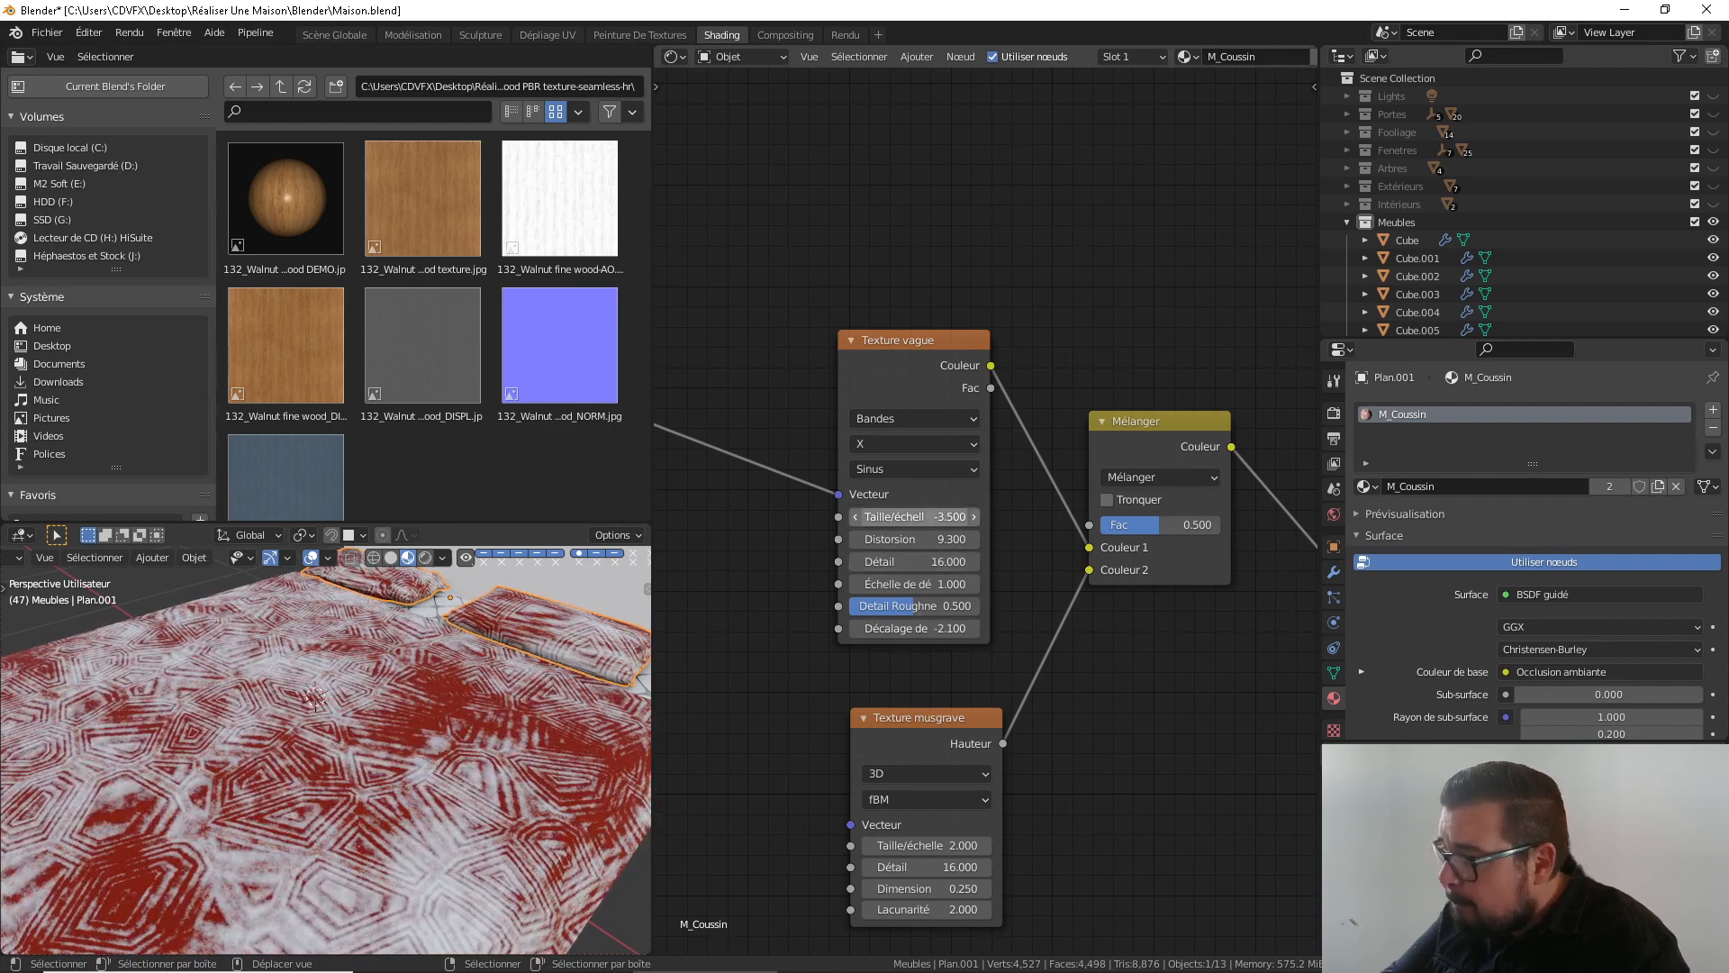
pyautogui.moveTo(914, 516); pyautogui.dragTo(957, 516)
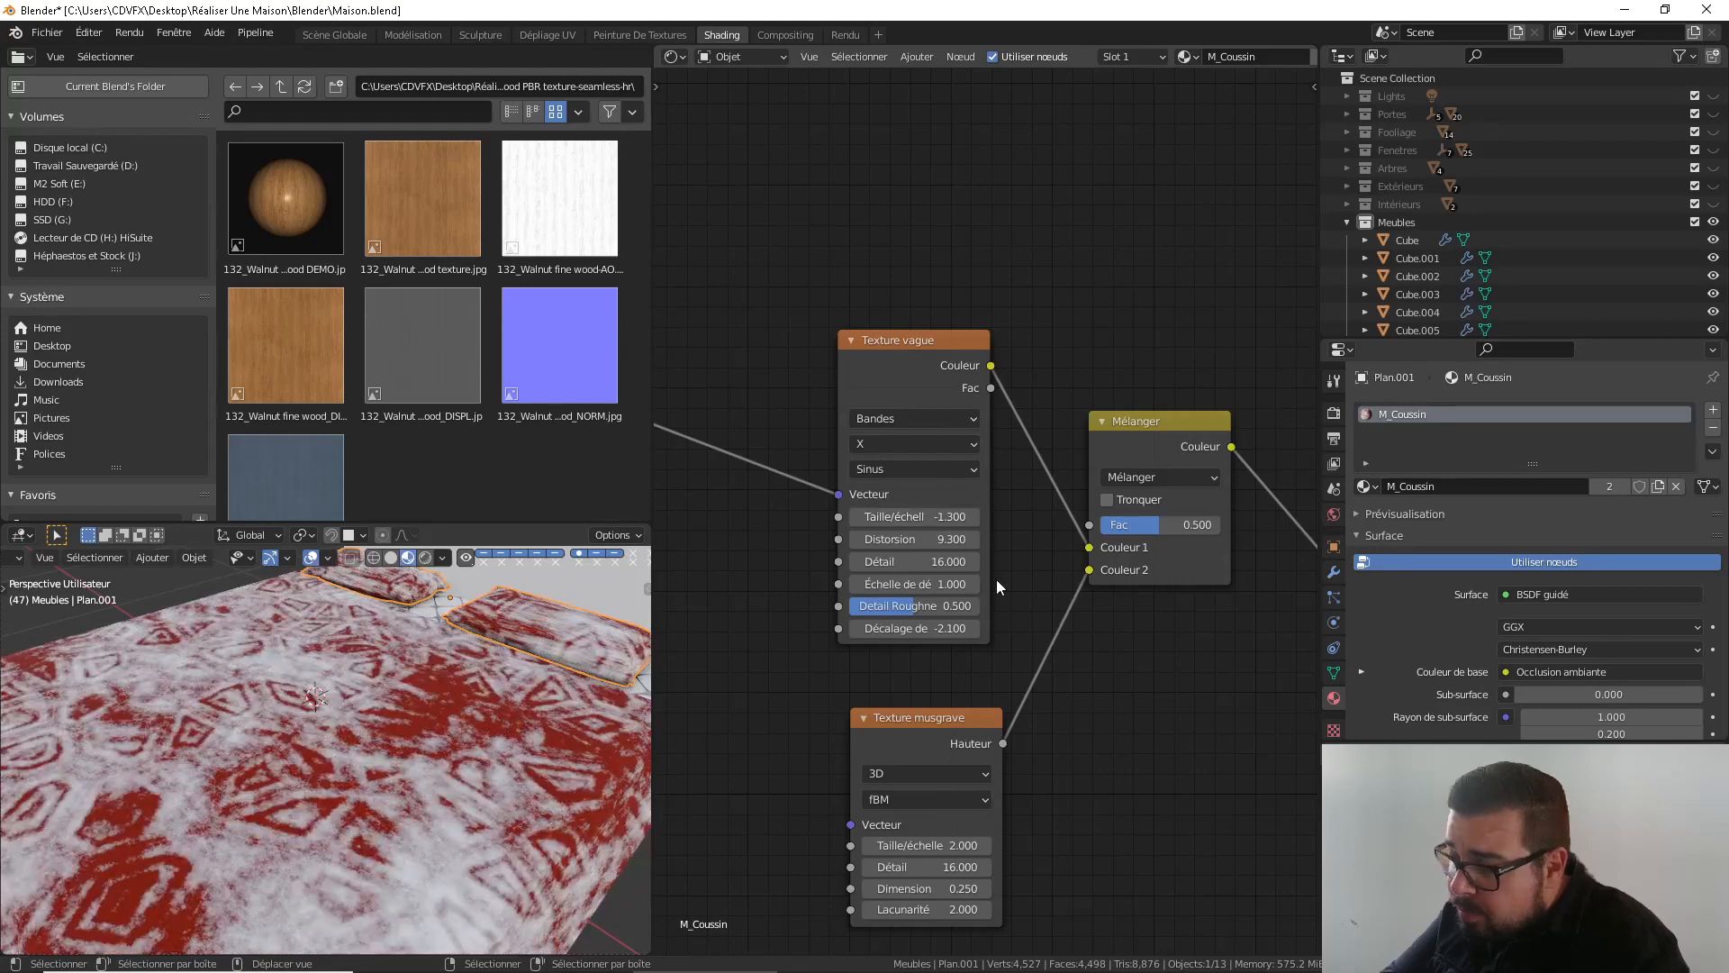
pyautogui.scroll(-2, 996, 580)
pyautogui.moveTo(510, 688)
pyautogui.mouseDown(button='middle')
pyautogui.moveTo(492, 702)
pyautogui.moveTo(494, 769)
pyautogui.moveTo(609, 706)
pyautogui.moveTo(424, 726)
pyautogui.moveTo(505, 655)
pyautogui.mouseUp(button='middle')
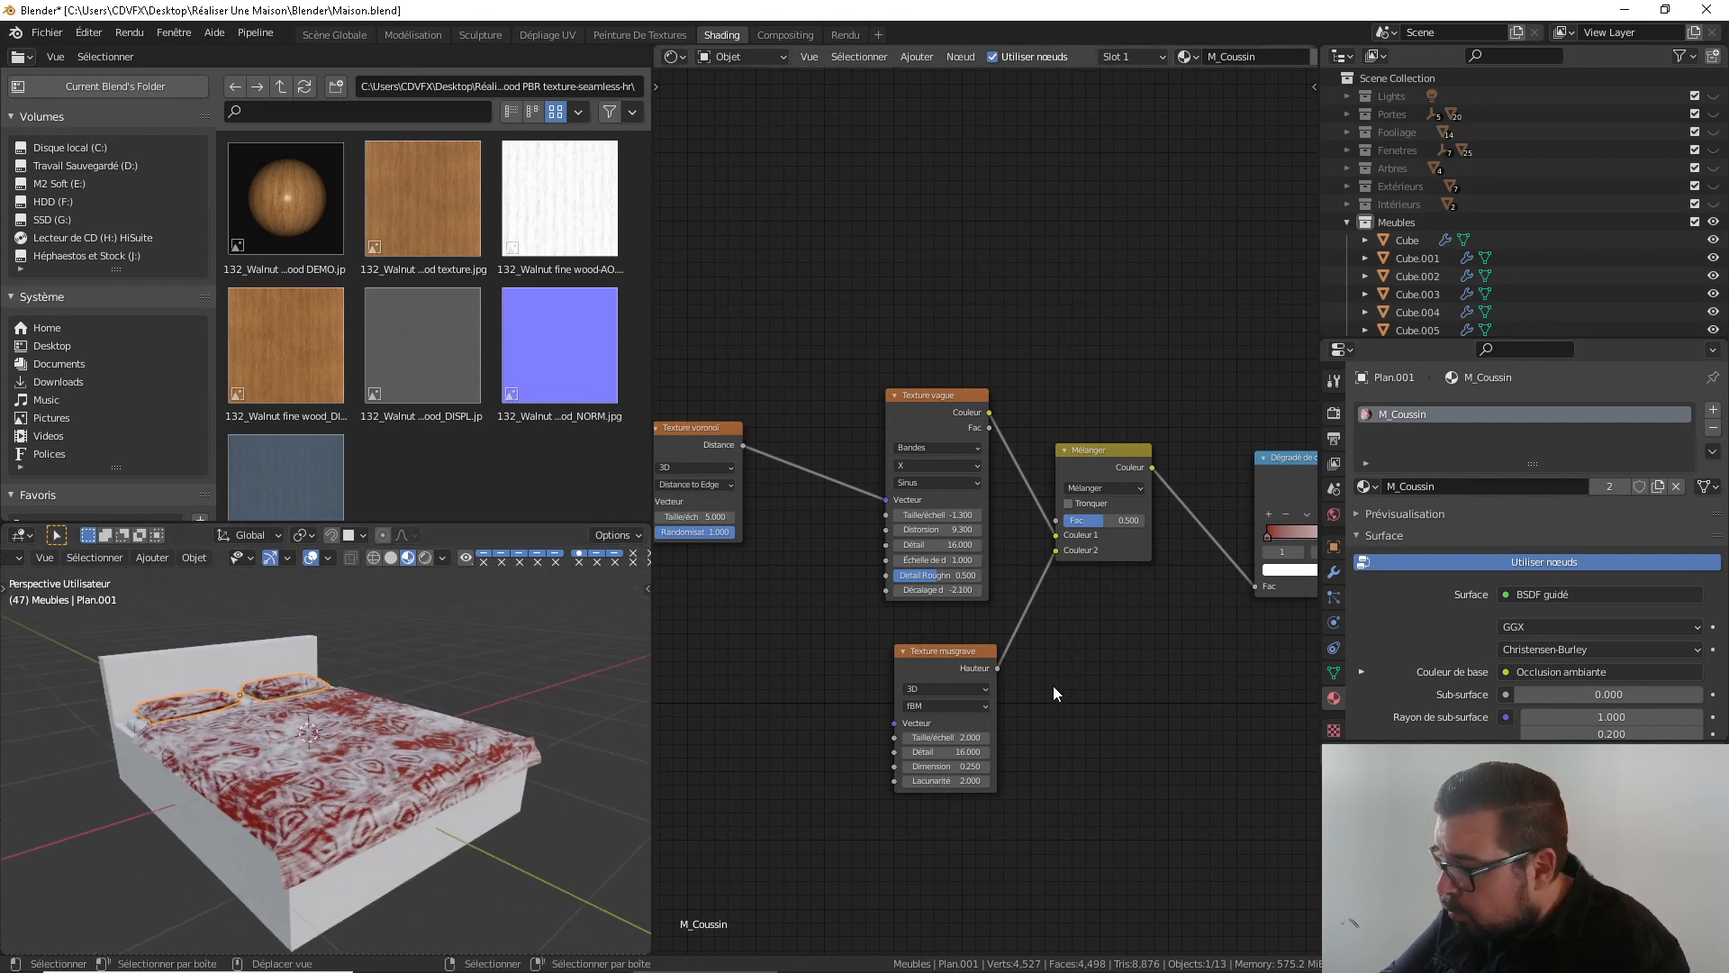
# Lower the factor of the Mix node combining the wave and Musgrave textures to 0.308
pyautogui.scroll(2, 1045, 703)
pyautogui.moveTo(1093, 628); pyautogui.dragTo(953, 620, button='middle')
pyautogui.moveTo(990, 515)
pyautogui.mouseDown()
pyautogui.moveTo(1045, 514)
pyautogui.moveTo(955, 514)
pyautogui.moveTo(973, 514)
pyautogui.mouseUp()
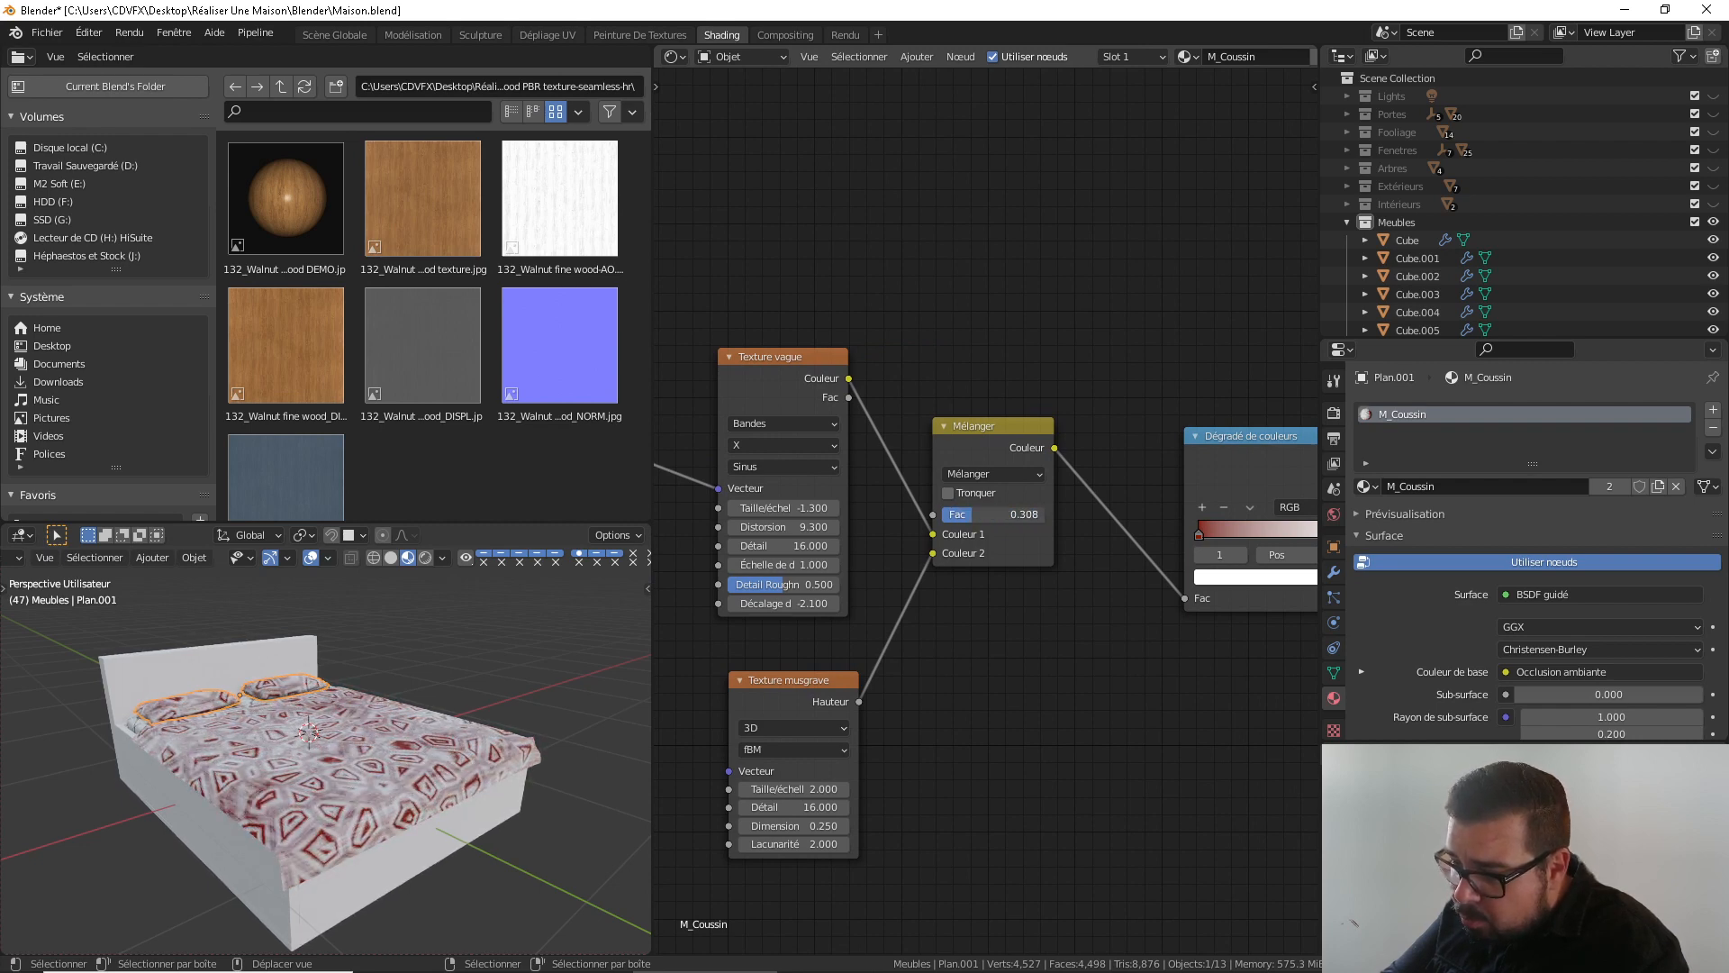
pyautogui.moveTo(334, 758); pyautogui.dragTo(245, 828, button='middle')
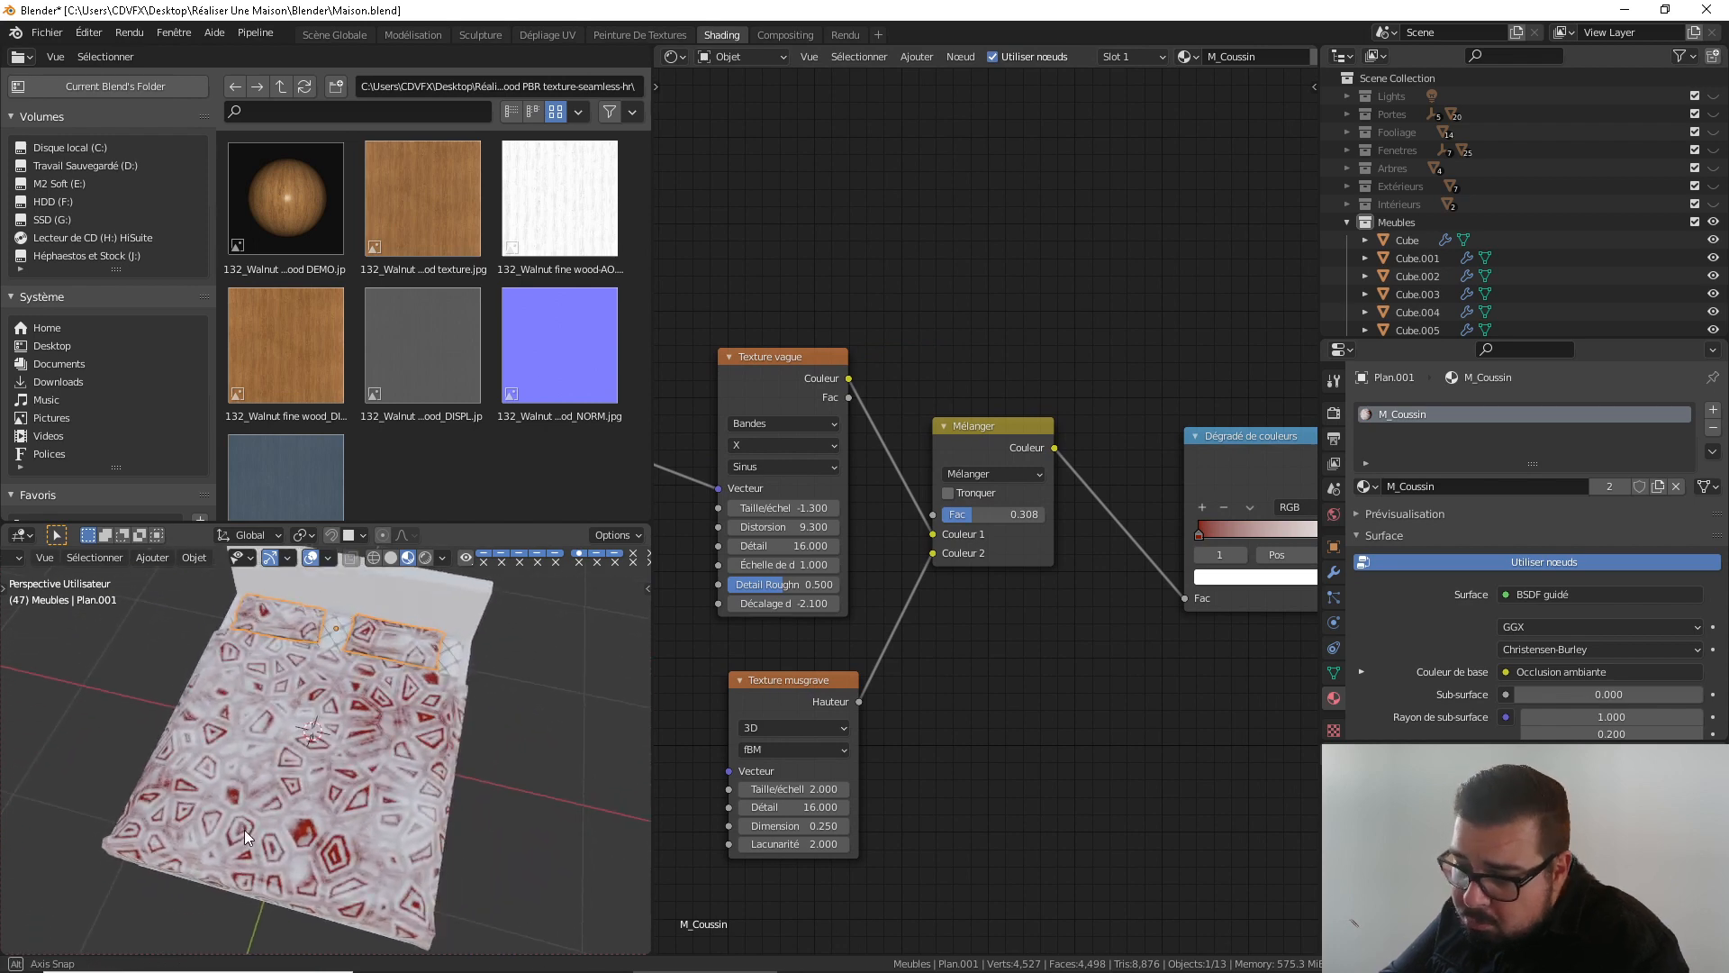
# Try a yellow-orange color on the color ramp's white stop, and reset its hue and saturation to 0
pyautogui.keyDown('ctrl'); pyautogui.scroll(-9, 884, 679); pyautogui.keyUp('ctrl')
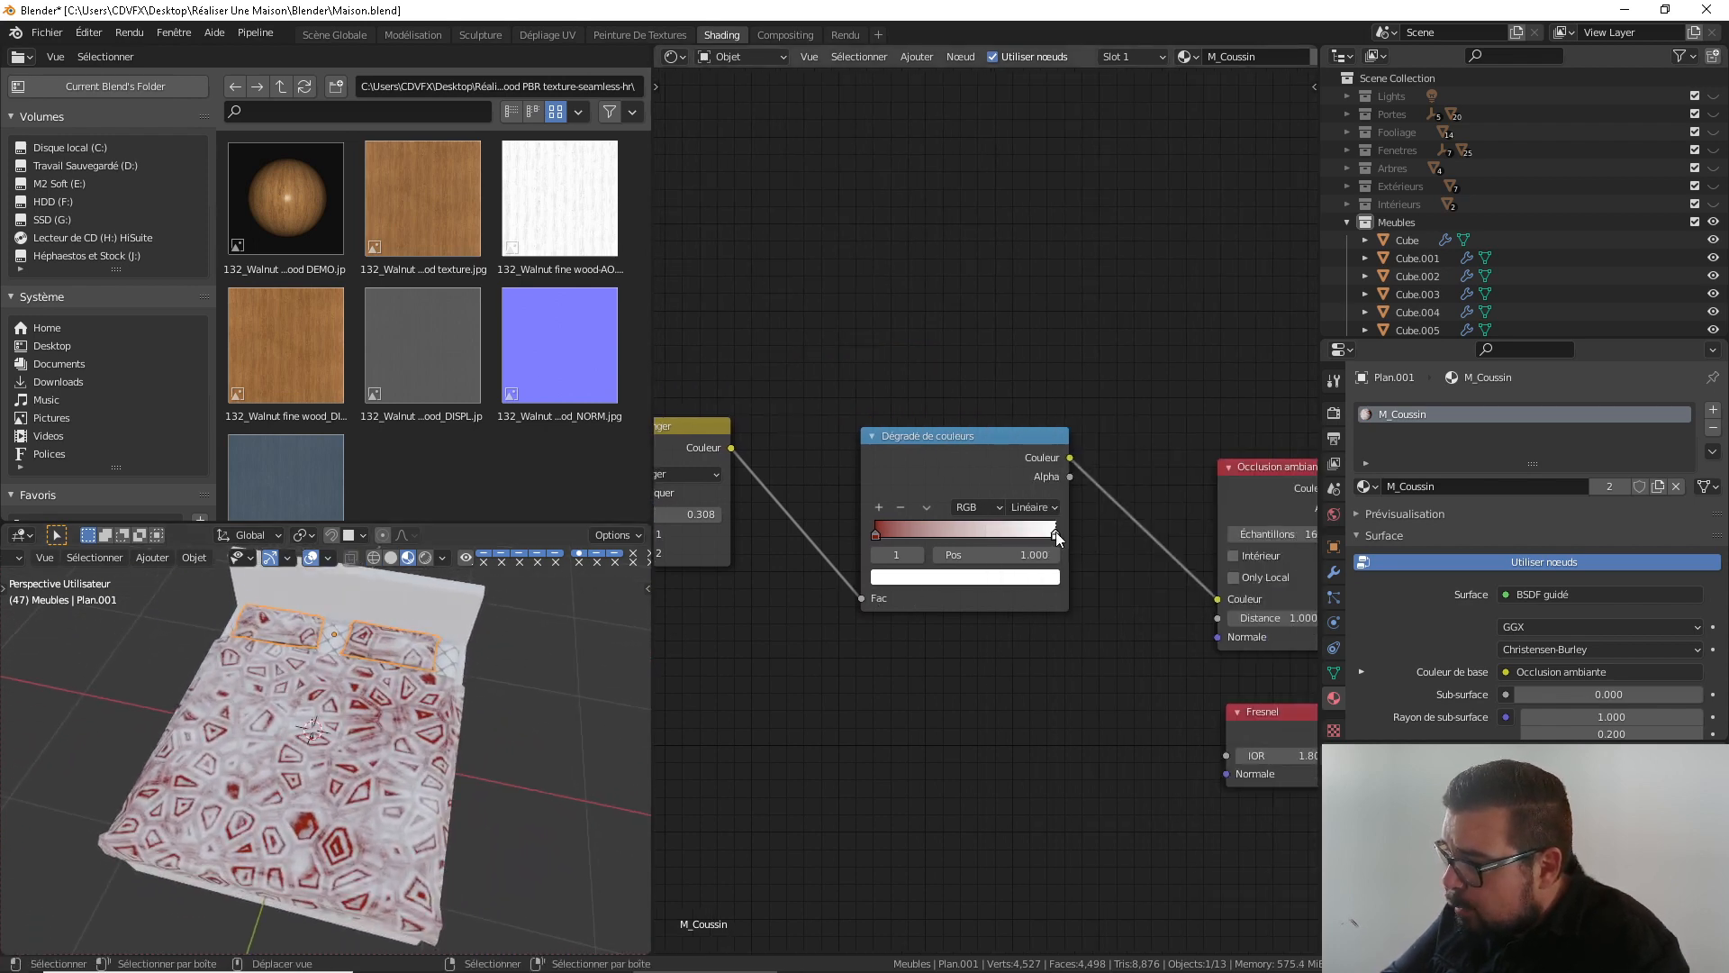
pyautogui.click(998, 578)
pyautogui.moveTo(965, 418)
pyautogui.mouseDown()
pyautogui.moveTo(974, 405)
pyautogui.moveTo(914, 425)
pyautogui.moveTo(930, 415)
pyautogui.moveTo(928, 449)
pyautogui.moveTo(920, 419)
pyautogui.mouseUp()
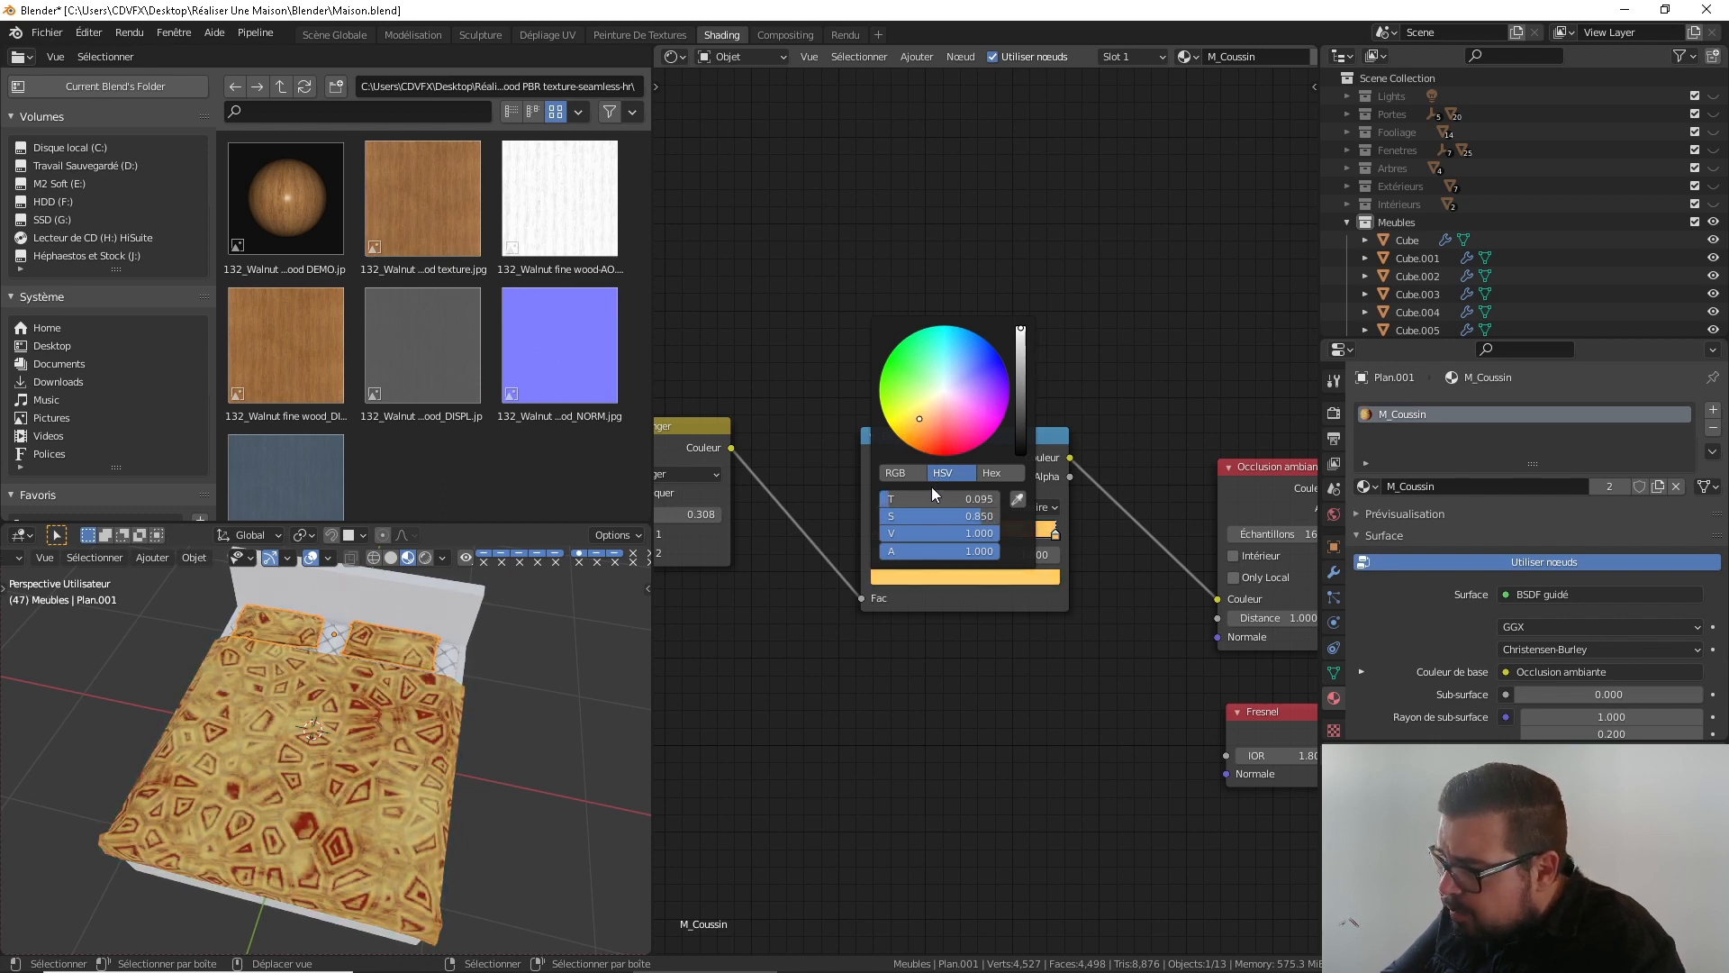
pyautogui.moveTo(982, 497); pyautogui.dragTo(881, 516)
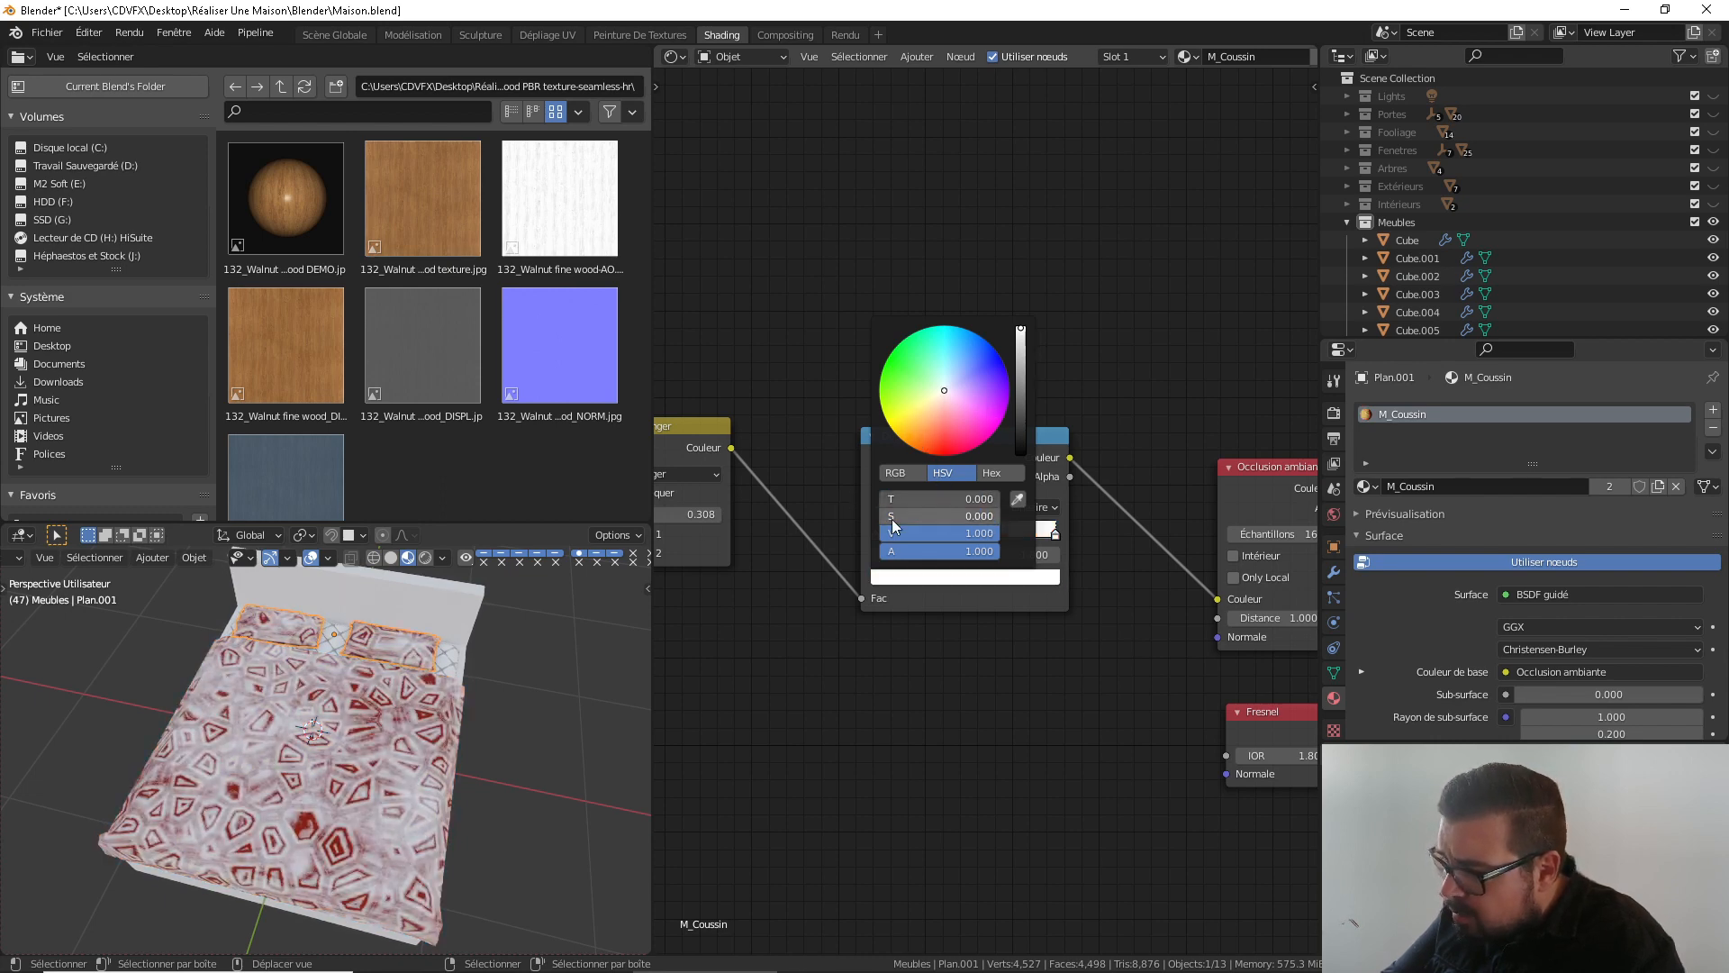
pyautogui.moveTo(408, 680); pyautogui.dragTo(365, 635, button='middle')
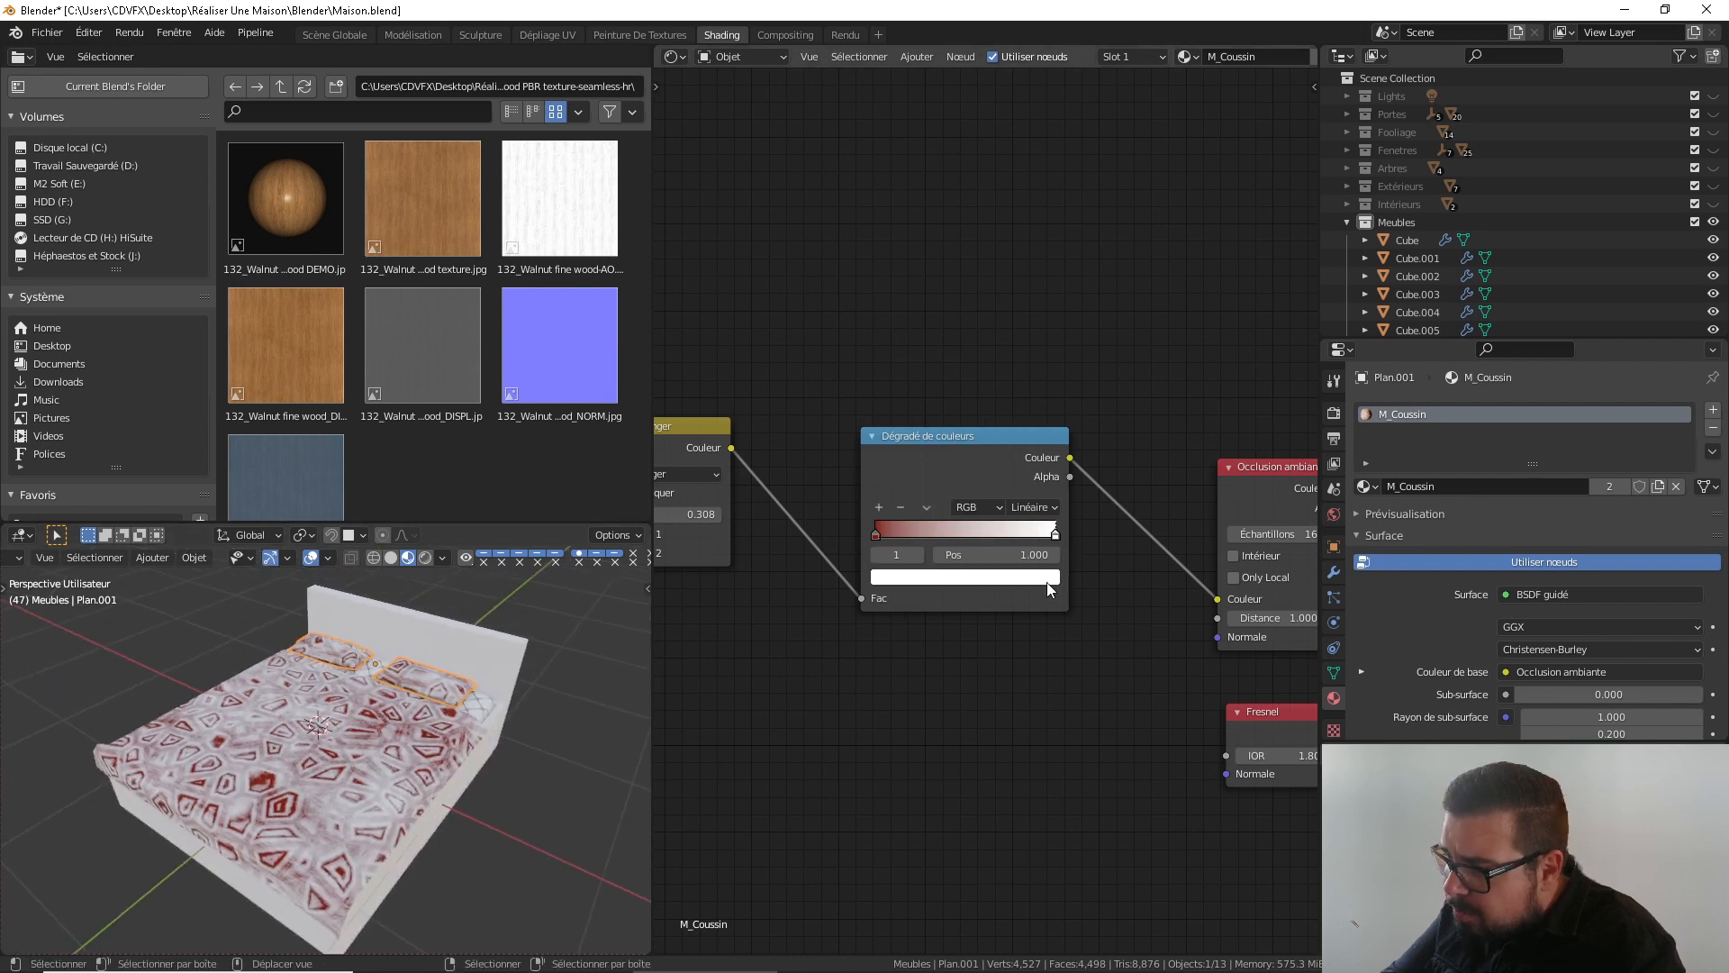
# Darken the color ramp's white stop to a light grey and deselect all objects
pyautogui.click(1014, 584)
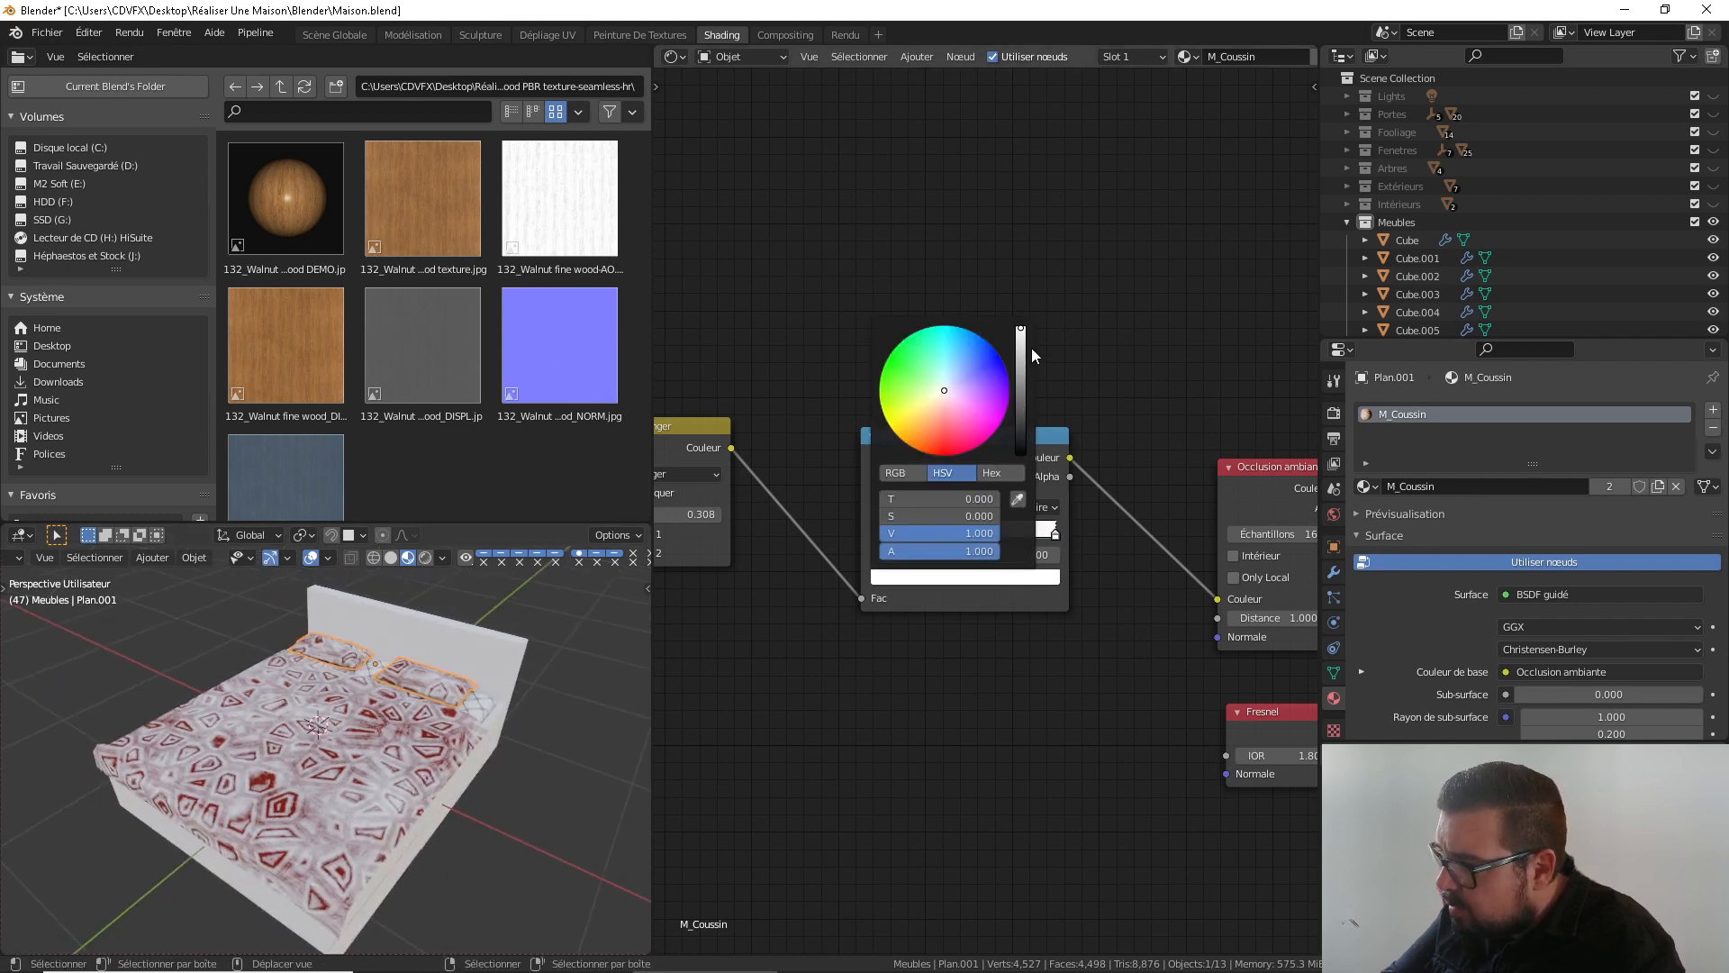
pyautogui.moveTo(1021, 335)
pyautogui.mouseDown()
pyautogui.moveTo(1020, 372)
pyautogui.moveTo(1023, 355)
pyautogui.mouseUp()
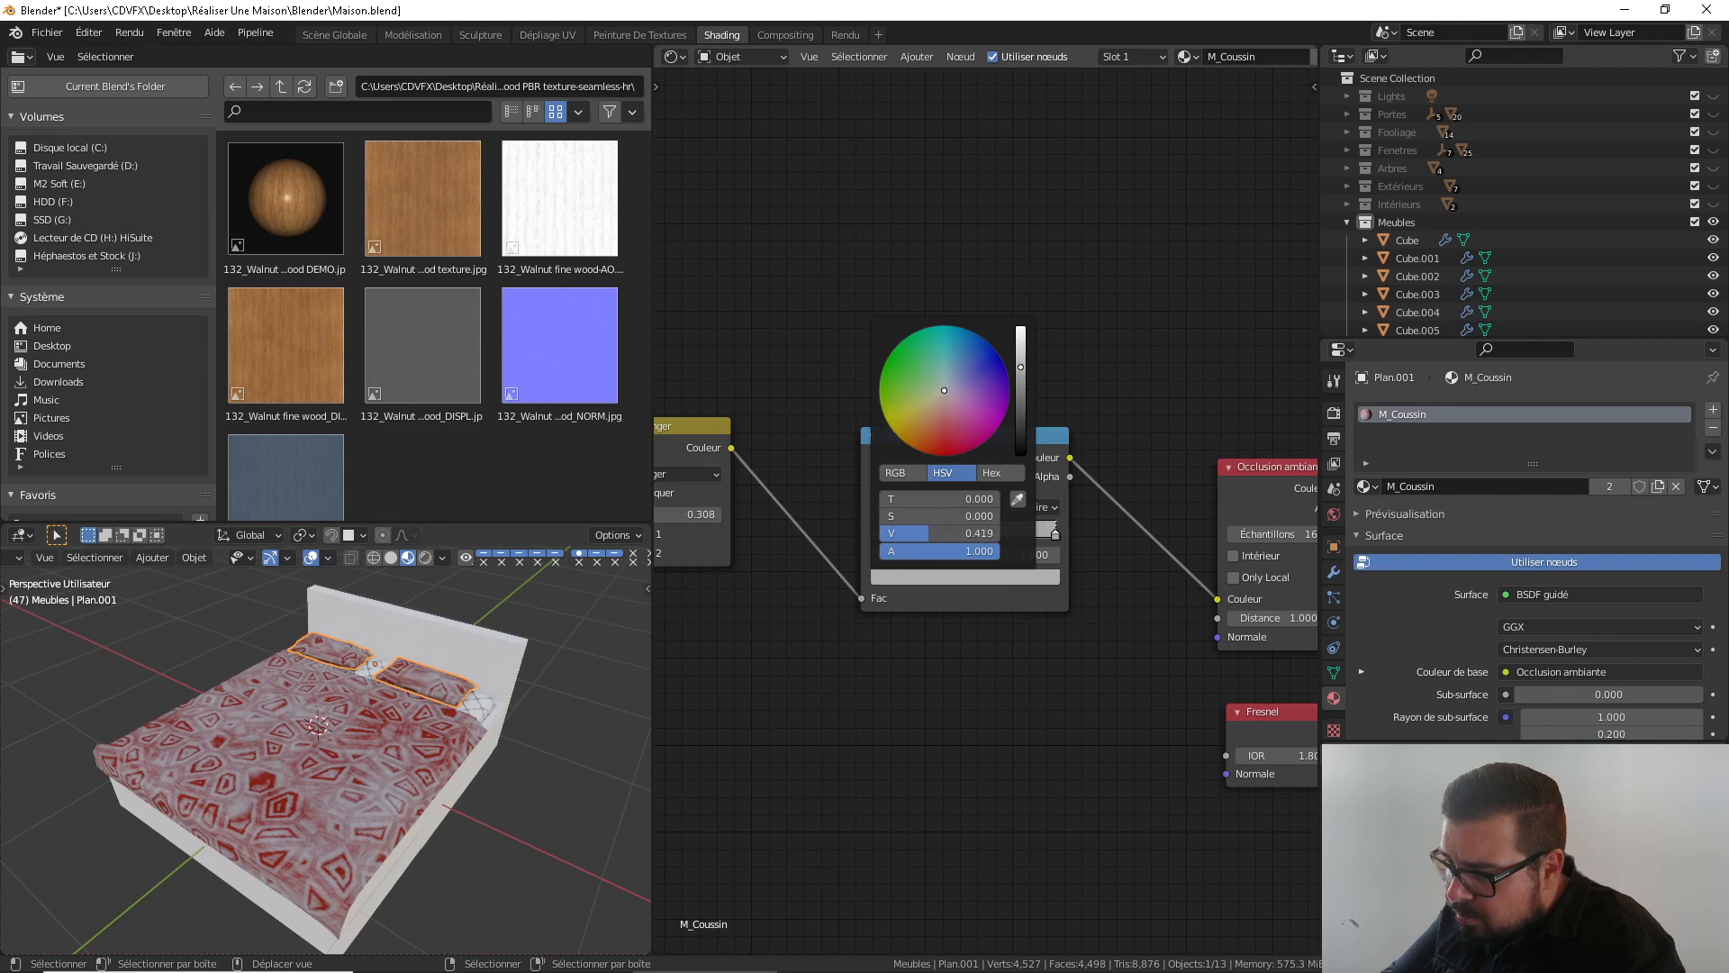
pyautogui.moveTo(370, 652); pyautogui.dragTo(431, 673, button='middle')
pyautogui.press('a')
pyautogui.click(301, 603)
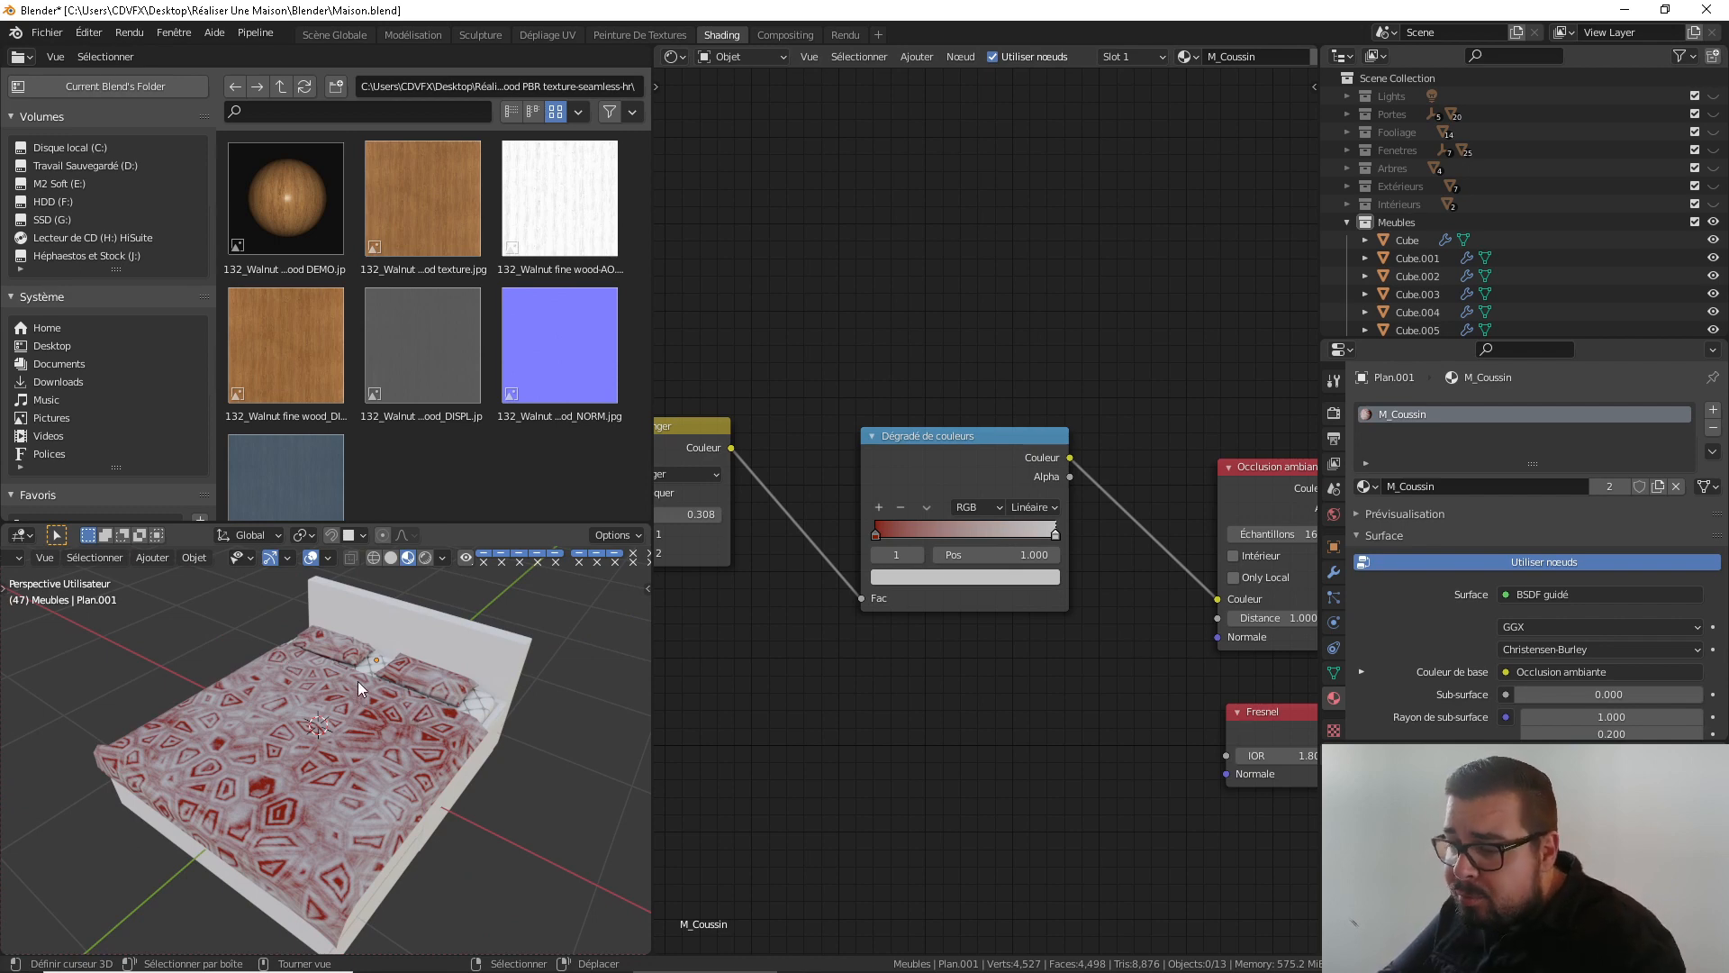
pyautogui.moveTo(326, 755); pyautogui.dragTo(452, 726, button='middle')
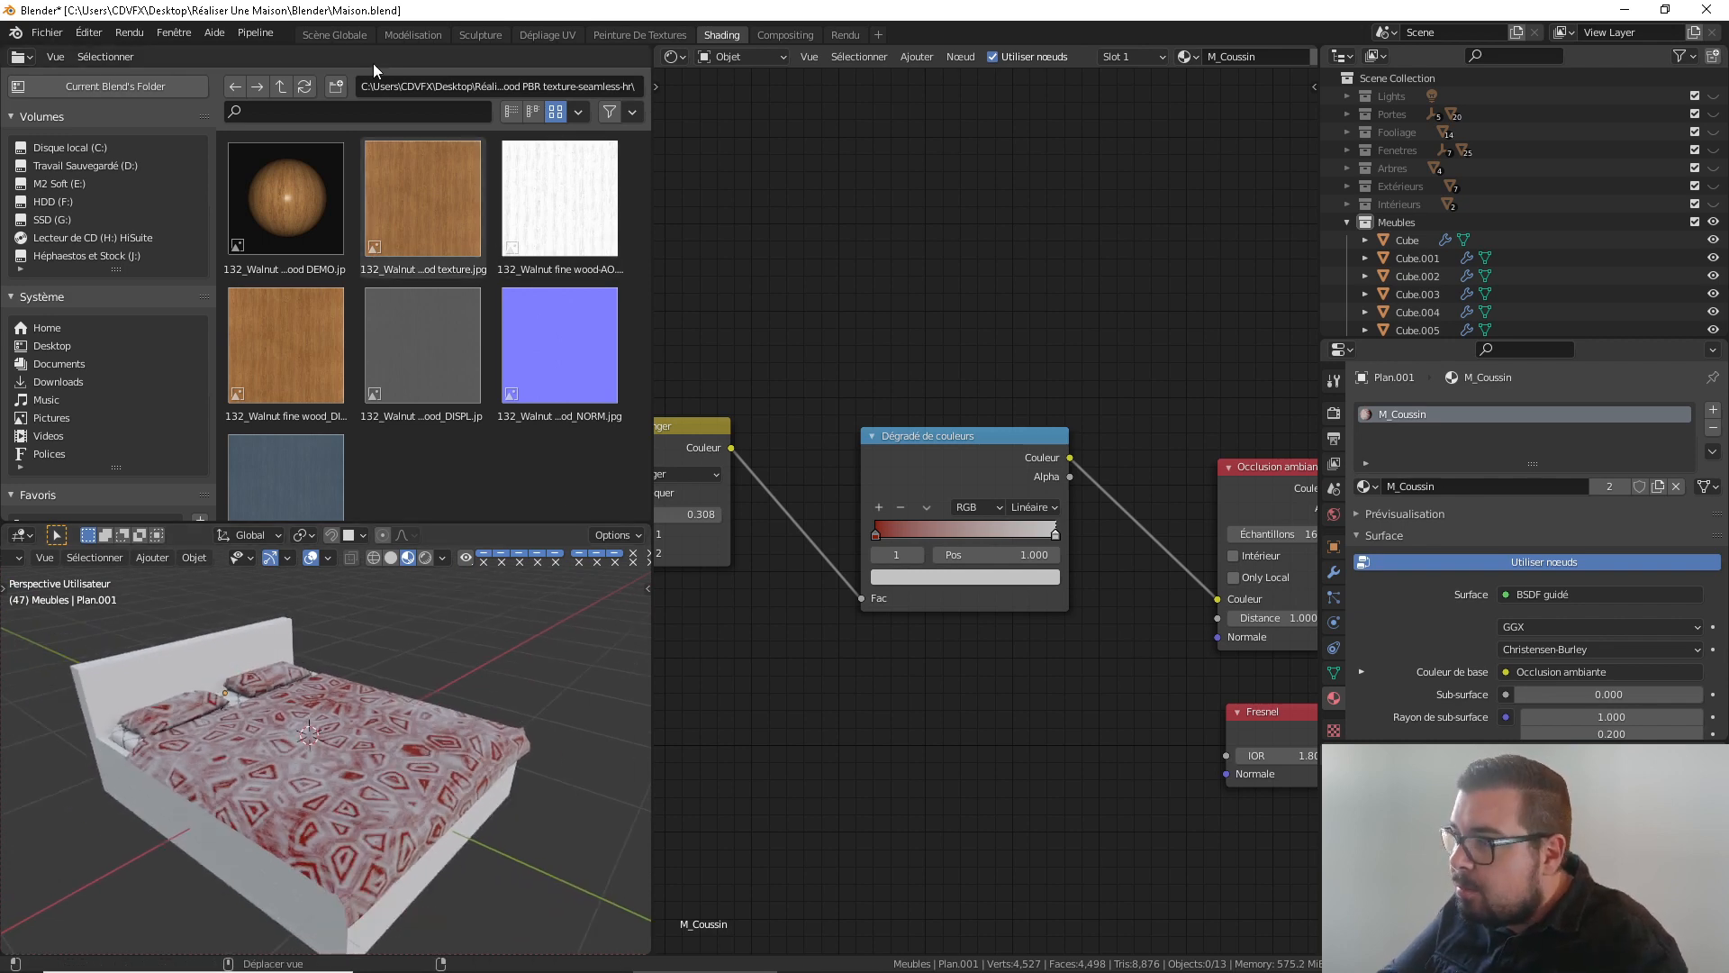
# Select the headboard and connect the image 132_Walnut fine wood texture.jpg to the M_BoisLitClair shader's base color
pyautogui.moveTo(405, 585); pyautogui.dragTo(413, 661, button='middle')
pyautogui.click(413, 661)
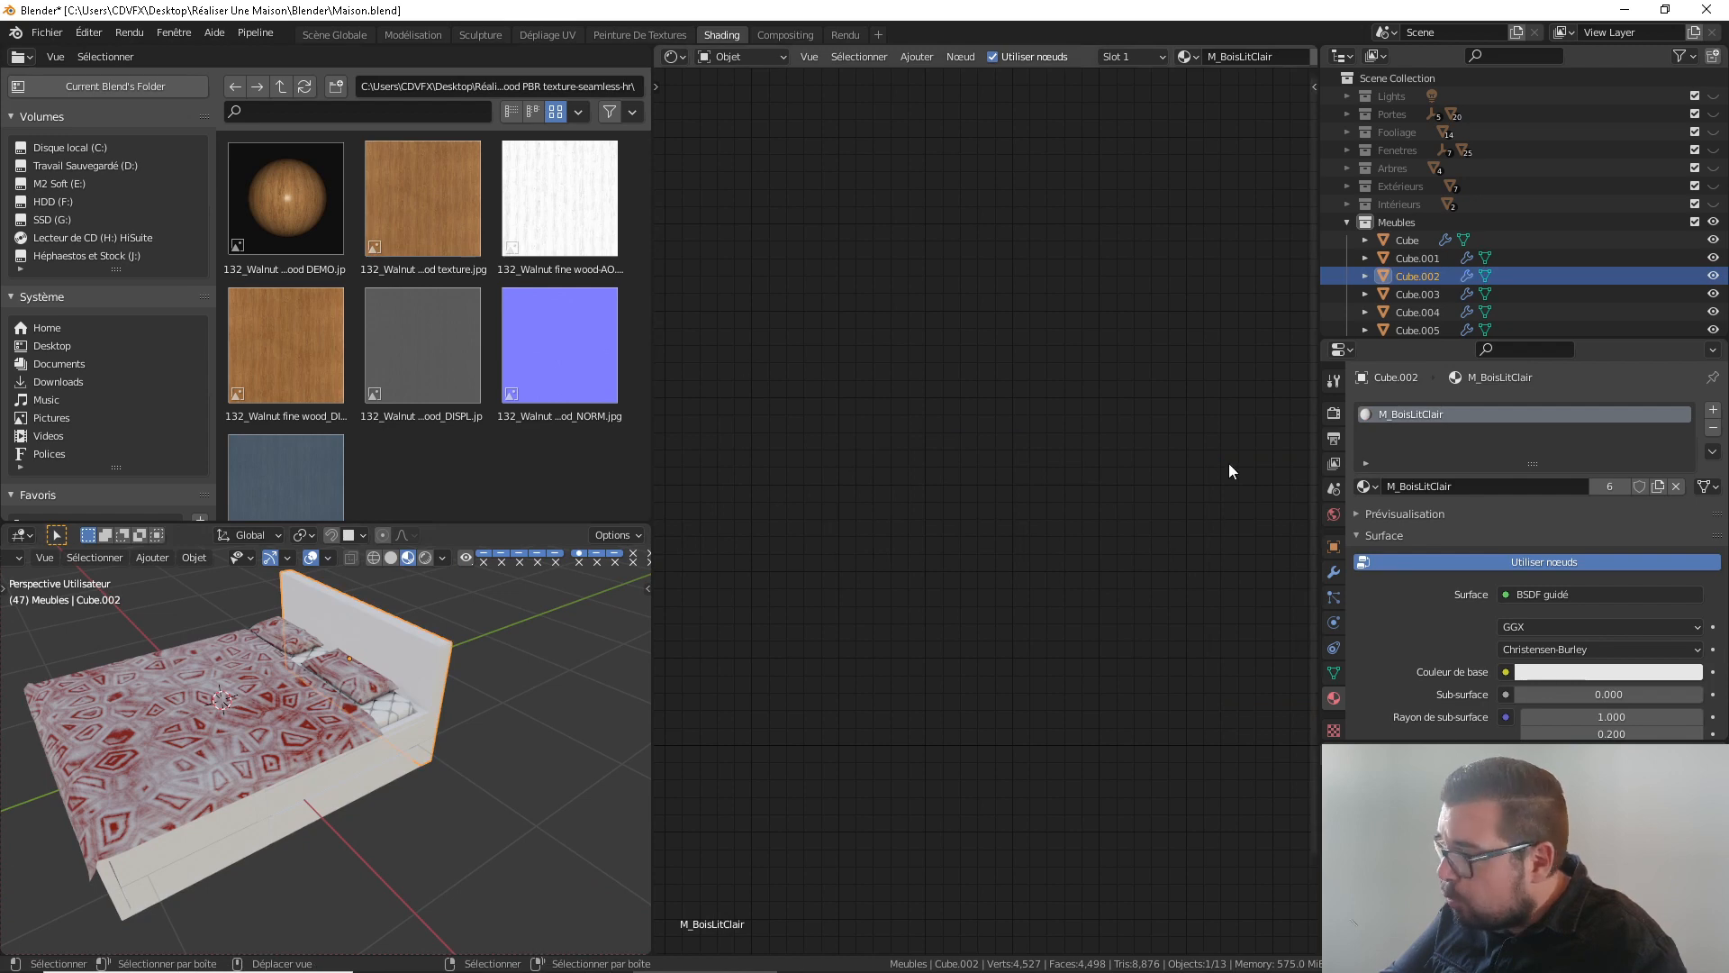
pyautogui.press('Home')
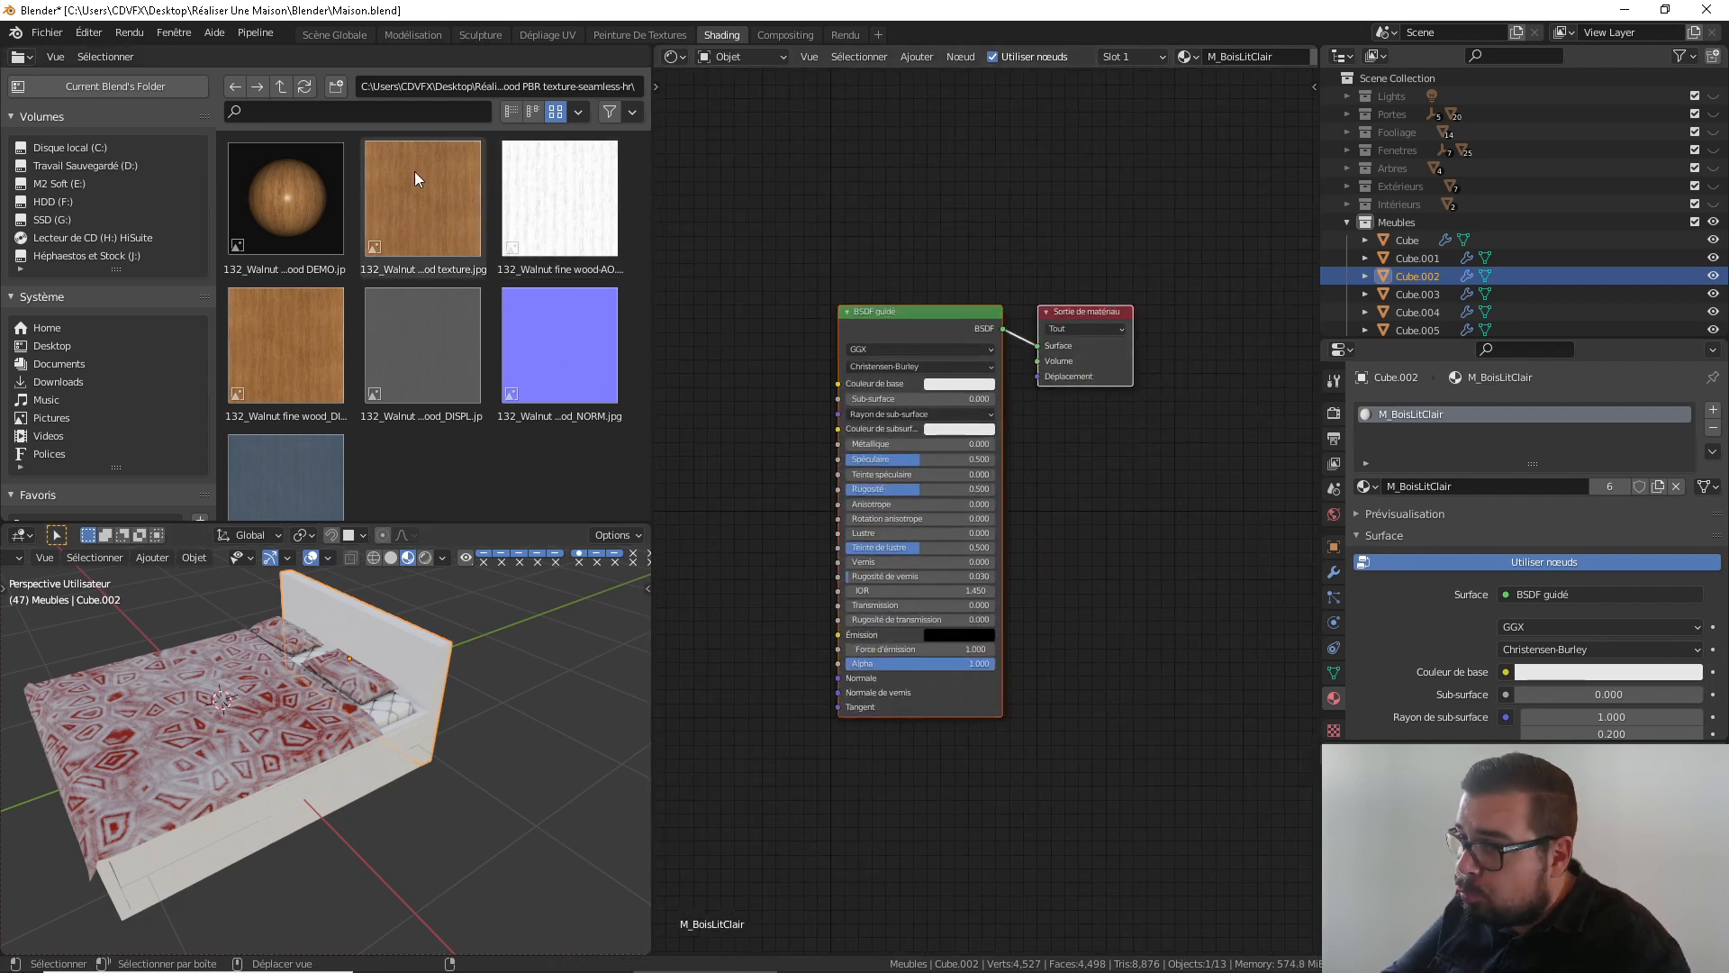
pyautogui.moveTo(864, 295); pyautogui.dragTo(1065, 290, button='middle')
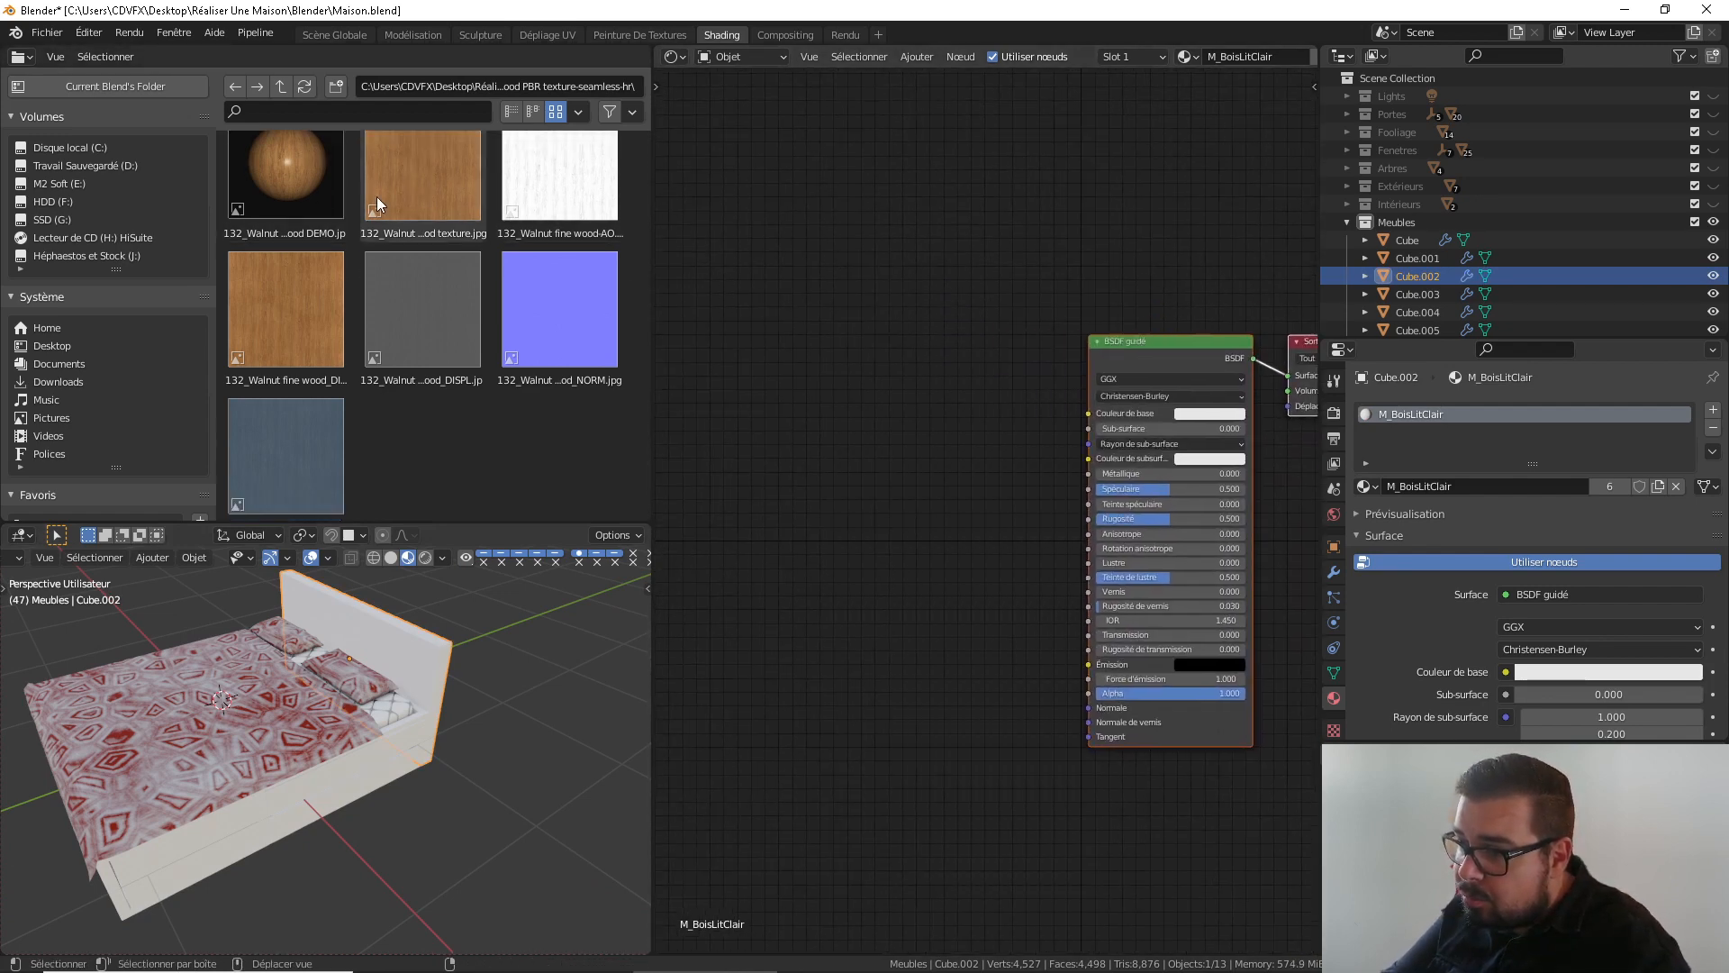
pyautogui.moveTo(476, 207); pyautogui.dragTo(1088, 412)
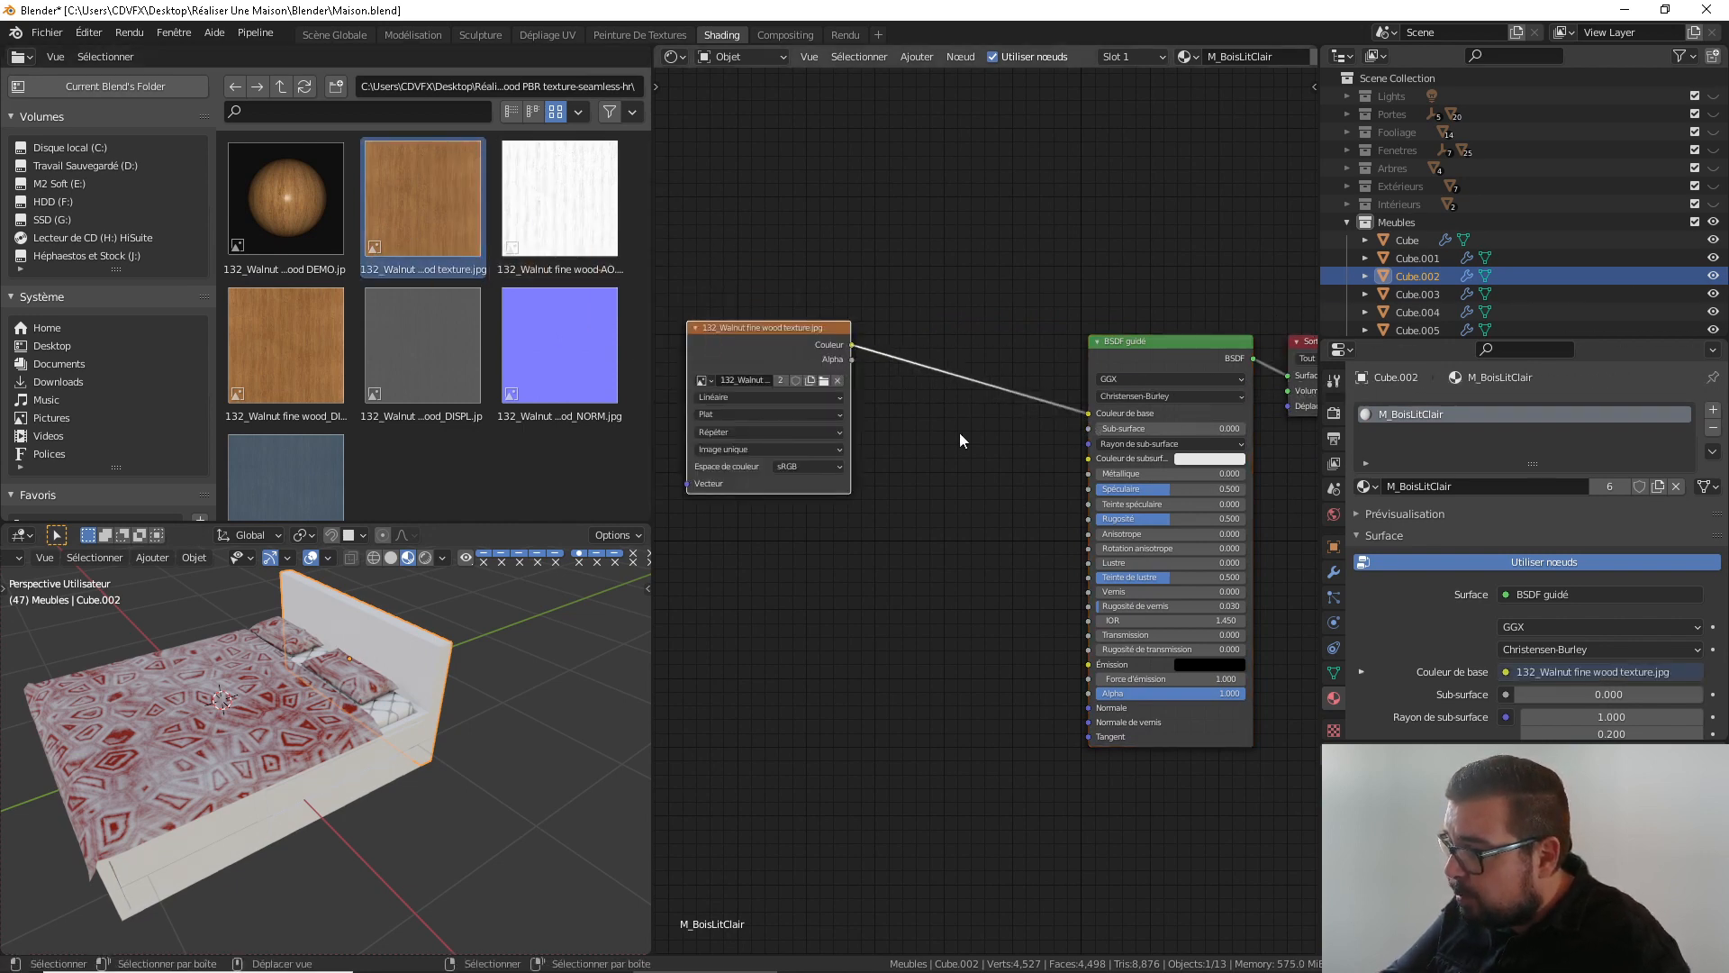
pyautogui.moveTo(781, 382); pyautogui.dragTo(936, 387, button='middle')
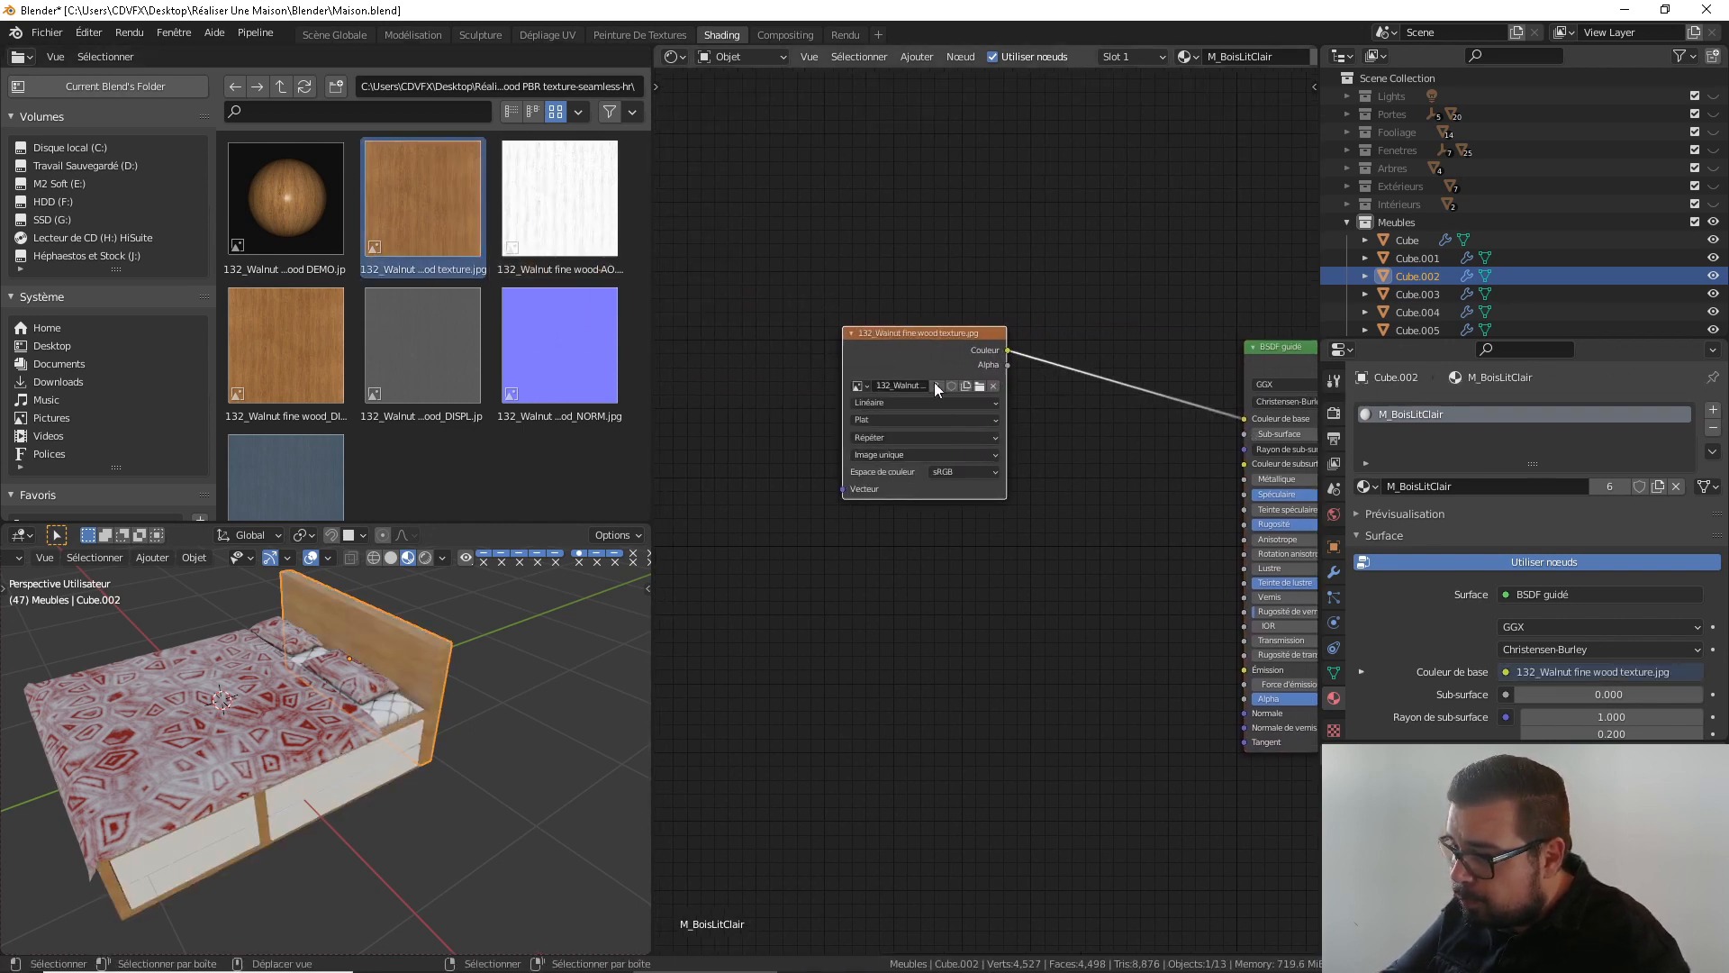
pyautogui.moveTo(928, 339); pyautogui.dragTo(843, 336)
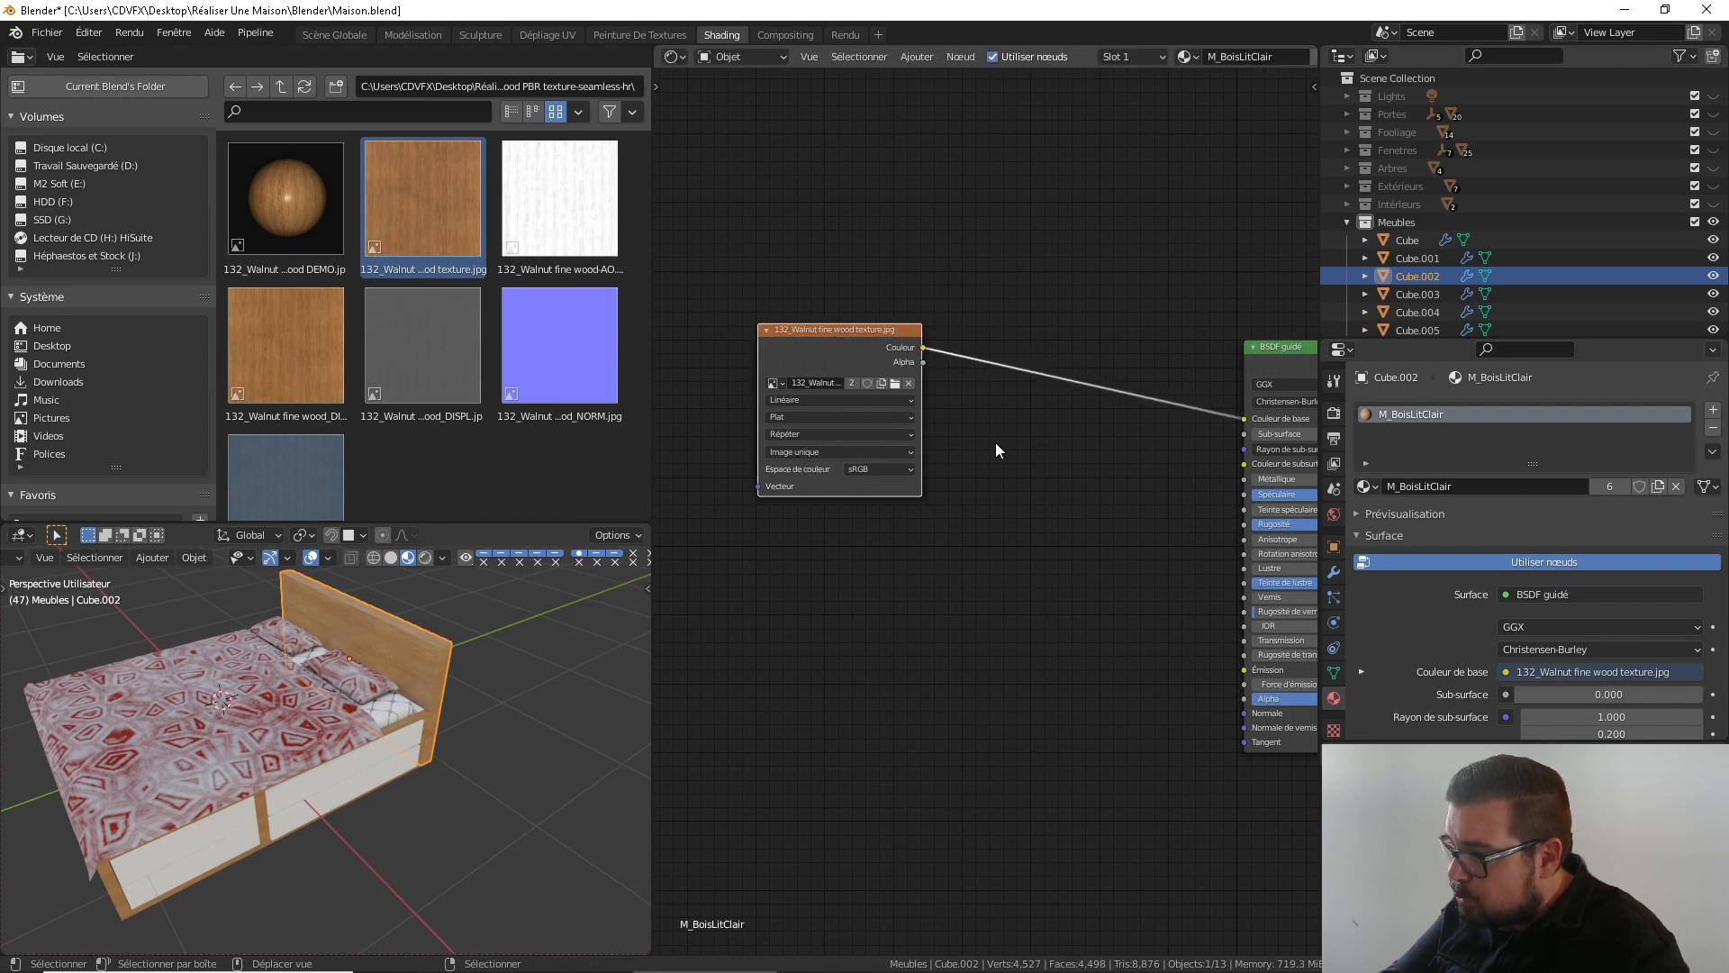
# Insert an Ambient Occlusion node between the walnut wood texture and the BSDF guidé shader
pyautogui.hotkey('shift', 'a')
pyautogui.moveTo(941, 419)
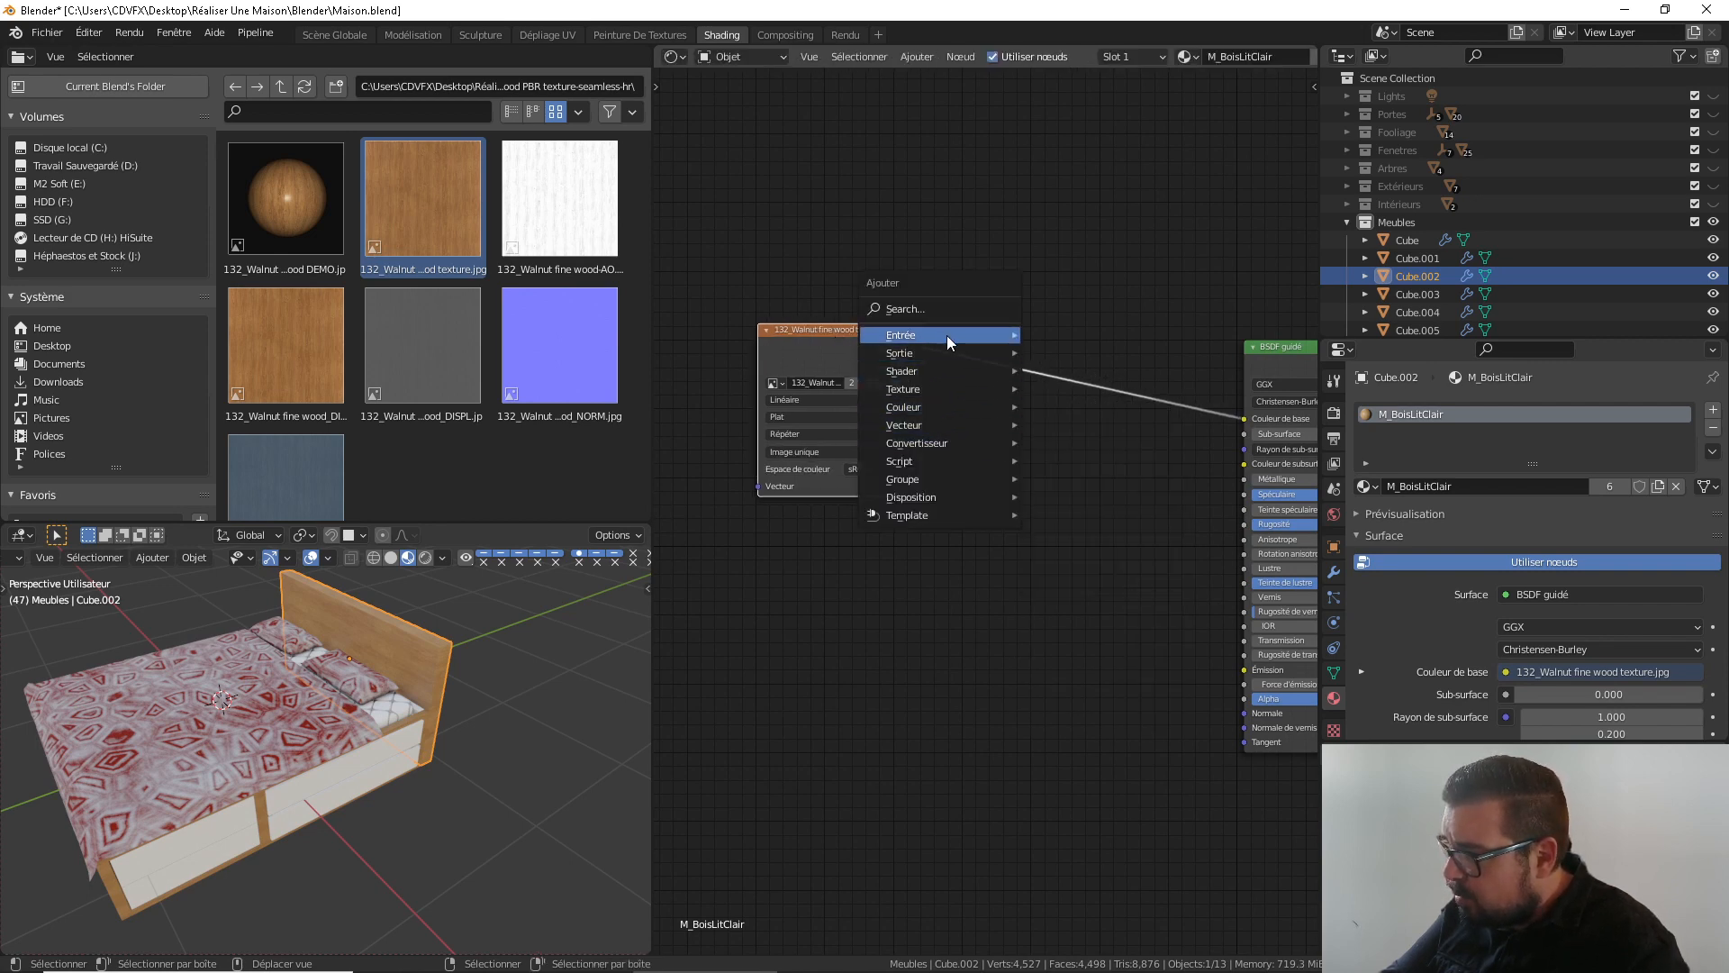
pyautogui.moveTo(948, 335)
pyautogui.click(1076, 339)
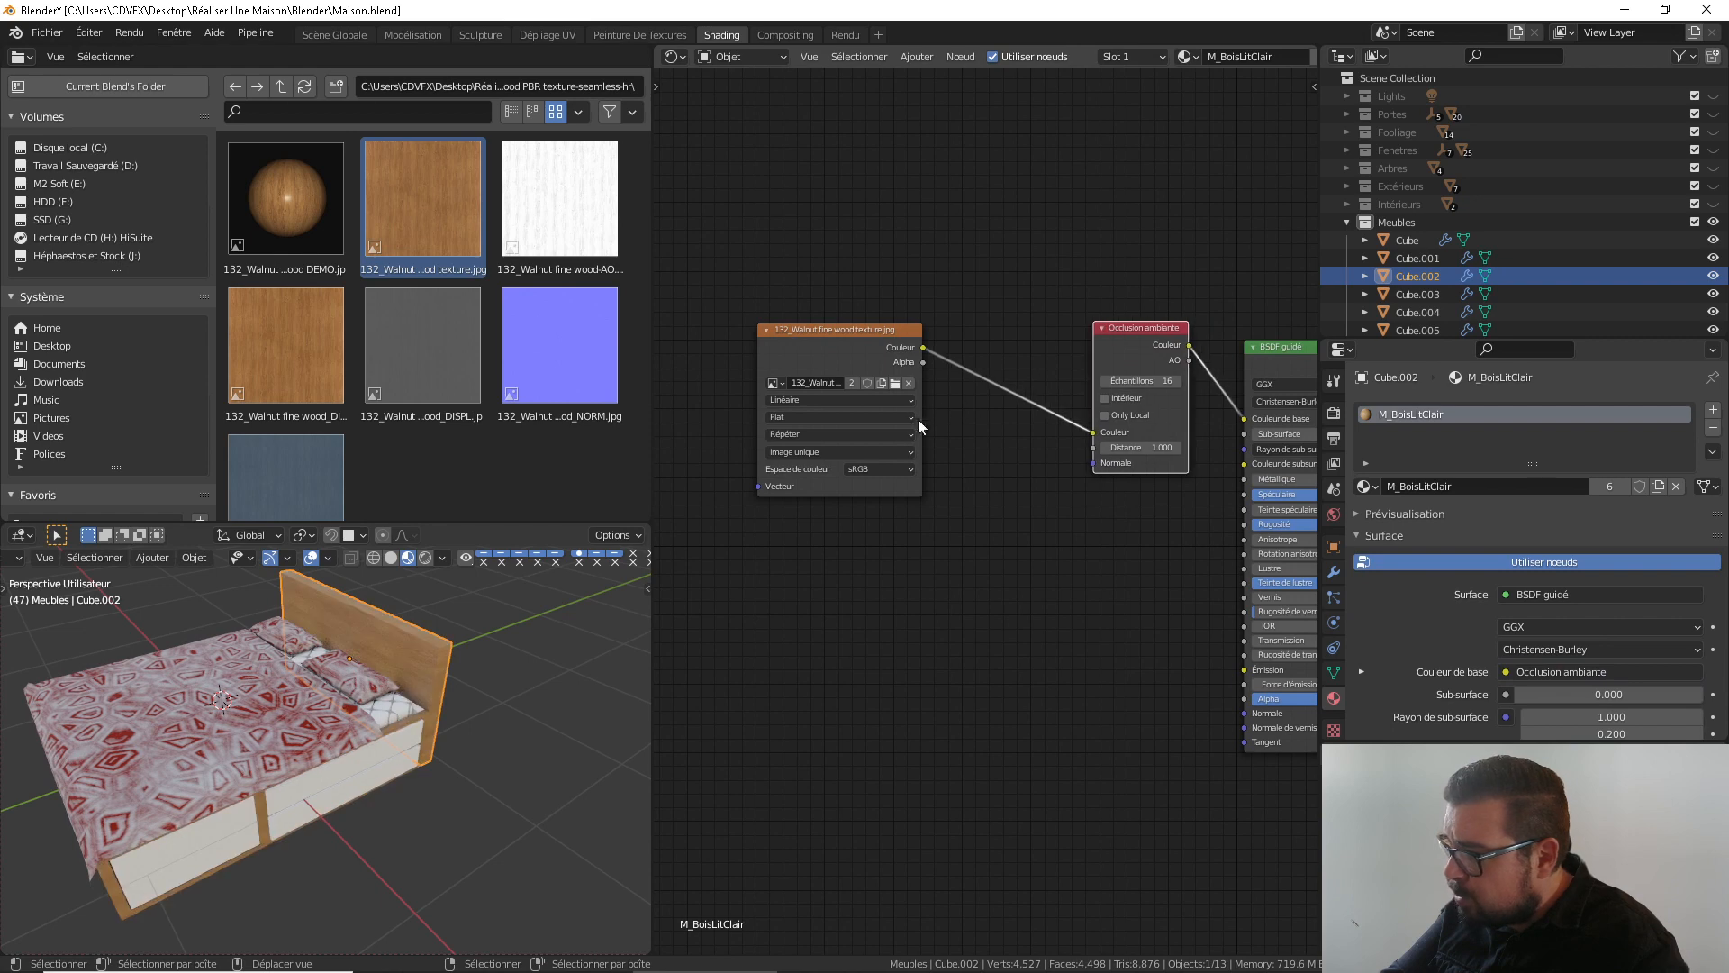
# Add the image 132_Walnut fine wood-AO.jpg, and insert a Mix RGB node between the wood texture and the Ambient Occlusion node
pyautogui.moveTo(910, 425); pyautogui.dragTo(1014, 408, button='middle')
pyautogui.hotkey('shift', 'a')
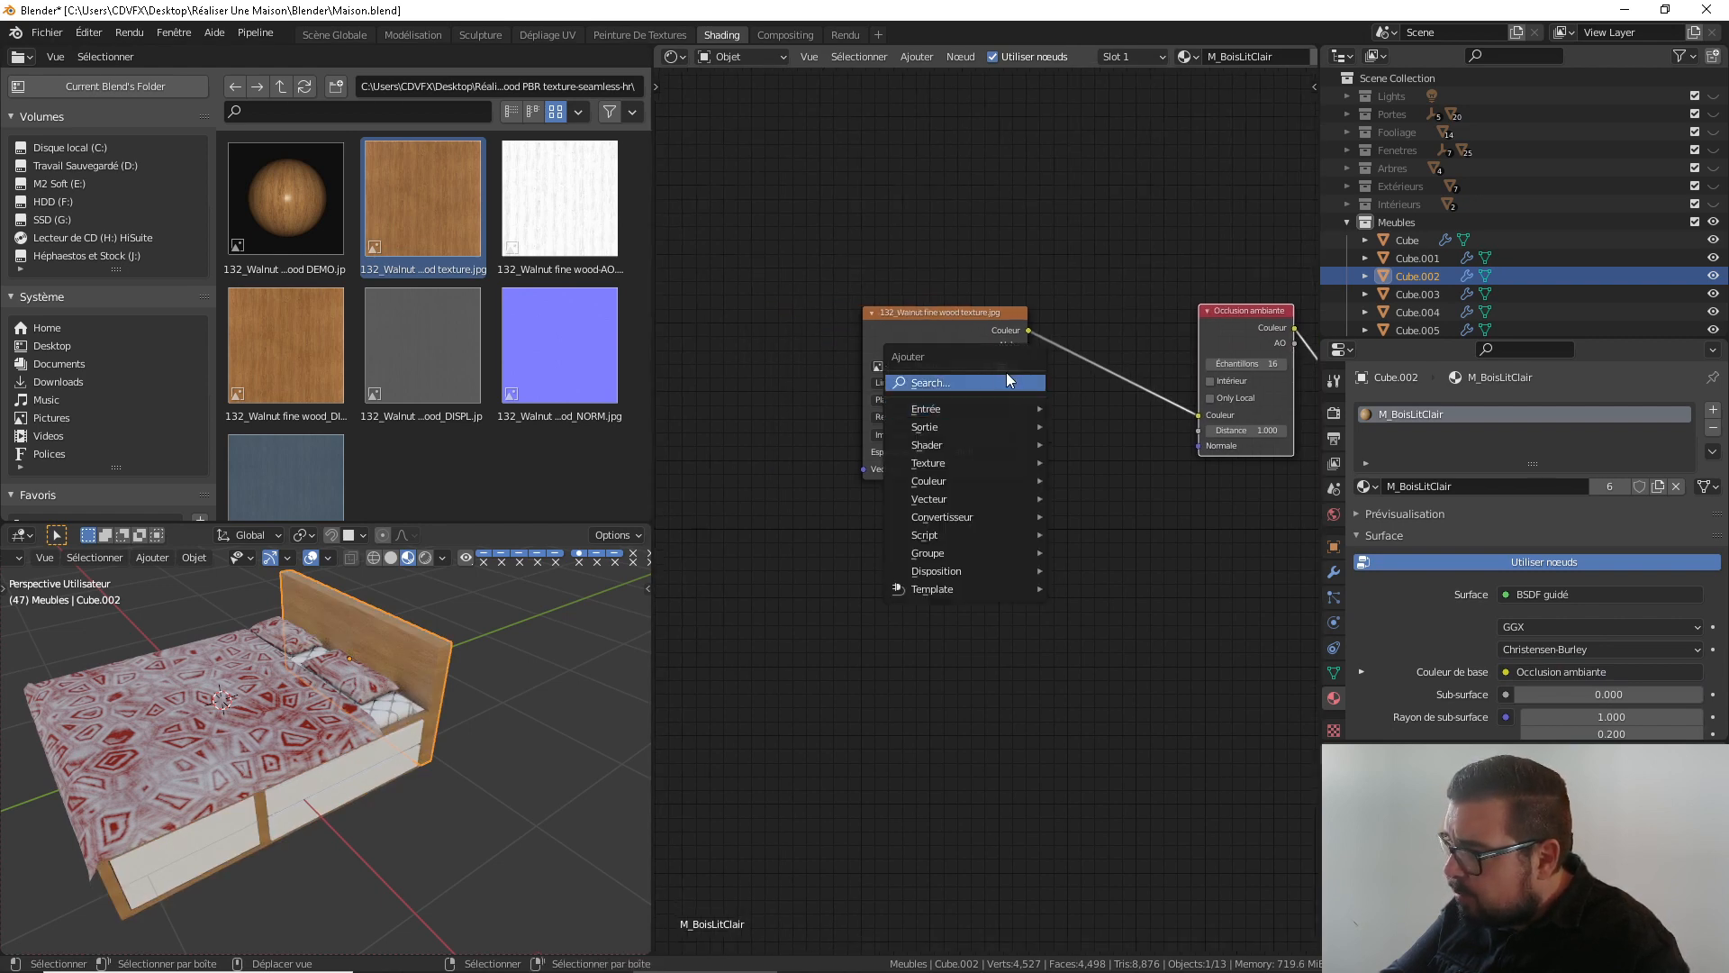
pyautogui.moveTo(542, 251); pyautogui.dragTo(925, 548)
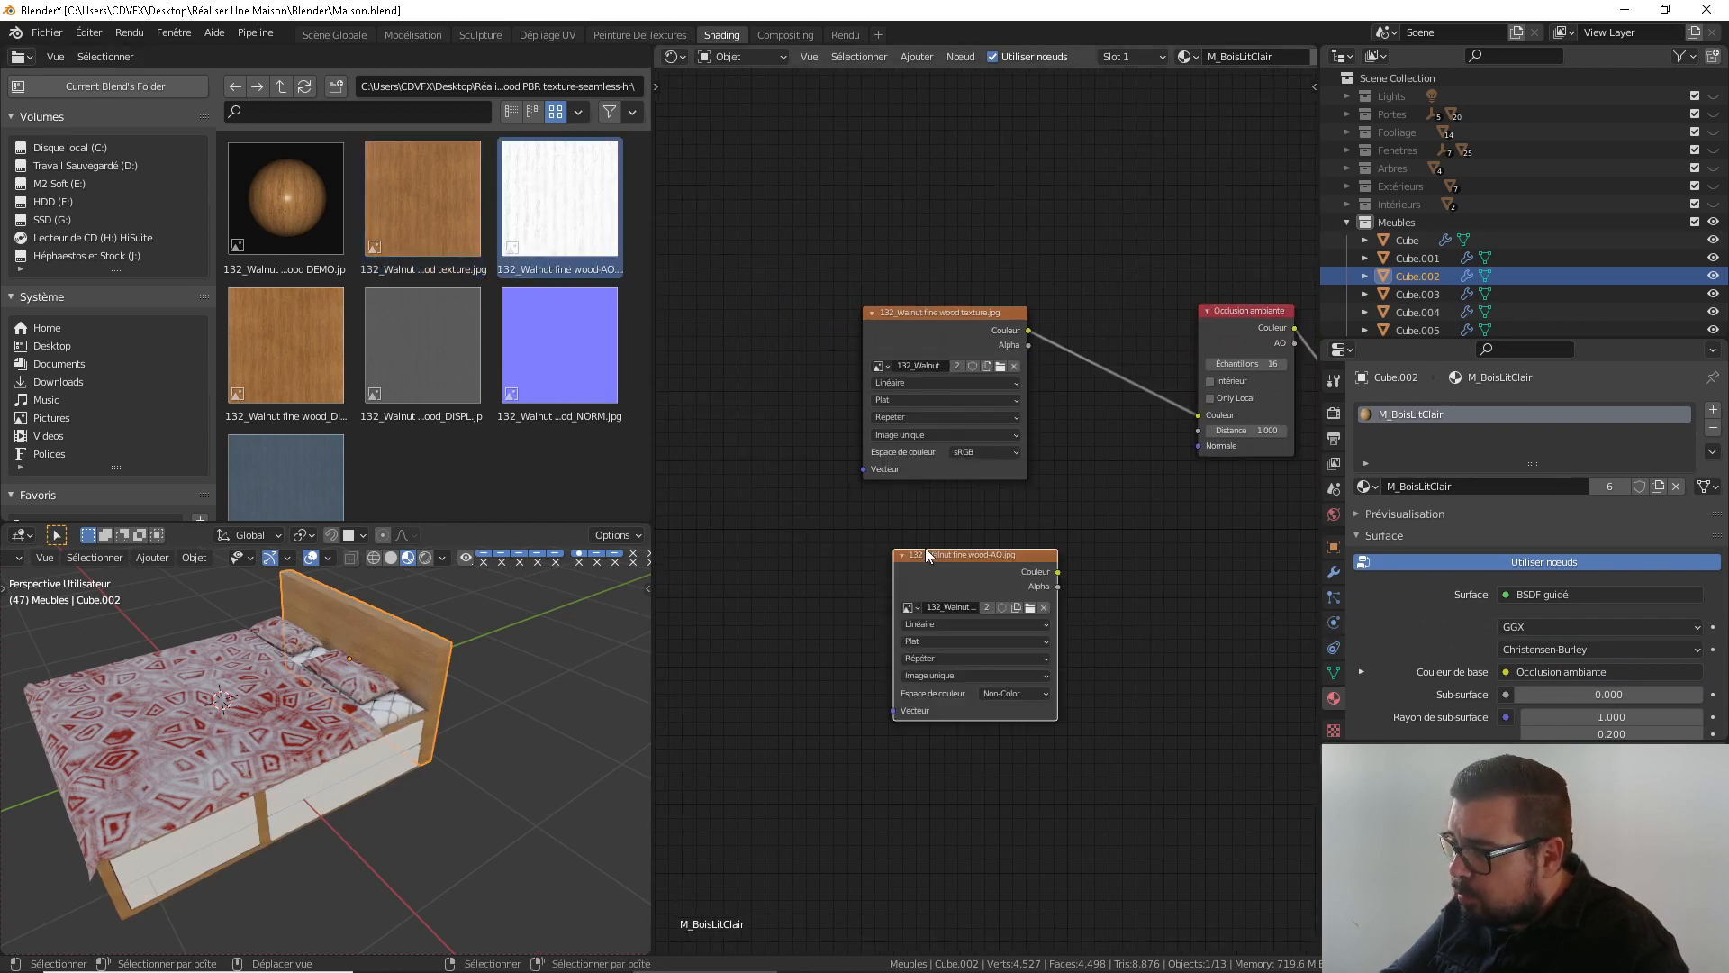
pyautogui.hotkey('shift', 'a')
pyautogui.moveTo(1081, 640)
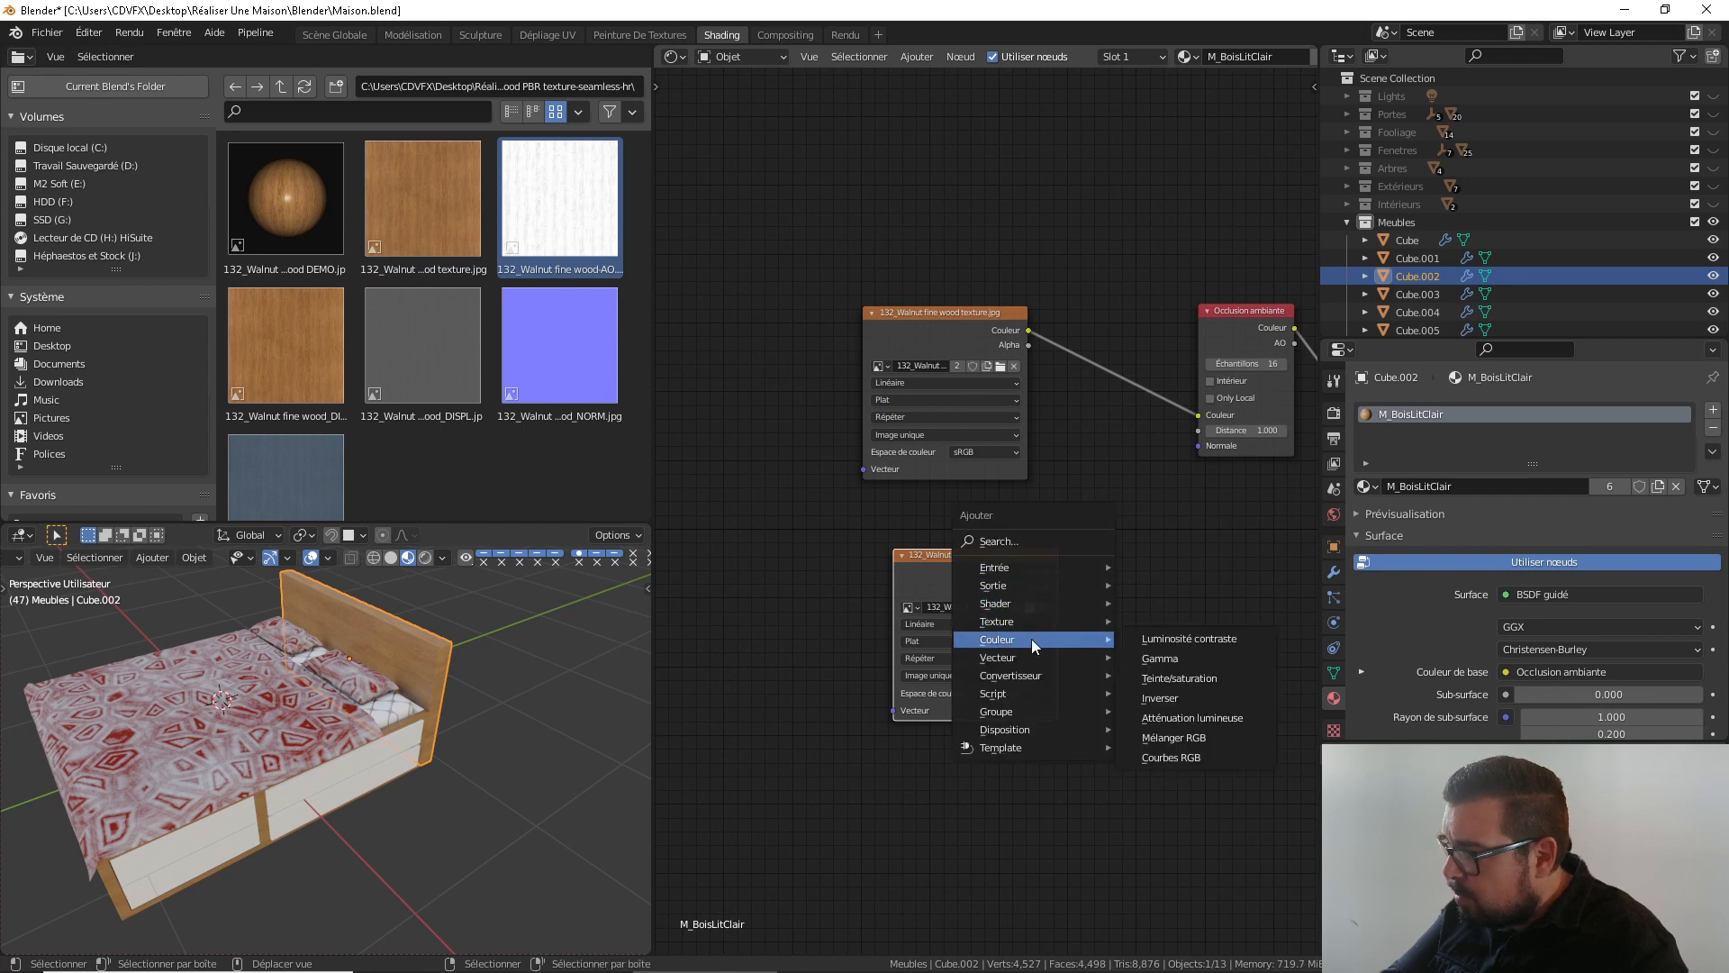
pyautogui.click(1198, 740)
pyautogui.click(1096, 326)
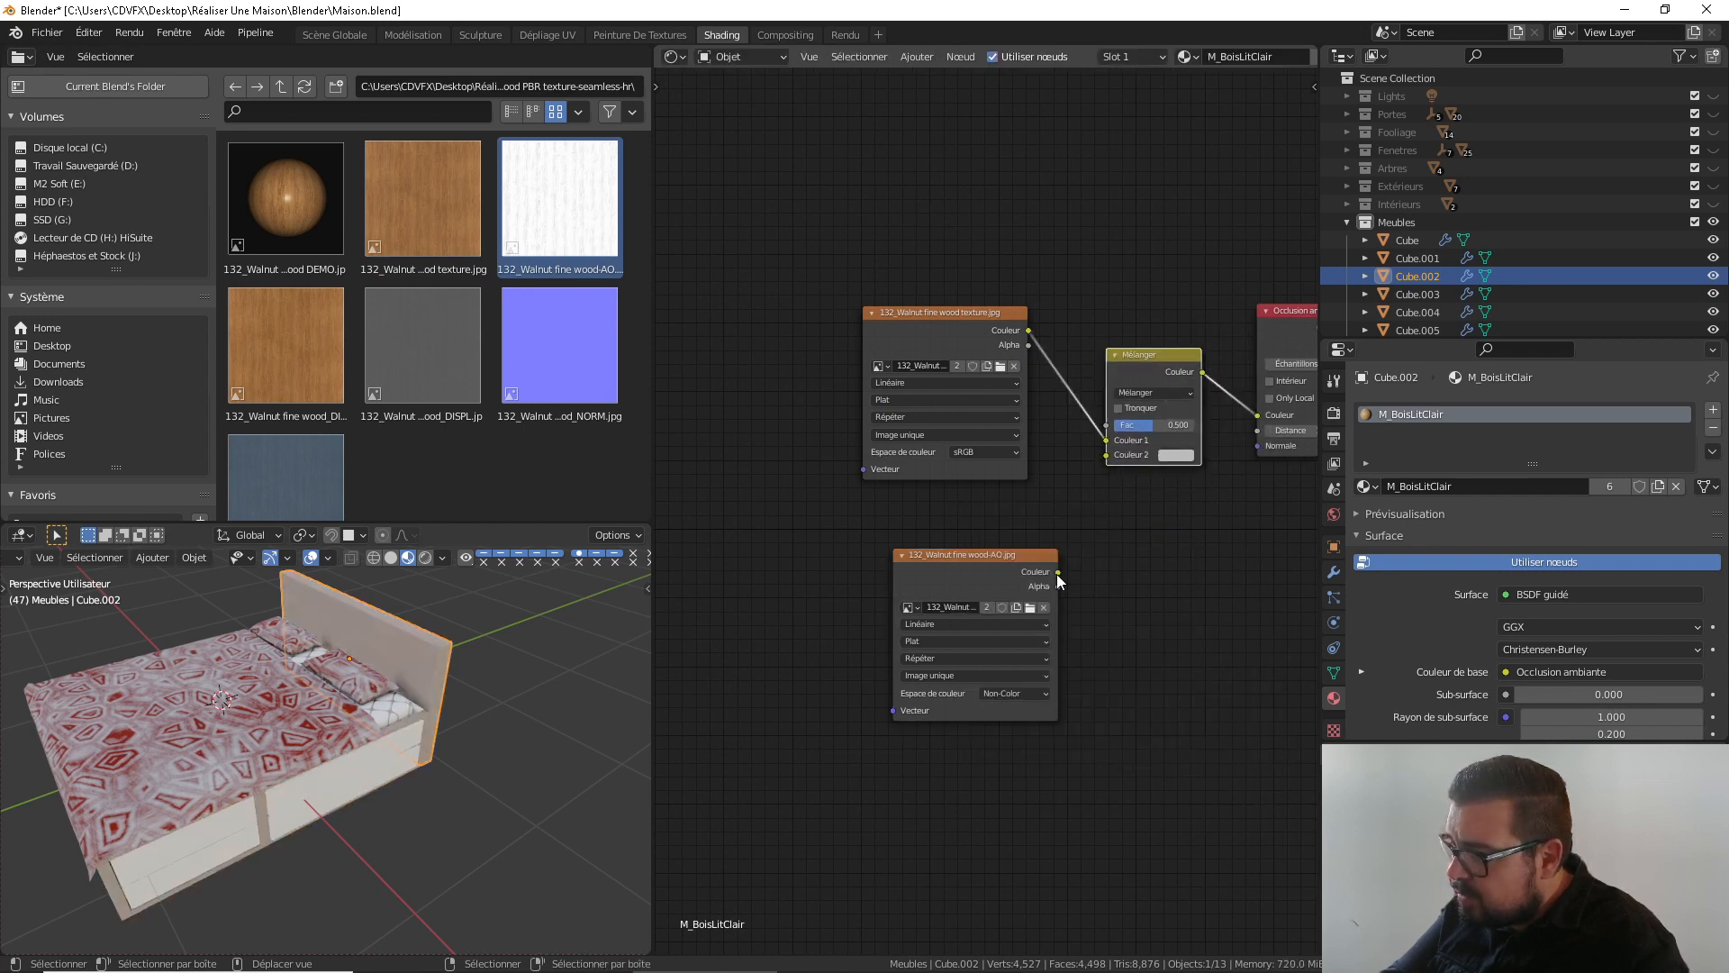
# Connect the AO texture to the Mix node's second color input and add the image 132_Walnut fine wood_NORM.jpg to the material
pyautogui.moveTo(1058, 573); pyautogui.dragTo(1009, 545)
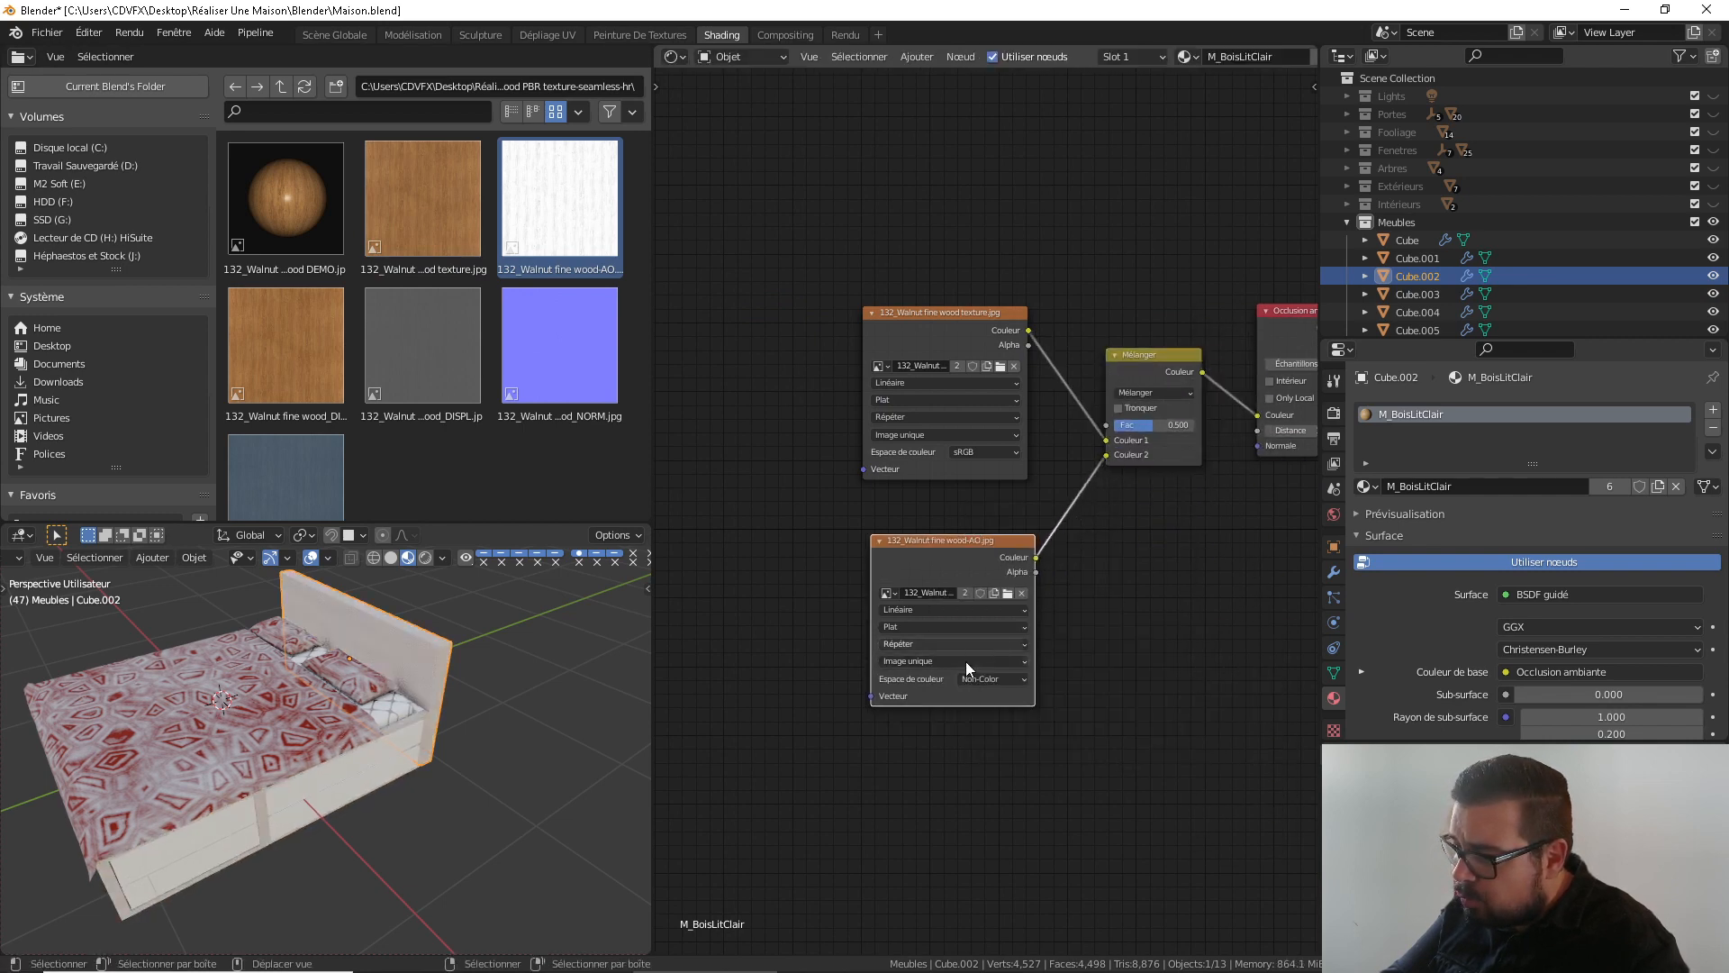
pyautogui.moveTo(411, 348); pyautogui.dragTo(552, 463)
pyautogui.moveTo(537, 345); pyautogui.dragTo(901, 794)
# Insert a Normal Map node between the NORM texture and the BSDF guidé Normal input, and move both nodes lower in the graph
pyautogui.moveTo(1087, 809); pyautogui.dragTo(884, 607, button='middle')
pyautogui.hotkey('shift', 'a')
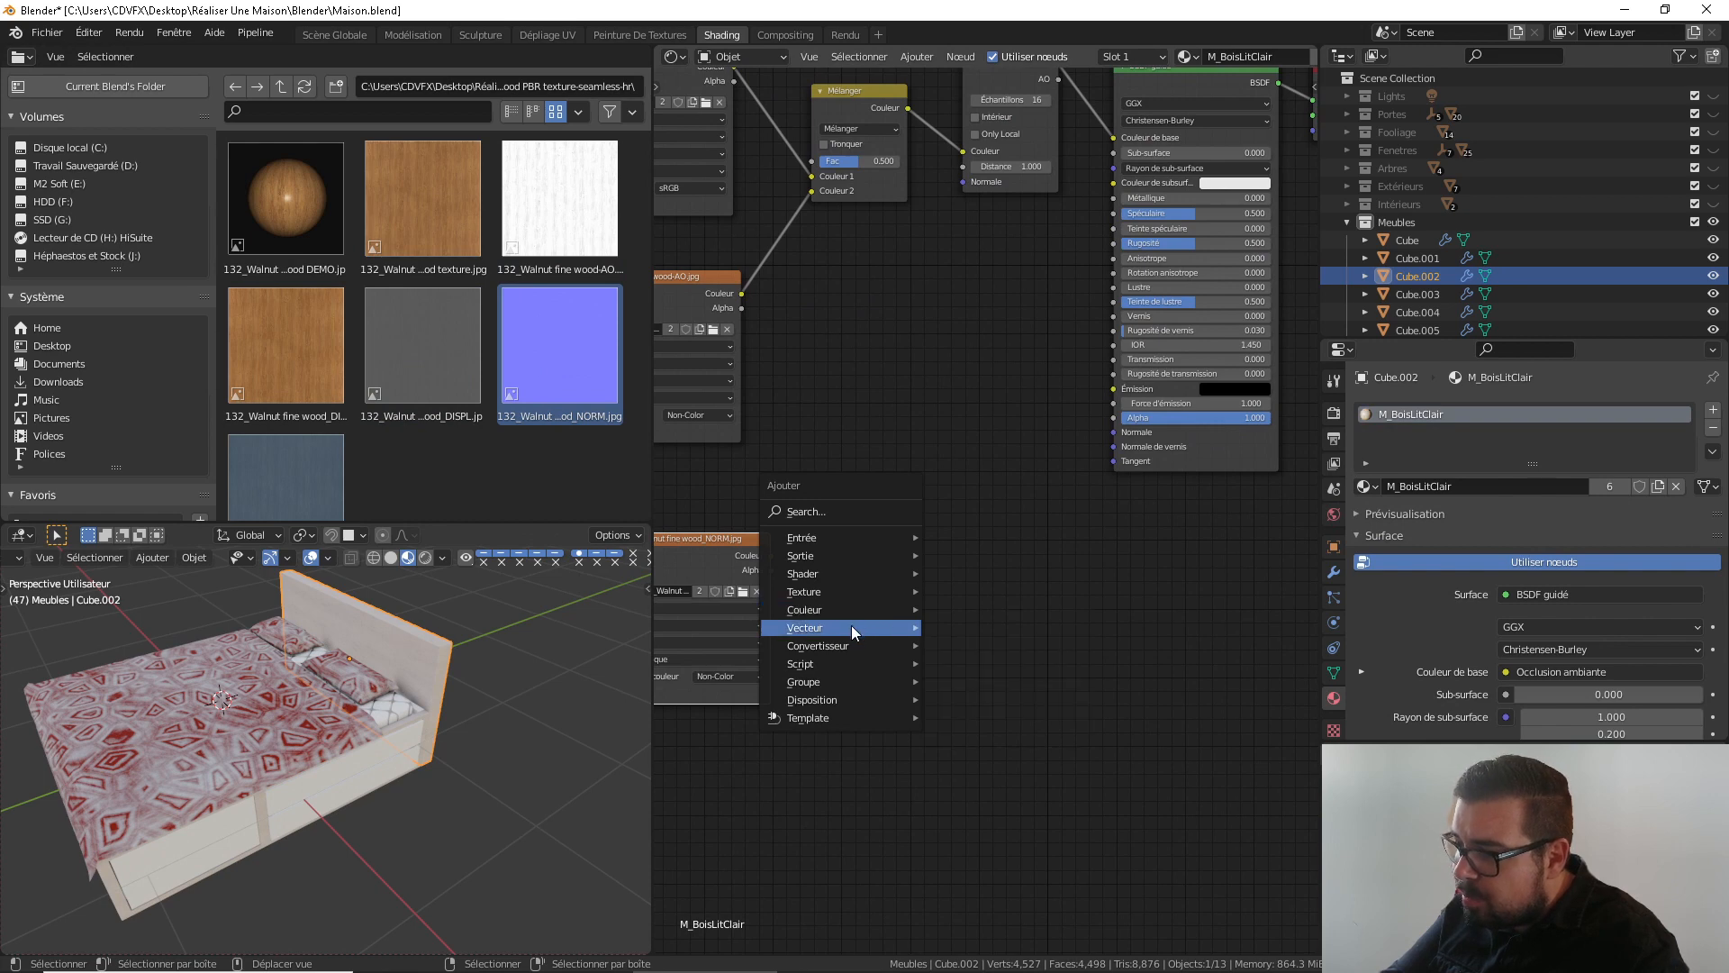
pyautogui.moveTo(851, 627)
pyautogui.click(1016, 706)
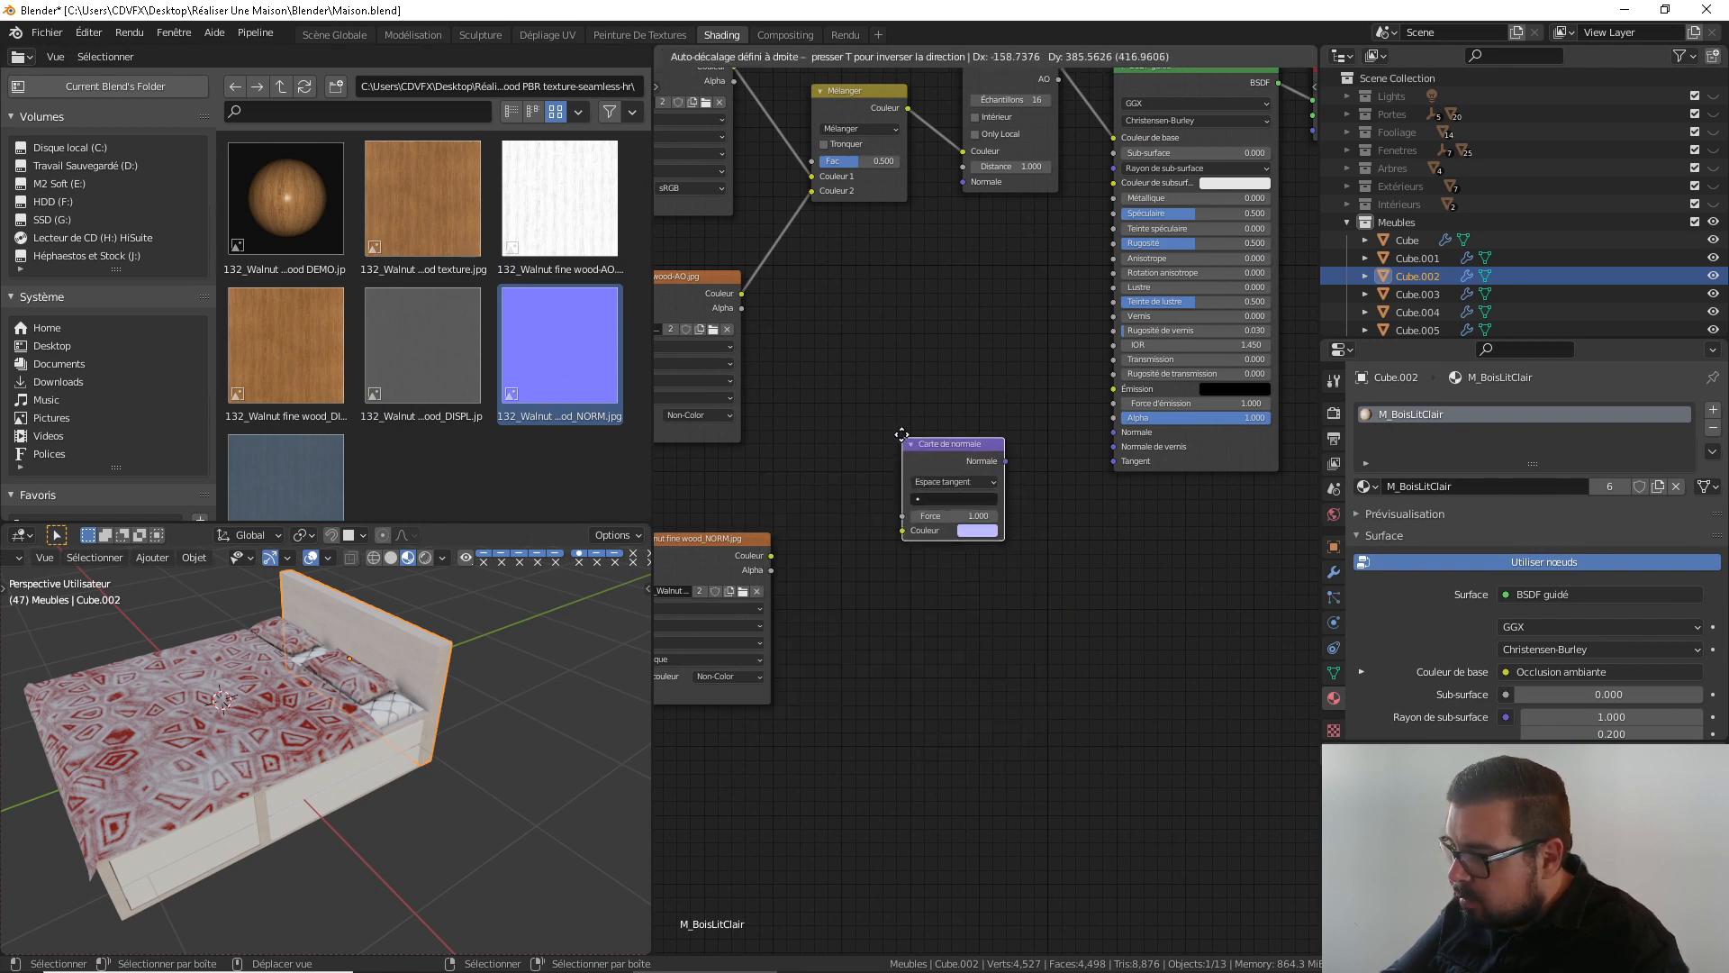
pyautogui.click(901, 432)
pyautogui.moveTo(771, 556); pyautogui.dragTo(902, 528)
pyautogui.moveTo(1006, 458); pyautogui.dragTo(1115, 432)
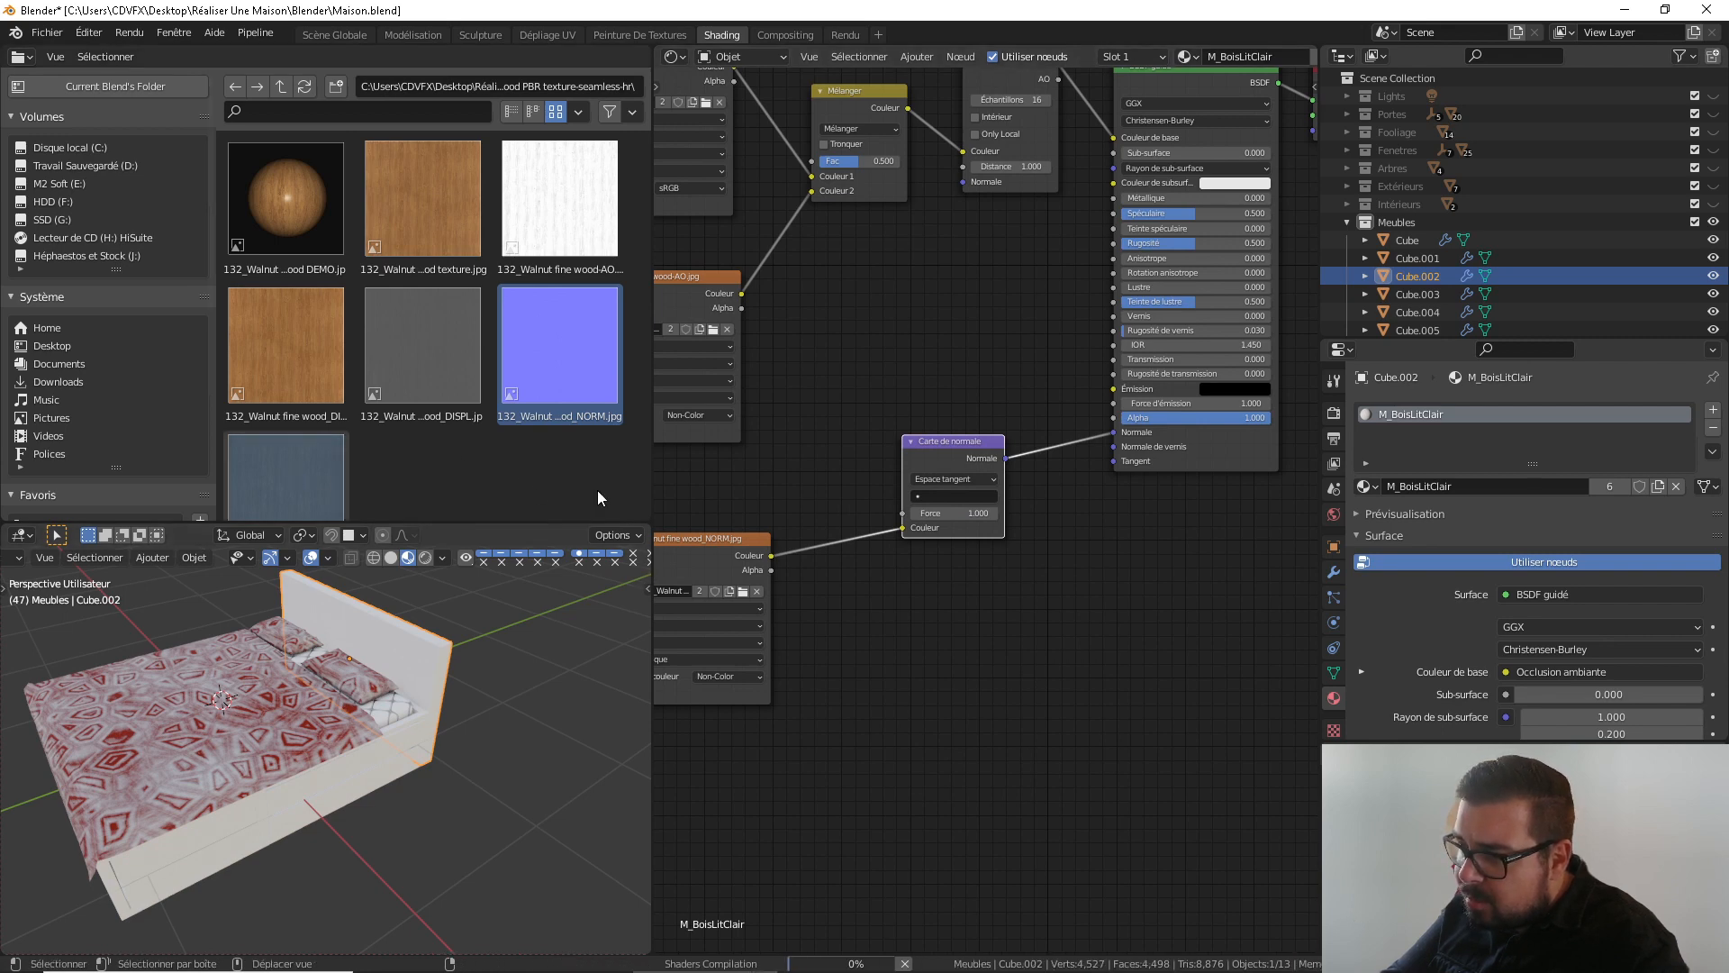
pyautogui.moveTo(980, 444); pyautogui.dragTo(992, 582)
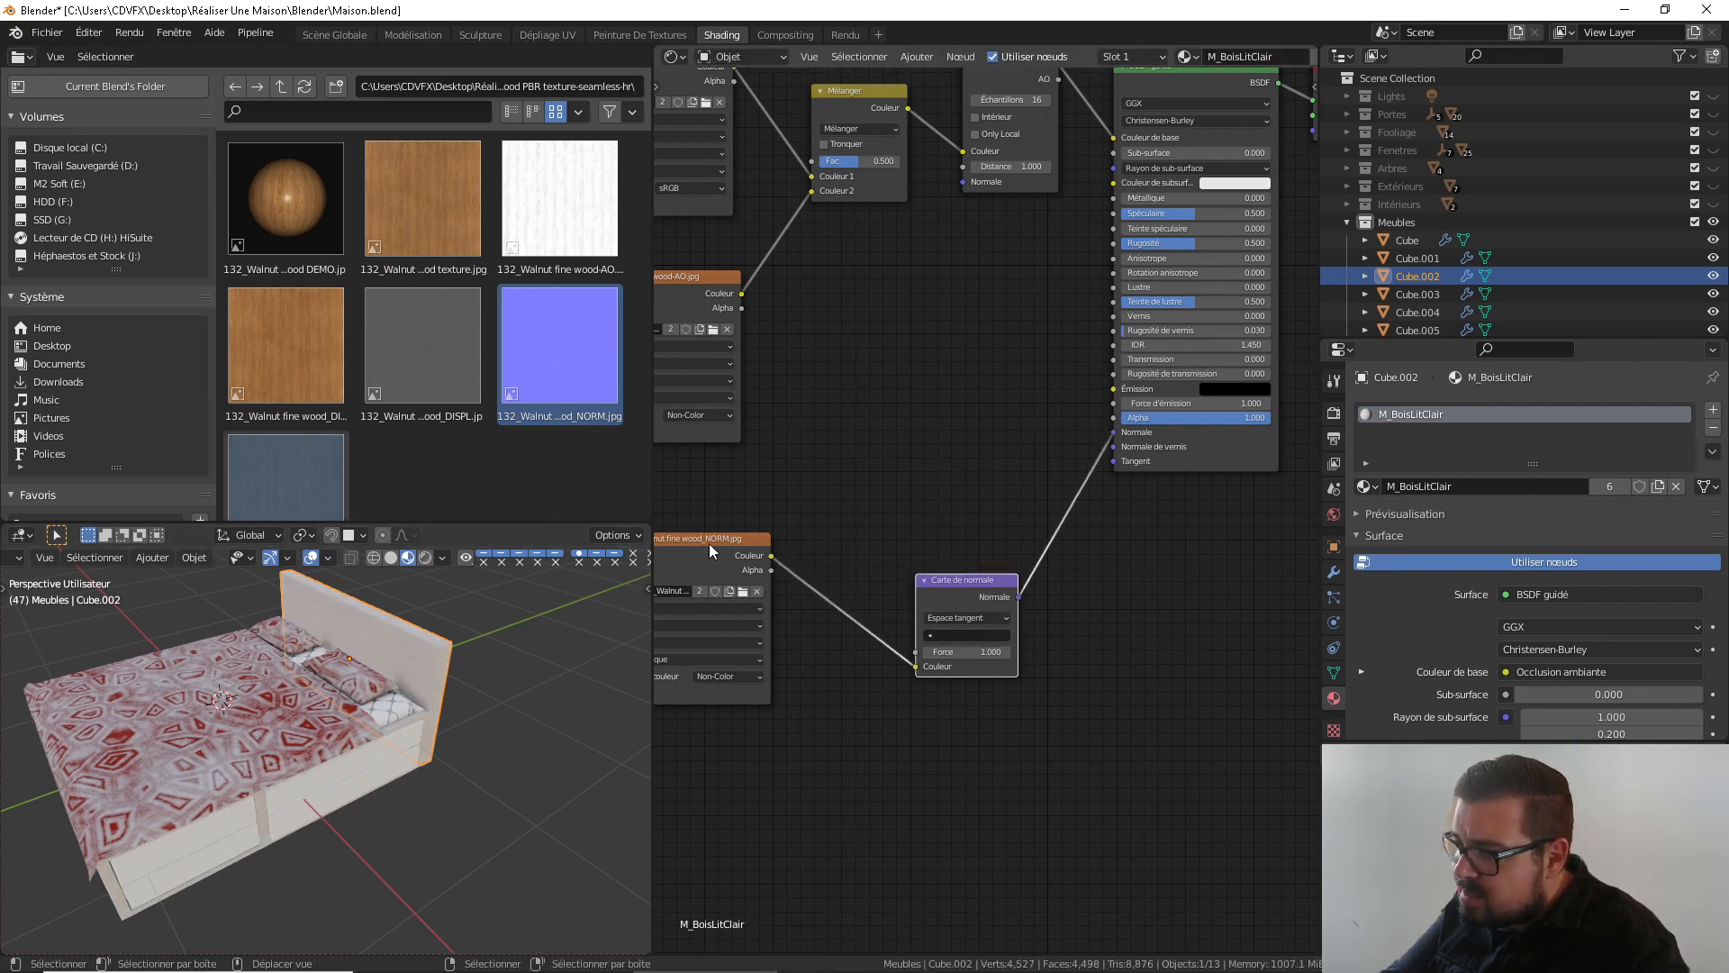
pyautogui.moveTo(709, 543); pyautogui.dragTo(710, 760)
# Add the image 132_Walnut fine wood_SPEC.jpg, and set the Mix node to Multiplier with a factor of 1.000
pyautogui.scroll(-2, 306, 432)
pyautogui.moveTo(306, 476); pyautogui.dragTo(892, 330)
pyautogui.click(858, 128)
pyautogui.click(865, 189)
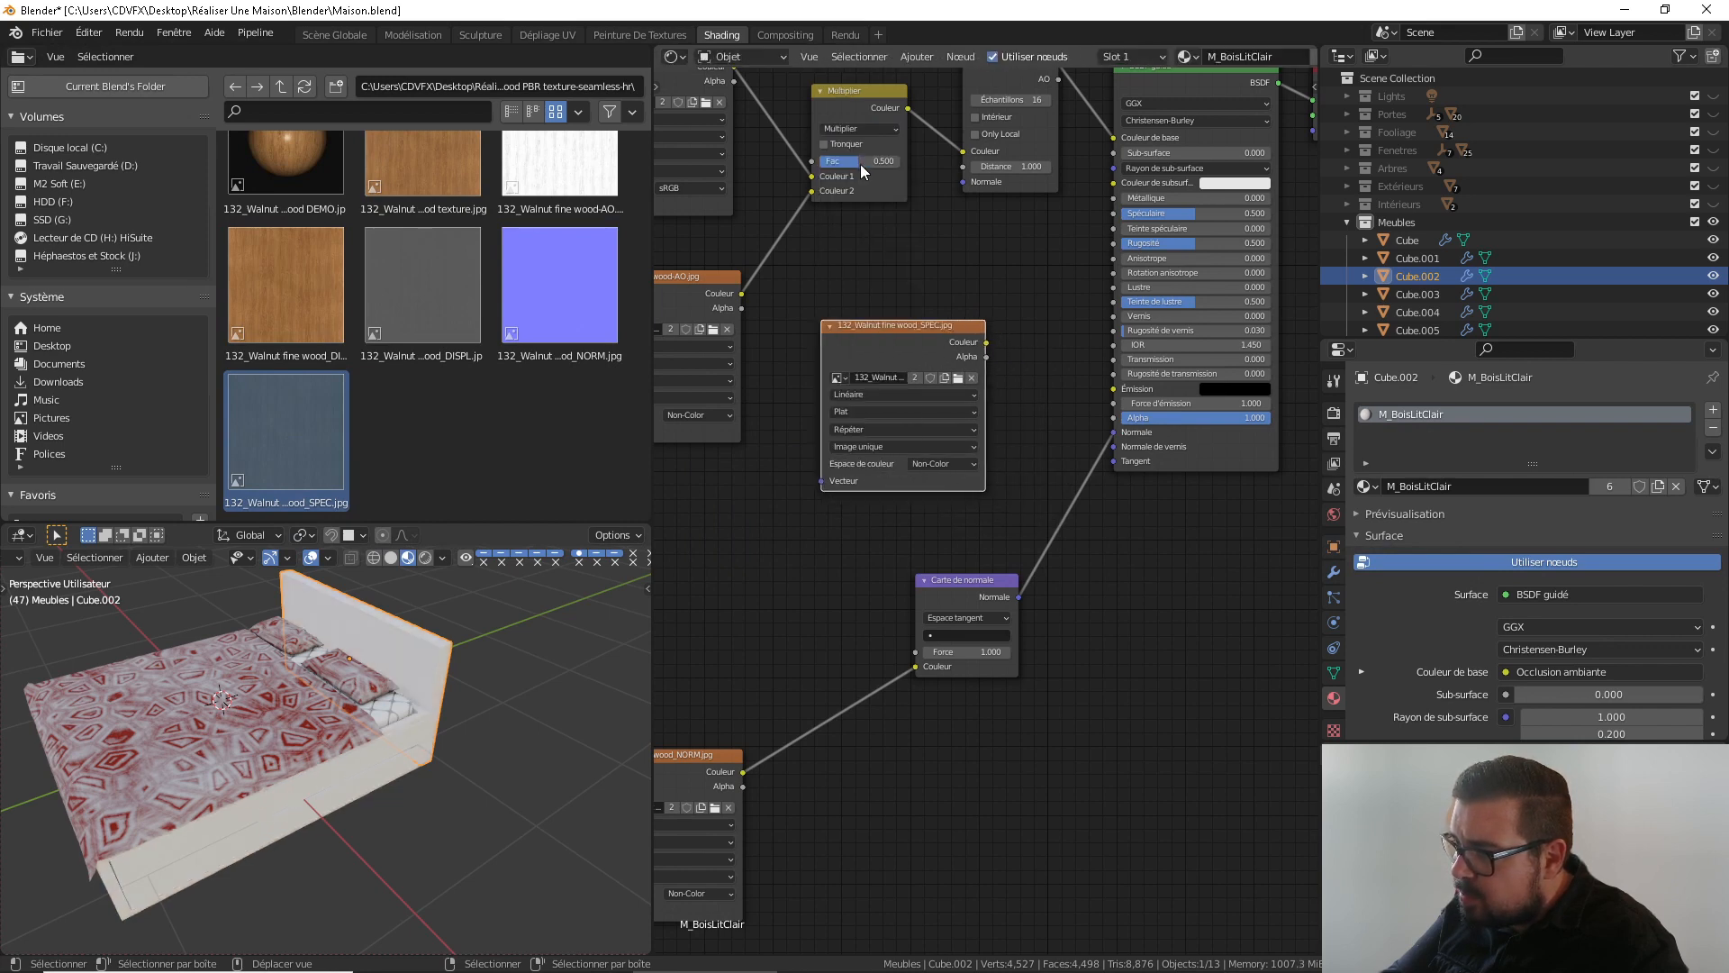
pyautogui.moveTo(861, 160); pyautogui.dragTo(902, 162)
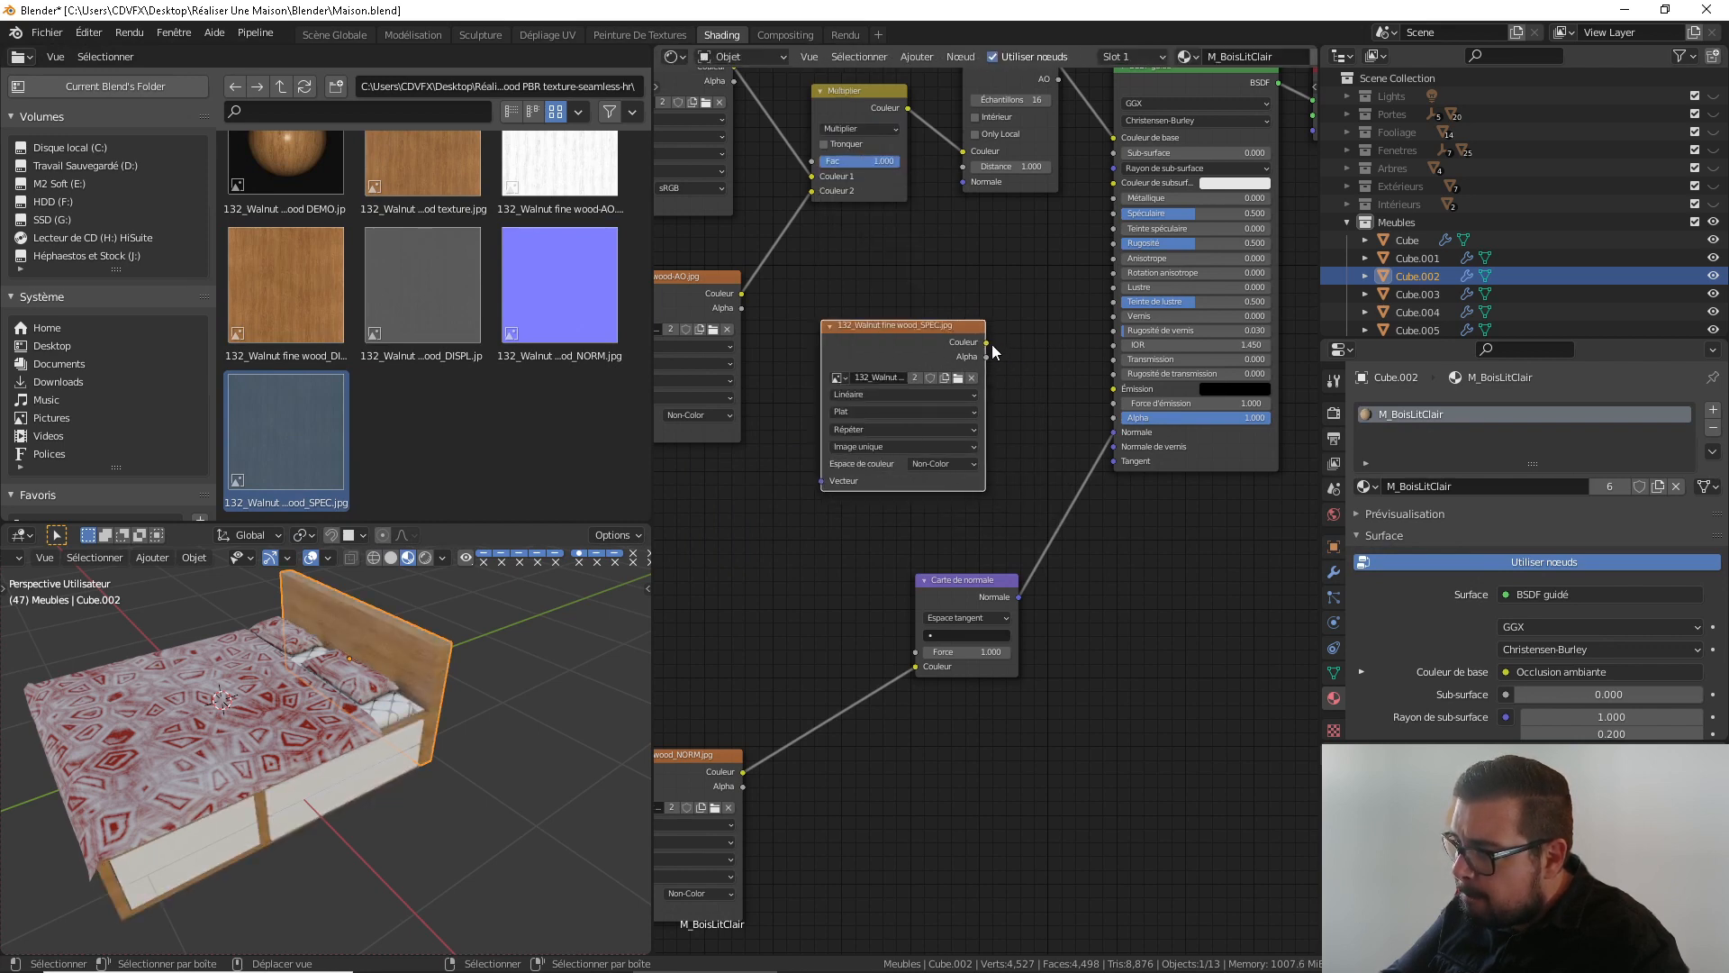
# Connect the SPEC texture to the shader's Specular input and, through a new Inverser node, to its Roughness input
pyautogui.moveTo(987, 343); pyautogui.dragTo(1117, 214)
pyautogui.moveTo(930, 325); pyautogui.dragTo(896, 327)
pyautogui.hotkey('shift', 'a')
pyautogui.moveTo(931, 290)
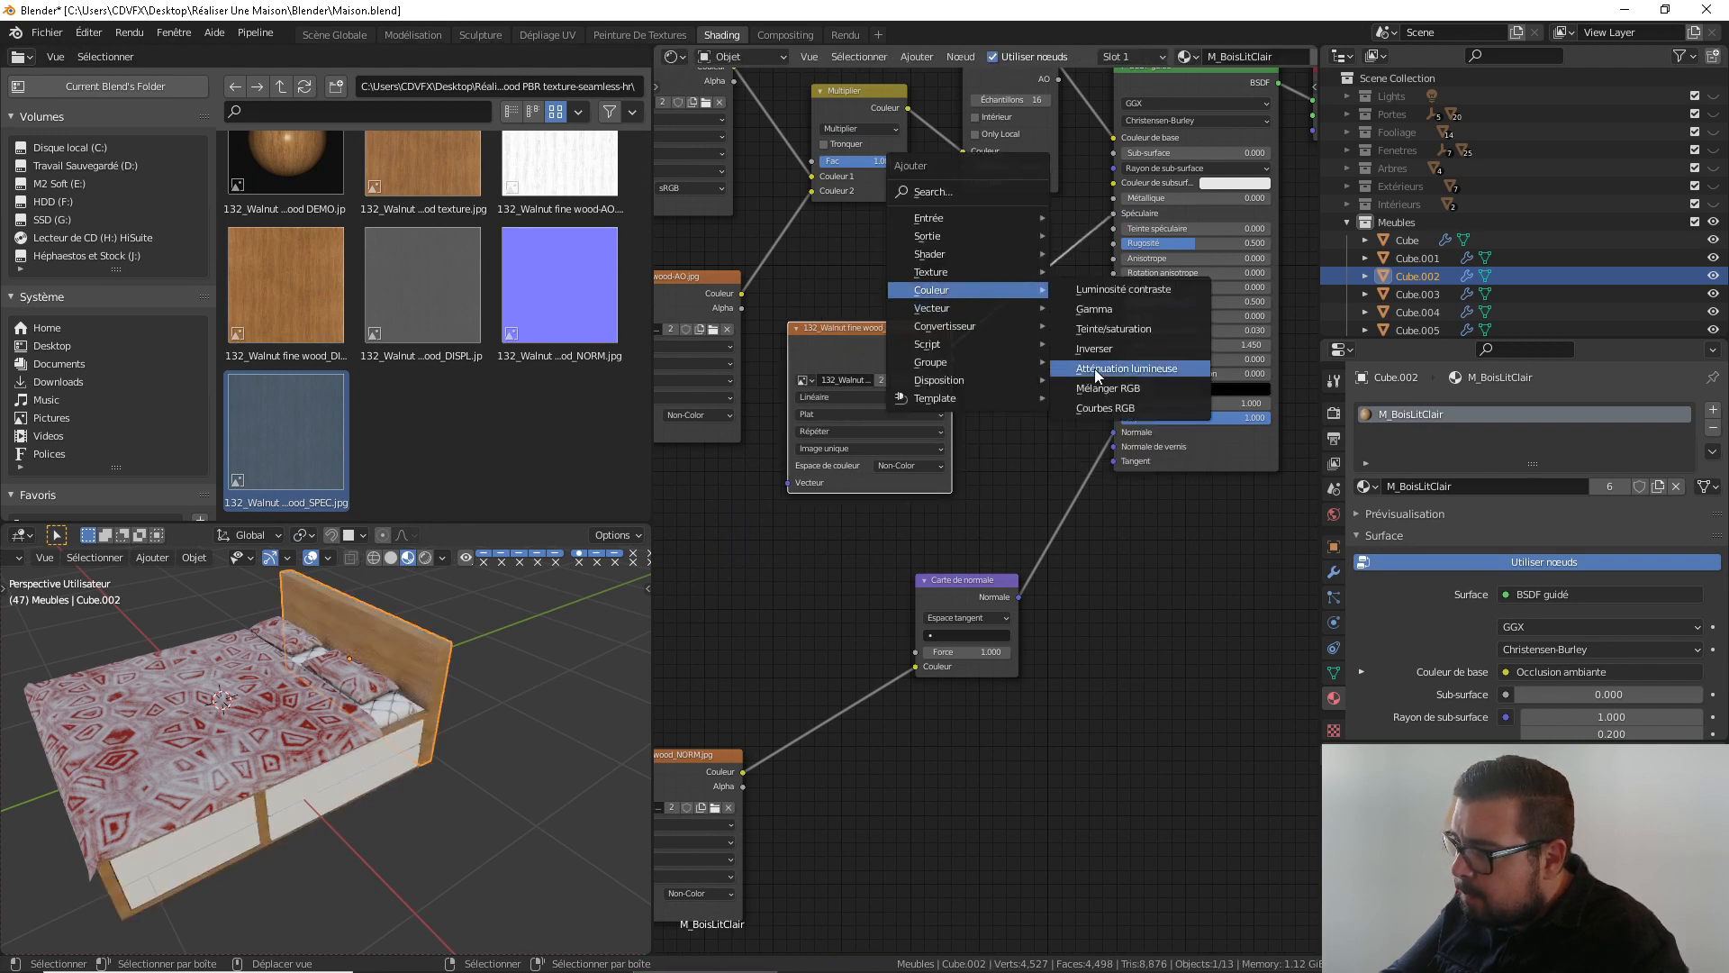
pyautogui.click(1095, 348)
pyautogui.moveTo(952, 345); pyautogui.dragTo(994, 407)
pyautogui.moveTo(1088, 374); pyautogui.dragTo(1125, 242)
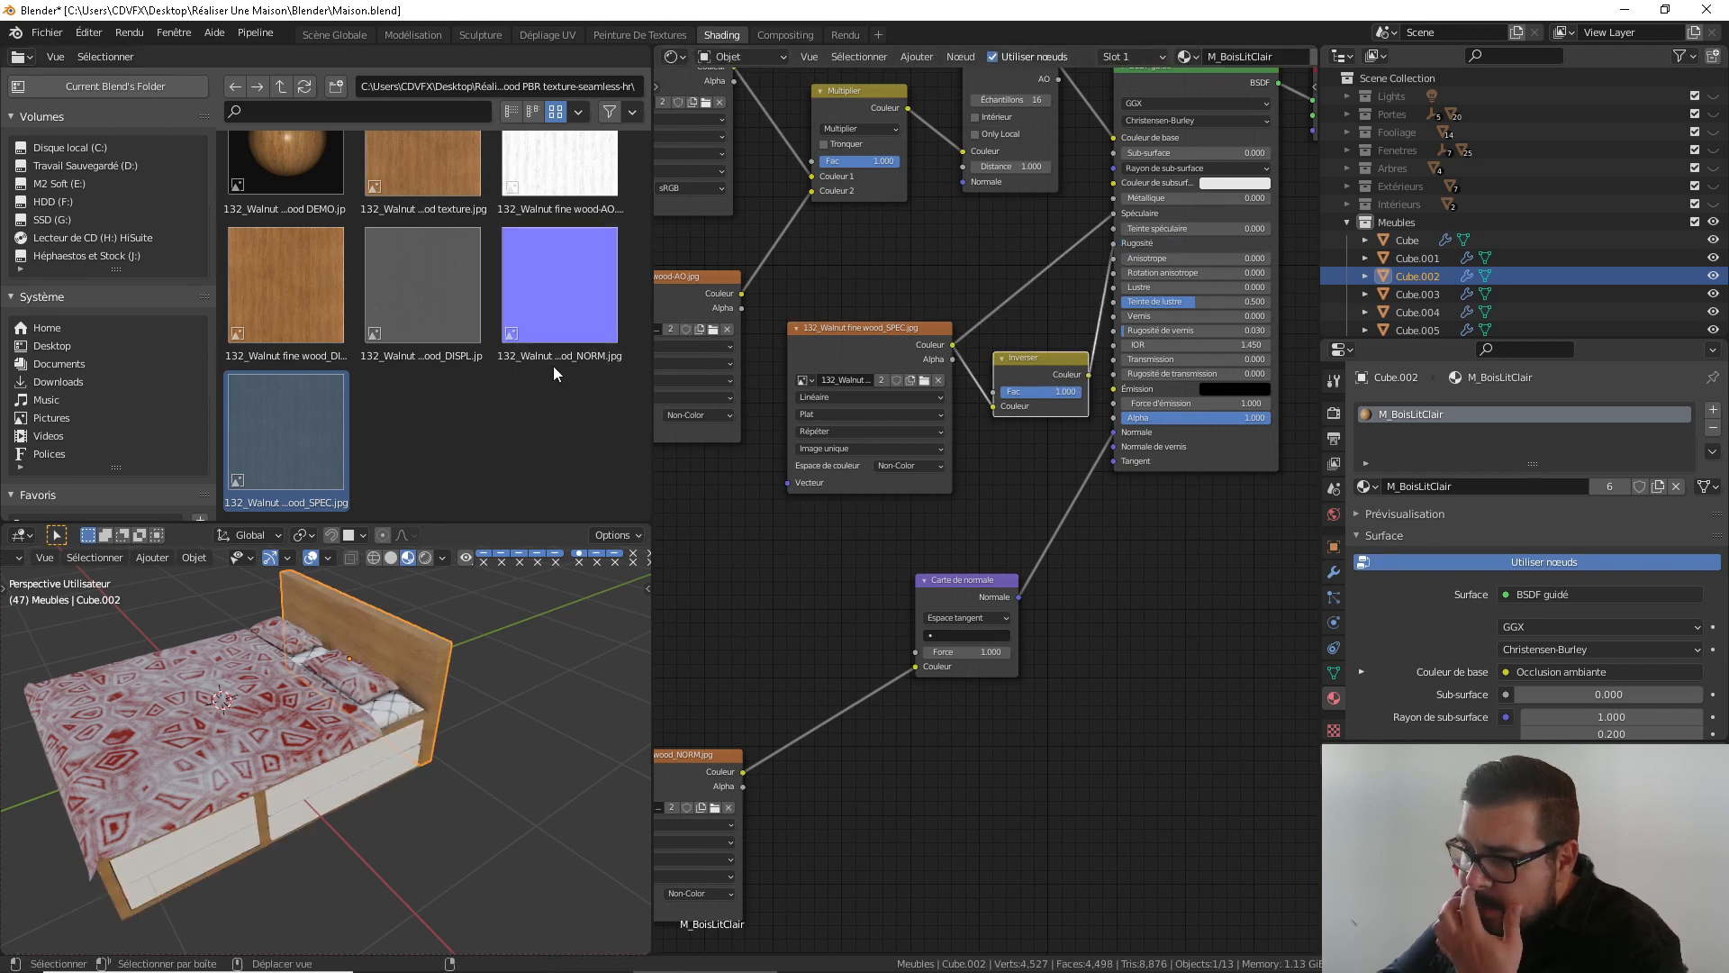
# Add Texture Coordinate and Mapping nodes to the walnut wood texture, using the Générée coordinates as the mapping vector
pyautogui.moveTo(392, 683); pyautogui.dragTo(371, 639, button='middle')
pyautogui.scroll(4, 472, 716)
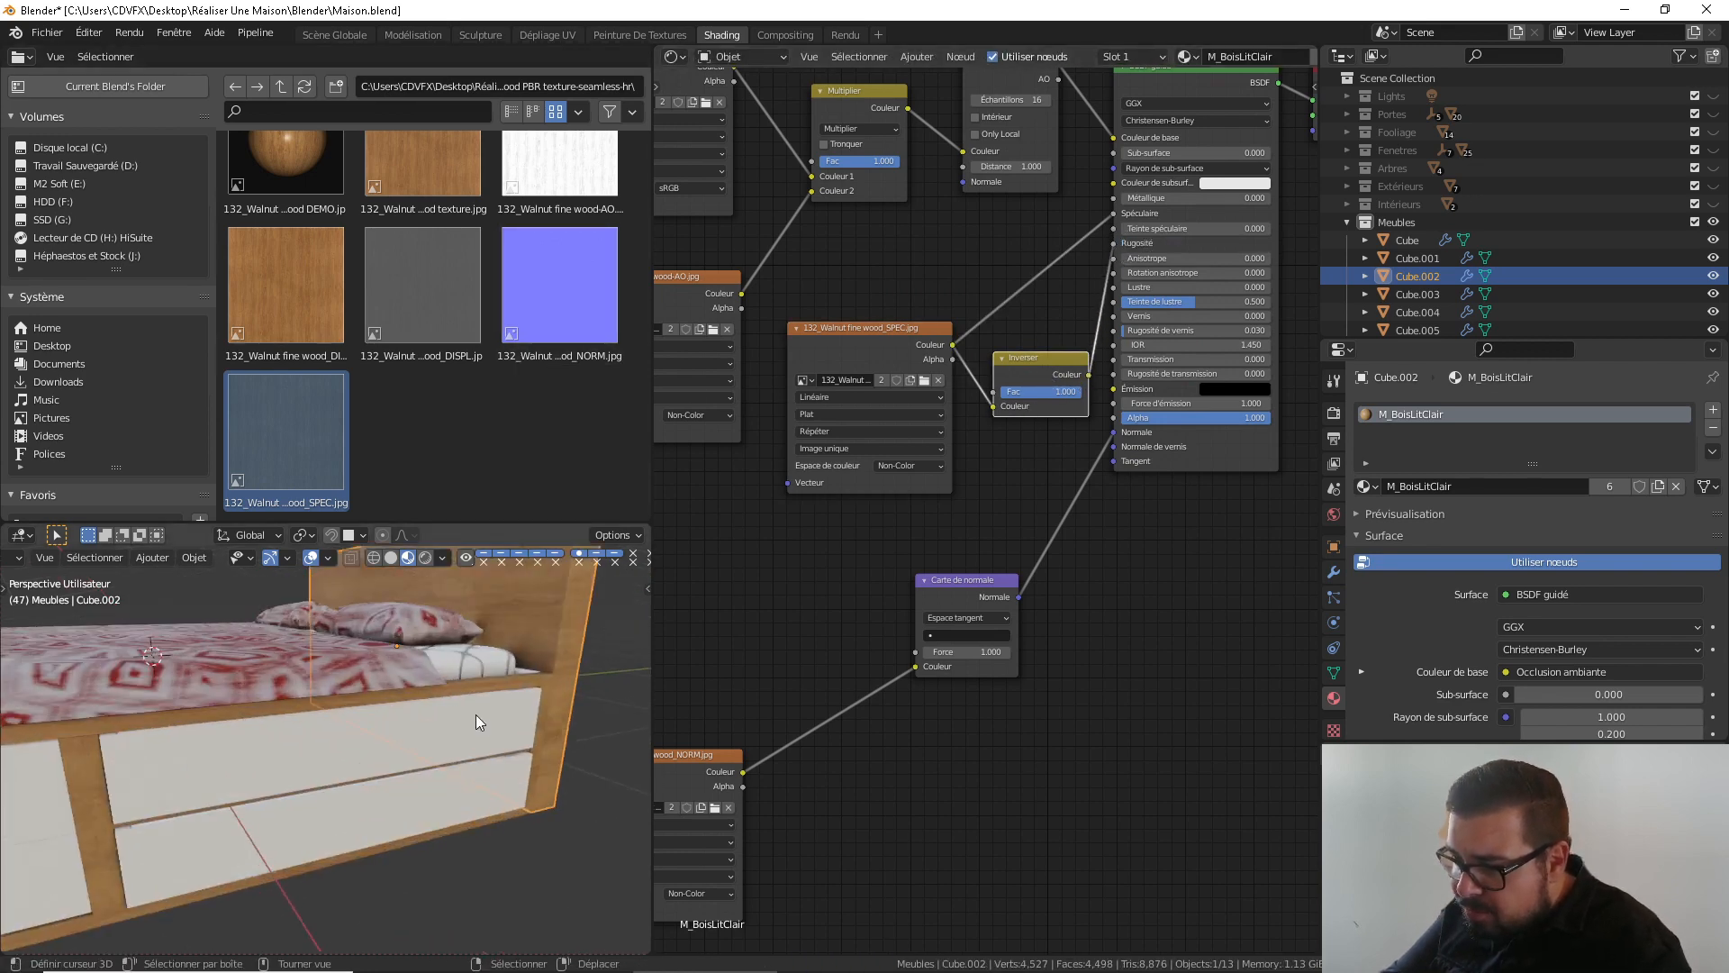
pyautogui.moveTo(475, 715); pyautogui.dragTo(310, 641, button='middle')
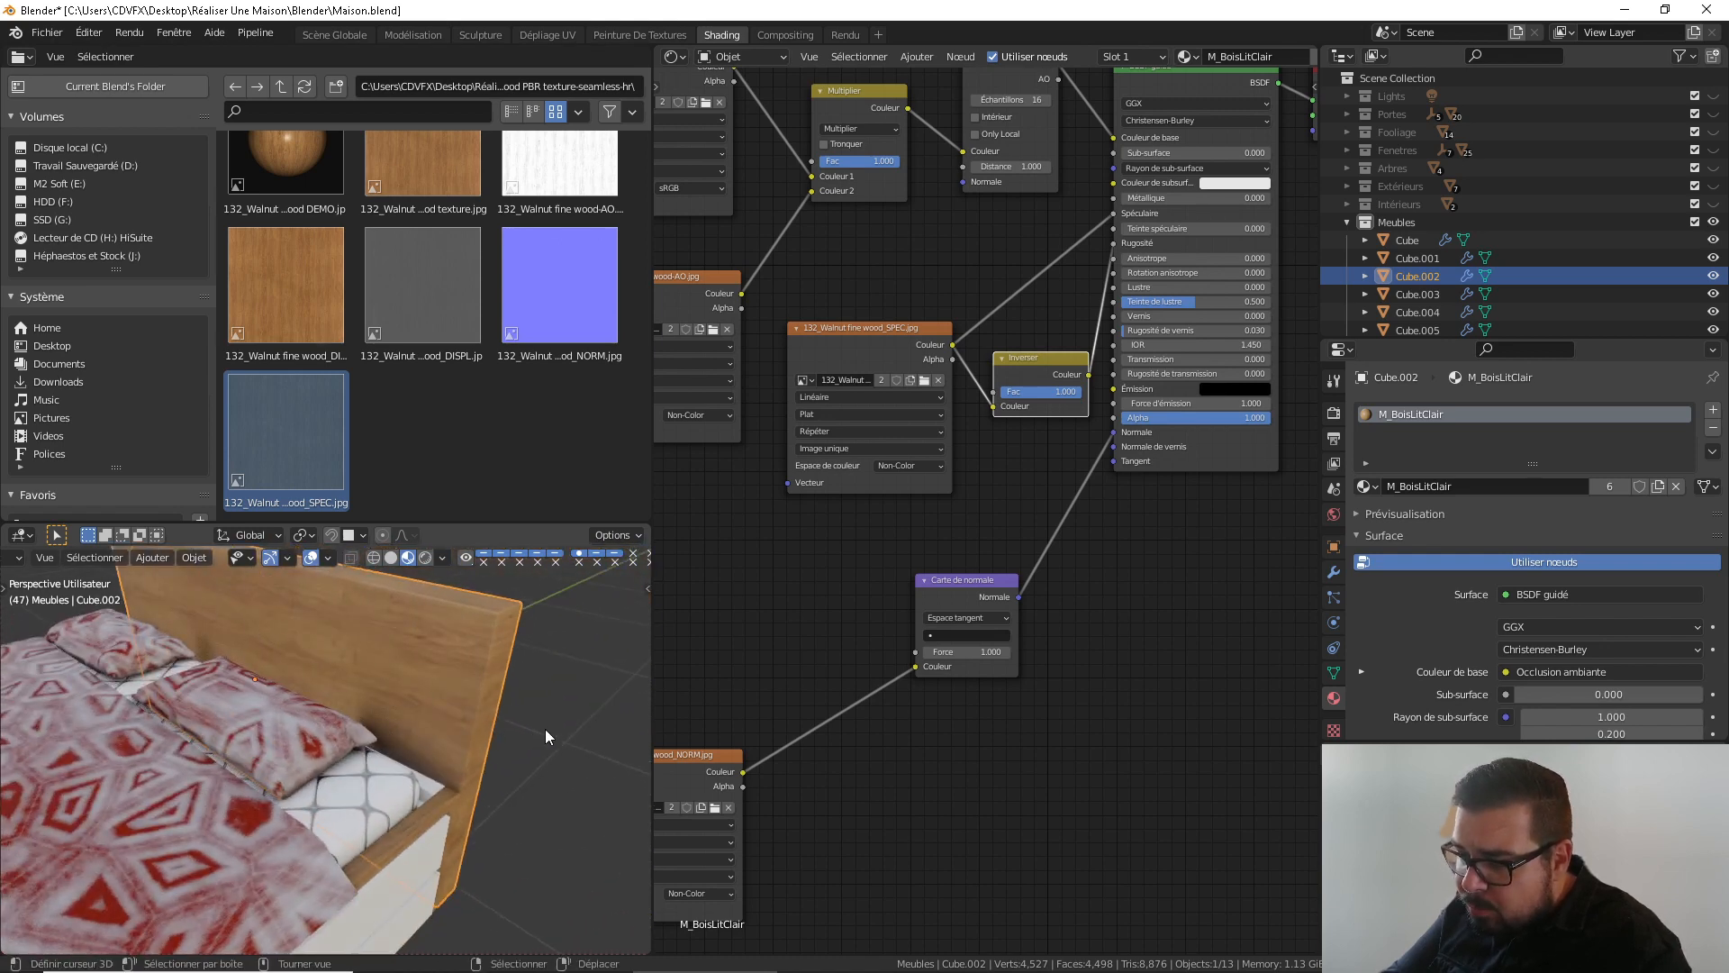
pyautogui.moveTo(477, 693); pyautogui.dragTo(526, 750, button='middle')
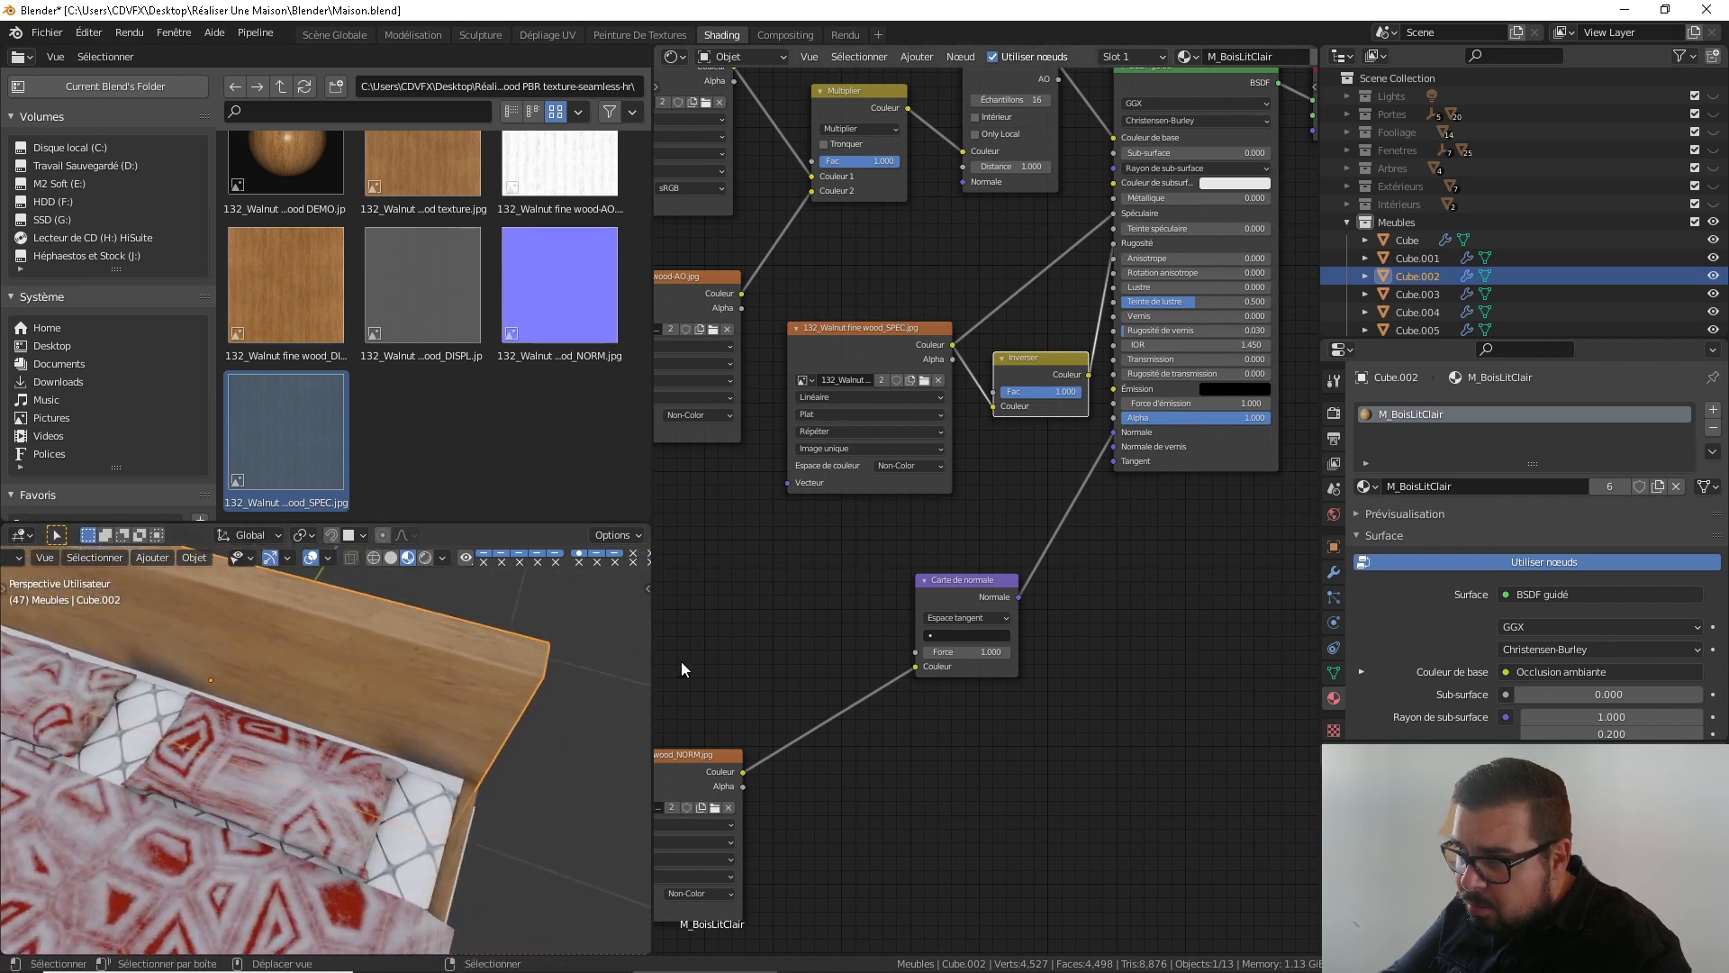
pyautogui.moveTo(681, 669); pyautogui.dragTo(1054, 712, button='middle')
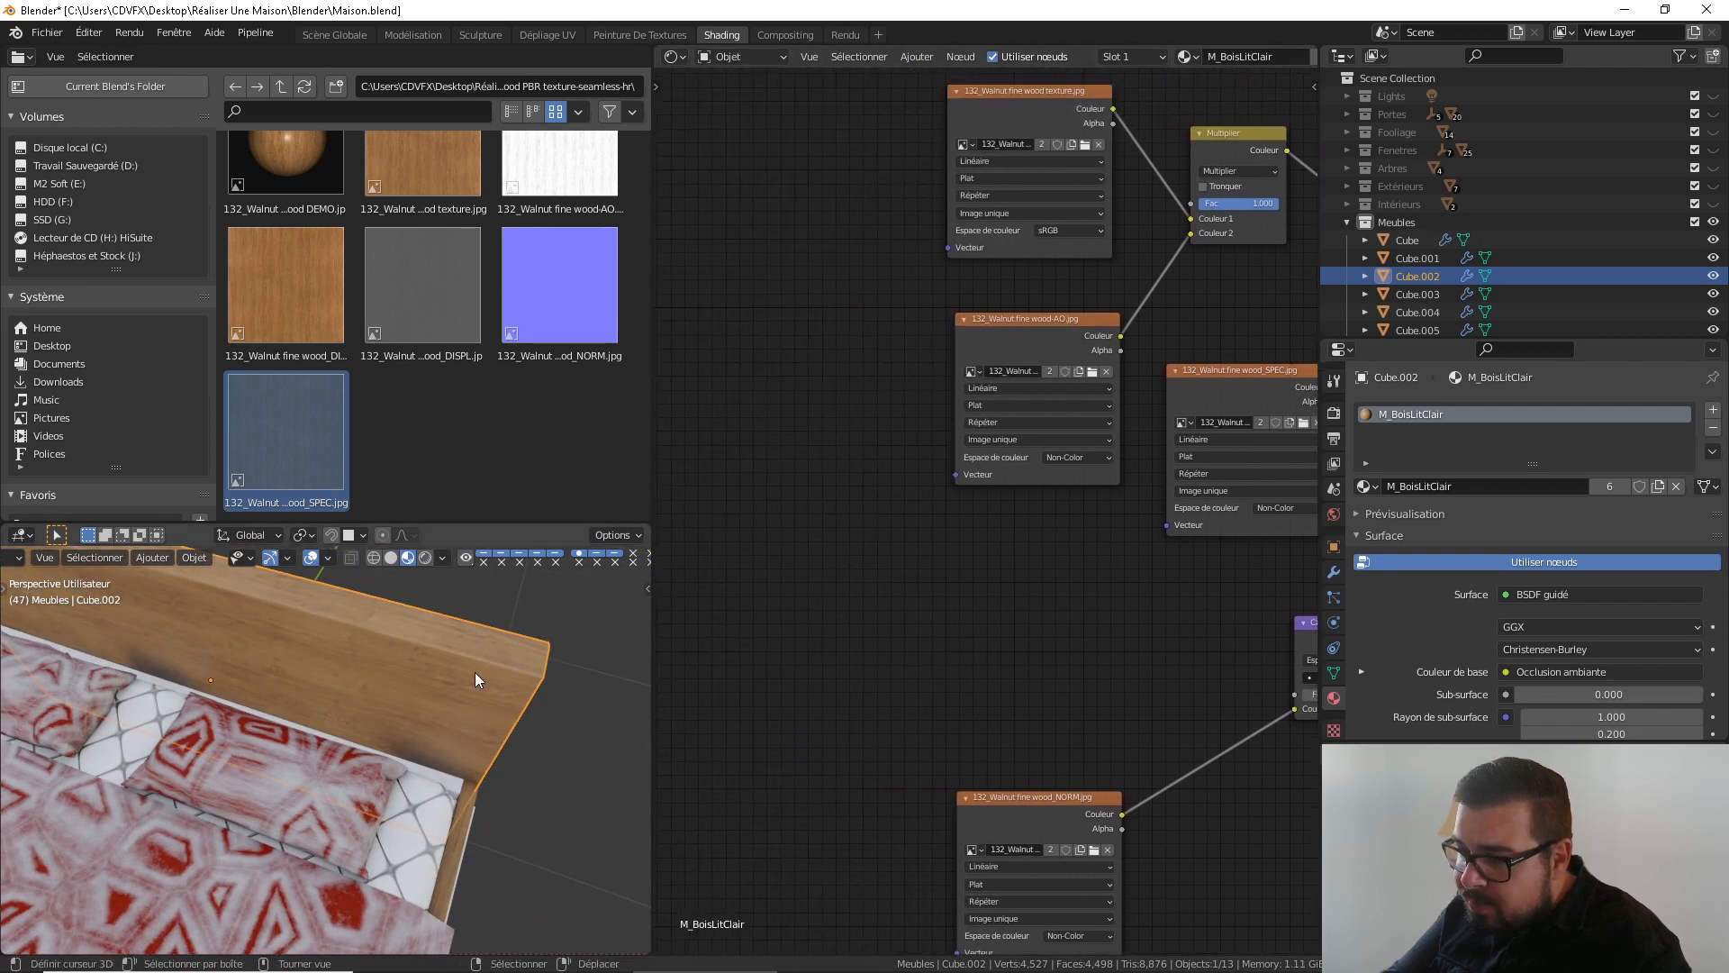
pyautogui.scroll(-4, 796, 709)
pyautogui.moveTo(938, 594); pyautogui.dragTo(845, 751, button='middle')
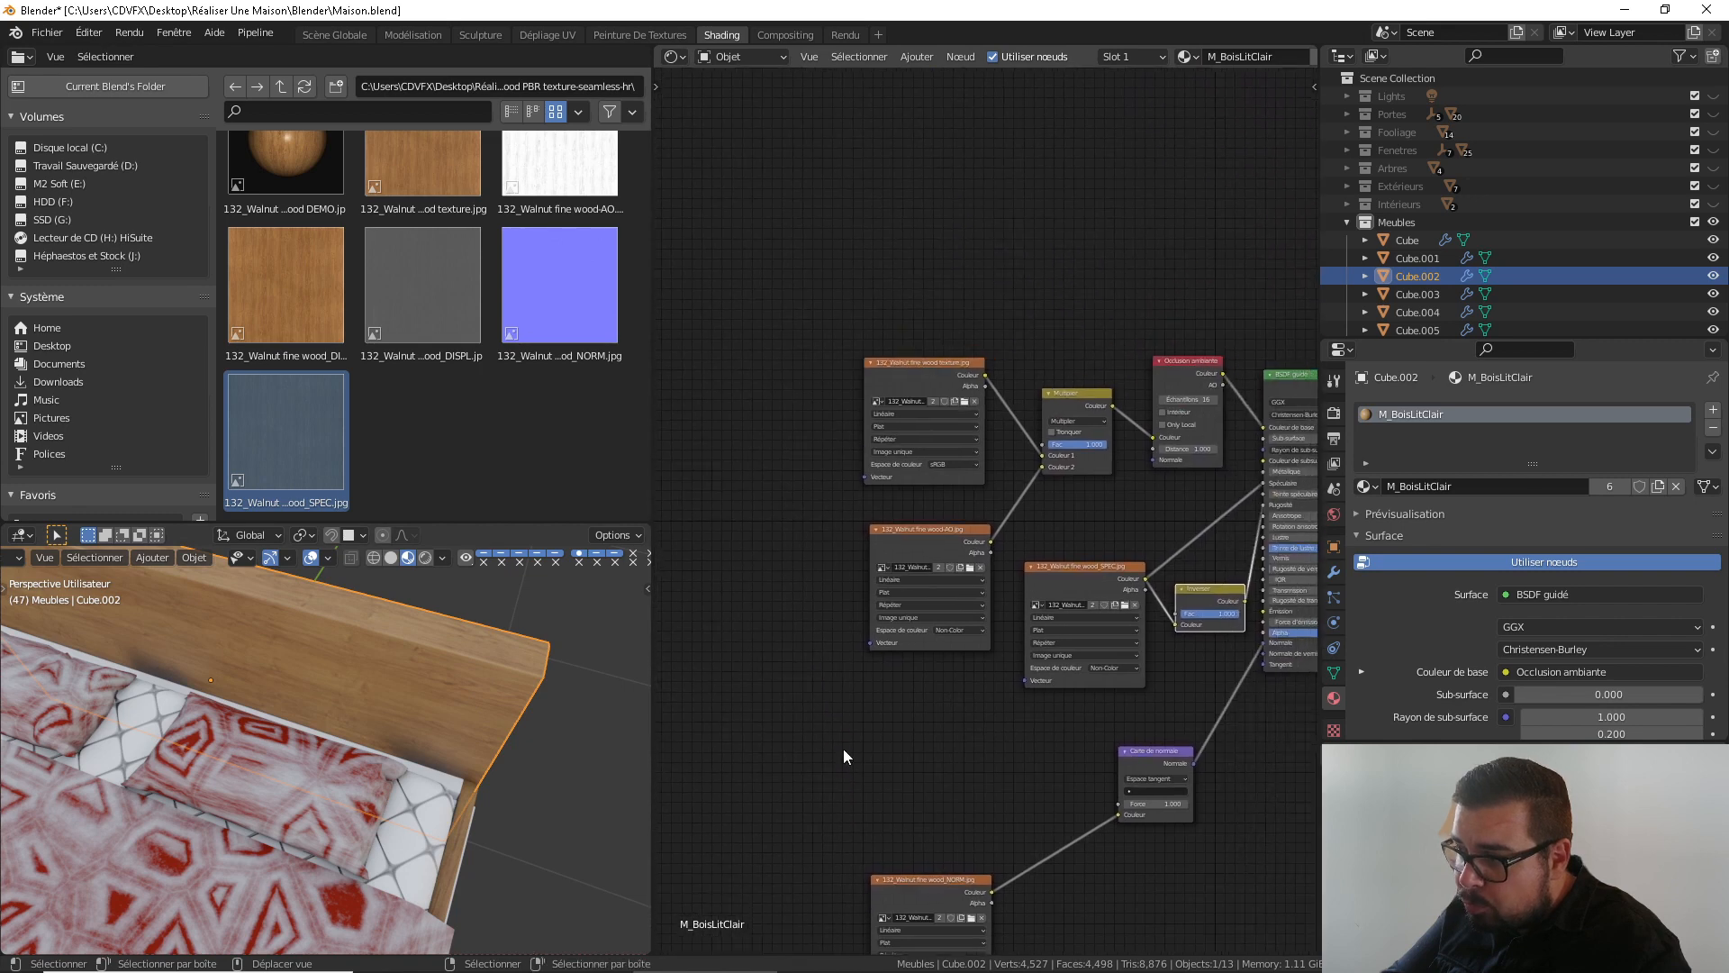
pyautogui.click(924, 365)
pyautogui.hotkey('ctrl', 't')
pyautogui.moveTo(803, 385); pyautogui.dragTo(862, 467, button='middle')
pyautogui.scroll(2, 793, 454)
pyautogui.moveTo(723, 449); pyautogui.dragTo(798, 481)
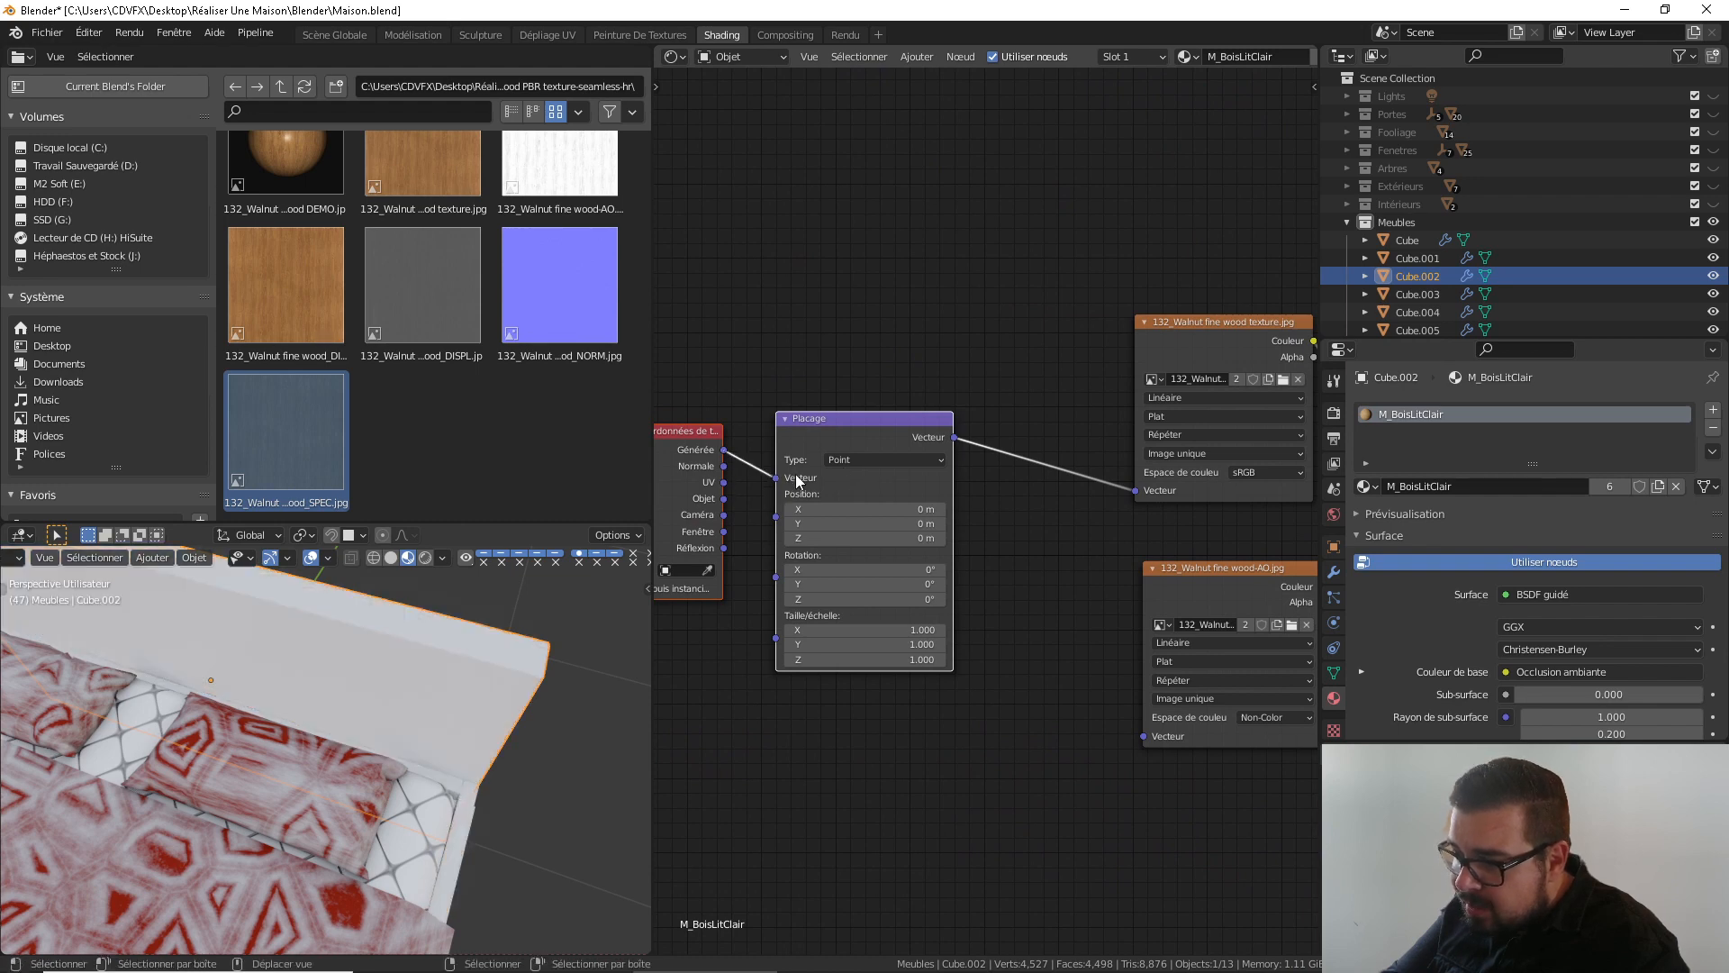
# Examine how the wood grain runs on the headboard and on the sides of the bed frame
pyautogui.moveTo(585, 630); pyautogui.dragTo(489, 705, button='middle')
pyautogui.scroll(2, 447, 755)
pyautogui.scroll(2, 382, 780)
pyautogui.scroll(-2, 407, 782)
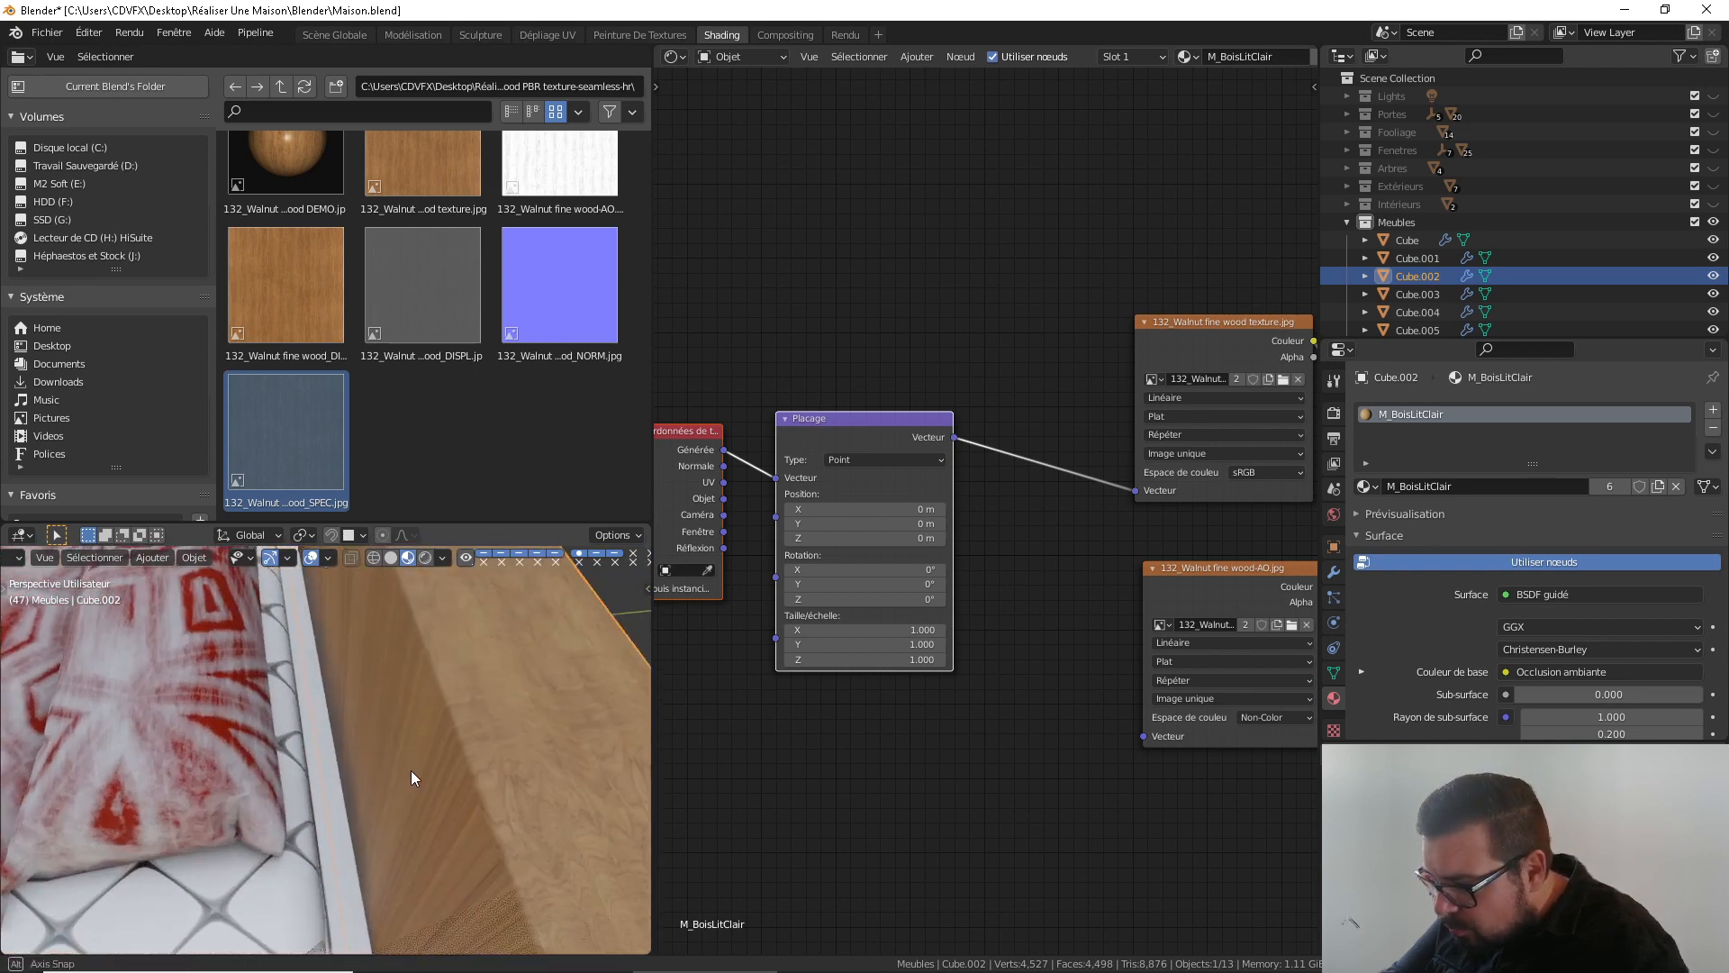
pyautogui.moveTo(411, 770); pyautogui.dragTo(409, 728, button='middle')
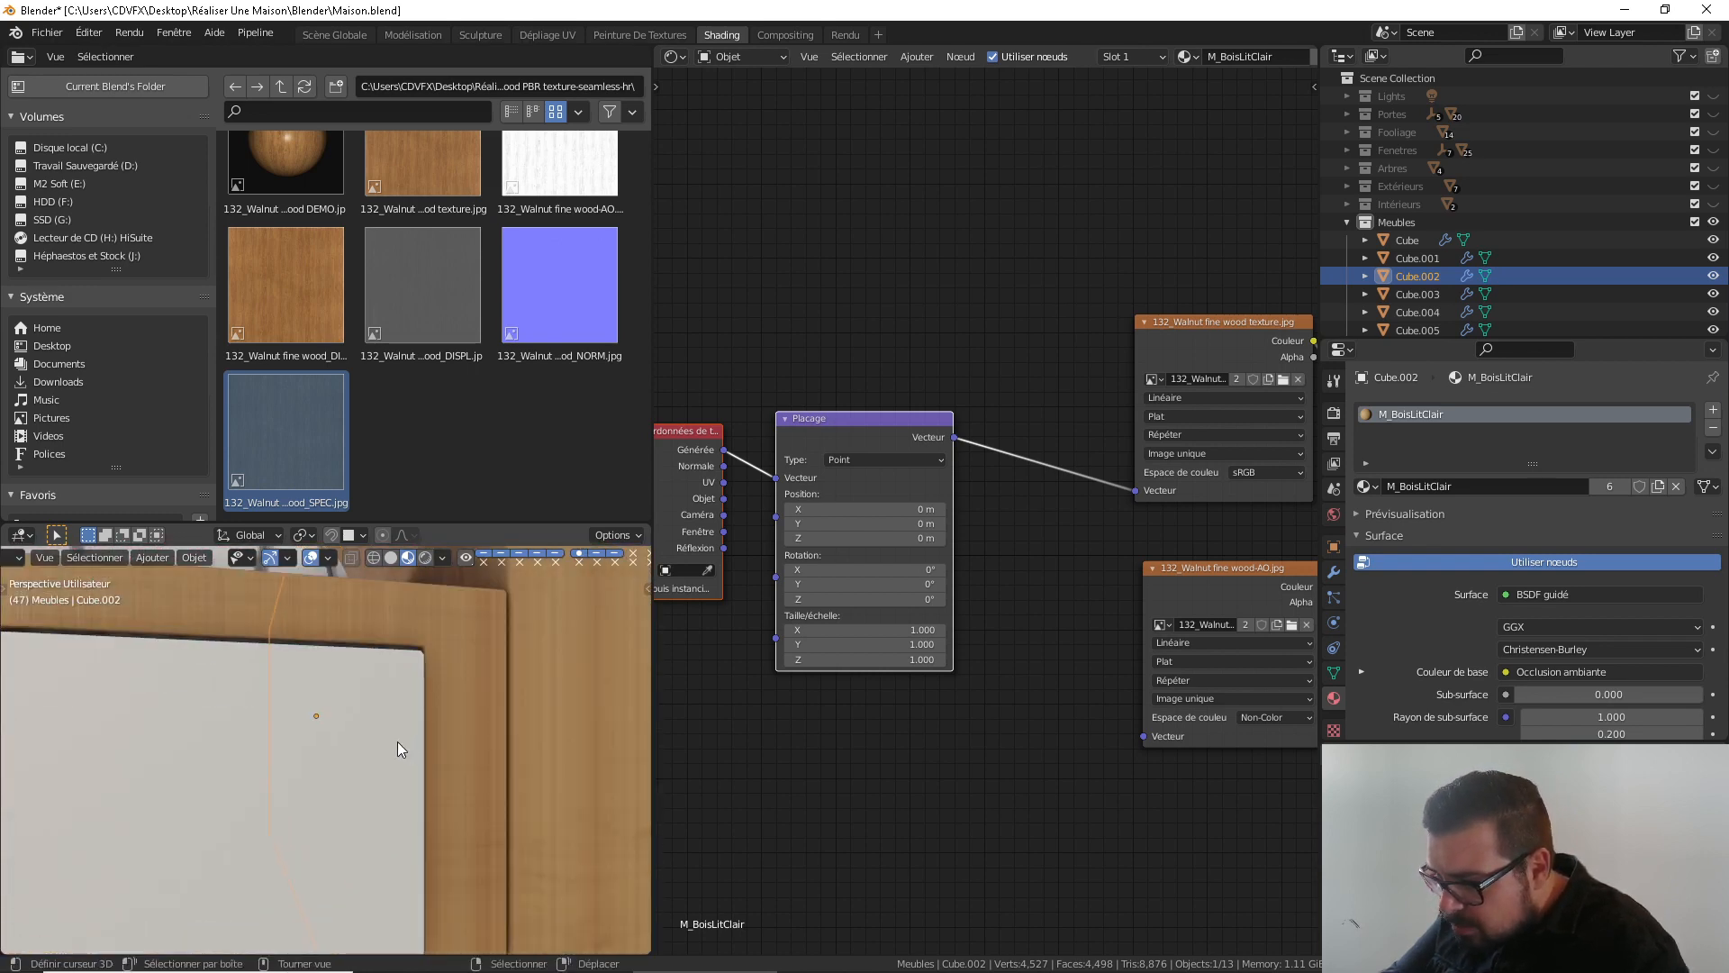
pyautogui.scroll(-1, 181, 666)
pyautogui.keyDown('shift'); pyautogui.moveTo(205, 667); pyautogui.dragTo(545, 658, button='middle'); pyautogui.keyUp('shift')
pyautogui.moveTo(276, 679)
pyautogui.keyDown('shift'); pyautogui.mouseDown(button='middle')
pyautogui.moveTo(402, 674)
pyautogui.moveTo(569, 706)
pyautogui.moveTo(356, 679)
pyautogui.moveTo(464, 673)
pyautogui.mouseUp(button='middle'); pyautogui.keyUp('shift')
pyautogui.moveTo(828, 615); pyautogui.dragTo(788, 620, button='middle')
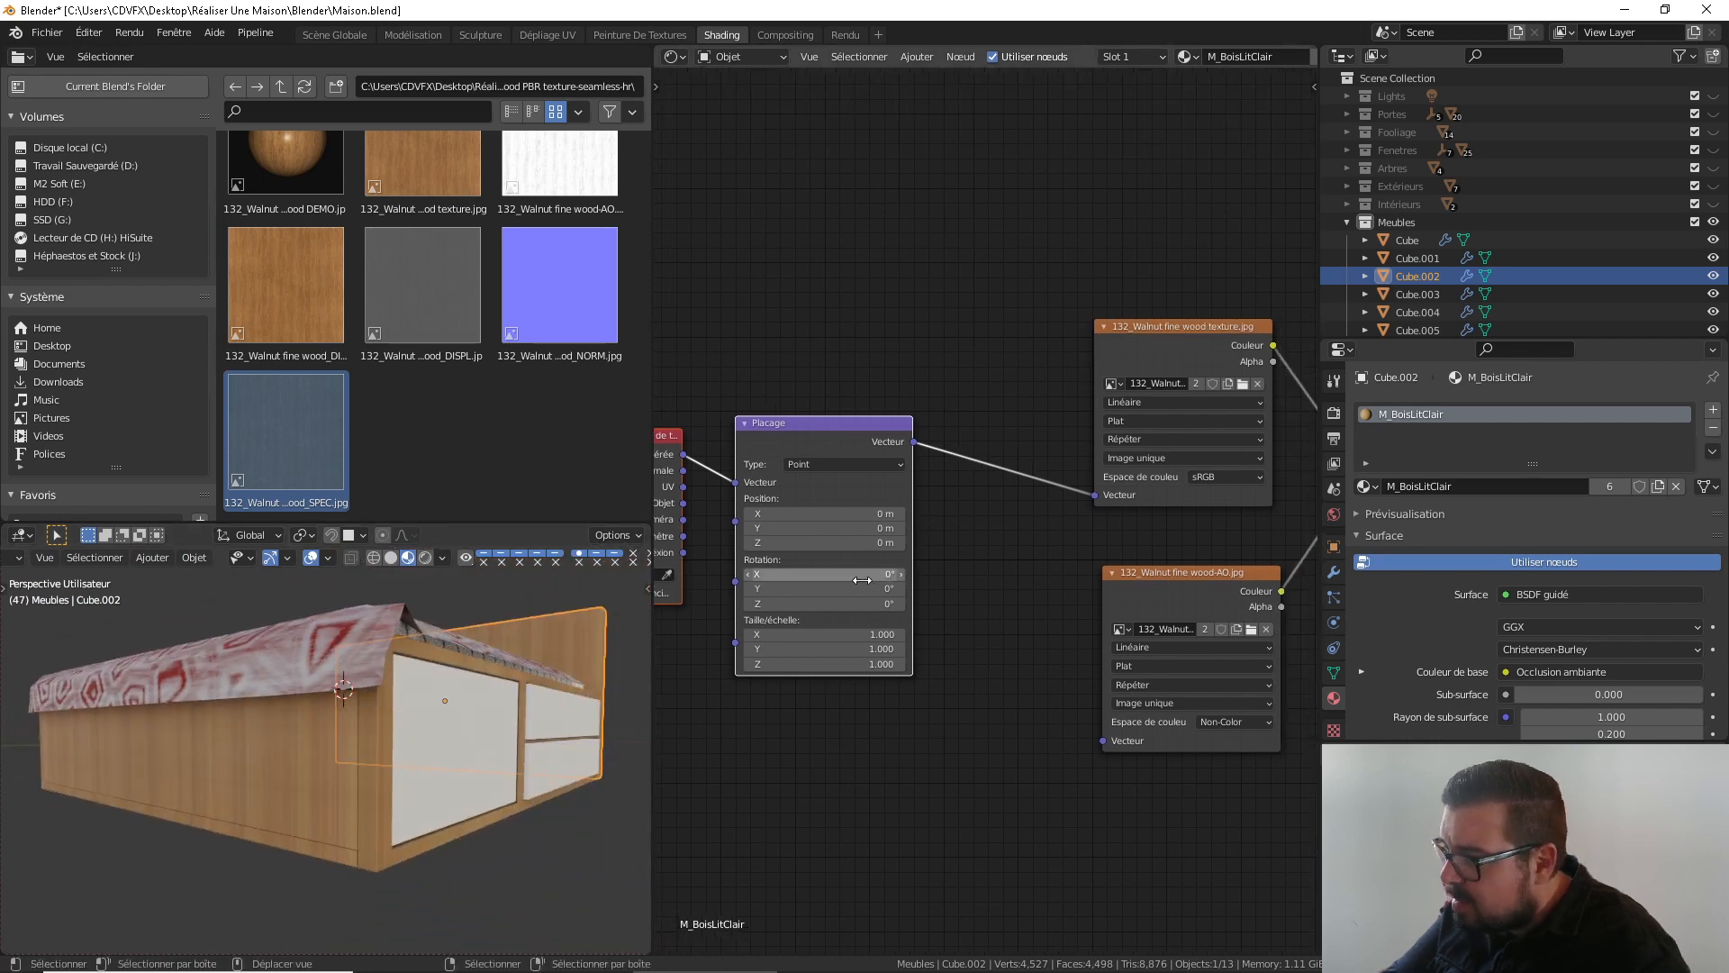
# Set the Mapping node's Z rotation to 90°
pyautogui.moveTo(815, 603); pyautogui.dragTo(851, 603)
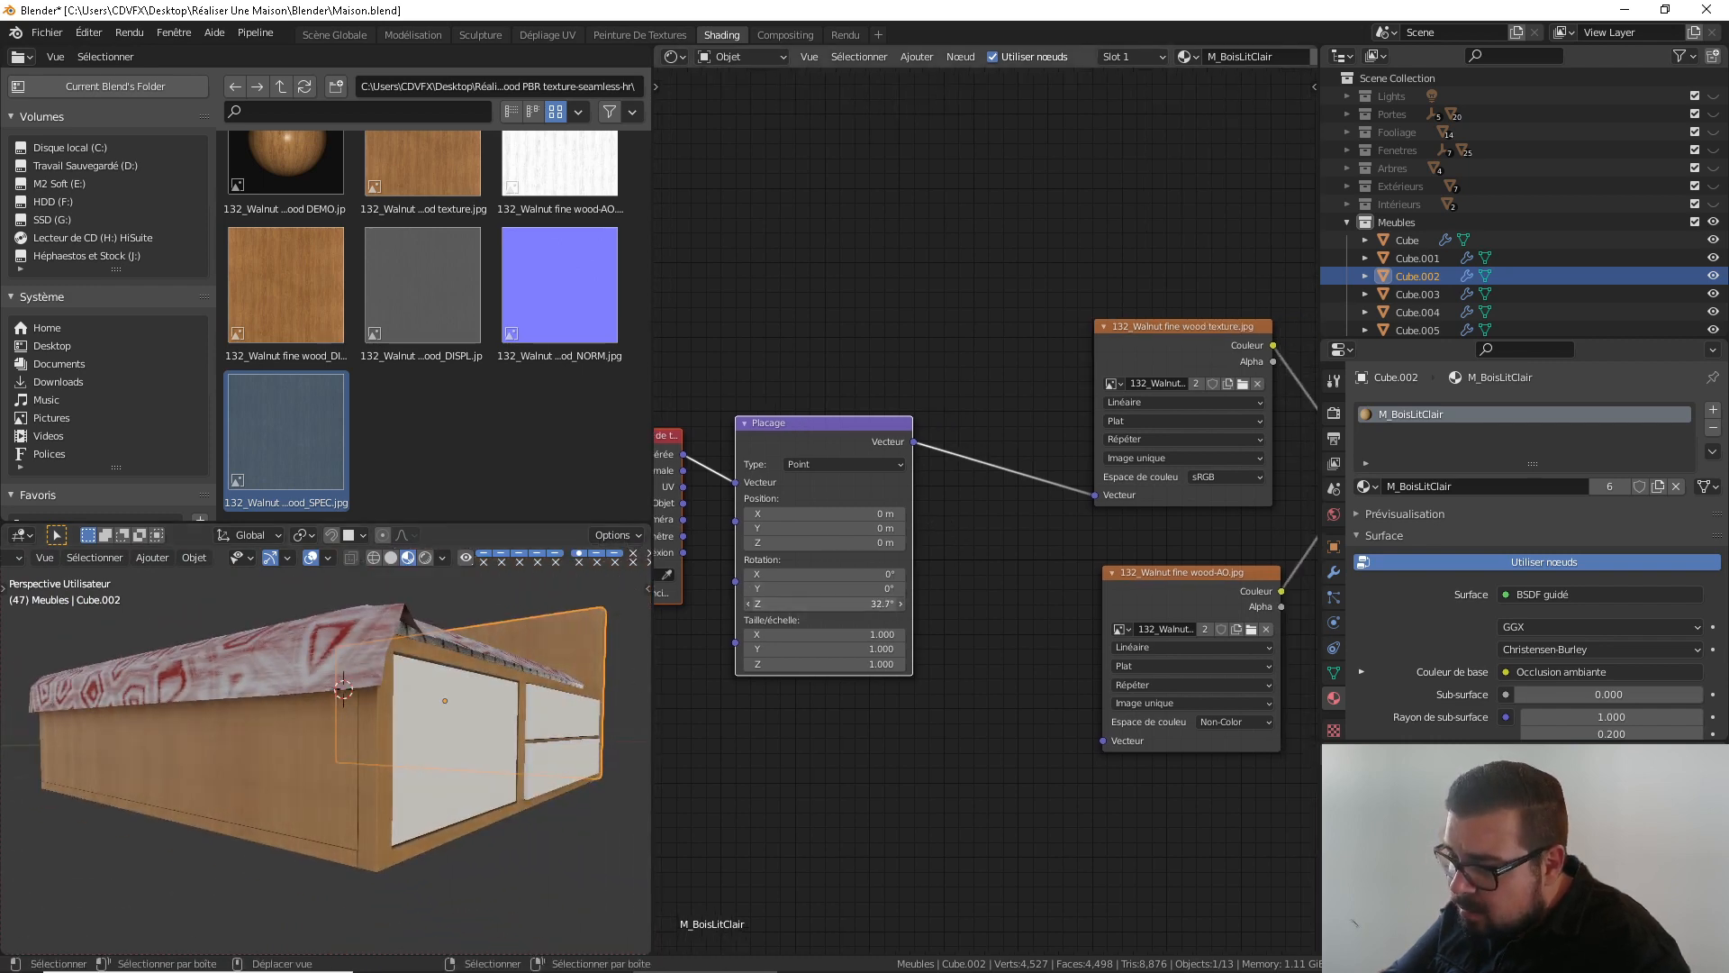
pyautogui.click(827, 600)
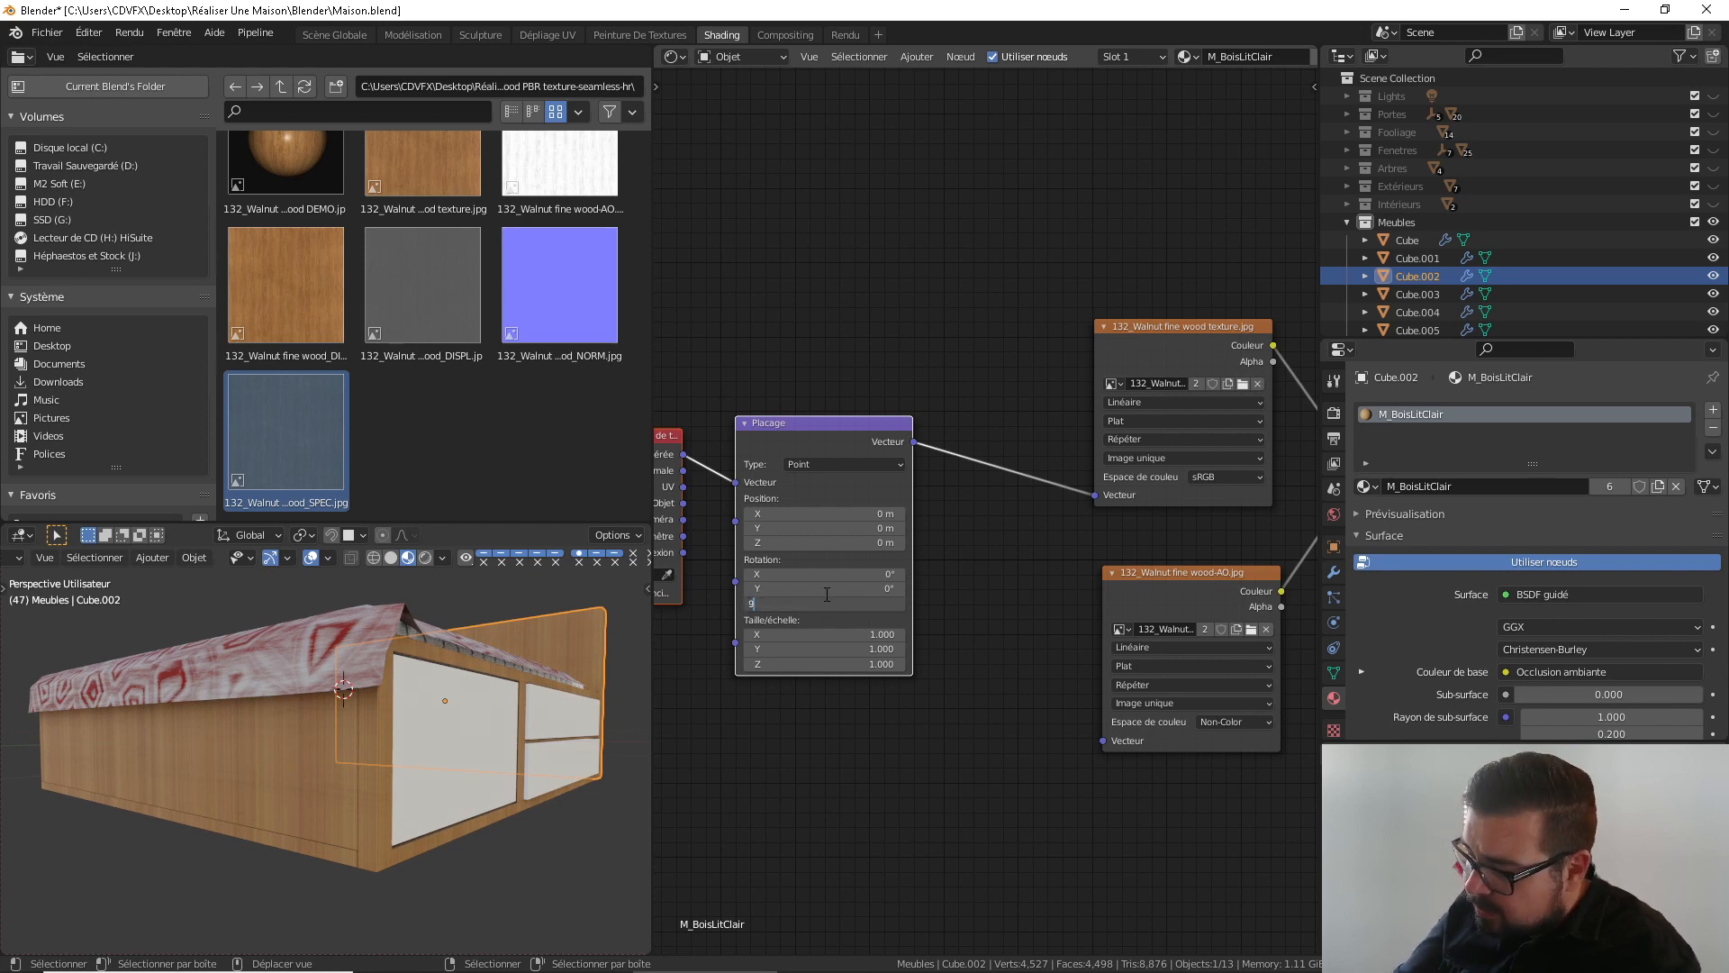
pyautogui.write('90')
pyautogui.press('Return')
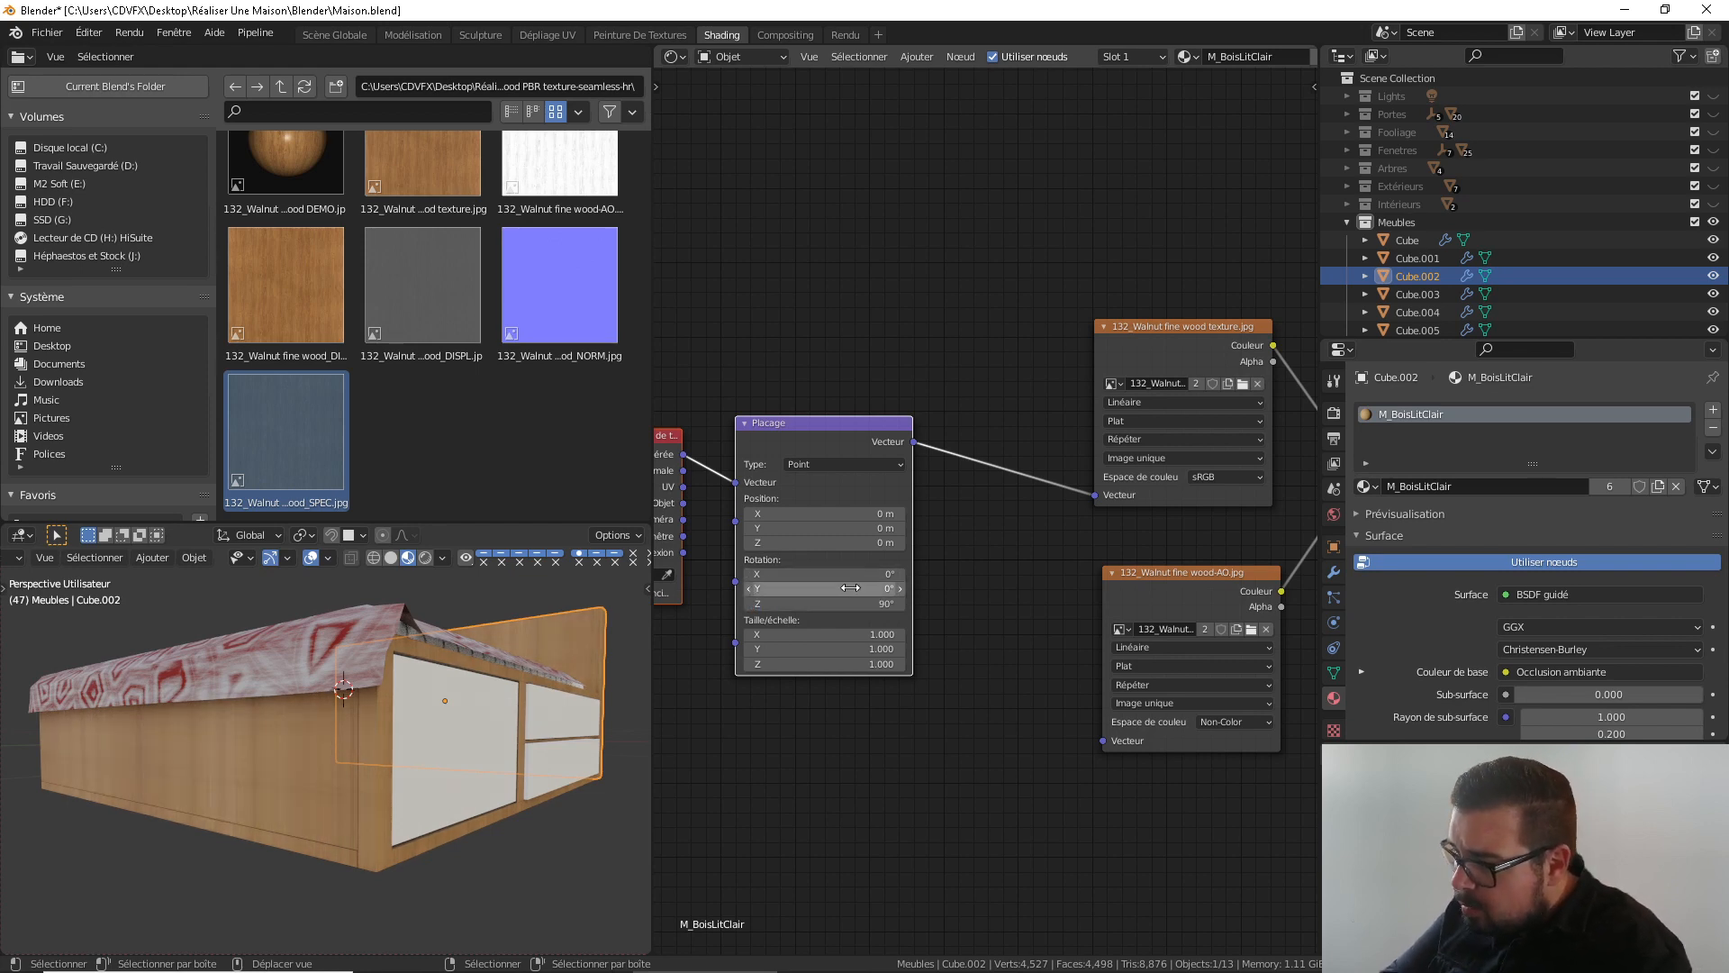
# Set the projection of the walnut wood color texture to Boîte
pyautogui.moveTo(1036, 530); pyautogui.dragTo(955, 506, button='middle')
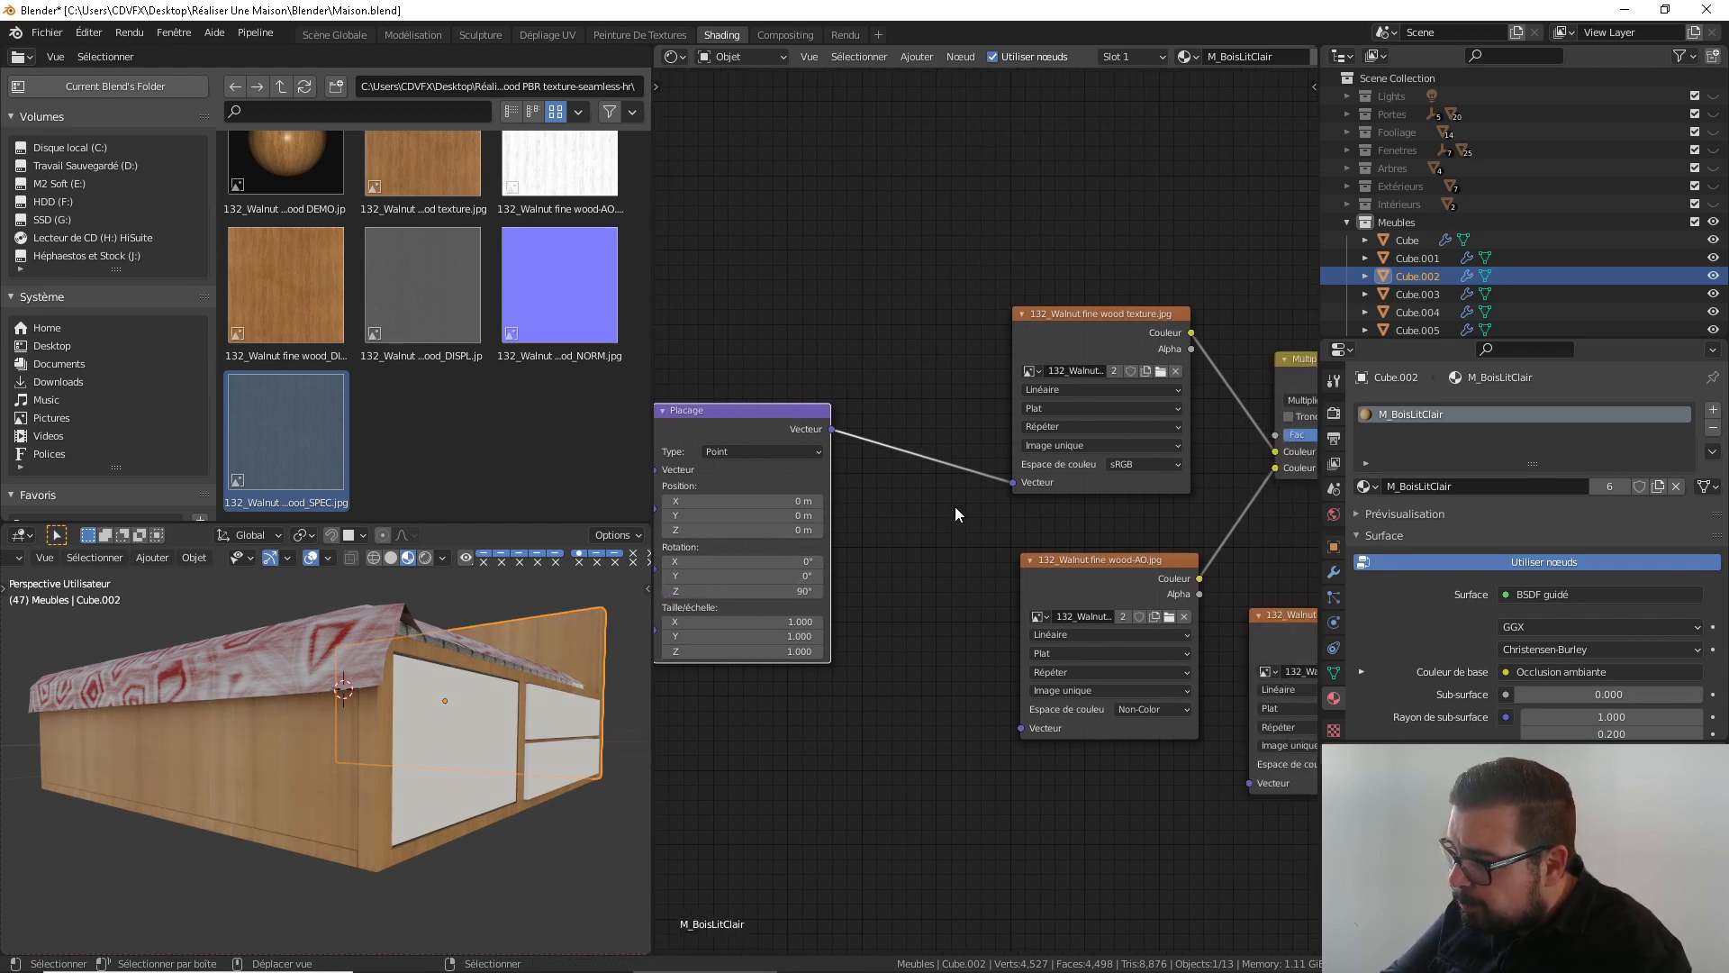
pyautogui.click(1084, 408)
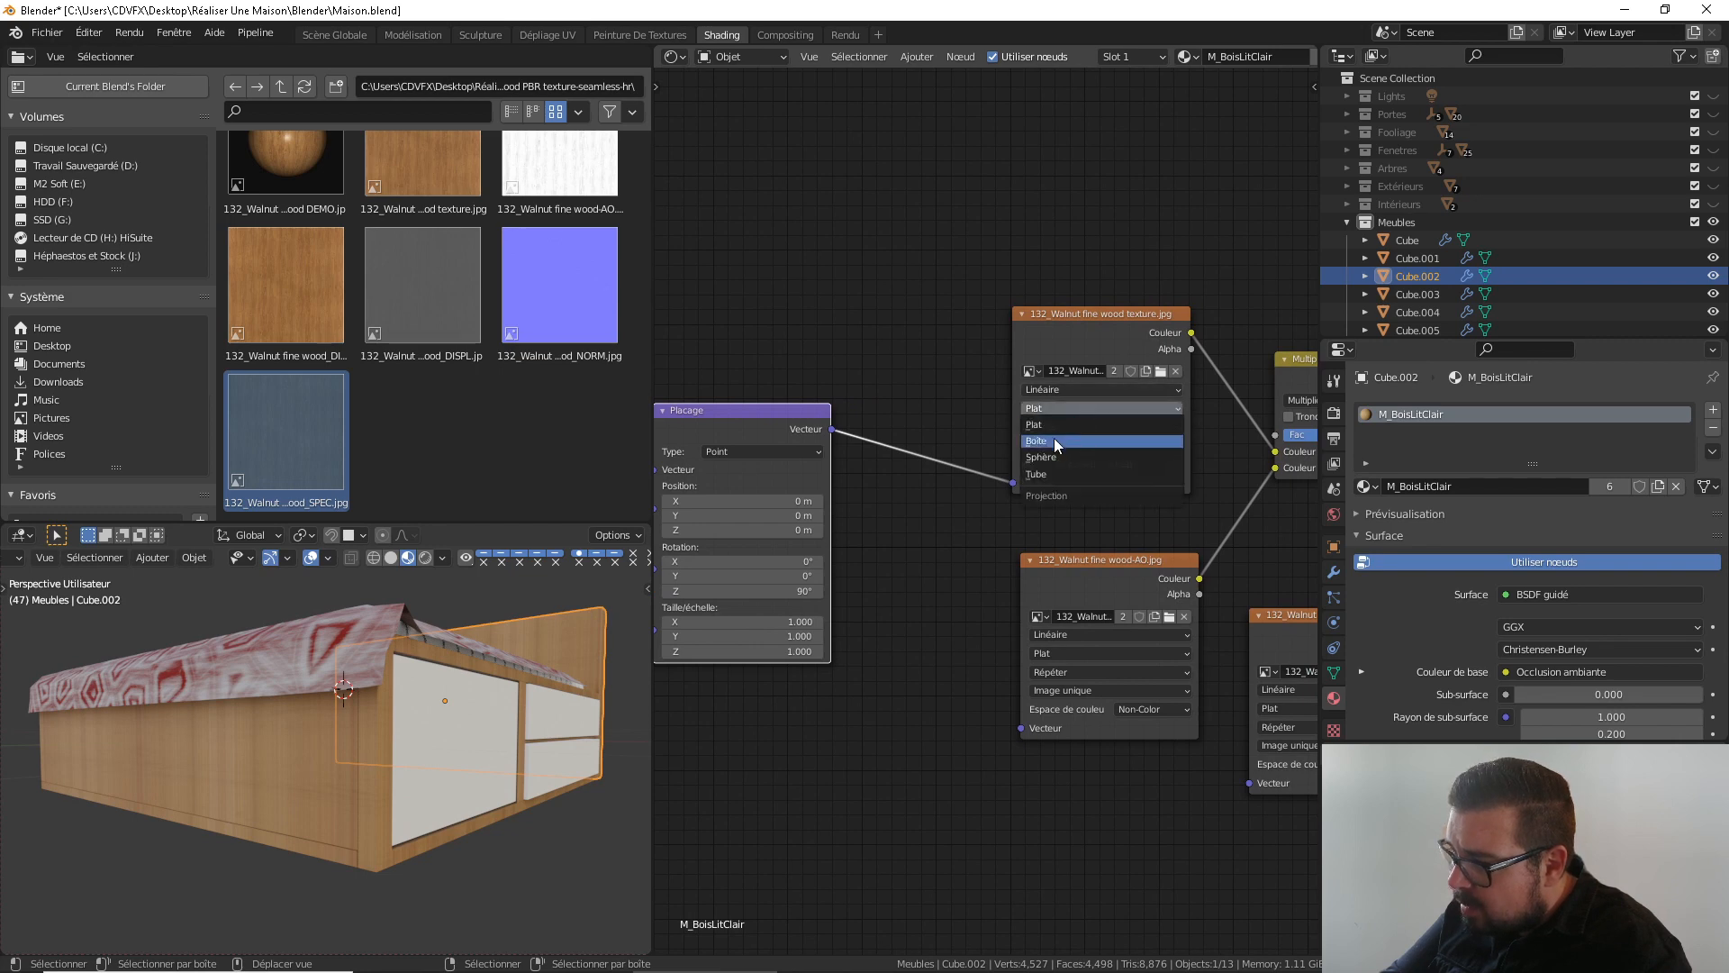
pyautogui.click(1053, 438)
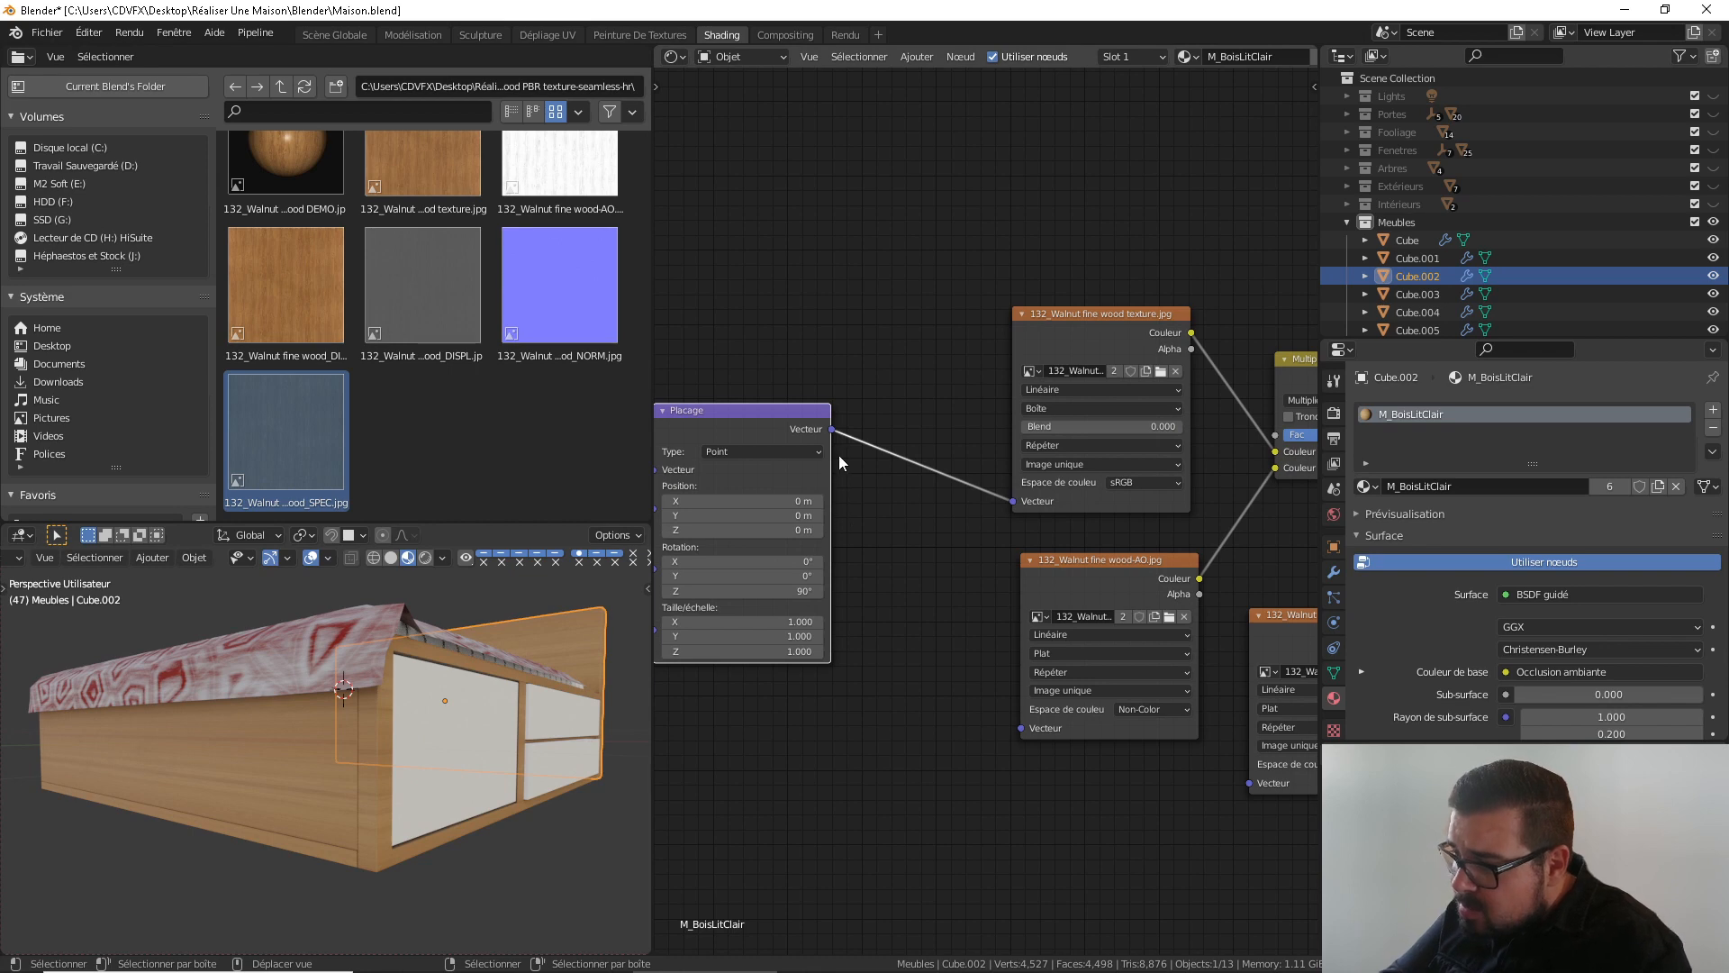
# Connect the Mapping node's vector output to the AO, SPEC and NORM textures, lining up the SPEC node with the other images
pyautogui.moveTo(831, 429); pyautogui.dragTo(1024, 727)
pyautogui.scroll(-2, 969, 634)
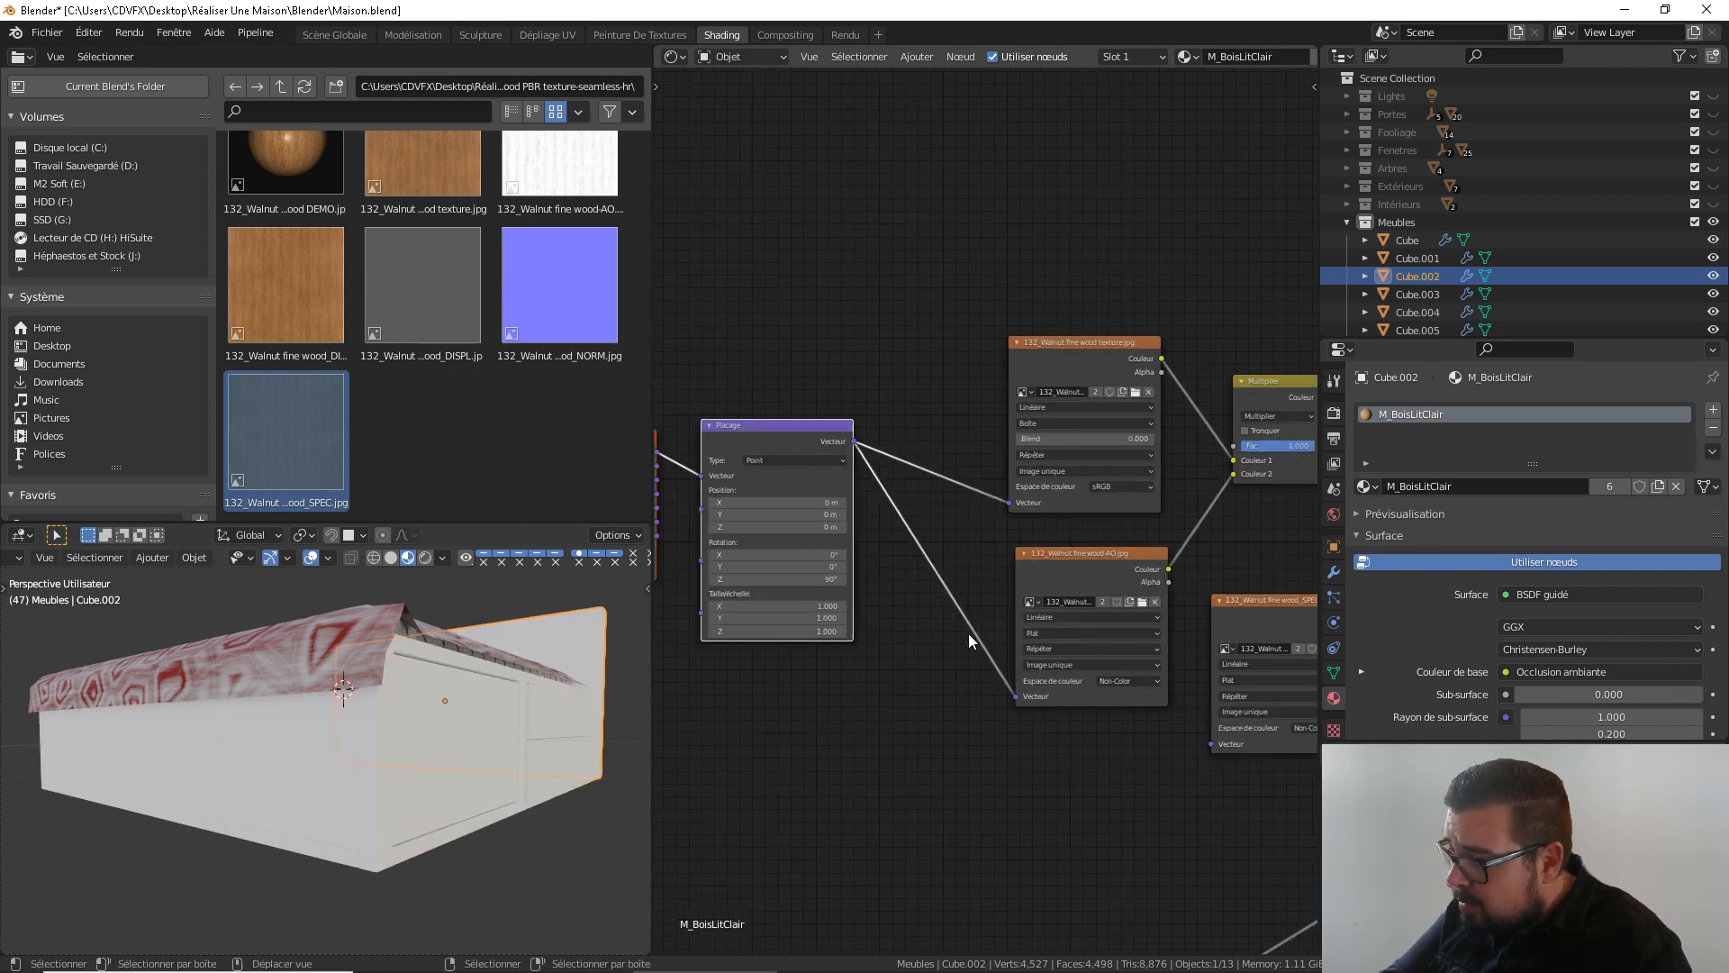
pyautogui.moveTo(1218, 580); pyautogui.dragTo(1083, 706)
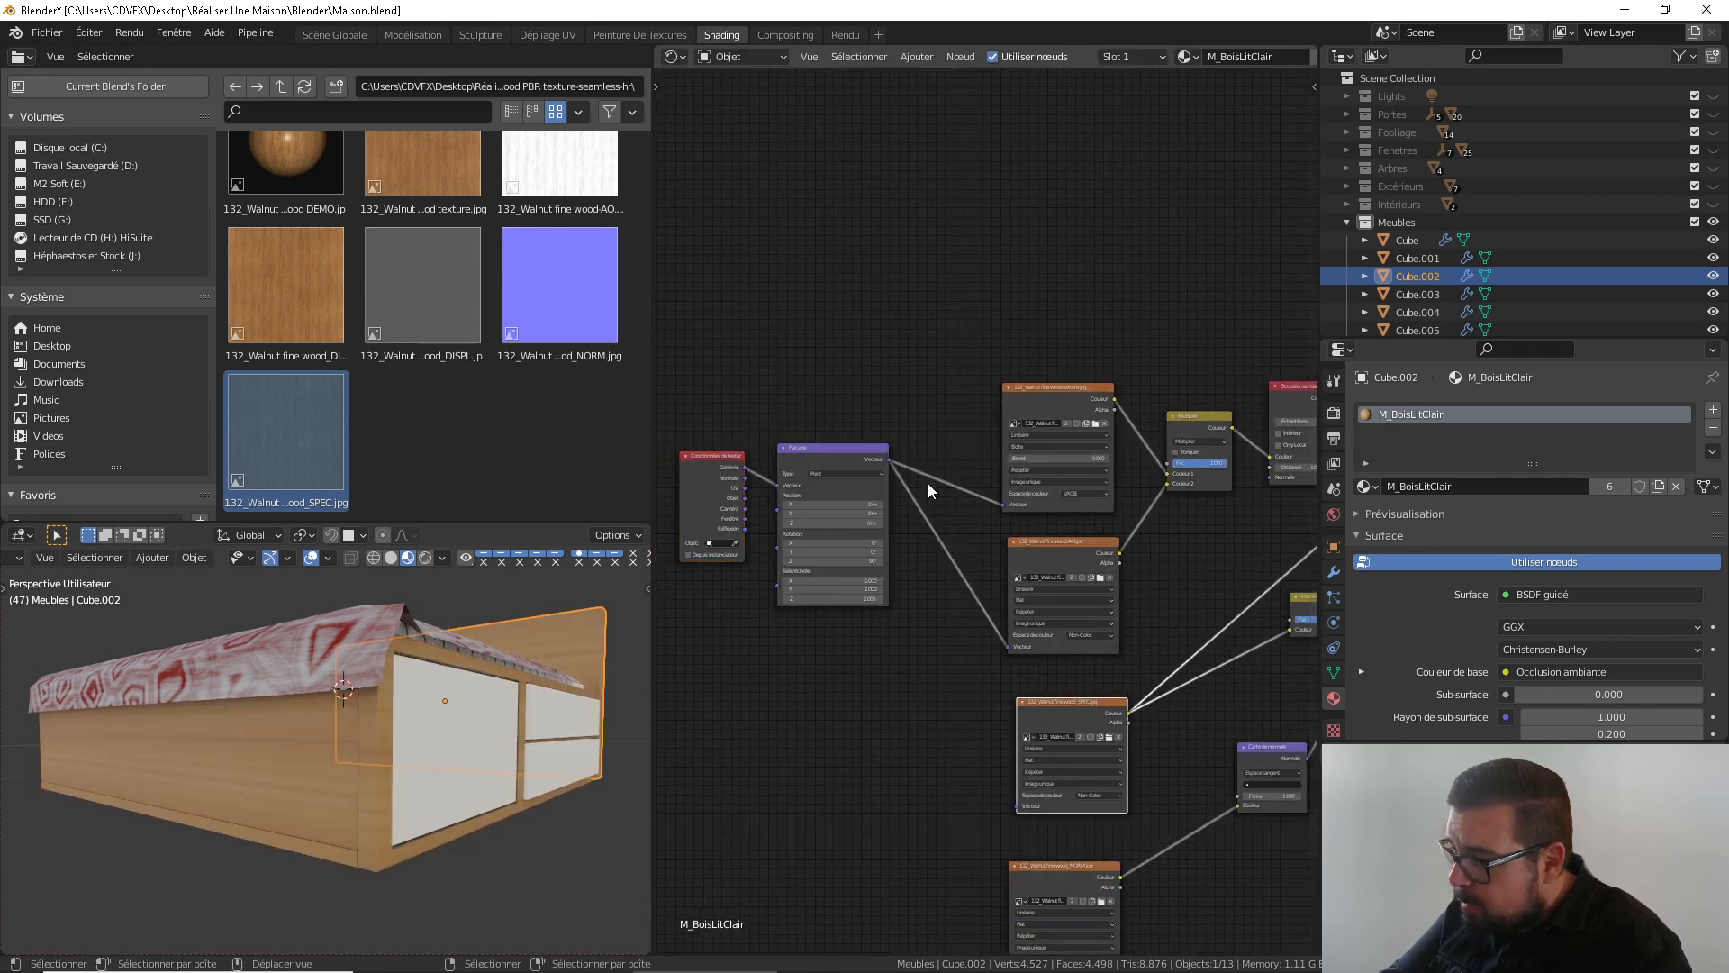
pyautogui.moveTo(887, 465); pyautogui.dragTo(1032, 826)
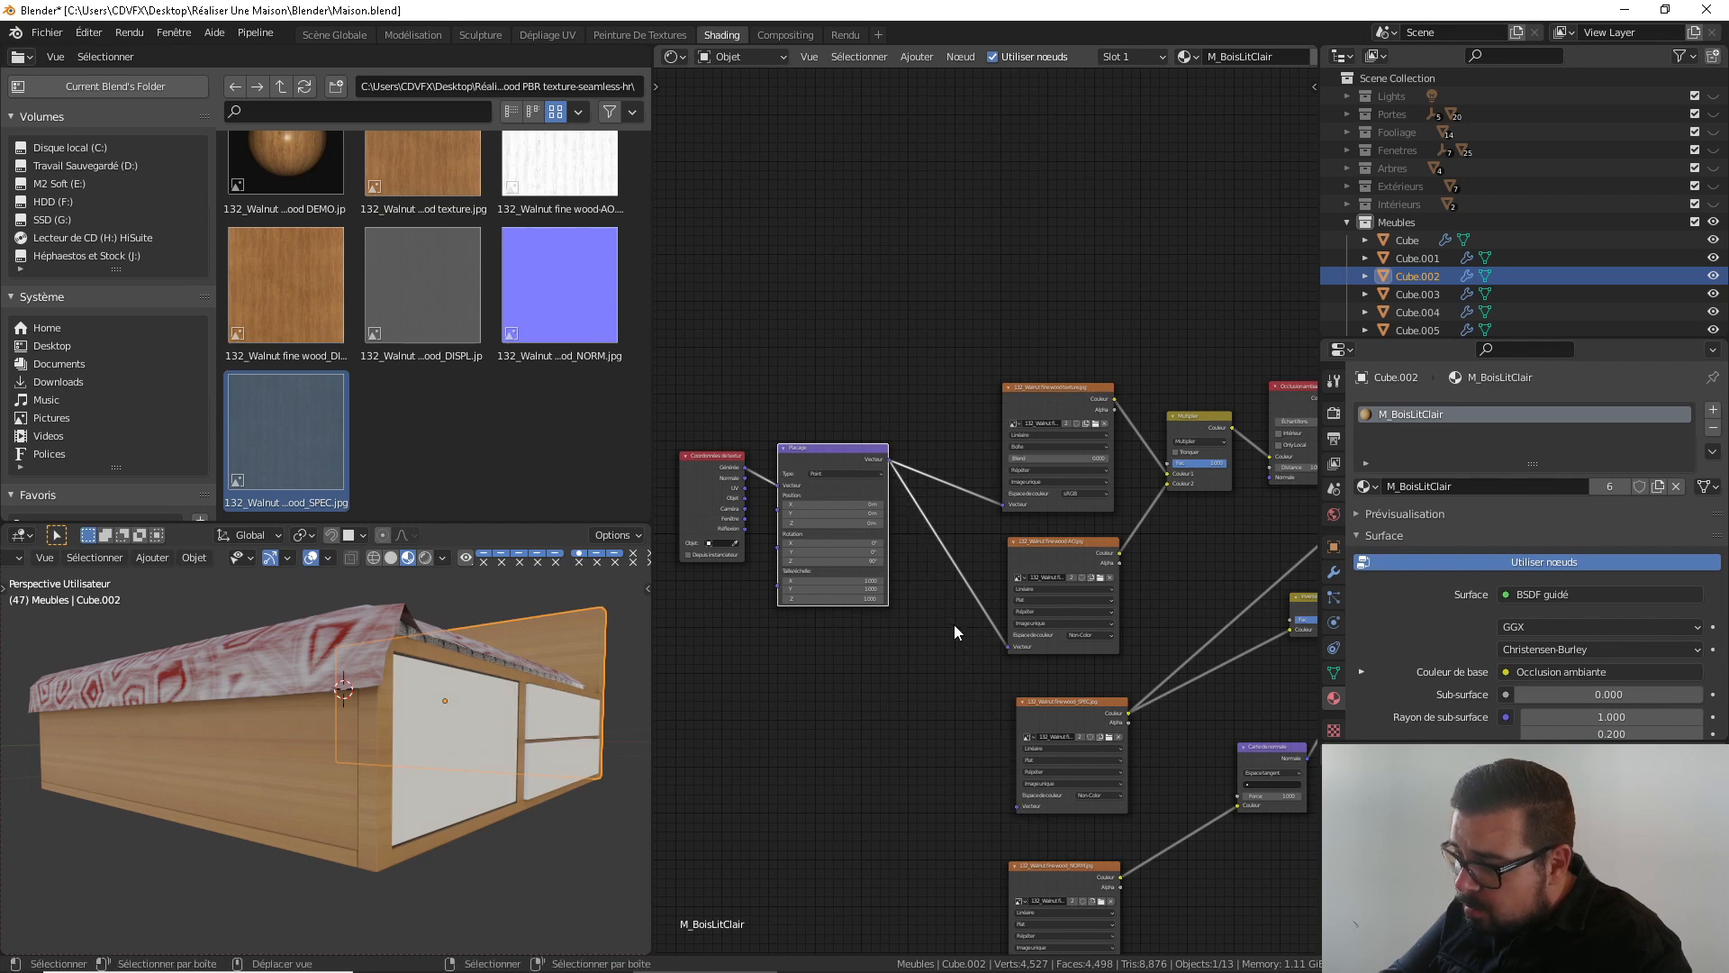
pyautogui.moveTo(890, 461); pyautogui.dragTo(1018, 806)
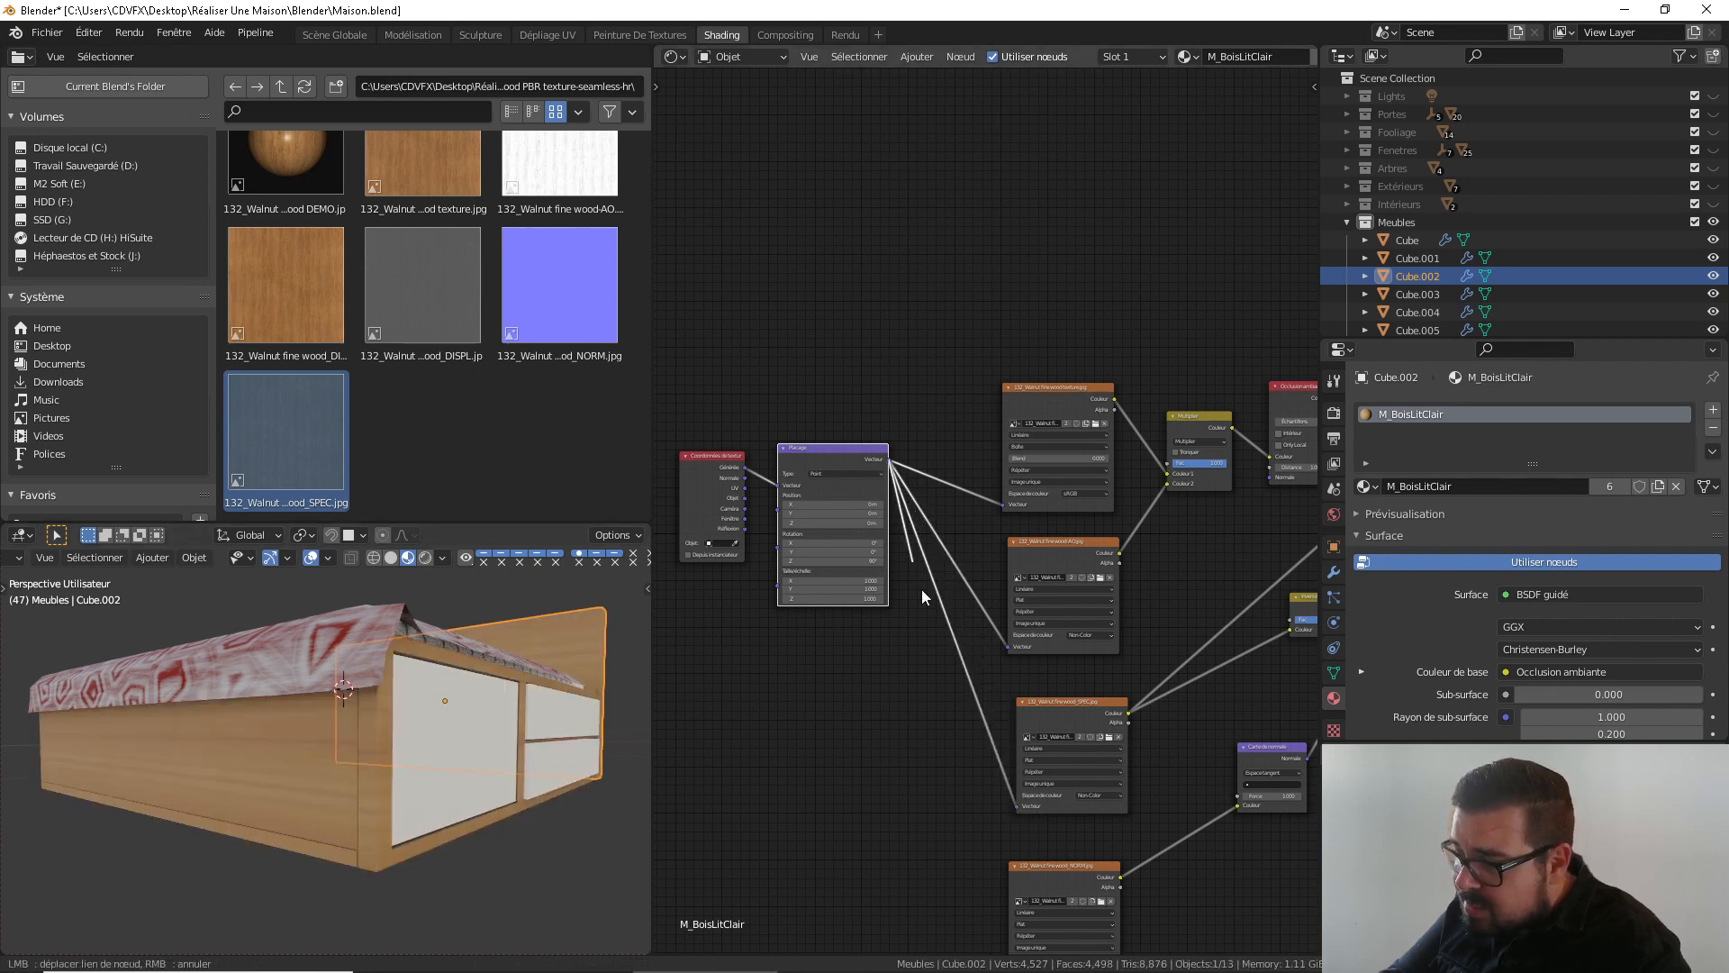
pyautogui.moveTo(922, 803); pyautogui.dragTo(890, 624, button='middle')
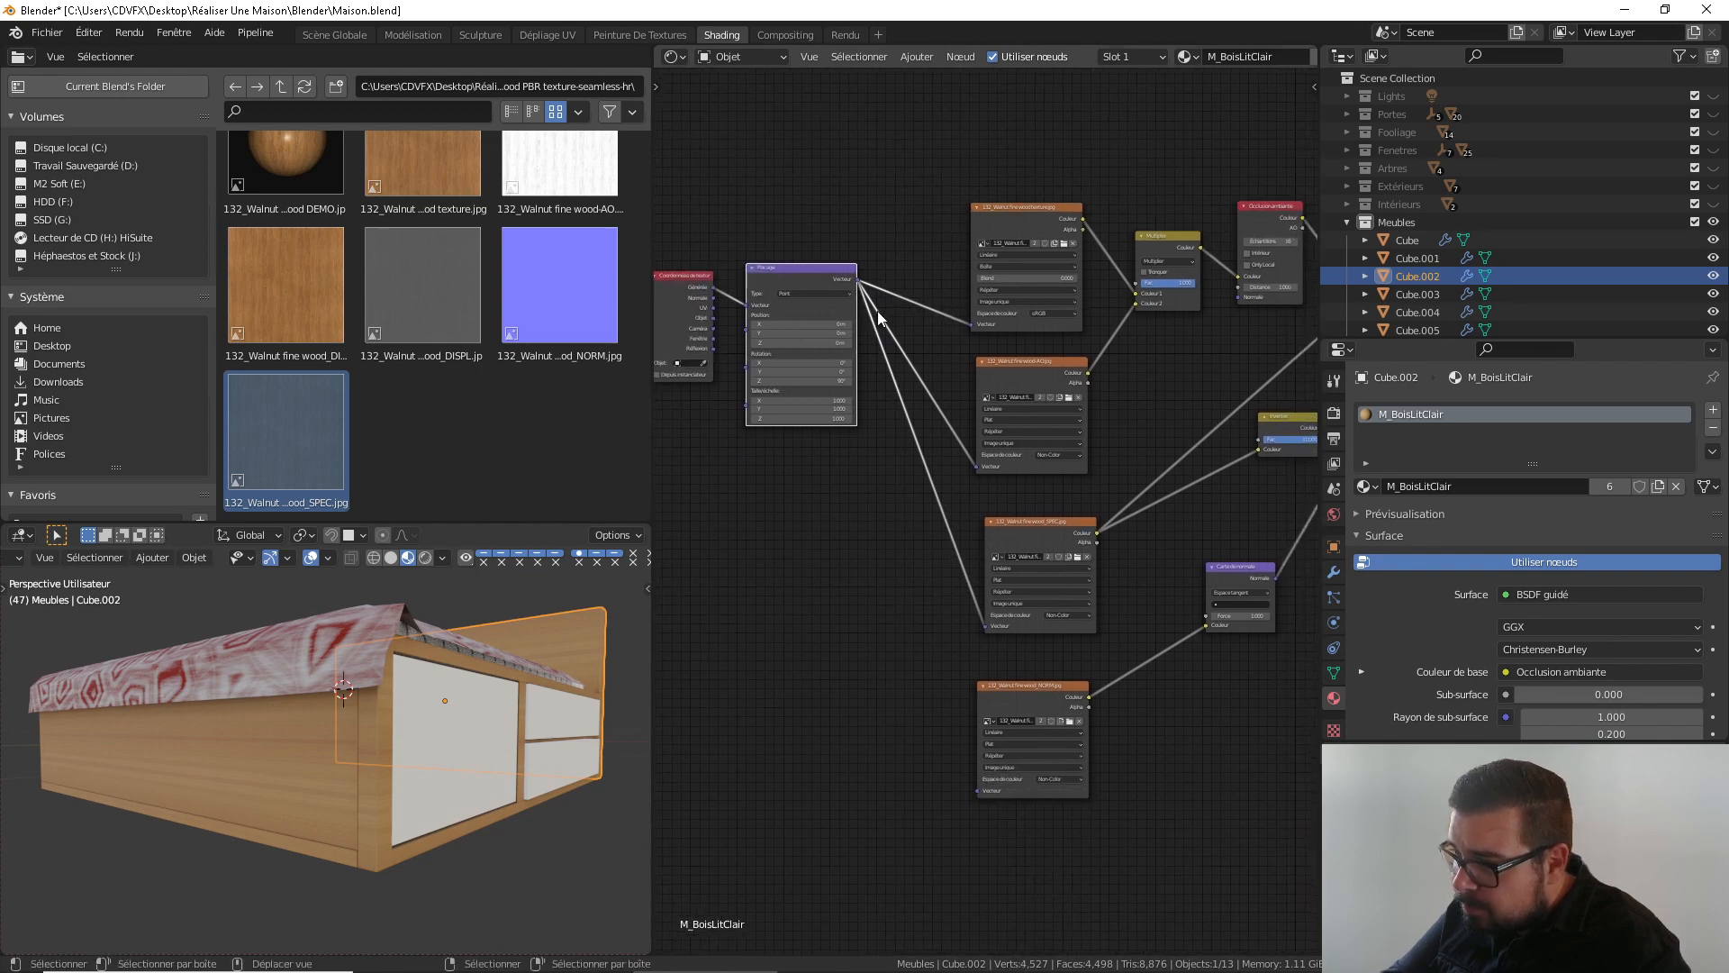
pyautogui.moveTo(857, 285); pyautogui.dragTo(982, 793)
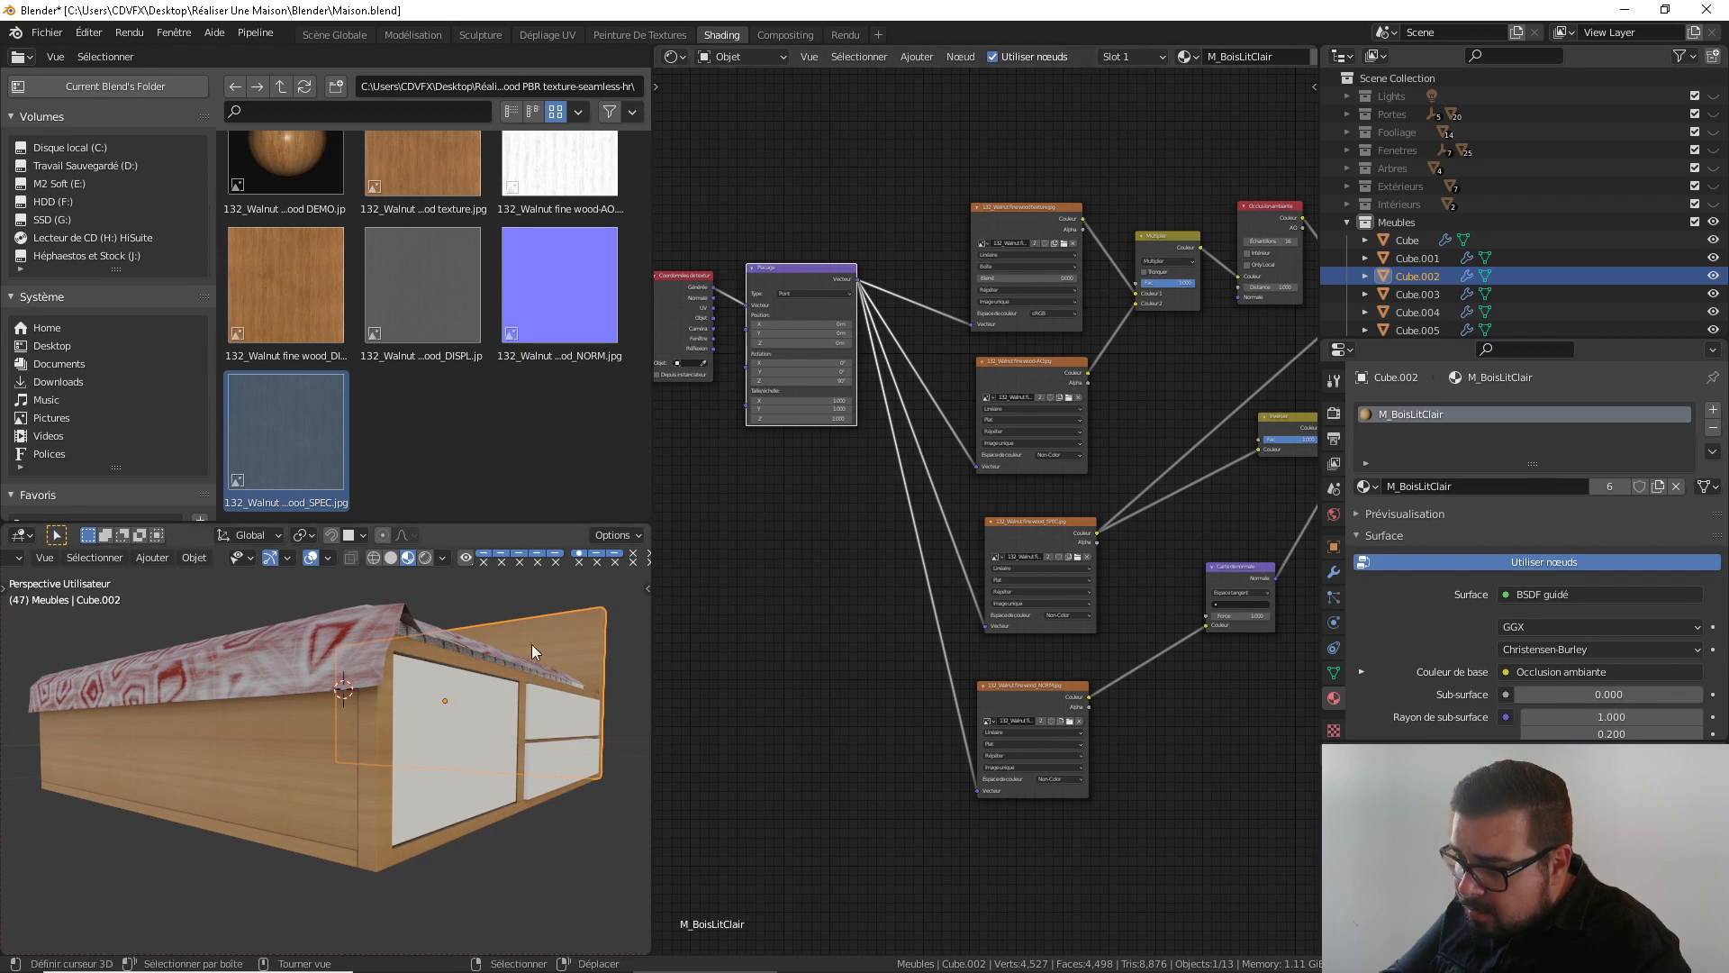
# Reset the Mapping node's Z rotation to 0° and check the grain on the bed frame and headboard
pyautogui.scroll(2, 532, 645)
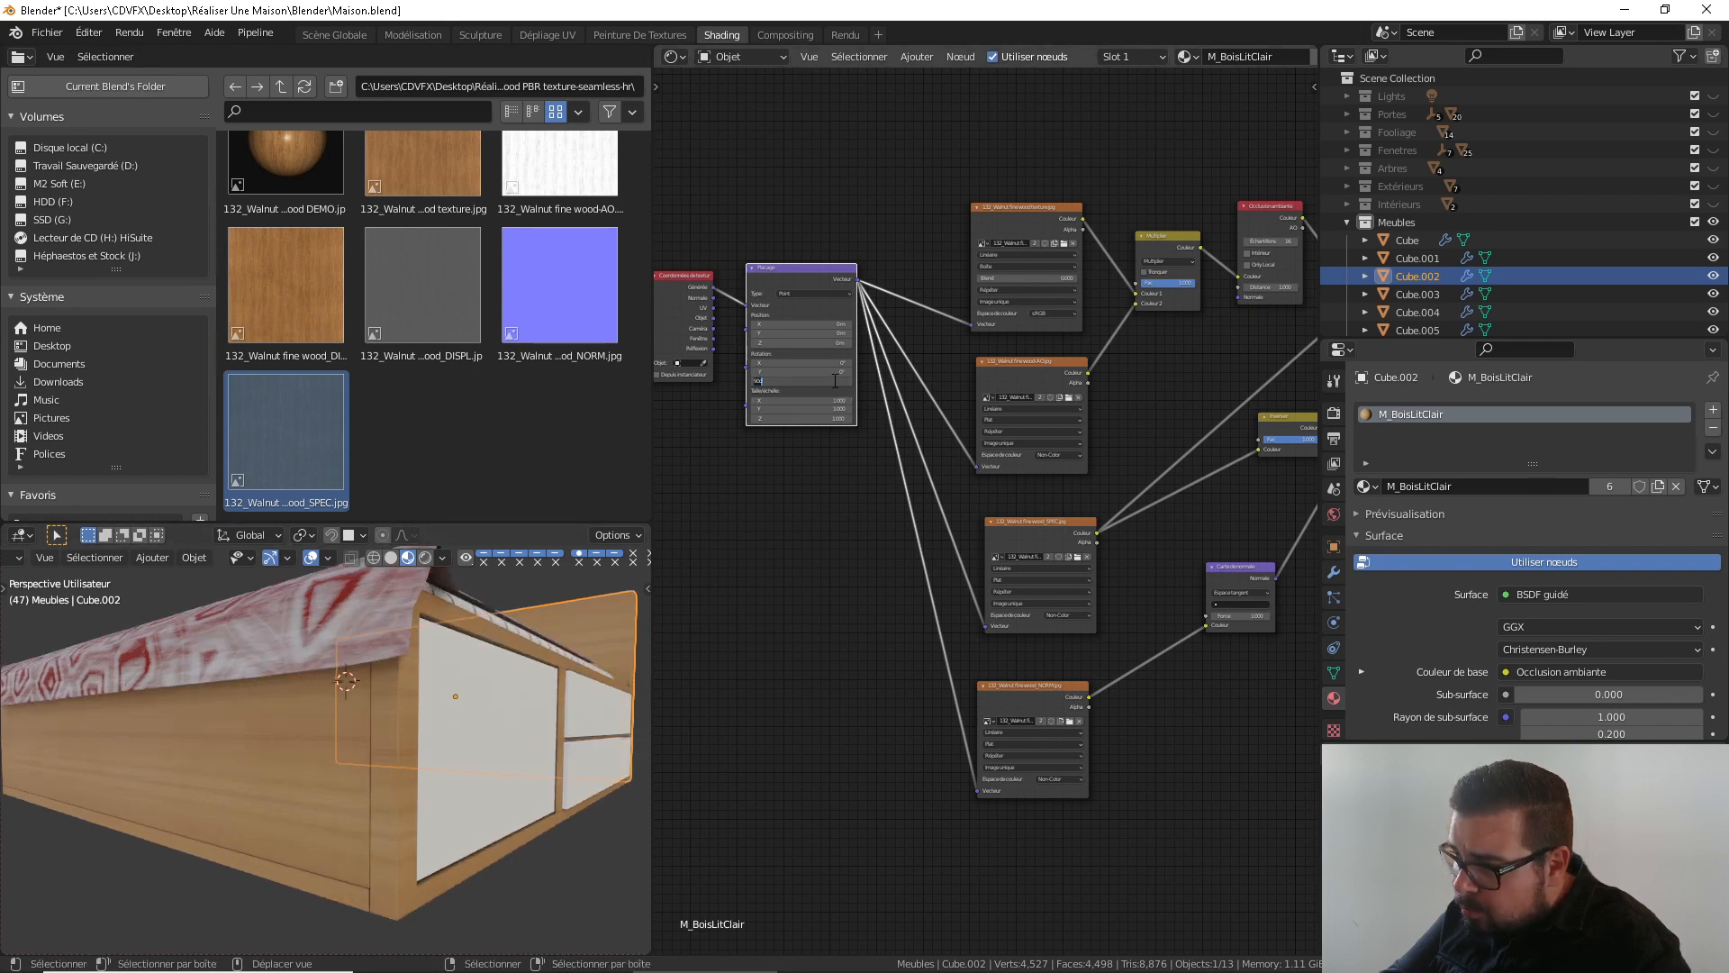
pyautogui.press('Return')
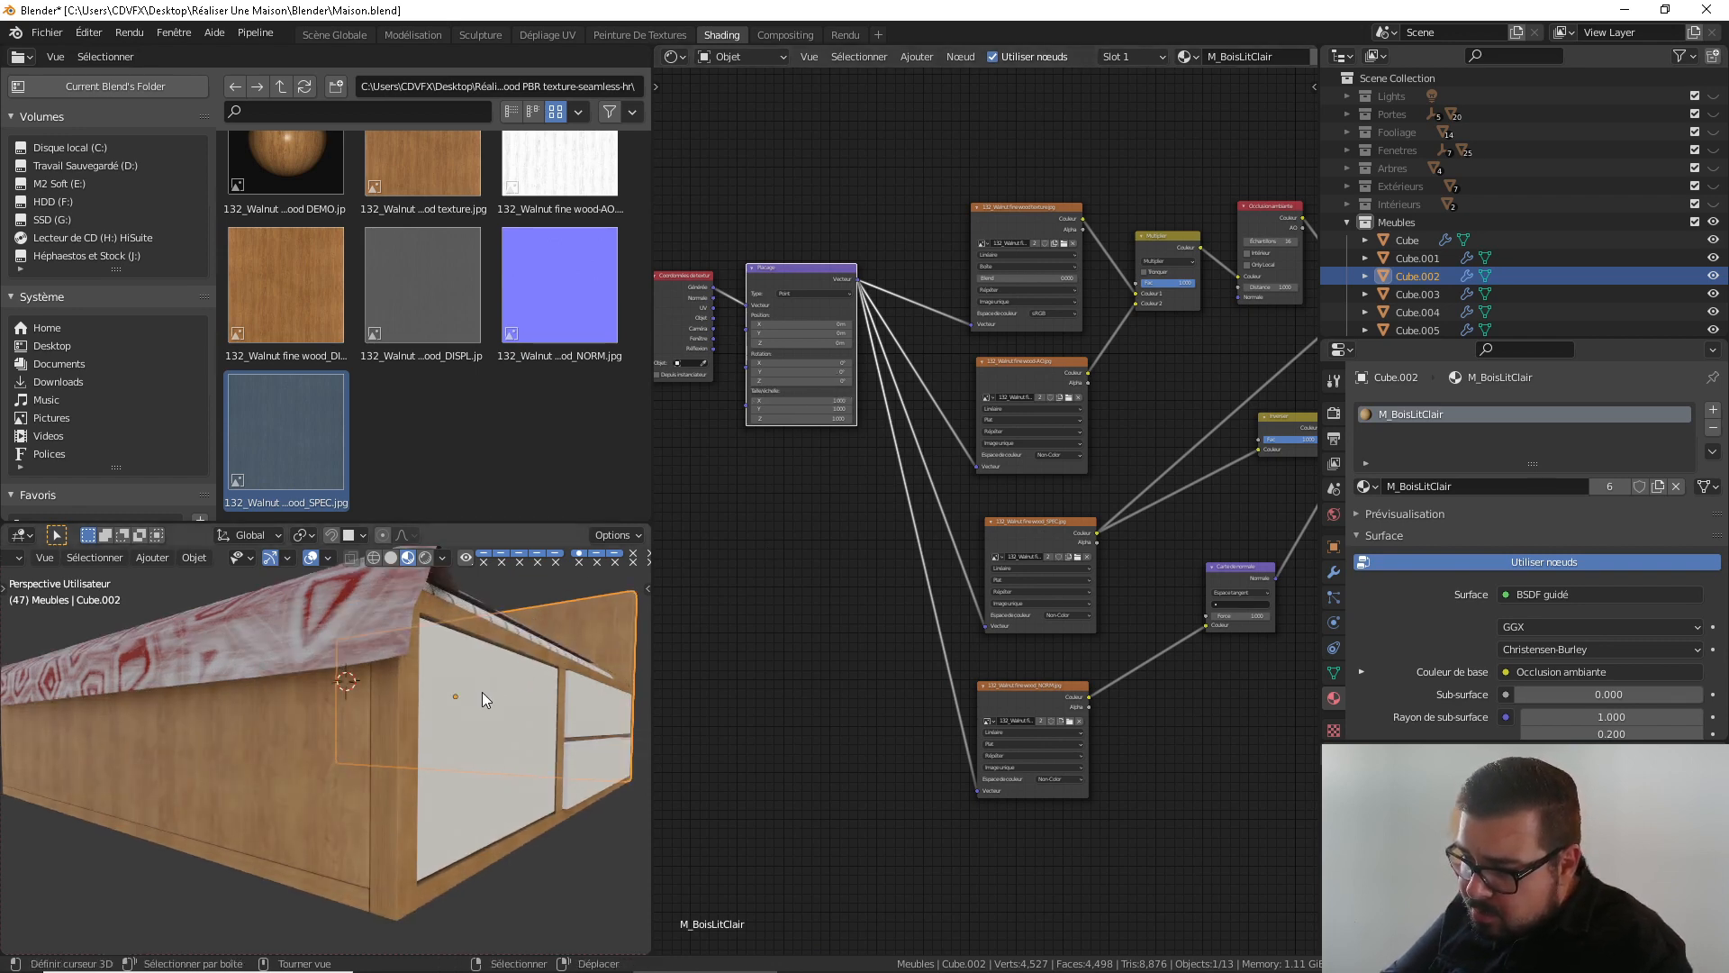
pyautogui.moveTo(483, 692)
pyautogui.mouseDown(button='middle')
pyautogui.moveTo(414, 714)
pyautogui.moveTo(526, 713)
pyautogui.moveTo(330, 684)
pyautogui.moveTo(531, 677)
pyautogui.moveTo(353, 692)
pyautogui.moveTo(454, 704)
pyautogui.moveTo(454, 719)
pyautogui.moveTo(423, 699)
pyautogui.moveTo(460, 684)
pyautogui.mouseUp(button='middle')
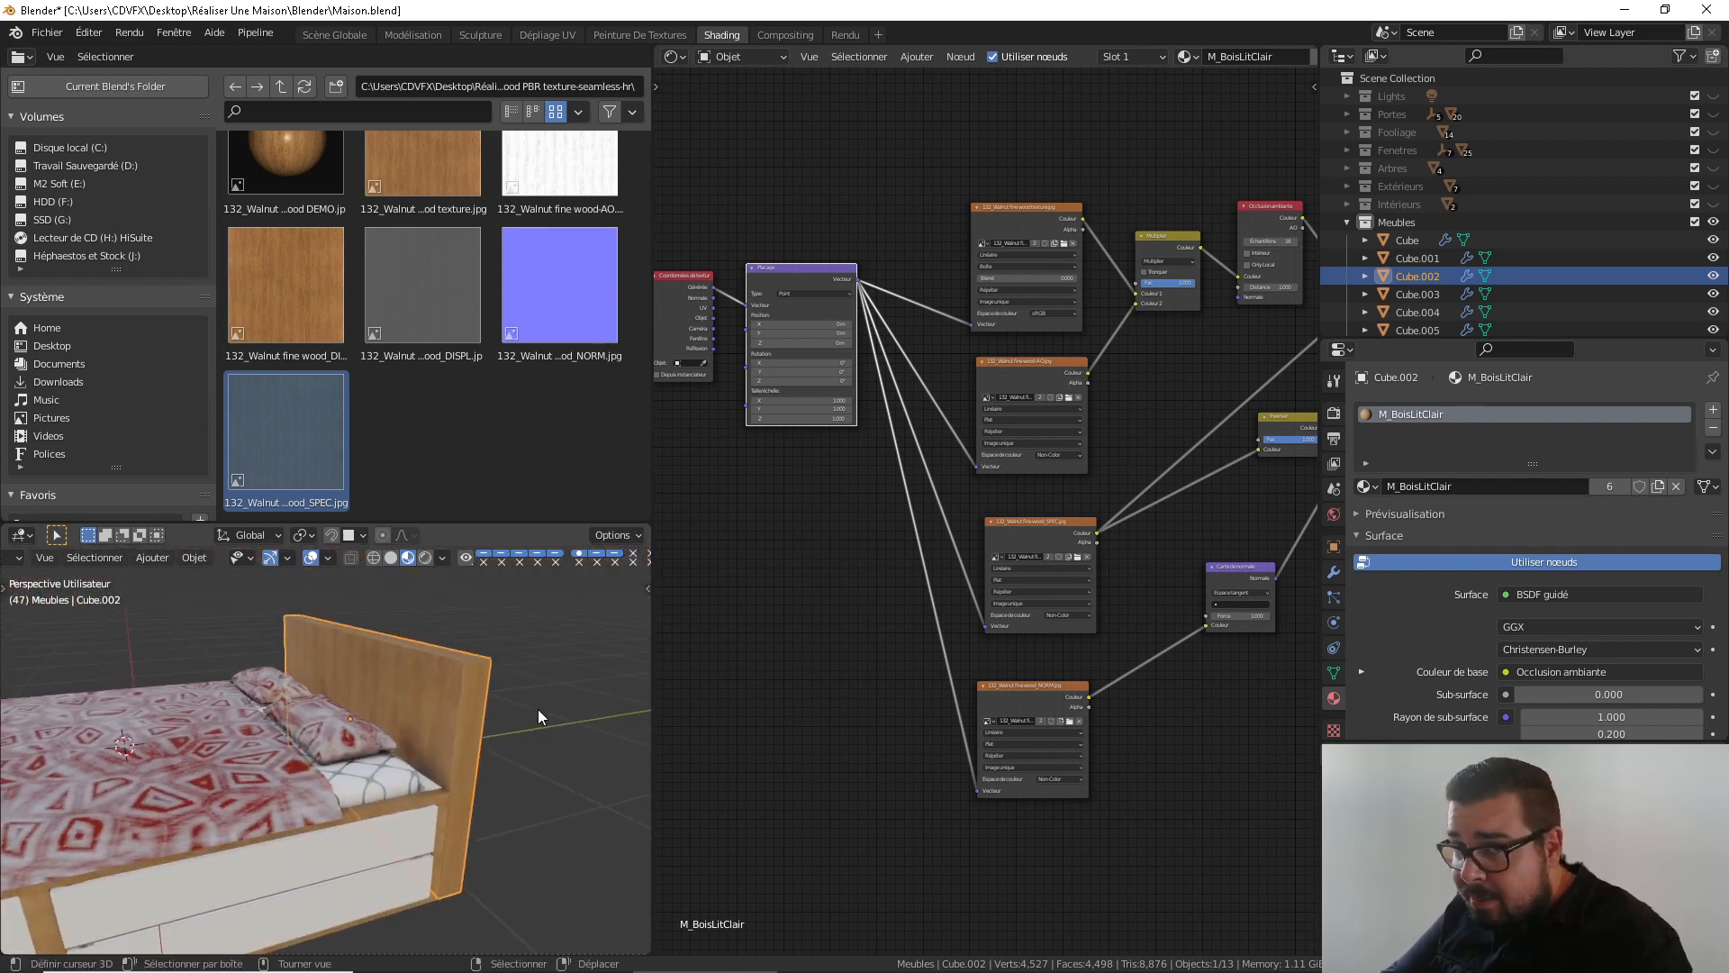
pyautogui.moveTo(560, 716); pyautogui.dragTo(477, 793, button='middle')
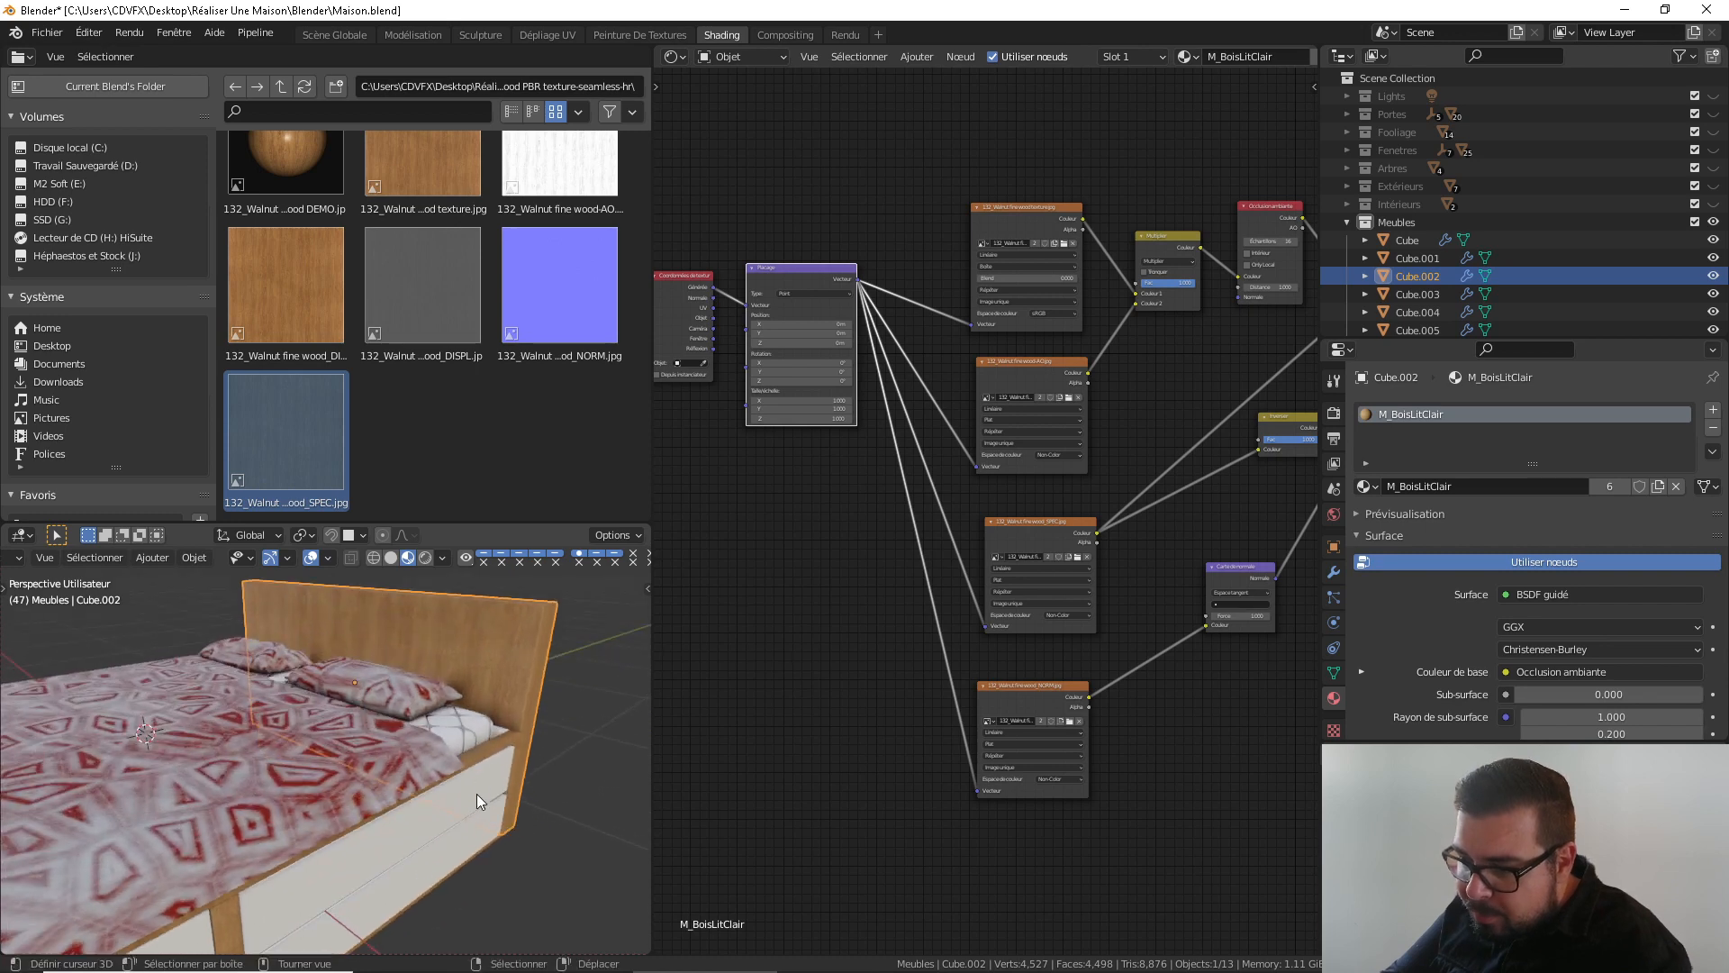
# Add an Ambient Occlusion node to the drawer front's M_Tirroir material and connect its colour output to the BSDF base colour
pyautogui.click(436, 807)
pyautogui.moveTo(353, 688); pyautogui.dragTo(436, 654, button='middle')
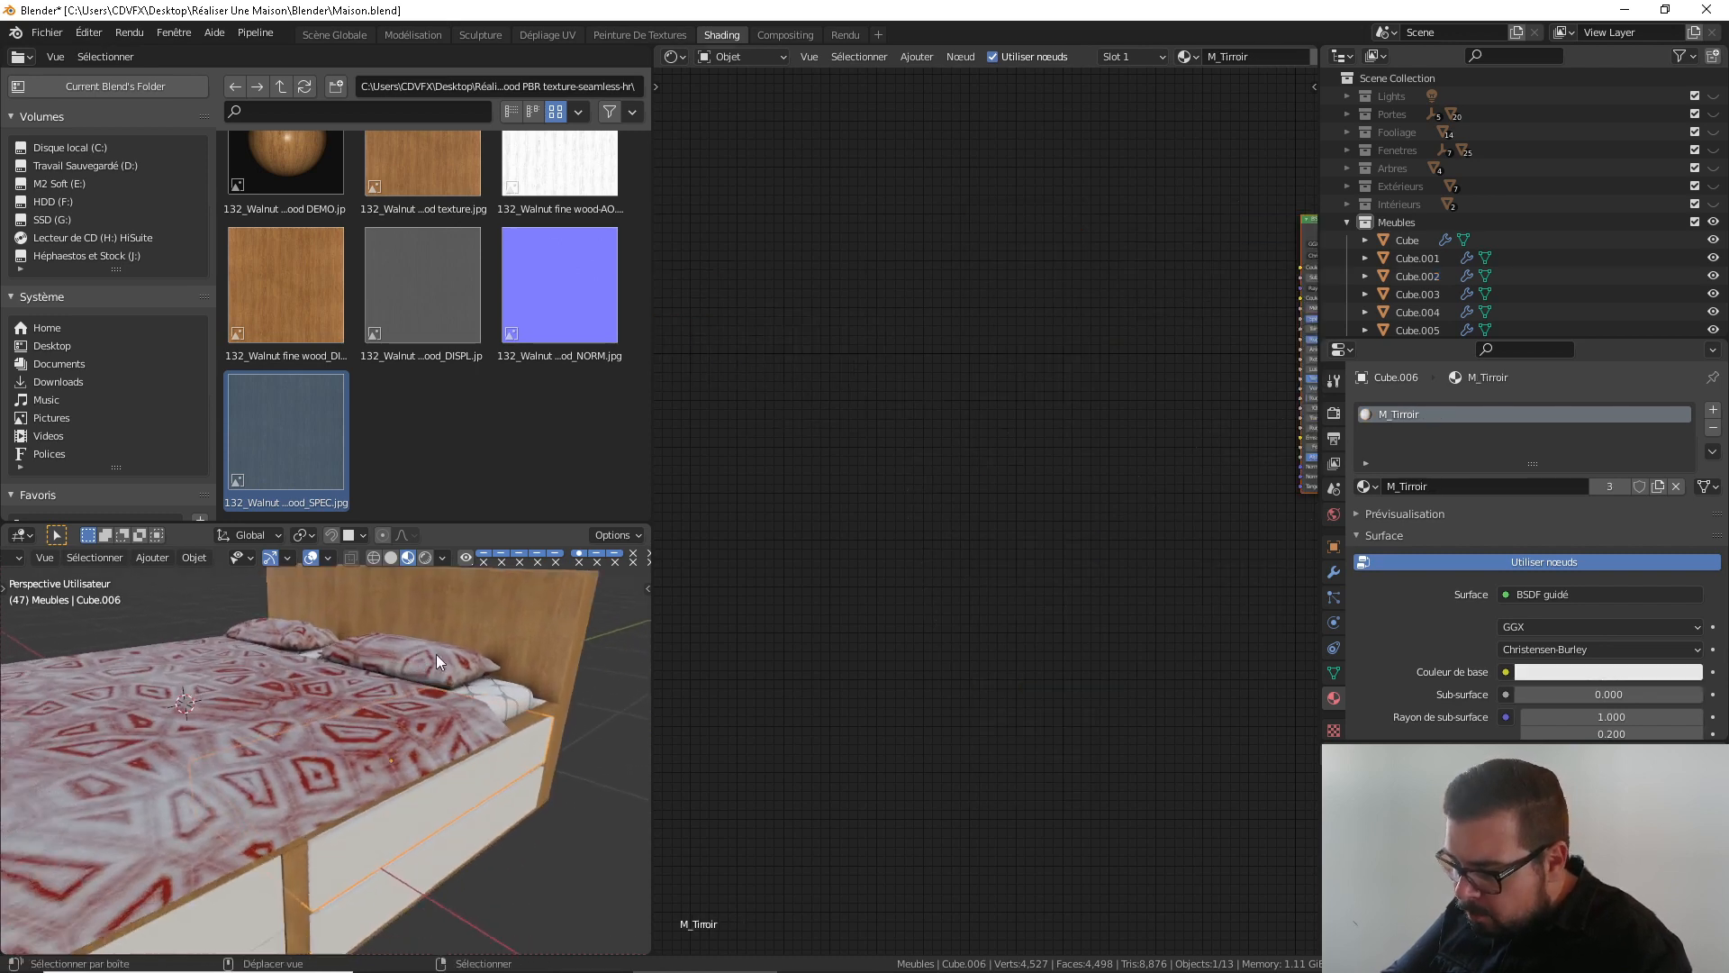
pyautogui.moveTo(1257, 437); pyautogui.dragTo(943, 618, button='middle')
pyautogui.scroll(3, 943, 593)
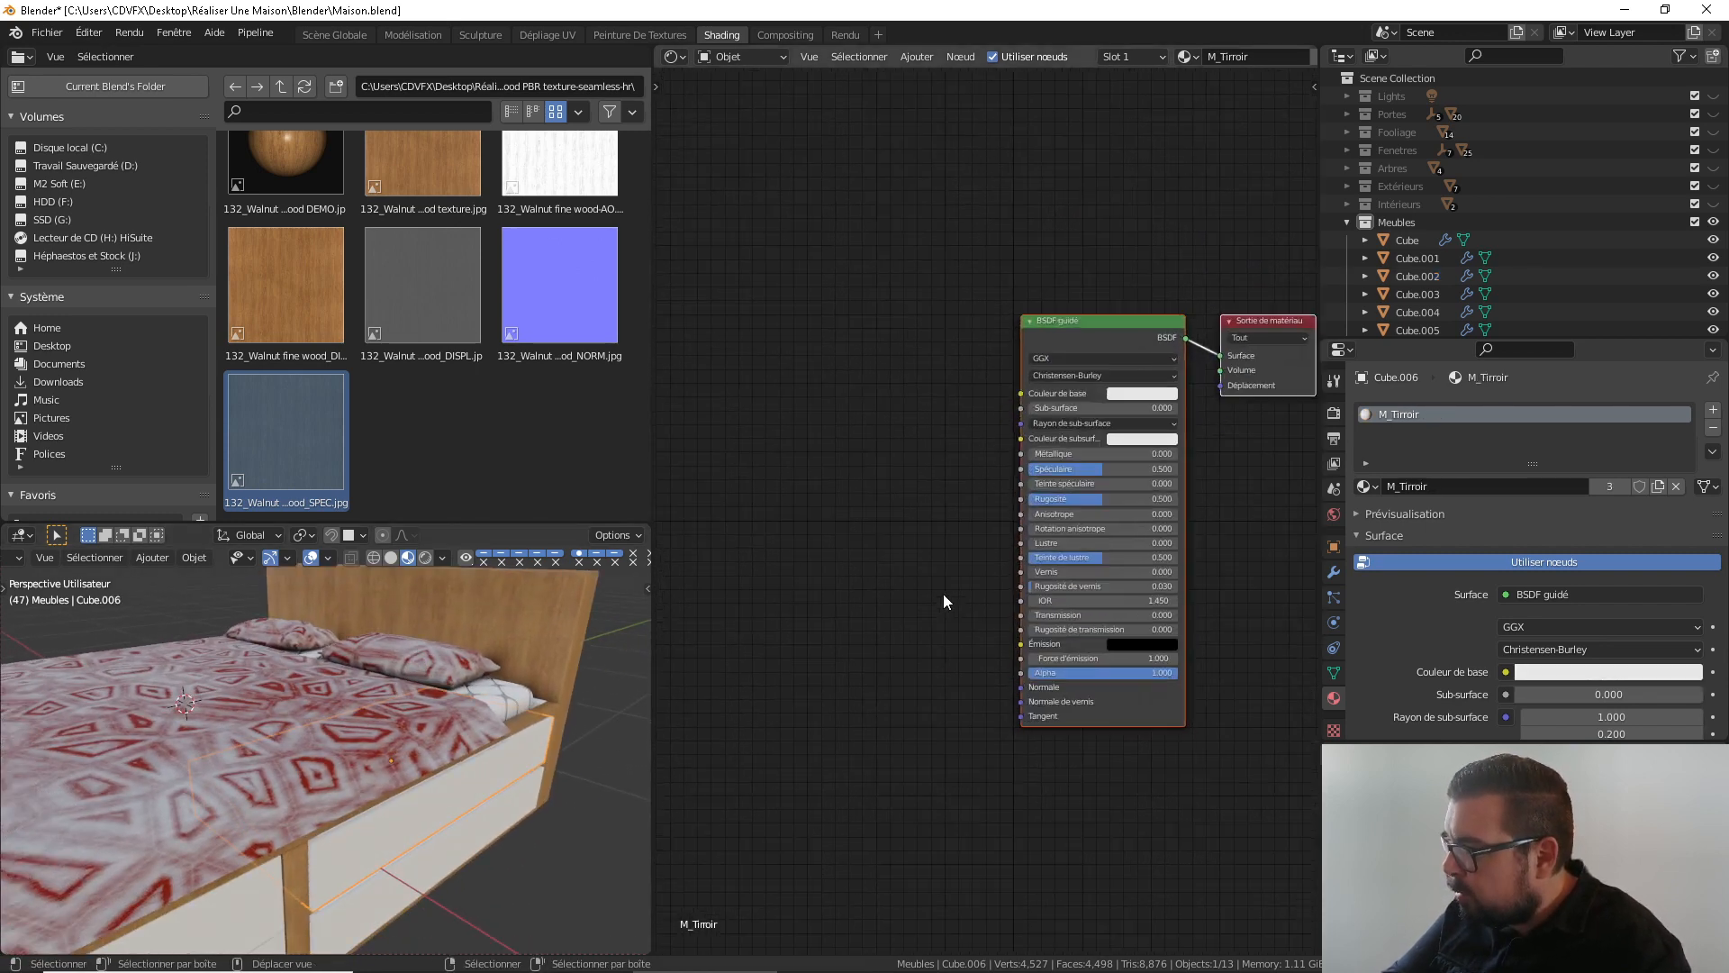
pyautogui.hotkey('shift', 'a')
pyautogui.moveTo(880, 355)
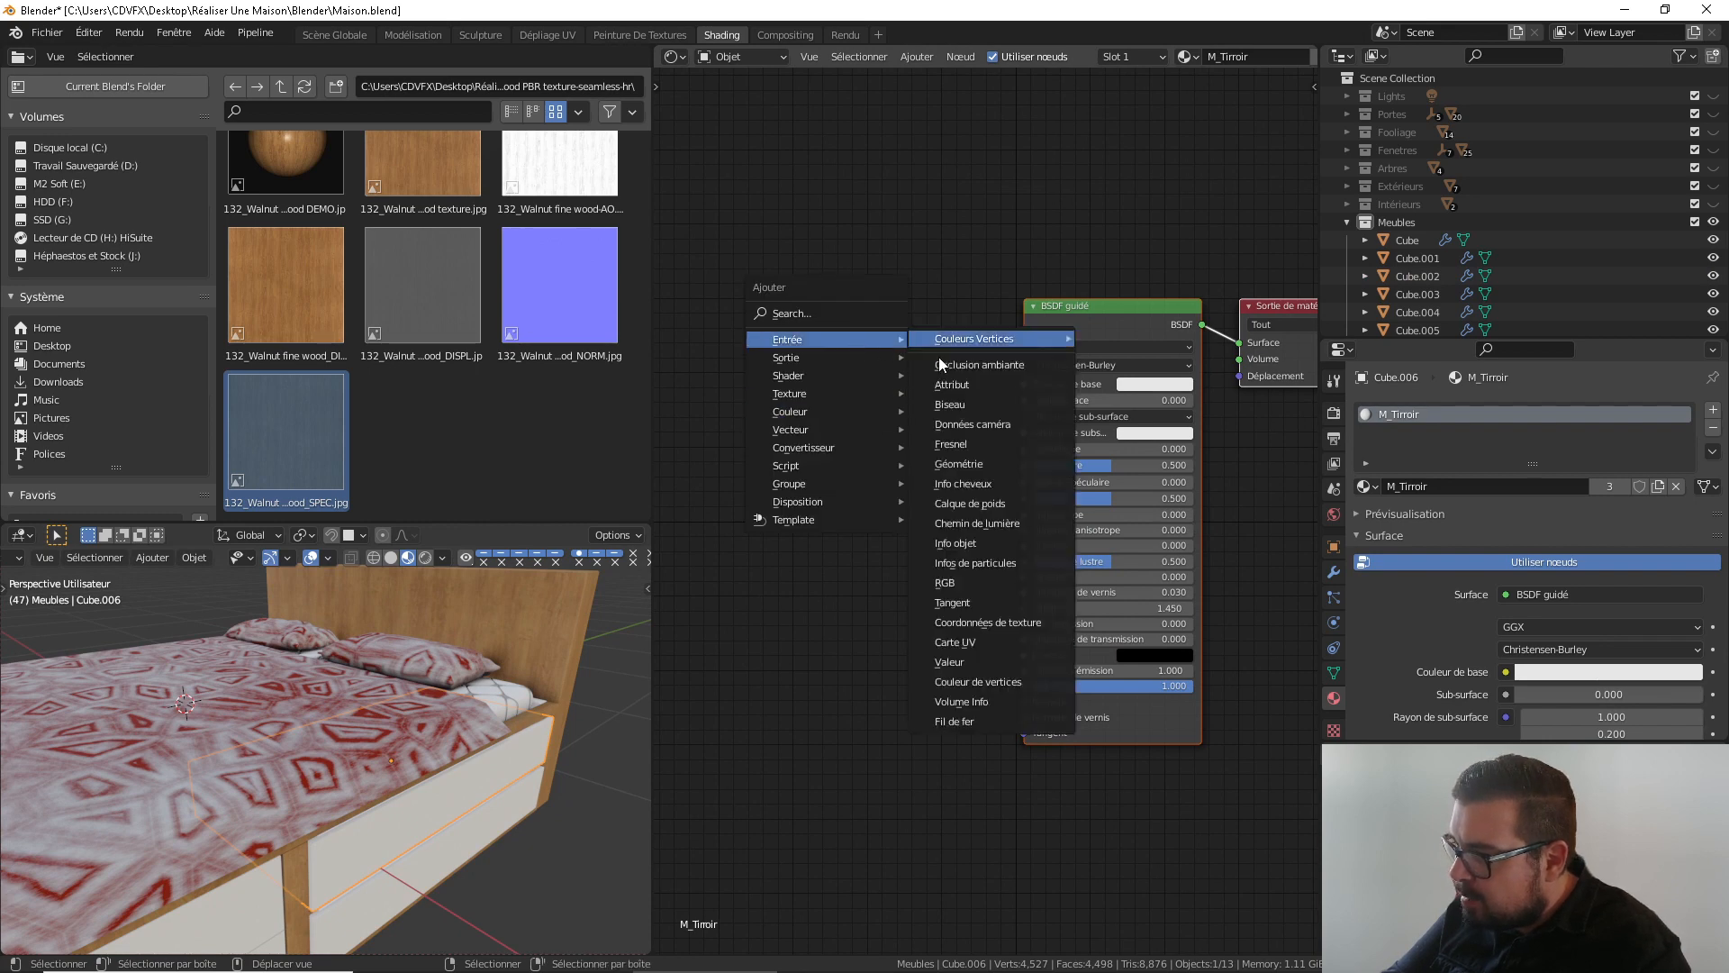
pyautogui.click(1035, 358)
pyautogui.click(845, 330)
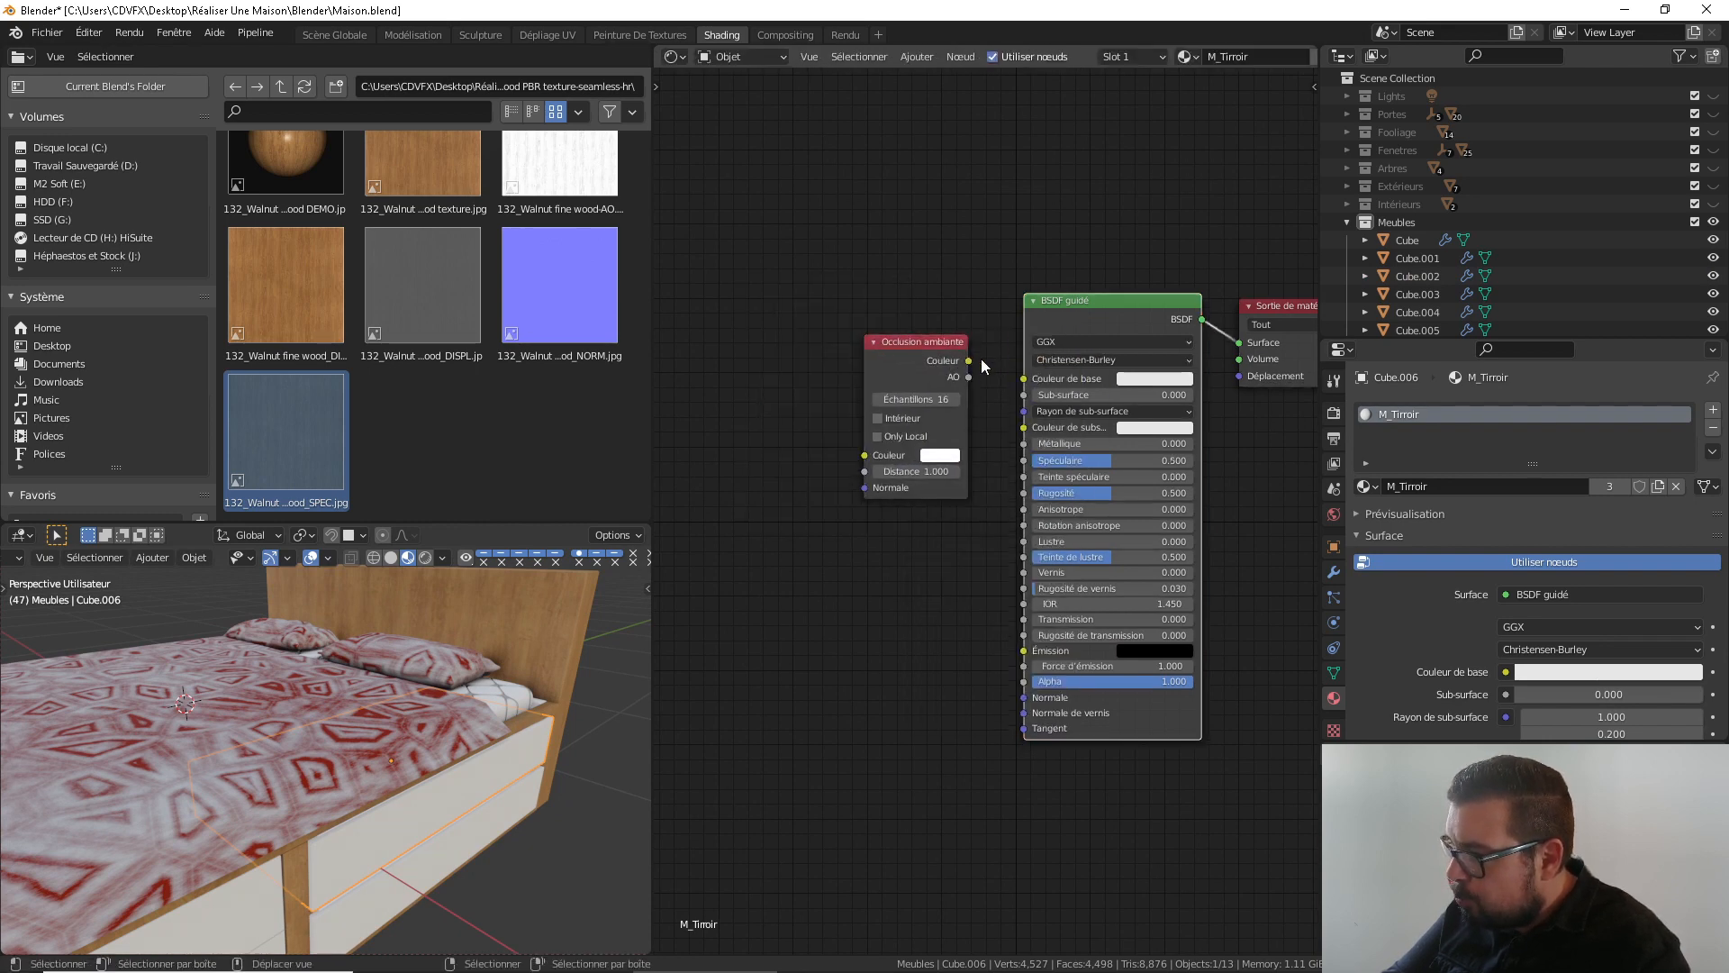
pyautogui.moveTo(968, 360); pyautogui.dragTo(1023, 379)
pyautogui.moveTo(919, 341); pyautogui.dragTo(865, 327)
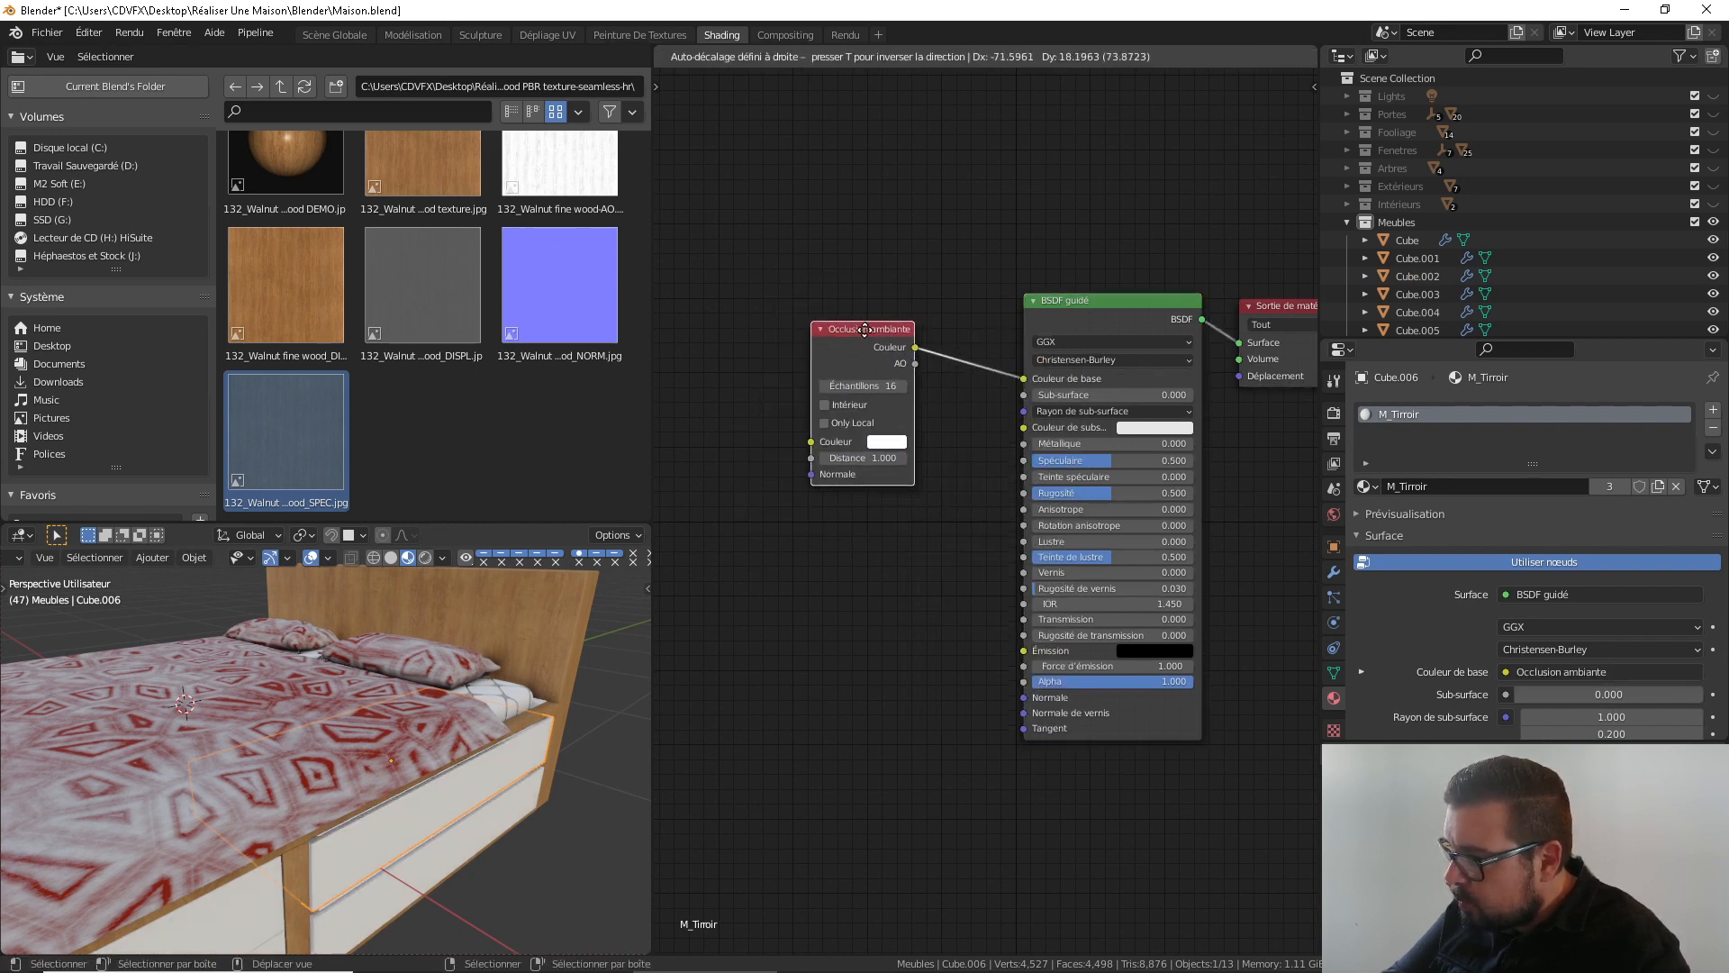
# Set the brightness value of the Ambient Occlusion node's colour to 0.9 and space the node away from the BSDF
pyautogui.click(887, 442)
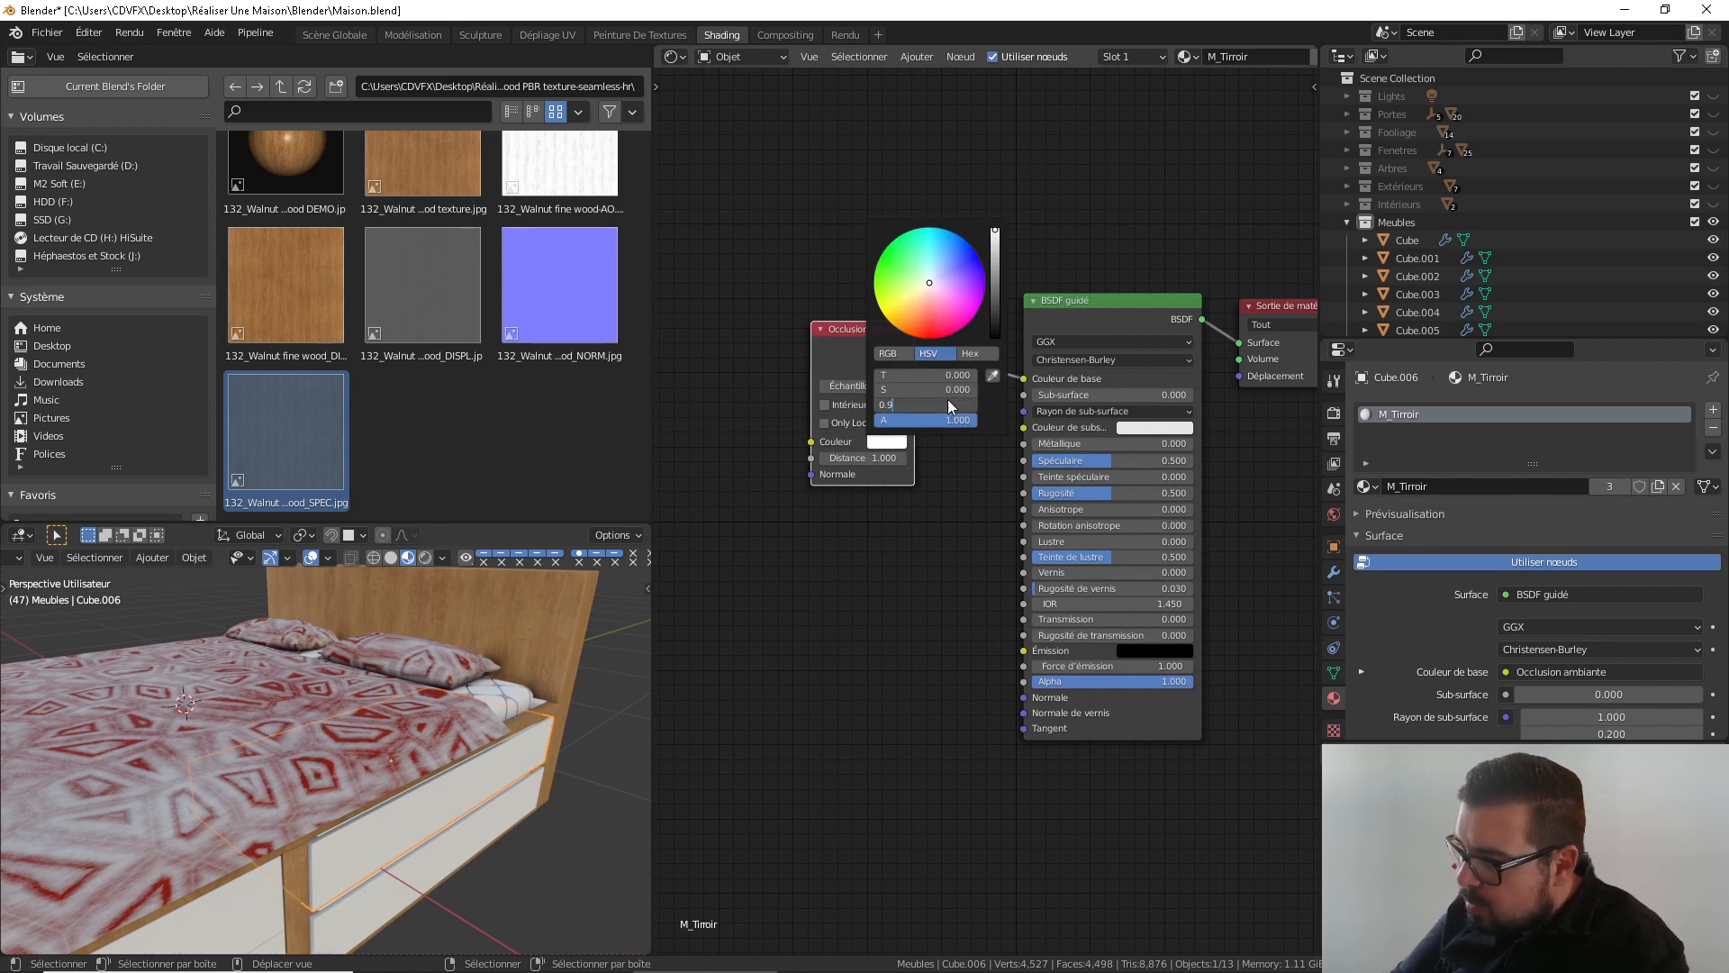
pyautogui.press('Return')
pyautogui.moveTo(790, 543); pyautogui.dragTo(880, 520, button='middle')
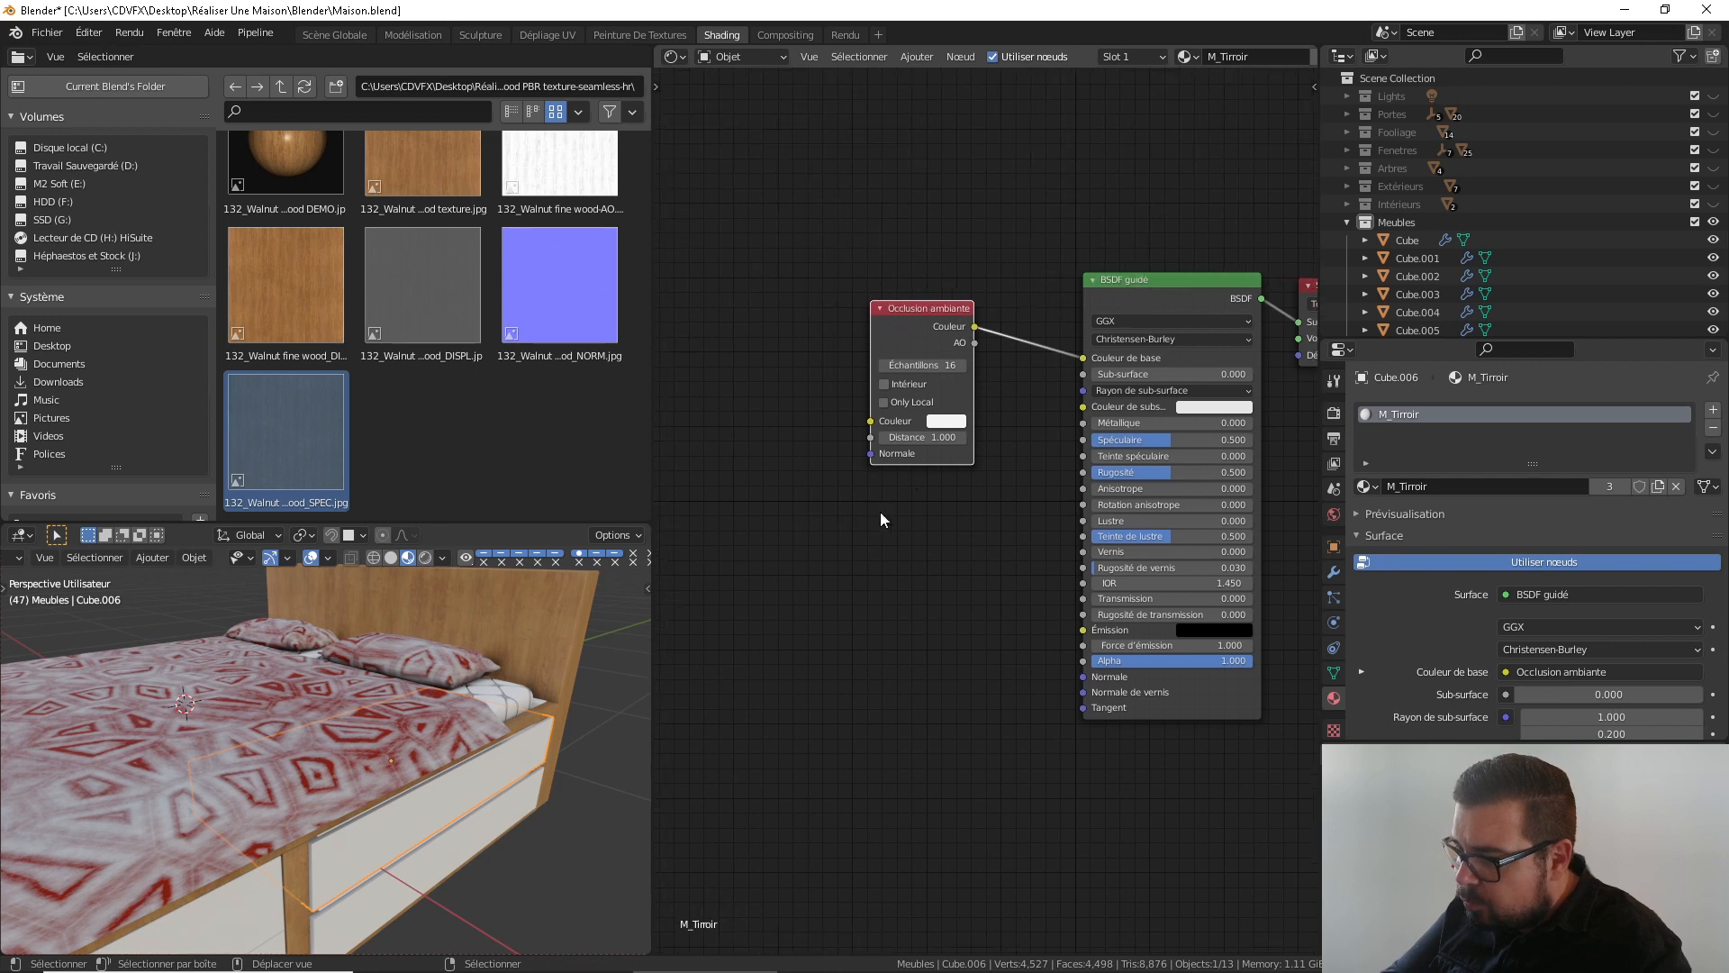
pyautogui.moveTo(955, 343); pyautogui.dragTo(919, 331)
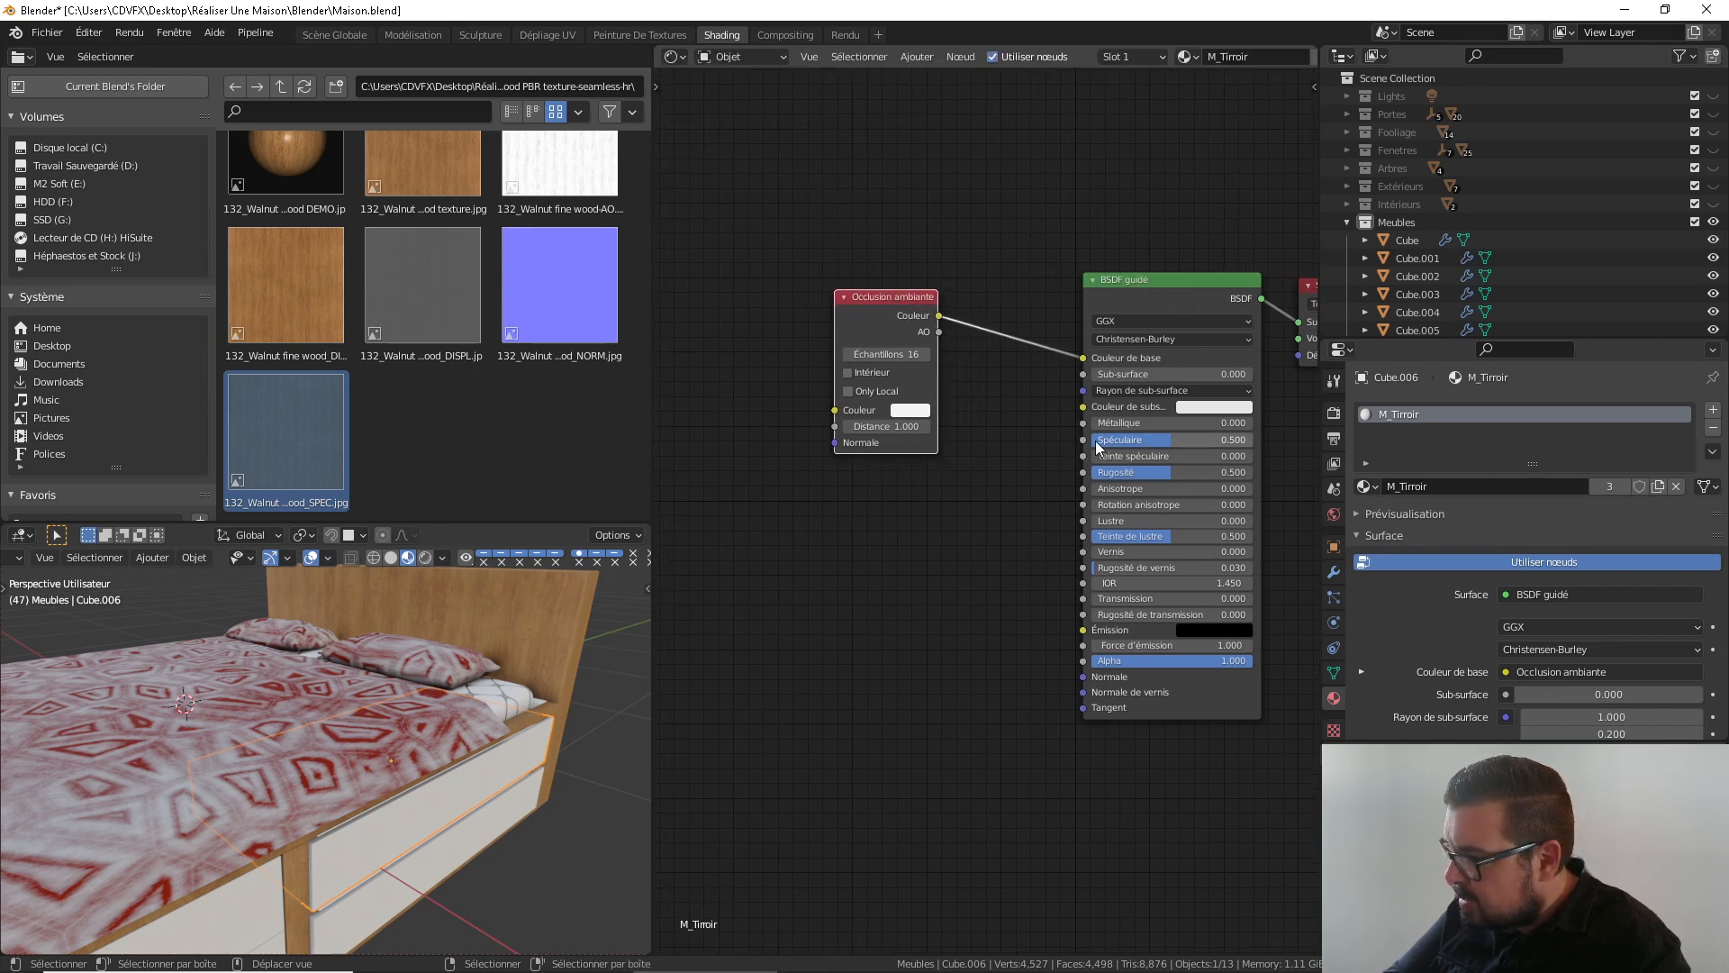
# Set the drawer material's specular to 0.5 and its roughness to 0.65
pyautogui.moveTo(1126, 440); pyautogui.dragTo(1213, 441)
pyautogui.click(1214, 440)
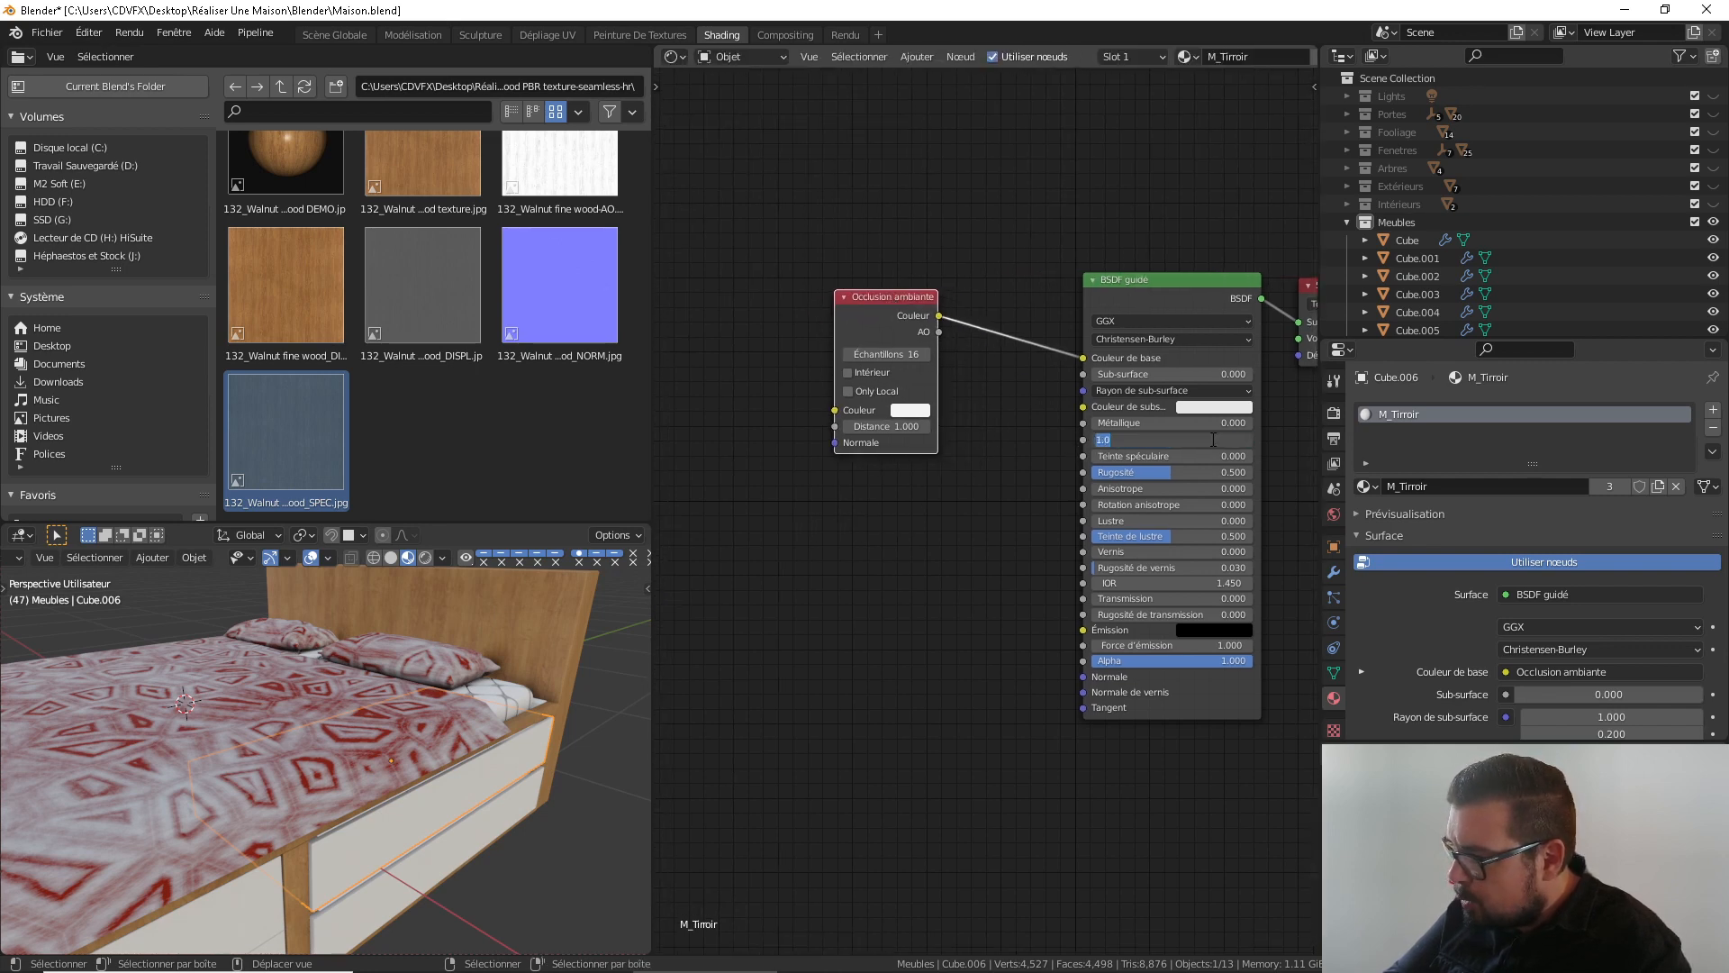
pyautogui.write('0.5')
pyautogui.press('Return')
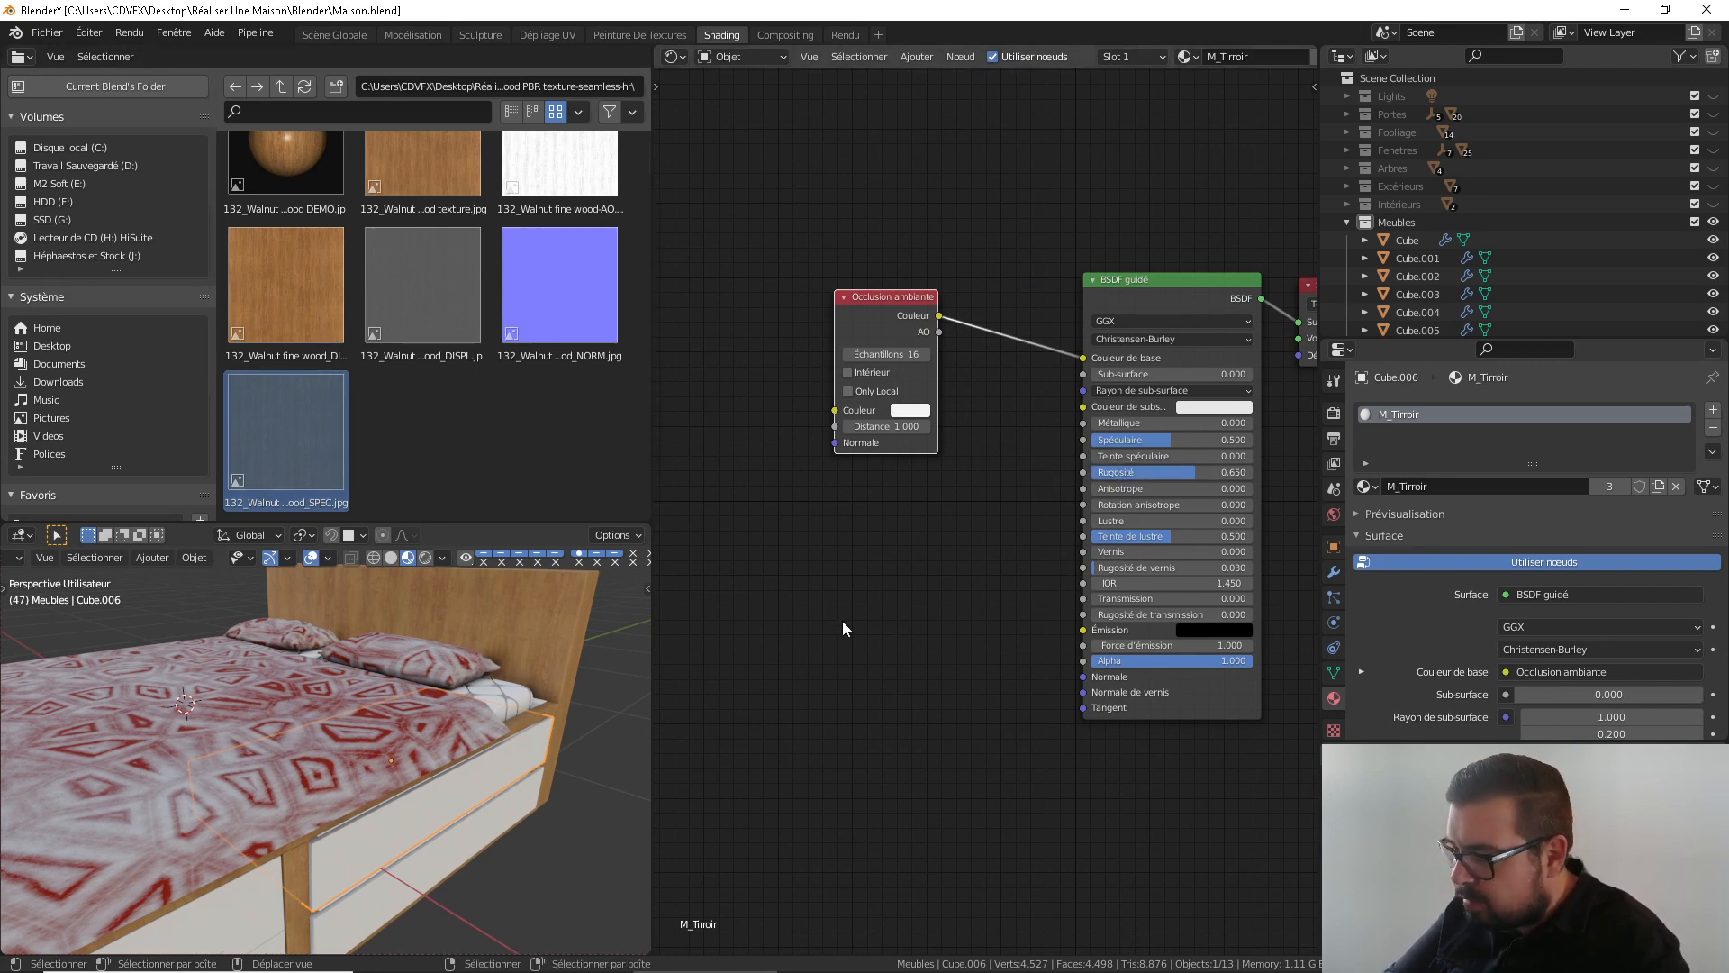
# Select the bed's footboard panel and make its M_BoisLitClair material a single-user copy
pyautogui.moveTo(450, 810); pyautogui.dragTo(483, 774, button='middle')
pyautogui.press('a')
pyautogui.click(320, 674)
pyautogui.click(430, 791)
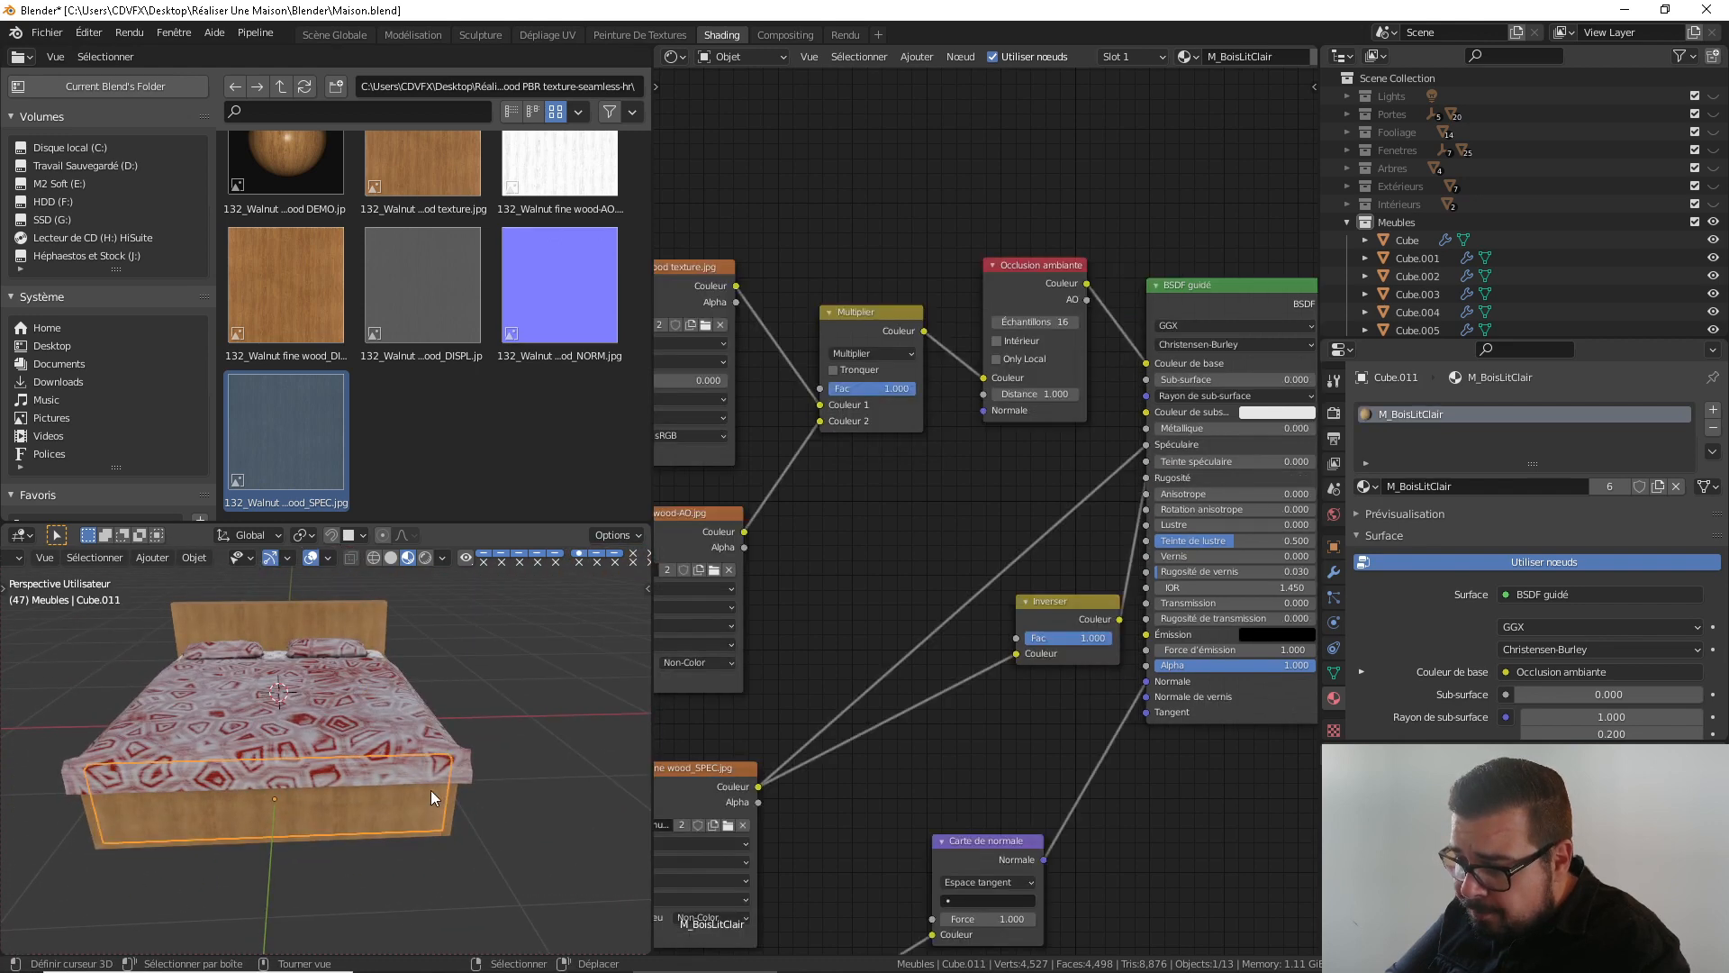
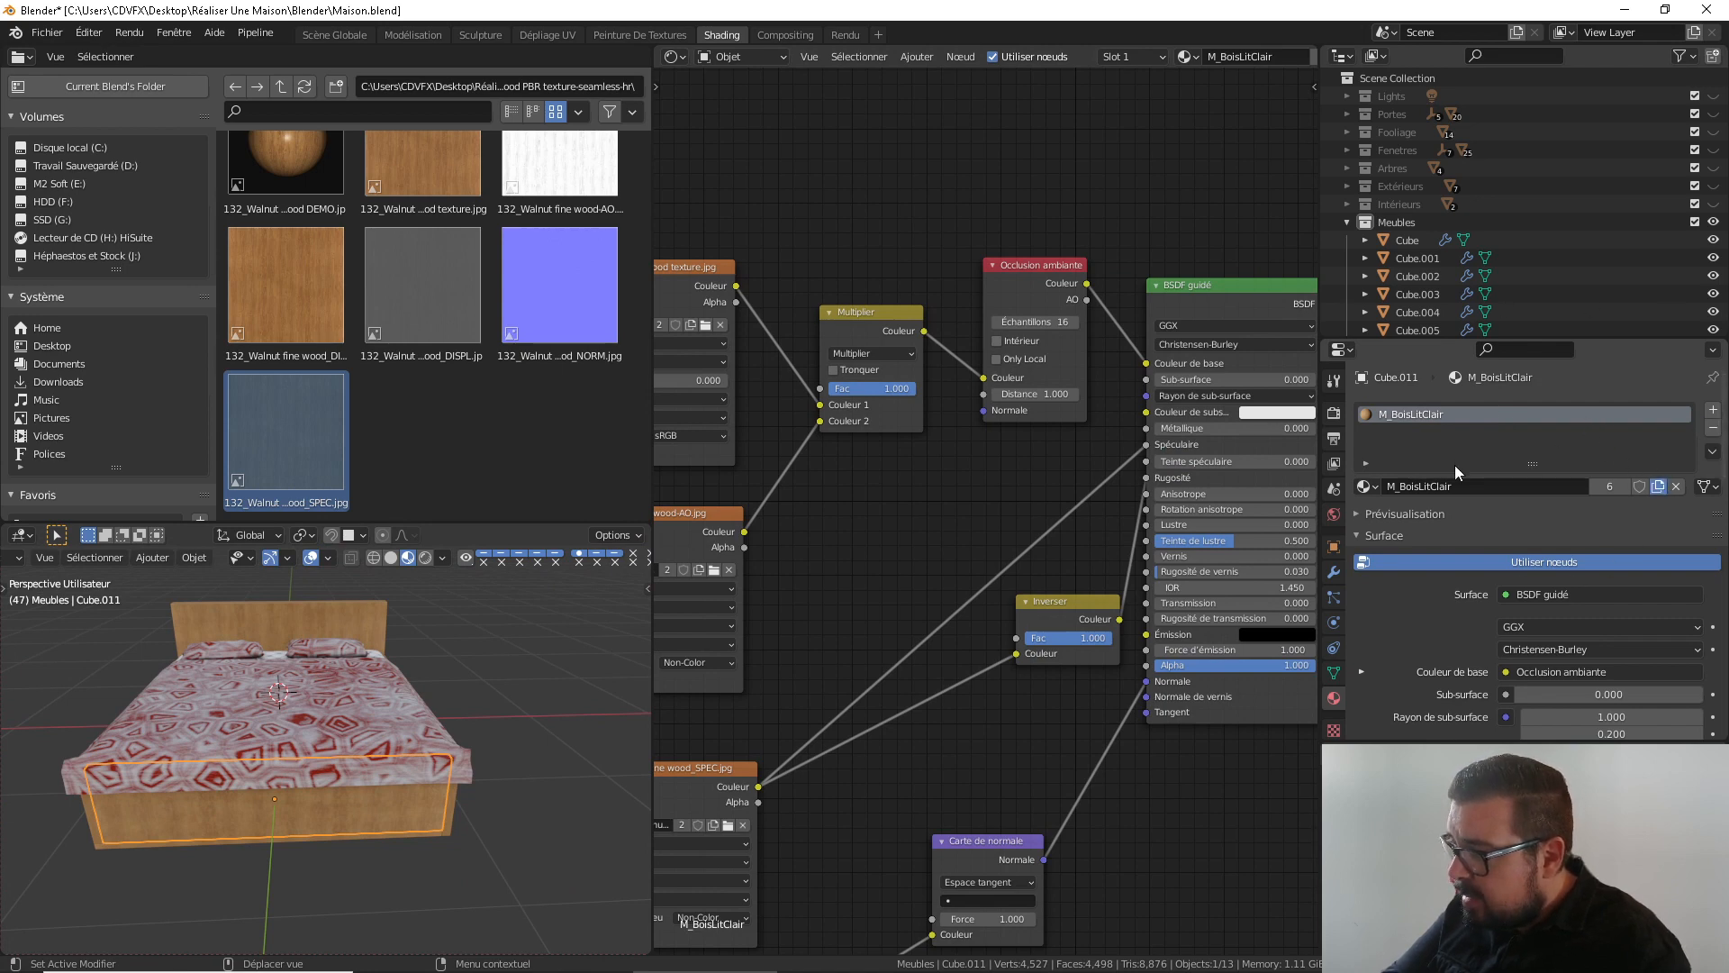
pyautogui.click(1609, 486)
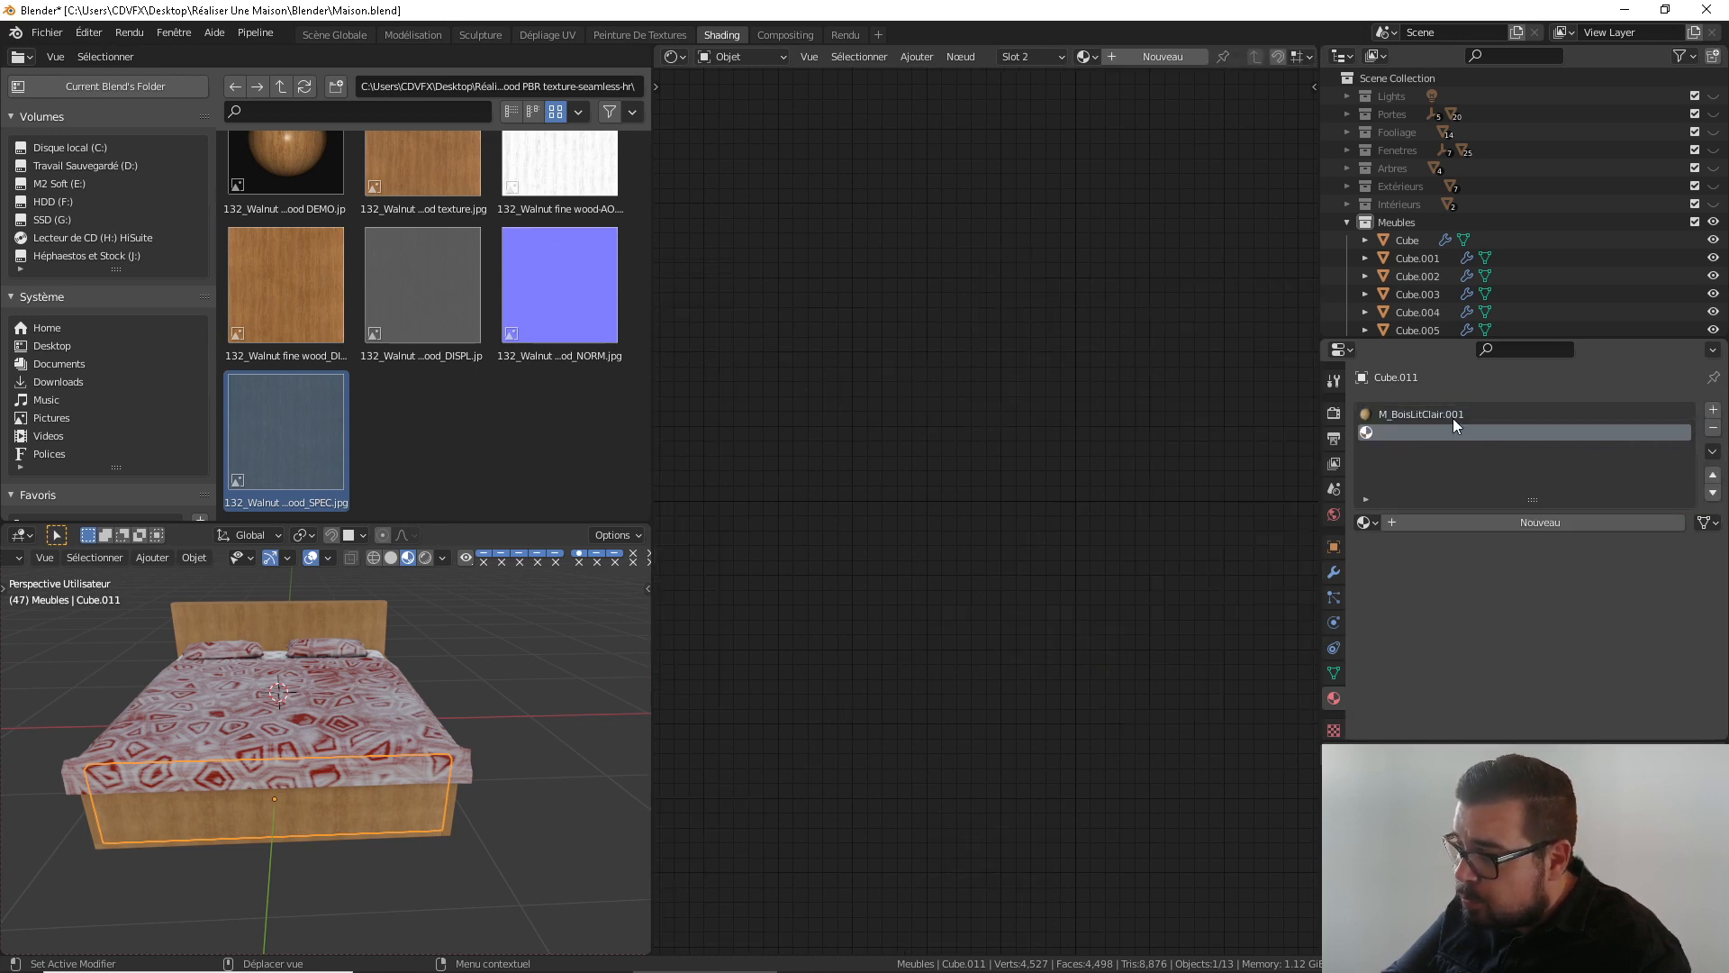
# Assign the original M_BoisLitClair material to the footboard's second material slot and compare the two slots
pyautogui.click(1366, 522)
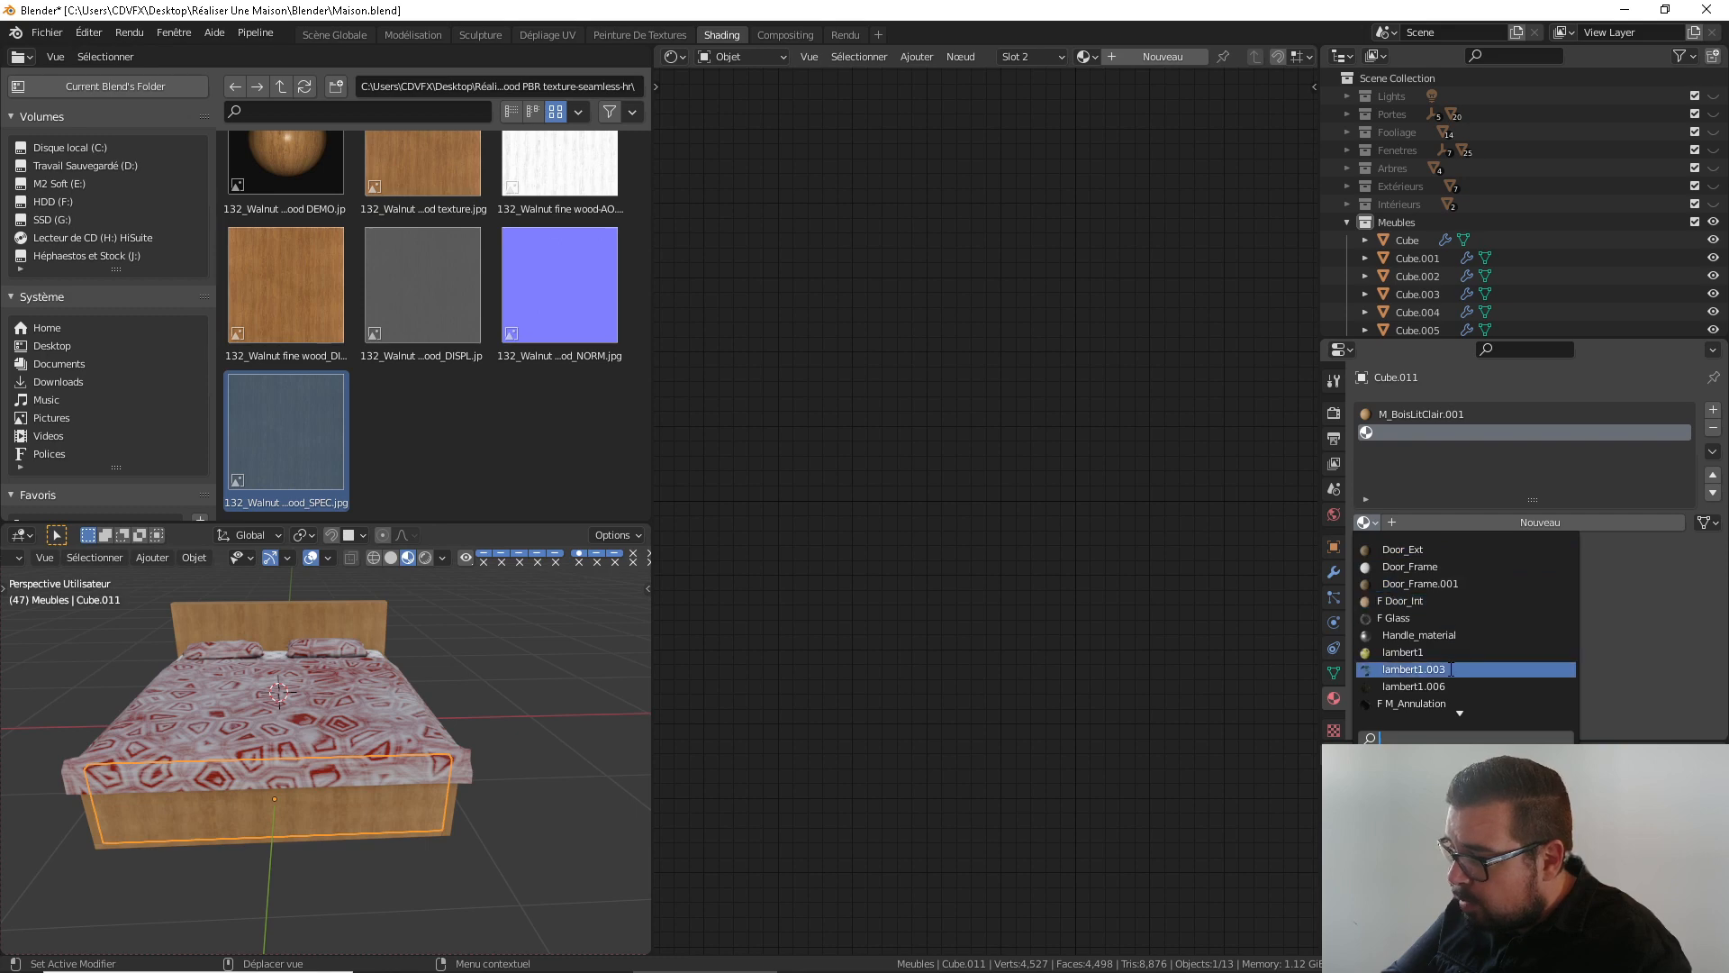
pyautogui.write('boi')
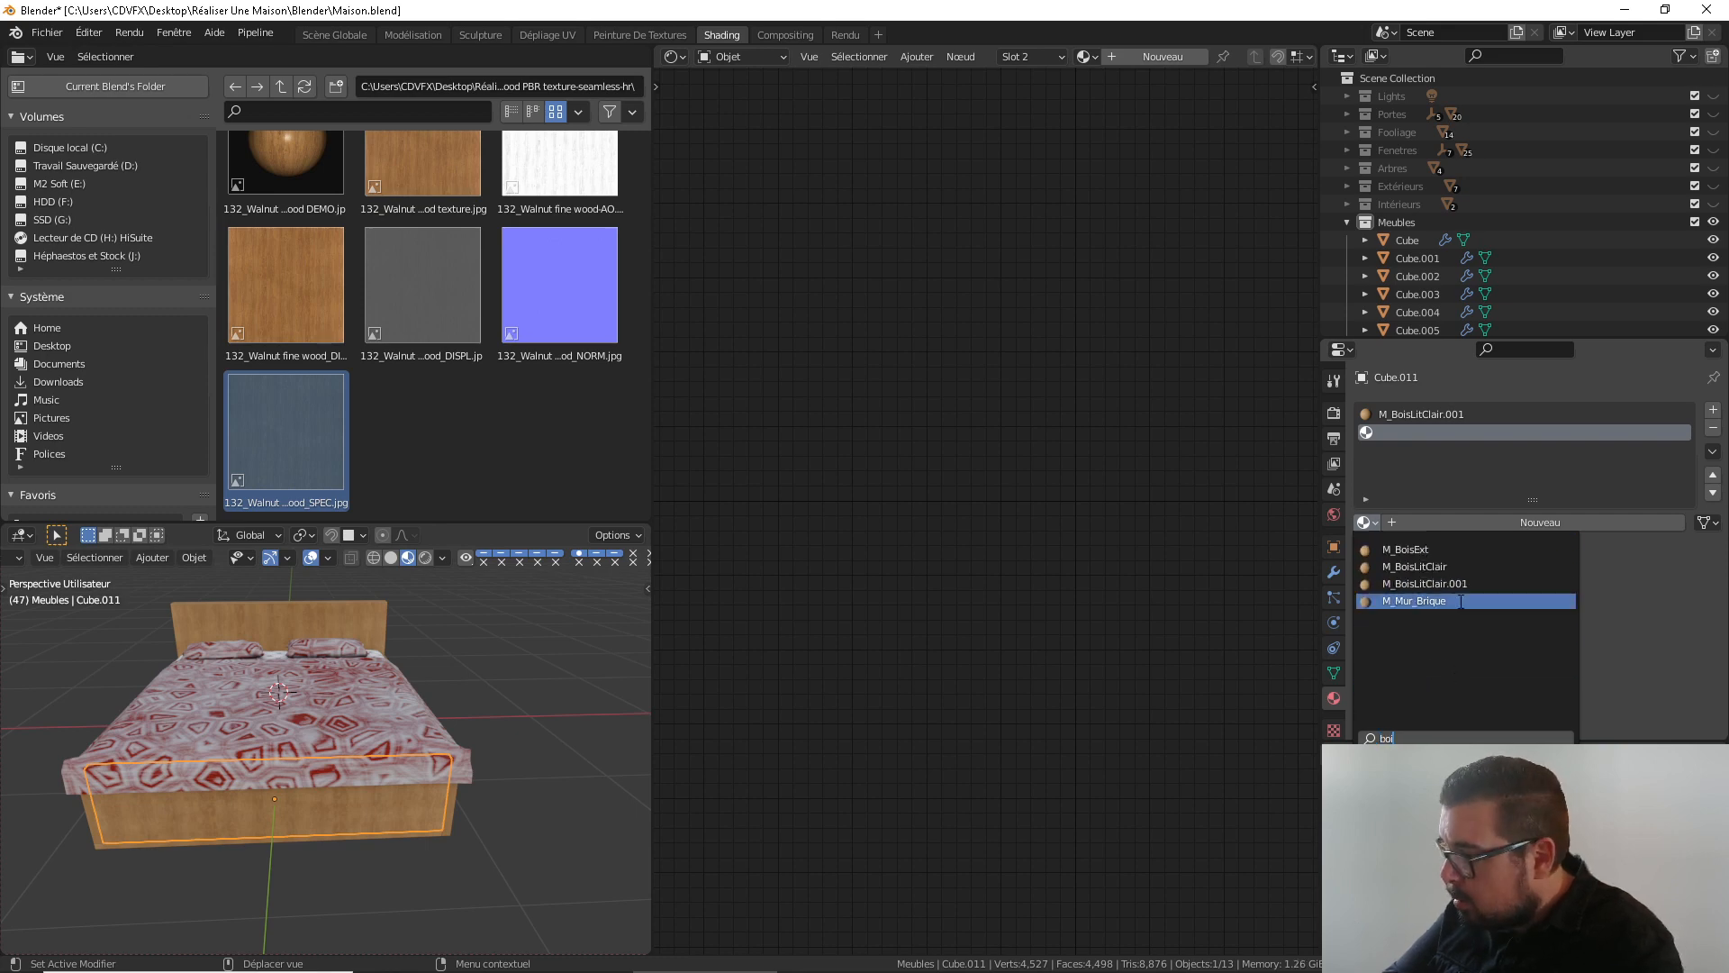
pyautogui.press('Return')
pyautogui.click(1445, 418)
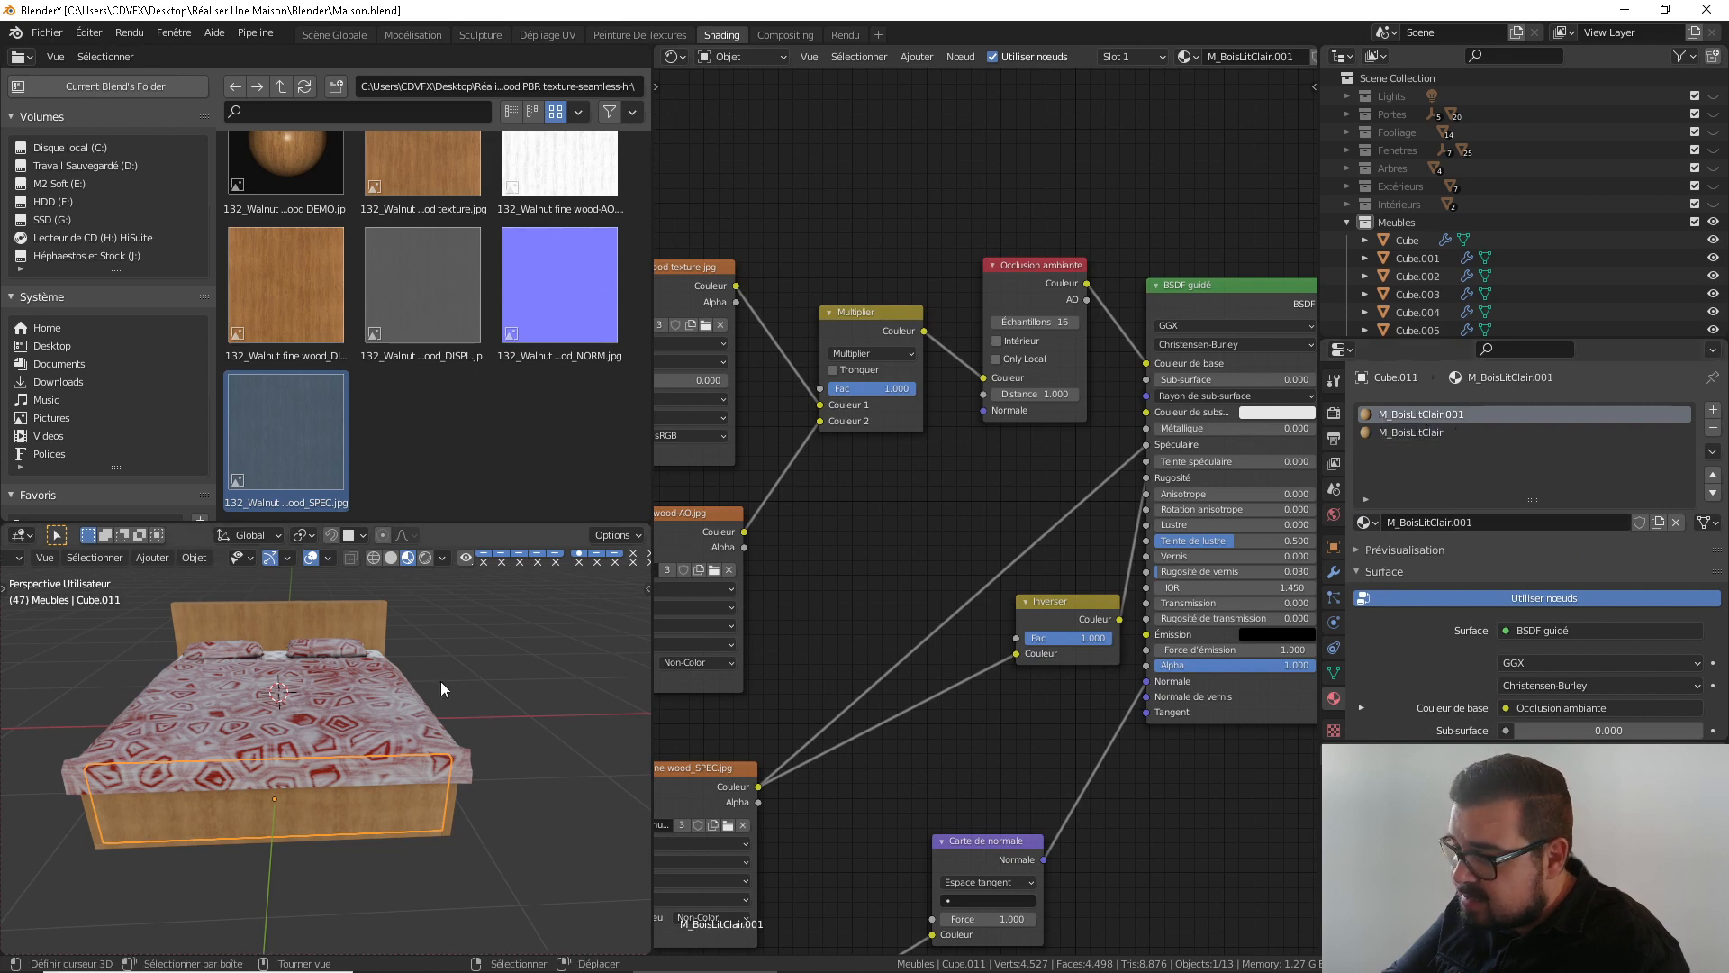
pyautogui.click(1430, 432)
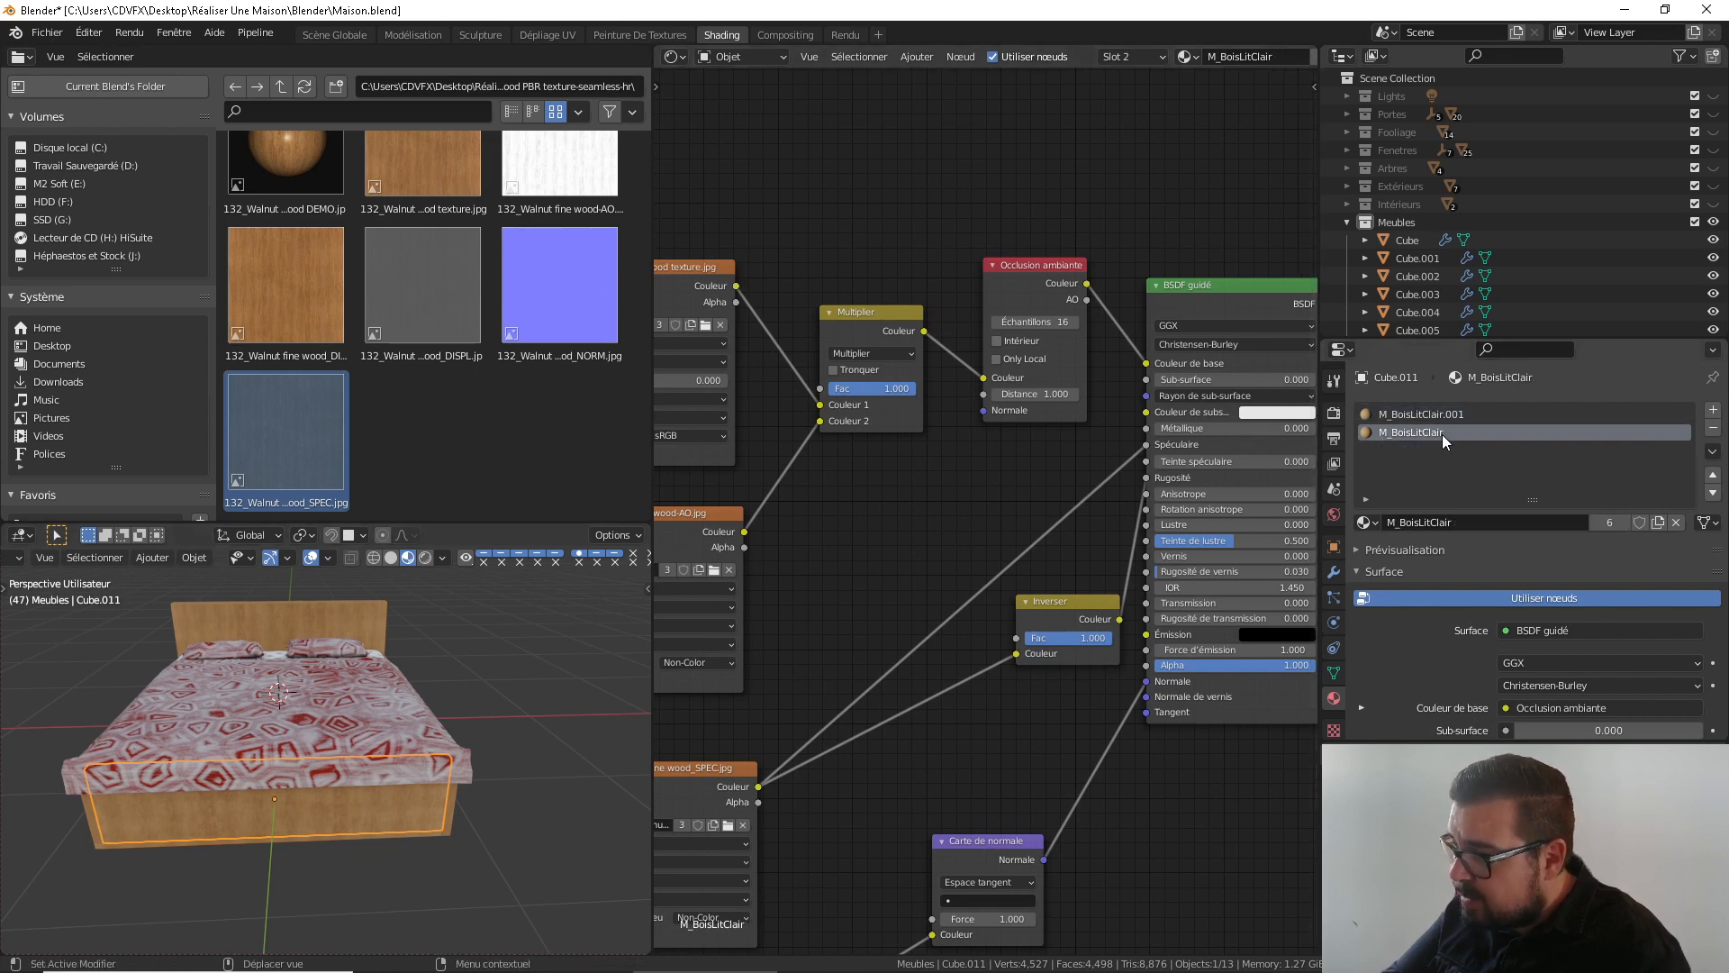
# Rename the material in the second slot to M_BoisLitFoncé
pyautogui.click(1466, 521)
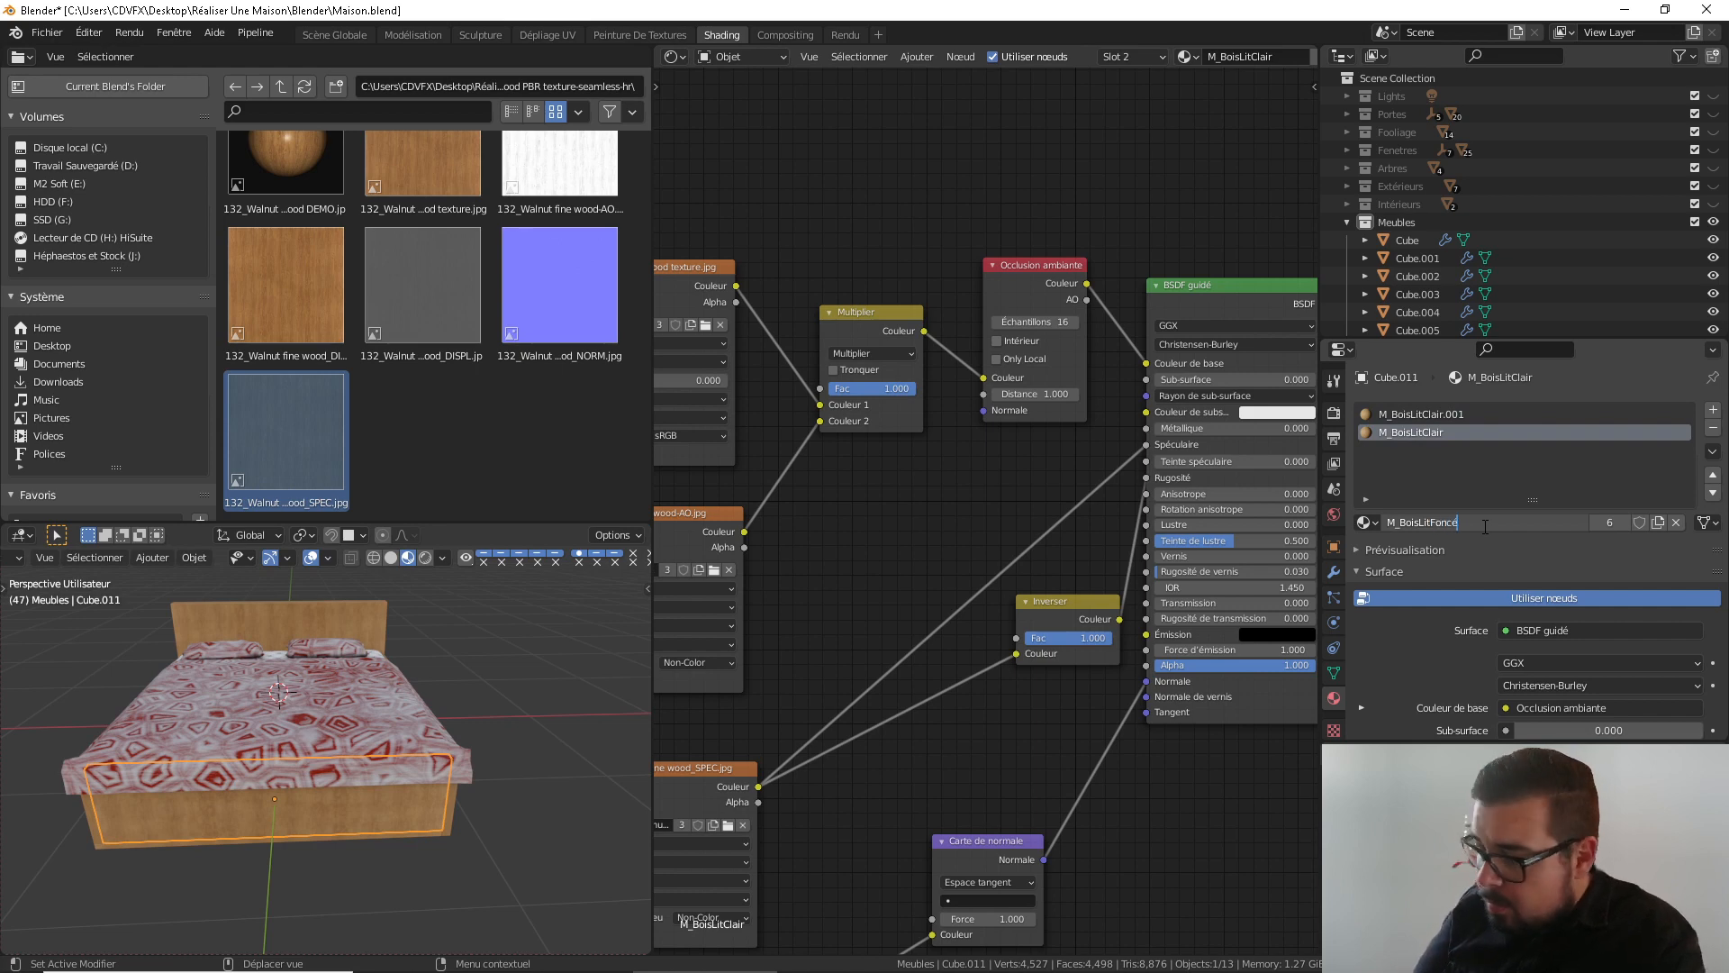
pyautogui.write('Foncé')
pyautogui.press('Return')
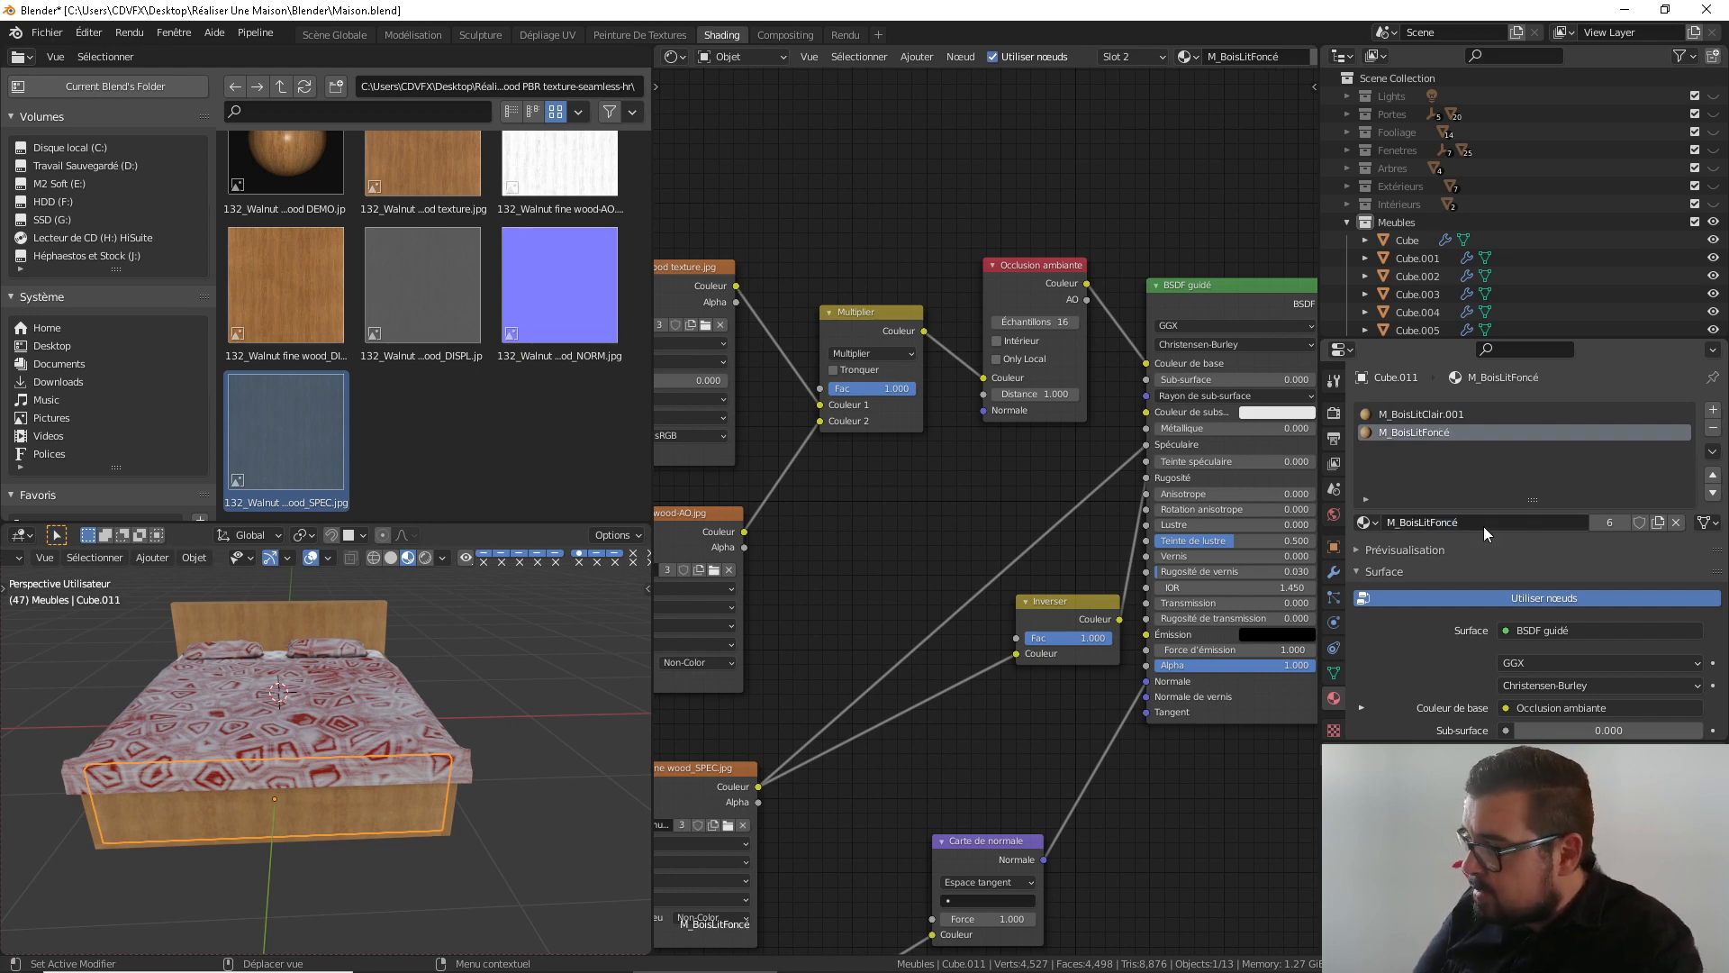
# Browse to the 111_Natural wenge PBR texture folder among the wood textures
pyautogui.click(280, 87)
pyautogui.click(280, 87)
pyautogui.click(290, 86)
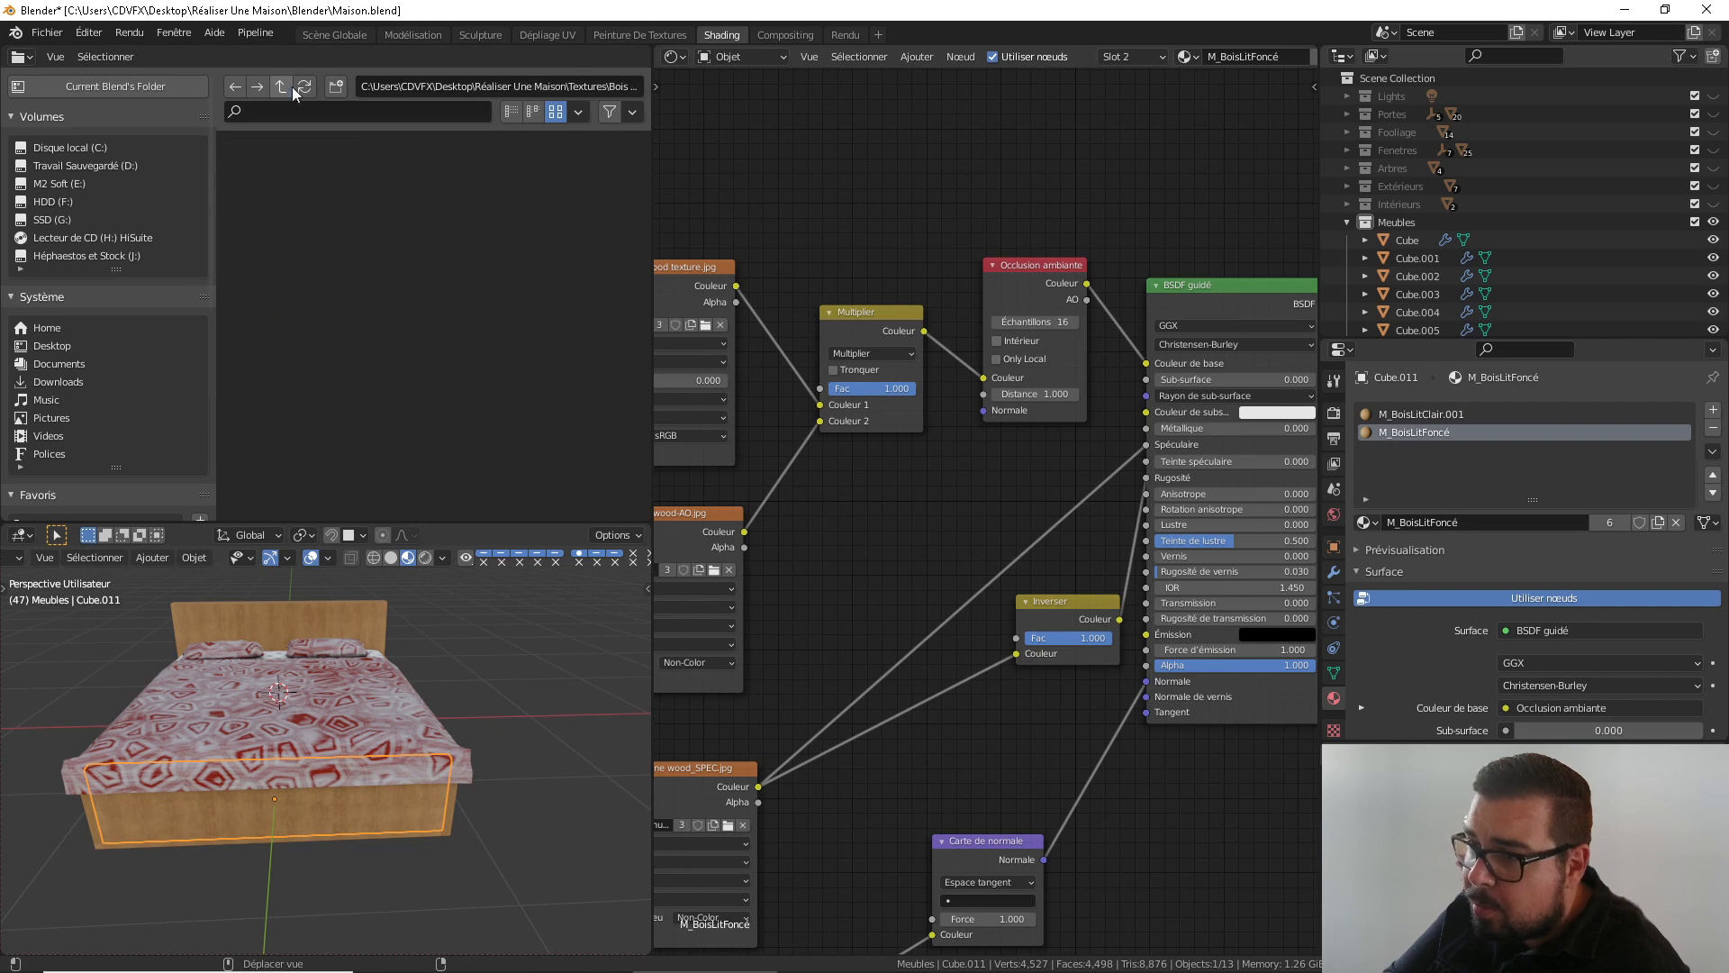
pyautogui.doubleClick(521, 215)
pyautogui.doubleClick(402, 215)
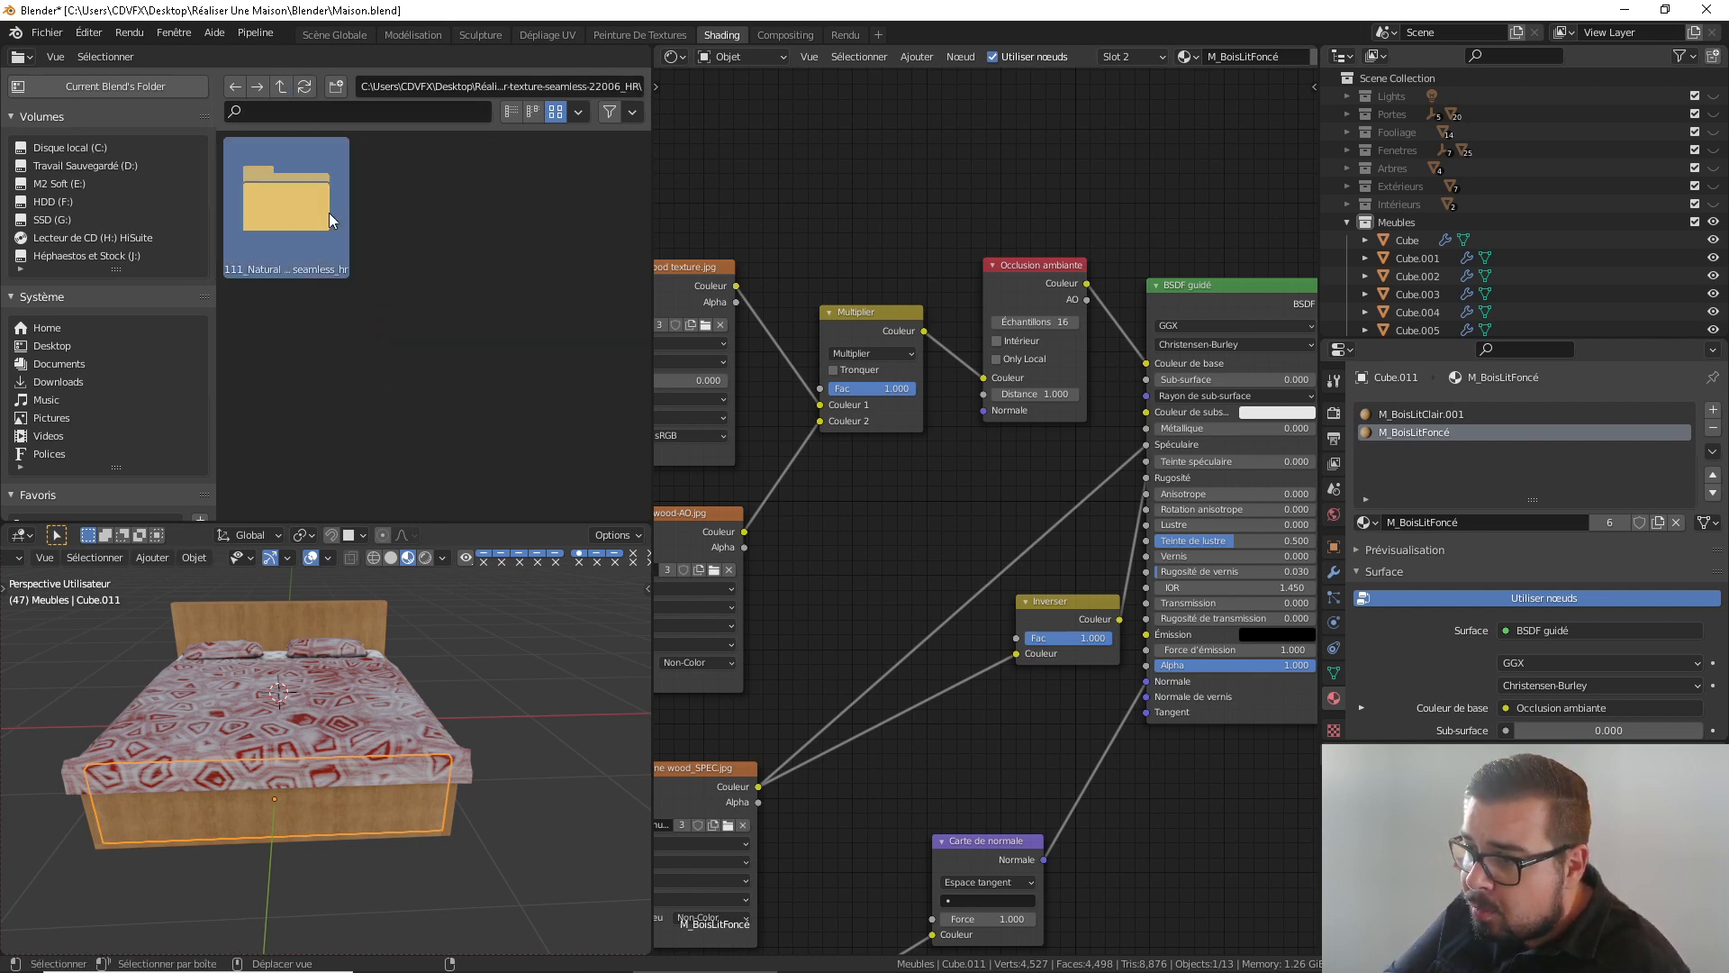
pyautogui.doubleClick(328, 212)
# Replace the walnut color texture with the 111_Natural wenge texture, linking it to the Mapping vector and the Multiply node's Couleur 1
pyautogui.moveTo(978, 209); pyautogui.dragTo(1077, 272, button='middle')
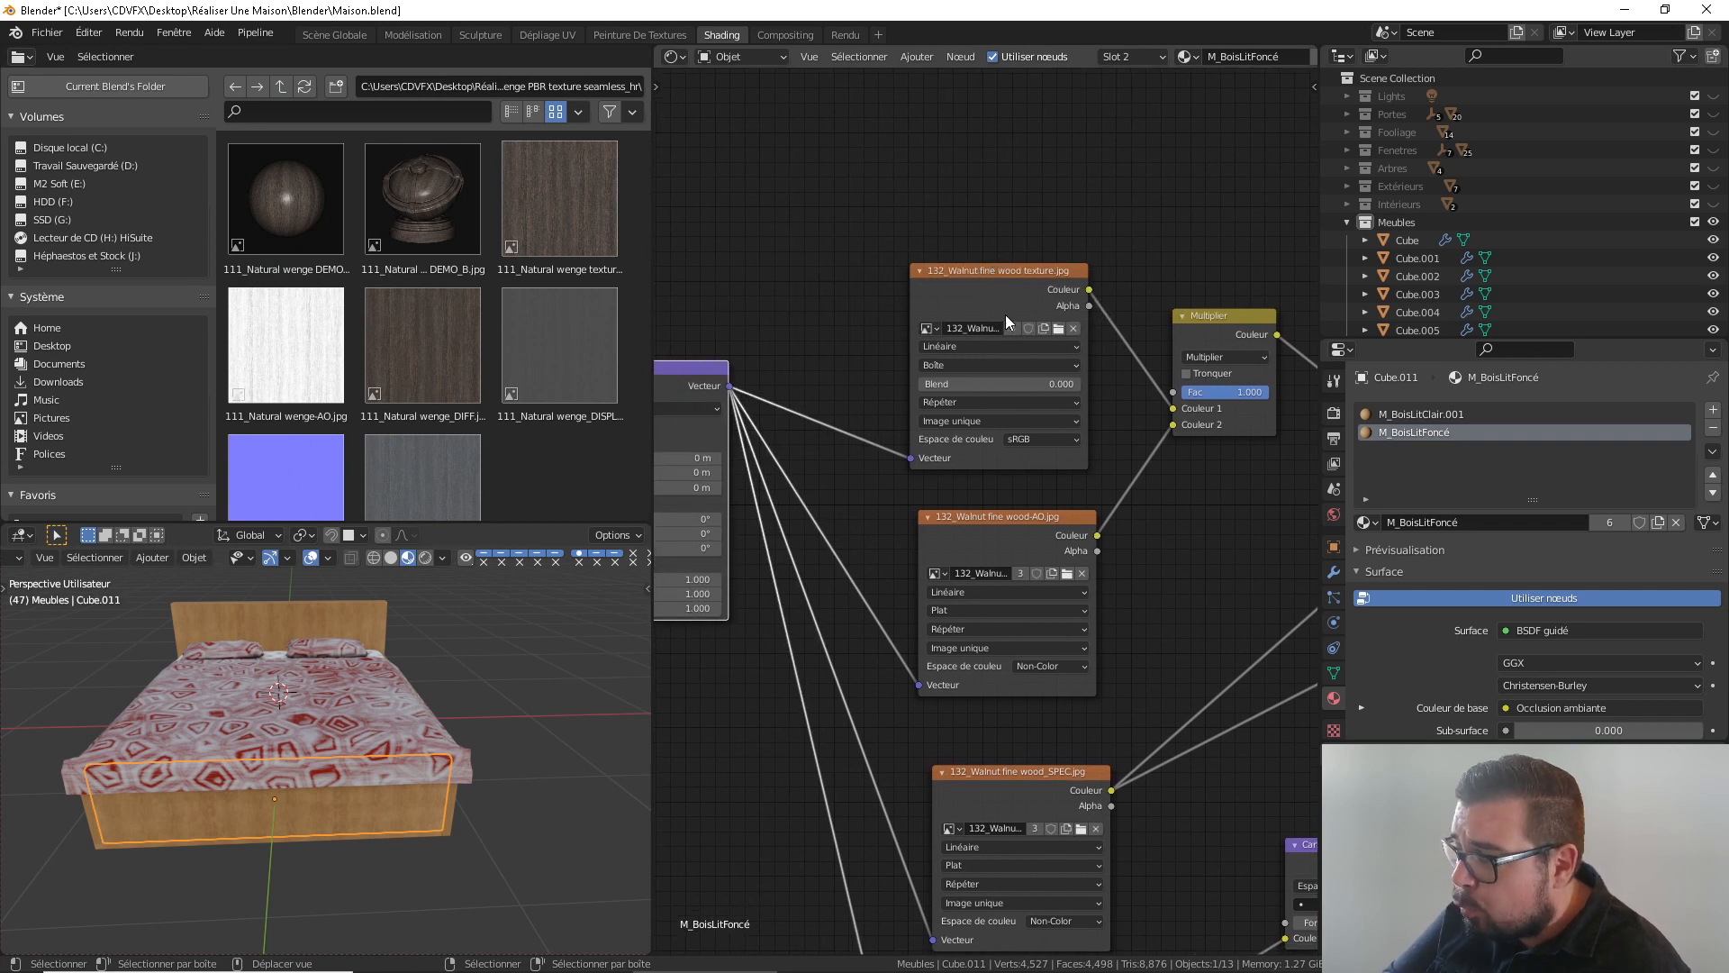
pyautogui.scroll(-1, 1005, 315)
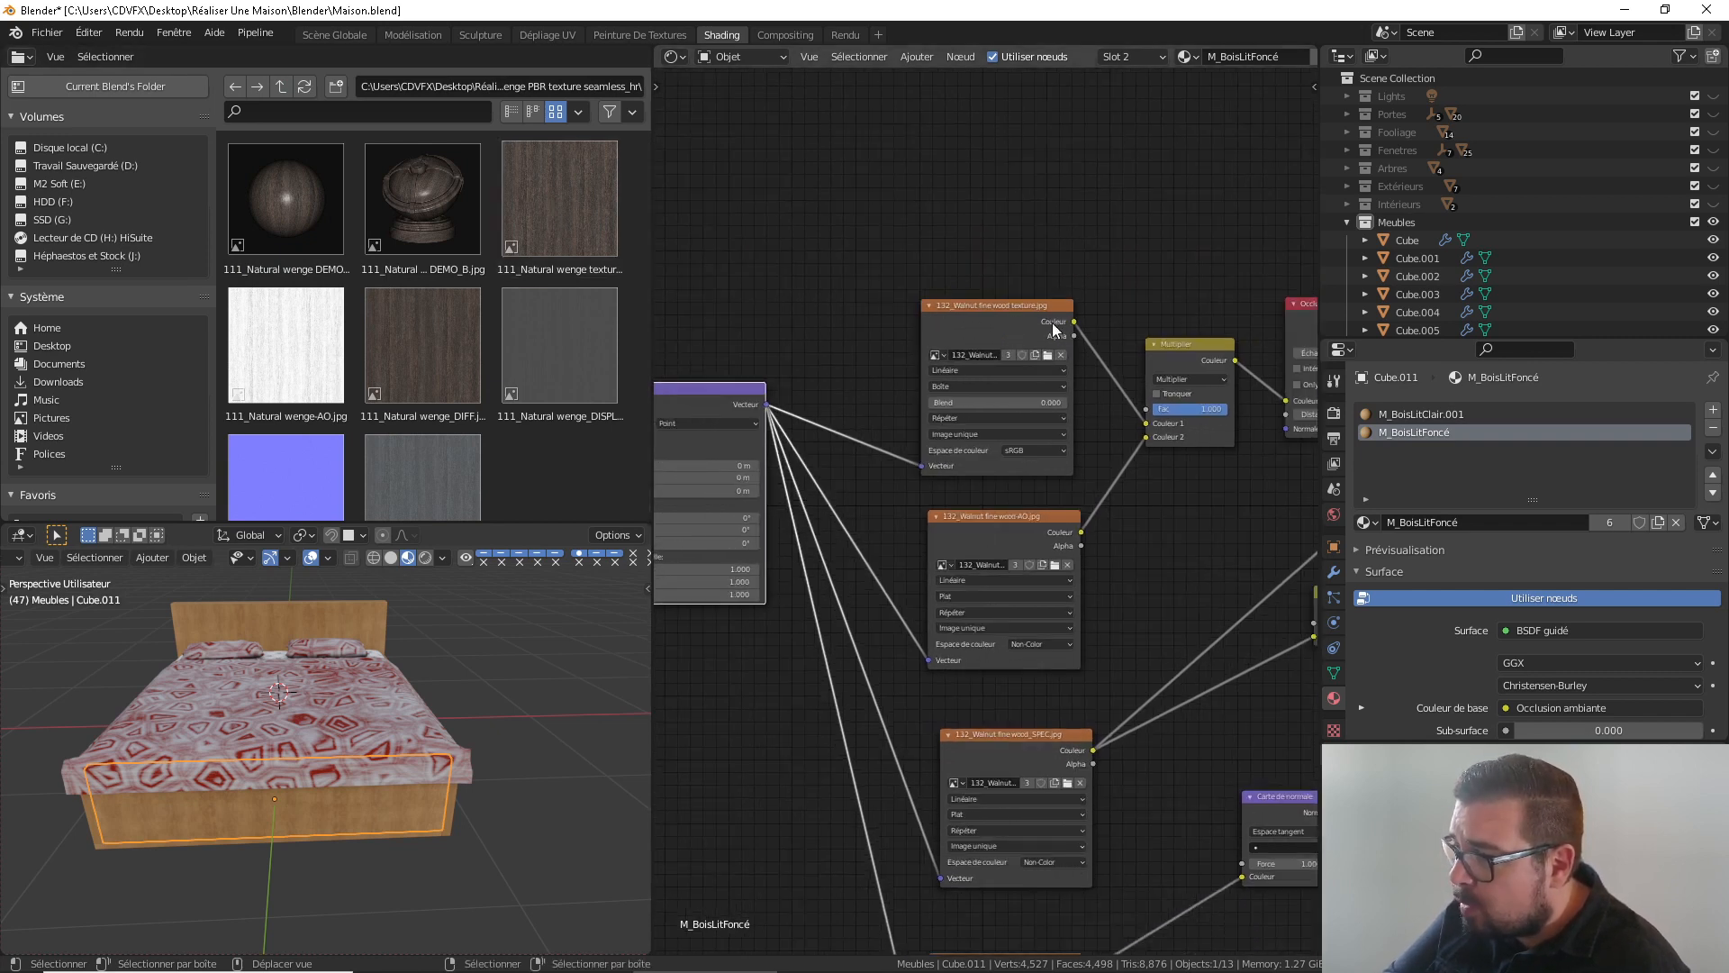
pyautogui.press('x')
pyautogui.click(570, 211)
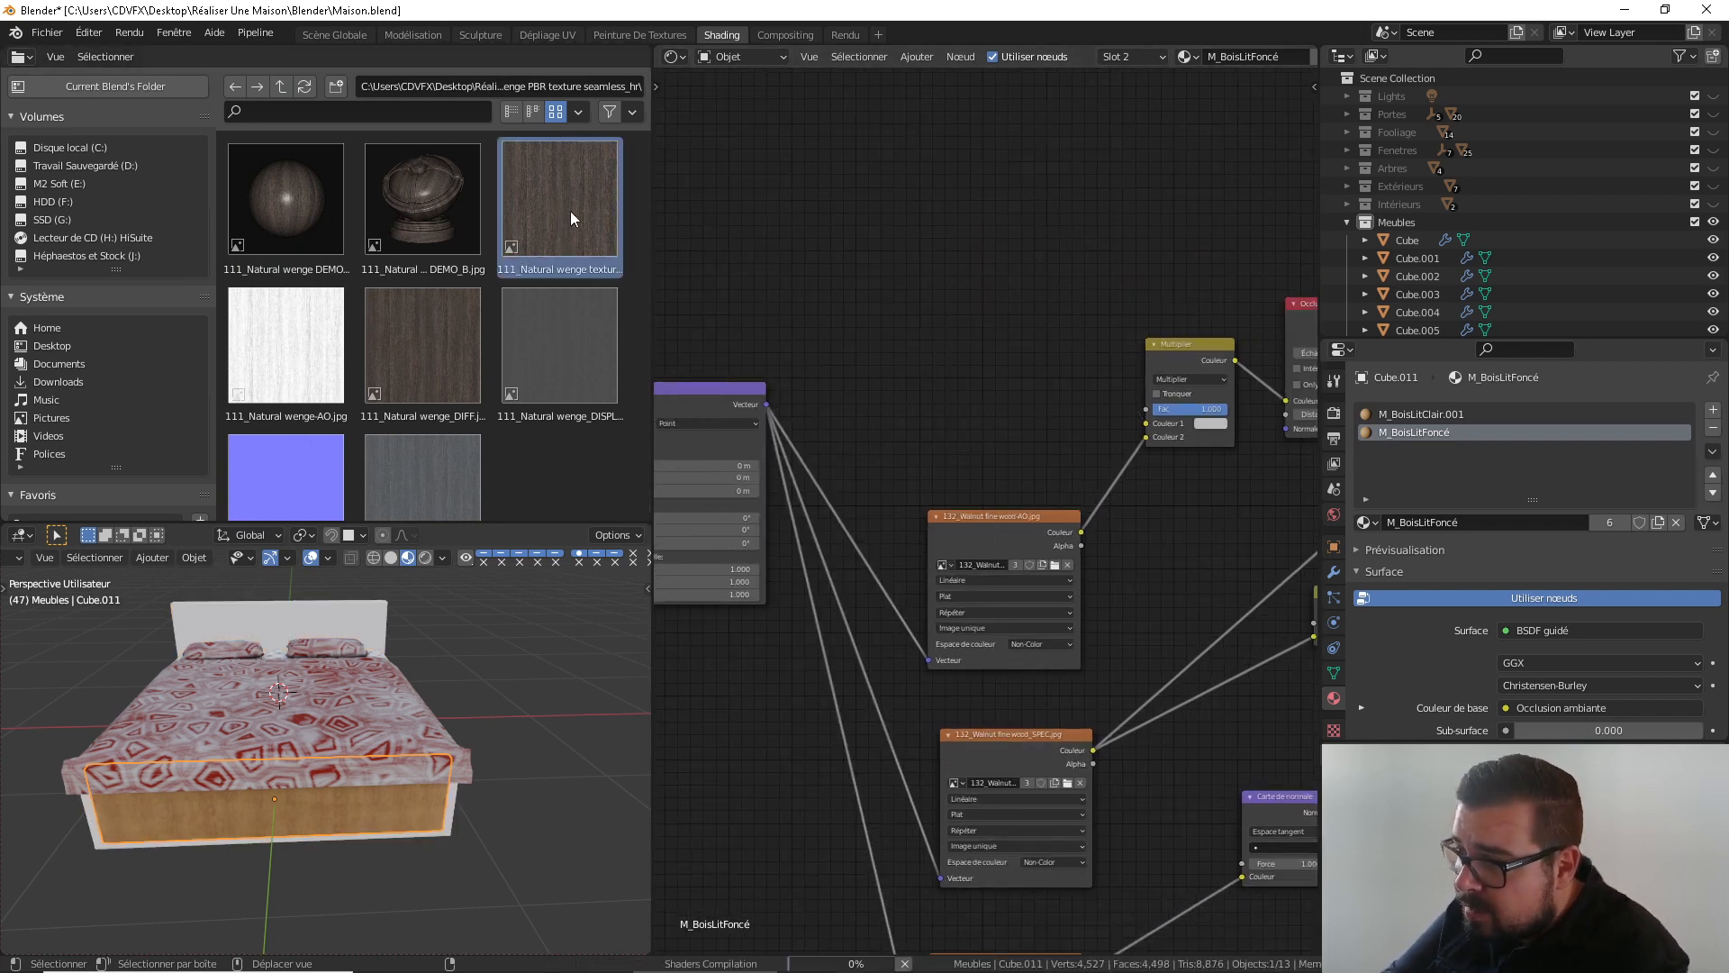
pyautogui.moveTo(570, 210); pyautogui.dragTo(960, 339)
pyautogui.moveTo(1096, 350); pyautogui.dragTo(1147, 423)
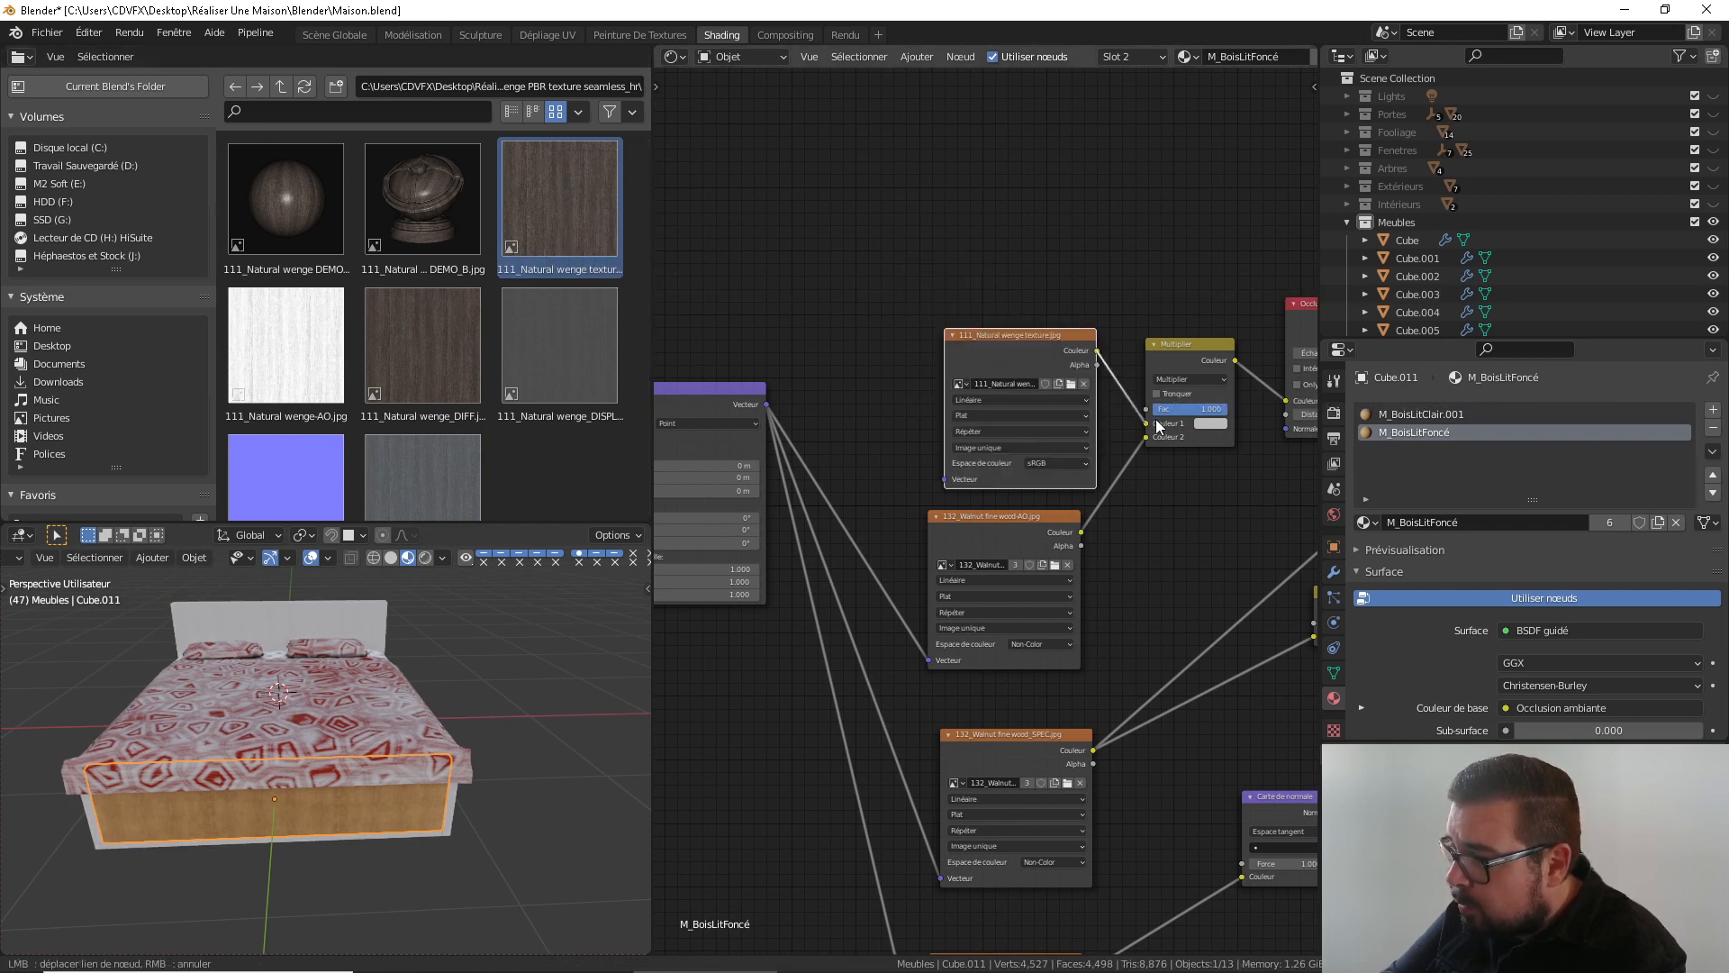
pyautogui.moveTo(767, 405); pyautogui.dragTo(945, 478)
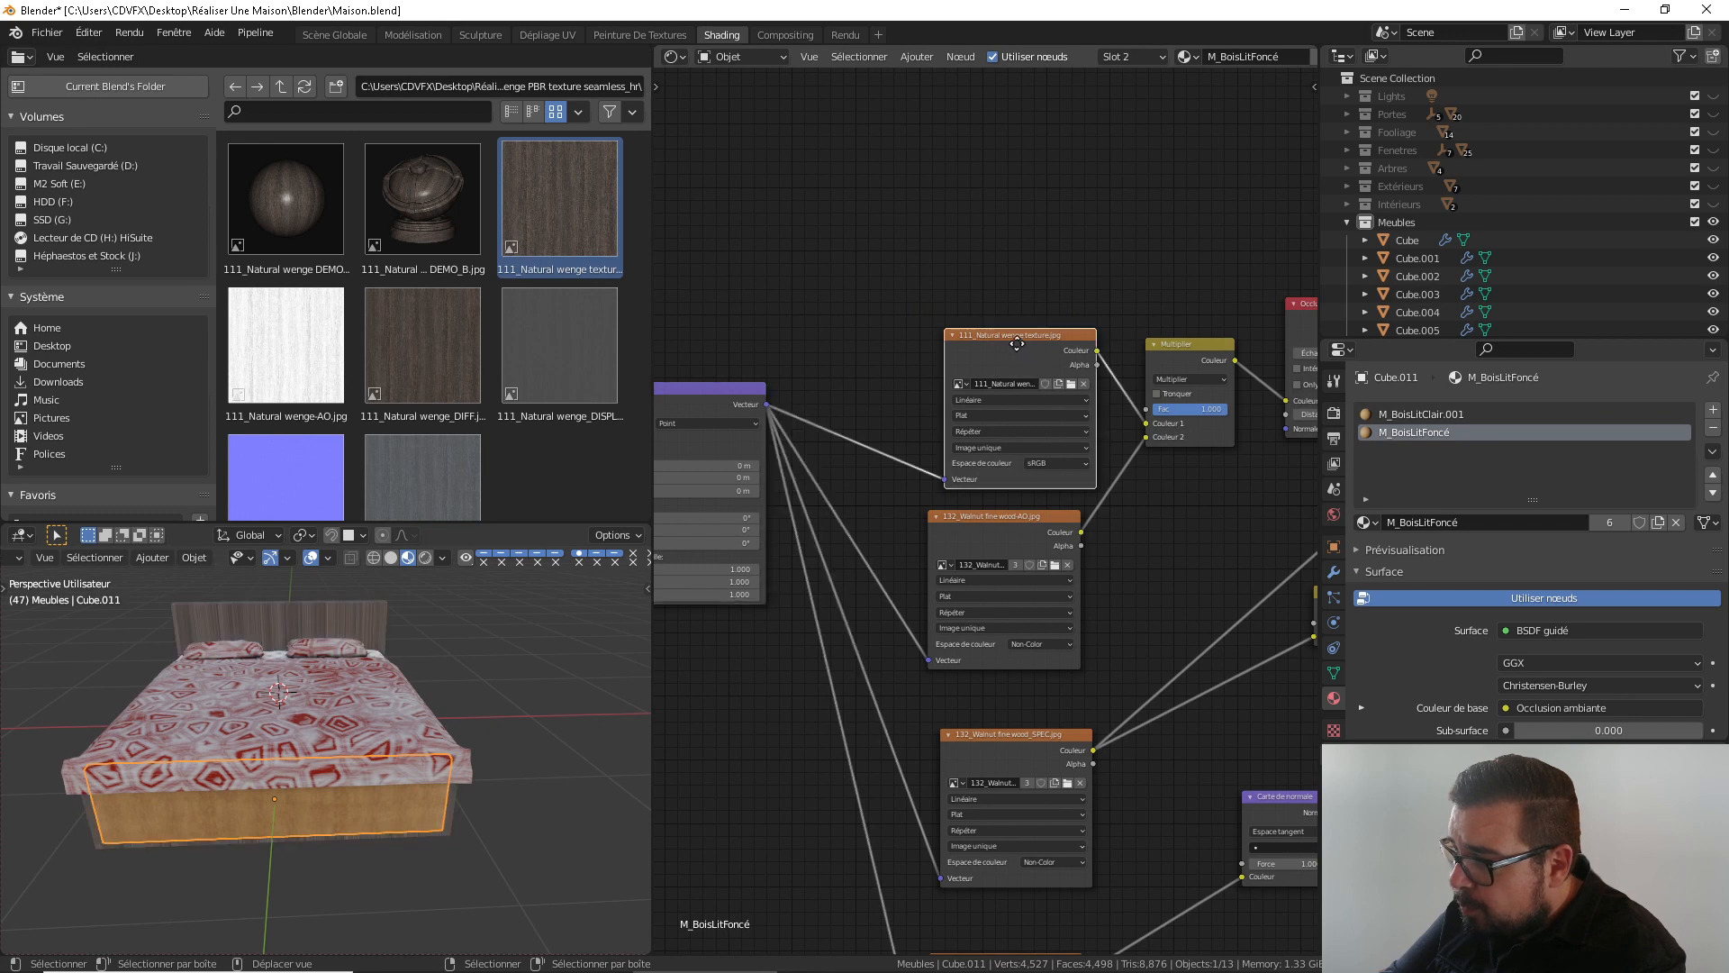
pyautogui.moveTo(1034, 354); pyautogui.dragTo(1018, 347)
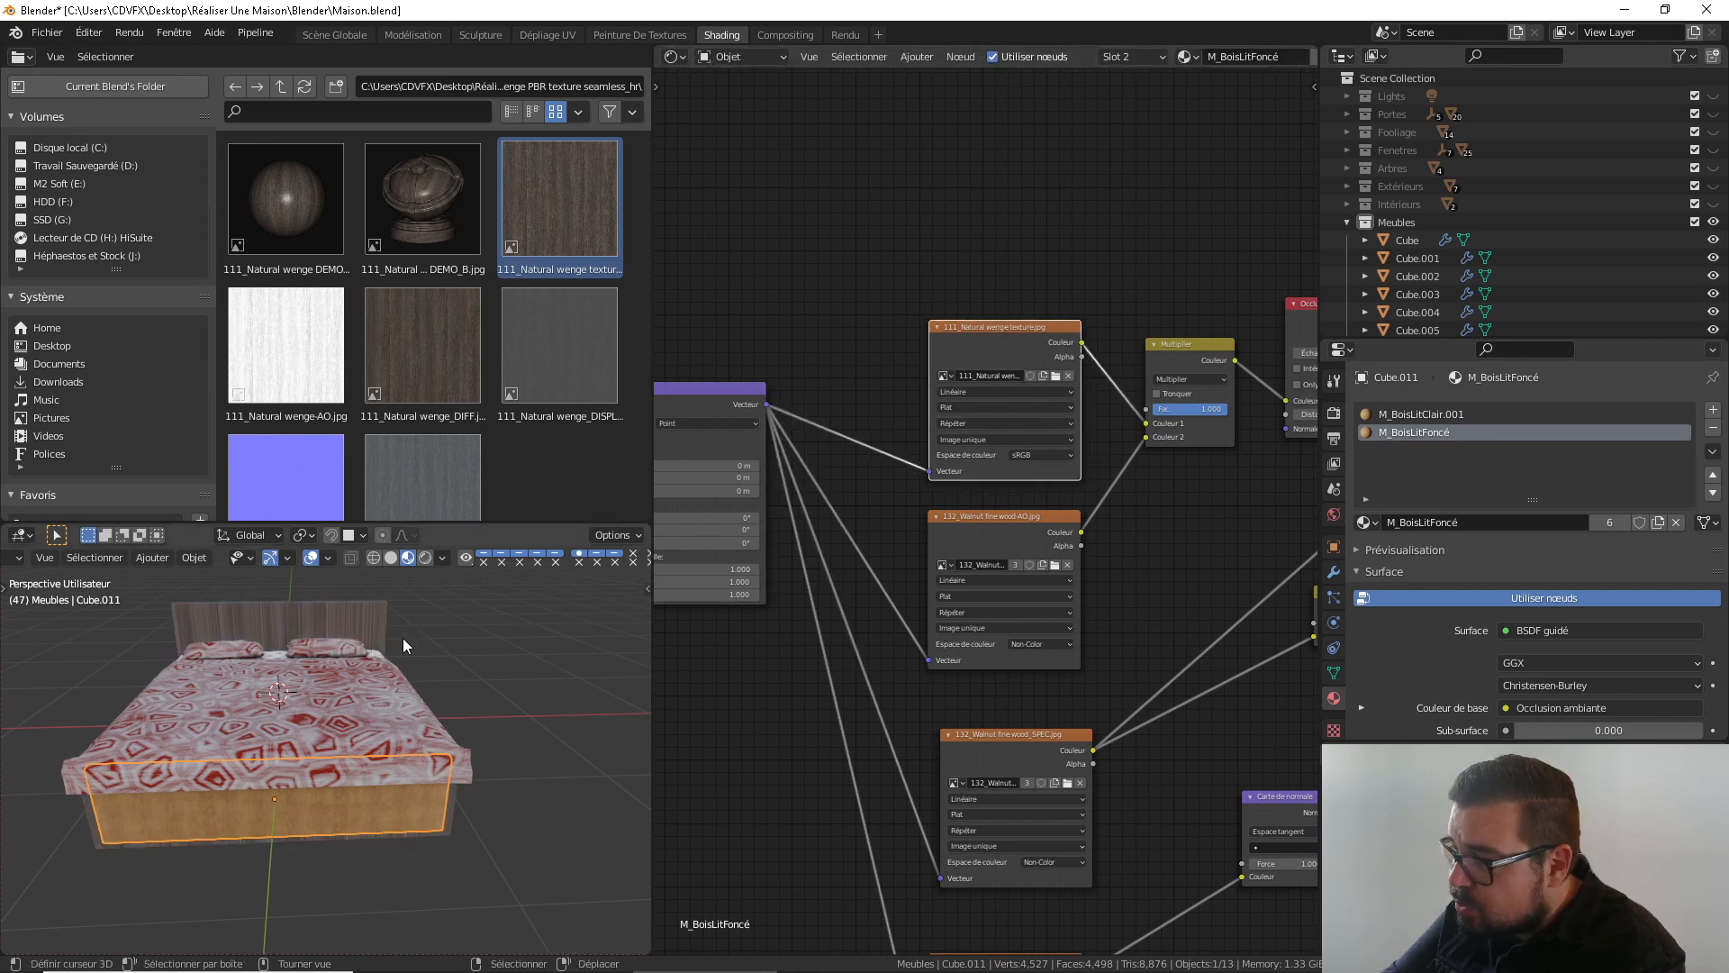
# Replace the walnut AO texture with 111_Natural wenge-AO.jpg as Non-Color, linking it to the Mapping vector and the Multiply node's Couleur 2
pyautogui.scroll(-1, 365, 463)
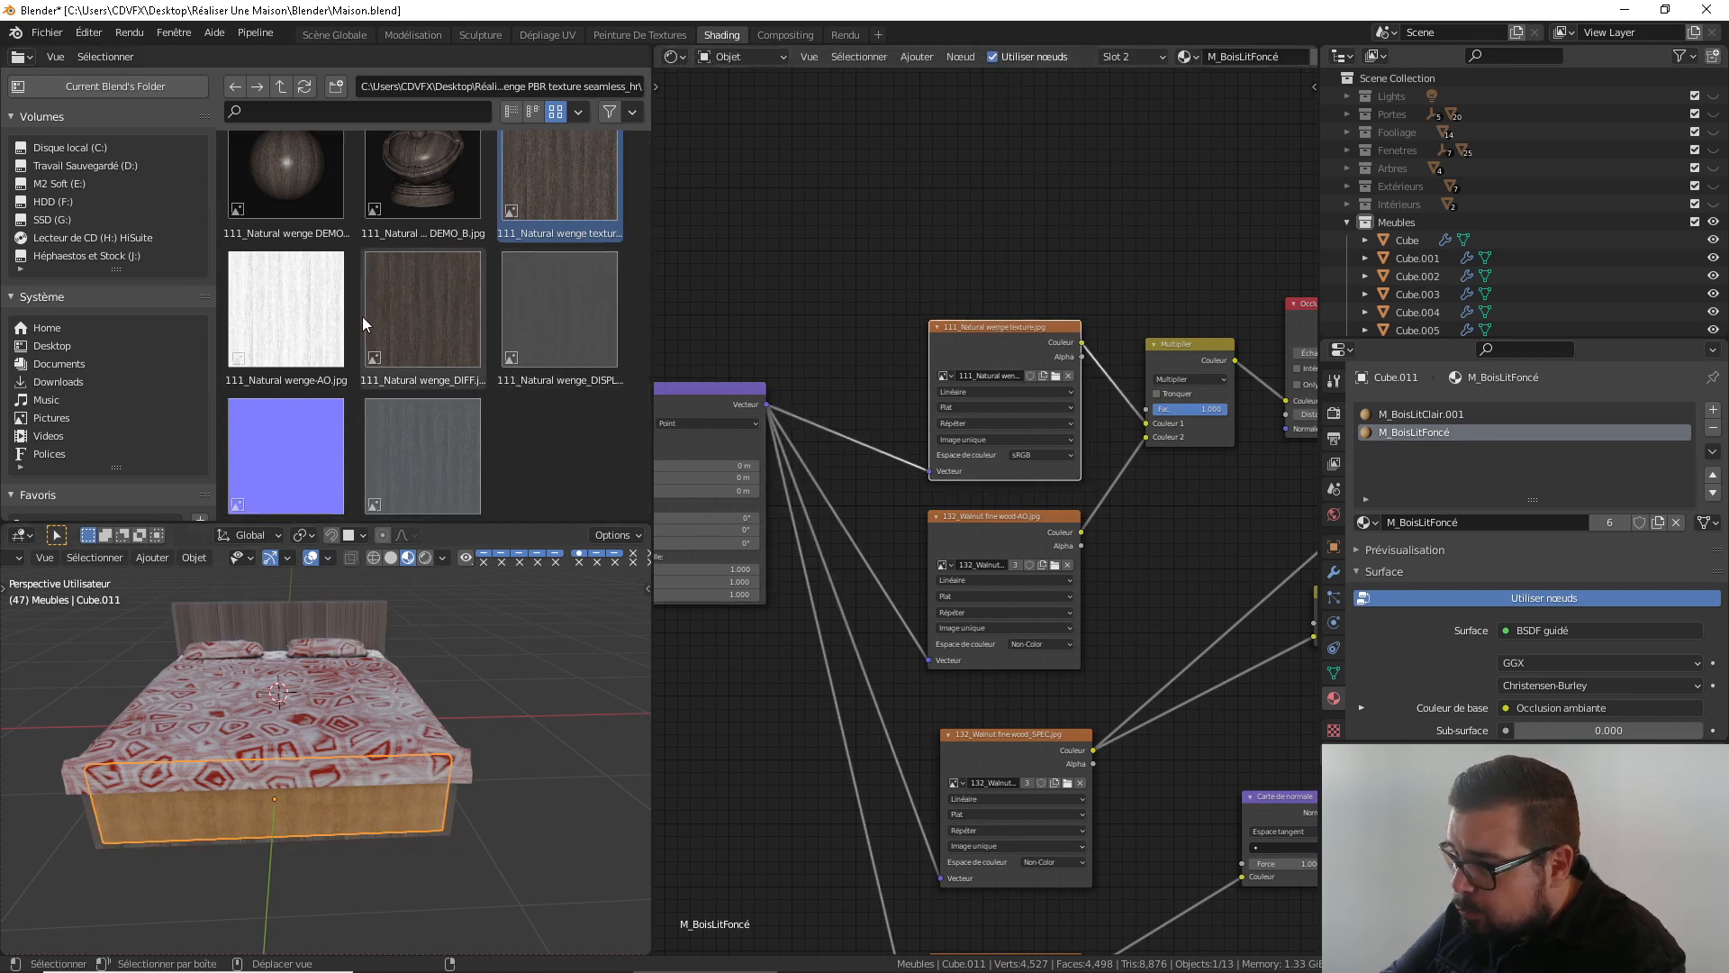
pyautogui.click(1030, 519)
pyautogui.press('x')
pyautogui.moveTo(285, 310); pyautogui.dragTo(1009, 590)
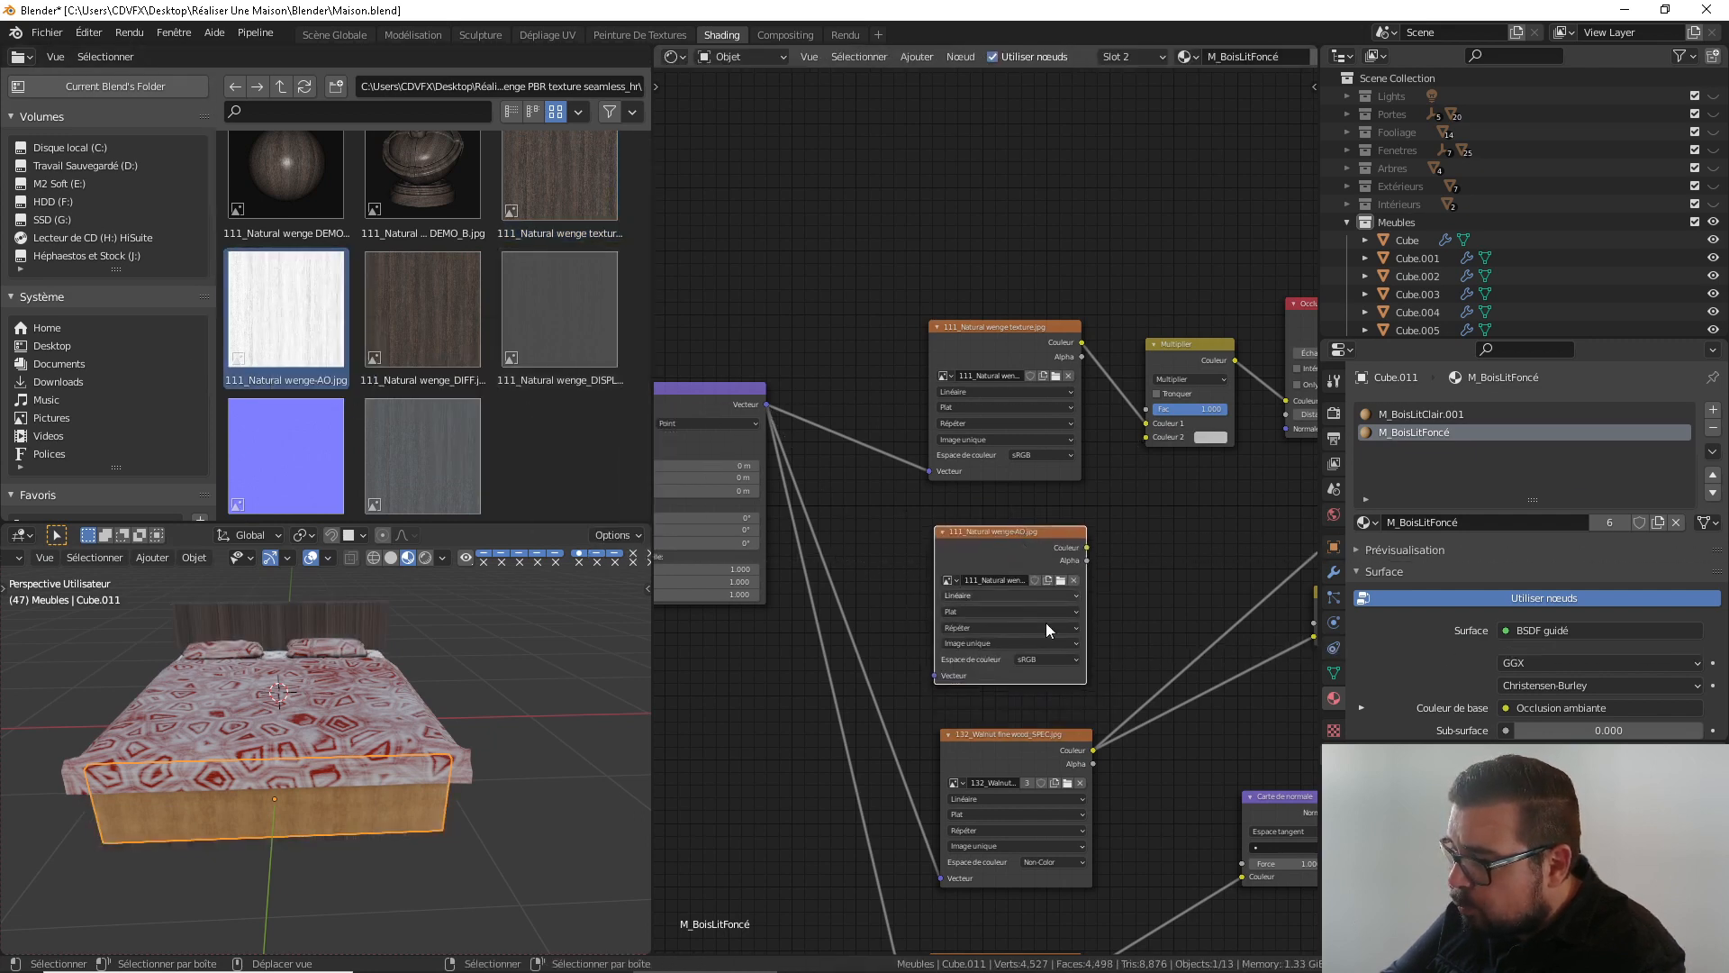
pyautogui.click(1047, 660)
pyautogui.click(1052, 714)
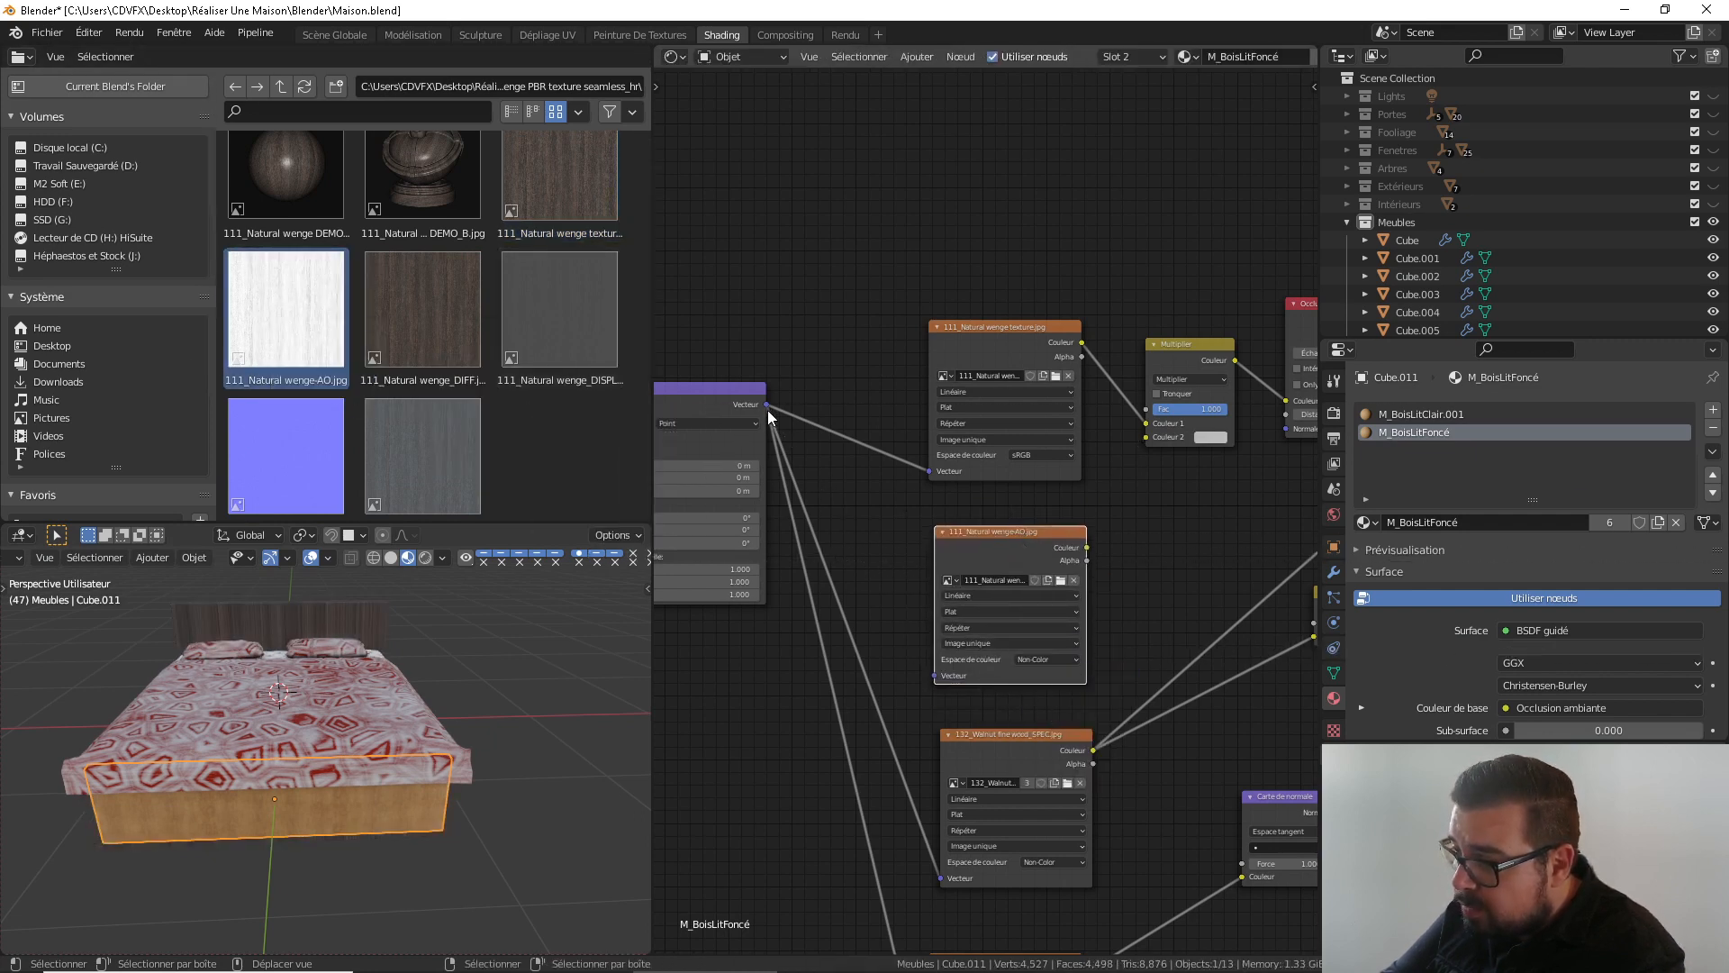
pyautogui.moveTo(767, 406); pyautogui.dragTo(935, 675)
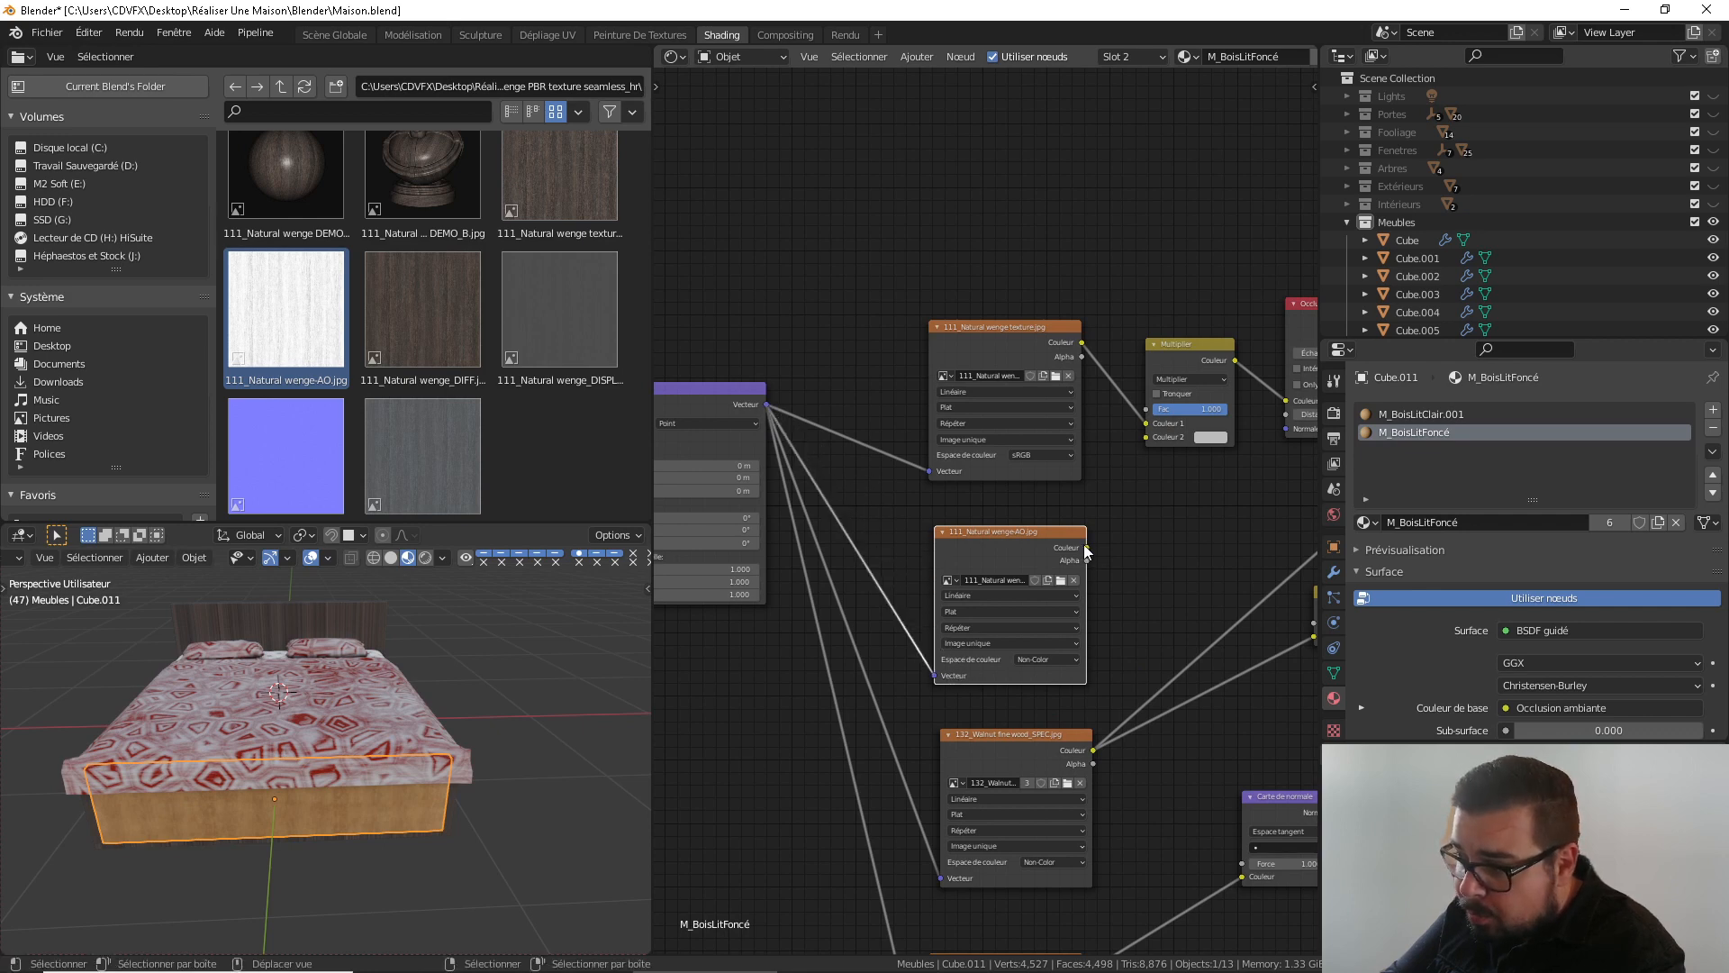
pyautogui.moveTo(1087, 548); pyautogui.dragTo(1149, 436)
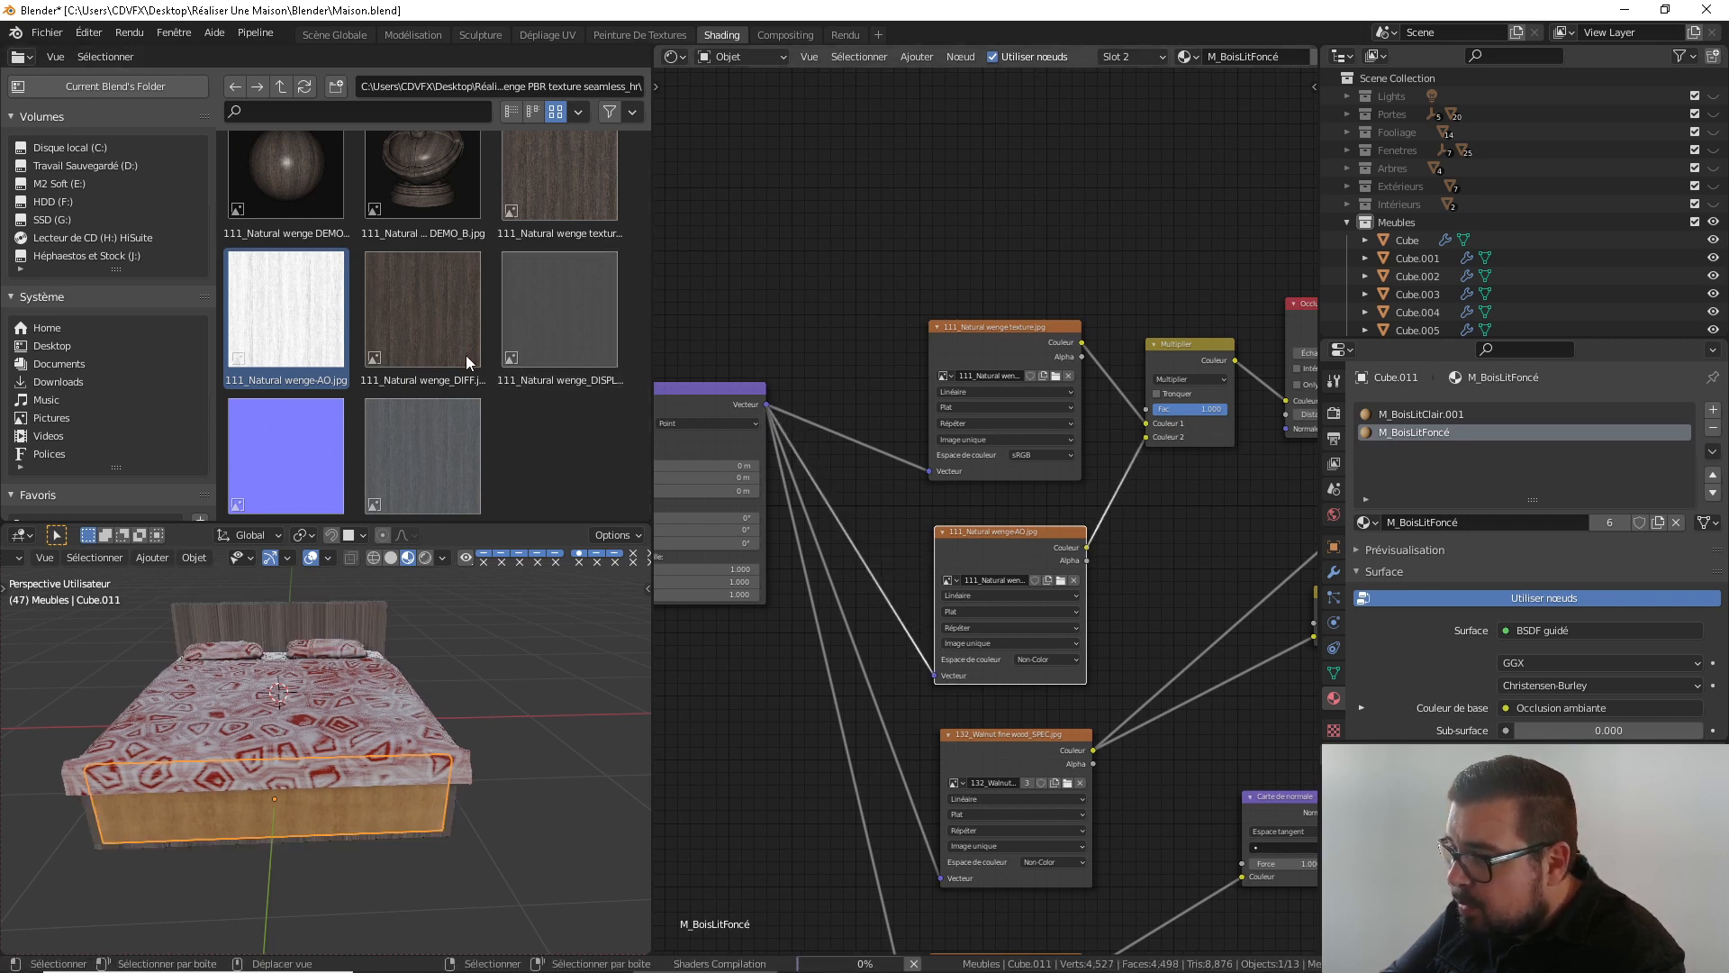
# Replace the walnut SPEC texture with 111_Natural wenge_SPEC.jpg as Non-Color, linking it to Mapping, the BSDF specular and the Invert node
pyautogui.scroll(-1, 465, 360)
pyautogui.moveTo(1182, 808); pyautogui.dragTo(1010, 565, button='middle')
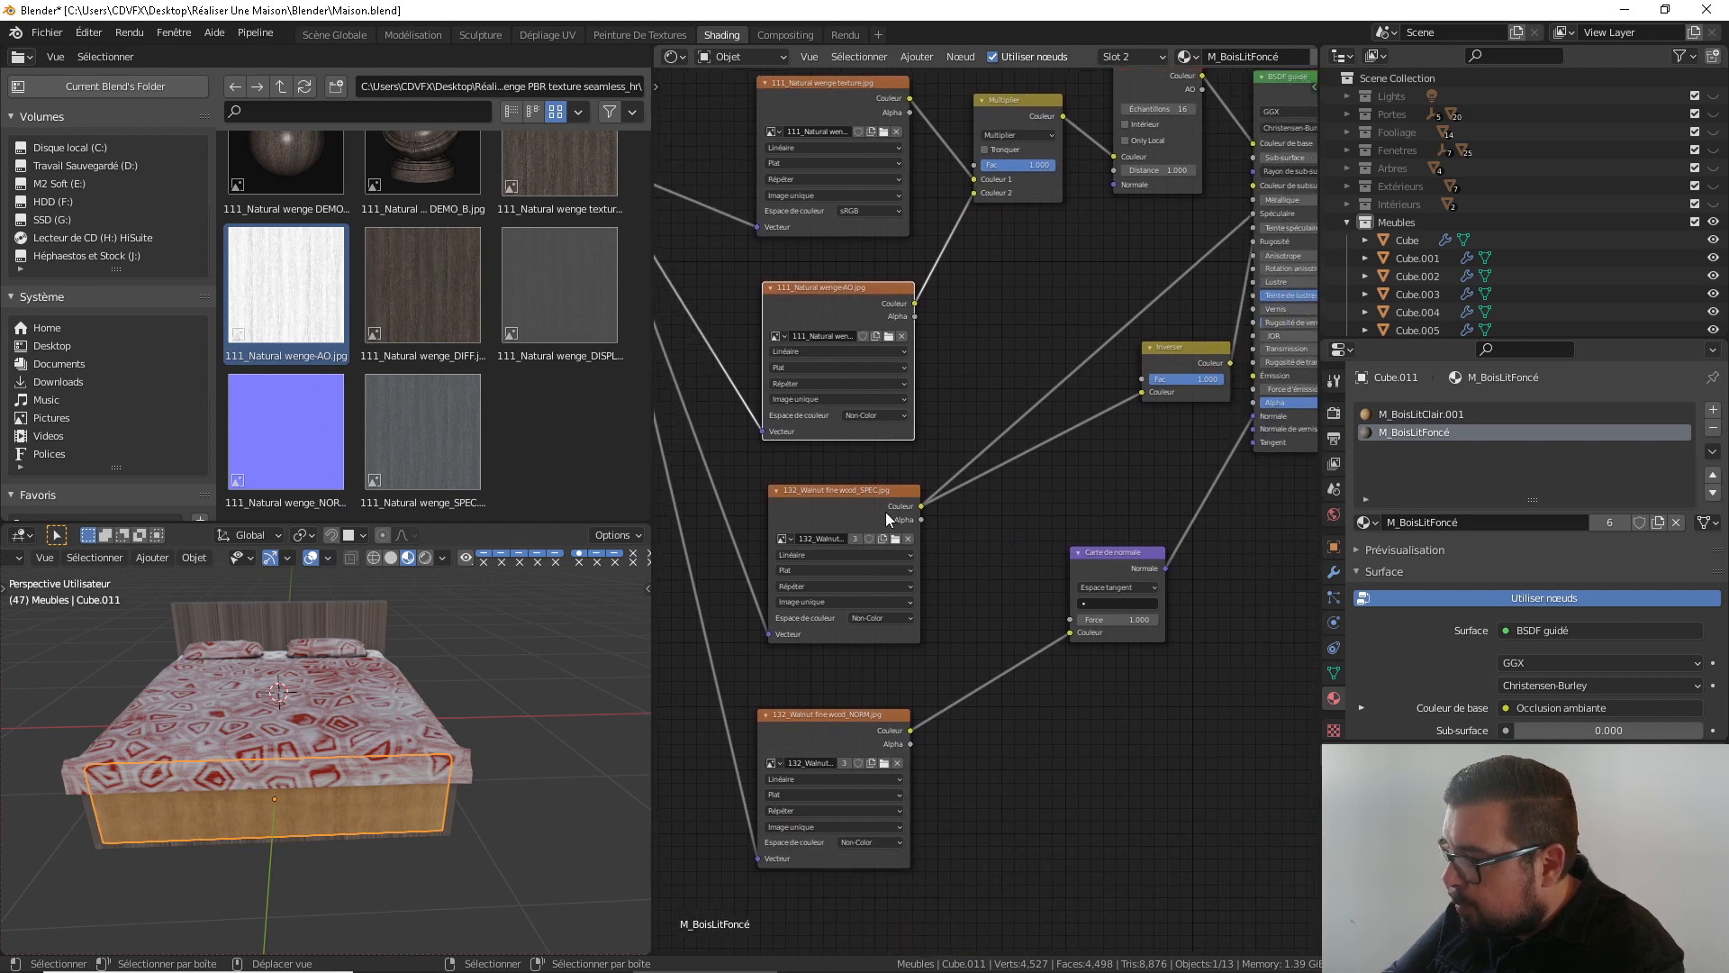
pyautogui.click(832, 493)
pyautogui.press('x')
pyautogui.moveTo(445, 429); pyautogui.dragTo(1256, 214)
pyautogui.click(888, 634)
pyautogui.click(891, 689)
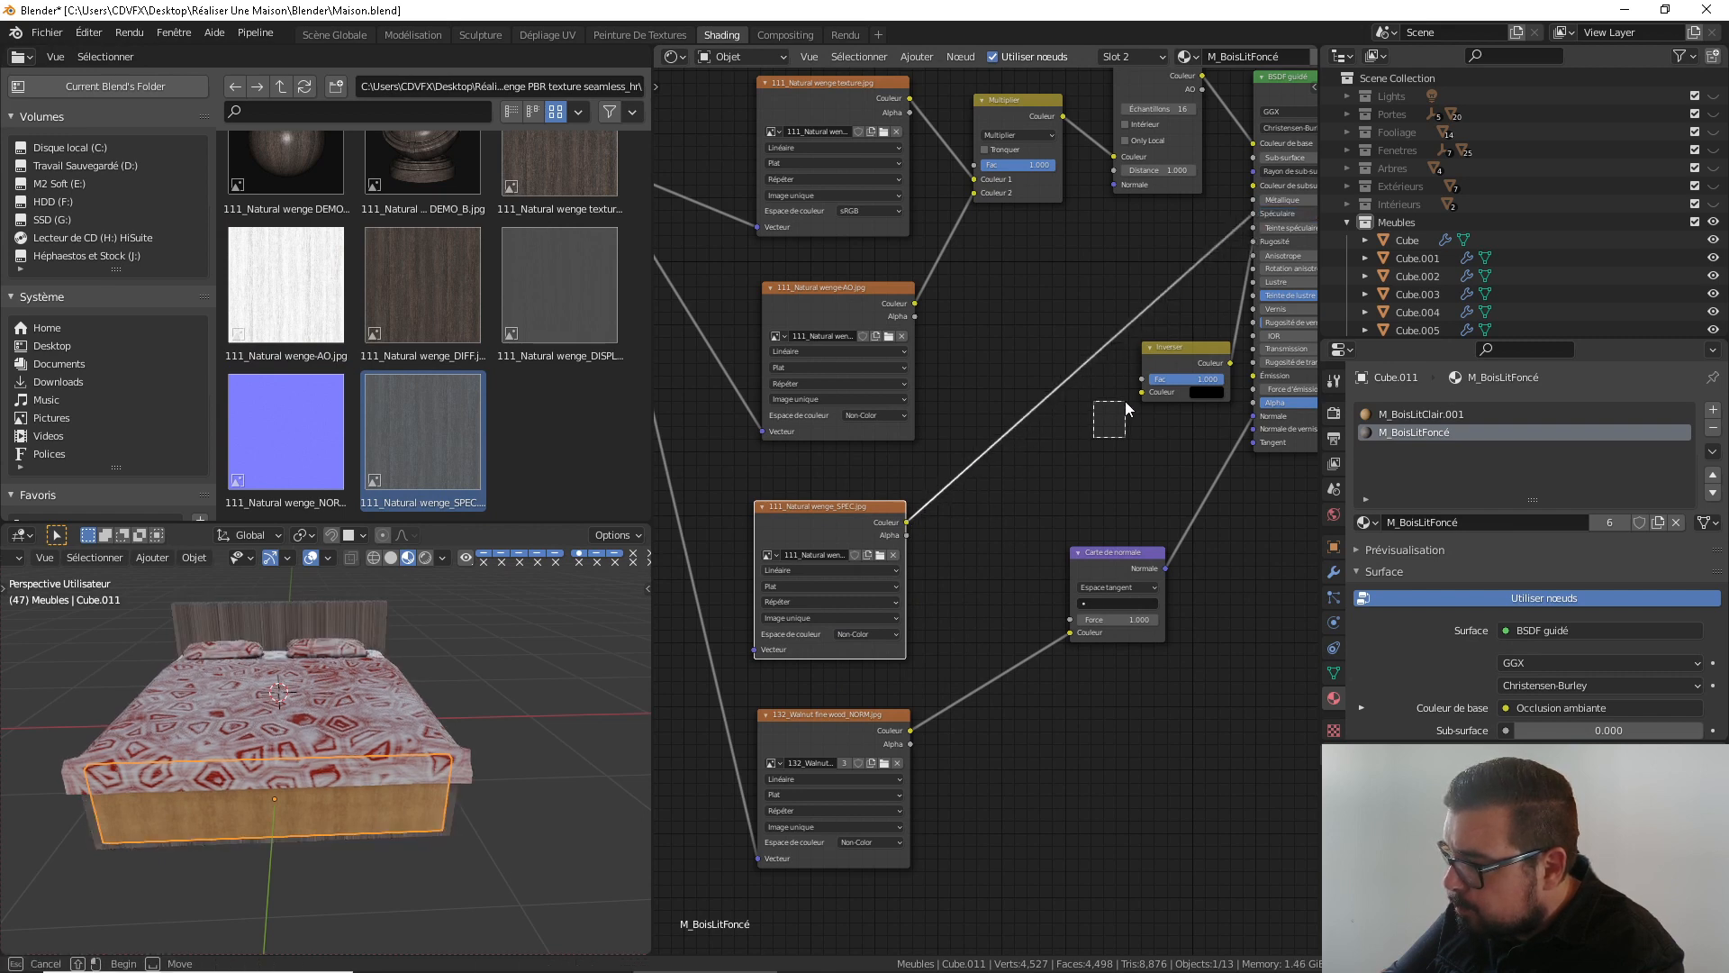
pyautogui.moveTo(906, 521); pyautogui.dragTo(1141, 393)
pyautogui.moveTo(706, 524); pyautogui.dragTo(983, 564, button='middle')
pyautogui.moveTo(873, 200); pyautogui.dragTo(1032, 689)
# Replace the walnut NORM texture with 111_Natural wenge_NORM.jpg as Non-Color, linking it to the Mapping vector and the Normal Map's Couleur
pyautogui.click(1089, 761)
pyautogui.press('x')
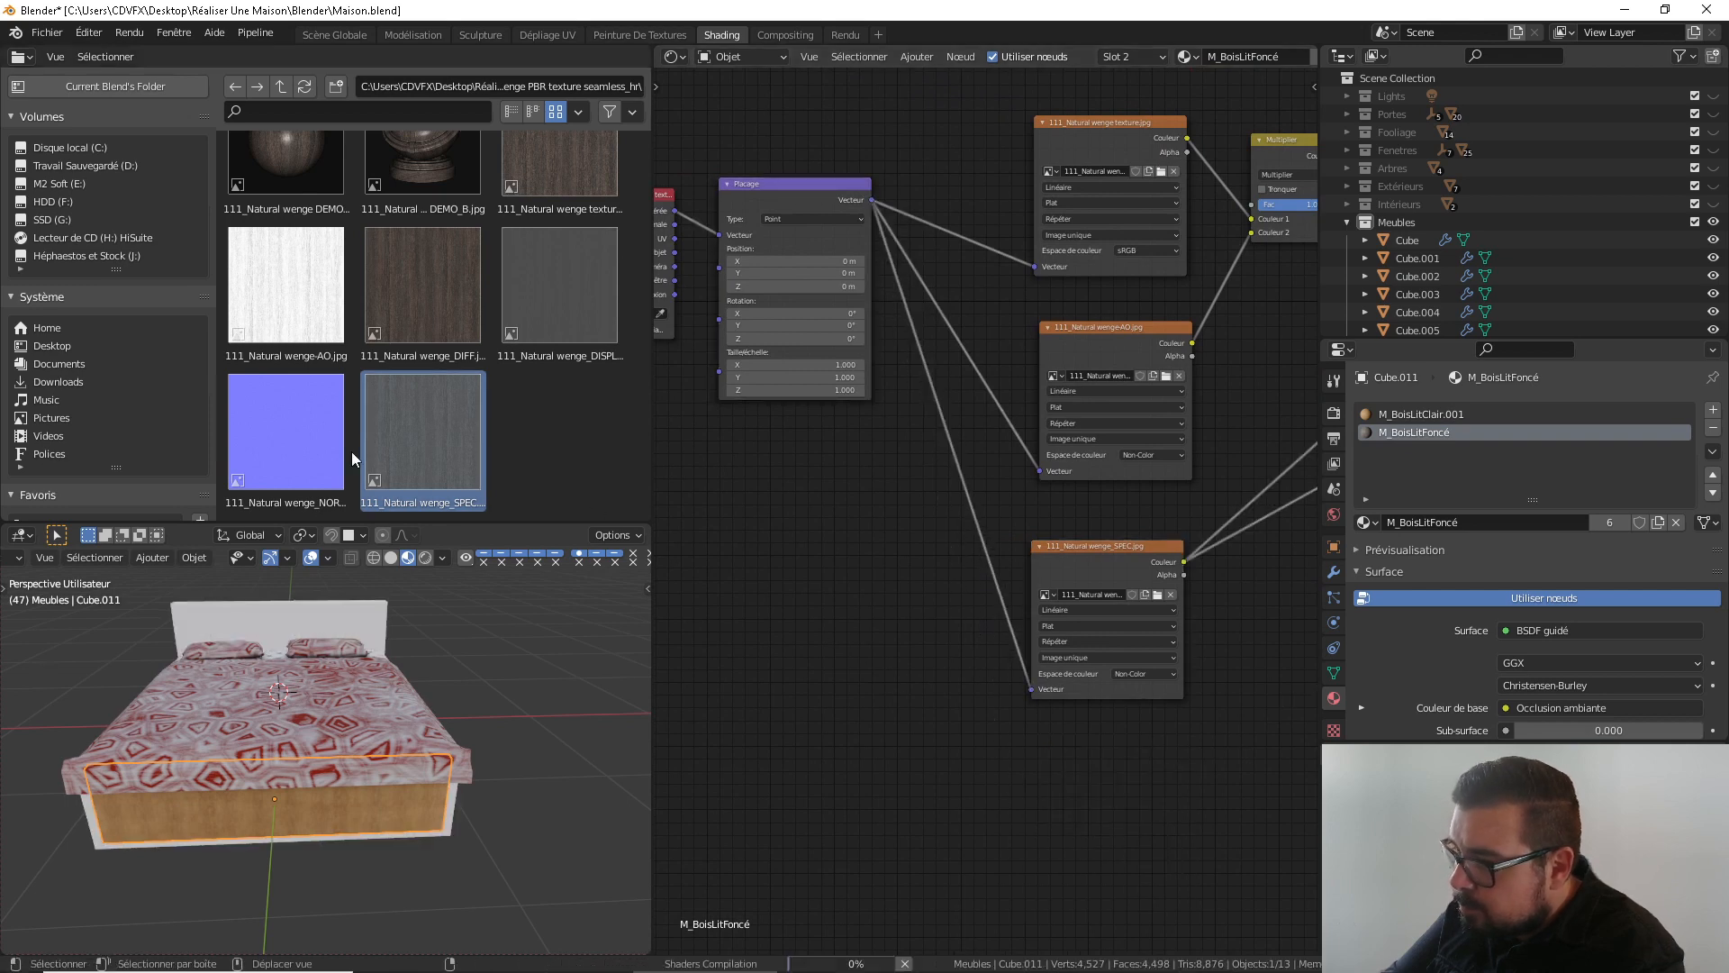
pyautogui.moveTo(337, 450); pyautogui.dragTo(1107, 780)
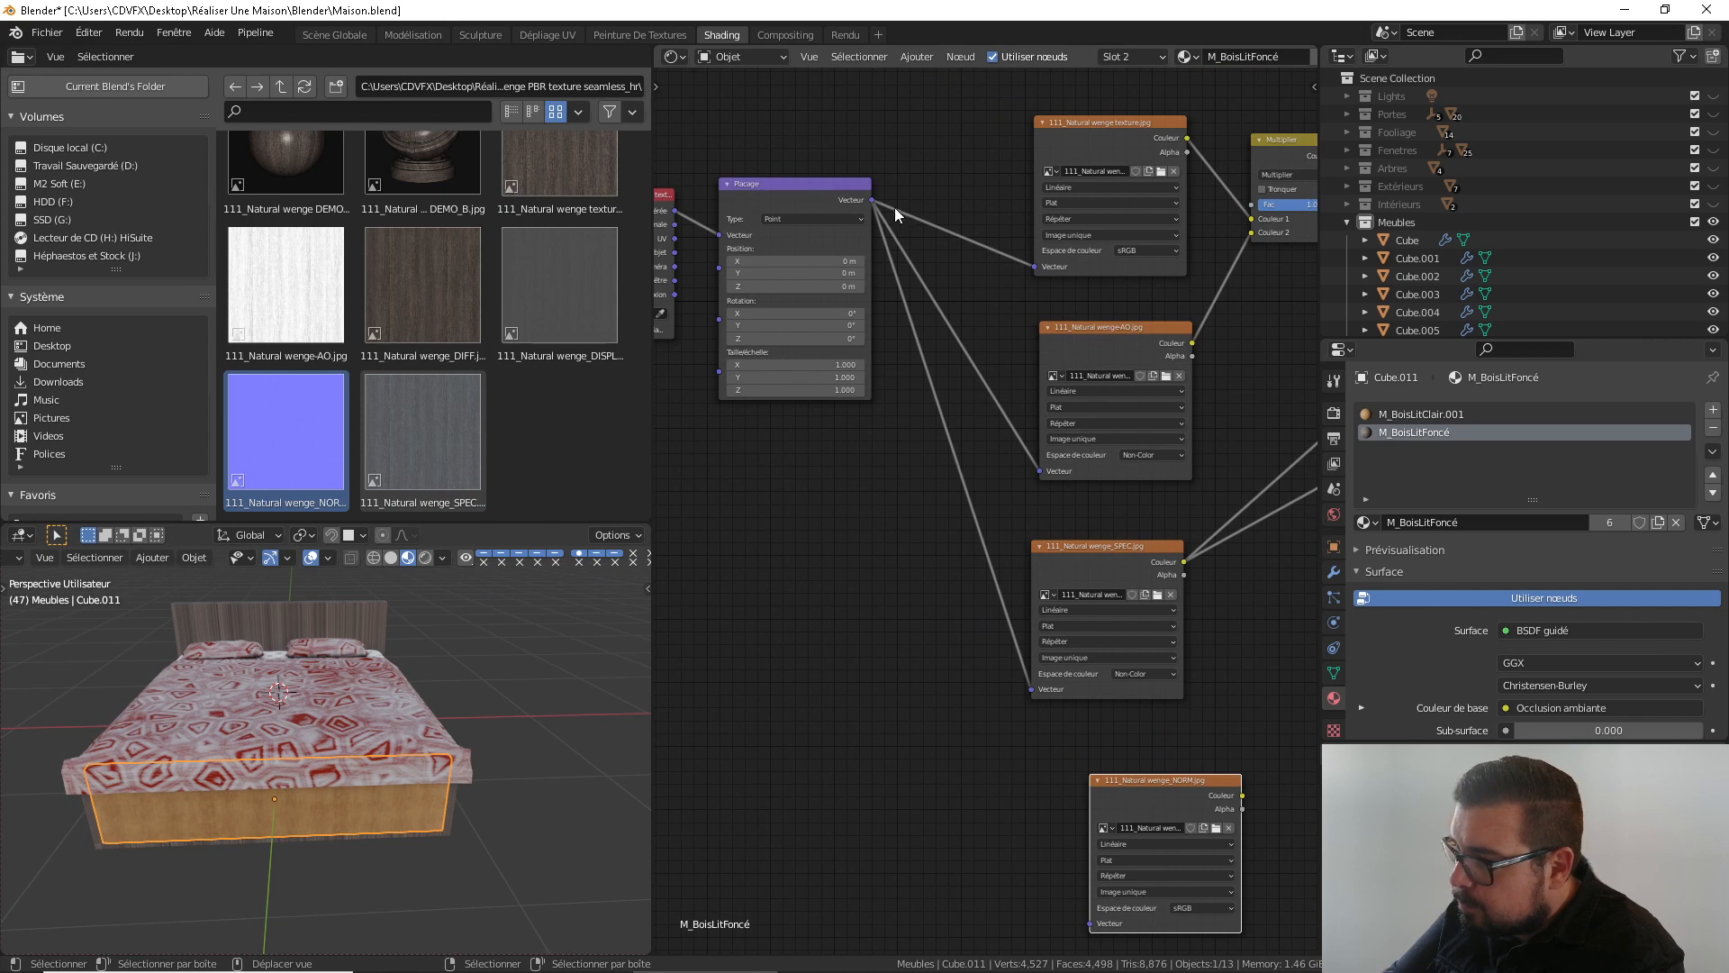
pyautogui.moveTo(873, 200); pyautogui.dragTo(1092, 923)
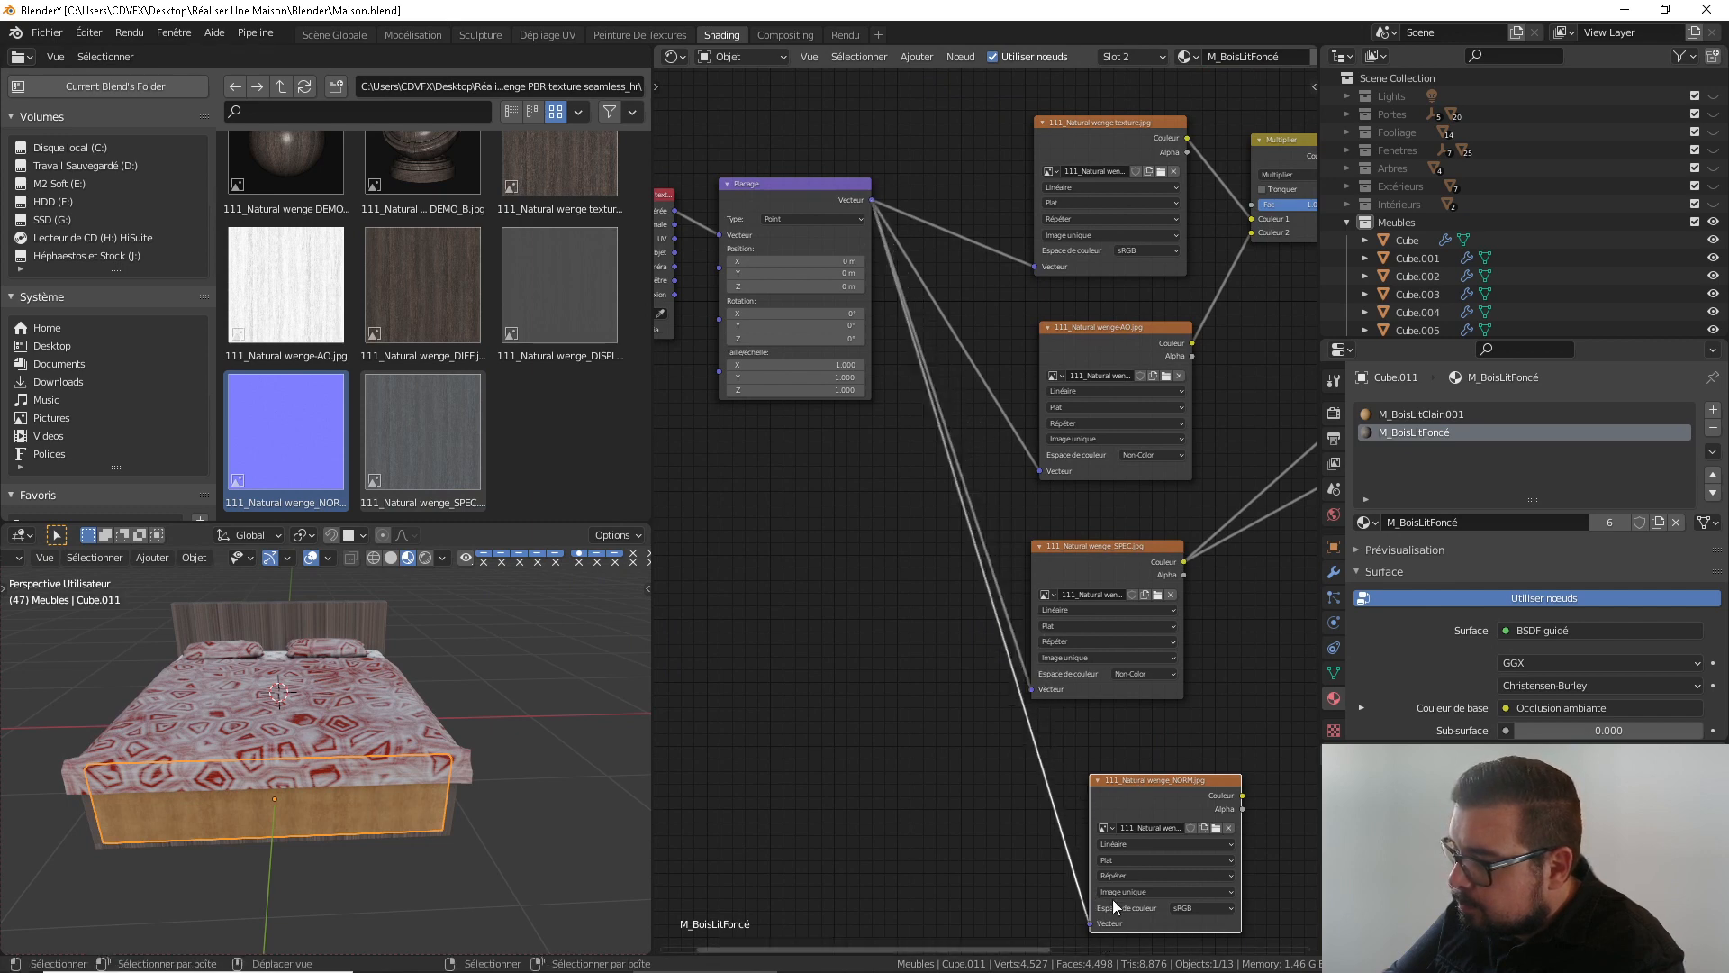
pyautogui.moveTo(1147, 787); pyautogui.dragTo(1094, 782)
pyautogui.click(1147, 905)
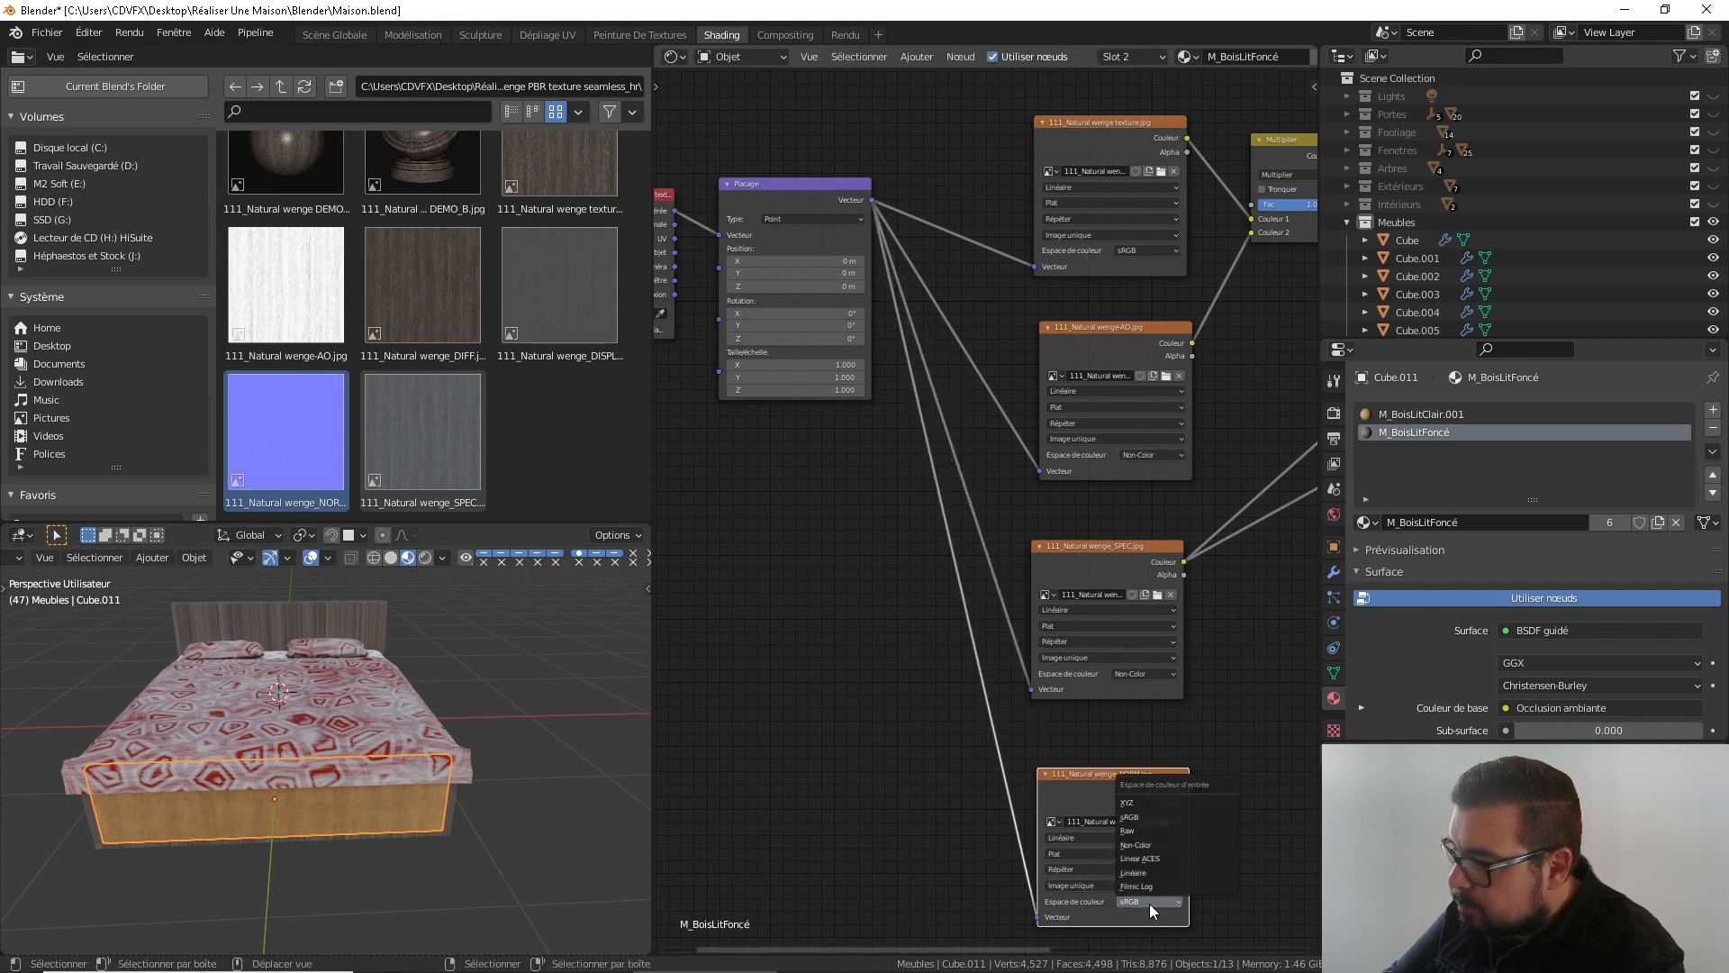
pyautogui.click(1148, 845)
pyautogui.moveTo(1218, 780); pyautogui.dragTo(1066, 776, button='middle')
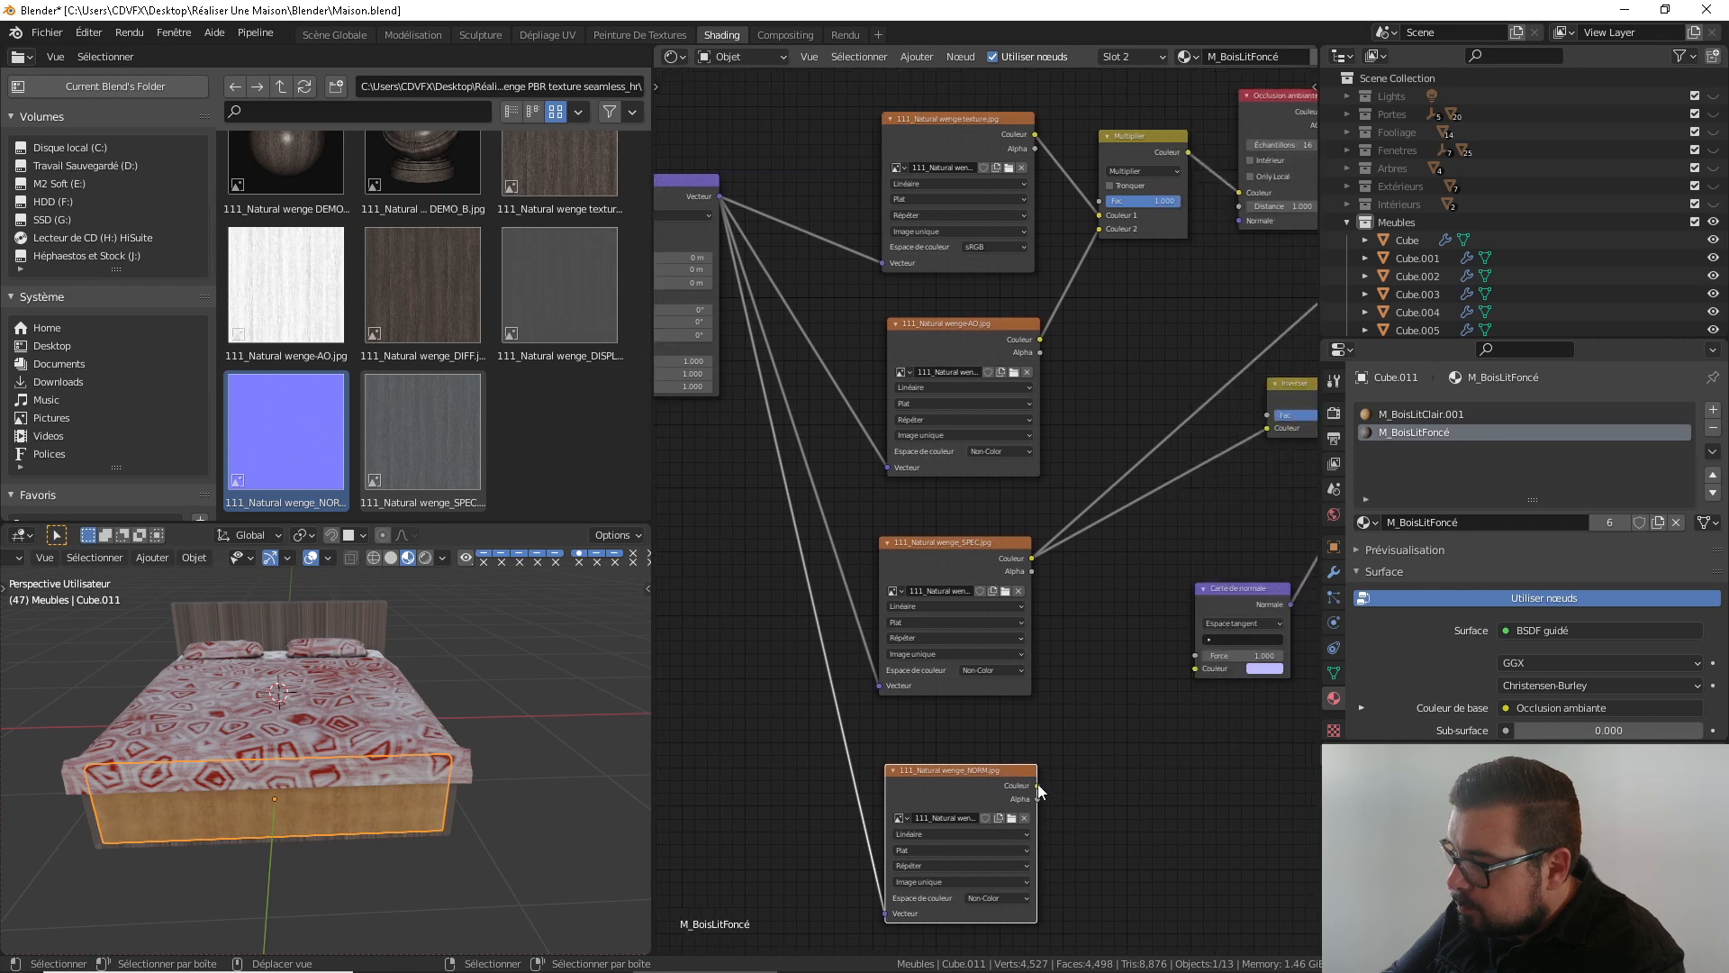
pyautogui.moveTo(1037, 783); pyautogui.dragTo(1205, 672)
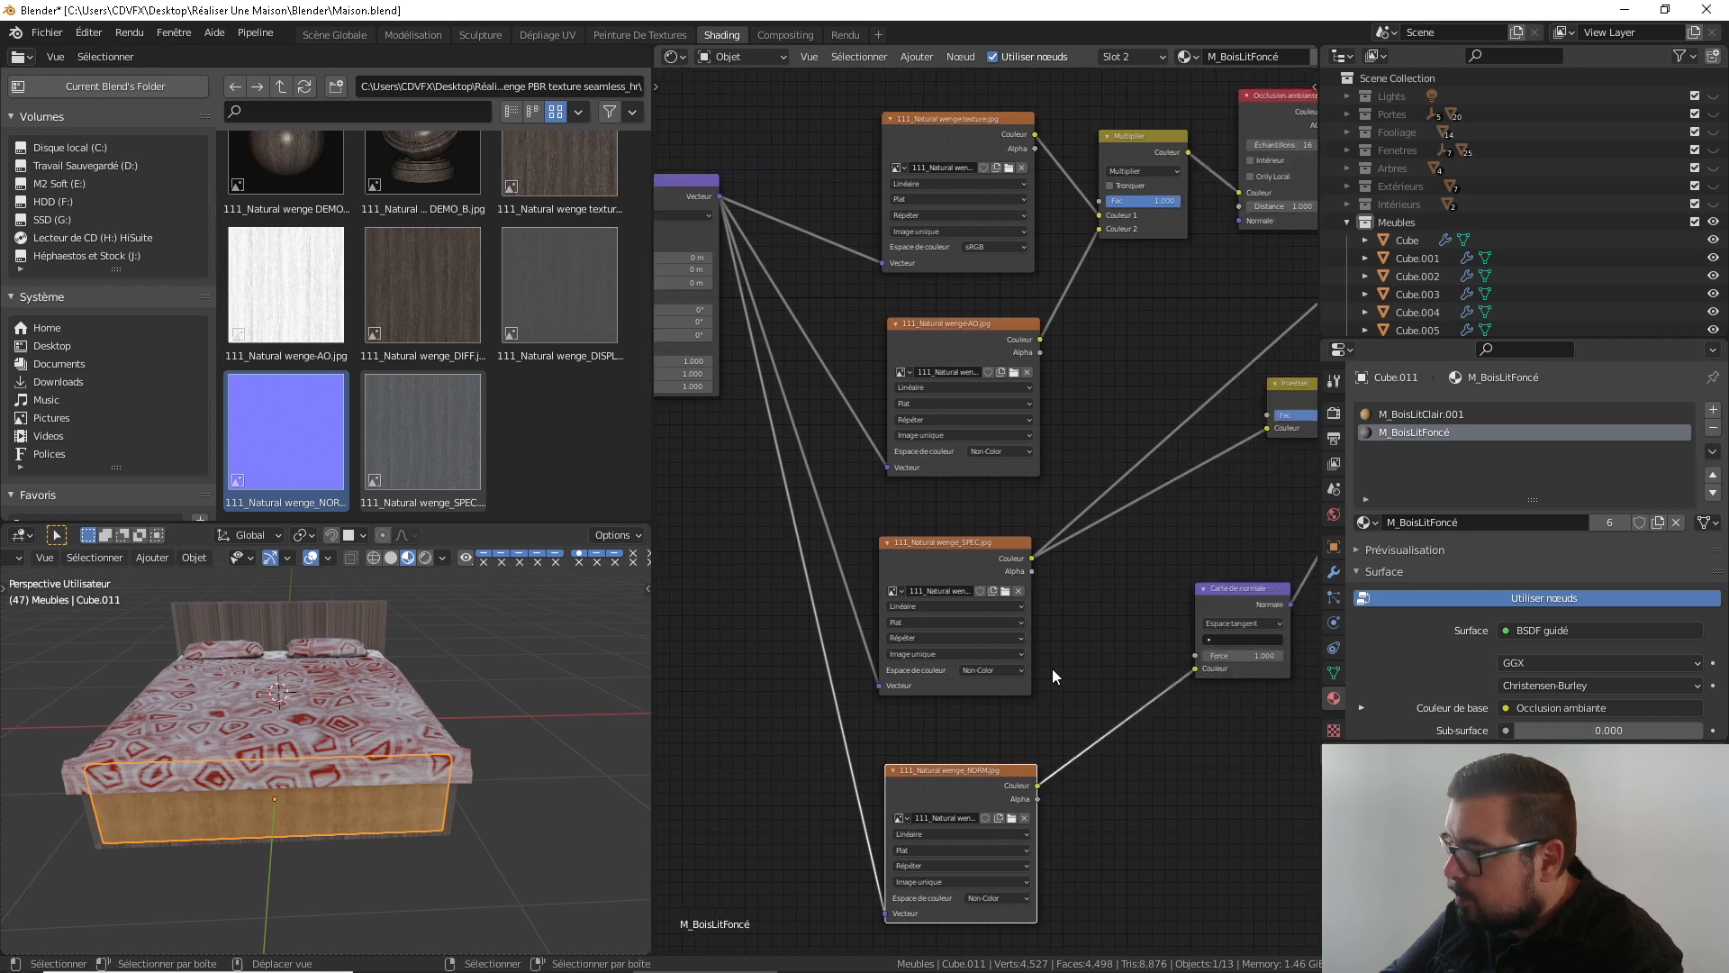
# Assign the light wood material M_BoisLitClair.001 to the bed's drawer-side frame and to the divider between the drawers
pyautogui.rightClick(245, 812)
pyautogui.rightClick(261, 806)
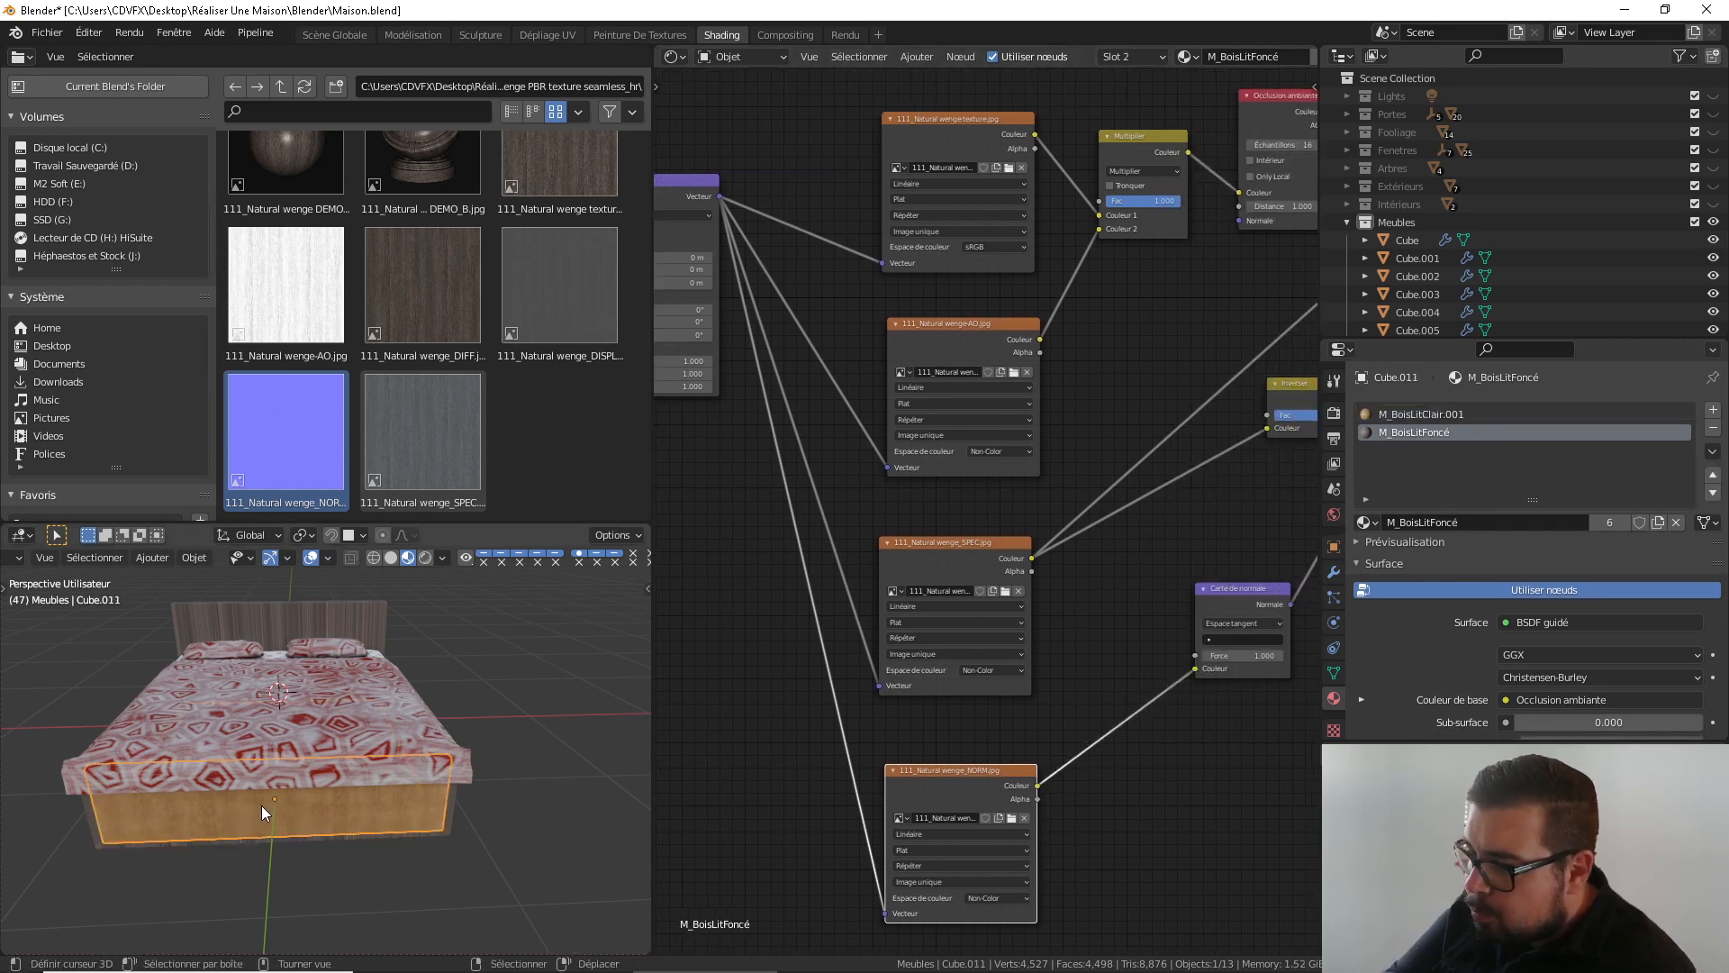
pyautogui.click(1443, 416)
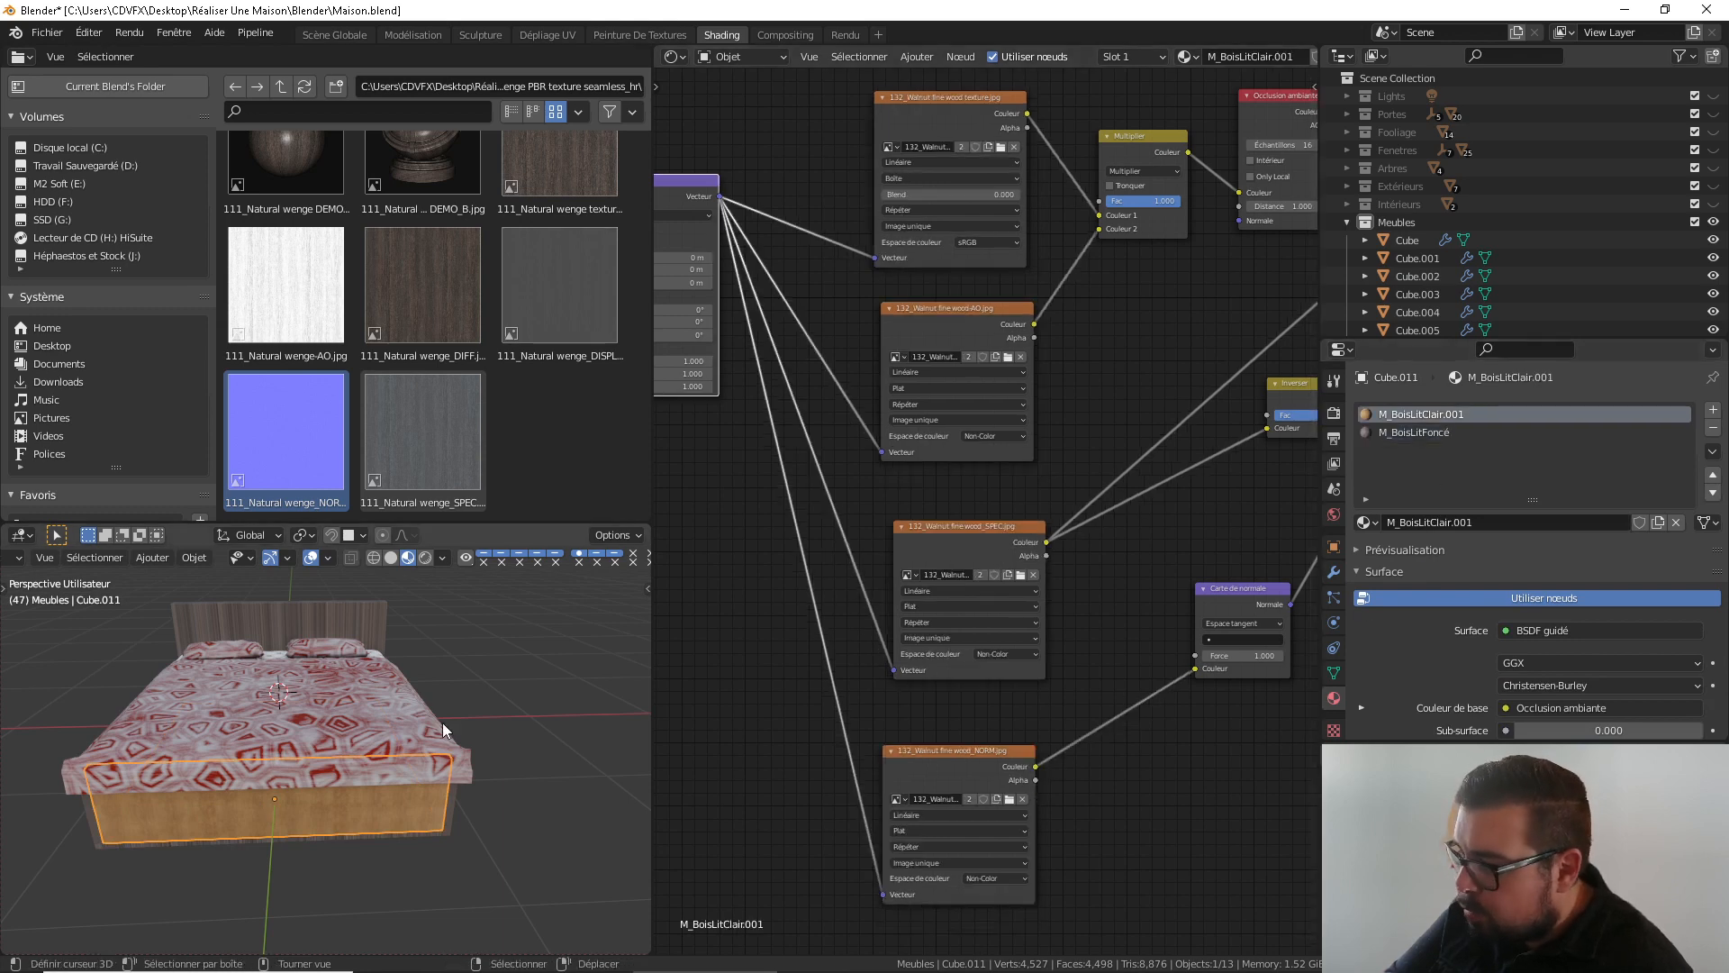
pyautogui.moveTo(442, 722); pyautogui.dragTo(241, 775, button='middle')
pyautogui.rightClick(225, 795)
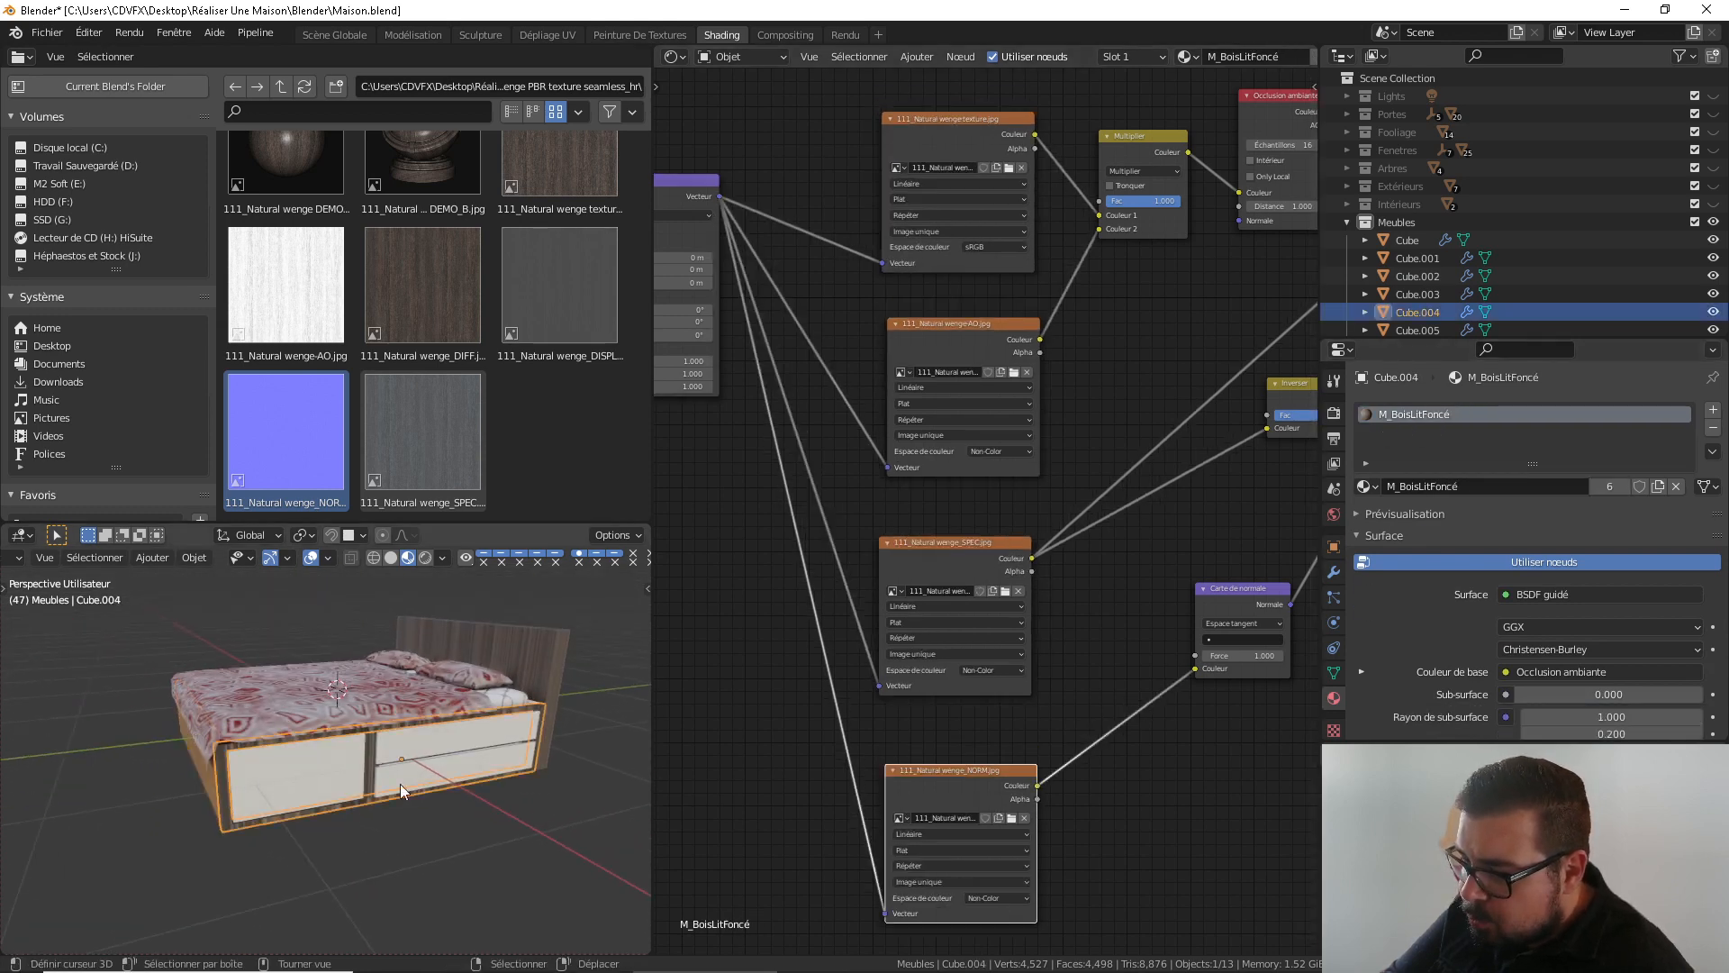
pyautogui.click(1366, 486)
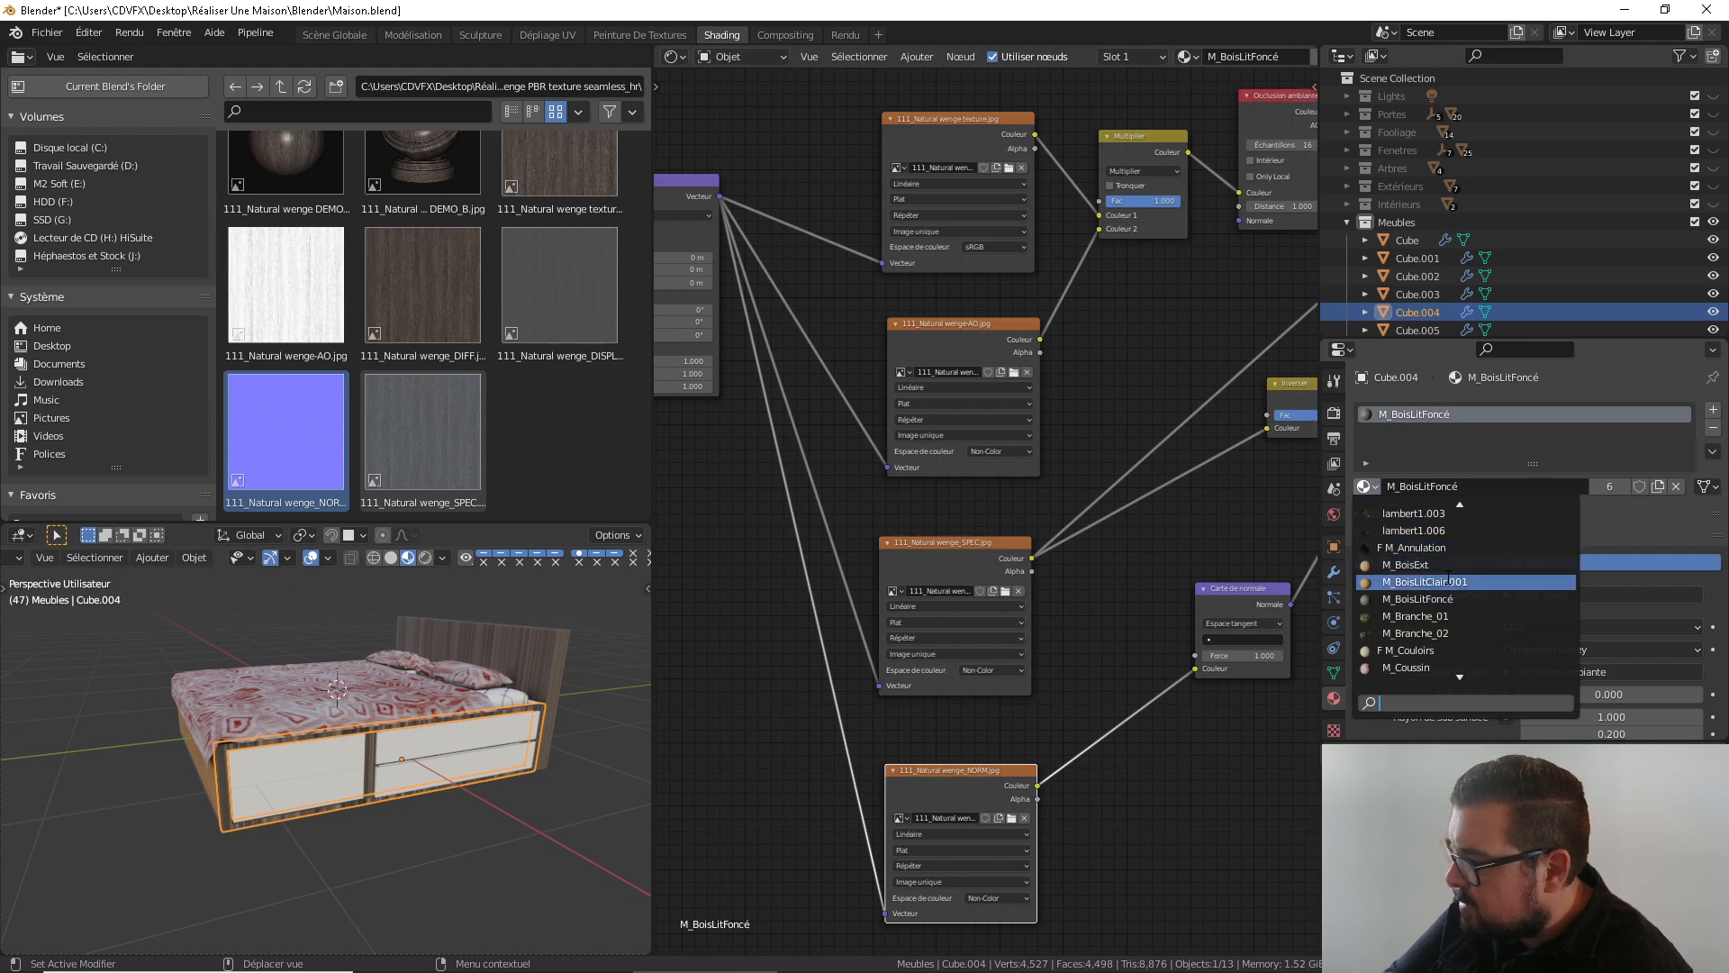
pyautogui.scroll(2, 392, 764)
pyautogui.rightClick(395, 775)
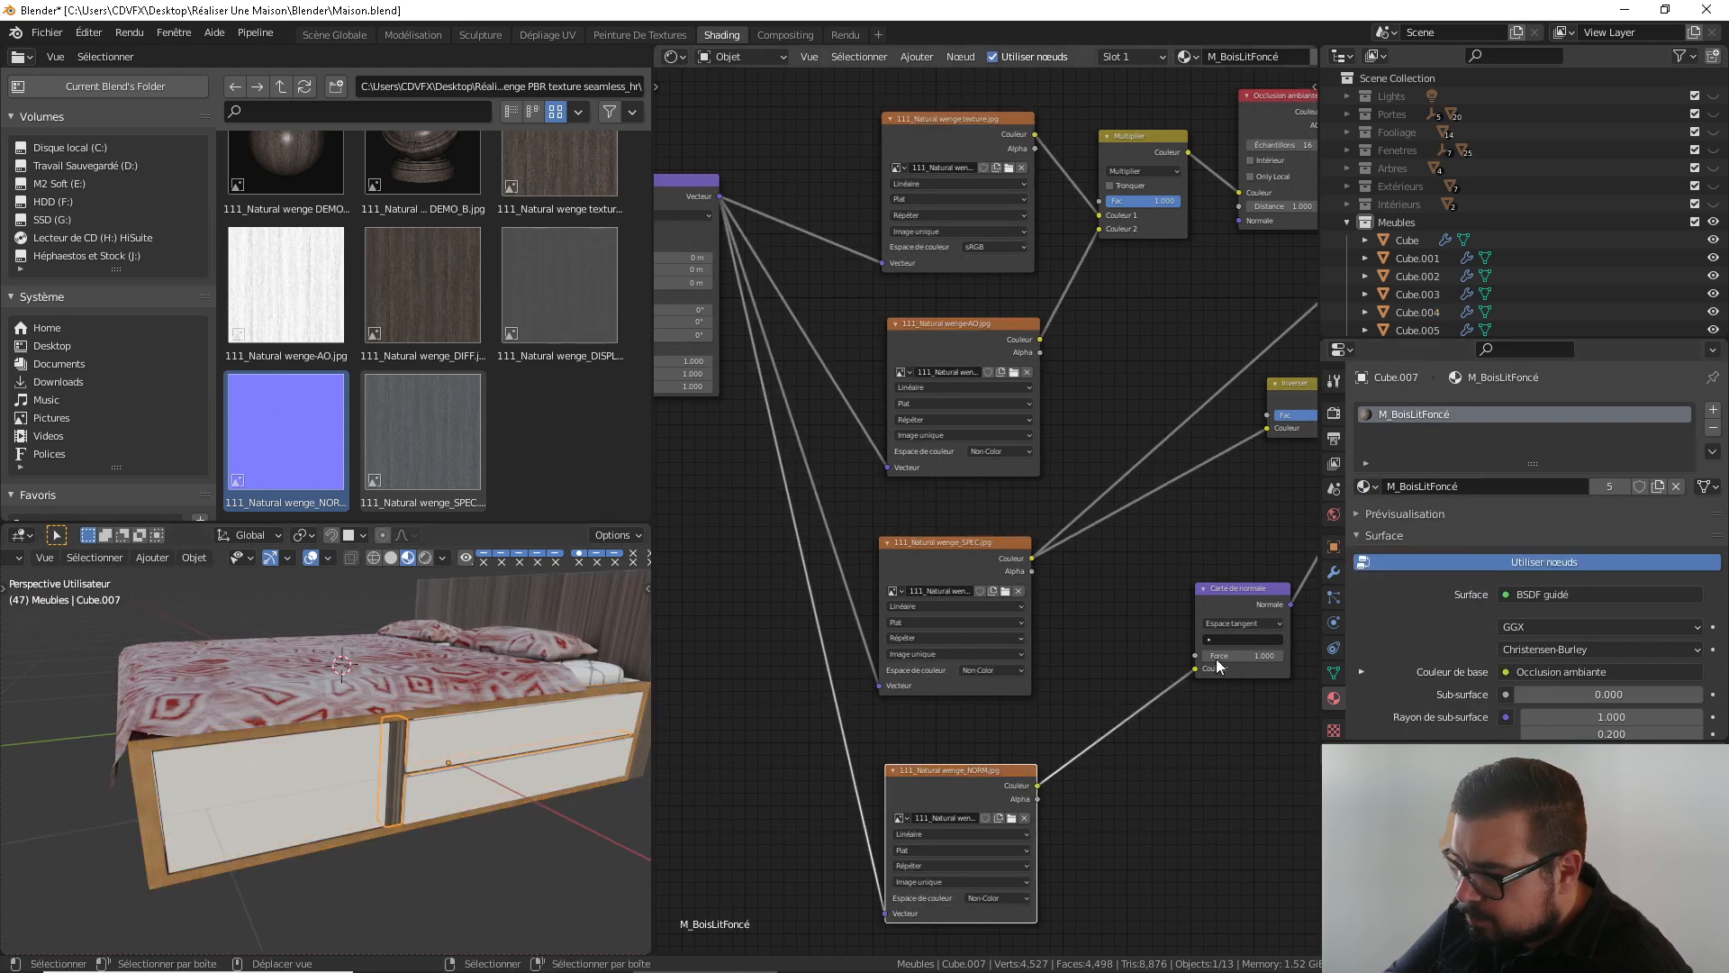
pyautogui.click(1369, 488)
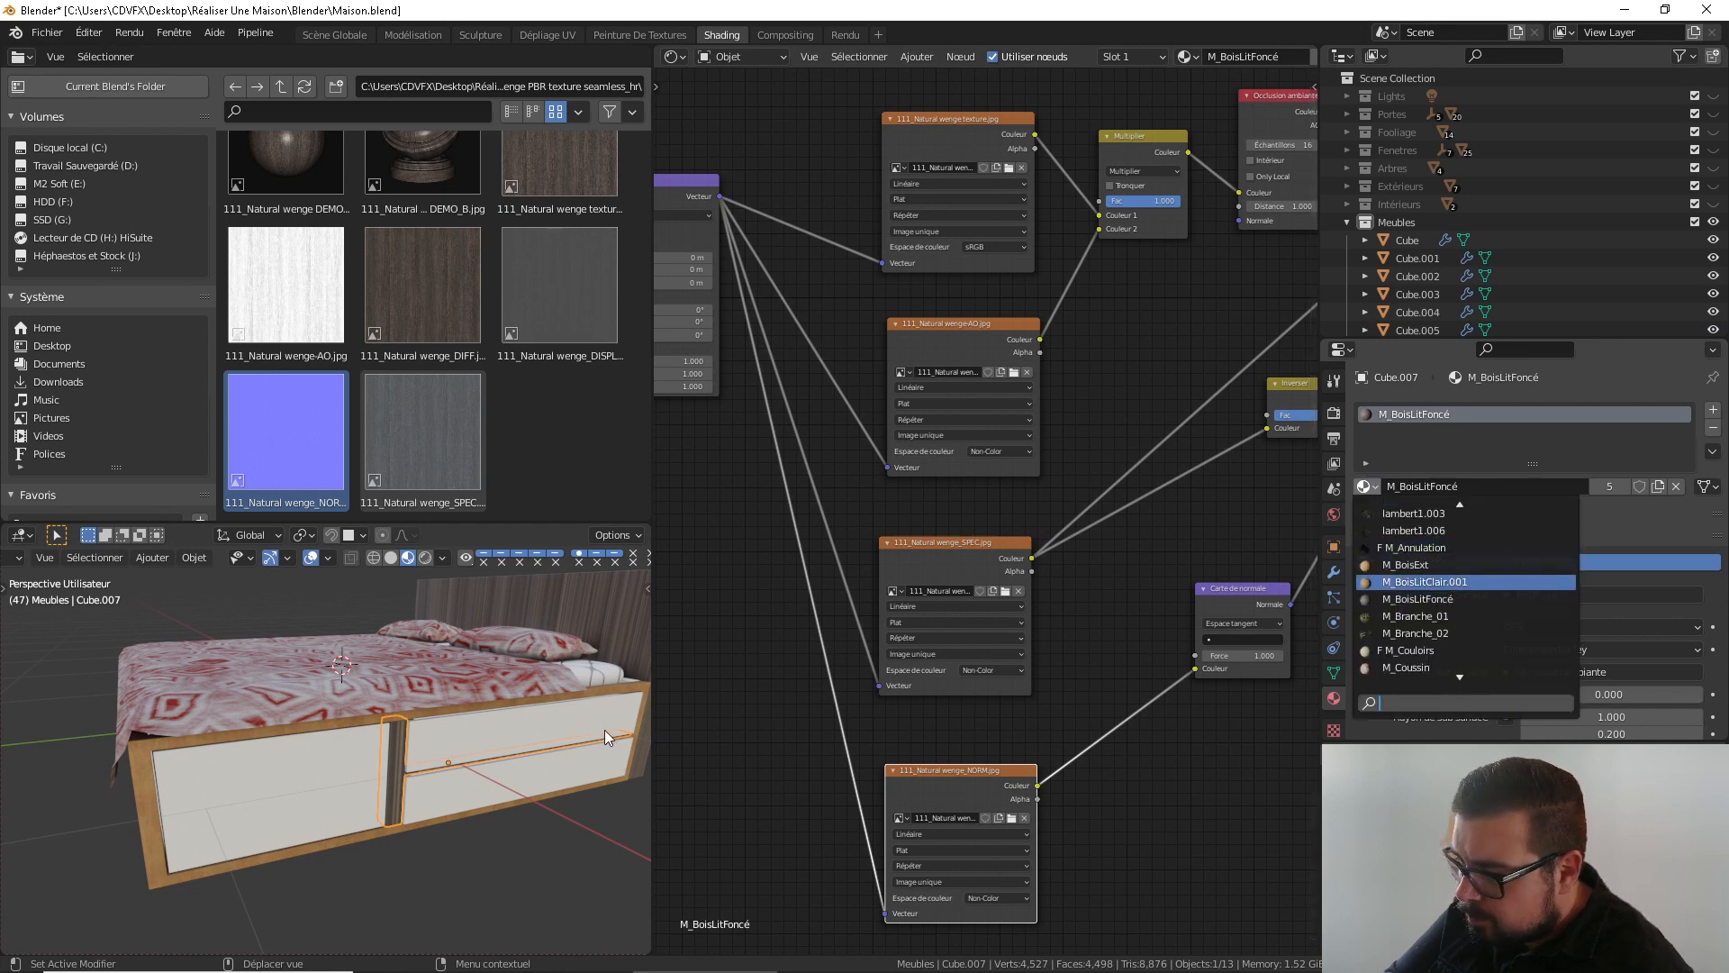
# Assign the M_BoisLitClair.001 material to the tall headboard
pyautogui.moveTo(602, 728); pyautogui.dragTo(400, 724, button='middle')
pyautogui.rightClick(473, 717)
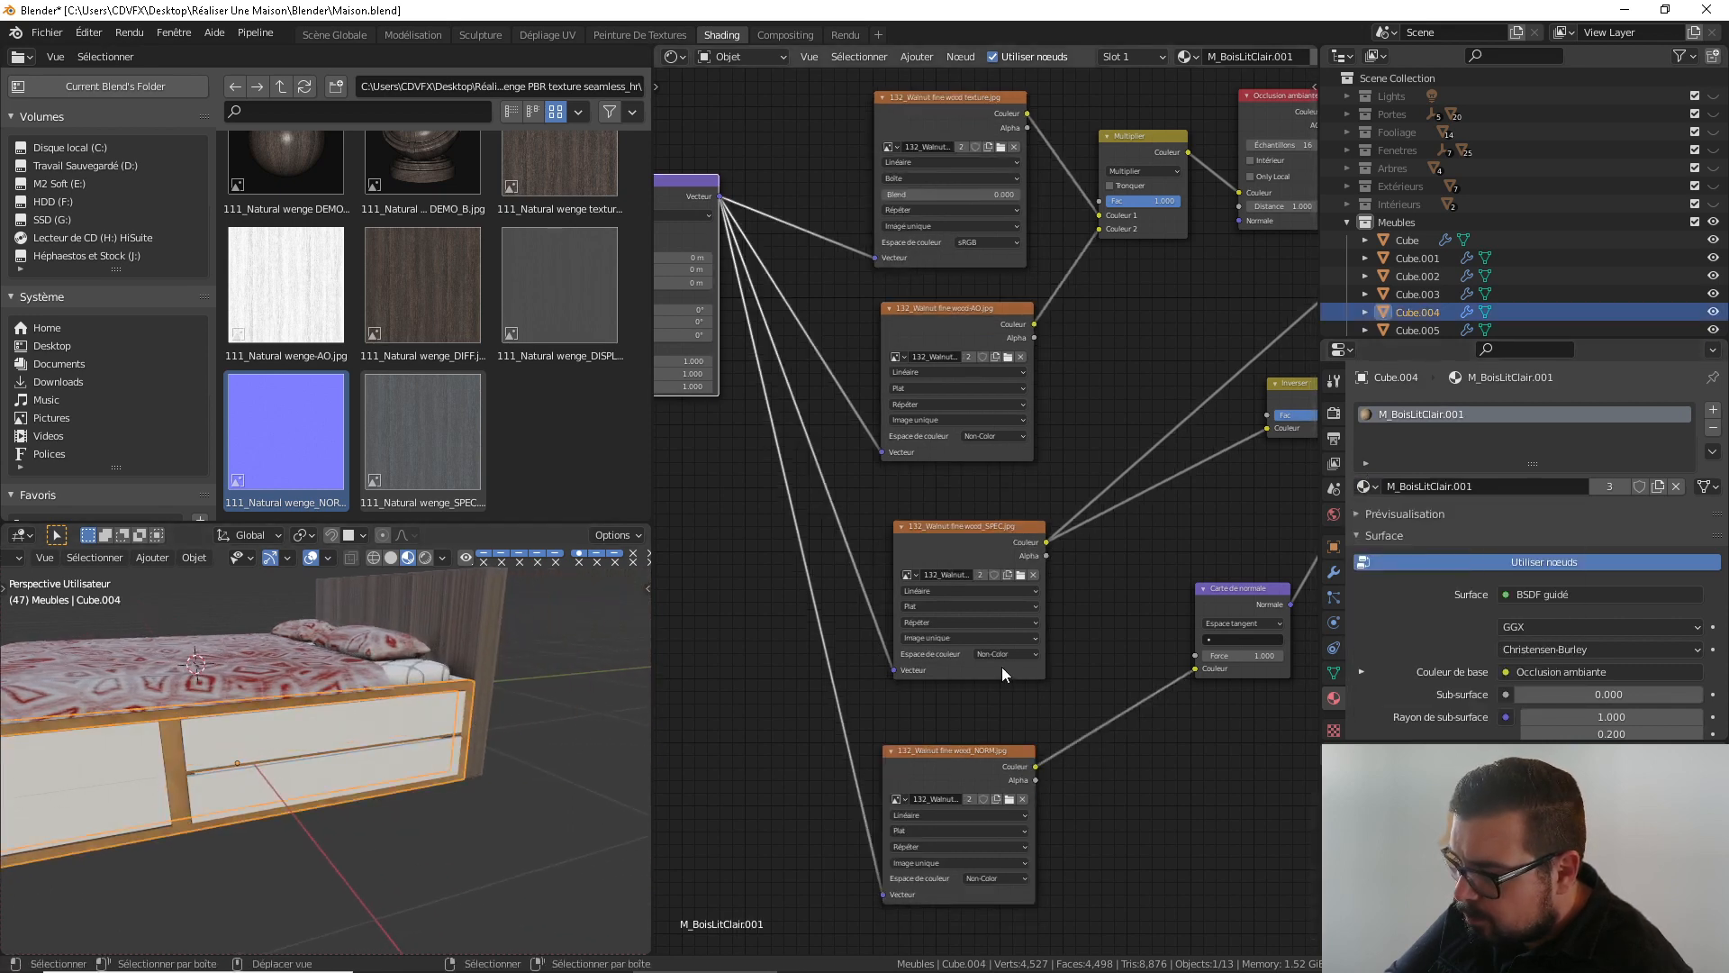
pyautogui.rightClick(496, 607)
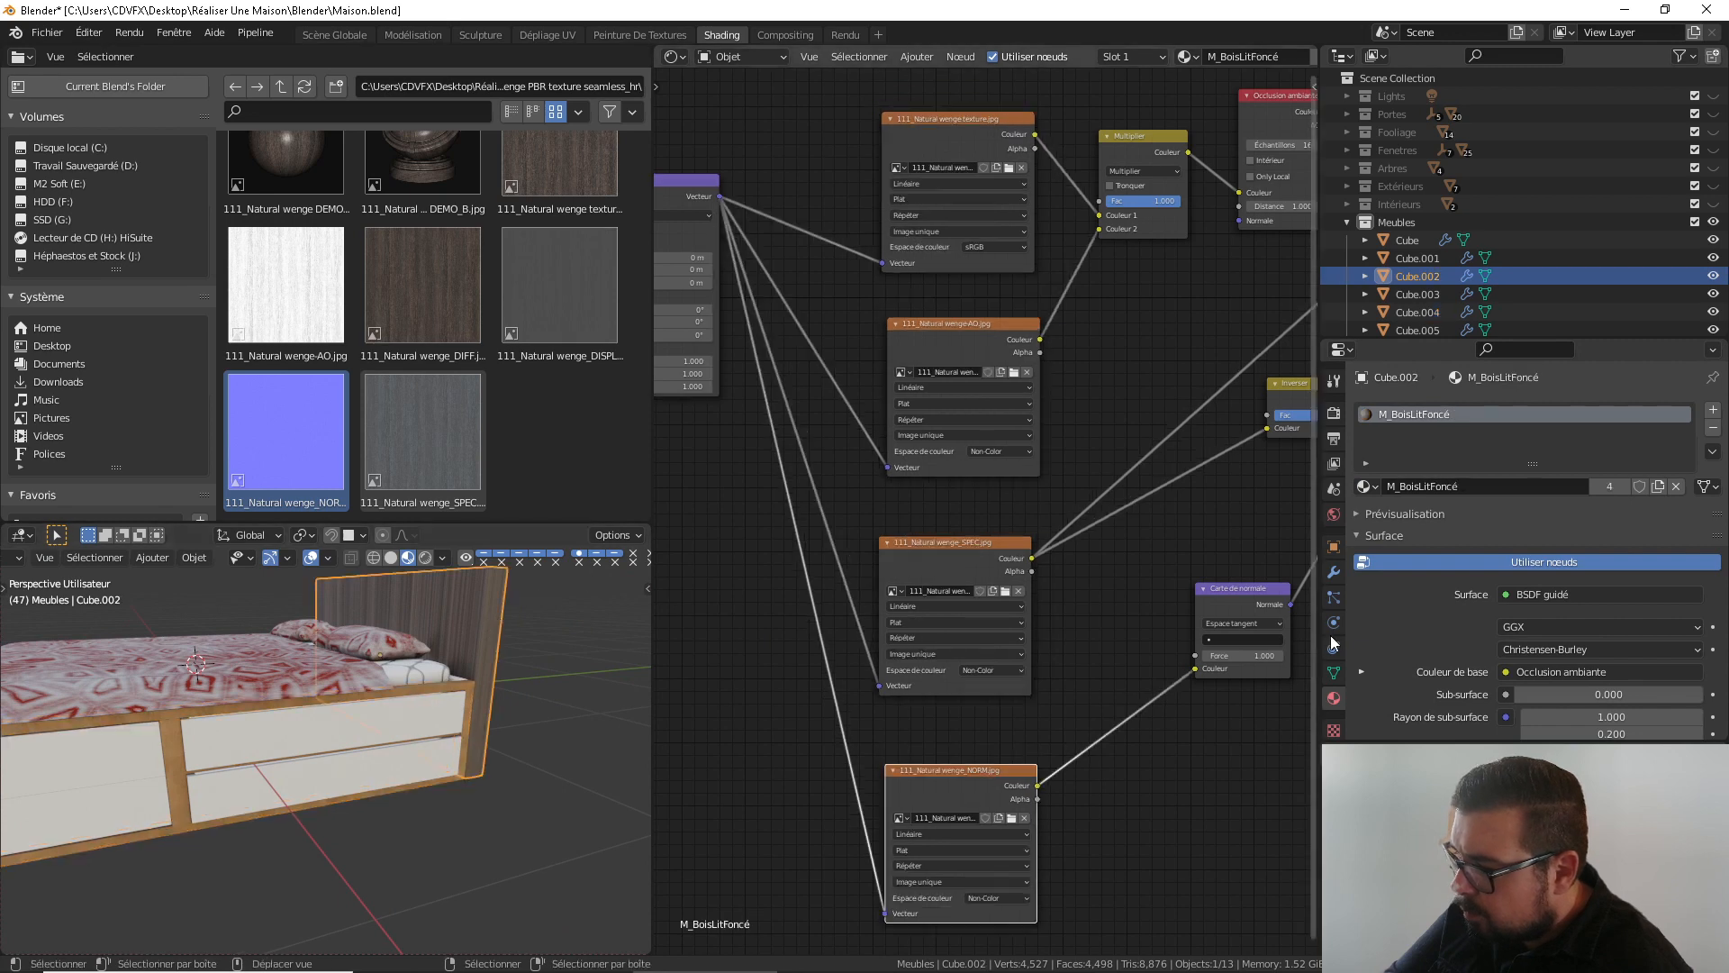
pyautogui.click(1367, 488)
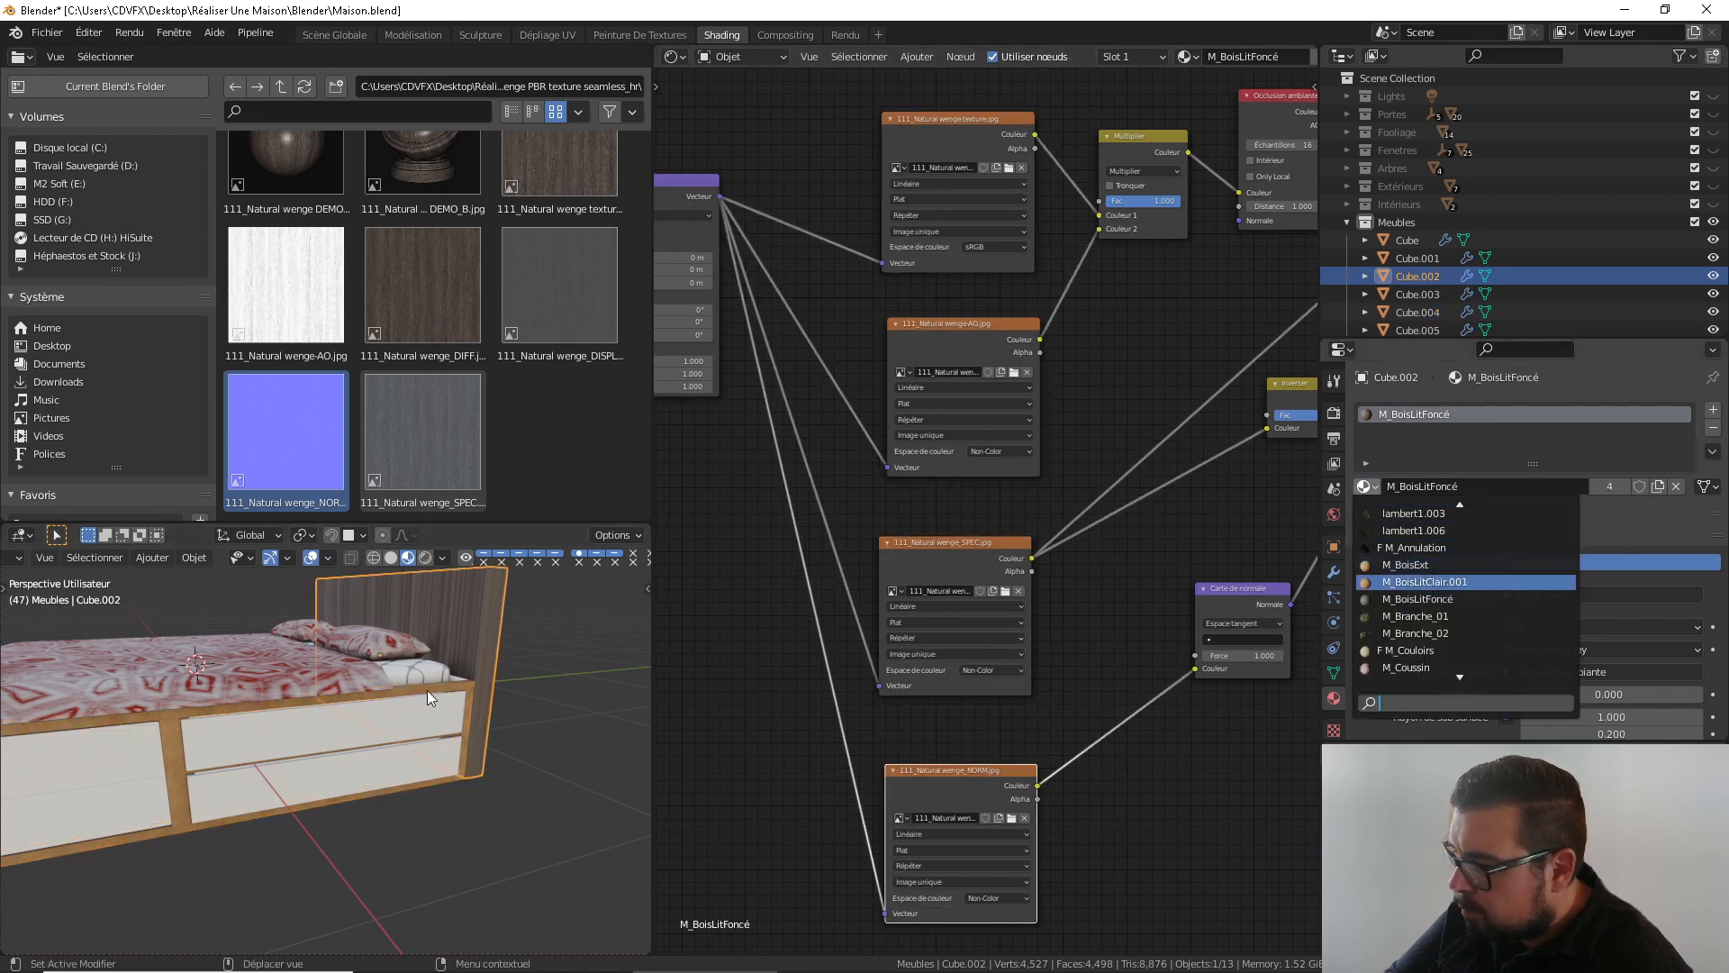
# Assign M_BoisLitClair.001 to the untextured inner panel Cube.003 between the pillows and the headboard
pyautogui.moveTo(392, 777); pyautogui.dragTo(559, 791, button='middle')
pyautogui.scroll(5, 436, 767)
pyautogui.rightClick(542, 791)
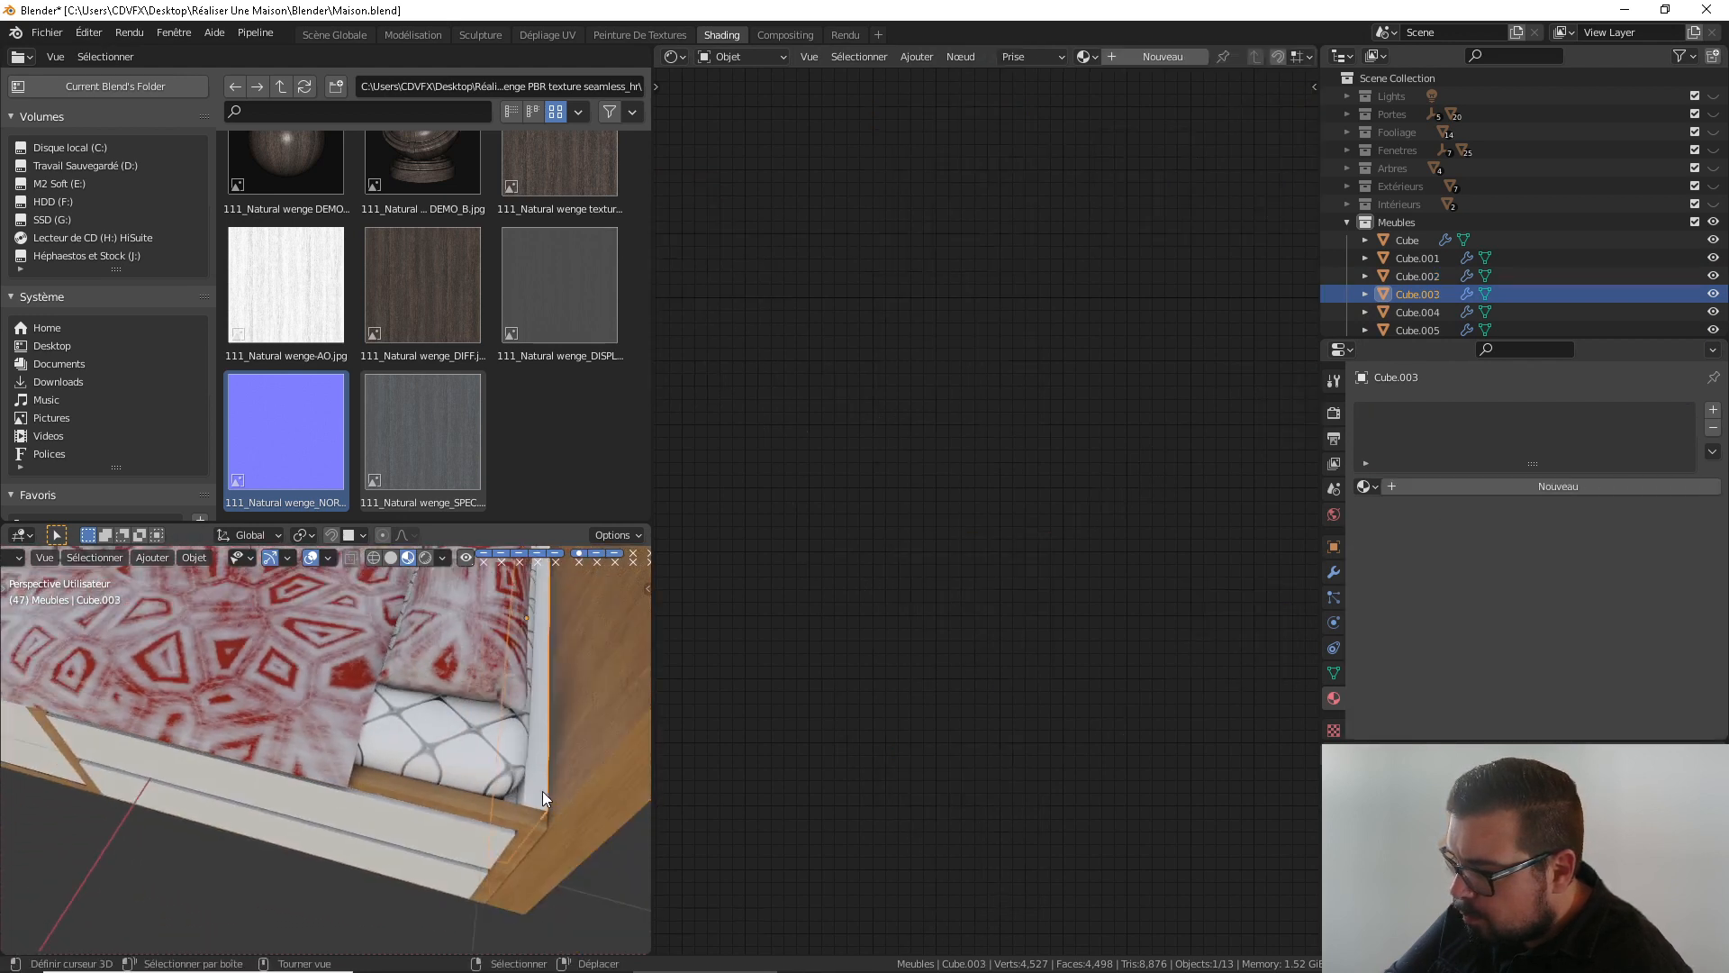
pyautogui.click(1367, 488)
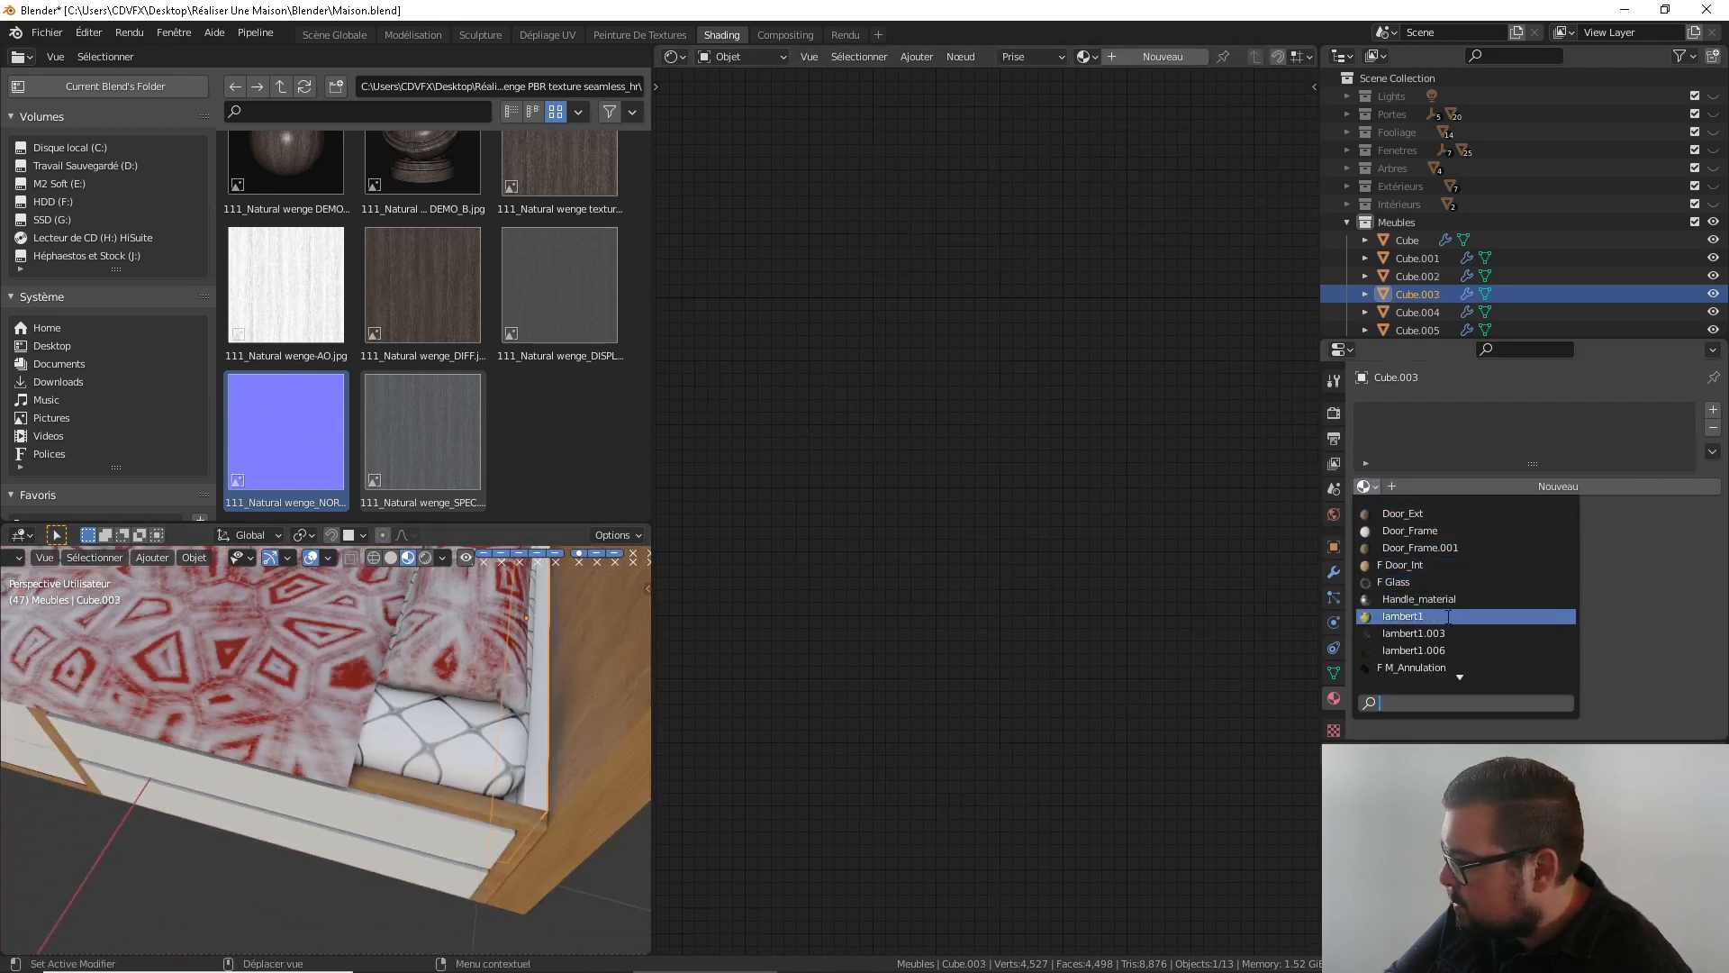
pyautogui.scroll(-8, 1443, 631)
pyautogui.scroll(-1, 1450, 631)
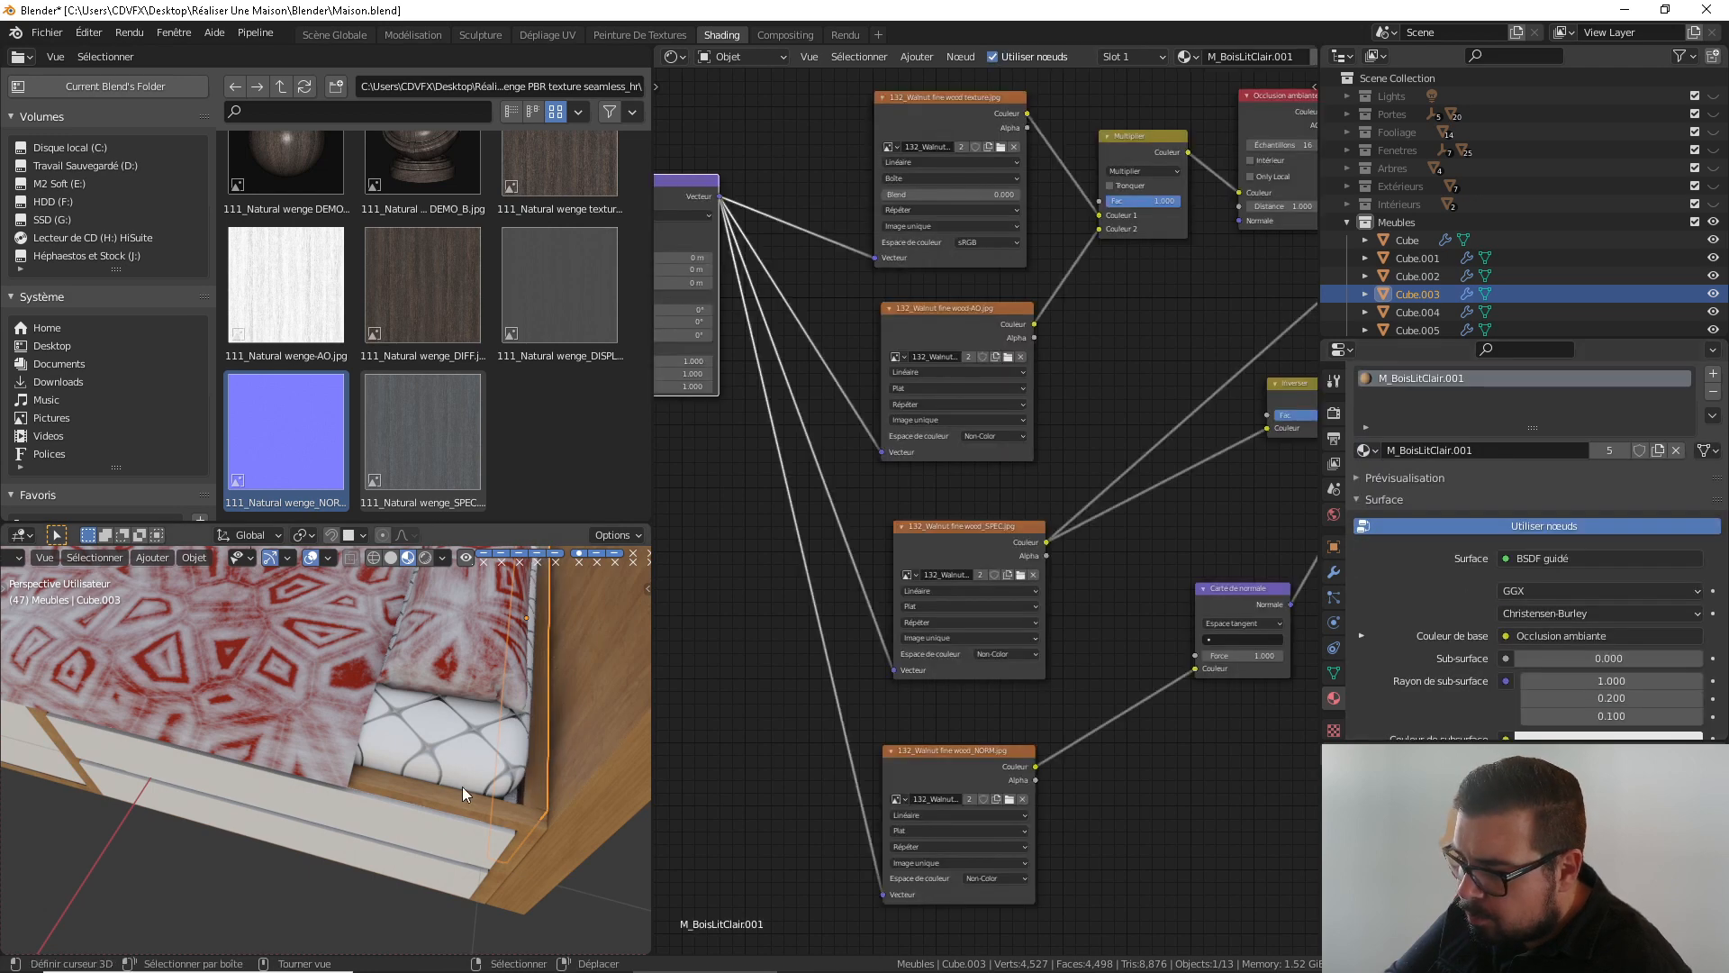
# Assign M_BoisLitClair.001 to the large base panel on the underside of the bed
pyautogui.moveTo(462, 786); pyautogui.dragTo(477, 590, button='middle')
pyautogui.rightClick(474, 722)
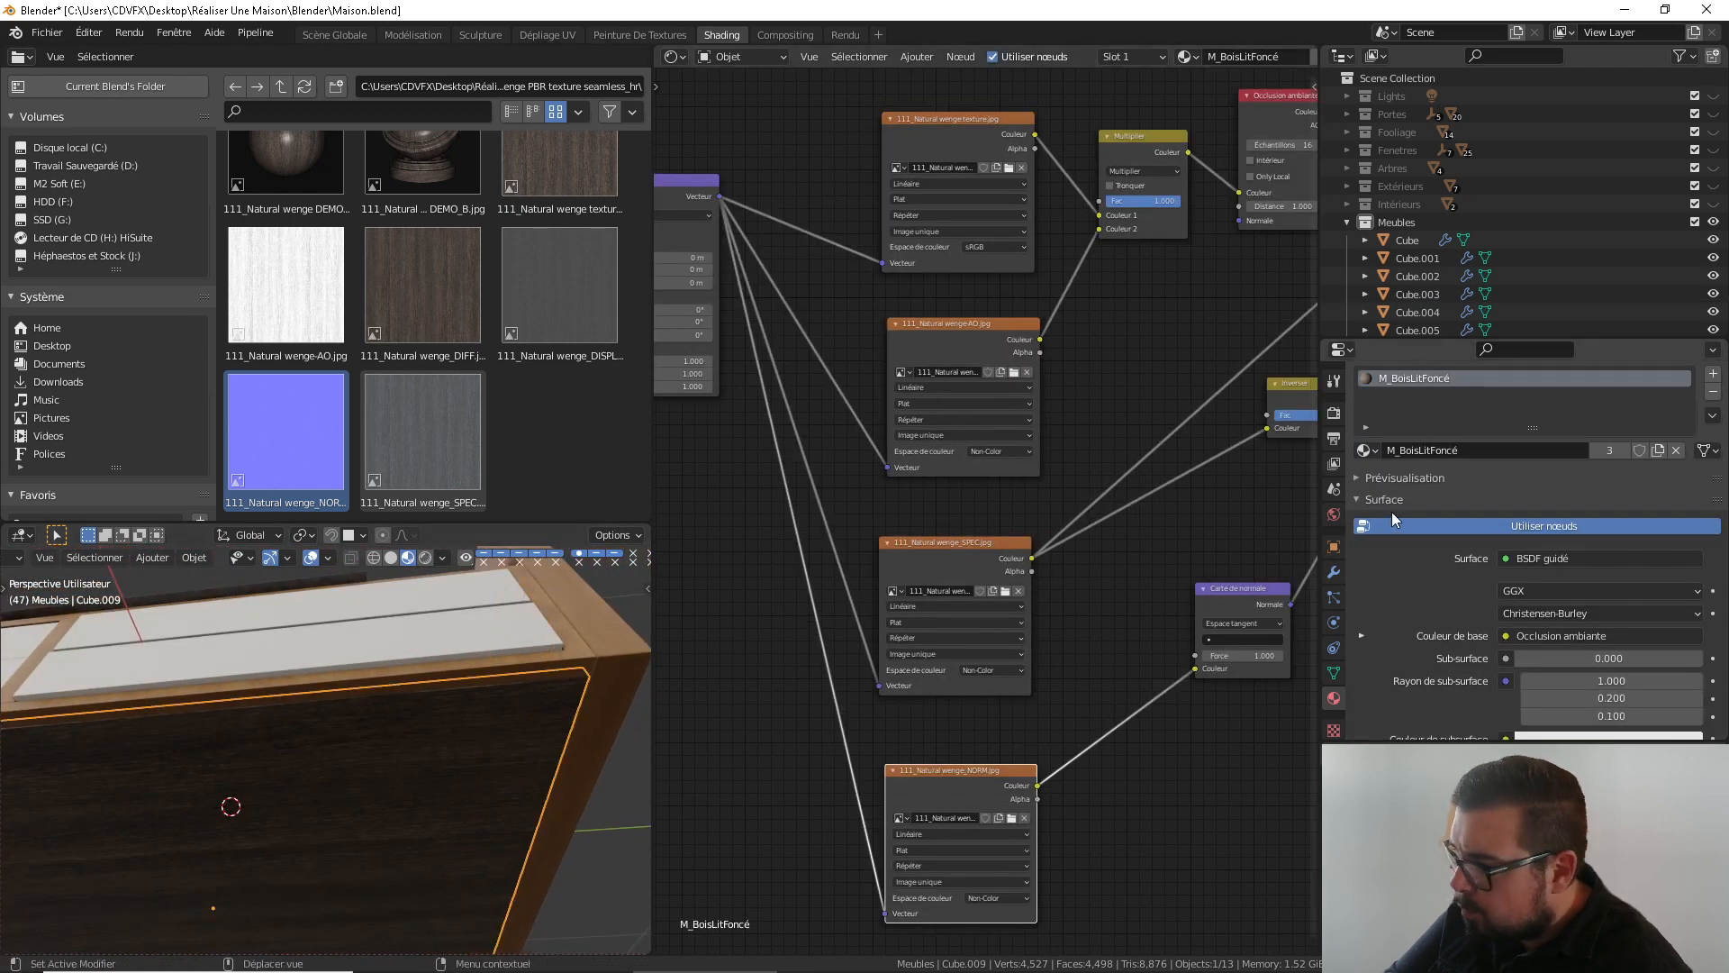
pyautogui.click(1367, 450)
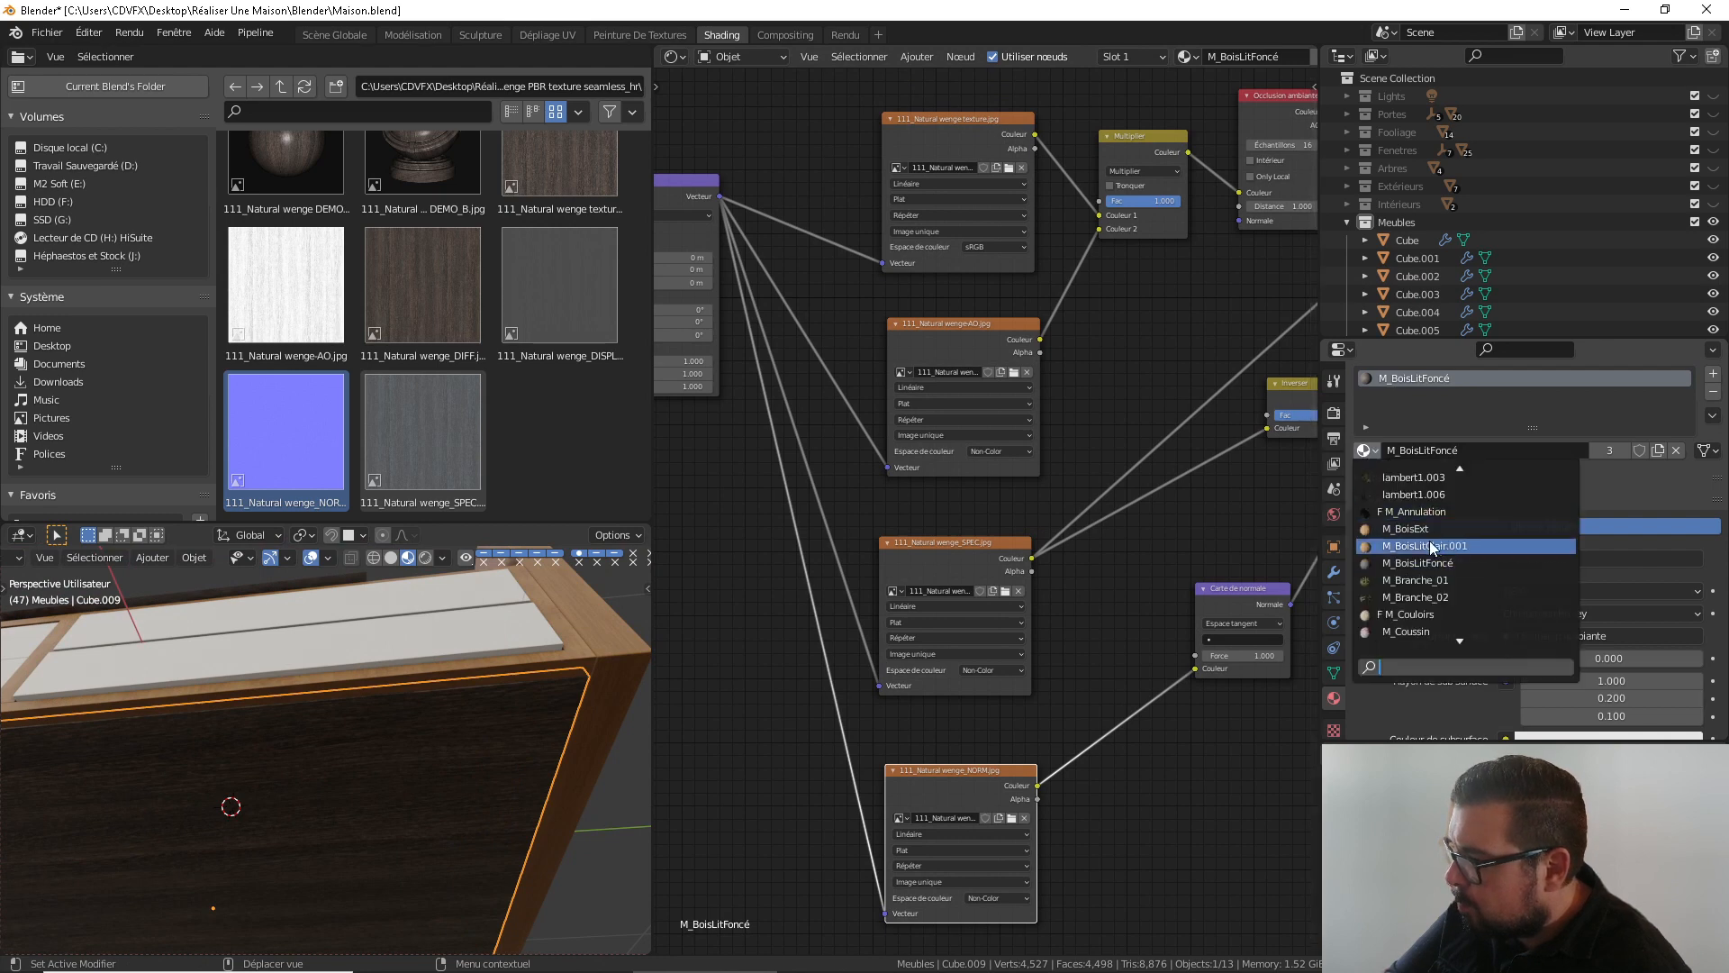
pyautogui.scroll(-3, 397, 721)
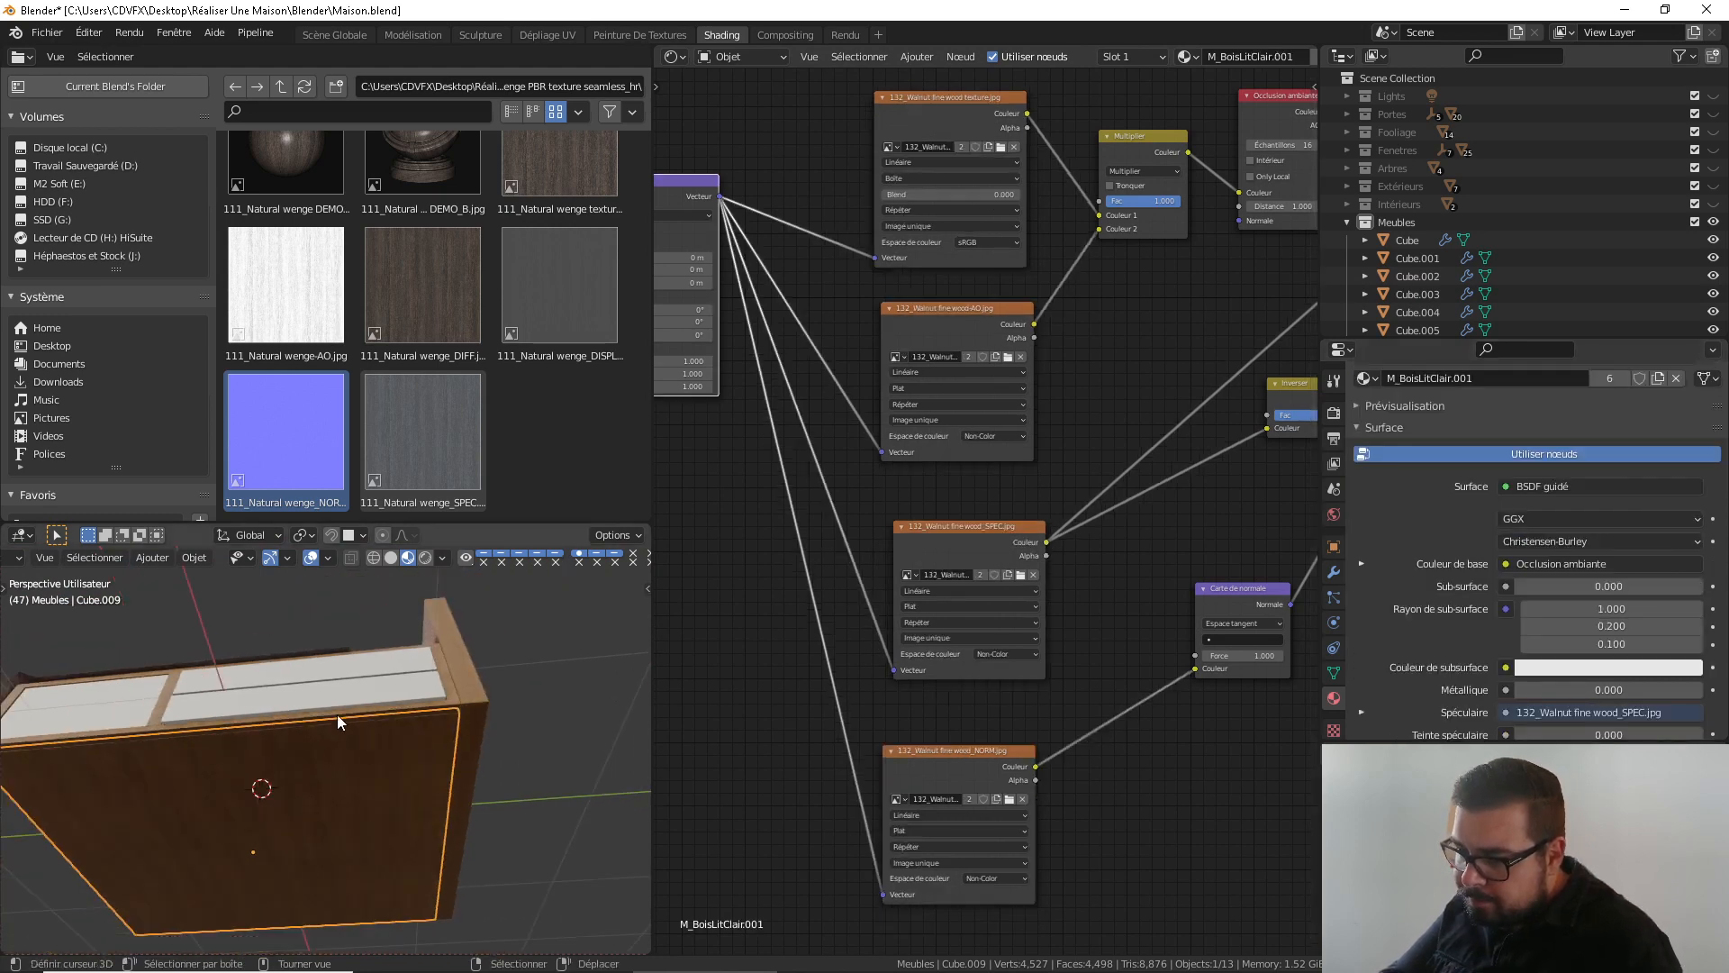
# Assign M_BoisLitClair.001 to the long side panel opposite the drawers
pyautogui.moveTo(337, 715); pyautogui.dragTo(489, 739, button='middle')
pyautogui.scroll(-4, 283, 689)
pyautogui.moveTo(283, 686); pyautogui.dragTo(387, 793, button='middle')
pyautogui.scroll(-3, 387, 793)
pyautogui.click(367, 819)
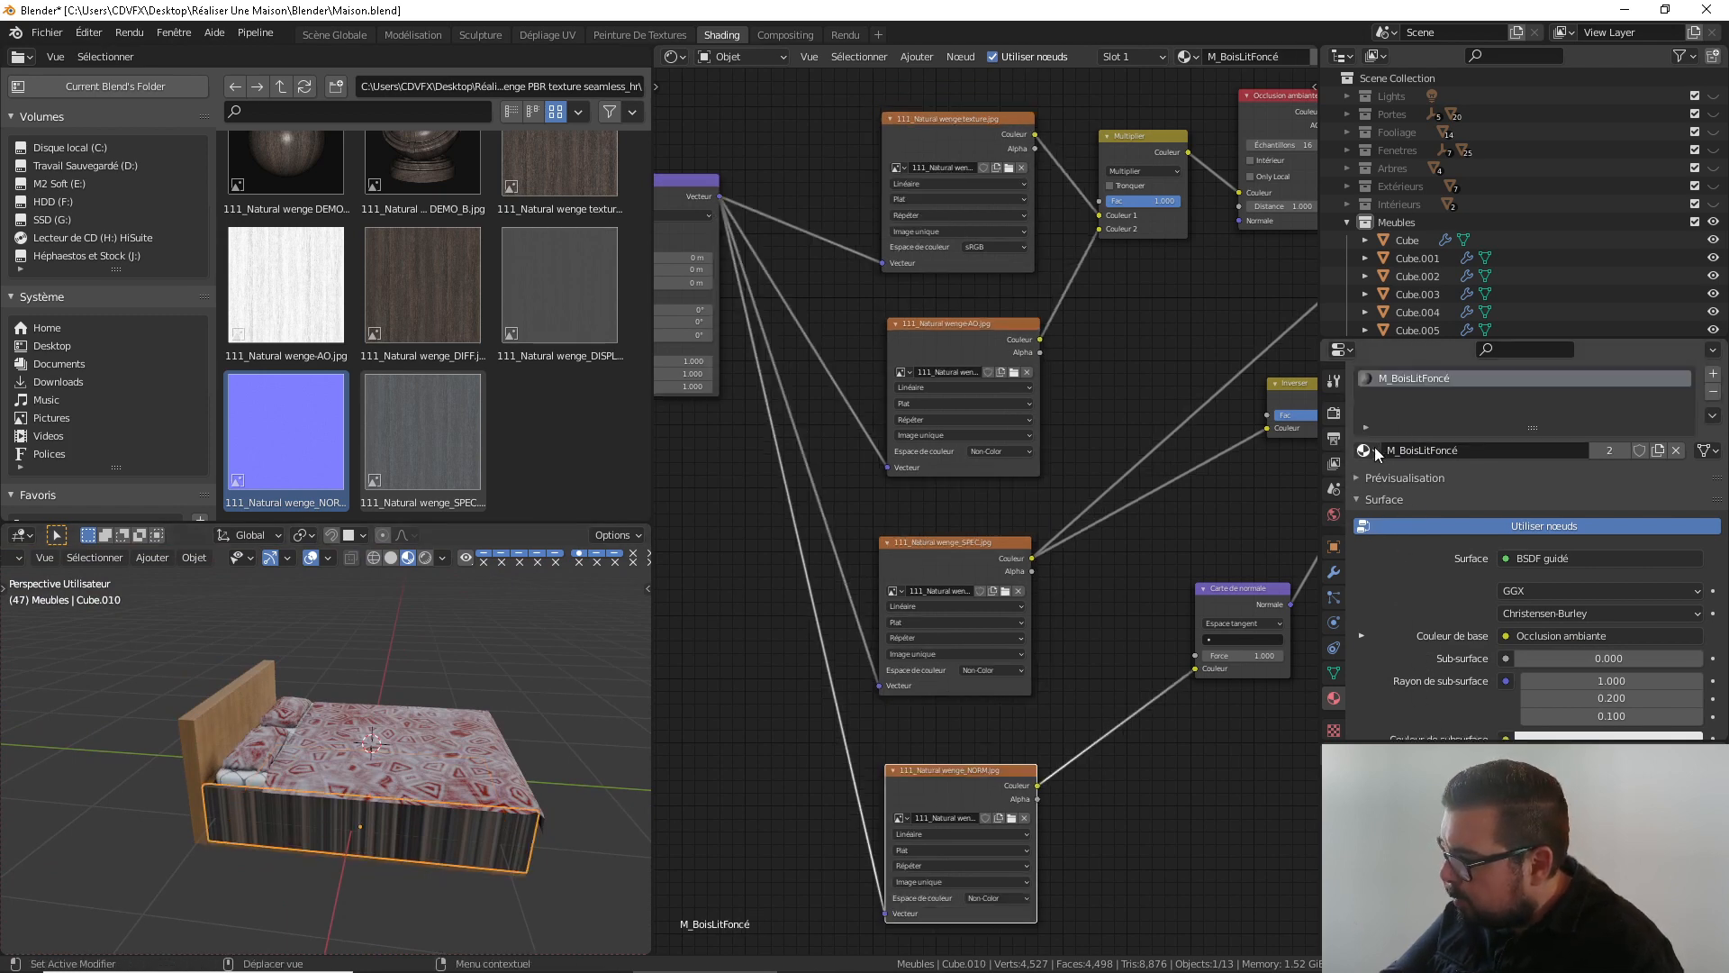
pyautogui.click(1371, 450)
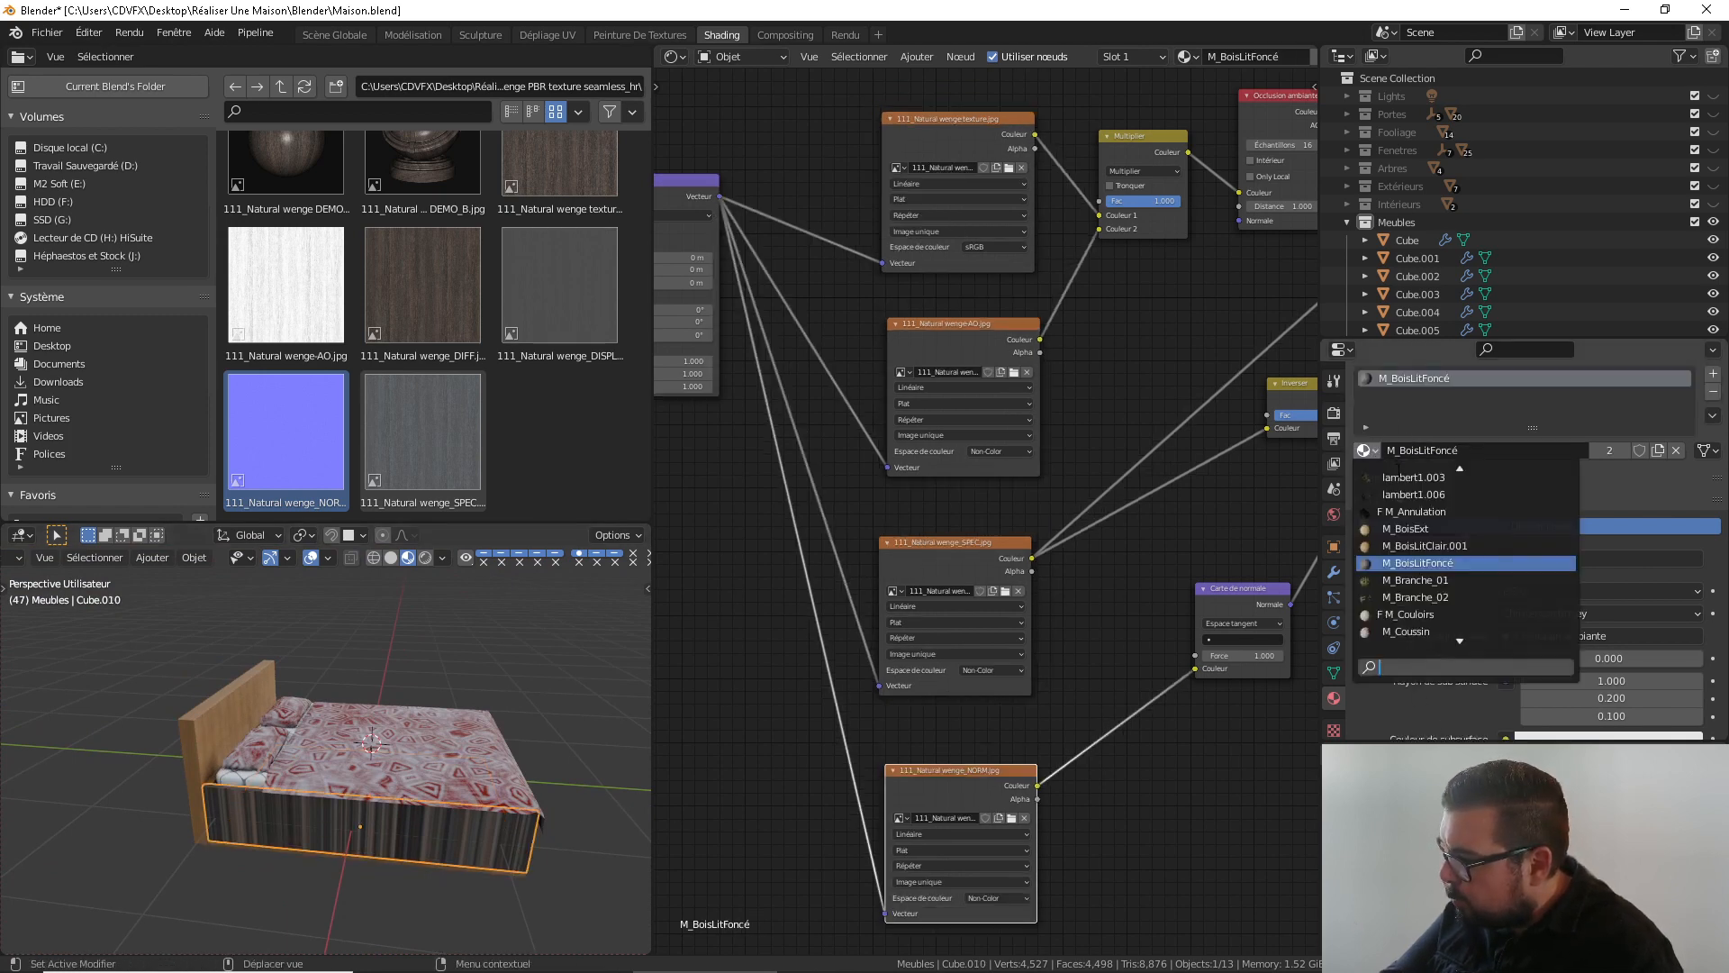
pyautogui.click(1424, 546)
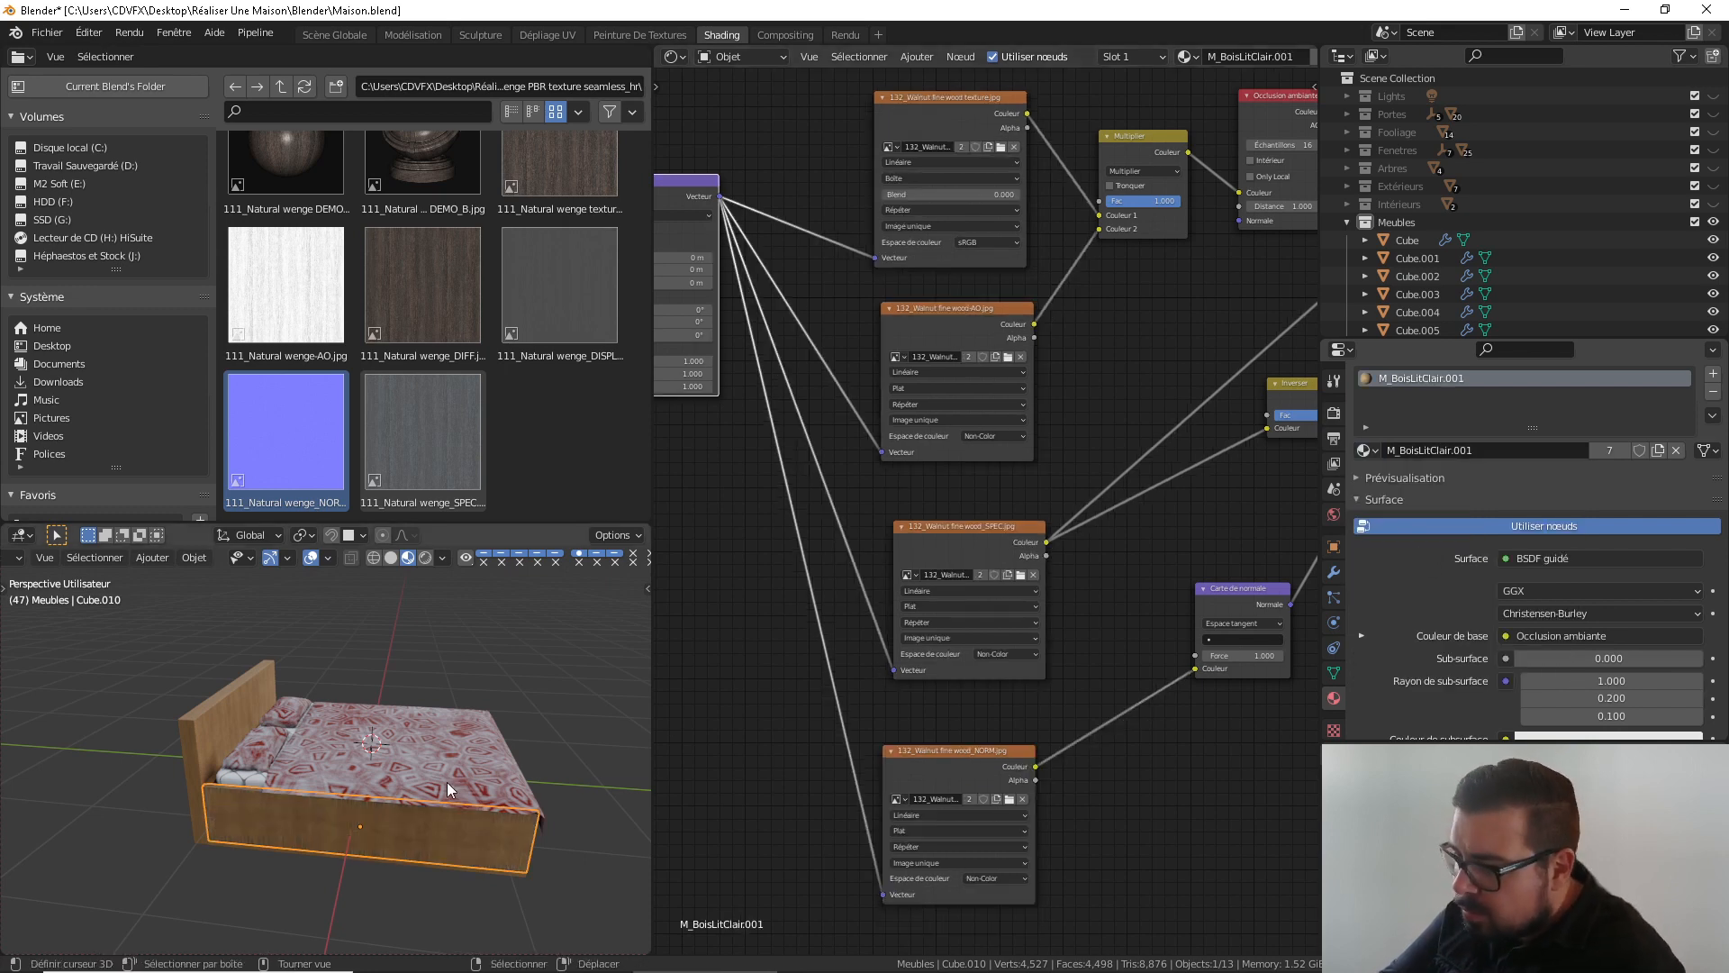
# Select every part of the bed and apply all of their modifiers at once
pyautogui.moveTo(446, 781); pyautogui.dragTo(377, 701, button='middle')
pyautogui.press('a')
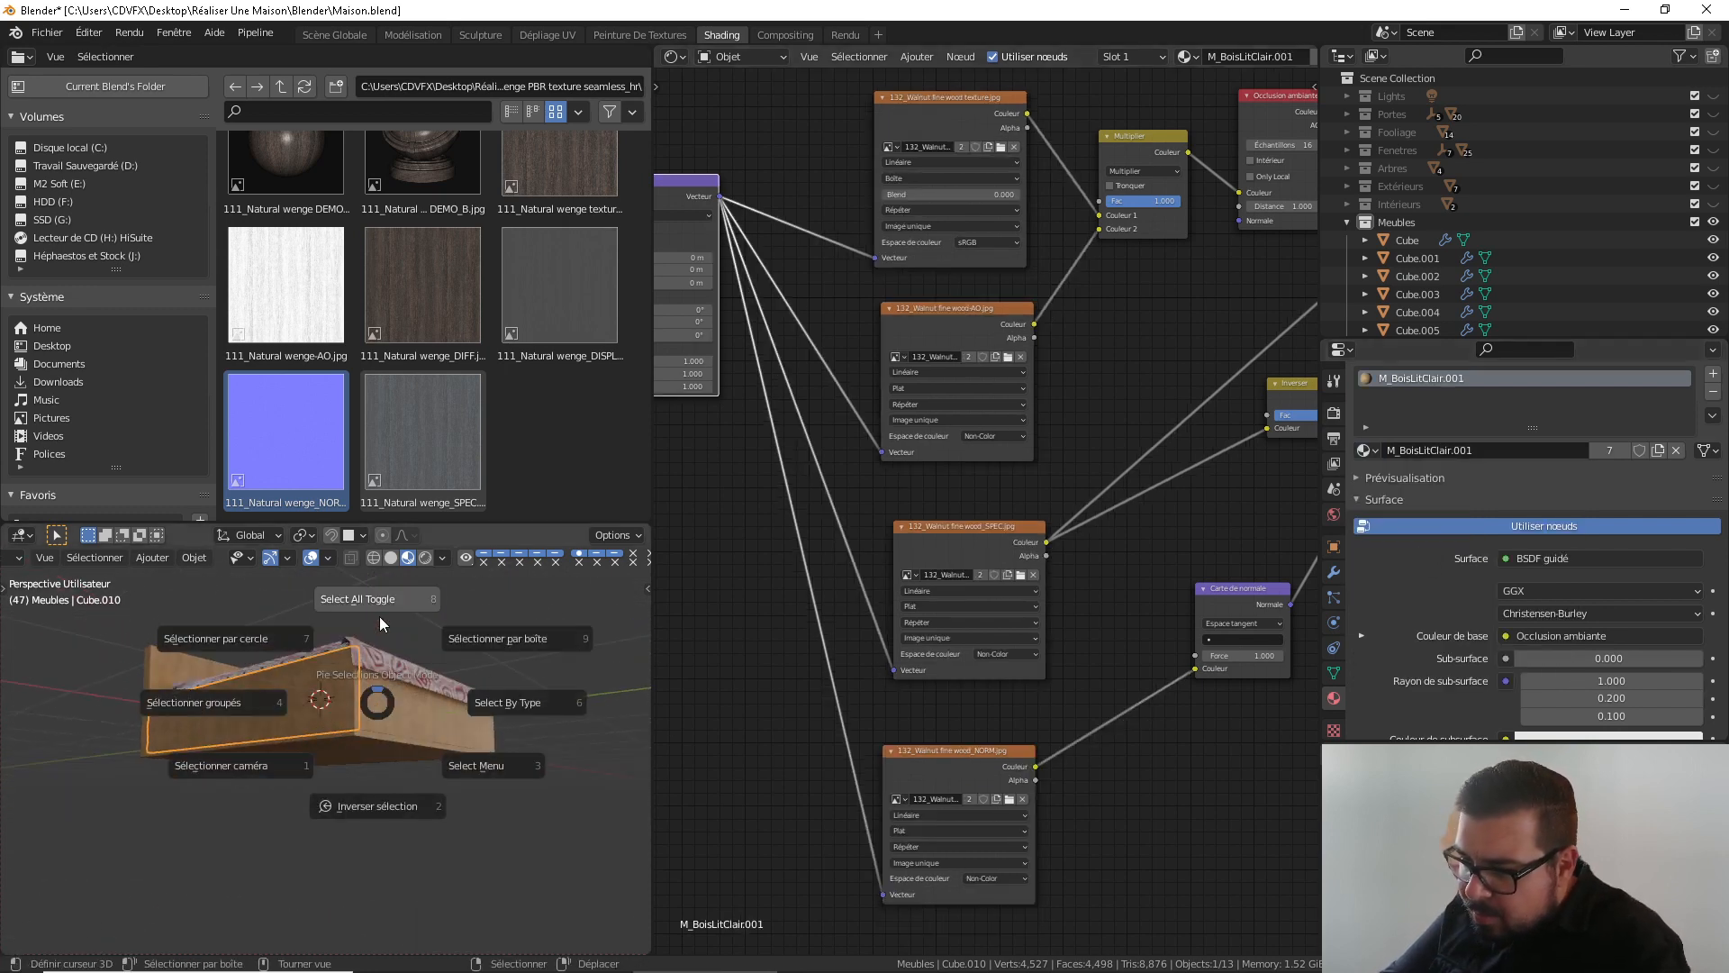
pyautogui.click(380, 616)
pyautogui.moveTo(452, 638); pyautogui.dragTo(351, 740, button='middle')
pyautogui.scroll(-3, 350, 732)
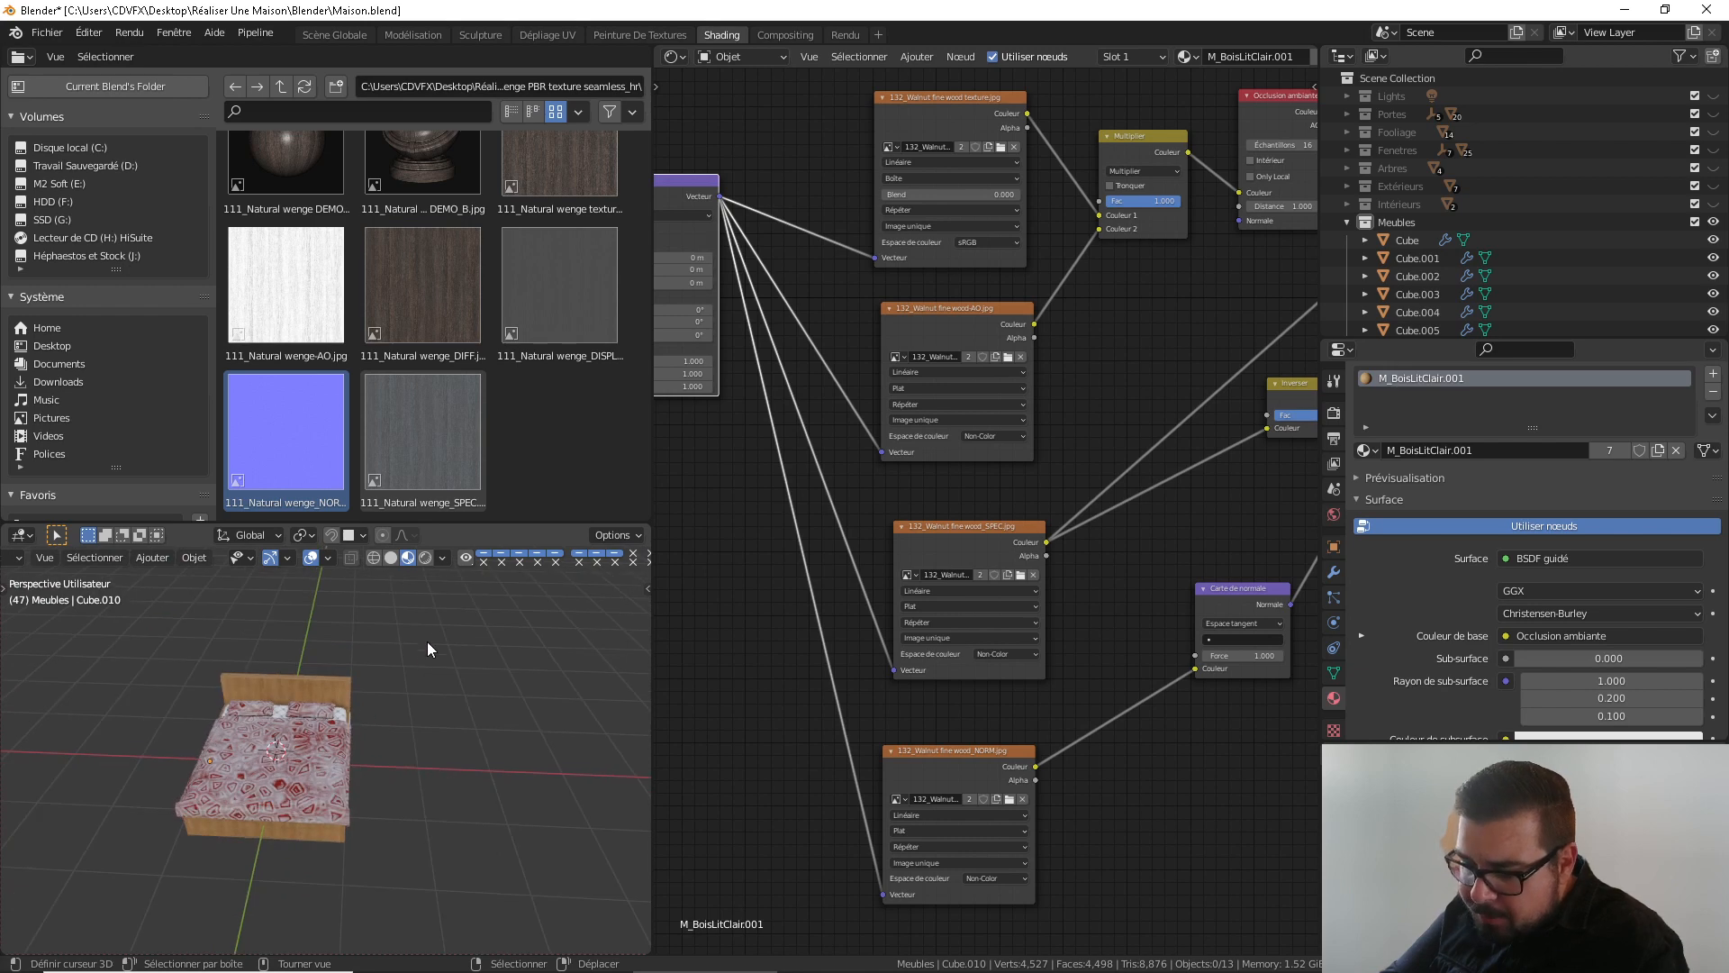
pyautogui.press('b')
pyautogui.moveTo(421, 618); pyautogui.dragTo(102, 904)
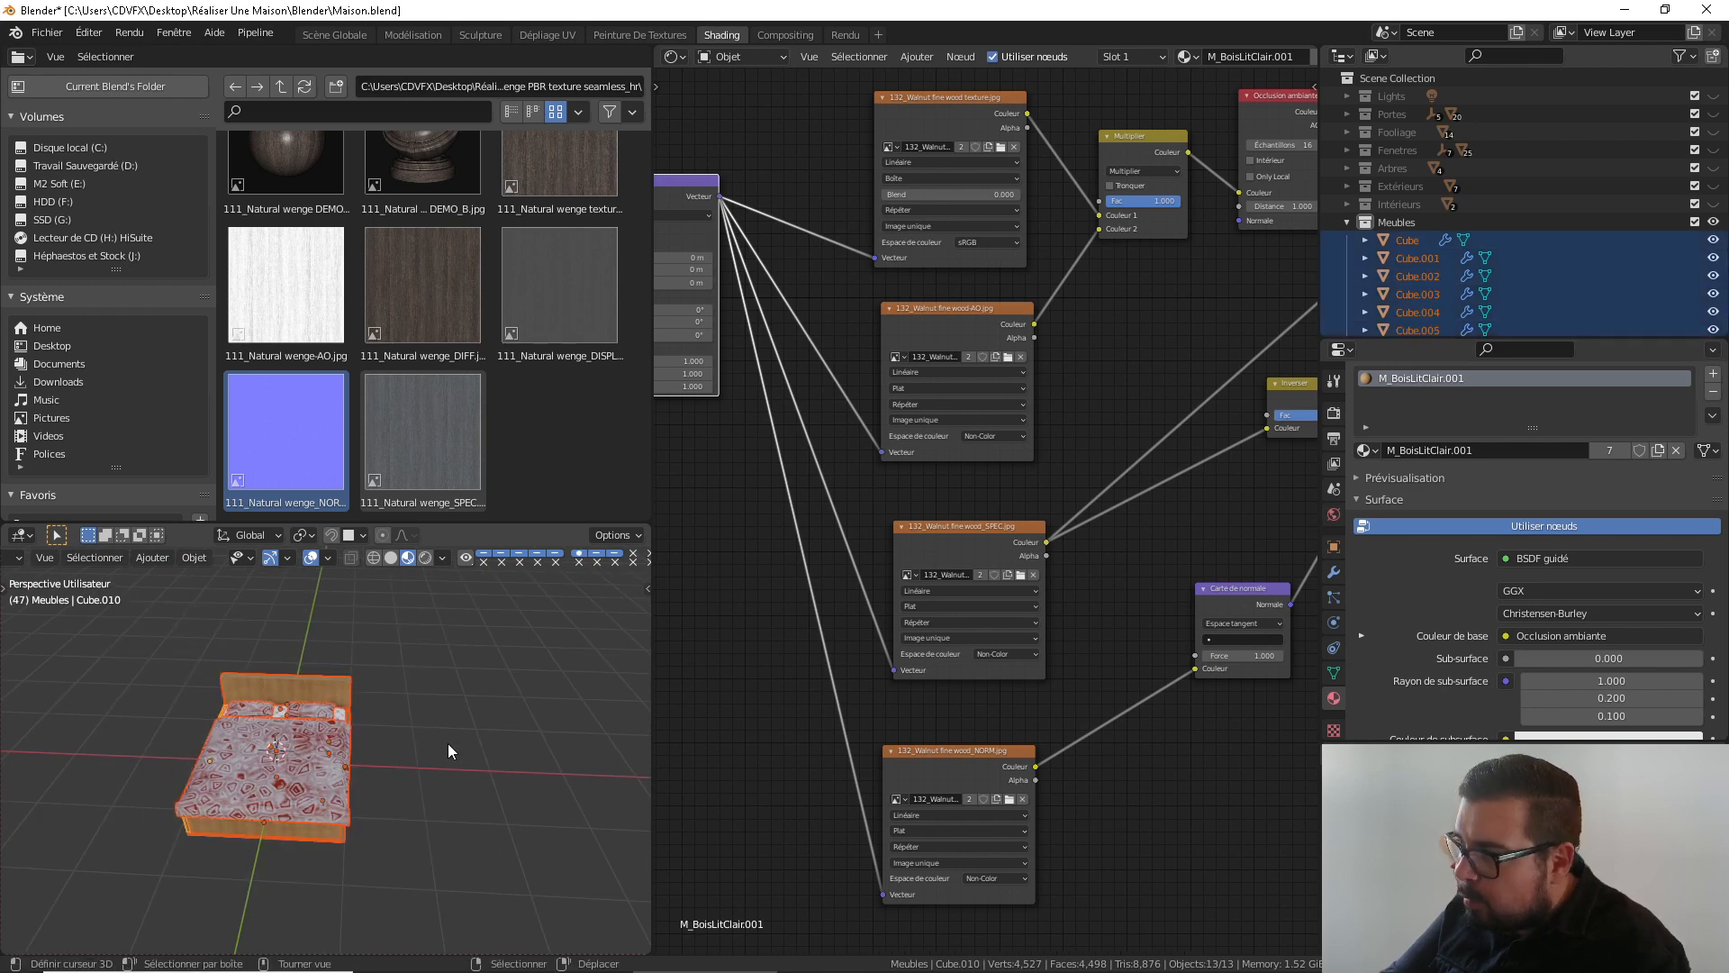
pyautogui.click(1334, 571)
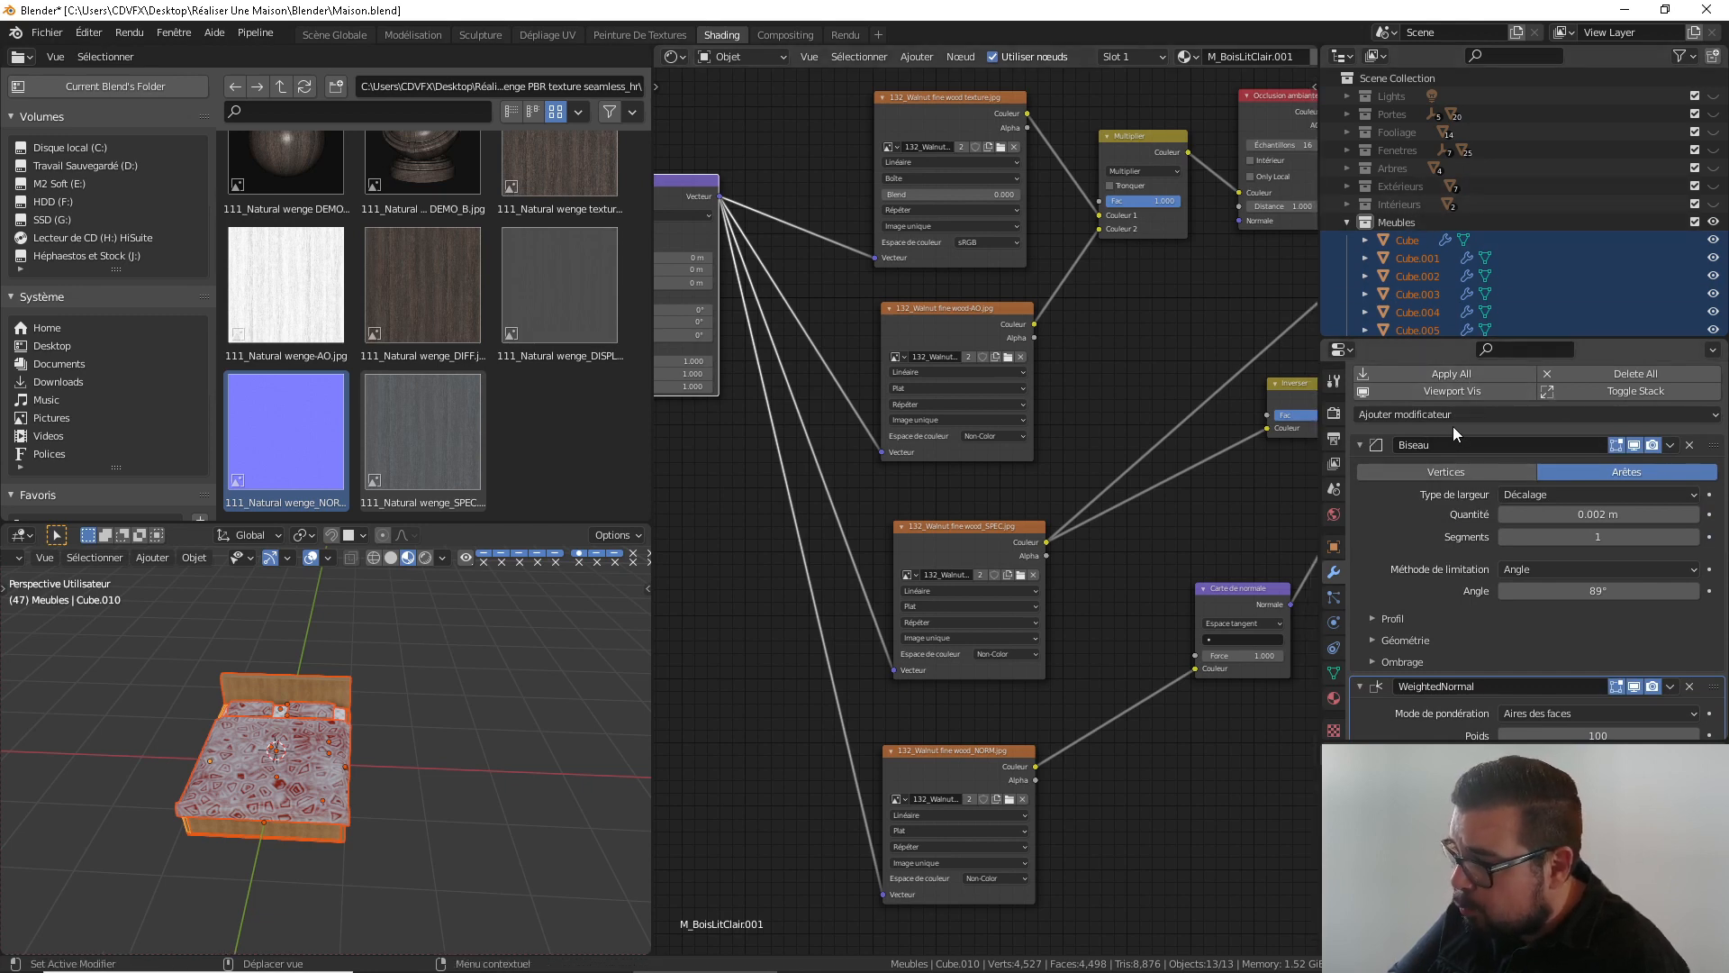
pyautogui.click(1472, 372)
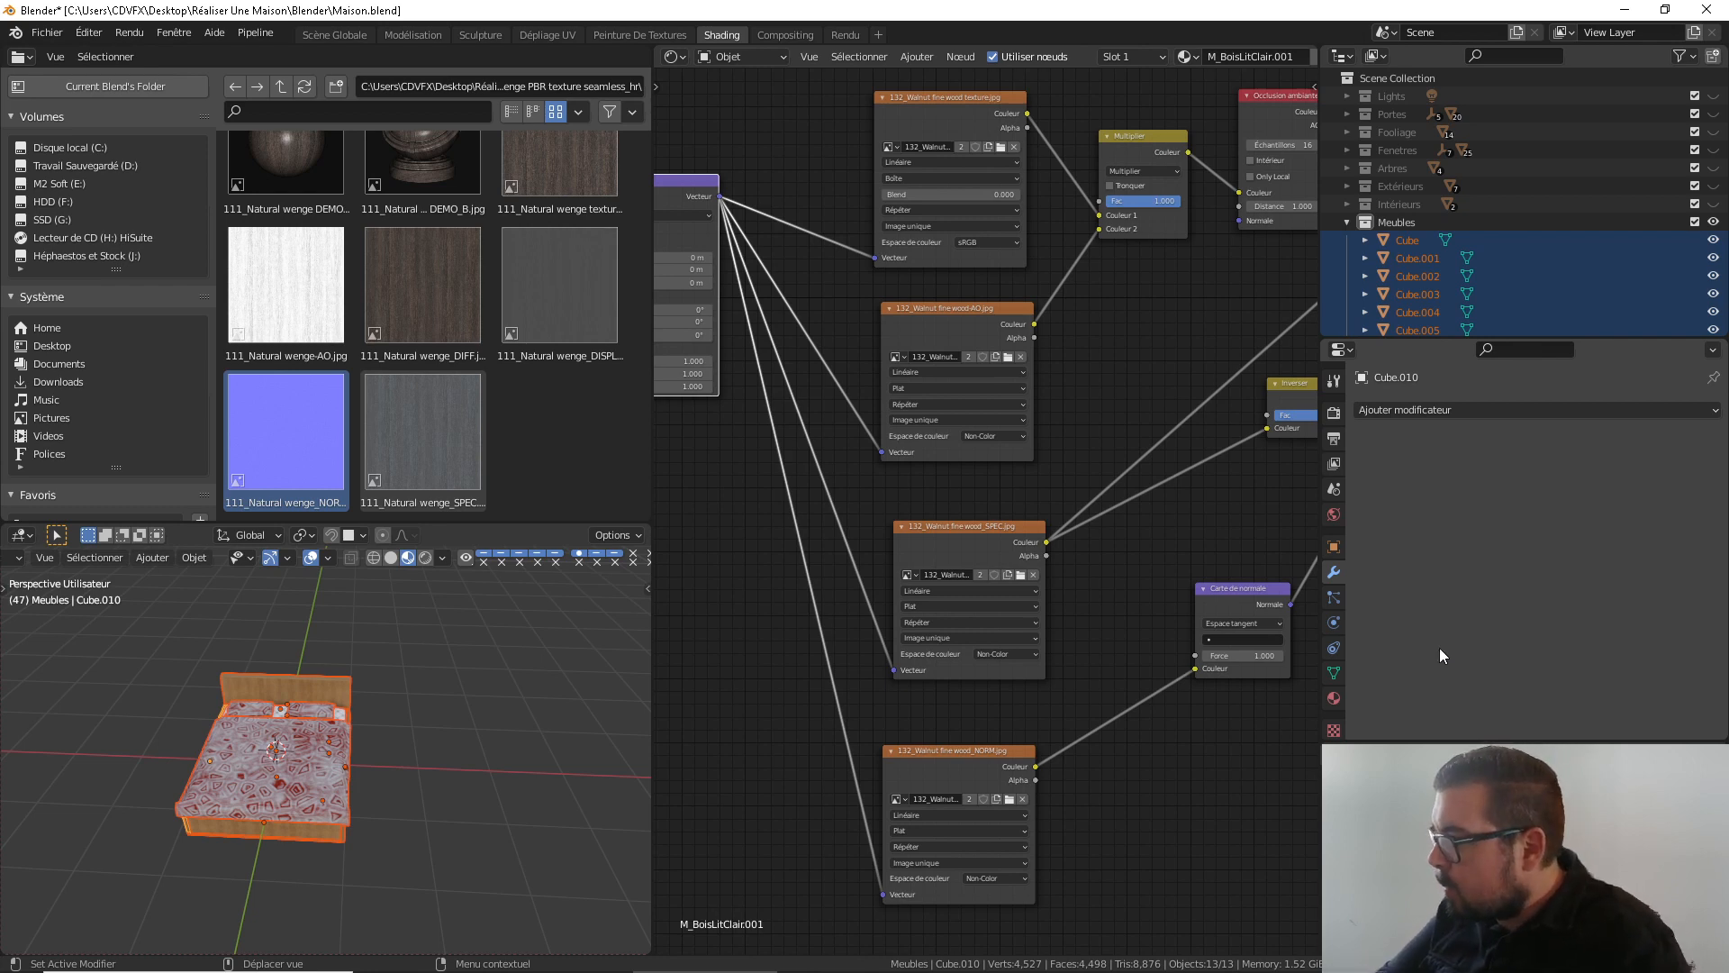
# Join all bed parts into one mesh with the duvet as active object, and duplicate the bed beside the original
pyautogui.keyDown('shift'); pyautogui.rightClick(320, 753); pyautogui.keyUp('shift')
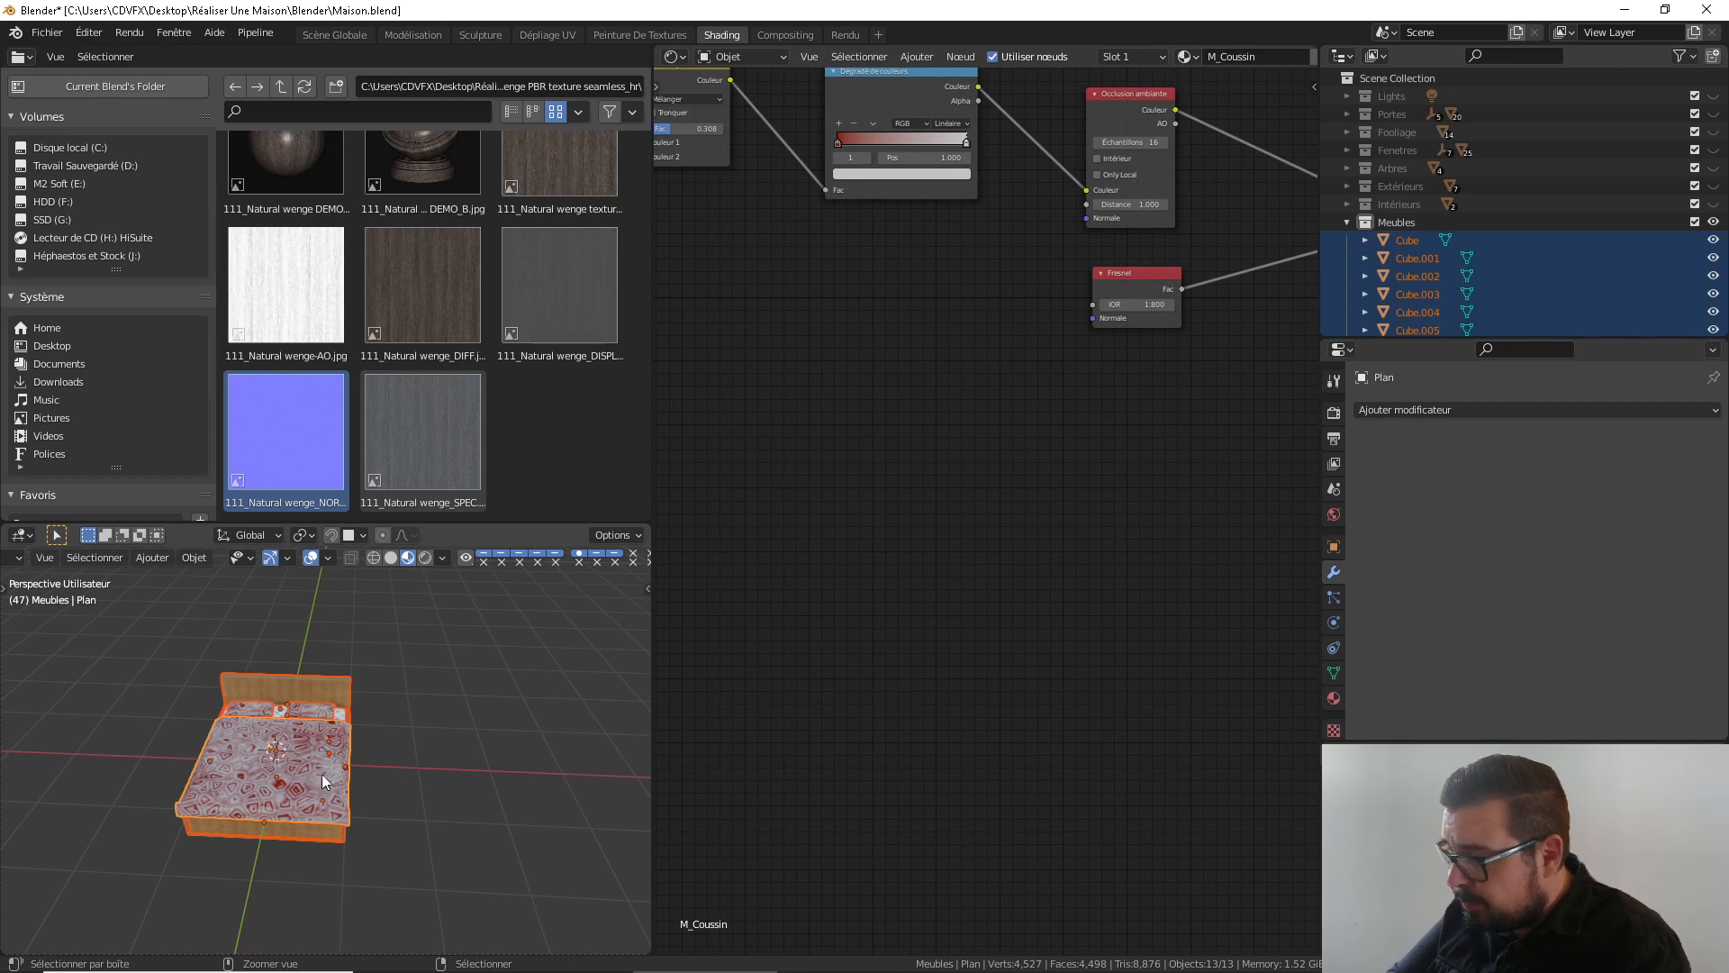
pyautogui.hotkey('ctrl', 'j')
pyautogui.moveTo(335, 722); pyautogui.dragTo(353, 762, button='middle')
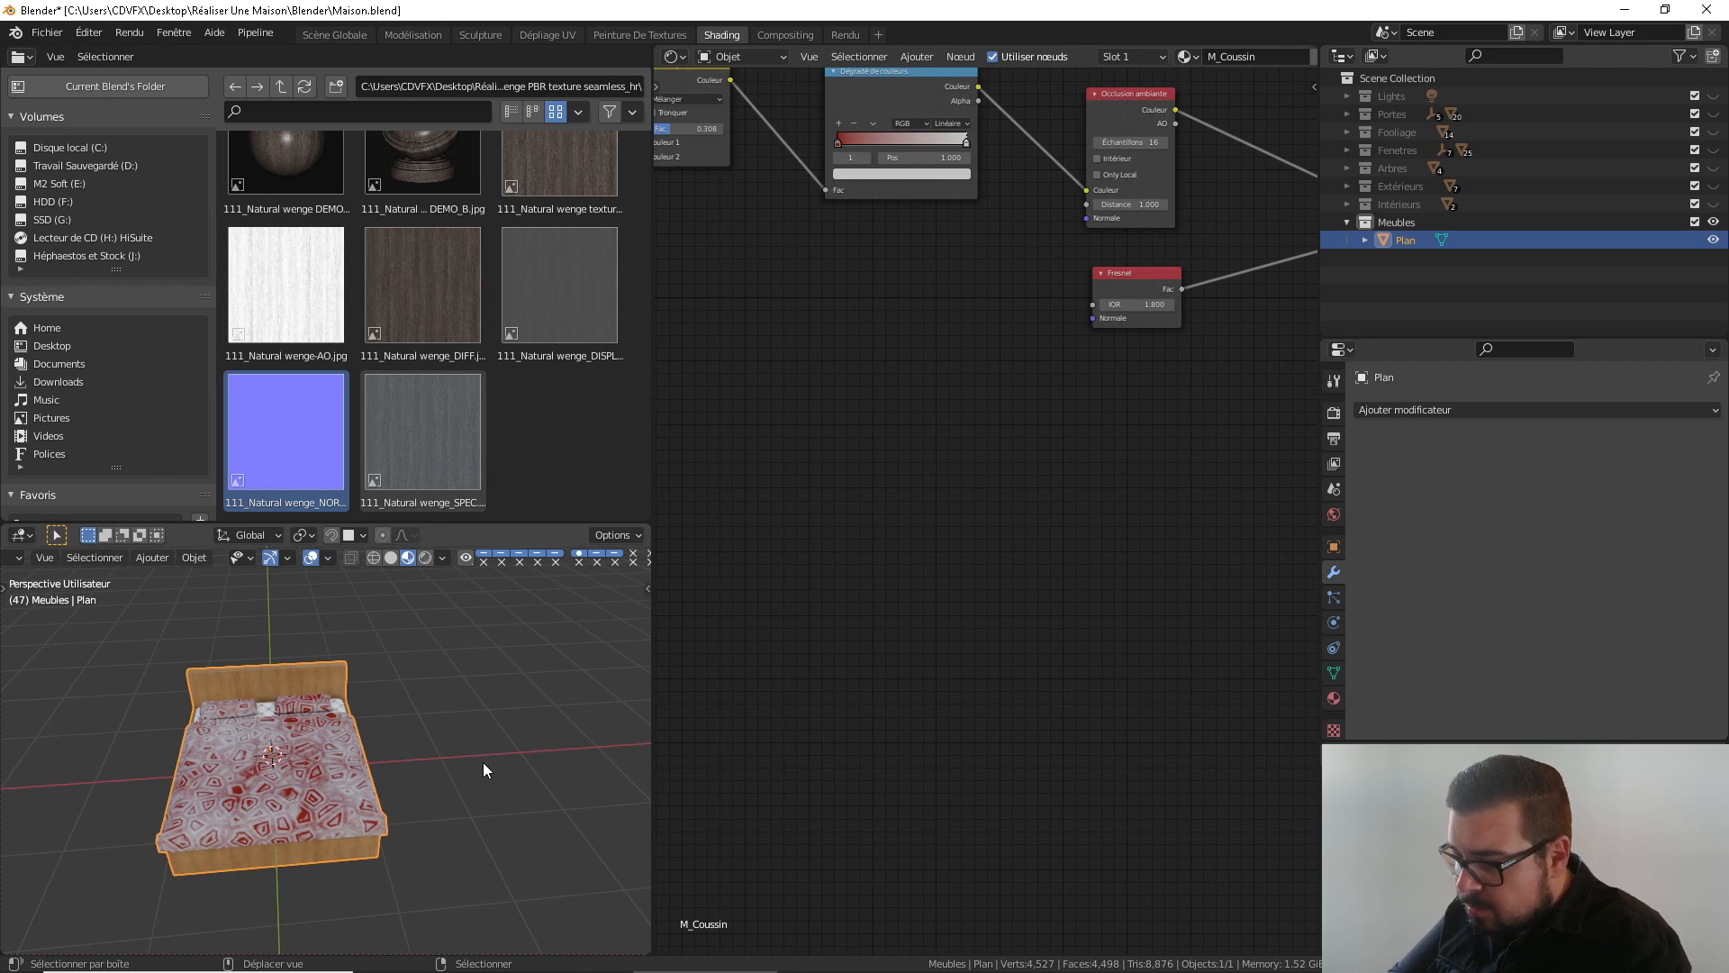
pyautogui.hotkey('shift', 'd')
pyautogui.click(470, 742)
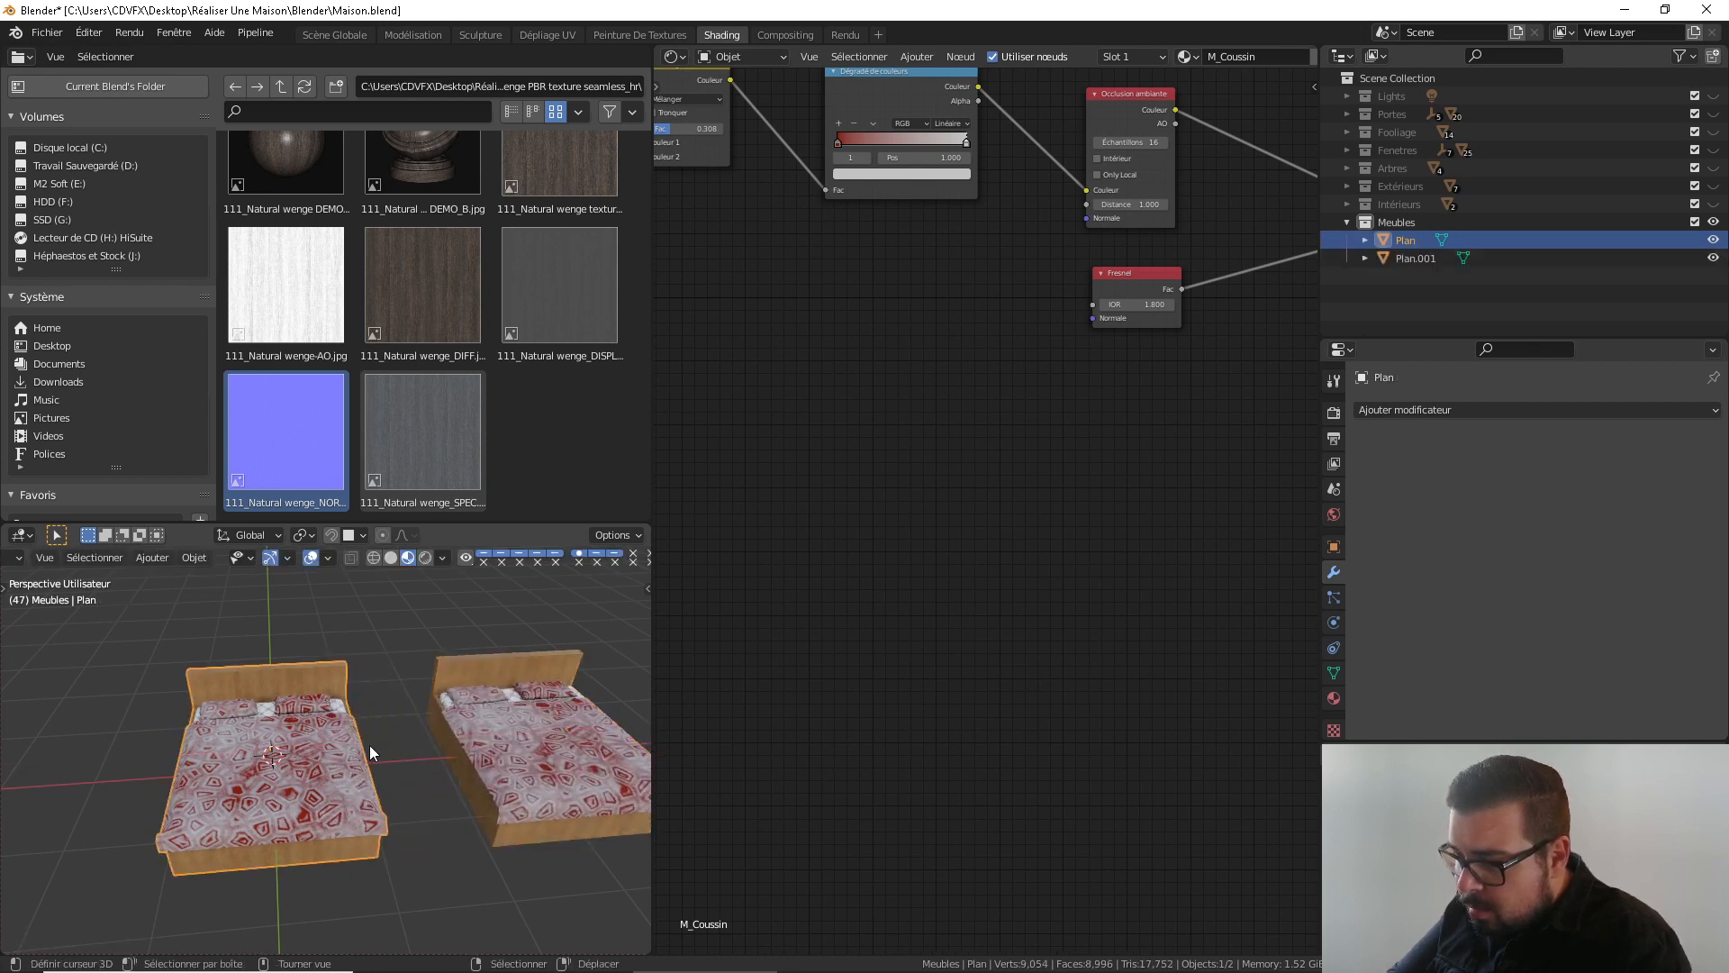
# Set the origin of both beds to their geometry, applying rotation and scale on the duplicate bed
pyautogui.hotkey('ctrl', 'shift', 'alt', 'c')
pyautogui.click(267, 756)
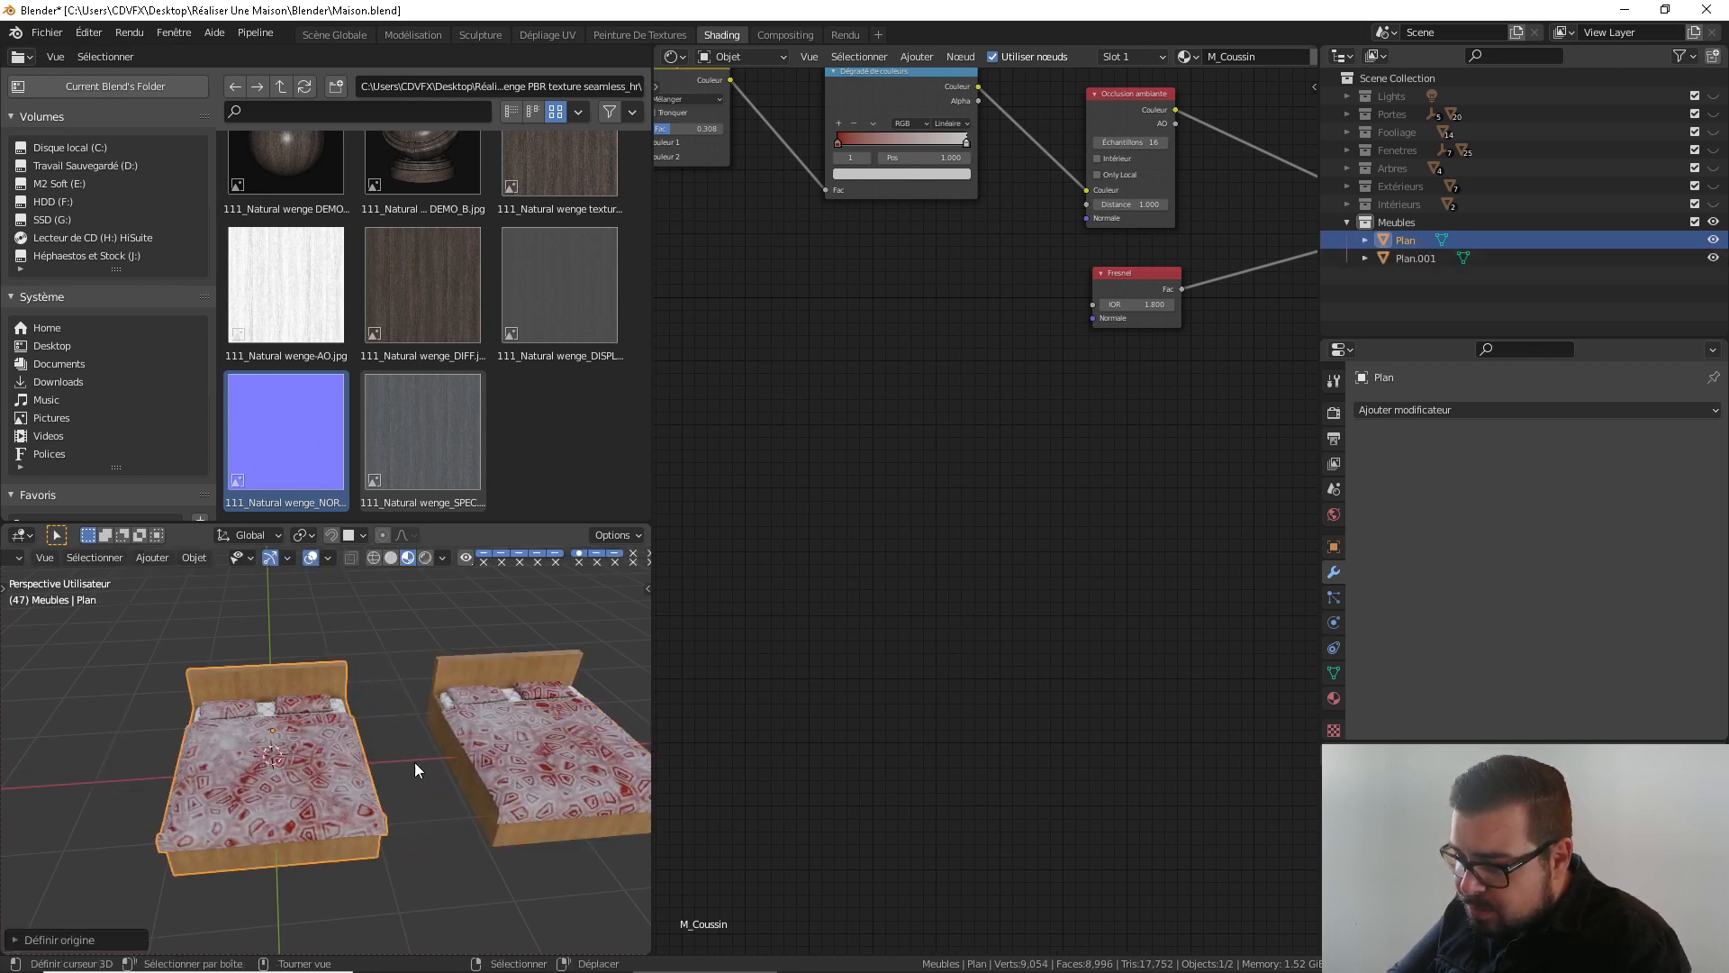
pyautogui.click(538, 760)
pyautogui.press('q')
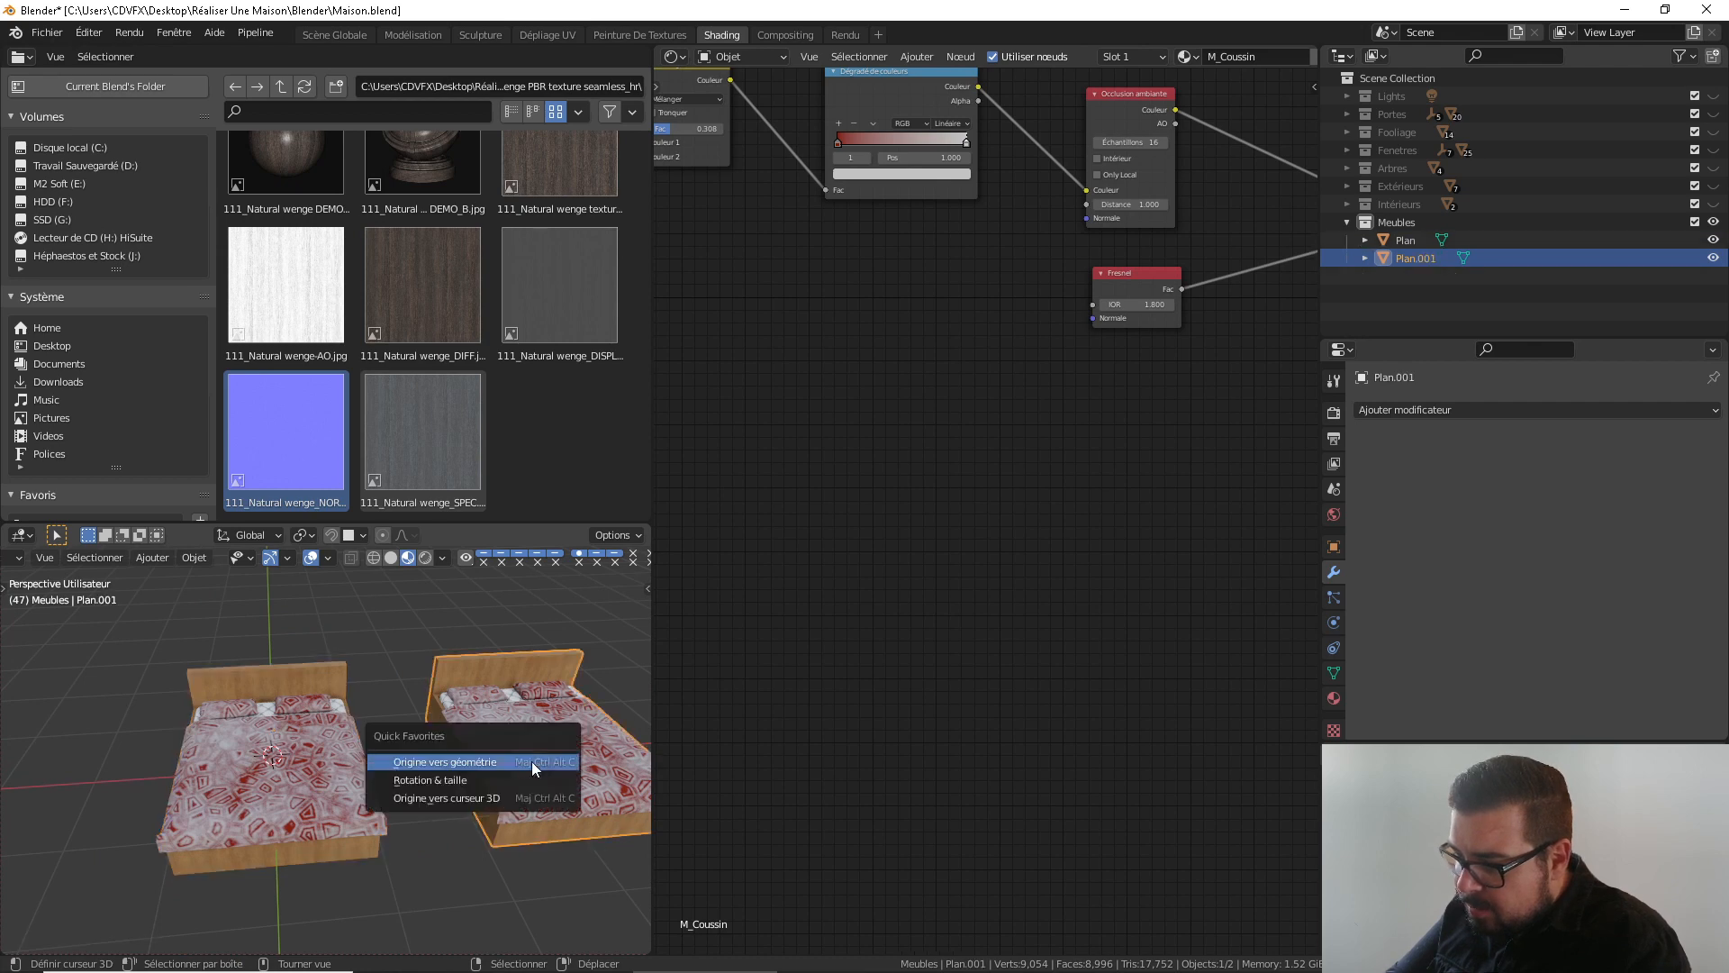
pyautogui.click(468, 775)
pyautogui.press('q')
pyautogui.click(464, 757)
pyautogui.moveTo(575, 765); pyautogui.dragTo(425, 710, button='middle')
pyautogui.scroll(2, 425, 710)
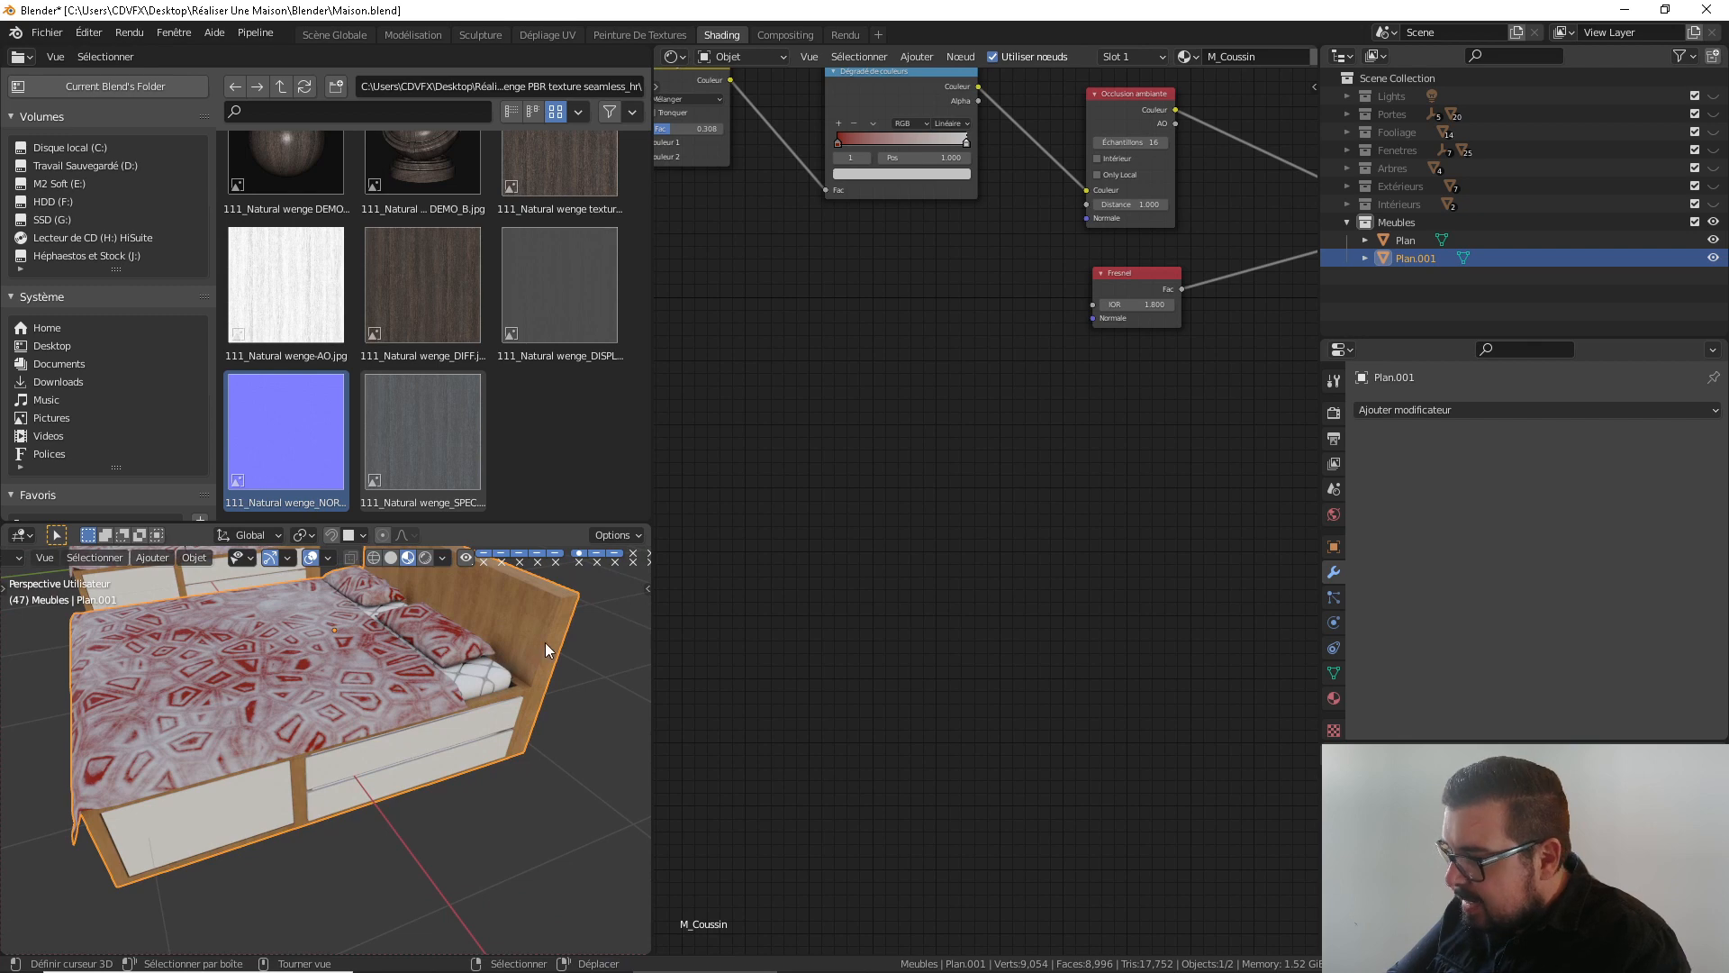
# Remove the M_BoisLitFoncé material slot from the duplicate bed
pyautogui.click(1334, 698)
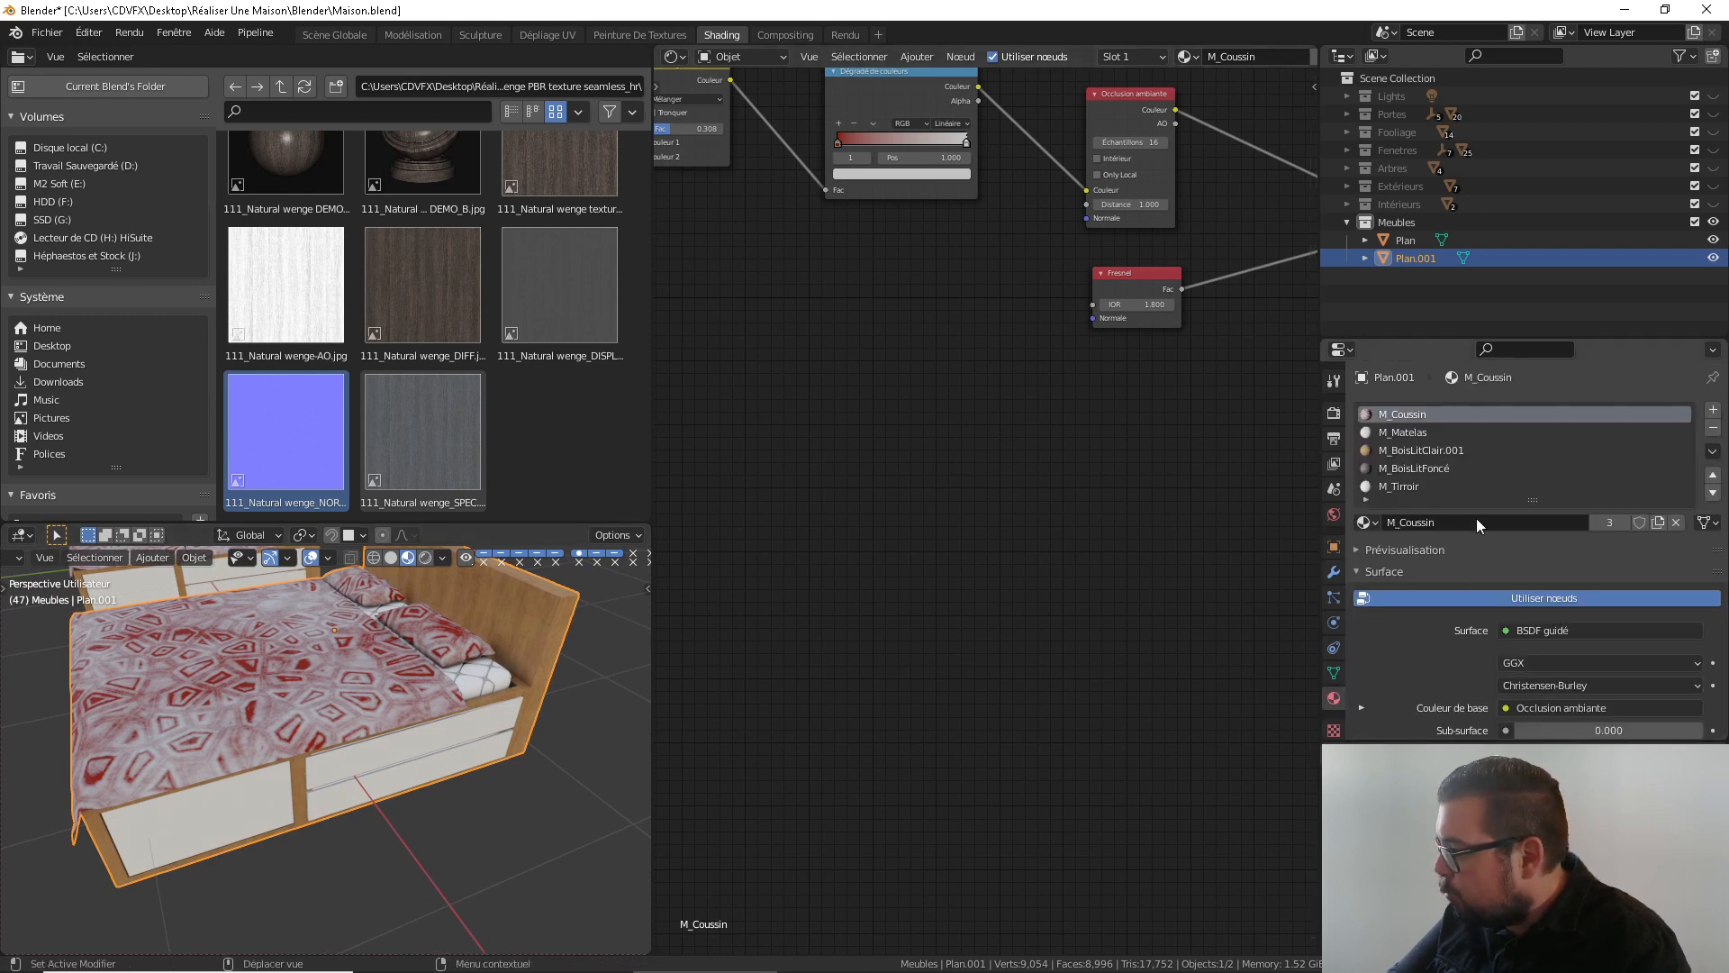
pyautogui.click(1432, 452)
pyautogui.click(1435, 467)
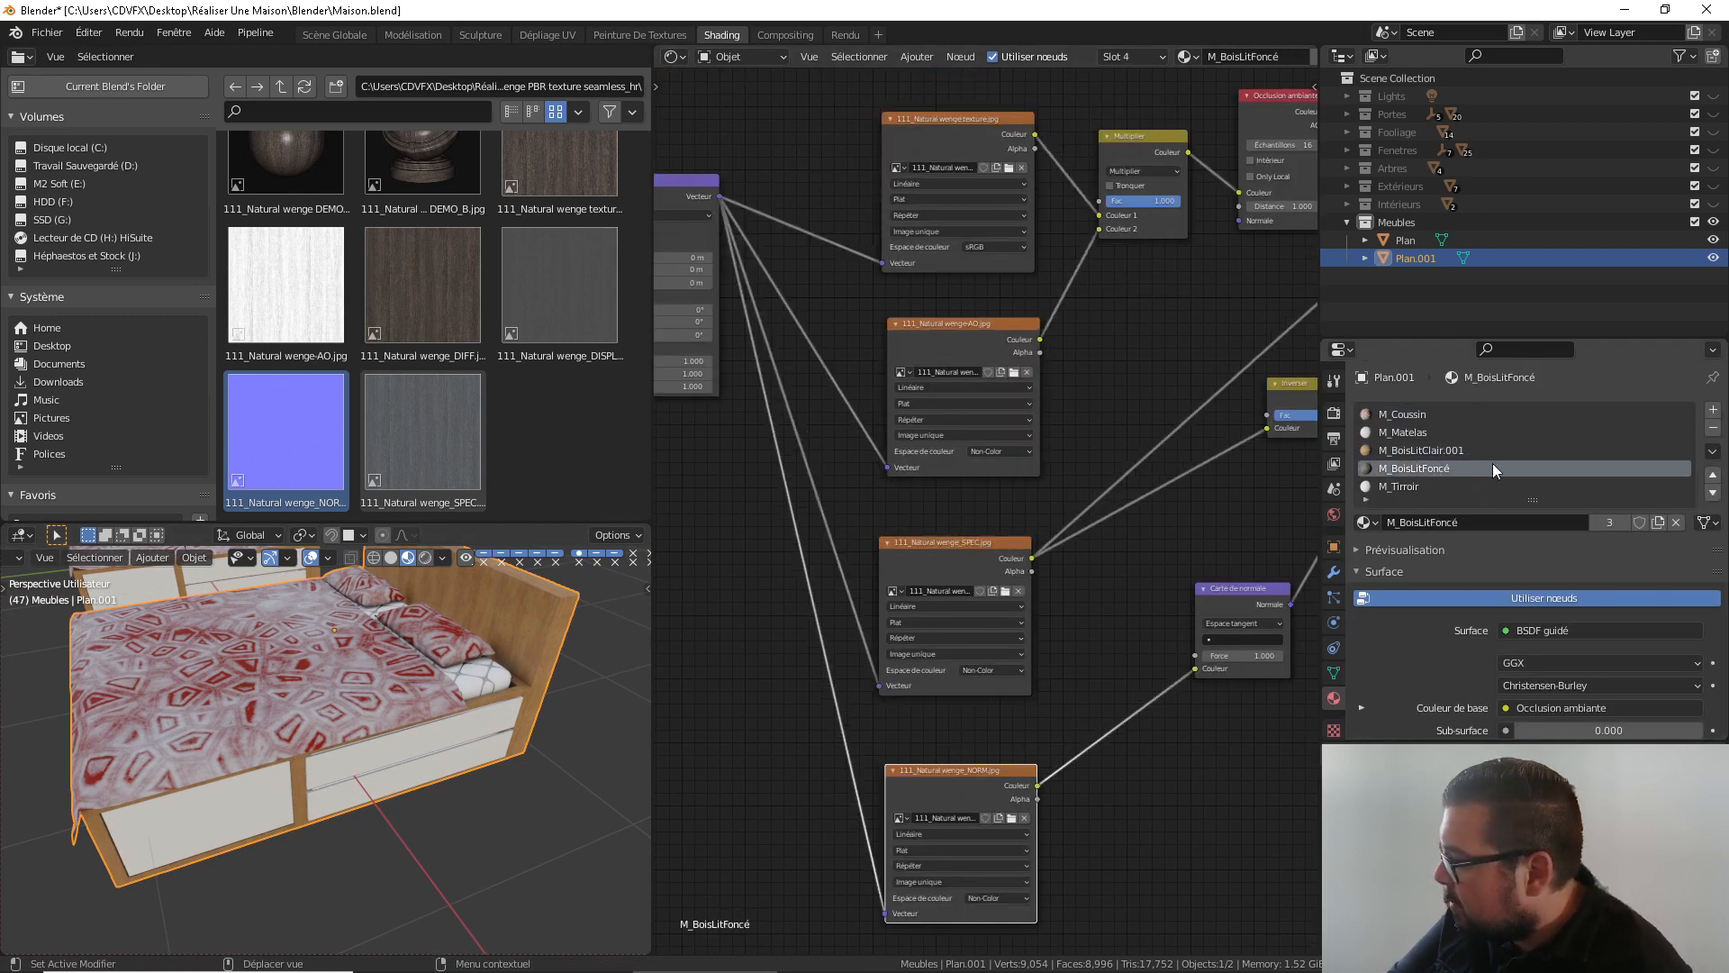
pyautogui.click(1714, 437)
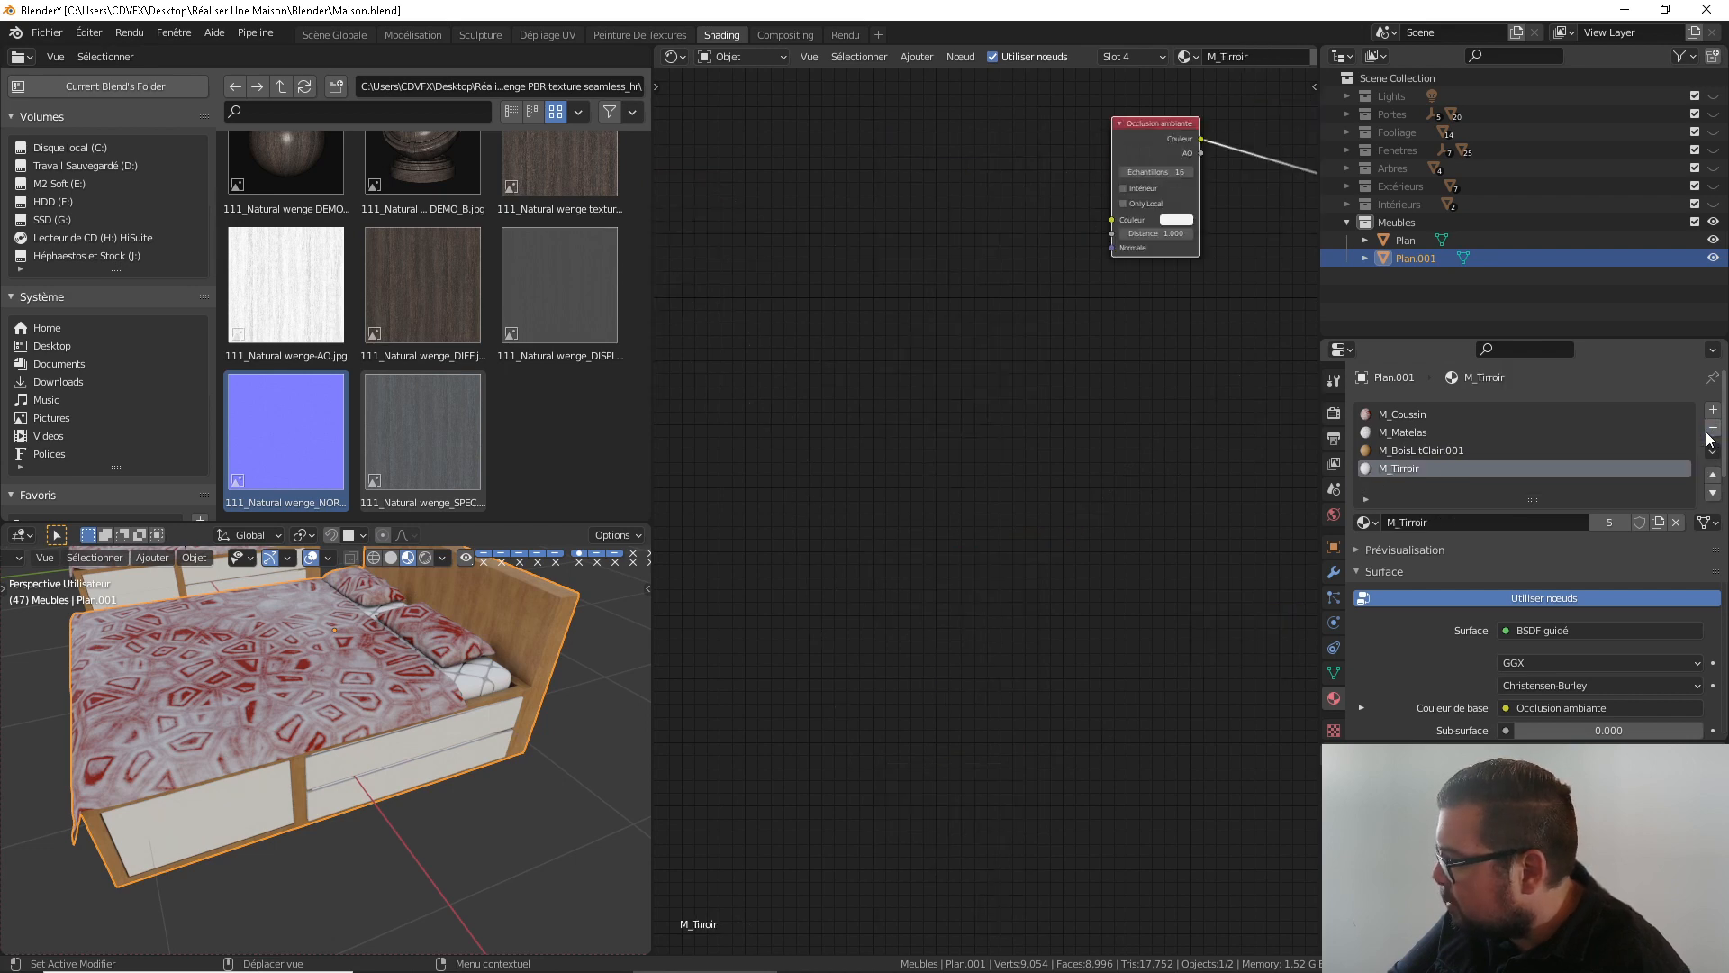
# Replace M_BoisLitClair.001 with M_BoisLitFoncé in the duplicate bed's light wood material slot
pyautogui.click(1426, 454)
pyautogui.click(1367, 522)
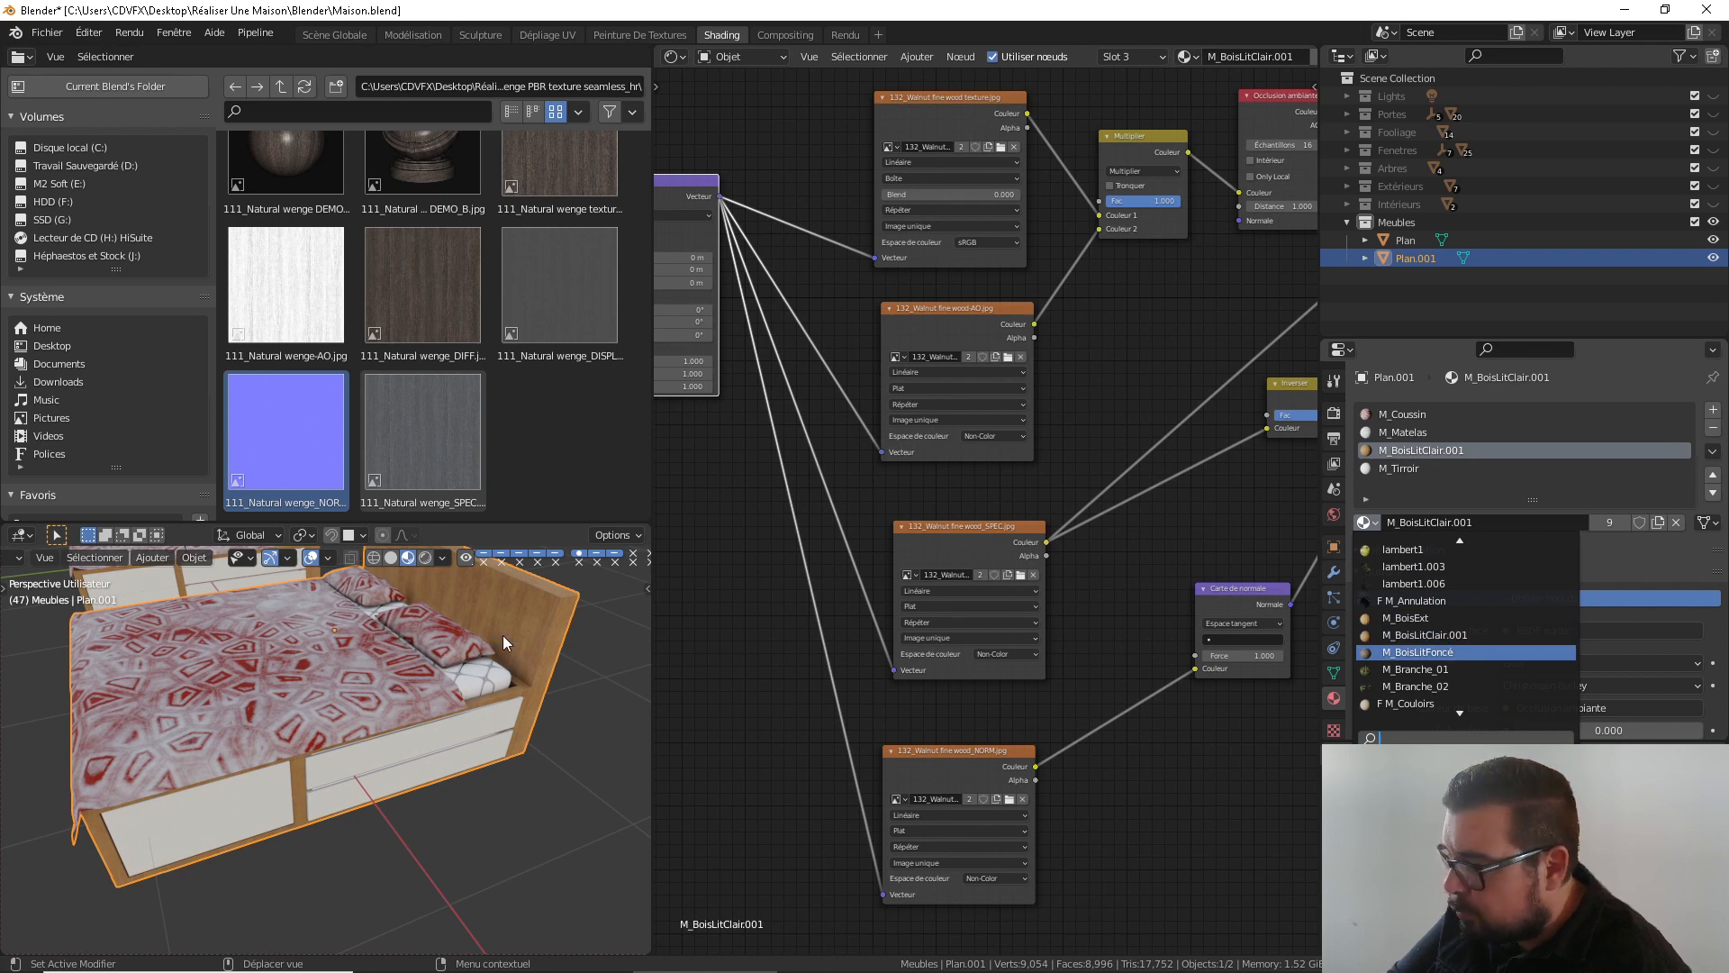
pyautogui.press('Return')
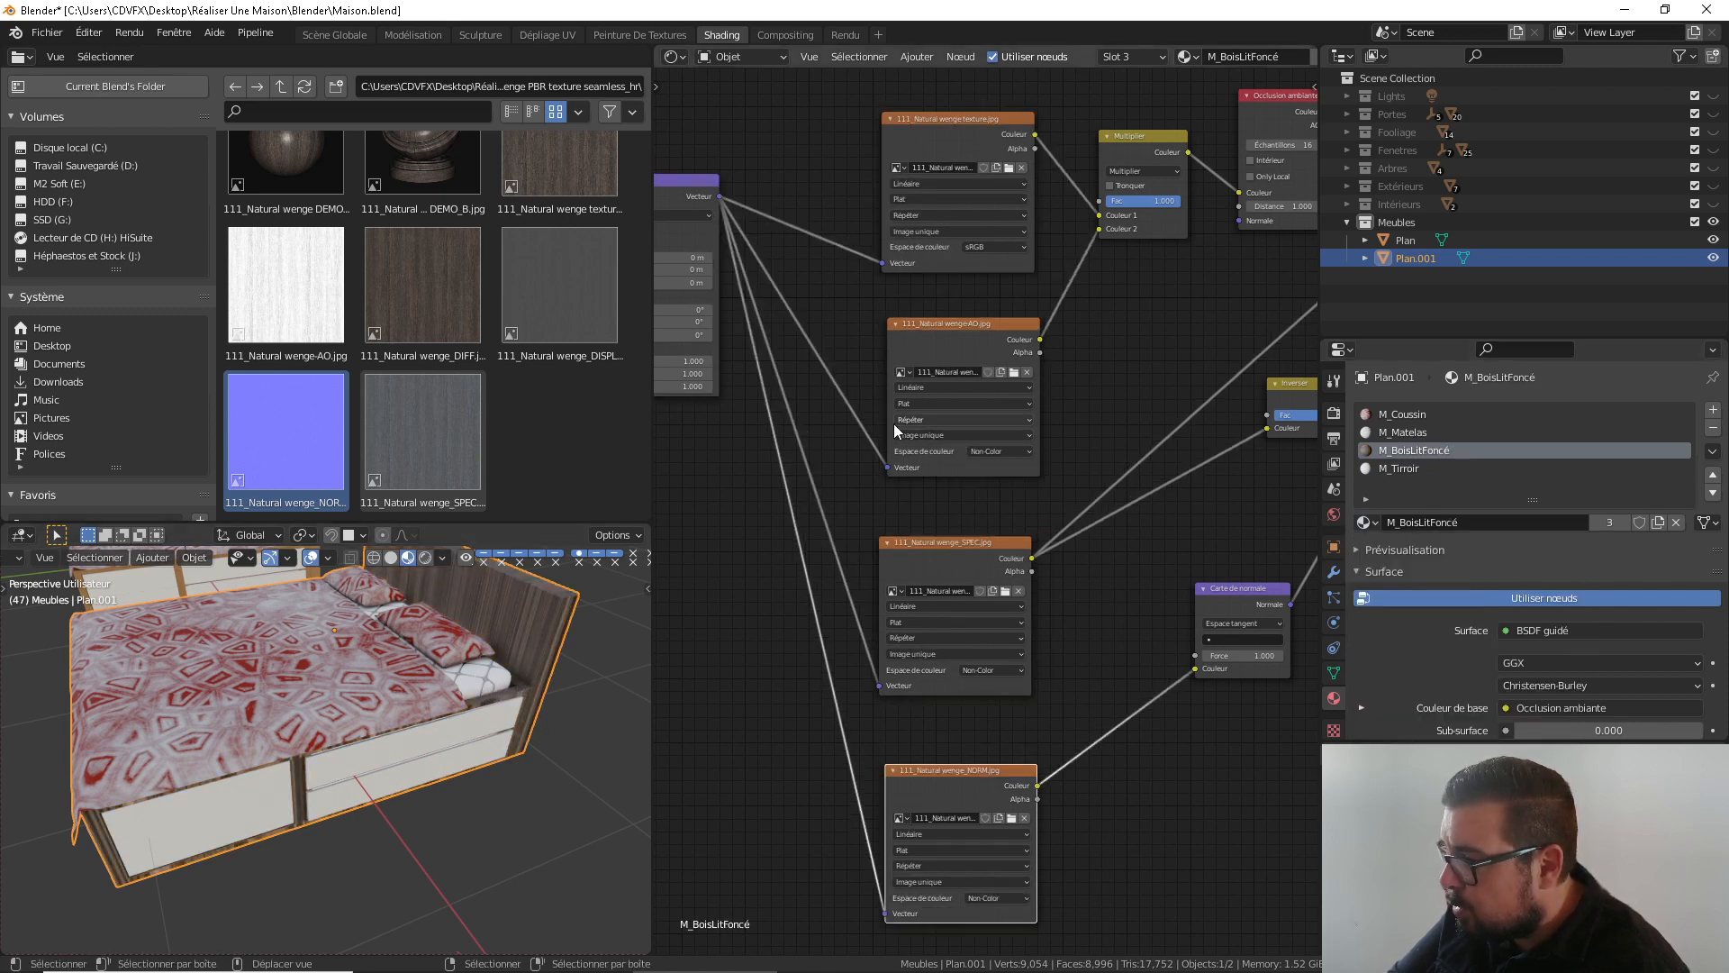
# Set the projection of all four wenge image textures in M_BoisLitFoncé to Boîte
pyautogui.click(937, 199)
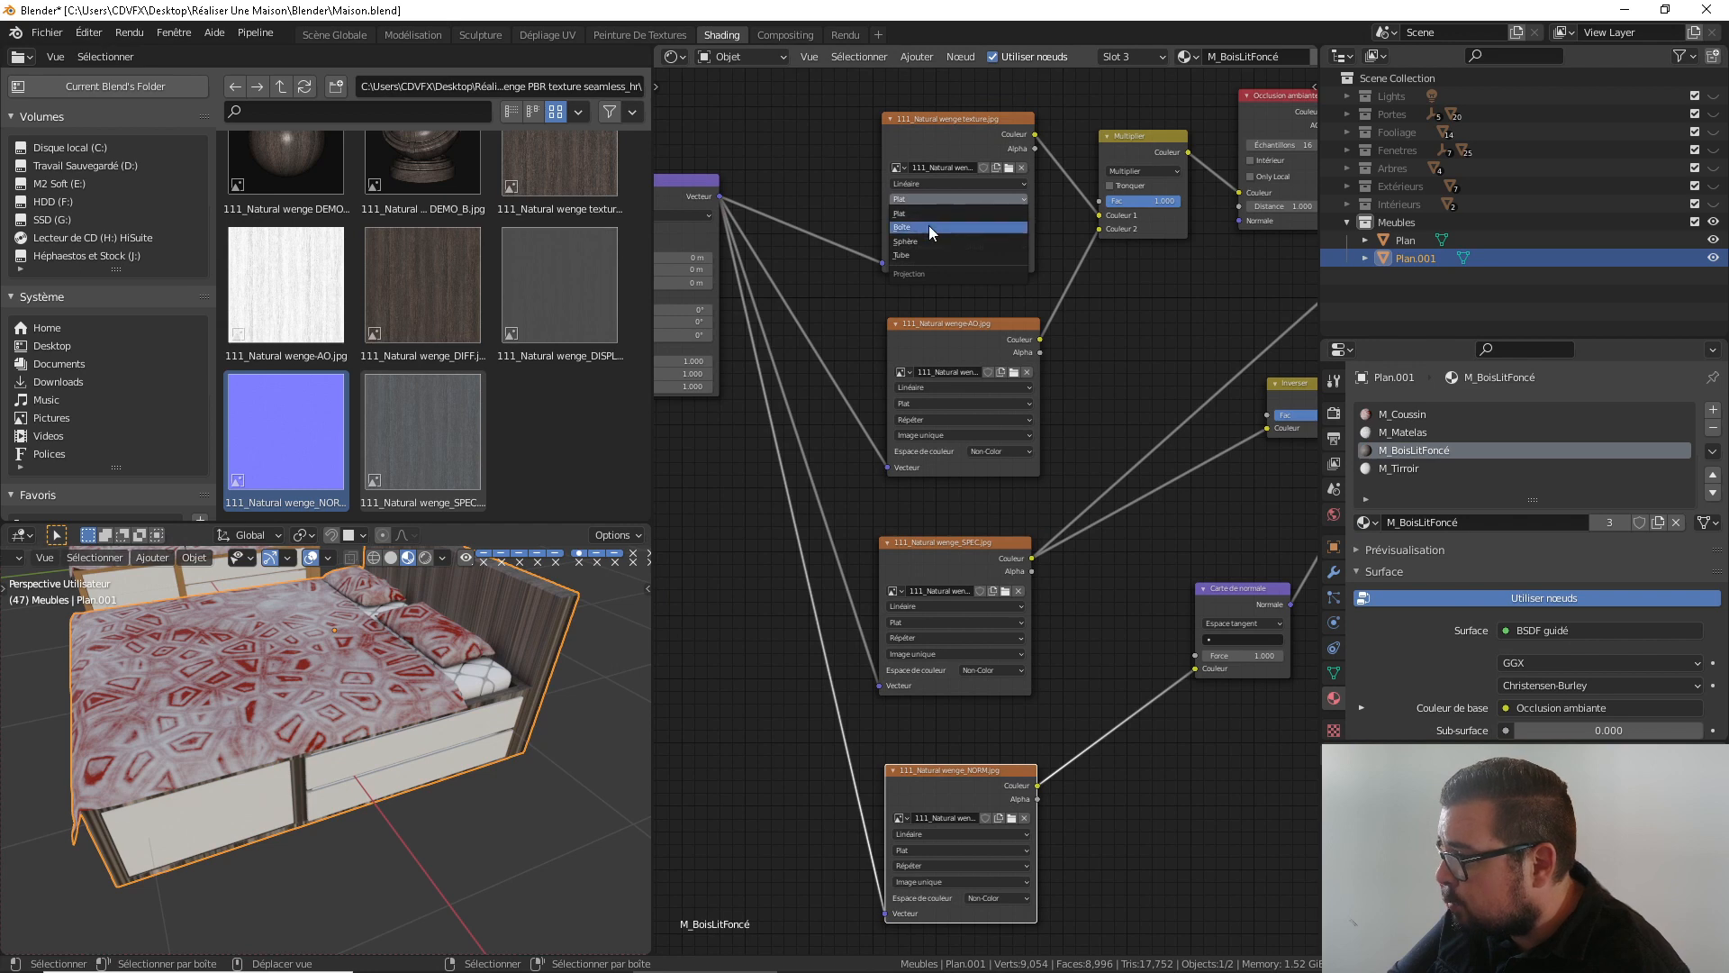
pyautogui.click(928, 227)
pyautogui.click(942, 403)
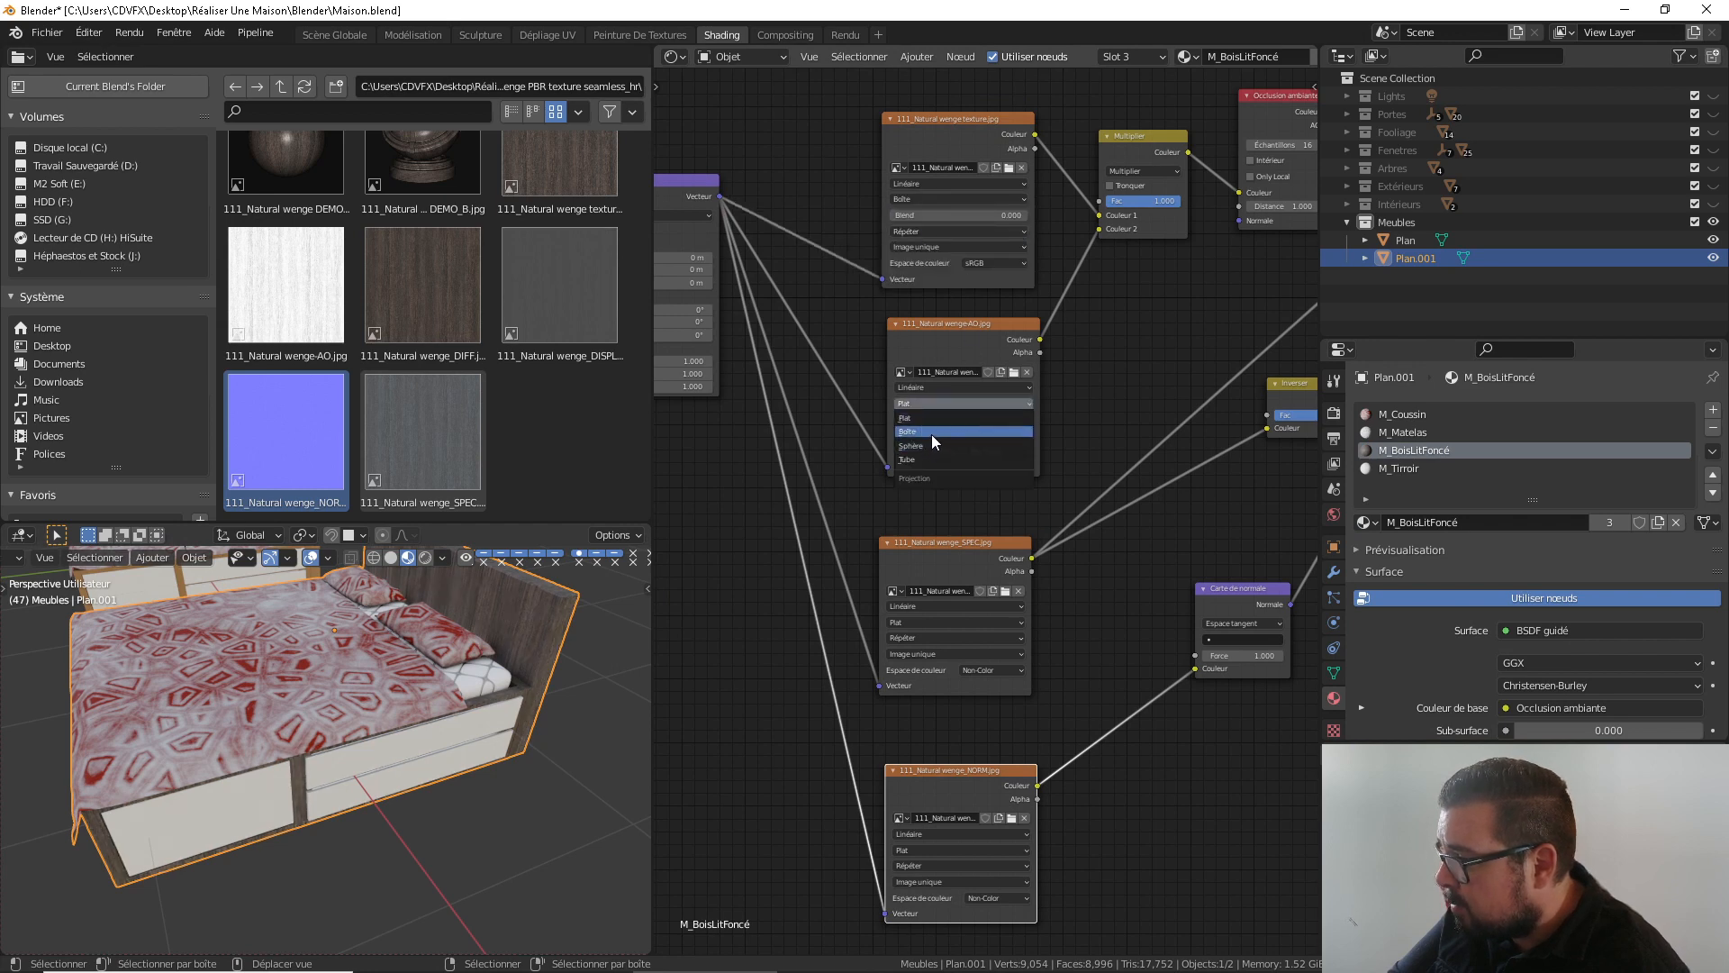
pyautogui.click(932, 433)
pyautogui.click(931, 625)
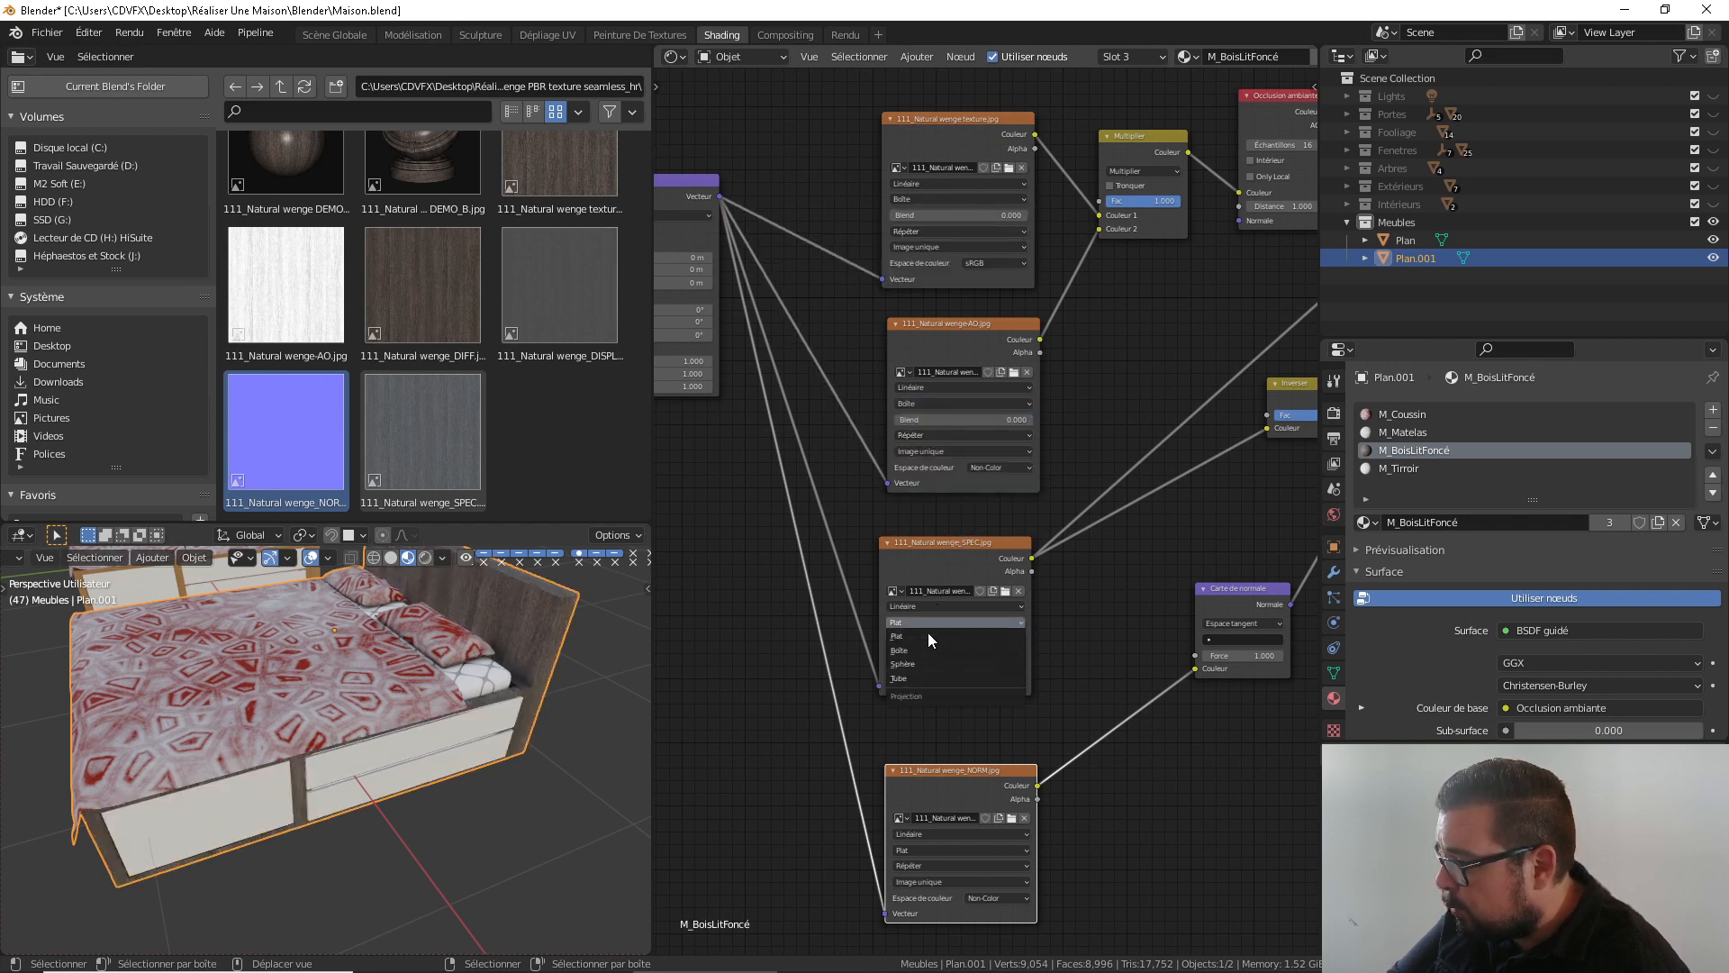
pyautogui.click(922, 652)
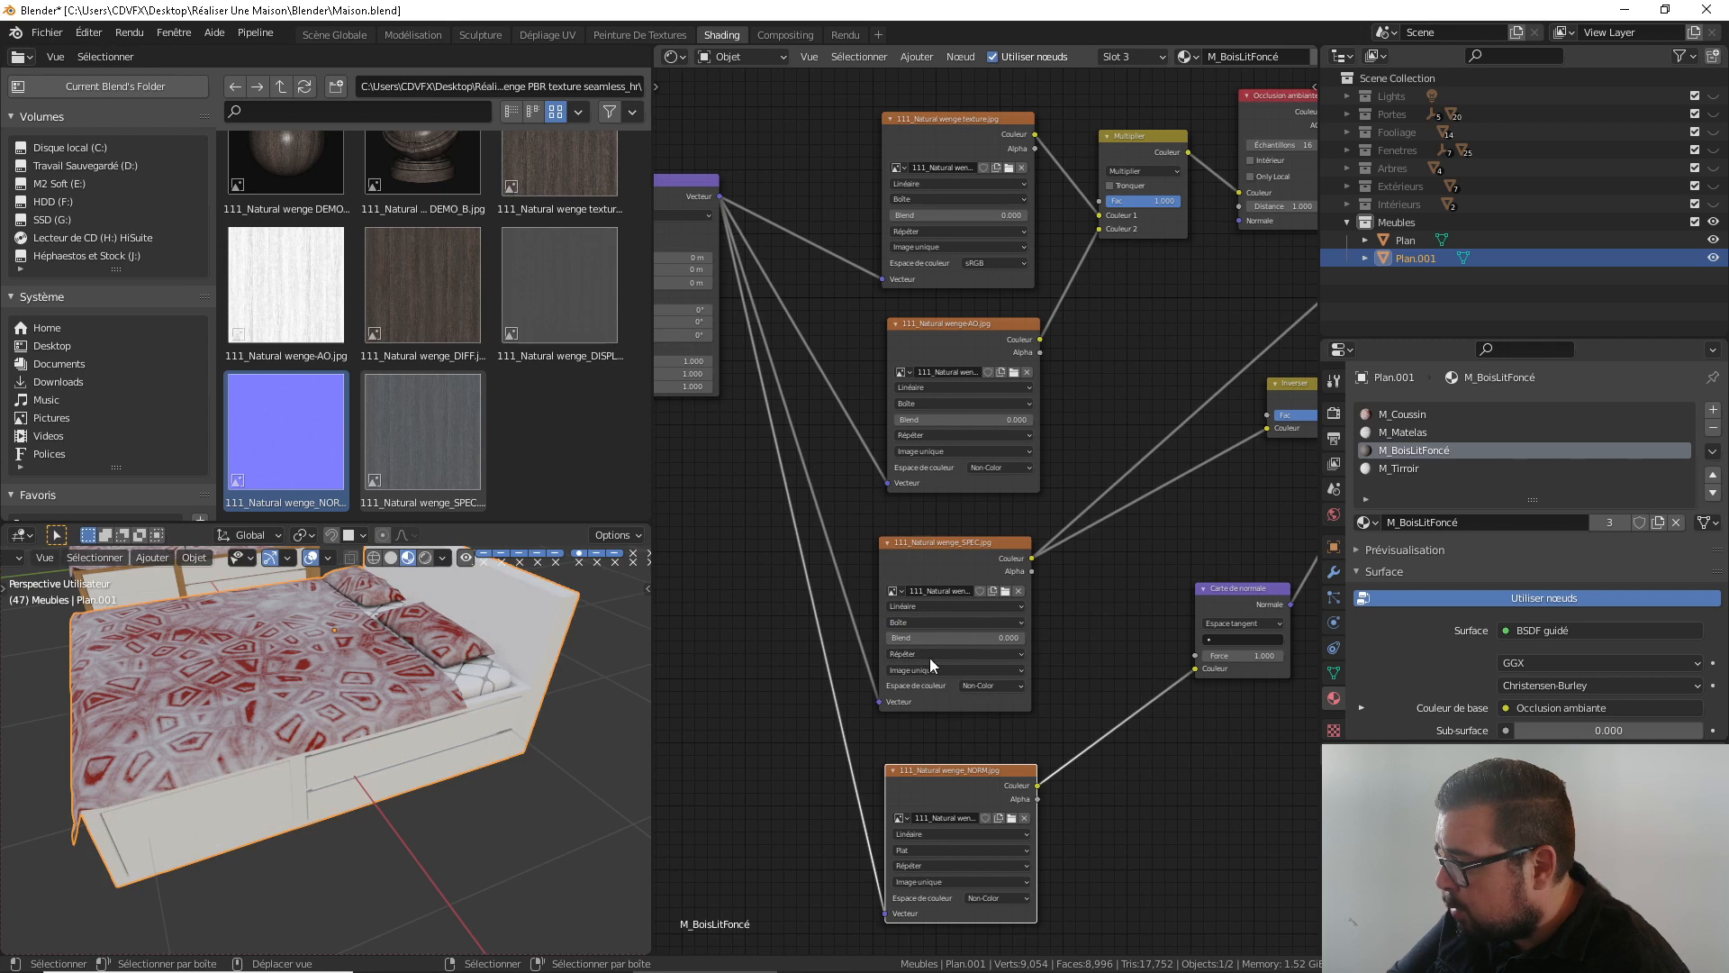
pyautogui.click(932, 847)
pyautogui.click(920, 879)
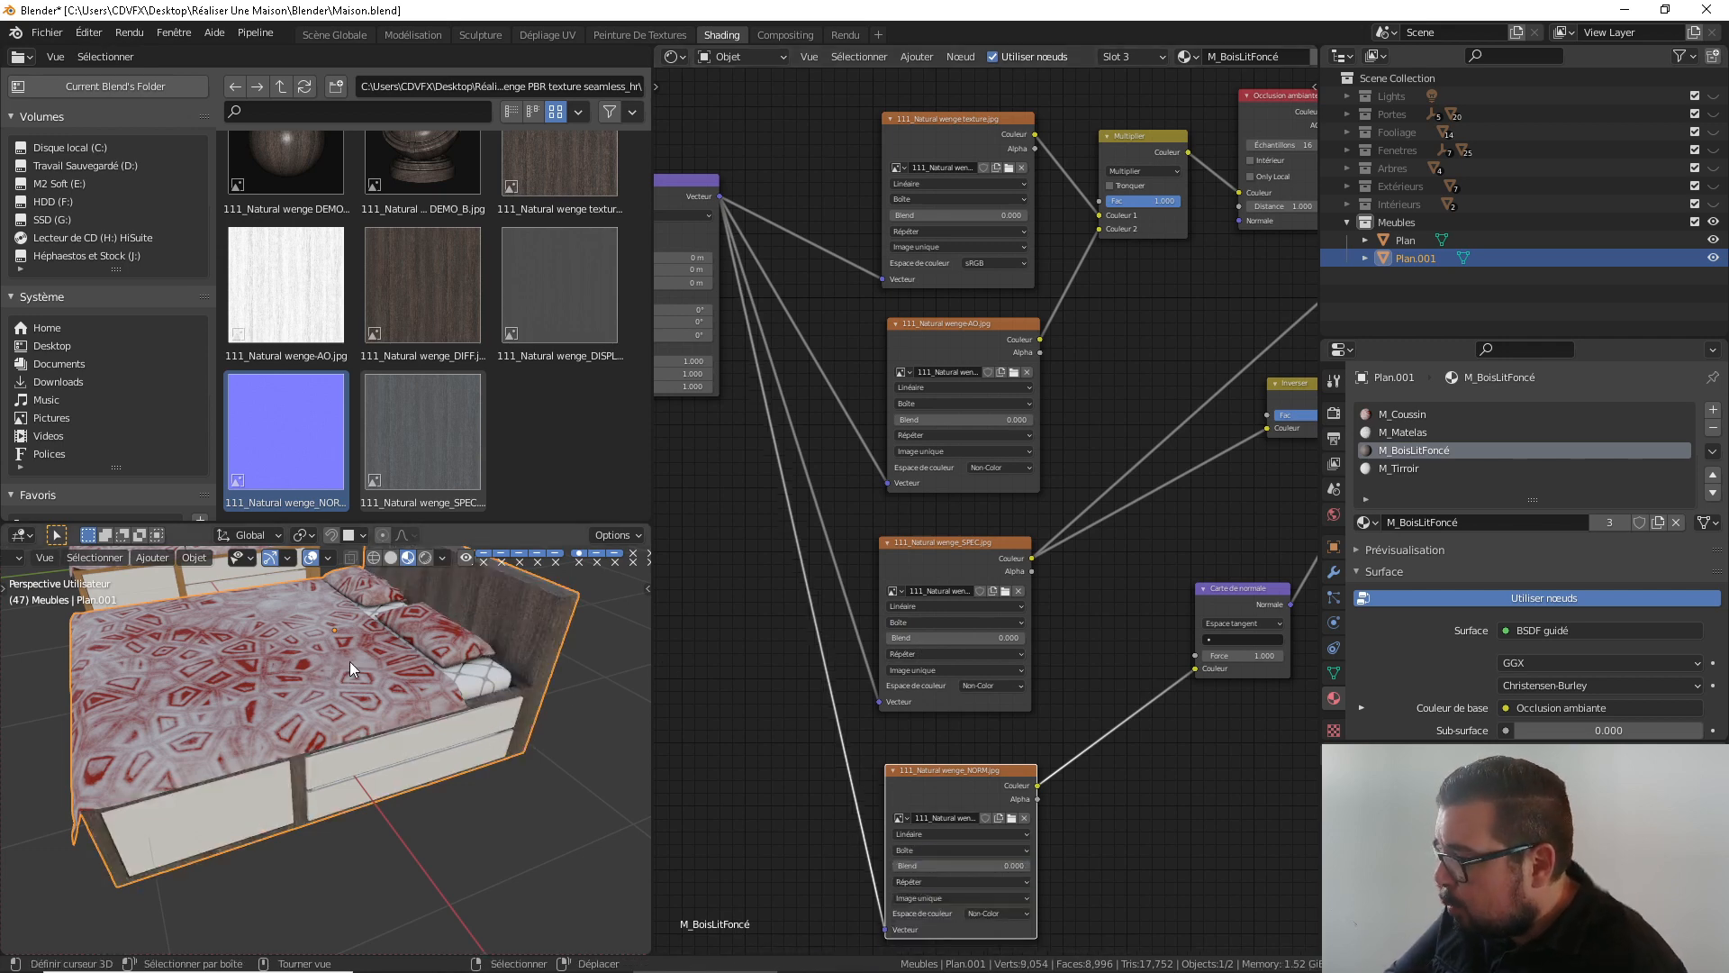
# Make a separate copy of M_Coussin for the duplicate bed and recolour its colour ramp's first stop very dark brown, value about 0.046
pyautogui.click(1418, 414)
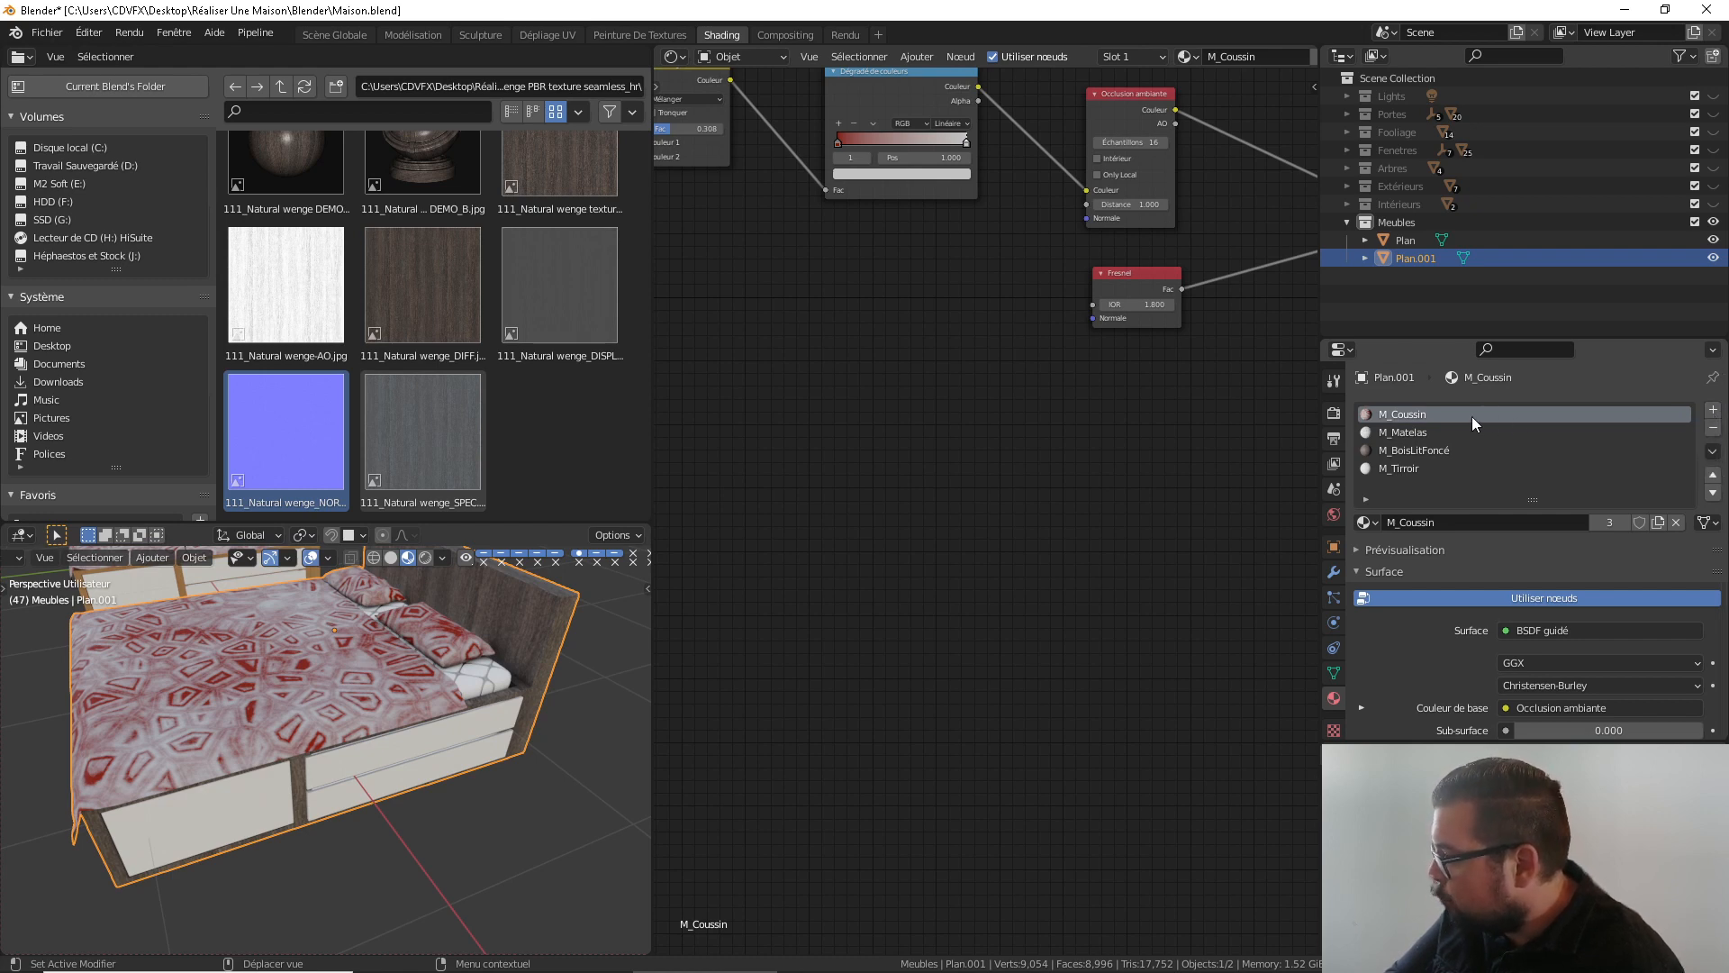
pyautogui.click(1658, 522)
pyautogui.moveTo(872, 156); pyautogui.dragTo(917, 430, button='middle')
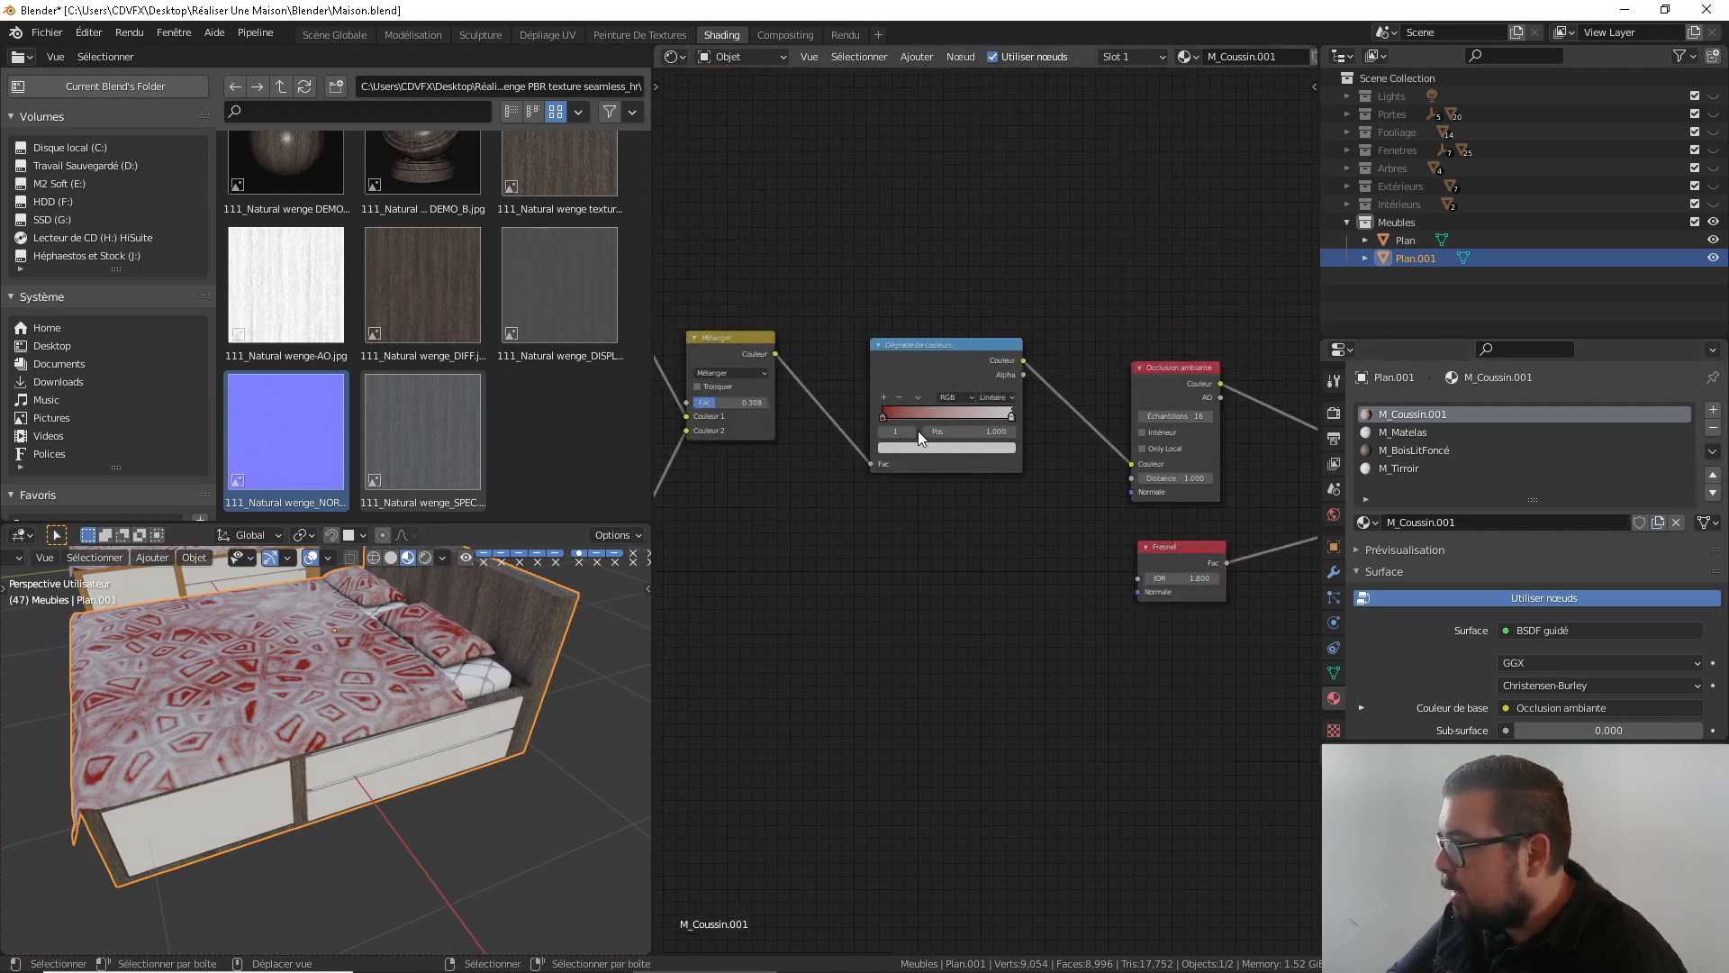
pyautogui.click(883, 416)
pyautogui.click(922, 444)
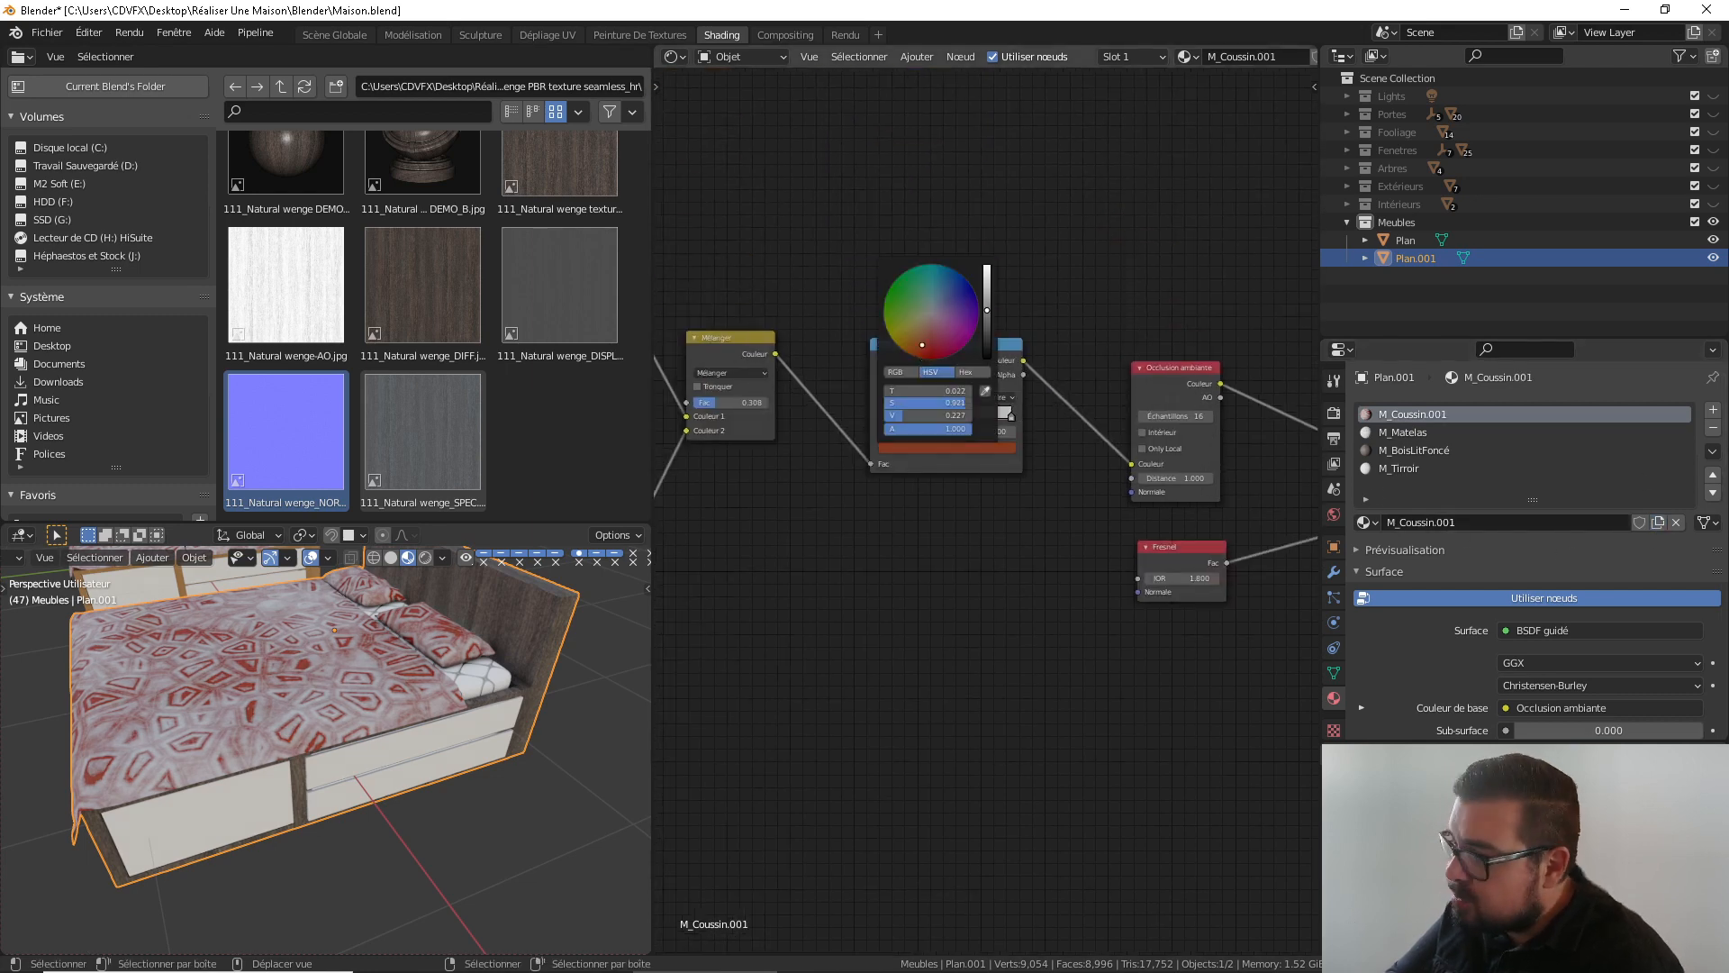
pyautogui.moveTo(923, 345)
pyautogui.mouseDown()
pyautogui.moveTo(908, 335)
pyautogui.moveTo(927, 335)
pyautogui.moveTo(906, 351)
pyautogui.mouseUp()
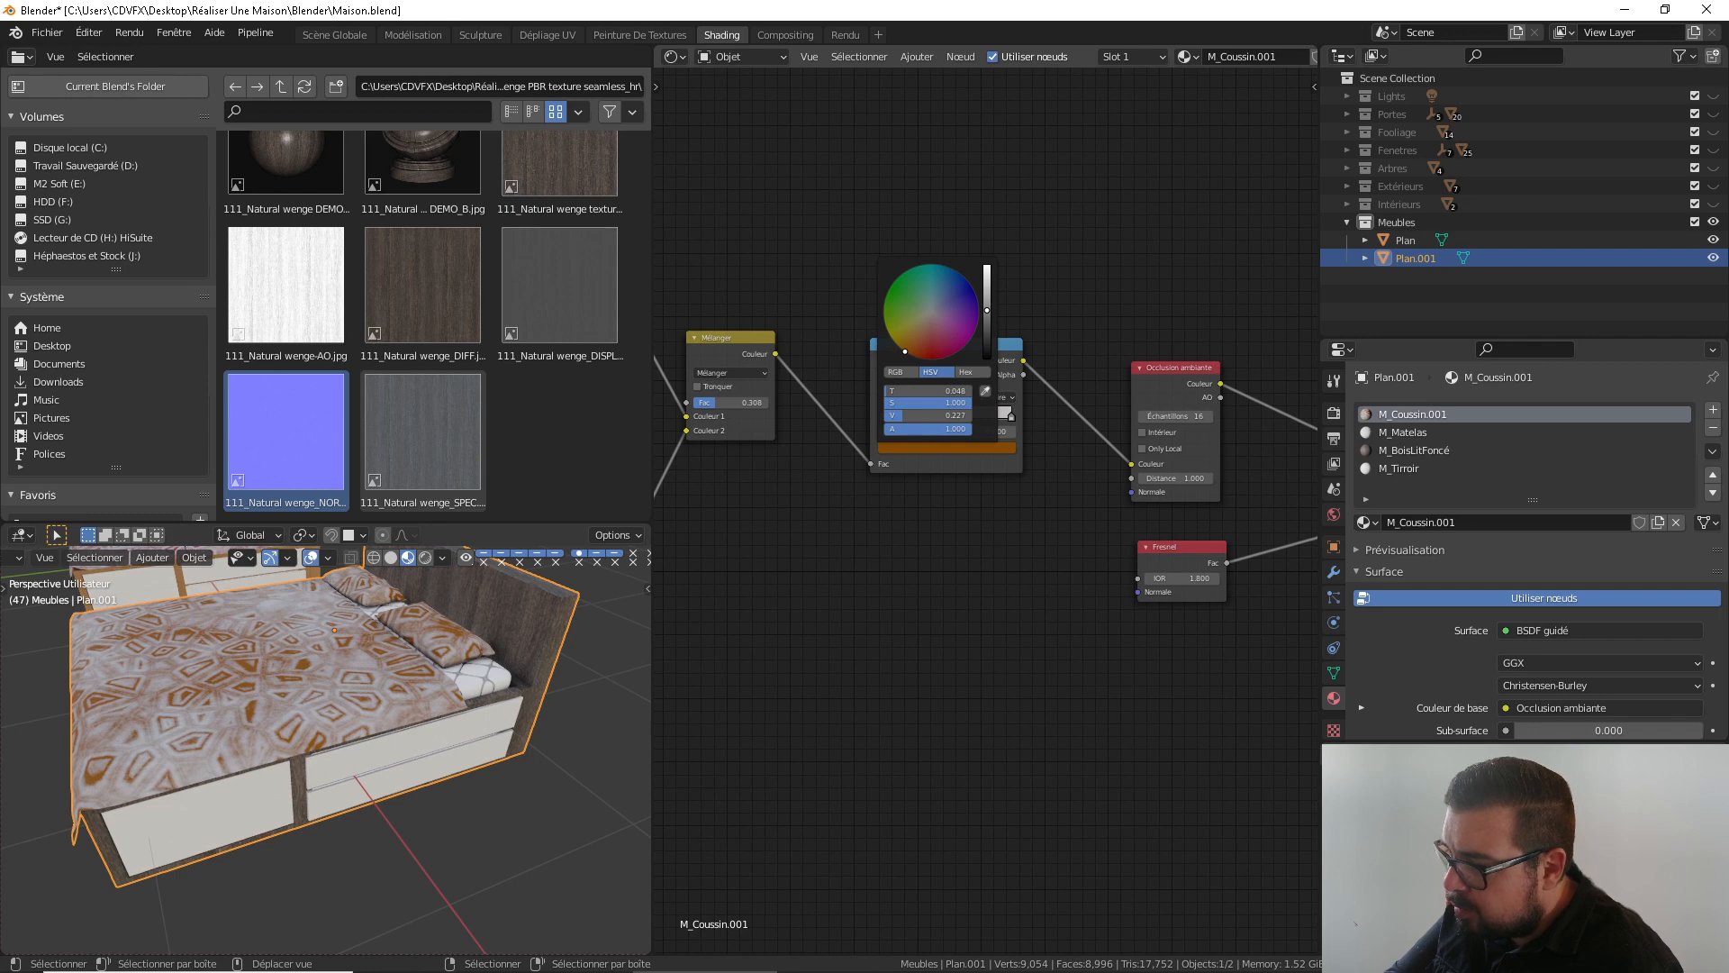
pyautogui.moveTo(985, 347); pyautogui.dragTo(987, 337)
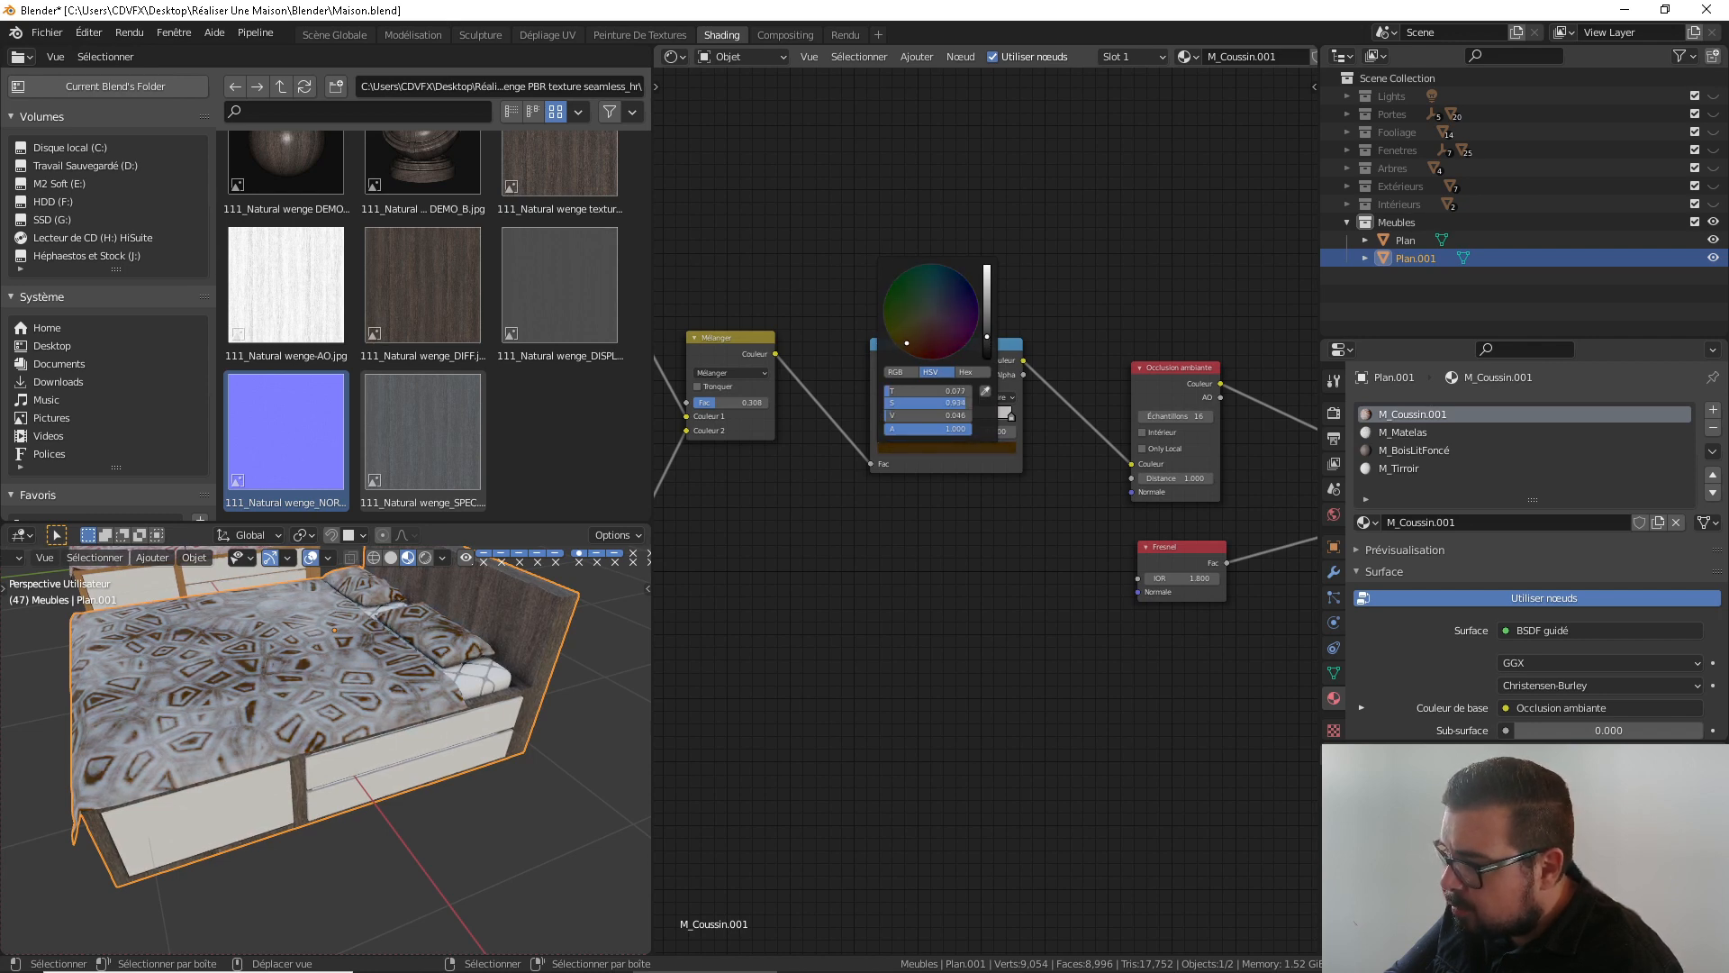
# Recolour the first colour ramp stop of the original bed's M_Coussin to brown with hue 0.060, saturation 1.000 and value 0.098
pyautogui.scroll(-5, 239, 699)
pyautogui.moveTo(241, 699); pyautogui.dragTo(366, 706, button='middle')
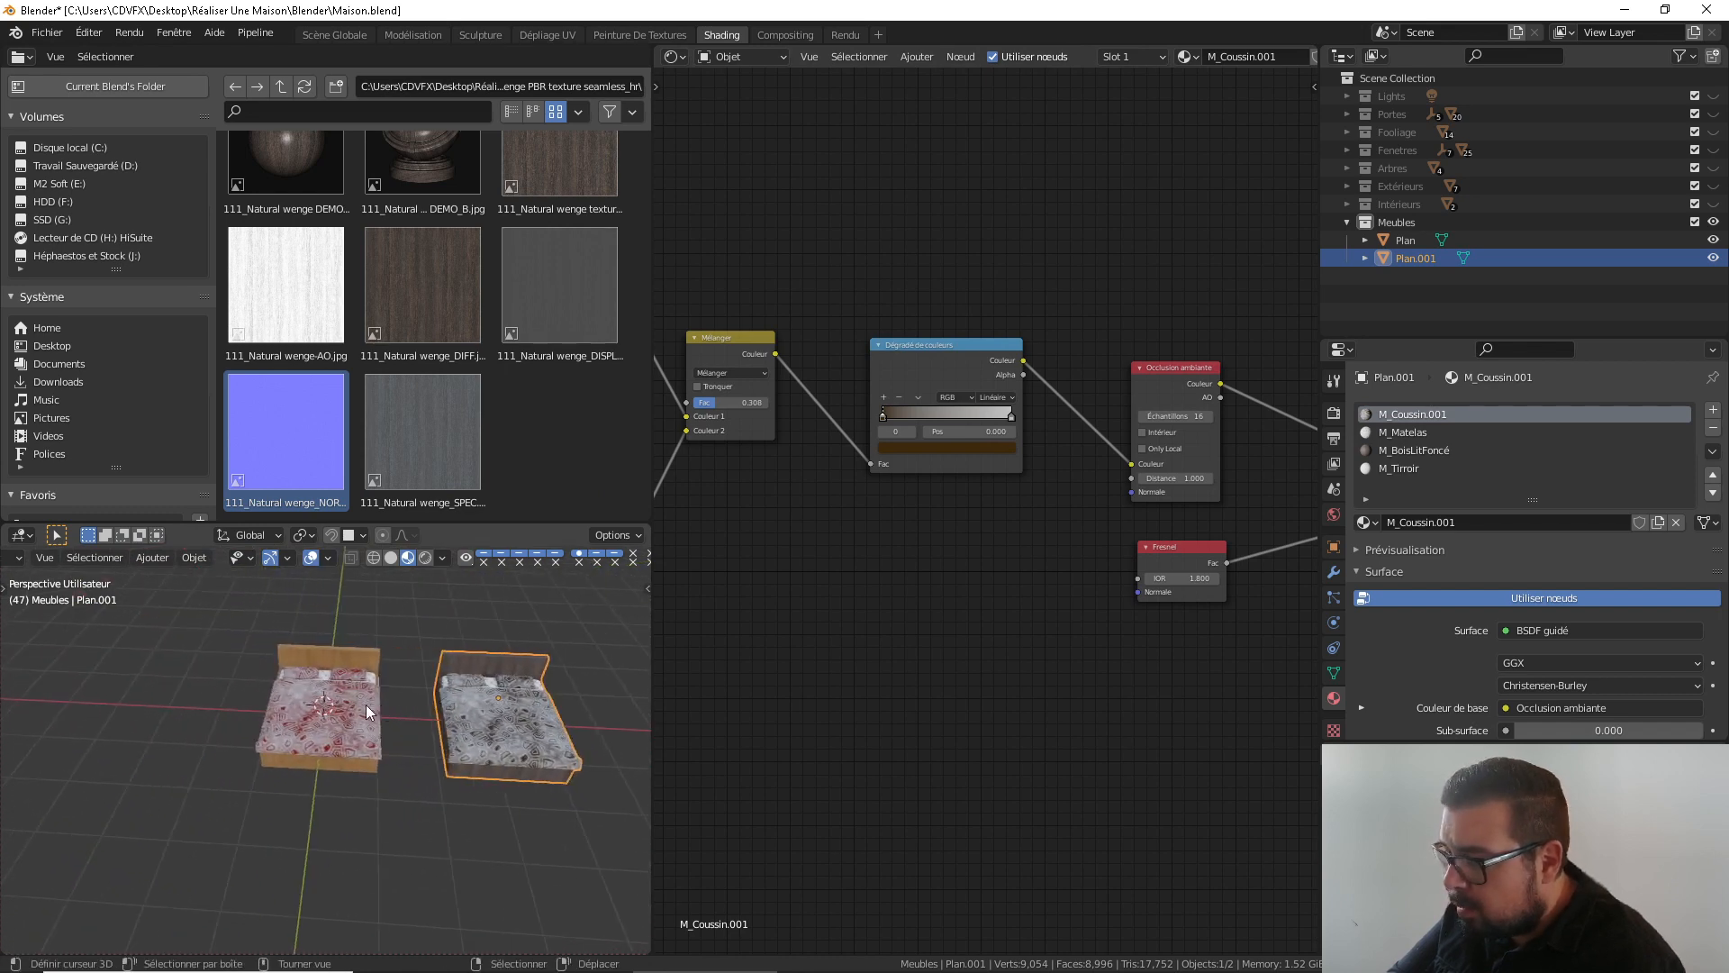
pyautogui.click(366, 704)
pyautogui.scroll(4, 938, 473)
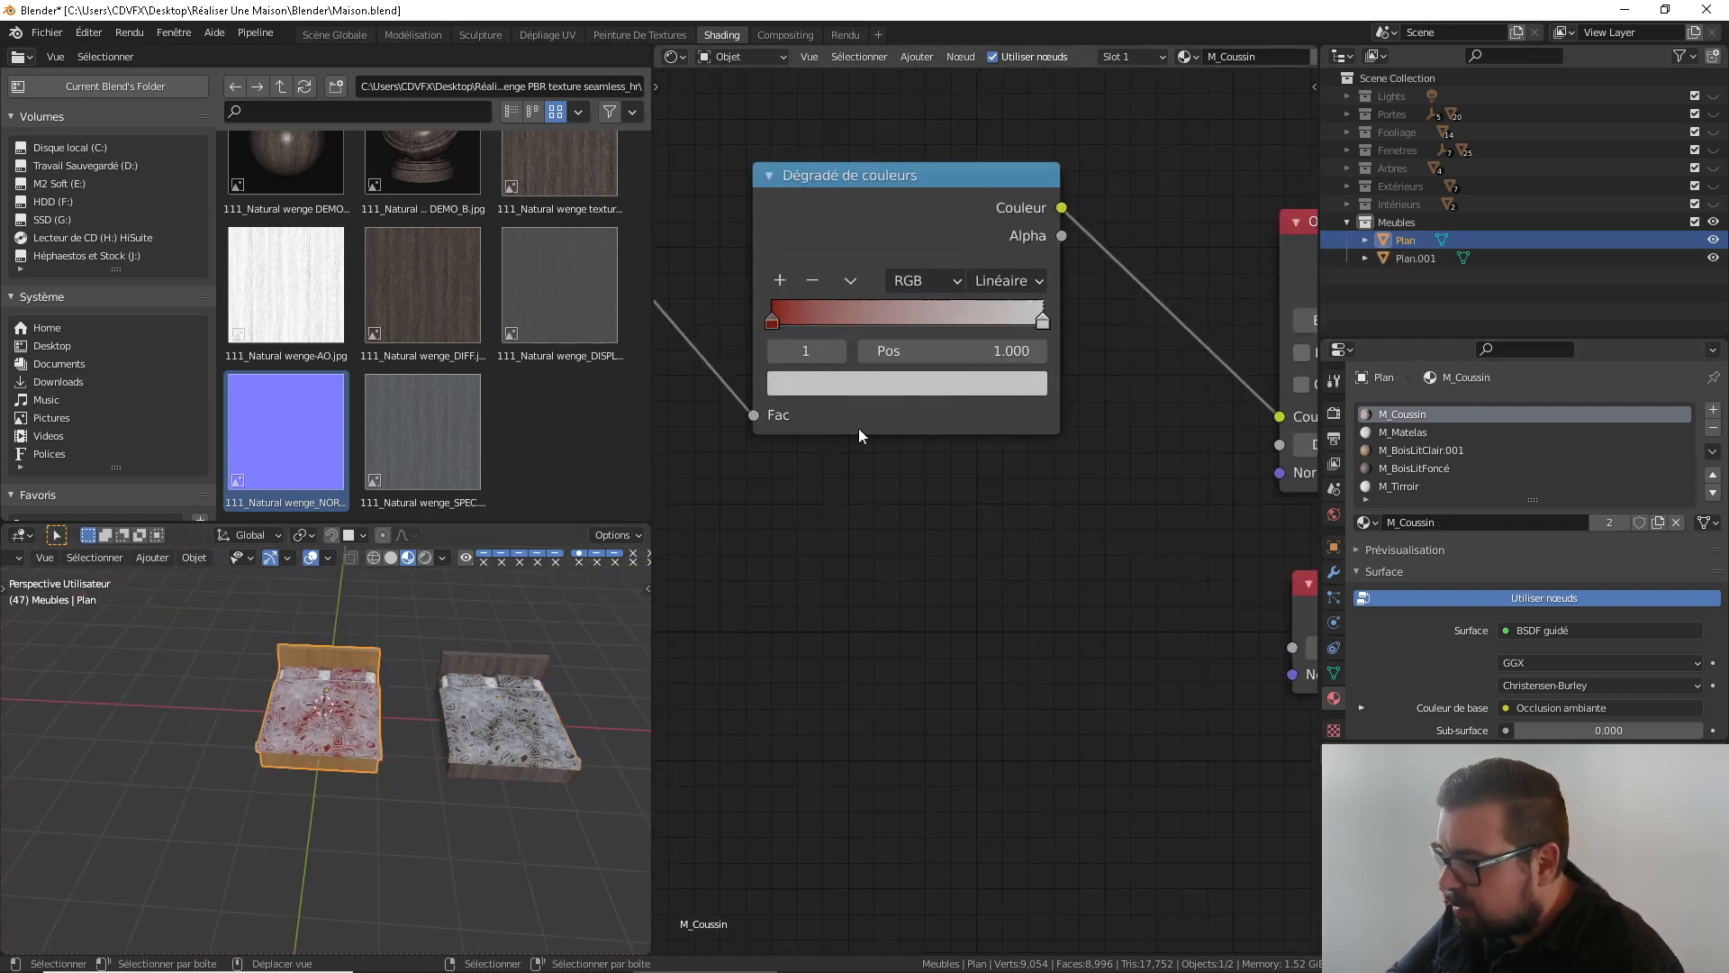
pyautogui.scroll(7, 494, 694)
pyautogui.moveTo(493, 693); pyautogui.dragTo(568, 711, button='middle')
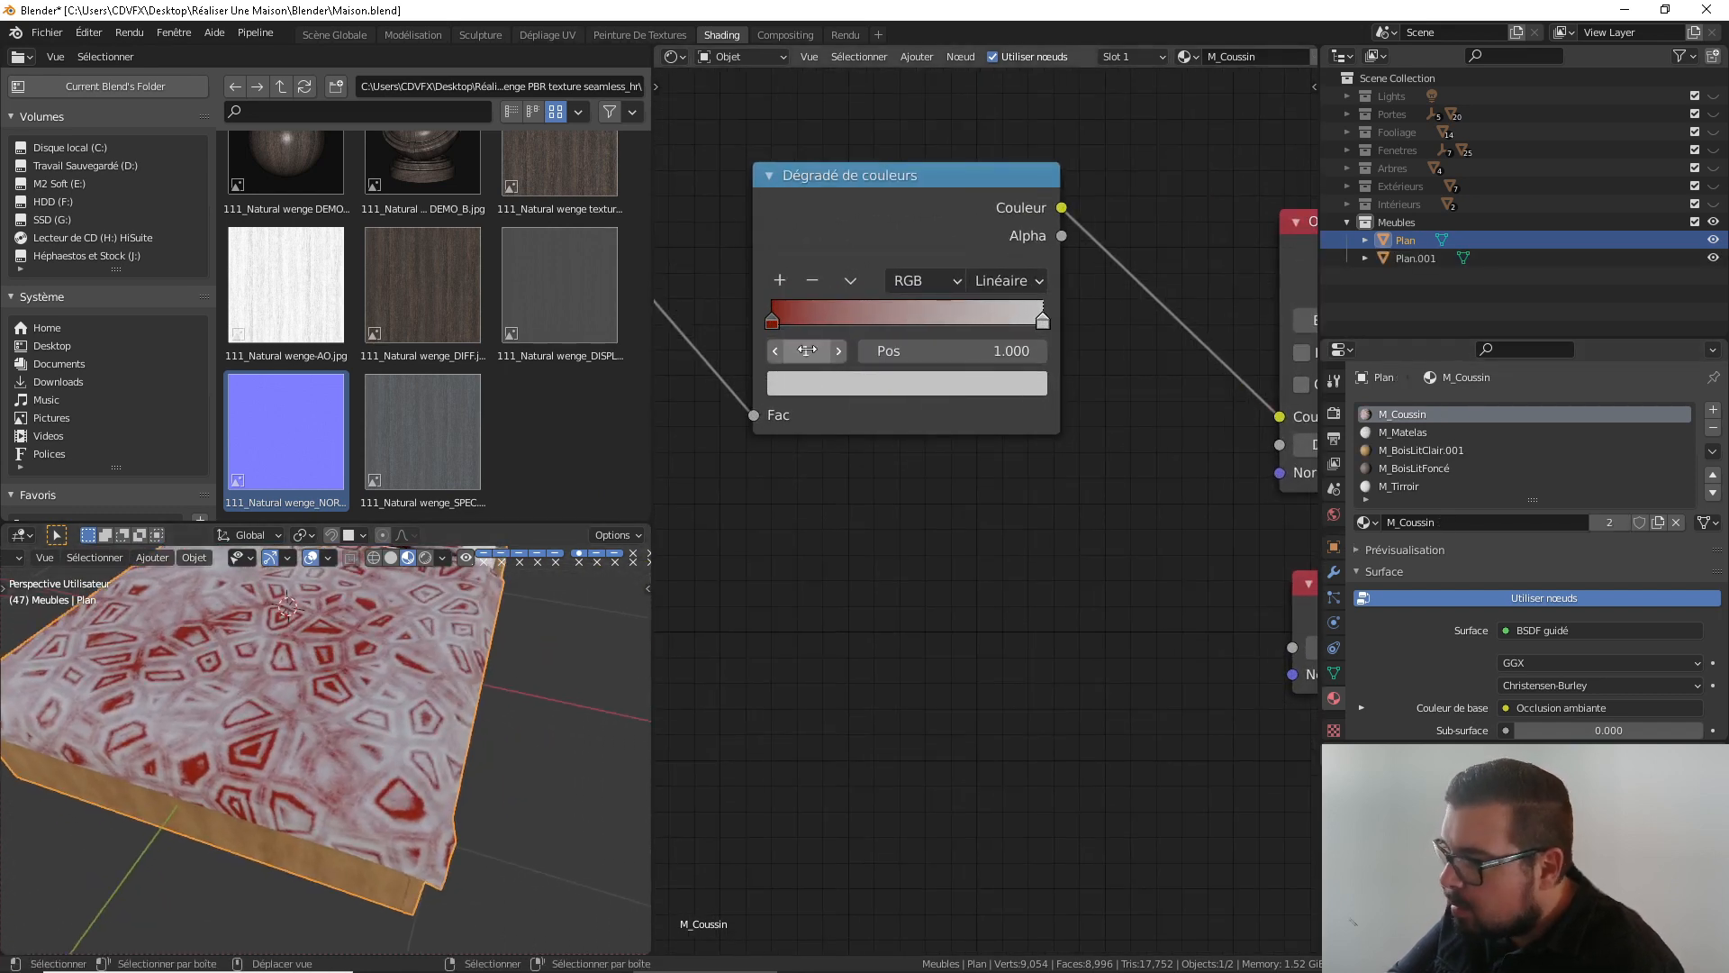
pyautogui.click(773, 322)
pyautogui.click(823, 381)
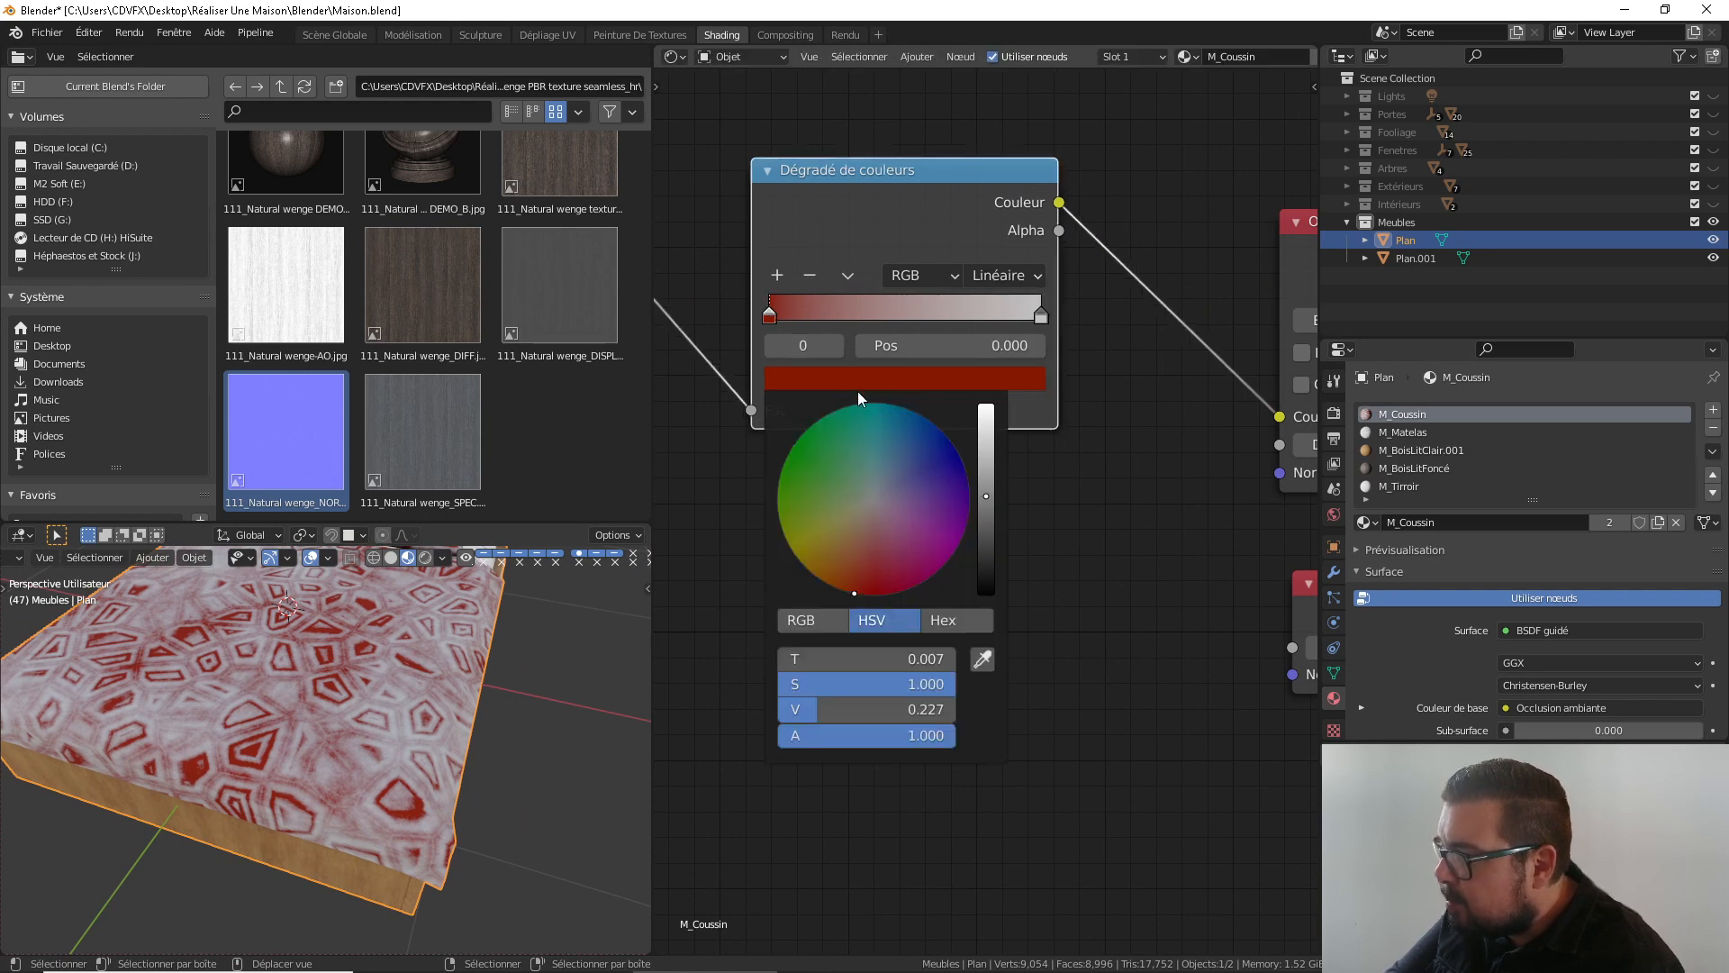
pyautogui.click(839, 580)
pyautogui.moveTo(840, 580); pyautogui.dragTo(817, 576)
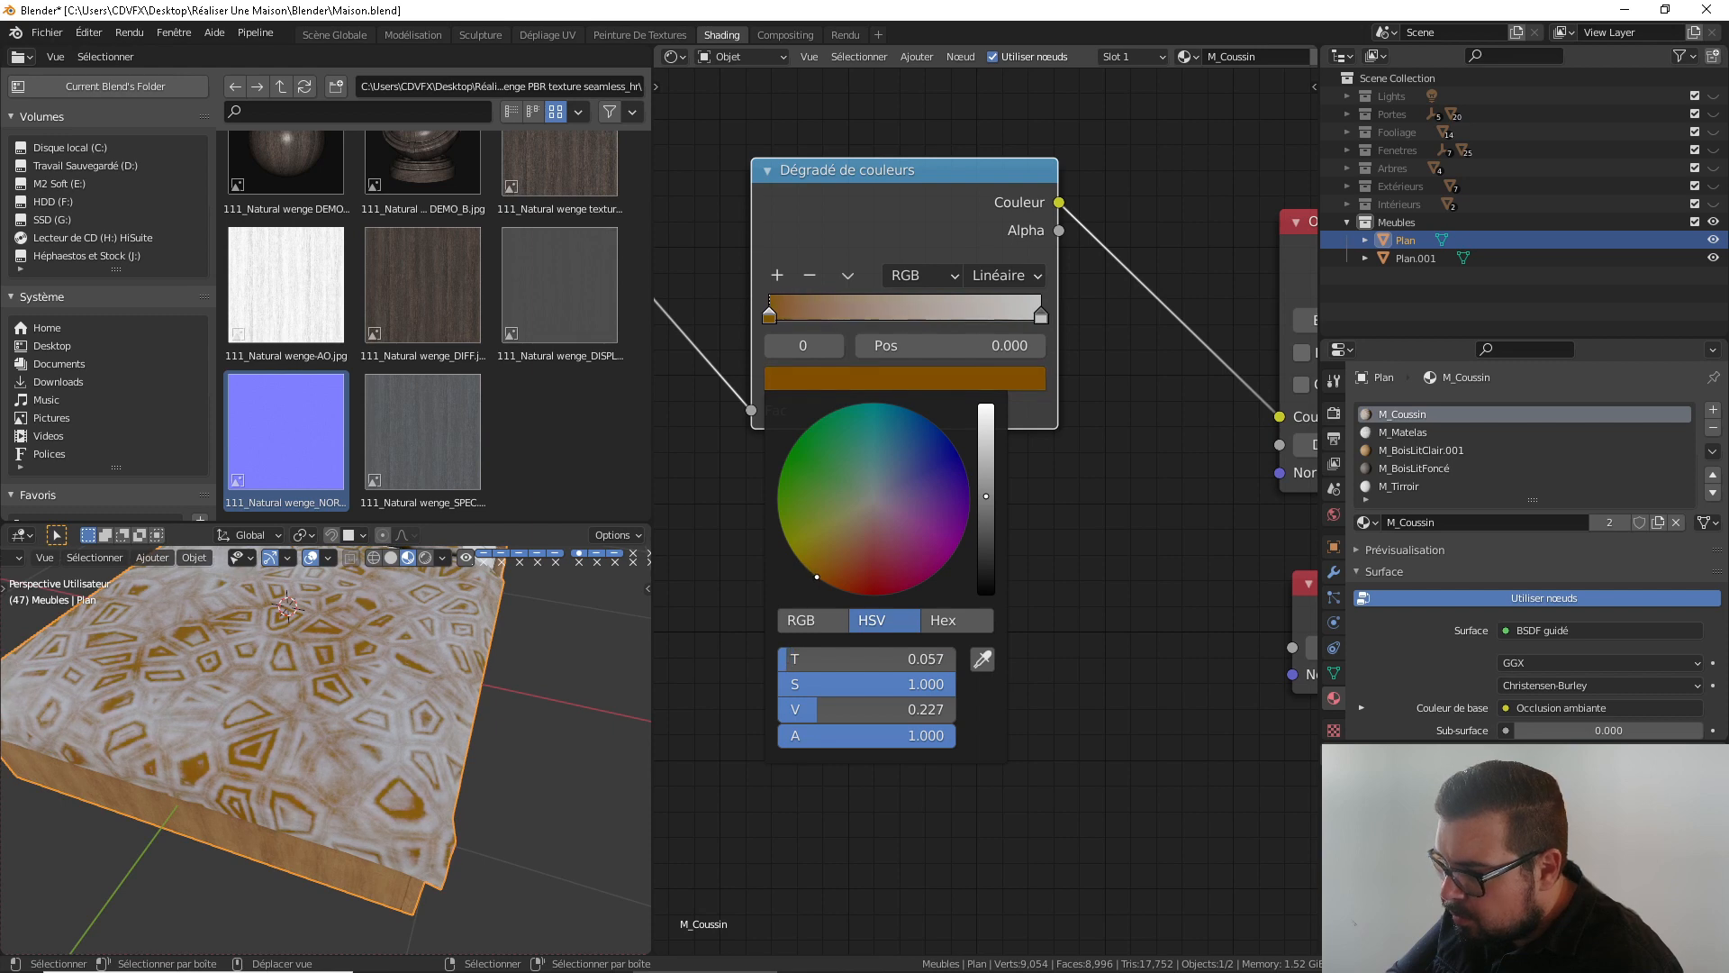
pyautogui.moveTo(986, 496); pyautogui.dragTo(985, 528)
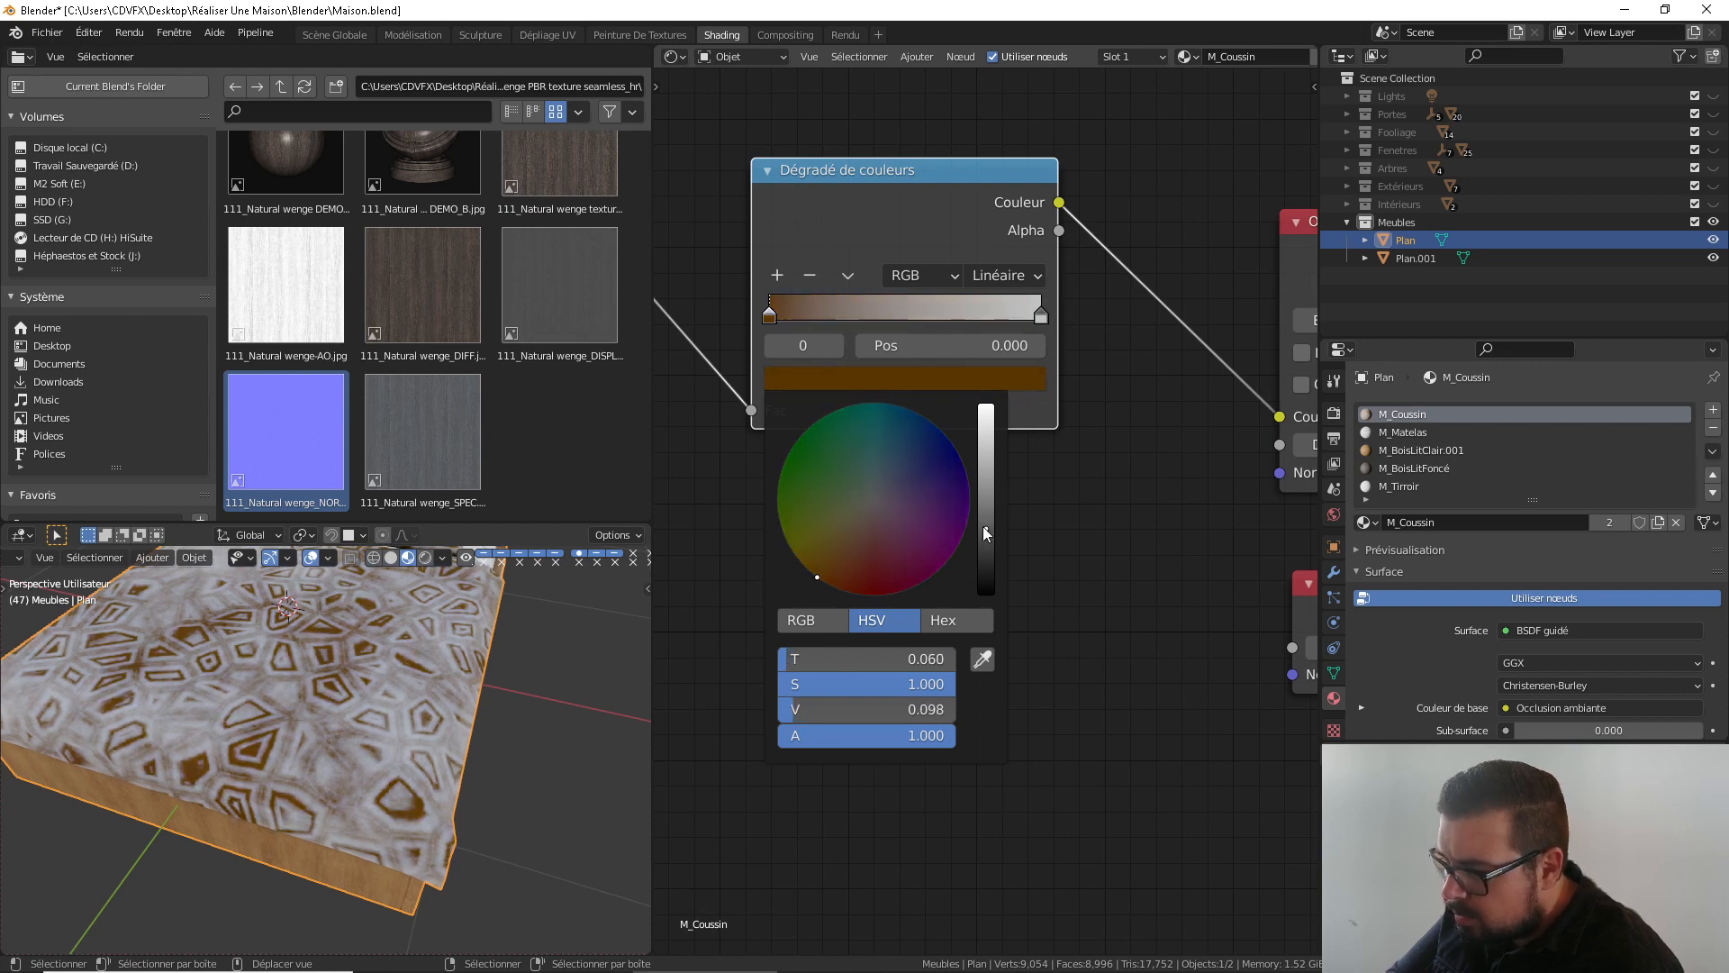
# Set the Musgrave texture scale in the original bed's M_Coussin material to 0.1
pyautogui.scroll(-4, 412, 697)
pyautogui.moveTo(459, 698); pyautogui.dragTo(396, 717, button='middle')
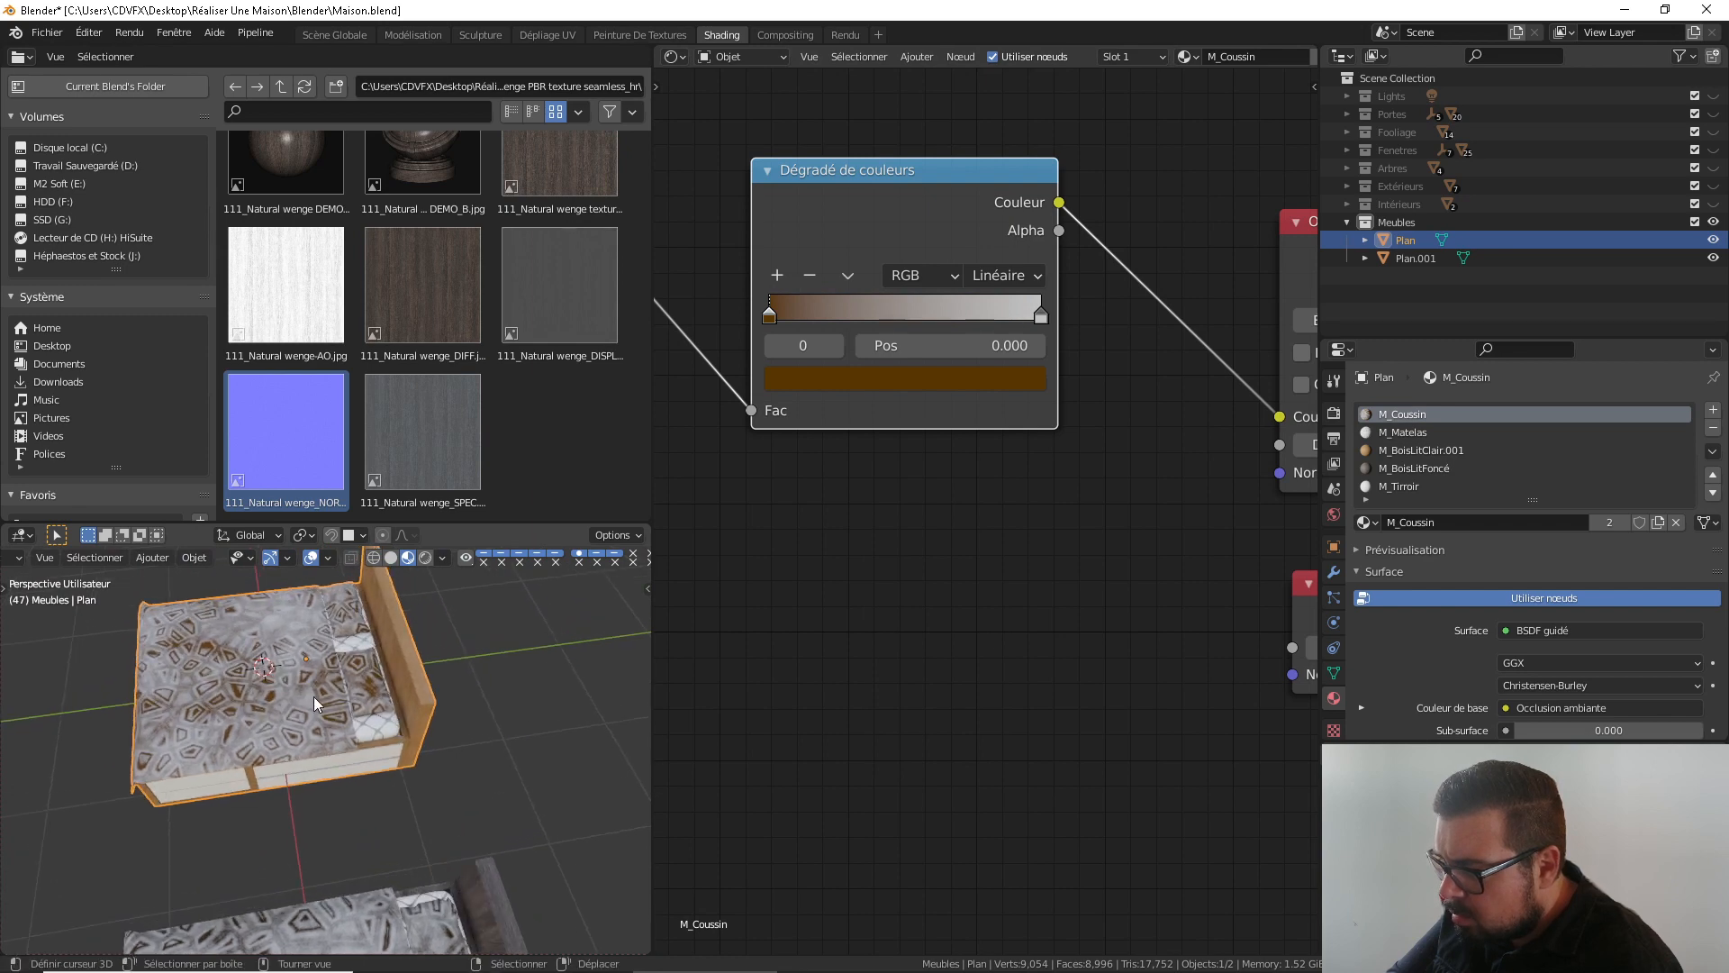
pyautogui.moveTo(874, 454); pyautogui.dragTo(995, 586, button='middle')
pyautogui.scroll(-3, 994, 576)
pyautogui.moveTo(739, 534); pyautogui.dragTo(1022, 557, button='middle')
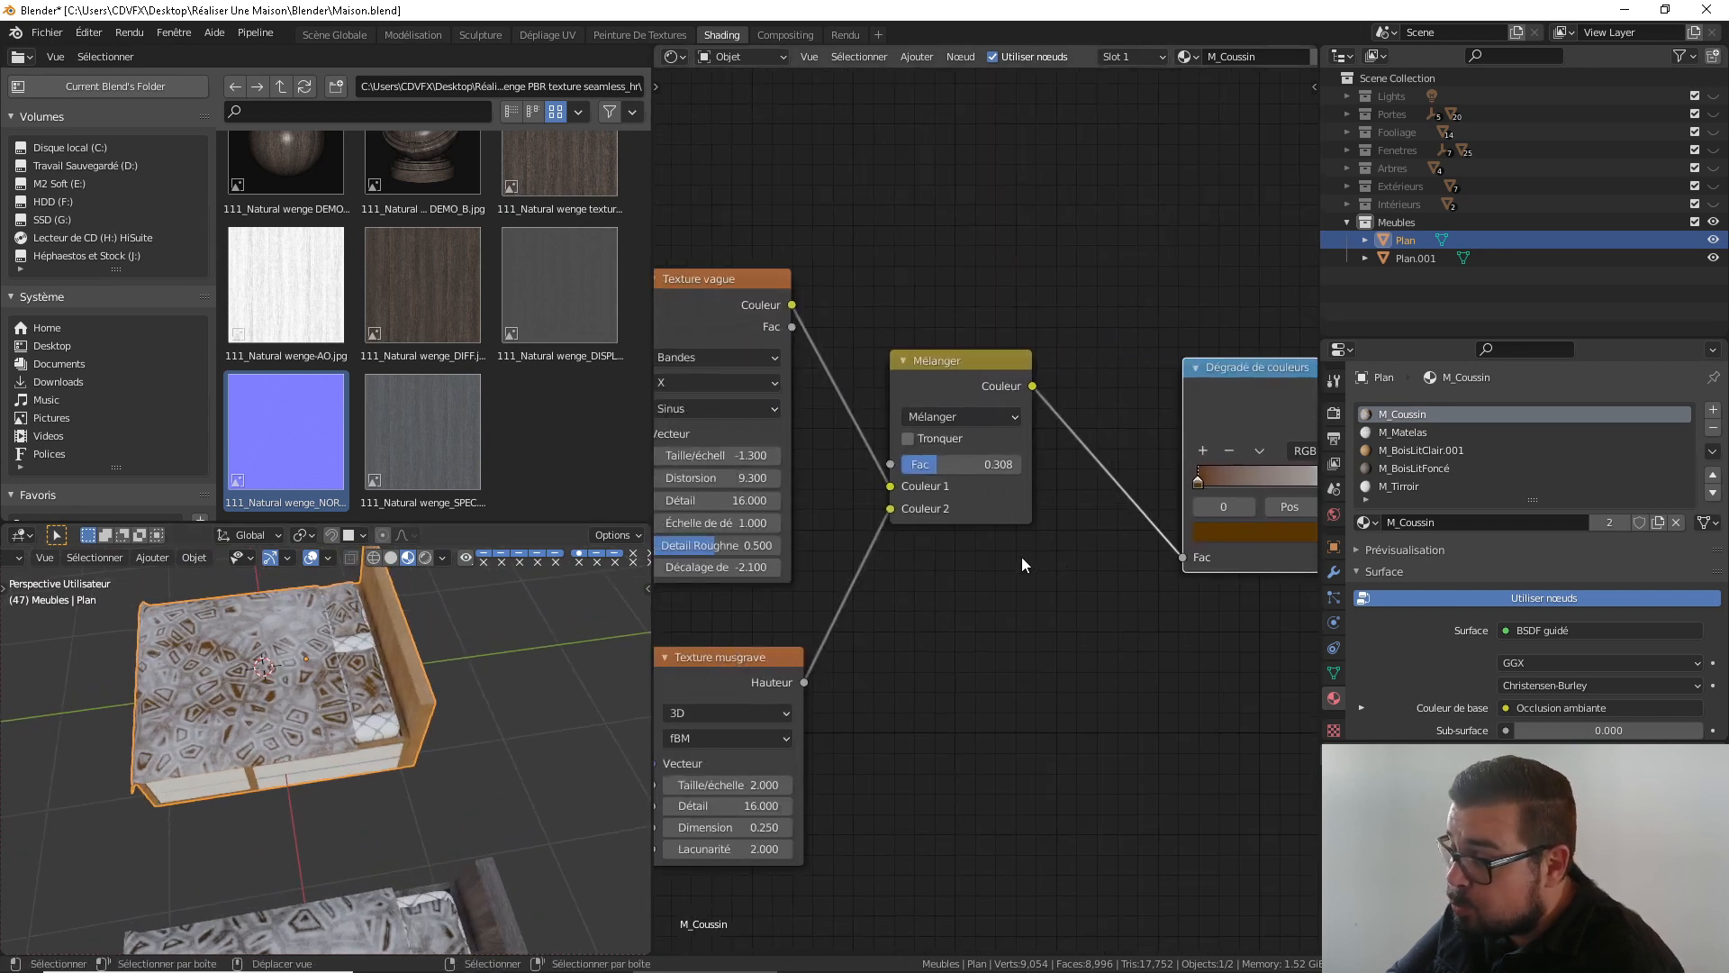
pyautogui.scroll(4, 954, 571)
pyautogui.moveTo(899, 582); pyautogui.dragTo(1064, 605, button='middle')
pyautogui.moveTo(867, 455); pyautogui.dragTo(975, 468, button='middle')
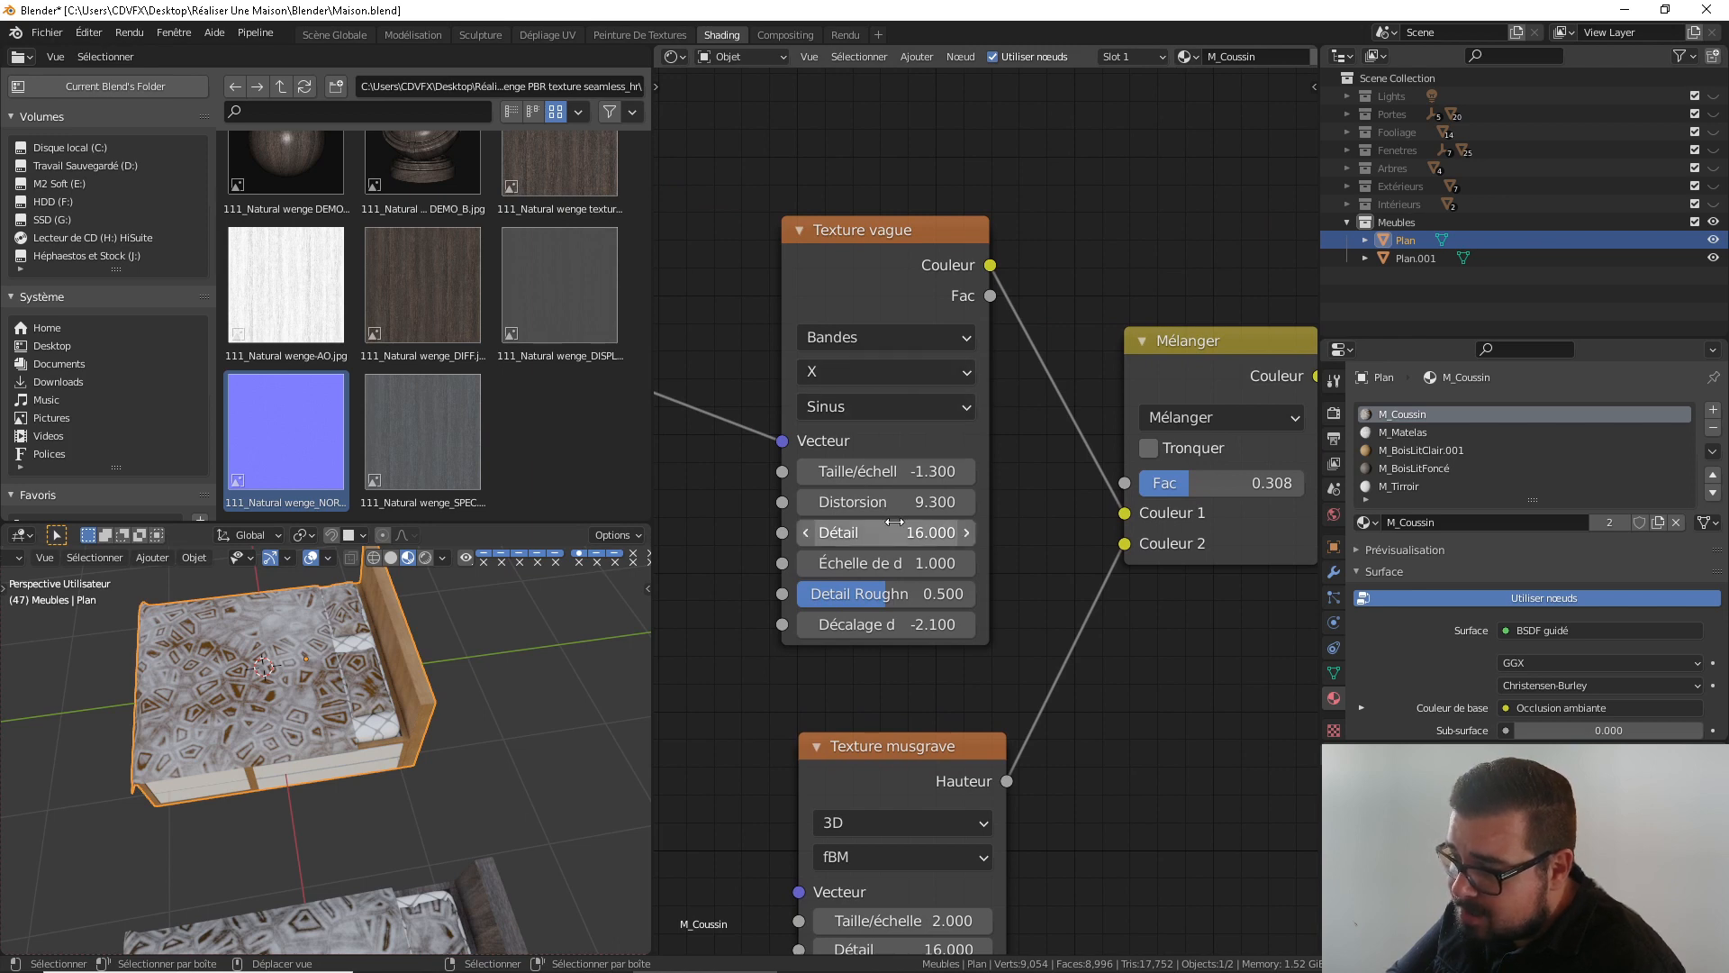
pyautogui.moveTo(971, 682); pyautogui.dragTo(1043, 523, button='middle')
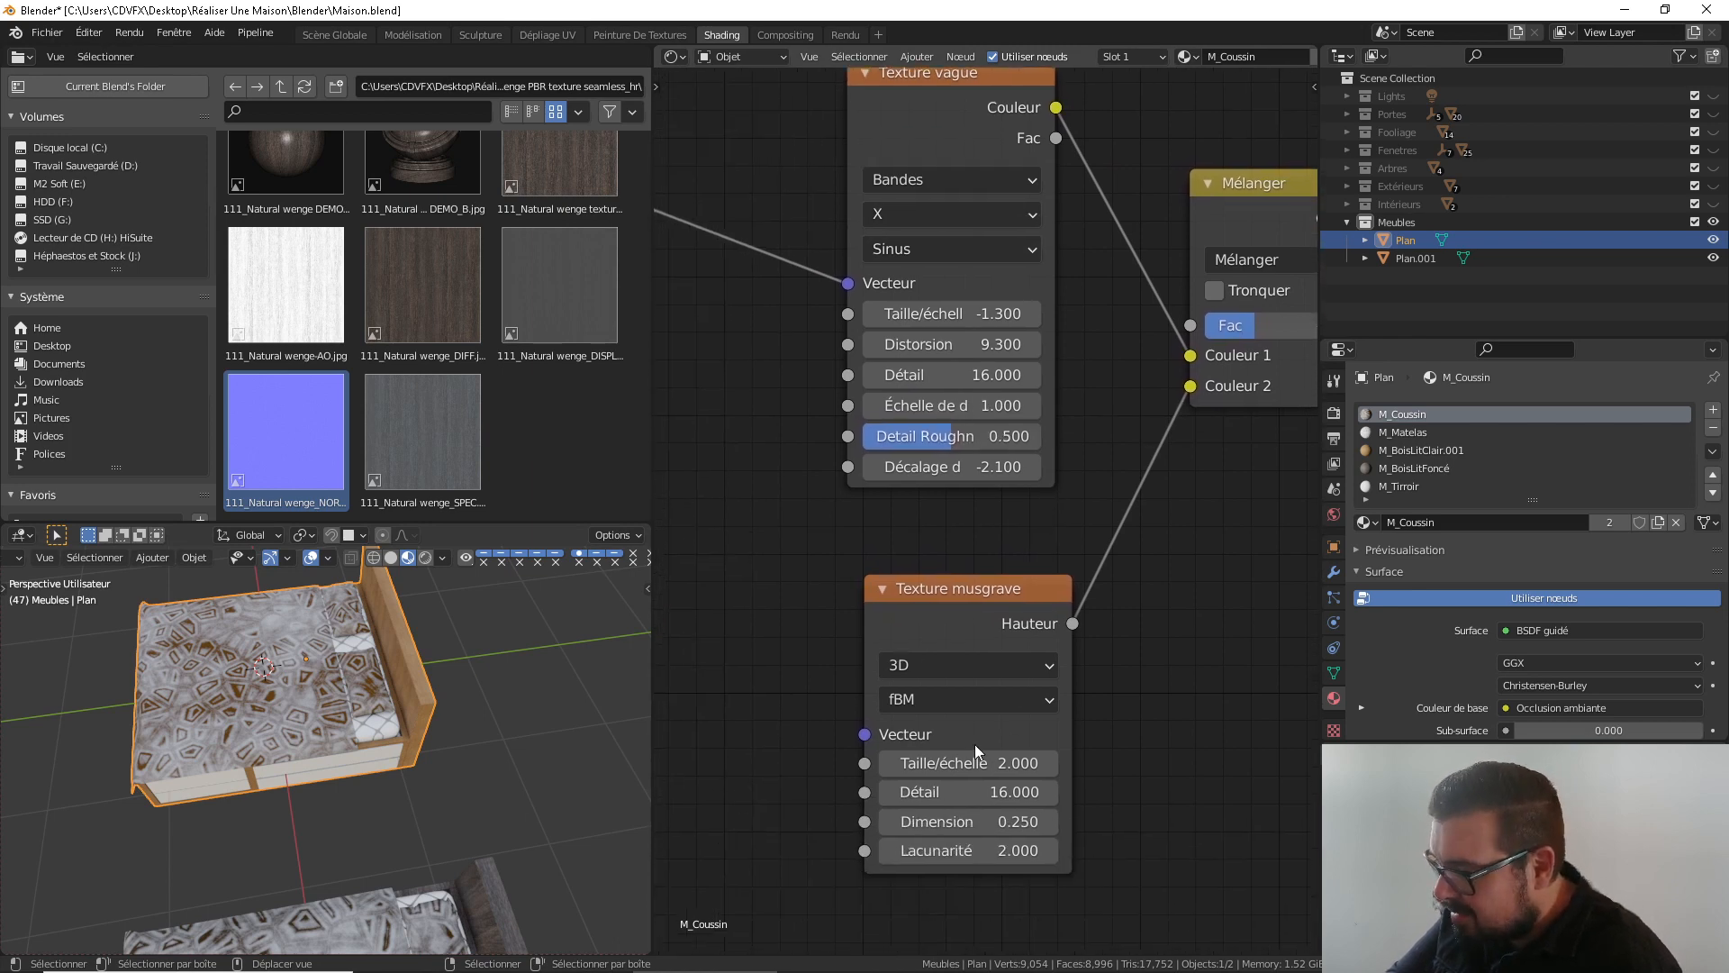
pyautogui.moveTo(975, 763); pyautogui.dragTo(1035, 763)
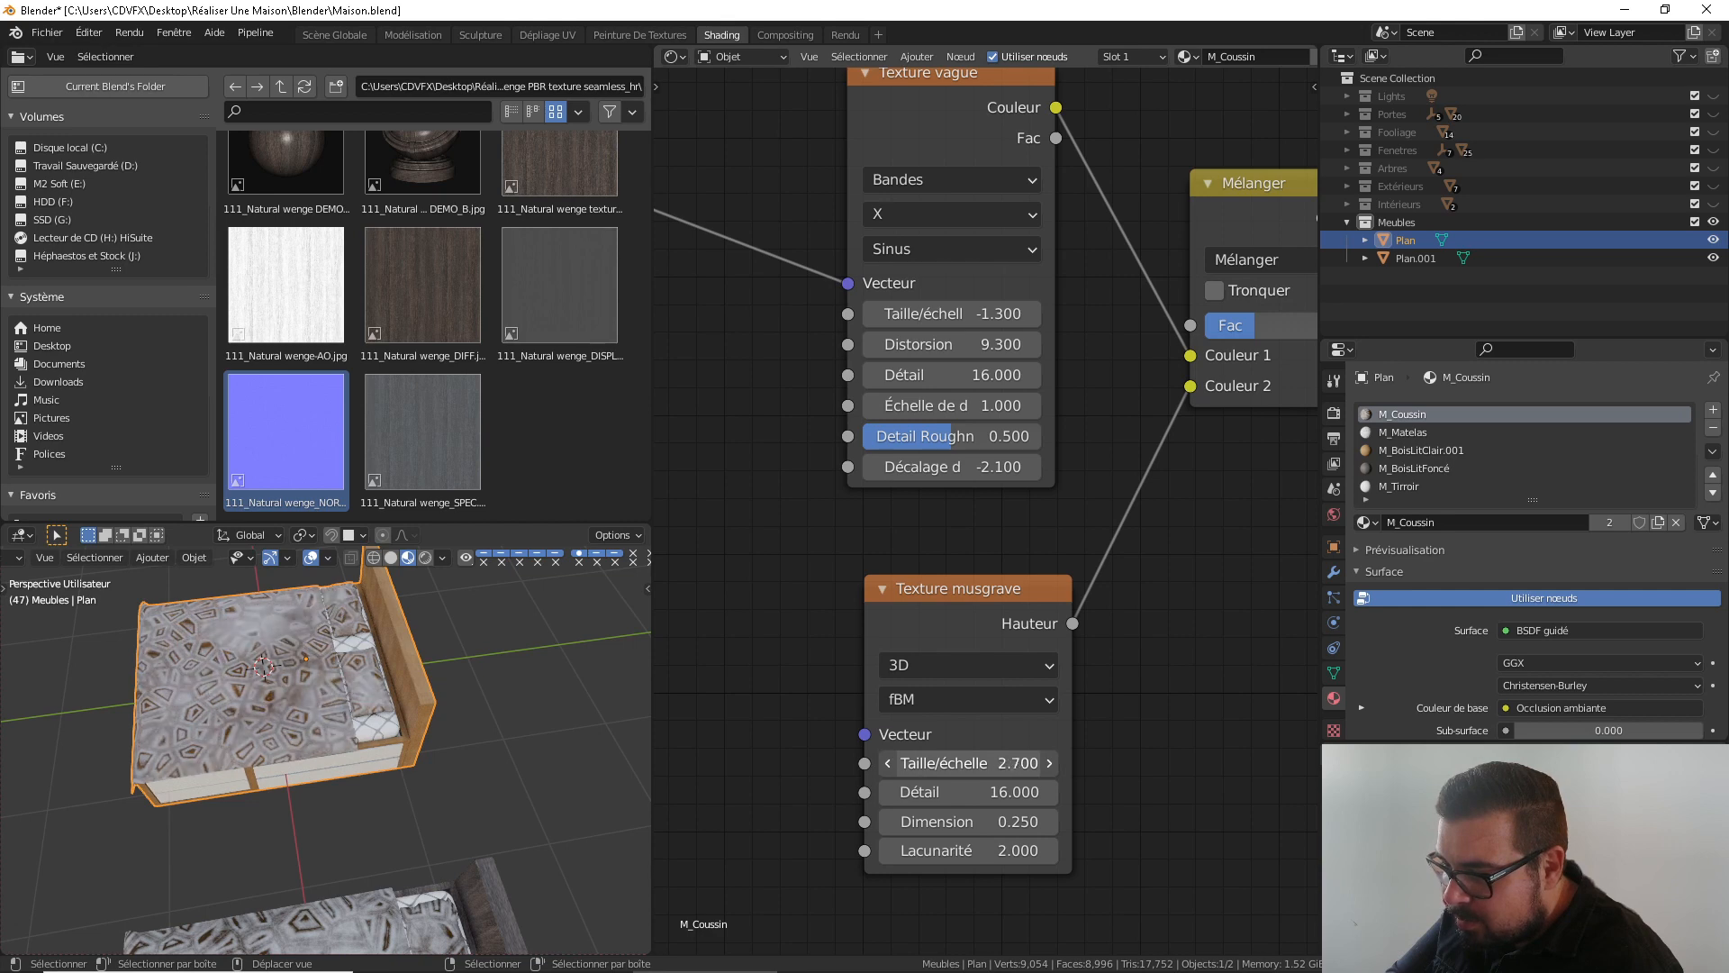
pyautogui.click(994, 768)
pyautogui.write('-0.3')
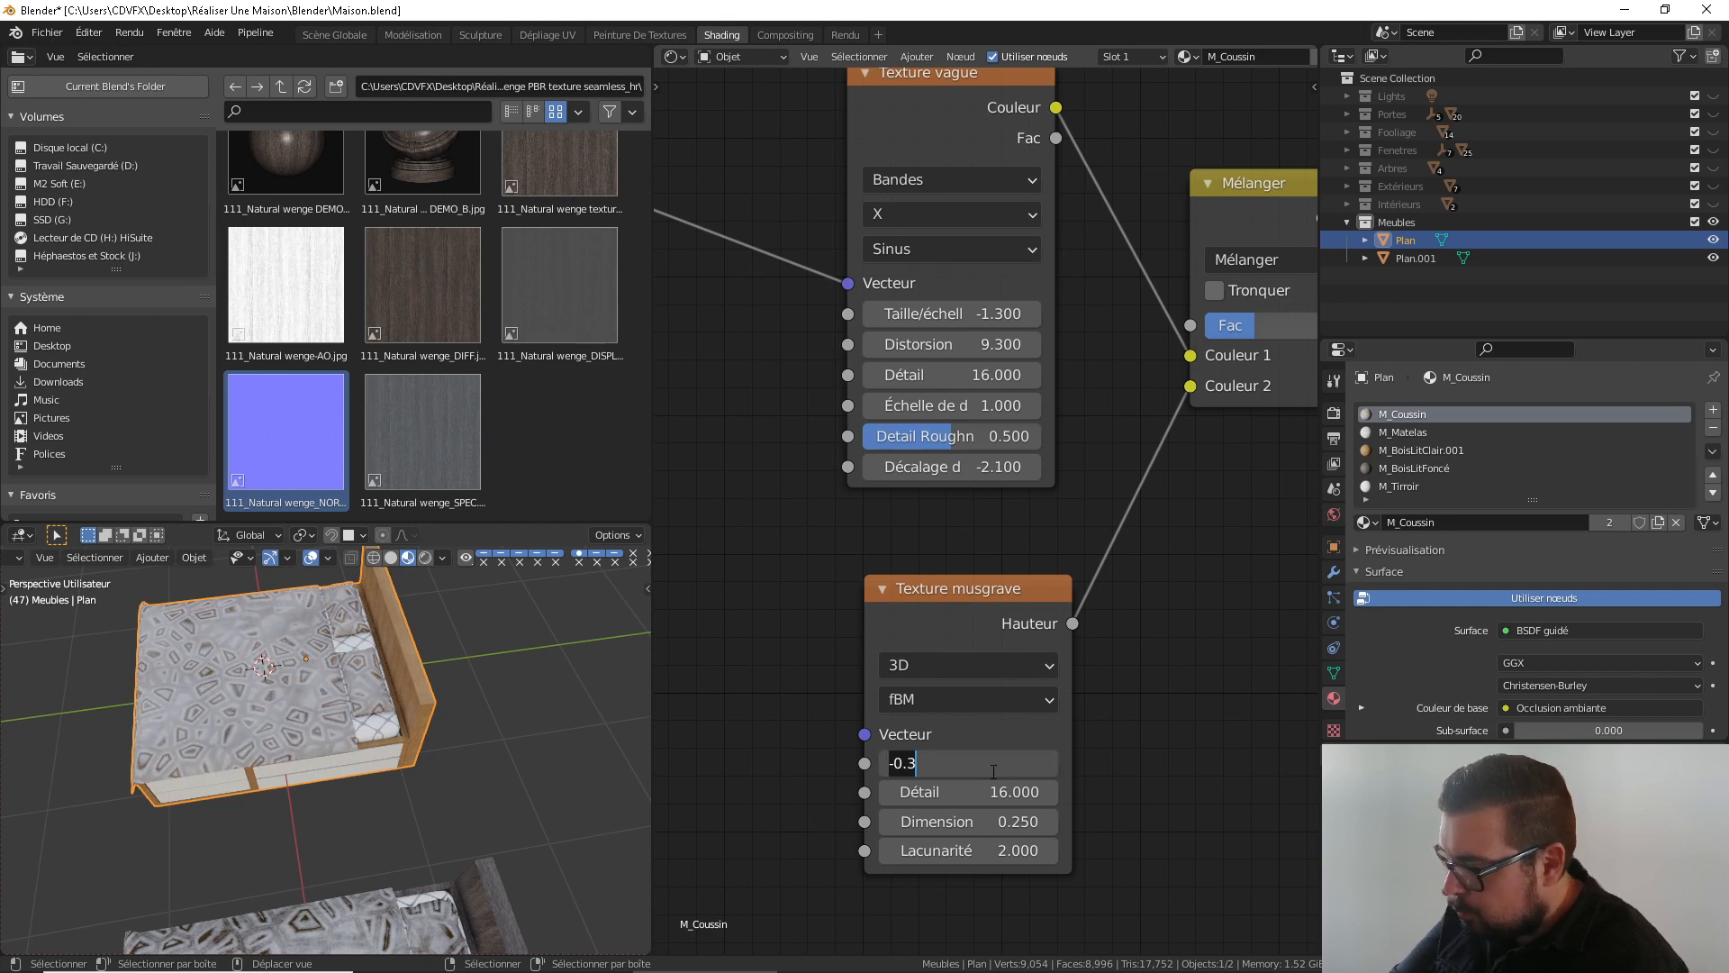
pyautogui.write('0.1')
pyautogui.press('Return')
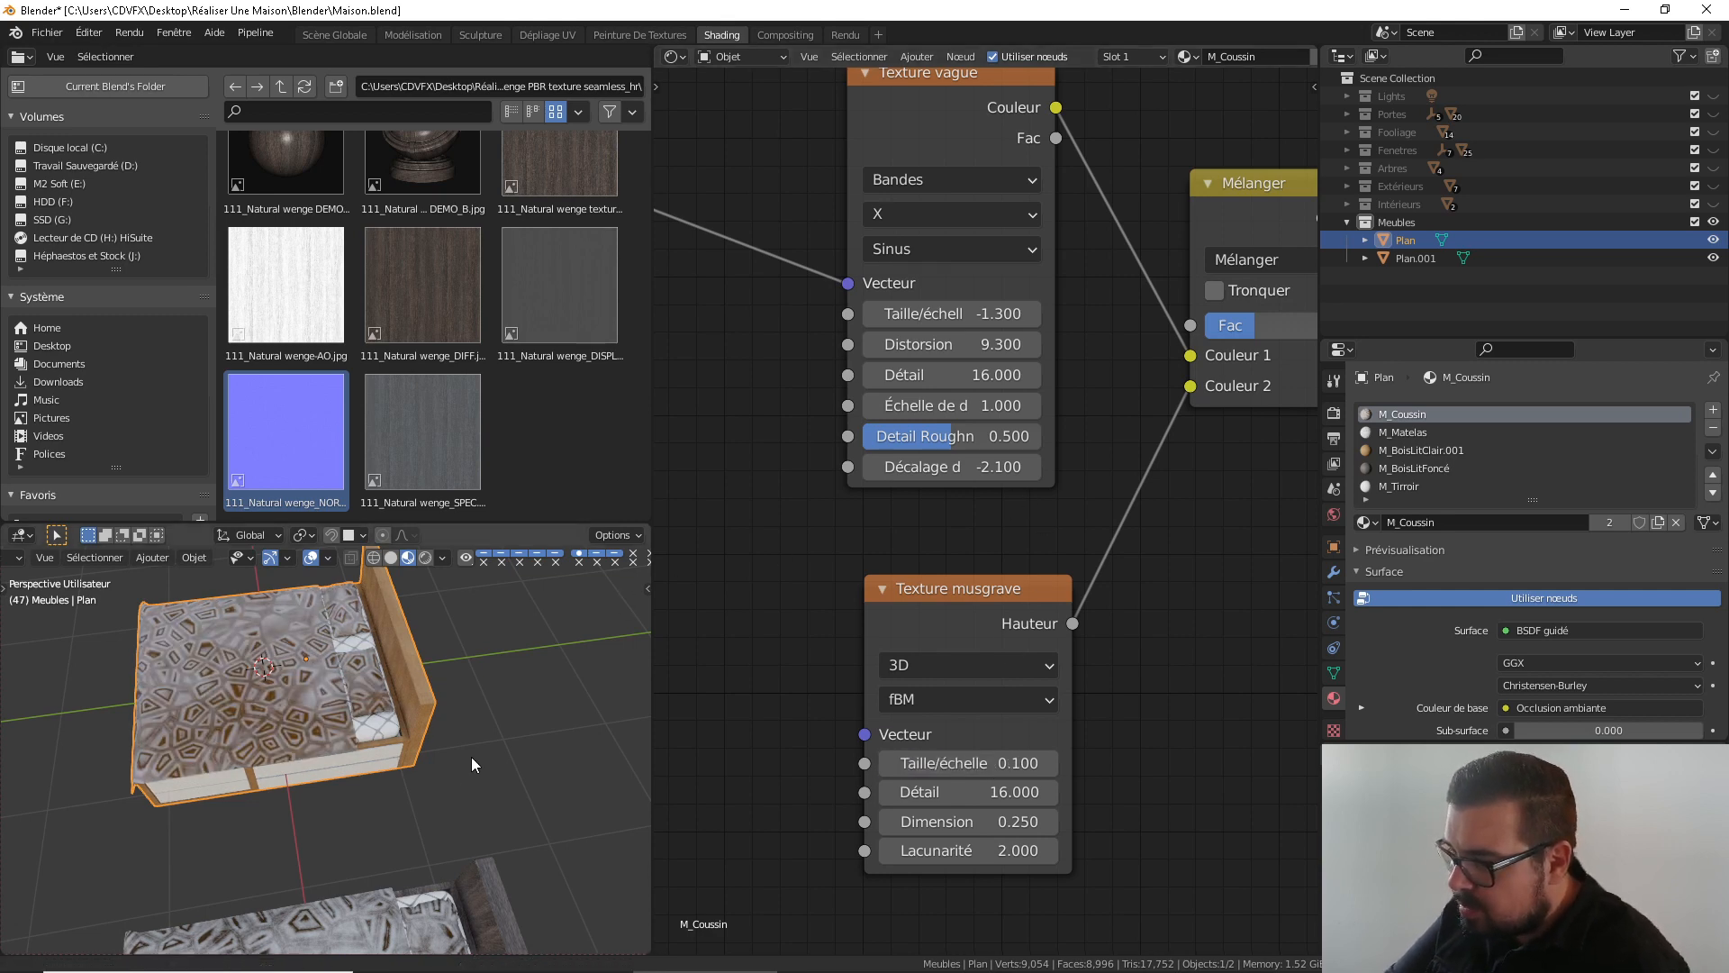
# Set the Musgrave texture scale in the duplicate bed's M_Coussin.001 material to 0.1
pyautogui.scroll(5, 471, 764)
pyautogui.click(429, 758)
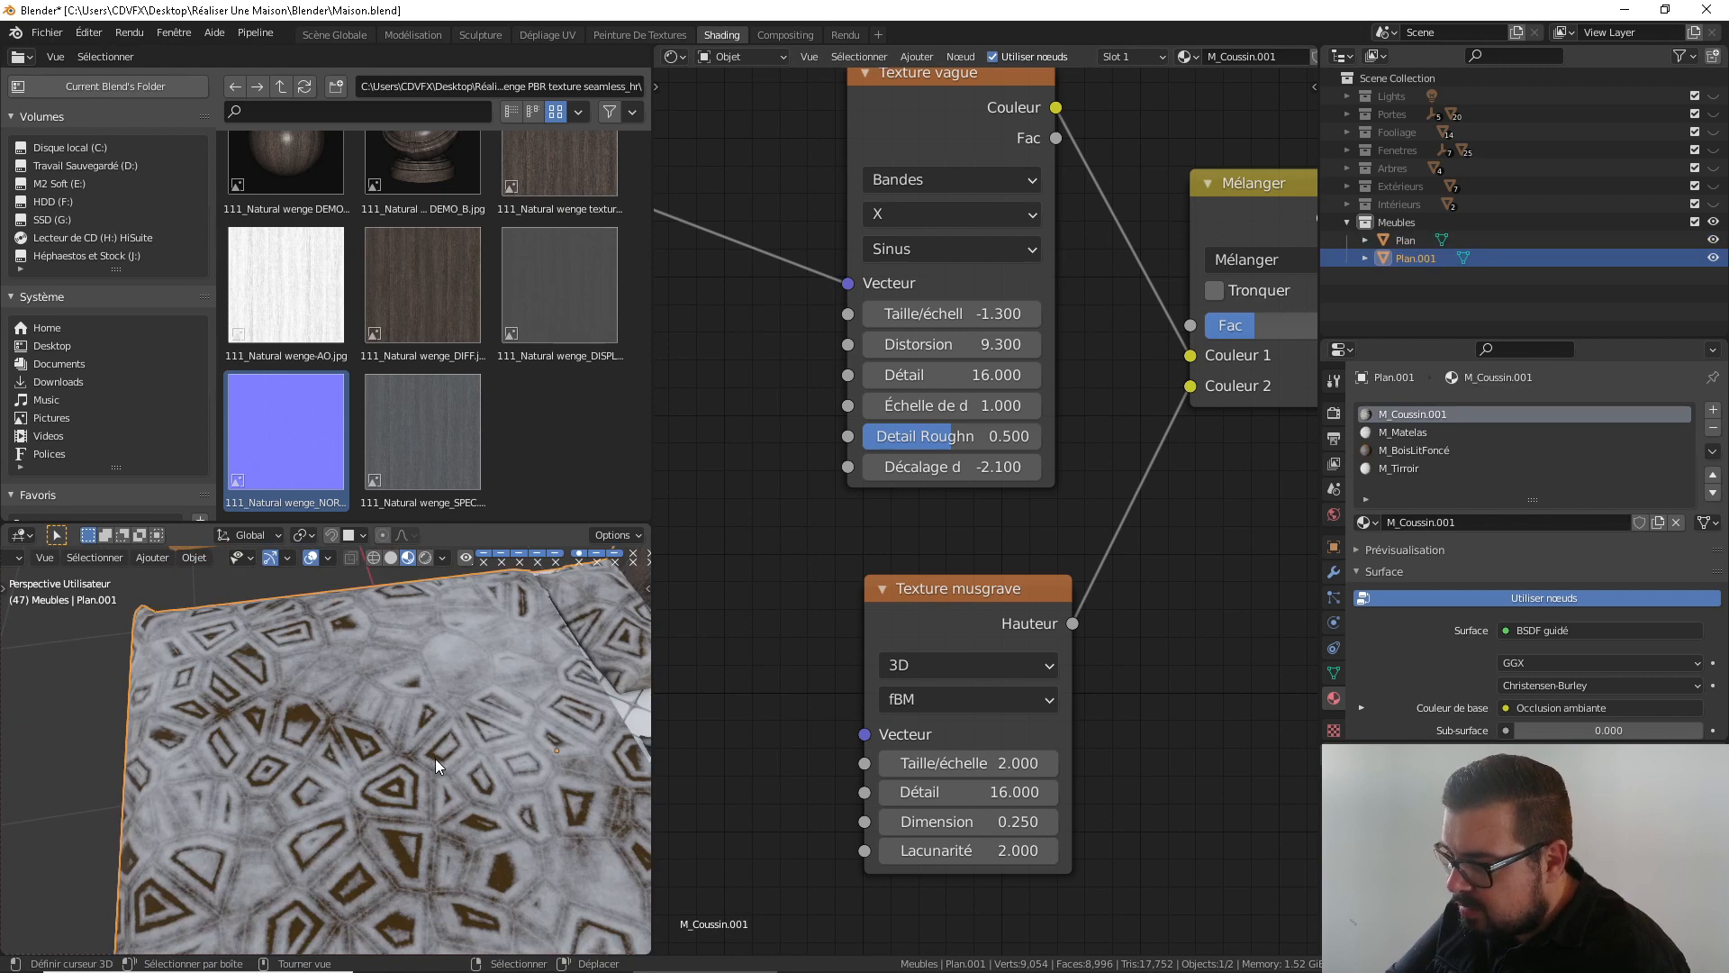
pyautogui.click(970, 755)
pyautogui.write('0.1')
pyautogui.press('Return')
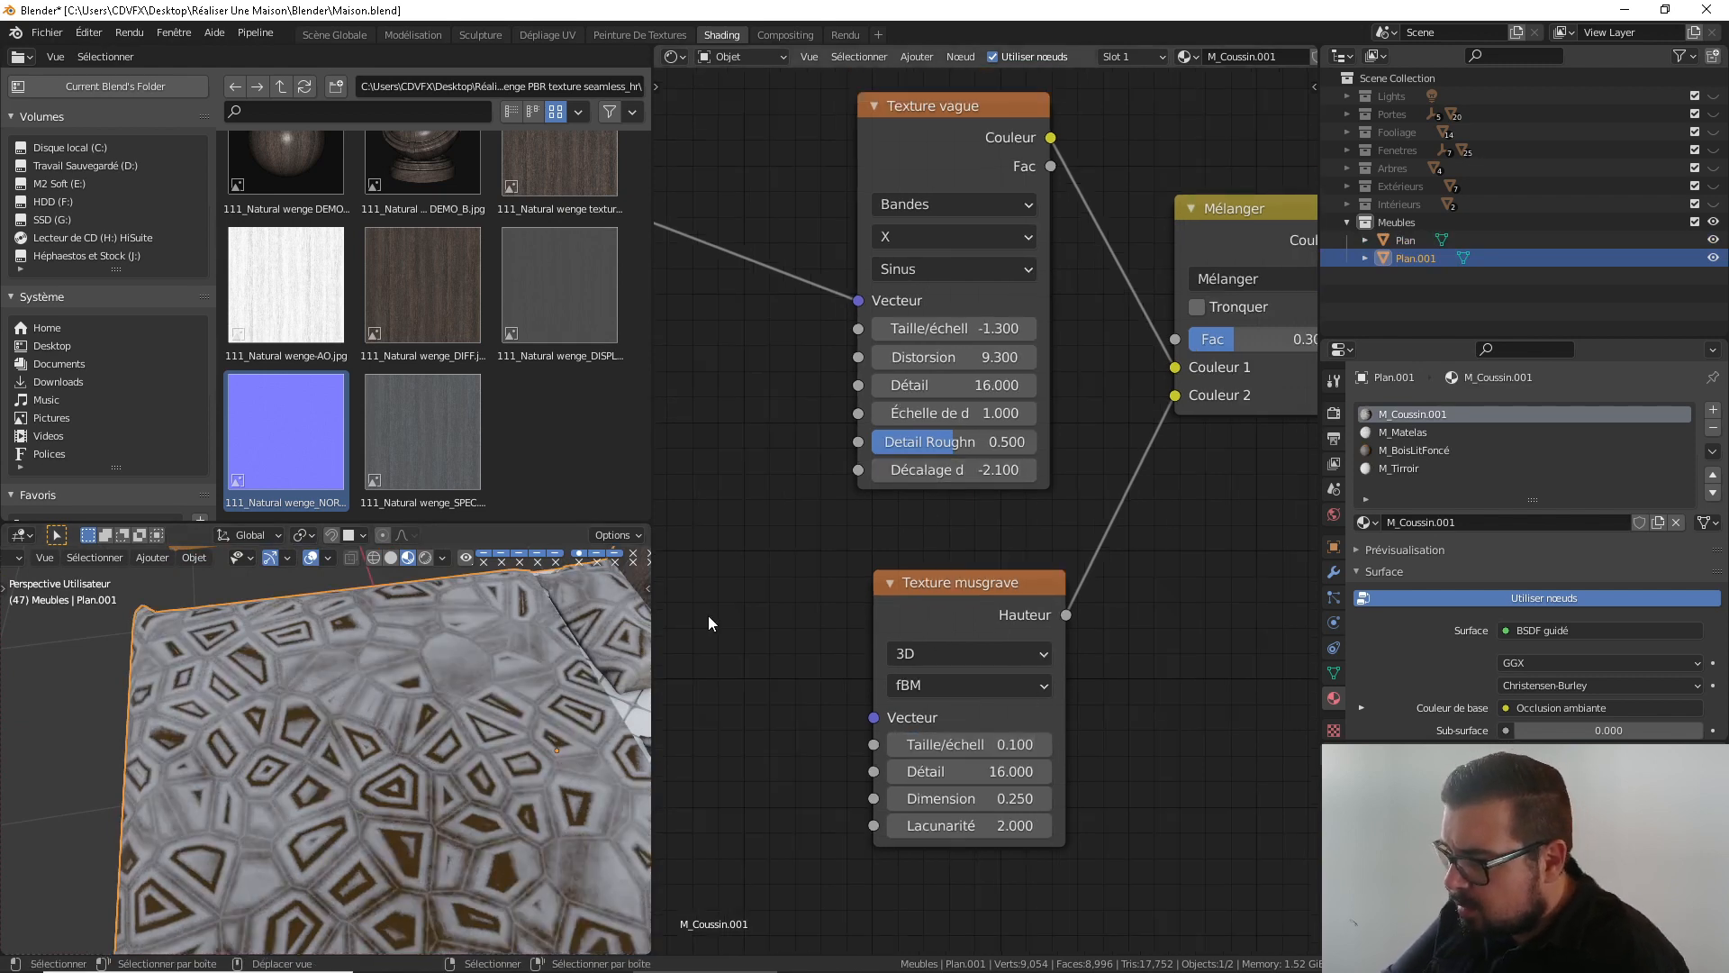
# Delete the Voronoi texture node that feeds the wave texture in M_Coussin.001
pyautogui.scroll(-3, 887, 598)
pyautogui.moveTo(945, 447); pyautogui.dragTo(1063, 591, button='middle')
pyautogui.moveTo(902, 490); pyautogui.dragTo(940, 490, button='middle')
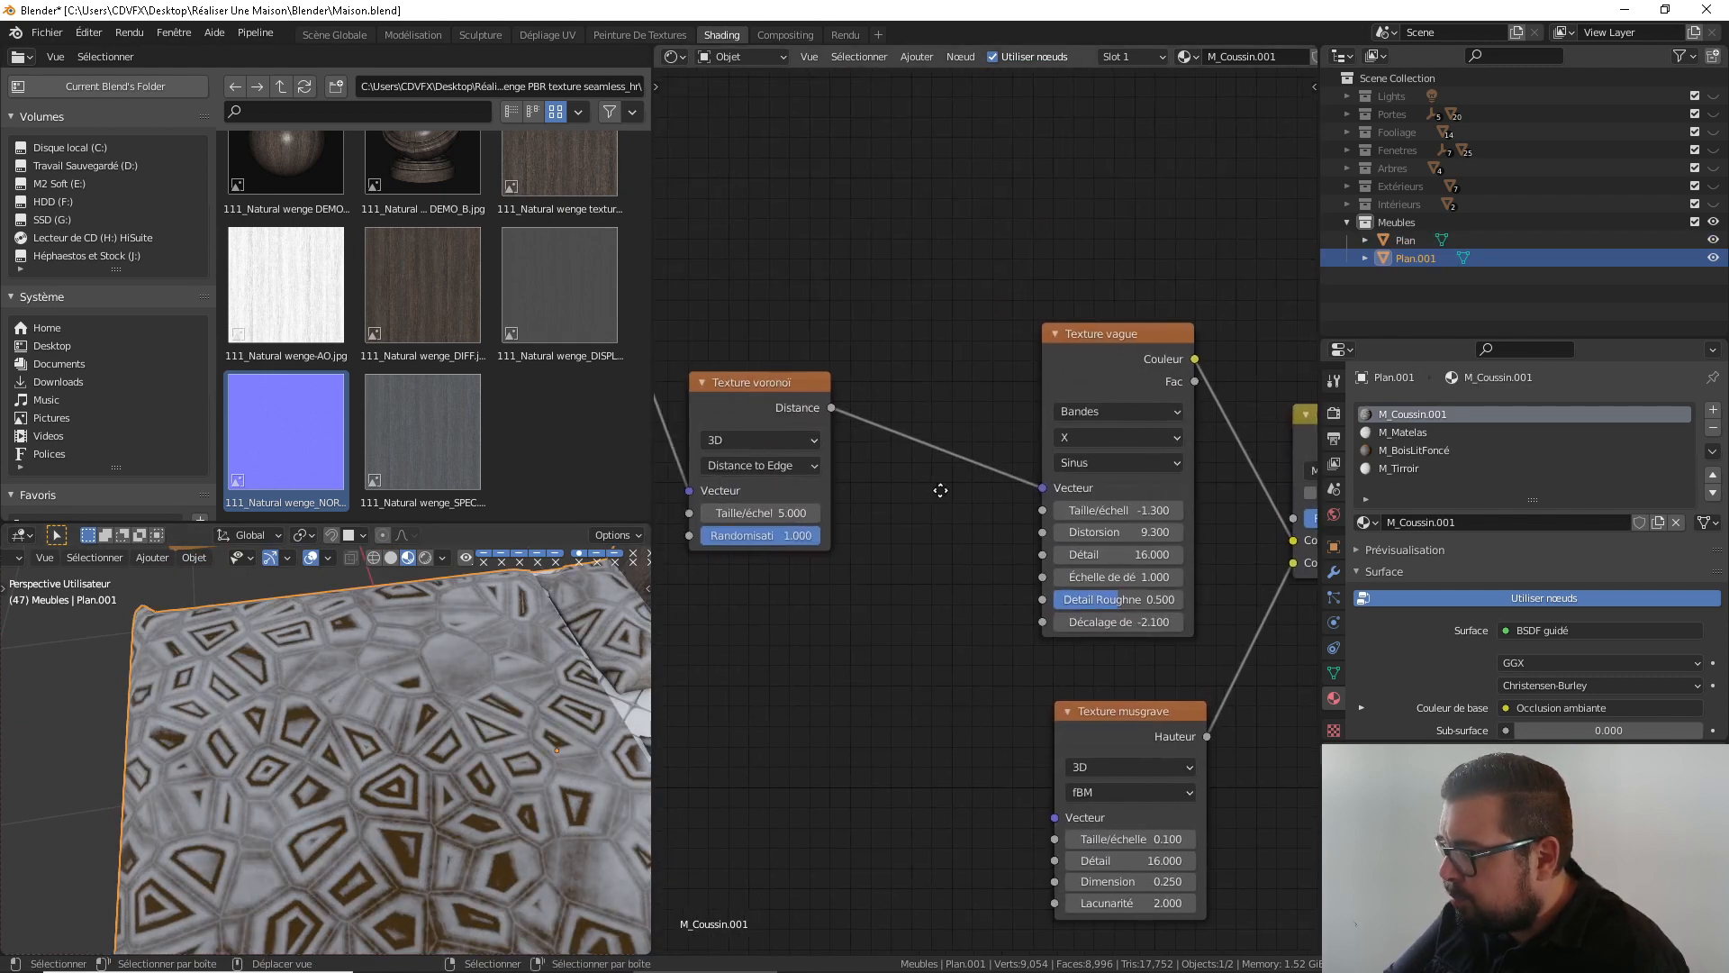
pyautogui.scroll(1, 785, 378)
pyautogui.click(785, 378)
pyautogui.press('x')
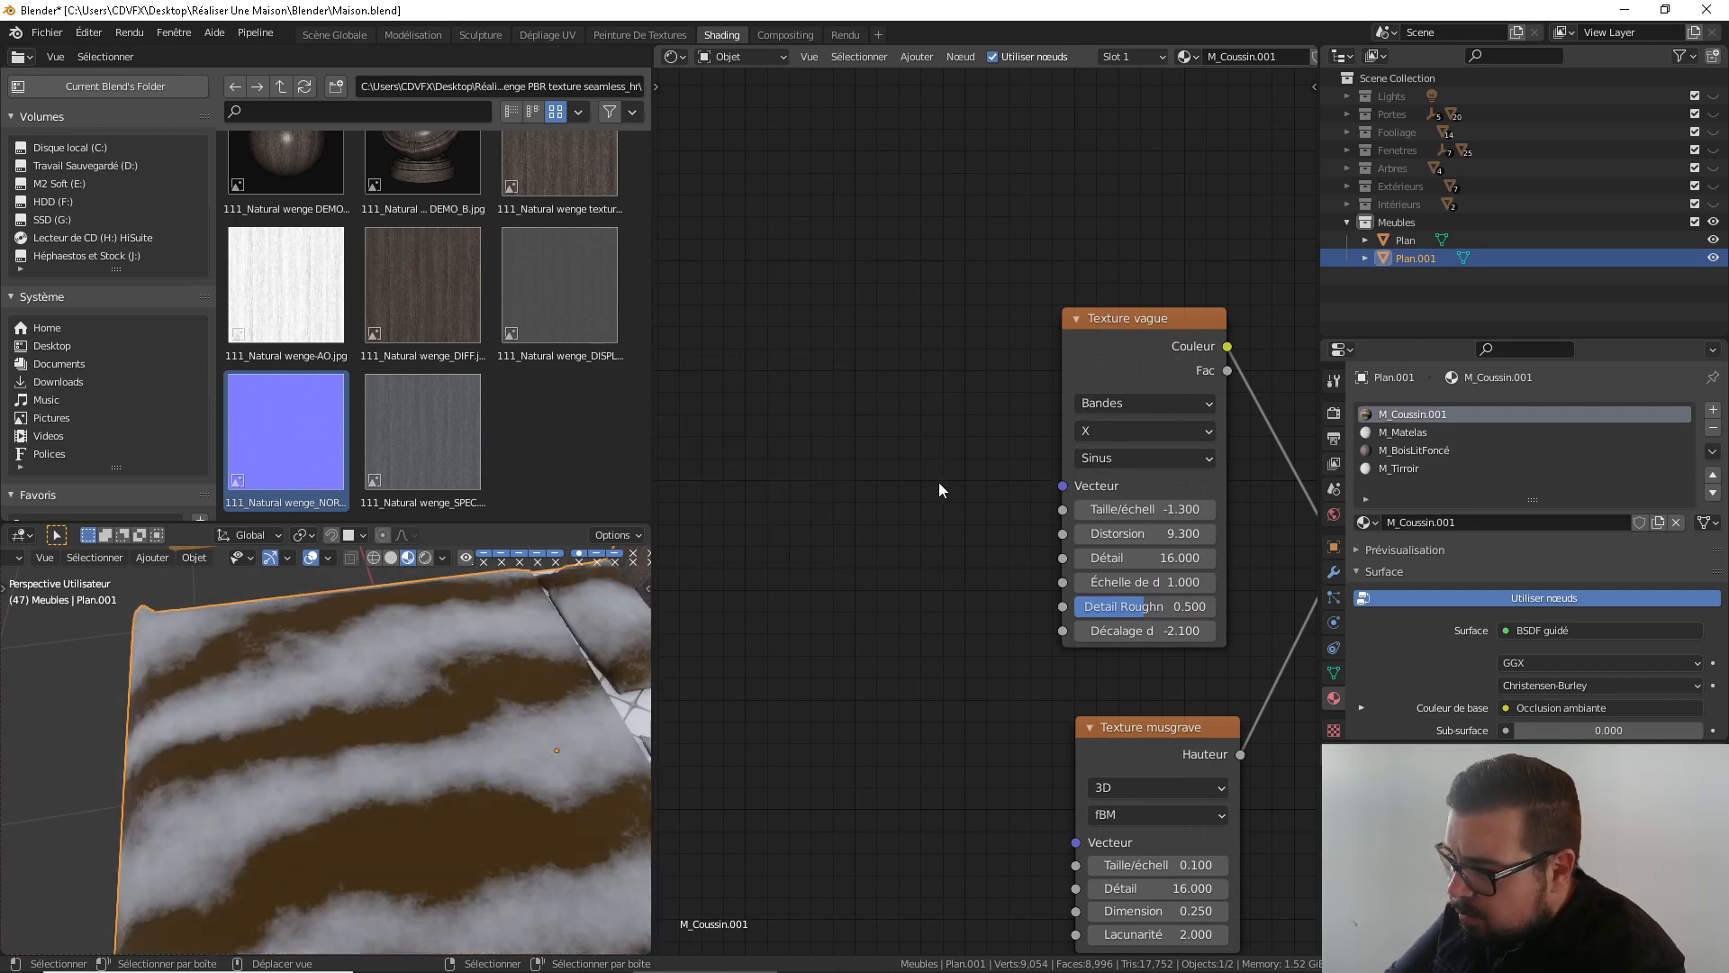
# Try a wave texture scale of 9.6 in M_Coussin.001 and undo the change
pyautogui.scroll(-4, 554, 675)
pyautogui.moveTo(513, 650); pyautogui.dragTo(467, 713, button='middle')
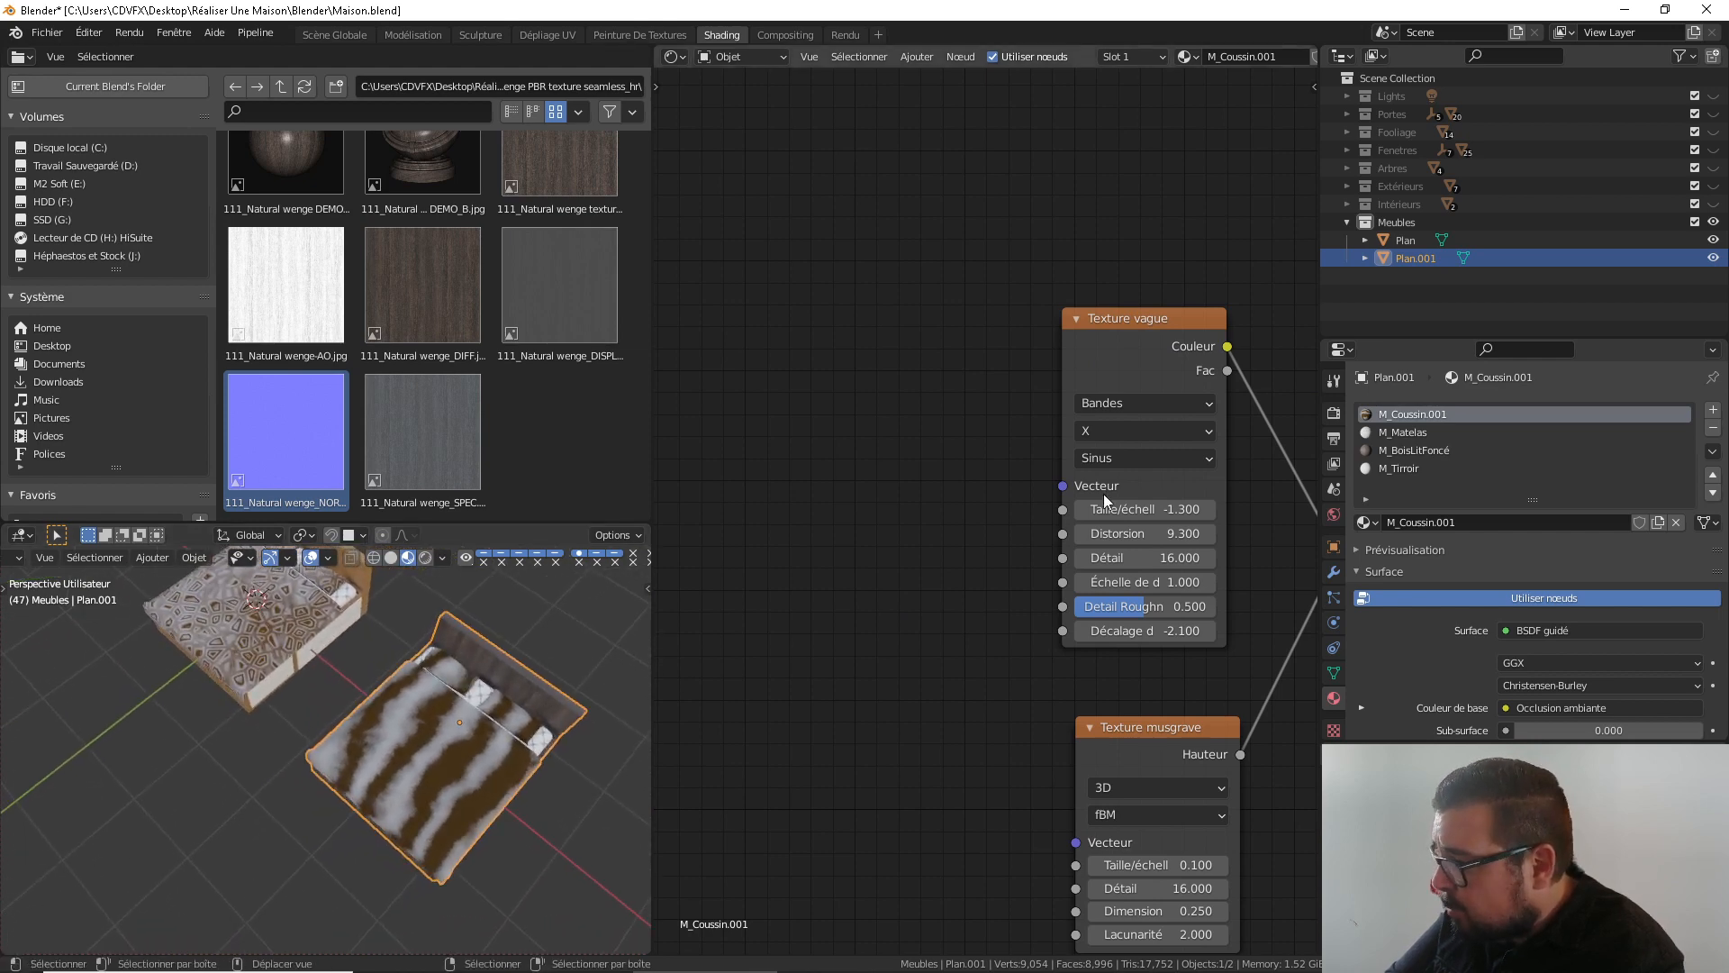
pyautogui.moveTo(1107, 508); pyautogui.dragTo(1020, 513)
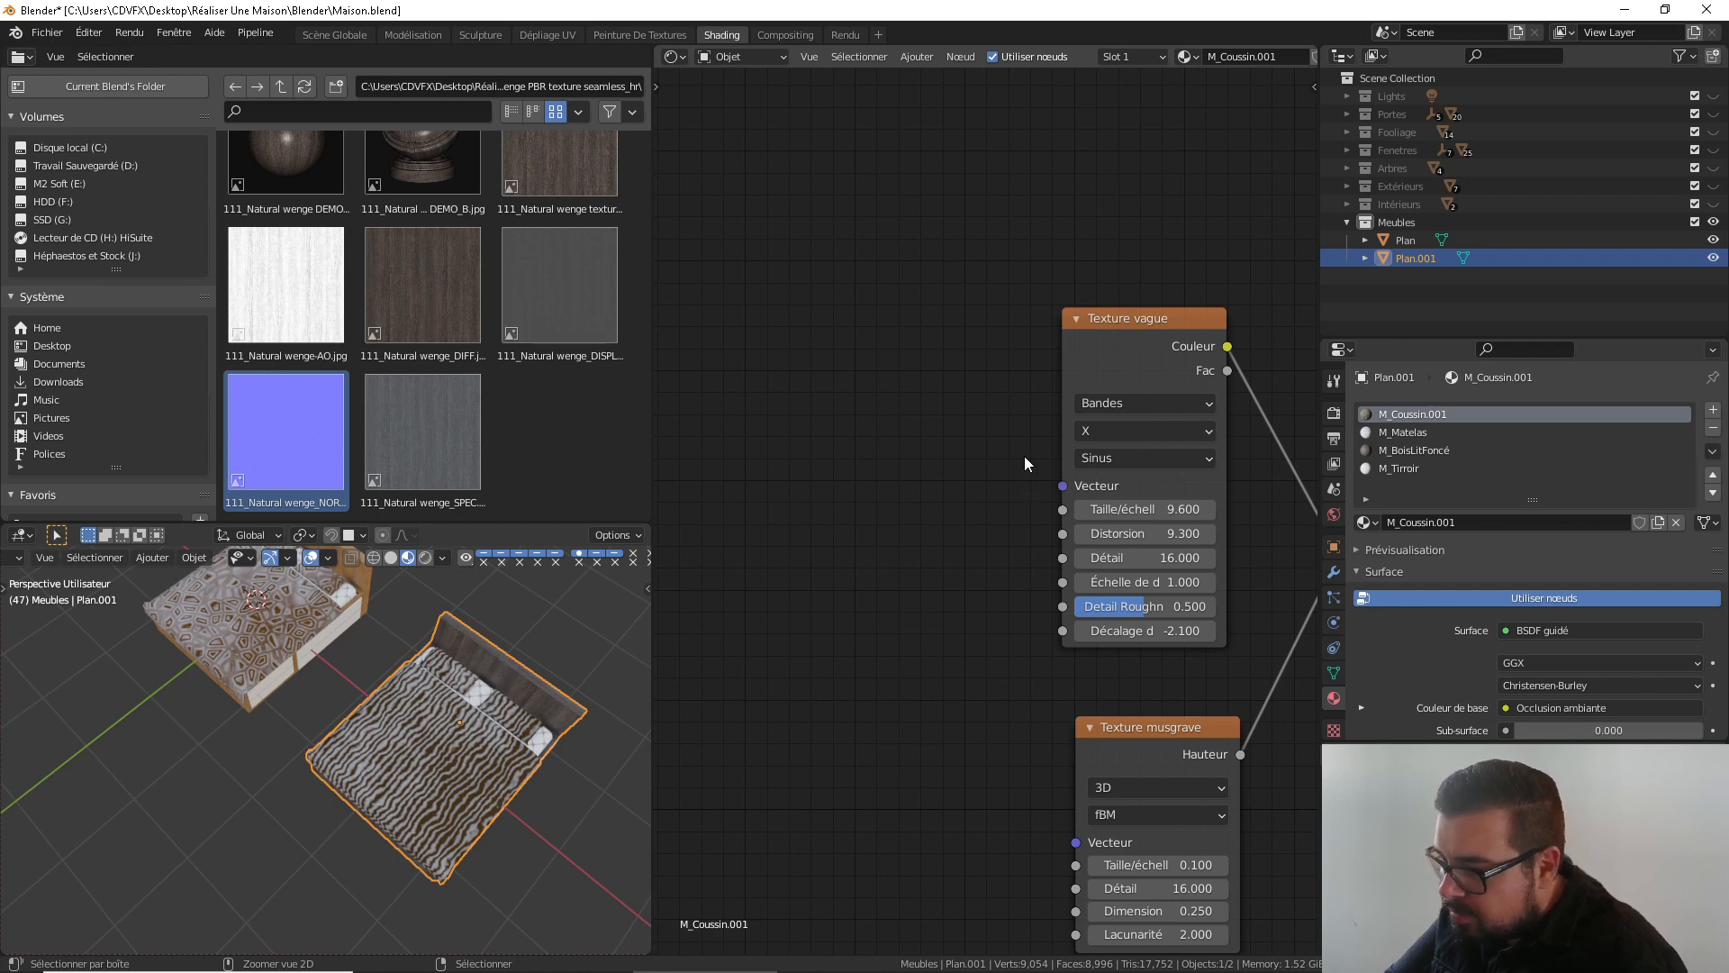
pyautogui.hotkey('ctrl', 'z')
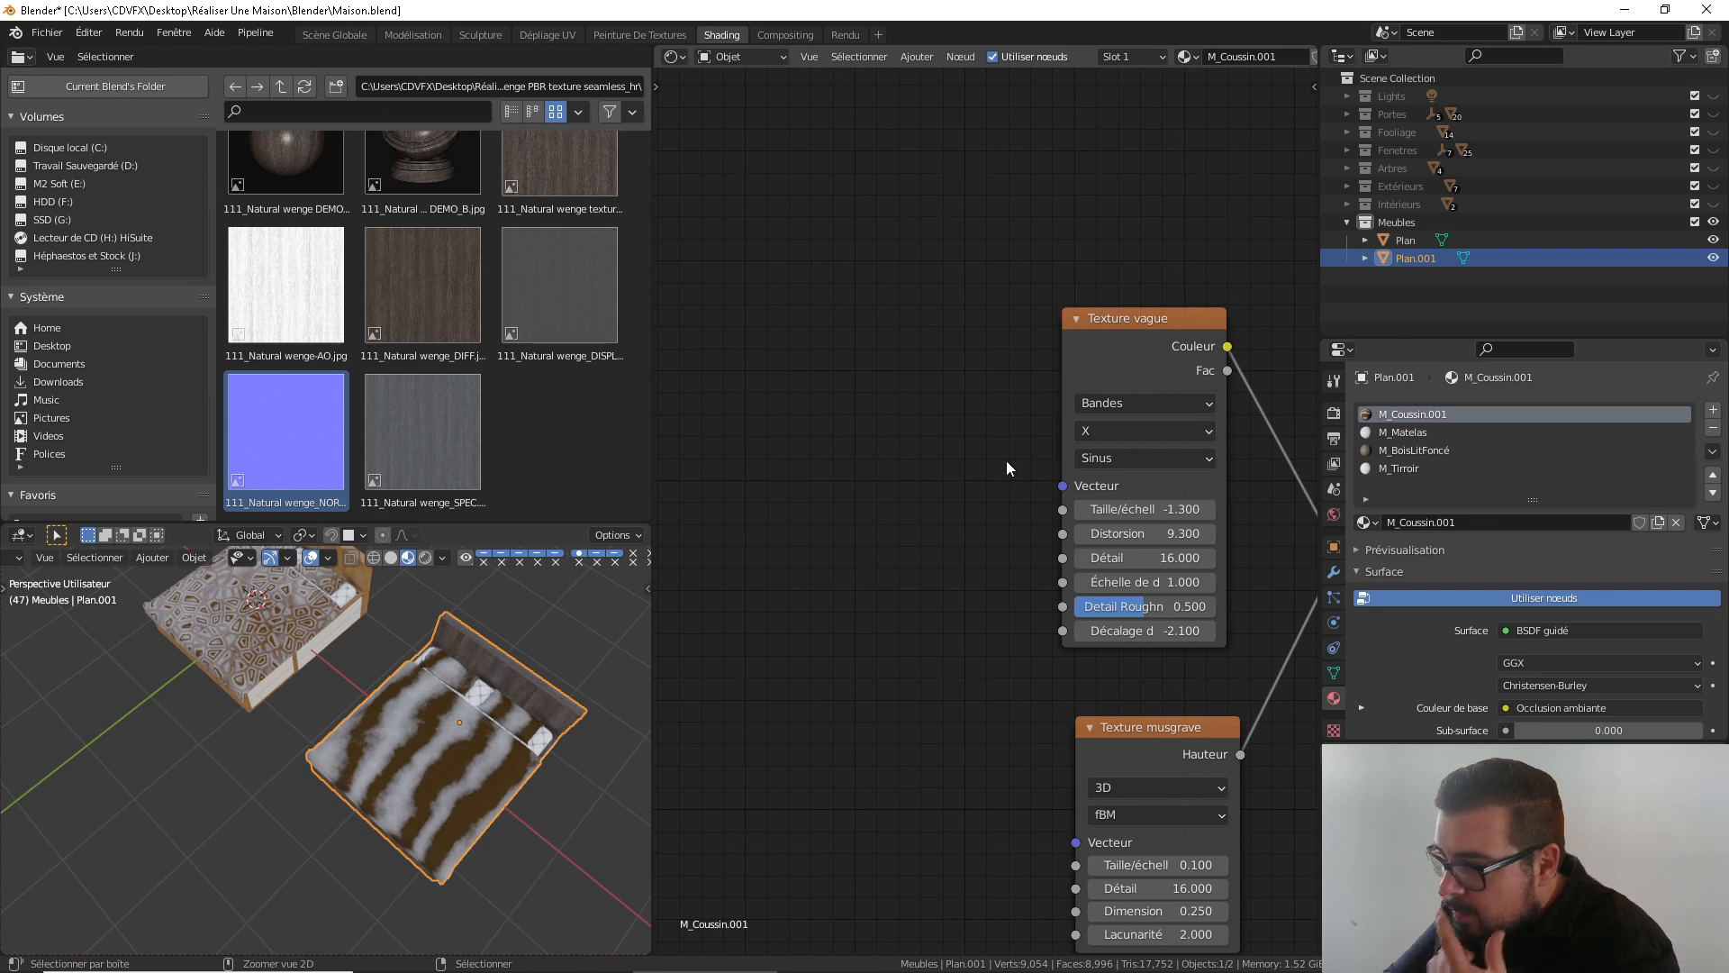
# Undo the deletion of the Voronoi texture node in M_Coussin.001 and delete the node again
pyautogui.hotkey('ctrl', 'z')
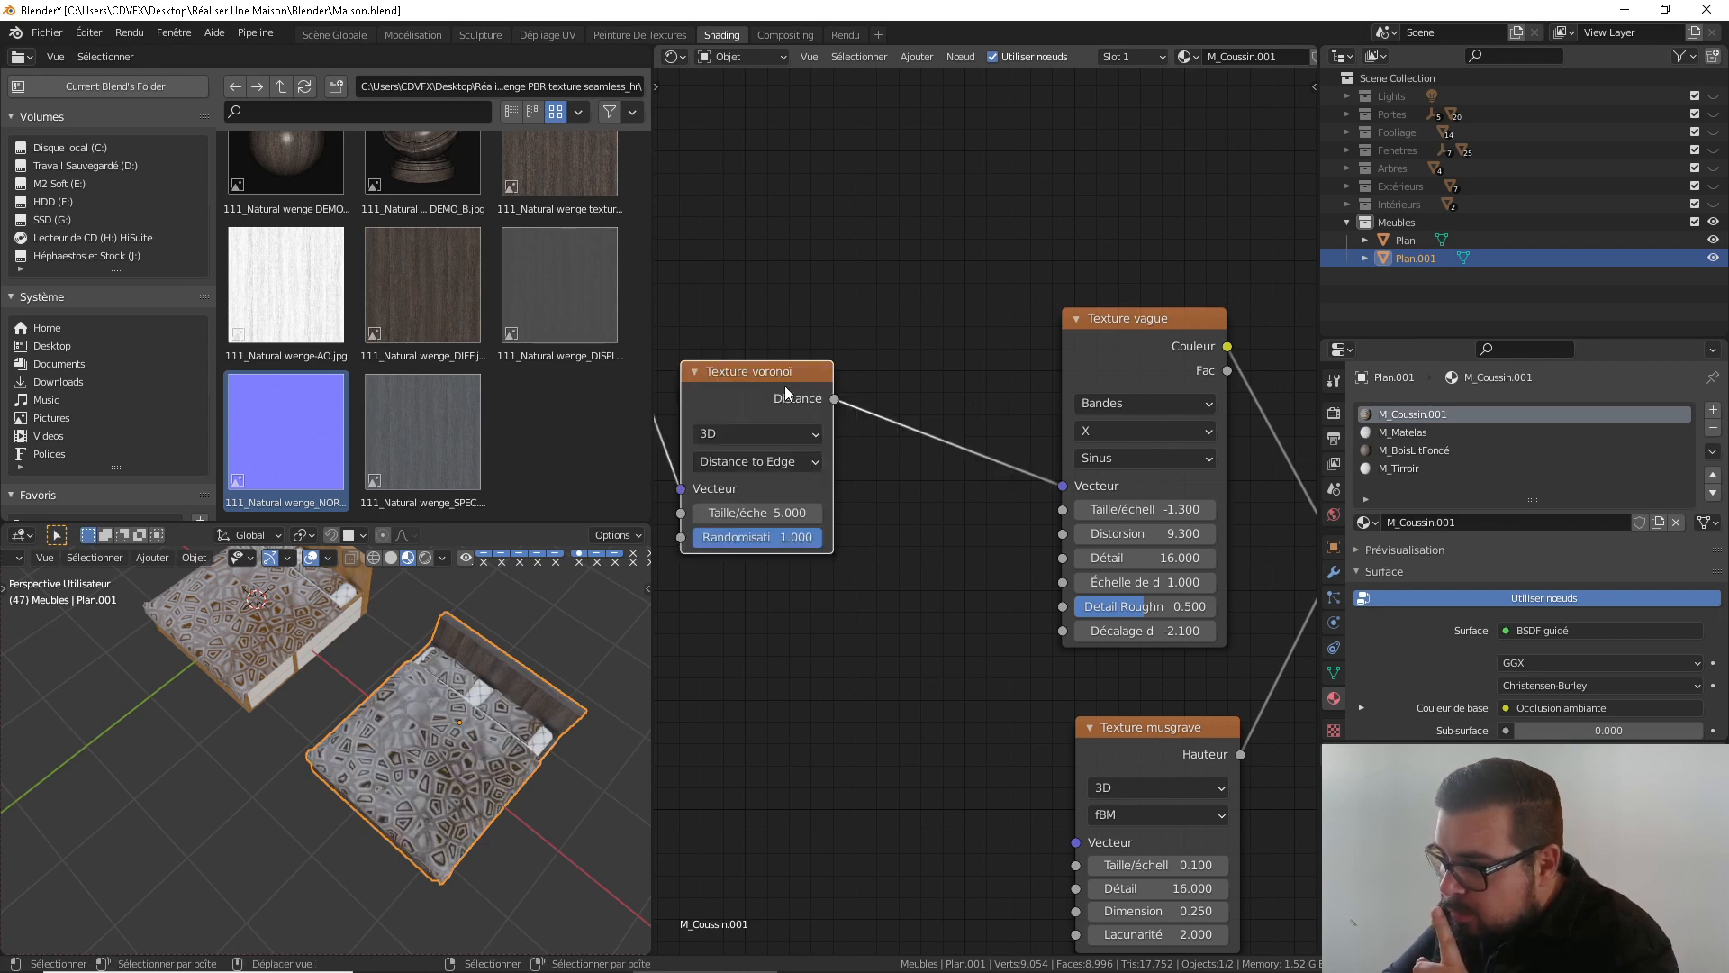
pyautogui.moveTo(785, 385); pyautogui.dragTo(933, 387, button='middle')
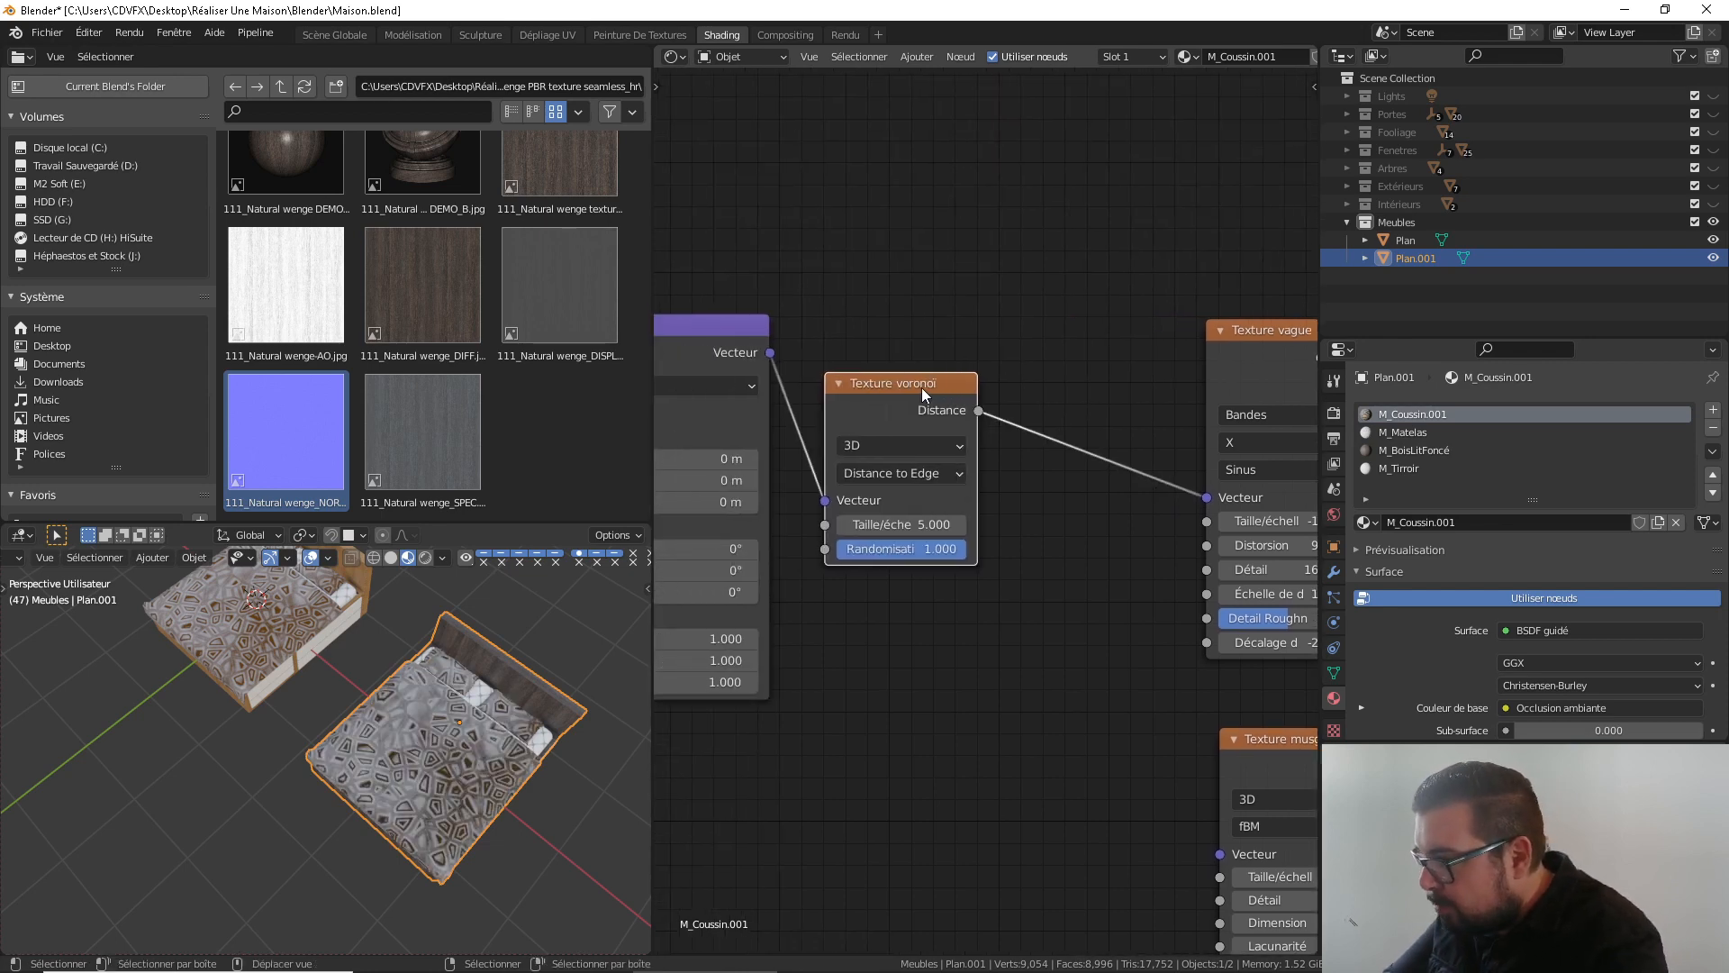
pyautogui.press('x')
# Try a checker texture between the mapping node and the wave texture in M_Coussin.001, and delete it after inspecting the duvet
pyautogui.hotkey('shift', 'a')
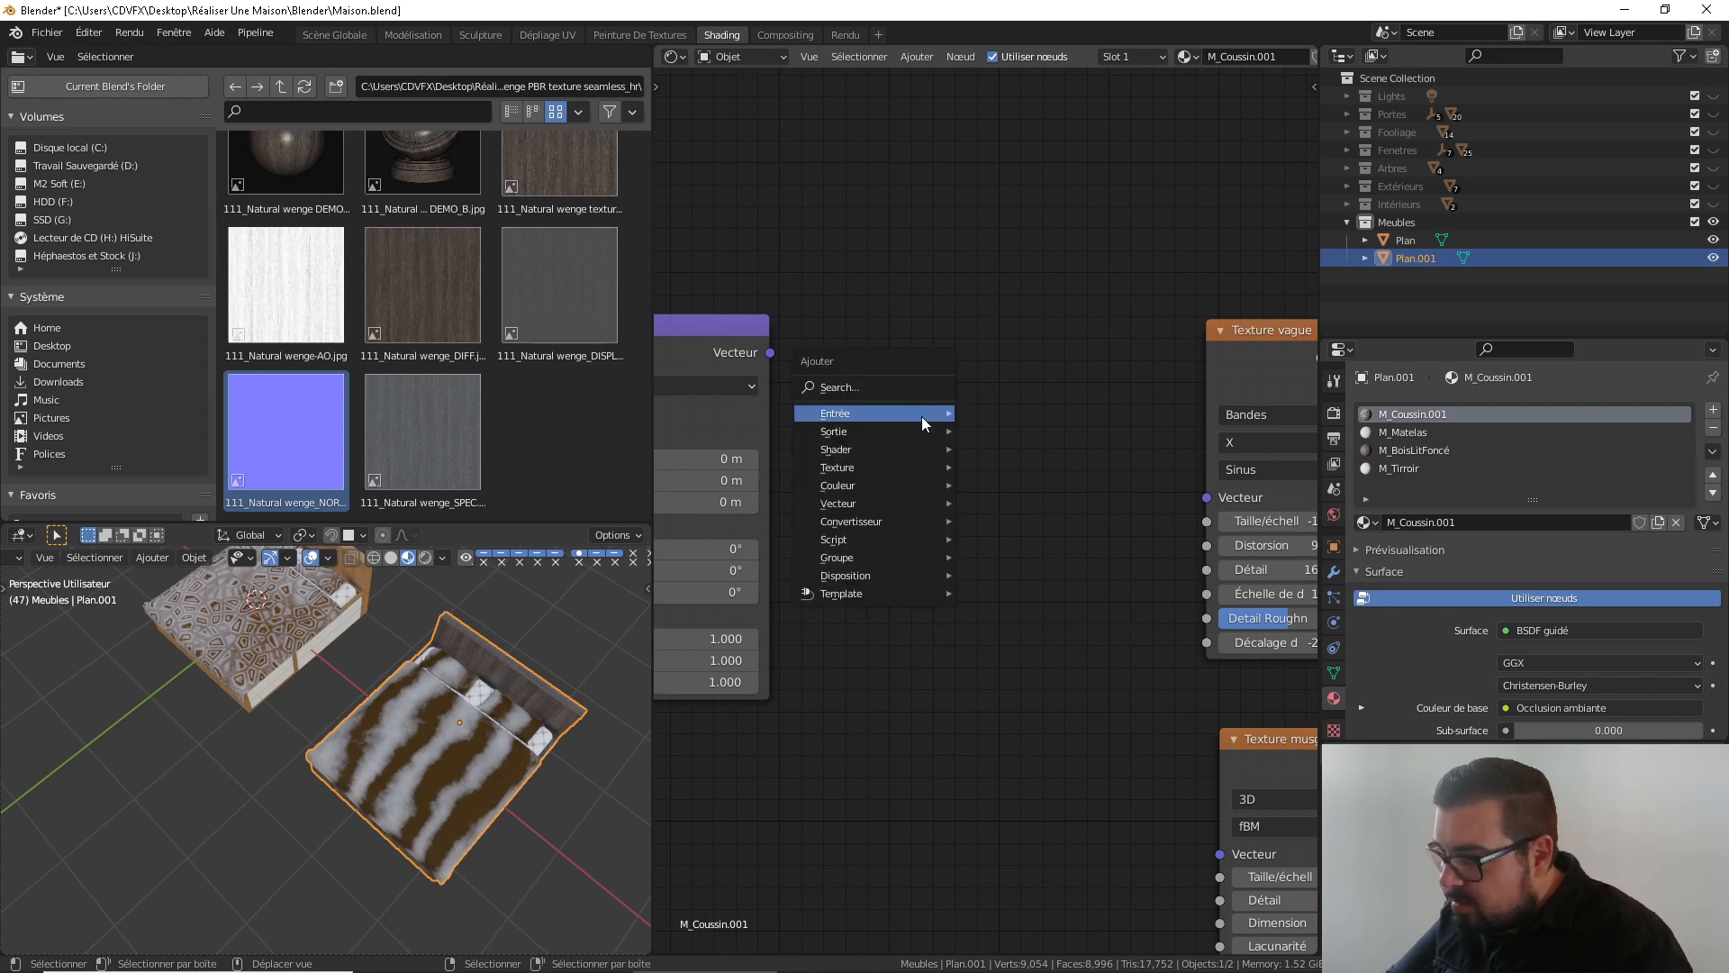
pyautogui.moveTo(881, 468)
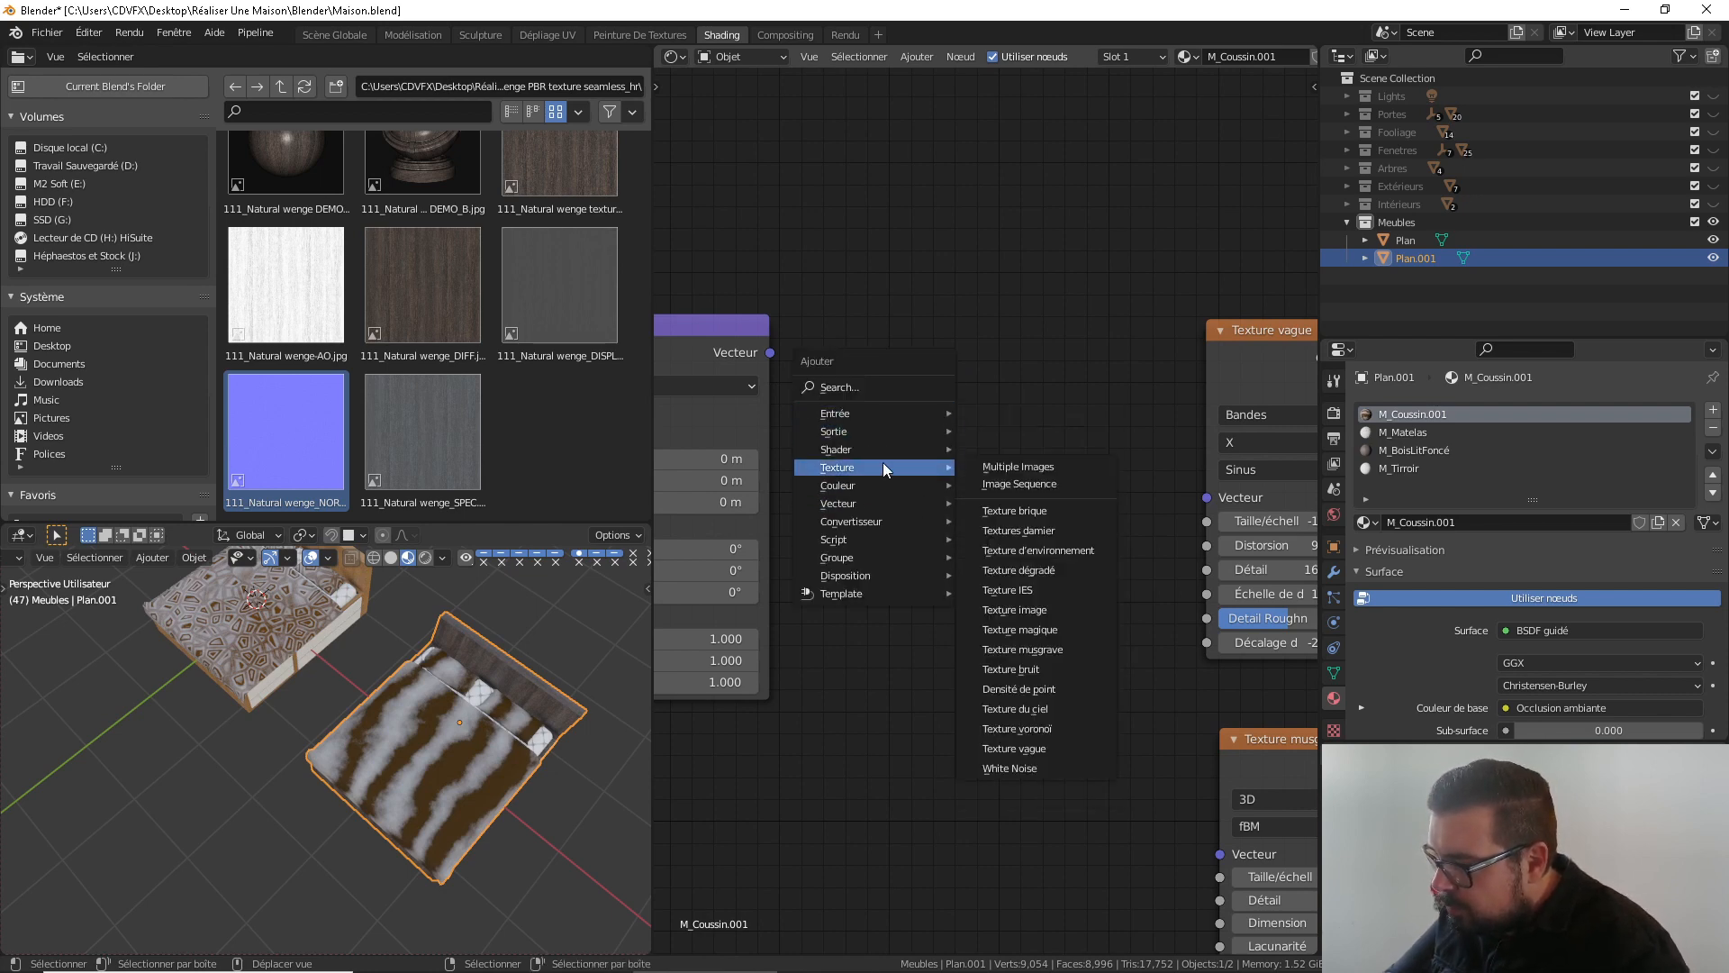
pyautogui.click(1052, 531)
pyautogui.click(1045, 531)
pyautogui.moveTo(770, 352); pyautogui.dragTo(935, 522)
pyautogui.moveTo(1088, 470); pyautogui.dragTo(1210, 504)
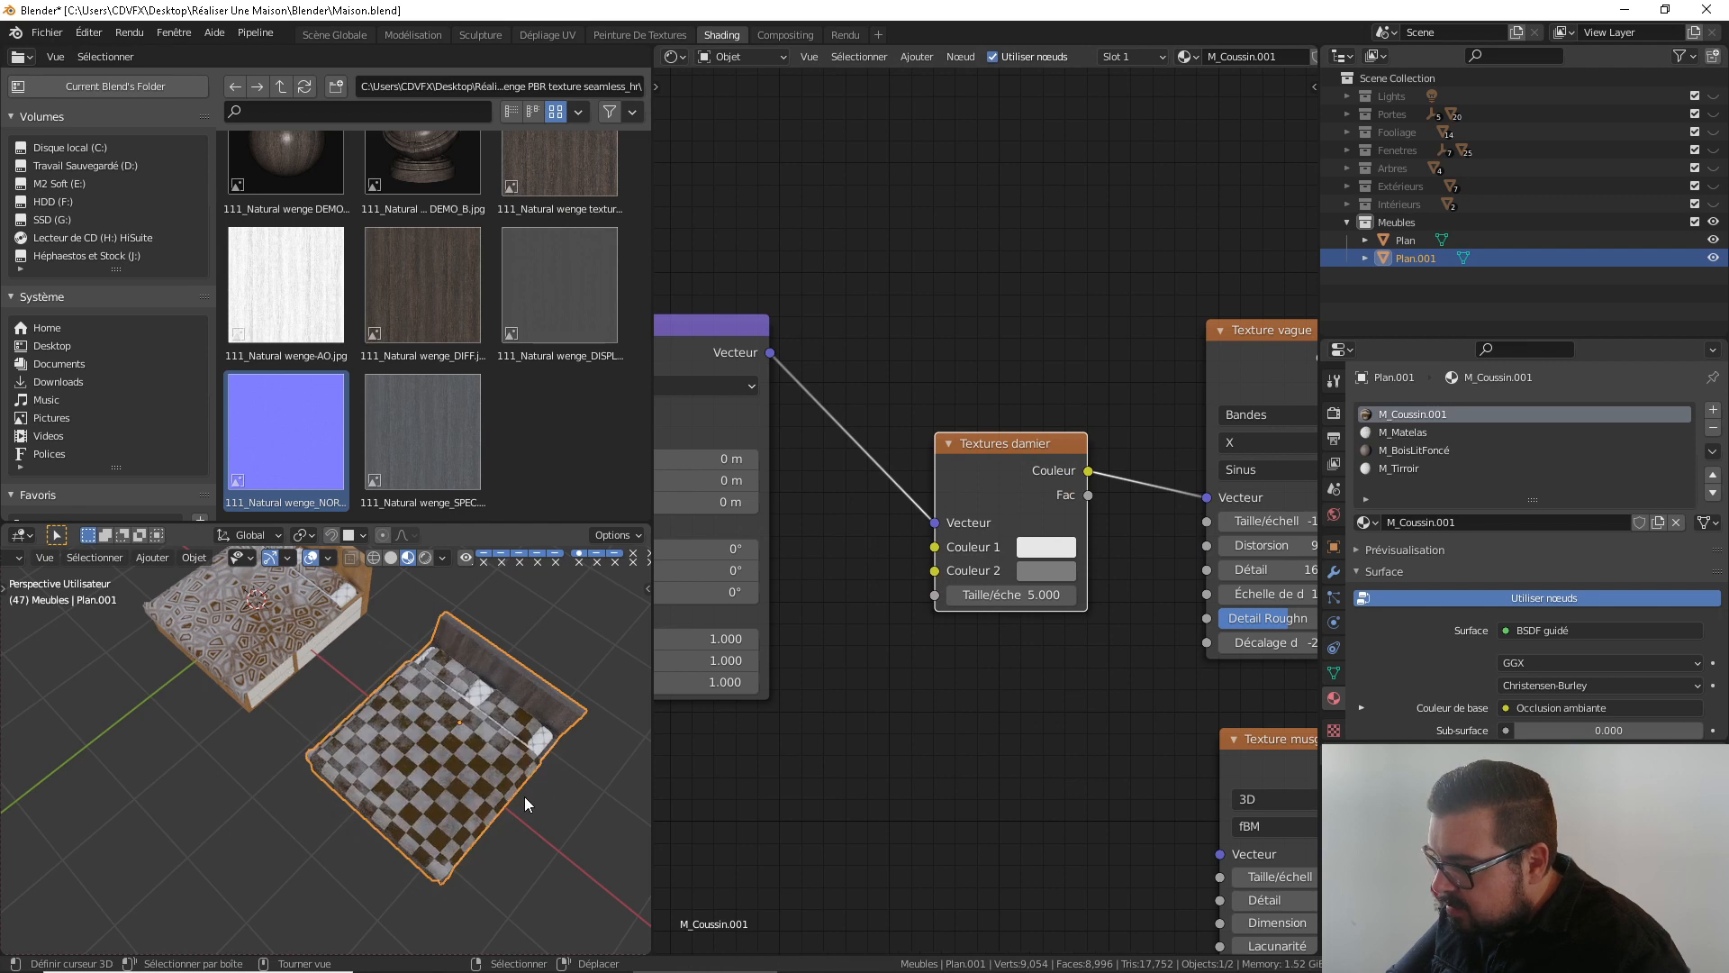
pyautogui.scroll(2, 526, 770)
pyautogui.moveTo(526, 770); pyautogui.dragTo(398, 744, button='middle')
pyautogui.scroll(2, 451, 727)
pyautogui.scroll(3, 451, 733)
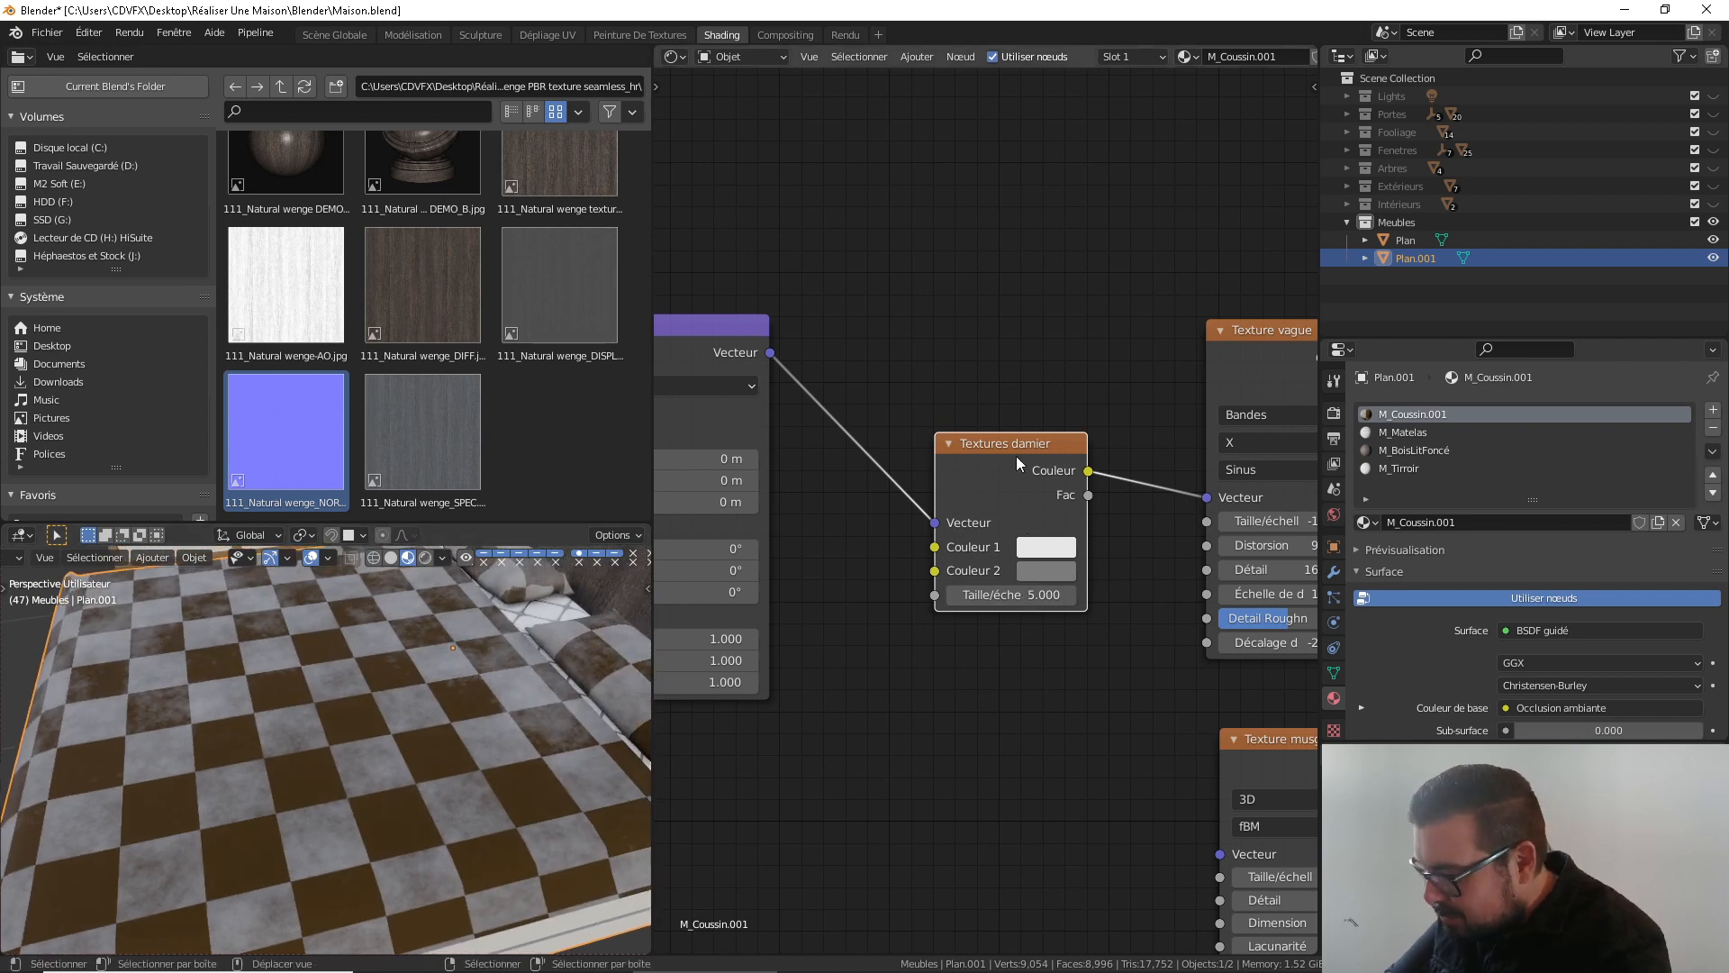
pyautogui.press('x')
# Try a second wave texture in M_Coussin.001, fed by the mapping node and with its color driving the existing wave texture's vector
pyautogui.hotkey('shift', 'a')
pyautogui.moveTo(905, 437)
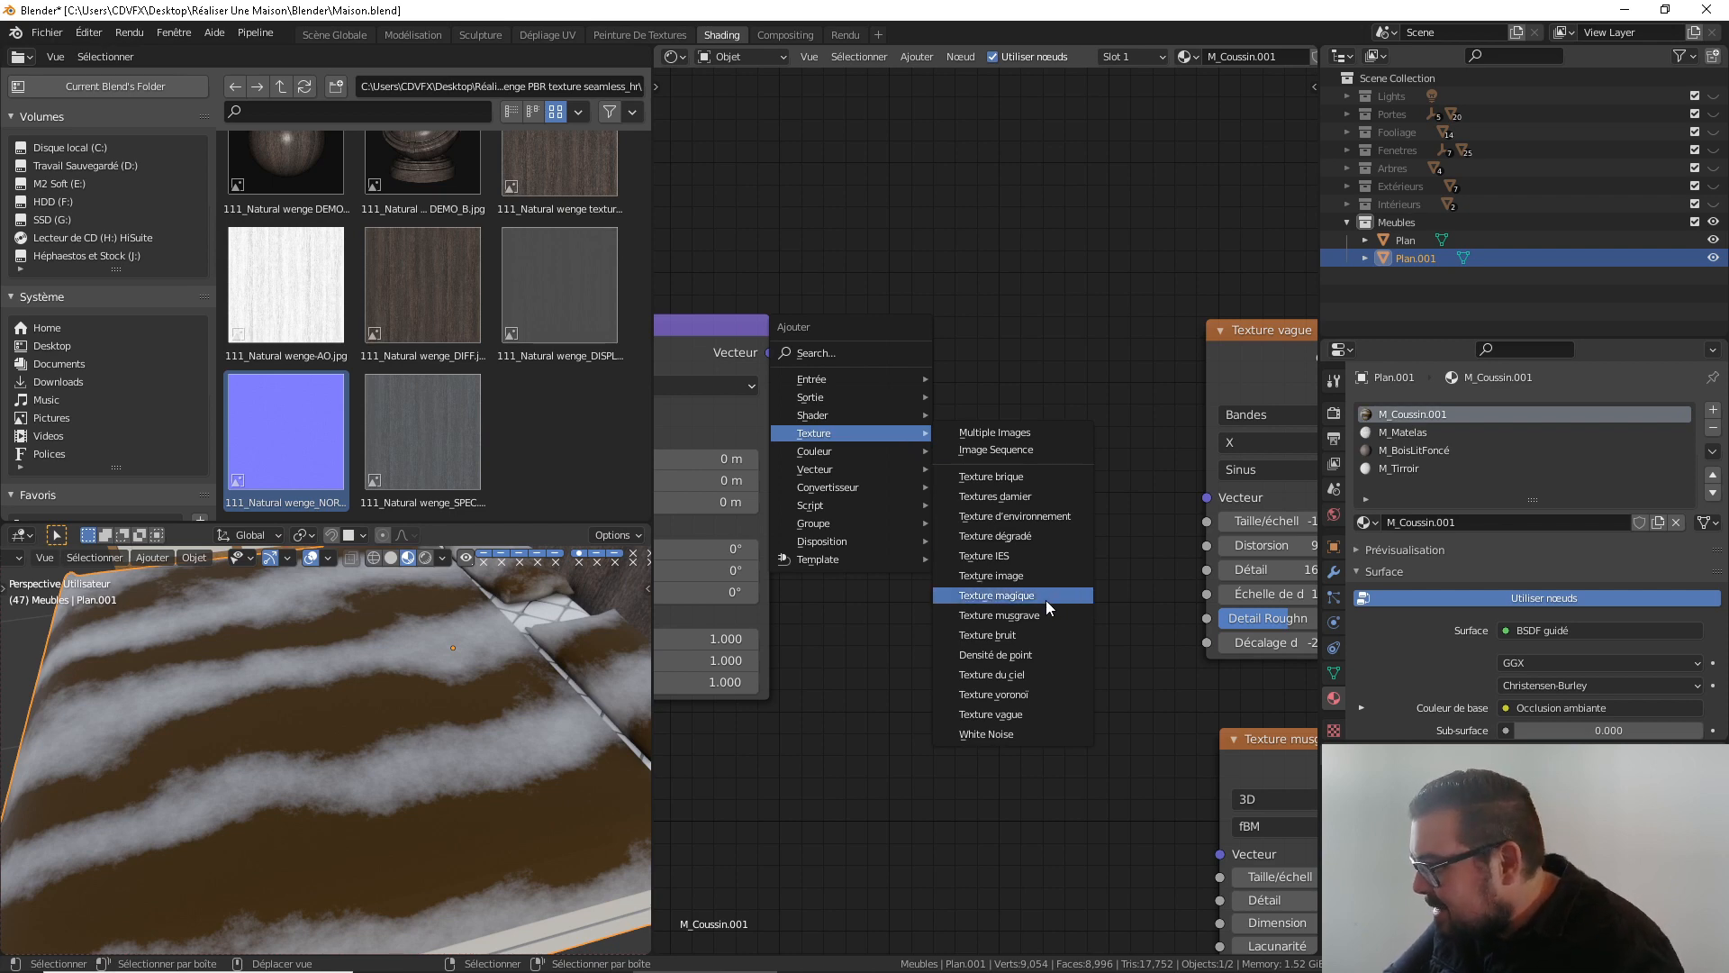
pyautogui.click(1035, 711)
pyautogui.click(1035, 711)
pyautogui.moveTo(769, 351); pyautogui.dragTo(895, 565)
pyautogui.moveTo(1059, 424); pyautogui.dragTo(1211, 497)
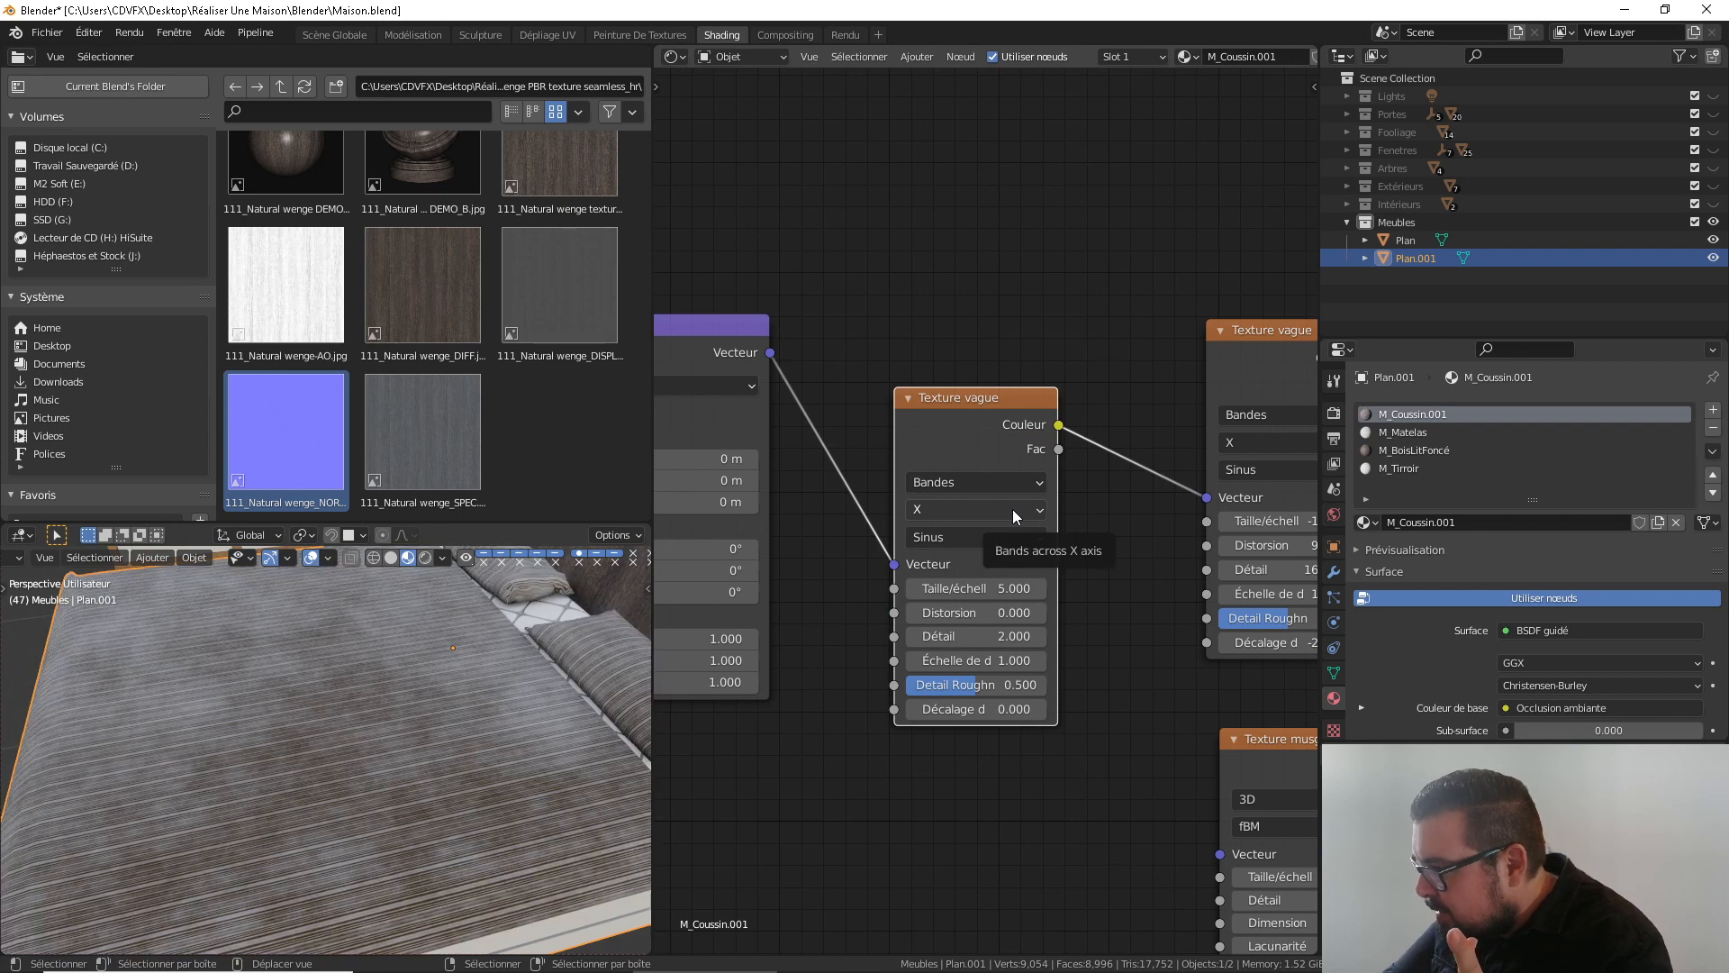
# Try the Y band direction and a scale of 2.4 on the second wave texture, and delete that node
pyautogui.click(1012, 510)
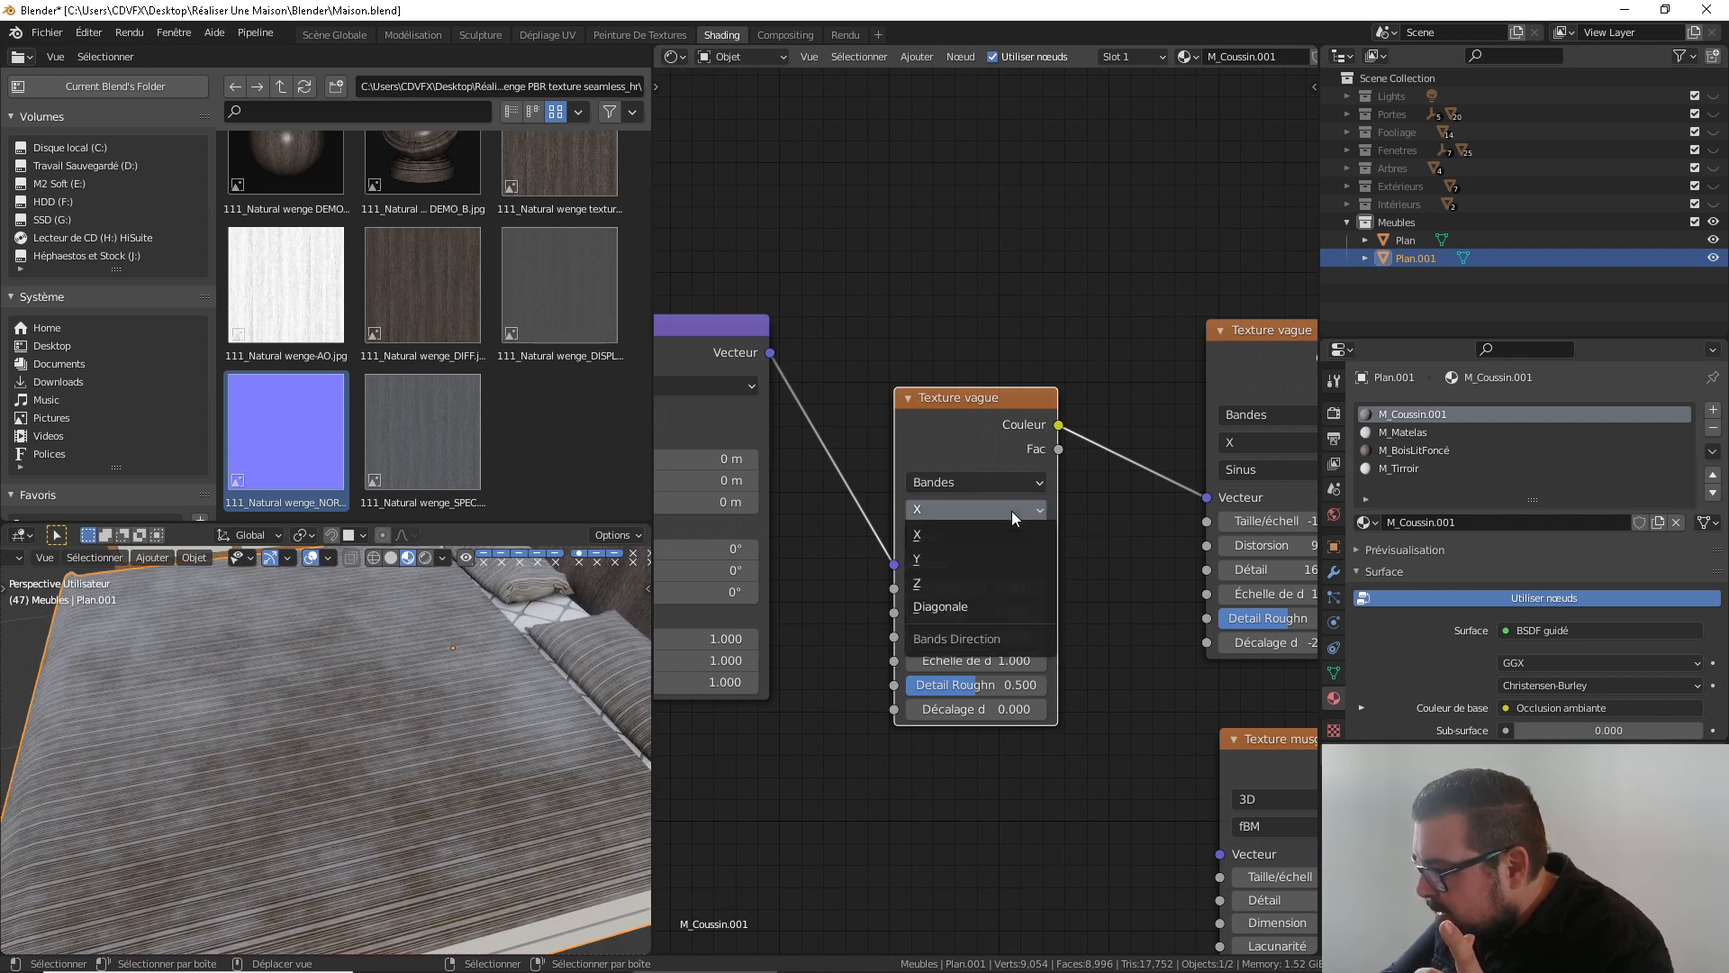
pyautogui.click(987, 557)
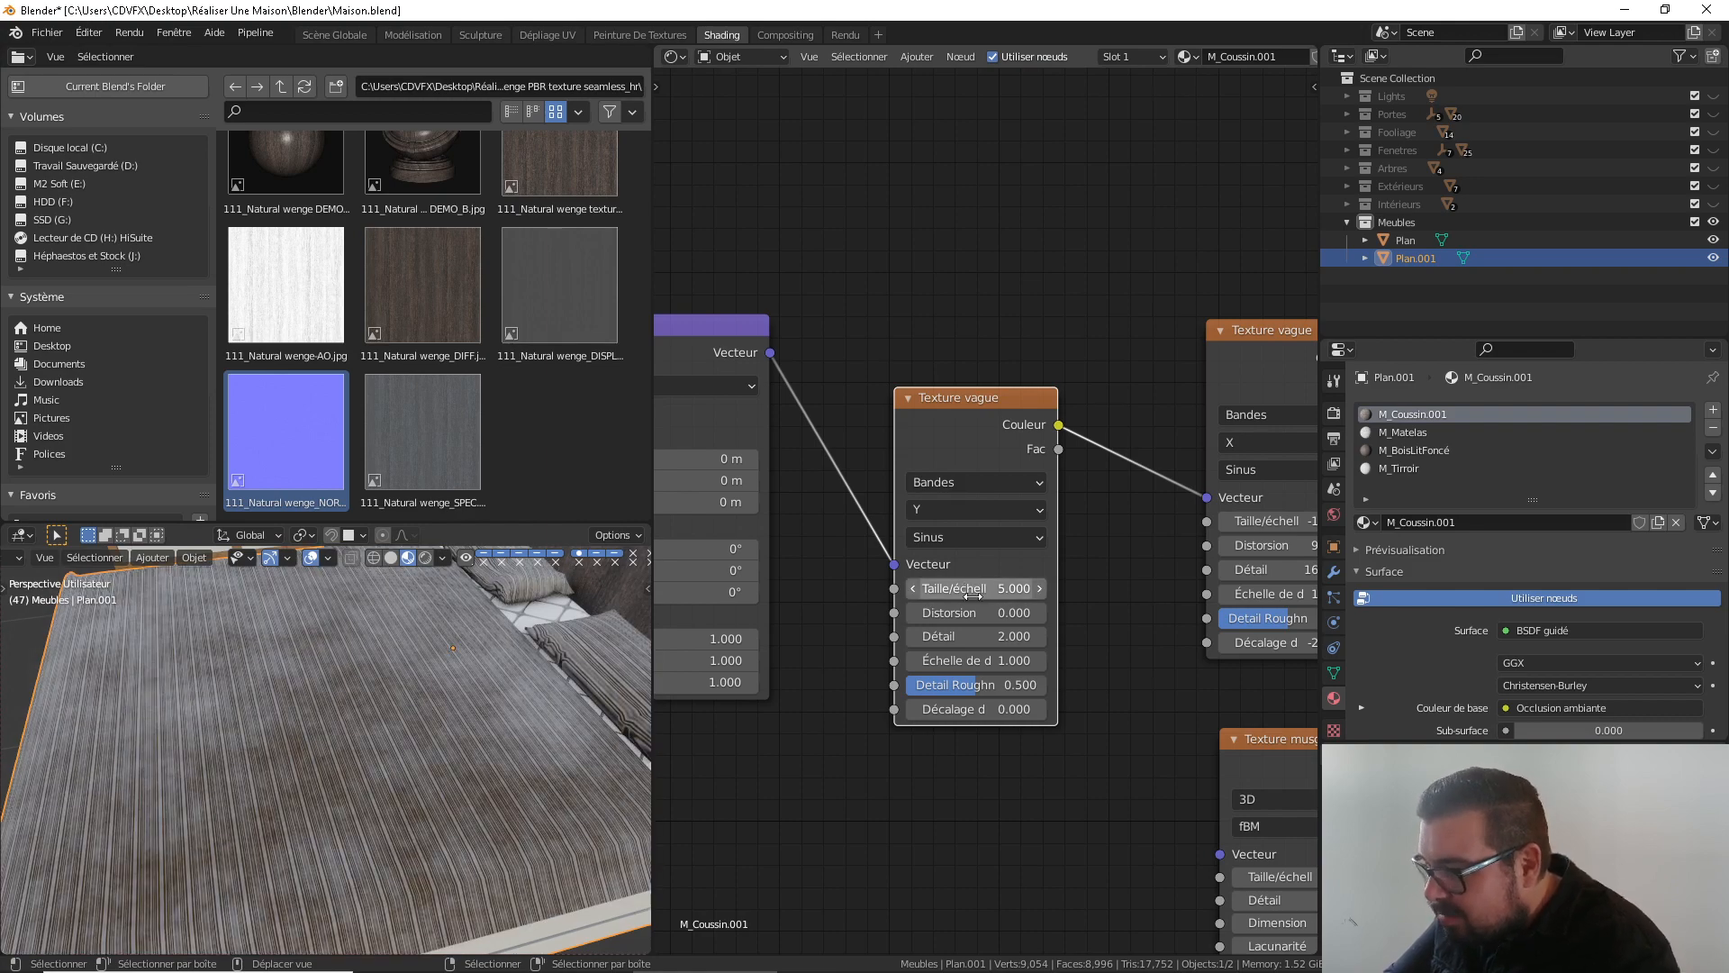
pyautogui.moveTo(997, 593)
pyautogui.mouseDown()
pyautogui.moveTo(957, 593)
pyautogui.moveTo(998, 590)
pyautogui.mouseUp()
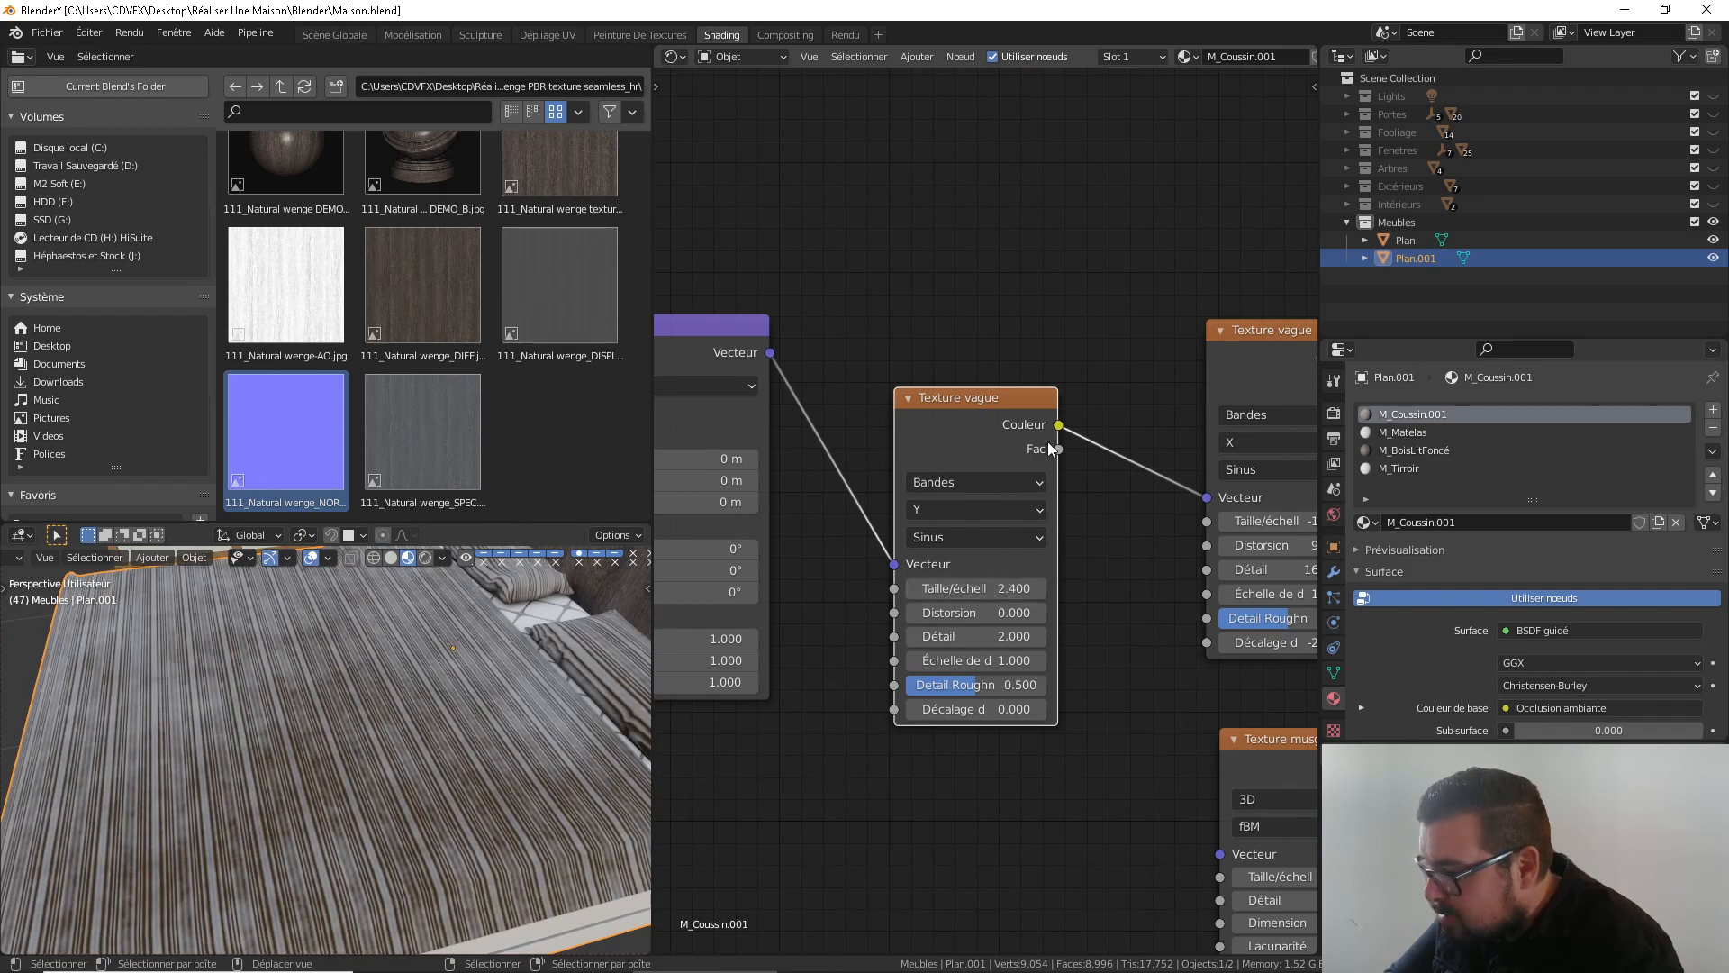
pyautogui.press('Delete')
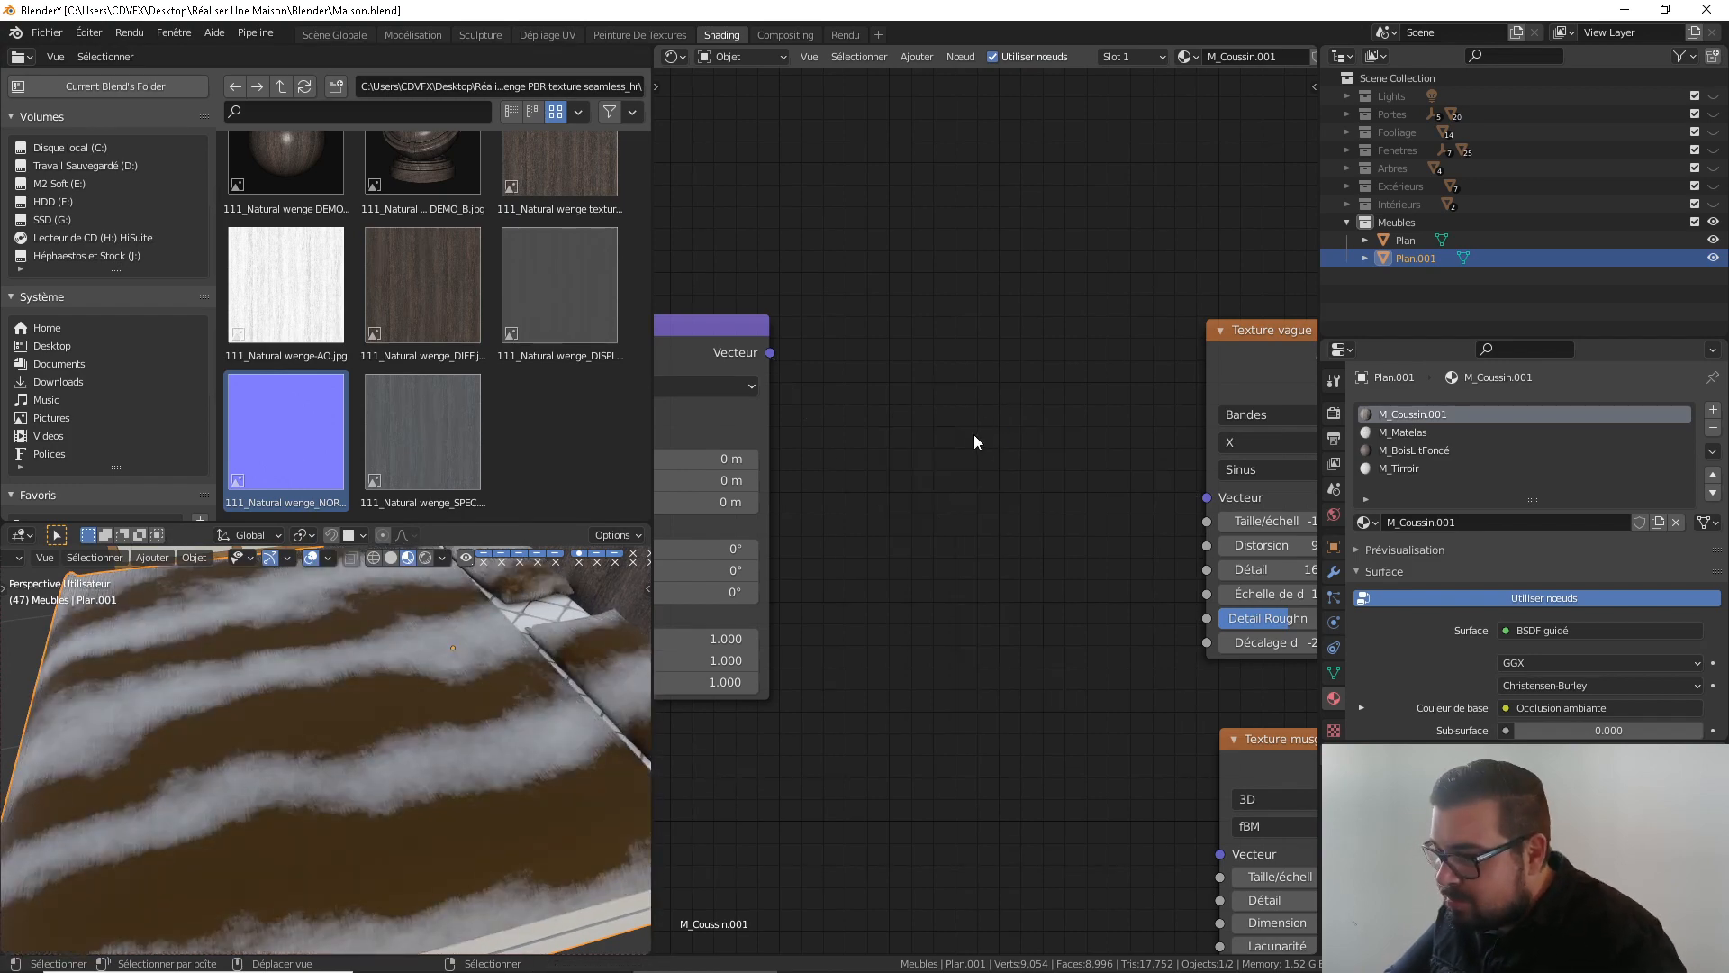
# Add a brick texture in M_Coussin.001, linking the mapping vector into it and its color output to the wave texture's vector
pyautogui.hotkey('shift', 'a')
pyautogui.moveTo(974, 436)
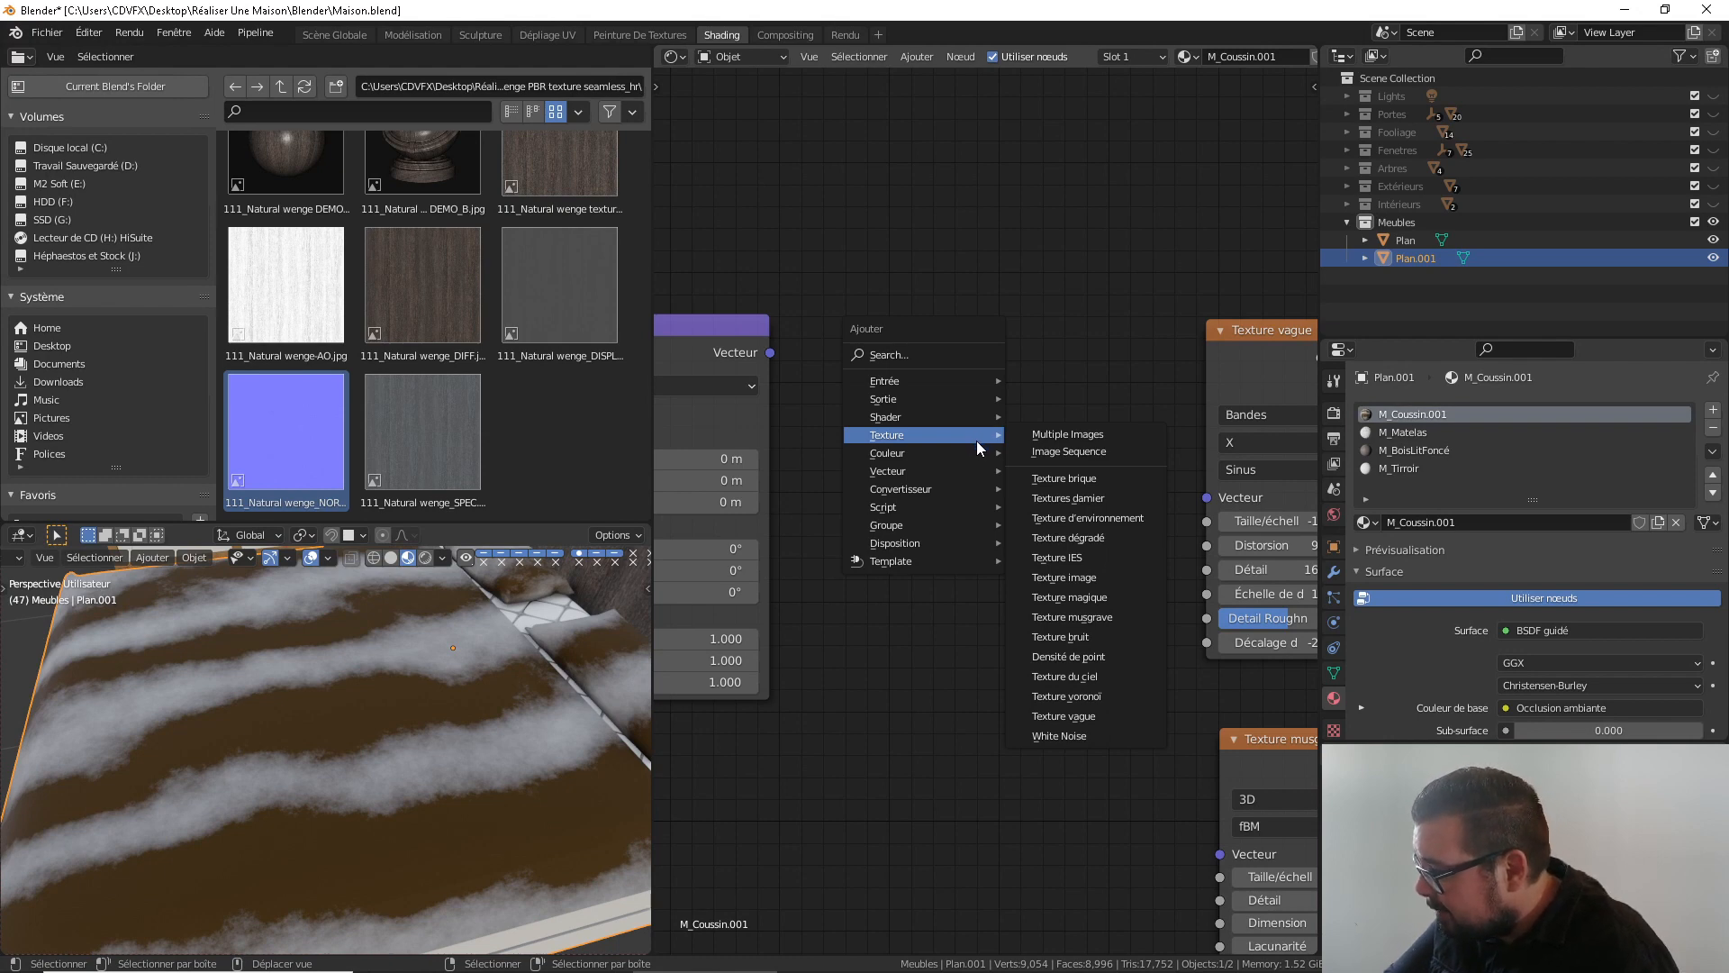
pyautogui.click(1061, 476)
pyautogui.click(905, 387)
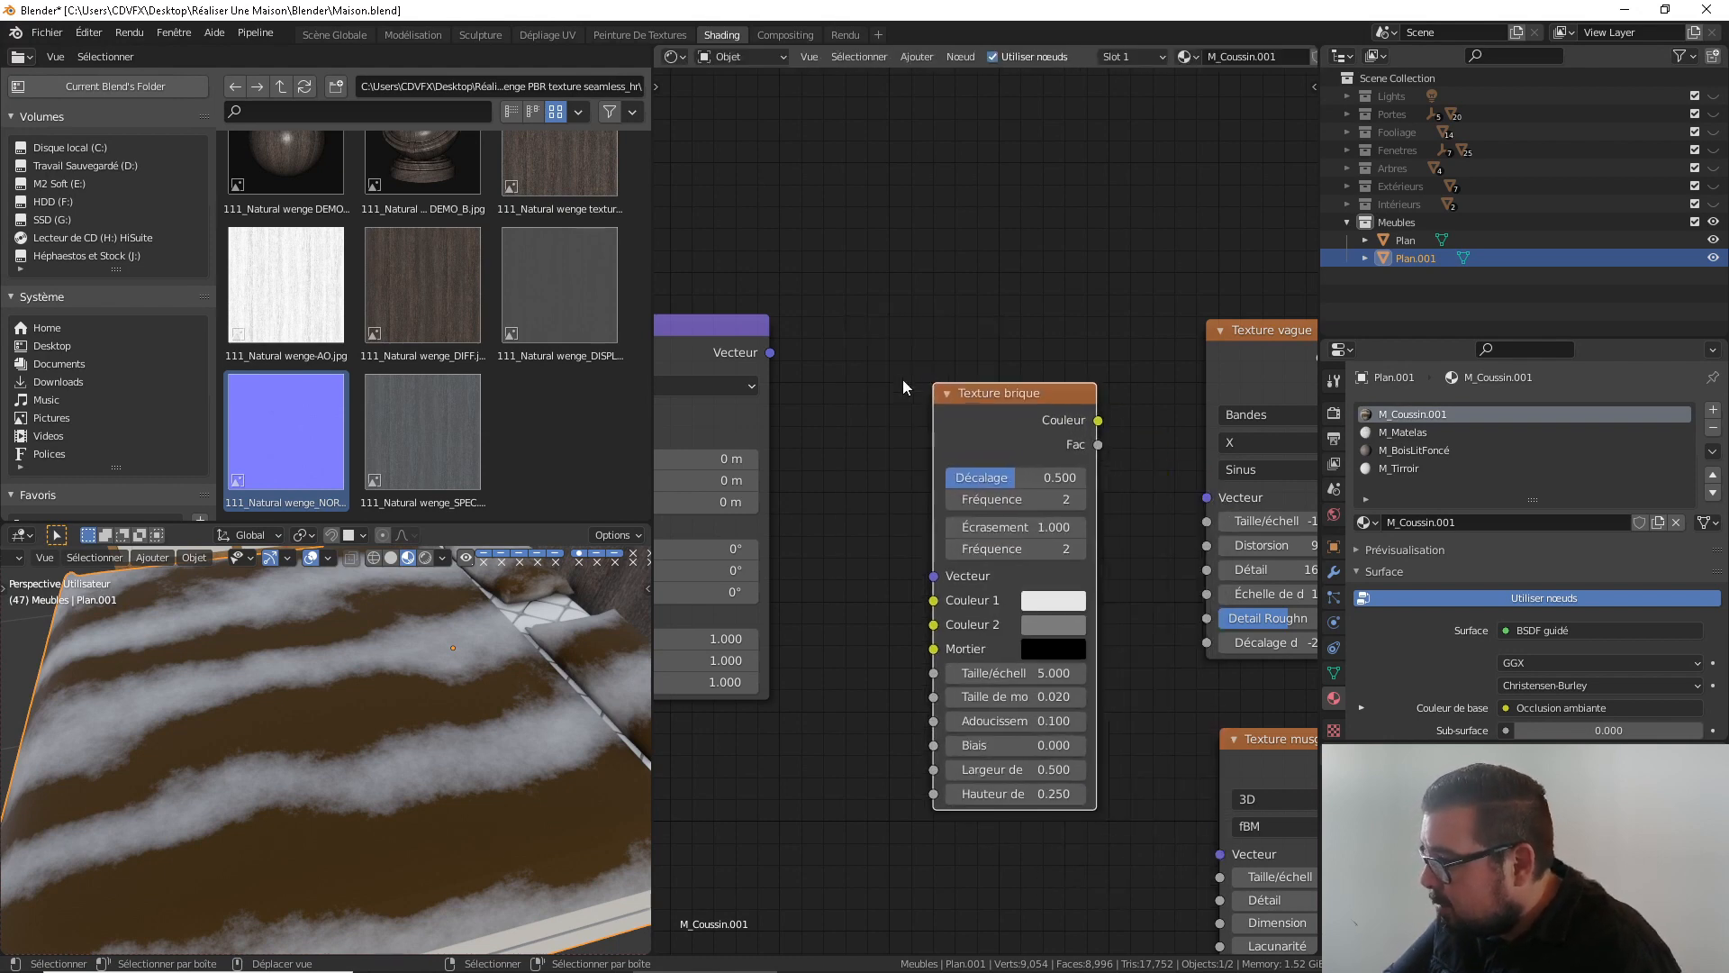
pyautogui.moveTo(770, 352); pyautogui.dragTo(933, 575)
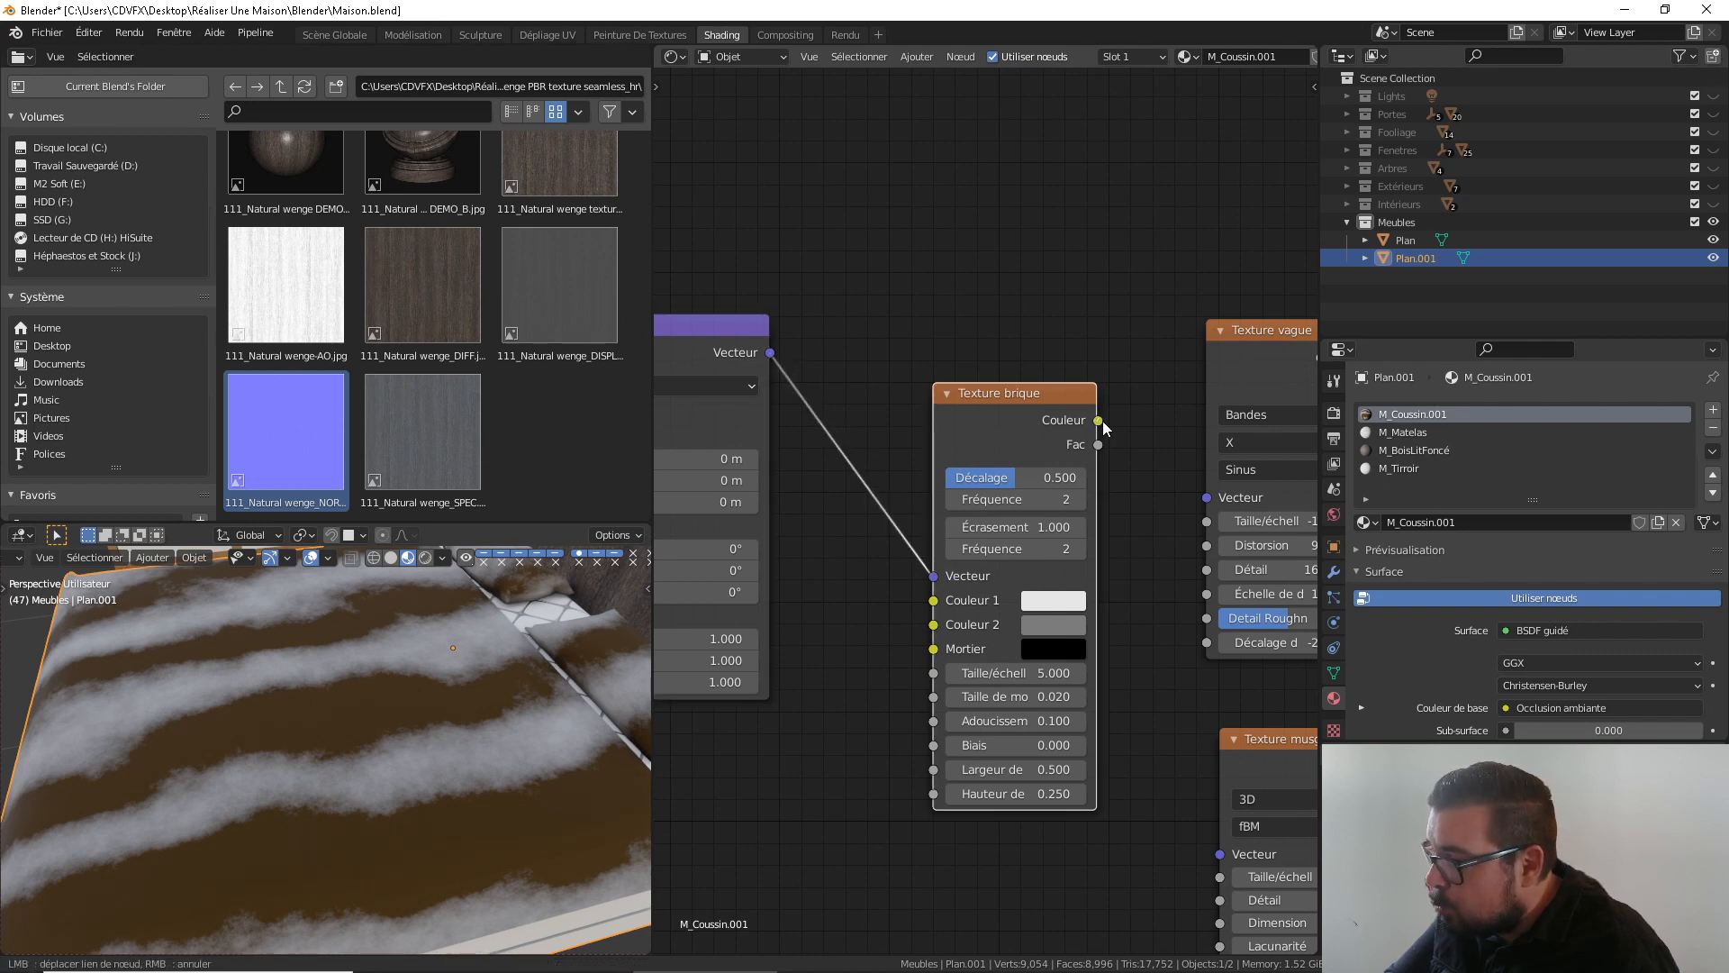
pyautogui.moveTo(1104, 425); pyautogui.dragTo(1207, 497)
pyautogui.moveTo(1038, 403); pyautogui.dragTo(994, 359)
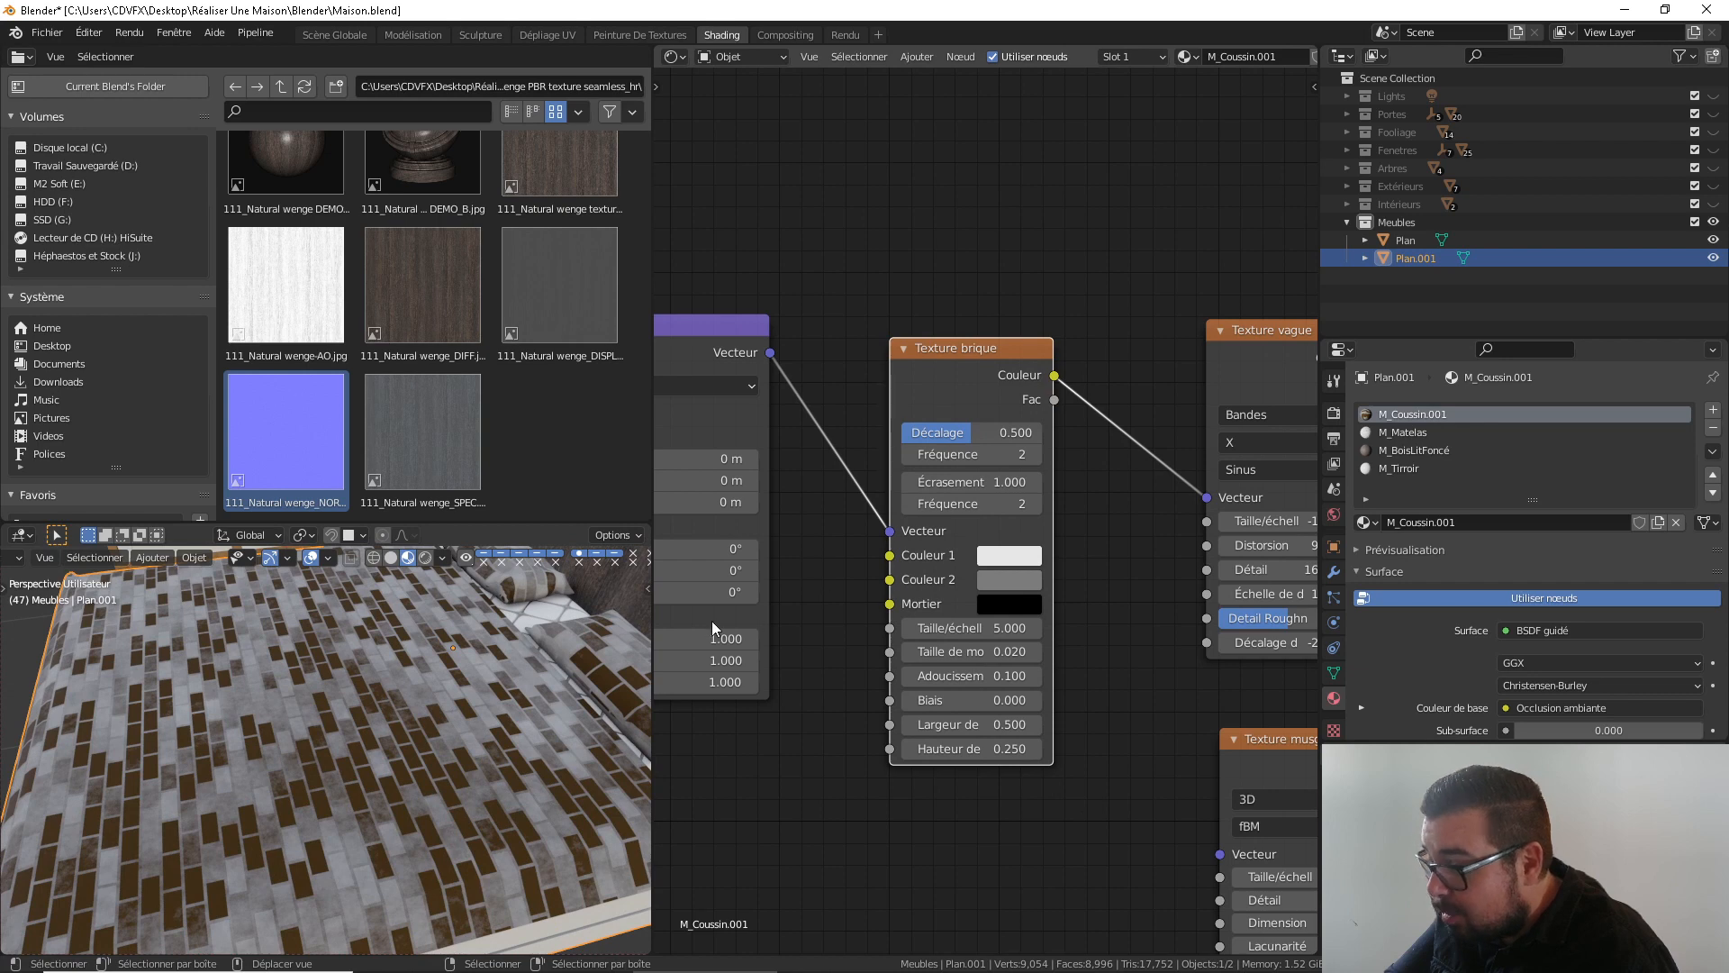
# Set the brick texture's scale to 1.4
pyautogui.scroll(-5, 469, 685)
pyautogui.moveTo(468, 684)
pyautogui.mouseDown(button='middle')
pyautogui.moveTo(502, 672)
pyautogui.moveTo(468, 683)
pyautogui.mouseUp(button='middle')
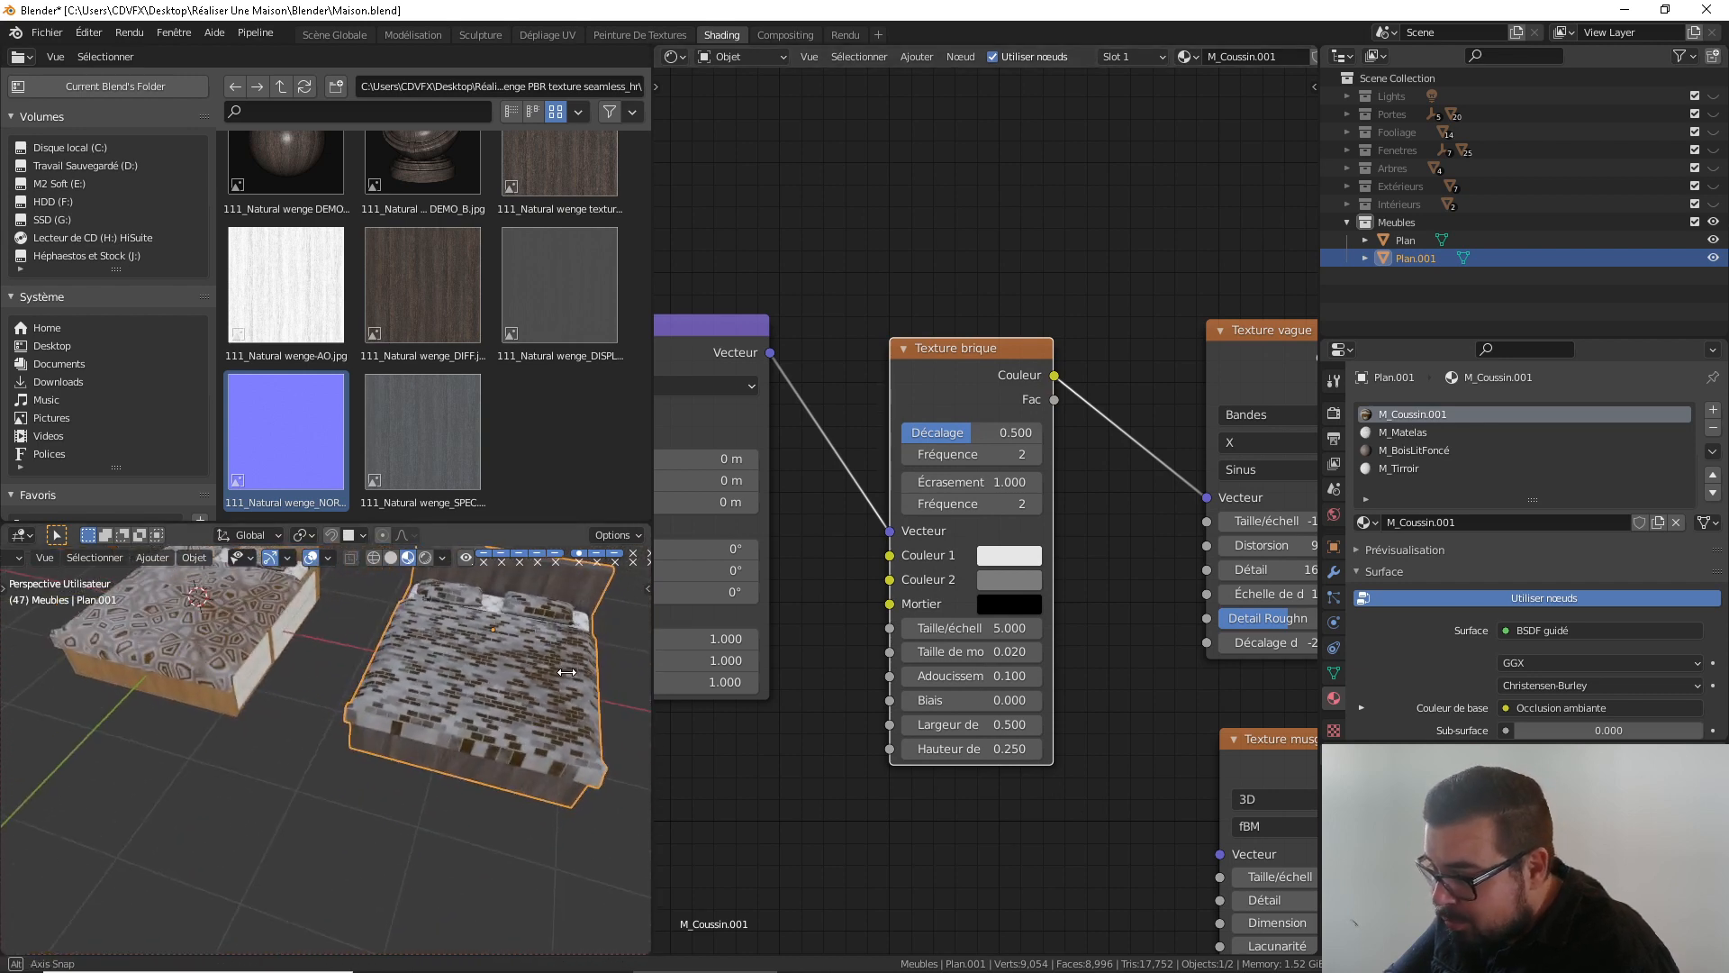
pyautogui.scroll(5, 466, 684)
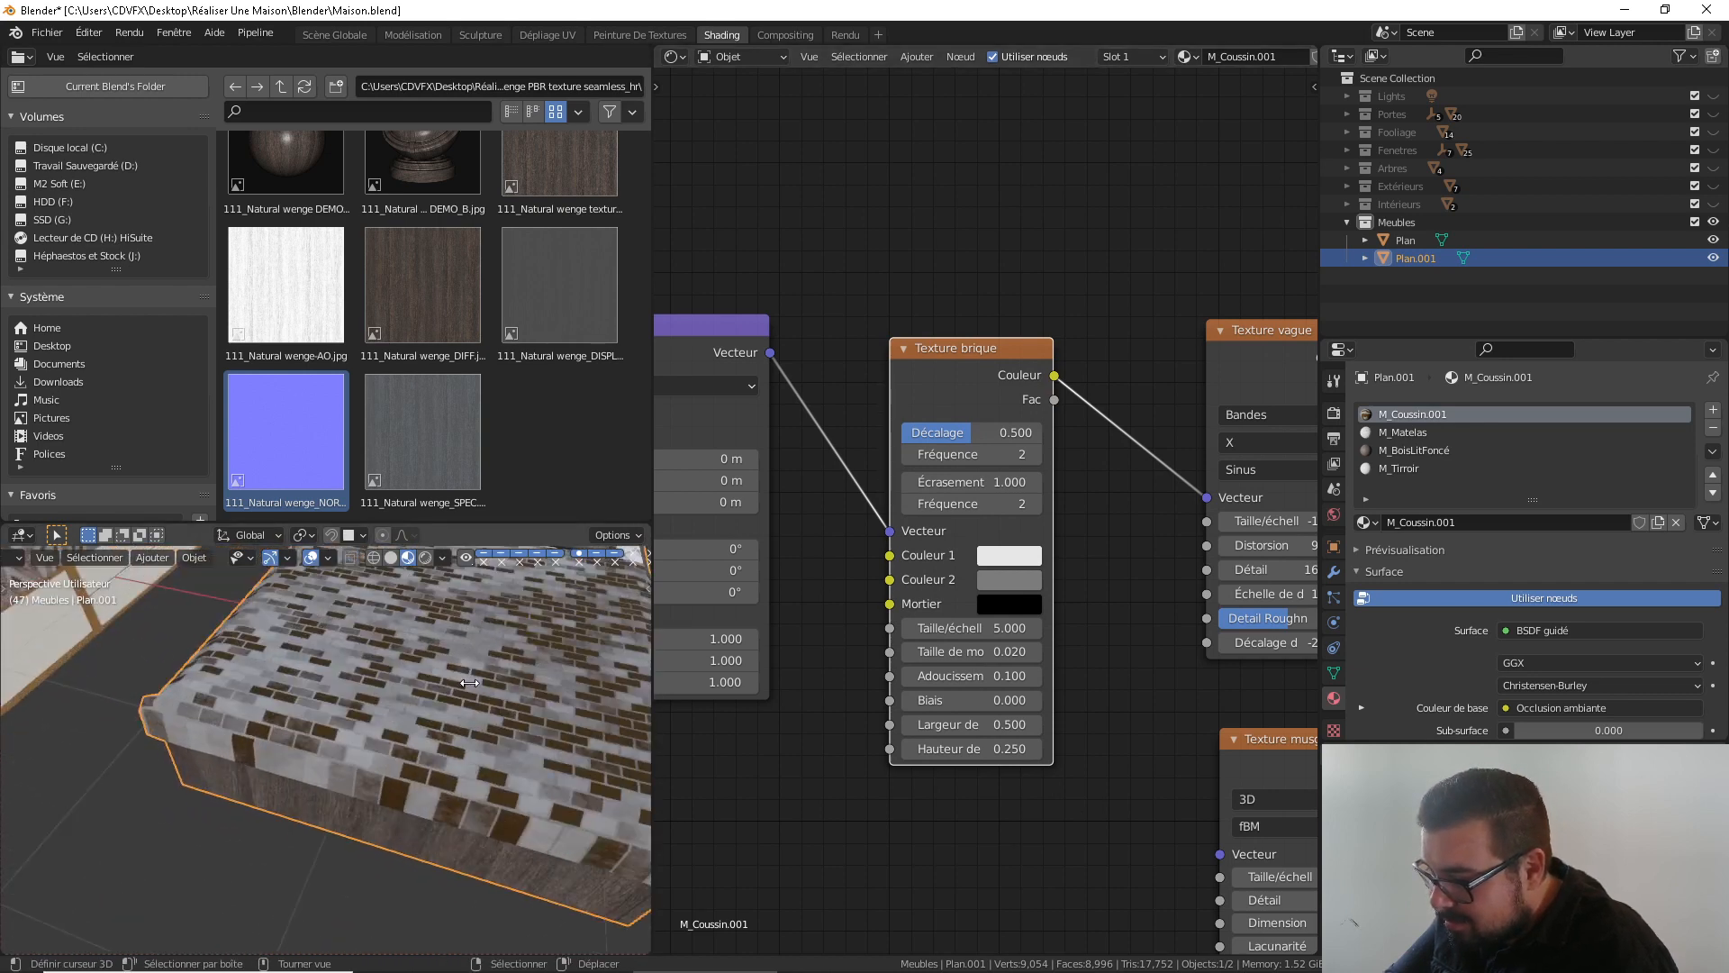
pyautogui.scroll(-5, 466, 685)
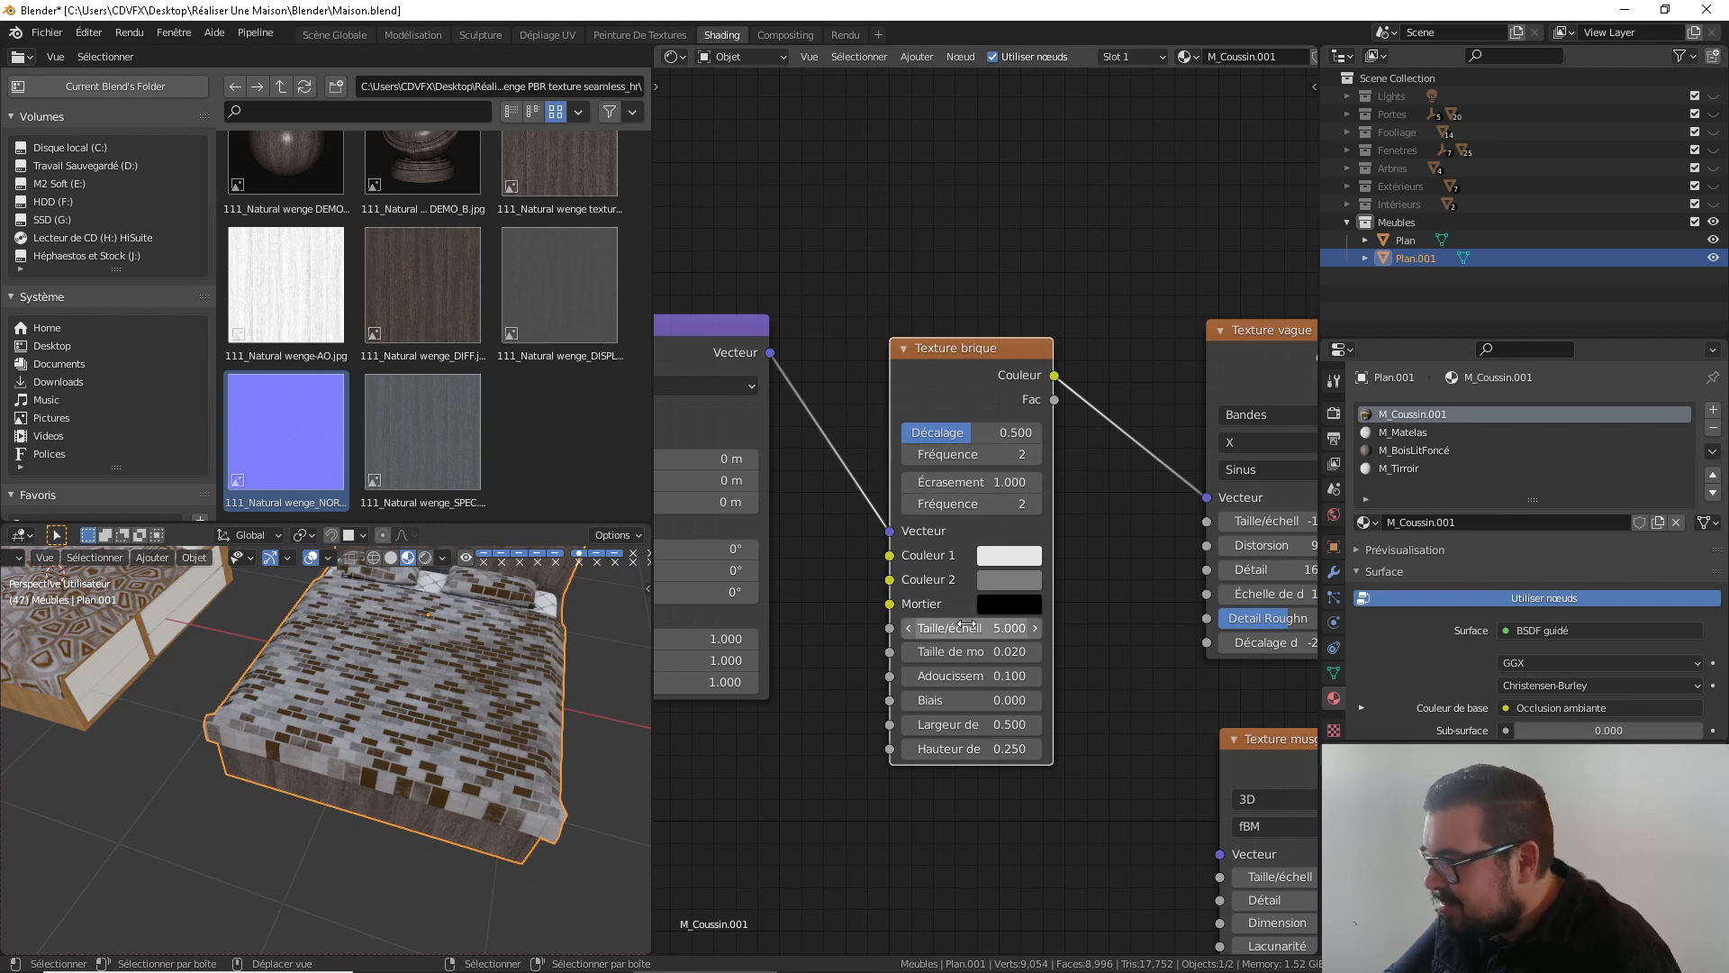
pyautogui.moveTo(973, 628); pyautogui.dragTo(846, 628)
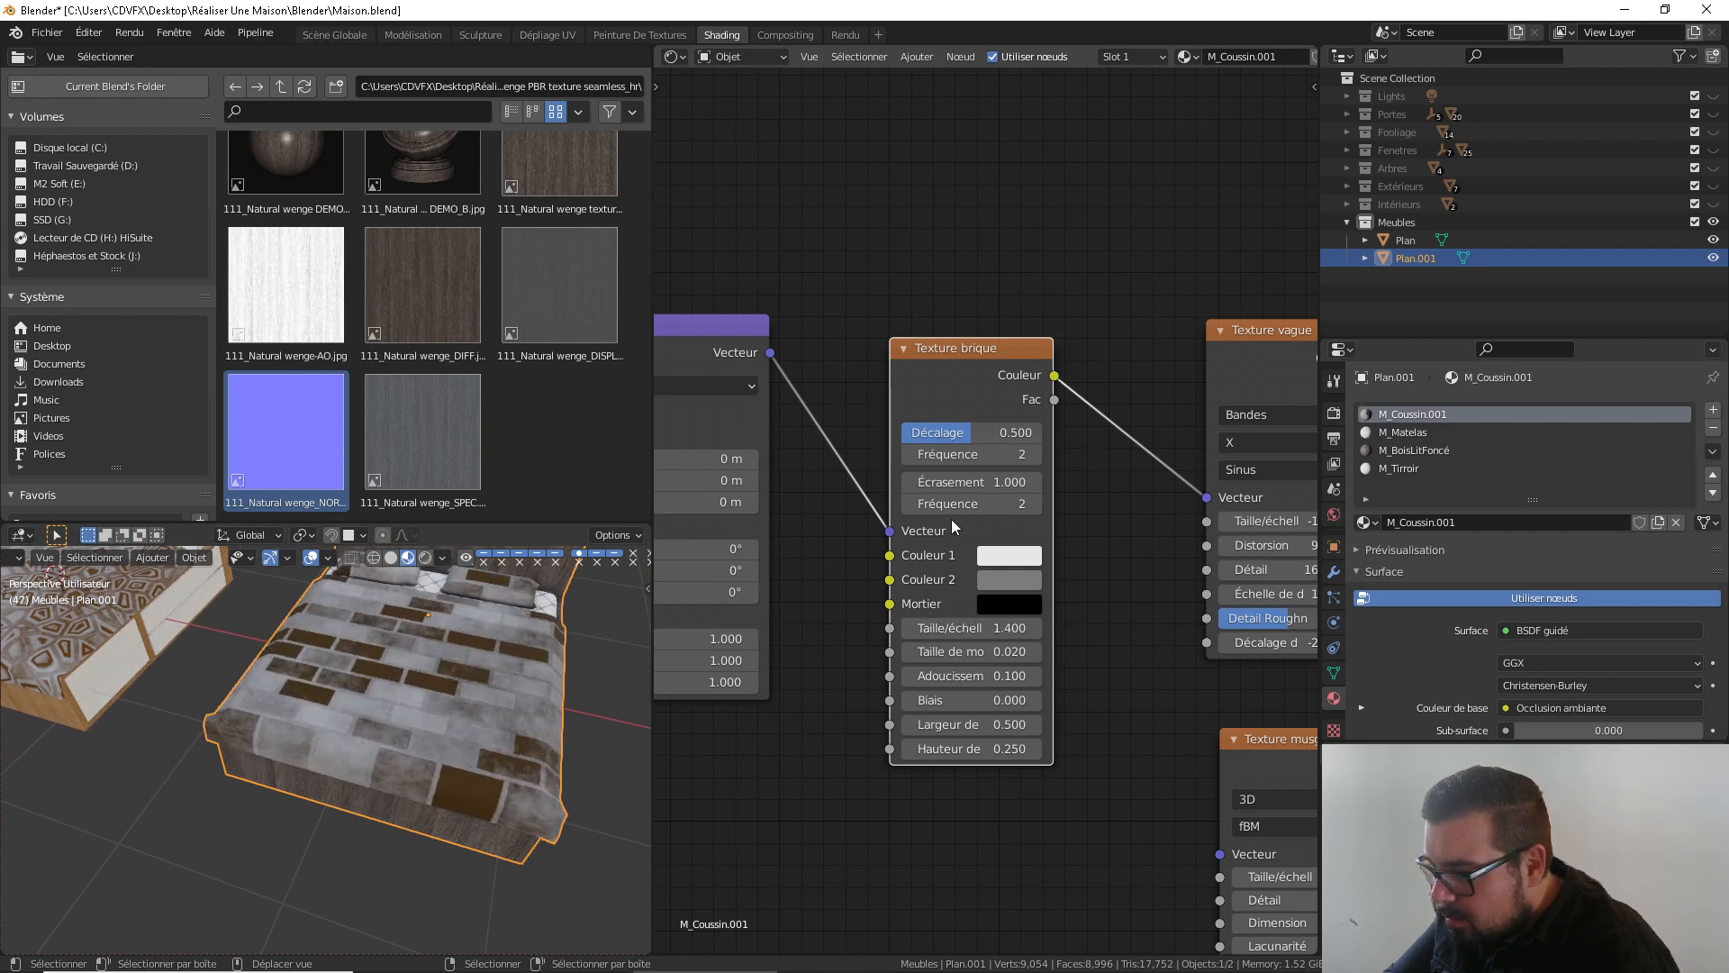
# Add a middle stop at position 0.5 to the M_Coussin.001 color ramp and color it saturated orange
pyautogui.moveTo(1058, 500); pyautogui.dragTo(890, 446, button='middle')
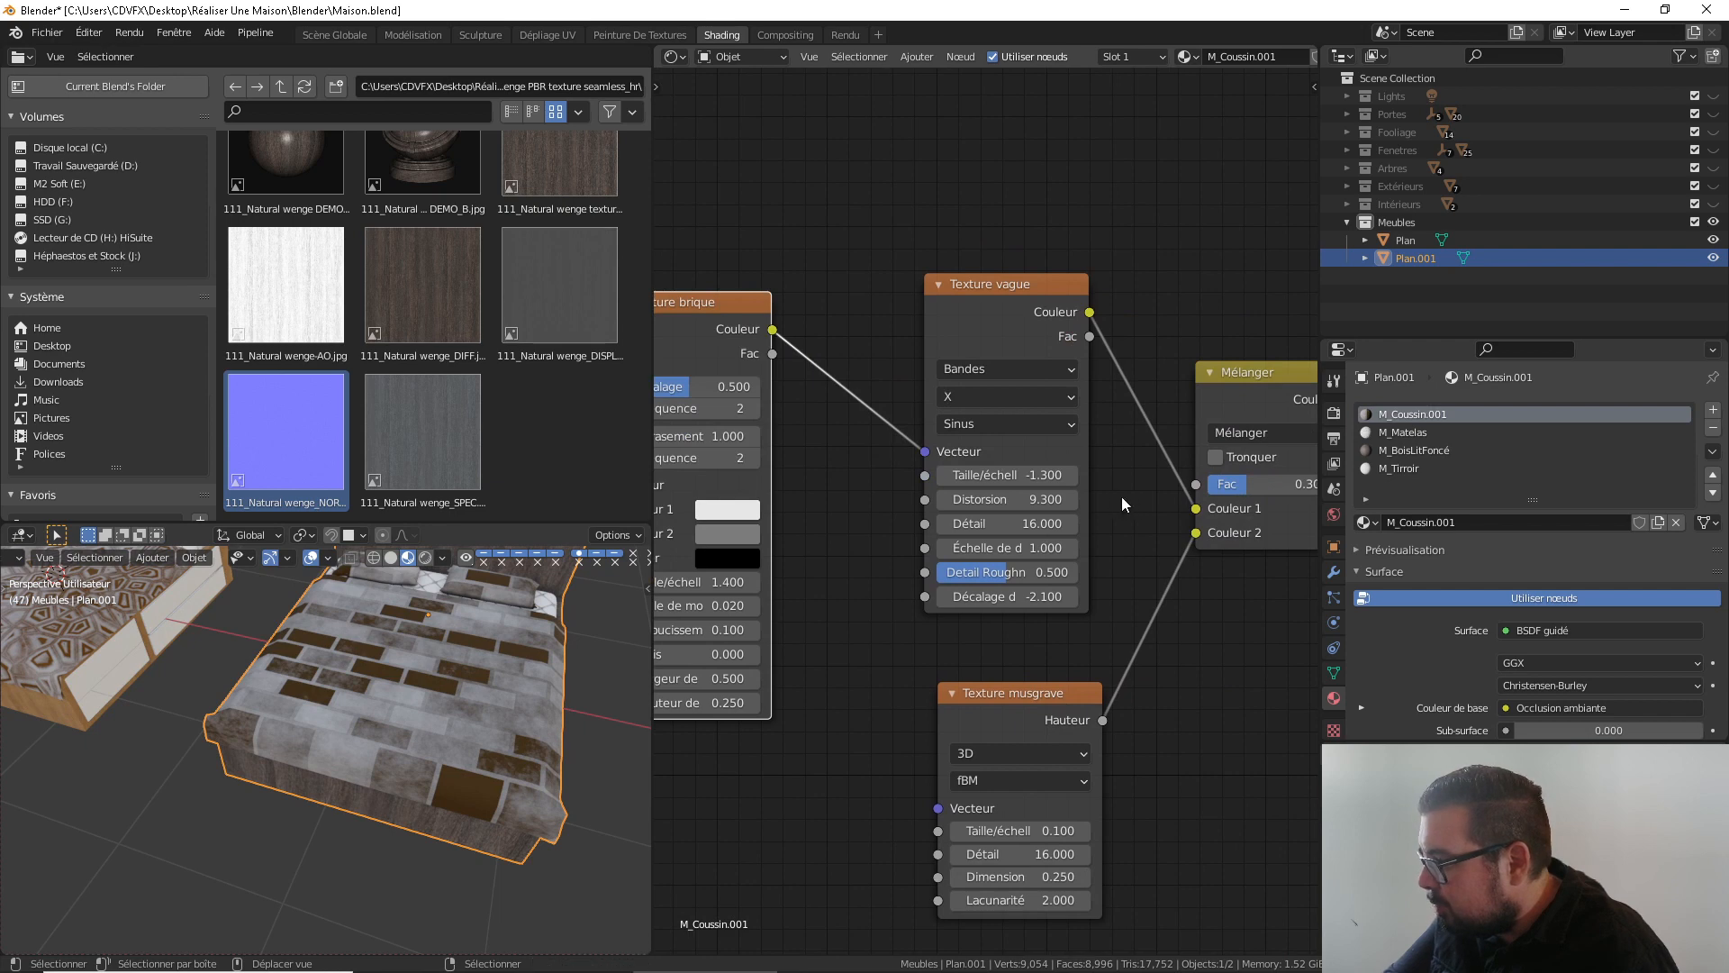
pyautogui.moveTo(1262, 524); pyautogui.dragTo(1047, 527, button='middle')
pyautogui.scroll(-4, 1048, 528)
pyautogui.moveTo(1161, 580); pyautogui.dragTo(970, 560, button='middle')
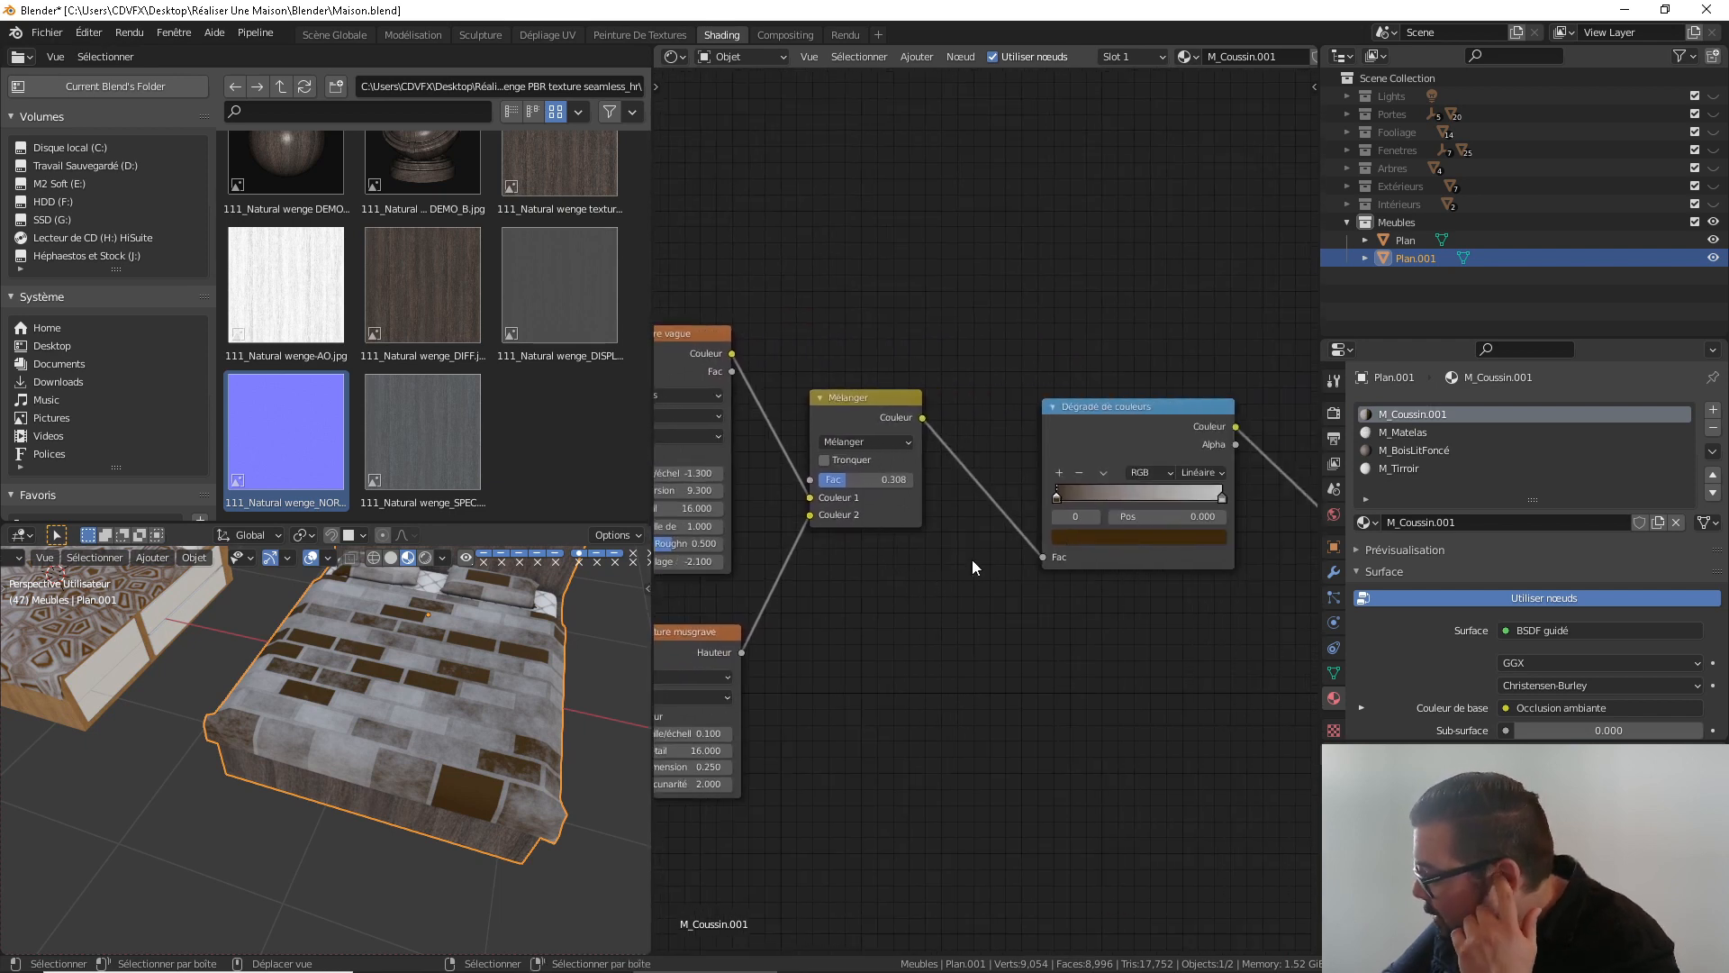
pyautogui.click(1060, 472)
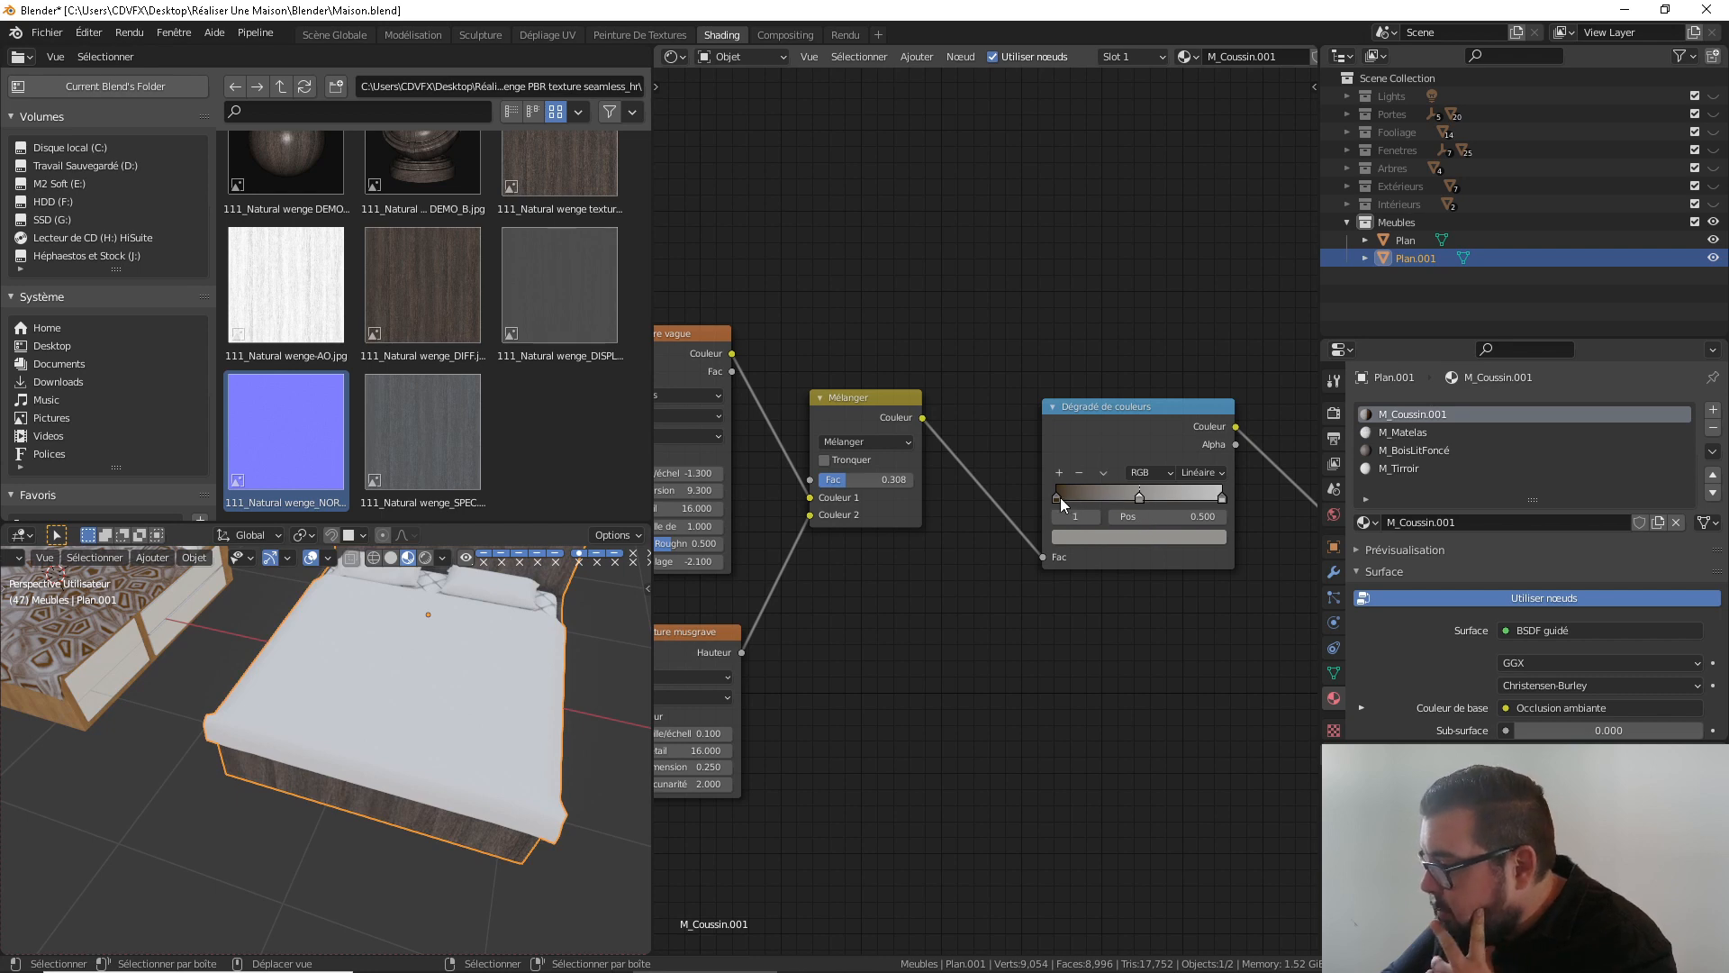
pyautogui.click(1128, 536)
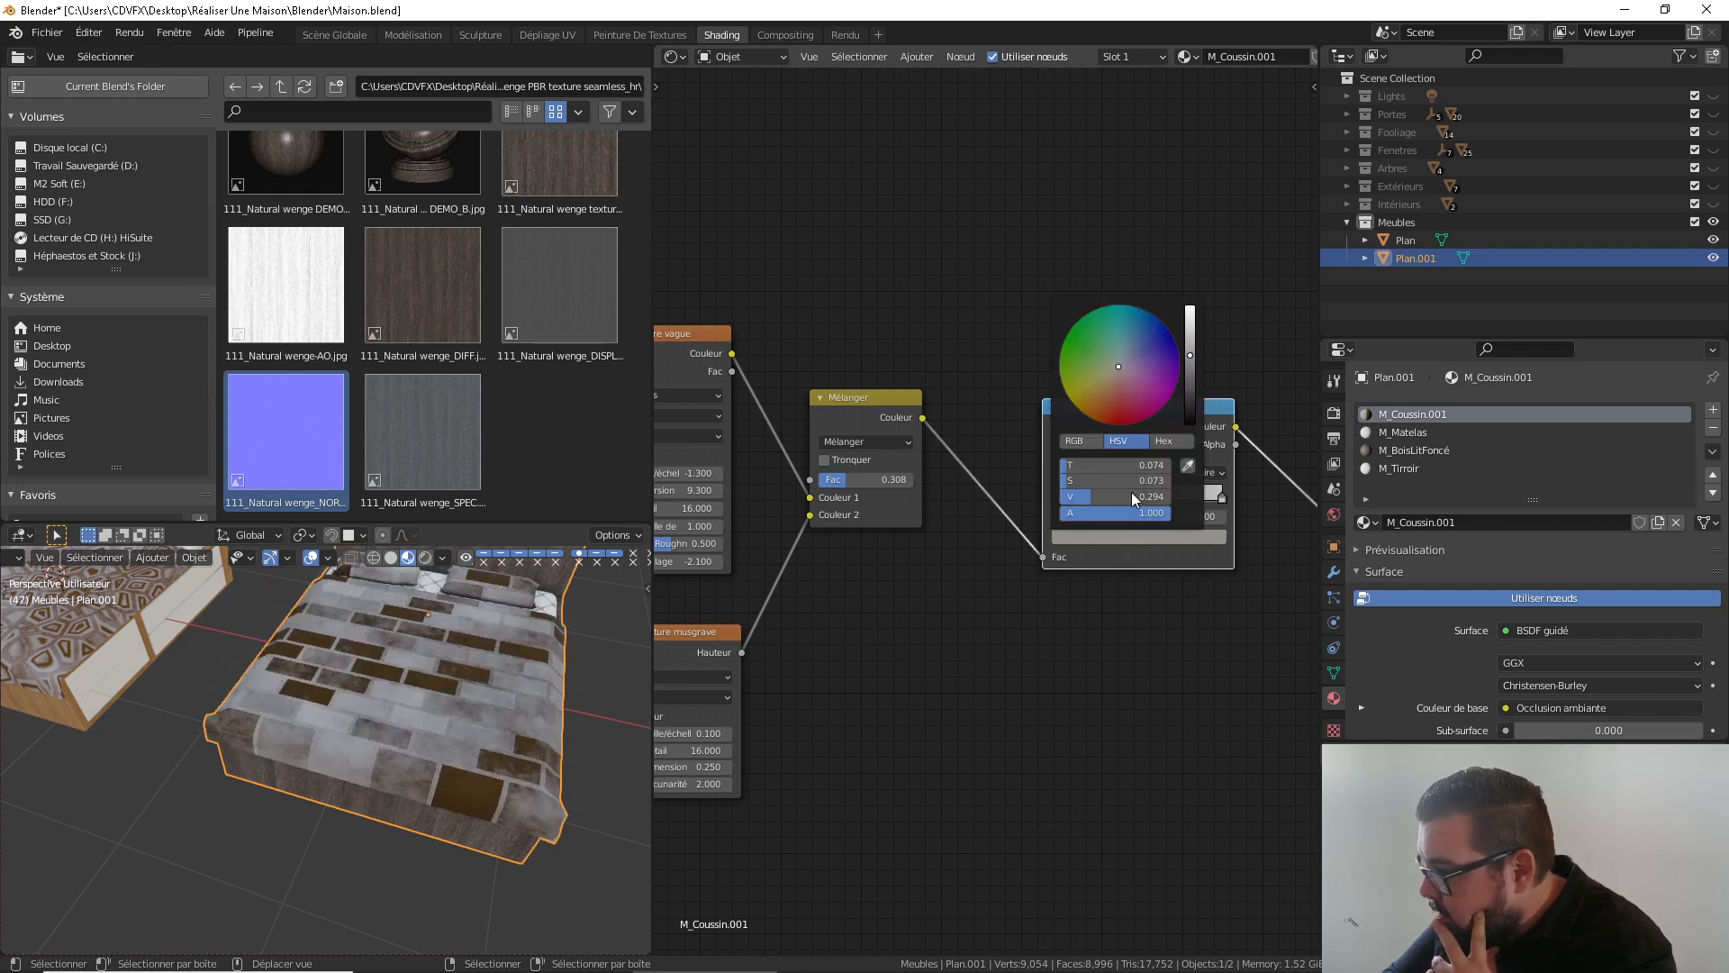
pyautogui.moveTo(1119, 396); pyautogui.dragTo(1098, 422)
pyautogui.moveTo(1191, 354)
pyautogui.mouseDown()
pyautogui.moveTo(1193, 311)
pyautogui.moveTo(1196, 339)
pyautogui.mouseUp()
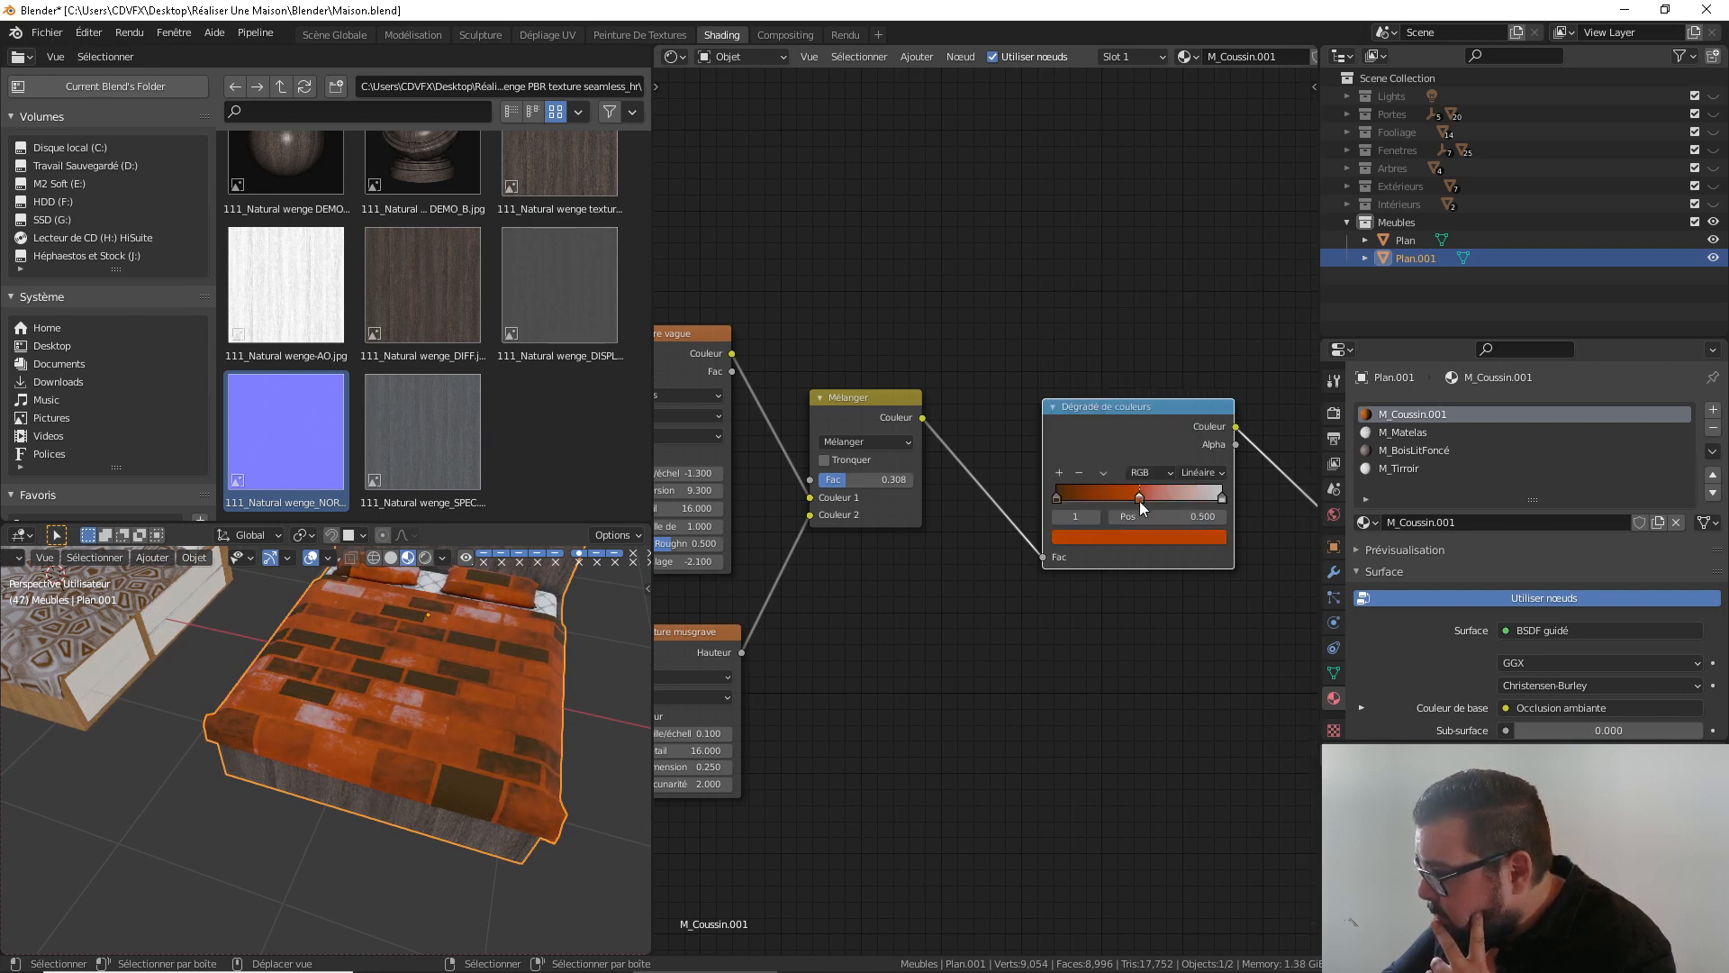
# Color the ramp's last stop tan (hue 0.111, saturation 0.637, value 0.541) and its first stop dark reddish brown
pyautogui.click(1220, 497)
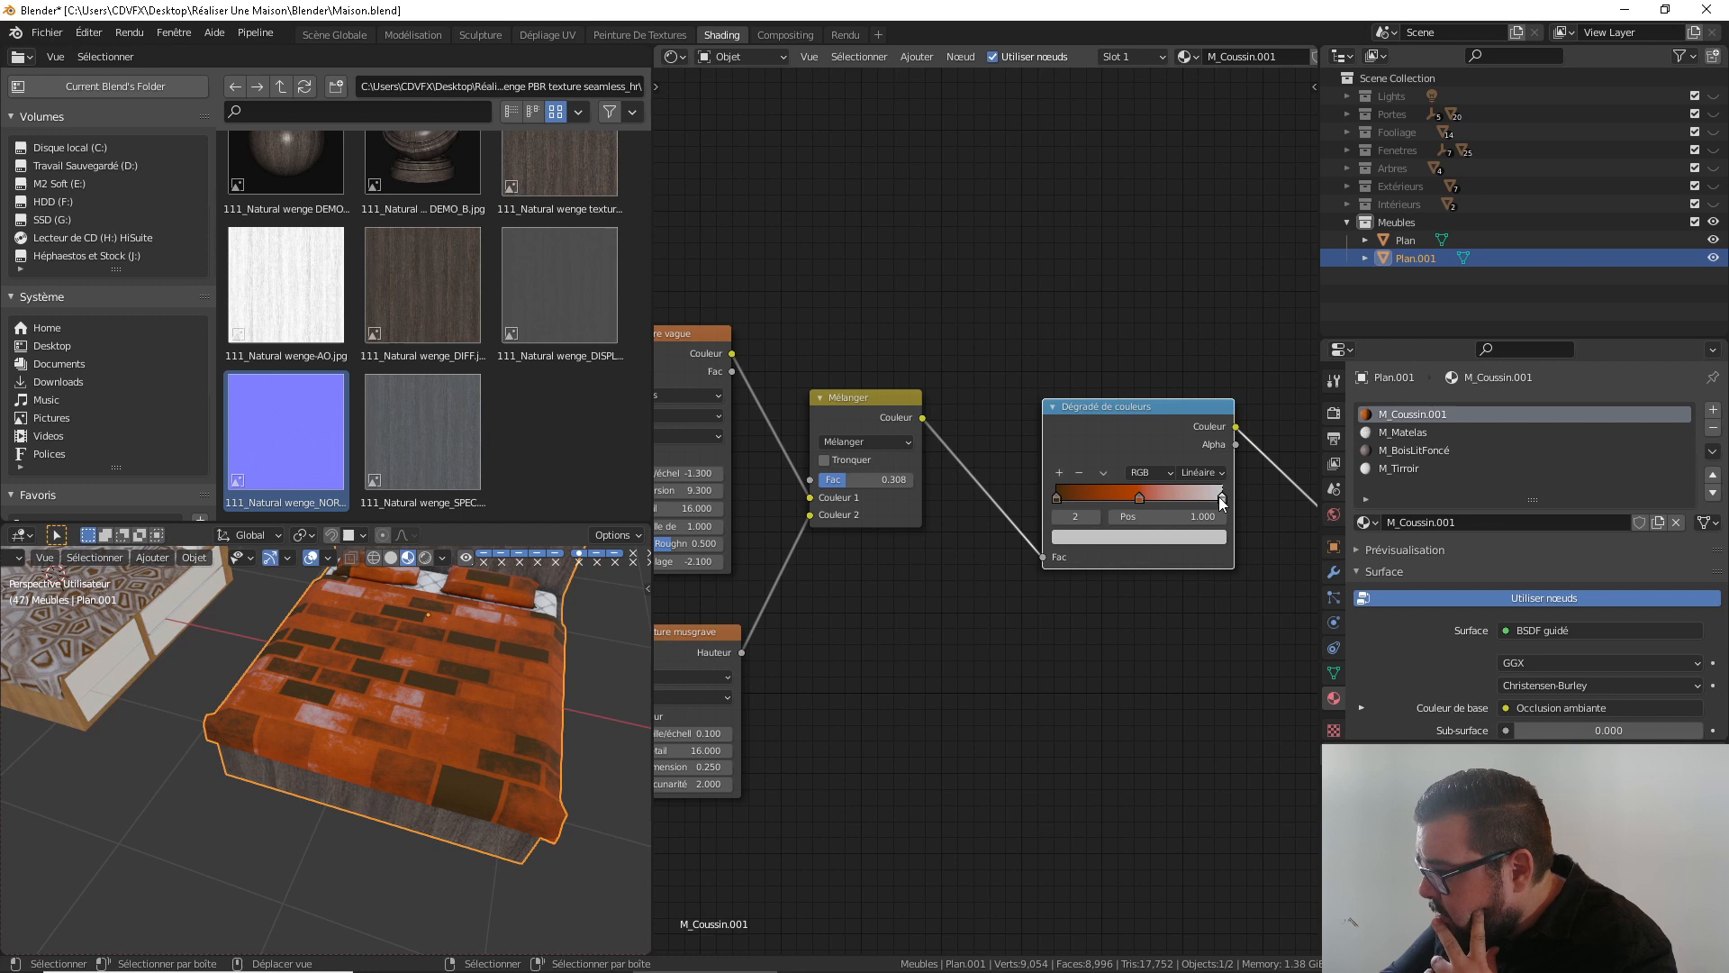
pyautogui.click(1158, 533)
pyautogui.click(1106, 387)
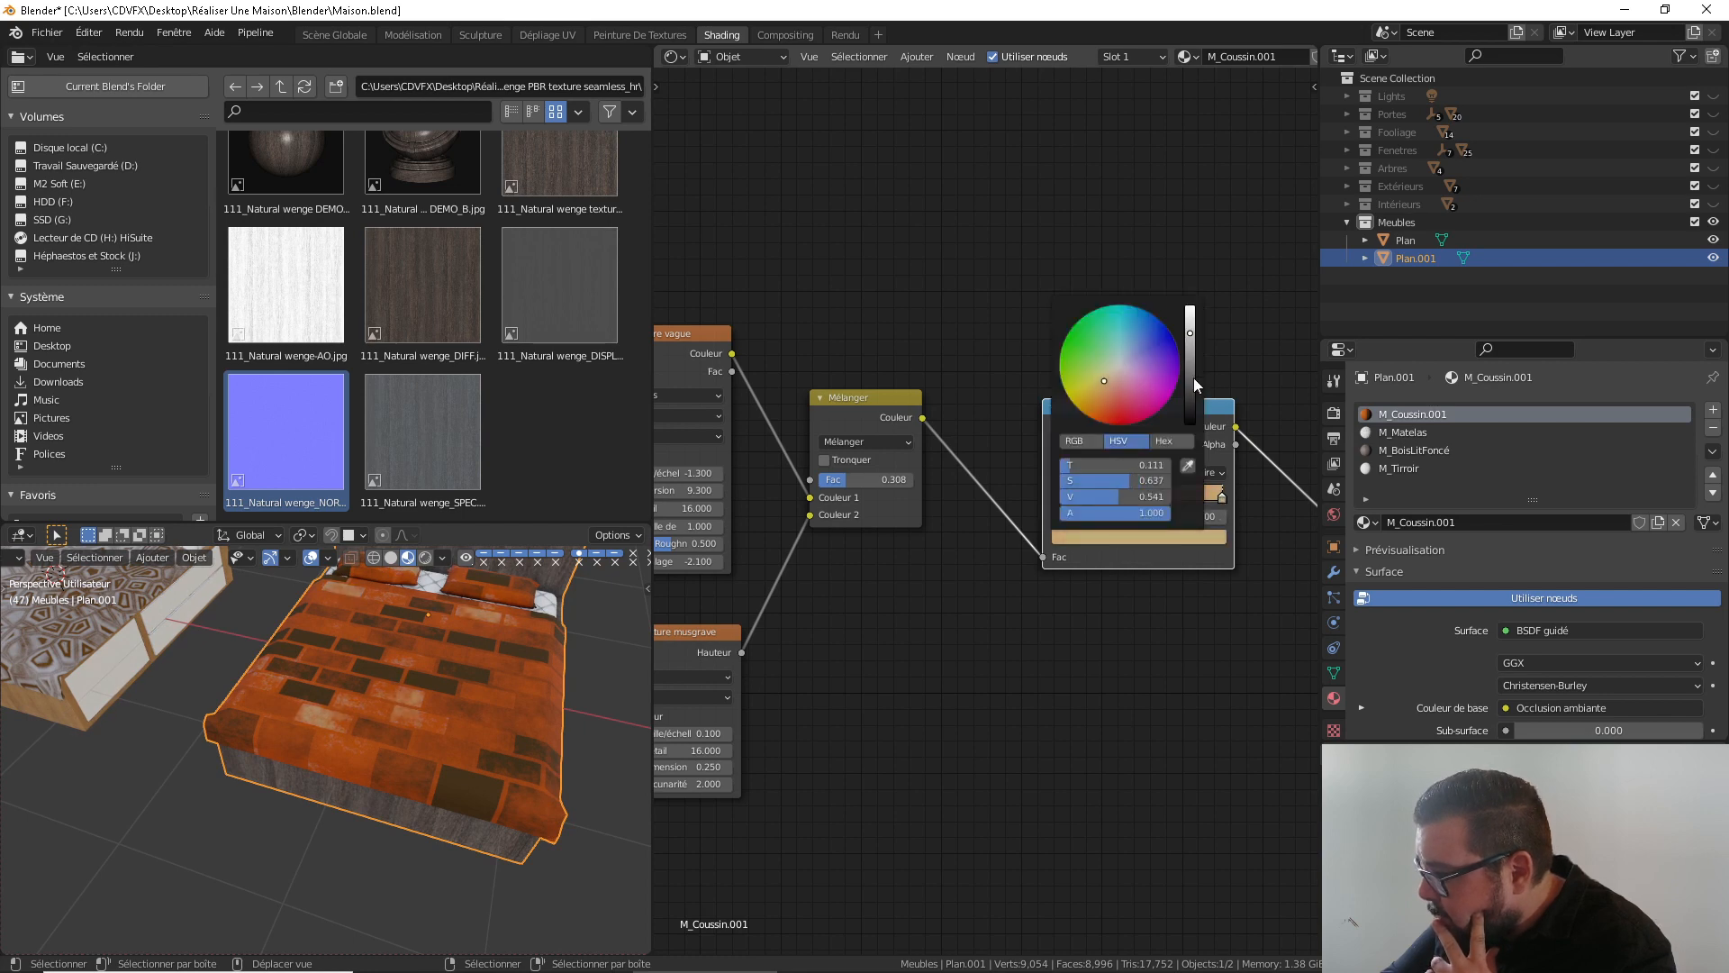
pyautogui.click(1062, 499)
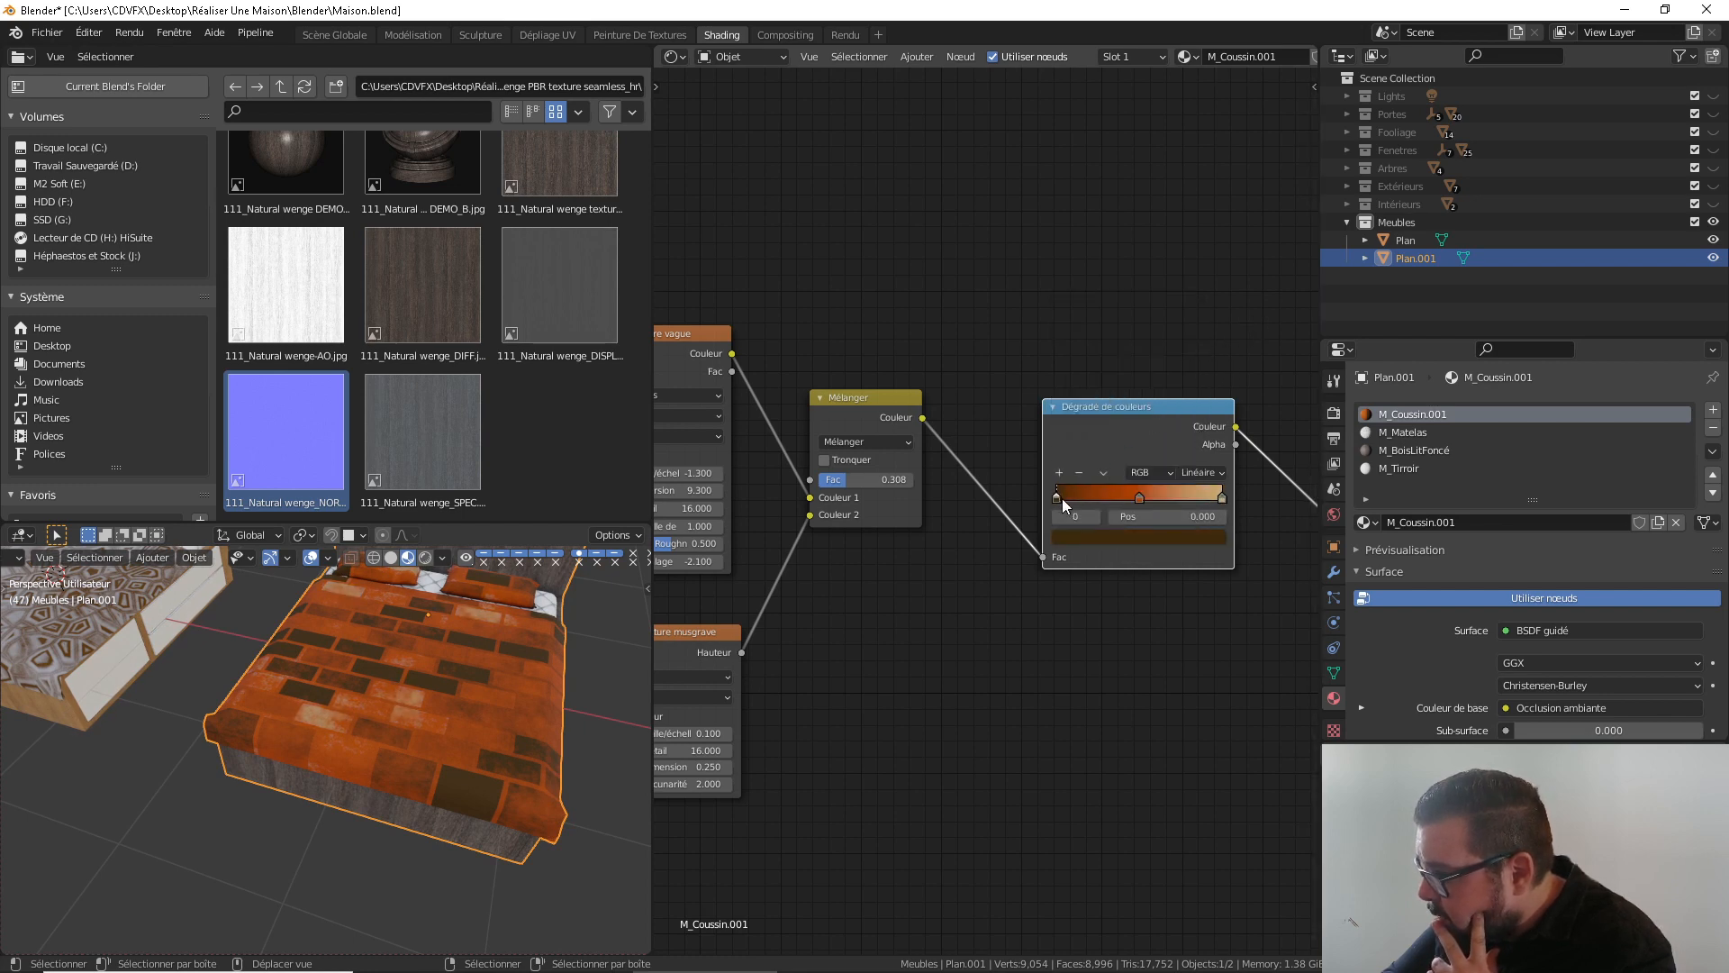
pyautogui.click(1115, 535)
pyautogui.moveTo(1191, 392); pyautogui.dragTo(1102, 421)
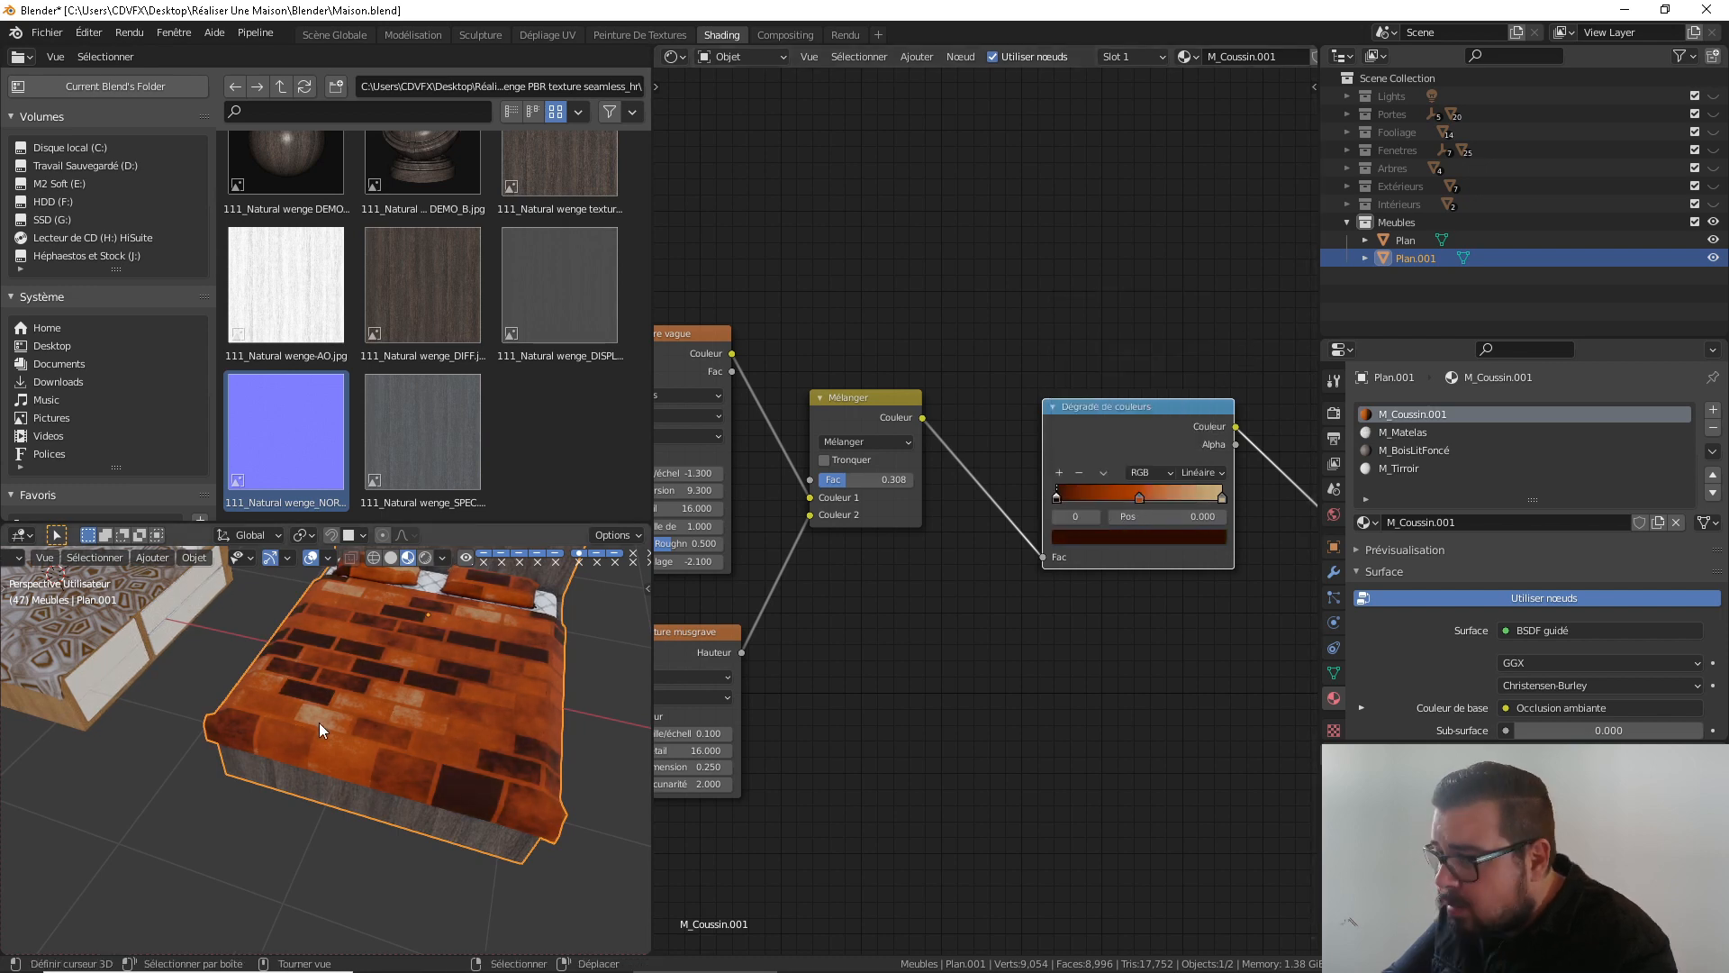
# Set the brightness value of the color ramp's middle orange stop to 0.394
pyautogui.moveTo(319, 723); pyautogui.dragTo(631, 784, button='middle')
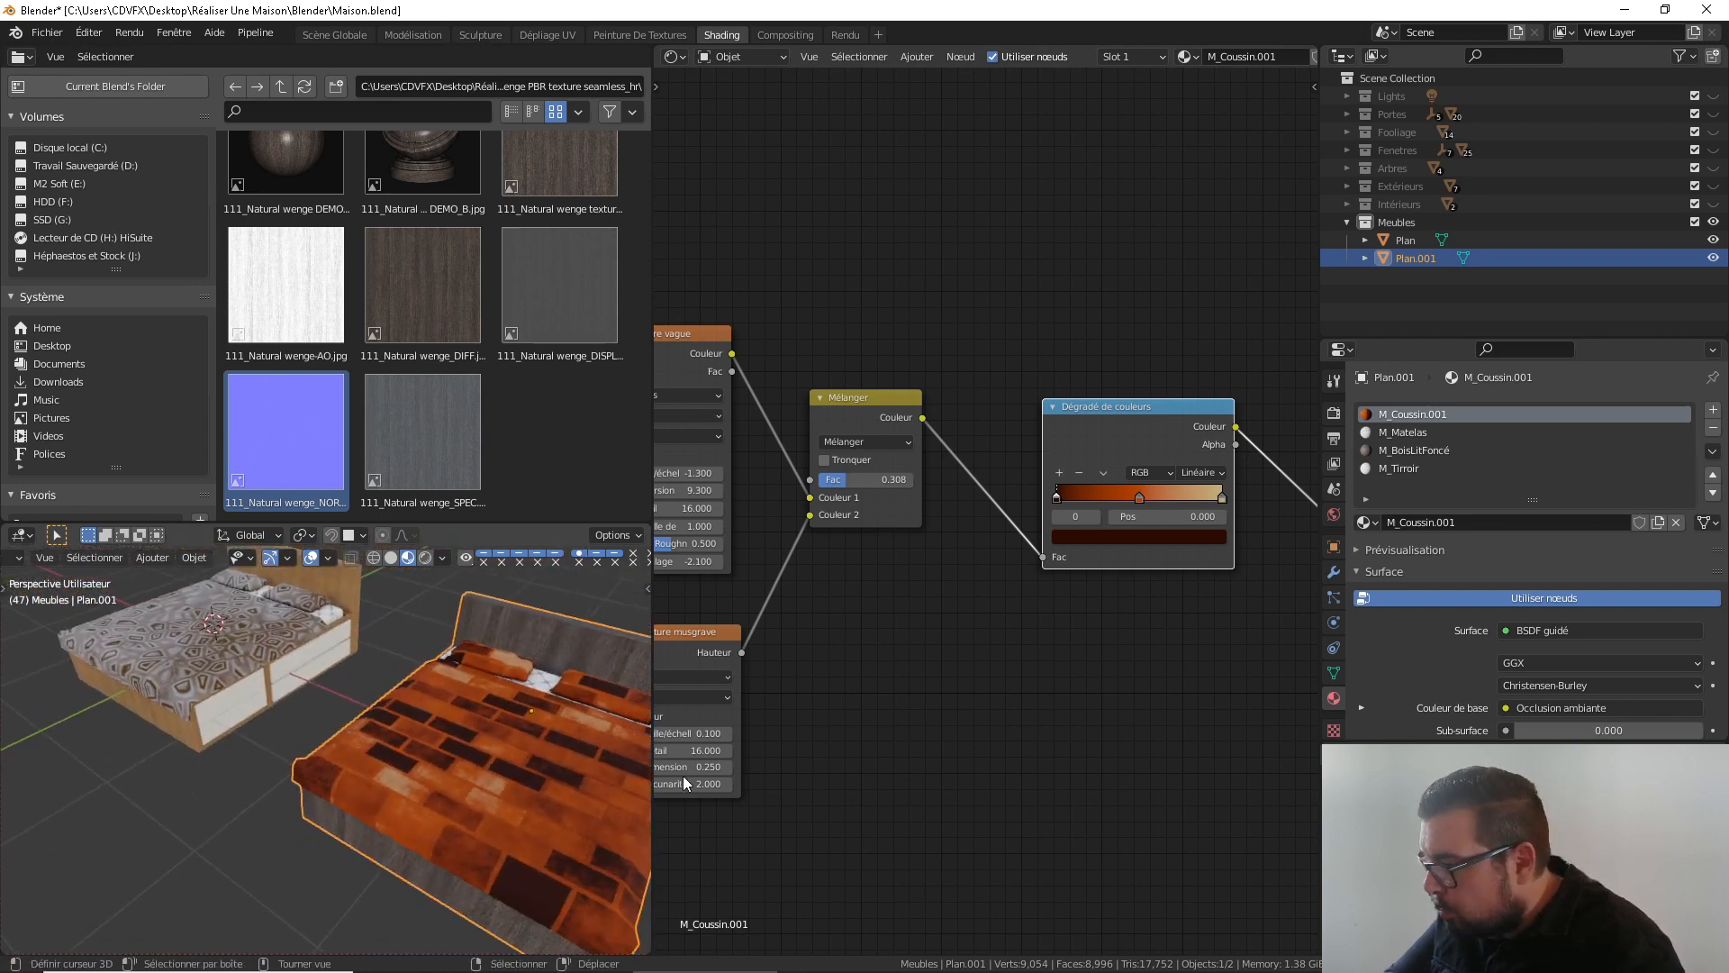
pyautogui.click(1139, 499)
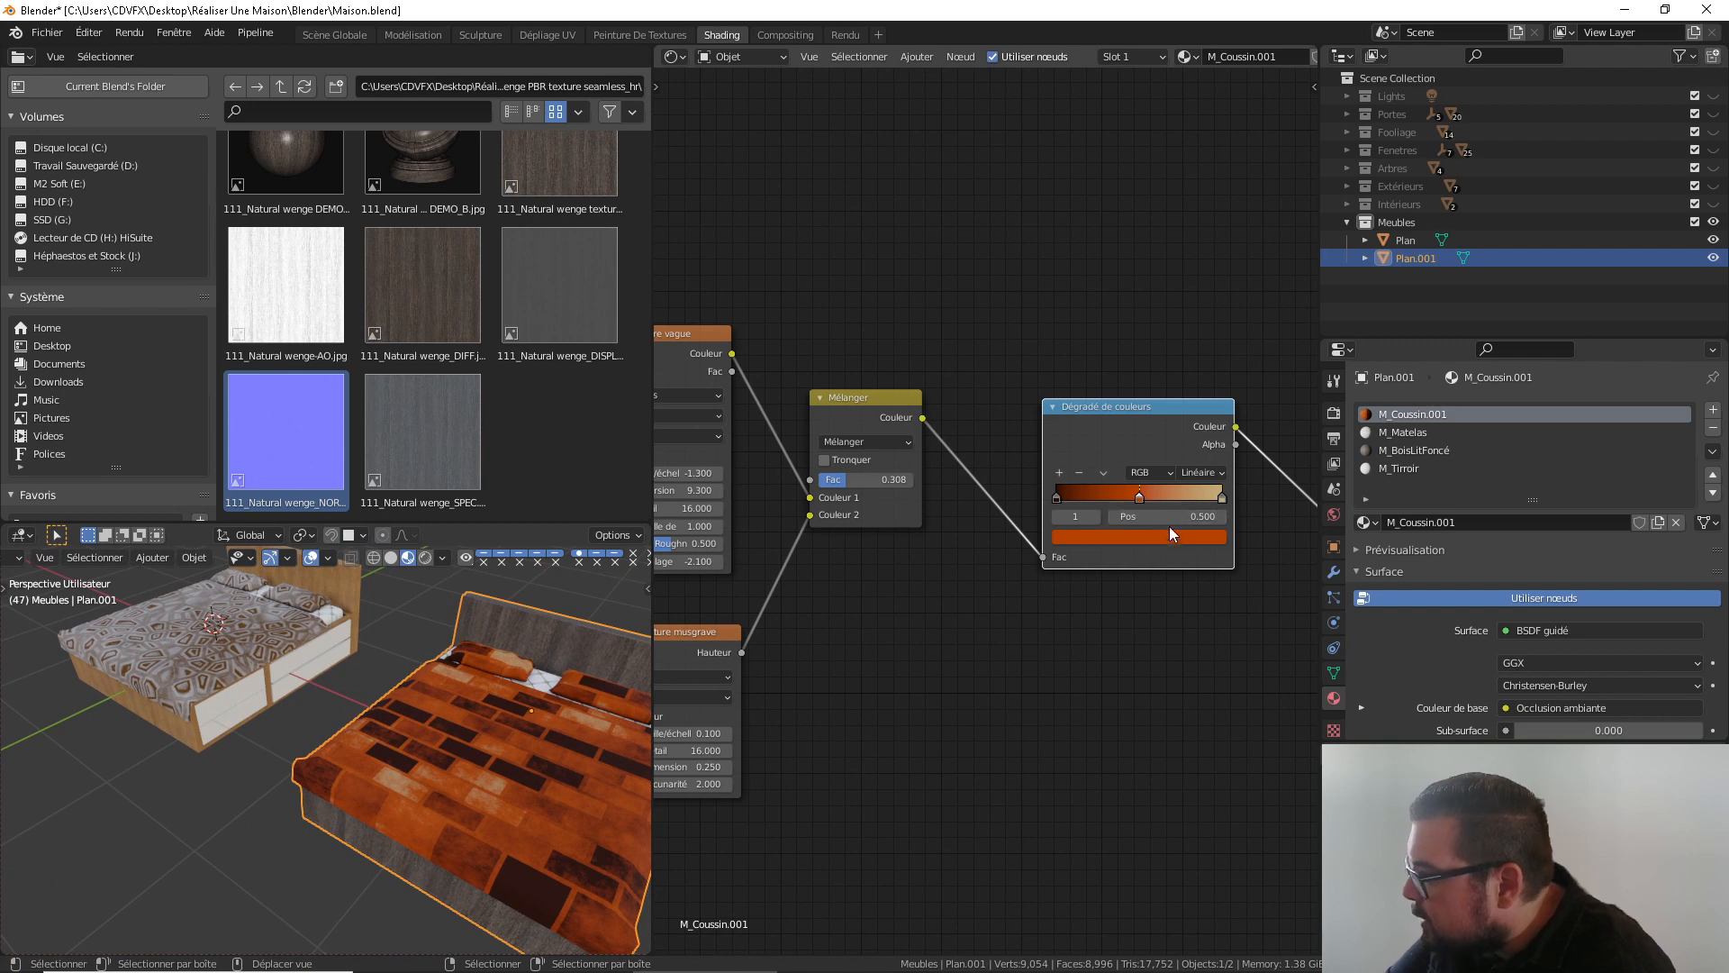
pyautogui.click(1169, 535)
pyautogui.moveTo(1189, 356)
pyautogui.mouseDown()
pyautogui.moveTo(1190, 382)
pyautogui.moveTo(1190, 345)
pyautogui.mouseUp()
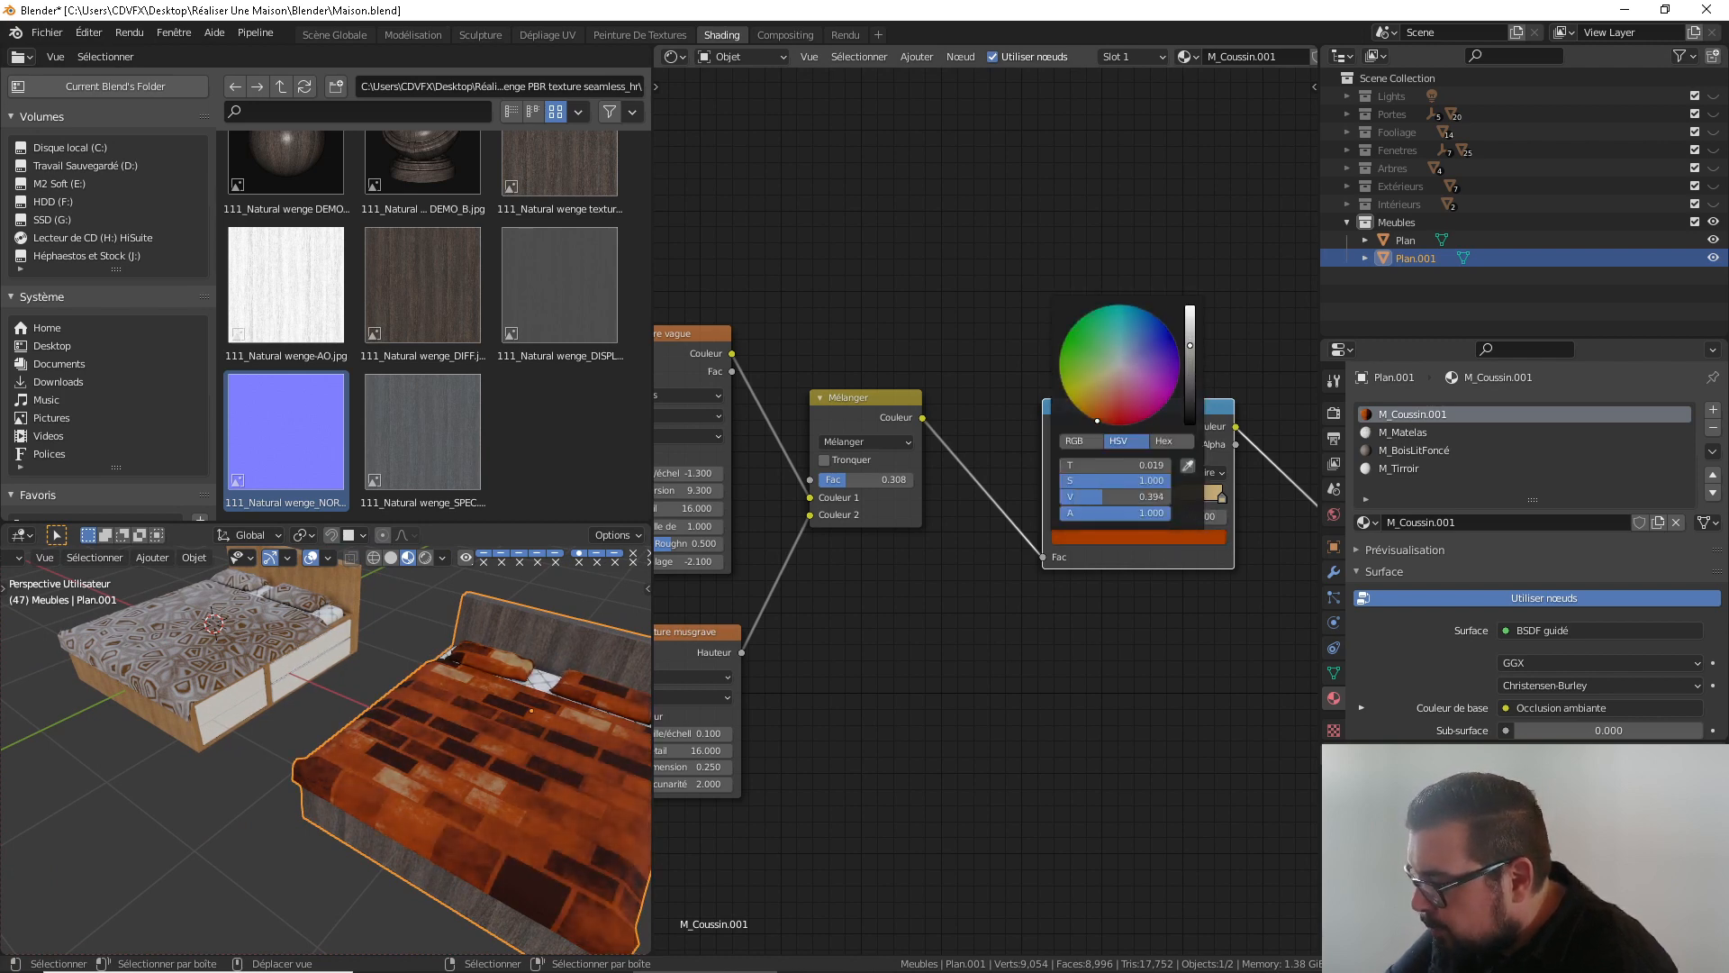
# Review the two textured beds side by side and switch to the Scène Globale workspace
pyautogui.moveTo(1084, 721); pyautogui.dragTo(875, 724, button='middle')
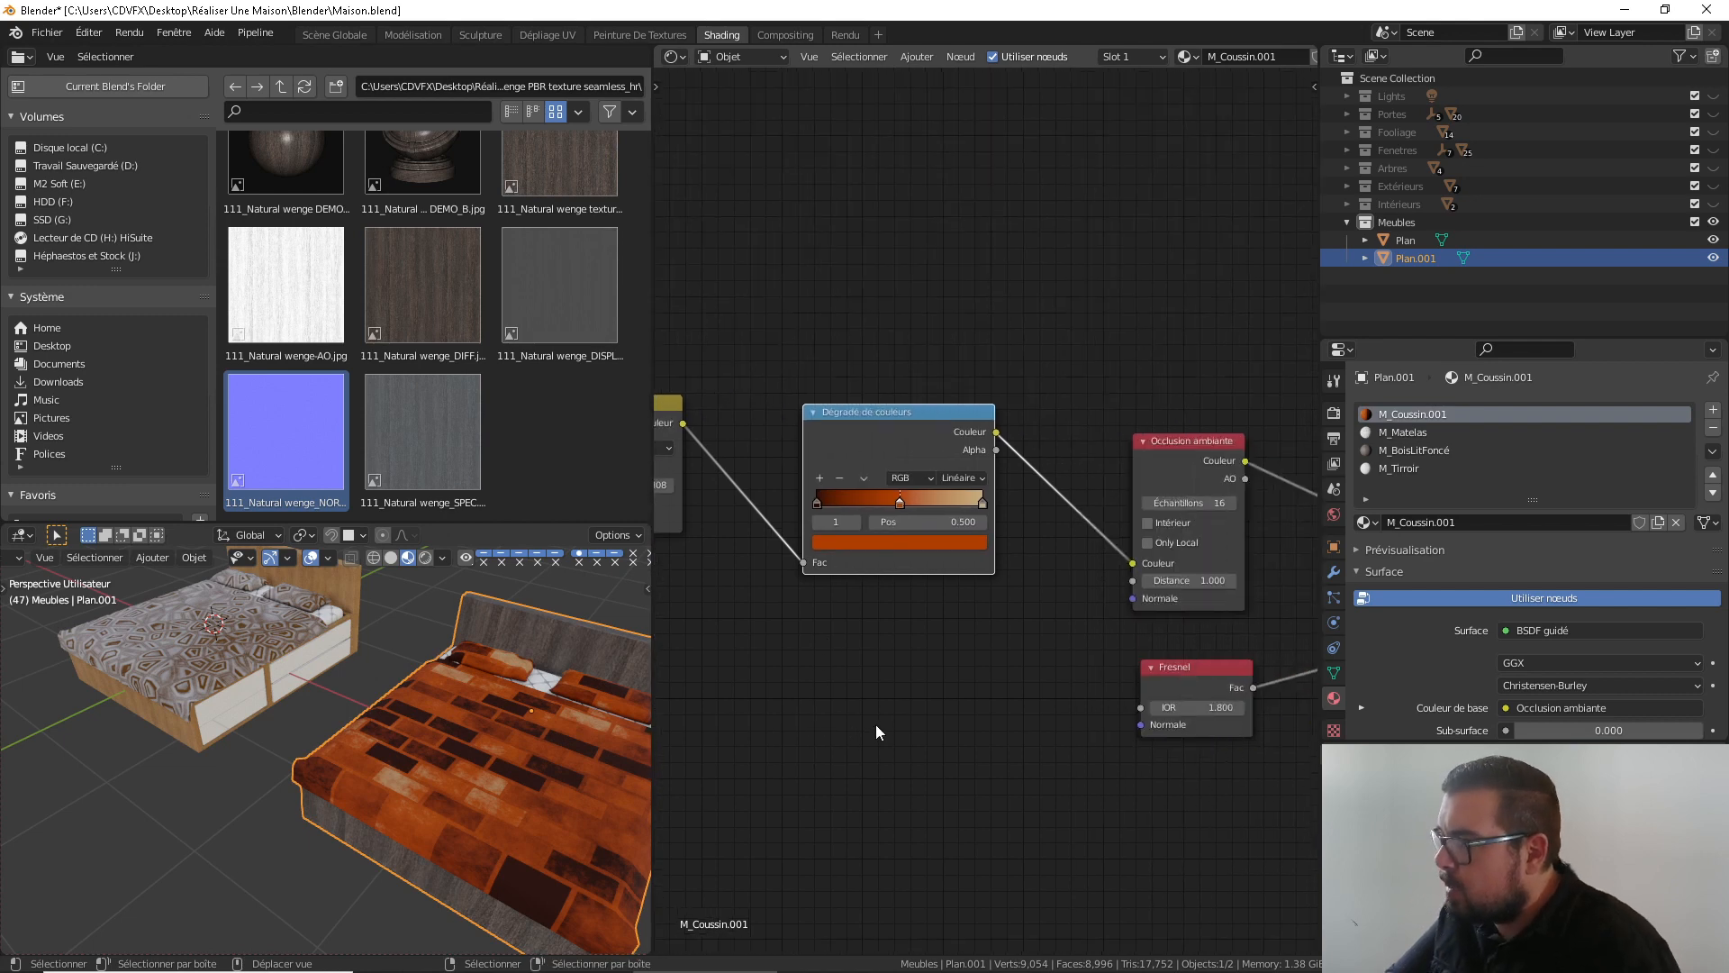
pyautogui.scroll(-2, 863, 731)
pyautogui.moveTo(493, 697); pyautogui.dragTo(685, 716, button='middle')
pyautogui.keyDown('shift'); pyautogui.moveTo(491, 715); pyautogui.dragTo(261, 764, button='middle'); pyautogui.keyUp('shift')
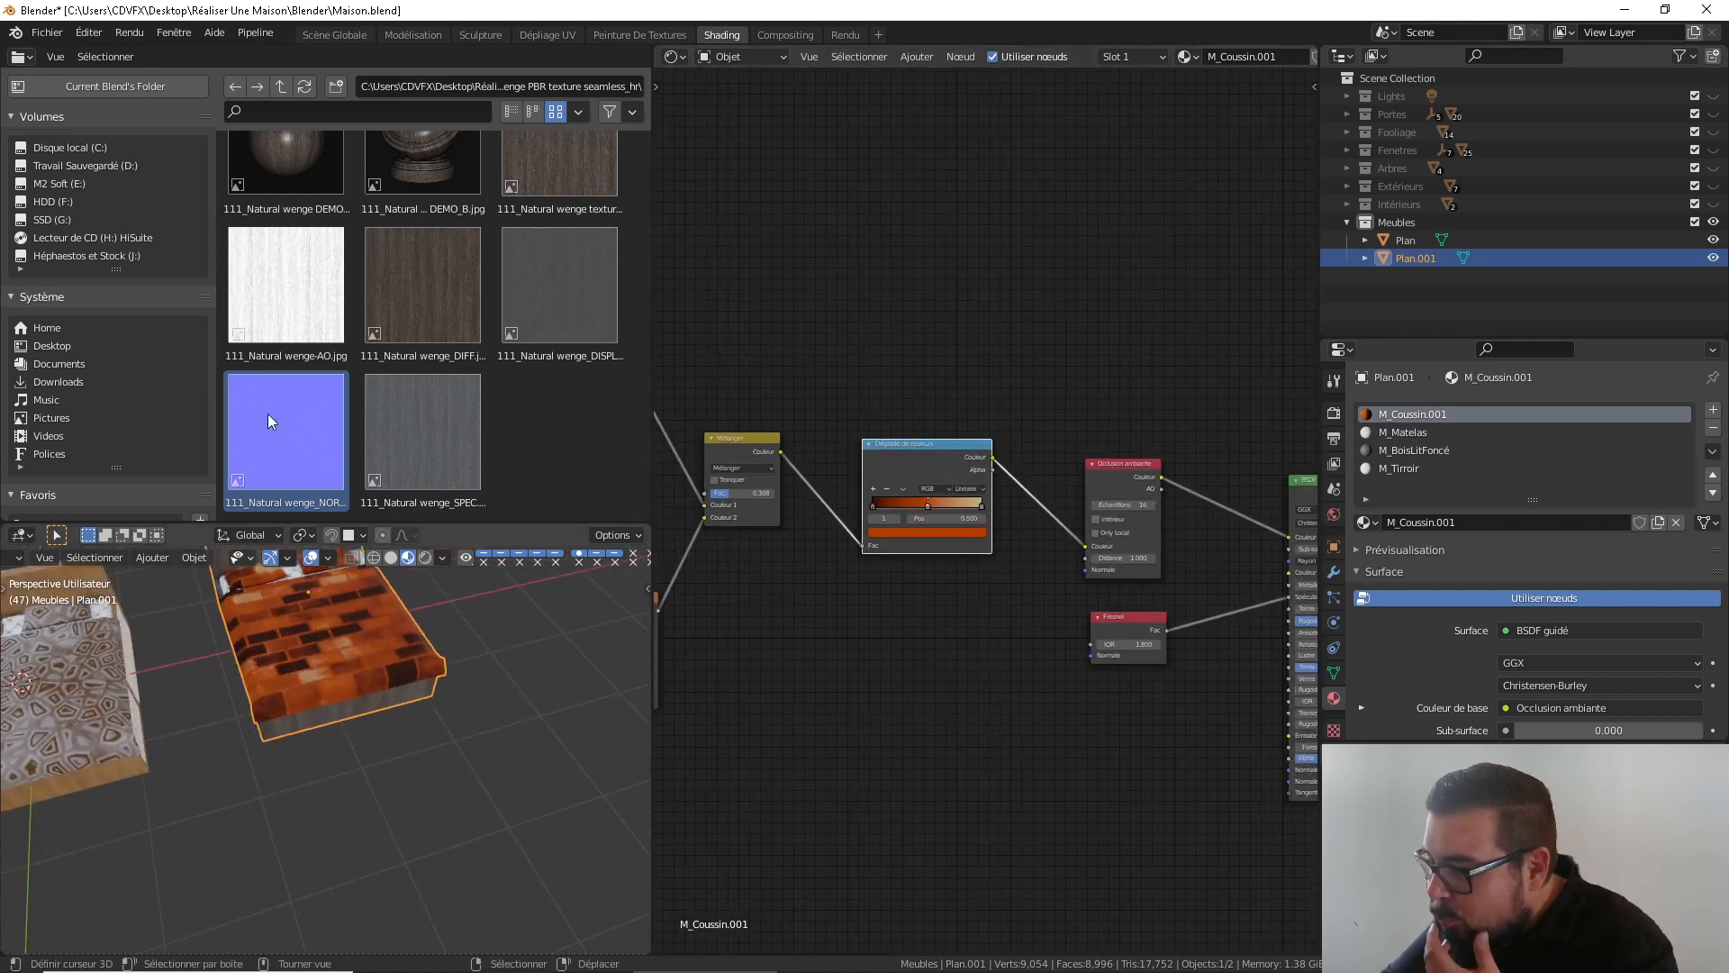
pyautogui.click(340, 36)
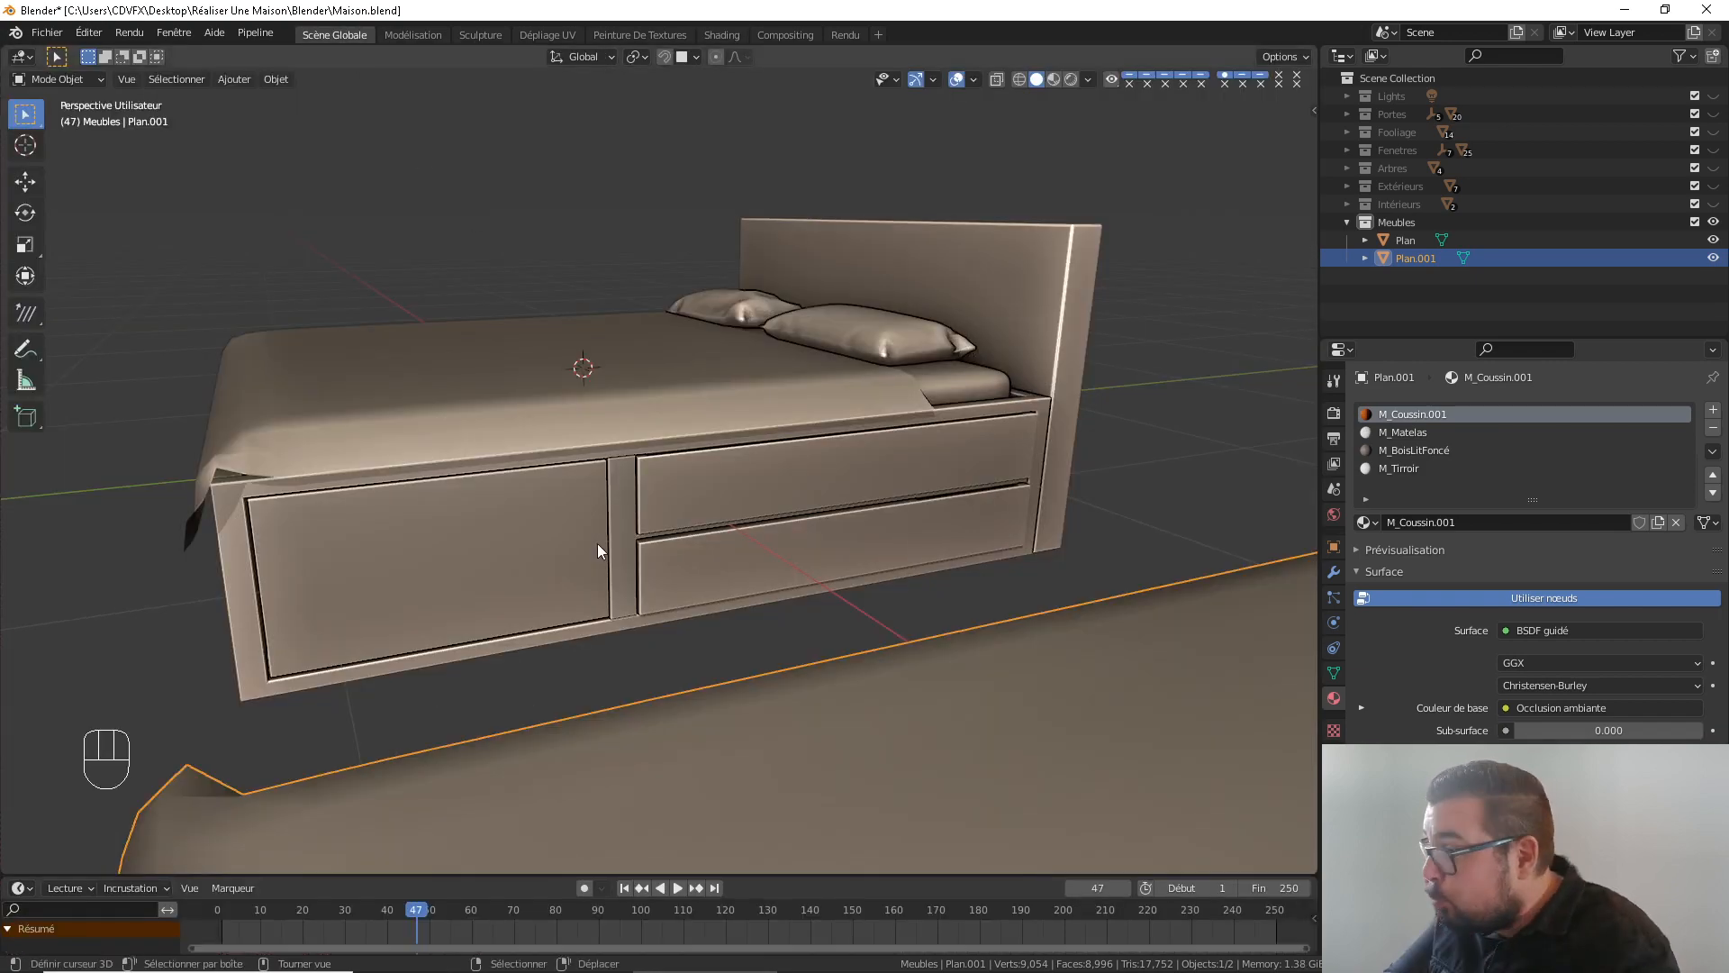
# Set the first bed's origin to the centre of its underside face, using the 3D cursor snapped to that face
pyautogui.scroll(-5, 603, 563)
pyautogui.moveTo(610, 586); pyautogui.dragTo(765, 479, button='middle')
pyautogui.click(717, 455)
pyautogui.press('Tab')
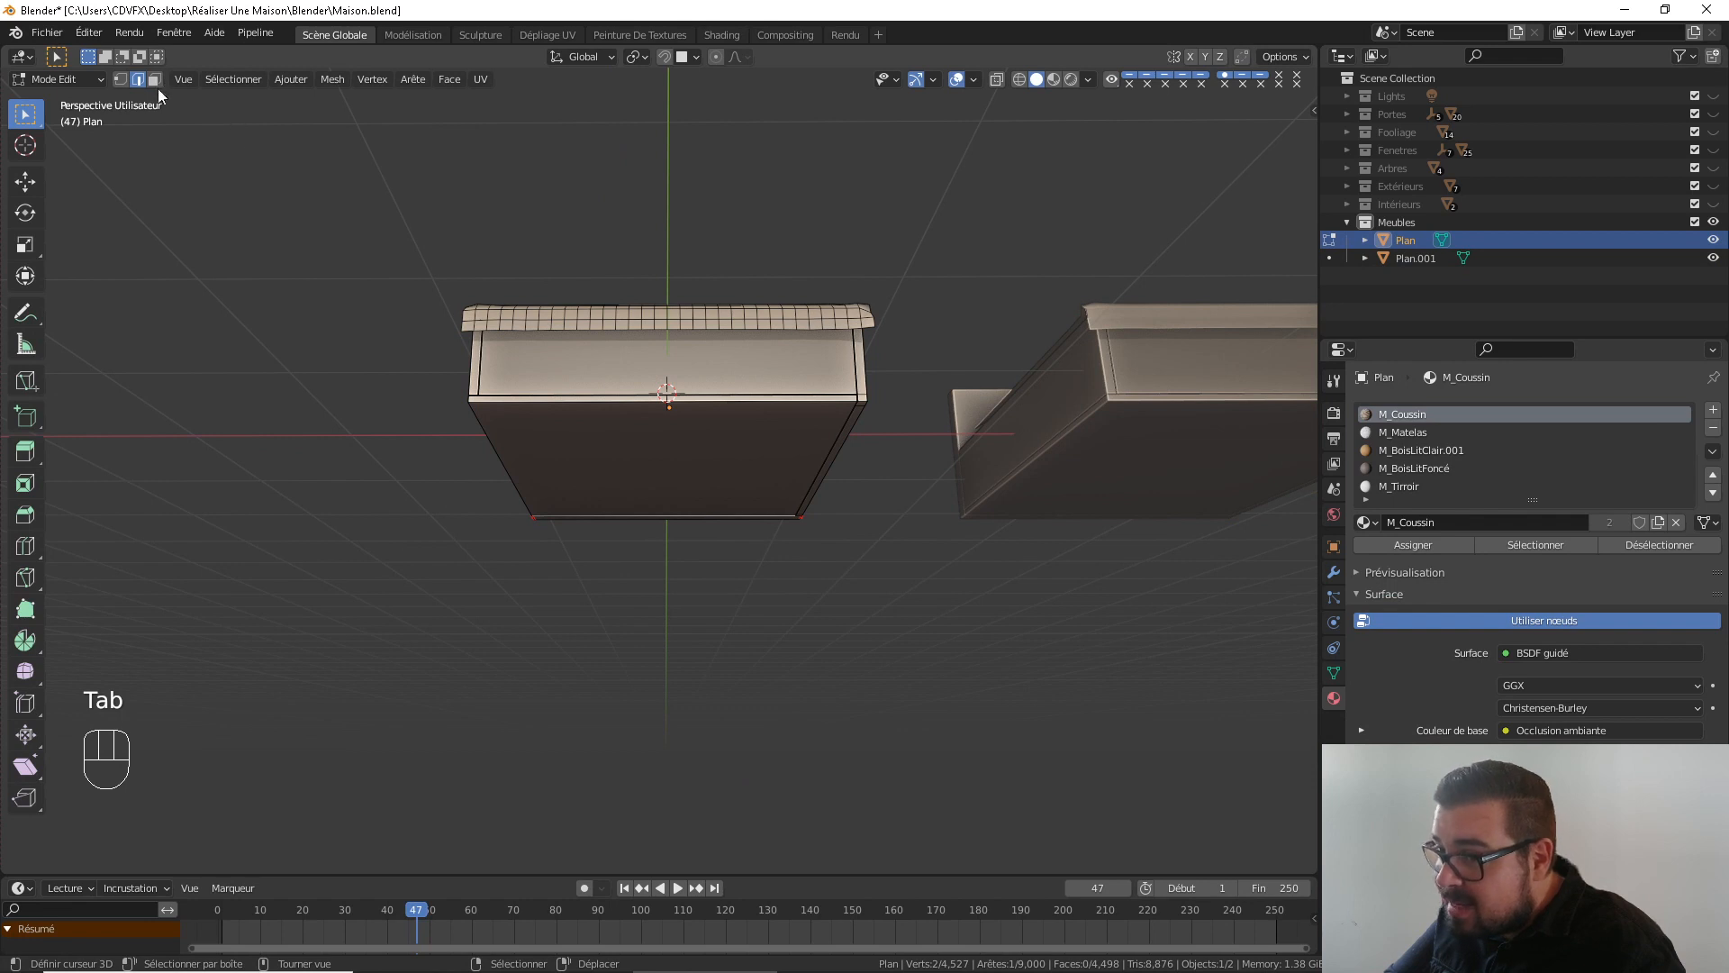
pyautogui.click(640, 454)
pyautogui.hotkey('shift', 's')
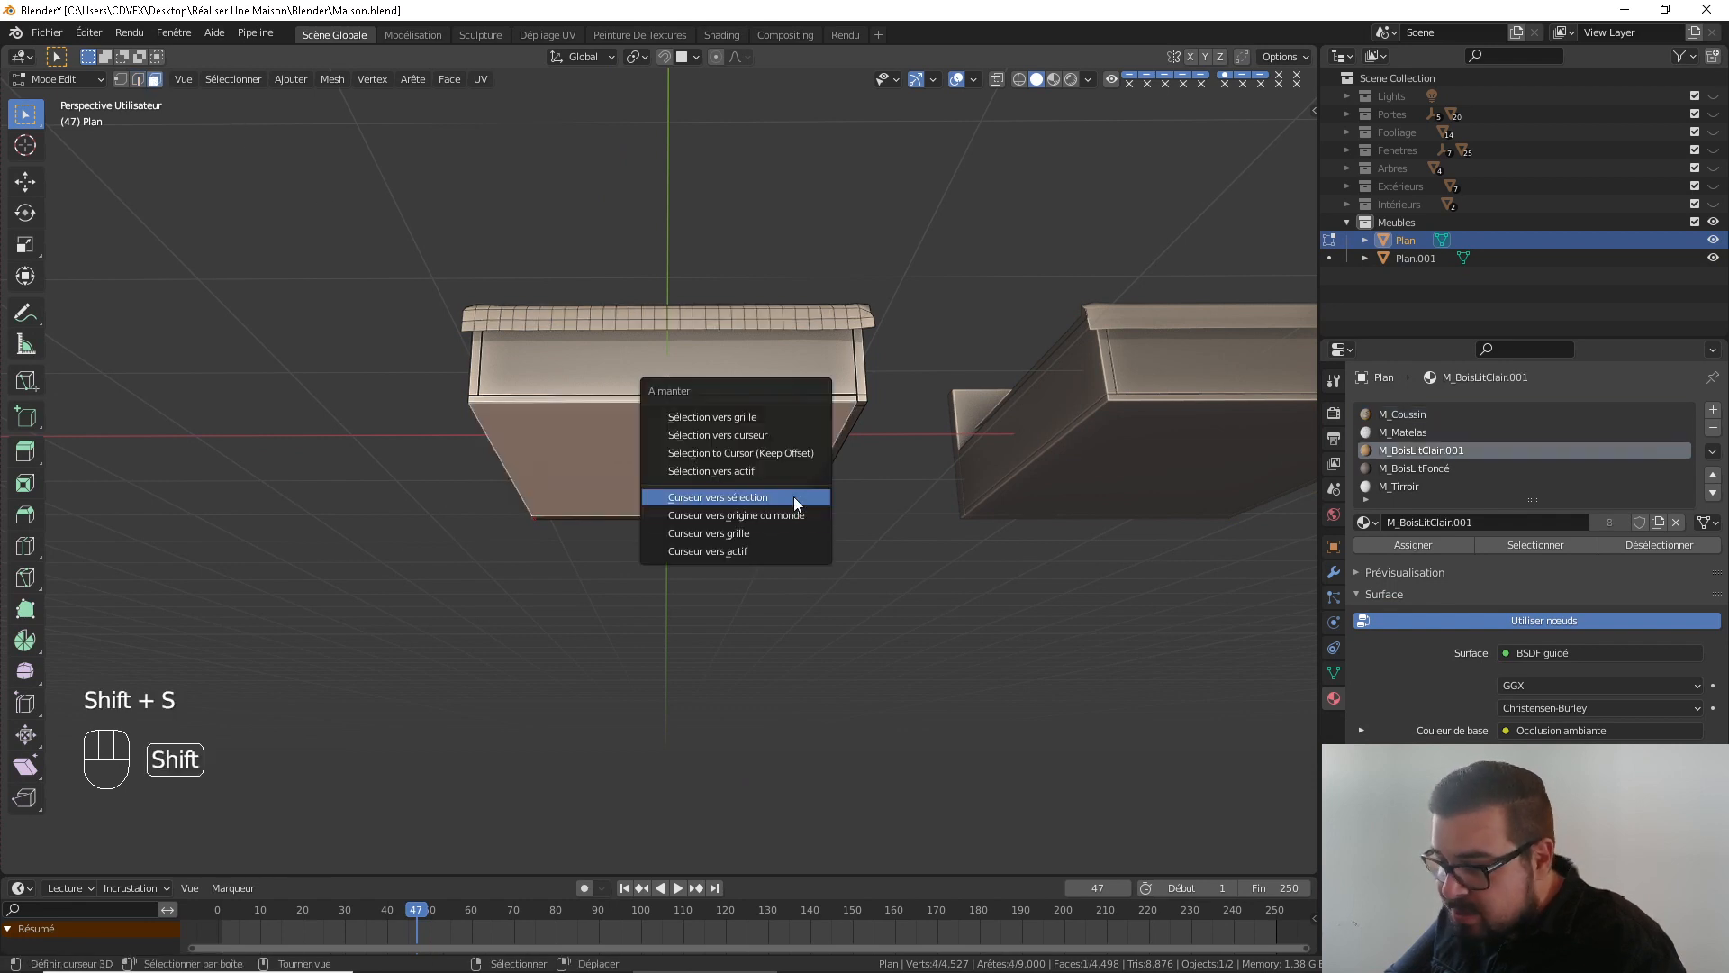
pyautogui.click(749, 497)
pyautogui.press('Tab')
pyautogui.press('q')
pyautogui.click(749, 492)
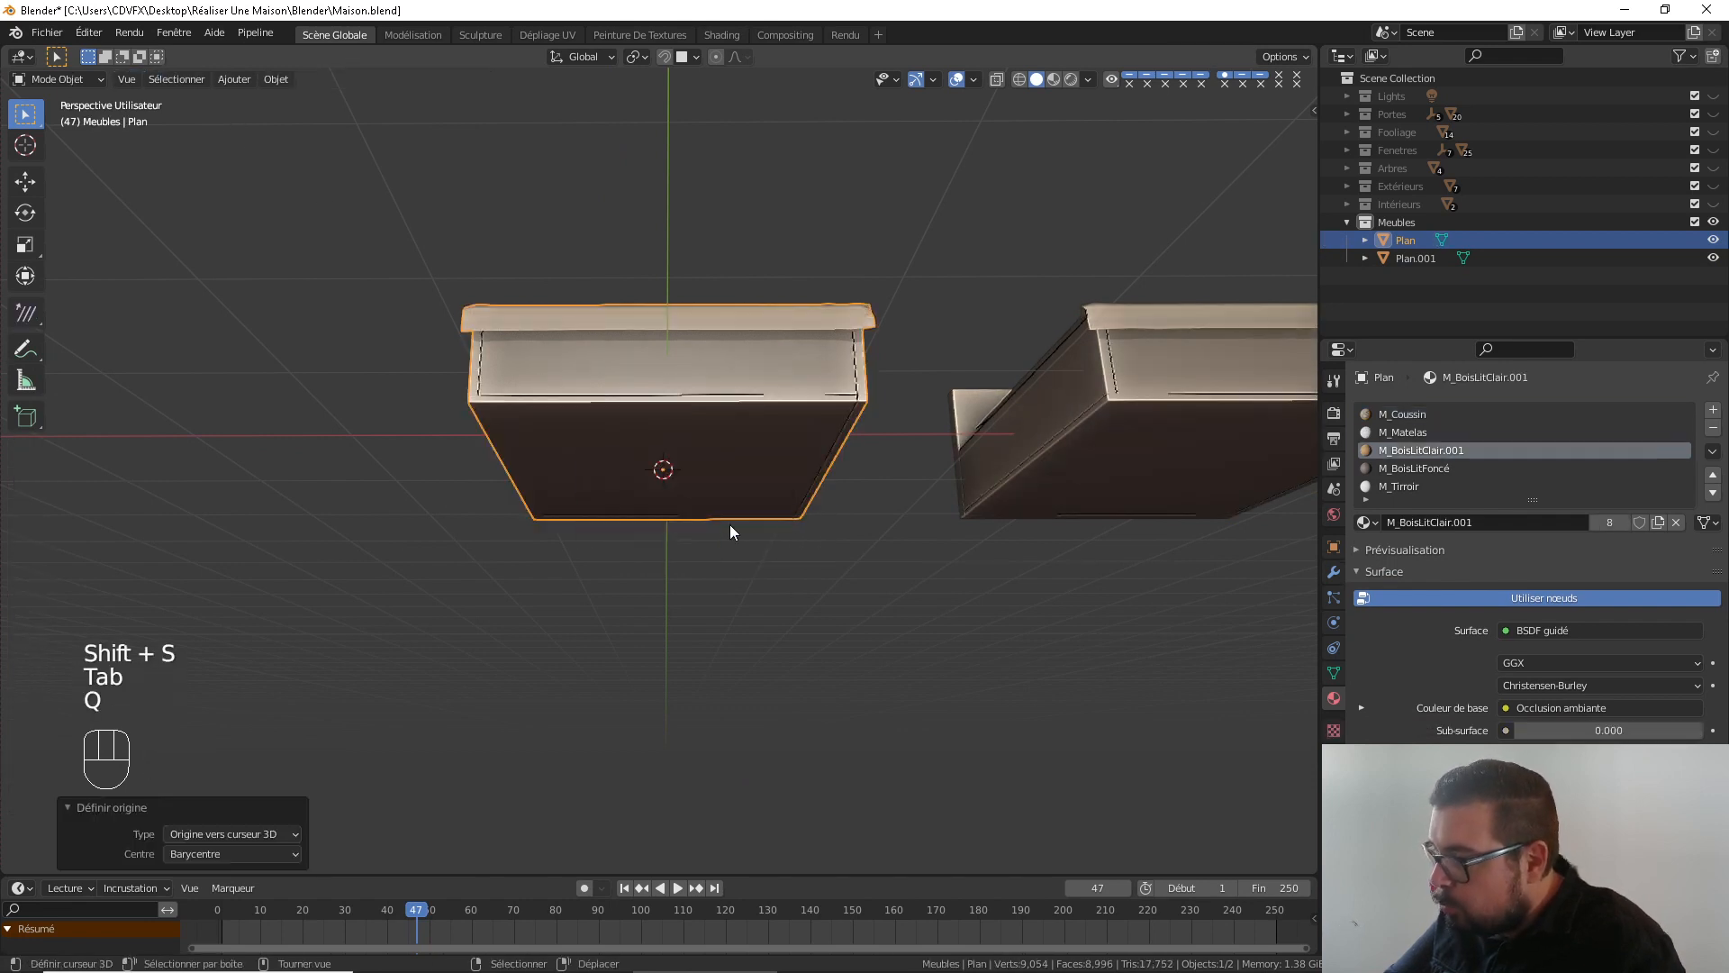
# Relocate the duplicate bed's origin to the 3D cursor, snapped to the centre of its own bottom face
pyautogui.click(1132, 445)
pyautogui.press('Tab')
pyautogui.click(1171, 459)
pyautogui.hotkey('shift', 's')
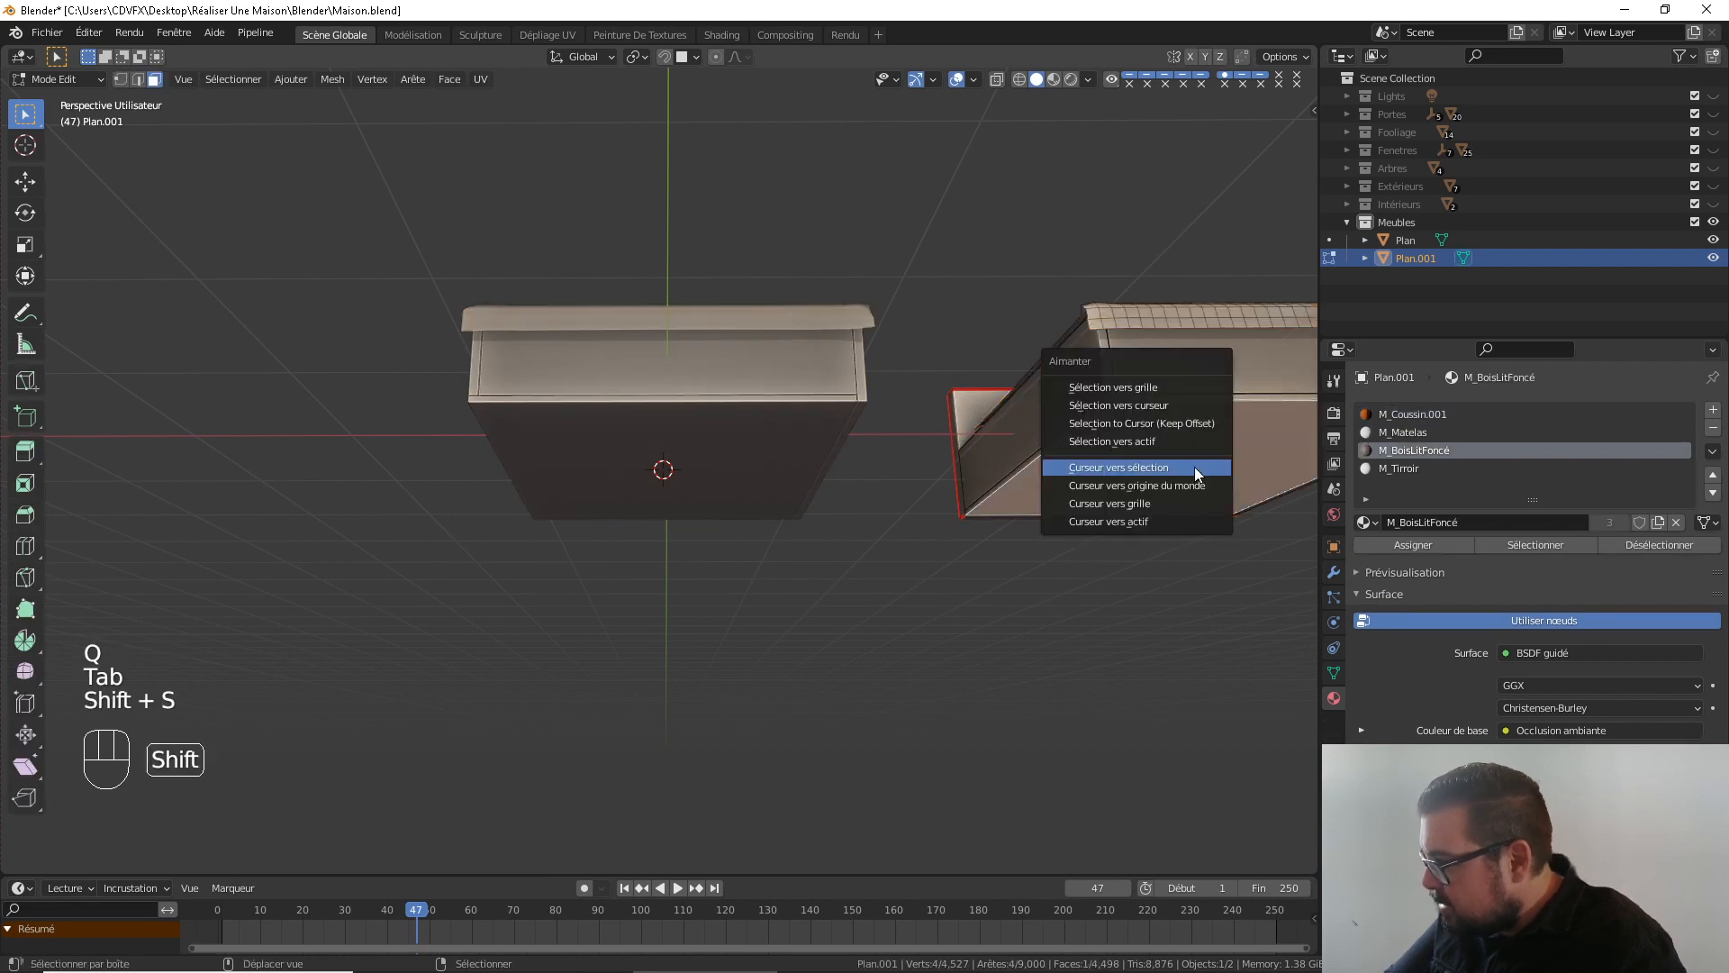
pyautogui.click(1194, 466)
pyautogui.press('Tab')
pyautogui.press('q')
pyautogui.click(1161, 469)
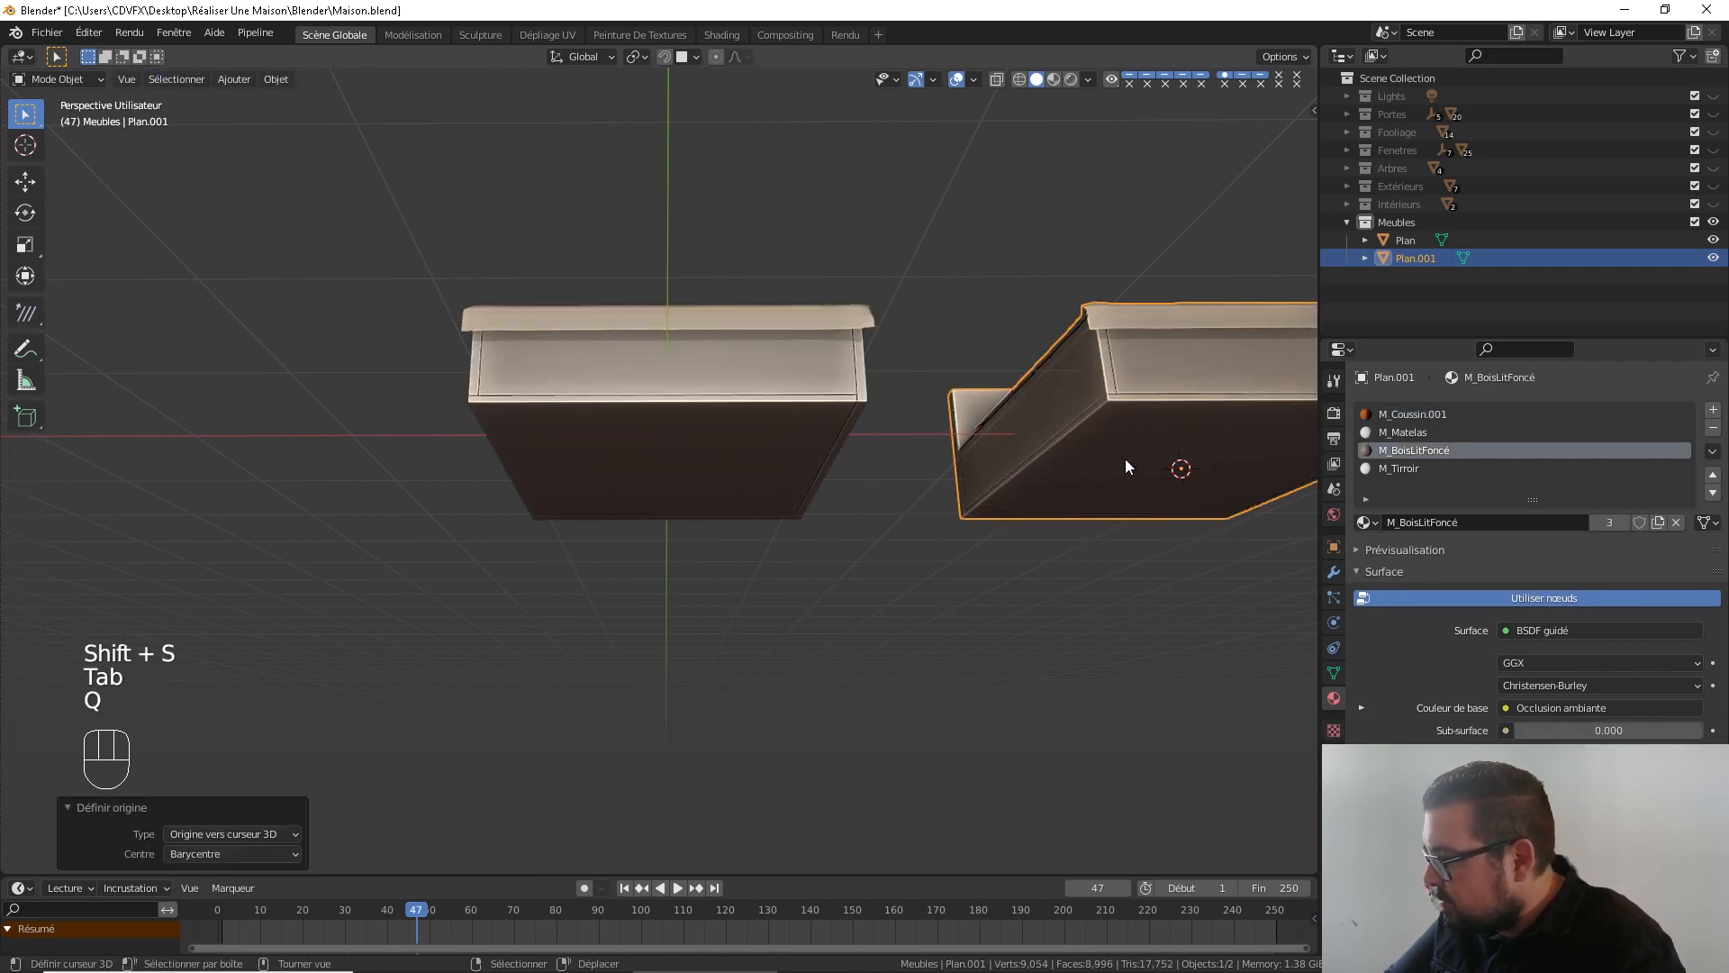
# Unhide all the scene collections and inspect where the two beds sit relative to the house
pyautogui.scroll(-5, 1099, 458)
pyautogui.moveTo(1067, 459); pyautogui.dragTo(1056, 500, button='middle')
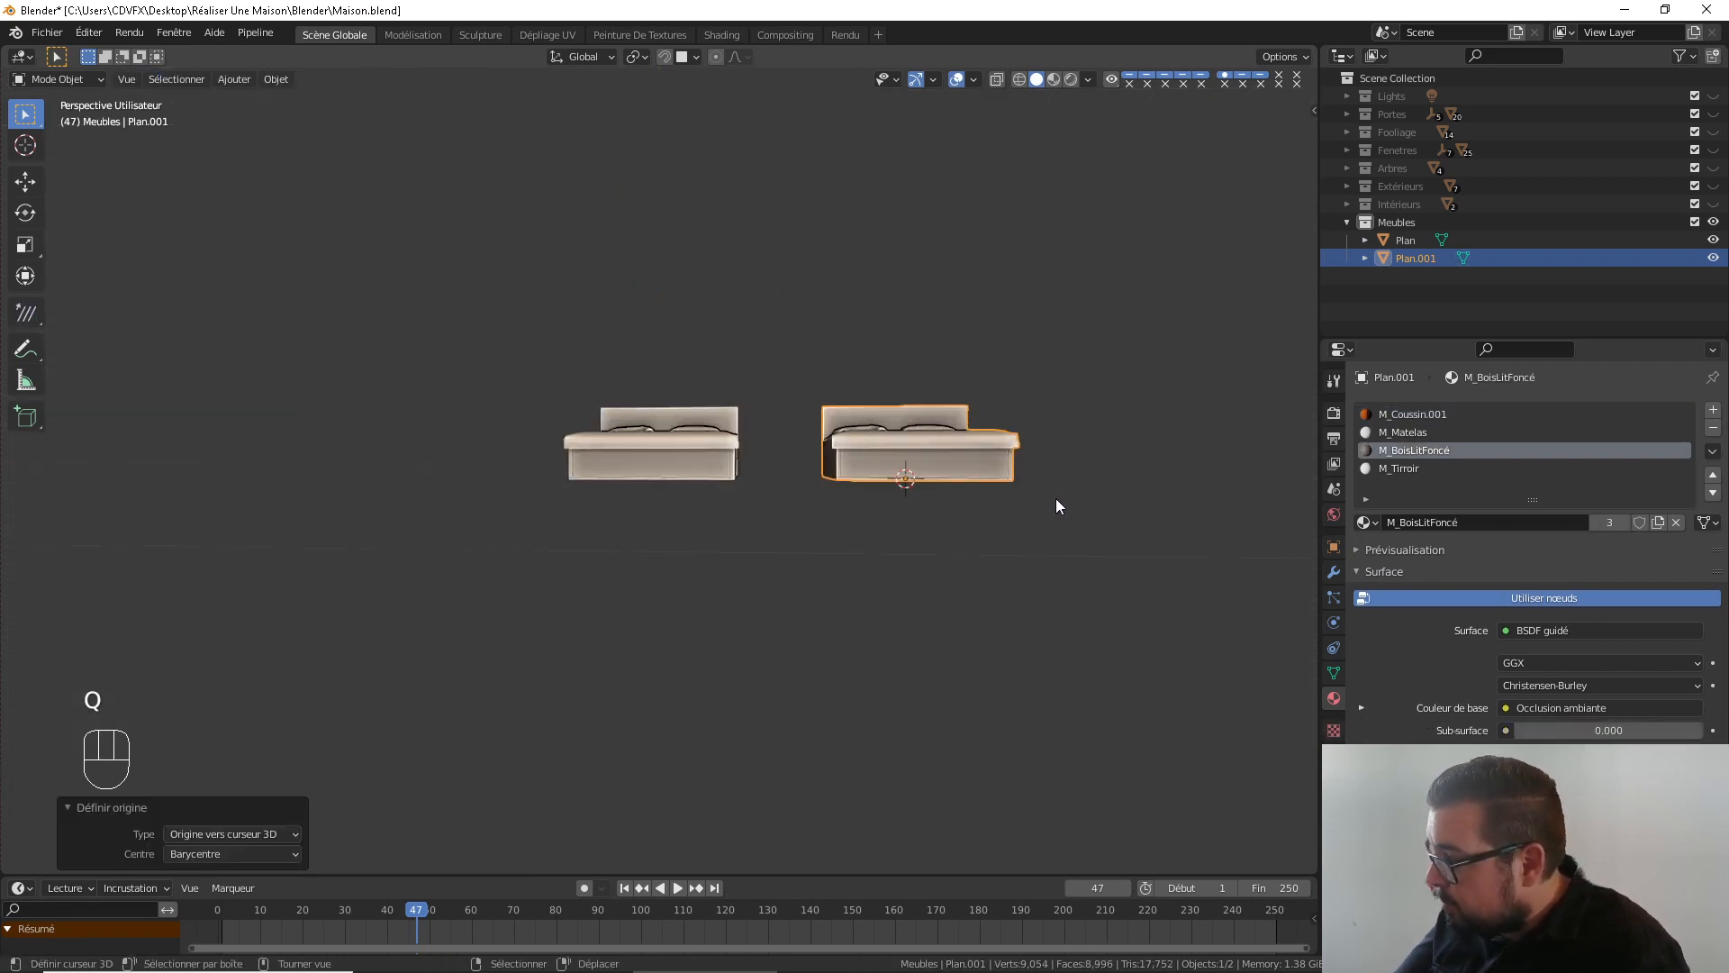
pyautogui.moveTo(1713, 96); pyautogui.dragTo(1716, 213)
pyautogui.moveTo(1162, 342); pyautogui.dragTo(1027, 434, button='middle')
pyautogui.keyDown('shift'); pyautogui.moveTo(1026, 434); pyautogui.dragTo(968, 315, button='middle'); pyautogui.keyUp('shift')
pyautogui.scroll(3, 861, 454)
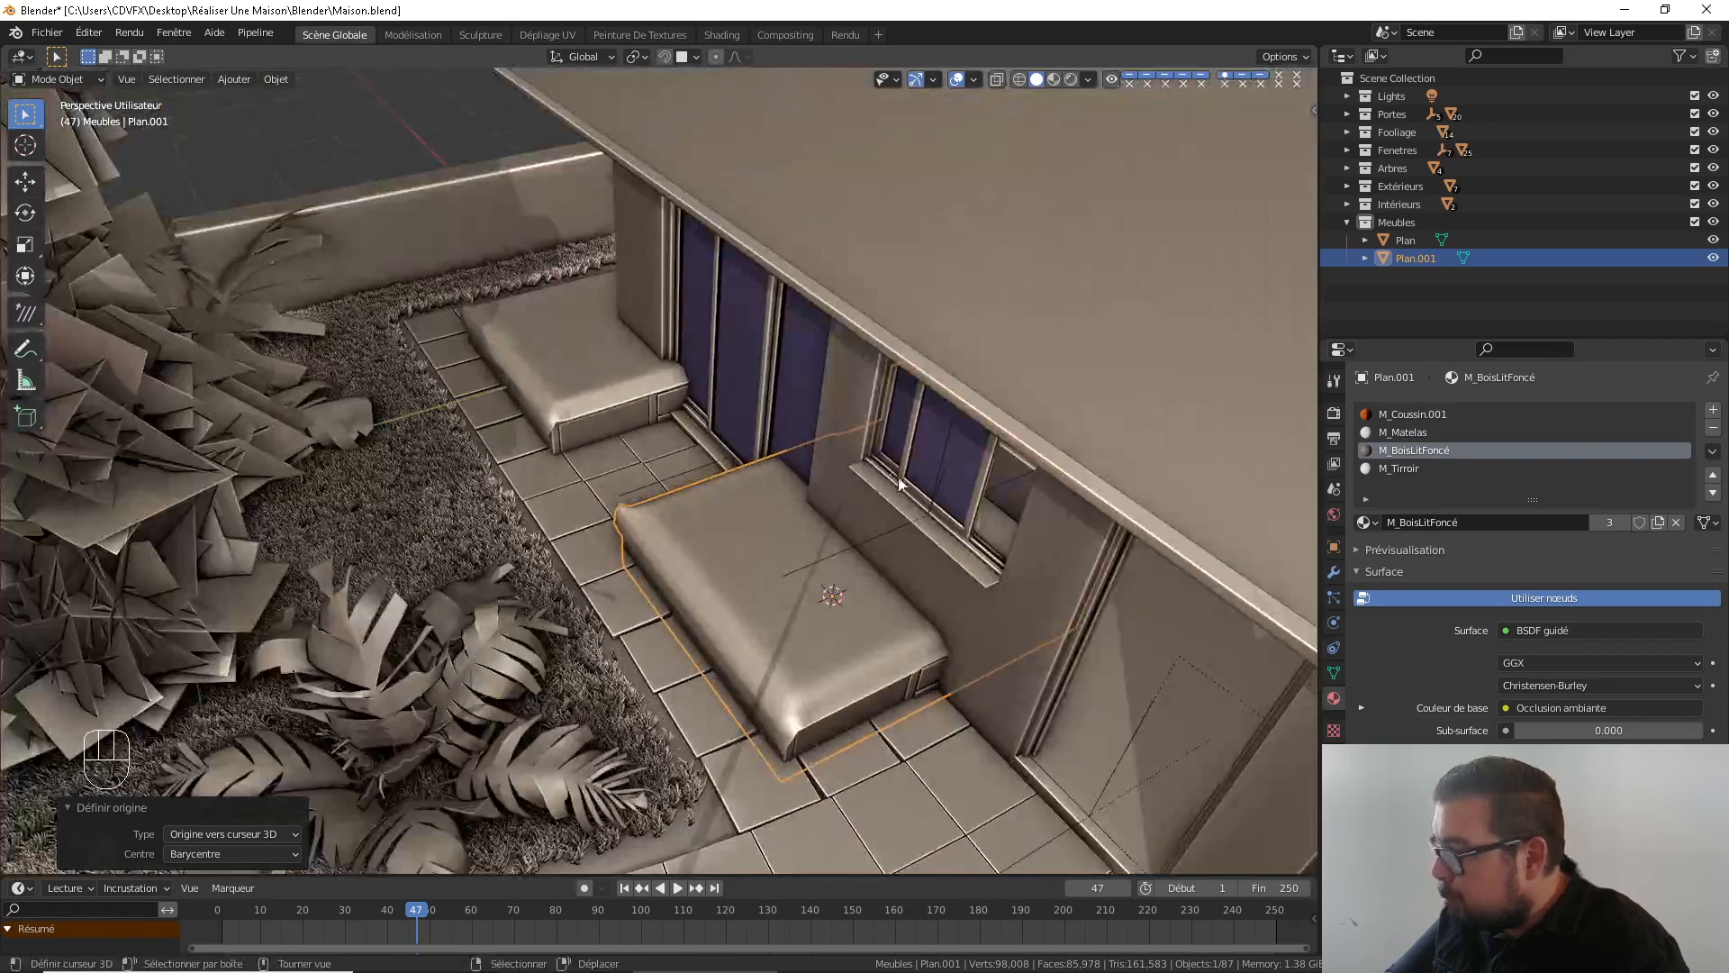
pyautogui.moveTo(899, 484); pyautogui.dragTo(930, 488, button='middle')
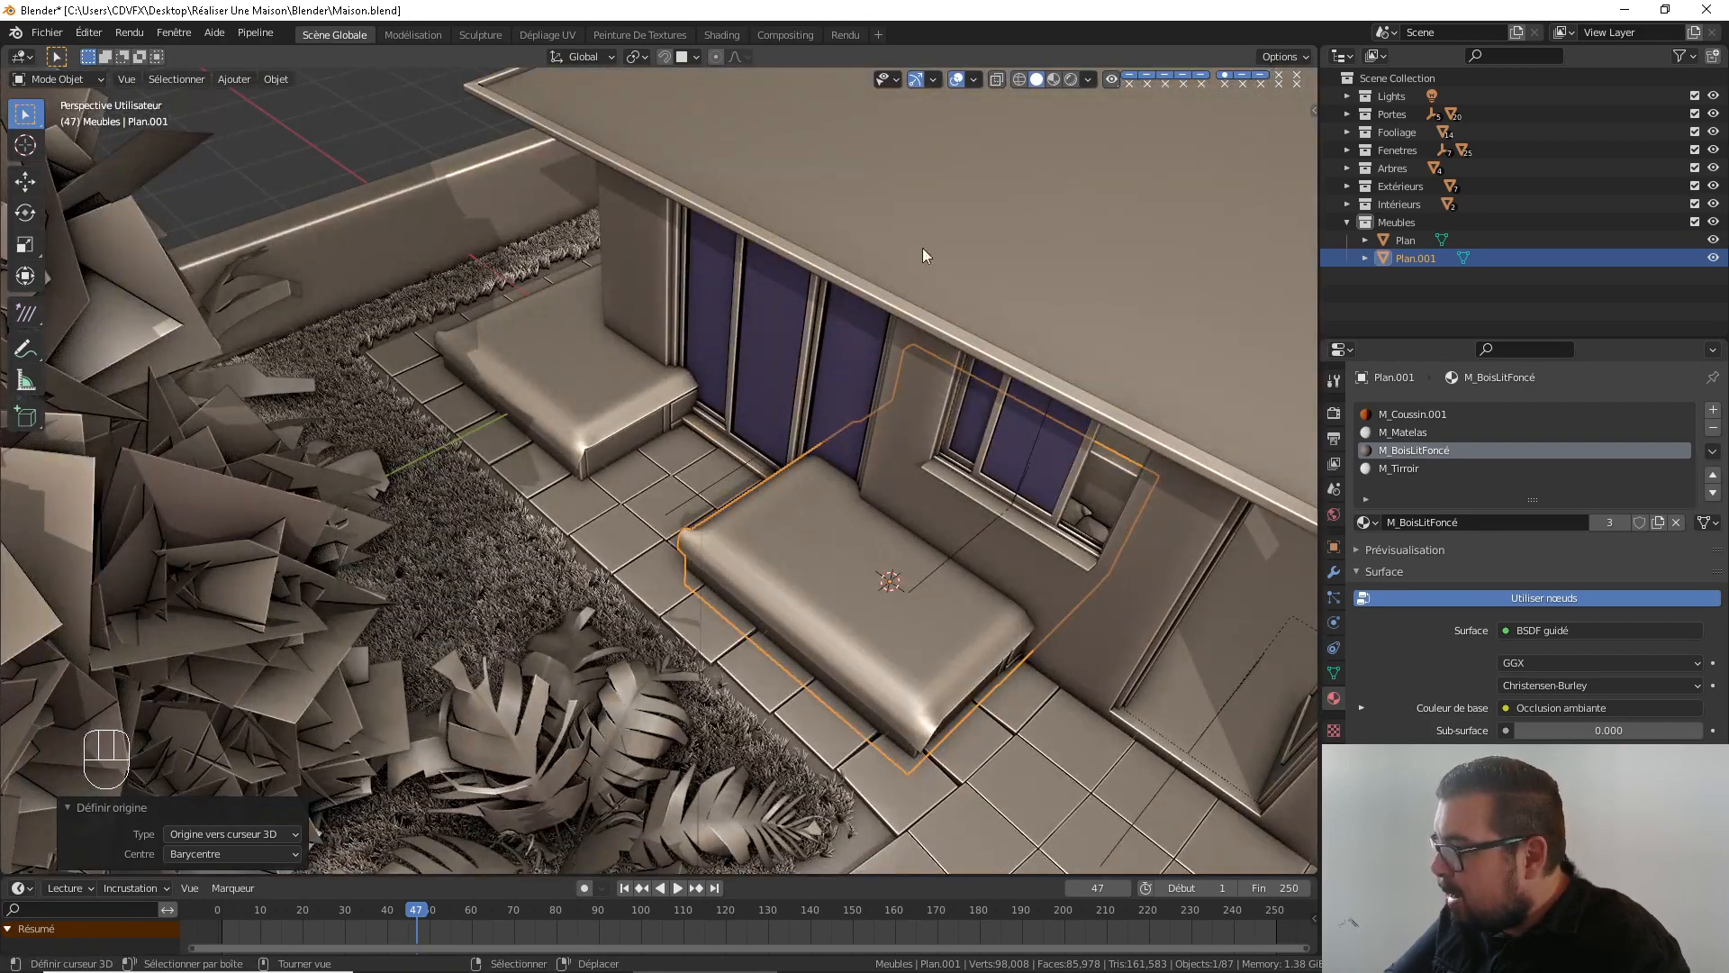
pyautogui.moveTo(819, 622); pyautogui.dragTo(842, 543, button='middle')
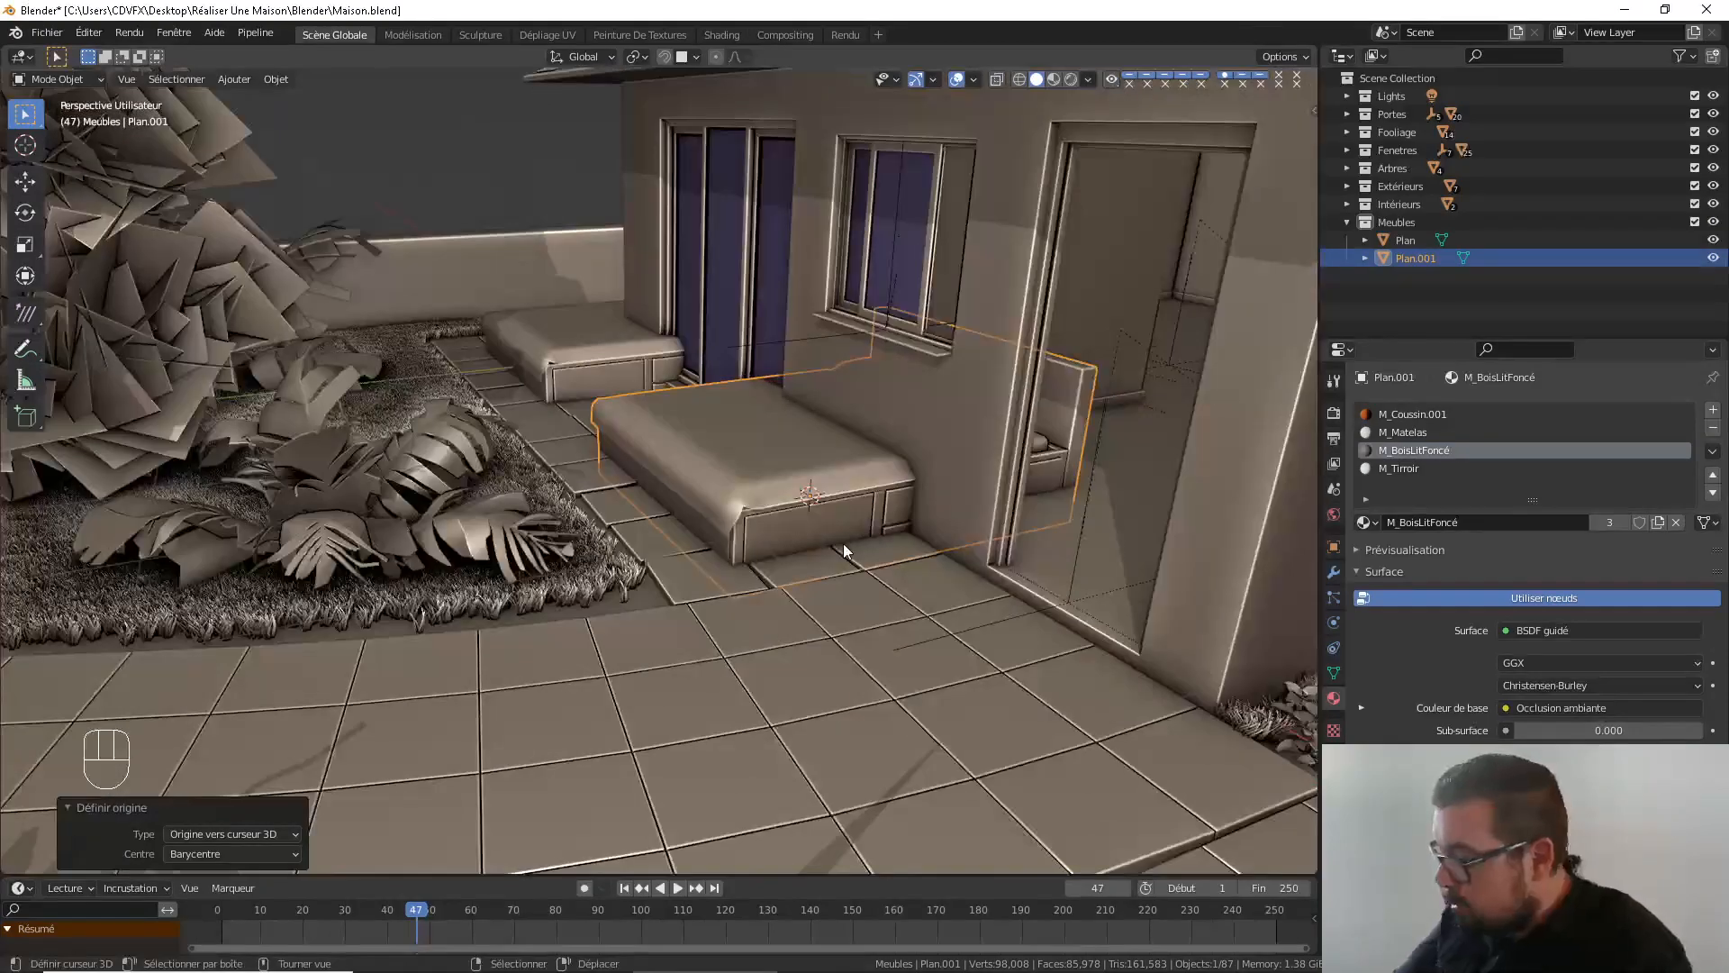
# Select both beds in front view and display the scene as see-through wireframe with X-ray
pyautogui.press('KP_1')
pyautogui.keyDown('shift'); pyautogui.moveTo(762, 252); pyautogui.dragTo(604, 389, button='middle'); pyautogui.keyUp('shift')
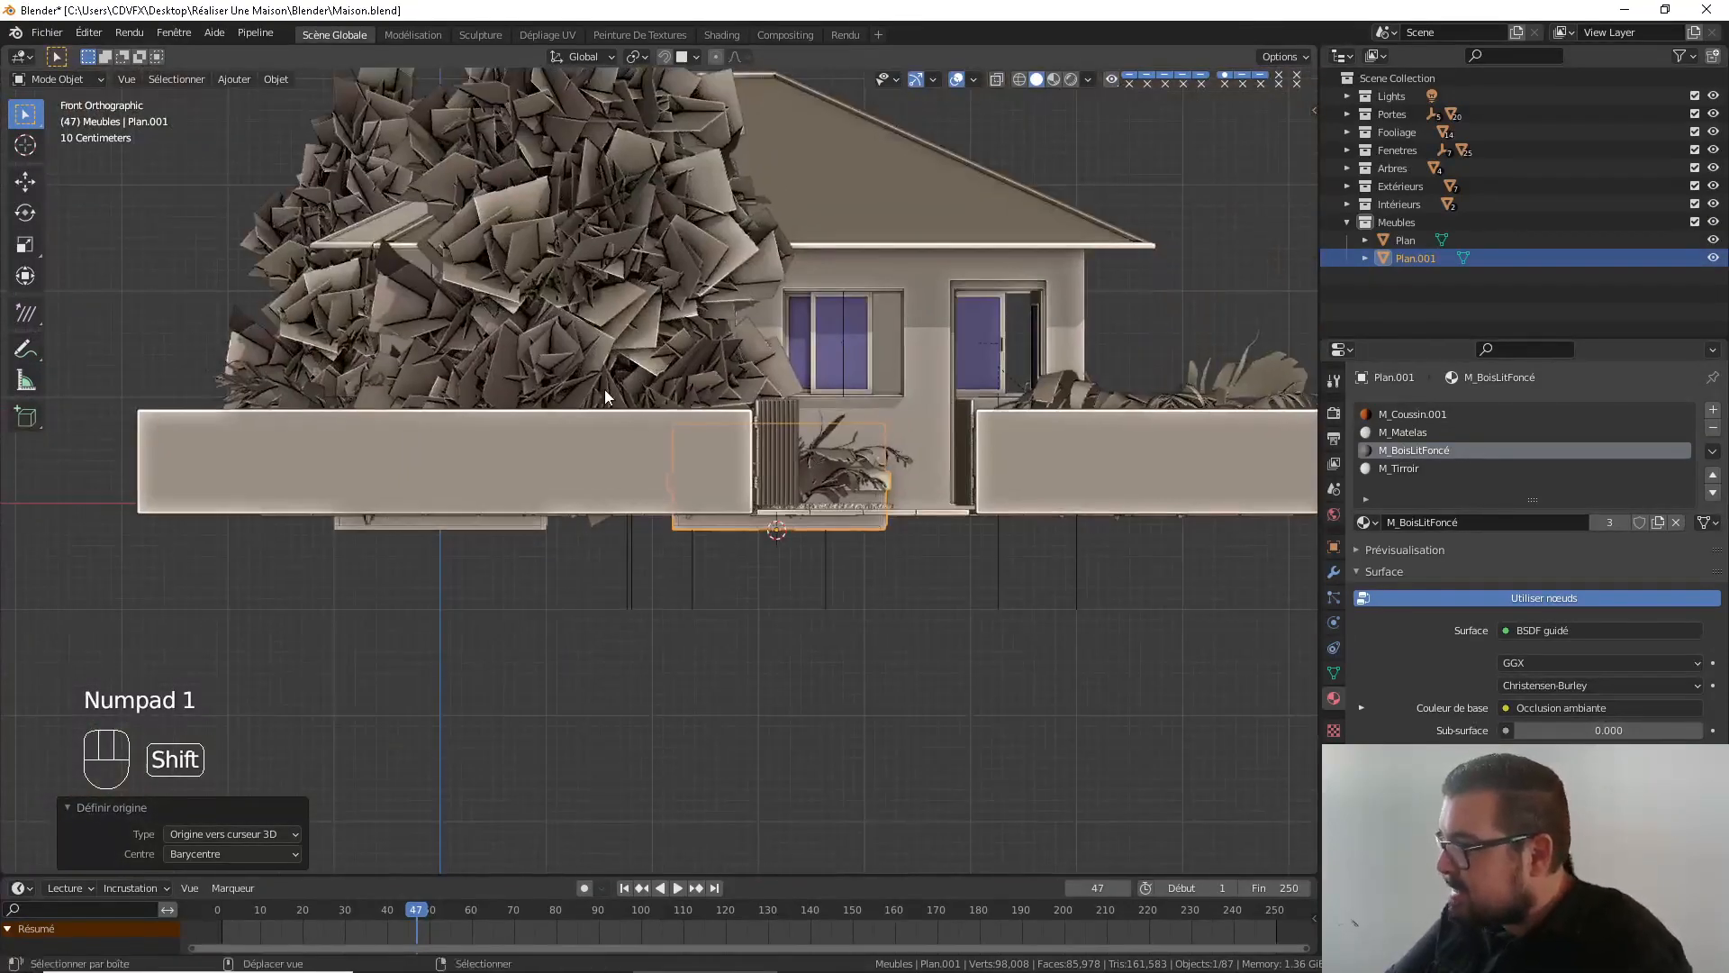
pyautogui.keyDown('shift'); pyautogui.click(496, 528); pyautogui.keyUp('shift')
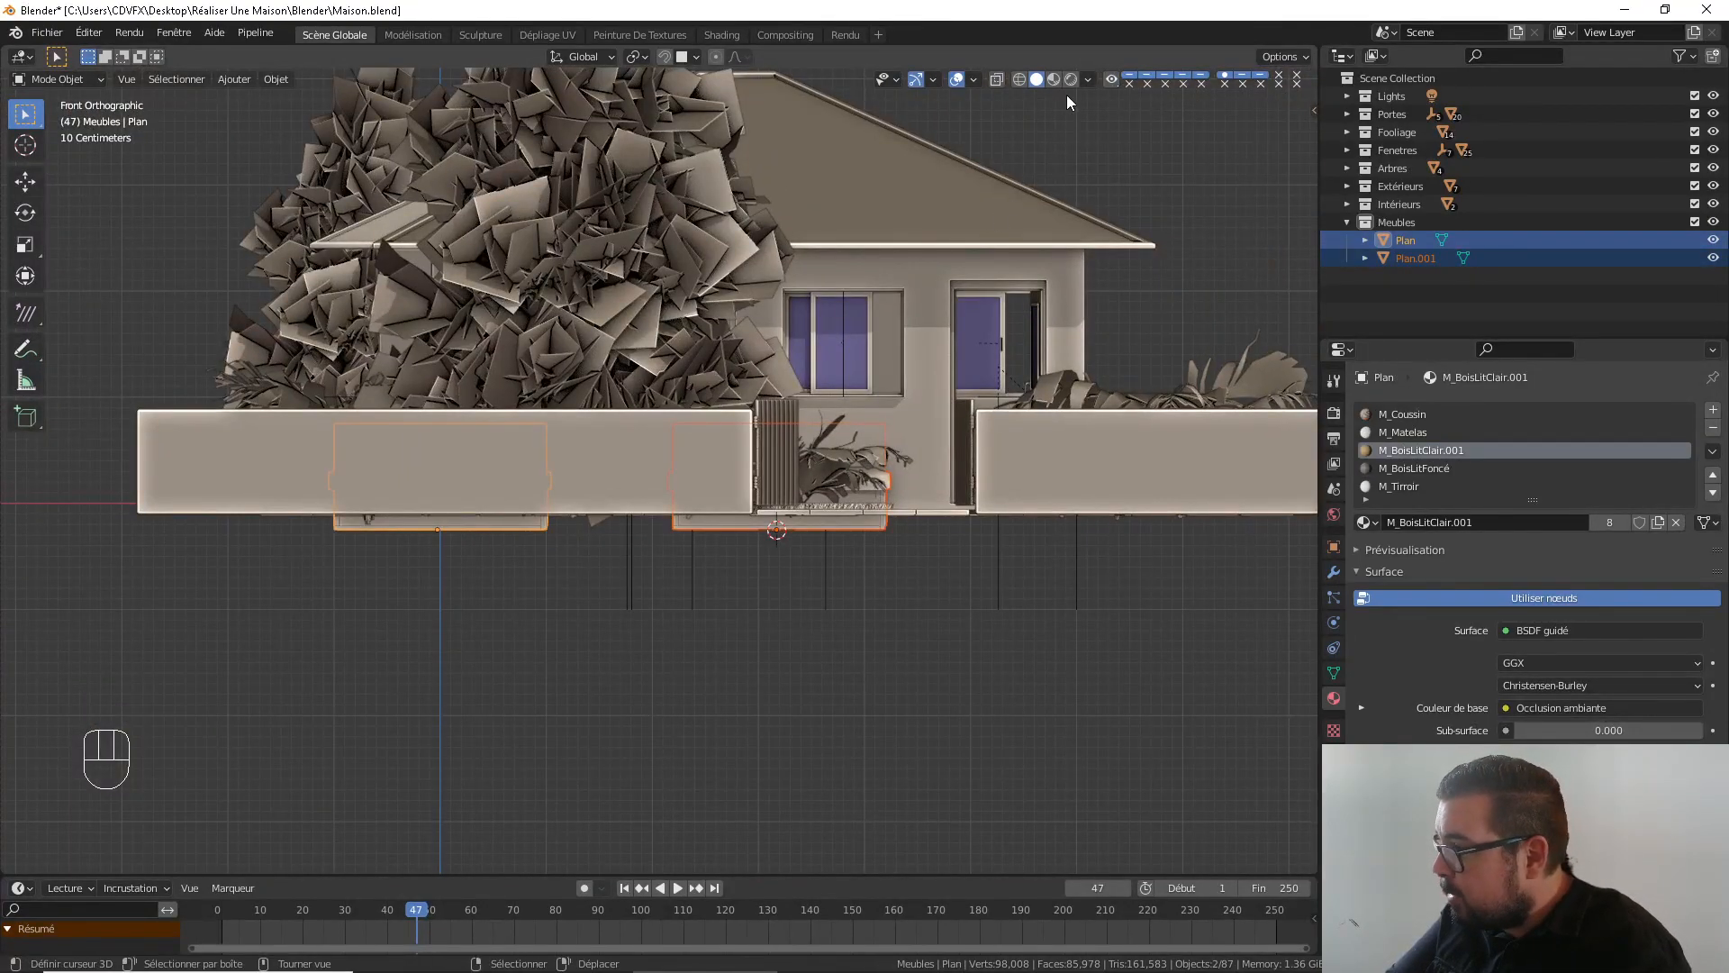
pyautogui.click(997, 81)
pyautogui.click(1020, 80)
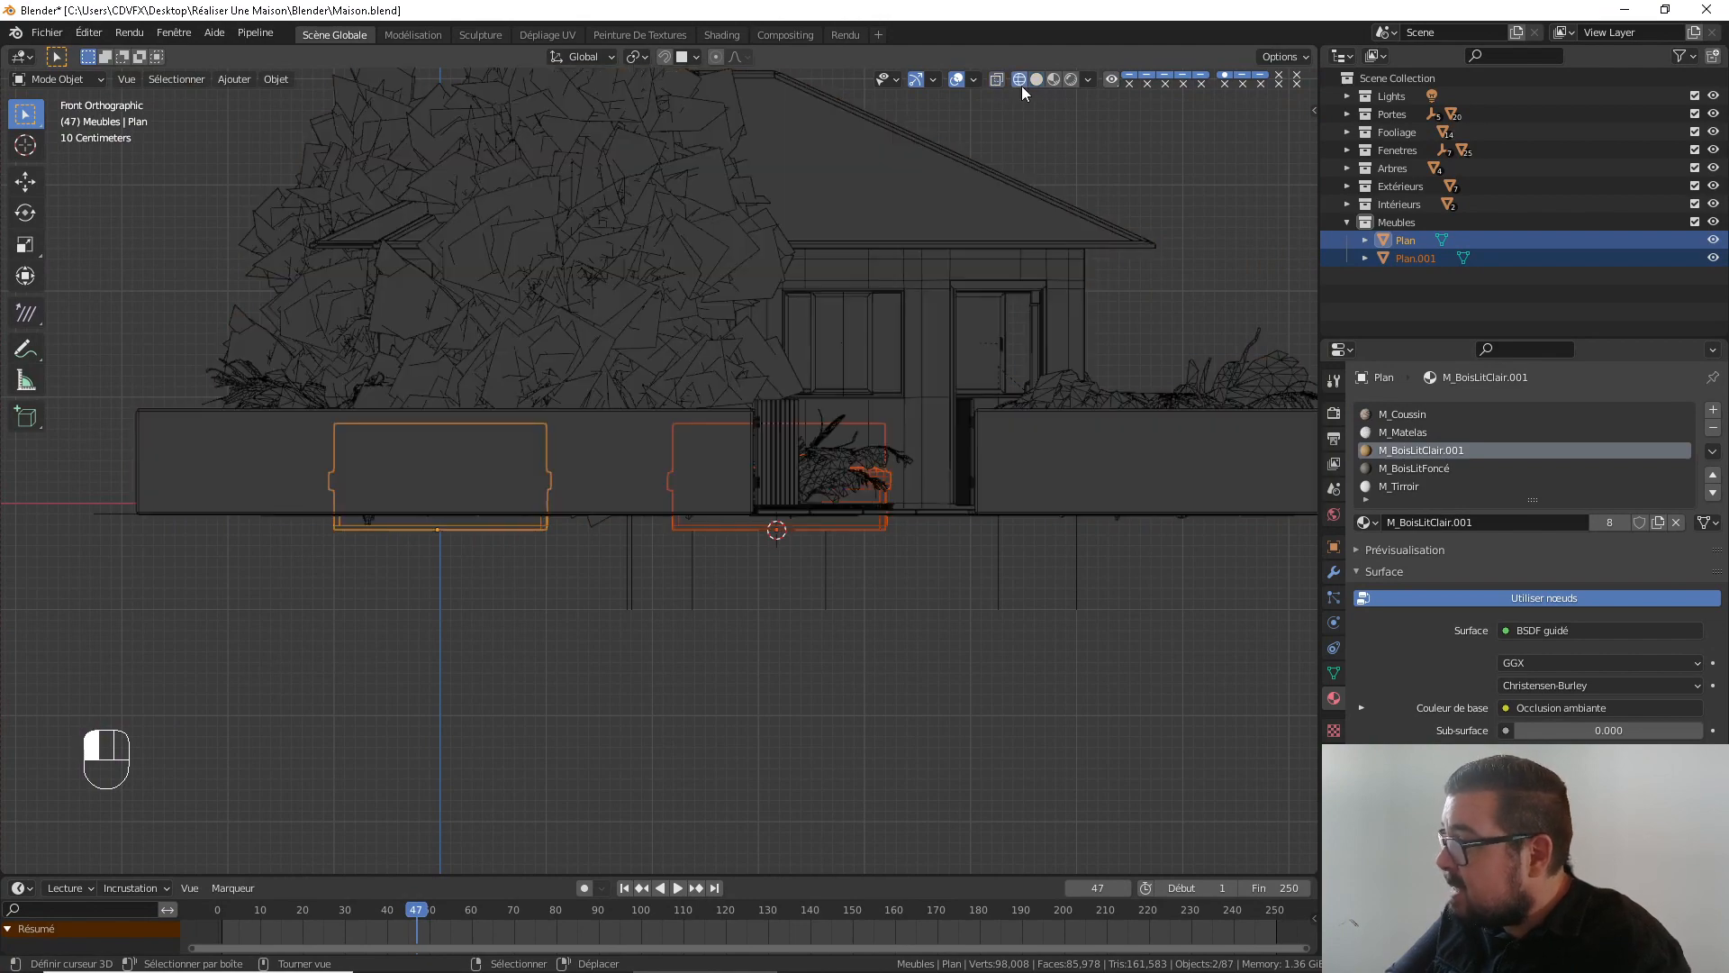
pyautogui.click(1003, 79)
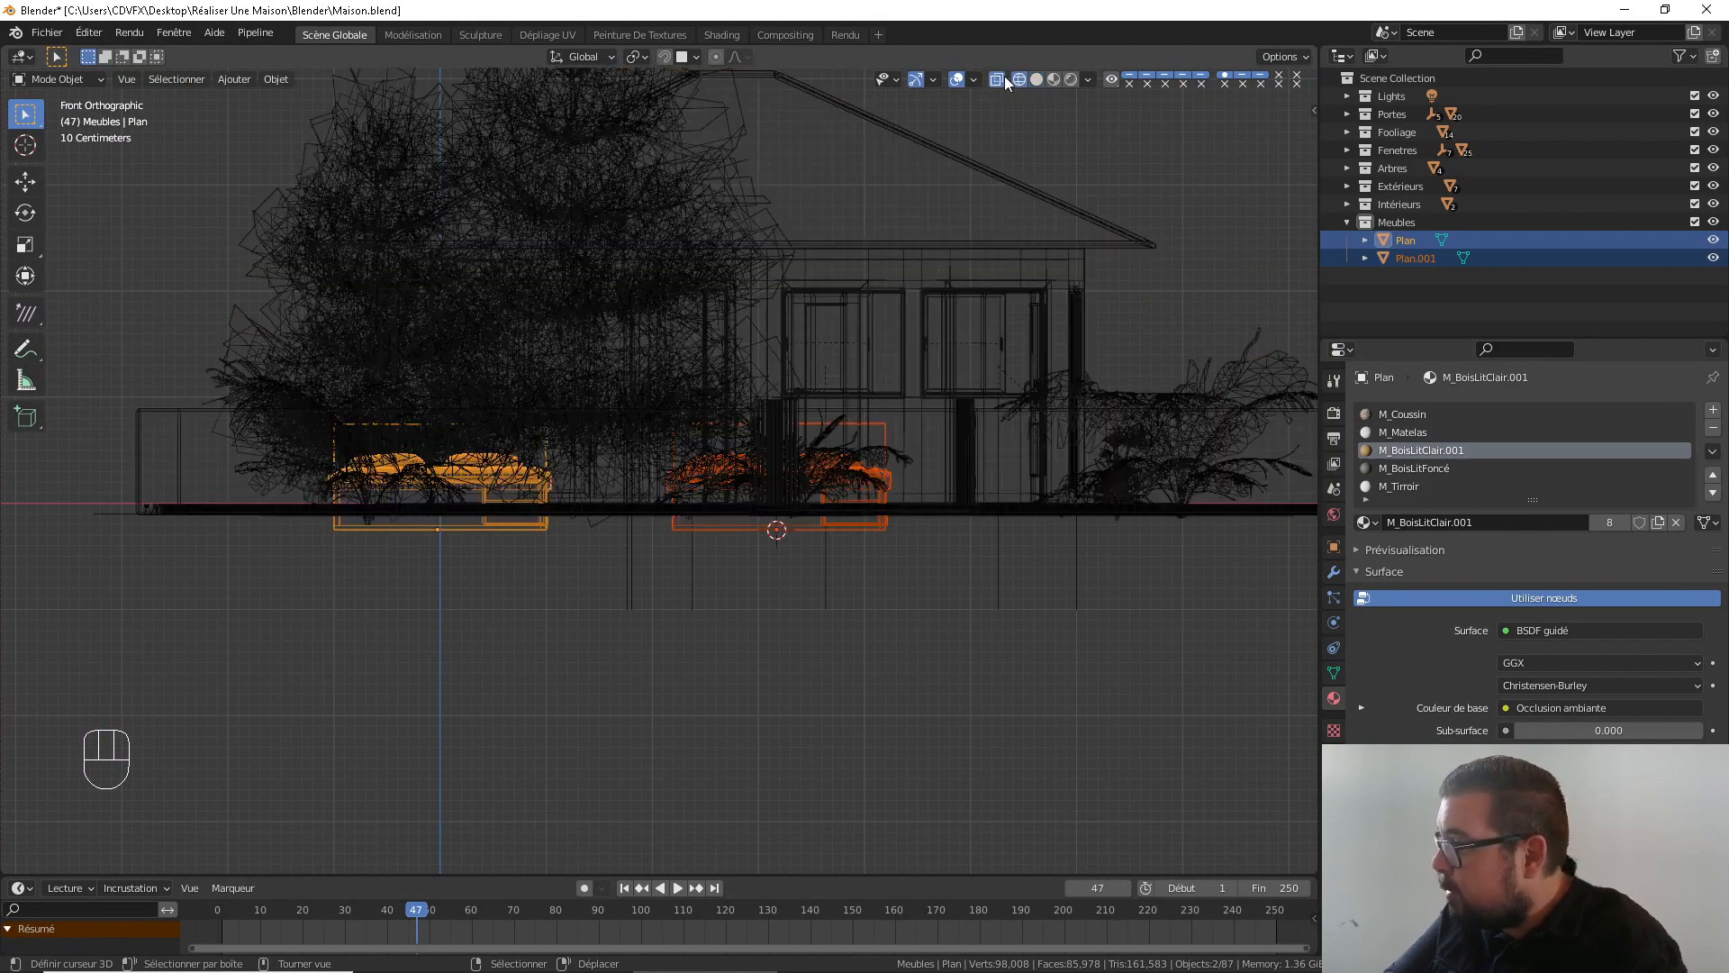
# Raise both beds about 0.352 m along Z, up to the house floor
pyautogui.scroll(3, 771, 435)
pyautogui.scroll(2, 808, 468)
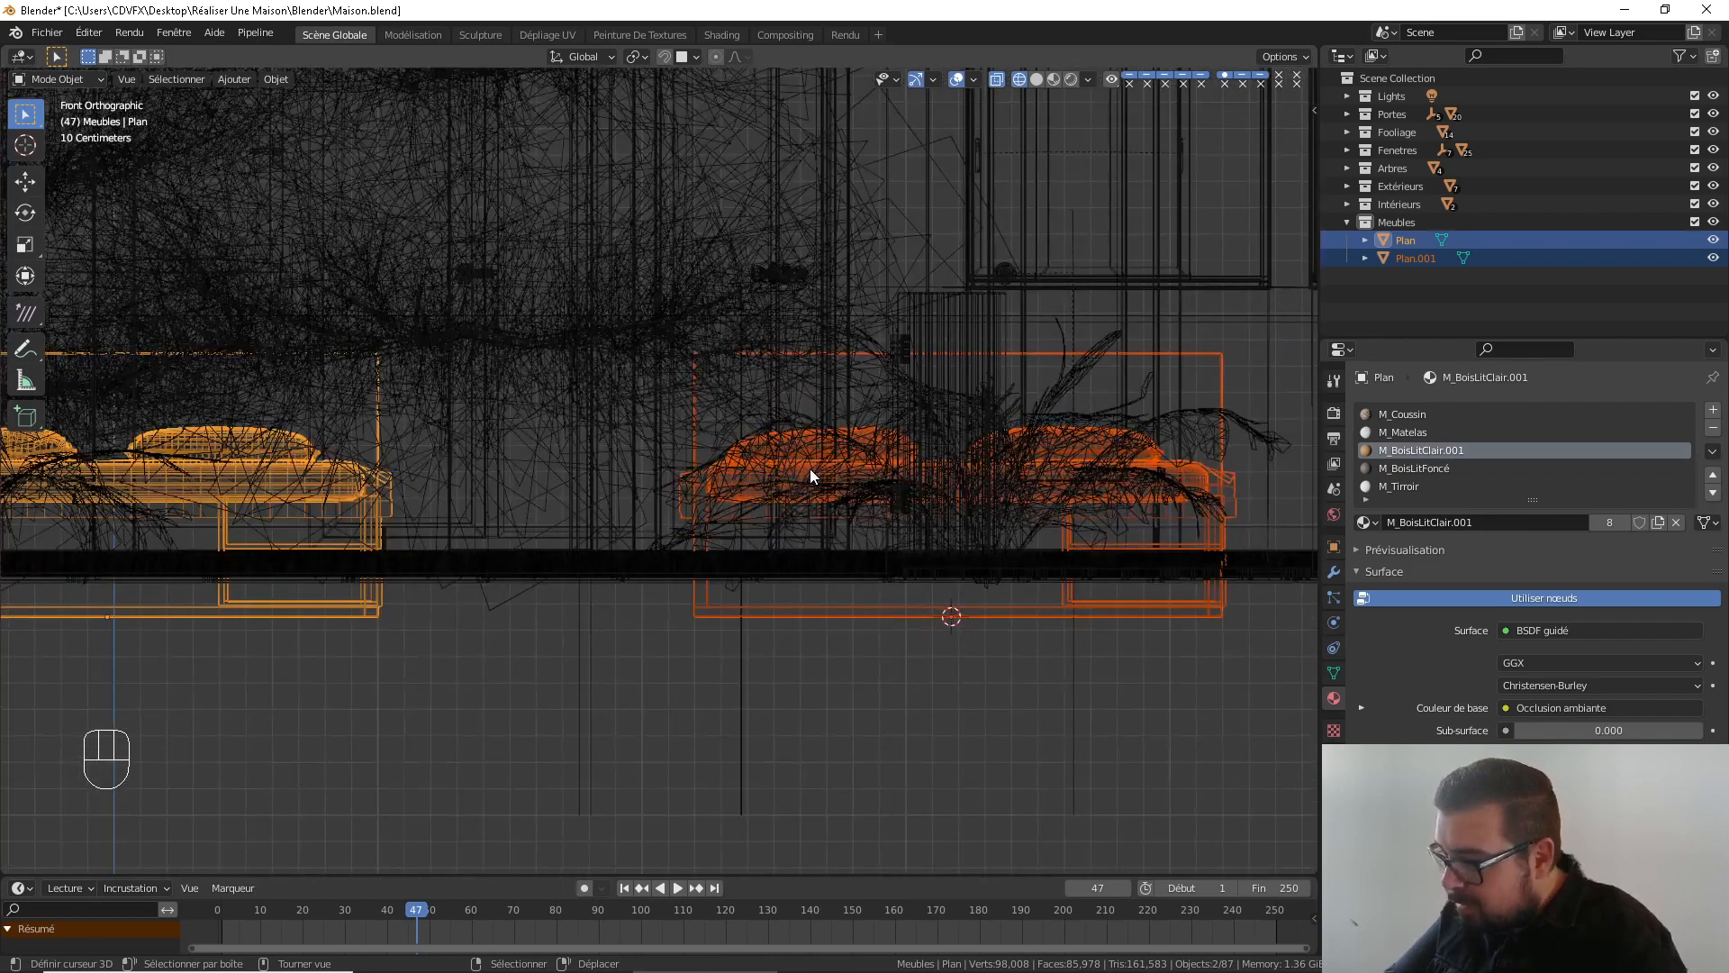
pyautogui.press('g')
pyautogui.press('z')
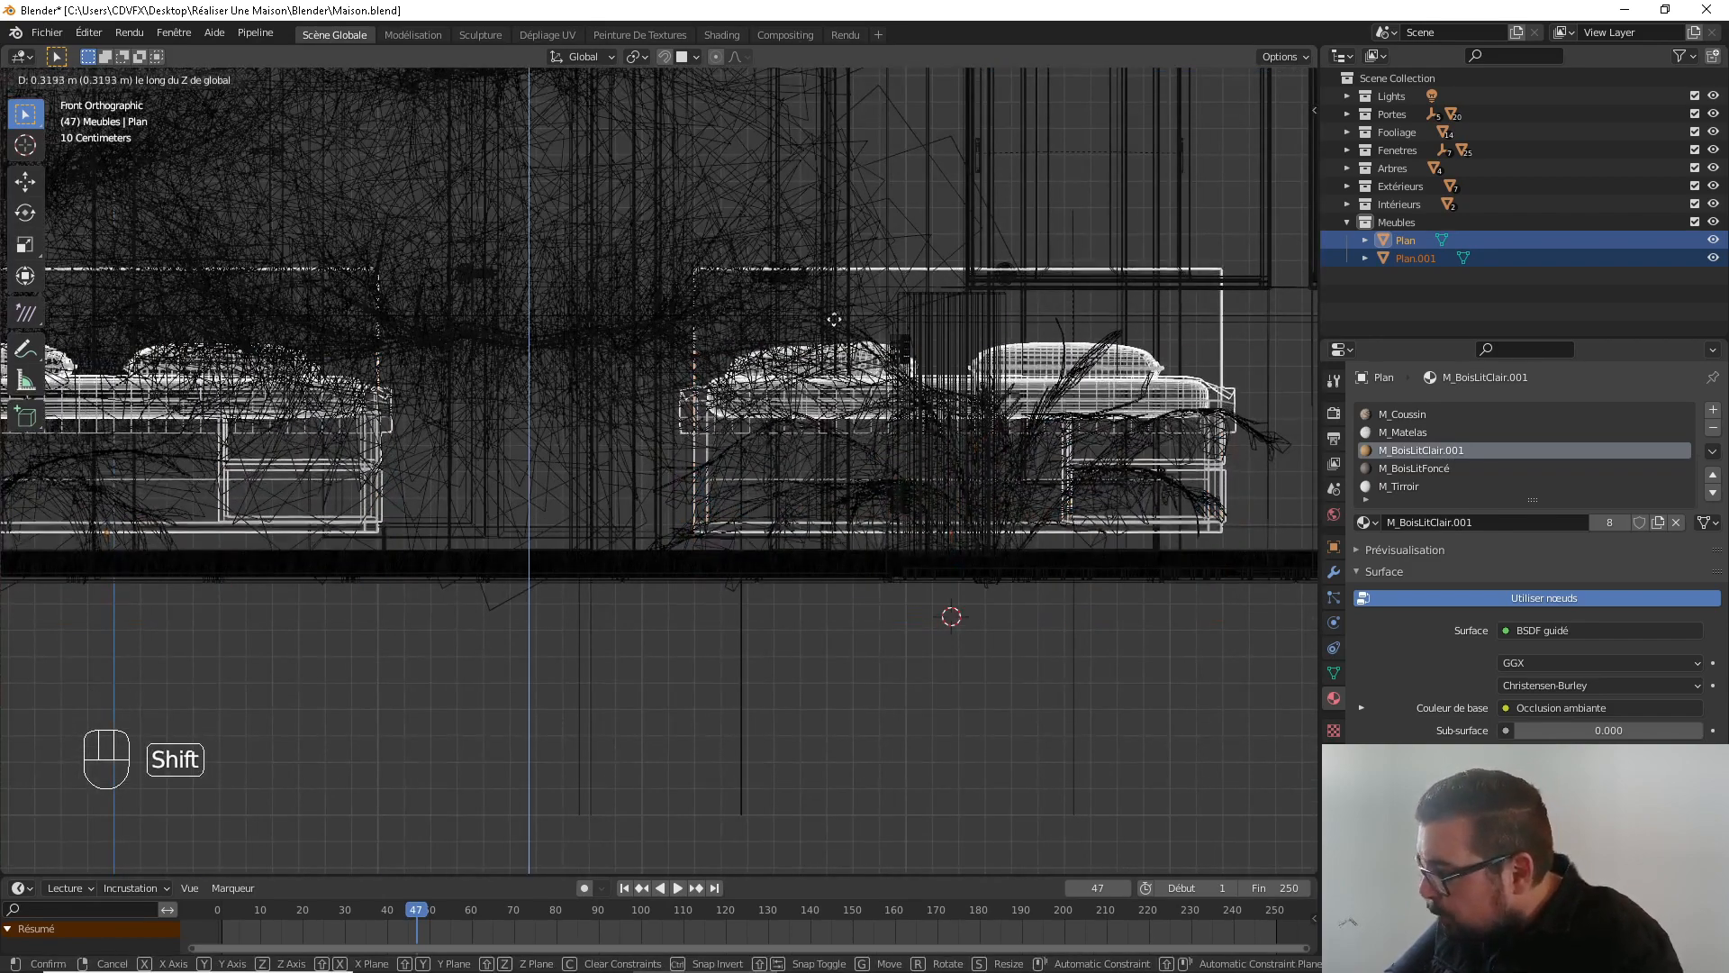
pyautogui.click(1047, 434)
# Lower both beds about 0.009 m along Z so their bases rest exactly on the floor line
pyautogui.keyDown('shift'); pyautogui.moveTo(1046, 434); pyautogui.dragTo(674, 471, button='middle'); pyautogui.keyUp('shift')
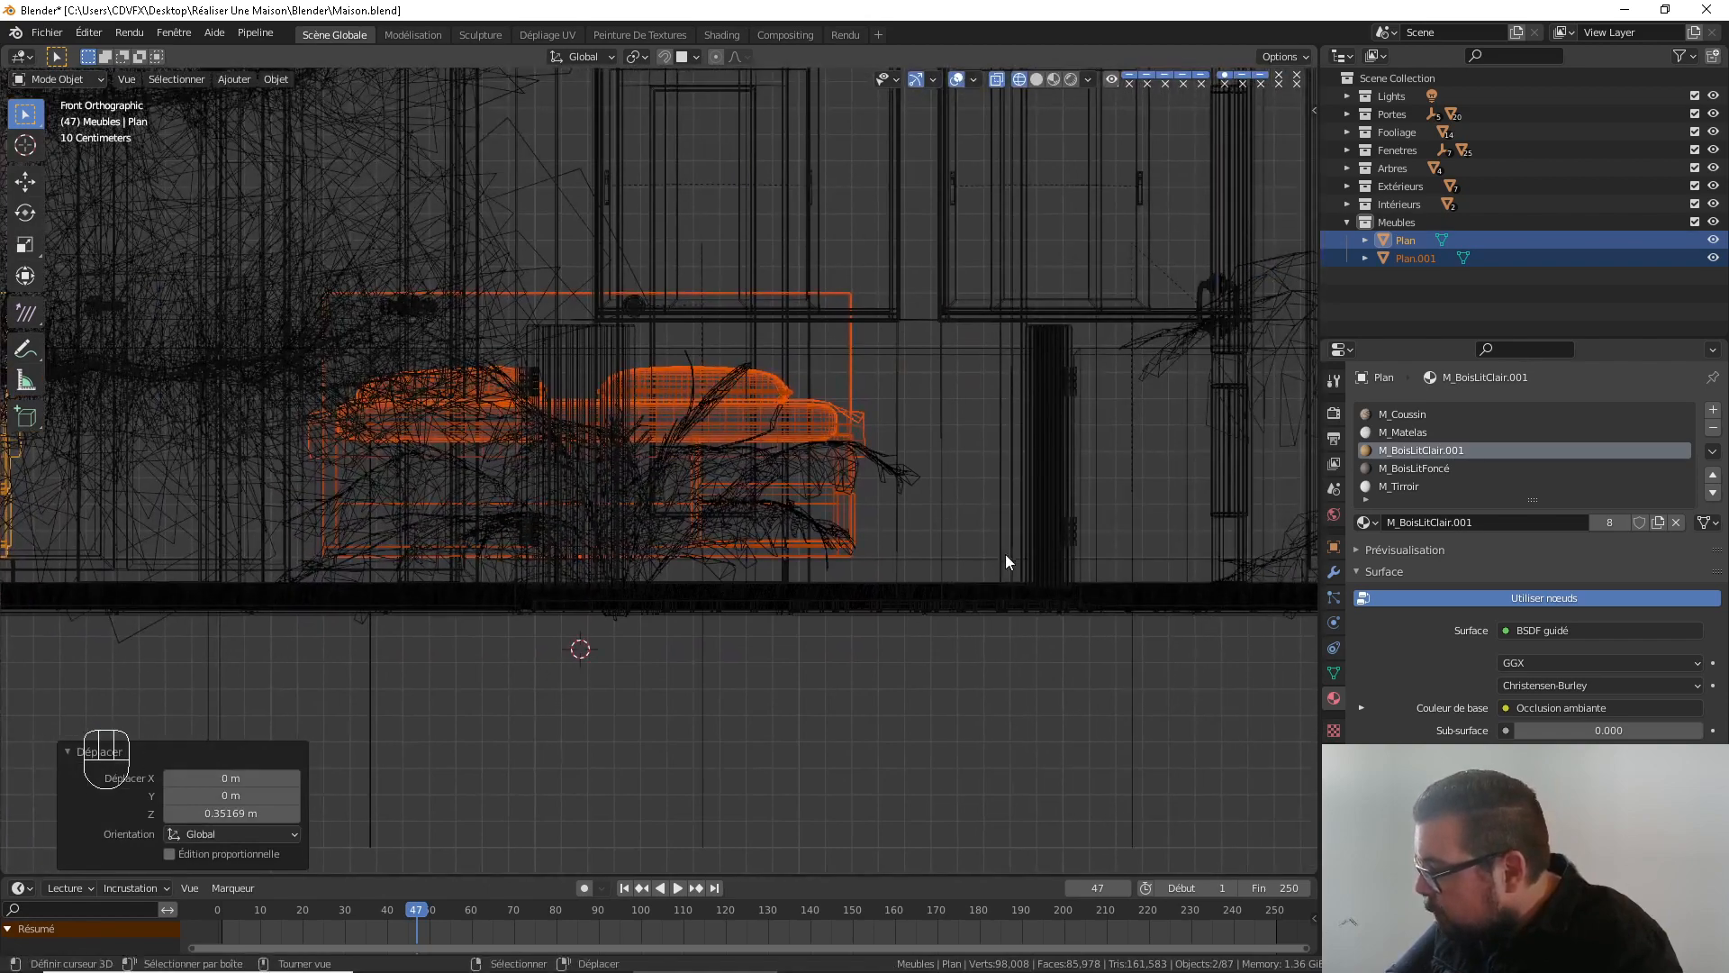
pyautogui.scroll(2, 928, 559)
pyautogui.keyDown('shift'); pyautogui.moveTo(977, 571); pyautogui.dragTo(850, 536, button='middle'); pyautogui.keyUp('shift')
pyautogui.scroll(6, 887, 558)
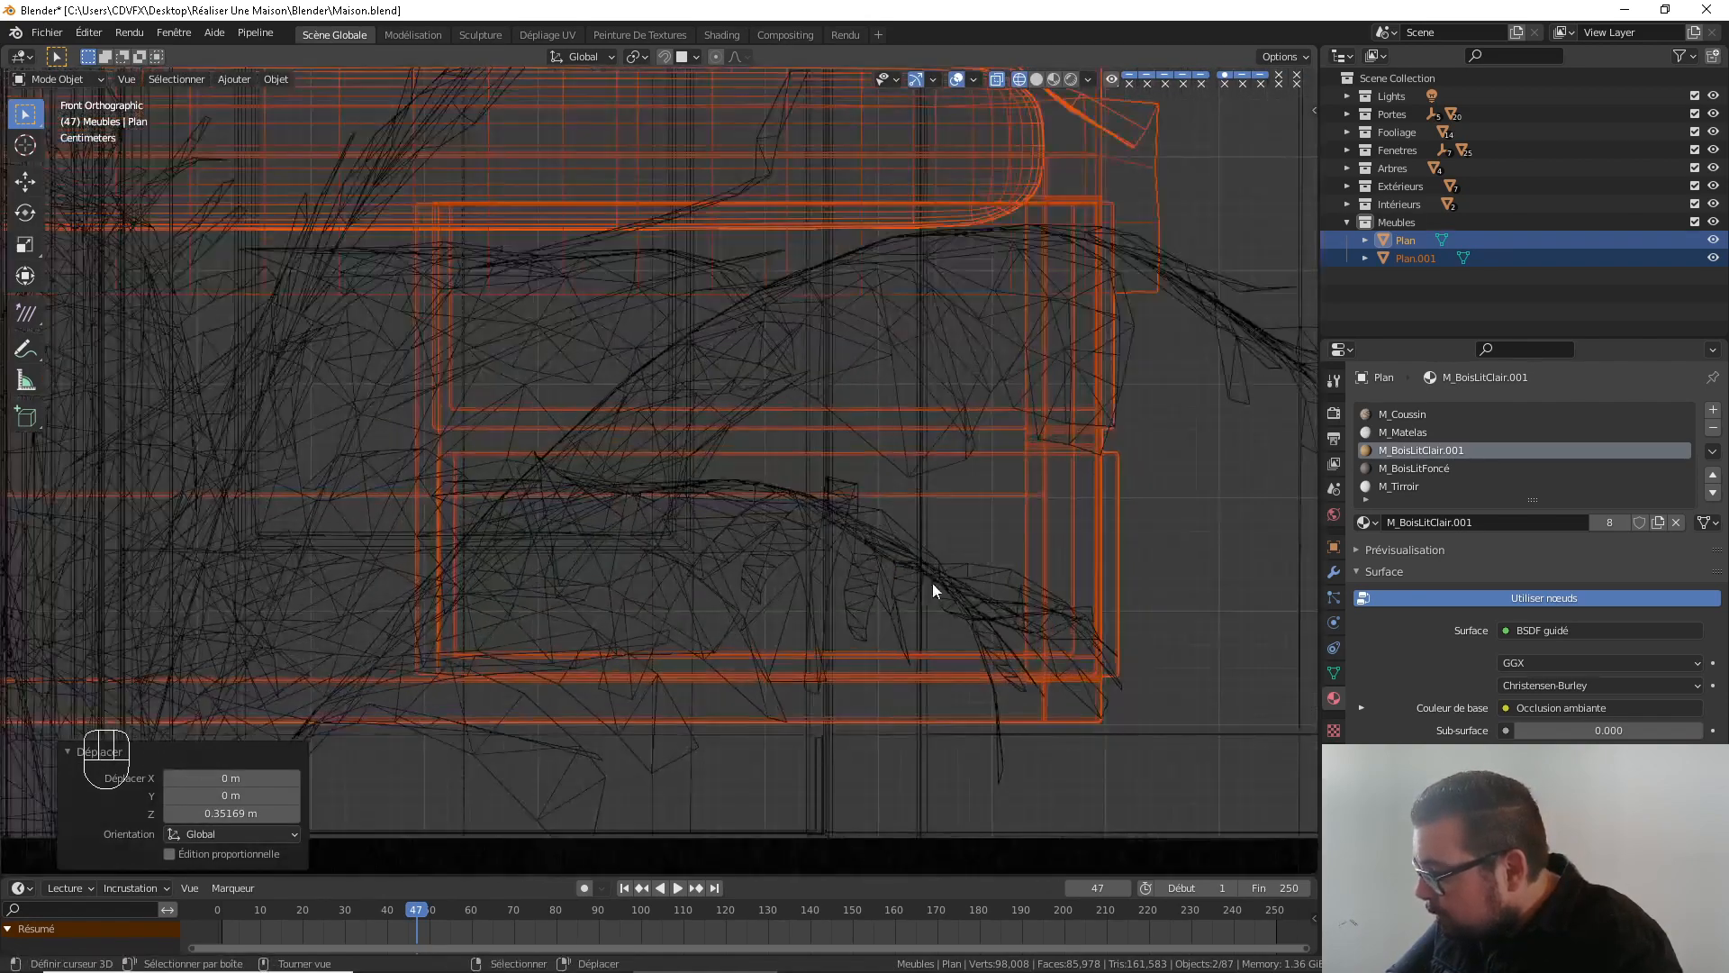
pyautogui.keyDown('shift'); pyautogui.moveTo(1050, 677); pyautogui.dragTo(897, 561, button='middle'); pyautogui.keyUp('shift')
pyautogui.scroll(3, 897, 566)
pyautogui.press('g')
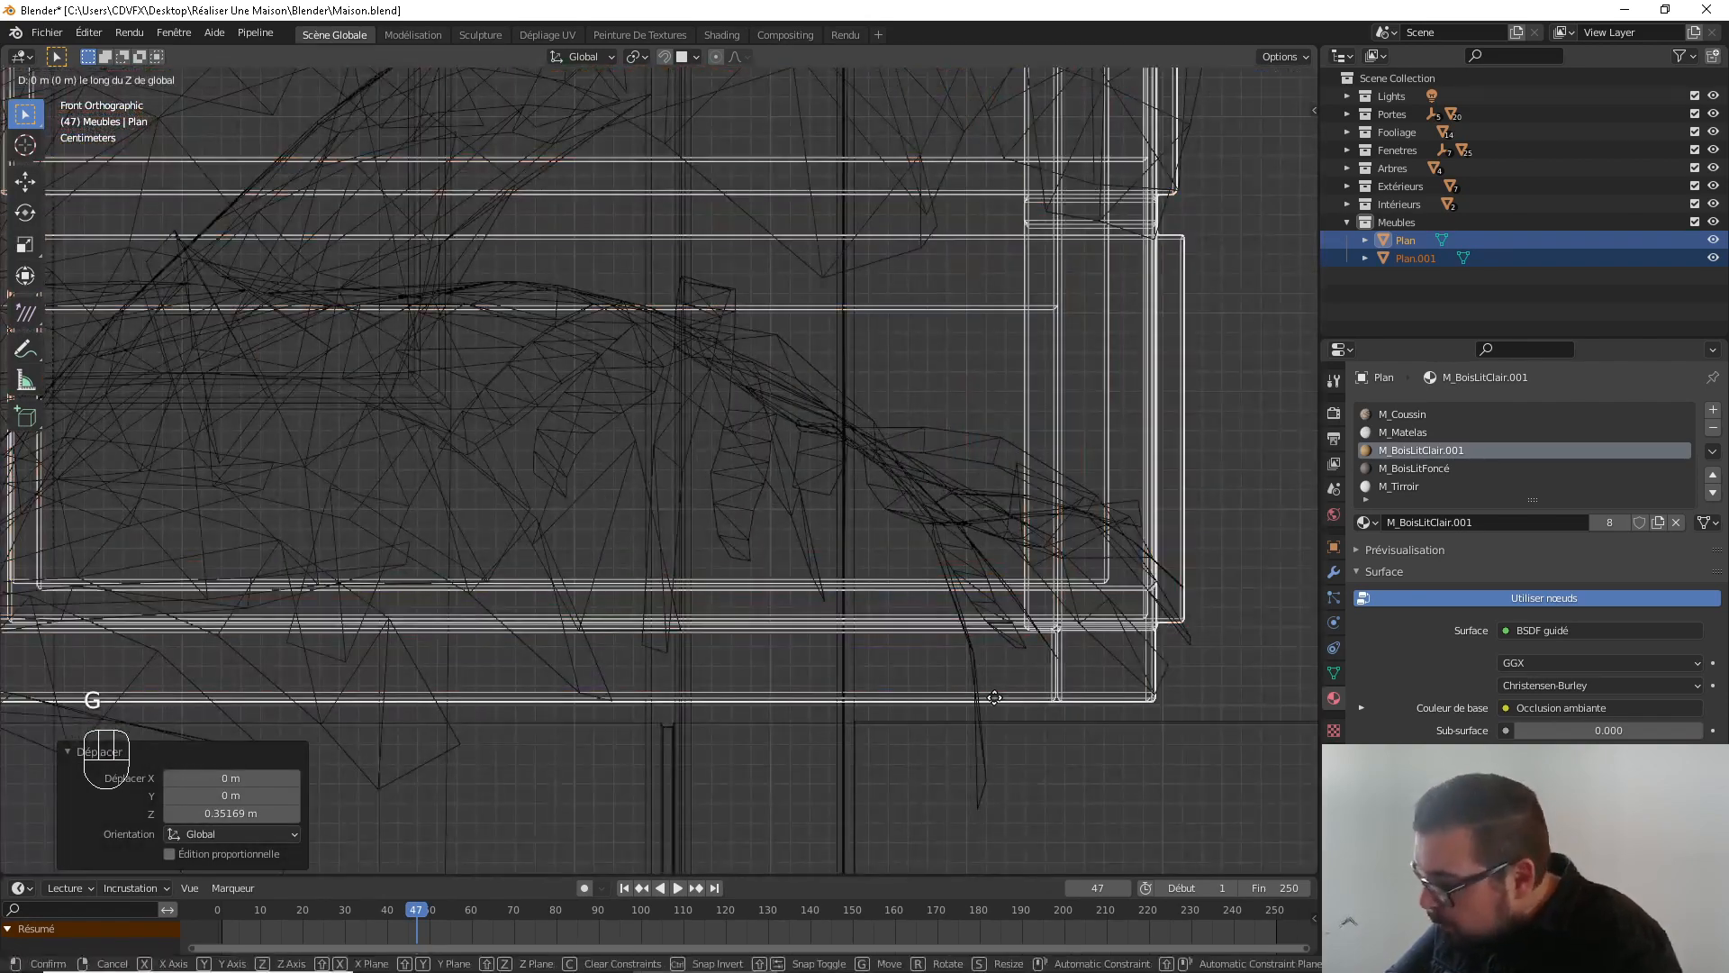
pyautogui.press('z')
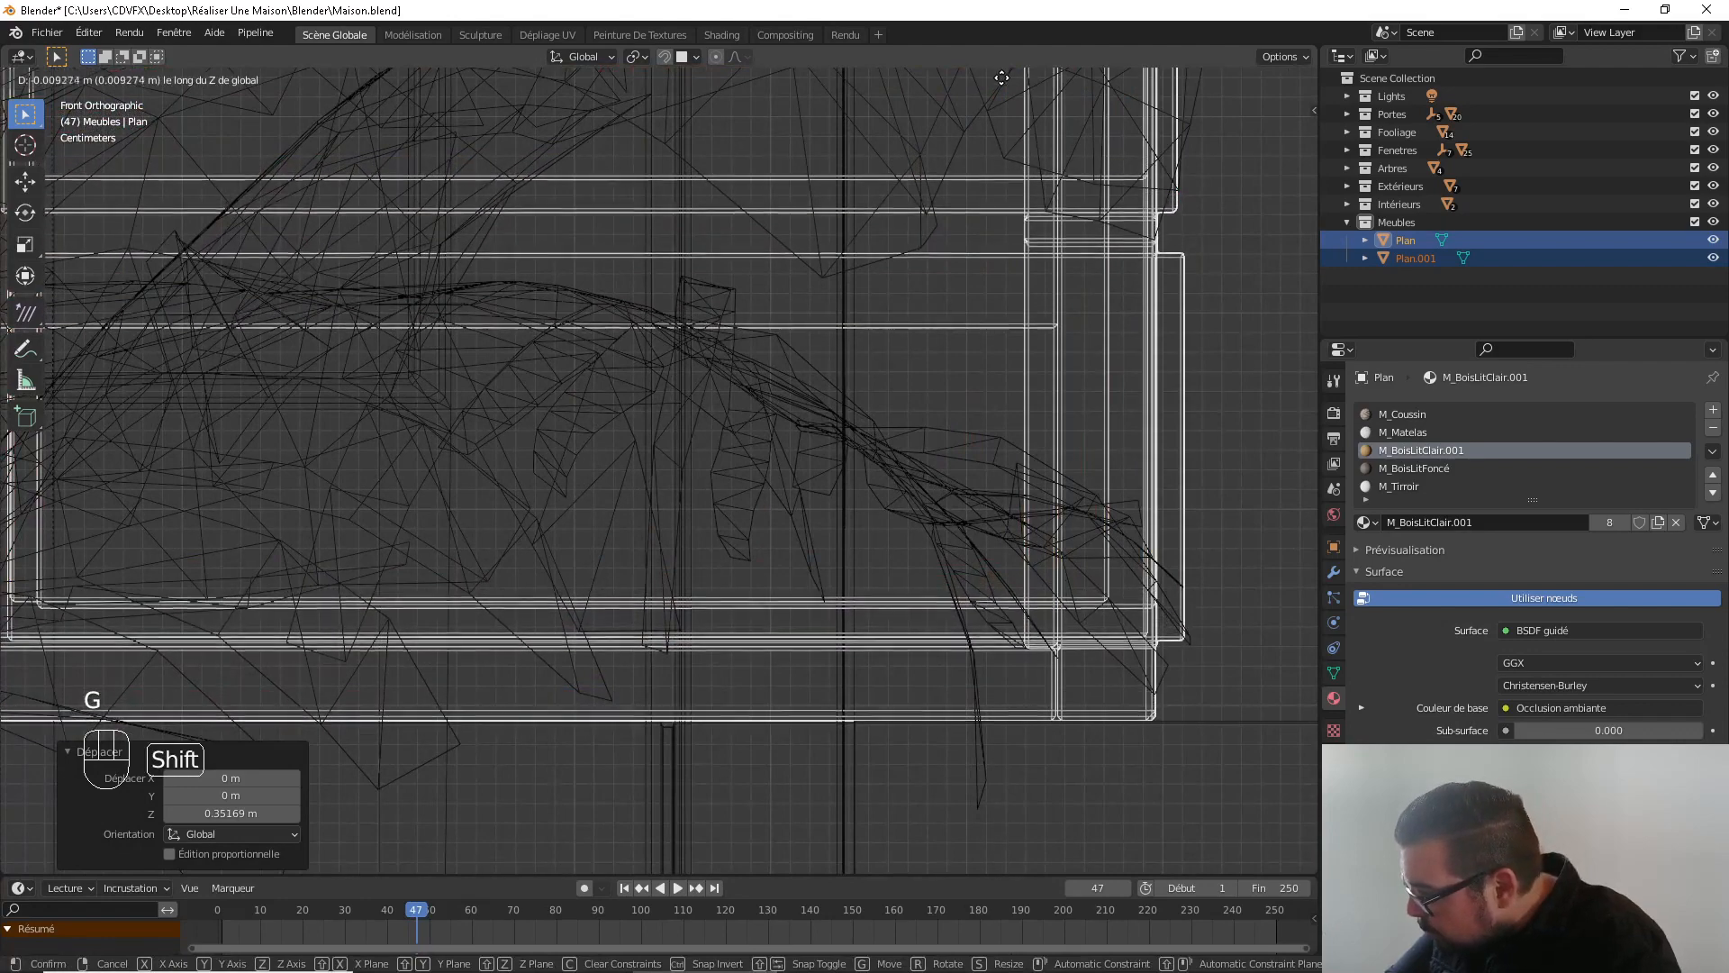
pyautogui.click(1002, 80)
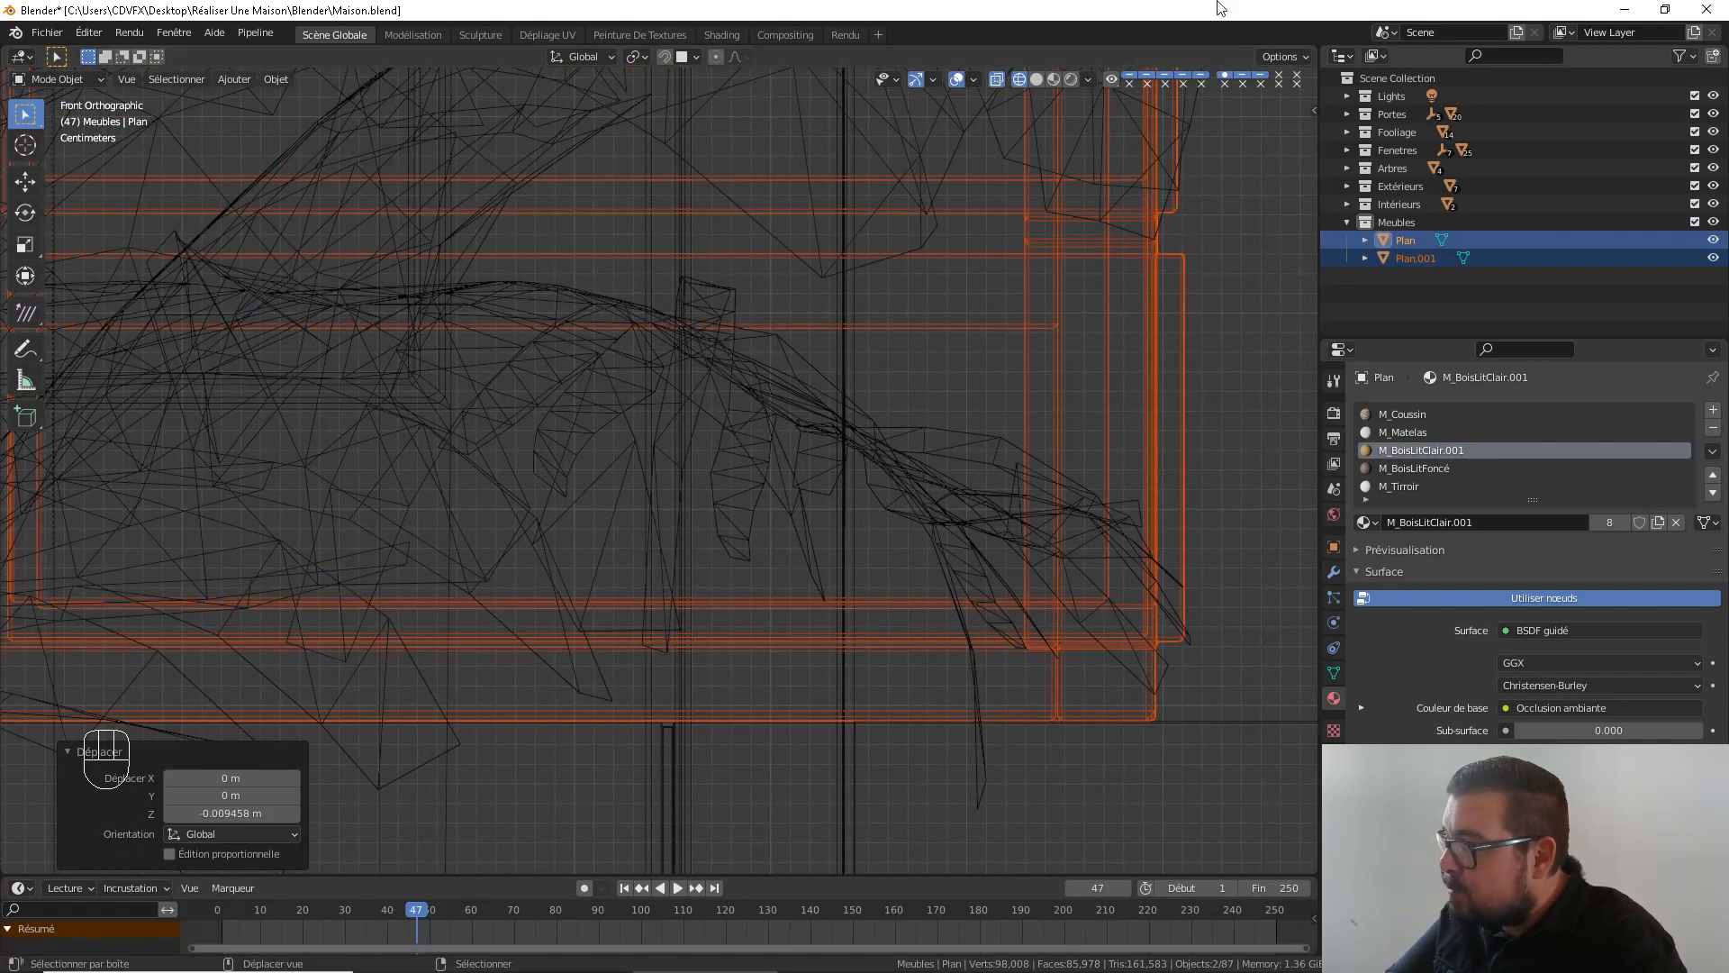
# In top view, move the dark-wood bed about 5.7 m along Y into the rear of the house
pyautogui.press('KP_Decimal')
pyautogui.press('KP_7')
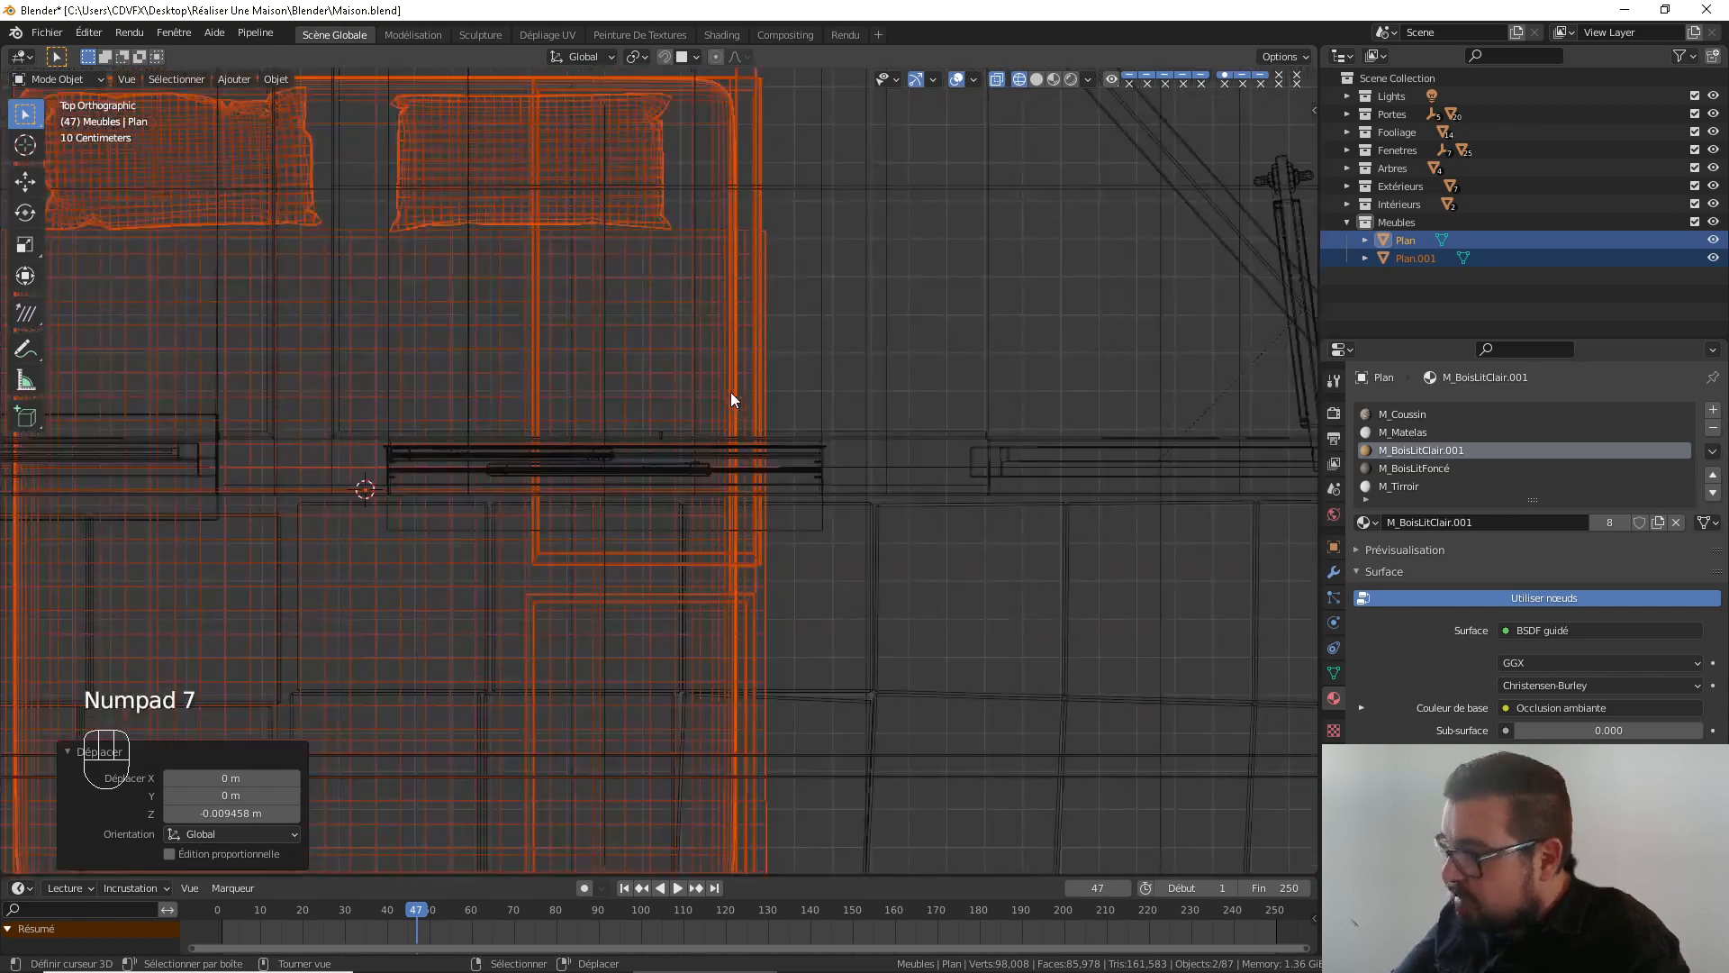
pyautogui.scroll(-4, 708, 385)
pyautogui.keyDown('shift'); pyautogui.moveTo(581, 340); pyautogui.dragTo(778, 564, button='middle'); pyautogui.keyUp('shift')
pyautogui.click(815, 590)
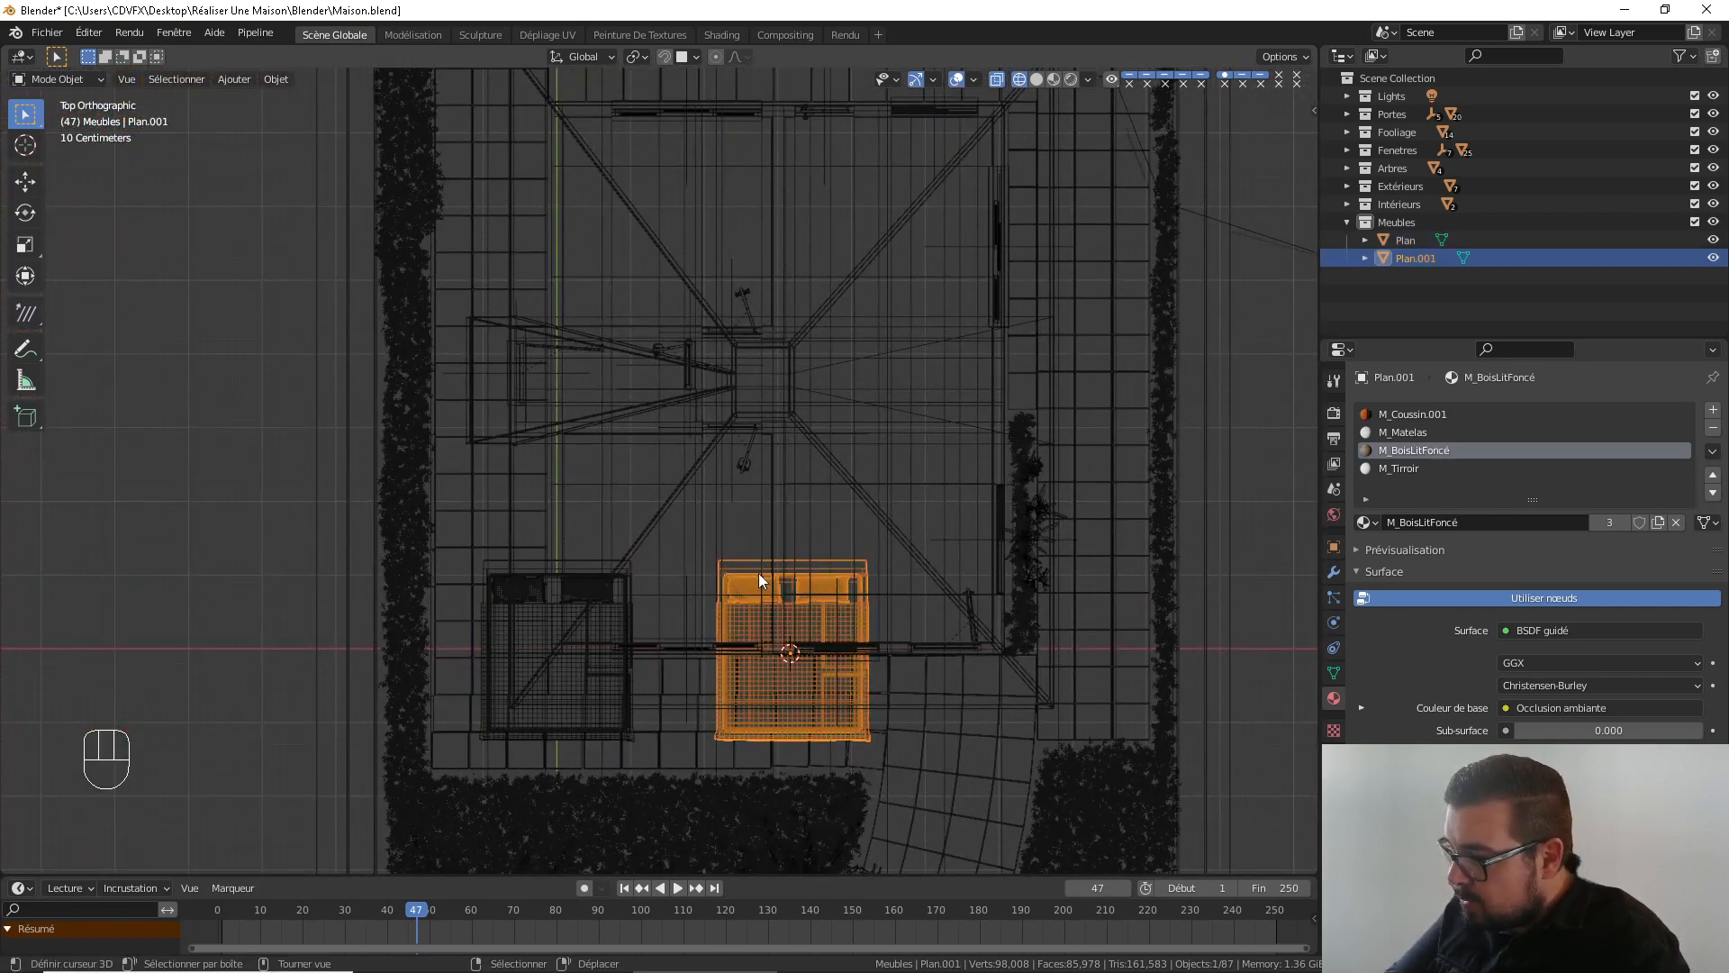
pyautogui.press('g')
pyautogui.press('y')
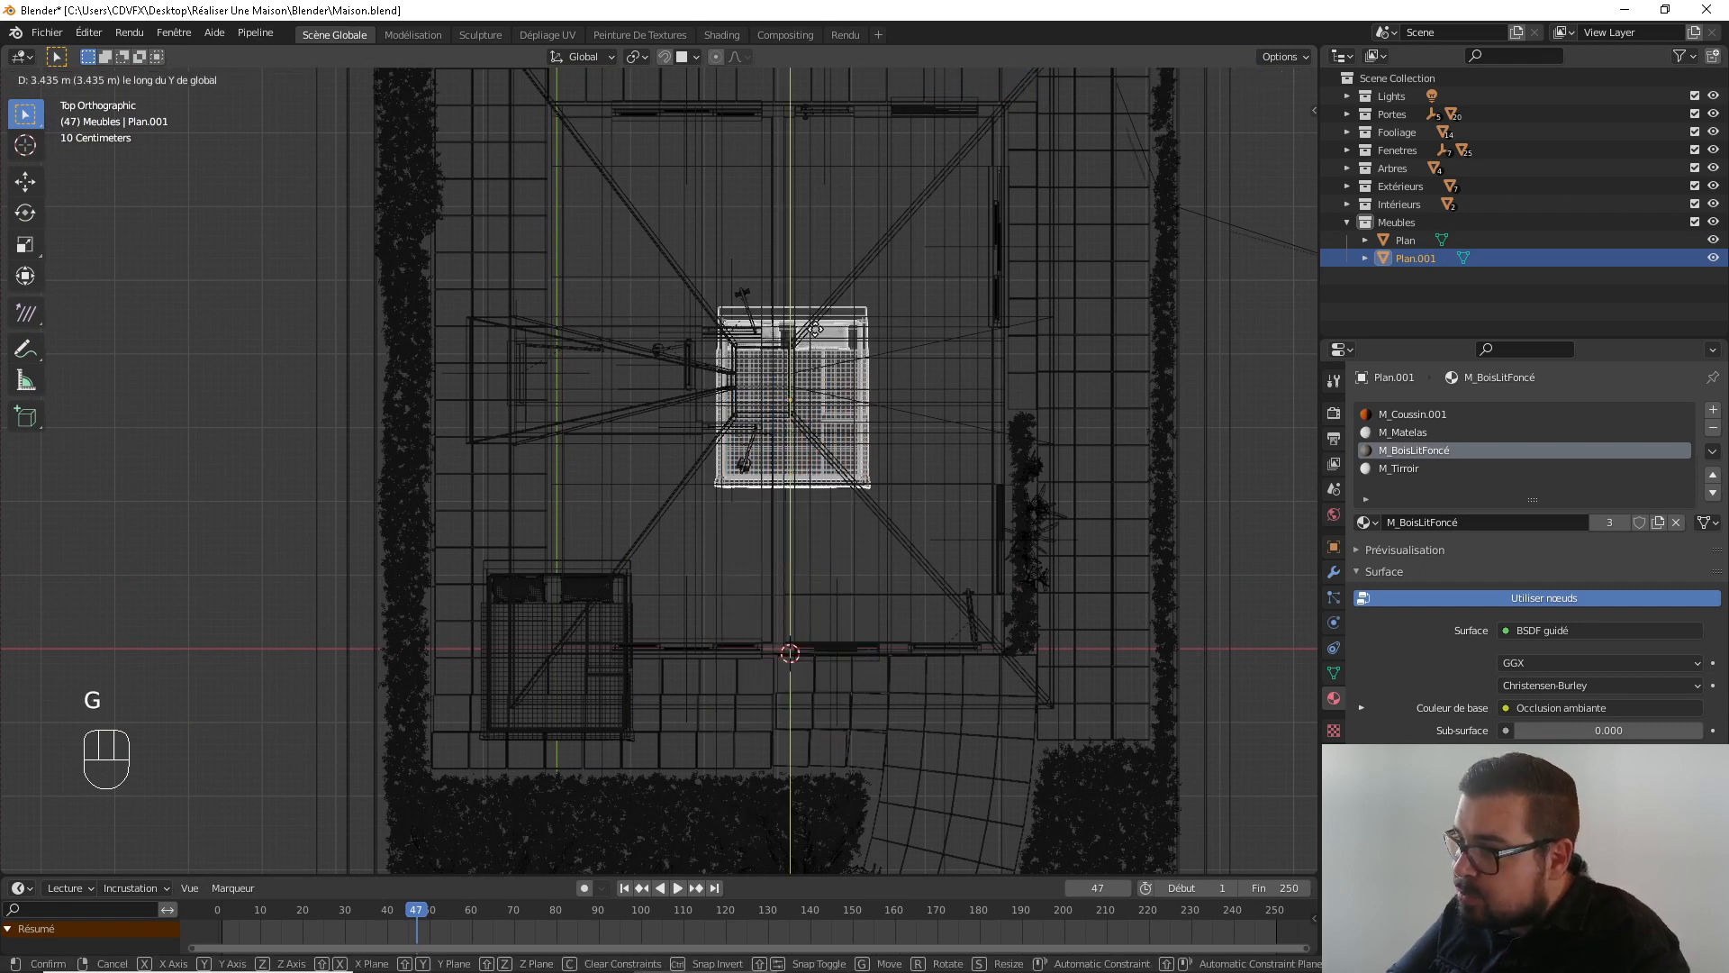
pyautogui.click(826, 192)
# Rotate the dark-wood bed 90° around Z and move it about 1.8 m along negative X towards the side wall
pyautogui.write('r')
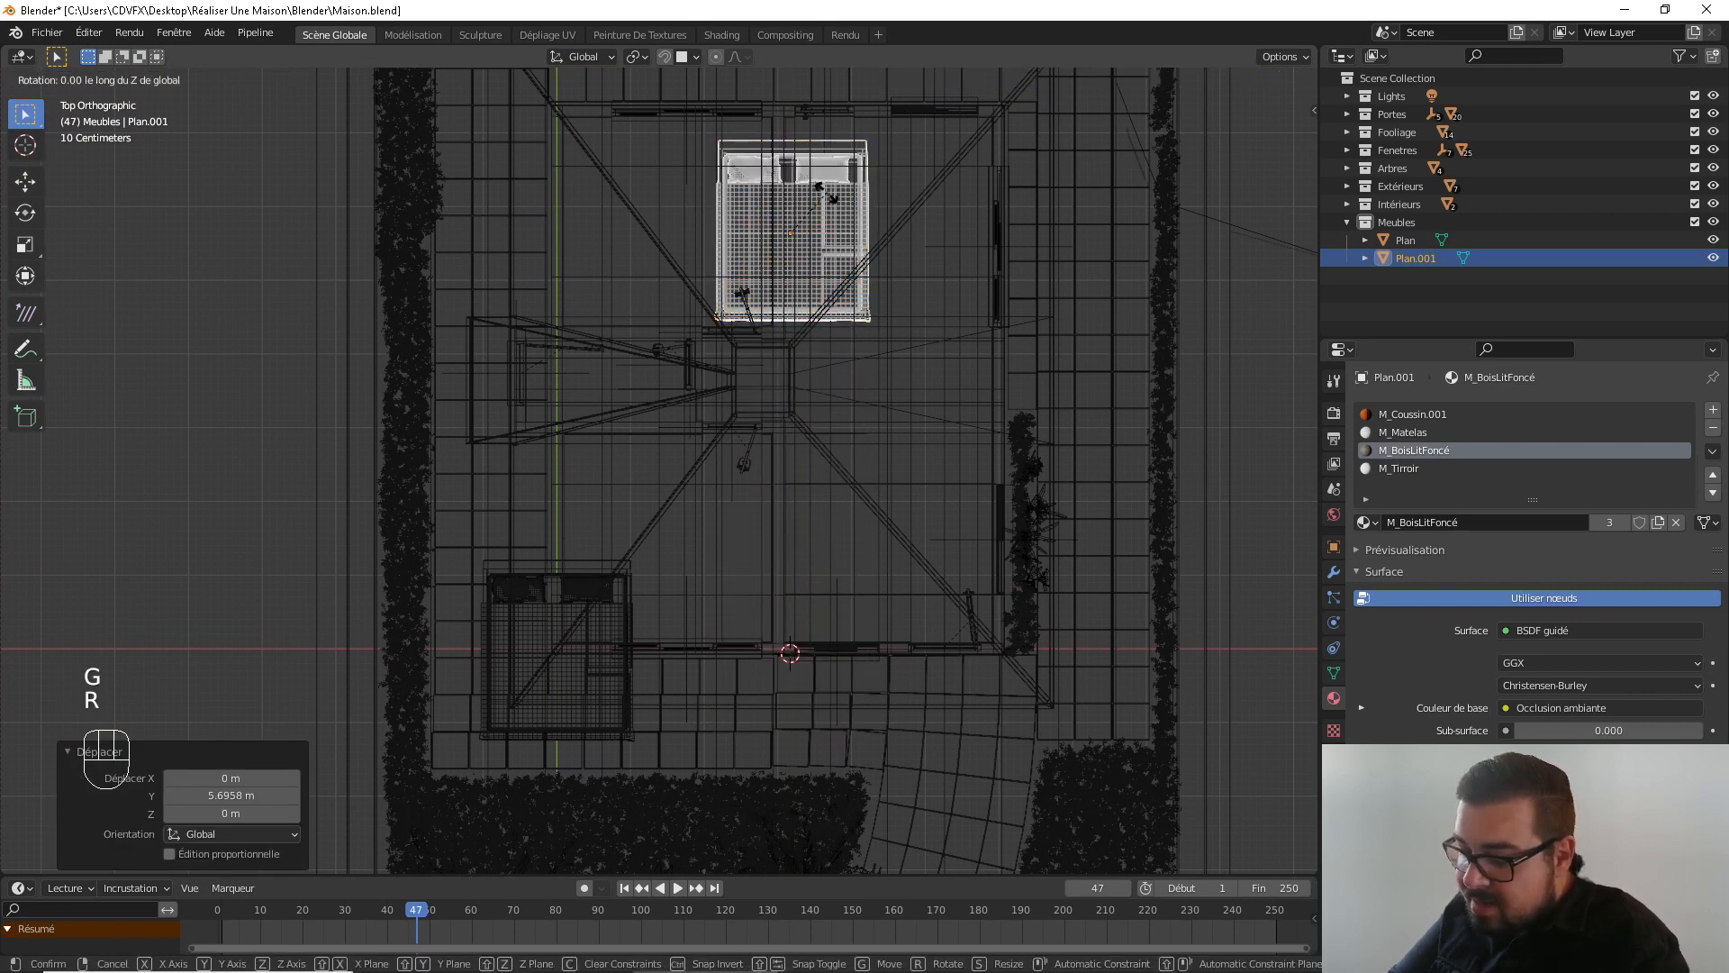
pyautogui.write('z90')
pyautogui.click(825, 192)
pyautogui.press('g')
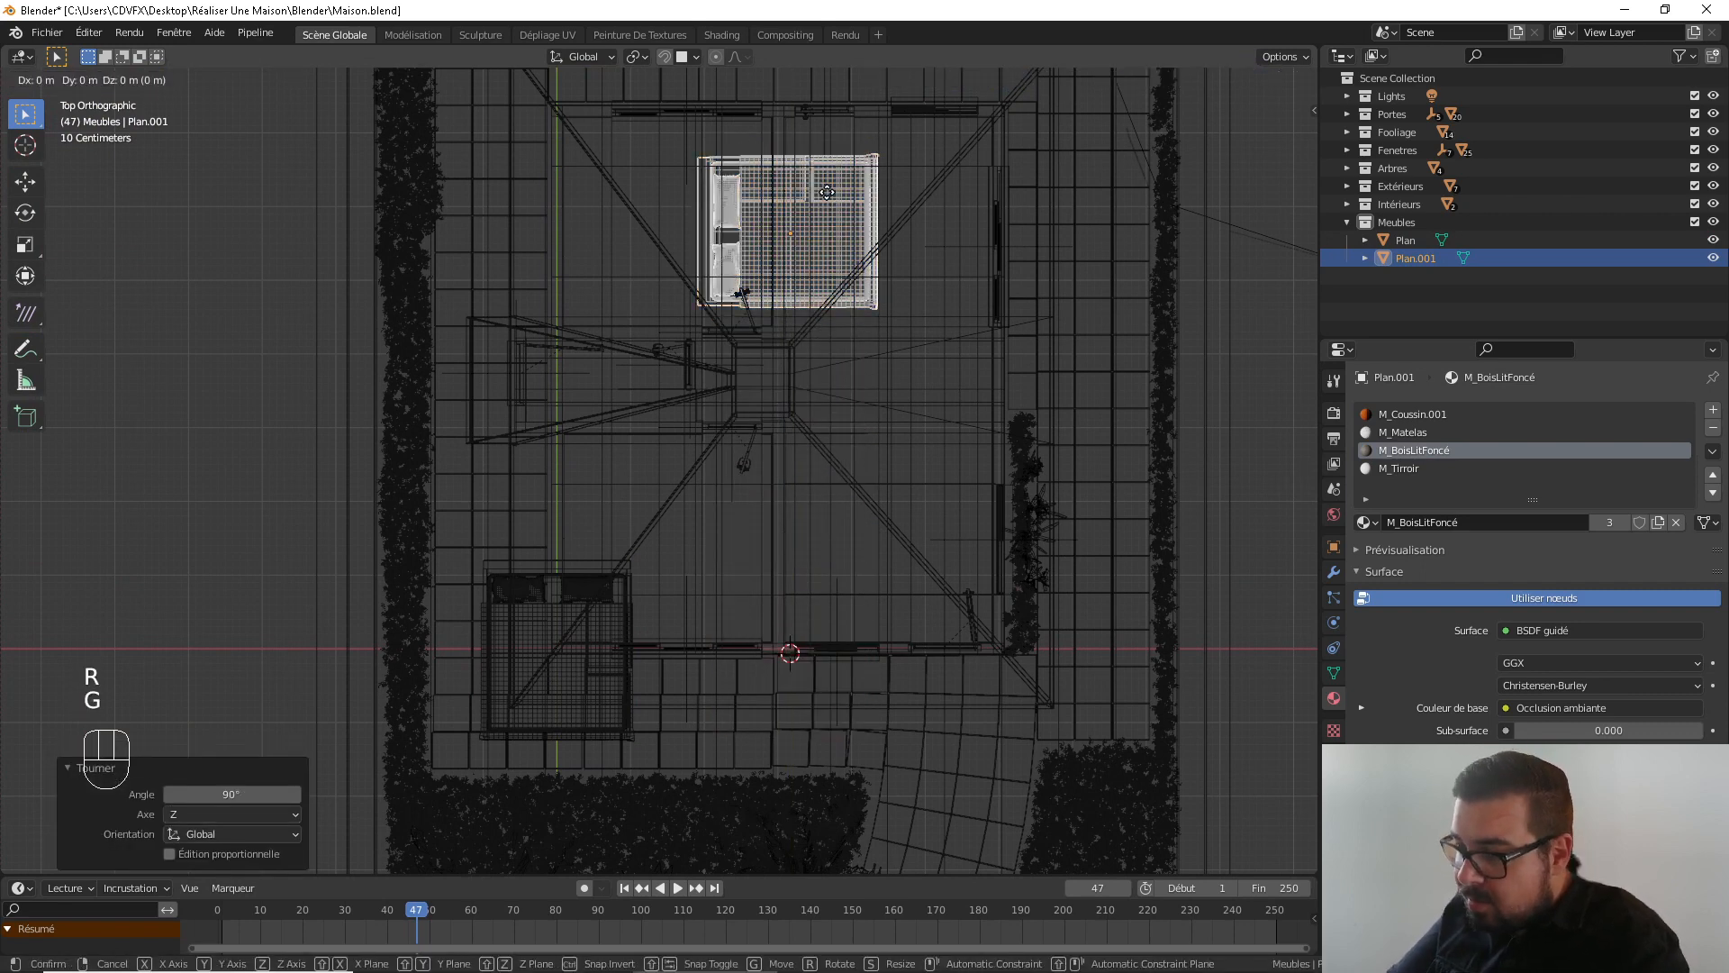
pyautogui.press('x')
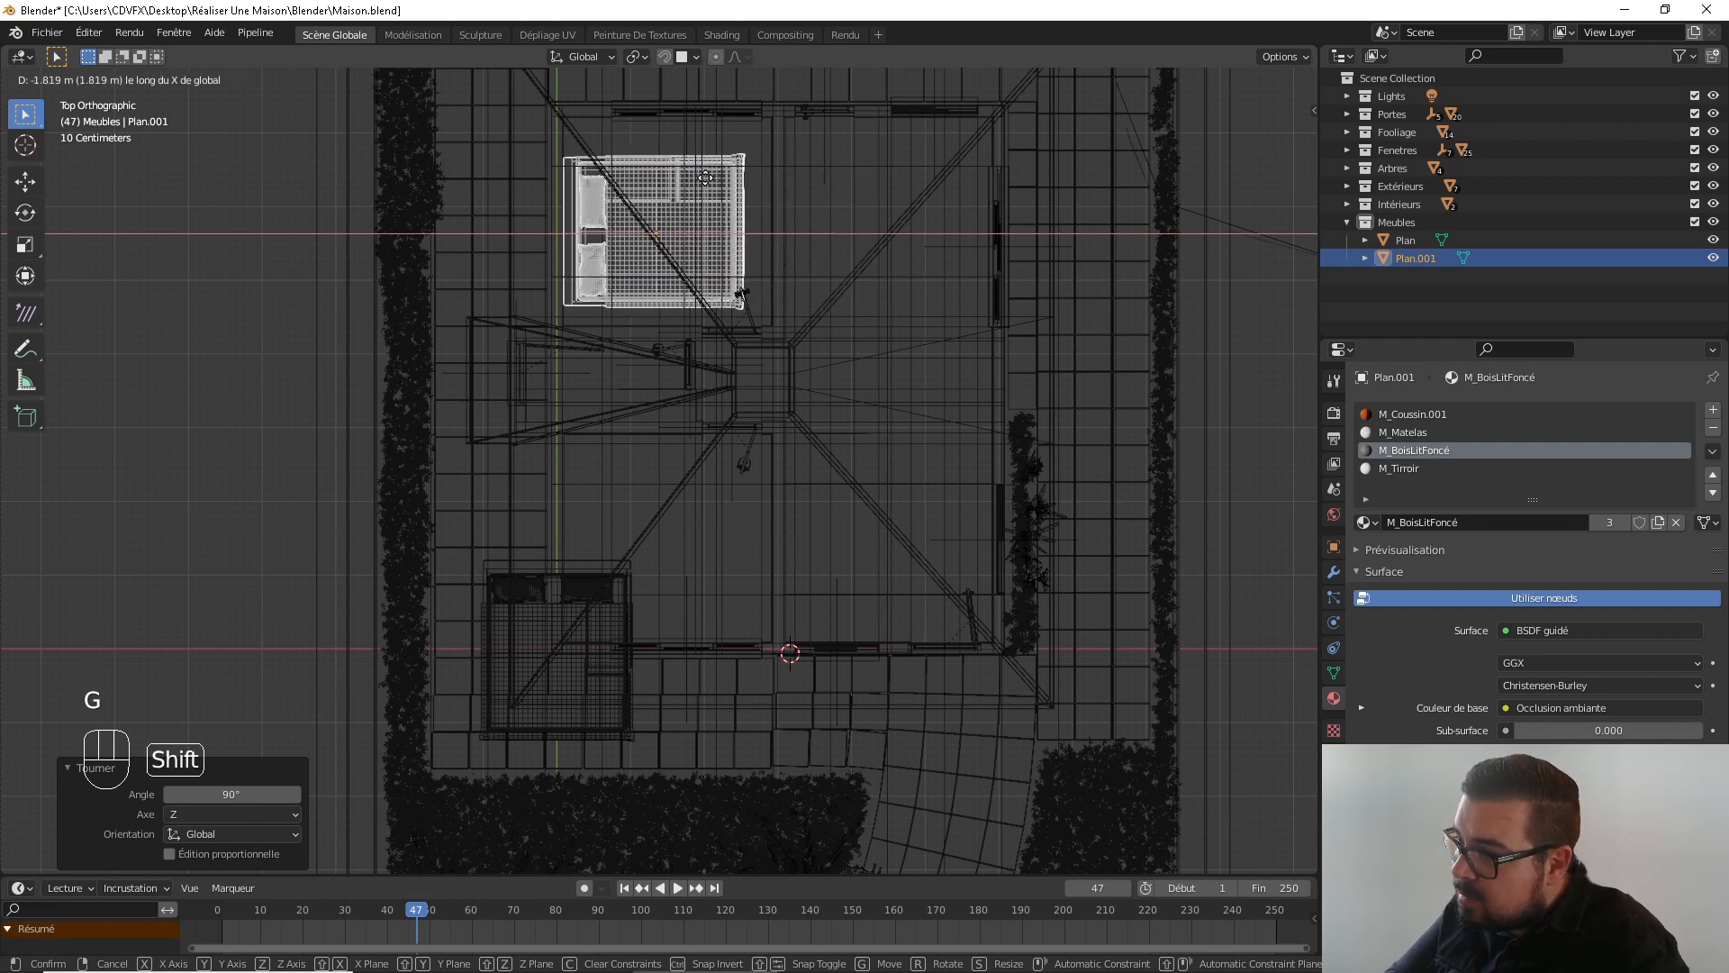
pyautogui.click(690, 181)
# Select the light-wood bed and rotate it -90° around Z
pyautogui.click(600, 641)
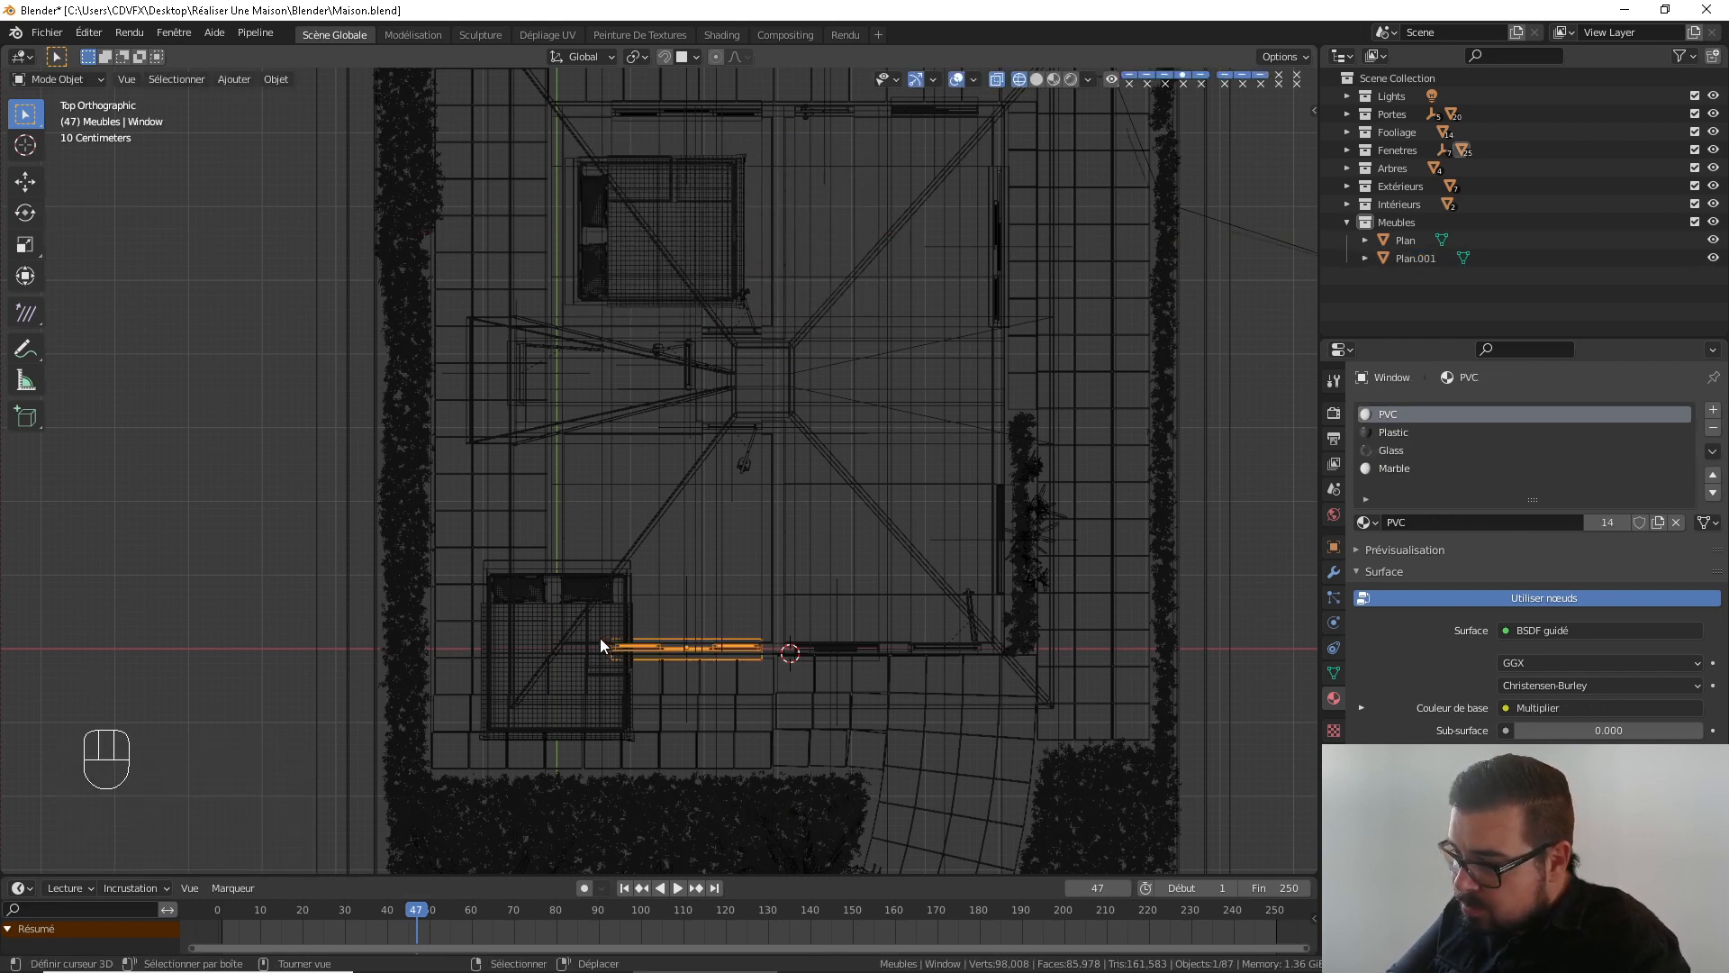
pyautogui.click(598, 639)
pyautogui.click(579, 707)
pyautogui.write('r')
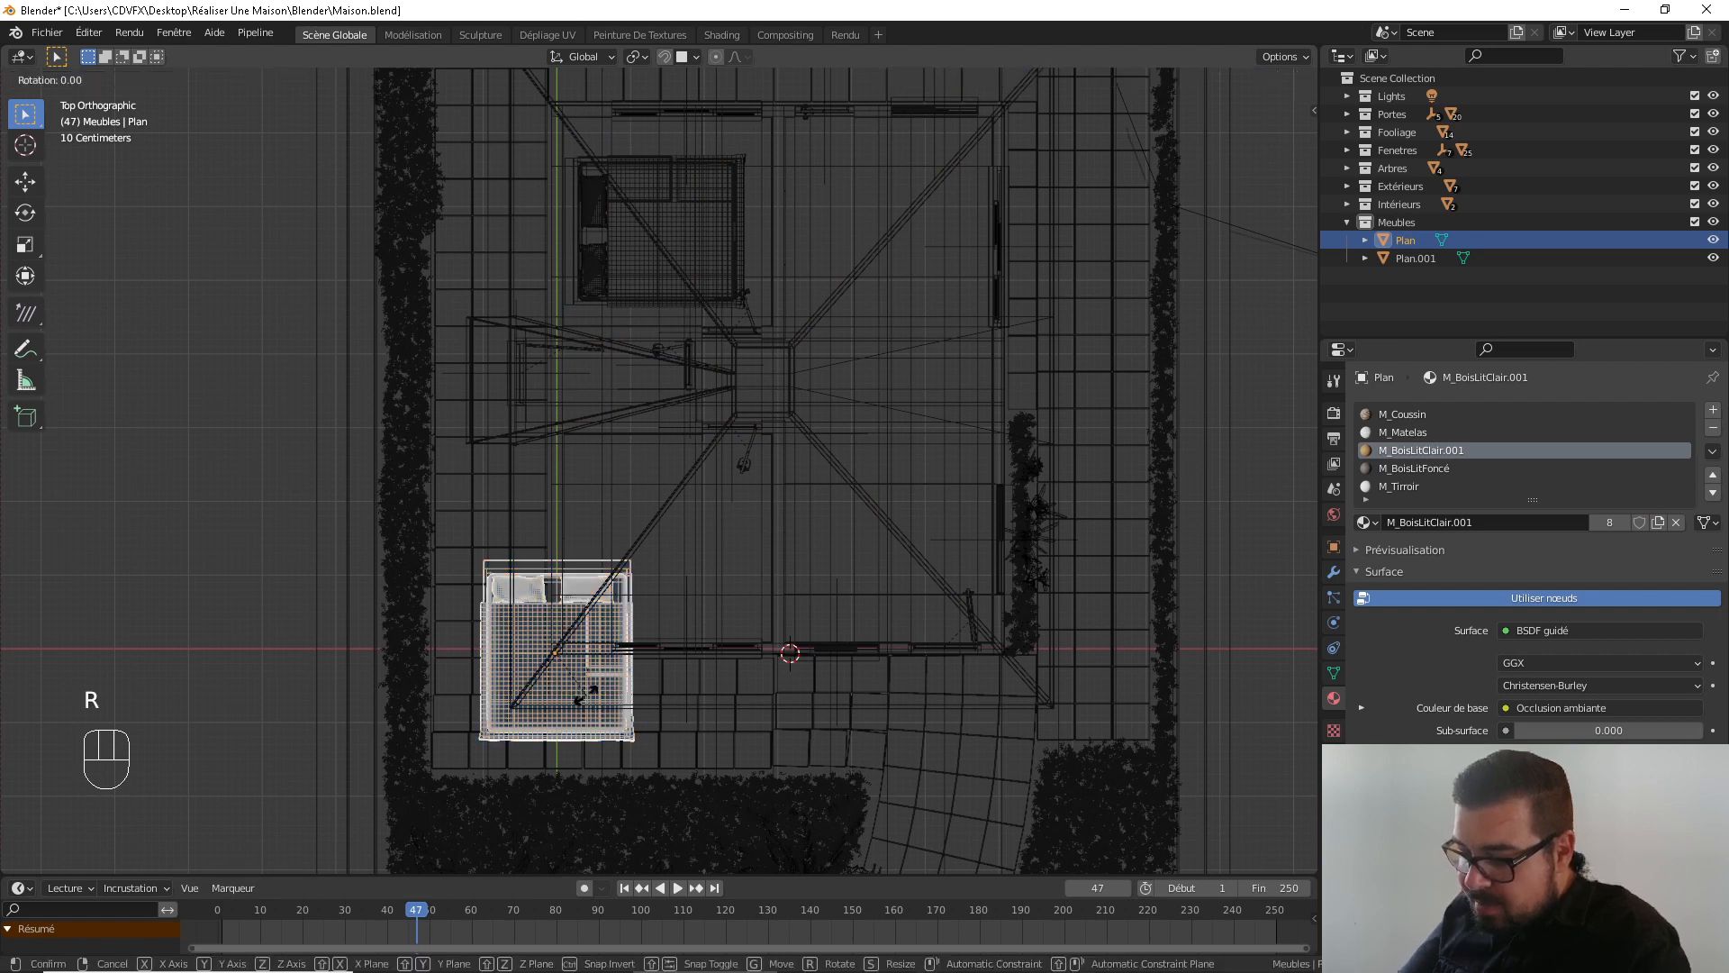
pyautogui.write('90')
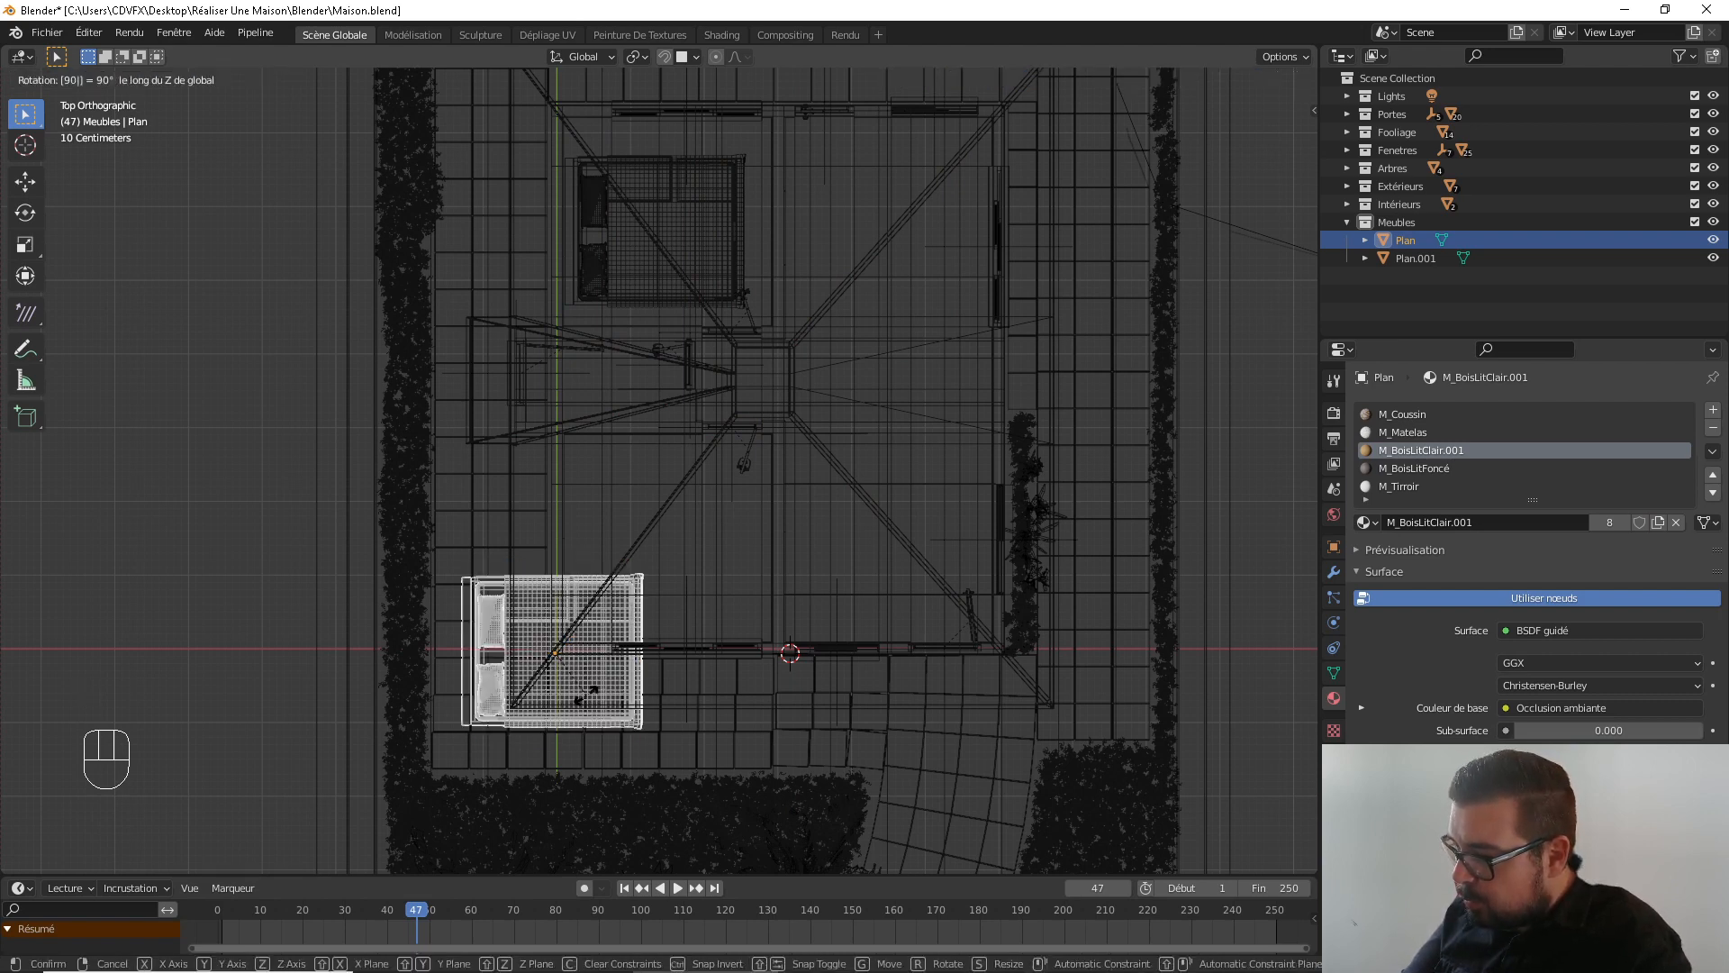
pyautogui.press('-')
pyautogui.press('Return')
# Move the light-wood bed about 1.27 m along Y and 1.66 m along X into the front bedroom
pyautogui.press('g')
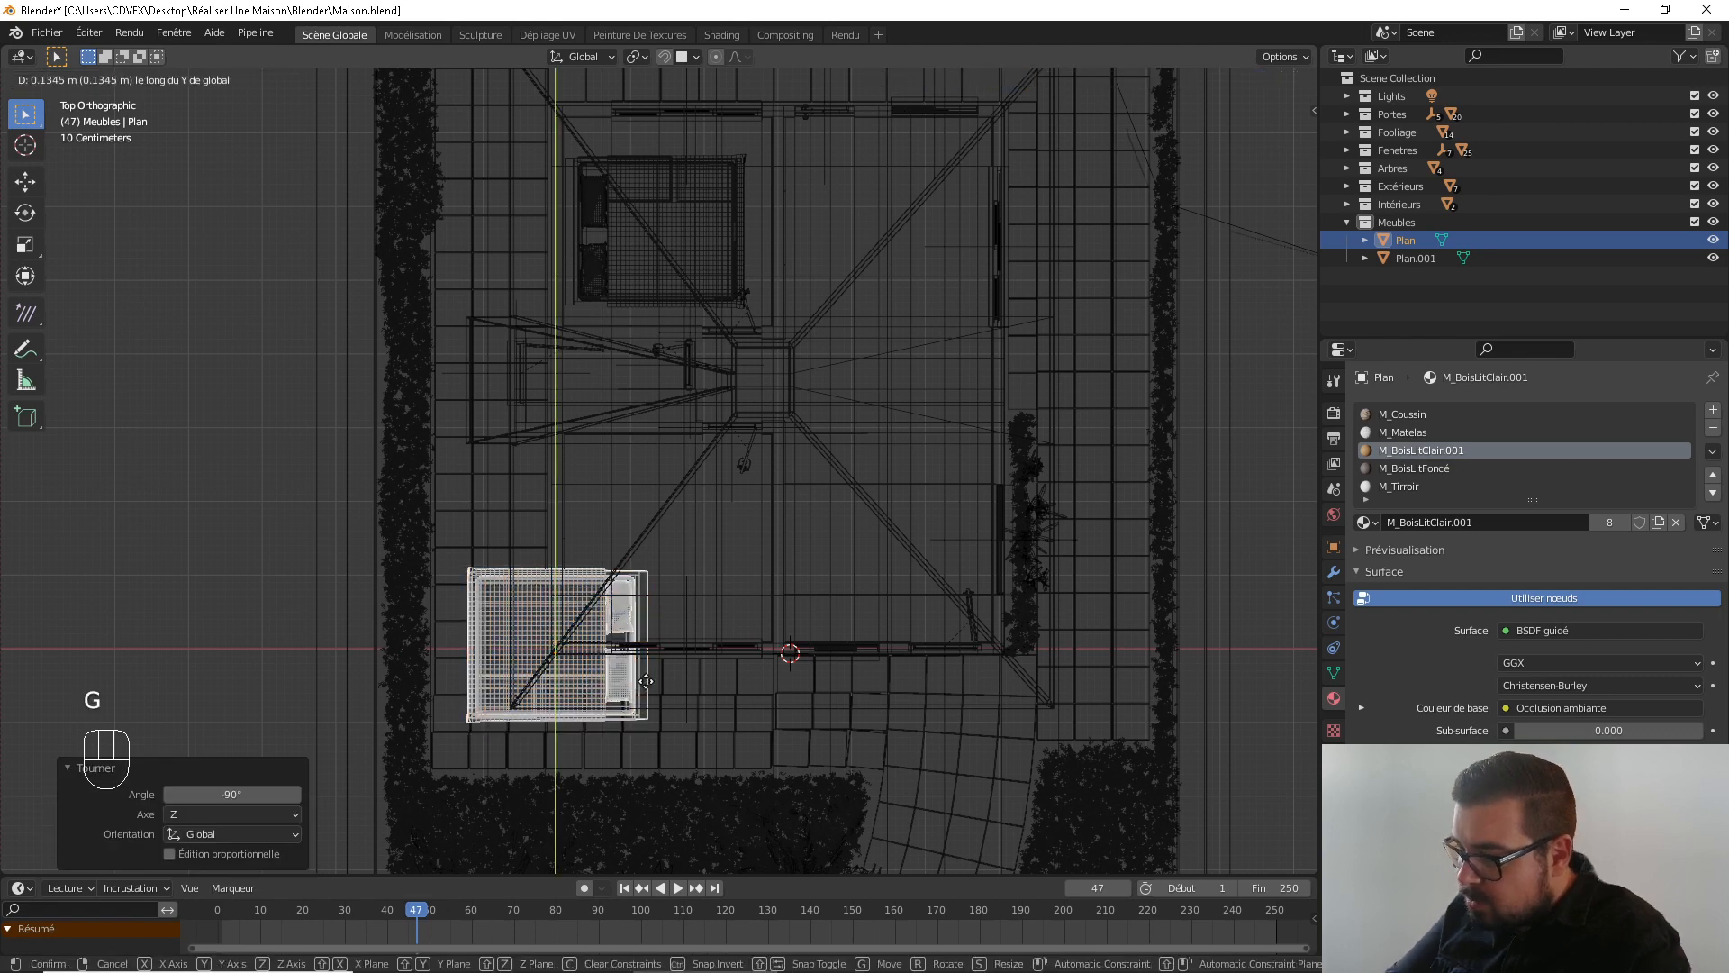
pyautogui.press('y')
pyautogui.click(692, 600)
pyautogui.press('g')
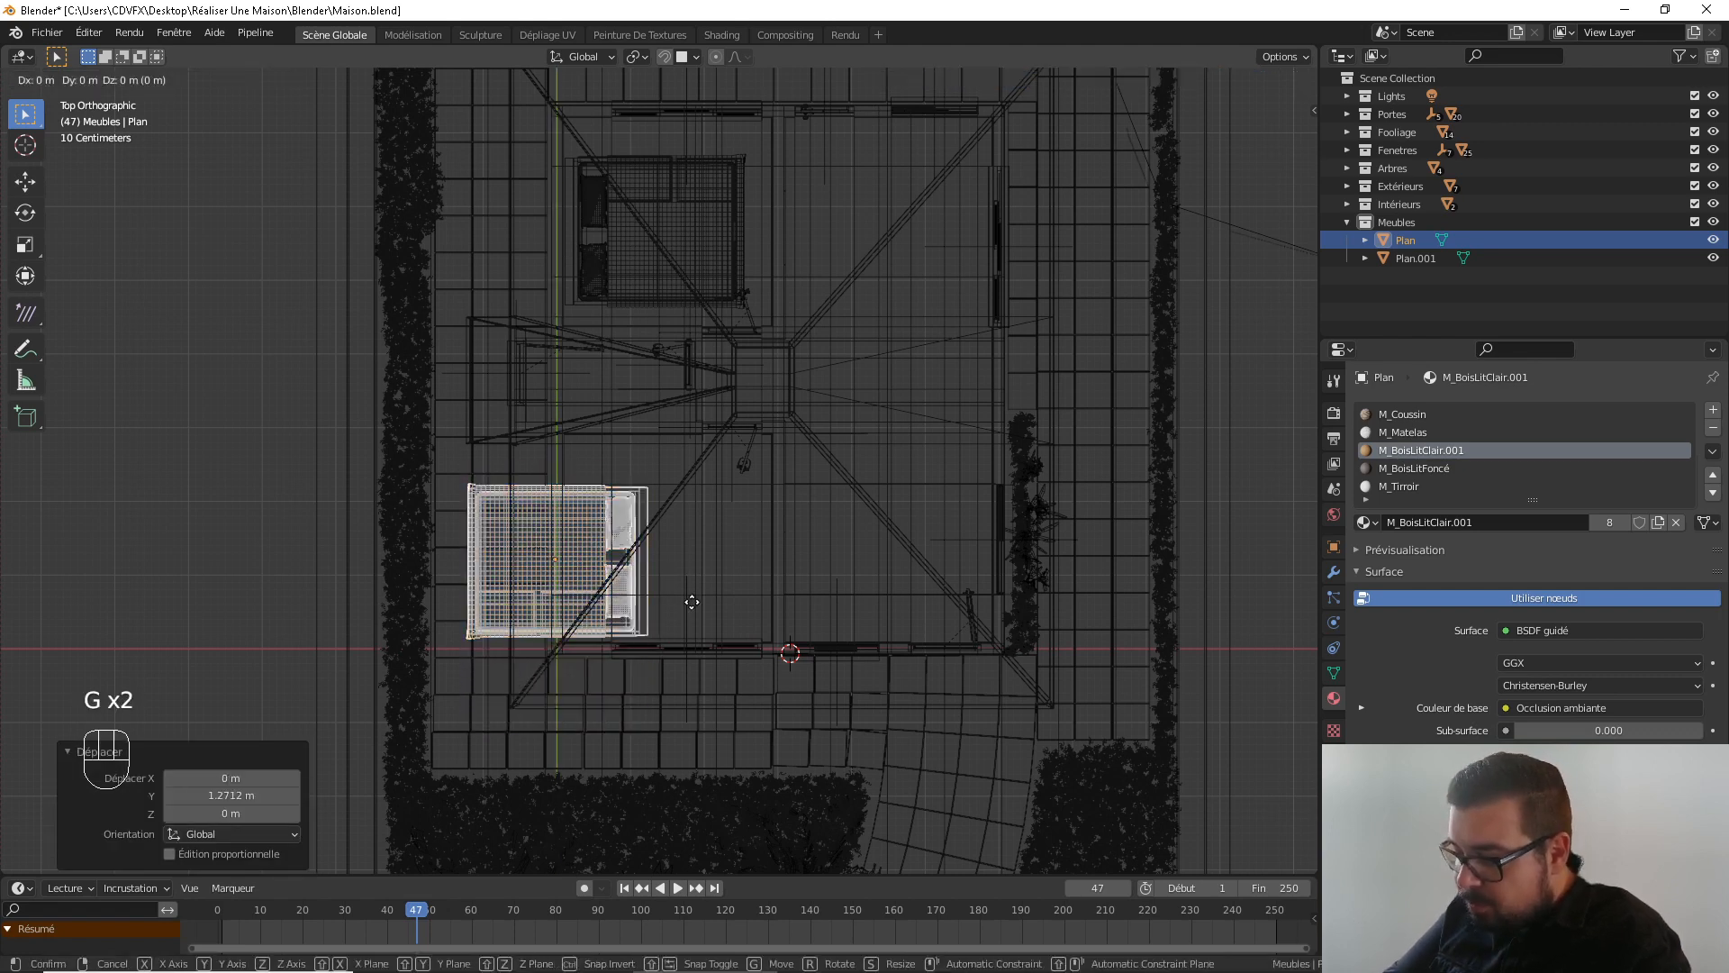
pyautogui.press('x')
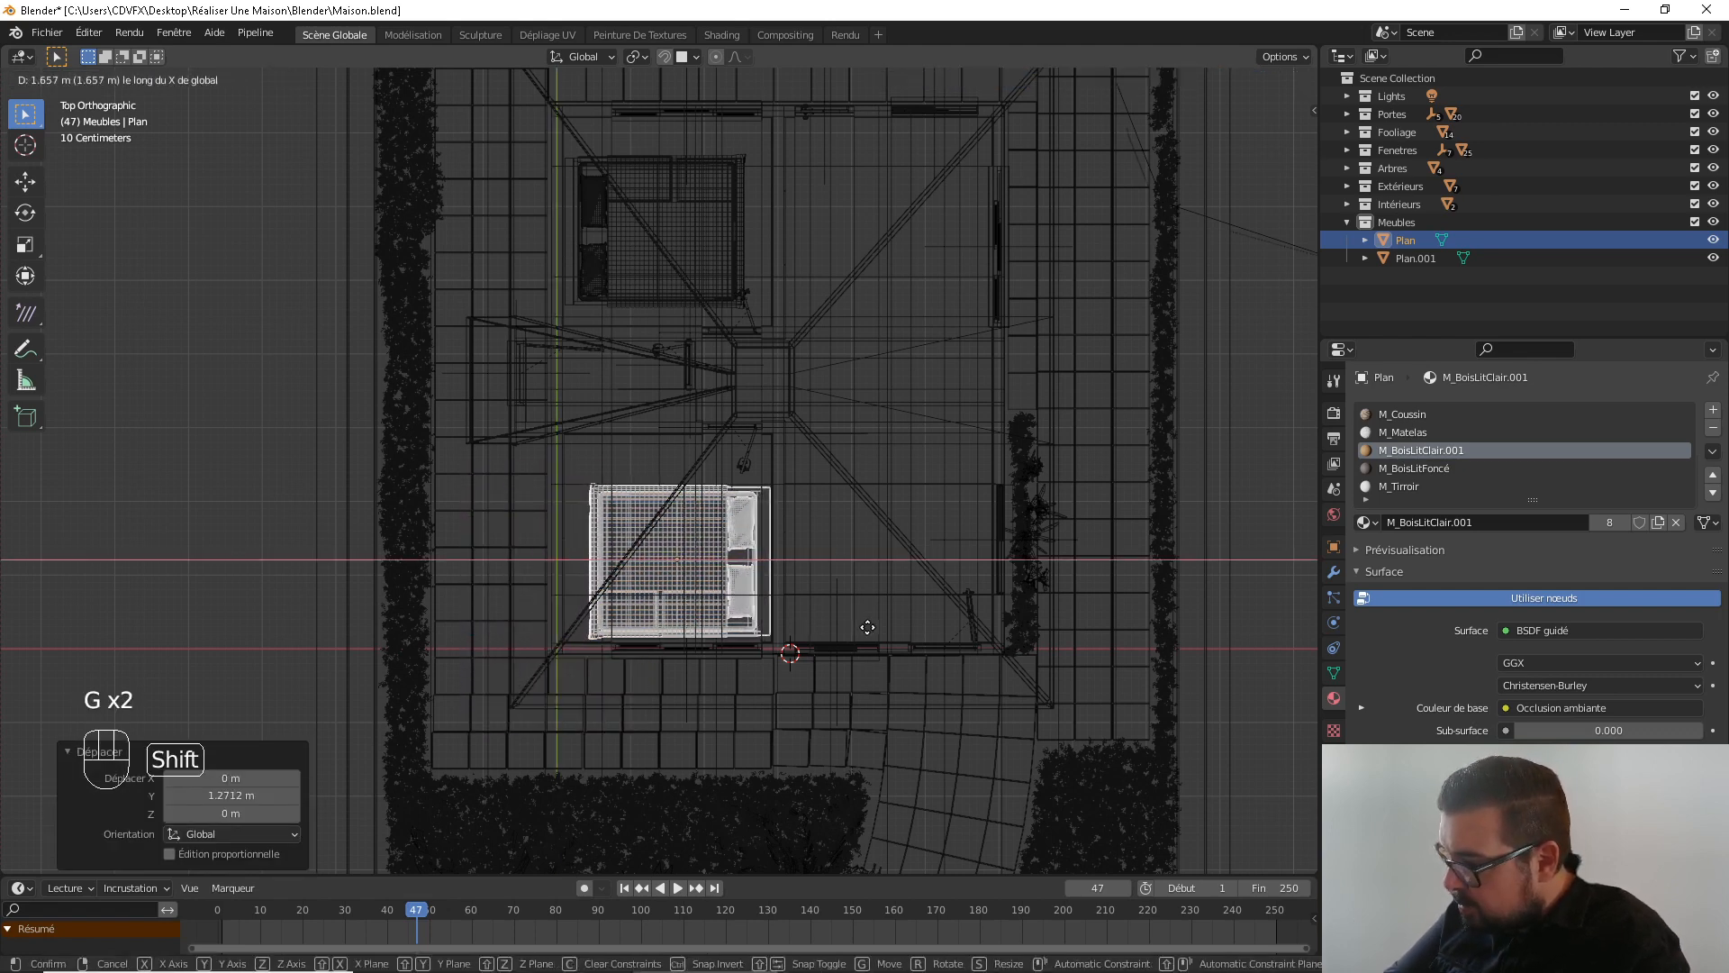
pyautogui.click(841, 627)
# Nudge the light-wood bed about 0.023 m along X so its headboard meets the bedroom's inner wall
pyautogui.scroll(4, 781, 630)
pyautogui.keyDown('shift'); pyautogui.moveTo(823, 650); pyautogui.dragTo(791, 579, button='middle'); pyautogui.keyUp('shift')
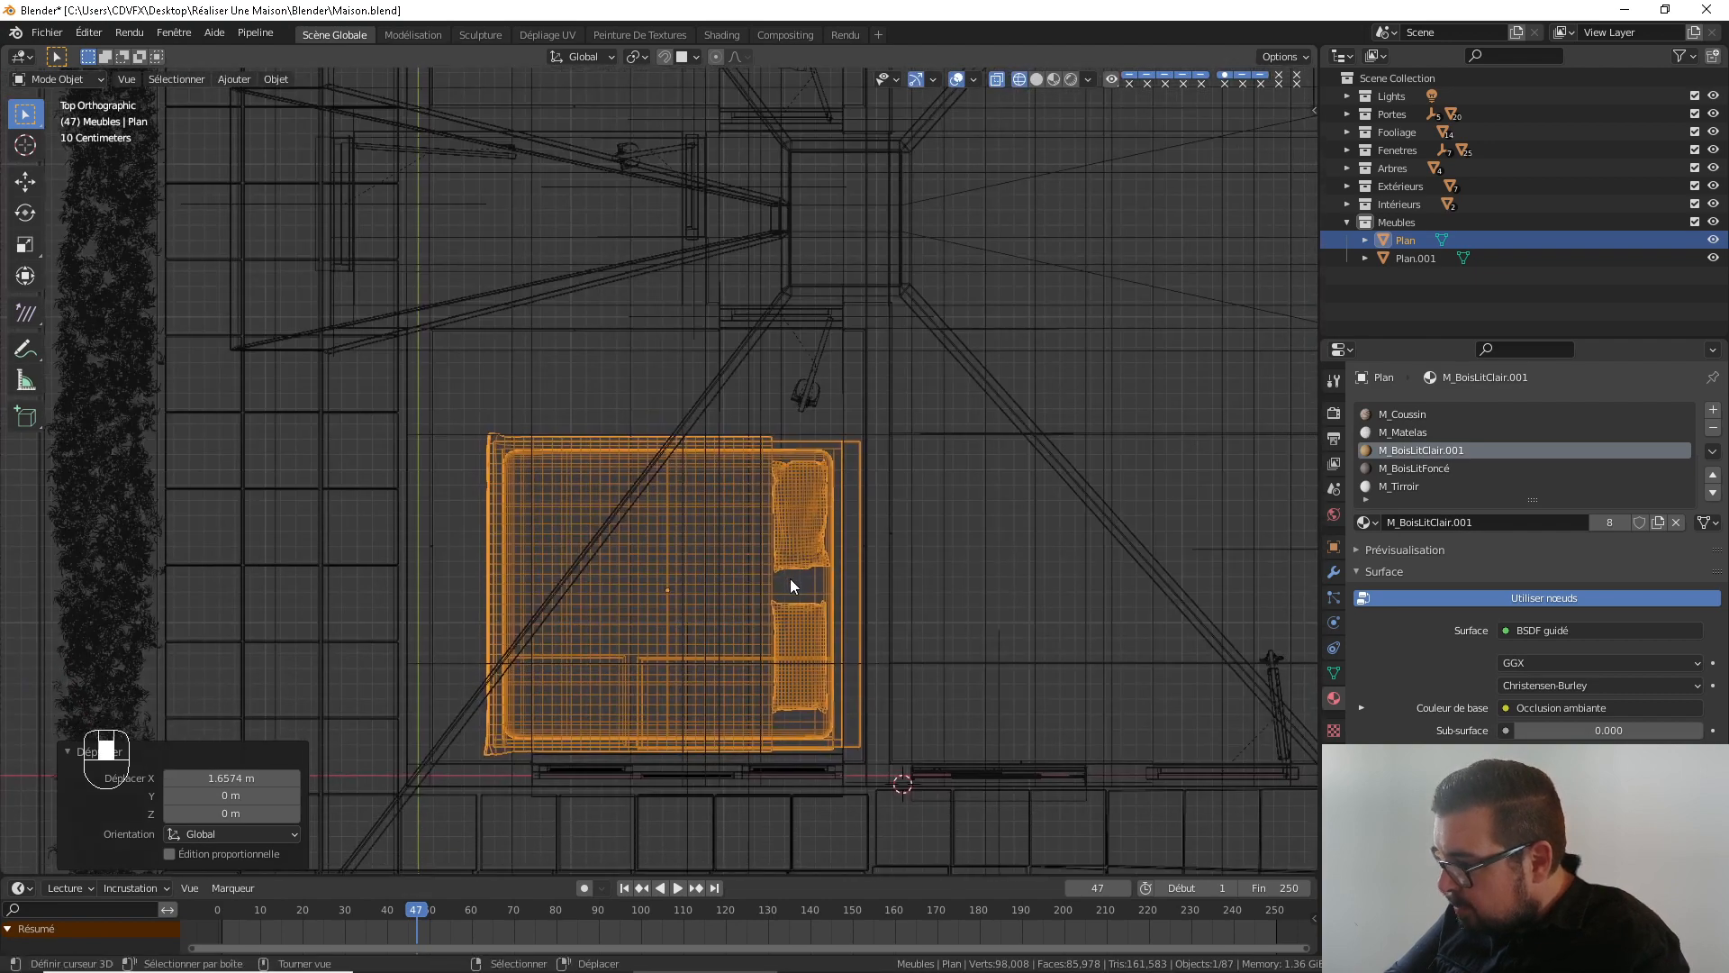
pyautogui.scroll(2, 793, 582)
pyautogui.press('g')
pyautogui.press('x')
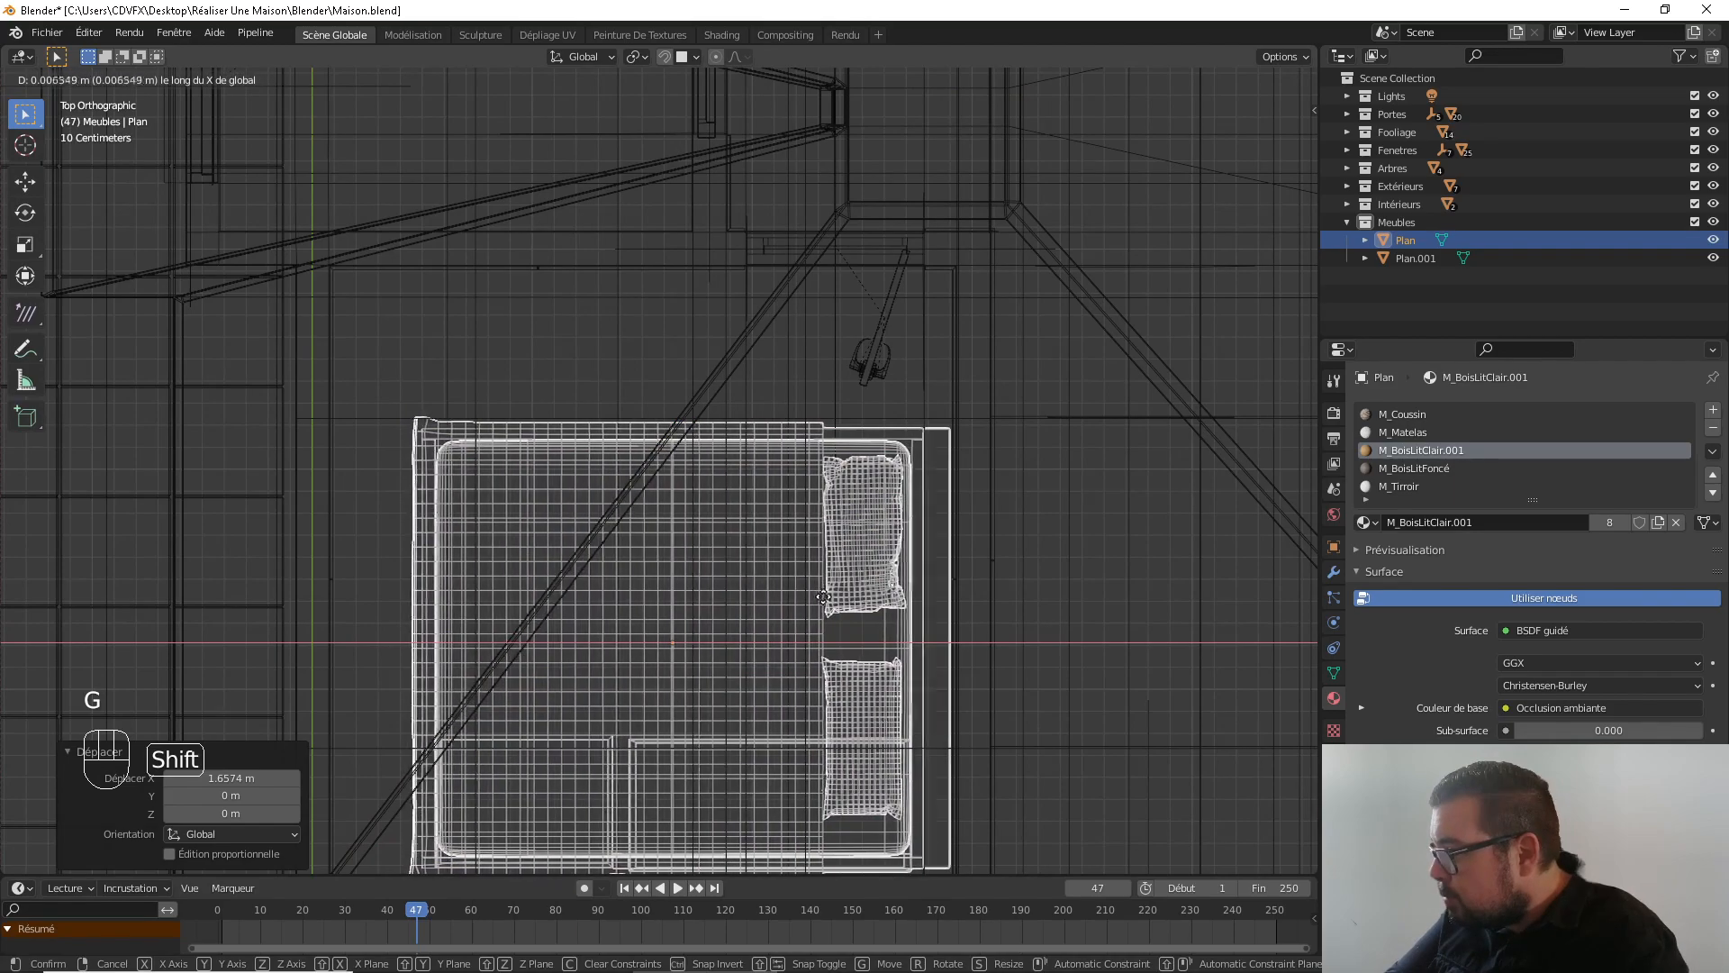
pyautogui.click(859, 597)
pyautogui.moveTo(911, 609); pyautogui.dragTo(959, 477, button='middle')
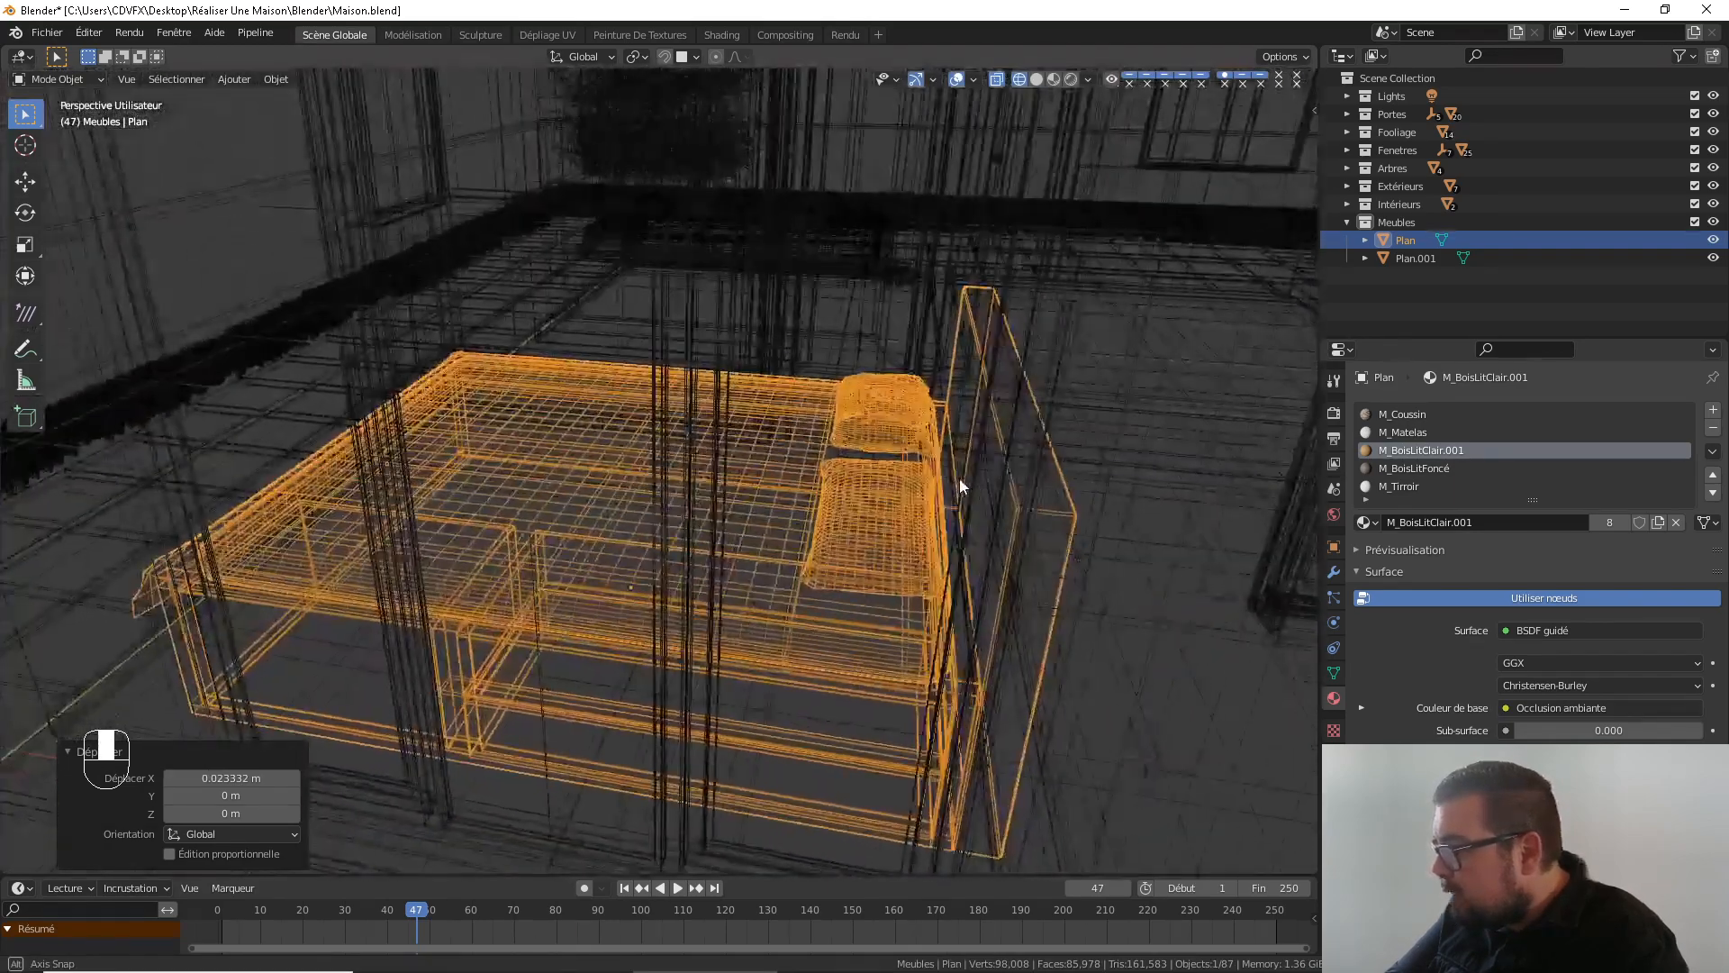
# Switch the viewport from wireframe to solid shading and turn off X-ray
pyautogui.scroll(3, 960, 478)
pyautogui.click(1037, 79)
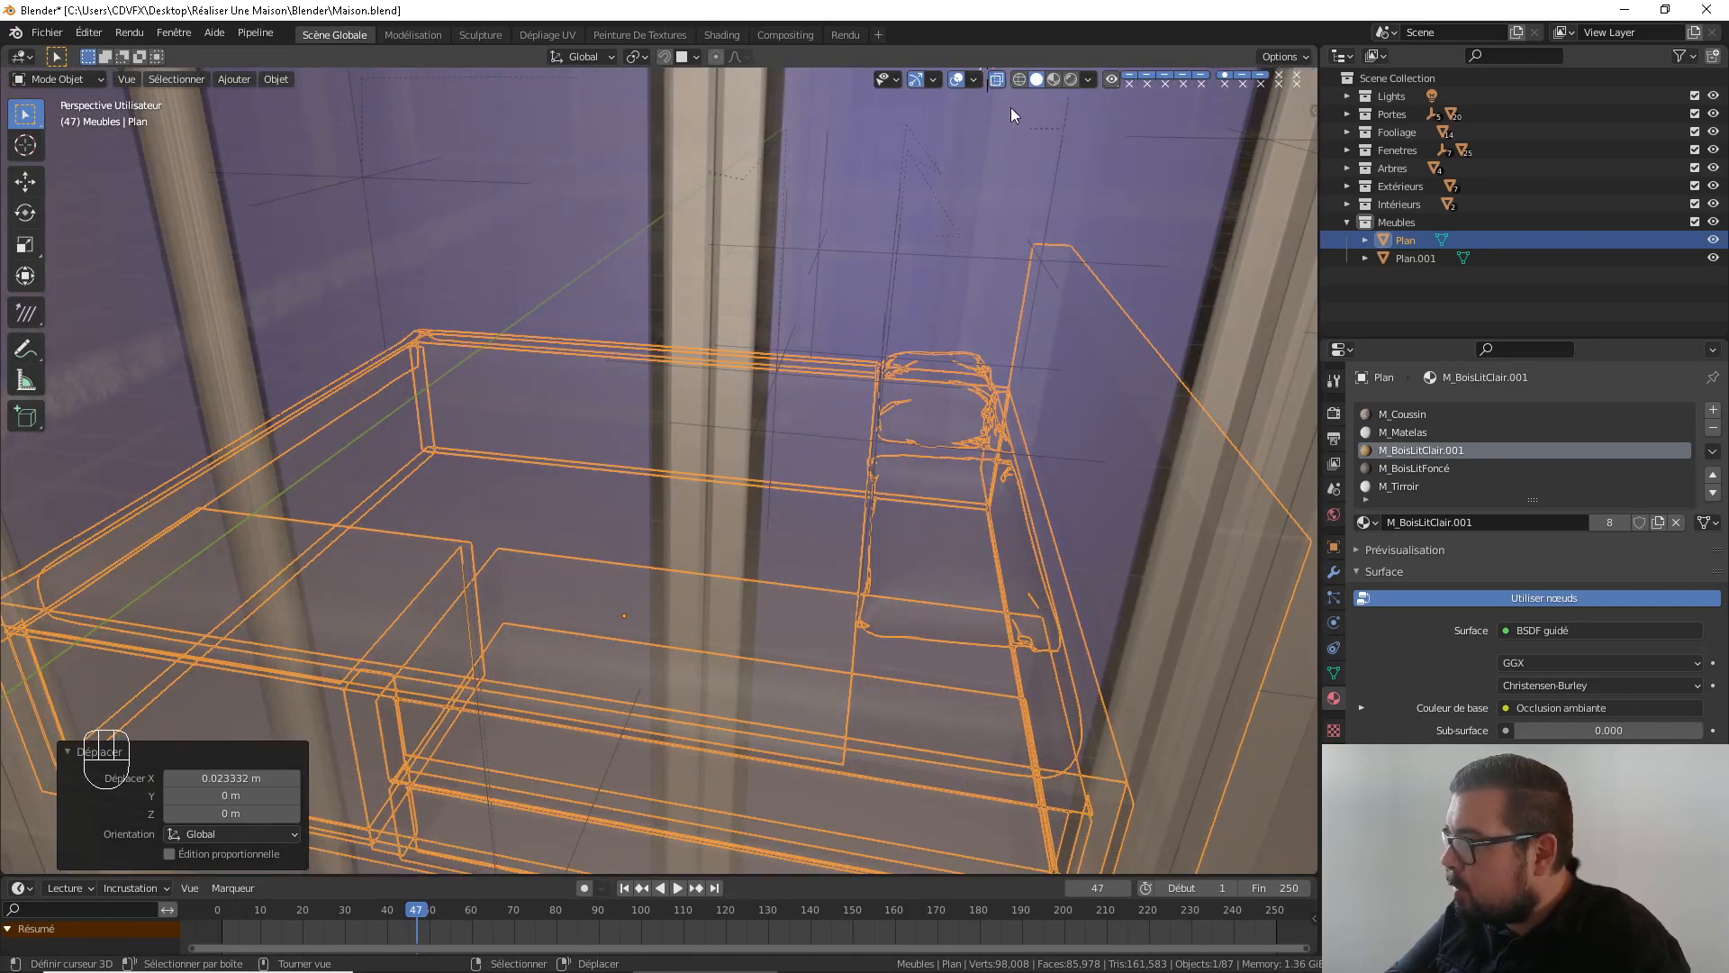
pyautogui.click(995, 80)
# Lower the light-wood bed along Z until its base rests on the bedroom floor, and deselect everything
pyautogui.scroll(5, 867, 310)
pyautogui.keyDown('shift'); pyautogui.moveTo(866, 310); pyautogui.dragTo(755, 292, button='middle'); pyautogui.keyUp('shift')
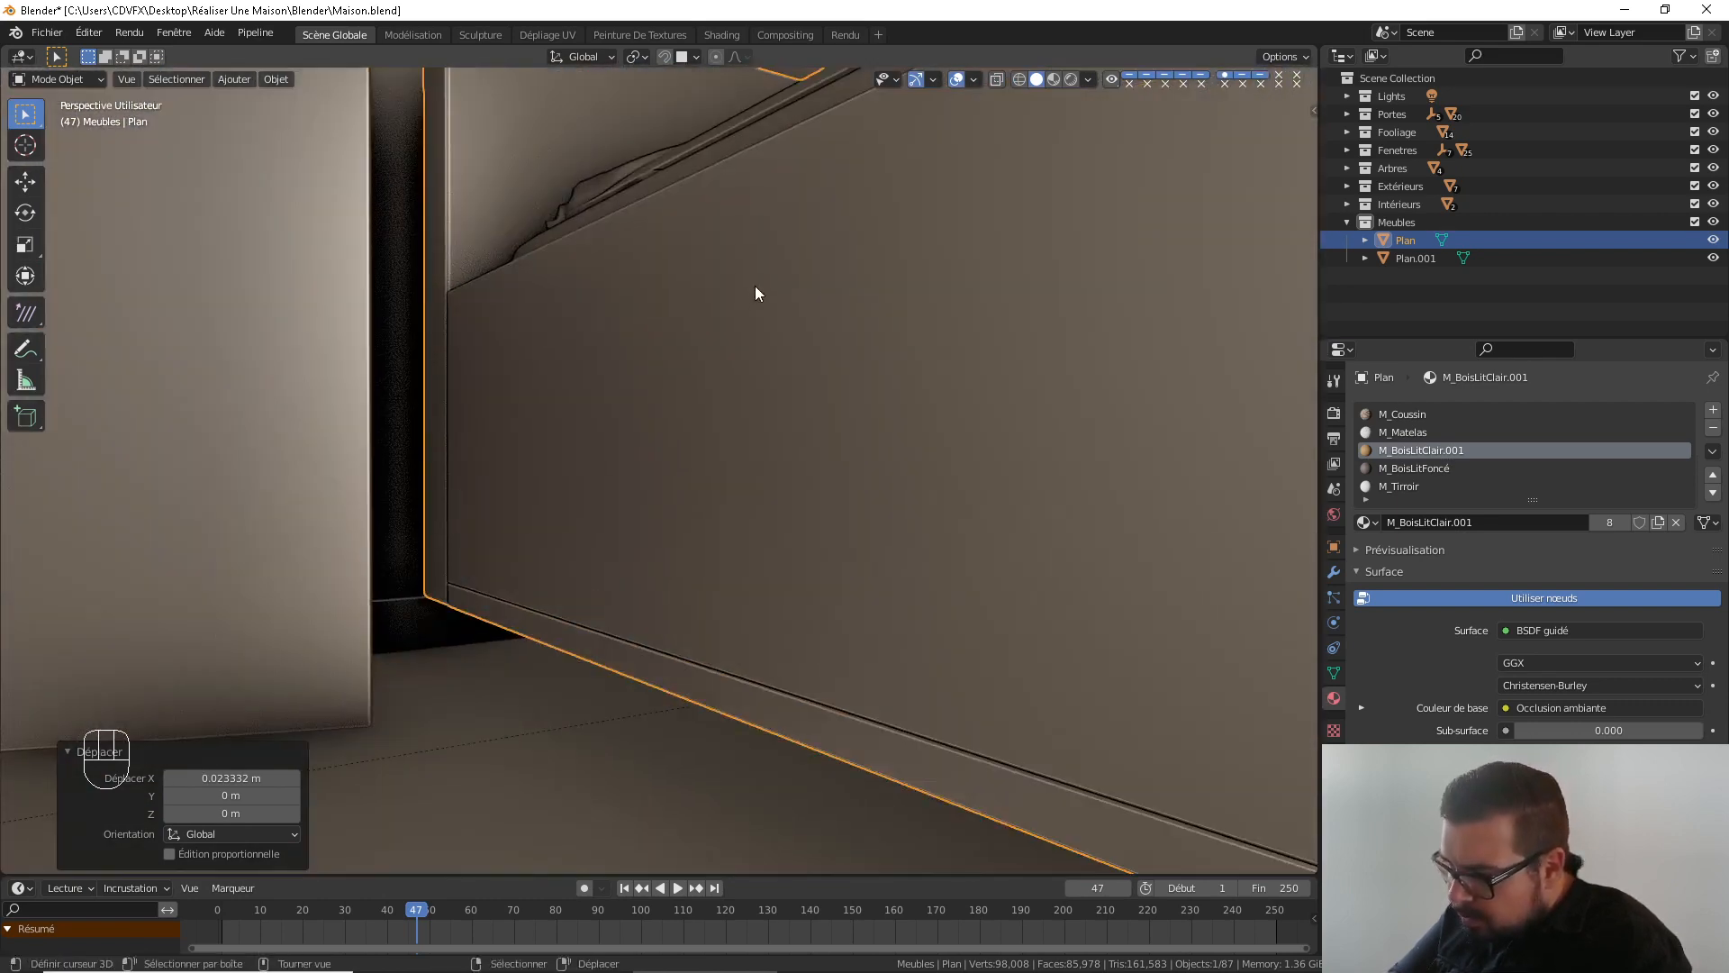
pyautogui.scroll(1, 679, 525)
pyautogui.press('g')
pyautogui.press('z')
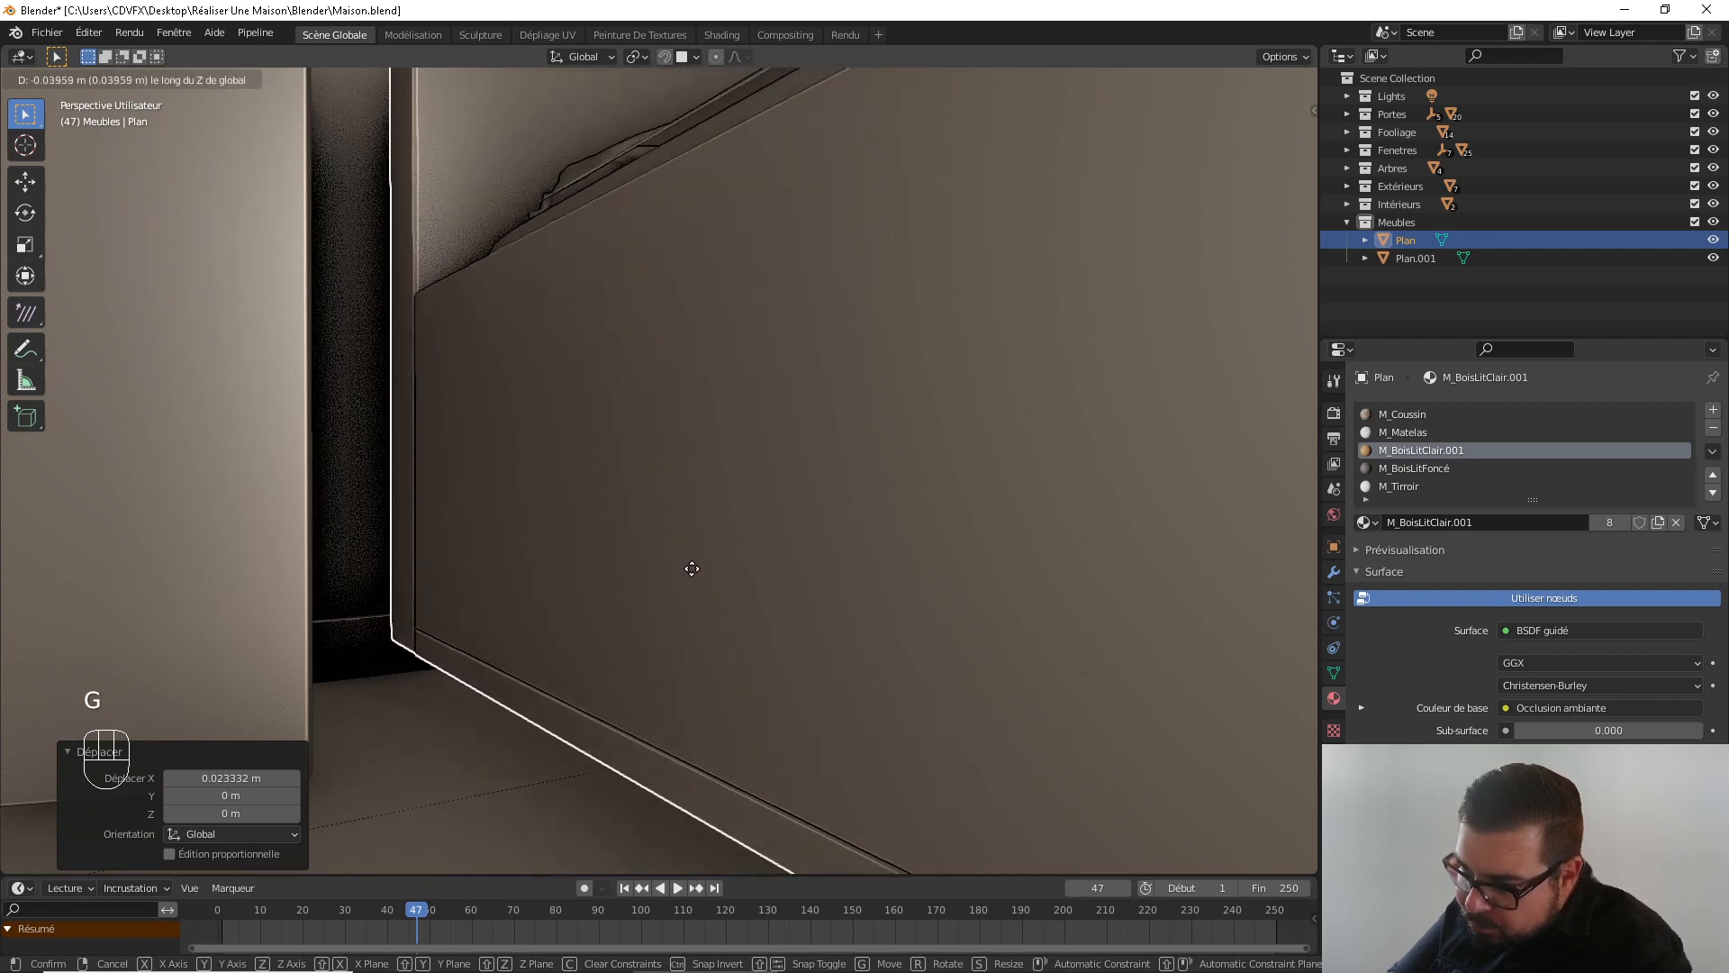
pyautogui.press('shift')
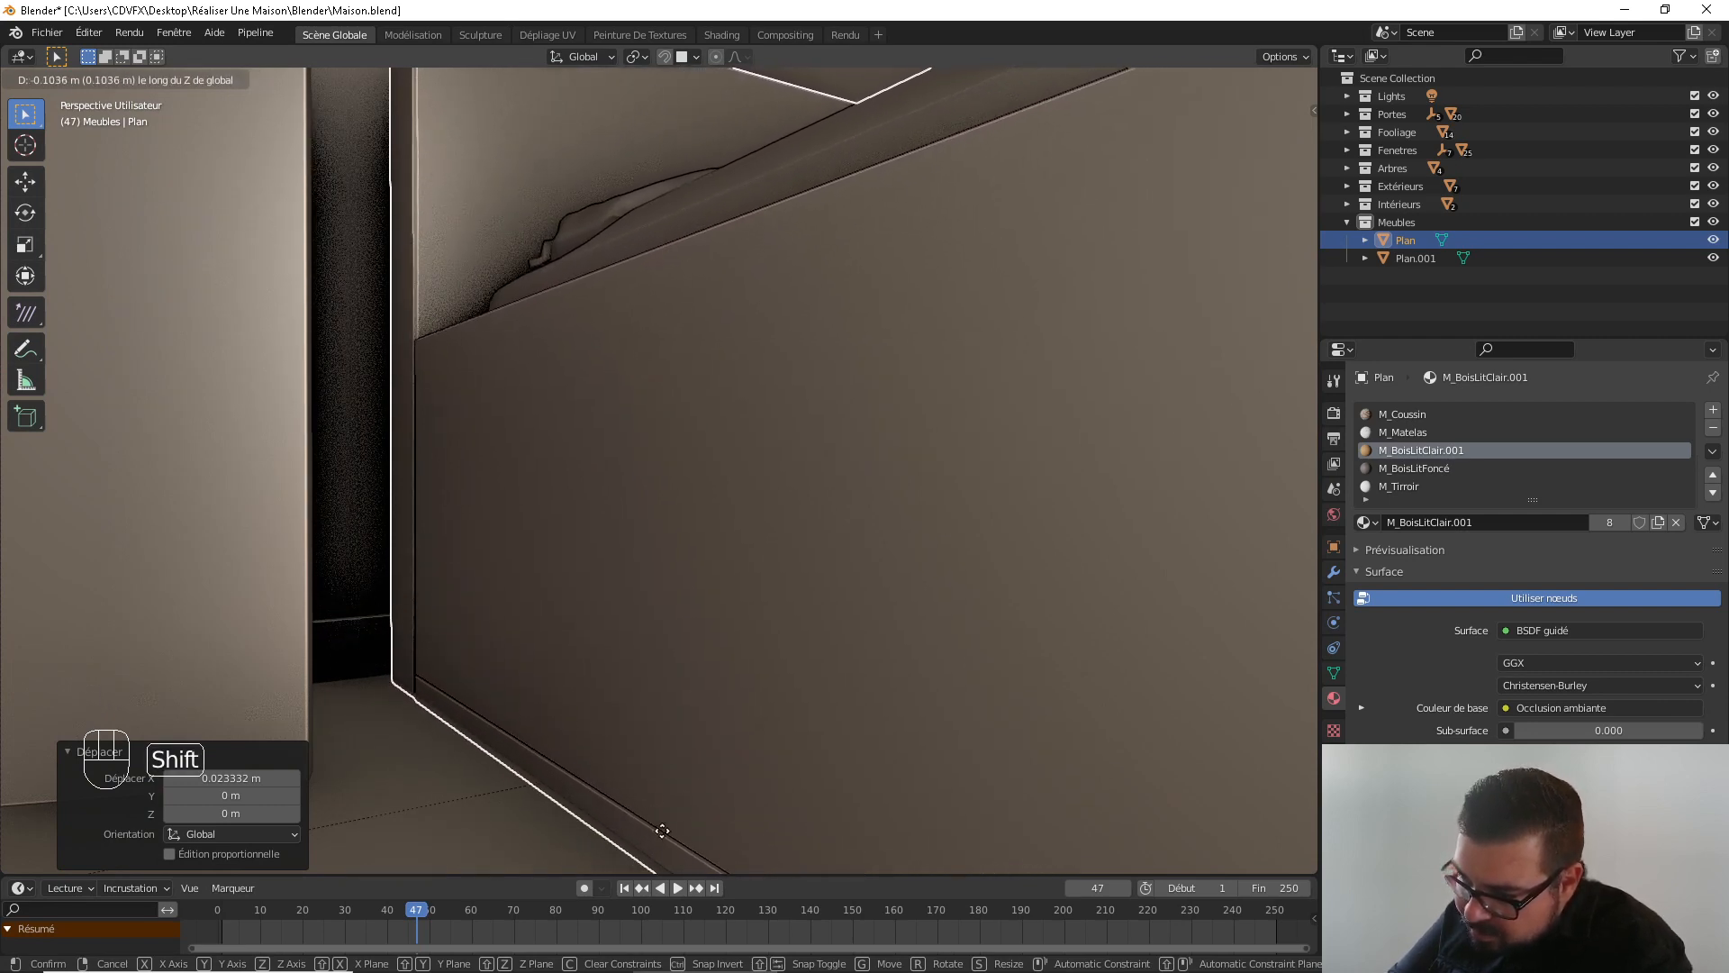
pyautogui.click(678, 728)
pyautogui.moveTo(679, 727); pyautogui.dragTo(723, 647, button='middle')
pyautogui.press('a')
pyautogui.click(744, 571)
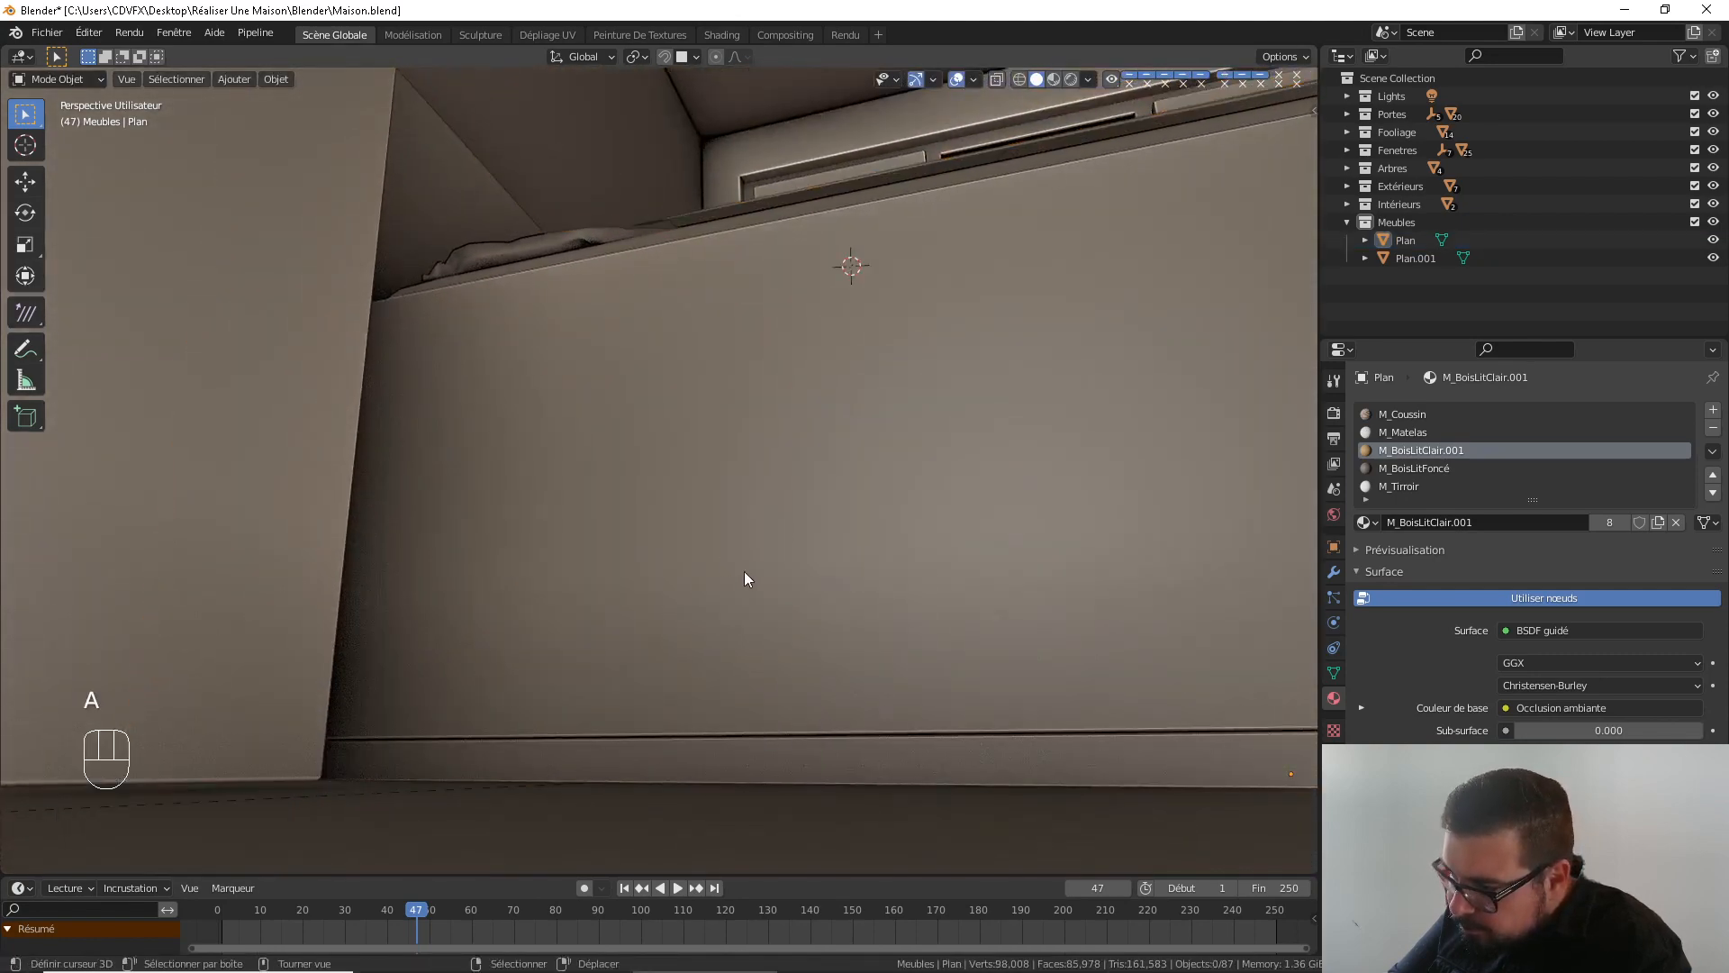
# Select the light-wood bed, nudge it about 0.014 m along negative X at the headboard wall, and deselect it
pyautogui.moveTo(744, 571)
pyautogui.mouseDown(button='middle')
pyautogui.moveTo(749, 608)
pyautogui.moveTo(677, 450)
pyautogui.moveTo(579, 494)
pyautogui.moveTo(579, 598)
pyautogui.moveTo(710, 675)
pyautogui.moveTo(708, 613)
pyautogui.moveTo(747, 566)
pyautogui.mouseUp(button='middle')
pyautogui.click(607, 641)
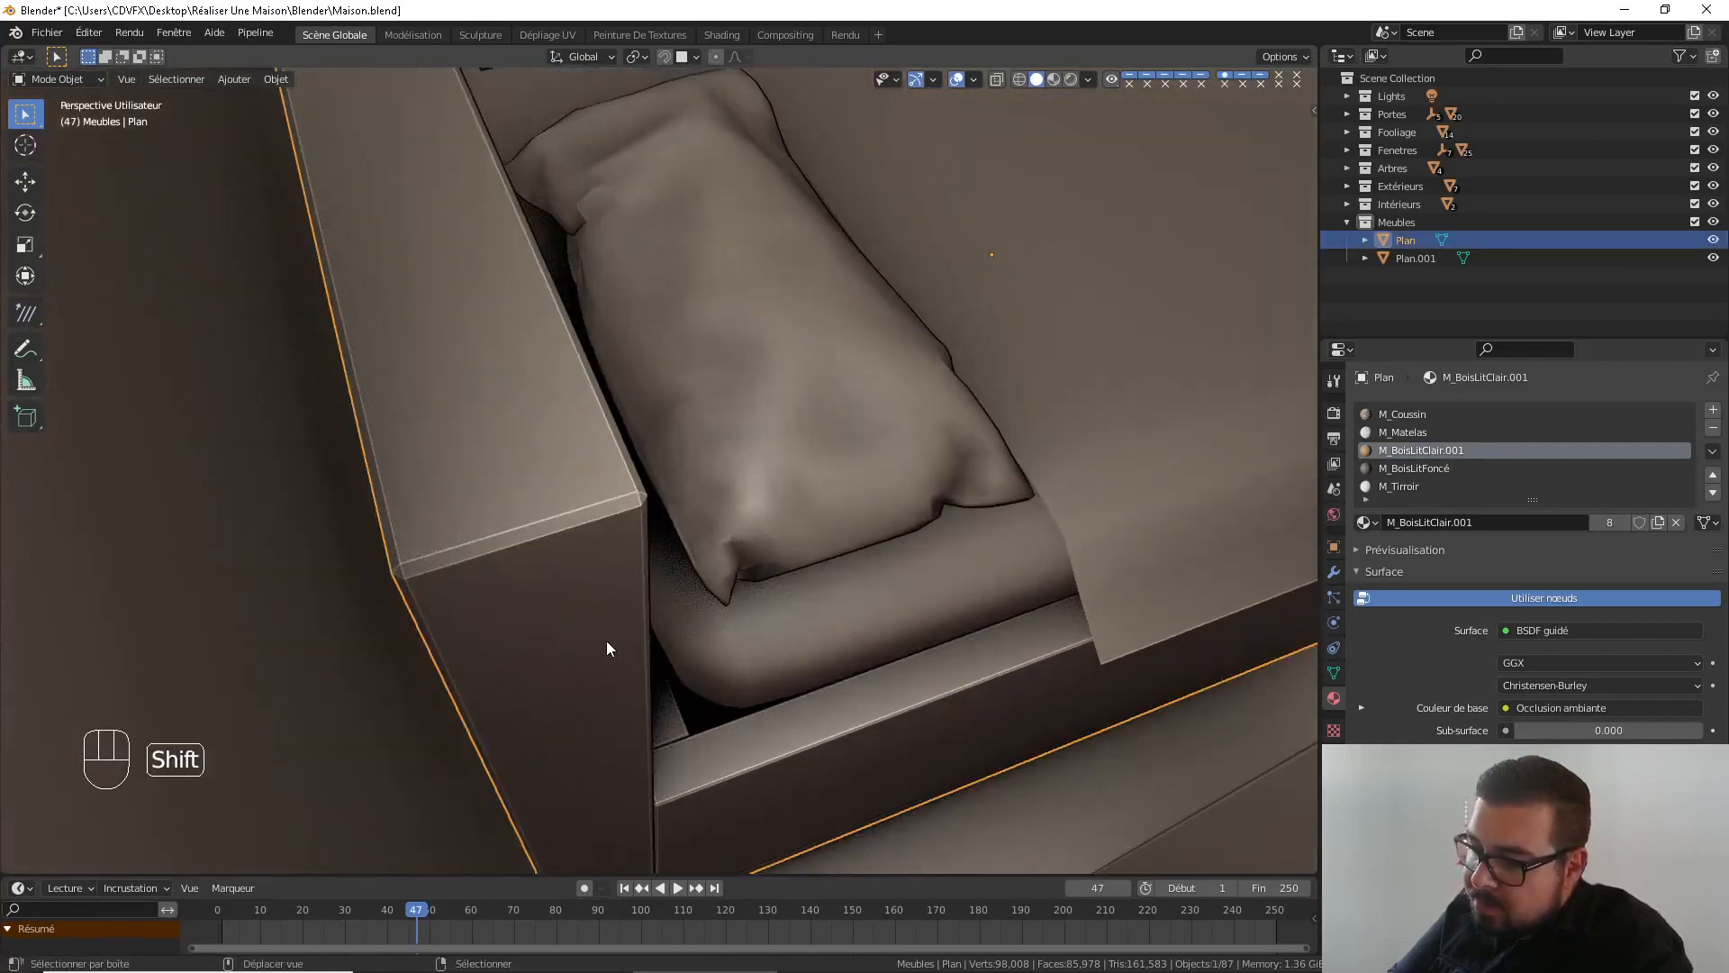
pyautogui.keyDown('shift'); pyautogui.moveTo(607, 640); pyautogui.dragTo(628, 574, button='middle'); pyautogui.keyUp('shift')
pyautogui.press('g')
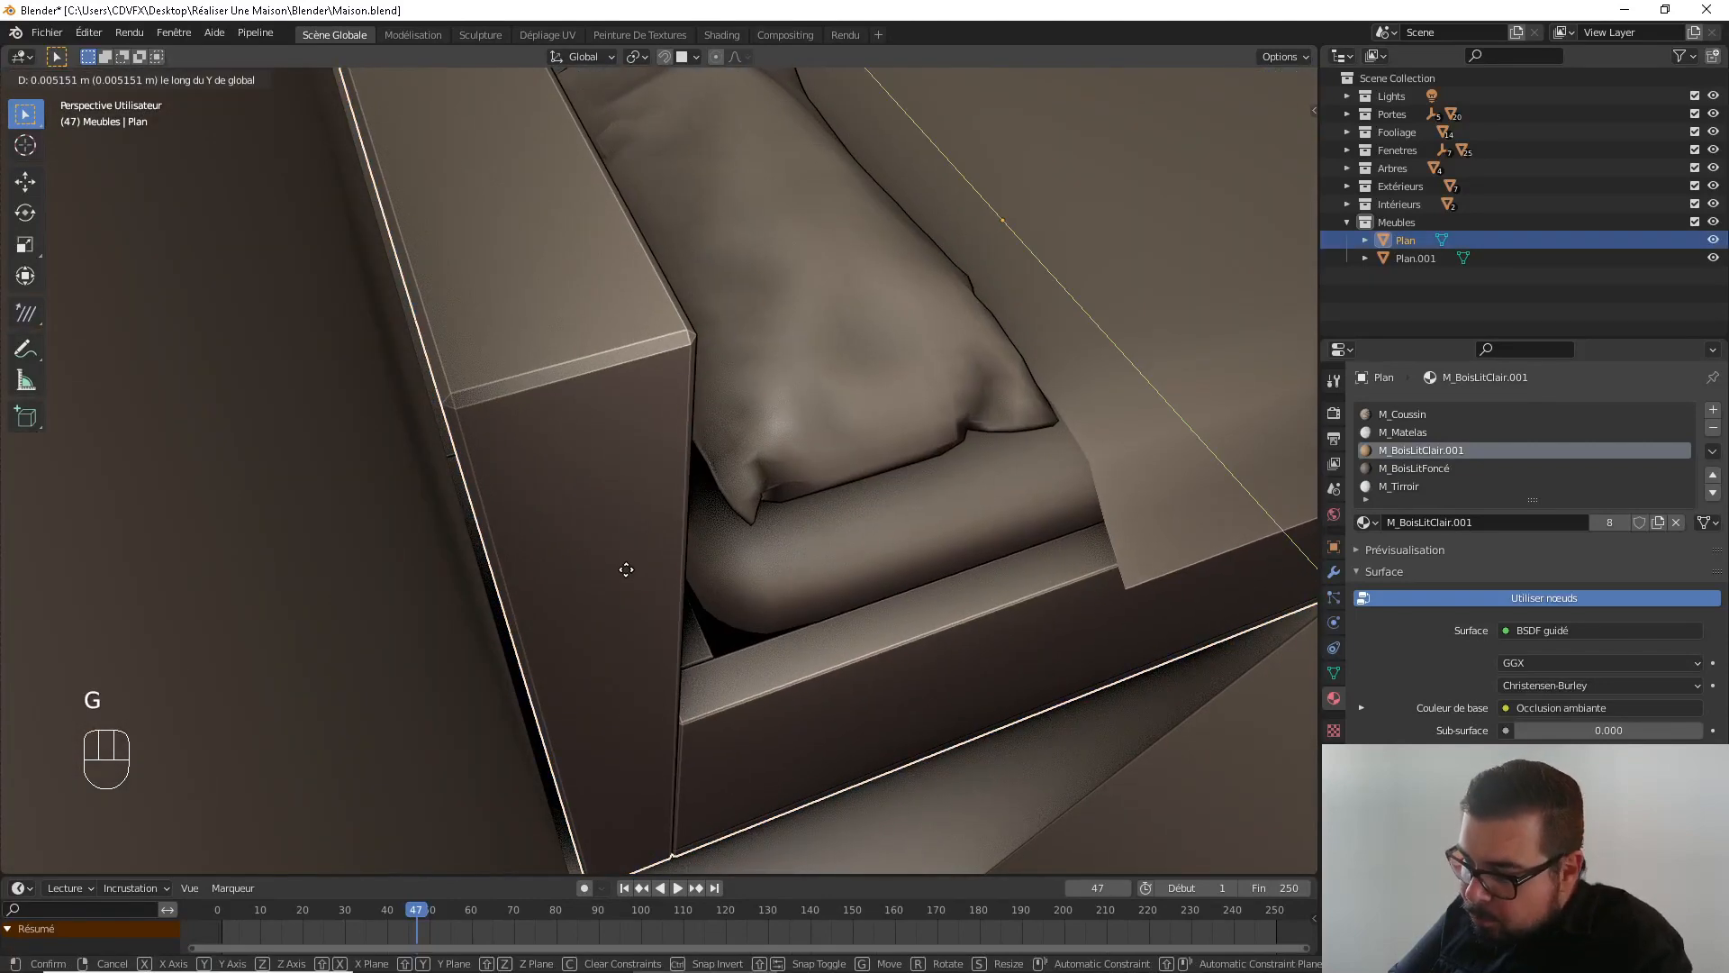
pyautogui.press('x')
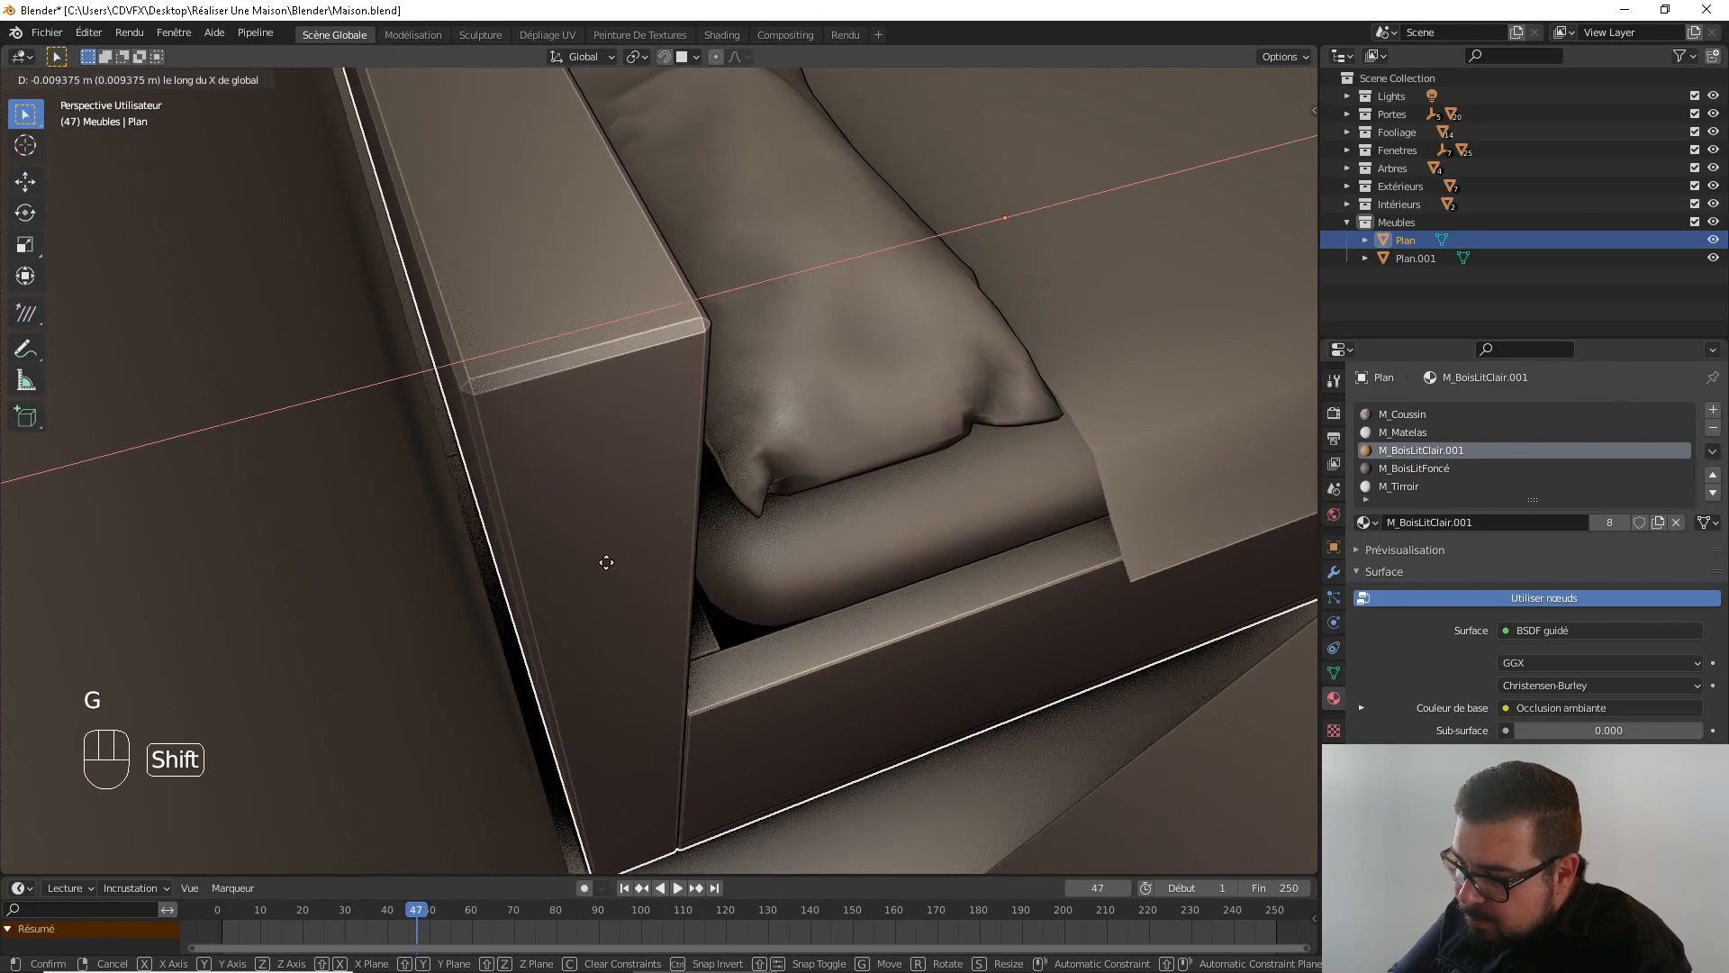
pyautogui.click(619, 556)
pyautogui.moveTo(833, 479); pyautogui.dragTo(710, 586, button='middle')
pyautogui.press('a')
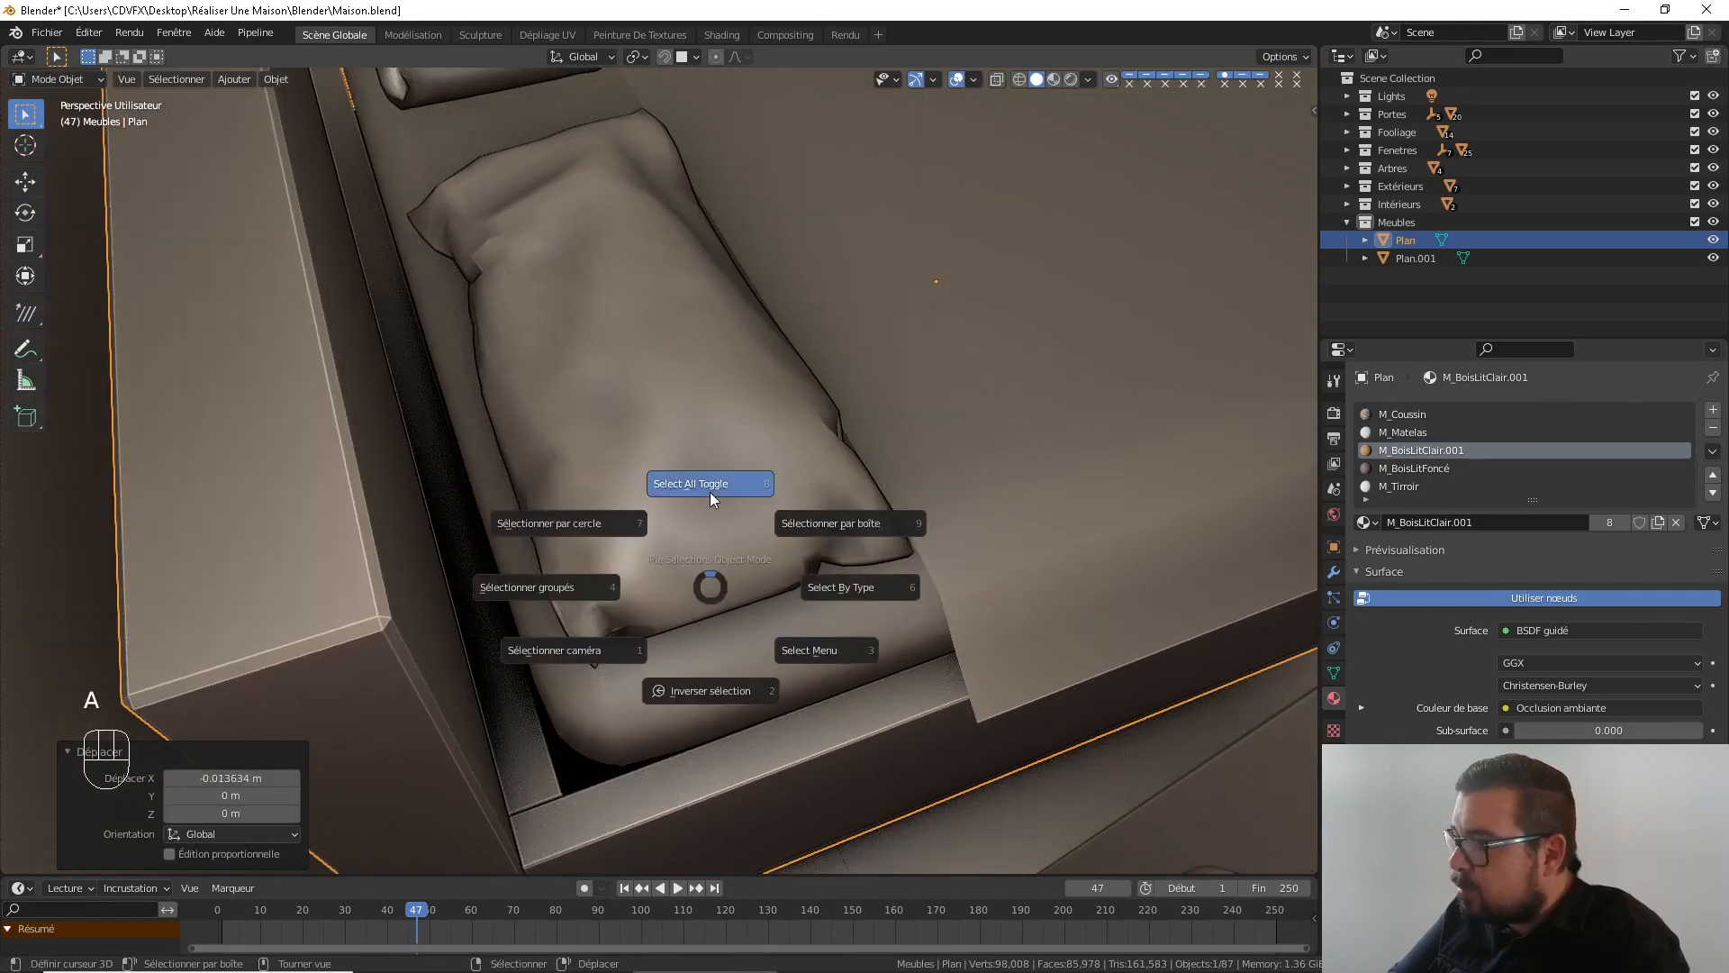
pyautogui.click(709, 492)
pyautogui.moveTo(710, 492); pyautogui.dragTo(616, 608, button='middle')
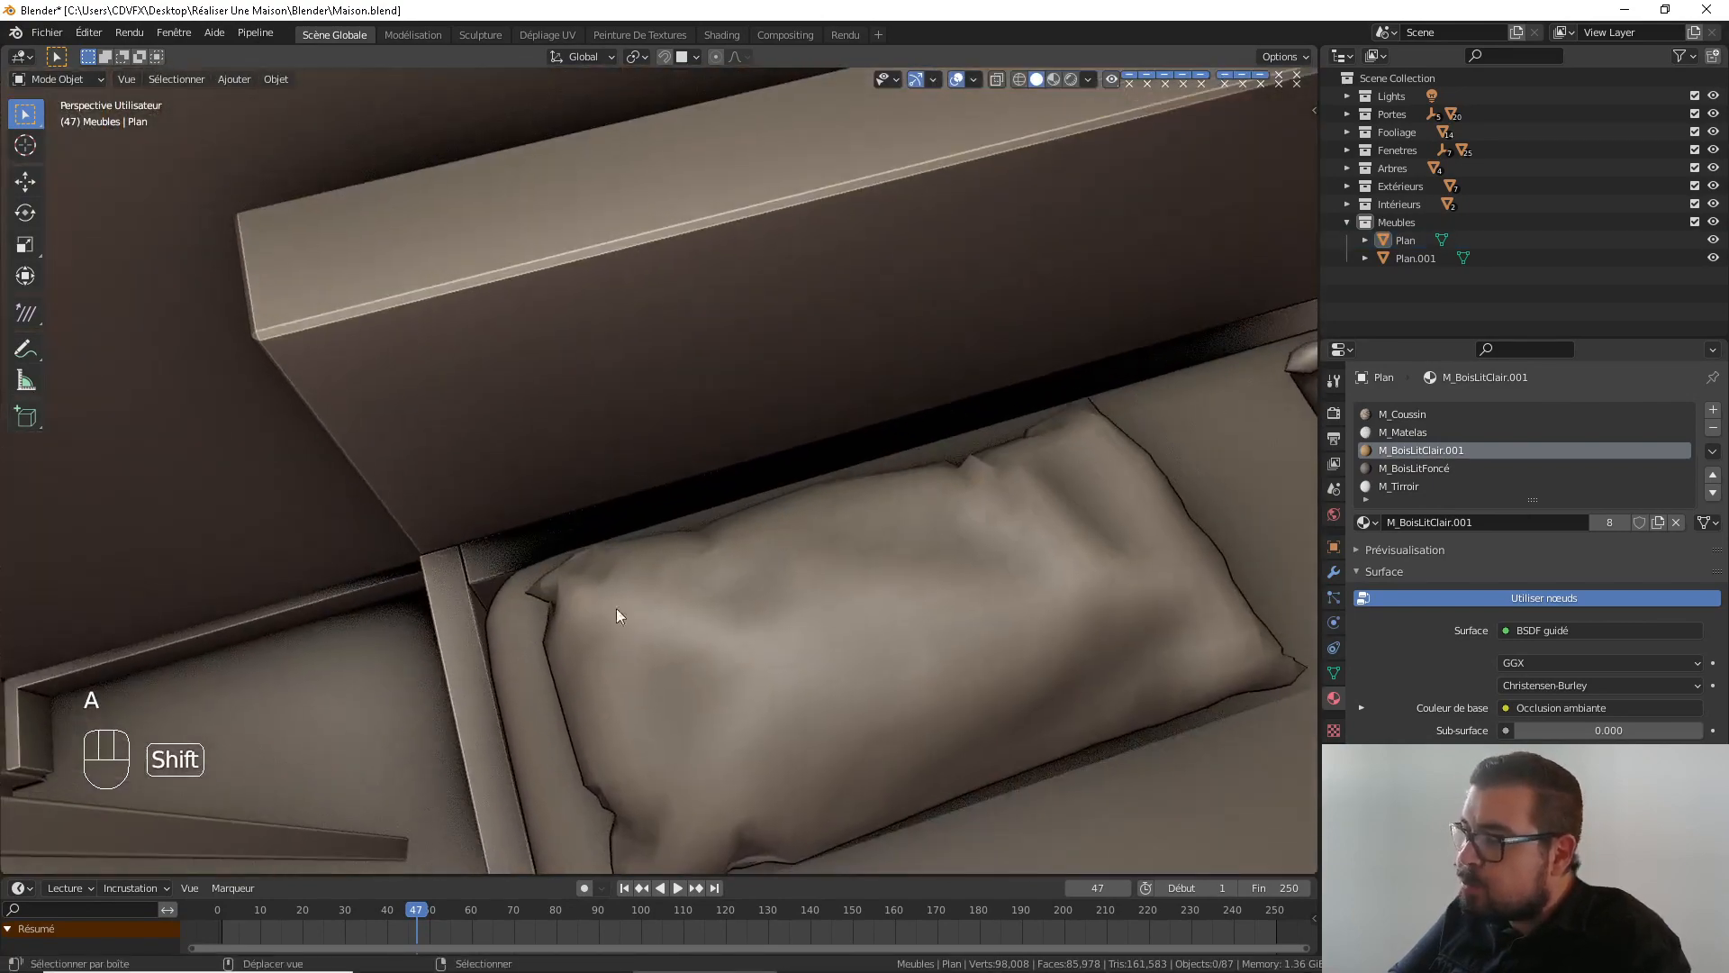
# Select the light-wood bed and apply smooth shading to it
pyautogui.click(480, 419)
pyautogui.press('w')
pyautogui.click(510, 414)
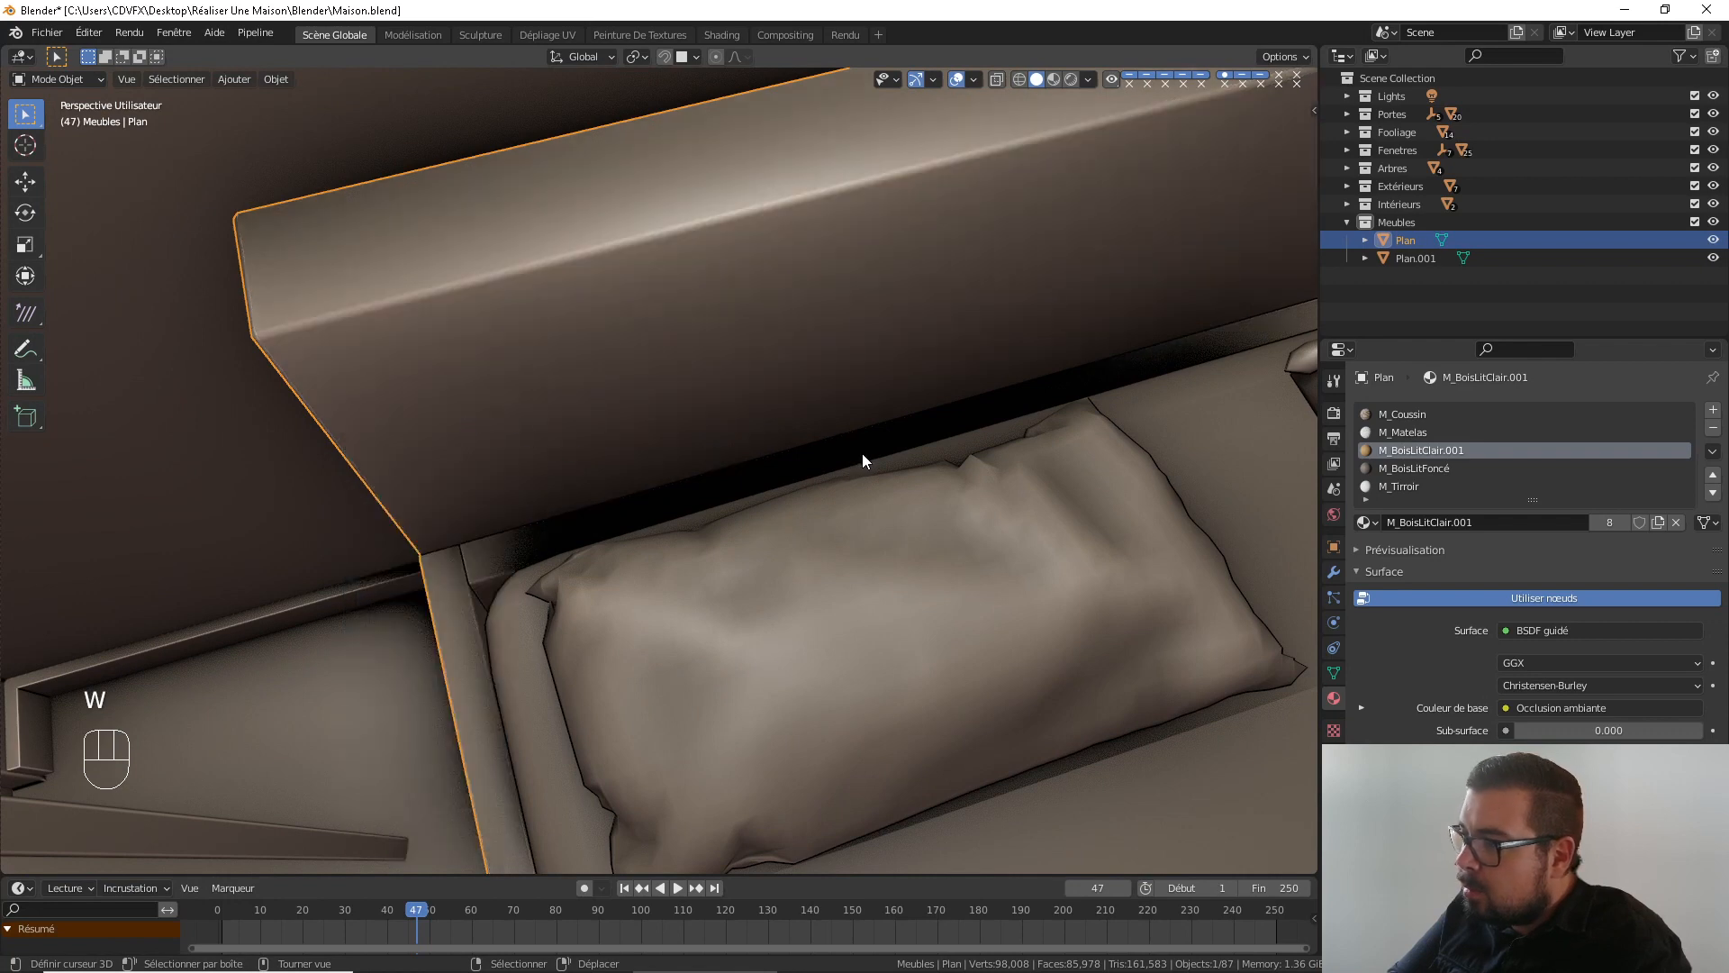
# Add a Weighted Normal modifier to the bed and enable Auto Smooth in its mesh normals
pyautogui.click(1334, 572)
pyautogui.click(1472, 413)
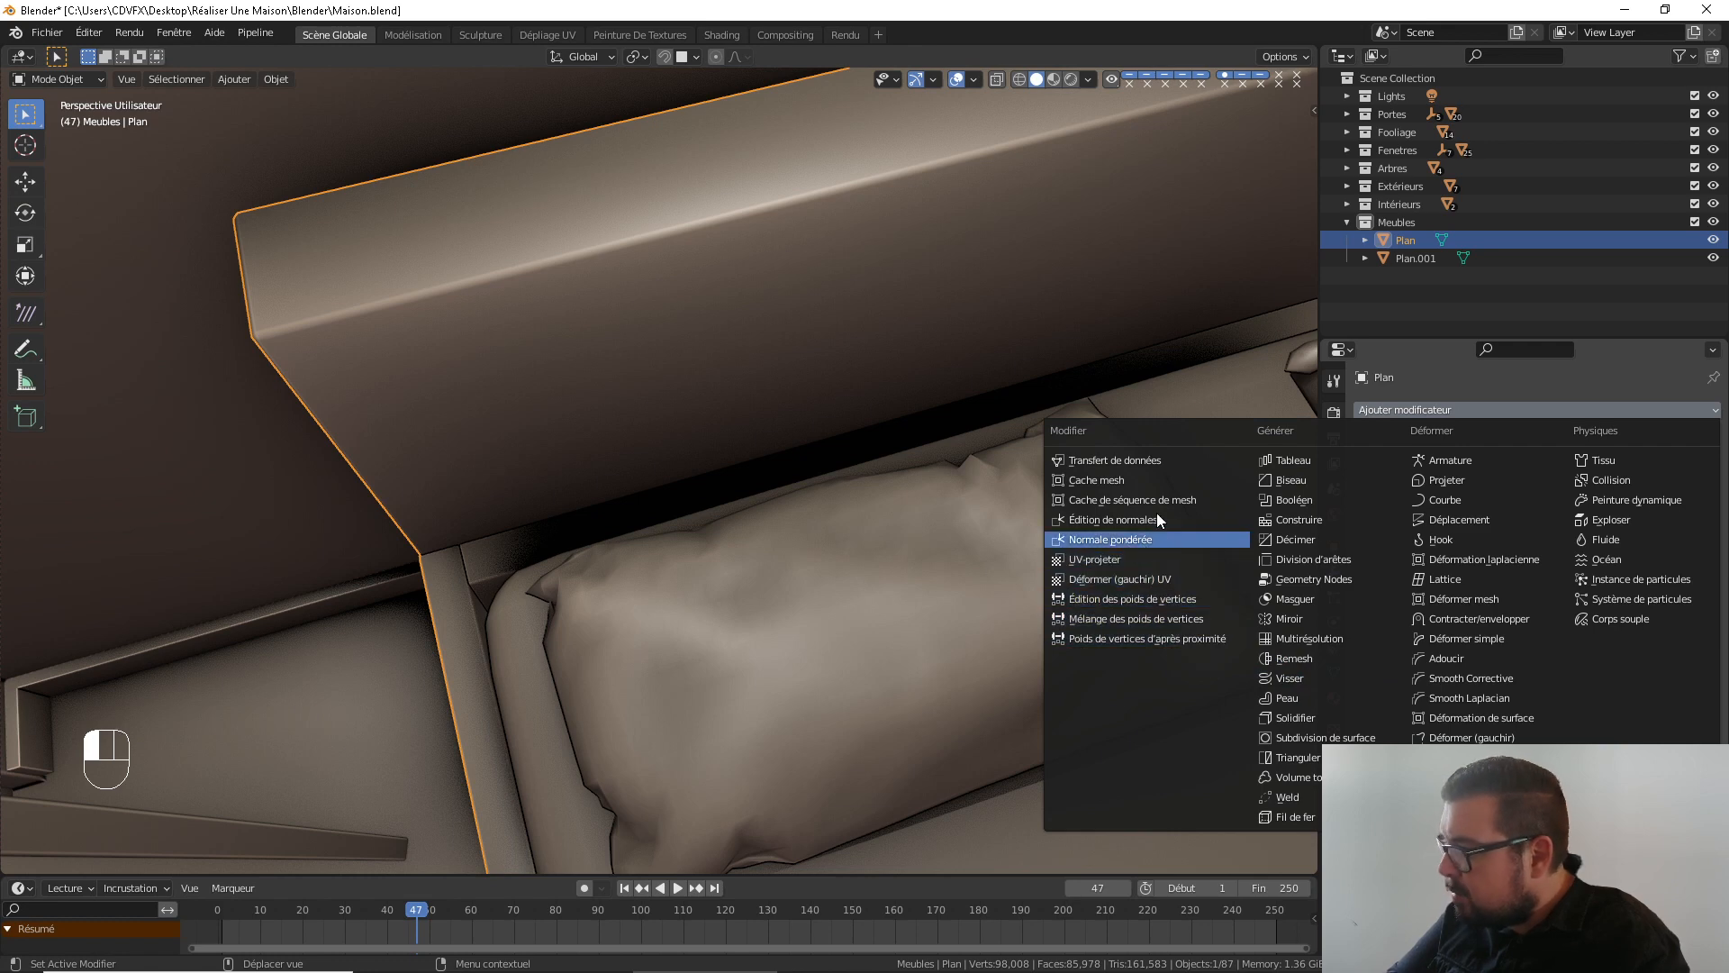
pyautogui.click(1115, 526)
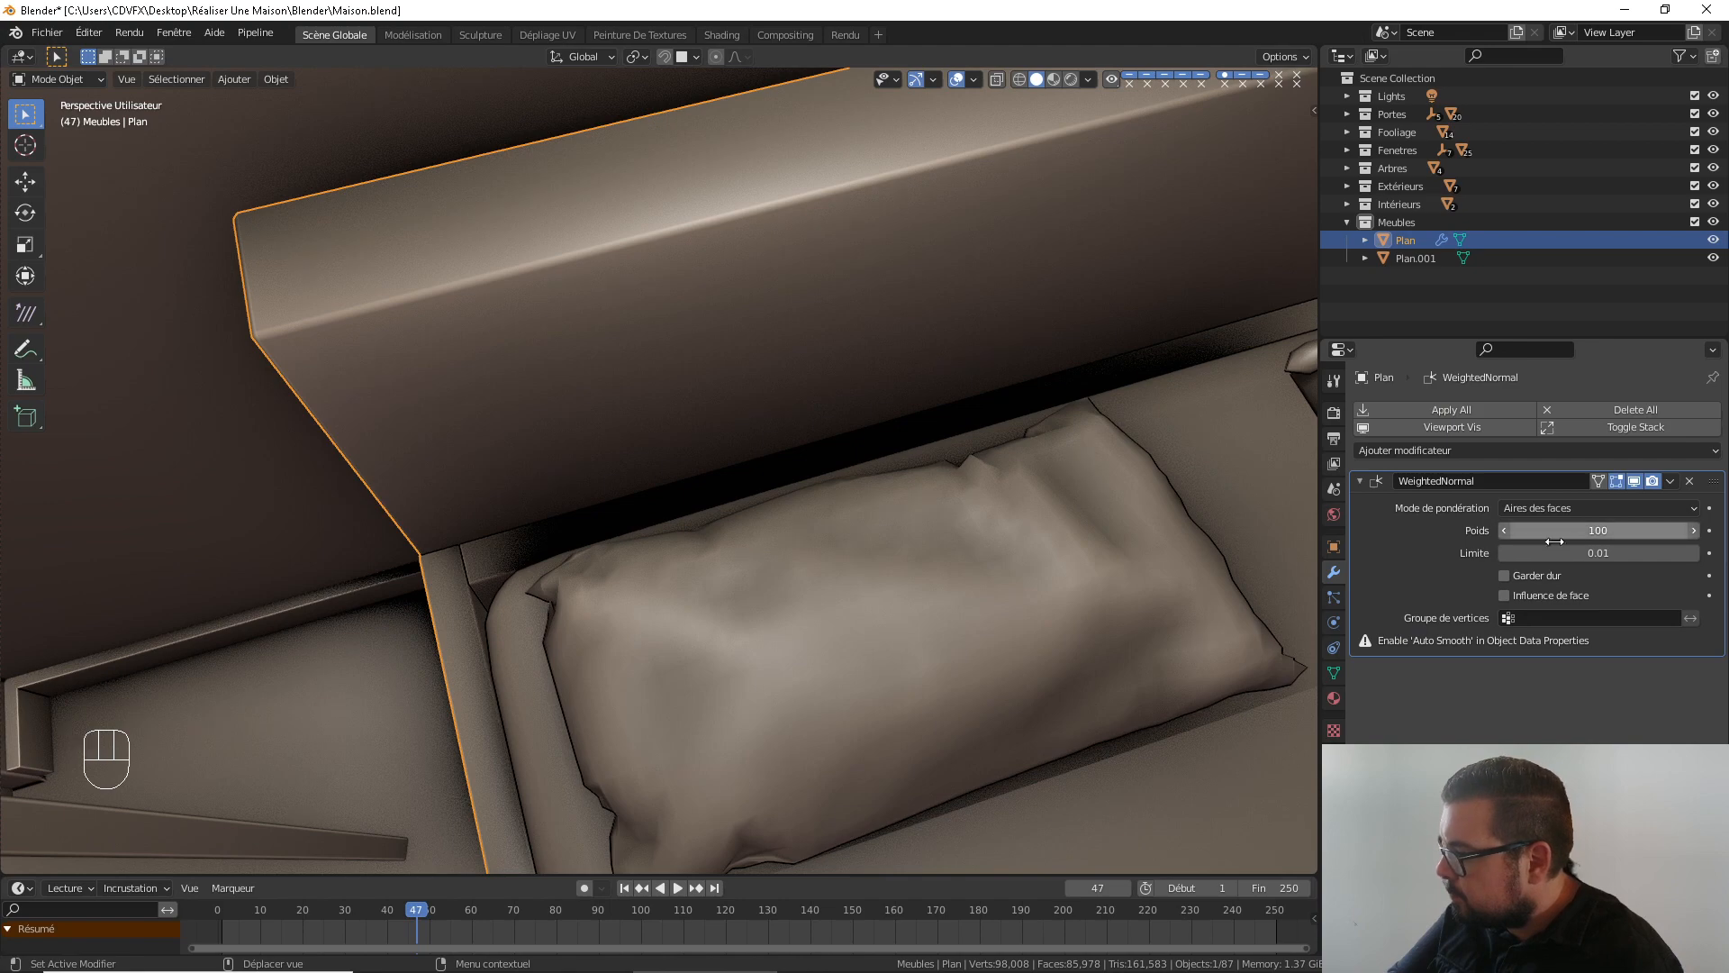
pyautogui.click(1334, 673)
pyautogui.click(1504, 572)
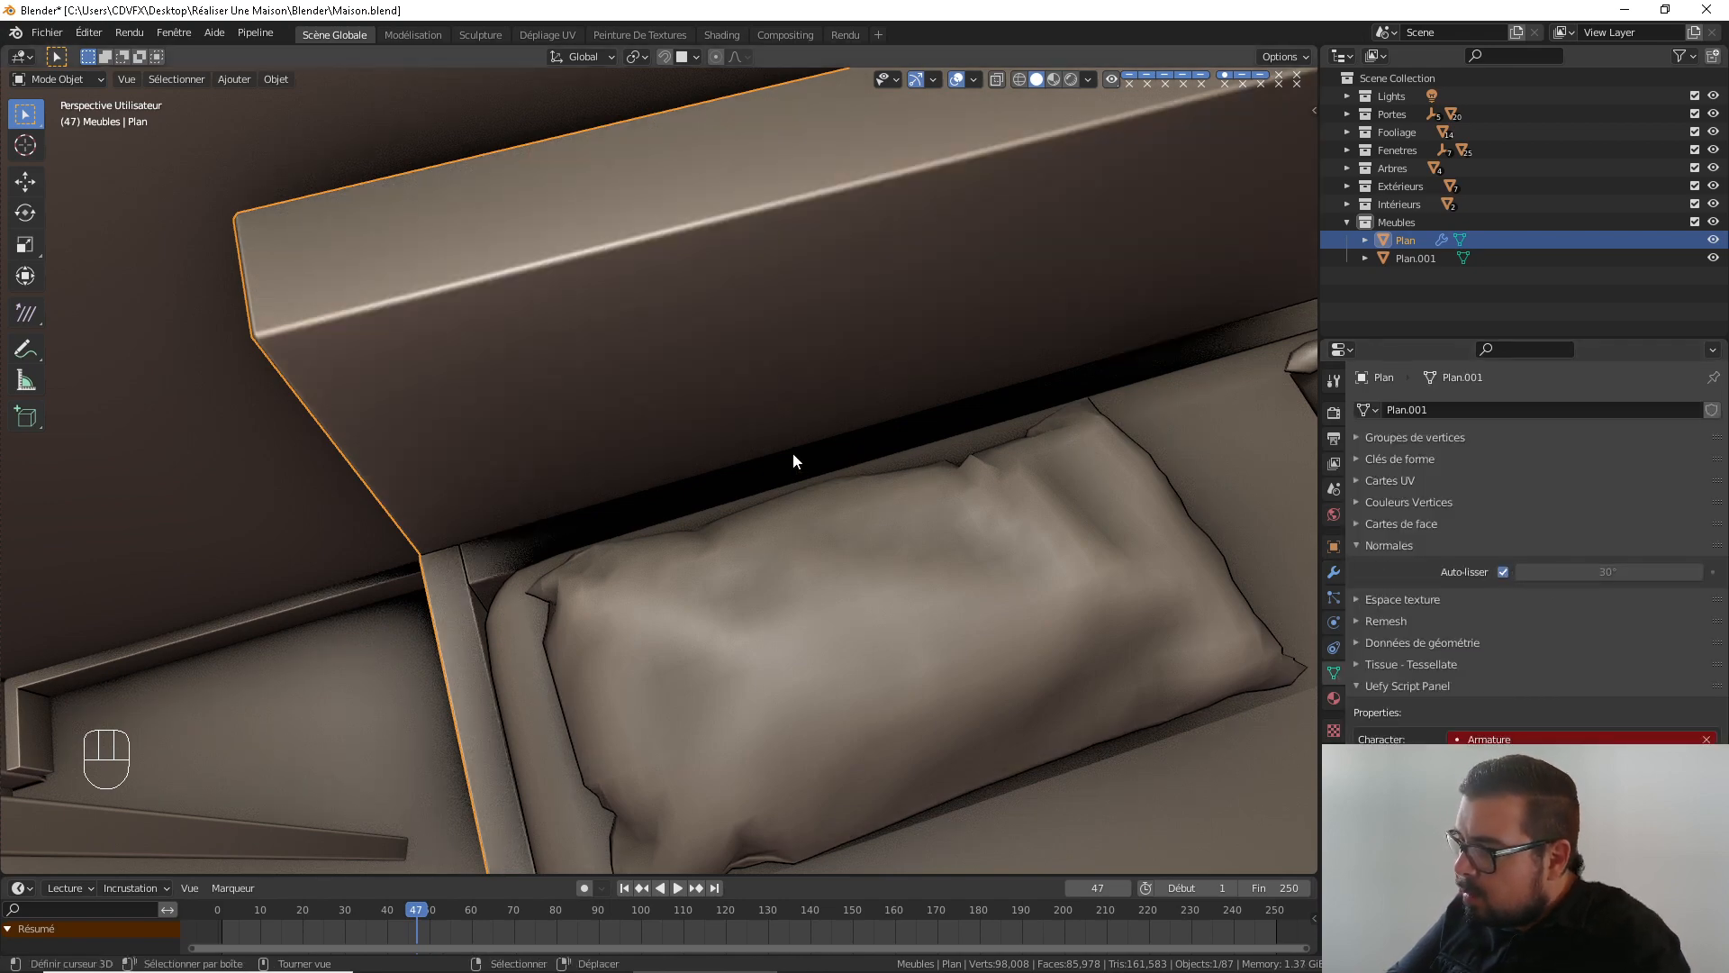
pyautogui.moveTo(820, 453); pyautogui.dragTo(732, 427, button='middle')
# Rotate the light-wood bed 90° around Z so its headboard faces the adjacent bedroom wall
pyautogui.scroll(-6, 749, 542)
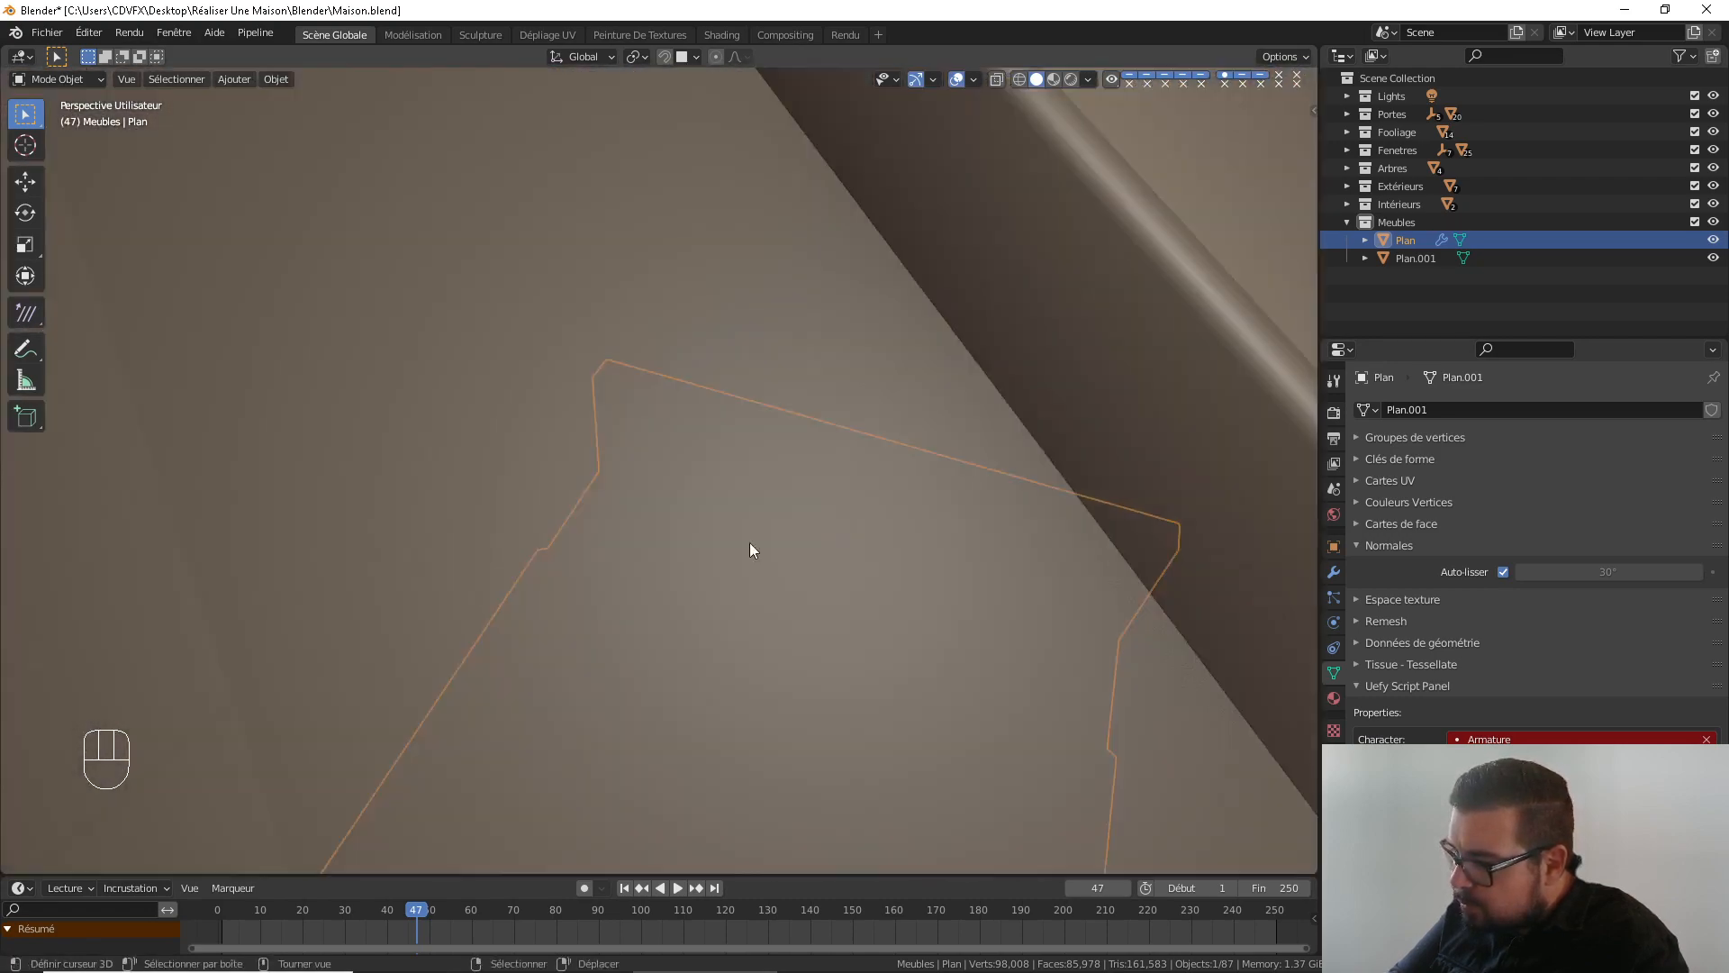
pyautogui.keyDown('shift'); pyautogui.moveTo(750, 544); pyautogui.dragTo(971, 511, button='middle'); pyautogui.keyUp('shift')
pyautogui.scroll(5, 643, 459)
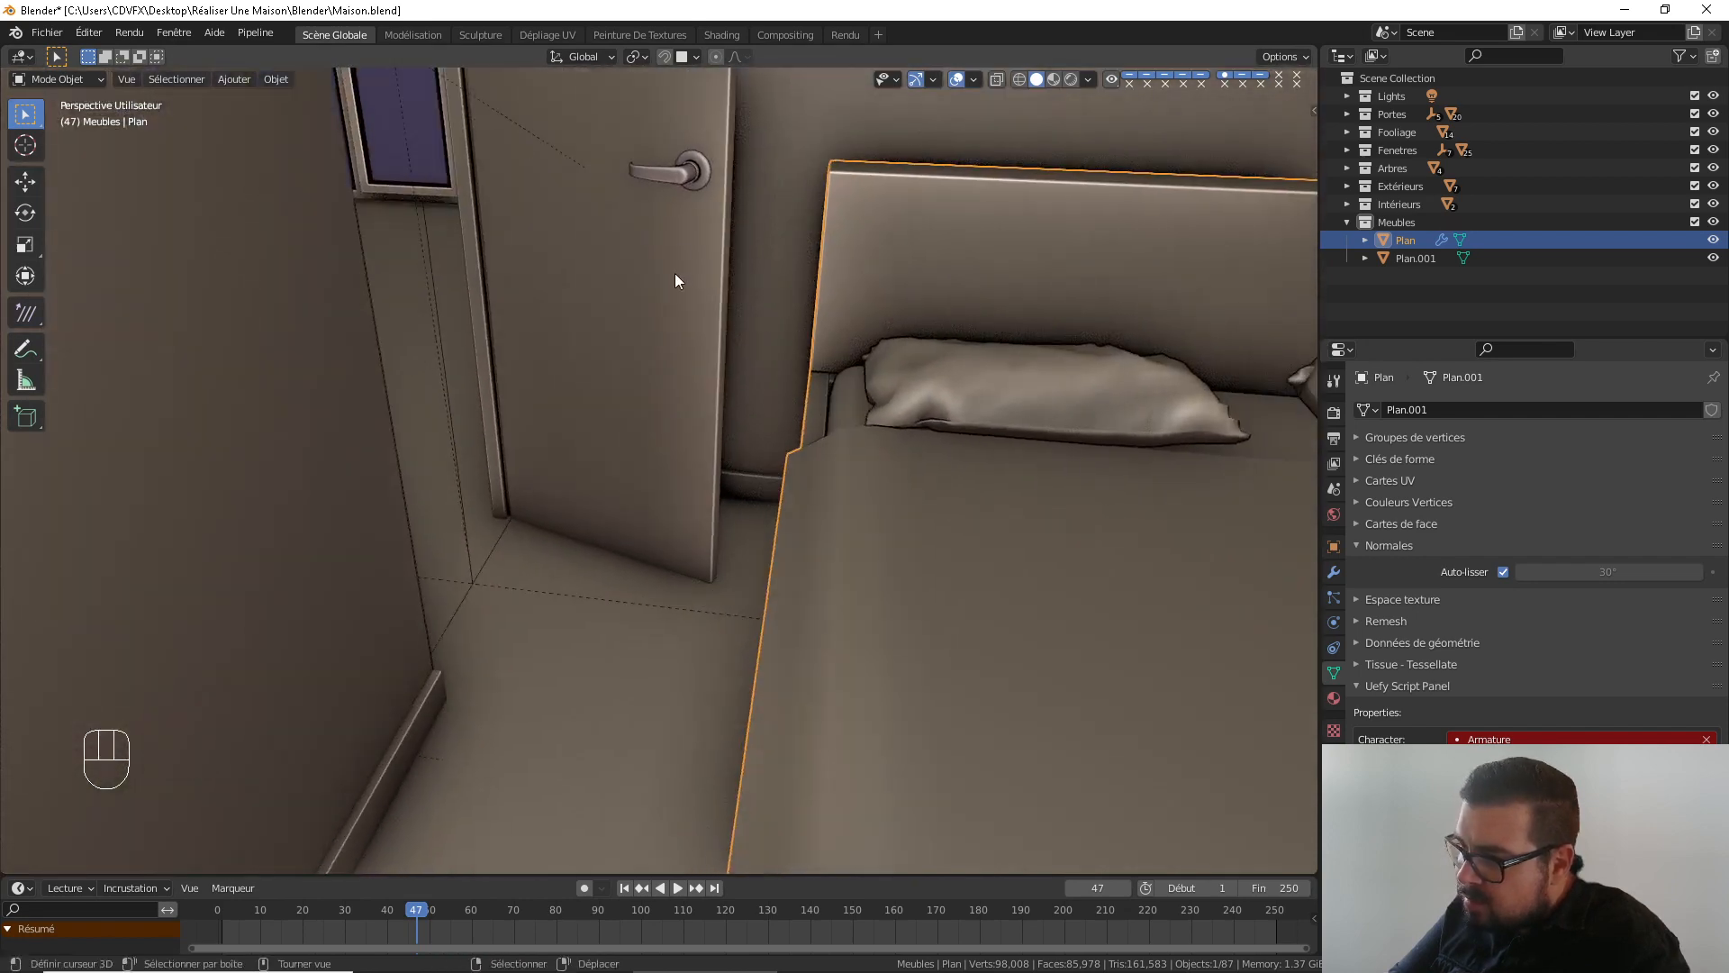
pyautogui.moveTo(737, 449); pyautogui.dragTo(721, 482, button='middle')
pyautogui.moveTo(721, 483); pyautogui.dragTo(576, 513, button='middle')
pyautogui.keyDown('shift'); pyautogui.moveTo(576, 523); pyautogui.dragTo(1062, 394, button='middle'); pyautogui.keyUp('shift')
pyautogui.scroll(-1, 960, 424)
pyautogui.keyDown('shift'); pyautogui.moveTo(960, 424); pyautogui.dragTo(711, 467, button='middle'); pyautogui.keyUp('shift')
pyautogui.scroll(1, 975, 416)
pyautogui.write('rz90')
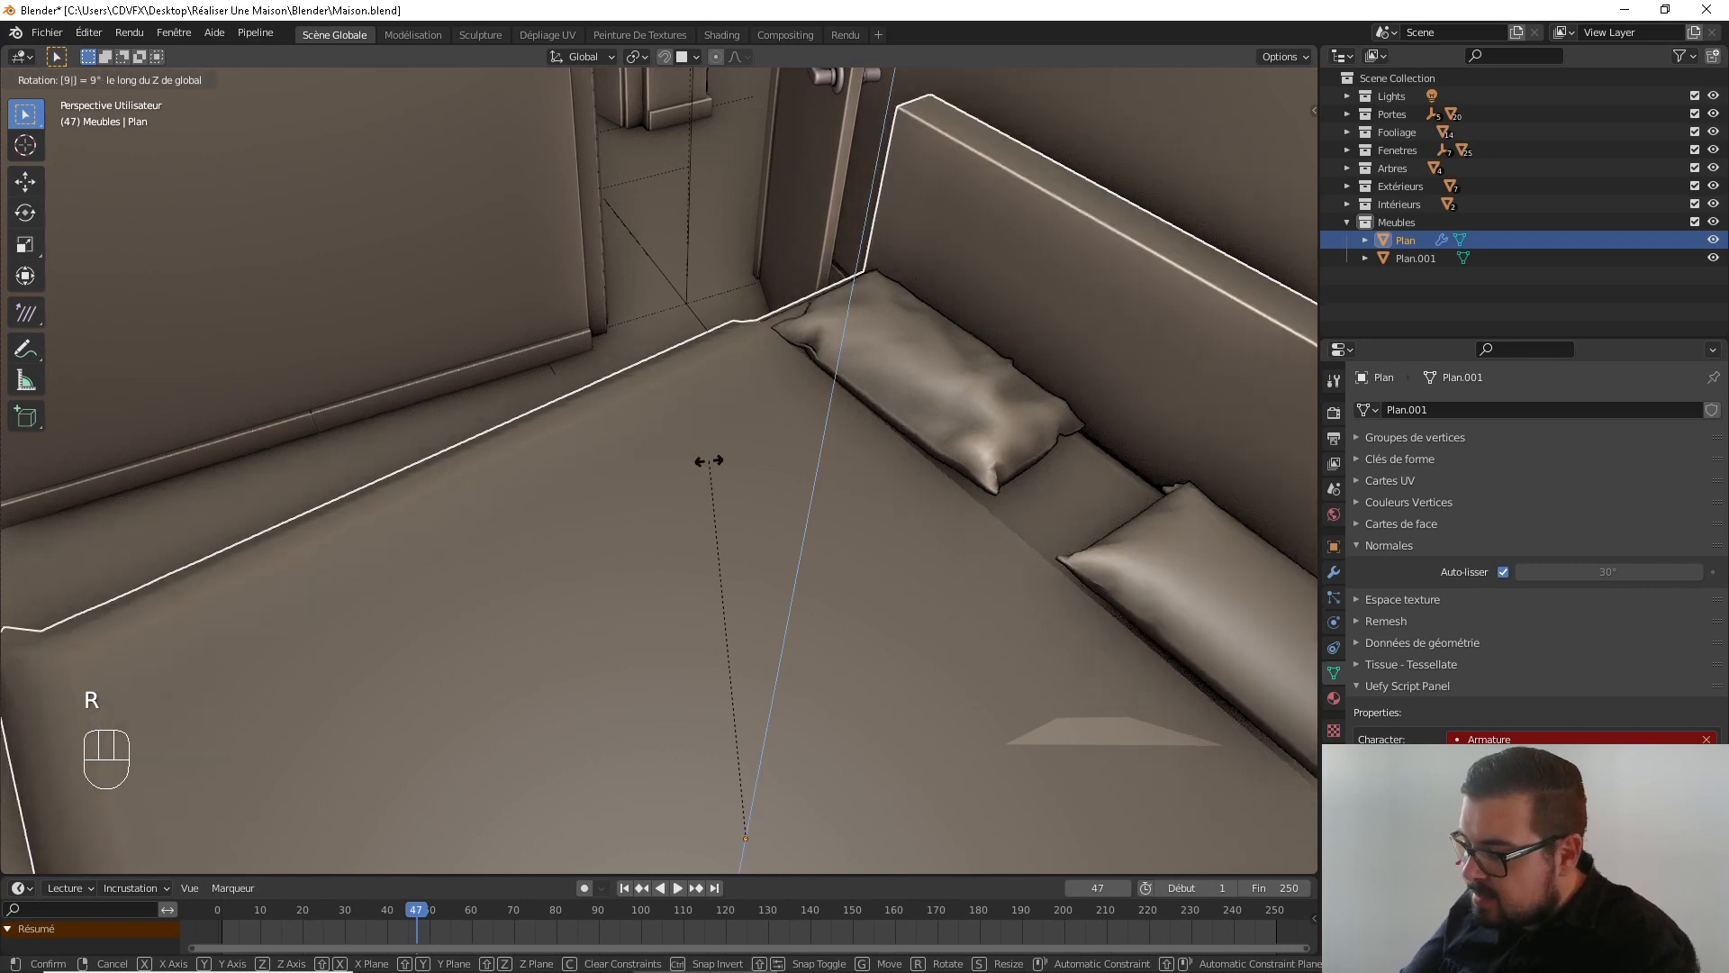
pyautogui.press('Return')
# Move the bed about 0.66 m along negative X and about 0.17 m back along positive X
pyautogui.press('g')
pyautogui.press('x')
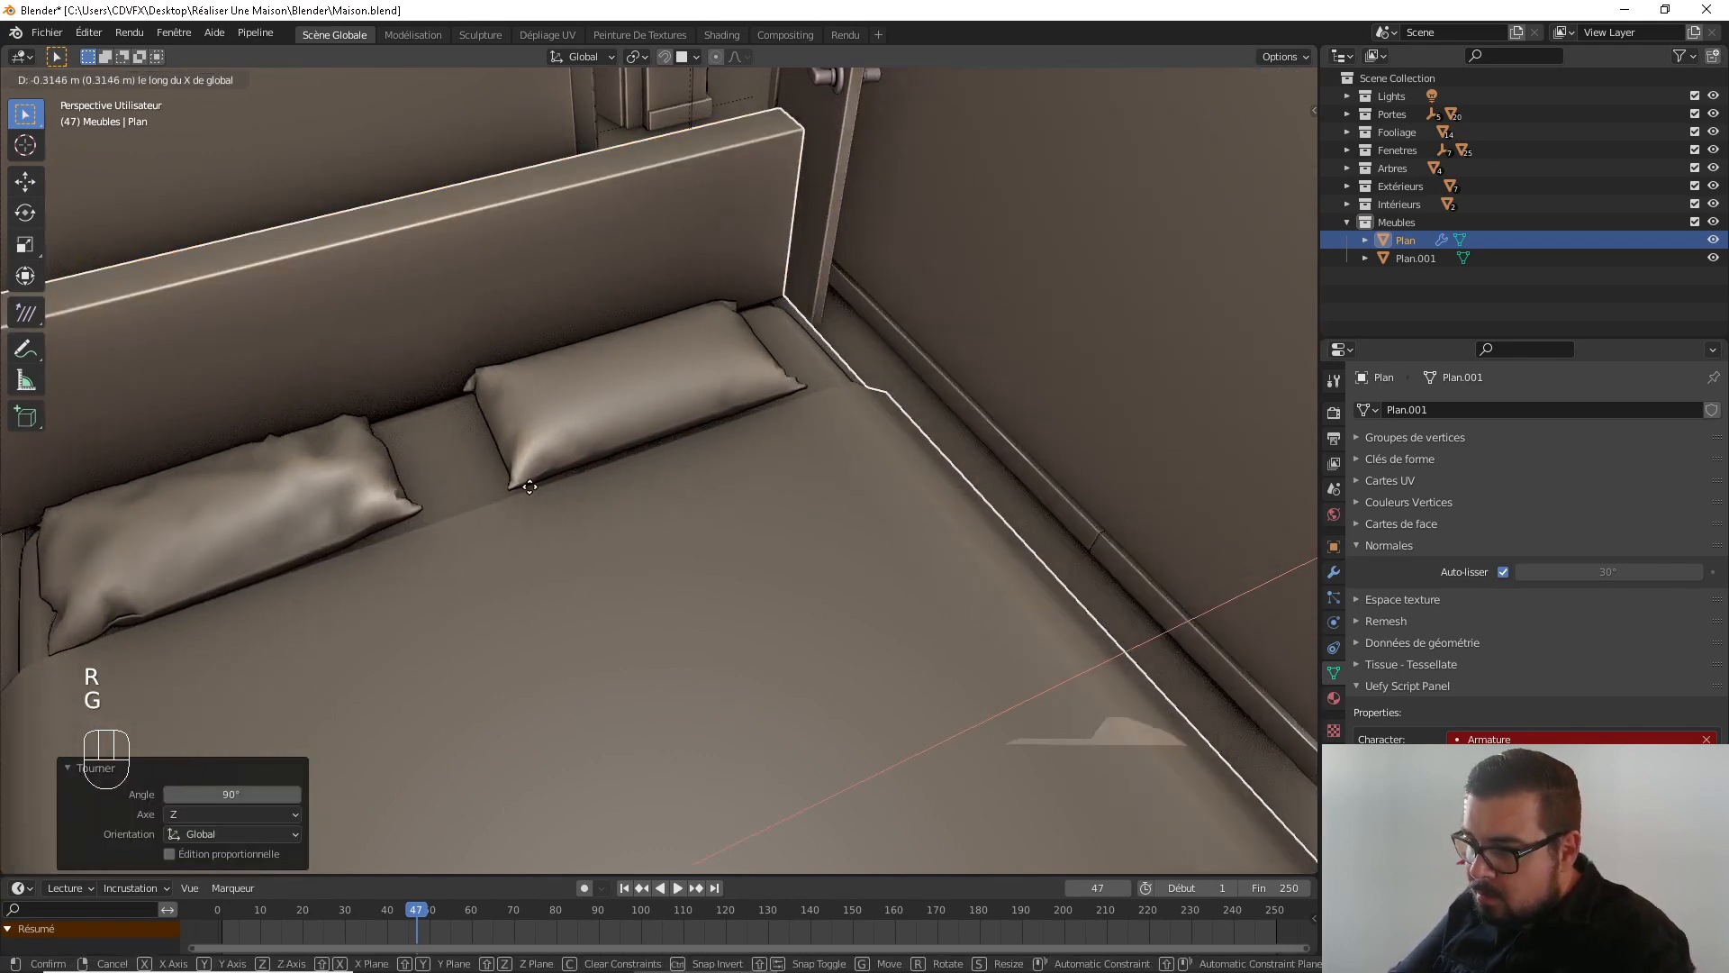
pyautogui.click(775, 382)
pyautogui.keyDown('shift'); pyautogui.moveTo(774, 382); pyautogui.dragTo(665, 588, button='middle'); pyautogui.keyUp('shift')
pyautogui.press('g')
pyautogui.press('x')
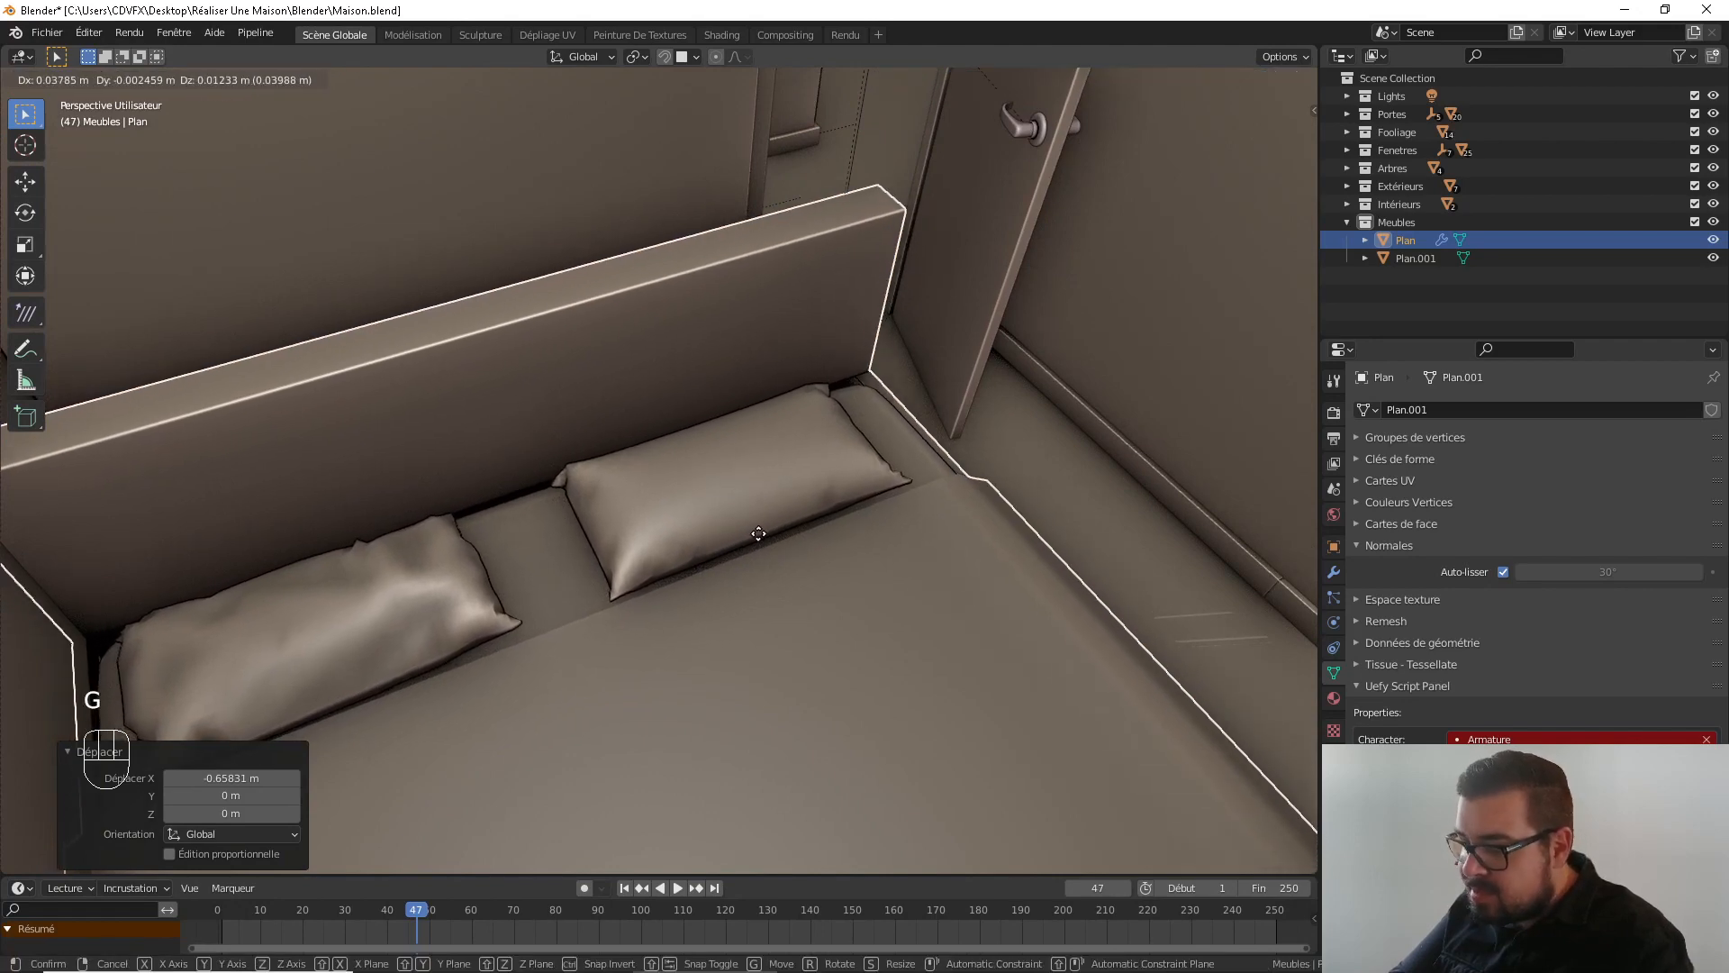
pyautogui.click(863, 519)
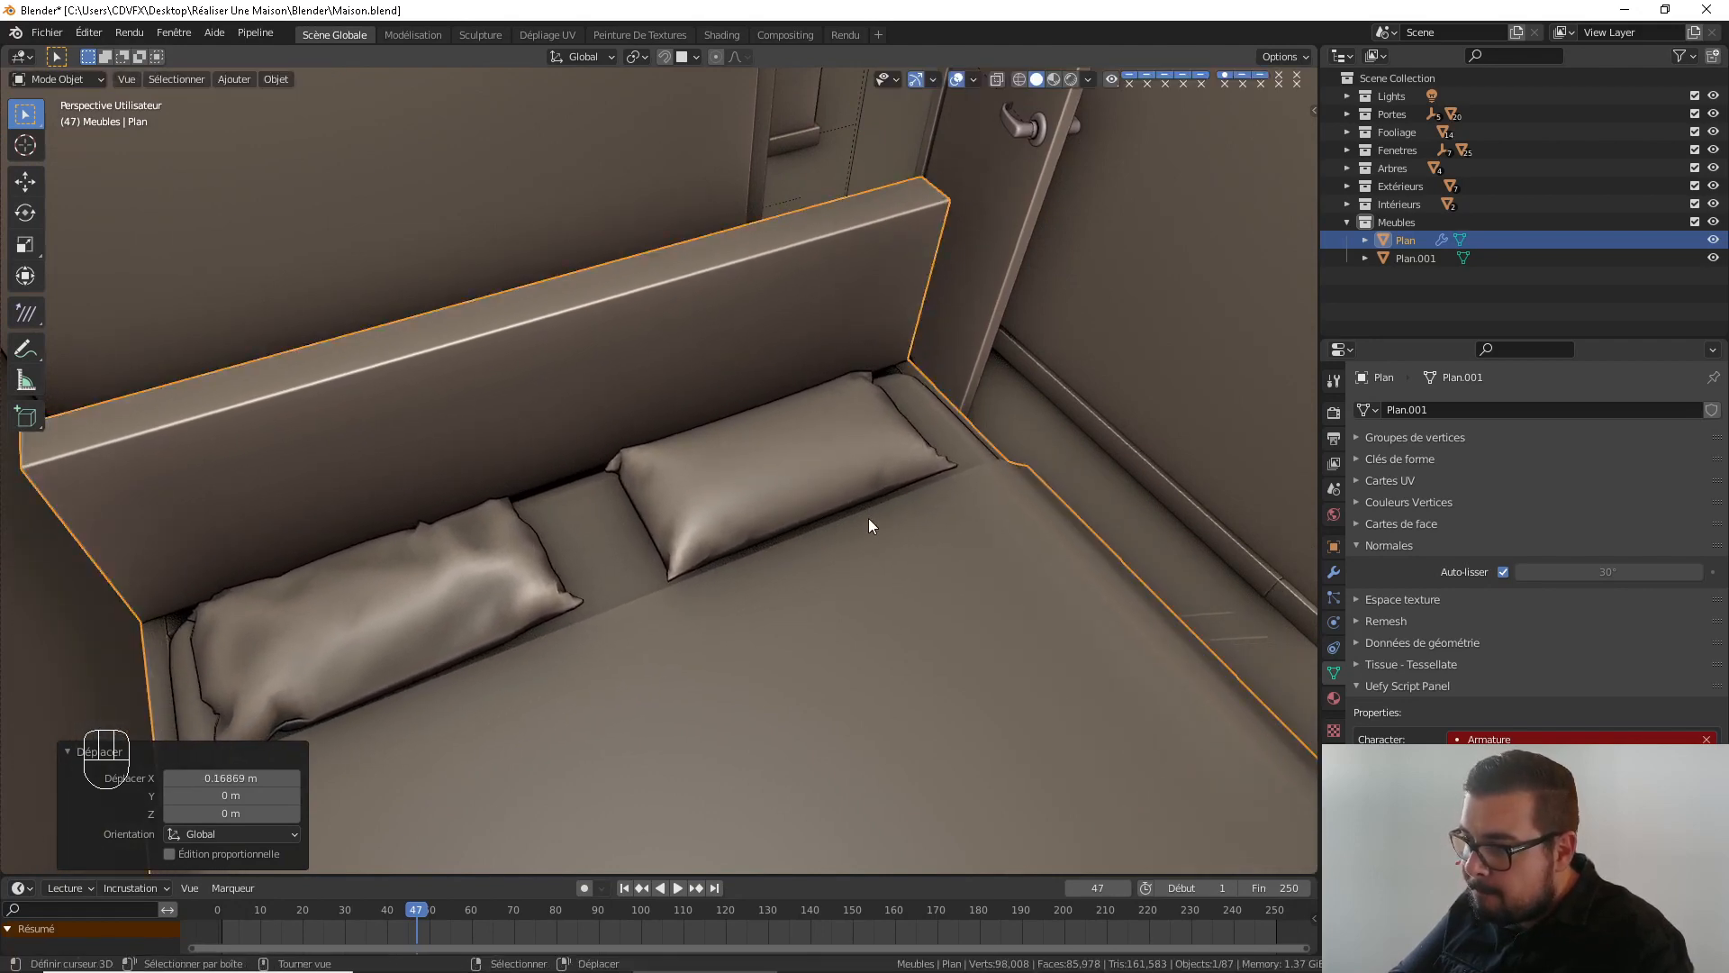
# Move the bed about 0.53 m along Y to bring its headboard to the wall
pyautogui.press('g')
pyautogui.press('y')
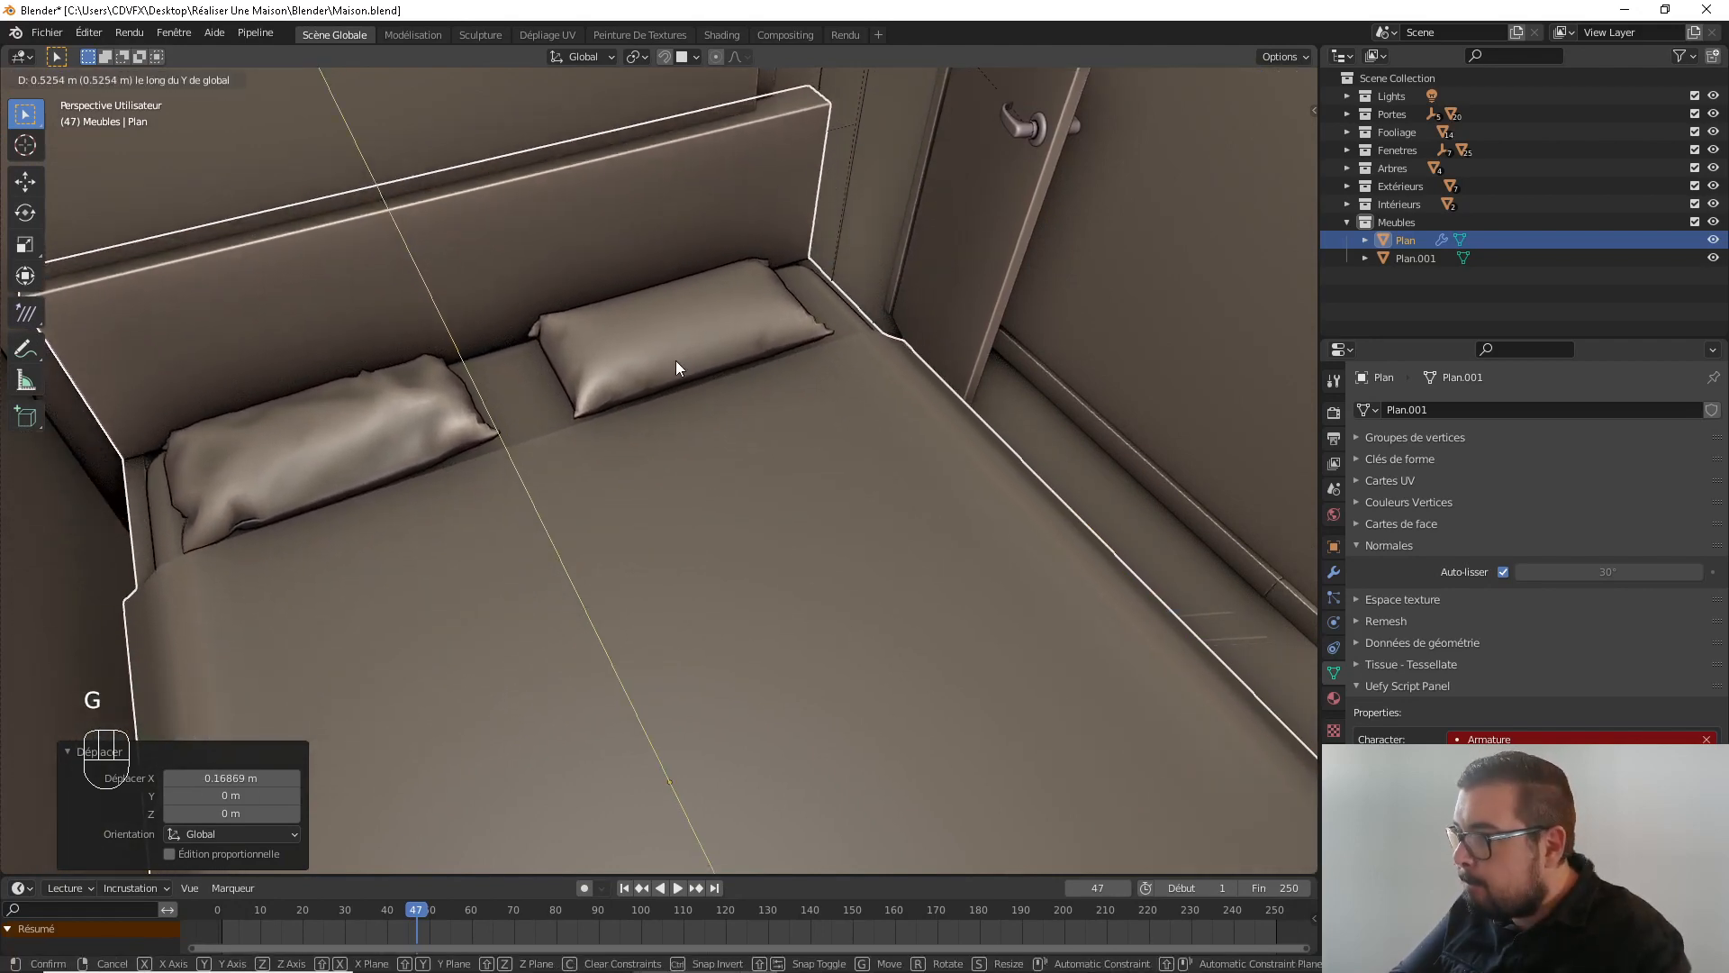
pyautogui.click(824, 385)
pyautogui.scroll(1, 954, 417)
pyautogui.scroll(-2, 996, 435)
pyautogui.keyDown('shift'); pyautogui.moveTo(996, 435); pyautogui.dragTo(932, 396, button='middle'); pyautogui.keyUp('shift')
pyautogui.scroll(2, 899, 446)
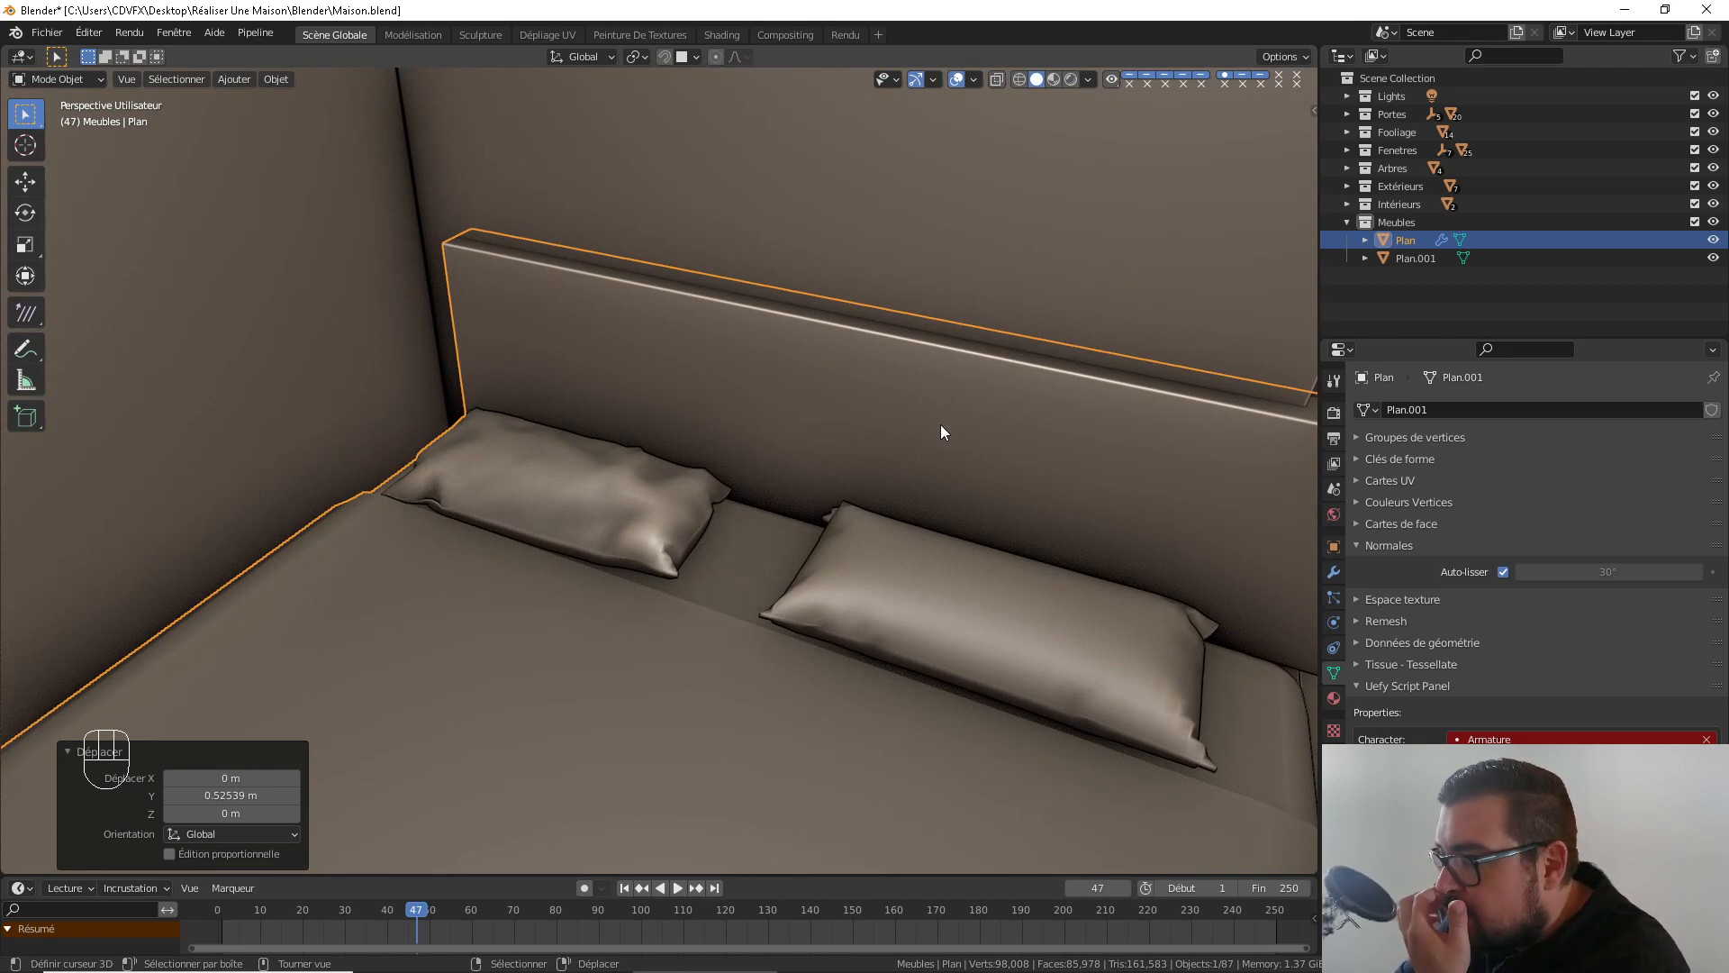
pyautogui.scroll(-2, 906, 464)
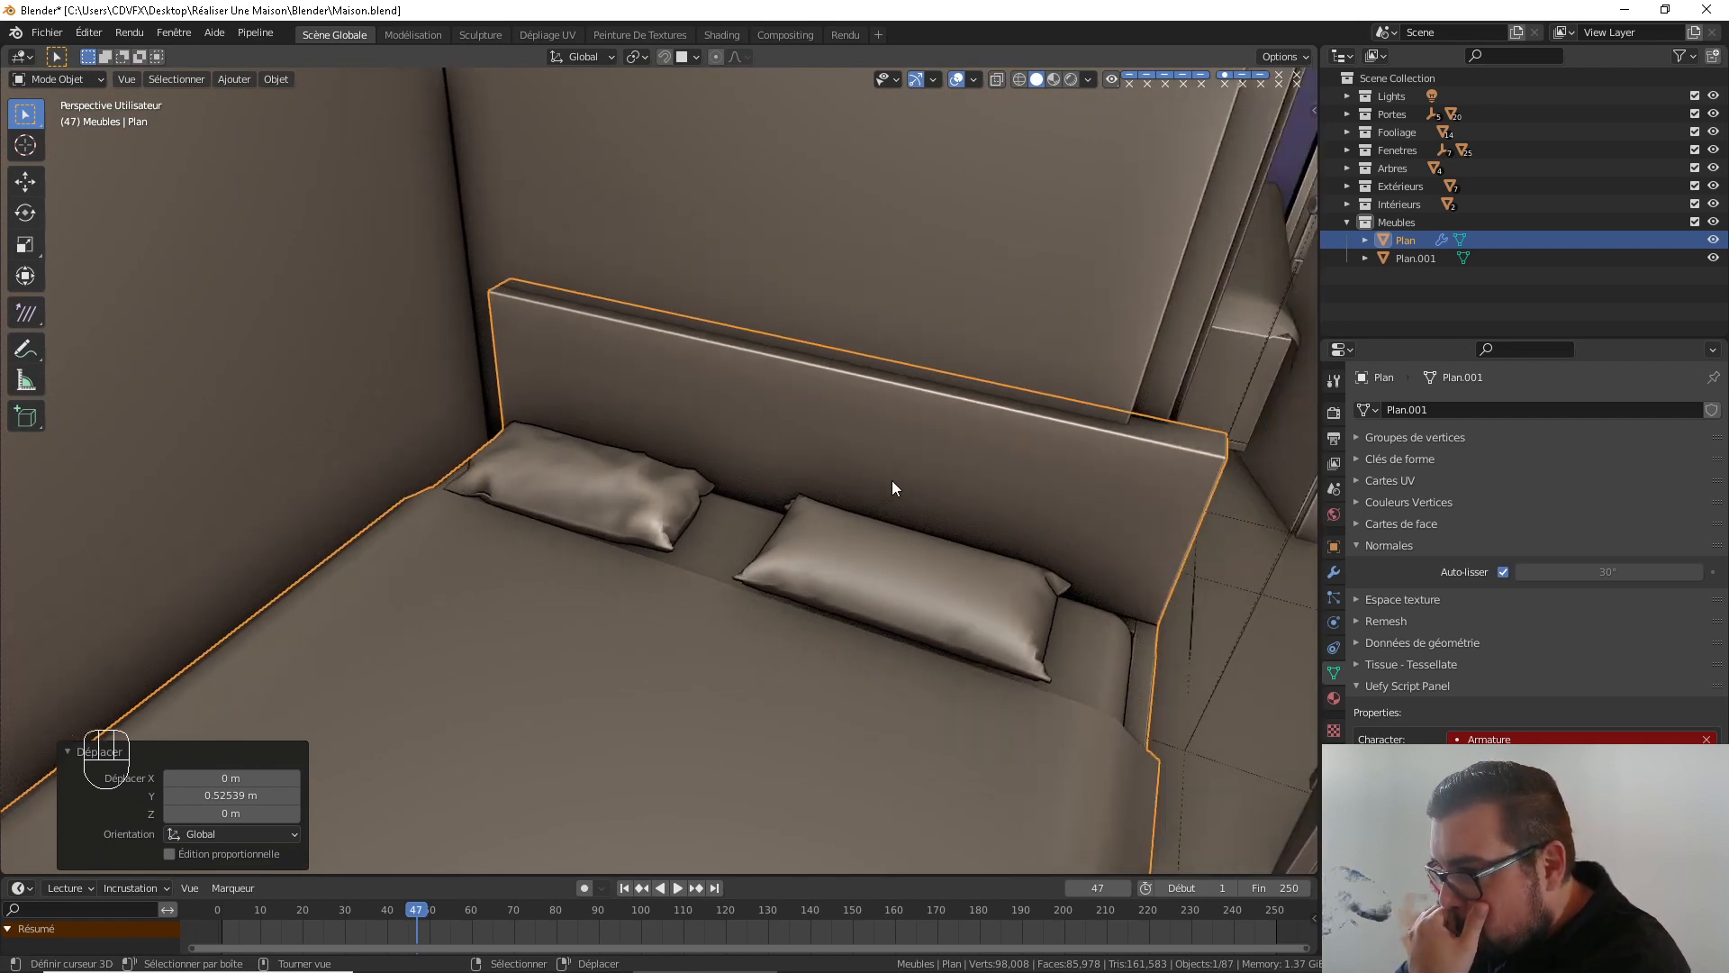
pyautogui.moveTo(892, 482); pyautogui.dragTo(1088, 396, button='middle')
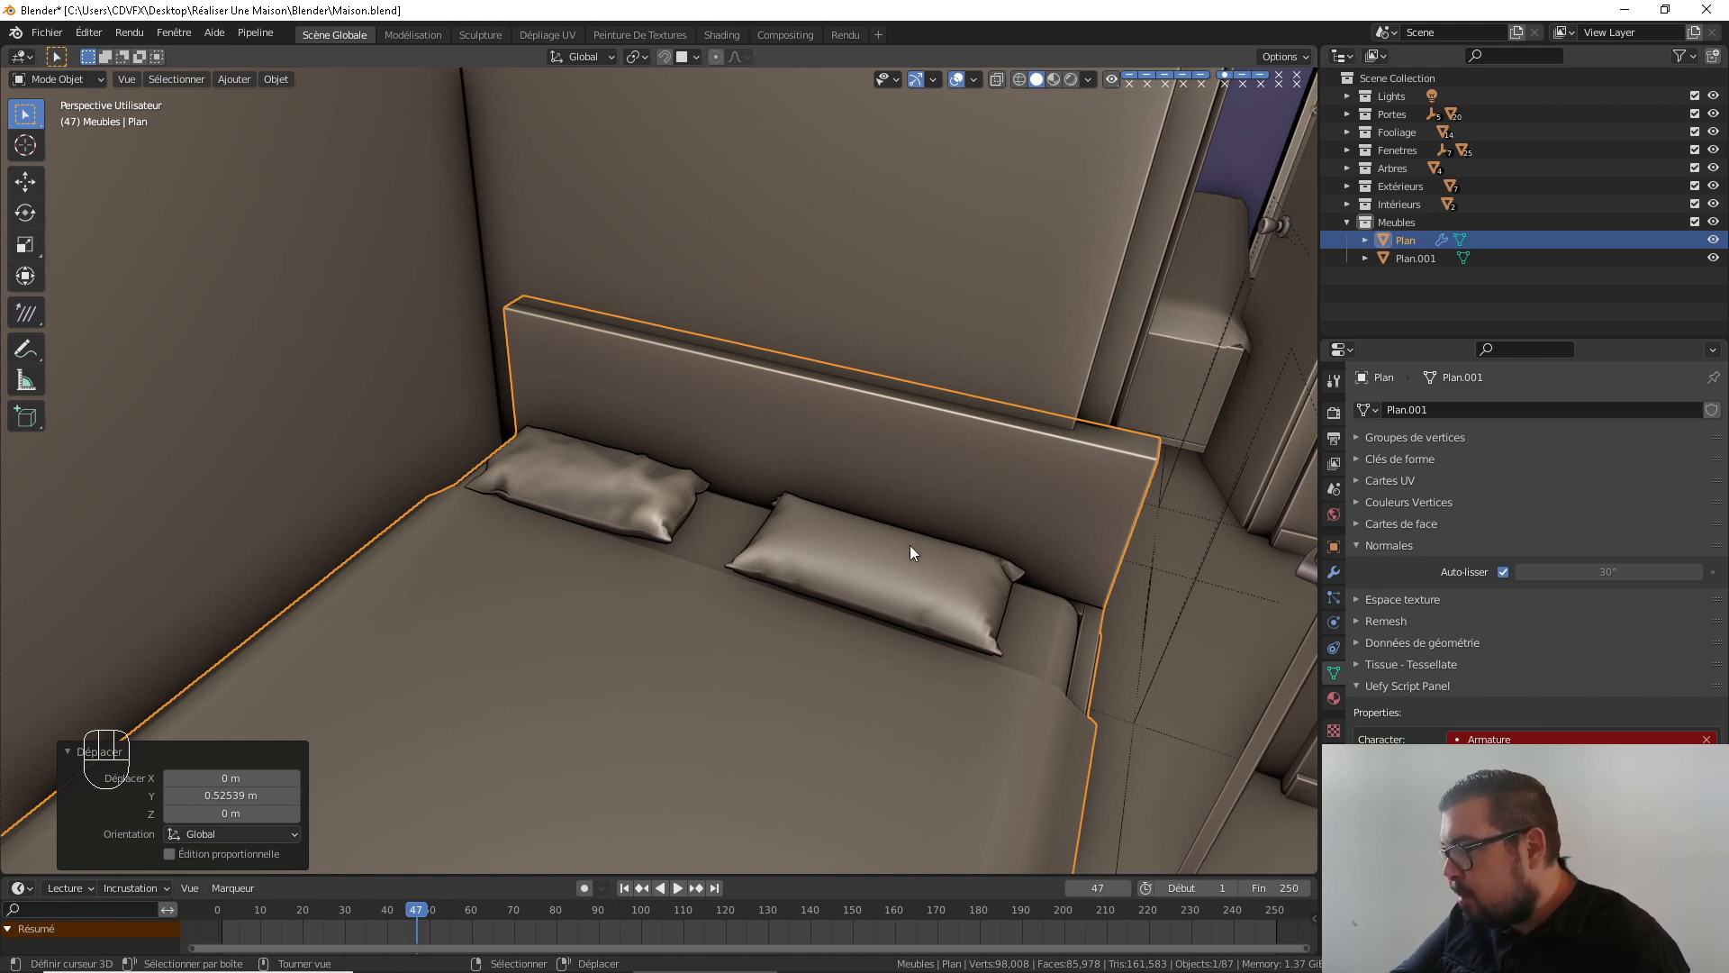
# Set the bed's dimensions to 2 m in Y and 1.8 m in X
pyautogui.press('n')
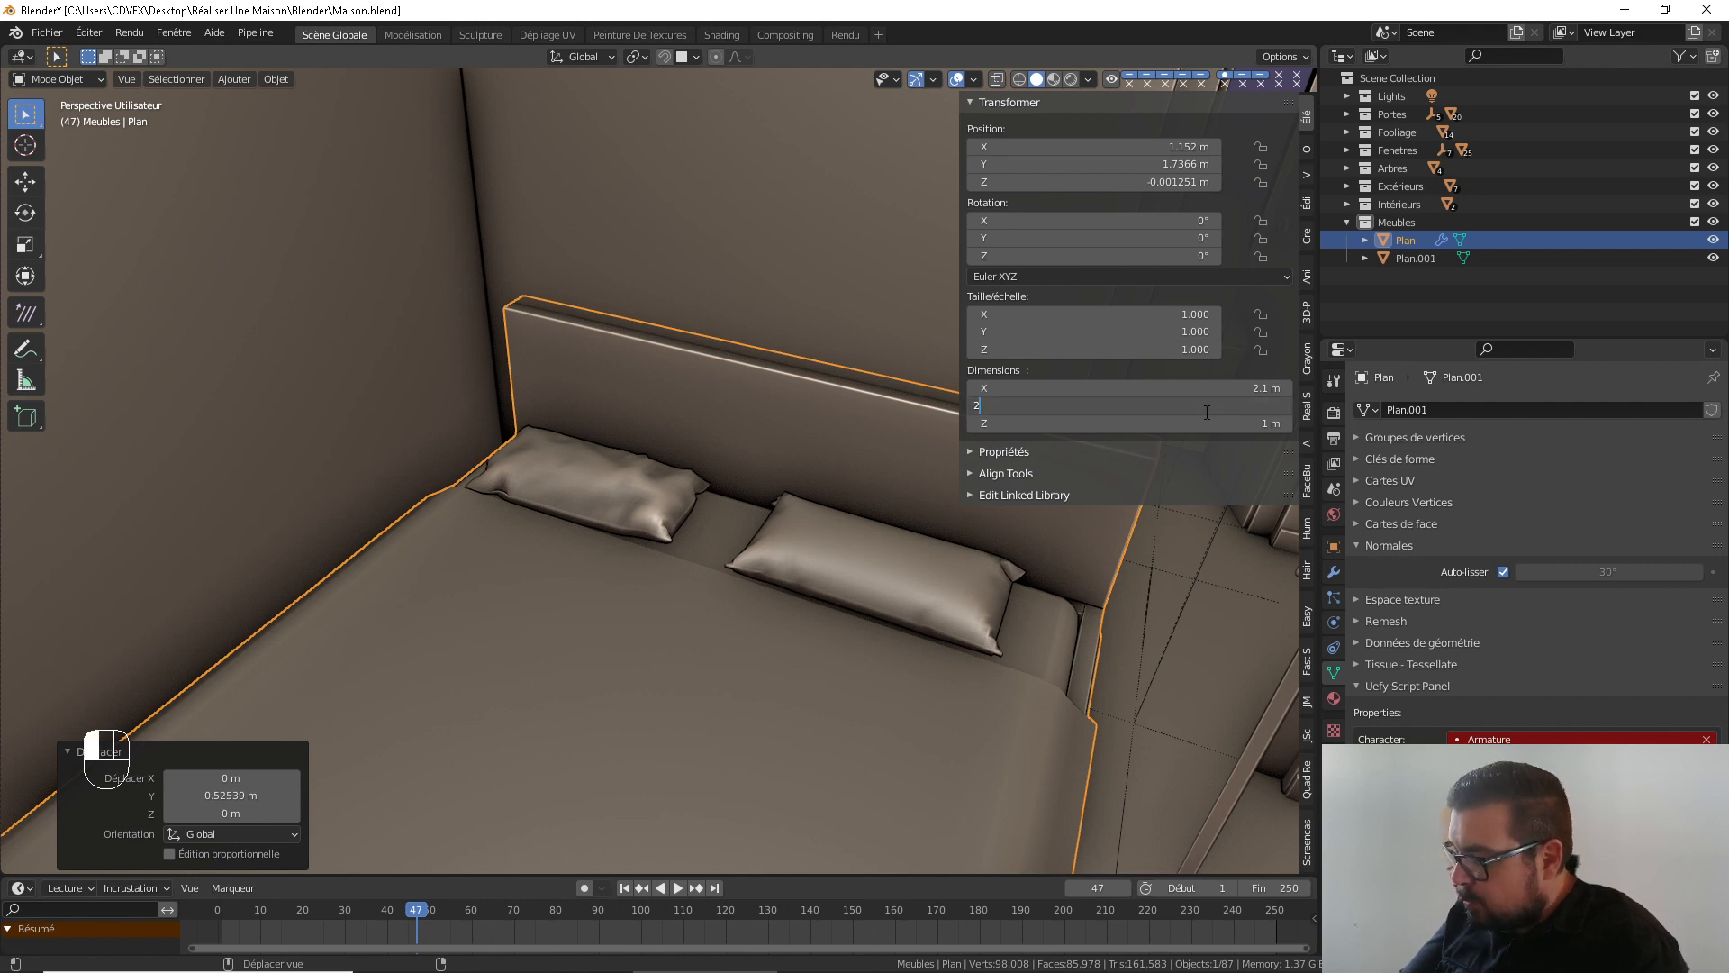
pyautogui.press('Return')
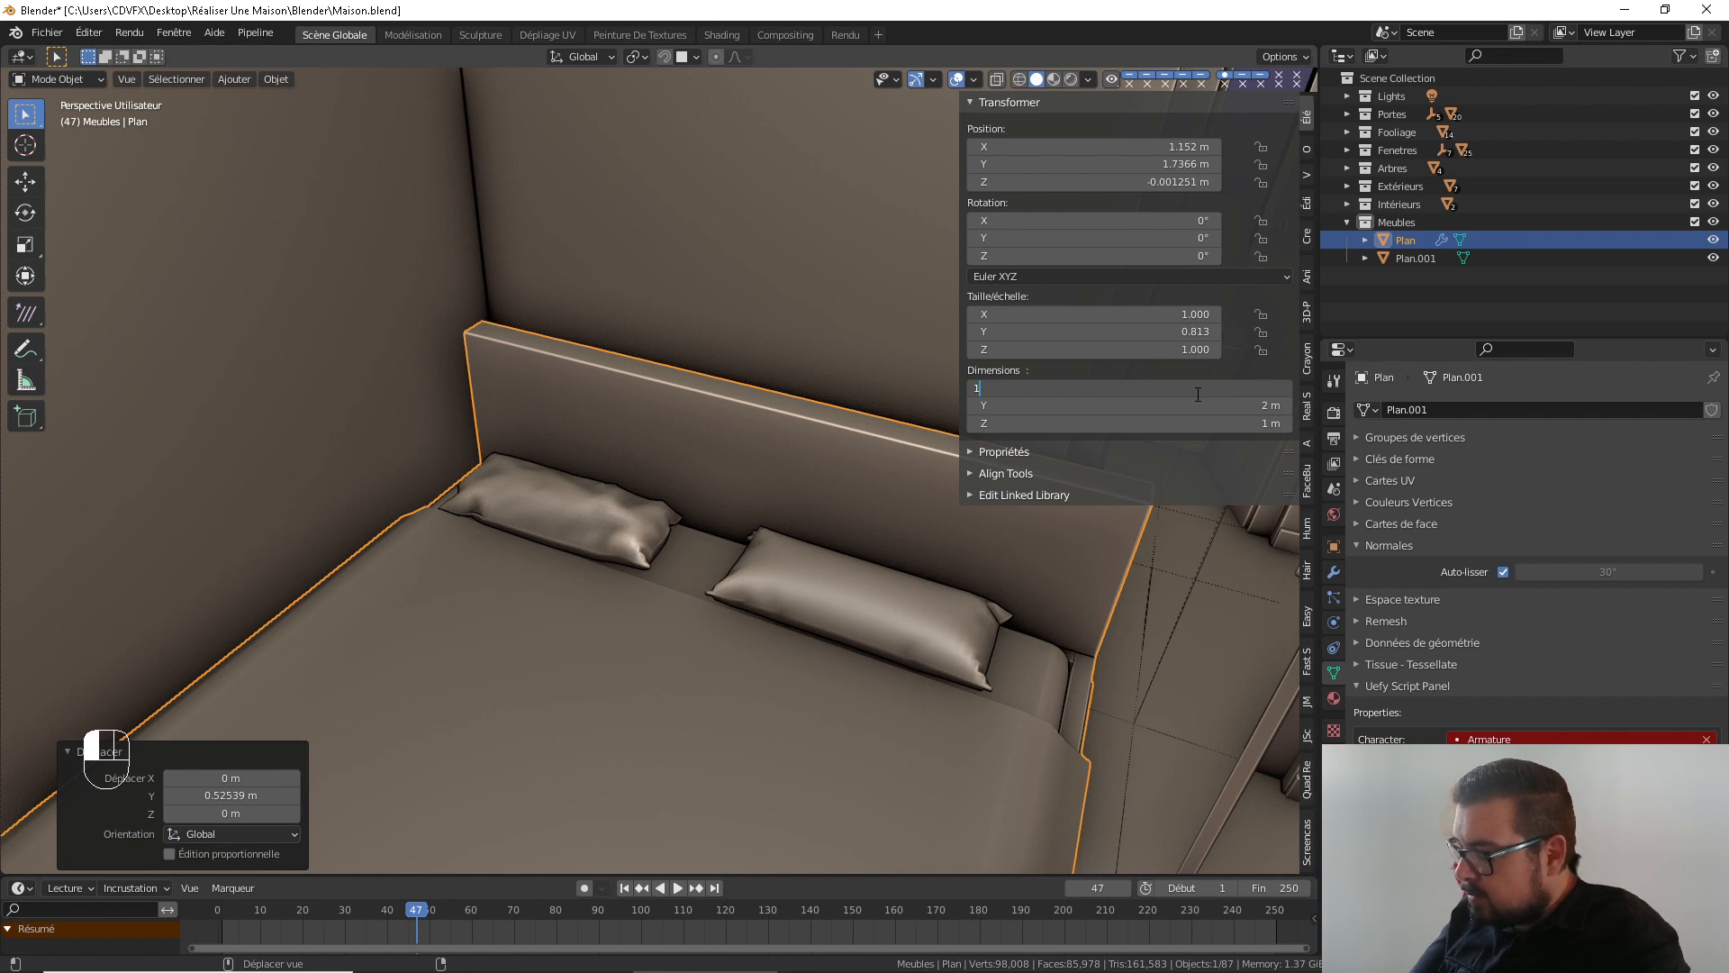
pyautogui.press('Return')
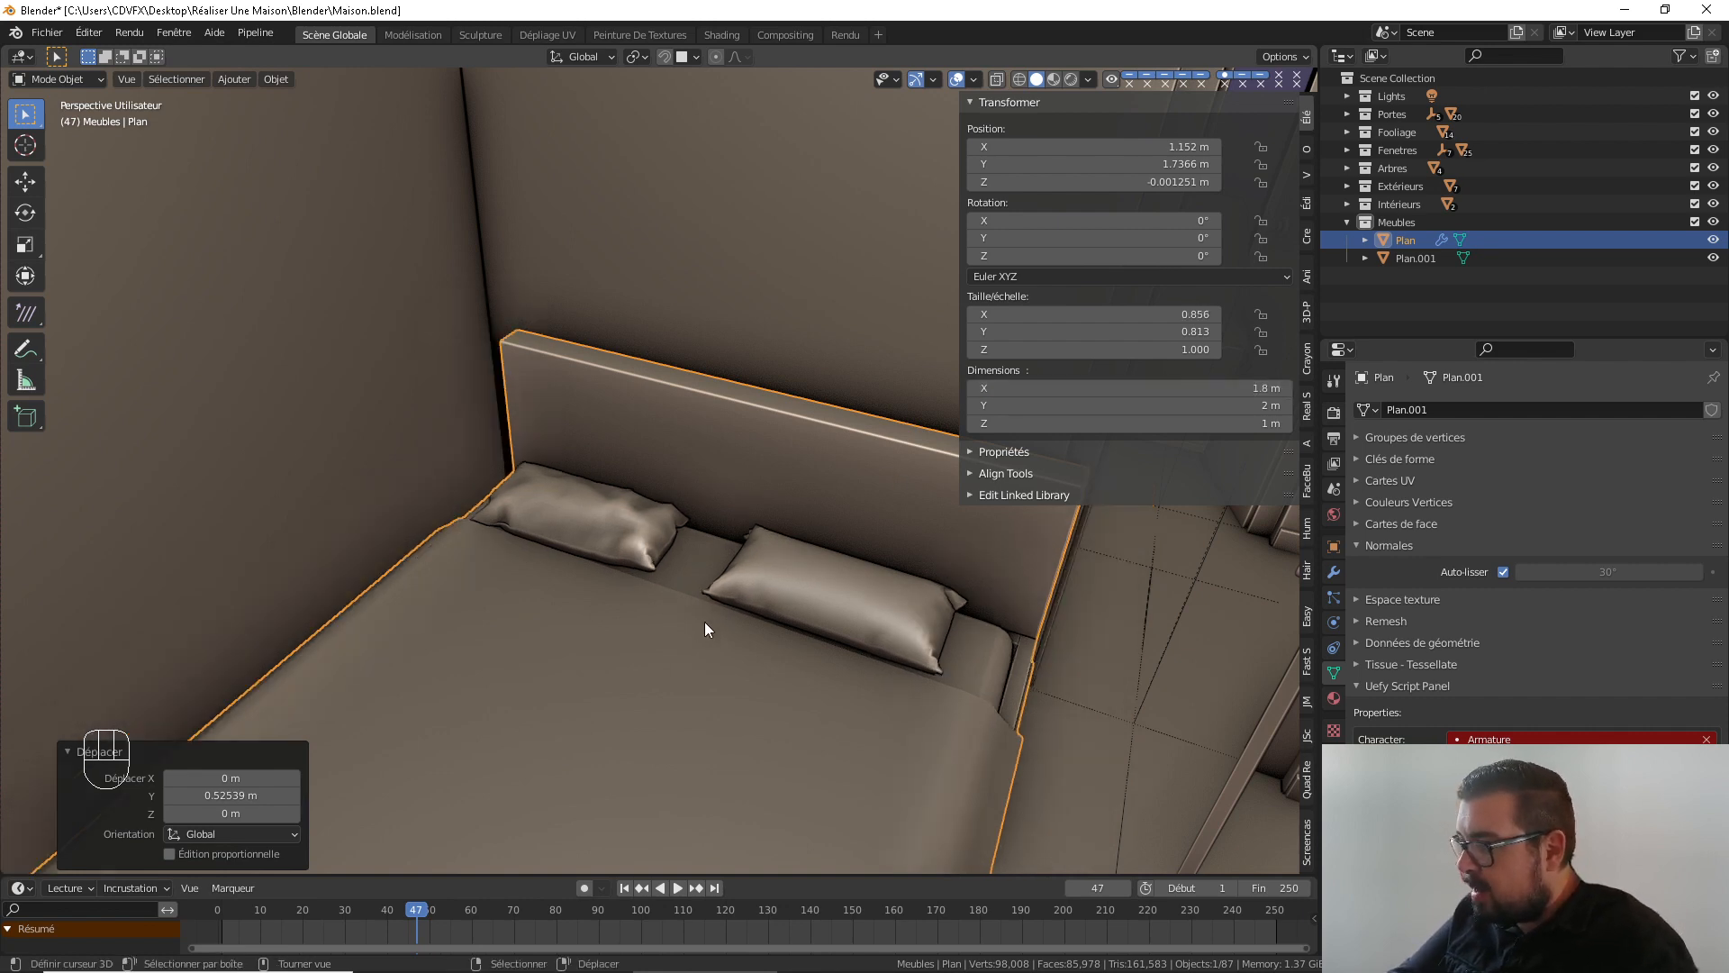
# Raise the resized bed about 0.003 m along Z so its base sits on the floor
pyautogui.moveTo(704, 622)
pyautogui.mouseDown(button='middle')
pyautogui.moveTo(679, 614)
pyautogui.moveTo(873, 550)
pyautogui.moveTo(856, 738)
pyautogui.moveTo(904, 463)
pyautogui.moveTo(897, 608)
pyautogui.moveTo(591, 197)
pyautogui.moveTo(756, 380)
pyautogui.moveTo(661, 387)
pyautogui.moveTo(623, 414)
pyautogui.moveTo(728, 343)
pyautogui.mouseUp(button='middle')
pyautogui.scroll(2, 842, 565)
pyautogui.scroll(-2, 621, 416)
pyautogui.moveTo(693, 432)
pyautogui.keyDown('shift'); pyautogui.mouseDown(button='middle')
pyautogui.moveTo(691, 374)
pyautogui.moveTo(659, 317)
pyautogui.mouseUp(button='middle'); pyautogui.keyUp('shift')
pyautogui.scroll(-2, 661, 321)
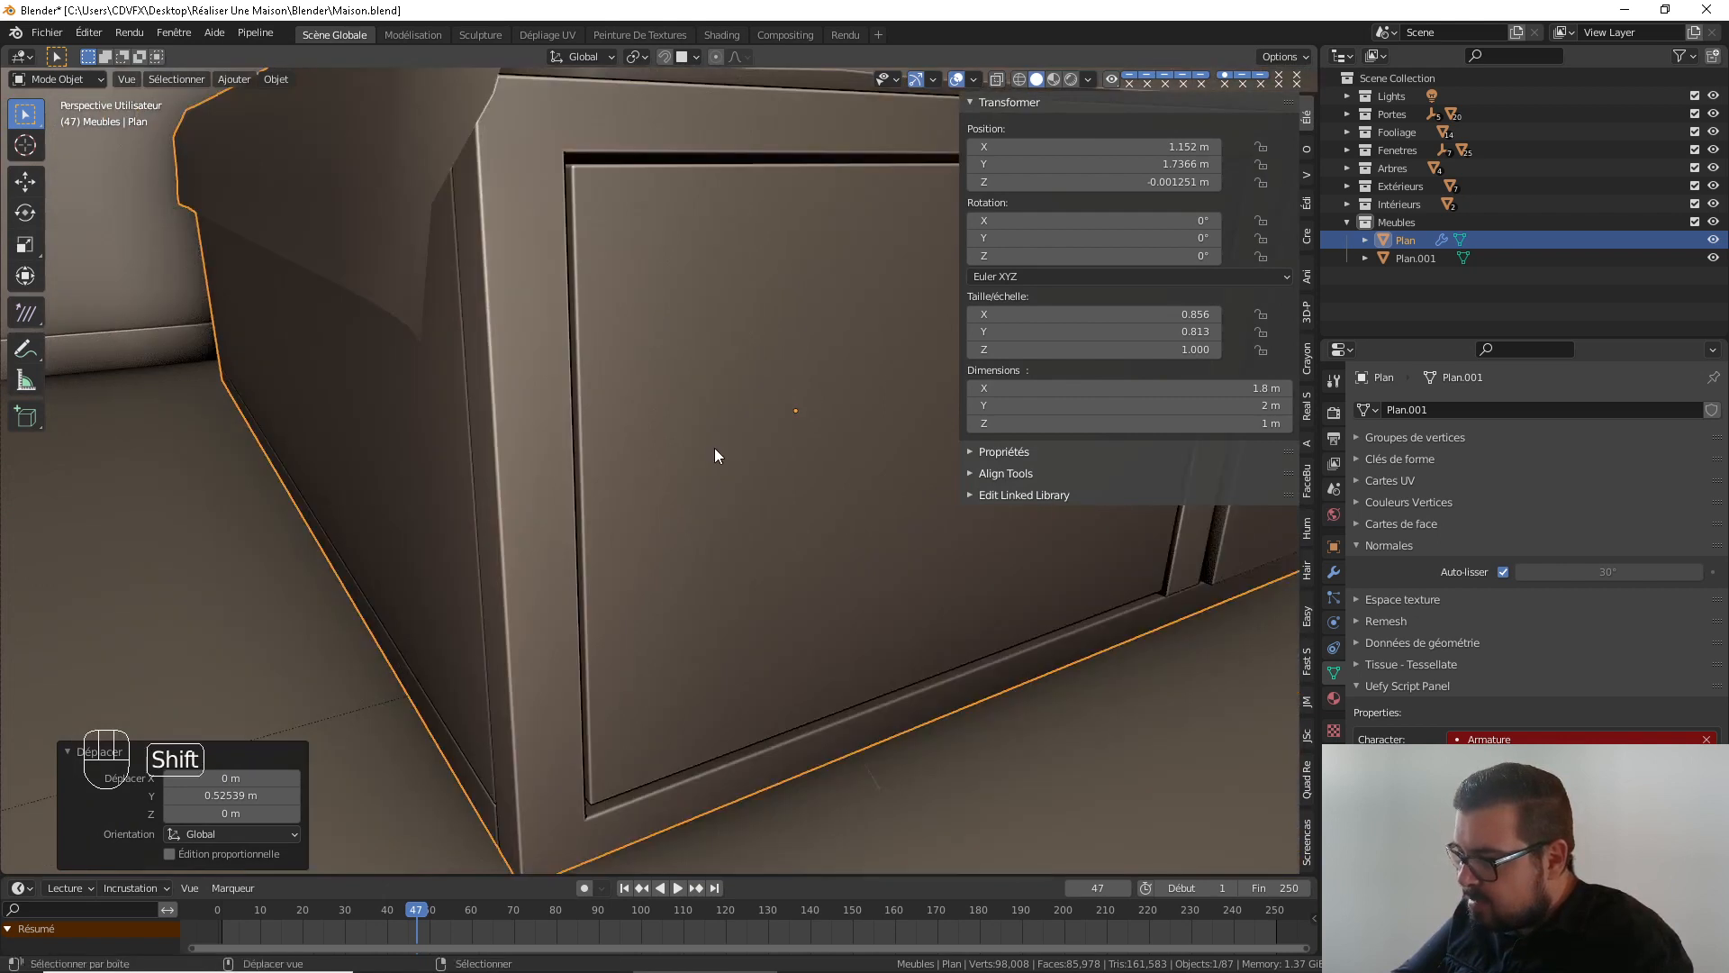
pyautogui.keyDown('shift'); pyautogui.moveTo(715, 455); pyautogui.dragTo(637, 309, button='middle'); pyautogui.keyUp('shift')
pyautogui.scroll(2, 636, 309)
pyautogui.press('g')
pyautogui.press('z')
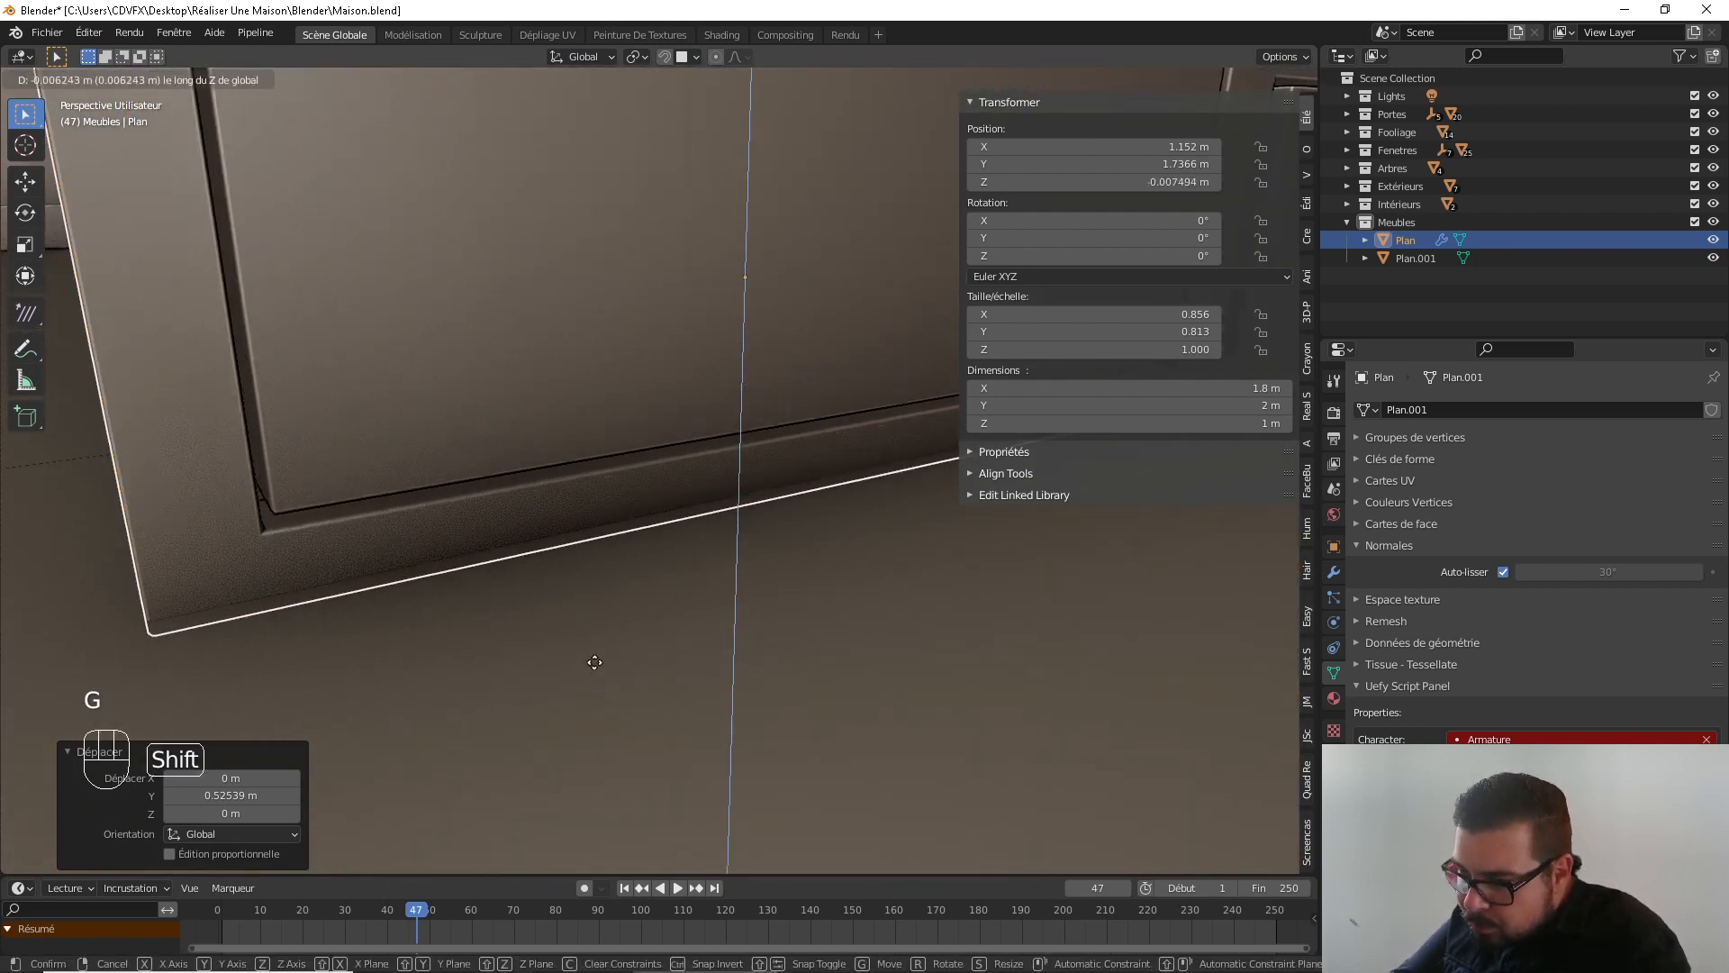
pyautogui.click(597, 623)
# Apply the bed's rotation and scale, and set its origin to its geometry
pyautogui.scroll(-3, 632, 575)
pyautogui.moveTo(632, 575); pyautogui.dragTo(826, 668, button='middle')
pyautogui.scroll(-2, 674, 593)
pyautogui.scroll(3, 673, 593)
pyautogui.scroll(-3, 652, 571)
pyautogui.scroll(3, 624, 627)
pyautogui.scroll(-1, 810, 670)
pyautogui.keyDown('shift'); pyautogui.moveTo(783, 671); pyautogui.dragTo(811, 634, button='middle'); pyautogui.keyUp('shift')
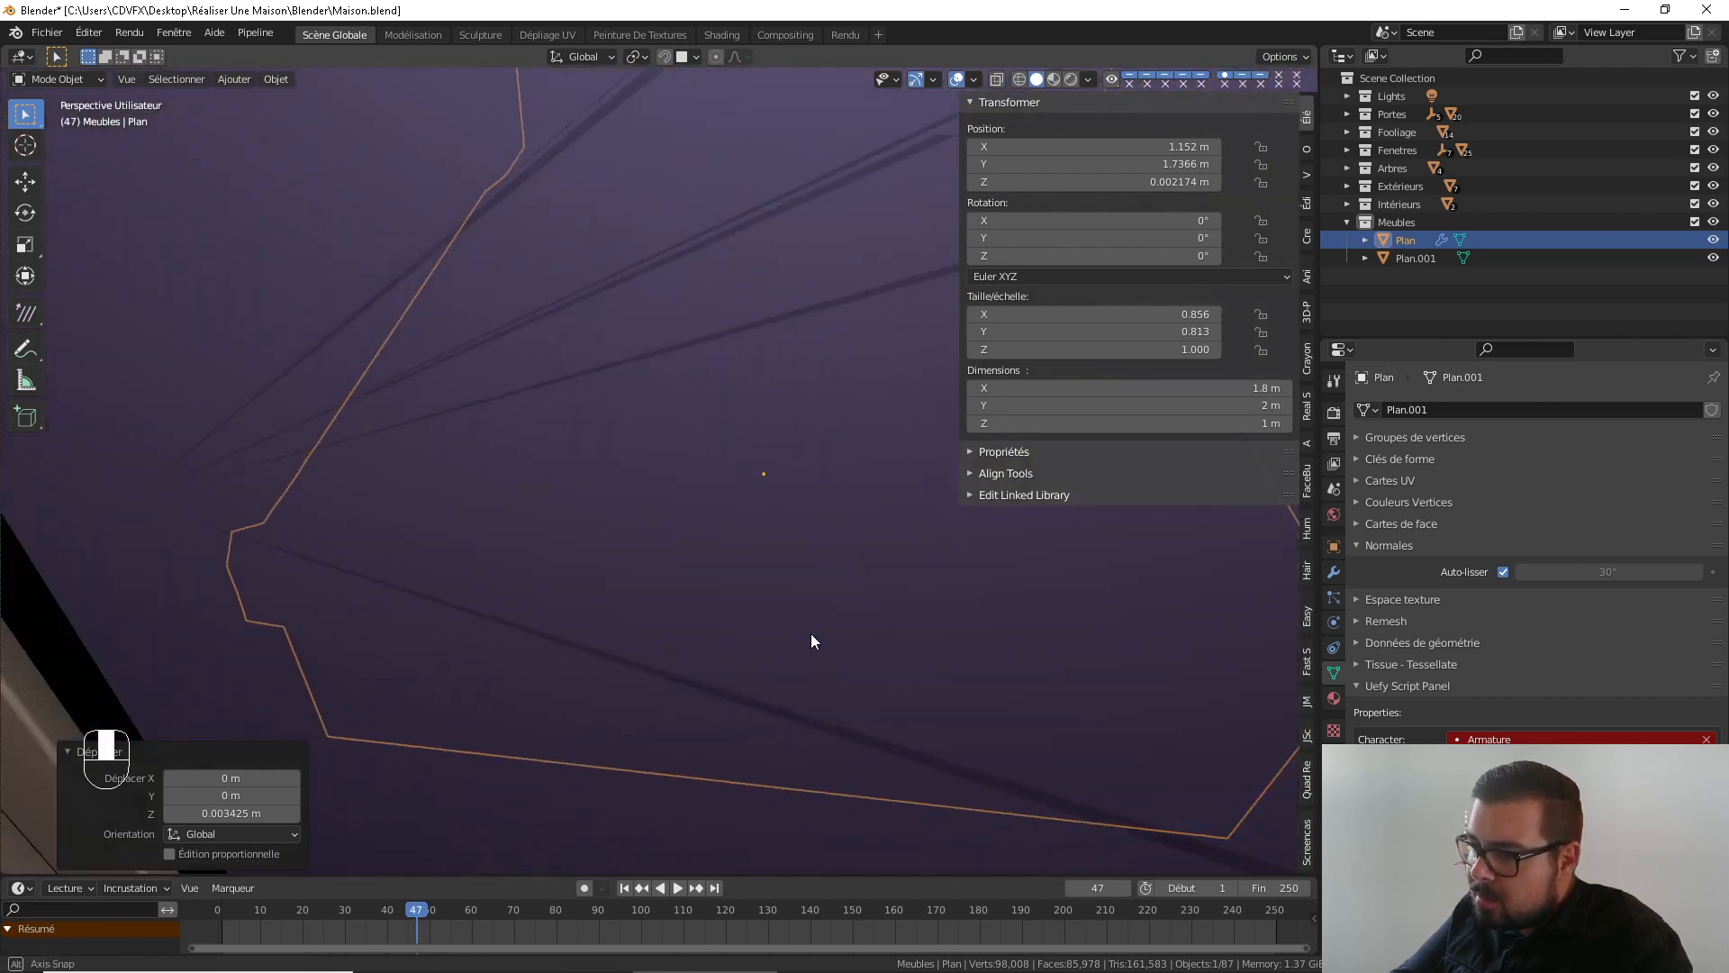
pyautogui.scroll(1, 812, 640)
pyautogui.press('q')
pyautogui.click(748, 619)
pyautogui.press('q')
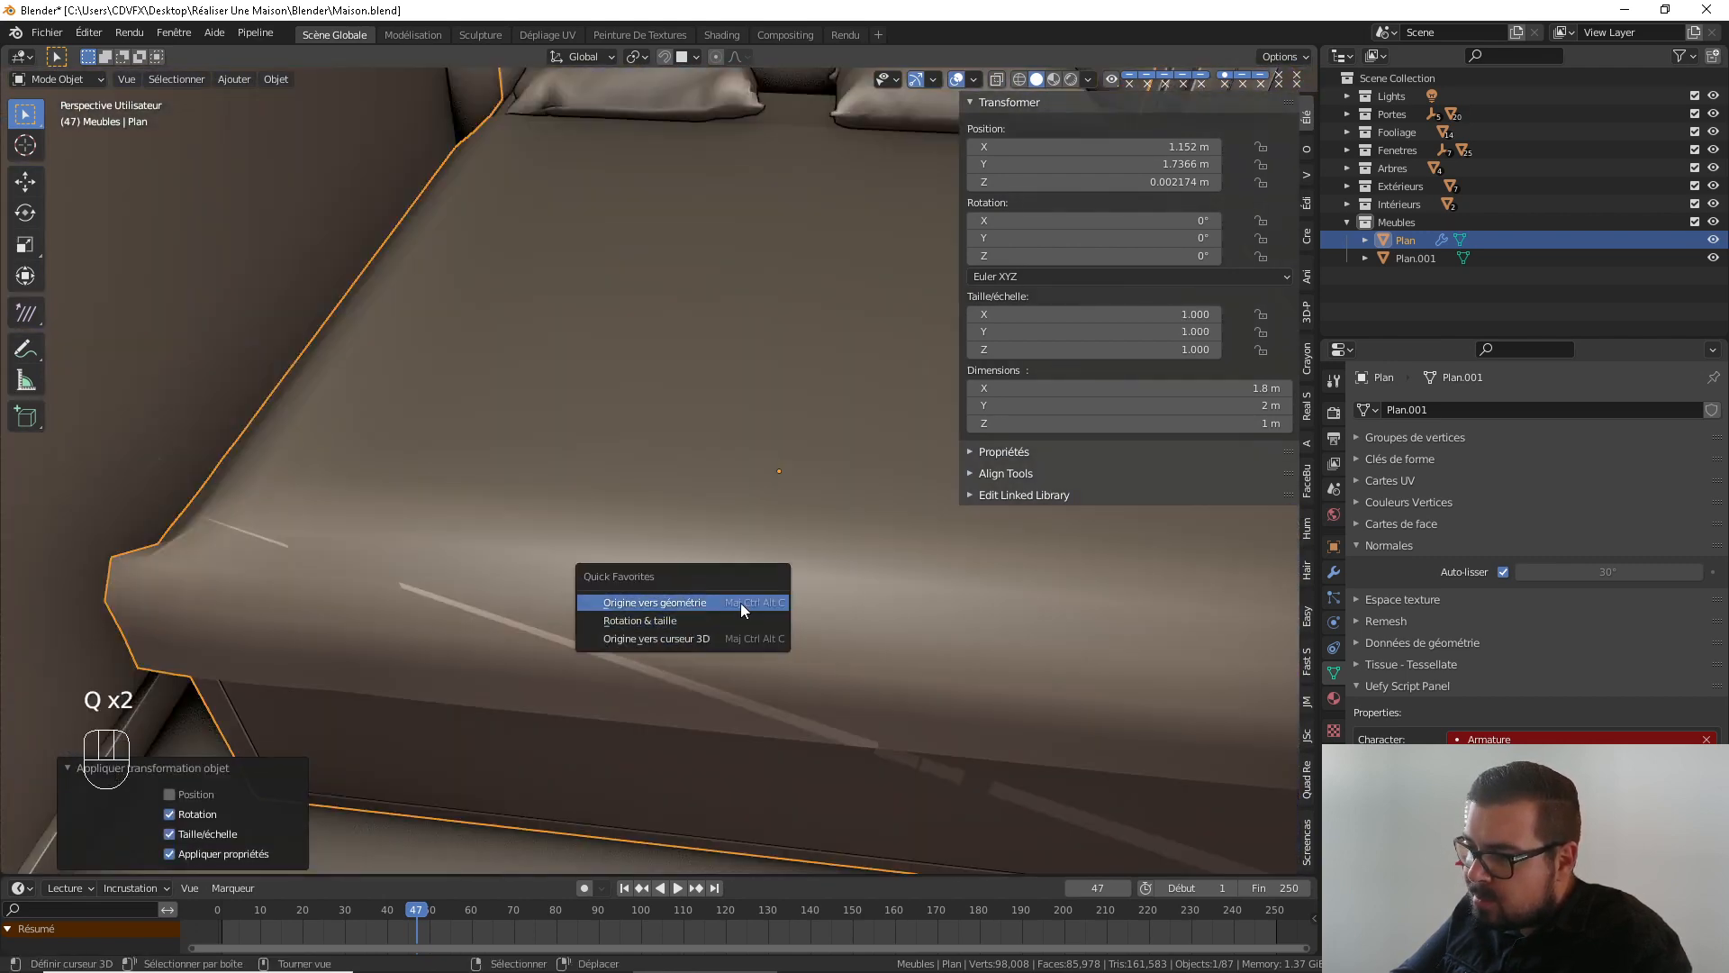
pyautogui.click(740, 603)
# Move the bed about 0.22 m along negative X and check its clearance from the door and windows
pyautogui.press('g')
pyautogui.press('x')
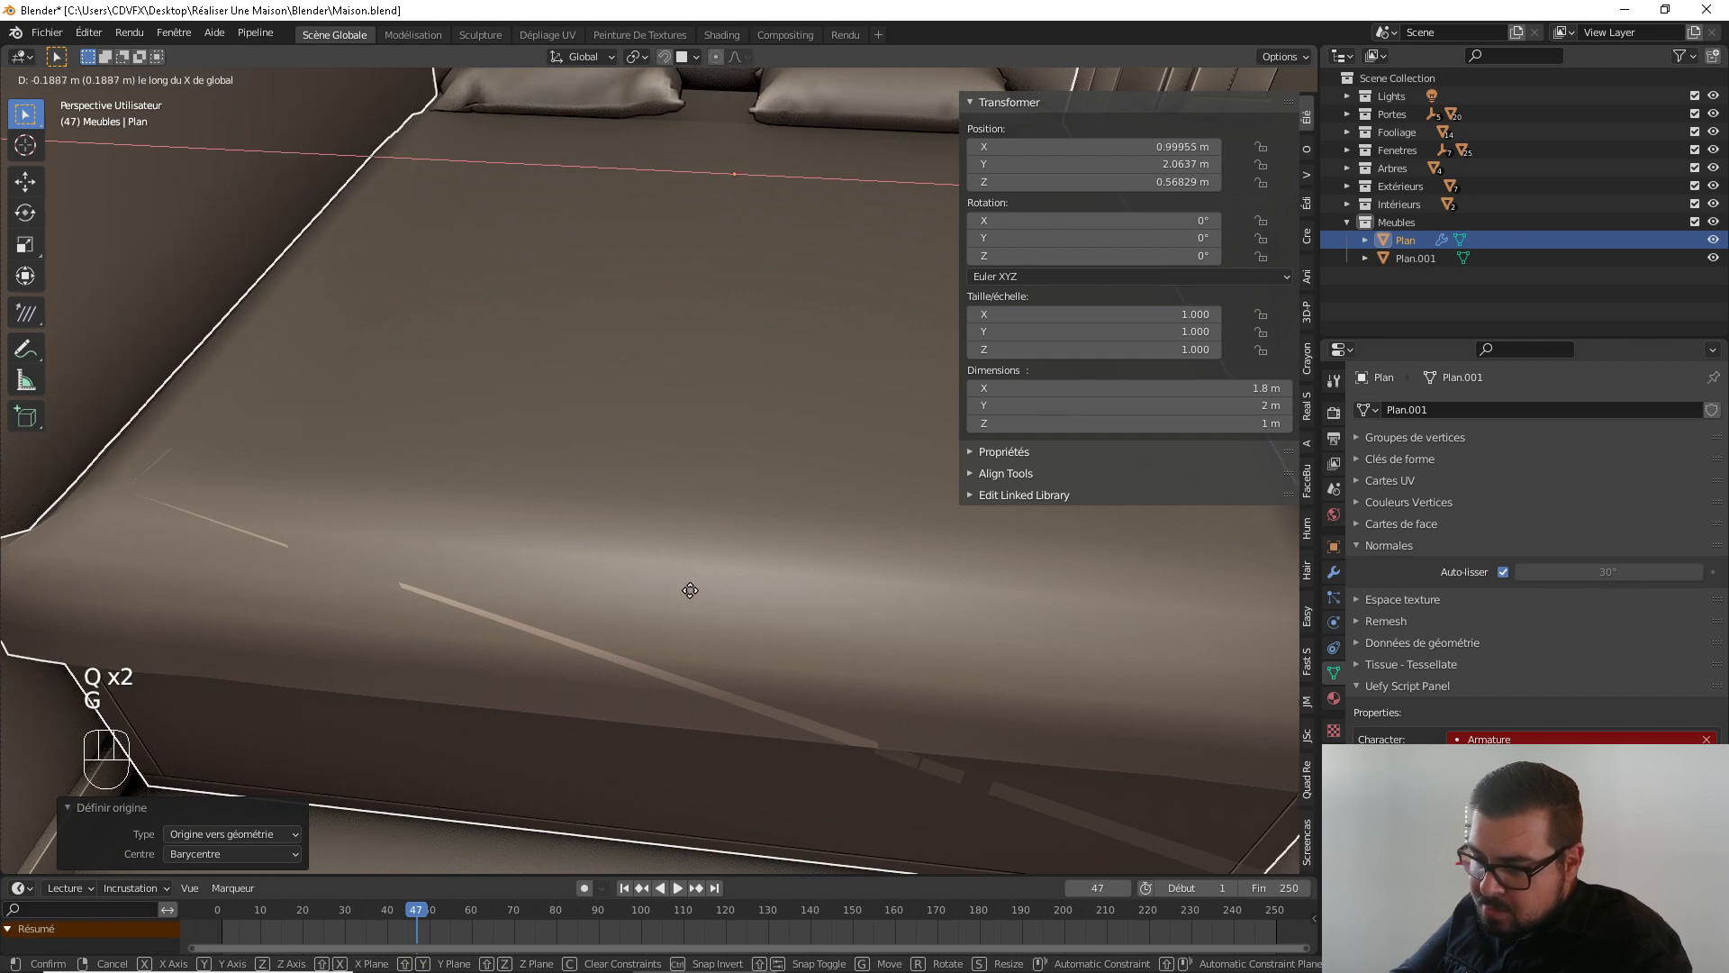
pyautogui.click(565, 571)
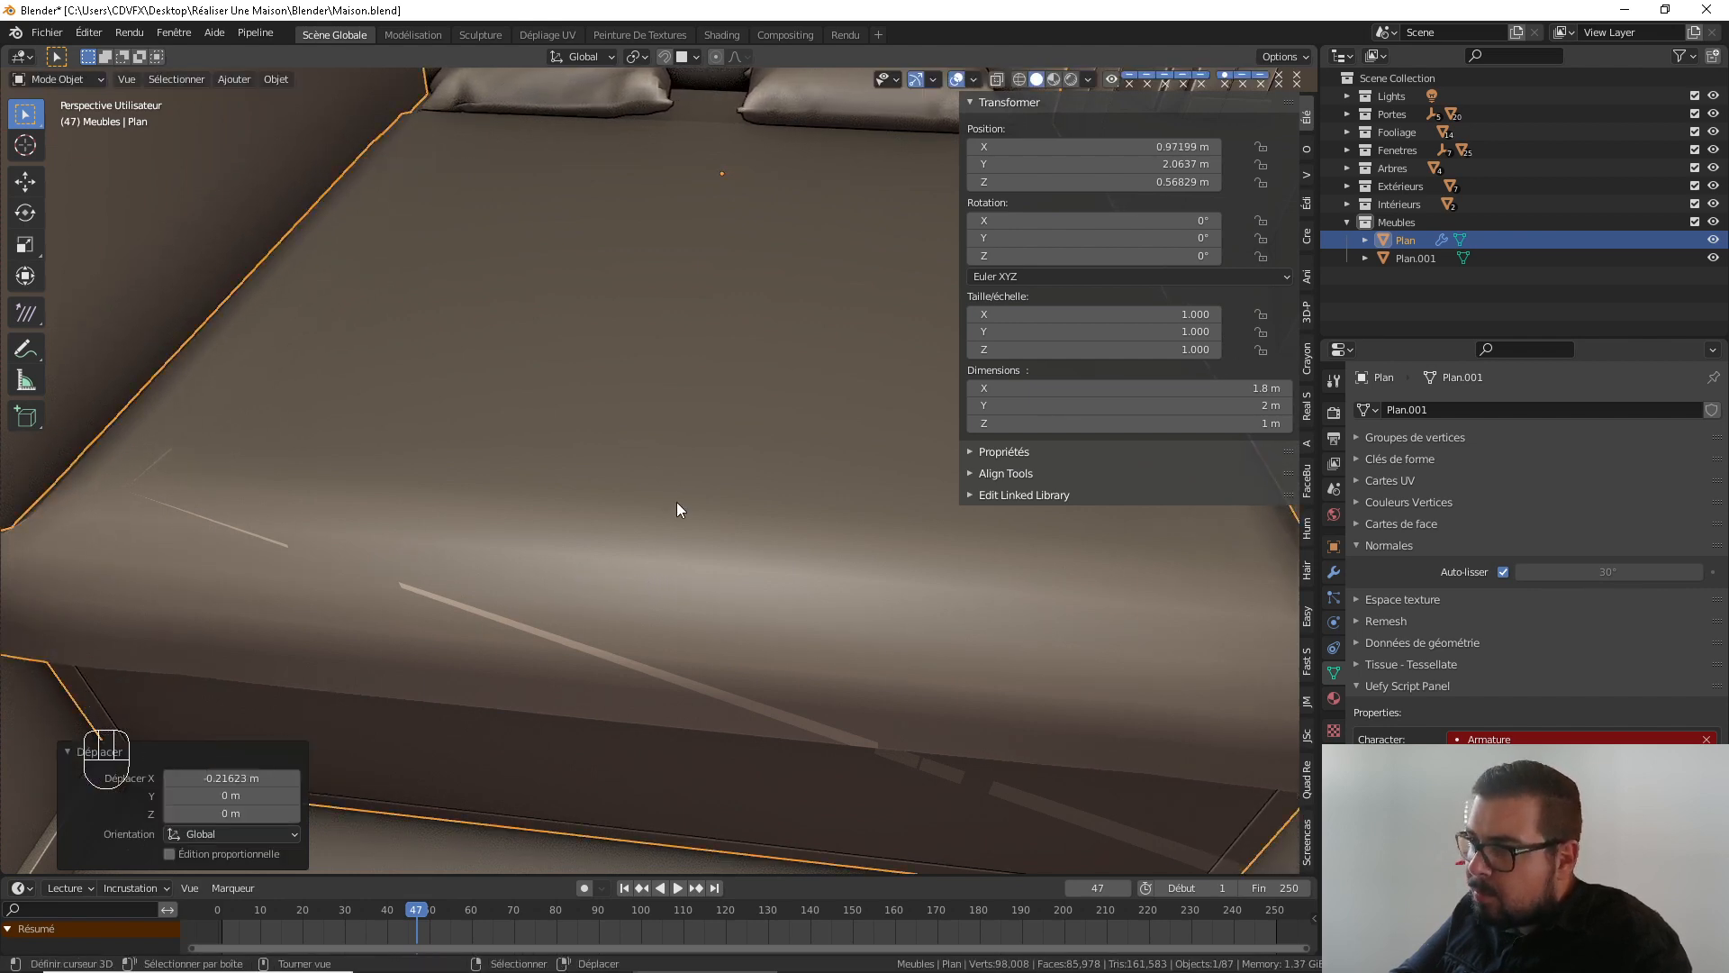
pyautogui.keyDown('shift'); pyautogui.moveTo(677, 540); pyautogui.dragTo(670, 765, button='middle'); pyautogui.keyUp('shift')
pyautogui.keyDown('shift'); pyautogui.moveTo(728, 626); pyautogui.dragTo(579, 661, button='middle'); pyautogui.keyUp('shift')
pyautogui.keyDown('shift'); pyautogui.moveTo(544, 369); pyautogui.dragTo(559, 618, button='middle'); pyautogui.keyUp('shift')
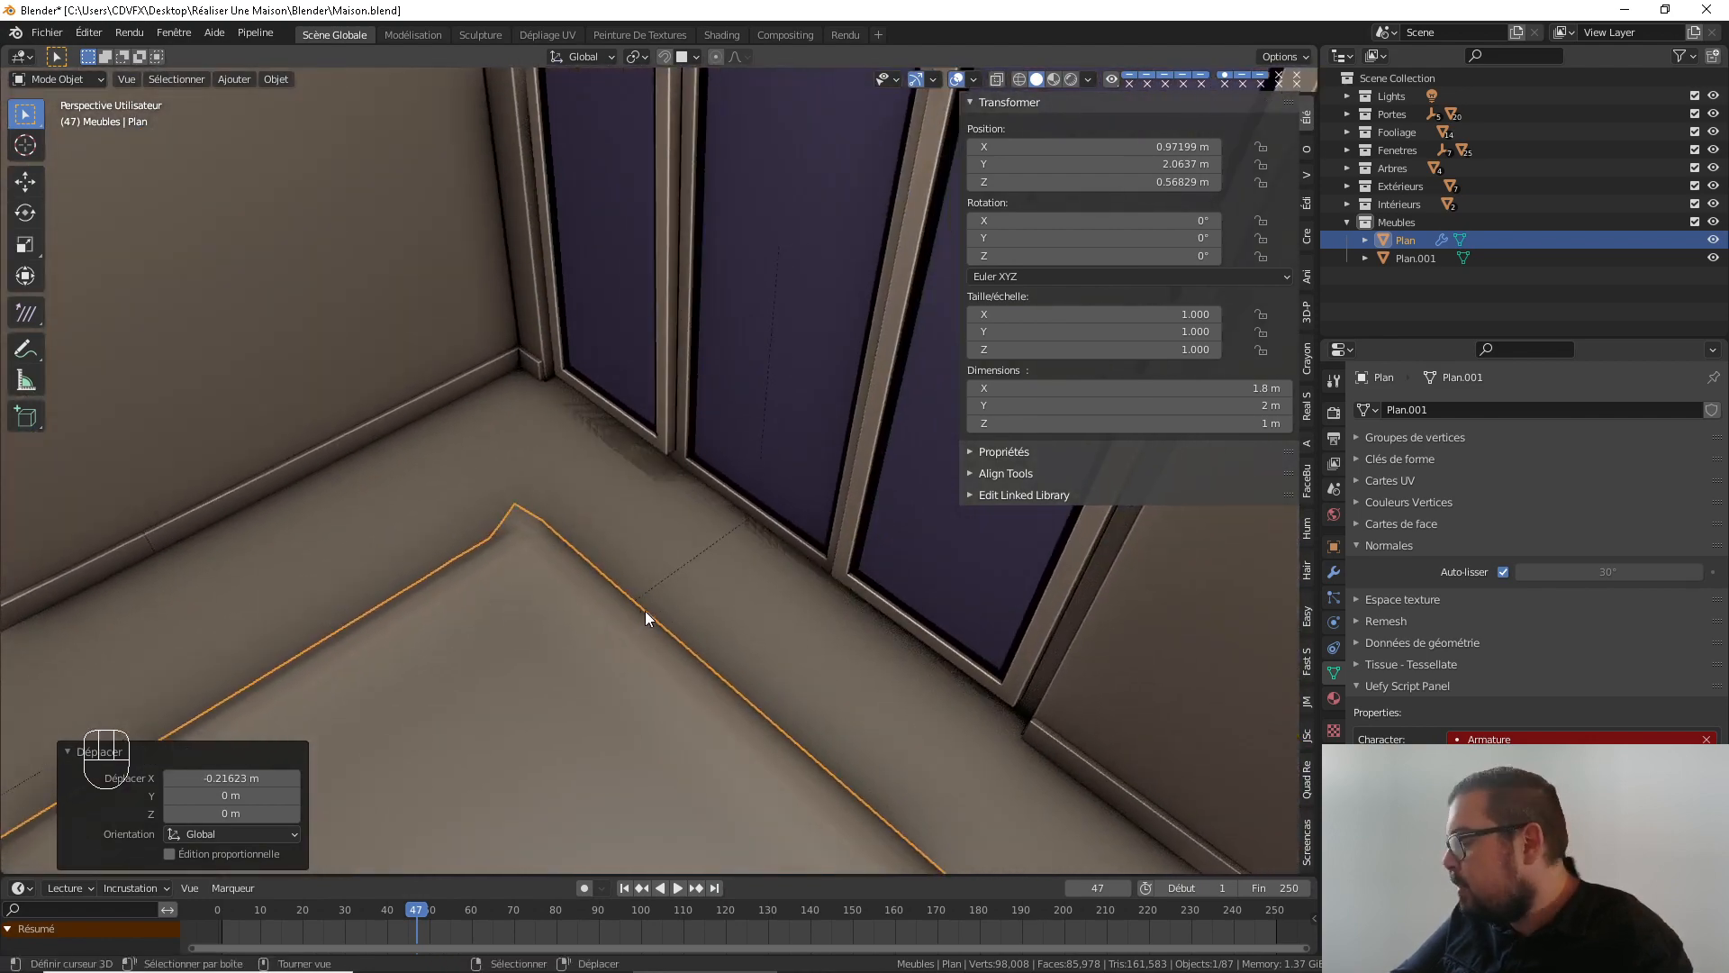
pyautogui.moveTo(701, 668); pyautogui.dragTo(802, 574, button='middle')
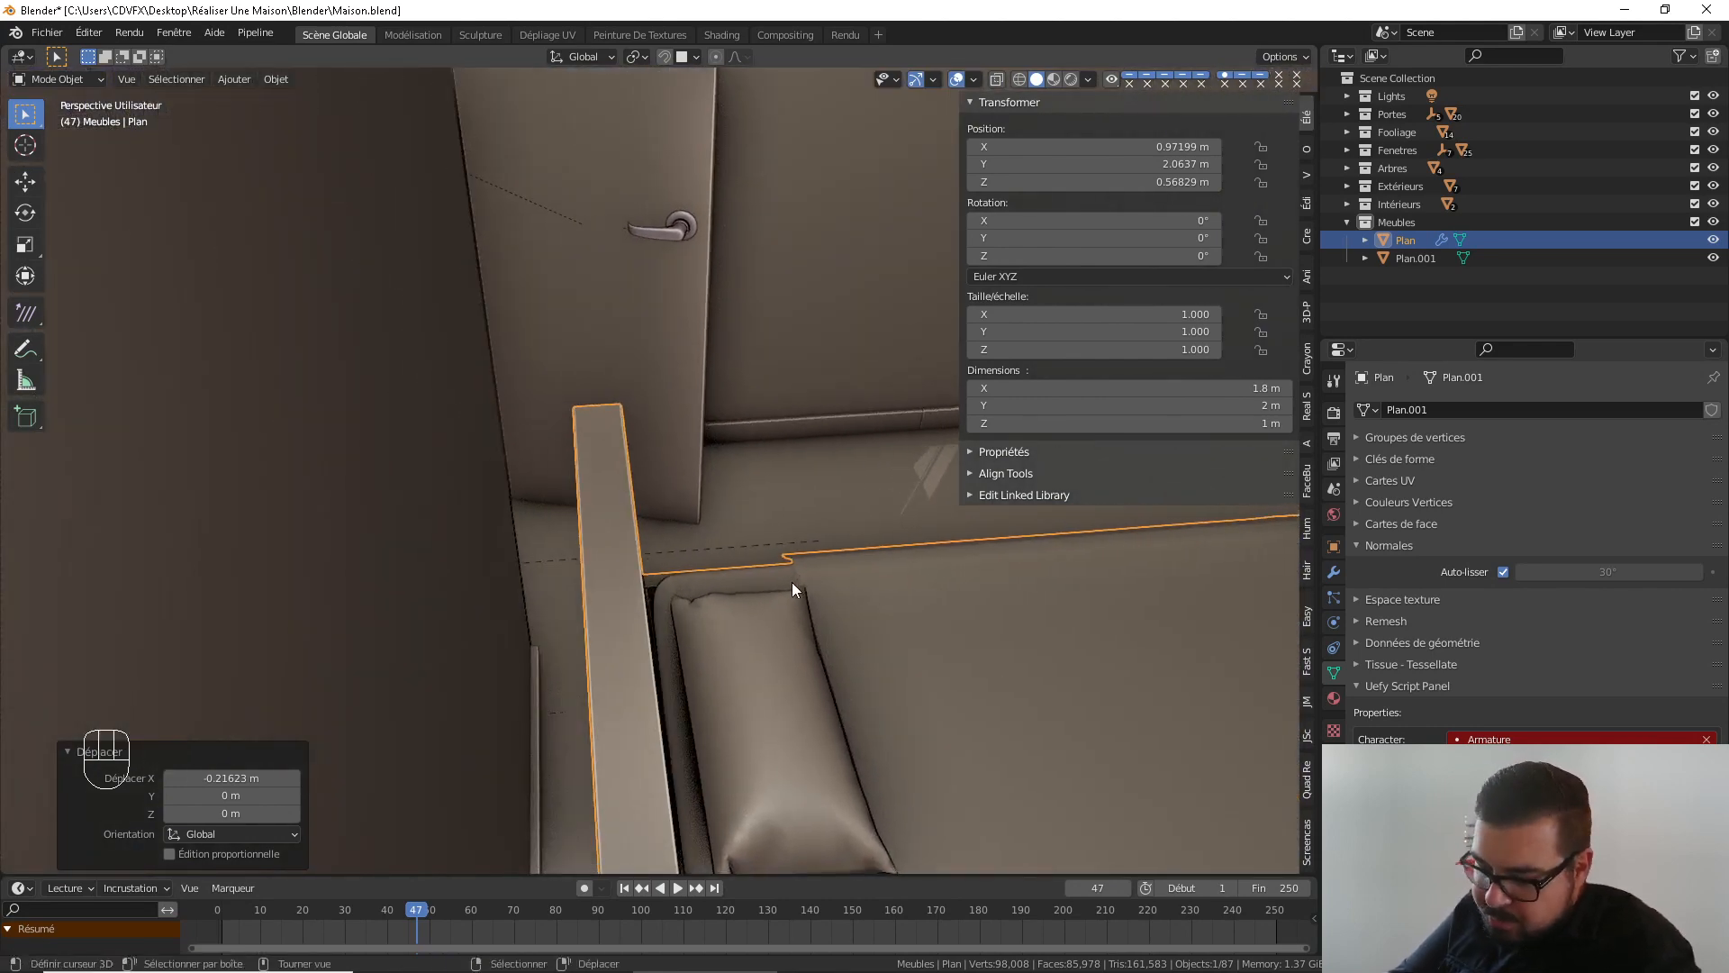
# Move the first bed about 0.12 m along positive Y so its headboard sits closer to the wall
pyautogui.press('g')
pyautogui.press('x')
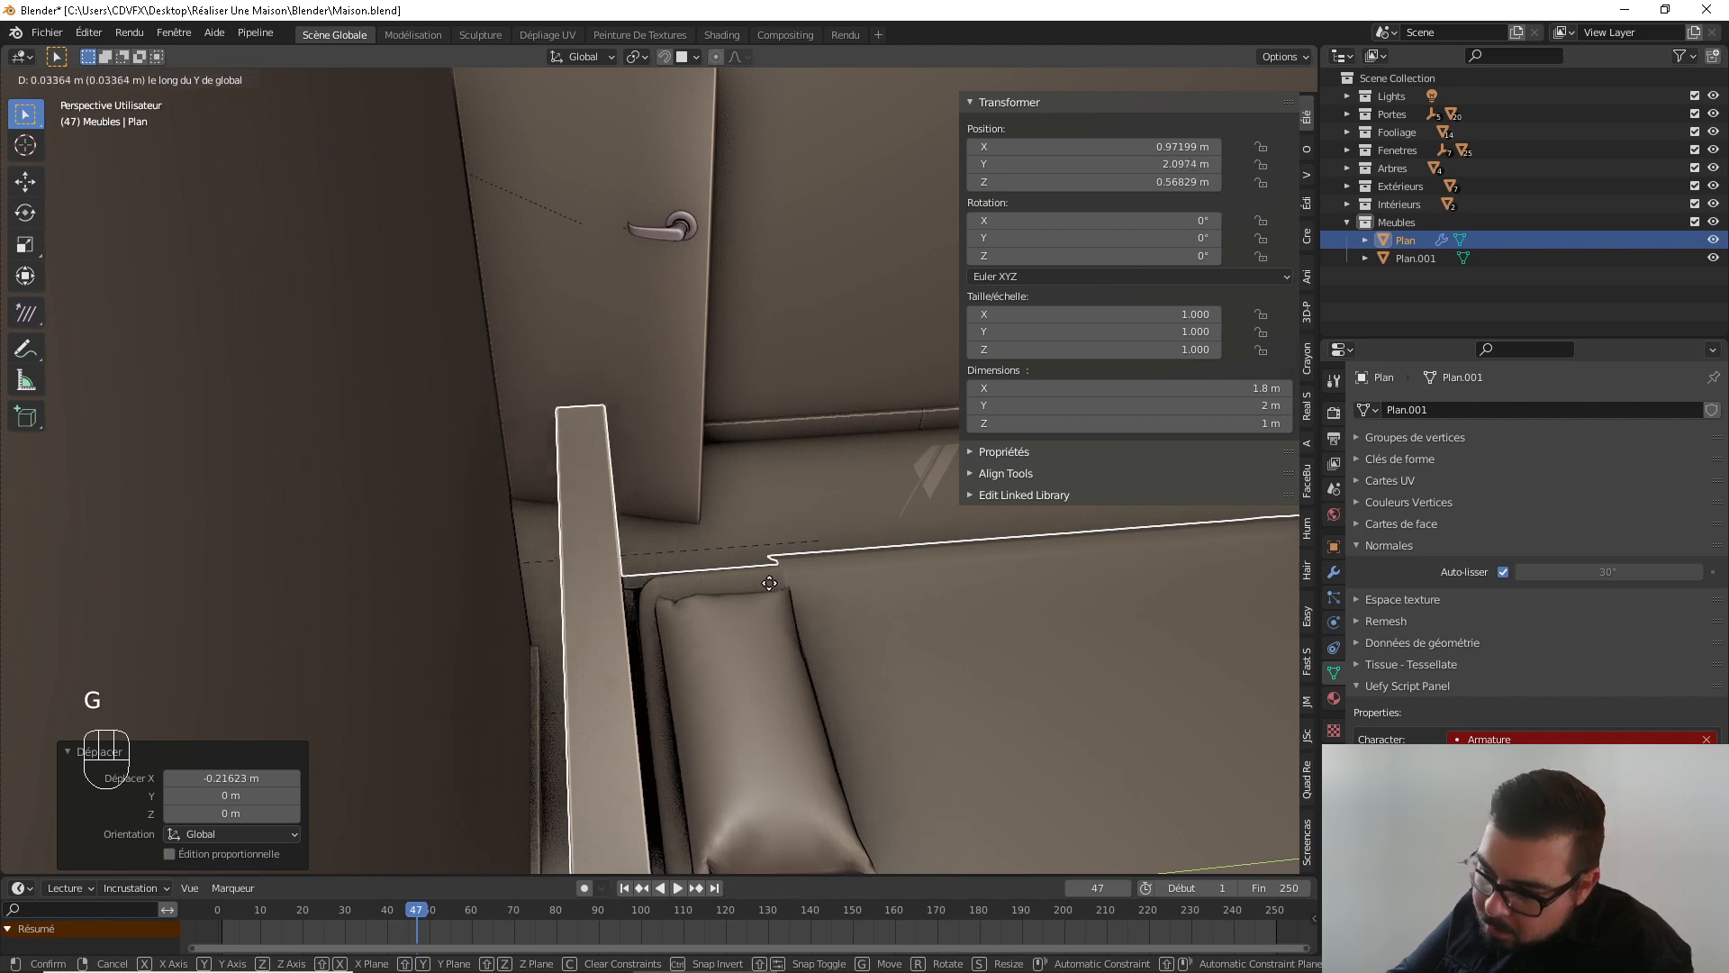
pyautogui.click(618, 598)
pyautogui.keyDown('shift'); pyautogui.moveTo(618, 598); pyautogui.dragTo(759, 601, button='middle'); pyautogui.keyUp('shift')
pyautogui.press('g')
pyautogui.press('y')
pyautogui.click(738, 592)
pyautogui.press('g')
pyautogui.press('y')
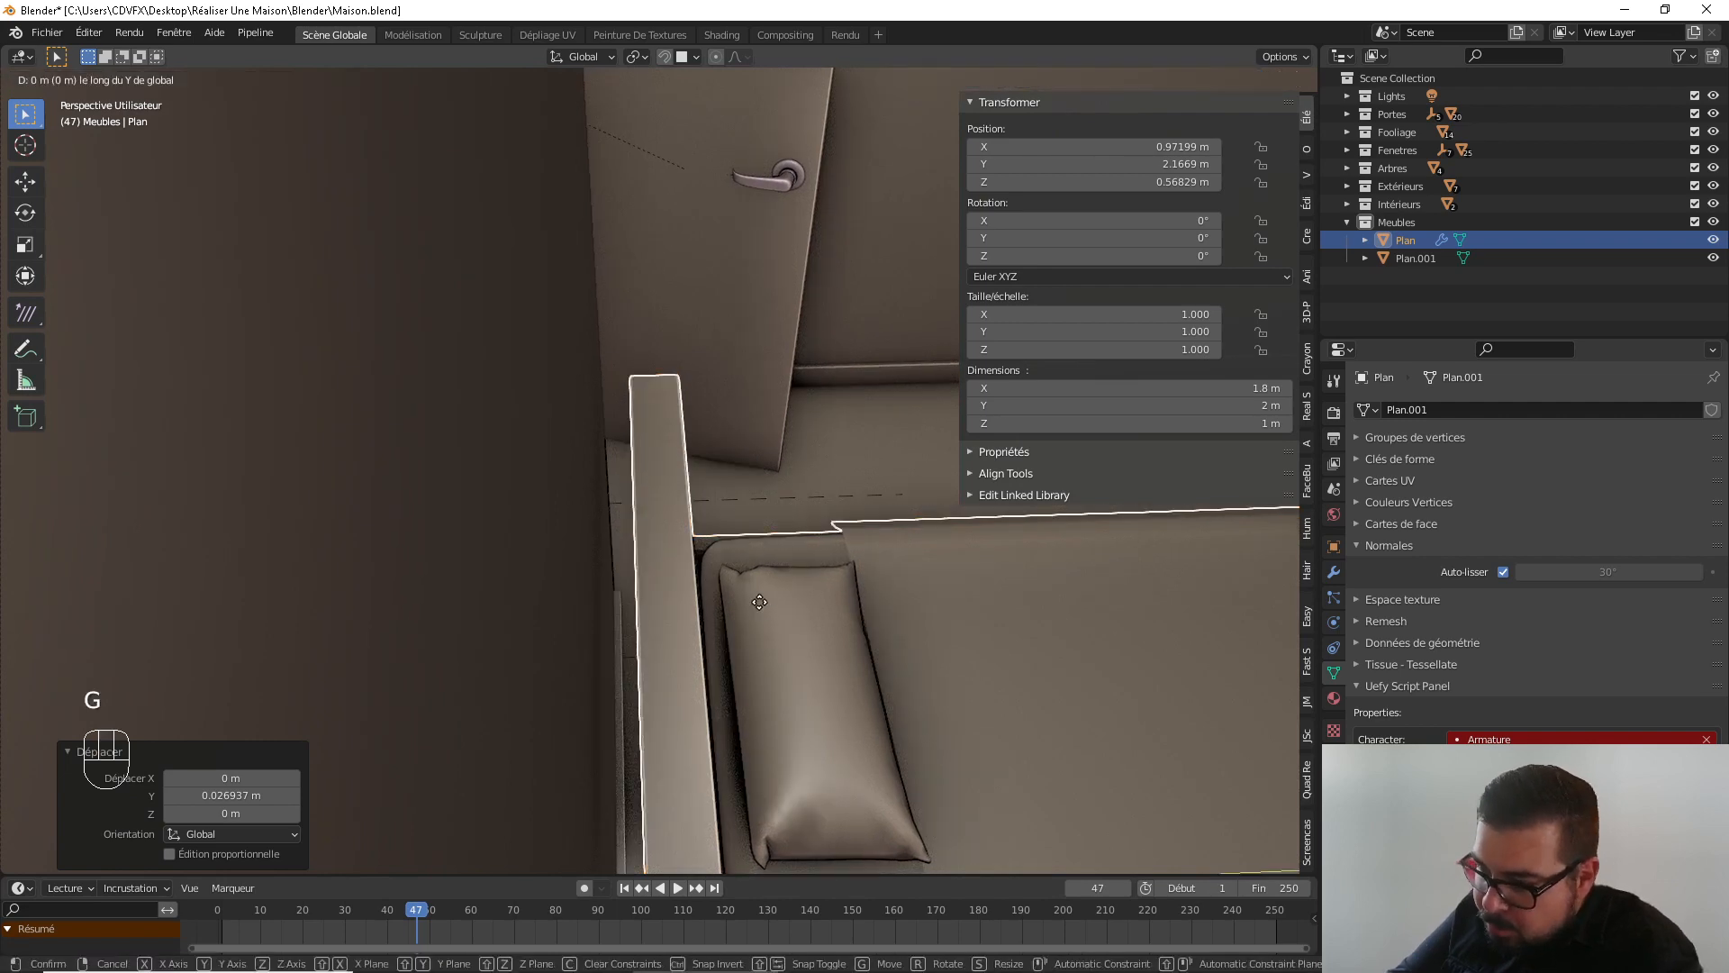
pyautogui.click(651, 605)
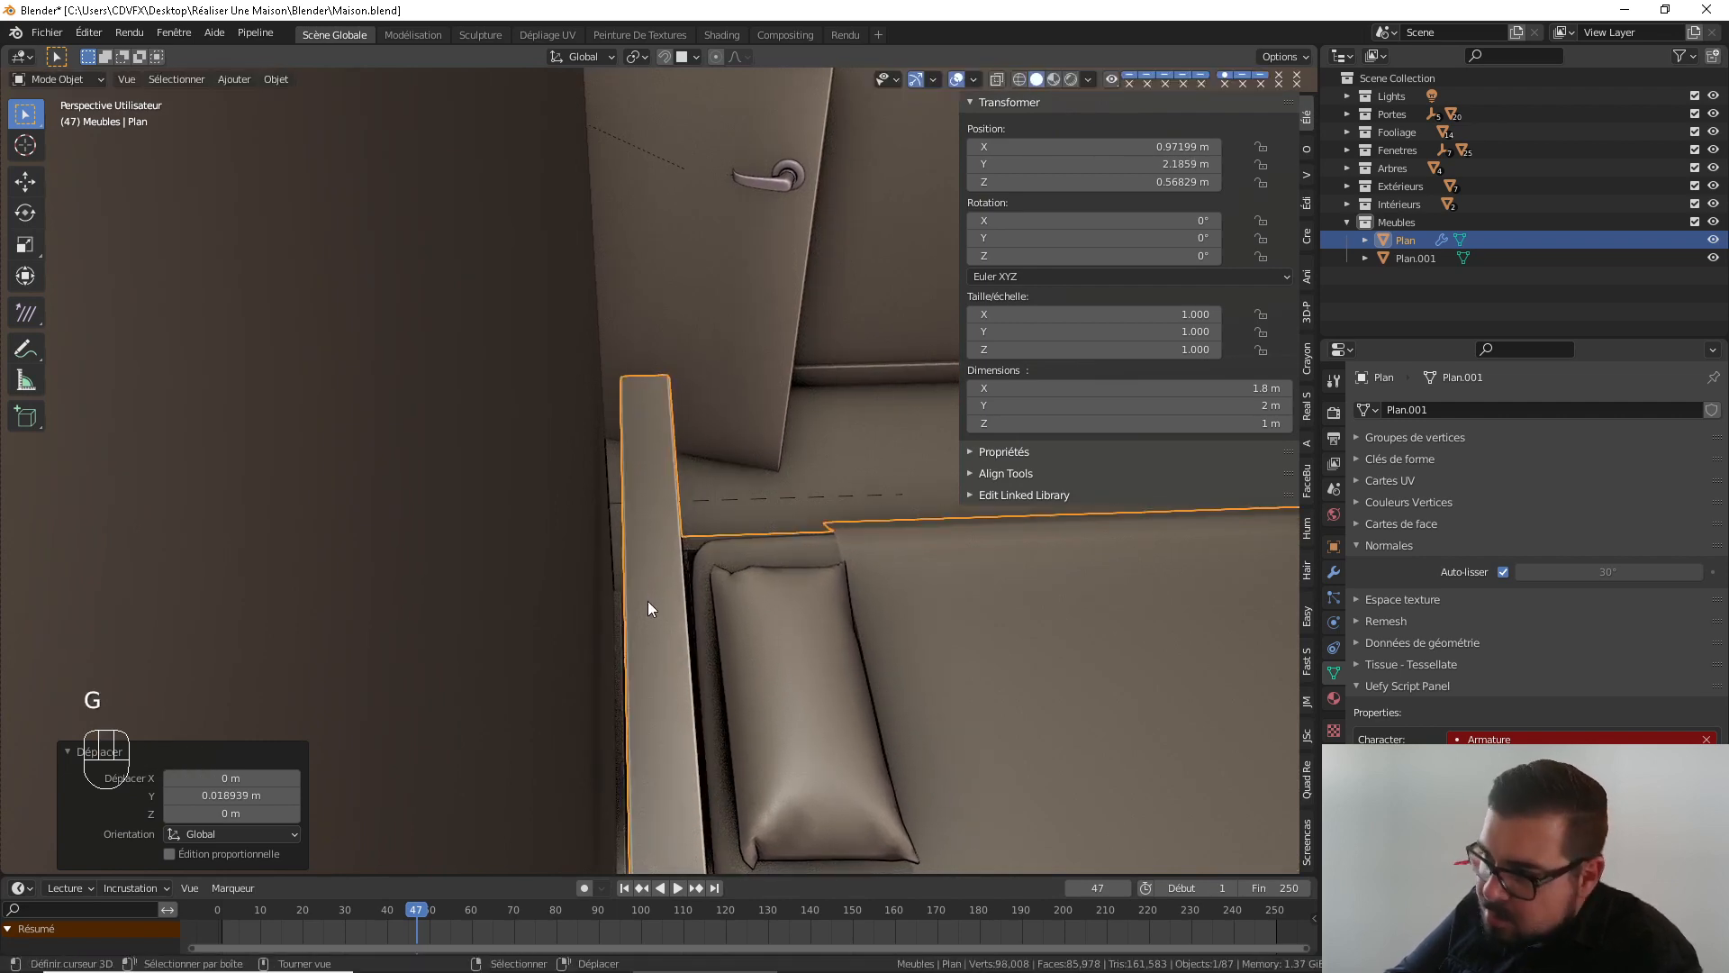
# Set the second bed's dimensions to 2 m in Y and 1.8 m in X
pyautogui.keyDown('shift'); pyautogui.moveTo(651, 604); pyautogui.dragTo(1299, 322, button='middle'); pyautogui.keyUp('shift')
pyautogui.click(744, 560)
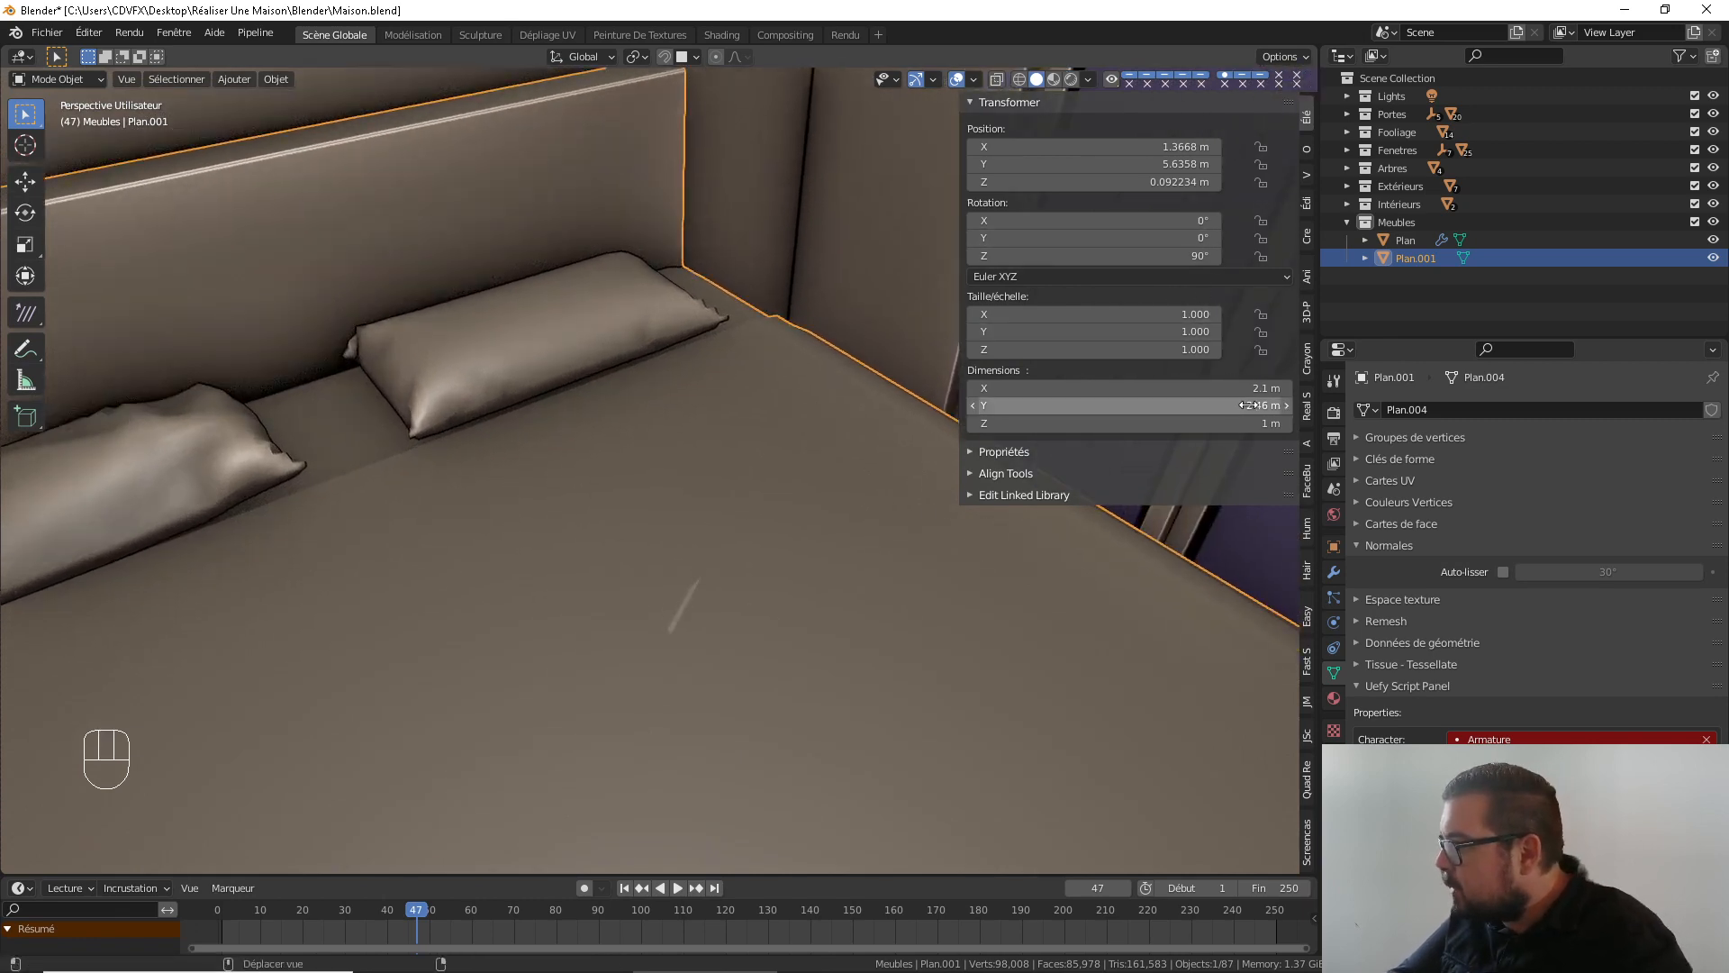
pyautogui.write('2')
pyautogui.press('Return')
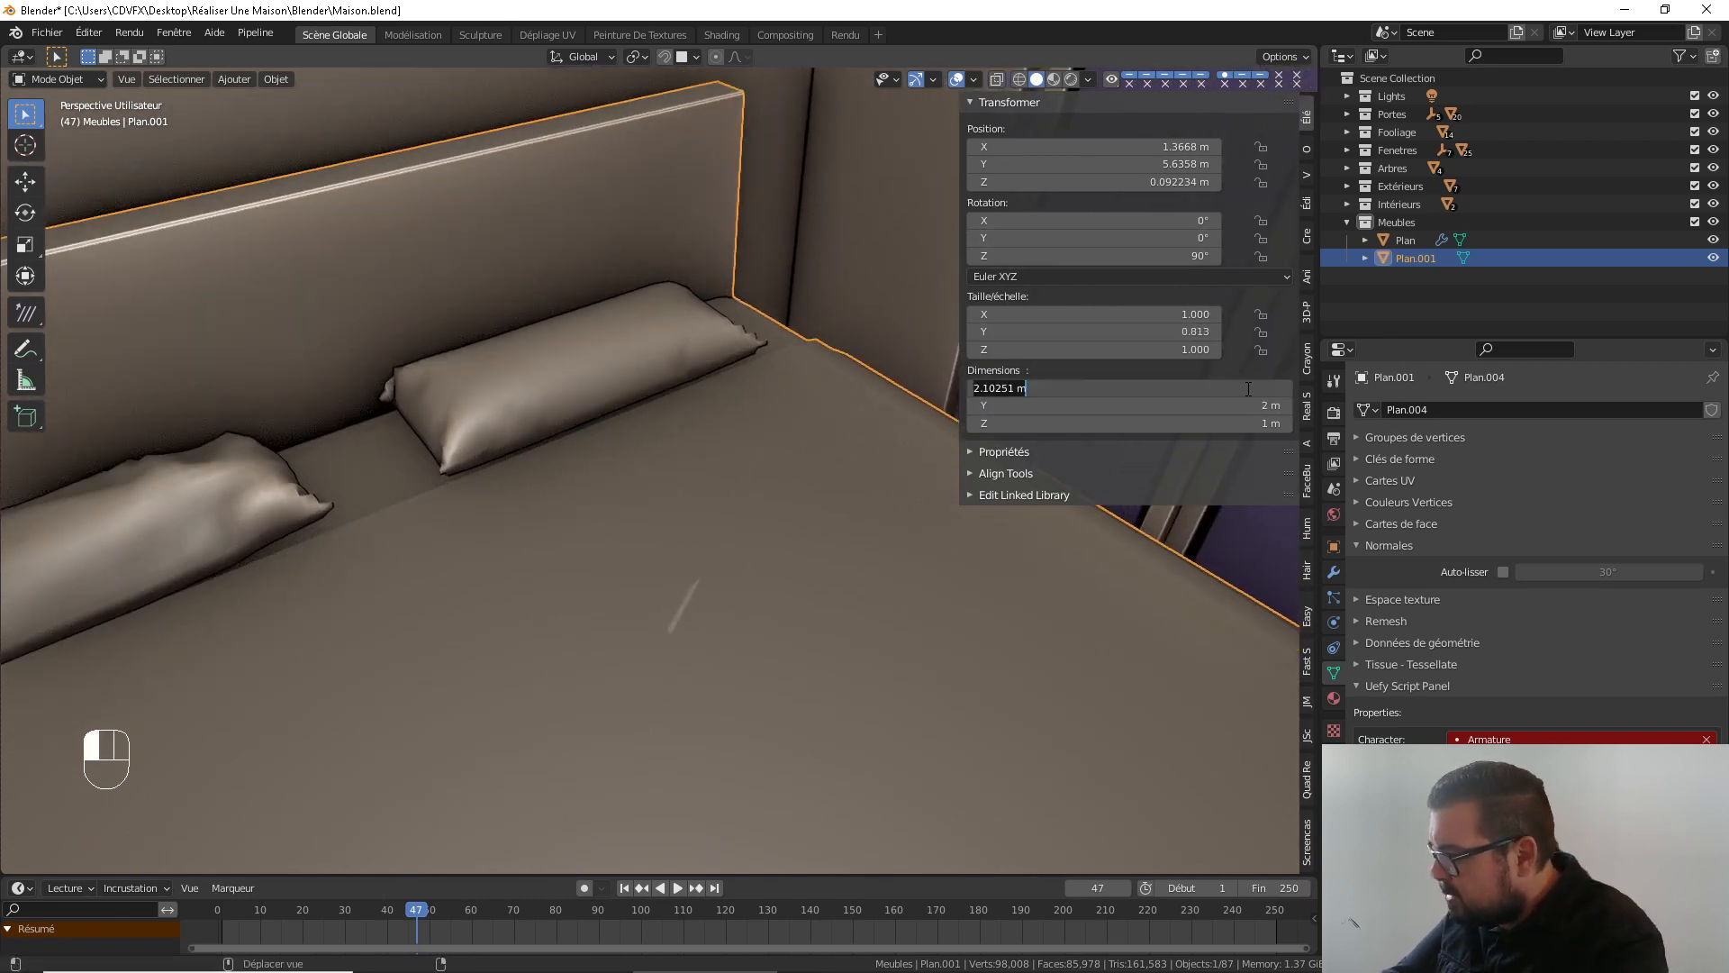
pyautogui.click(1248, 389)
pyautogui.write('1.8')
pyautogui.press('Return')
# Check the resized second bed's clearance from the windows, the side wall and the bedroom door
pyautogui.scroll(1, 743, 520)
pyautogui.scroll(-3, 742, 522)
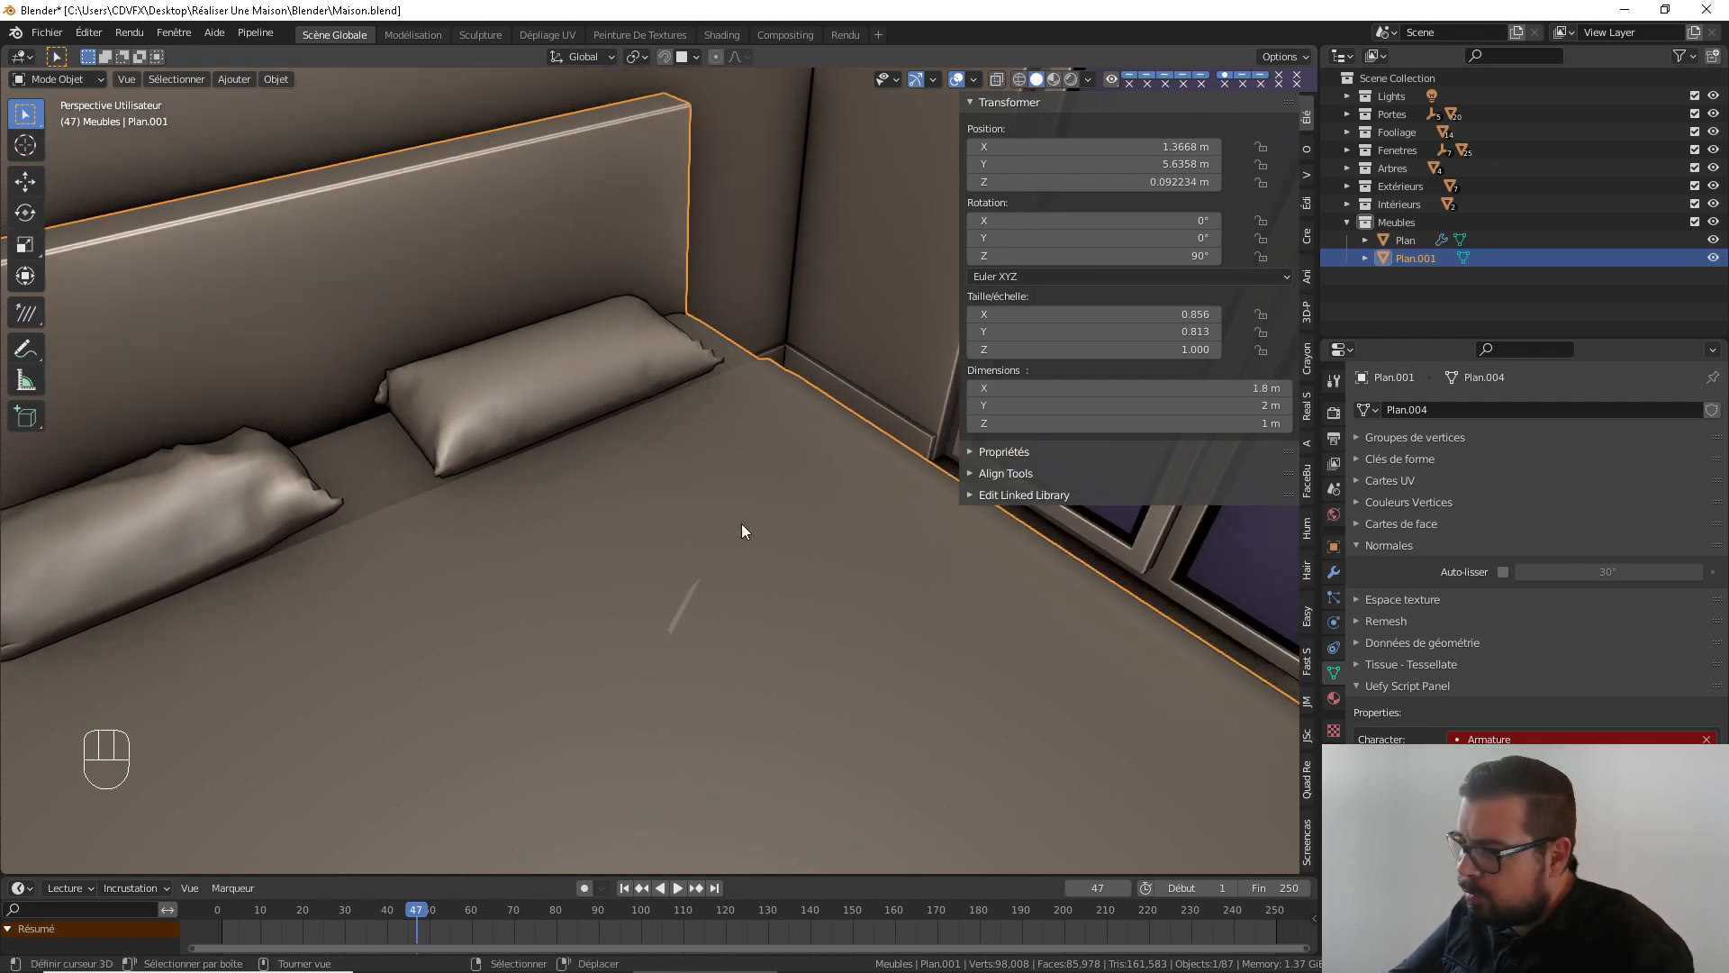
pyautogui.keyDown('shift'); pyautogui.moveTo(775, 538); pyautogui.dragTo(961, 464, button='middle'); pyautogui.keyUp('shift')
pyautogui.moveTo(834, 473); pyautogui.dragTo(811, 563, button='middle')
pyautogui.keyDown('shift'); pyautogui.moveTo(810, 562); pyautogui.dragTo(668, 564, button='middle'); pyautogui.keyUp('shift')
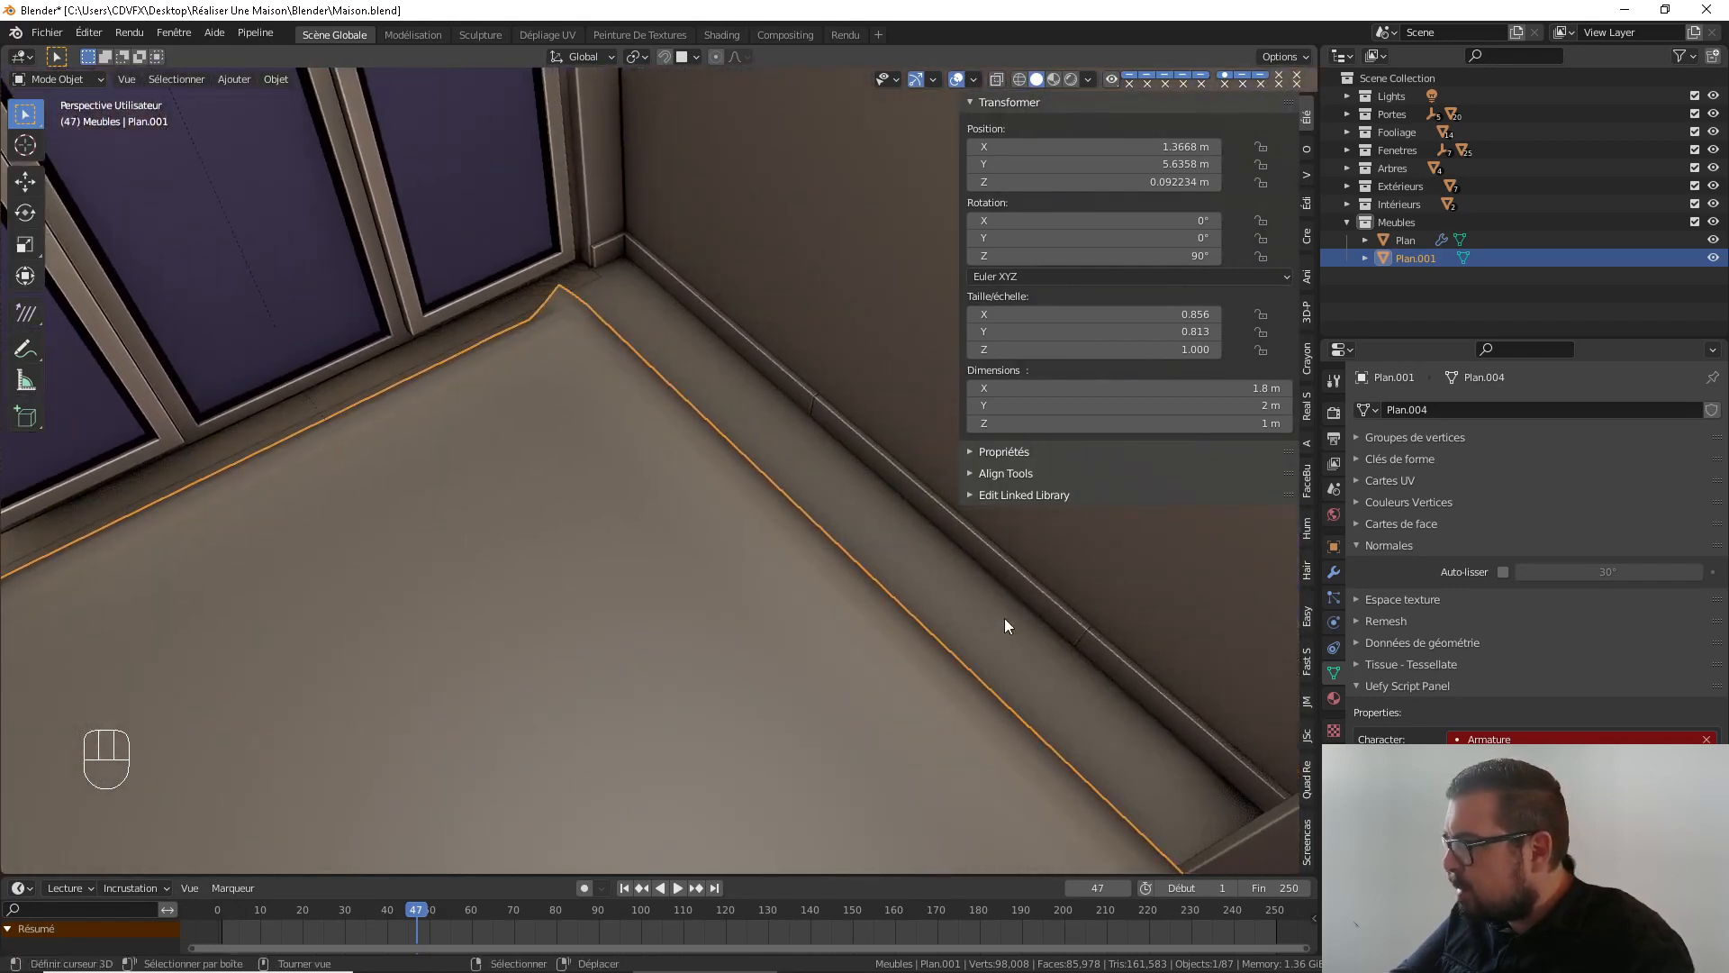
pyautogui.moveTo(1007, 624); pyautogui.dragTo(851, 553, button='middle')
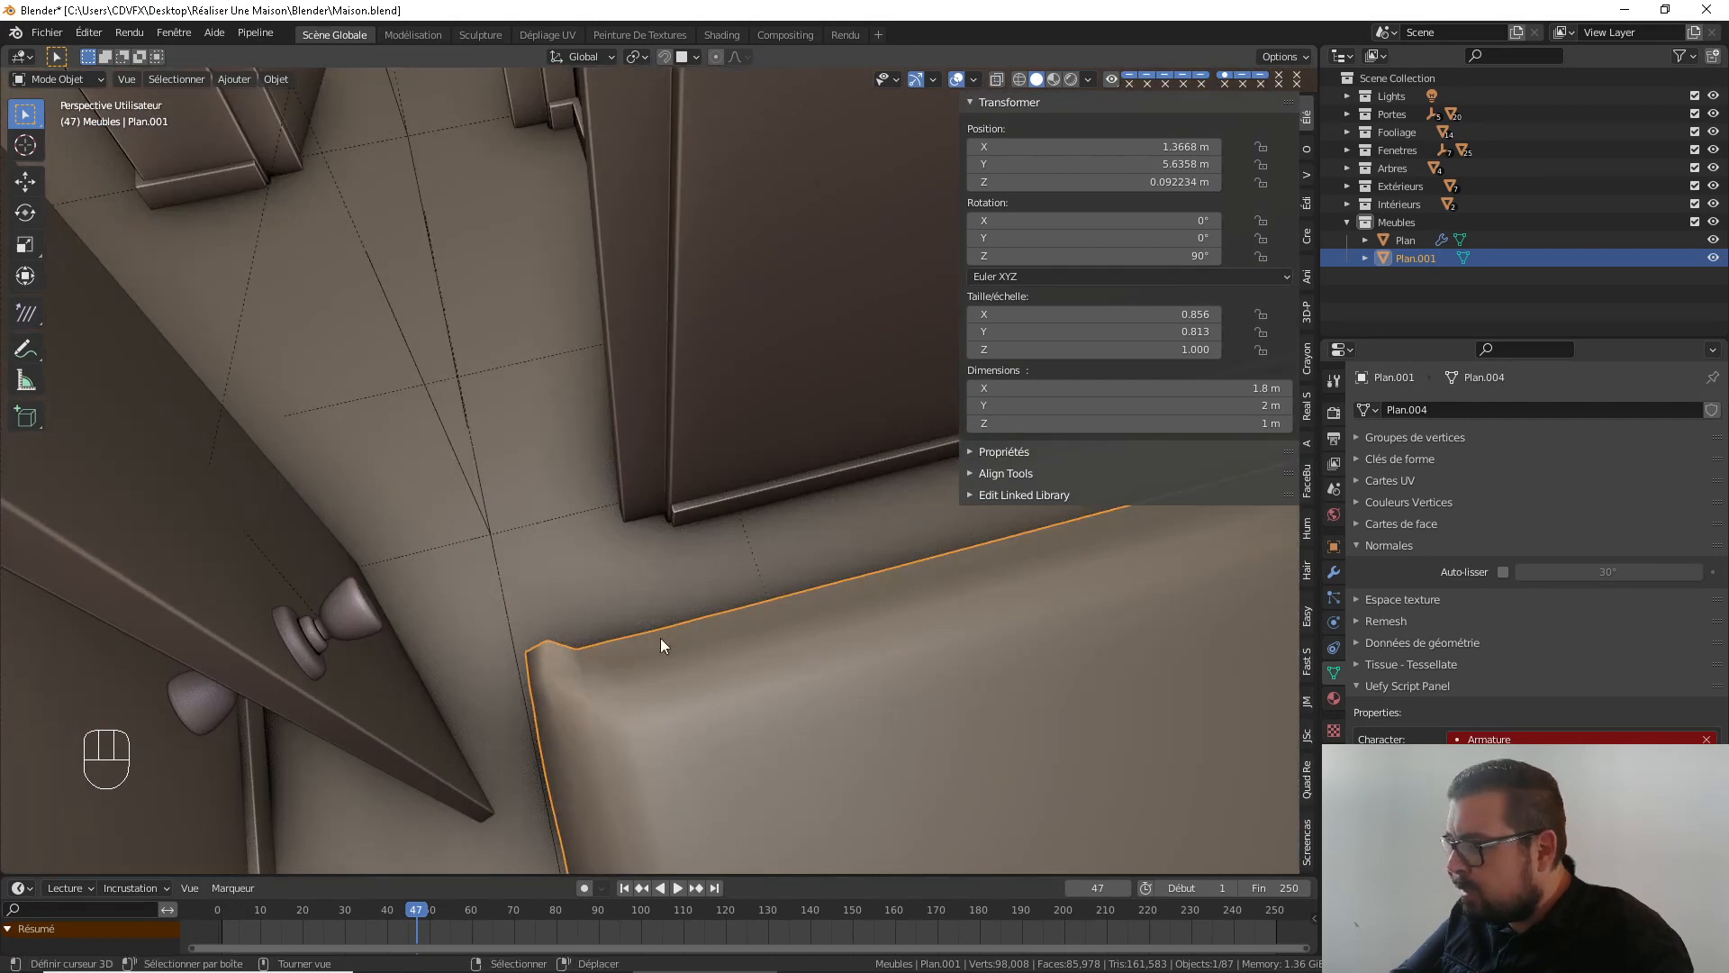
pyautogui.keyDown('shift'); pyautogui.moveTo(661, 645); pyautogui.dragTo(410, 620, button='middle'); pyautogui.keyUp('shift')
pyautogui.click(416, 616)
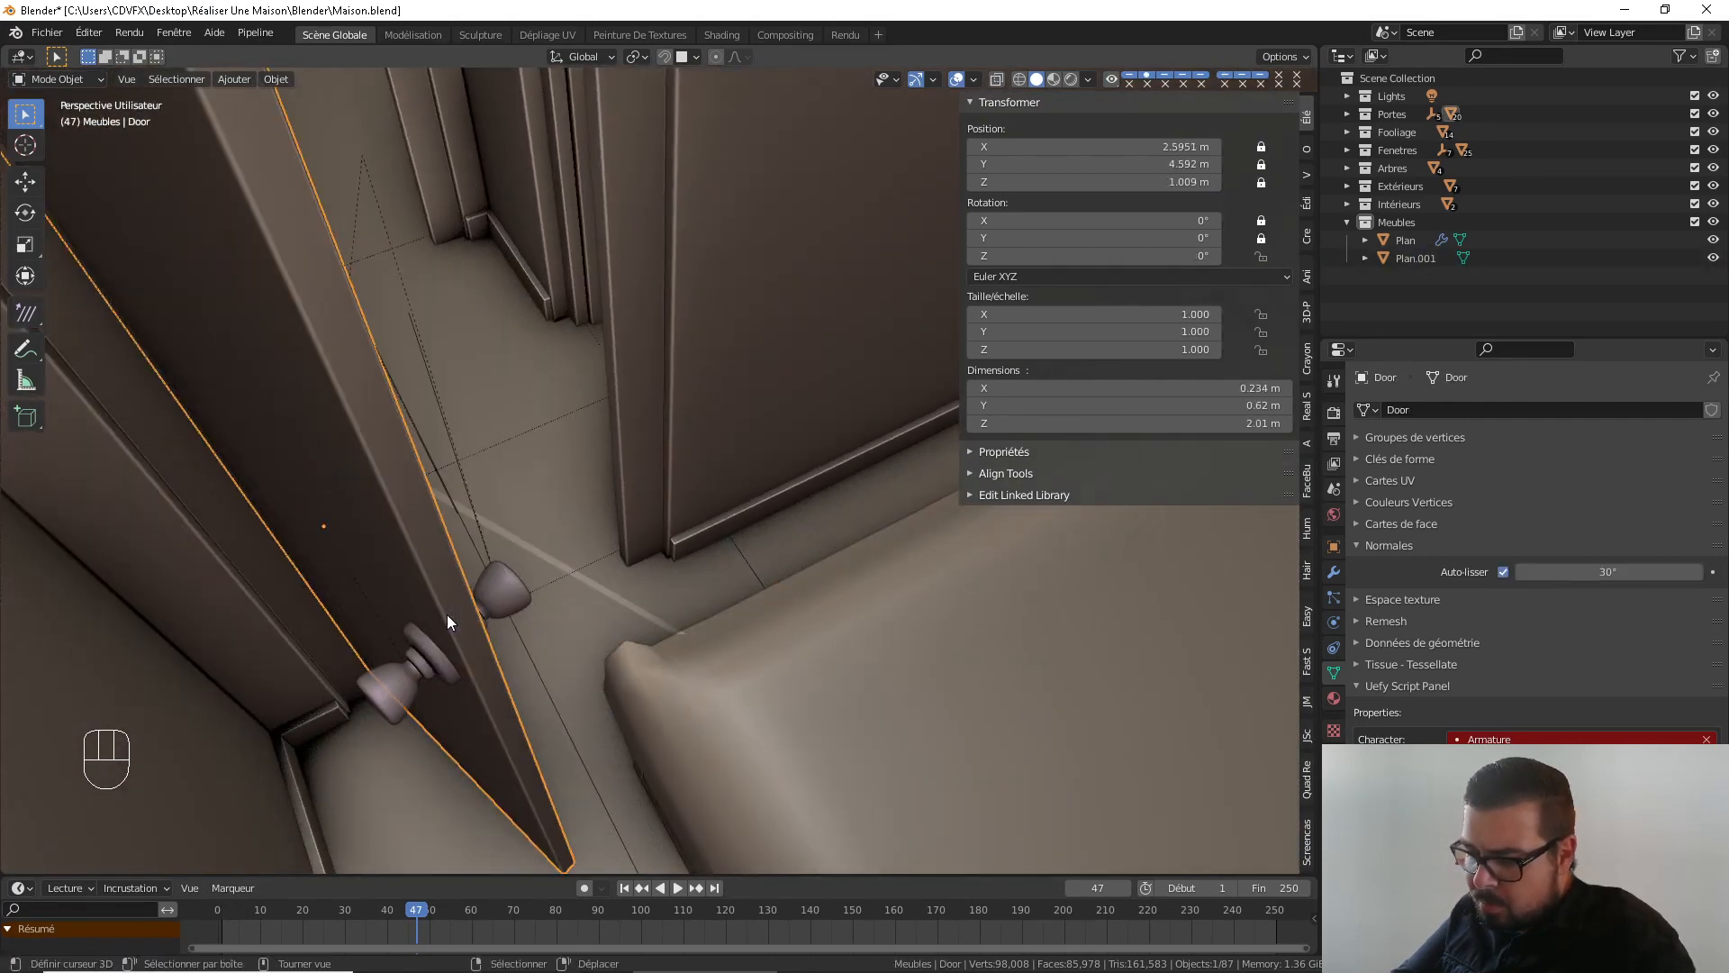
pyautogui.press('r')
pyautogui.rightClick(472, 571)
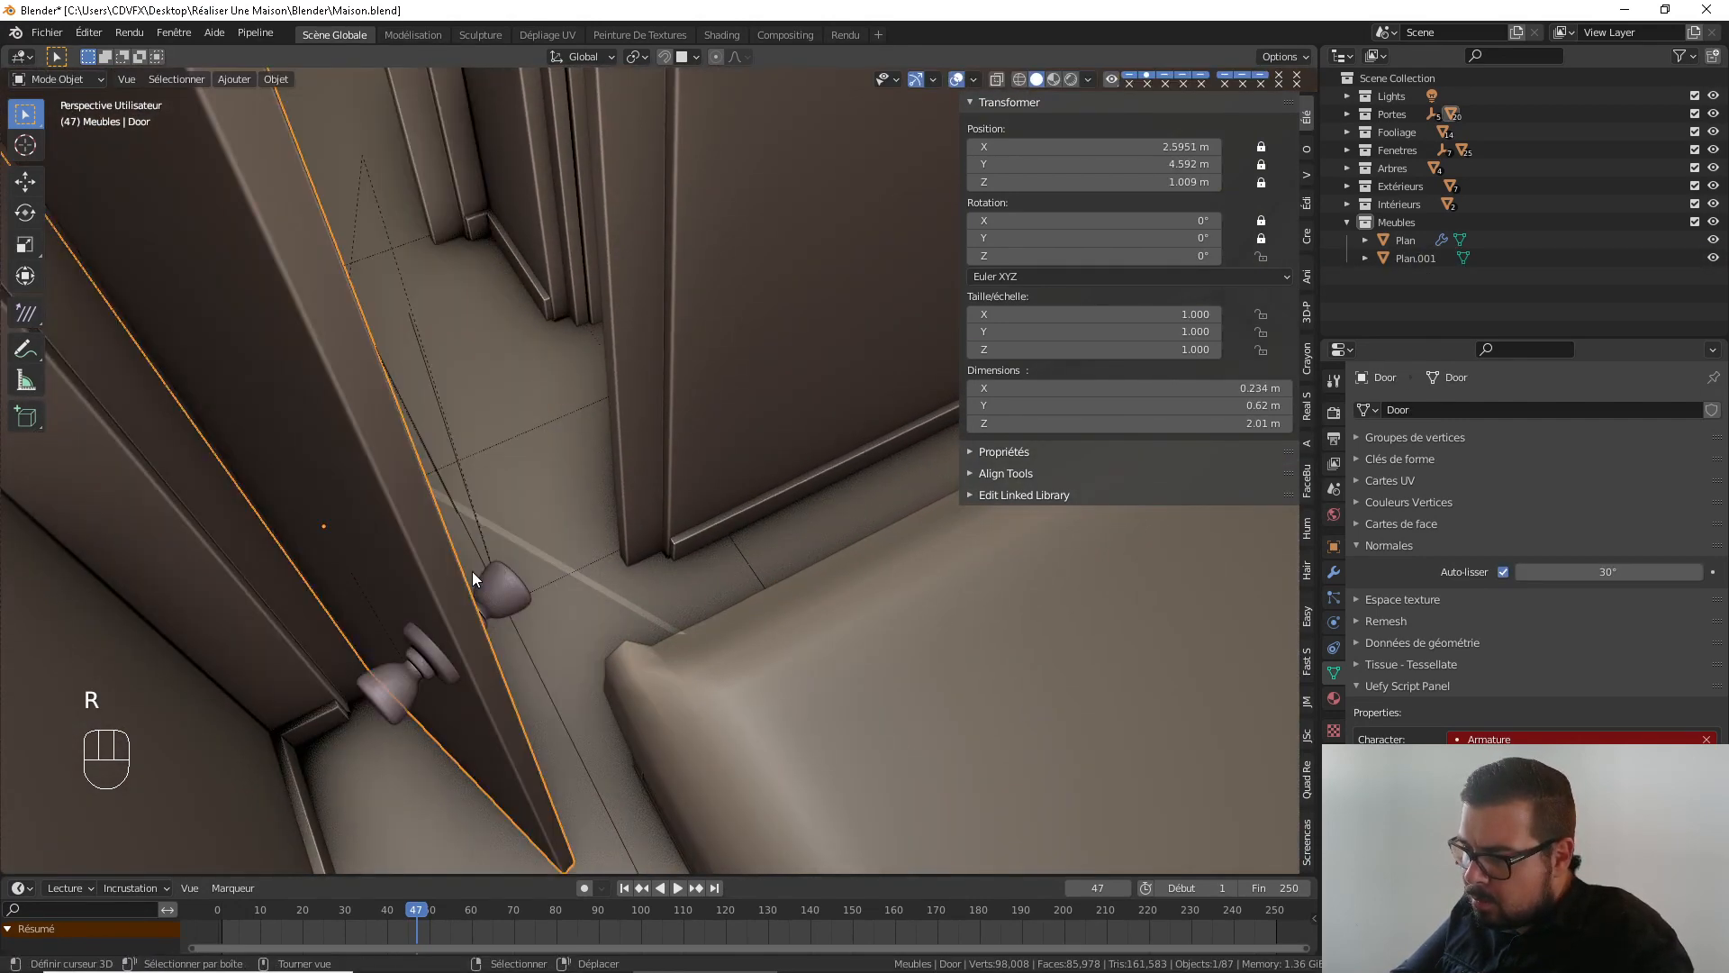
# Move the second bed a short distance along positive Y, away from the door's swing
pyautogui.moveTo(299, 537); pyautogui.dragTo(728, 622, button='middle')
pyautogui.keyDown('shift'); pyautogui.moveTo(728, 622); pyautogui.dragTo(630, 533, button='middle'); pyautogui.keyUp('shift')
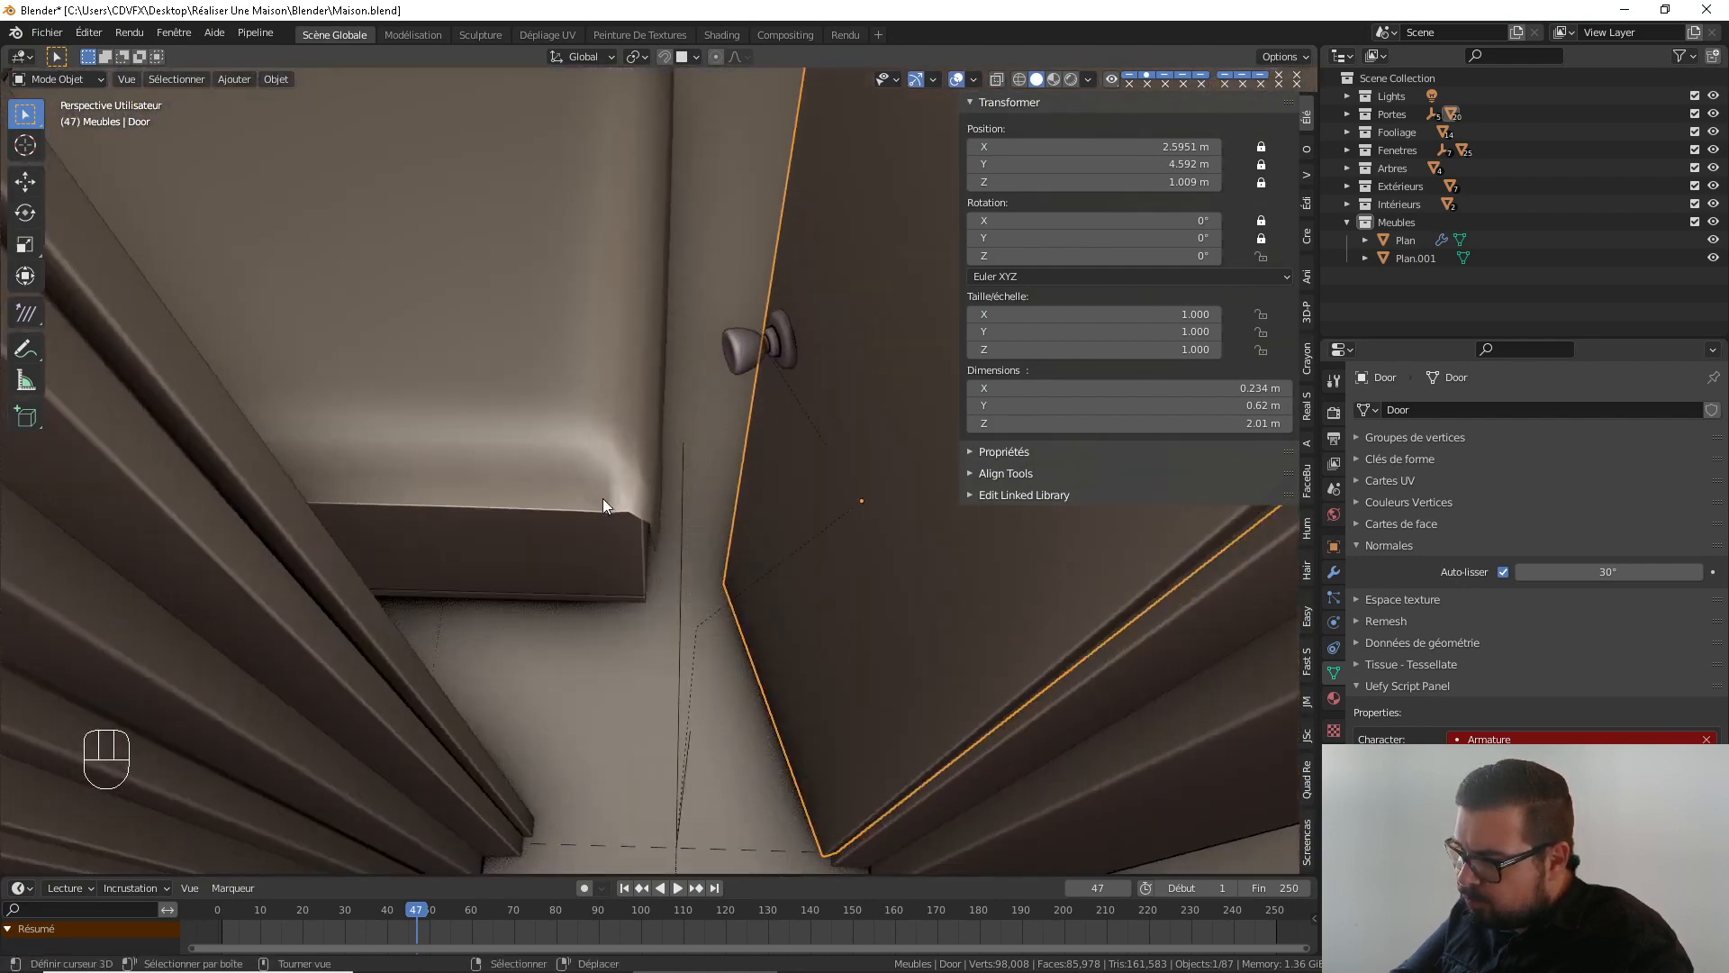
pyautogui.click(603, 500)
pyautogui.press('g')
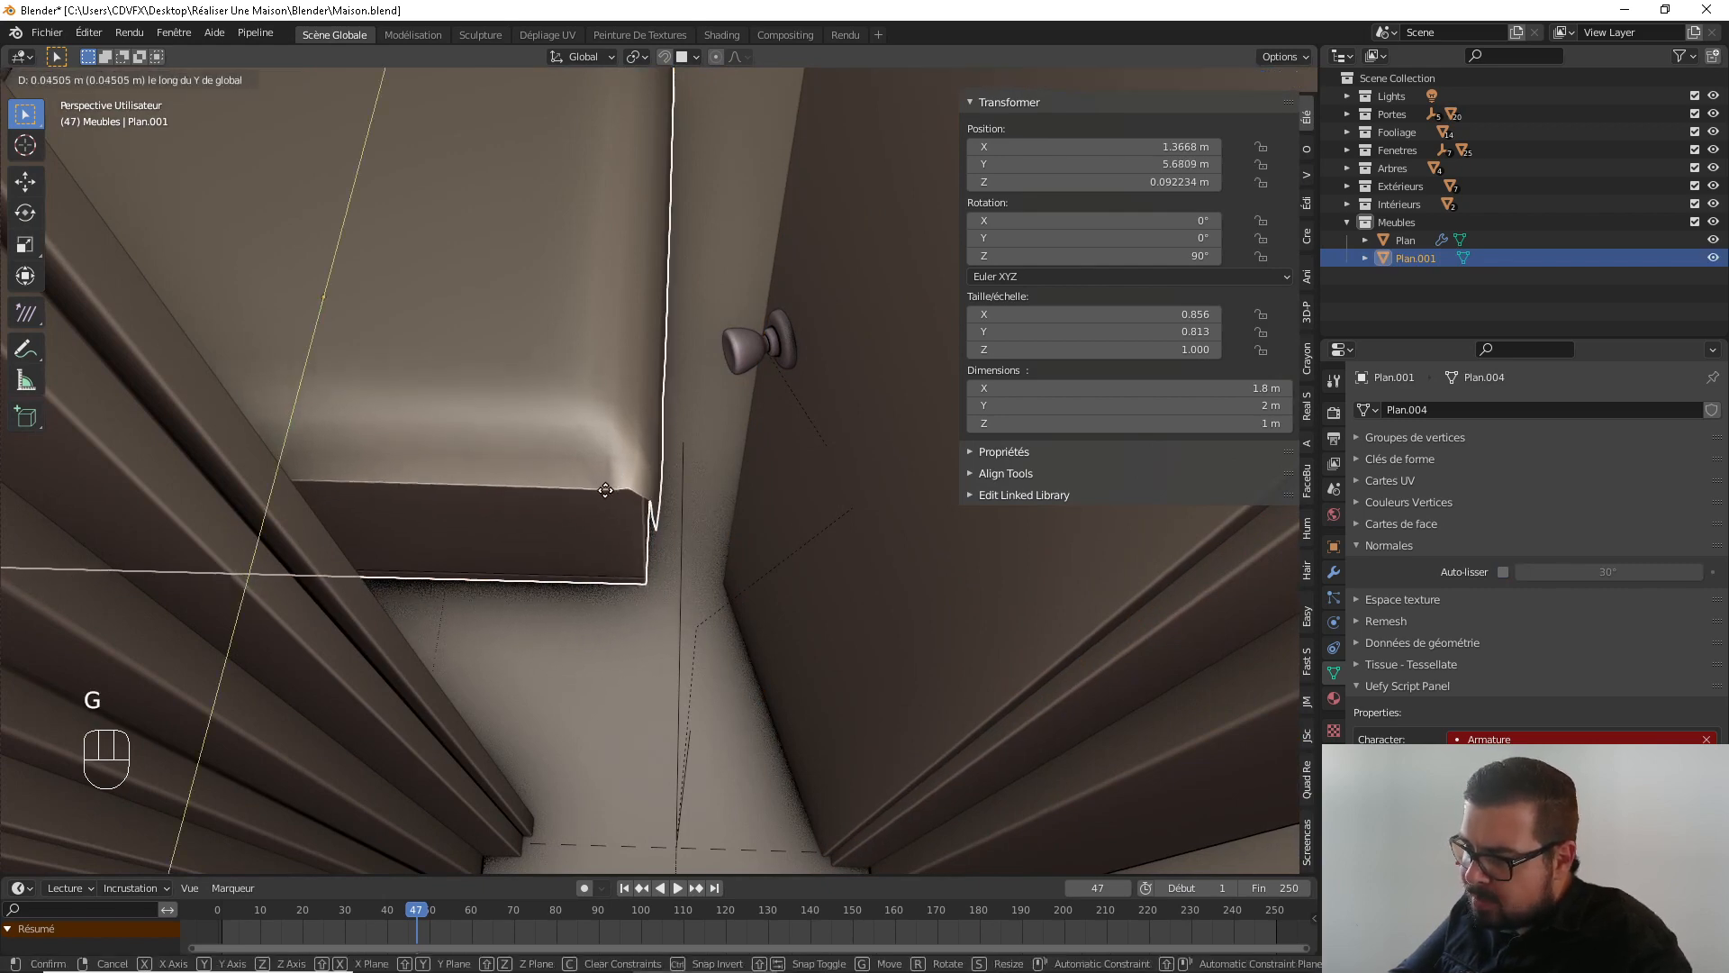
pyautogui.click(601, 463)
# Snap the 3D cursor to the bedroom door's hinge-side face and set the door's origin to the cursor
pyautogui.keyDown('shift'); pyautogui.moveTo(861, 604); pyautogui.dragTo(811, 537, button='middle'); pyautogui.keyUp('shift')
pyautogui.click(811, 537)
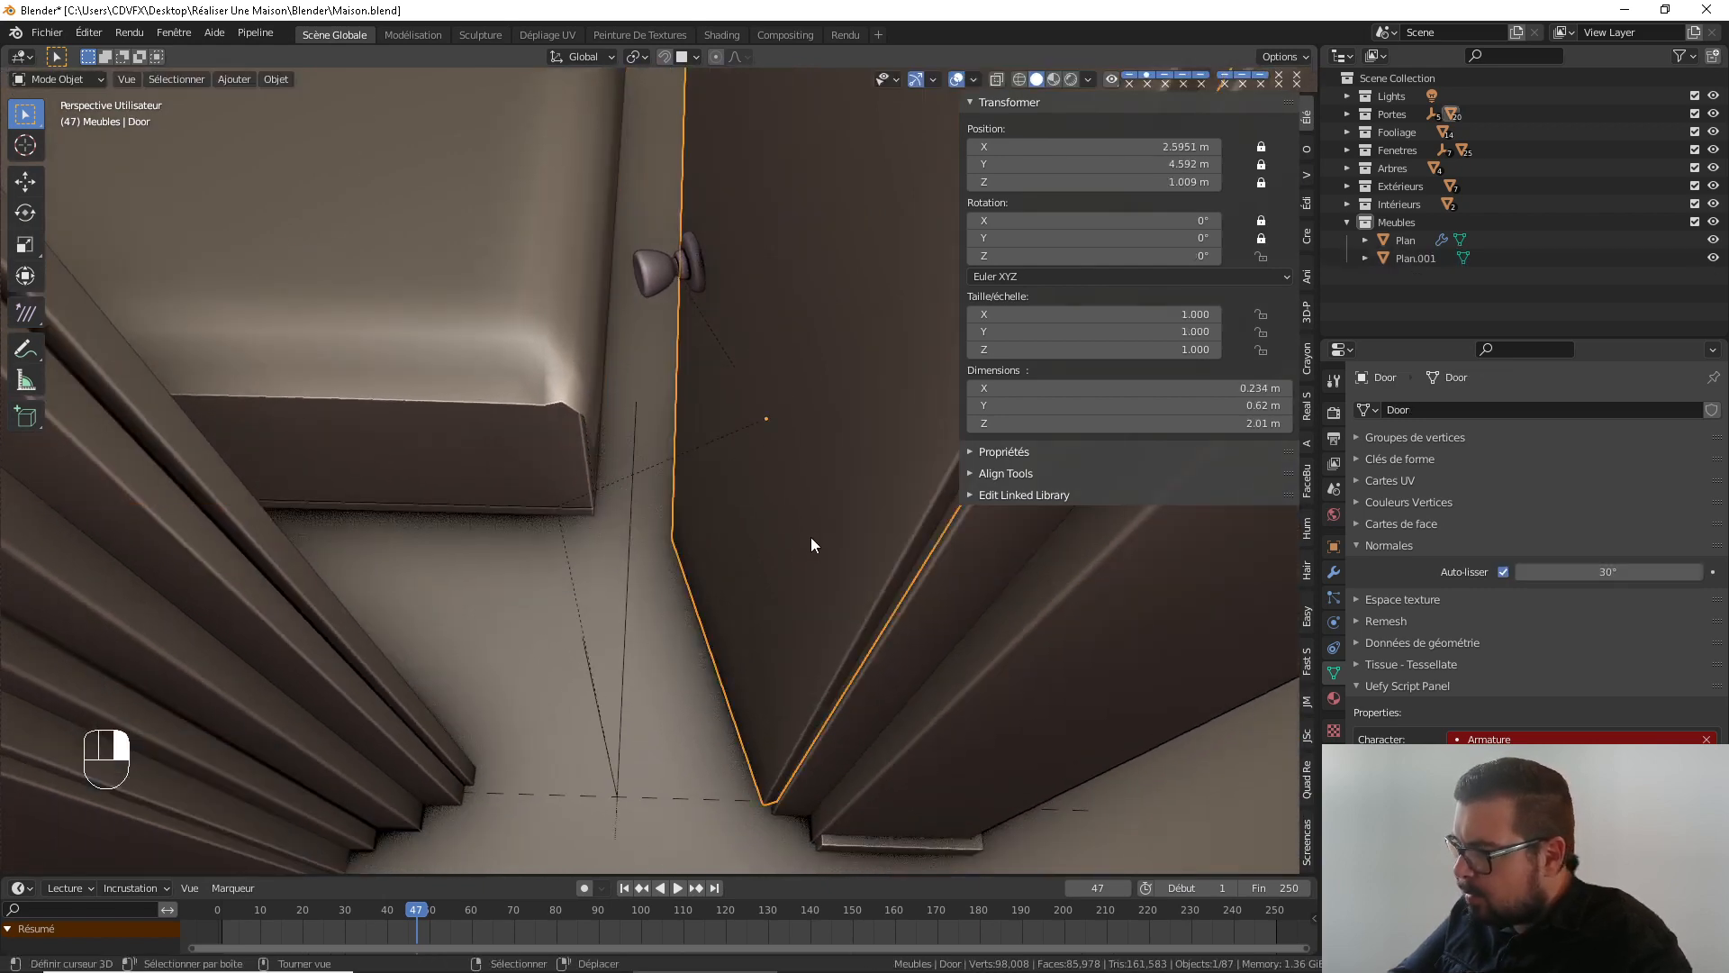
pyautogui.press('Tab')
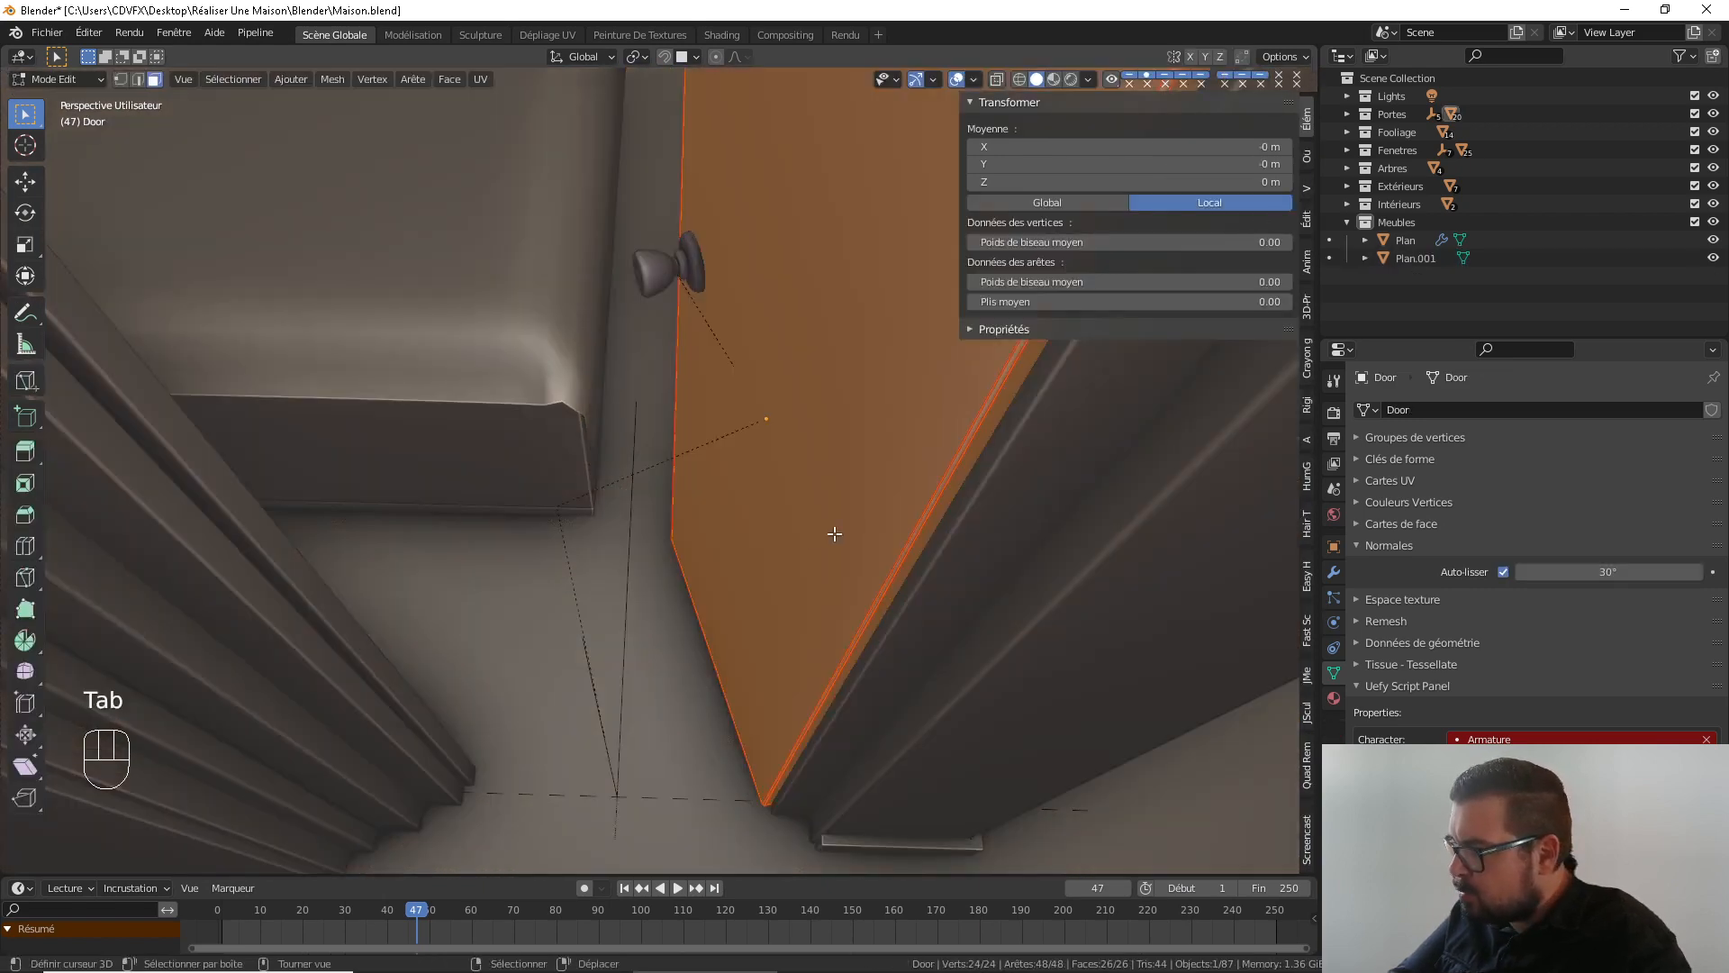
pyautogui.click(902, 564)
pyautogui.hotkey('shift', 's')
pyautogui.click(915, 559)
pyautogui.press('Tab')
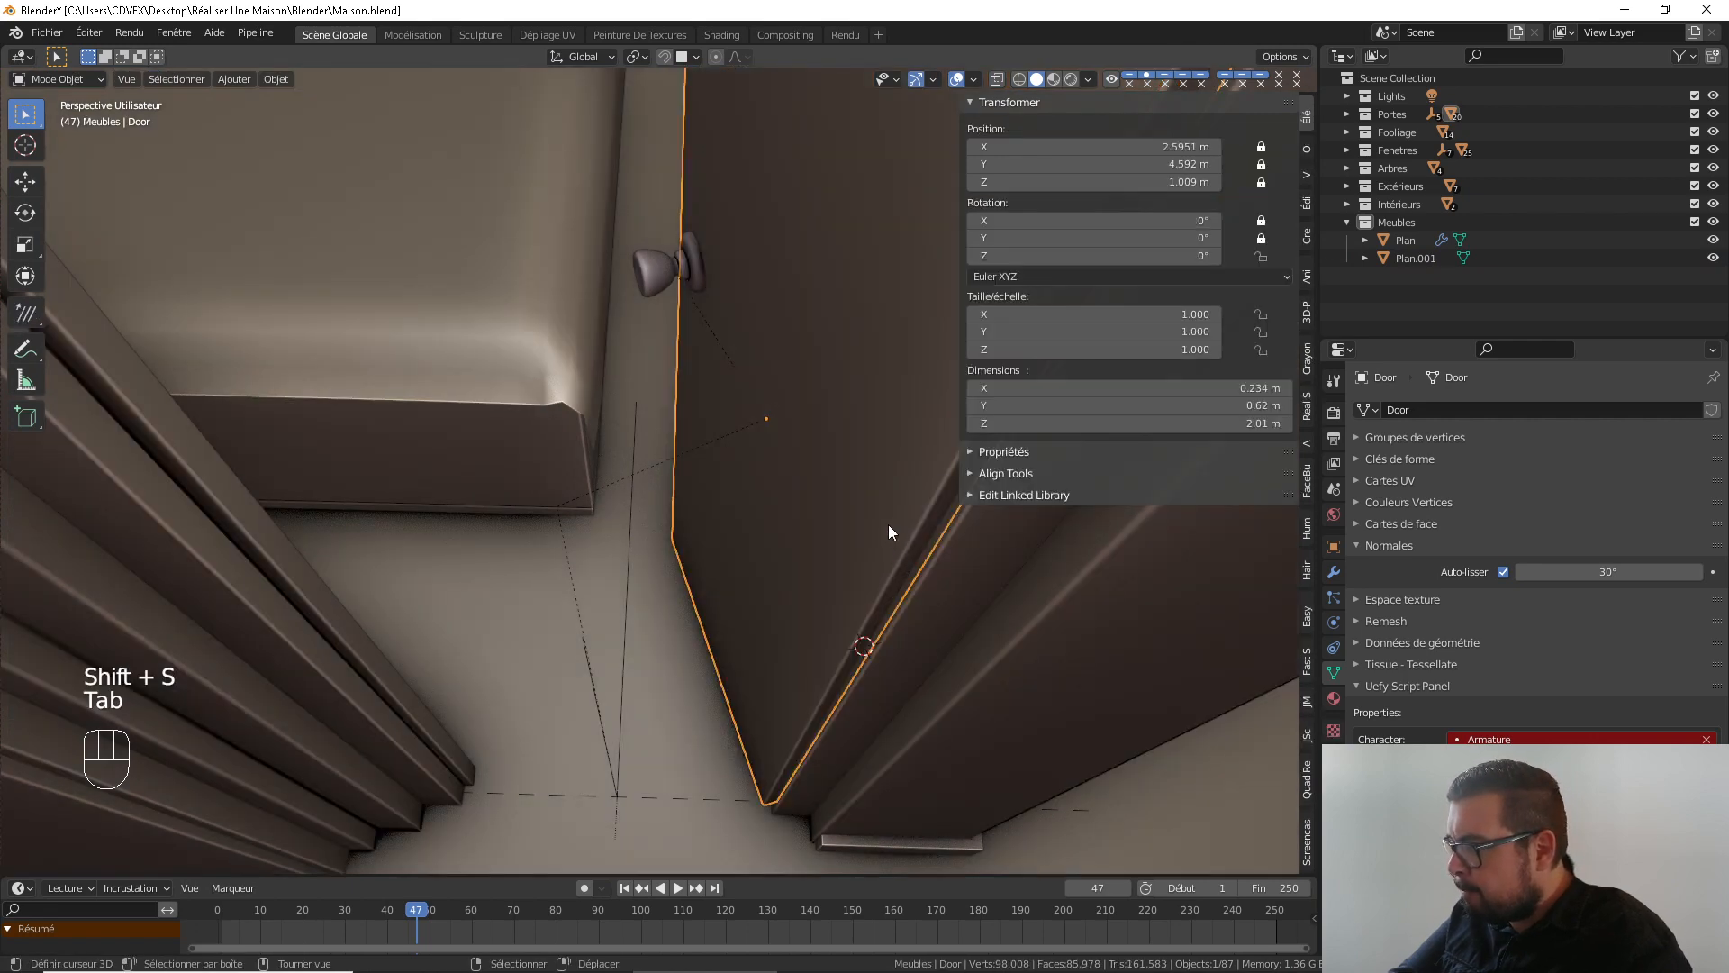
pyautogui.press('q')
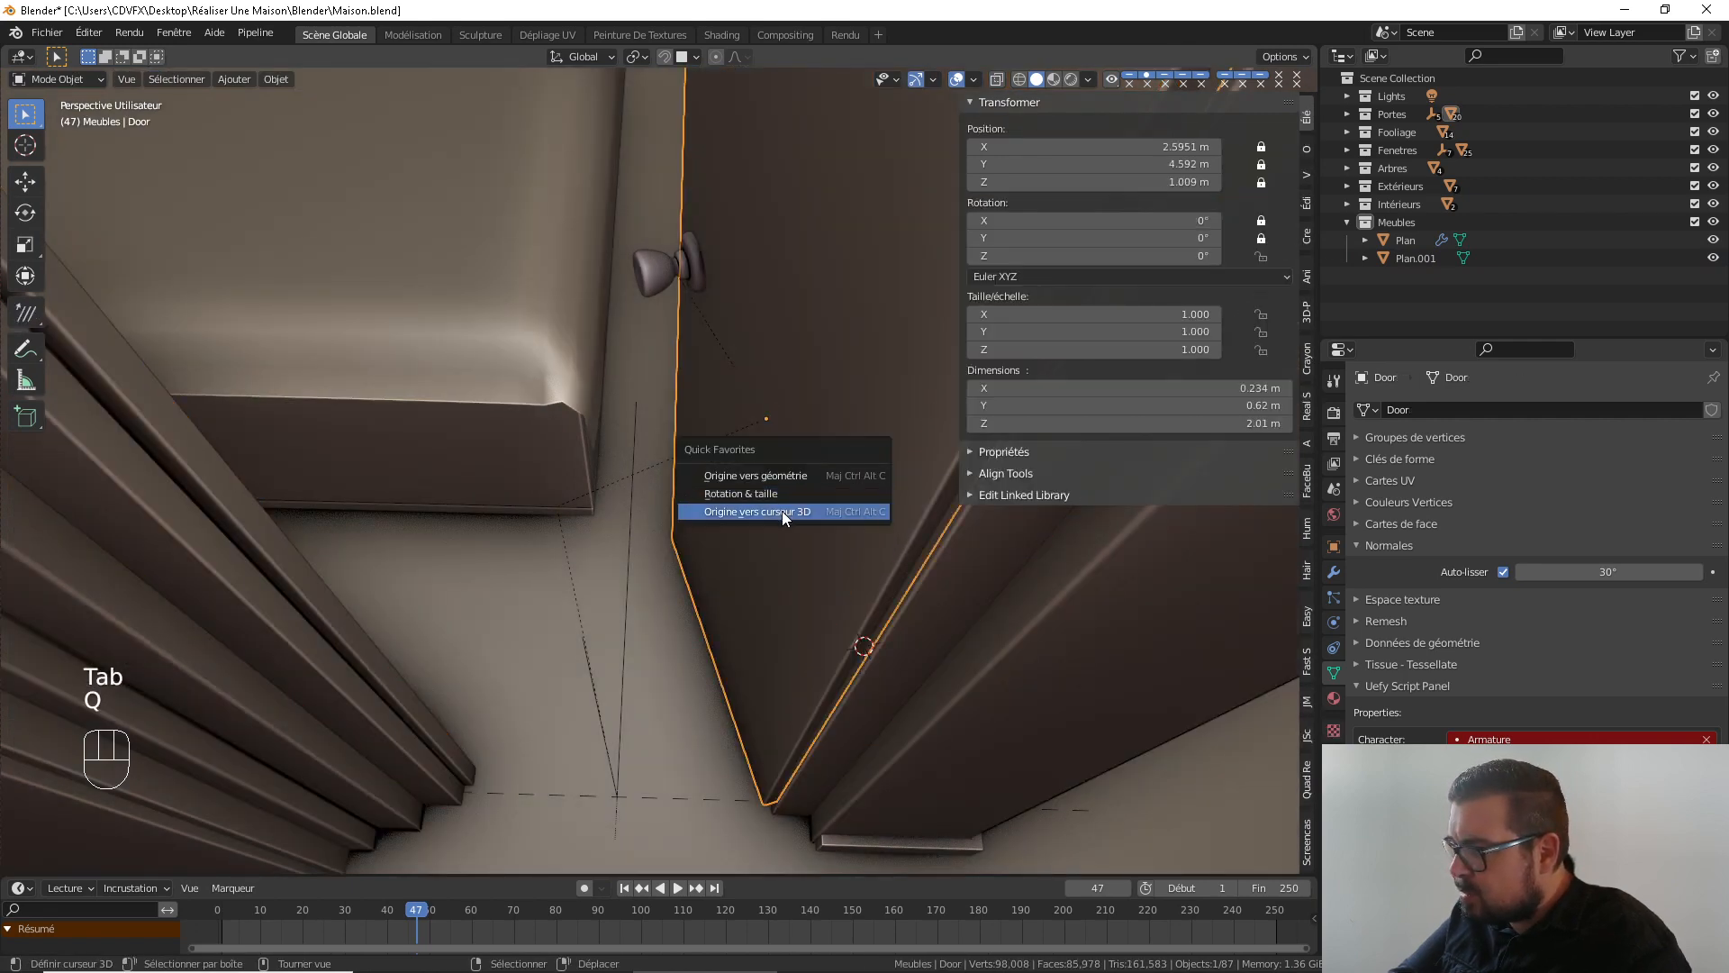
pyautogui.click(782, 511)
# Rotate the bedroom door 64° about Z around its hinge edge
pyautogui.press('r')
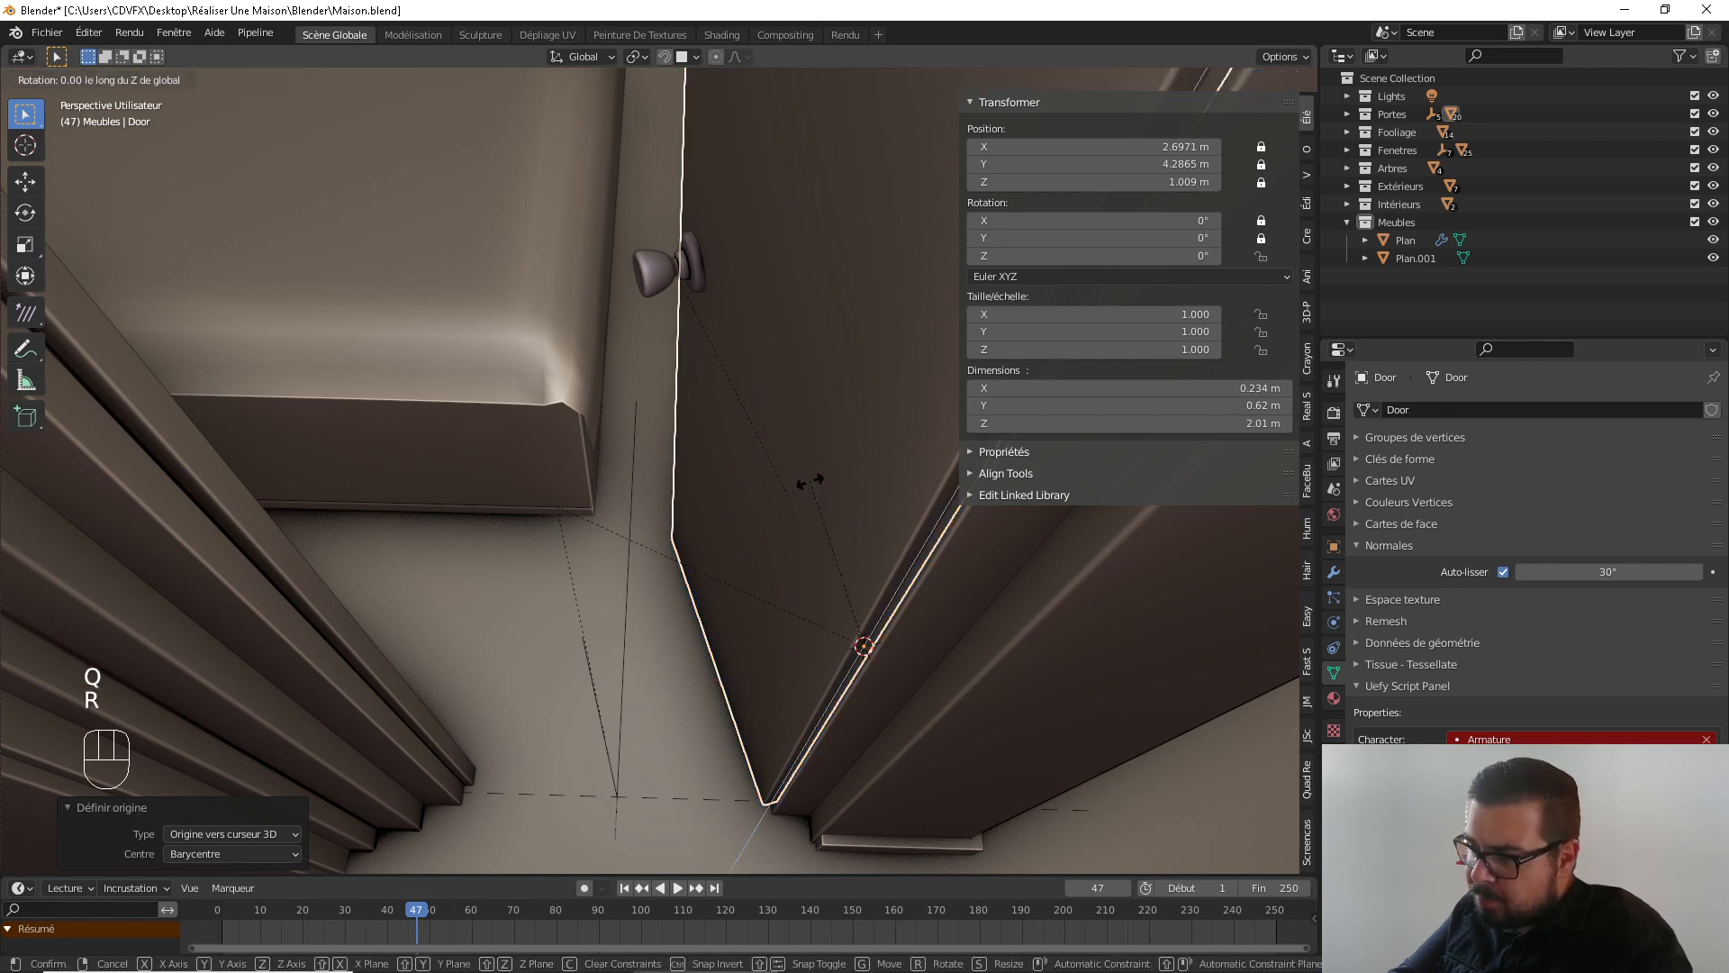
pyautogui.press('z')
pyautogui.press('shift')
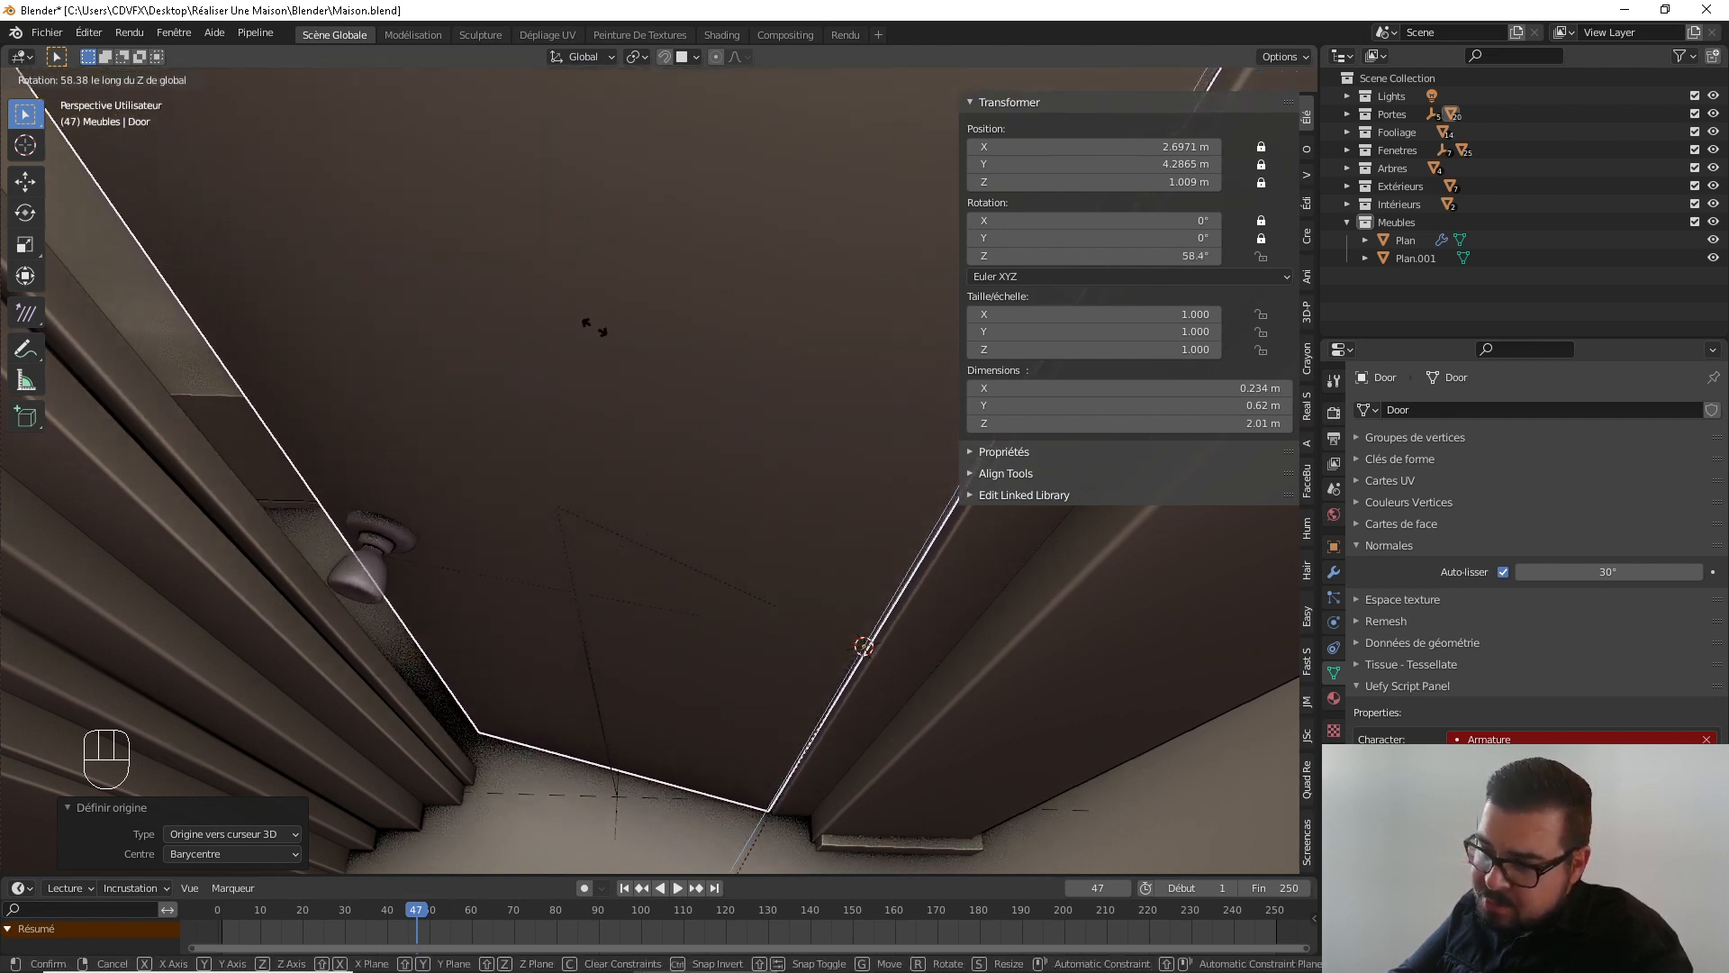
pyautogui.click(582, 397)
# Swing the bedroom door open about Z to a rotation of -27° and deselect all objects
pyautogui.moveTo(573, 391); pyautogui.dragTo(951, 396, button='middle')
pyautogui.keyDown('shift'); pyautogui.moveTo(712, 587); pyautogui.dragTo(662, 385, button='middle'); pyautogui.keyUp('shift')
pyautogui.moveTo(662, 385); pyautogui.dragTo(782, 387, button='middle')
pyautogui.keyDown('shift'); pyautogui.moveTo(781, 387); pyautogui.dragTo(393, 488, button='middle'); pyautogui.keyUp('shift')
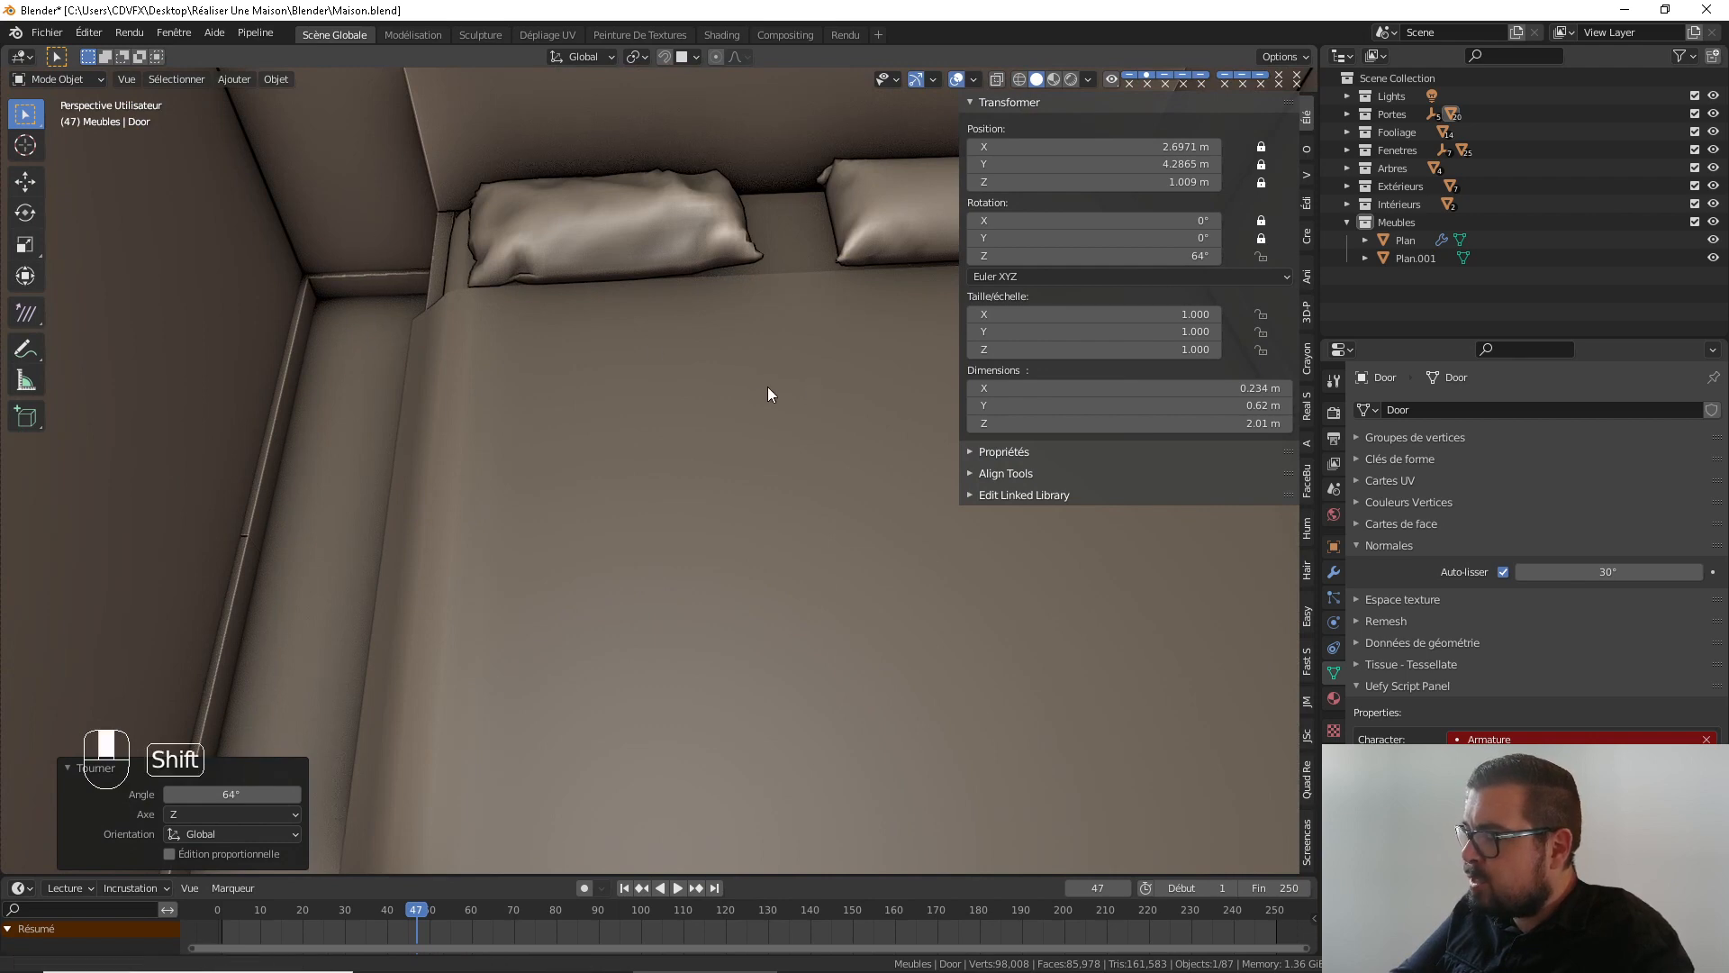
pyautogui.moveTo(768, 387)
pyautogui.keyDown('shift'); pyautogui.mouseDown(button='middle')
pyautogui.moveTo(706, 449)
pyautogui.moveTo(587, 467)
pyautogui.moveTo(659, 371)
pyautogui.moveTo(916, 392)
pyautogui.moveTo(742, 409)
pyautogui.moveTo(791, 365)
pyautogui.mouseUp(button='middle'); pyautogui.keyUp('shift')
pyautogui.scroll(-1, 916, 391)
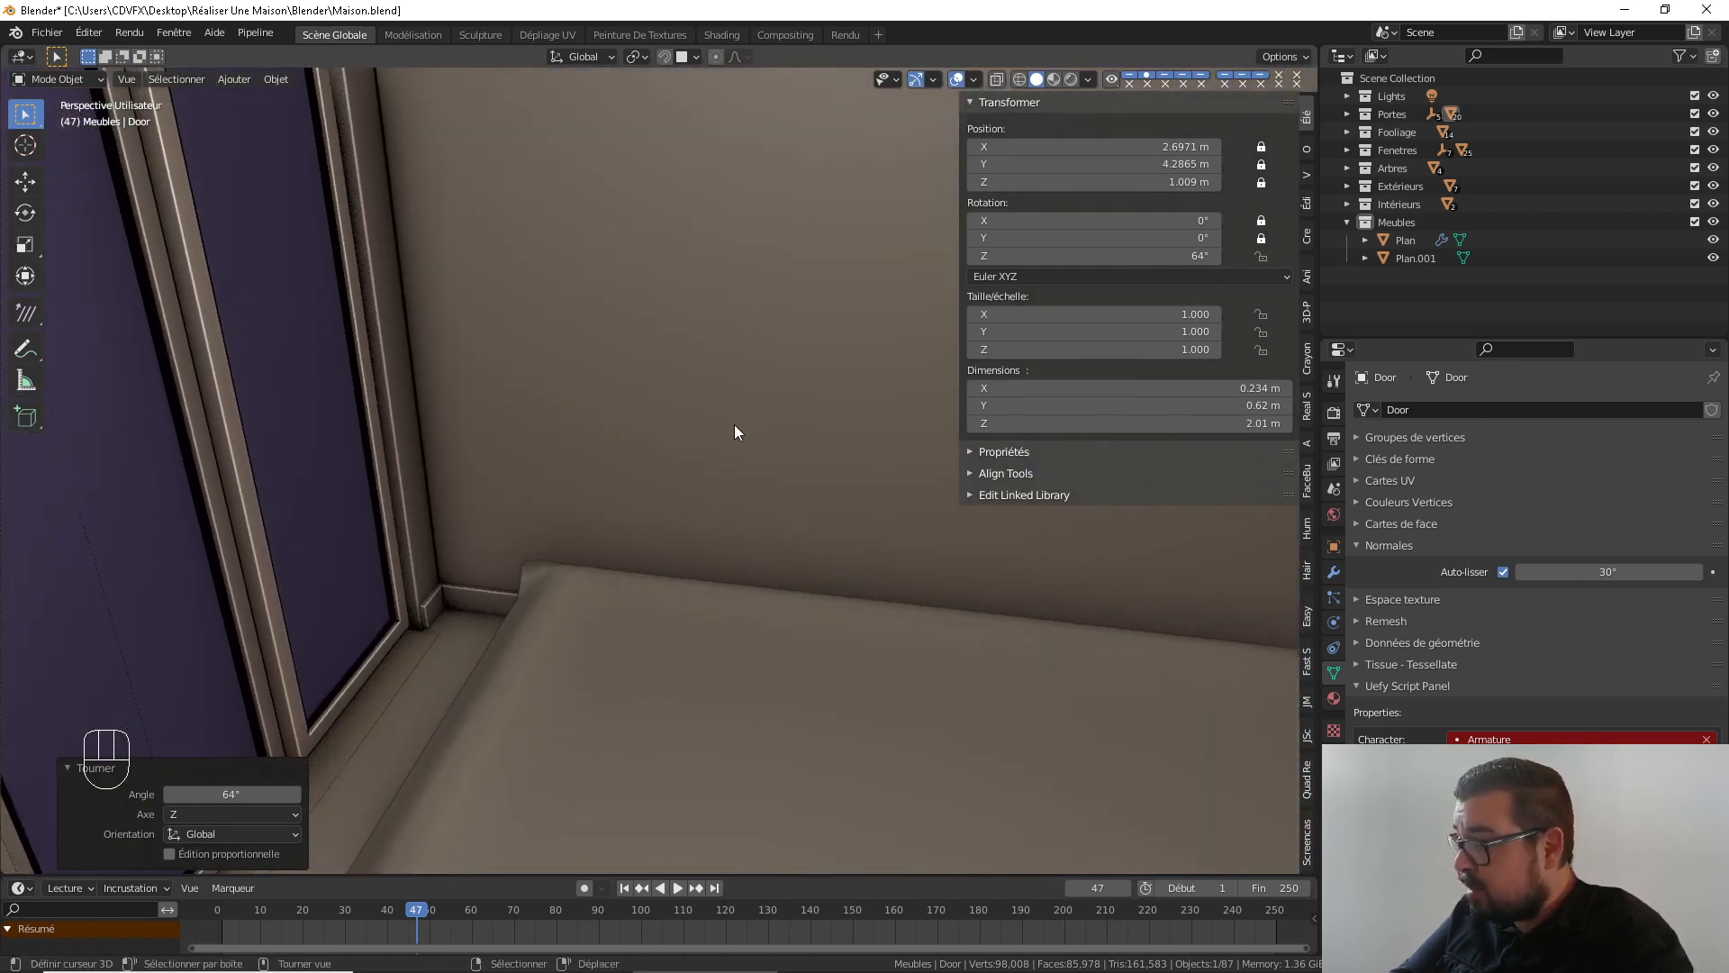
pyautogui.moveTo(733, 424); pyautogui.dragTo(850, 403, button='middle')
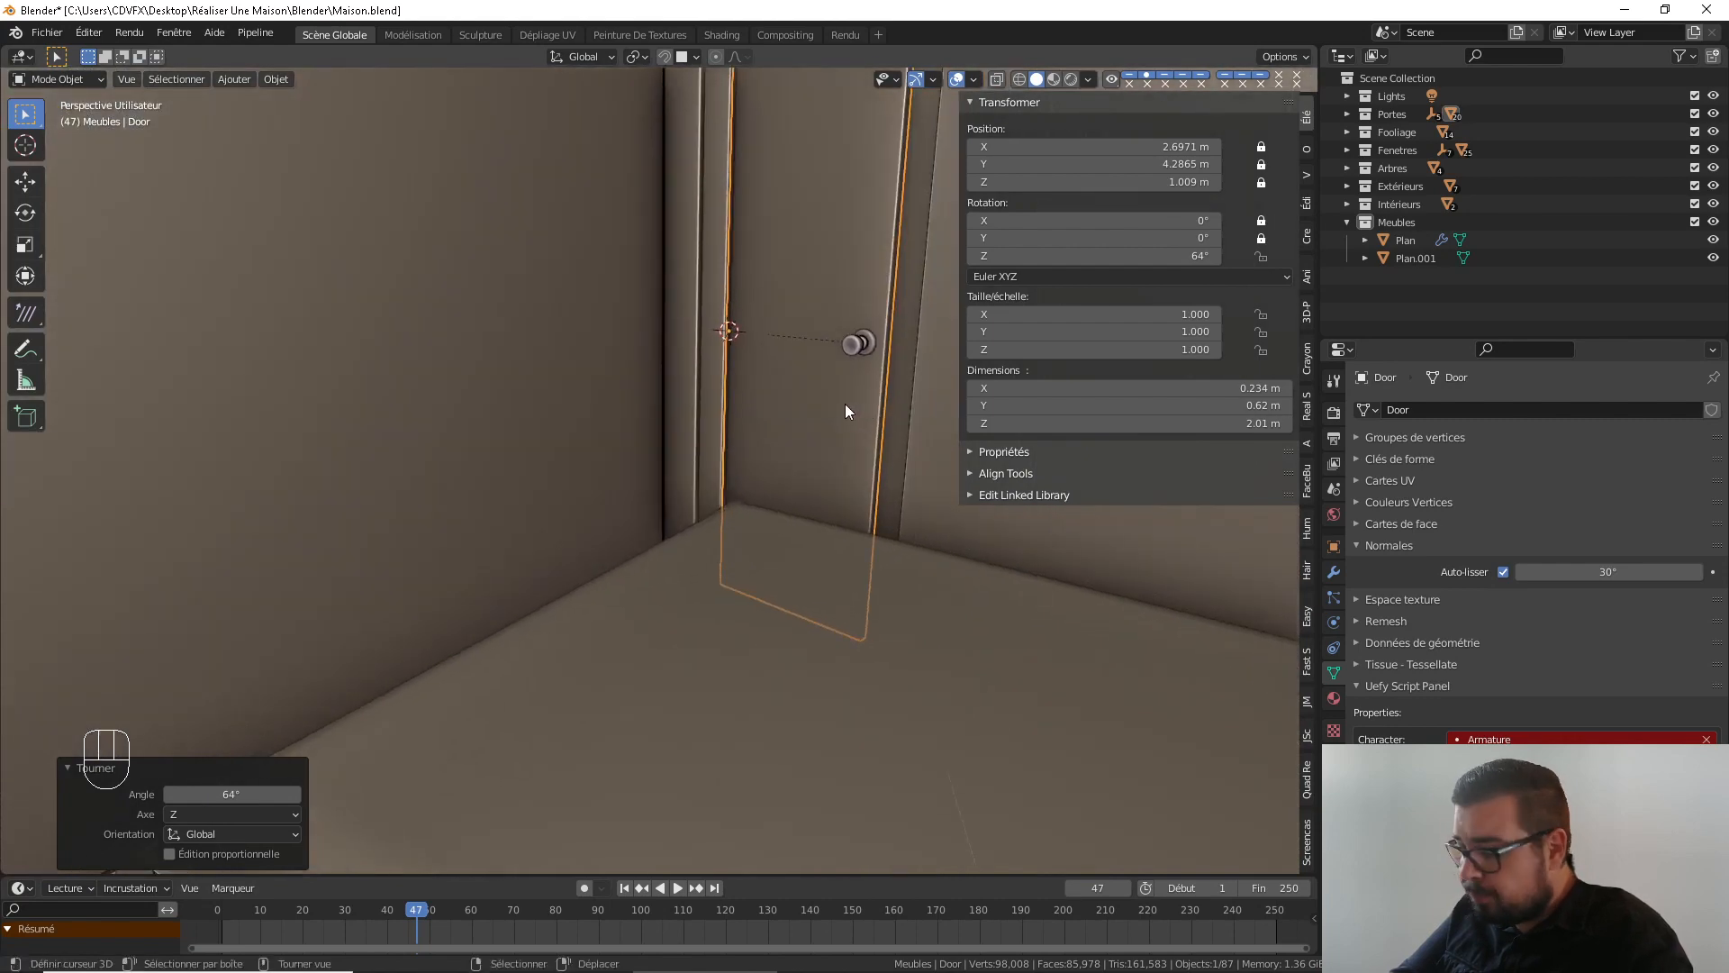
pyautogui.press('r')
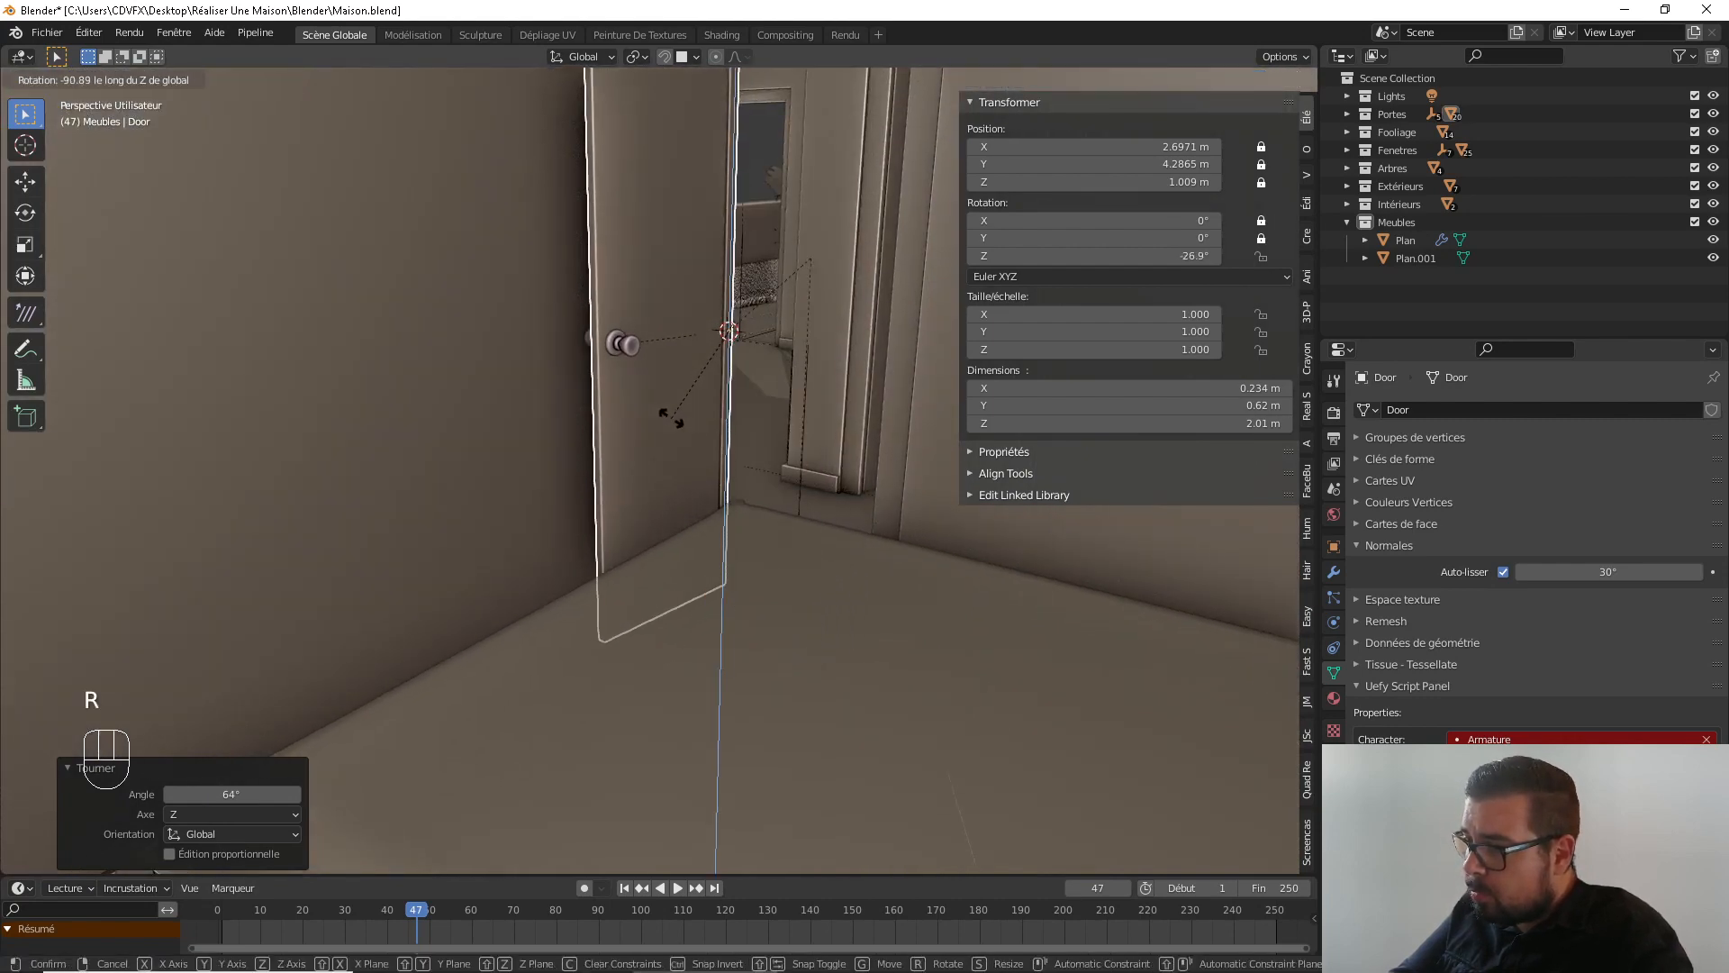
pyautogui.click(661, 420)
pyautogui.press('a')
pyautogui.click(668, 342)
# Examine both furnished bedrooms, the empty main room and the exterior of the house
pyautogui.moveTo(693, 342); pyautogui.dragTo(631, 305, button='middle')
pyautogui.scroll(-1, 616, 391)
pyautogui.scroll(1, 616, 391)
pyautogui.scroll(-5, 614, 392)
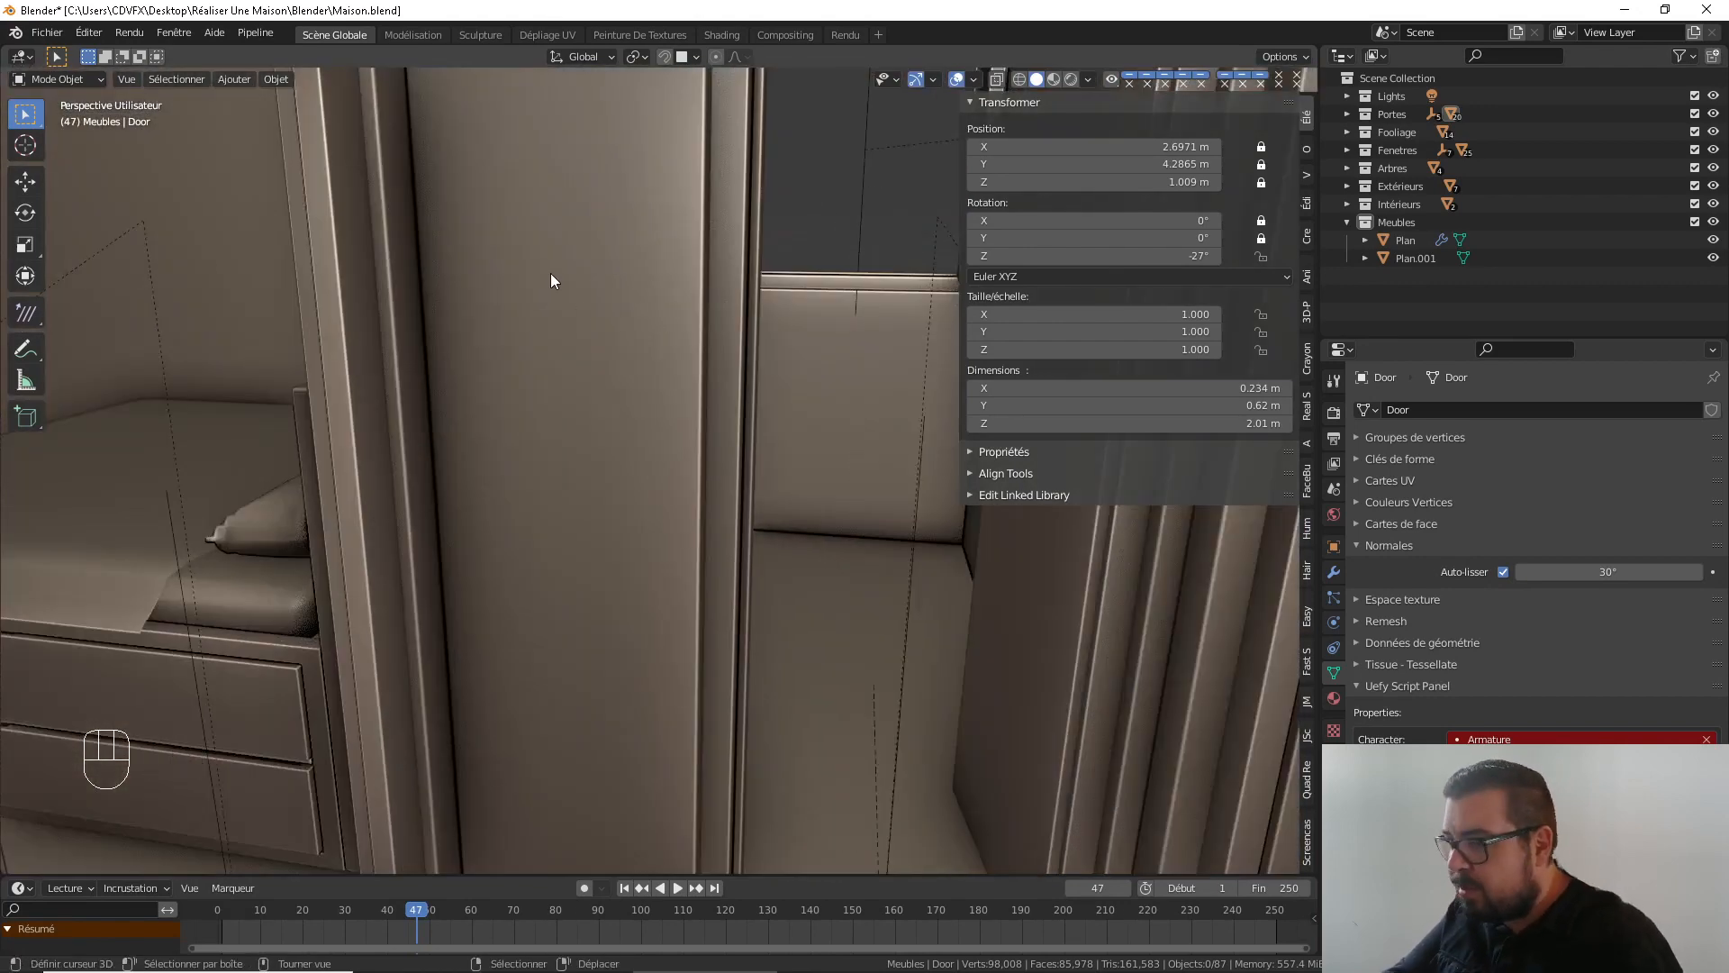
pyautogui.moveTo(559, 320); pyautogui.dragTo(651, 324, button='middle')
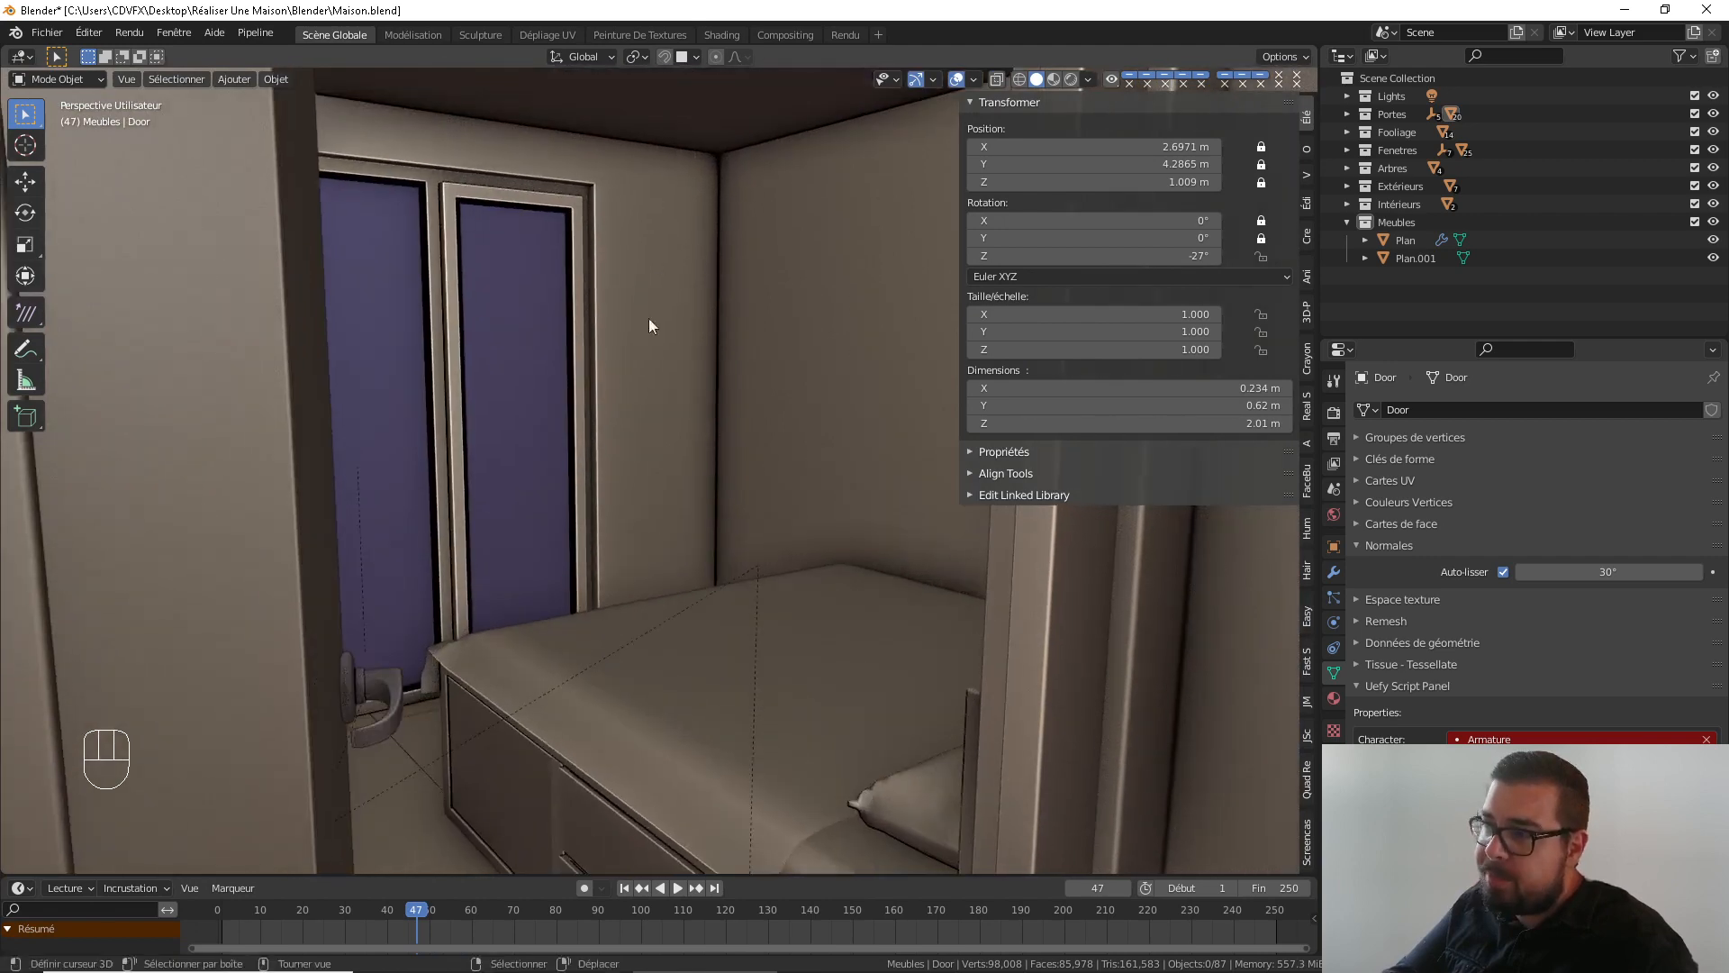
pyautogui.moveTo(616, 159); pyautogui.dragTo(288, 403, button='middle')
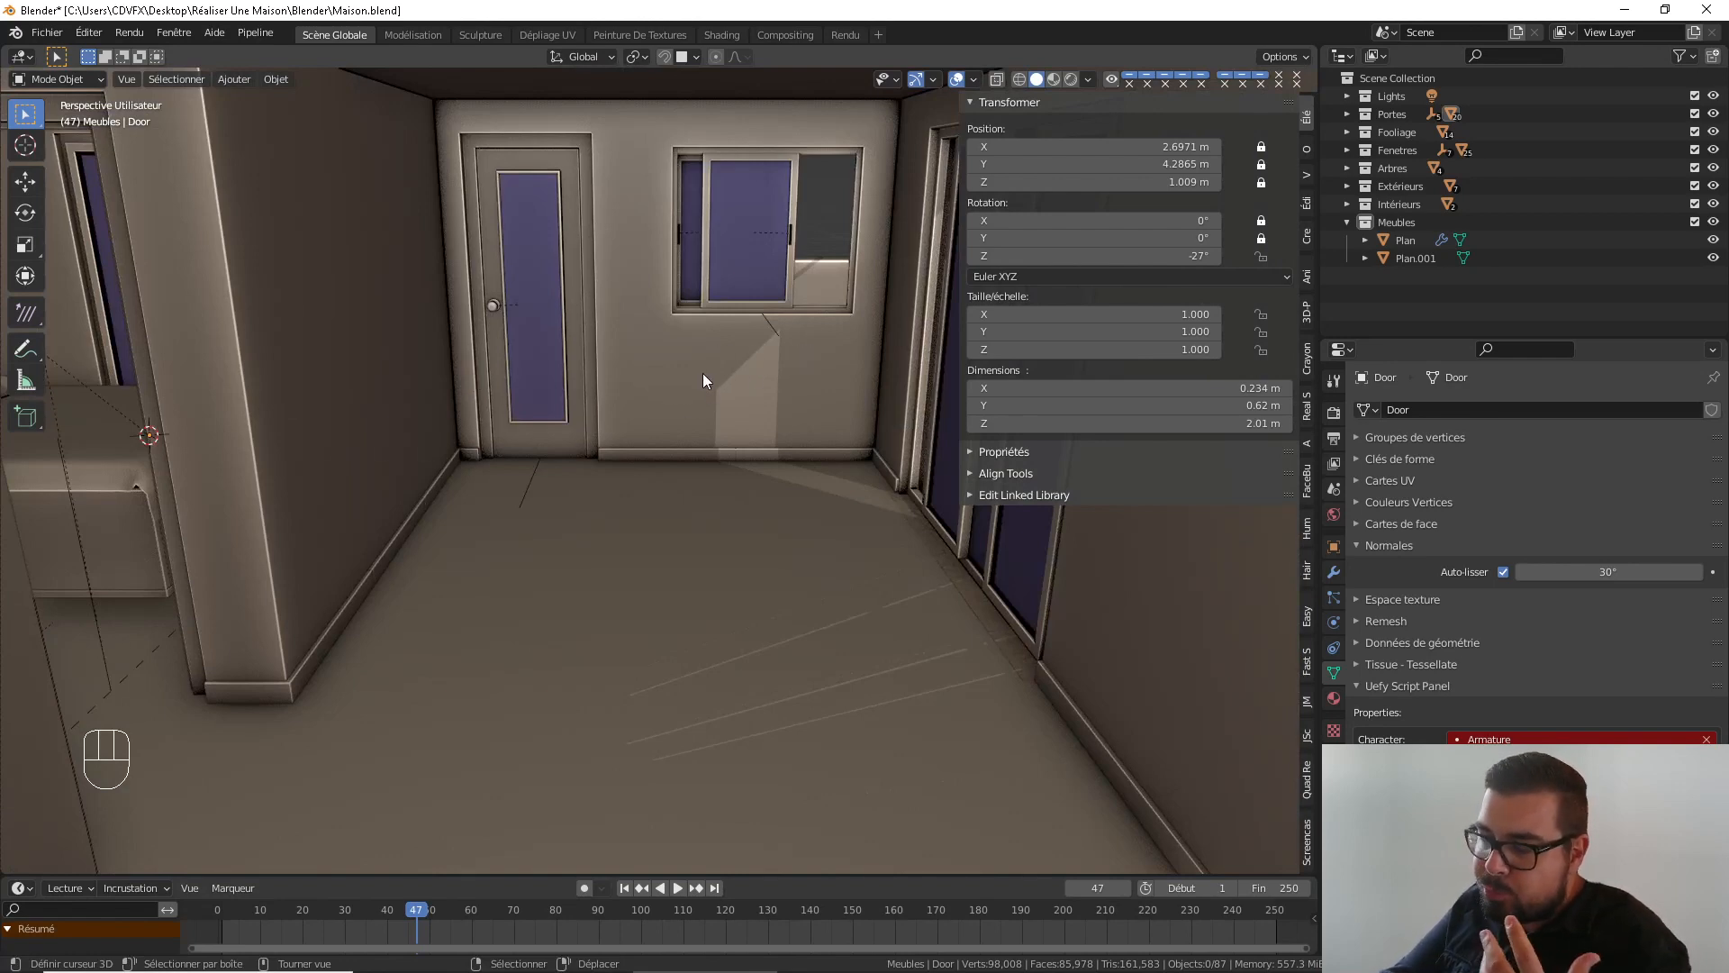
pyautogui.moveTo(721, 396); pyautogui.dragTo(603, 407, button='middle')
pyautogui.scroll(-2, 761, 415)
pyautogui.scroll(-8, 603, 407)
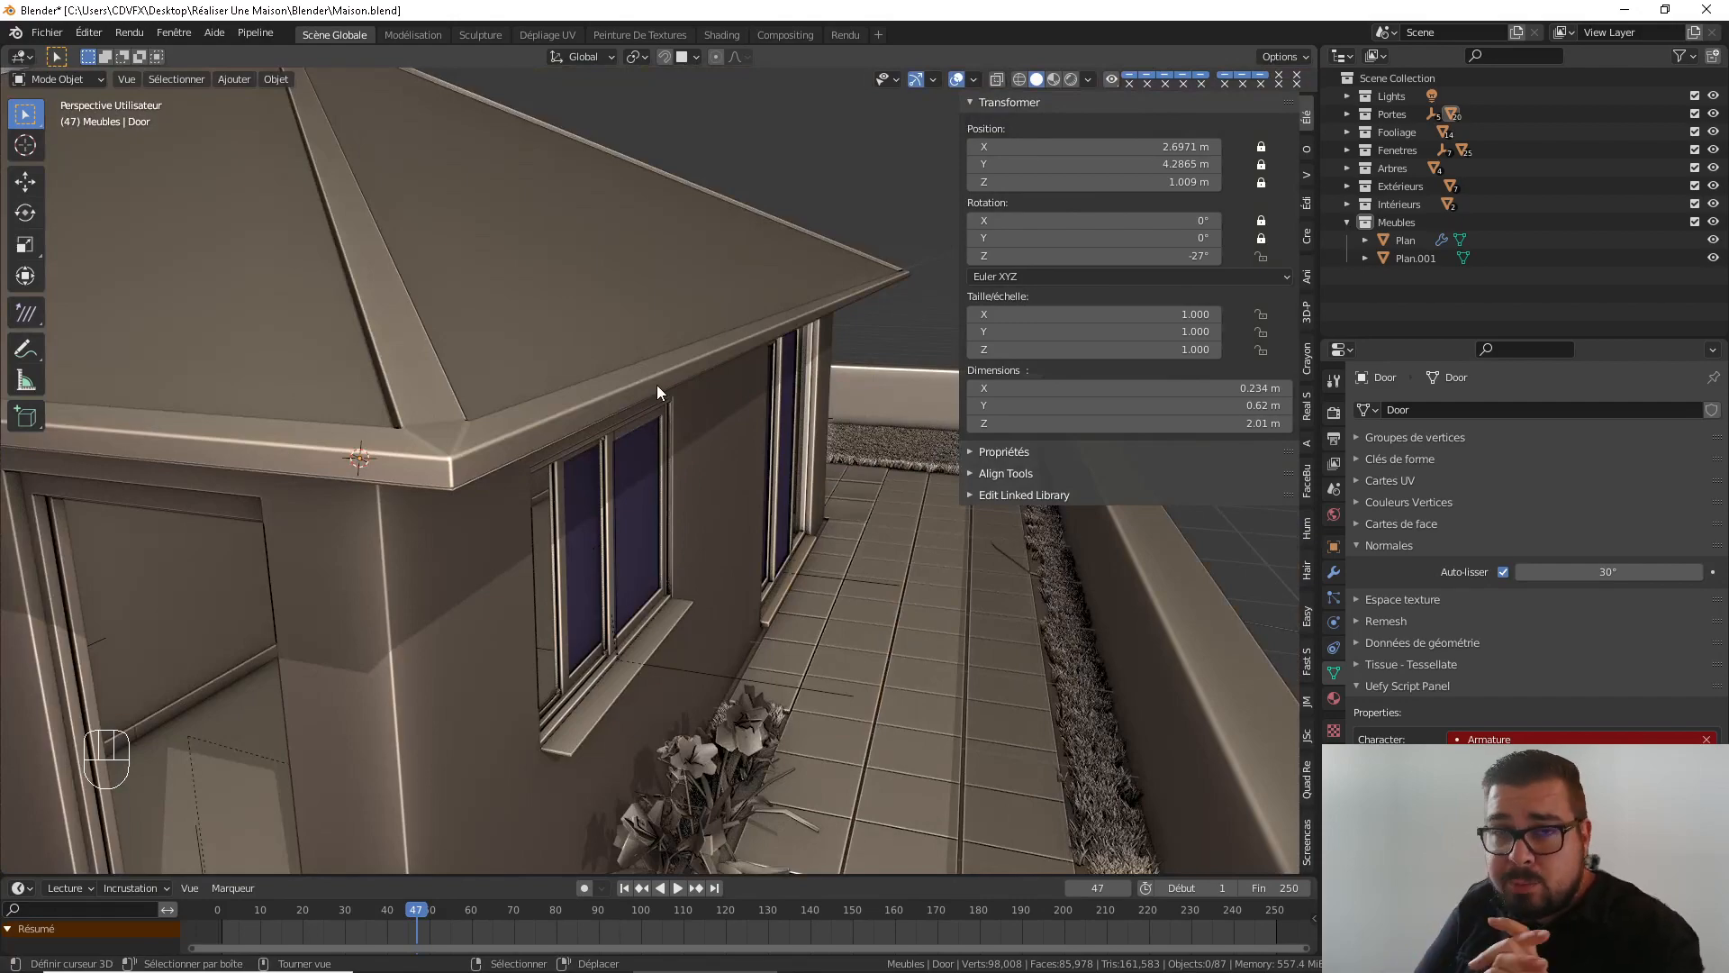
pyautogui.moveTo(709, 242); pyautogui.dragTo(648, 422, button='middle')
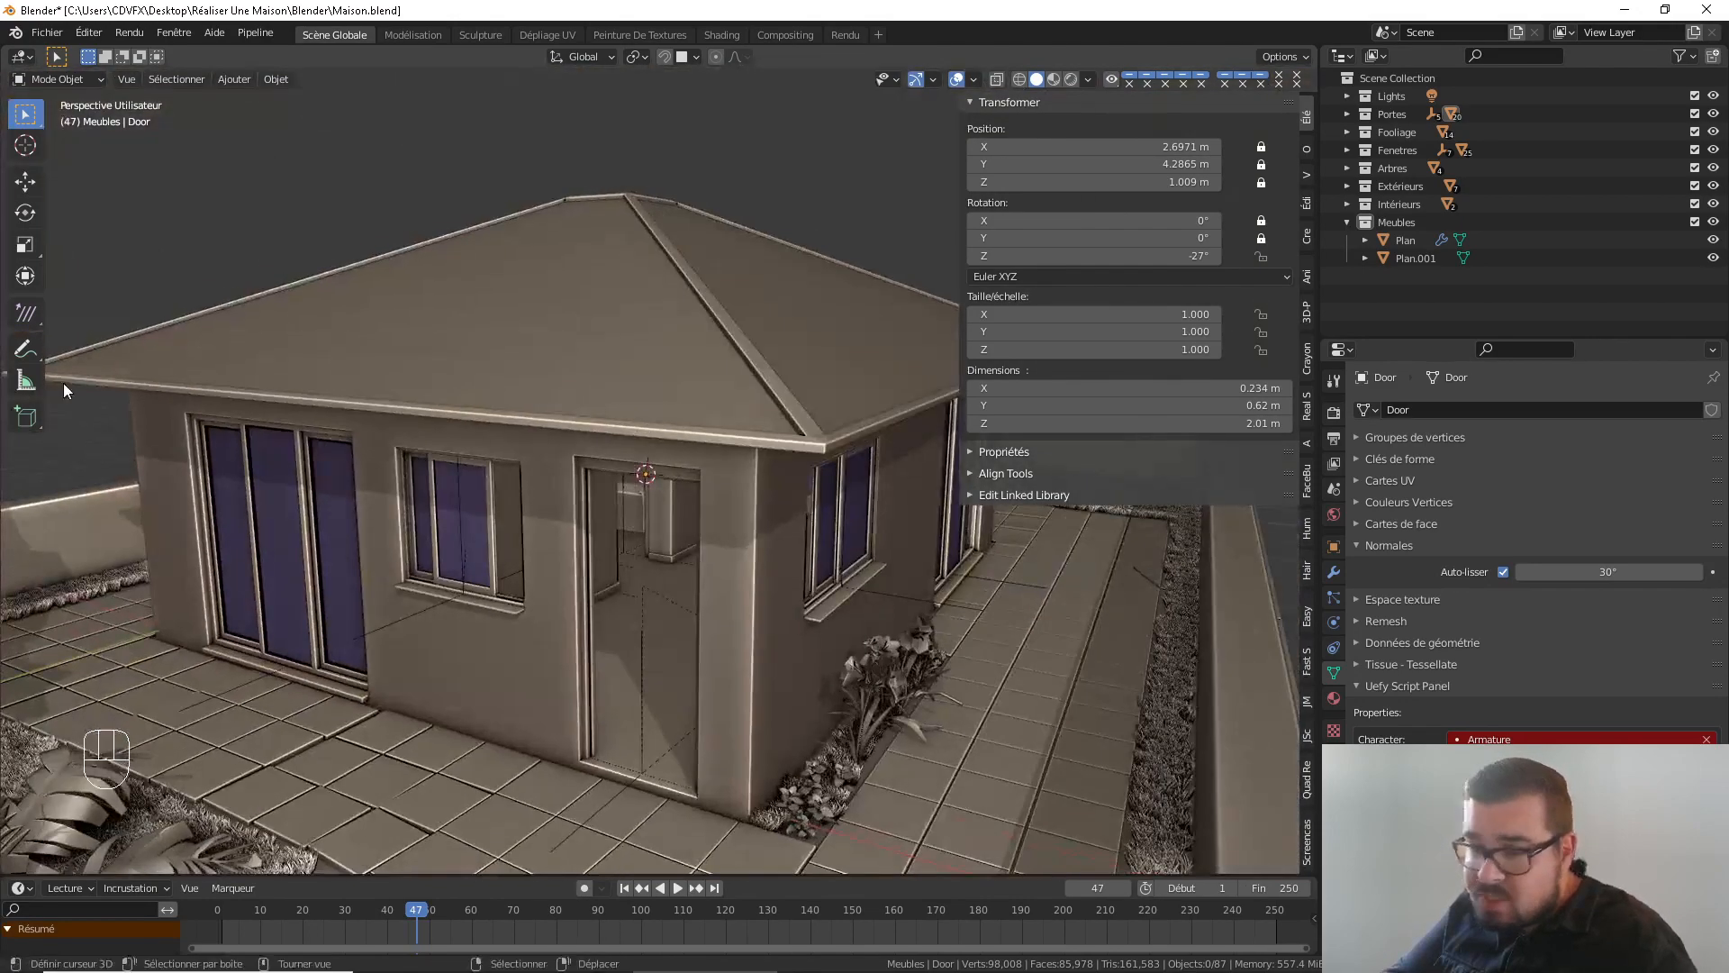